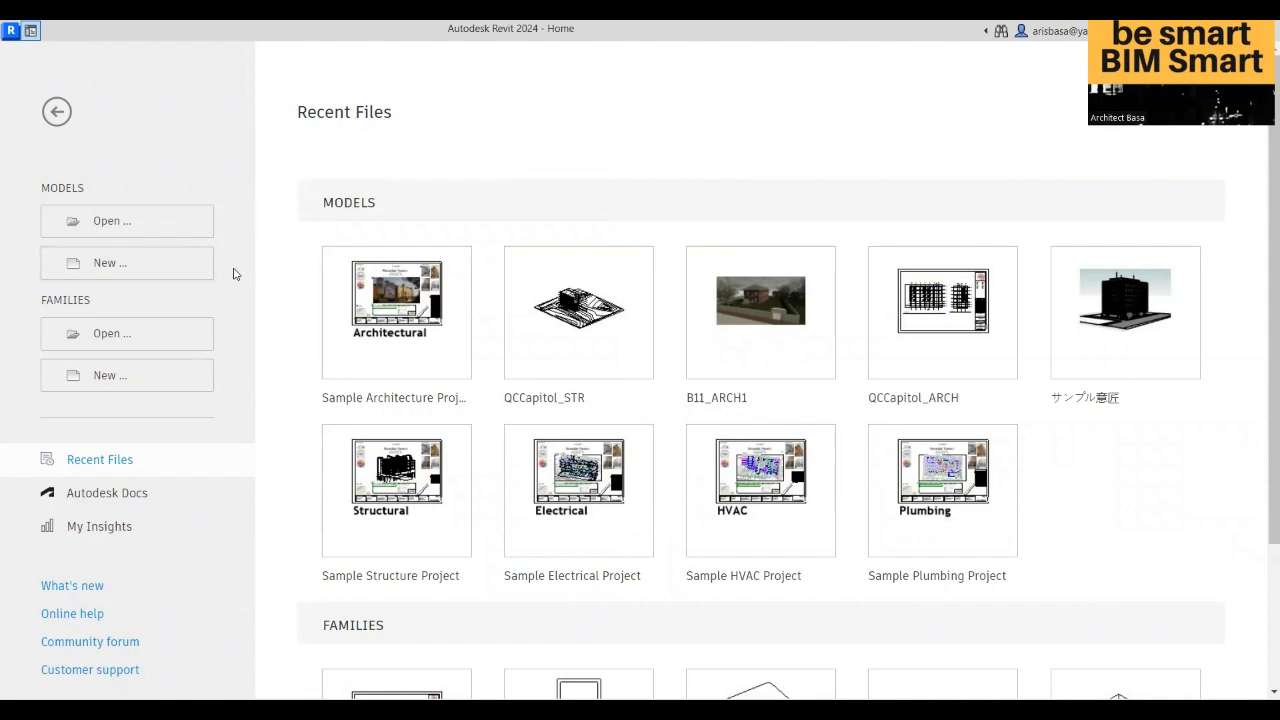
- Create a new project from the DefaultMetric.rte template in the English templates folder
{"action": "left_click", "coordinate": [137, 264]}
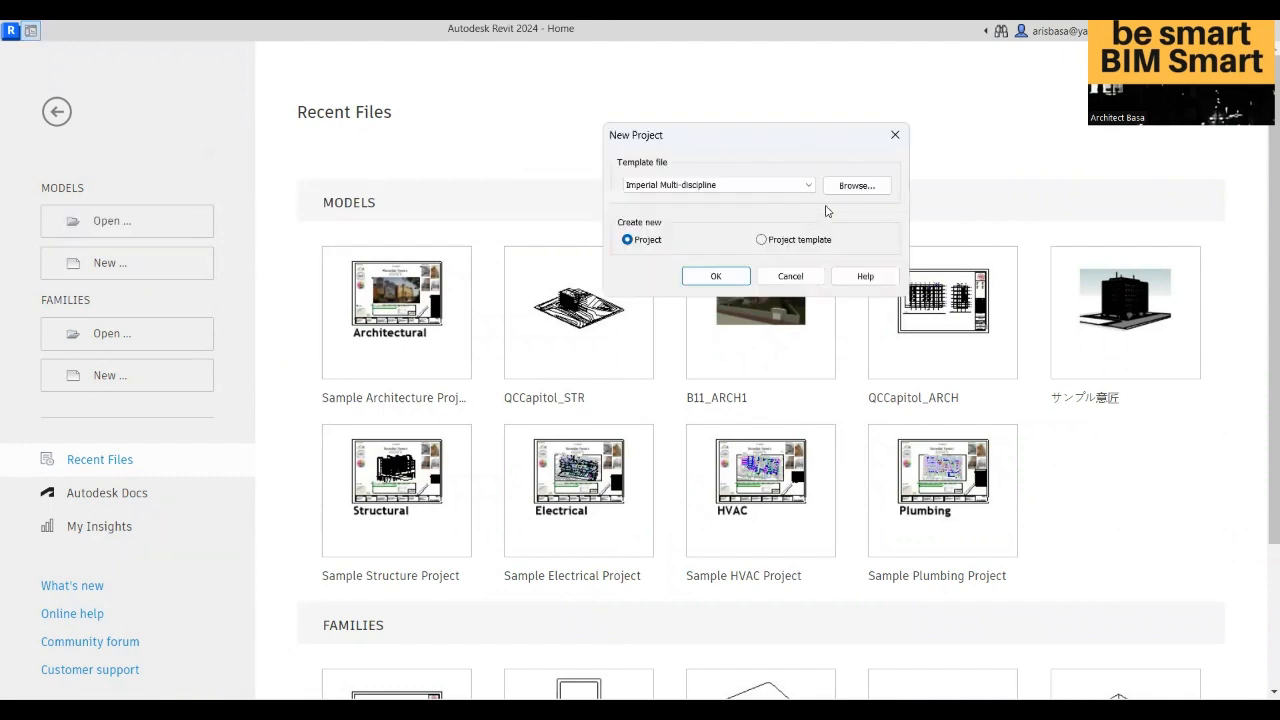
{"action": "left_click", "coordinate": [848, 186]}
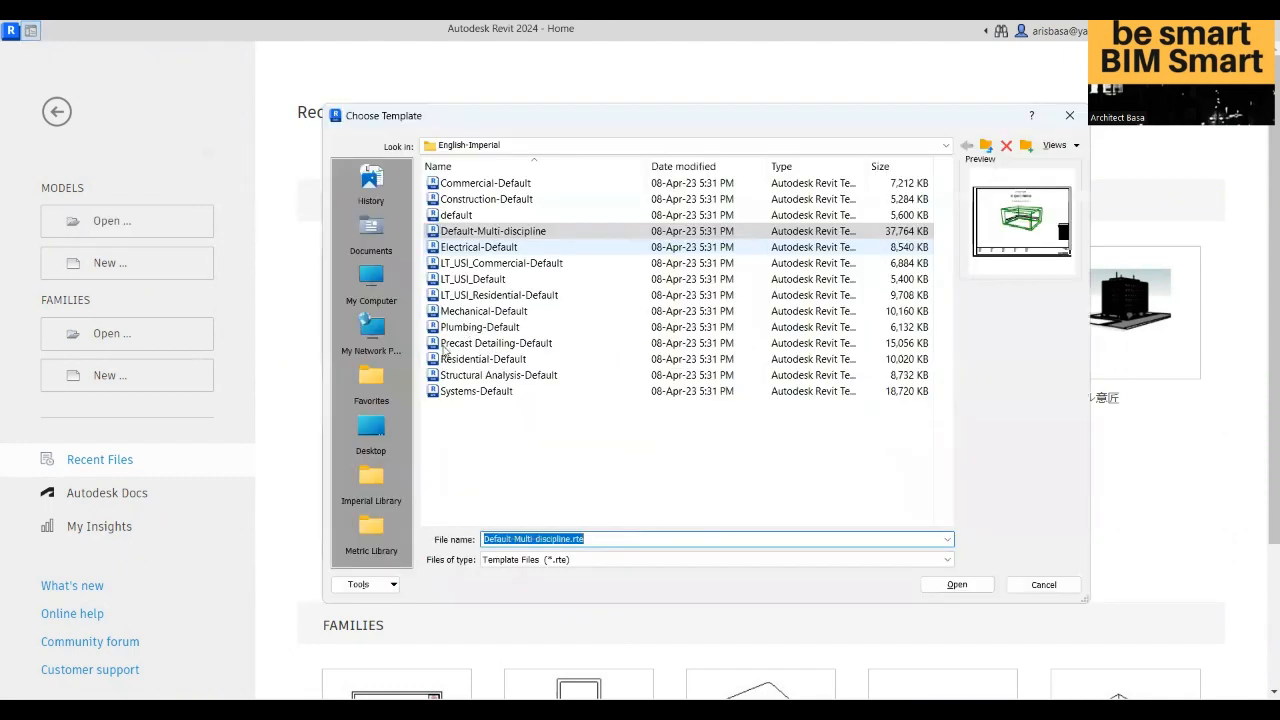
{"action": "left_click", "coordinate": [843, 145]}
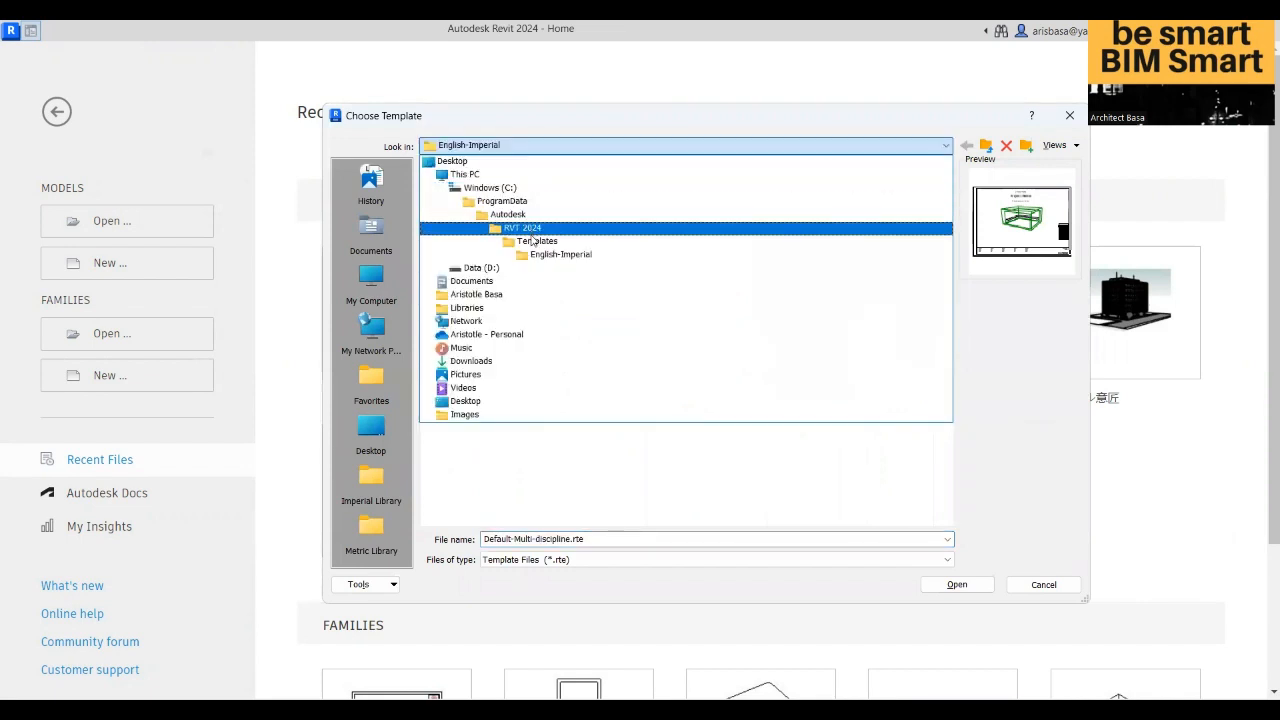
{"action": "left_click", "coordinate": [533, 243]}
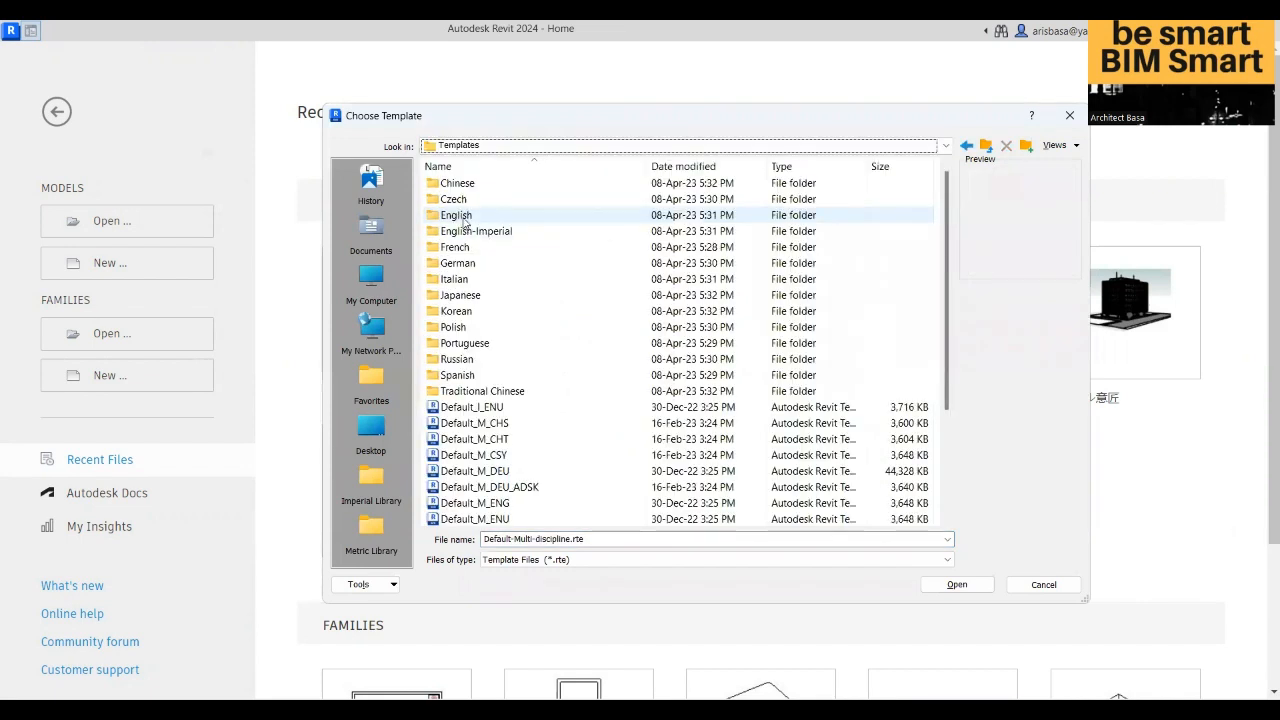
{"action": "double_click", "coordinate": [466, 216]}
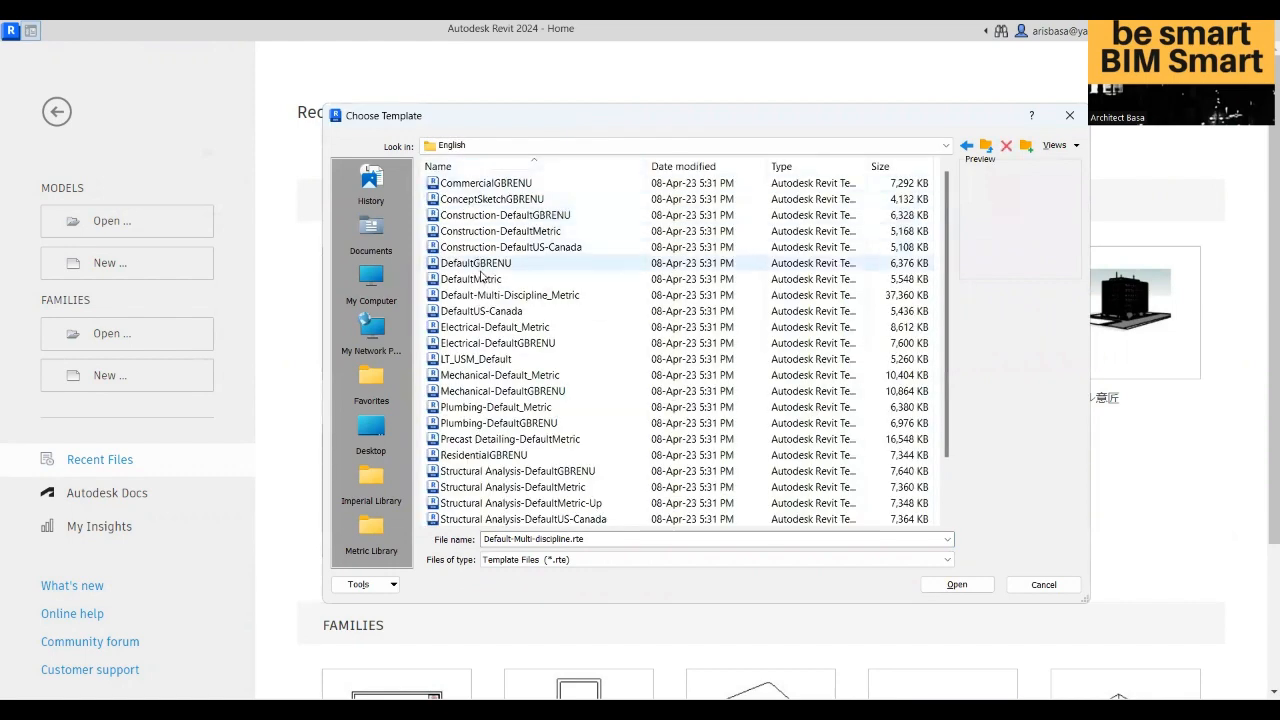
{"action": "left_click", "coordinate": [500, 279]}
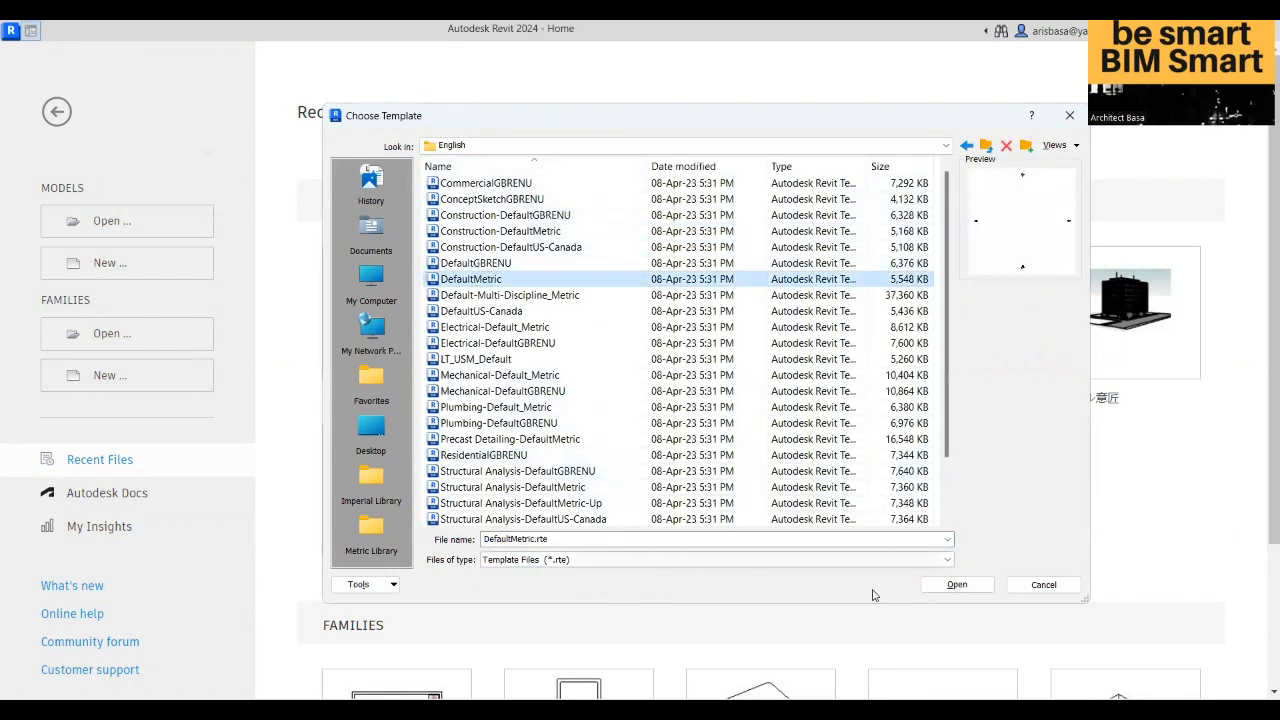
{"action": "left_click", "coordinate": [958, 589]}
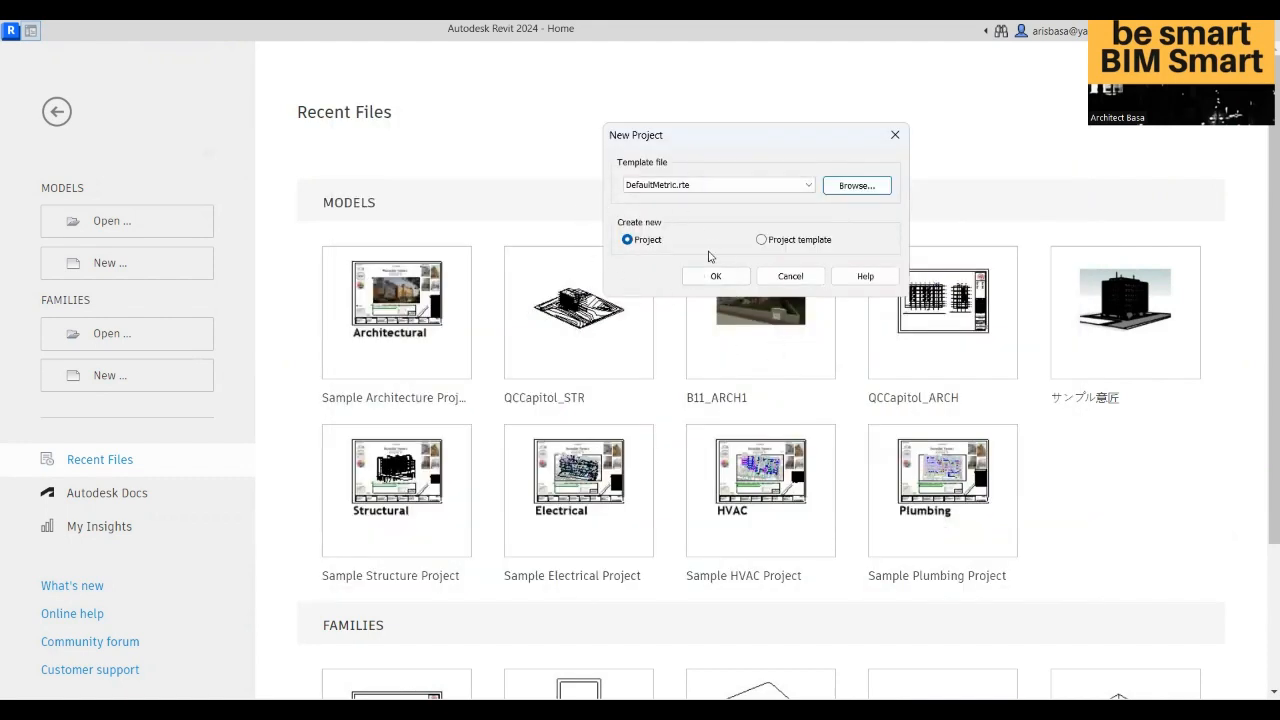
{"action": "left_click", "coordinate": [725, 276]}
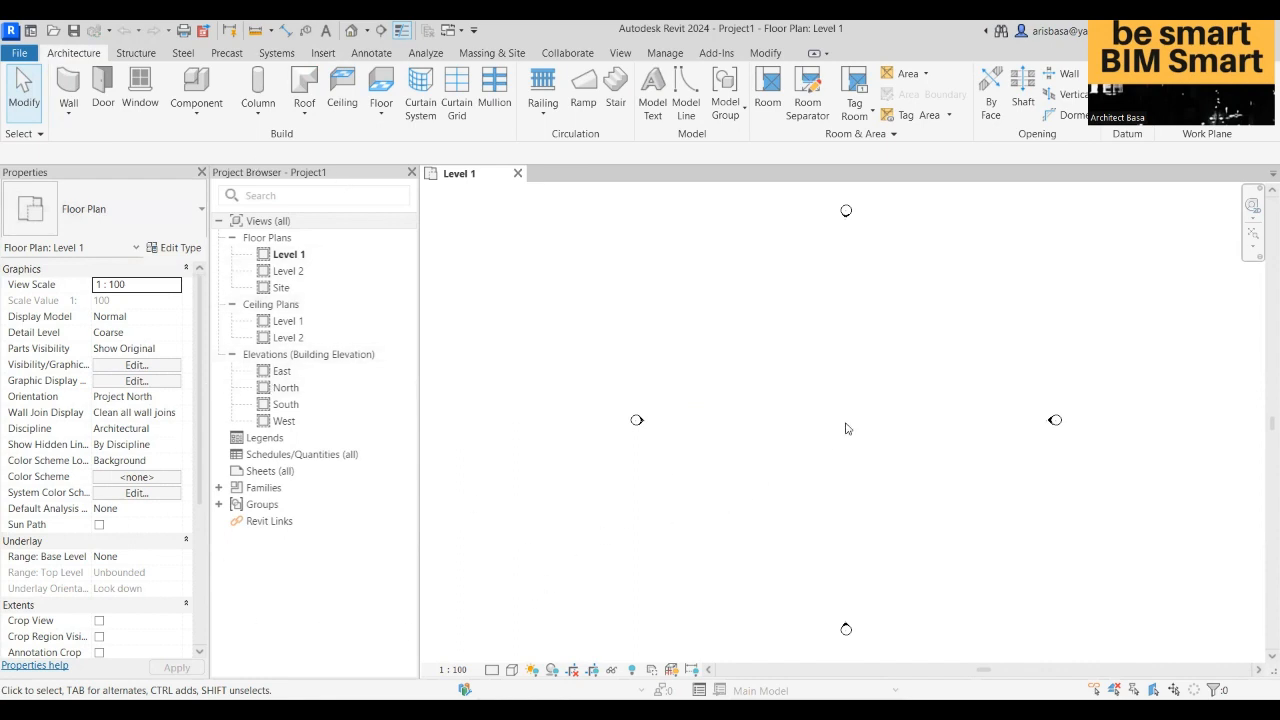
- Open the South building elevation view
{"action": "middle_click_drag", "start_coordinate": [809, 429], "coordinate": [708, 446]}
{"action": "scroll", "coordinate": [775, 445], "scroll_direction": "down", "scroll_amount": 3}
{"action": "scroll", "coordinate": [743, 466], "scroll_direction": "up", "scroll_amount": 2}
{"action": "double_click", "coordinate": [286, 404]}
{"action": "scroll", "coordinate": [1116, 400], "scroll_direction": "down", "scroll_amount": 3}
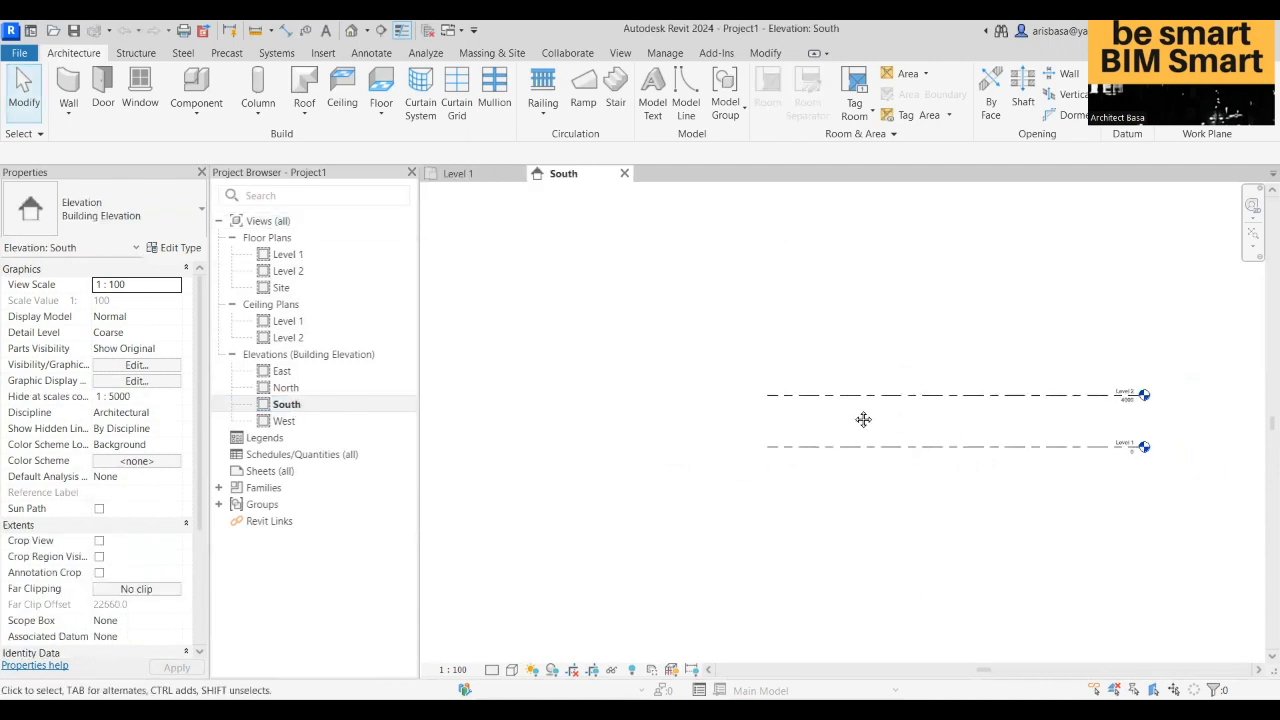
{"action": "scroll", "coordinate": [985, 436], "scroll_direction": "up", "scroll_amount": 1}
{"action": "middle_click_drag", "start_coordinate": [866, 423], "coordinate": [754, 423]}
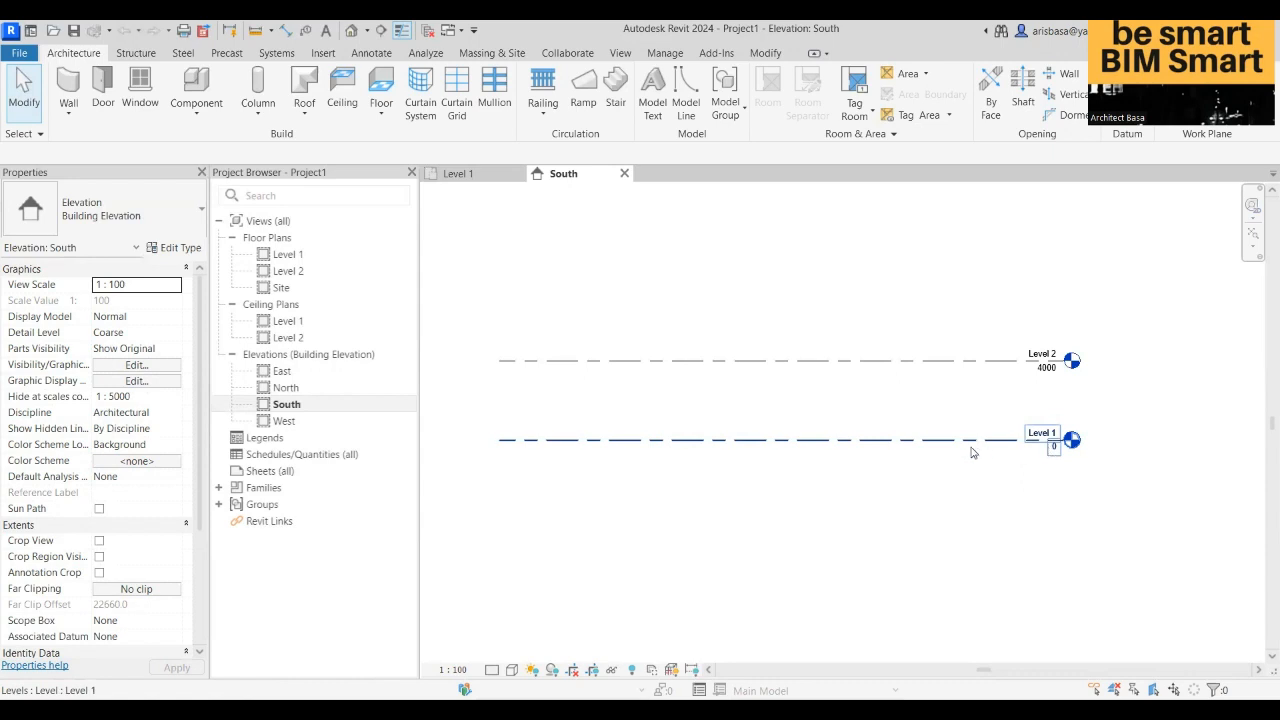
- Copy Level 1 straight down by 2500 mm to add a level below it
{"action": "scroll", "coordinate": [965, 478], "scroll_direction": "down", "scroll_amount": 2}
{"action": "middle_click_drag", "start_coordinate": [953, 415], "coordinate": [961, 355]}
{"action": "scroll", "coordinate": [990, 340], "scroll_direction": "up", "scroll_amount": 1}
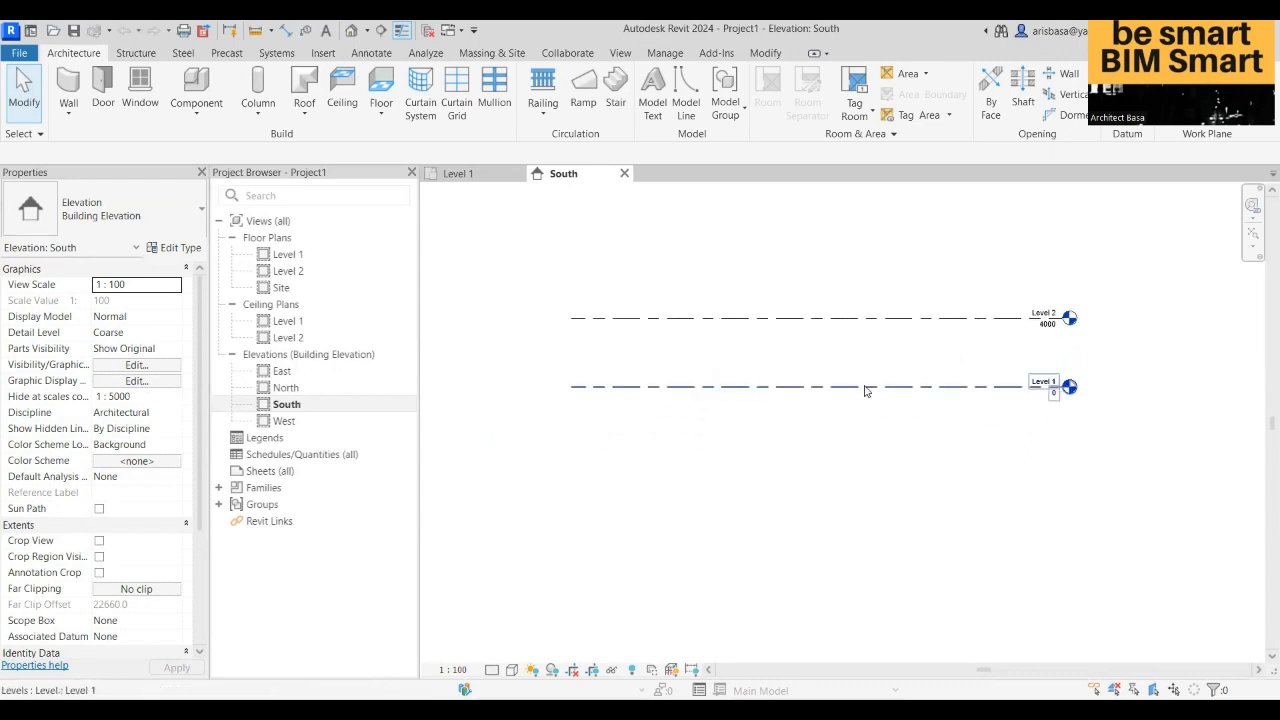
{"action": "left_click", "coordinate": [866, 386]}
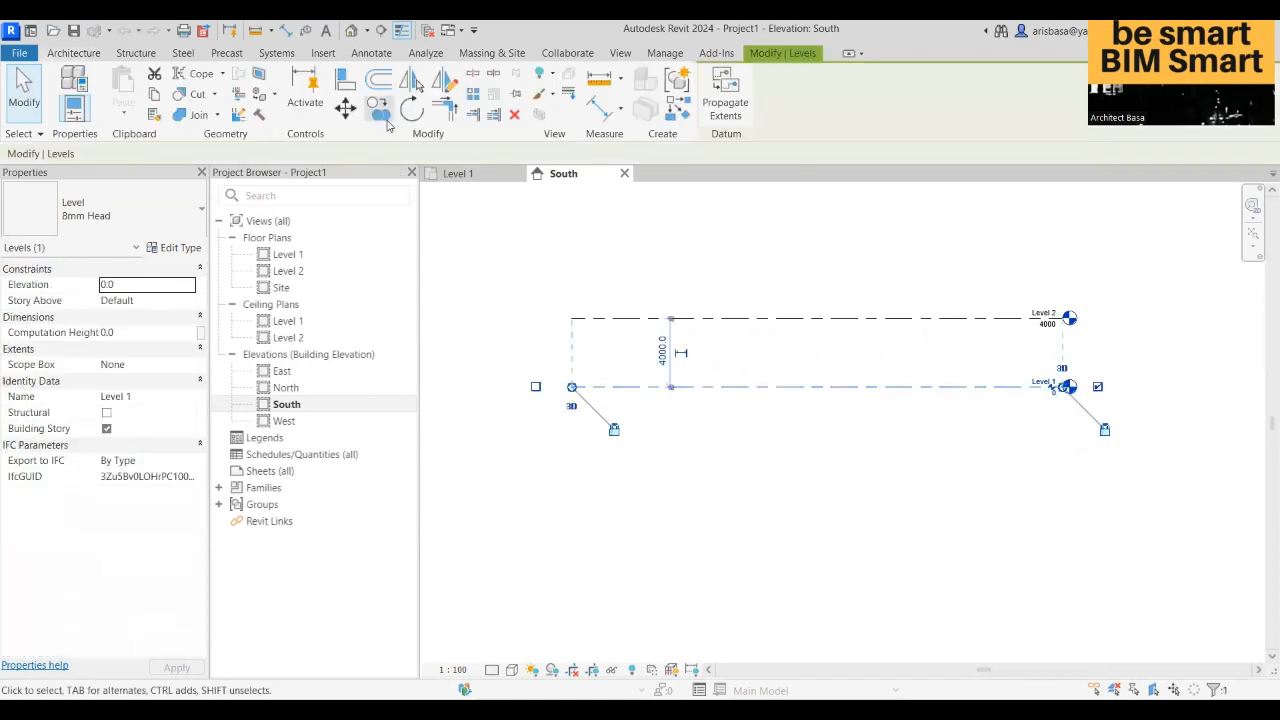
{"action": "left_click", "coordinate": [380, 109]}
{"action": "left_click", "coordinate": [563, 388]}
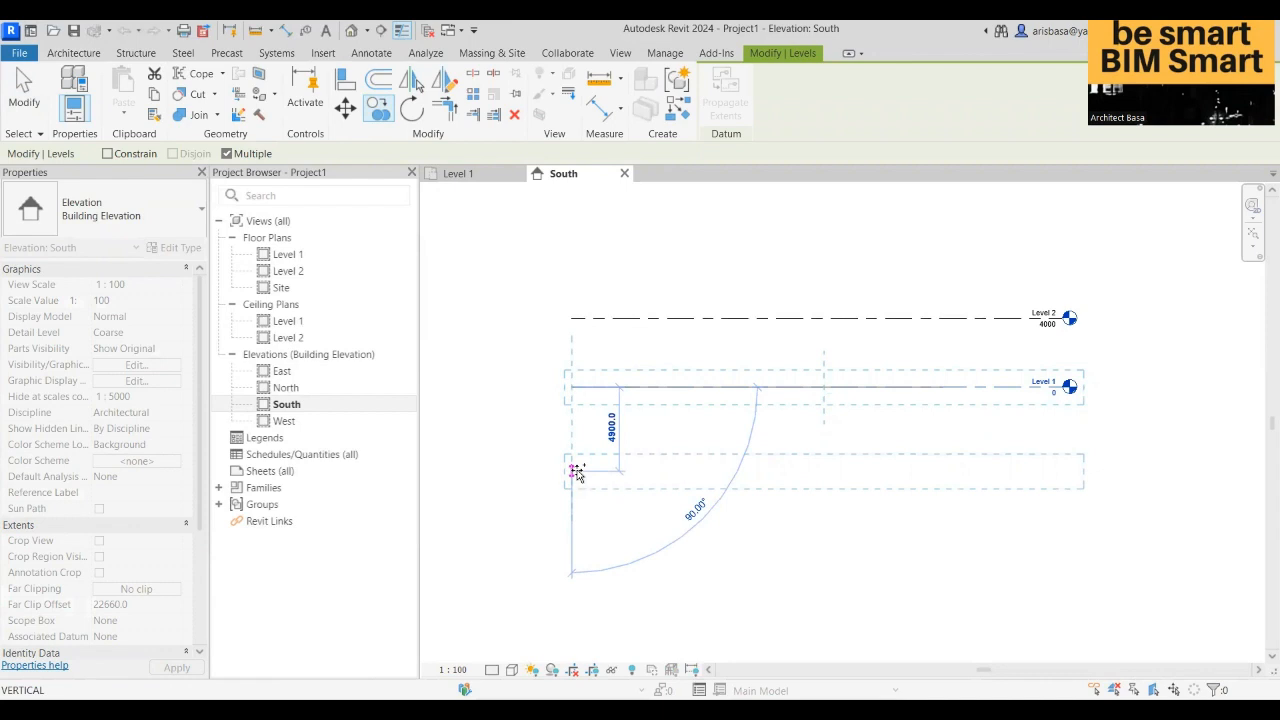
{"action": "type", "text": "4500"}
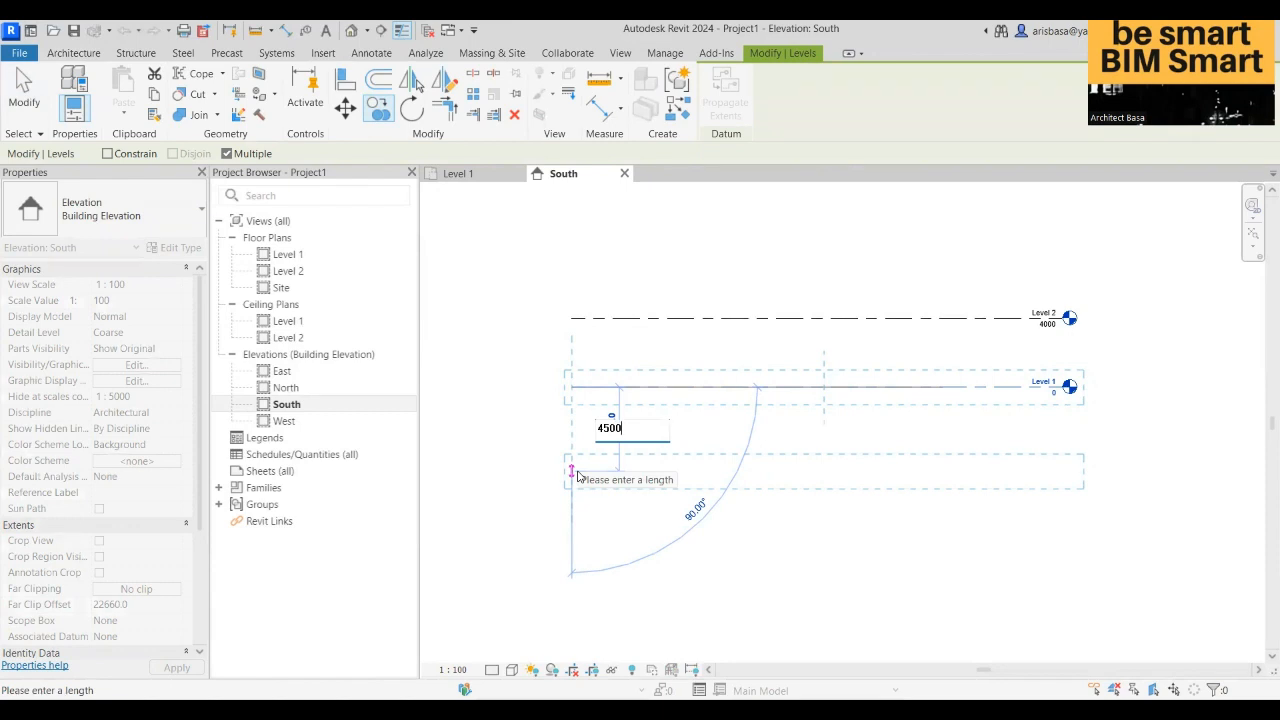
{"action": "key", "text": "BackSpace"}
{"action": "key", "text": "BackSpace"}
{"action": "key", "text": "BackSpace"}
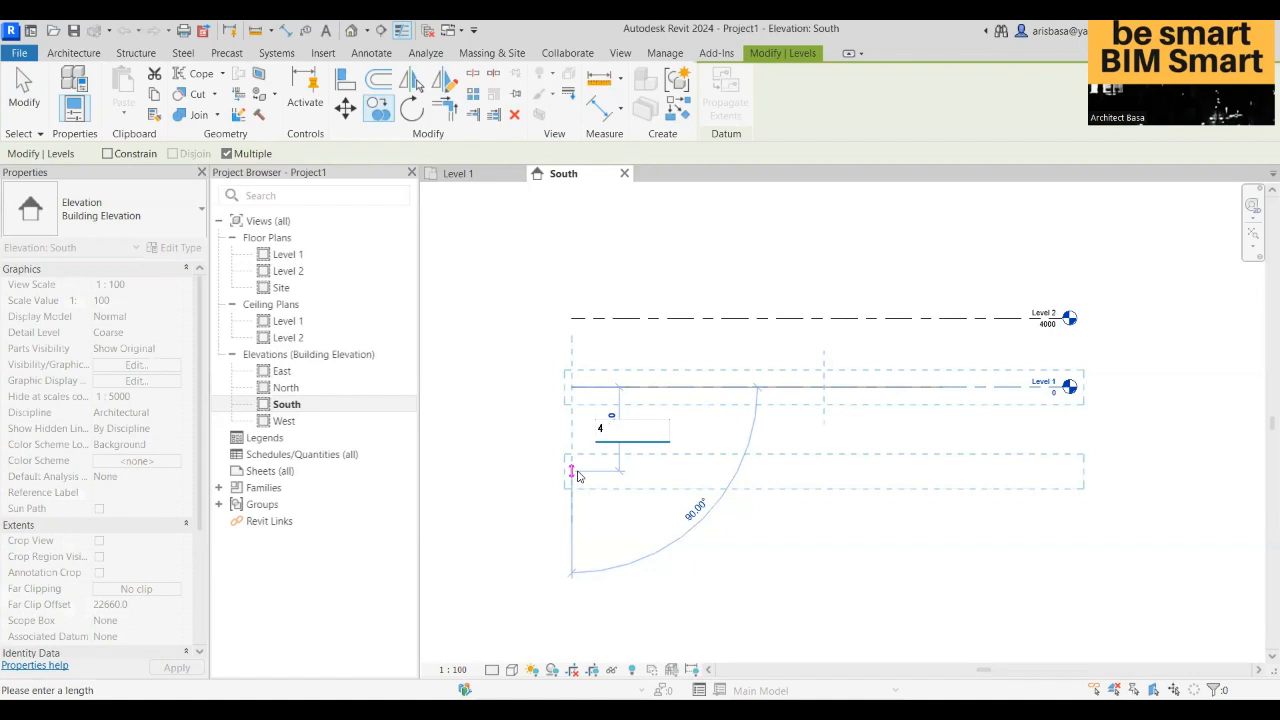
{"action": "key", "text": "BackSpace"}
{"action": "type", "text": "2500"}
{"action": "key", "text": "Return"}
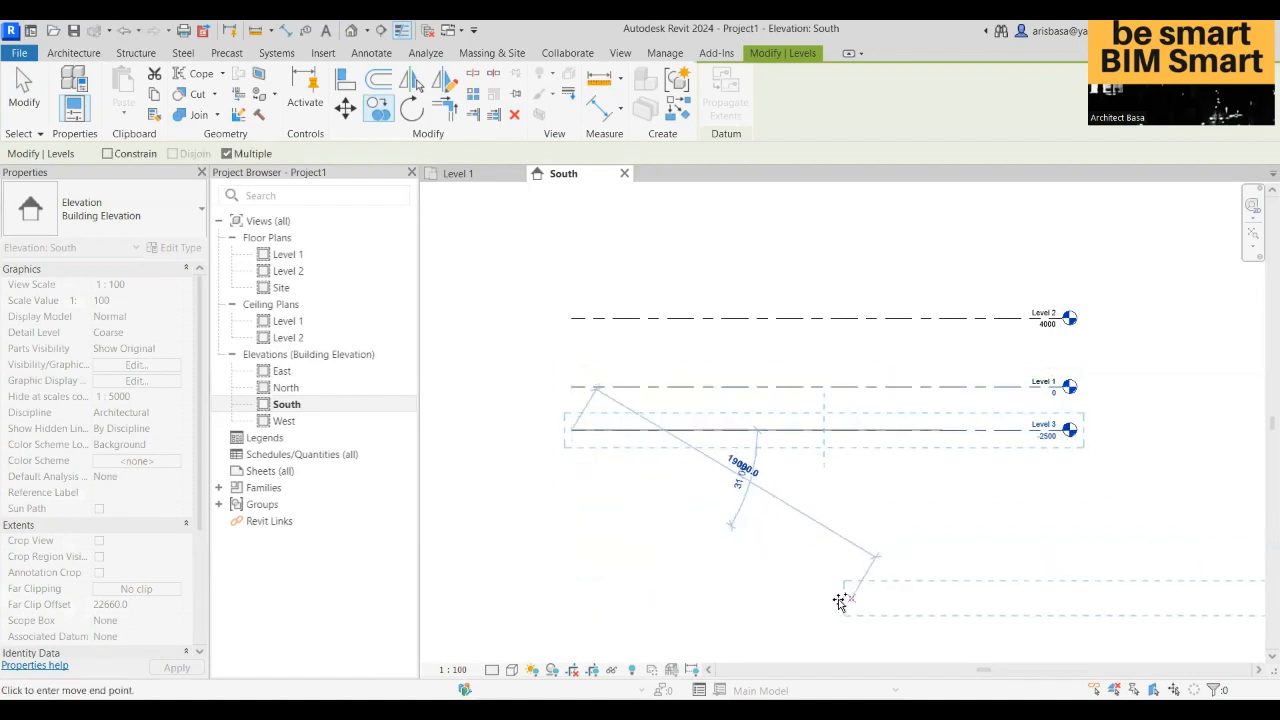
{"action": "middle_click_drag", "start_coordinate": [820, 606], "coordinate": [803, 611]}
{"action": "key", "text": "Escape"}
{"action": "key", "text": "Escape"}
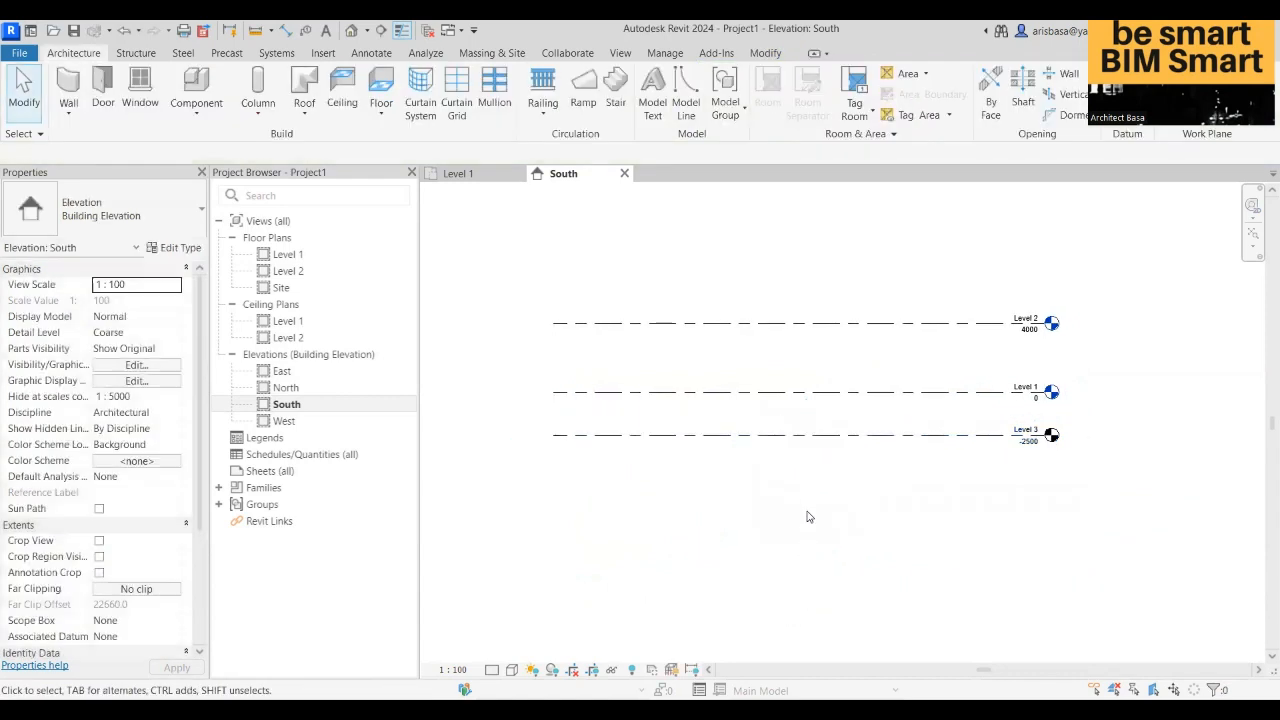
- Copy Level 1 straight up by 2000 mm to add a level between Level 1 and Level 2
{"action": "left_click", "coordinate": [790, 410]}
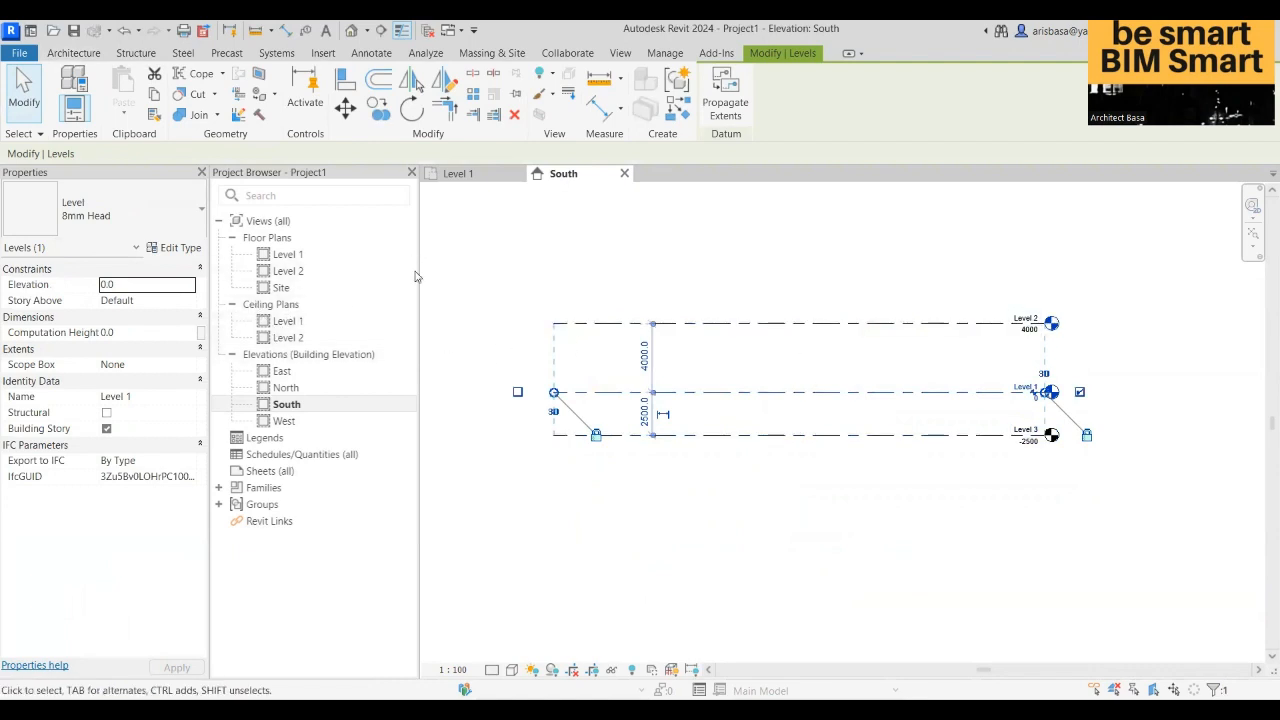
{"action": "left_click", "coordinate": [377, 108]}
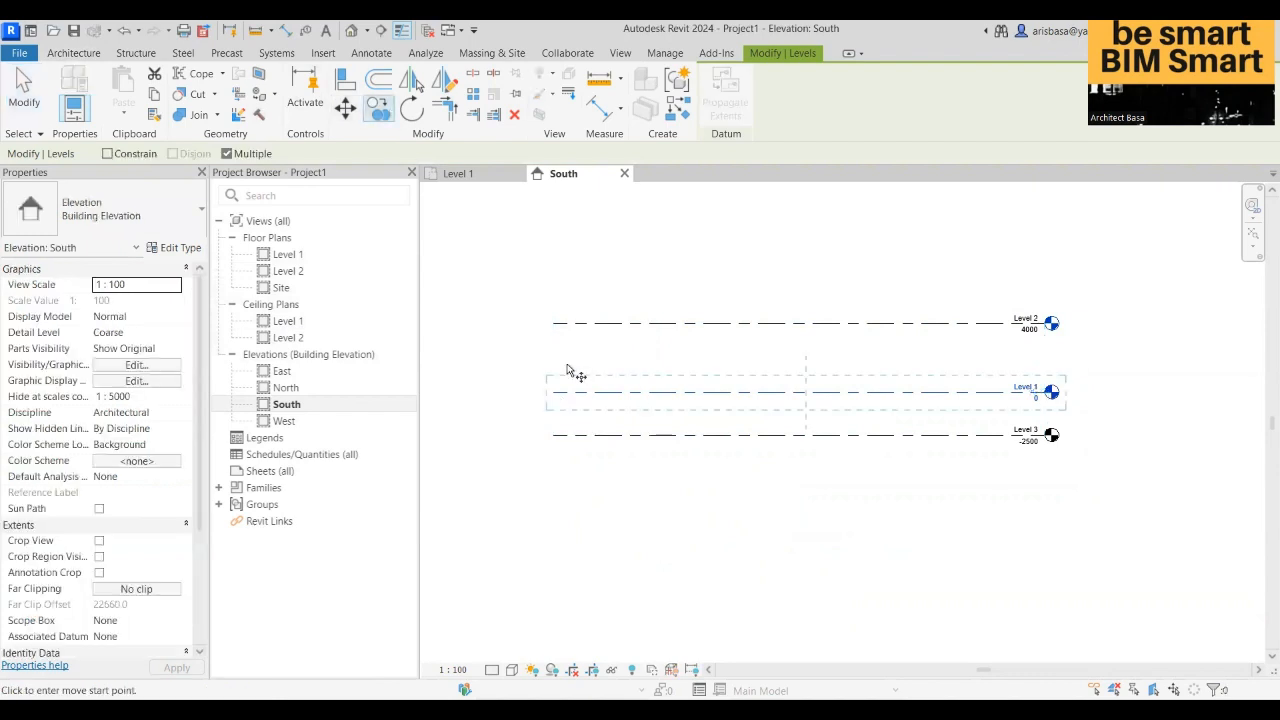
{"action": "left_click", "coordinate": [588, 390]}
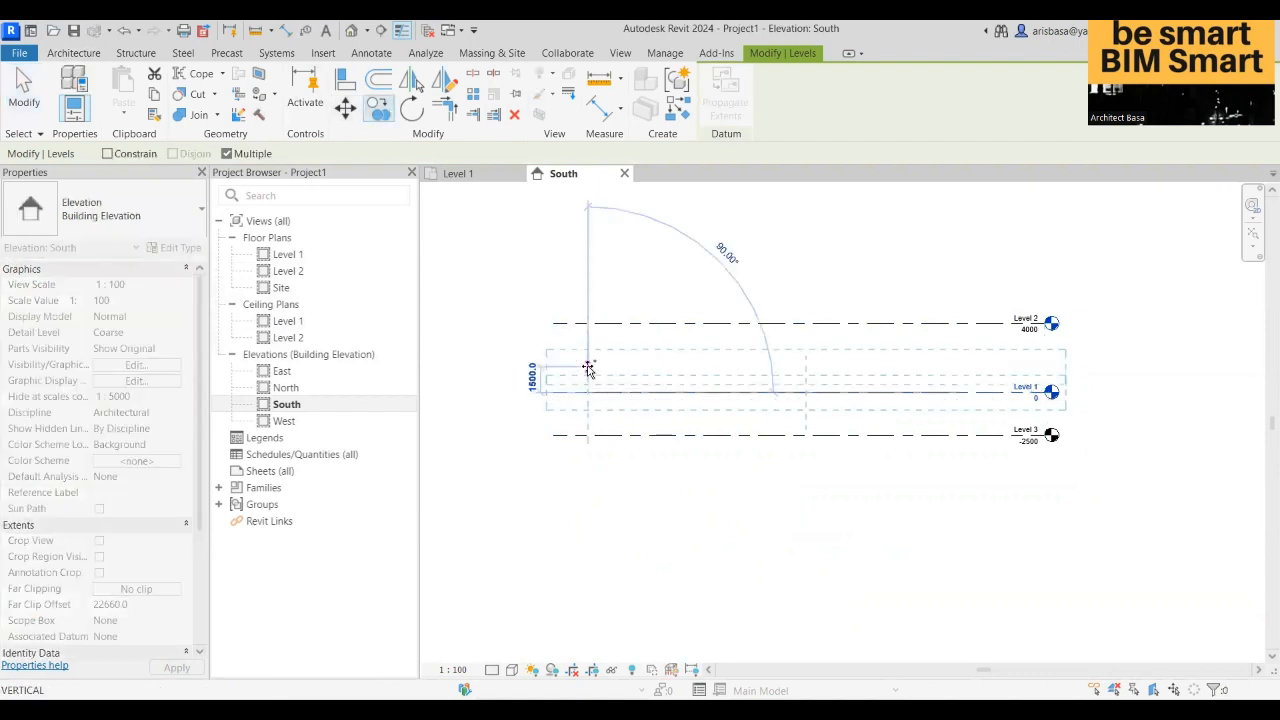
{"action": "type", "text": "2000"}
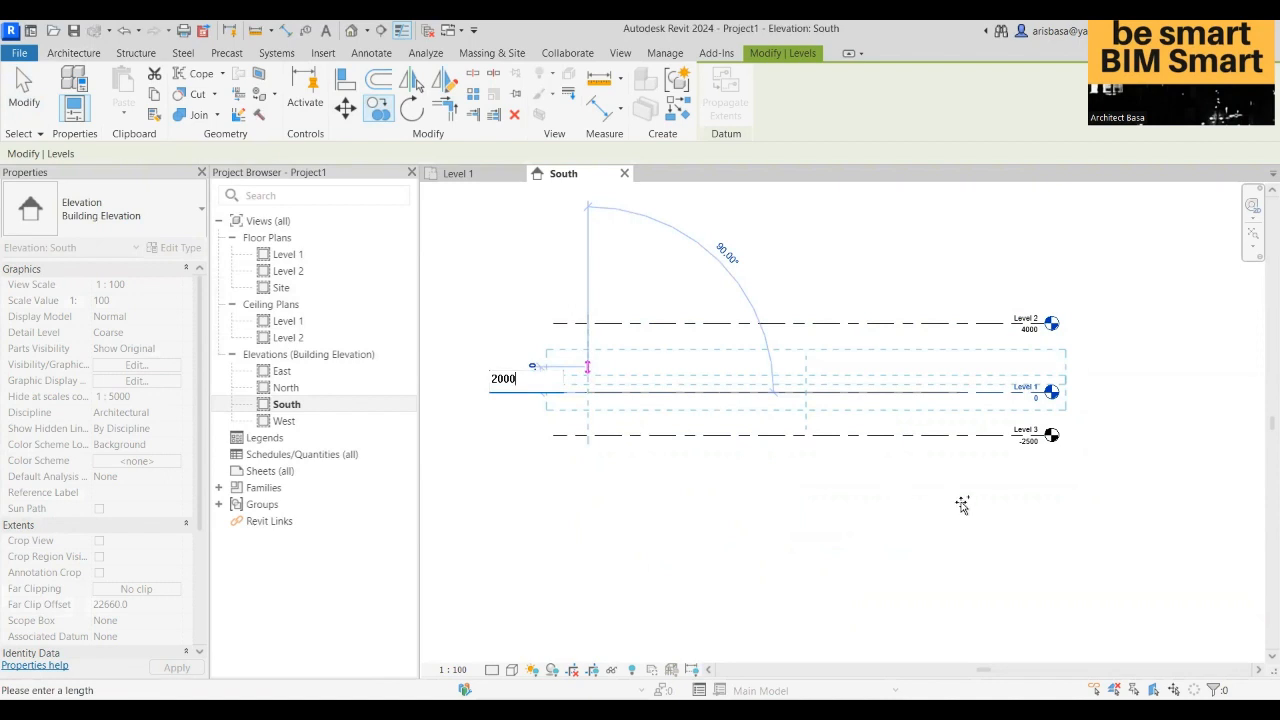
{"action": "key", "text": "Return"}
{"action": "key", "text": "Escape"}
{"action": "scroll", "coordinate": [1022, 348], "scroll_direction": "up", "scroll_amount": 2}
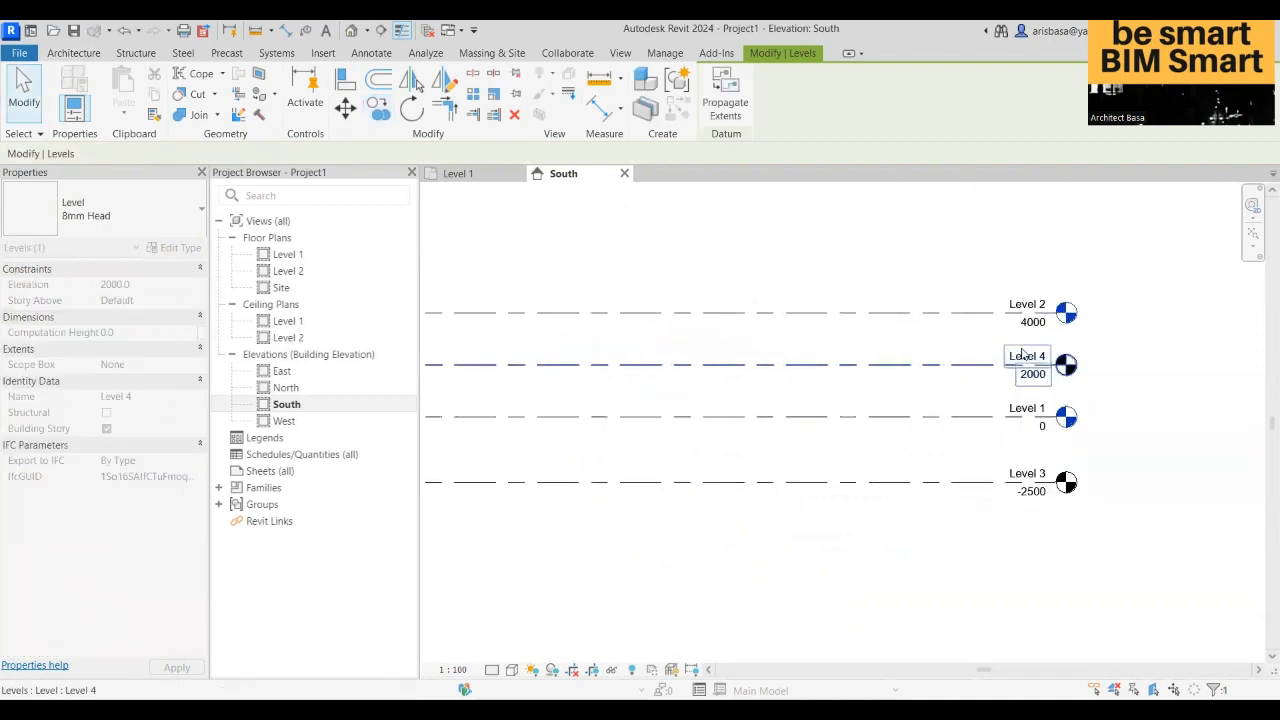
{"action": "key", "text": "Escape"}
- Set the elevation of Level 2 to 6000 mm
{"action": "scroll", "coordinate": [1010, 397], "scroll_direction": "down", "scroll_amount": 1}
{"action": "mouse_move", "coordinate": [1010, 399]}
{"action": "middle_mouse_down"}
{"action": "mouse_move", "coordinate": [1006, 384]}
{"action": "mouse_move", "coordinate": [1016, 397]}
{"action": "middle_mouse_up"}
{"action": "scroll", "coordinate": [945, 359], "scroll_direction": "down", "scroll_amount": 1}
{"action": "left_click", "coordinate": [967, 364]}
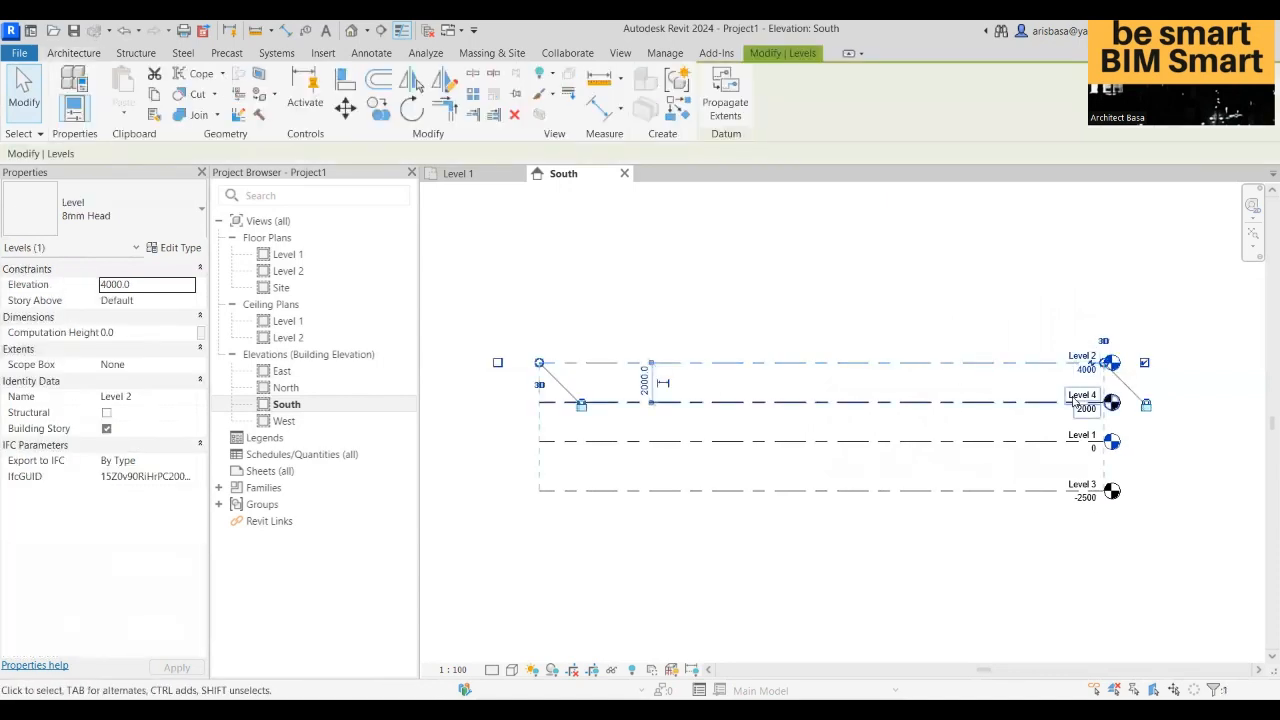
{"action": "scroll", "coordinate": [1038, 405], "scroll_direction": "up", "scroll_amount": 3}
{"action": "scroll", "coordinate": [1038, 405], "scroll_direction": "down", "scroll_amount": 1}
{"action": "scroll", "coordinate": [1037, 405], "scroll_direction": "down", "scroll_amount": 1}
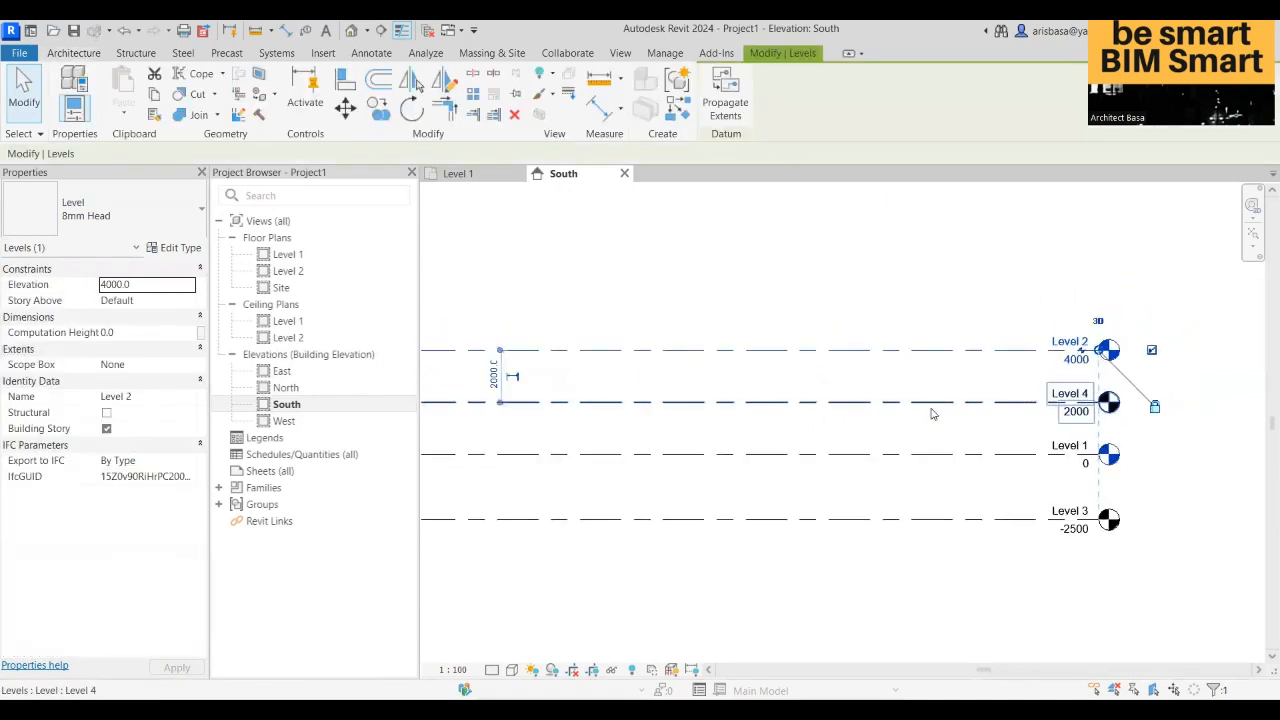
{"action": "middle_click_drag", "start_coordinate": [929, 414], "coordinate": [898, 419]}
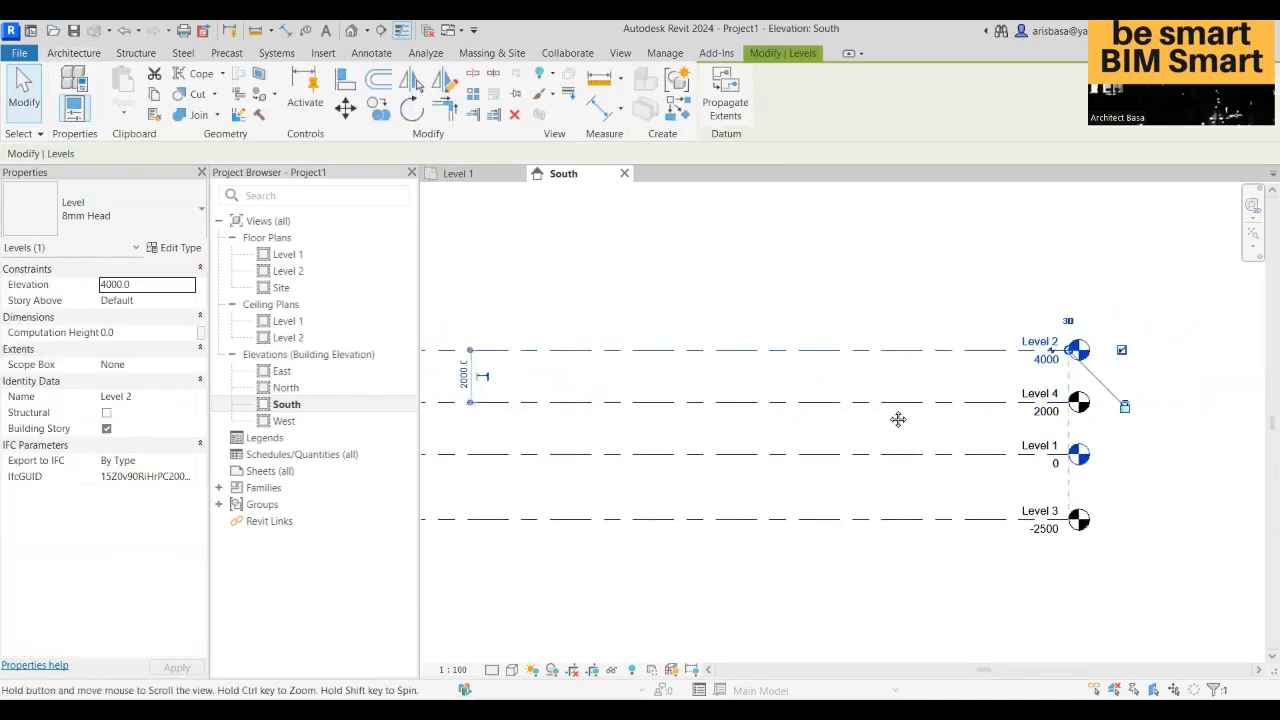
{"action": "left_click", "coordinate": [1048, 363]}
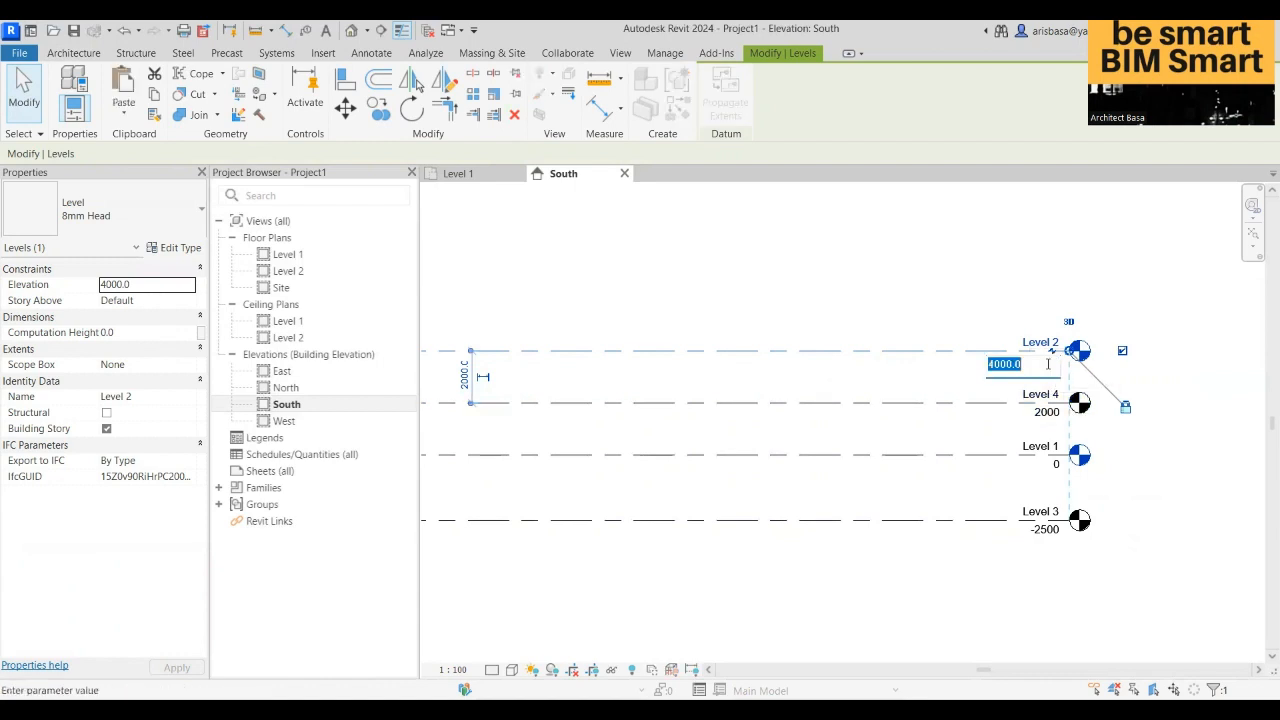
{"action": "type", "text": "6"}
{"action": "key", "text": "Return"}
- Set the elevation of Level 3, the lowest level, to -2000 mm
{"action": "middle_click_drag", "start_coordinate": [1006, 564], "coordinate": [1003, 550]}
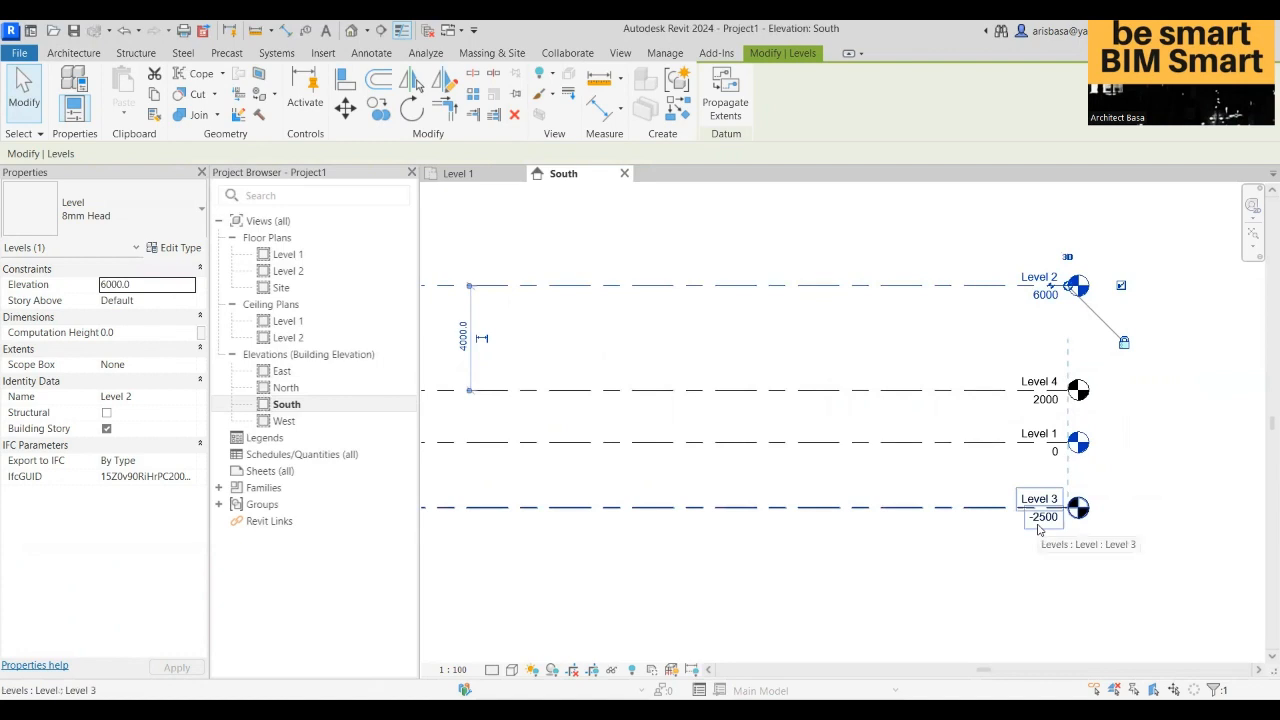
{"action": "left_click", "coordinate": [1038, 528]}
{"action": "left_click", "coordinate": [1038, 520]}
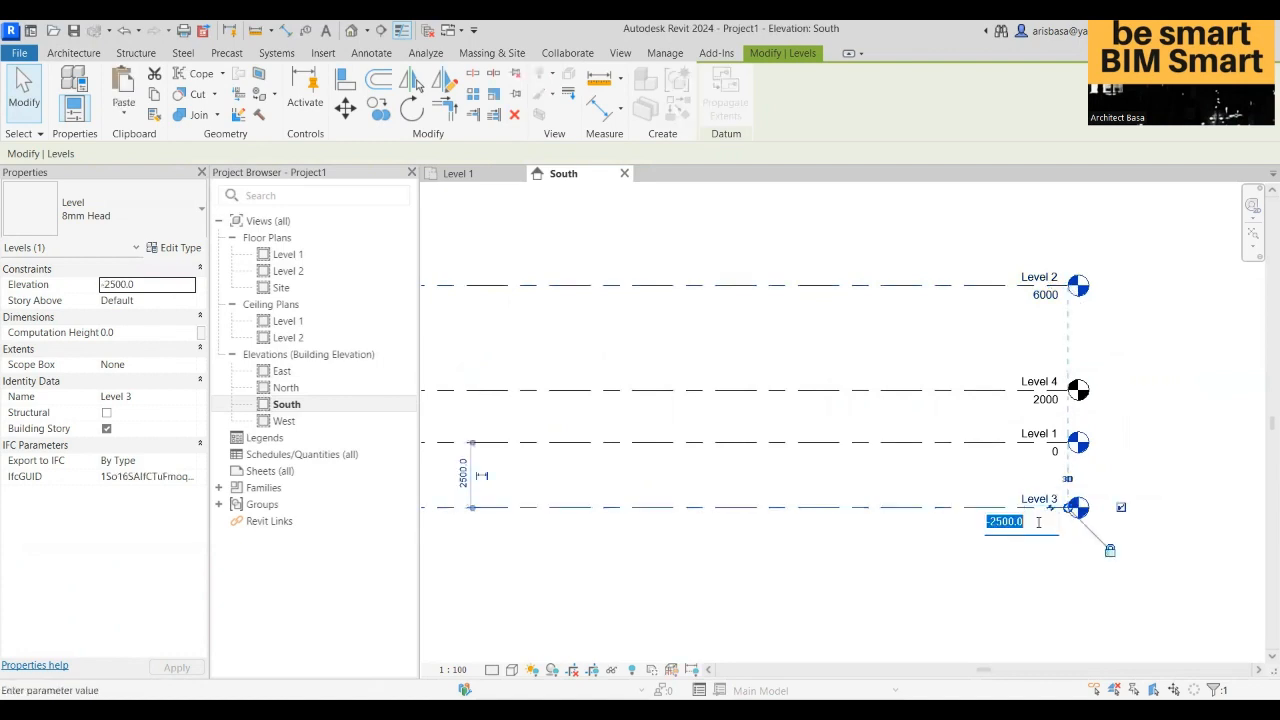
{"action": "type", "text": "2"}
{"action": "key", "text": "Return"}
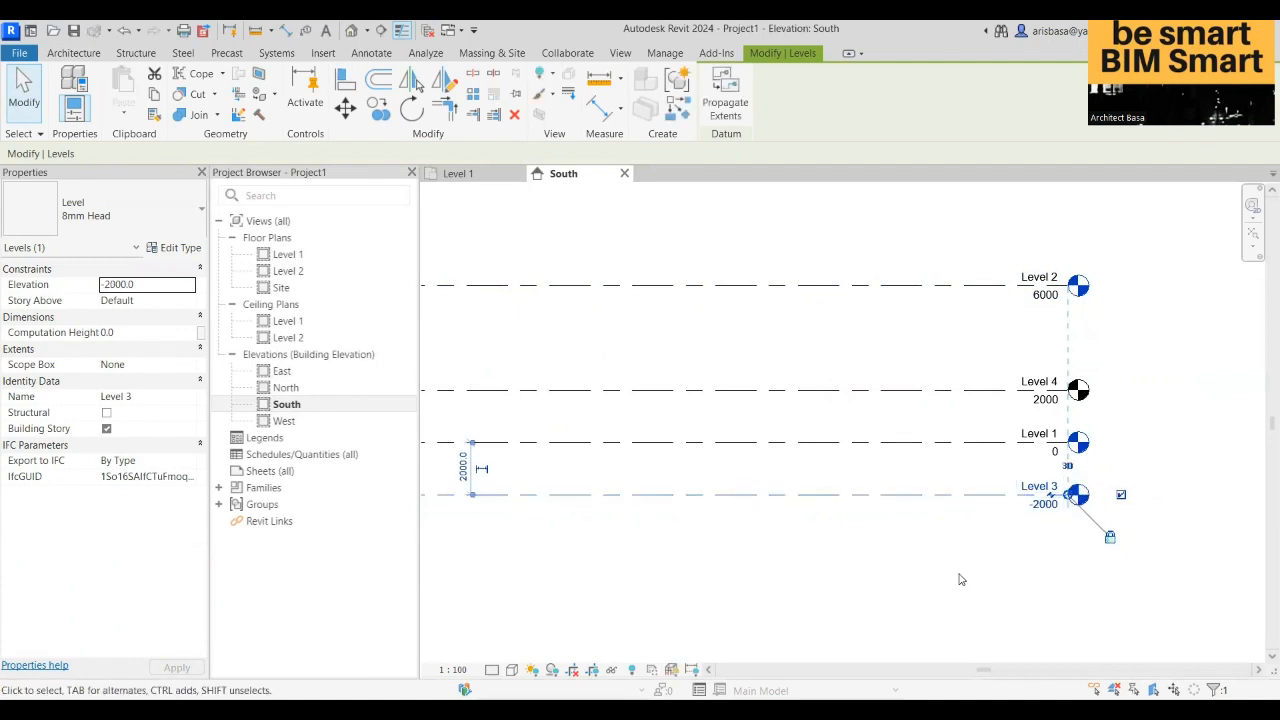
{"action": "scroll", "coordinate": [940, 575], "scroll_direction": "down", "scroll_amount": 2}
{"action": "middle_click_drag", "start_coordinate": [934, 583], "coordinate": [937, 600]}
{"action": "key", "text": "Escape"}
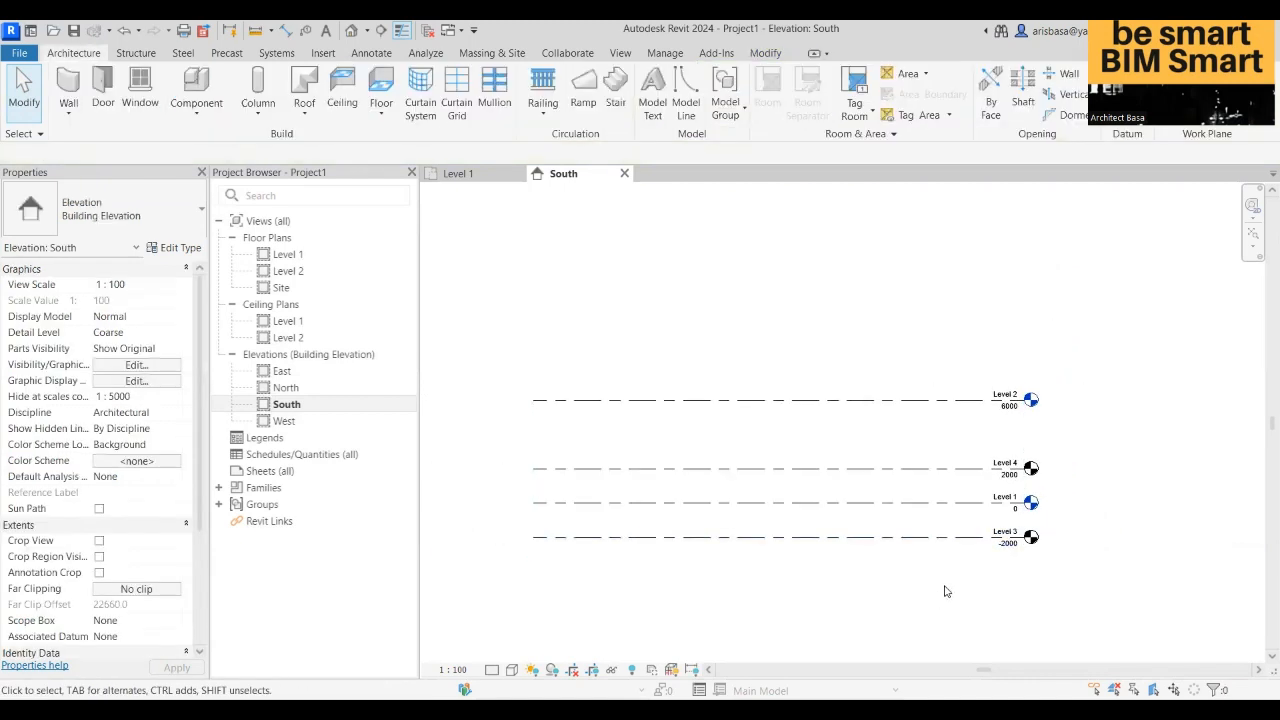
- Copy Level 2 straight up three times at 4000 mm spacing, placing levels at 10000, 14000 and 18000
{"action": "middle_click_drag", "start_coordinate": [937, 460], "coordinate": [993, 459]}
{"action": "scroll", "coordinate": [931, 489], "scroll_direction": "up", "scroll_amount": 1}
{"action": "left_click", "coordinate": [937, 420]}
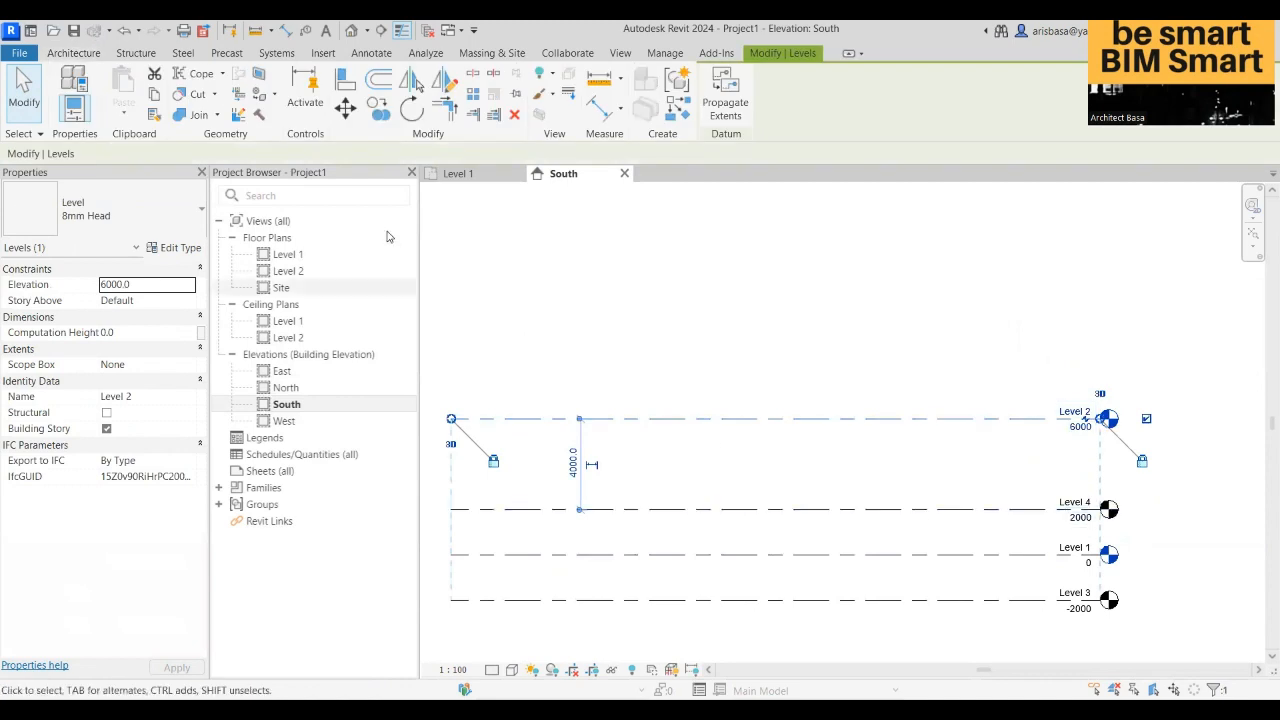
{"action": "left_click", "coordinate": [379, 112]}
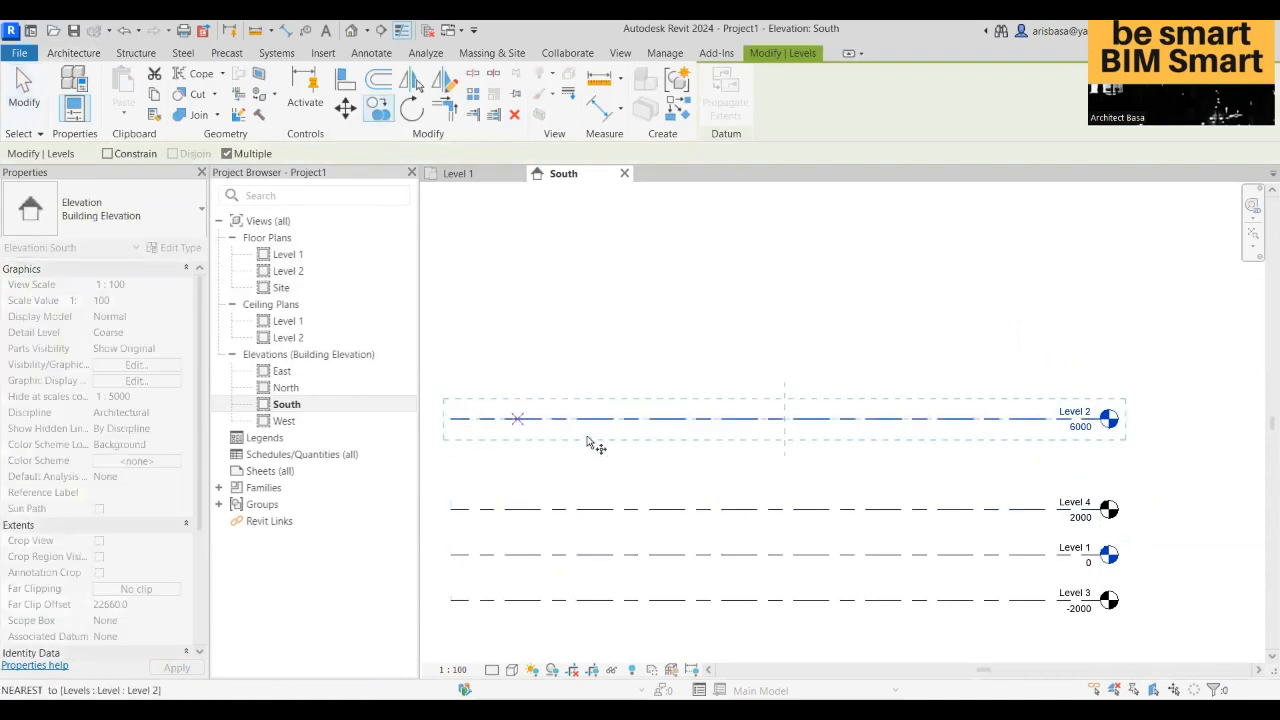
{"action": "left_click", "coordinate": [518, 514]}
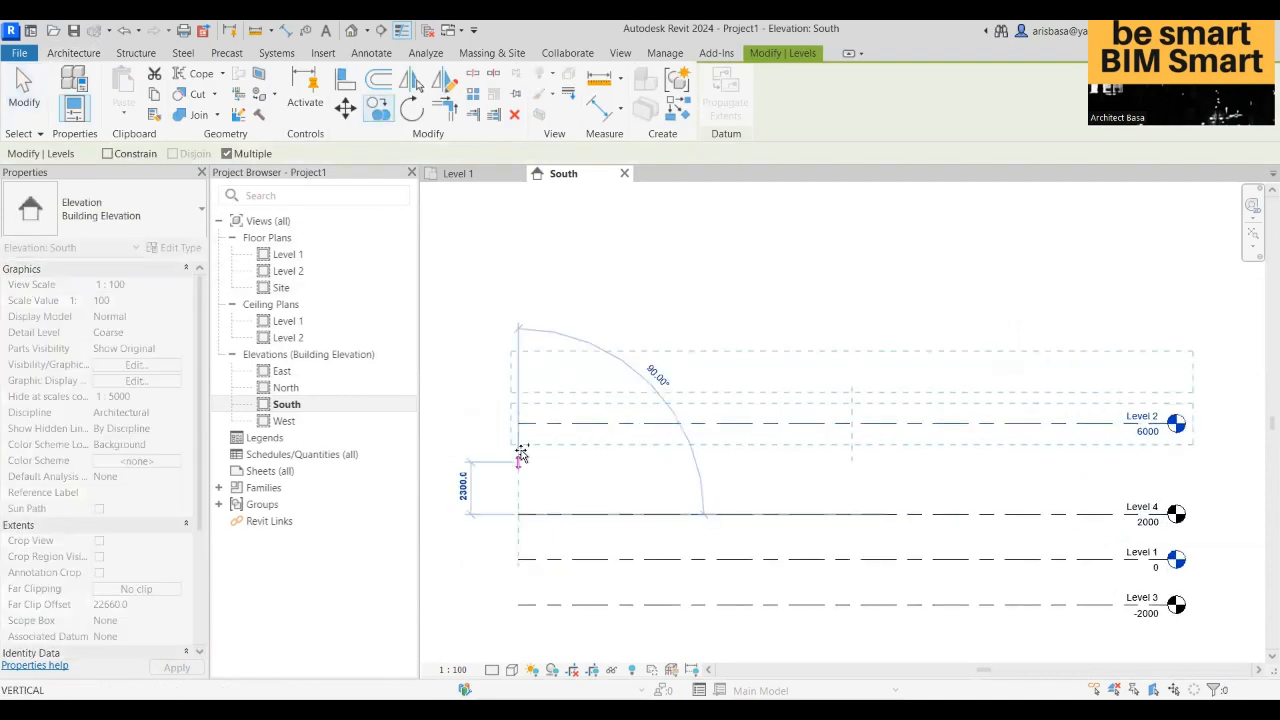
{"action": "left_click", "coordinate": [518, 424]}
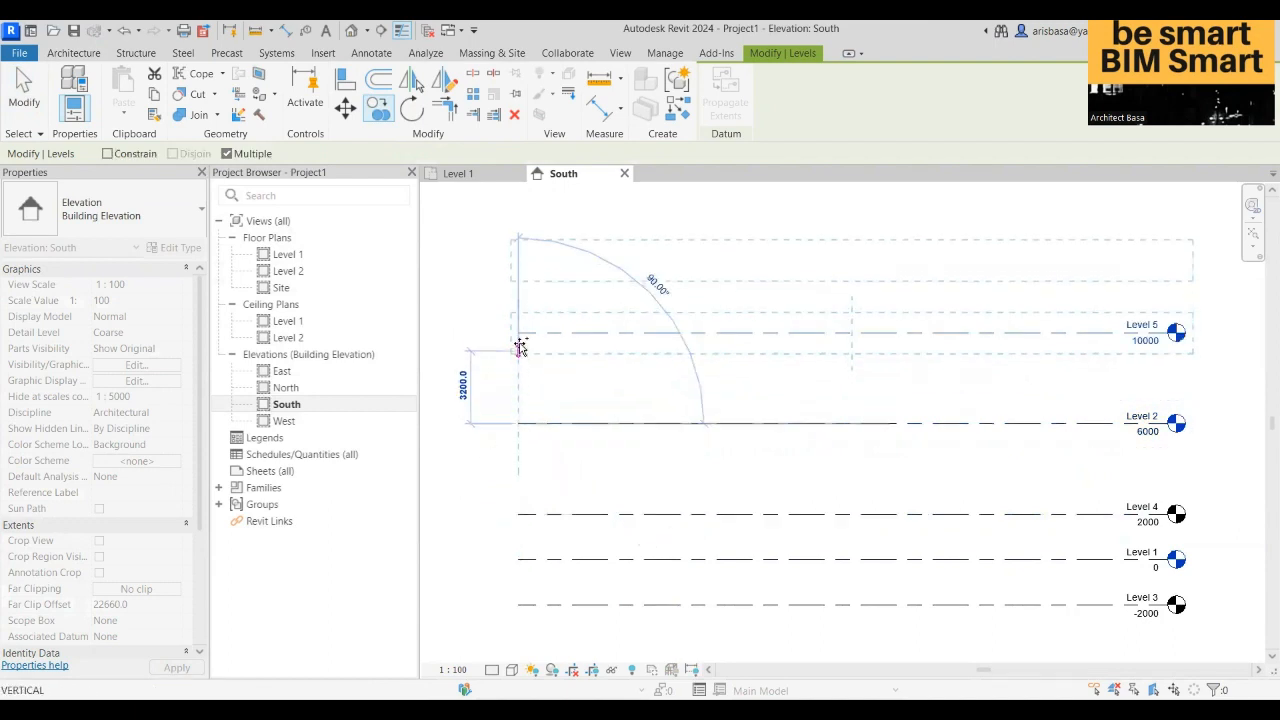
{"action": "left_click", "coordinate": [518, 334]}
{"action": "mouse_move", "coordinate": [534, 397]}
{"action": "middle_mouse_down"}
{"action": "mouse_move", "coordinate": [560, 446]}
{"action": "mouse_move", "coordinate": [553, 414]}
{"action": "middle_mouse_up"}
{"action": "left_click", "coordinate": [549, 321]}
{"action": "scroll", "coordinate": [563, 374], "scroll_direction": "down", "scroll_amount": 2}
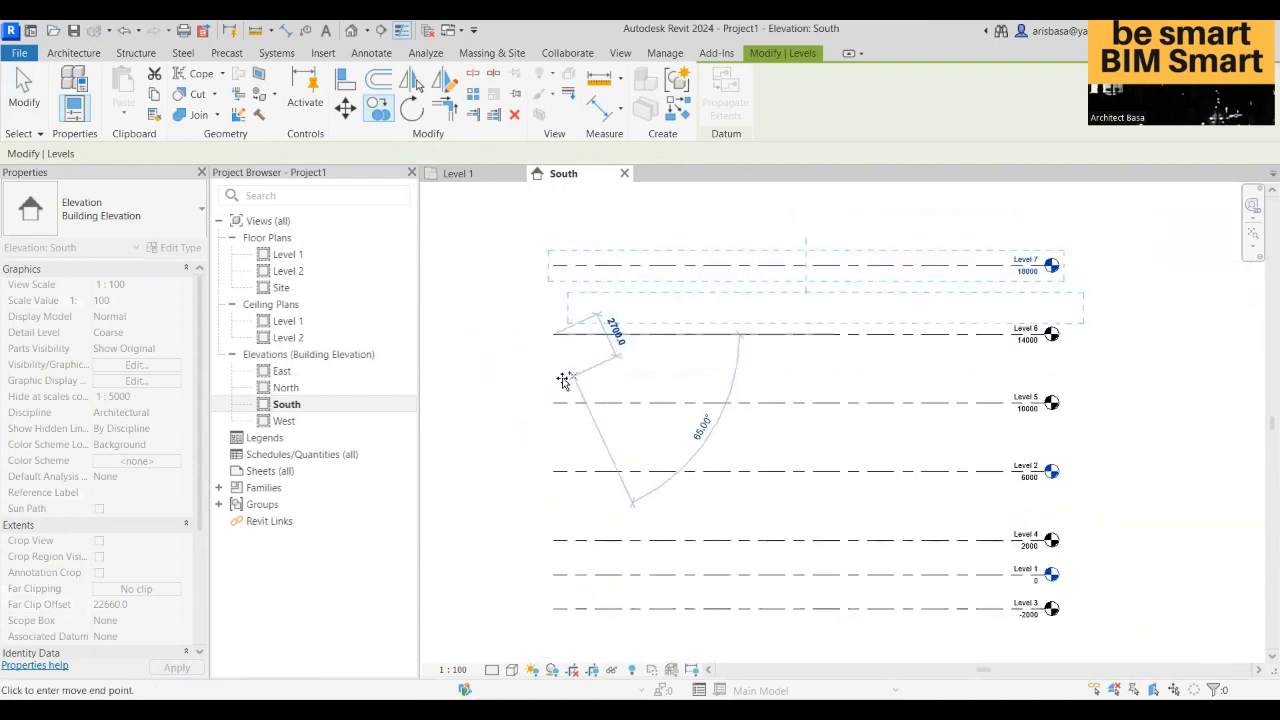
{"action": "key", "text": "Escape"}
{"action": "key", "text": "Escape"}
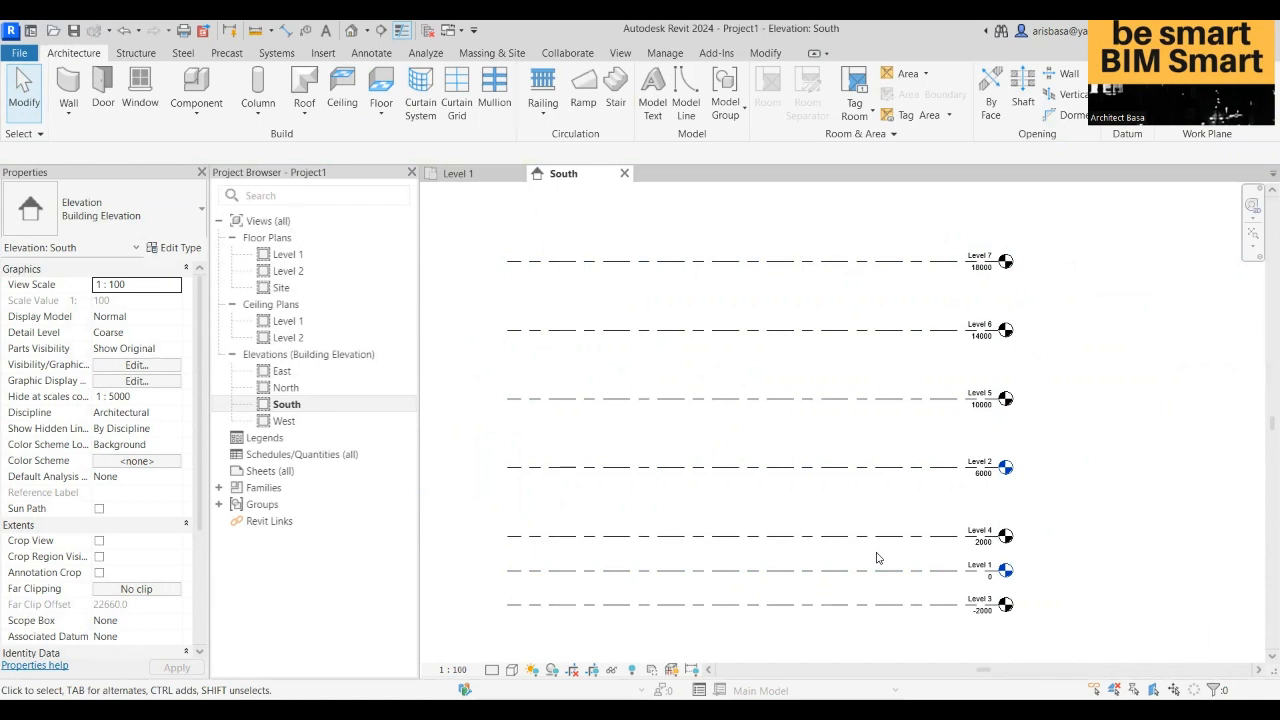
- Stretch the aligned level lines outward at their head end, using Level 1's end point
{"action": "scroll", "coordinate": [990, 475], "scroll_direction": "up", "scroll_amount": 2}
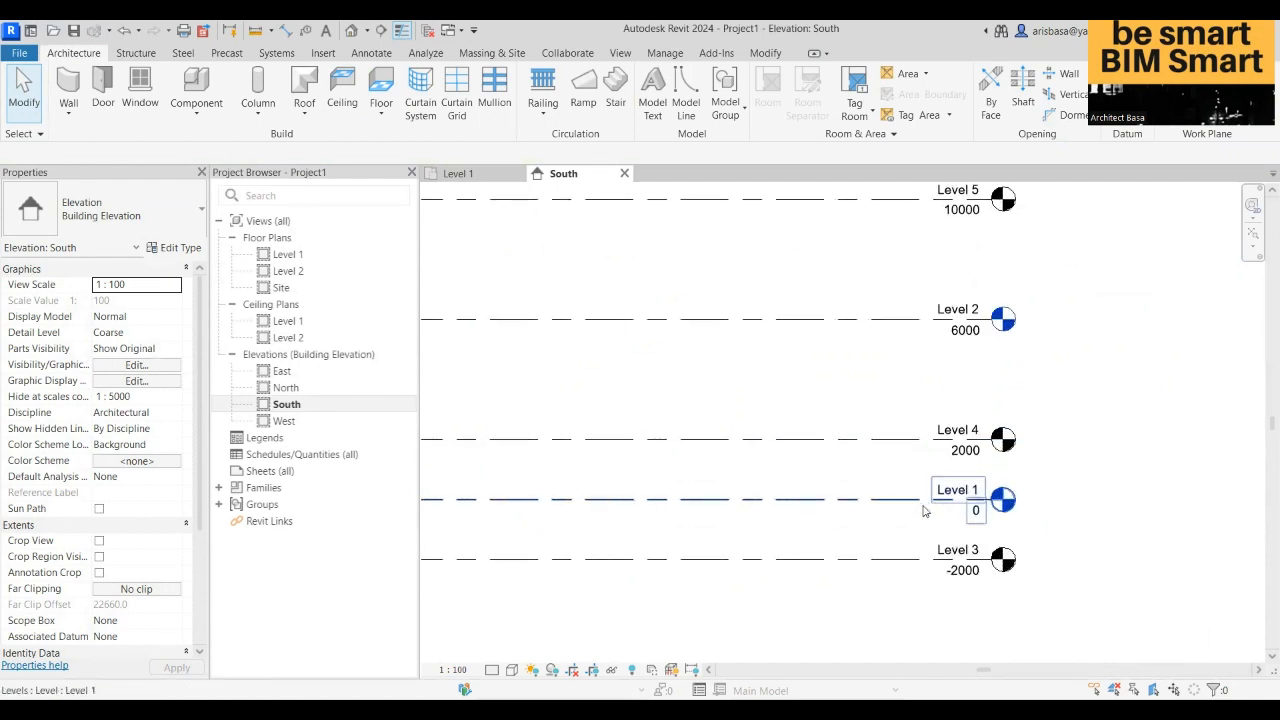
{"action": "left_click", "coordinate": [924, 511]}
{"action": "left_click_drag", "start_coordinate": [994, 505], "coordinate": [1163, 500]}
- Rename Level 1 as WALKWAY LEVEL and accept renaming the corresponding views
{"action": "left_click", "coordinate": [1109, 492]}
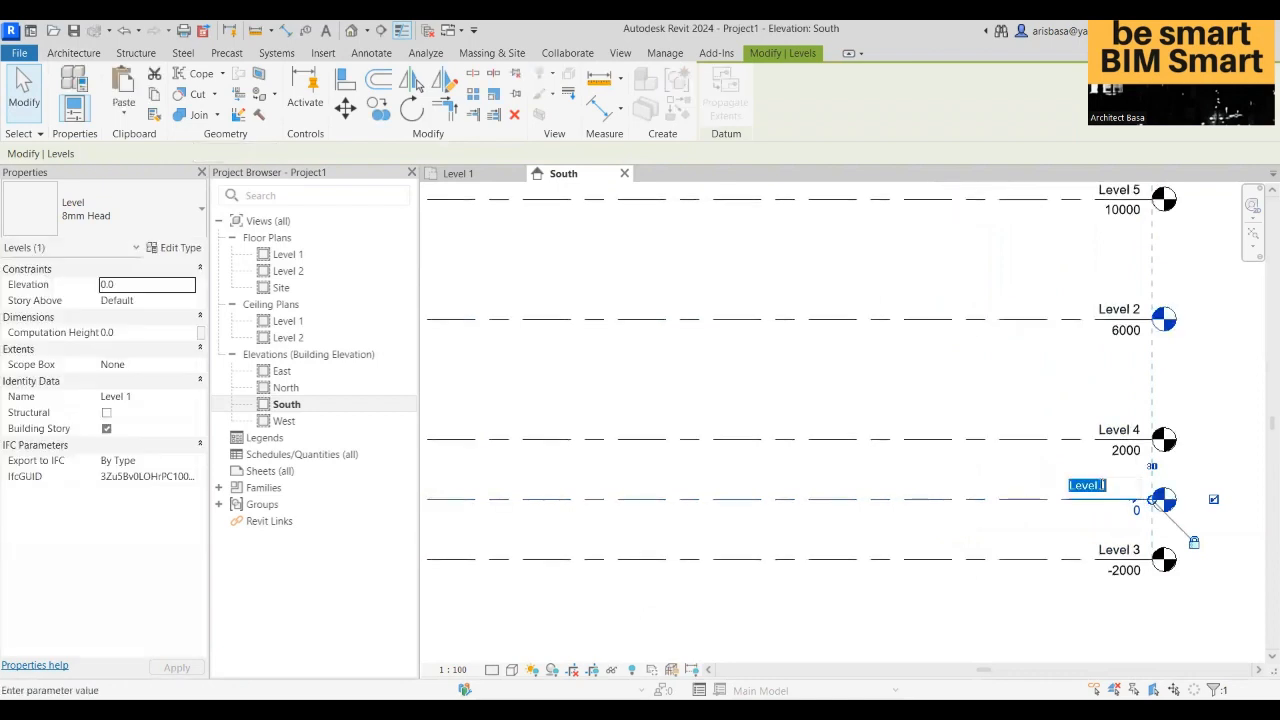
{"action": "type", "text": "S"}
{"action": "key", "text": "BackSpace"}
{"action": "type", "text": "WALK"}
{"action": "type", "text": "WAY LEVEL"}
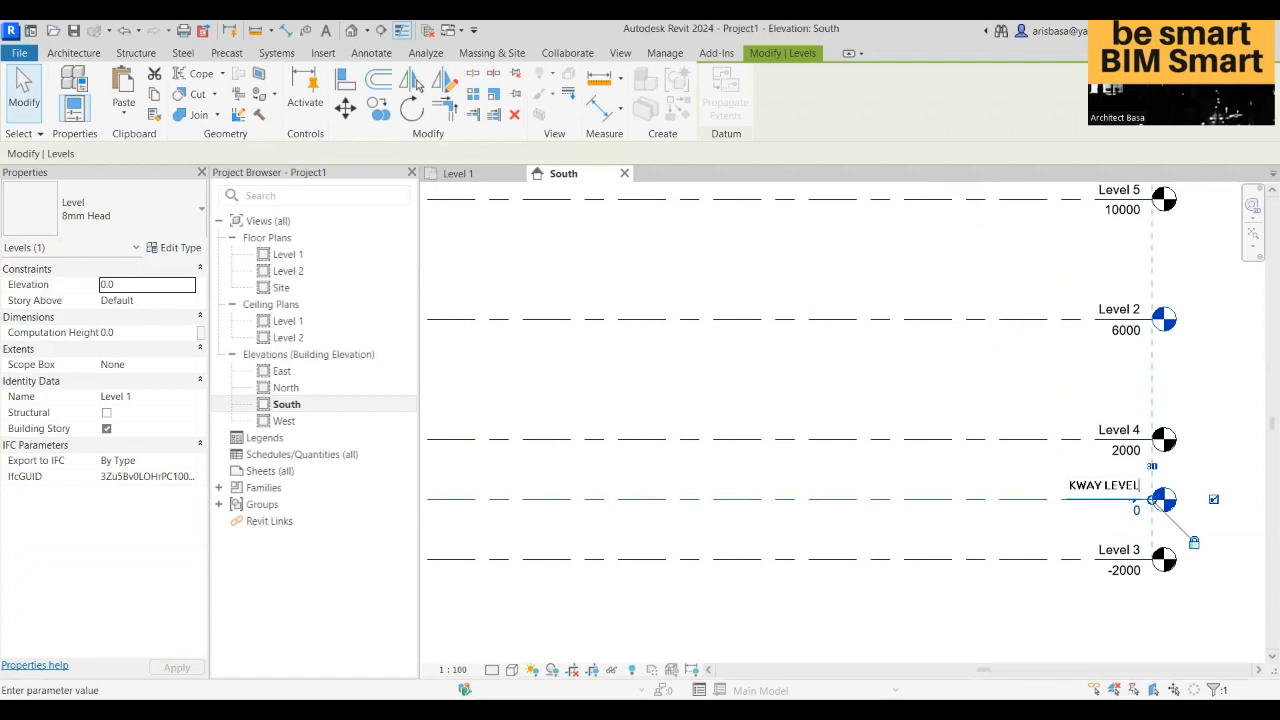
{"action": "left_click", "coordinate": [1189, 401]}
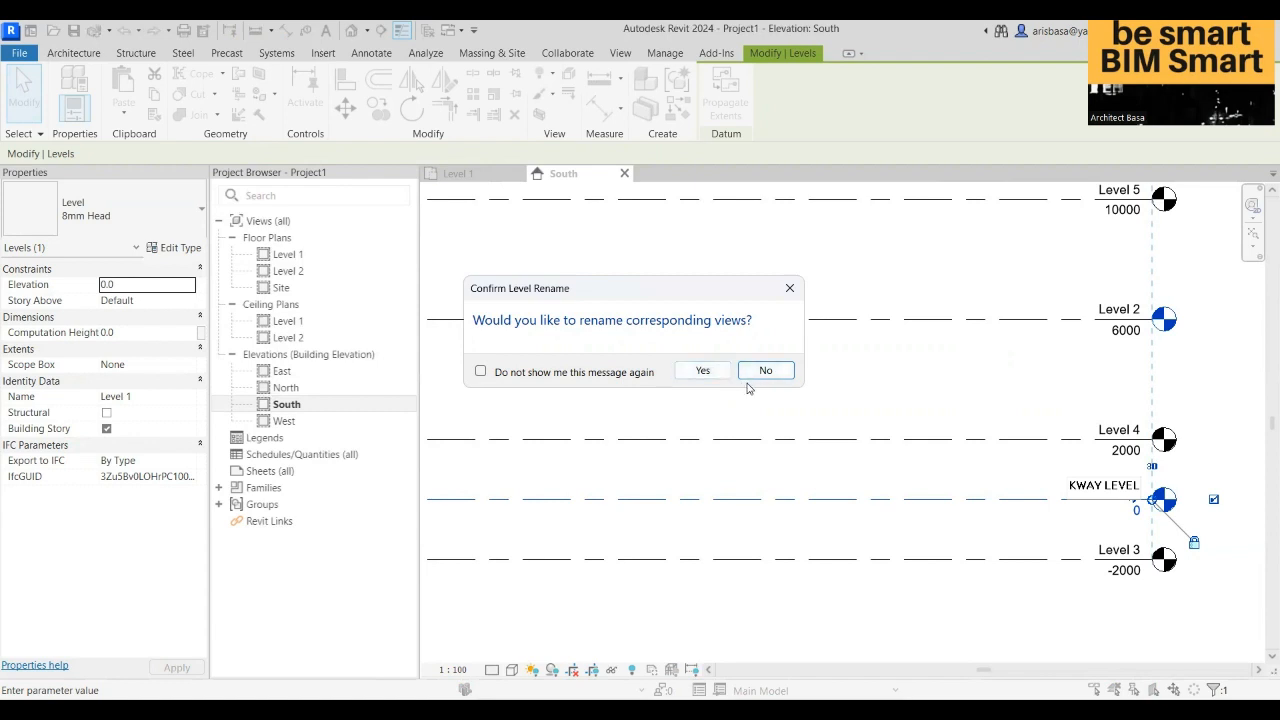
{"action": "left_click", "coordinate": [705, 372]}
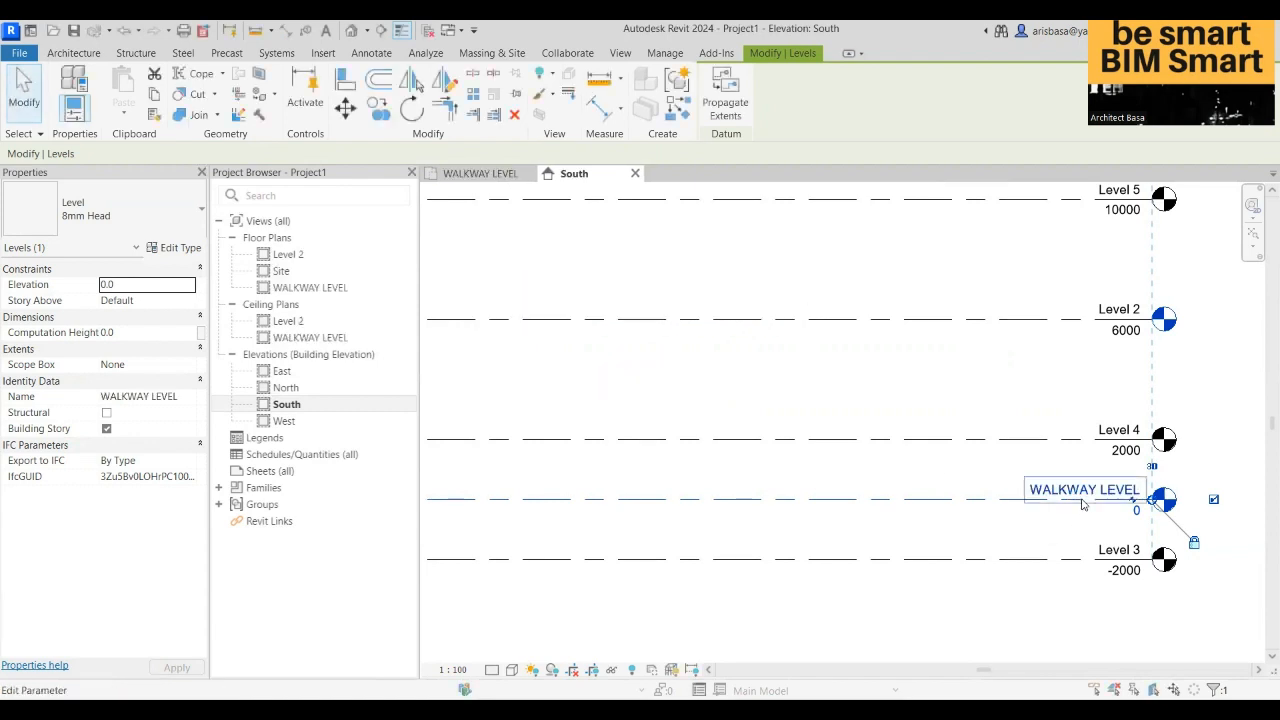
- Rename Level 3, the lowest level at -2000, as BASEMENT
{"action": "scroll", "coordinate": [890, 580], "scroll_direction": "up", "scroll_amount": 1}
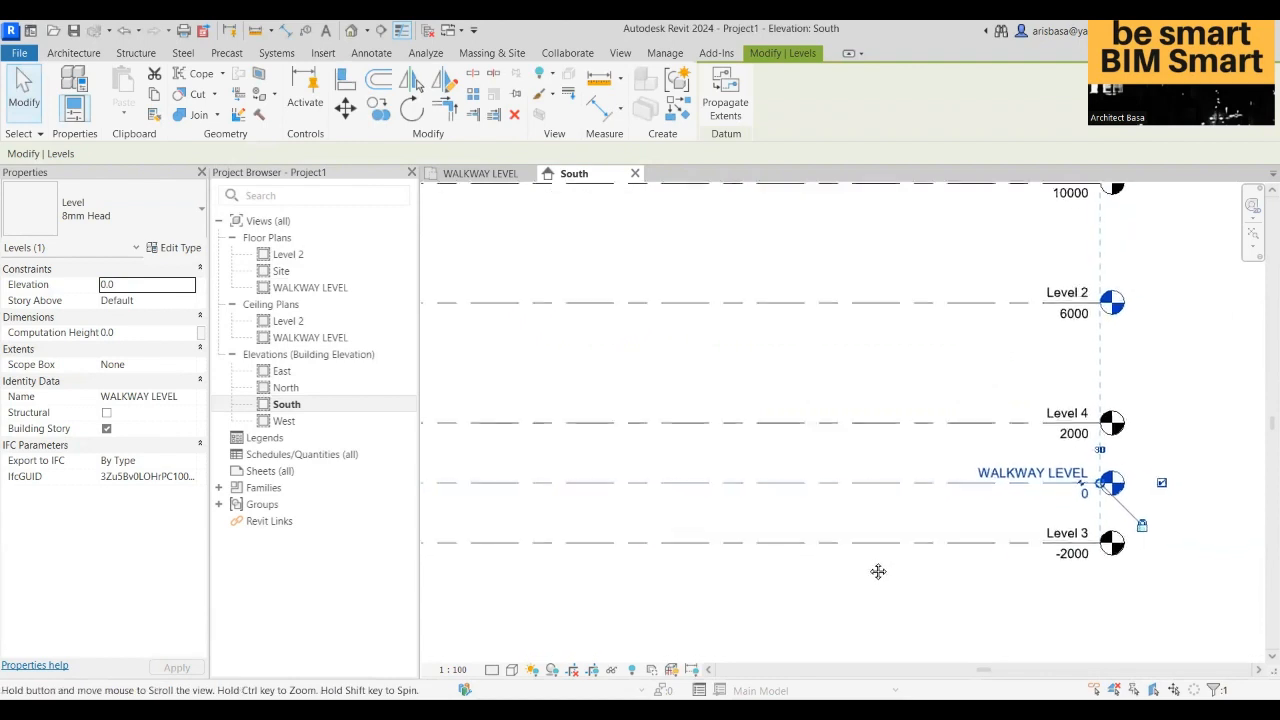
{"action": "left_click", "coordinate": [1070, 528]}
{"action": "scroll", "coordinate": [1075, 528], "scroll_direction": "up", "scroll_amount": 3}
{"action": "left_click", "coordinate": [1074, 524]}
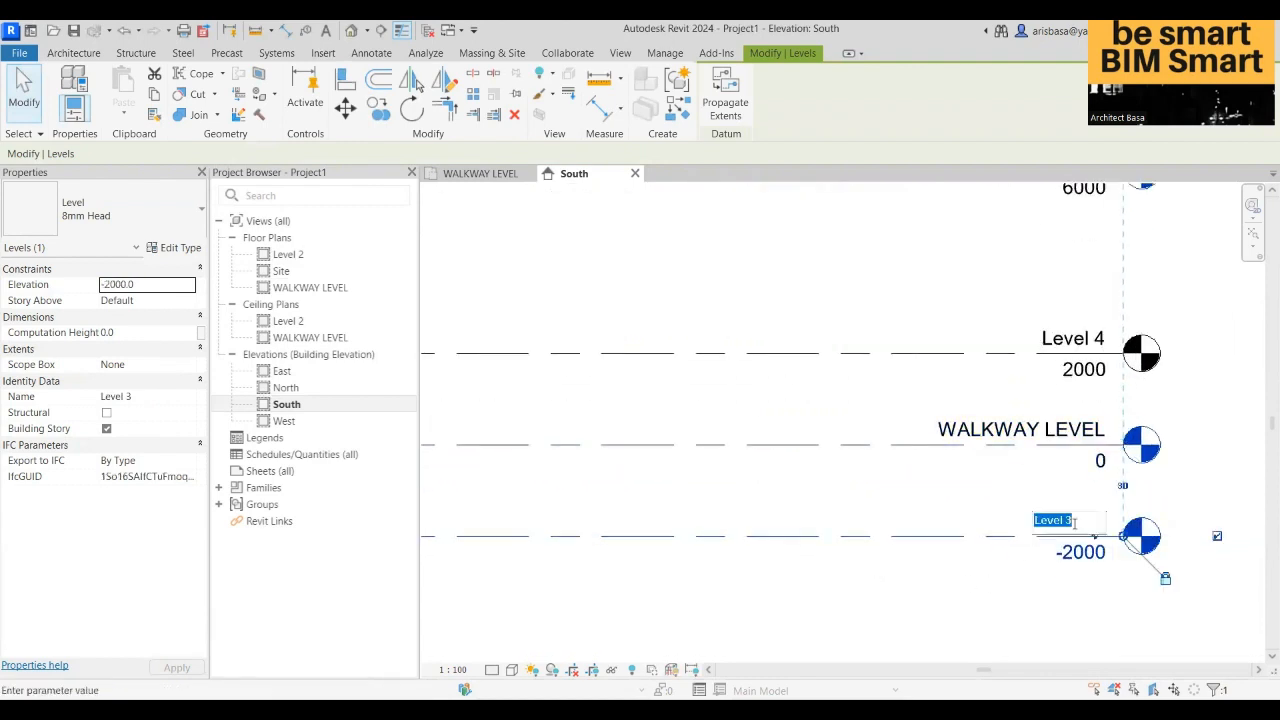
{"action": "type", "text": "BASEMENT"}
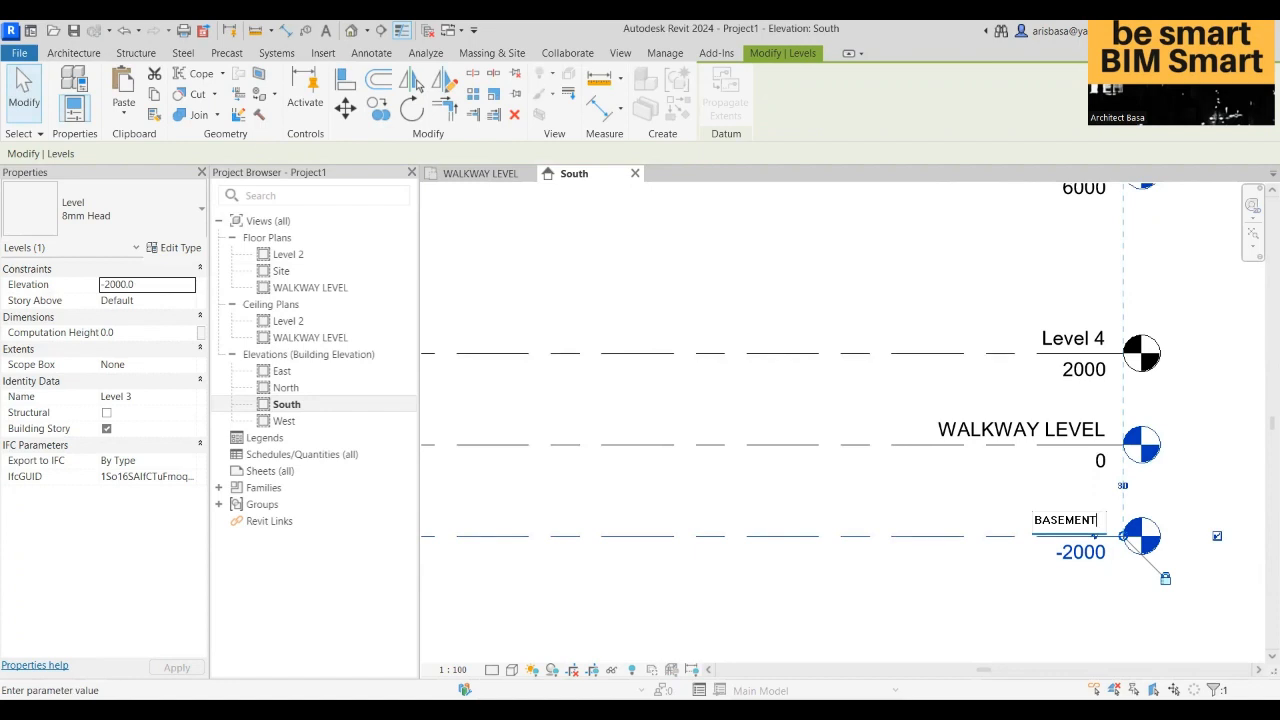
{"action": "left_click", "coordinate": [1178, 483]}
- Rename Level 4, the level at 2000, as LEVEL 1
{"action": "middle_click_drag", "start_coordinate": [1131, 496], "coordinate": [1075, 528]}
{"action": "left_click", "coordinate": [1021, 376]}
{"action": "left_click", "coordinate": [1021, 373]}
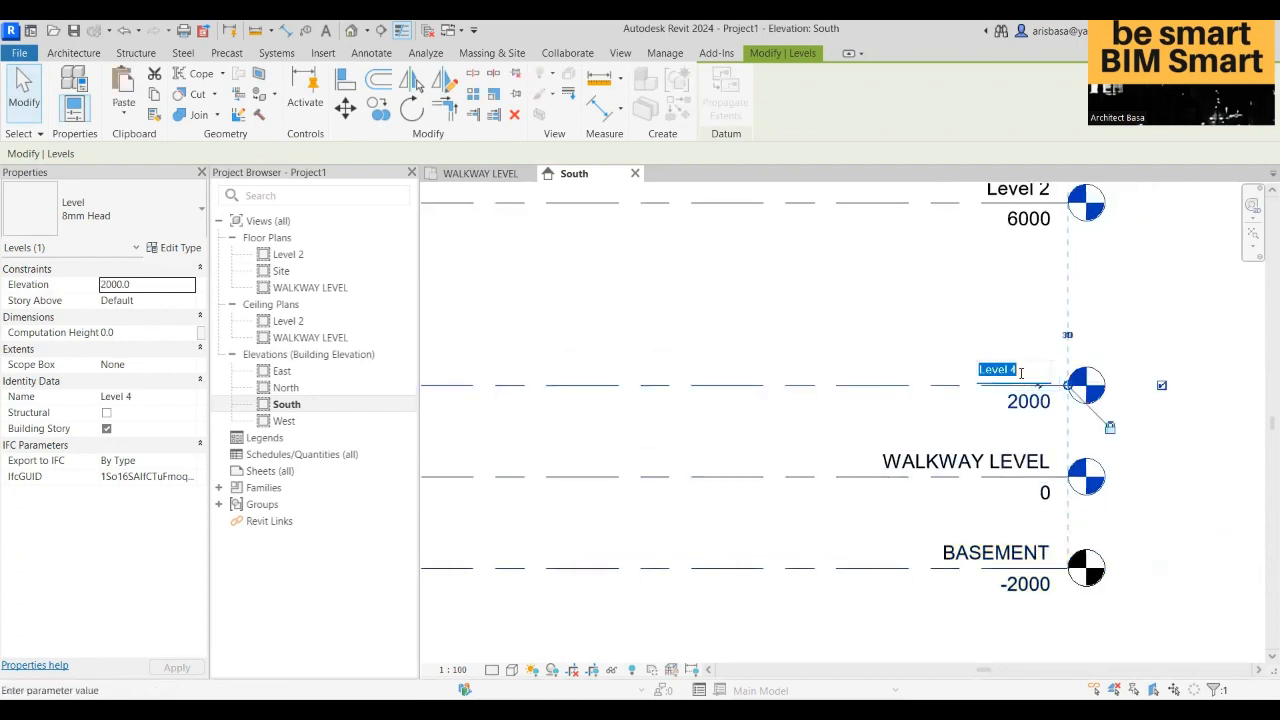
{"action": "type", "text": "LEVE"}
{"action": "left_click", "coordinate": [1140, 320]}
- Rename Level 5, the level at 10000, as Level 3
{"action": "scroll", "coordinate": [1165, 321], "scroll_direction": "down", "scroll_amount": 1}
{"action": "middle_click_drag", "start_coordinate": [1157, 372], "coordinate": [1124, 473]}
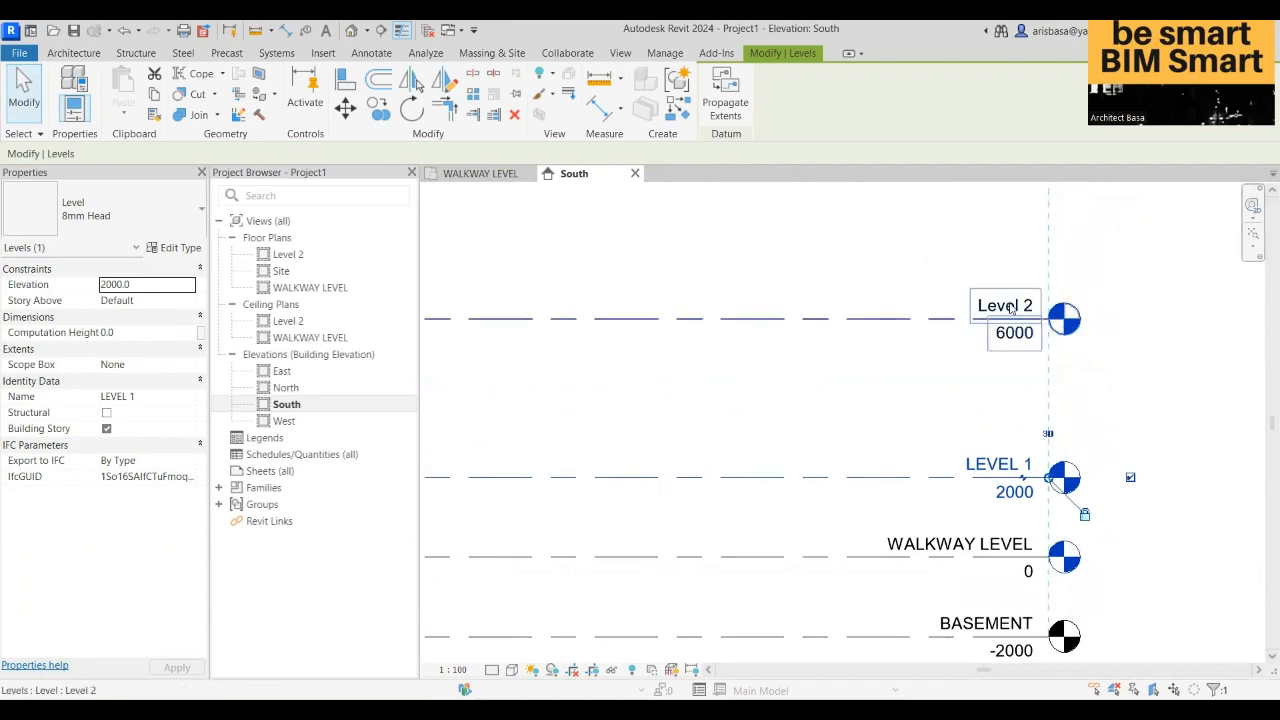
{"action": "scroll", "coordinate": [923, 366], "scroll_direction": "down", "scroll_amount": 1}
{"action": "middle_click_drag", "start_coordinate": [928, 399], "coordinate": [946, 503]}
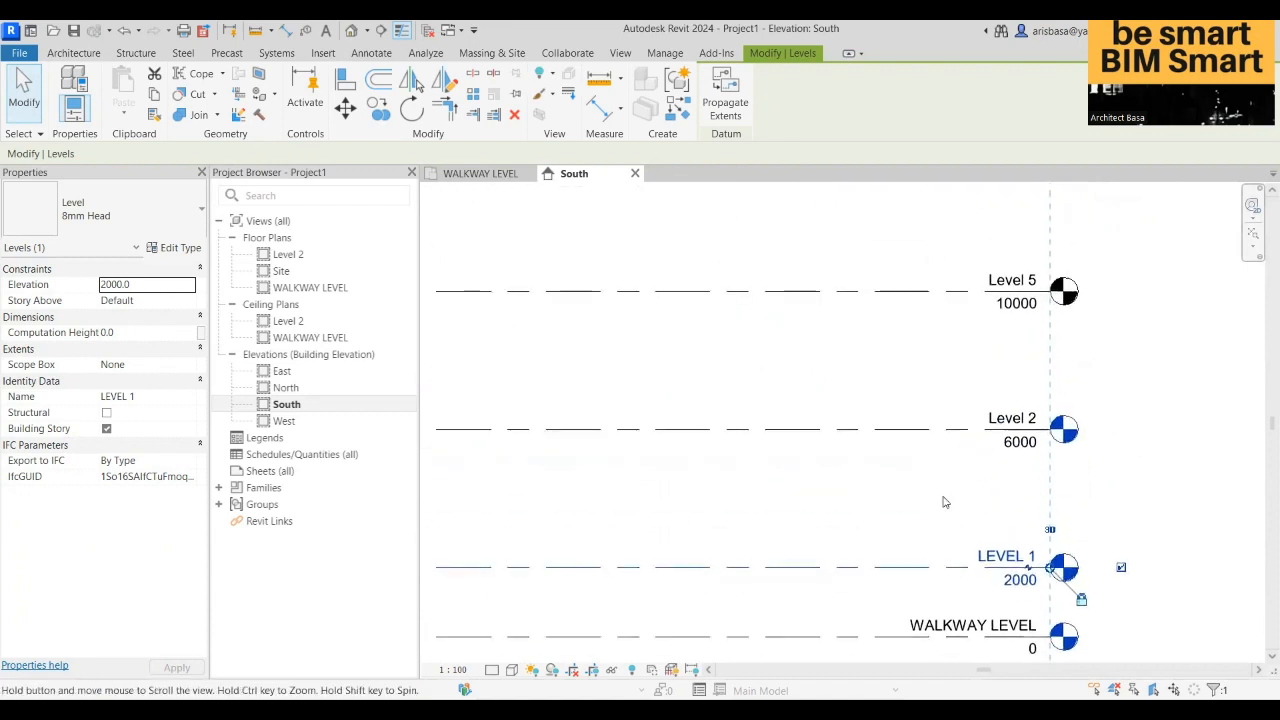
{"action": "left_click", "coordinate": [1015, 282]}
{"action": "left_click", "coordinate": [1016, 279]}
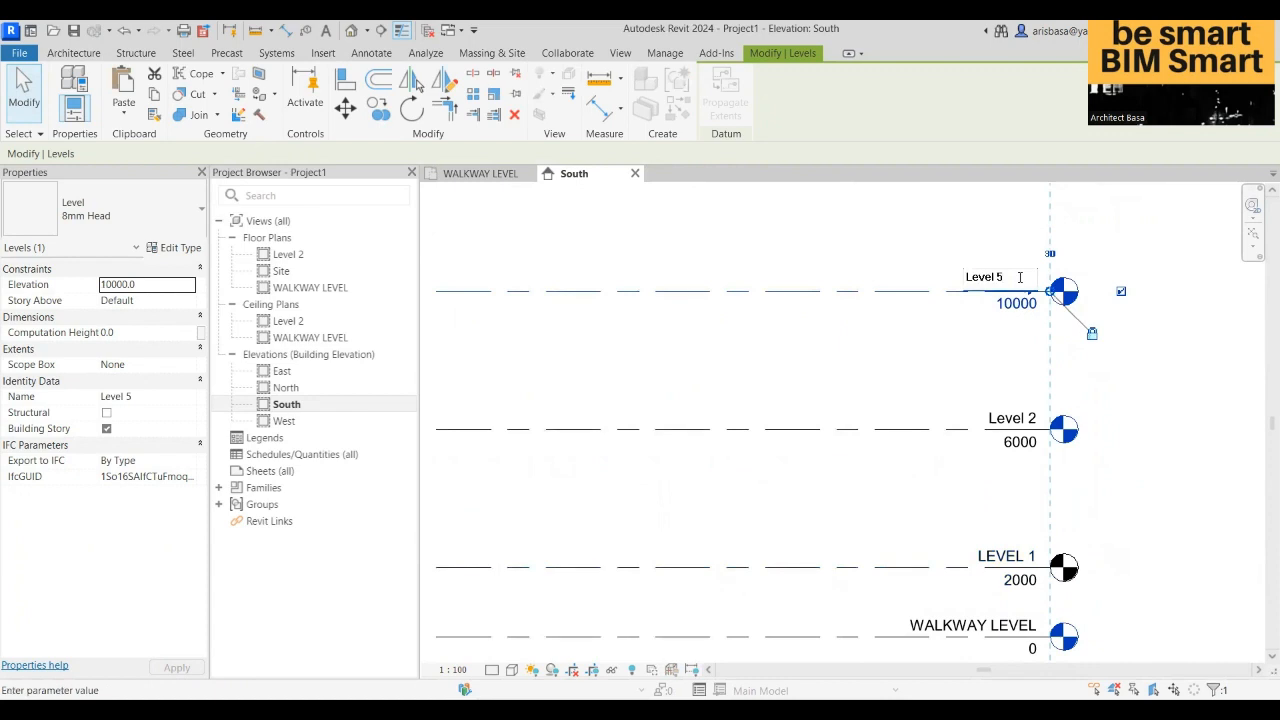
{"action": "left_click", "coordinate": [1101, 388]}
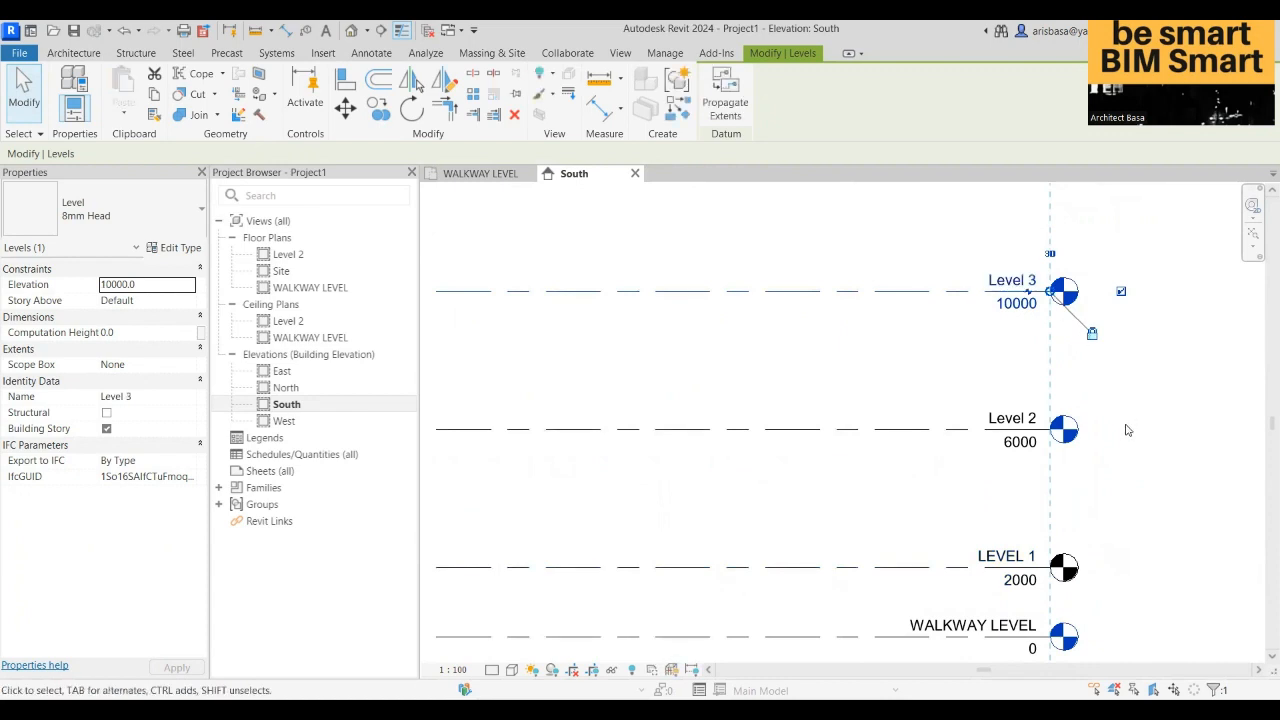
- Rename Level 6, the level at 14000, as Level 4
{"action": "scroll", "coordinate": [1127, 428], "scroll_direction": "down", "scroll_amount": 2}
{"action": "middle_click_drag", "start_coordinate": [1125, 484], "coordinate": [1111, 566]}
{"action": "scroll", "coordinate": [1035, 293], "scroll_direction": "up", "scroll_amount": 3}
{"action": "left_click", "coordinate": [1035, 293]}
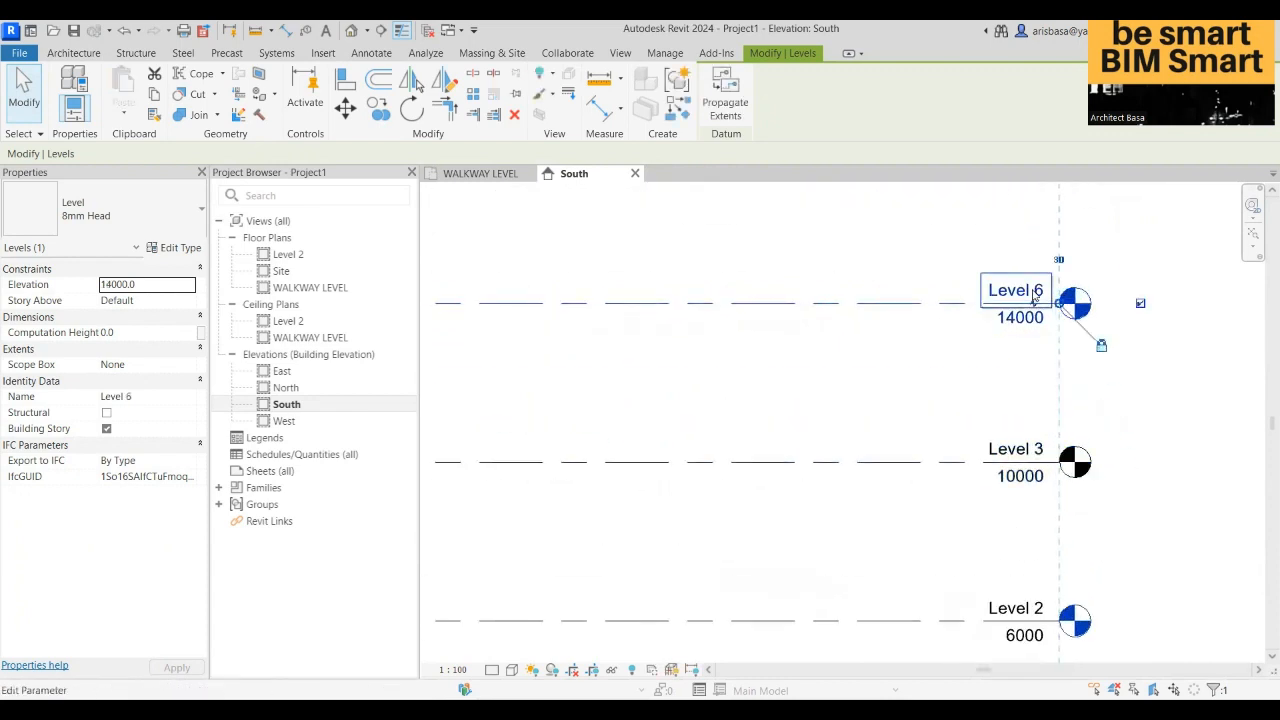
{"action": "left_click", "coordinate": [1030, 291]}
{"action": "left_click", "coordinate": [1013, 291]}
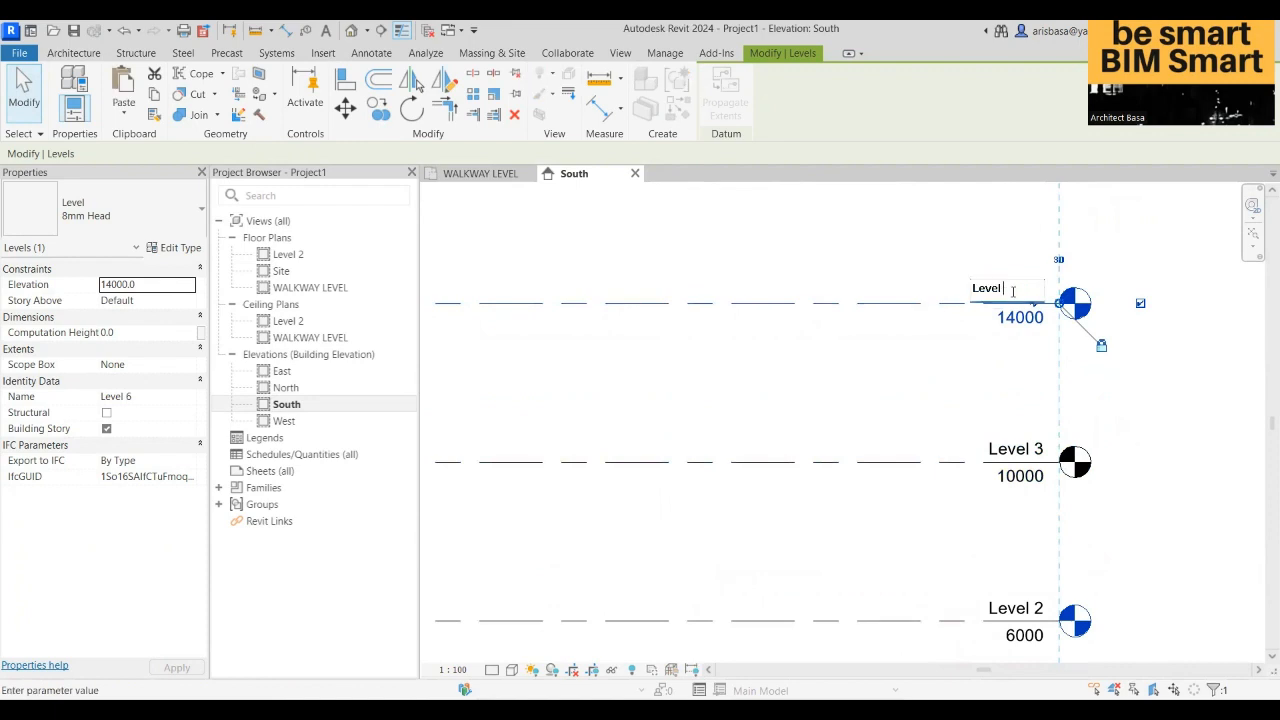
{"action": "left_click", "coordinate": [1116, 441]}
- Rename Level 7, the topmost level at 18000, as ROOF
{"action": "scroll", "coordinate": [1119, 441], "scroll_direction": "down", "scroll_amount": 3}
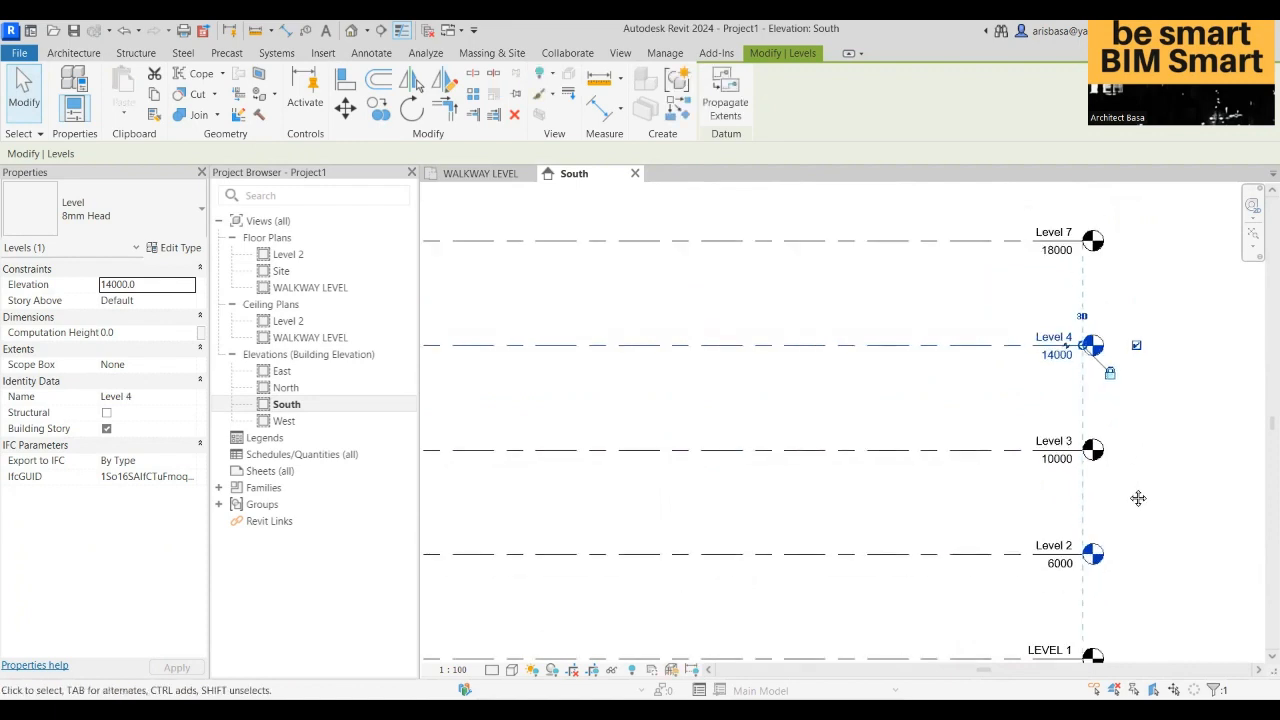
{"action": "middle_click_drag", "start_coordinate": [1137, 497], "coordinate": [1139, 617]}
{"action": "scroll", "coordinate": [1060, 349], "scroll_direction": "up", "scroll_amount": 2}
{"action": "scroll", "coordinate": [1060, 345], "scroll_direction": "up", "scroll_amount": 1}
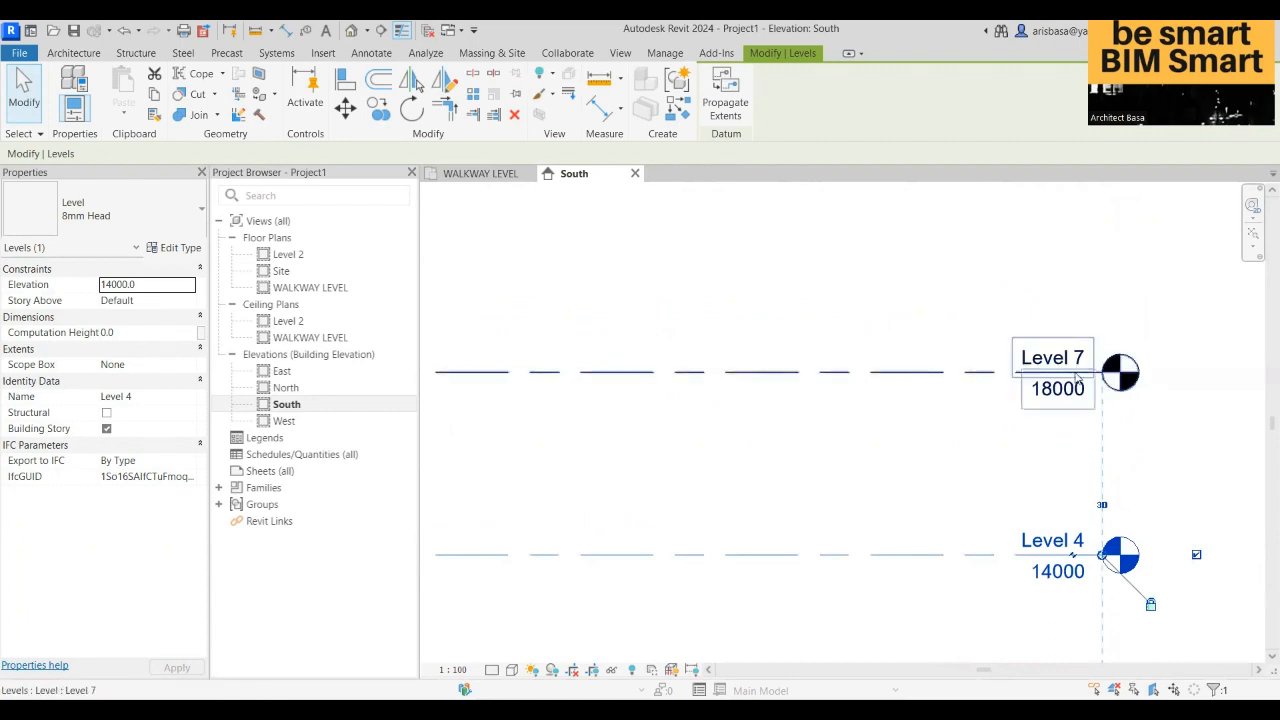
{"action": "middle_click_drag", "start_coordinate": [865, 473], "coordinate": [832, 474]}
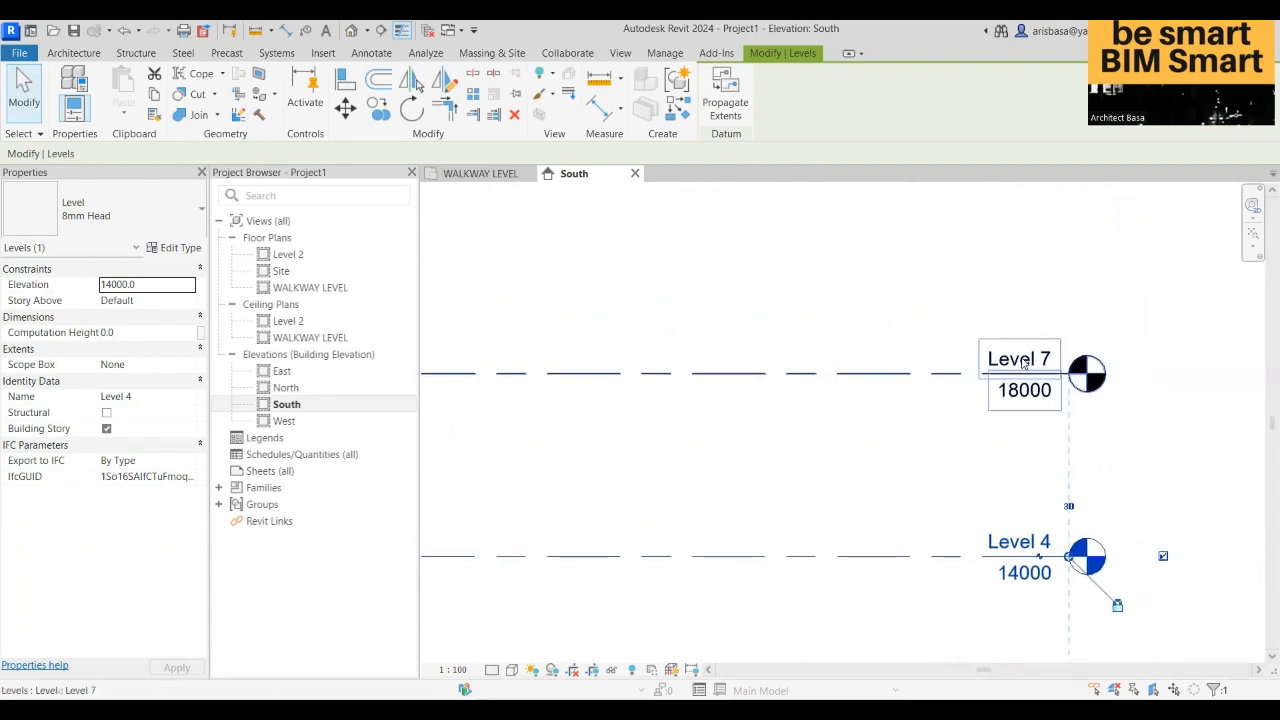
{"action": "left_click", "coordinate": [1030, 366]}
{"action": "left_click", "coordinate": [1040, 362]}
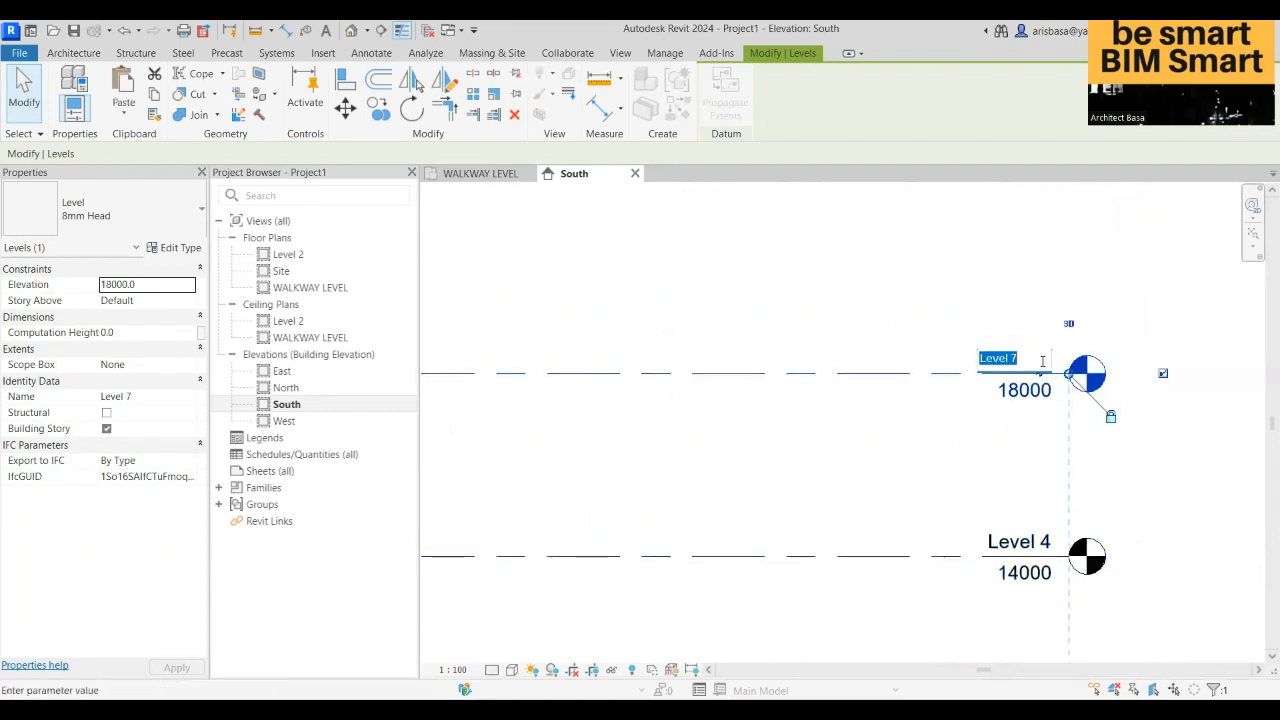
{"action": "type", "text": "ROOF"}
{"action": "key", "text": "Return"}
- Clear the selection and review the names and elevations of all levels from BASEMENT to ROOF
{"action": "scroll", "coordinate": [968, 353], "scroll_direction": "down", "scroll_amount": 4}
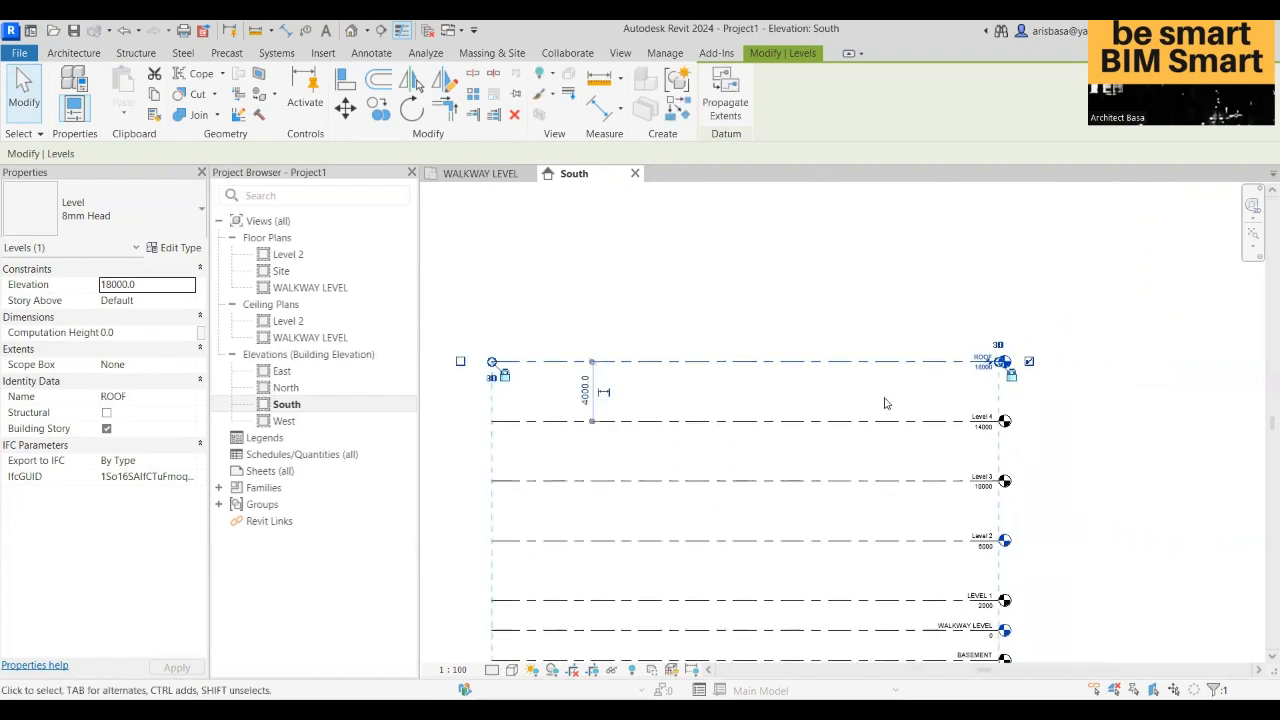
{"action": "scroll", "coordinate": [885, 401], "scroll_direction": "down", "scroll_amount": 1}
{"action": "middle_click_drag", "start_coordinate": [880, 325], "coordinate": [917, 238]}
{"action": "left_click", "coordinate": [1092, 413]}
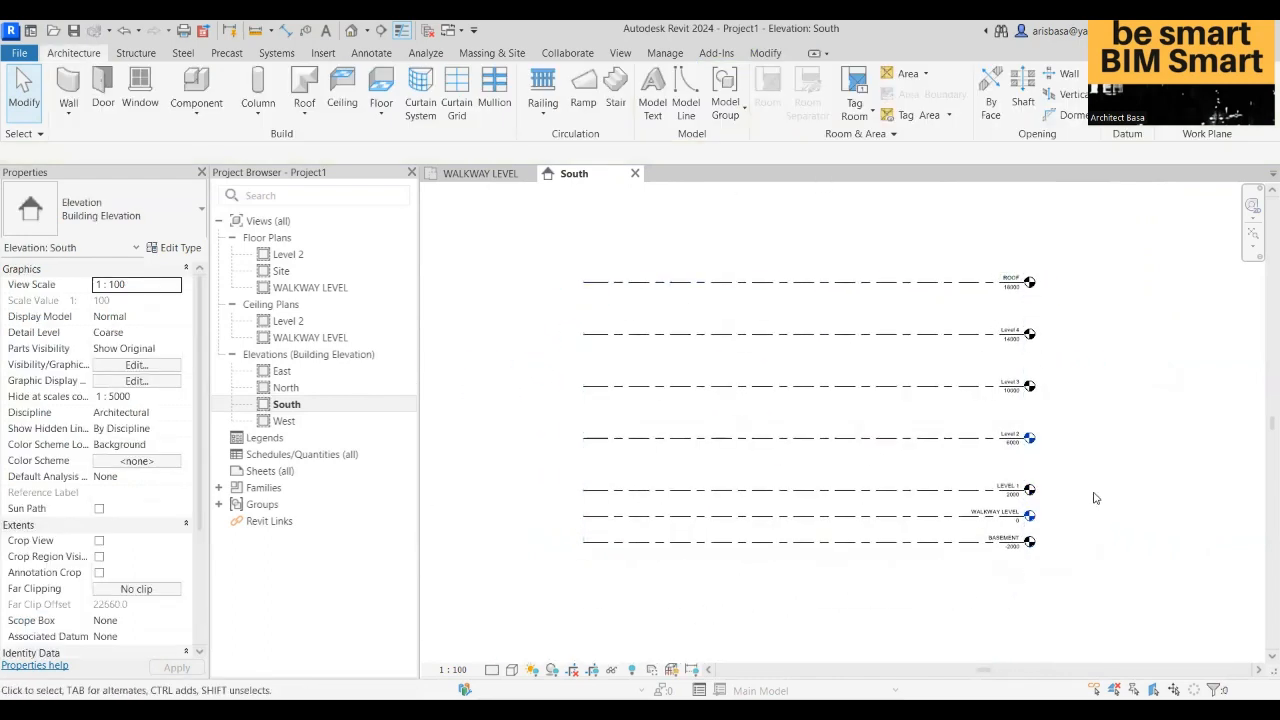
{"action": "scroll", "coordinate": [1094, 497], "scroll_direction": "up", "scroll_amount": 4}
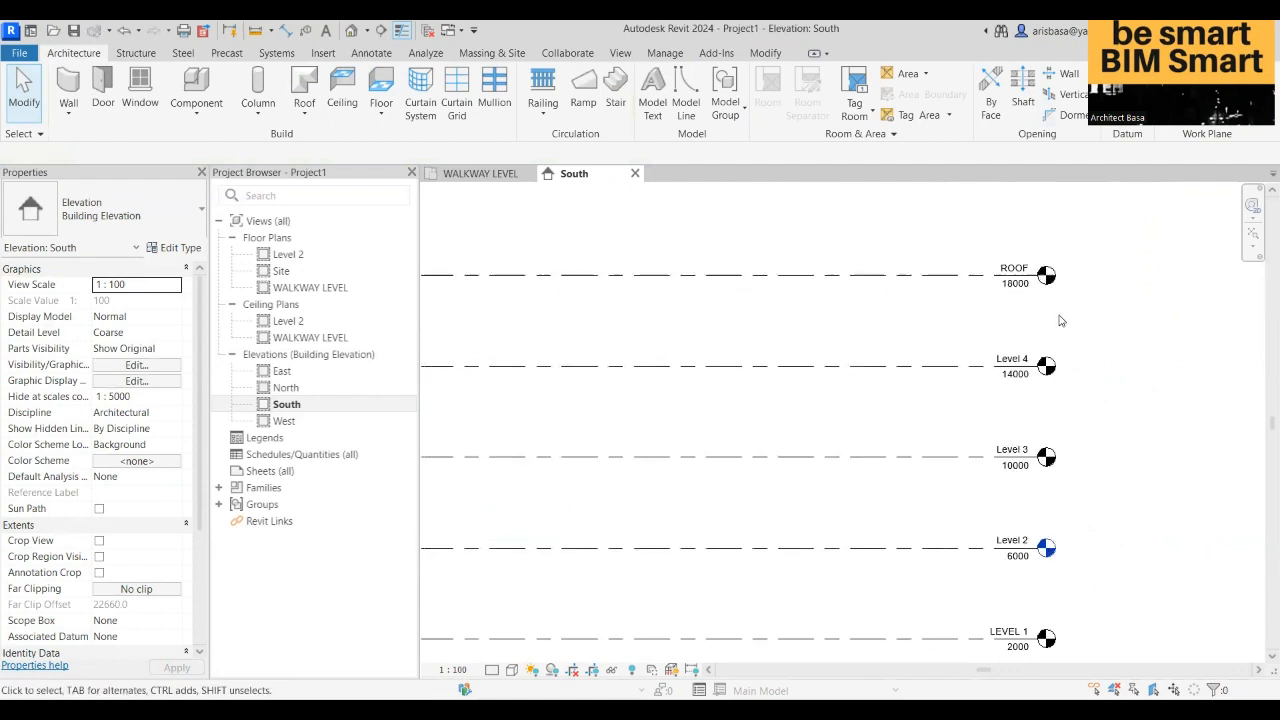
{"action": "scroll", "coordinate": [1061, 320], "scroll_direction": "down", "scroll_amount": 2}
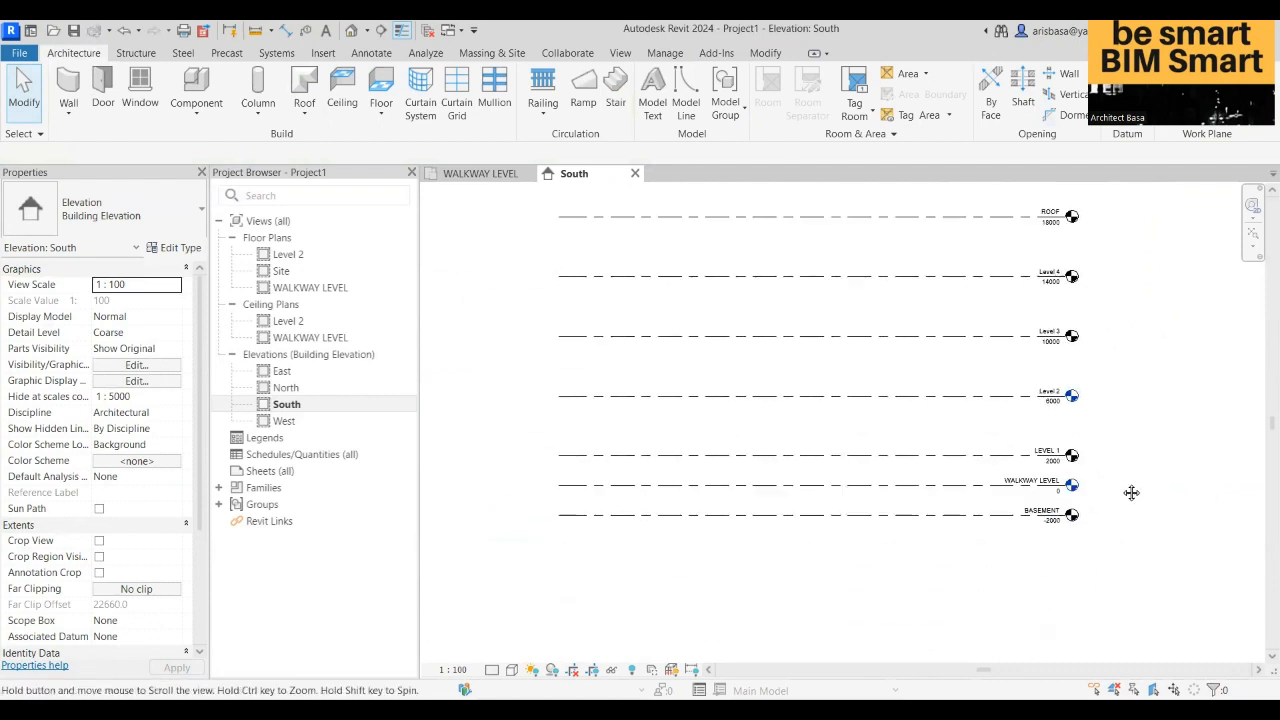
{"action": "scroll", "coordinate": [1032, 541], "scroll_direction": "up", "scroll_amount": 2}
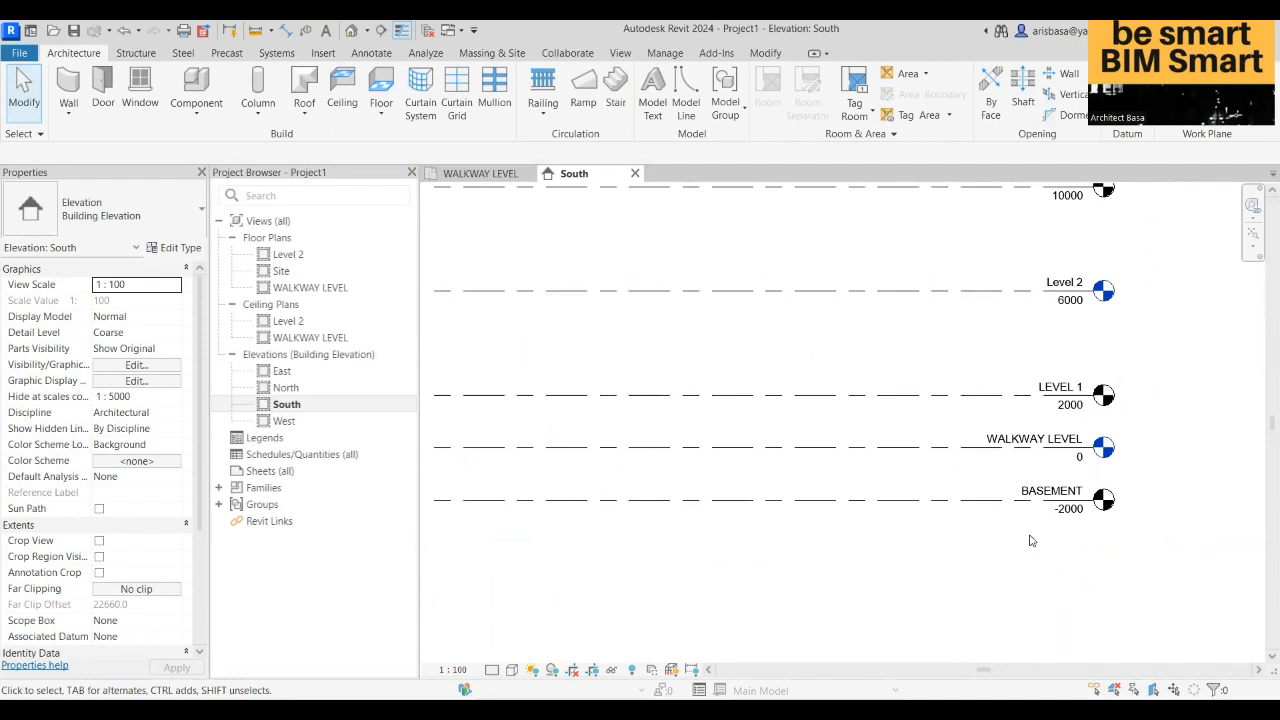
{"action": "scroll", "coordinate": [1000, 535], "scroll_direction": "down", "scroll_amount": 4}
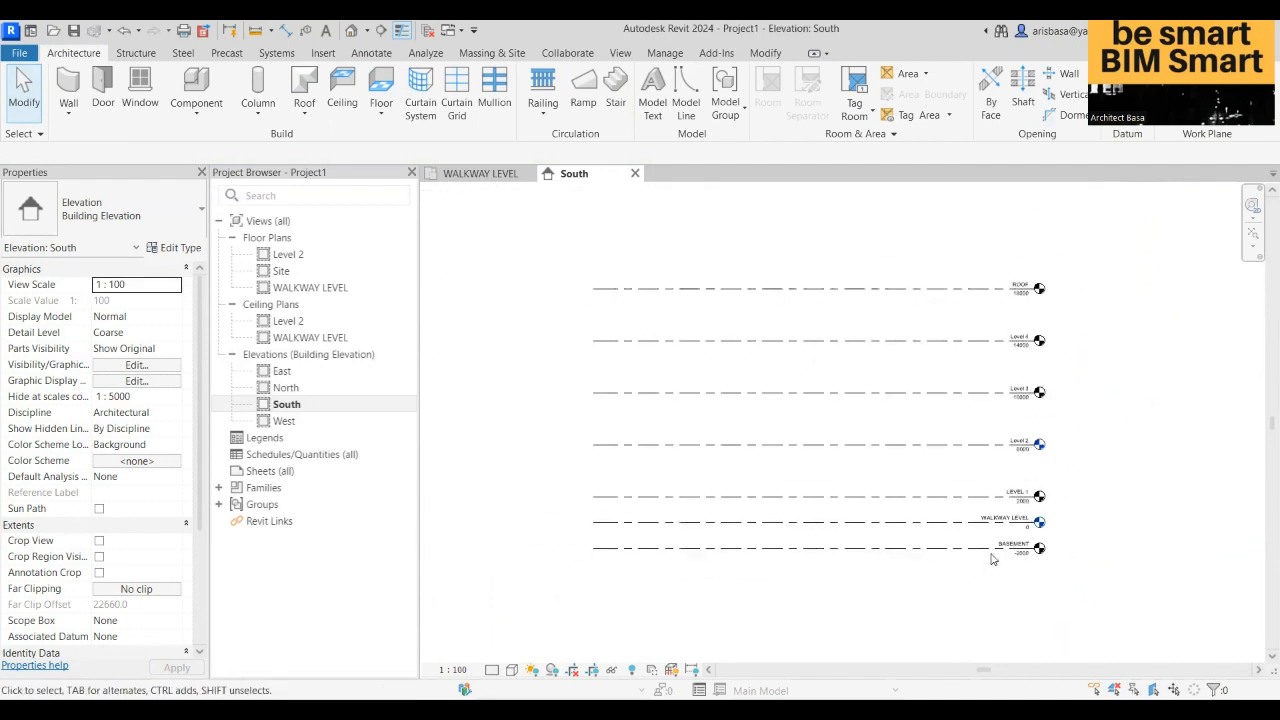
{"action": "middle_click_drag", "start_coordinate": [1101, 547], "coordinate": [1141, 551]}
{"action": "scroll", "coordinate": [1085, 533], "scroll_direction": "up", "scroll_amount": 2}
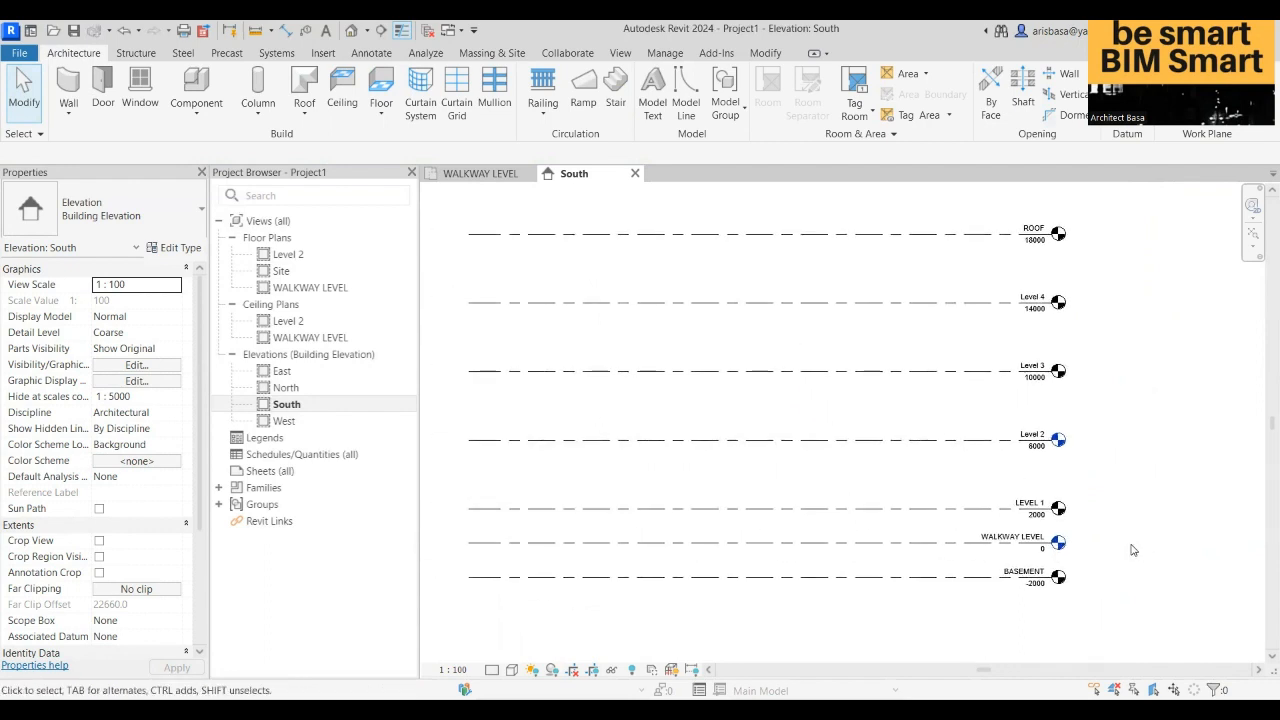
{"action": "middle_click_drag", "start_coordinate": [943, 603], "coordinate": [961, 608]}
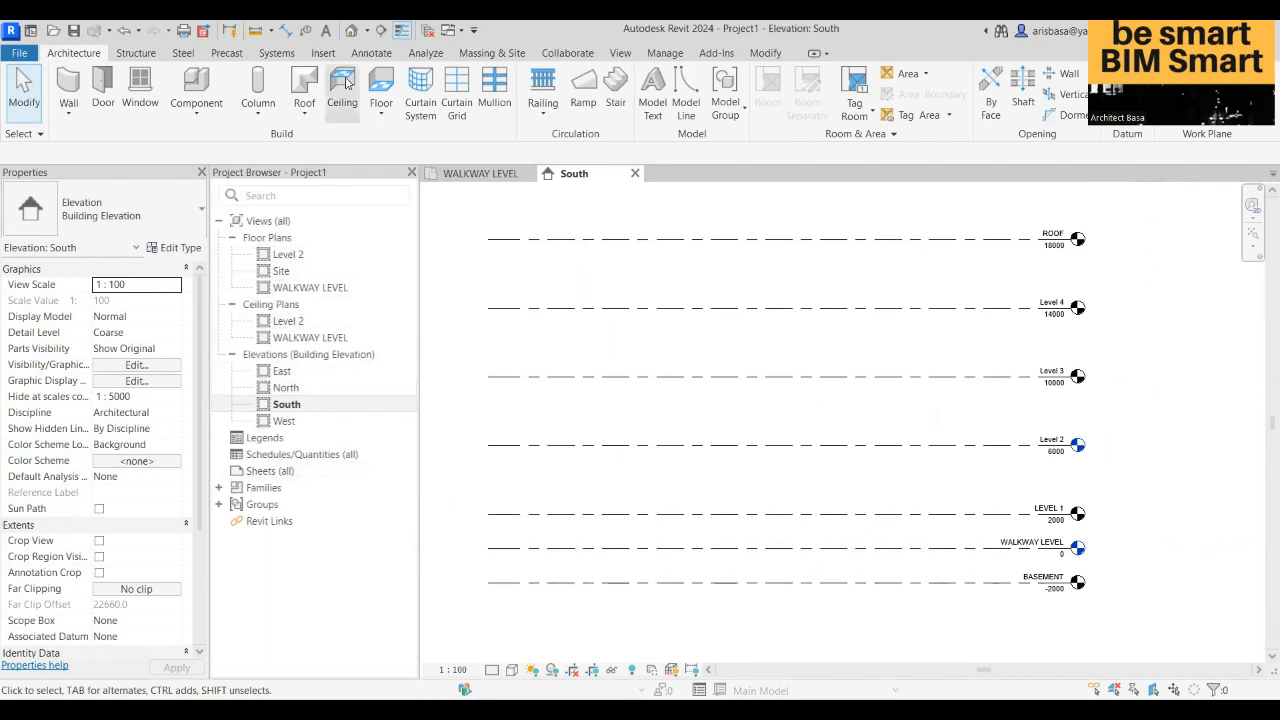
- Create floor plan views for the BASEMENT, LEVEL 1, Level 3, Level 4 and ROOF levels
{"action": "left_click", "coordinate": [620, 54]}
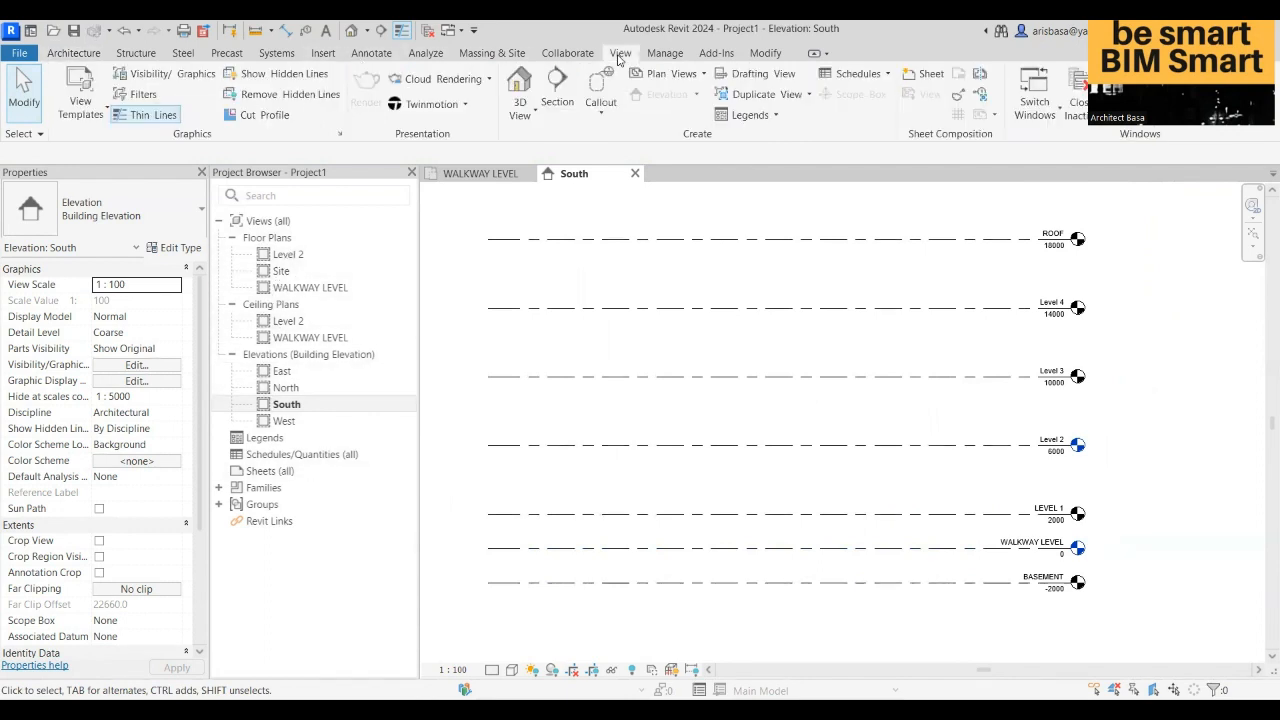
{"action": "left_click", "coordinate": [668, 74]}
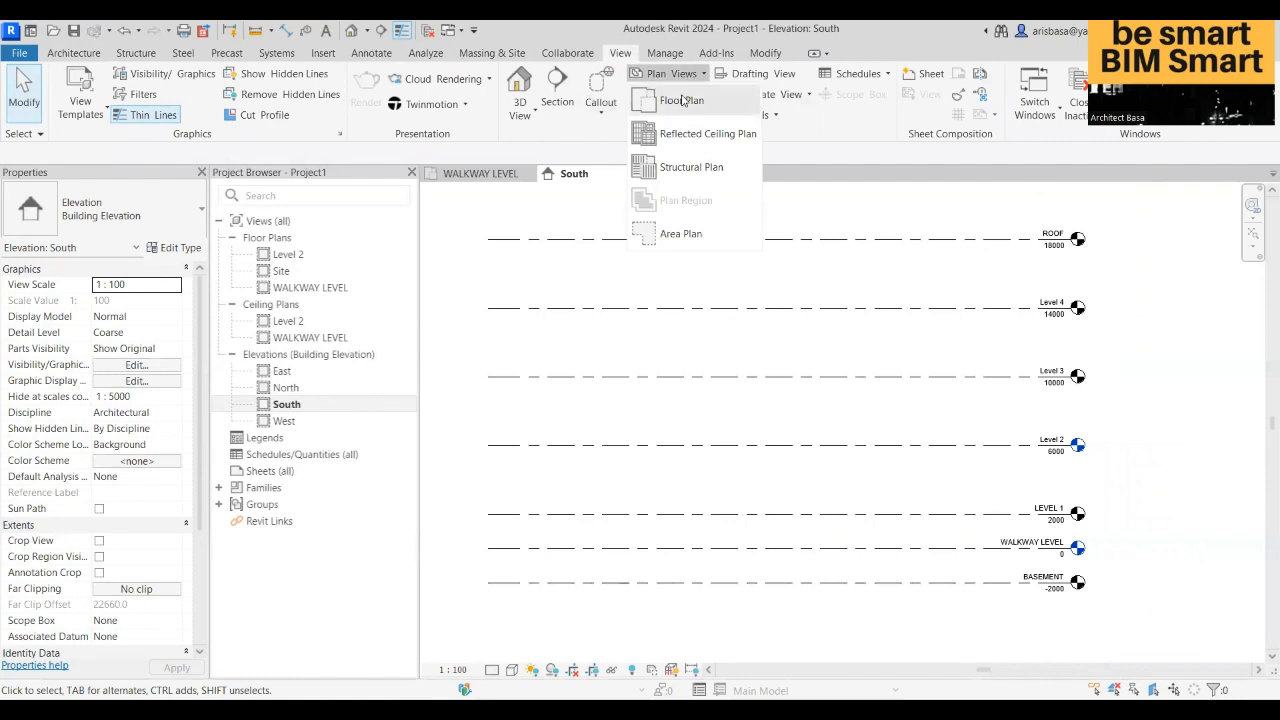
{"action": "left_click", "coordinate": [682, 103]}
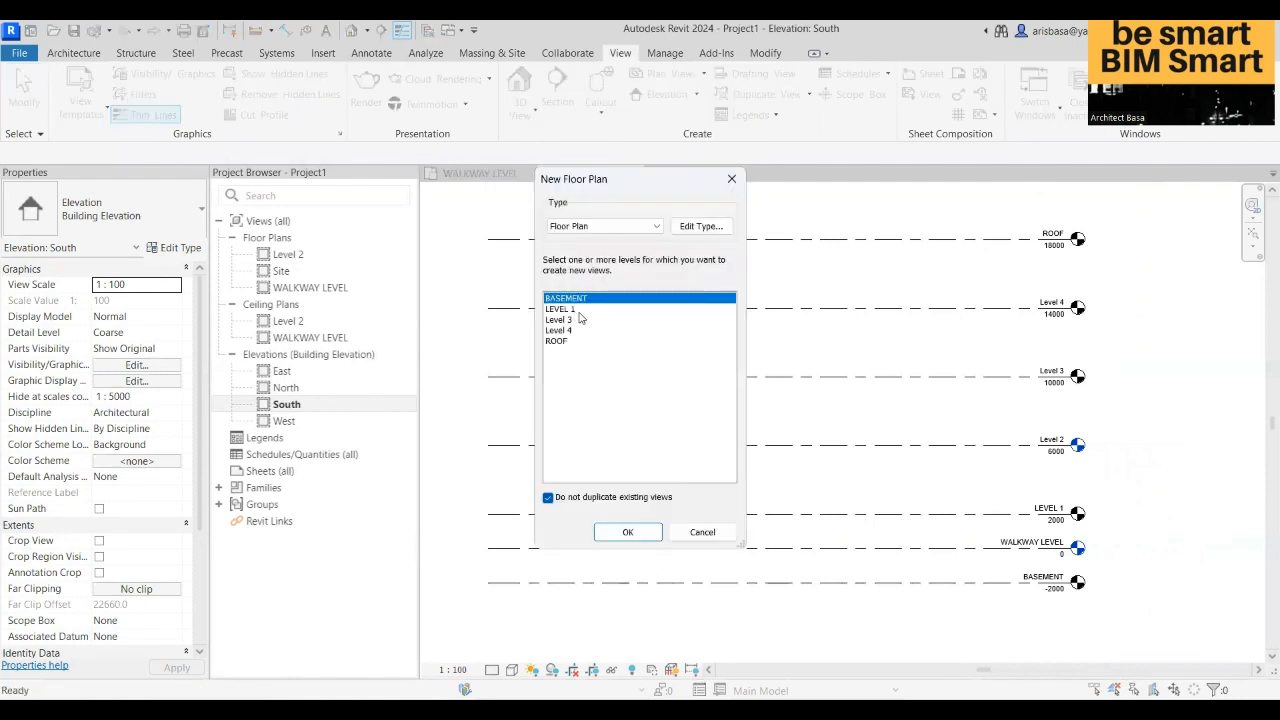
{"action": "left_click", "coordinate": [573, 311], "text": "shift"}
{"action": "left_click", "coordinate": [565, 321], "text": "shift"}
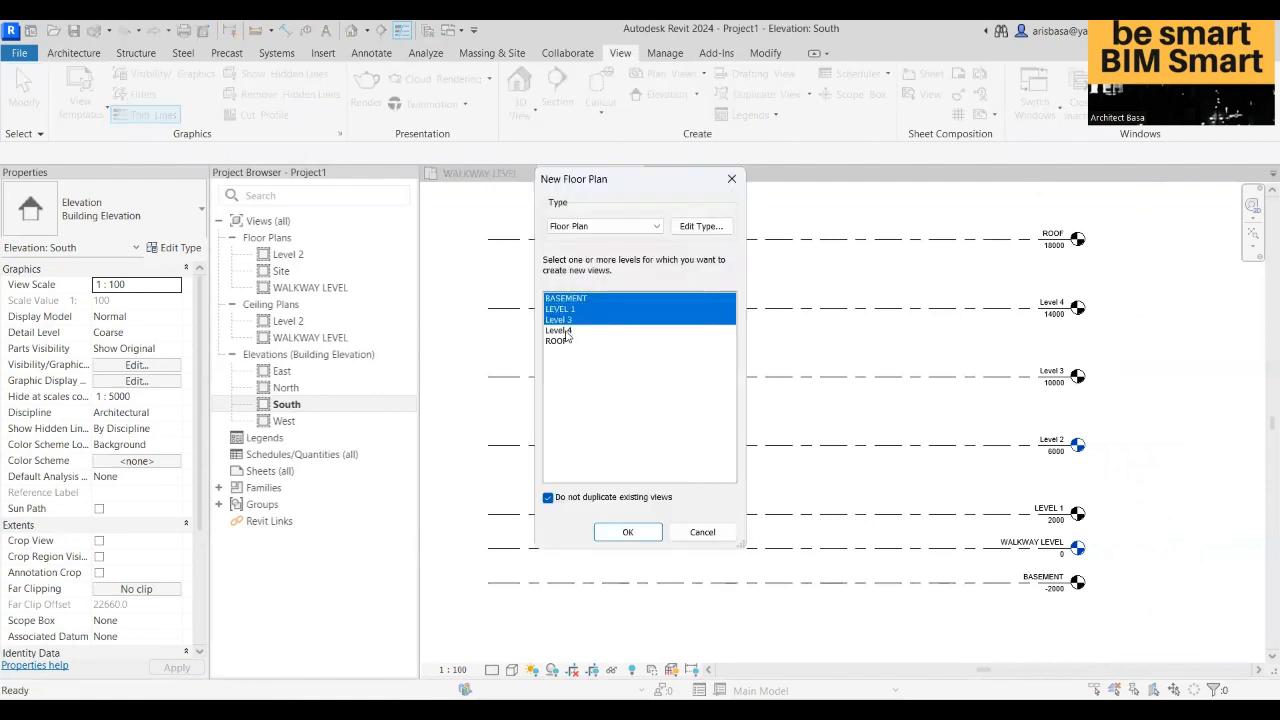
{"action": "left_click", "coordinate": [566, 339], "text": "shift"}
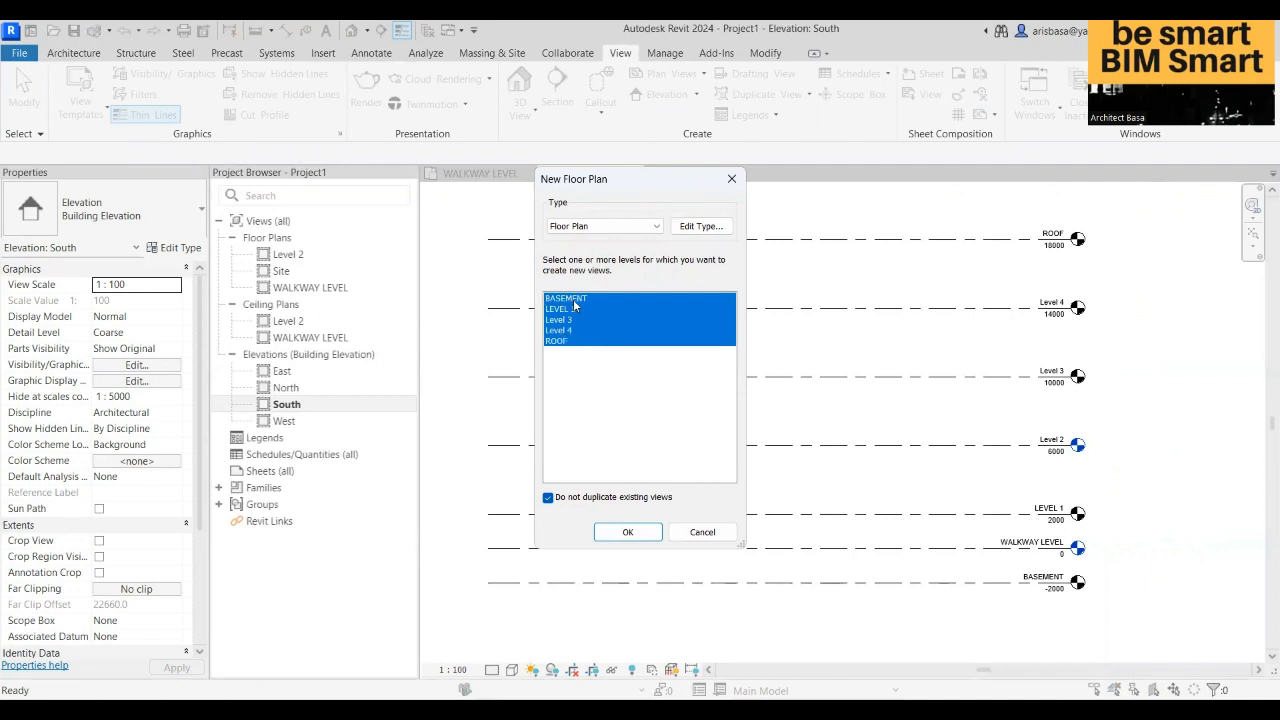
{"action": "left_click", "coordinate": [627, 532]}
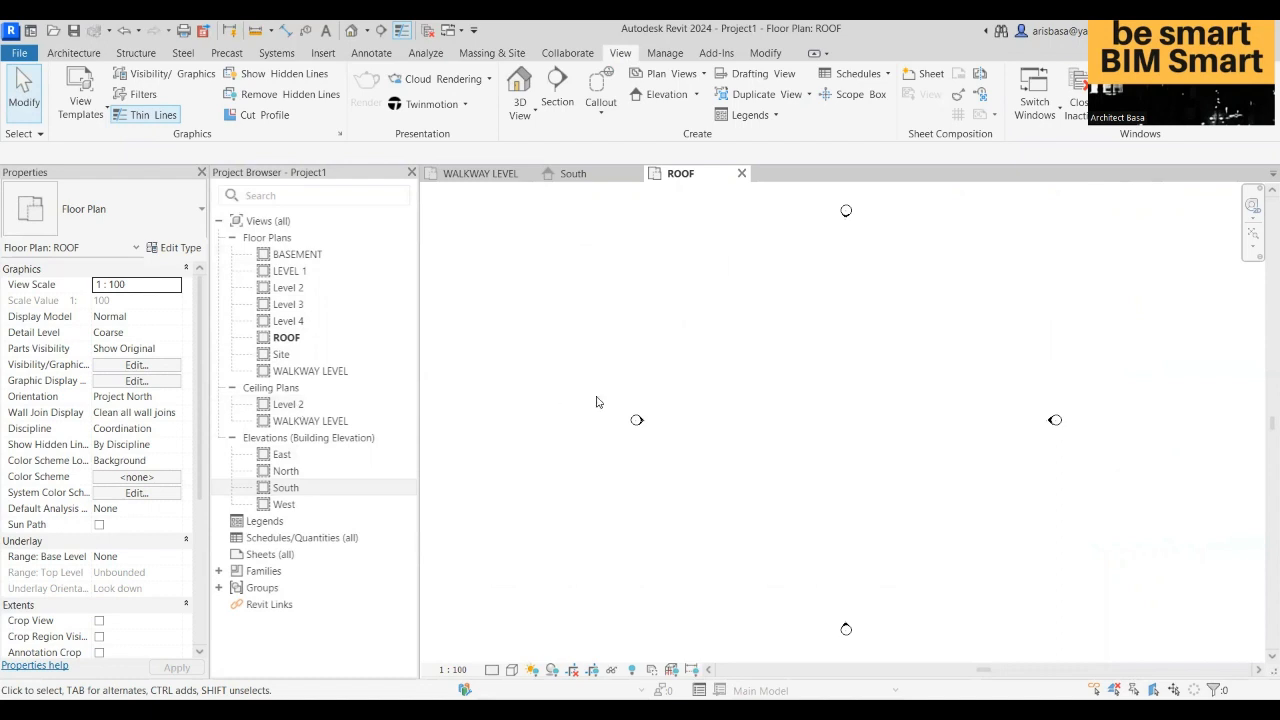
{"action": "scroll", "coordinate": [766, 440], "scroll_direction": "down", "scroll_amount": 2}
{"action": "mouse_move", "coordinate": [766, 440]}
{"action": "middle_mouse_down"}
{"action": "mouse_move", "coordinate": [738, 428]}
{"action": "mouse_move", "coordinate": [766, 431]}
{"action": "mouse_move", "coordinate": [762, 449]}
{"action": "middle_mouse_up"}
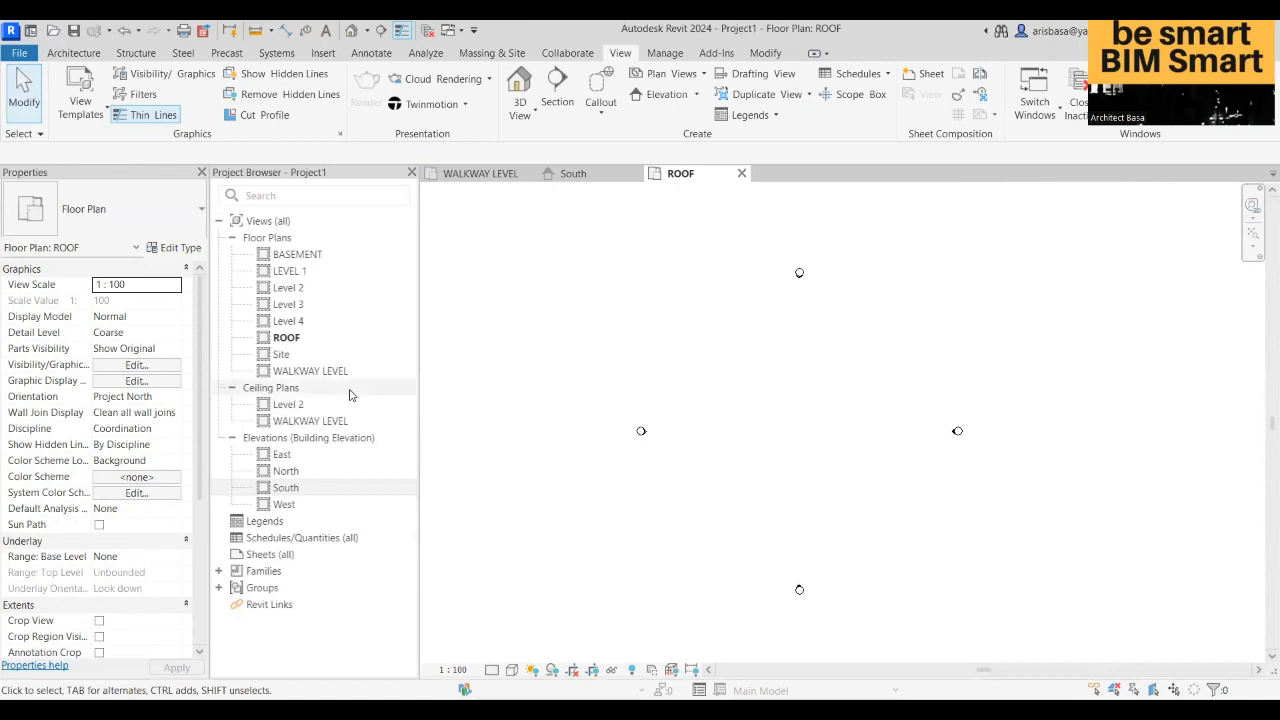
- Open the Site floor plan view
{"action": "left_click", "coordinate": [284, 357]}
{"action": "double_click", "coordinate": [284, 357]}
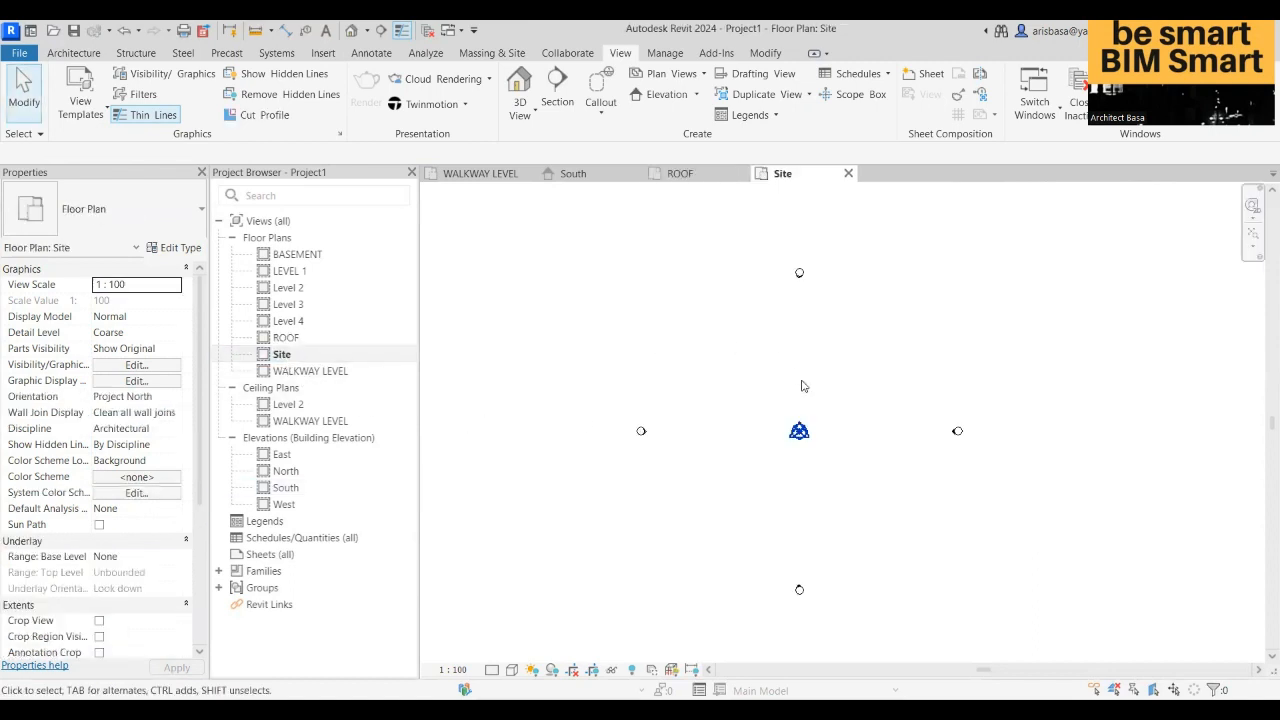
{"action": "middle_click_drag", "start_coordinate": [814, 443], "coordinate": [758, 416]}
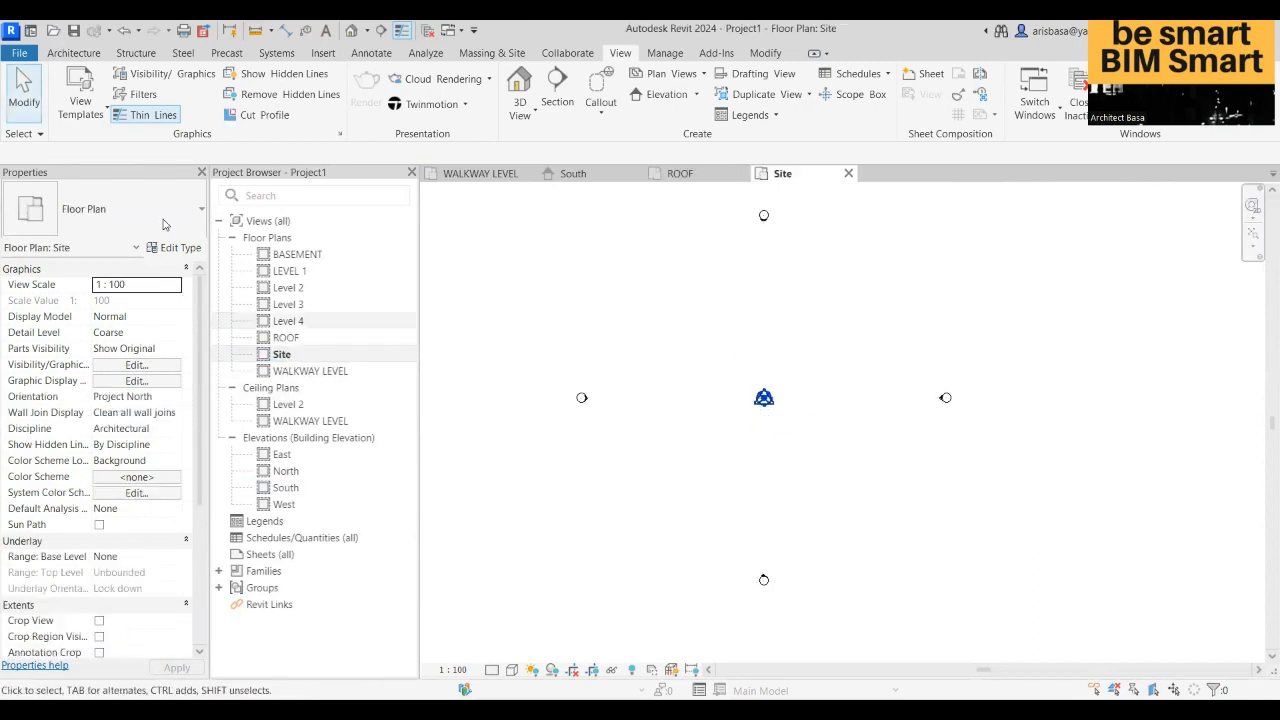
- Start a property line by sketching, drawing its north side about 20000, east side 25000 and south side 16000 long
{"action": "left_click", "coordinate": [485, 53]}
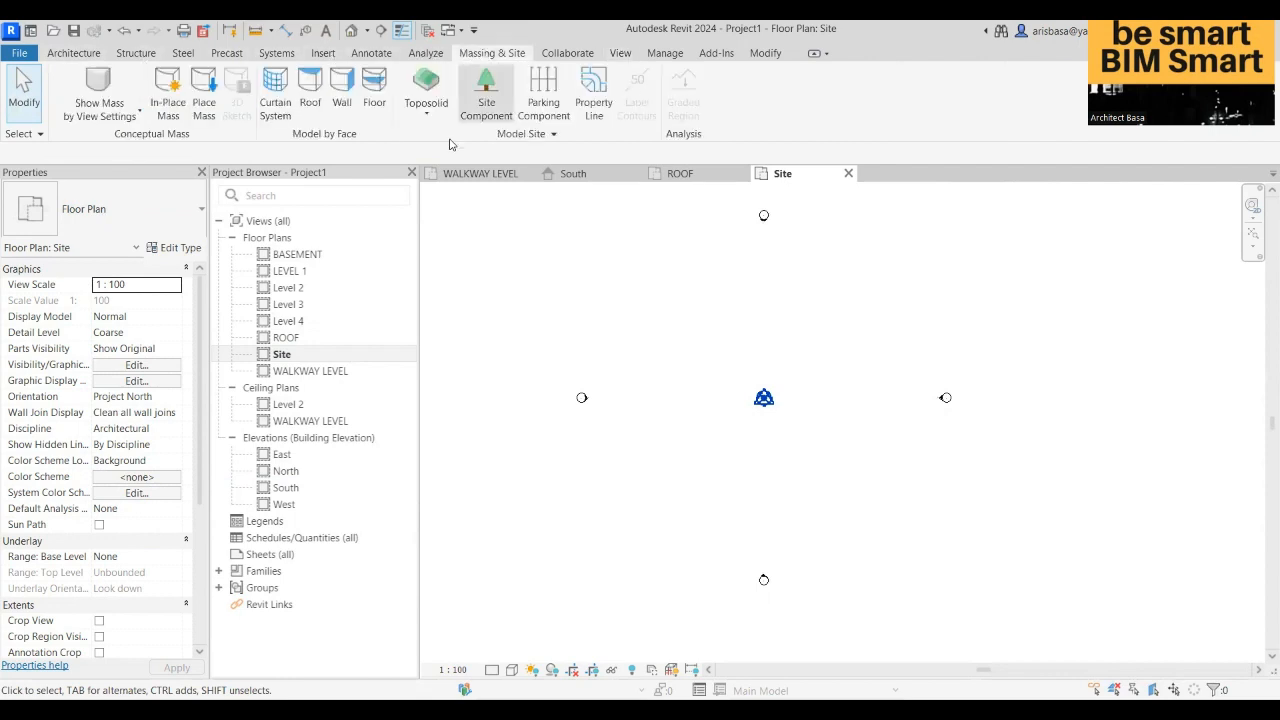
{"action": "left_click", "coordinate": [593, 90]}
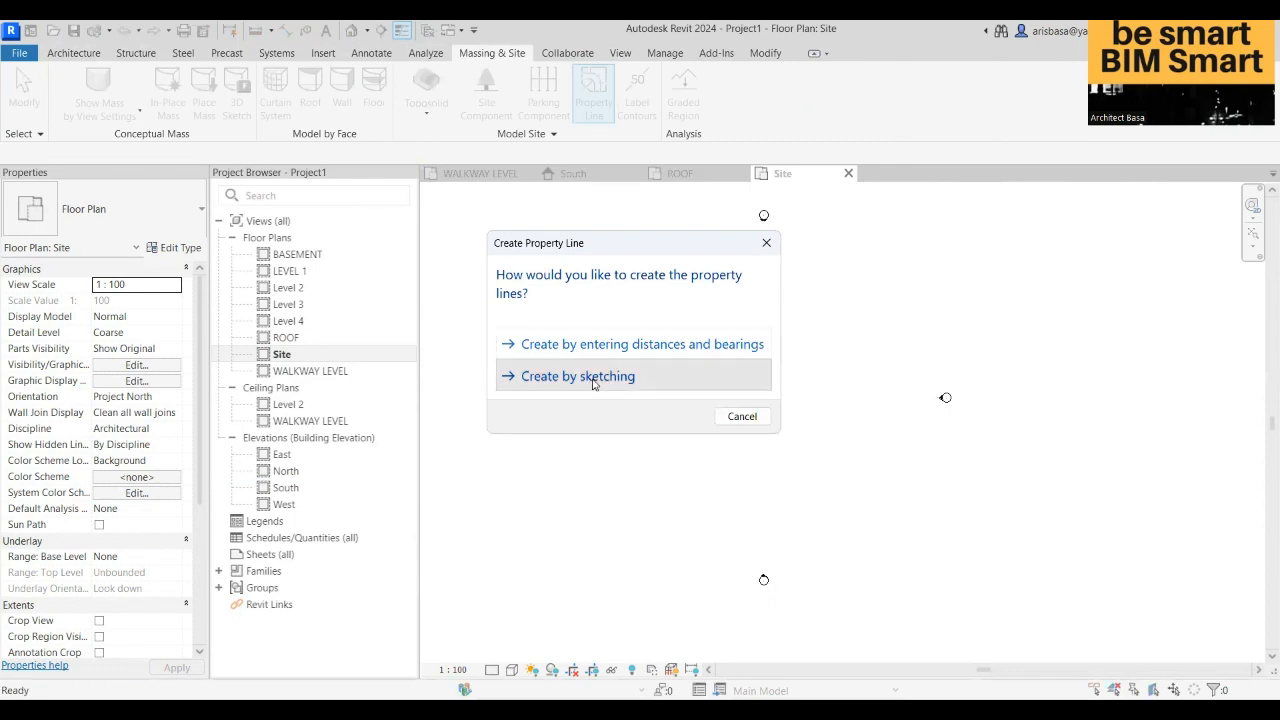
{"action": "left_click", "coordinate": [707, 376]}
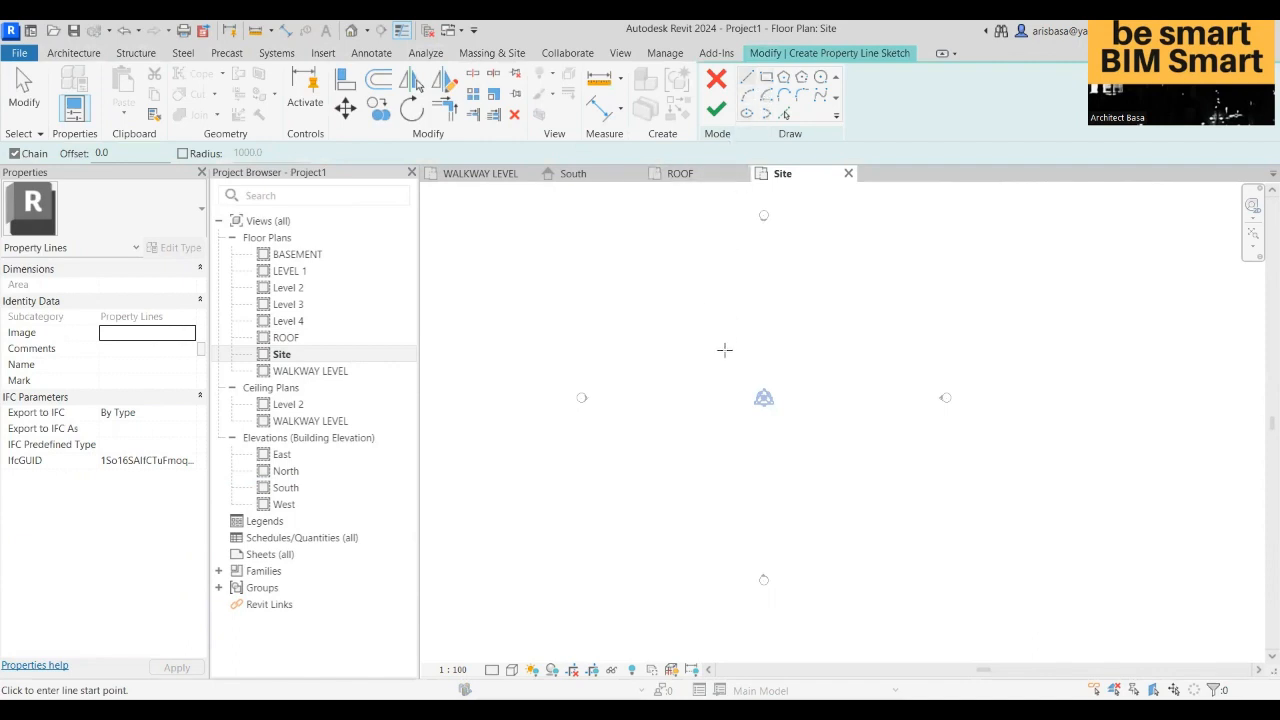
{"action": "left_click", "coordinate": [694, 350]}
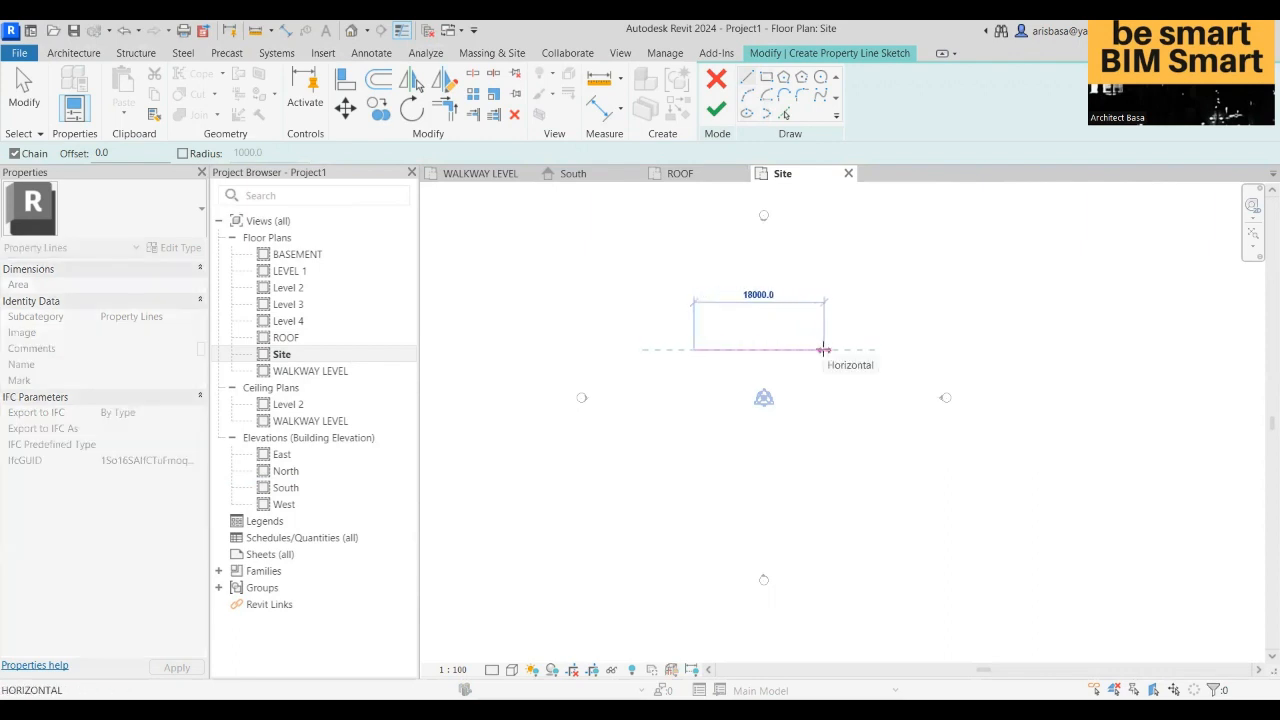
{"action": "left_click", "coordinate": [838, 350]}
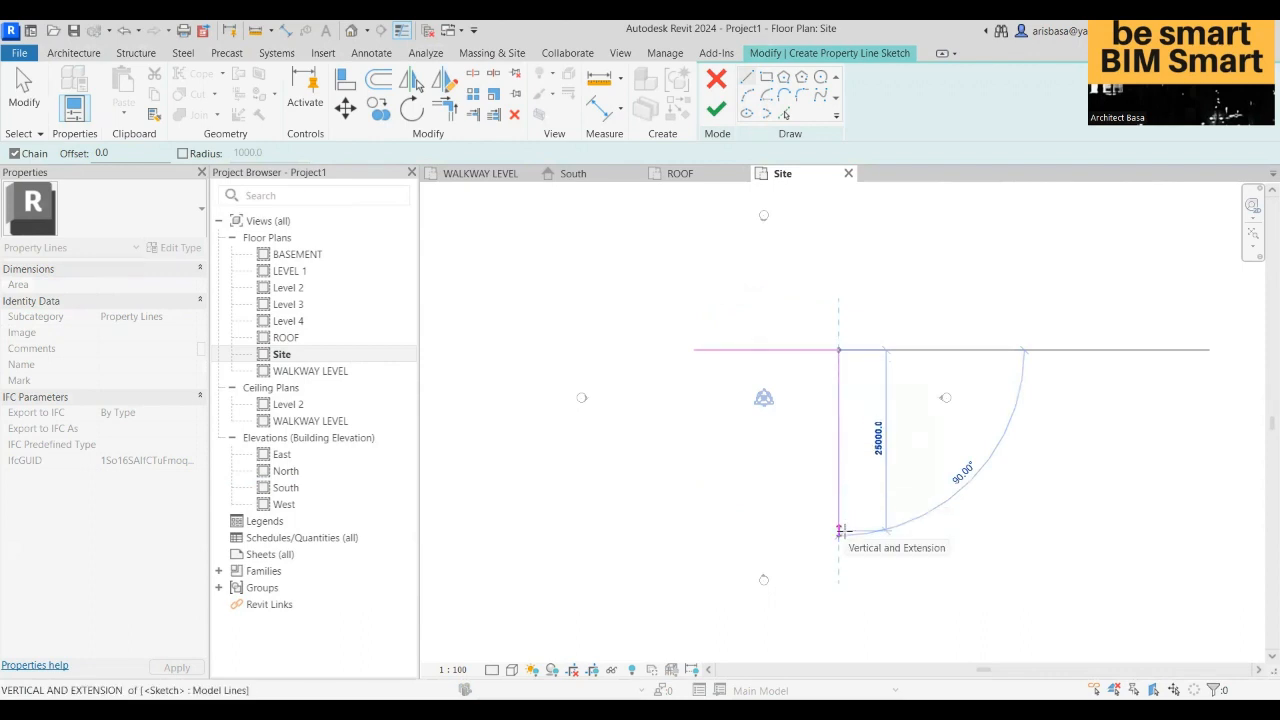
{"action": "left_click", "coordinate": [839, 530]}
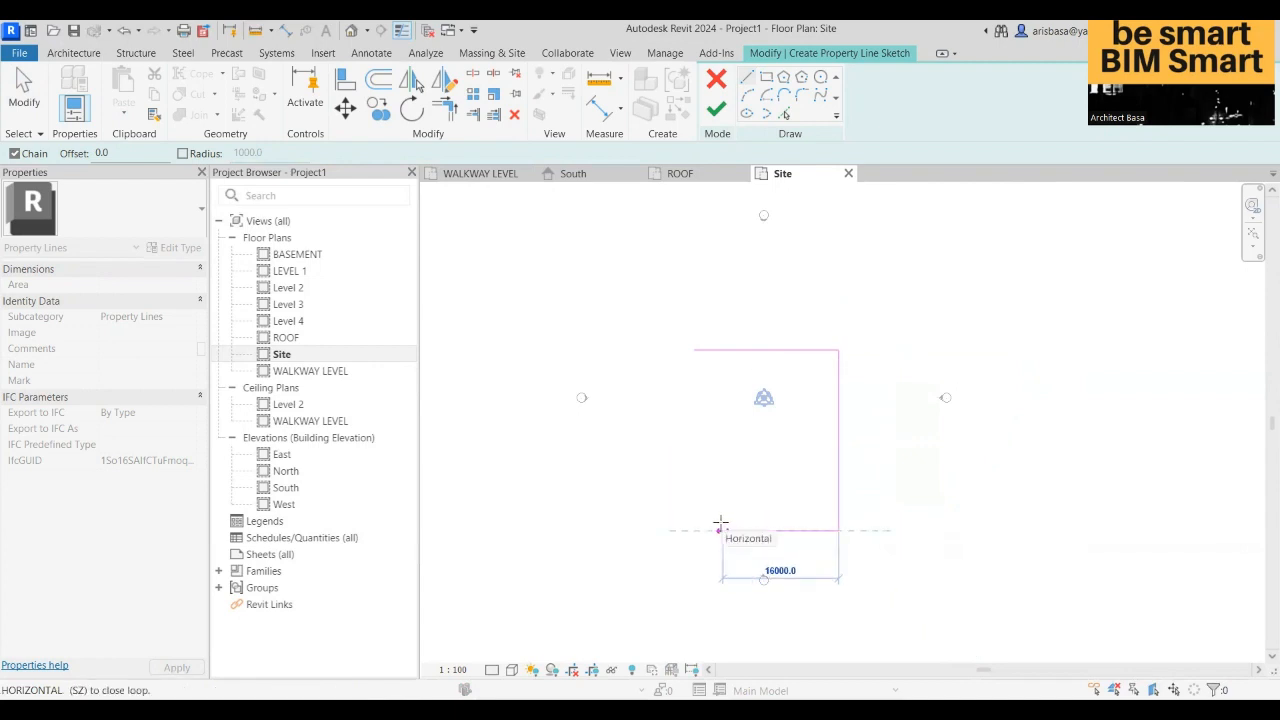
{"action": "left_click", "coordinate": [722, 530]}
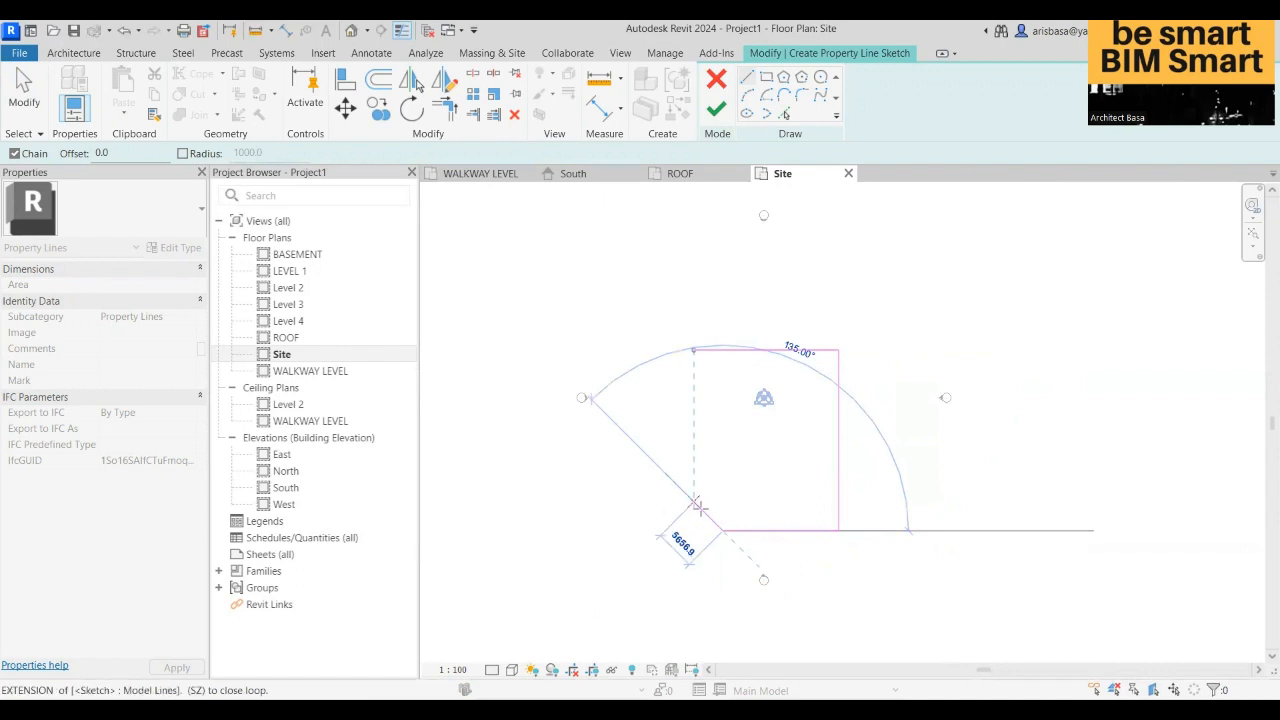
- Close the property line with a 21000 west side and a diagonal southwest corner, then finish the sketch
{"action": "key", "text": "Escape"}
{"action": "left_click", "coordinate": [691, 349]}
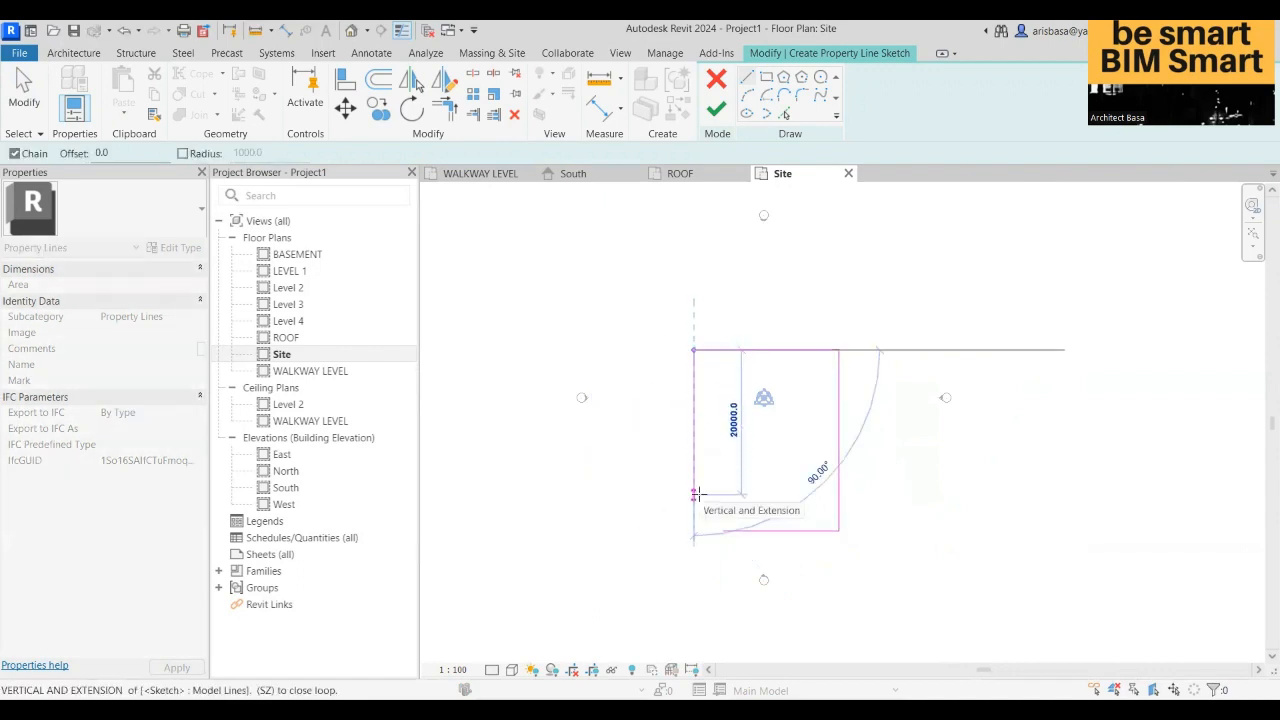
{"action": "scroll", "coordinate": [697, 494], "scroll_direction": "up", "scroll_amount": 2}
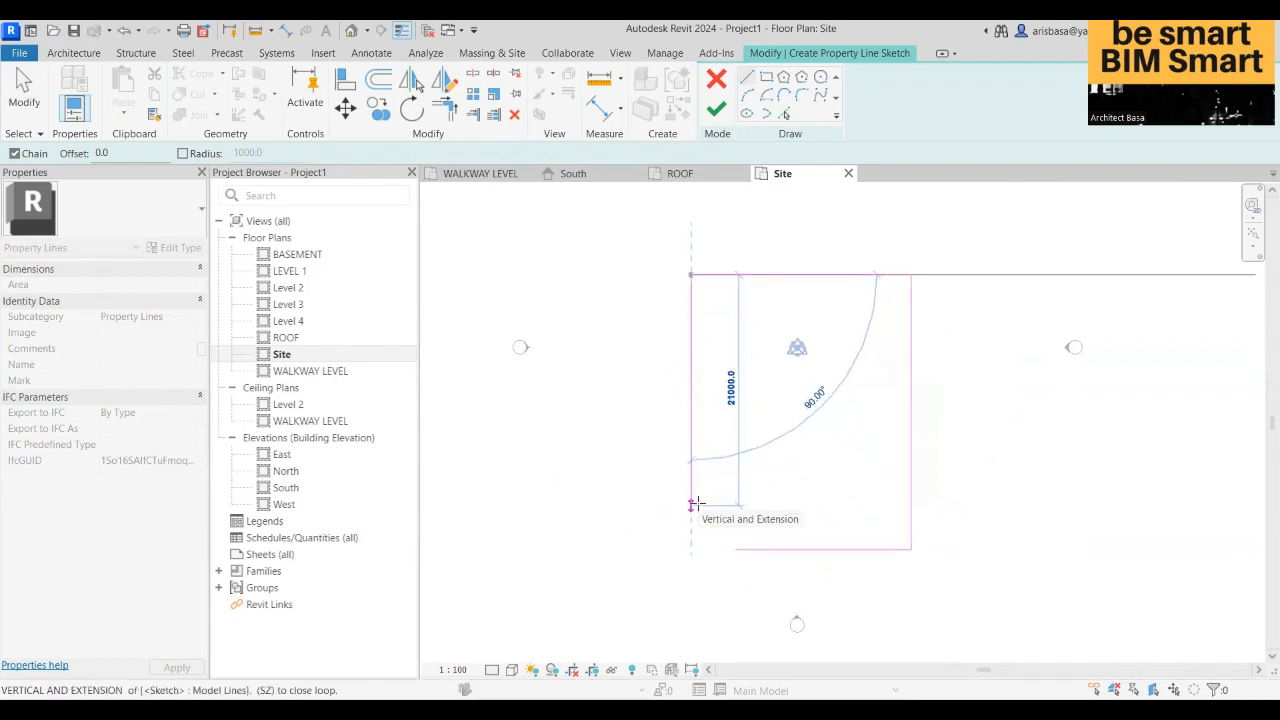
{"action": "left_click", "coordinate": [693, 504]}
{"action": "left_click", "coordinate": [736, 547]}
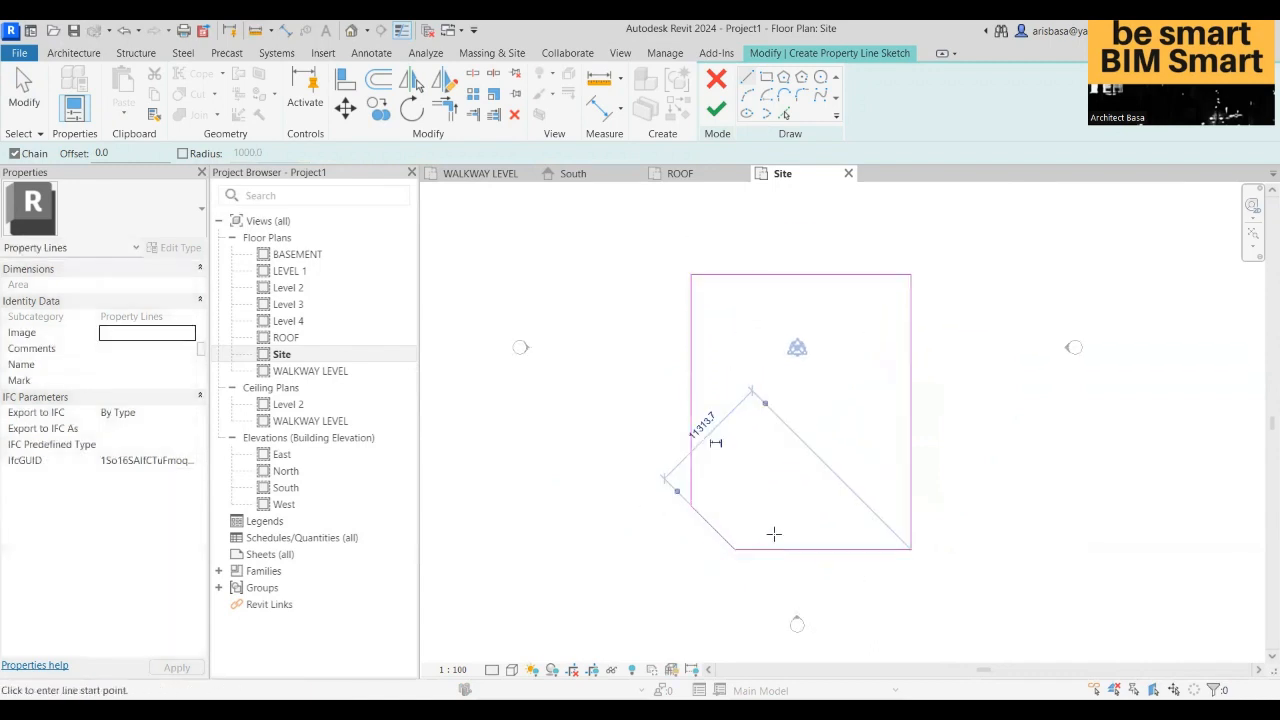
{"action": "scroll", "coordinate": [812, 515], "scroll_direction": "down", "scroll_amount": 2}
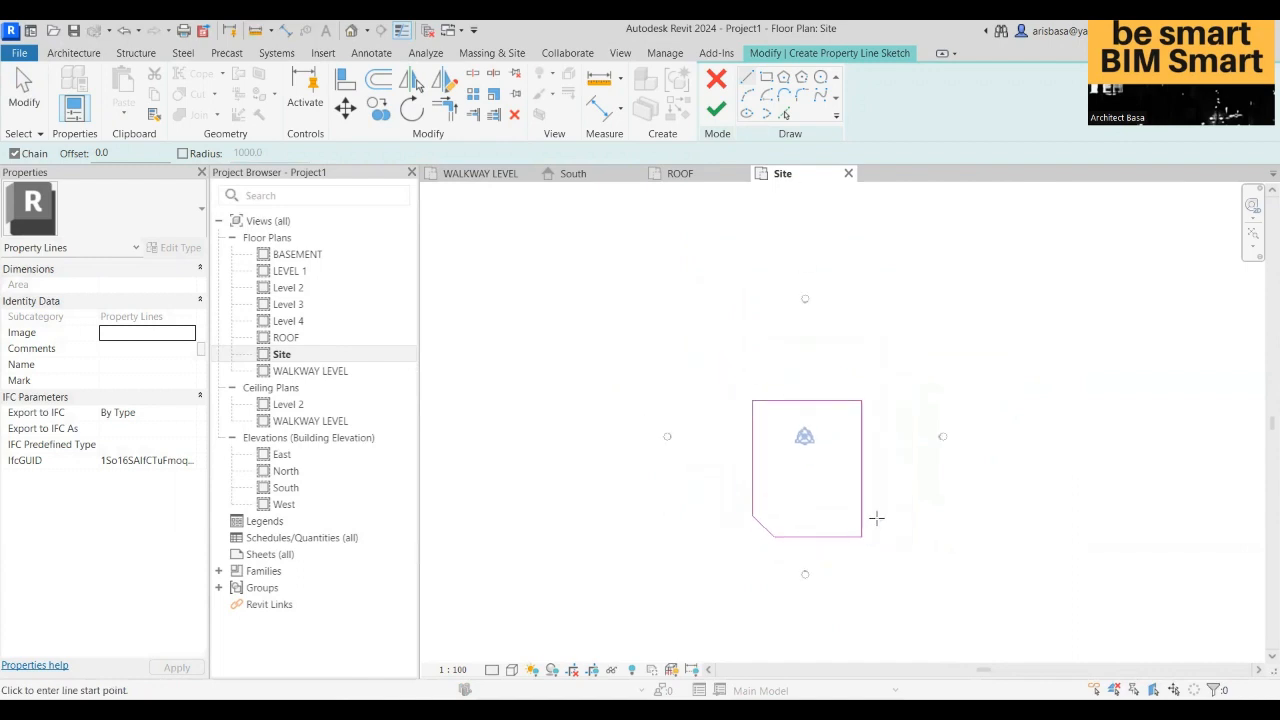
{"action": "middle_click_drag", "start_coordinate": [894, 464], "coordinate": [895, 434]}
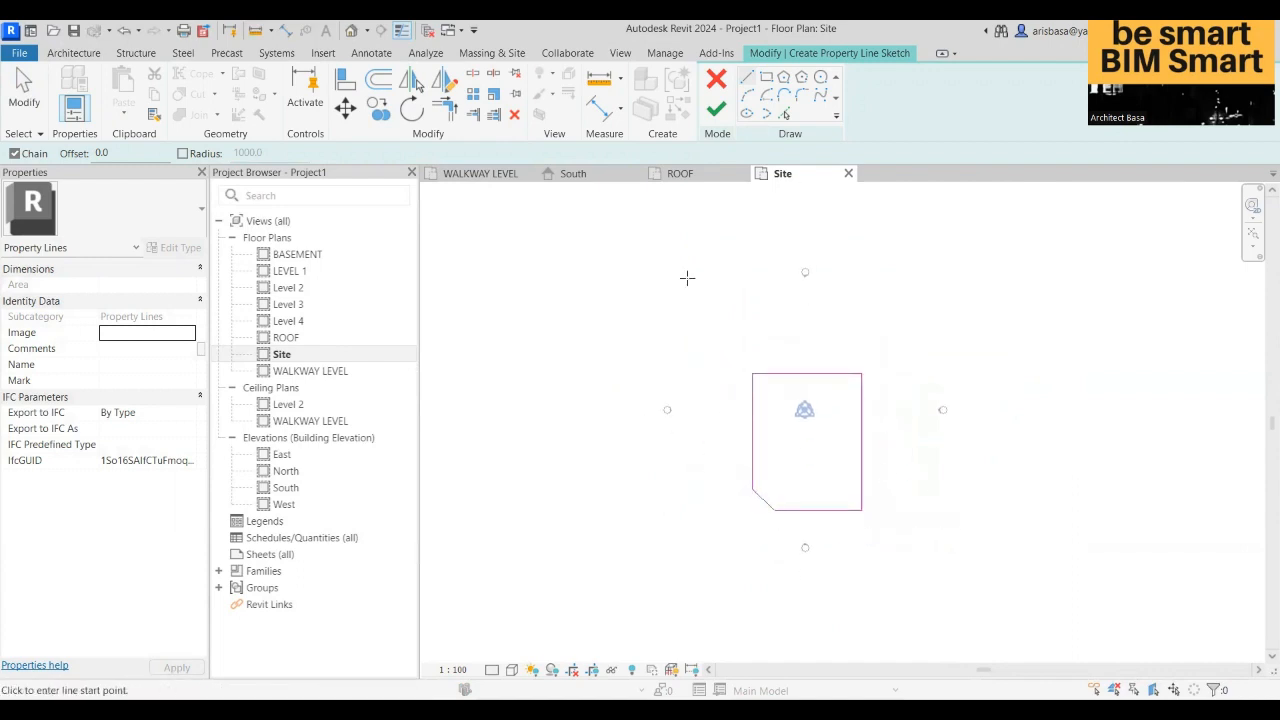
{"action": "scroll", "coordinate": [851, 477], "scroll_direction": "down", "scroll_amount": 1}
{"action": "key", "text": "Escape"}
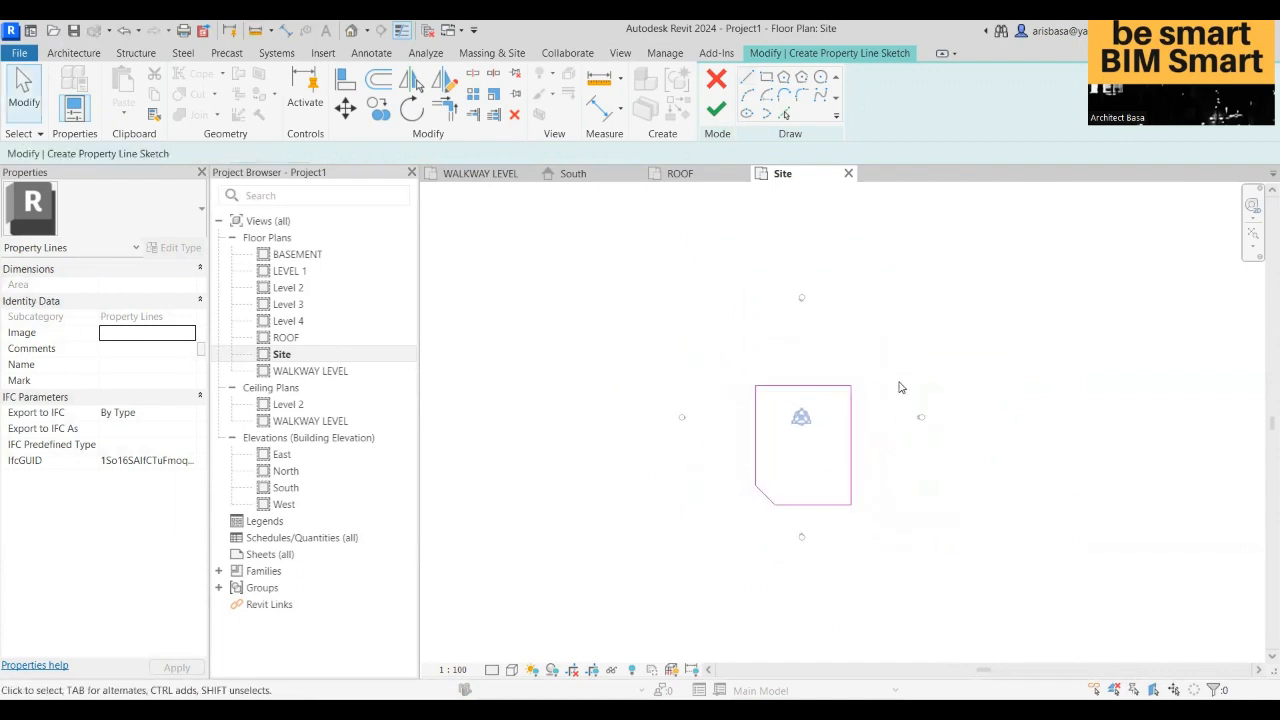
{"action": "left_click", "coordinate": [716, 108]}
- Move the property line north so that it sits centred around the project base point
{"action": "middle_click_drag", "start_coordinate": [906, 508], "coordinate": [851, 456]}
{"action": "scroll", "coordinate": [829, 401], "scroll_direction": "up", "scroll_amount": 1}
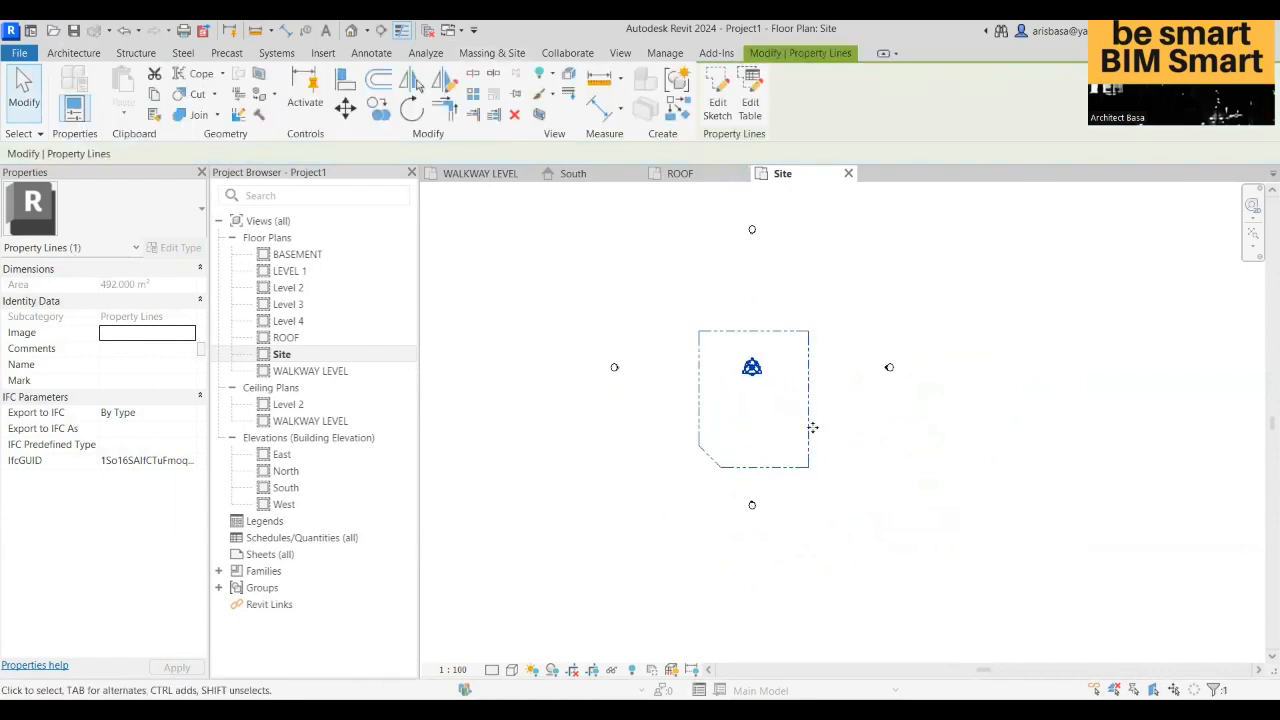
{"action": "left_click_drag", "start_coordinate": [807, 423], "coordinate": [806, 388]}
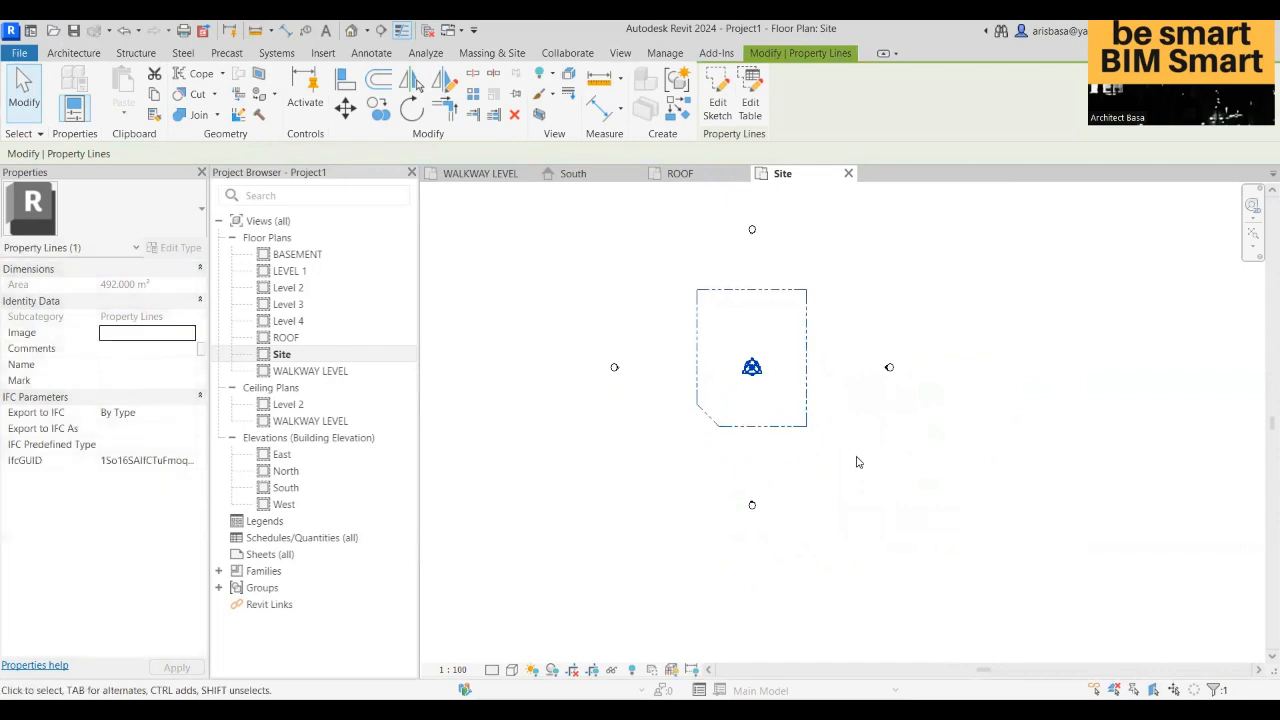
- Pin the property line in place and clear the selection
{"action": "left_click", "coordinate": [815, 395]}
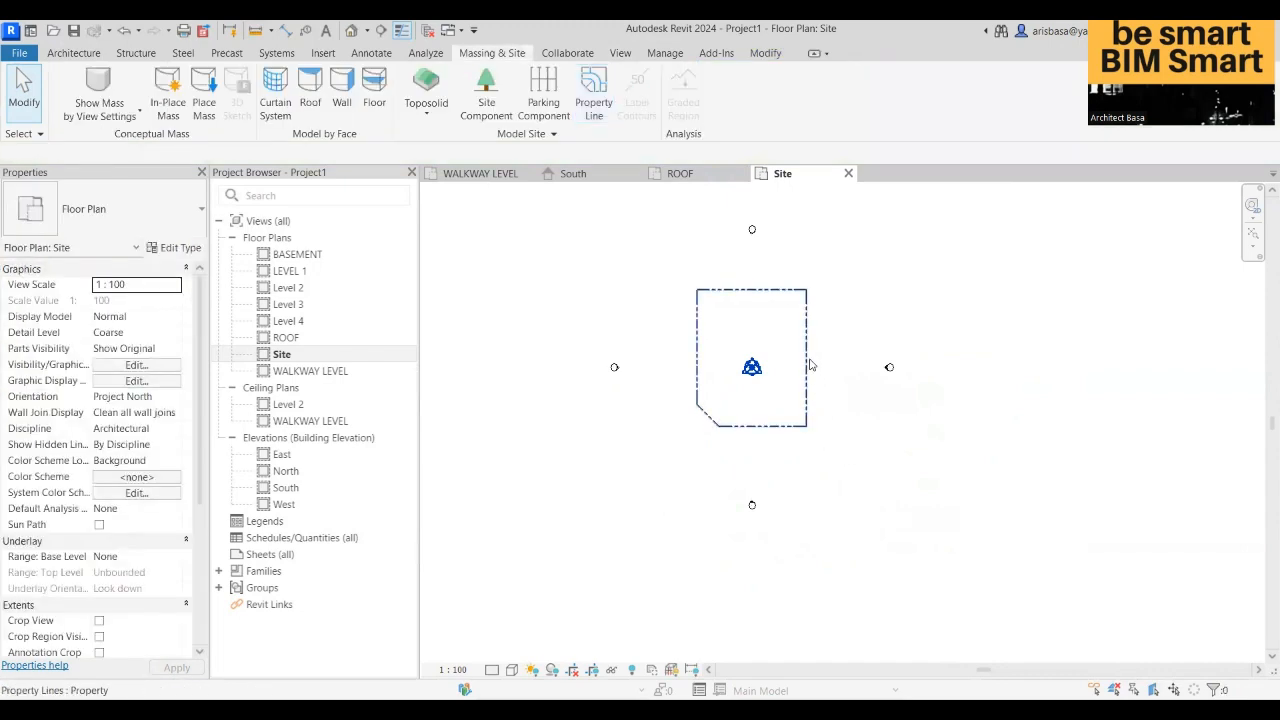
{"action": "left_click", "coordinate": [819, 372]}
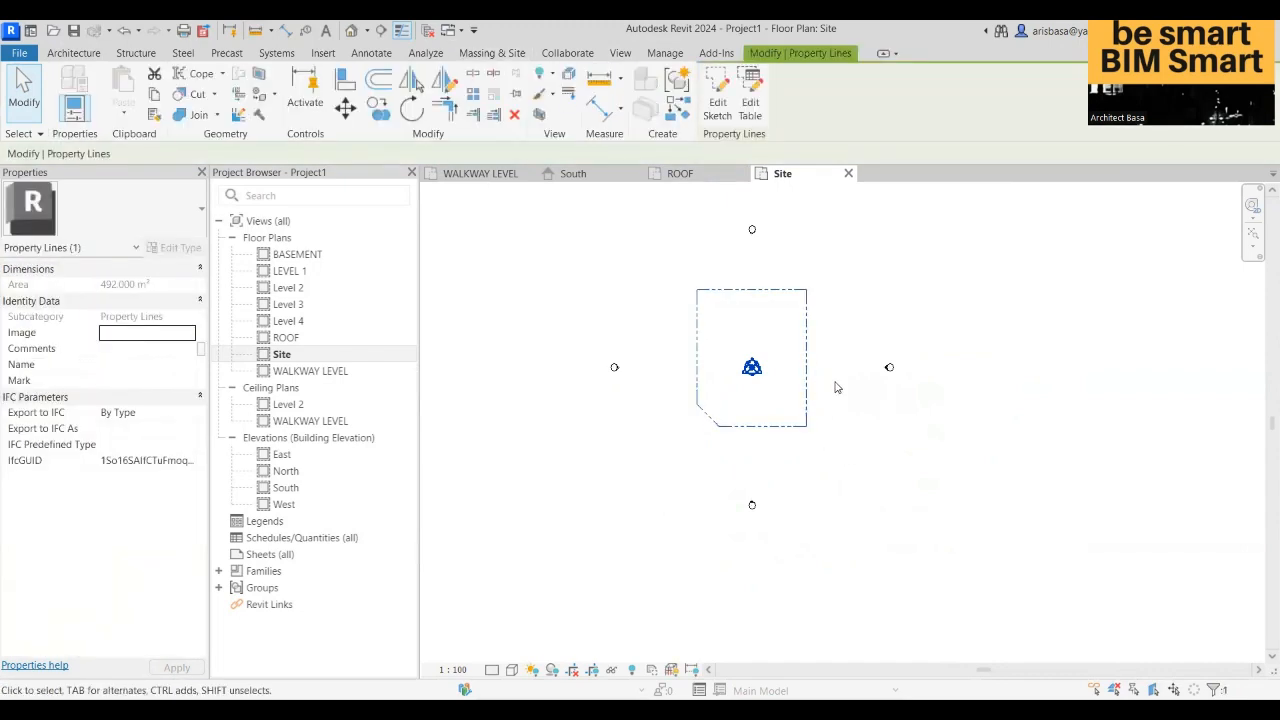
{"action": "left_click", "coordinate": [515, 96]}
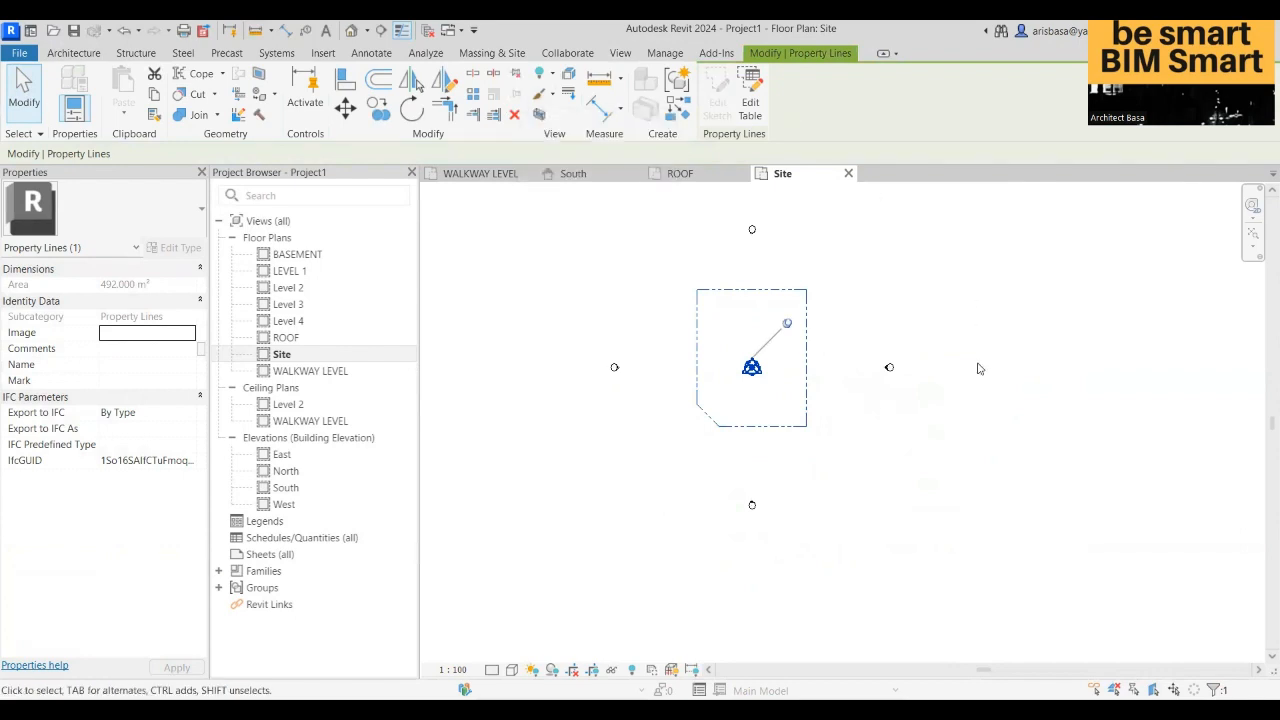
{"action": "key", "text": "Escape"}
{"action": "key", "text": "Escape"}
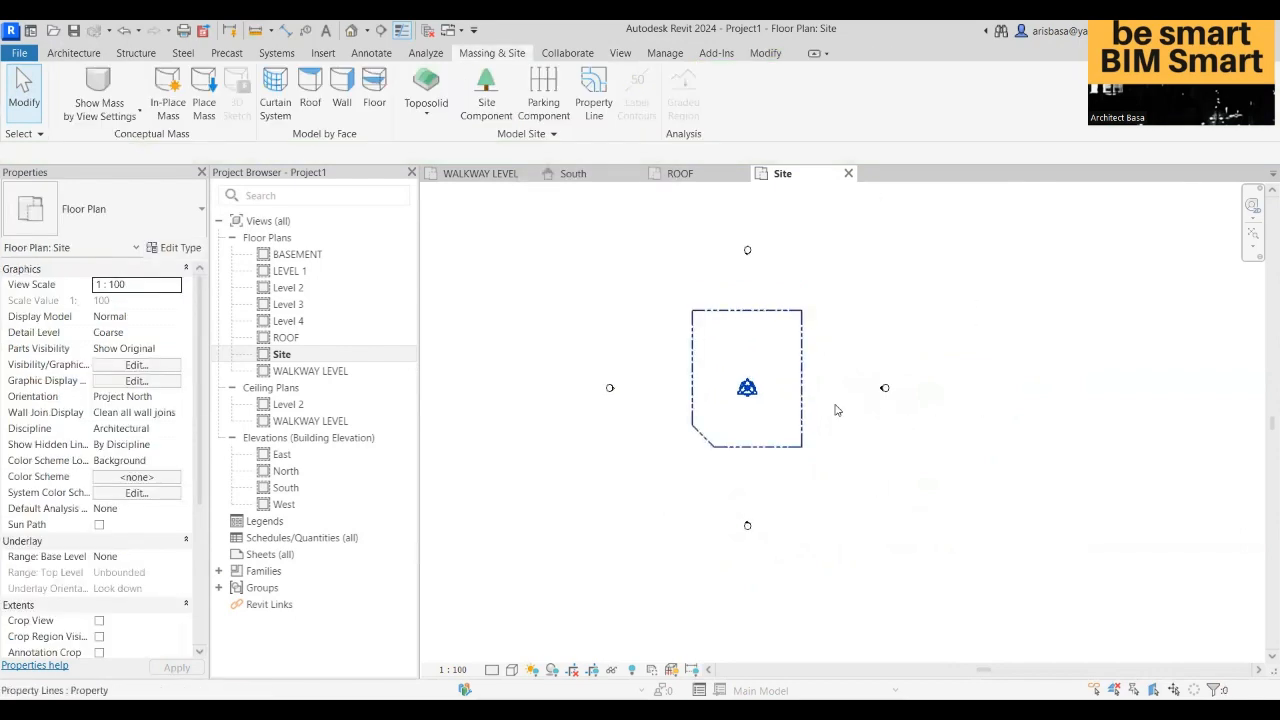
- Close the Site view and open the LEVEL 1 and BASEMENT floor plans
{"action": "middle_click_drag", "start_coordinate": [848, 498], "coordinate": [847, 510]}
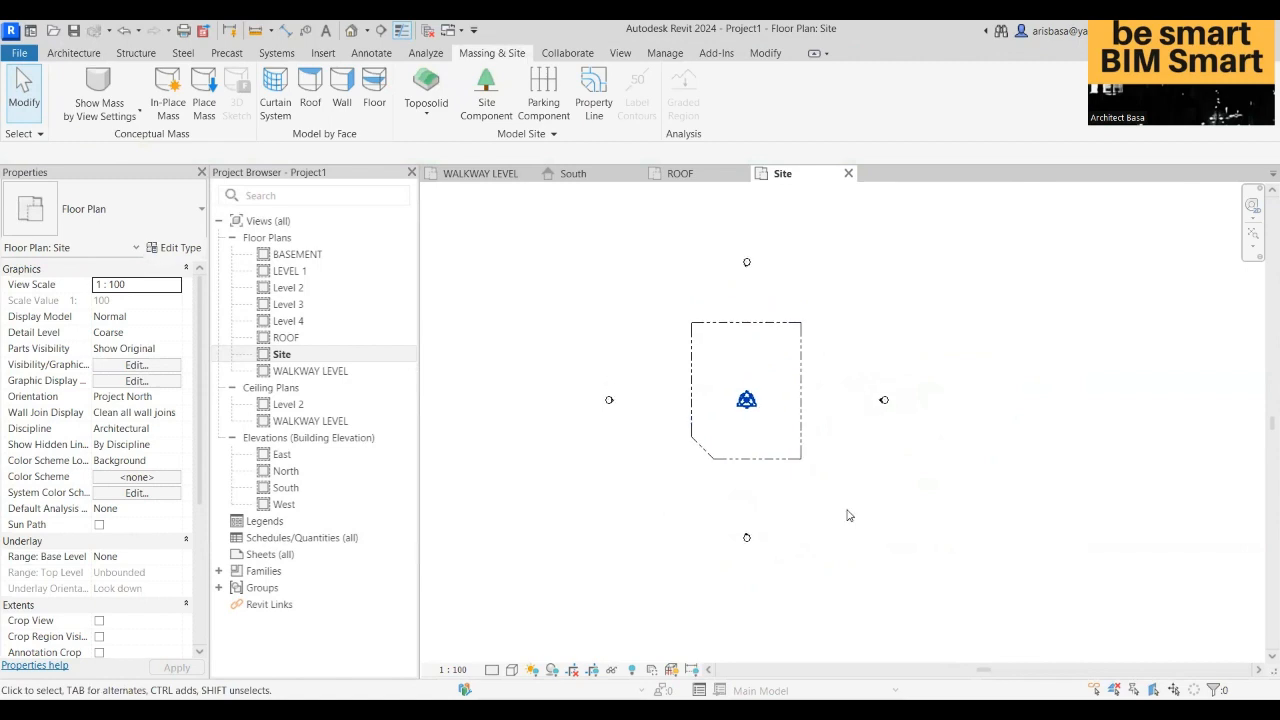
{"action": "scroll", "coordinate": [777, 435], "scroll_direction": "up", "scroll_amount": 3}
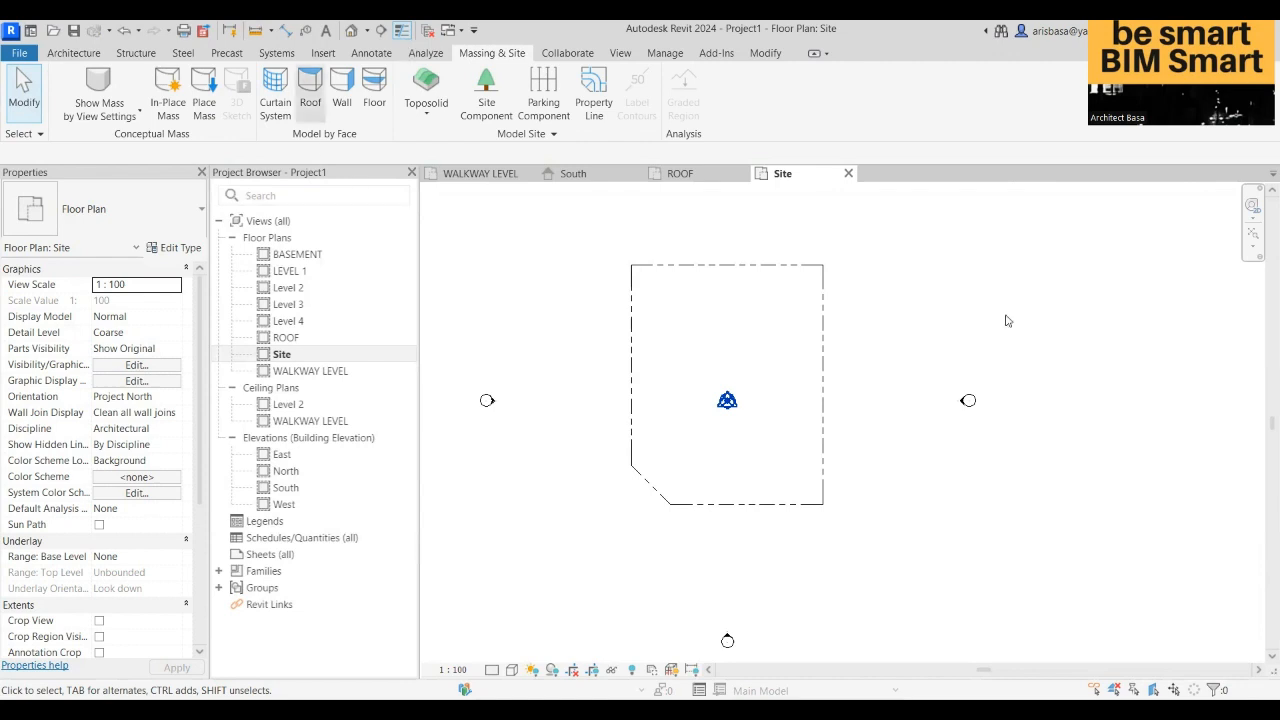
{"action": "middle_click_drag", "start_coordinate": [938, 411], "coordinate": [928, 404]}
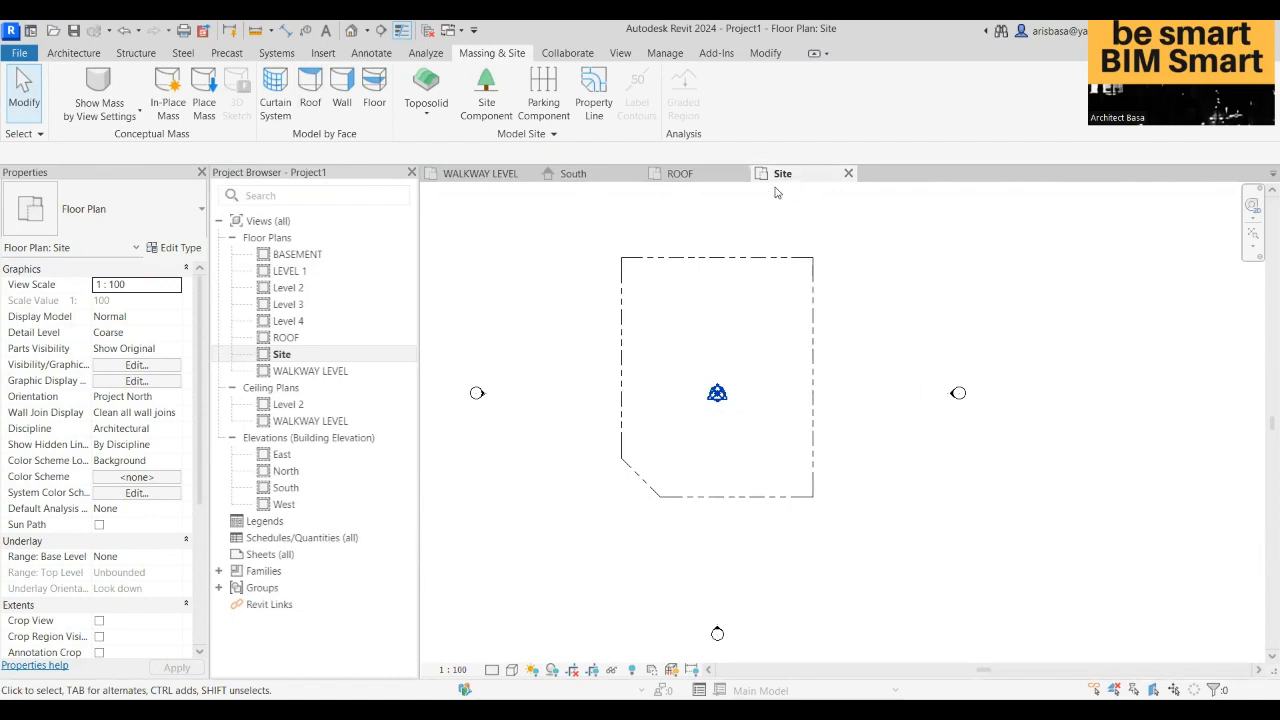
{"action": "left_click", "coordinate": [848, 173]}
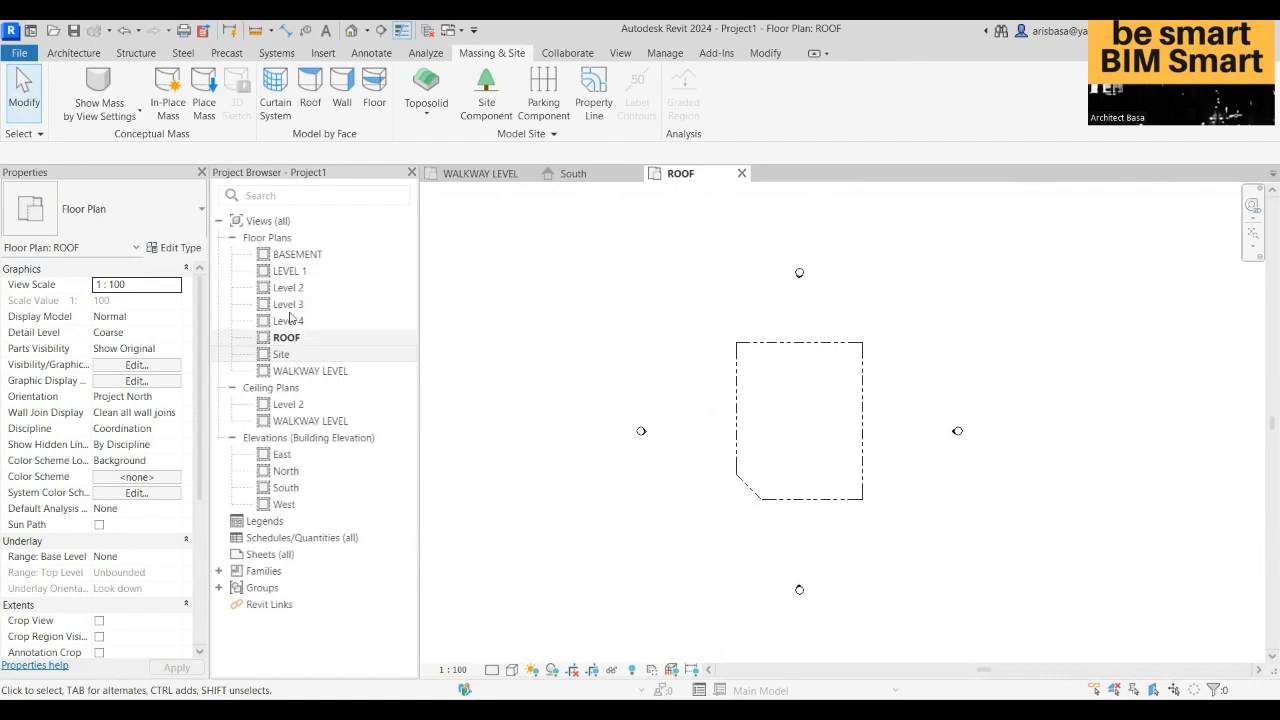
{"action": "double_click", "coordinate": [290, 271]}
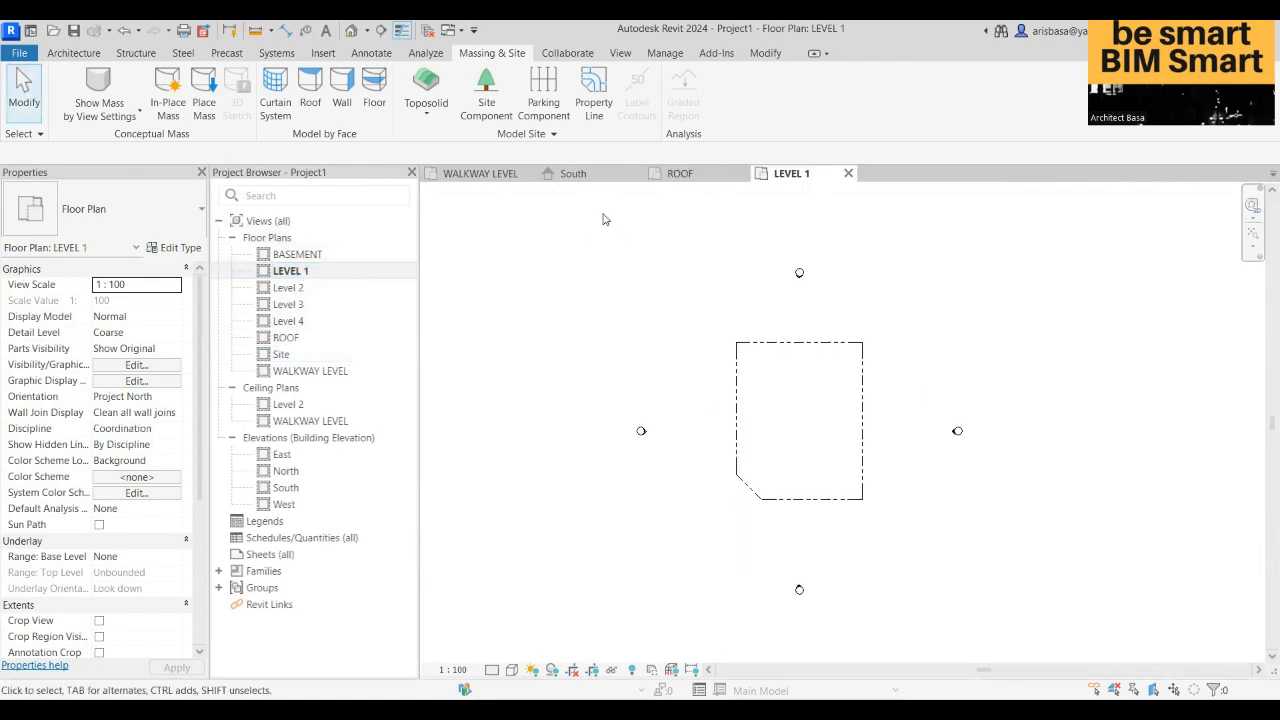
{"action": "double_click", "coordinate": [300, 254]}
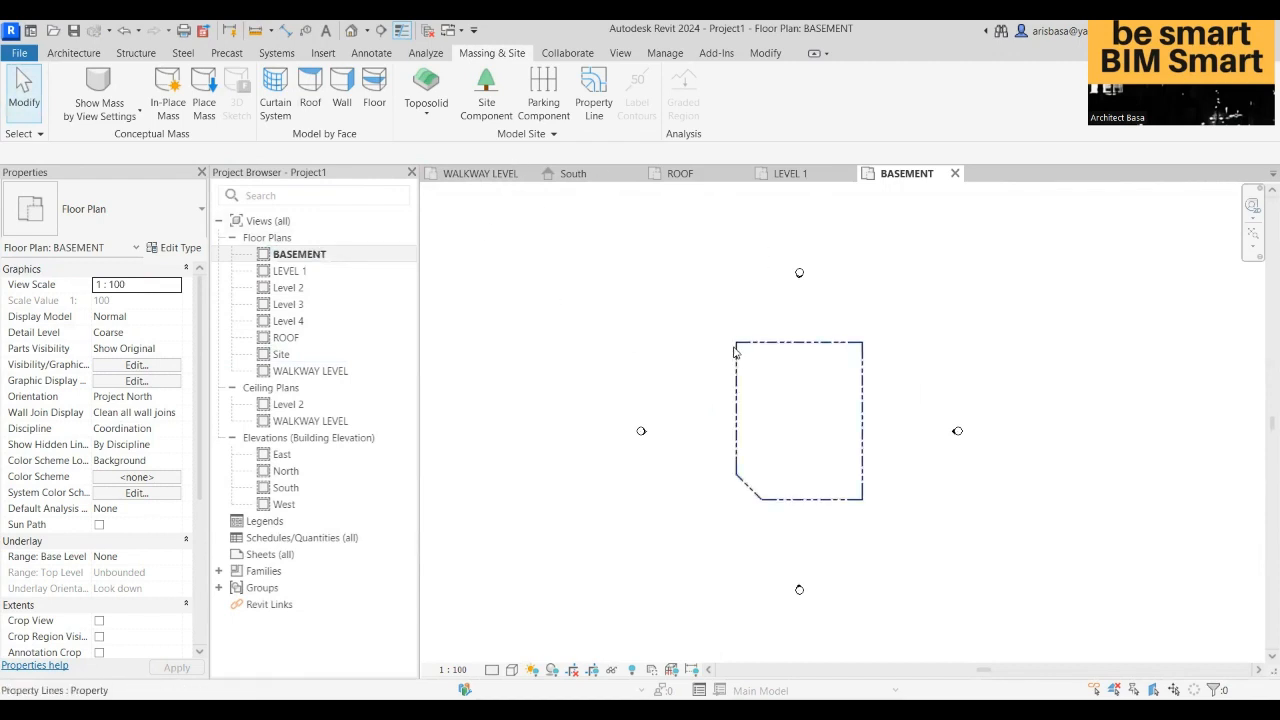
{"action": "left_click", "coordinate": [76, 54]}
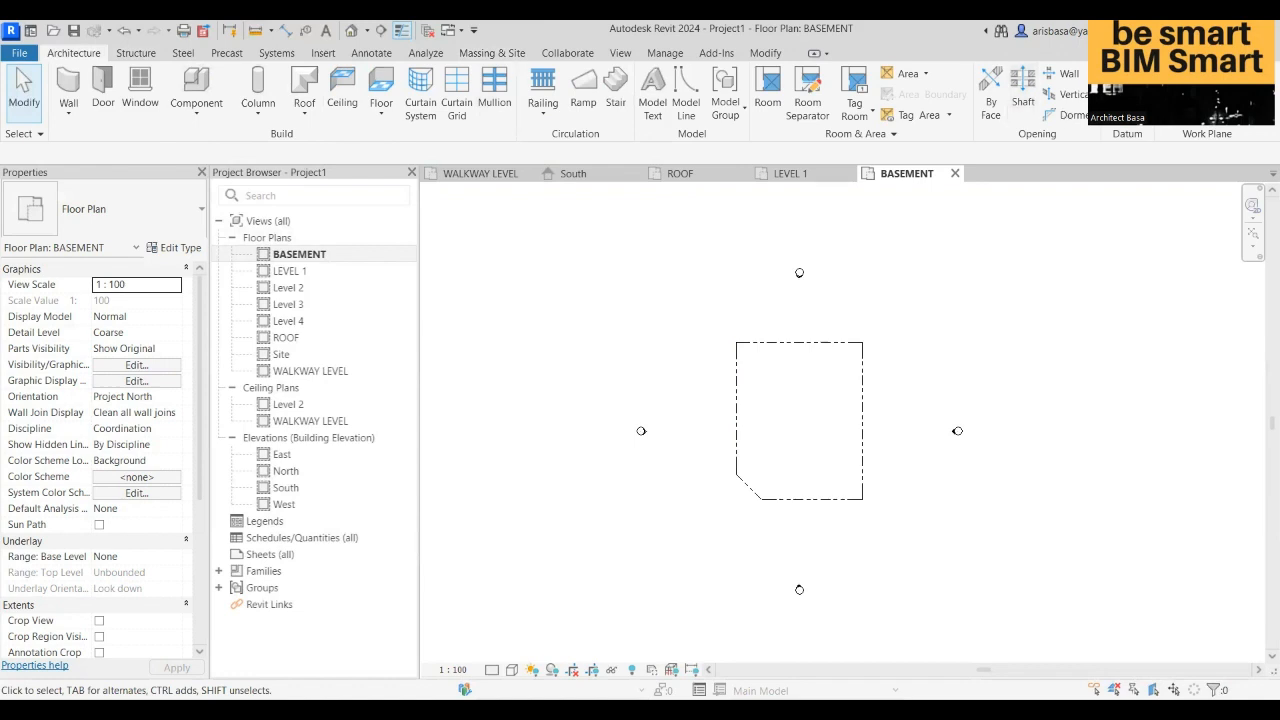
- Draw a vertical grid line with the Grid tool through the western part of the property, extending beyond its north and south edges
{"action": "left_click", "coordinate": [138, 54]}
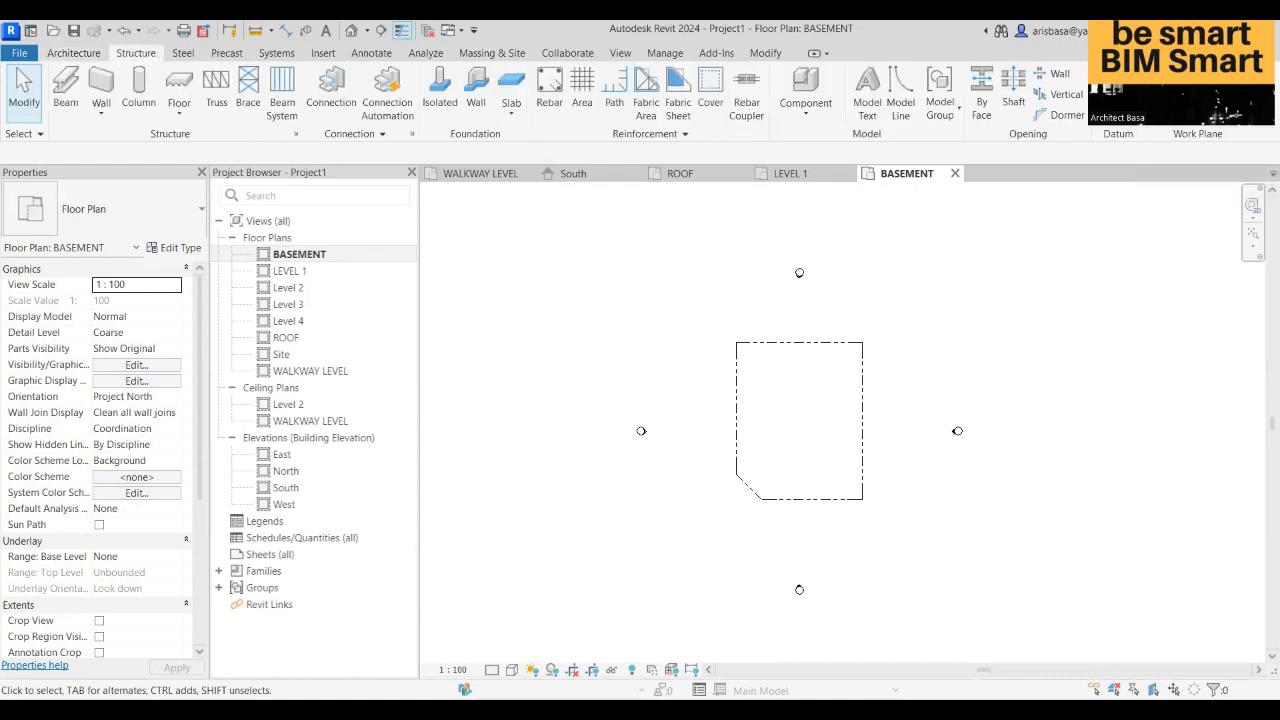
{"action": "left_click", "coordinate": [75, 53]}
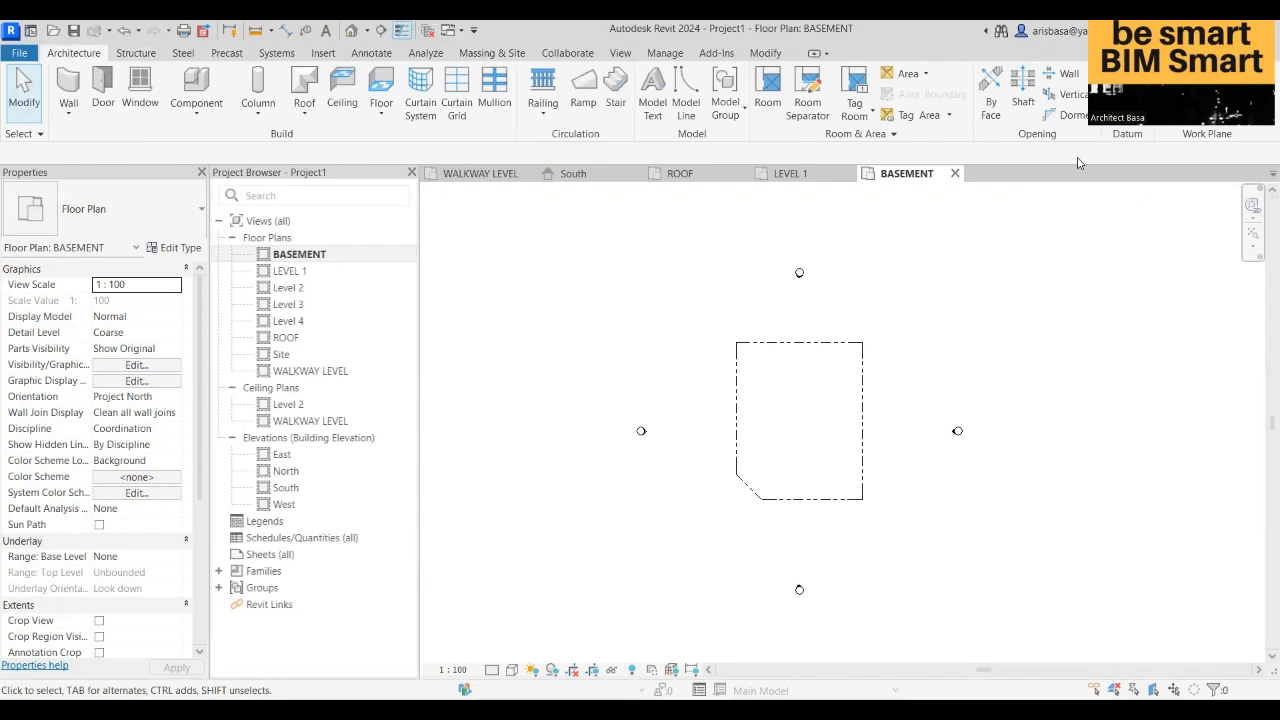
{"action": "left_click", "coordinate": [1133, 108]}
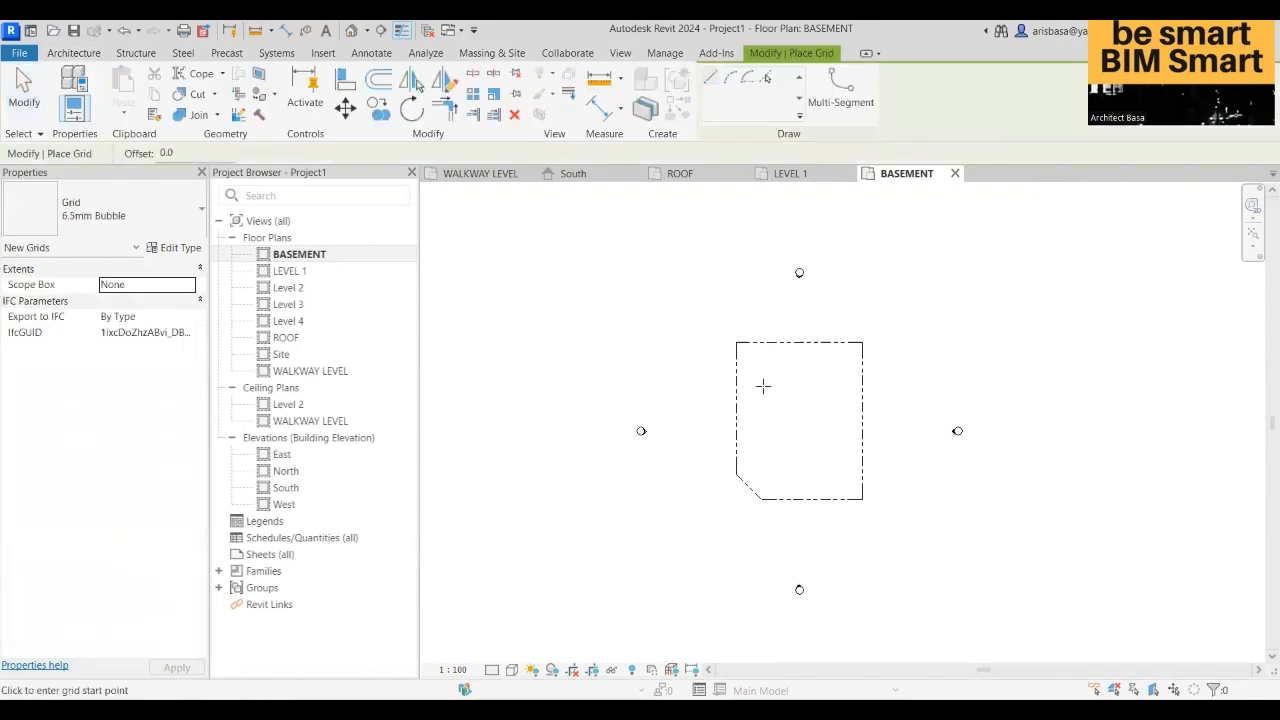
{"action": "middle_click_drag", "start_coordinate": [771, 403], "coordinate": [772, 394]}
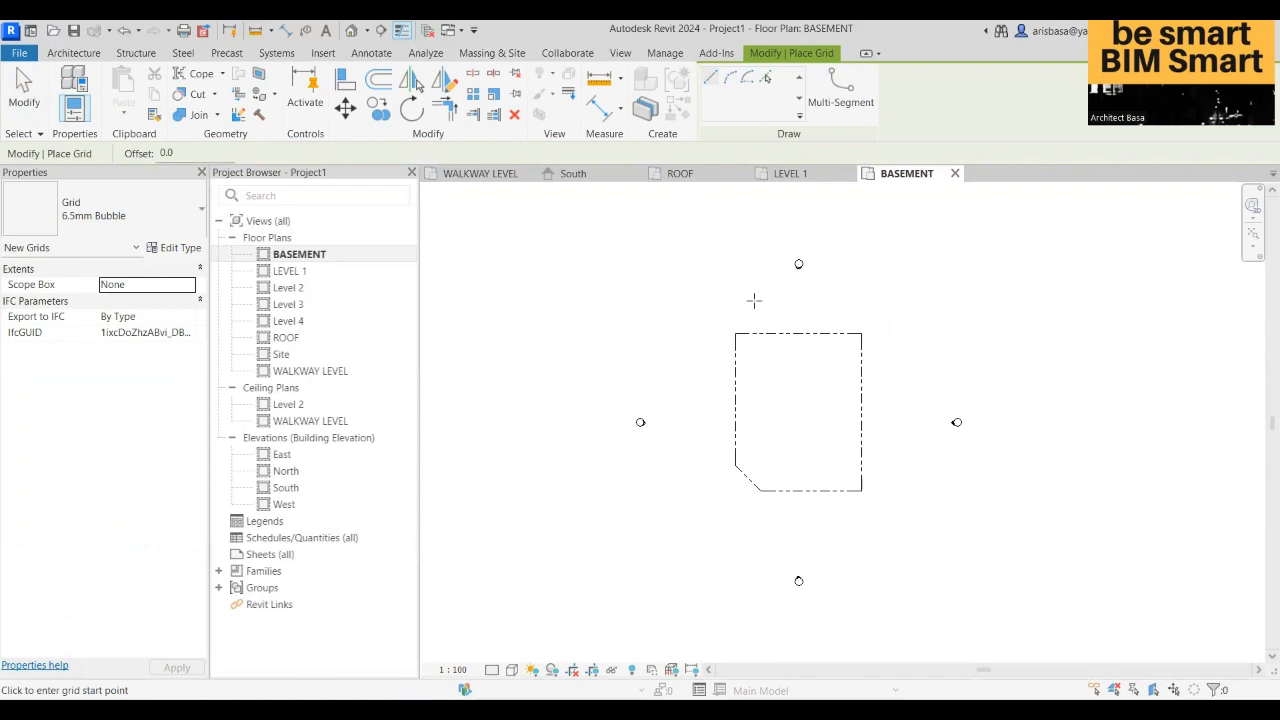
{"action": "left_click", "coordinate": [754, 300]}
{"action": "left_click", "coordinate": [756, 523]}
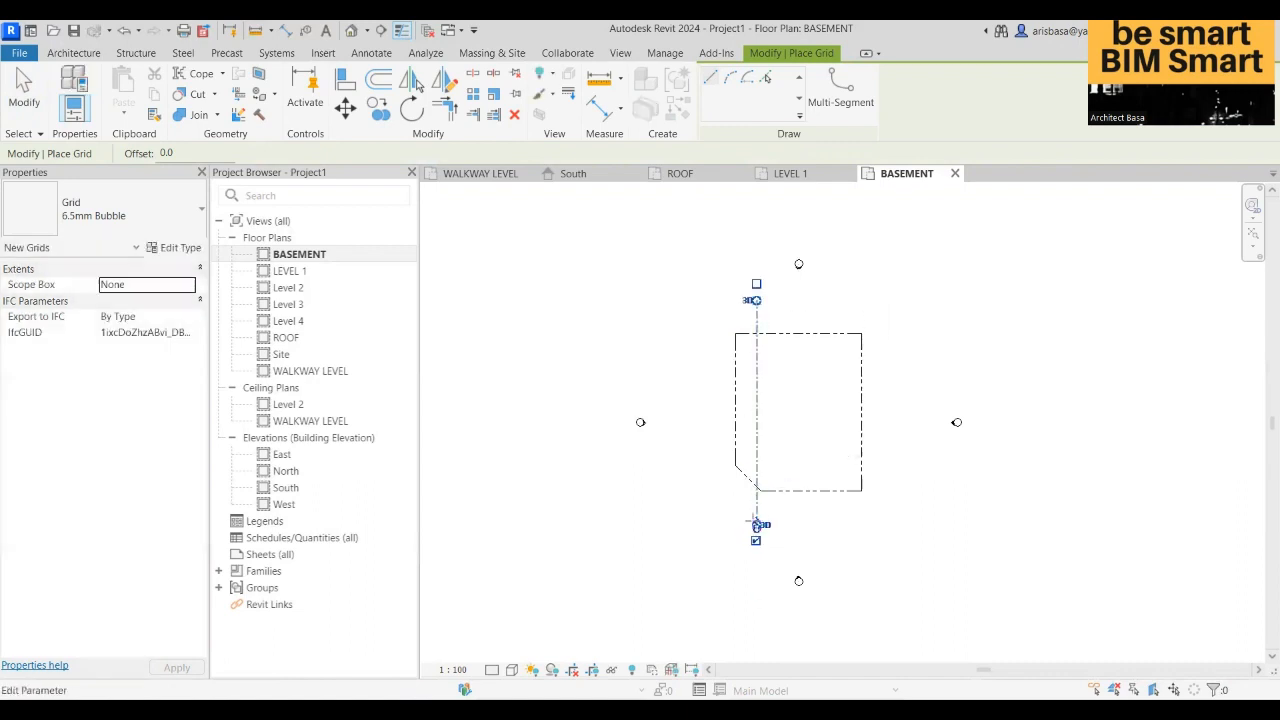
- Draw a second vertical grid line 4000 east of the first, spanning the property from north to south
{"action": "scroll", "coordinate": [757, 523], "scroll_direction": "up", "scroll_amount": 3}
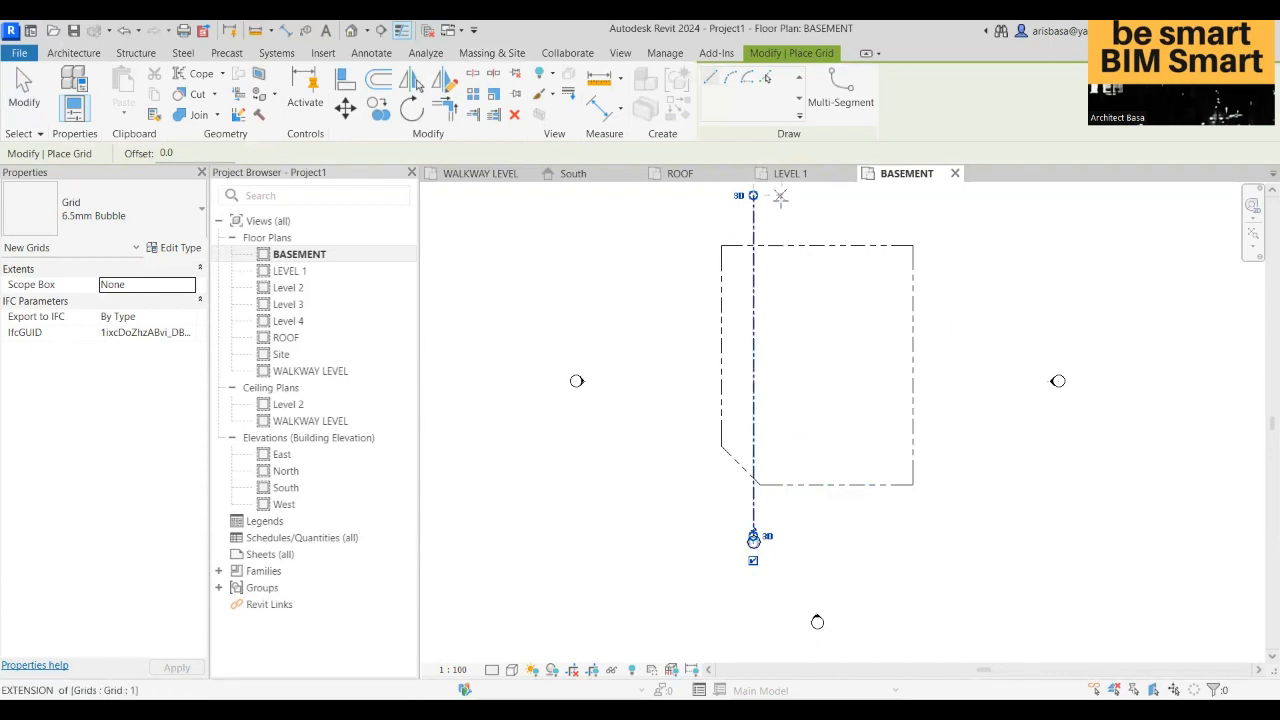
{"action": "middle_click_drag", "start_coordinate": [789, 245], "coordinate": [795, 304]}
{"action": "scroll", "coordinate": [789, 290], "scroll_direction": "up", "scroll_amount": 2}
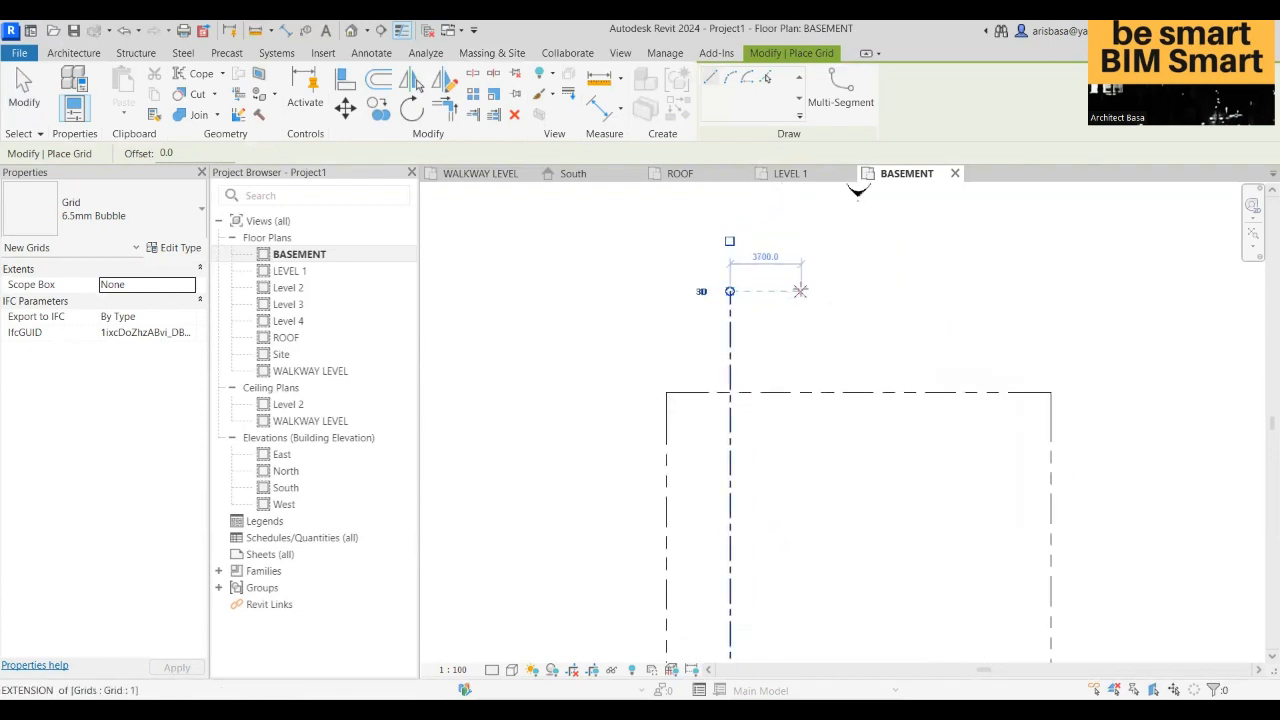
{"action": "type", "text": "4000"}
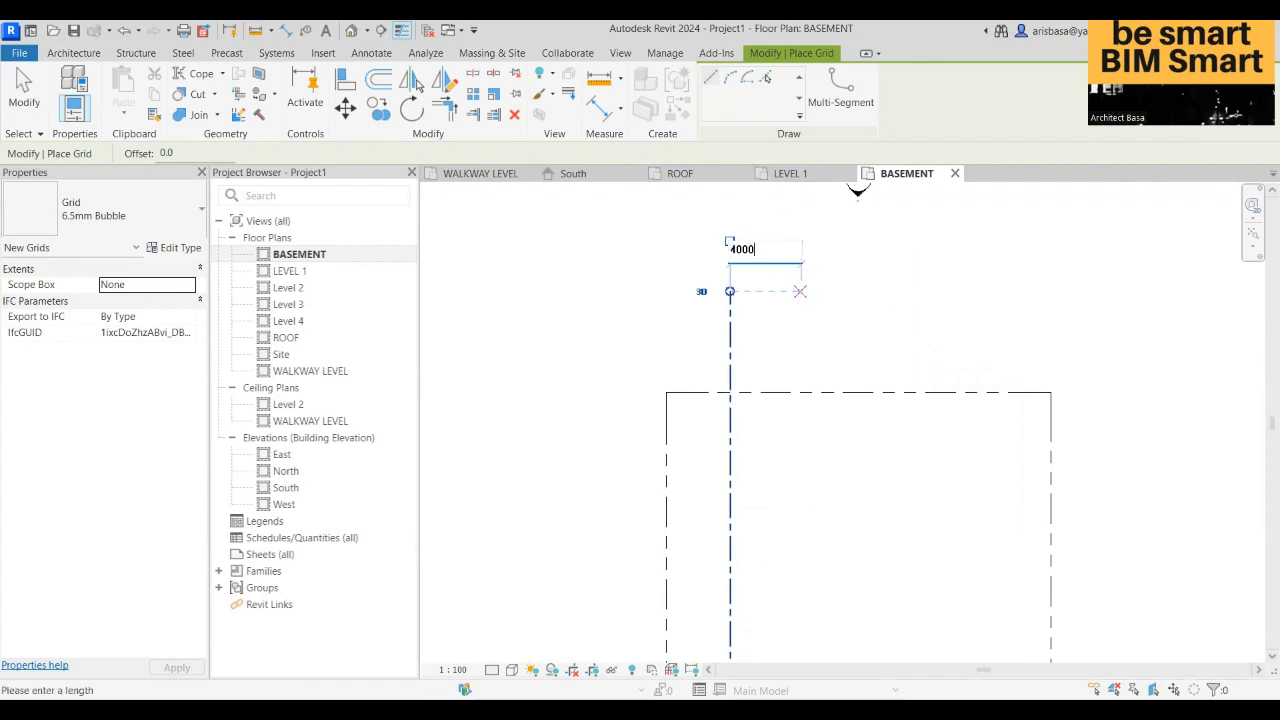
{"action": "key", "text": "Return"}
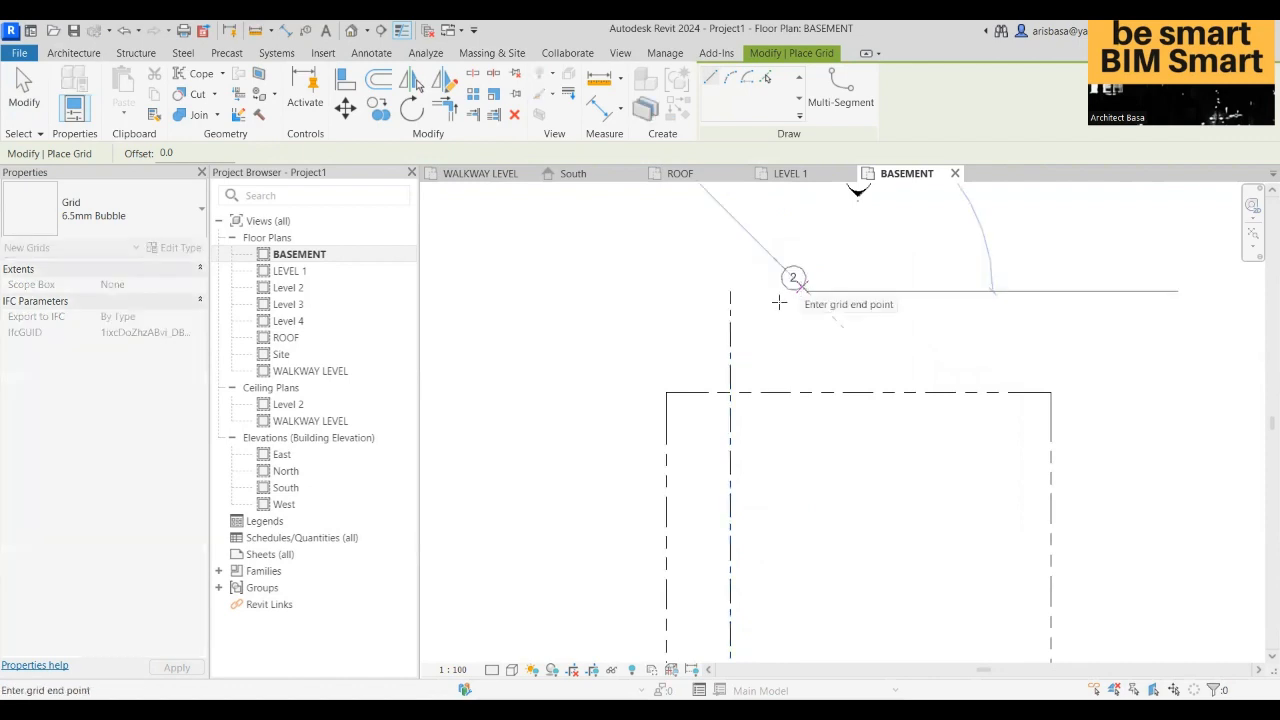
{"action": "scroll", "coordinate": [777, 343], "scroll_direction": "down", "scroll_amount": 1}
{"action": "scroll", "coordinate": [800, 410], "scroll_direction": "down", "scroll_amount": 3}
{"action": "middle_click_drag", "start_coordinate": [804, 421], "coordinate": [791, 314]}
{"action": "scroll", "coordinate": [787, 300], "scroll_direction": "up", "scroll_amount": 1}
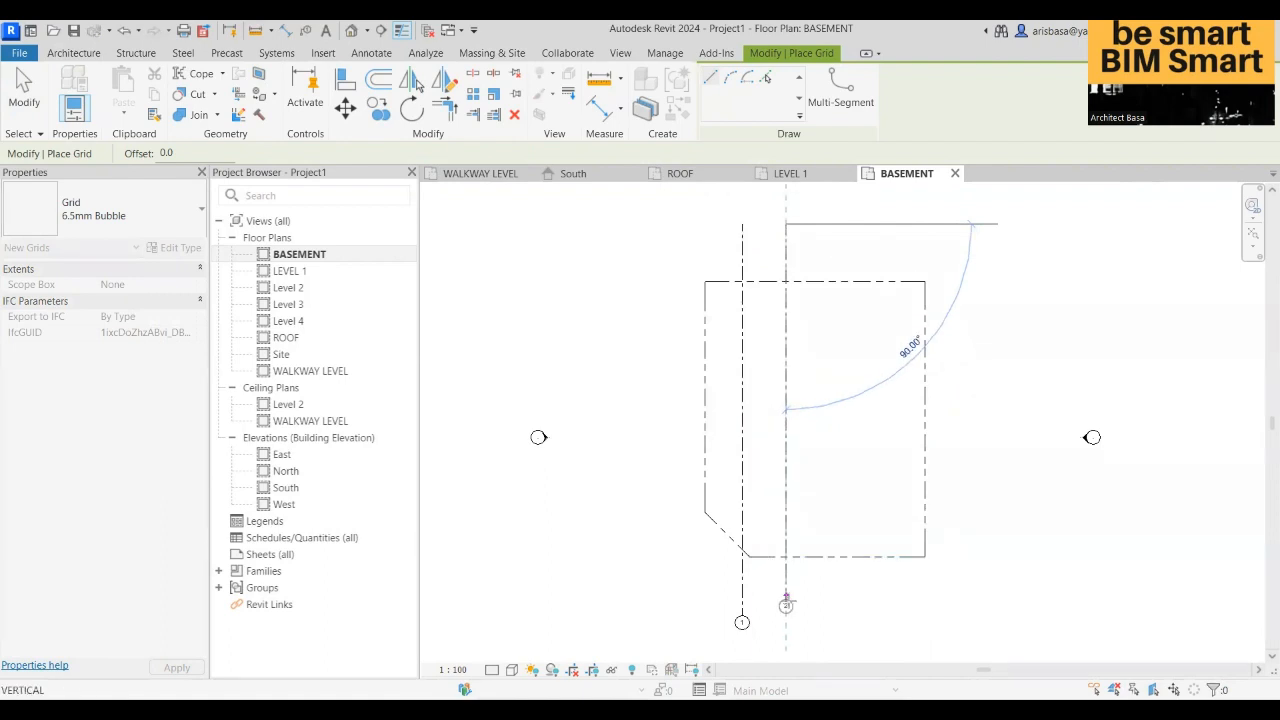
{"action": "left_click", "coordinate": [787, 606]}
{"action": "scroll", "coordinate": [805, 590], "scroll_direction": "down", "scroll_amount": 2}
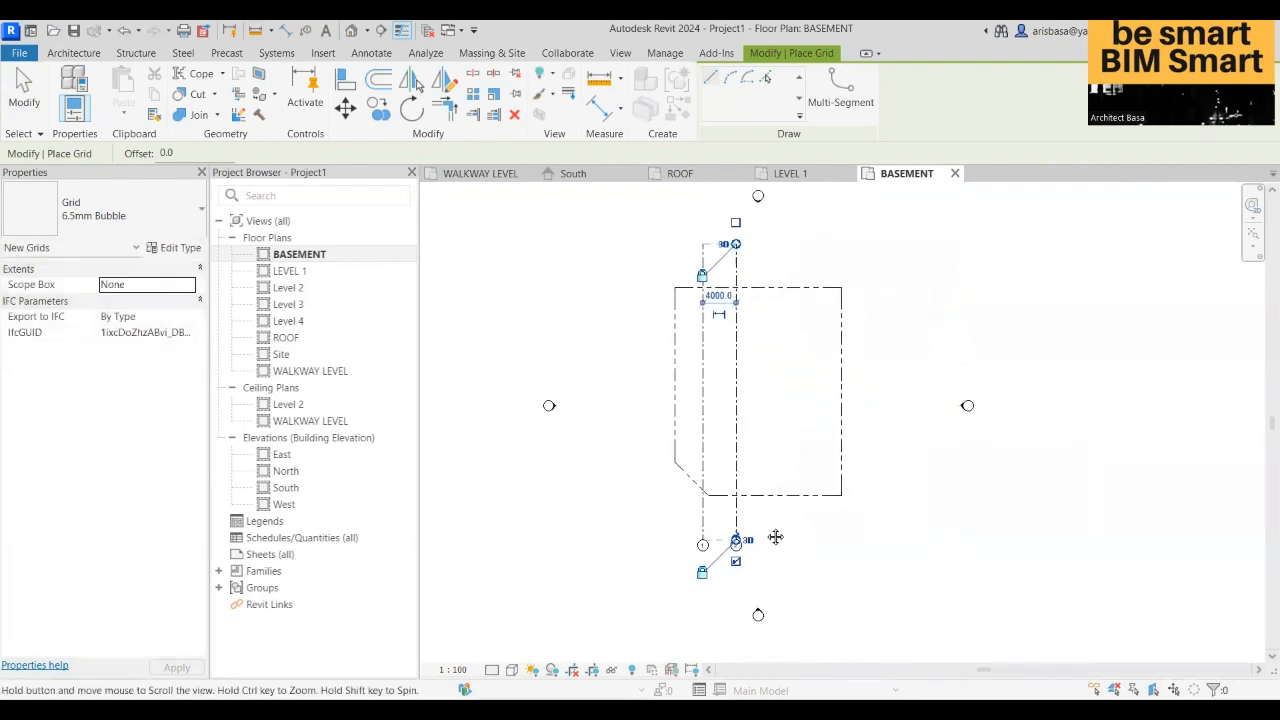
{"action": "key", "text": "Escape"}
{"action": "key", "text": "Escape"}
- Copy grid 2 eastward three times in a row at 4000 spacing using the Multiple option
{"action": "scroll", "coordinate": [767, 530], "scroll_direction": "up", "scroll_amount": 2}
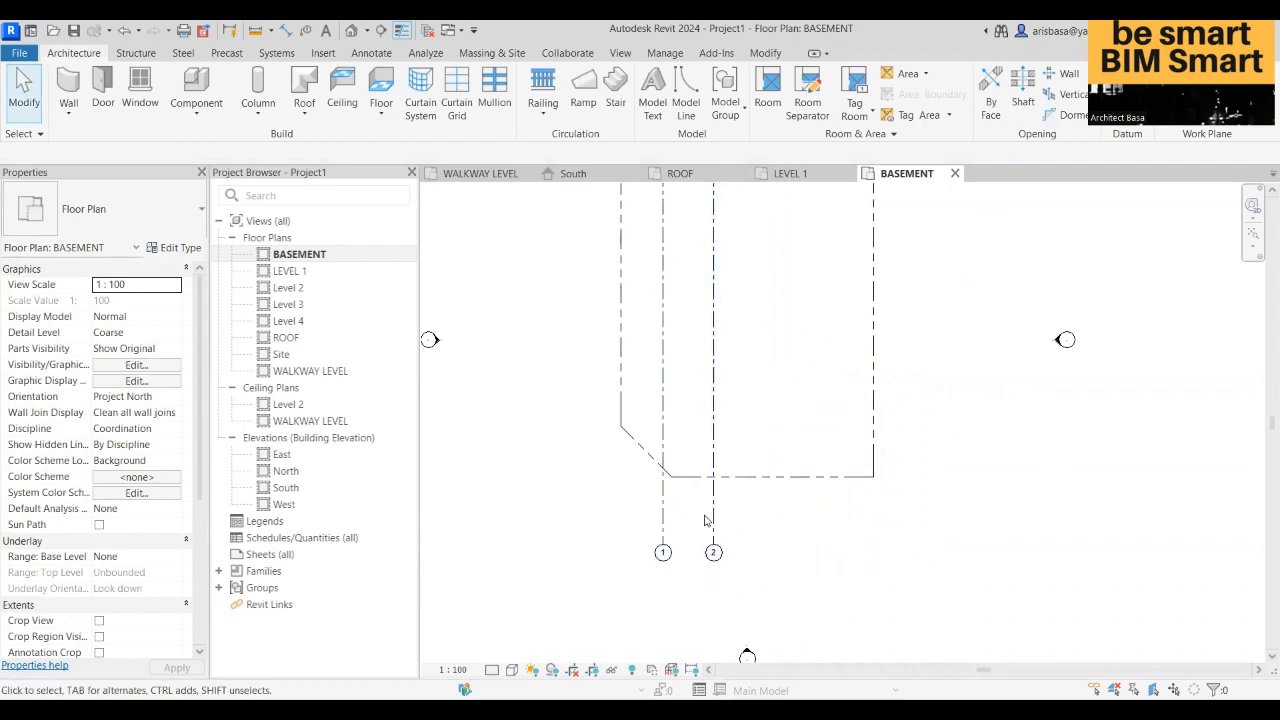
{"action": "left_click", "coordinate": [713, 518]}
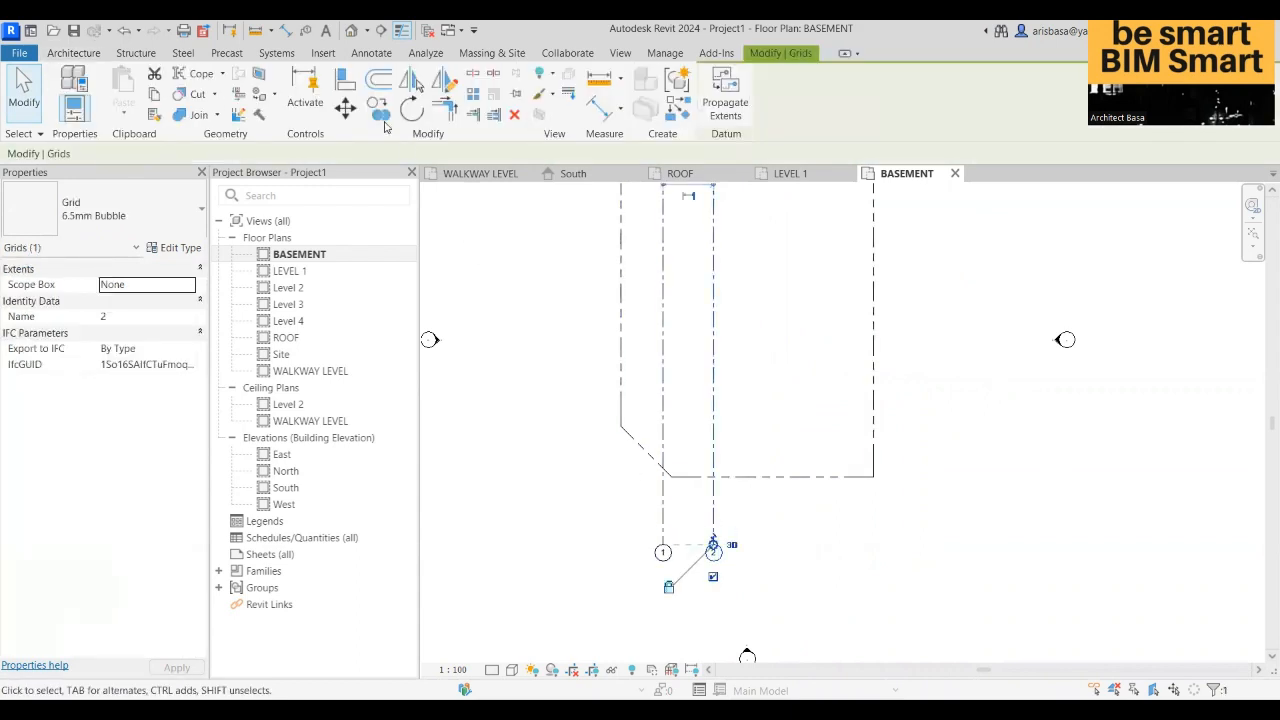
{"action": "left_click", "coordinate": [380, 113]}
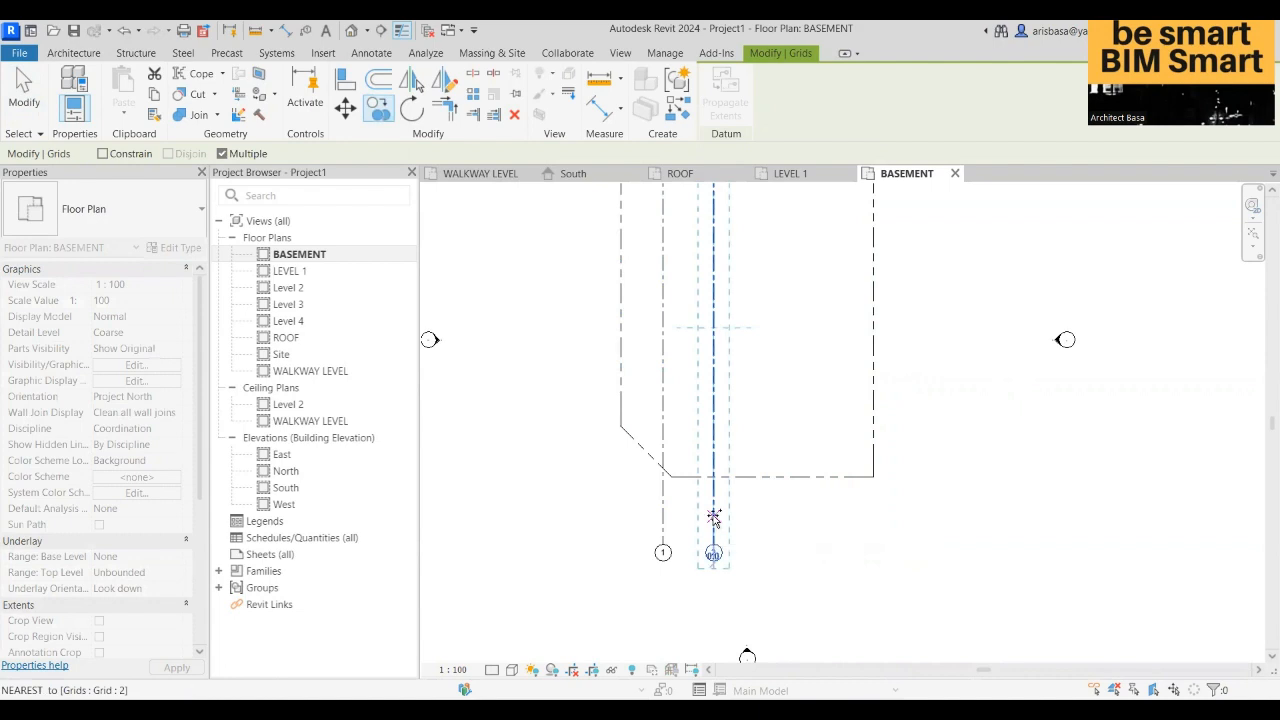
{"action": "left_click", "coordinate": [713, 518]}
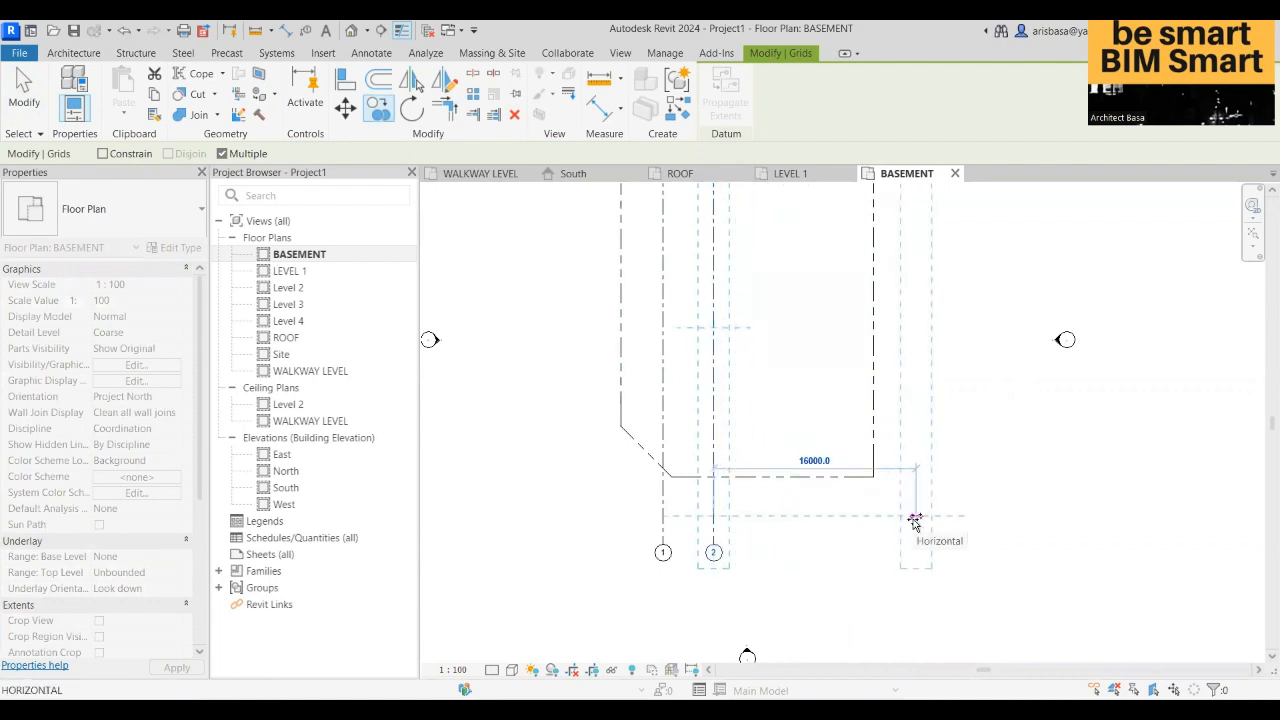
{"action": "type", "text": "4000"}
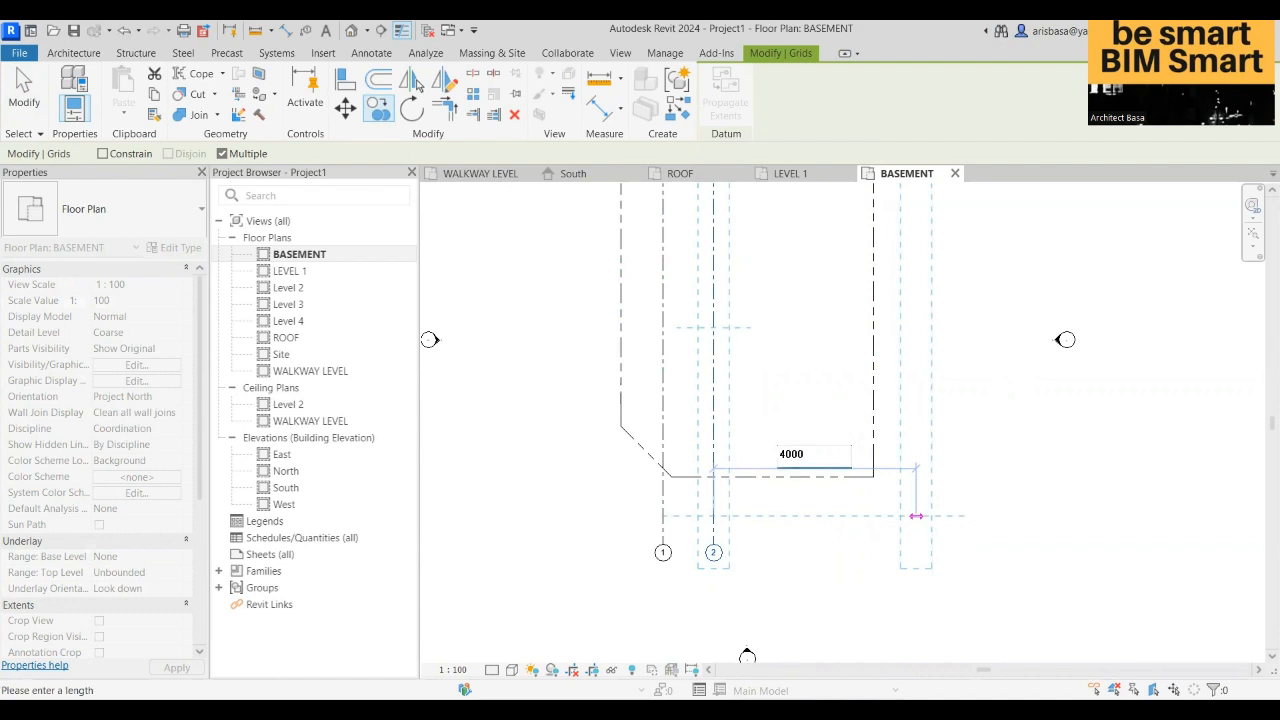
{"action": "key", "text": "Return"}
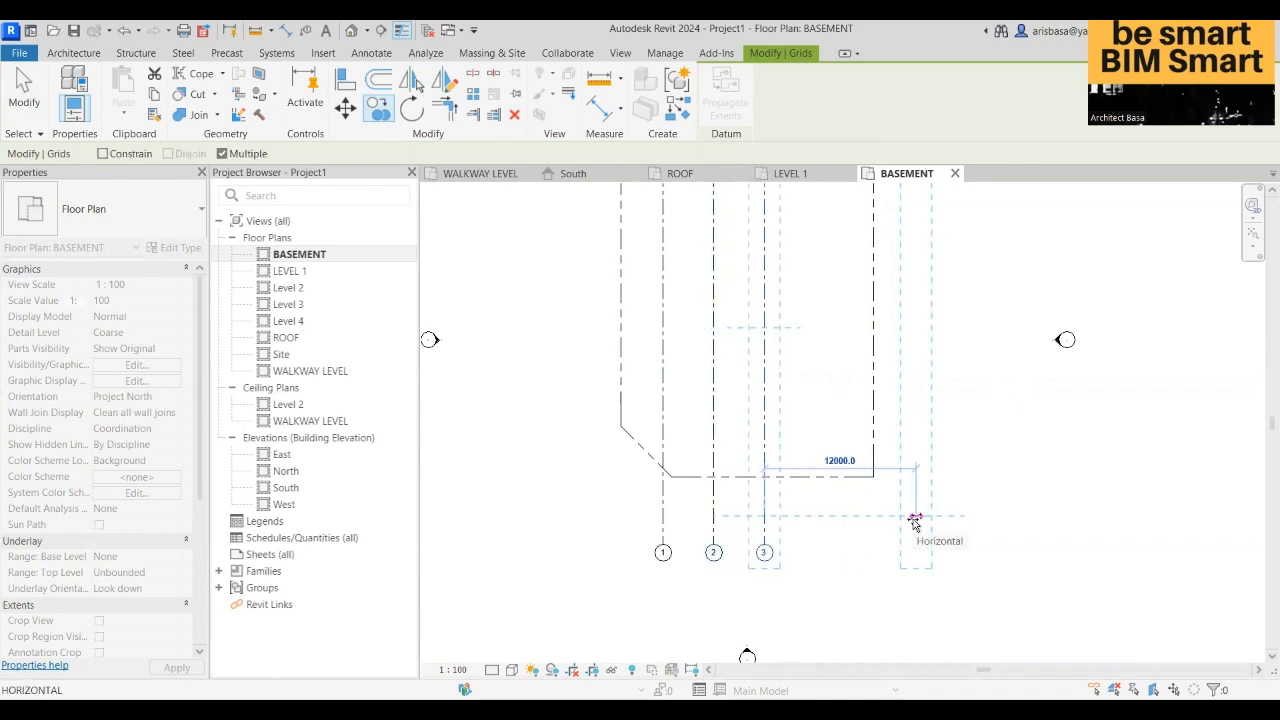
{"action": "type", "text": "4000"}
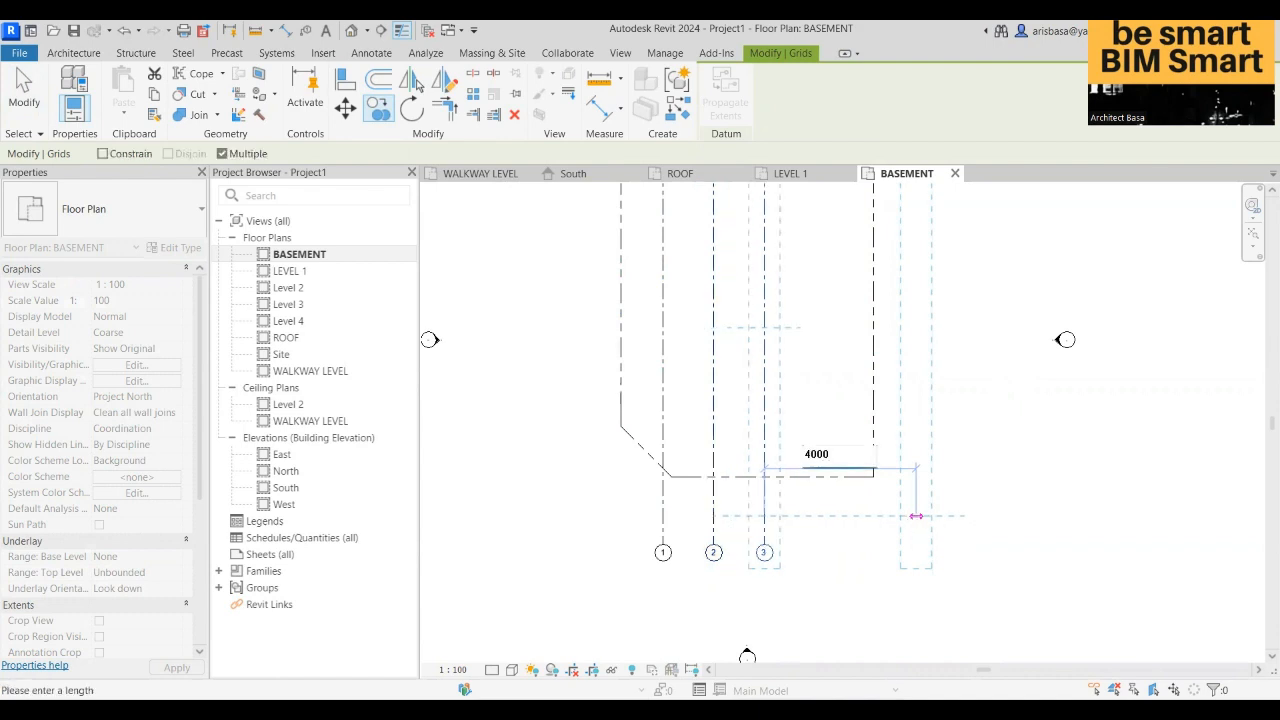
{"action": "key", "text": "Return"}
{"action": "type", "text": "400"}
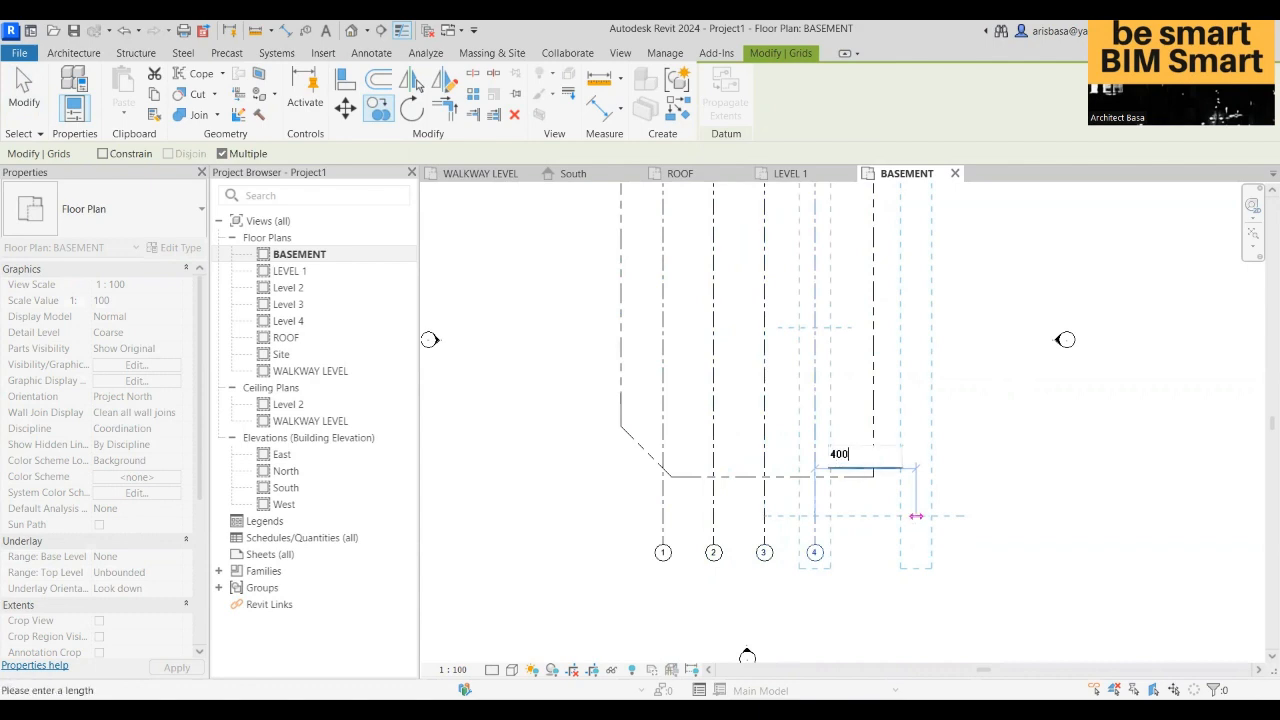
{"action": "type", "text": "0"}
{"action": "key", "text": "Return"}
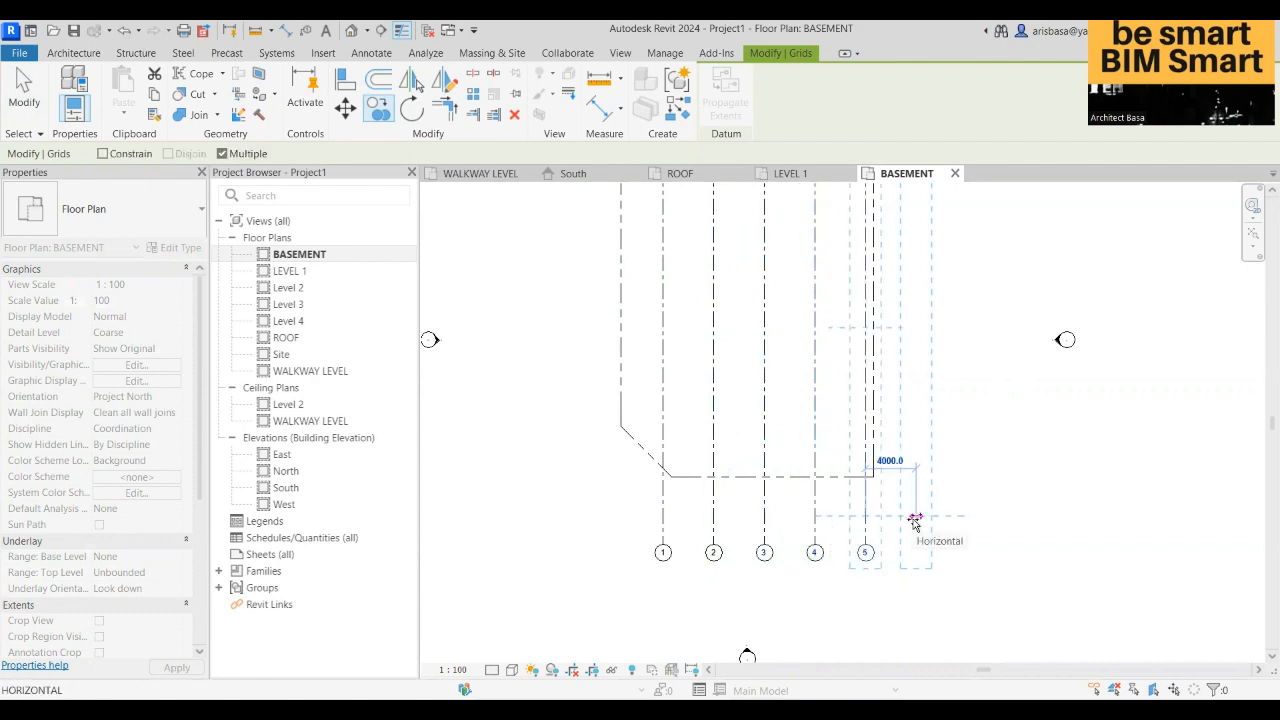
{"action": "key", "text": "Escape"}
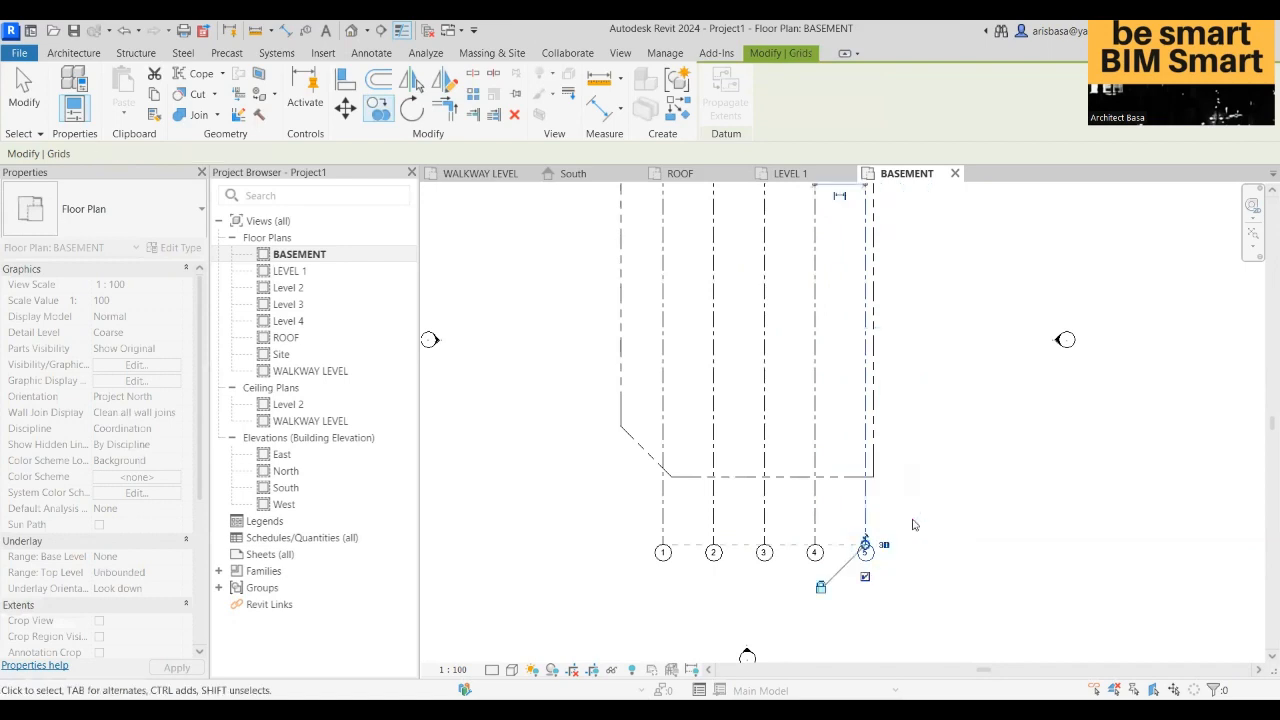
- Draw a horizontal grid line from west to east across the property, just above its south edge
{"action": "scroll", "coordinate": [1040, 480], "scroll_direction": "down", "scroll_amount": 2}
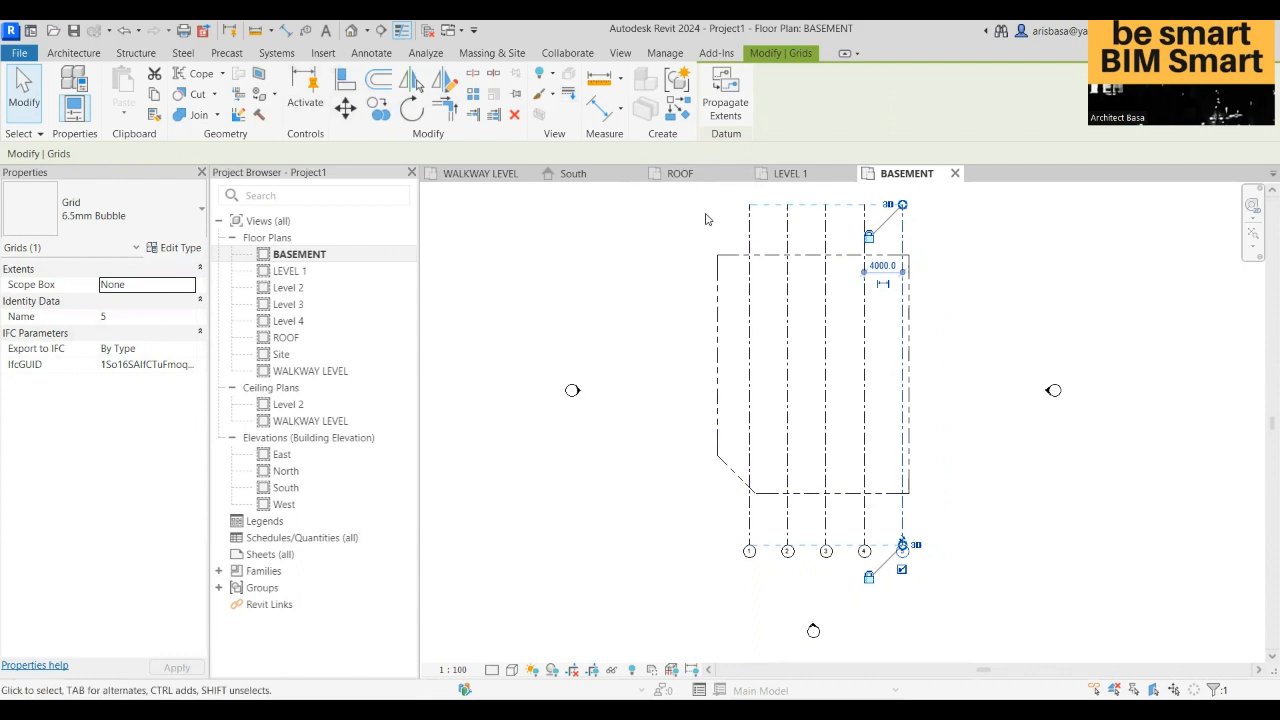
{"action": "left_click", "coordinate": [748, 242]}
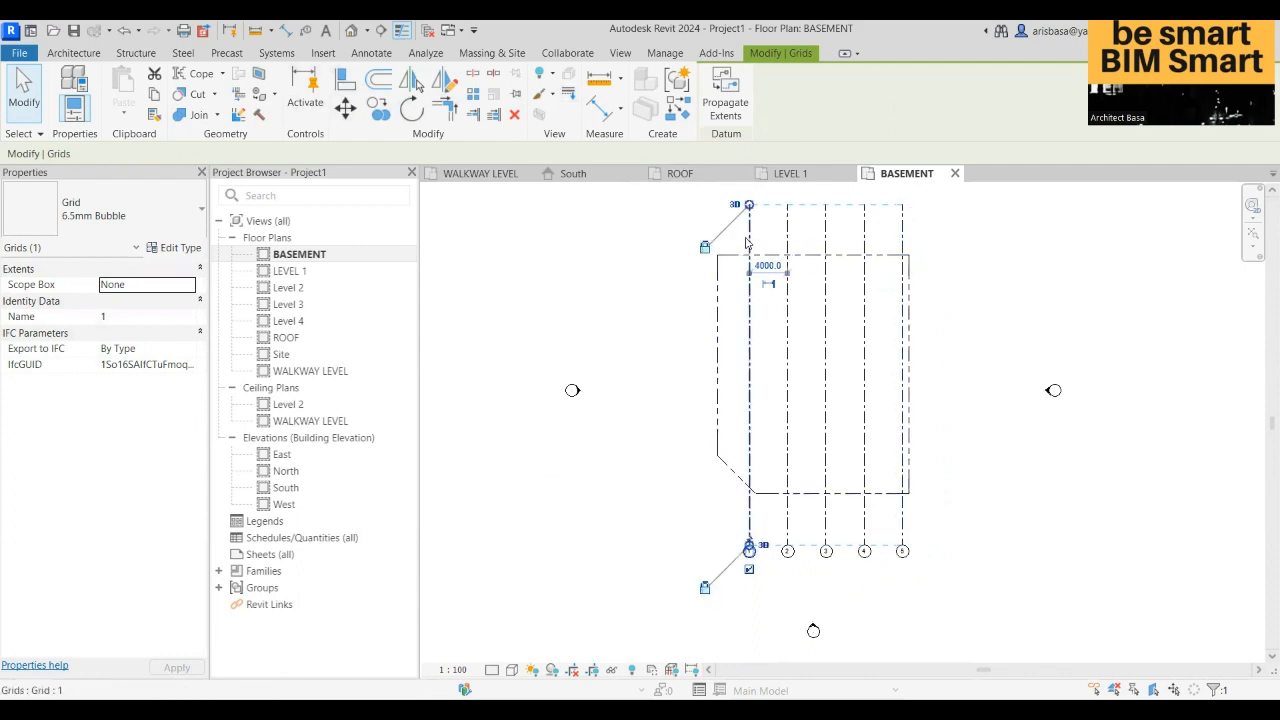
{"action": "right_click", "coordinate": [743, 208]}
{"action": "left_click", "coordinate": [816, 411]}
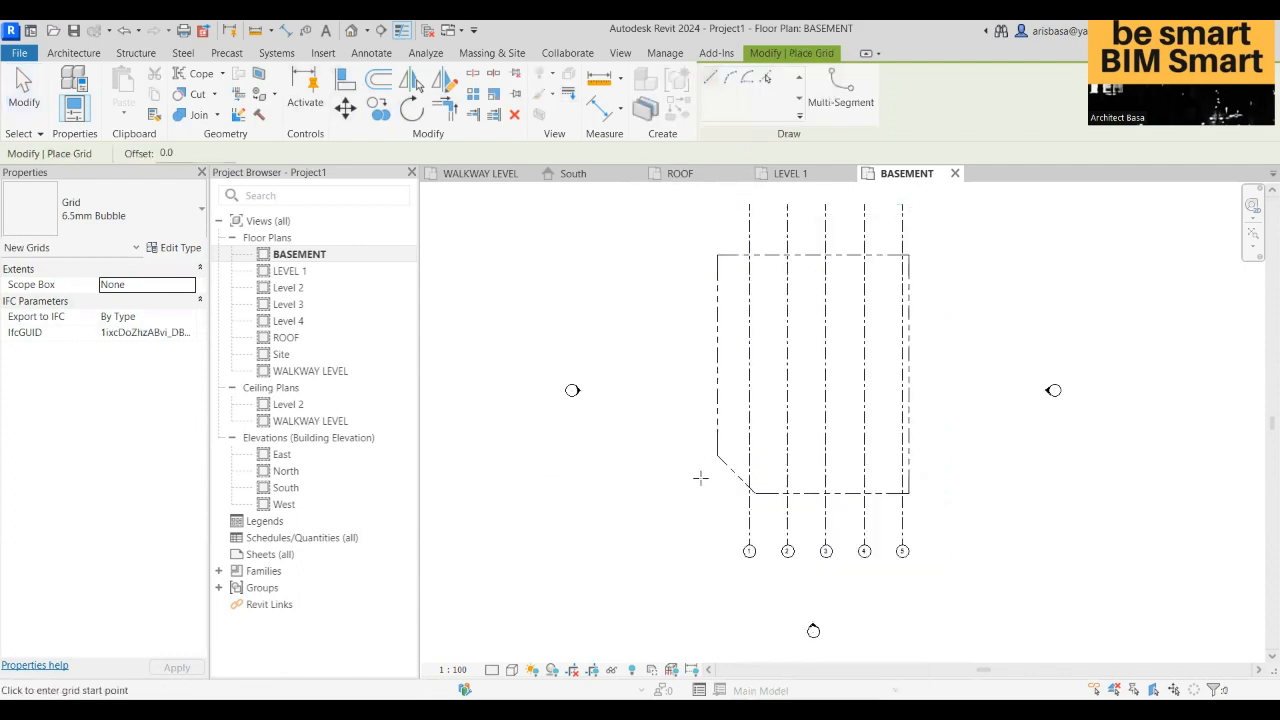
{"action": "left_click", "coordinate": [701, 477]}
{"action": "left_click", "coordinate": [940, 477]}
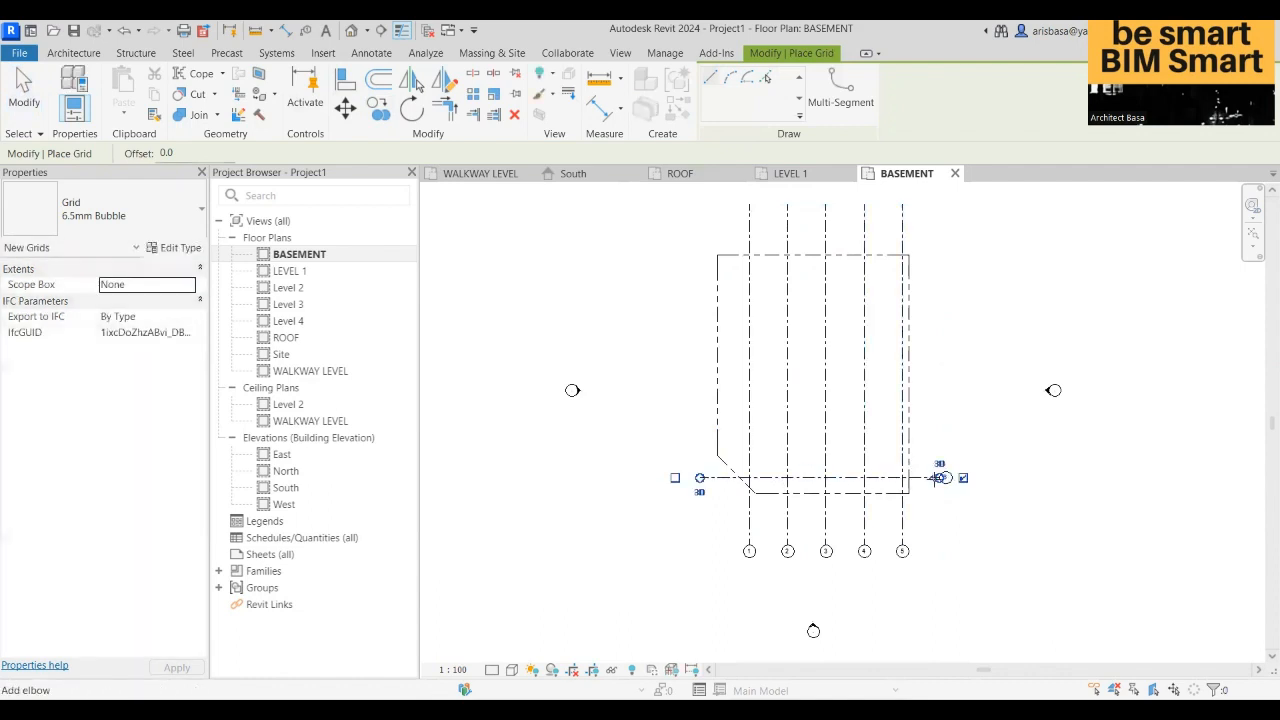
{"action": "key", "text": "Escape"}
{"action": "key", "text": "Escape"}
- Copy the horizontal grid line northward five times in a row at 4000 spacing using the Multiple option
{"action": "scroll", "coordinate": [904, 485], "scroll_direction": "up", "scroll_amount": 2}
{"action": "left_click", "coordinate": [818, 469]}
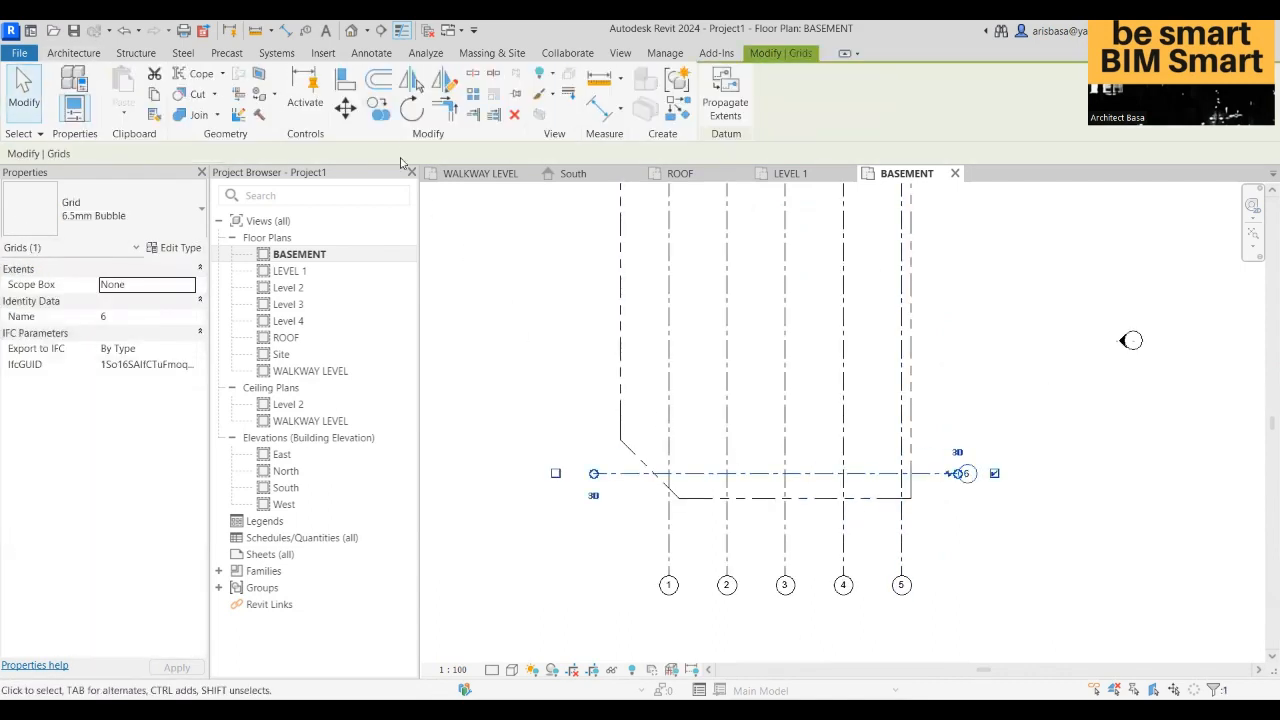
{"action": "left_click", "coordinate": [378, 107]}
{"action": "left_click", "coordinate": [600, 474]}
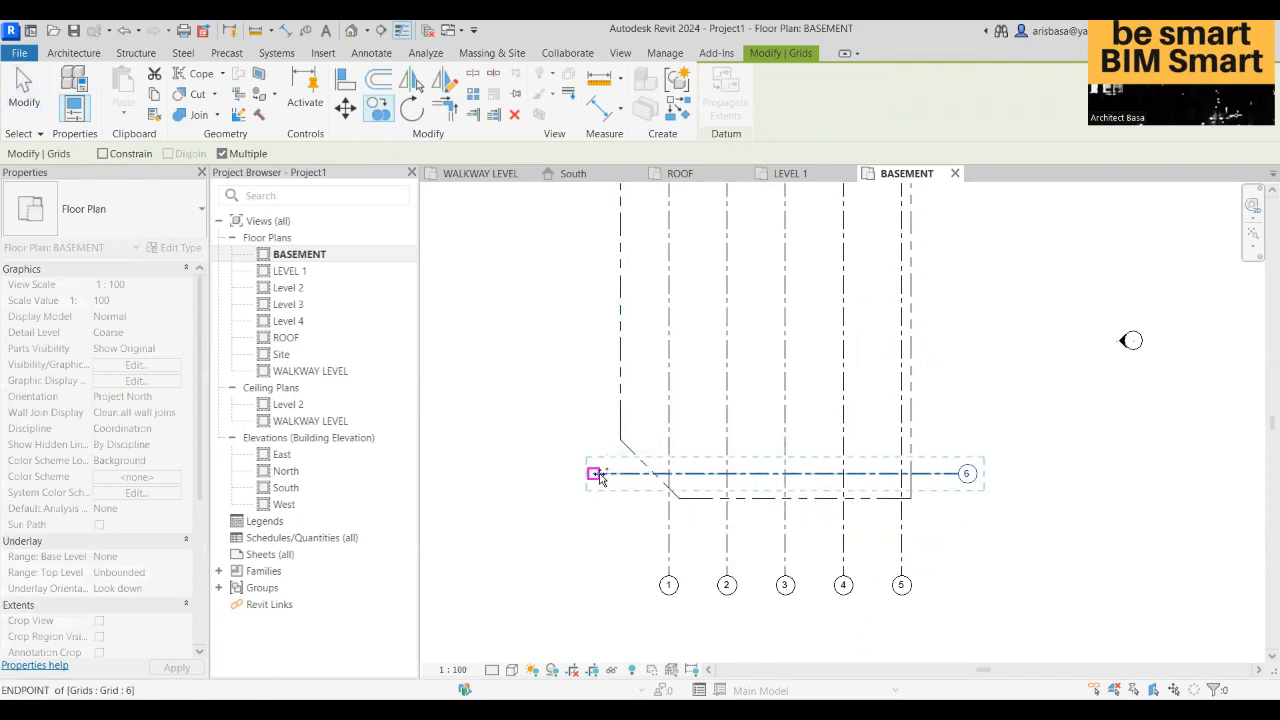
{"action": "scroll", "coordinate": [595, 480], "scroll_direction": "down", "scroll_amount": 3}
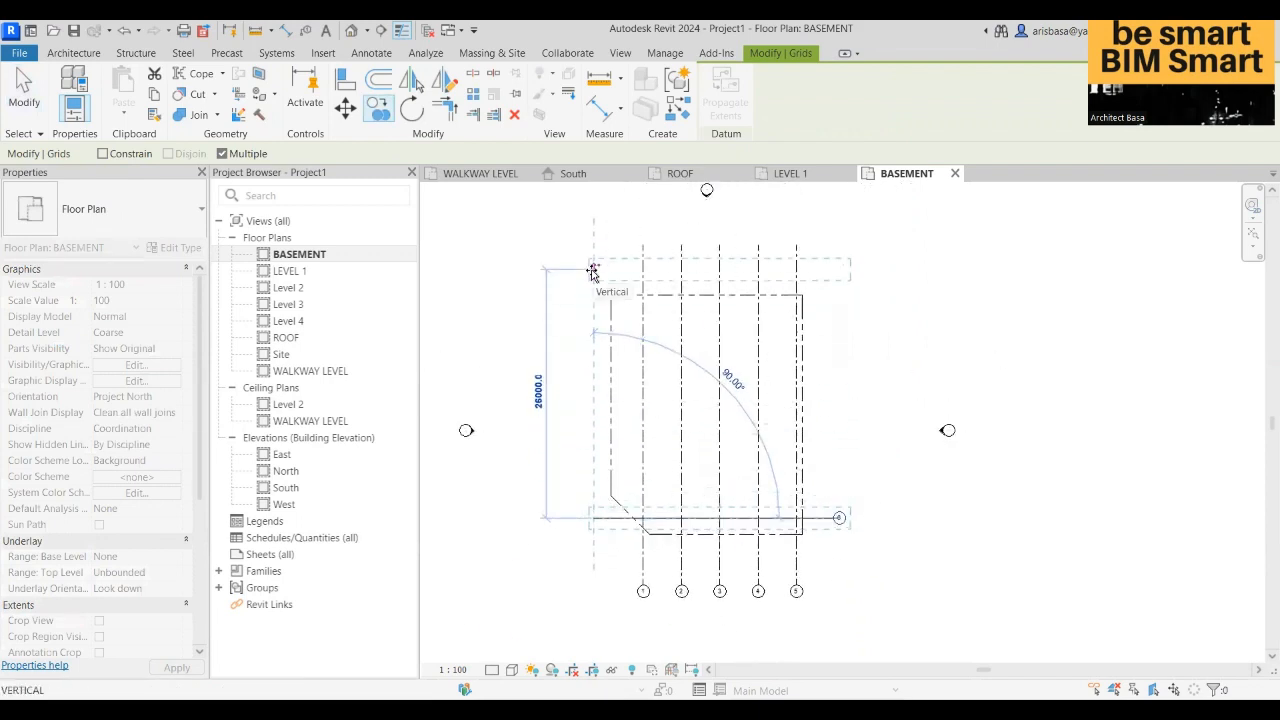
{"action": "type", "text": "4000"}
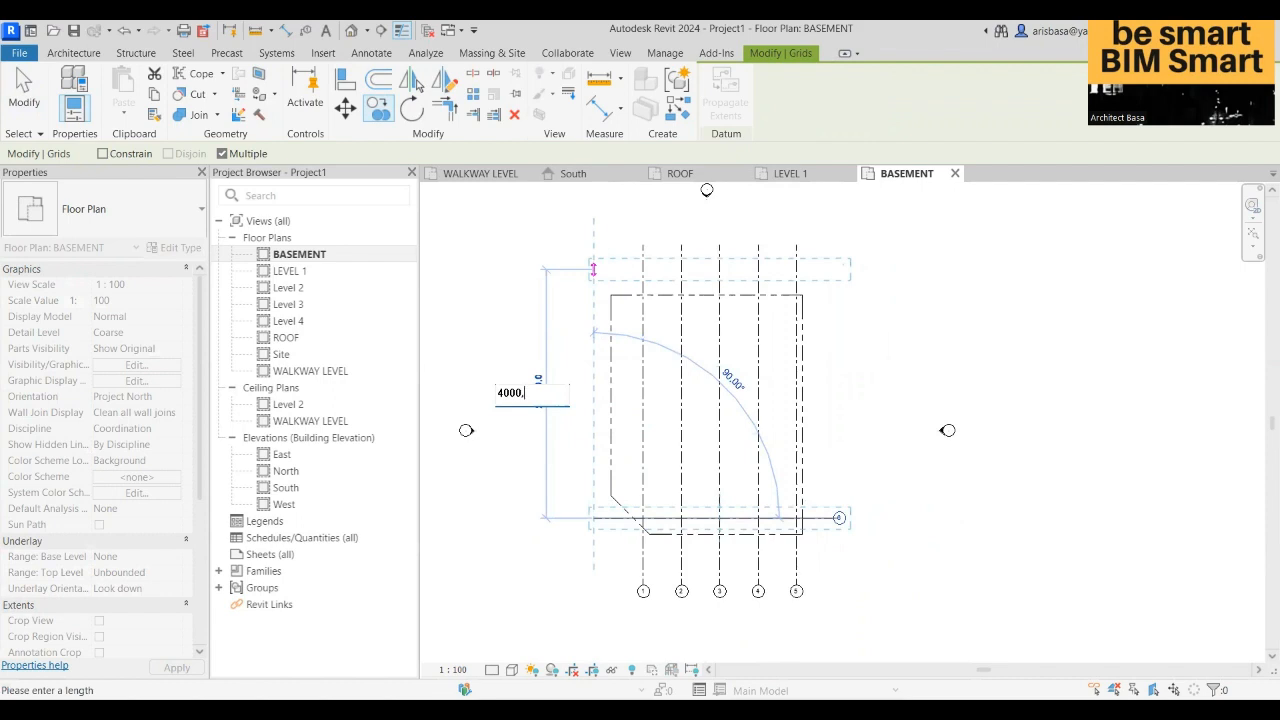
{"action": "key", "text": "Return"}
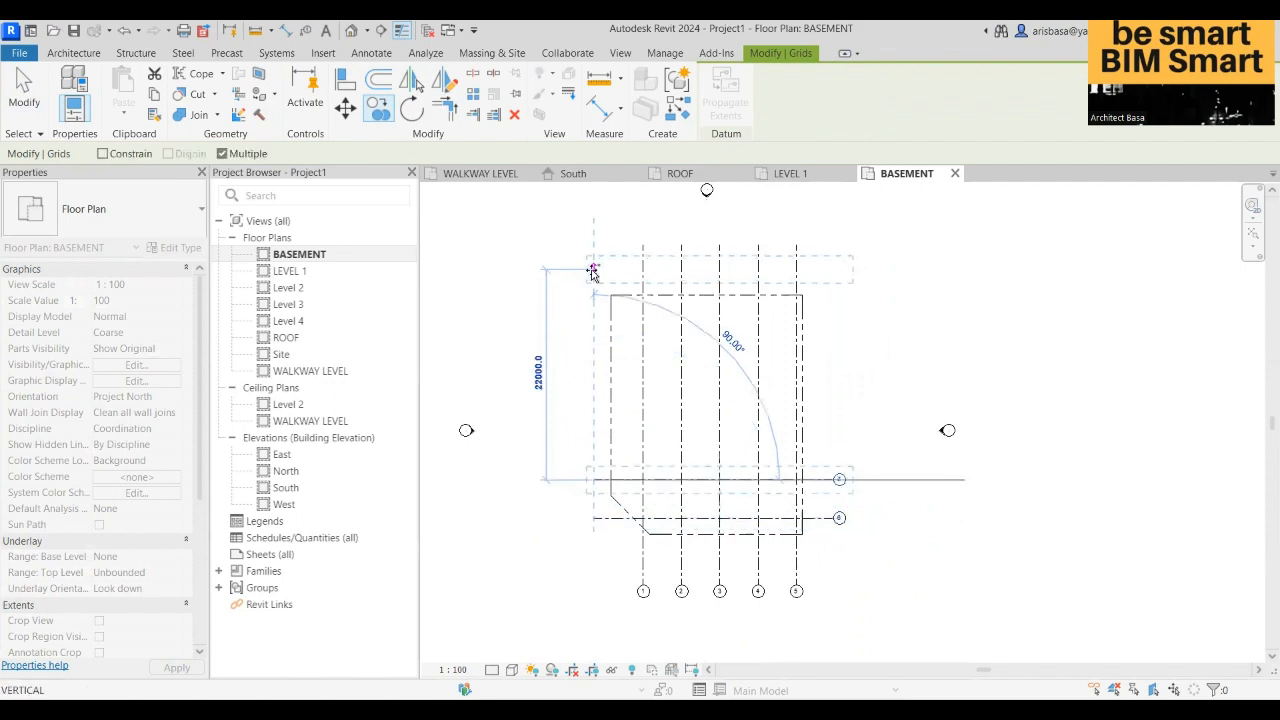
{"action": "type", "text": "40"}
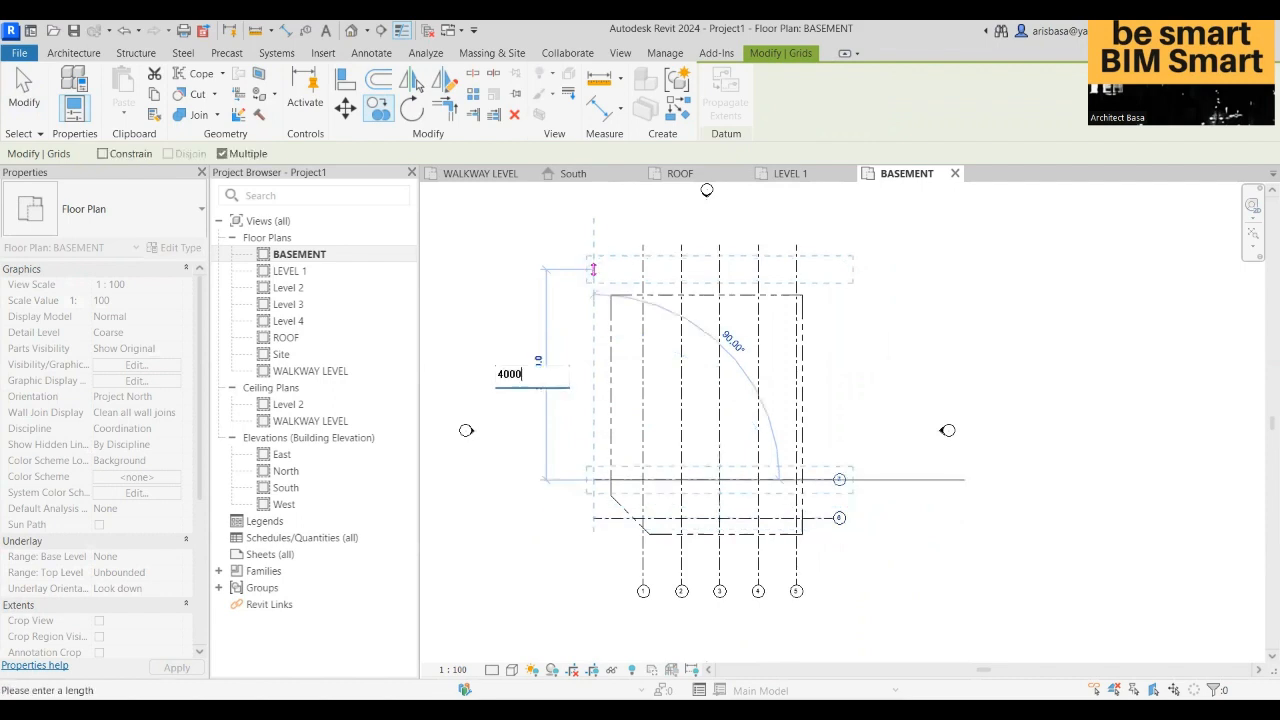
{"action": "type", "text": "00"}
{"action": "key", "text": "Return"}
{"action": "type", "text": "4000"}
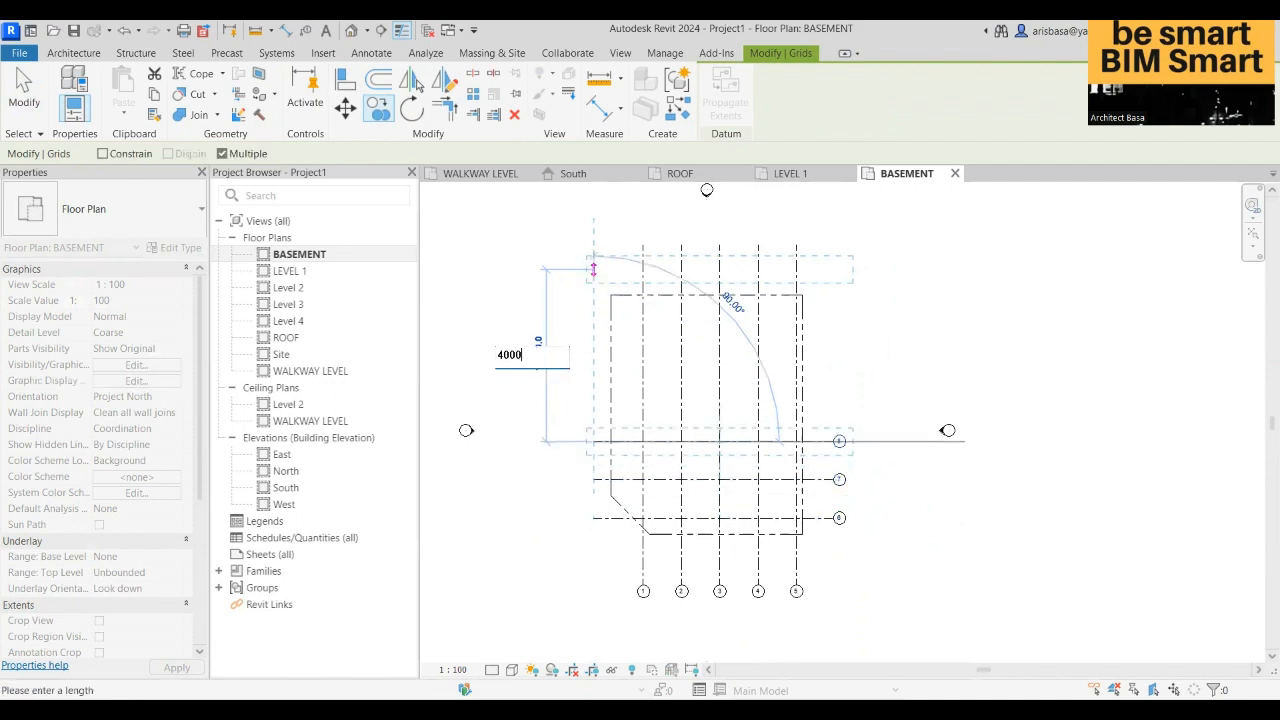
{"action": "key", "text": "Return"}
{"action": "type", "text": "4"}
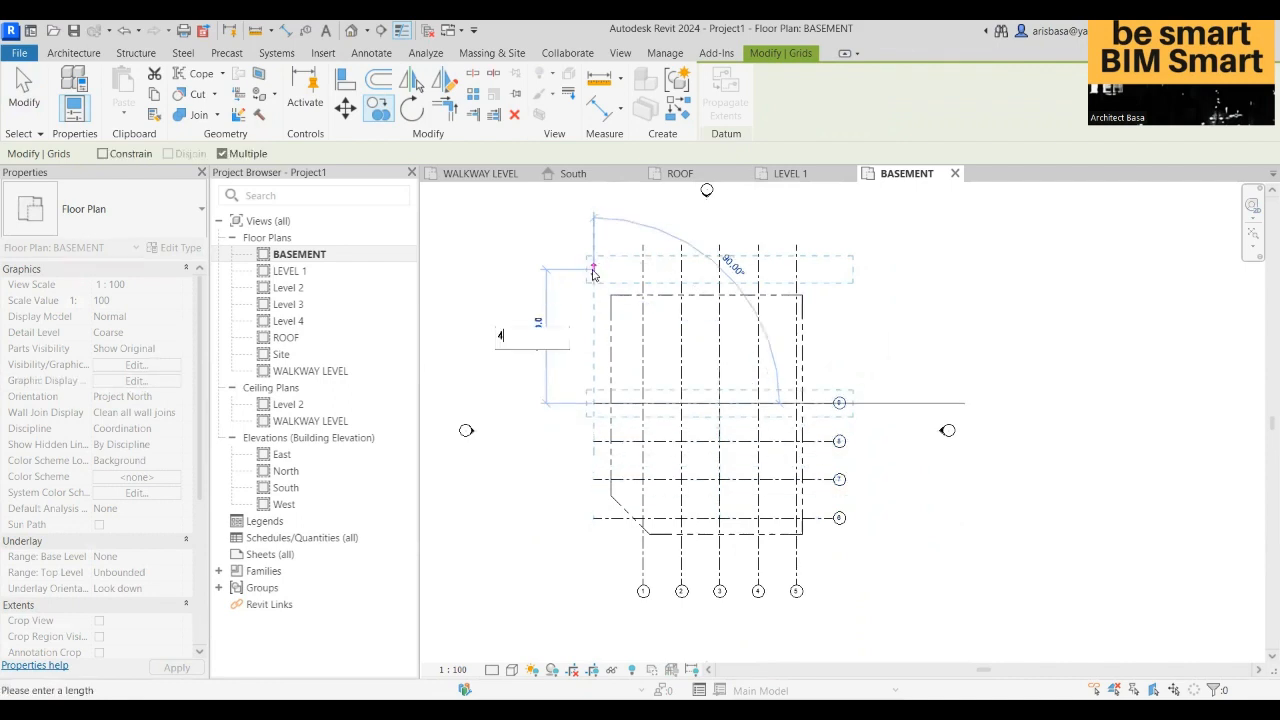
{"action": "type", "text": "000"}
{"action": "key", "text": "Return"}
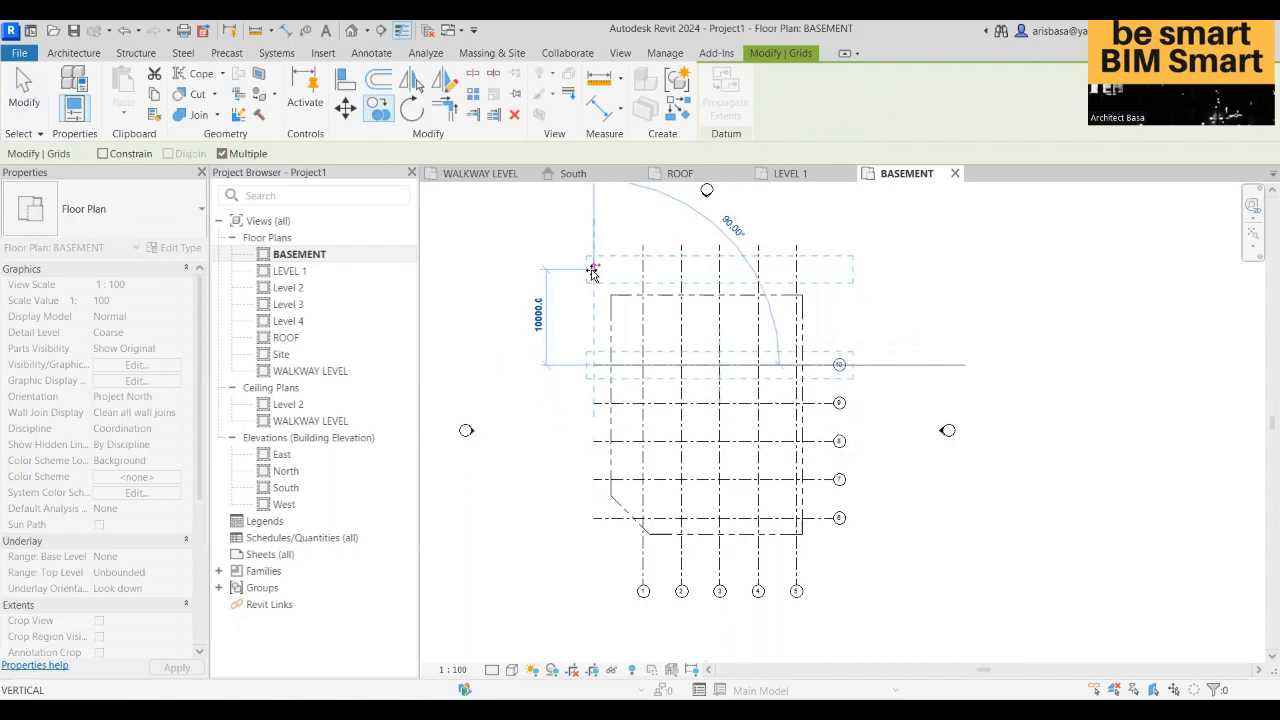
{"action": "type", "text": "4000"}
{"action": "key", "text": "Return"}
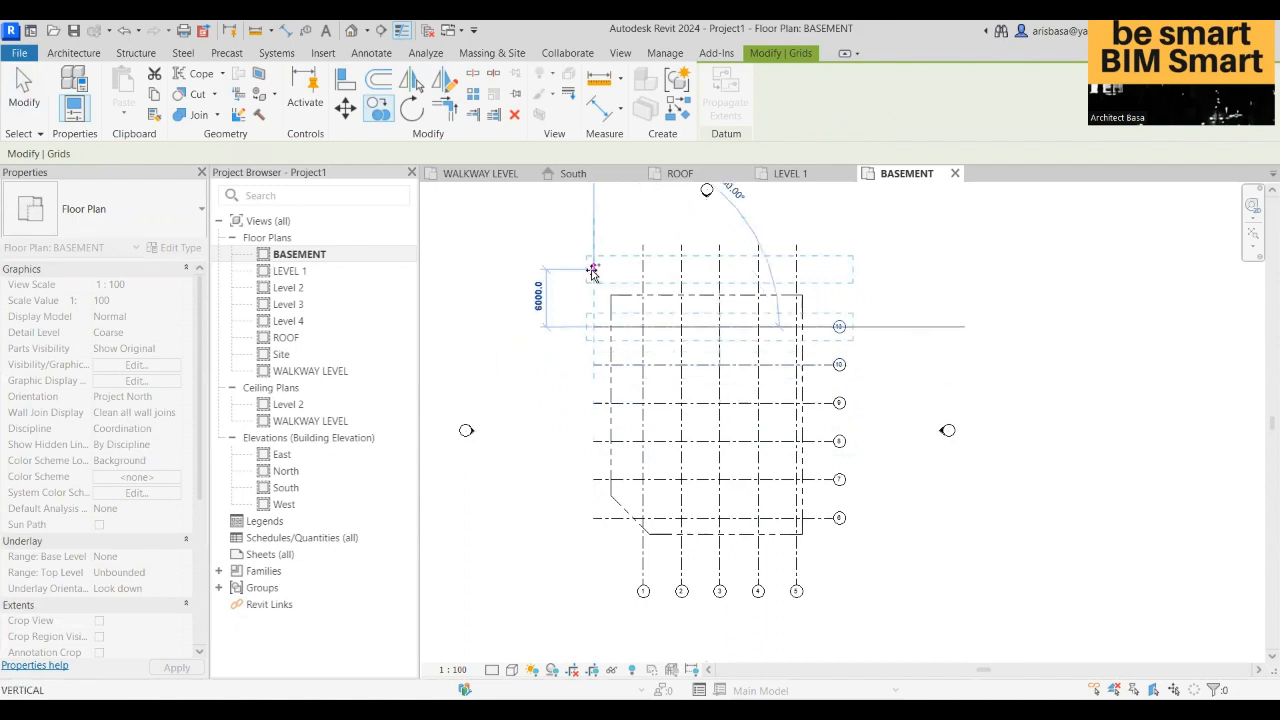
- End the grid copying and clear the selection
{"action": "key", "text": "Escape"}
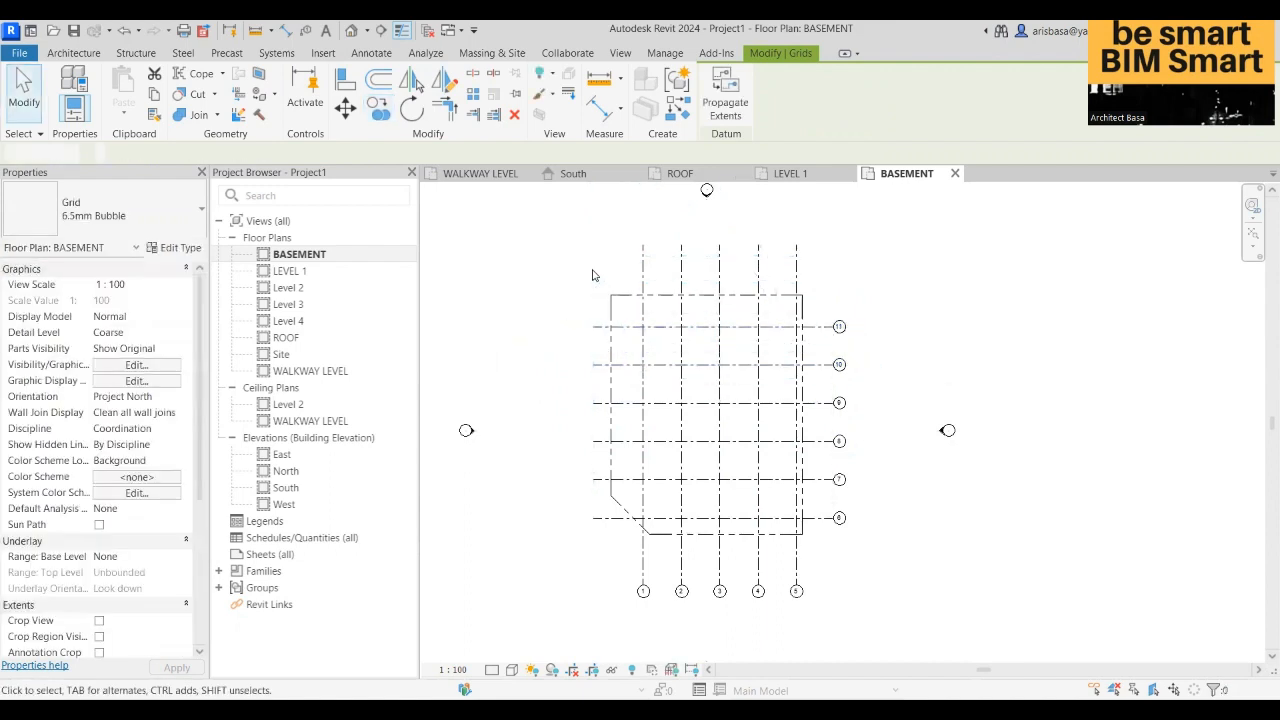
{"action": "key", "text": "Escape"}
{"action": "scroll", "coordinate": [850, 410], "scroll_direction": "down", "scroll_amount": 2}
{"action": "scroll", "coordinate": [850, 415], "scroll_direction": "up", "scroll_amount": 2}
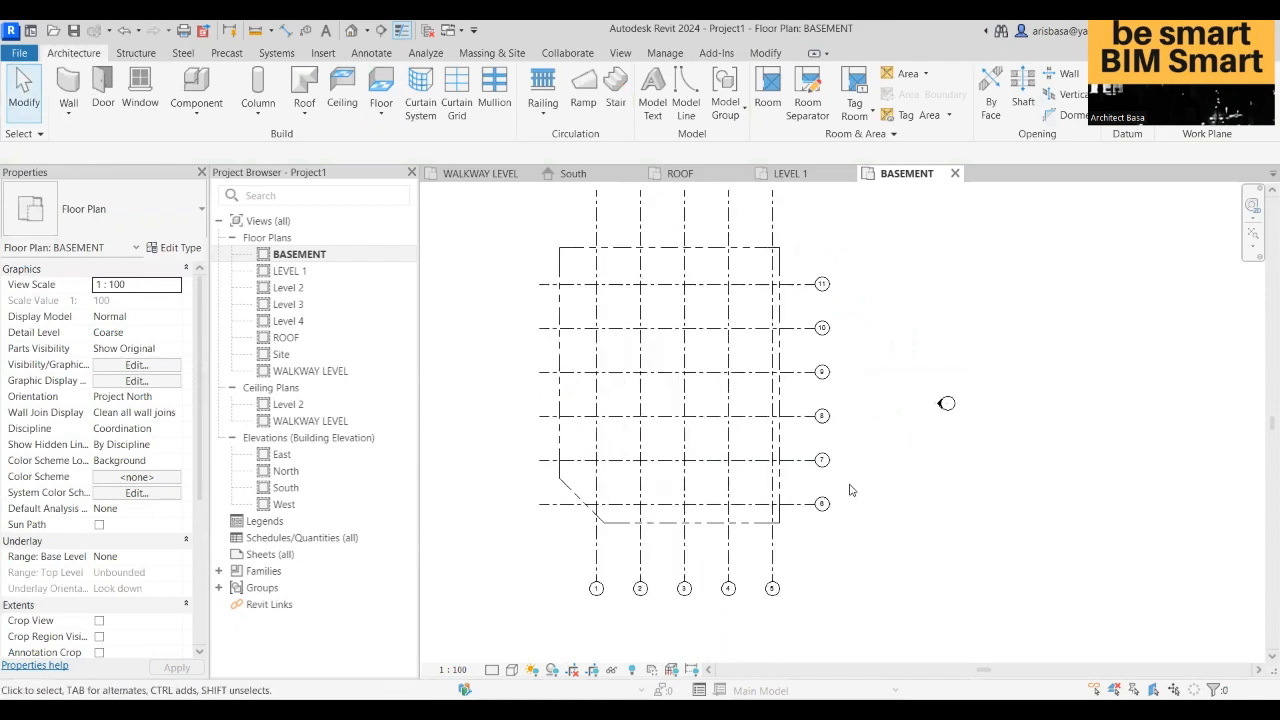
{"action": "scroll", "coordinate": [892, 551], "scroll_direction": "up", "scroll_amount": 1}
{"action": "middle_click_drag", "start_coordinate": [898, 588], "coordinate": [889, 603]}
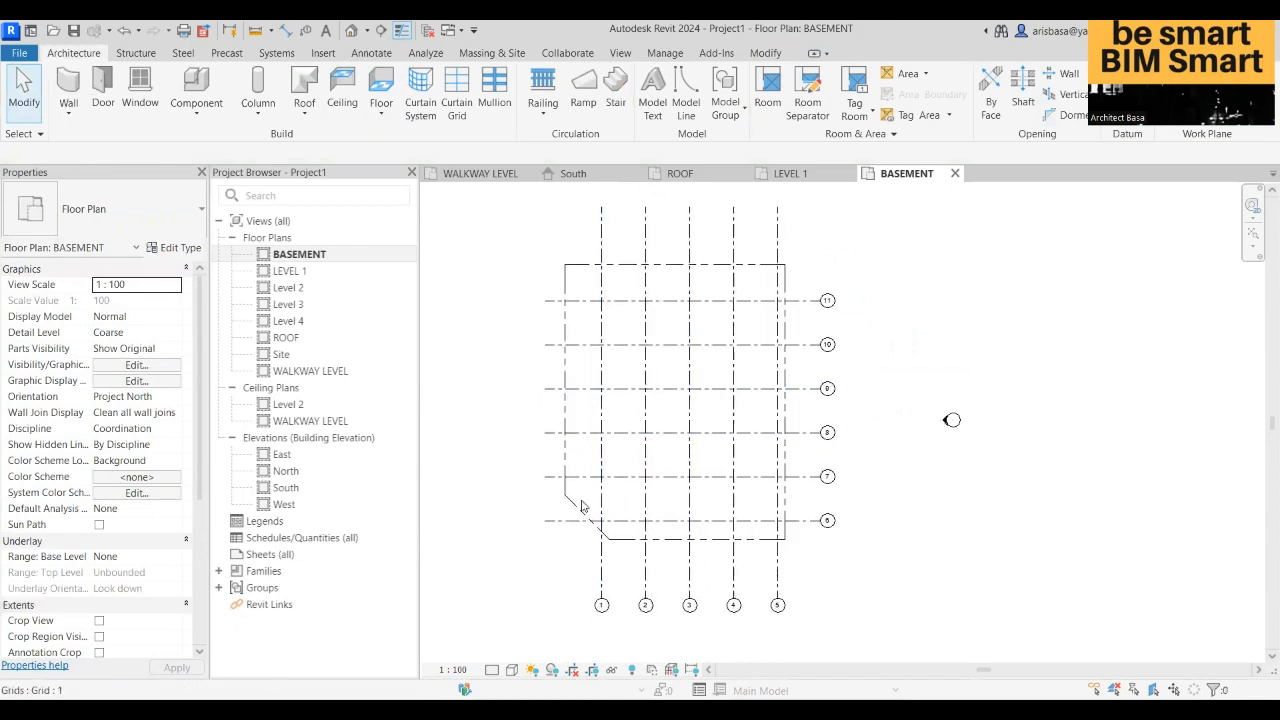
{"action": "scroll", "coordinate": [740, 560], "scroll_direction": "down", "scroll_amount": 2}
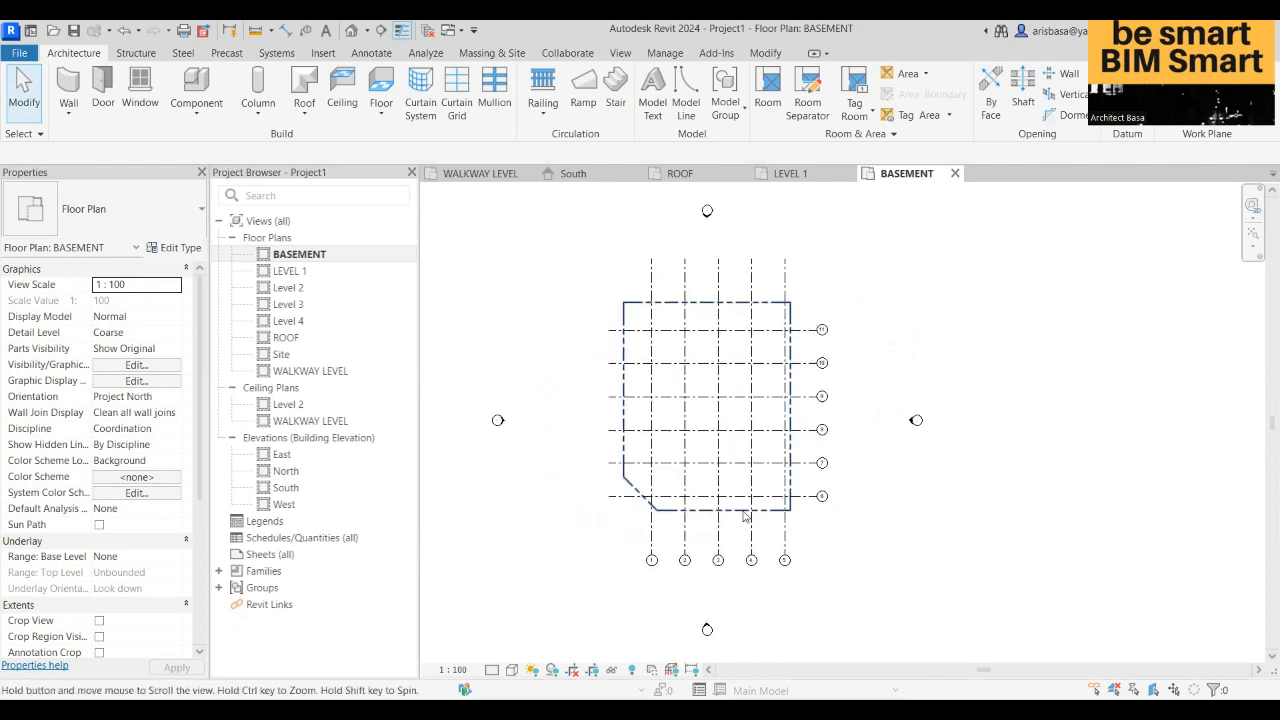
- Select all grid lines visible in the view and move them together 2000 diagonally to the northwest, at 135°, within the property line
{"action": "left_click_drag", "start_coordinate": [855, 593], "coordinate": [589, 524]}
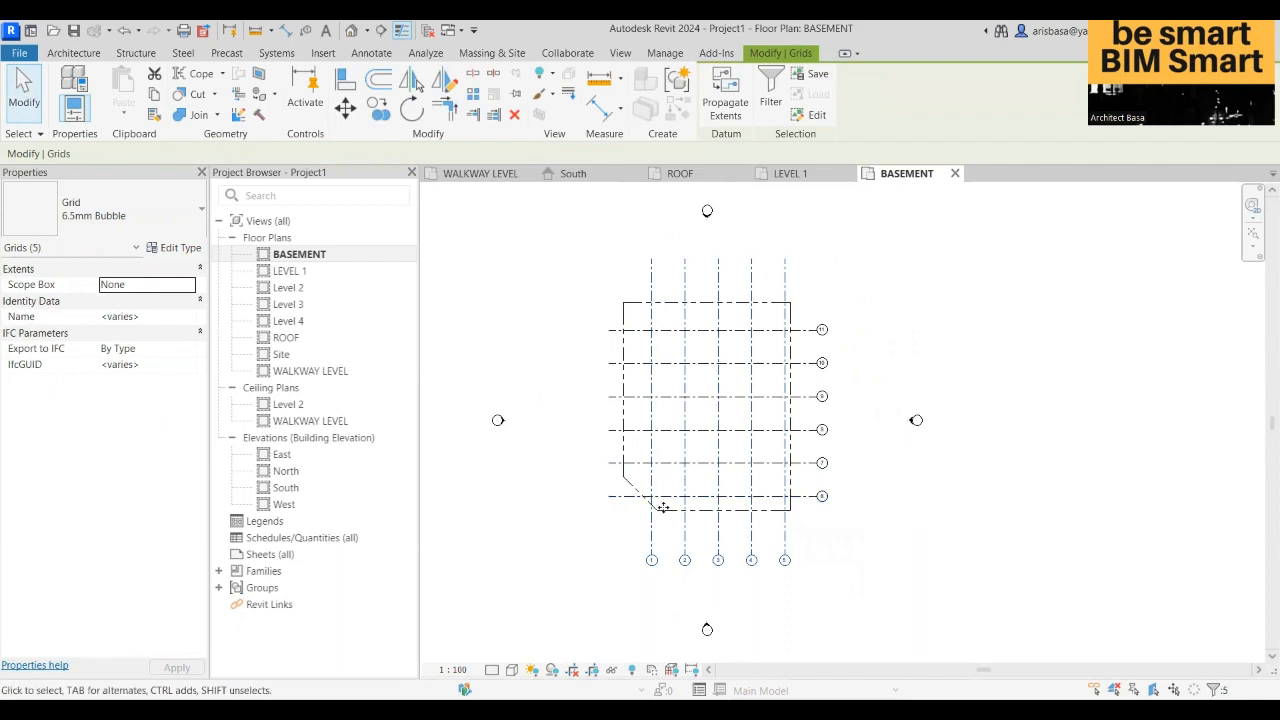
{"action": "left_click", "coordinate": [736, 522]}
{"action": "left_click", "coordinate": [652, 537]}
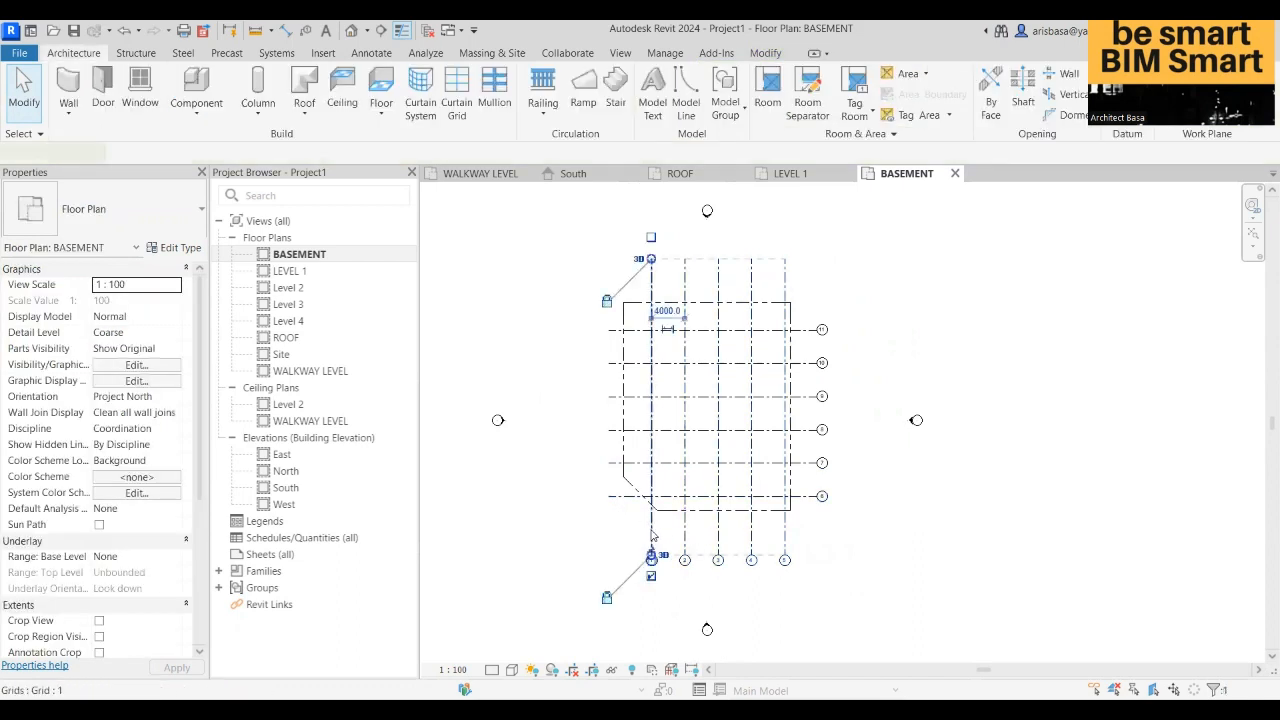
{"action": "right_click", "coordinate": [664, 537]}
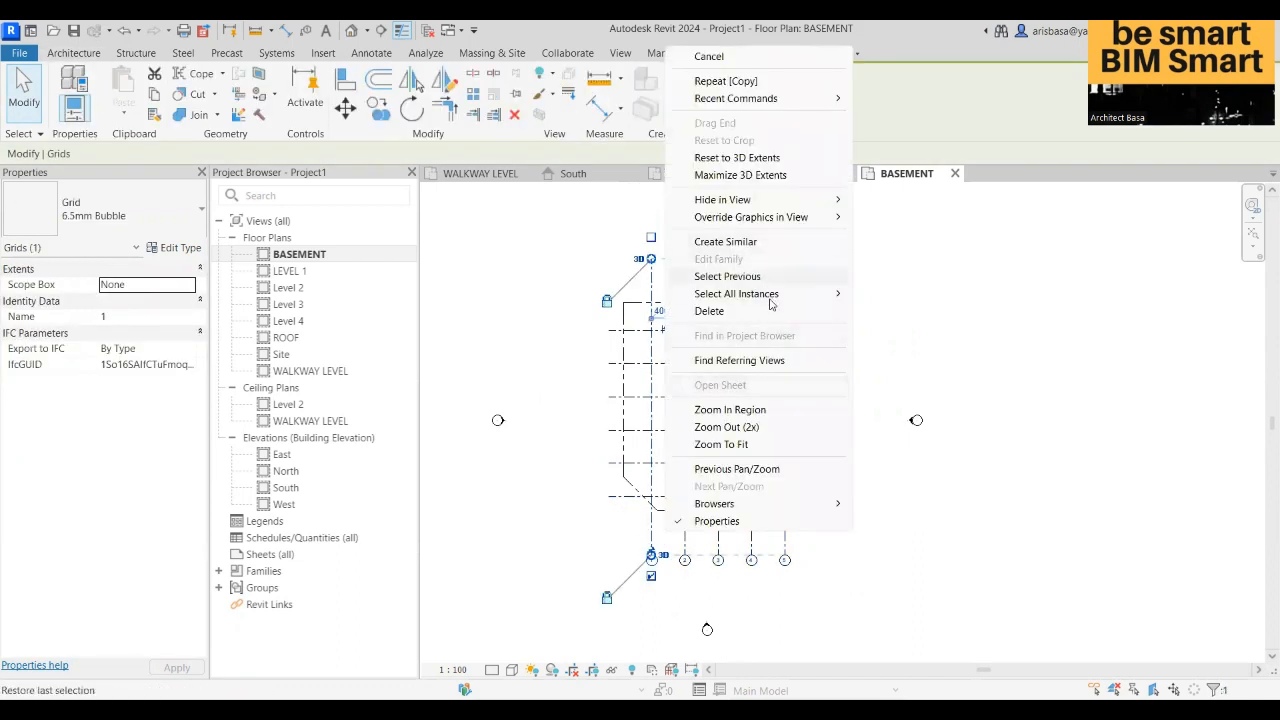
{"action": "mouse_move", "coordinate": [778, 300]}
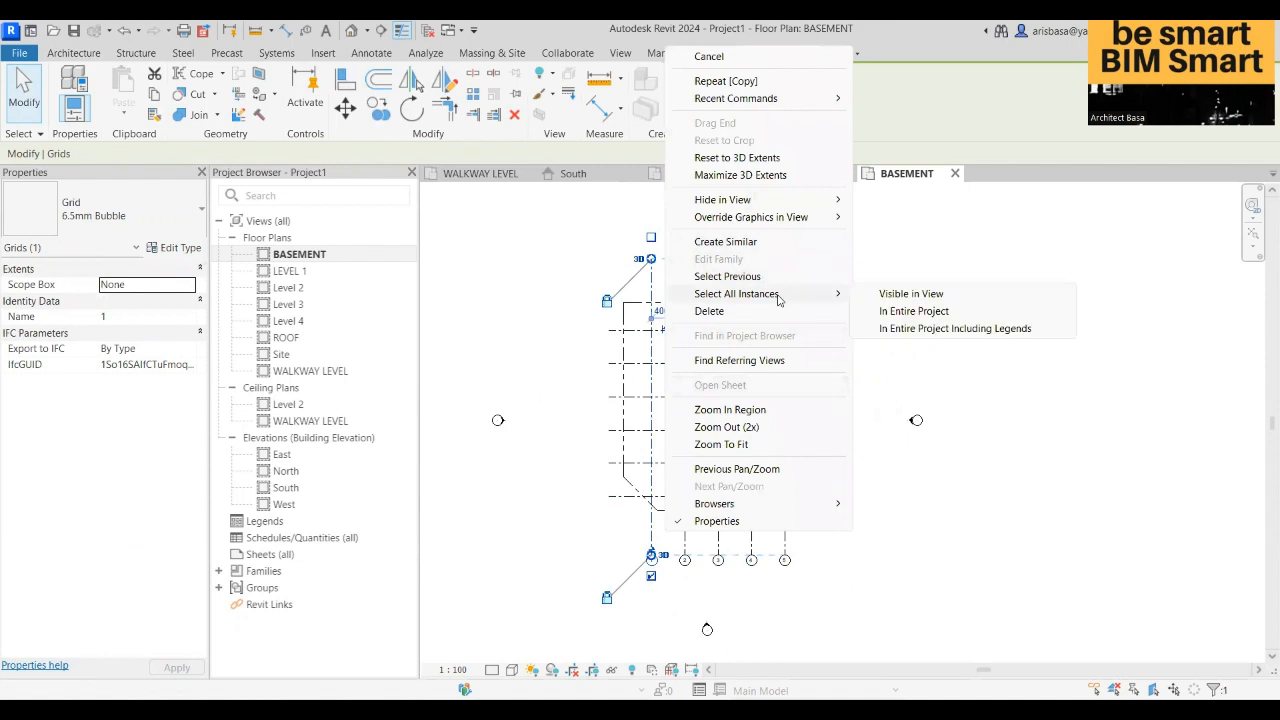
{"action": "left_click", "coordinate": [911, 294]}
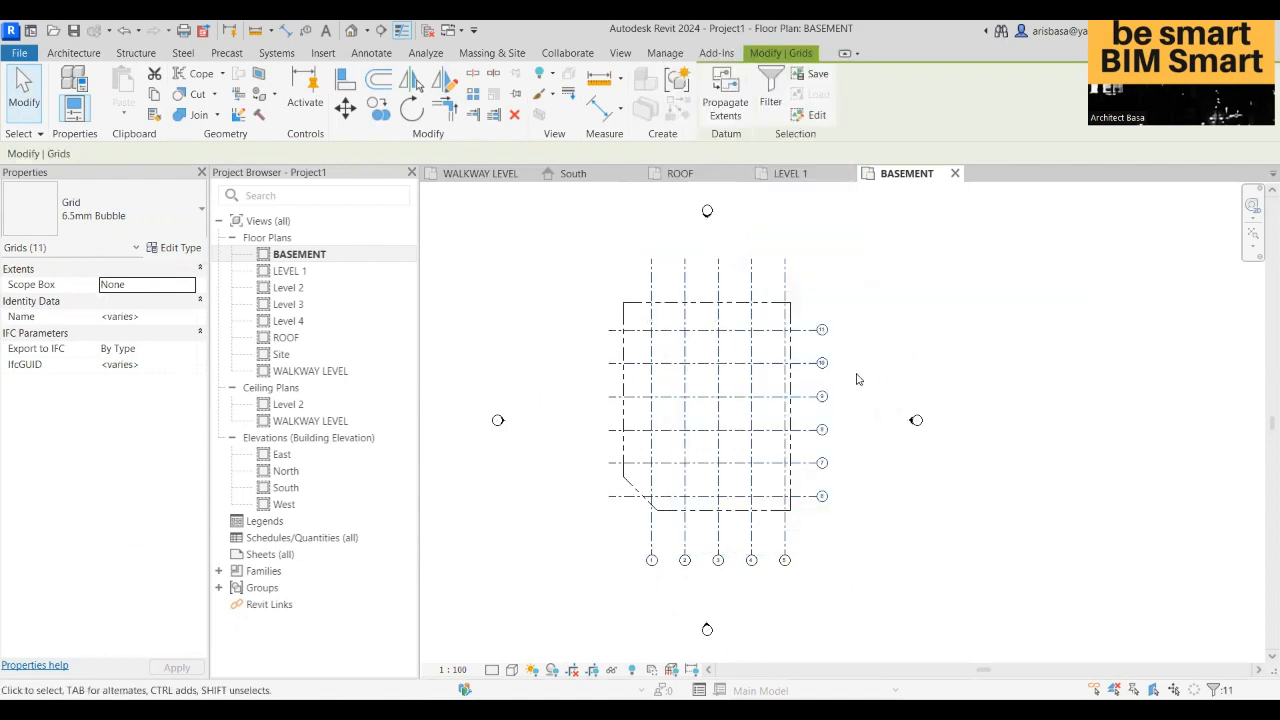
{"action": "left_click", "coordinate": [352, 118]}
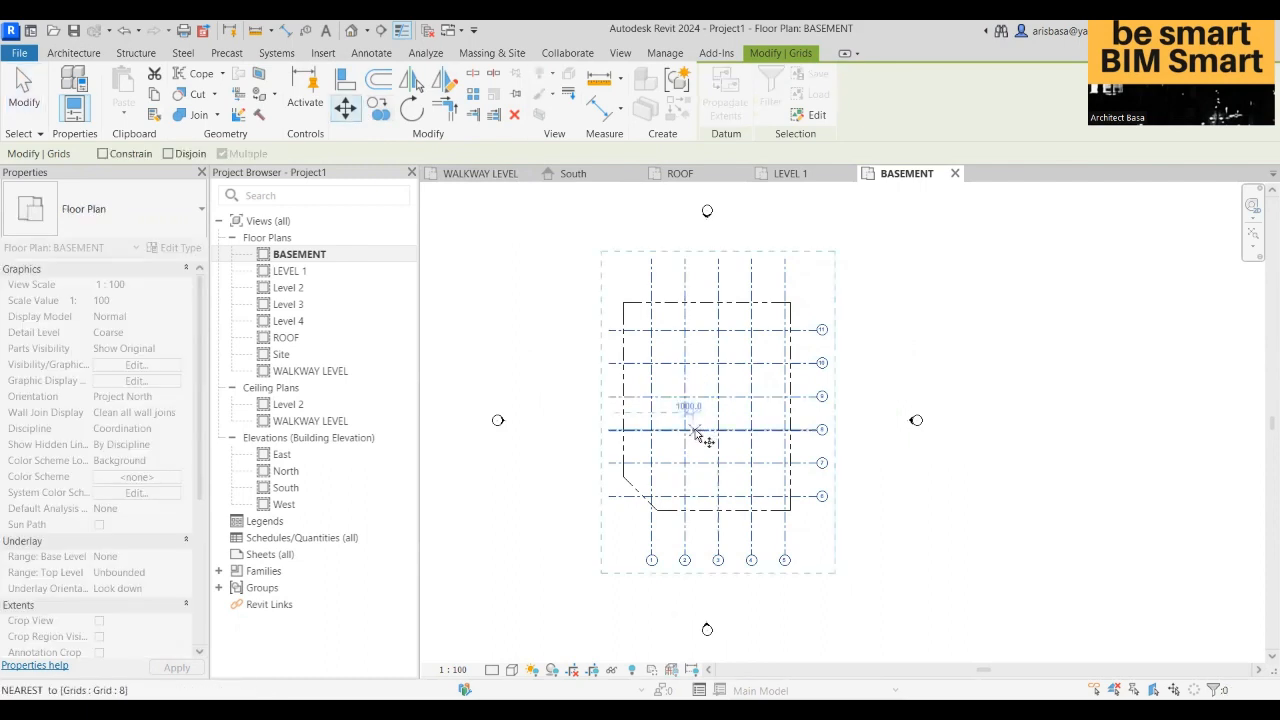
{"action": "left_click", "coordinate": [684, 430]}
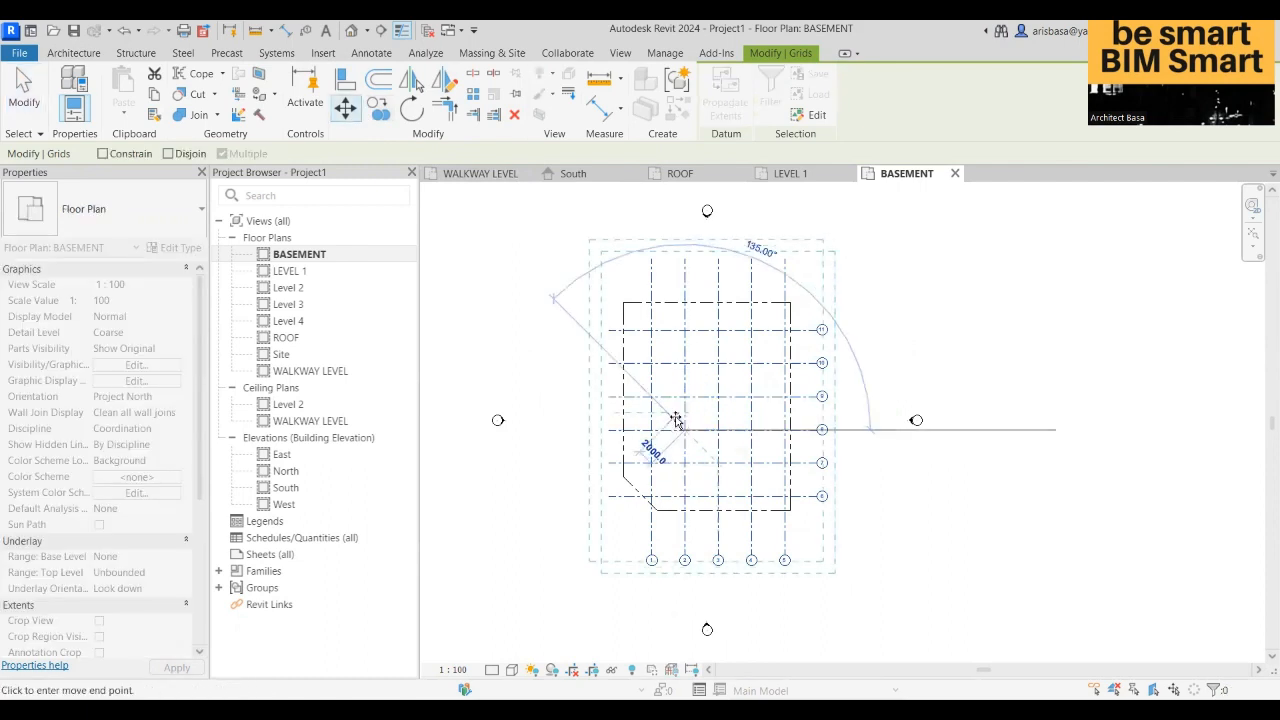
{"action": "left_click", "coordinate": [676, 420]}
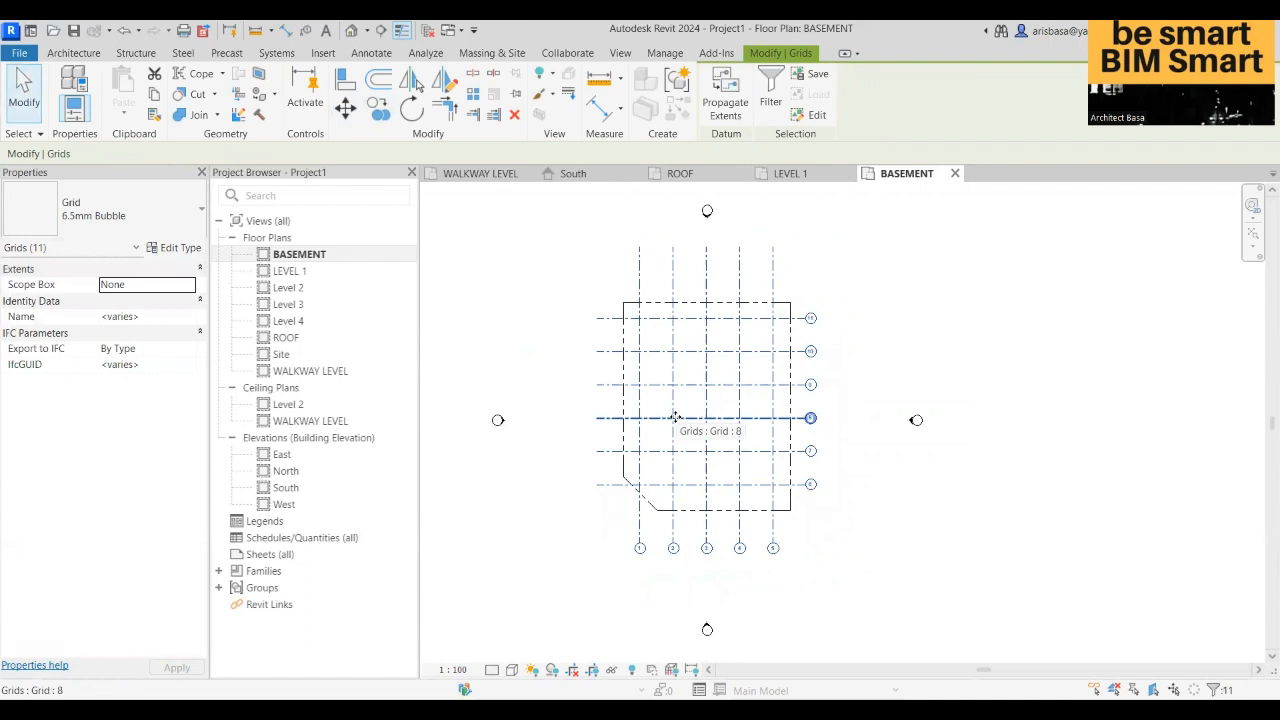
{"action": "key", "text": "Escape"}
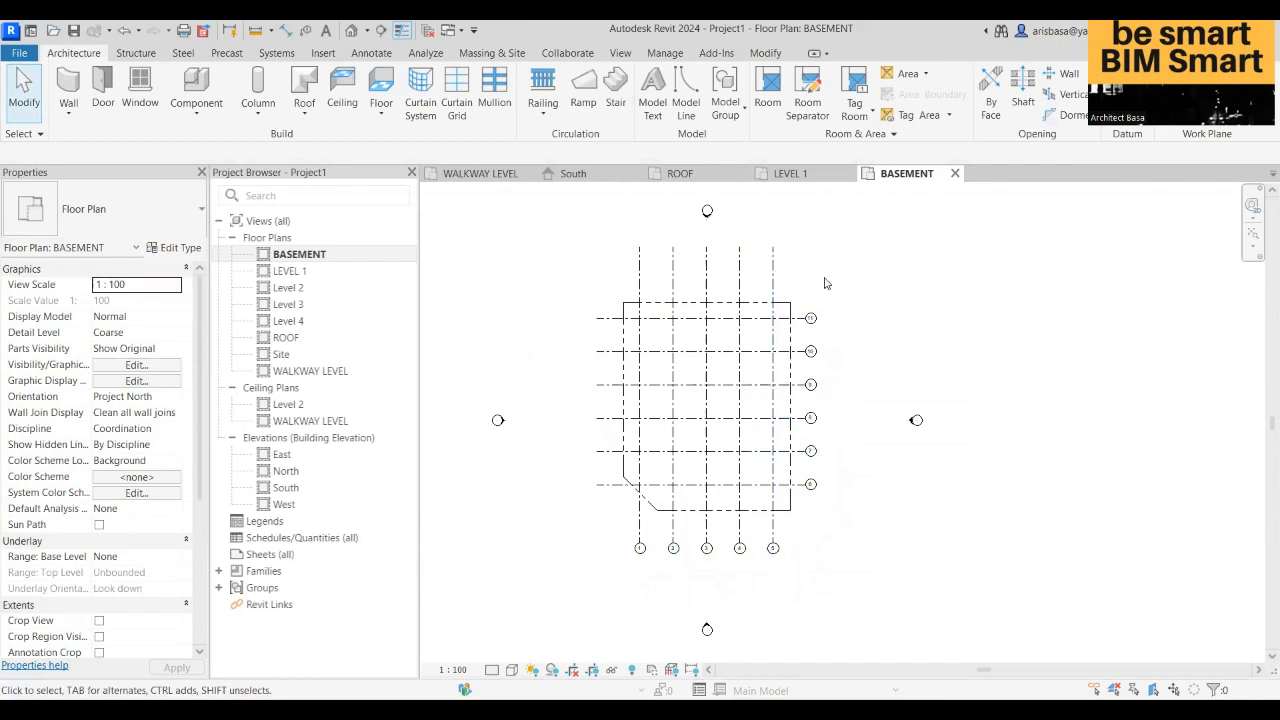
- Select all grid instances visible in the view and pin them in place
{"action": "left_click", "coordinate": [777, 272]}
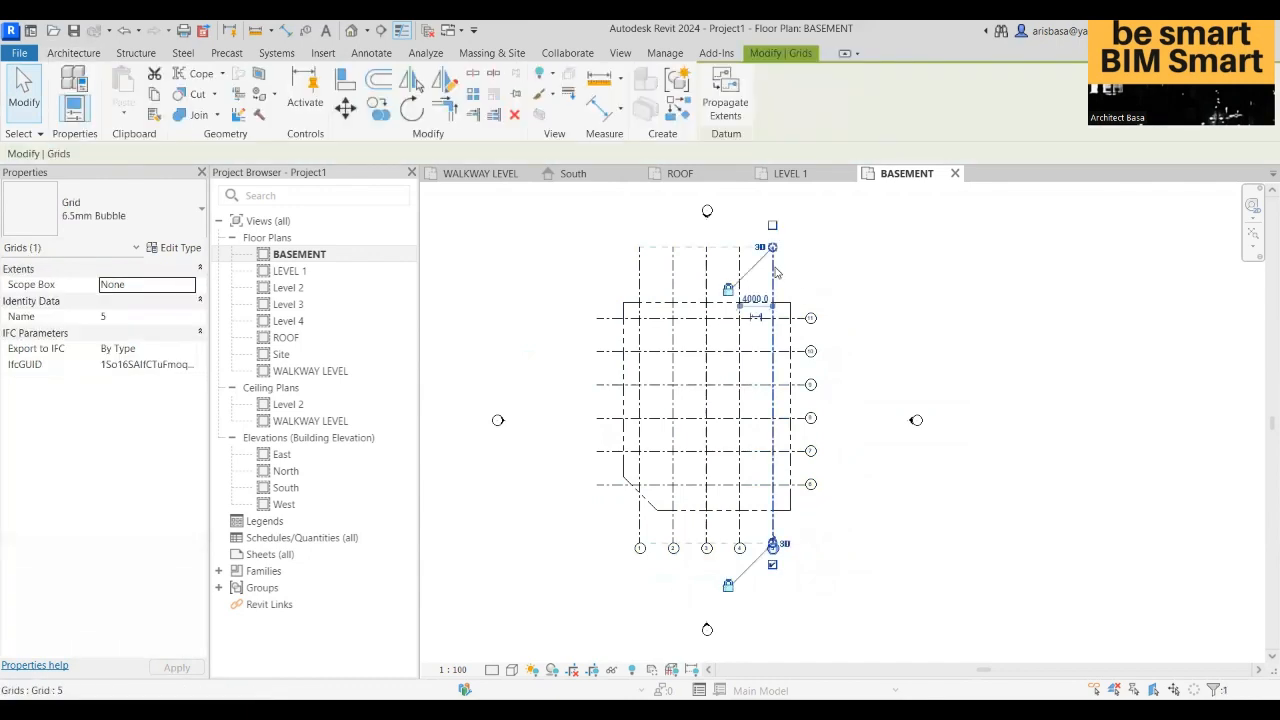
{"action": "right_click", "coordinate": [777, 272]}
{"action": "mouse_move", "coordinate": [872, 462]}
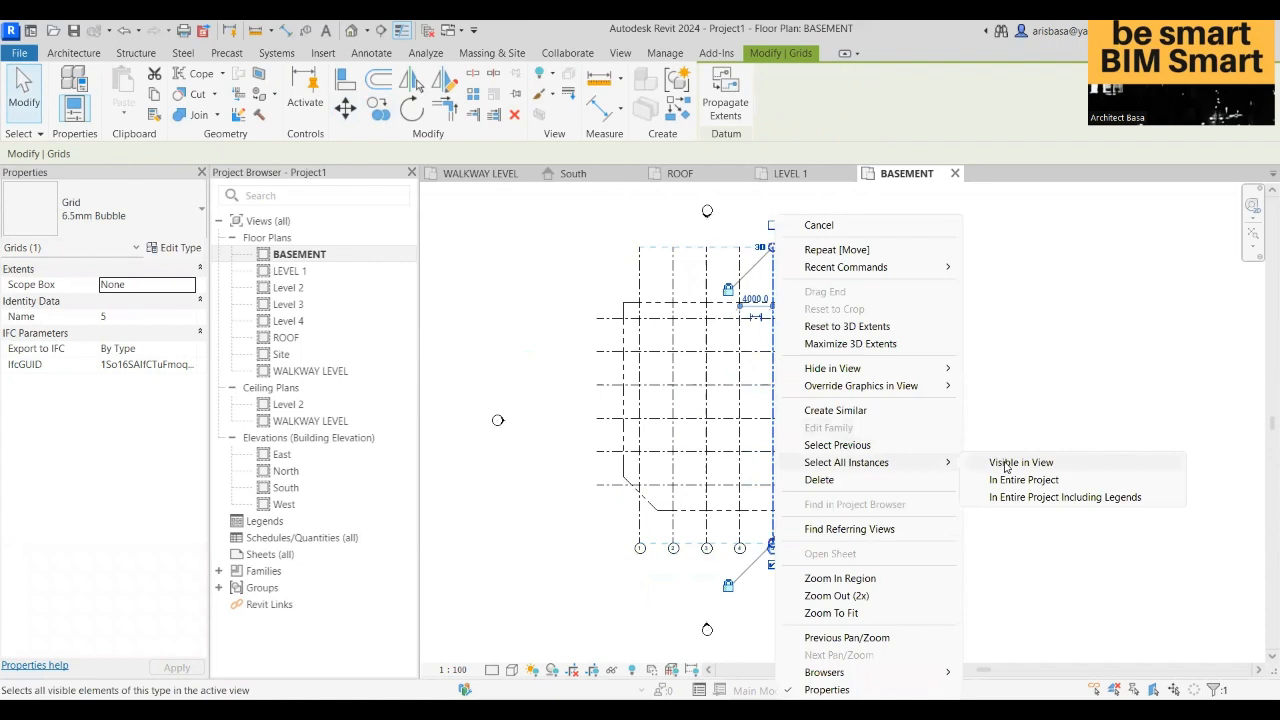
{"action": "left_click", "coordinate": [1020, 462]}
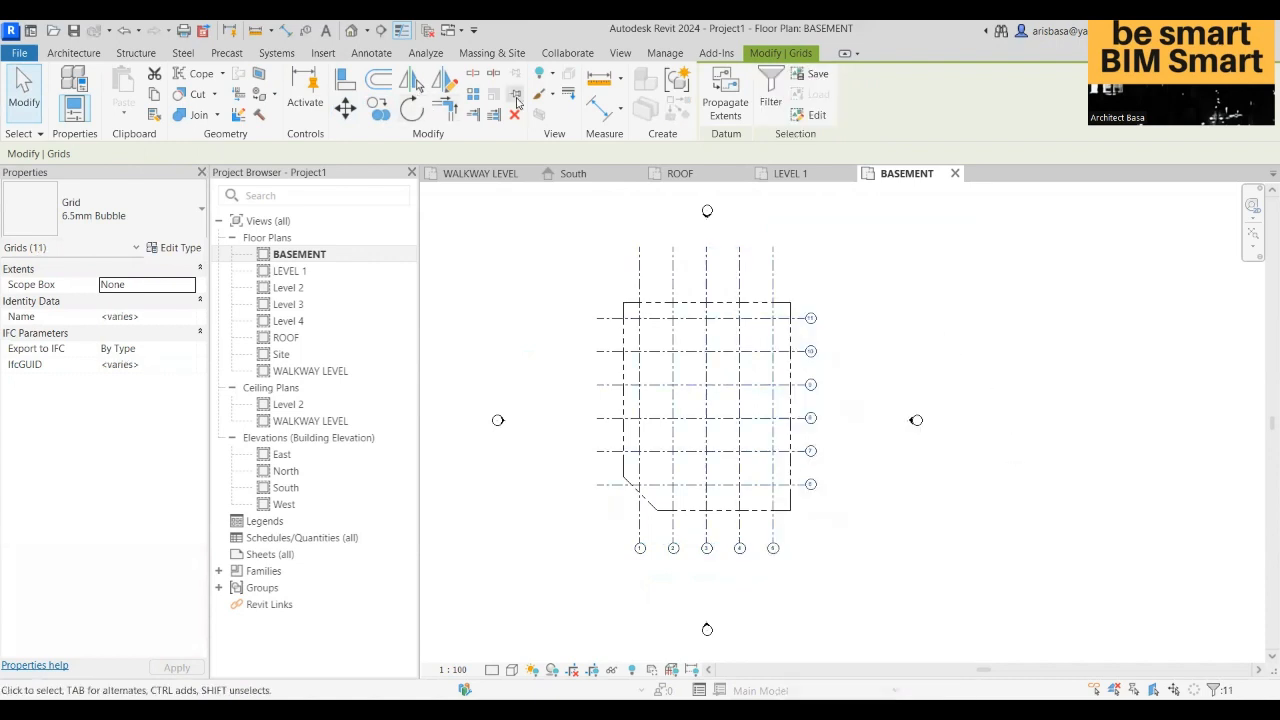
{"action": "left_click", "coordinate": [937, 571]}
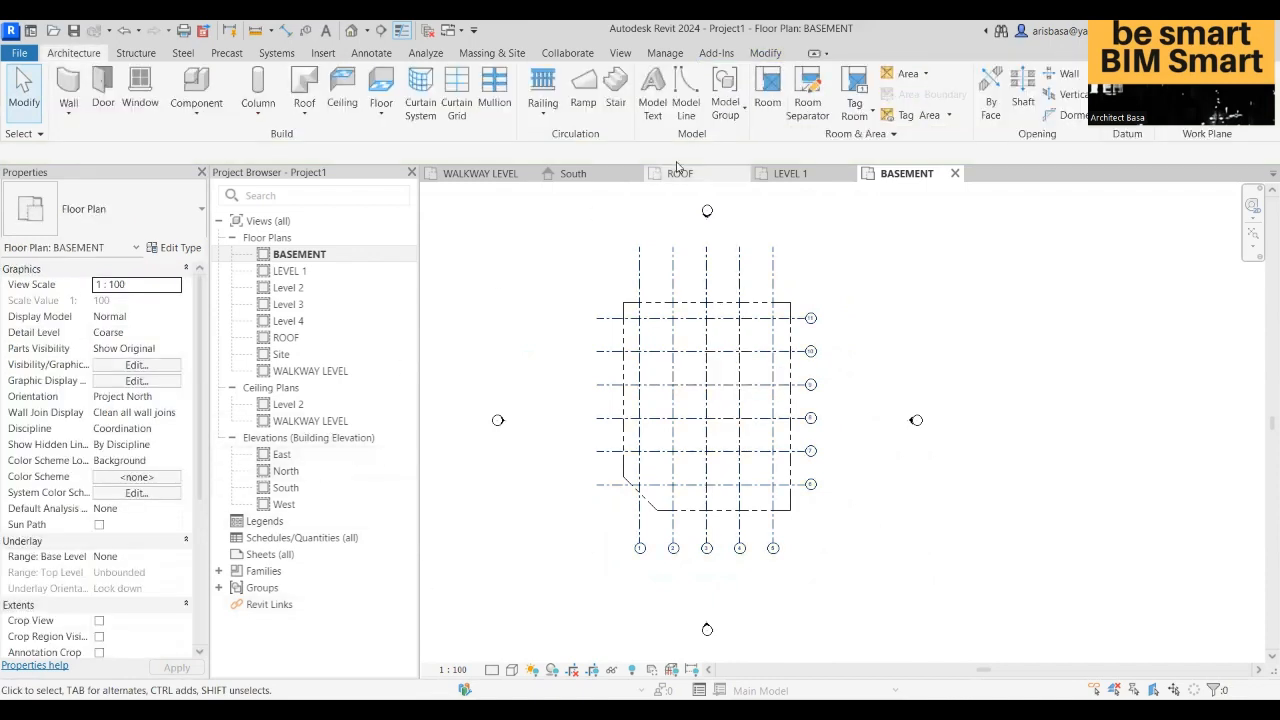
- View the South elevation to check how the vertical grid lines extend across the levels
{"action": "left_click", "coordinate": [585, 176]}
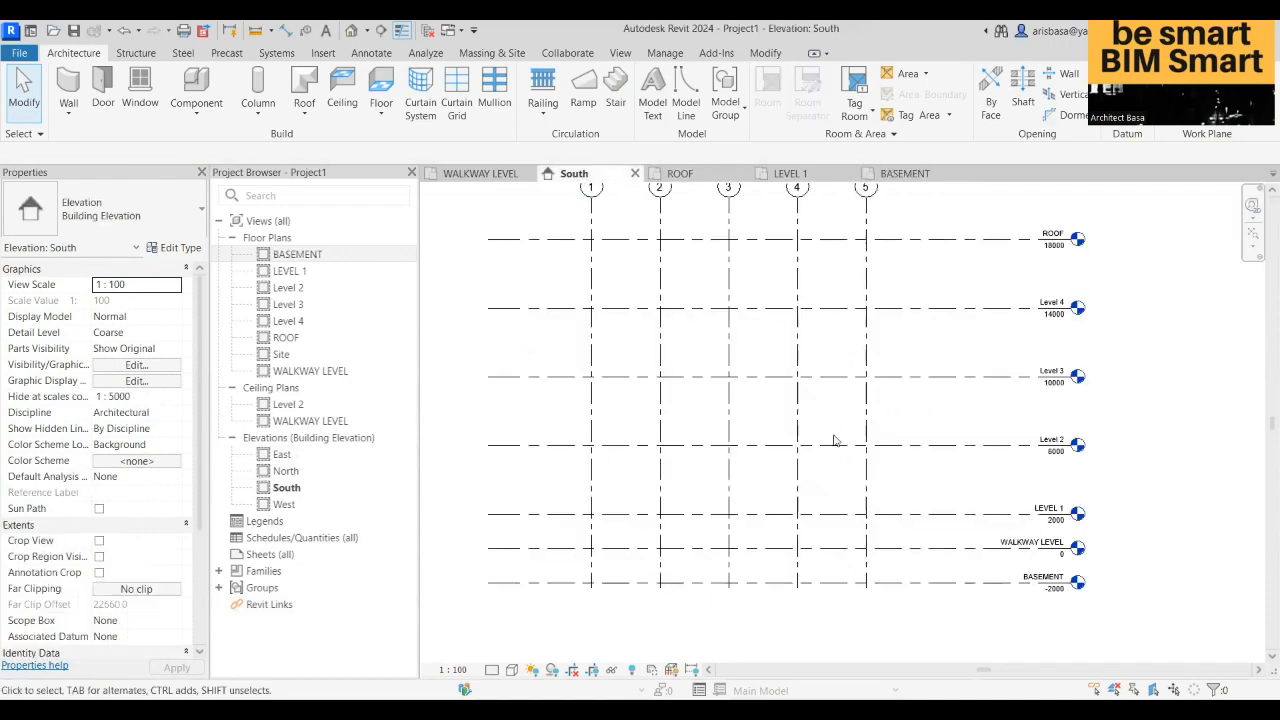
{"action": "scroll", "coordinate": [814, 489], "scroll_direction": "up", "scroll_amount": 2}
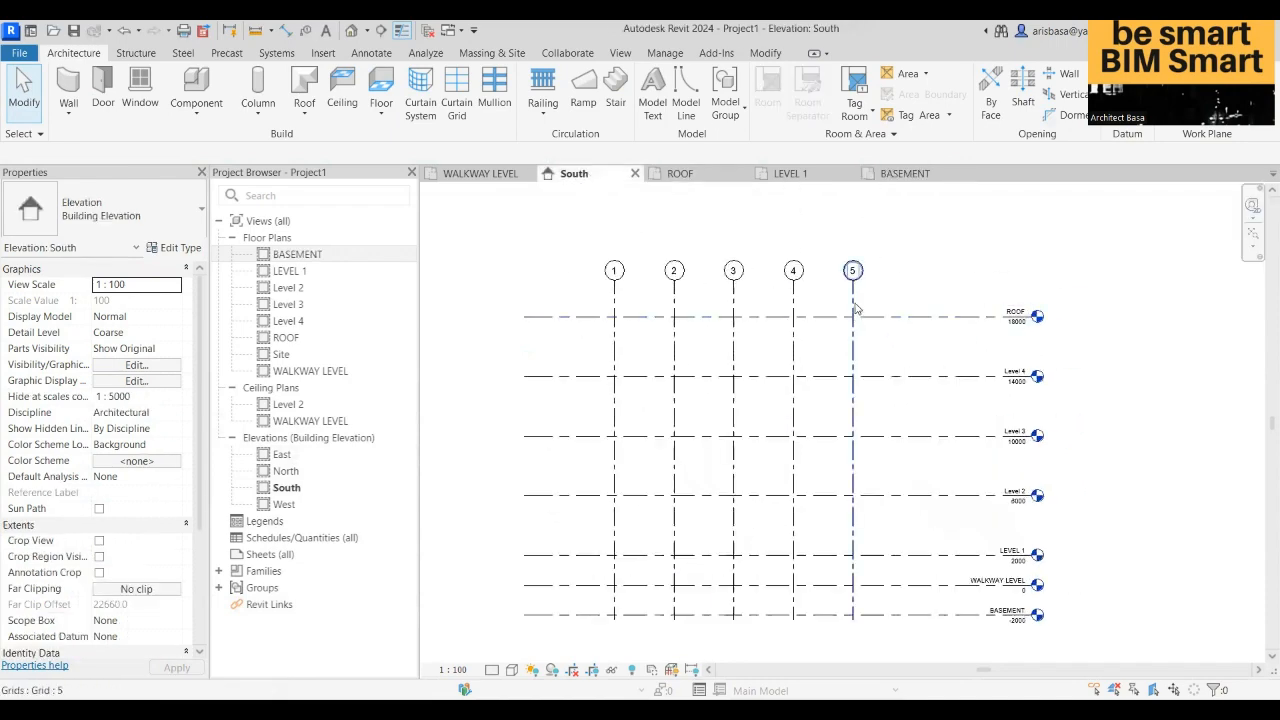
{"action": "middle_click_drag", "start_coordinate": [853, 298], "coordinate": [829, 274]}
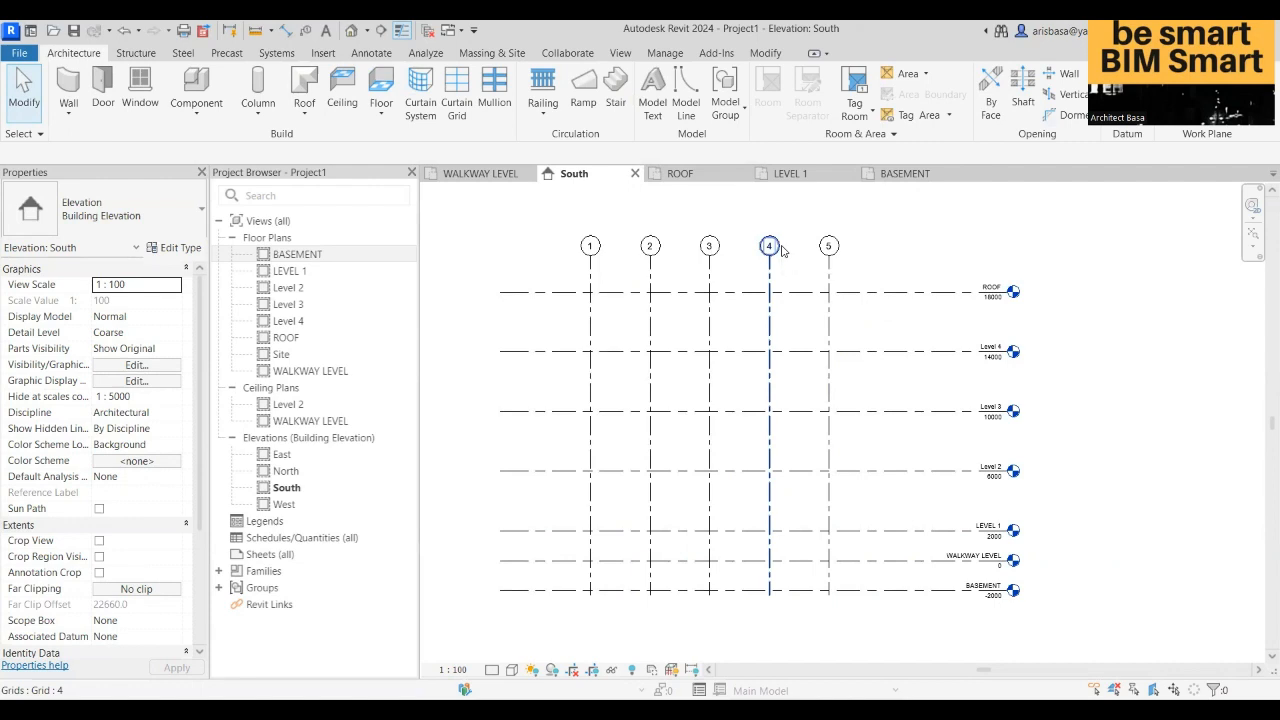
- In the East elevation, stretch the head ends of the aligned level lines outward past grid 11
{"action": "double_click", "coordinate": [284, 456]}
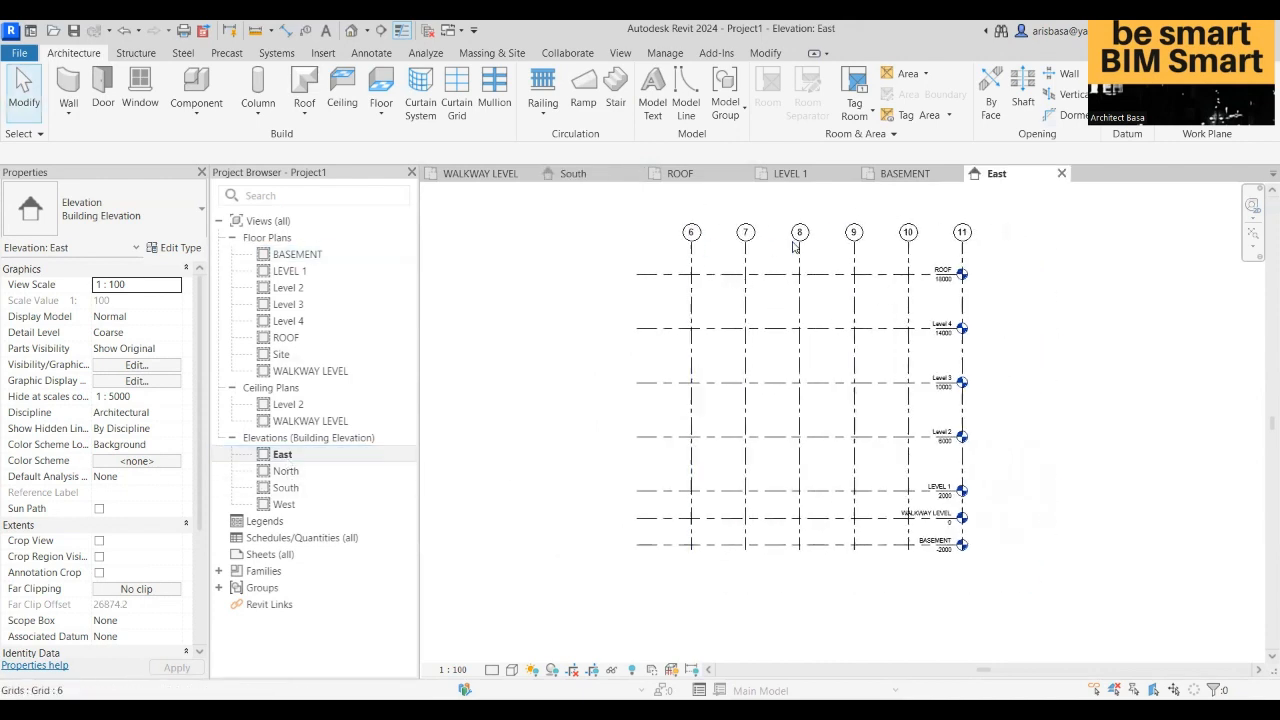
{"action": "middle_click_drag", "start_coordinate": [633, 285], "coordinate": [575, 279]}
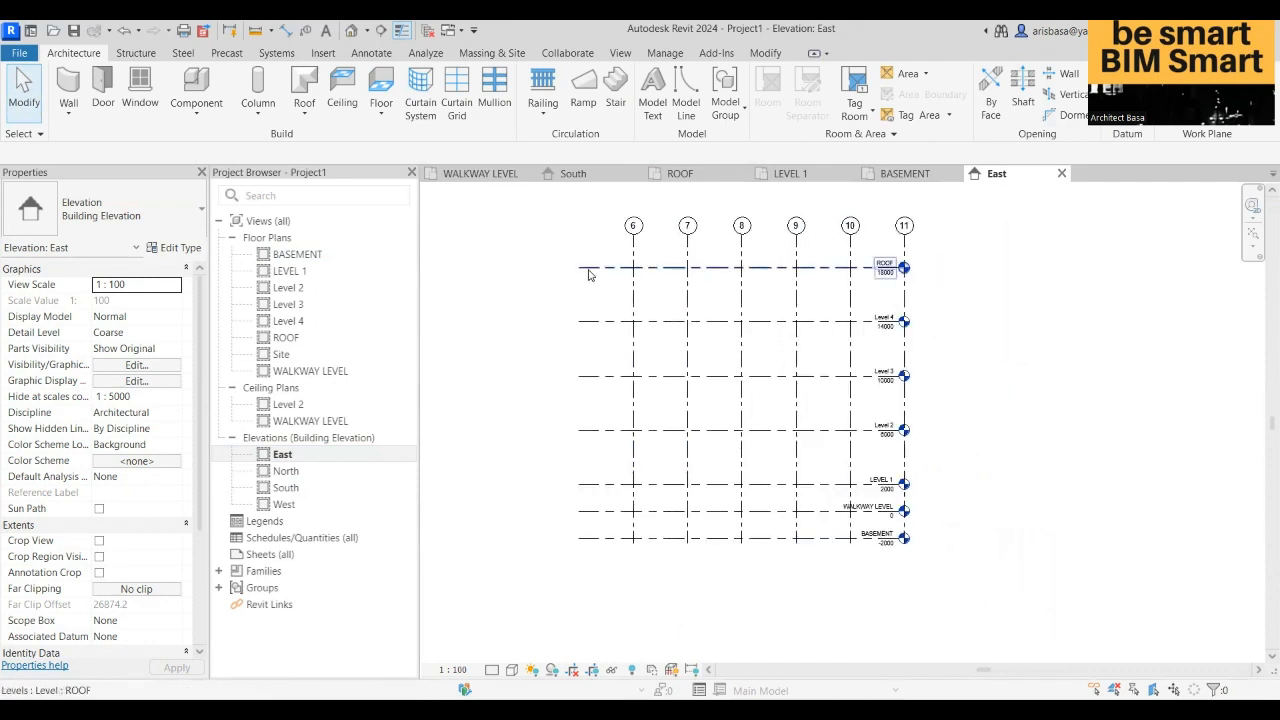
{"action": "left_click", "coordinate": [588, 269]}
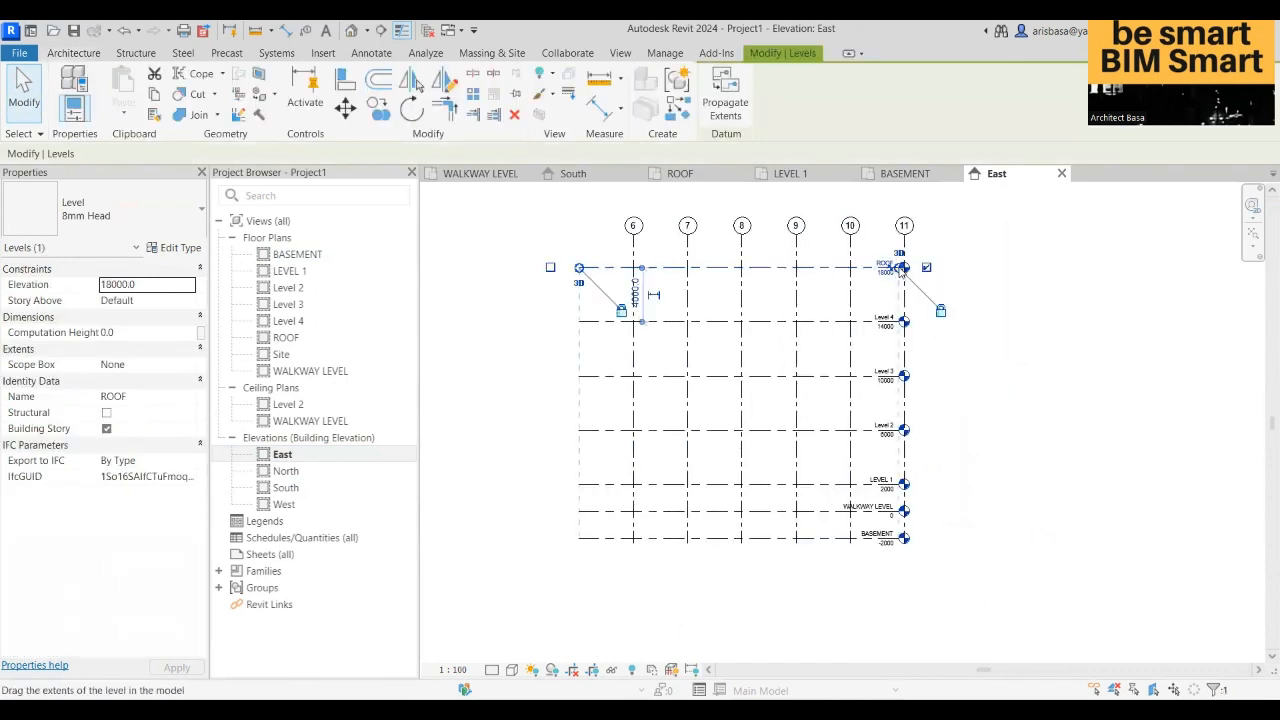
{"action": "left_click_drag", "start_coordinate": [903, 270], "coordinate": [998, 268]}
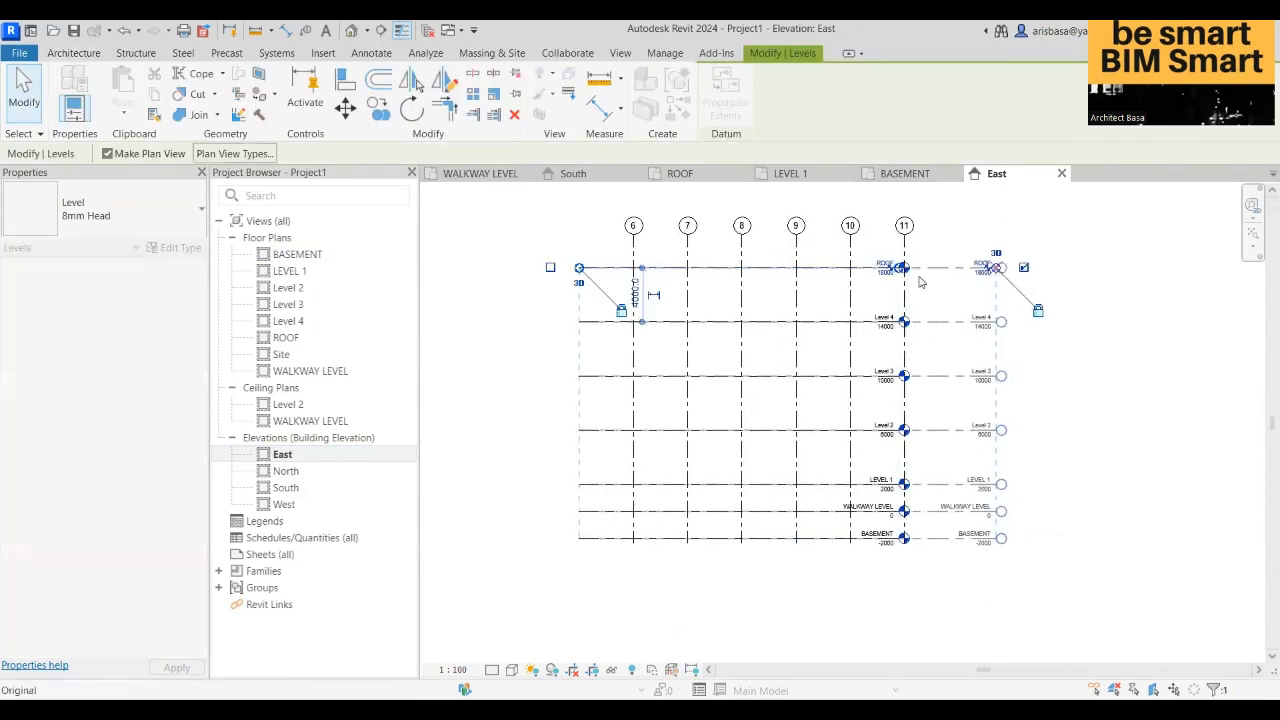
{"action": "left_click", "coordinate": [1074, 471]}
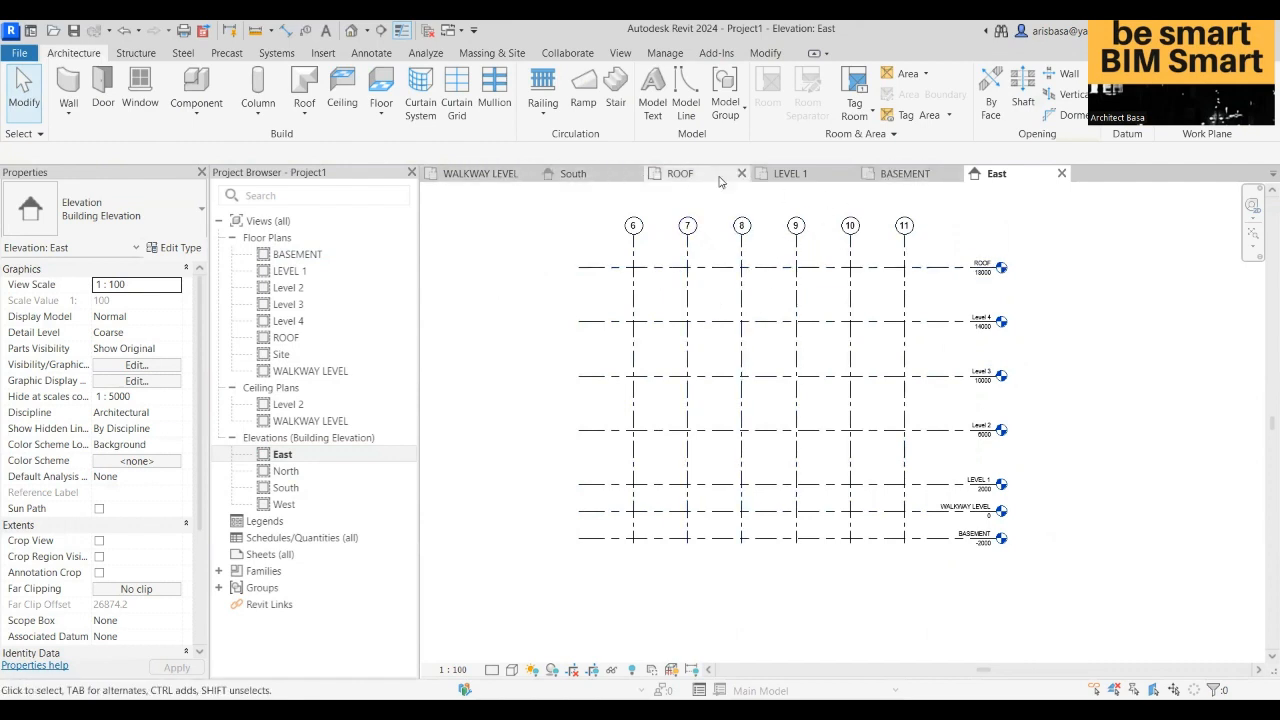
- In the BASEMENT floor plan, rename the southernmost horizontal grid line as A
{"action": "left_click", "coordinate": [902, 174]}
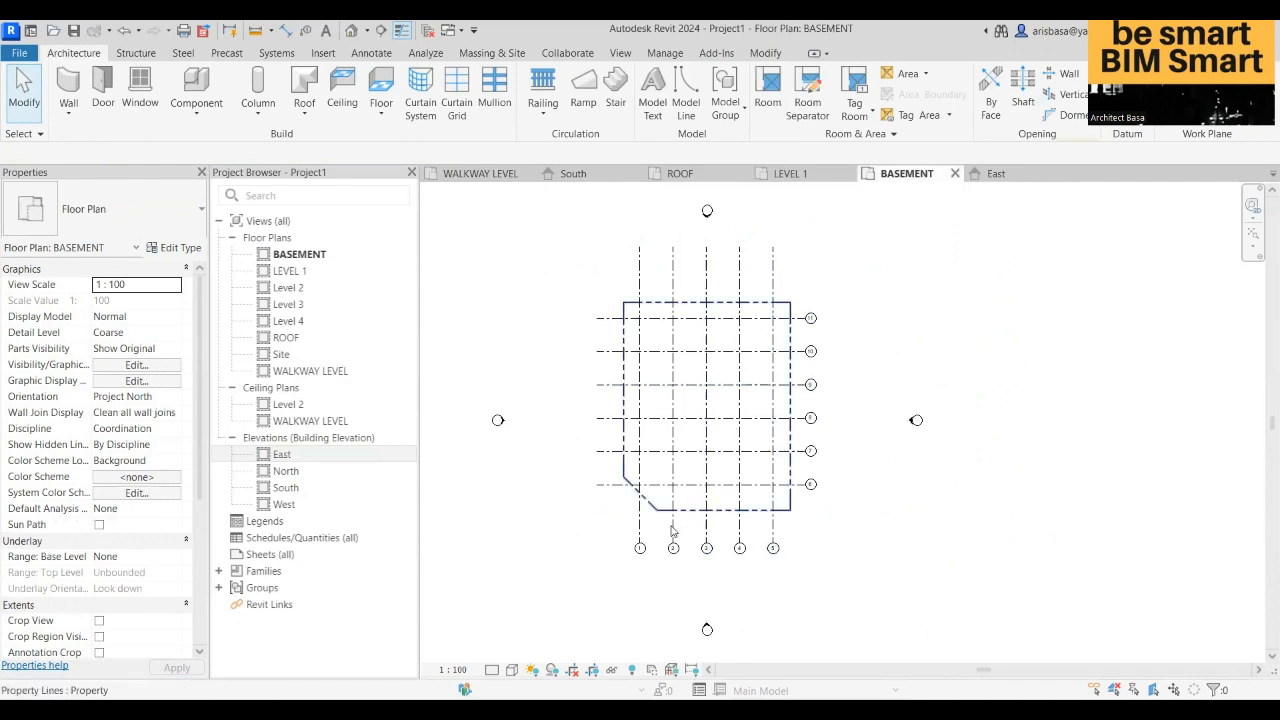
{"action": "scroll", "coordinate": [648, 559], "scroll_direction": "up", "scroll_amount": 3}
{"action": "middle_click_drag", "start_coordinate": [657, 562], "coordinate": [602, 546]}
{"action": "scroll", "coordinate": [848, 517], "scroll_direction": "down", "scroll_amount": 1}
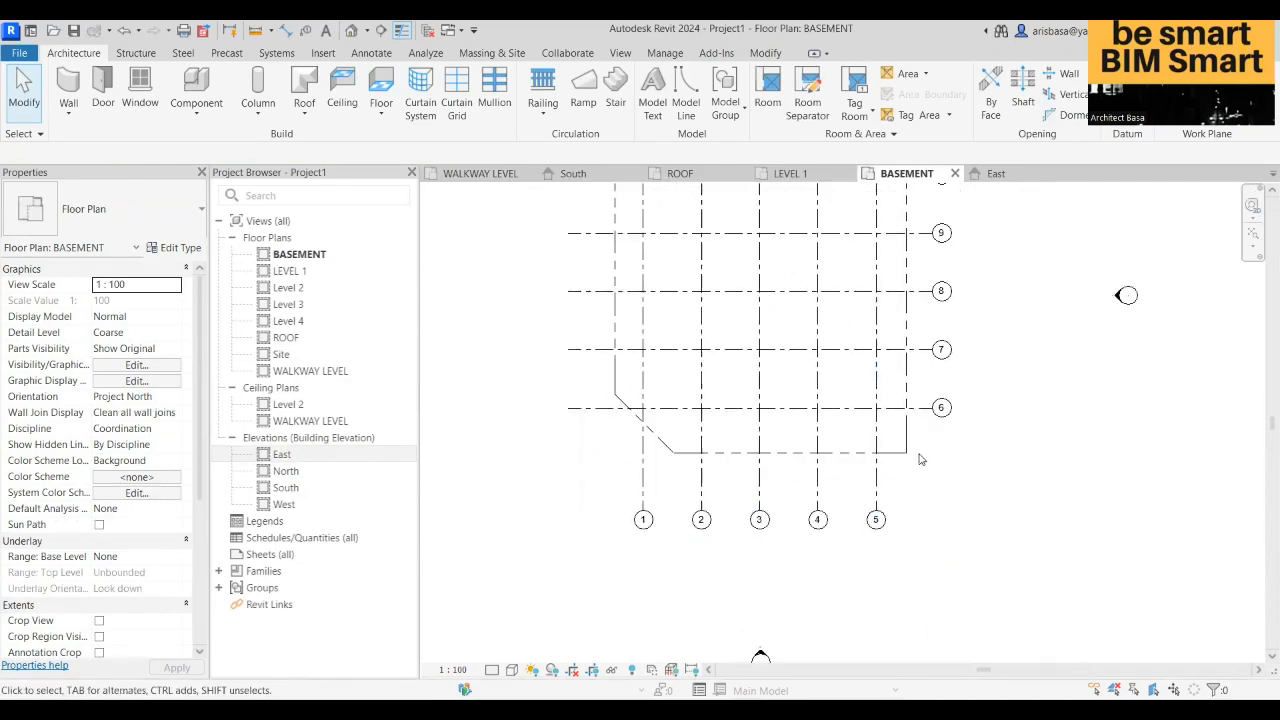
{"action": "middle_click_drag", "start_coordinate": [909, 540], "coordinate": [866, 606]}
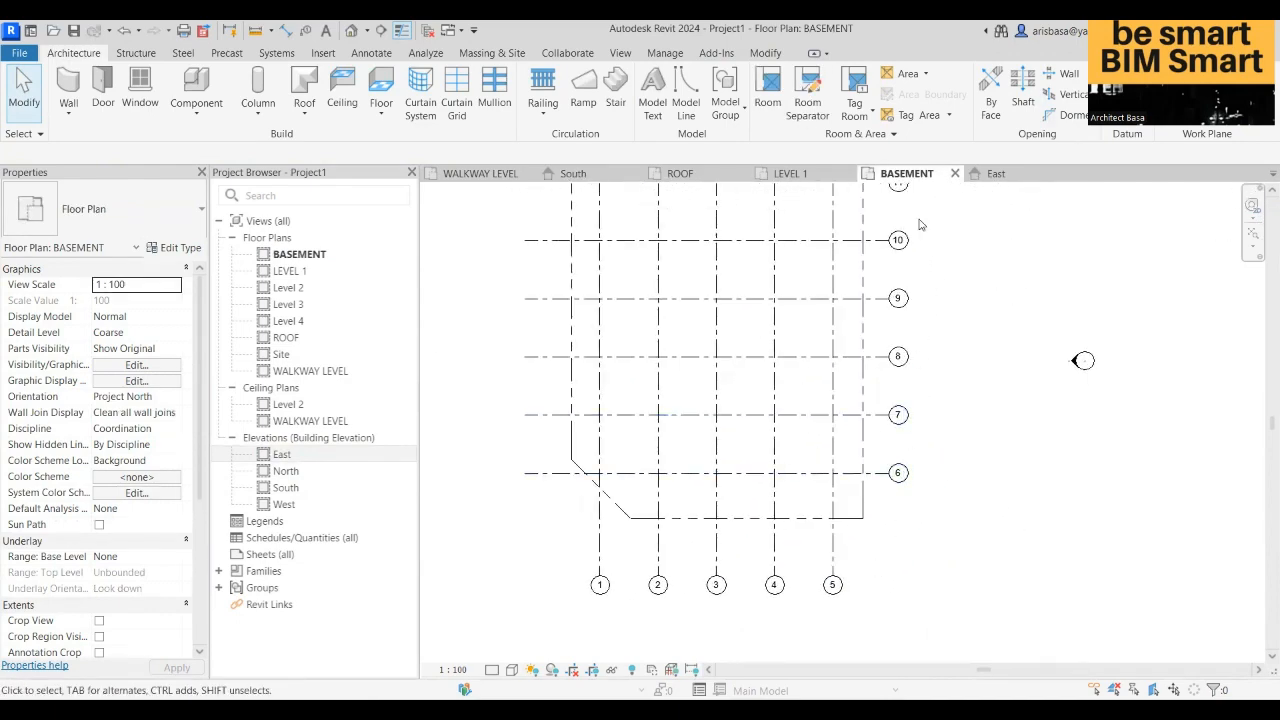
{"action": "middle_click_drag", "start_coordinate": [925, 277], "coordinate": [924, 349]}
{"action": "scroll", "coordinate": [898, 535], "scroll_direction": "up", "scroll_amount": 2}
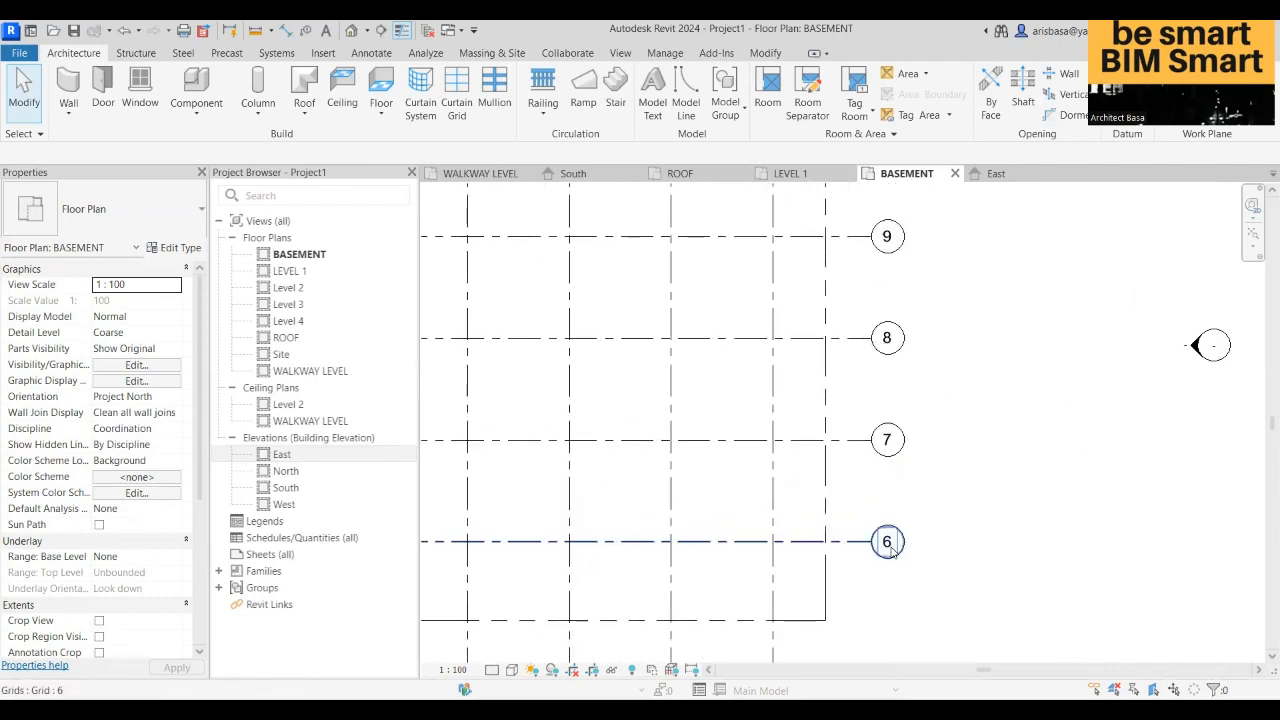
{"action": "left_click", "coordinate": [891, 549]}
{"action": "left_click", "coordinate": [888, 543]}
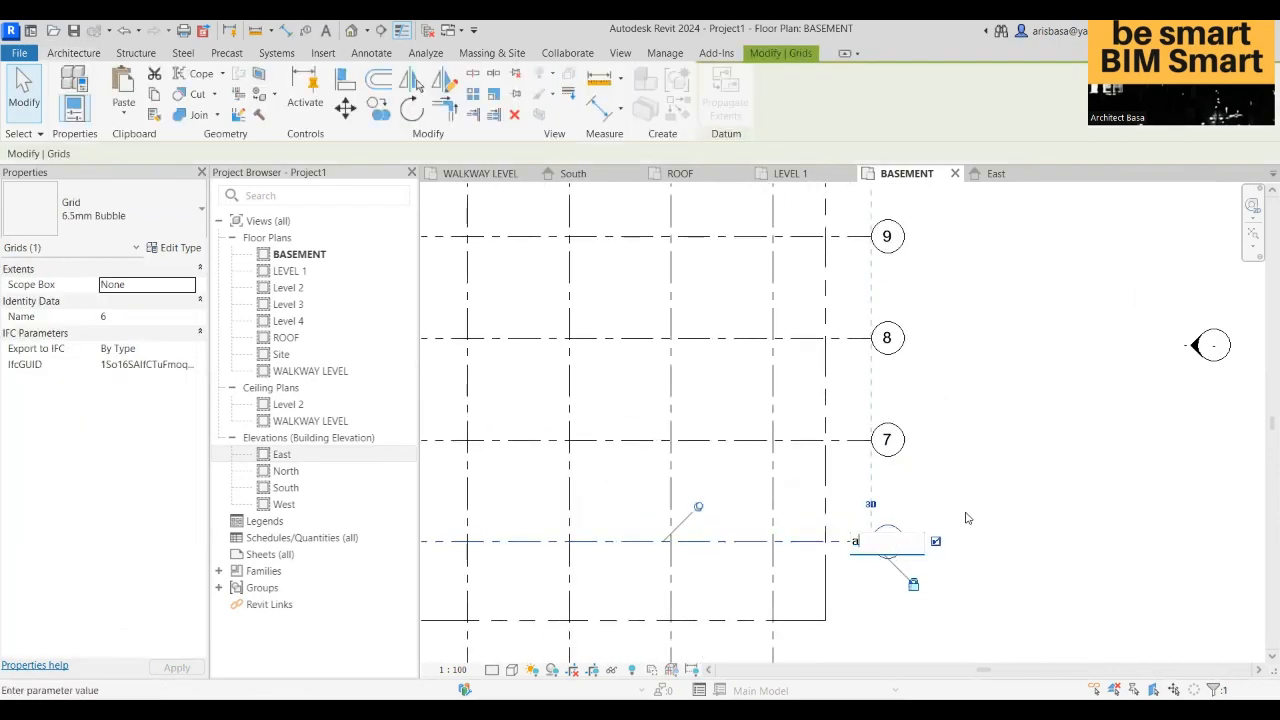
{"action": "type", "text": "A"}
{"action": "key", "text": "Return"}
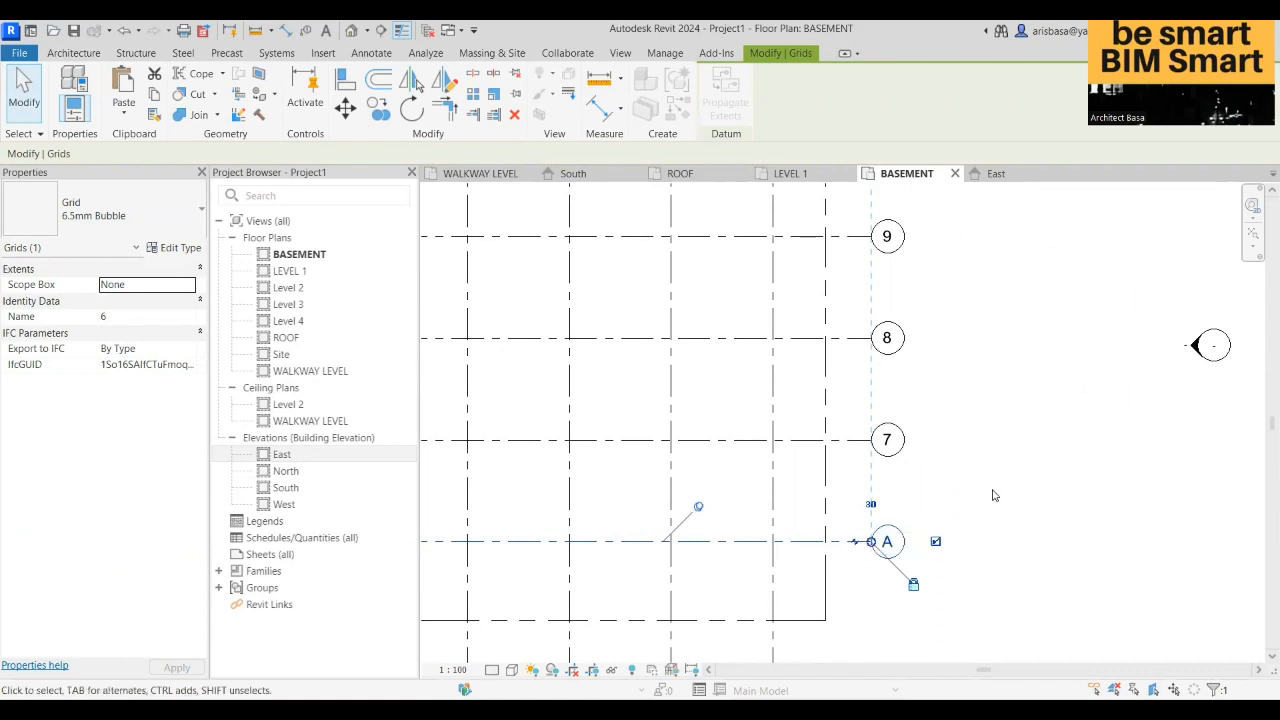
- Rename the next two horizontal grid lines north of A as B and C
{"action": "left_click", "coordinate": [889, 443]}
{"action": "left_click", "coordinate": [889, 443]}
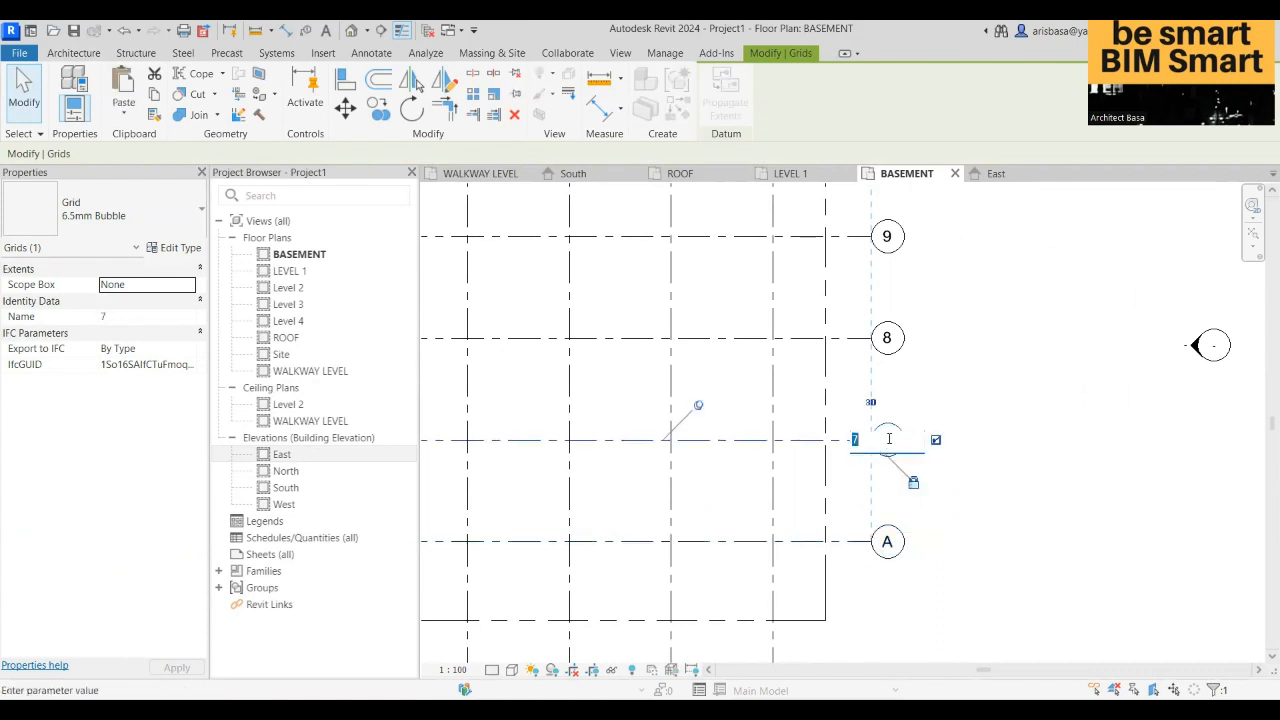
{"action": "type", "text": "B"}
{"action": "key", "text": "Return"}
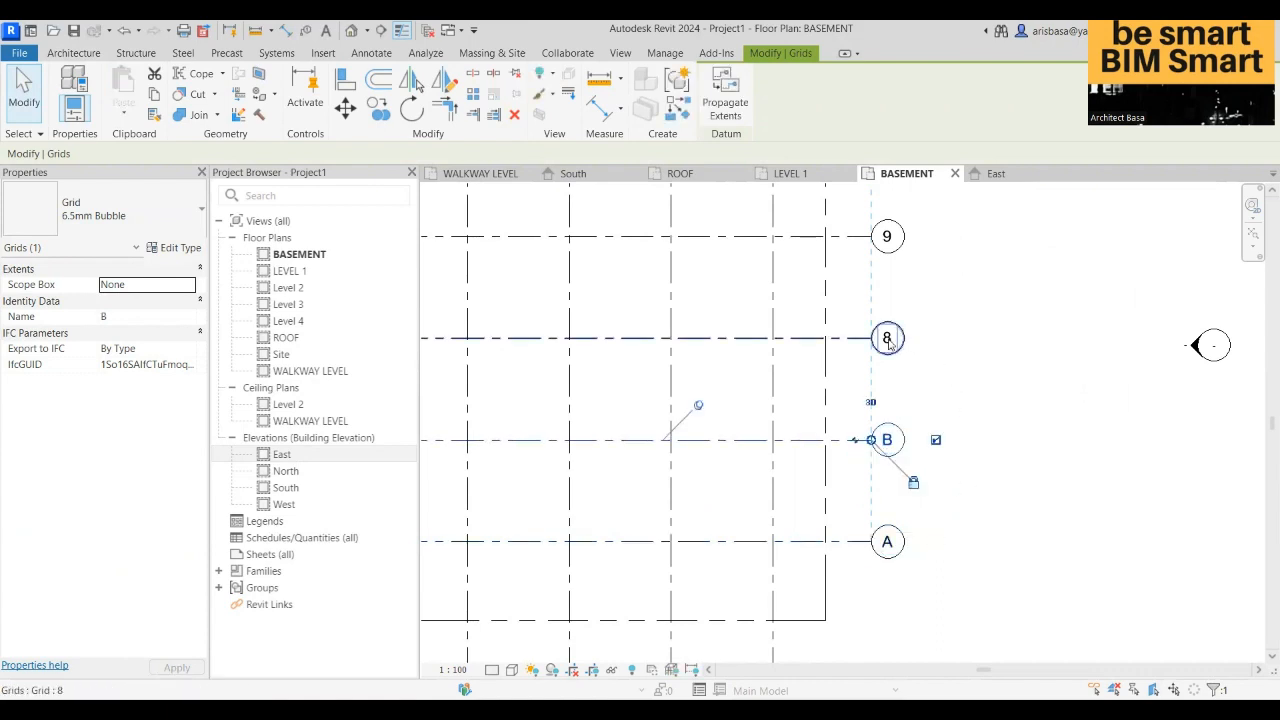
{"action": "left_click", "coordinate": [887, 337]}
{"action": "left_click", "coordinate": [889, 338]}
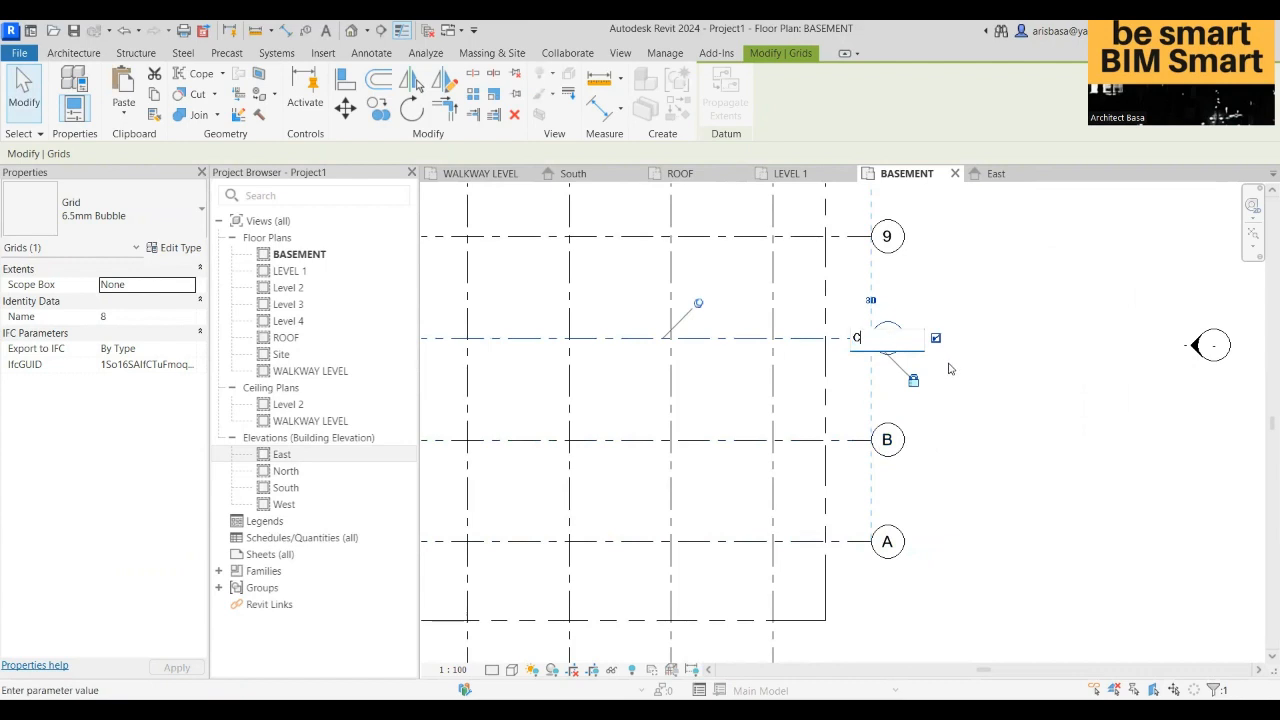
{"action": "type", "text": "C"}
{"action": "key", "text": "Return"}
- Rename the next two horizontal grid lines north of C as D and E
{"action": "middle_click_drag", "start_coordinate": [966, 514], "coordinate": [944, 544]}
{"action": "left_click", "coordinate": [866, 367]}
{"action": "left_click", "coordinate": [865, 370]}
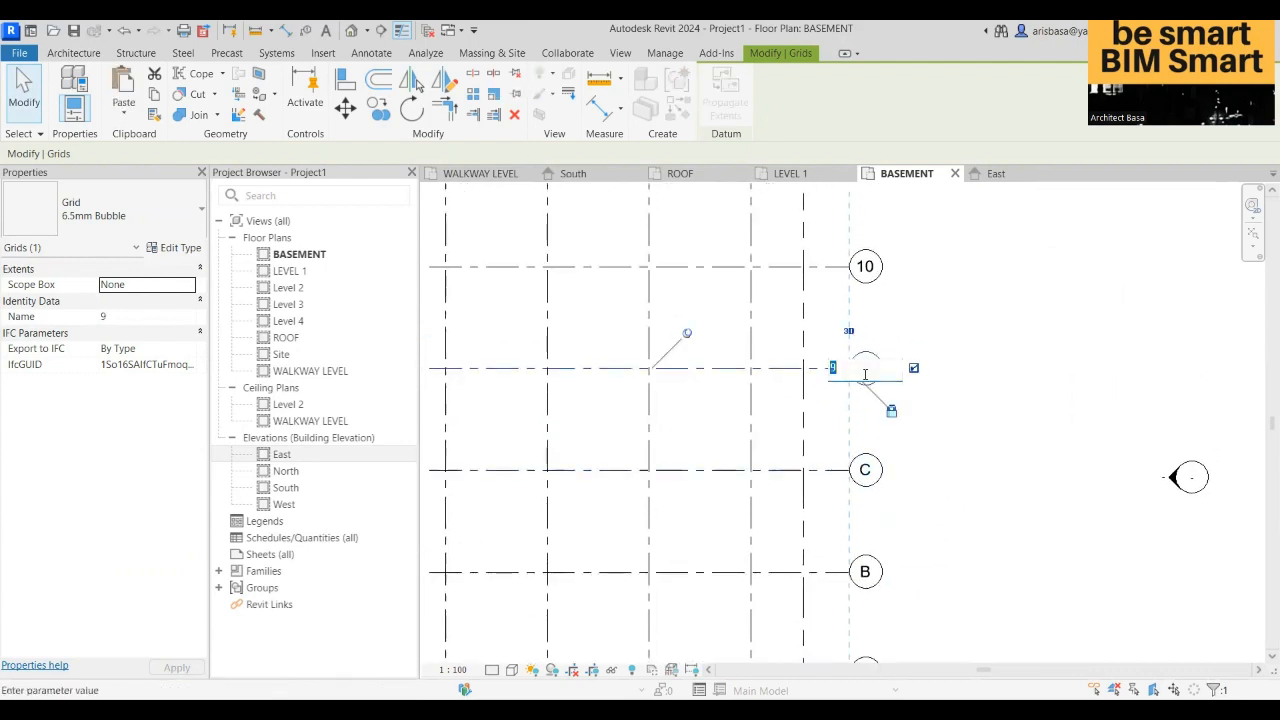
{"action": "type", "text": "D"}
{"action": "key", "text": "Return"}
{"action": "middle_click_drag", "start_coordinate": [876, 267], "coordinate": [866, 344]}
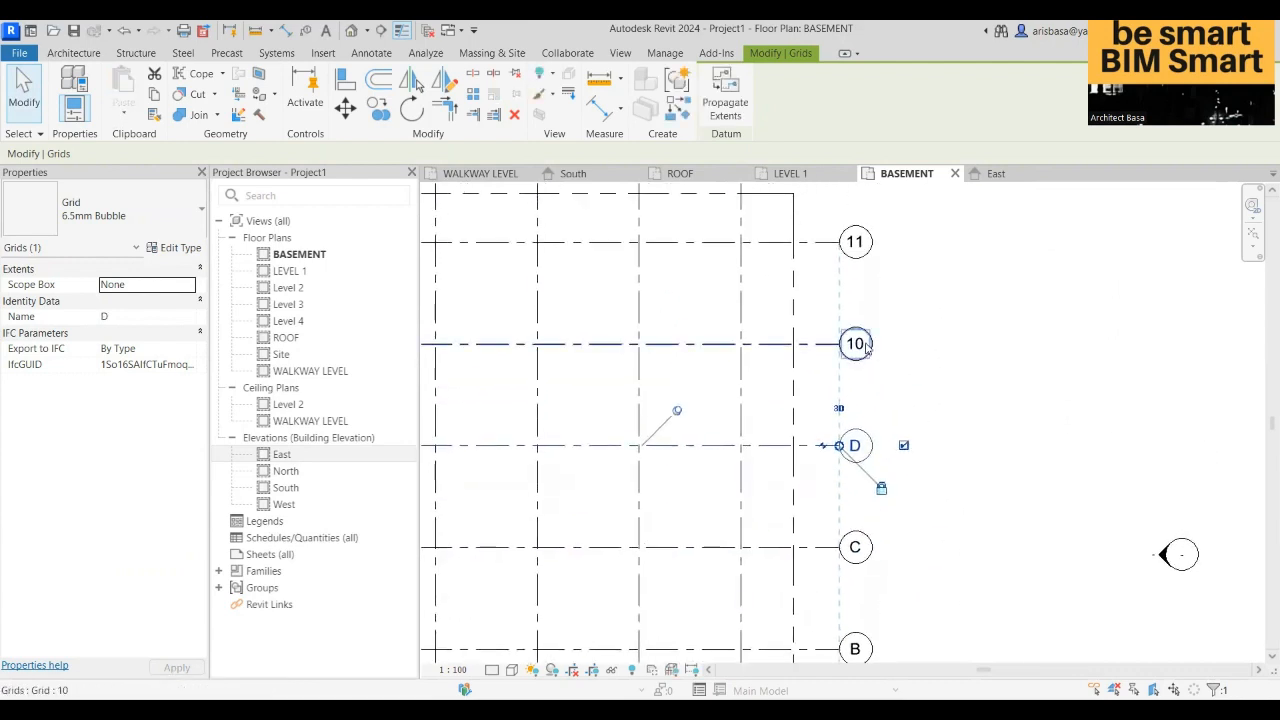
{"action": "double_click", "coordinate": [864, 344]}
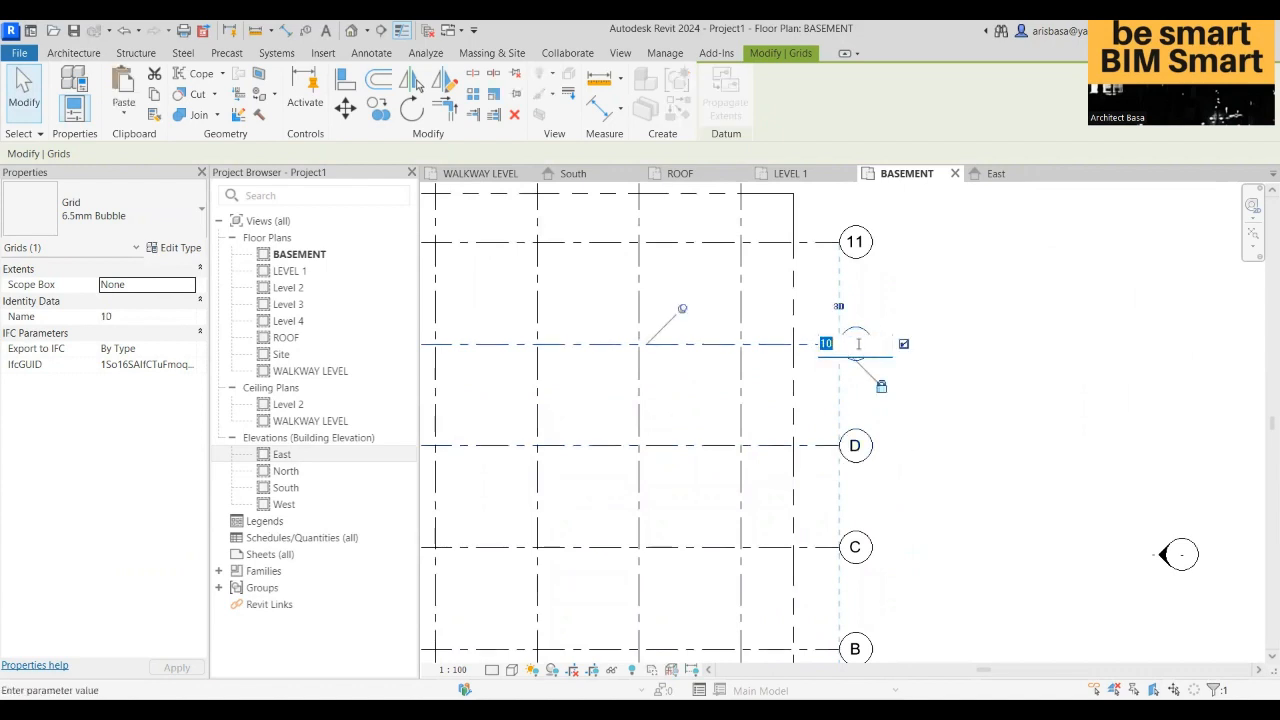
{"action": "type", "text": "E"}
{"action": "key", "text": "Return"}
- Rename the northernmost horizontal grid line as F
{"action": "middle_click_drag", "start_coordinate": [851, 243], "coordinate": [851, 331]}
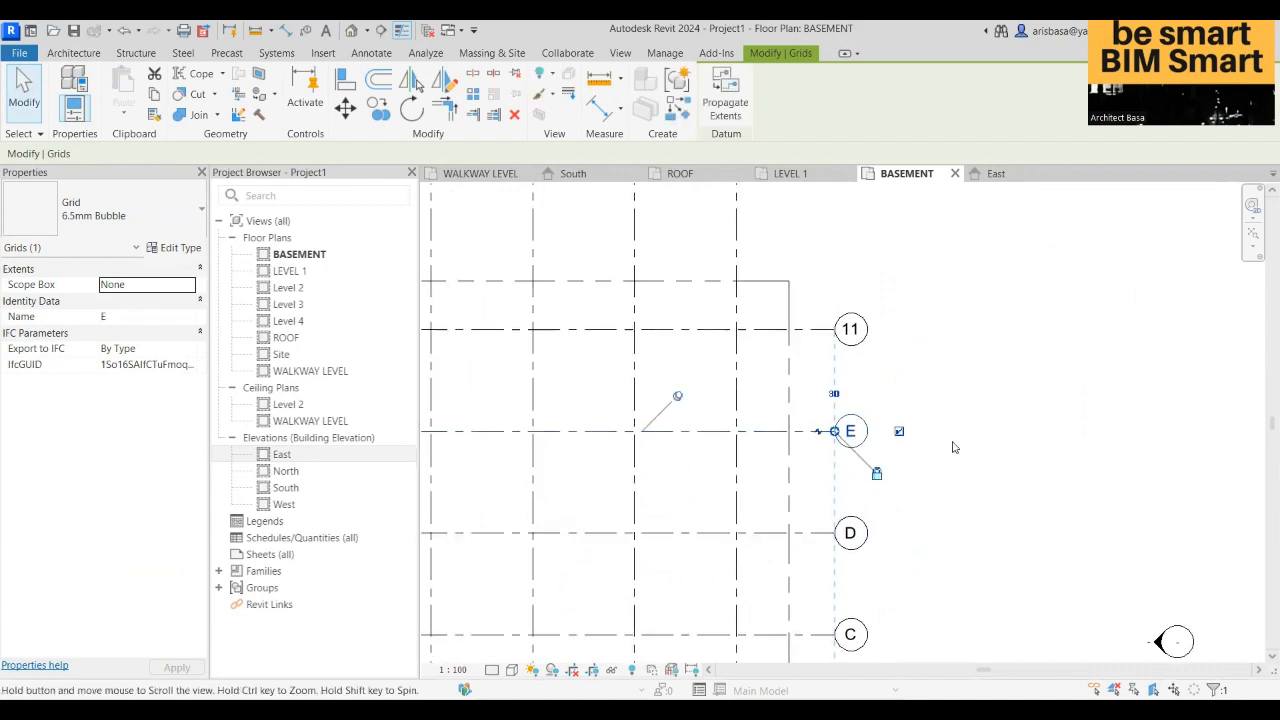
{"action": "double_click", "coordinate": [851, 331]}
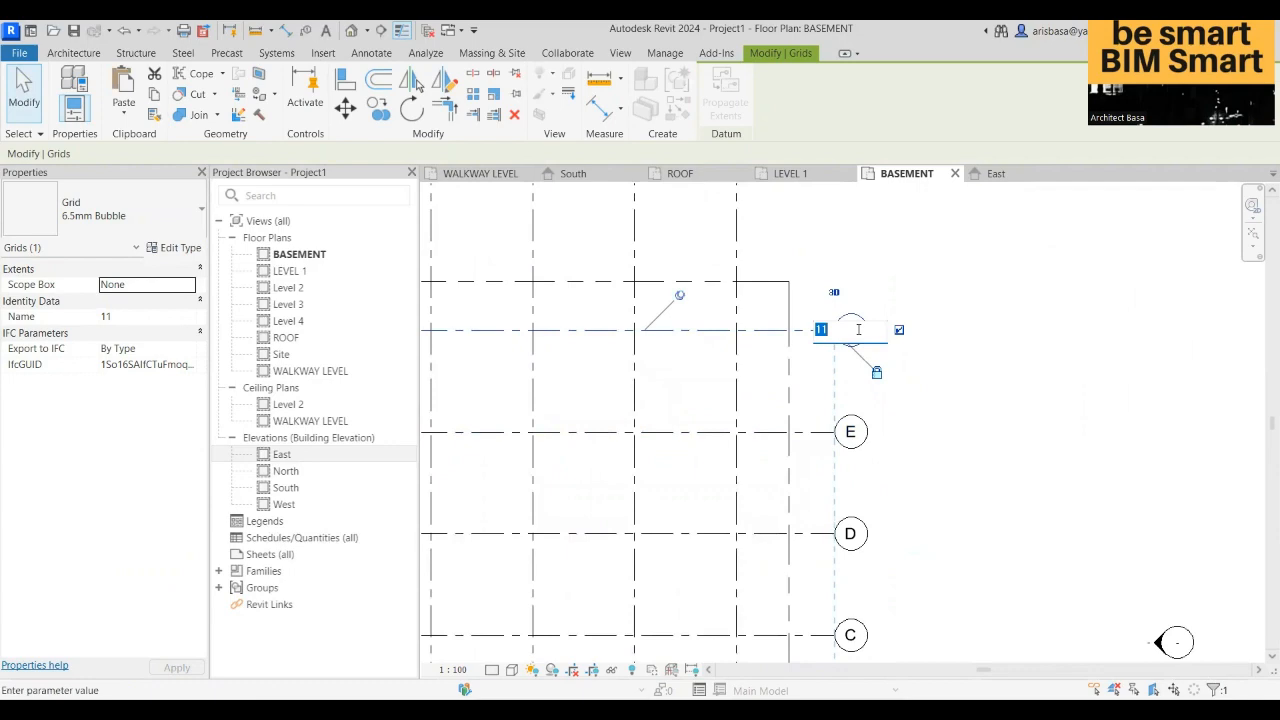
{"action": "type", "text": "F"}
{"action": "key", "text": "Return"}
{"action": "scroll", "coordinate": [962, 421], "scroll_direction": "down", "scroll_amount": 1}
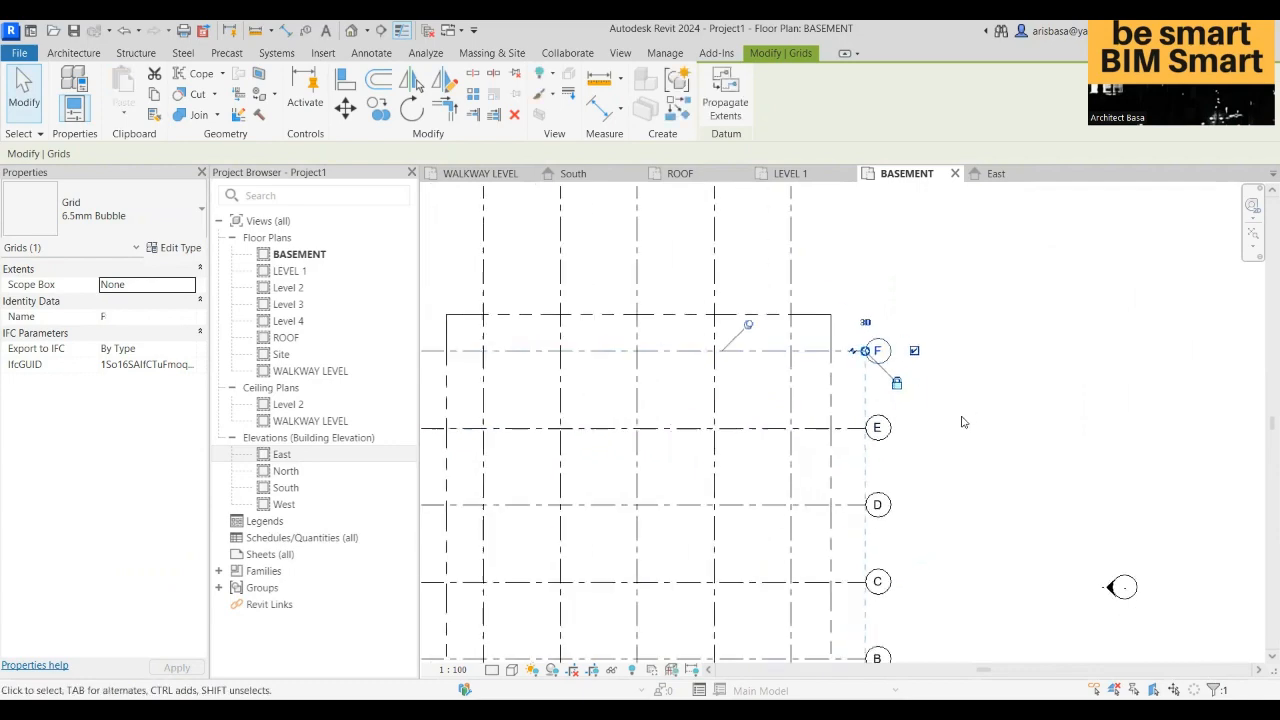
{"action": "scroll", "coordinate": [962, 421], "scroll_direction": "down", "scroll_amount": 2}
{"action": "middle_click_drag", "start_coordinate": [950, 426], "coordinate": [908, 416]}
{"action": "left_click", "coordinate": [910, 417]}
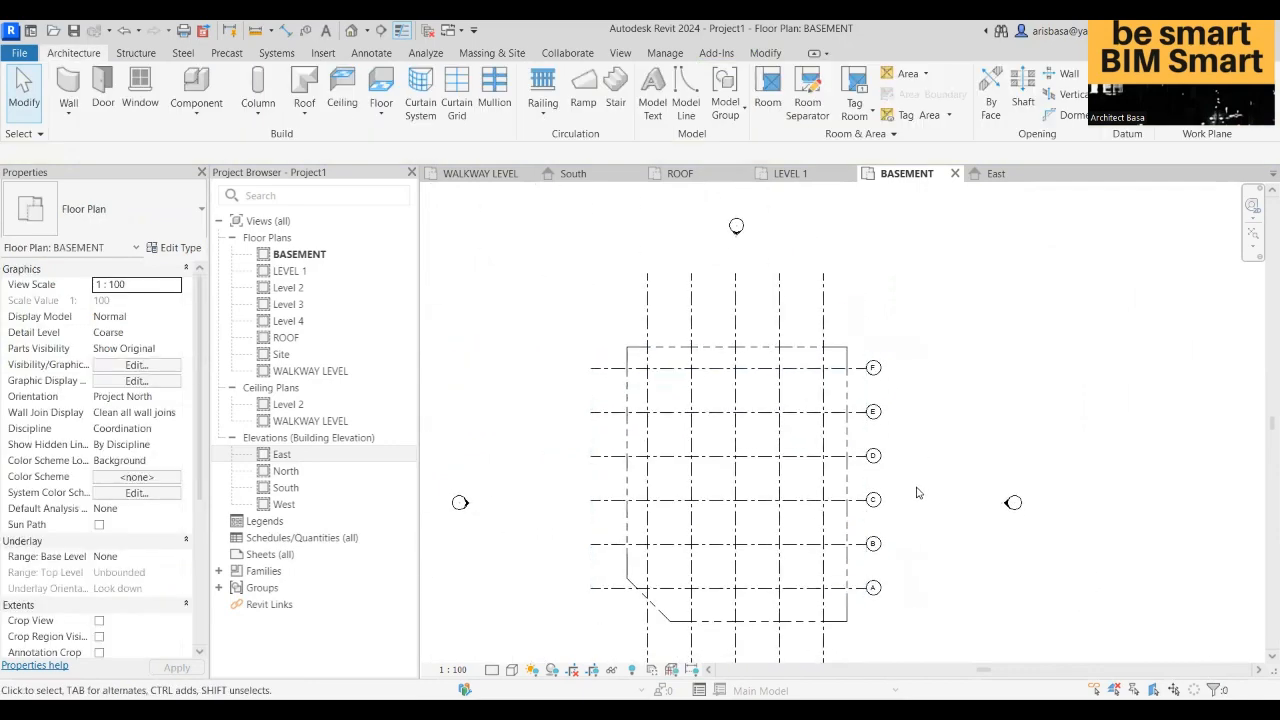
{"action": "middle_click_drag", "start_coordinate": [918, 492], "coordinate": [949, 462]}
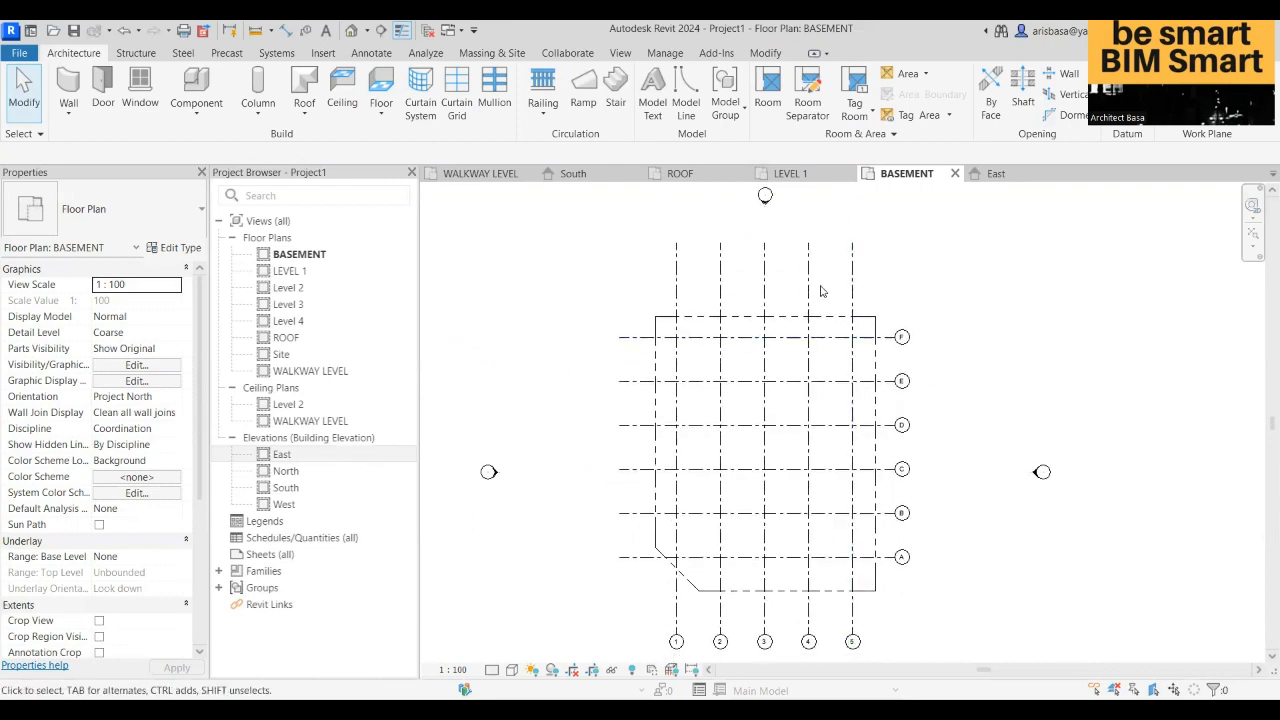
- Unpin grid 5 and shorten the north ends of the aligned vertical grid lines toward the property line
{"action": "left_click", "coordinate": [852, 243]}
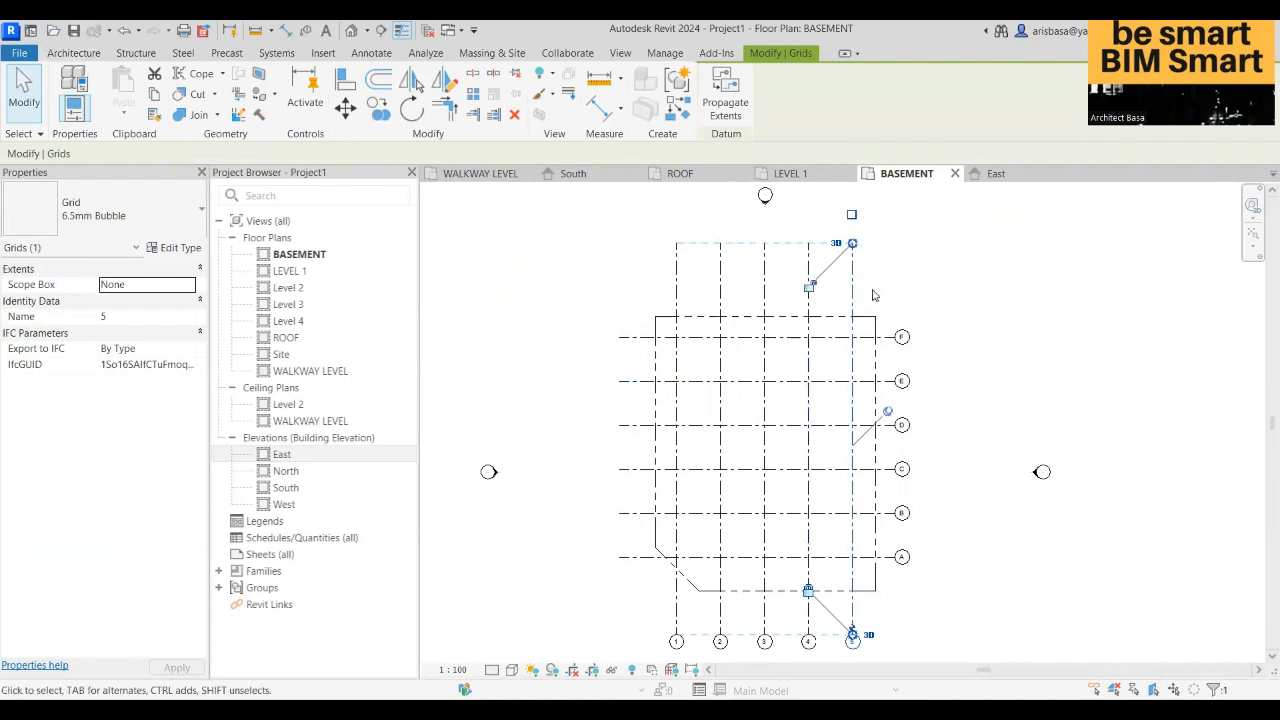
{"action": "key", "text": "Escape"}
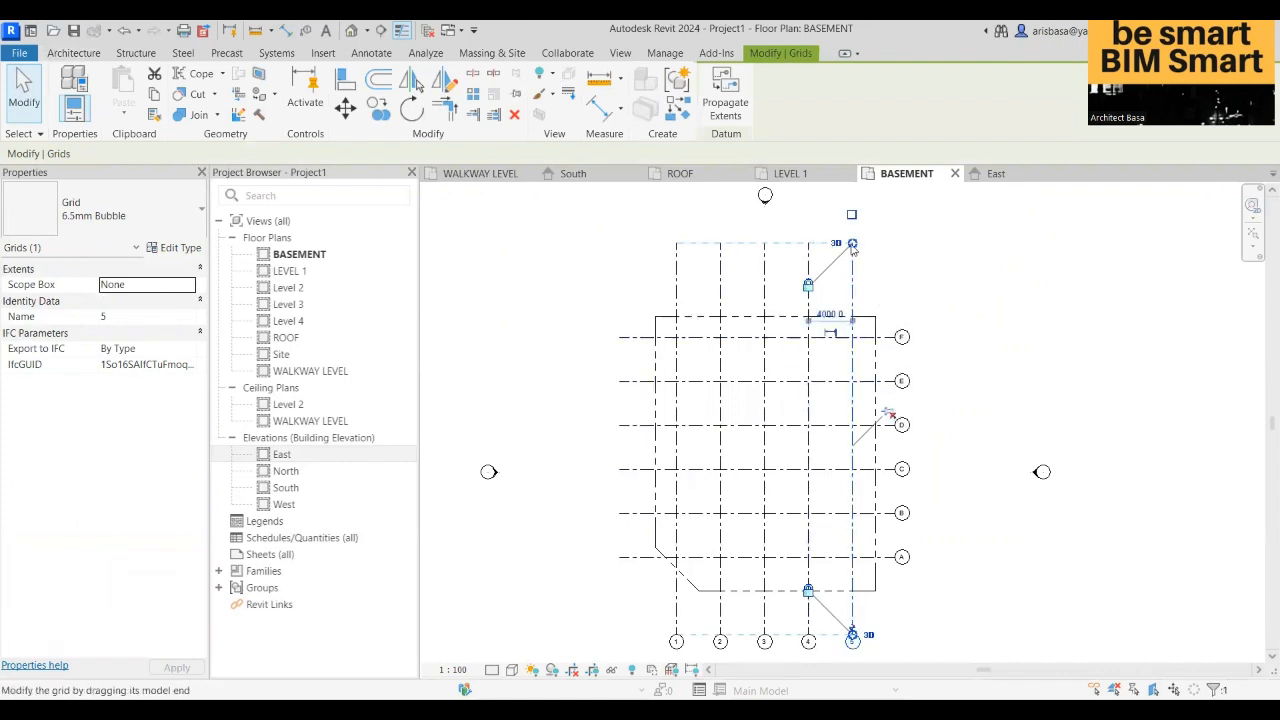
{"action": "left_click_drag", "start_coordinate": [852, 243], "coordinate": [853, 288]}
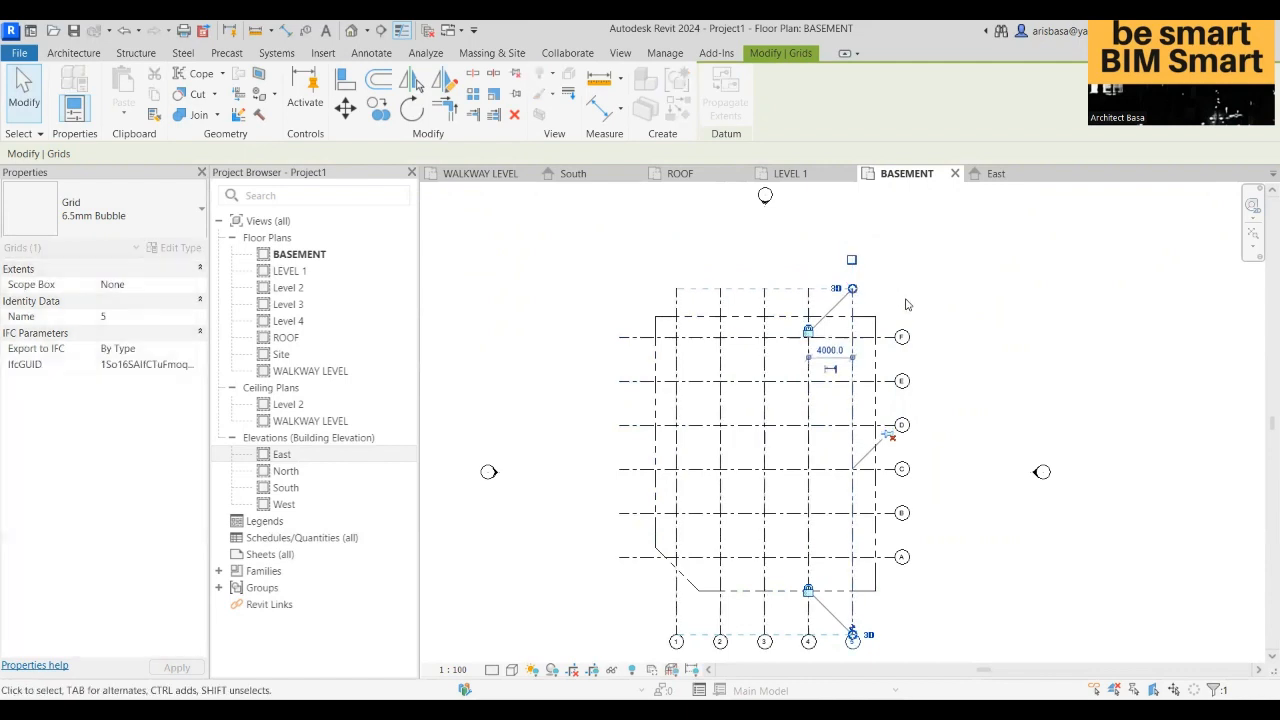
{"action": "left_click", "coordinate": [921, 308]}
{"action": "middle_click_drag", "start_coordinate": [929, 311], "coordinate": [920, 284]}
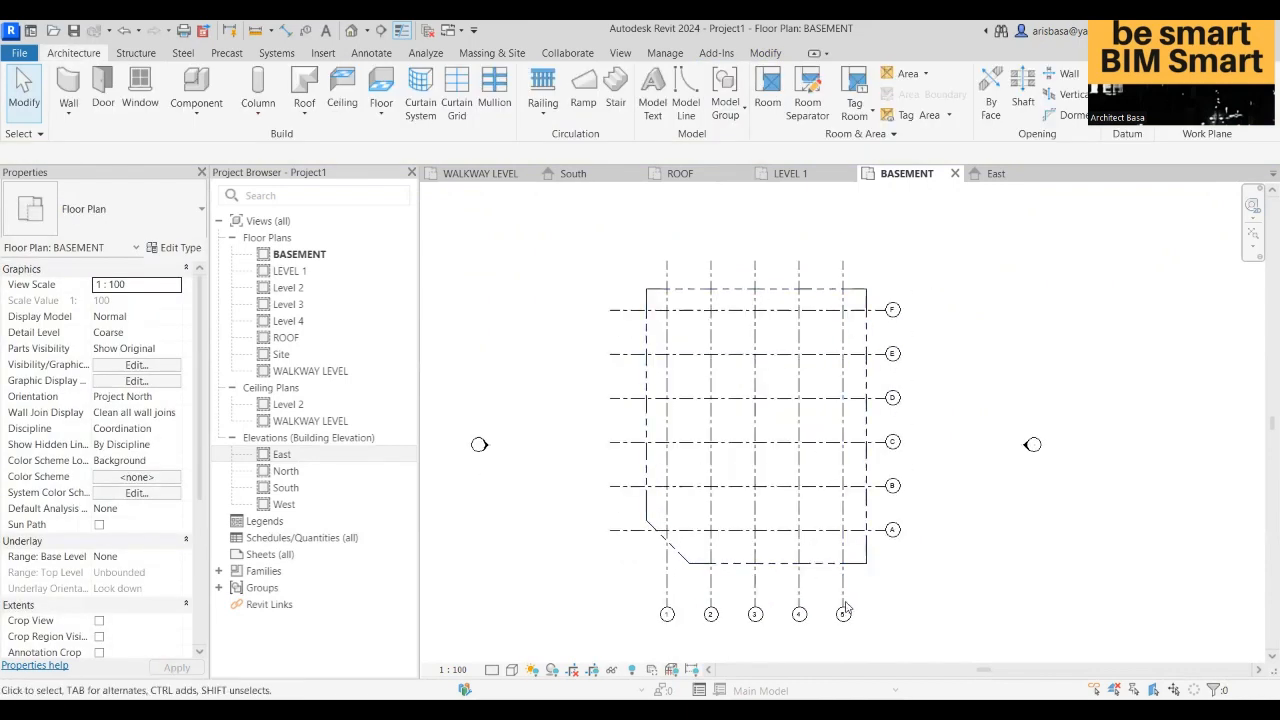
- Show the bubble at the north end of grid 5 and hide the one at its south end
{"action": "left_click", "coordinate": [843, 274]}
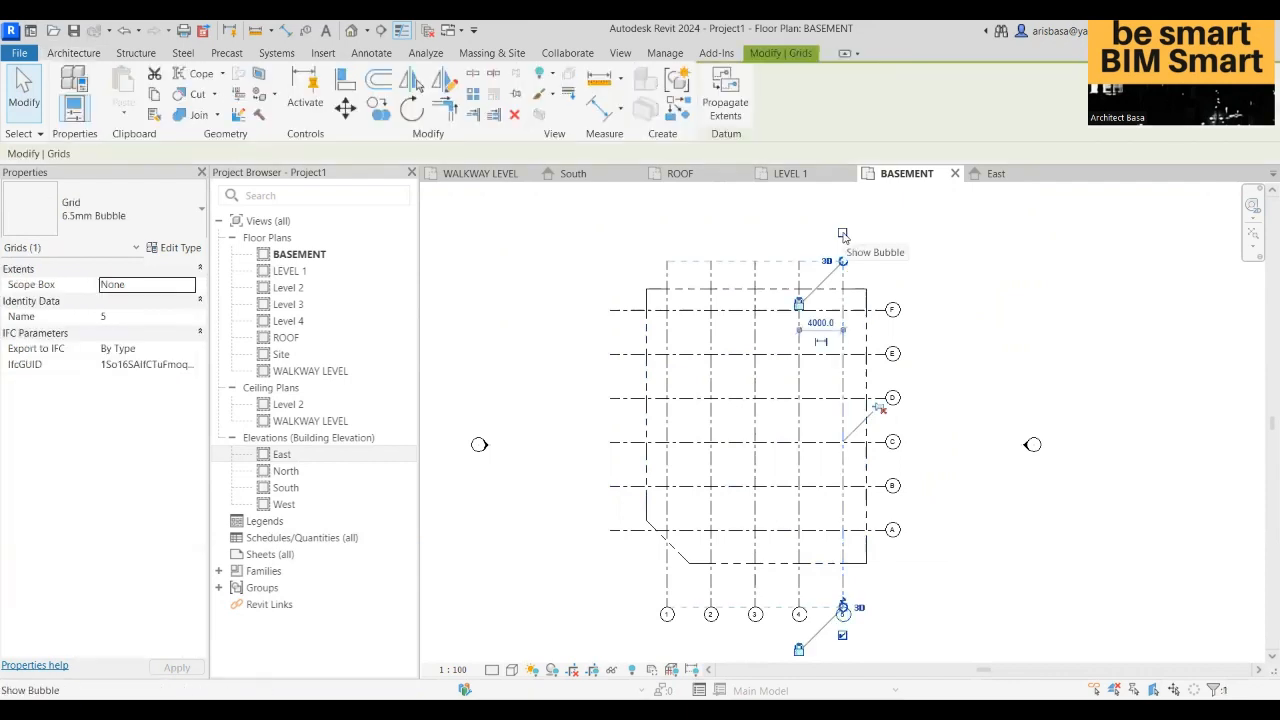
{"action": "left_click", "coordinate": [843, 234]}
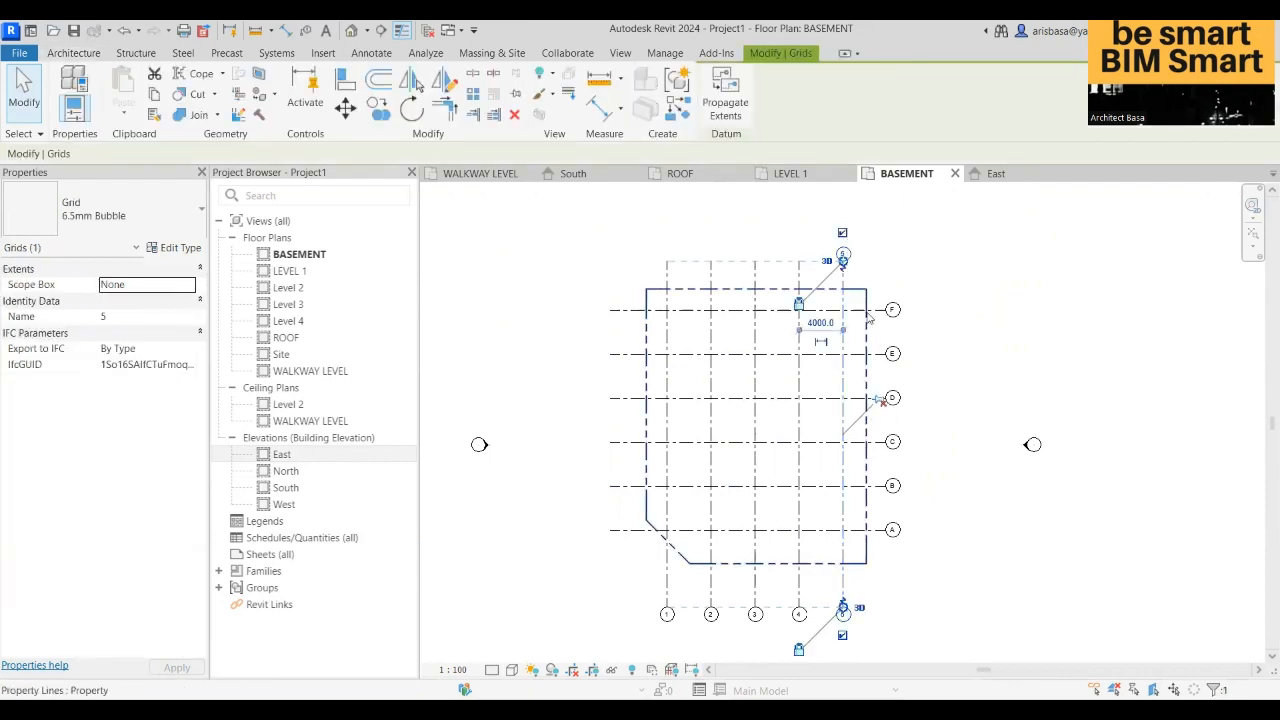
{"action": "middle_click_drag", "start_coordinate": [955, 330], "coordinate": [947, 283]}
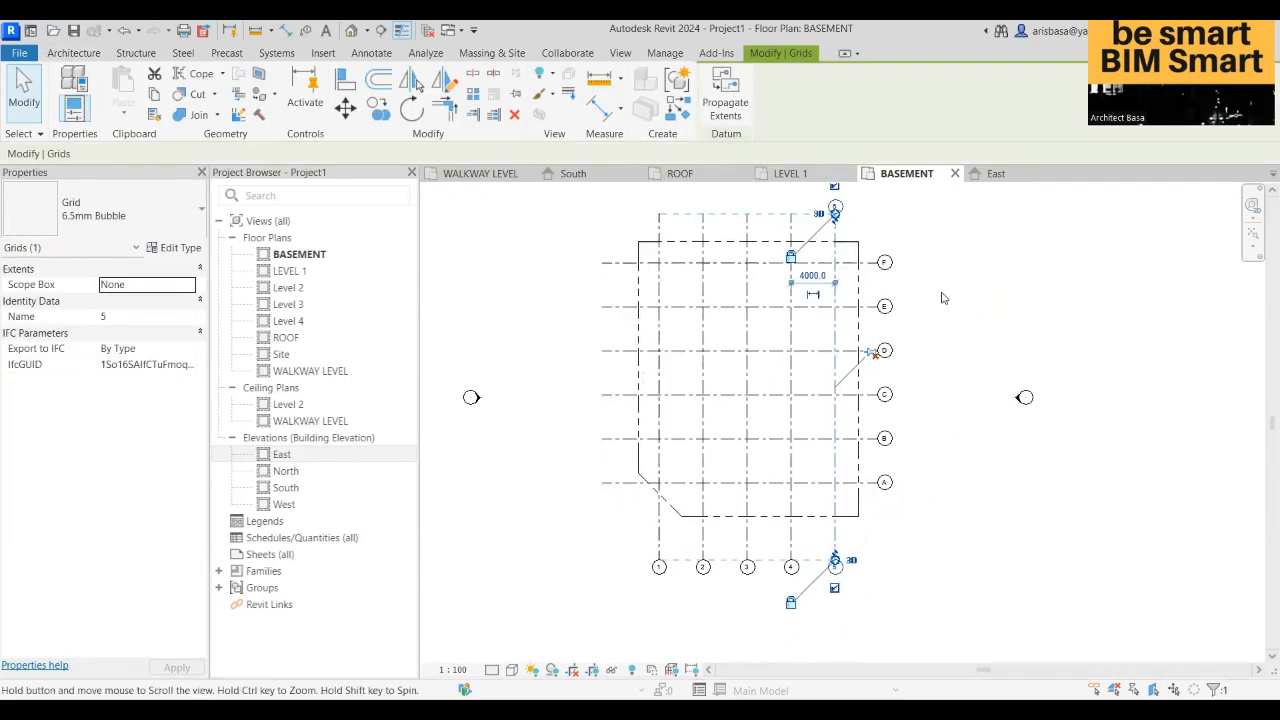
{"action": "left_click", "coordinate": [835, 590]}
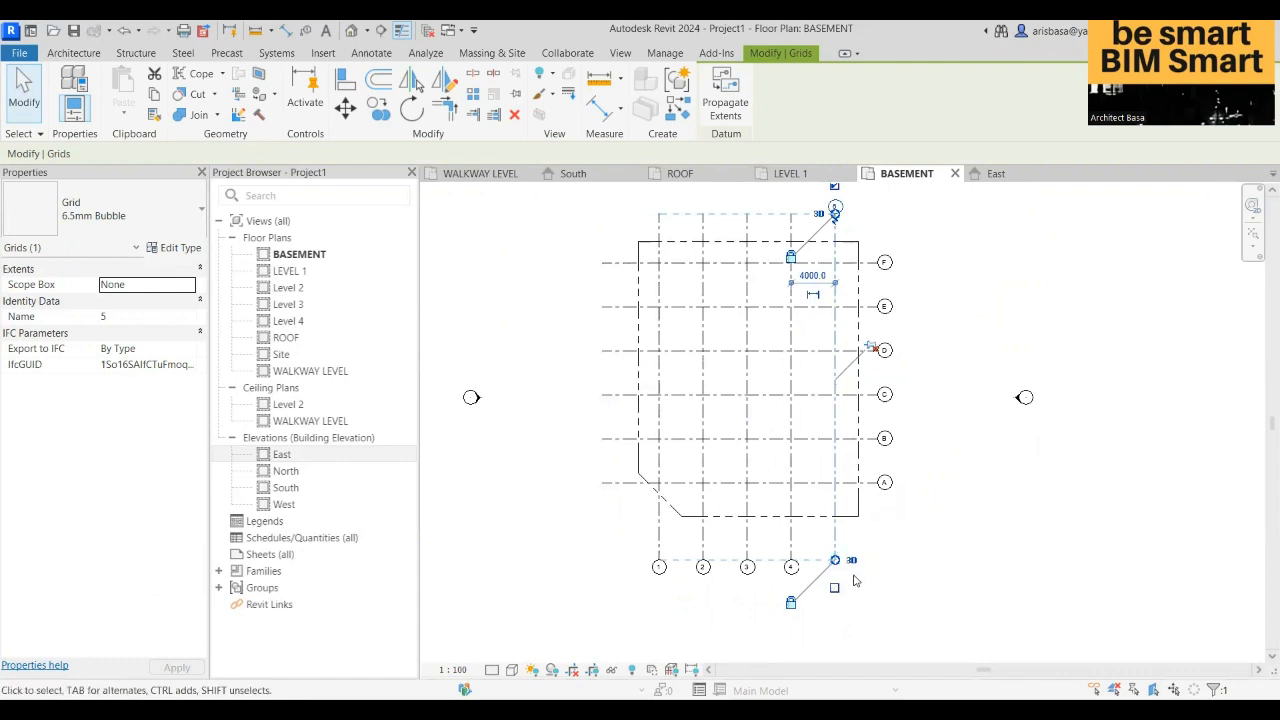
{"action": "middle_click_drag", "start_coordinate": [885, 450], "coordinate": [890, 509]}
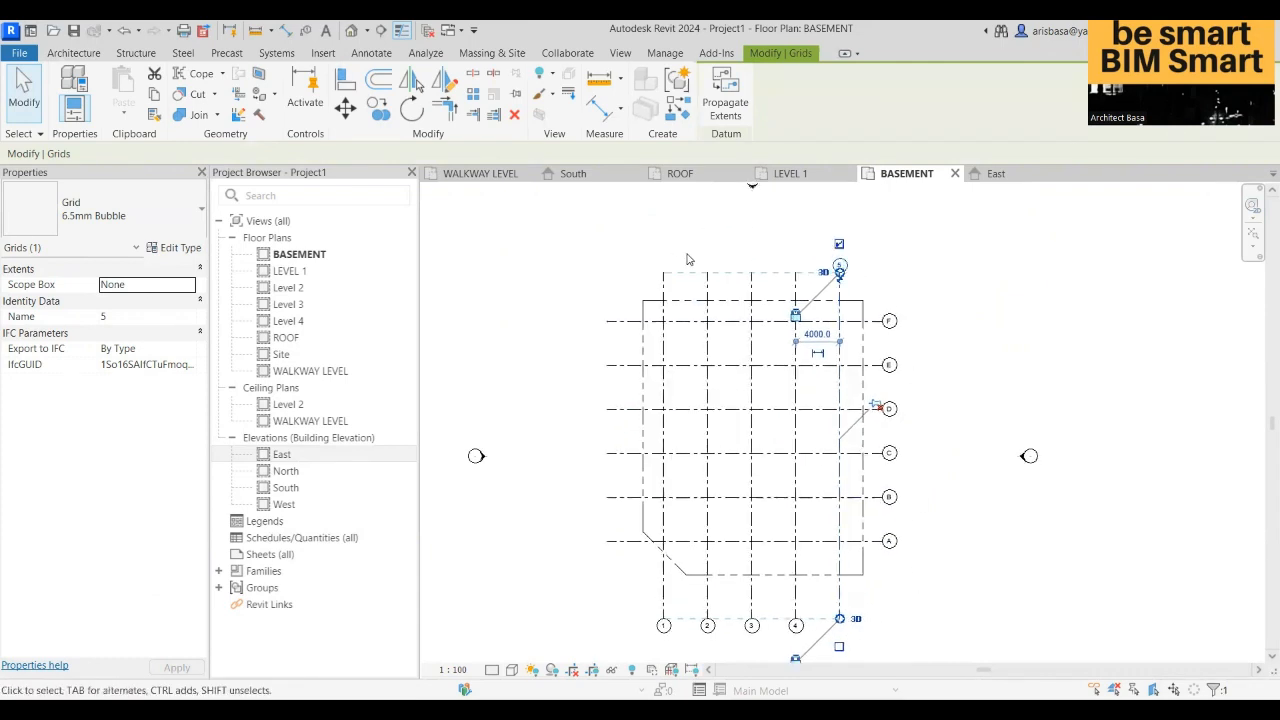
{"action": "left_click", "coordinate": [912, 325]}
- Show the bubbles at the north ends of grids 4, 3, 2 and 1
{"action": "left_click", "coordinate": [796, 286]}
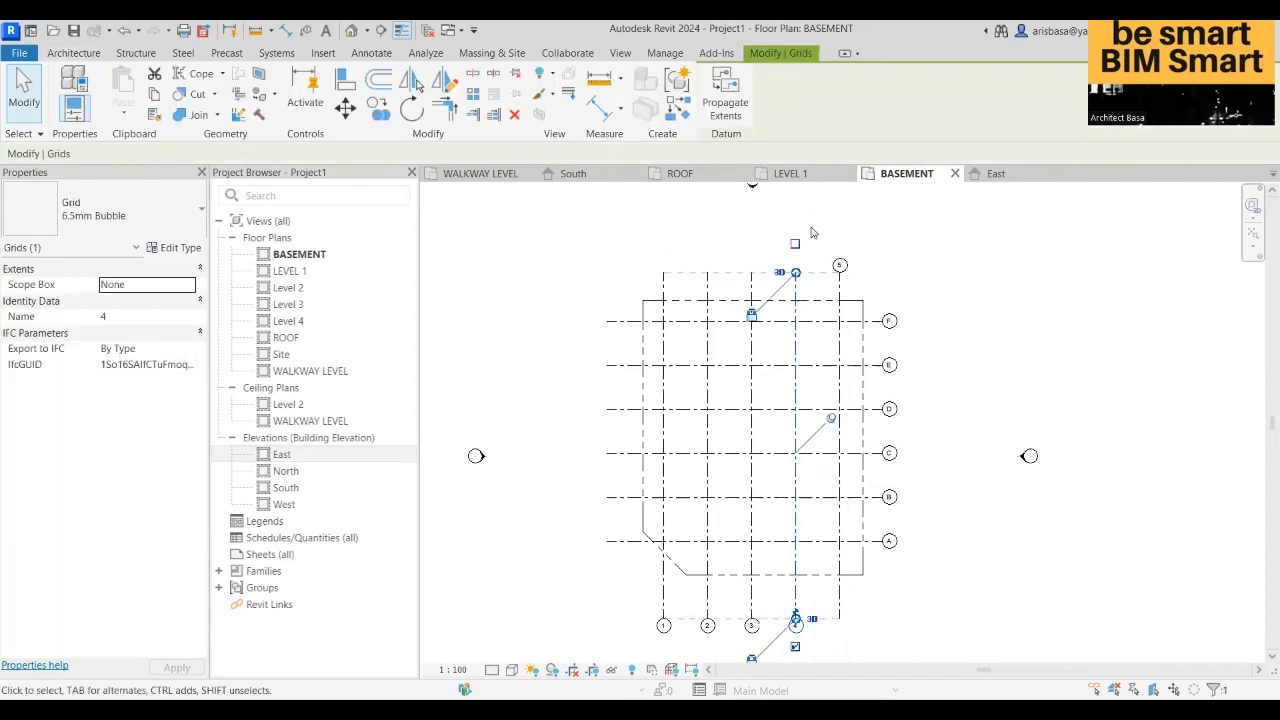
{"action": "left_click", "coordinate": [795, 244]}
{"action": "scroll", "coordinate": [900, 280], "scroll_direction": "down", "scroll_amount": 2}
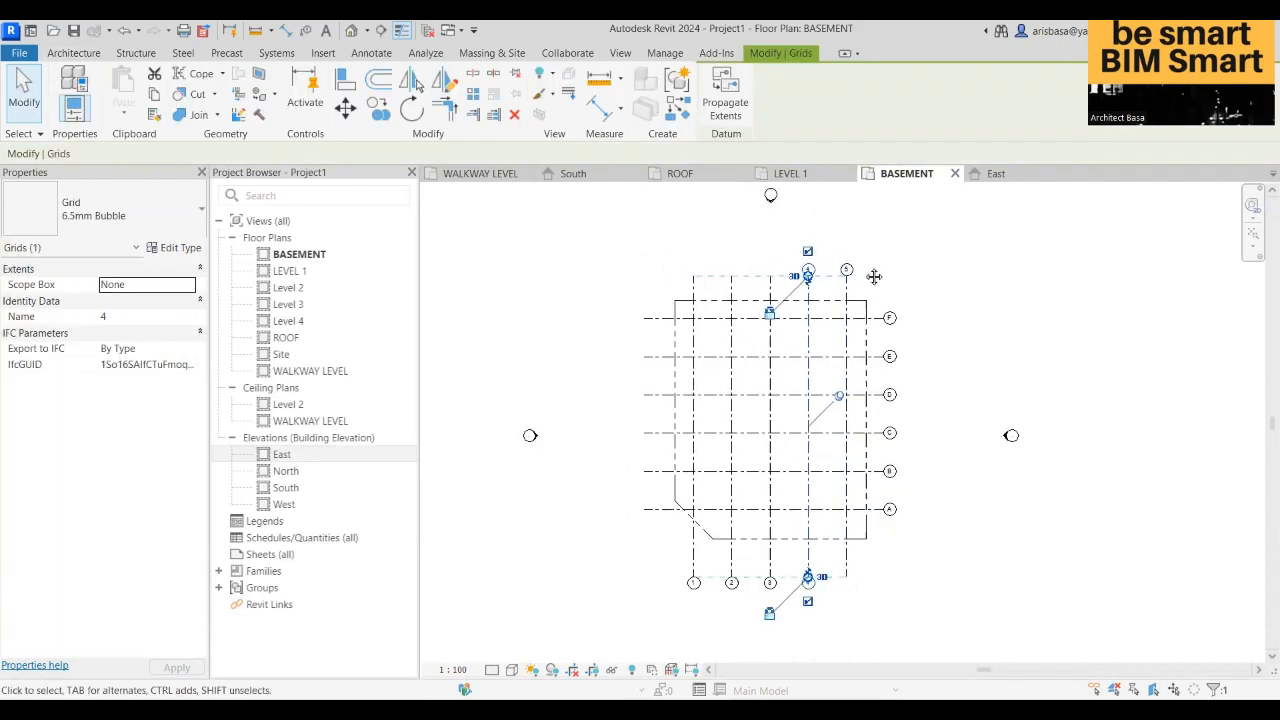
{"action": "left_click", "coordinate": [923, 270]}
{"action": "left_click", "coordinate": [761, 268]}
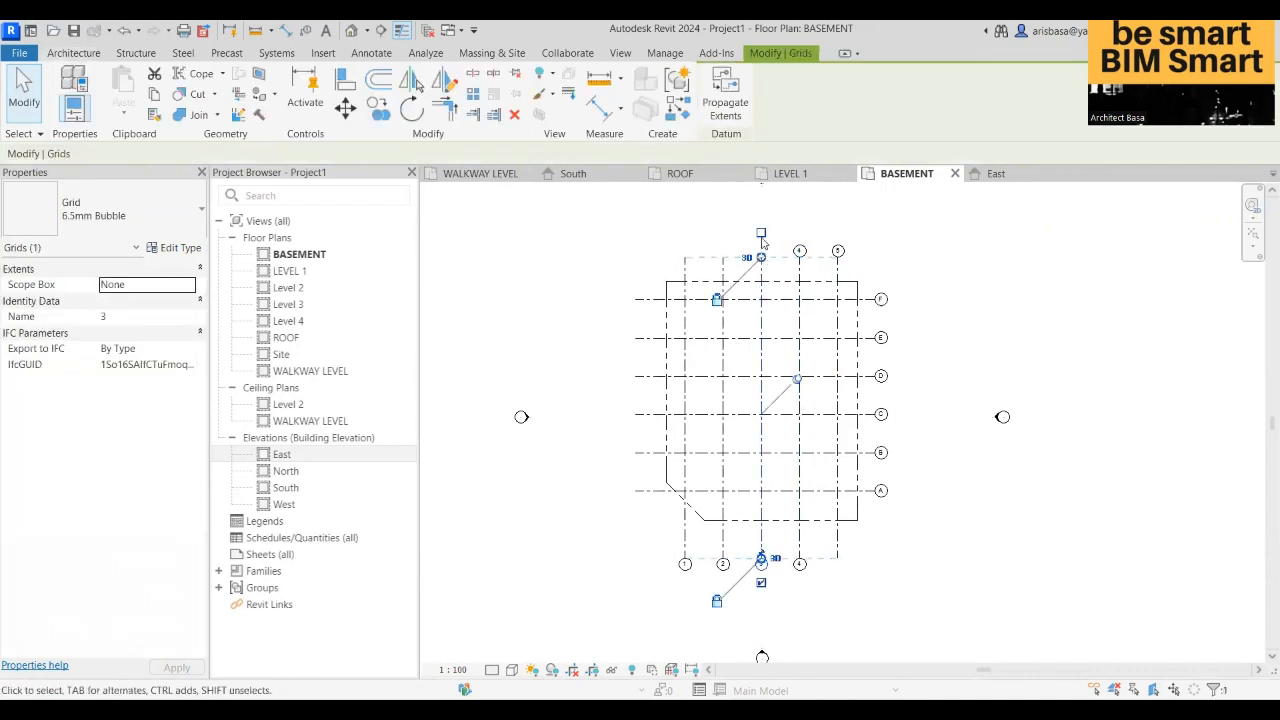
{"action": "left_click", "coordinate": [724, 272]}
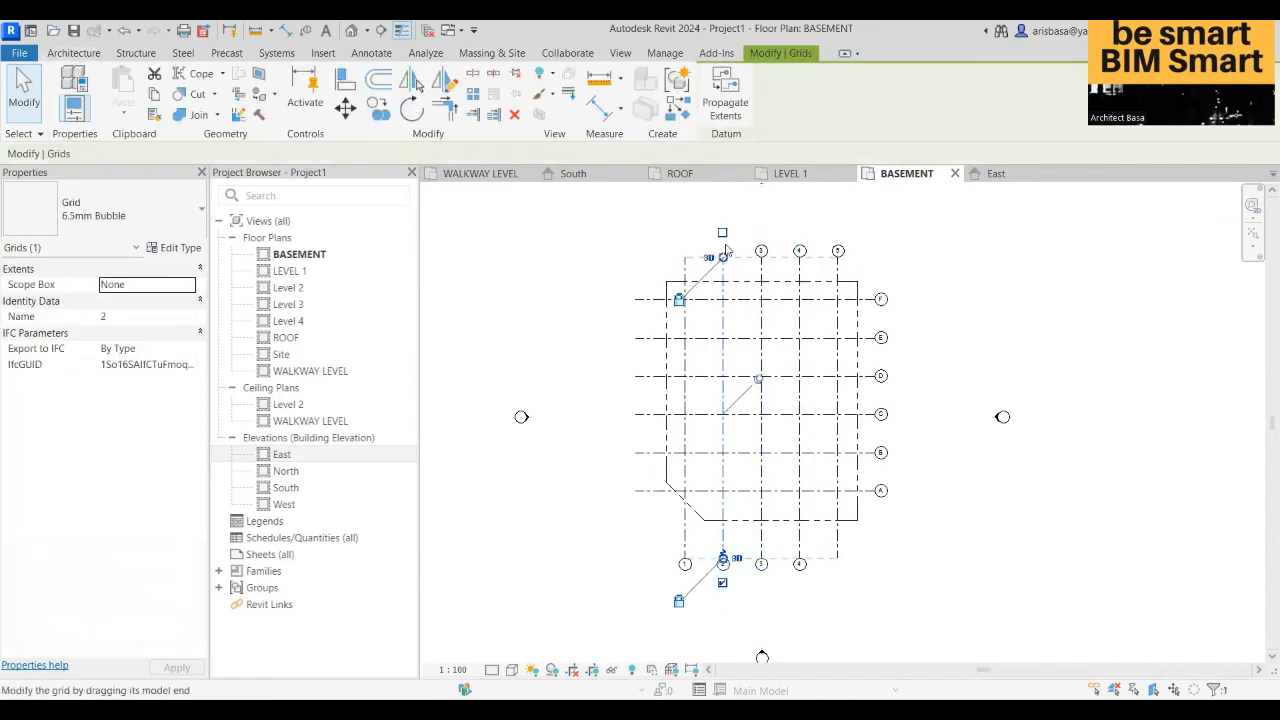
{"action": "left_click", "coordinate": [686, 273]}
{"action": "left_click", "coordinate": [685, 233]}
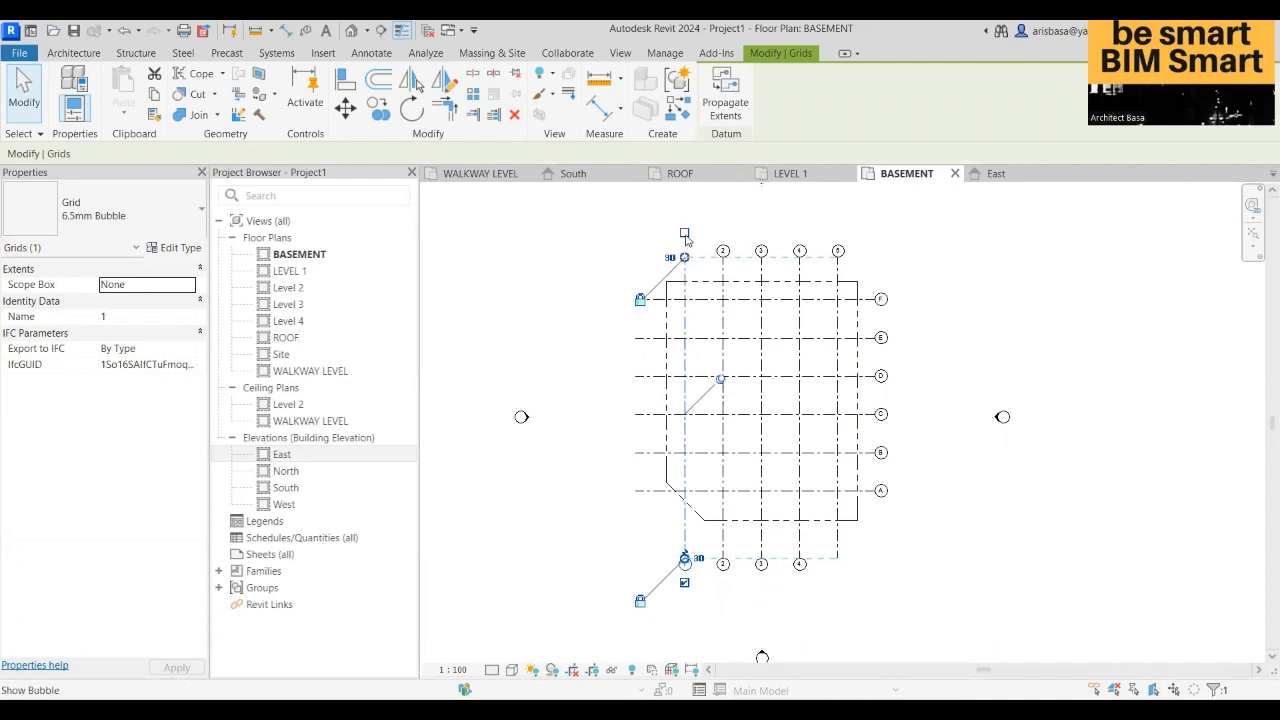
{"action": "left_click", "coordinate": [914, 293]}
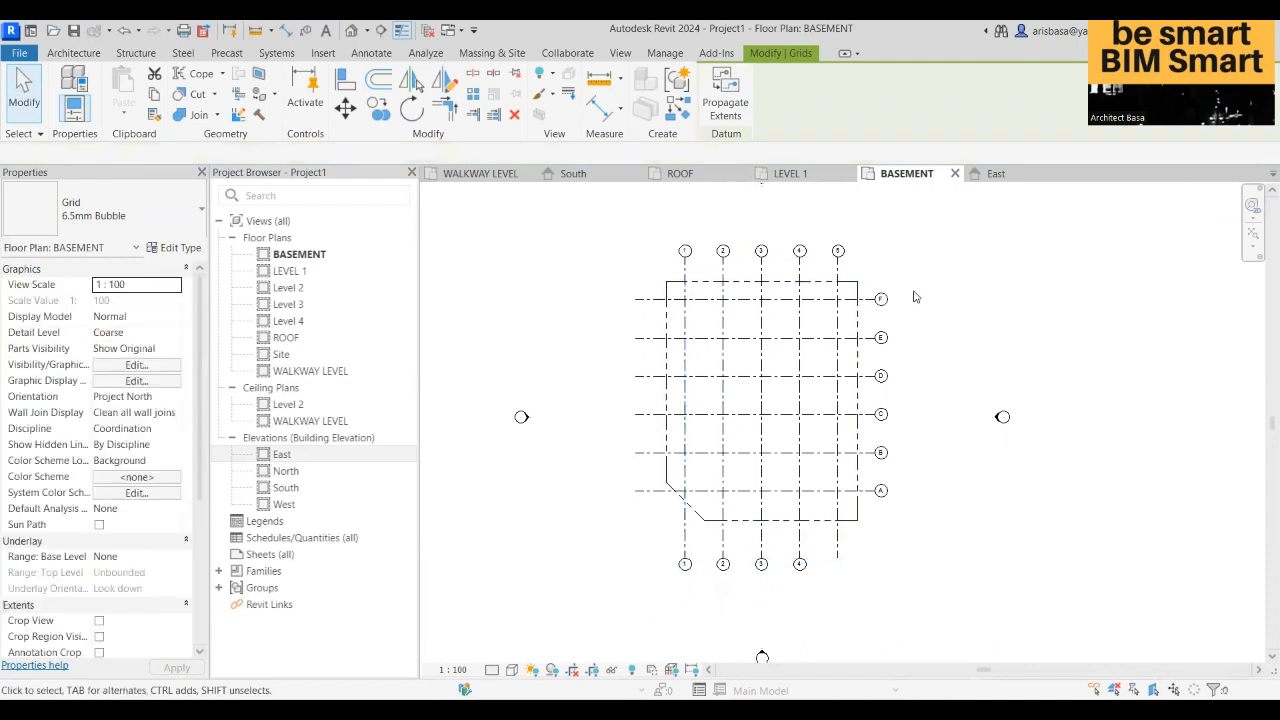
- Hide the bubbles at the south ends of grids 4, 3, 2 and 1
{"action": "left_click", "coordinate": [803, 549]}
{"action": "left_click", "coordinate": [763, 549]}
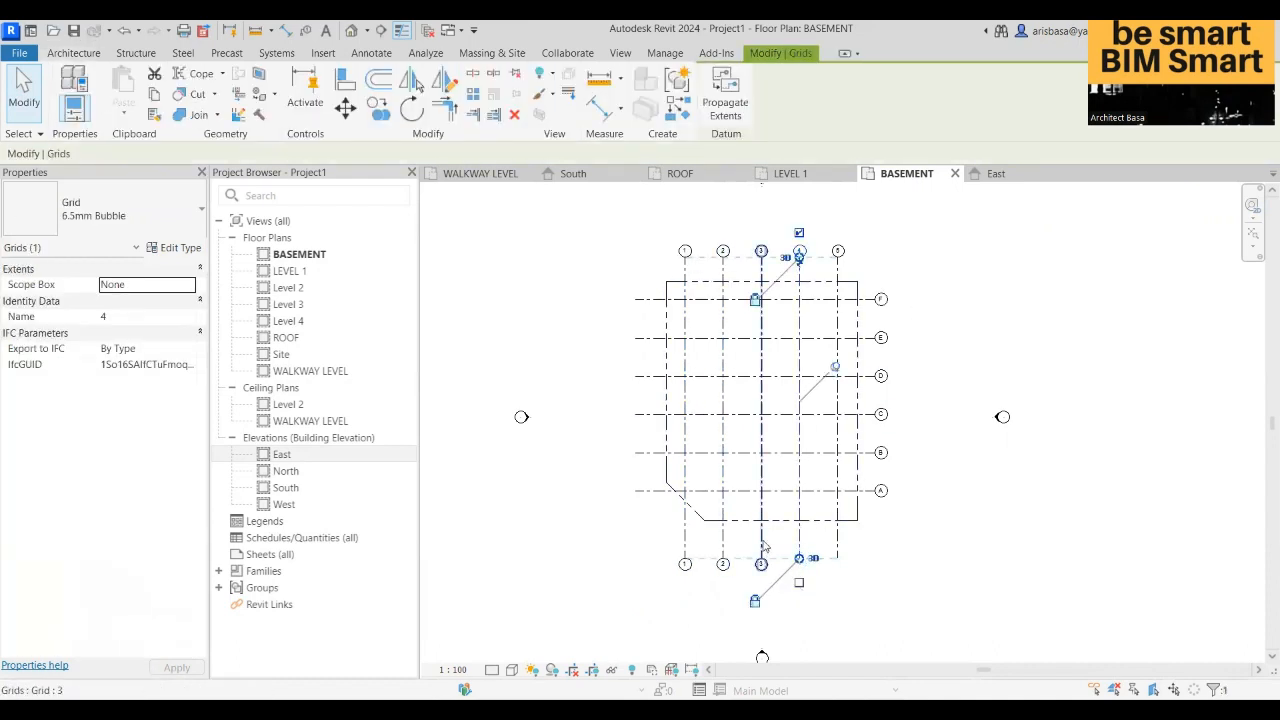
{"action": "left_click", "coordinate": [722, 552]}
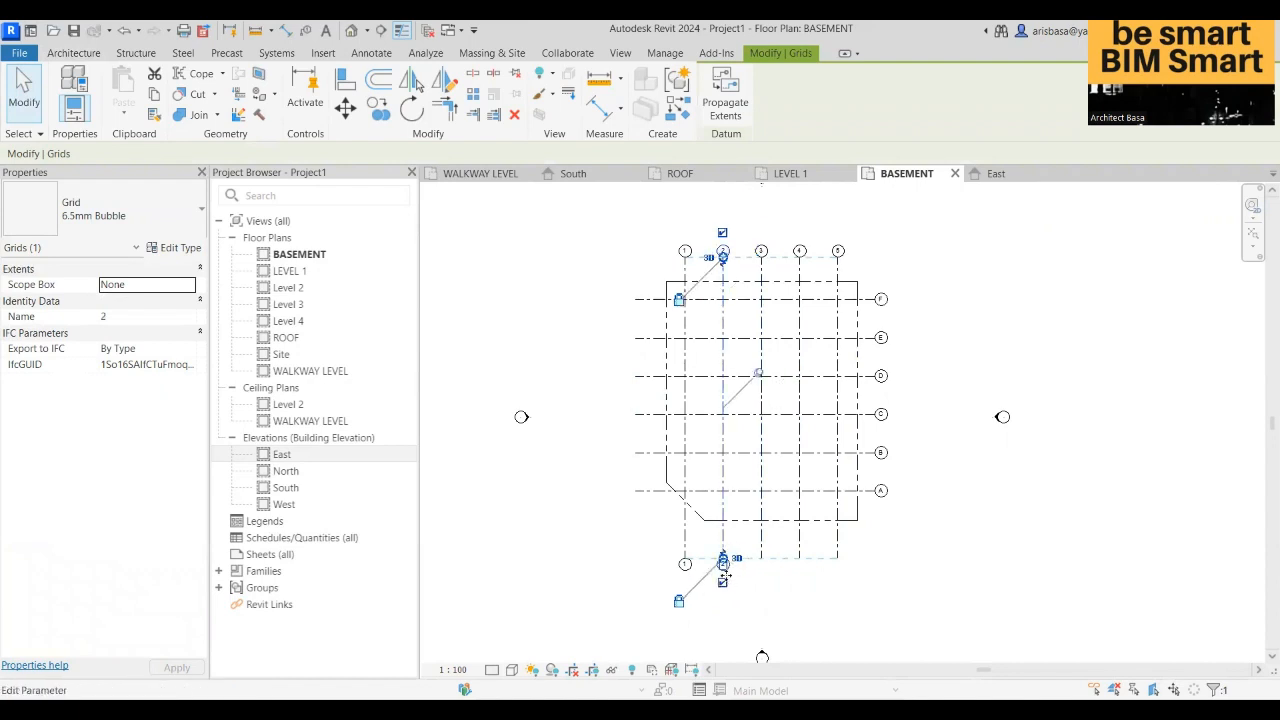
{"action": "left_click", "coordinate": [686, 549]}
{"action": "left_click", "coordinate": [685, 582]}
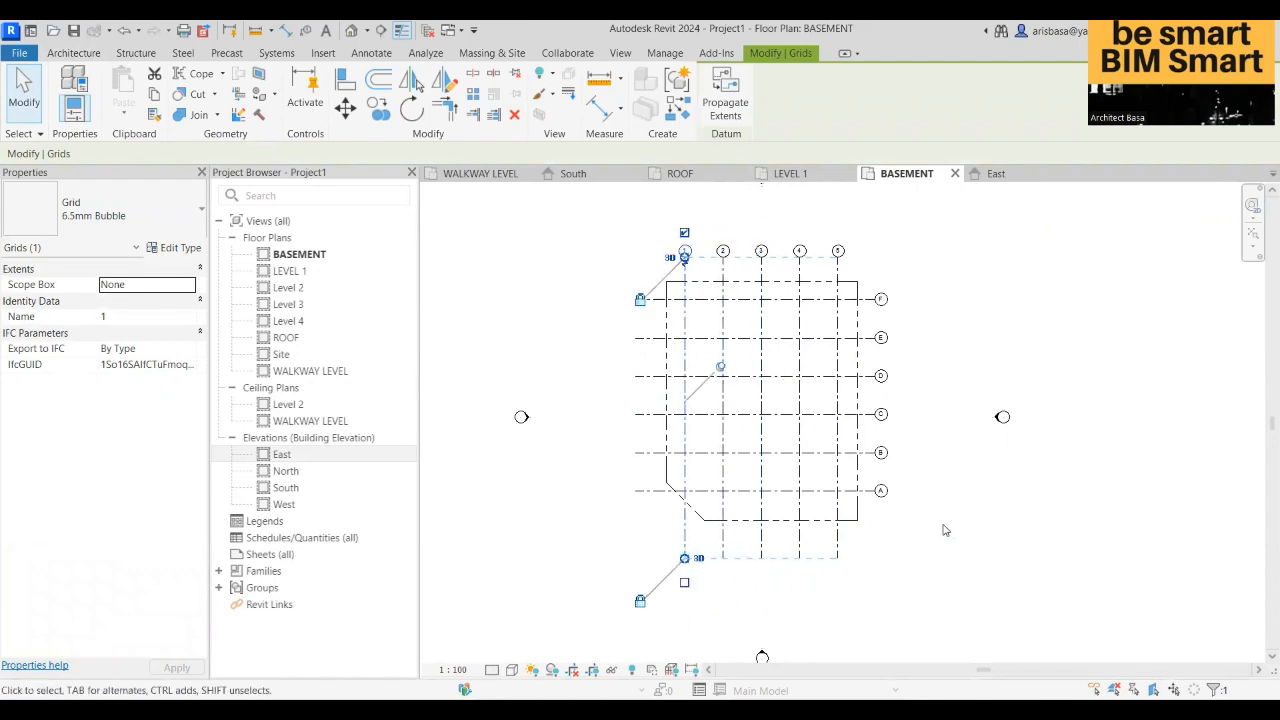
{"action": "left_click", "coordinate": [946, 529]}
- Examine the grid layout and its bubbles against the property line in the BASEMENT plan
{"action": "left_click", "coordinate": [839, 405]}
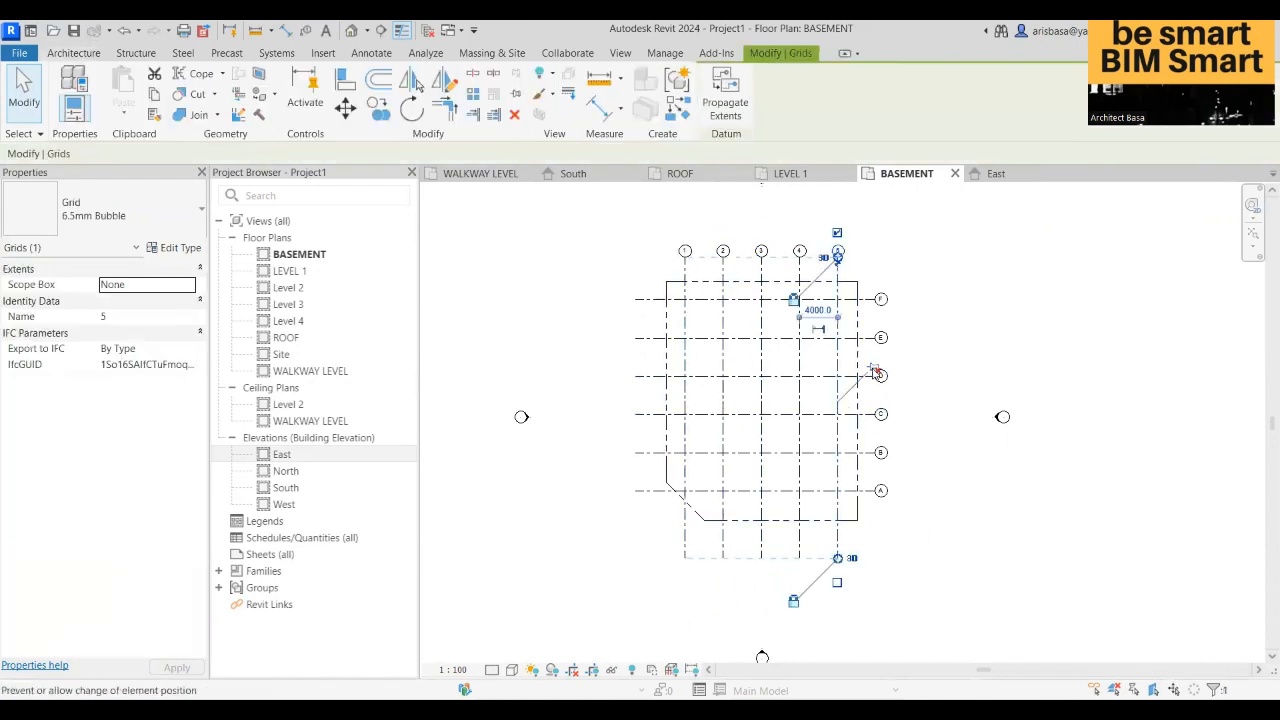
{"action": "left_click", "coordinate": [951, 409]}
{"action": "scroll", "coordinate": [945, 408], "scroll_direction": "down", "scroll_amount": 2}
{"action": "middle_click_drag", "start_coordinate": [923, 417], "coordinate": [917, 420]}
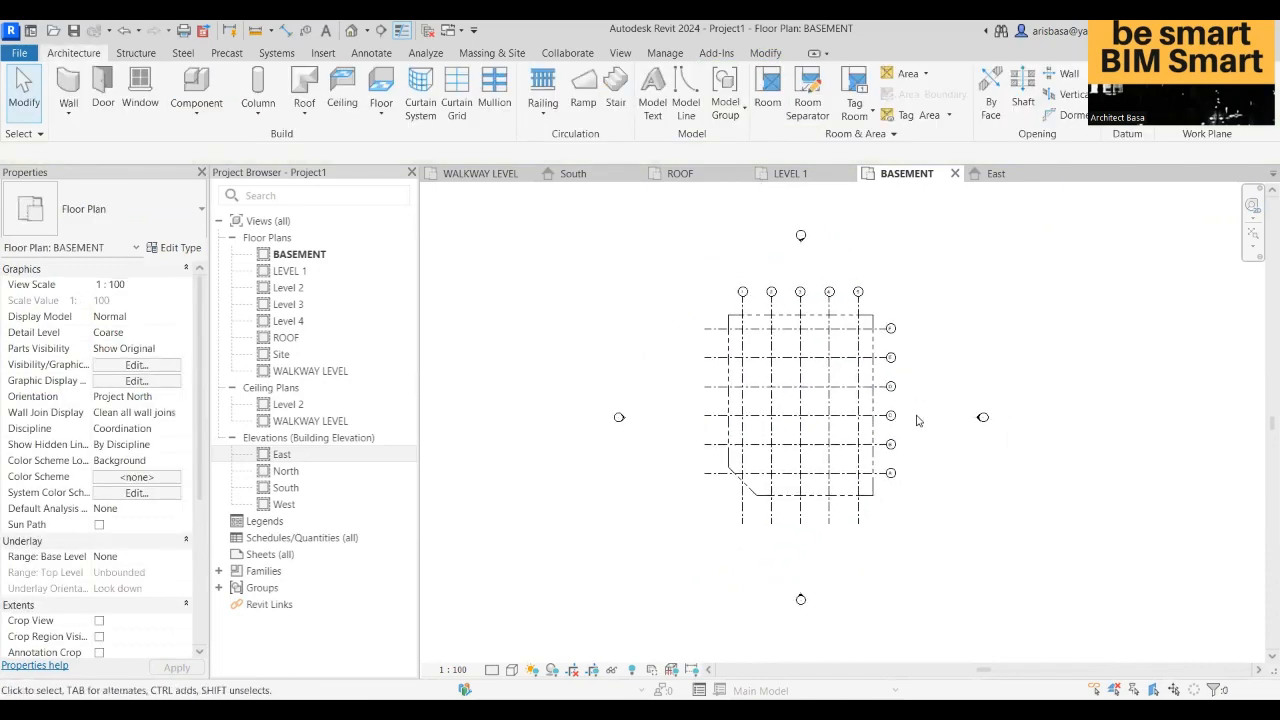
{"action": "scroll", "coordinate": [918, 409], "scroll_direction": "up", "scroll_amount": 3}
{"action": "middle_click_drag", "start_coordinate": [906, 479], "coordinate": [946, 514]}
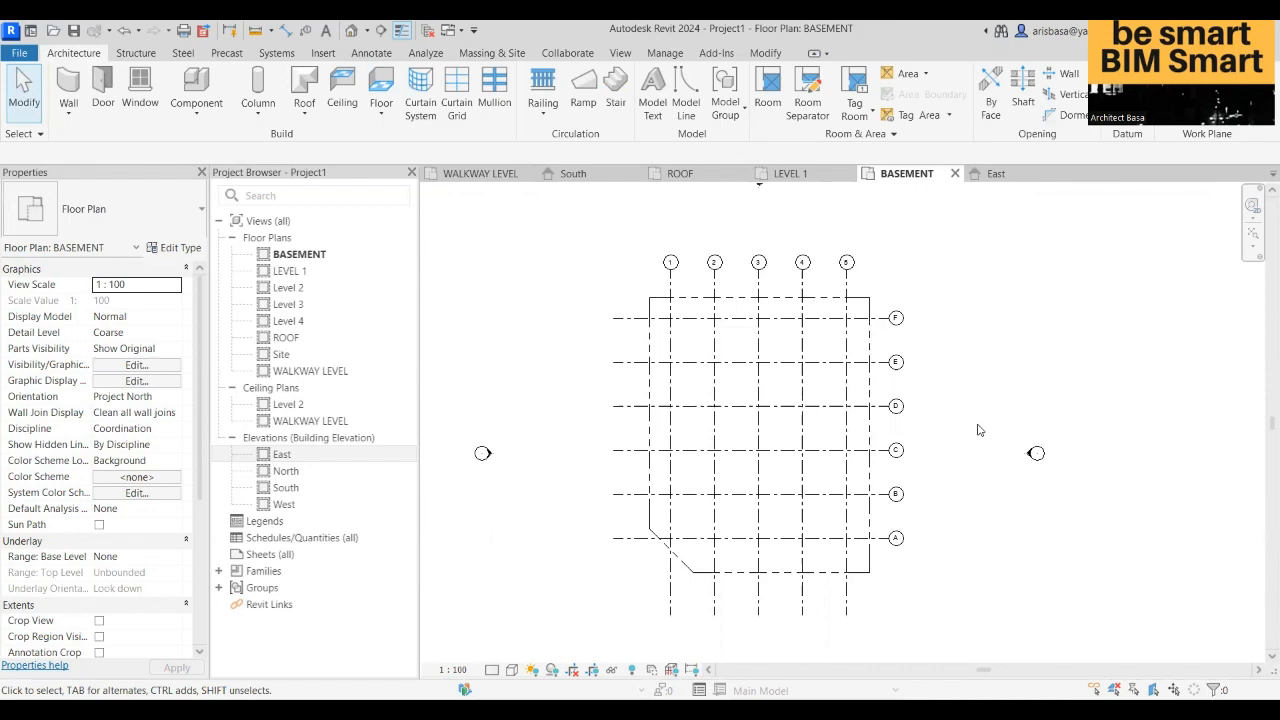
{"action": "scroll", "coordinate": [1069, 370], "scroll_direction": "down", "scroll_amount": 2}
{"action": "middle_click_drag", "start_coordinate": [1044, 434], "coordinate": [1037, 440]}
{"action": "scroll", "coordinate": [1039, 436], "scroll_direction": "up", "scroll_amount": 1}
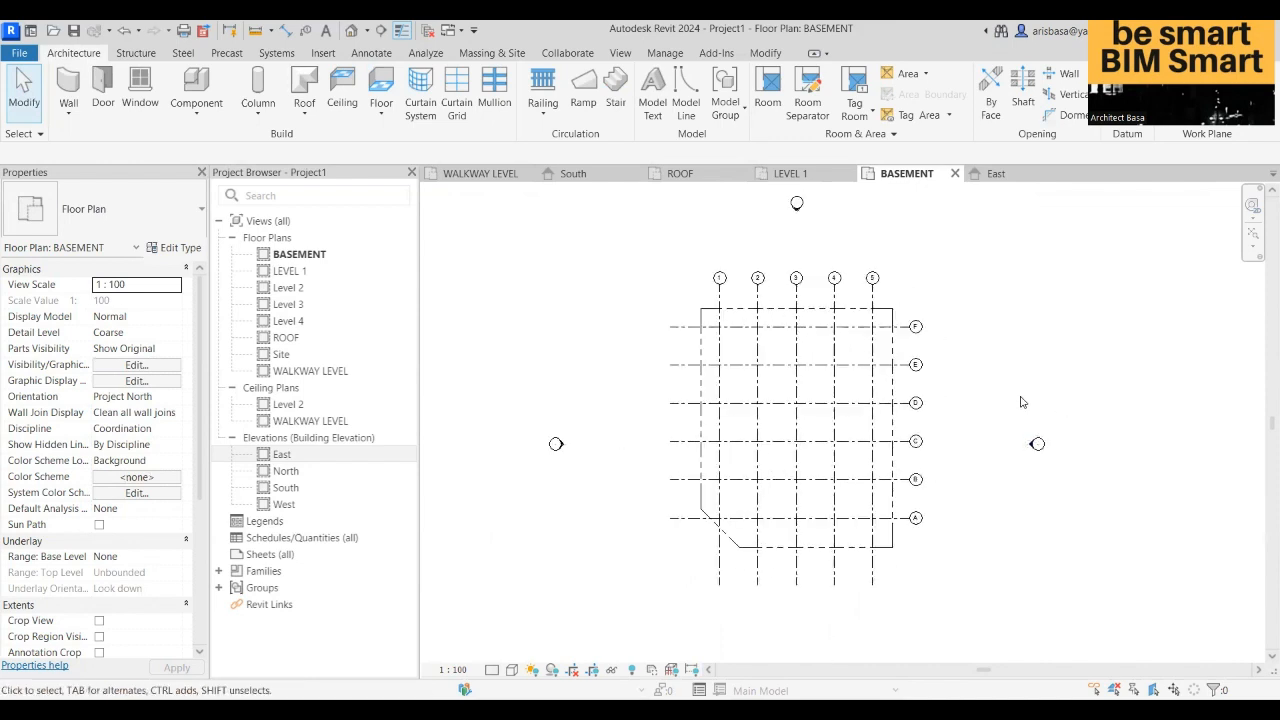
{"action": "scroll", "coordinate": [1000, 410], "scroll_direction": "up", "scroll_amount": 1}
{"action": "middle_click_drag", "start_coordinate": [977, 423], "coordinate": [995, 388]}
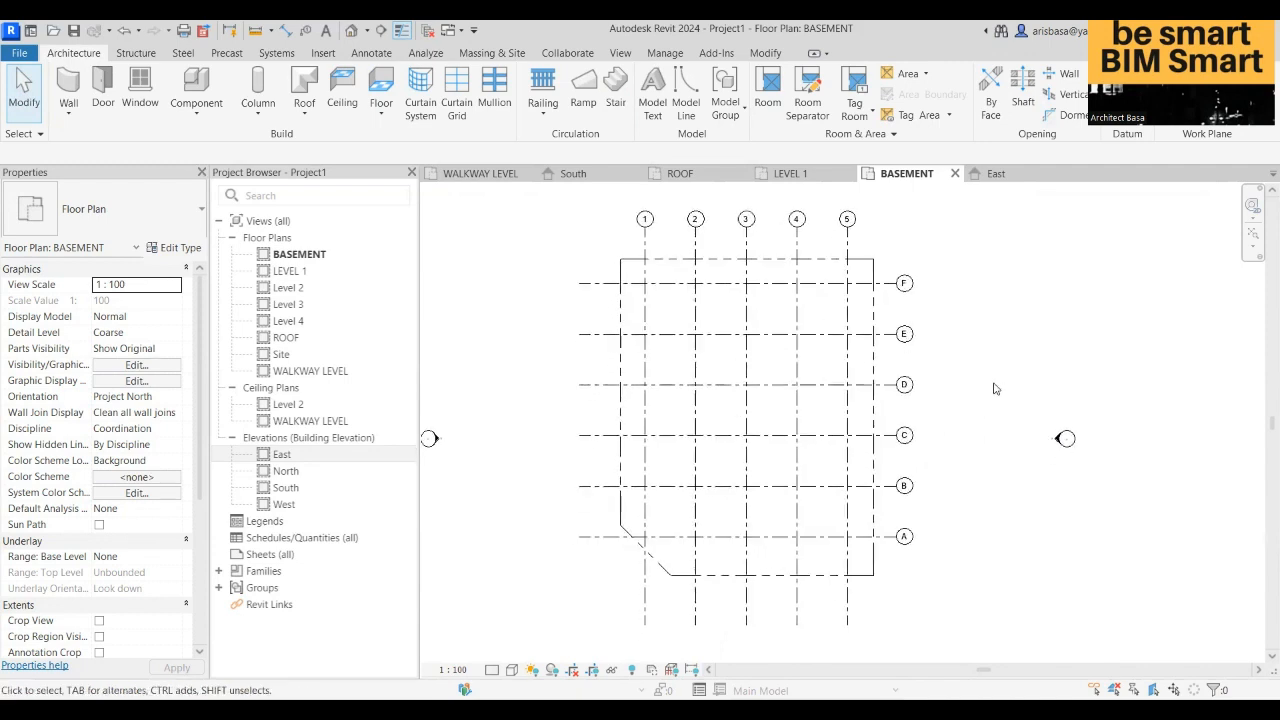
{"action": "scroll", "coordinate": [1057, 440], "scroll_direction": "up", "scroll_amount": 1}
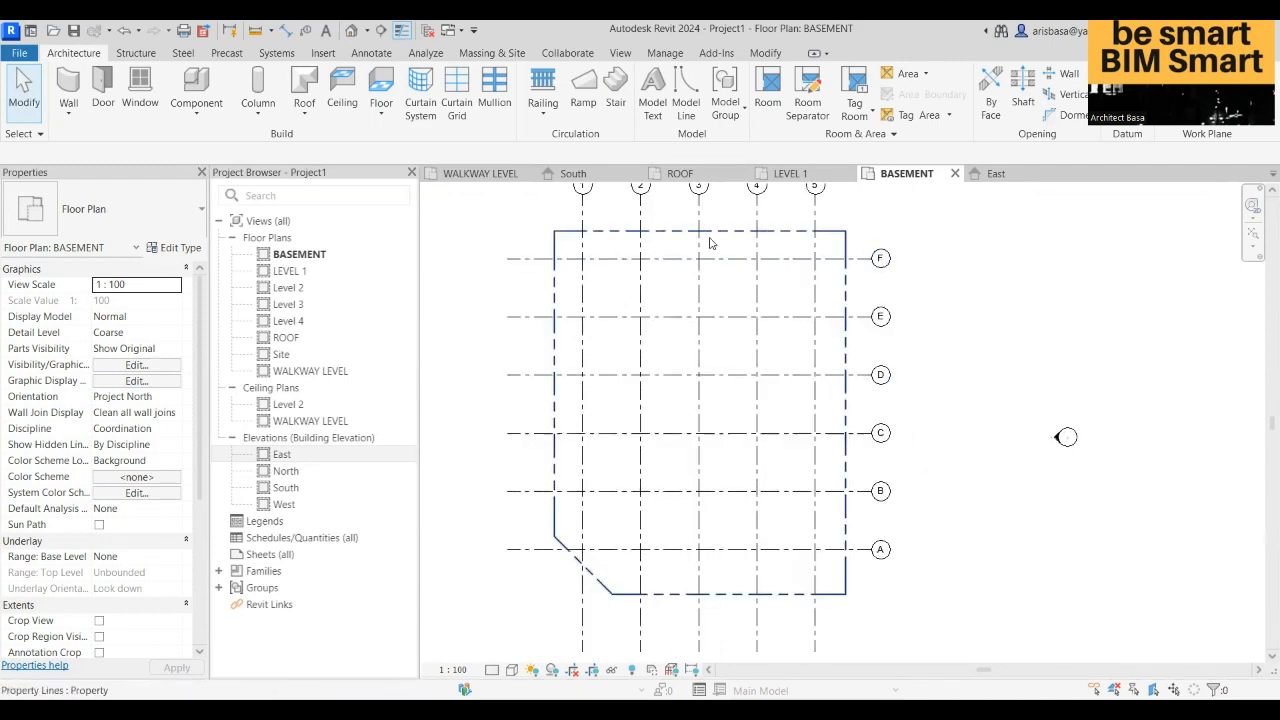
- Draw Generic - 200mm architectural walls along grid F from grid 1 to grid 5, continuing south along grid 5 to grid D
{"action": "left_click", "coordinate": [65, 116]}
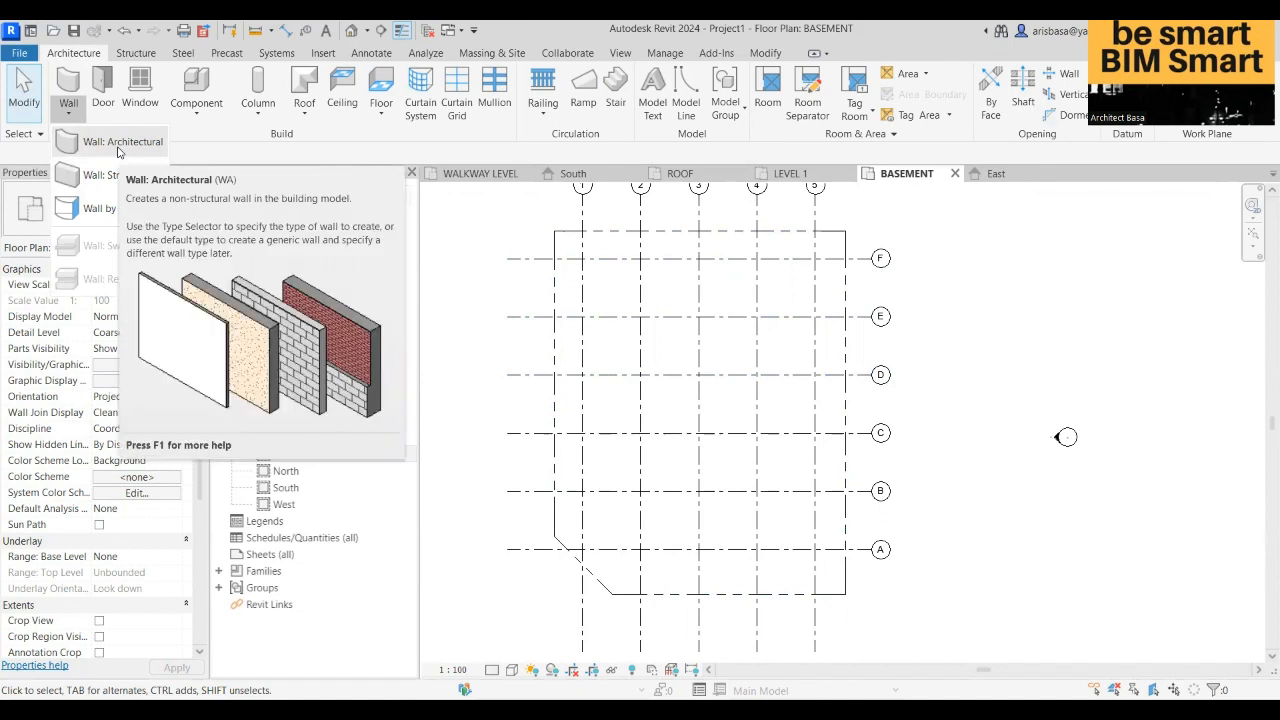
{"action": "left_click", "coordinate": [118, 146]}
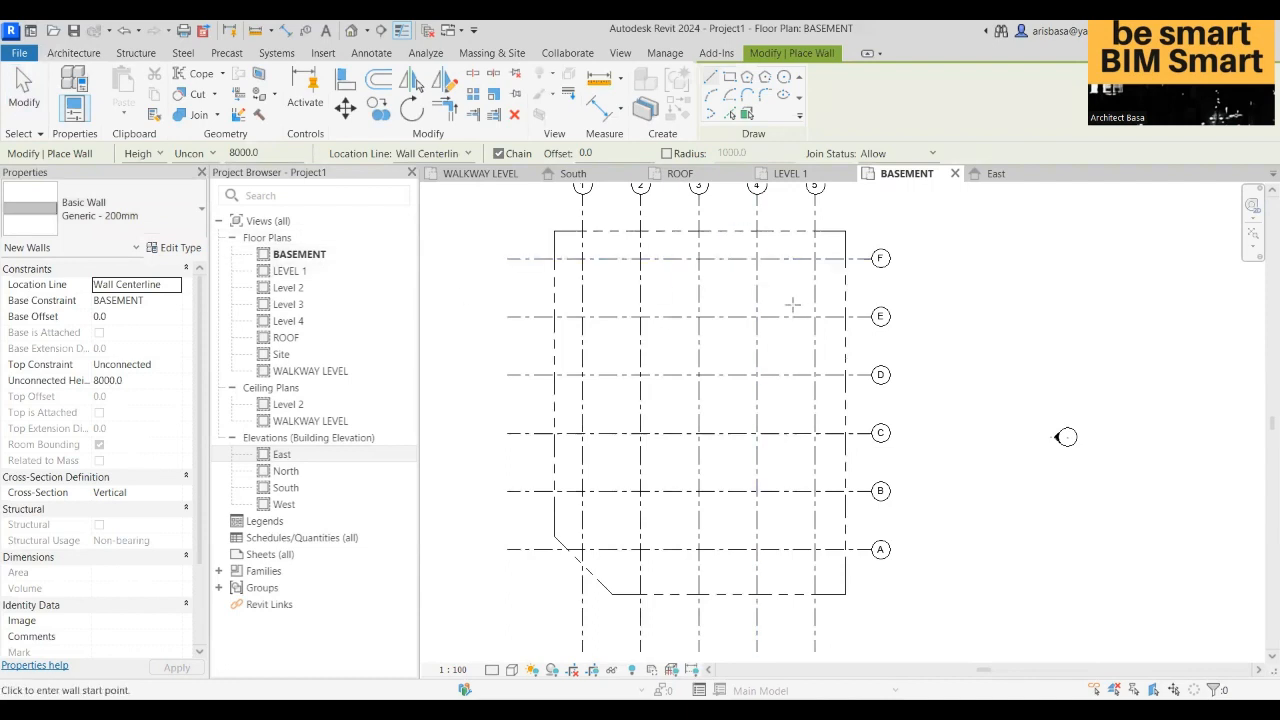
{"action": "scroll", "coordinate": [778, 307], "scroll_direction": "down", "scroll_amount": 1}
{"action": "middle_click_drag", "start_coordinate": [656, 299], "coordinate": [714, 303]}
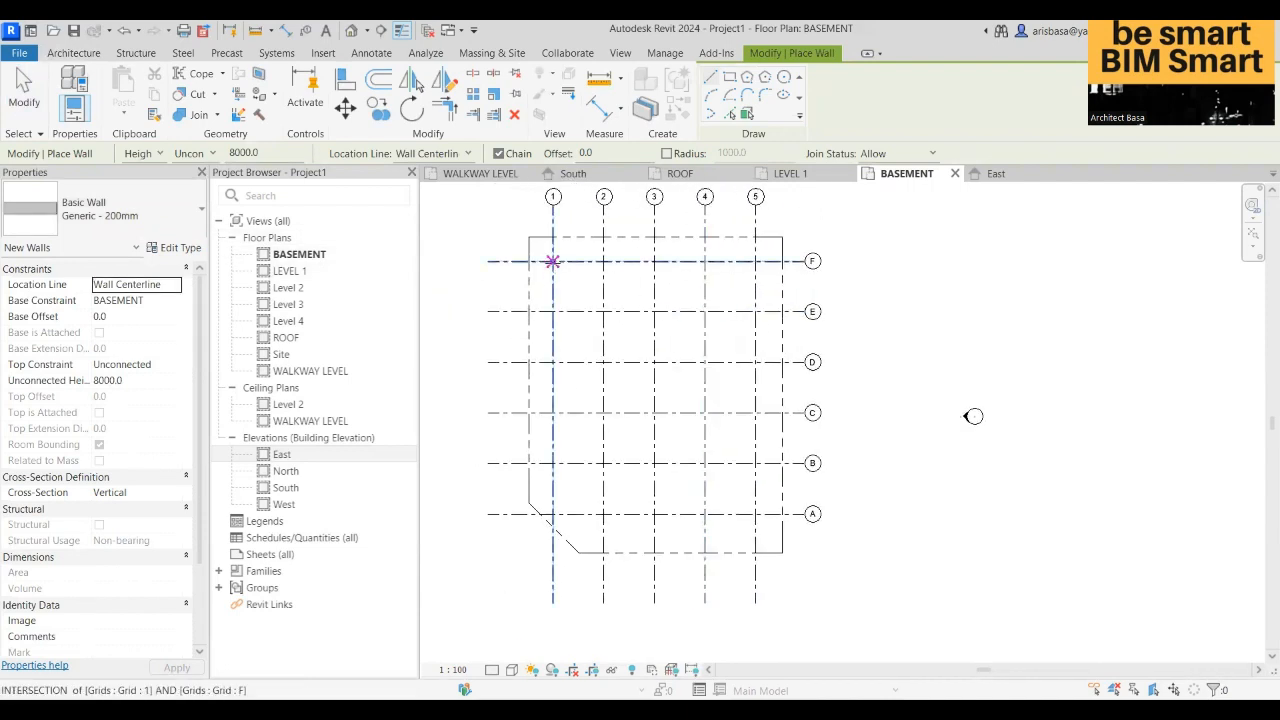
{"action": "left_click", "coordinate": [552, 262]}
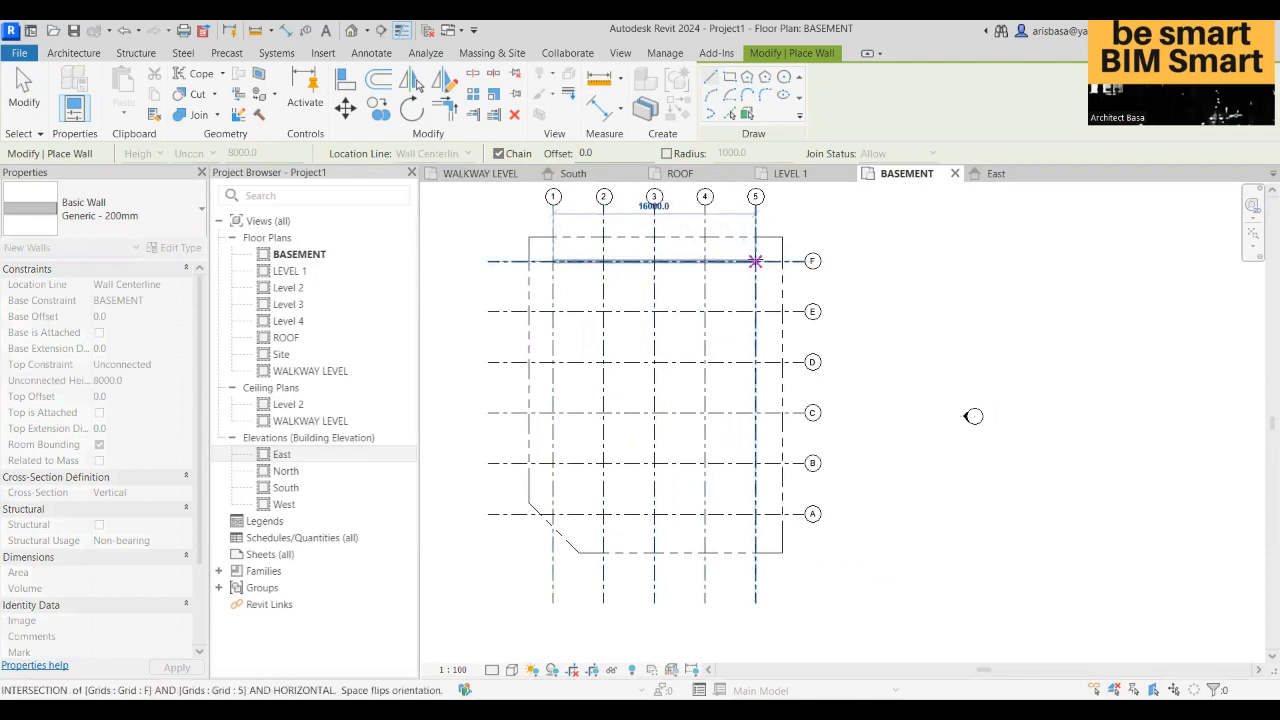
{"action": "left_click", "coordinate": [755, 262]}
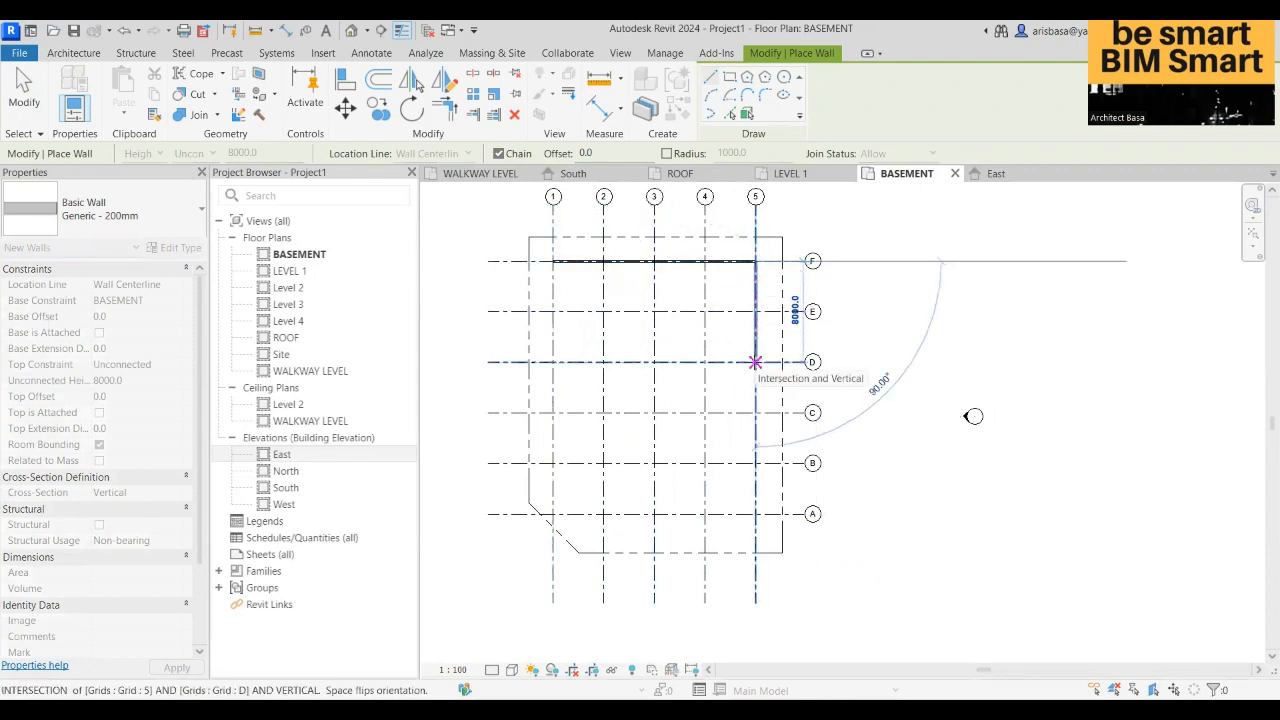
{"action": "left_click", "coordinate": [755, 362]}
- Continue the walls around a recess, following grid D to grid 4, grid 4 to grid C, and grid C back to grid 5
{"action": "left_click", "coordinate": [705, 362]}
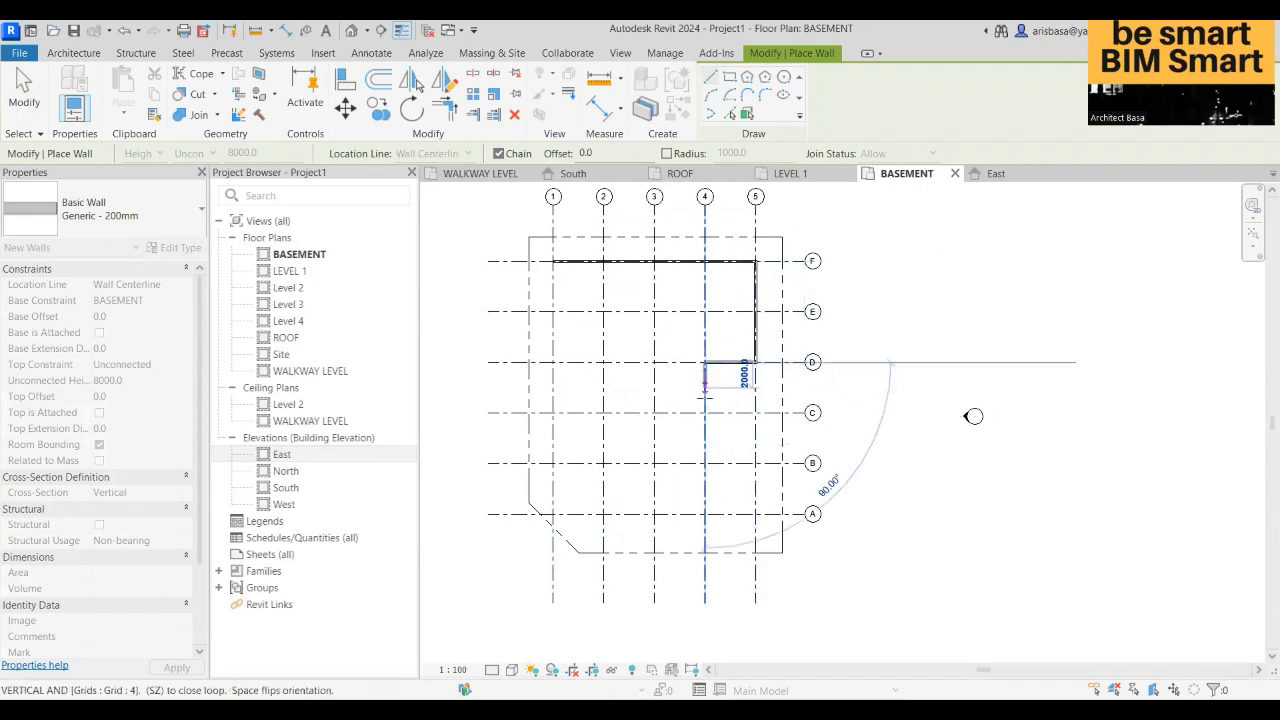
{"action": "left_click", "coordinate": [705, 412]}
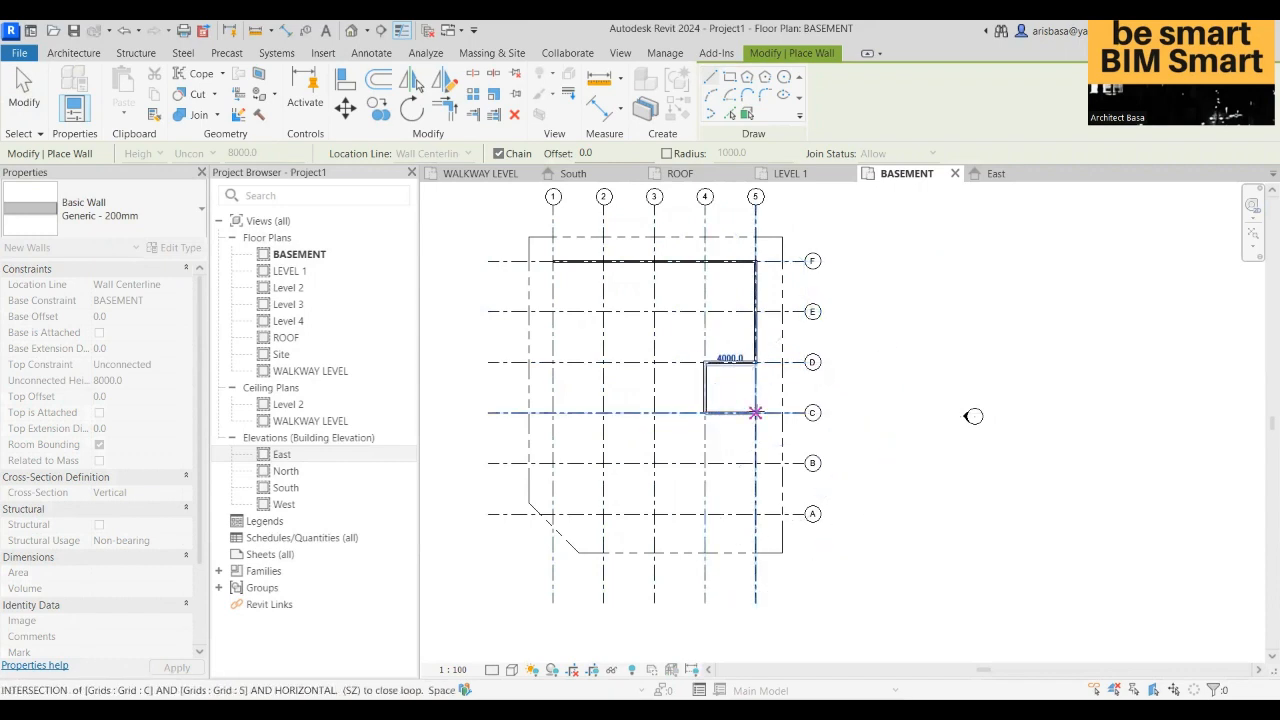
{"action": "left_click", "coordinate": [755, 412]}
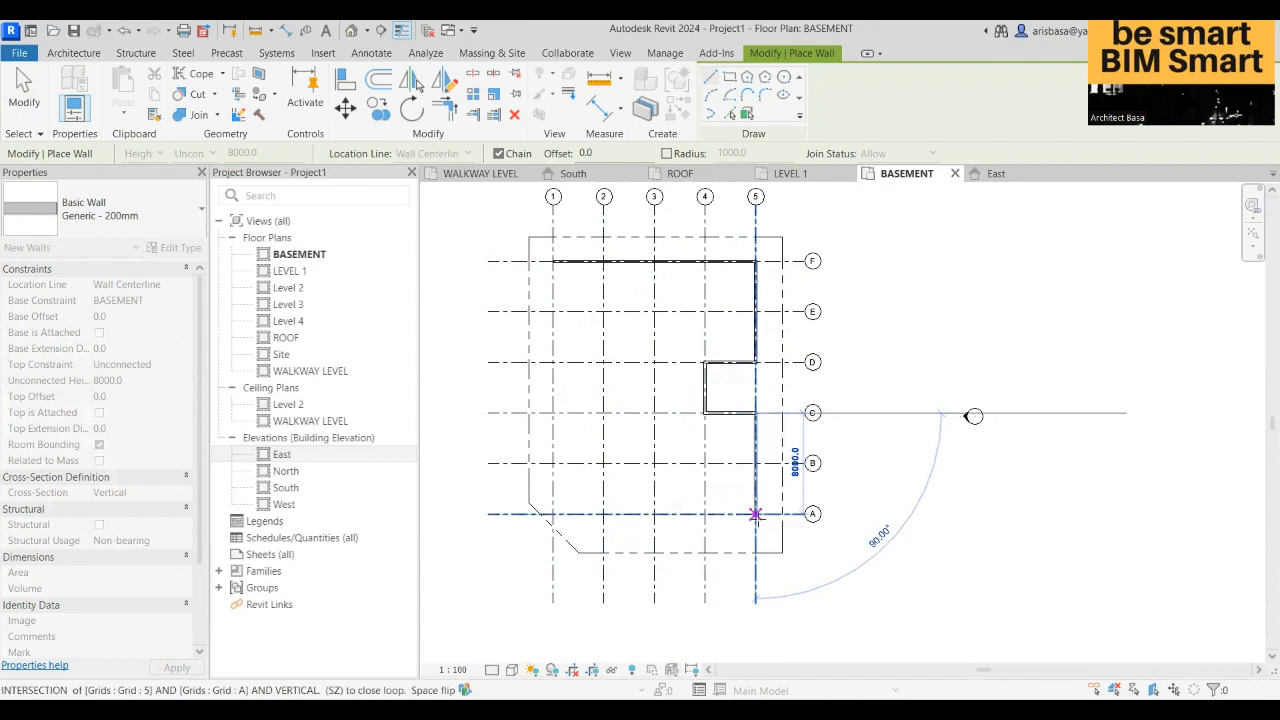
- Close the wall loop through grid intersections A-5, A-2 and B-1 back to F-1, with a diagonal wall between A-2 and B-1
{"action": "left_click", "coordinate": [755, 514]}
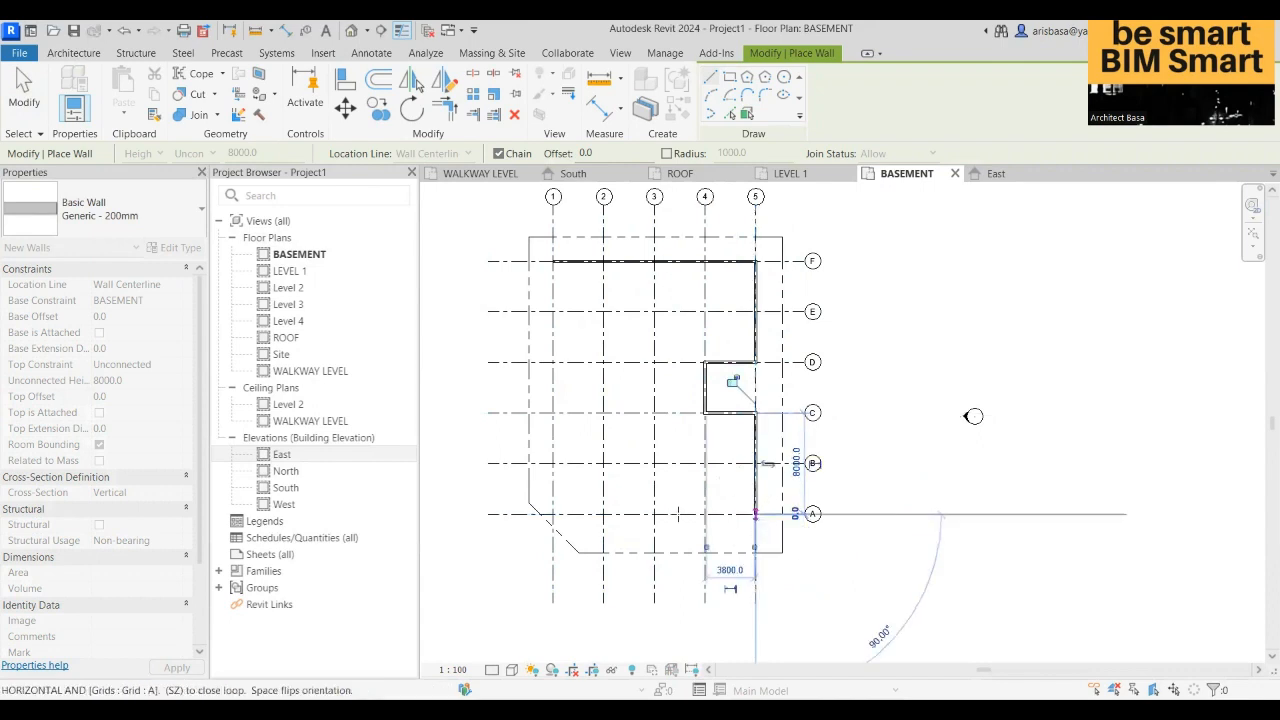
{"action": "left_click", "coordinate": [604, 514]}
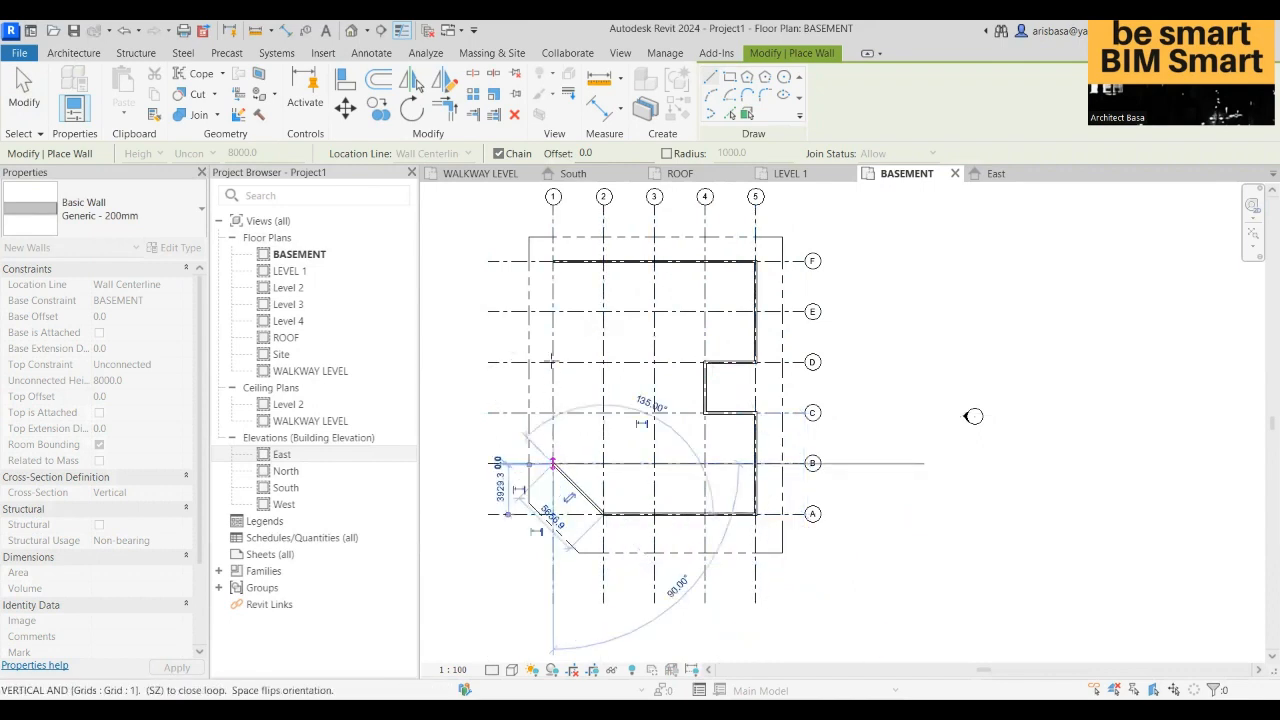
{"action": "left_click", "coordinate": [553, 463]}
{"action": "left_click", "coordinate": [553, 261]}
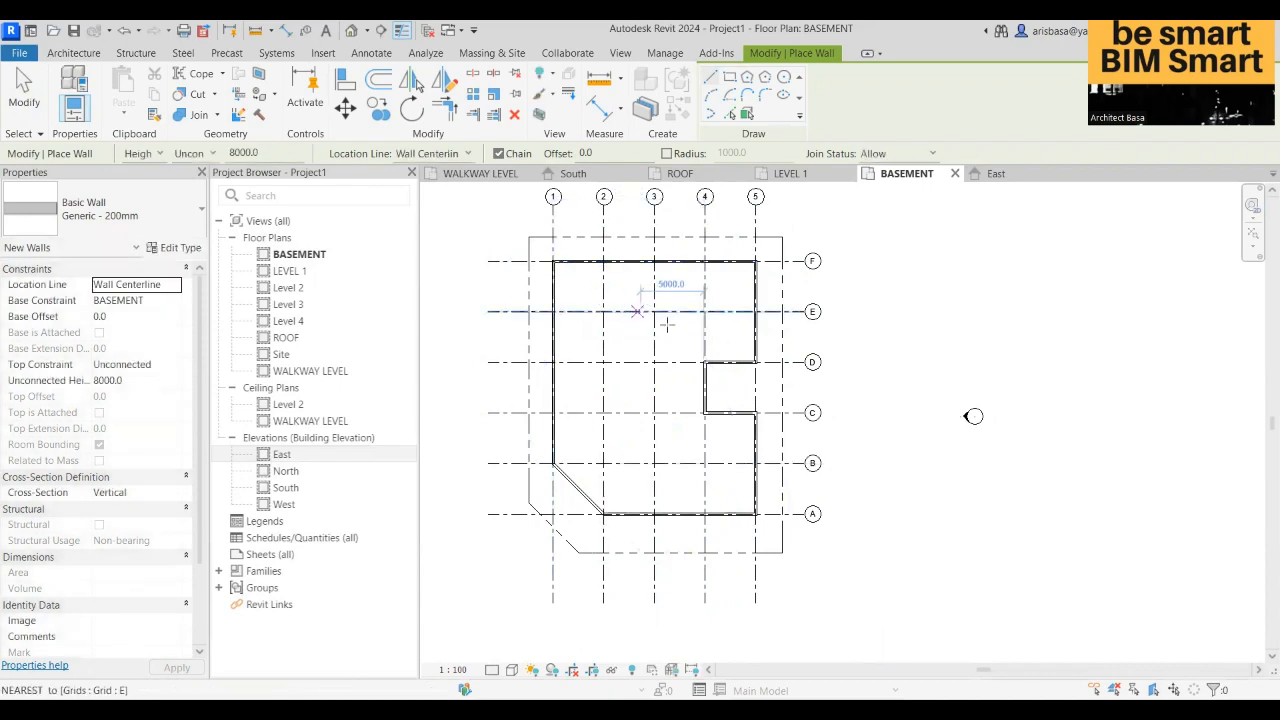
{"action": "key", "text": "Escape"}
- Examine the closed wall outline against the grids and property line in the BASEMENT plan
{"action": "scroll", "coordinate": [920, 423], "scroll_direction": "down", "scroll_amount": 2}
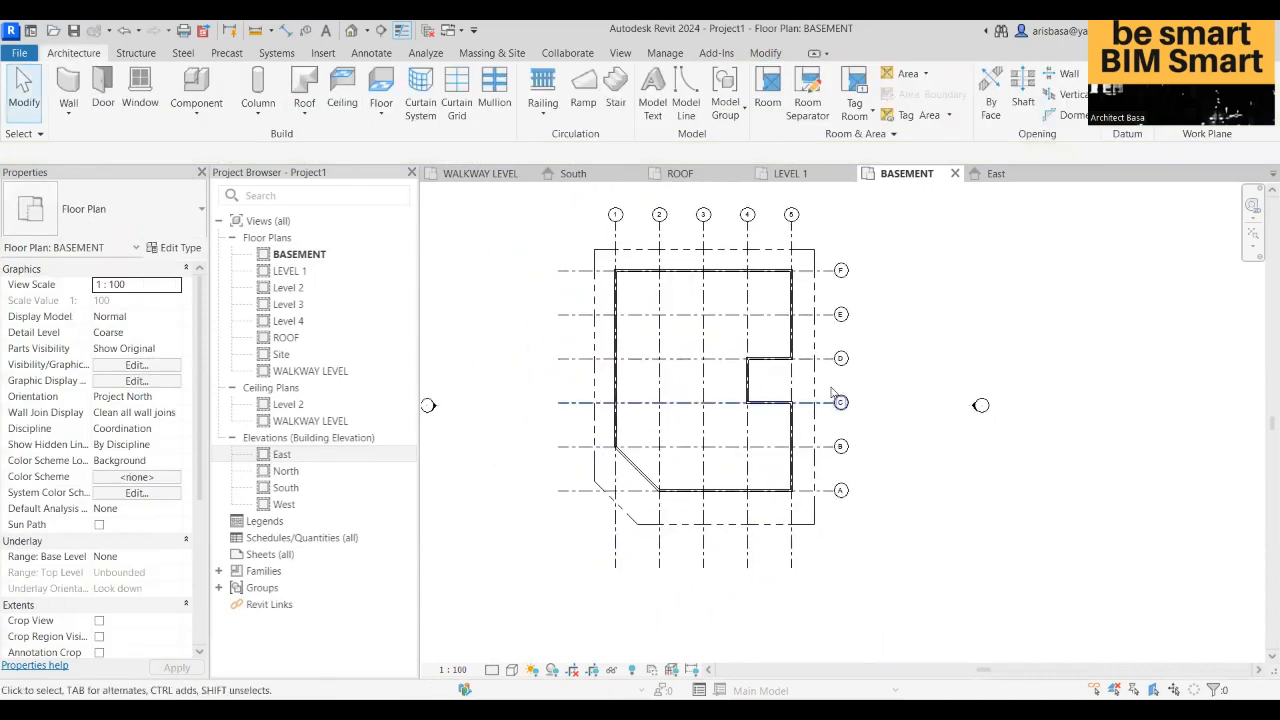
{"action": "middle_click_drag", "start_coordinate": [953, 464], "coordinate": [979, 471]}
{"action": "scroll", "coordinate": [574, 364], "scroll_direction": "up", "scroll_amount": 2}
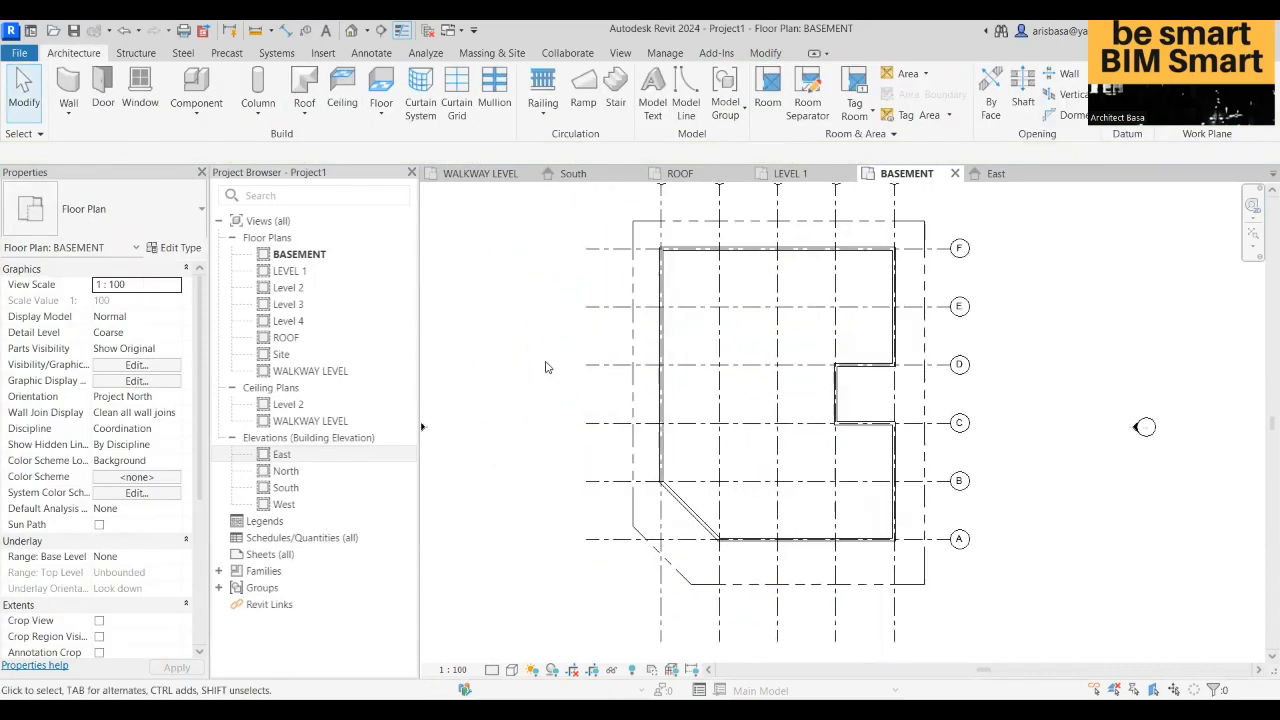
{"action": "middle_click_drag", "start_coordinate": [537, 400], "coordinate": [532, 435]}
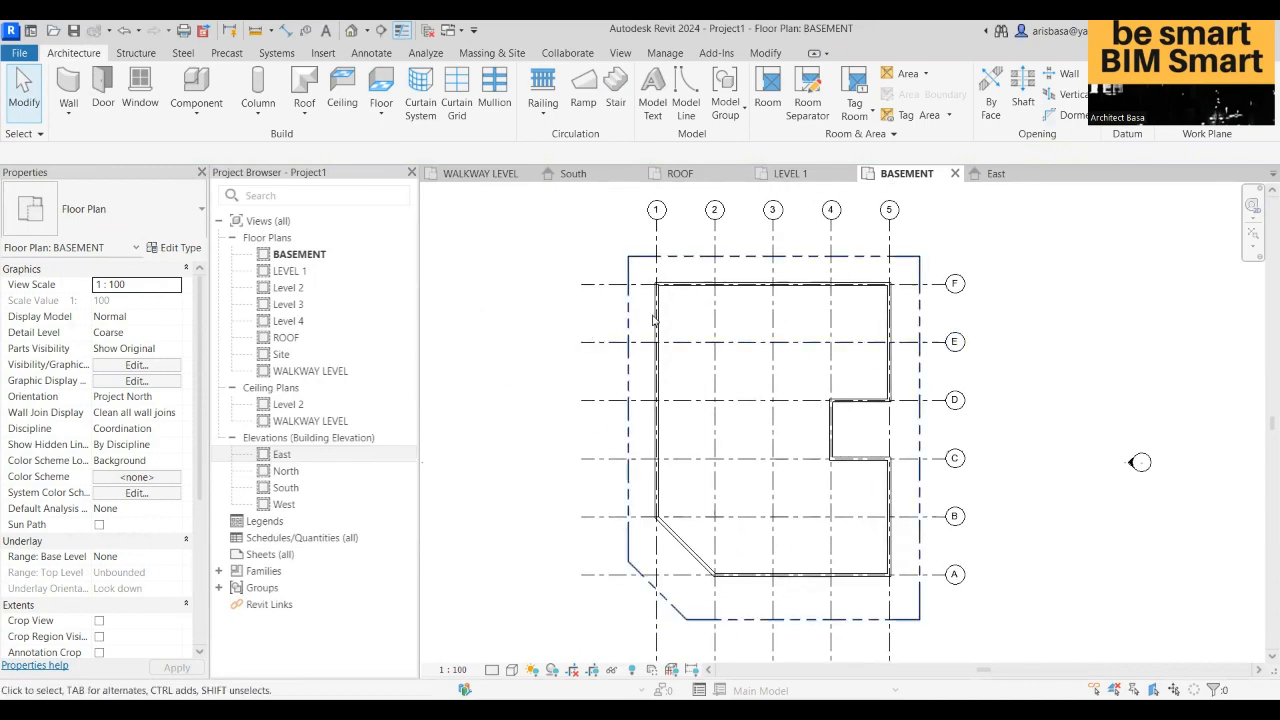
{"action": "scroll", "coordinate": [853, 318], "scroll_direction": "down", "scroll_amount": 2}
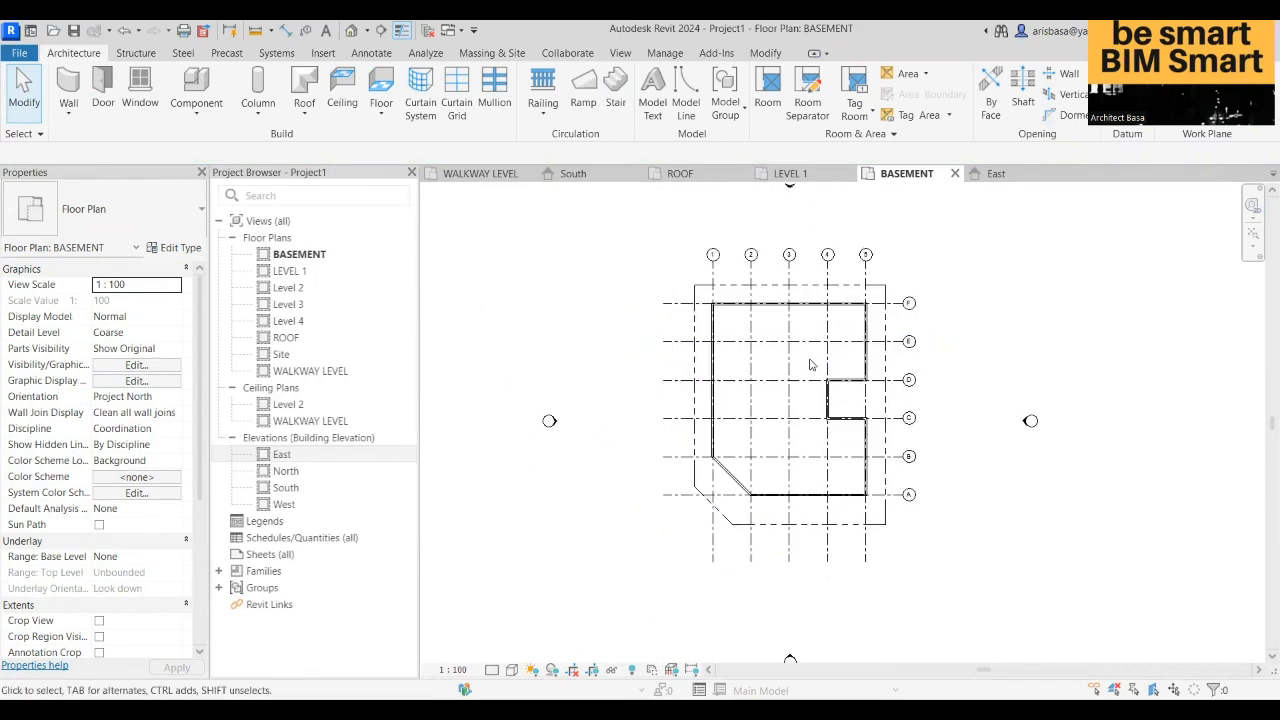
{"action": "middle_click_drag", "start_coordinate": [811, 363], "coordinate": [690, 317]}
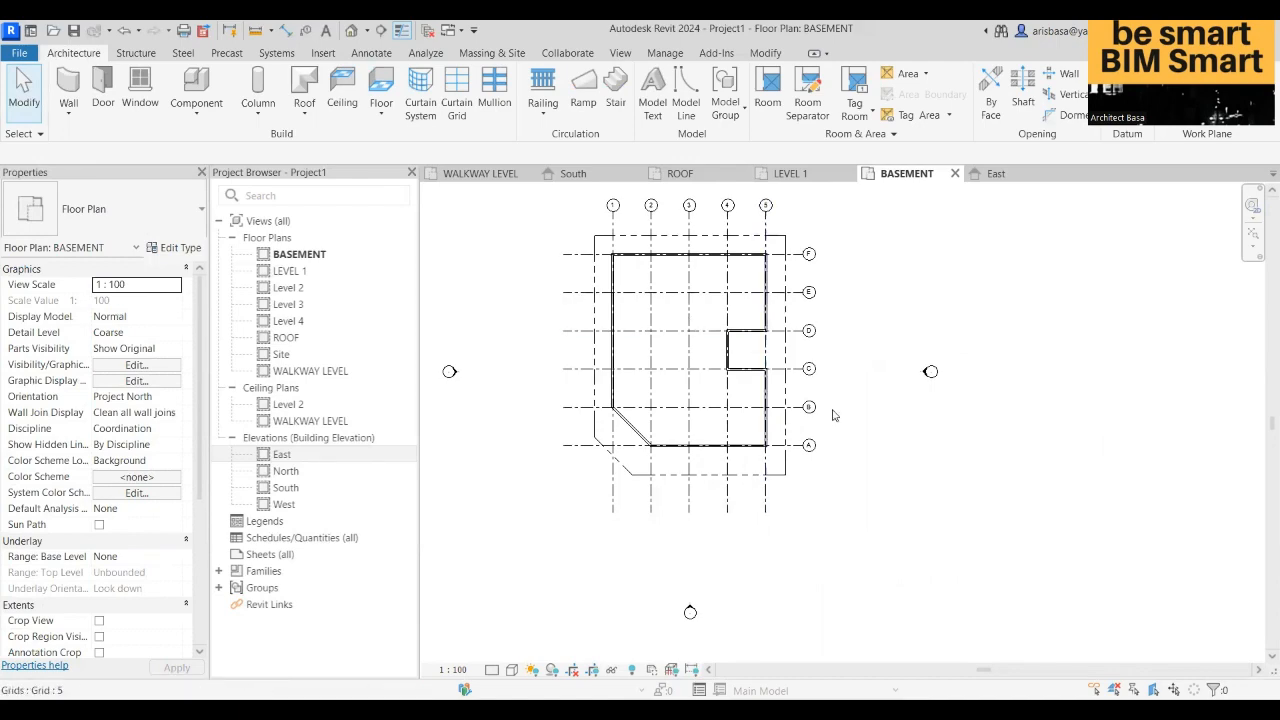
{"action": "middle_click_drag", "start_coordinate": [863, 483], "coordinate": [916, 566]}
{"action": "scroll", "coordinate": [868, 506], "scroll_direction": "up", "scroll_amount": 2}
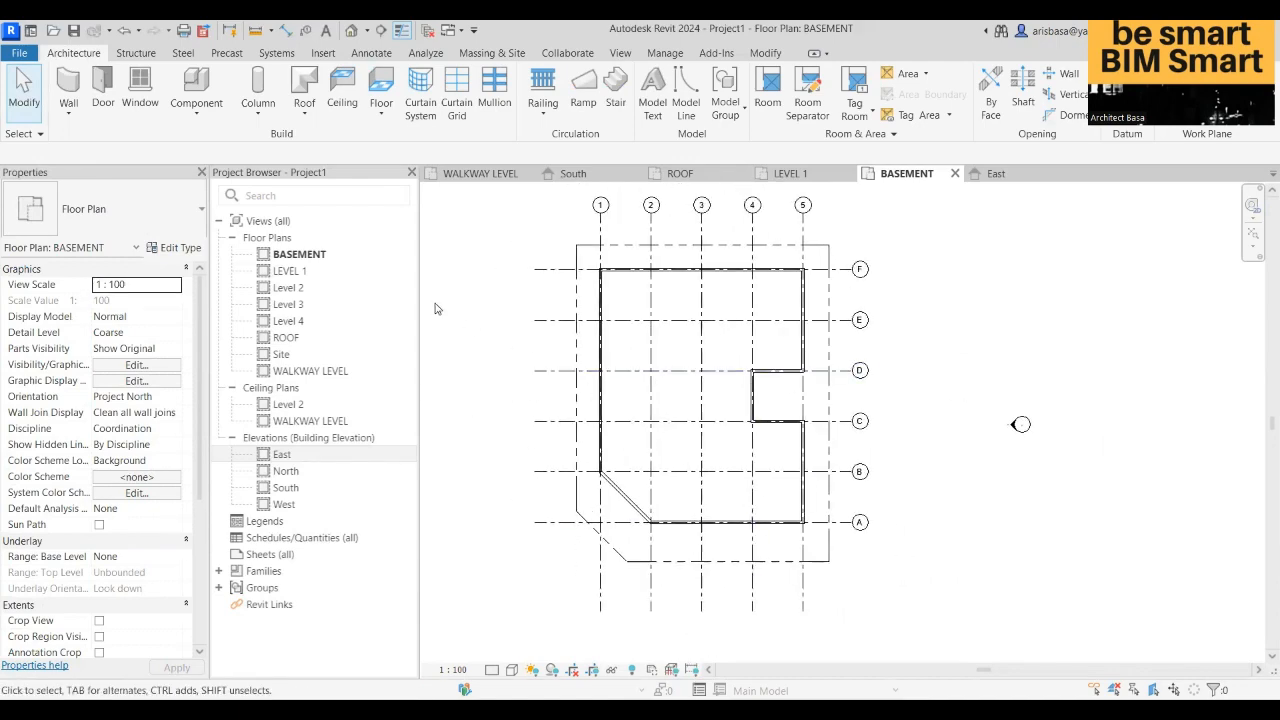
- Set the top constraint of all Generic - 200mm walls visible in the view to Up to level: LEVEL 1
{"action": "left_click", "coordinate": [628, 270]}
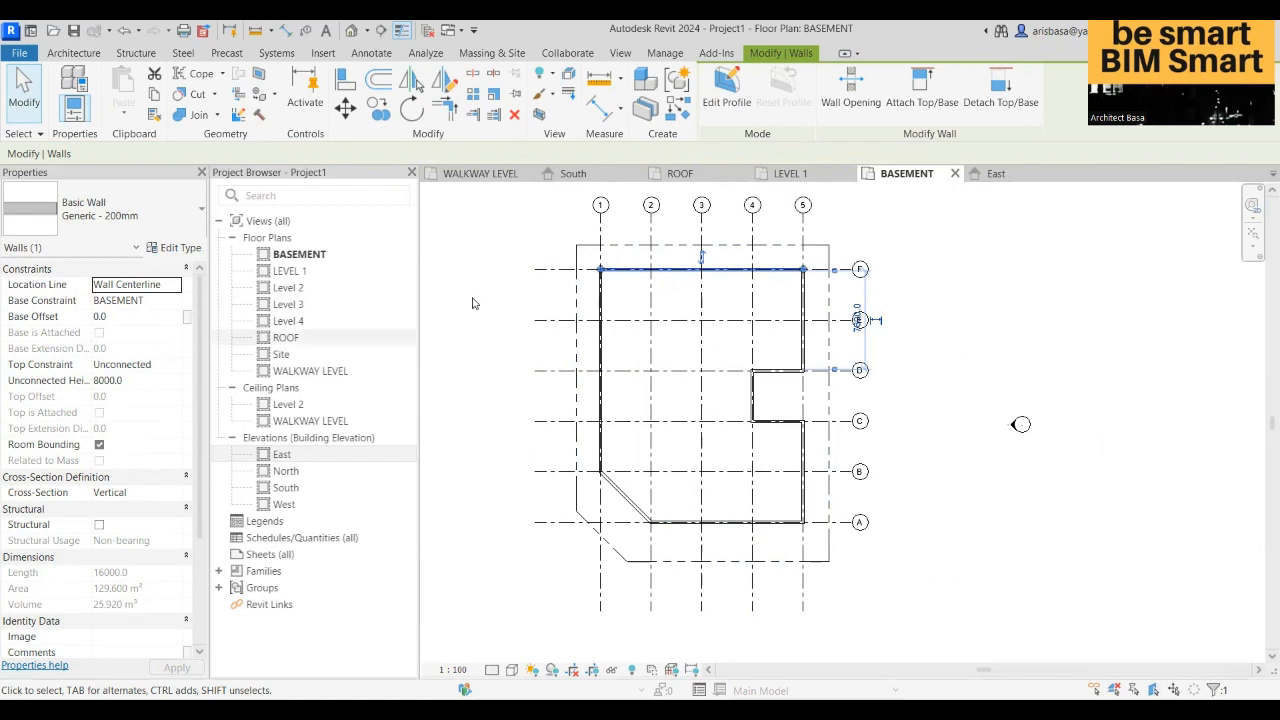
{"action": "right_click", "coordinate": [663, 271]}
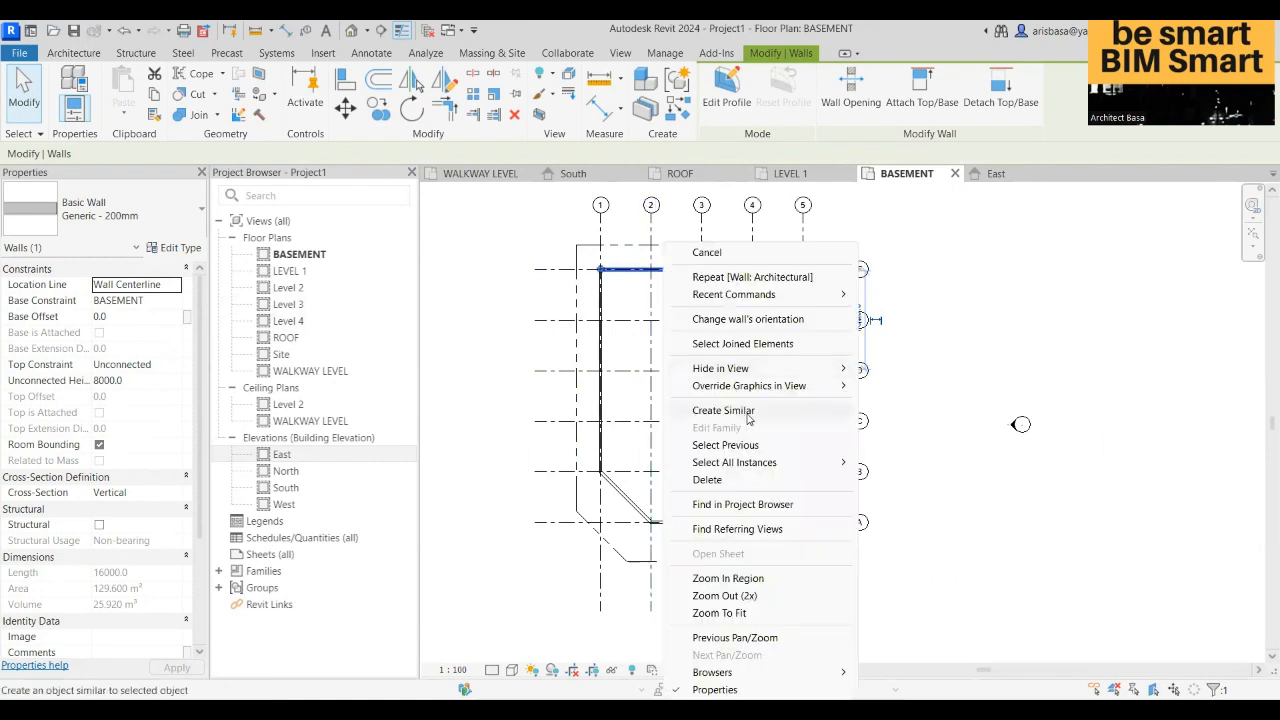
{"action": "mouse_move", "coordinate": [745, 462]}
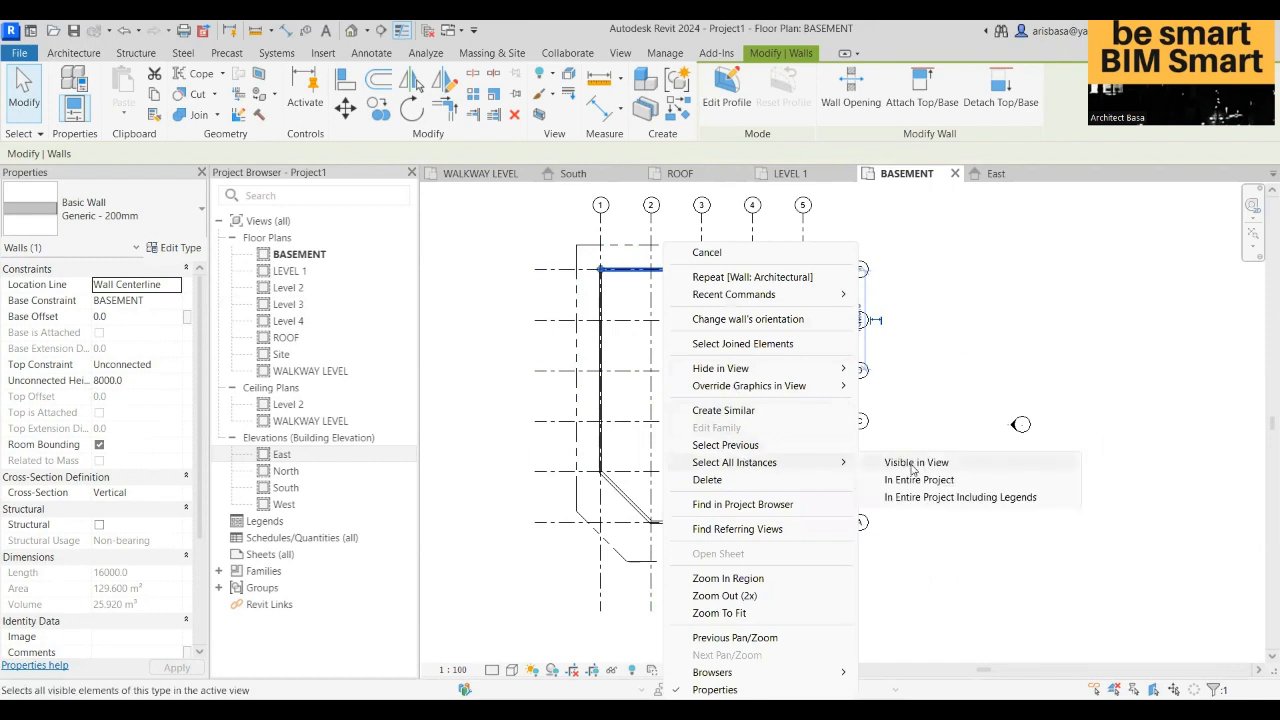
{"action": "left_click", "coordinate": [912, 463]}
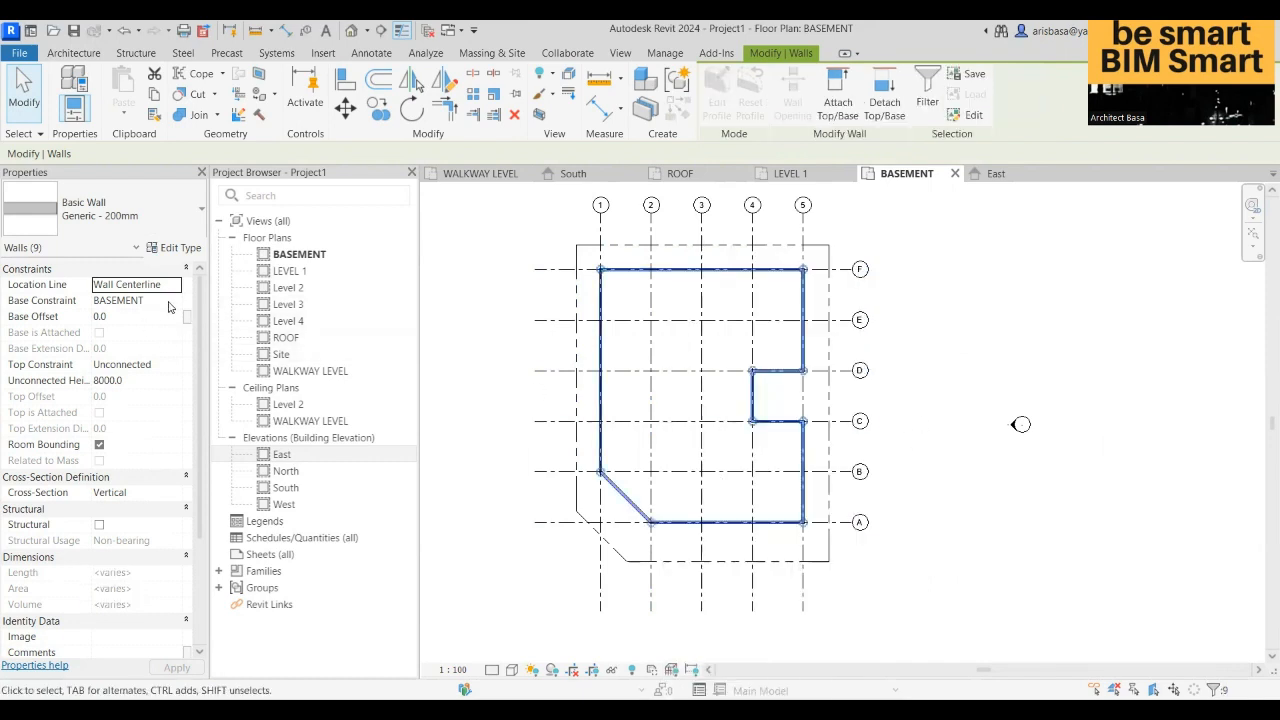
{"action": "left_click", "coordinate": [175, 366]}
{"action": "left_click", "coordinate": [173, 366]}
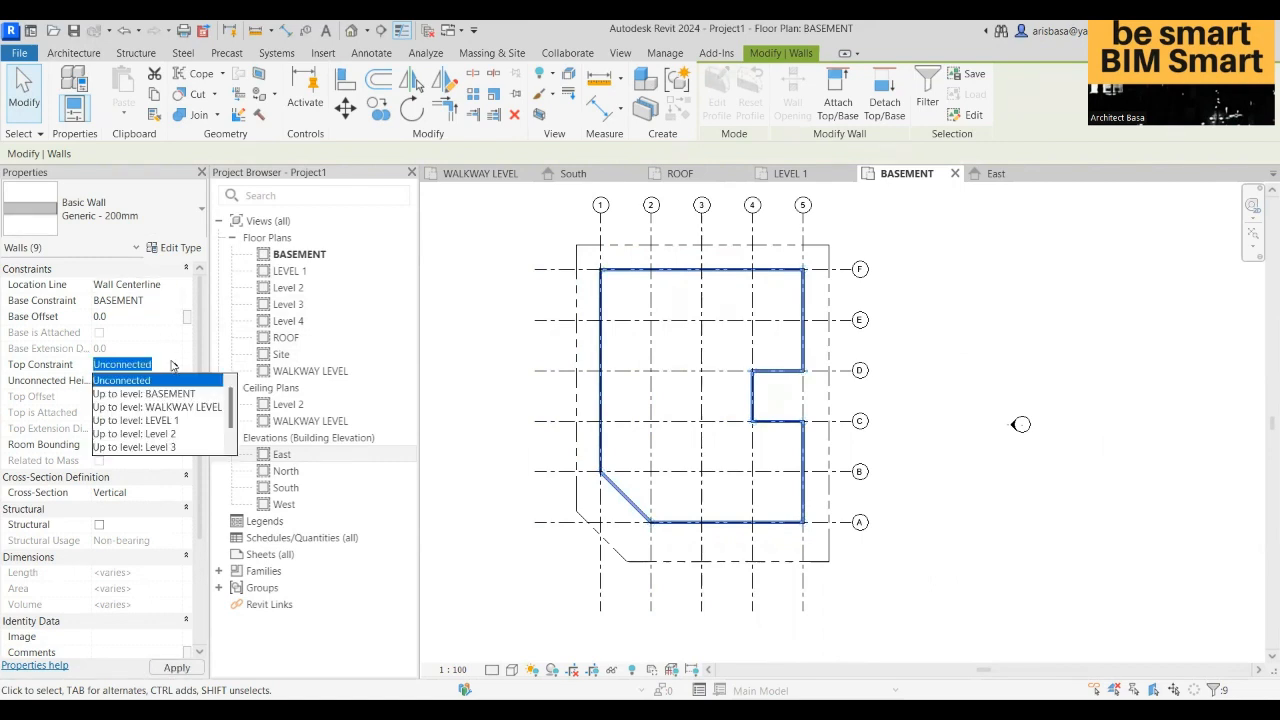
{"action": "left_click", "coordinate": [160, 421]}
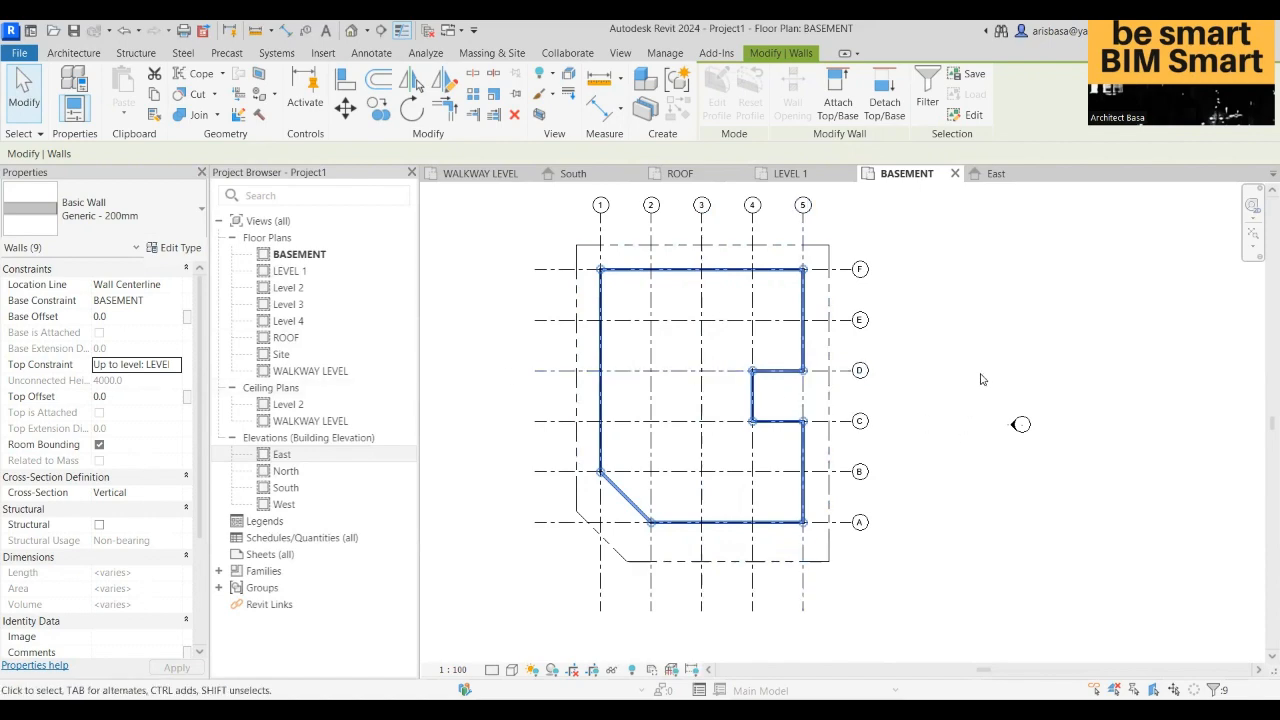
{"action": "left_click", "coordinate": [940, 422]}
- Select all instances of the diagonal wall's type visible in the BASEMENT plan and copy them to the clipboard
{"action": "middle_click_drag", "start_coordinate": [901, 395], "coordinate": [926, 490]}
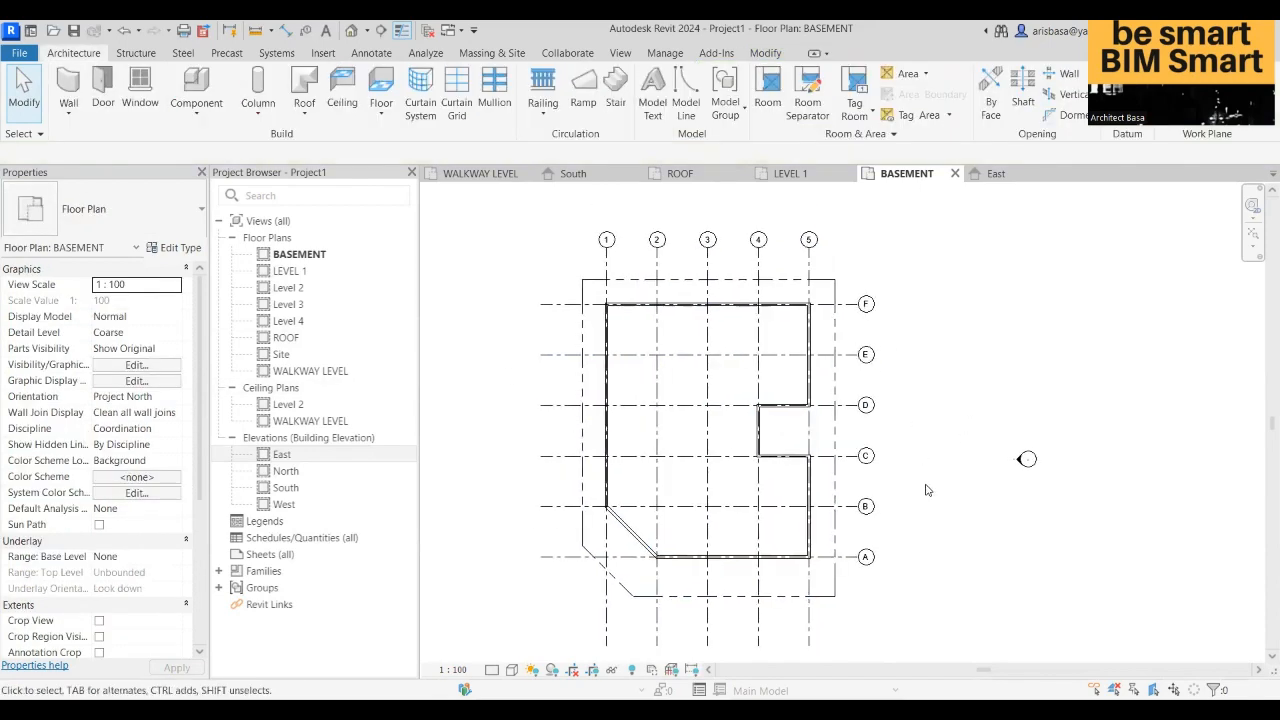
{"action": "middle_click_drag", "start_coordinate": [929, 543], "coordinate": [946, 446]}
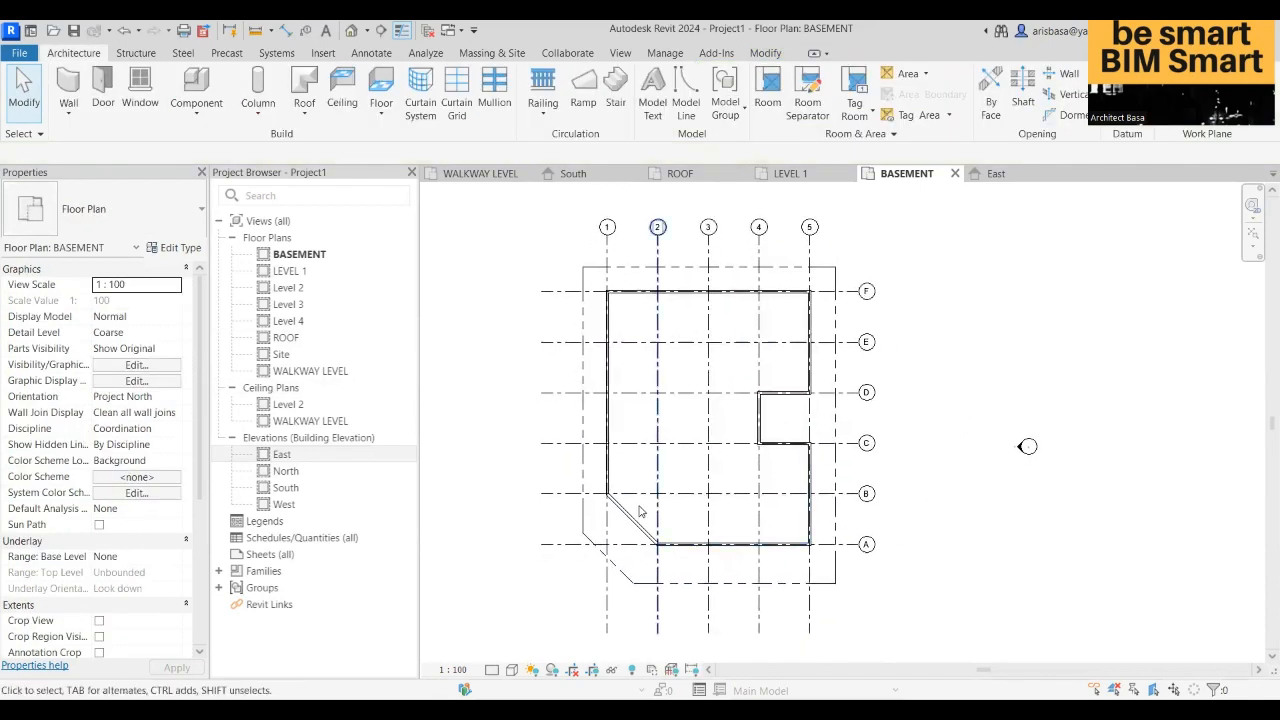
{"action": "scroll", "coordinate": [629, 497], "scroll_direction": "up", "scroll_amount": 4}
{"action": "left_click", "coordinate": [613, 533]}
{"action": "scroll", "coordinate": [618, 515], "scroll_direction": "down", "scroll_amount": 5}
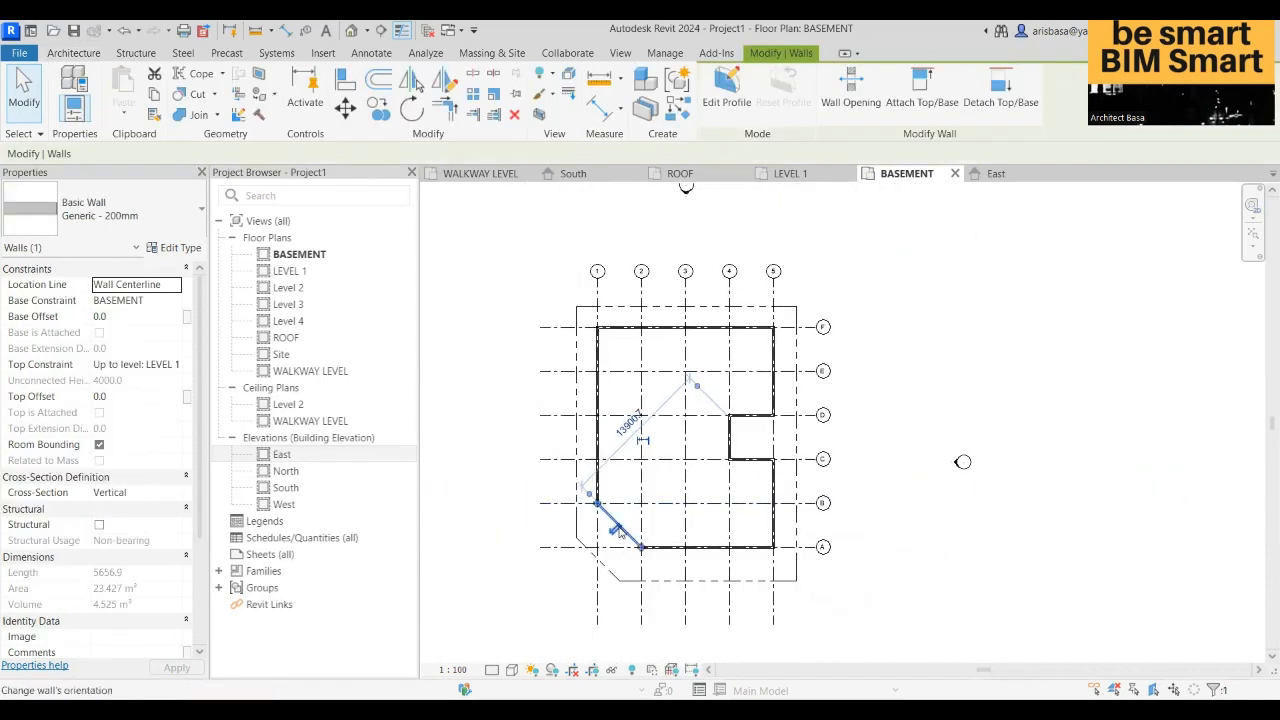
{"action": "right_click", "coordinate": [630, 470]}
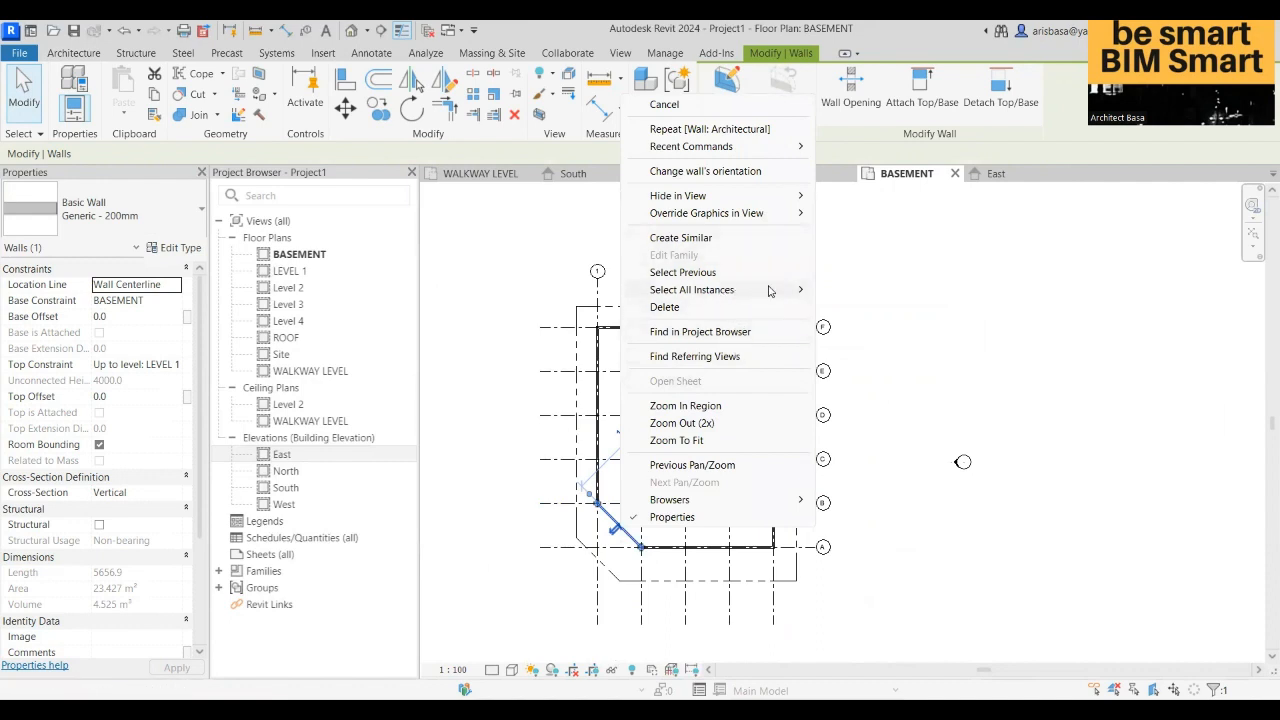
{"action": "mouse_move", "coordinate": [740, 290]}
{"action": "left_click", "coordinate": [945, 289]}
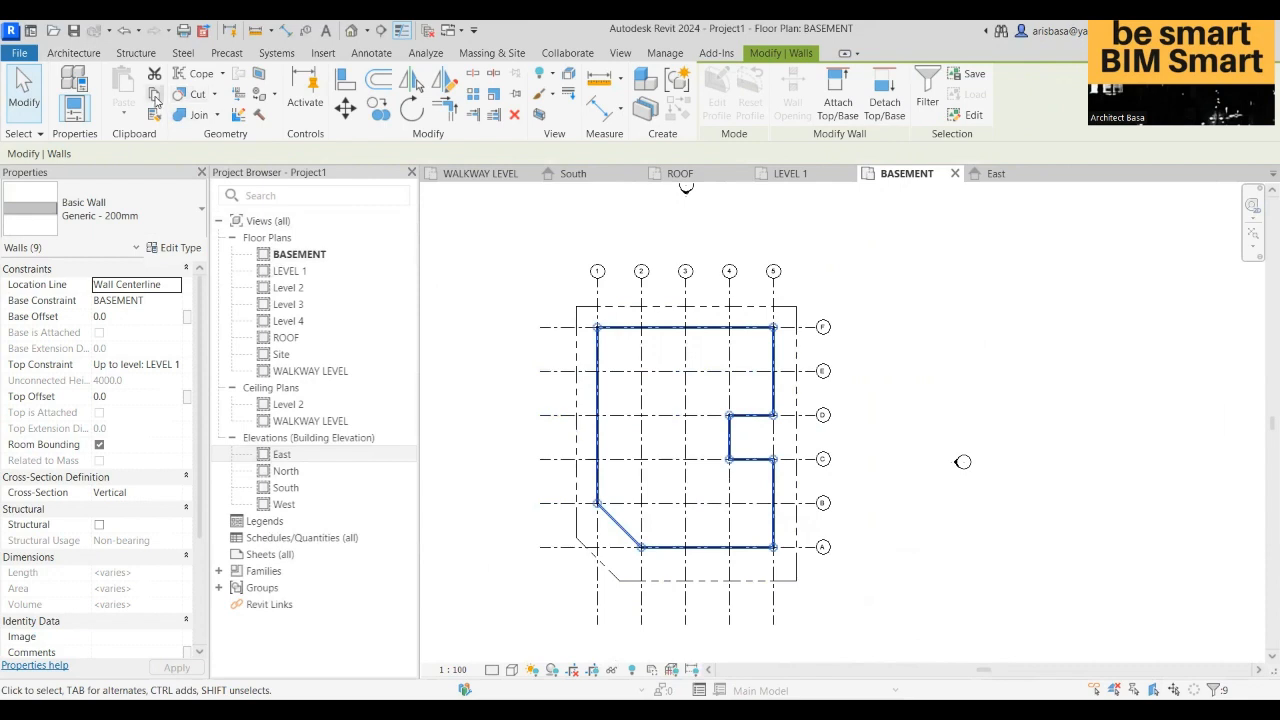
{"action": "left_click", "coordinate": [154, 95]}
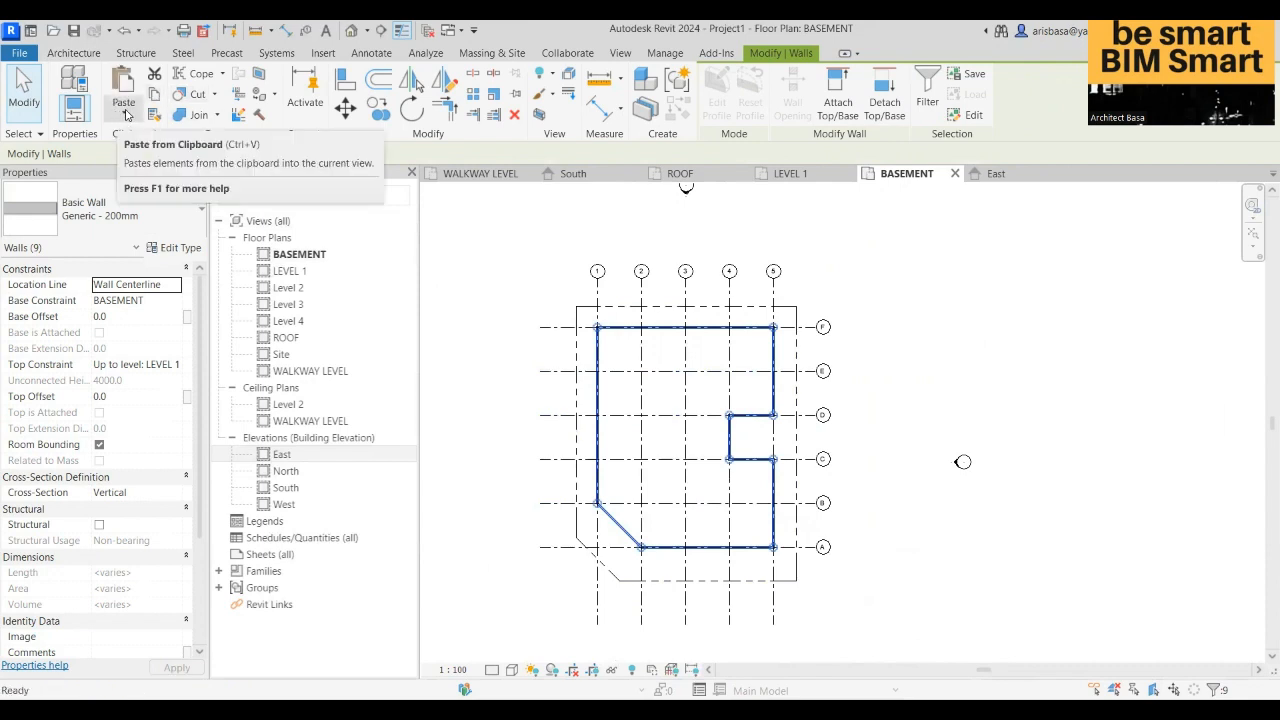
- Paste the copied walls aligned to the selected level LEVEL 1
{"action": "left_click", "coordinate": [124, 113]}
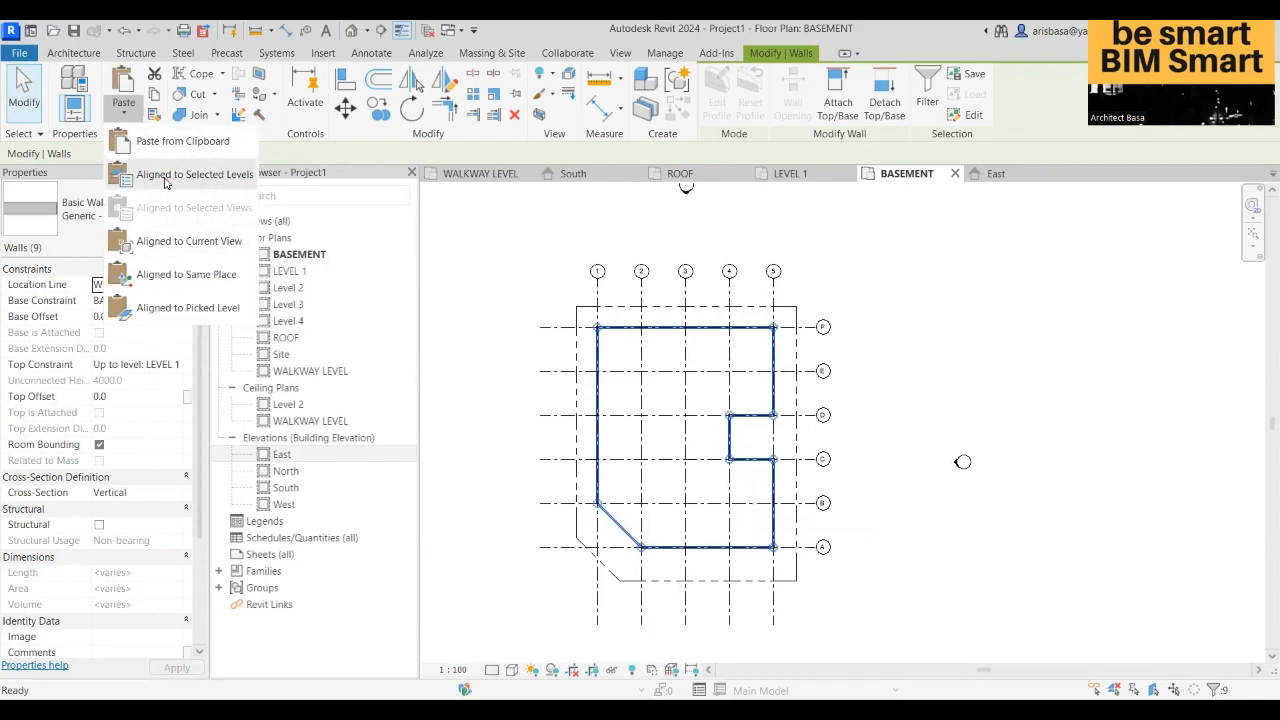
{"action": "left_click", "coordinate": [195, 174]}
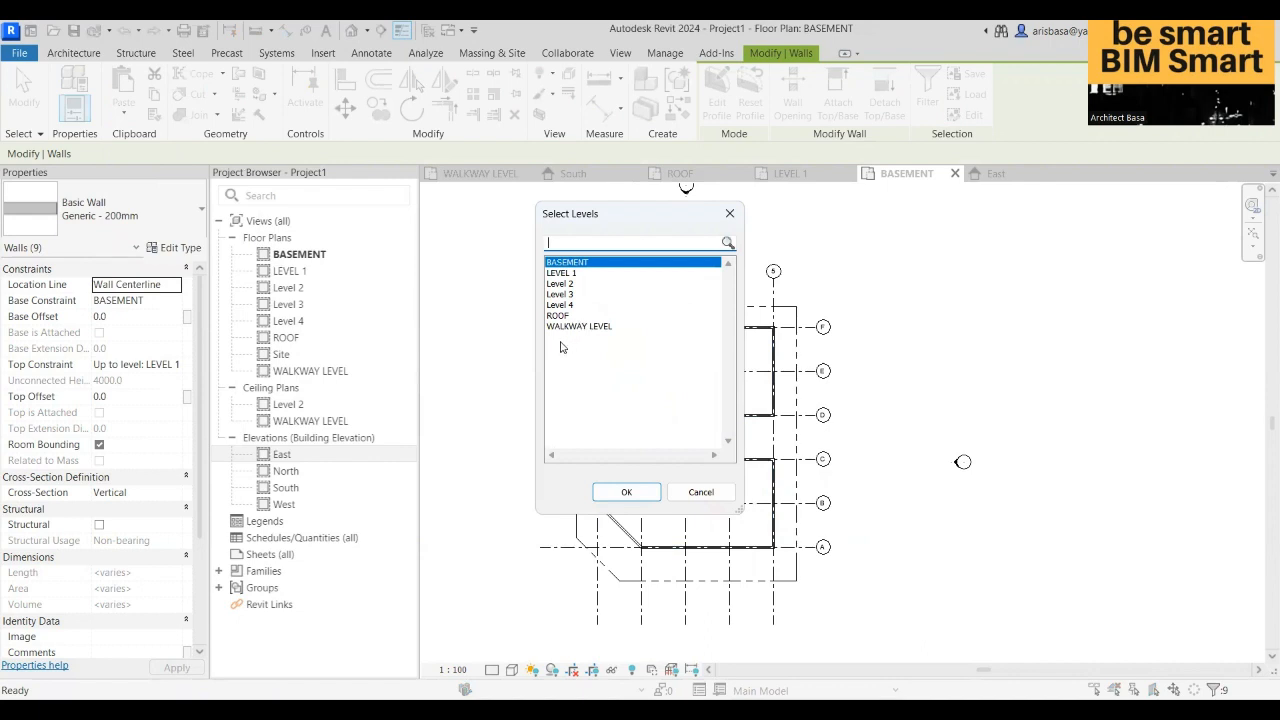
{"action": "left_click", "coordinate": [572, 276]}
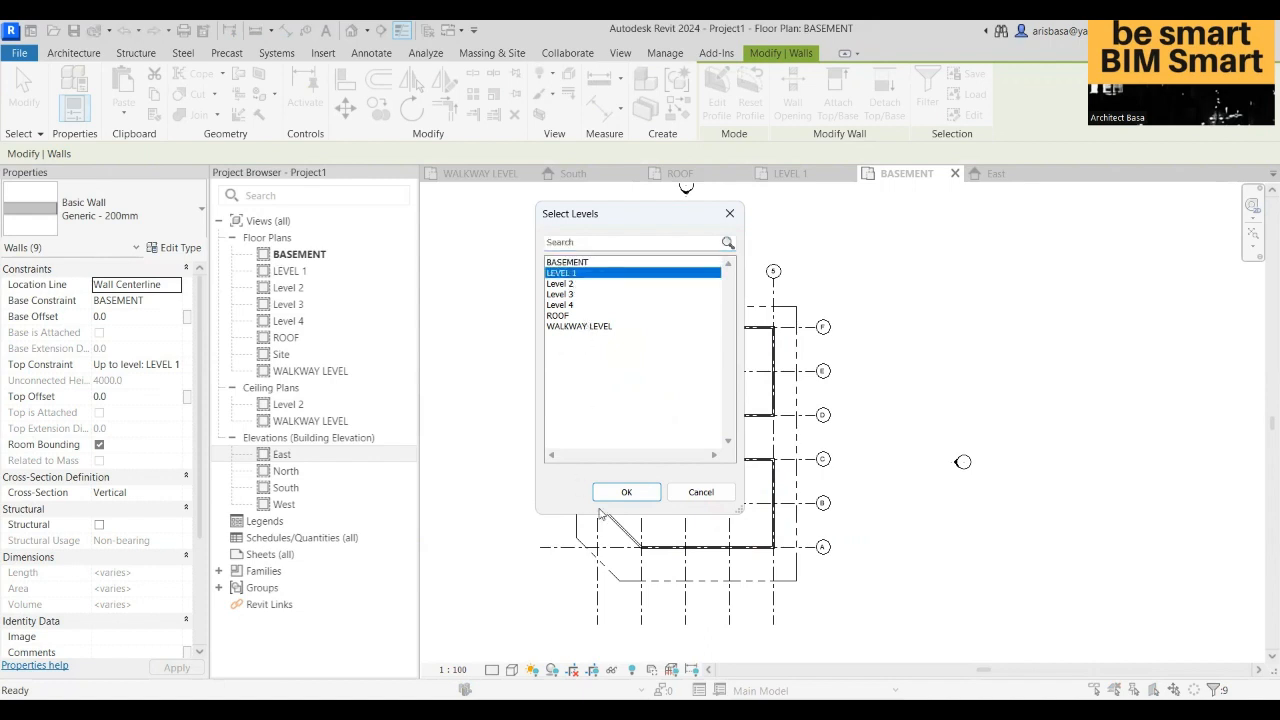
{"action": "middle_click_drag", "start_coordinate": [912, 460], "coordinate": [929, 491]}
{"action": "left_click", "coordinate": [923, 461]}
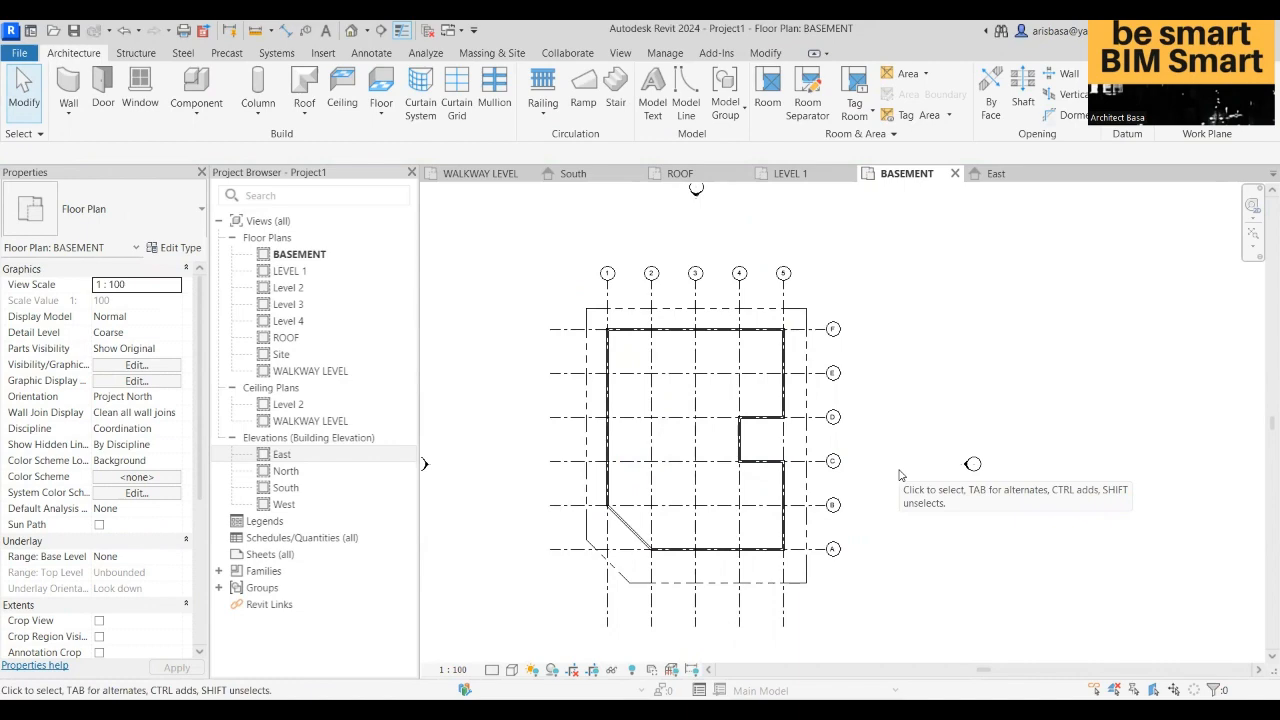
{"action": "mouse_move", "coordinate": [895, 412]}
{"action": "middle_mouse_down"}
{"action": "mouse_move", "coordinate": [903, 389]}
{"action": "mouse_move", "coordinate": [895, 402]}
{"action": "middle_mouse_up"}
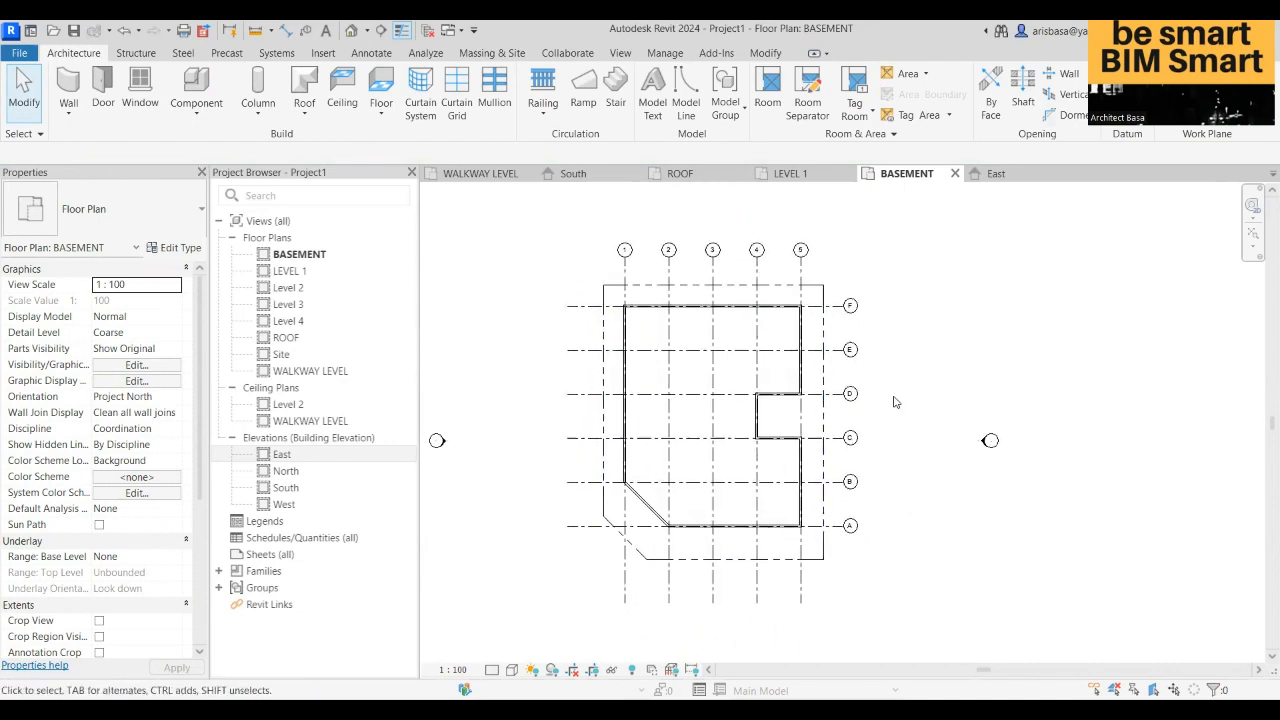
{"action": "scroll", "coordinate": [895, 402], "scroll_direction": "up", "scroll_amount": 3}
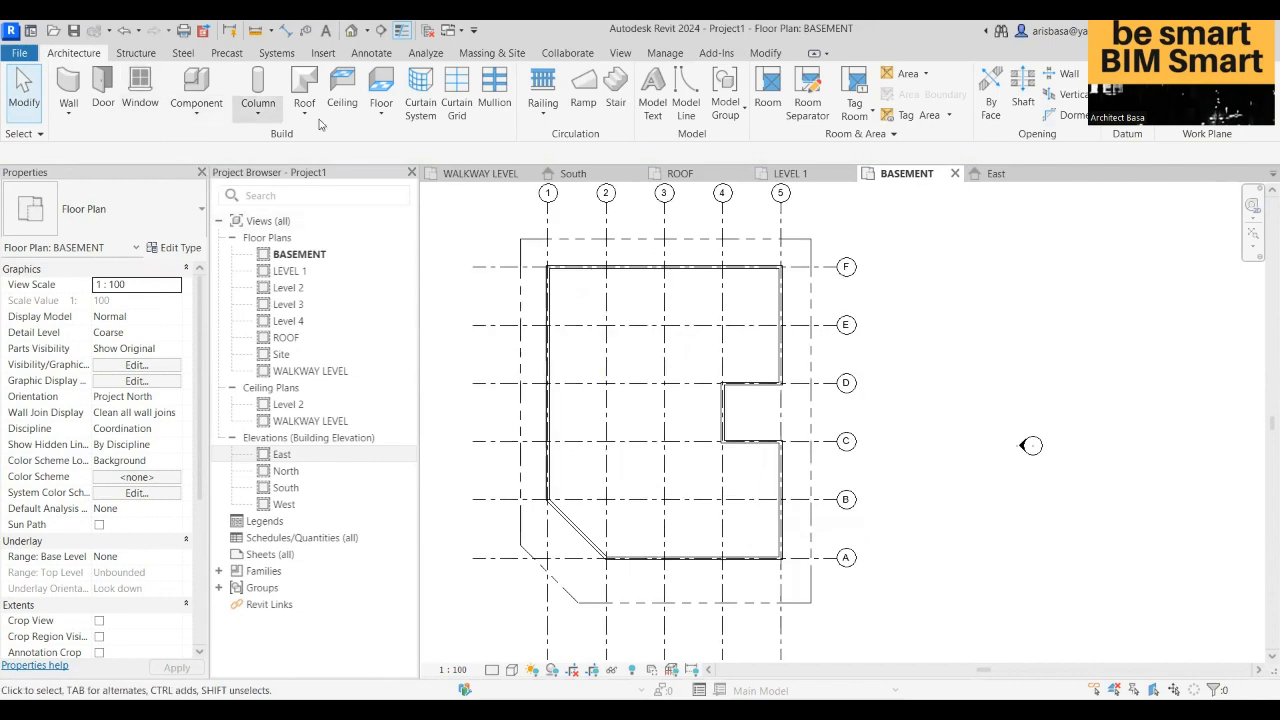
- Create a Generic 150mm floor in the BASEMENT plan, with its boundary picked from all the perimeter walls
{"action": "left_click", "coordinate": [383, 110]}
{"action": "left_click", "coordinate": [417, 150]}
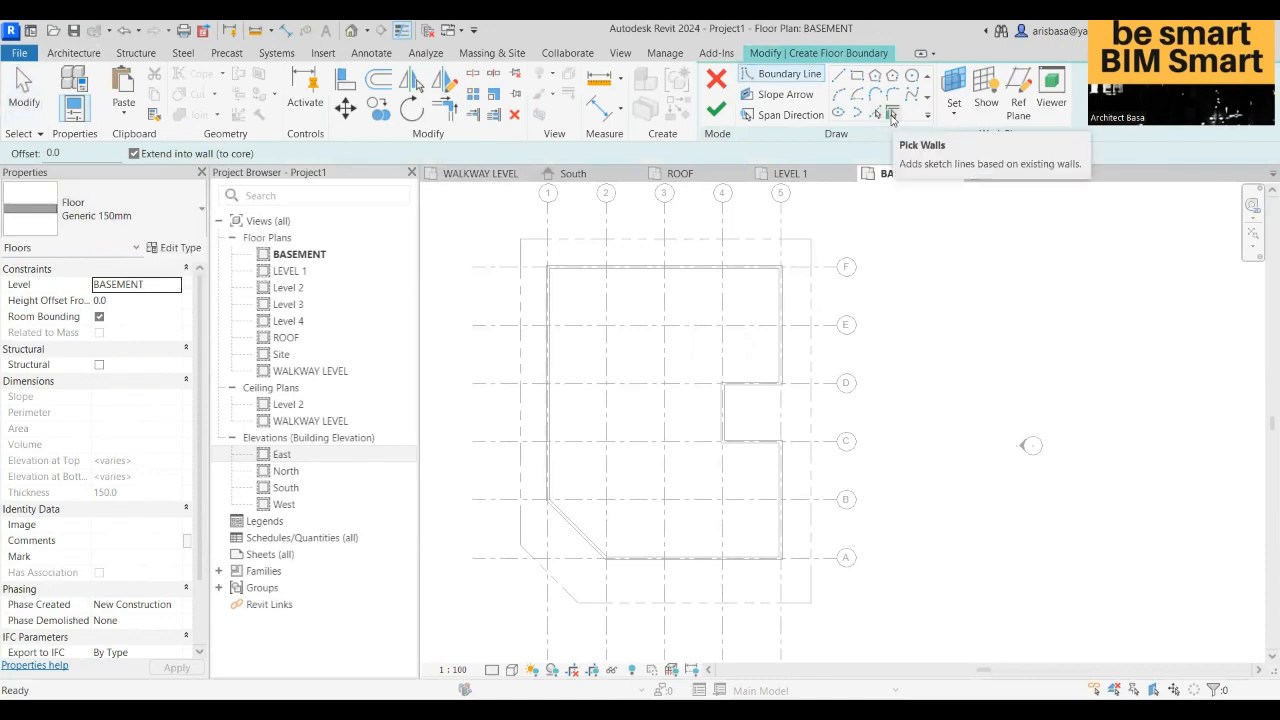
{"action": "left_click", "coordinate": [892, 116]}
{"action": "left_click", "coordinate": [580, 268]}
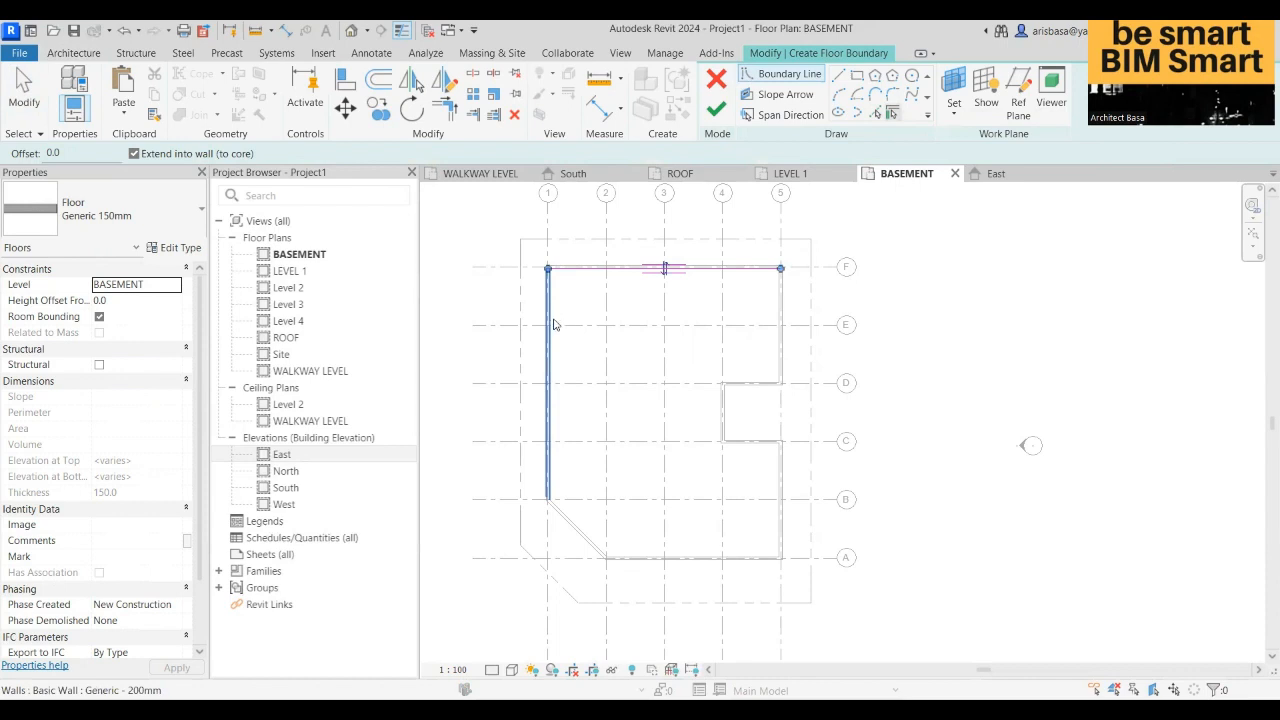
{"action": "left_click", "coordinate": [556, 324]}
{"action": "left_click", "coordinate": [598, 546]}
{"action": "left_click", "coordinate": [688, 555]}
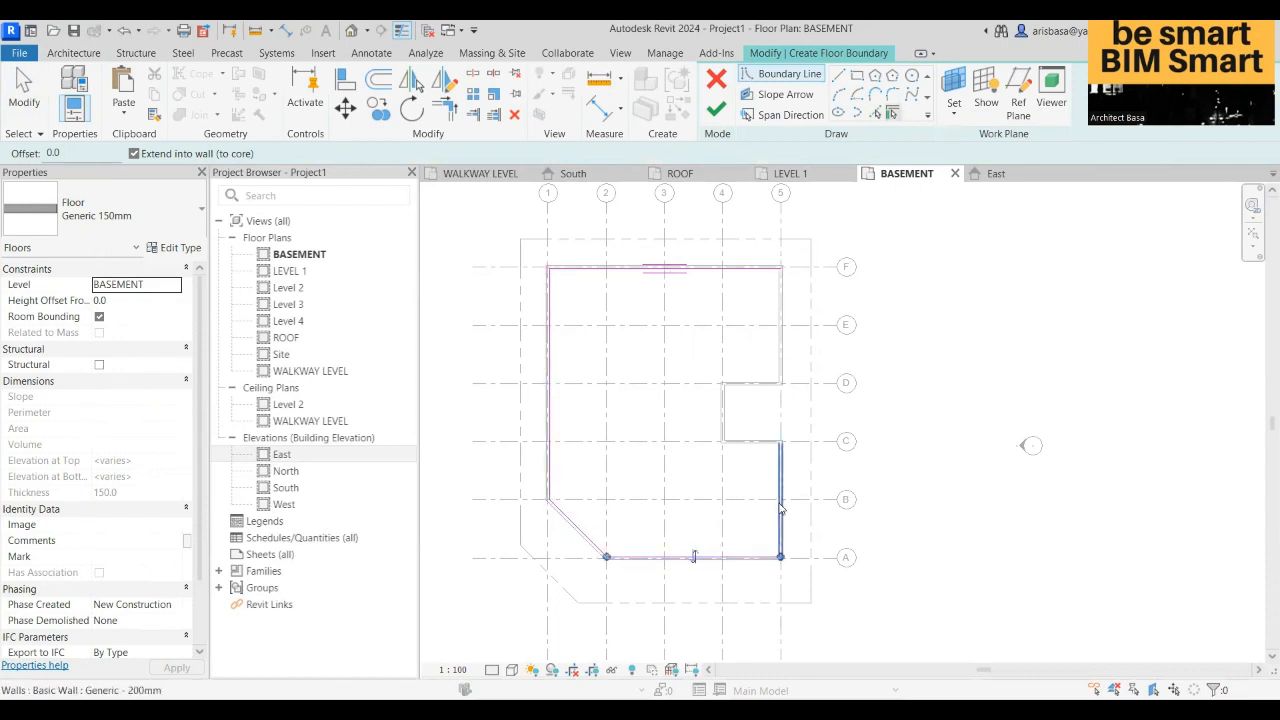
{"action": "left_click", "coordinate": [781, 505]}
{"action": "left_click", "coordinate": [752, 442]}
{"action": "left_click", "coordinate": [723, 415]}
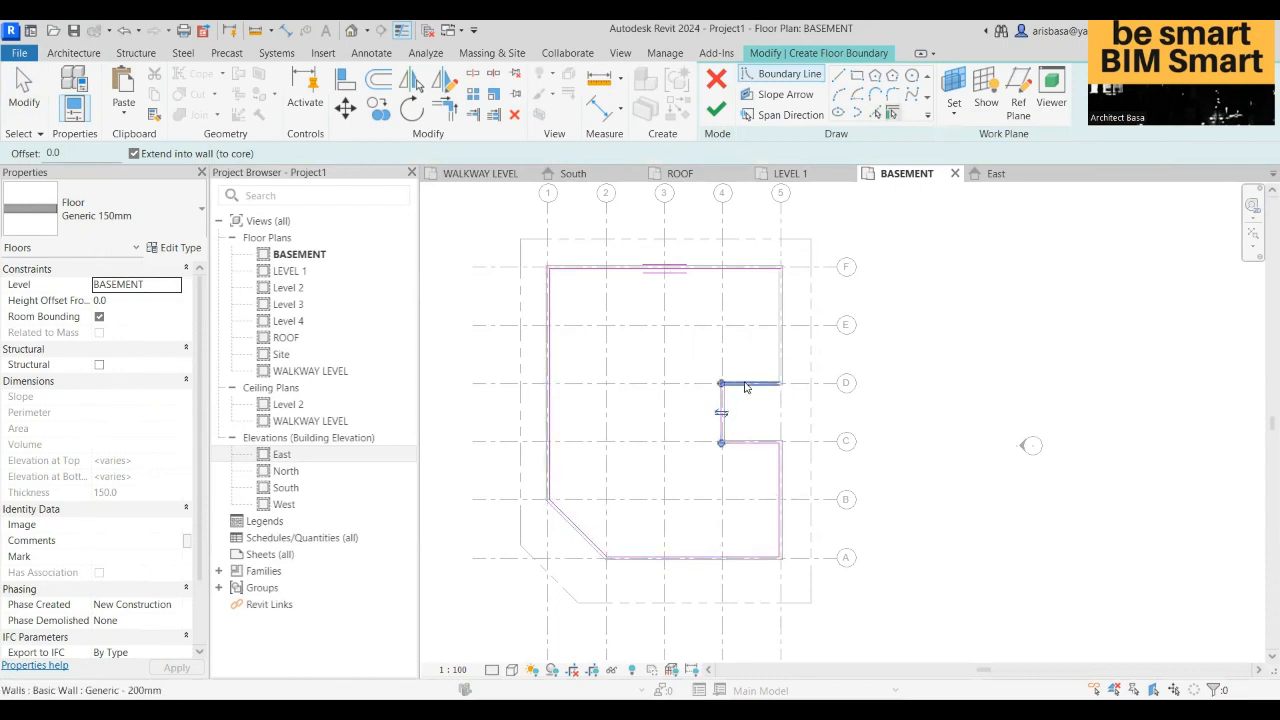
{"action": "left_click", "coordinate": [745, 387]}
{"action": "left_click", "coordinate": [781, 330]}
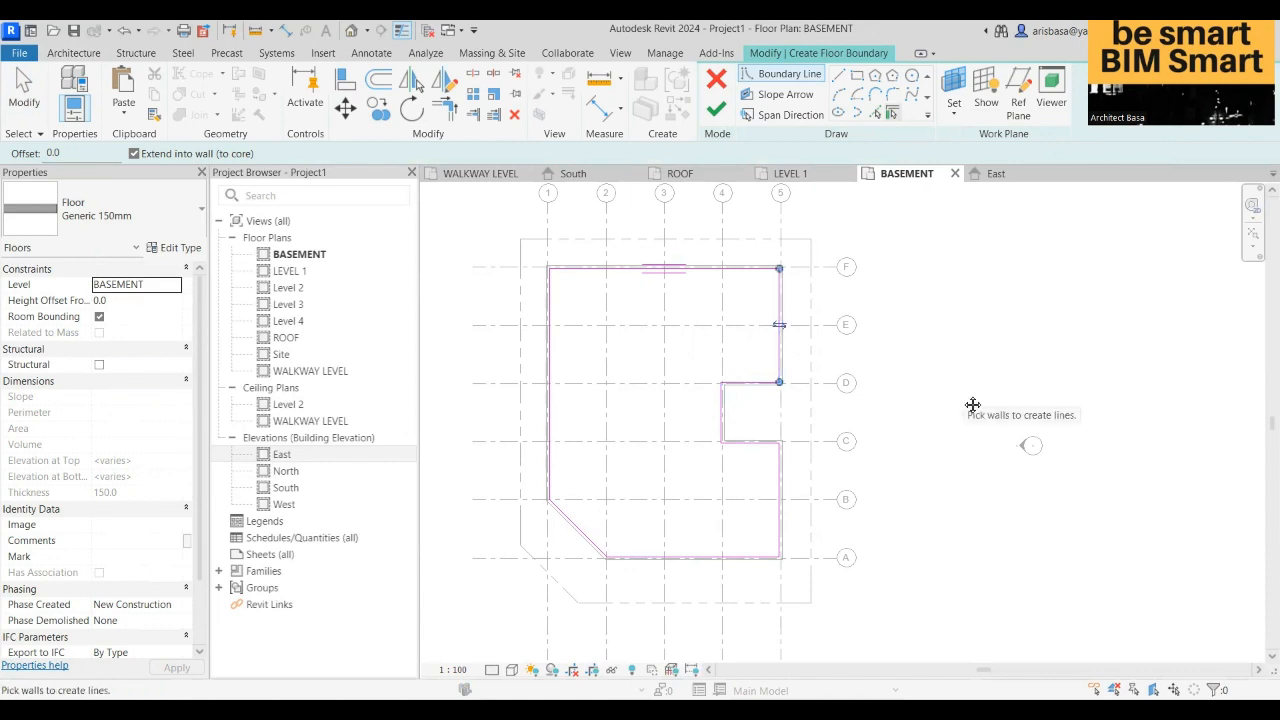
{"action": "left_click", "coordinate": [716, 108]}
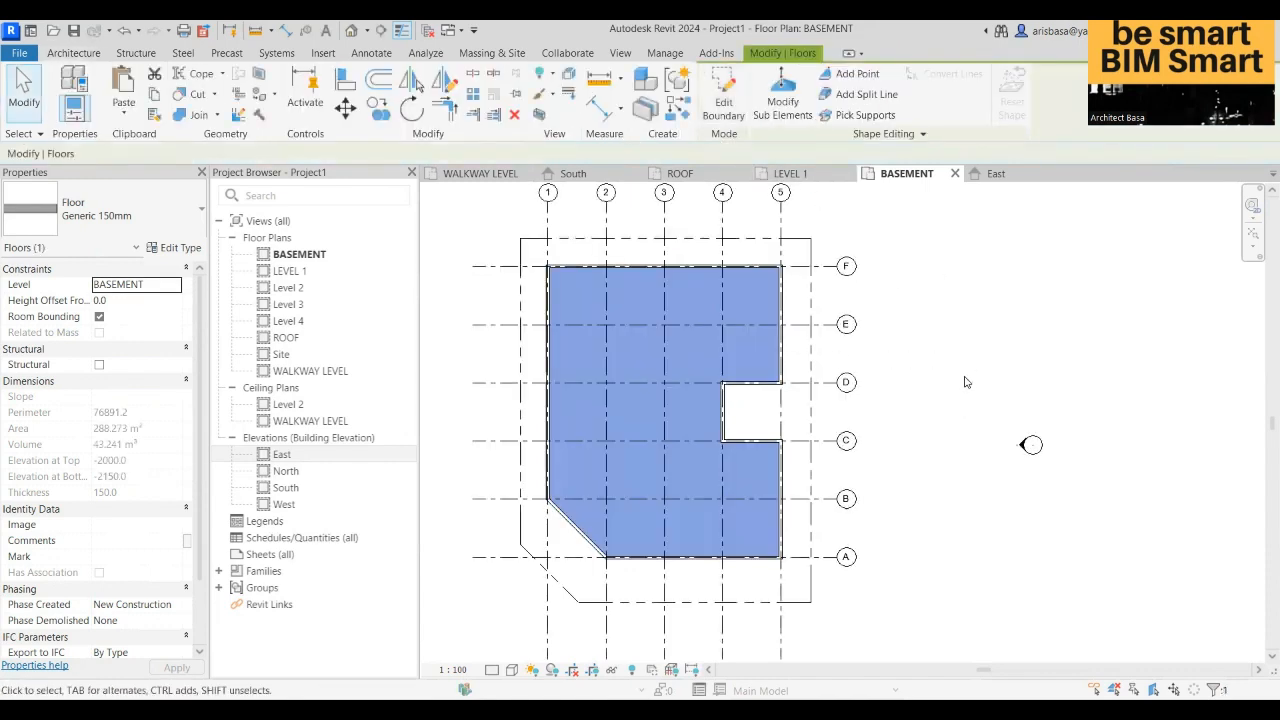
- Examine the basement floor's properties and its extent within the walls, grids and property line
{"action": "middle_click_drag", "start_coordinate": [920, 475], "coordinate": [913, 486]}
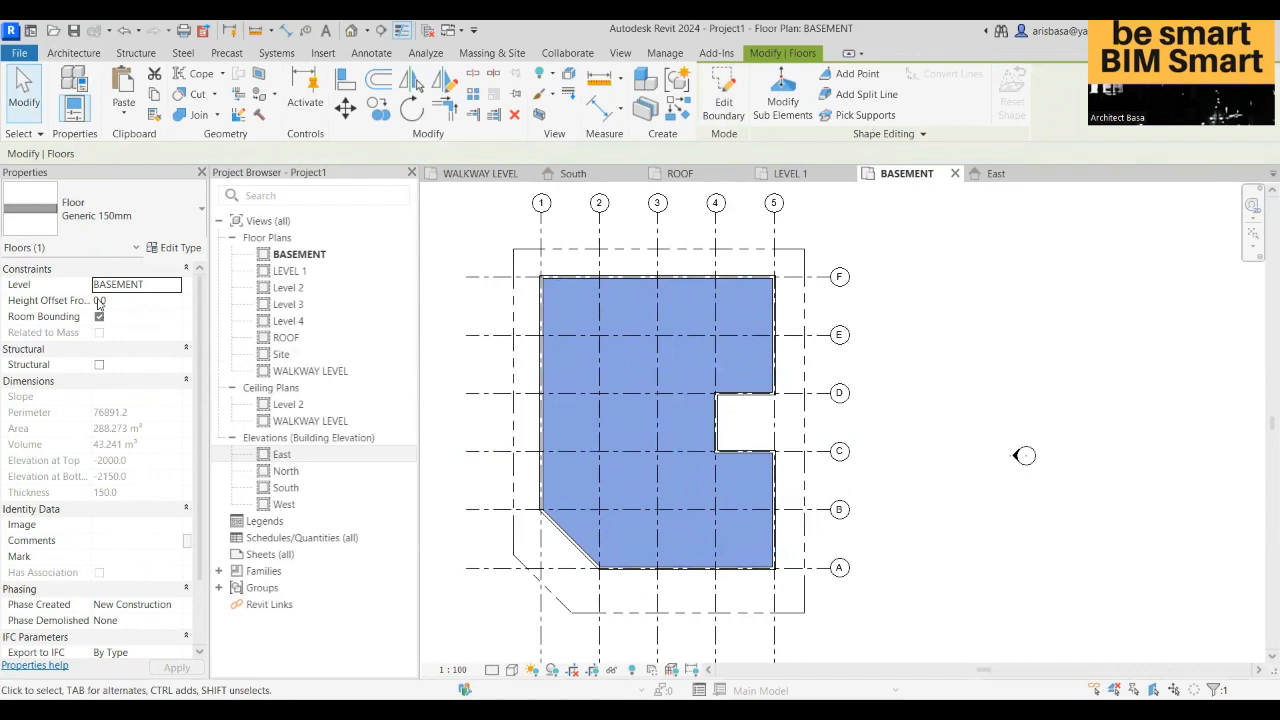
{"action": "left_click", "coordinate": [939, 417]}
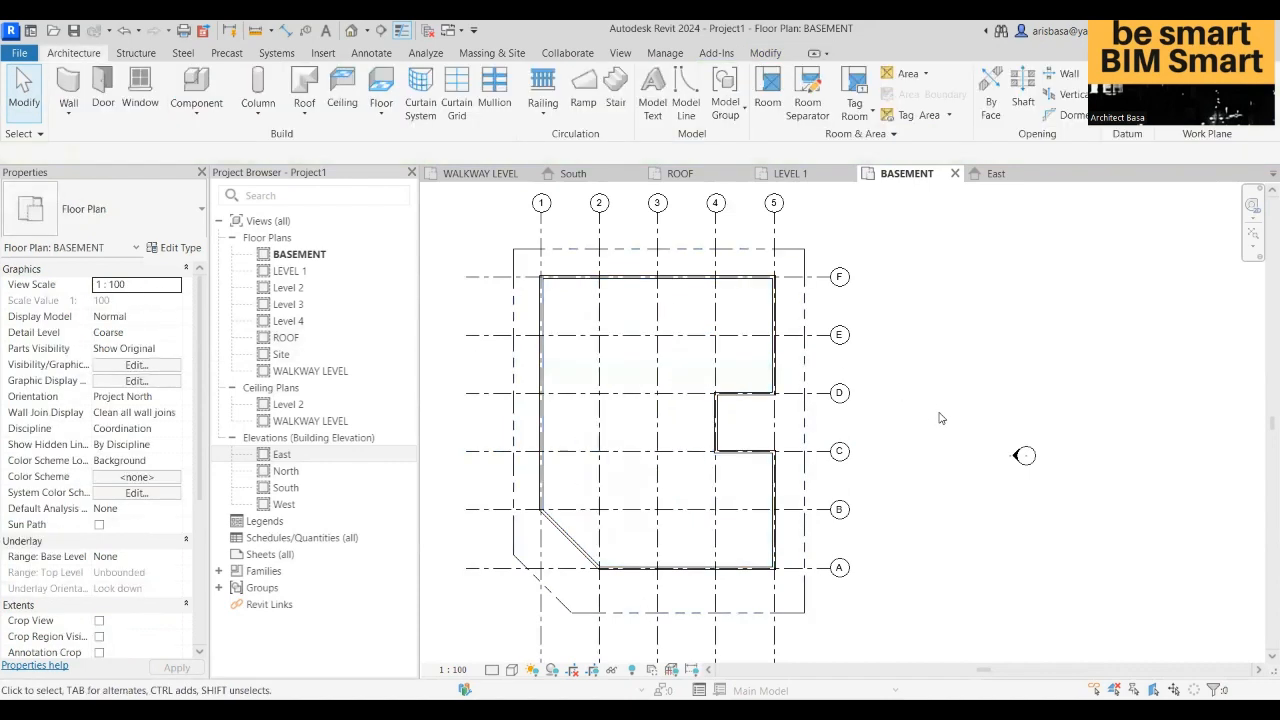
{"action": "middle_click_drag", "start_coordinate": [900, 428], "coordinate": [942, 428]}
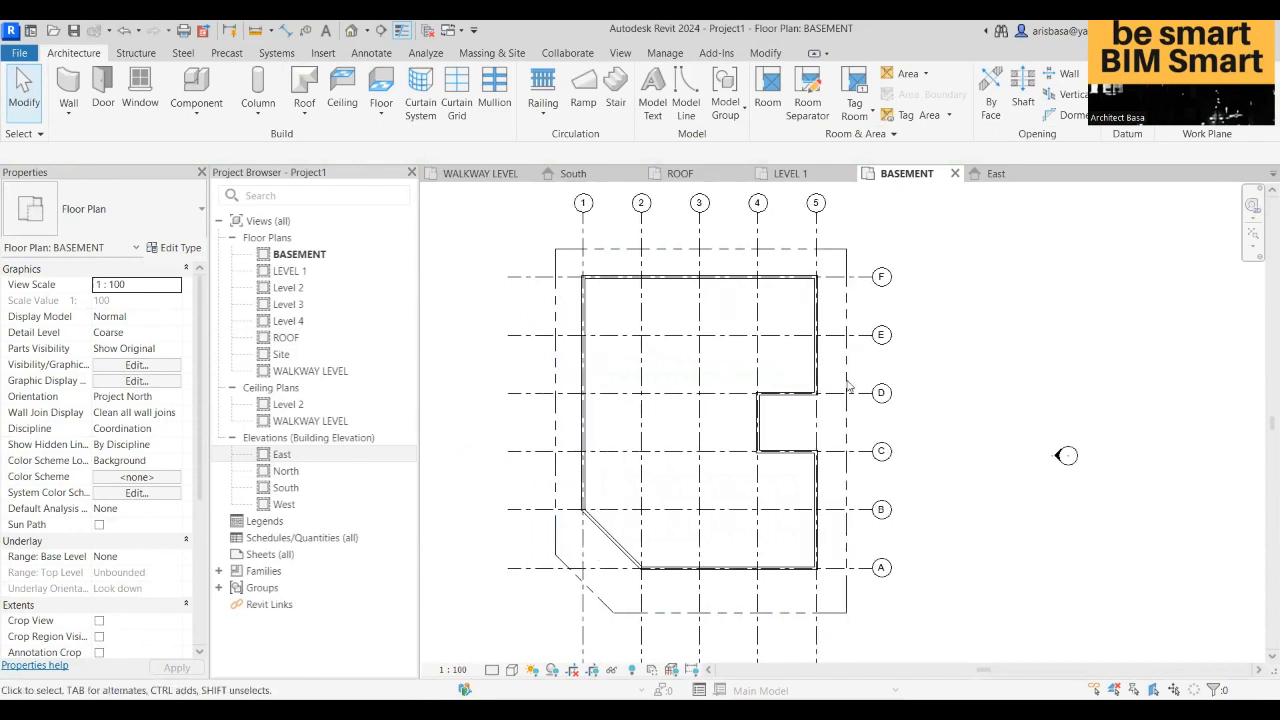
{"action": "left_click", "coordinate": [741, 352]}
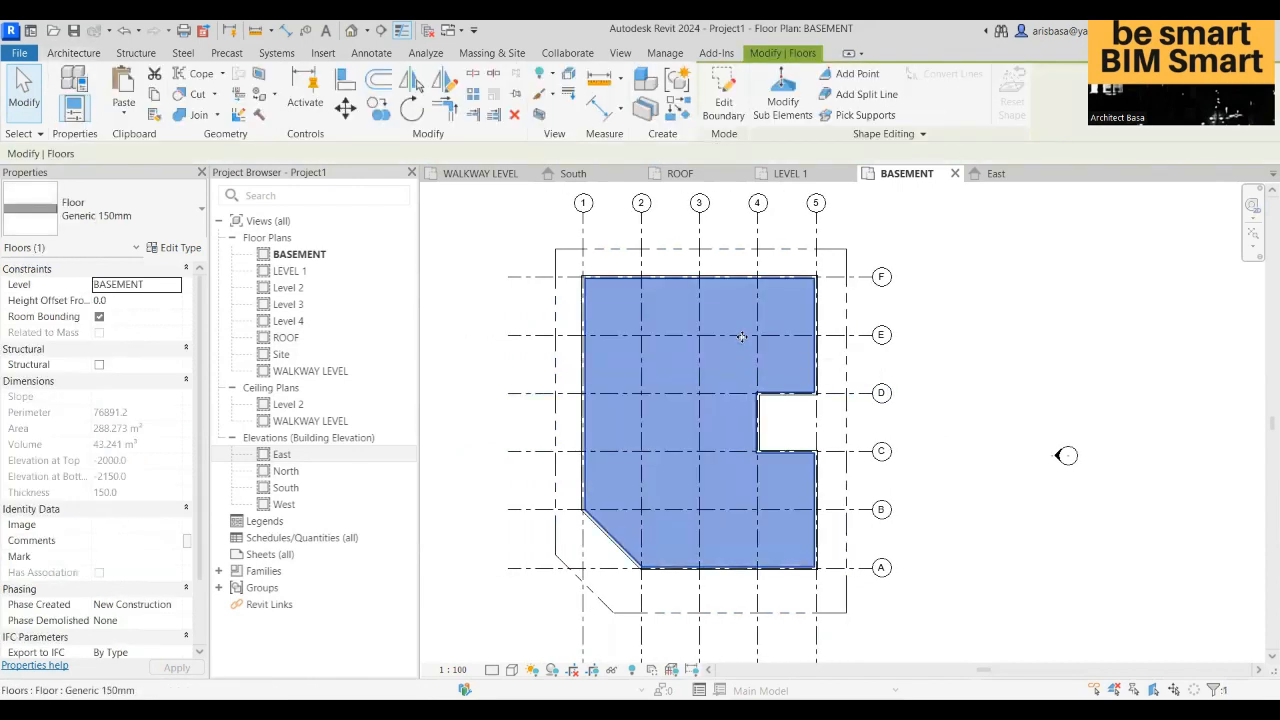
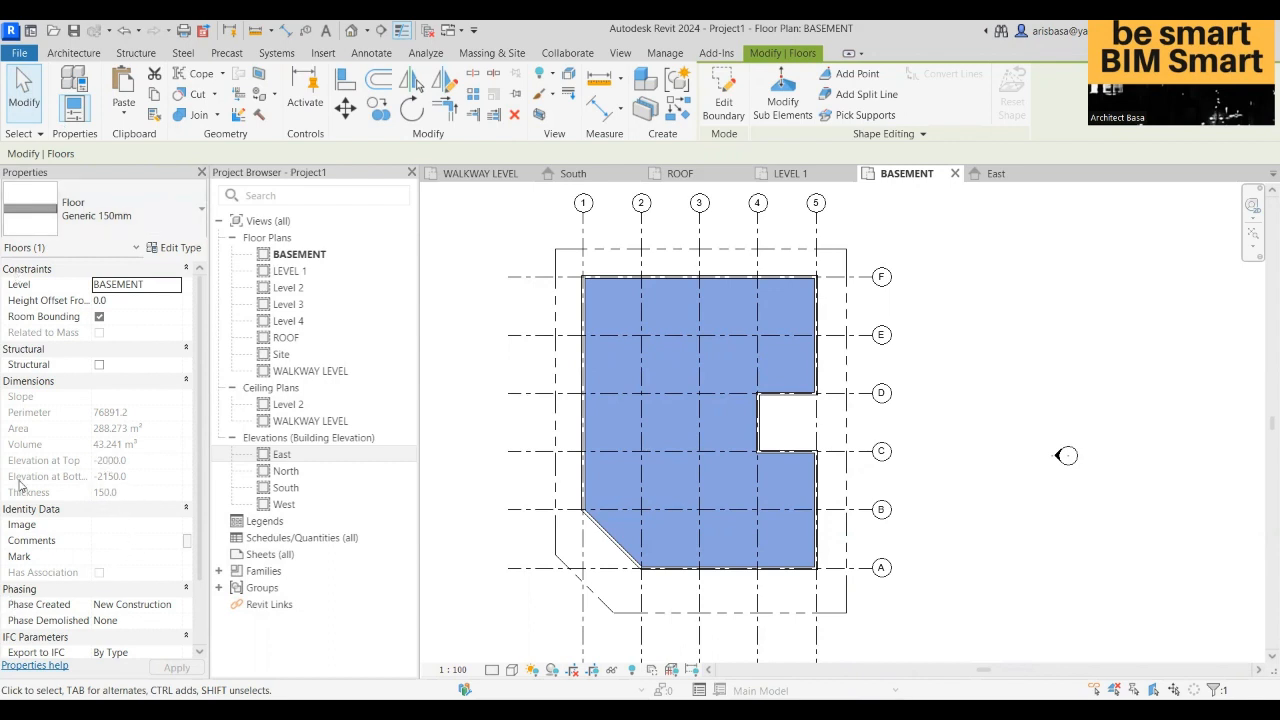
{"action": "left_click", "coordinate": [1070, 502]}
{"action": "scroll", "coordinate": [980, 529], "scroll_direction": "down", "scroll_amount": 3}
{"action": "middle_click_drag", "start_coordinate": [988, 548], "coordinate": [981, 556]}
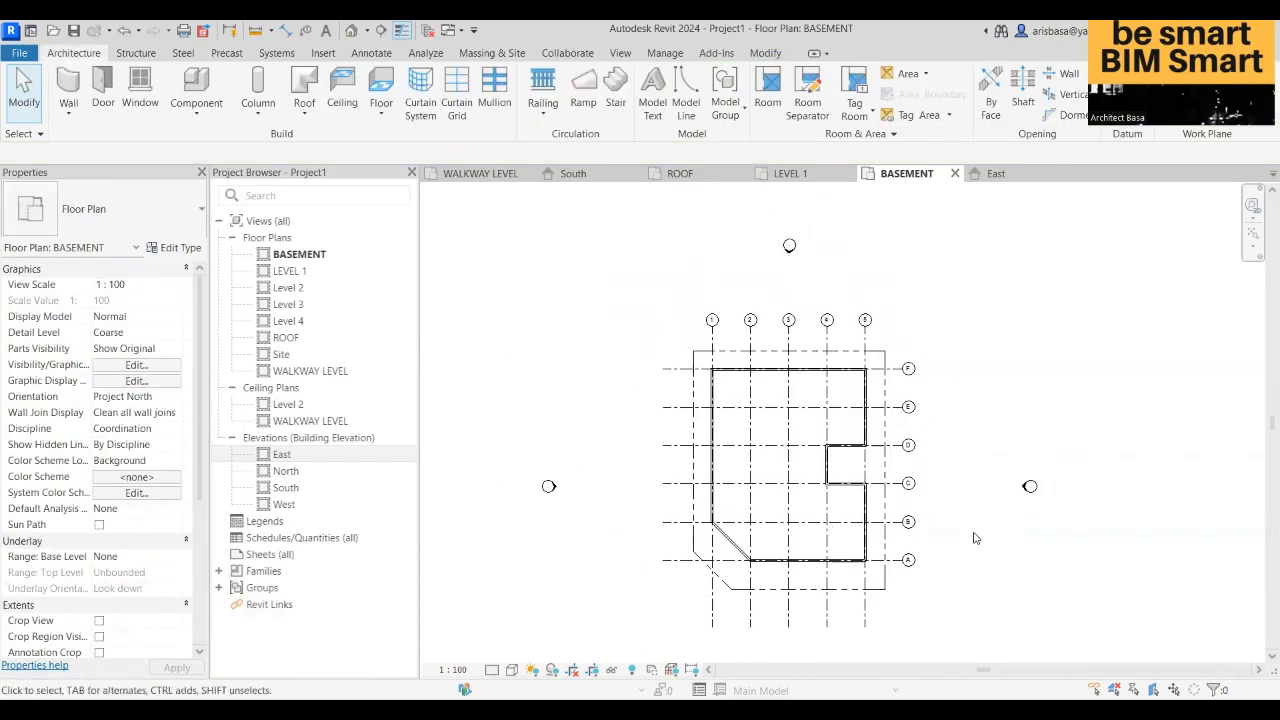
{"action": "scroll", "coordinate": [972, 535], "scroll_direction": "up", "scroll_amount": 2}
{"action": "scroll", "coordinate": [969, 519], "scroll_direction": "up", "scroll_amount": 1}
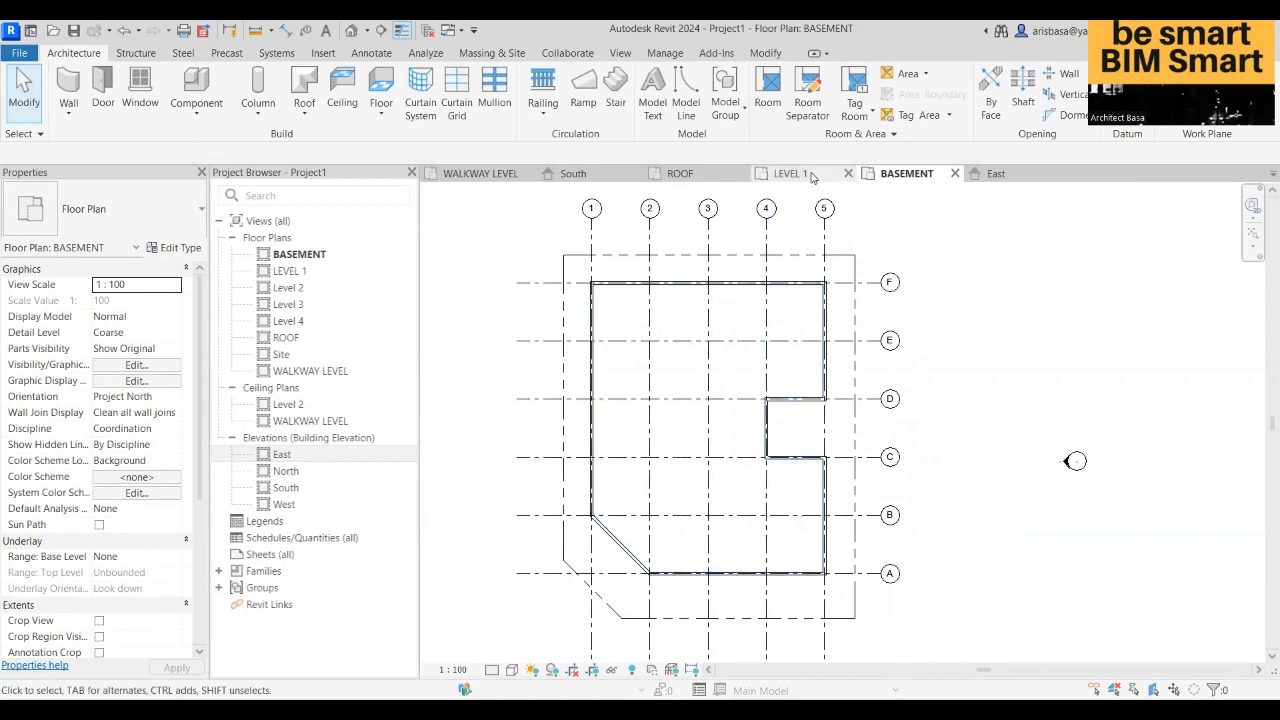
- Copy the basement floor to the clipboard and paste it aligned to the selected level LEVEL 1
{"action": "left_click", "coordinate": [730, 333]}
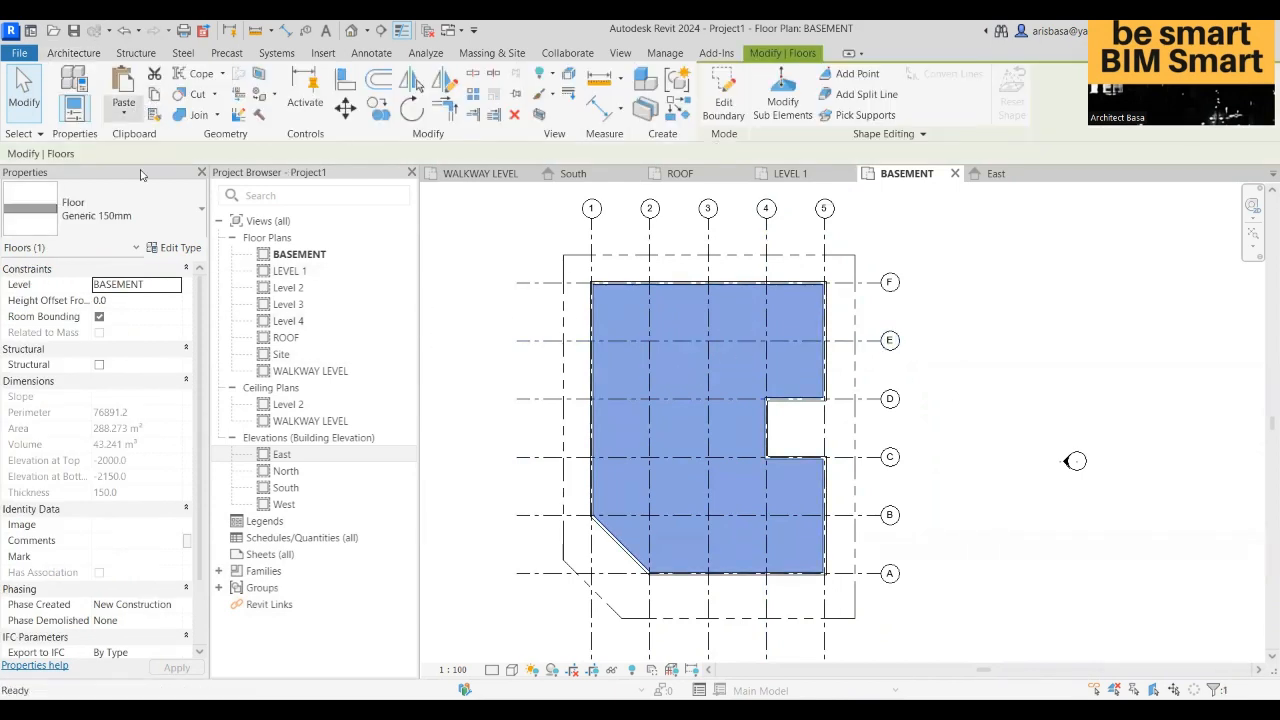
{"action": "left_click", "coordinate": [123, 108]}
{"action": "left_click", "coordinate": [562, 272]}
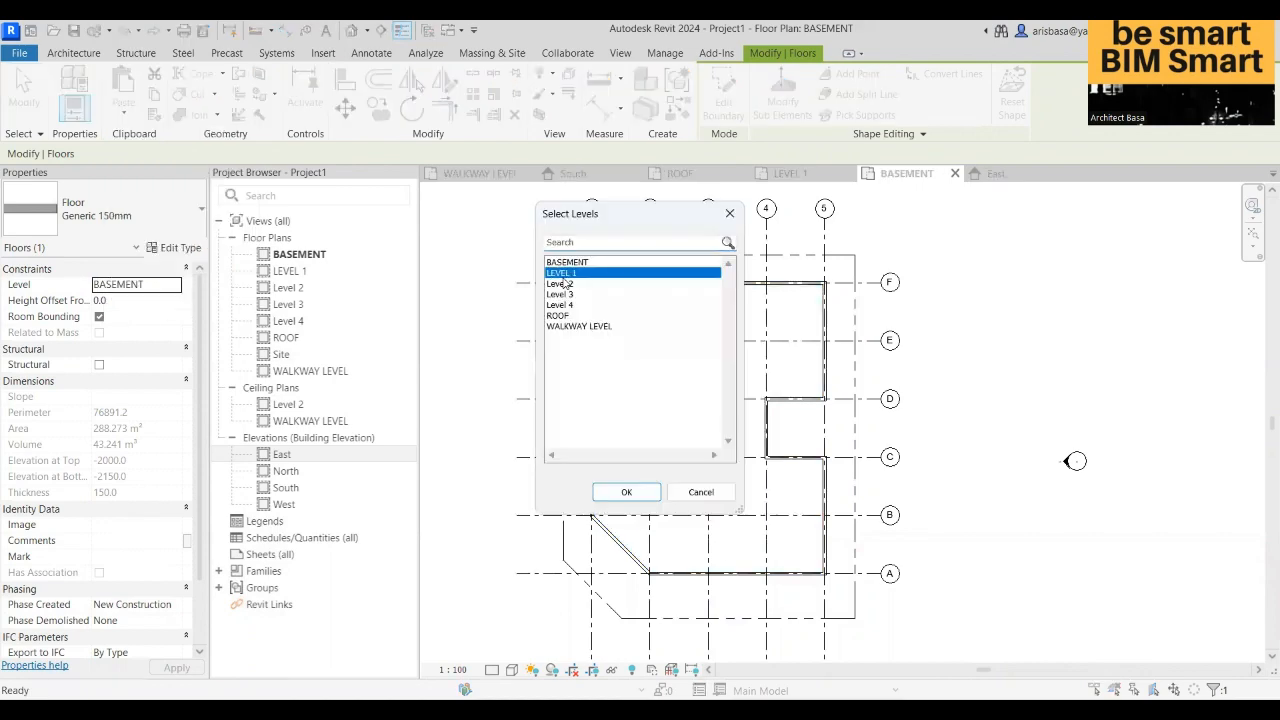
{"action": "key", "text": "Return"}
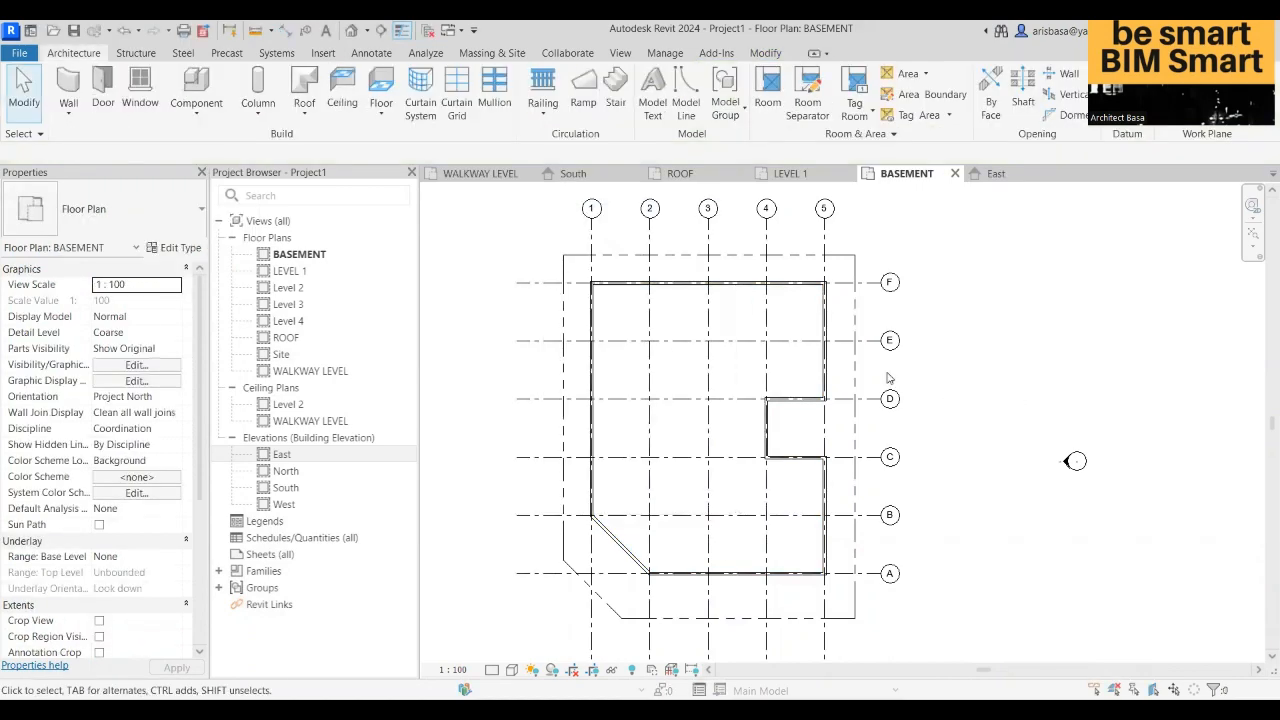
- Open the LEVEL 1 floor plan and select the pasted floor to check its level and outline
{"action": "left_click", "coordinate": [790, 174]}
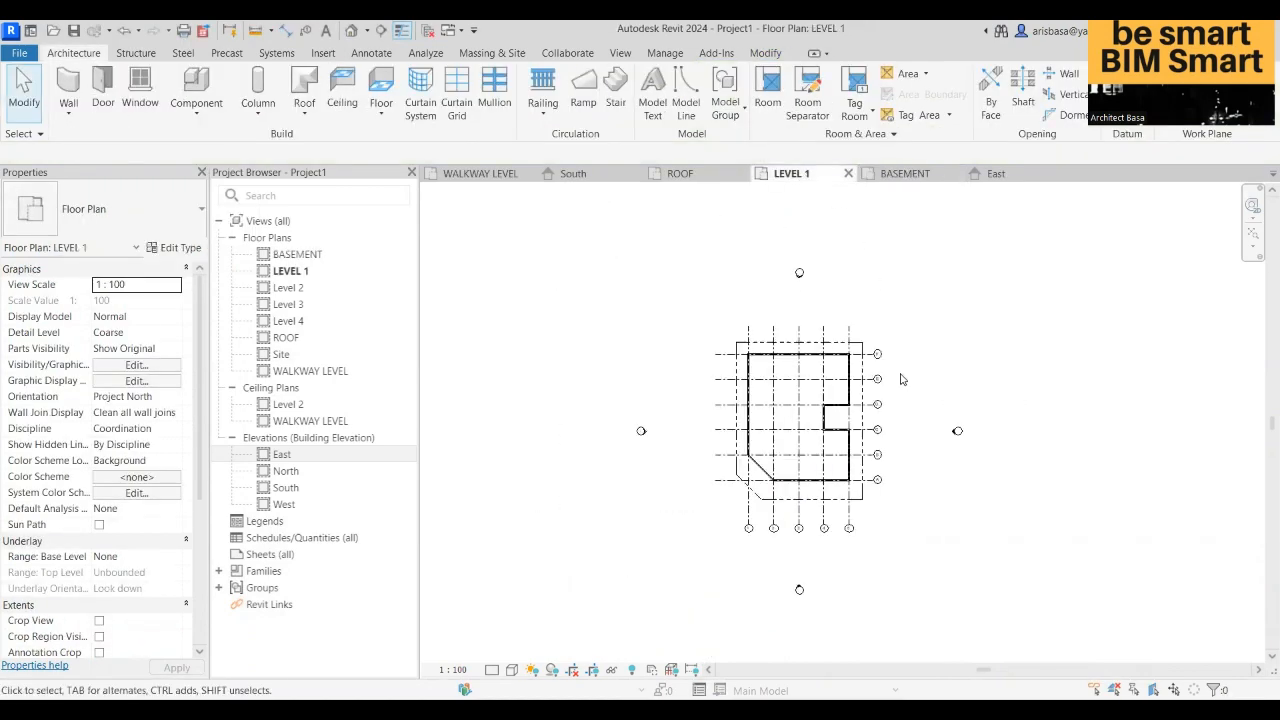
{"action": "left_click", "coordinate": [758, 354]}
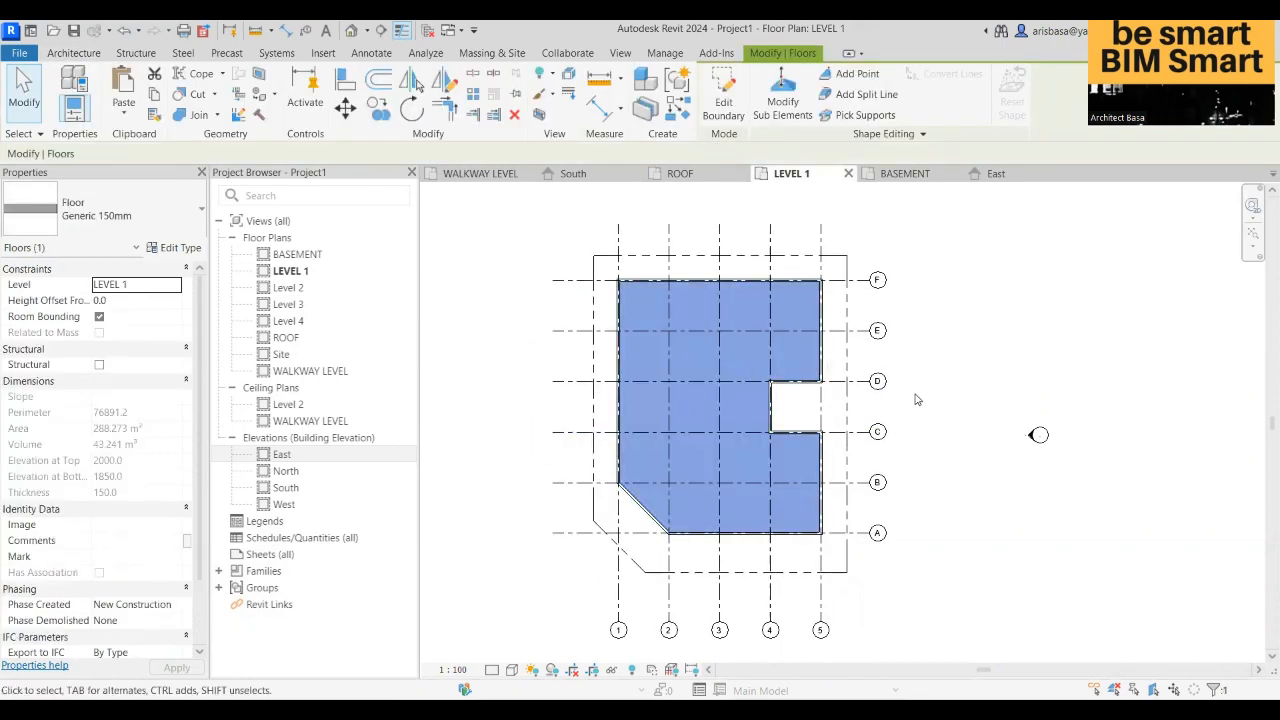
{"action": "middle_click_drag", "start_coordinate": [923, 428], "coordinate": [923, 431]}
{"action": "left_click", "coordinate": [914, 428]}
- Examine the LEVEL 1 wall outline against the grids, especially around the diagonal corner near grids A and B
{"action": "scroll", "coordinate": [744, 502], "scroll_direction": "up", "scroll_amount": 2}
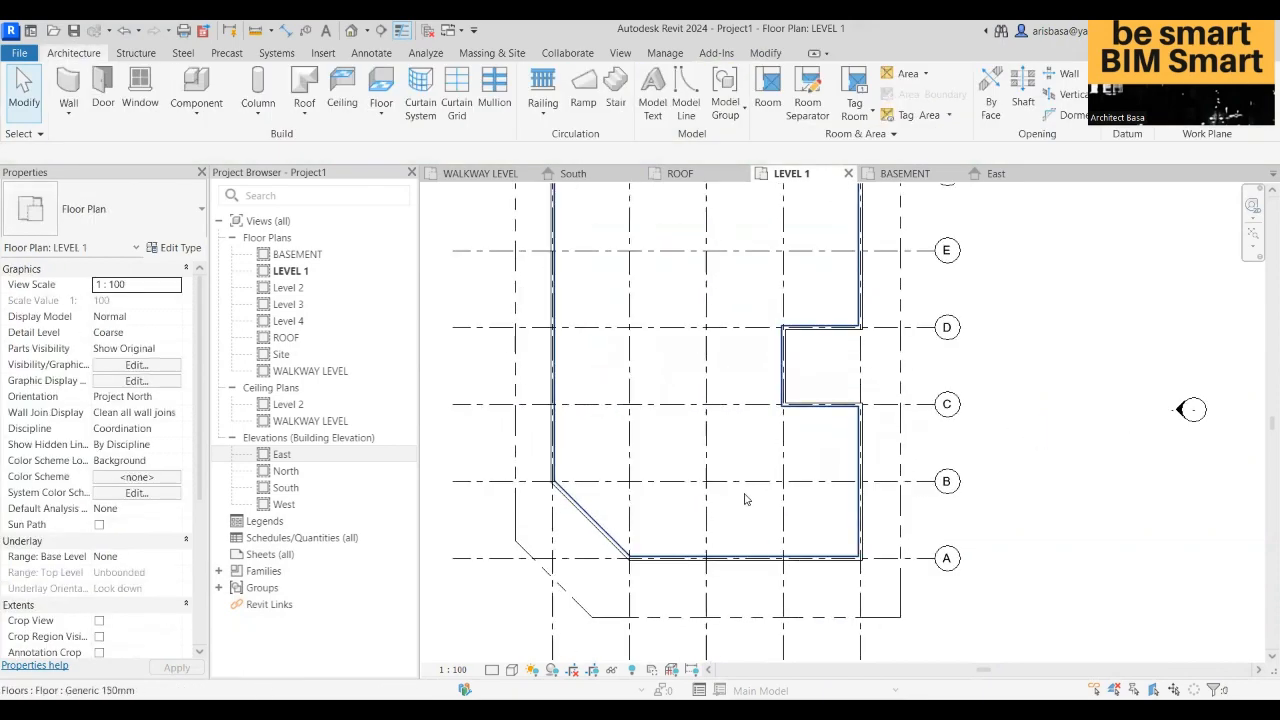
{"action": "middle_click_drag", "start_coordinate": [720, 491], "coordinate": [811, 479]}
{"action": "scroll", "coordinate": [730, 463], "scroll_direction": "down", "scroll_amount": 2}
{"action": "middle_click_drag", "start_coordinate": [730, 466], "coordinate": [709, 437]}
{"action": "scroll", "coordinate": [724, 533], "scroll_direction": "up", "scroll_amount": 3}
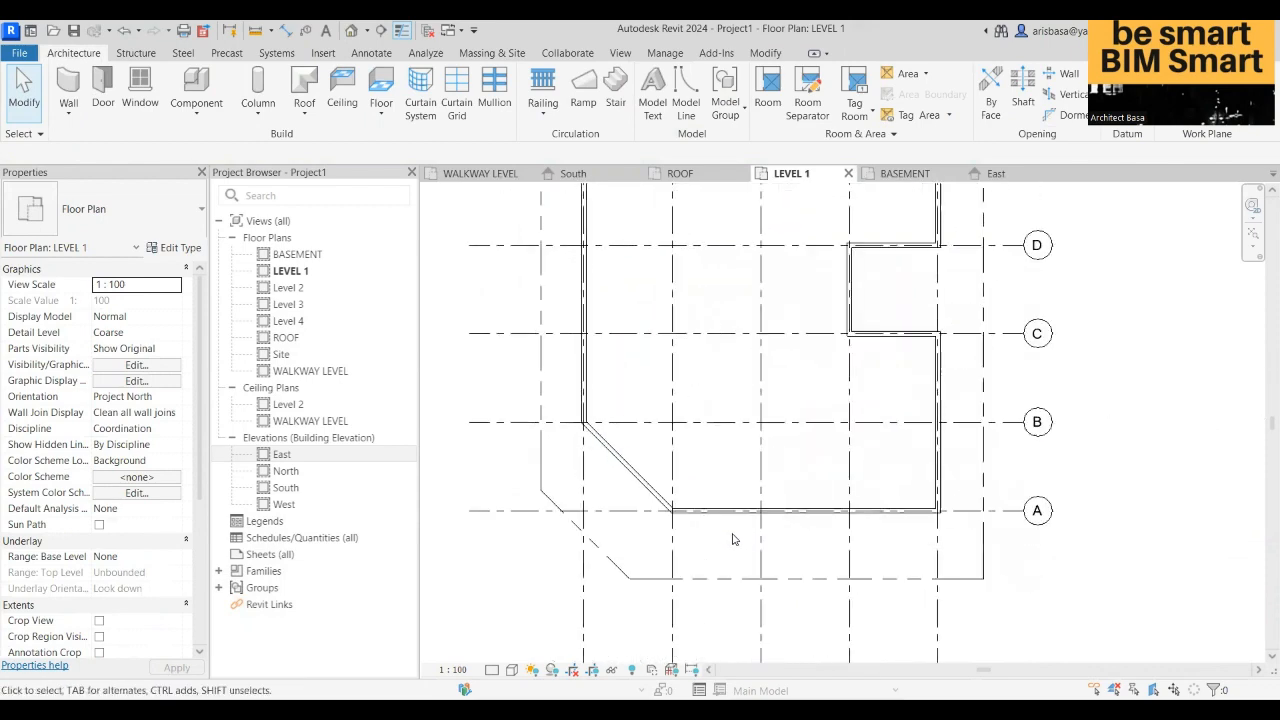
{"action": "middle_click_drag", "start_coordinate": [687, 507], "coordinate": [654, 457]}
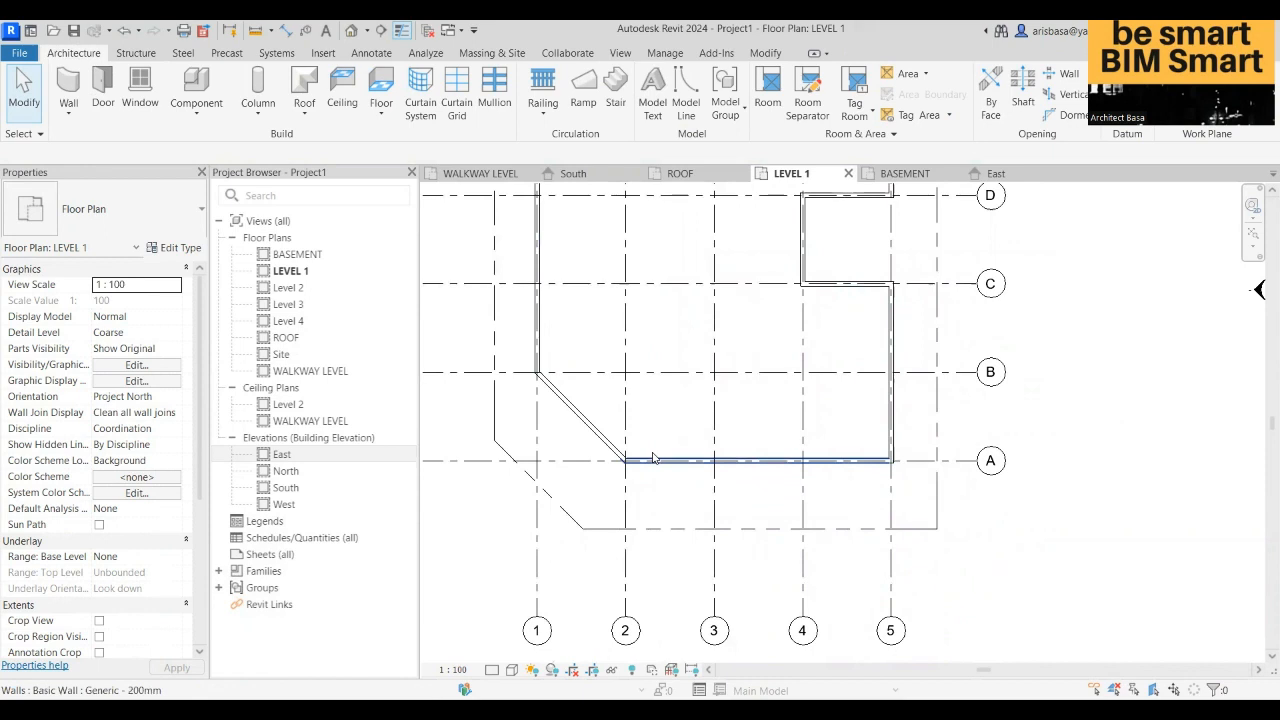
{"action": "middle_click_drag", "start_coordinate": [733, 477], "coordinate": [855, 507]}
{"action": "scroll", "coordinate": [886, 551], "scroll_direction": "down", "scroll_amount": 2}
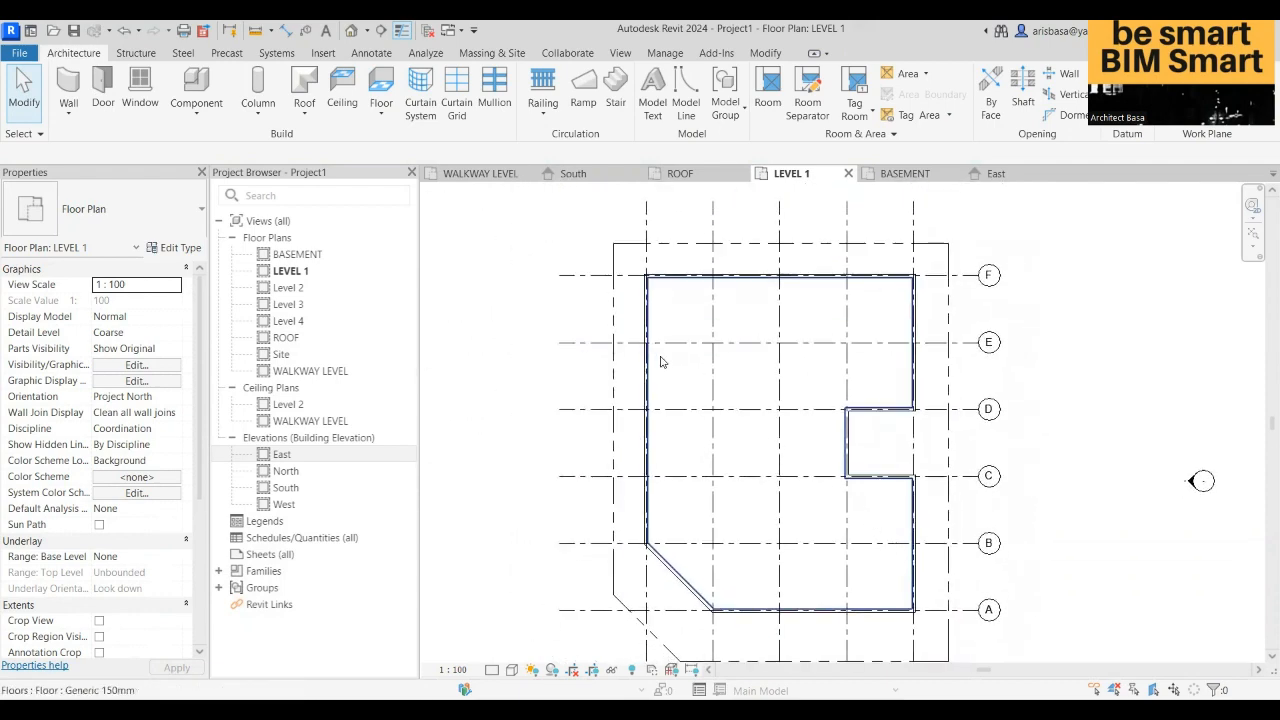
- Draw a 1500 mm Generic - 200mm wall inward from the grid 1 wall between D and E, then slant it about 6280 mm back towards F
{"action": "scroll", "coordinate": [651, 375], "scroll_direction": "up", "scroll_amount": 1}
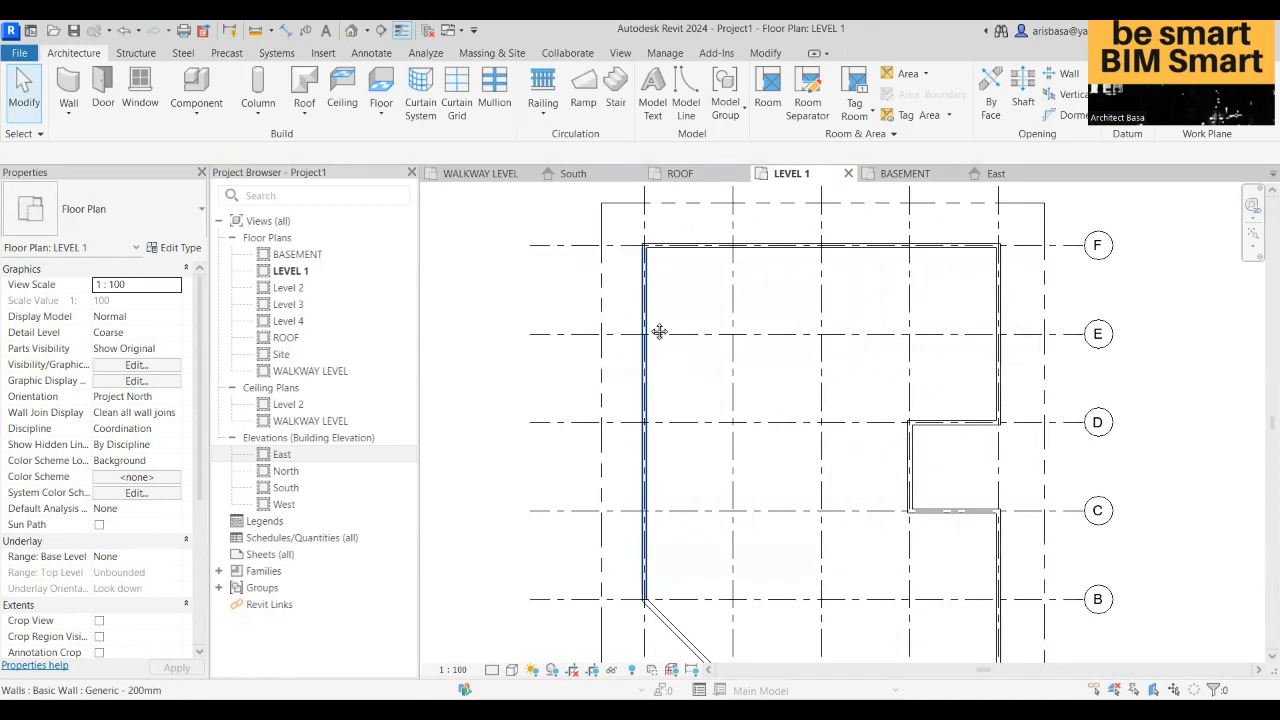
{"action": "middle_click_drag", "start_coordinate": [659, 331], "coordinate": [653, 305]}
{"action": "left_click", "coordinate": [645, 352]}
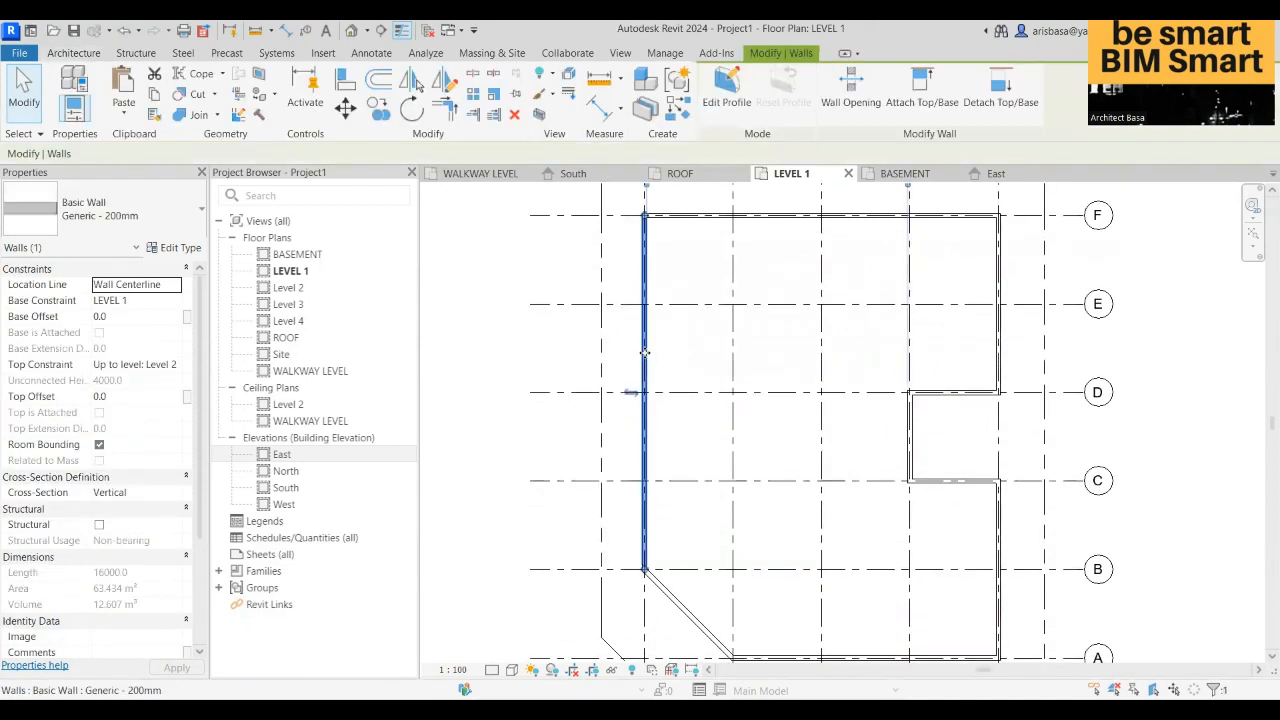
{"action": "right_click", "coordinate": [645, 352]}
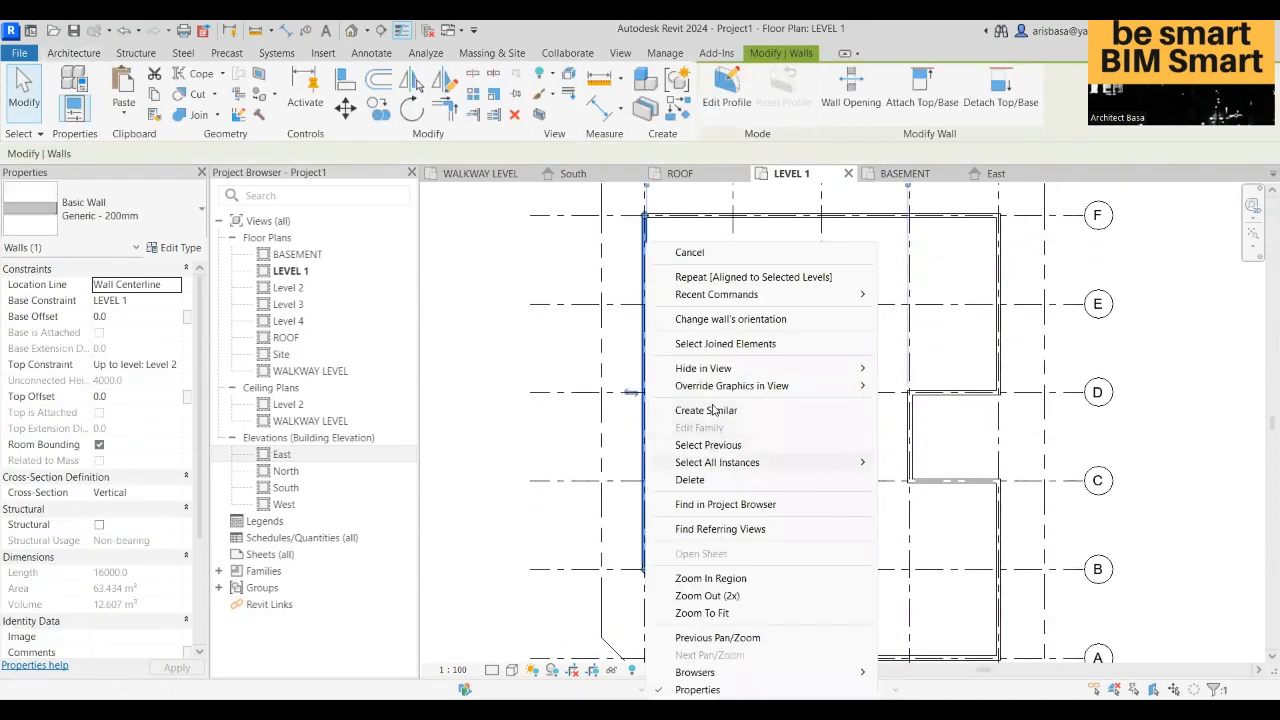
{"action": "left_click", "coordinate": [710, 410]}
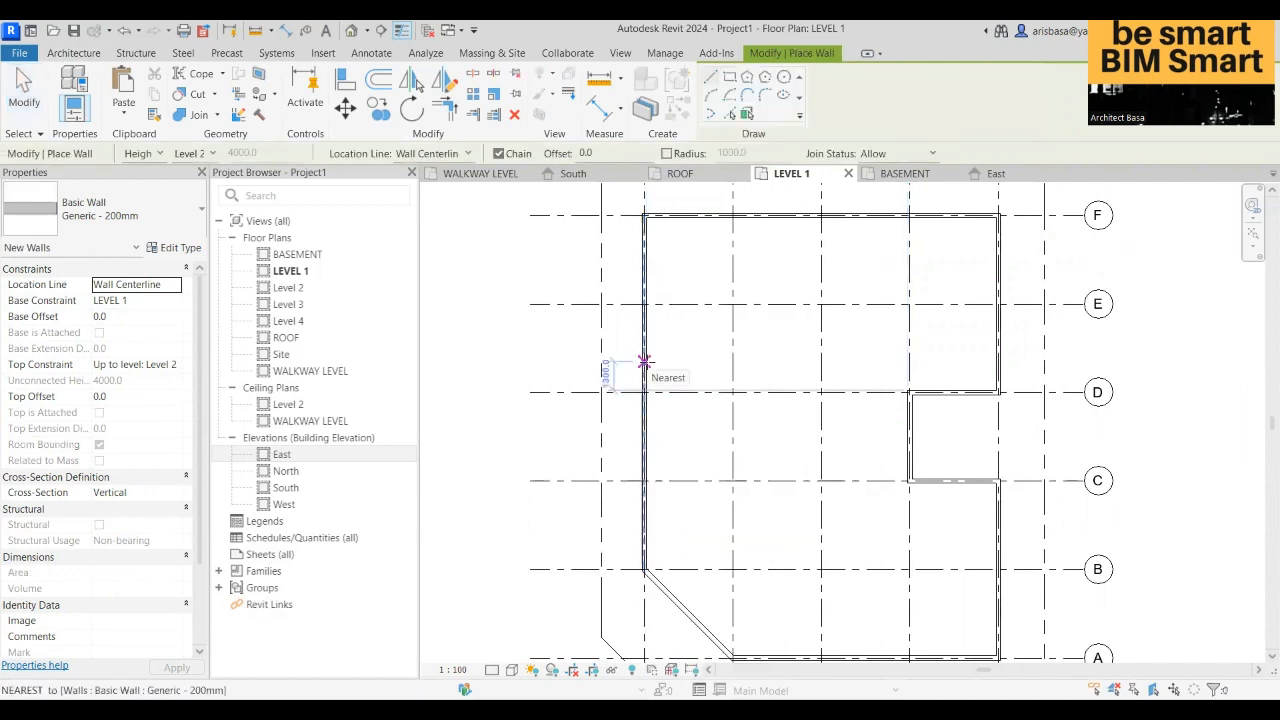
{"action": "left_click", "coordinate": [645, 350]}
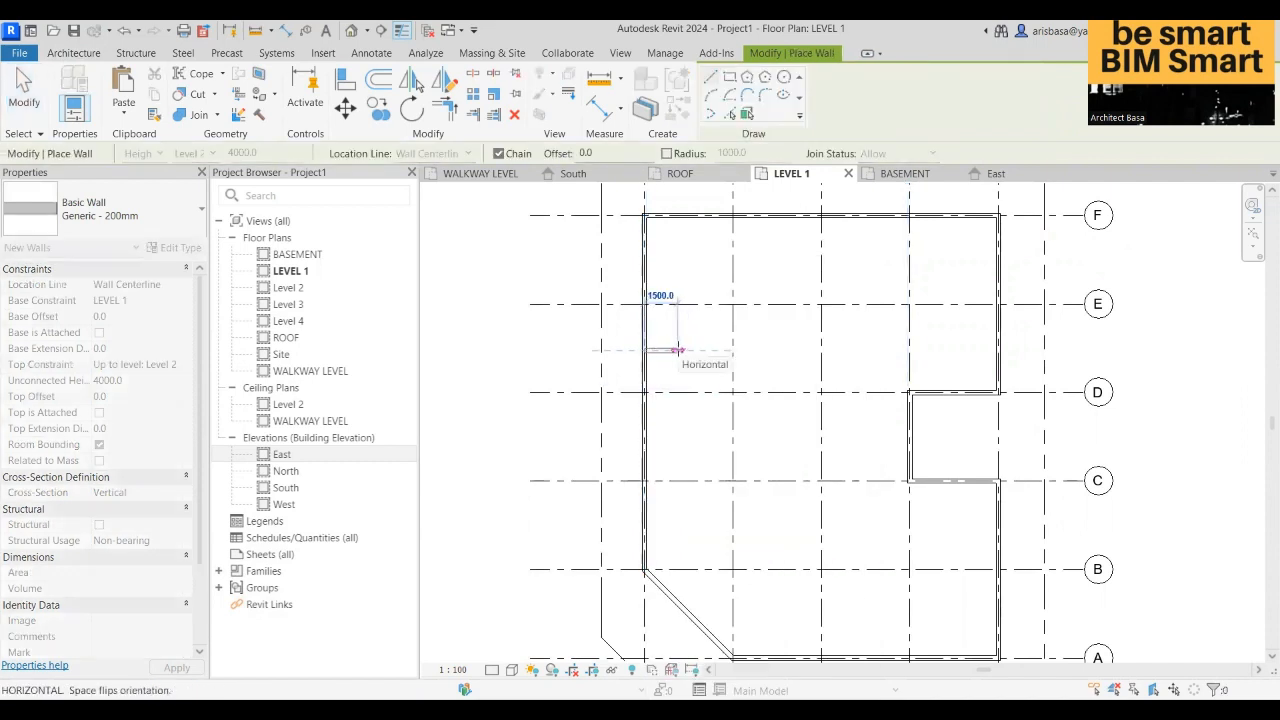
{"action": "left_click", "coordinate": [678, 350]}
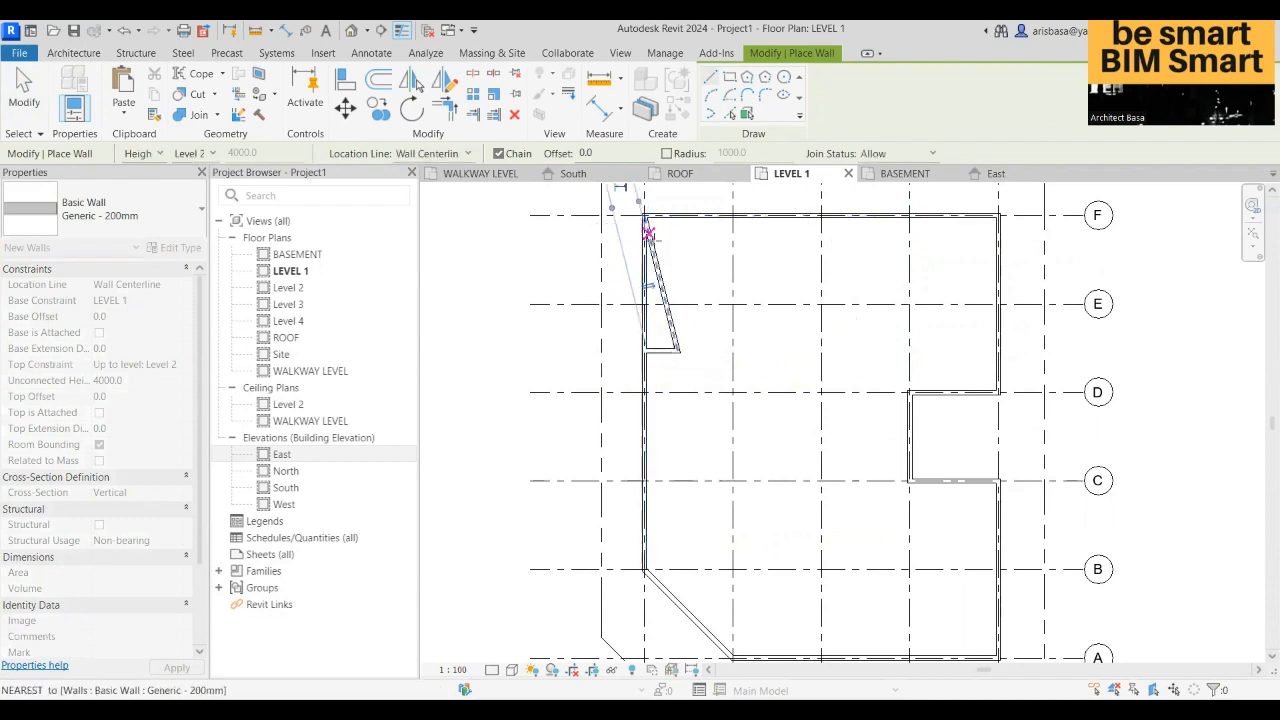
{"action": "left_click", "coordinate": [648, 233]}
{"action": "key", "text": "Escape"}
{"action": "key", "text": "Escape"}
- Draw a second Generic - 200mm sawtooth, slanting from the first stub's base at grid 1 to grid C, then about 1450 mm back to the wall
{"action": "scroll", "coordinate": [665, 310], "scroll_direction": "down", "scroll_amount": 1}
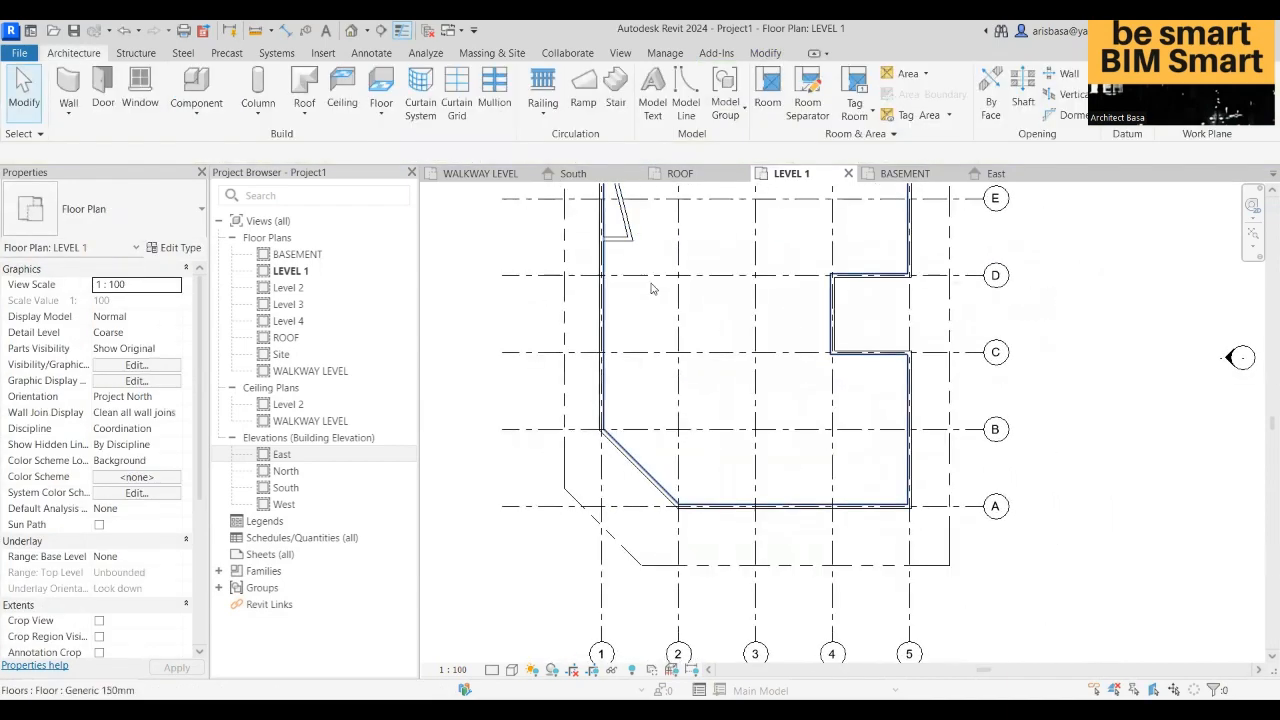
{"action": "middle_click_drag", "start_coordinate": [643, 385], "coordinate": [603, 424]}
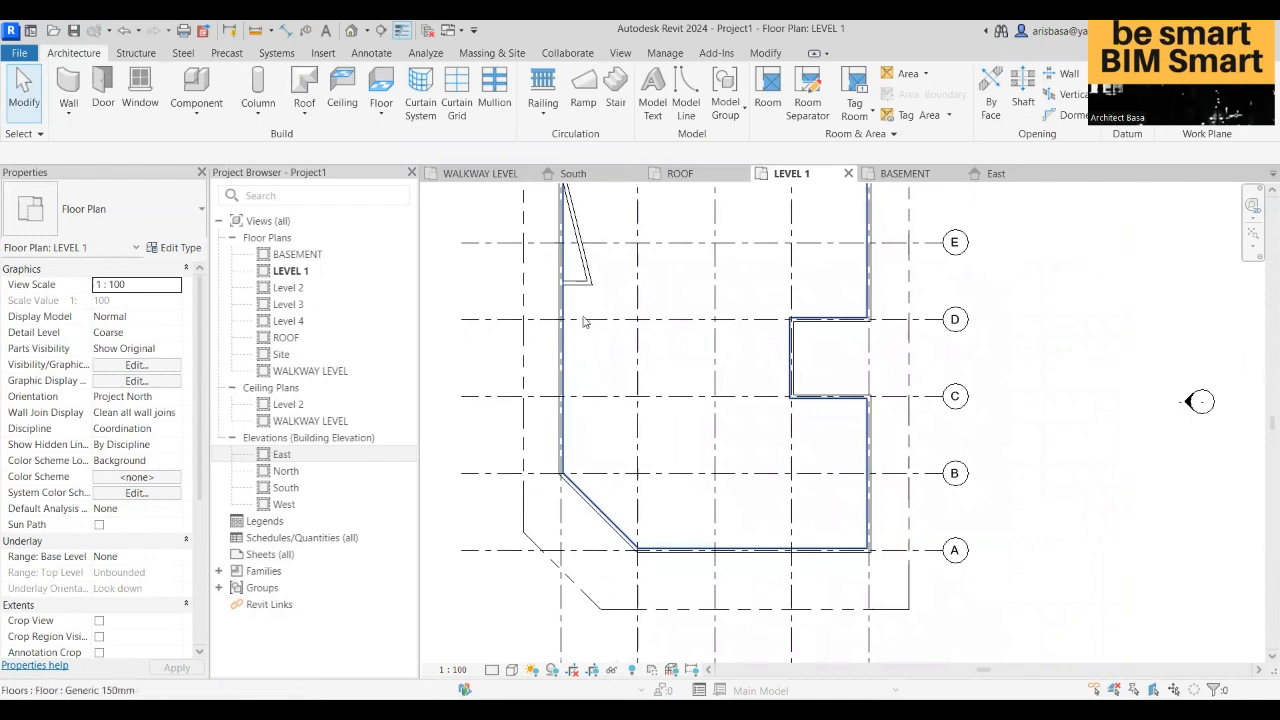
{"action": "left_click", "coordinate": [584, 268]}
{"action": "right_click", "coordinate": [589, 243]}
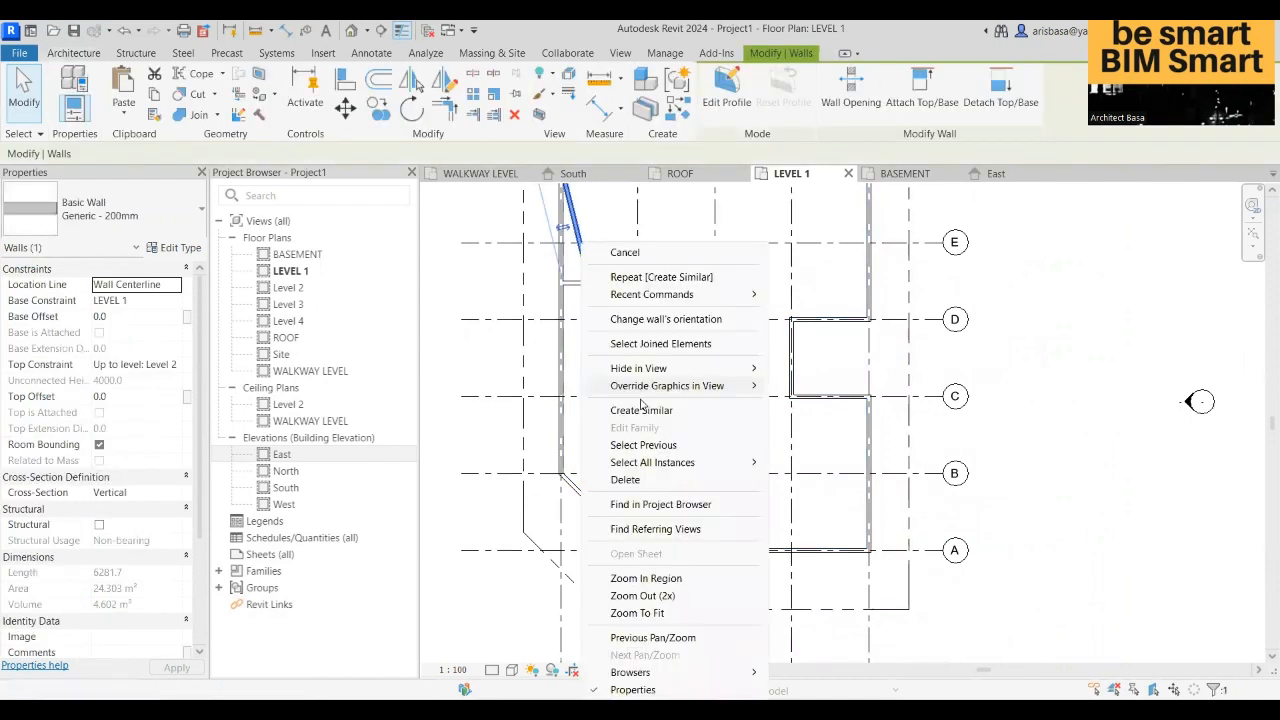
{"action": "left_click", "coordinate": [641, 408]}
{"action": "left_click", "coordinate": [562, 282]}
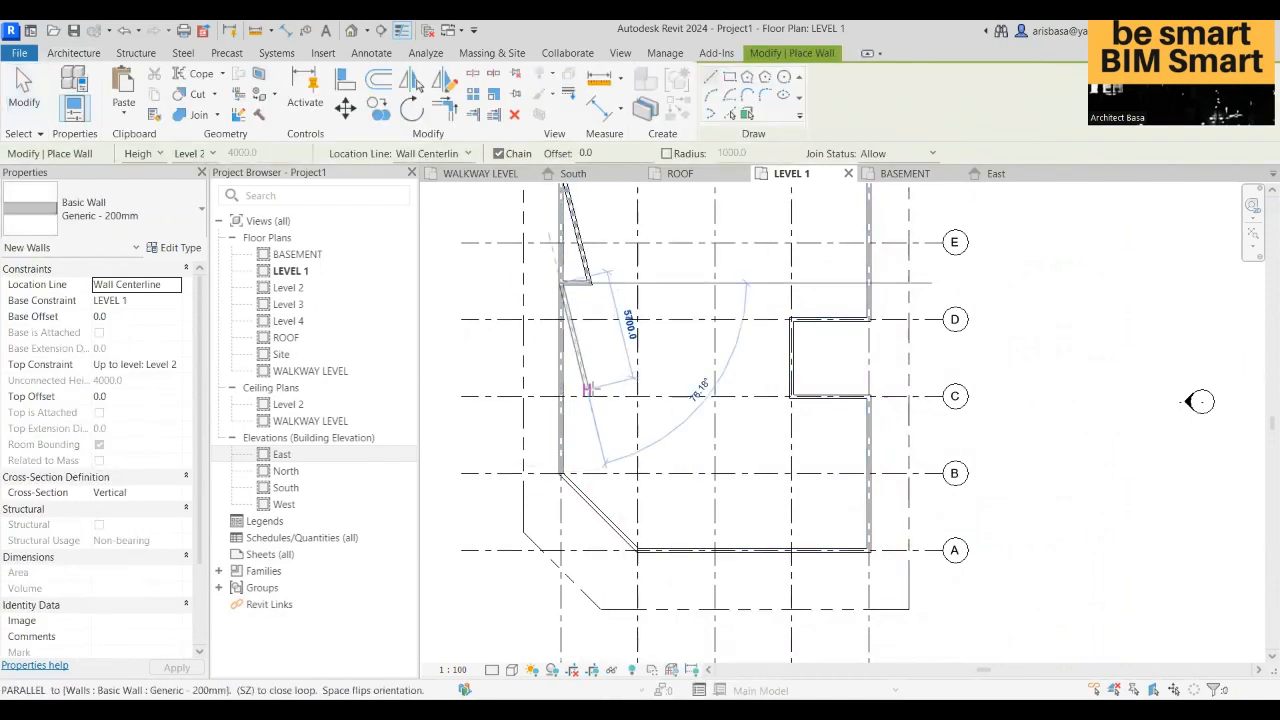
{"action": "left_click", "coordinate": [590, 396]}
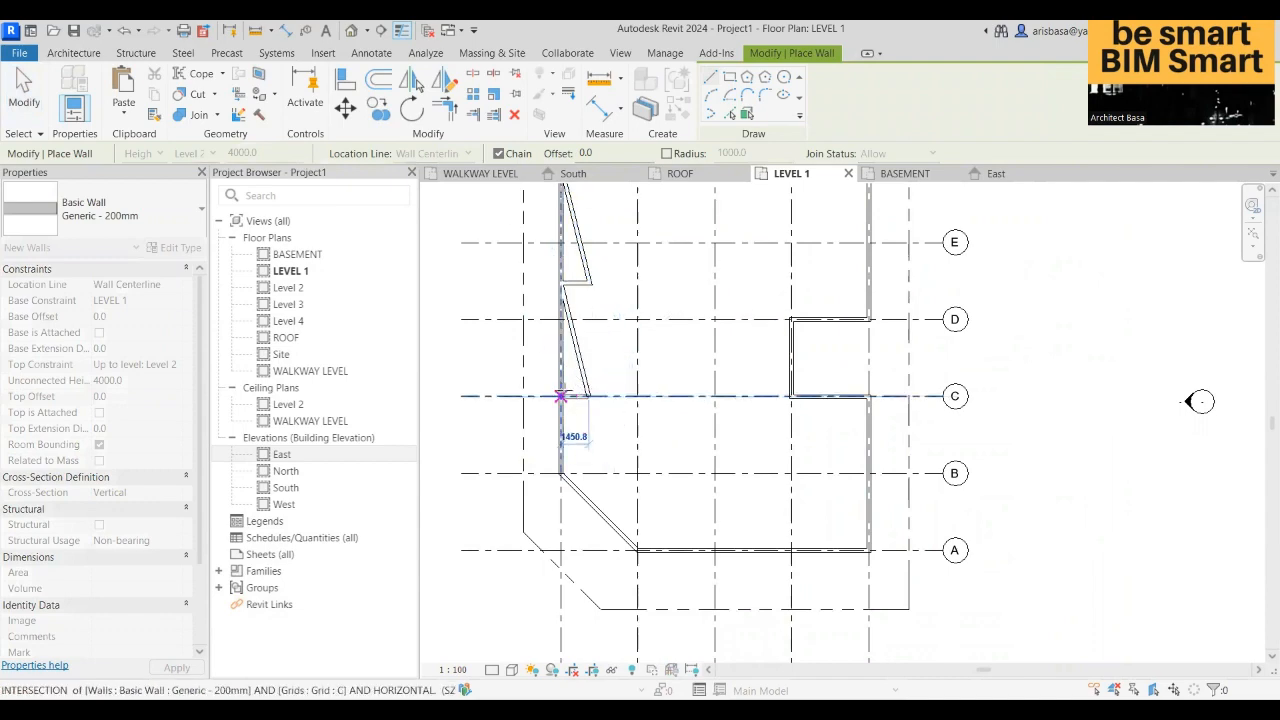
{"action": "key", "text": "Escape"}
{"action": "scroll", "coordinate": [583, 392], "scroll_direction": "down", "scroll_amount": 1}
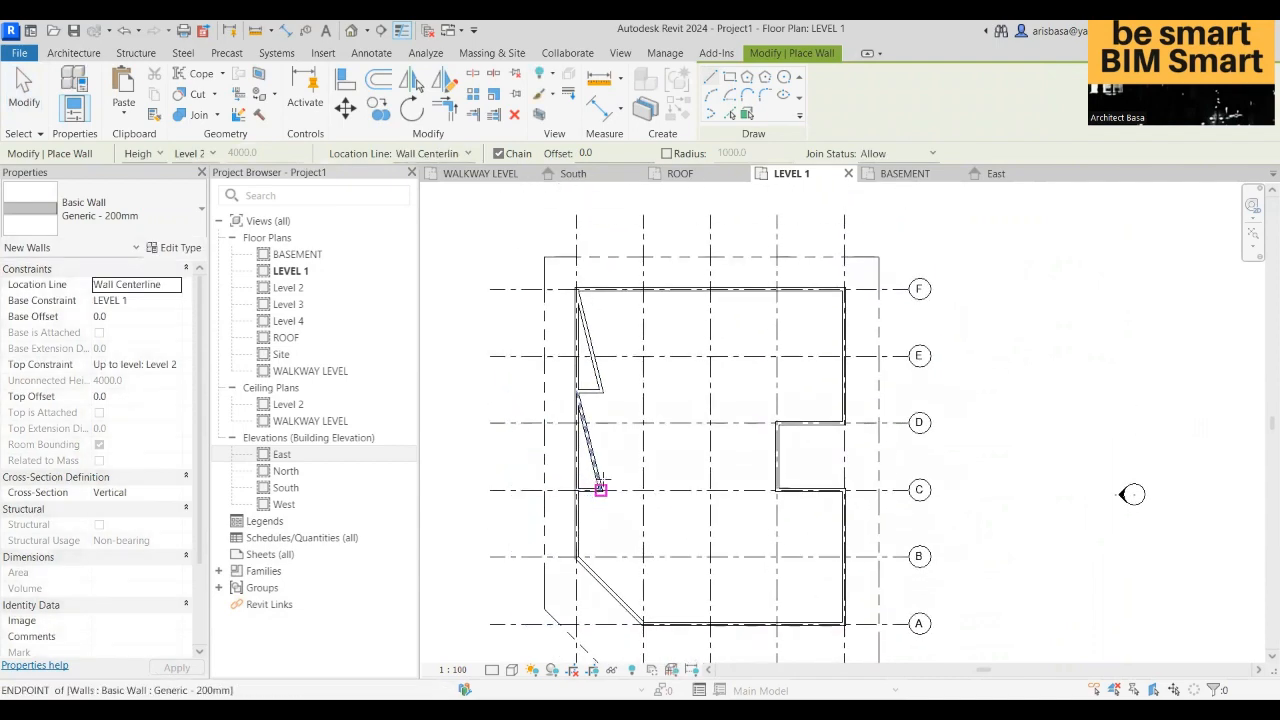
{"action": "key", "text": "Escape"}
{"action": "scroll", "coordinate": [600, 335], "scroll_direction": "up", "scroll_amount": 2}
{"action": "scroll", "coordinate": [600, 335], "scroll_direction": "up", "scroll_amount": 2}
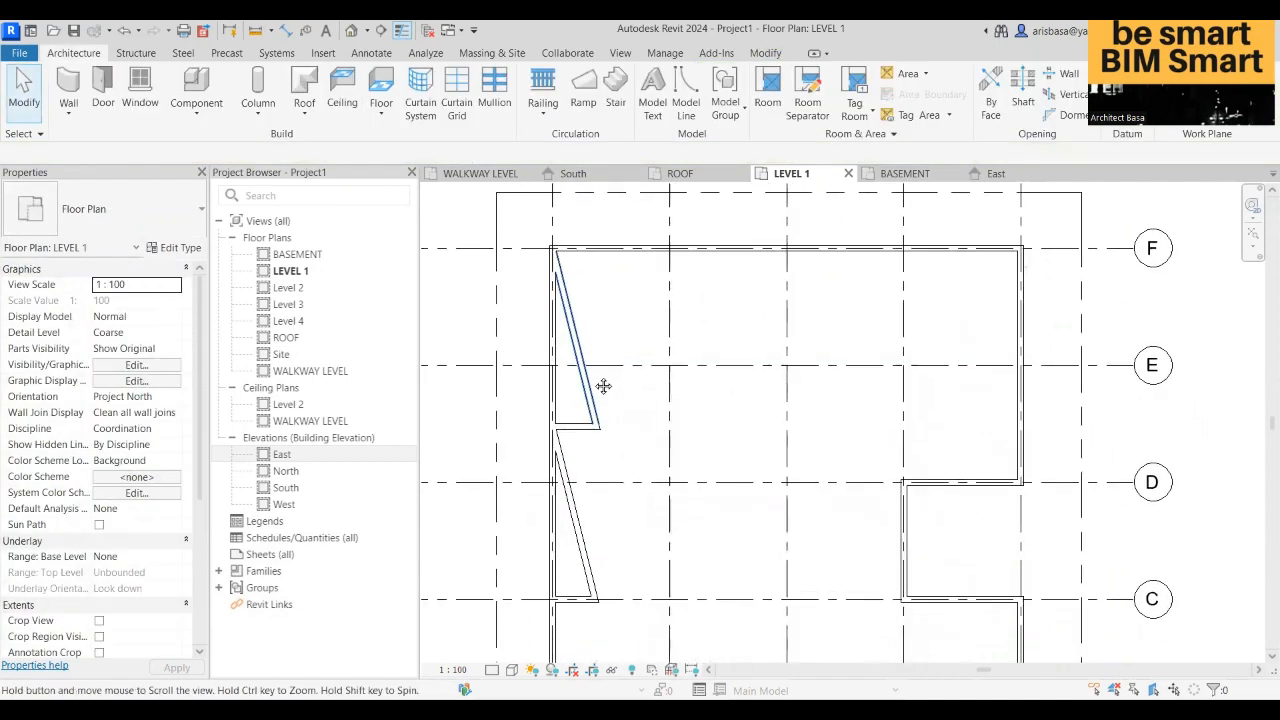
- Trim the upper slanted wall and the grid F wall to a corner at grids 1 and F
{"action": "scroll", "coordinate": [582, 290], "scroll_direction": "up", "scroll_amount": 2}
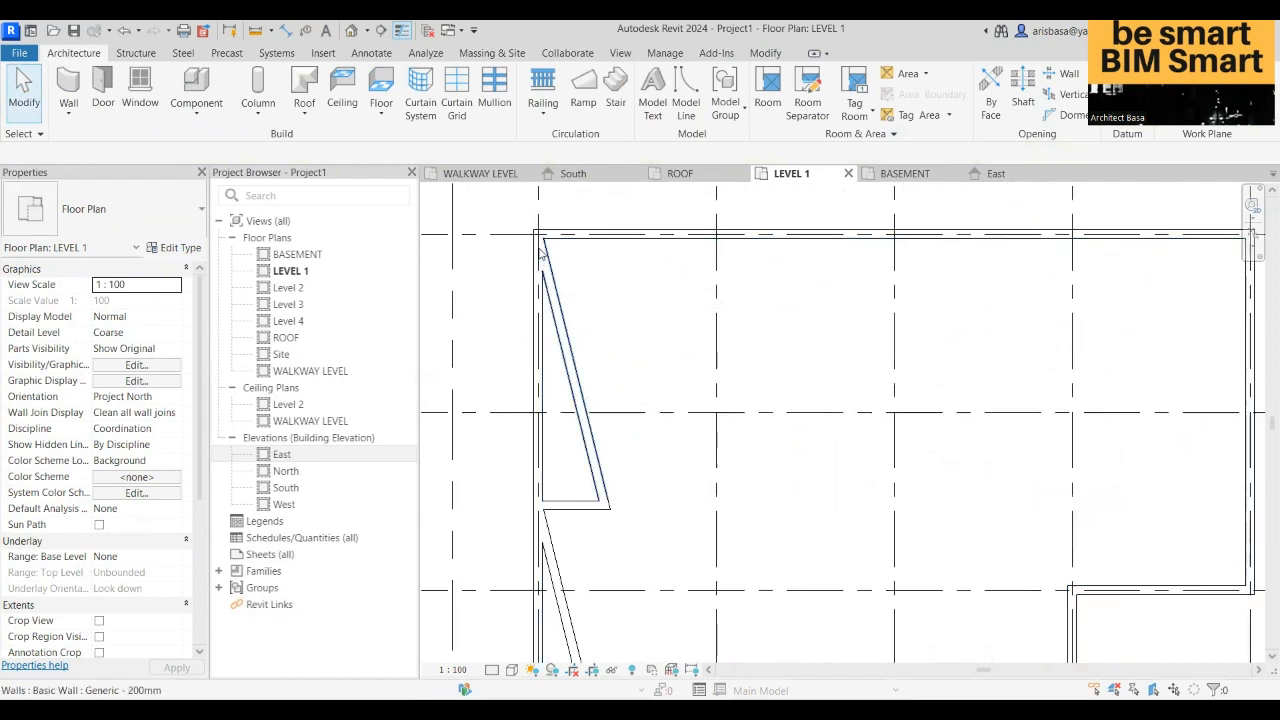
{"action": "middle_click_drag", "start_coordinate": [579, 296], "coordinate": [563, 302]}
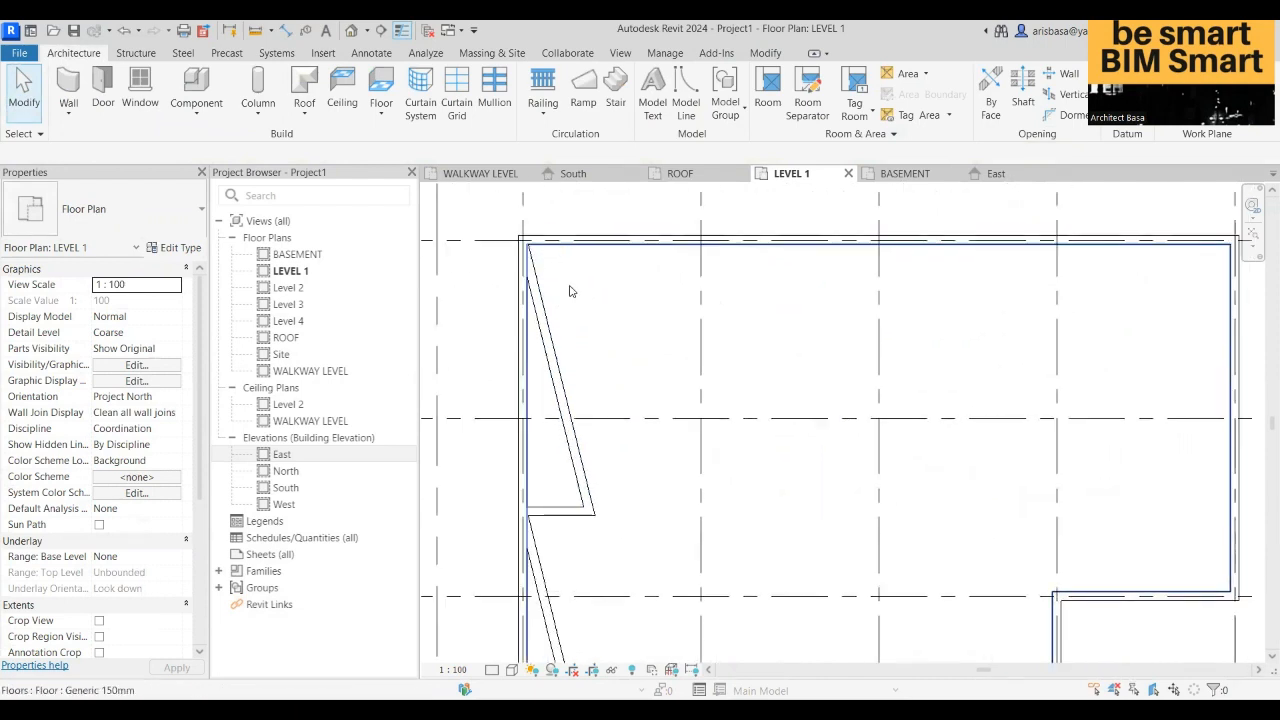
{"action": "key", "text": "t"}
{"action": "key", "text": "r"}
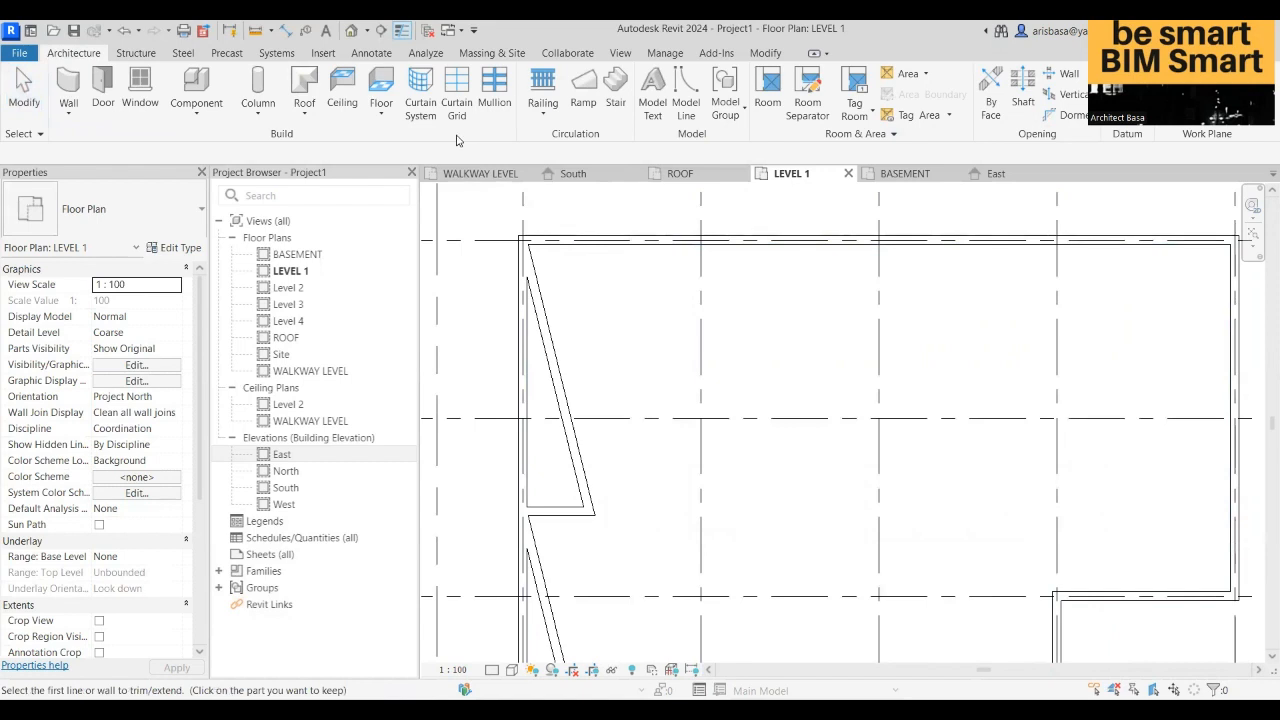
{"action": "key", "text": "Escape"}
{"action": "left_click", "coordinate": [764, 53]}
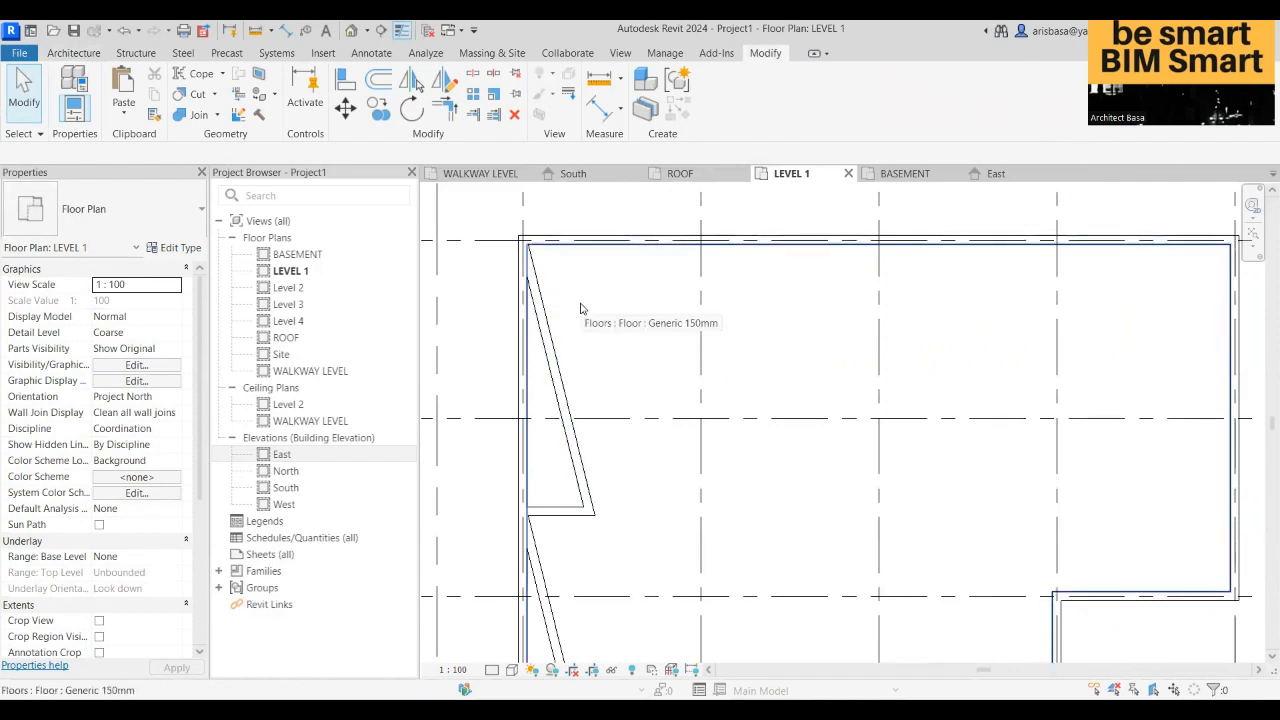
{"action": "key", "text": "t"}
{"action": "key", "text": "r"}
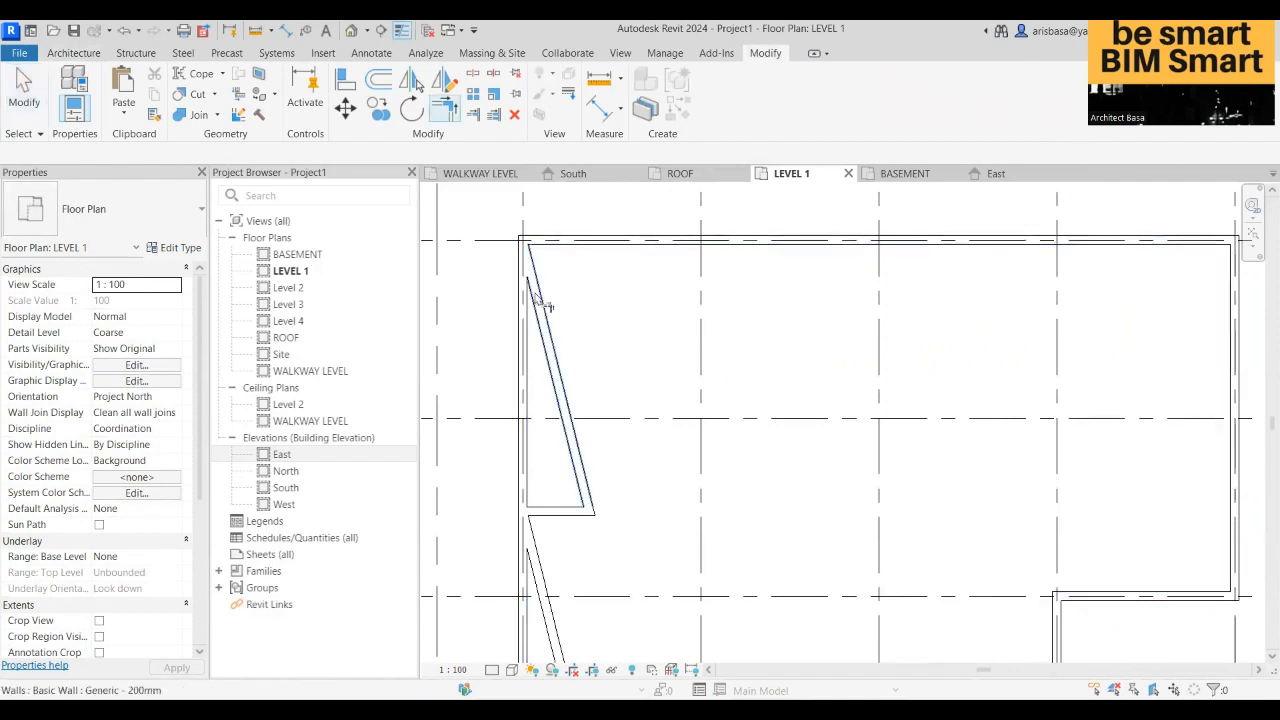
{"action": "left_click", "coordinate": [556, 268]}
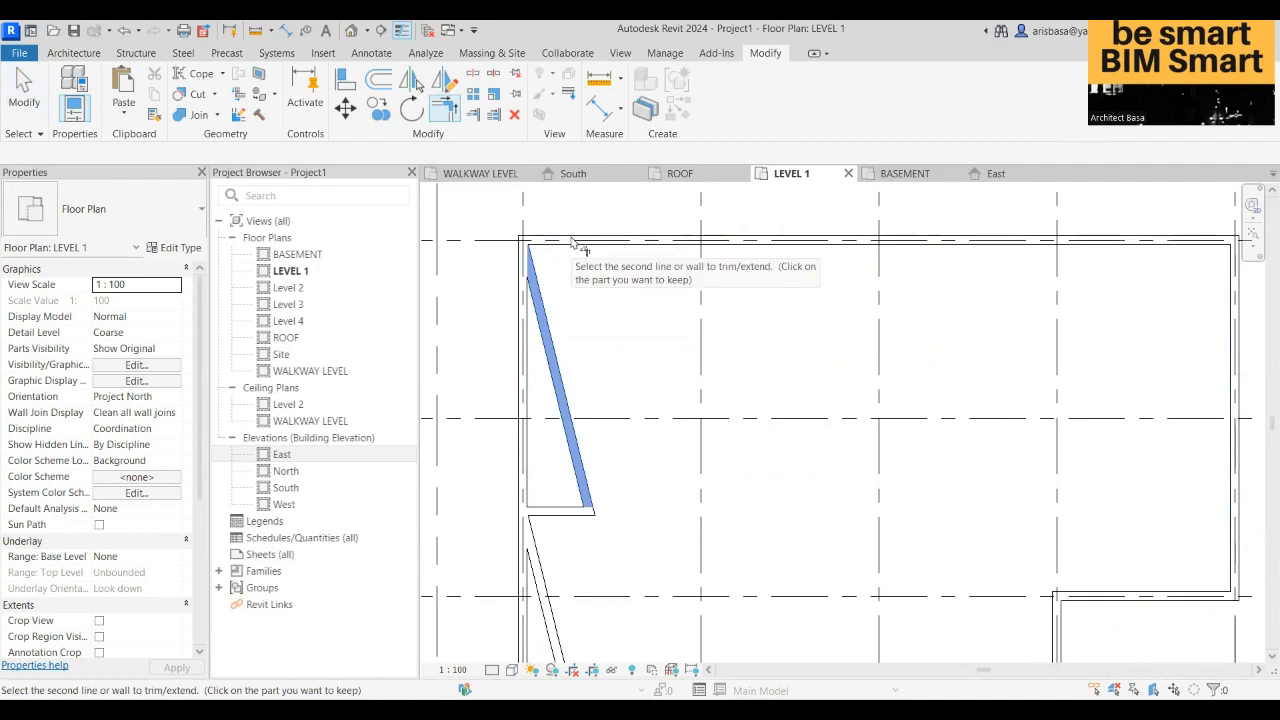
{"action": "left_click", "coordinate": [571, 242]}
{"action": "left_click", "coordinate": [560, 378]}
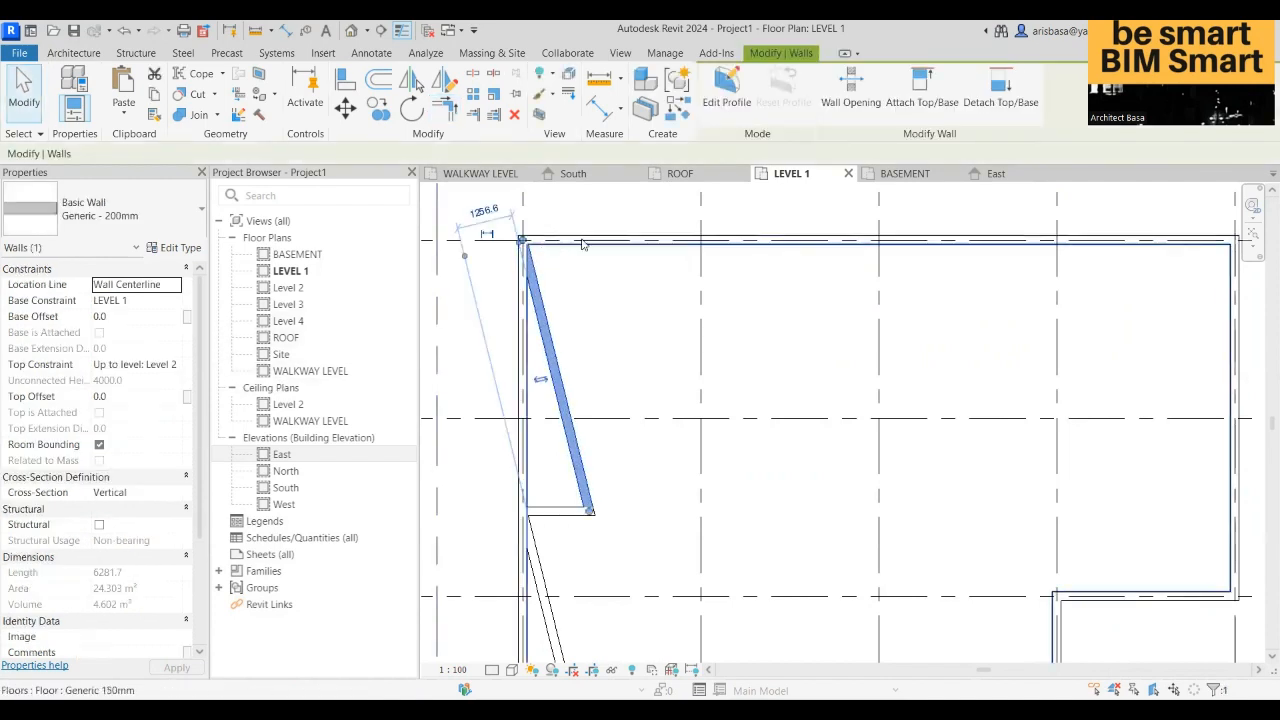
{"action": "left_click", "coordinate": [620, 240]}
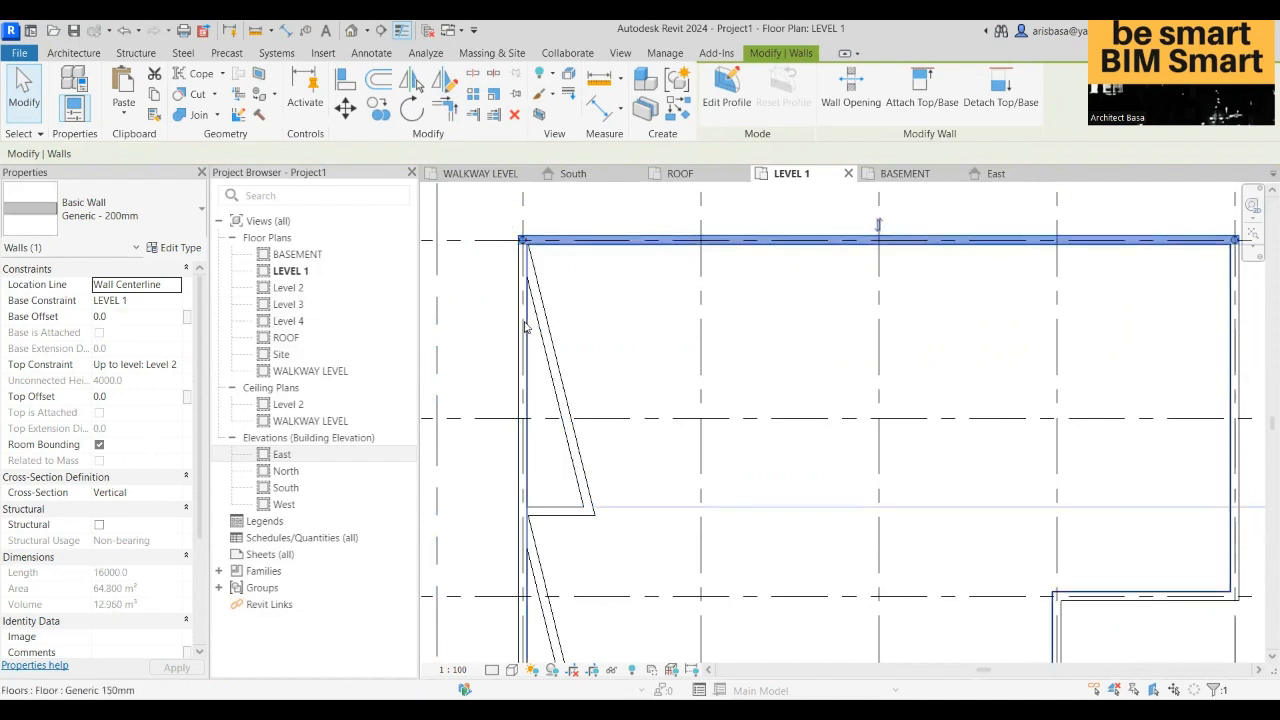
- Trim the grid 1 wall to a corner with the lower sawtooth's short wall at grid C, keeping the part towards B and unjoining the conflicting elements
{"action": "middle_click_drag", "start_coordinate": [646, 402], "coordinate": [574, 343]}
{"action": "scroll", "coordinate": [625, 415], "scroll_direction": "down", "scroll_amount": 1}
{"action": "scroll", "coordinate": [624, 410], "scroll_direction": "down", "scroll_amount": 2}
{"action": "scroll", "coordinate": [560, 392], "scroll_direction": "up", "scroll_amount": 5}
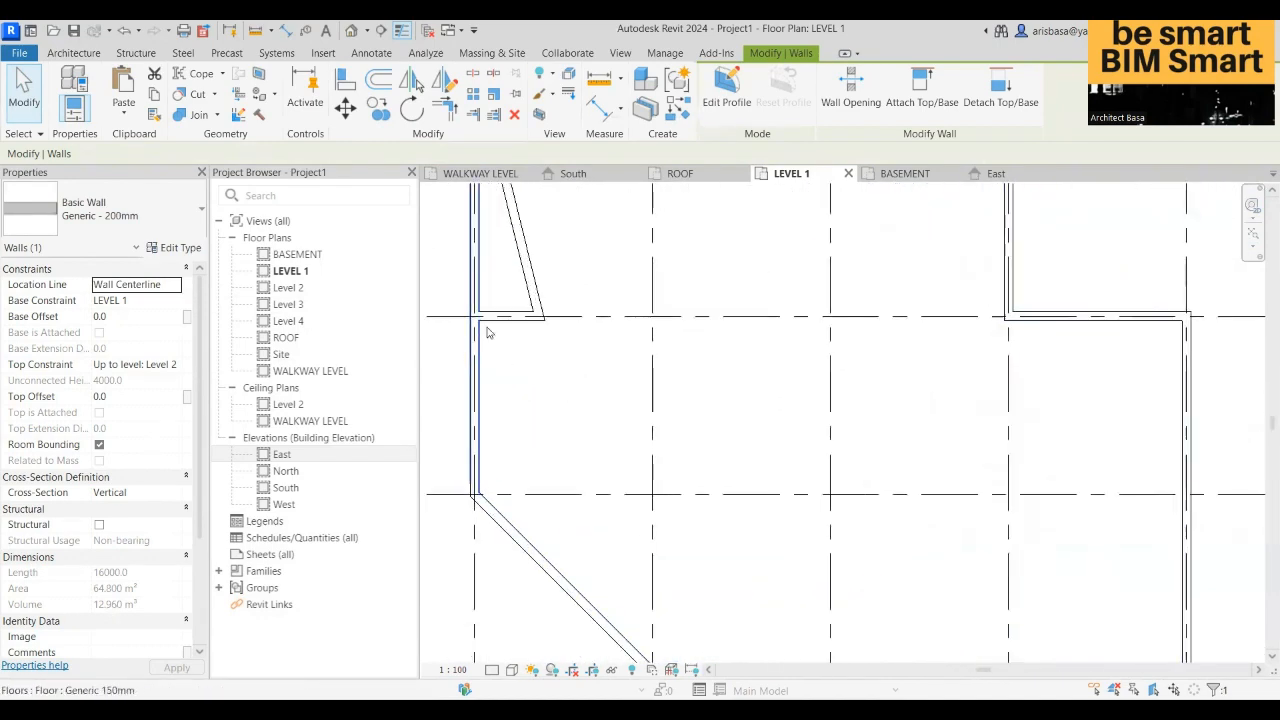
{"action": "key", "text": "t"}
{"action": "key", "text": "r"}
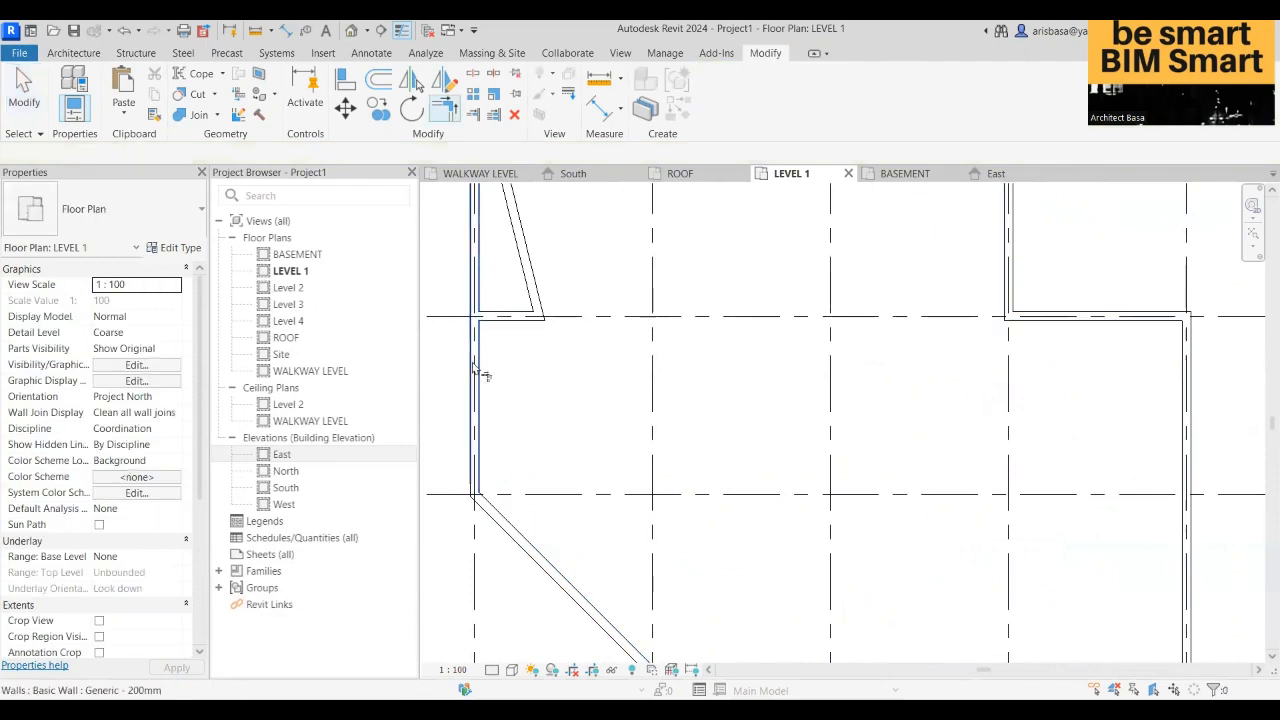
{"action": "left_click", "coordinate": [479, 368]}
{"action": "left_click", "coordinate": [541, 319]}
{"action": "scroll", "coordinate": [548, 325], "scroll_direction": "down", "scroll_amount": 2}
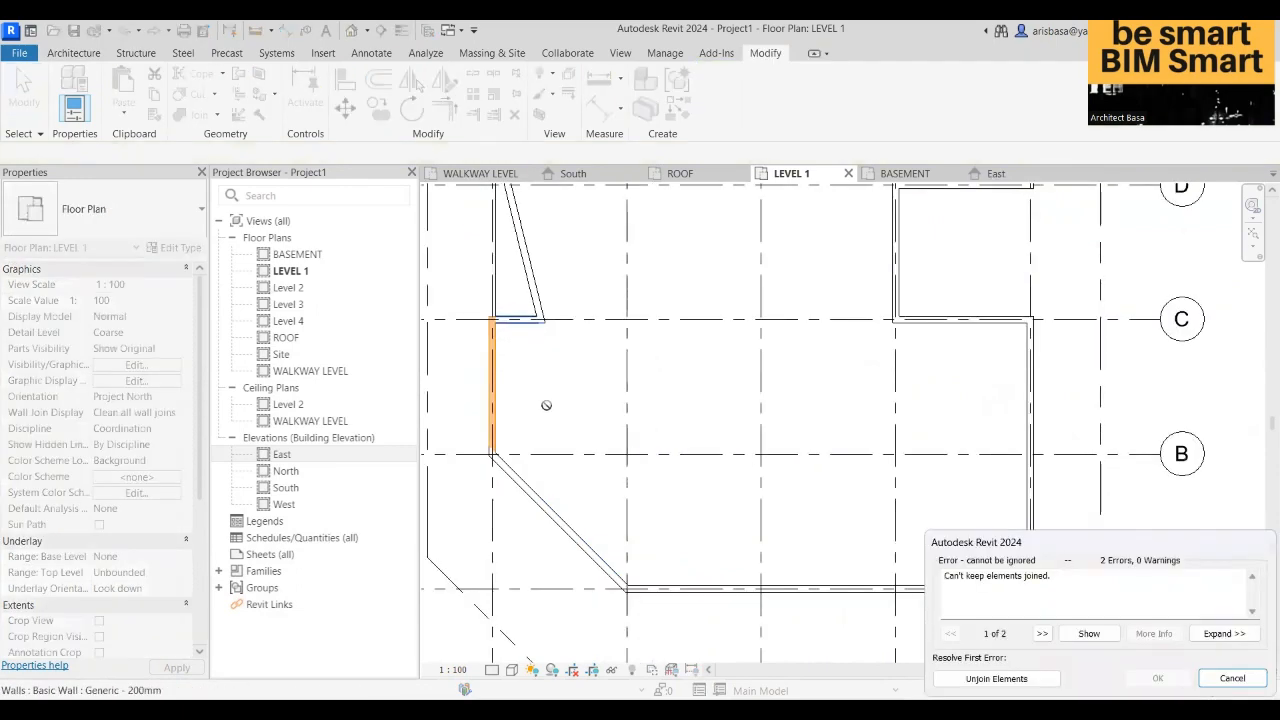
{"action": "middle_click_drag", "start_coordinate": [546, 406], "coordinate": [586, 492]}
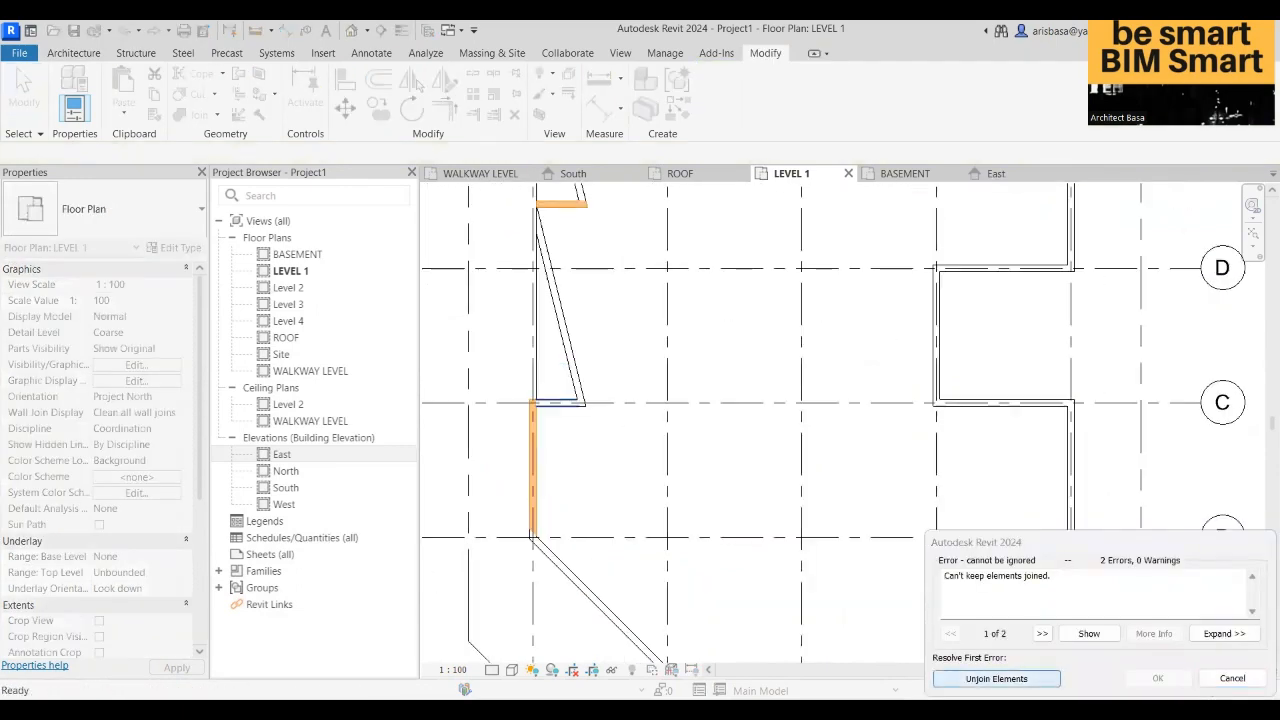
{"action": "scroll", "coordinate": [747, 397], "scroll_direction": "down", "scroll_amount": 1}
{"action": "middle_click_drag", "start_coordinate": [634, 228], "coordinate": [628, 386]}
{"action": "scroll", "coordinate": [597, 453], "scroll_direction": "up", "scroll_amount": 3}
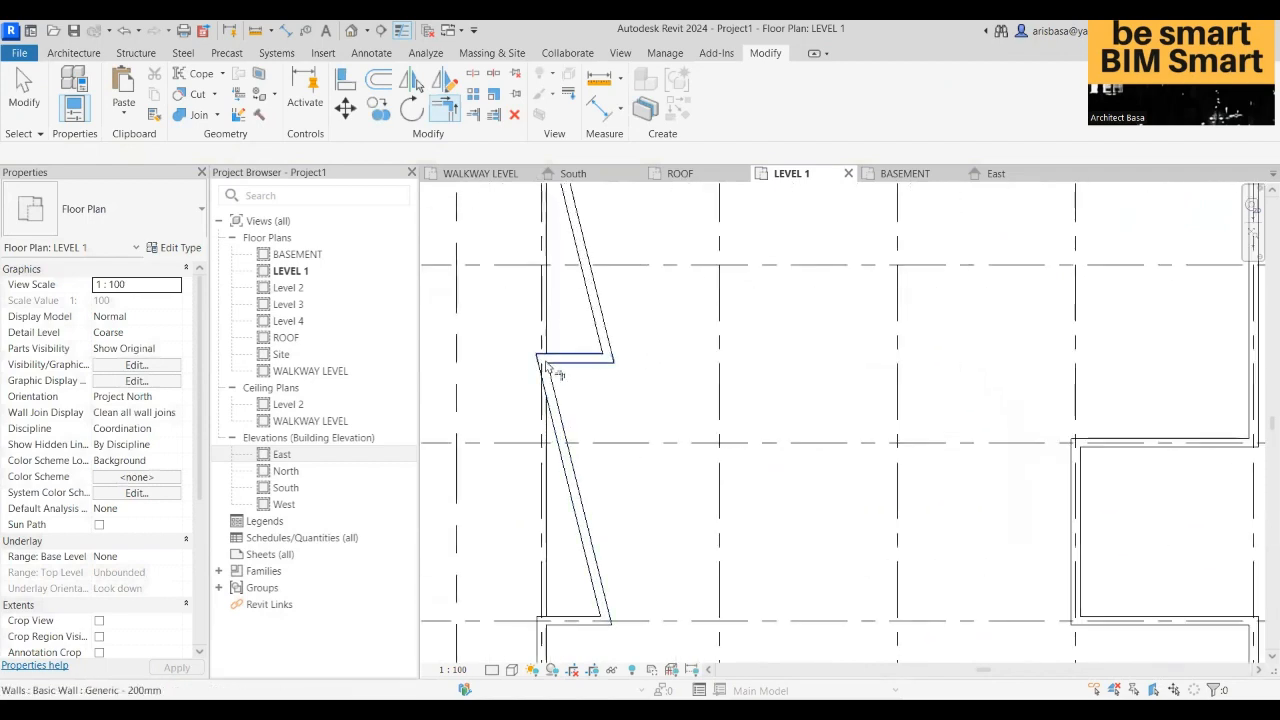
{"action": "scroll", "coordinate": [620, 370], "scroll_direction": "down", "scroll_amount": 4}
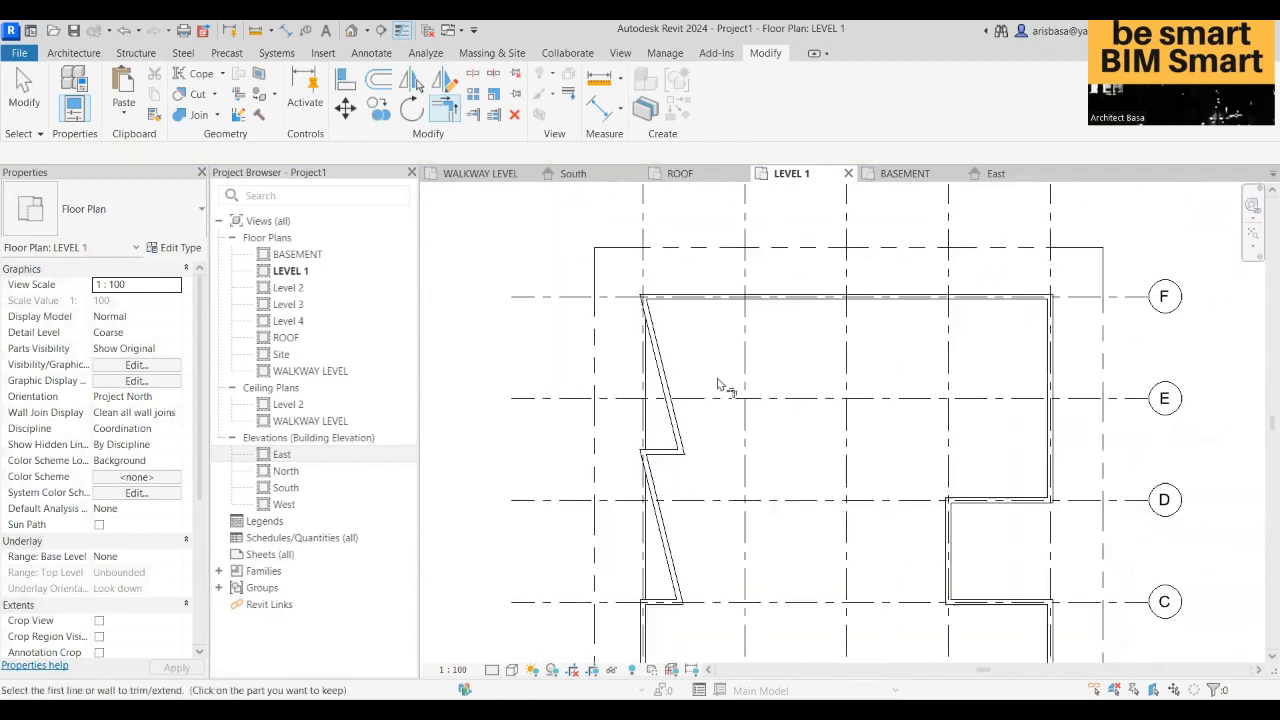
{"action": "scroll", "coordinate": [629, 369], "scroll_direction": "down", "scroll_amount": 1}
{"action": "middle_click_drag", "start_coordinate": [693, 401], "coordinate": [611, 311]}
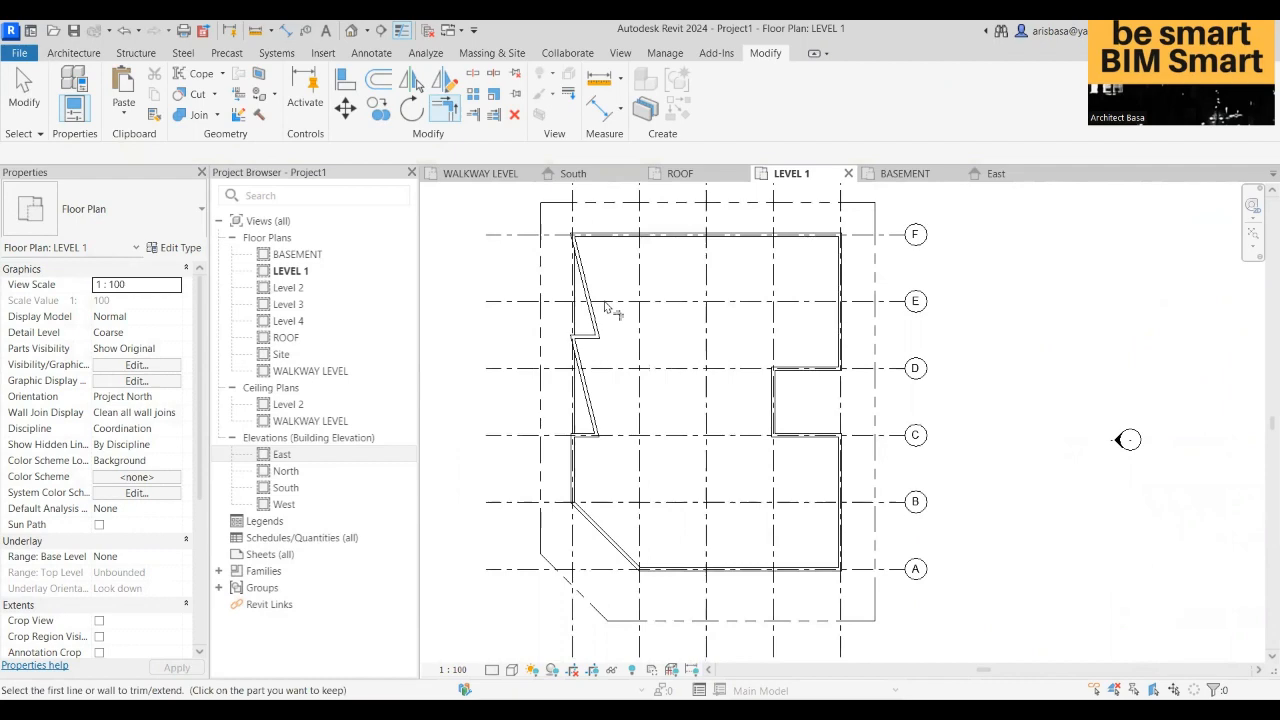
{"action": "scroll", "coordinate": [625, 377], "scroll_direction": "down", "scroll_amount": 1}
{"action": "middle_click_drag", "start_coordinate": [654, 392], "coordinate": [609, 369]}
{"action": "key", "text": "Escape"}
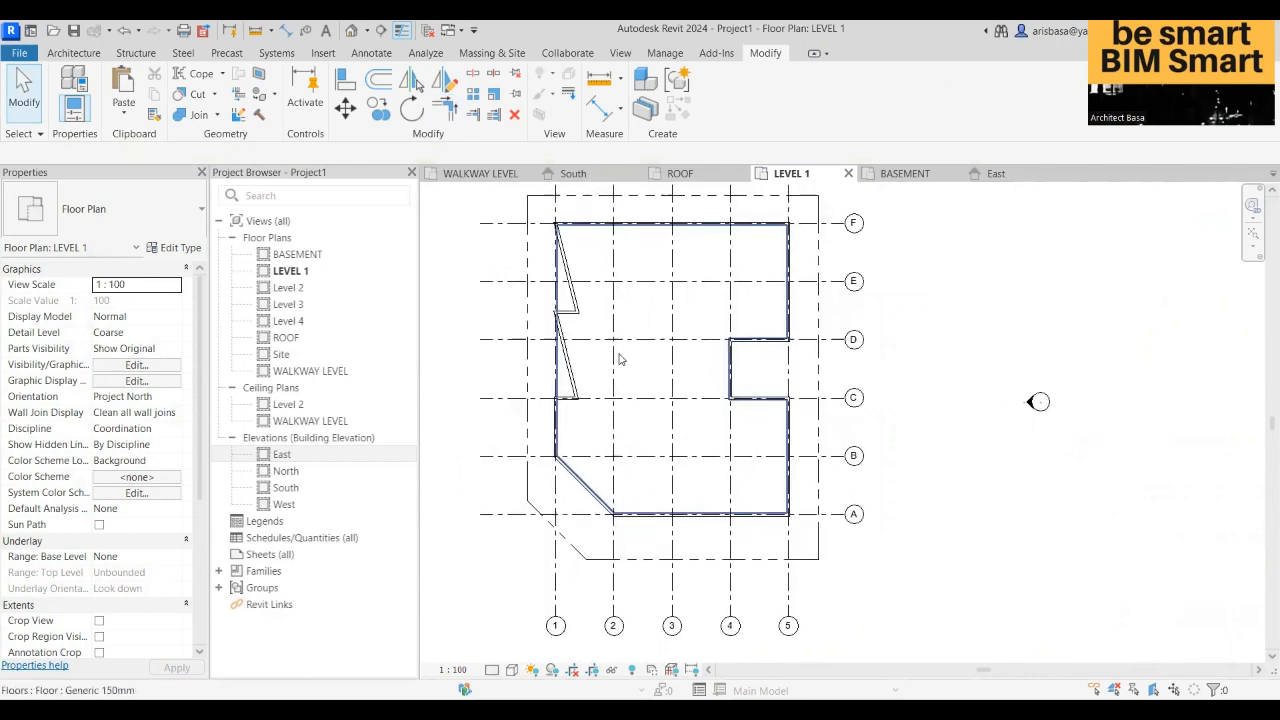
- Examine the upper slanted wall, the grid 4 recess wall and the grid 5 wall between A and C on LEVEL 1
{"action": "scroll", "coordinate": [612, 362], "scroll_direction": "up", "scroll_amount": 2}
{"action": "left_click", "coordinate": [566, 342]}
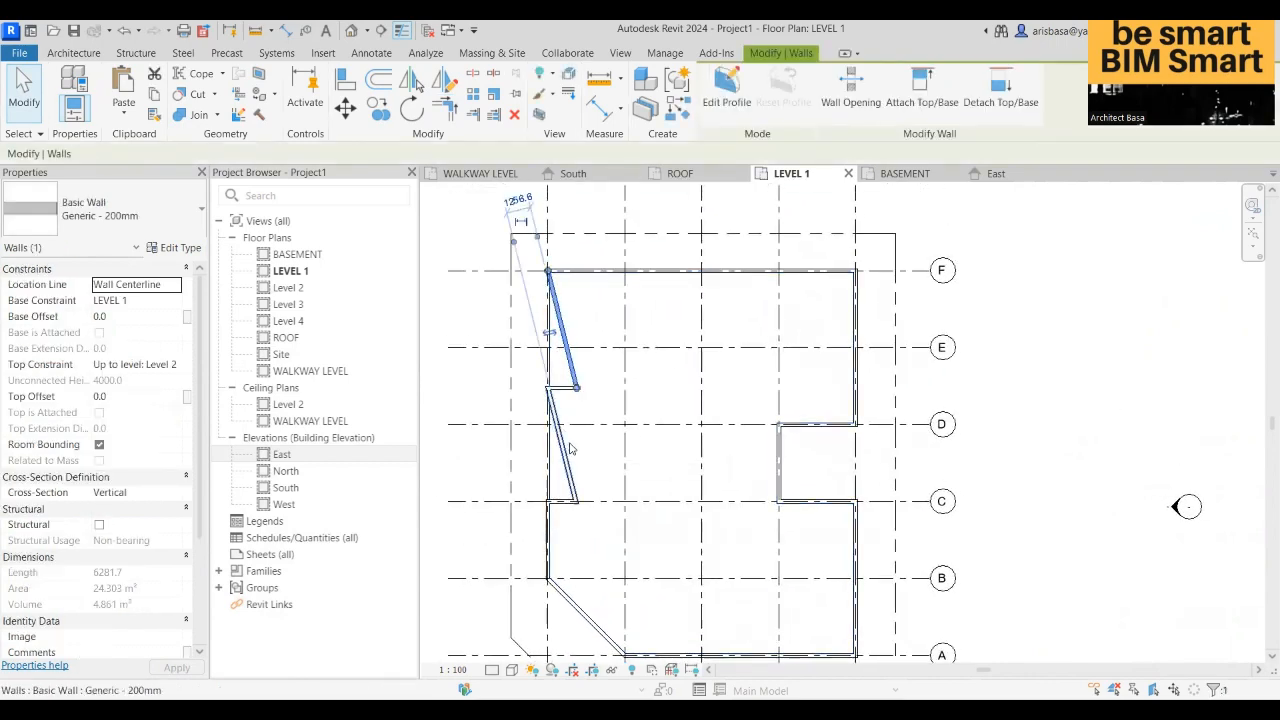
{"action": "mouse_move", "coordinate": [573, 438]}
{"action": "middle_mouse_down"}
{"action": "mouse_move", "coordinate": [651, 309]}
{"action": "mouse_move", "coordinate": [562, 421]}
{"action": "middle_mouse_up"}
{"action": "key", "text": "Escape"}
{"action": "scroll", "coordinate": [661, 355], "scroll_direction": "down", "scroll_amount": 2}
{"action": "scroll", "coordinate": [582, 434], "scroll_direction": "up", "scroll_amount": 1}
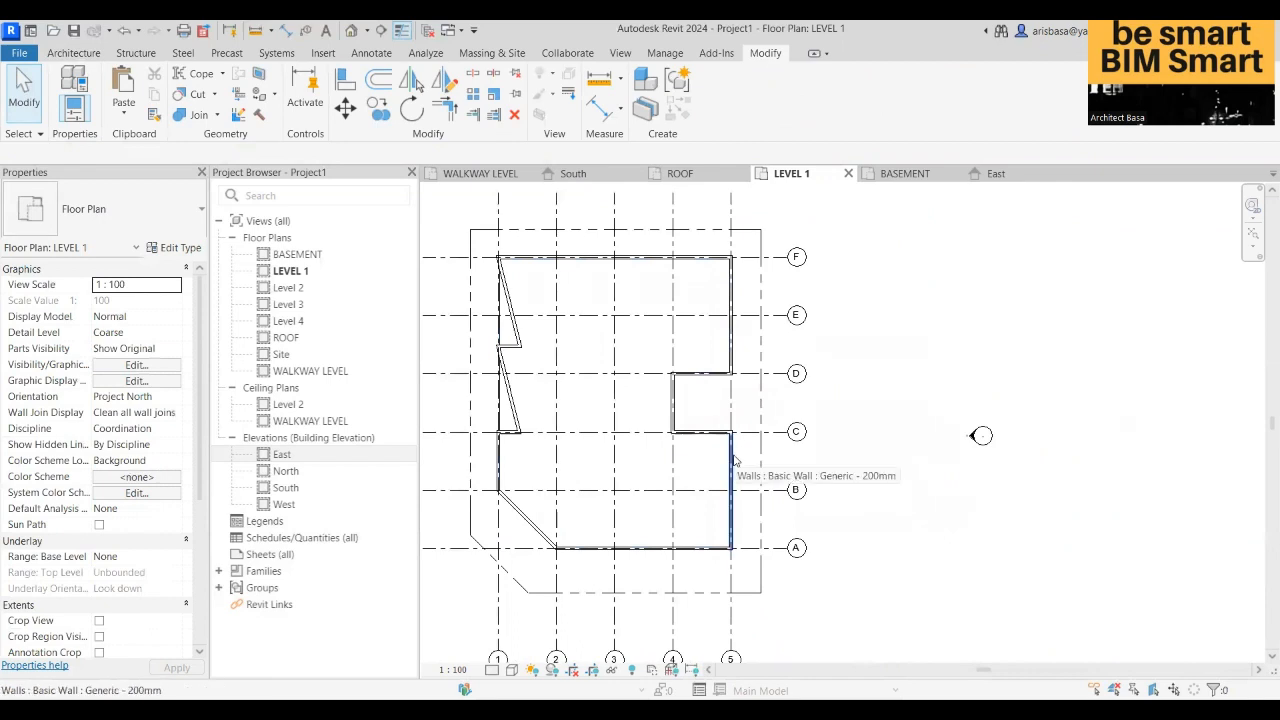
{"action": "left_click", "coordinate": [670, 406]}
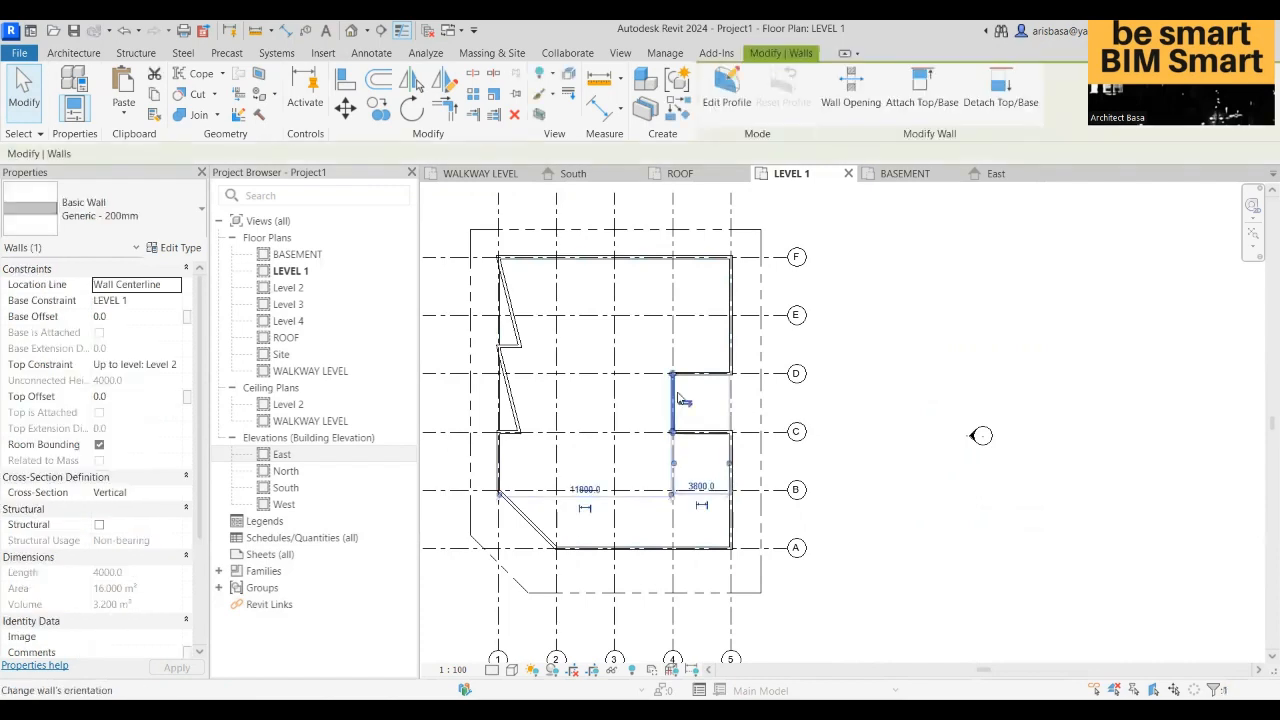
{"action": "left_click", "coordinate": [731, 476]}
{"action": "scroll", "coordinate": [600, 500], "scroll_direction": "down", "scroll_amount": 1}
{"action": "middle_click_drag", "start_coordinate": [669, 470], "coordinate": [686, 457]}
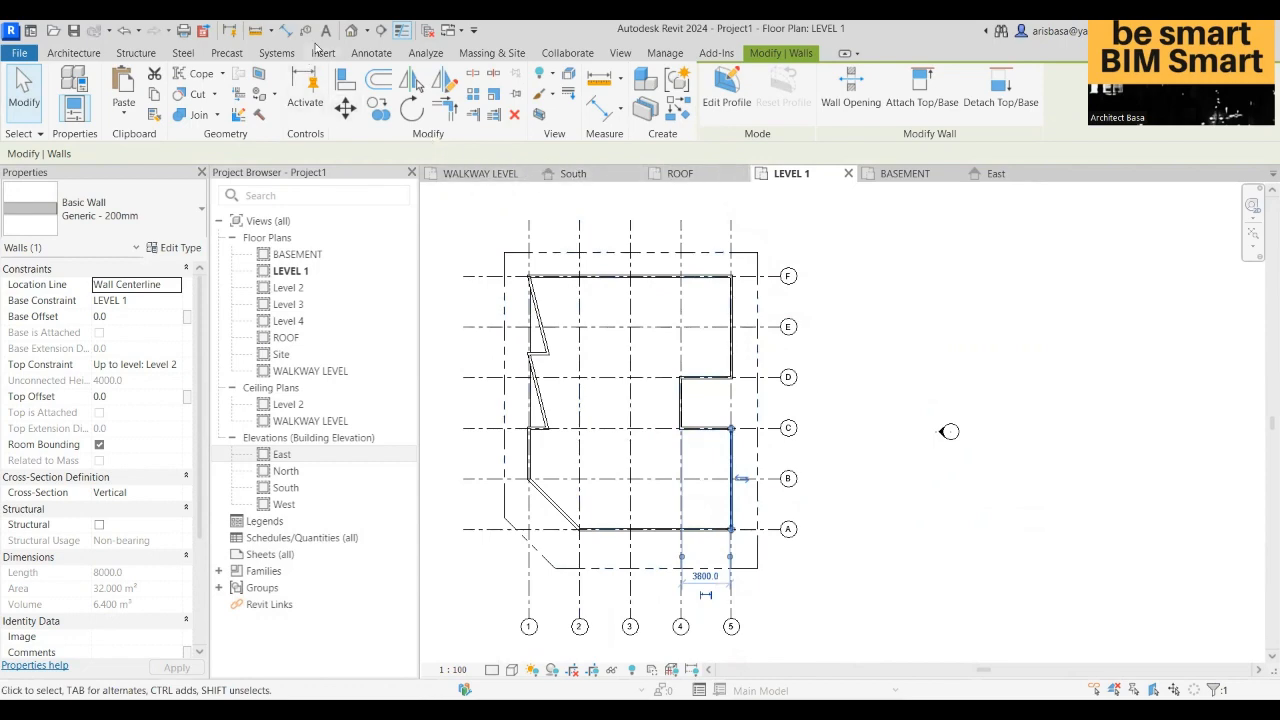
- Open the default 3D view and orient the building so its sawtooth side faces the viewer
{"action": "left_click", "coordinate": [351, 31]}
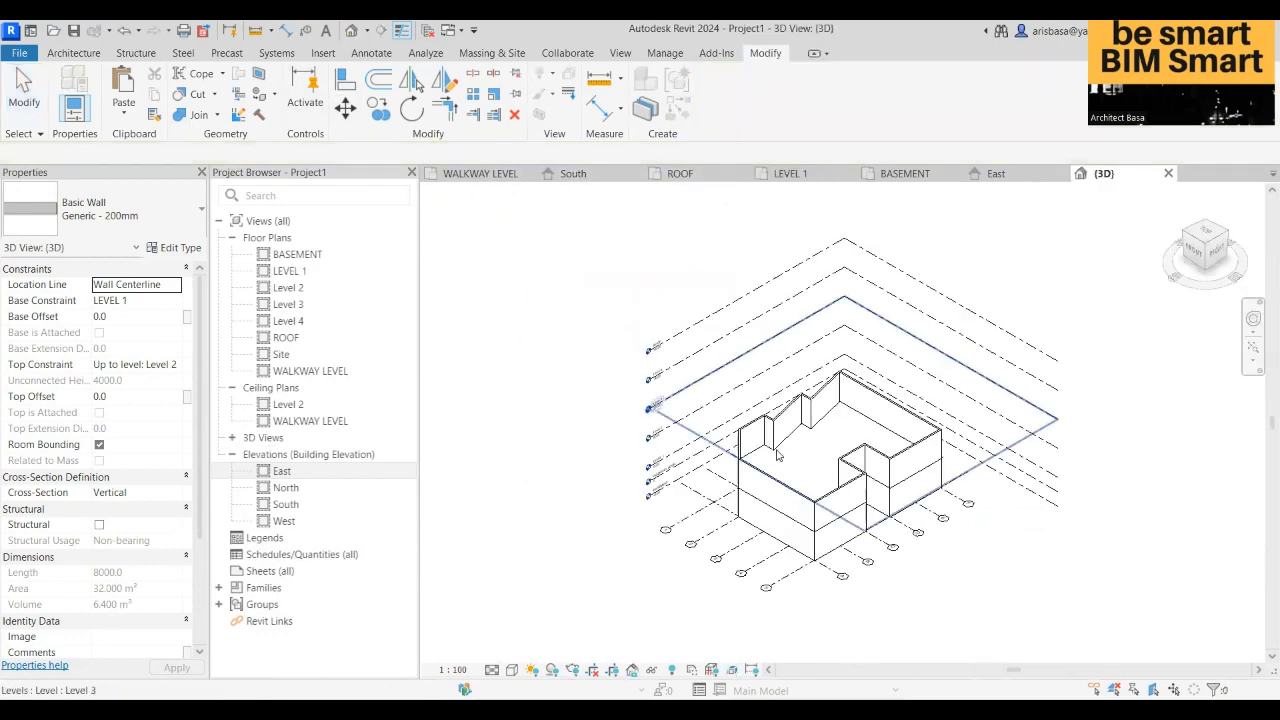
{"action": "scroll", "coordinate": [893, 574], "scroll_direction": "up", "scroll_amount": 2}
{"action": "middle_click_drag", "start_coordinate": [763, 551], "coordinate": [731, 548]}
{"action": "middle_click_drag", "start_coordinate": [850, 558], "coordinate": [1102, 525], "text": "shift"}
{"action": "middle_click_drag", "start_coordinate": [680, 545], "coordinate": [678, 509]}
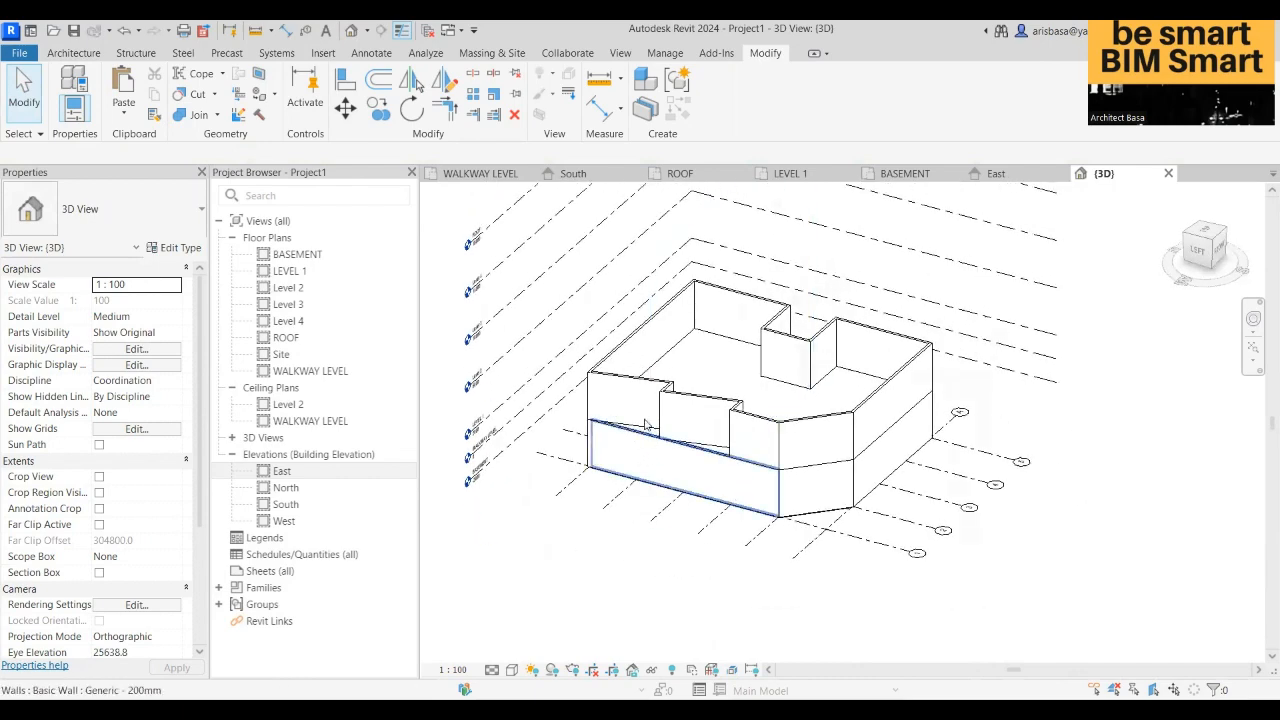
- Change the LEVEL 1 slanted walls, grid 5 wall between A and C, grid 4 recess wall and diagonal corner wall to Curtain Wall: Storefront
{"action": "left_click", "coordinate": [640, 395]}
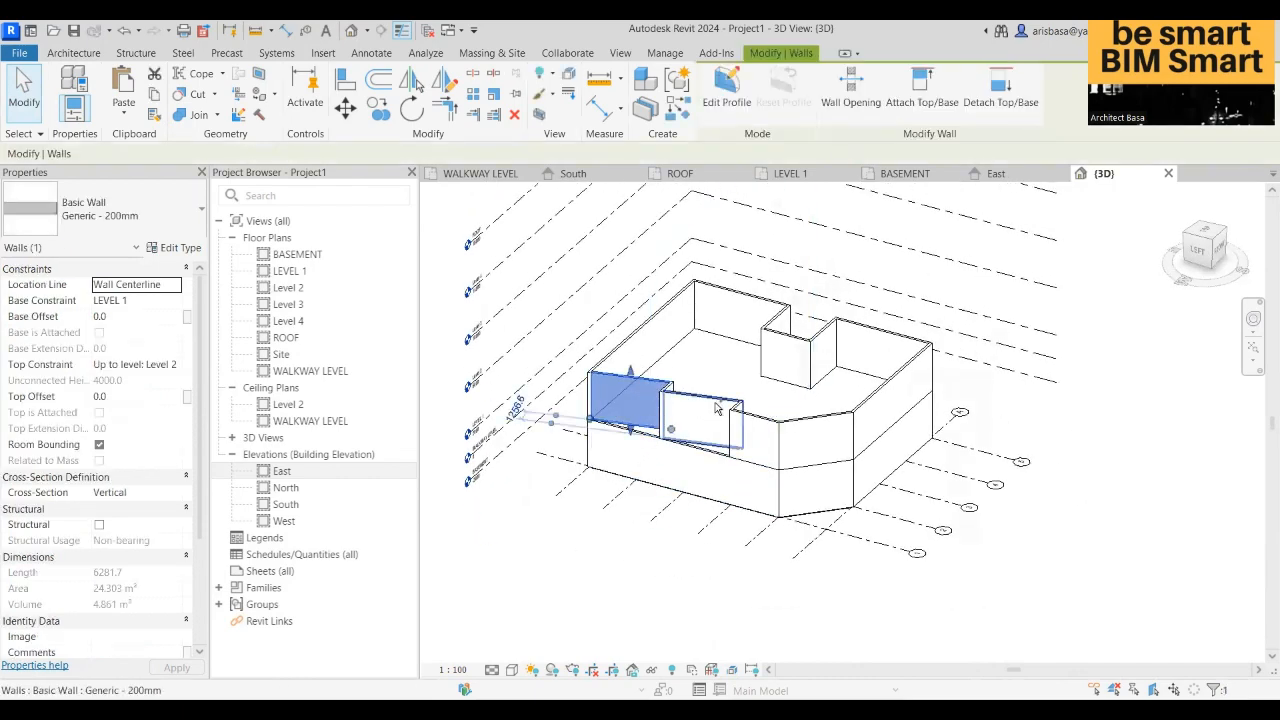
{"action": "left_click", "coordinate": [716, 408], "text": "ctrl"}
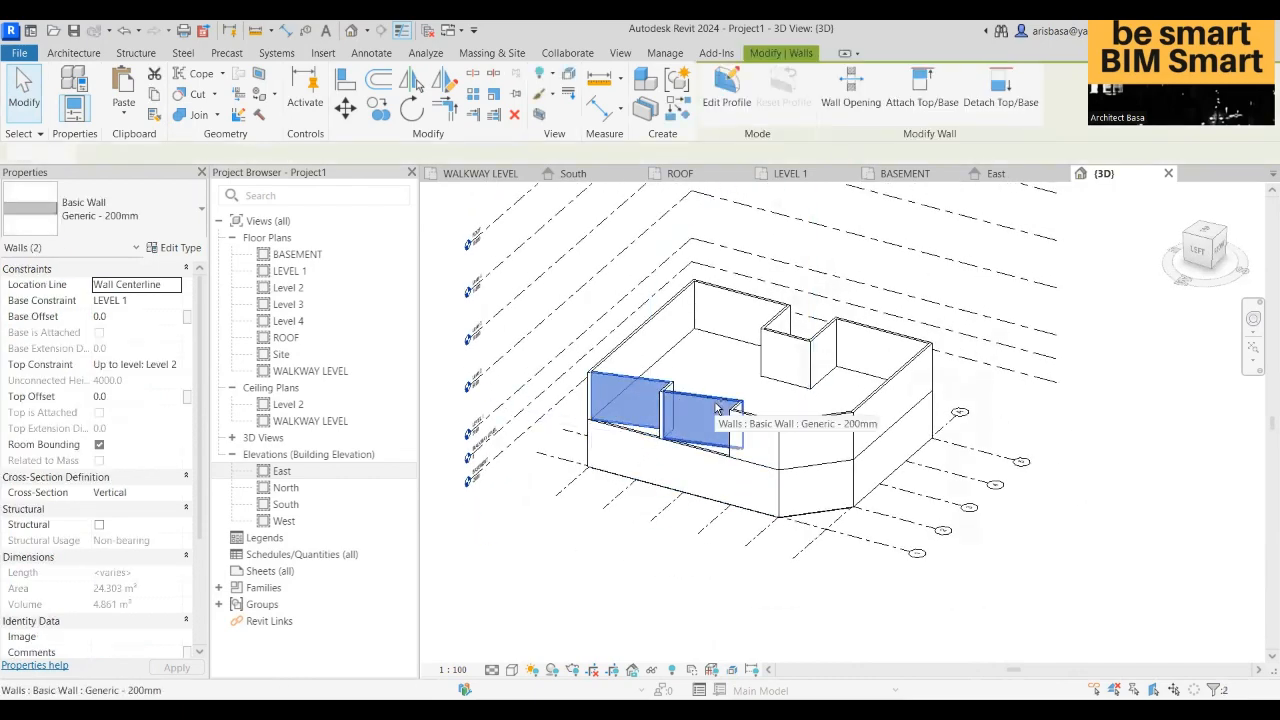
{"action": "left_click", "coordinate": [871, 340], "text": "ctrl"}
{"action": "left_click", "coordinate": [785, 341], "text": "ctrl"}
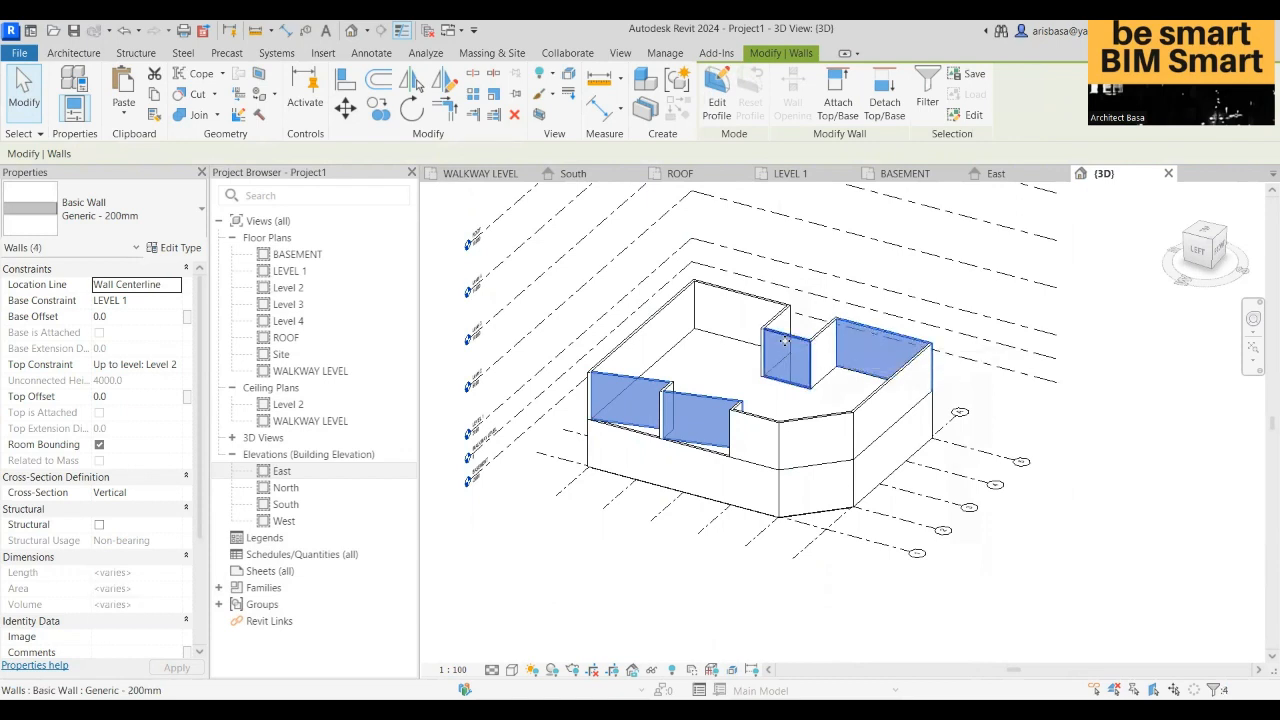
{"action": "left_click", "coordinate": [824, 430], "text": "ctrl"}
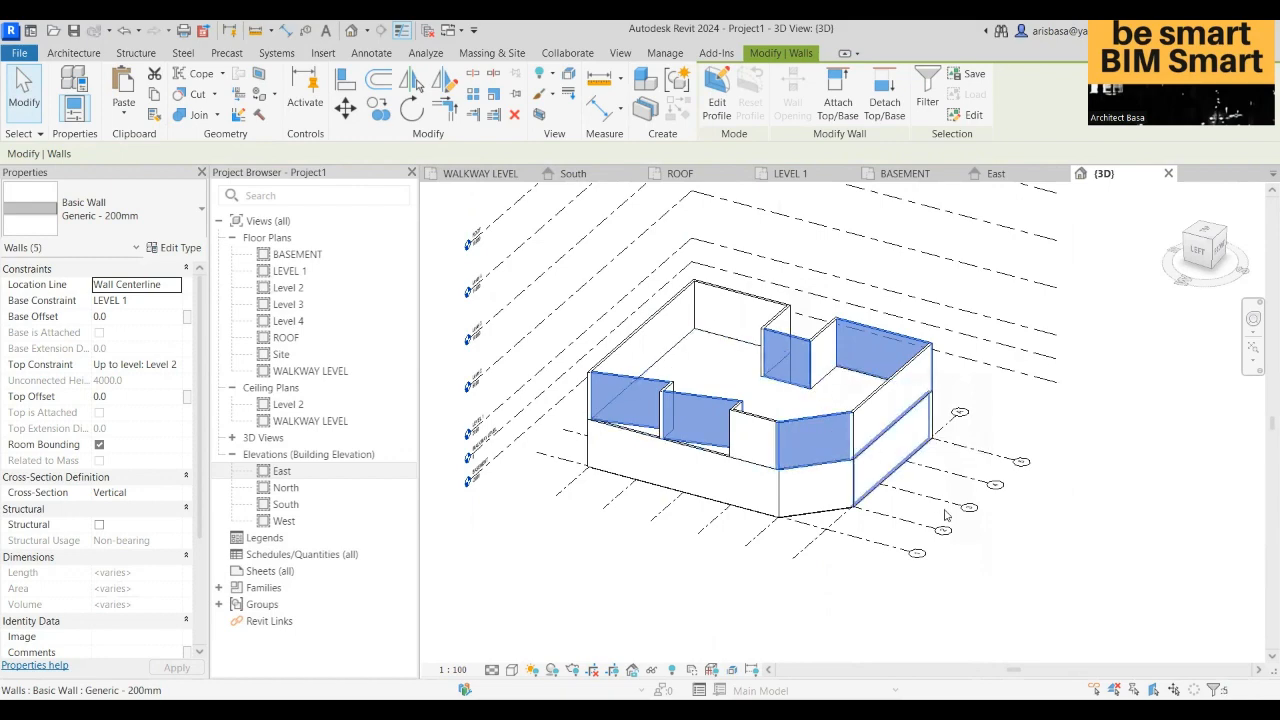
{"action": "middle_click_drag", "start_coordinate": [770, 510], "coordinate": [825, 557], "text": "shift"}
{"action": "middle_click_drag", "start_coordinate": [723, 566], "coordinate": [747, 574]}
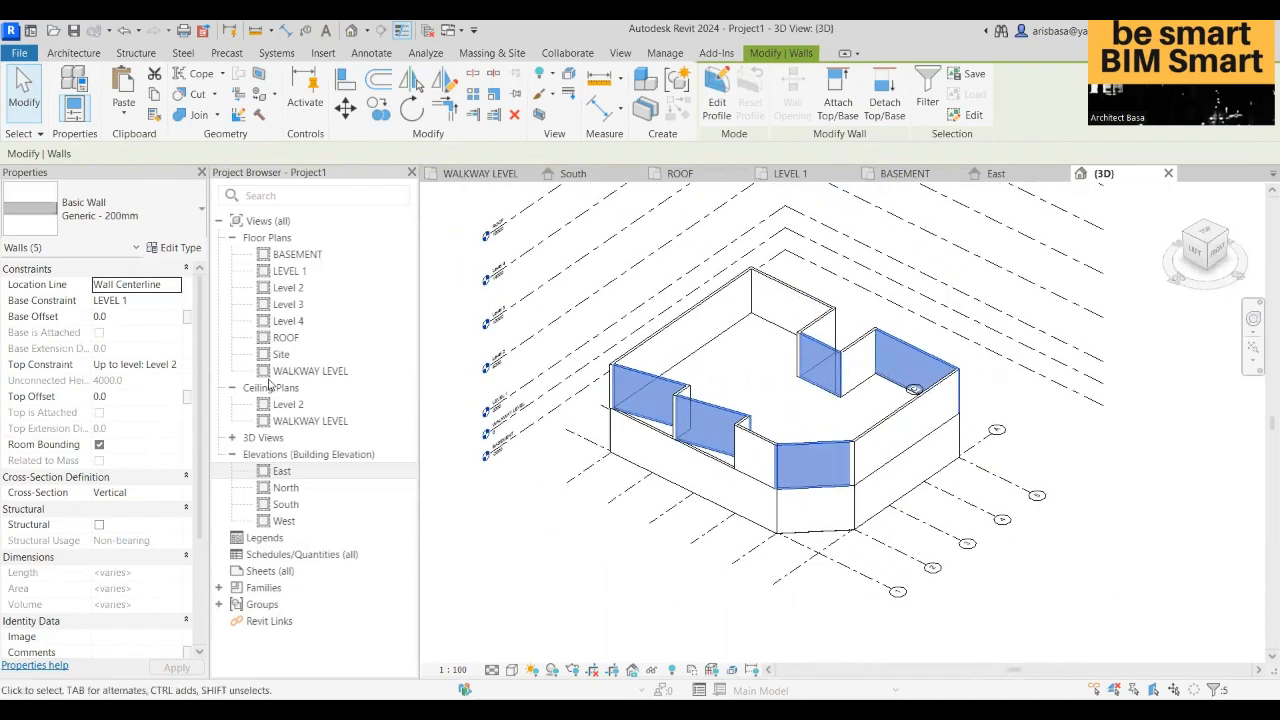
{"action": "left_click", "coordinate": [180, 220]}
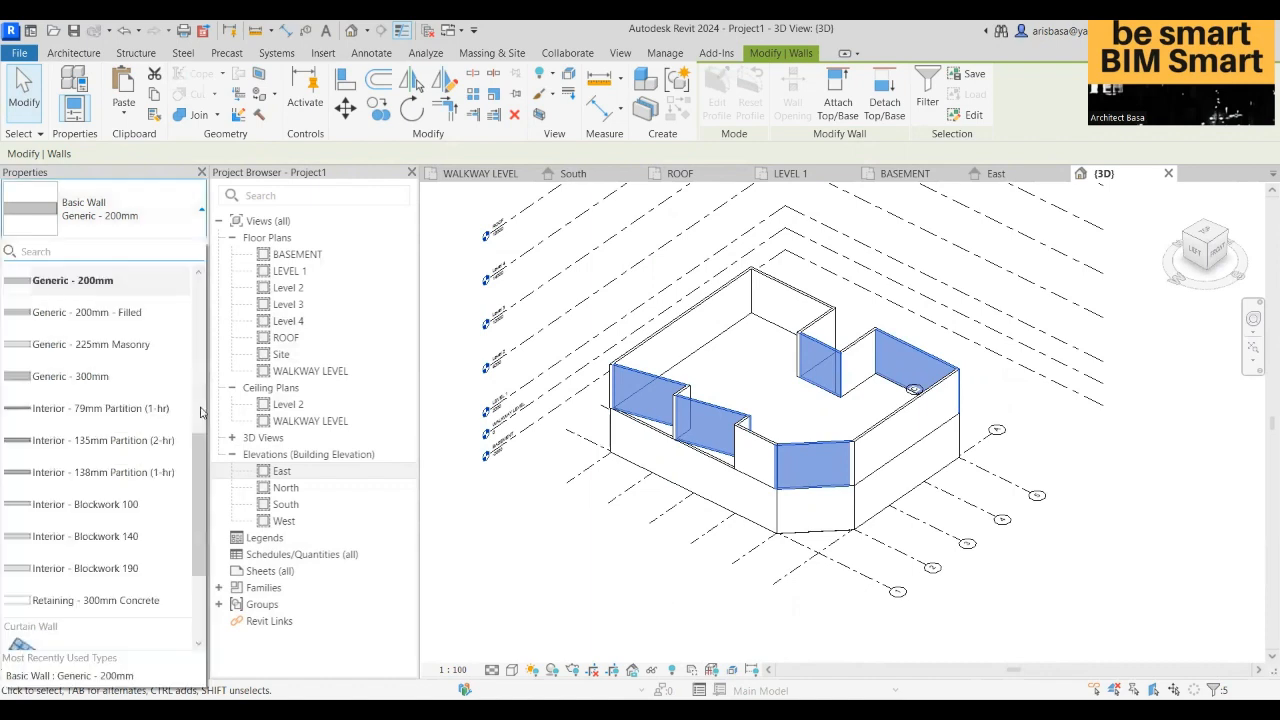
{"action": "scroll", "coordinate": [200, 510], "scroll_direction": "down", "scroll_amount": 2}
{"action": "scroll", "coordinate": [200, 525], "scroll_direction": "down", "scroll_amount": 2}
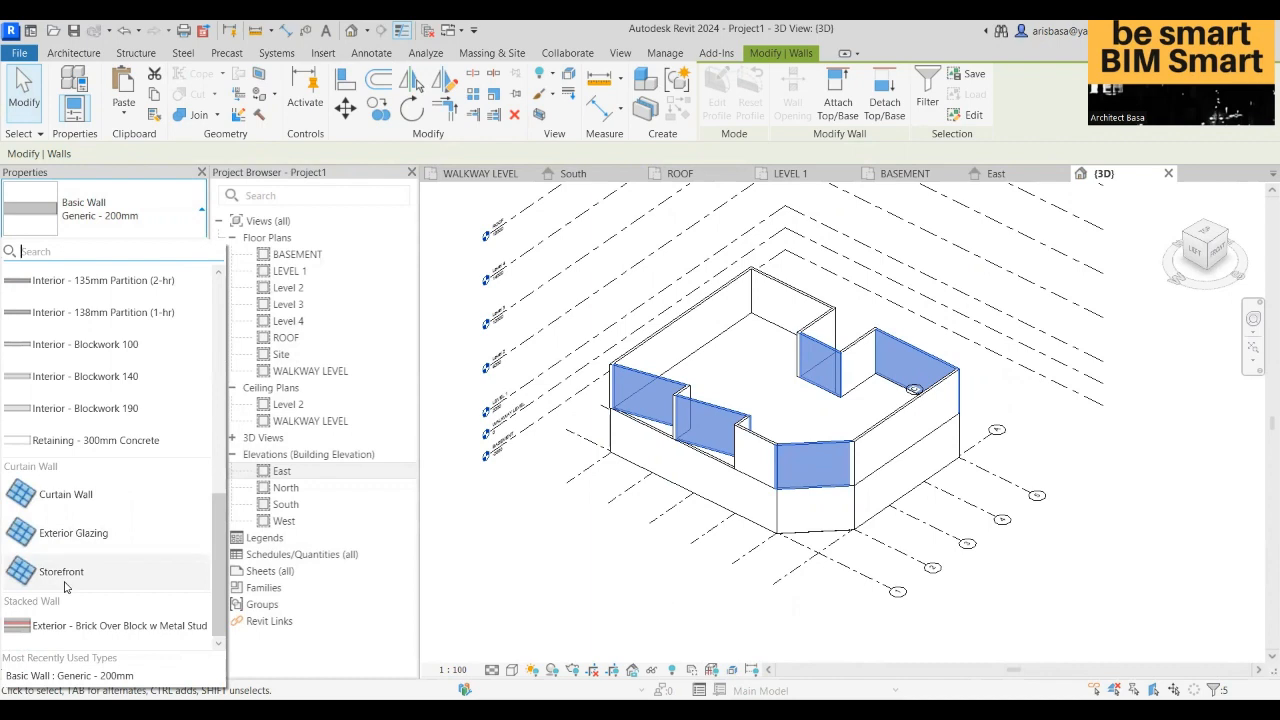
{"action": "left_click", "coordinate": [65, 586]}
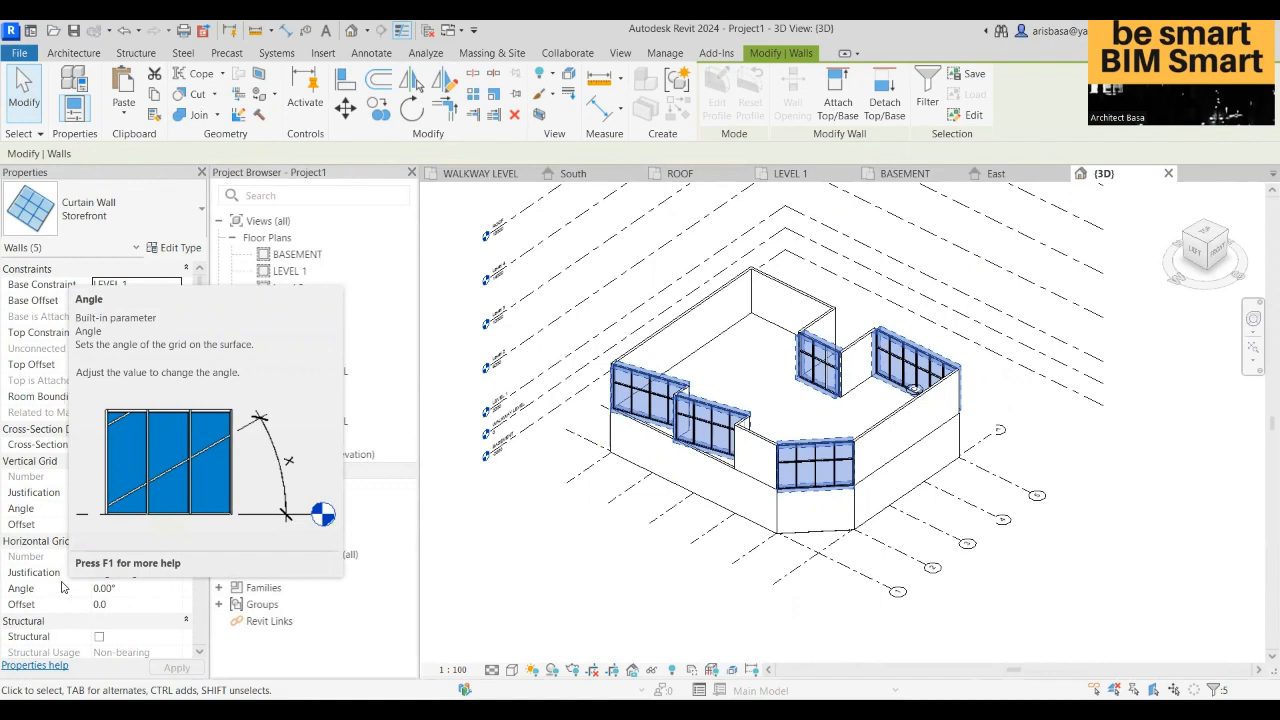
{"action": "key", "text": "Escape"}
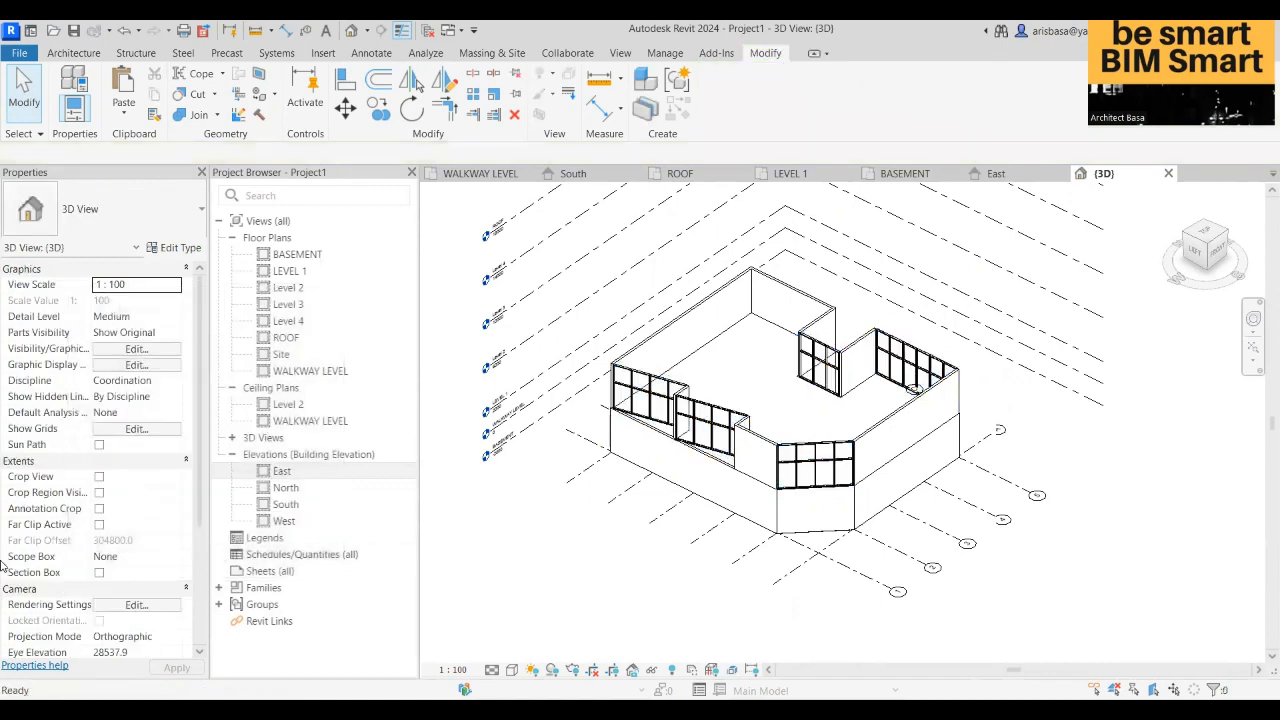
{"action": "middle_click_drag", "start_coordinate": [1009, 566], "coordinate": [776, 511]}
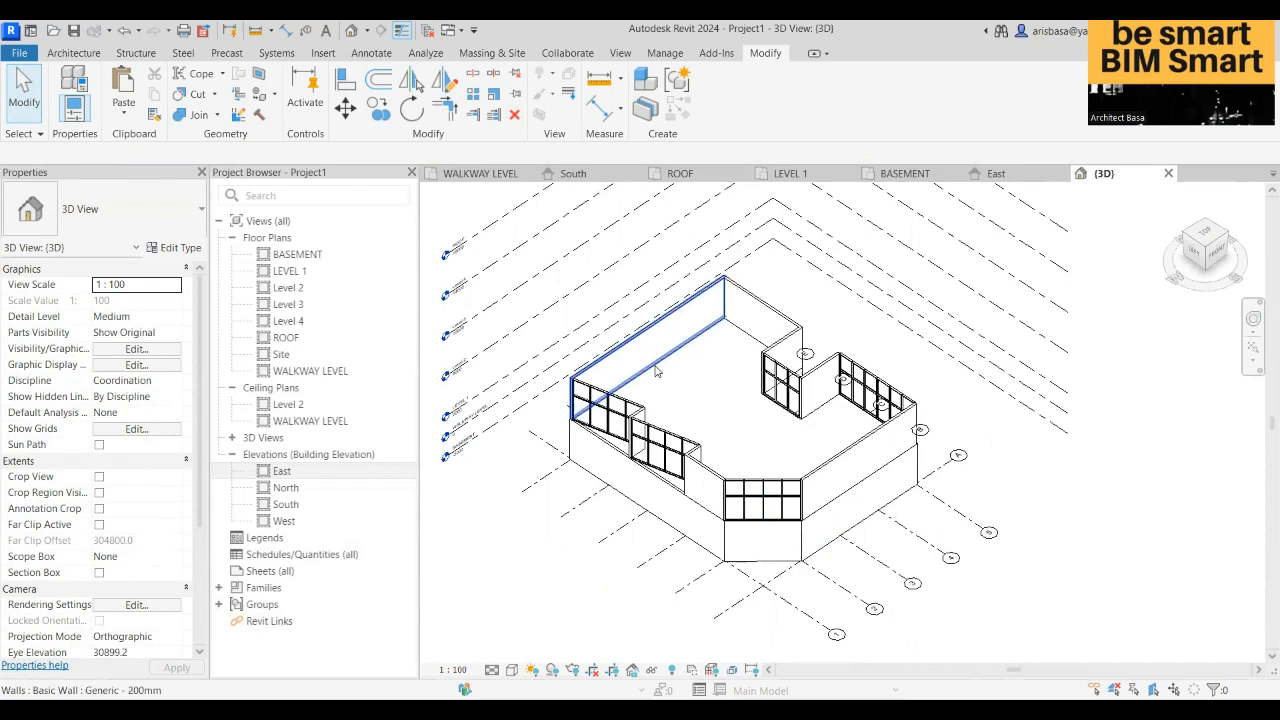
{"action": "scroll", "coordinate": [952, 472], "scroll_direction": "down", "scroll_amount": 1}
{"action": "middle_click_drag", "start_coordinate": [917, 554], "coordinate": [950, 575], "text": "shift"}
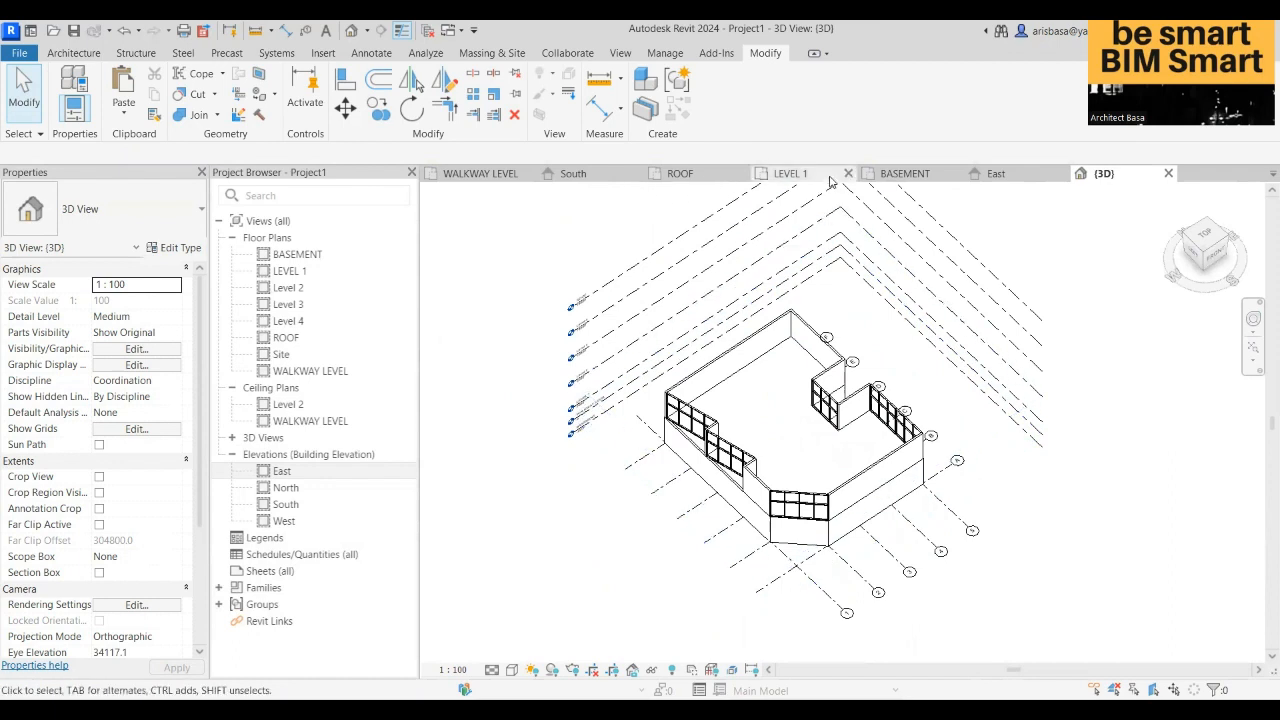
- Select all the walls, floor and curtain wall elements in the LEVEL 1 plan, keeping every category in the filter
{"action": "left_click", "coordinate": [790, 173]}
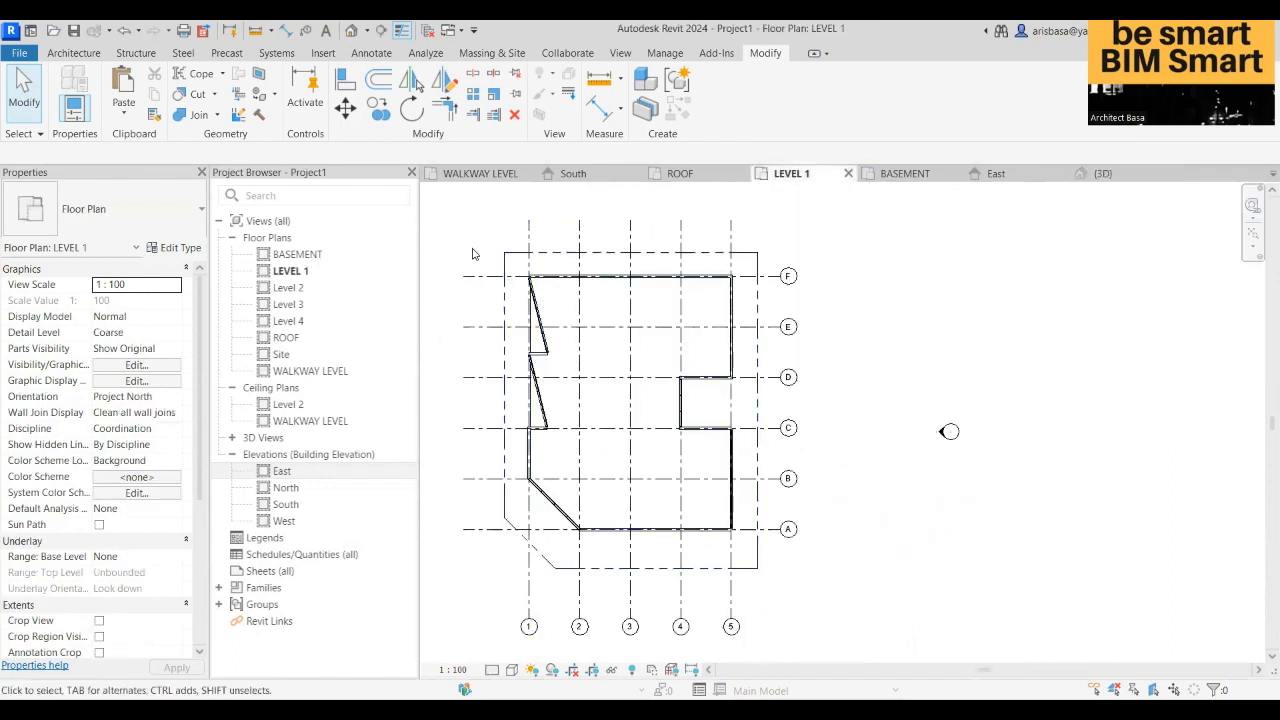
{"action": "left_click_drag", "start_coordinate": [450, 244], "coordinate": [756, 557]}
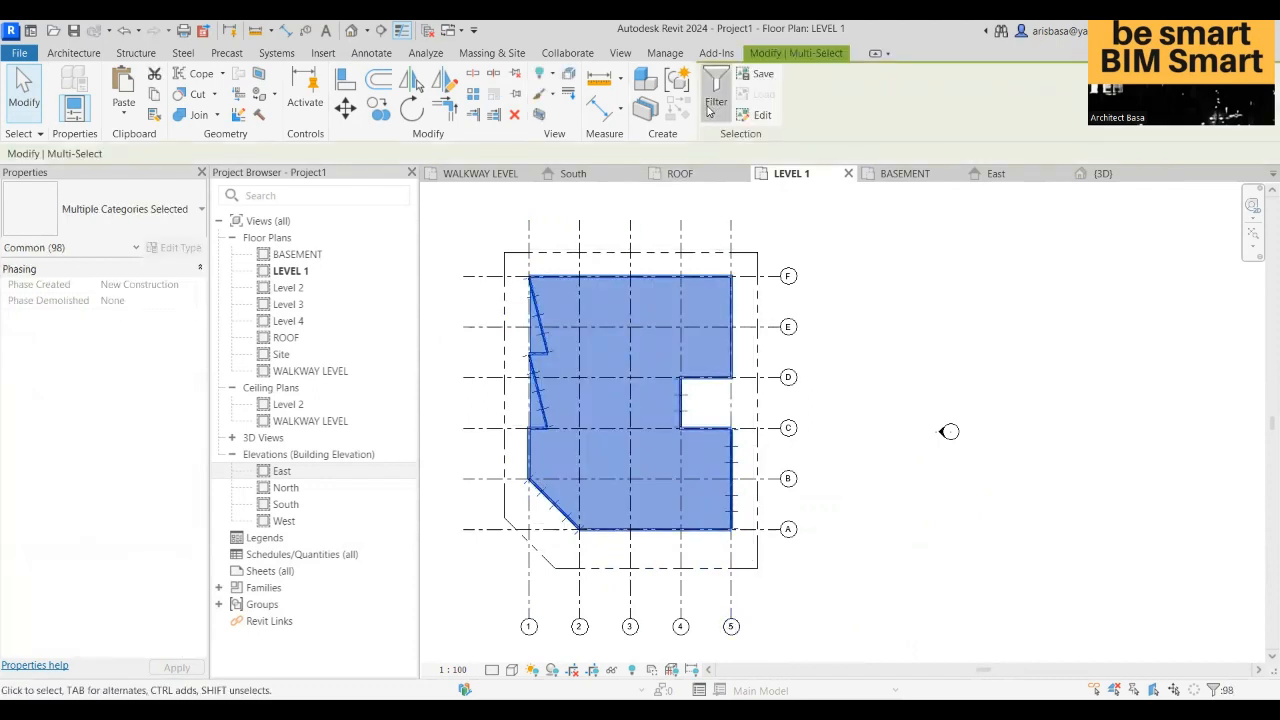
{"action": "left_click", "coordinate": [714, 95]}
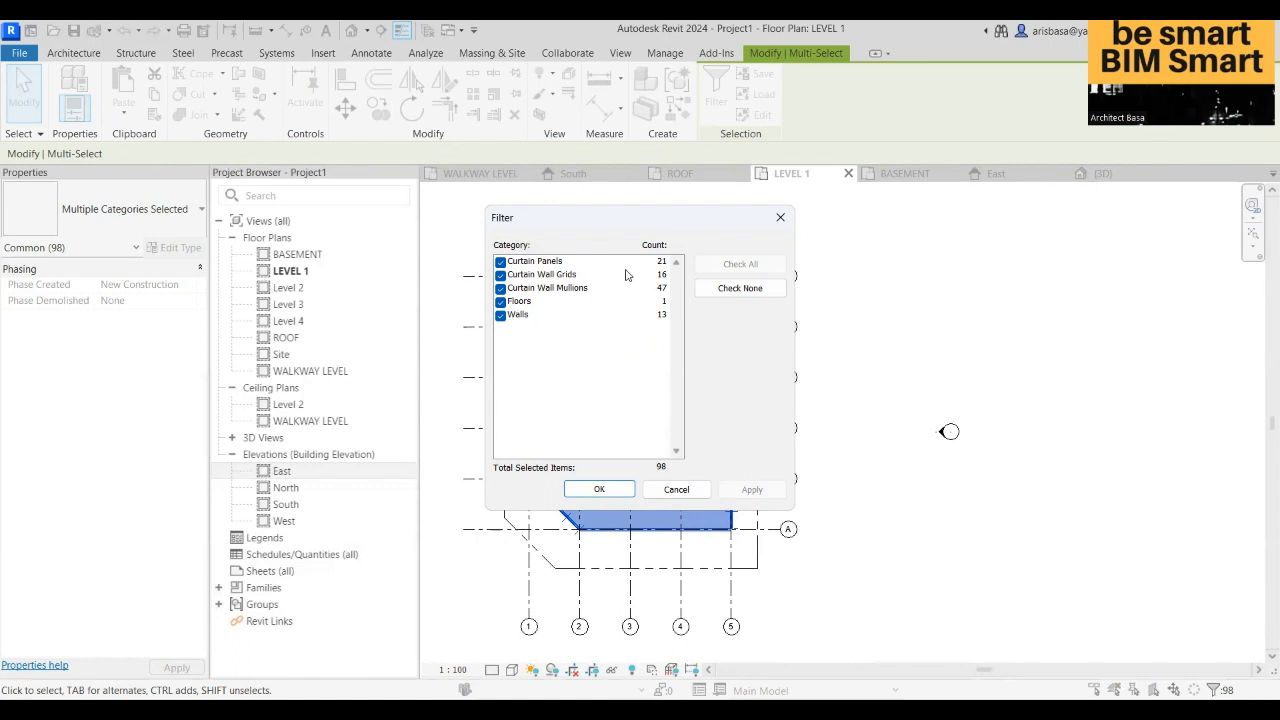
{"action": "left_click_drag", "start_coordinate": [650, 218], "coordinate": [1066, 263]}
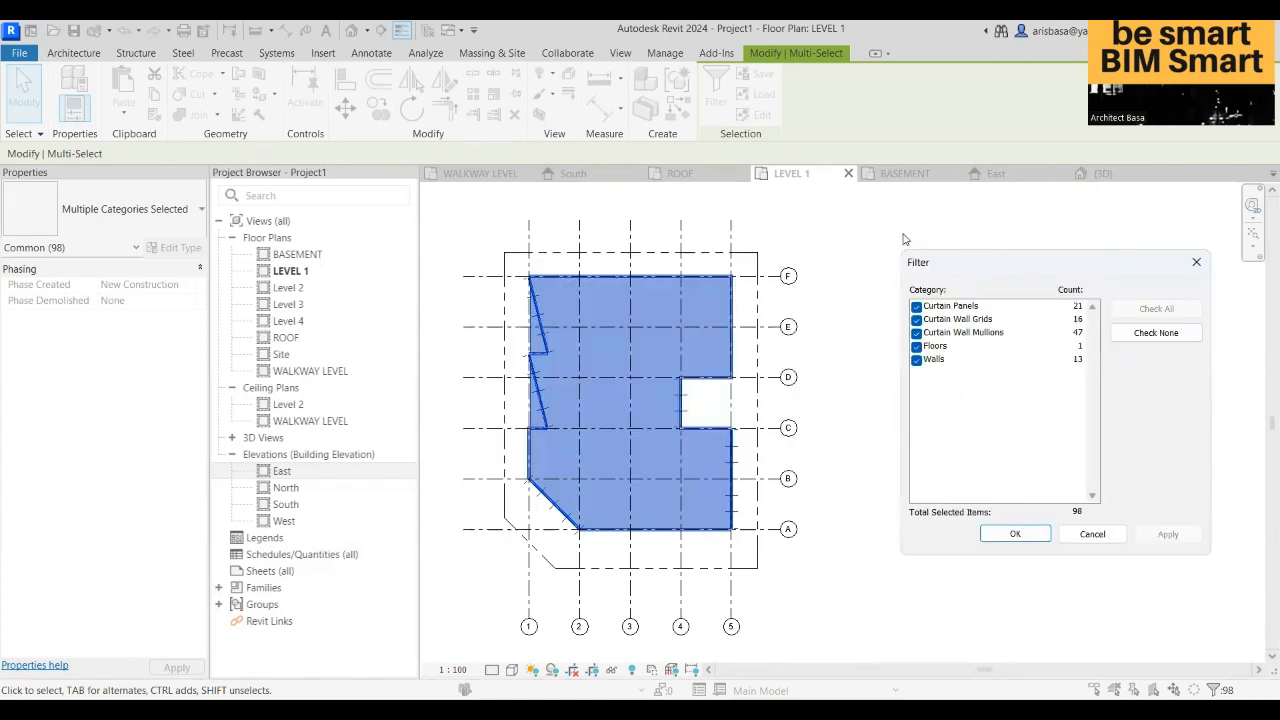
{"action": "left_click_drag", "start_coordinate": [1020, 261], "coordinate": [922, 227]}
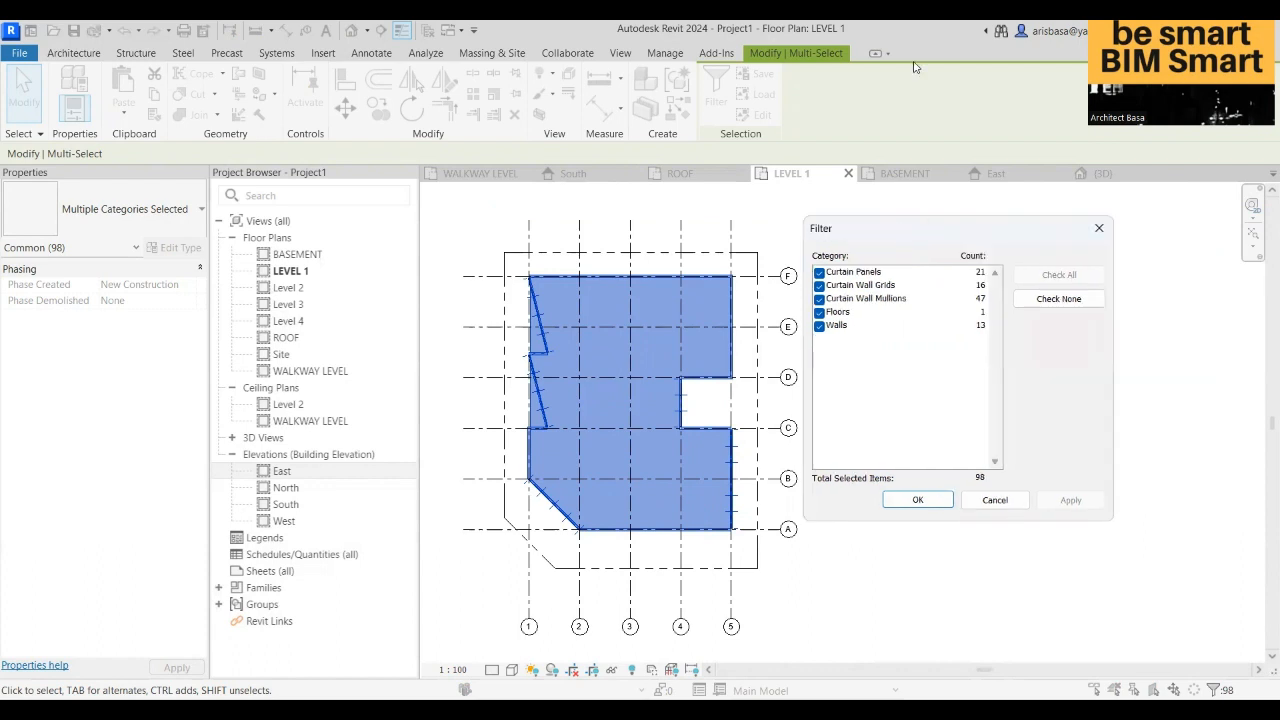
{"action": "left_click", "coordinate": [912, 337]}
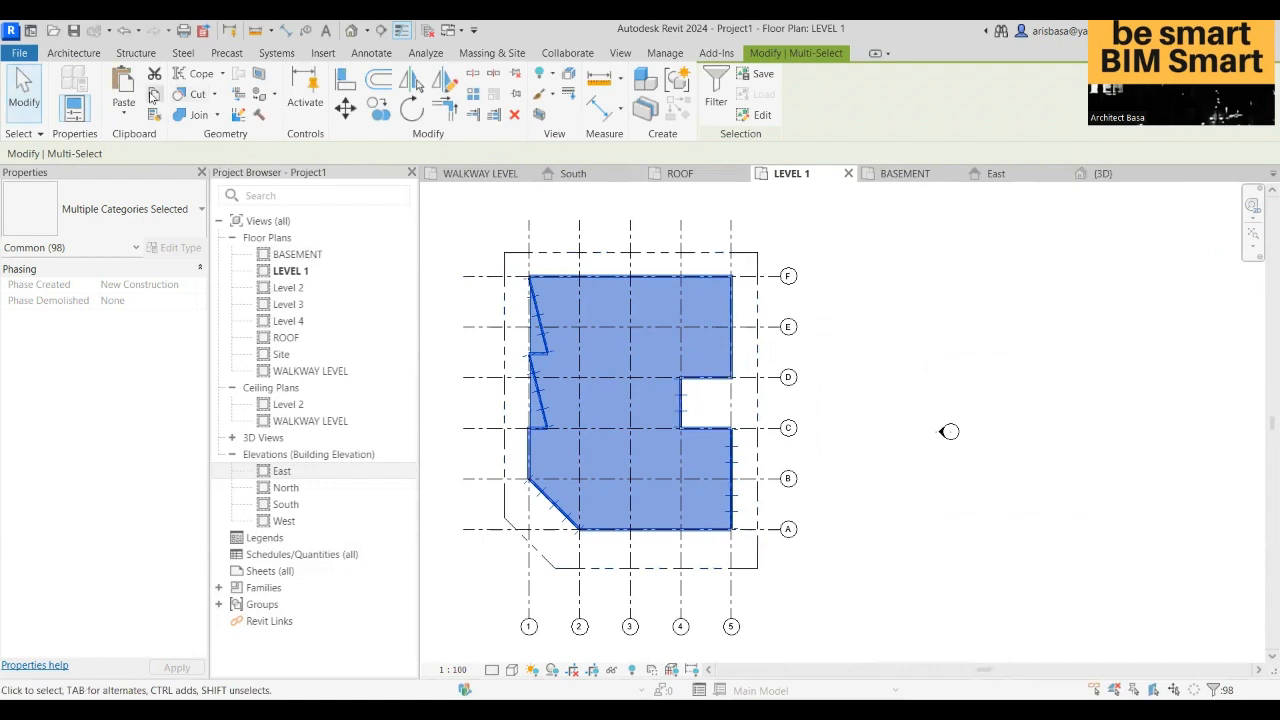
- Copy the selected LEVEL 1 elements to the clipboard and paste them aligned to Level 2, Level 3 and Level 4
{"action": "left_click", "coordinate": [153, 95]}
{"action": "left_click", "coordinate": [124, 112]}
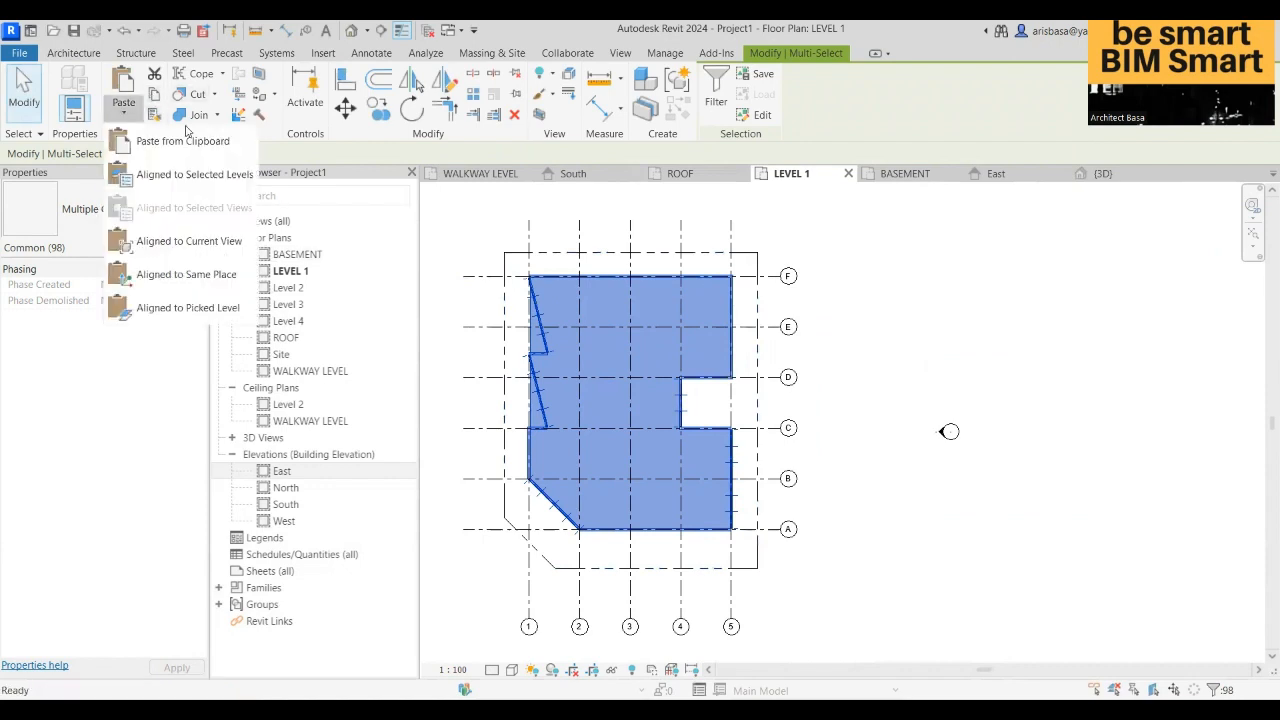
{"action": "left_click", "coordinate": [195, 175]}
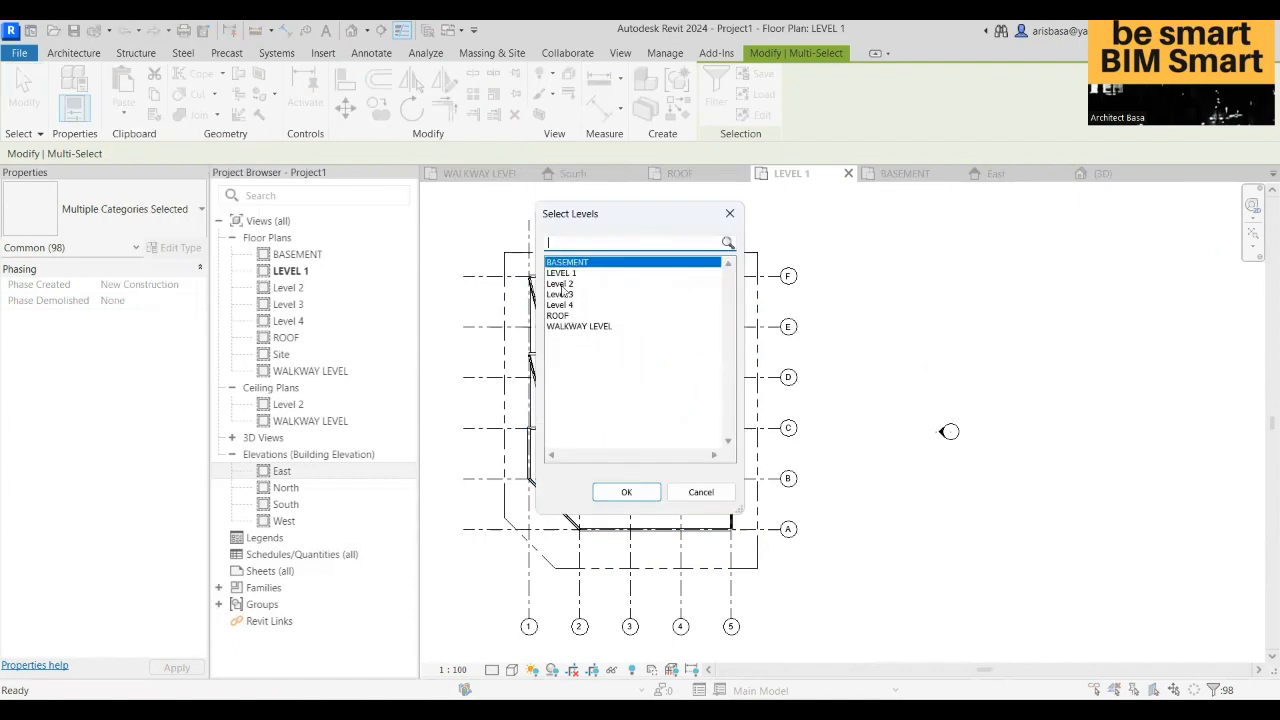
{"action": "left_click", "coordinate": [566, 285]}
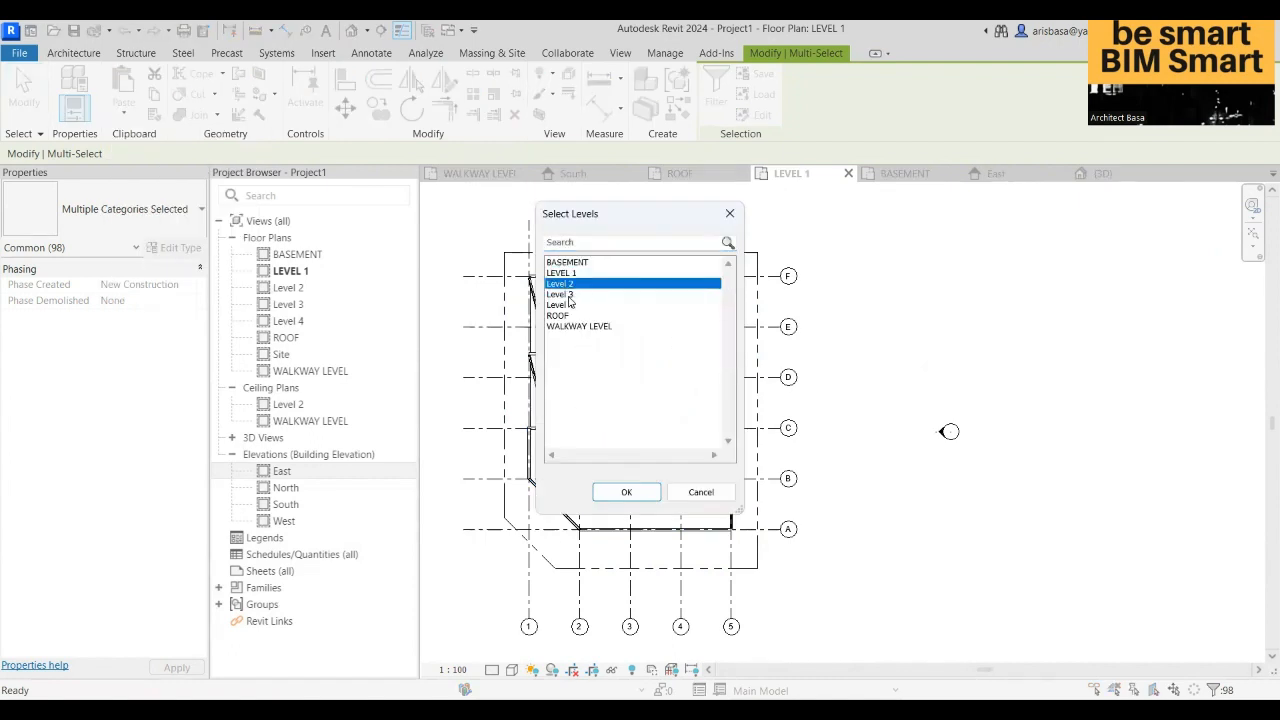
{"action": "left_click", "coordinate": [569, 295], "text": "ctrl"}
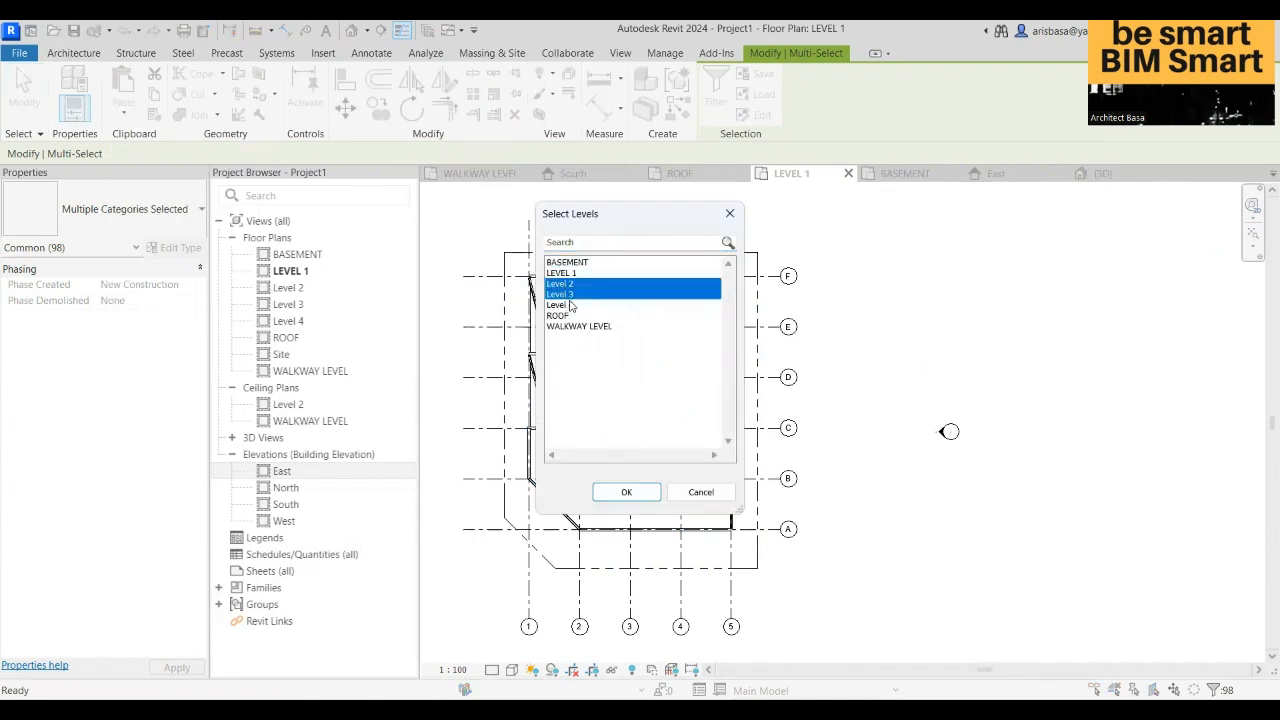
{"action": "left_click", "coordinate": [571, 305], "text": "ctrl"}
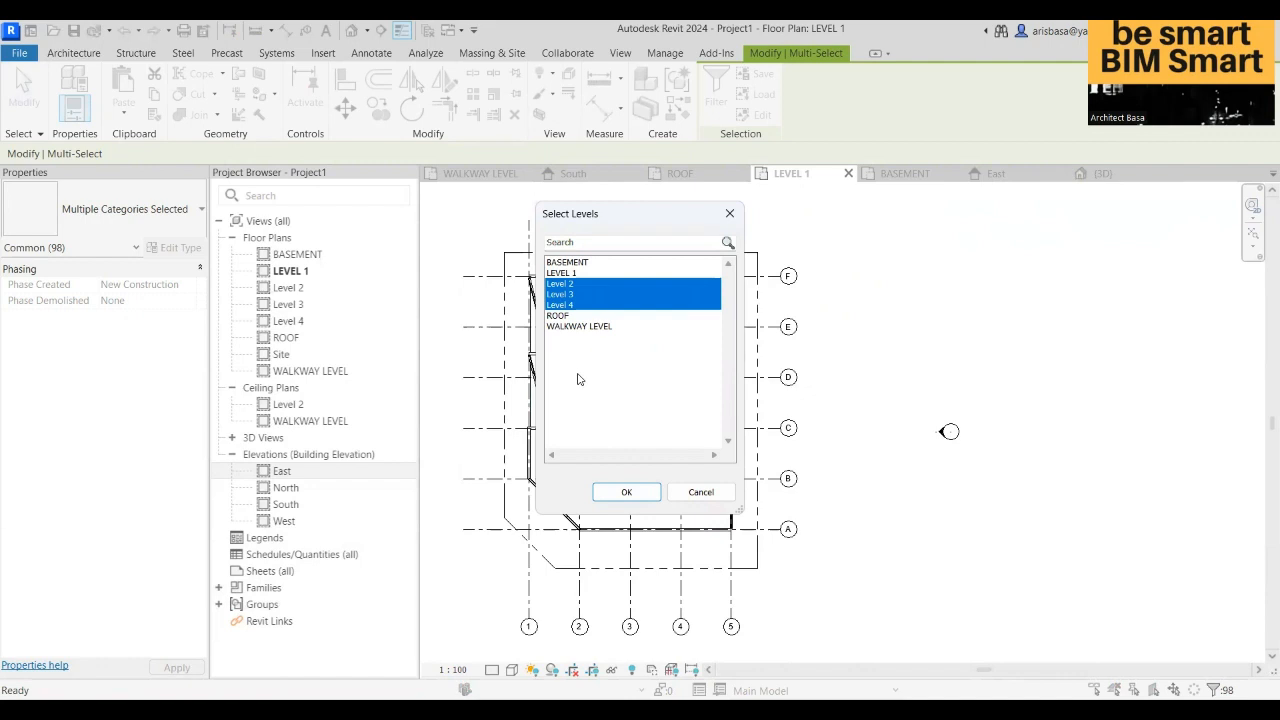
{"action": "left_click", "coordinate": [625, 492]}
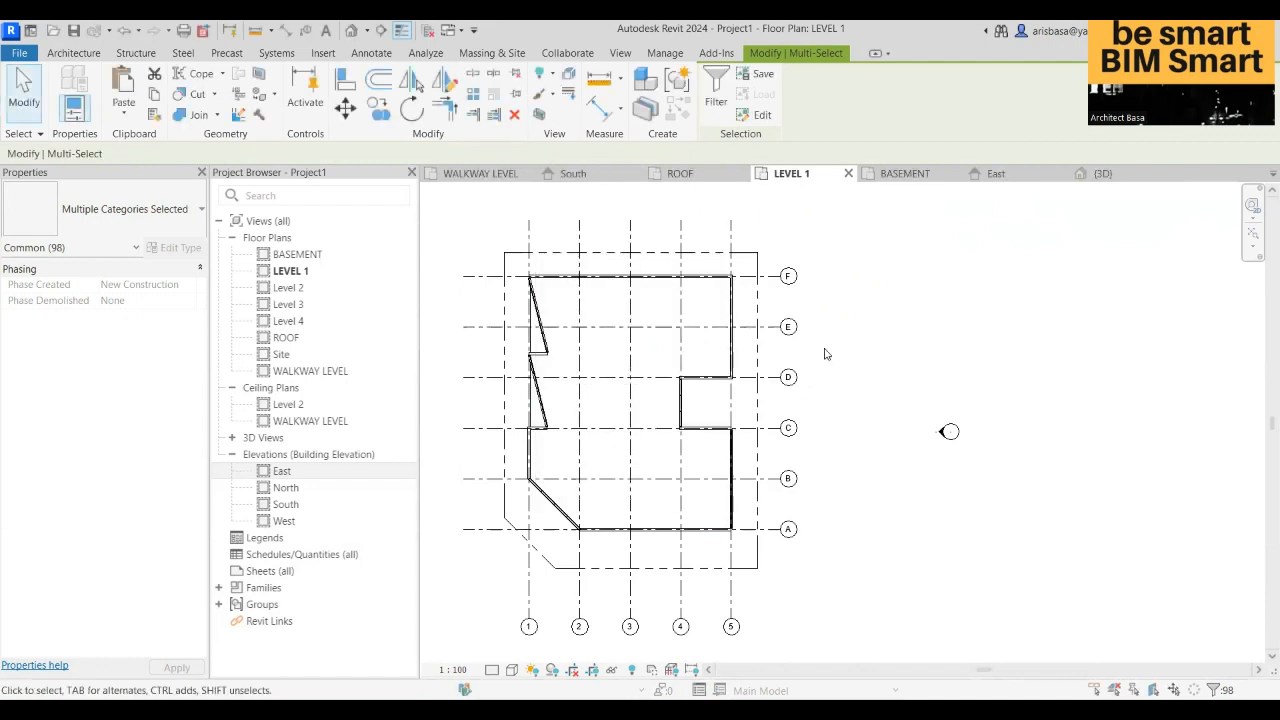
- Examine the stacked floors, slanted storefront walls and diagonal corner of the building in the 3D view
{"action": "left_click", "coordinate": [1106, 175]}
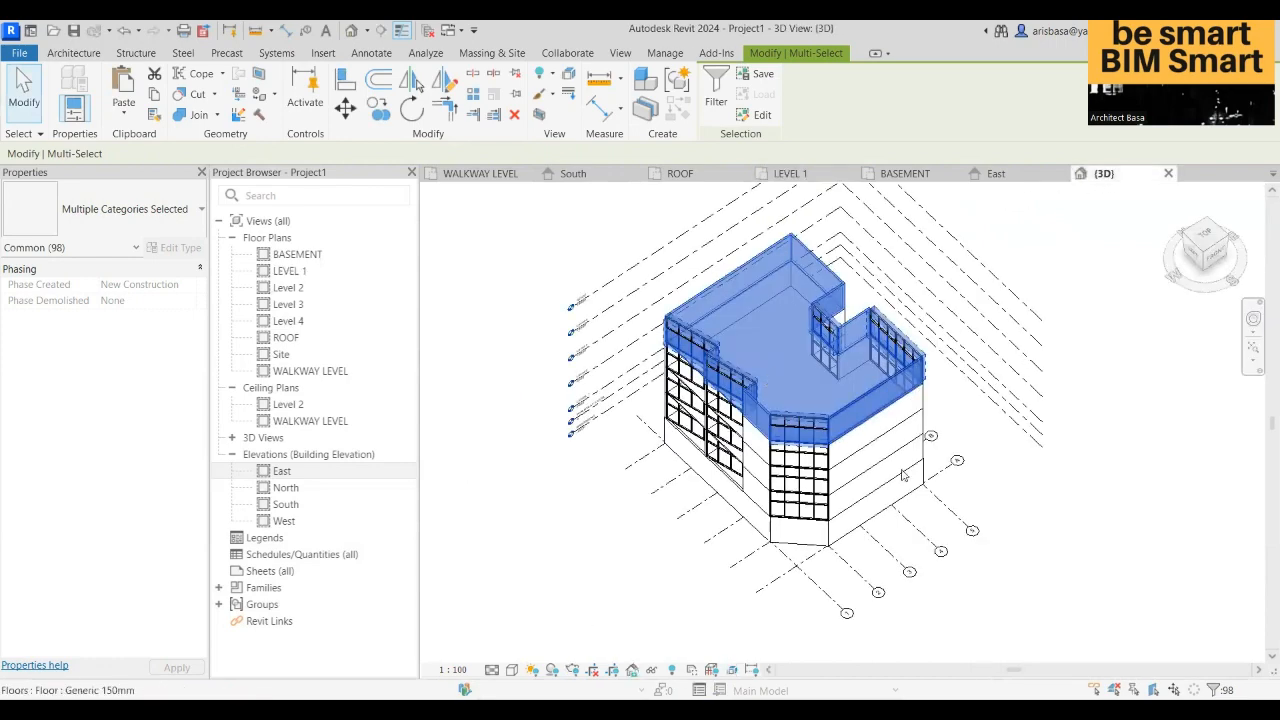
{"action": "middle_click_drag", "start_coordinate": [991, 541], "coordinate": [1022, 467], "text": "shift"}
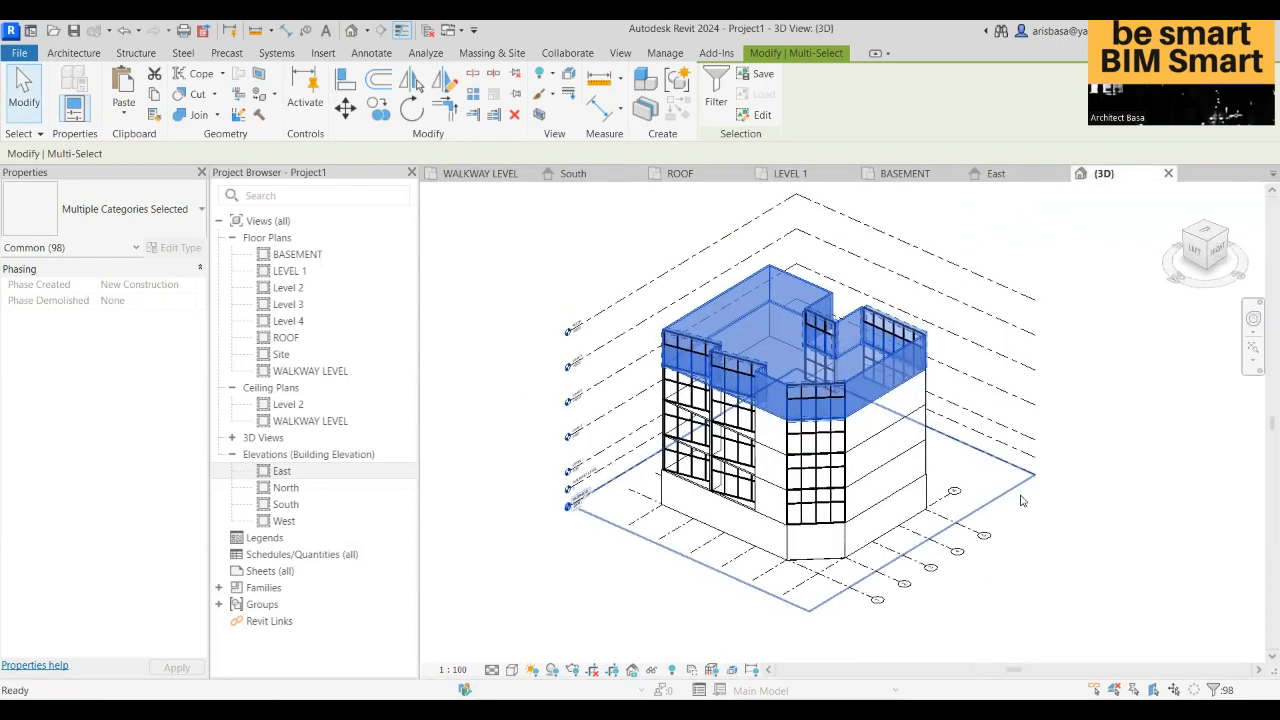
{"action": "left_click", "coordinate": [1078, 526]}
{"action": "mouse_move", "coordinate": [1078, 526]}
{"action": "middle_mouse_down", "text": "shift"}
{"action": "mouse_move", "coordinate": [1041, 550]}
{"action": "mouse_move", "coordinate": [1080, 549]}
{"action": "middle_mouse_up", "text": "shift"}
{"action": "scroll", "coordinate": [965, 555], "scroll_direction": "up", "scroll_amount": 2}
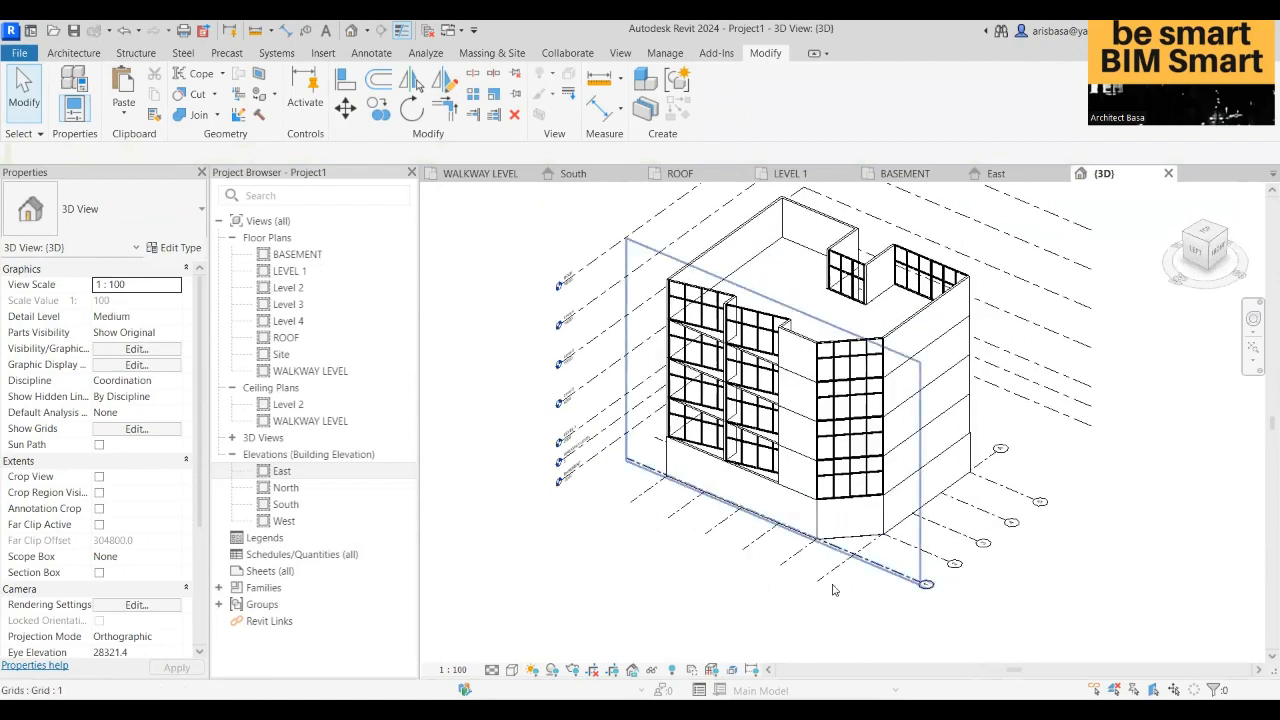
{"action": "middle_click_drag", "start_coordinate": [785, 586], "coordinate": [635, 582]}
{"action": "scroll", "coordinate": [850, 584], "scroll_direction": "down", "scroll_amount": 1}
{"action": "middle_click_drag", "start_coordinate": [840, 606], "coordinate": [791, 569], "text": "shift"}
{"action": "scroll", "coordinate": [570, 472], "scroll_direction": "up", "scroll_amount": 4}
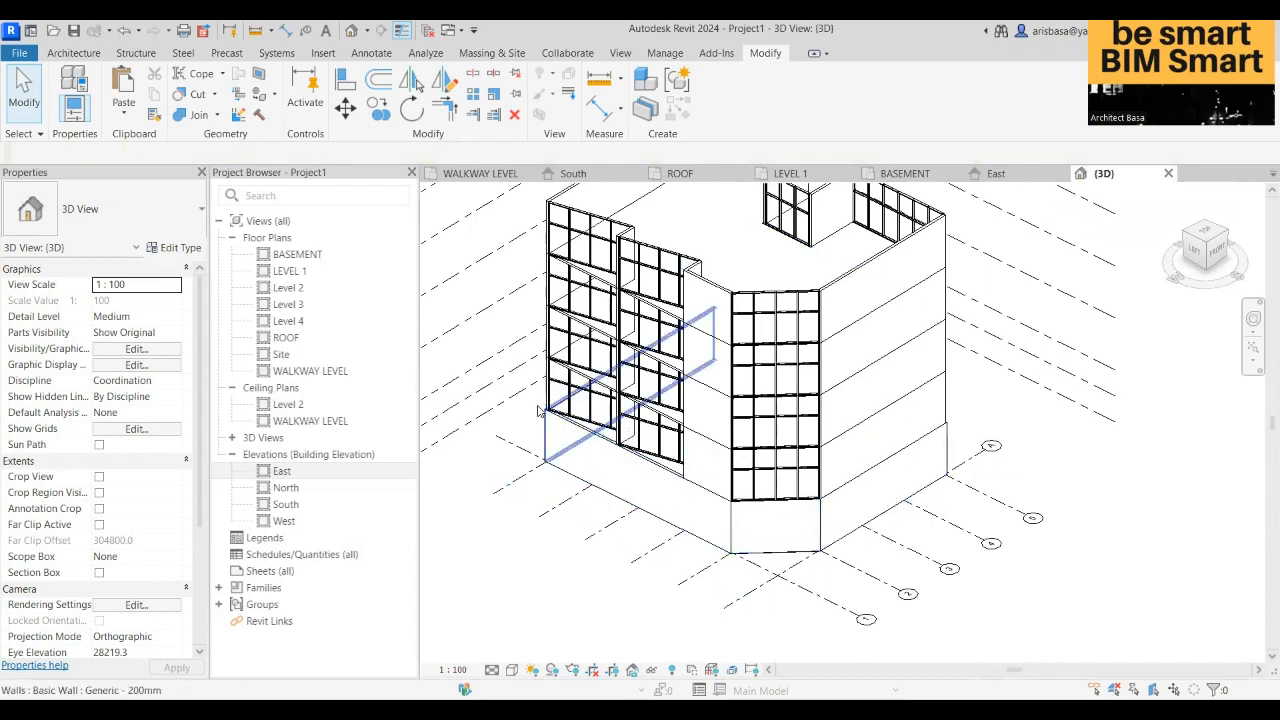
{"action": "scroll", "coordinate": [915, 478], "scroll_direction": "down", "scroll_amount": 3}
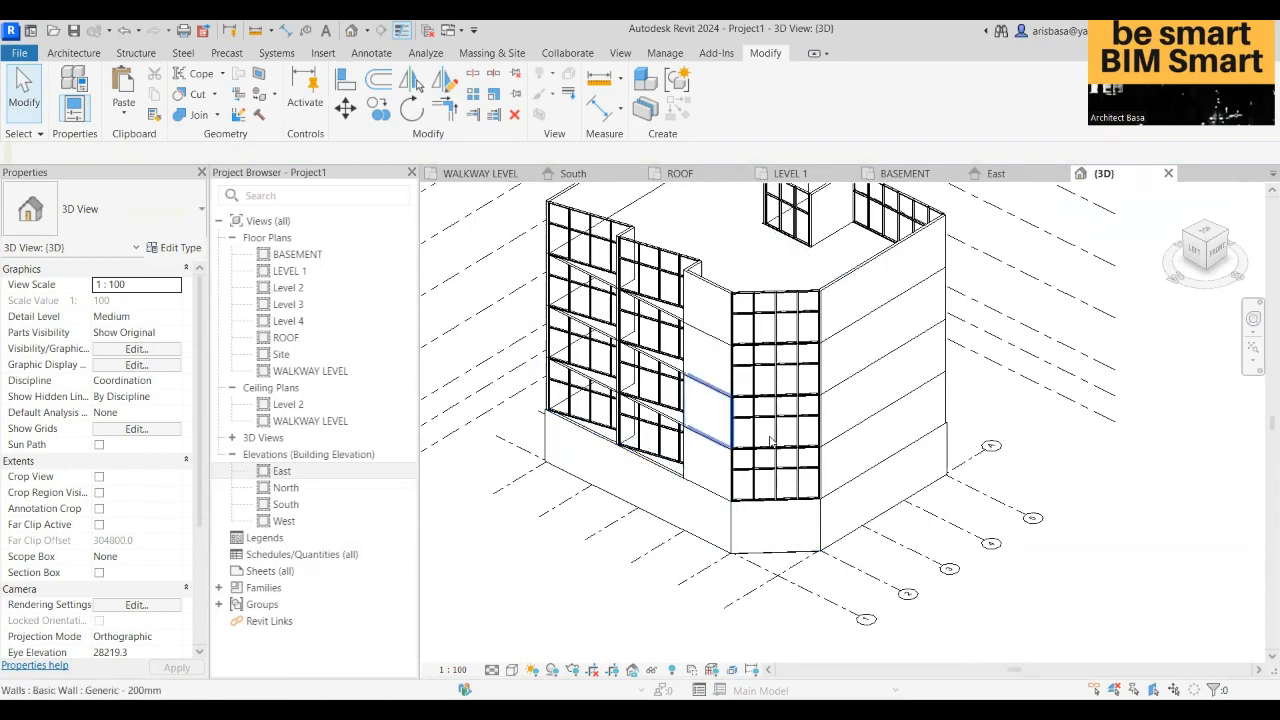
{"action": "scroll", "coordinate": [920, 485], "scroll_direction": "down", "scroll_amount": 1}
{"action": "middle_click_drag", "start_coordinate": [907, 503], "coordinate": [849, 526]}
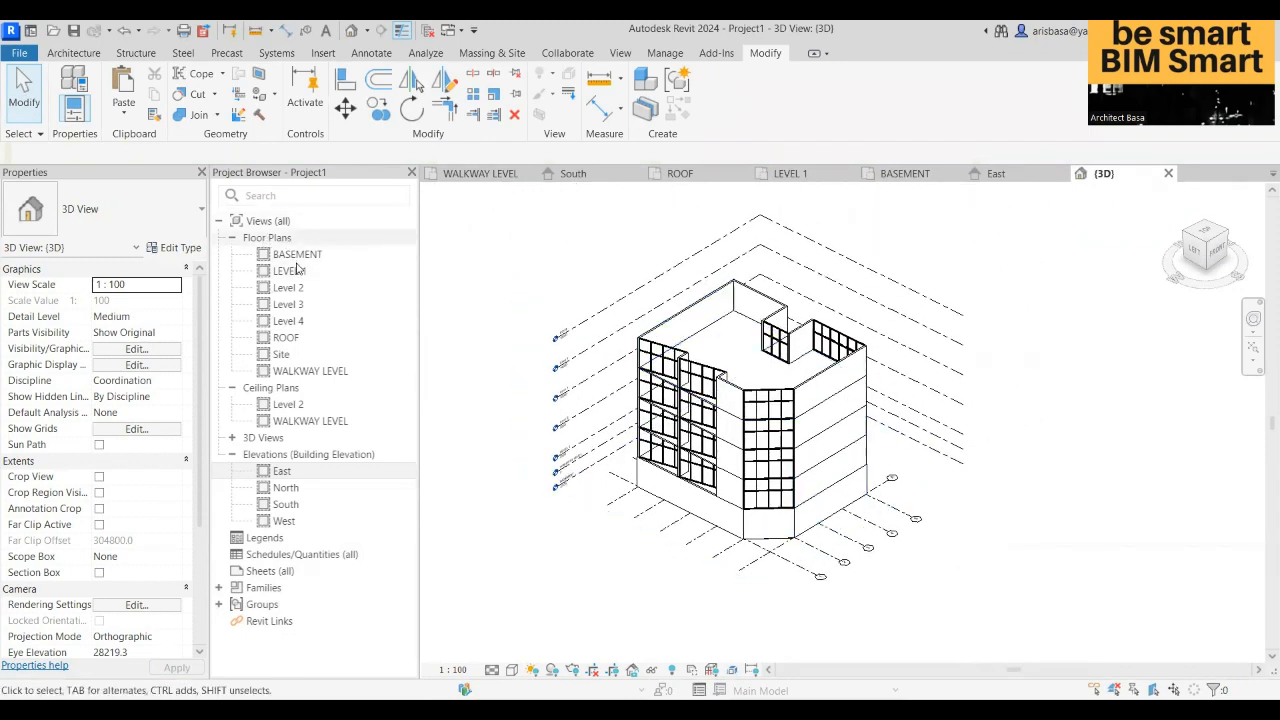
- Open the Site floor plan and start a toposolid from sketch using the Grassland - 1200mm type
{"action": "left_click", "coordinate": [288, 356]}
{"action": "double_click", "coordinate": [292, 359]}
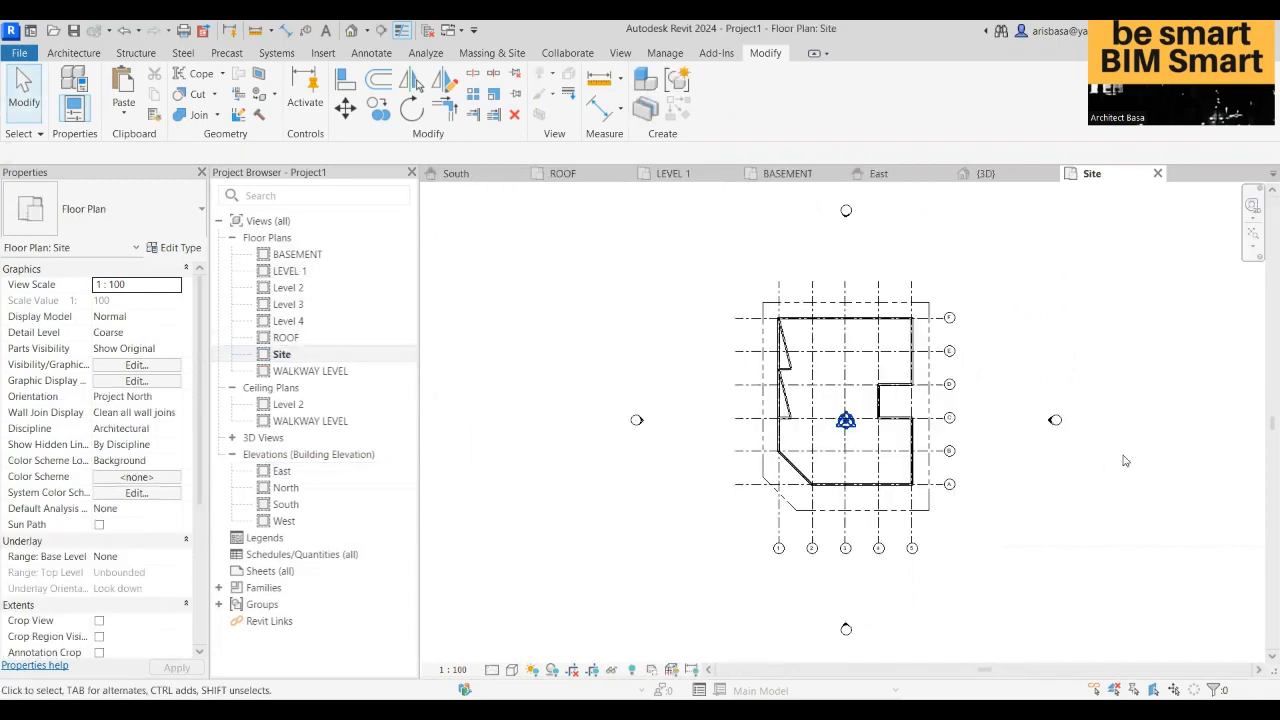
{"action": "scroll", "coordinate": [1152, 468], "scroll_direction": "up", "scroll_amount": 1}
{"action": "middle_click_drag", "start_coordinate": [897, 547], "coordinate": [803, 517]}
{"action": "scroll", "coordinate": [869, 560], "scroll_direction": "down", "scroll_amount": 2}
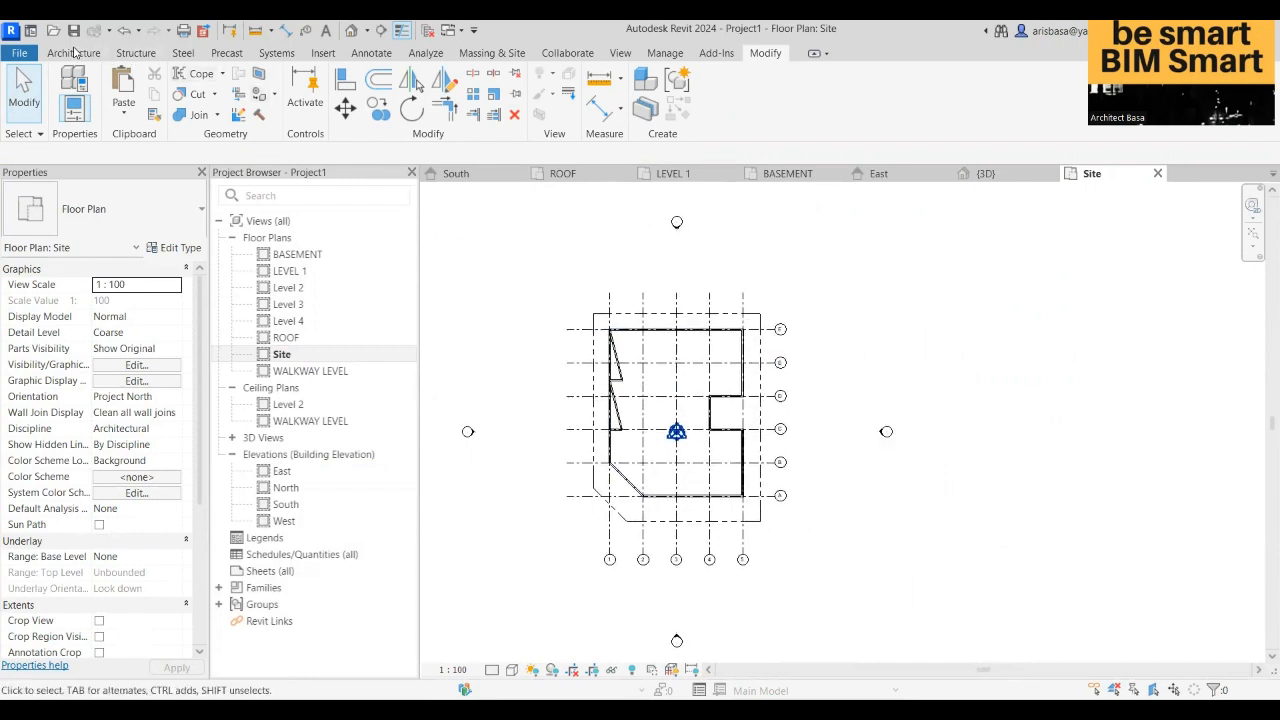
{"action": "left_click", "coordinate": [479, 54]}
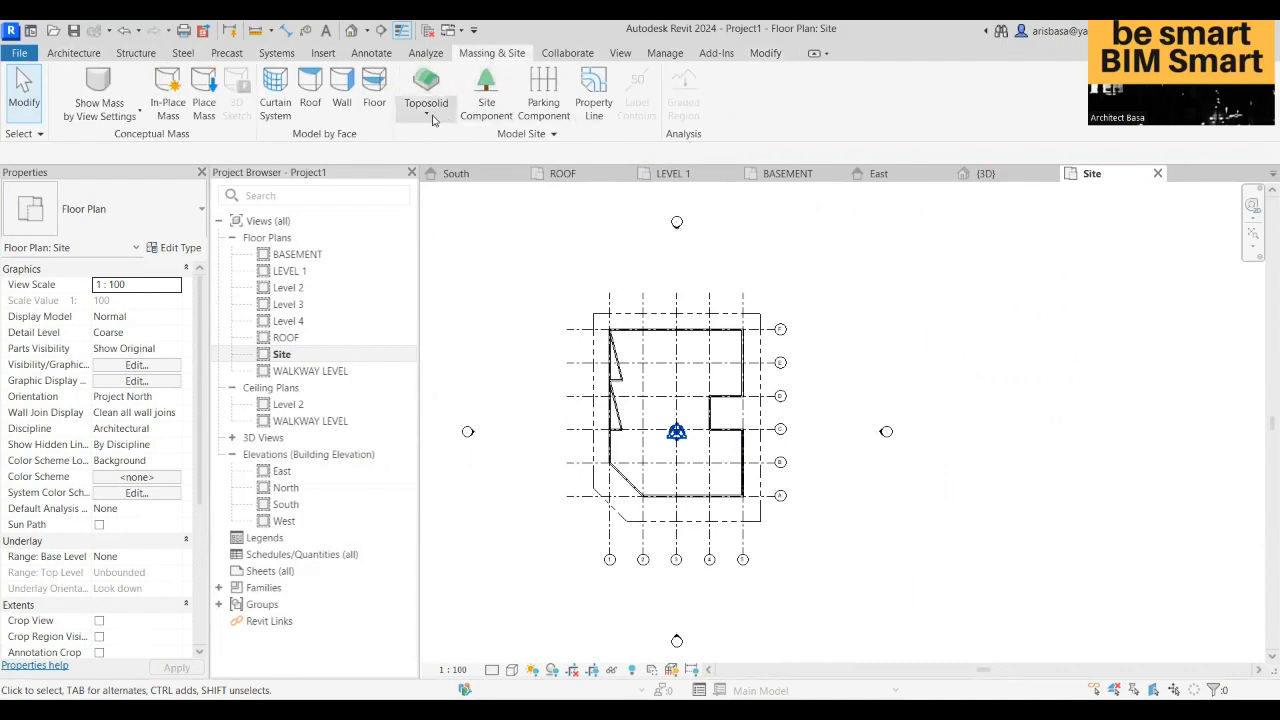
{"action": "left_click", "coordinate": [427, 115]}
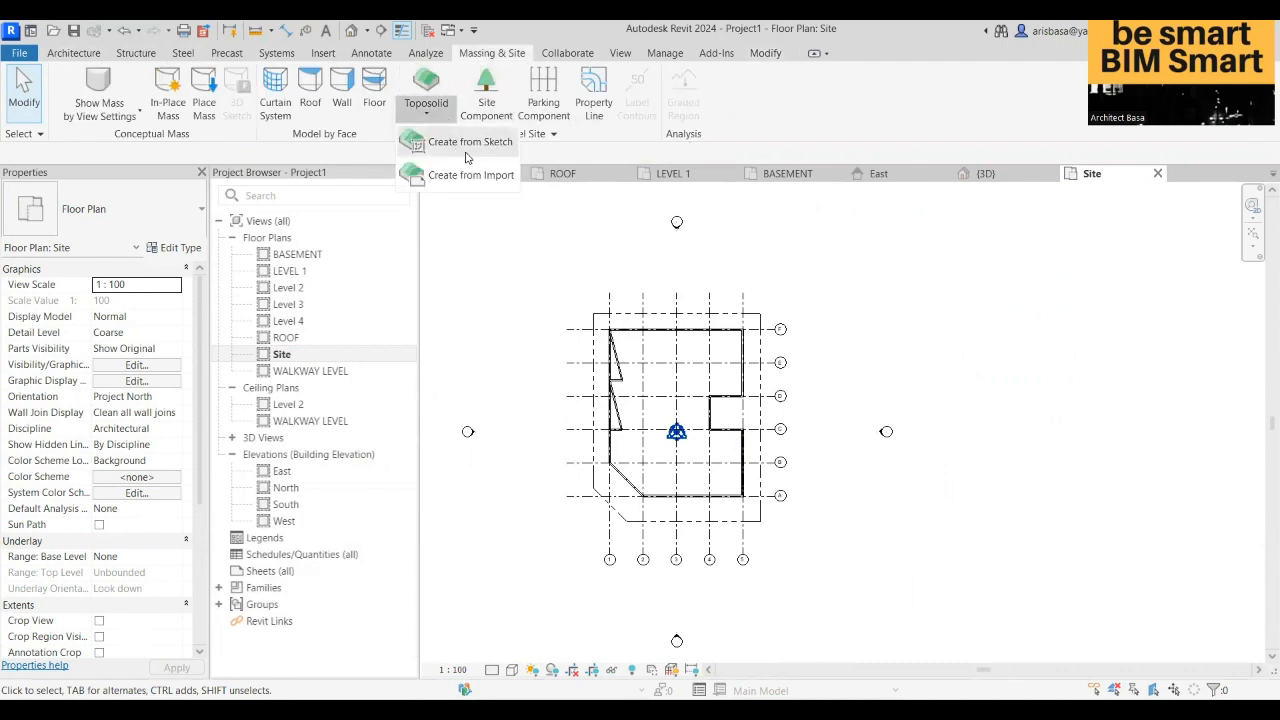
{"action": "left_click", "coordinate": [462, 142]}
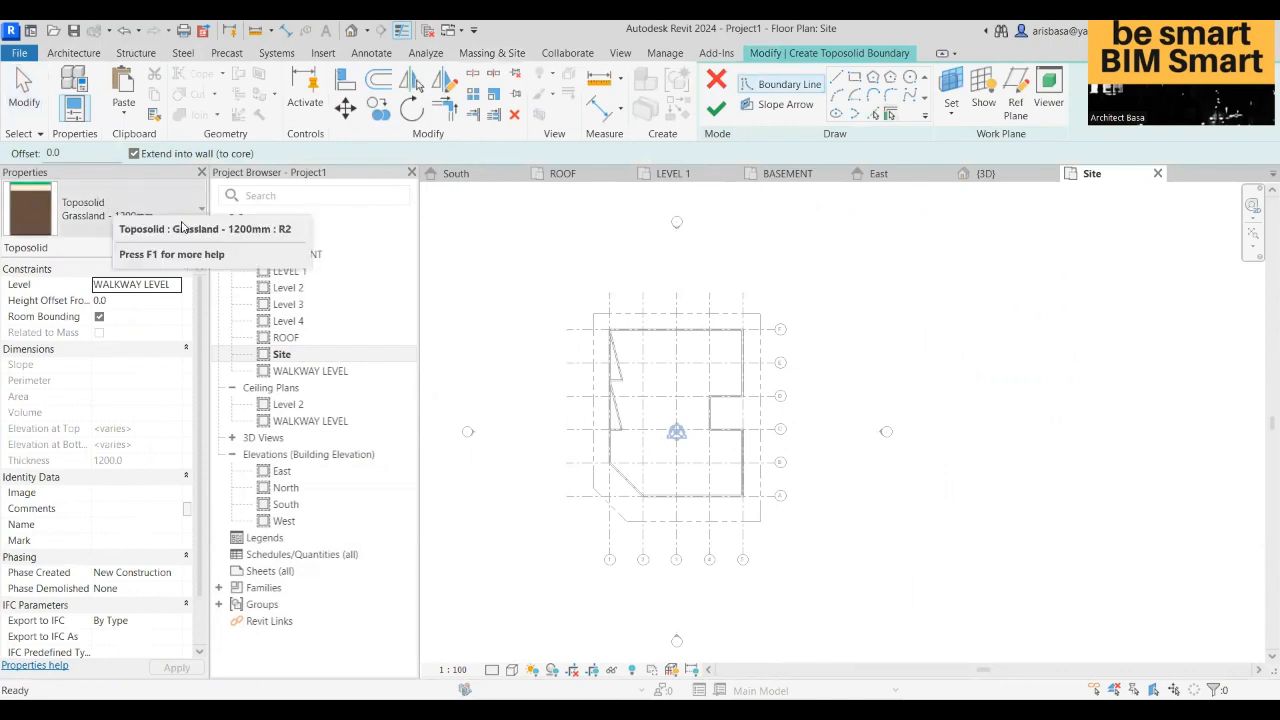
{"action": "left_click", "coordinate": [177, 218]}
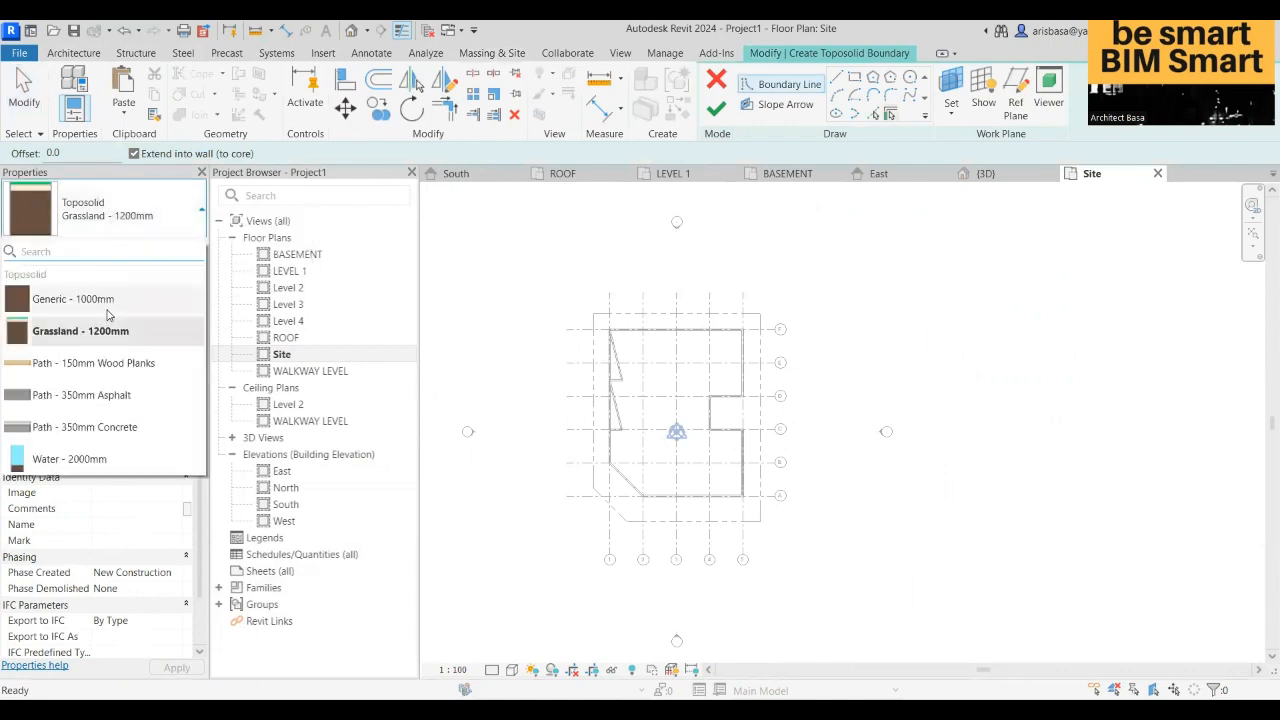
{"action": "mouse_move", "coordinate": [122, 298]}
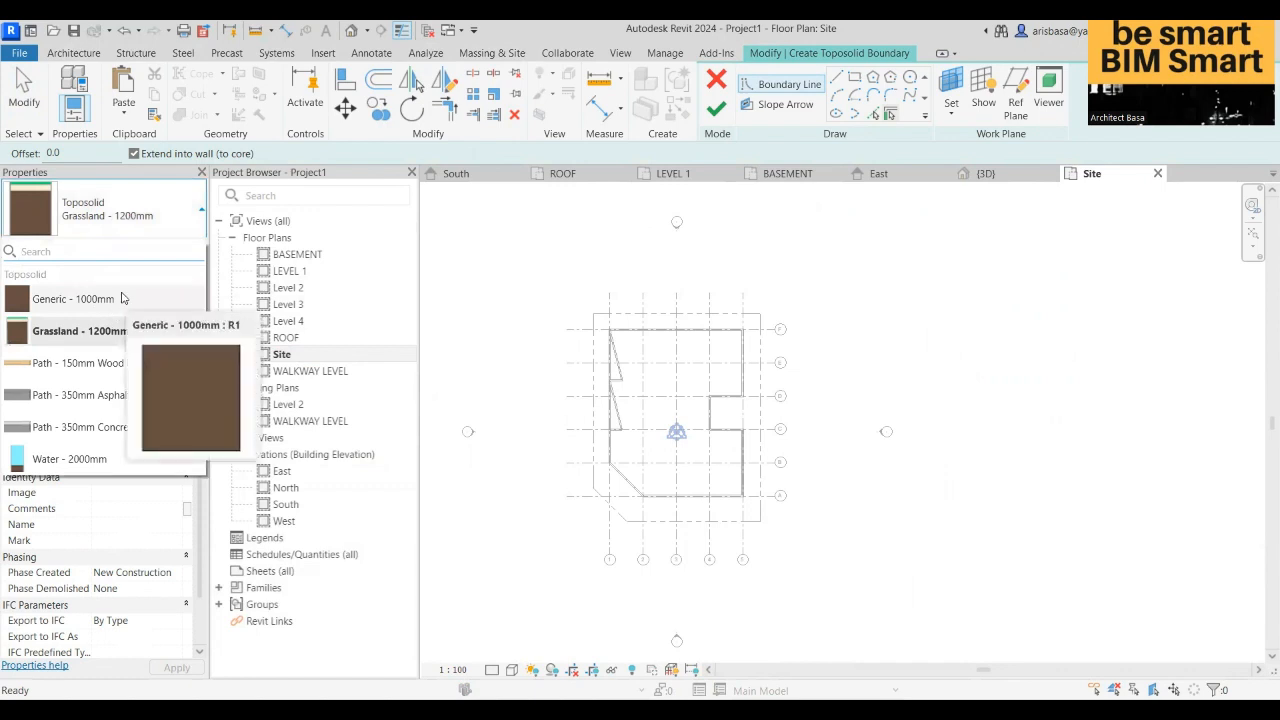
{"action": "left_click", "coordinate": [91, 336]}
{"action": "scroll", "coordinate": [666, 270], "scroll_direction": "down", "scroll_amount": 3}
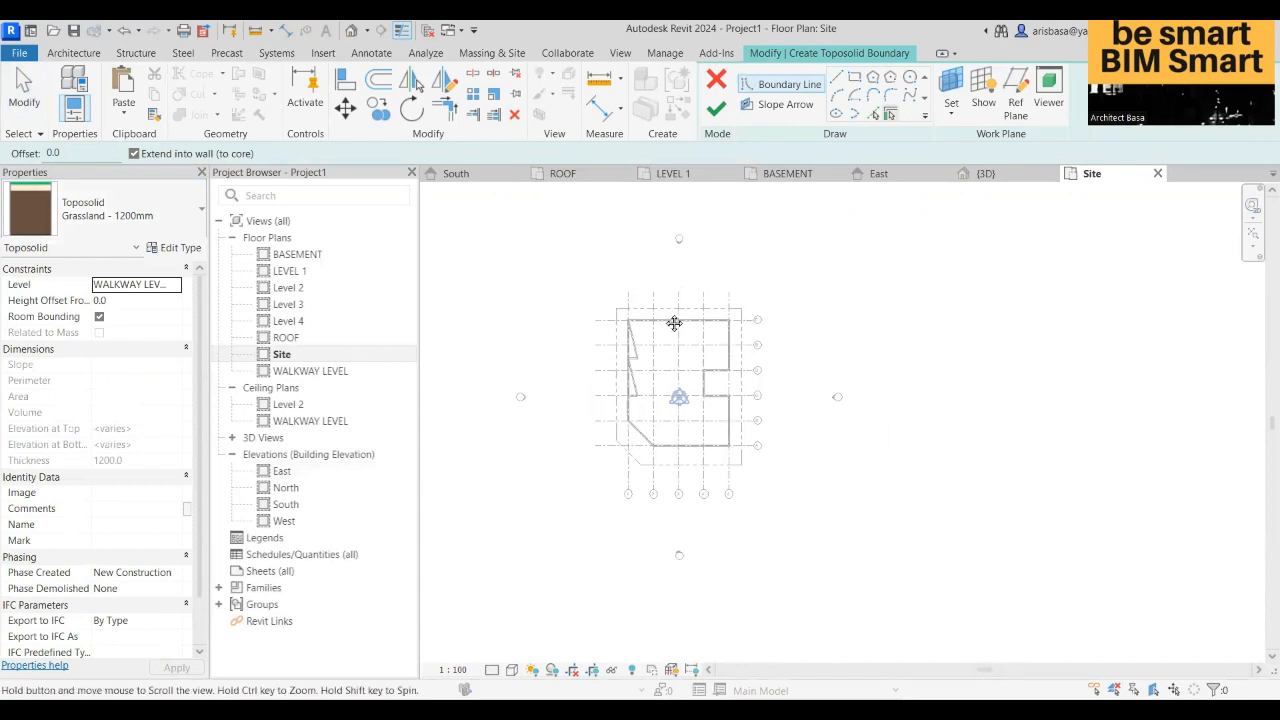
- Sketch a rectangular toposolid boundary of about 44000 by 46000 mm around the building on WALKWAY LEVEL and finish it
{"action": "left_click", "coordinate": [854, 77]}
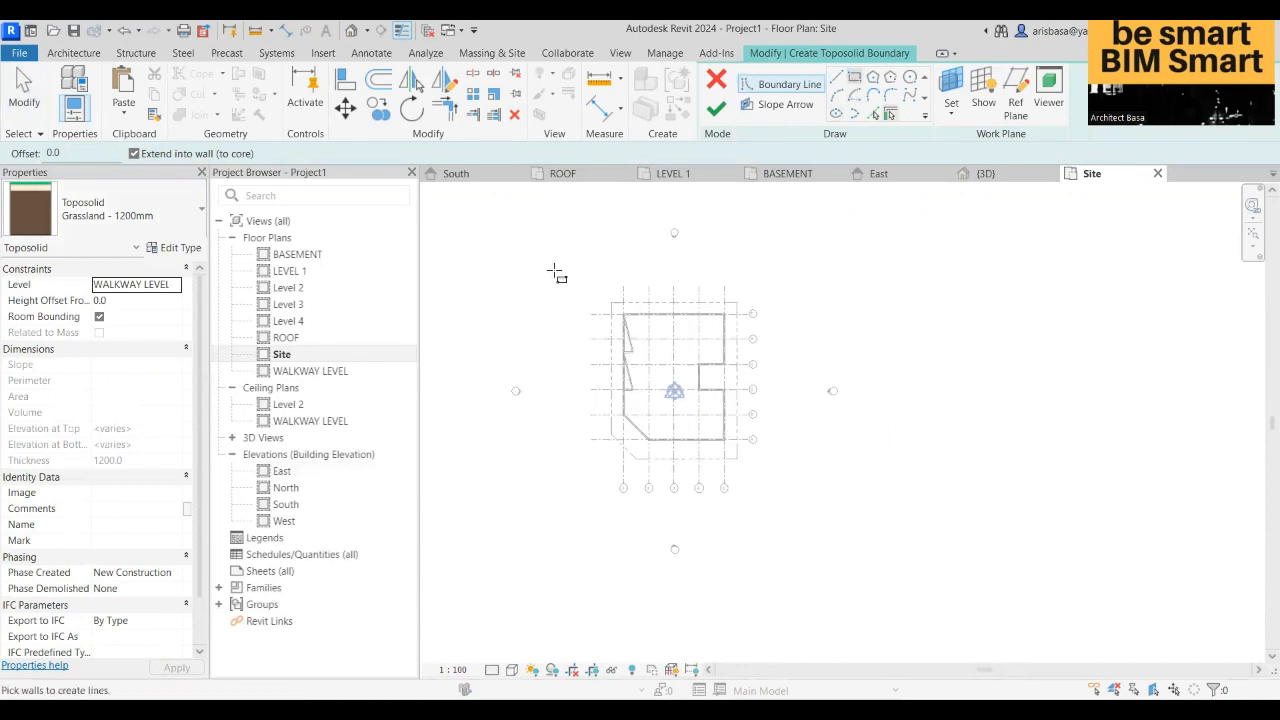
{"action": "left_click", "coordinate": [542, 241]}
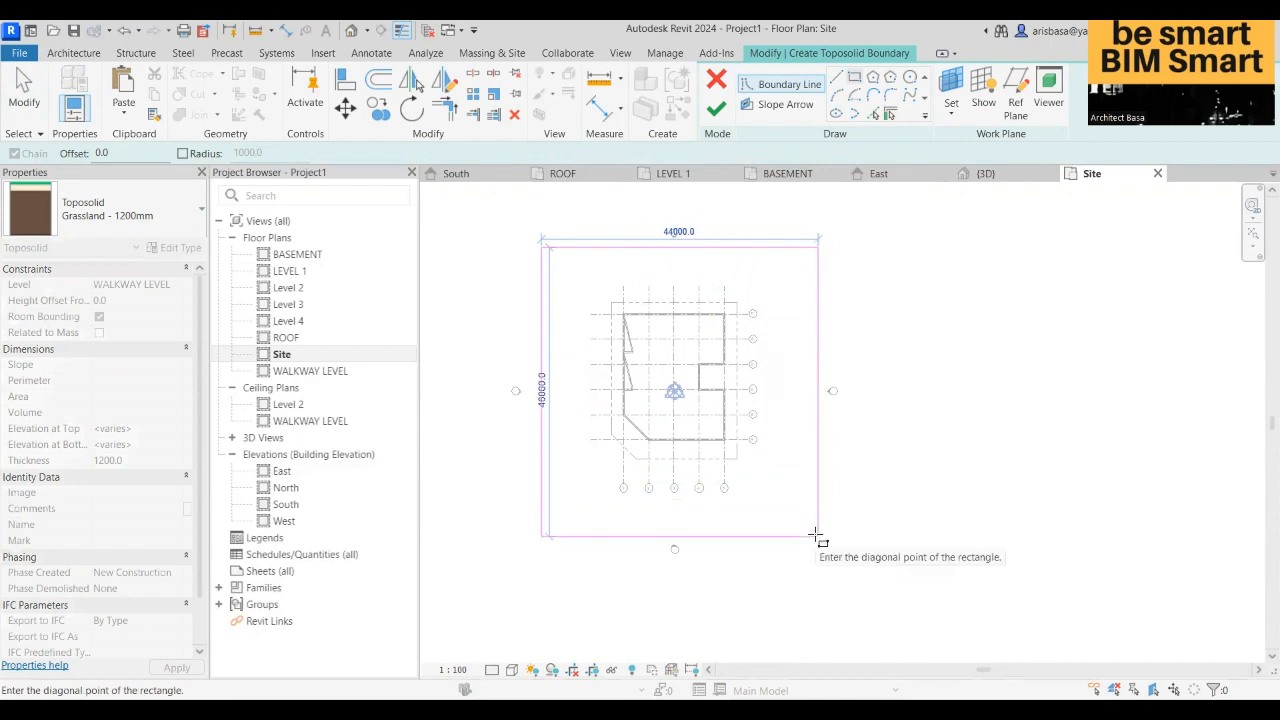
{"action": "left_click", "coordinate": [818, 537]}
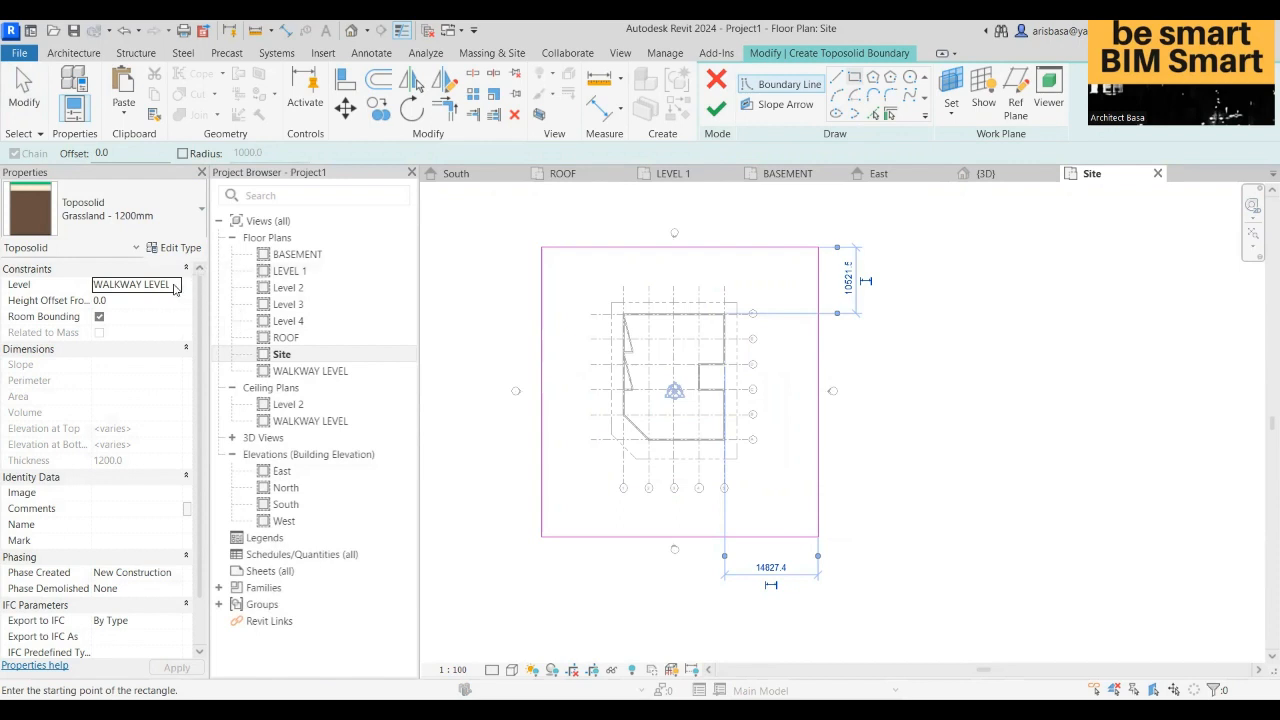
{"action": "left_click", "coordinate": [175, 288]}
{"action": "left_click", "coordinate": [175, 288]}
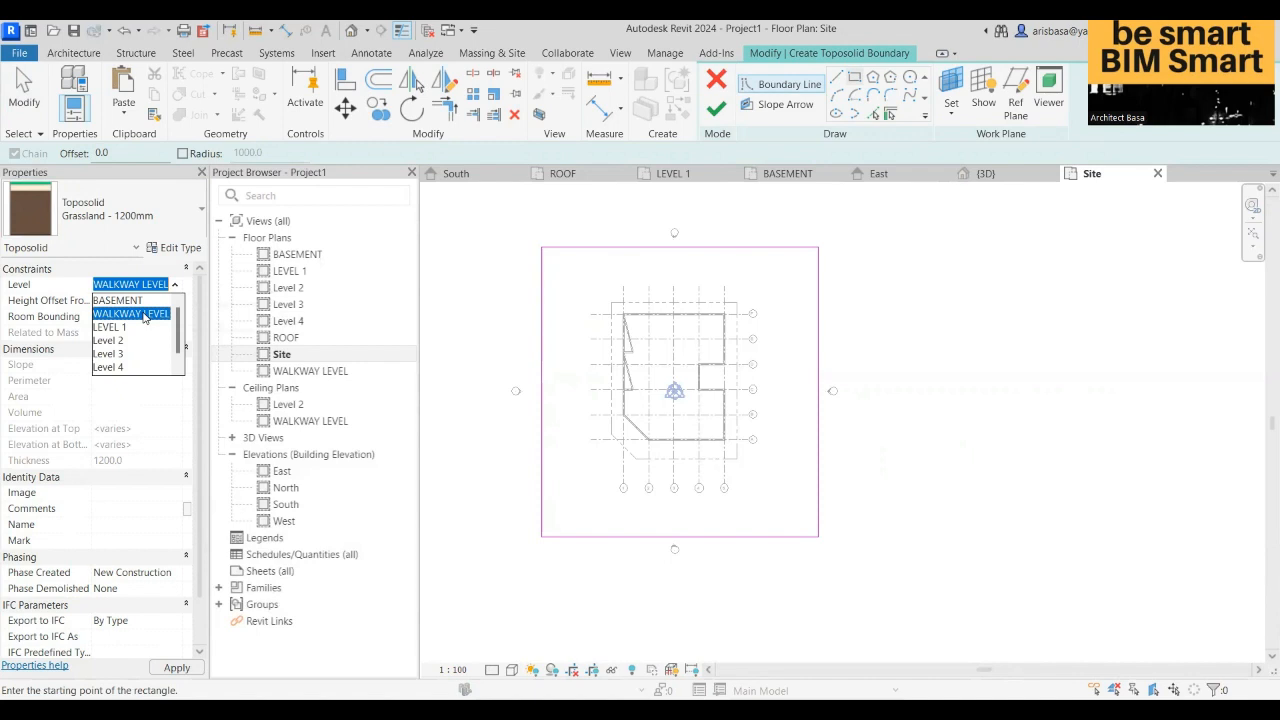
{"action": "left_click", "coordinate": [143, 316]}
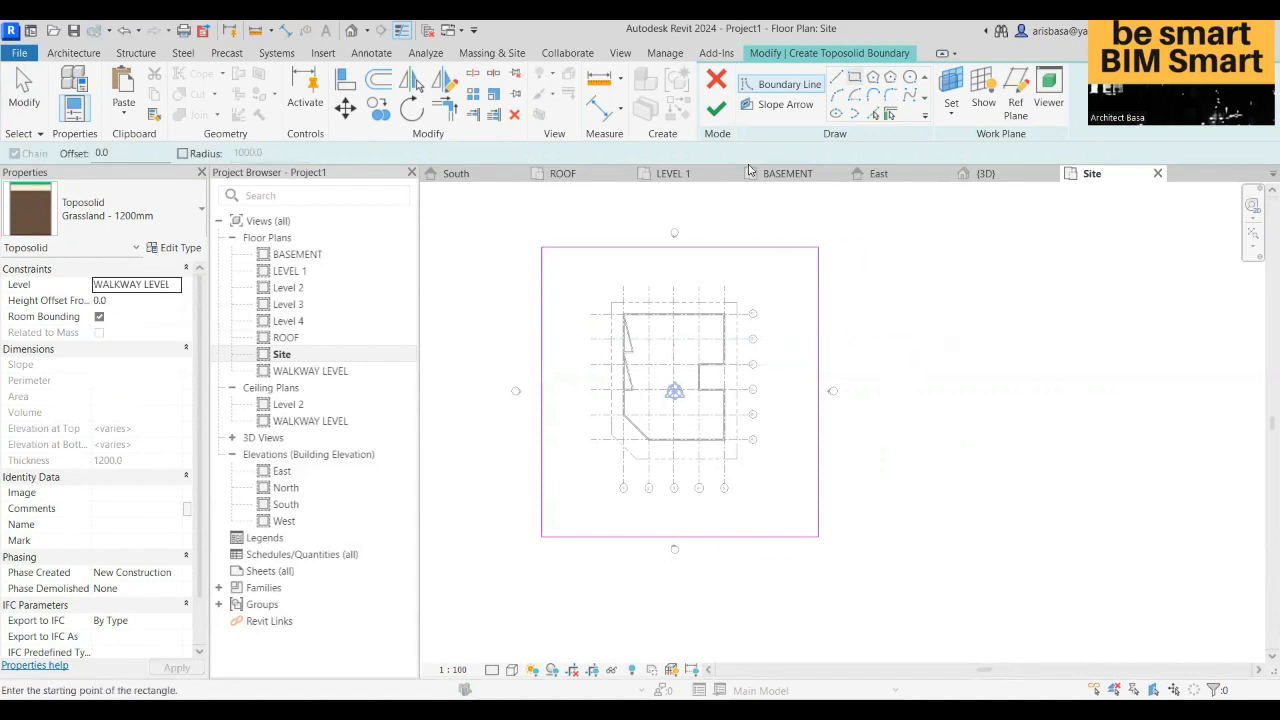
{"action": "left_click", "coordinate": [717, 113]}
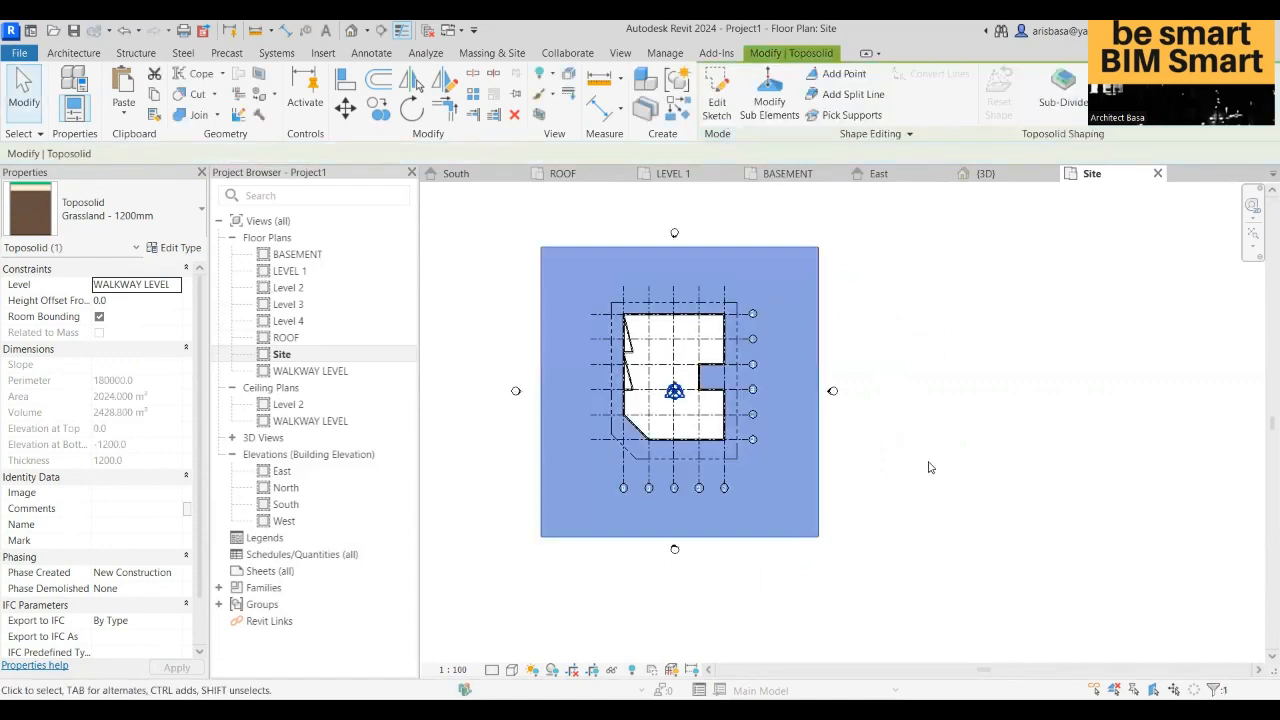
- Examine in the 3D view how the toposolid meets the basement walls around the building, then select it
{"action": "left_click", "coordinate": [975, 173]}
{"action": "scroll", "coordinate": [765, 520], "scroll_direction": "up", "scroll_amount": 4}
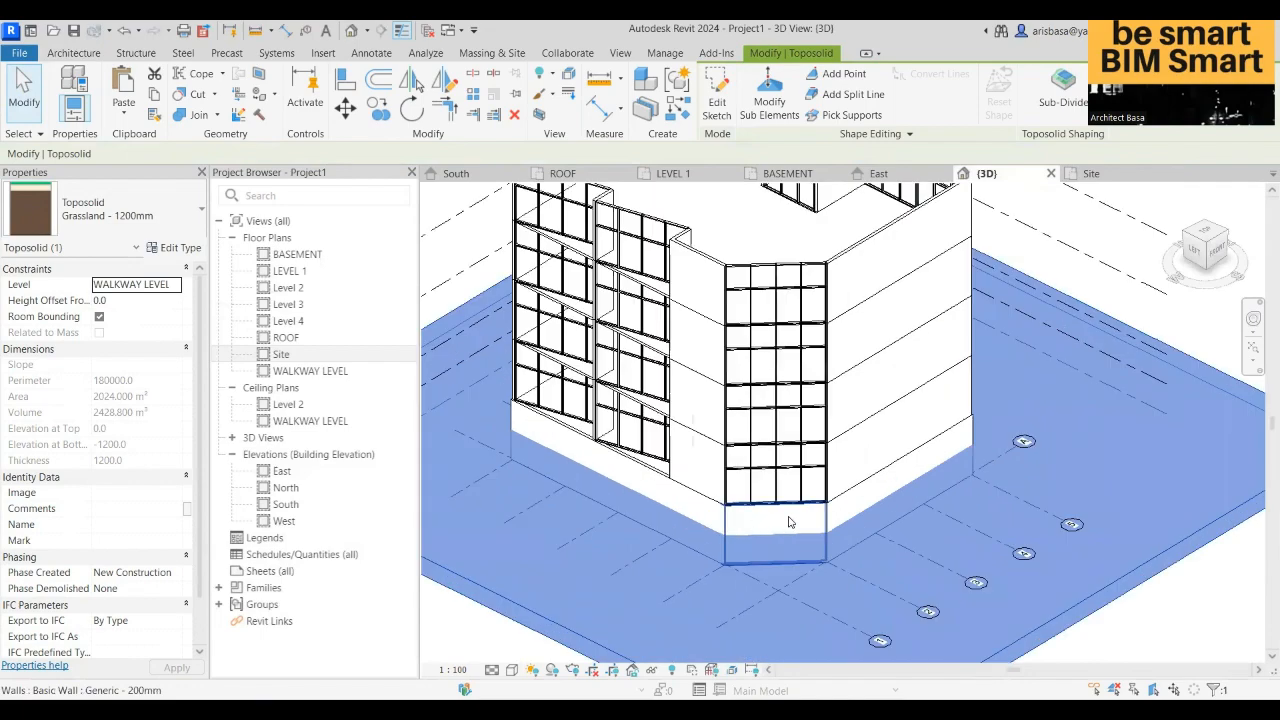
{"action": "scroll", "coordinate": [789, 523], "scroll_direction": "down", "scroll_amount": 3}
{"action": "scroll", "coordinate": [1036, 583], "scroll_direction": "up", "scroll_amount": 1}
{"action": "left_click", "coordinate": [1060, 580]}
{"action": "scroll", "coordinate": [1051, 569], "scroll_direction": "down", "scroll_amount": 3}
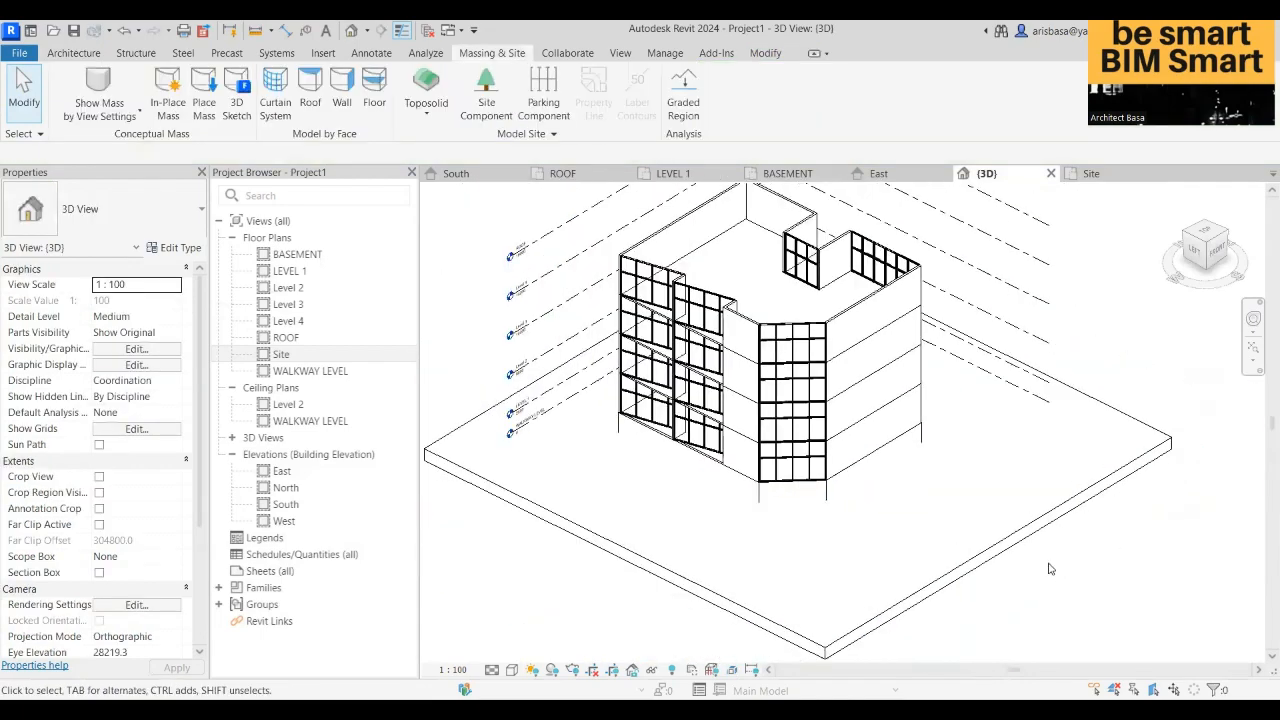
{"action": "middle_click_drag", "start_coordinate": [1017, 566], "coordinate": [946, 535], "text": "shift"}
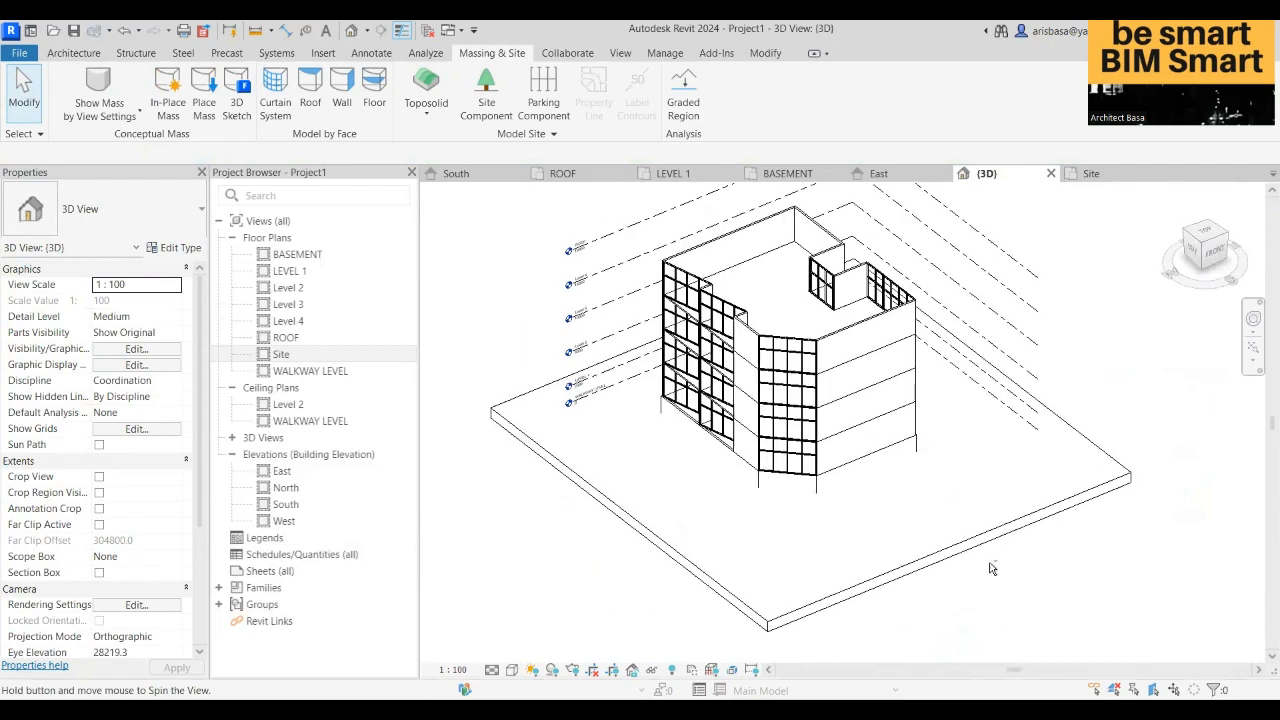
{"action": "left_click", "coordinate": [946, 538]}
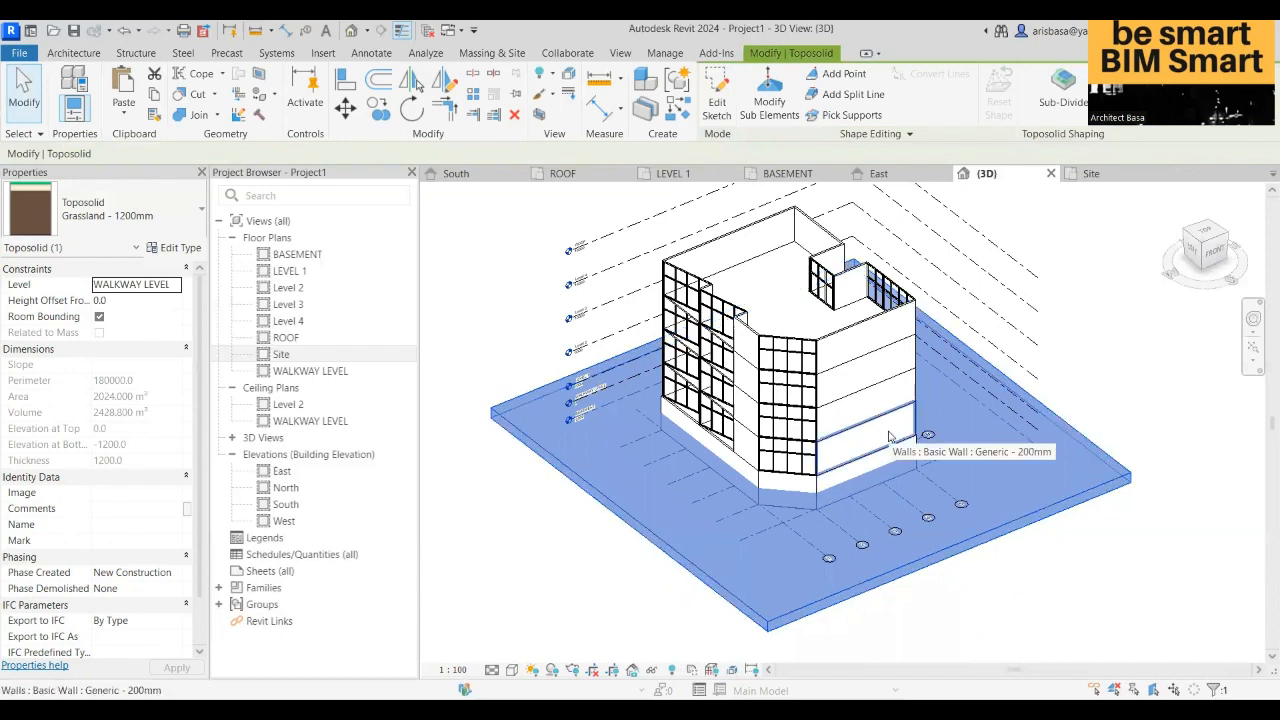
- Open the Site floor plan and start editing the boundary sketch of the selected toposolid
{"action": "middle_click_drag", "start_coordinate": [889, 437], "coordinate": [912, 232], "text": "shift"}
{"action": "left_click", "coordinate": [1092, 173]}
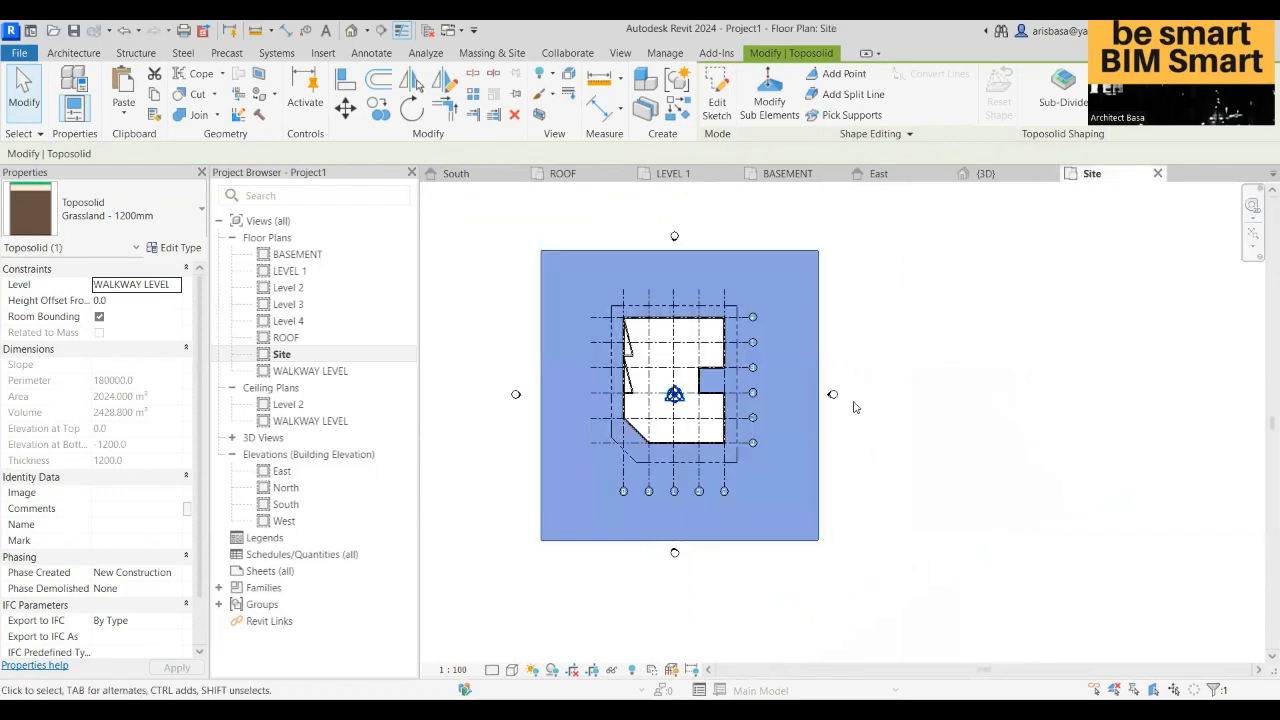
{"action": "scroll", "coordinate": [790, 389], "scroll_direction": "up", "scroll_amount": 3}
{"action": "middle_click_drag", "start_coordinate": [934, 383], "coordinate": [1001, 371]}
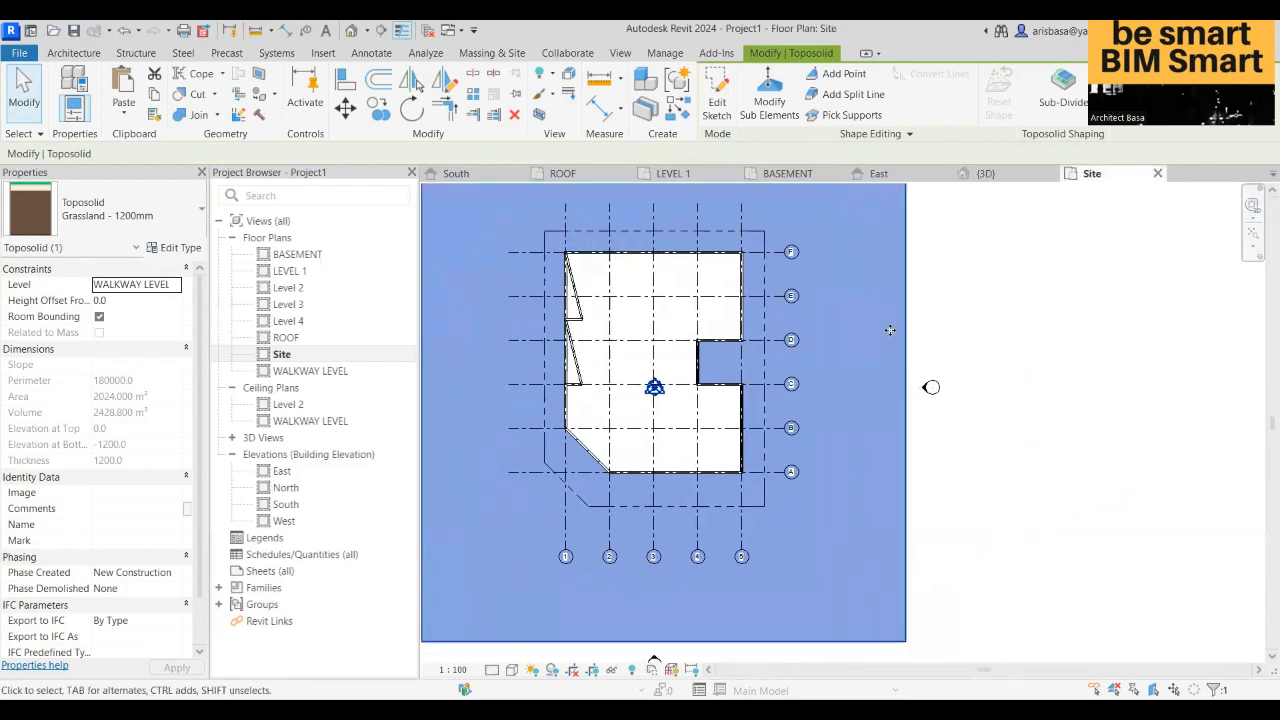
{"action": "middle_click_drag", "start_coordinate": [506, 326], "coordinate": [515, 359]}
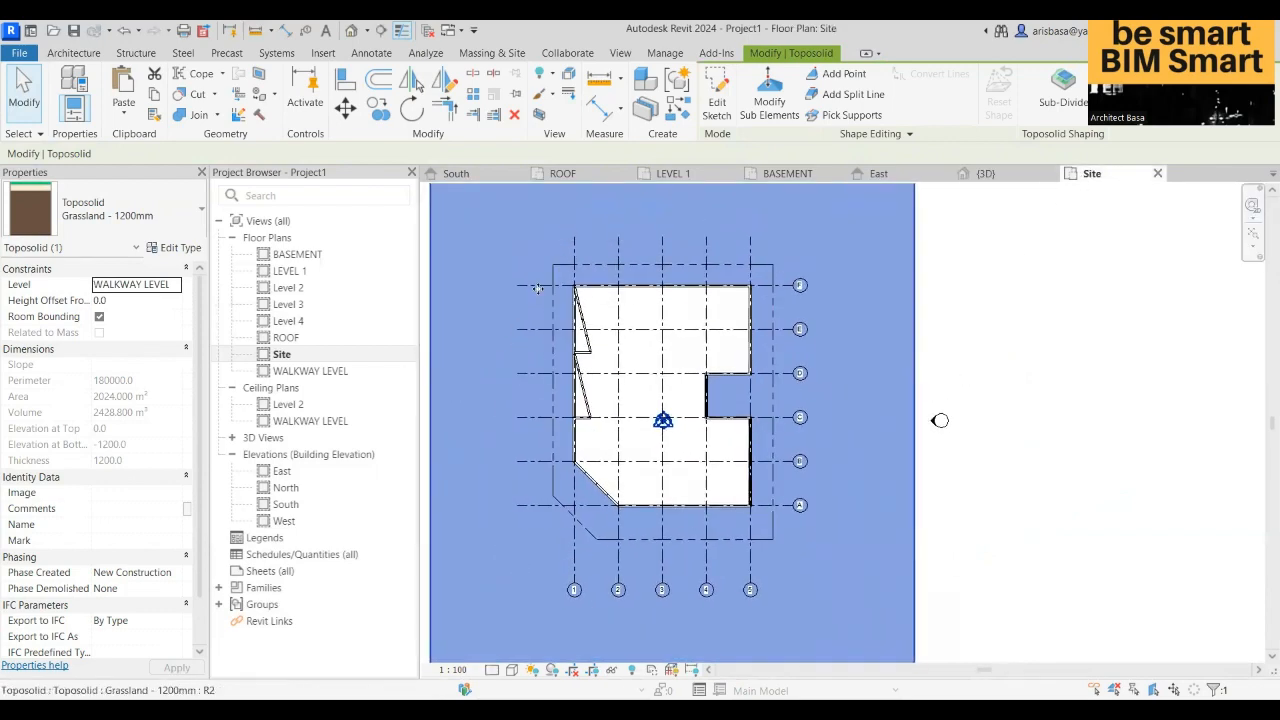
{"action": "left_click", "coordinate": [719, 112]}
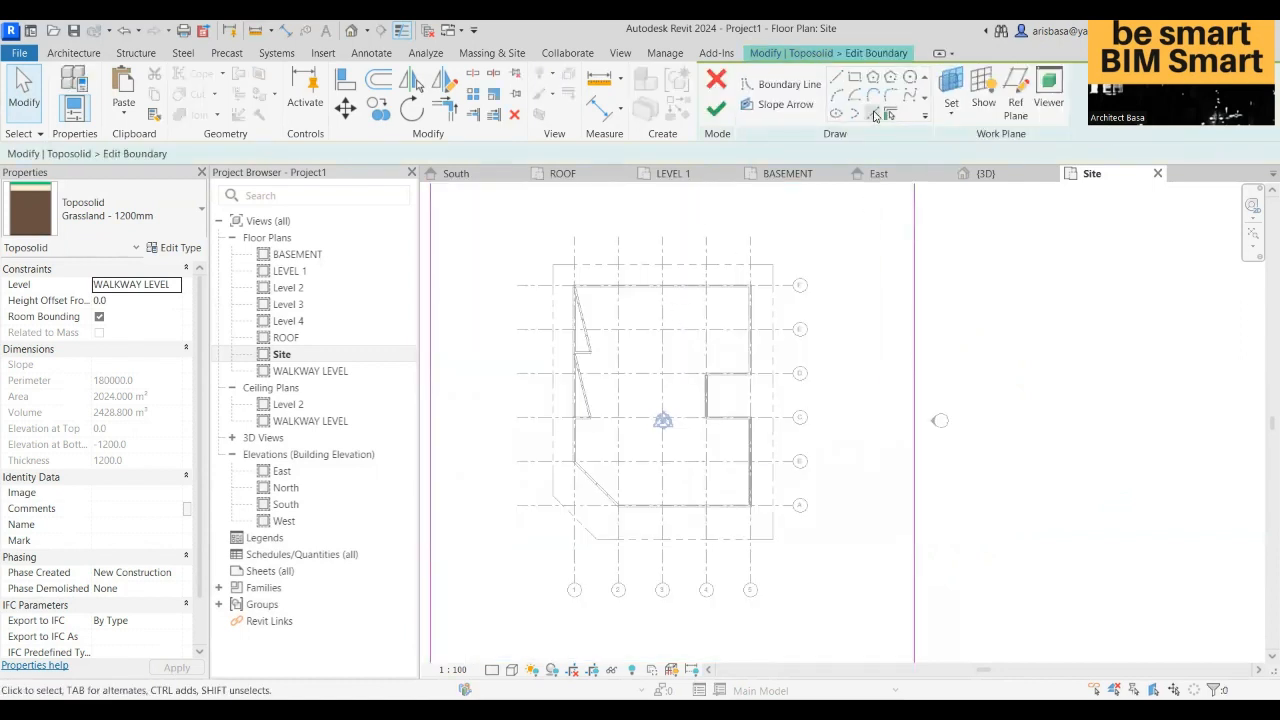
- Pick the outer wall faces along grids F and 1 and the upper part of grid 5 as toposolid boundary lines
{"action": "left_click", "coordinate": [875, 114]}
{"action": "scroll", "coordinate": [632, 289], "scroll_direction": "up", "scroll_amount": 1}
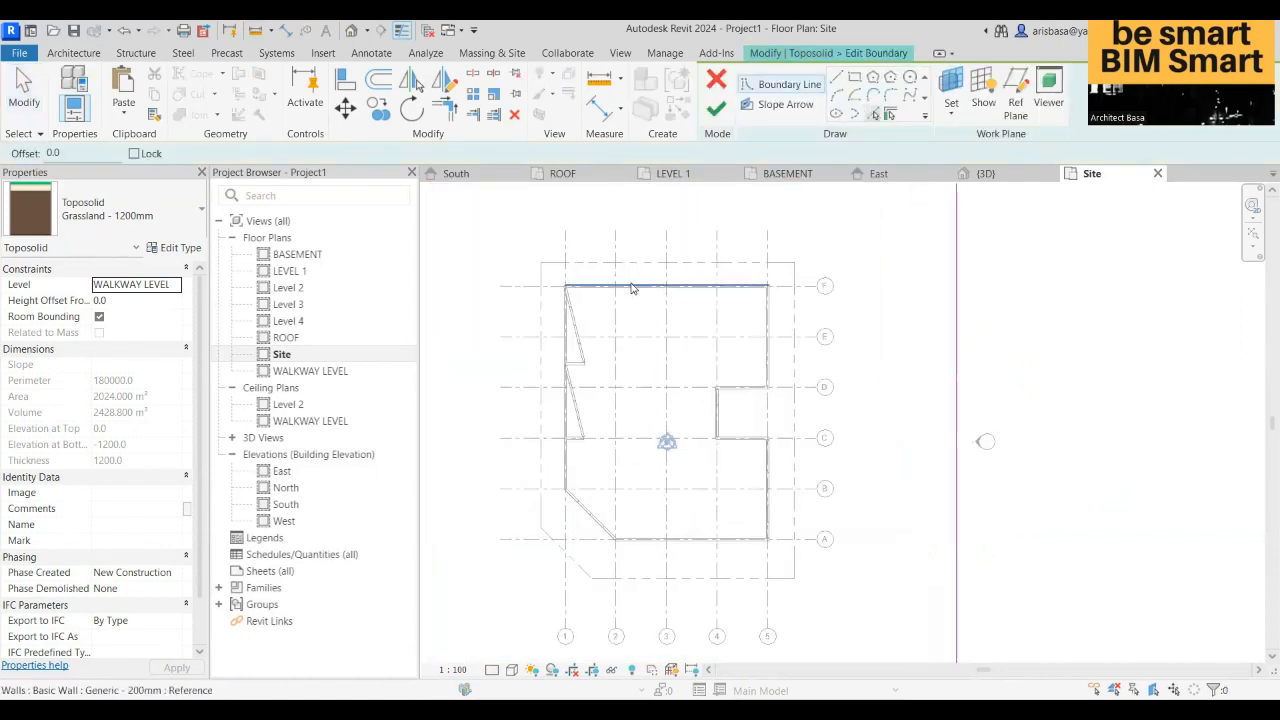
{"action": "scroll", "coordinate": [630, 289], "scroll_direction": "up", "scroll_amount": 3}
{"action": "left_click", "coordinate": [601, 287]}
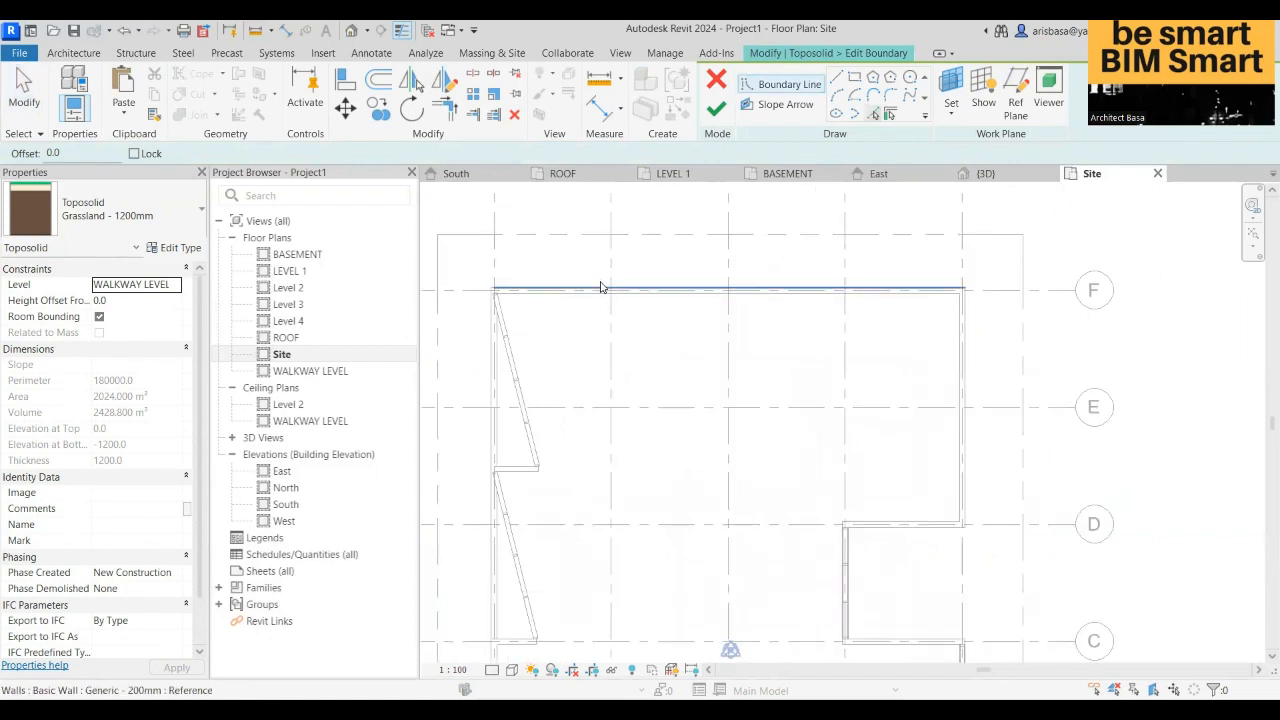
{"action": "left_click", "coordinate": [489, 331]}
{"action": "left_click", "coordinate": [970, 355]}
- Pick the recess wall edges between grids D and C and the curtain wall edge below grid C as boundary lines
{"action": "middle_click_drag", "start_coordinate": [944, 438], "coordinate": [913, 163]}
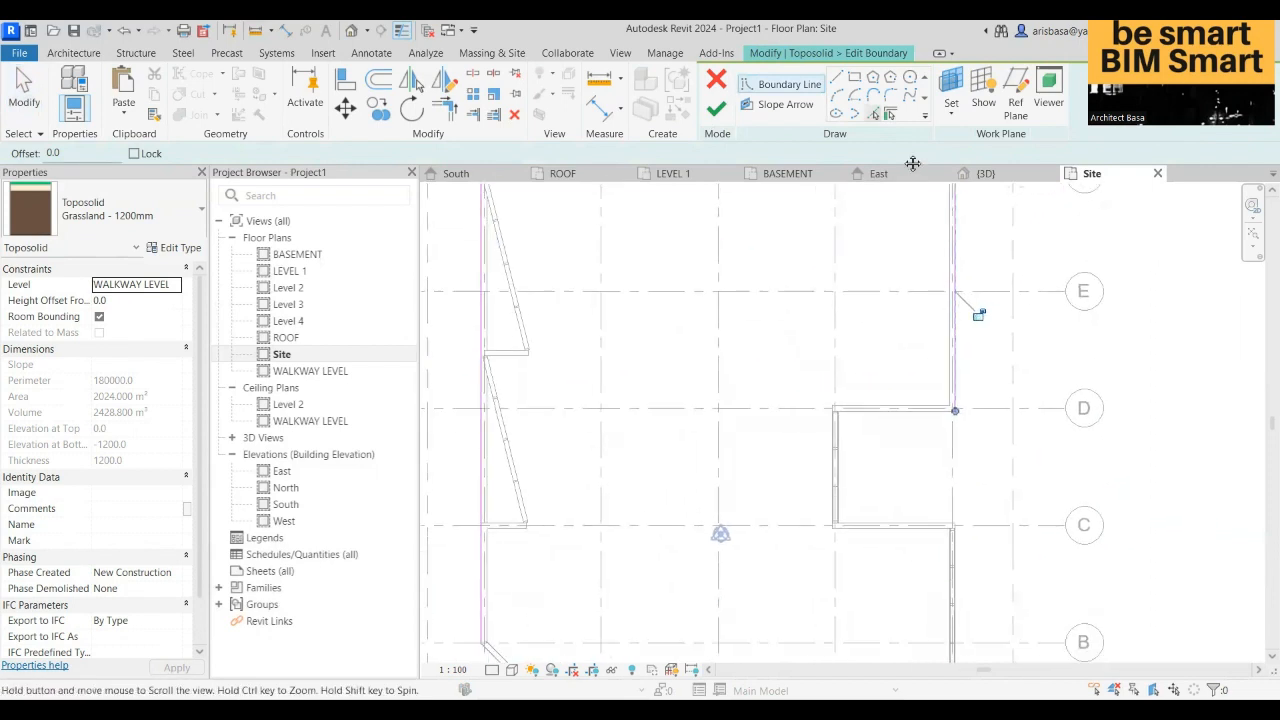
{"action": "scroll", "coordinate": [913, 170], "scroll_direction": "down", "scroll_amount": 2}
{"action": "mouse_move", "coordinate": [871, 328]}
{"action": "middle_mouse_down"}
{"action": "mouse_move", "coordinate": [866, 346]}
{"action": "mouse_move", "coordinate": [850, 324]}
{"action": "middle_mouse_up"}
{"action": "scroll", "coordinate": [850, 324], "scroll_direction": "up", "scroll_amount": 3}
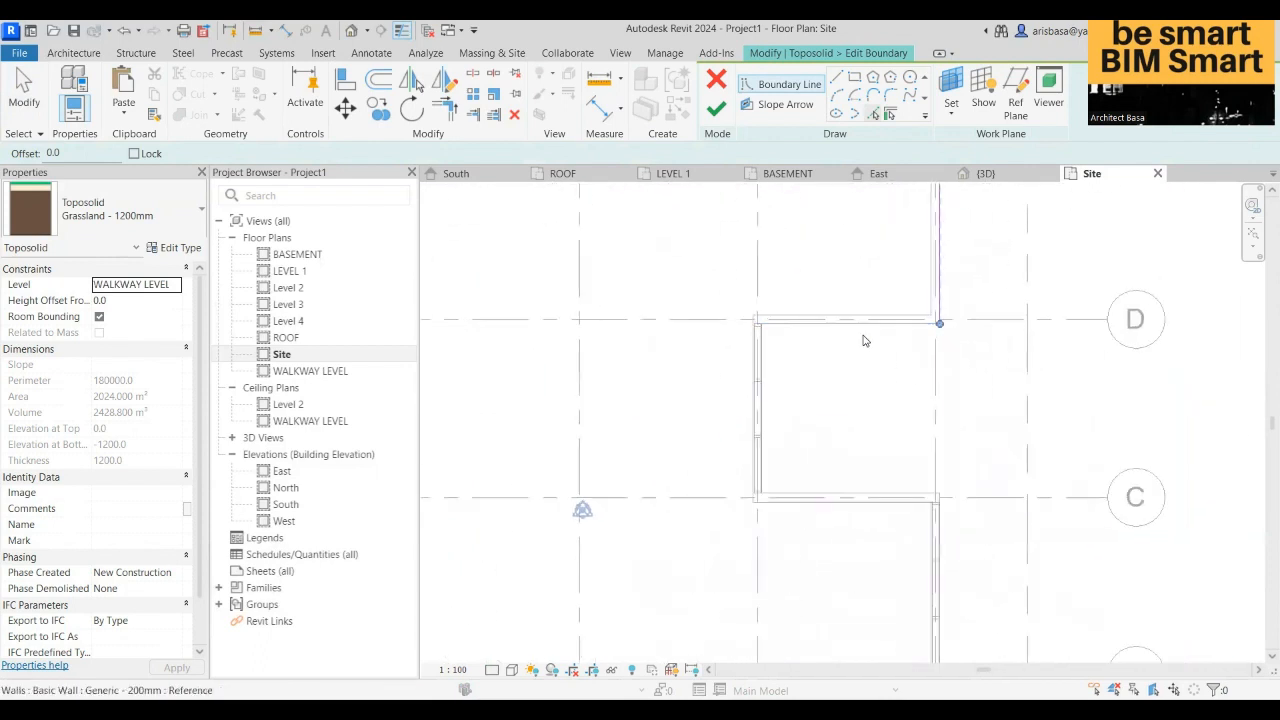
{"action": "left_click", "coordinate": [862, 333]}
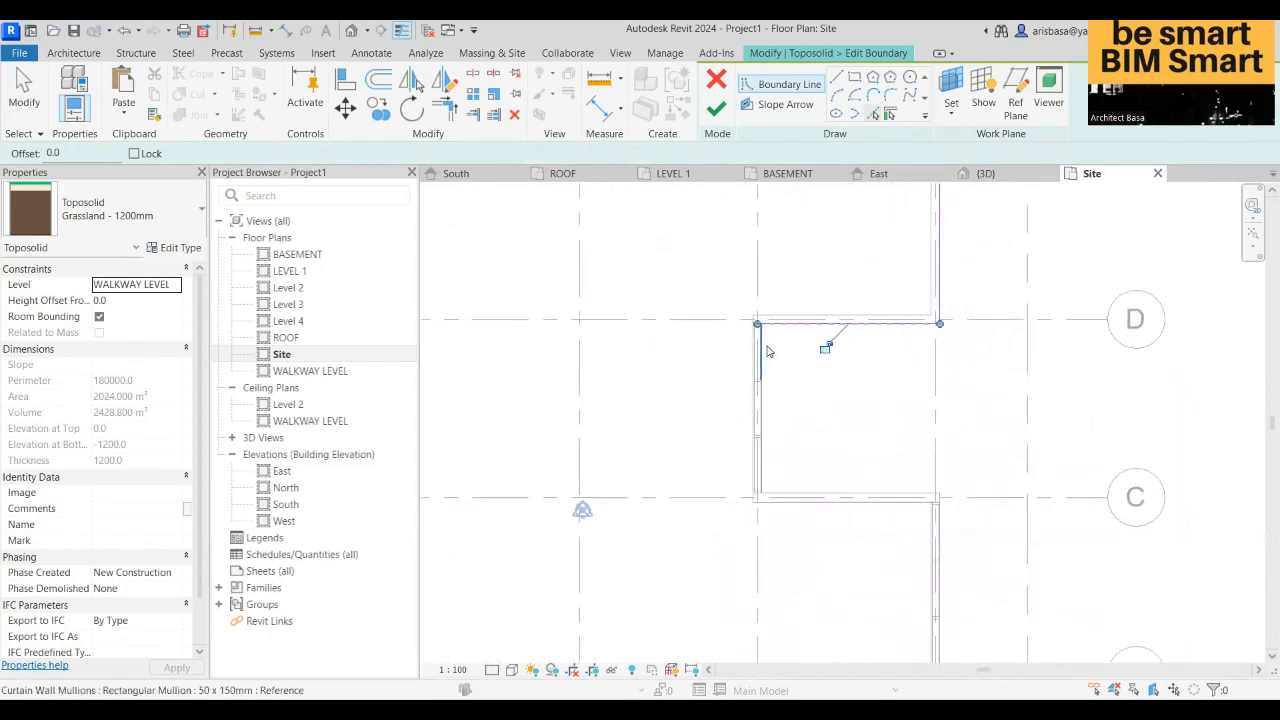
{"action": "left_click", "coordinate": [762, 345]}
{"action": "left_click", "coordinate": [870, 495]}
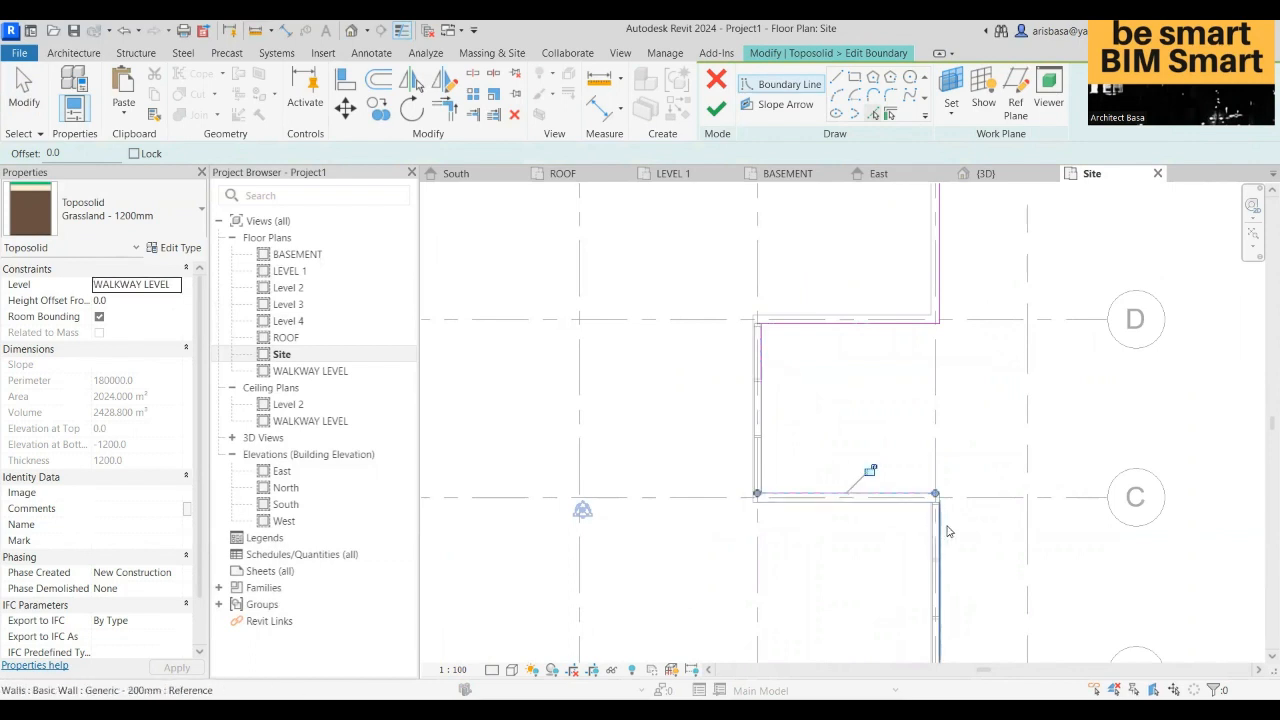
{"action": "left_click", "coordinate": [940, 529]}
- Draw boundary lines along the outer face of the grid A wall and the diagonal wall up to grid 1
{"action": "scroll", "coordinate": [932, 500], "scroll_direction": "down", "scroll_amount": 2}
{"action": "middle_click_drag", "start_coordinate": [928, 458], "coordinate": [930, 271]}
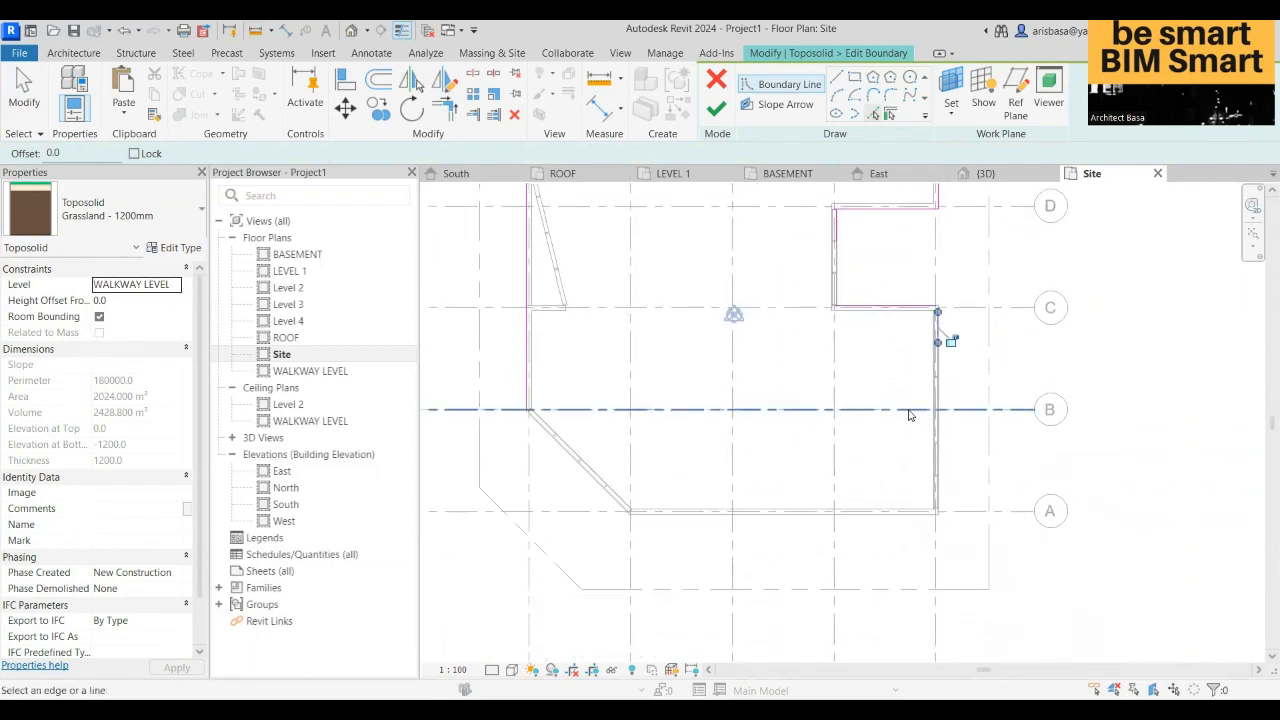
{"action": "left_click", "coordinate": [838, 78]}
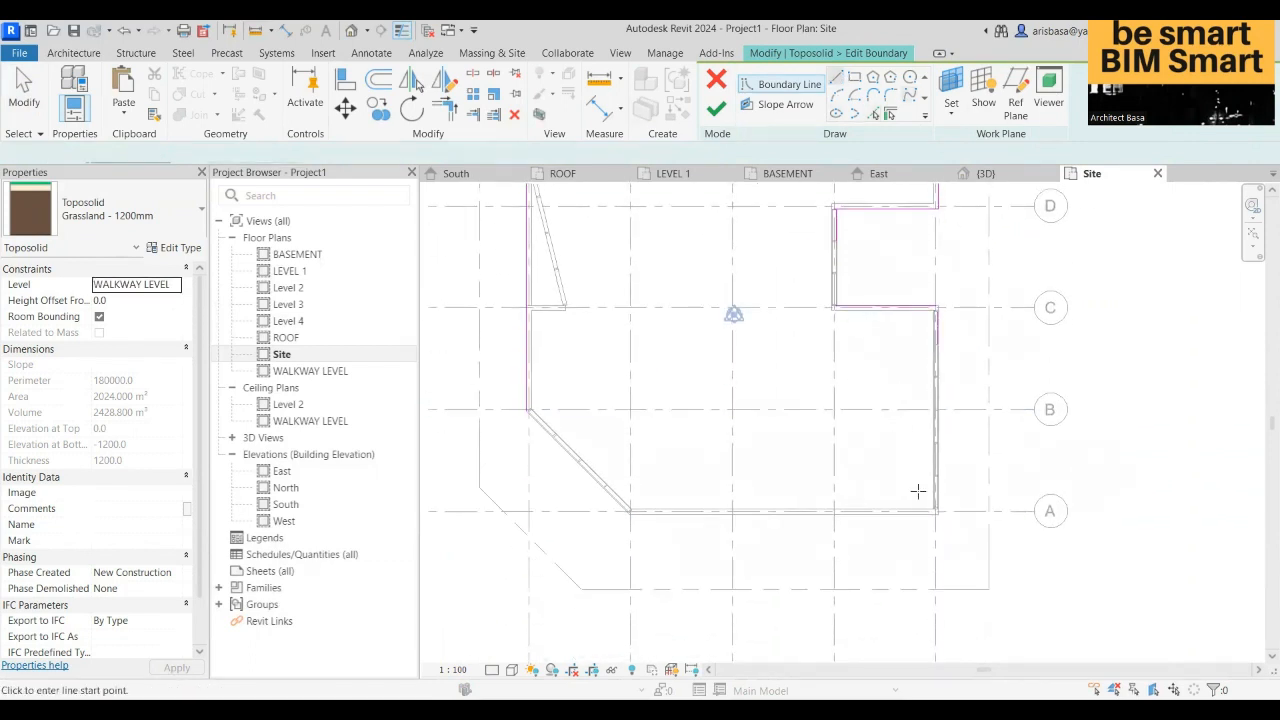
{"action": "left_click", "coordinate": [937, 512]}
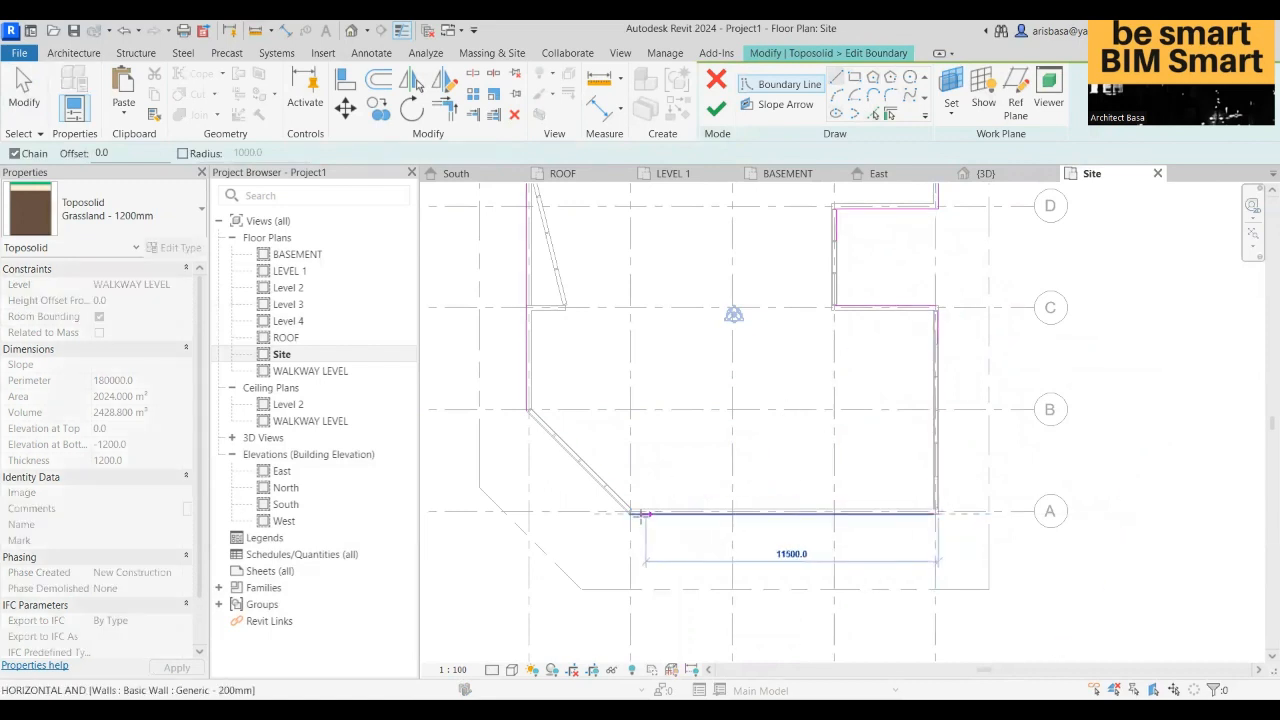
{"action": "left_click", "coordinate": [630, 512]}
{"action": "scroll", "coordinate": [530, 415], "scroll_direction": "up", "scroll_amount": 3}
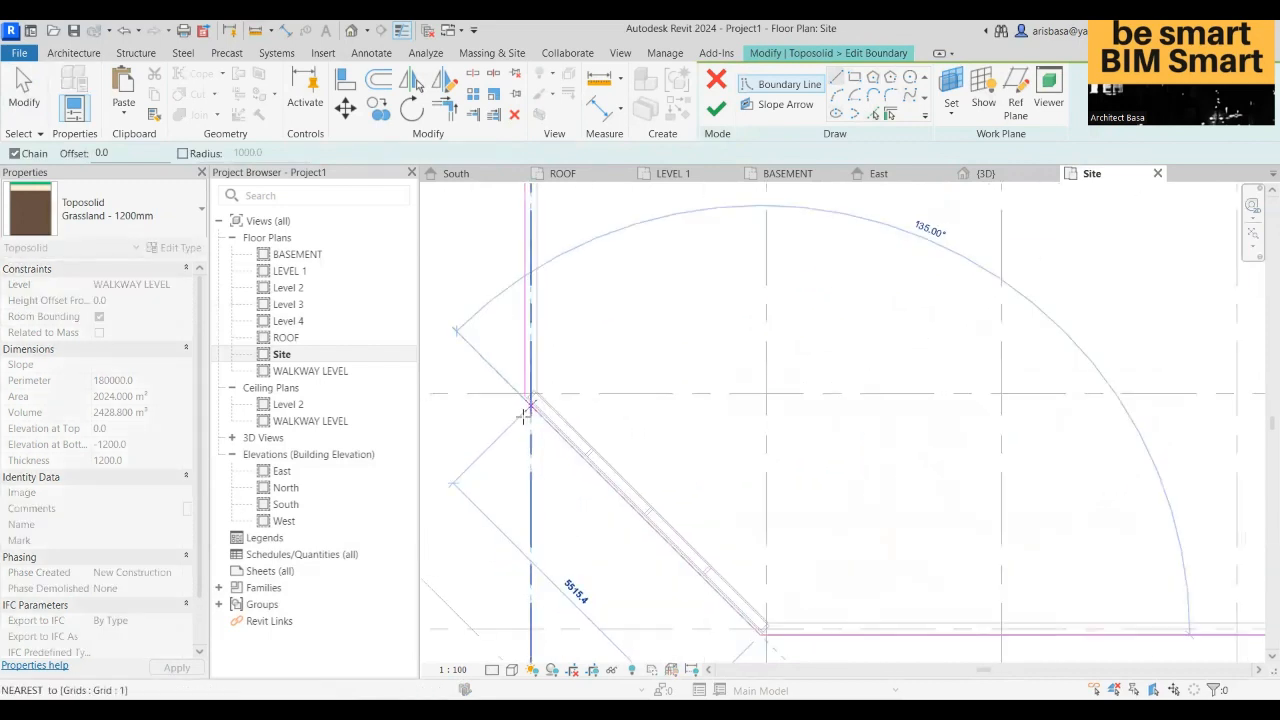
{"action": "scroll", "coordinate": [535, 412], "scroll_direction": "down", "scroll_amount": 1}
{"action": "left_click", "coordinate": [537, 410]}
{"action": "key", "text": "Escape"}
{"action": "key", "text": "Escape"}
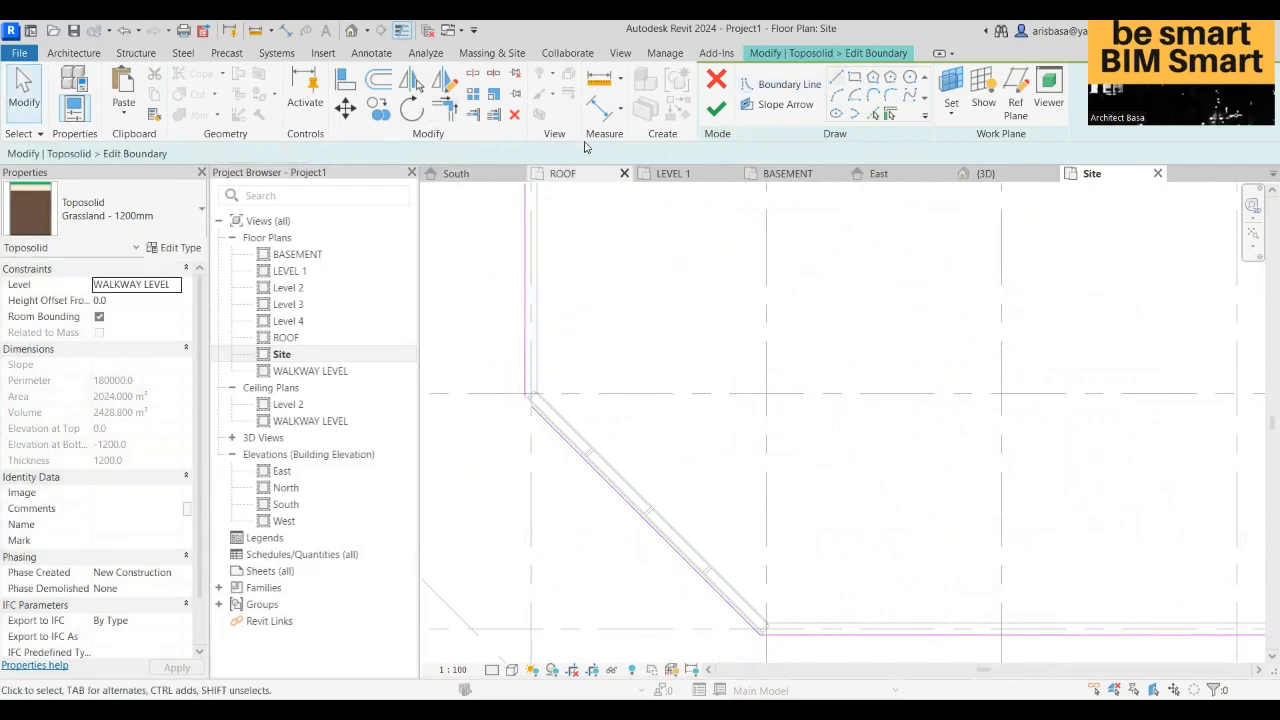
- Trim/extend the boundary line on grid 5 into corners with the lines along grids A and C
{"action": "left_click", "coordinate": [445, 108]}
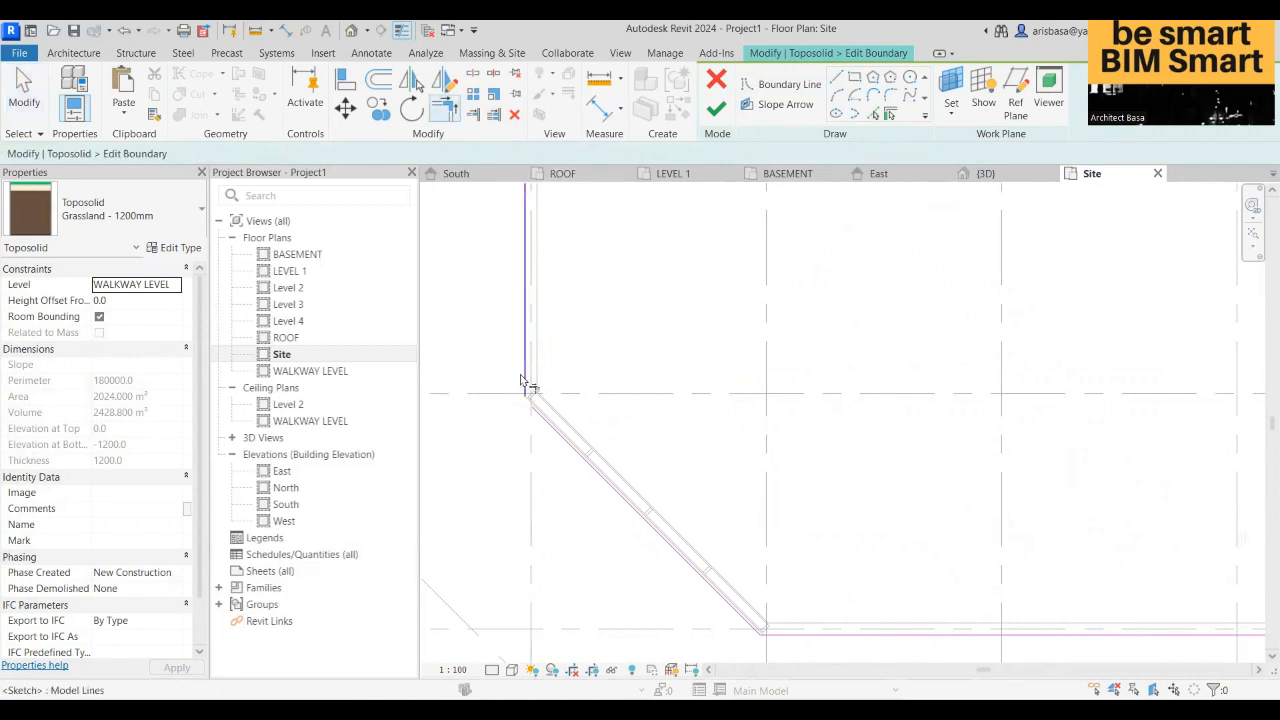
{"action": "scroll", "coordinate": [716, 400], "scroll_direction": "down", "scroll_amount": 3}
{"action": "middle_click_drag", "start_coordinate": [716, 400], "coordinate": [686, 352]}
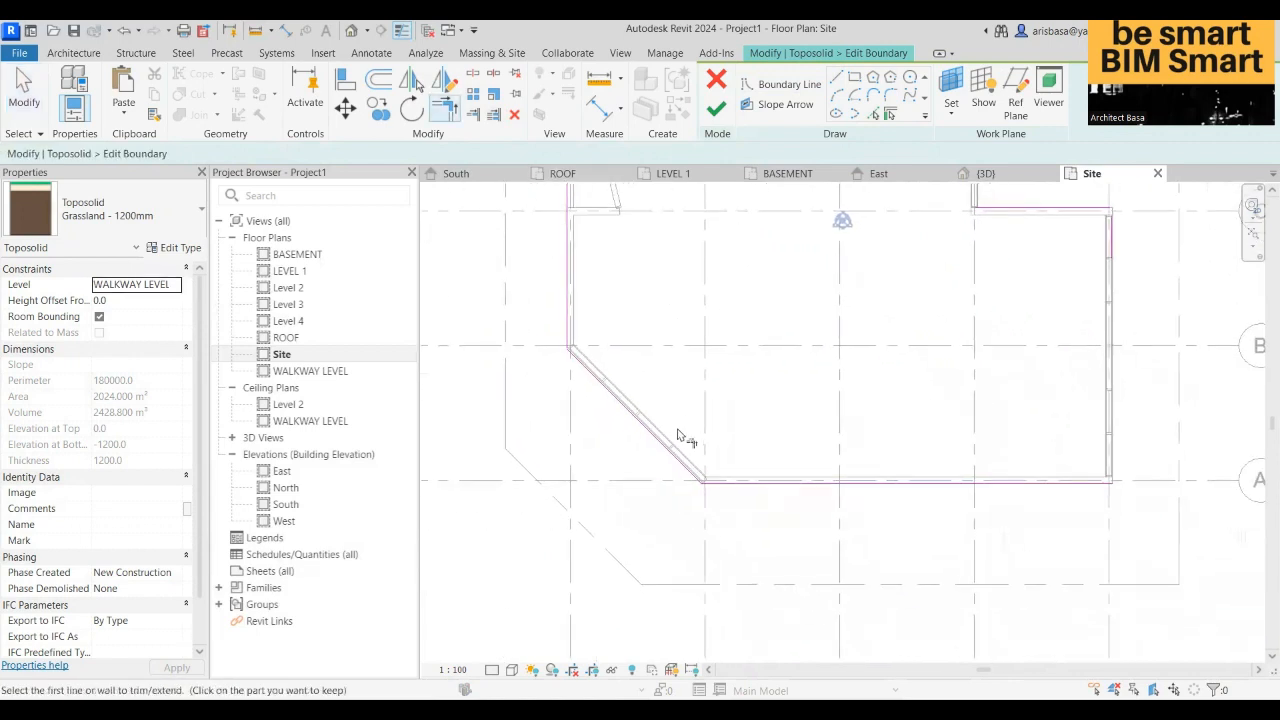
{"action": "middle_click_drag", "start_coordinate": [992, 472], "coordinate": [888, 558]}
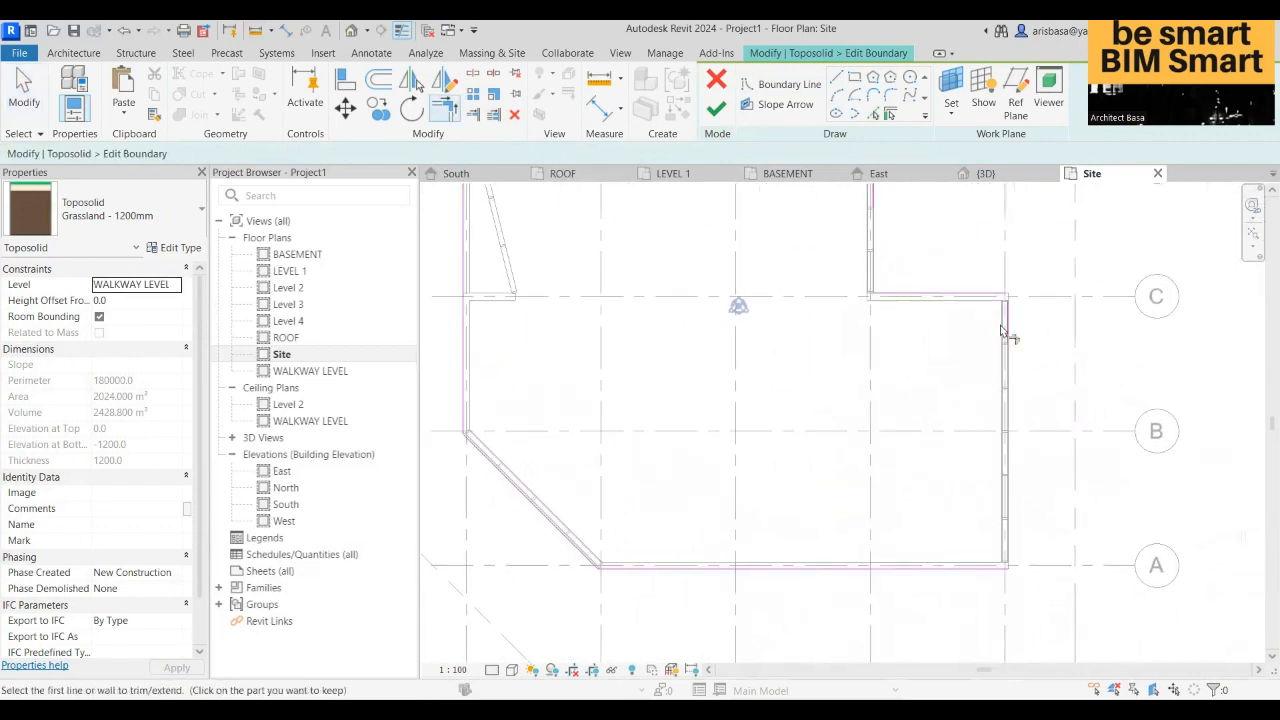
{"action": "left_click", "coordinate": [1005, 335]}
{"action": "left_click", "coordinate": [975, 571]}
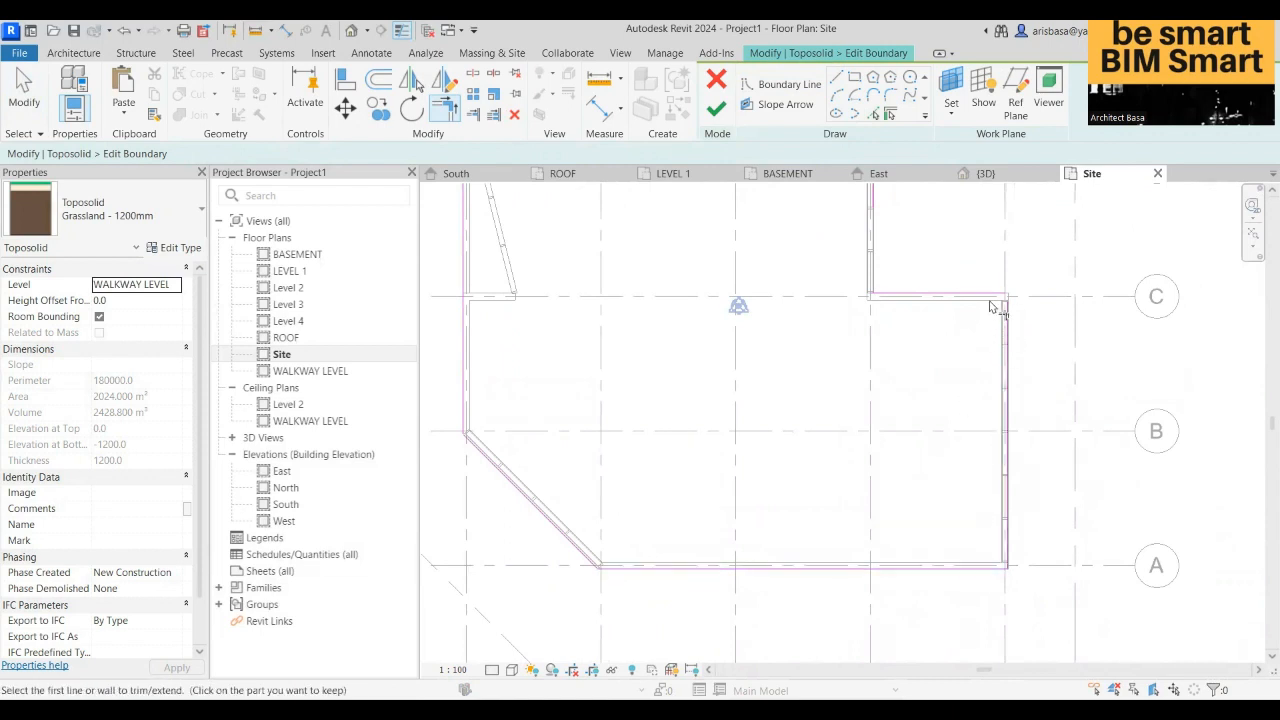
{"action": "left_click", "coordinate": [998, 297]}
{"action": "left_click", "coordinate": [1003, 318]}
- Trim/extend the recess boundary line on grid 4 into corners with the lines along grids C and D
{"action": "middle_click_drag", "start_coordinate": [918, 412], "coordinate": [908, 567]}
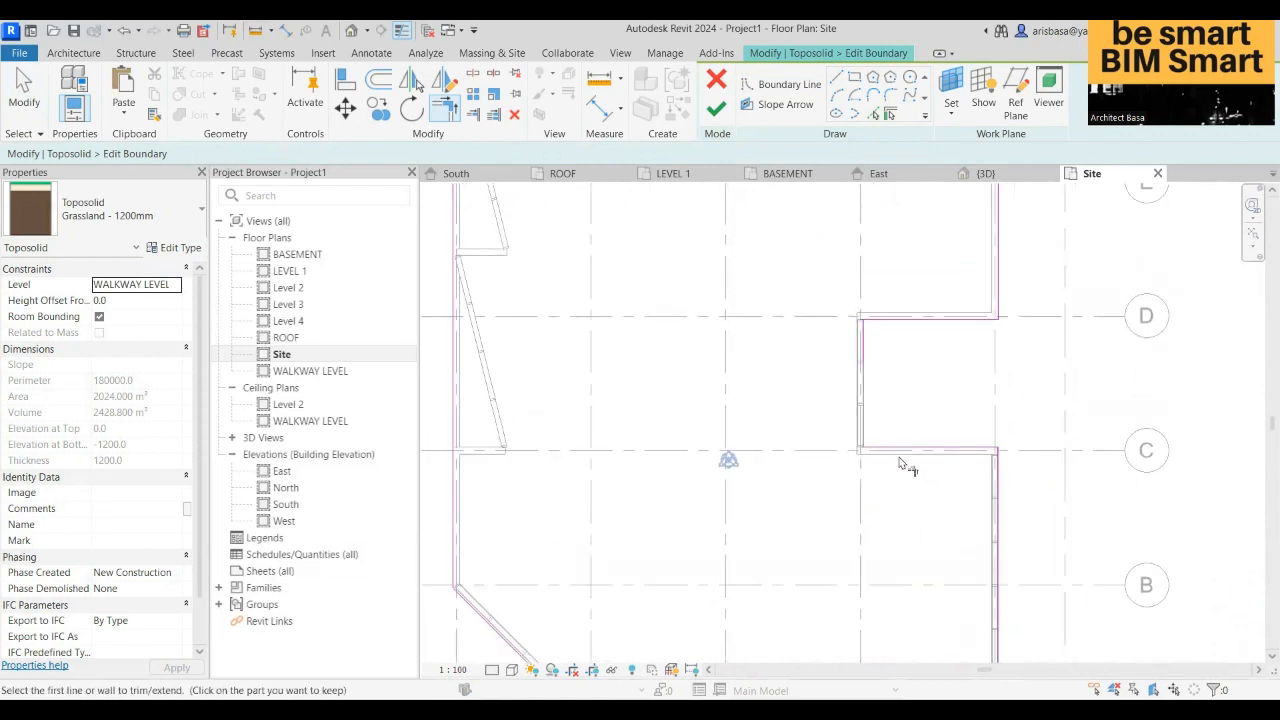
{"action": "left_click", "coordinate": [895, 448]}
{"action": "left_click", "coordinate": [865, 357]}
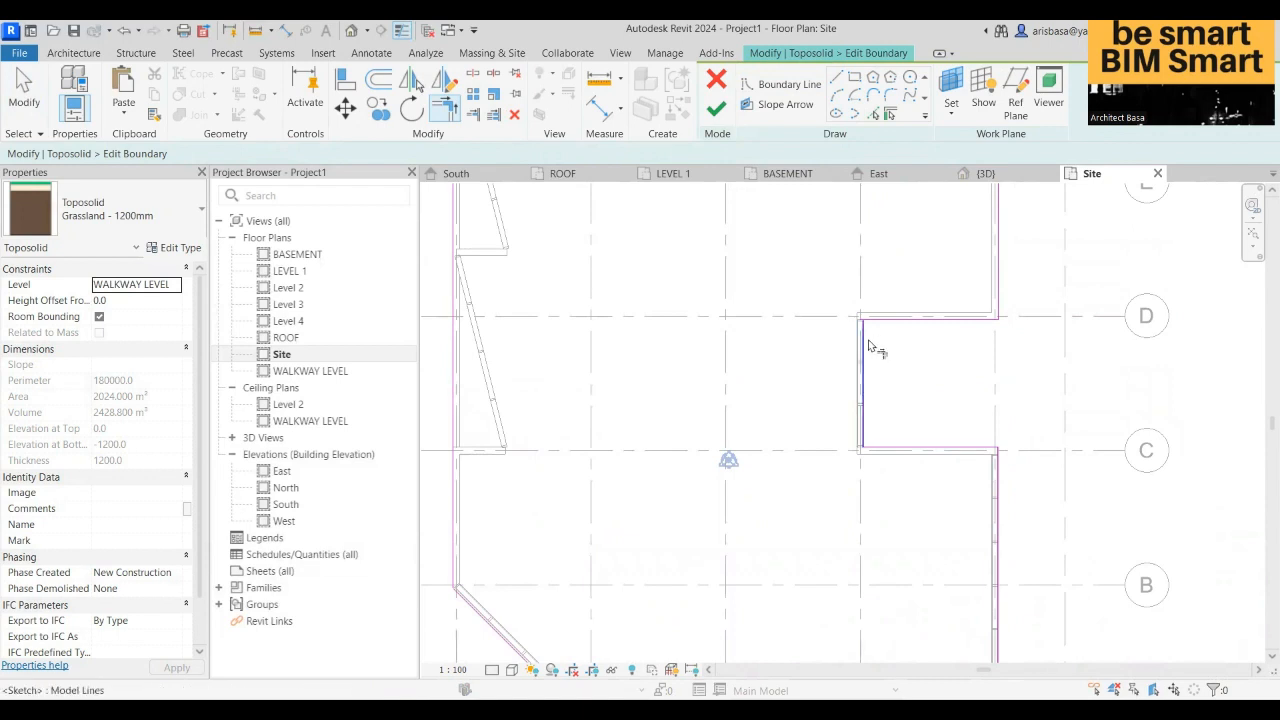
{"action": "left_click", "coordinate": [884, 324]}
{"action": "left_click", "coordinate": [870, 349]}
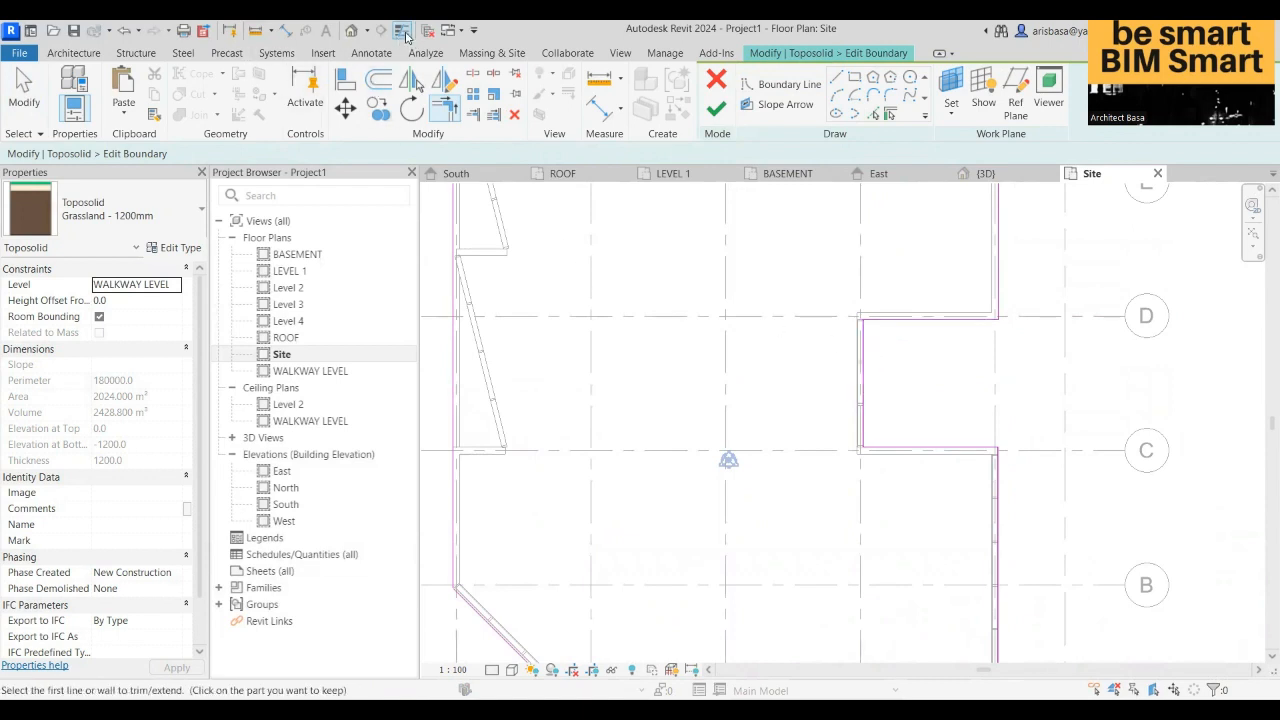
- Check the upper boundary corners and trim/extend the lines along grids F and 1 to meet at their corner
{"action": "scroll", "coordinate": [905, 331], "scroll_direction": "up", "scroll_amount": 3}
{"action": "middle_click_drag", "start_coordinate": [898, 379], "coordinate": [743, 495]}
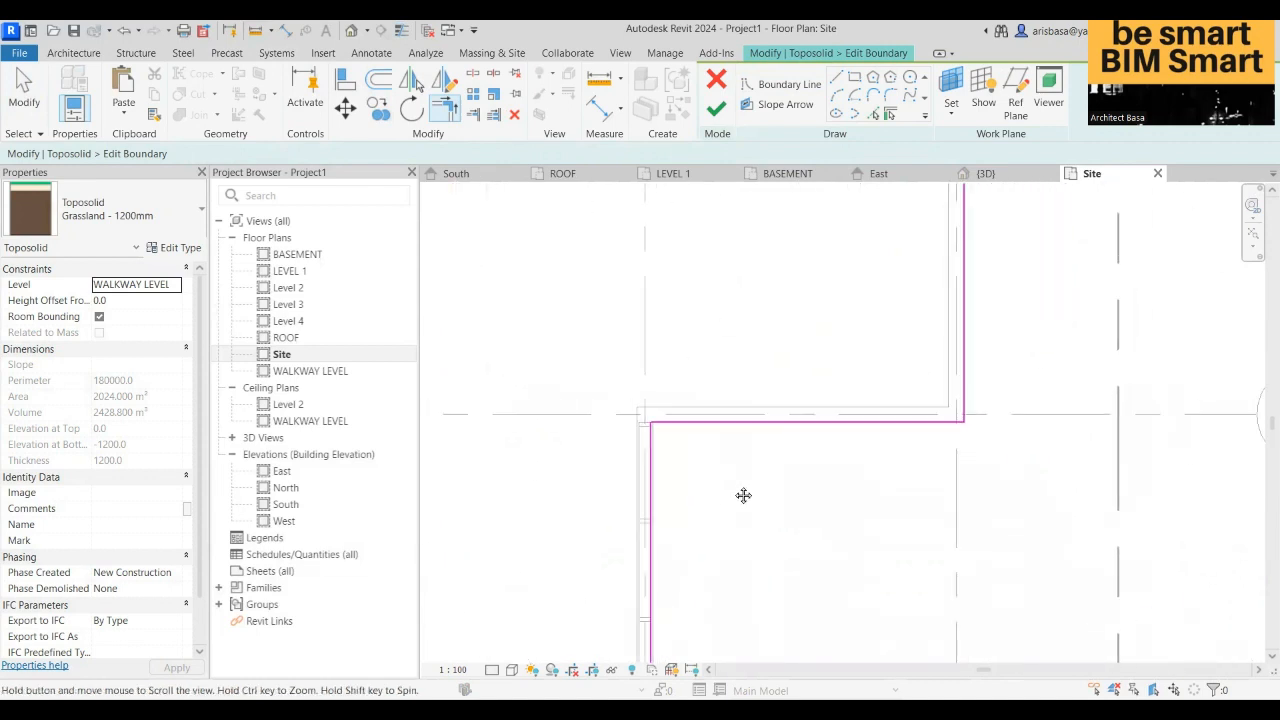
{"action": "scroll", "coordinate": [786, 412], "scroll_direction": "down", "scroll_amount": 5}
{"action": "middle_click_drag", "start_coordinate": [780, 408], "coordinate": [791, 614]}
{"action": "scroll", "coordinate": [818, 510], "scroll_direction": "up", "scroll_amount": 1}
{"action": "scroll", "coordinate": [882, 348], "scroll_direction": "up", "scroll_amount": 5}
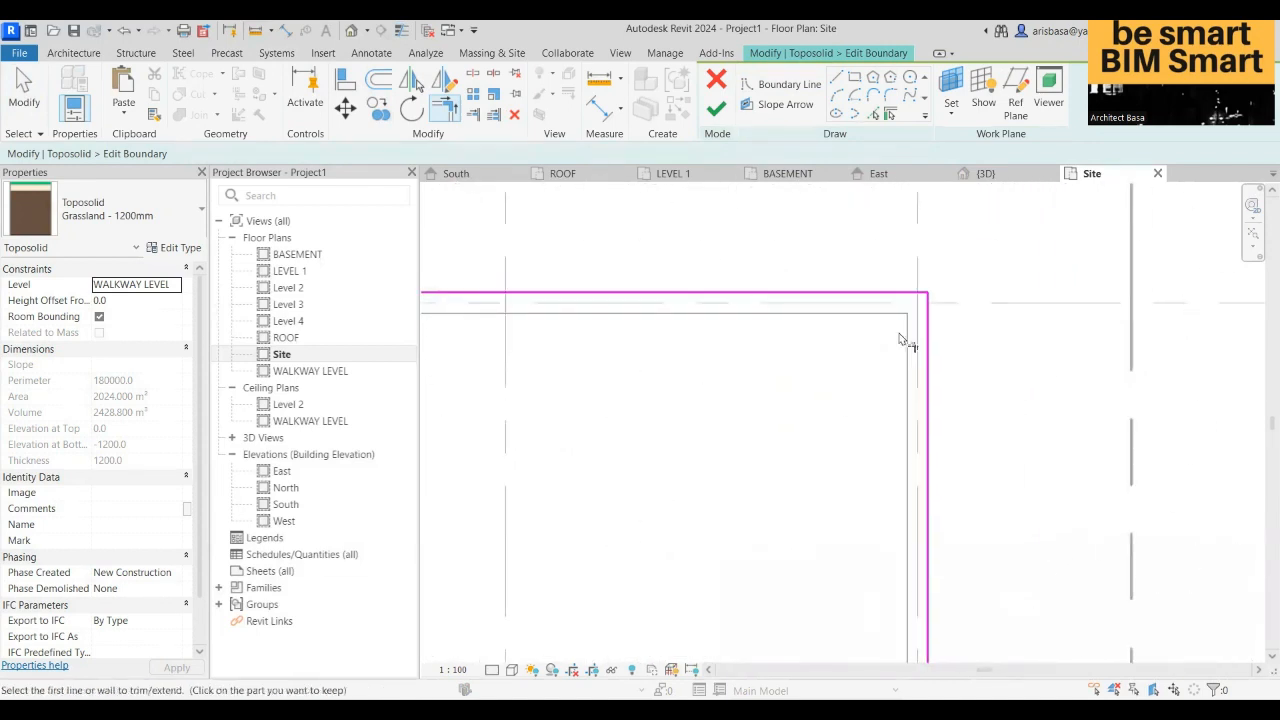
{"action": "scroll", "coordinate": [903, 337], "scroll_direction": "down", "scroll_amount": 5}
{"action": "middle_click_drag", "start_coordinate": [980, 370], "coordinate": [1107, 352]}
{"action": "scroll", "coordinate": [1105, 350], "scroll_direction": "down", "scroll_amount": 3}
{"action": "scroll", "coordinate": [734, 354], "scroll_direction": "up", "scroll_amount": 3}
{"action": "scroll", "coordinate": [640, 328], "scroll_direction": "up", "scroll_amount": 3}
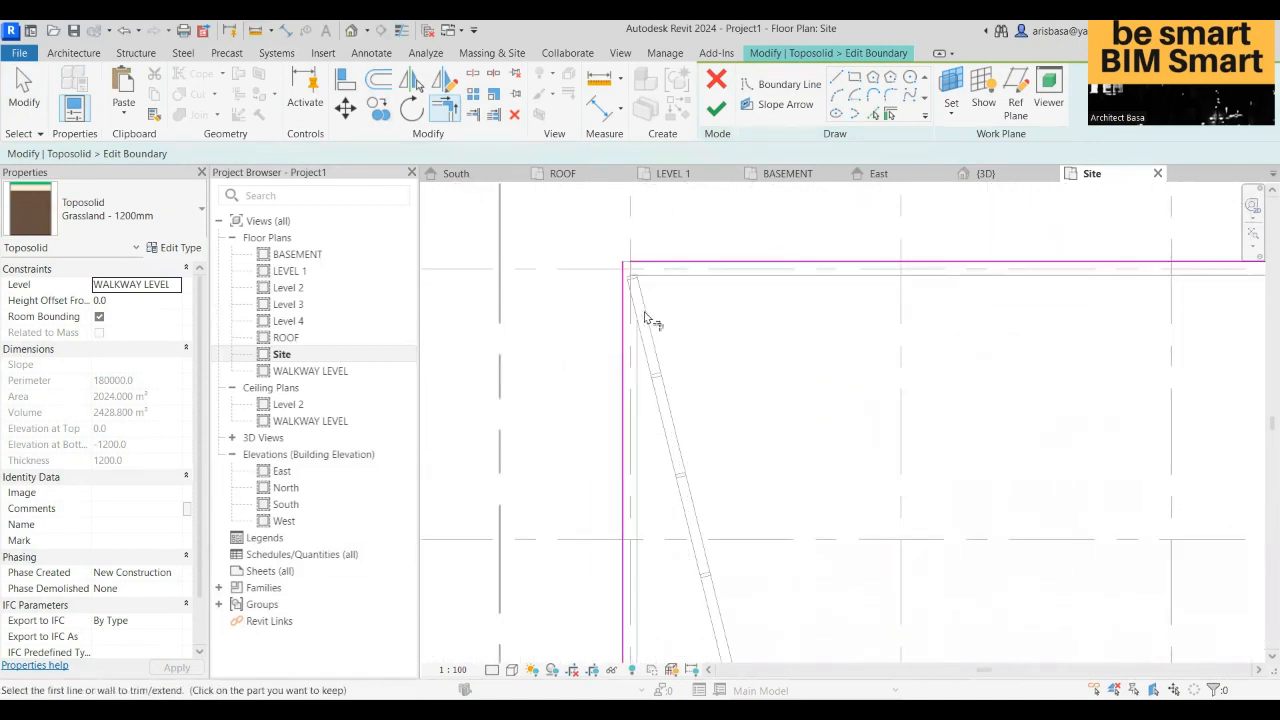
{"action": "scroll", "coordinate": [628, 266], "scroll_direction": "up", "scroll_amount": 4}
{"action": "left_click", "coordinate": [614, 257]}
{"action": "left_click", "coordinate": [649, 237]}
{"action": "scroll", "coordinate": [746, 358], "scroll_direction": "down", "scroll_amount": 5}
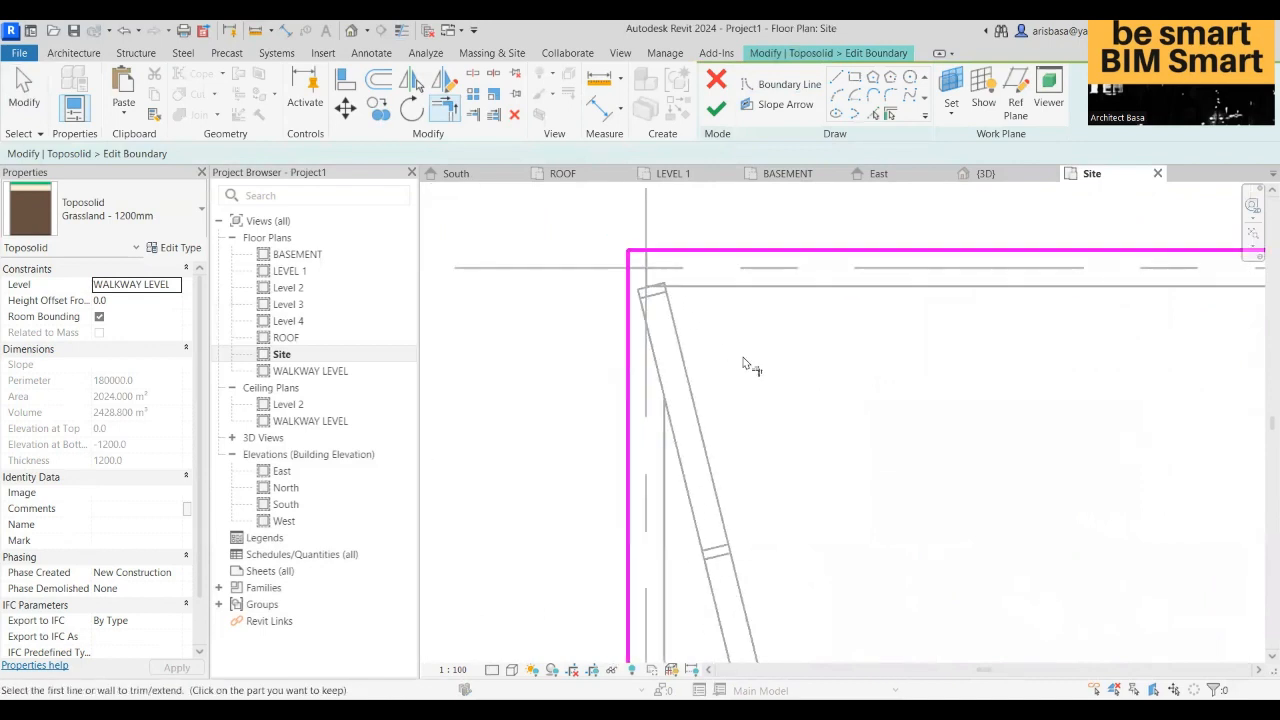
- Check the boundary along grid 1 and the diagonal wall, finish the toposolid sketch, and deselect the toposolid
{"action": "middle_click_drag", "start_coordinate": [814, 586], "coordinate": [751, 426]}
{"action": "middle_click_drag", "start_coordinate": [733, 517], "coordinate": [729, 340]}
{"action": "scroll", "coordinate": [688, 451], "scroll_direction": "up", "scroll_amount": 3}
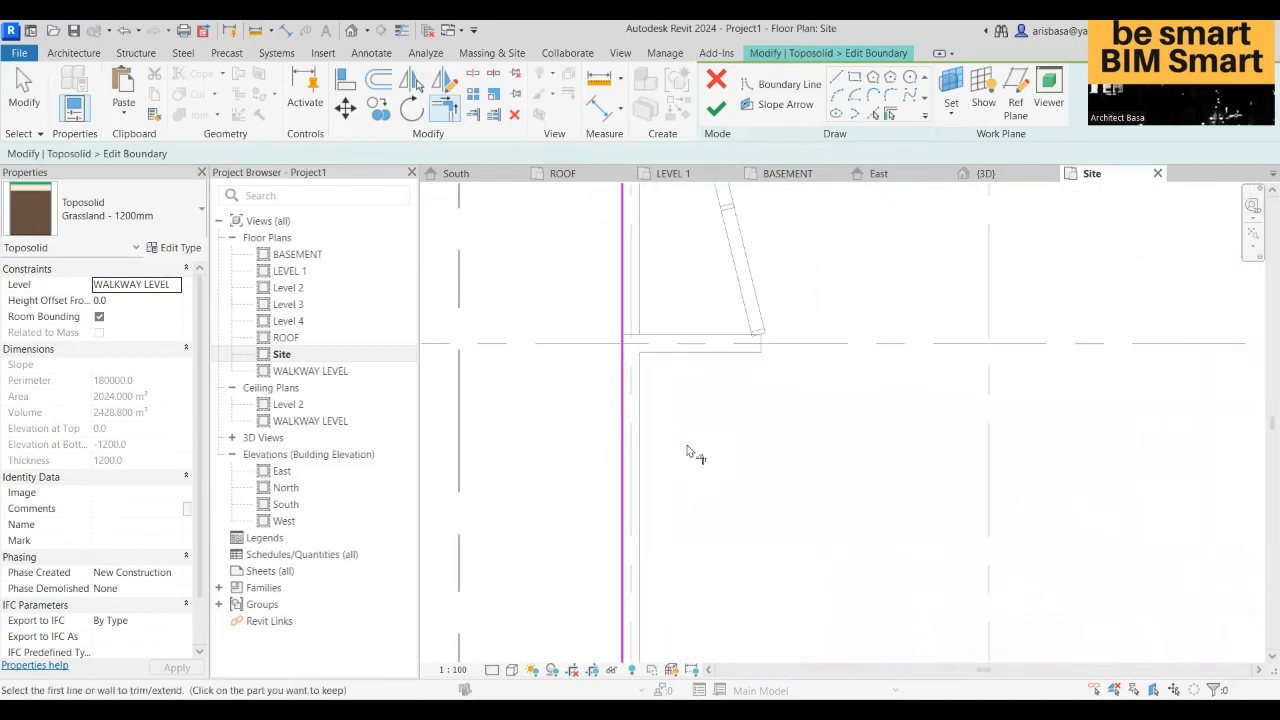
{"action": "scroll", "coordinate": [686, 452], "scroll_direction": "down", "scroll_amount": 2}
{"action": "middle_click_drag", "start_coordinate": [671, 553], "coordinate": [629, 357]}
{"action": "scroll", "coordinate": [629, 380], "scroll_direction": "up", "scroll_amount": 4}
{"action": "scroll", "coordinate": [682, 399], "scroll_direction": "down", "scroll_amount": 3}
{"action": "middle_click_drag", "start_coordinate": [685, 397], "coordinate": [566, 276]}
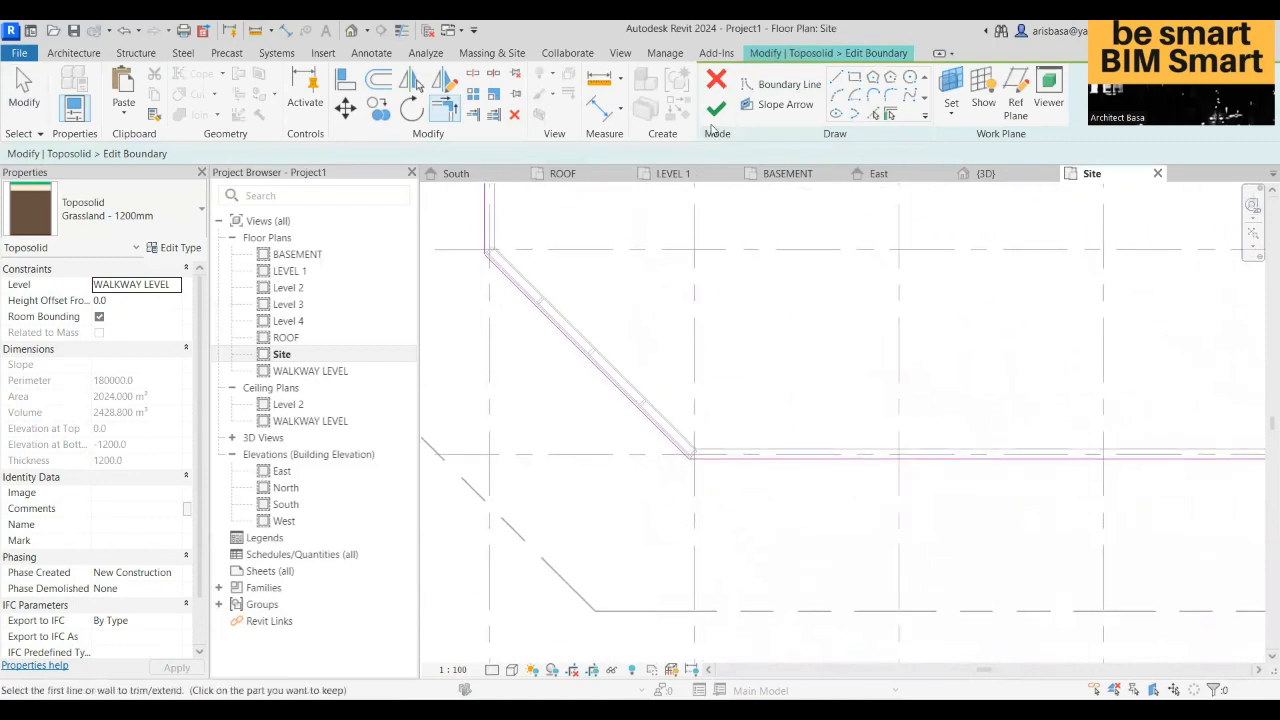
{"action": "scroll", "coordinate": [800, 361], "scroll_direction": "down", "scroll_amount": 8}
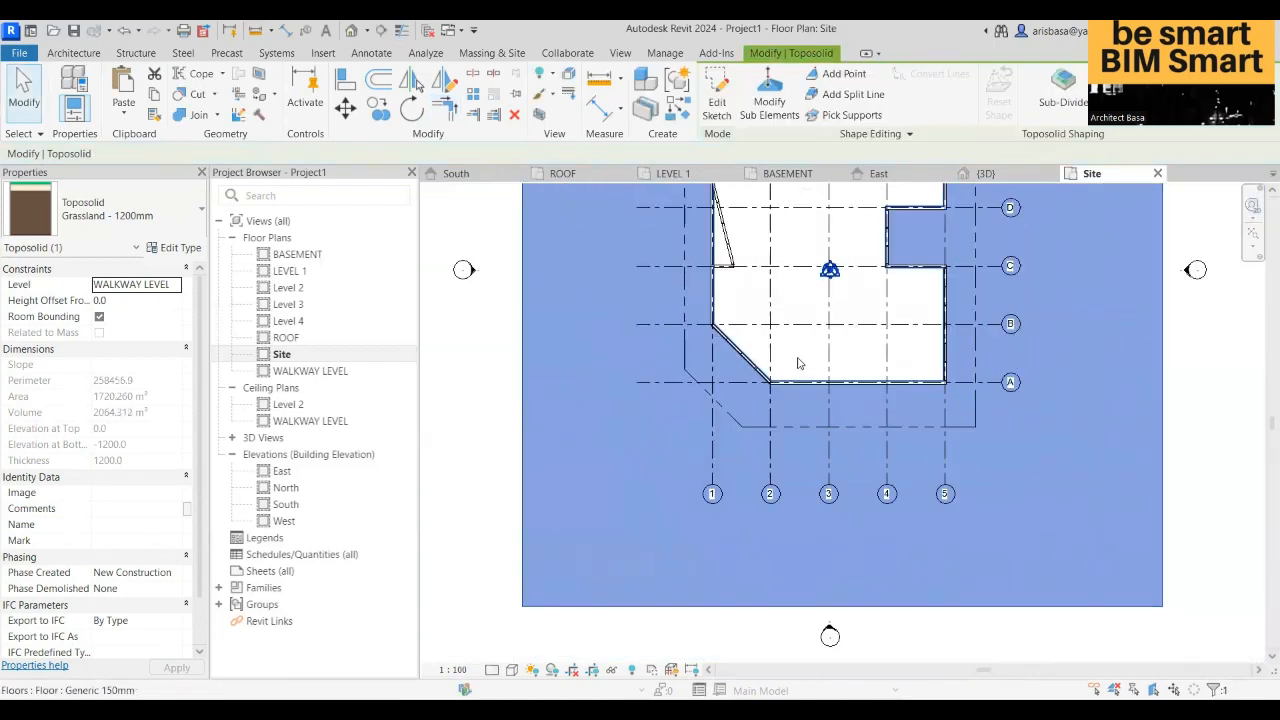
{"action": "middle_click_drag", "start_coordinate": [783, 403], "coordinate": [699, 541]}
{"action": "left_click", "coordinate": [1088, 482]}
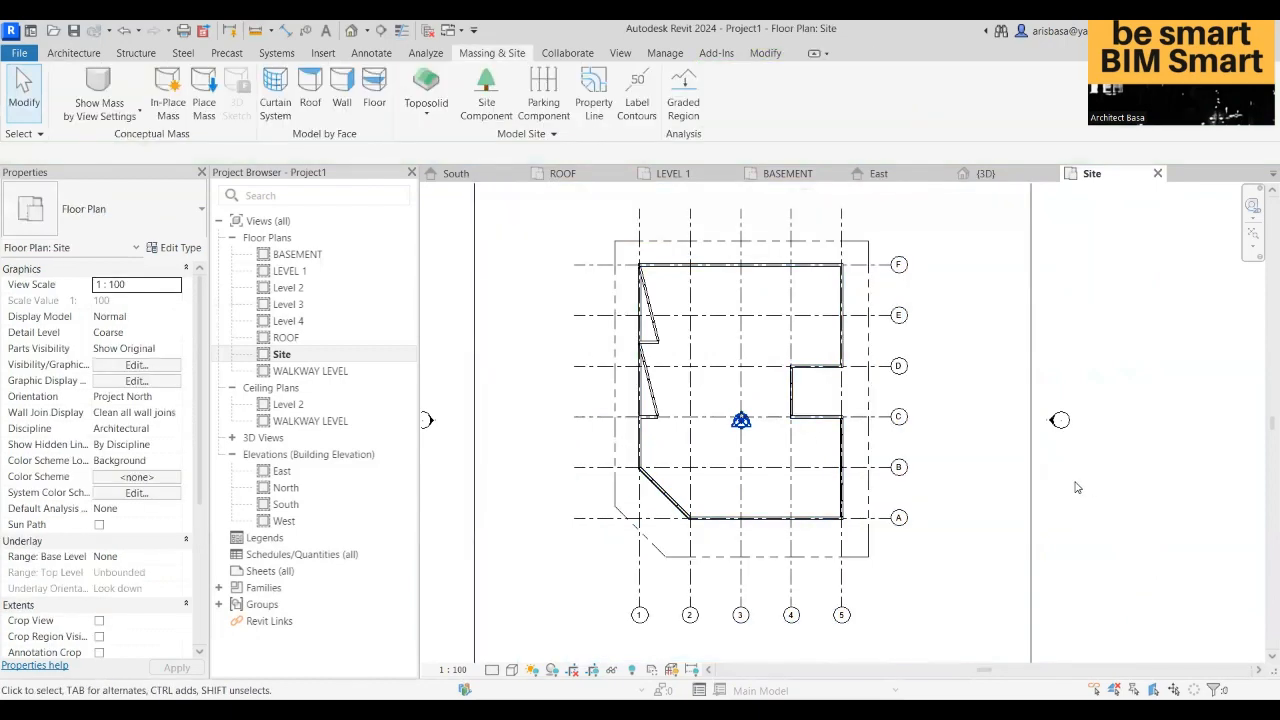
{"action": "scroll", "coordinate": [966, 497], "scroll_direction": "down", "scroll_amount": 3}
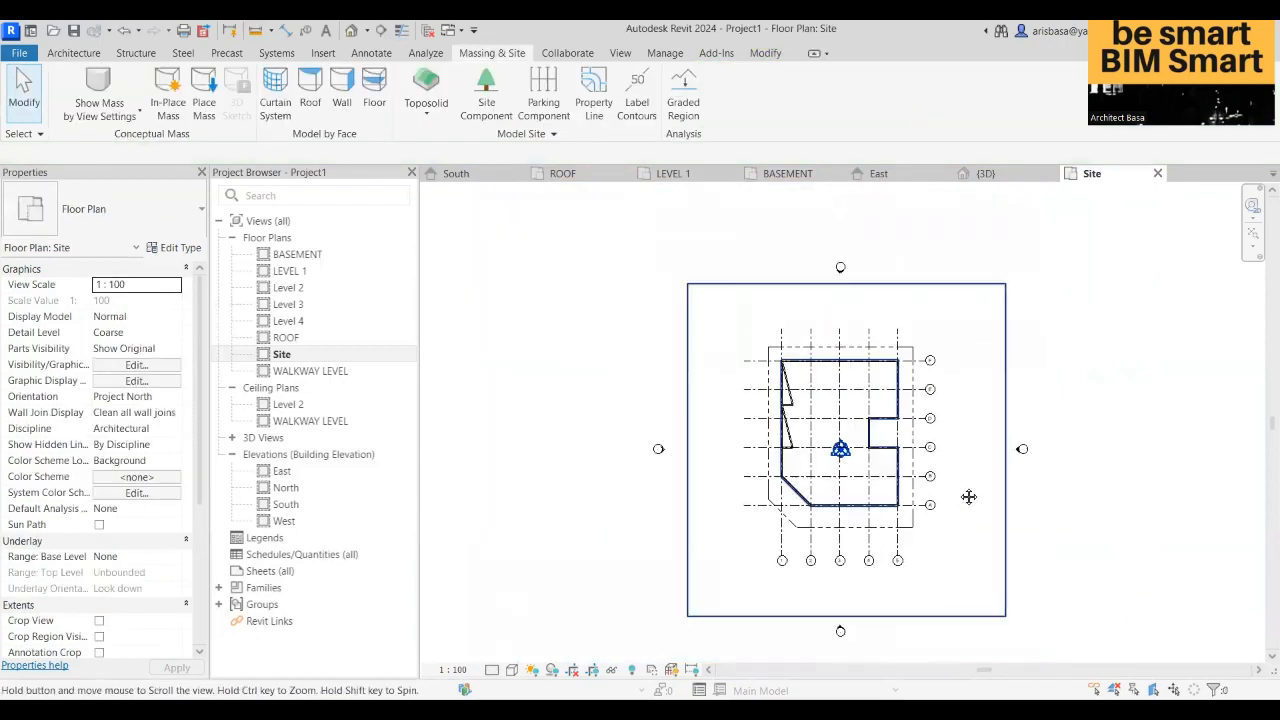
- Inspect the edited toposolid around the building in the 3D view and turn on the view's section box
{"action": "left_click", "coordinate": [986, 177]}
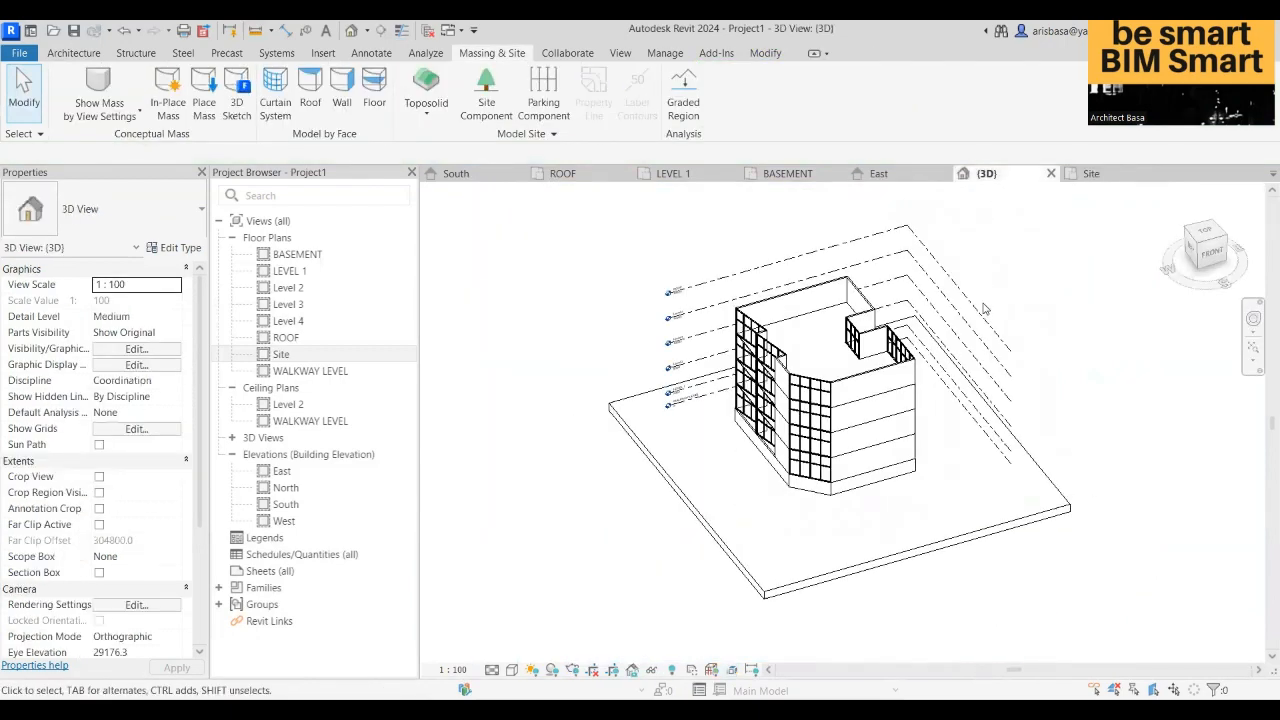
{"action": "left_click", "coordinate": [930, 533]}
{"action": "scroll", "coordinate": [853, 487], "scroll_direction": "up", "scroll_amount": 5}
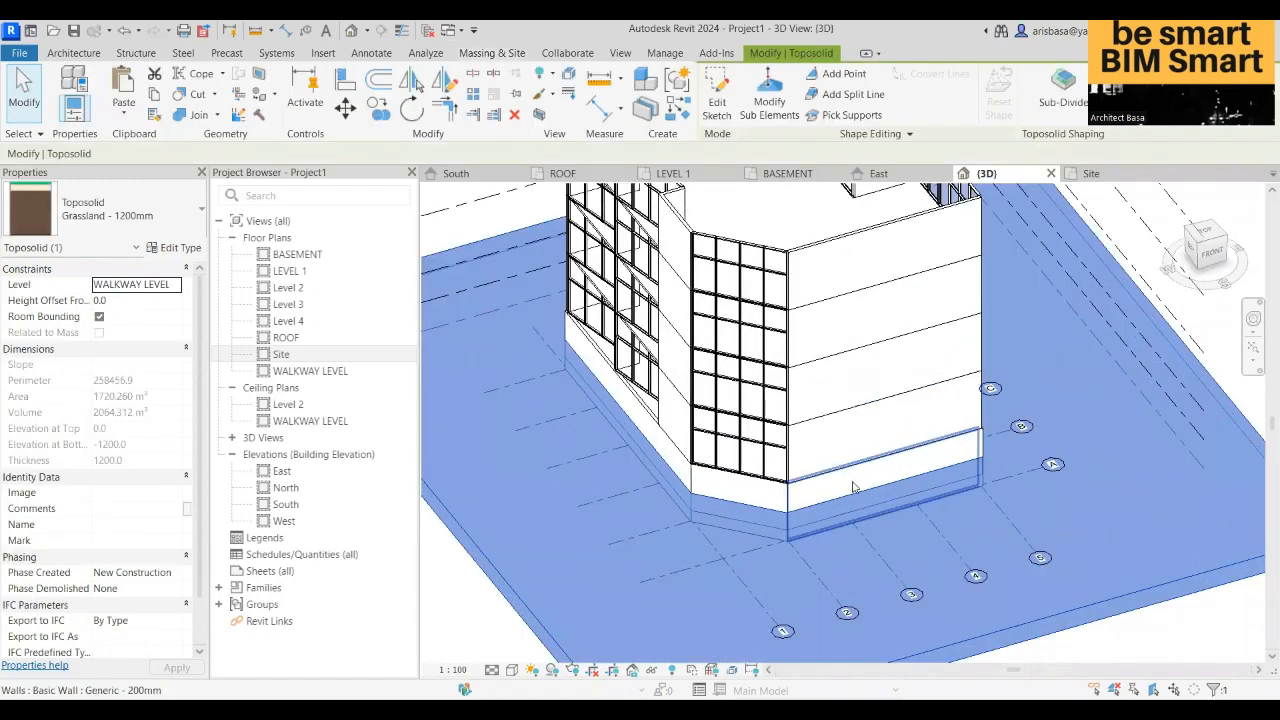
{"action": "scroll", "coordinate": [917, 465], "scroll_direction": "down", "scroll_amount": 5}
{"action": "middle_click_drag", "start_coordinate": [848, 460], "coordinate": [674, 546], "text": "shift"}
{"action": "left_click", "coordinate": [677, 591]}
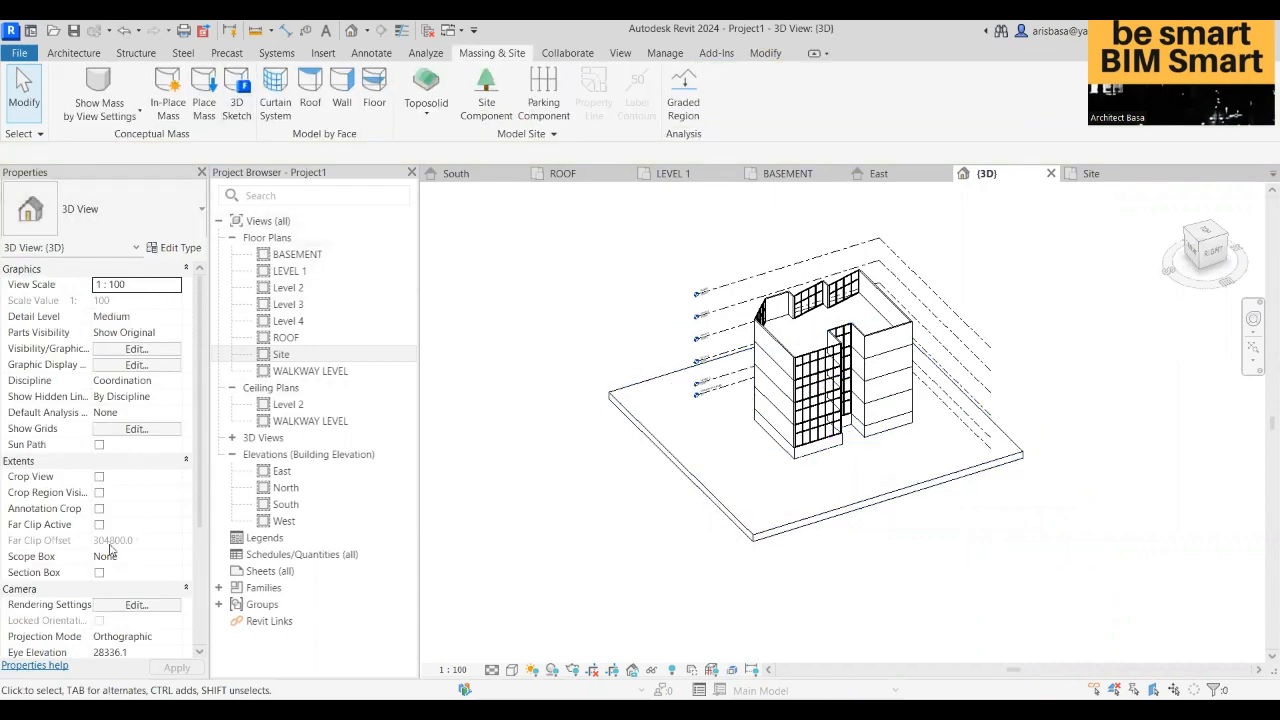
{"action": "left_click", "coordinate": [99, 573]}
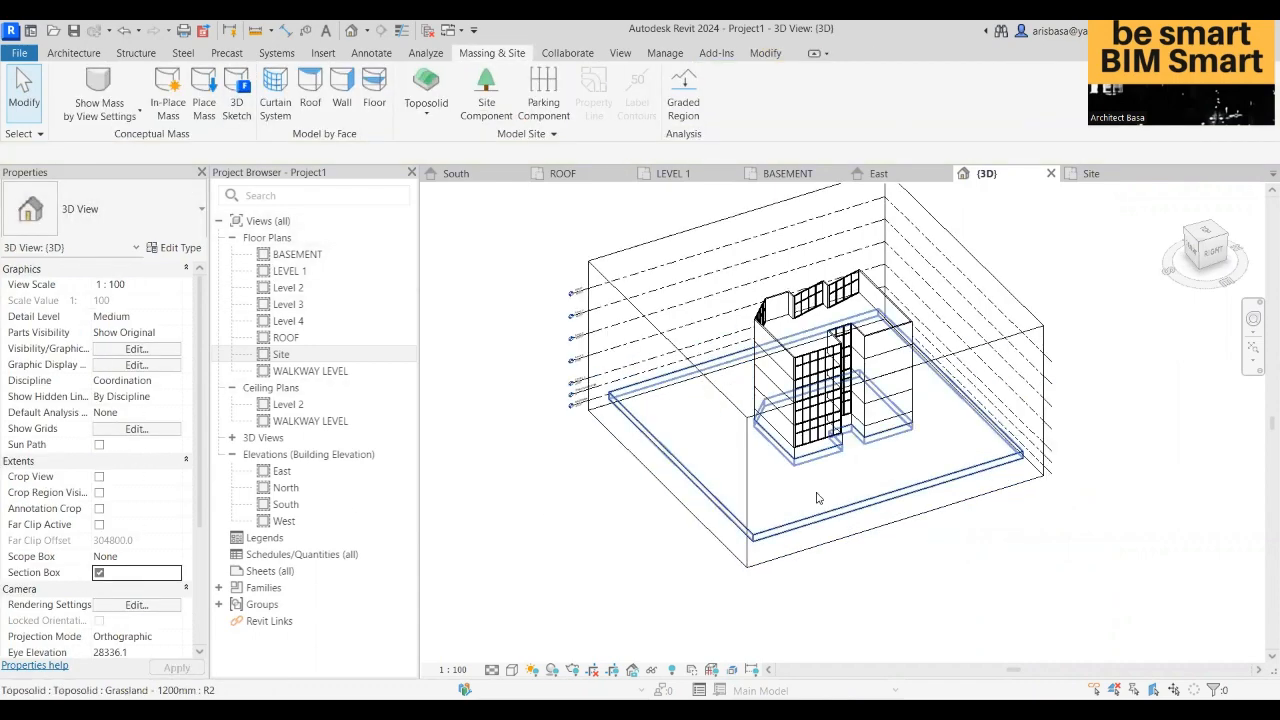
- Pull the section box face facing the recessed side in to cut through the building, and inspect the toposolid around the basement
{"action": "left_click", "coordinate": [988, 344]}
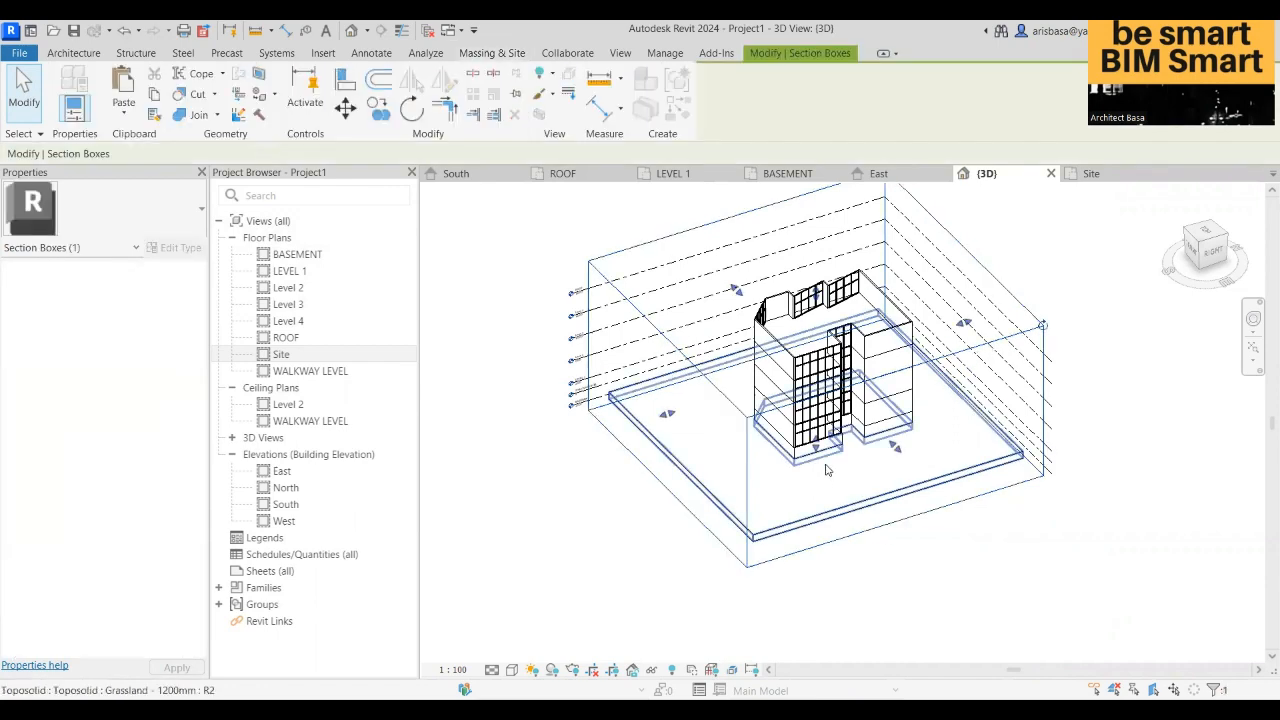
{"action": "left_click_drag", "start_coordinate": [820, 452], "coordinate": [833, 392]}
{"action": "scroll", "coordinate": [900, 490], "scroll_direction": "up", "scroll_amount": 3}
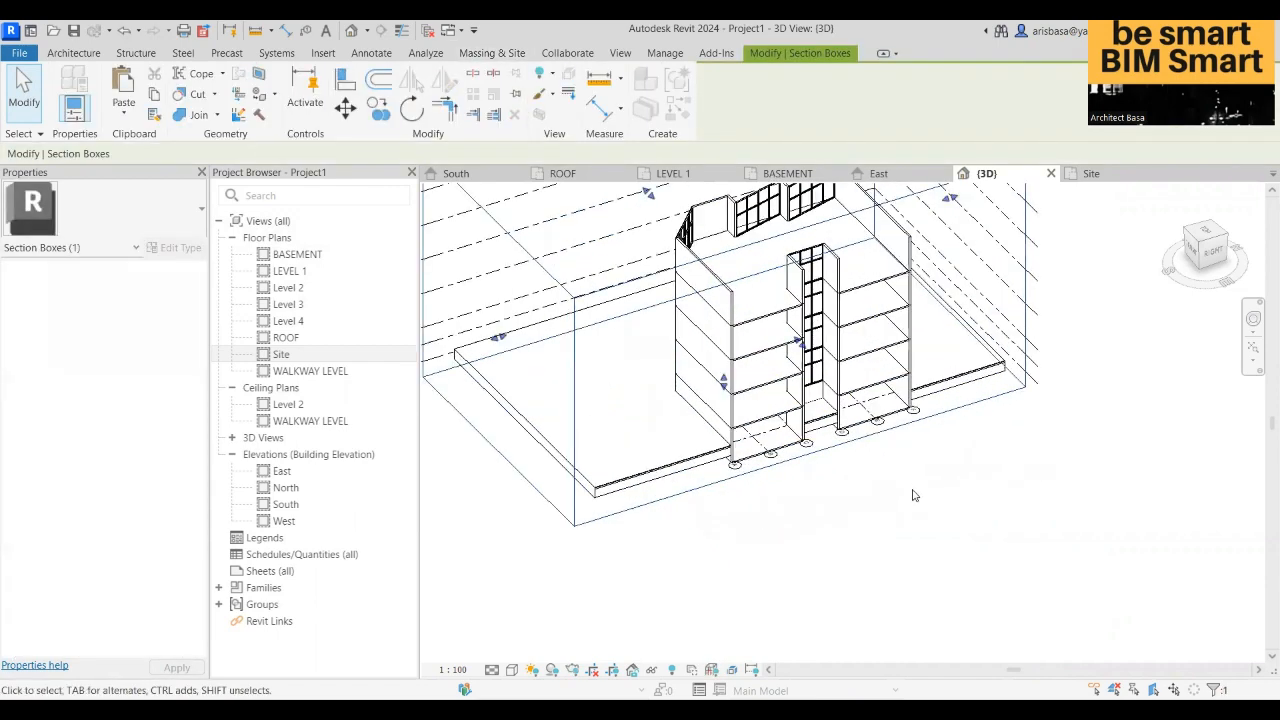
{"action": "middle_click_drag", "start_coordinate": [892, 486], "coordinate": [805, 432], "text": "shift"}
{"action": "scroll", "coordinate": [745, 423], "scroll_direction": "up", "scroll_amount": 3}
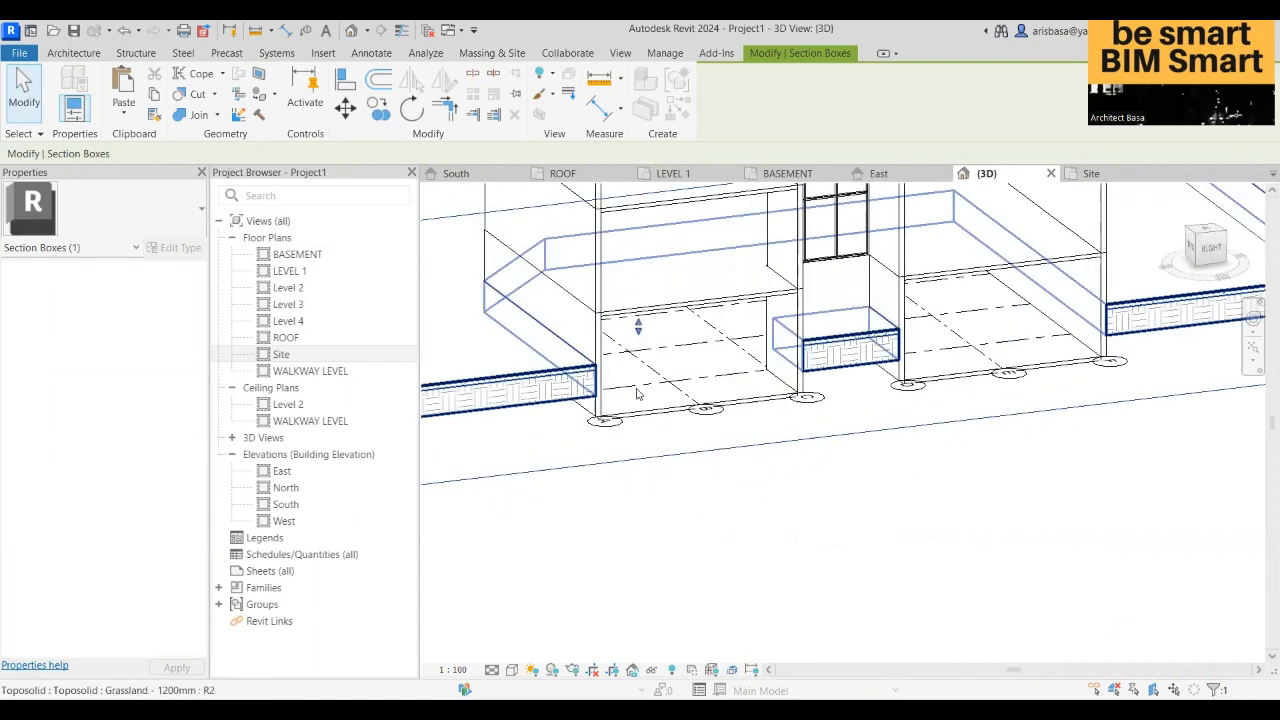
{"action": "middle_click_drag", "start_coordinate": [637, 393], "coordinate": [770, 345], "text": "shift"}
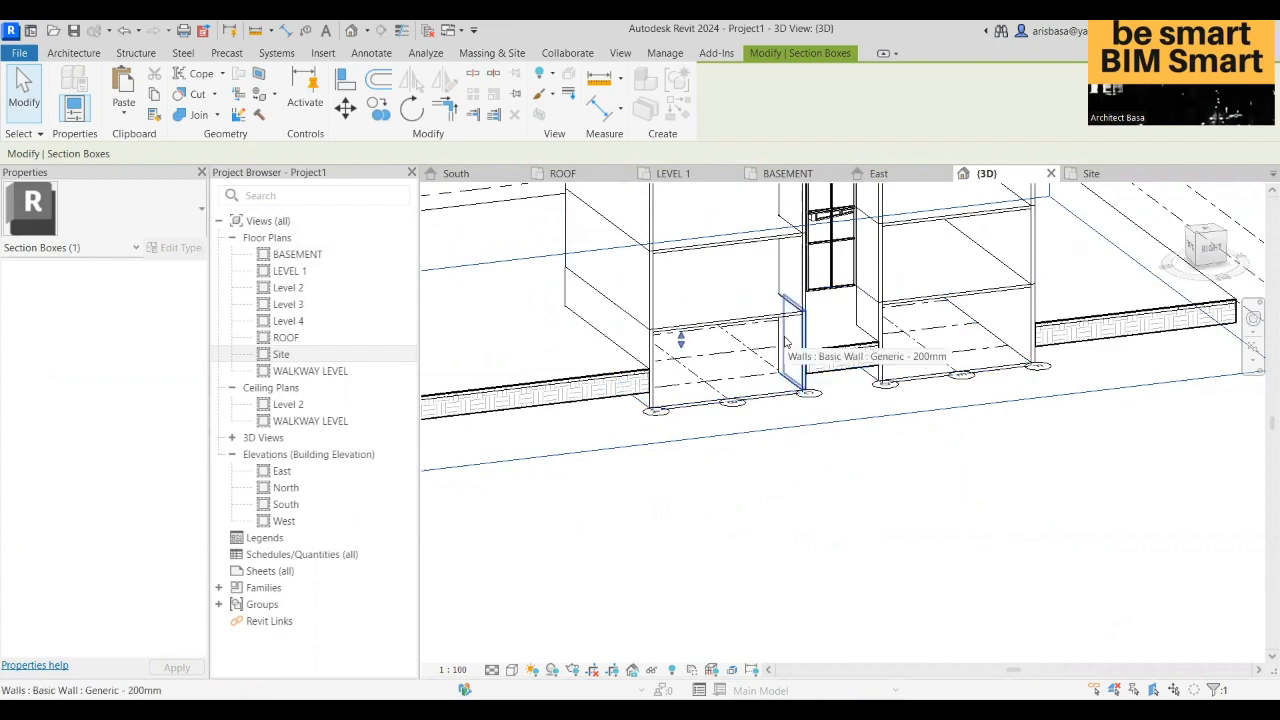
{"action": "scroll", "coordinate": [785, 343], "scroll_direction": "down", "scroll_amount": 6}
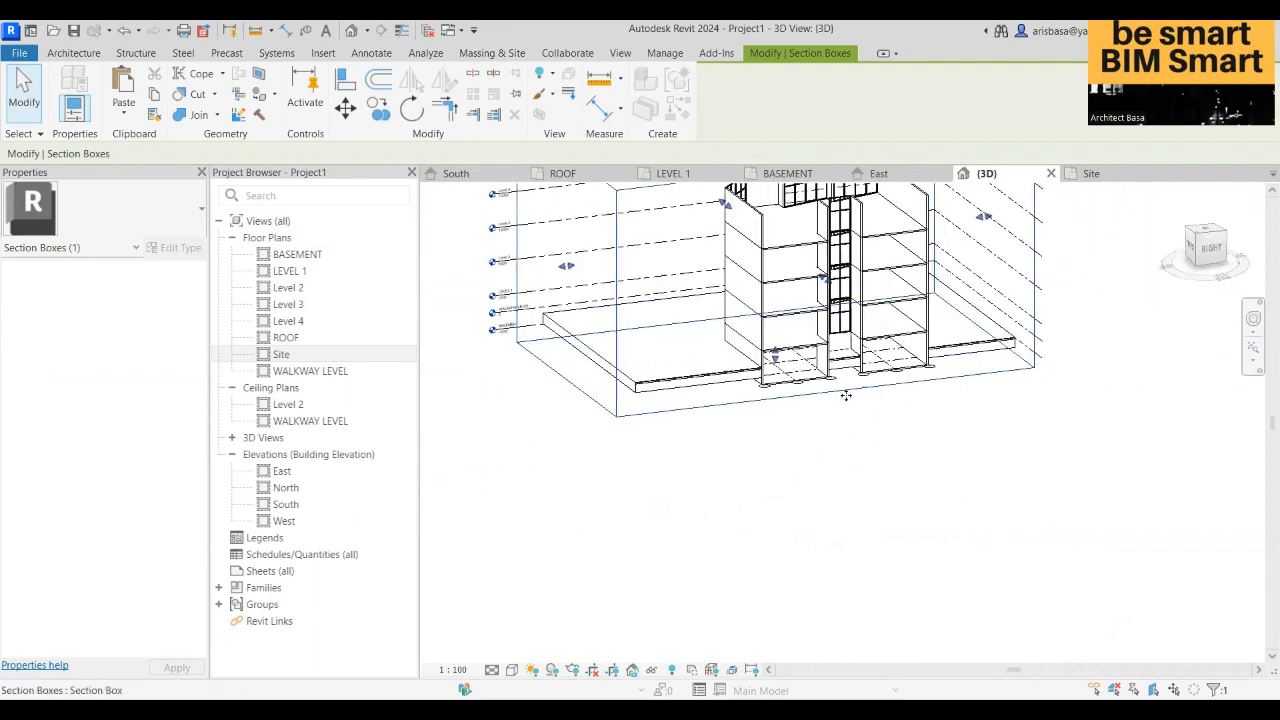
{"action": "middle_click_drag", "start_coordinate": [846, 420], "coordinate": [774, 625], "text": "shift"}
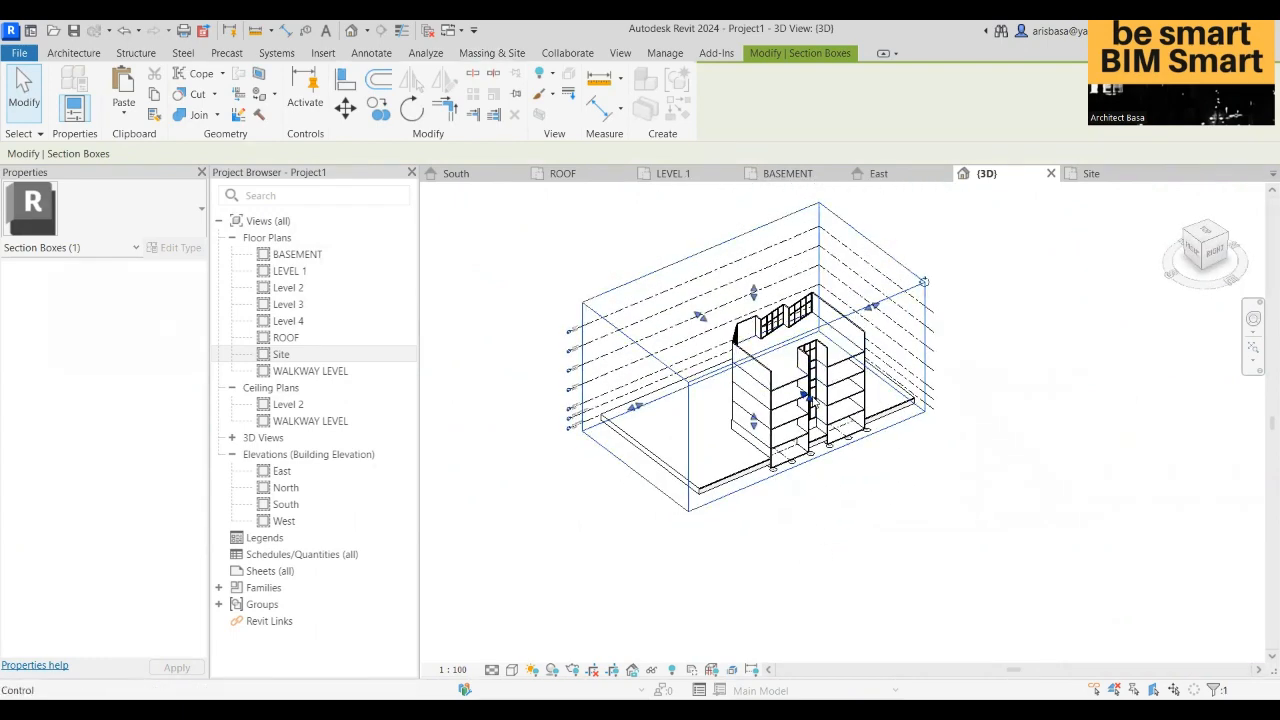
- Extend the same section box face back out beyond the toposolid edge, inspect the whole model, and deselect the box
{"action": "left_click_drag", "start_coordinate": [808, 398], "coordinate": [878, 449]}
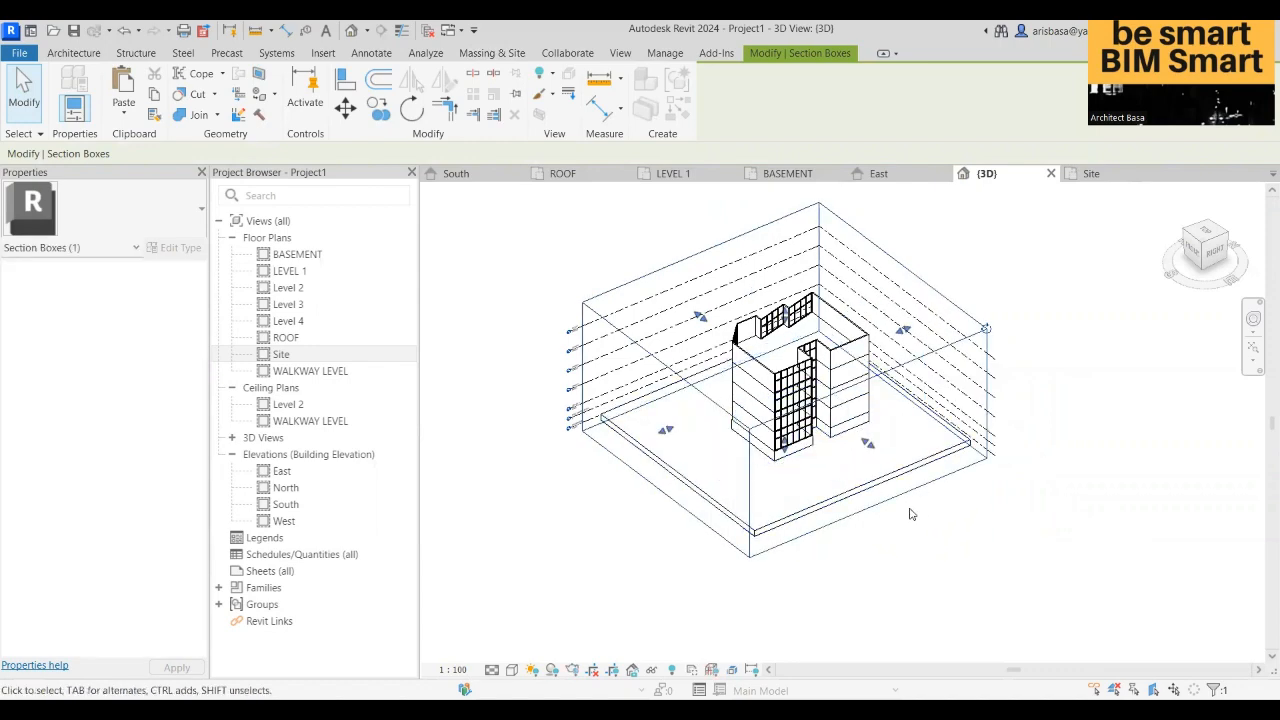
{"action": "scroll", "coordinate": [879, 534], "scroll_direction": "up", "scroll_amount": 2}
{"action": "middle_click_drag", "start_coordinate": [860, 574], "coordinate": [817, 657]}
{"action": "middle_click_drag", "start_coordinate": [870, 612], "coordinate": [991, 574], "text": "shift"}
{"action": "scroll", "coordinate": [889, 575], "scroll_direction": "up", "scroll_amount": 2}
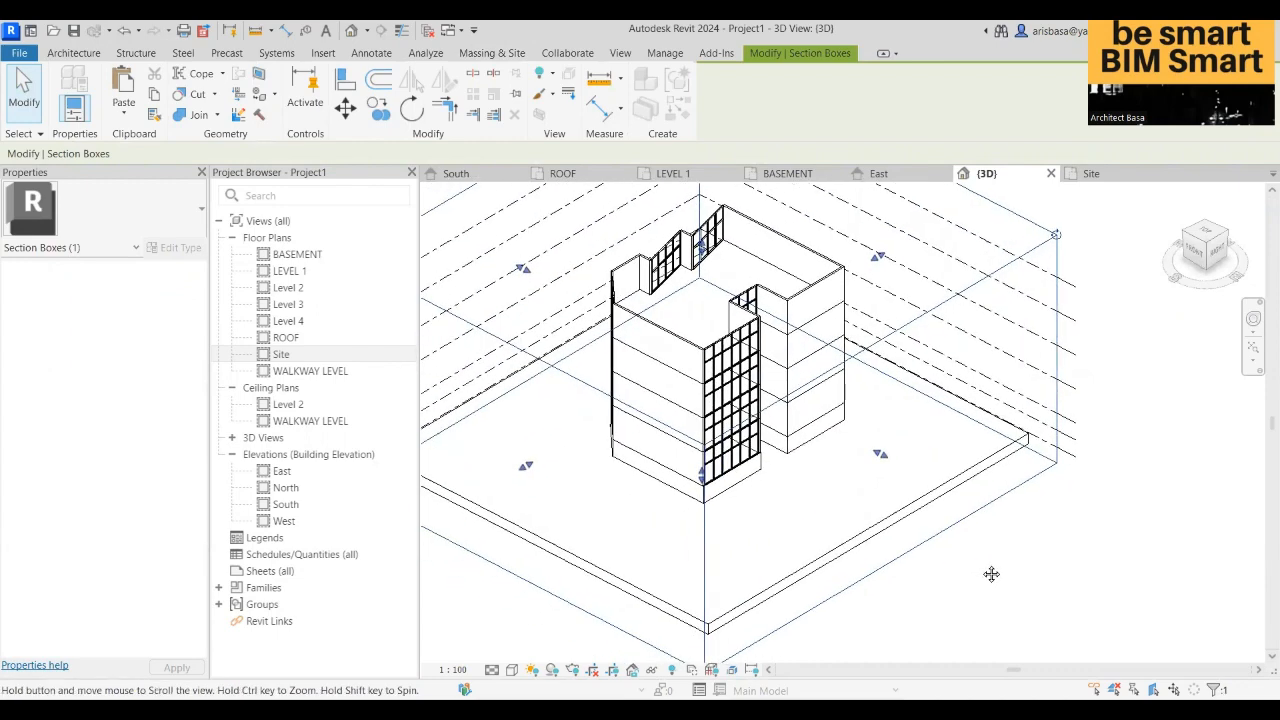
{"action": "middle_click_drag", "start_coordinate": [991, 574], "coordinate": [724, 607]}
{"action": "scroll", "coordinate": [915, 540], "scroll_direction": "down", "scroll_amount": 2}
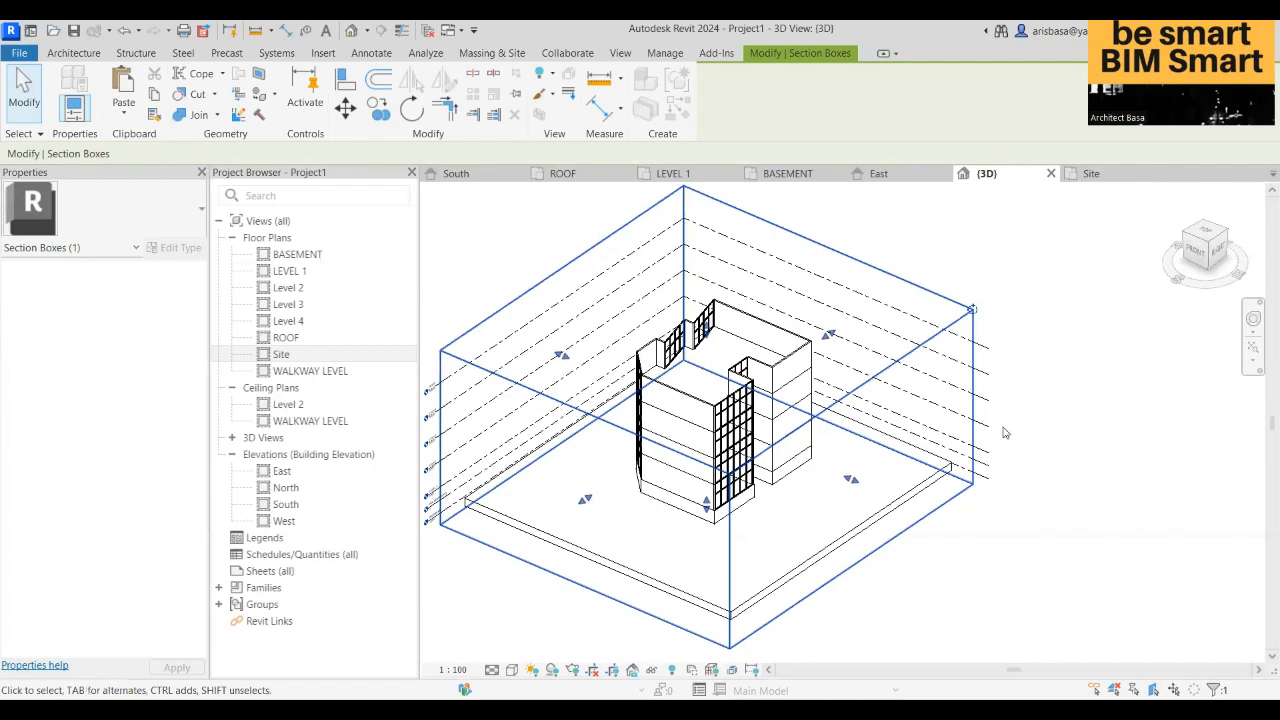
{"action": "mouse_move", "coordinate": [1031, 557]}
{"action": "middle_mouse_down"}
{"action": "mouse_move", "coordinate": [1046, 553]}
{"action": "mouse_move", "coordinate": [1006, 540]}
{"action": "mouse_move", "coordinate": [1018, 554]}
{"action": "middle_mouse_up"}
{"action": "left_click", "coordinate": [1002, 538]}
{"action": "scroll", "coordinate": [1003, 552], "scroll_direction": "up", "scroll_amount": 2}
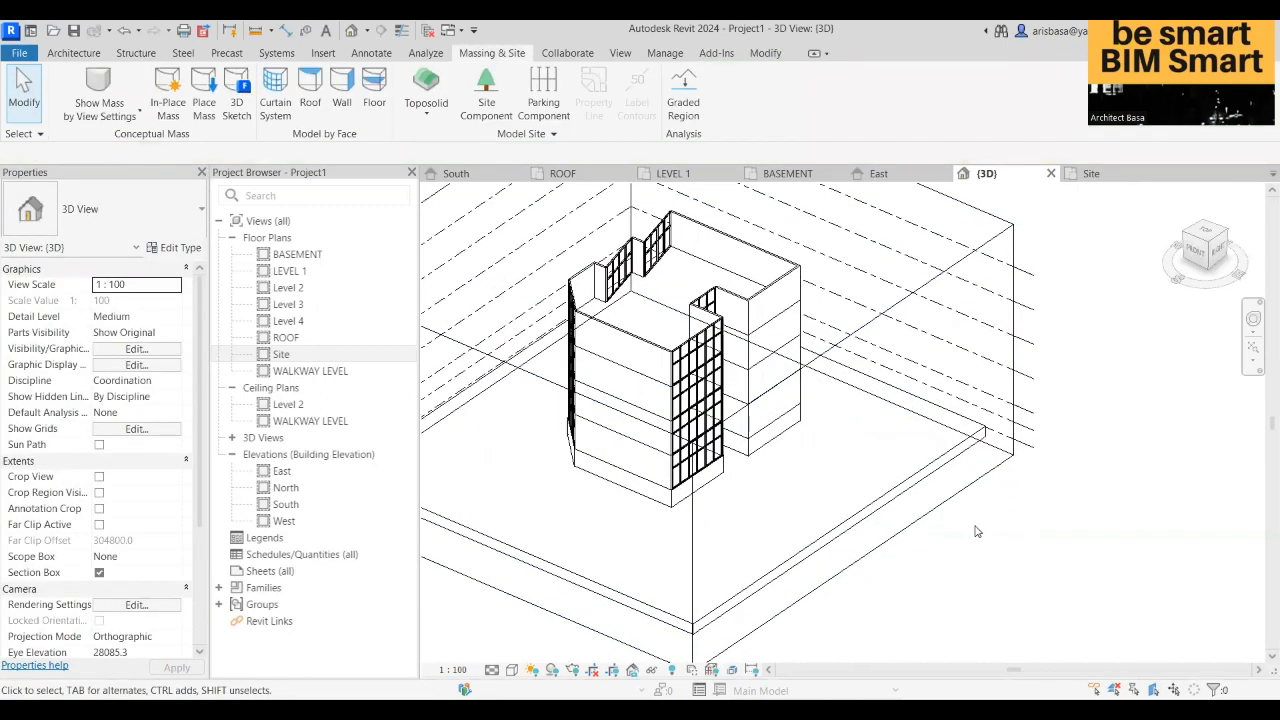
- Open the LEVEL 1 floor plan and look over the building outline within the grids
{"action": "left_click", "coordinate": [287, 274]}
{"action": "double_click", "coordinate": [287, 272]}
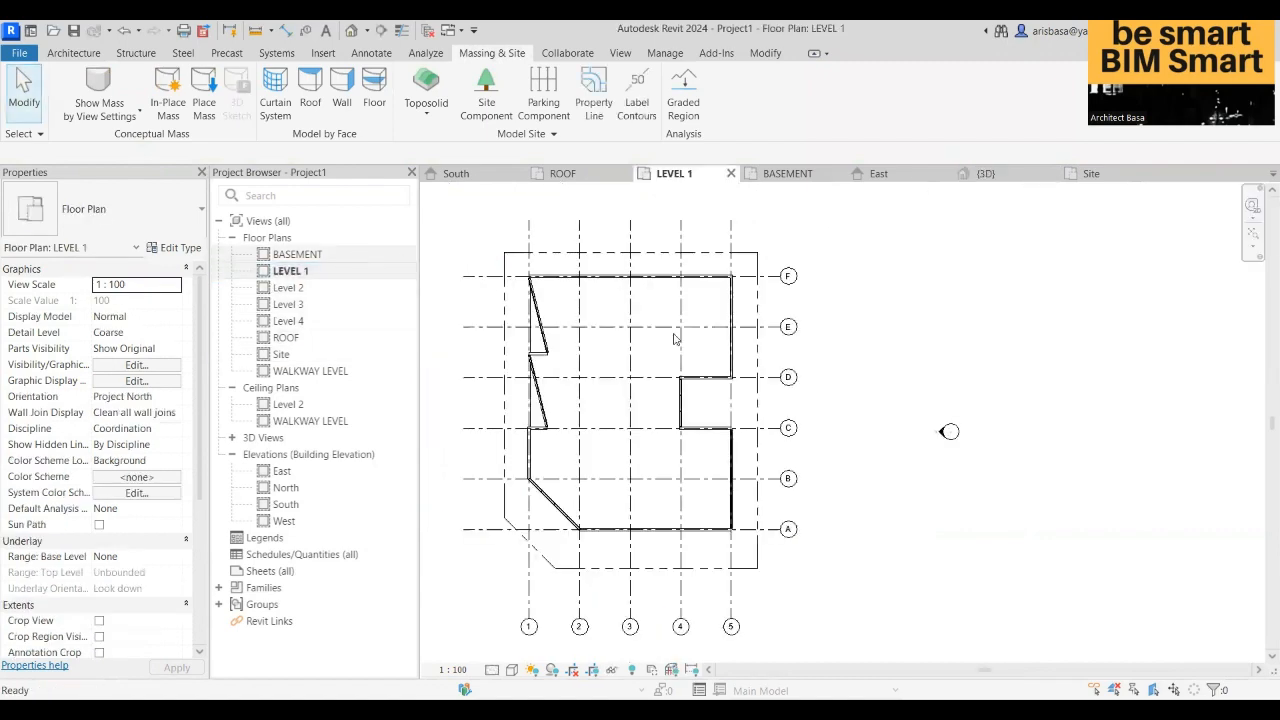
{"action": "scroll", "coordinate": [740, 360], "scroll_direction": "up", "scroll_amount": 4}
{"action": "middle_click_drag", "start_coordinate": [757, 372], "coordinate": [741, 401]}
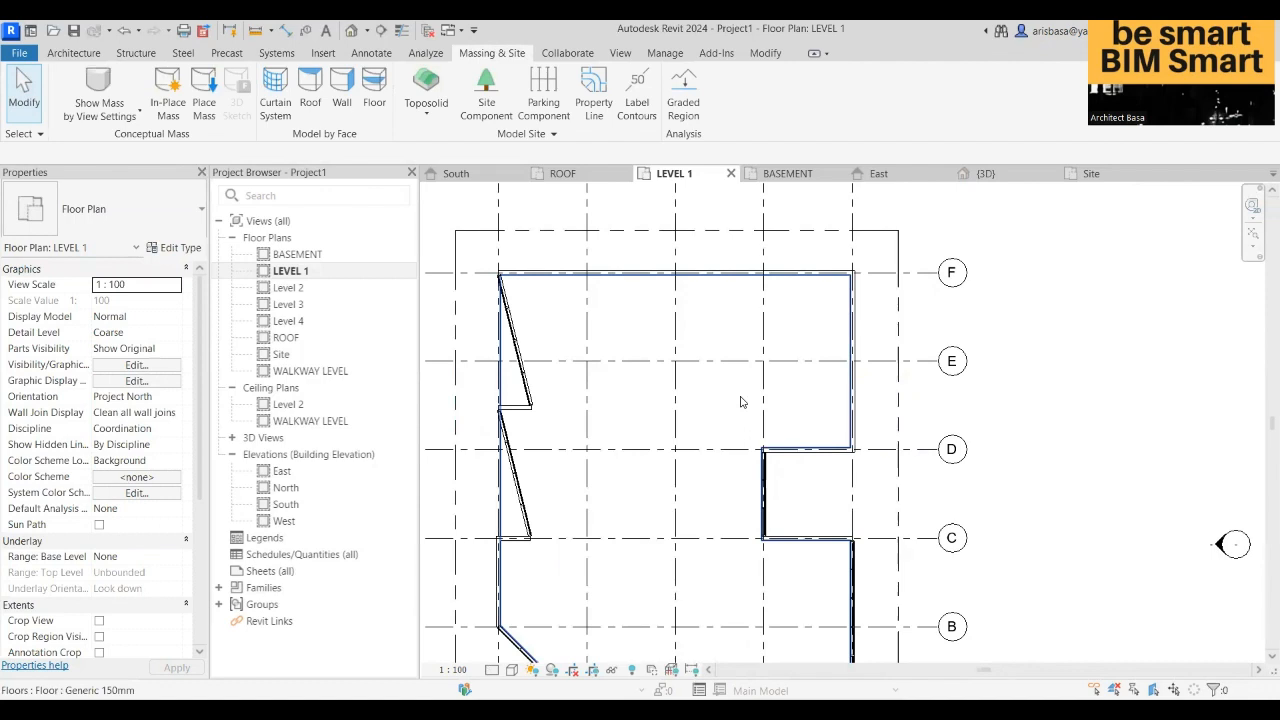
{"action": "middle_click_drag", "start_coordinate": [701, 391], "coordinate": [663, 384]}
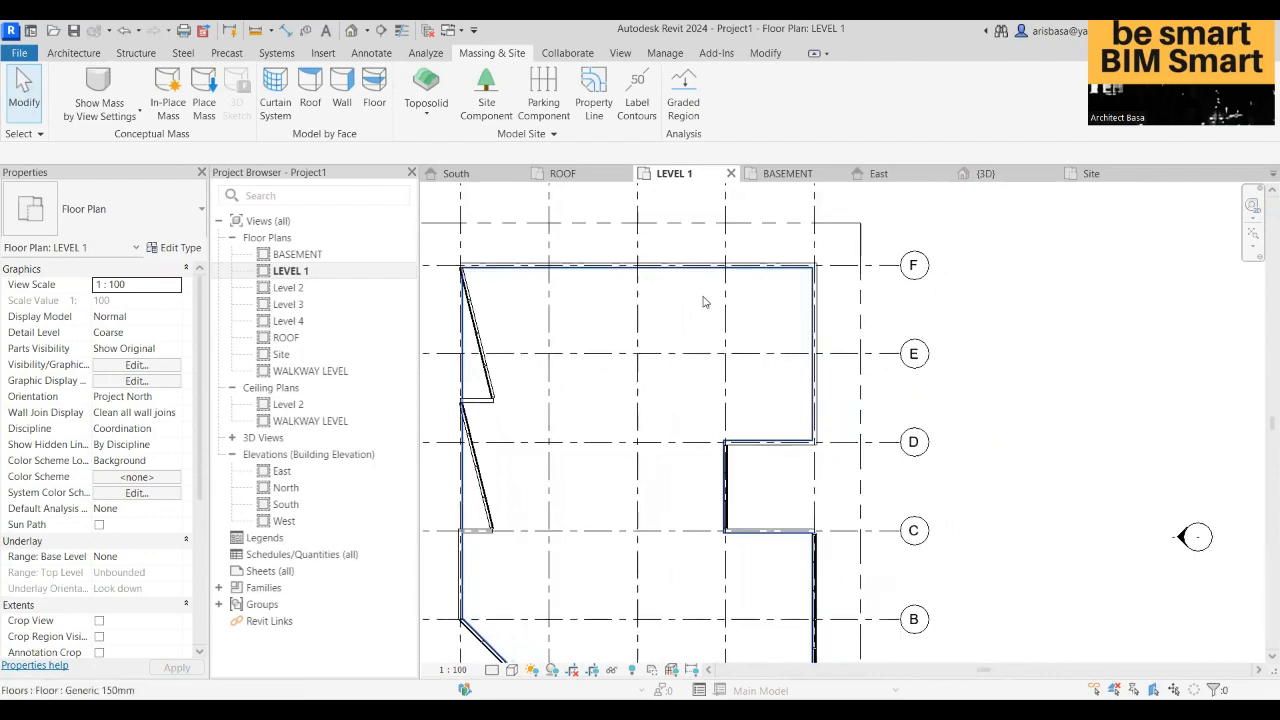
{"action": "scroll", "coordinate": [703, 302], "scroll_direction": "down", "scroll_amount": 4}
{"action": "mouse_move", "coordinate": [670, 318]}
{"action": "middle_mouse_down"}
{"action": "mouse_move", "coordinate": [651, 320]}
{"action": "mouse_move", "coordinate": [688, 319]}
{"action": "middle_mouse_up"}
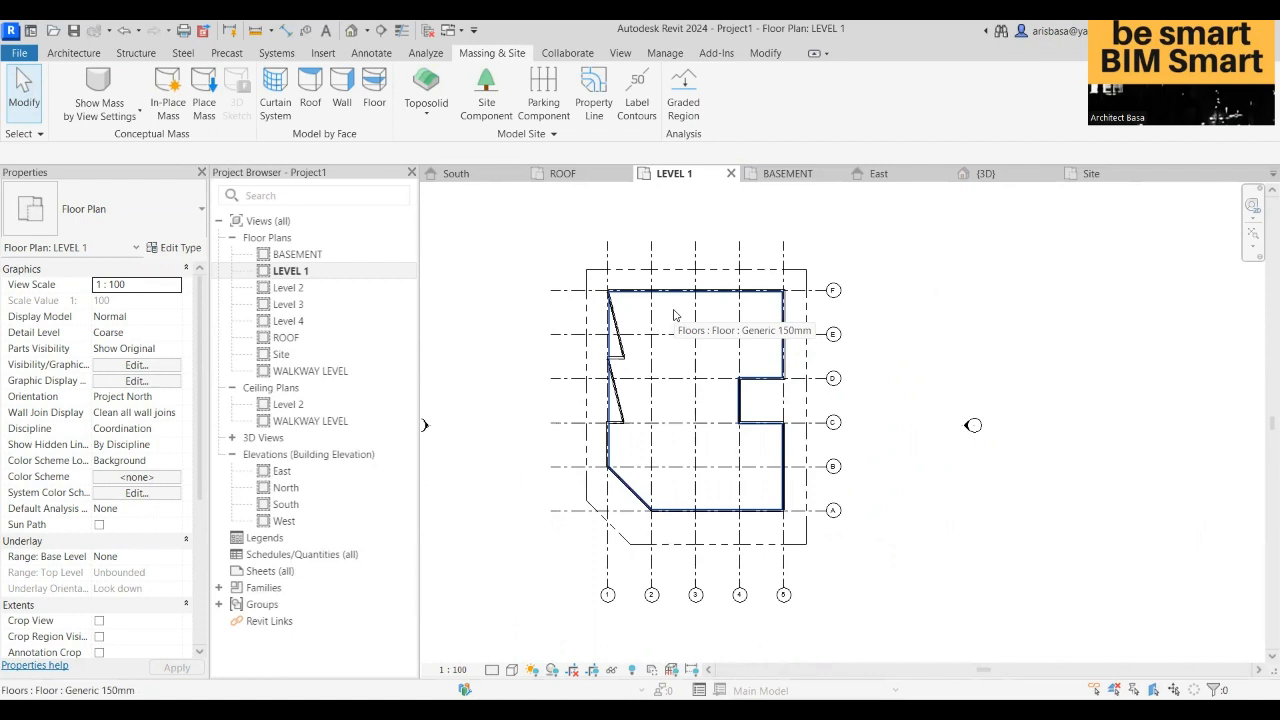
- Start a stair with a run width of 1200 and the Cast-In-Place Monolithic Stair type
{"action": "left_click", "coordinate": [73, 55]}
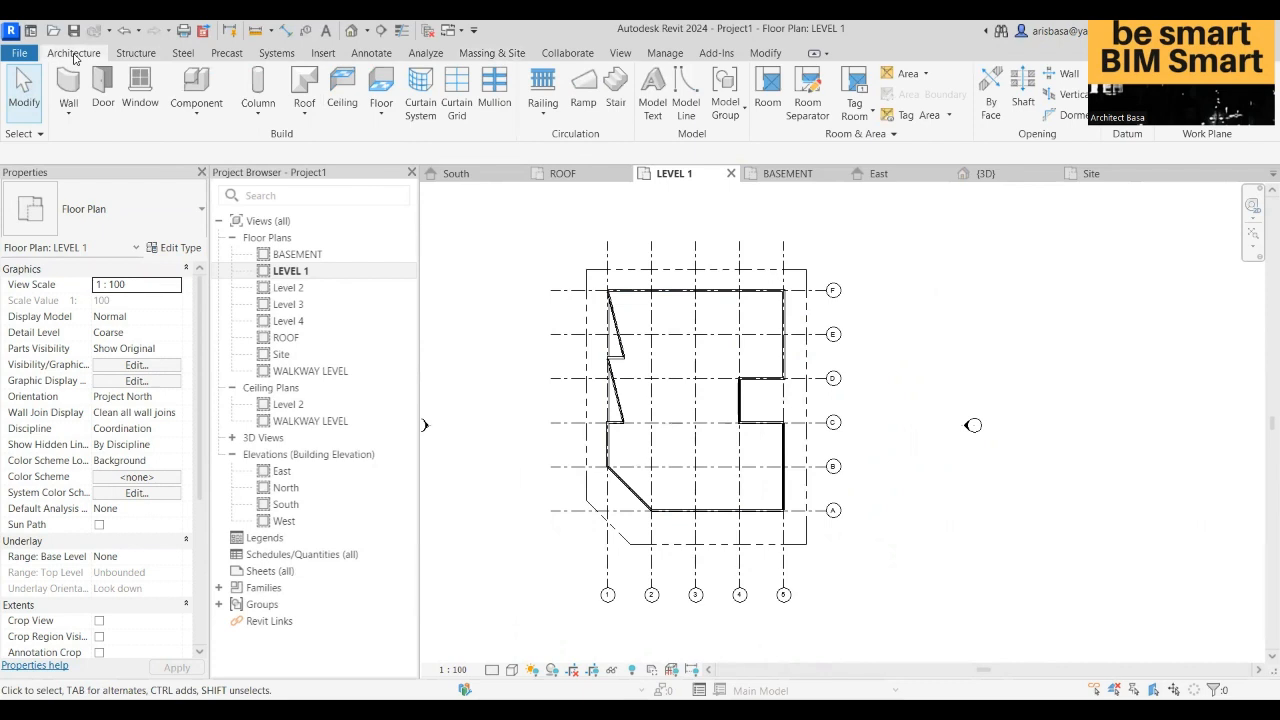
{"action": "left_click", "coordinate": [617, 95]}
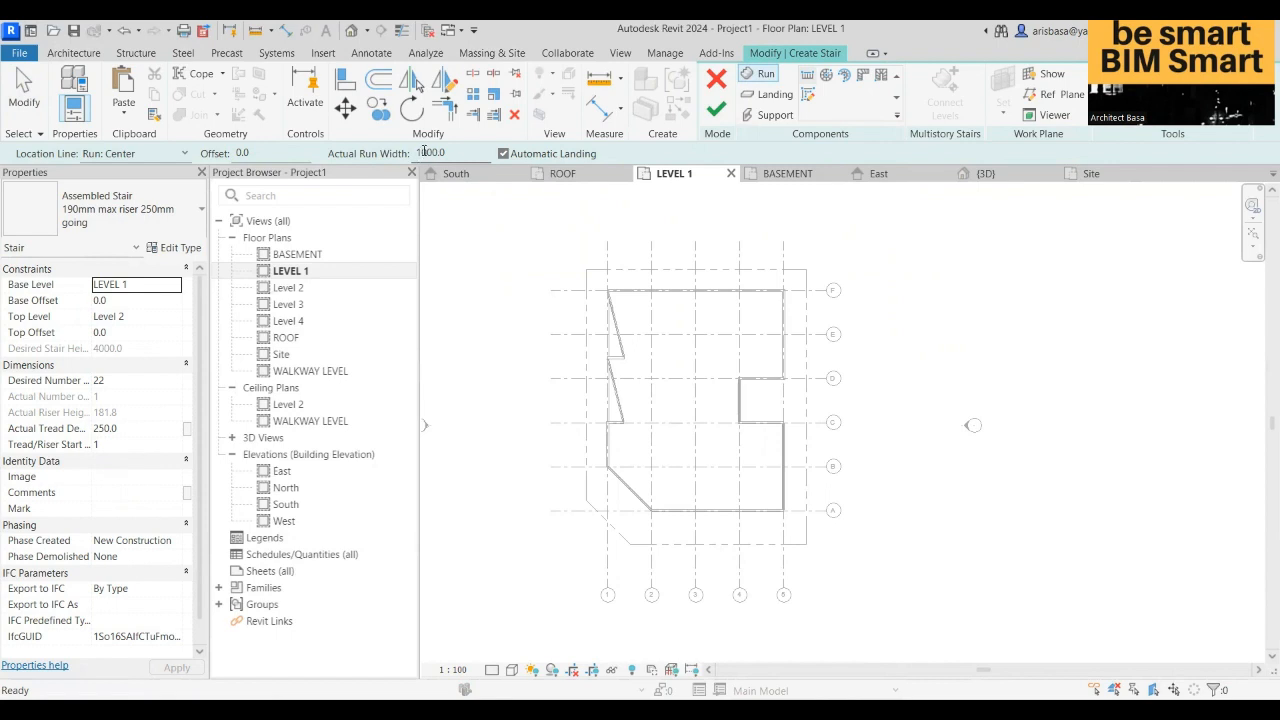
{"action": "key", "text": "BackSpace"}
{"action": "type", "text": "2"}
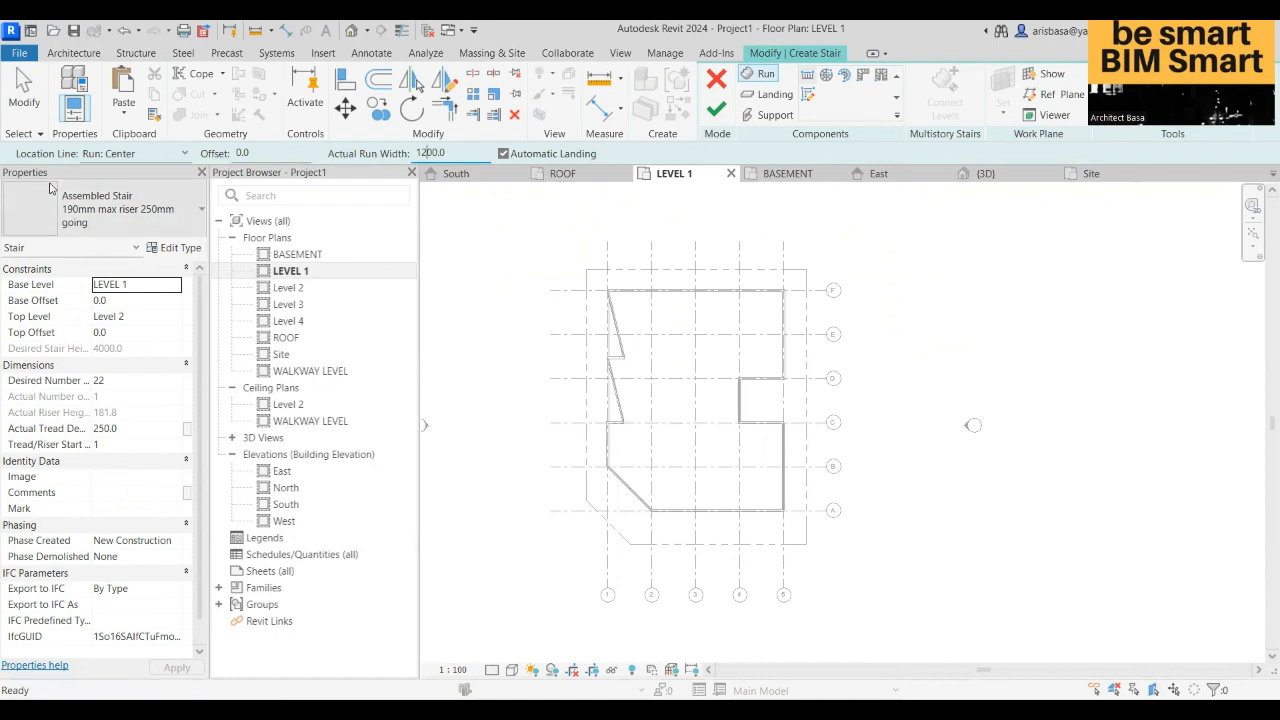
{"action": "left_click", "coordinate": [128, 225]}
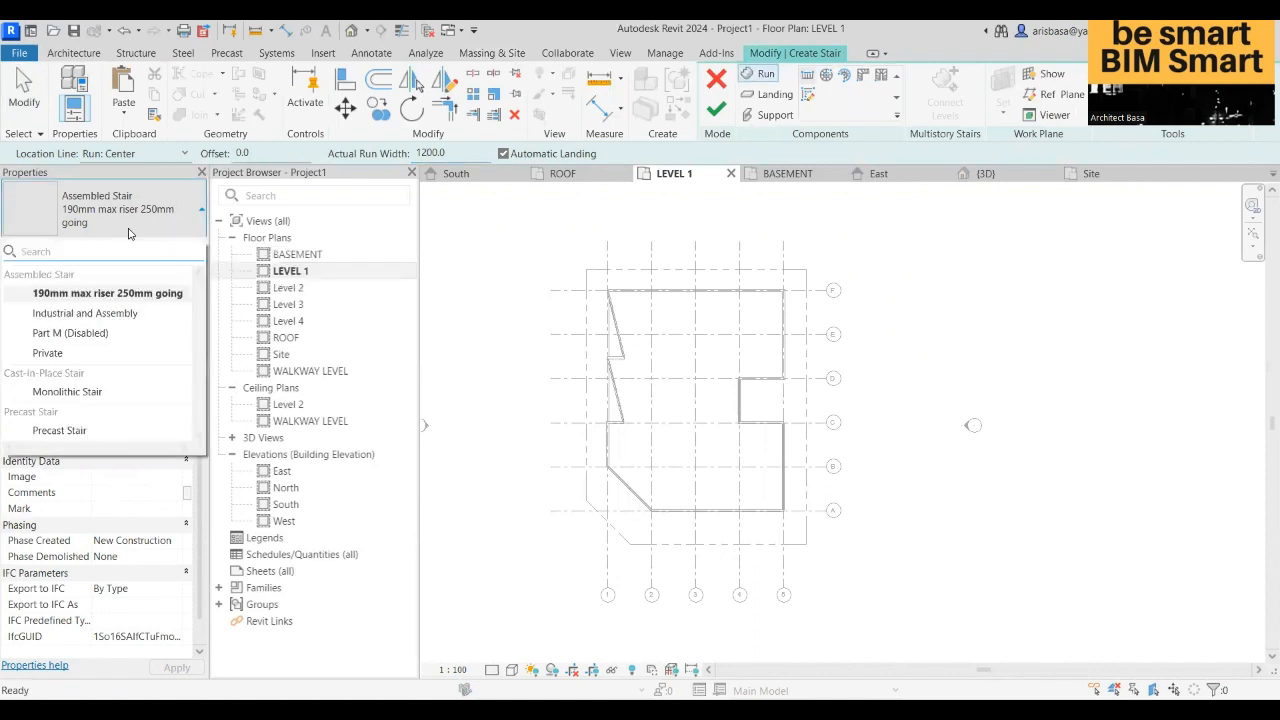
{"action": "left_click", "coordinate": [97, 393]}
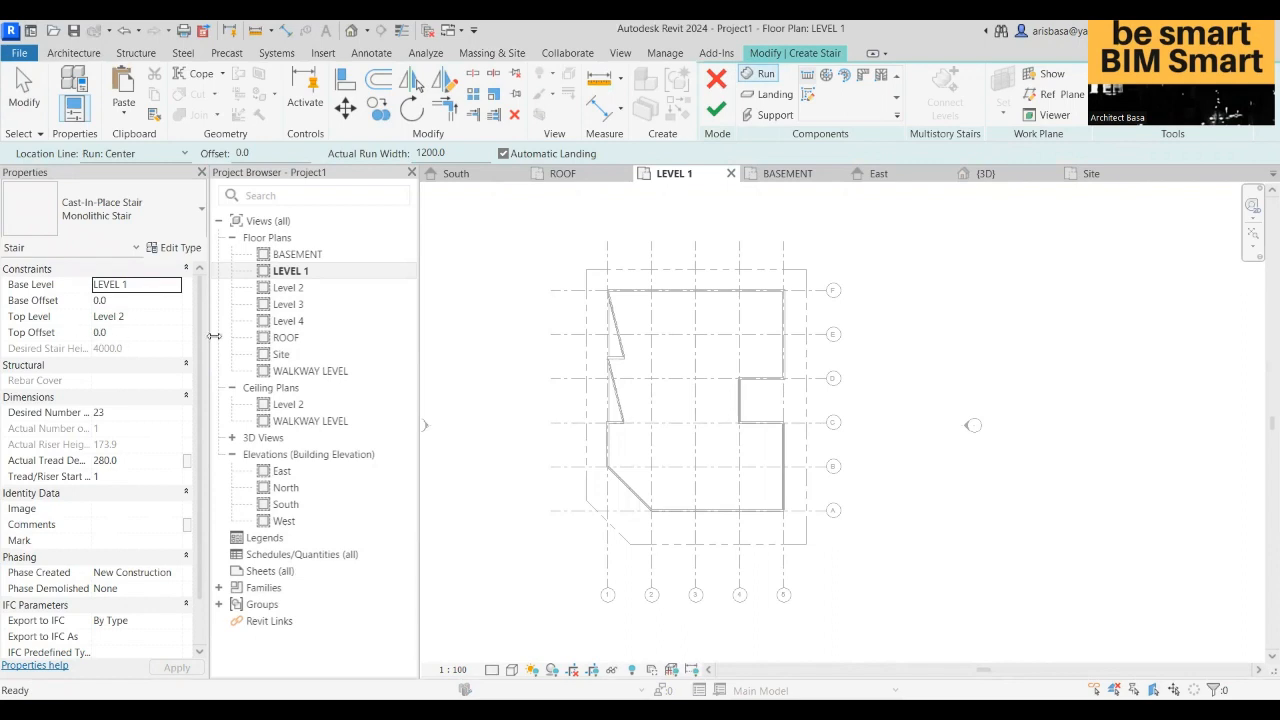
- Draw the first stair run horizontally from grid 4 toward grid 5, just above grid E, 1960 mm long
{"action": "scroll", "coordinate": [686, 434], "scroll_direction": "up", "scroll_amount": 3}
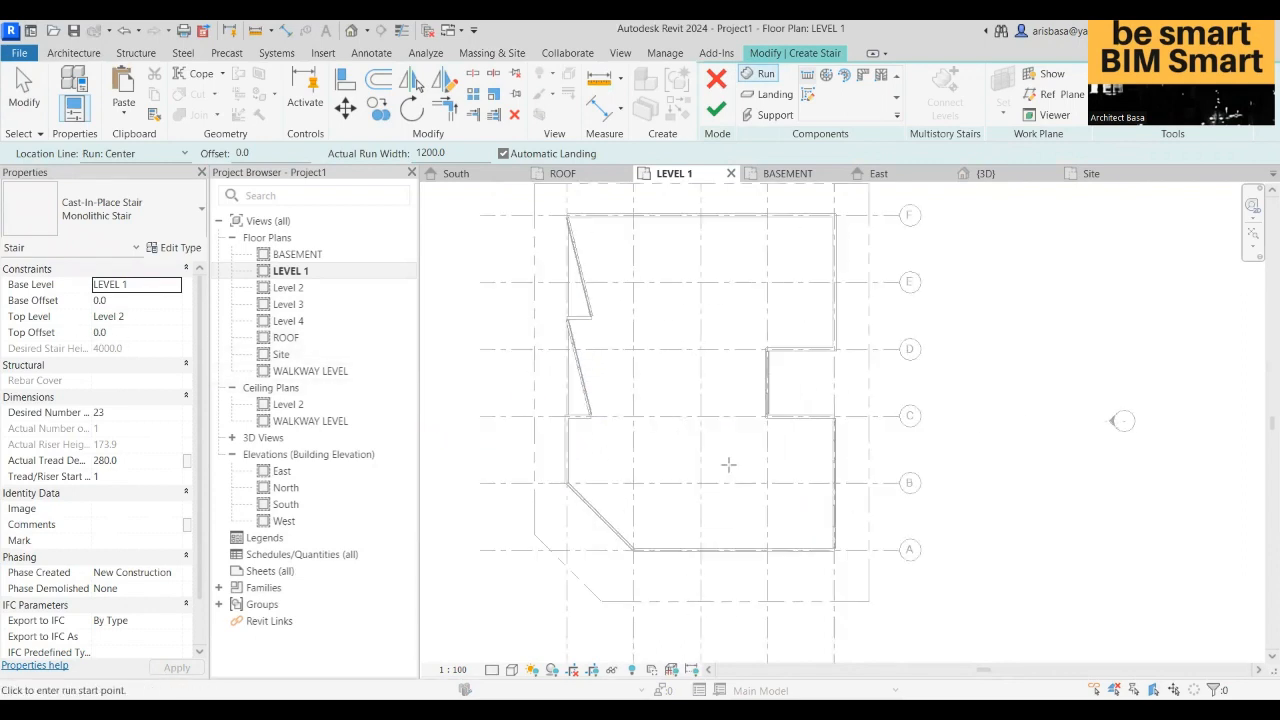
{"action": "middle_click_drag", "start_coordinate": [717, 451], "coordinate": [657, 553]}
{"action": "scroll", "coordinate": [700, 378], "scroll_direction": "up", "scroll_amount": 2}
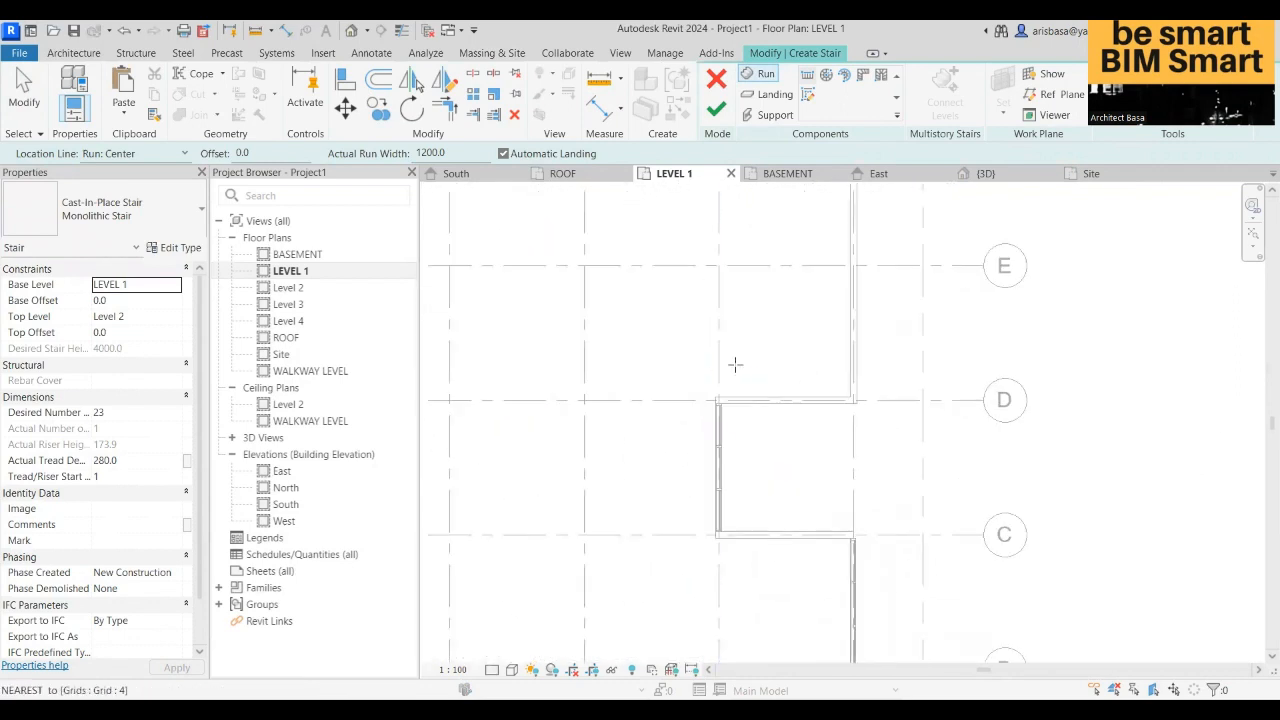
{"action": "scroll", "coordinate": [763, 454], "scroll_direction": "down", "scroll_amount": 1}
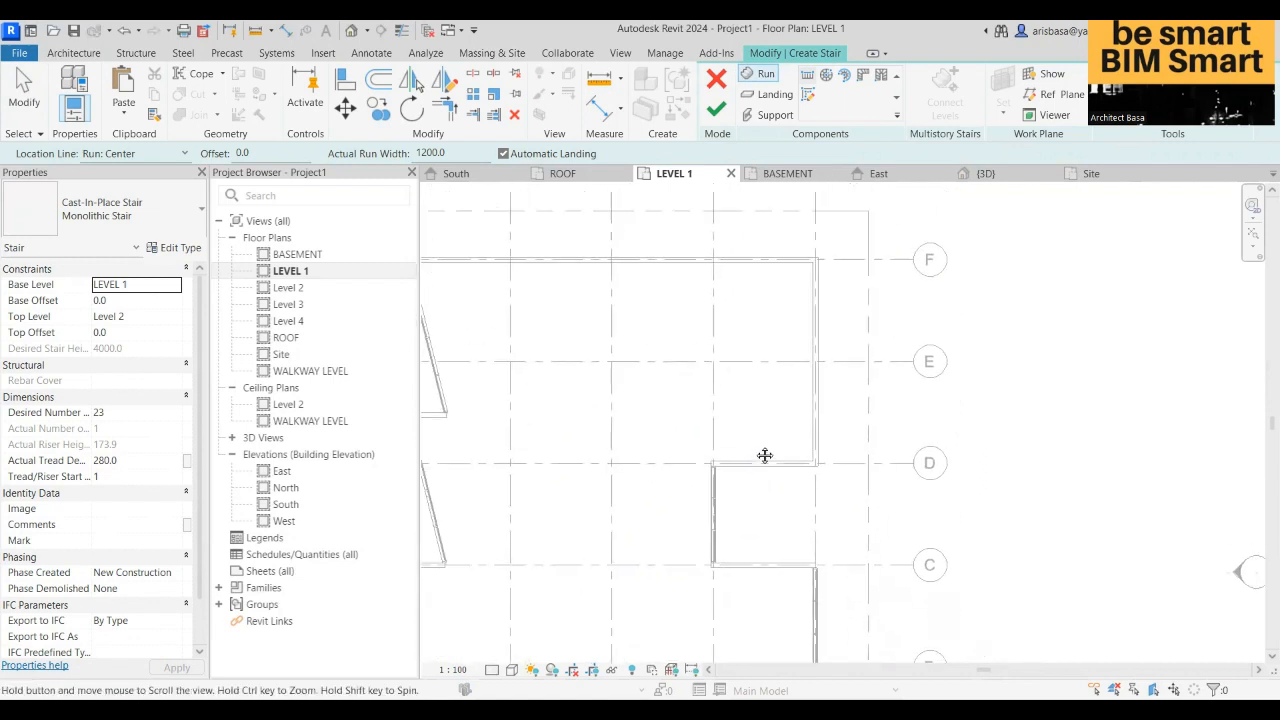
{"action": "scroll", "coordinate": [783, 363], "scroll_direction": "down", "scroll_amount": 1}
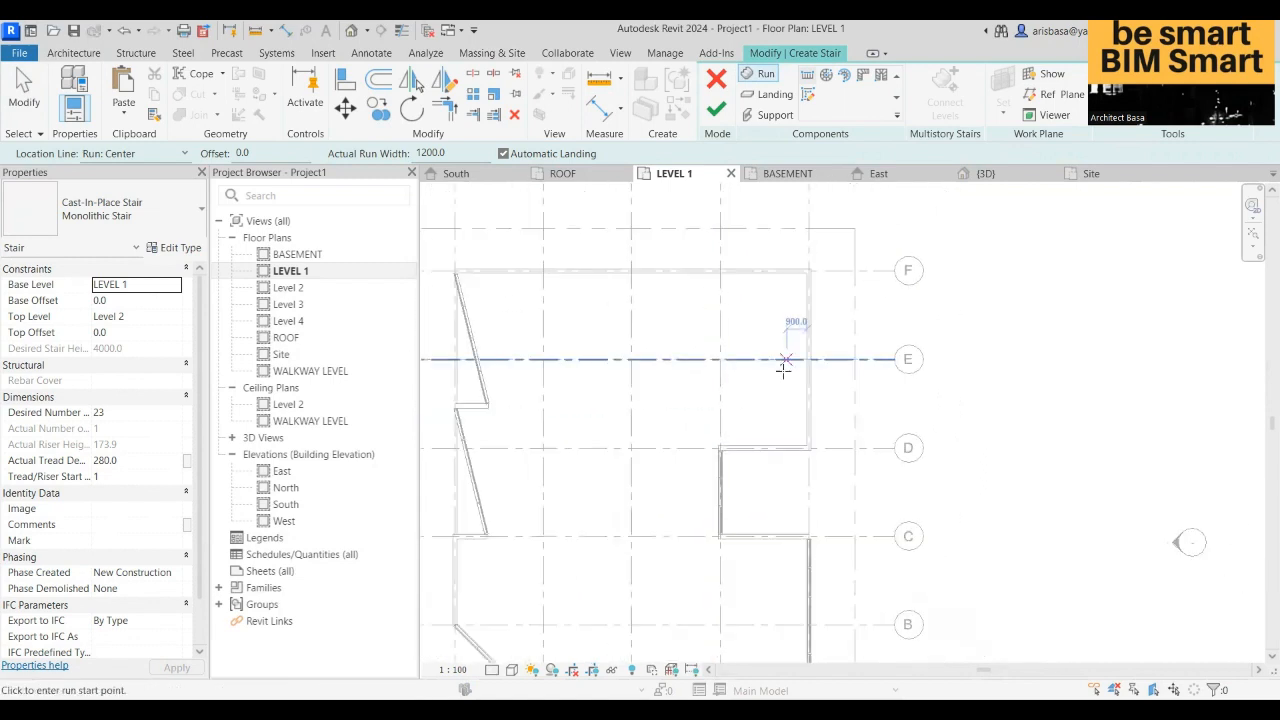
{"action": "middle_click_drag", "start_coordinate": [783, 363], "coordinate": [837, 325]}
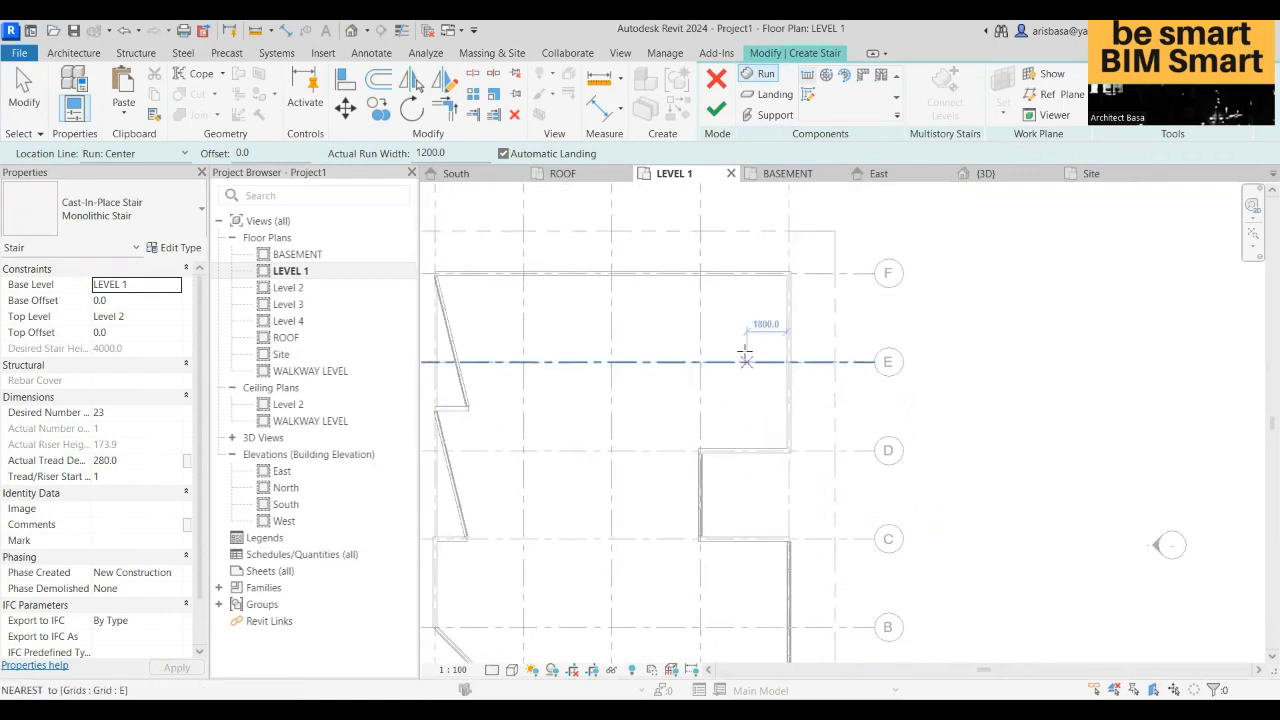
{"action": "scroll", "coordinate": [743, 346], "scroll_direction": "up", "scroll_amount": 3}
{"action": "middle_click_drag", "start_coordinate": [743, 346], "coordinate": [737, 416]}
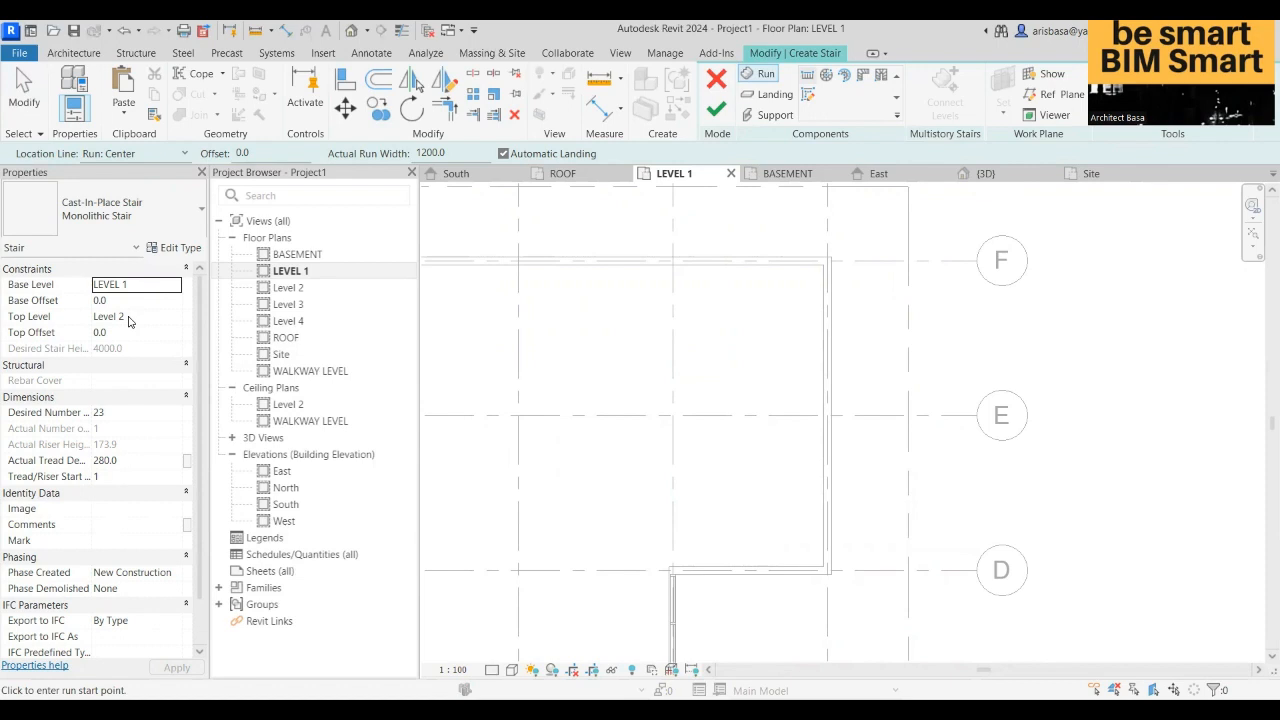
{"action": "left_click", "coordinate": [672, 392]}
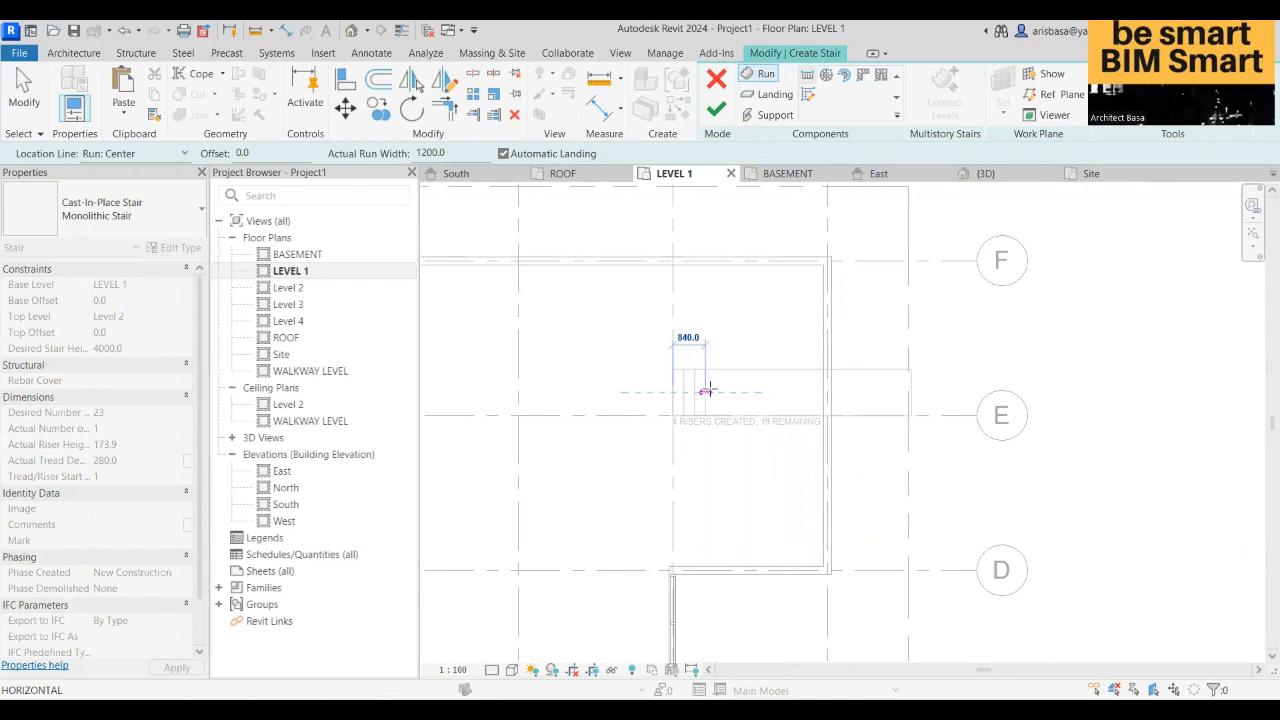
{"action": "scroll", "coordinate": [706, 390], "scroll_direction": "up", "scroll_amount": 1}
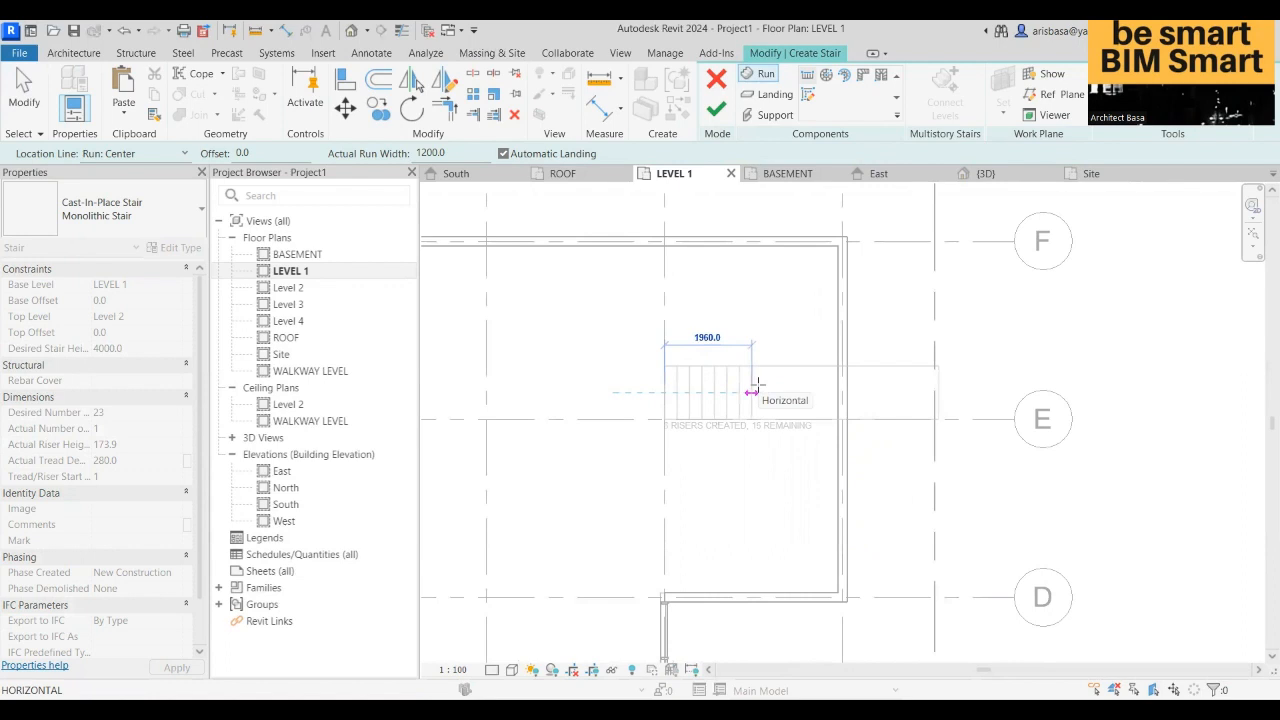
{"action": "left_click", "coordinate": [752, 390]}
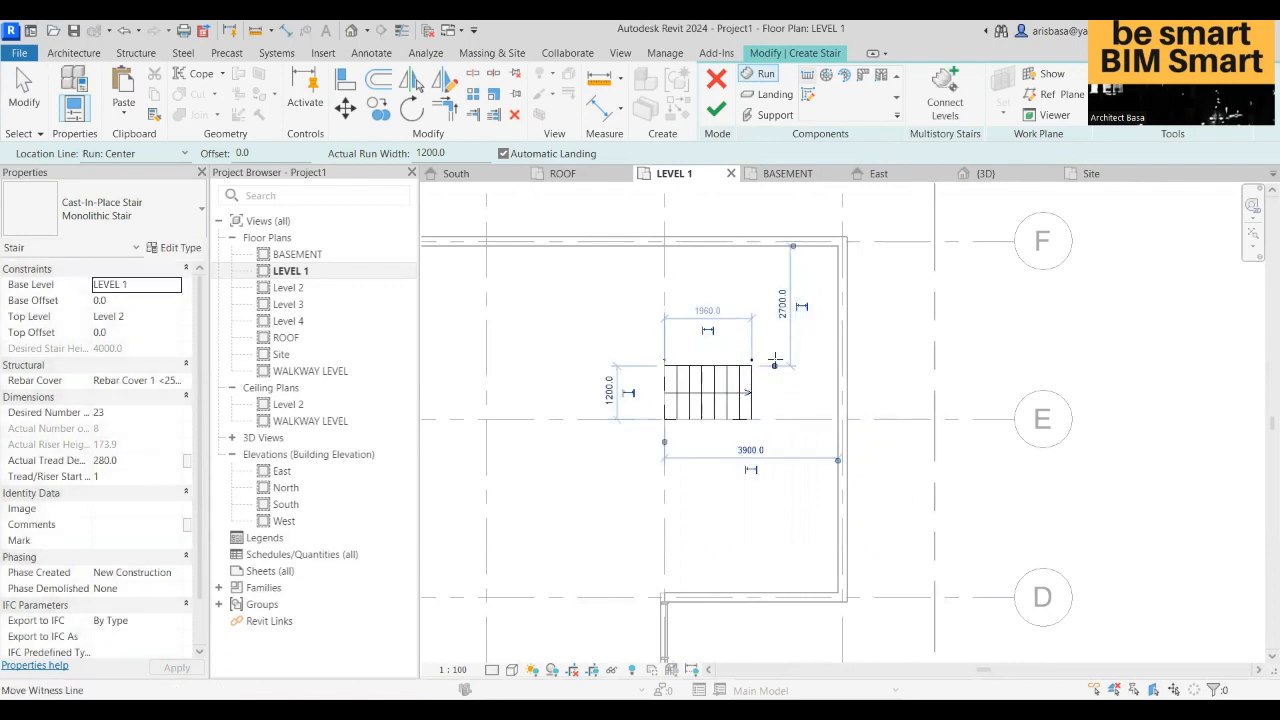
{"action": "scroll", "coordinate": [775, 366], "scroll_direction": "up", "scroll_amount": 1}
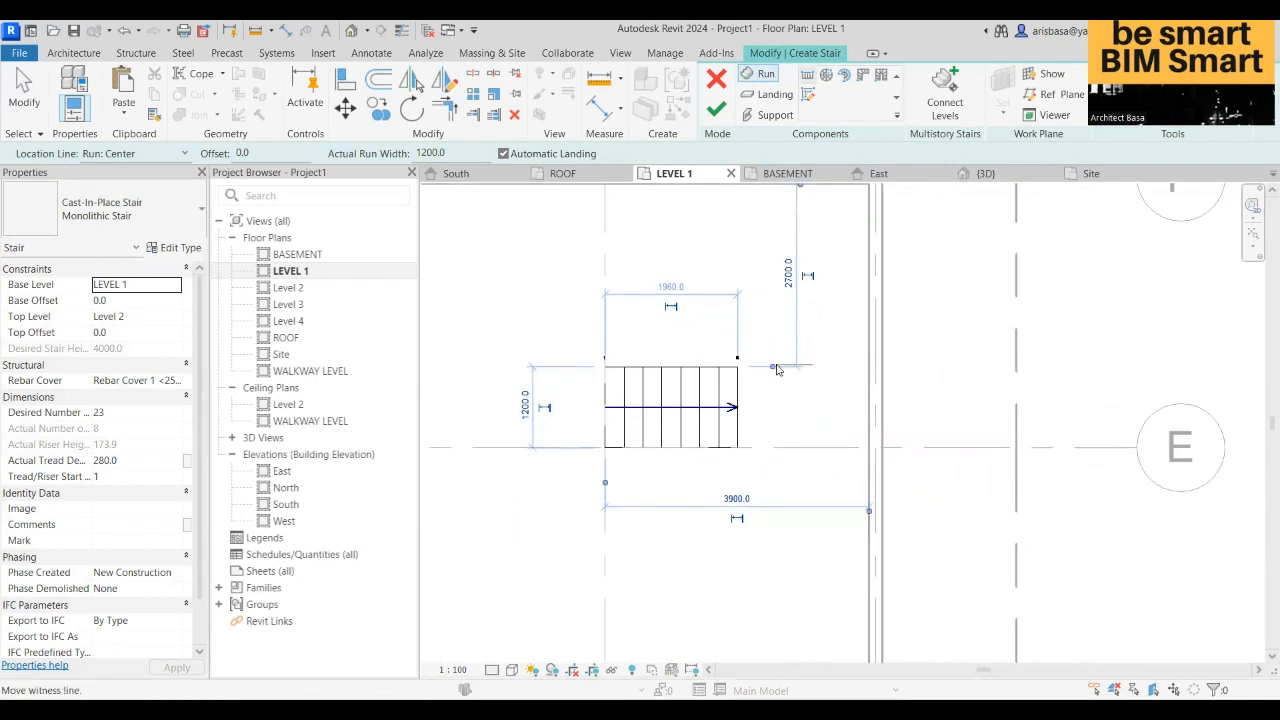
{"action": "middle_click_drag", "start_coordinate": [778, 317], "coordinate": [753, 409]}
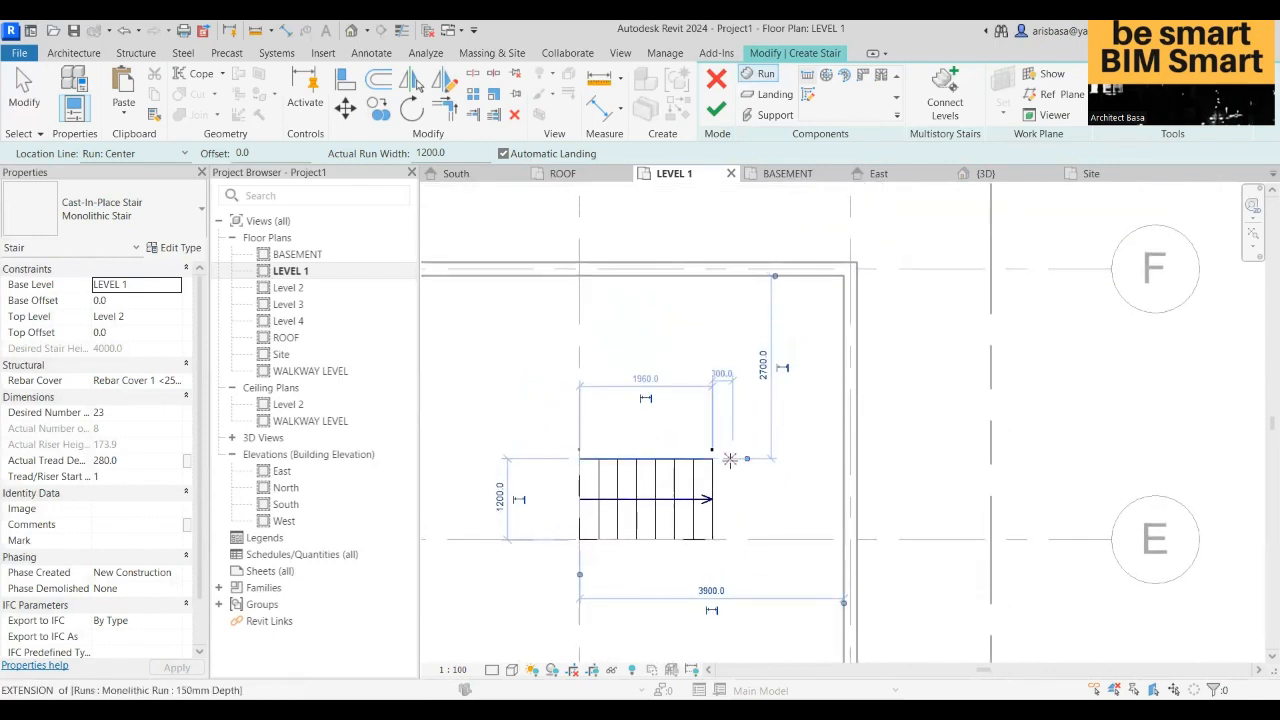
{"action": "scroll", "coordinate": [731, 460], "scroll_direction": "up", "scroll_amount": 1}
{"action": "scroll", "coordinate": [731, 460], "scroll_direction": "up", "scroll_amount": 1}
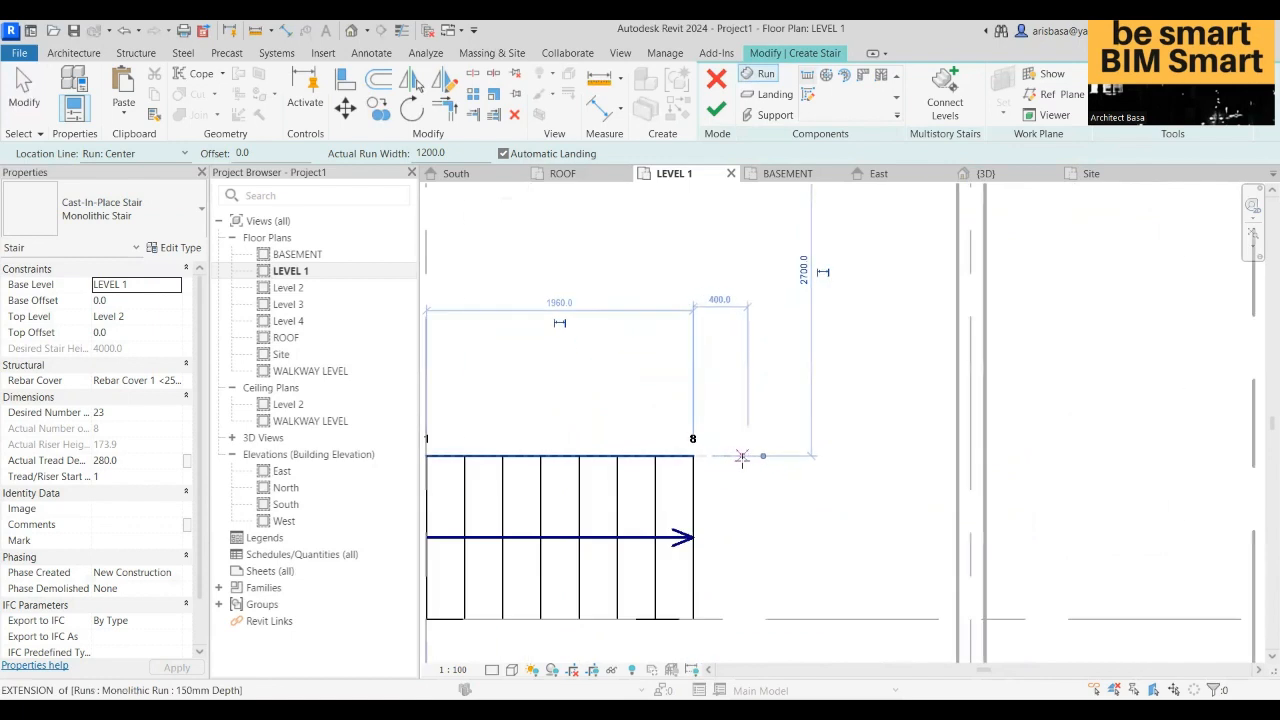
{"action": "left_click", "coordinate": [747, 456]}
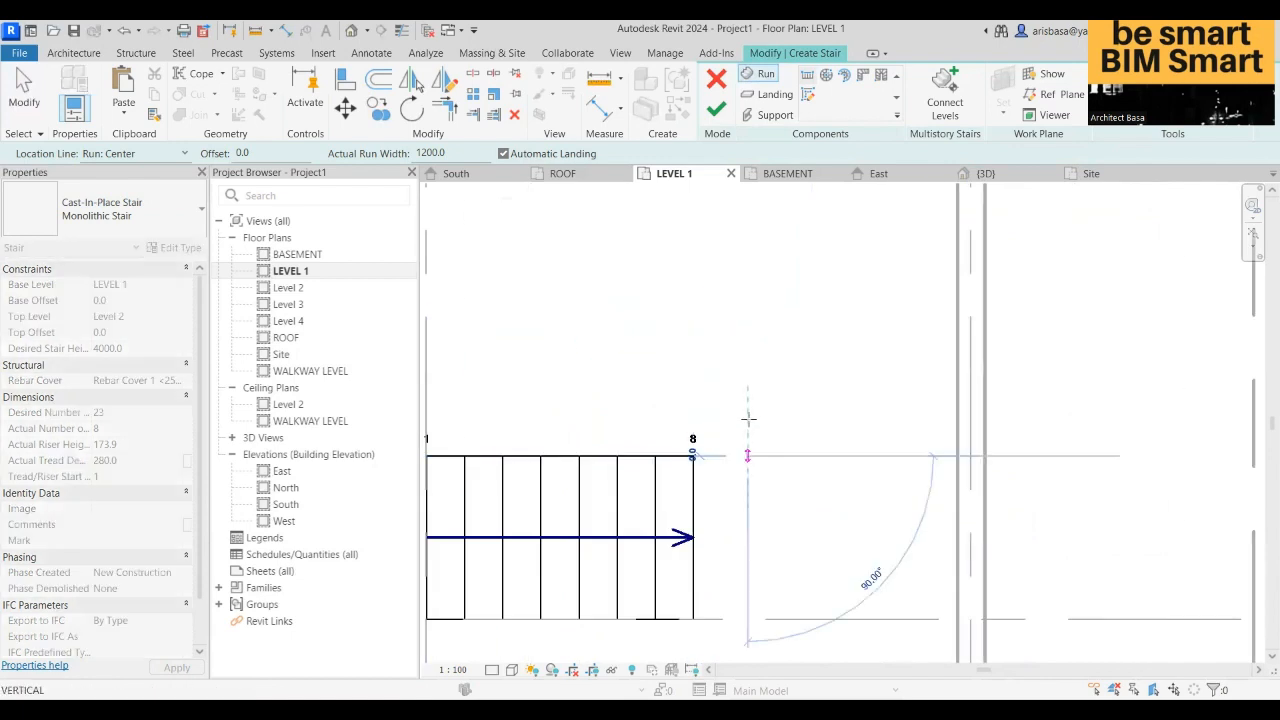
{"action": "scroll", "coordinate": [750, 368], "scroll_direction": "down", "scroll_amount": 1}
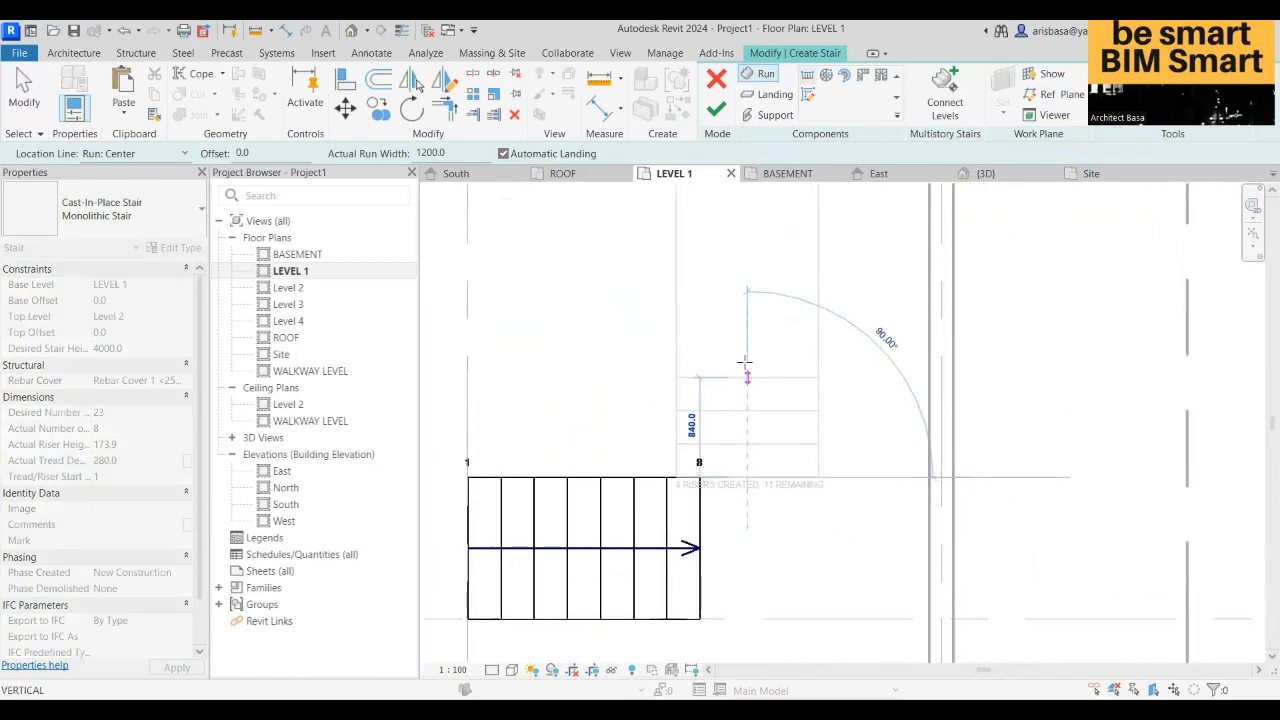
{"action": "key", "text": "Escape"}
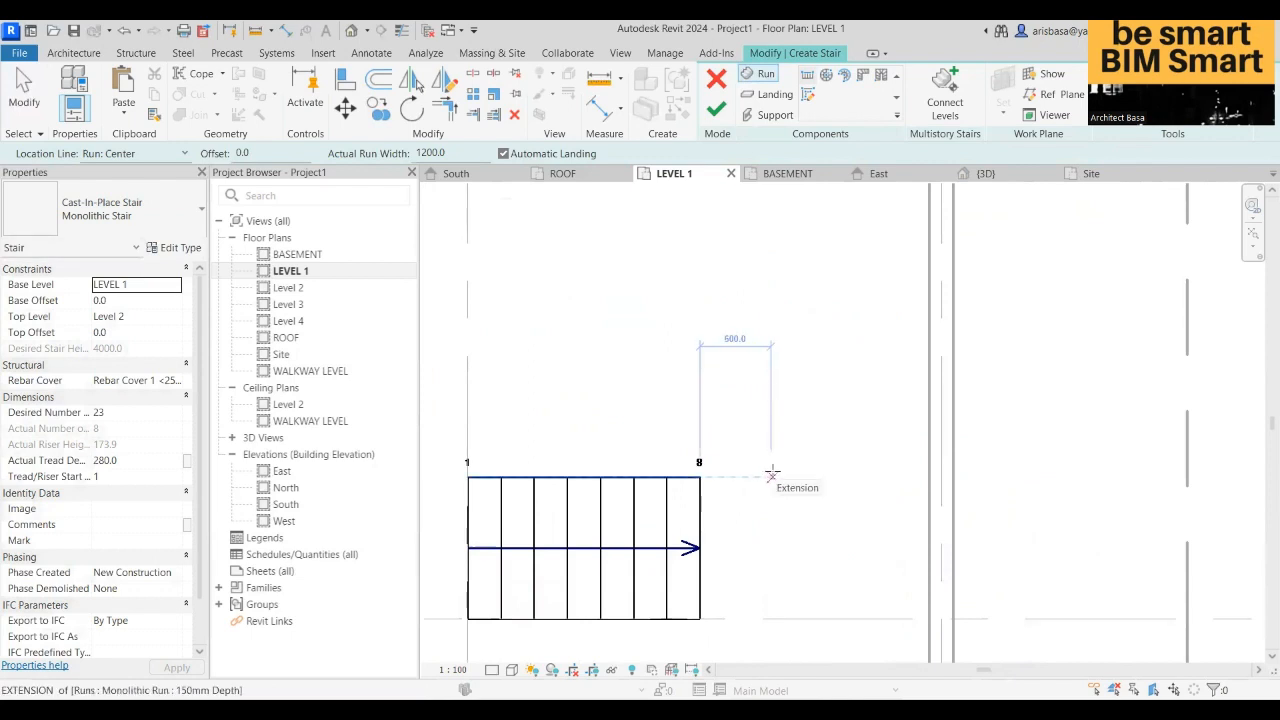
- Draw the second stair run vertically toward grid F, 1680 mm long, starting level with the first run's upper edge
{"action": "left_click", "coordinate": [772, 473]}
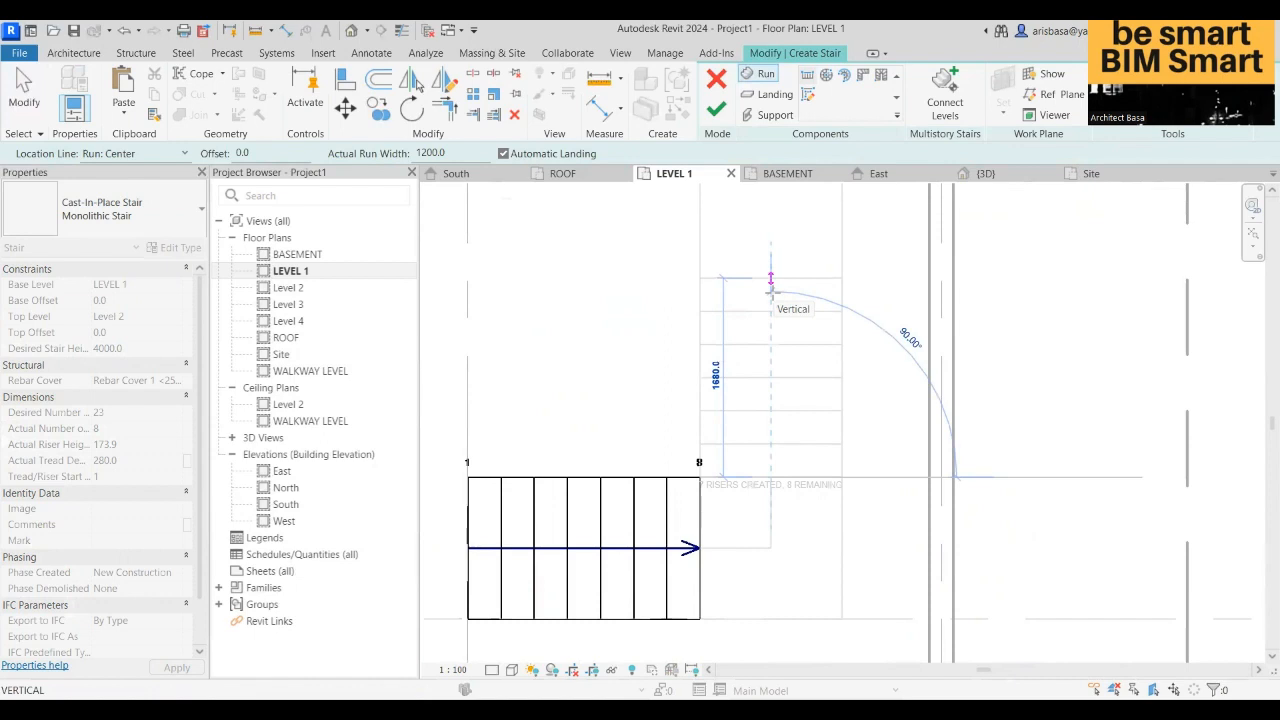
{"action": "left_click", "coordinate": [770, 280]}
{"action": "scroll", "coordinate": [707, 367], "scroll_direction": "down", "scroll_amount": 2}
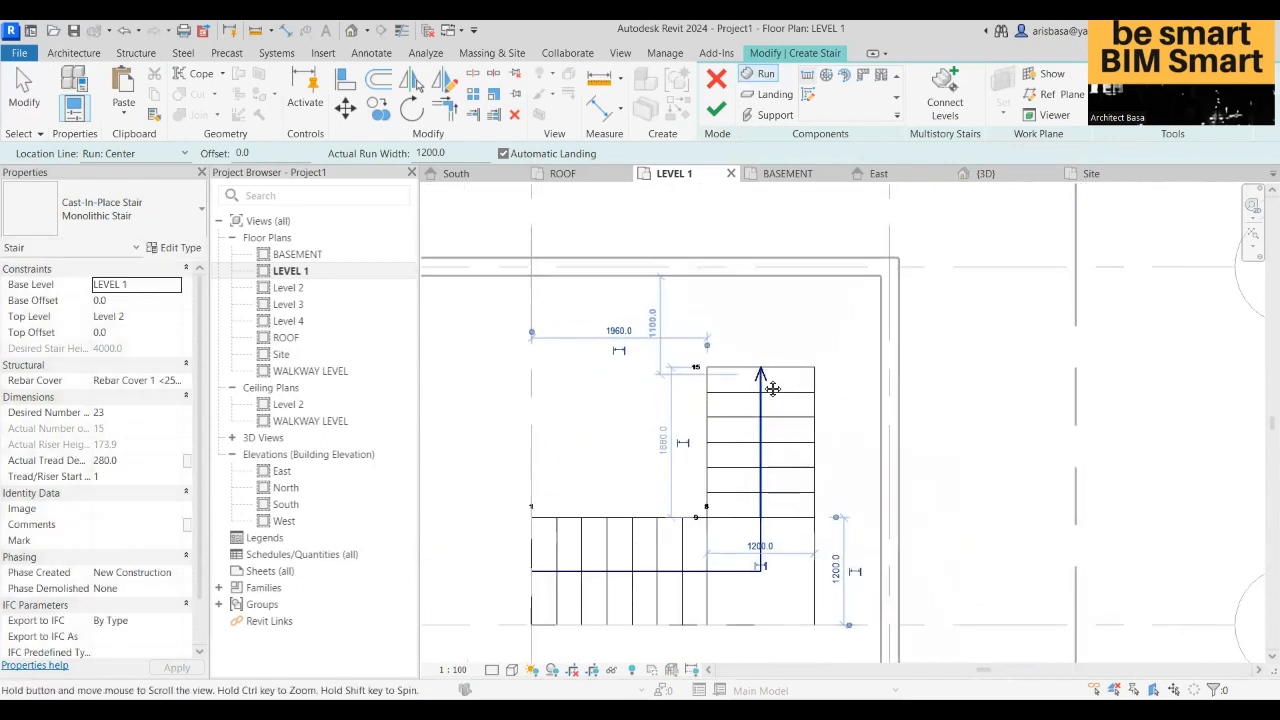
{"action": "scroll", "coordinate": [707, 326], "scroll_direction": "up", "scroll_amount": 1}
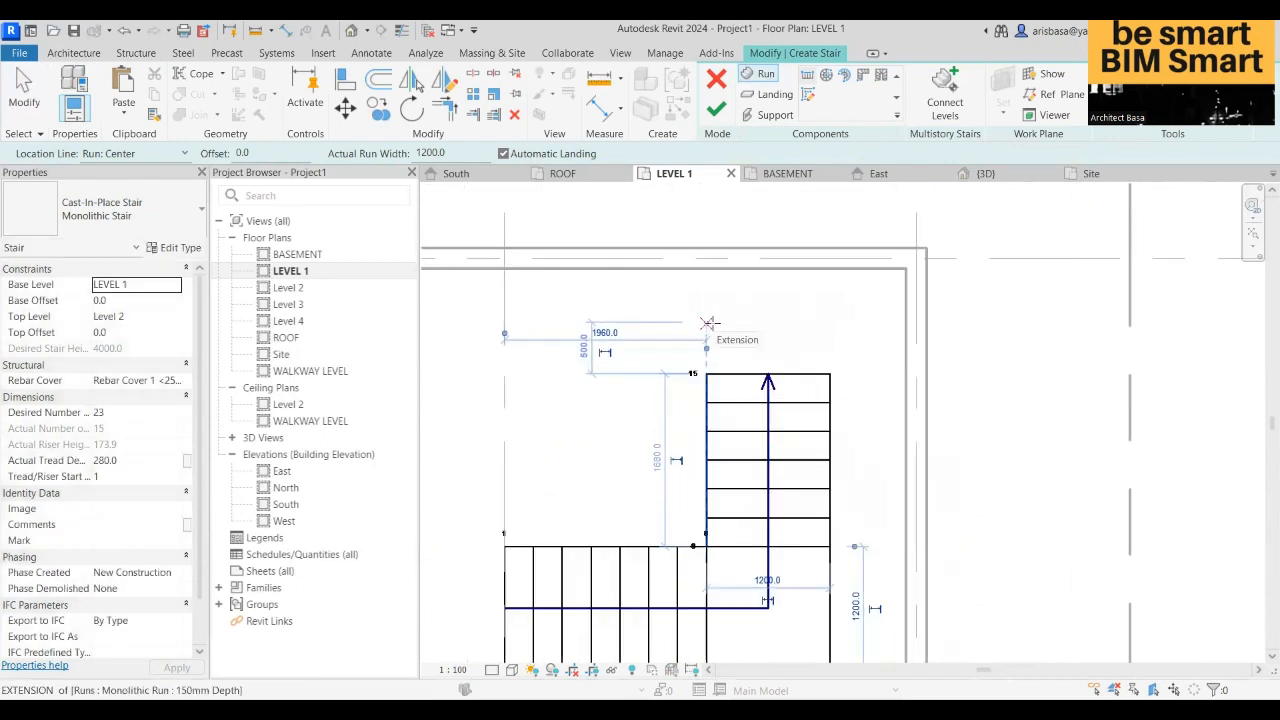
{"action": "scroll", "coordinate": [707, 327], "scroll_direction": "up", "scroll_amount": 1}
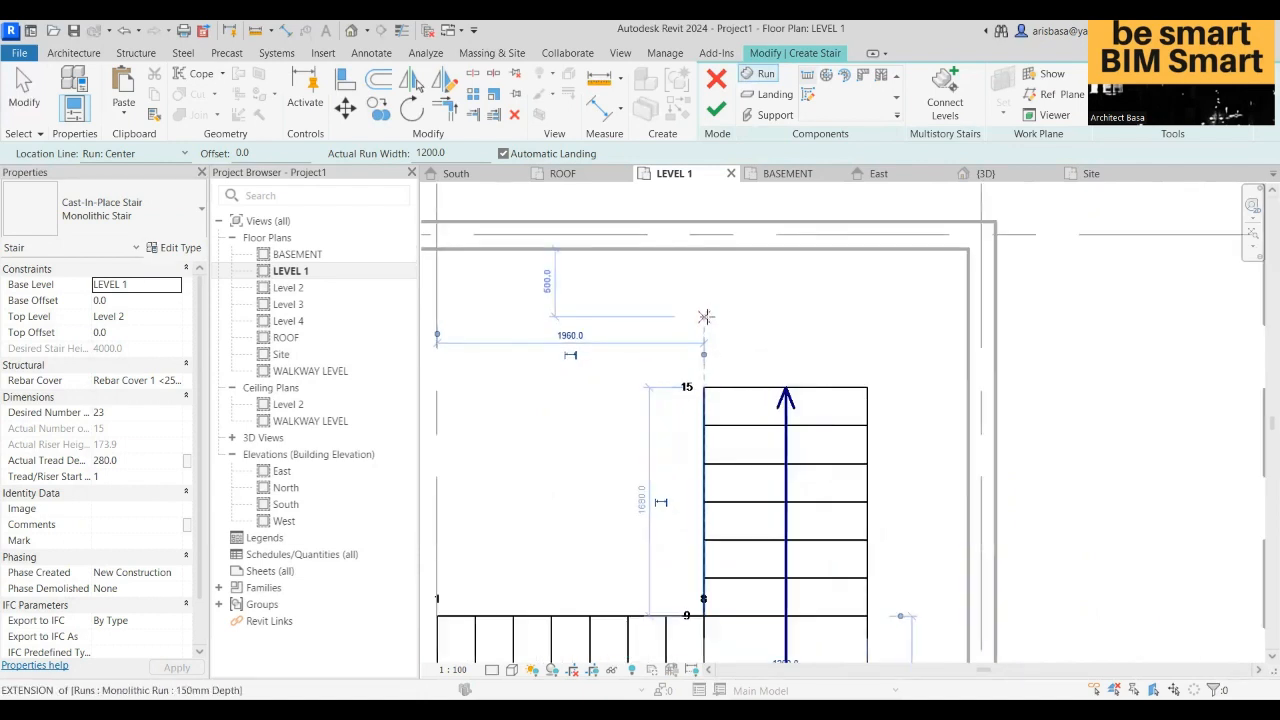
{"action": "scroll", "coordinate": [705, 316], "scroll_direction": "up", "scroll_amount": 1}
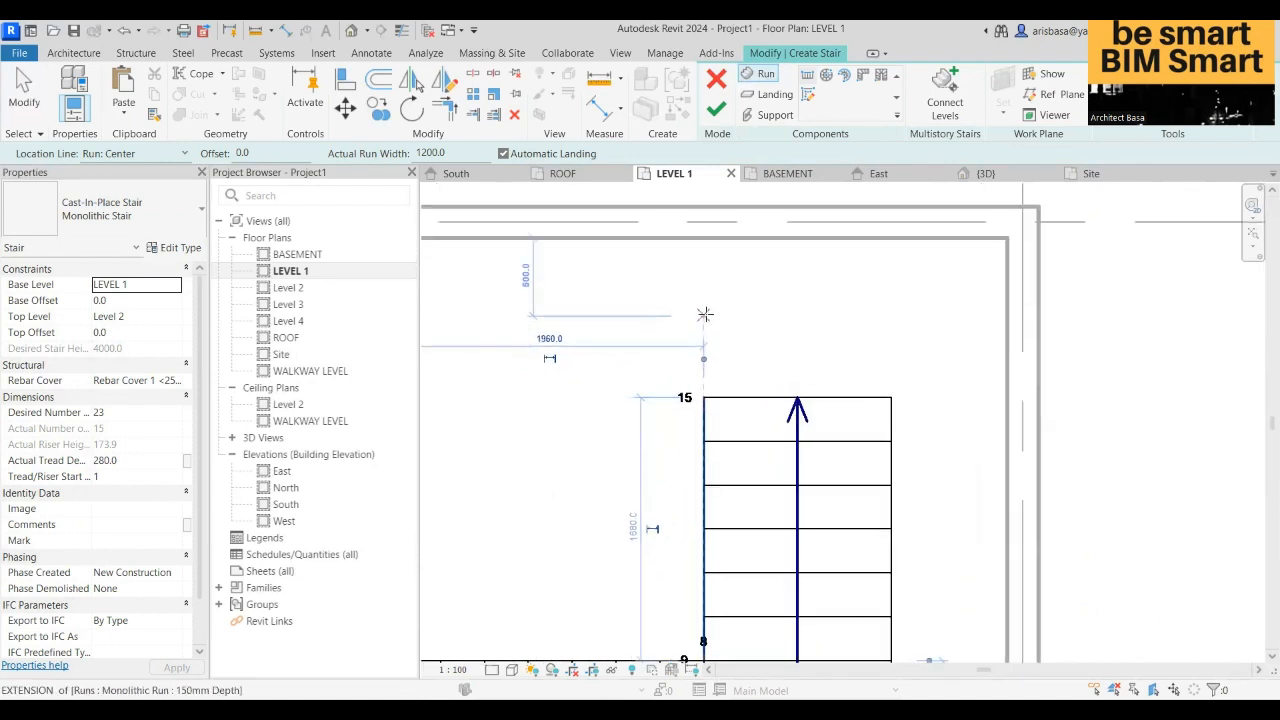
{"action": "left_click", "coordinate": [705, 316]}
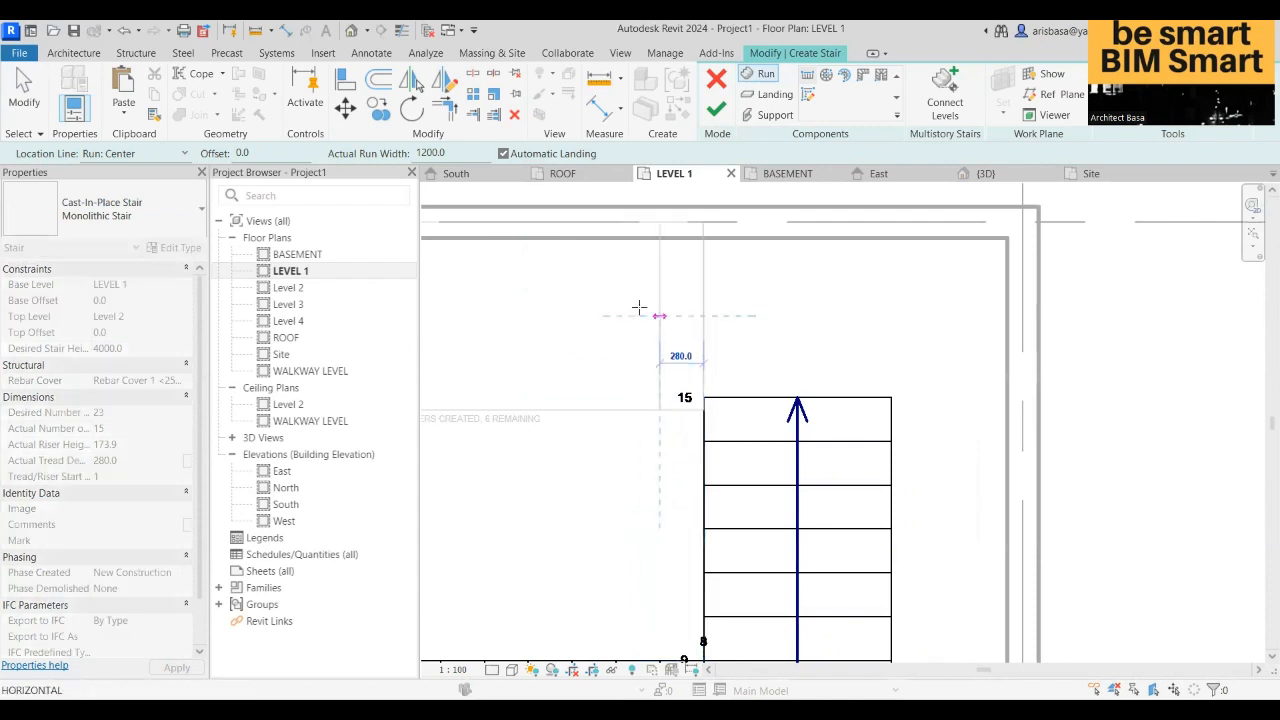
{"action": "scroll", "coordinate": [622, 314], "scroll_direction": "down", "scroll_amount": 1}
{"action": "middle_click_drag", "start_coordinate": [622, 314], "coordinate": [726, 336]}
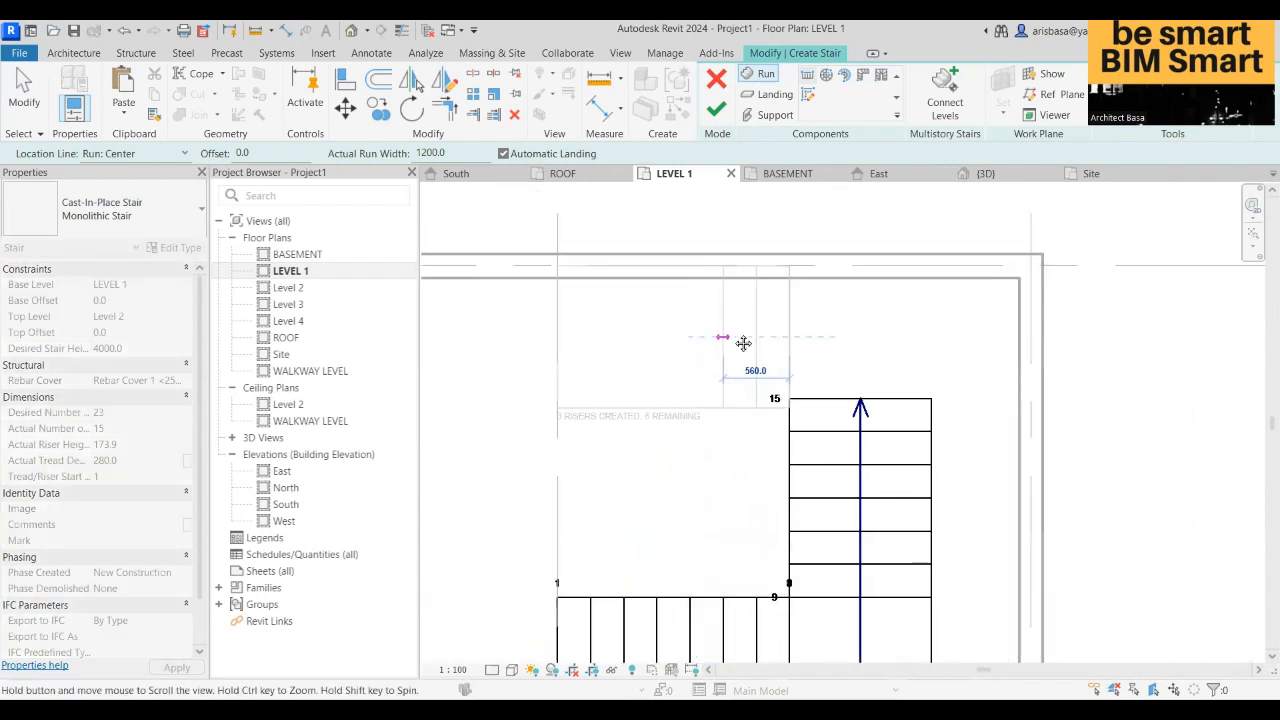
{"action": "key", "text": "Escape"}
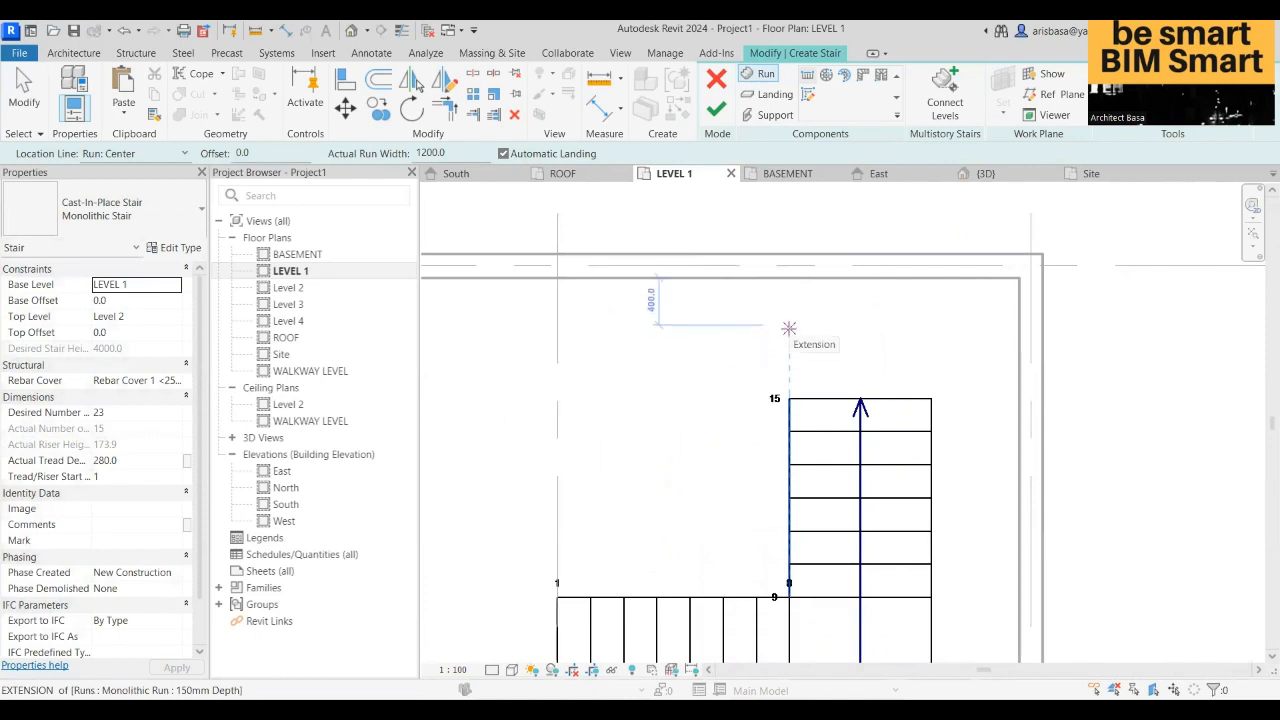
- Try to draw the third stair run horizontally from beyond the second run back to grid 4, just below grid F
{"action": "left_click", "coordinate": [789, 328]}
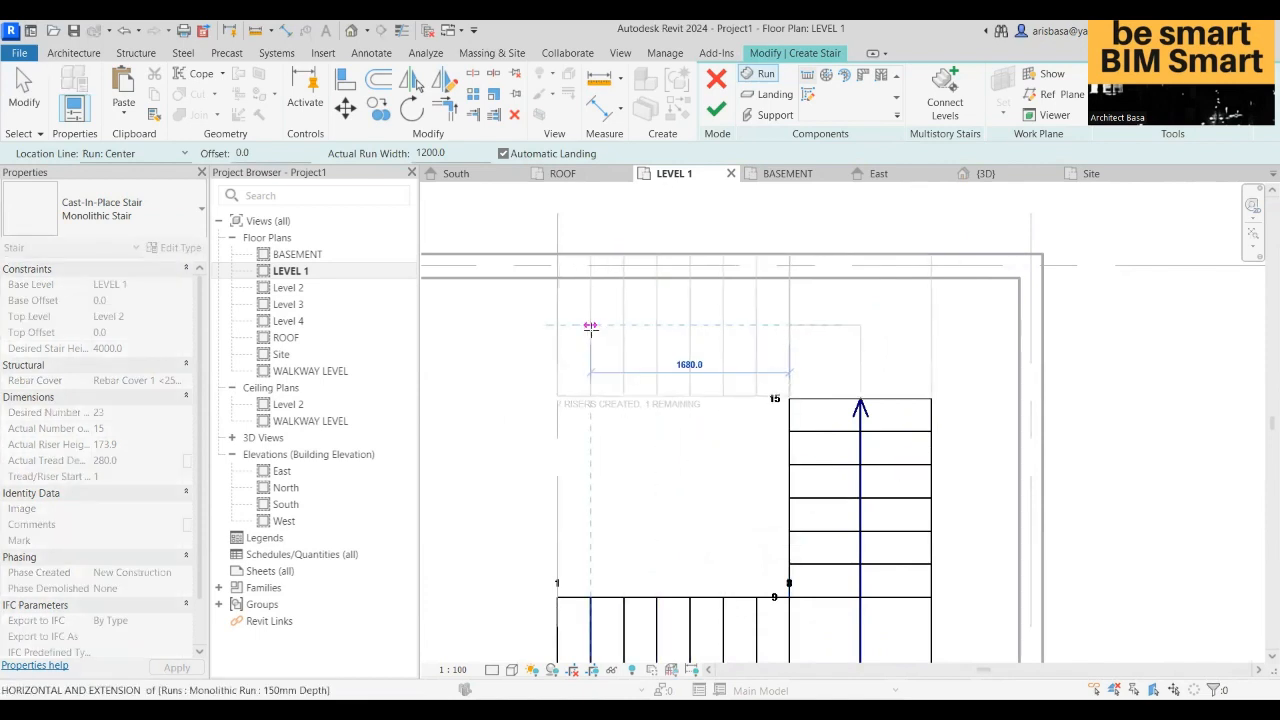
{"action": "left_click", "coordinate": [512, 321]}
{"action": "scroll", "coordinate": [684, 403], "scroll_direction": "down", "scroll_amount": 2}
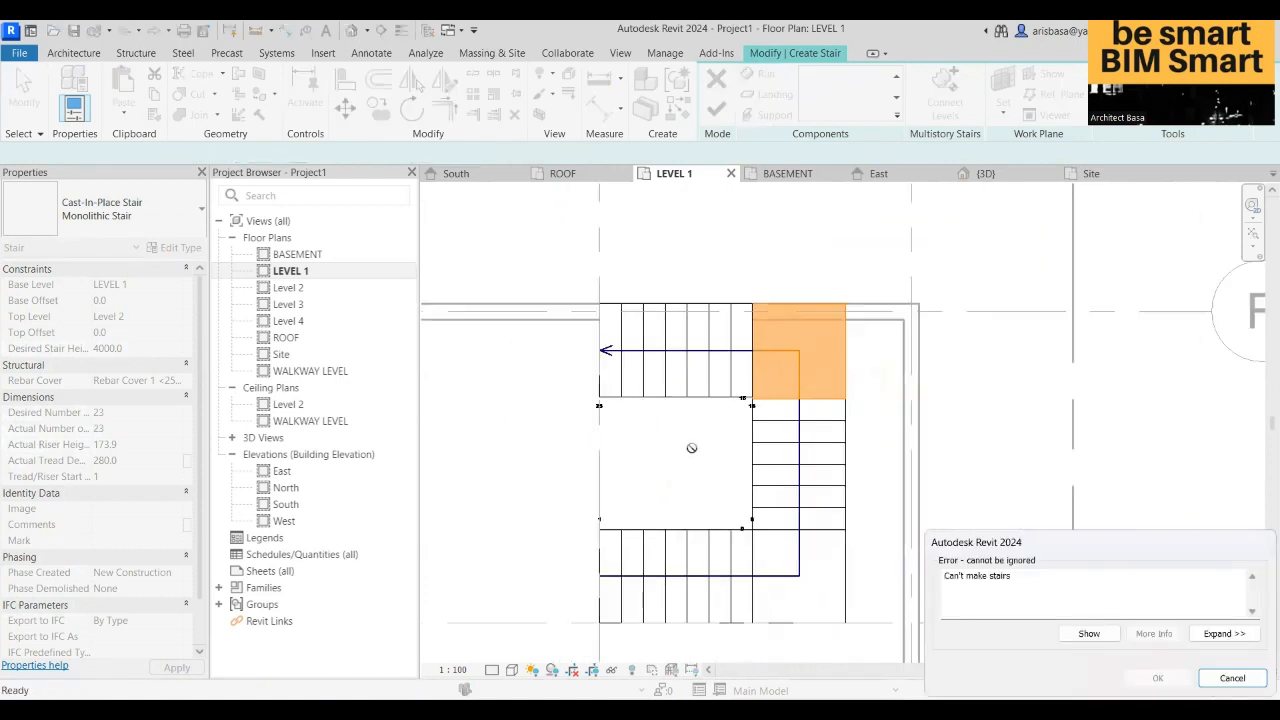
{"action": "middle_click_drag", "start_coordinate": [691, 449], "coordinate": [644, 399]}
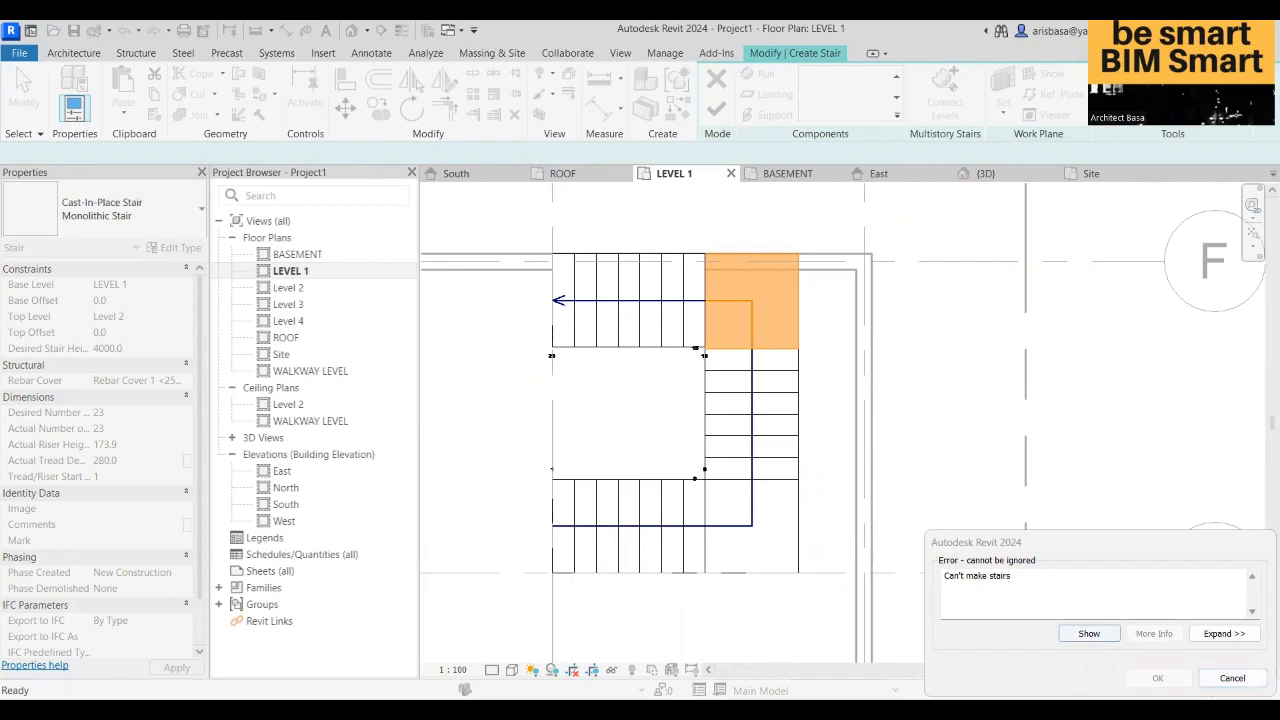
{"action": "left_click", "coordinate": [571, 311]}
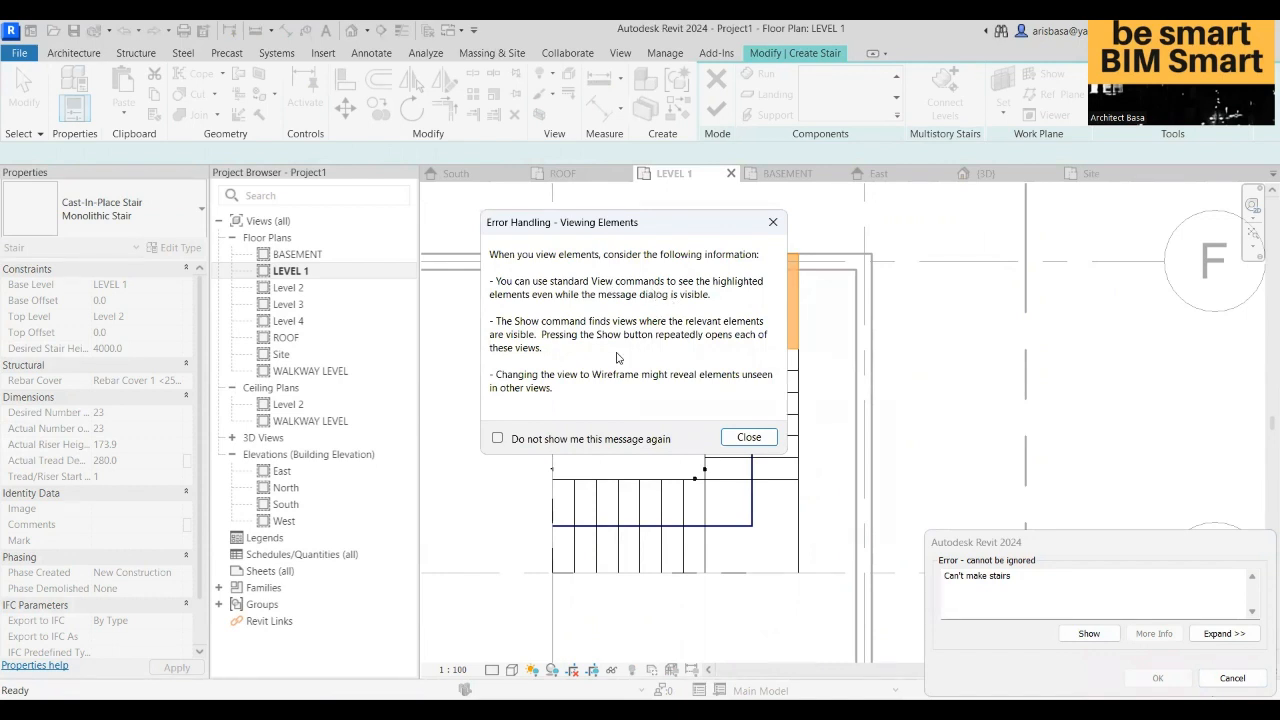
{"action": "left_click", "coordinate": [748, 439]}
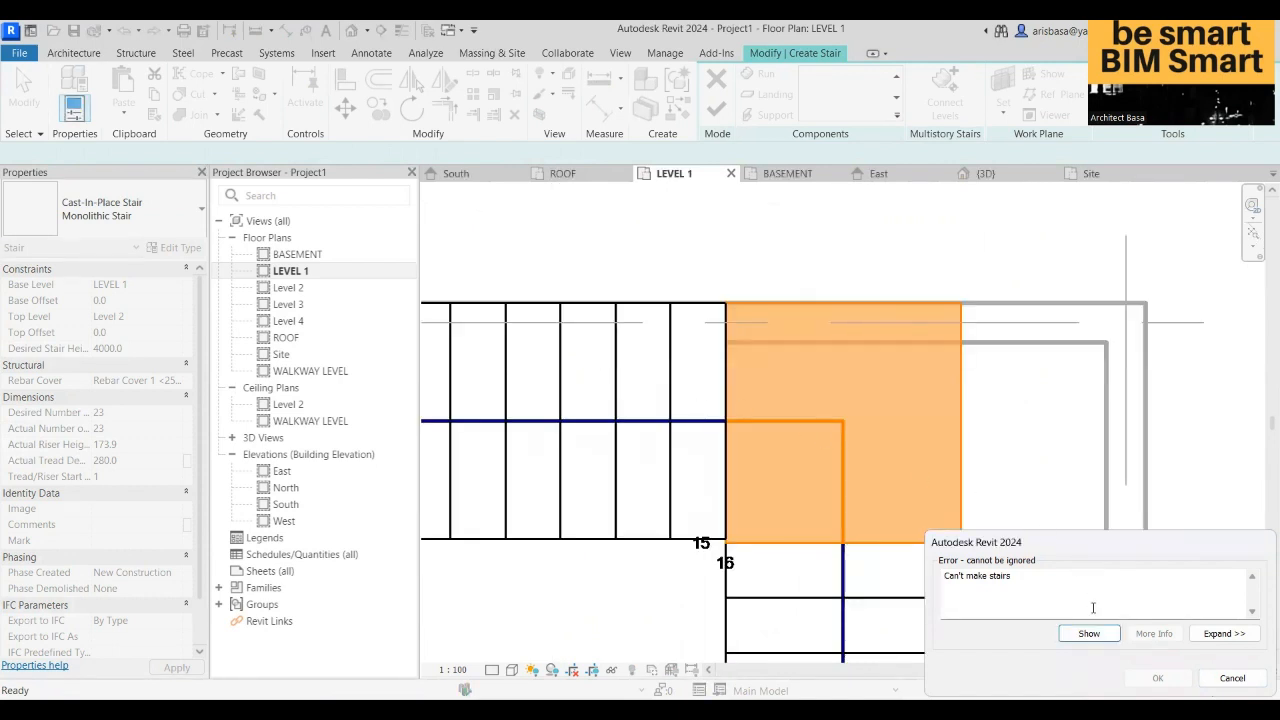
{"action": "left_click", "coordinate": [1232, 678]}
- Delete the vertical second run of the stair
{"action": "scroll", "coordinate": [816, 378], "scroll_direction": "down", "scroll_amount": 3}
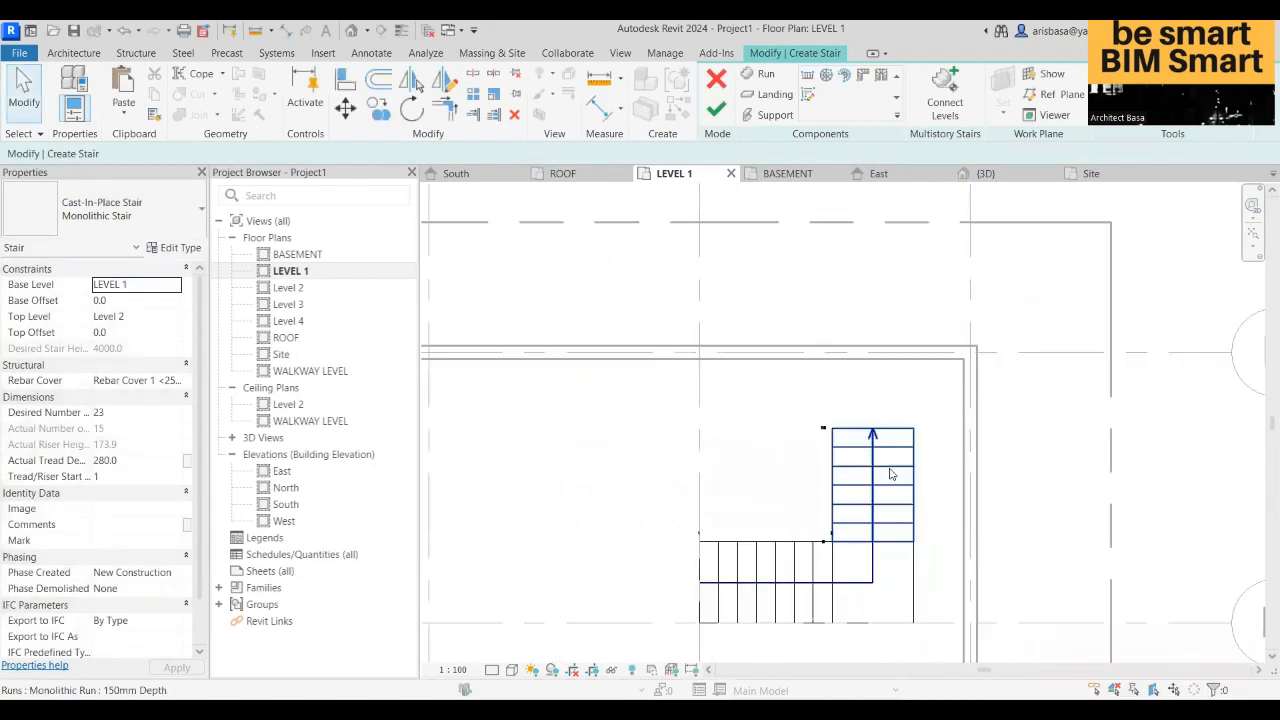
{"action": "left_click", "coordinate": [820, 390]}
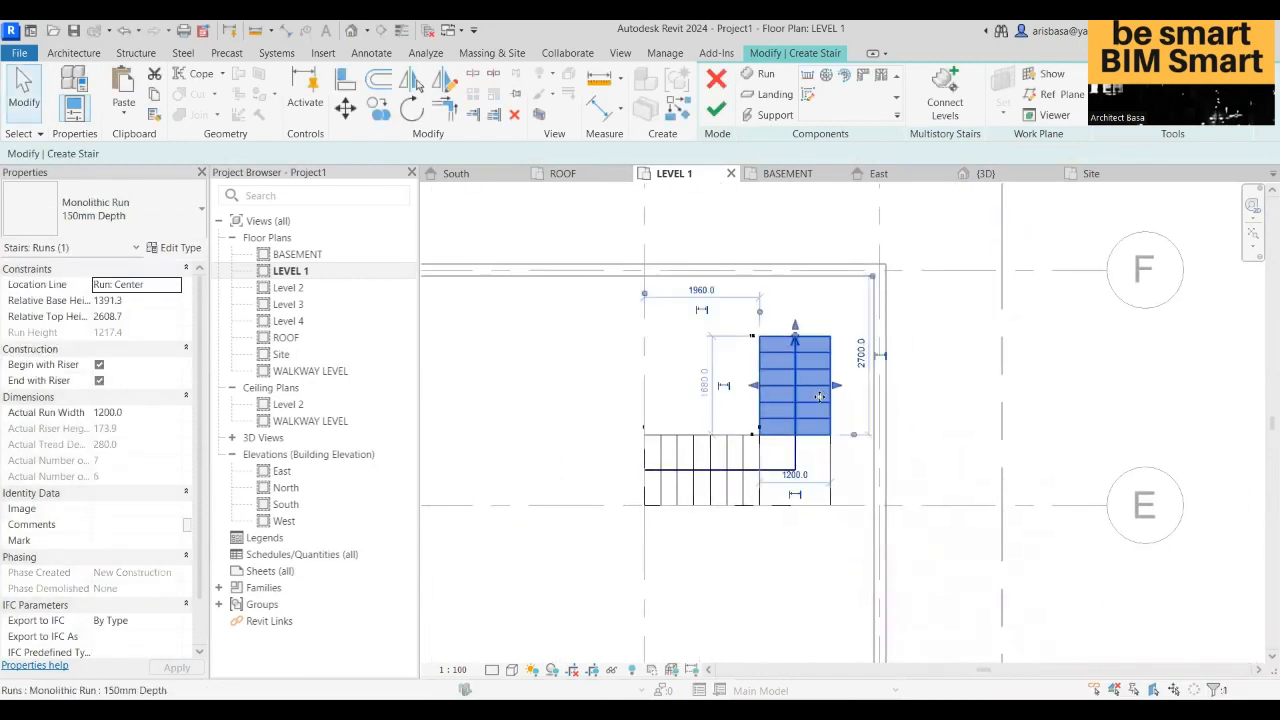
{"action": "key", "text": "Delete"}
- Cancel the stair edit and discard the remaining run and landing
{"action": "left_click", "coordinate": [716, 78]}
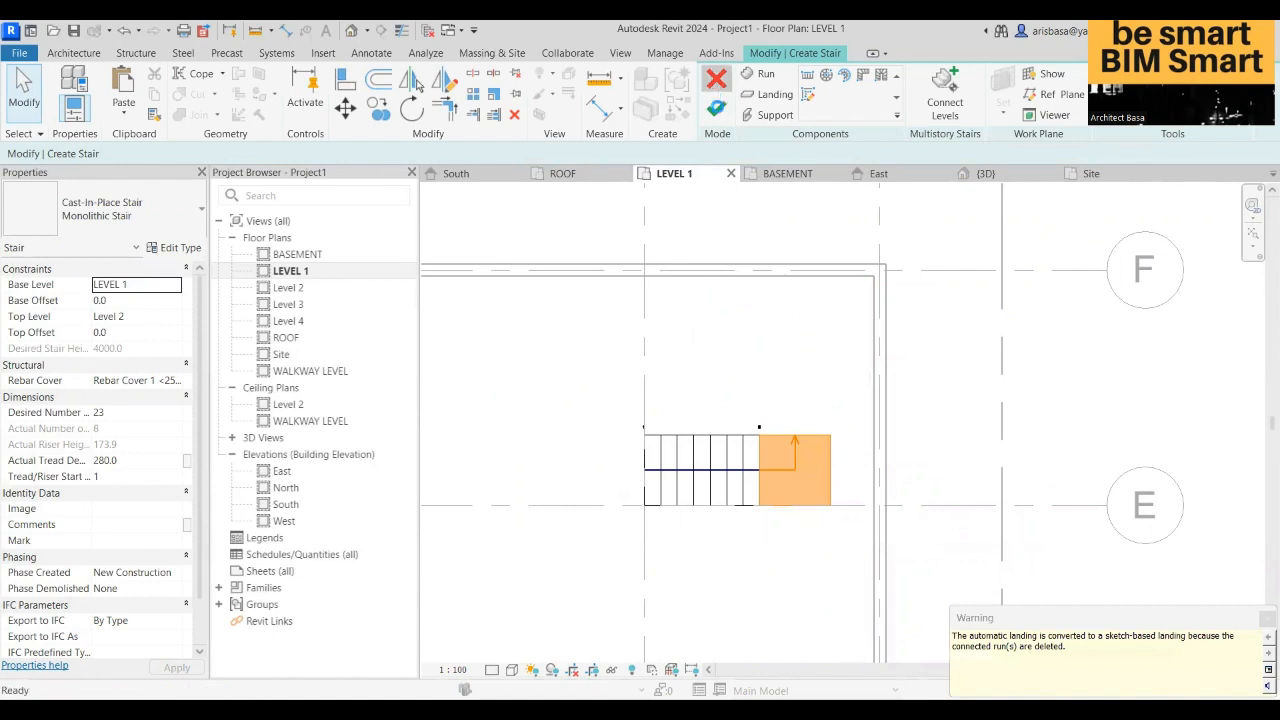
{"action": "left_click", "coordinate": [740, 389]}
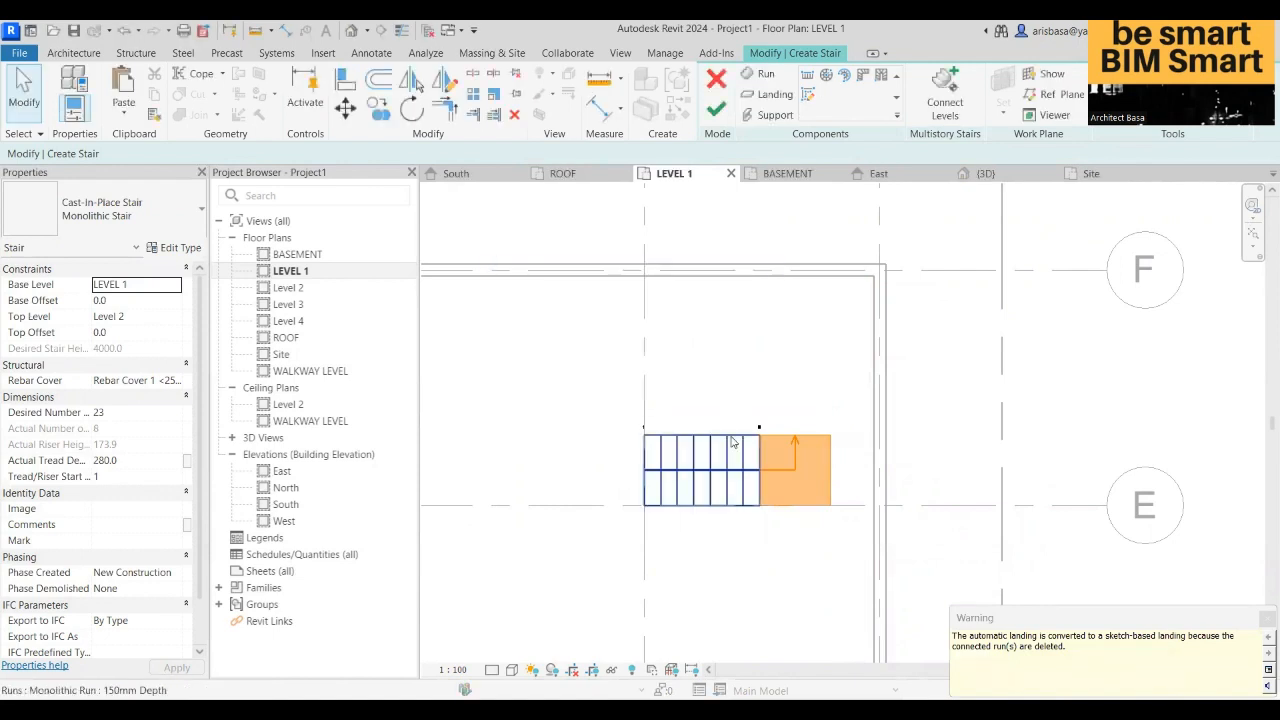
{"action": "left_click", "coordinate": [716, 80]}
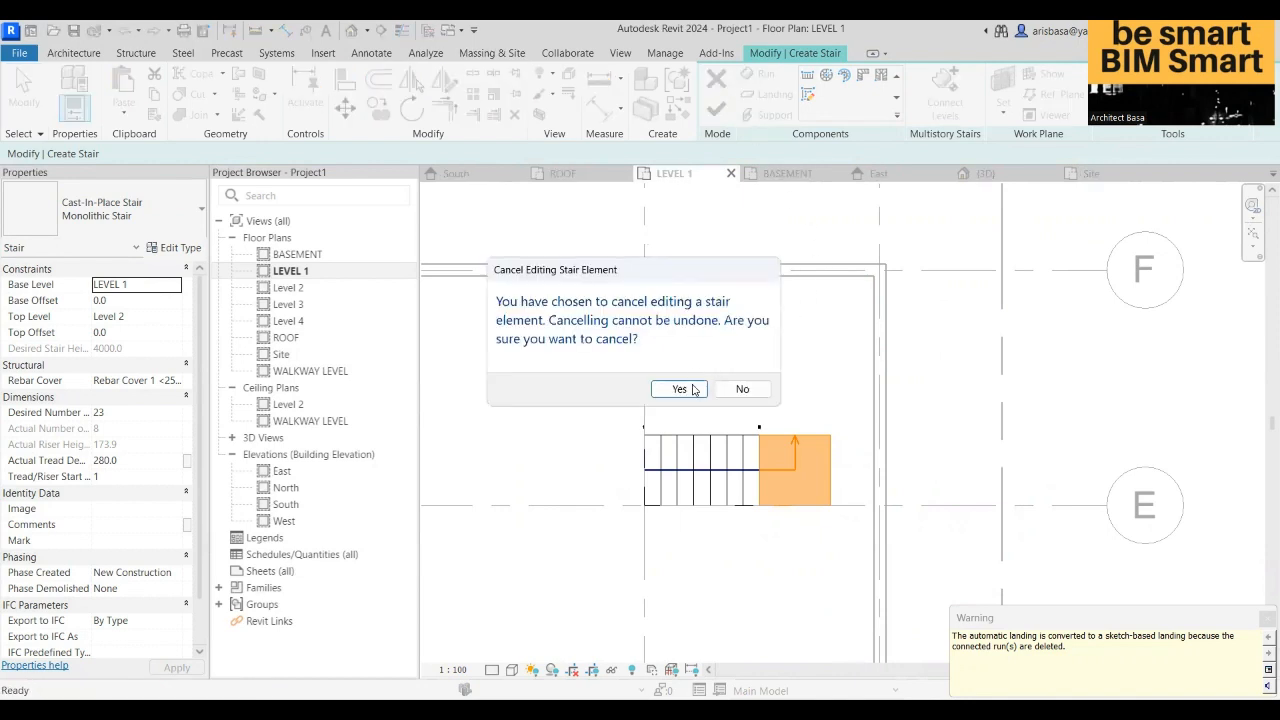
{"action": "left_click", "coordinate": [742, 389]}
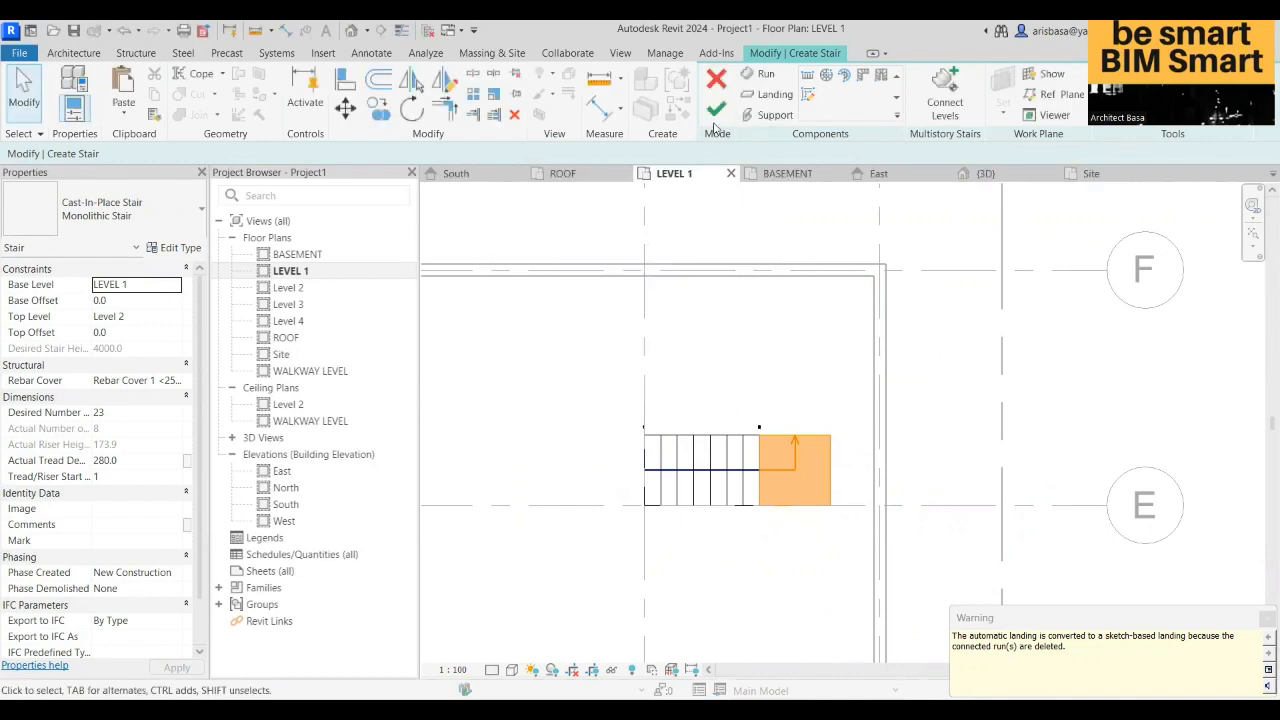
{"action": "left_click", "coordinate": [716, 80]}
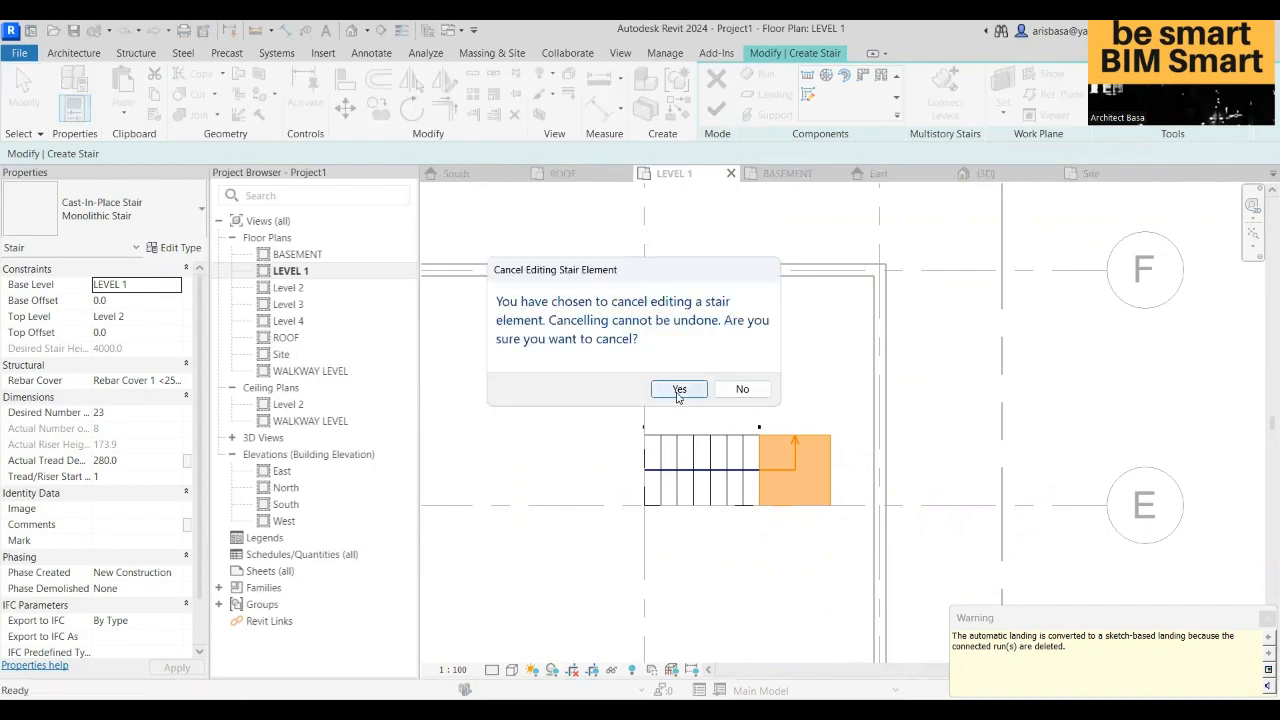
{"action": "left_click", "coordinate": [679, 389]}
- Start a new stair near grids E and F with the Cast-In-Place Monolithic Stair type and a run width of 1100
{"action": "scroll", "coordinate": [748, 340], "scroll_direction": "up", "scroll_amount": 2}
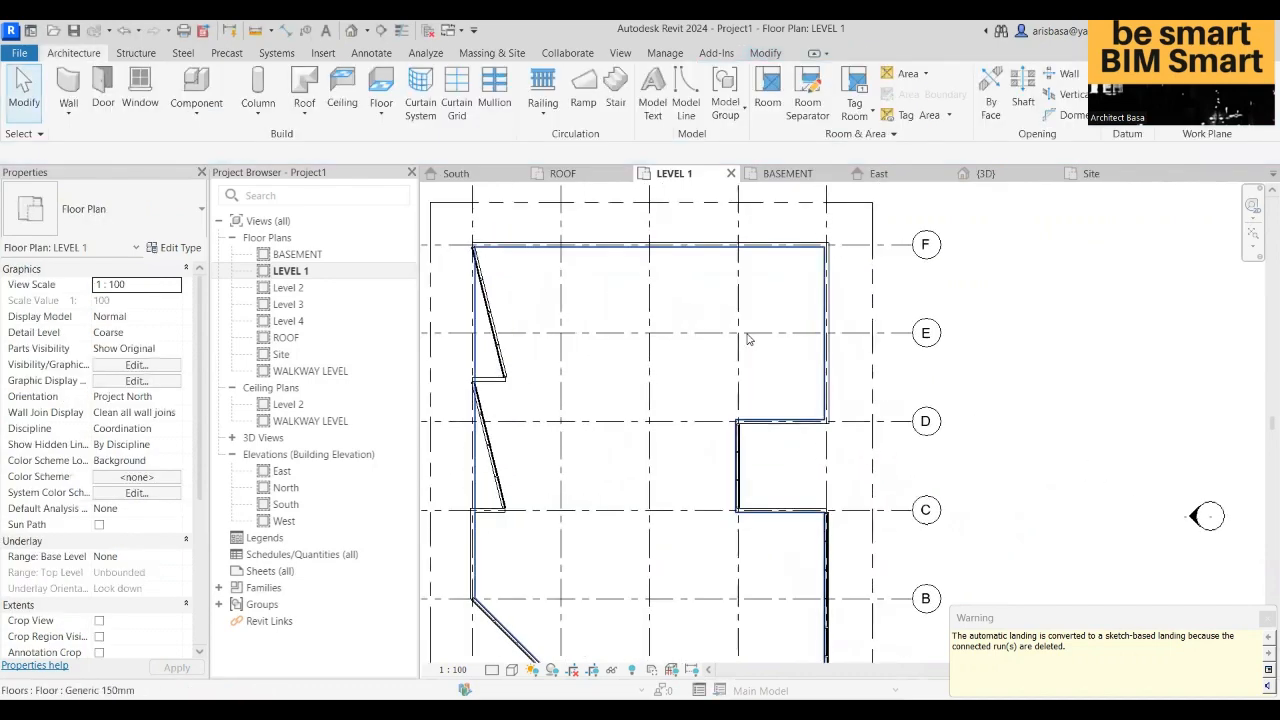
{"action": "scroll", "coordinate": [747, 334], "scroll_direction": "up", "scroll_amount": 4}
{"action": "middle_click_drag", "start_coordinate": [763, 385], "coordinate": [789, 511]}
{"action": "scroll", "coordinate": [796, 403], "scroll_direction": "up", "scroll_amount": 3}
{"action": "scroll", "coordinate": [787, 441], "scroll_direction": "down", "scroll_amount": 1}
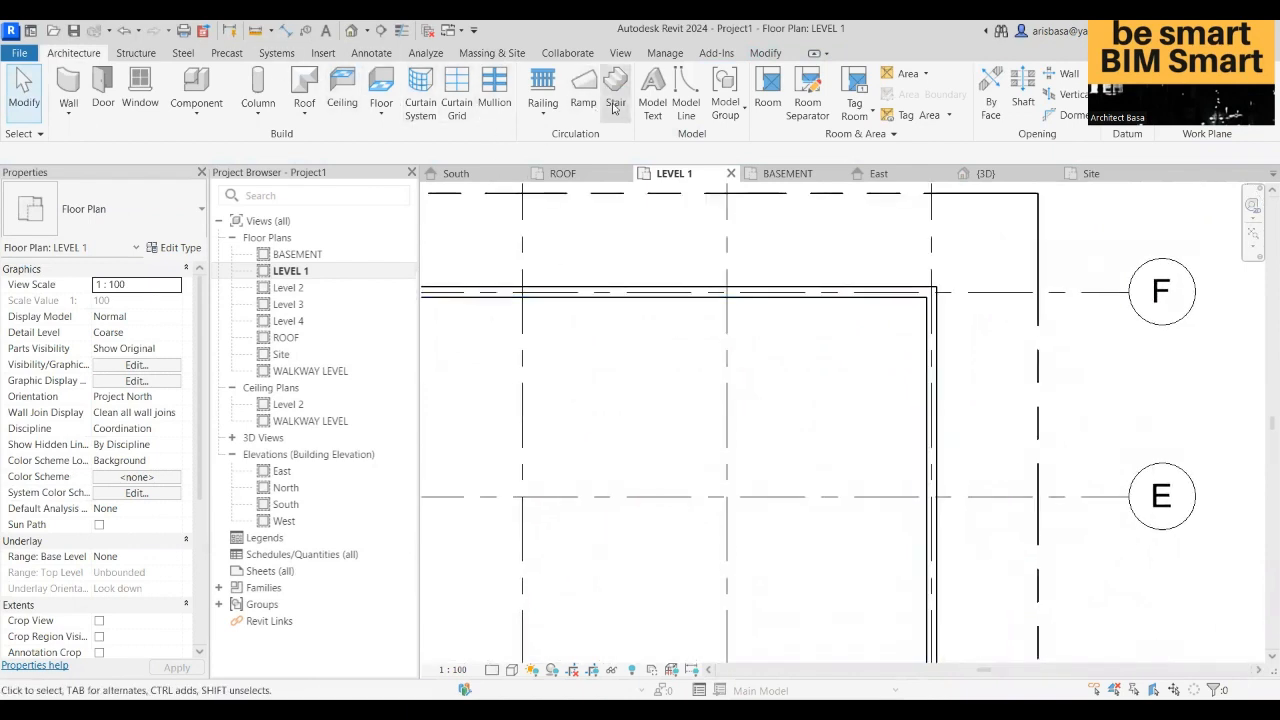
{"action": "left_click", "coordinate": [613, 106]}
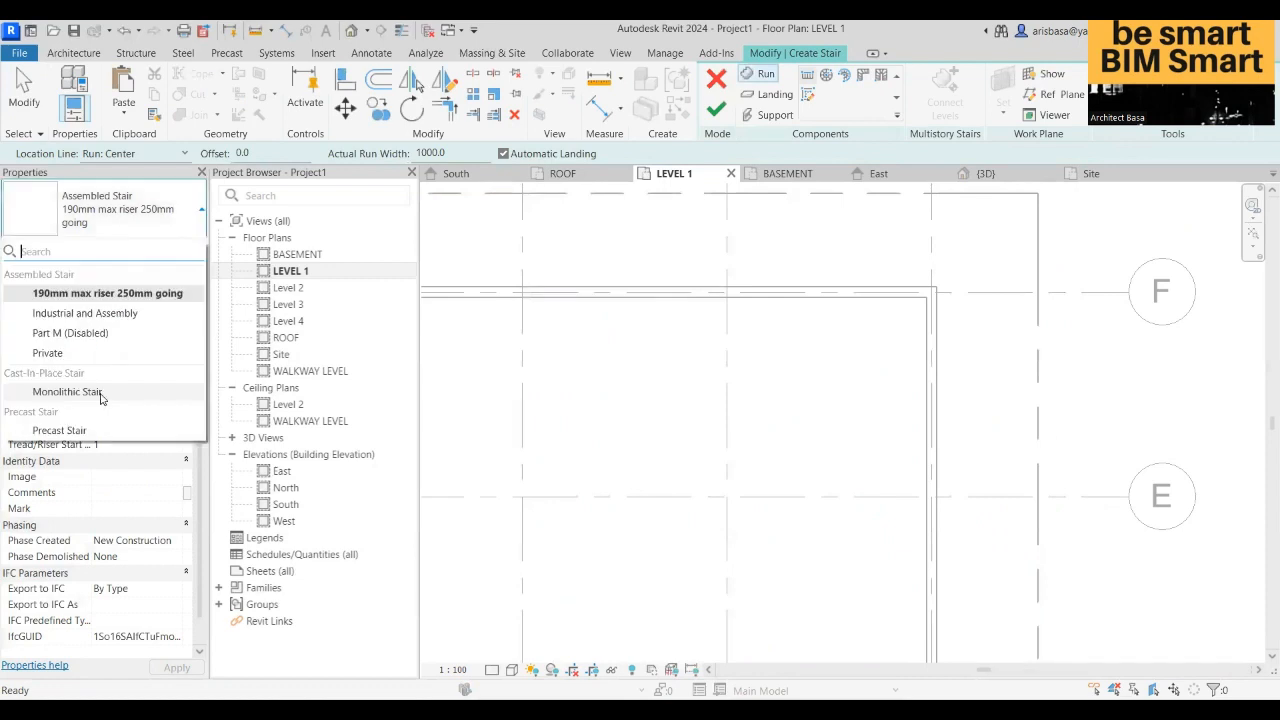
{"action": "left_click", "coordinate": [70, 392]}
{"action": "middle_click_drag", "start_coordinate": [729, 425], "coordinate": [709, 417]}
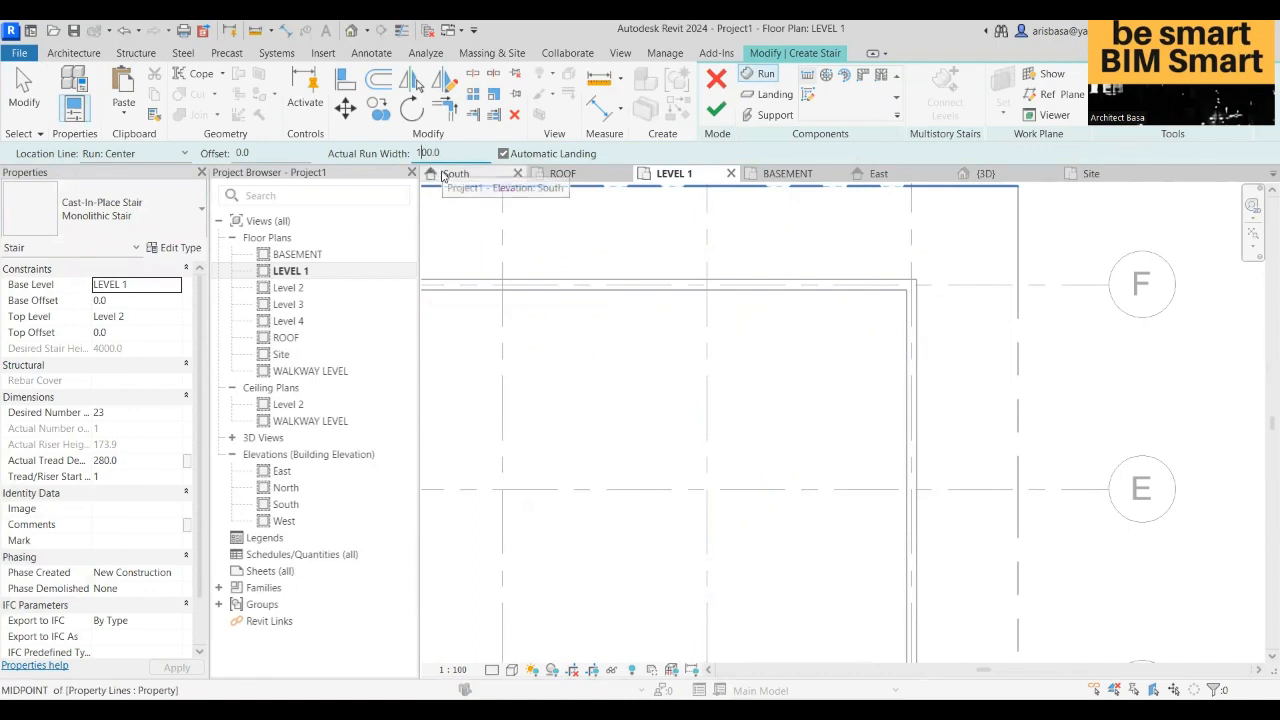
{"action": "type", "text": "1"}
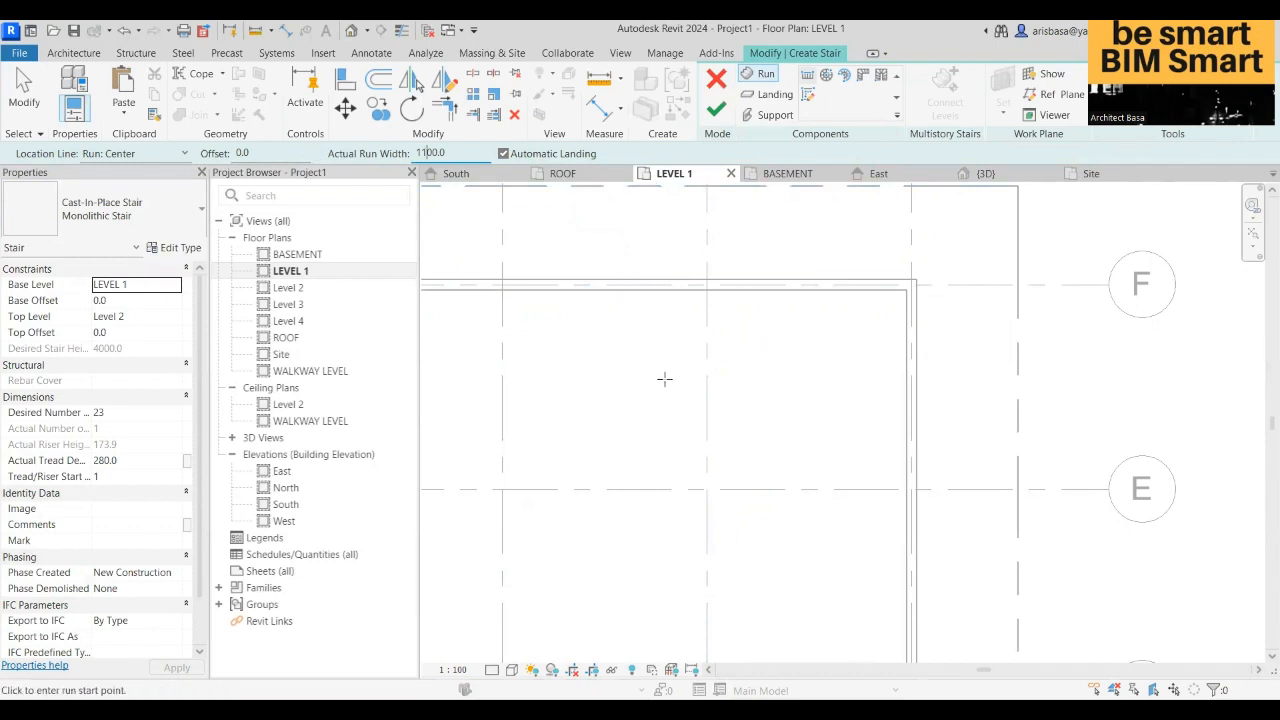
- Draw the first run of the 1100 mm wide stair horizontally from grid 4 toward grid 5, just above grid E, 1960 mm long
{"action": "left_click", "coordinate": [707, 460]}
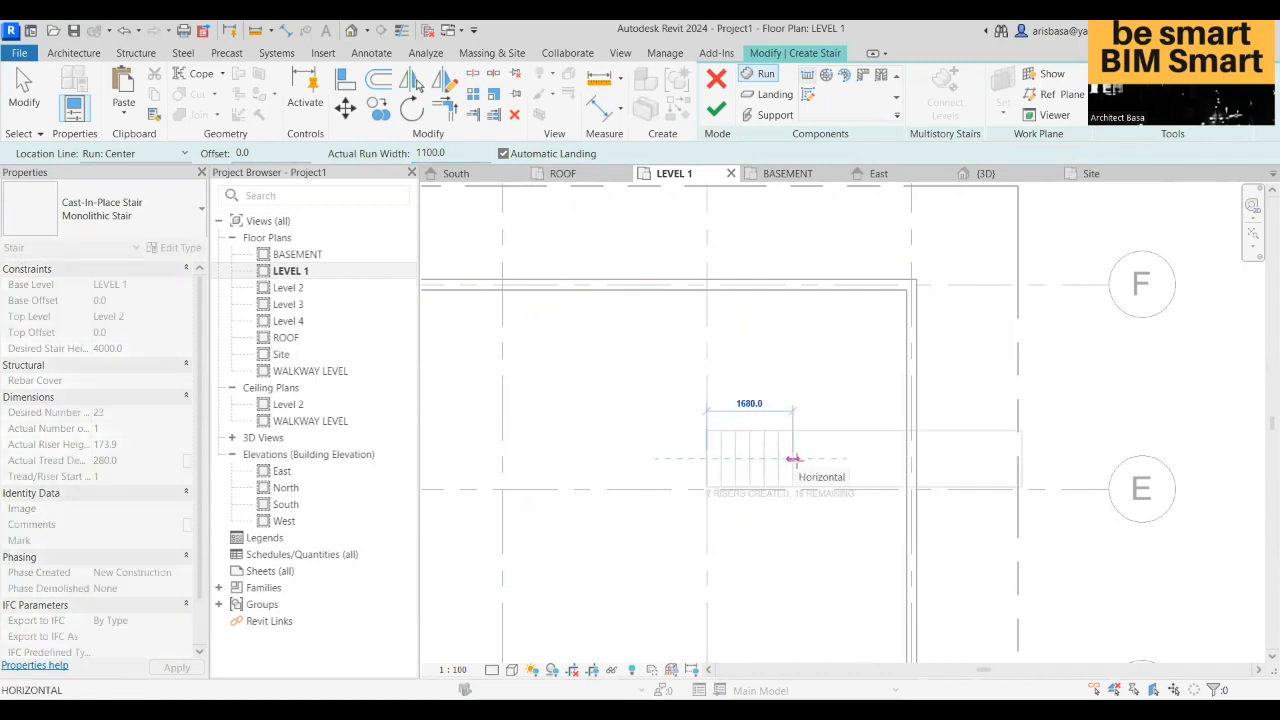
{"action": "scroll", "coordinate": [817, 459], "scroll_direction": "up", "scroll_amount": 1}
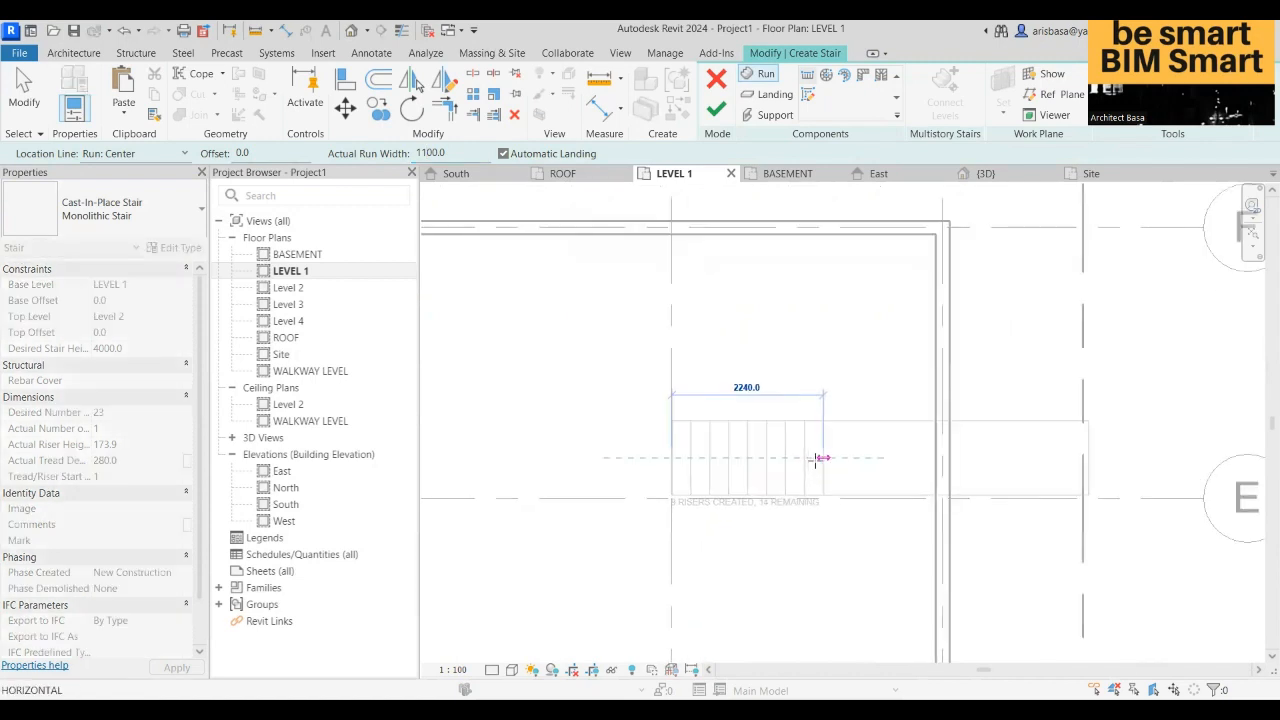
{"action": "scroll", "coordinate": [813, 459], "scroll_direction": "up", "scroll_amount": 1}
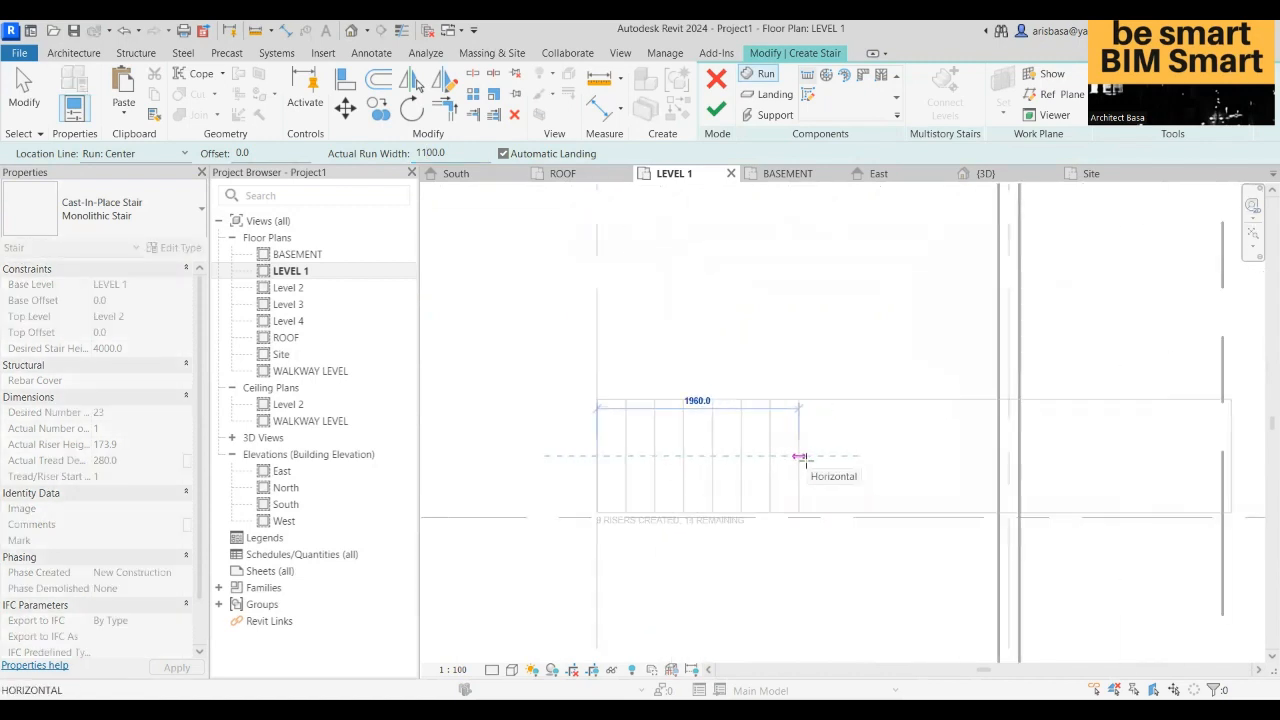
{"action": "left_click", "coordinate": [800, 457]}
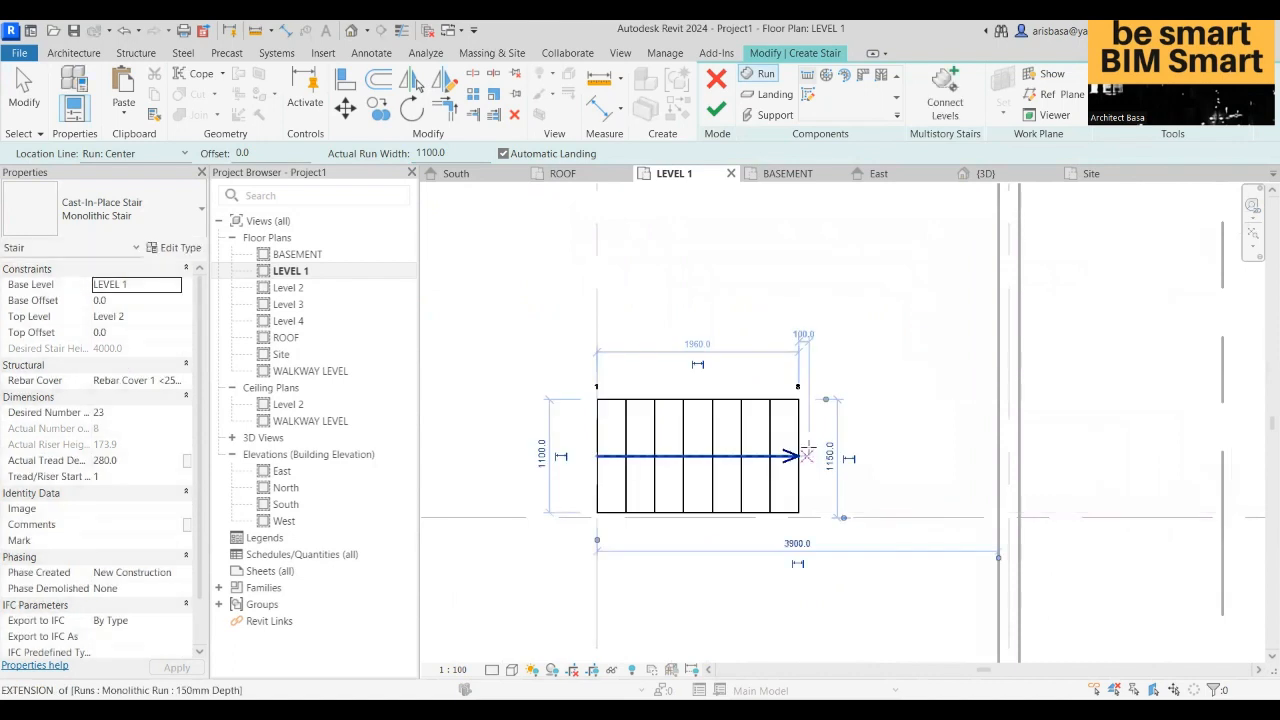
- Try to draw a vertical second run 1680 mm long toward grid F, starting just beyond the first run's end
{"action": "left_click", "coordinate": [858, 397]}
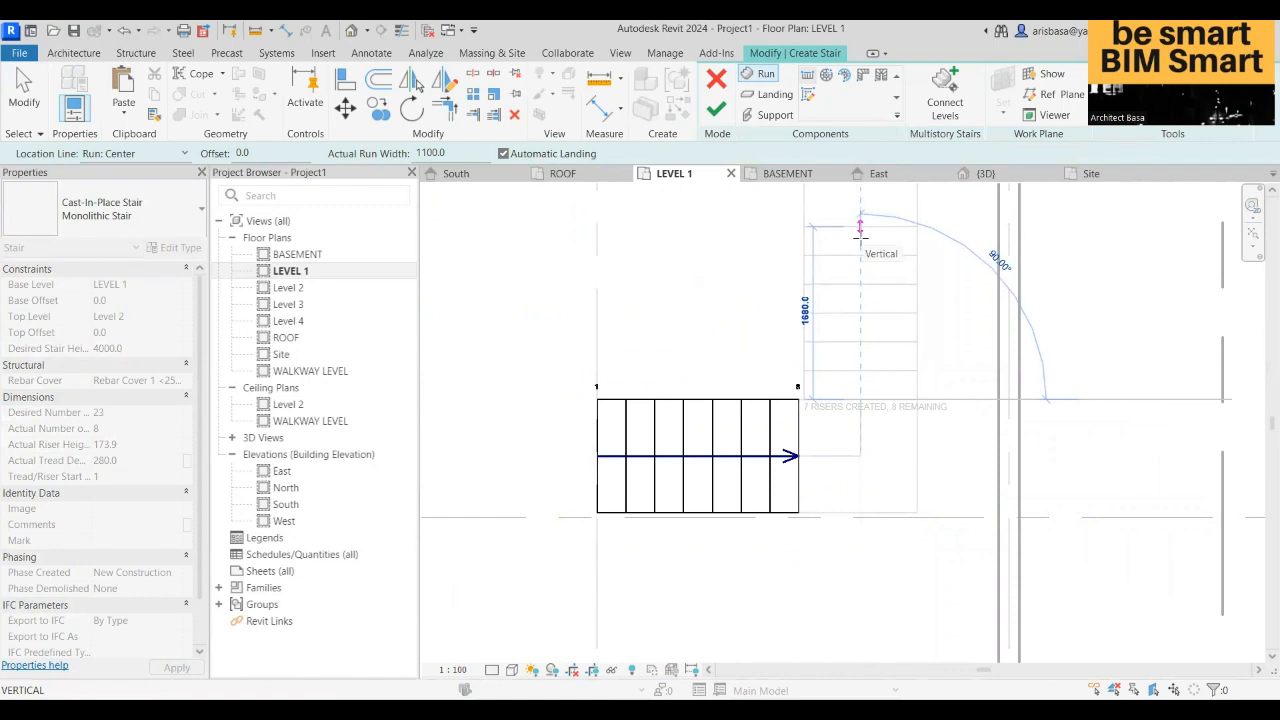
{"action": "left_click", "coordinate": [862, 240]}
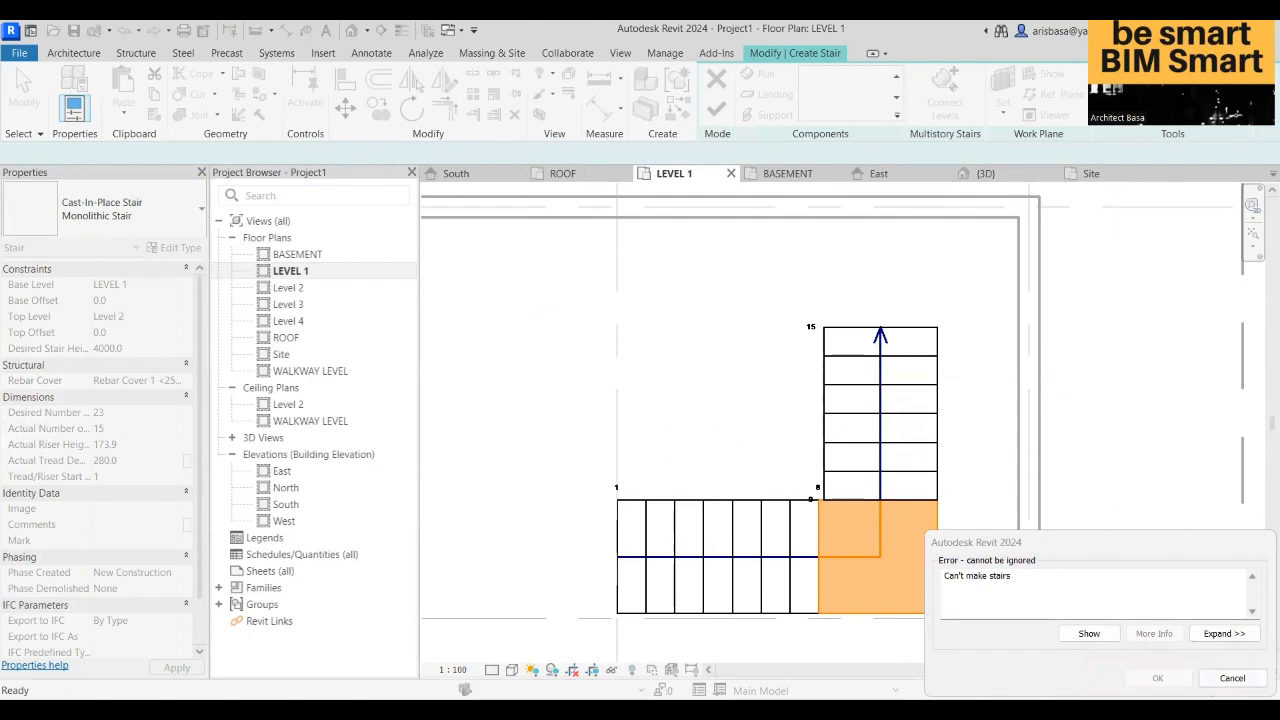
{"action": "key", "text": "Escape"}
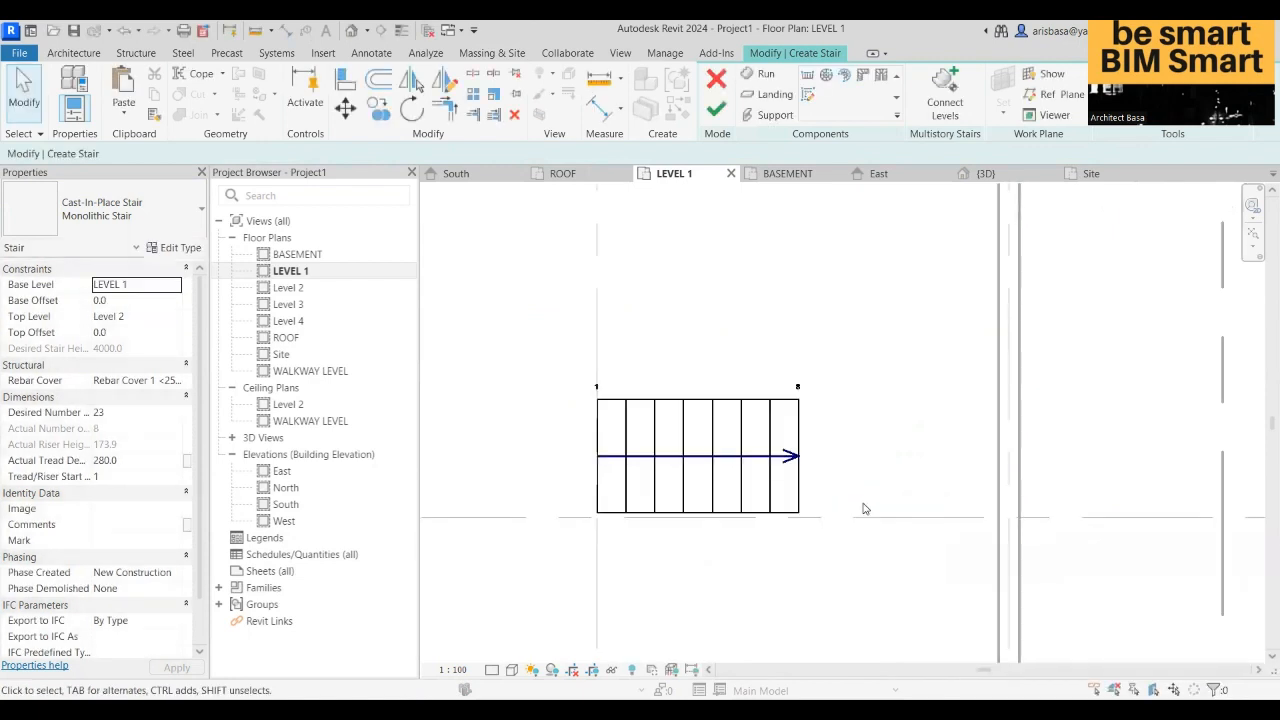
- Undo the first run and keep the stair edit open
{"action": "key", "text": "ctrl+z"}
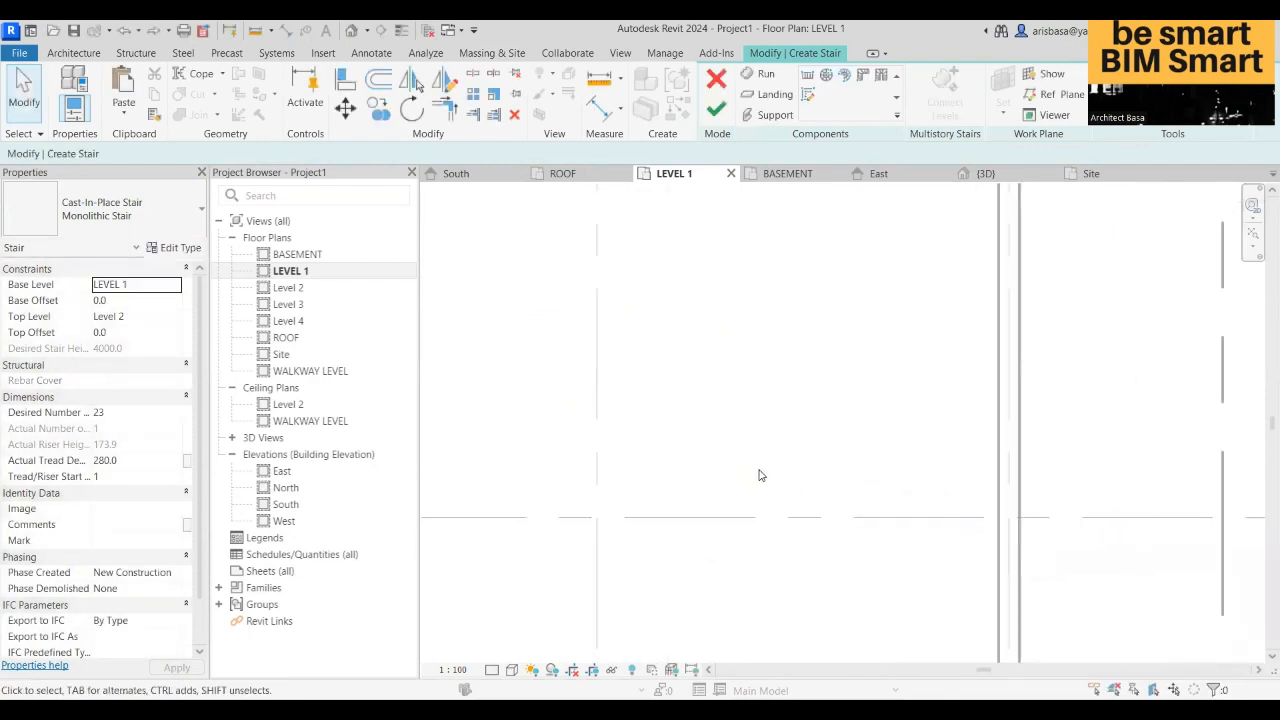
{"action": "left_click", "coordinate": [719, 84]}
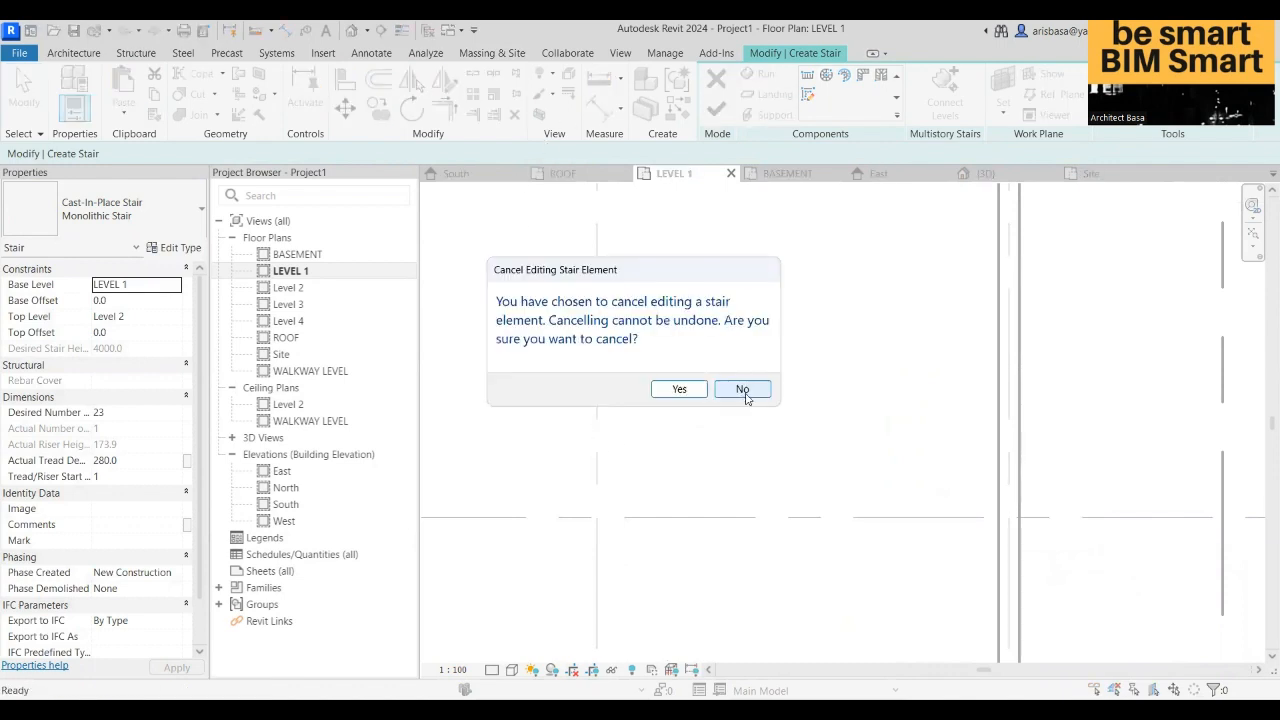
{"action": "left_click", "coordinate": [740, 389]}
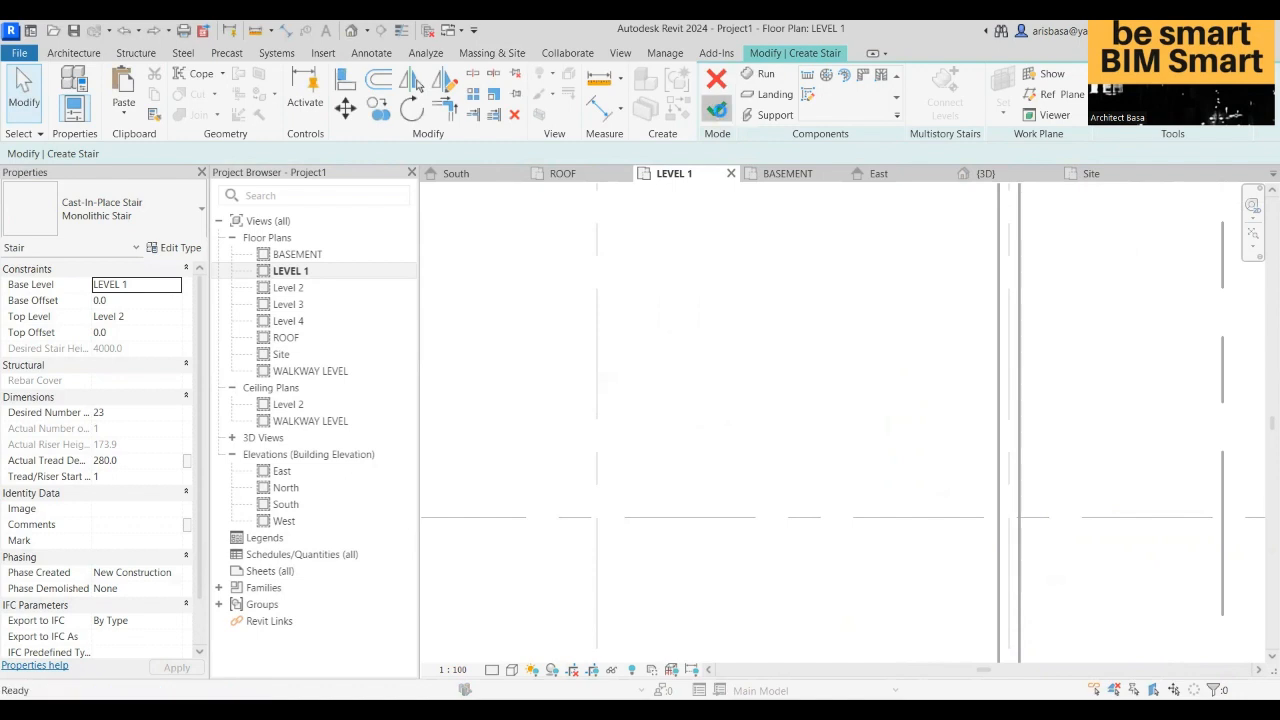
- Close the empty stair edit and start a new Assembled Stair, 190mm max riser 250mm going, with a run width of 1200
{"action": "left_click", "coordinate": [716, 108]}
{"action": "left_click", "coordinate": [680, 380]}
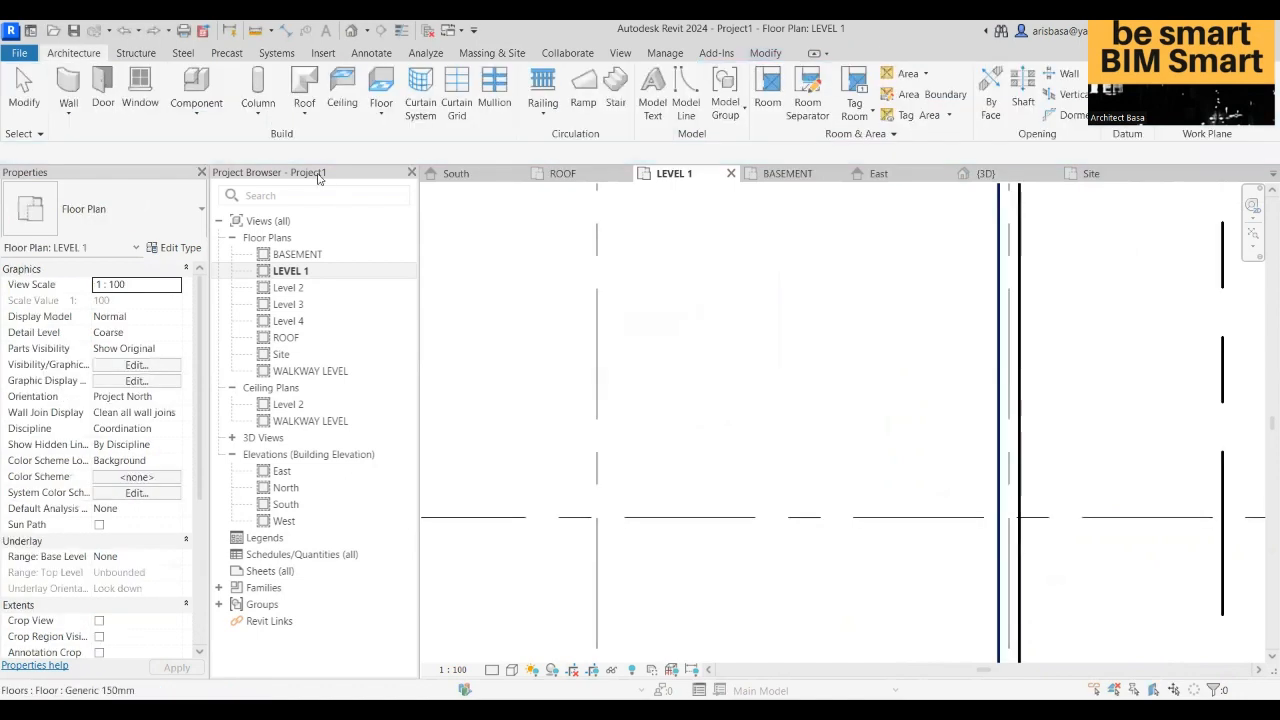
{"action": "left_click", "coordinate": [616, 92]}
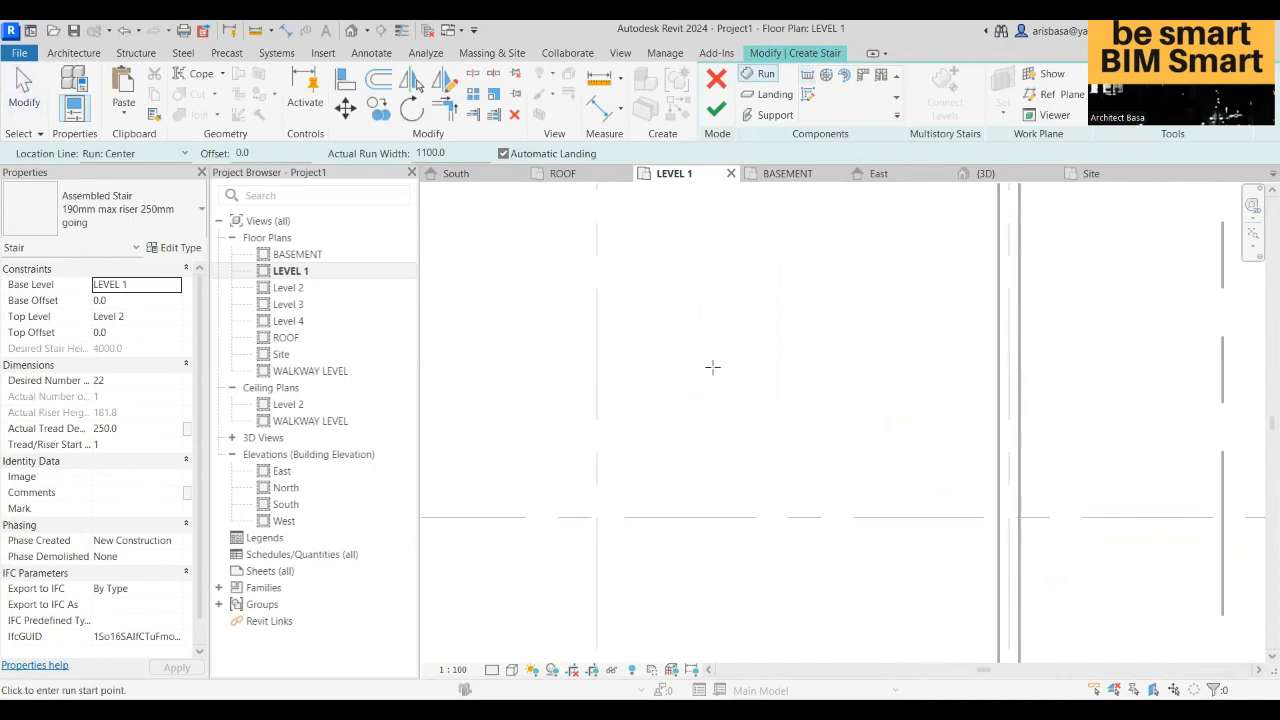
{"action": "scroll", "coordinate": [683, 397], "scroll_direction": "down", "scroll_amount": 2}
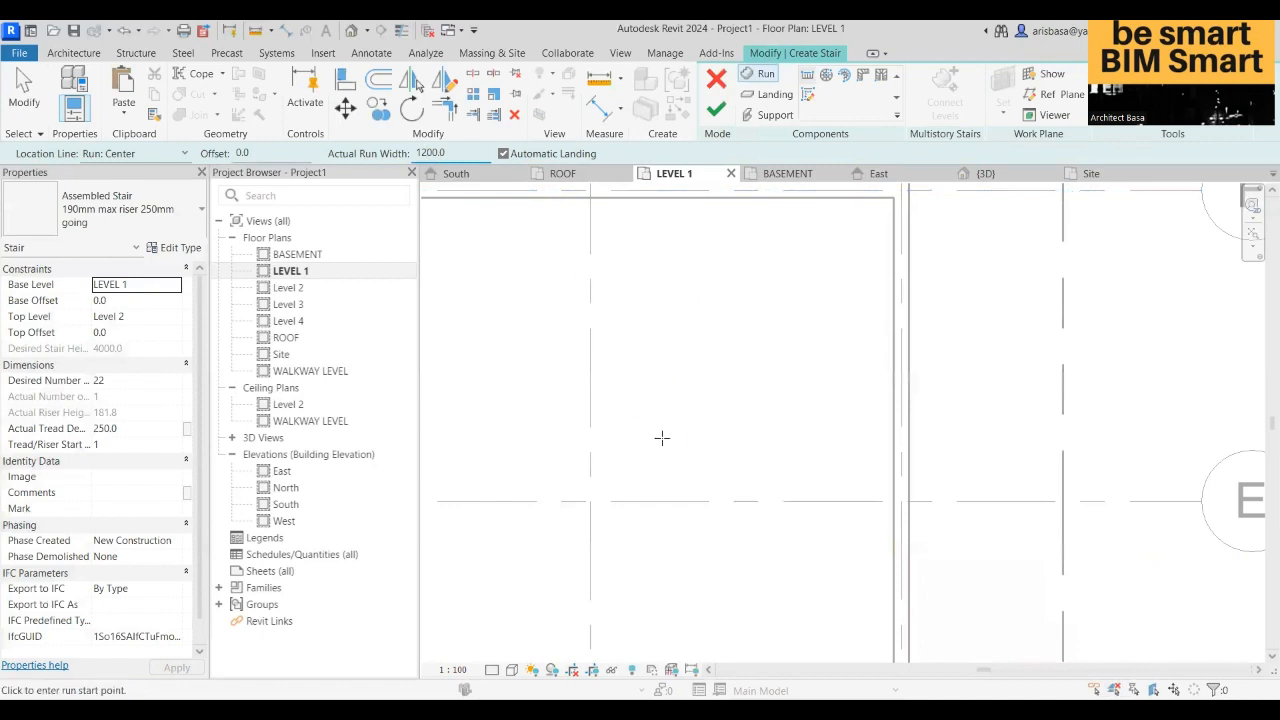
- Draw a U-shaped stair from grid 4 between grids E and F with two parallel 2500 mm runs joined by a landing, and finish it
{"action": "left_click", "coordinate": [590, 414]}
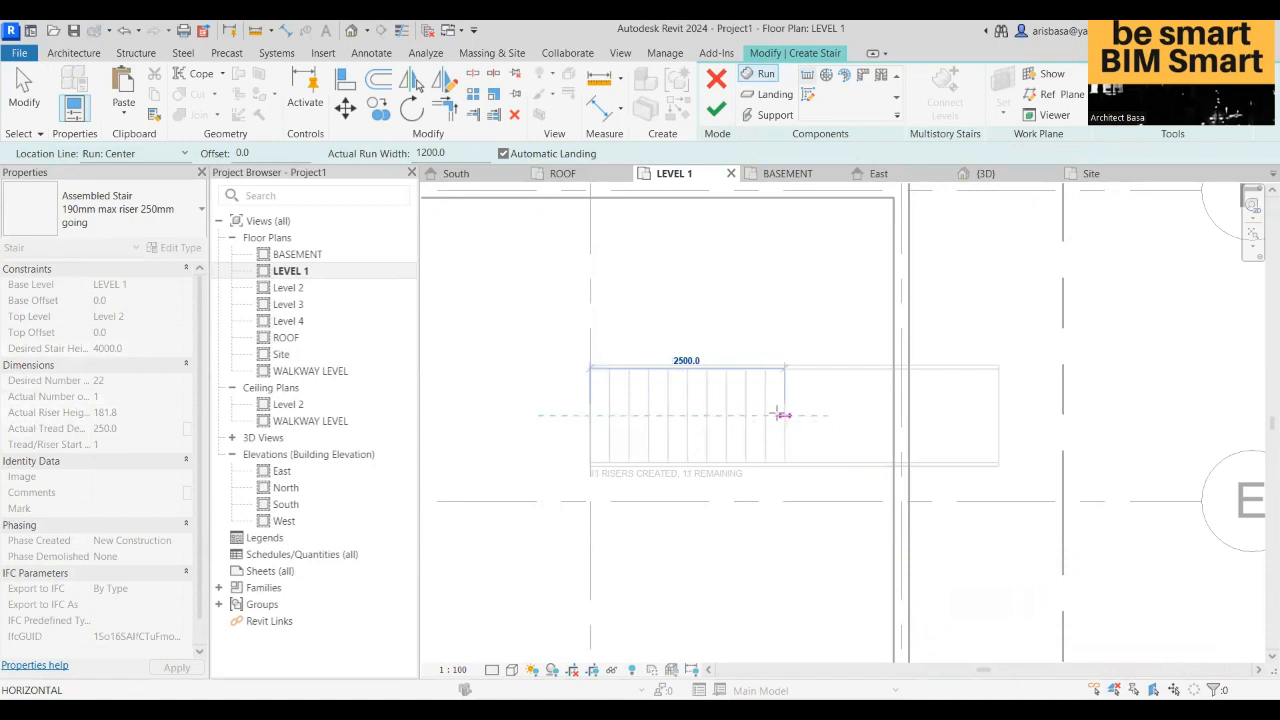
{"action": "left_click", "coordinate": [783, 414]}
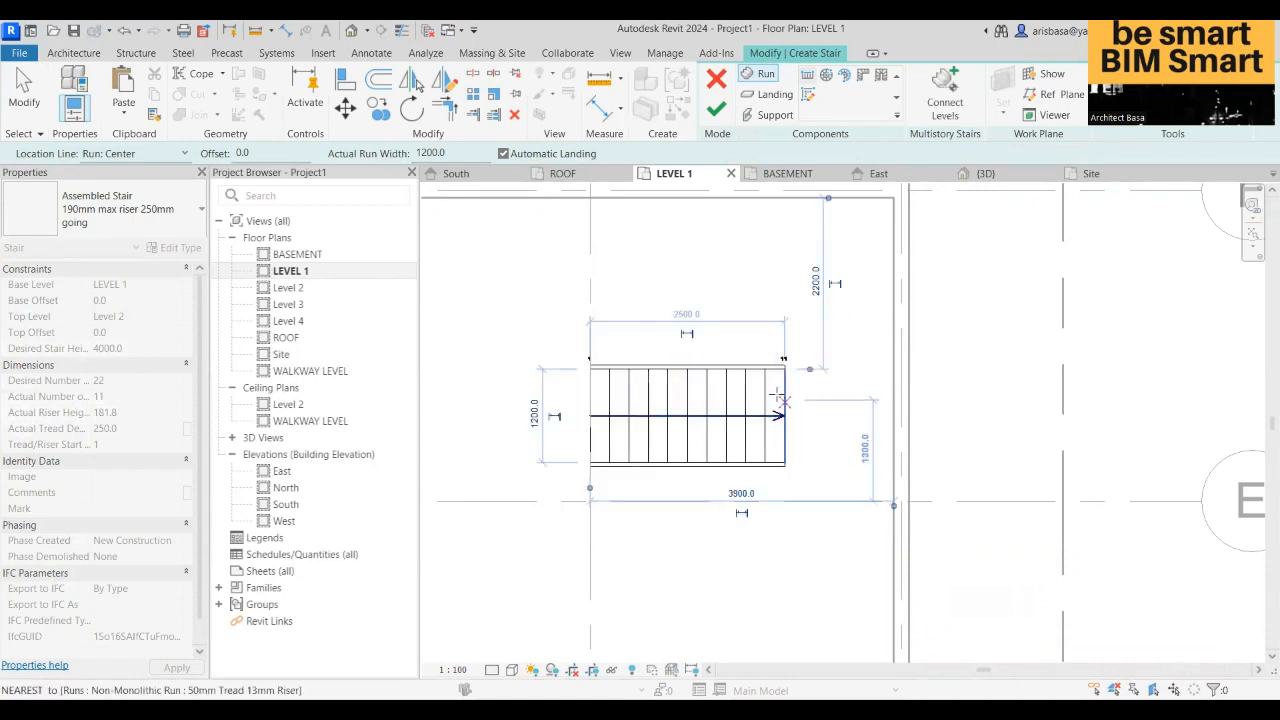
{"action": "left_click", "coordinate": [783, 303]}
{"action": "left_click", "coordinate": [536, 306]}
{"action": "key", "text": "Escape"}
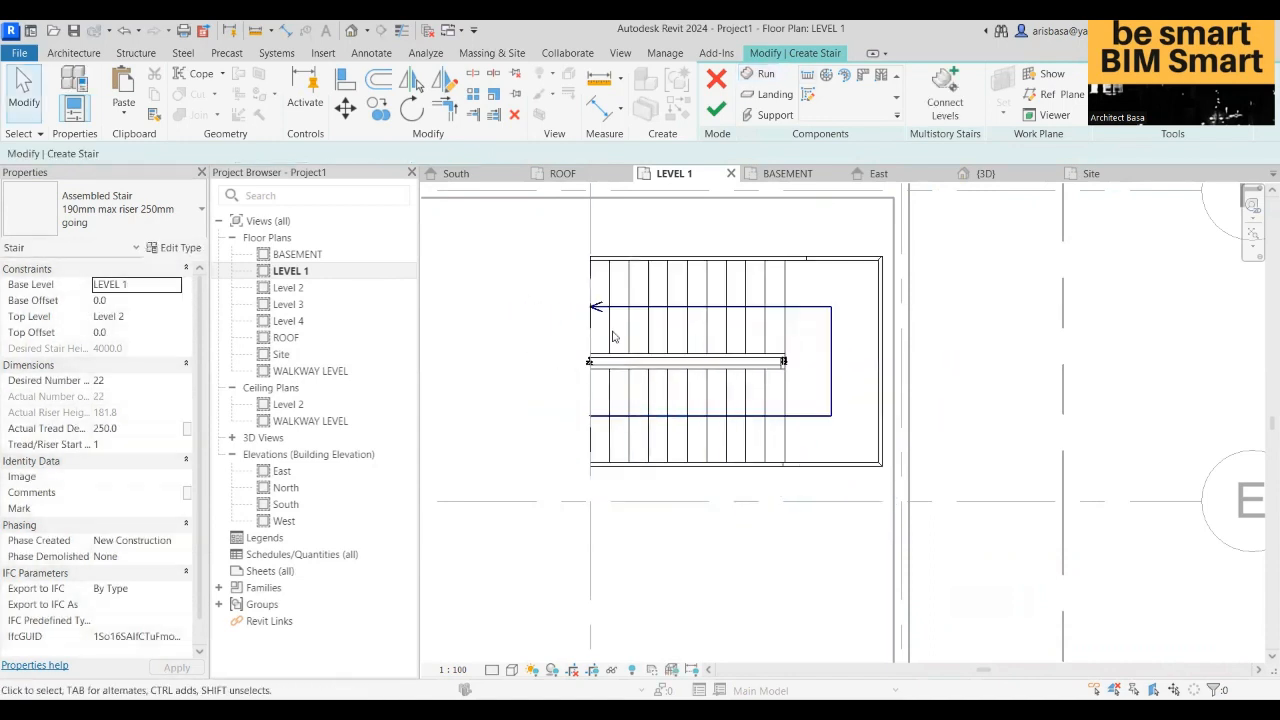
{"action": "scroll", "coordinate": [812, 475], "scroll_direction": "down", "scroll_amount": 3}
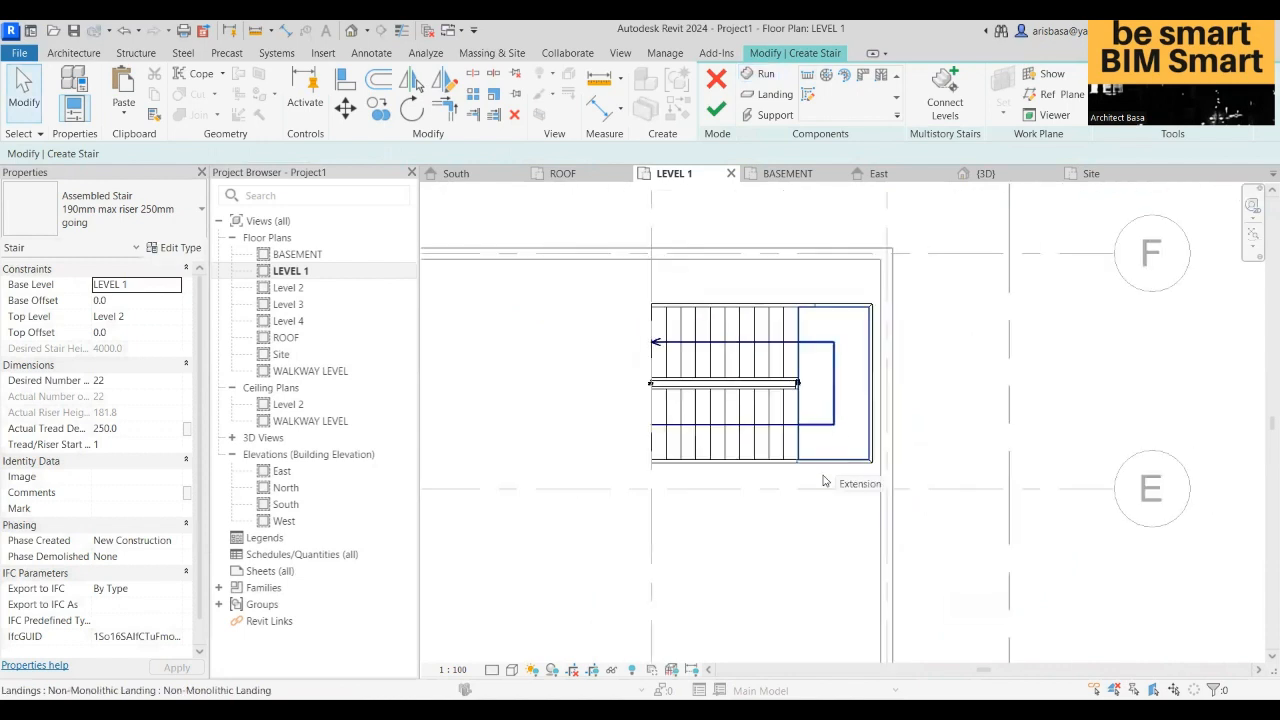
{"action": "left_click", "coordinate": [718, 112]}
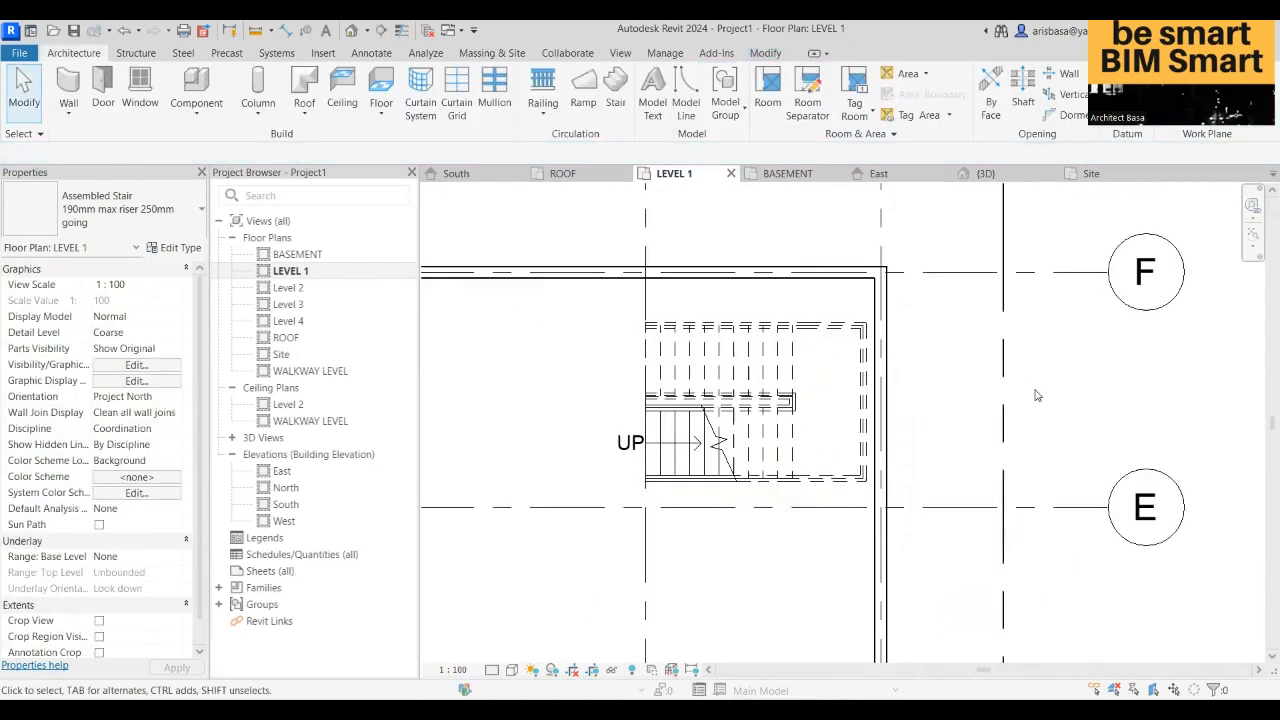
- Move the stair so its outer landing corner meets the inside wall corner at grid F
{"action": "left_click", "coordinate": [792, 365]}
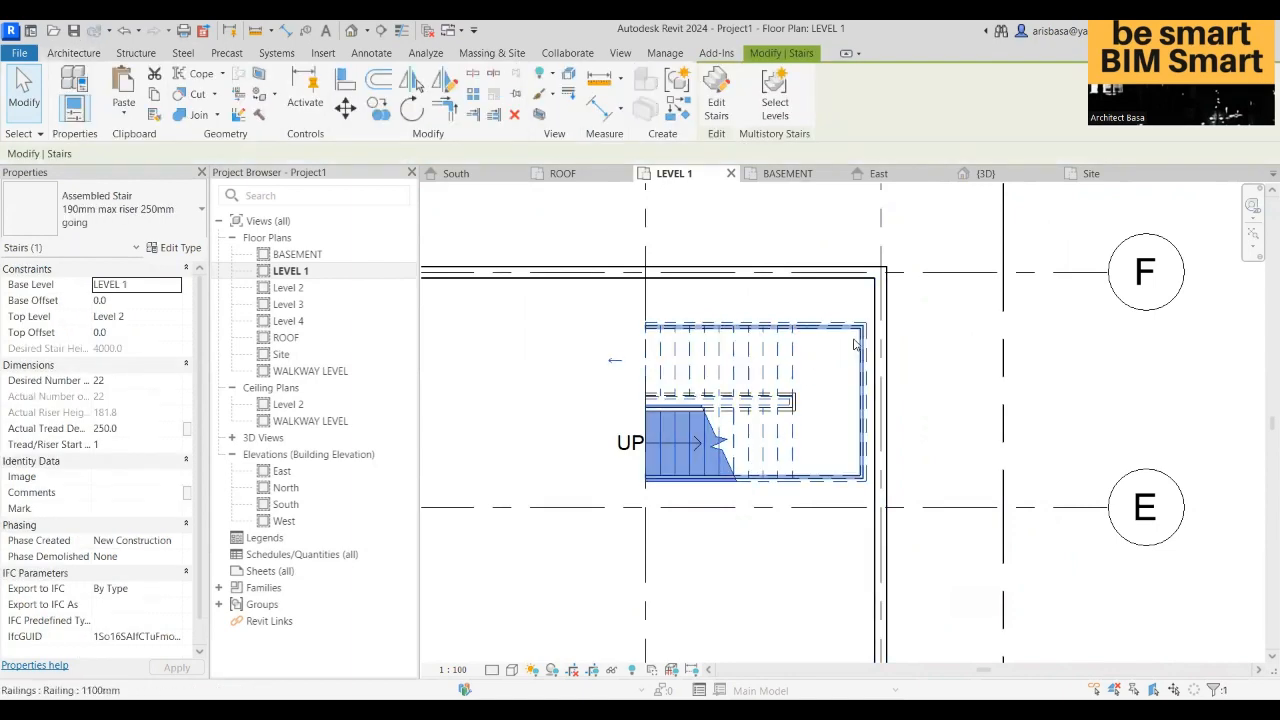
{"action": "key", "text": "Escape"}
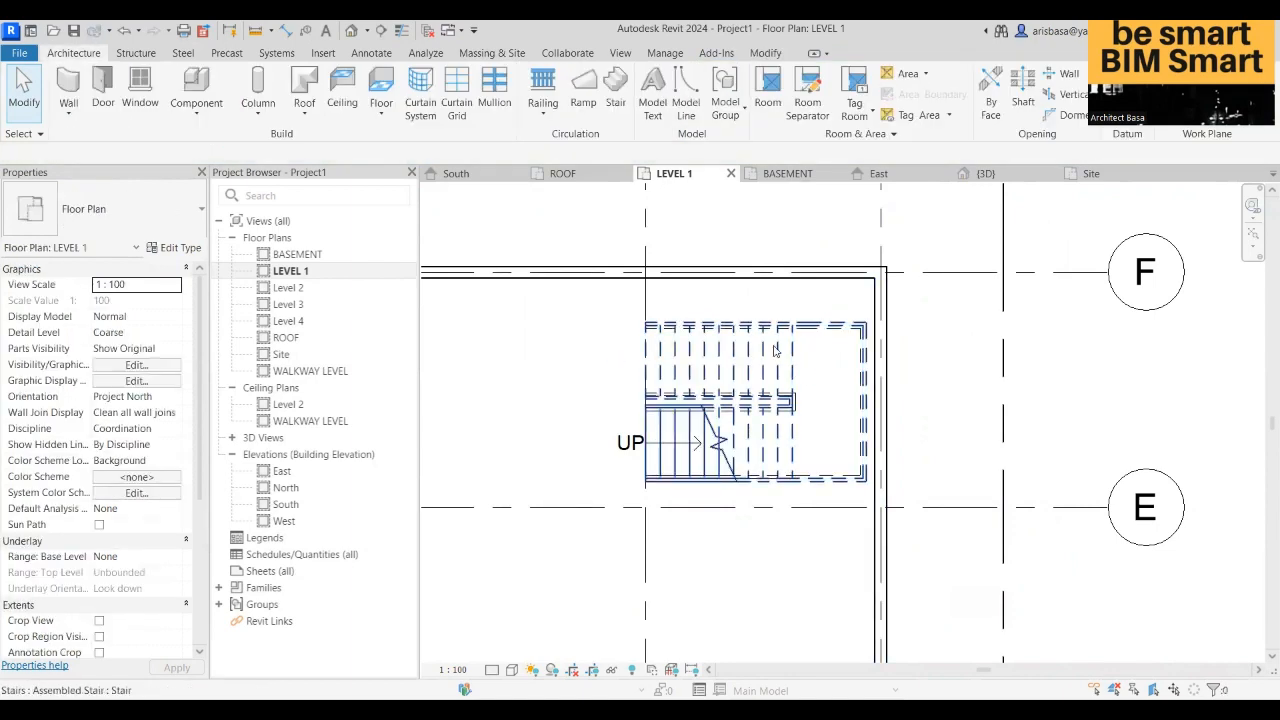
{"action": "left_click", "coordinate": [774, 350]}
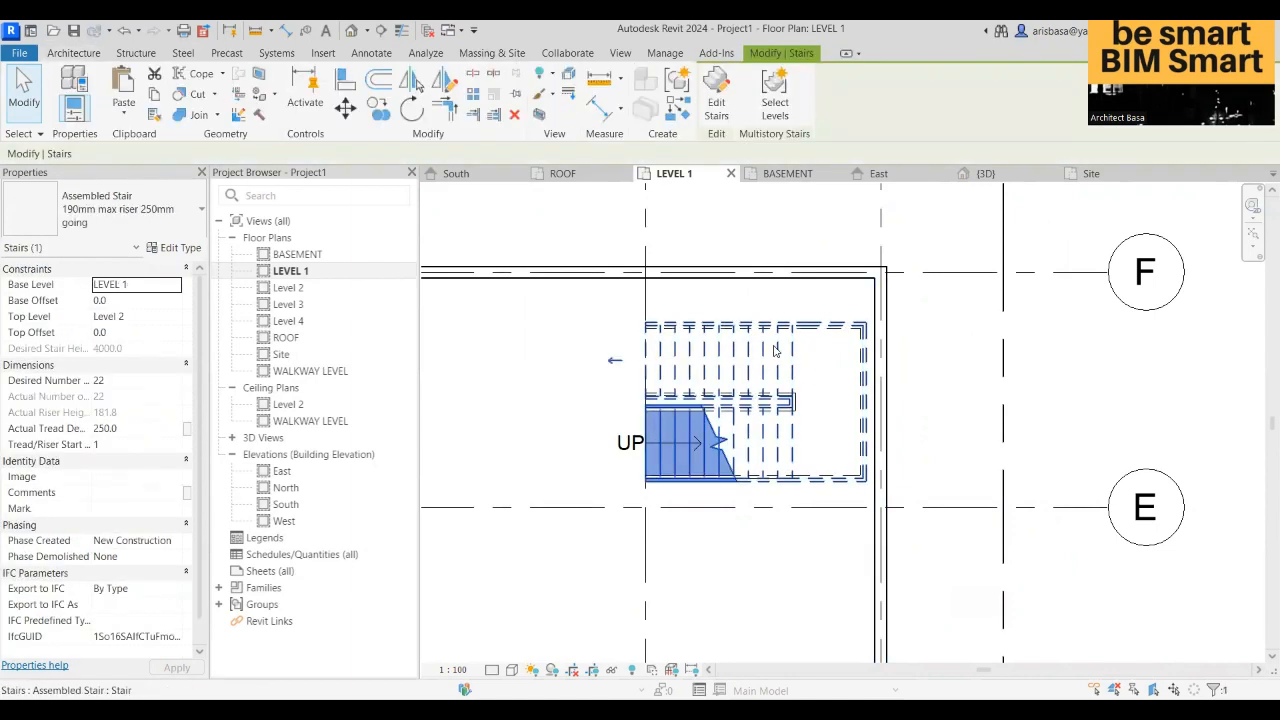
{"action": "left_click", "coordinate": [352, 110]}
{"action": "scroll", "coordinate": [807, 324], "scroll_direction": "up", "scroll_amount": 4}
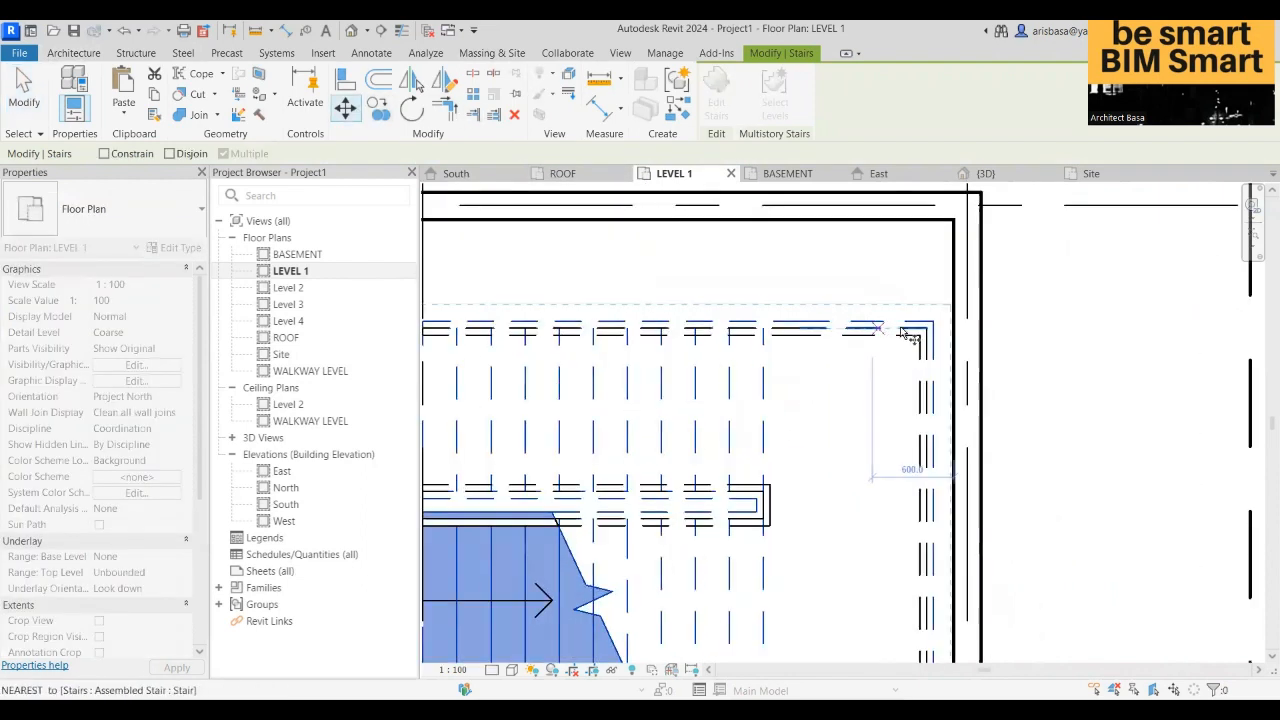
{"action": "left_click", "coordinate": [954, 219]}
{"action": "scroll", "coordinate": [895, 321], "scroll_direction": "down", "scroll_amount": 1}
{"action": "scroll", "coordinate": [898, 327], "scroll_direction": "down", "scroll_amount": 4}
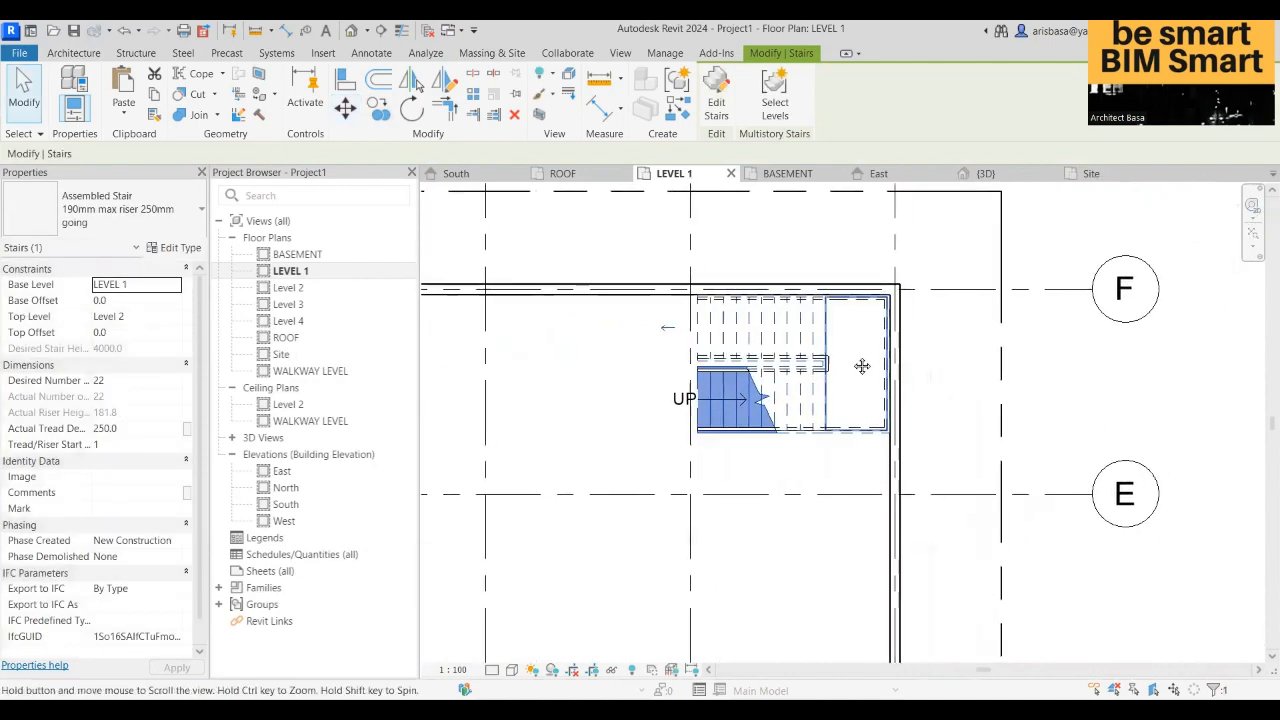
{"action": "left_click", "coordinate": [965, 371]}
- Isolate the stair in a 3D selection box and inspect its runs, landing and railings between LEVEL 1 and Level 2
{"action": "scroll", "coordinate": [965, 373], "scroll_direction": "down", "scroll_amount": 3}
{"action": "mouse_move", "coordinate": [956, 420]}
{"action": "middle_mouse_down"}
{"action": "mouse_move", "coordinate": [946, 430]}
{"action": "mouse_move", "coordinate": [943, 416]}
{"action": "middle_mouse_up"}
{"action": "scroll", "coordinate": [823, 405], "scroll_direction": "up", "scroll_amount": 3}
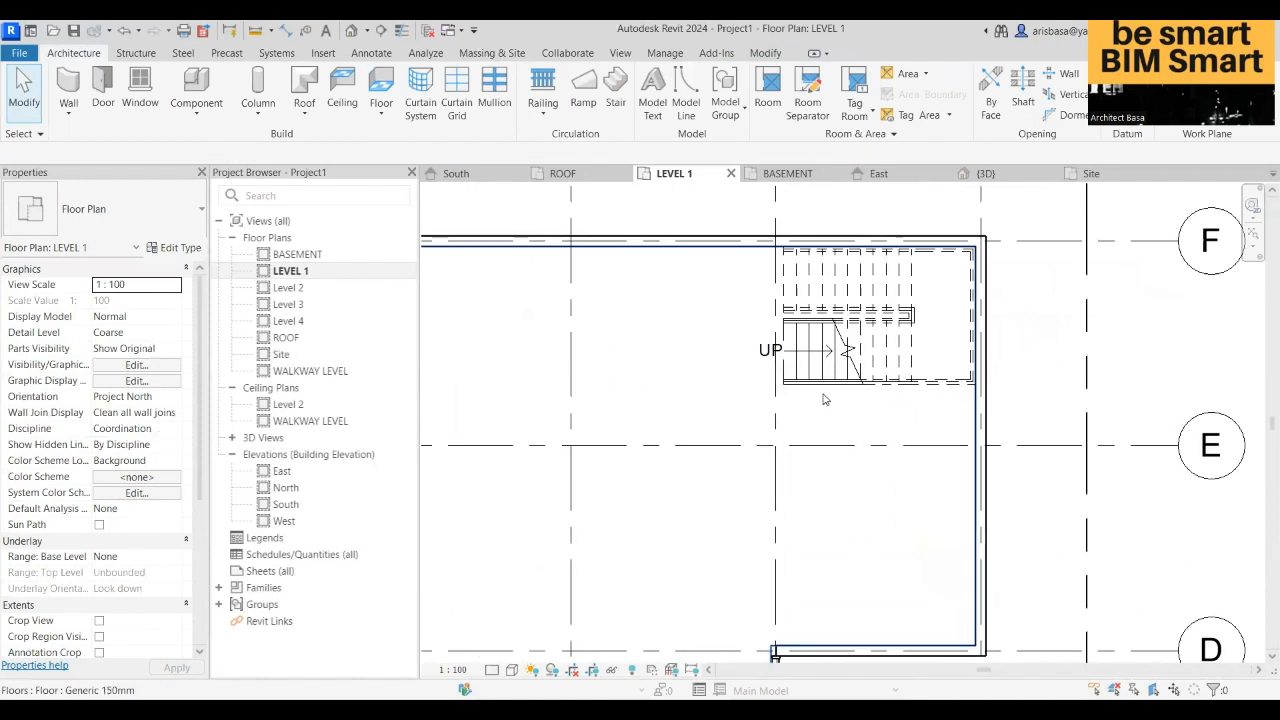
{"action": "left_click", "coordinate": [826, 390]}
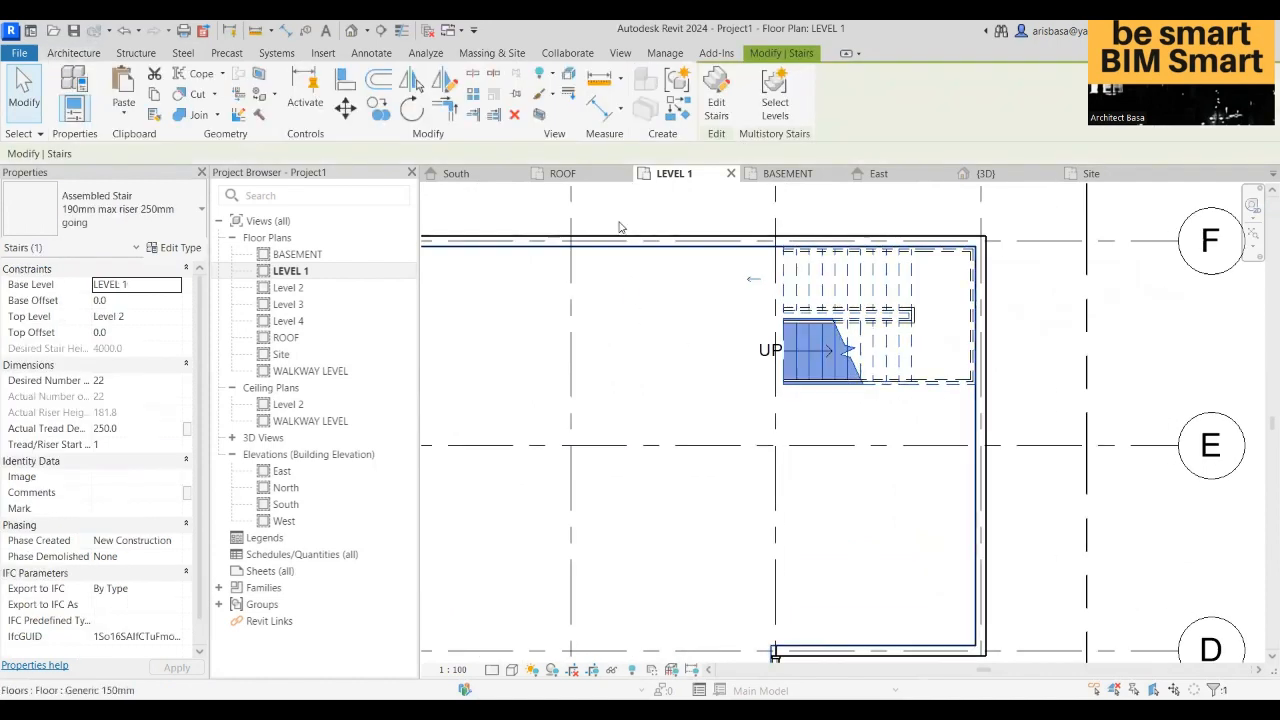
{"action": "left_click", "coordinate": [540, 116]}
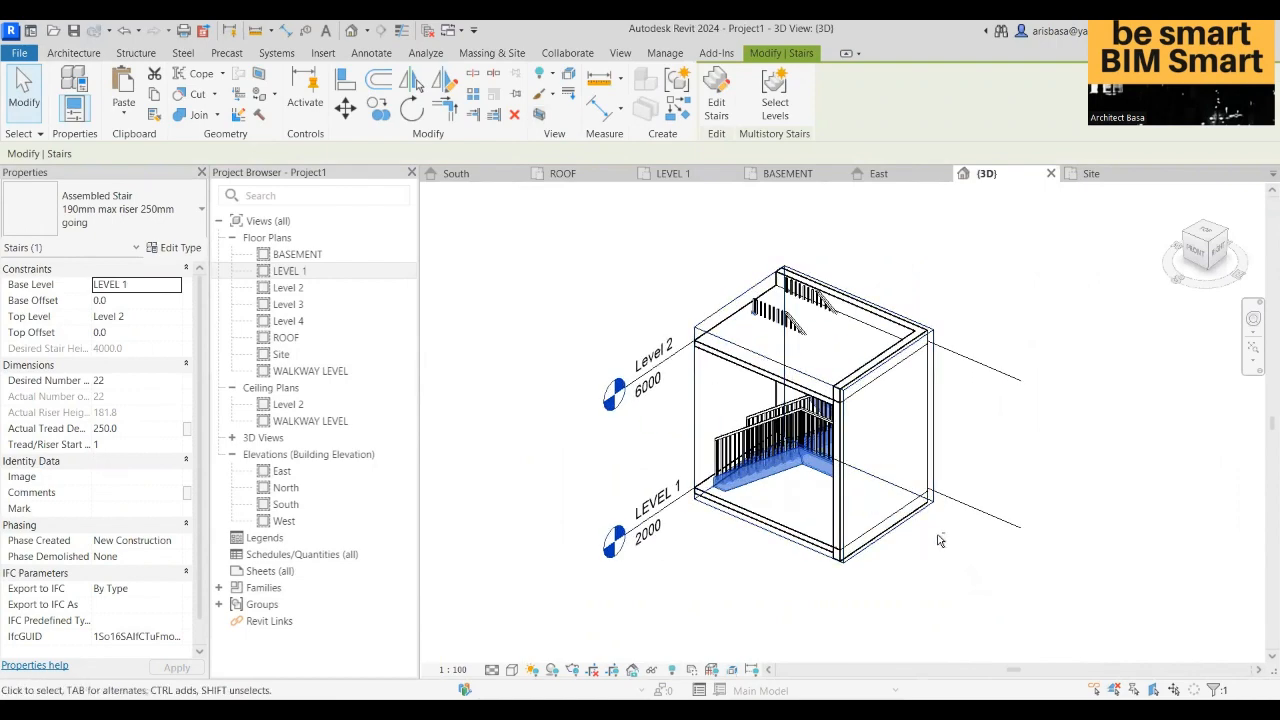
{"action": "middle_click_drag", "start_coordinate": [935, 516], "coordinate": [989, 460], "text": "shift"}
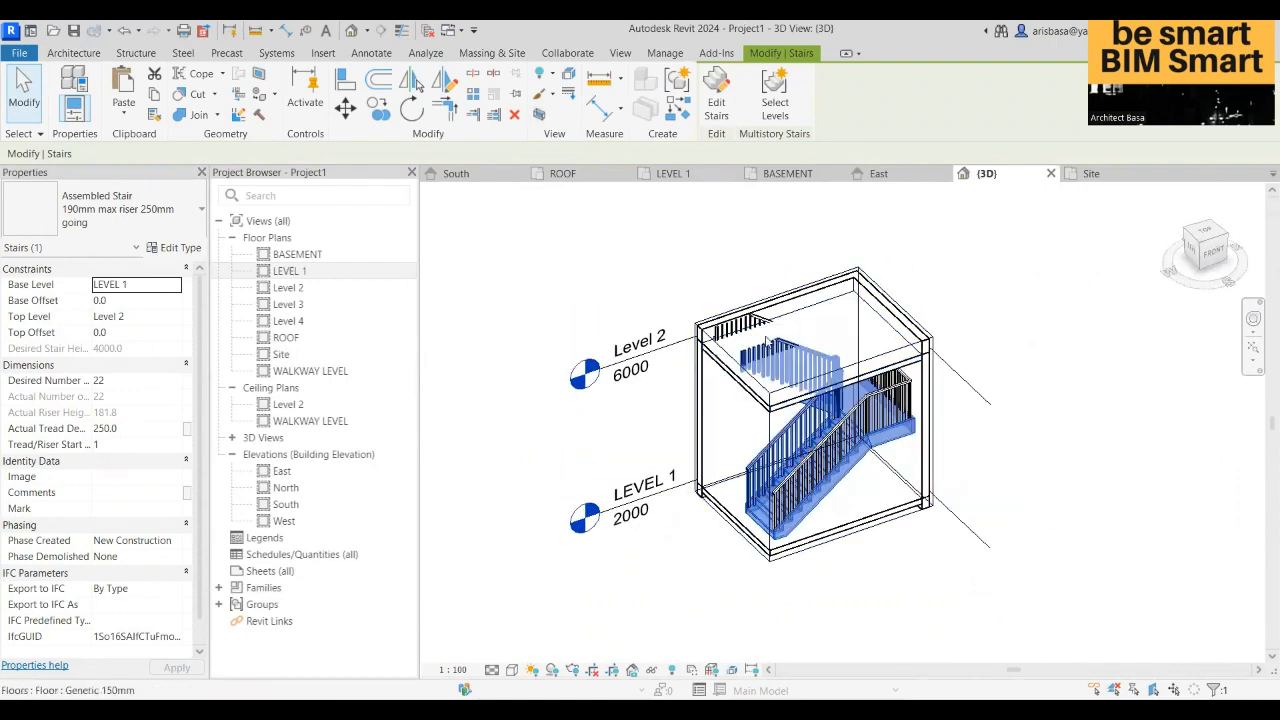
{"action": "scroll", "coordinate": [872, 341], "scroll_direction": "up", "scroll_amount": 5}
{"action": "scroll", "coordinate": [872, 341], "scroll_direction": "down", "scroll_amount": 5}
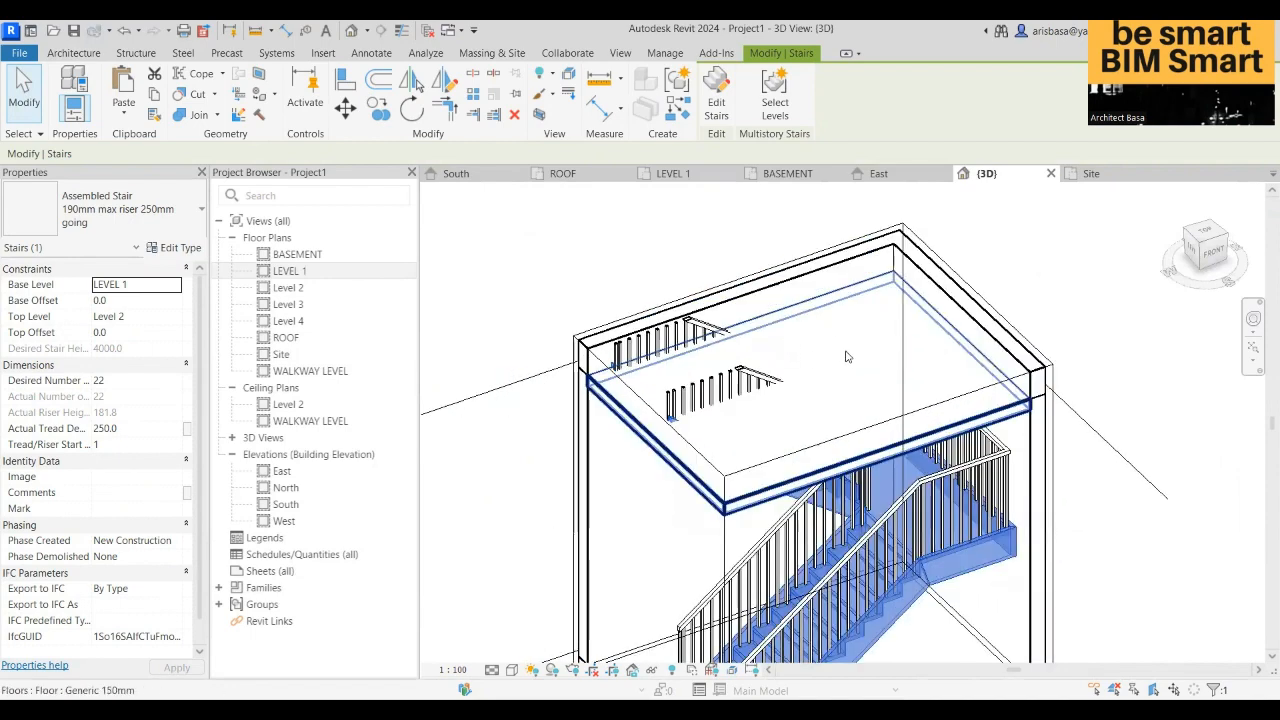
{"action": "middle_click_drag", "start_coordinate": [1080, 520], "coordinate": [1014, 558], "text": "shift"}
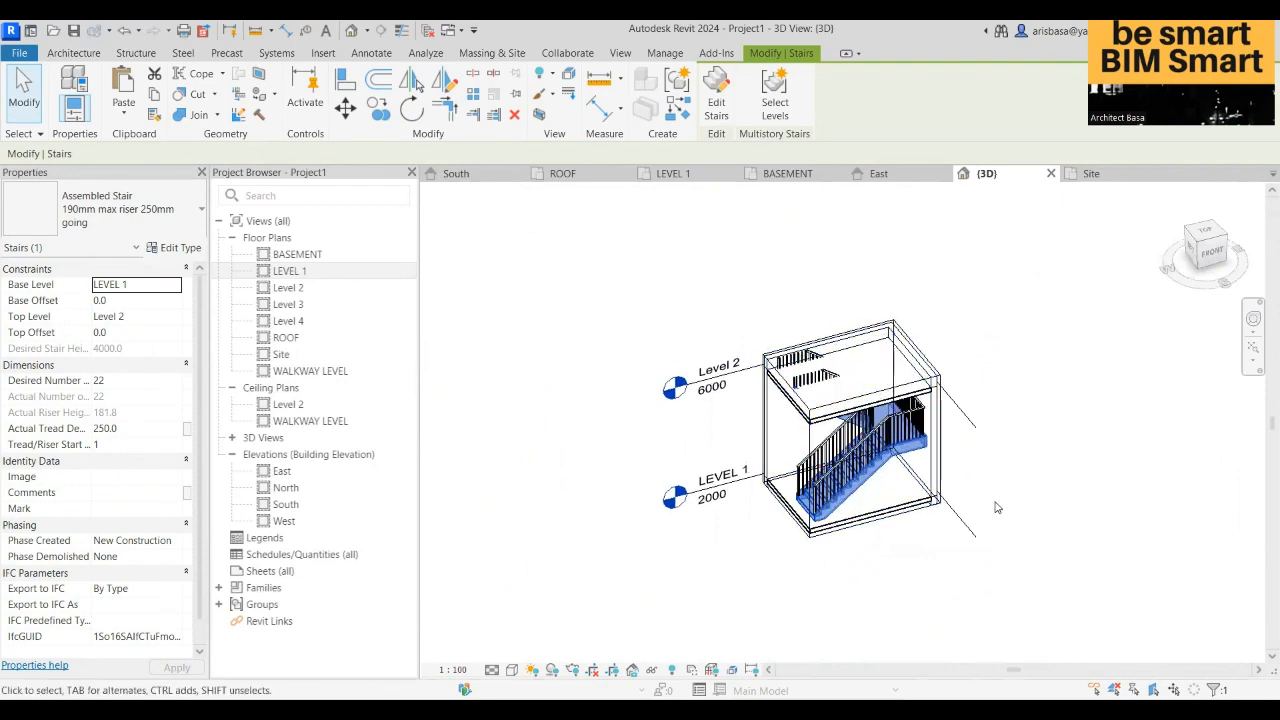
{"action": "scroll", "coordinate": [925, 552], "scroll_direction": "up", "scroll_amount": 2}
{"action": "scroll", "coordinate": [930, 530], "scroll_direction": "down", "scroll_amount": 4}
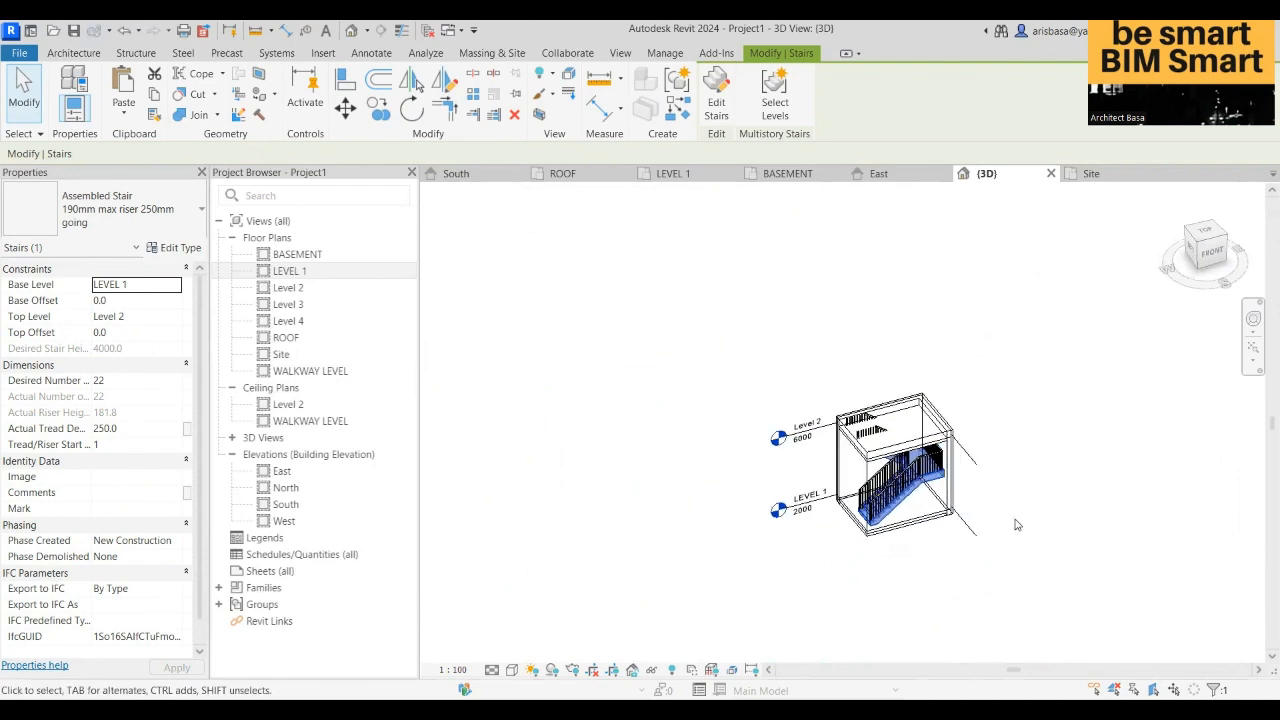
- Extend the top of the 3D section box upward past Level 4
{"action": "left_click", "coordinate": [868, 458]}
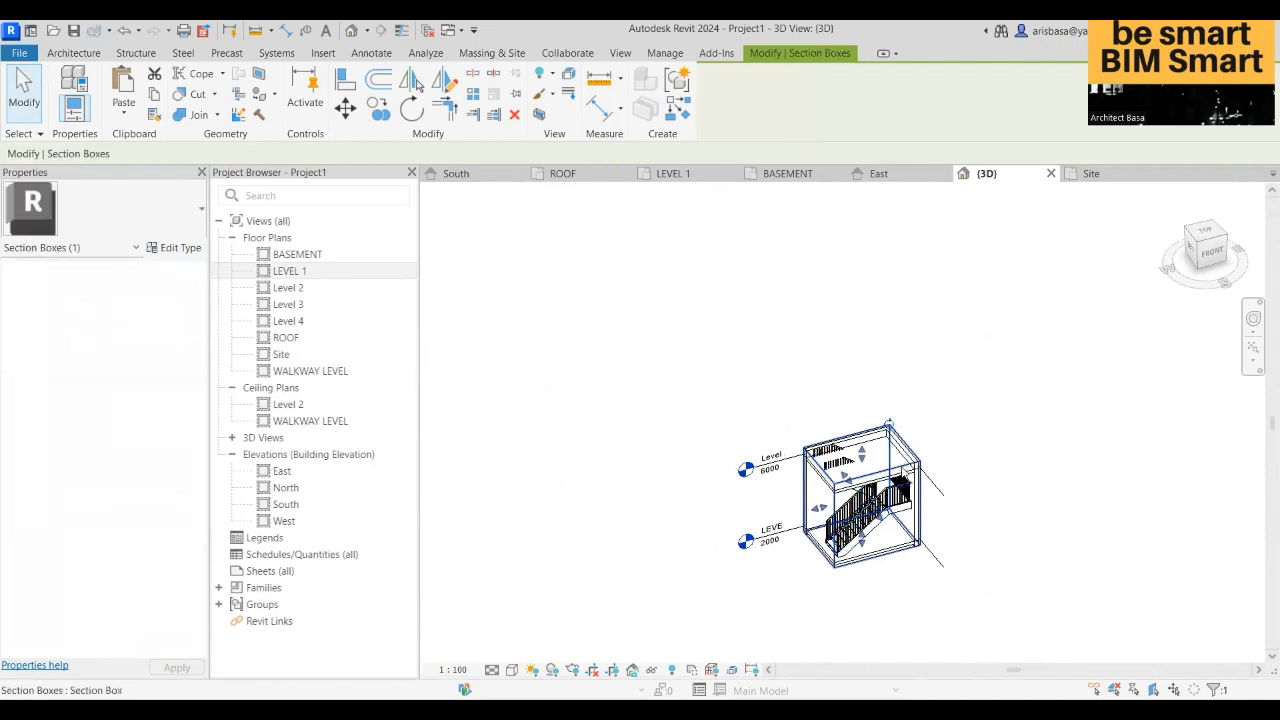
{"action": "left_click_drag", "start_coordinate": [866, 455], "coordinate": [858, 245]}
{"action": "middle_click_drag", "start_coordinate": [997, 490], "coordinate": [995, 491]}
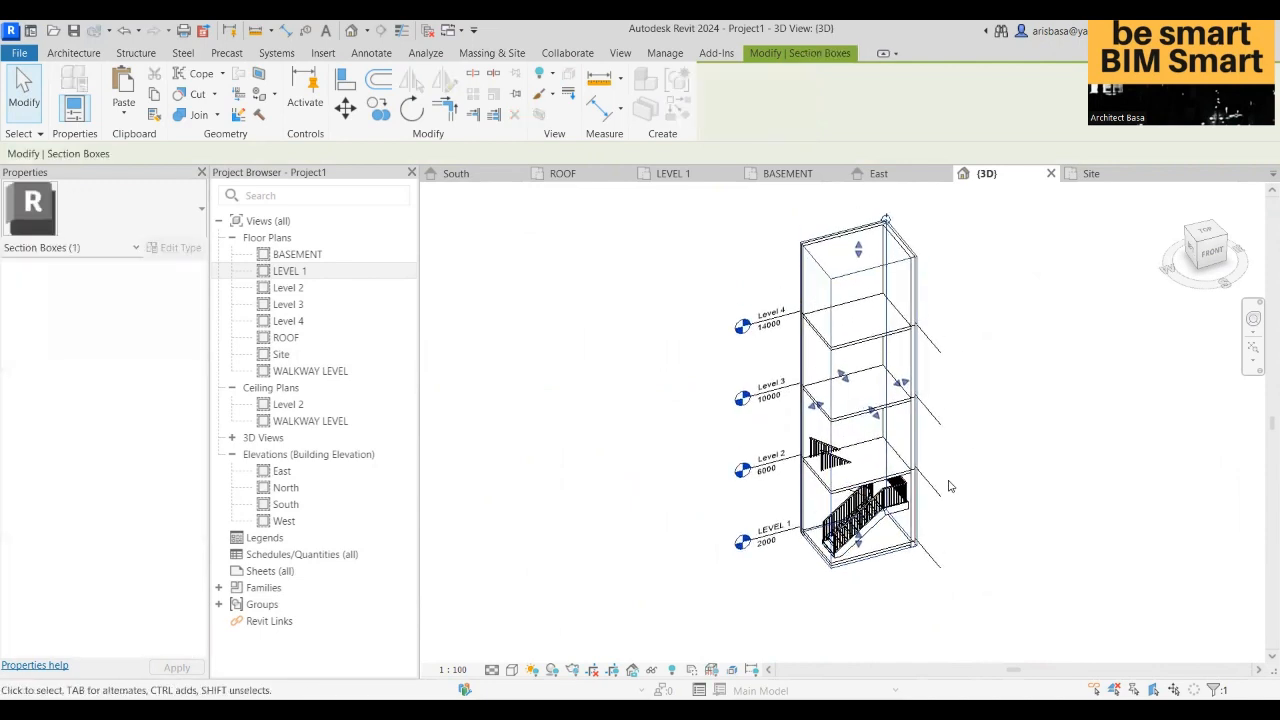
{"action": "left_click", "coordinate": [990, 518]}
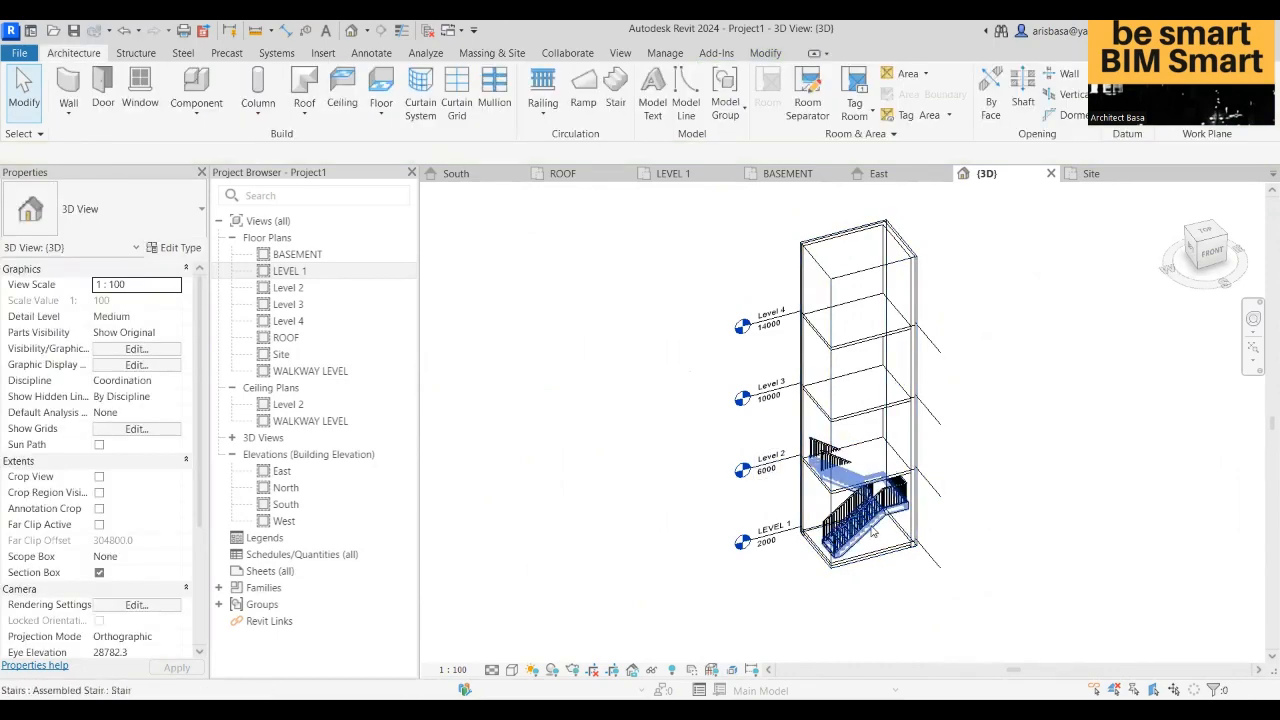
{"action": "scroll", "coordinate": [873, 533], "scroll_direction": "up", "scroll_amount": 2}
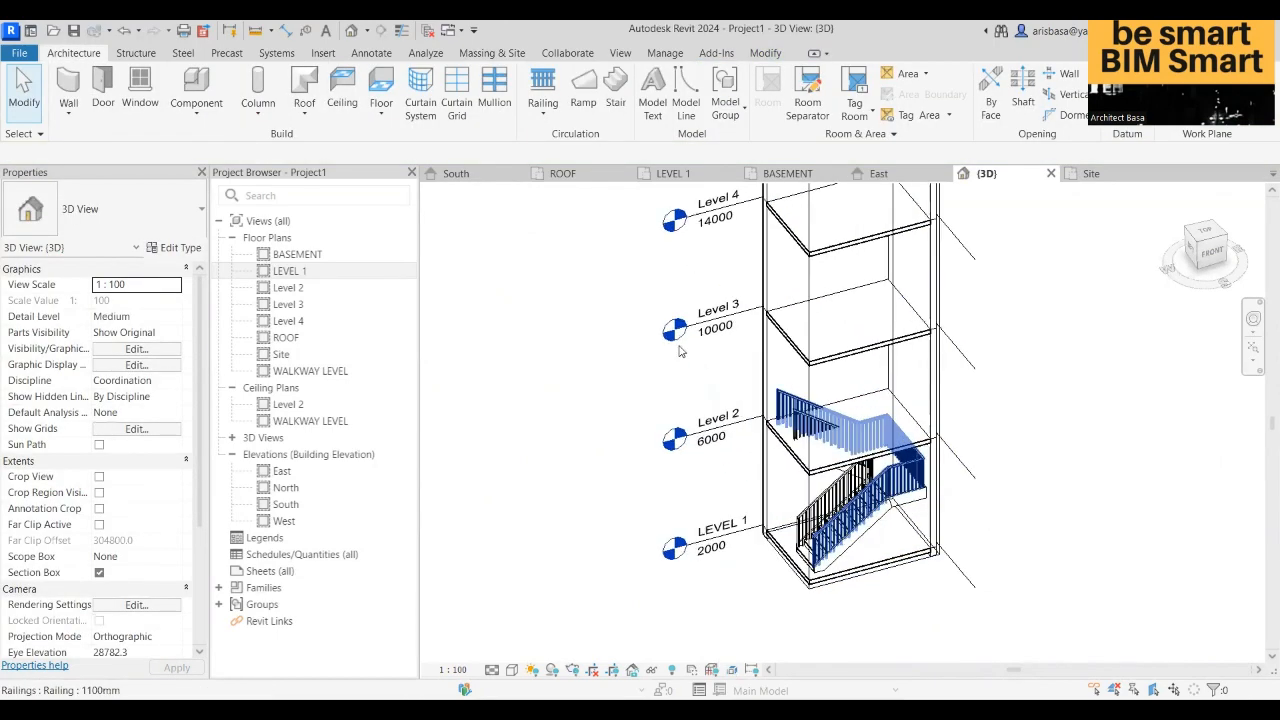
- Start selecting levels for a multistory stair from the new LEVEL 1 stair, using the East elevation
{"action": "left_click", "coordinate": [706, 178]}
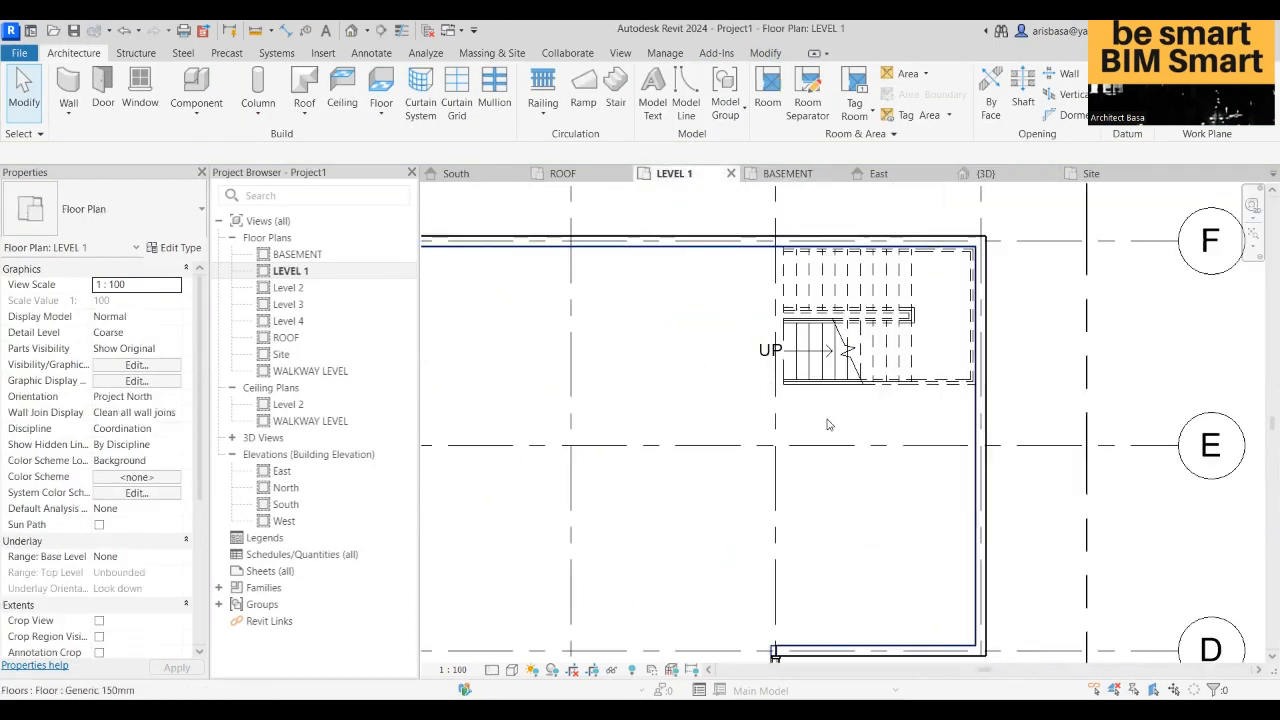
{"action": "left_click", "coordinate": [908, 350]}
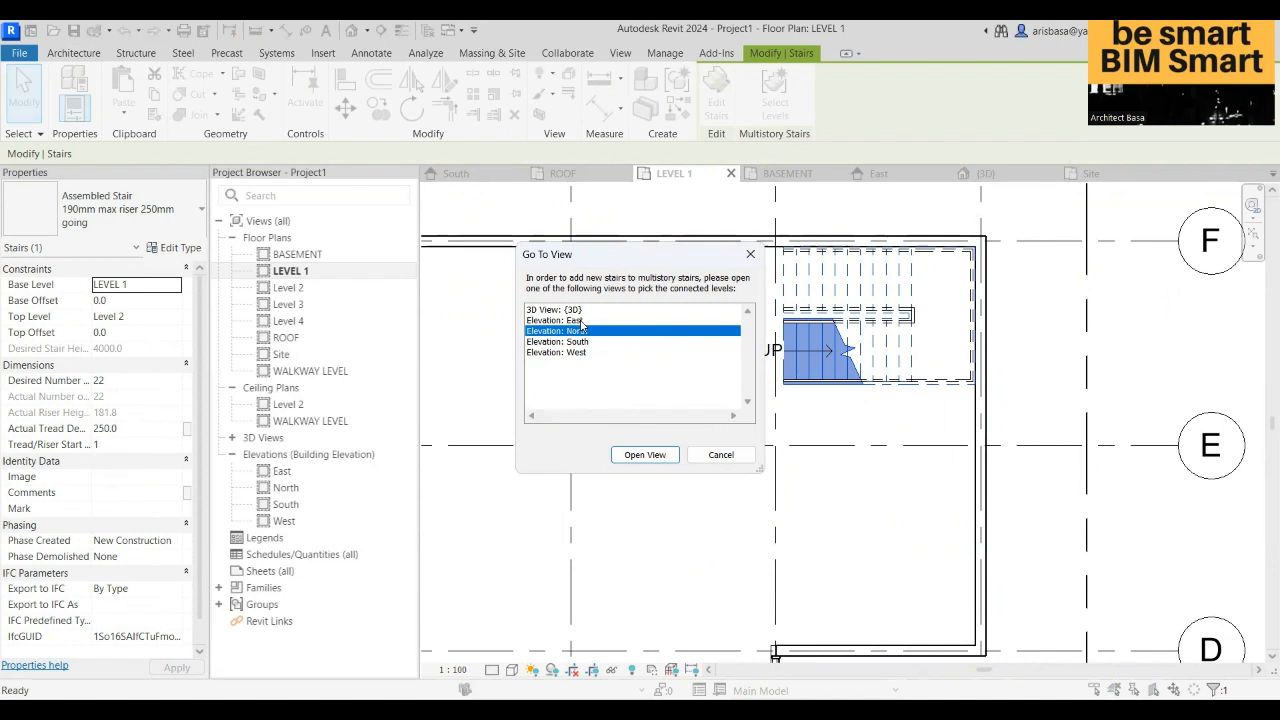
{"action": "left_click", "coordinate": [581, 321]}
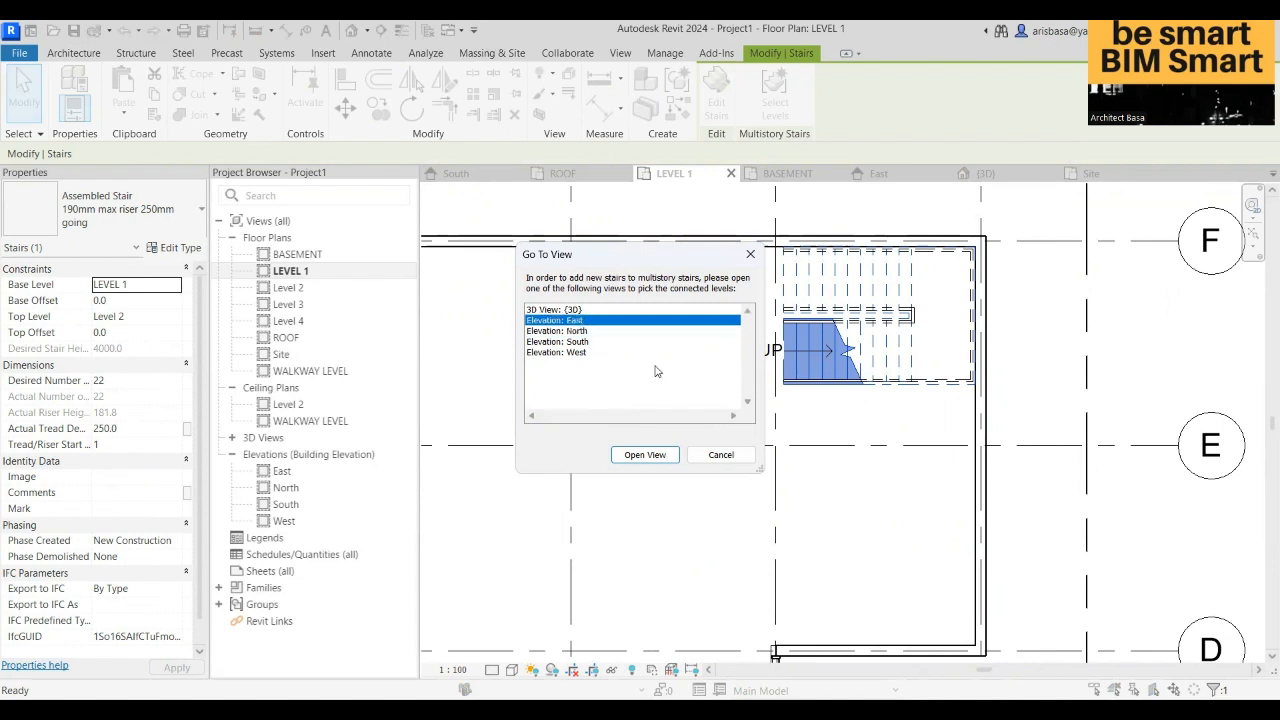
{"action": "left_click", "coordinate": [645, 455]}
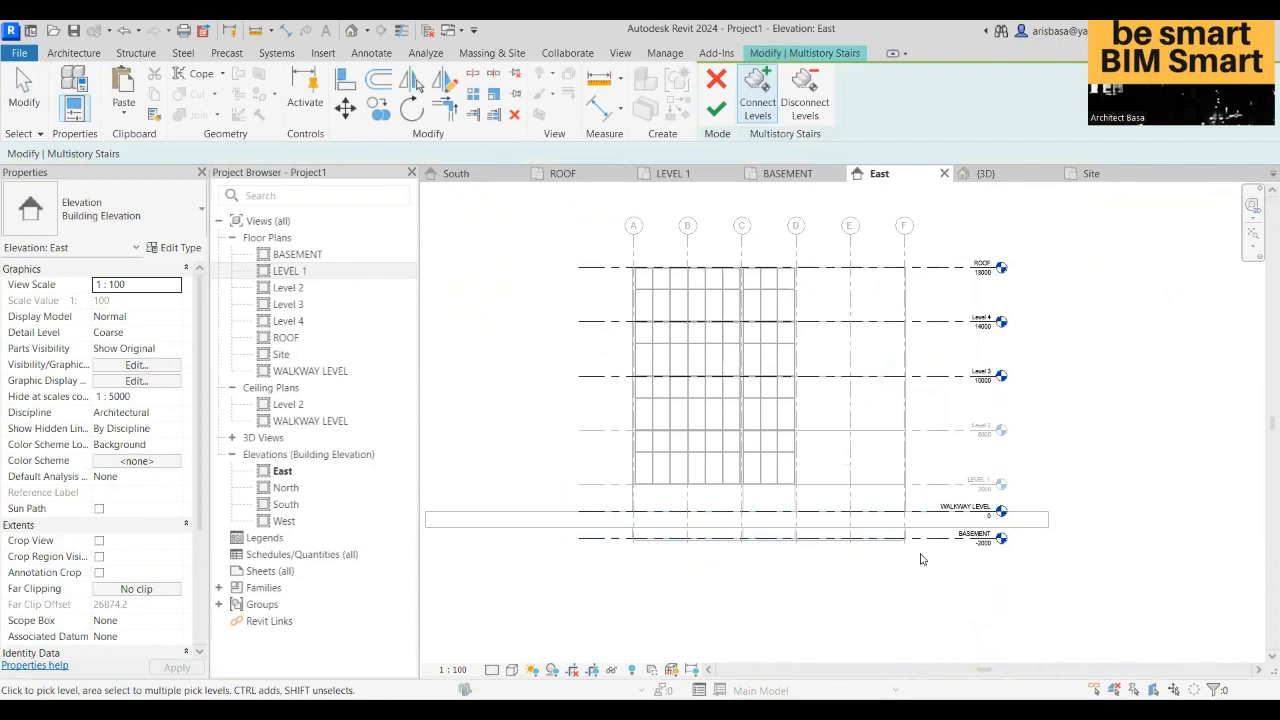
- Connect the multistory stair to BASEMENT, Level 3, Level 4 and ROOF, and finish the edit
{"action": "scroll", "coordinate": [921, 559], "scroll_direction": "up", "scroll_amount": 5}
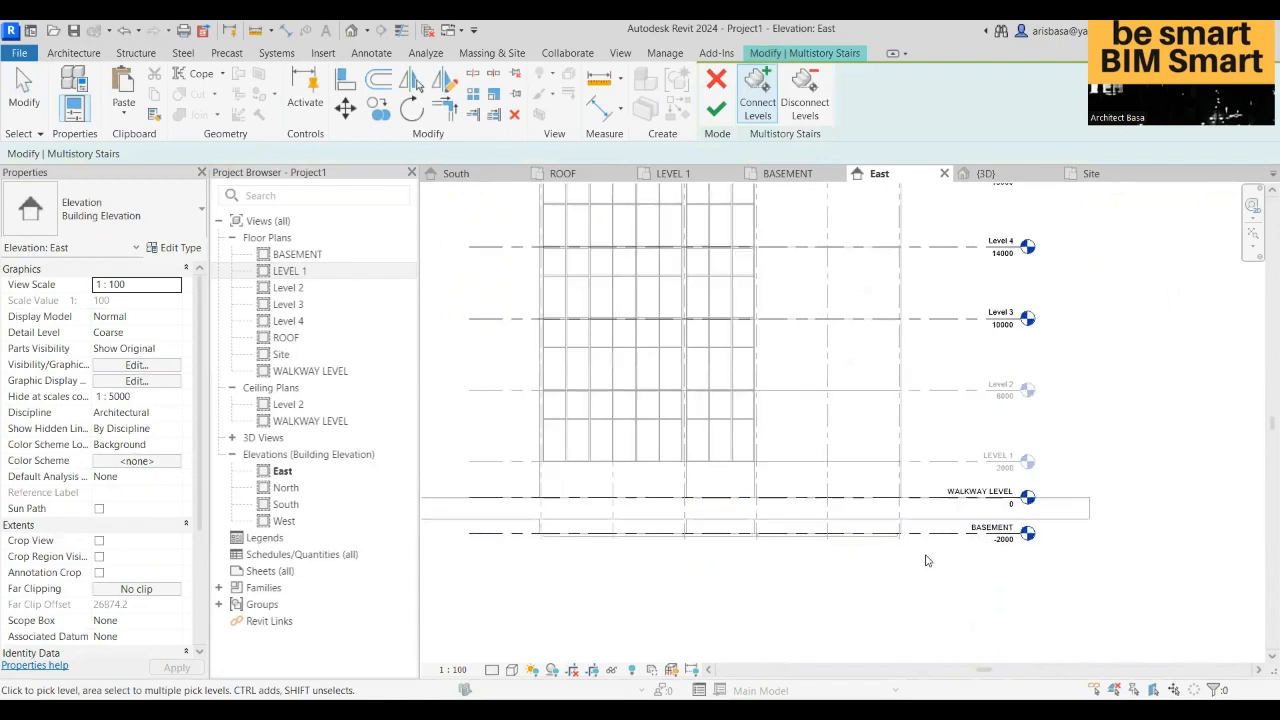
{"action": "left_click", "coordinate": [858, 572]}
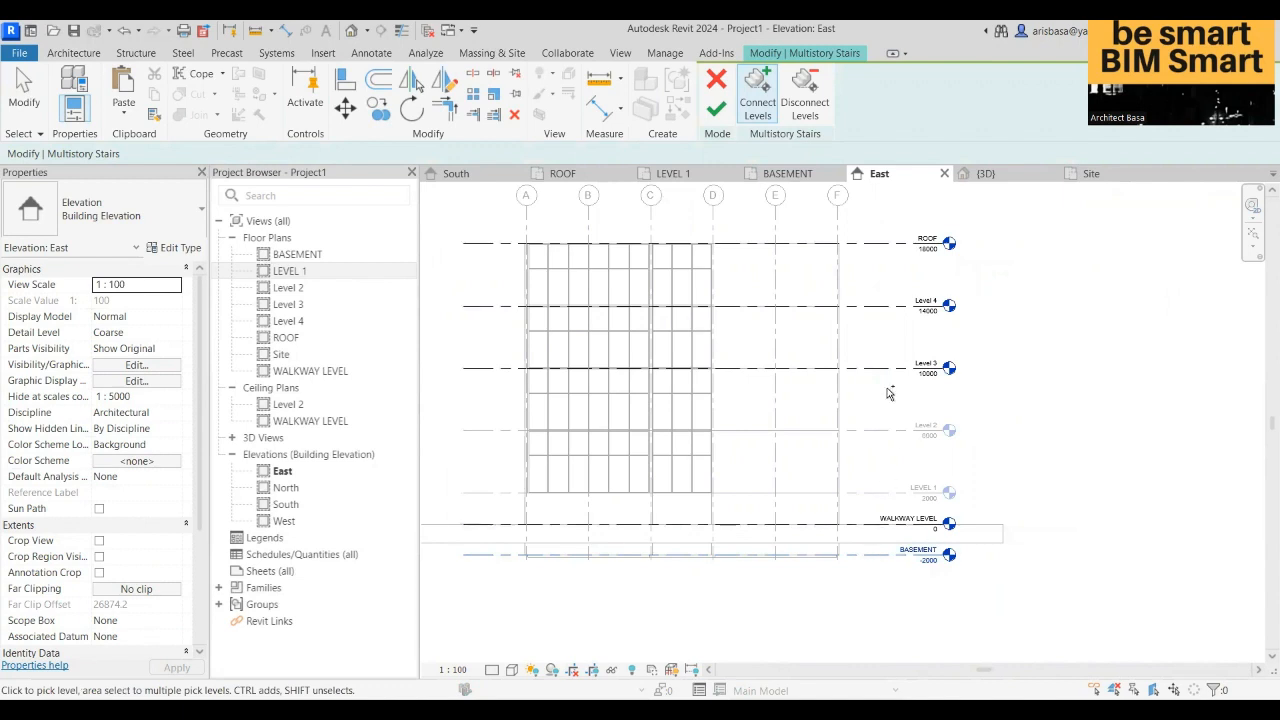
{"action": "left_click", "coordinate": [879, 306]}
{"action": "left_click", "coordinate": [886, 246]}
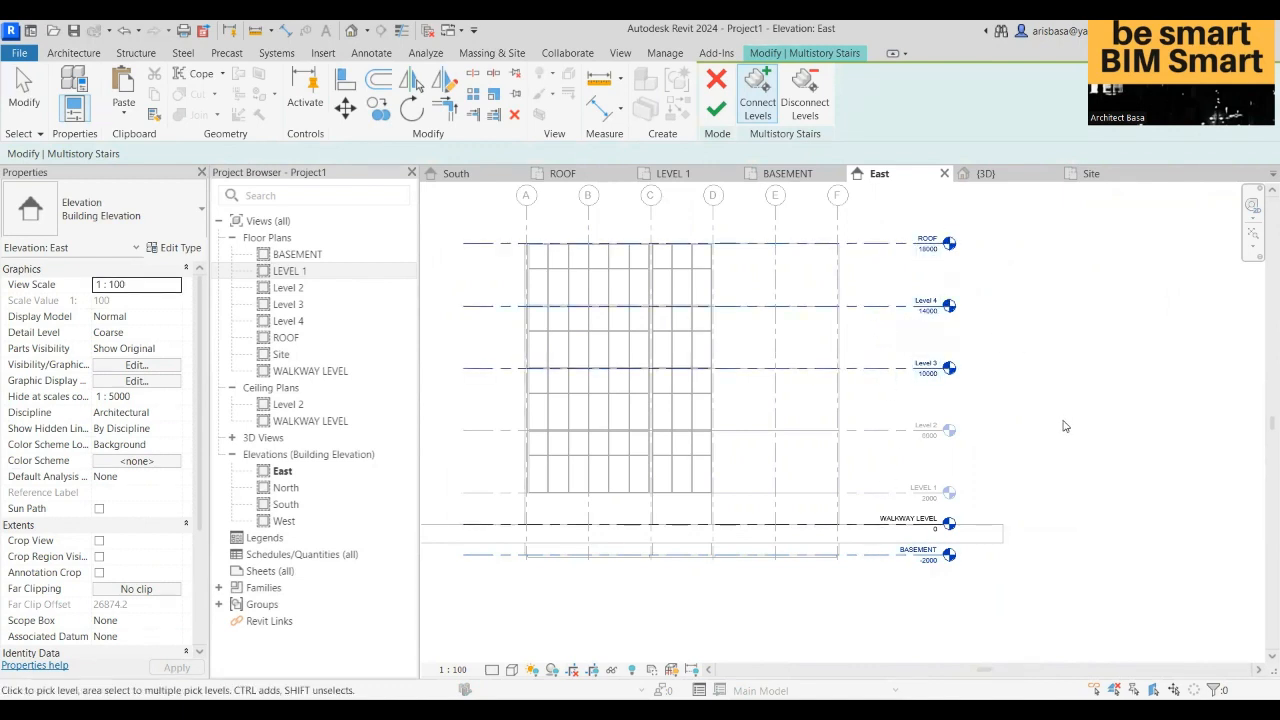
{"action": "scroll", "coordinate": [1063, 422], "scroll_direction": "down", "scroll_amount": 1}
{"action": "middle_click_drag", "start_coordinate": [1066, 443], "coordinate": [1066, 482]}
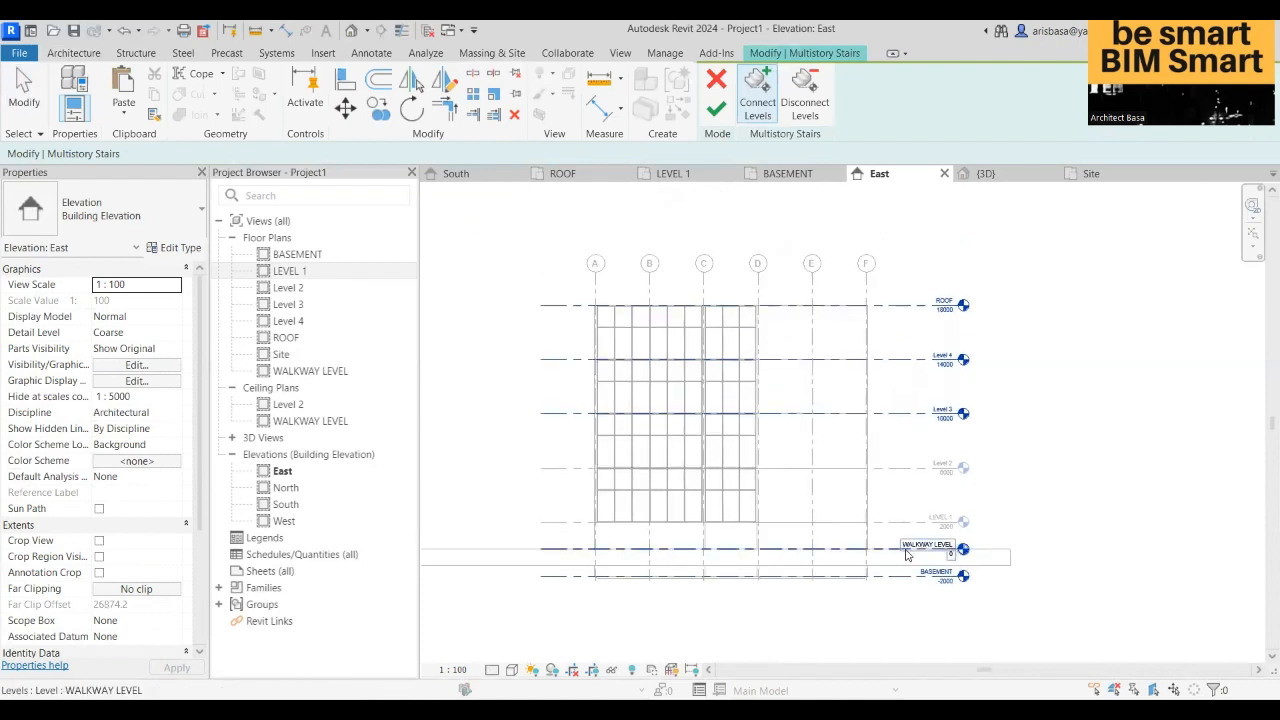
{"action": "left_click", "coordinate": [716, 108]}
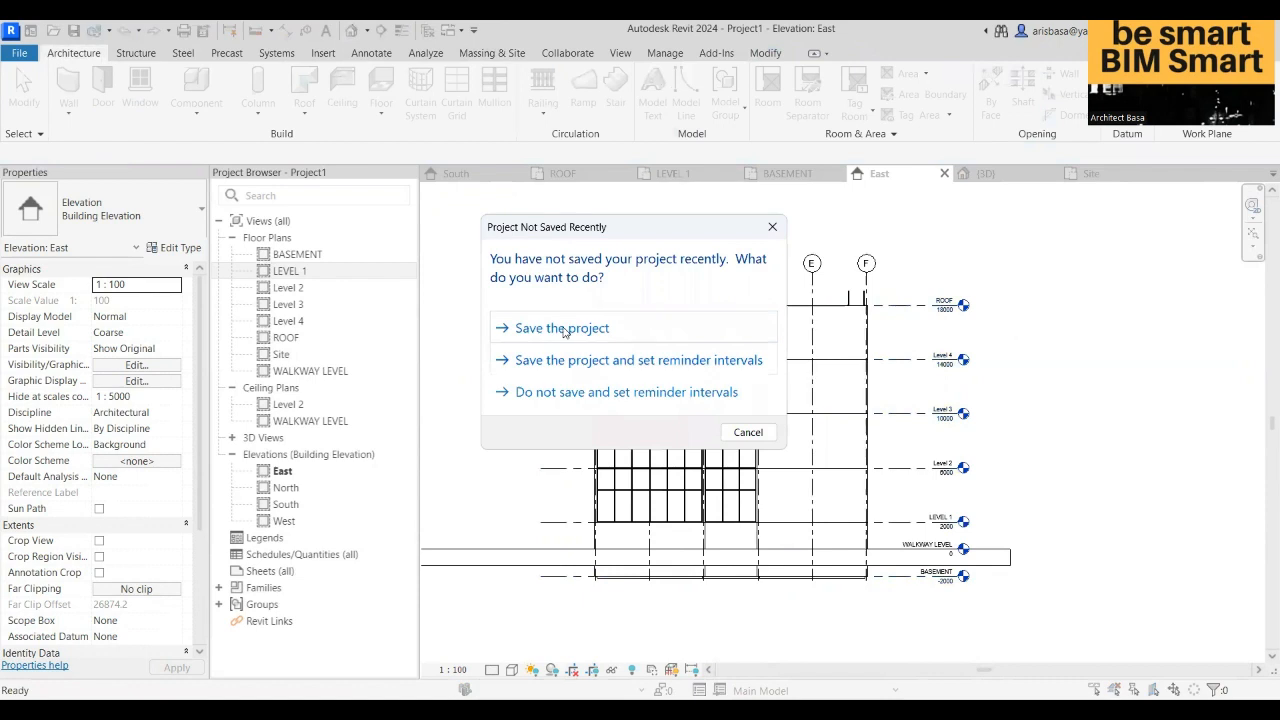
- Save the project as B11_ARCH2 in the INFOCUS 2023 folder under Documents
{"action": "left_click", "coordinate": [606, 330]}
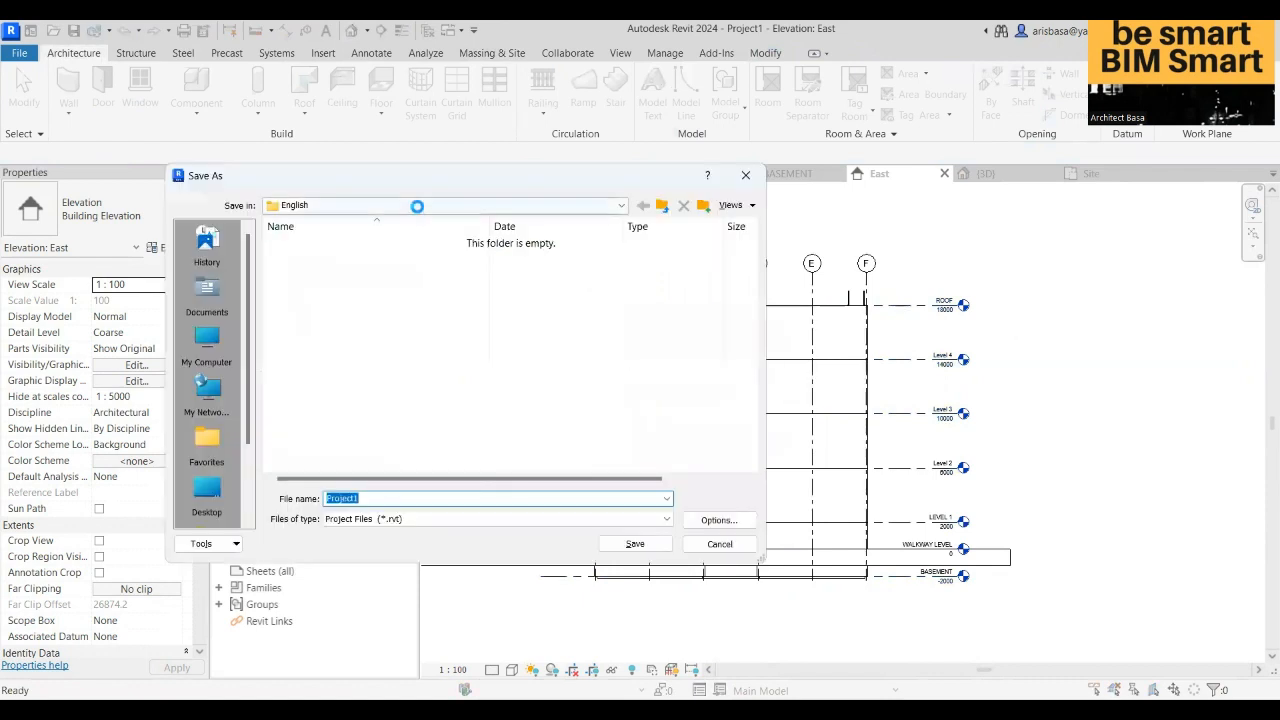
{"action": "left_click", "coordinate": [415, 206]}
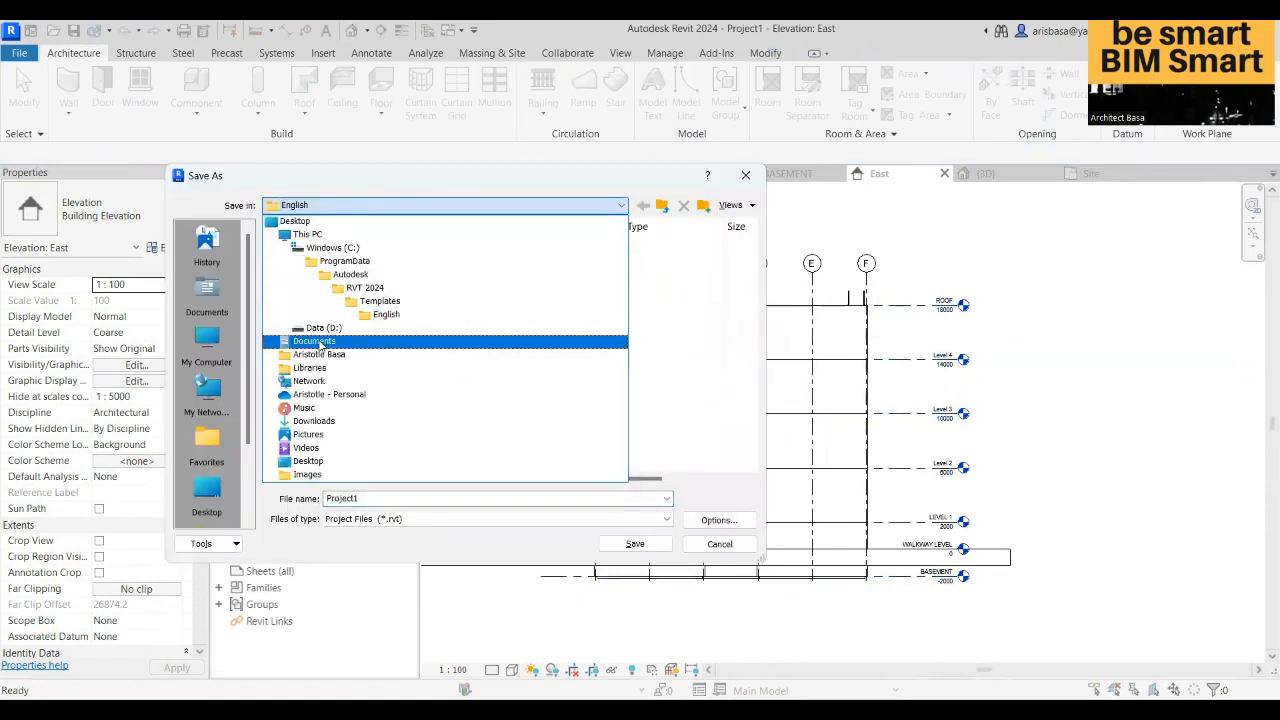
{"action": "left_click", "coordinate": [316, 341]}
{"action": "double_click", "coordinate": [320, 275]}
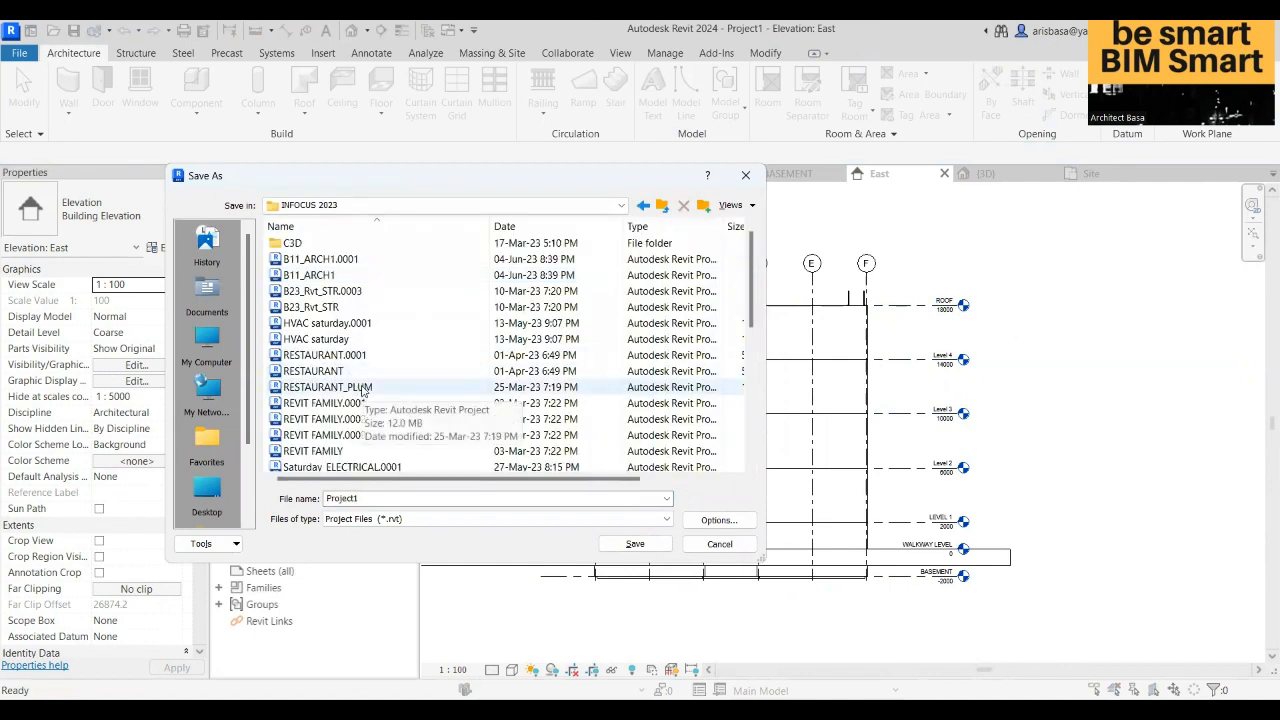
{"action": "left_click", "coordinate": [318, 278]}
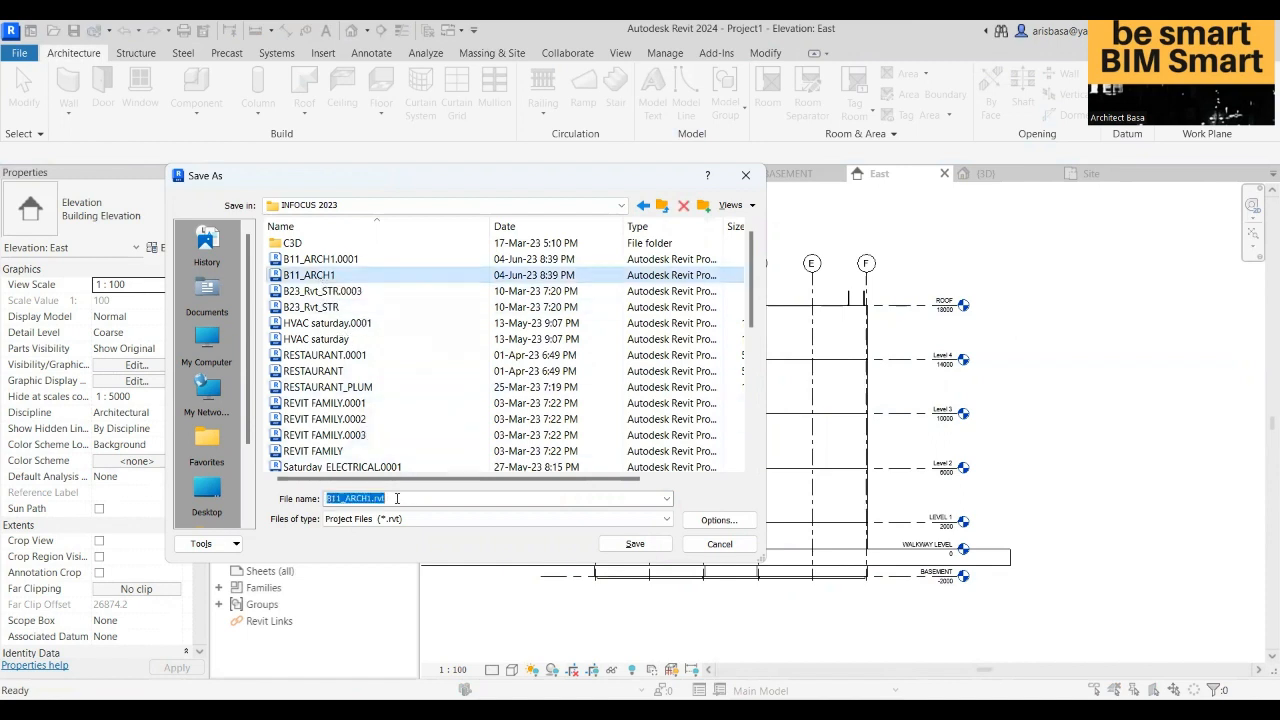
{"action": "double_click", "coordinate": [396, 498]}
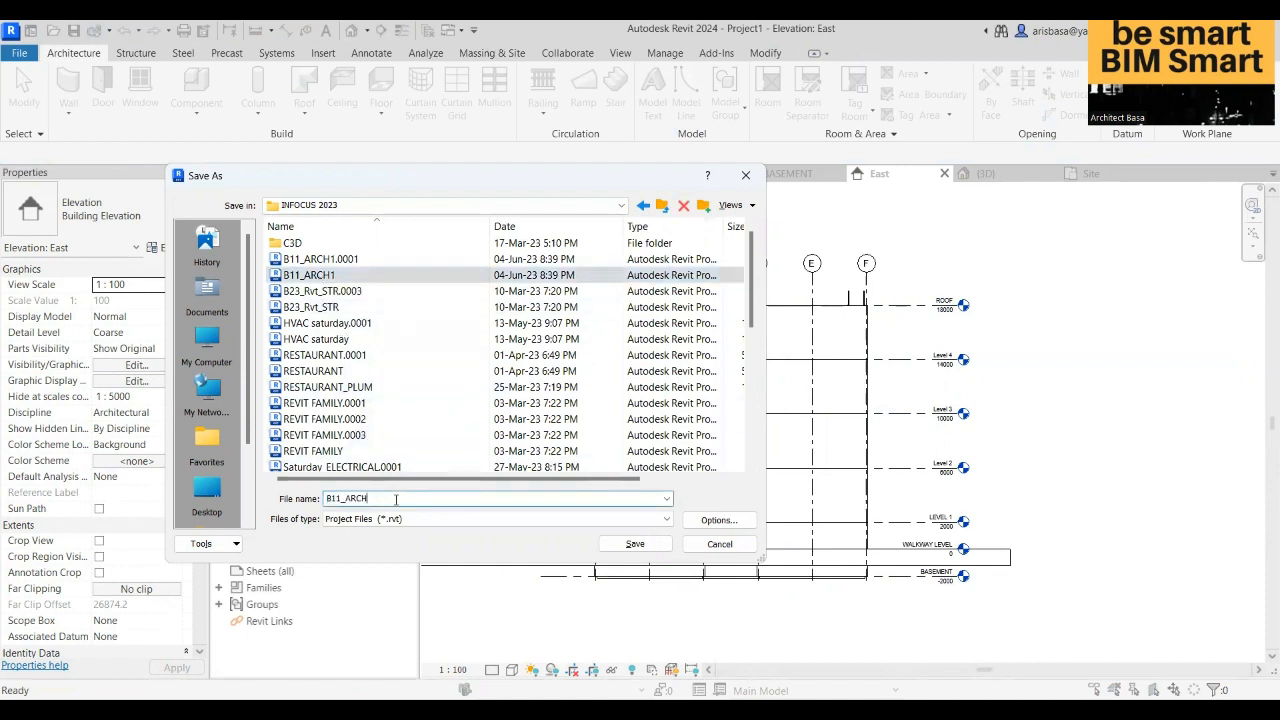
{"action": "left_click", "coordinate": [630, 545]}
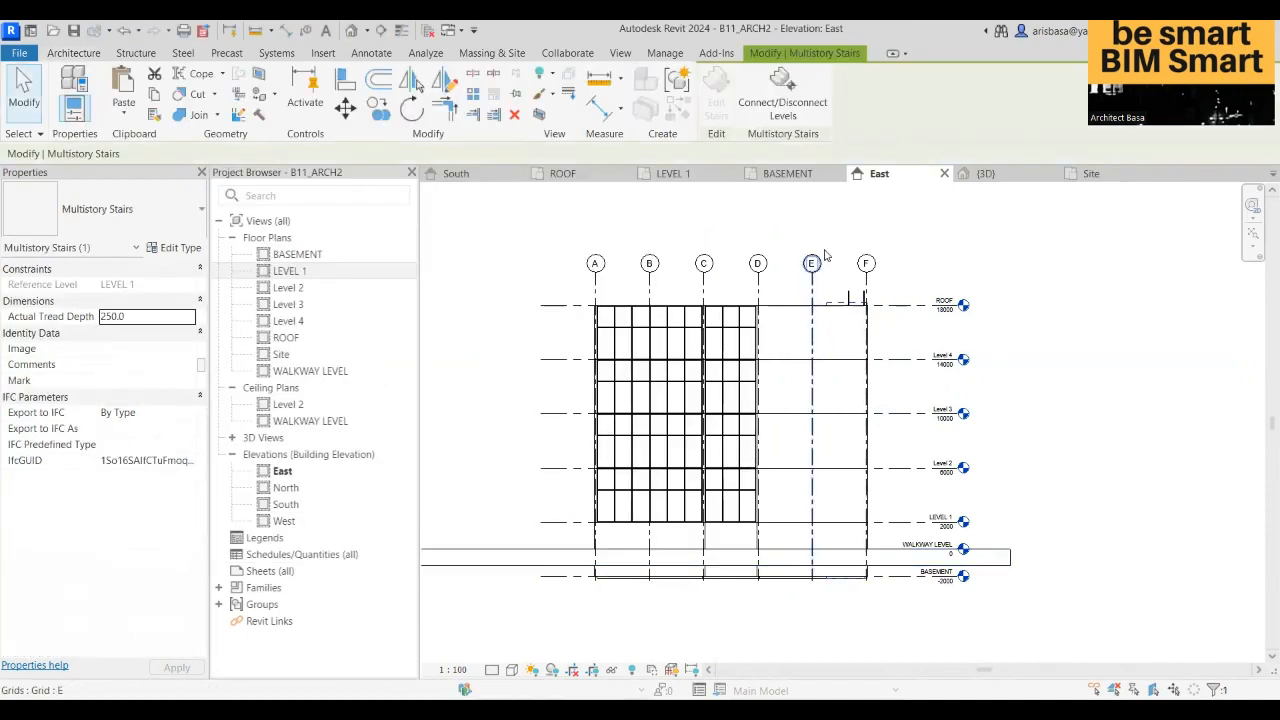
- Examine the multistory stair in the 3D view, checking where the Level 2, Level 3 and Level 4 floor slabs cross its flights
{"action": "left_click", "coordinate": [1028, 177]}
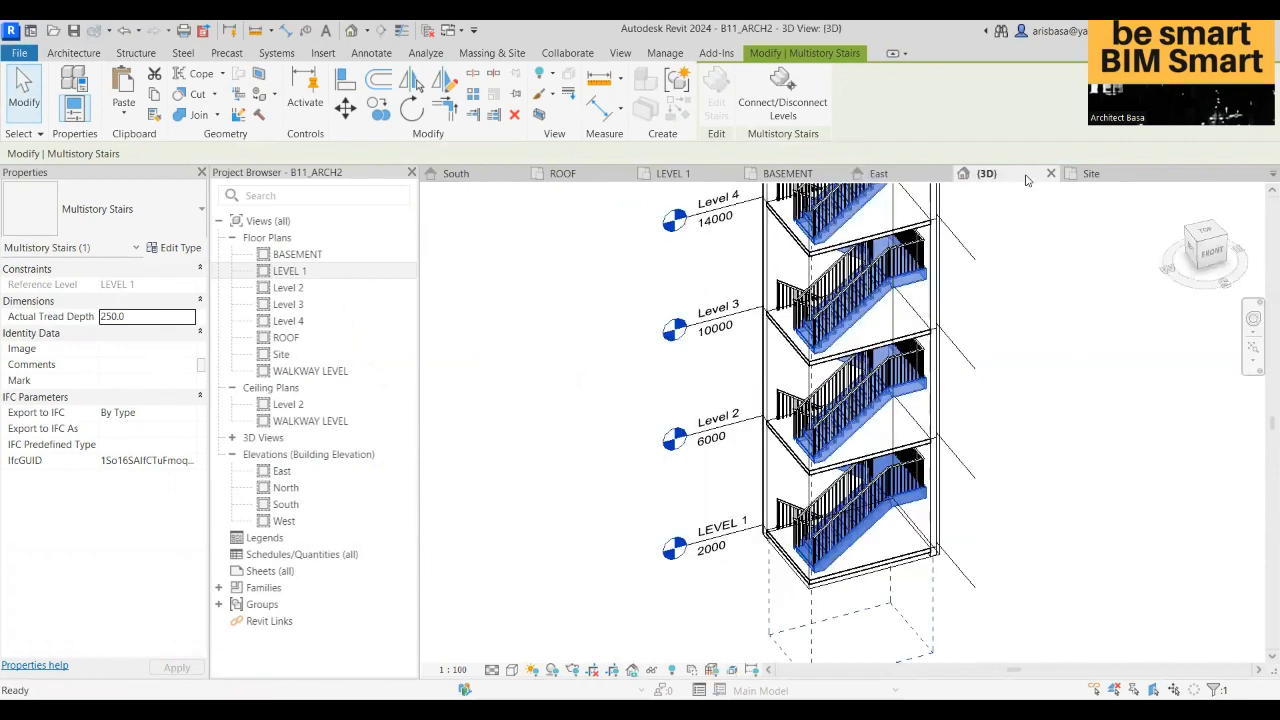
{"action": "scroll", "coordinate": [950, 460], "scroll_direction": "down", "scroll_amount": 3}
{"action": "middle_click_drag", "start_coordinate": [874, 492], "coordinate": [925, 491]}
{"action": "left_click", "coordinate": [908, 480]}
{"action": "scroll", "coordinate": [937, 459], "scroll_direction": "down", "scroll_amount": 2}
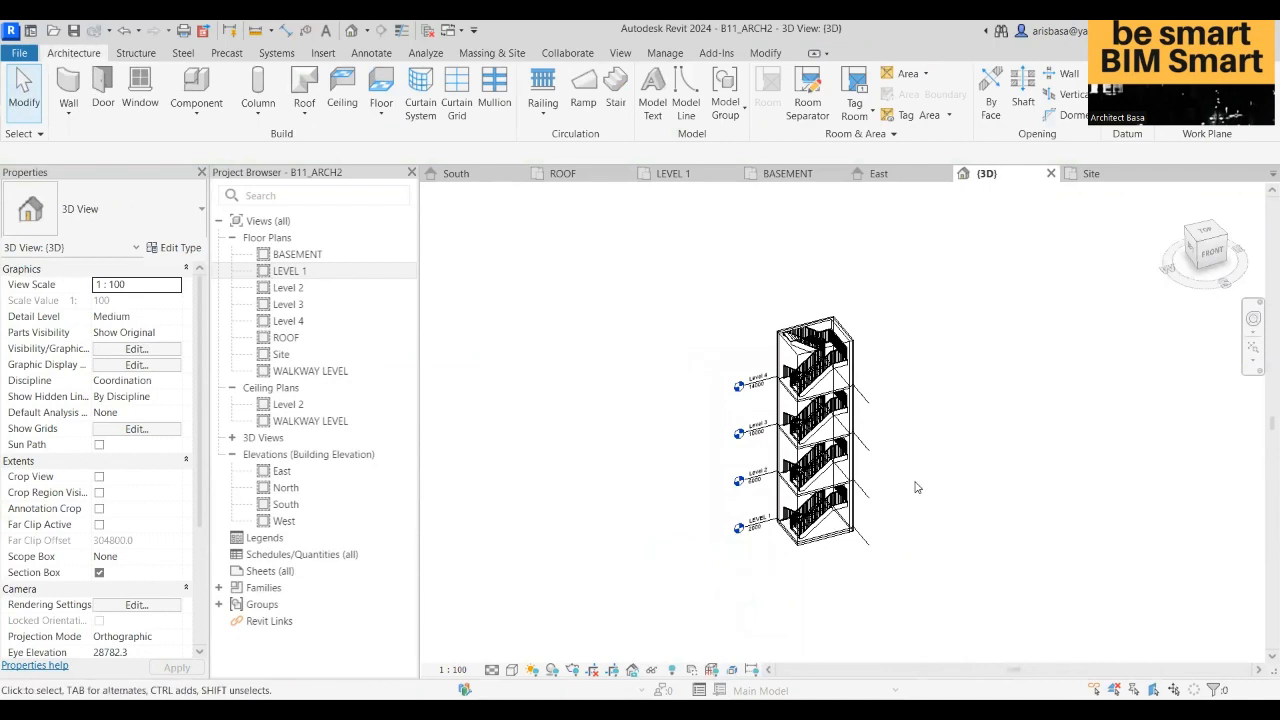
{"action": "scroll", "coordinate": [900, 485], "scroll_direction": "up", "scroll_amount": 4}
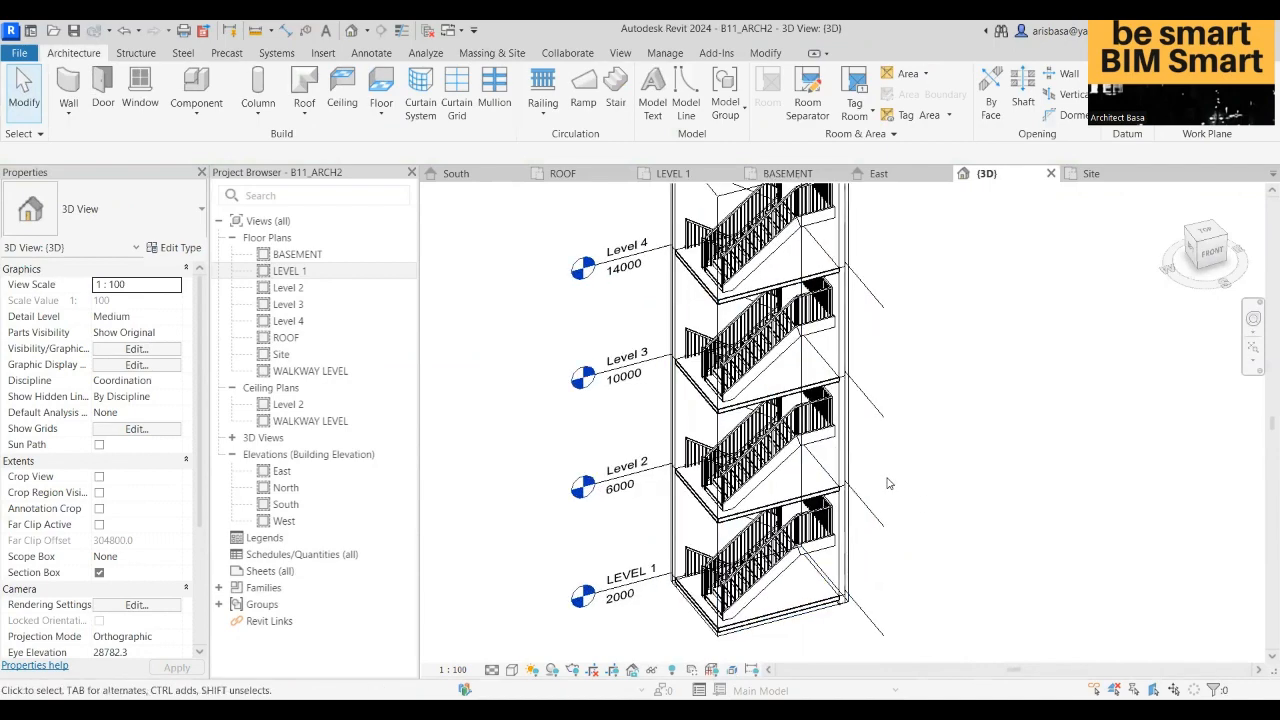
{"action": "left_click", "coordinate": [826, 507]}
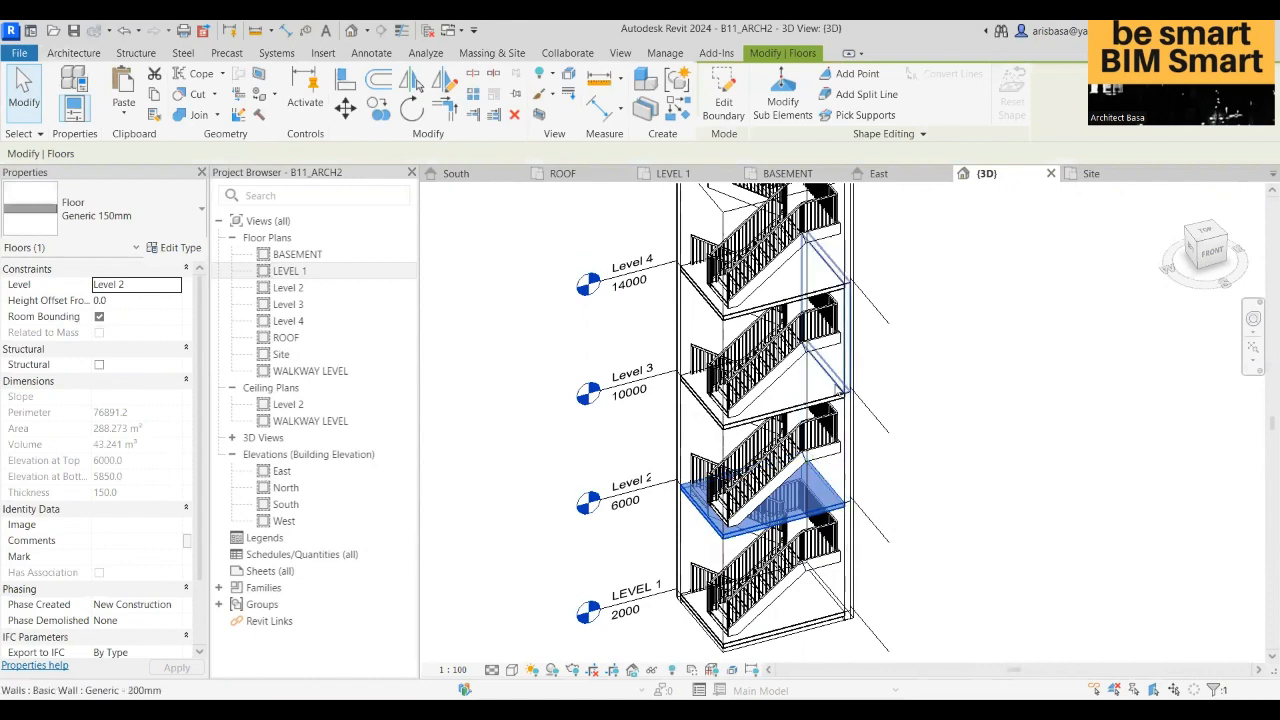
{"action": "left_click", "coordinate": [836, 360]}
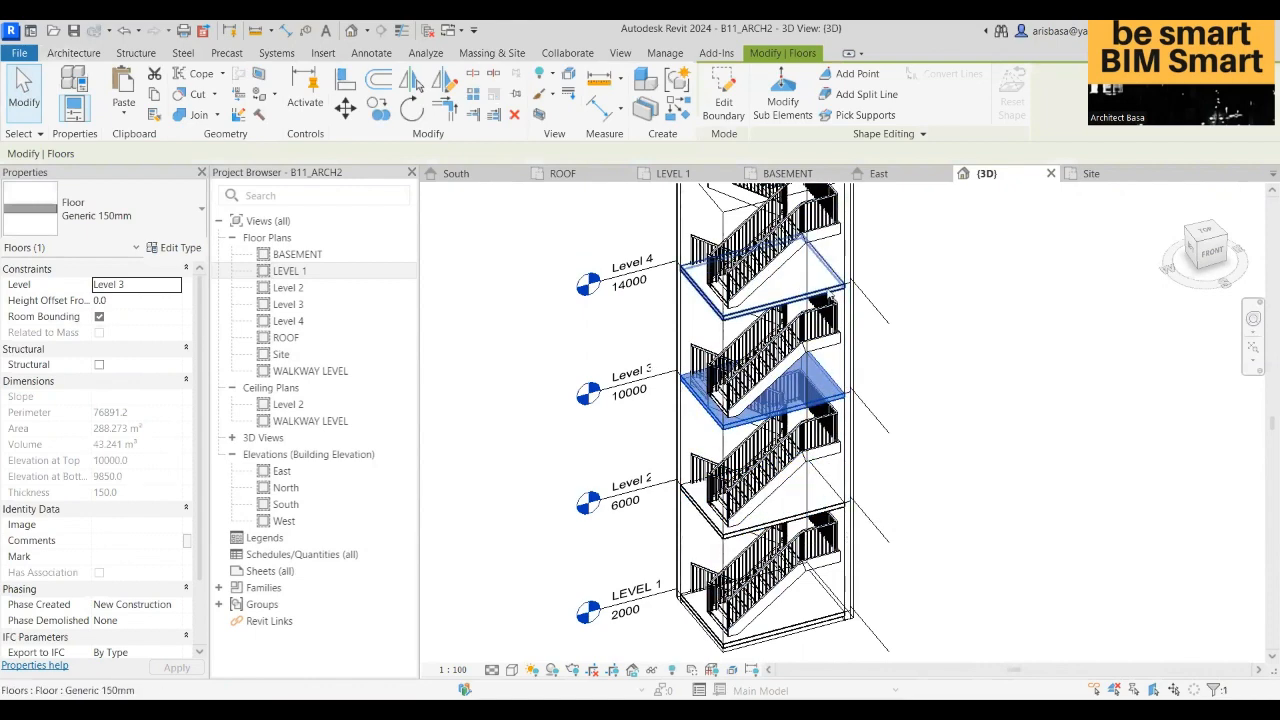
{"action": "left_click", "coordinate": [830, 298]}
{"action": "scroll", "coordinate": [900, 423], "scroll_direction": "down", "scroll_amount": 2}
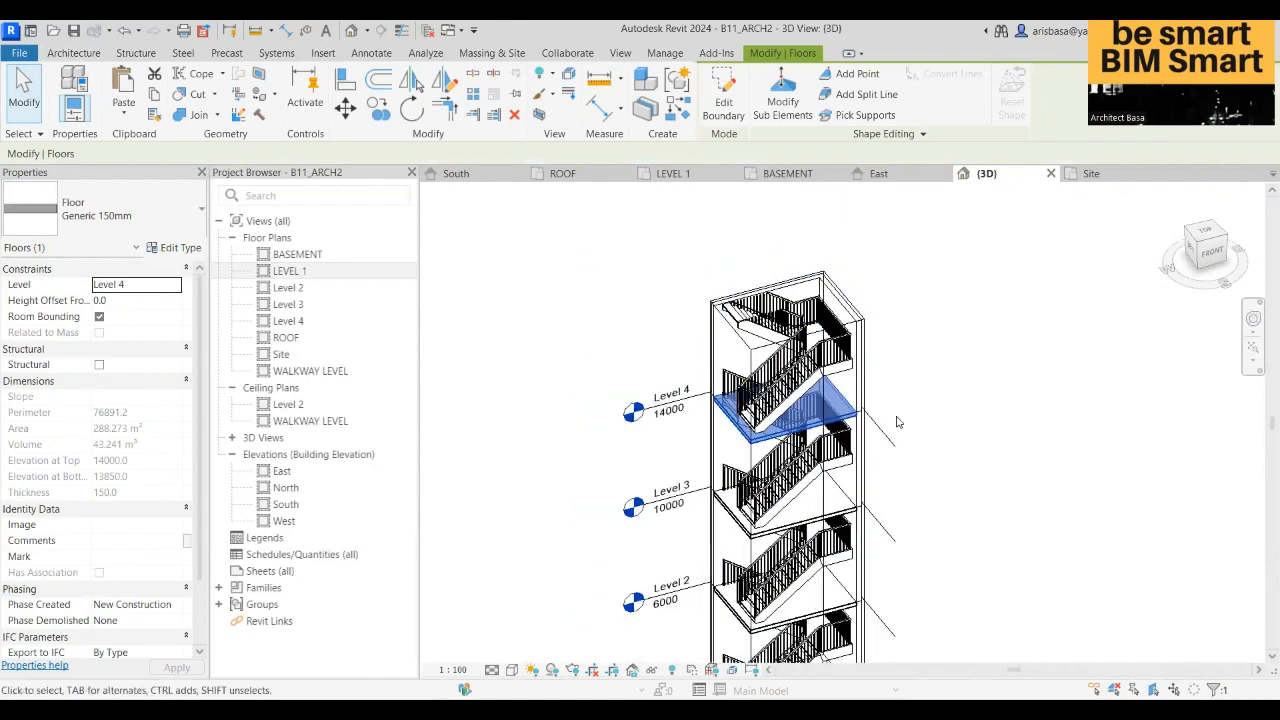
{"action": "middle_click_drag", "start_coordinate": [897, 418], "coordinate": [831, 344]}
{"action": "left_click", "coordinate": [892, 458]}
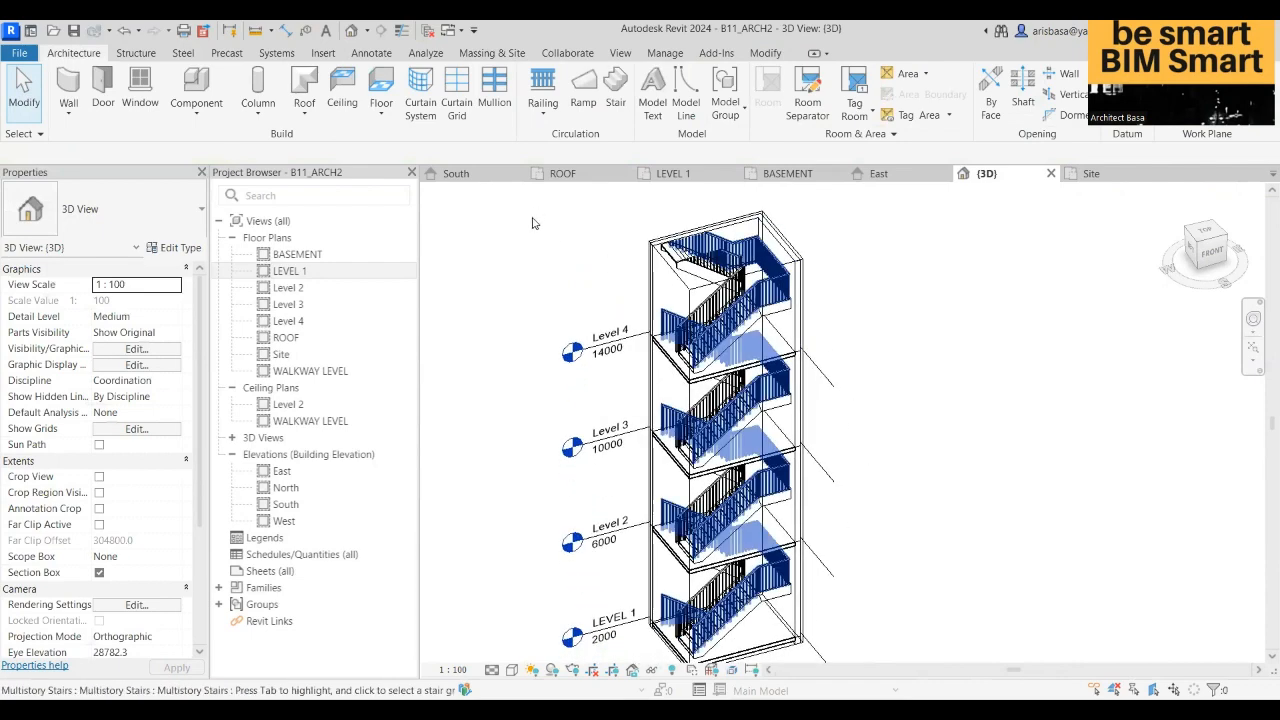
- Create a shaft opening in the LEVEL 1 plan with a rectangular boundary about 3700 by 2600 mm around the stair
{"action": "left_click", "coordinate": [700, 177]}
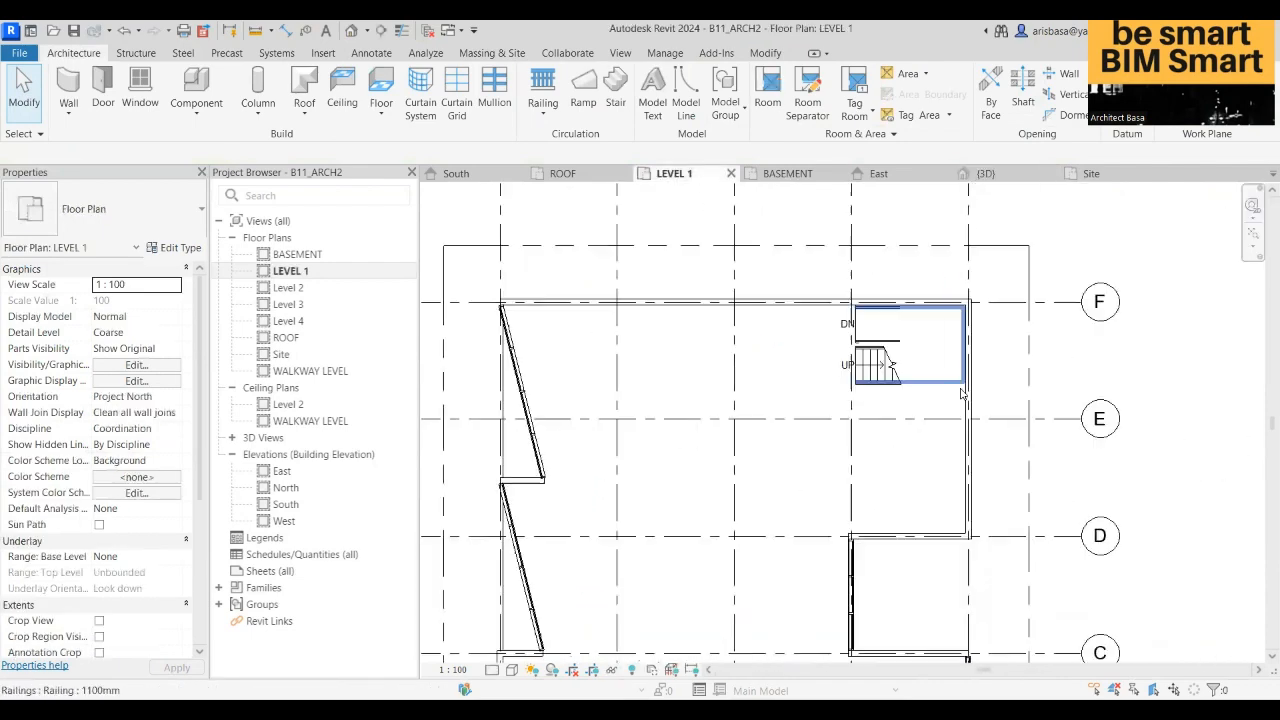
{"action": "scroll", "coordinate": [962, 393], "scroll_direction": "down", "scroll_amount": 1}
{"action": "scroll", "coordinate": [950, 380], "scroll_direction": "up", "scroll_amount": 3}
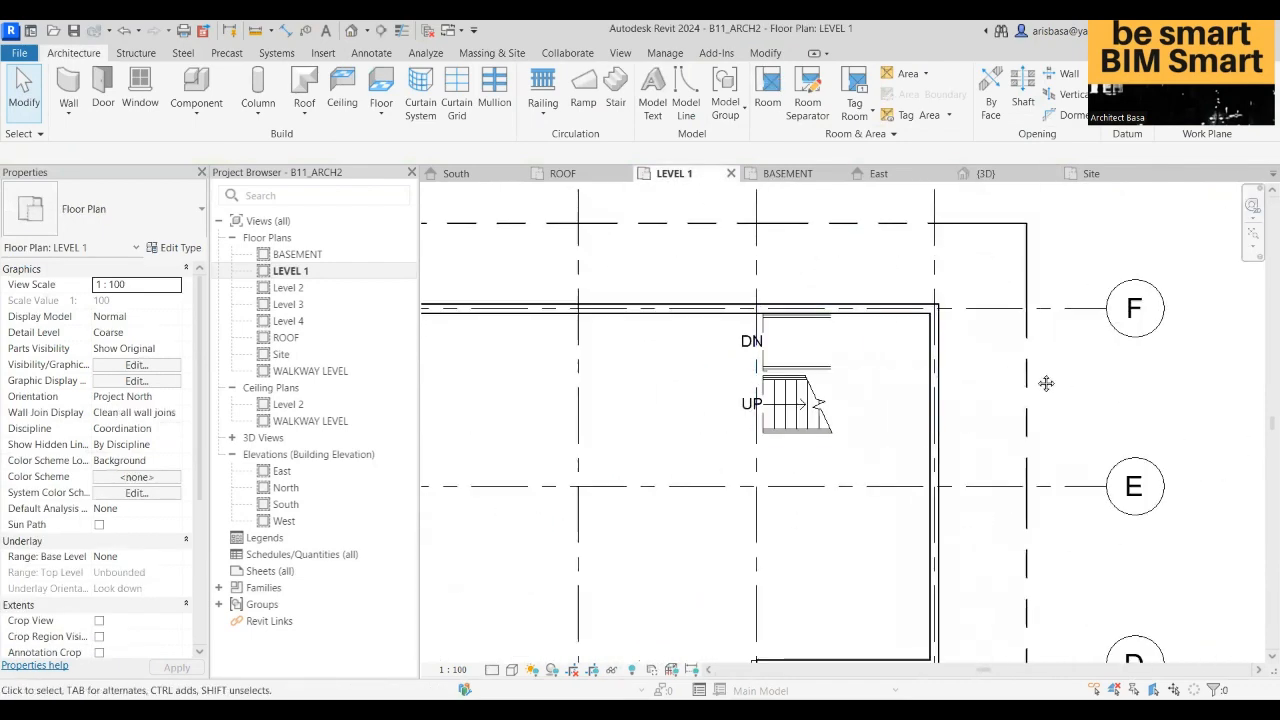
{"action": "middle_click_drag", "start_coordinate": [1046, 383], "coordinate": [997, 383]}
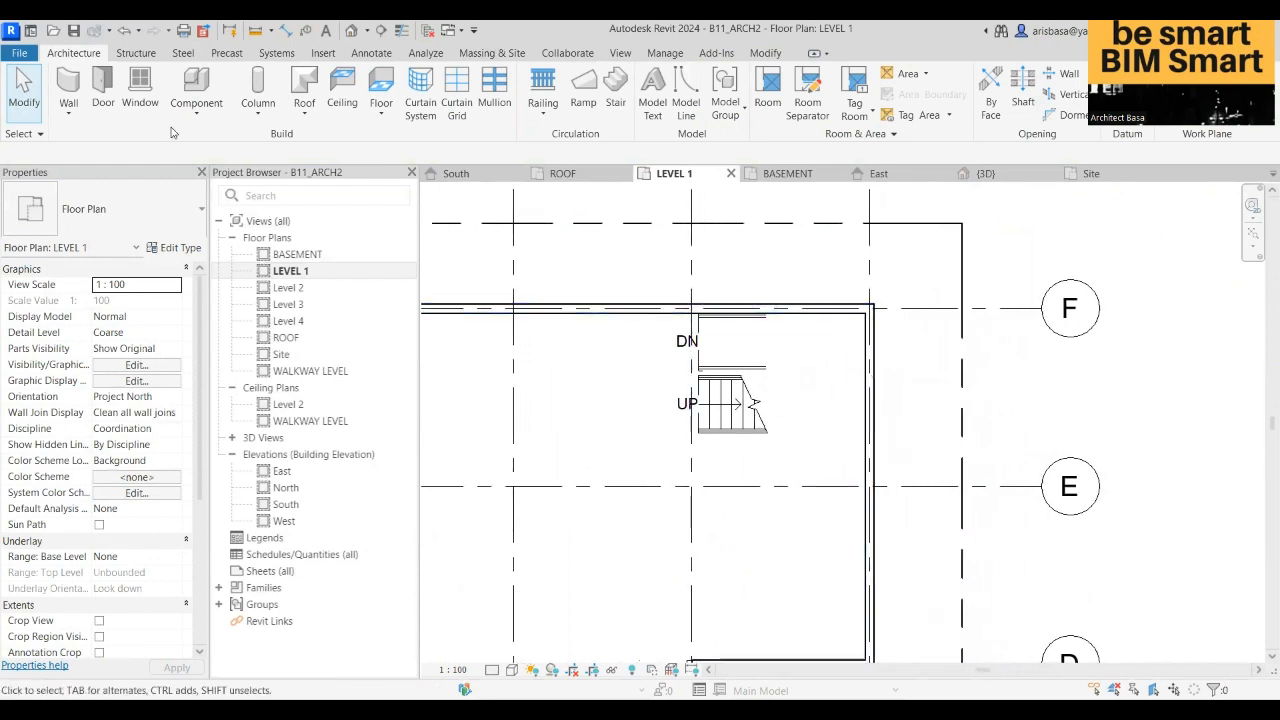
{"action": "left_click", "coordinate": [1022, 93]}
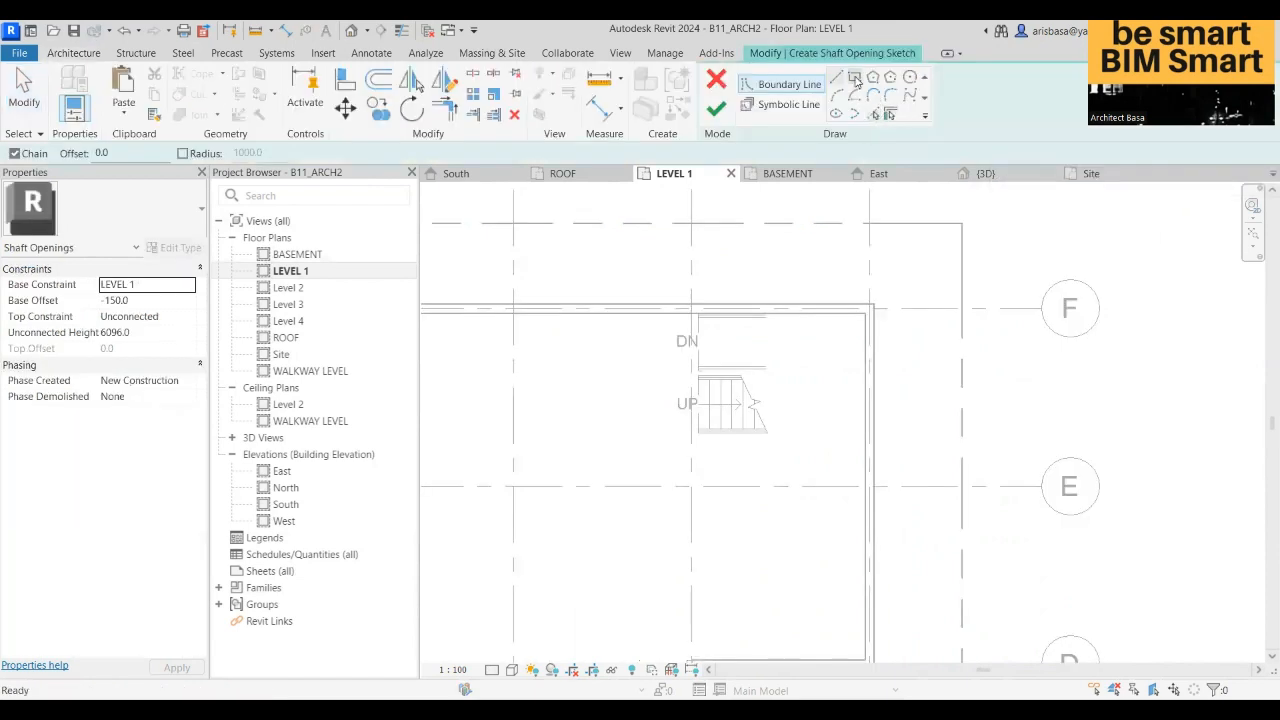
{"action": "left_click", "coordinate": [855, 78]}
{"action": "scroll", "coordinate": [703, 437], "scroll_direction": "up", "scroll_amount": 4}
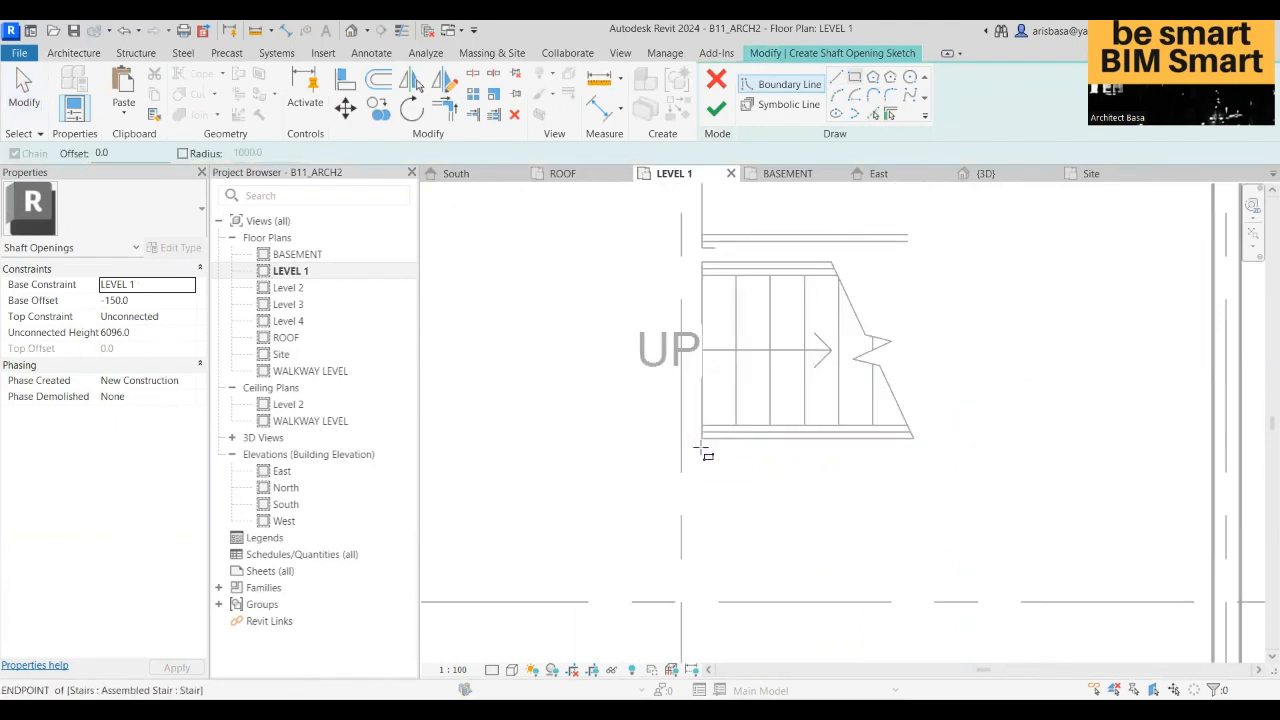
{"action": "left_click", "coordinate": [703, 434]}
{"action": "scroll", "coordinate": [854, 348], "scroll_direction": "down", "scroll_amount": 2}
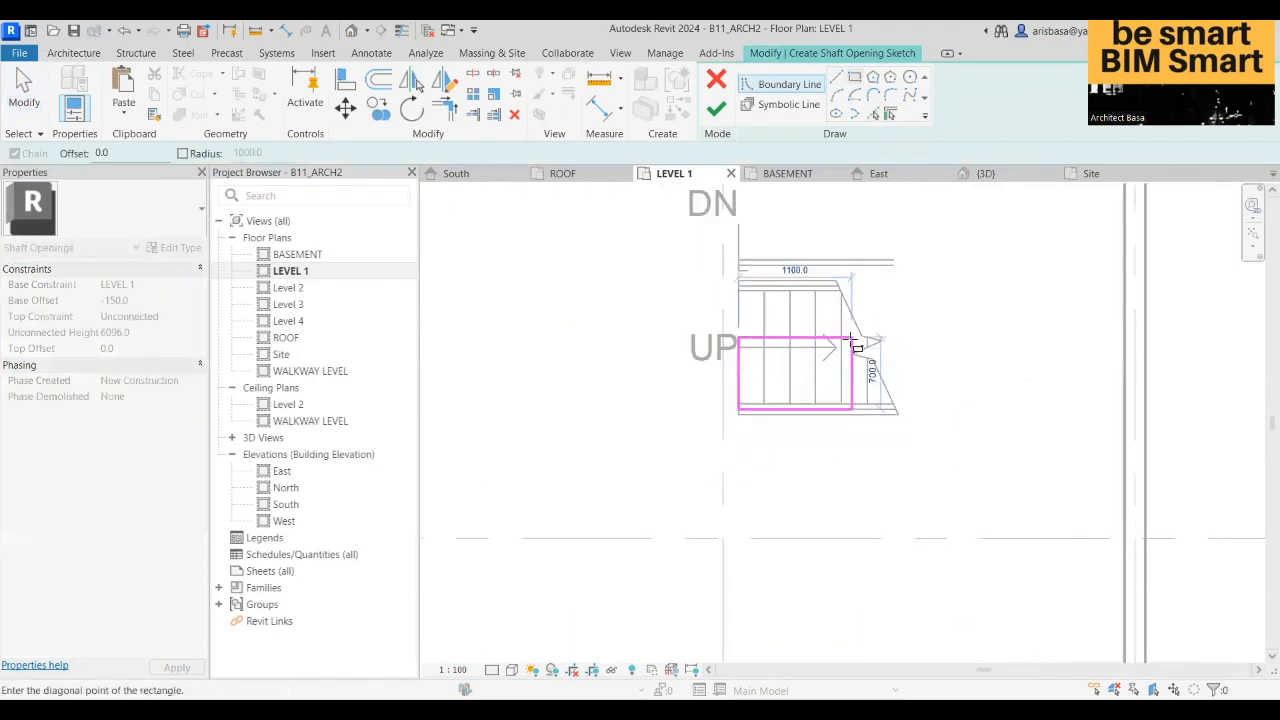
{"action": "middle_click_drag", "start_coordinate": [836, 348], "coordinate": [719, 480]}
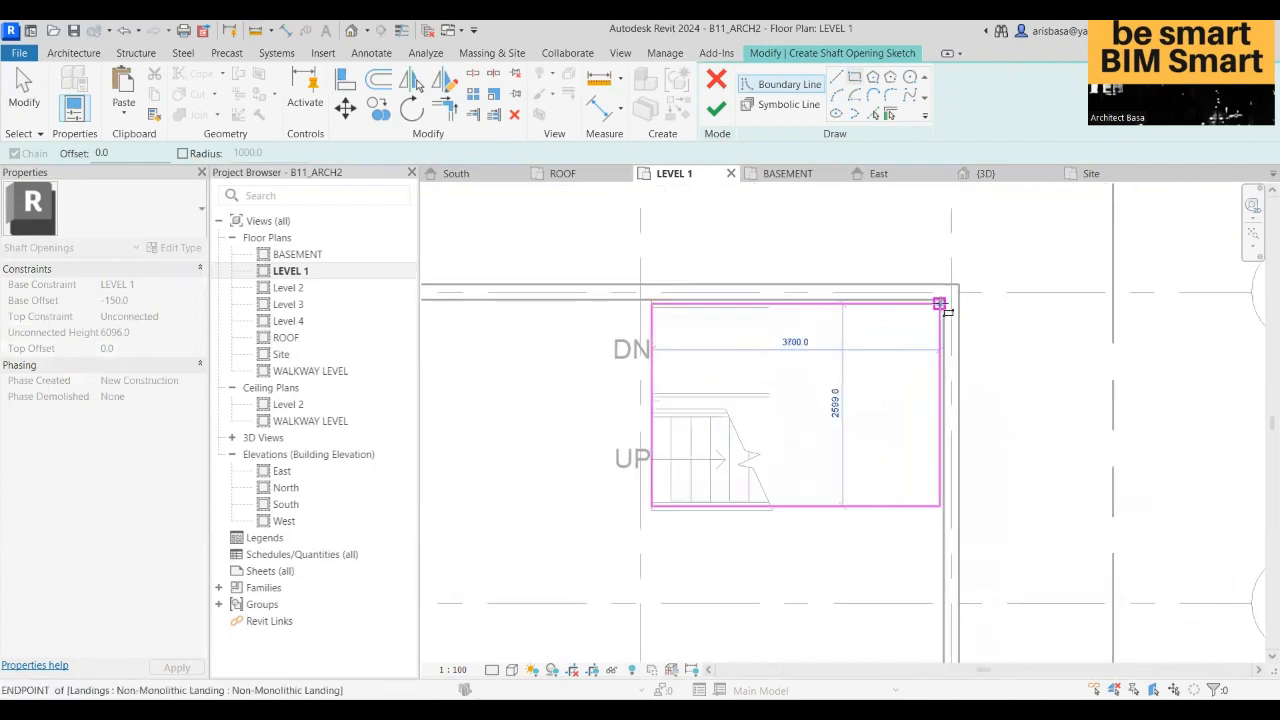
{"action": "scroll", "coordinate": [941, 305], "scroll_direction": "up", "scroll_amount": 3}
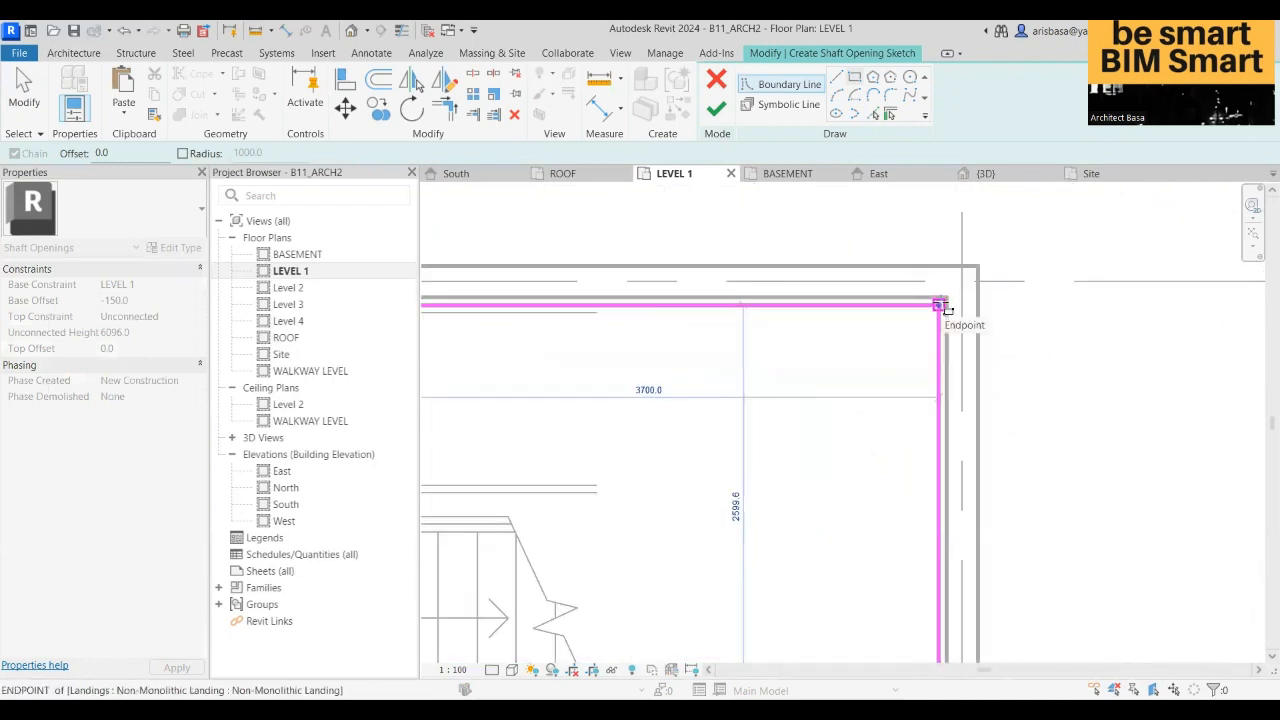
{"action": "left_click", "coordinate": [941, 305]}
{"action": "scroll", "coordinate": [894, 388], "scroll_direction": "down", "scroll_amount": 3}
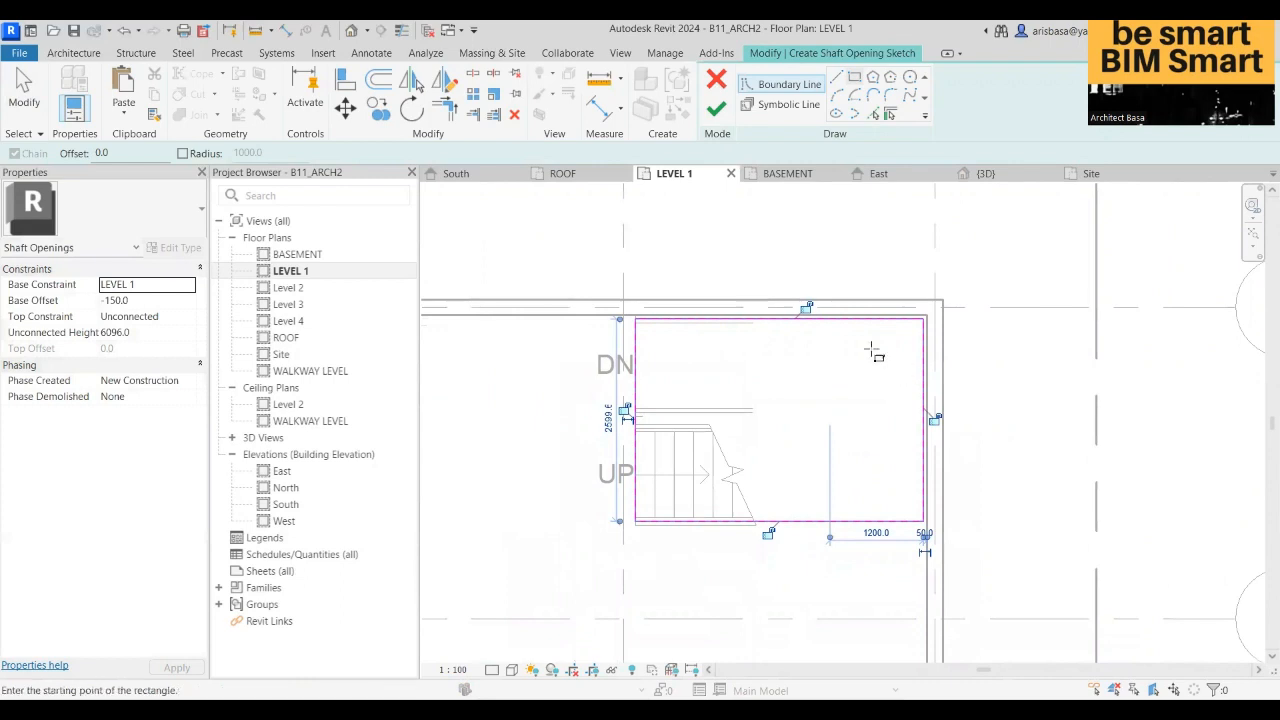
{"action": "left_click", "coordinate": [720, 112]}
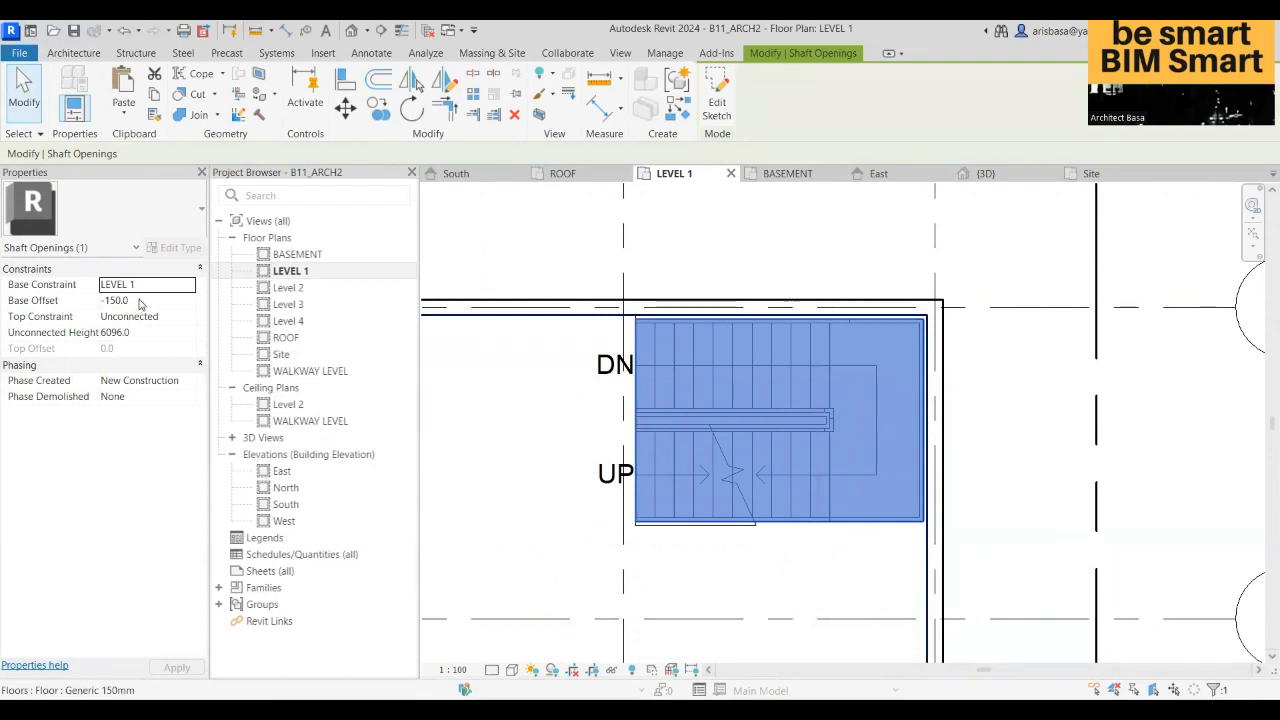
- Set the shaft opening's base offset to -300 from LEVEL 1
{"action": "left_click", "coordinate": [140, 302]}
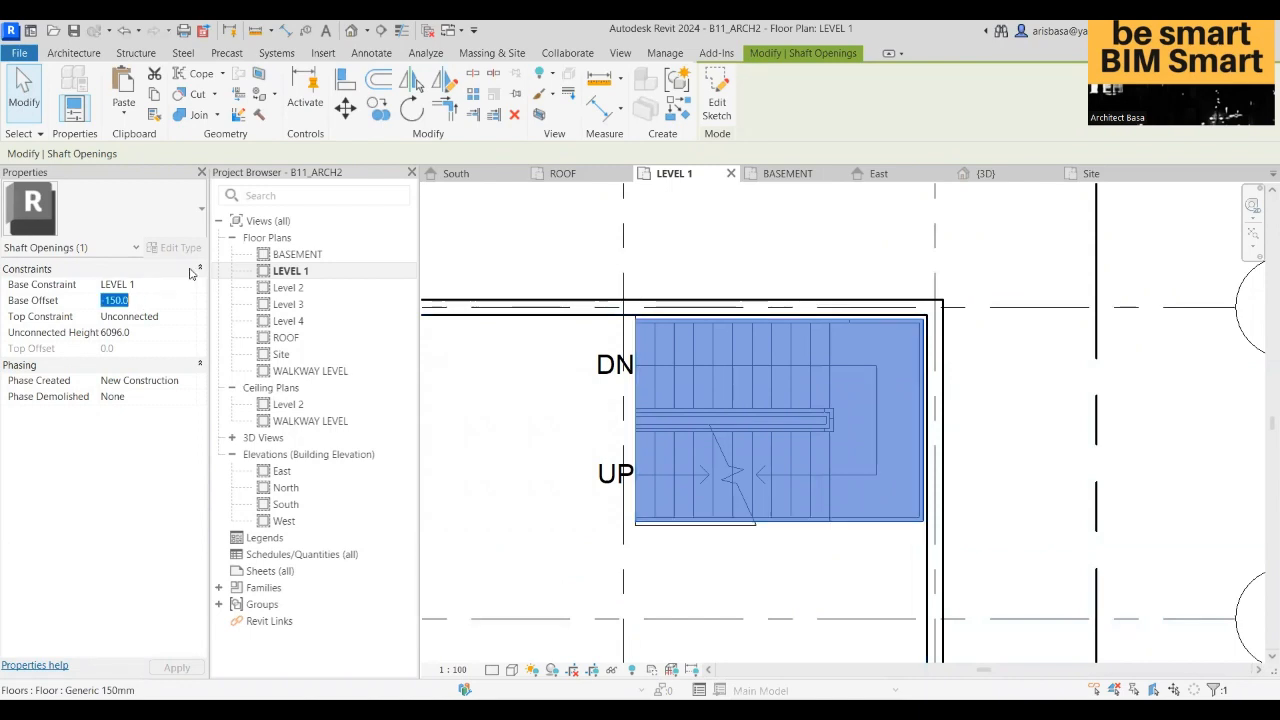
{"action": "type", "text": "-"}
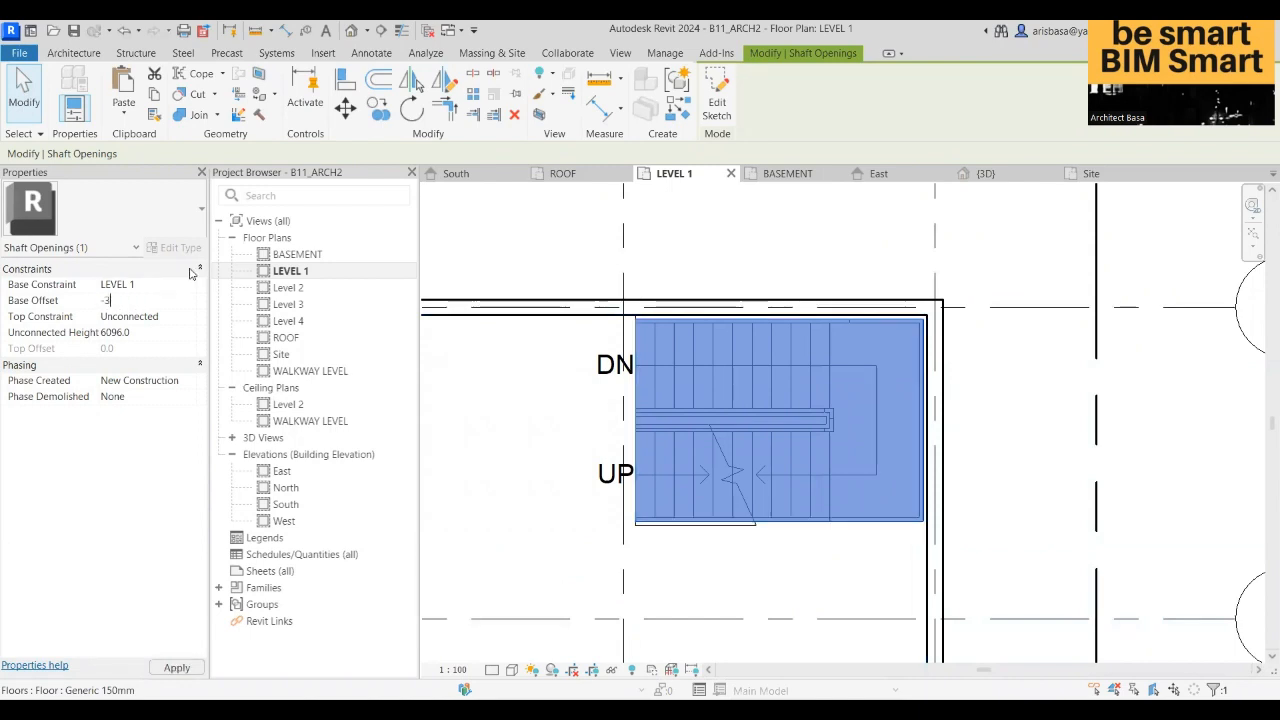
{"action": "type", "text": "300"}
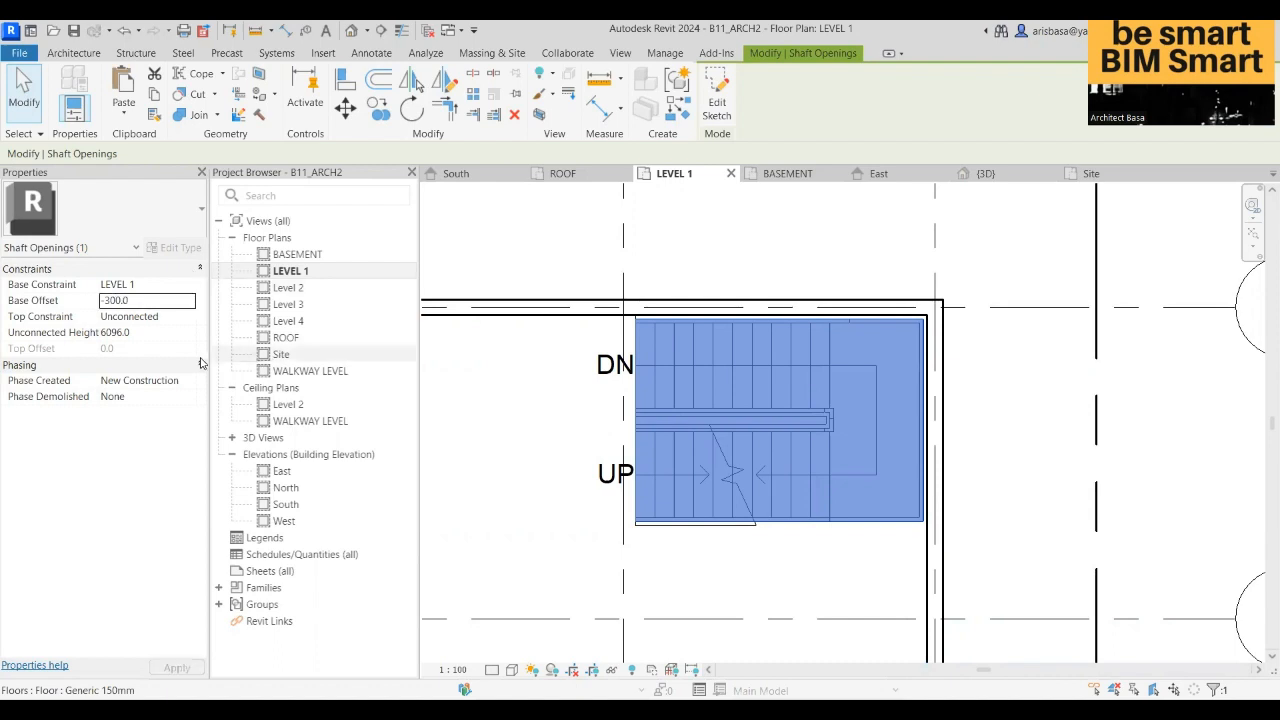
- Constrain the top of the shaft opening up to level ROOF with a top offset of 300
{"action": "left_click", "coordinate": [190, 316]}
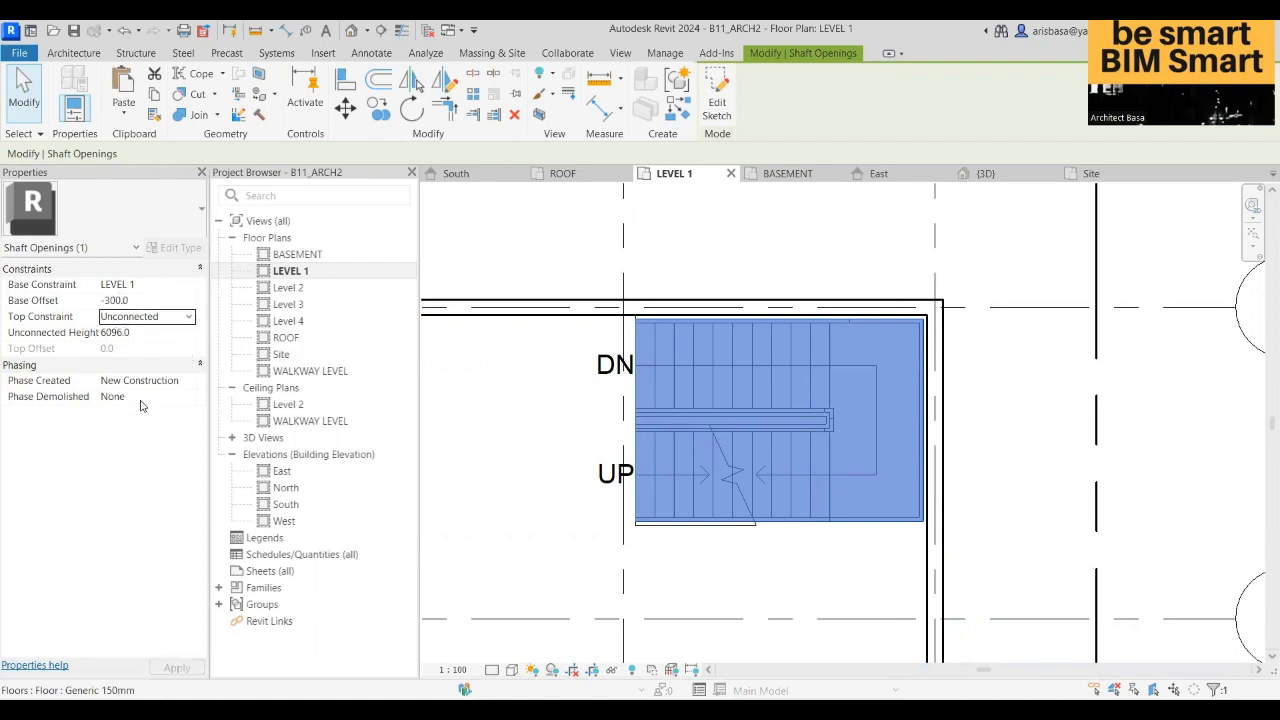
{"action": "left_click_drag", "start_coordinate": [238, 373], "coordinate": [238, 401]}
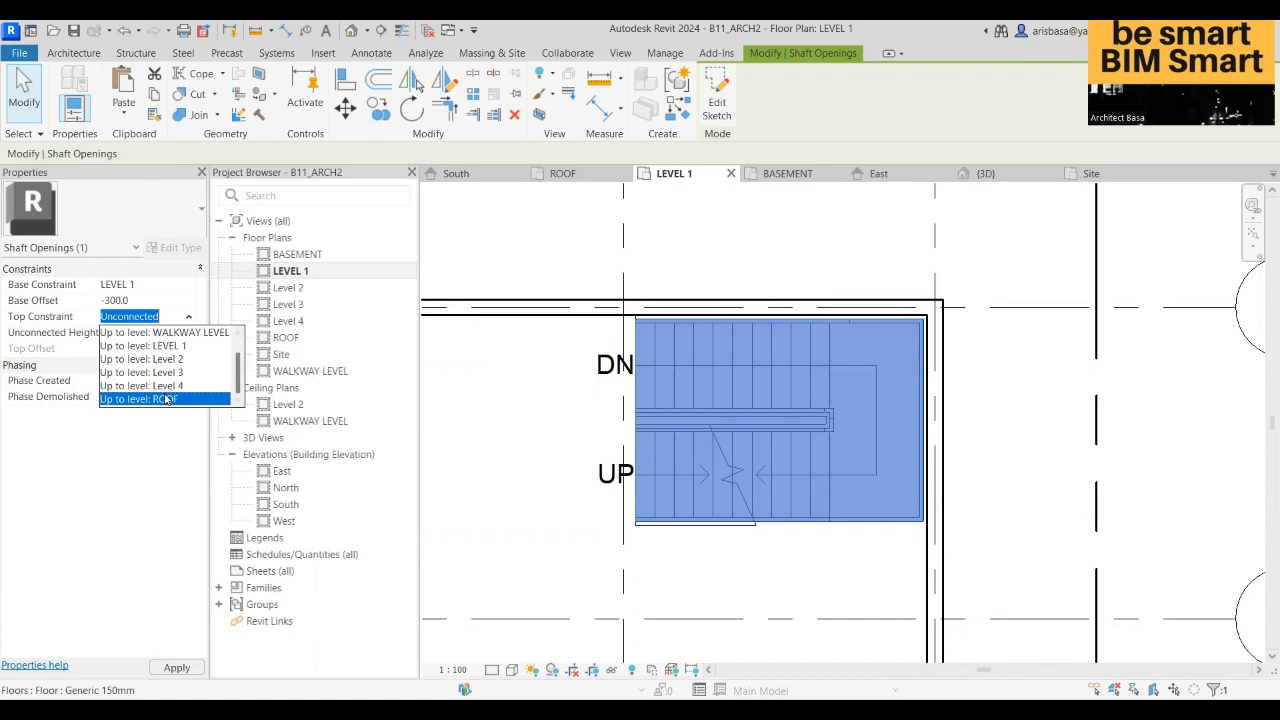
{"action": "left_click", "coordinate": [166, 399]}
{"action": "left_click", "coordinate": [137, 348]}
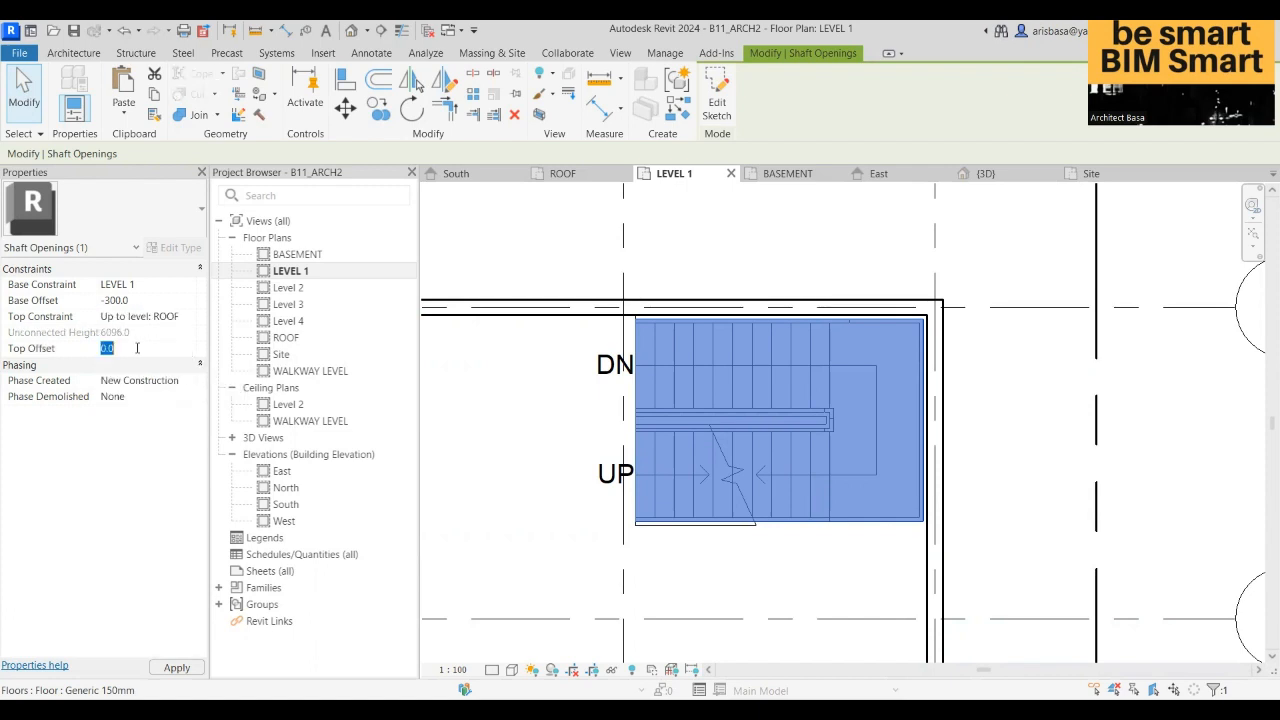
{"action": "type", "text": "300"}
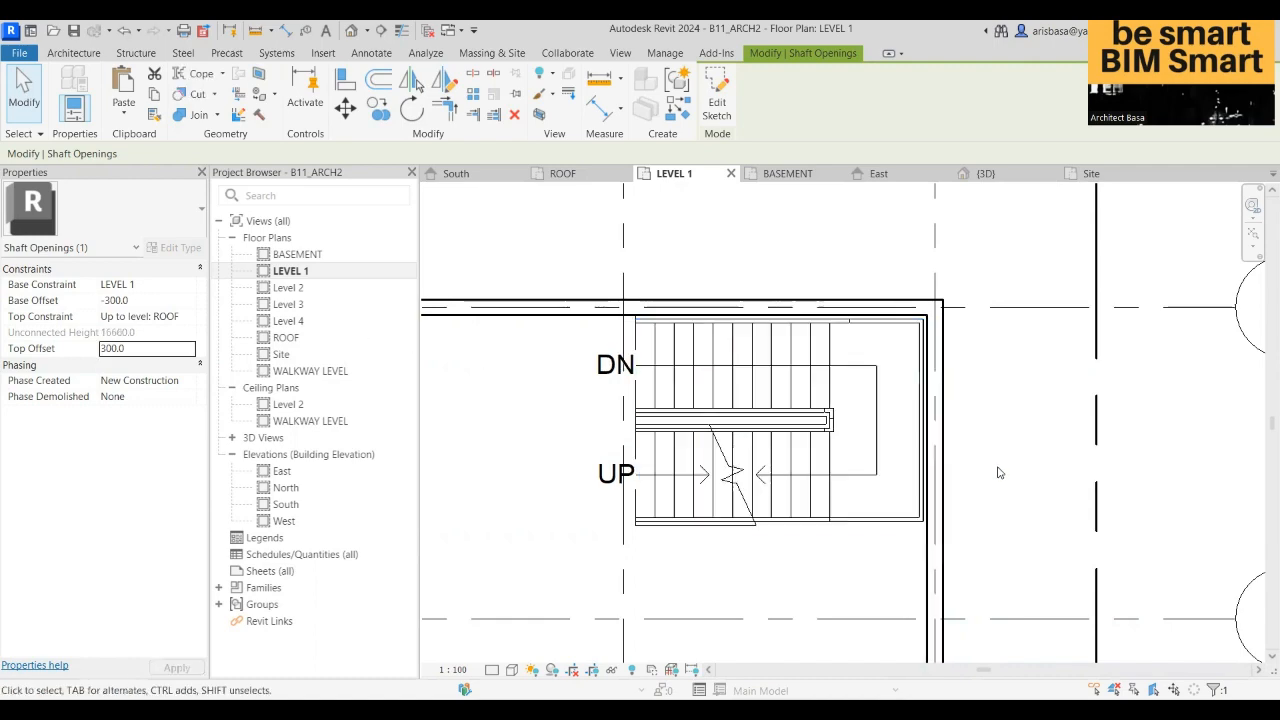
{"action": "left_click", "coordinate": [998, 473]}
{"action": "scroll", "coordinate": [1000, 478], "scroll_direction": "down", "scroll_amount": 4}
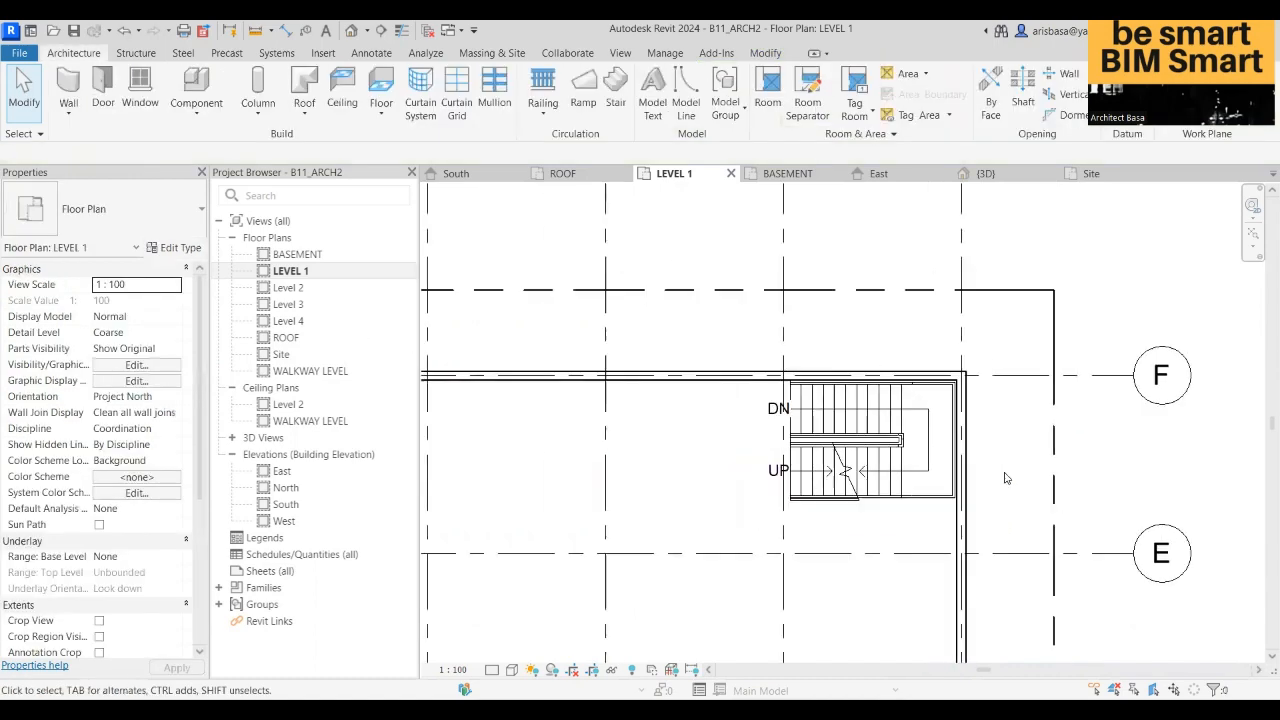
- Turn off the section box in the 3D view and inspect the stair where it reaches the roof
{"action": "left_click", "coordinate": [985, 174]}
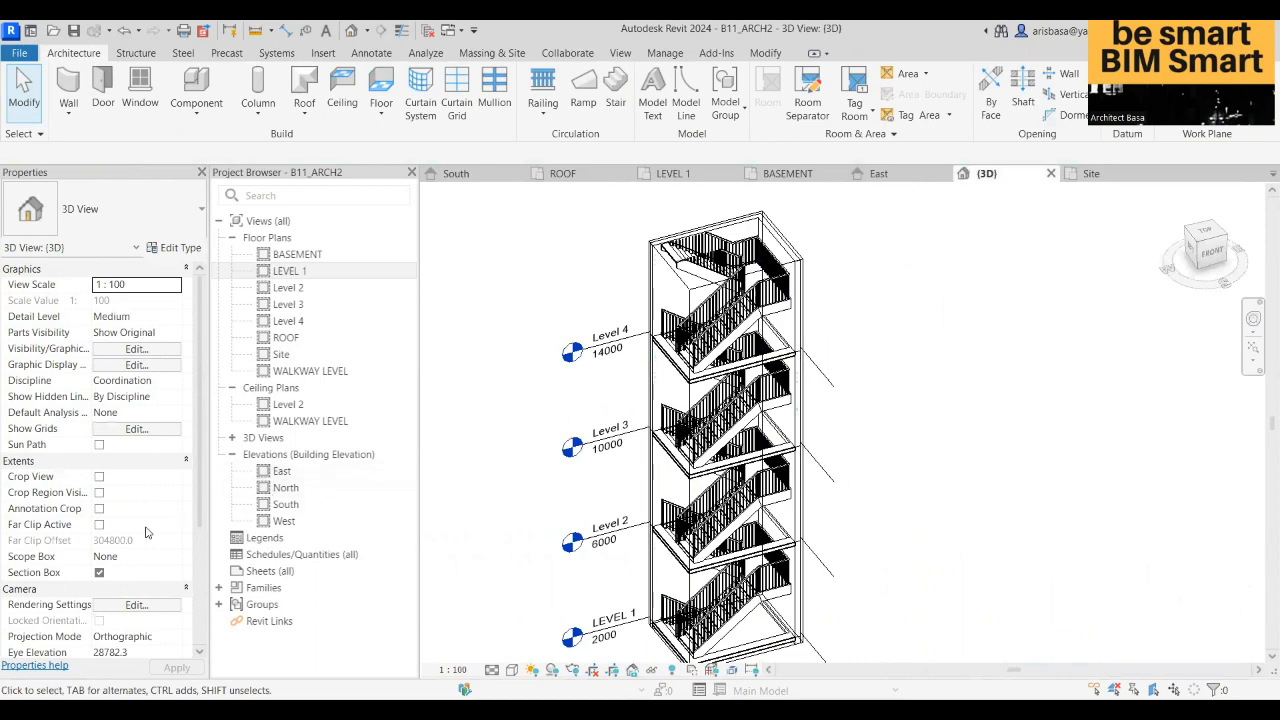
{"action": "left_click", "coordinate": [99, 573]}
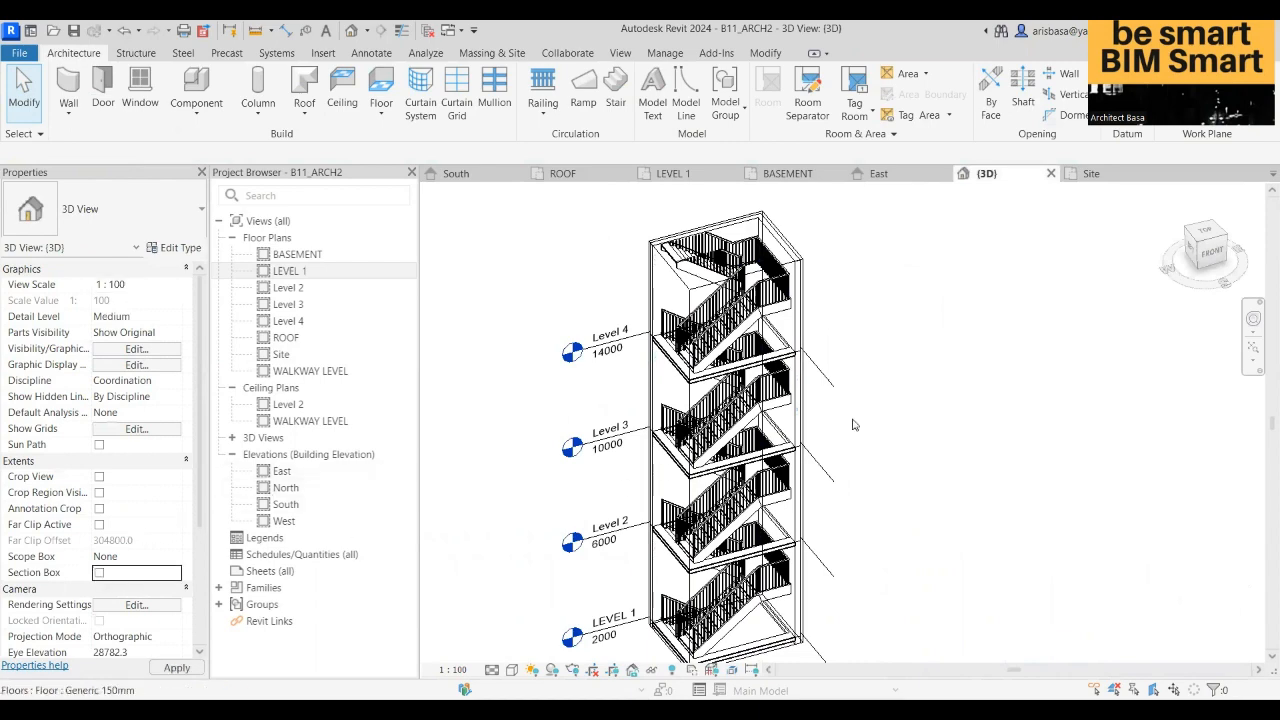
{"action": "scroll", "coordinate": [938, 409], "scroll_direction": "down", "scroll_amount": 2}
{"action": "middle_click_drag", "start_coordinate": [891, 391], "coordinate": [848, 371]}
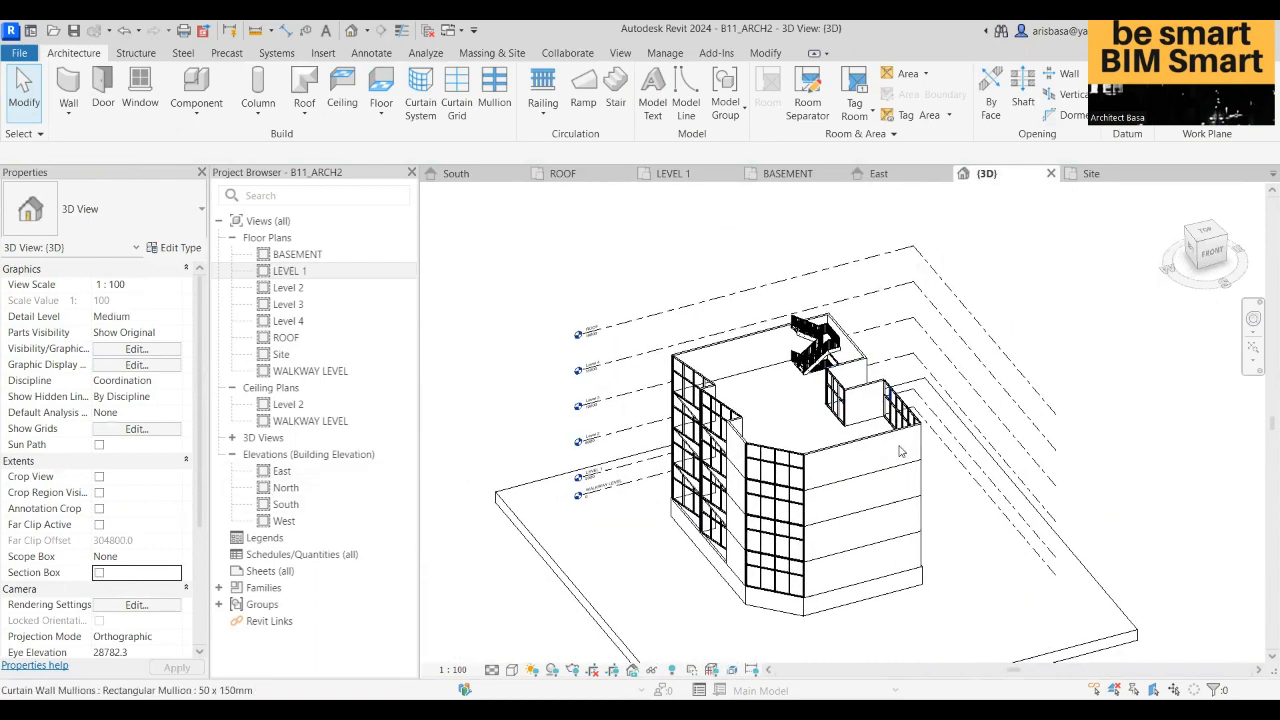
{"action": "middle_click_drag", "start_coordinate": [902, 449], "coordinate": [972, 455], "text": "shift"}
{"action": "scroll", "coordinate": [876, 370], "scroll_direction": "up", "scroll_amount": 6}
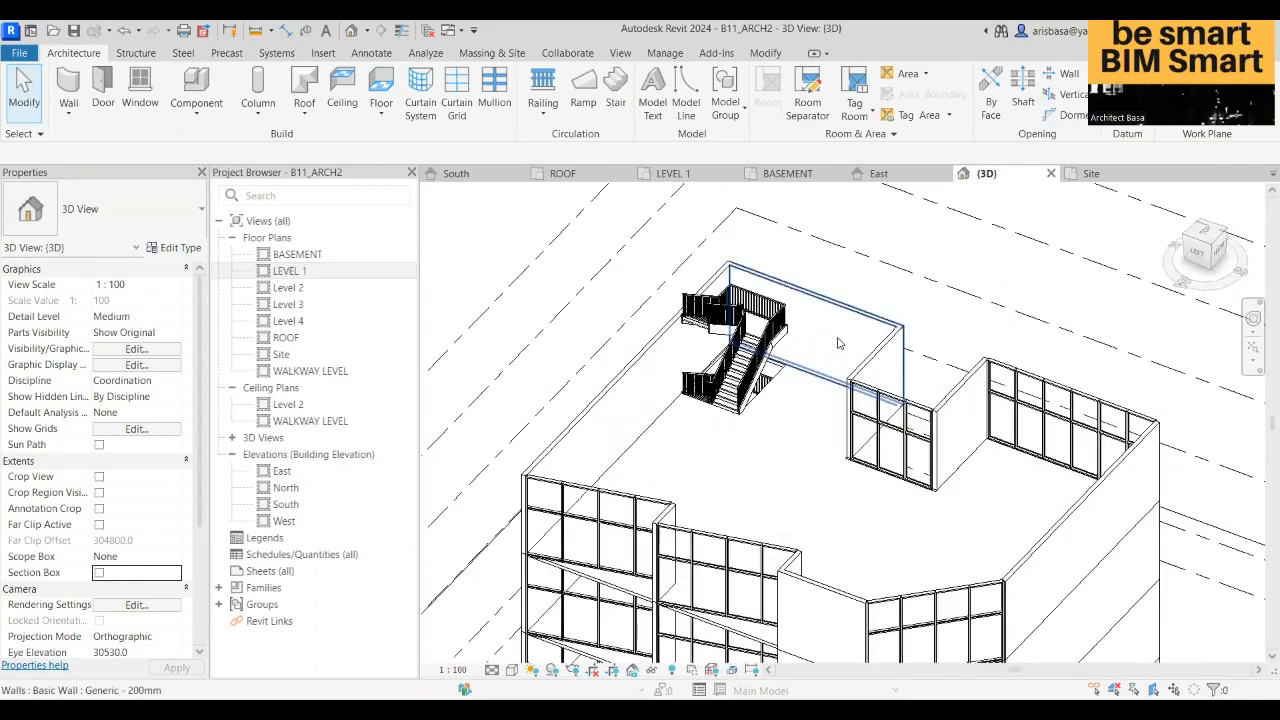
{"action": "scroll", "coordinate": [826, 403], "scroll_direction": "down", "scroll_amount": 4}
{"action": "middle_click_drag", "start_coordinate": [812, 434], "coordinate": [755, 378], "text": "shift"}
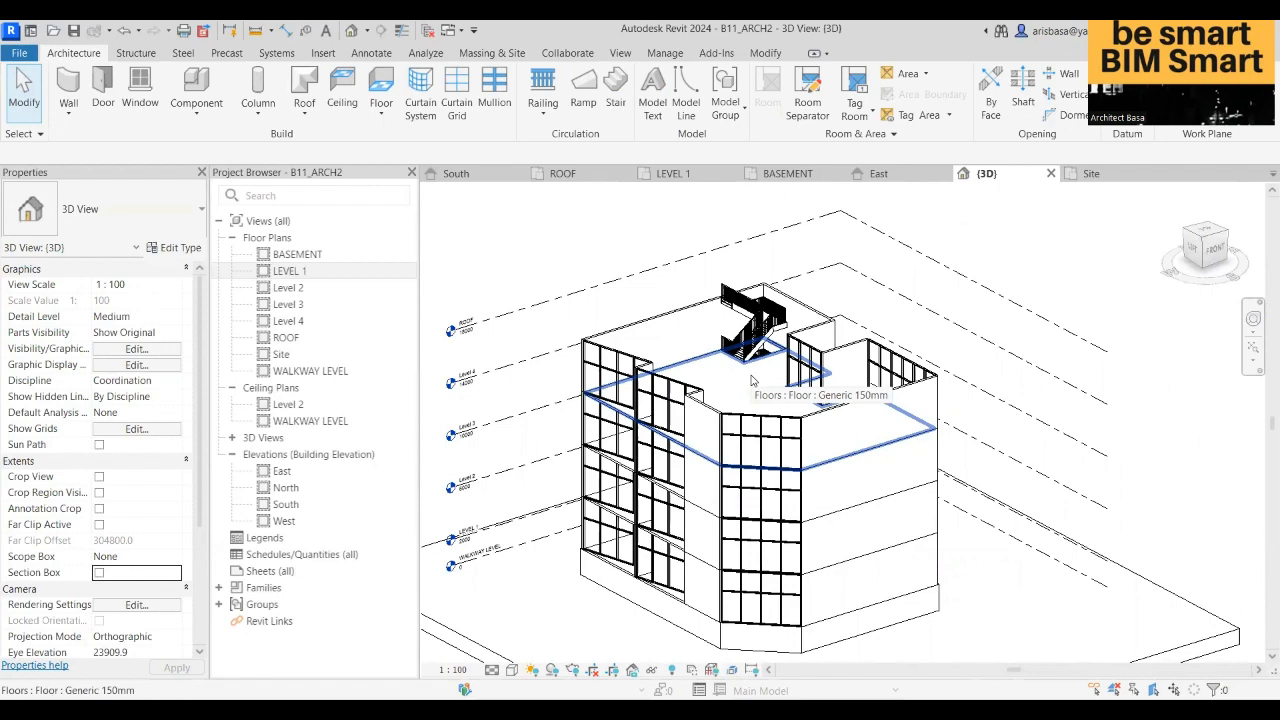
{"action": "middle_click_drag", "start_coordinate": [755, 380], "coordinate": [925, 340], "text": "shift"}
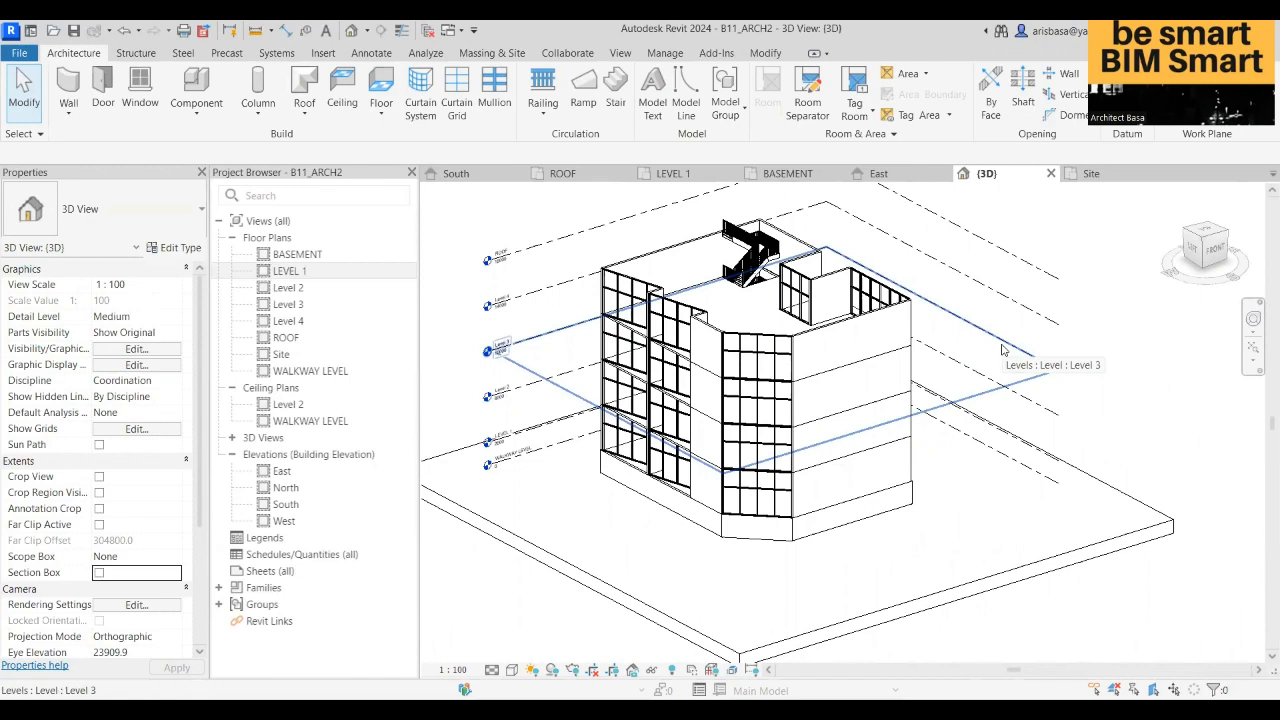
{"action": "middle_click_drag", "start_coordinate": [1020, 364], "coordinate": [1038, 440], "text": "shift"}
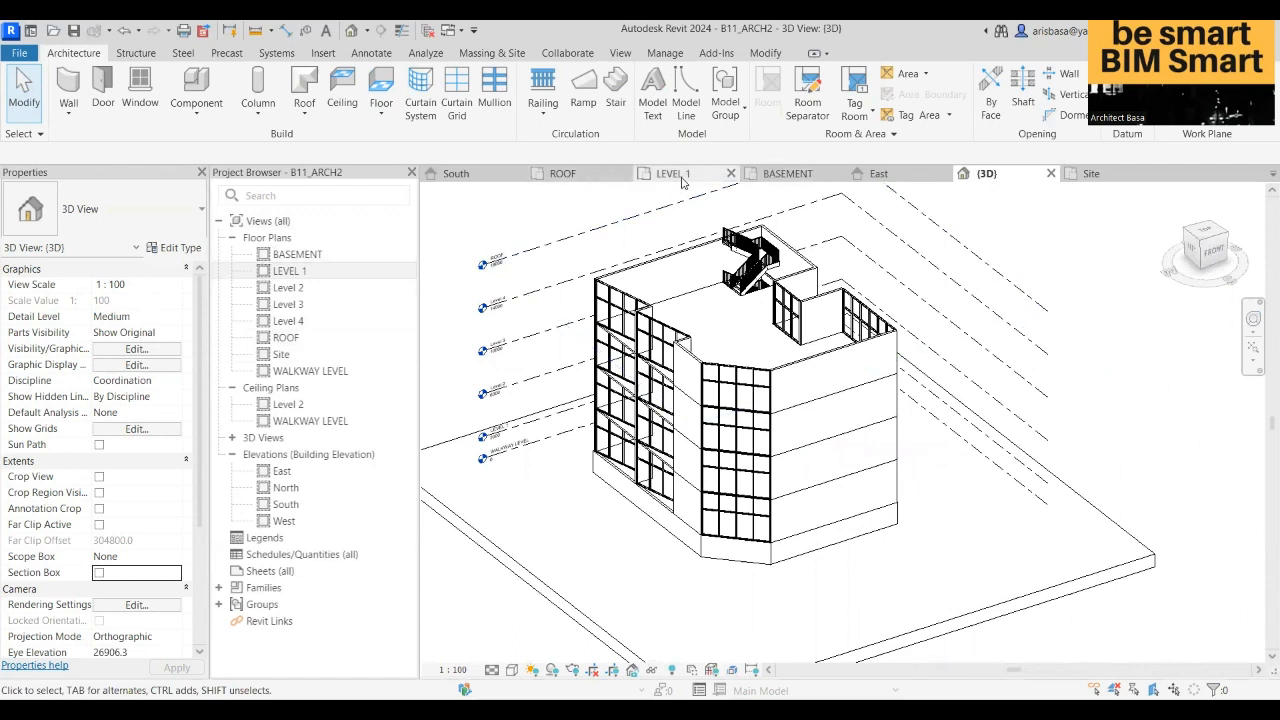
- In the Site plan, place an aligned dimension across the property line's overall width above the building and set the view scale to 1:200
{"action": "left_click", "coordinate": [1084, 176]}
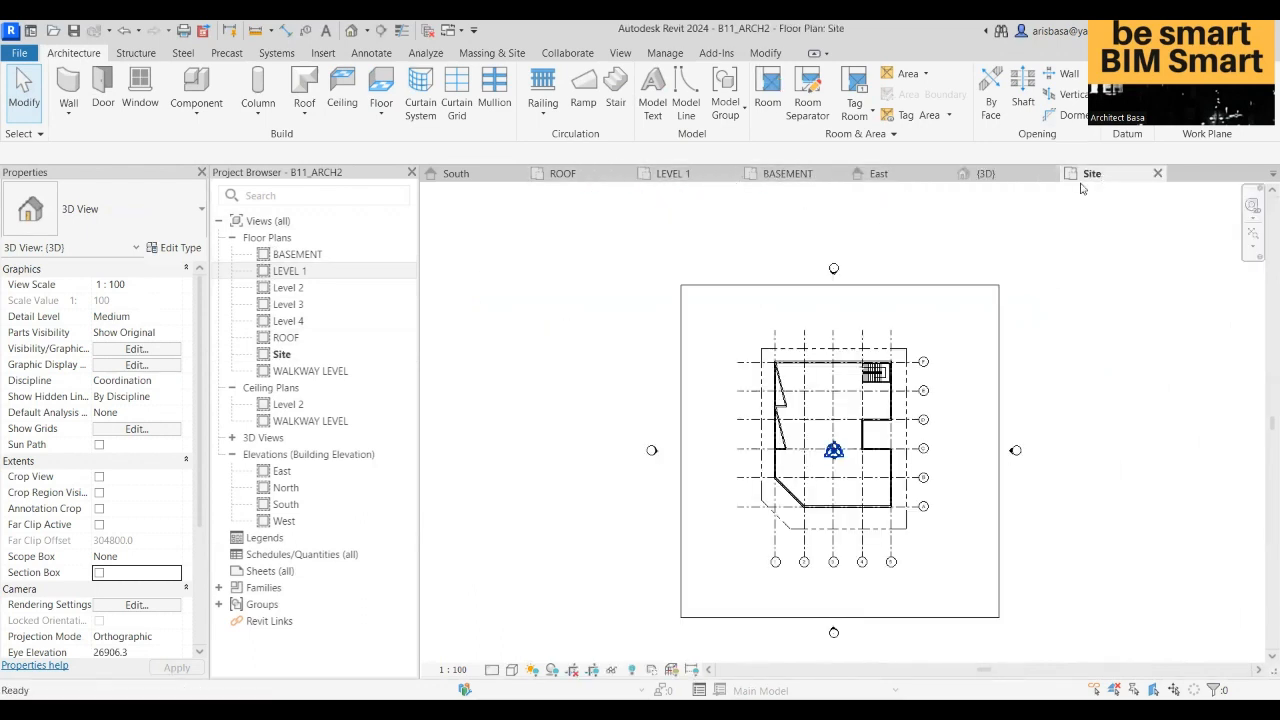
{"action": "scroll", "coordinate": [985, 418], "scroll_direction": "up", "scroll_amount": 2}
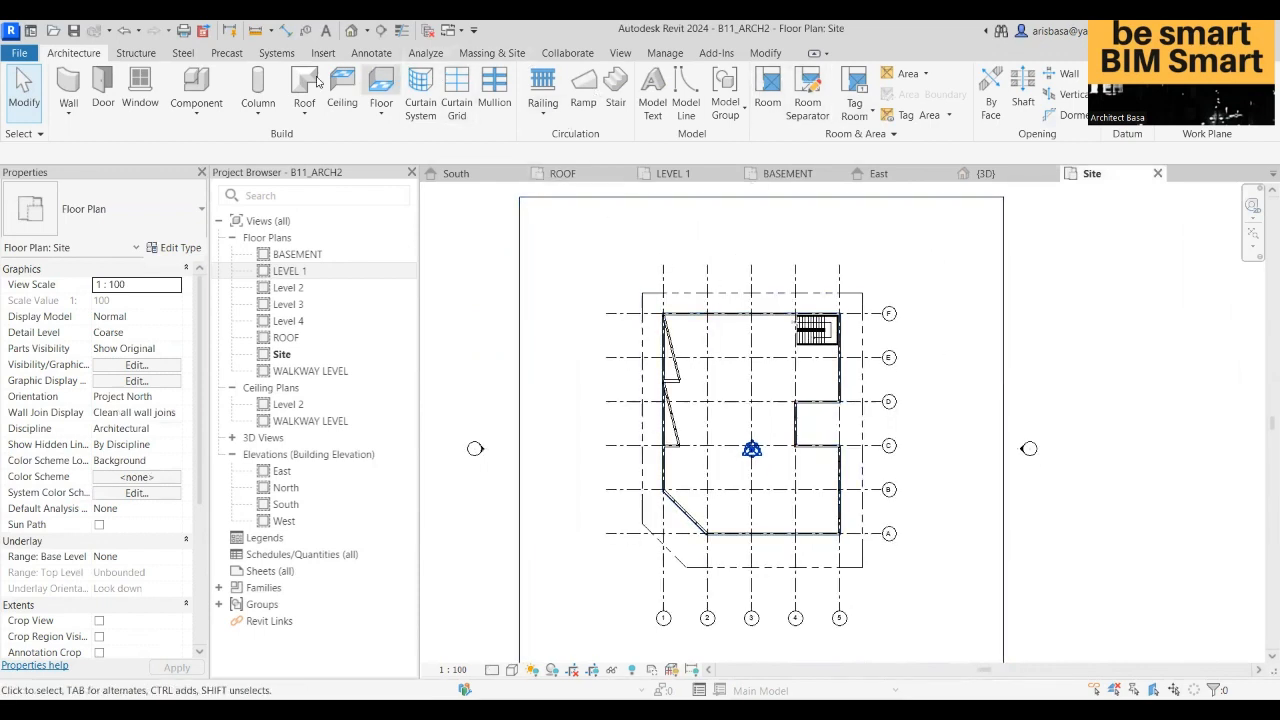
{"action": "left_click", "coordinate": [284, 33]}
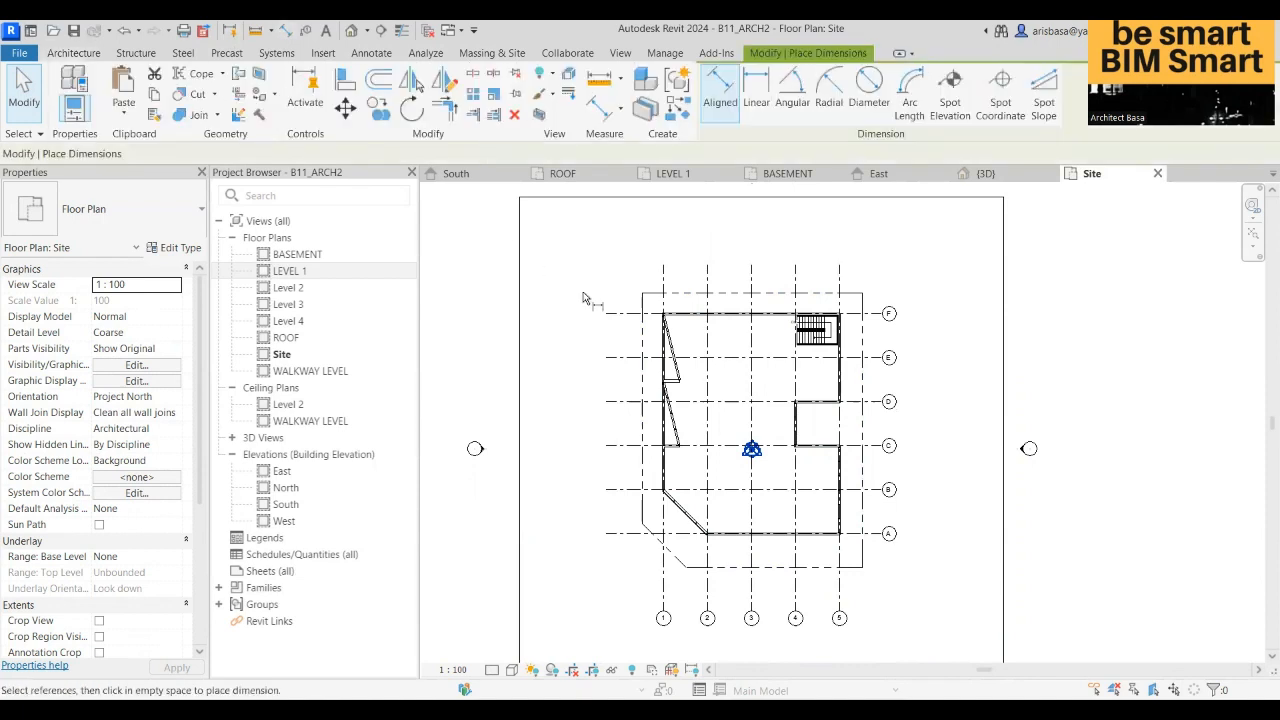
{"action": "left_click", "coordinate": [818, 305]}
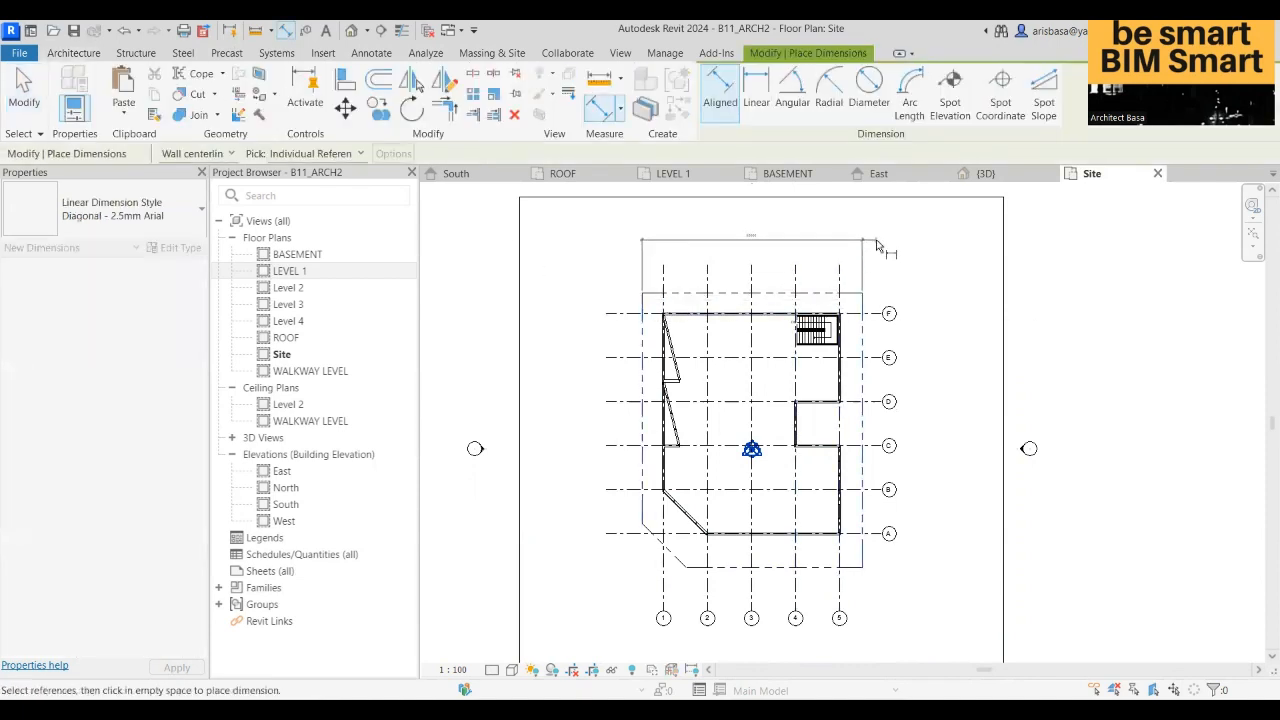
{"action": "left_click", "coordinate": [878, 250]}
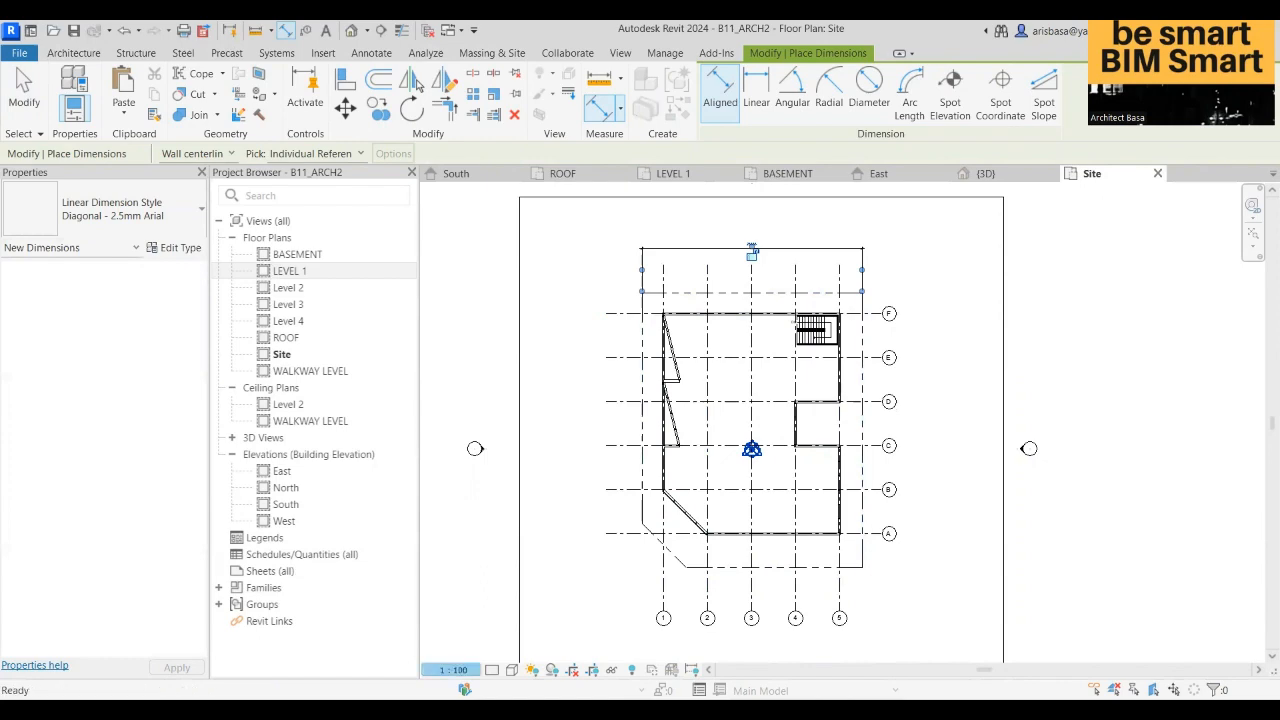
{"action": "left_click", "coordinate": [452, 669]}
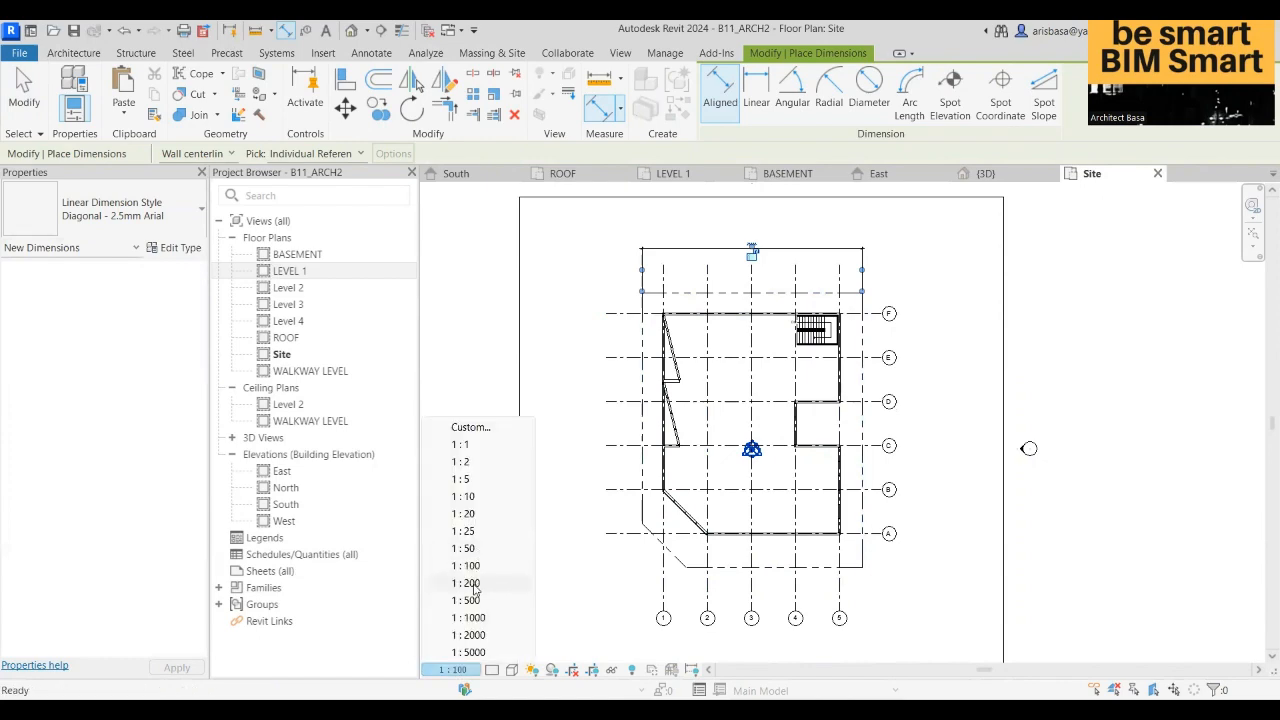
{"action": "scroll", "coordinate": [760, 243], "scroll_direction": "up", "scroll_amount": 5}
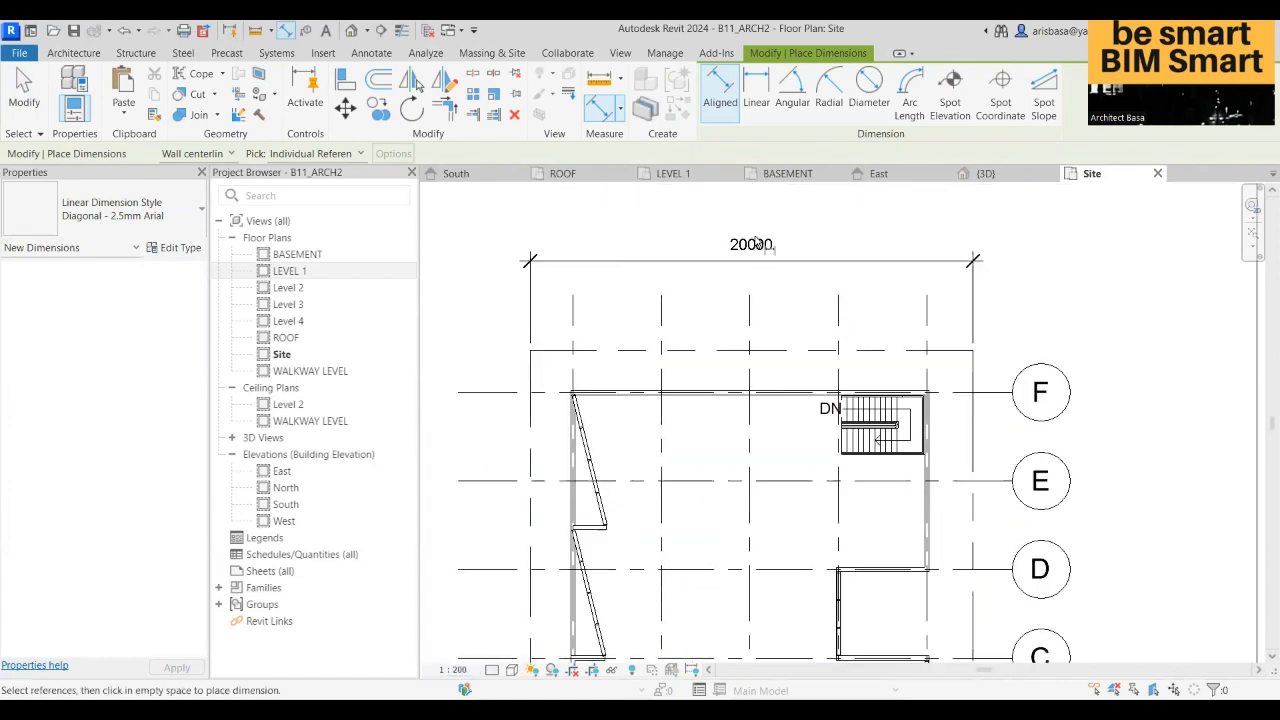
{"action": "scroll", "coordinate": [762, 250], "scroll_direction": "down", "scroll_amount": 4}
{"action": "middle_click_drag", "start_coordinate": [773, 306], "coordinate": [768, 273]}
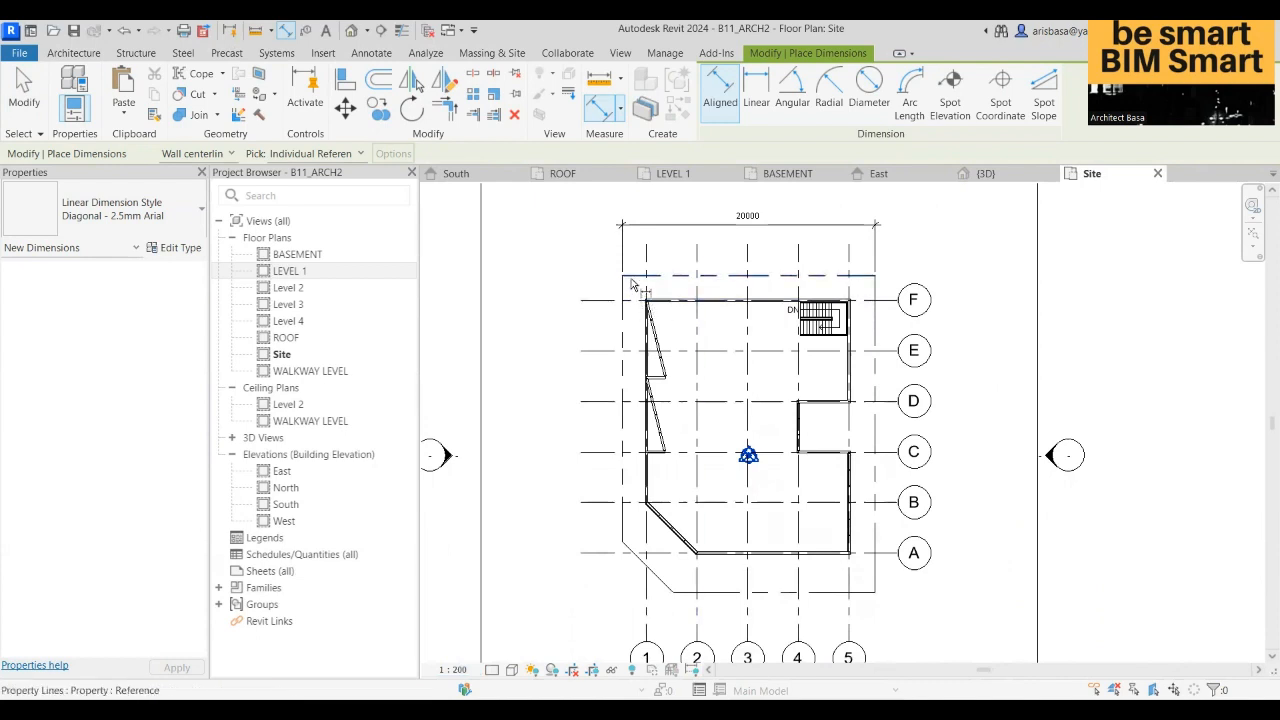
- Dimension the property line's overall north-south length on its west side and set the Site plan's view scale to 1:500
{"action": "left_click", "coordinate": [673, 594]}
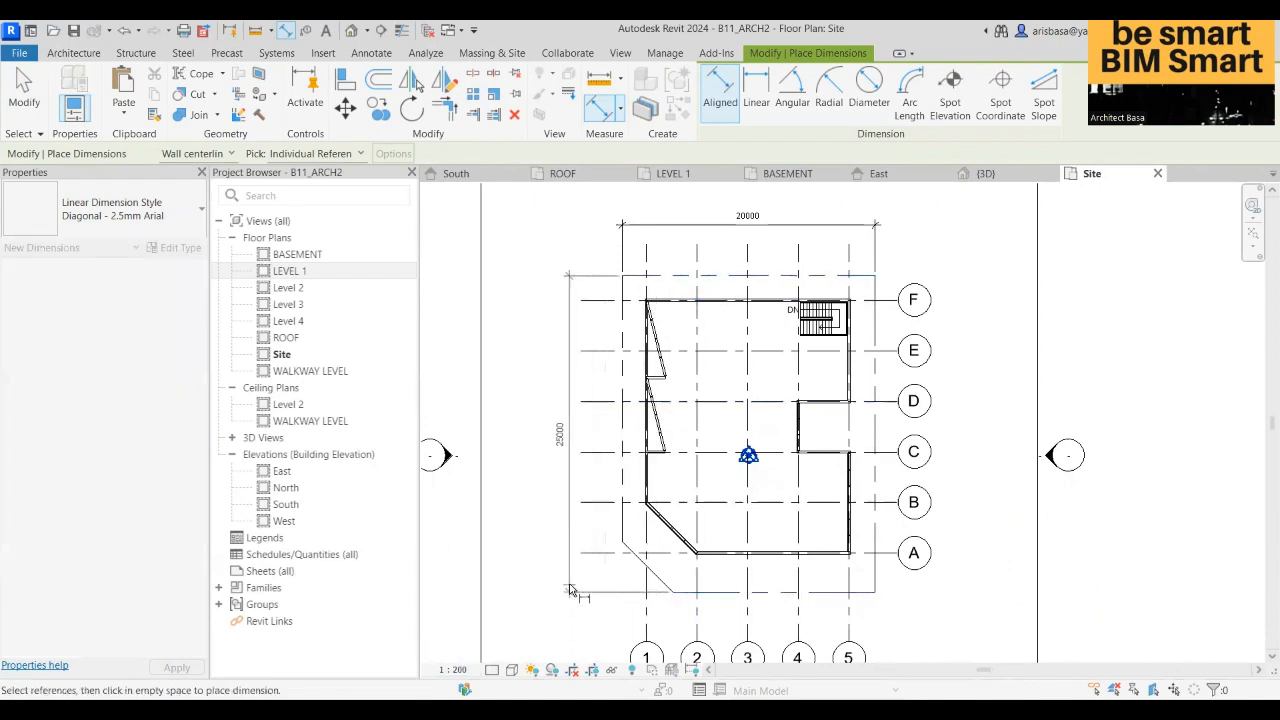
{"action": "left_click", "coordinate": [570, 586]}
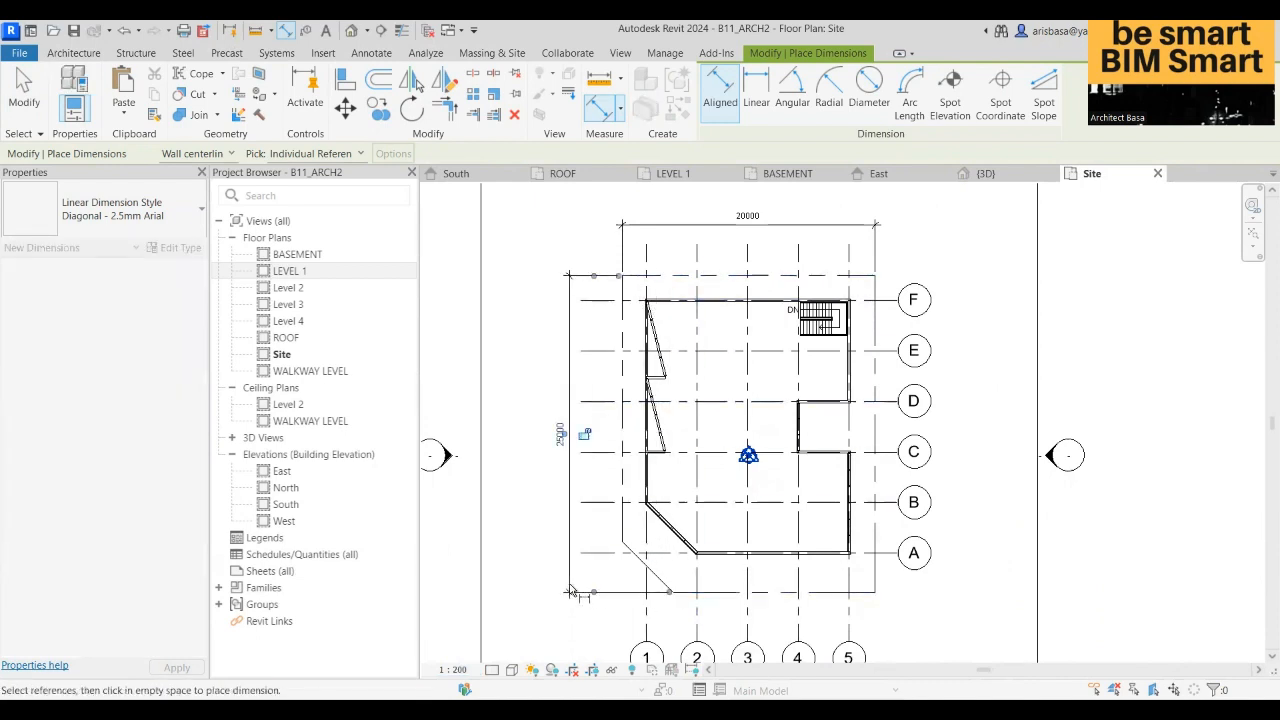
{"action": "left_click", "coordinate": [452, 669]}
{"action": "left_click", "coordinate": [466, 600]}
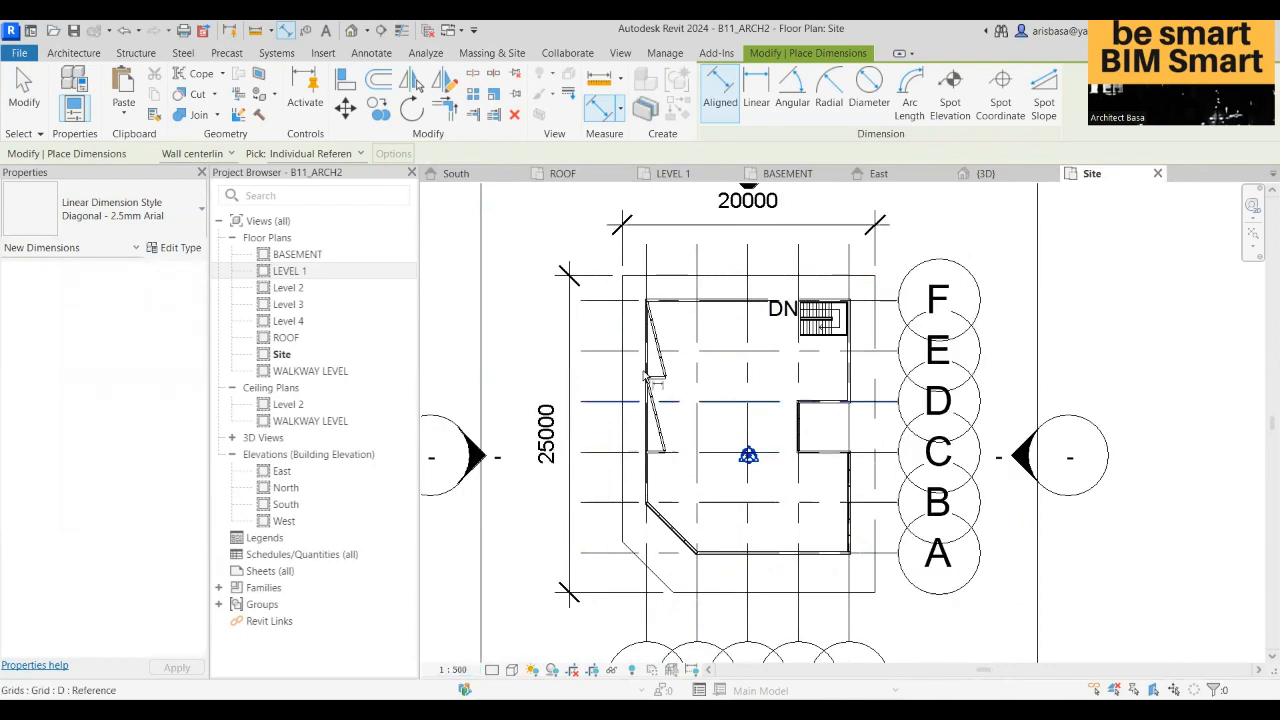
{"action": "mouse_move", "coordinate": [620, 415]}
{"action": "middle_mouse_down"}
{"action": "mouse_move", "coordinate": [583, 437]}
{"action": "mouse_move", "coordinate": [577, 419]}
{"action": "mouse_move", "coordinate": [581, 431]}
{"action": "middle_mouse_up"}
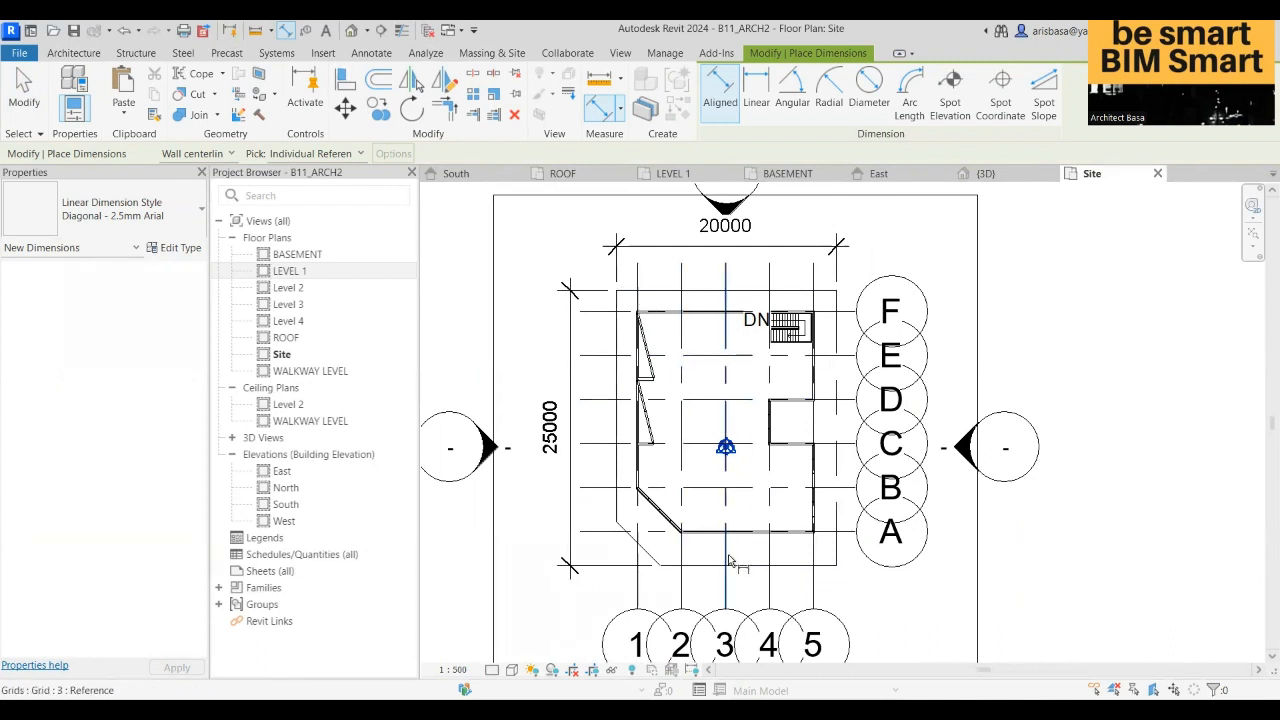
- Place an aligned dimension between grid A and the southern property line
{"action": "scroll", "coordinate": [755, 556], "scroll_direction": "up", "scroll_amount": 2}
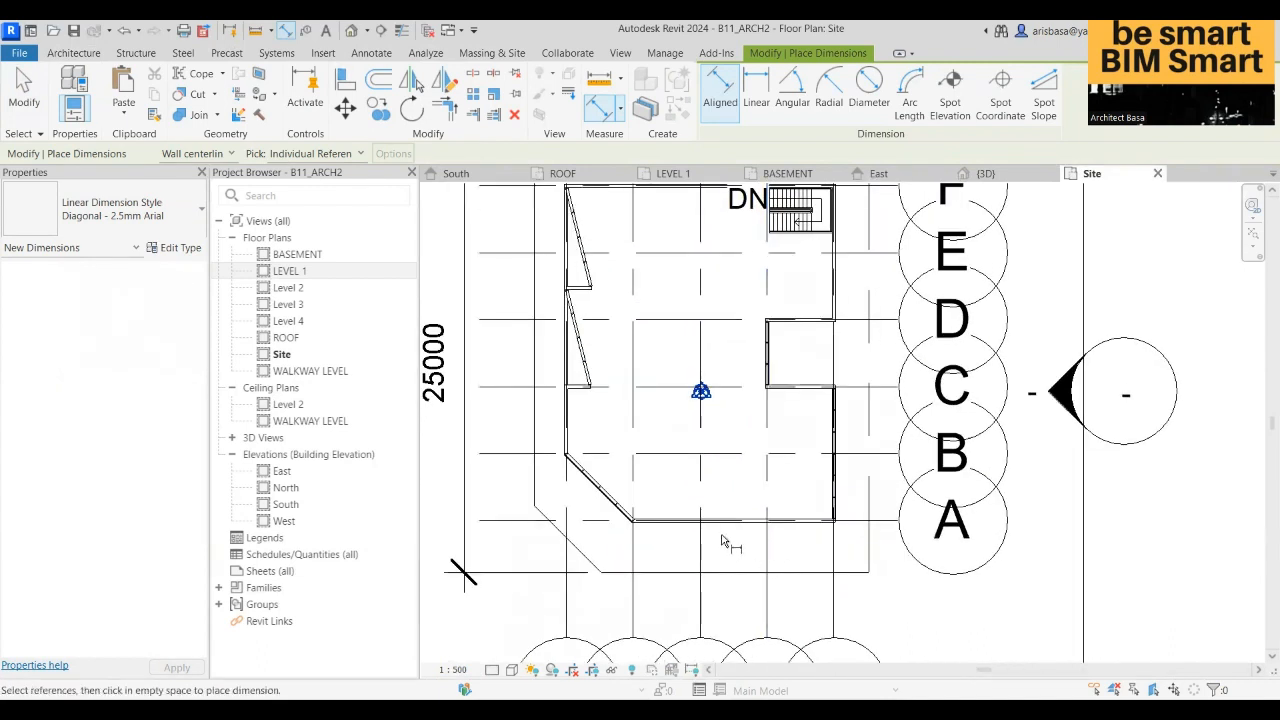
{"action": "left_click", "coordinate": [858, 524]}
{"action": "left_click", "coordinate": [860, 572]}
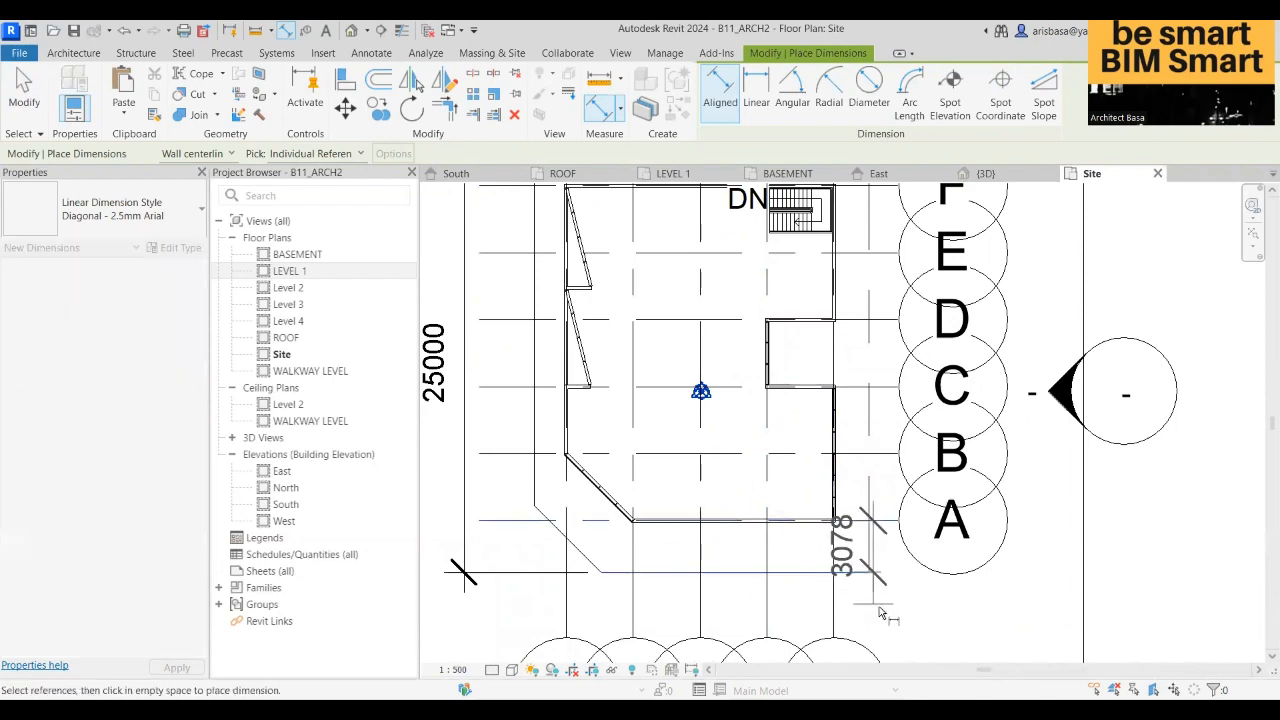
{"action": "left_click", "coordinate": [788, 610]}
{"action": "scroll", "coordinate": [780, 610], "scroll_direction": "down", "scroll_amount": 1}
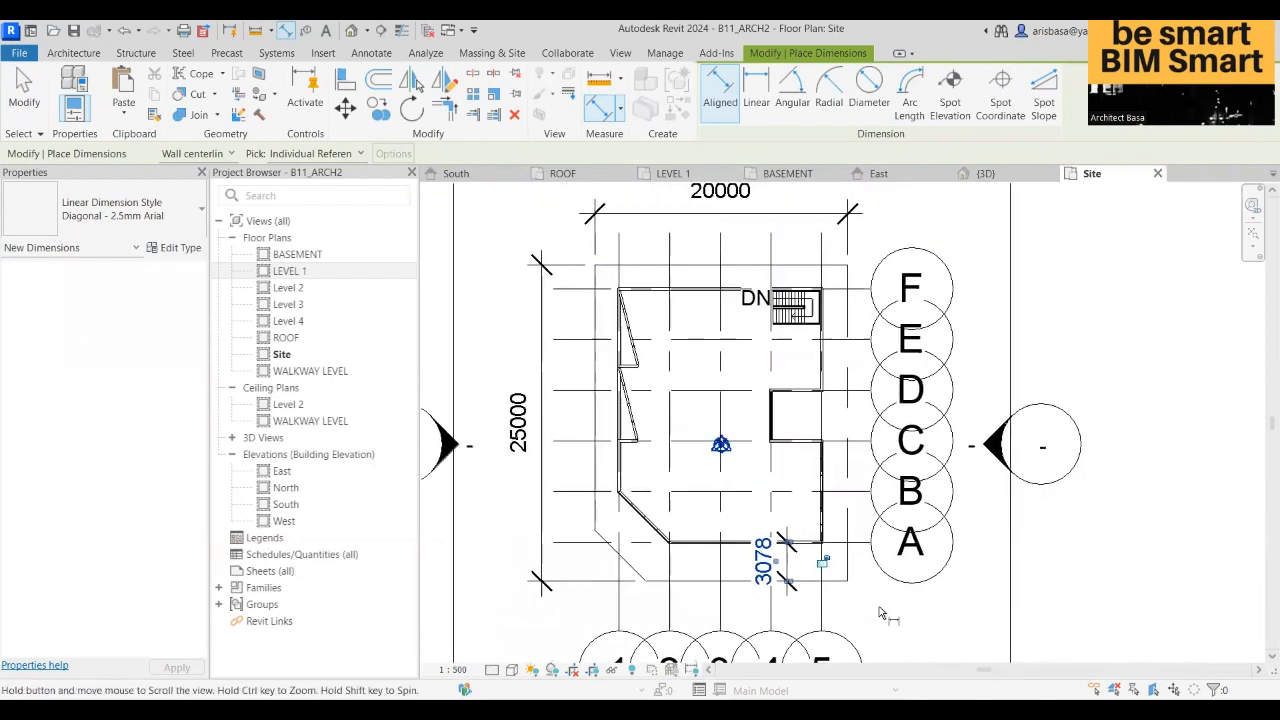
- Place an aligned dimension between grid 1 and the western property line, just below the overall width dimension
{"action": "middle_click_drag", "start_coordinate": [880, 613], "coordinate": [910, 657]}
{"action": "scroll", "coordinate": [640, 308], "scroll_direction": "up", "scroll_amount": 2}
{"action": "left_click", "coordinate": [656, 294]}
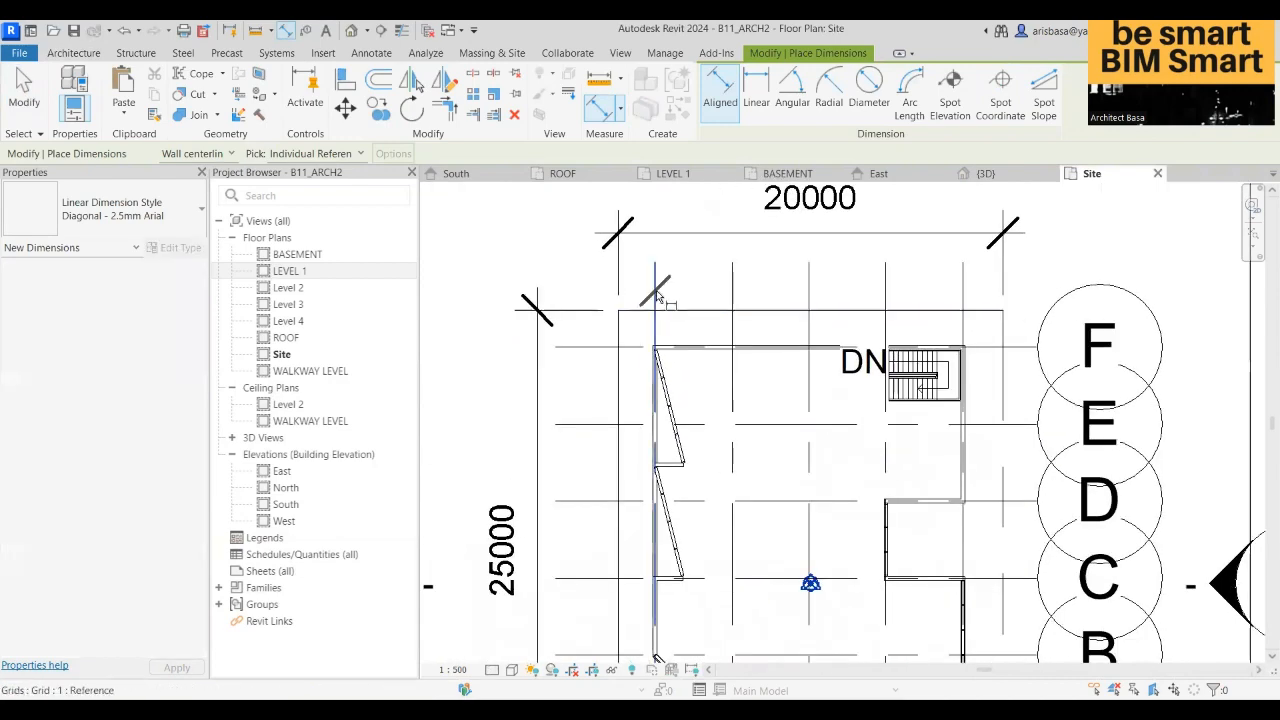
{"action": "left_click", "coordinate": [657, 295]}
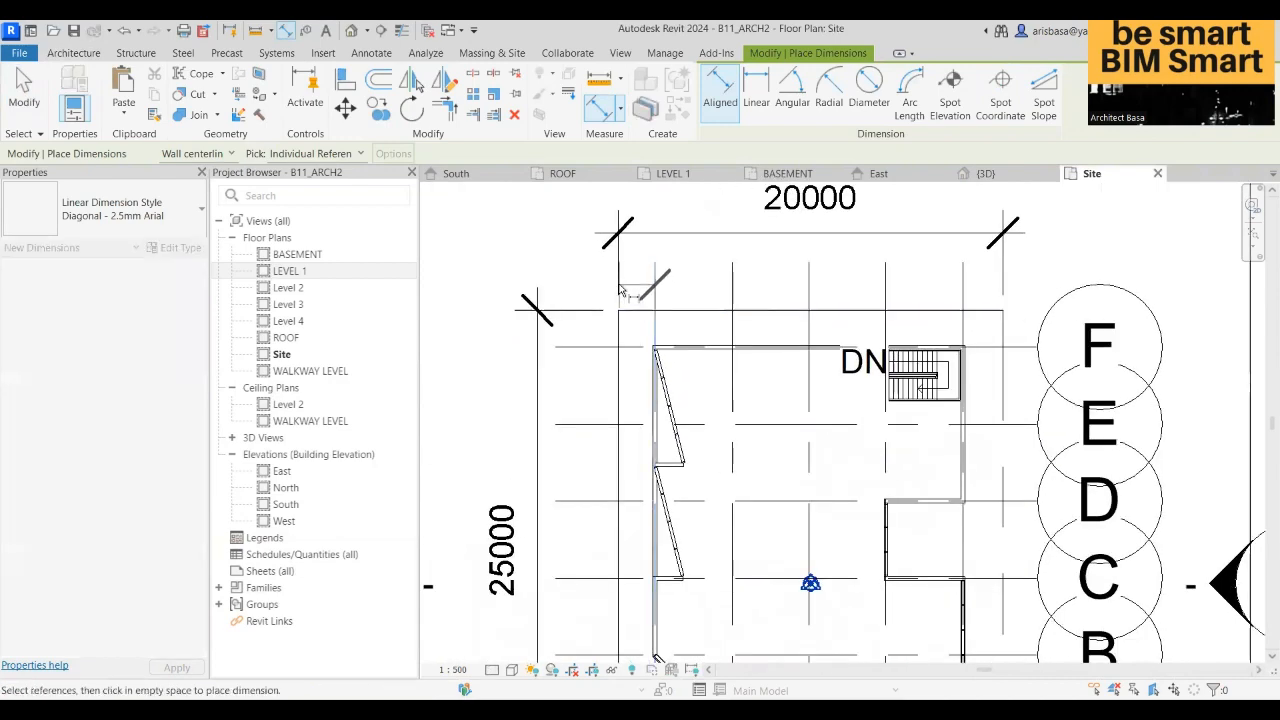
{"action": "left_click", "coordinate": [617, 345]}
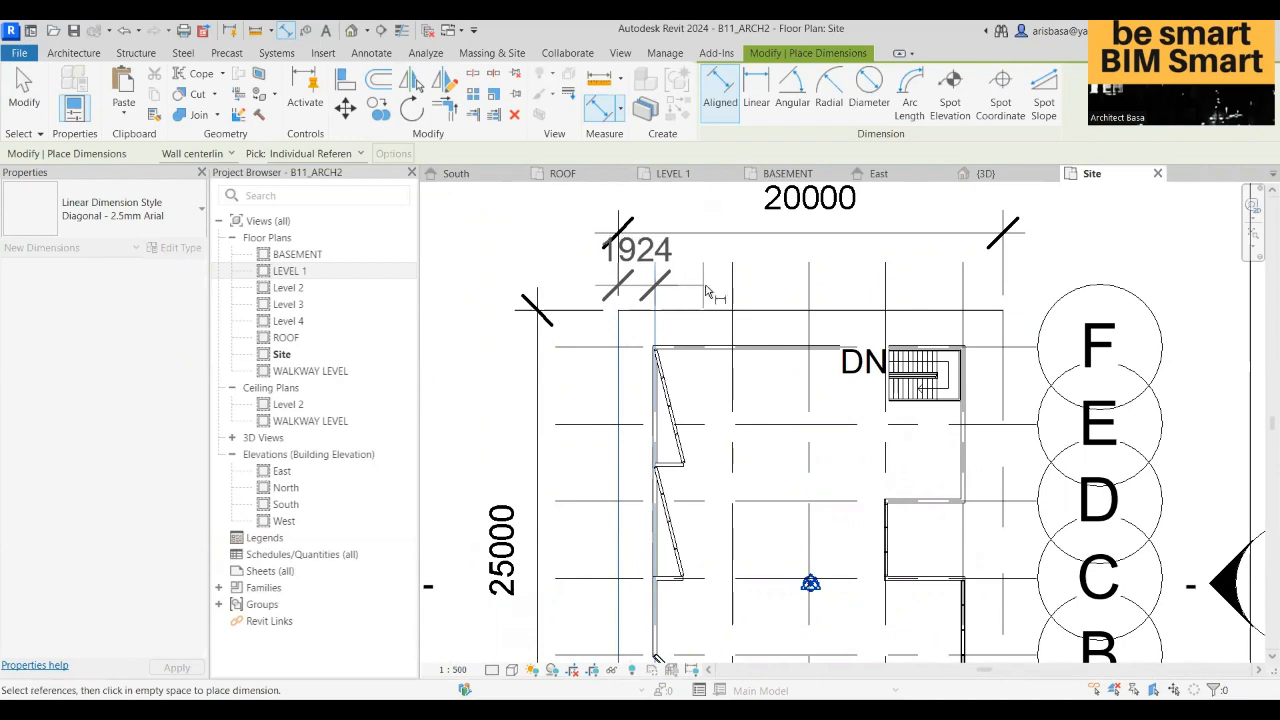
{"action": "left_click", "coordinate": [768, 296]}
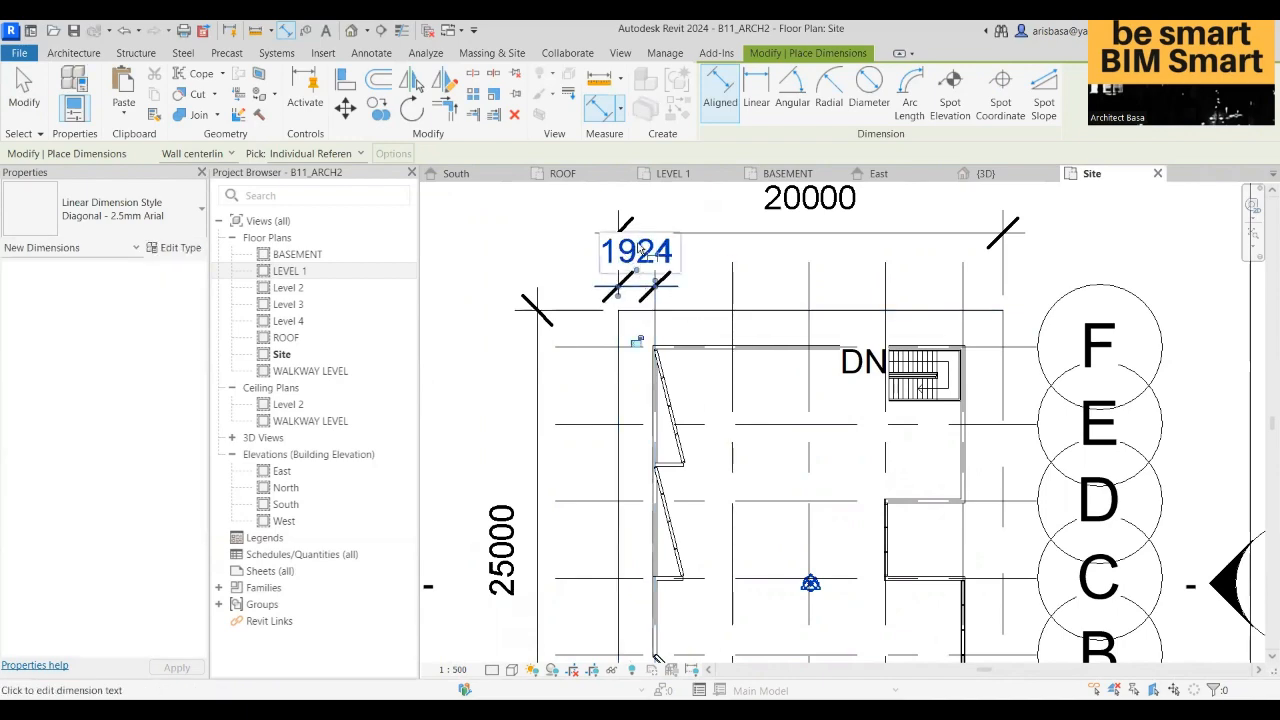
- Examine the building's setback dimensions from the property line in the Site plan and end the dimension command
{"action": "scroll", "coordinate": [768, 296], "scroll_direction": "down", "scroll_amount": 3}
{"action": "scroll", "coordinate": [790, 500], "scroll_direction": "up", "scroll_amount": 3}
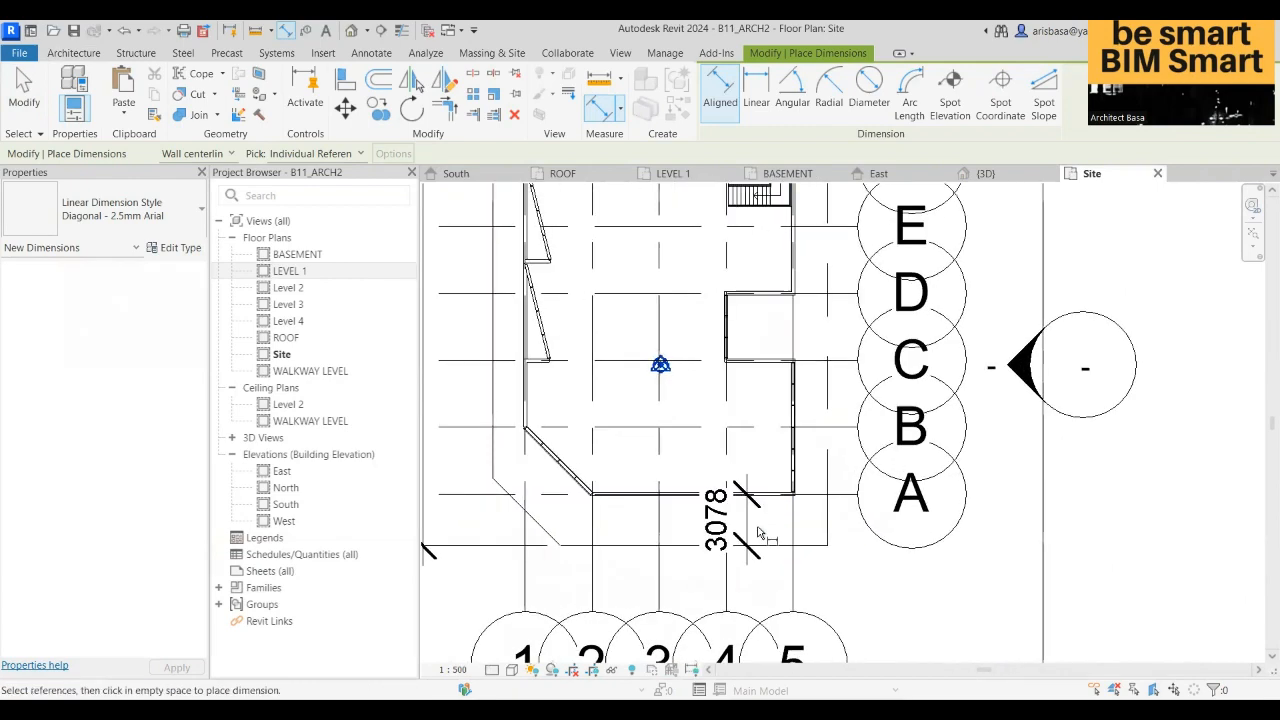
{"action": "scroll", "coordinate": [845, 537], "scroll_direction": "down", "scroll_amount": 1}
{"action": "middle_click_drag", "start_coordinate": [846, 538], "coordinate": [869, 567]}
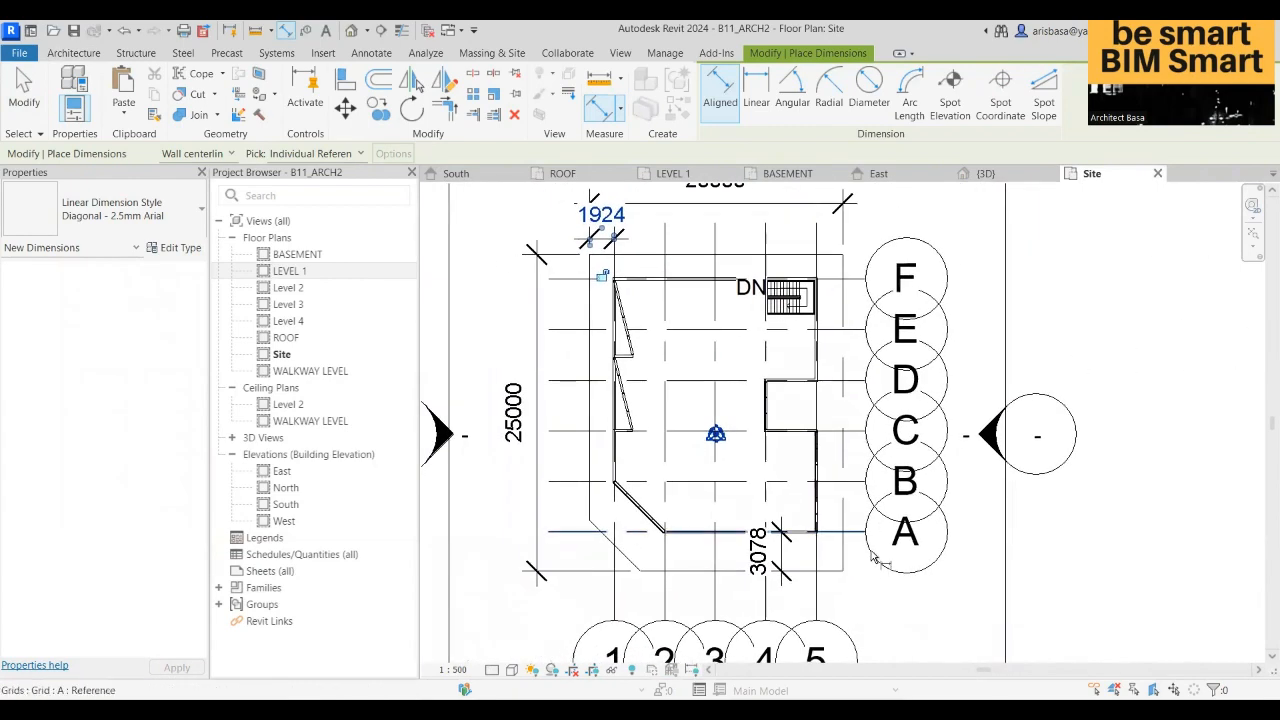
{"action": "scroll", "coordinate": [872, 568], "scroll_direction": "down", "scroll_amount": 1}
{"action": "scroll", "coordinate": [970, 533], "scroll_direction": "up", "scroll_amount": 1}
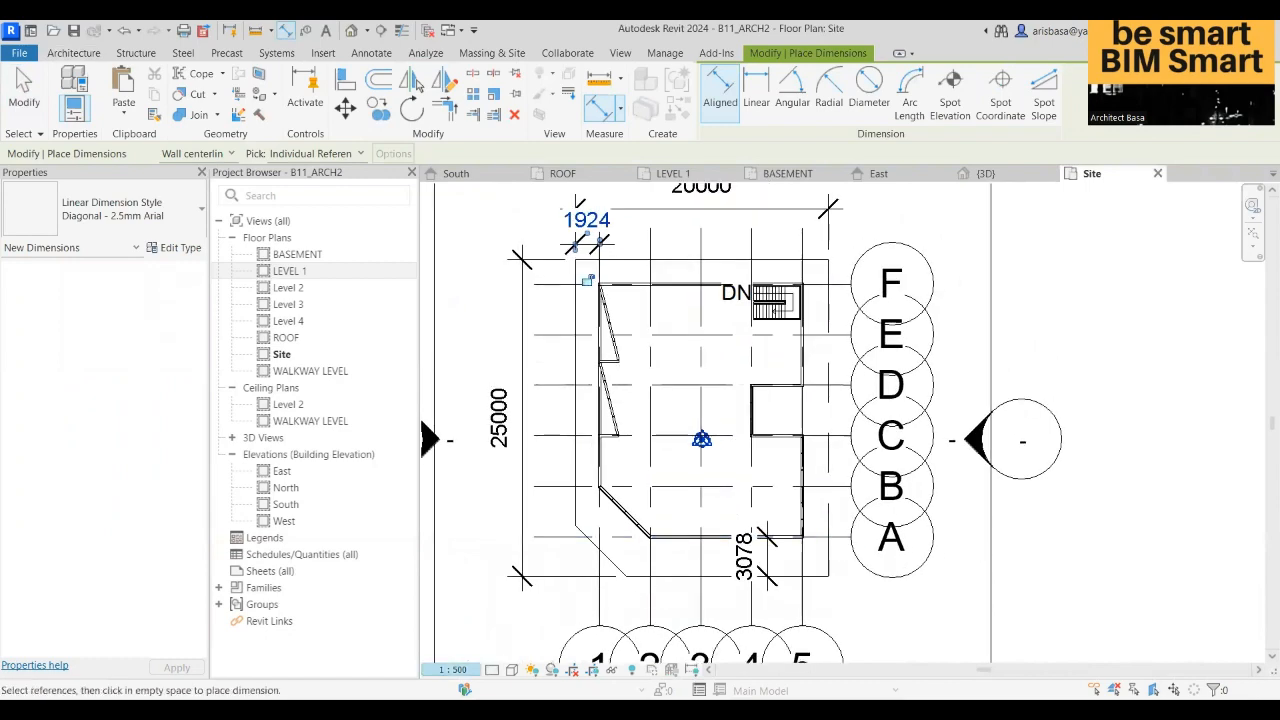
{"action": "scroll", "coordinate": [962, 501], "scroll_direction": "down", "scroll_amount": 2}
{"action": "middle_click_drag", "start_coordinate": [947, 514], "coordinate": [931, 501]}
{"action": "scroll", "coordinate": [929, 498], "scroll_direction": "up", "scroll_amount": 2}
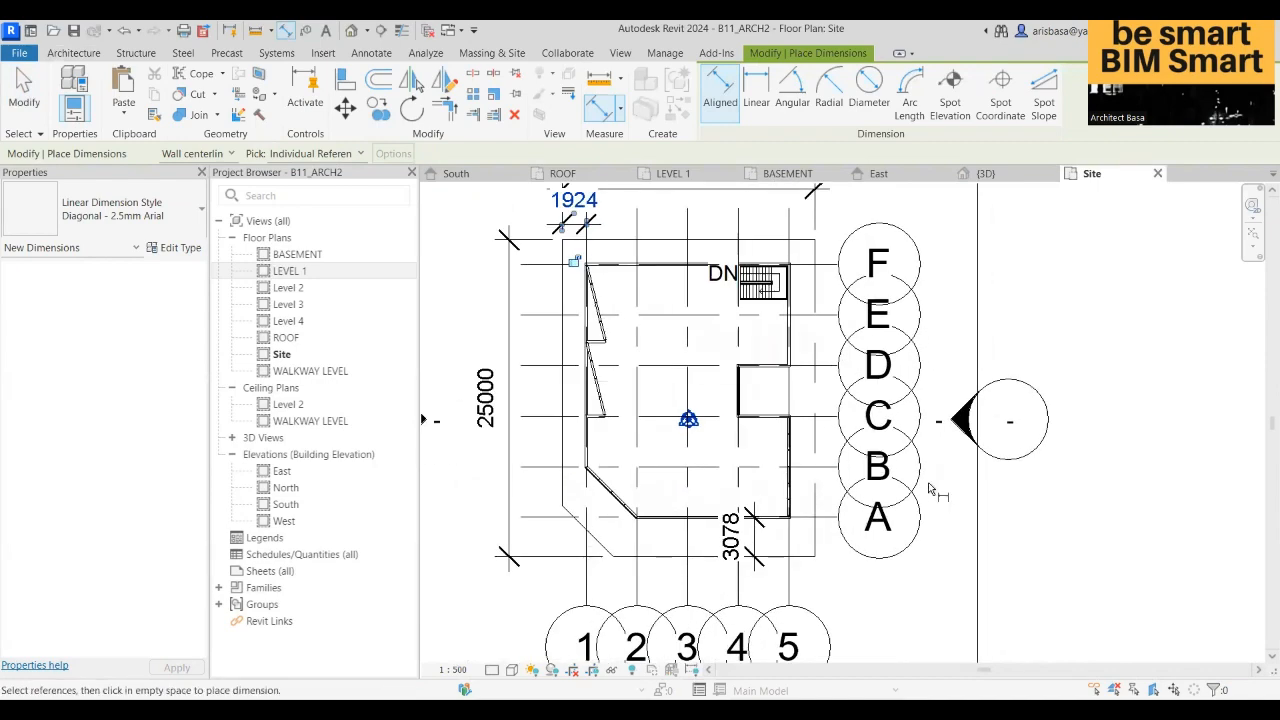
{"action": "scroll", "coordinate": [953, 508], "scroll_direction": "down", "scroll_amount": 1}
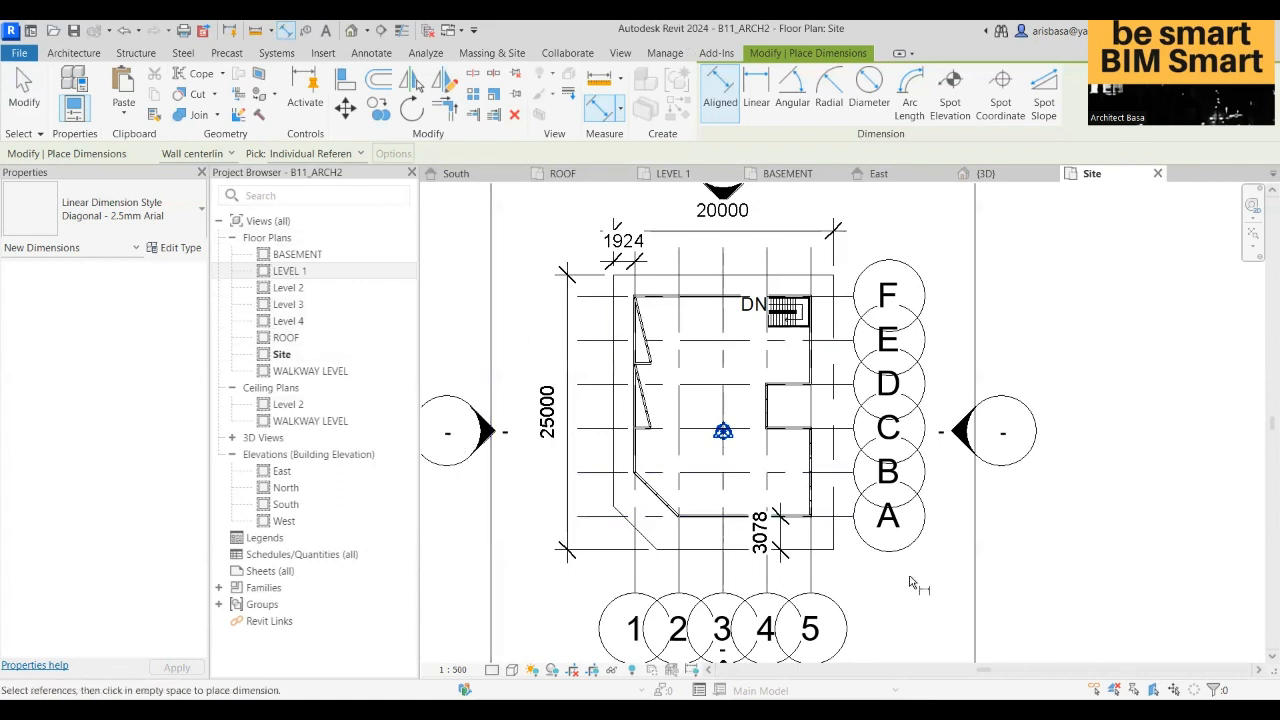
{"action": "middle_click_drag", "start_coordinate": [838, 571], "coordinate": [855, 542]}
{"action": "key", "text": "Escape"}
{"action": "key", "text": "Escape"}
- Set the Site plan's view scale to 1:100
{"action": "scroll", "coordinate": [830, 575], "scroll_direction": "down", "scroll_amount": 2}
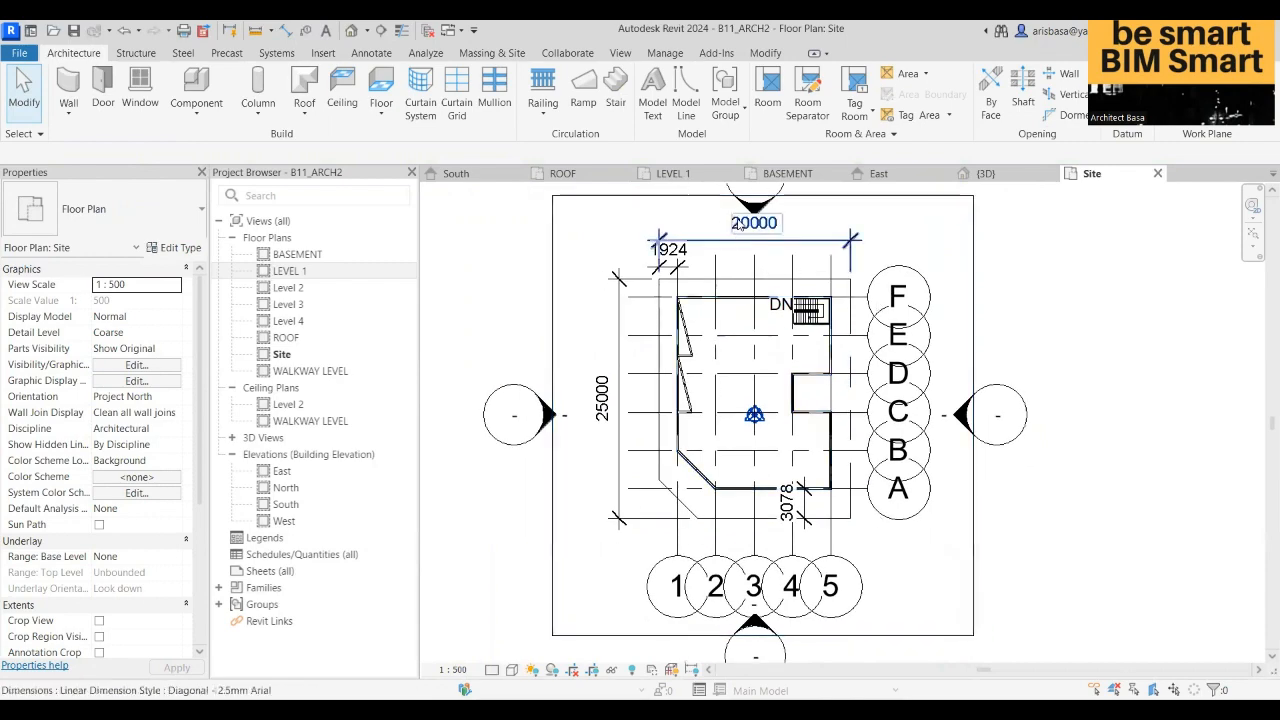
{"action": "scroll", "coordinate": [752, 240], "scroll_direction": "up", "scroll_amount": 2}
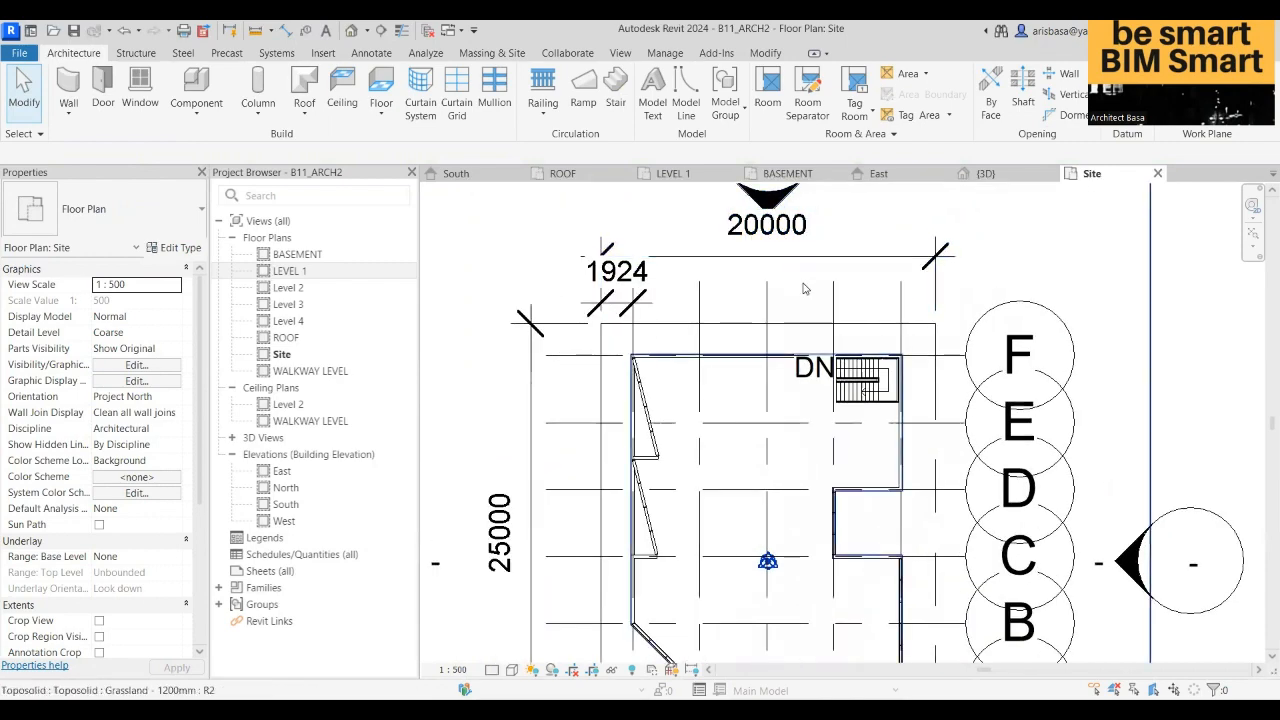
{"action": "scroll", "coordinate": [838, 295], "scroll_direction": "down", "scroll_amount": 2}
{"action": "scroll", "coordinate": [838, 295], "scroll_direction": "down", "scroll_amount": 1}
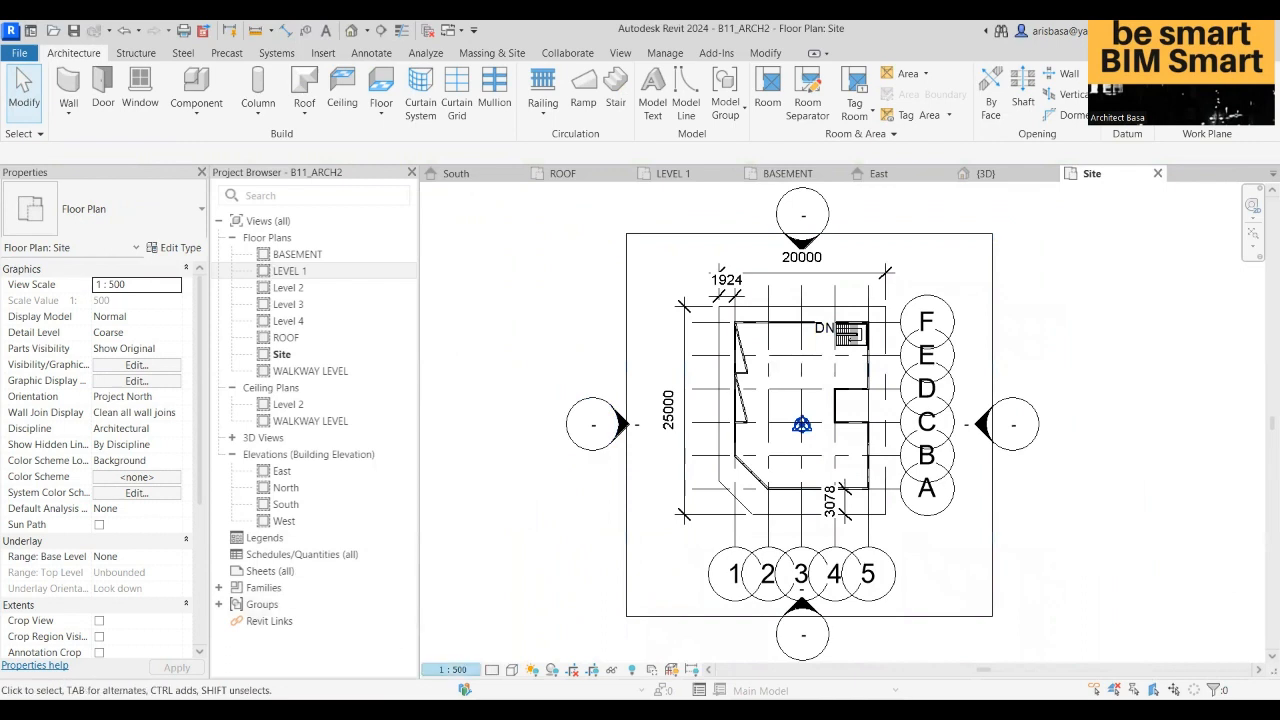
{"action": "left_click", "coordinate": [450, 669]}
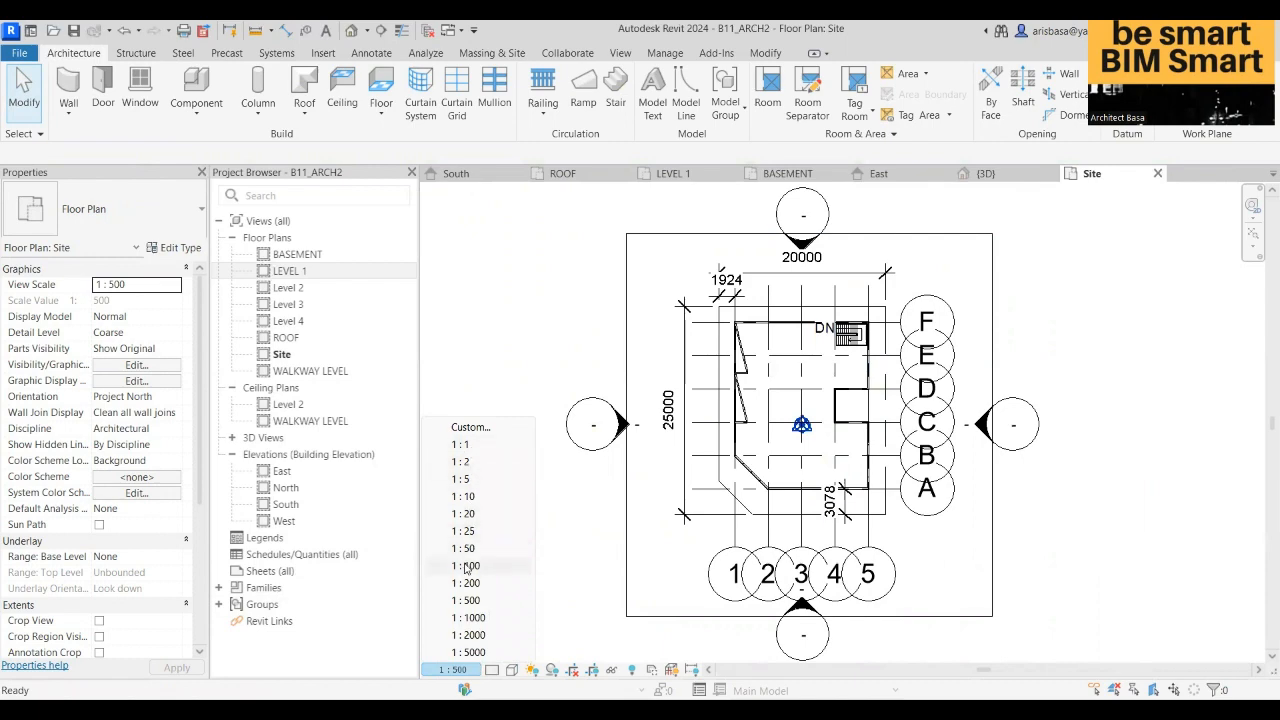
{"action": "left_click", "coordinate": [466, 566]}
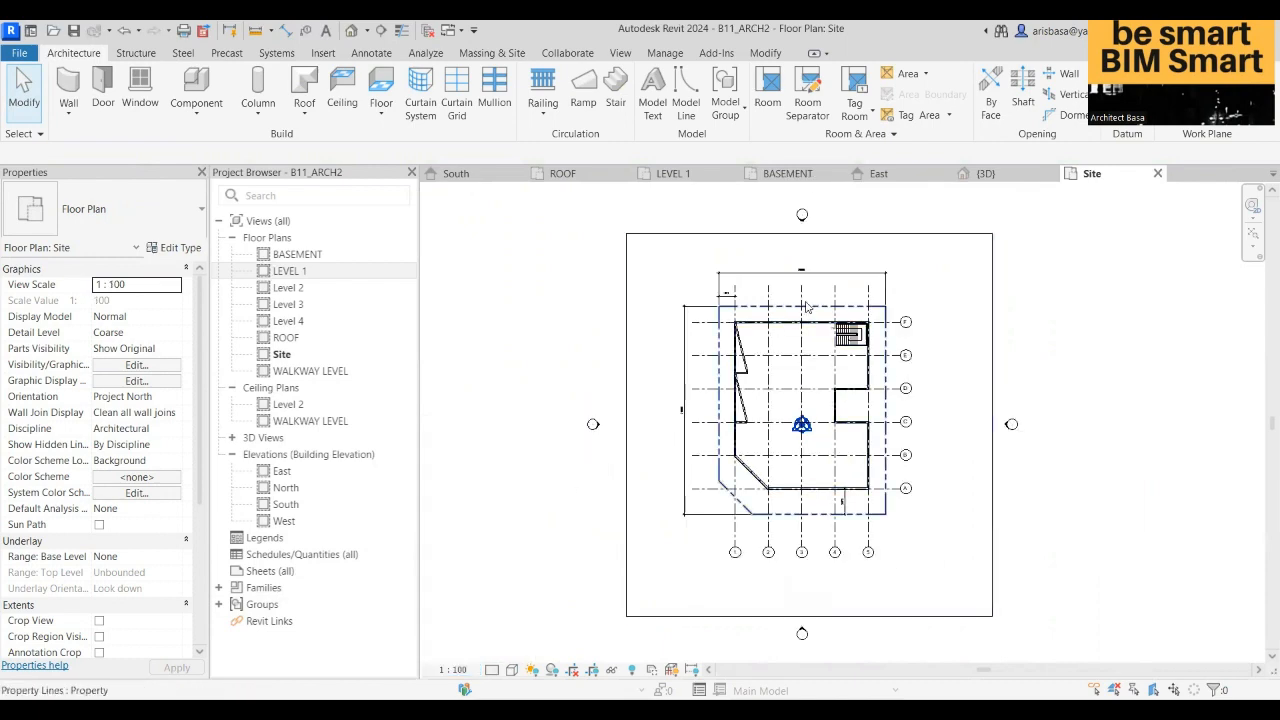
- Try the Site plan at a view scale of 1:500, and restore it to 1:100
{"action": "scroll", "coordinate": [778, 310], "scroll_direction": "up", "scroll_amount": 3}
{"action": "middle_click_drag", "start_coordinate": [778, 310], "coordinate": [723, 249]}
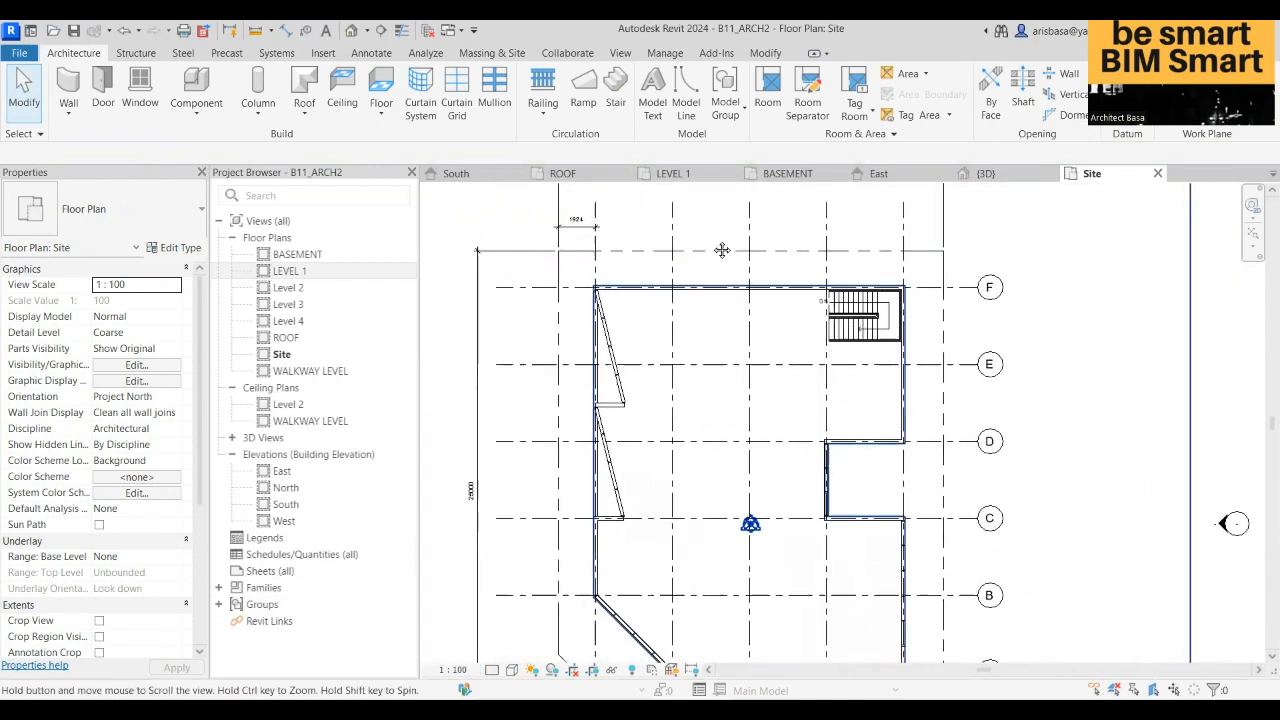
{"action": "scroll", "coordinate": [708, 294], "scroll_direction": "down", "scroll_amount": 3}
{"action": "middle_click_drag", "start_coordinate": [708, 294], "coordinate": [699, 322]}
{"action": "scroll", "coordinate": [718, 242], "scroll_direction": "up", "scroll_amount": 1}
{"action": "middle_click_drag", "start_coordinate": [724, 238], "coordinate": [726, 257]}
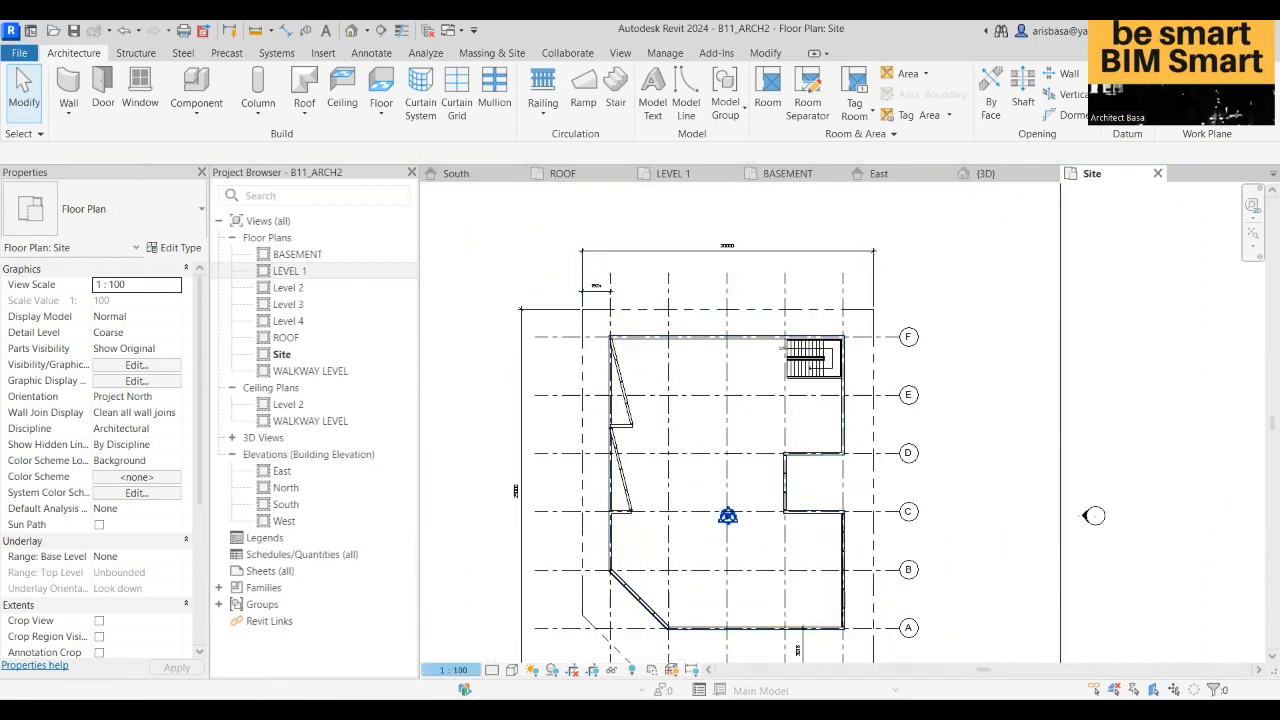
{"action": "left_click", "coordinate": [453, 669]}
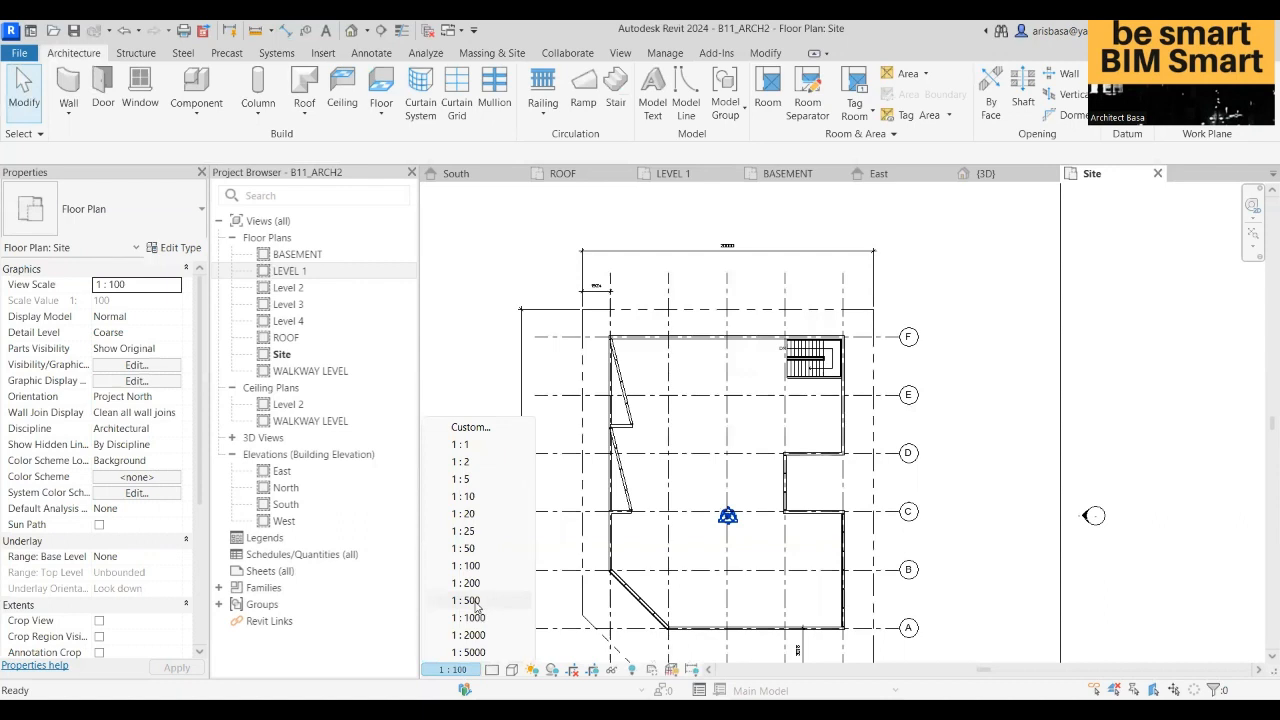
{"action": "left_click", "coordinate": [467, 600]}
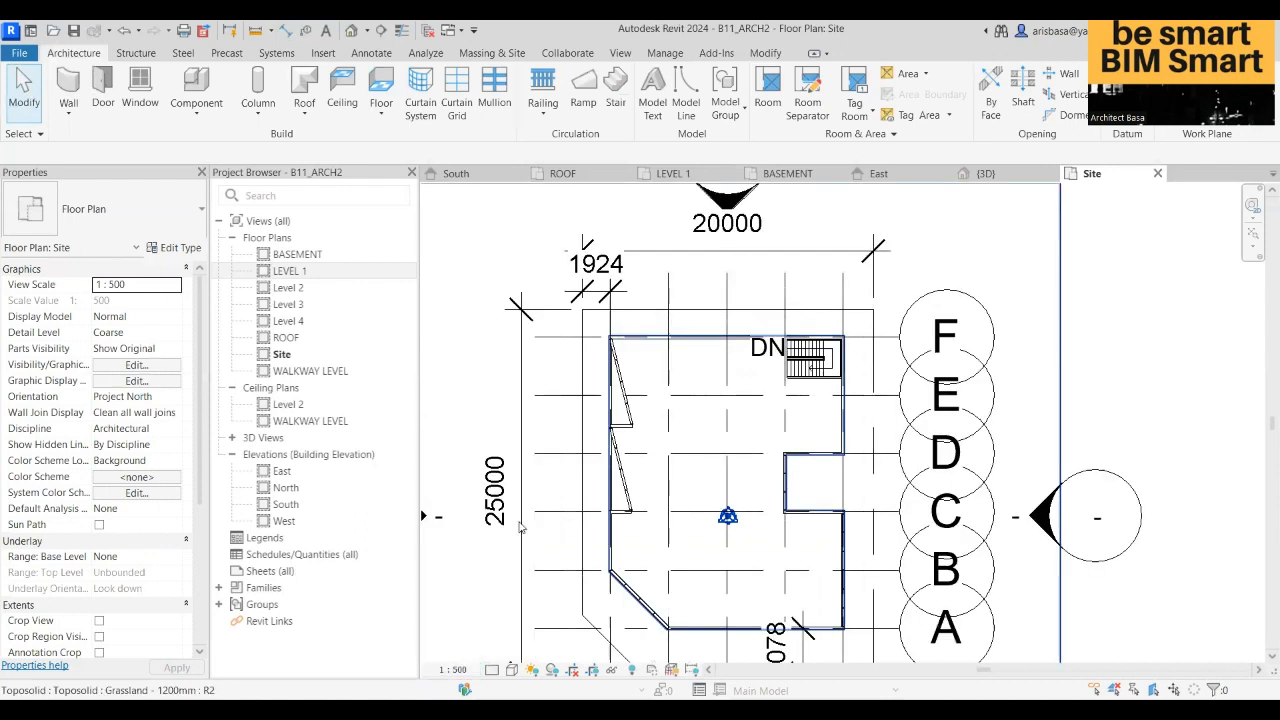
{"action": "left_click", "coordinate": [452, 669]}
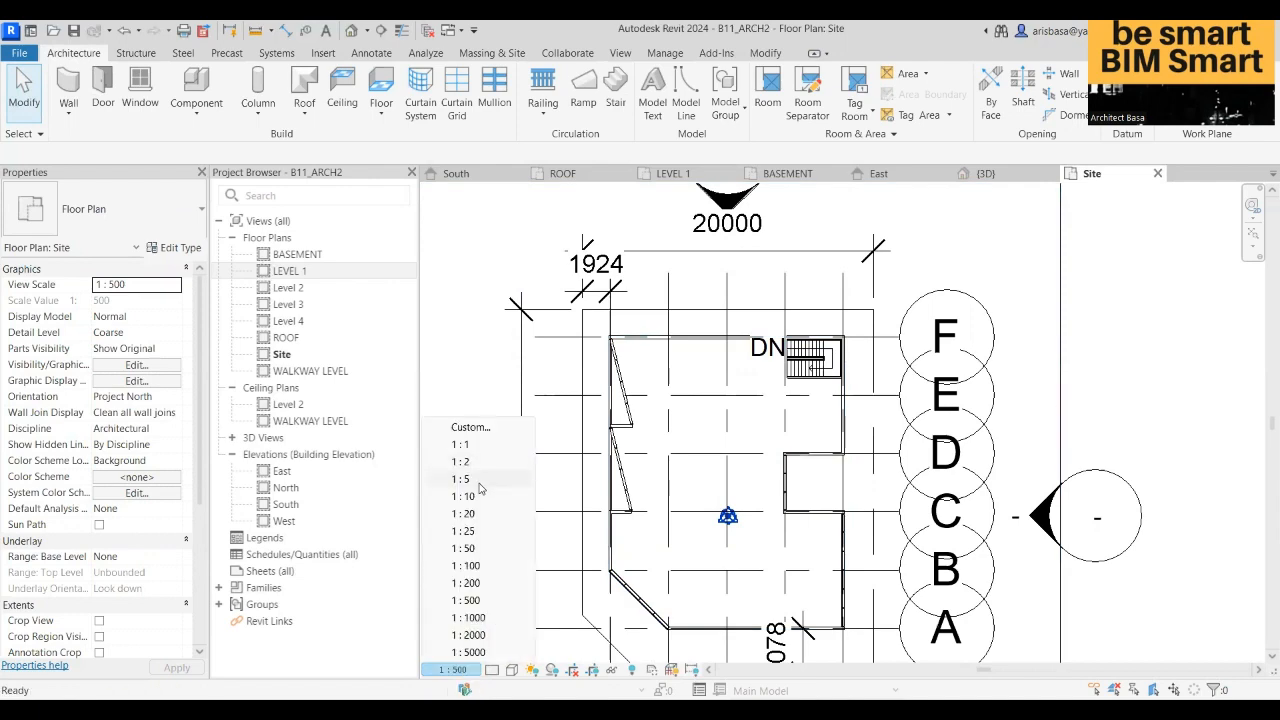
{"action": "left_click", "coordinate": [467, 566]}
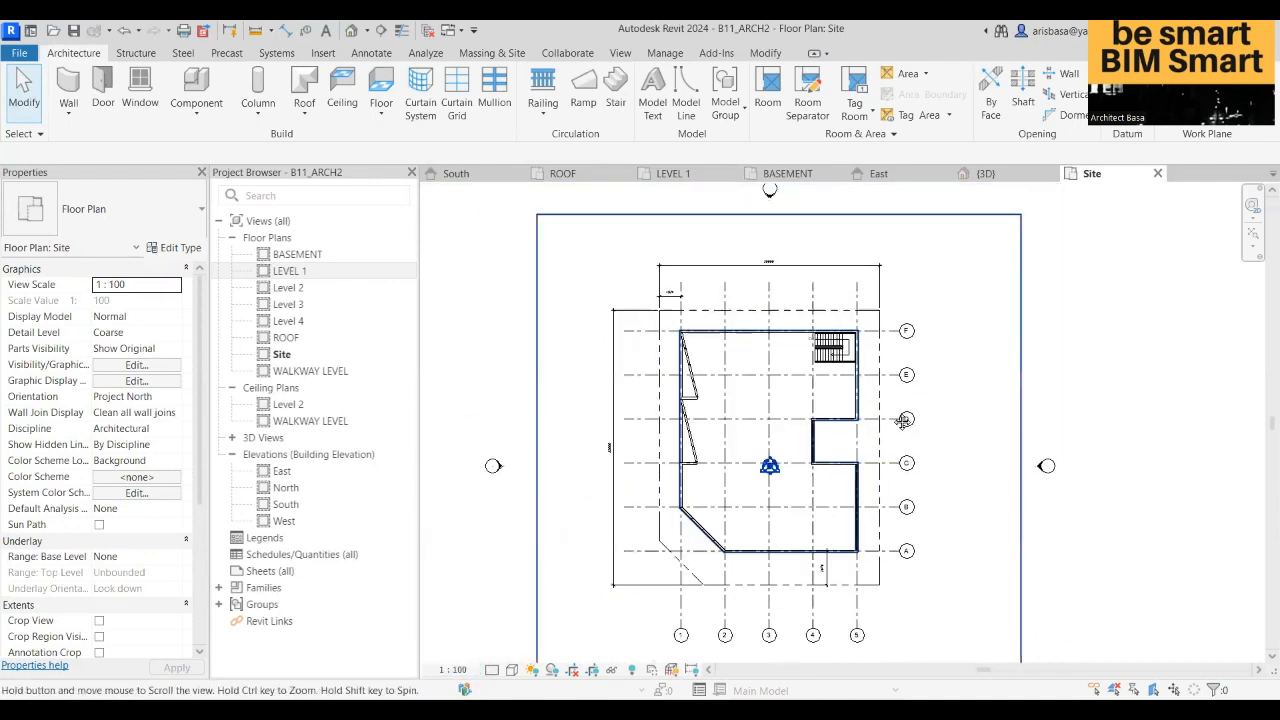
- Open the Level 2 floor plan and start editing the boundary of its Generic 150mm floor
{"action": "middle_click_drag", "start_coordinate": [902, 421], "coordinate": [851, 440]}
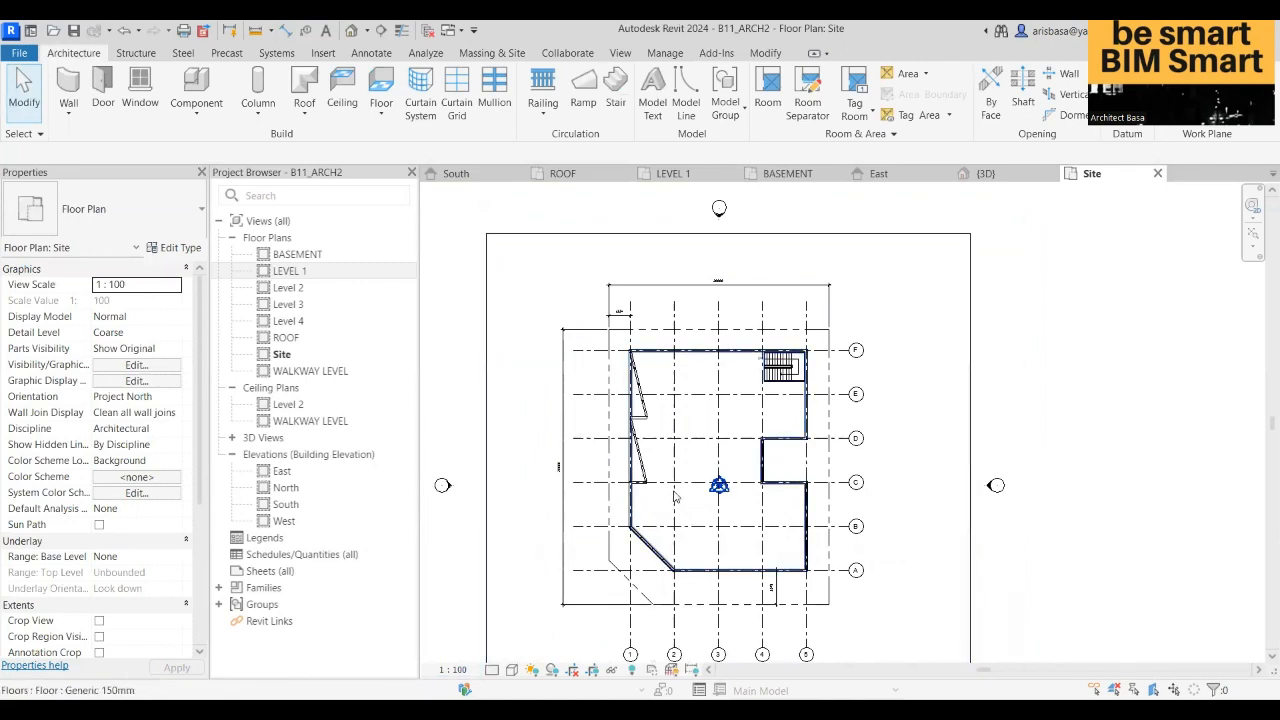
{"action": "scroll", "coordinate": [674, 496], "scroll_direction": "up", "scroll_amount": 2}
{"action": "middle_click_drag", "start_coordinate": [677, 506], "coordinate": [639, 458]}
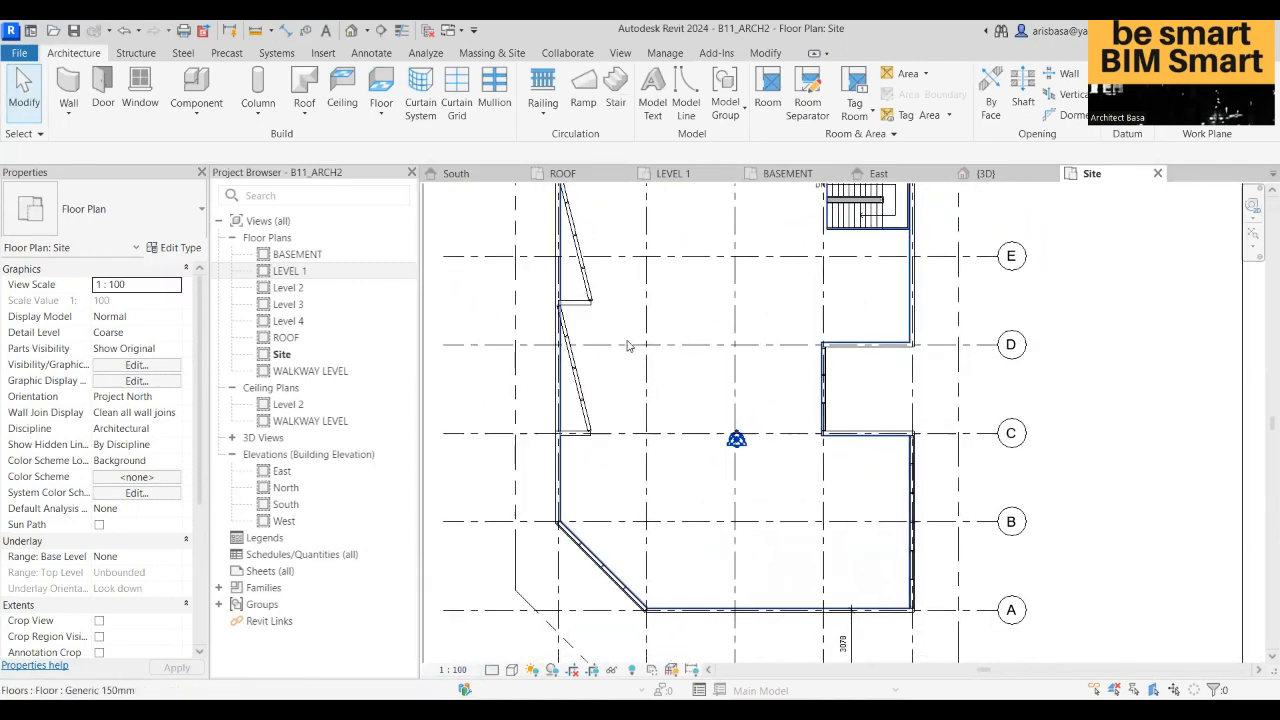
{"action": "left_click", "coordinate": [668, 393]}
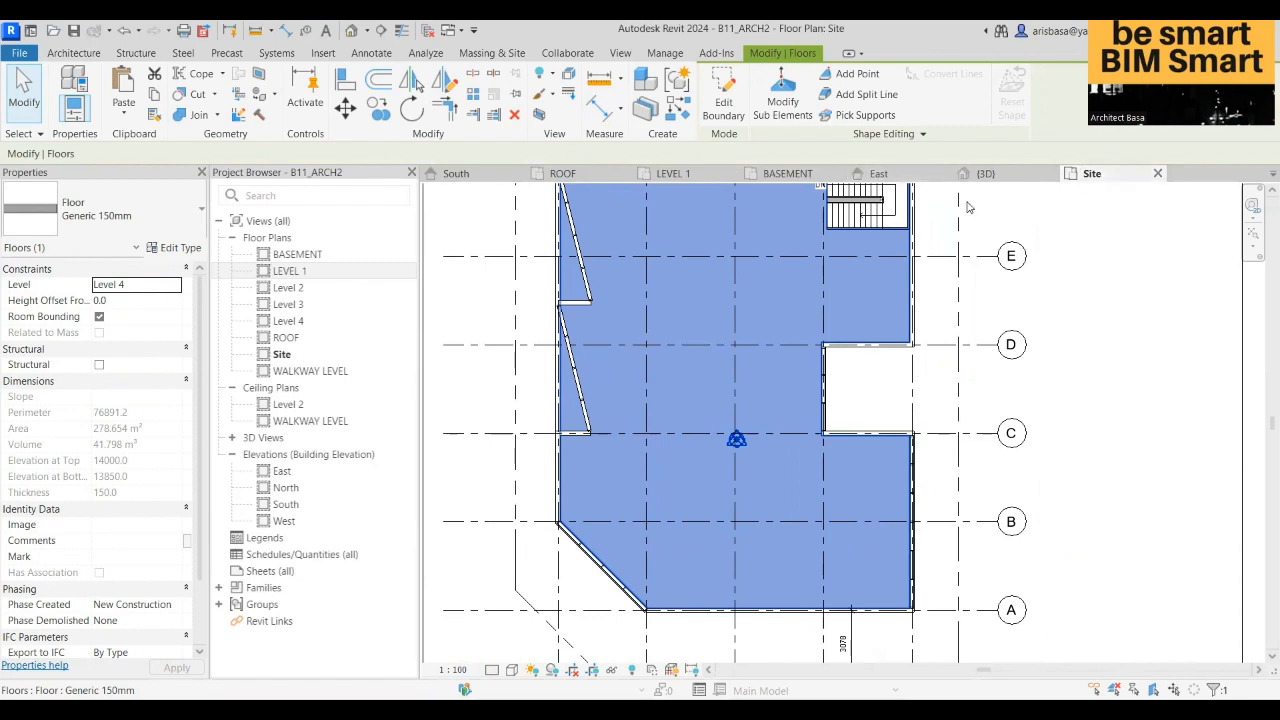
{"action": "double_click", "coordinate": [288, 288]}
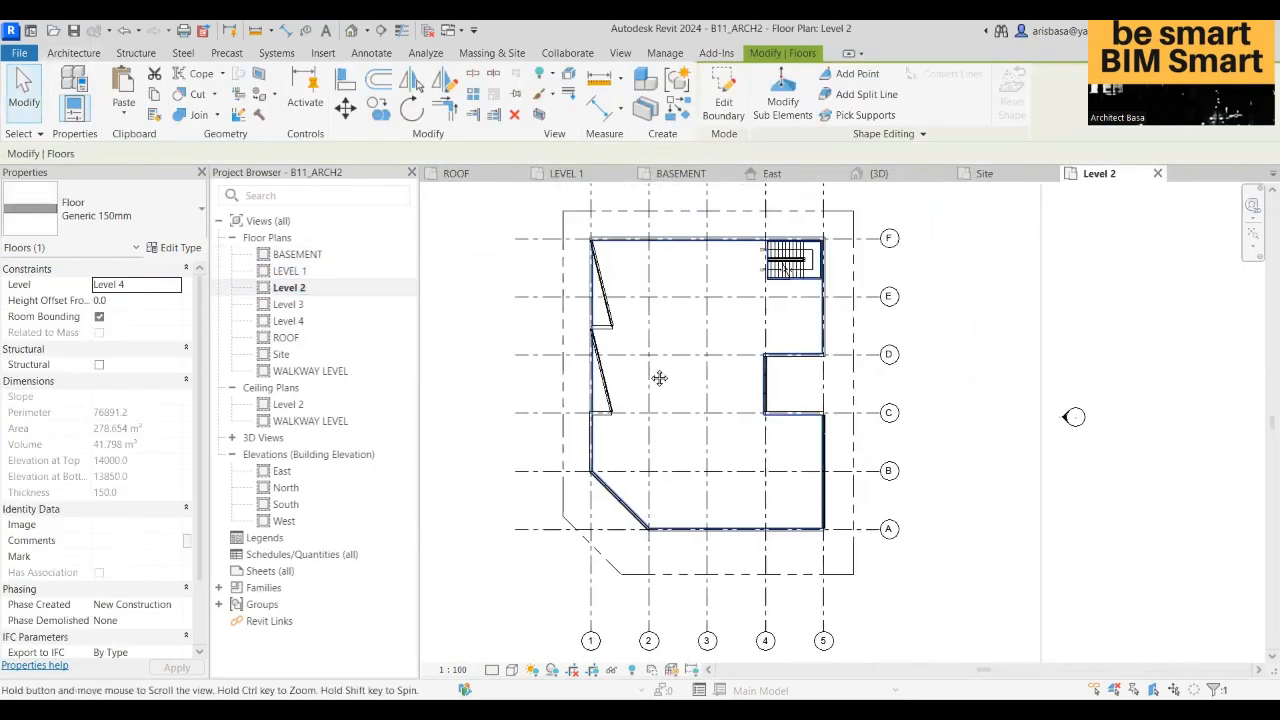
{"action": "scroll", "coordinate": [659, 378], "scroll_direction": "up", "scroll_amount": 2}
{"action": "left_click", "coordinate": [616, 376]}
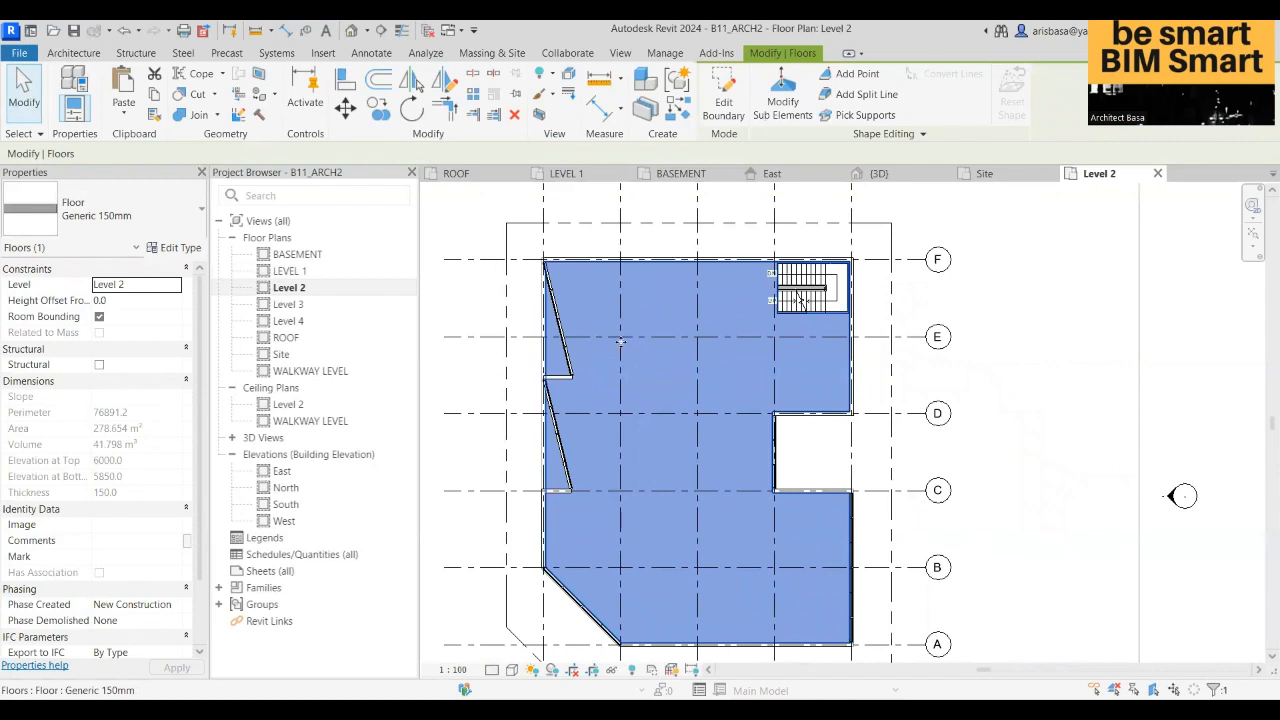
{"action": "scroll", "coordinate": [640, 345], "scroll_direction": "down", "scroll_amount": 1}
{"action": "scroll", "coordinate": [645, 340], "scroll_direction": "up", "scroll_amount": 2}
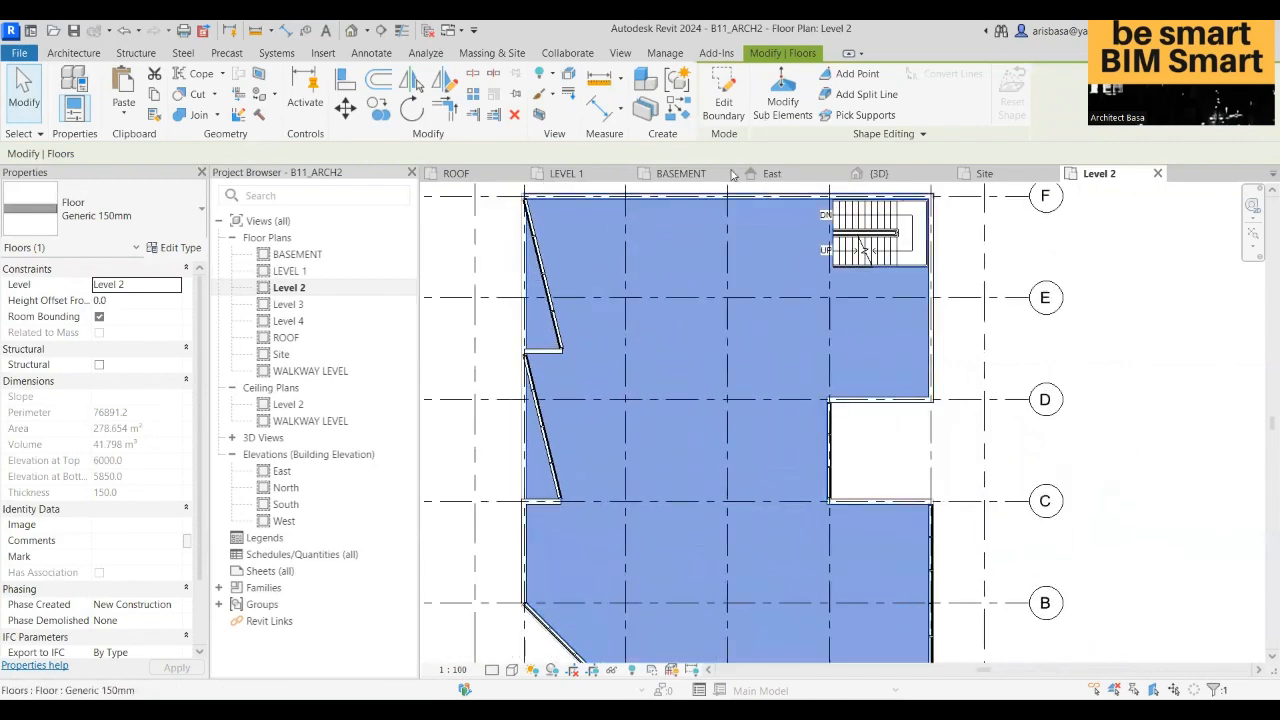
{"action": "left_click", "coordinate": [722, 108]}
{"action": "scroll", "coordinate": [677, 386], "scroll_direction": "up", "scroll_amount": 1}
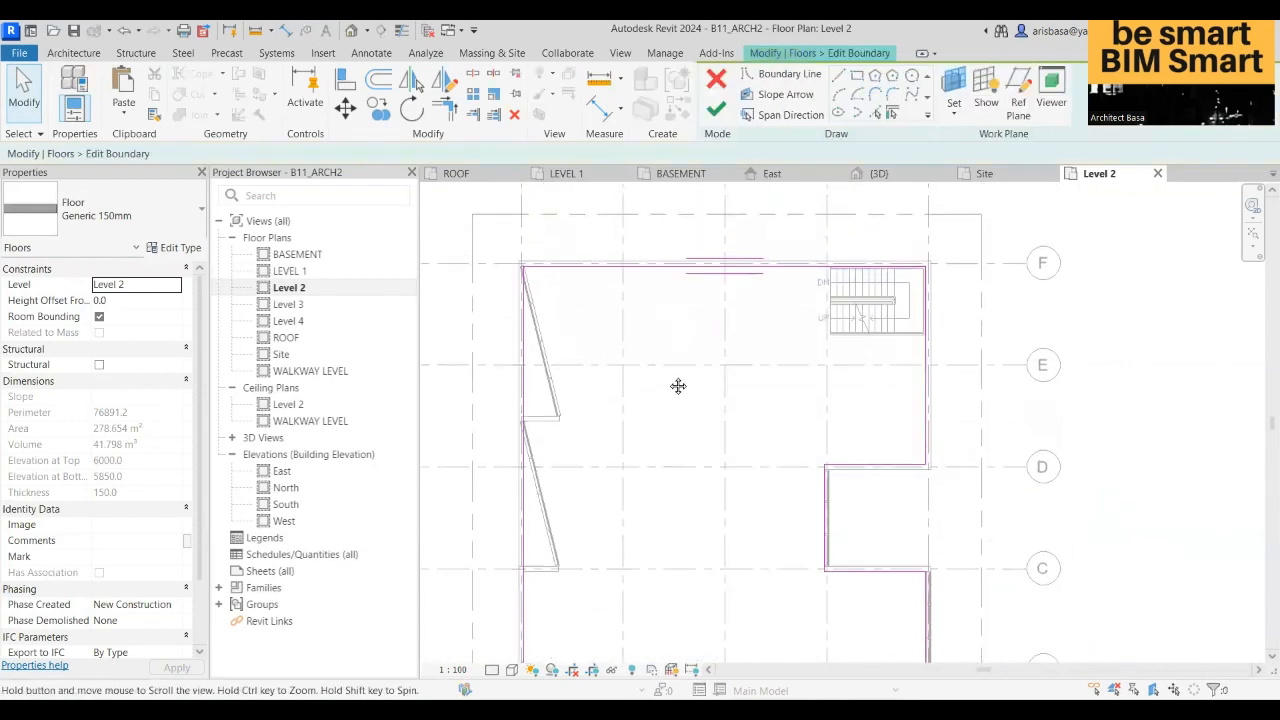
- Draw a slanted 5500 mm boundary line outward from the upper wall return's west end, parallel to the angled storefront
{"action": "scroll", "coordinate": [530, 372], "scroll_direction": "up", "scroll_amount": 2}
{"action": "middle_click_drag", "start_coordinate": [530, 372], "coordinate": [570, 420]}
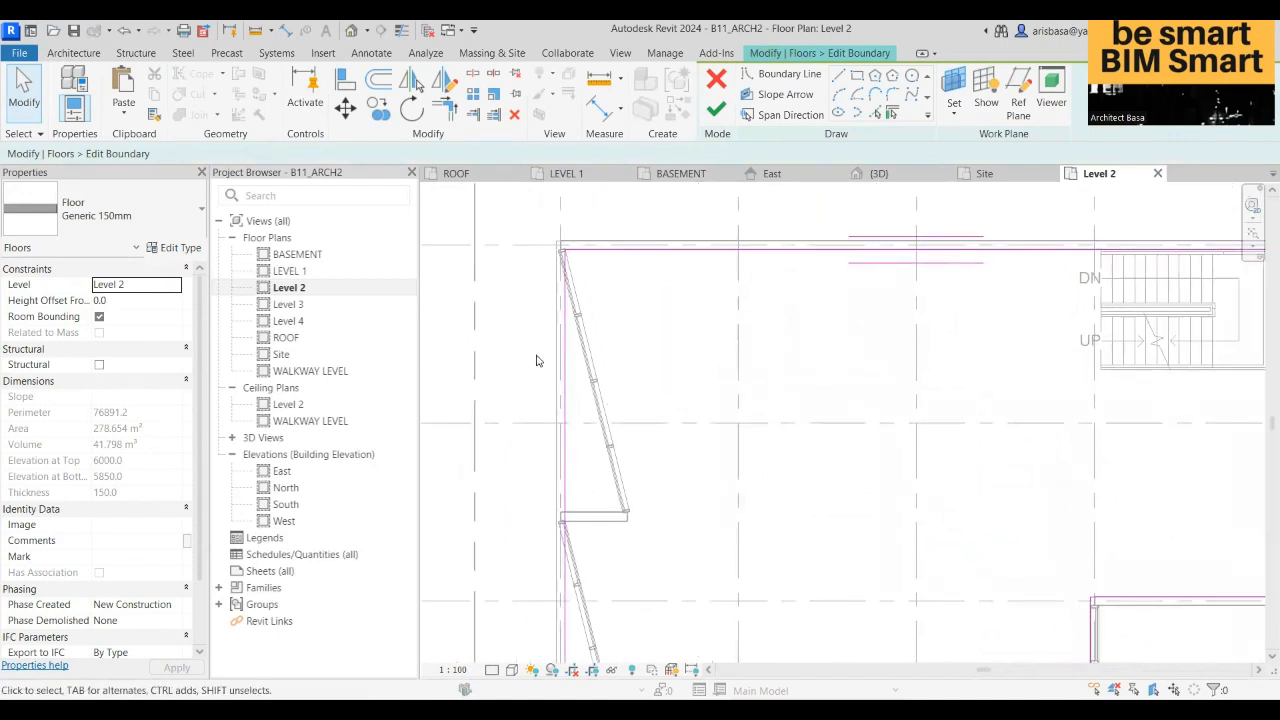
{"action": "left_click", "coordinate": [838, 75]}
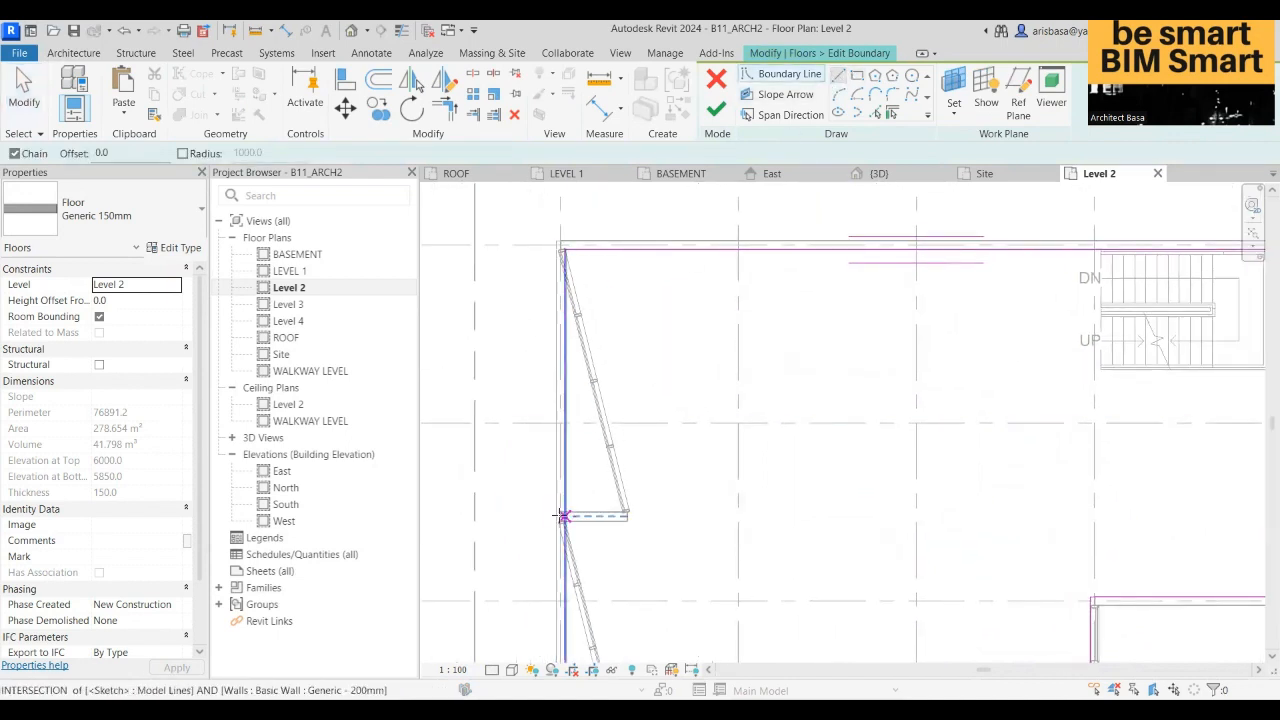
{"action": "scroll", "coordinate": [557, 509], "scroll_direction": "up", "scroll_amount": 3}
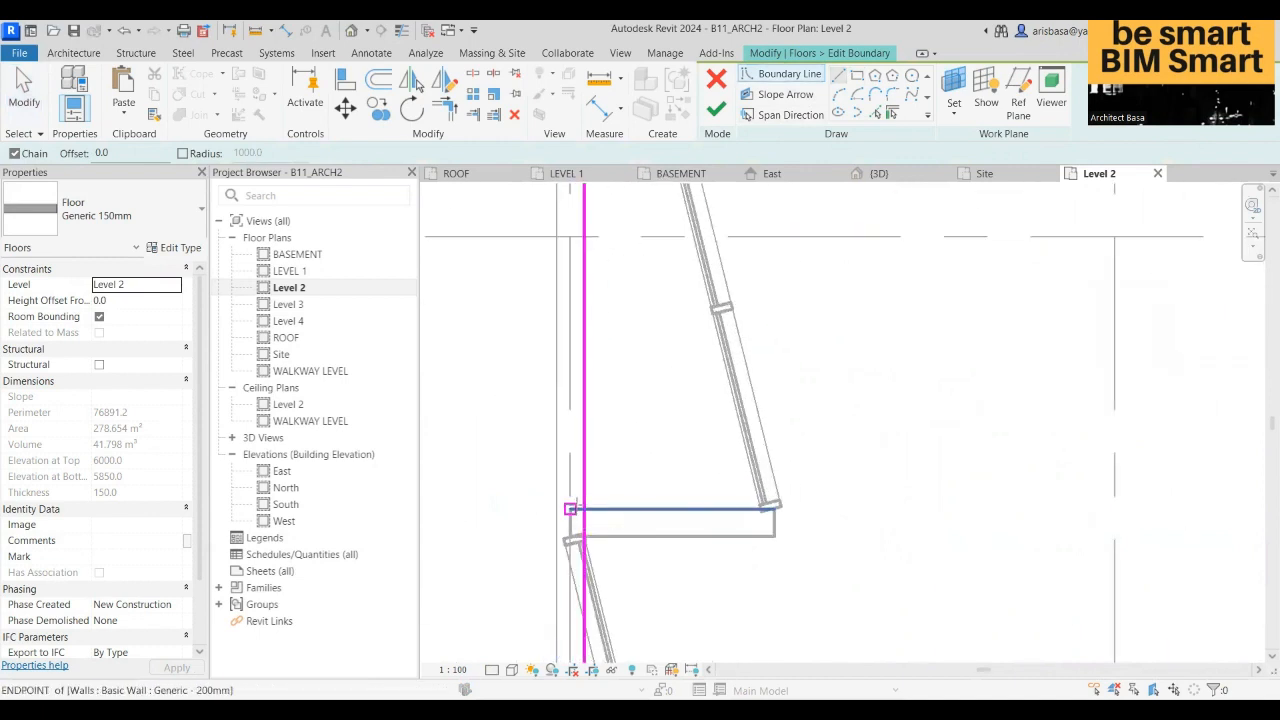
{"action": "left_click", "coordinate": [570, 509]}
{"action": "scroll", "coordinate": [550, 430], "scroll_direction": "down", "scroll_amount": 2}
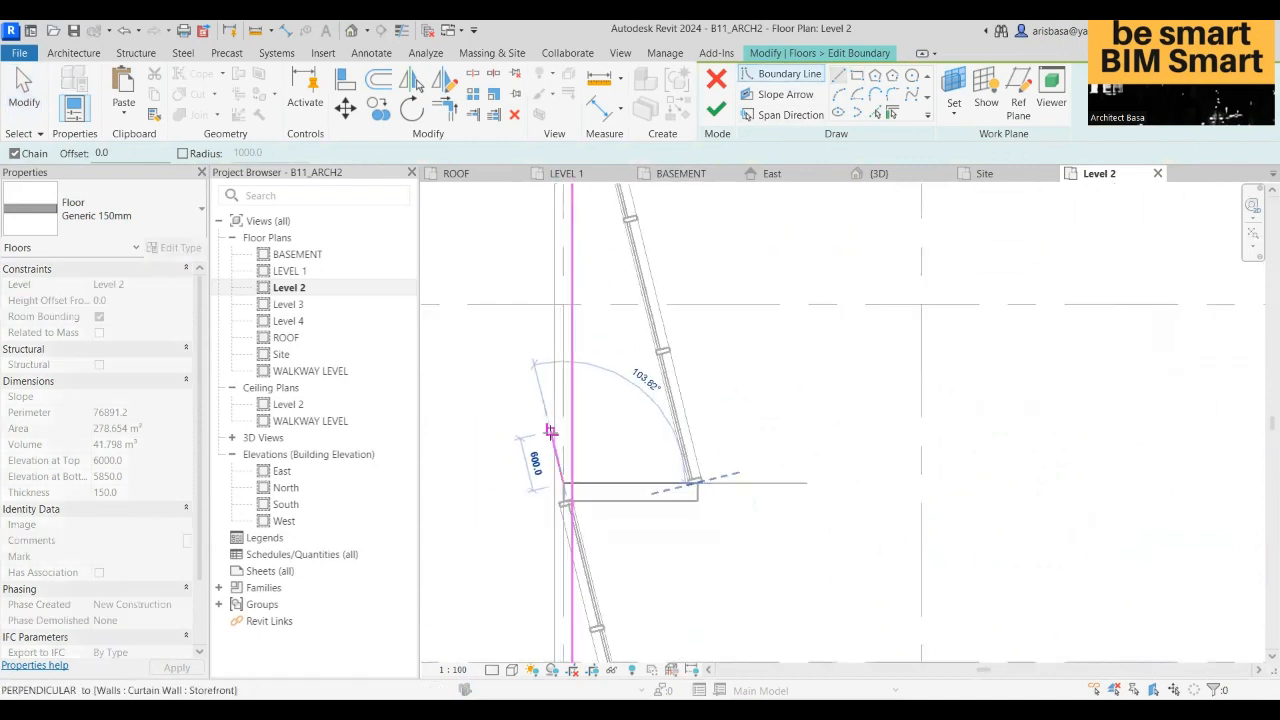
{"action": "middle_click_drag", "start_coordinate": [550, 432], "coordinate": [667, 590]}
{"action": "scroll", "coordinate": [650, 529], "scroll_direction": "down", "scroll_amount": 3}
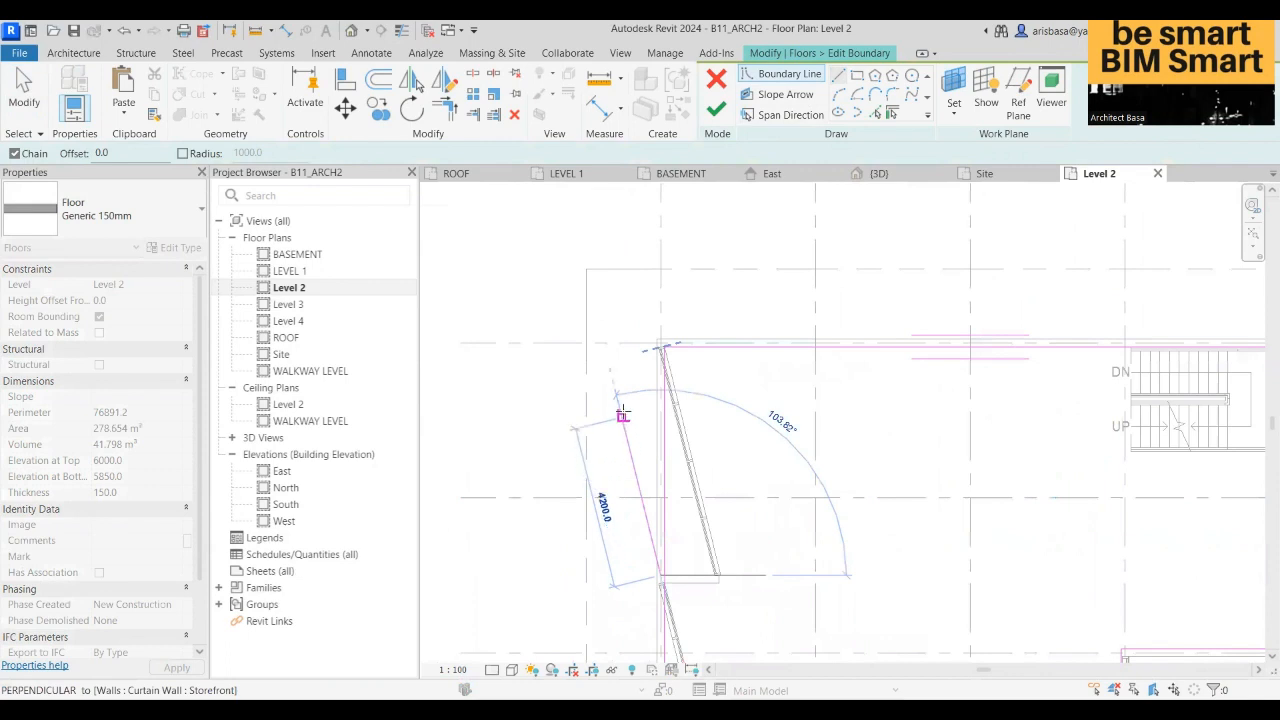
{"action": "scroll", "coordinate": [622, 414], "scroll_direction": "up", "scroll_amount": 2}
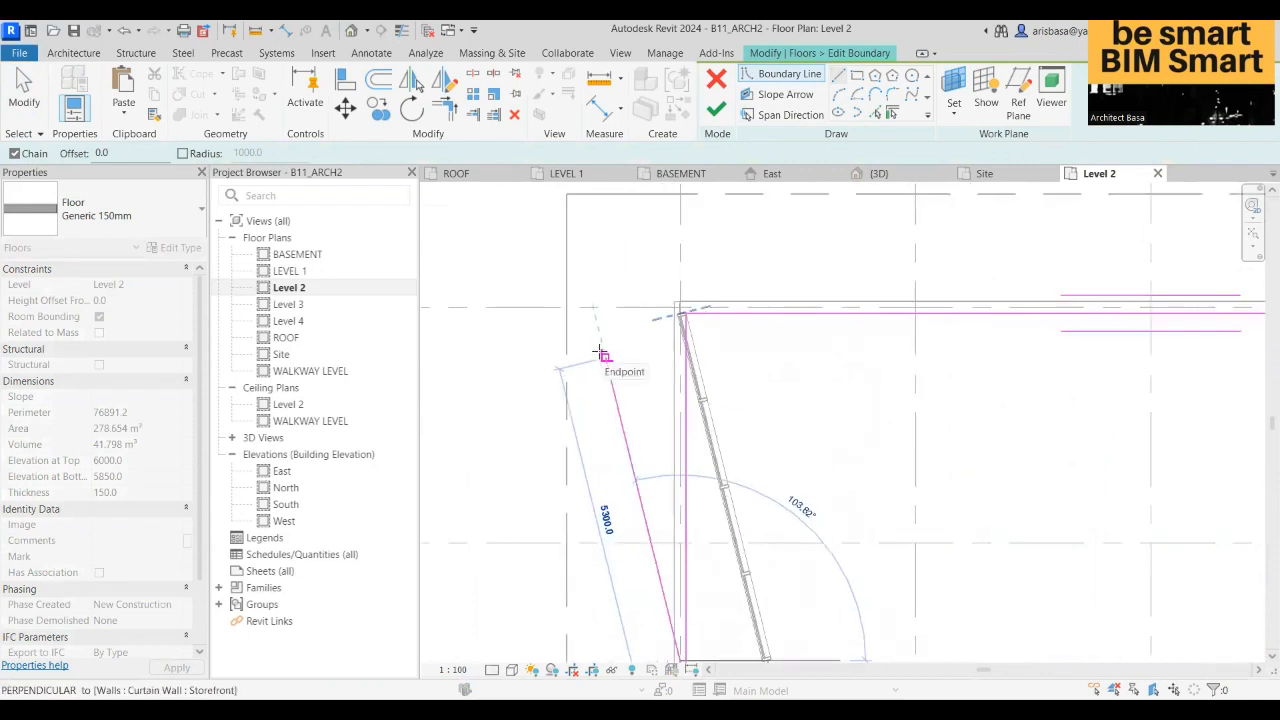
{"action": "left_click", "coordinate": [602, 354]}
{"action": "scroll", "coordinate": [602, 350], "scroll_direction": "up", "scroll_amount": 2}
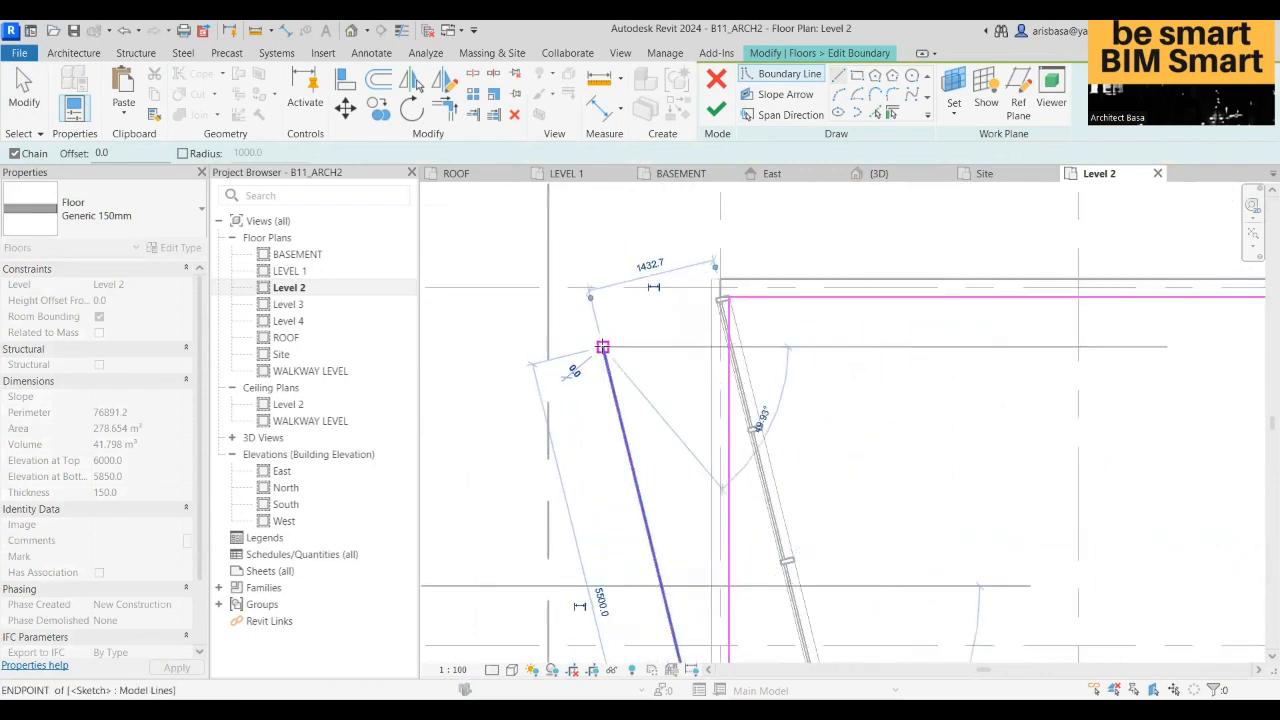
{"action": "key", "text": "Escape"}
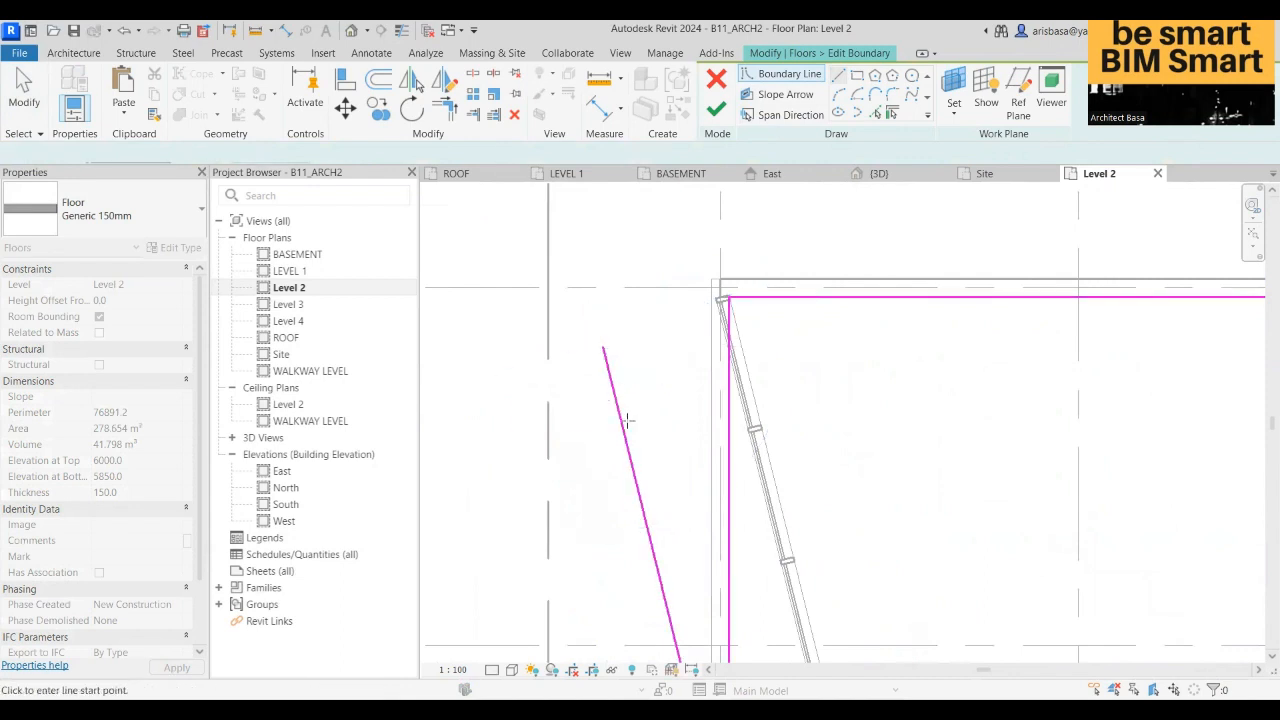
- Draw a perpendicular boundary line from the slanted line, about 1800 mm below its upper end, to the floor's west edge
{"action": "left_click", "coordinate": [641, 503]}
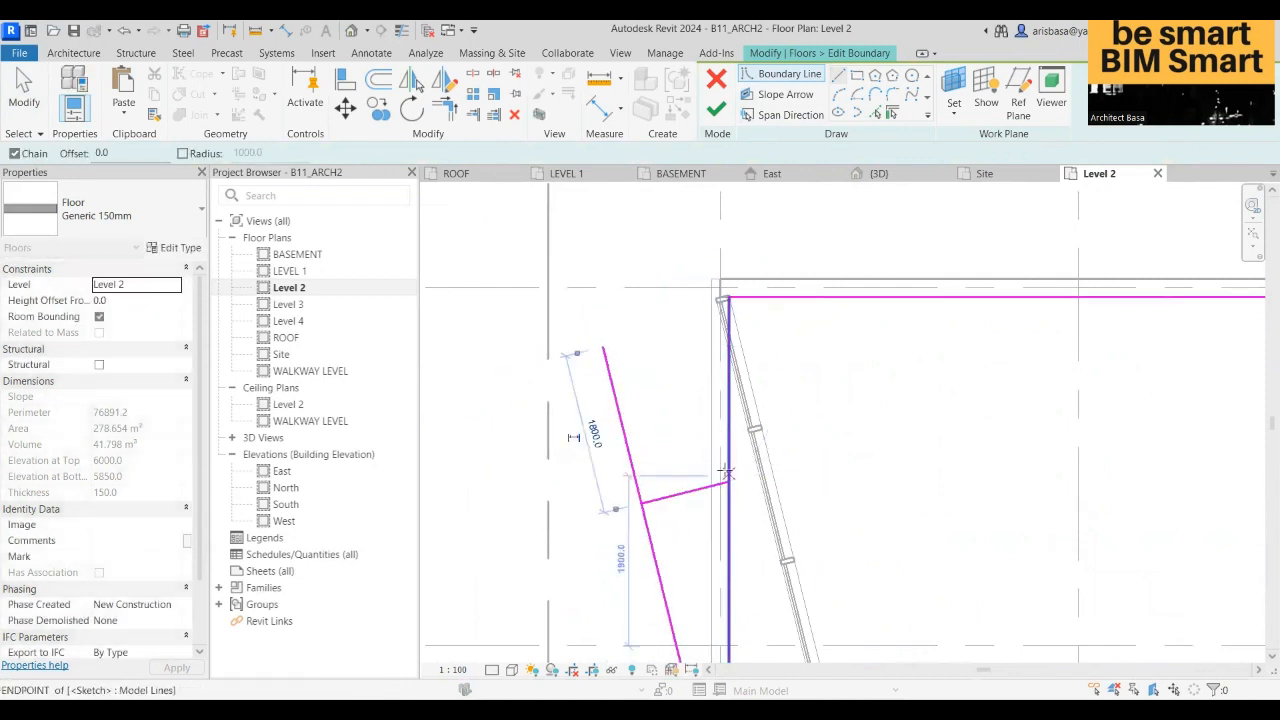
{"action": "scroll", "coordinate": [727, 470], "scroll_direction": "down", "scroll_amount": 1}
{"action": "middle_click_drag", "start_coordinate": [715, 440], "coordinate": [684, 374]}
{"action": "key", "text": "Escape"}
- Trim the slanted boundary line to a corner with the short perpendicular line, removing its excess upper end
{"action": "scroll", "coordinate": [716, 432], "scroll_direction": "down", "scroll_amount": 4}
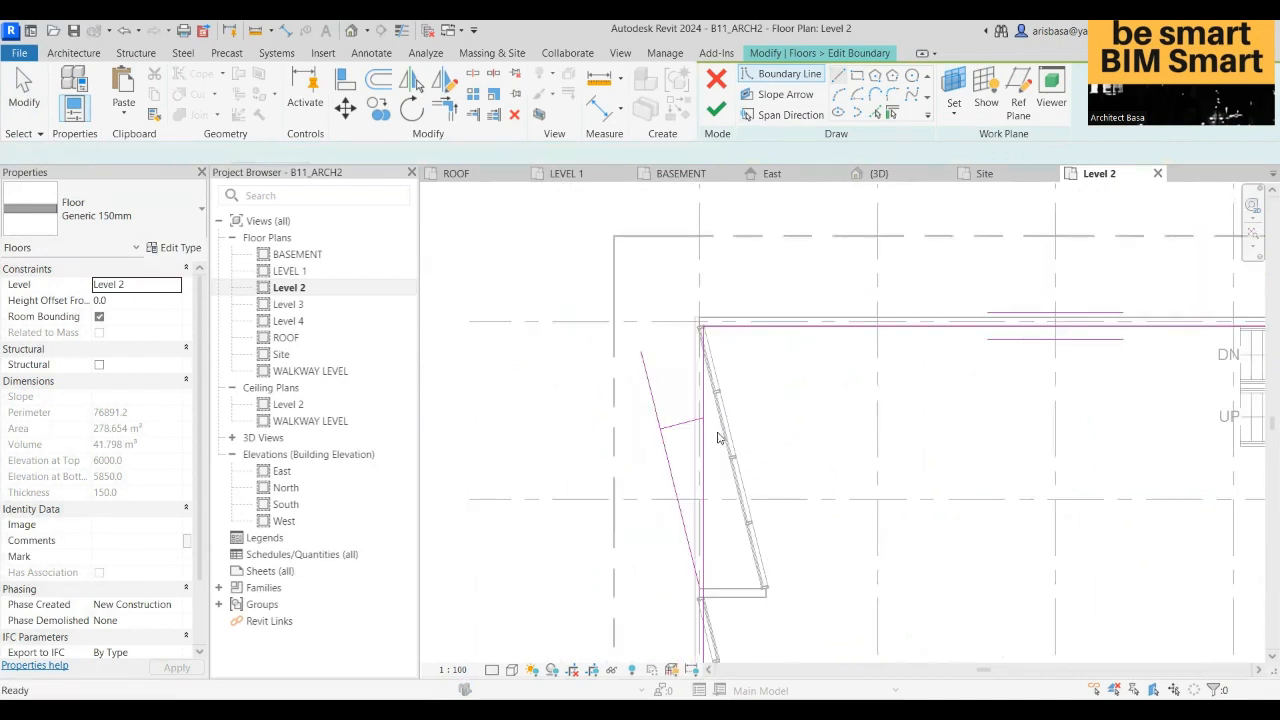
{"action": "middle_click_drag", "start_coordinate": [720, 437], "coordinate": [664, 299]}
{"action": "scroll", "coordinate": [643, 405], "scroll_direction": "up", "scroll_amount": 4}
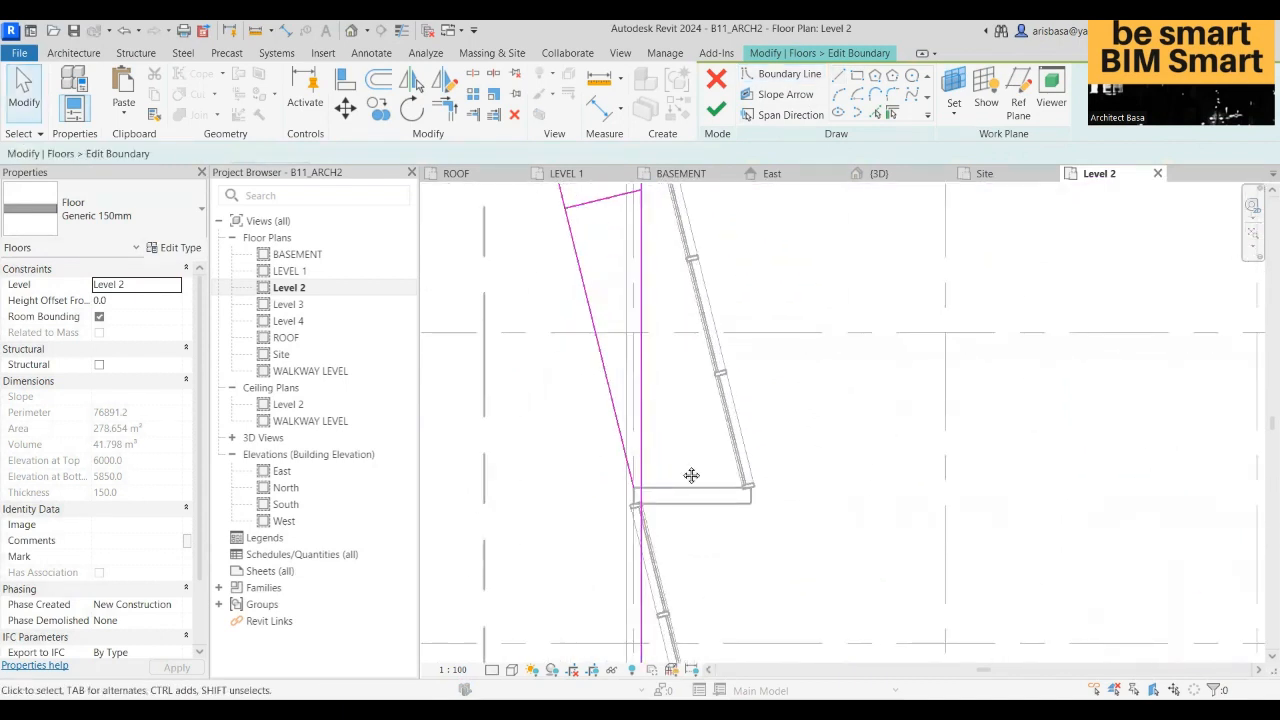
{"action": "middle_click_drag", "start_coordinate": [691, 475], "coordinate": [697, 573]}
{"action": "scroll", "coordinate": [650, 308], "scroll_direction": "up", "scroll_amount": 3}
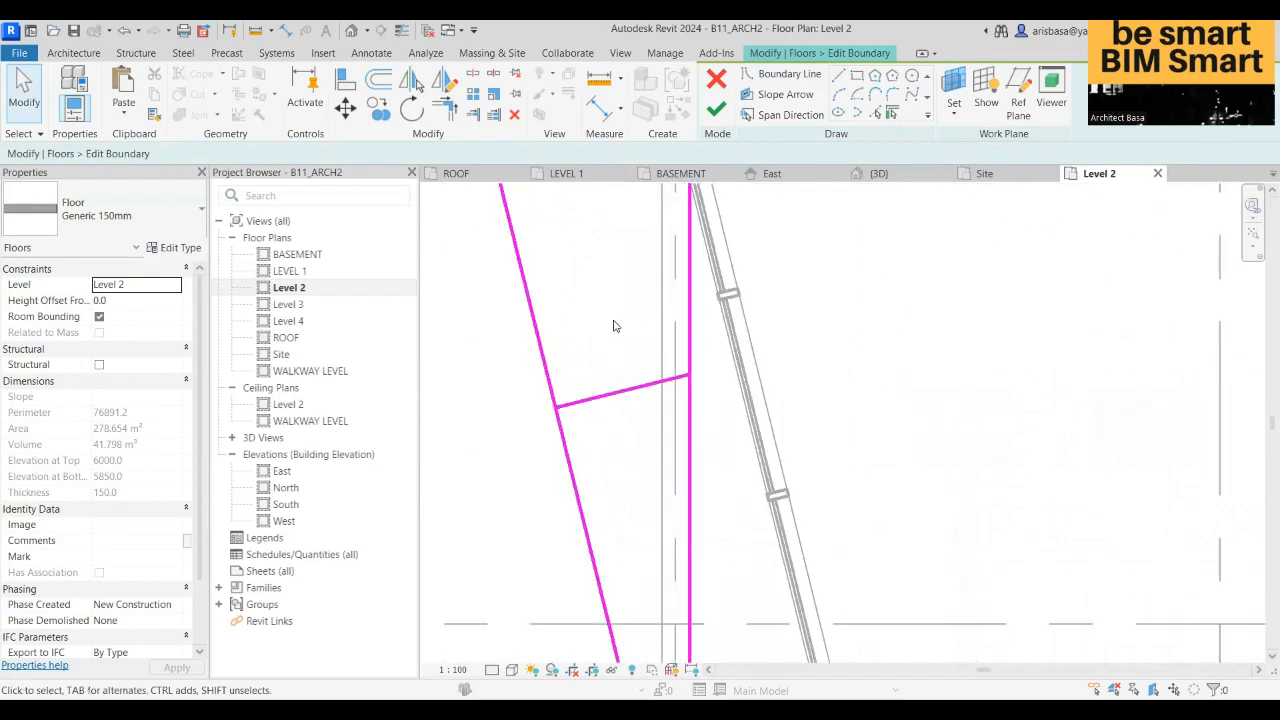
{"action": "key", "text": "t"}
{"action": "key", "text": "r"}
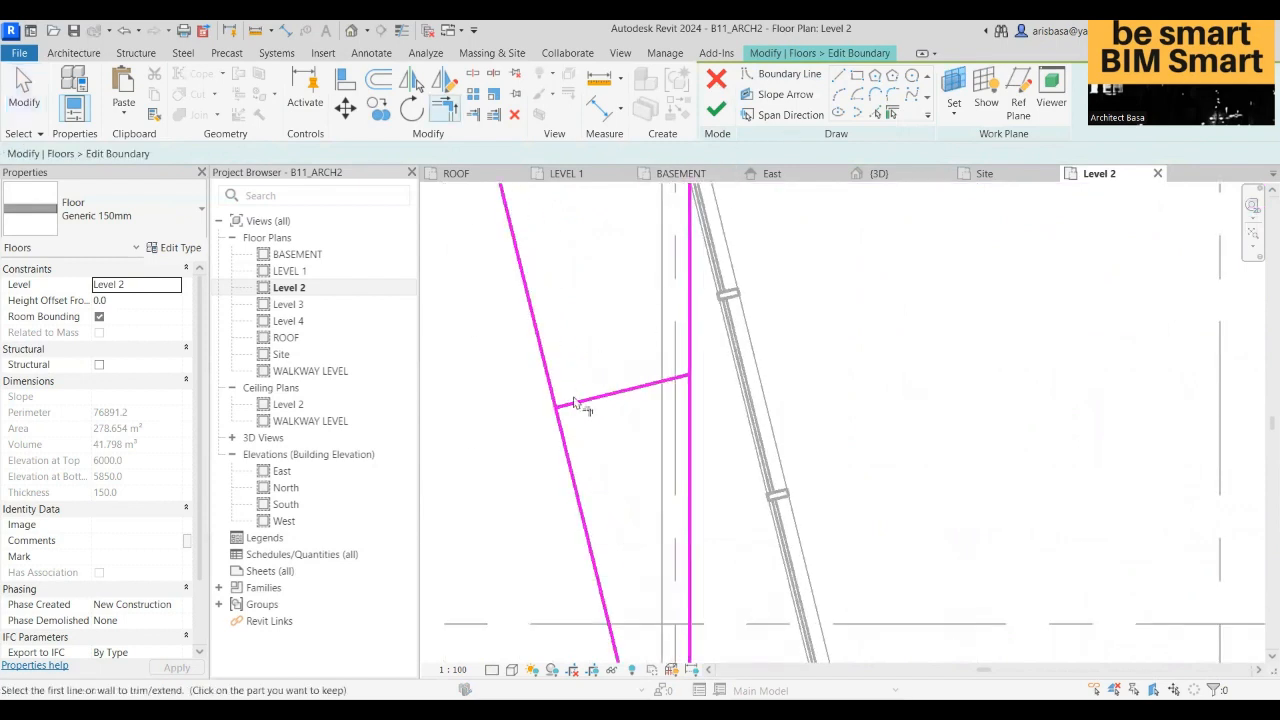
{"action": "left_click", "coordinate": [567, 449]}
{"action": "left_click", "coordinate": [590, 401]}
{"action": "scroll", "coordinate": [640, 406], "scroll_direction": "down", "scroll_amount": 3}
{"action": "middle_click_drag", "start_coordinate": [640, 406], "coordinate": [609, 231]}
{"action": "scroll", "coordinate": [665, 408], "scroll_direction": "up", "scroll_amount": 2}
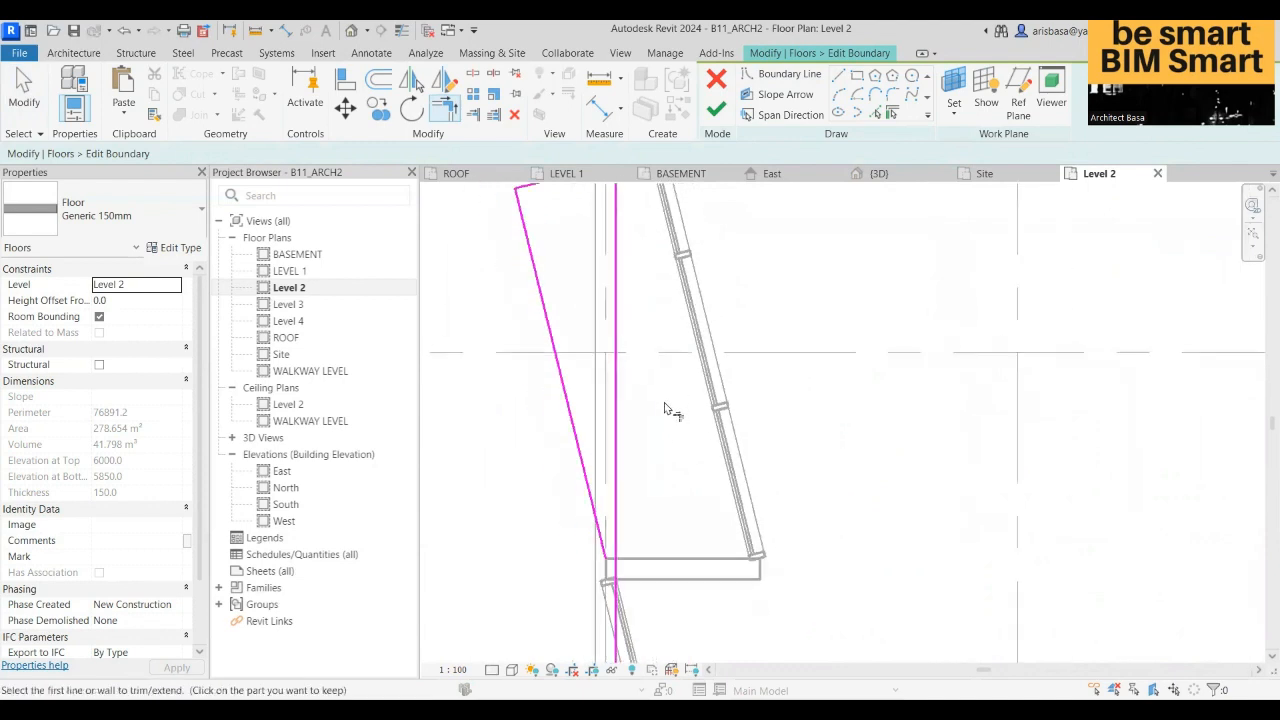
- Split the floor's west boundary line about 1200 mm south of grid E and again between grids C and B
{"action": "middle_click_drag", "start_coordinate": [665, 408], "coordinate": [621, 520]}
{"action": "scroll", "coordinate": [598, 425], "scroll_direction": "down", "scroll_amount": 1}
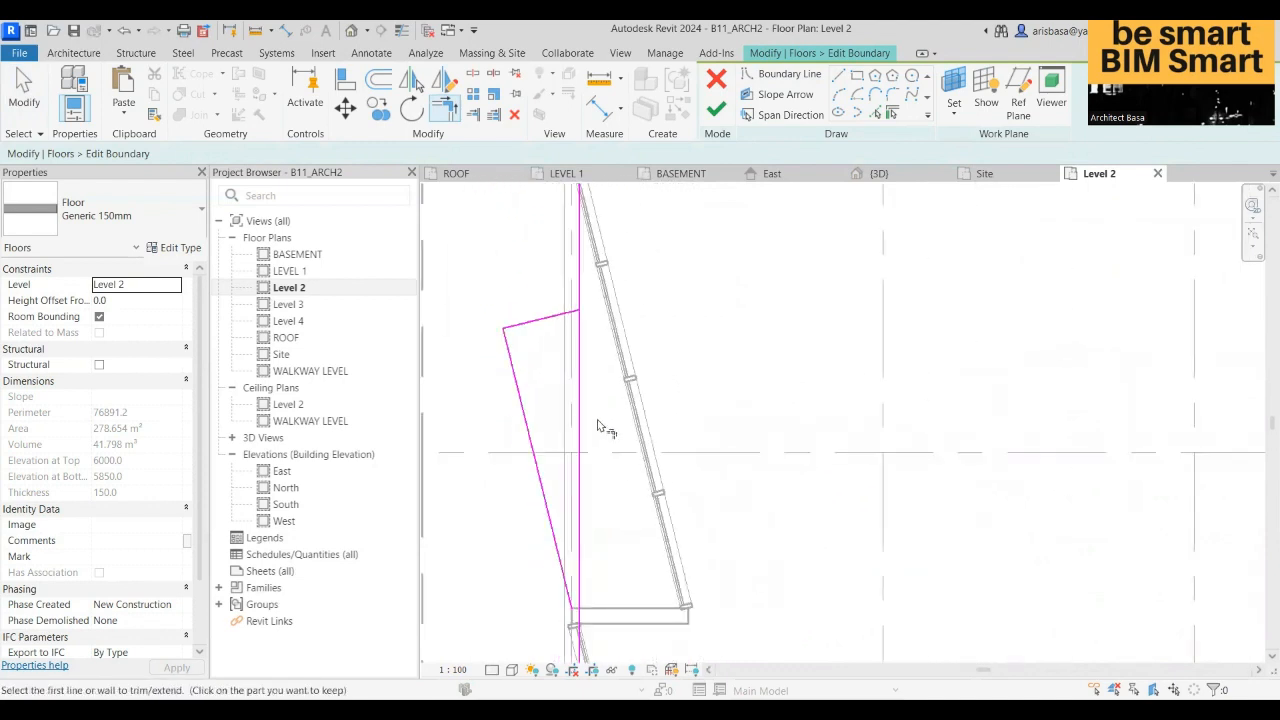
{"action": "middle_click_drag", "start_coordinate": [598, 425], "coordinate": [617, 111]}
{"action": "scroll", "coordinate": [600, 407], "scroll_direction": "down", "scroll_amount": 1}
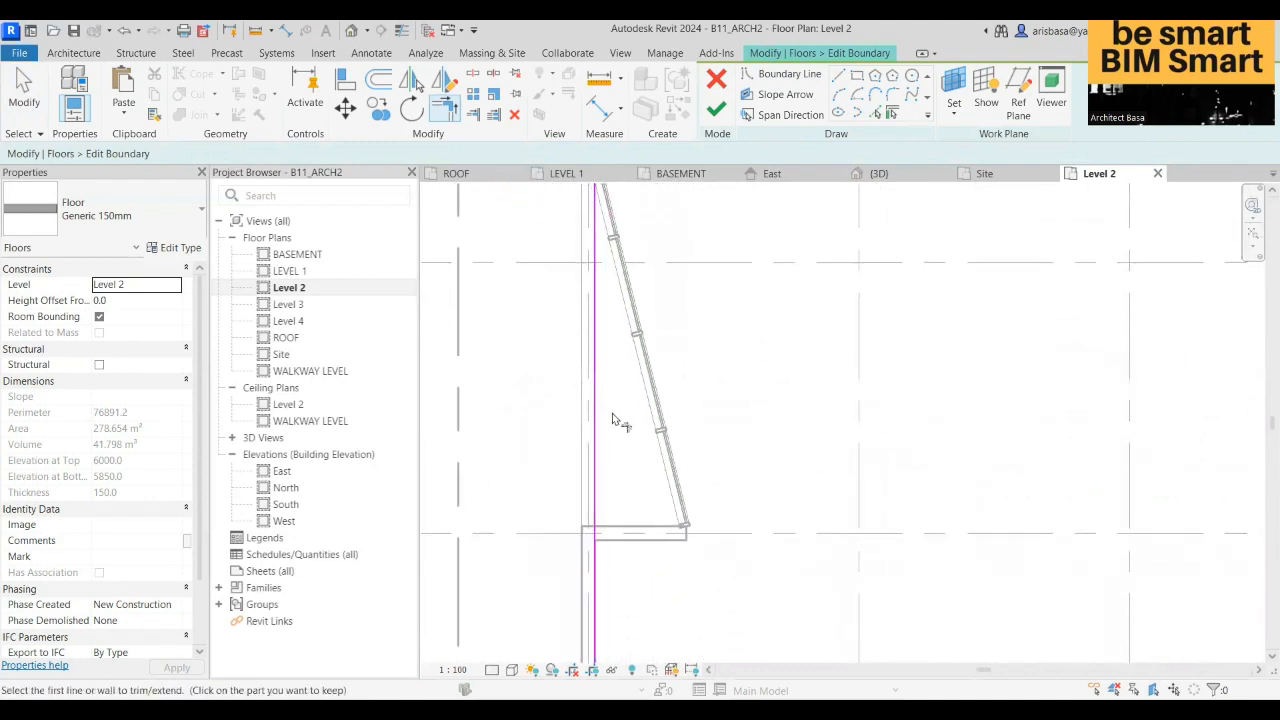
{"action": "scroll", "coordinate": [617, 425], "scroll_direction": "down", "scroll_amount": 2}
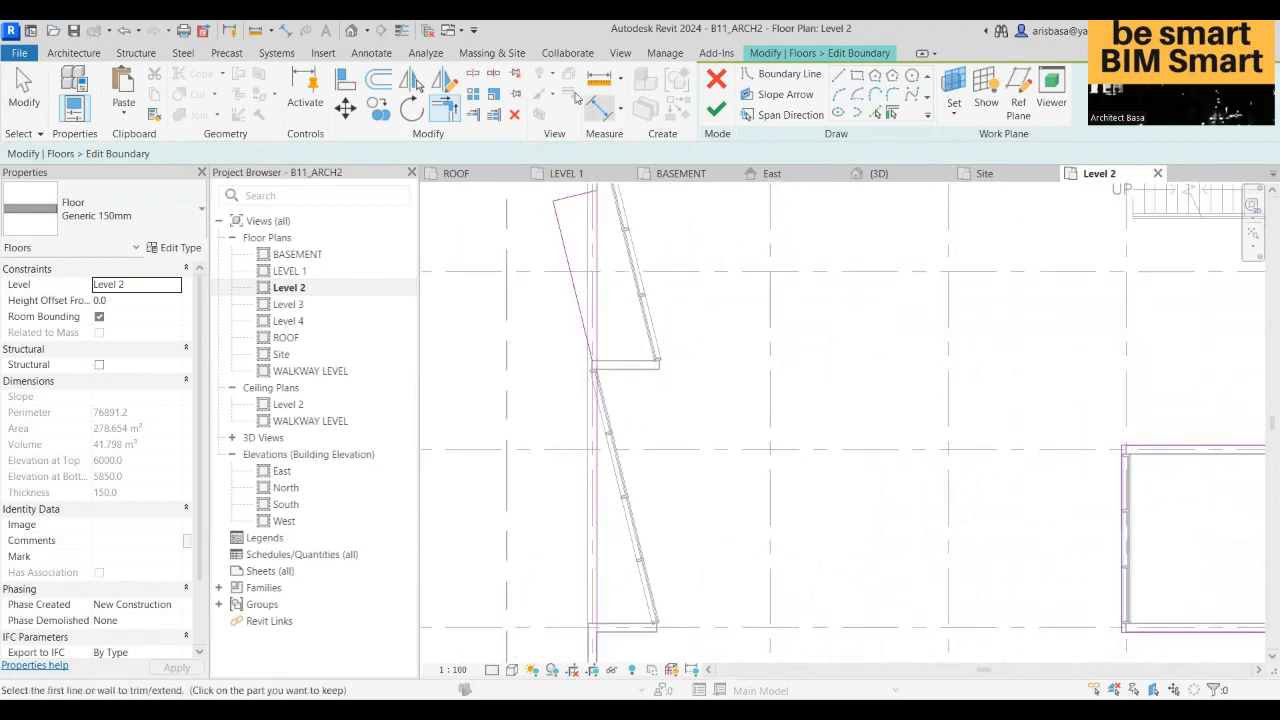
{"action": "left_click", "coordinate": [474, 76]}
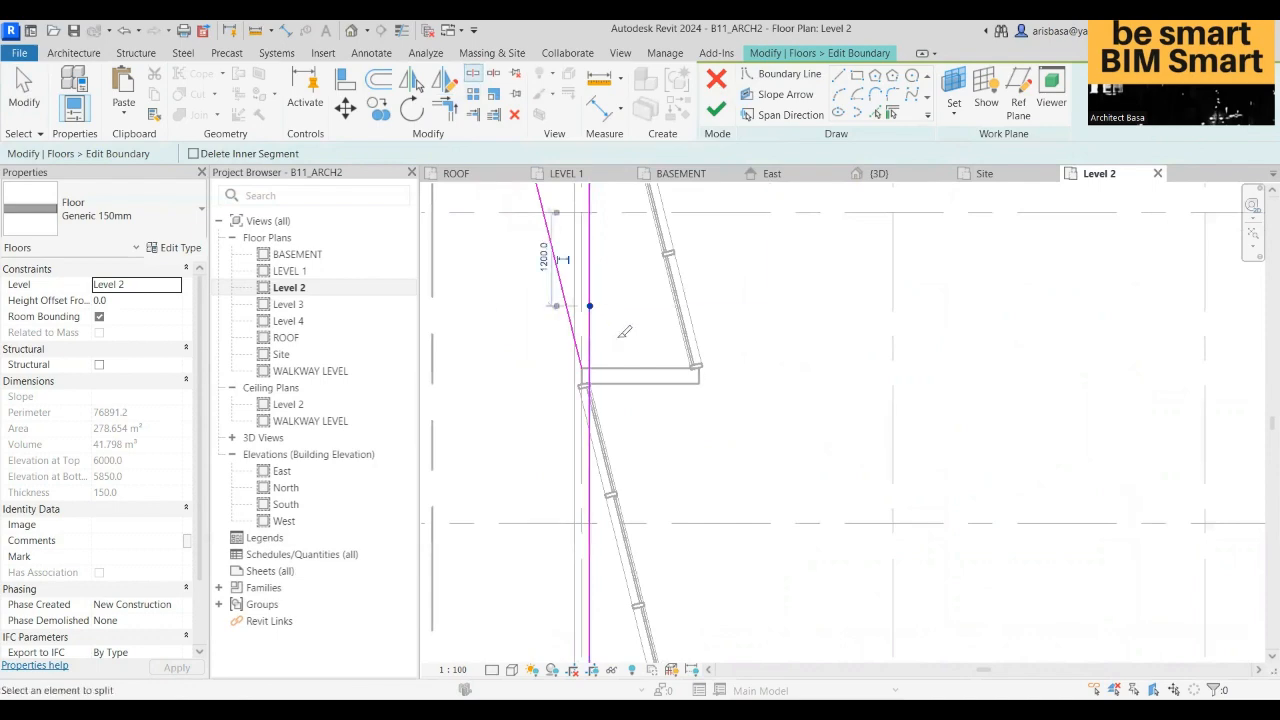
{"action": "scroll", "coordinate": [612, 345], "scroll_direction": "up", "scroll_amount": 1}
{"action": "middle_click_drag", "start_coordinate": [612, 345], "coordinate": [599, 226]}
{"action": "scroll", "coordinate": [599, 226], "scroll_direction": "down", "scroll_amount": 2}
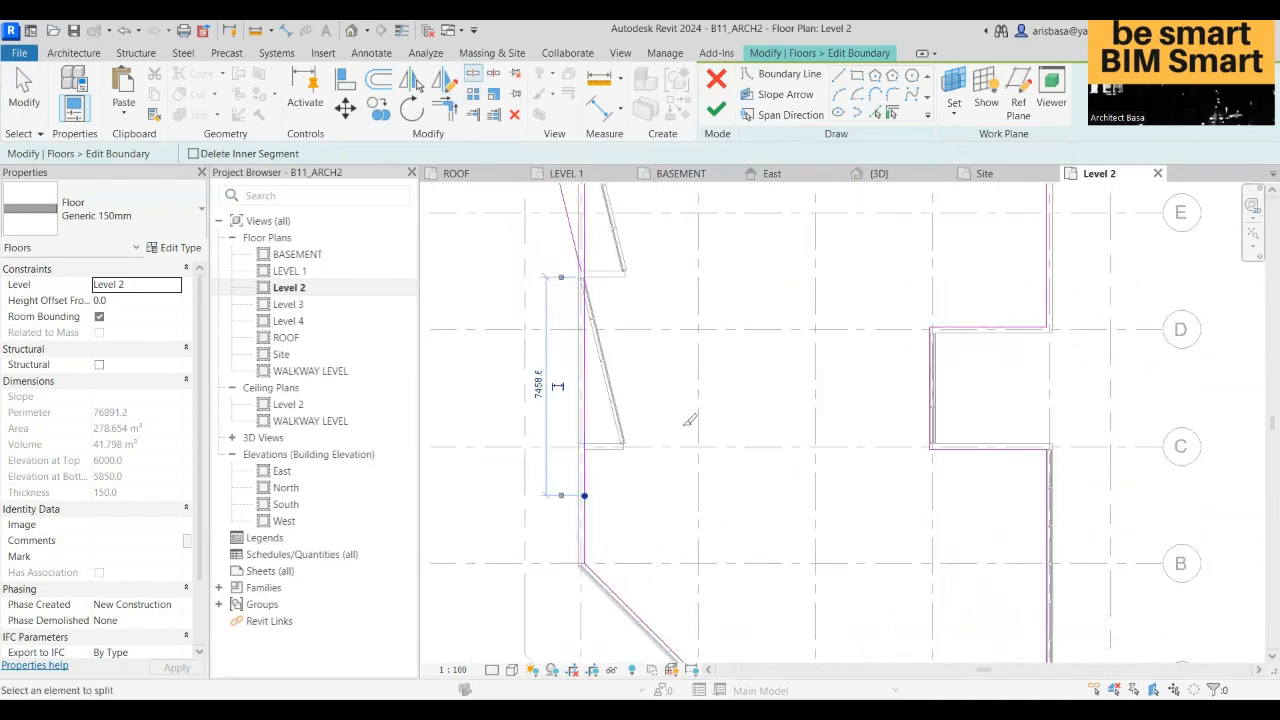
{"action": "scroll", "coordinate": [678, 483], "scroll_direction": "down", "scroll_amount": 1}
{"action": "scroll", "coordinate": [678, 483], "scroll_direction": "up", "scroll_amount": 1}
{"action": "key", "text": "Escape"}
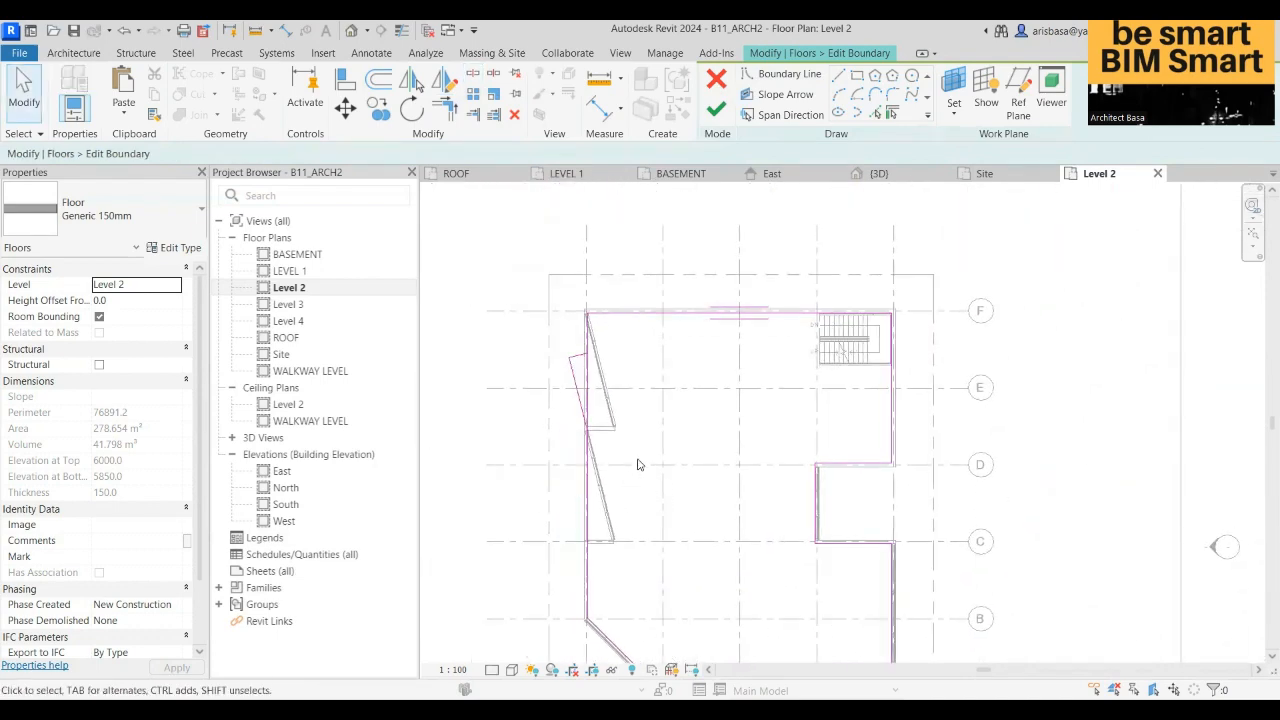
- Trim the floor's upper west boundary segment to a corner with the short perpendicular line of the upper projection
{"action": "scroll", "coordinate": [617, 454], "scroll_direction": "up", "scroll_amount": 3}
{"action": "middle_click_drag", "start_coordinate": [617, 454], "coordinate": [623, 503]}
{"action": "scroll", "coordinate": [545, 300], "scroll_direction": "up", "scroll_amount": 3}
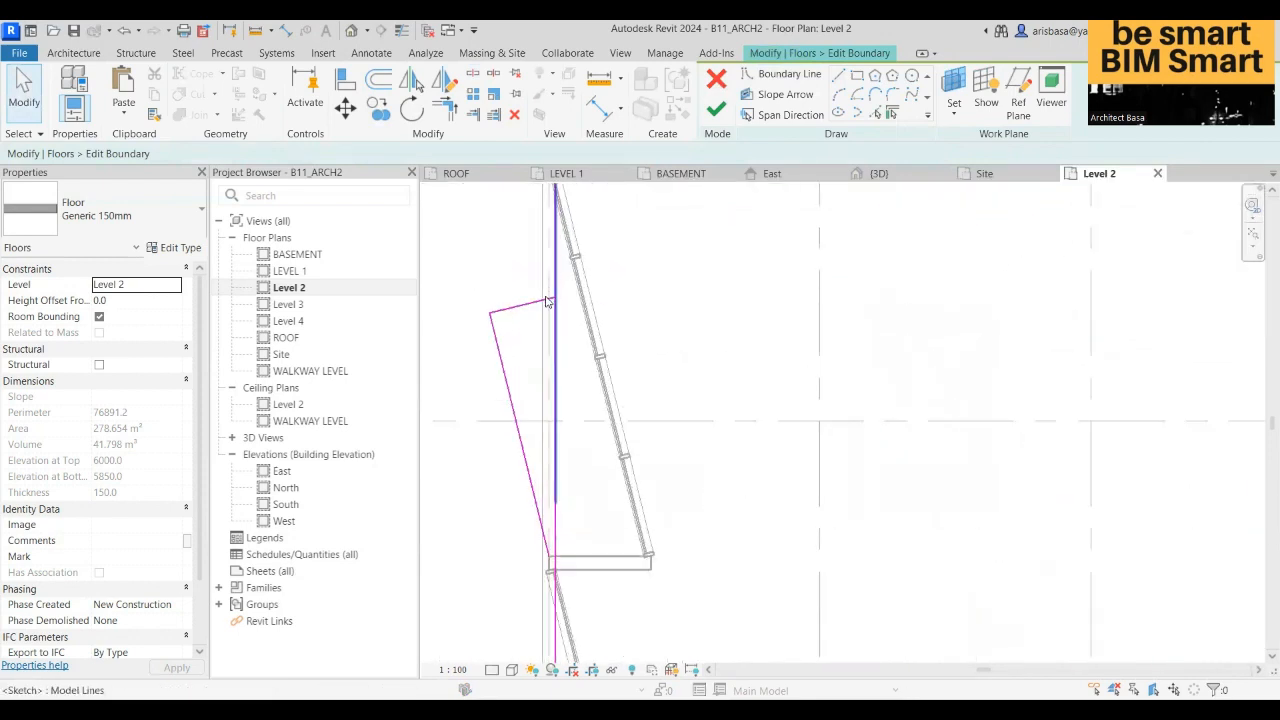
{"action": "middle_click_drag", "start_coordinate": [533, 320], "coordinate": [533, 330]}
{"action": "left_click", "coordinate": [555, 292]}
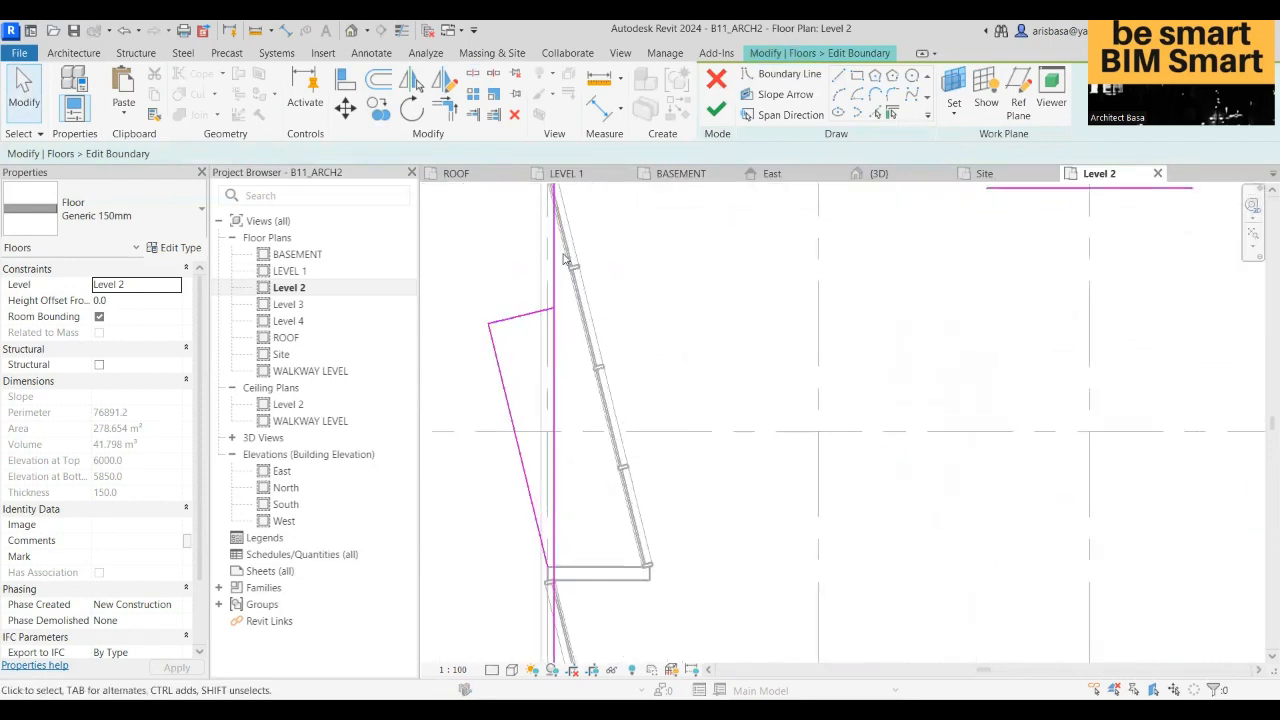
{"action": "left_click", "coordinate": [541, 311]}
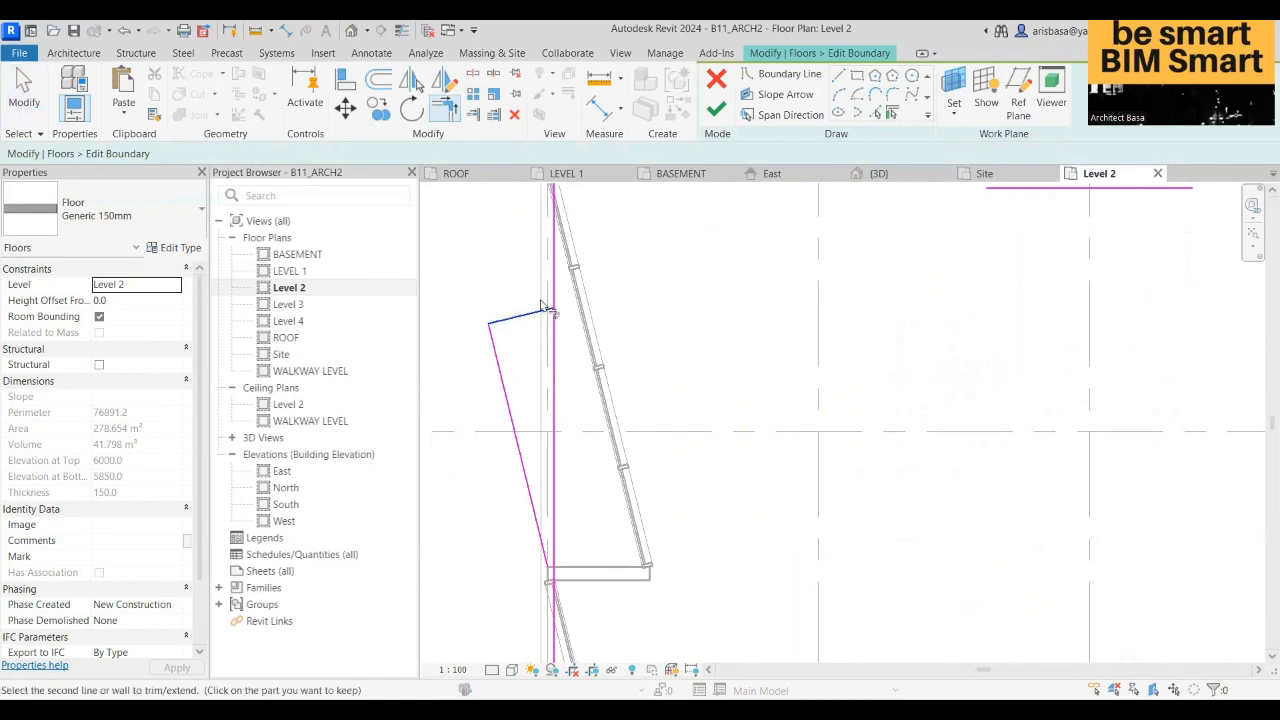
{"action": "left_click", "coordinate": [556, 291]}
{"action": "scroll", "coordinate": [560, 390], "scroll_direction": "down", "scroll_amount": 2}
{"action": "middle_click_drag", "start_coordinate": [561, 488], "coordinate": [564, 402]}
{"action": "scroll", "coordinate": [565, 410], "scroll_direction": "up", "scroll_amount": 2}
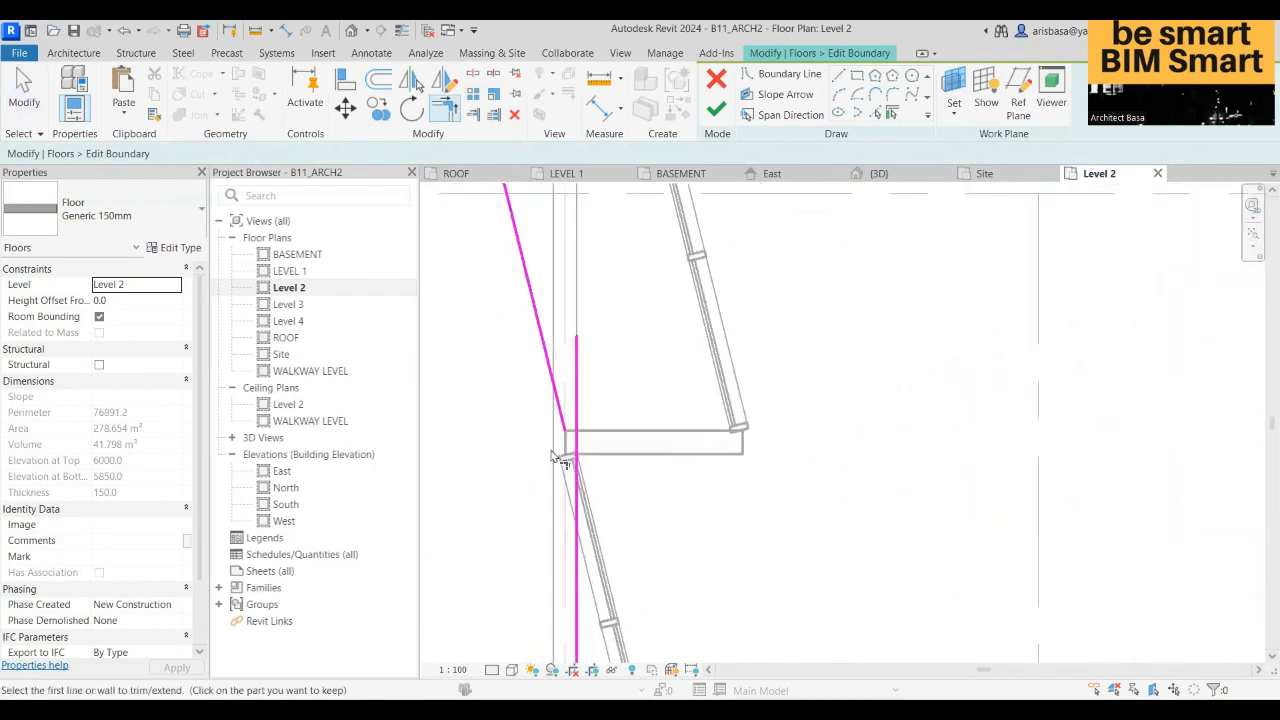
{"action": "left_click", "coordinate": [564, 424]}
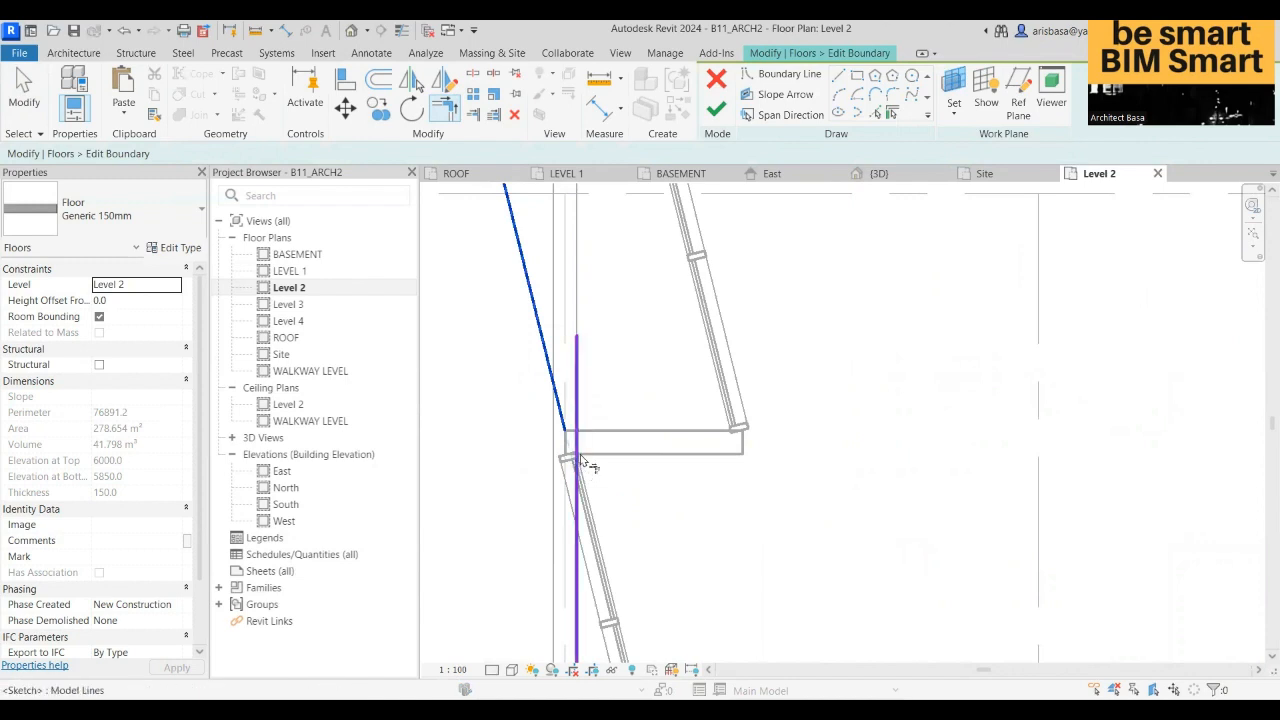
{"action": "scroll", "coordinate": [578, 441], "scroll_direction": "up", "scroll_amount": 2}
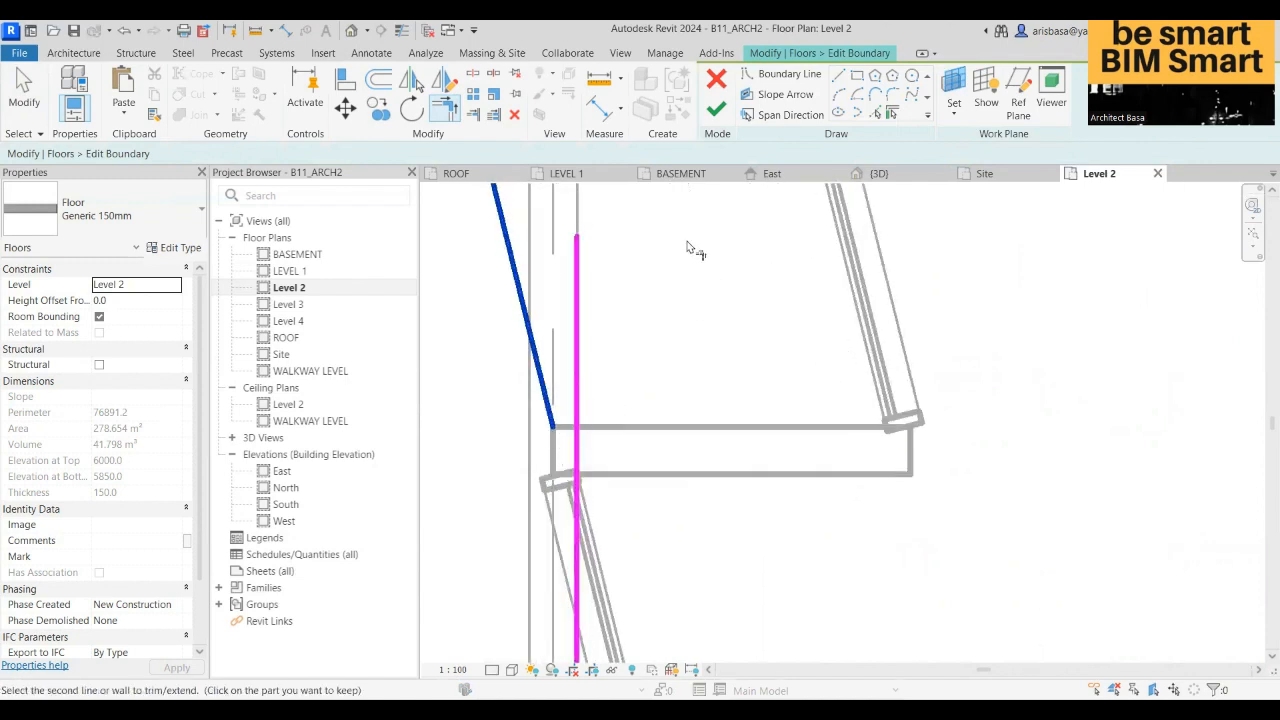
{"action": "scroll", "coordinate": [633, 345], "scroll_direction": "down", "scroll_amount": 2}
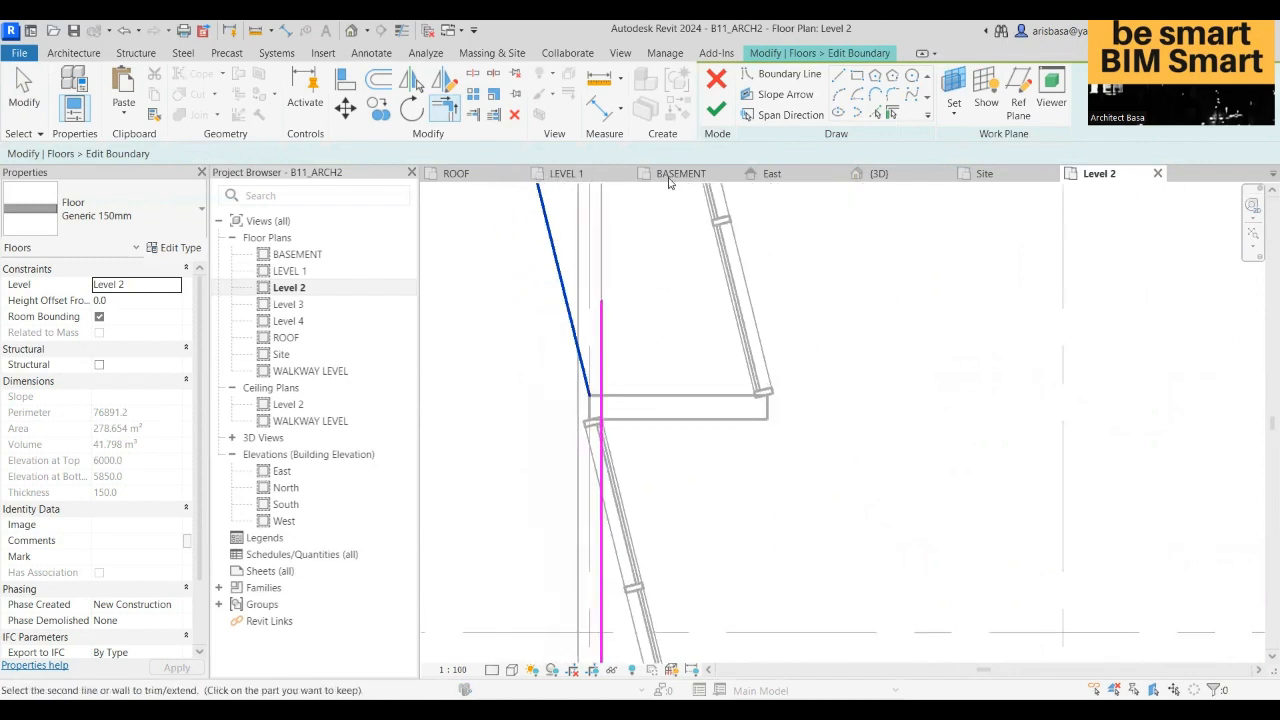
- Draw boundary lines from the slanted line's lower end, 200 mm south around the upper wall return's end, and east to the floor's west edge
{"action": "left_click", "coordinate": [589, 395]}
{"action": "scroll", "coordinate": [589, 414], "scroll_direction": "up", "scroll_amount": 2}
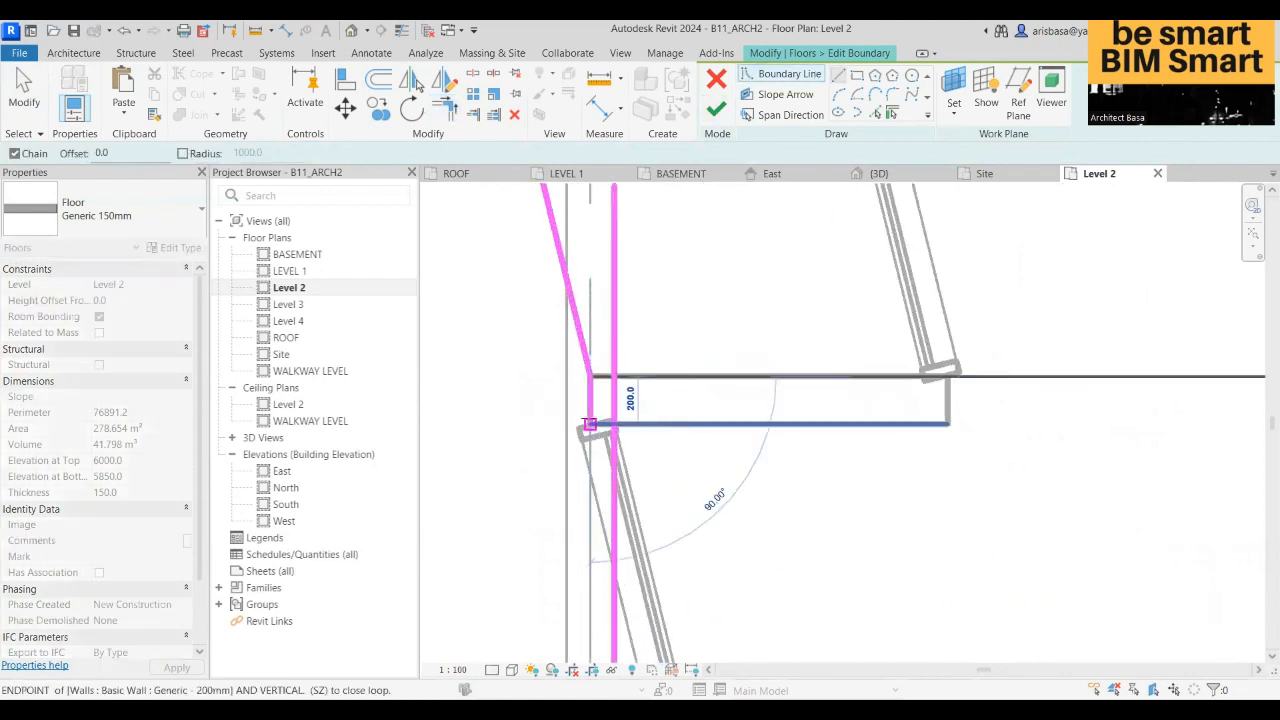
{"action": "left_click", "coordinate": [590, 424]}
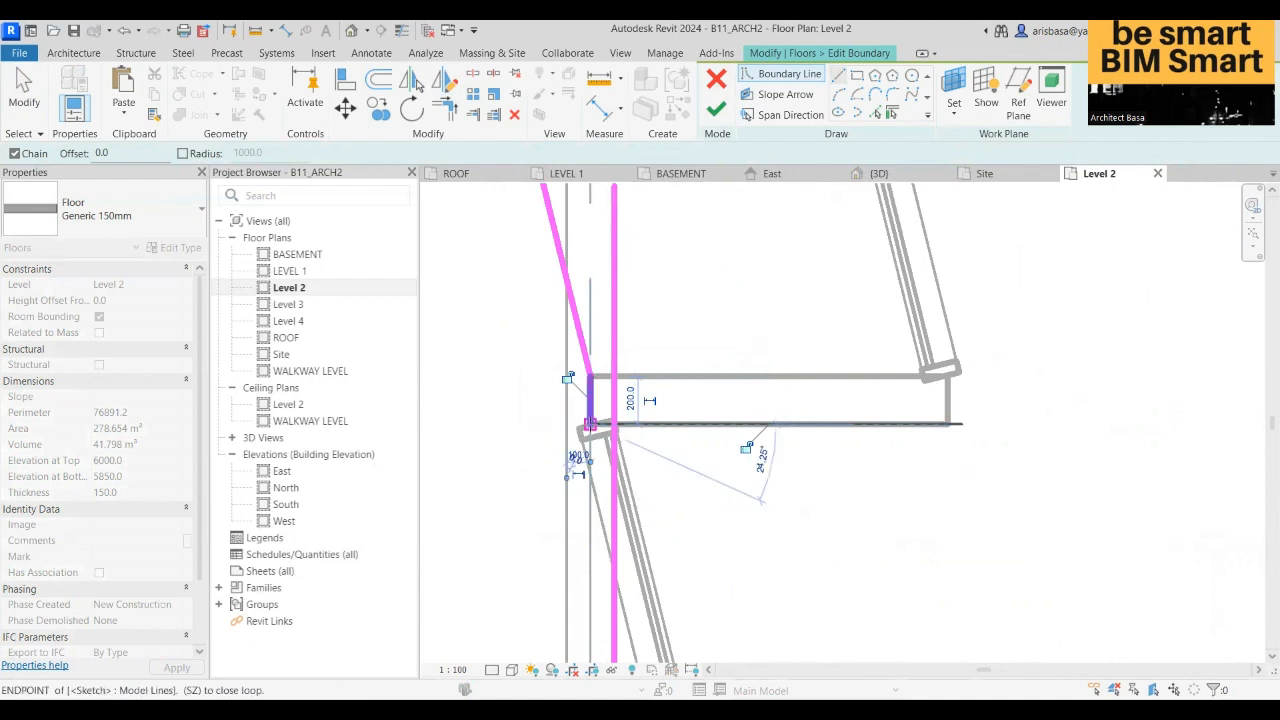
{"action": "left_click", "coordinate": [614, 424]}
{"action": "key", "text": "Escape"}
{"action": "key", "text": "Escape"}
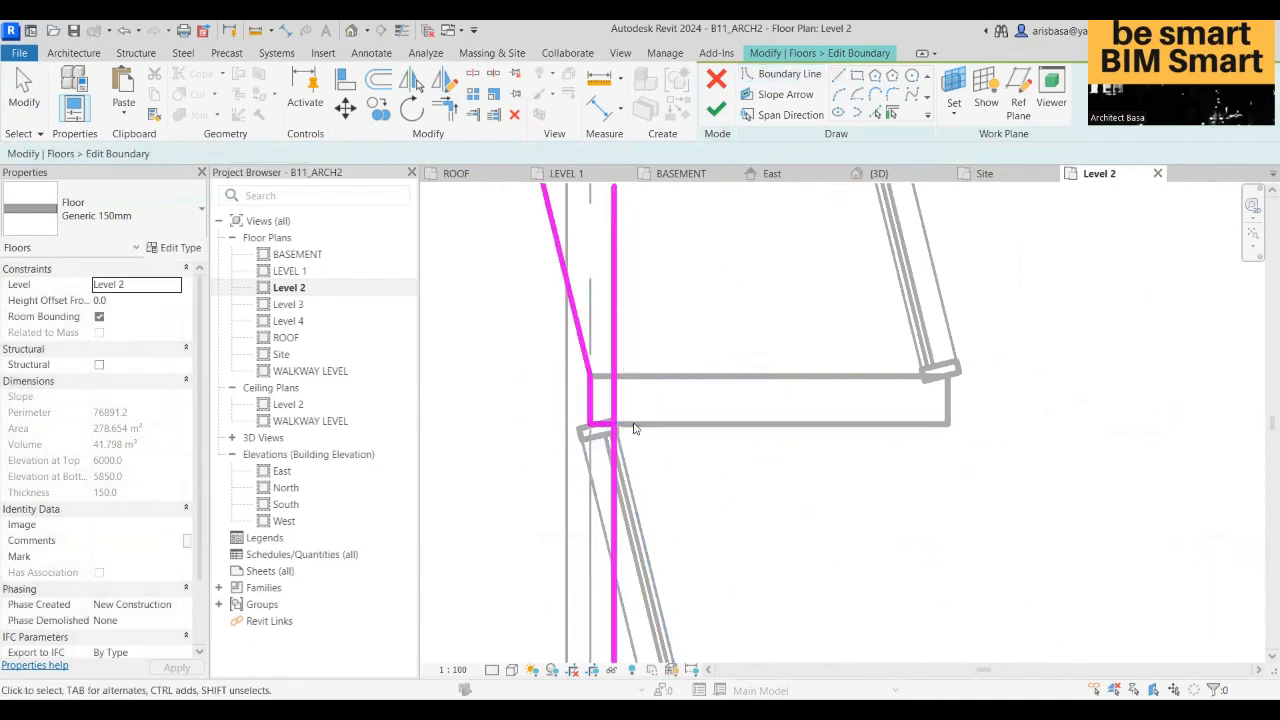
- Trim the floor's west boundary line to a corner with the short horizontal line at the upper wall return, removing its excess upper end
{"action": "scroll", "coordinate": [651, 466], "scroll_direction": "down", "scroll_amount": 5}
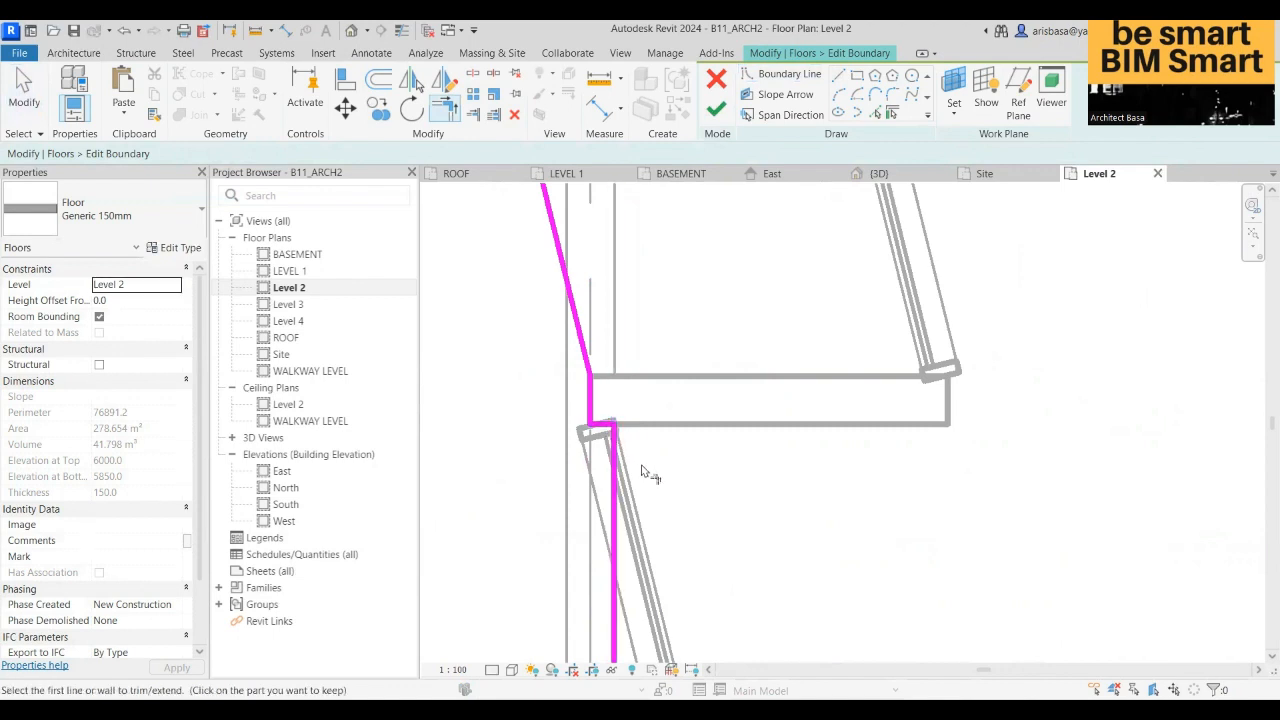
{"action": "mouse_move", "coordinate": [717, 486]}
{"action": "middle_mouse_down"}
{"action": "mouse_move", "coordinate": [639, 314]}
{"action": "mouse_move", "coordinate": [637, 328]}
{"action": "middle_mouse_up"}
{"action": "key", "text": "t"}
{"action": "key", "text": "r"}
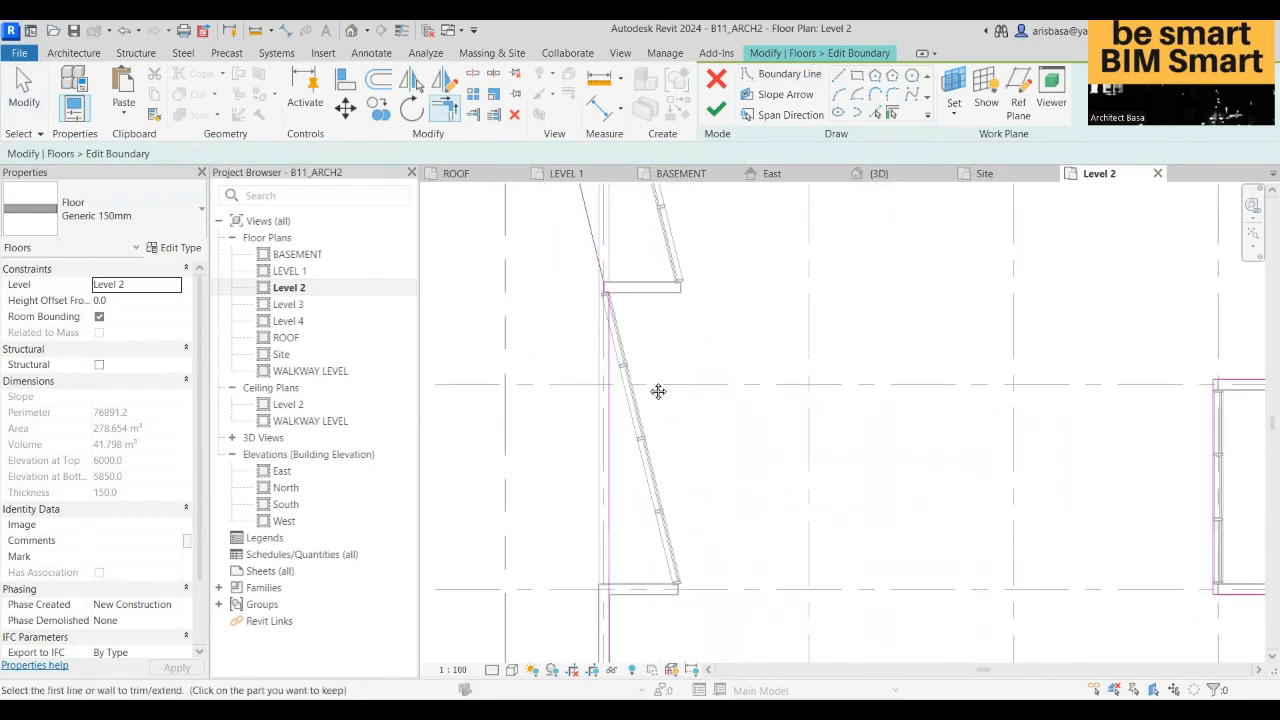
- Copy the slanted line and its perpendicular line 5900 mm south, from the upper wall return's west end to the lower wall return
{"action": "left_click", "coordinate": [838, 77]}
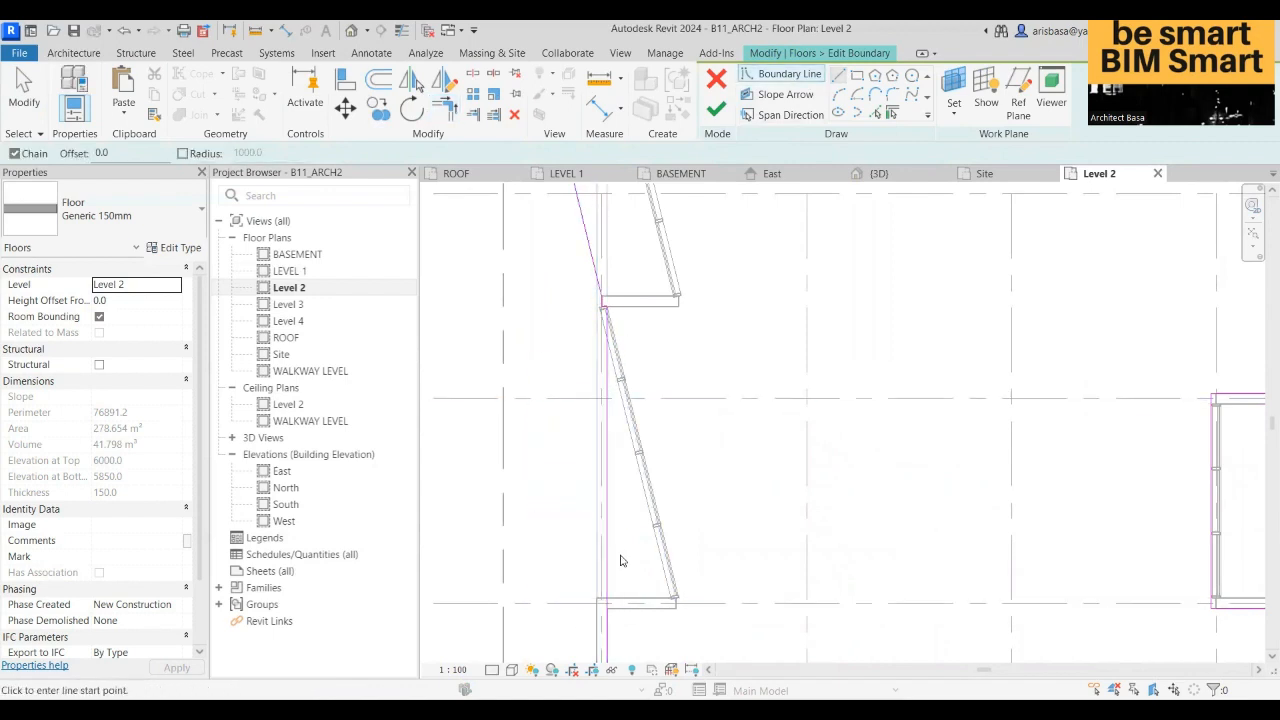
{"action": "key", "text": "Escape"}
{"action": "scroll", "coordinate": [566, 378], "scroll_direction": "down", "scroll_amount": 3}
{"action": "left_click", "coordinate": [566, 378]}
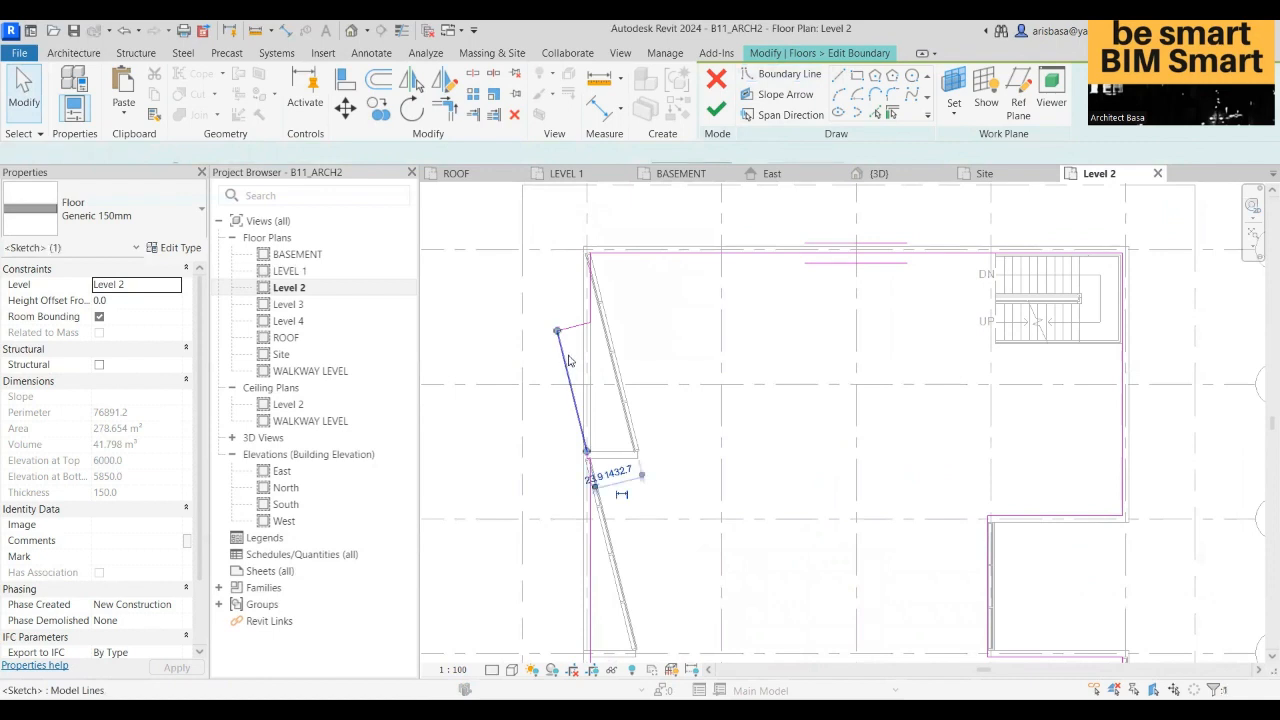
{"action": "left_click", "coordinate": [572, 326], "text": "ctrl"}
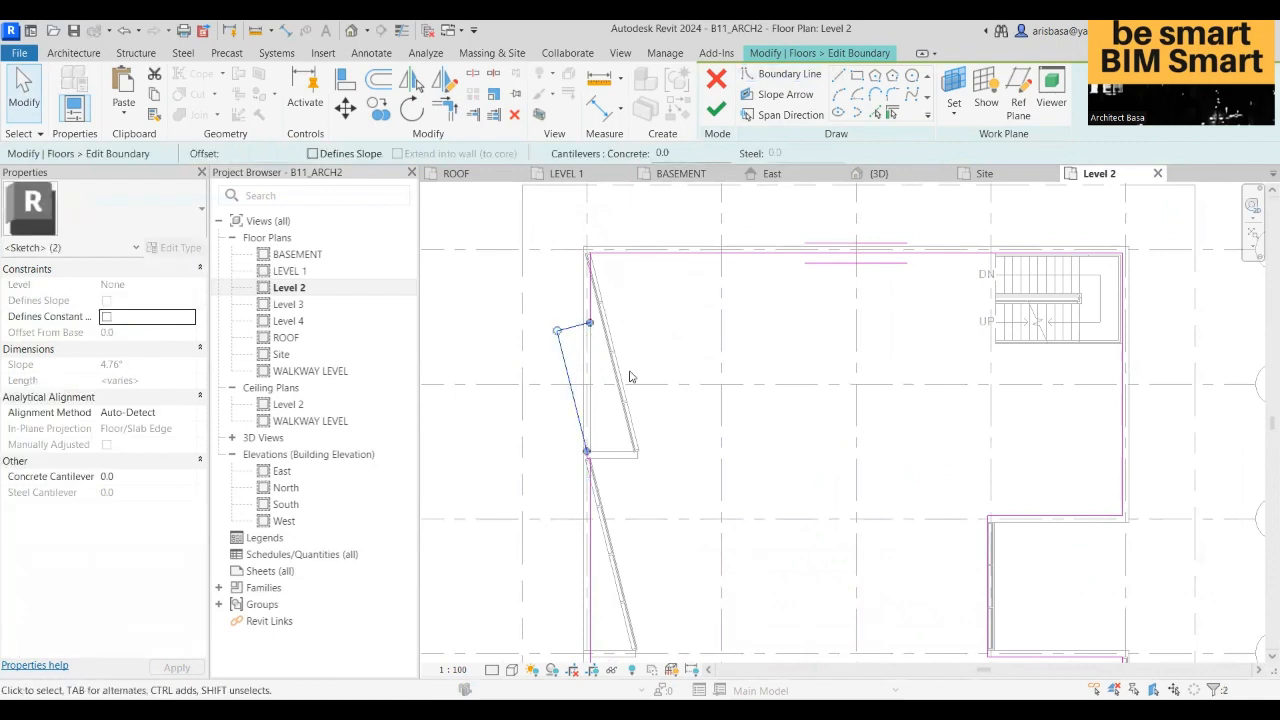
{"action": "left_click", "coordinate": [378, 108]}
{"action": "scroll", "coordinate": [590, 460], "scroll_direction": "up", "scroll_amount": 5}
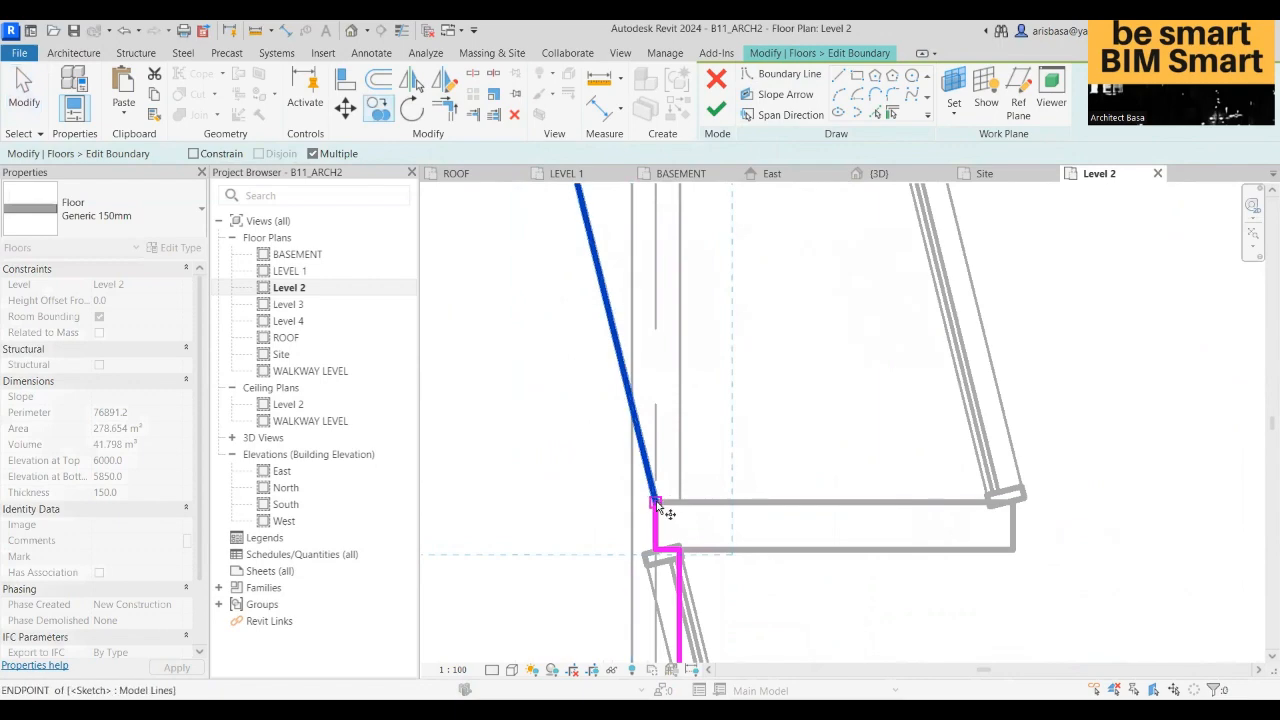
{"action": "left_click", "coordinate": [656, 502]}
{"action": "scroll", "coordinate": [634, 508], "scroll_direction": "down", "scroll_amount": 5}
{"action": "middle_click_drag", "start_coordinate": [618, 521], "coordinate": [602, 276]}
{"action": "scroll", "coordinate": [606, 546], "scroll_direction": "up", "scroll_amount": 1}
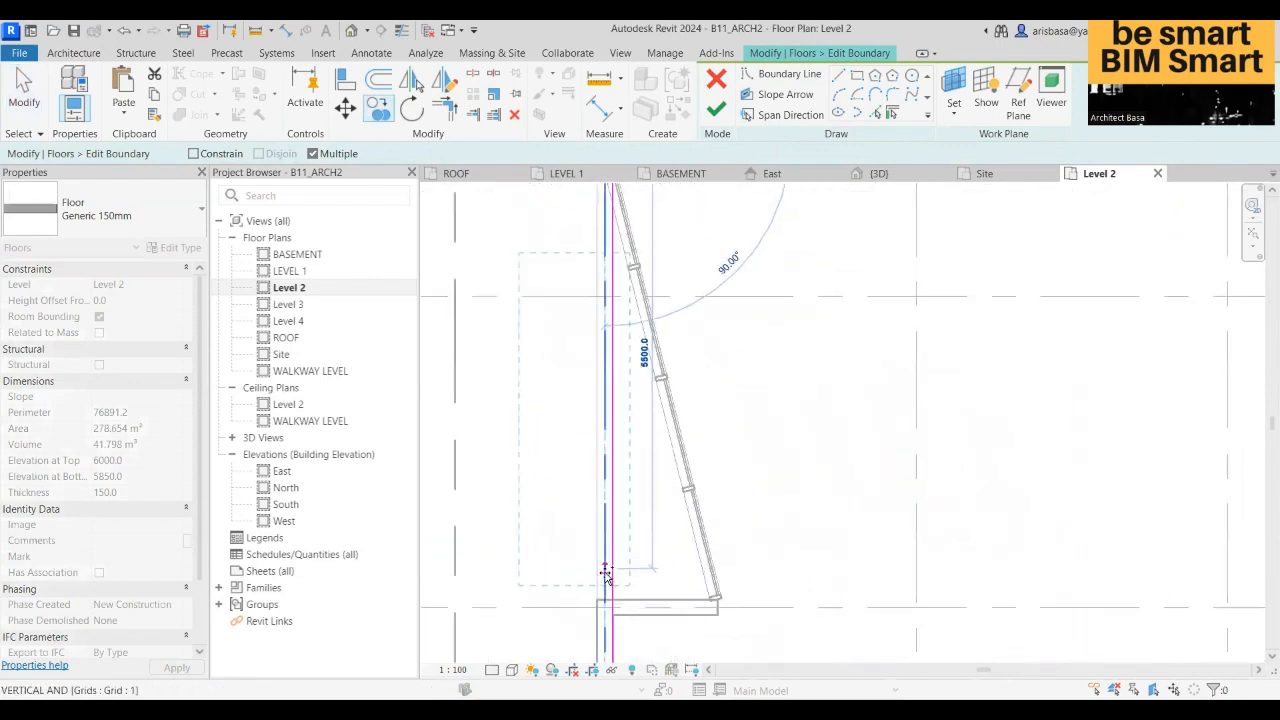
{"action": "scroll", "coordinate": [605, 578], "scroll_direction": "up", "scroll_amount": 2}
{"action": "scroll", "coordinate": [606, 592], "scroll_direction": "down", "scroll_amount": 4}
{"action": "middle_click_drag", "start_coordinate": [607, 592], "coordinate": [612, 595]}
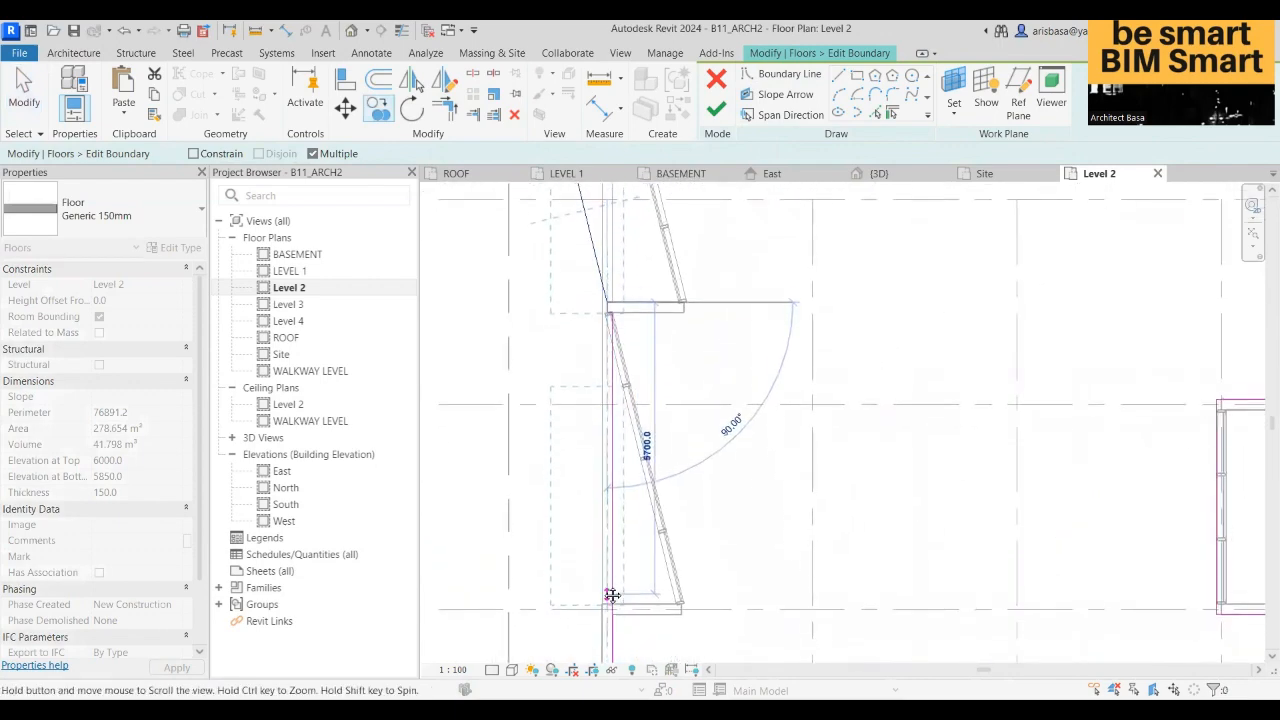
{"action": "scroll", "coordinate": [605, 590], "scroll_direction": "up", "scroll_amount": 2}
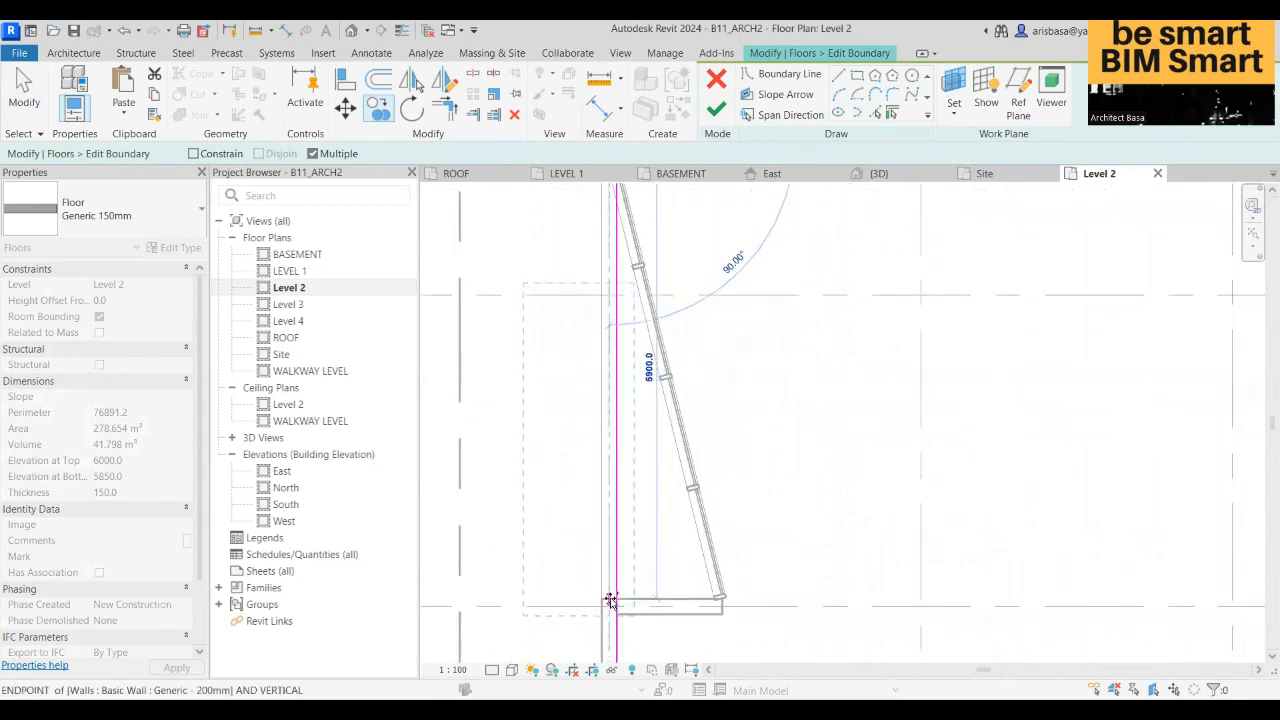
{"action": "left_click", "coordinate": [609, 599]}
{"action": "scroll", "coordinate": [623, 585], "scroll_direction": "down", "scroll_amount": 2}
{"action": "middle_click_drag", "start_coordinate": [633, 587], "coordinate": [632, 612]}
{"action": "key", "text": "Escape"}
{"action": "scroll", "coordinate": [620, 485], "scroll_direction": "up", "scroll_amount": 1}
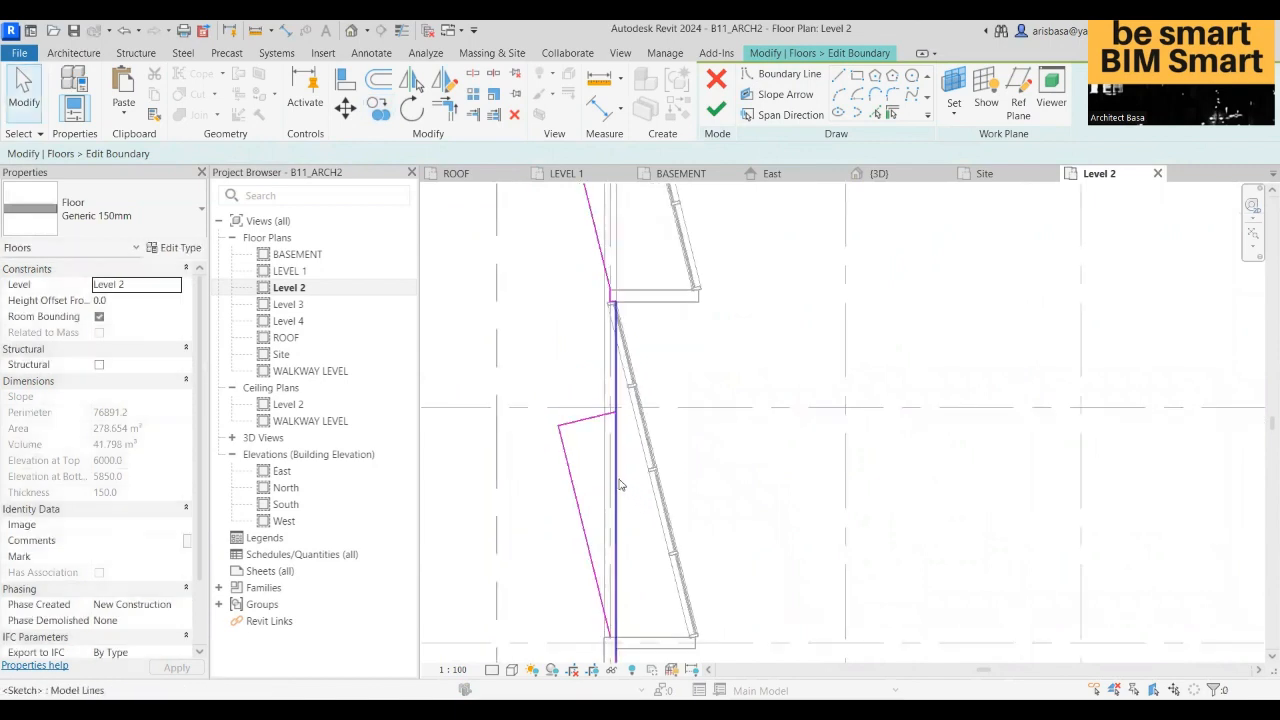
- Split the floor's west boundary line a short distance south of grid C
{"action": "scroll", "coordinate": [614, 492], "scroll_direction": "down", "scroll_amount": 1}
{"action": "middle_click_drag", "start_coordinate": [622, 500], "coordinate": [600, 383]}
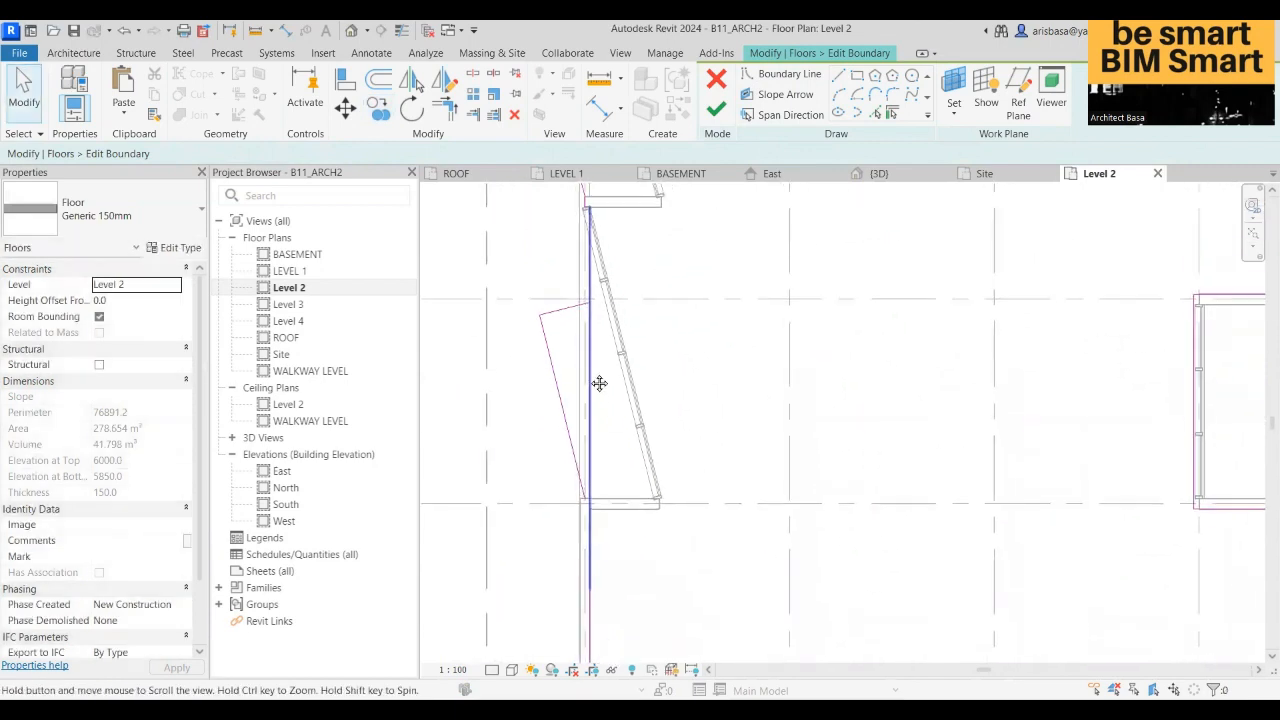
{"action": "left_click", "coordinate": [473, 79]}
{"action": "middle_click_drag", "start_coordinate": [607, 454], "coordinate": [610, 491]}
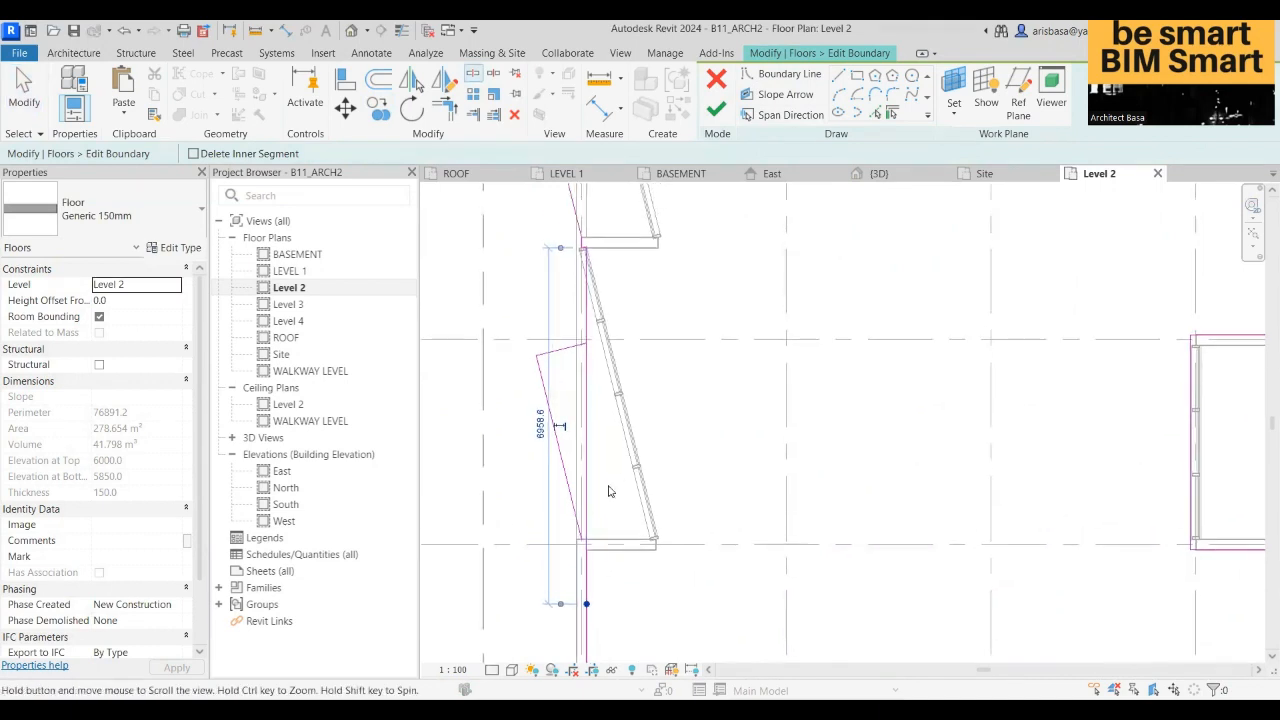
{"action": "key", "text": "Escape"}
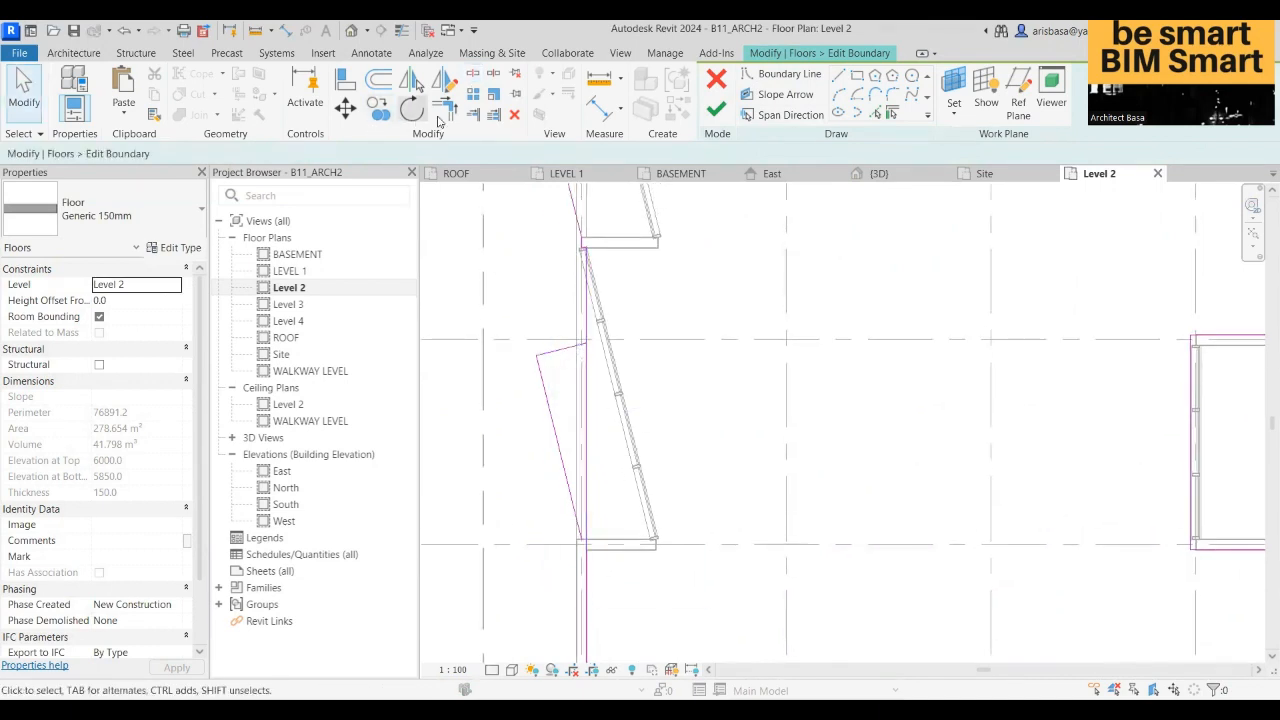
- Trim the copied projection's perpendicular and slanted lines to corners with the west boundary segments above and below it
{"action": "left_click", "coordinate": [445, 108]}
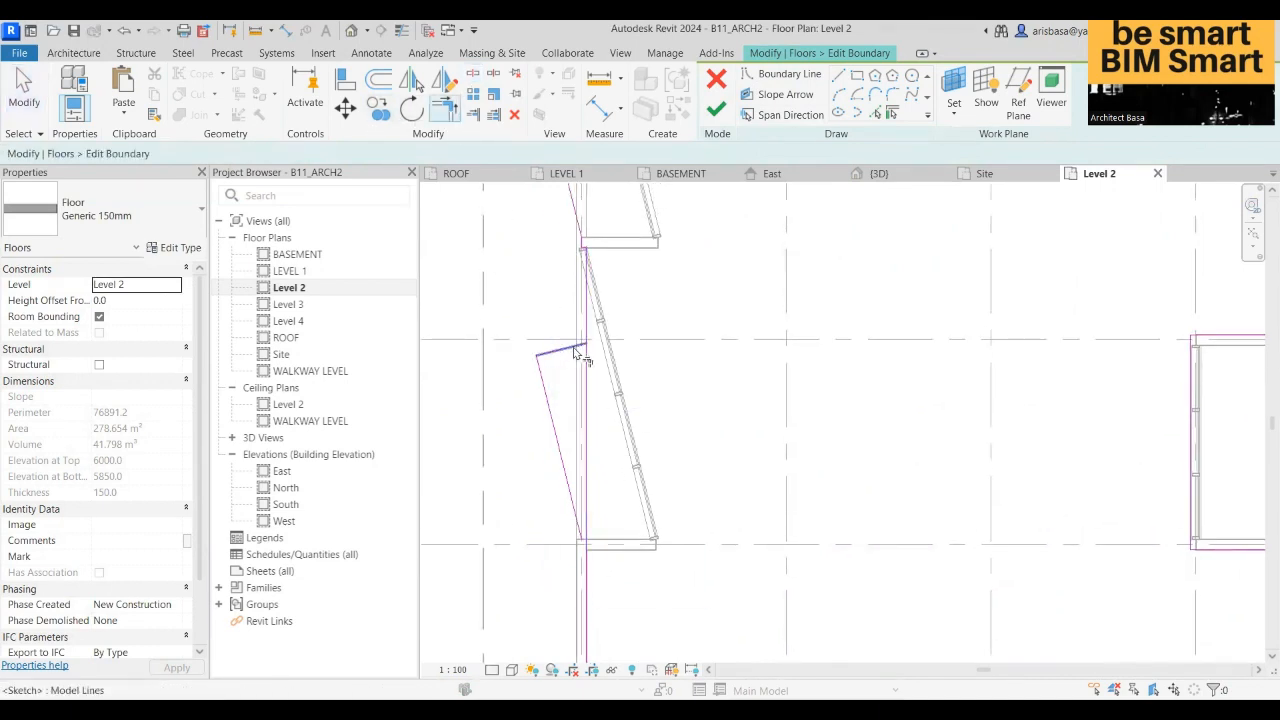
{"action": "left_click", "coordinate": [559, 447]}
{"action": "scroll", "coordinate": [601, 574], "scroll_direction": "up", "scroll_amount": 2}
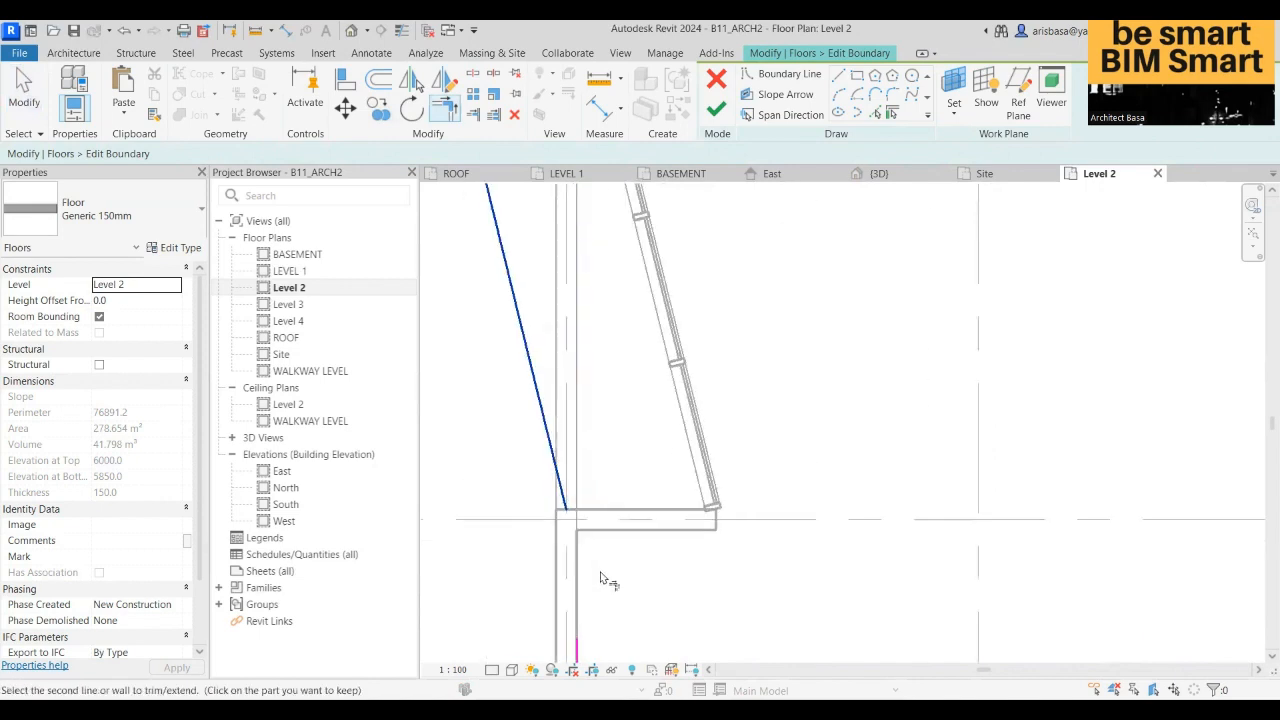
{"action": "scroll", "coordinate": [603, 573], "scroll_direction": "down", "scroll_amount": 3}
{"action": "middle_click_drag", "start_coordinate": [609, 577], "coordinate": [600, 391]}
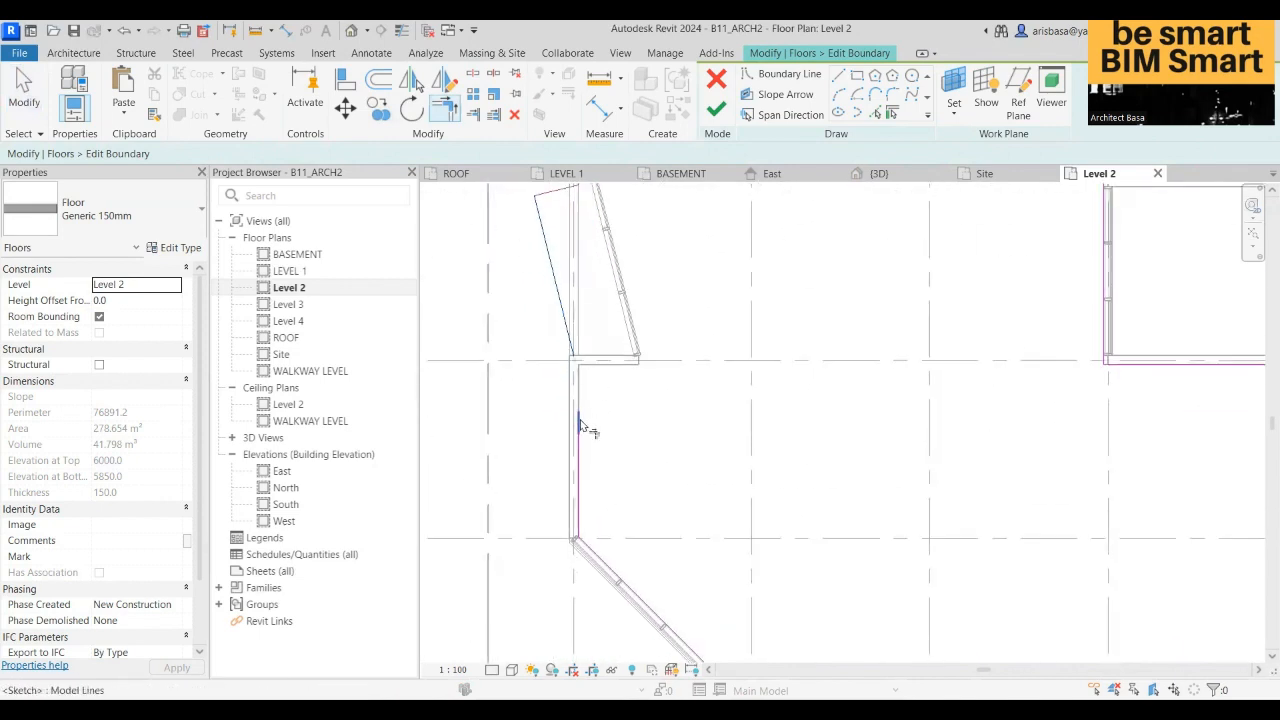
{"action": "left_click", "coordinate": [579, 422]}
{"action": "scroll", "coordinate": [606, 540], "scroll_direction": "down", "scroll_amount": 3}
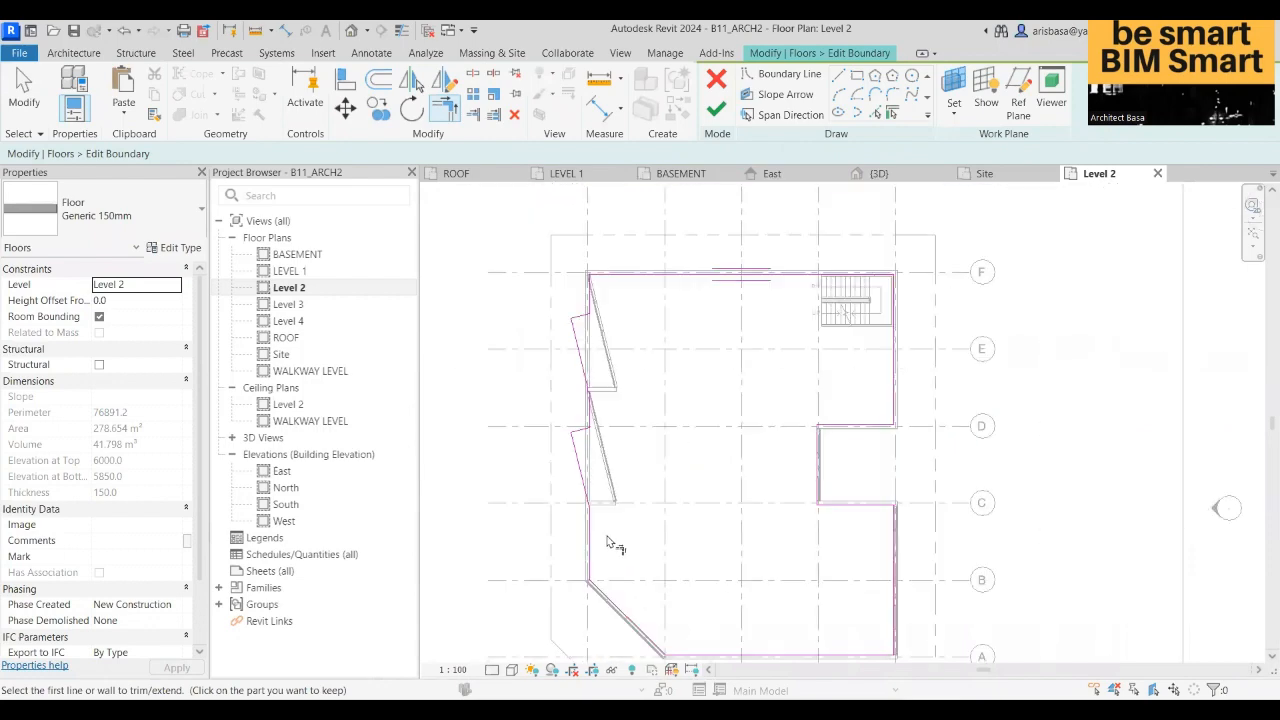
- Finish the floor boundary edit without attaching walls to the floor or joining the overlapping wall geometry
{"action": "middle_click_drag", "start_coordinate": [611, 537], "coordinate": [611, 577]}
{"action": "left_click", "coordinate": [565, 487]}
{"action": "scroll", "coordinate": [617, 460], "scroll_direction": "up", "scroll_amount": 3}
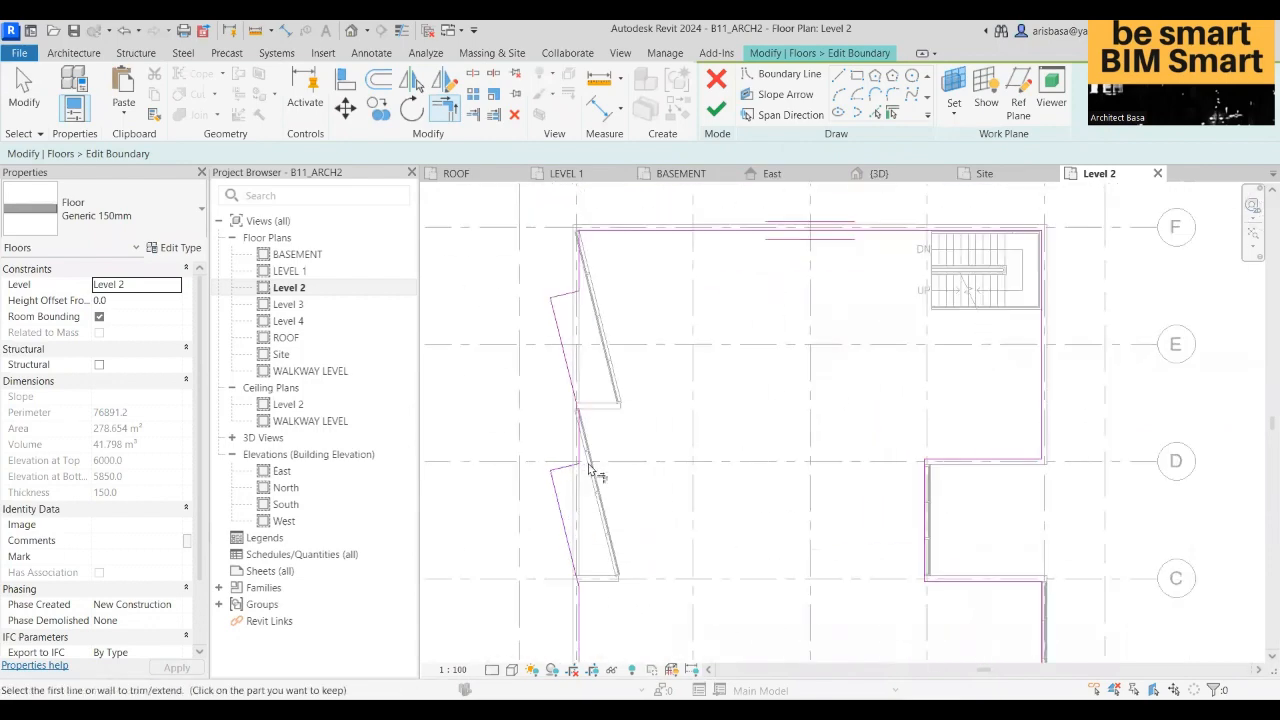
{"action": "scroll", "coordinate": [628, 412], "scroll_direction": "down", "scroll_amount": 4}
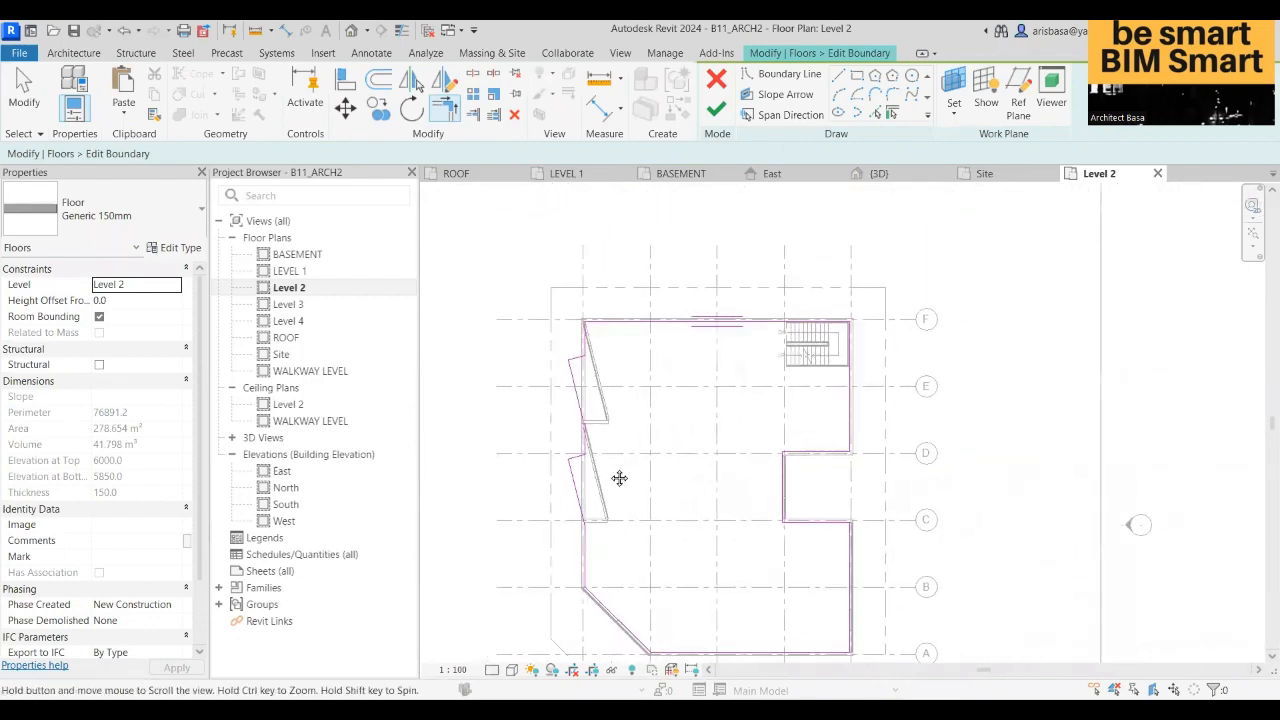
{"action": "left_click", "coordinate": [715, 112]}
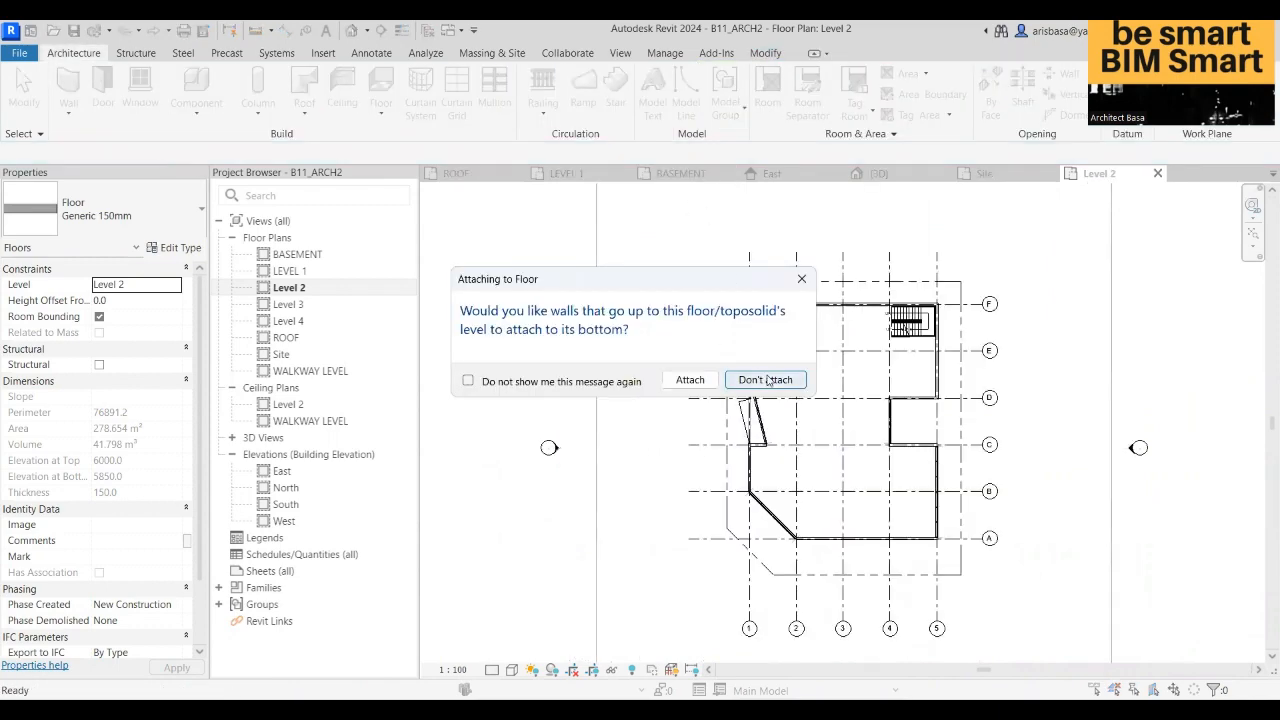
{"action": "left_click", "coordinate": [732, 380]}
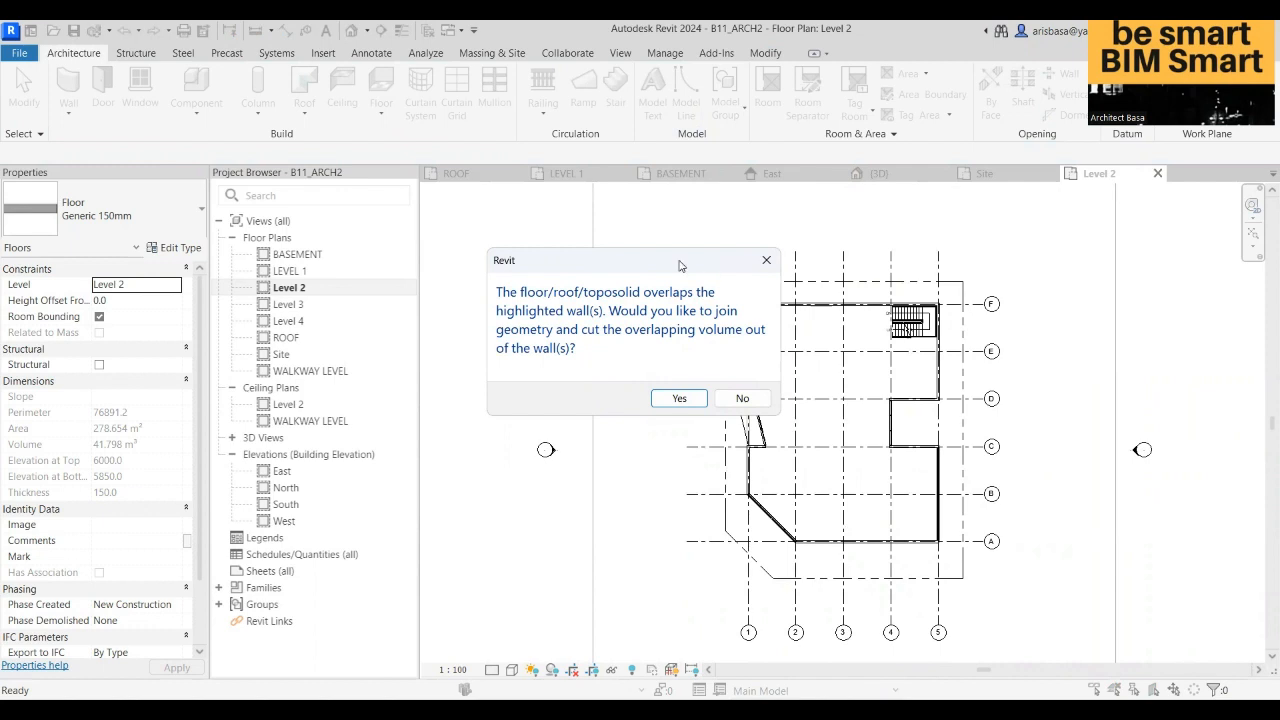
{"action": "left_click_drag", "start_coordinate": [679, 265], "coordinate": [648, 262]}
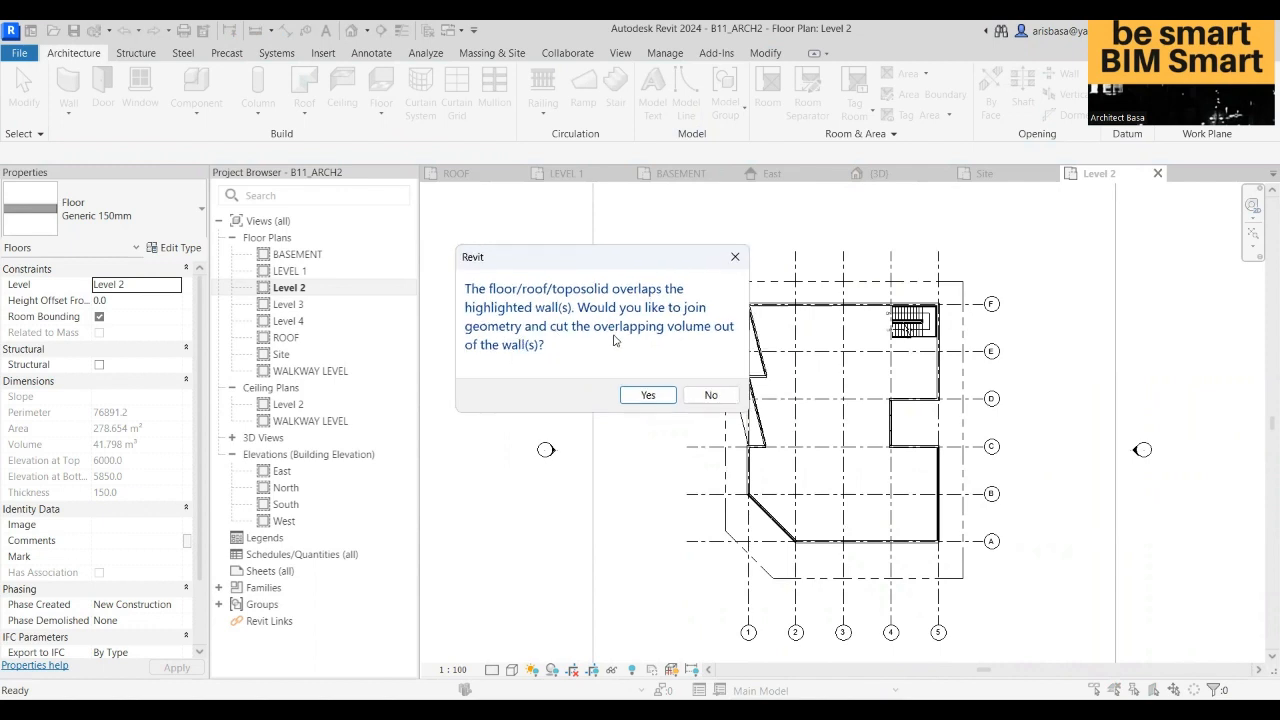
{"action": "left_click", "coordinate": [712, 398]}
- Examine the Level 2 floor's two slanted projections beside the angled storefronts in the 3D view
{"action": "scroll", "coordinate": [749, 324], "scroll_direction": "up", "scroll_amount": 3}
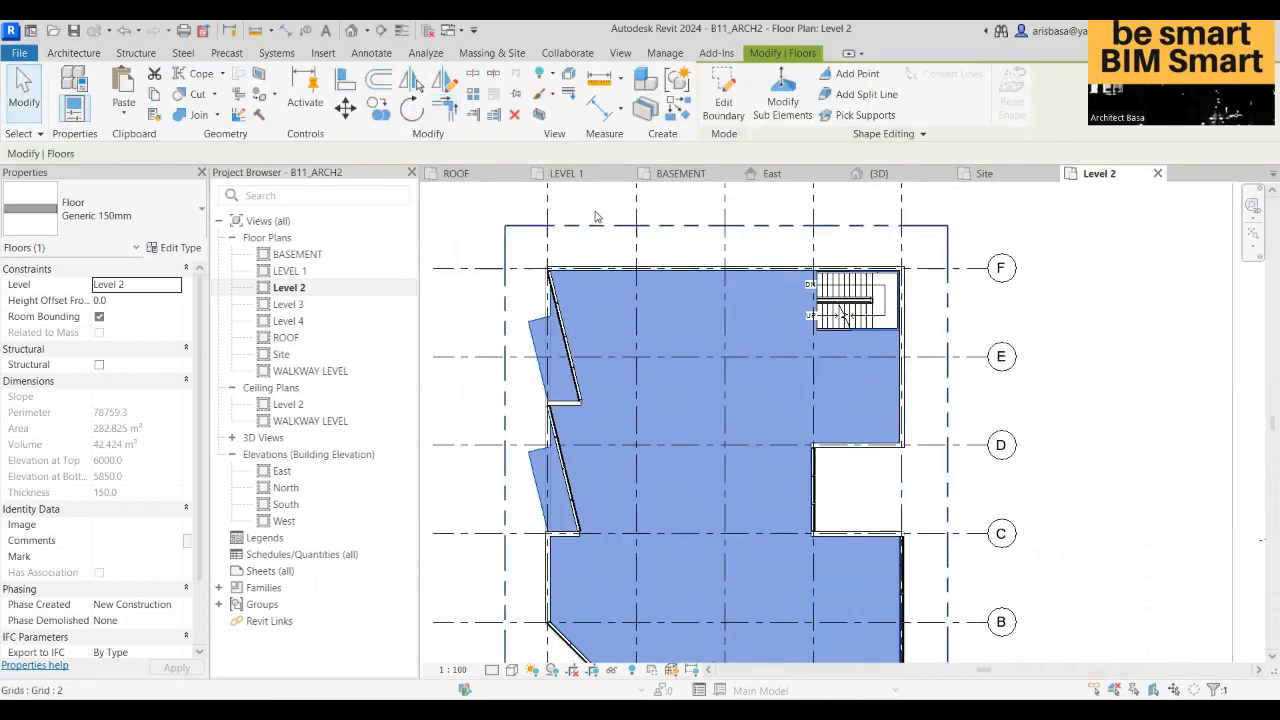
{"action": "left_click", "coordinate": [905, 177]}
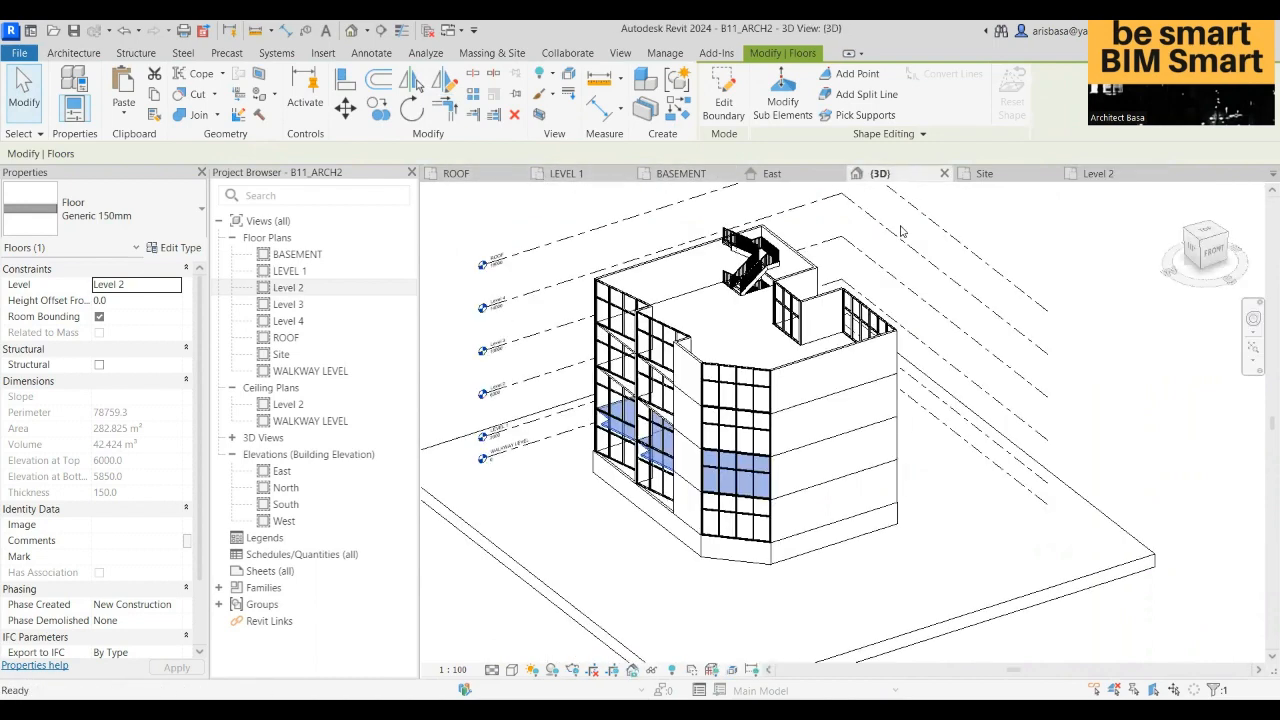
{"action": "middle_click_drag", "start_coordinate": [852, 530], "coordinate": [750, 488], "text": "shift"}
{"action": "scroll", "coordinate": [752, 488], "scroll_direction": "up", "scroll_amount": 5}
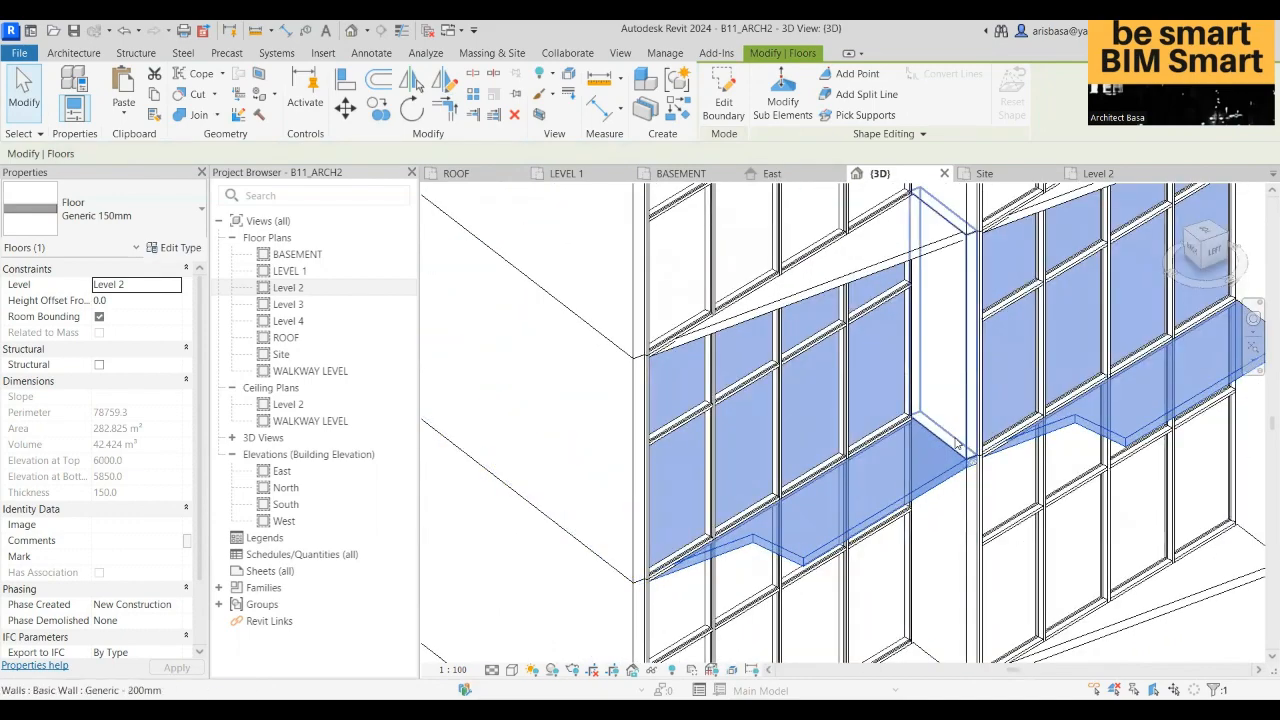
- Compare the Level 2 floor's slanted projections with the floor edges above along the angled storefront facade in 3D
{"action": "scroll", "coordinate": [900, 520], "scroll_direction": "down", "scroll_amount": 3}
{"action": "scroll", "coordinate": [915, 517], "scroll_direction": "down", "scroll_amount": 4}
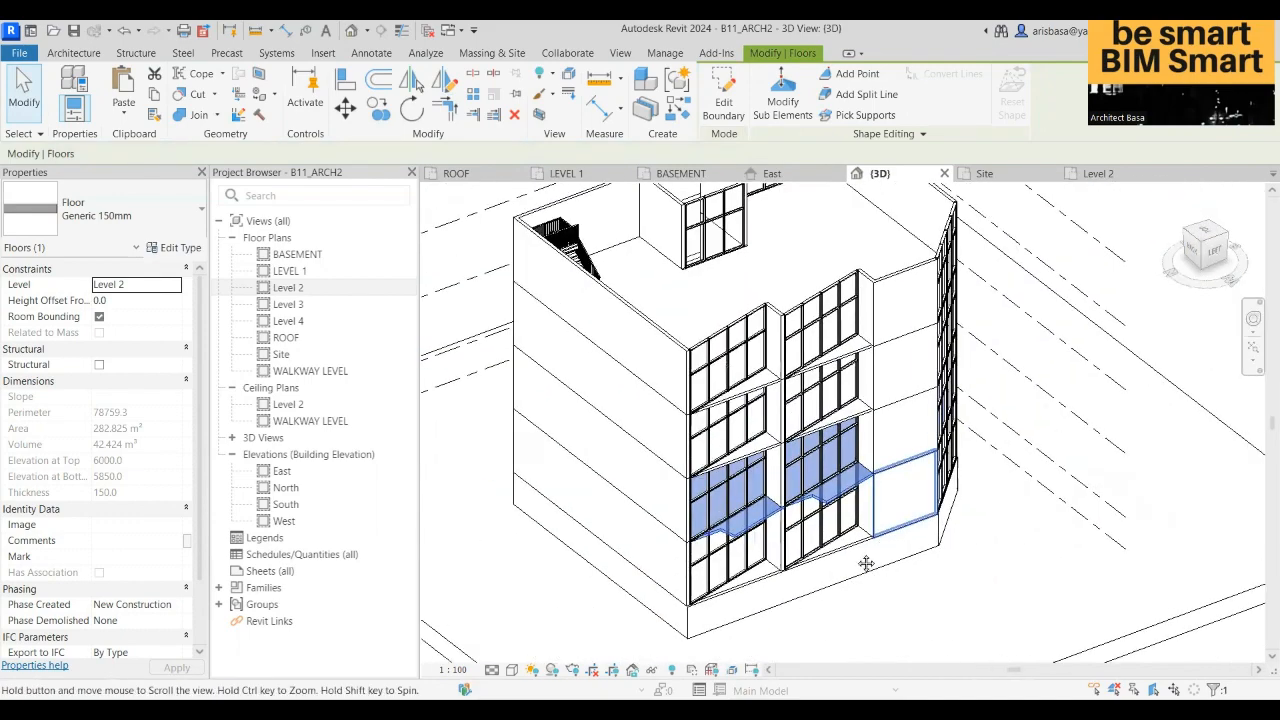
{"action": "scroll", "coordinate": [940, 547], "scroll_direction": "up", "scroll_amount": 2}
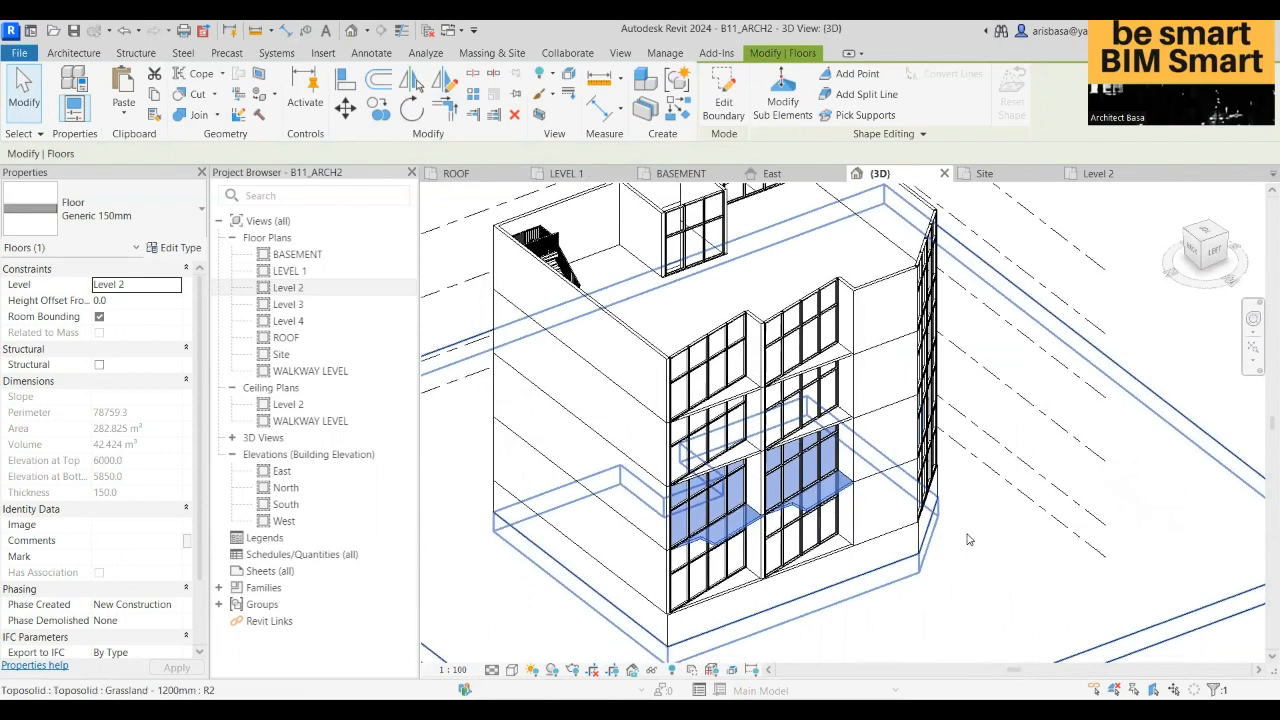
{"action": "left_click", "coordinate": [967, 540]}
{"action": "scroll", "coordinate": [790, 358], "scroll_direction": "up", "scroll_amount": 2}
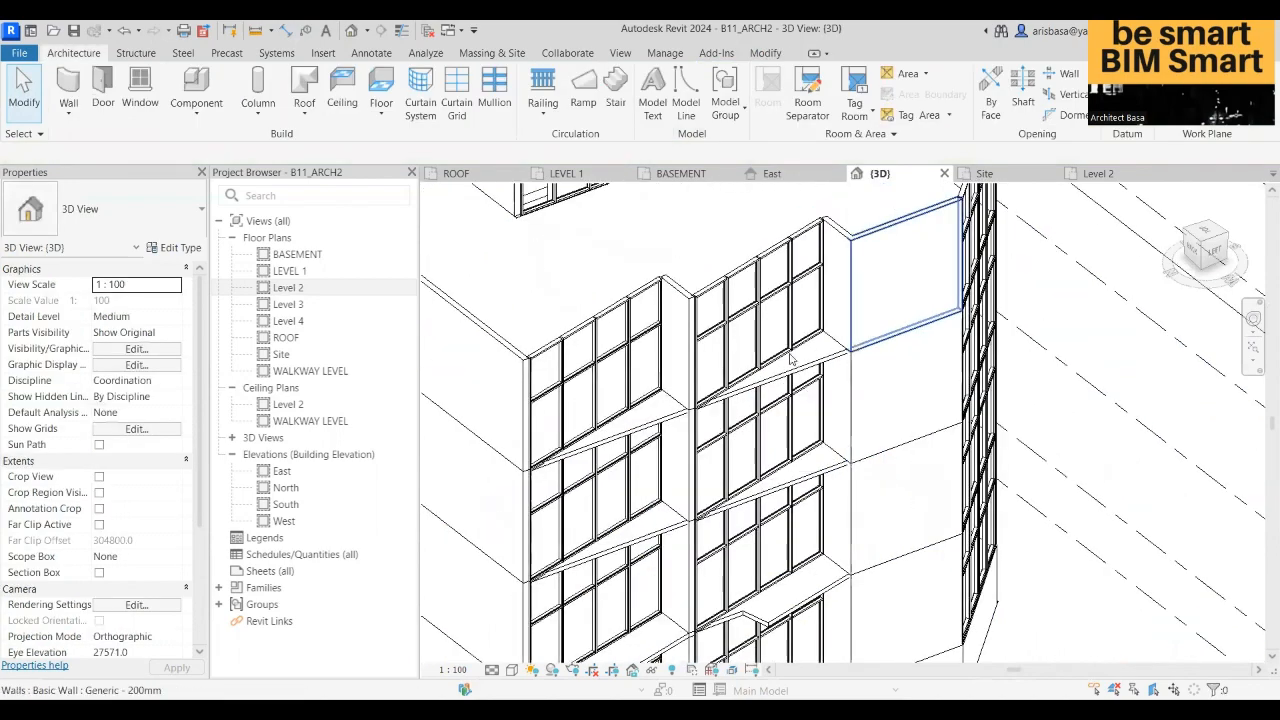
{"action": "scroll", "coordinate": [790, 358], "scroll_direction": "up", "scroll_amount": 1}
{"action": "scroll", "coordinate": [832, 368], "scroll_direction": "down", "scroll_amount": 3}
{"action": "middle_click_drag", "start_coordinate": [849, 357], "coordinate": [853, 300]}
{"action": "scroll", "coordinate": [790, 460], "scroll_direction": "up", "scroll_amount": 1}
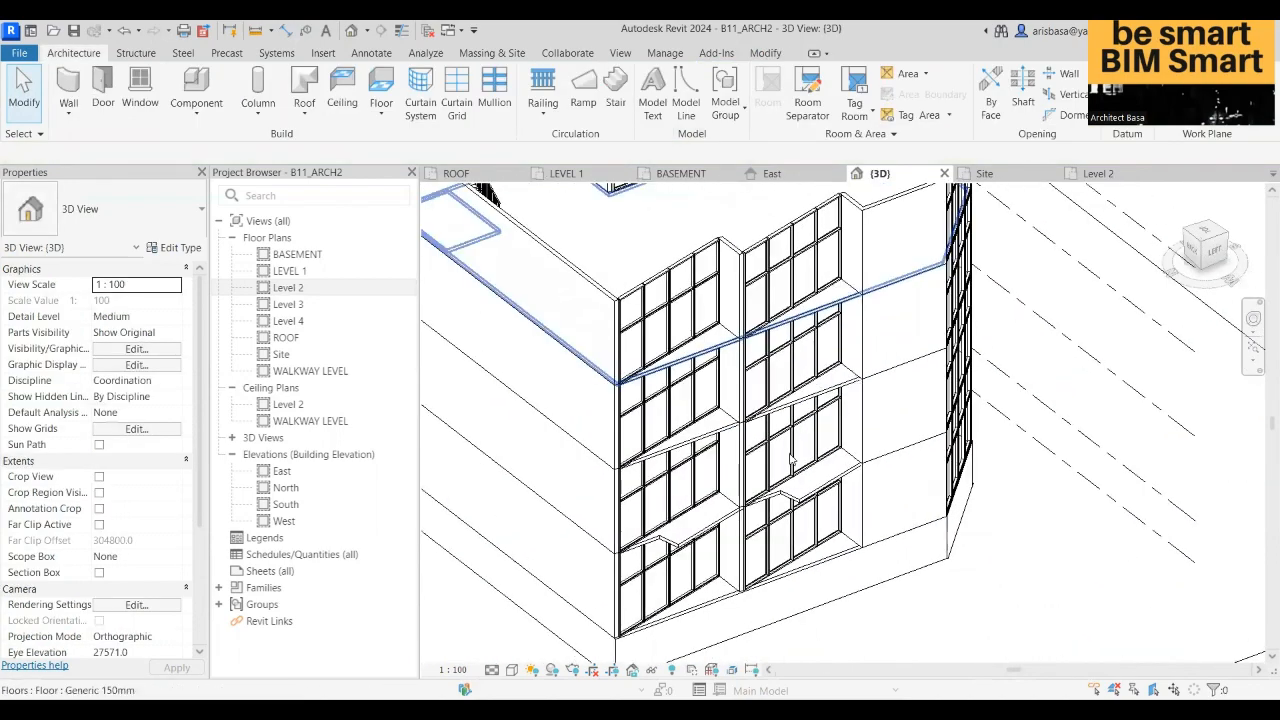
{"action": "scroll", "coordinate": [790, 460], "scroll_direction": "up", "scroll_amount": 2}
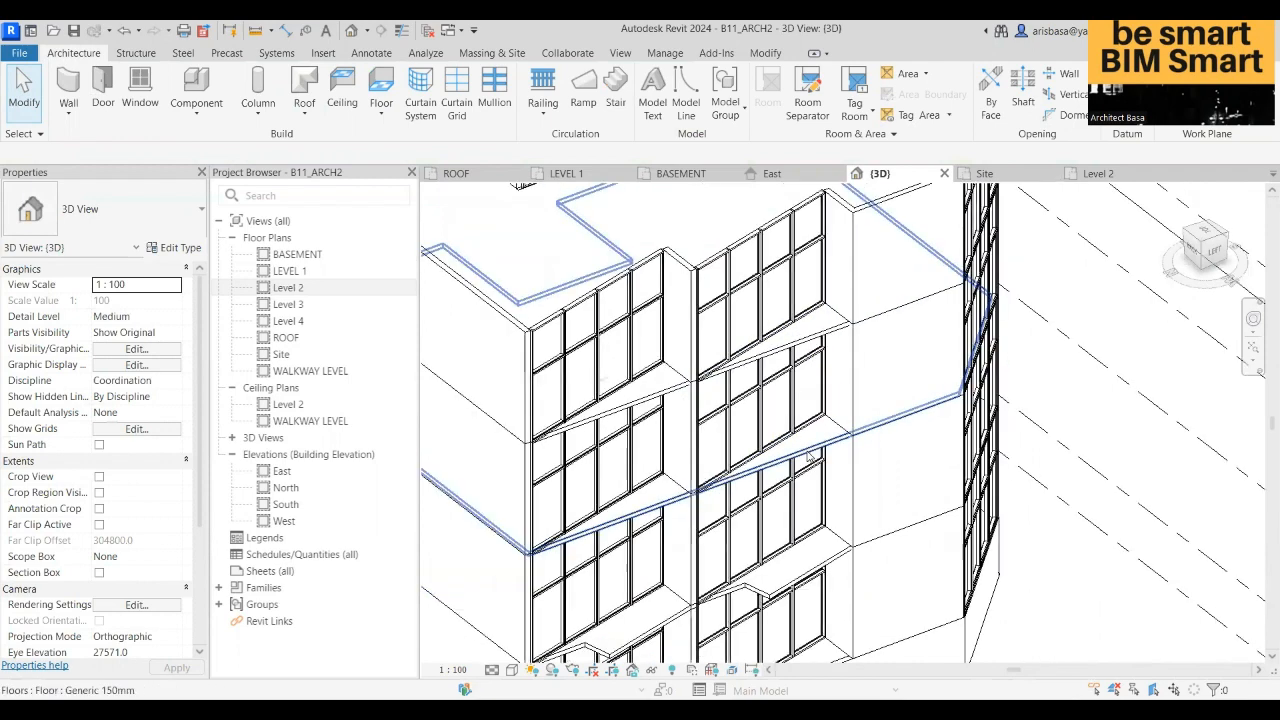
{"action": "scroll", "coordinate": [810, 455], "scroll_direction": "down", "scroll_amount": 2}
{"action": "scroll", "coordinate": [829, 465], "scroll_direction": "up", "scroll_amount": 1}
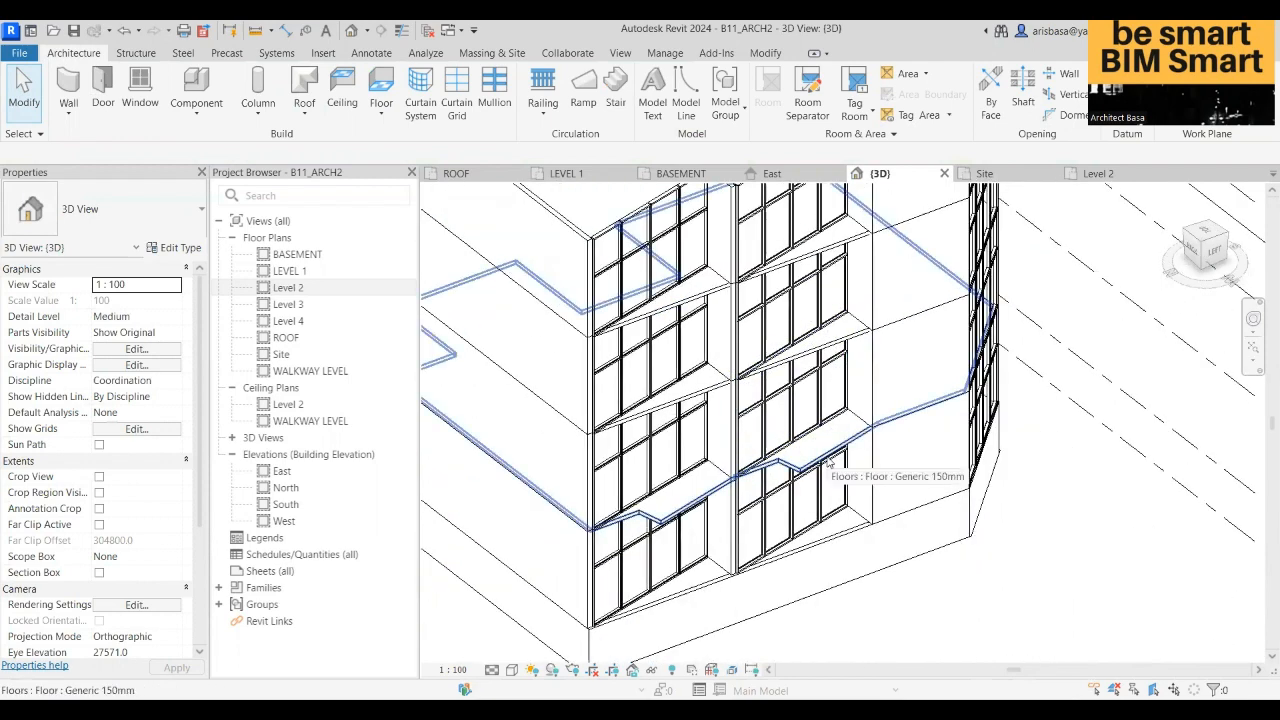
- Select the Level 2 floor to inspect its outline, clear the selection, and view the building from its other sides
{"action": "left_click", "coordinate": [829, 462]}
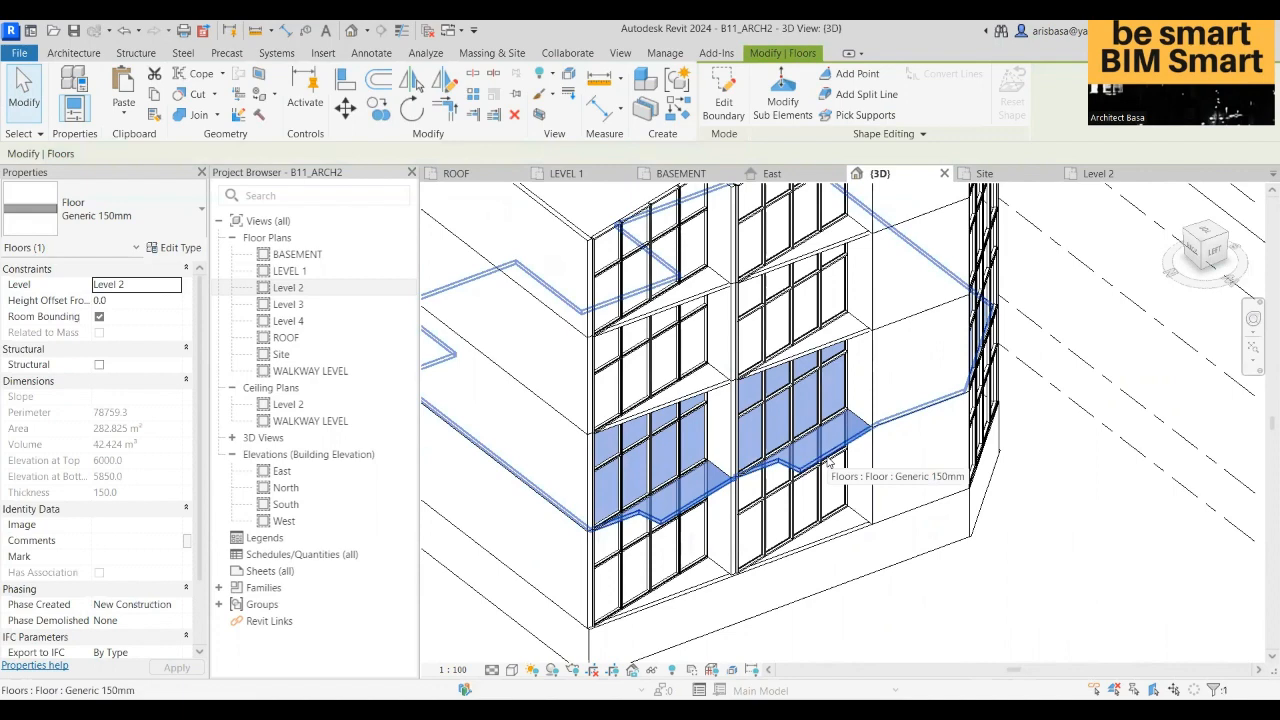
{"action": "scroll", "coordinate": [837, 449], "scroll_direction": "down", "scroll_amount": 3}
{"action": "middle_click_drag", "start_coordinate": [889, 515], "coordinate": [883, 539]}
{"action": "key", "text": "Escape"}
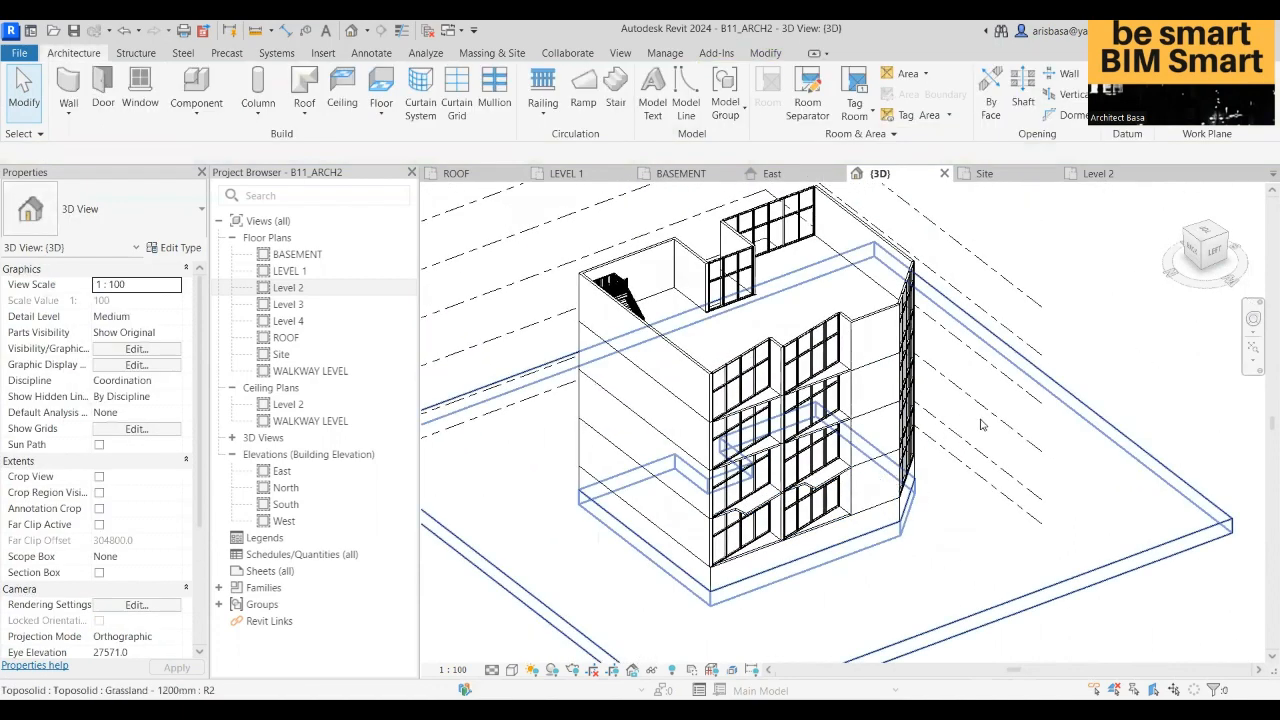
{"action": "middle_click_drag", "start_coordinate": [976, 432], "coordinate": [672, 480], "text": "shift"}
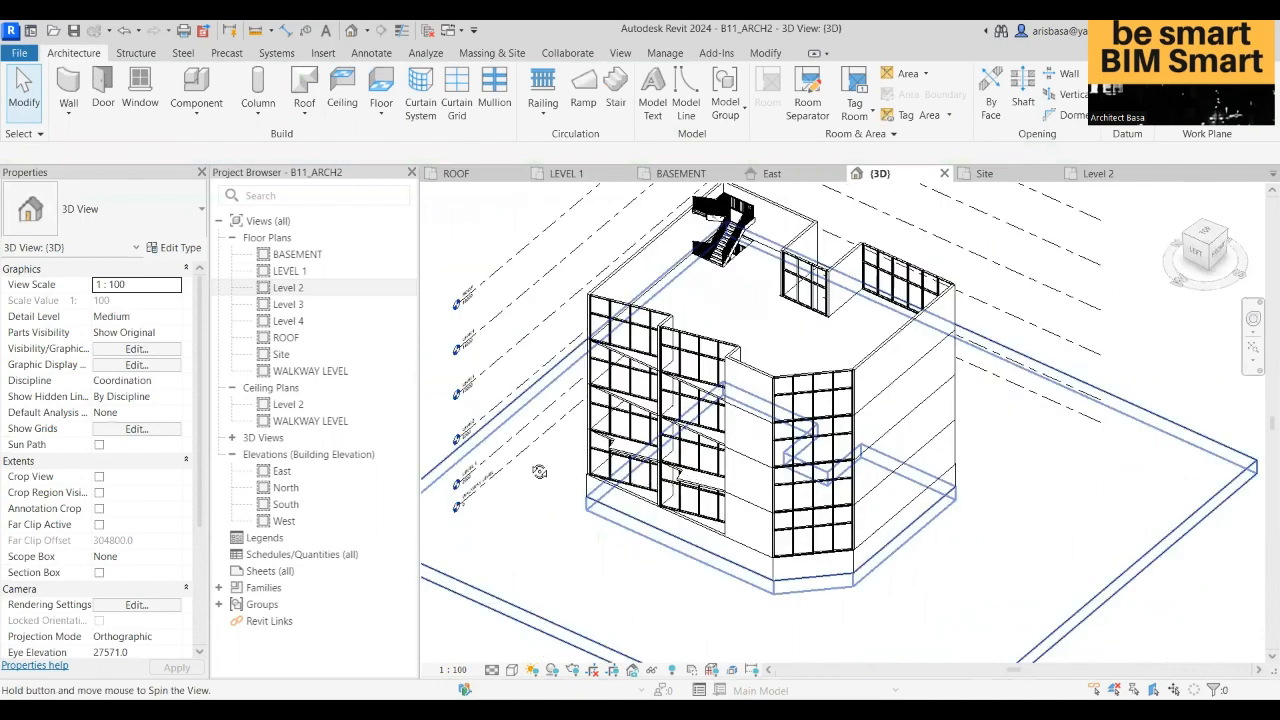
{"action": "middle_click_drag", "start_coordinate": [539, 471], "coordinate": [428, 448], "text": "shift"}
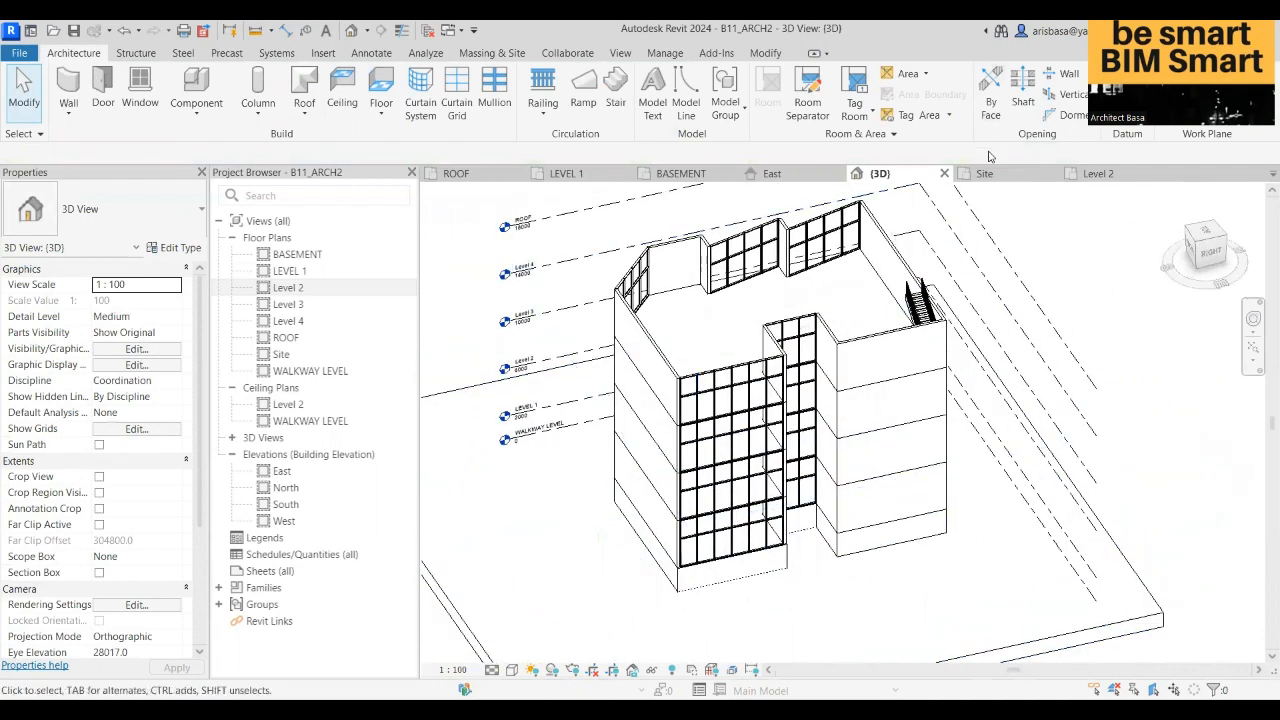
- Open the LEVEL 1 floor plan and examine the area around the stair between grids D and F
{"action": "double_click", "coordinate": [284, 272]}
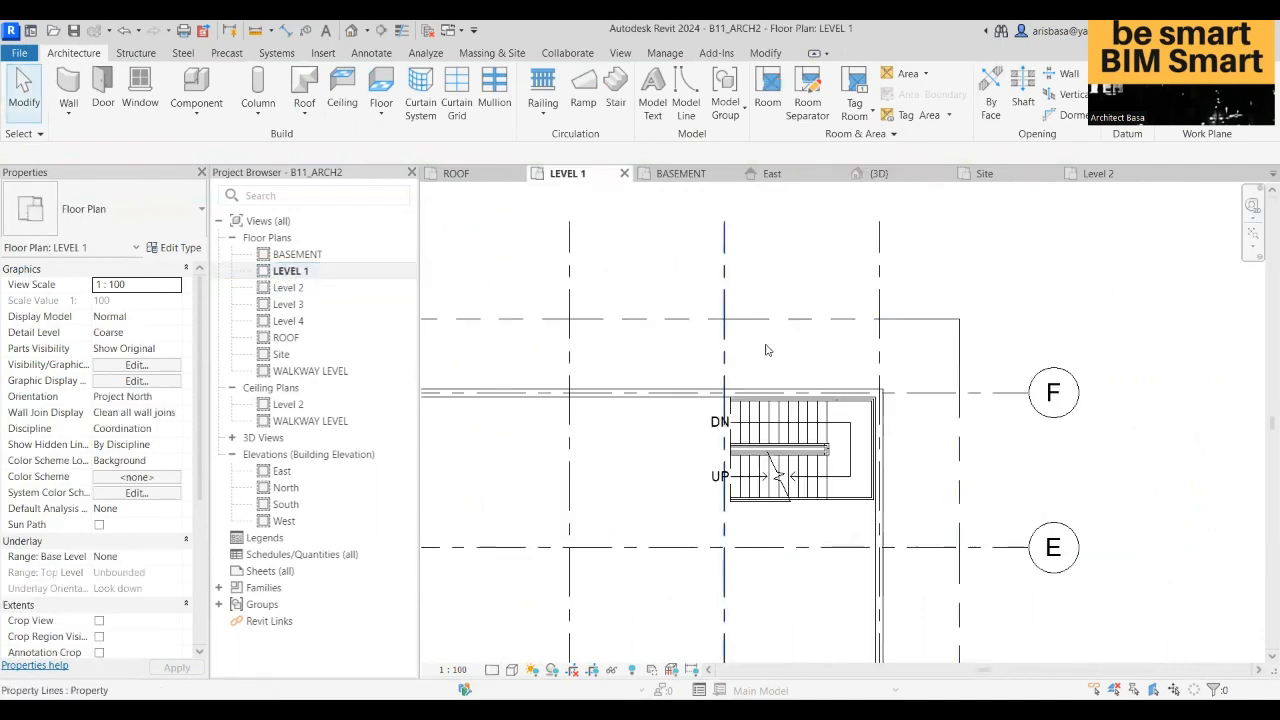
{"action": "scroll", "coordinate": [766, 350], "scroll_direction": "down", "scroll_amount": 5}
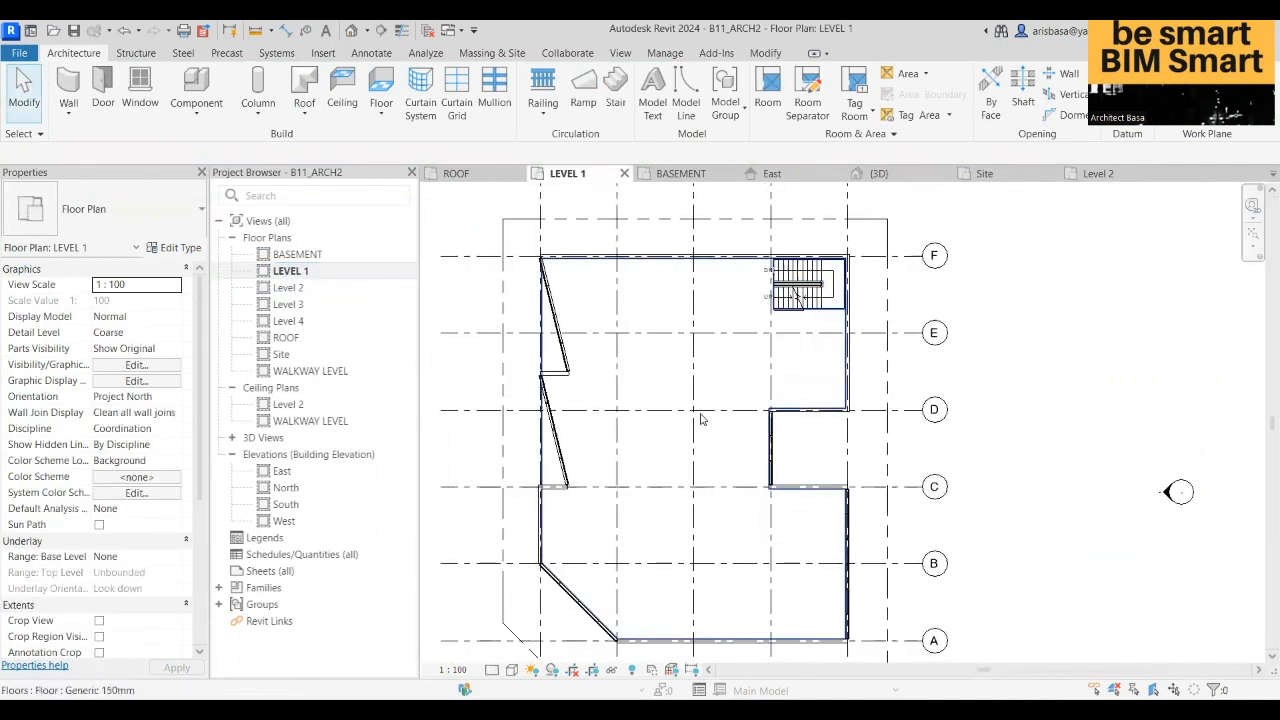
{"action": "middle_click_drag", "start_coordinate": [700, 418], "coordinate": [761, 387]}
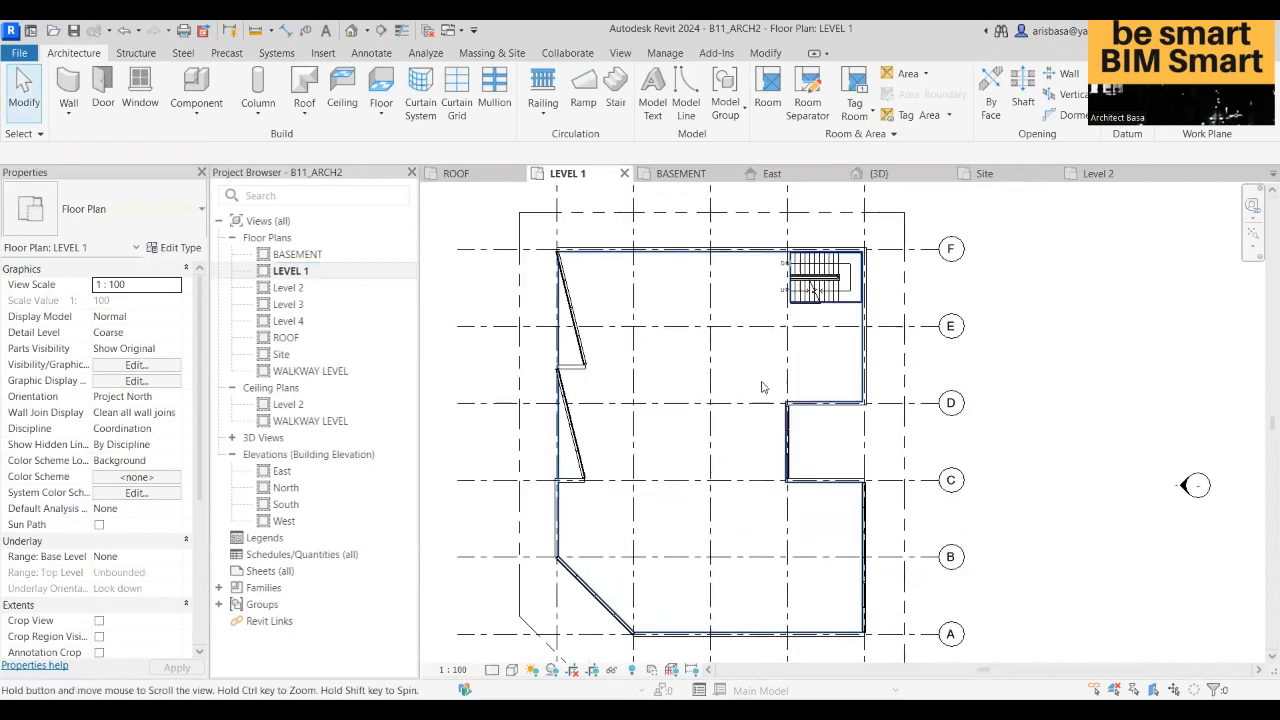
{"action": "scroll", "coordinate": [761, 387], "scroll_direction": "up", "scroll_amount": 4}
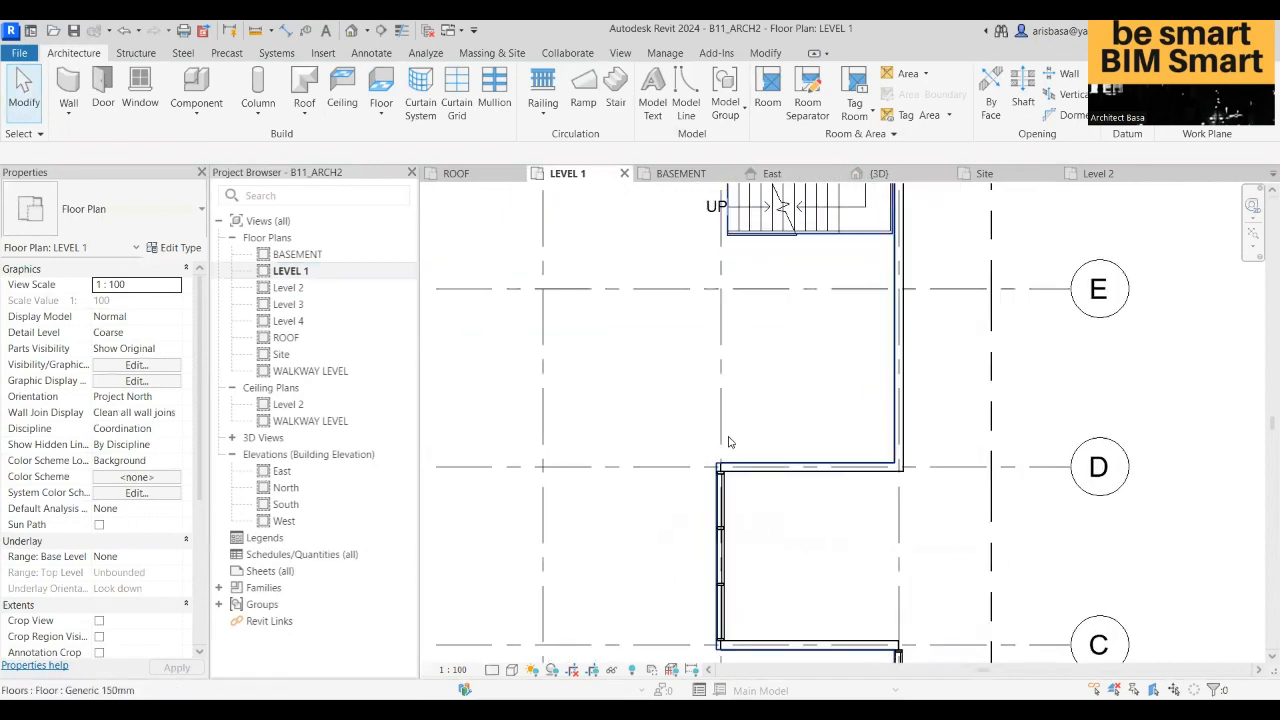
{"action": "scroll", "coordinate": [759, 415], "scroll_direction": "down", "scroll_amount": 1}
{"action": "middle_click_drag", "start_coordinate": [759, 415], "coordinate": [900, 357]}
{"action": "scroll", "coordinate": [893, 286], "scroll_direction": "down", "scroll_amount": 1}
{"action": "scroll", "coordinate": [886, 330], "scroll_direction": "up", "scroll_amount": 1}
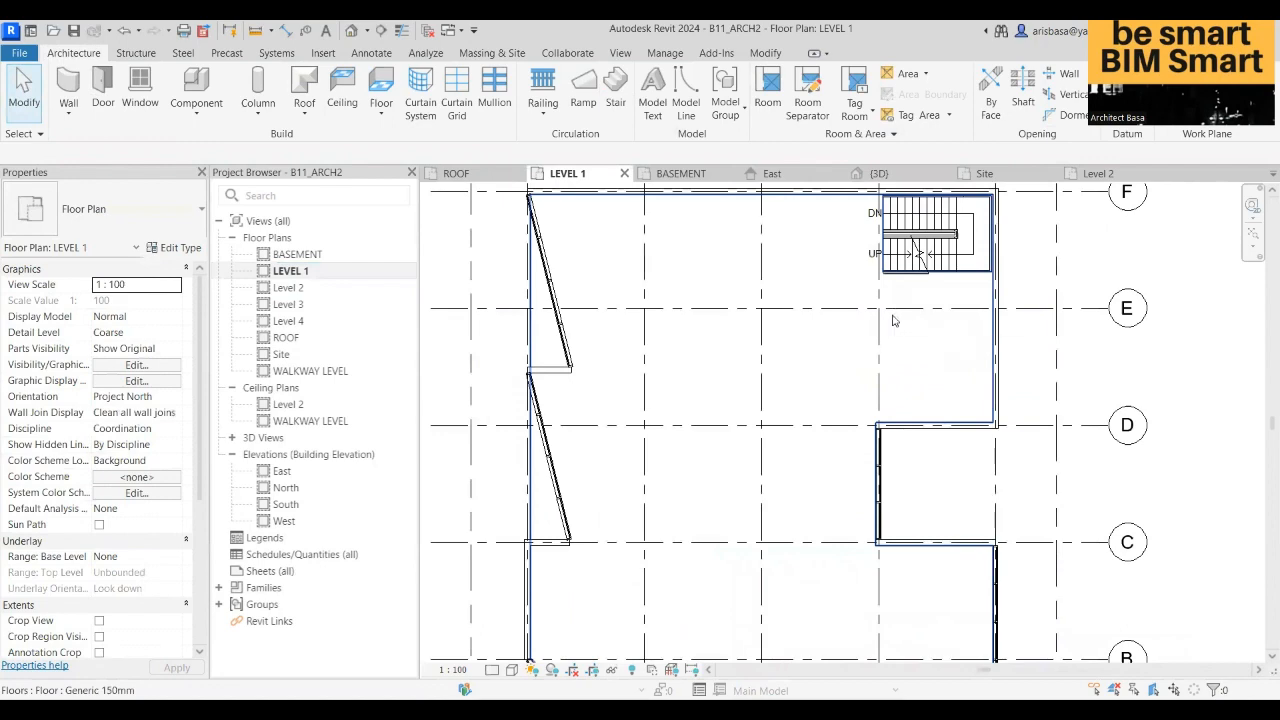
{"action": "scroll", "coordinate": [946, 283], "scroll_direction": "up", "scroll_amount": 3}
{"action": "scroll", "coordinate": [960, 281], "scroll_direction": "down", "scroll_amount": 2}
{"action": "middle_click_drag", "start_coordinate": [947, 316], "coordinate": [931, 374]}
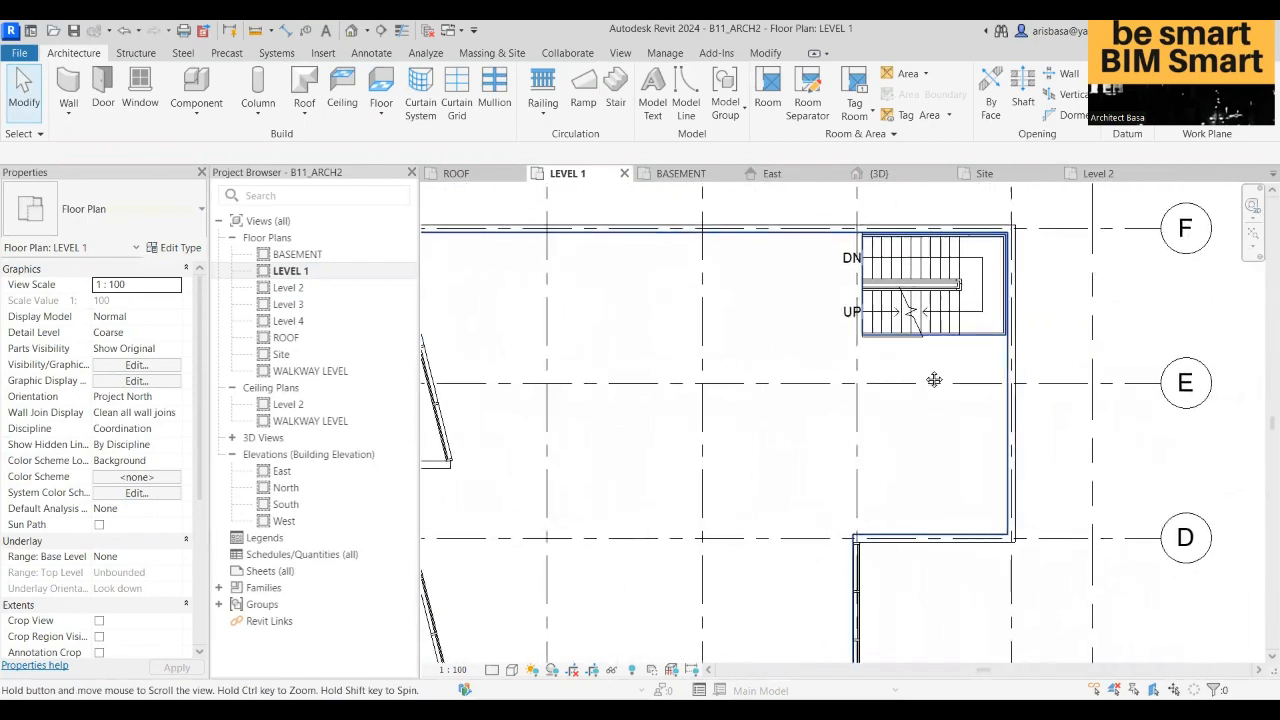
{"action": "middle_click_drag", "start_coordinate": [941, 419], "coordinate": [857, 423]}
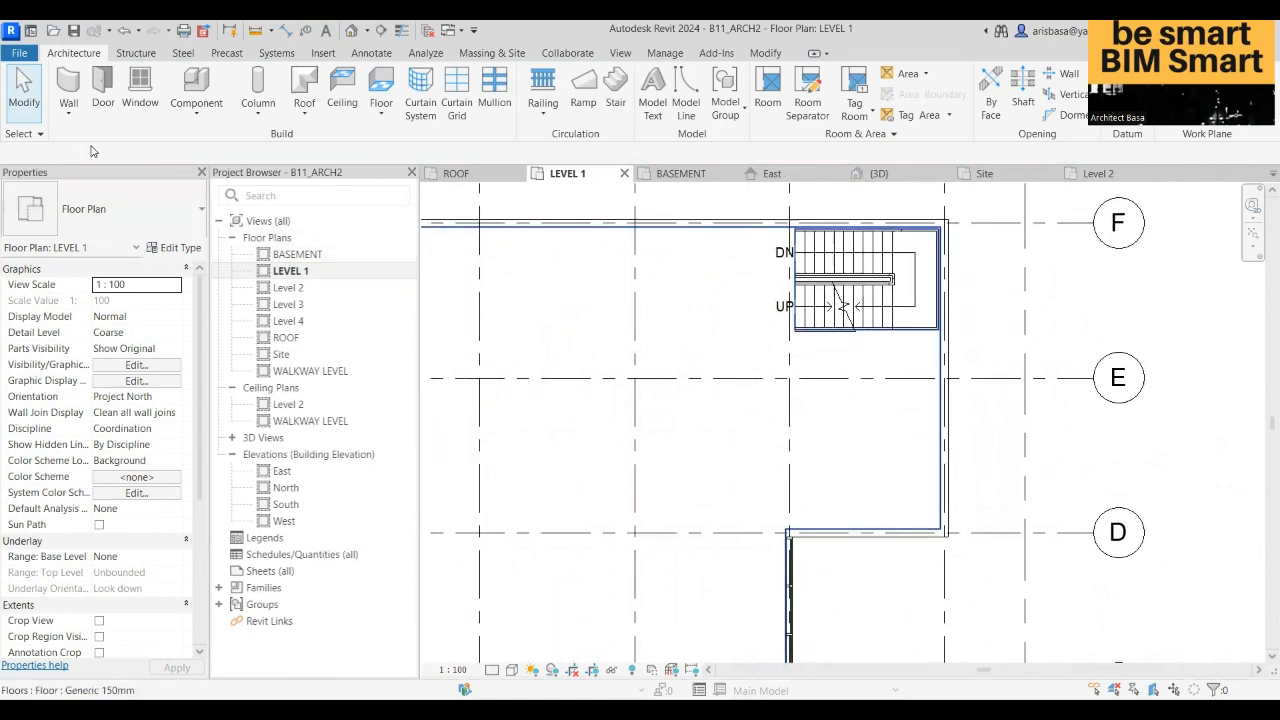
- Draw three Generic - 200mm walls forming an enclosure about 2200 mm wide against the east wall, directly south of the stair
{"action": "left_click", "coordinate": [70, 117]}
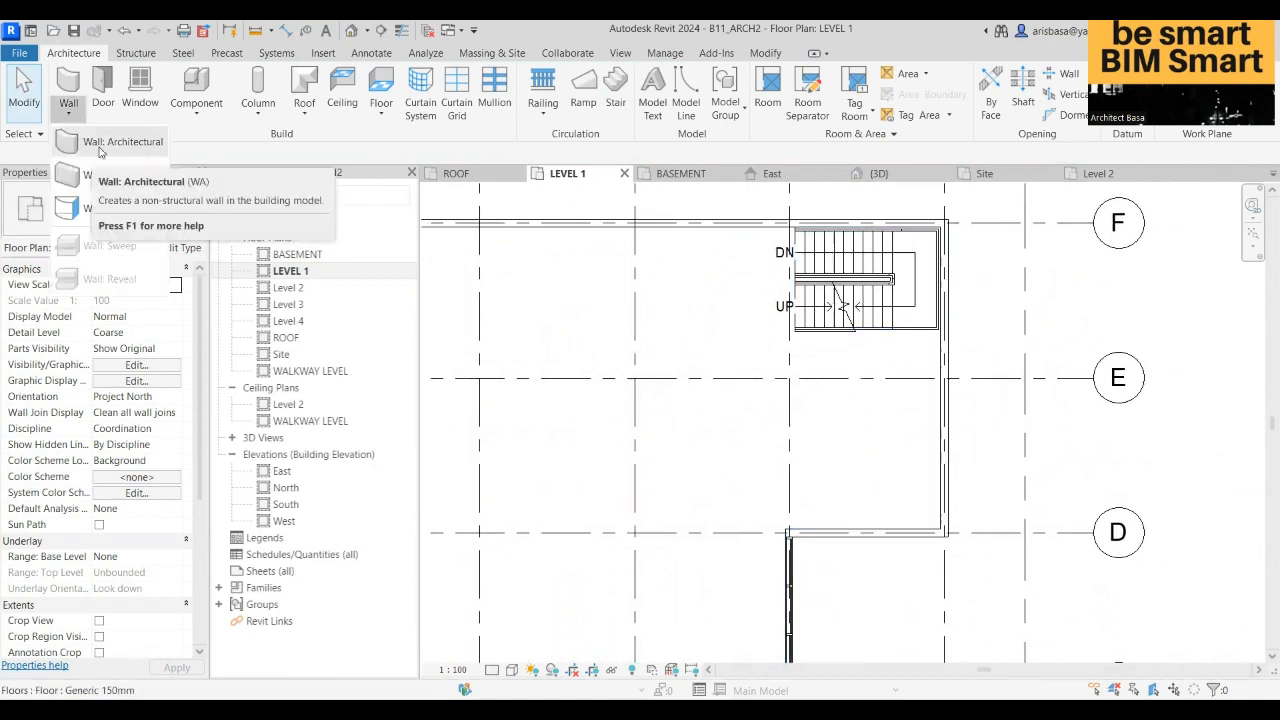
{"action": "left_click", "coordinate": [101, 144]}
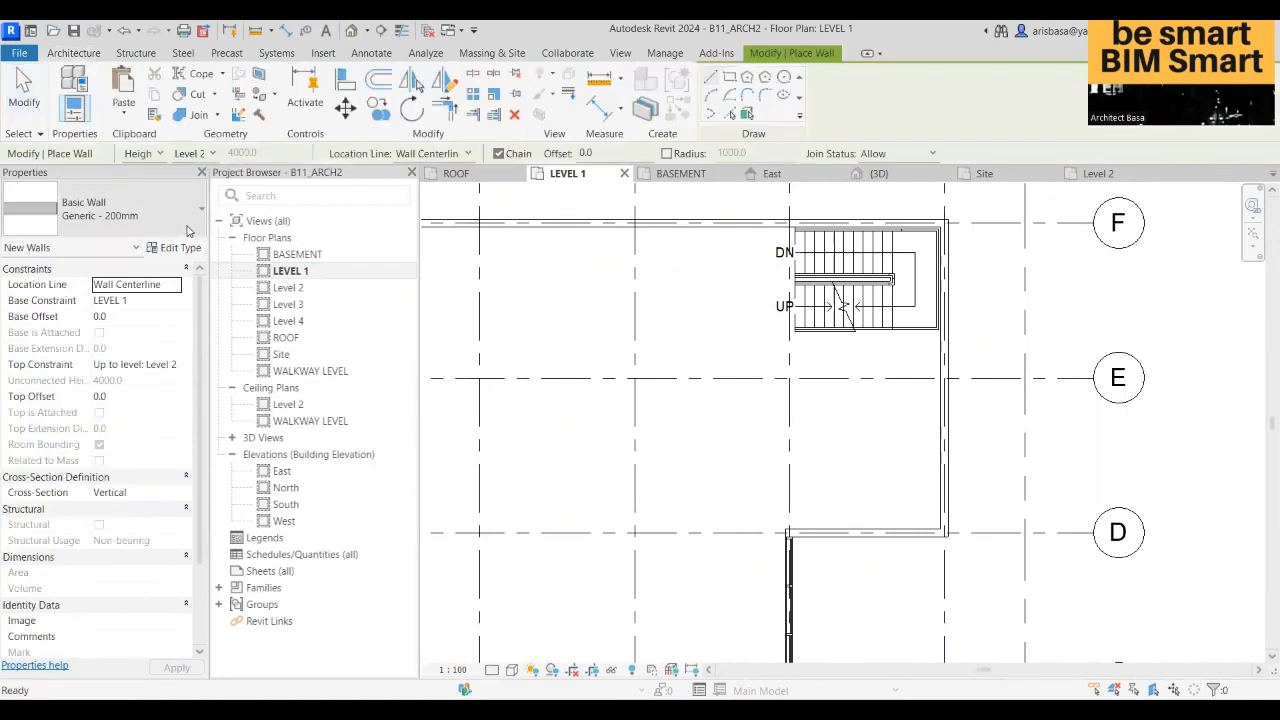
{"action": "scroll", "coordinate": [922, 393], "scroll_direction": "up", "scroll_amount": 2}
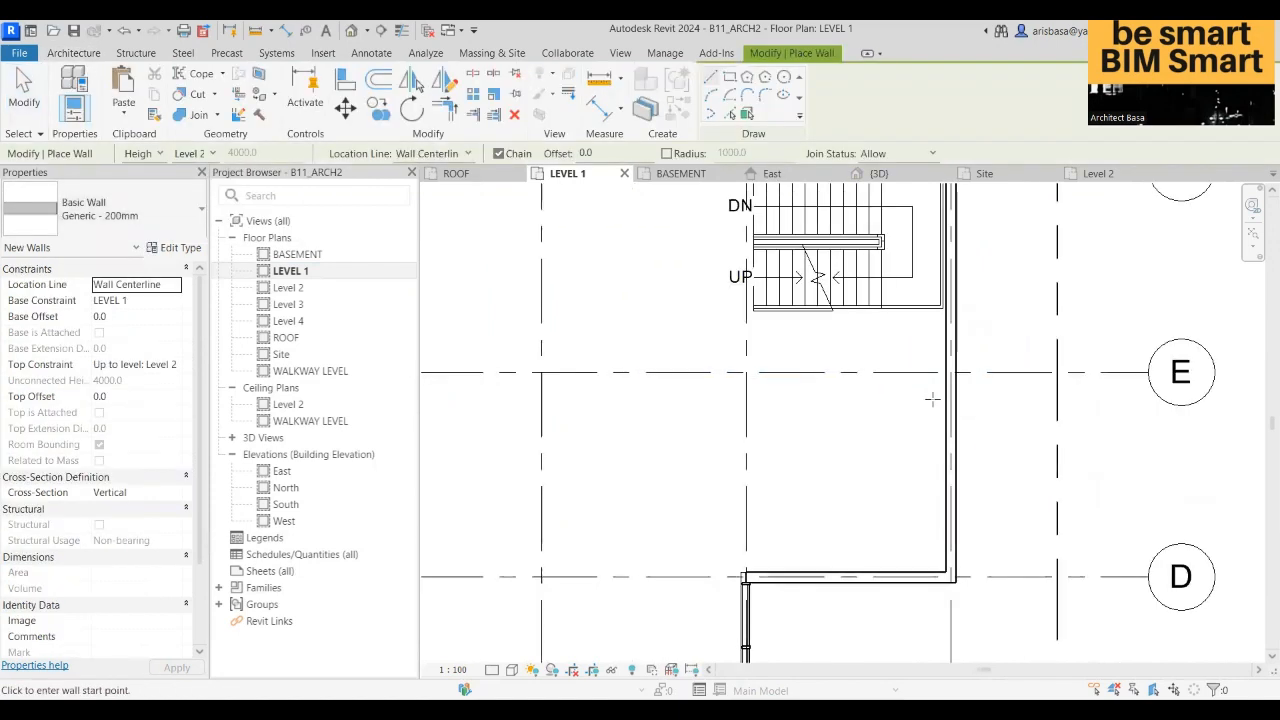
{"action": "left_click", "coordinate": [949, 411]}
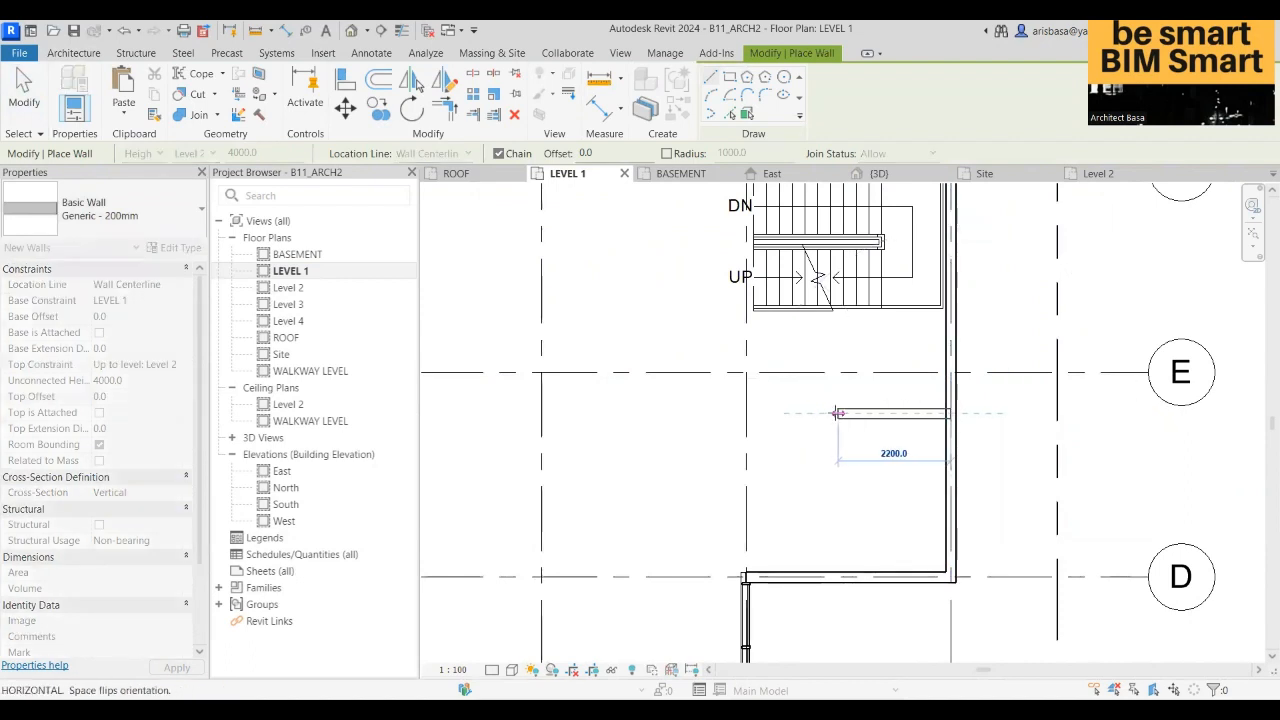
{"action": "left_click", "coordinate": [833, 412]}
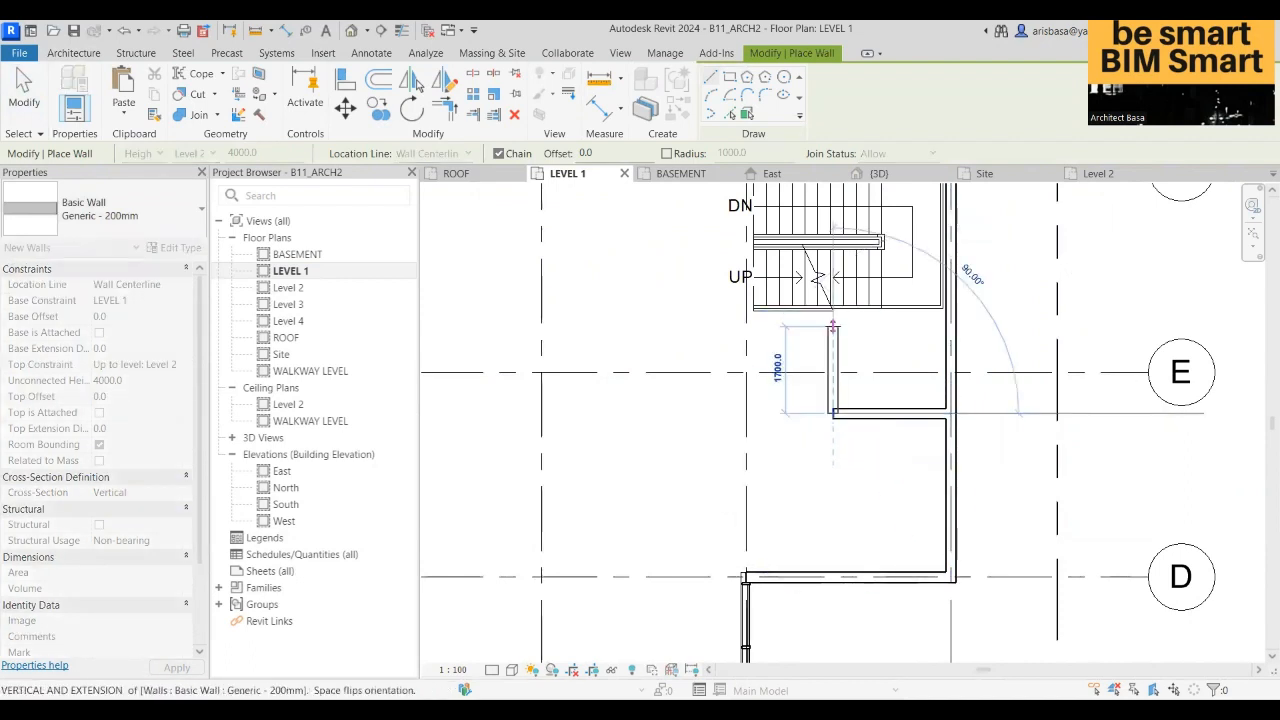
{"action": "scroll", "coordinate": [831, 321], "scroll_direction": "up", "scroll_amount": 2}
{"action": "left_click", "coordinate": [831, 313]}
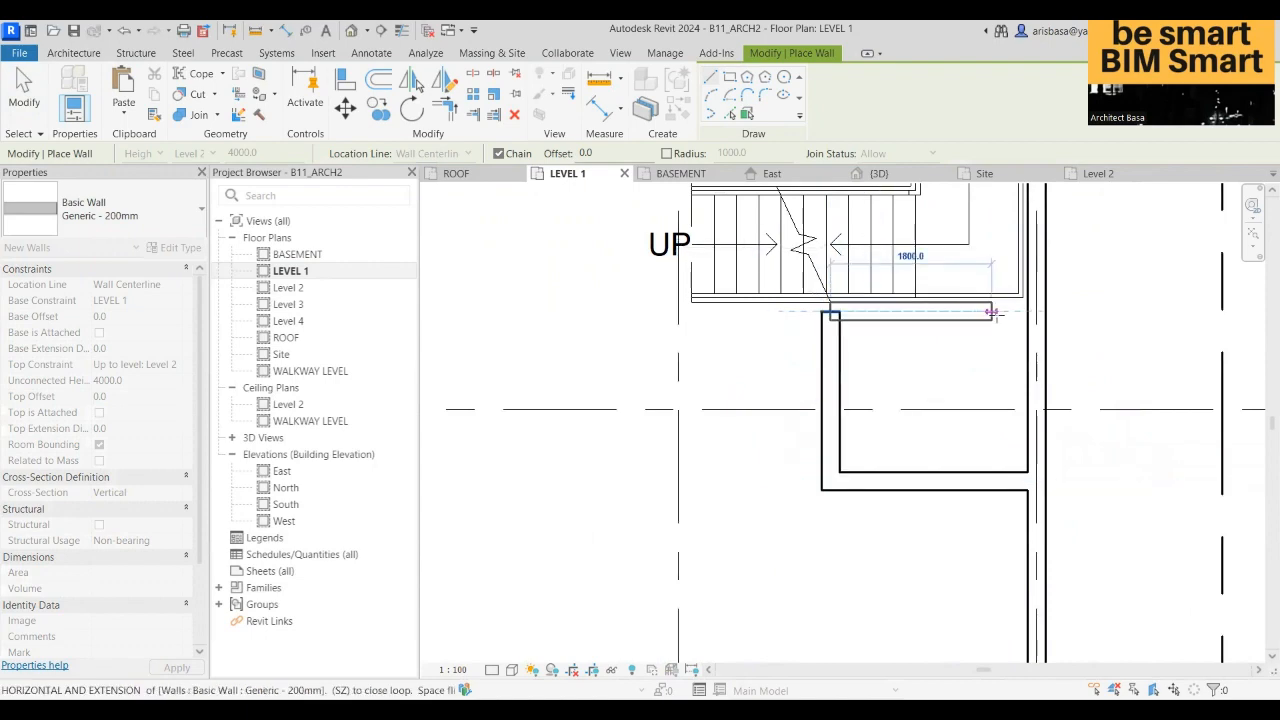
{"action": "left_click", "coordinate": [1027, 312]}
{"action": "scroll", "coordinate": [985, 370], "scroll_direction": "down", "scroll_amount": 2}
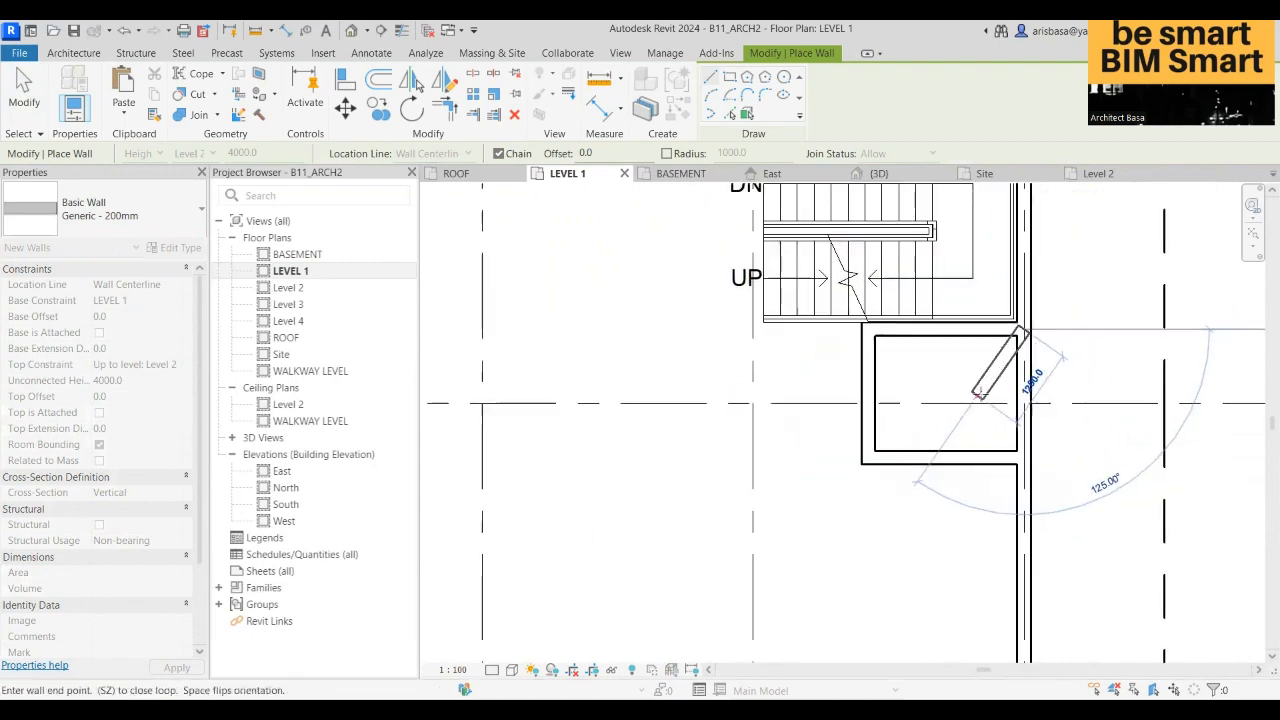
{"action": "key", "text": "Escape"}
{"action": "key", "text": "Escape"}
{"action": "scroll", "coordinate": [970, 405], "scroll_direction": "down", "scroll_amount": 3}
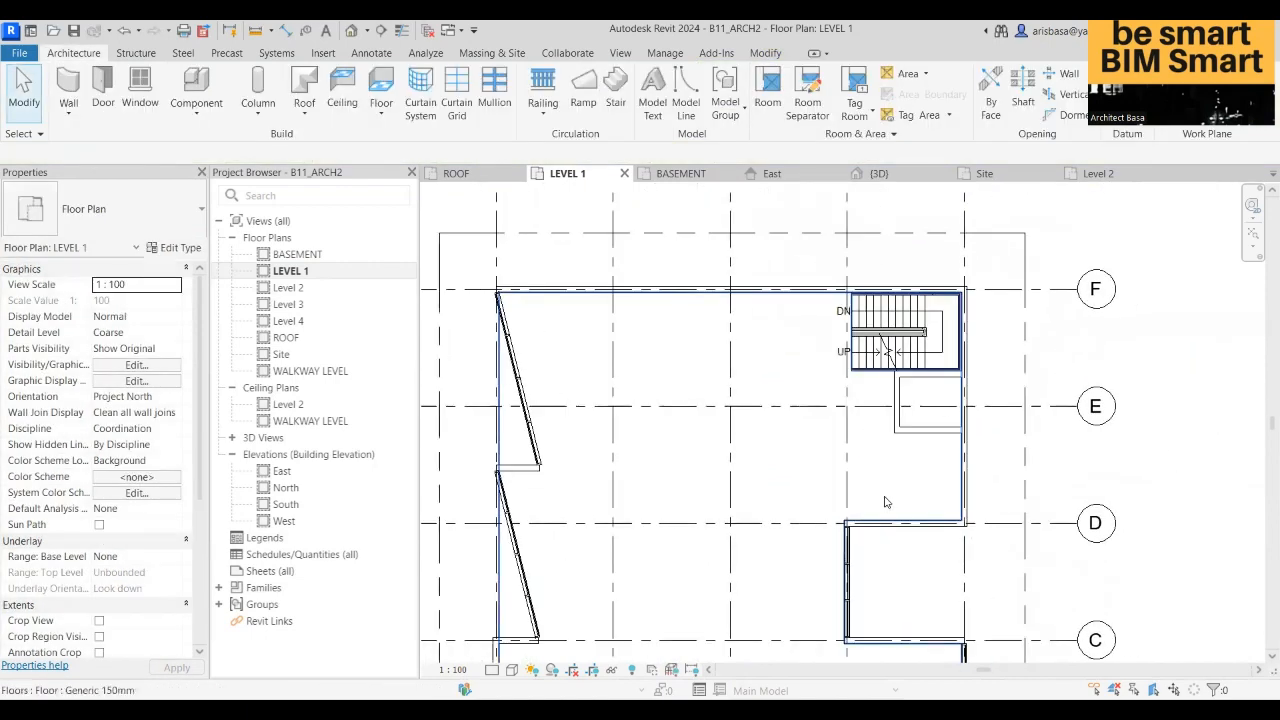
- Extend the new enclosure's south wall west to the grid line, giving it a length of 4000 mm
{"action": "scroll", "coordinate": [886, 499], "scroll_direction": "up", "scroll_amount": 3}
{"action": "middle_click_drag", "start_coordinate": [882, 420], "coordinate": [900, 371]}
{"action": "scroll", "coordinate": [918, 357], "scroll_direction": "down", "scroll_amount": 2}
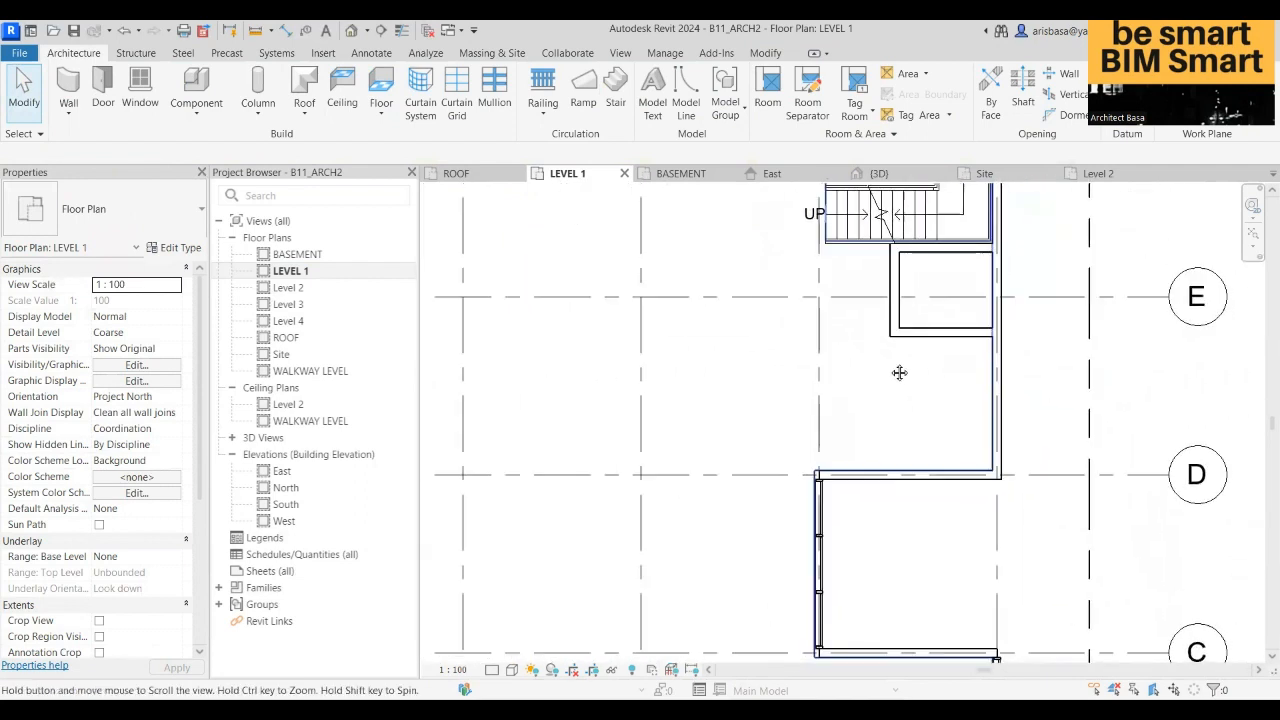
{"action": "scroll", "coordinate": [872, 359], "scroll_direction": "up", "scroll_amount": 2}
{"action": "scroll", "coordinate": [859, 356], "scroll_direction": "down", "scroll_amount": 2}
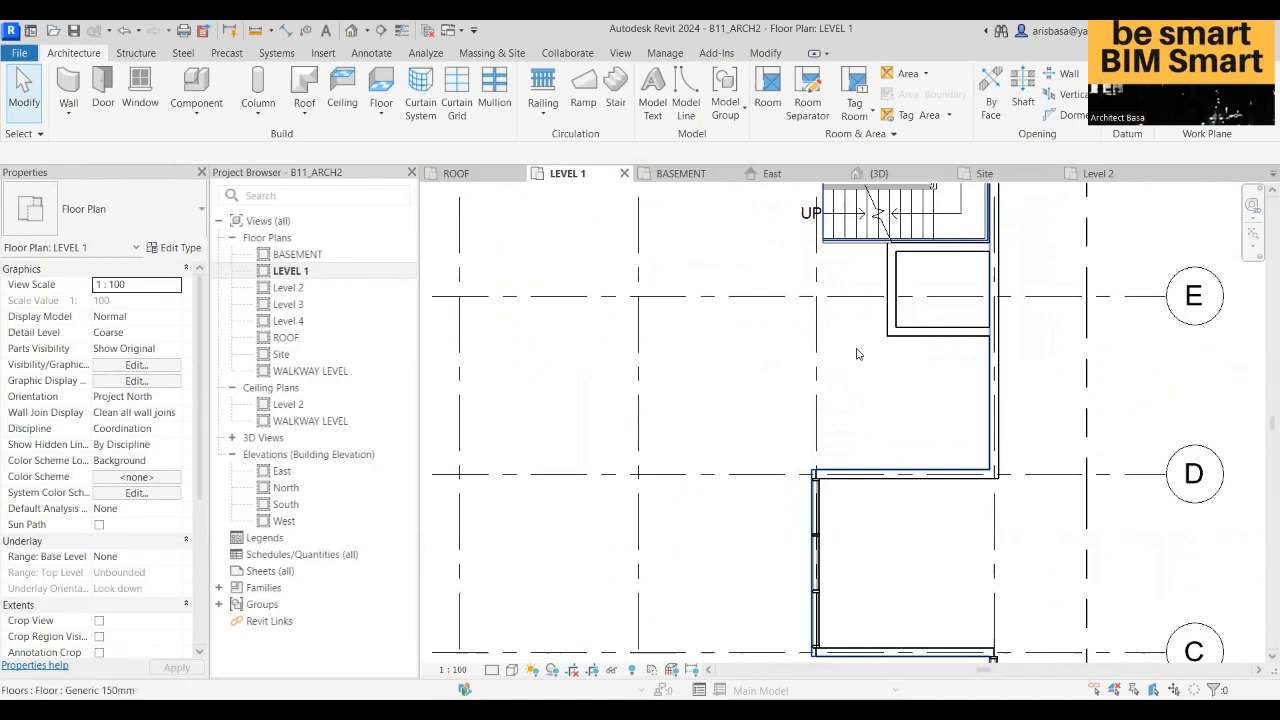
{"action": "left_click", "coordinate": [913, 342]}
{"action": "left_click_drag", "start_coordinate": [890, 334], "coordinate": [816, 332]}
{"action": "scroll", "coordinate": [830, 343], "scroll_direction": "up", "scroll_amount": 2}
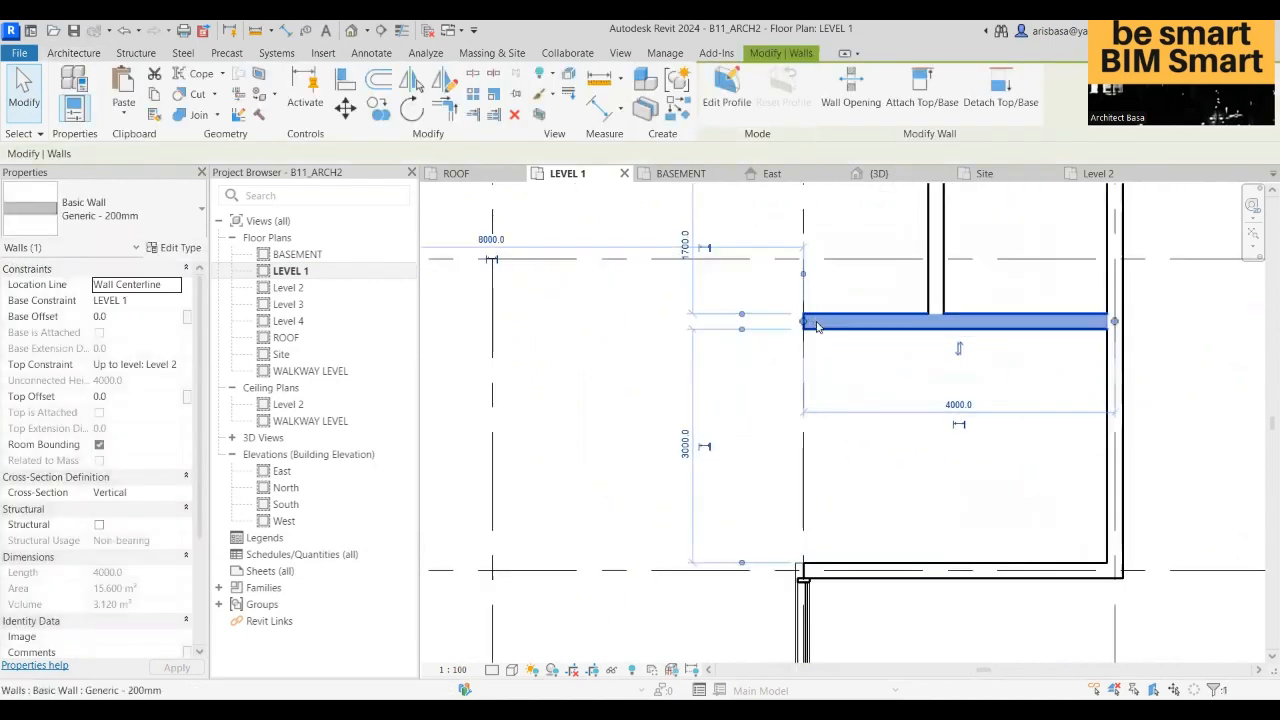
- Create a similar Generic - 200mm wall from the extended wall's west end south to the wall on grid D
{"action": "right_click", "coordinate": [817, 327]}
{"action": "left_click", "coordinate": [876, 410]}
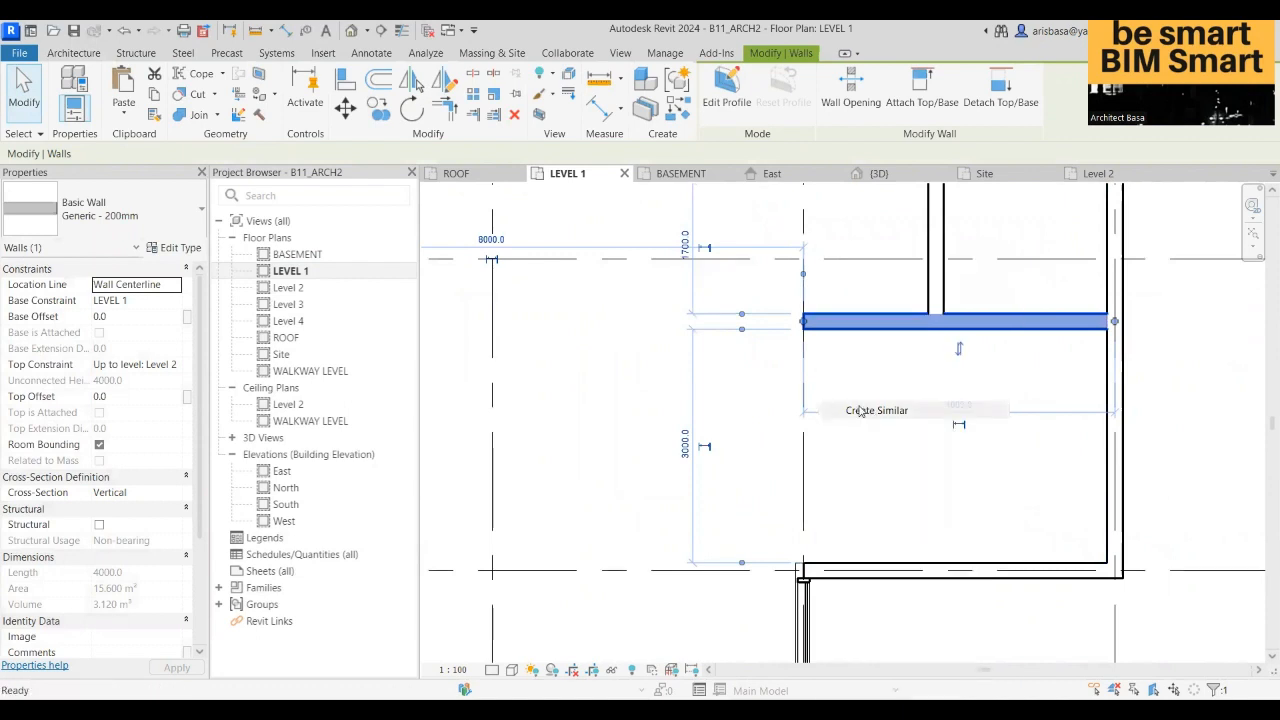
{"action": "left_click", "coordinate": [804, 322]}
{"action": "left_click", "coordinate": [804, 563]}
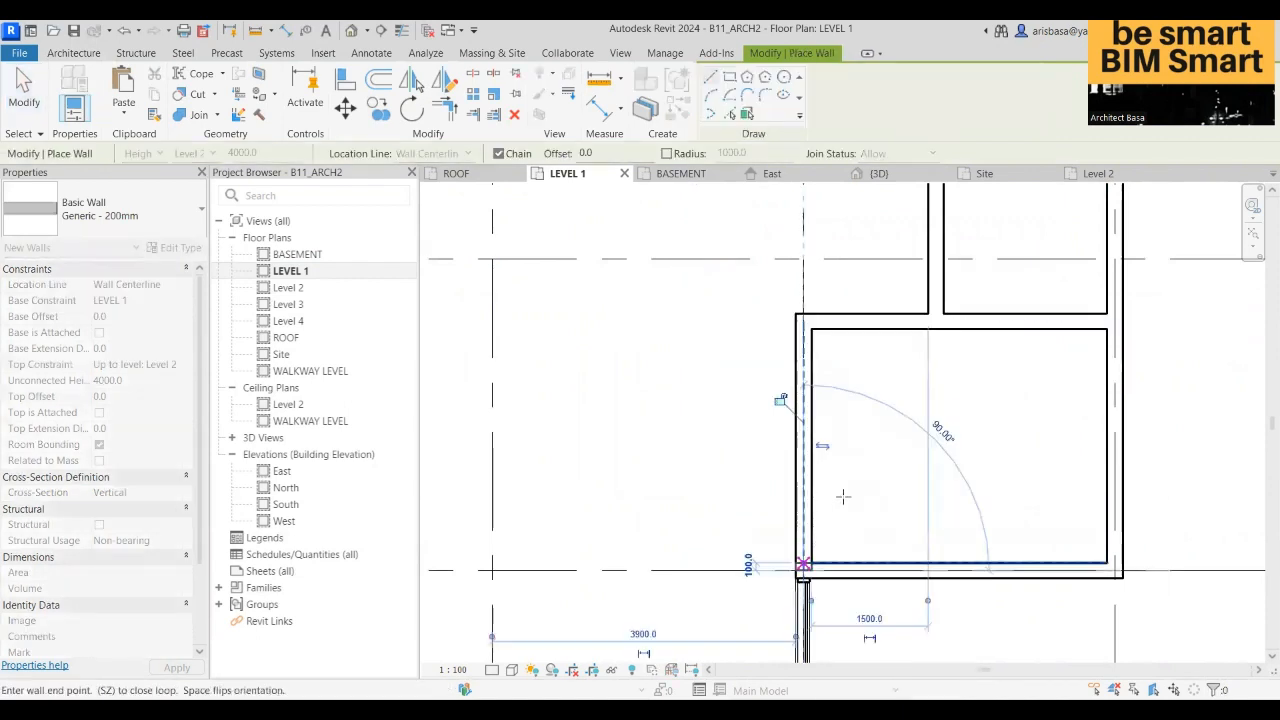
{"action": "scroll", "coordinate": [845, 430], "scroll_direction": "down", "scroll_amount": 1}
{"action": "key", "text": "Escape"}
{"action": "key", "text": "Escape"}
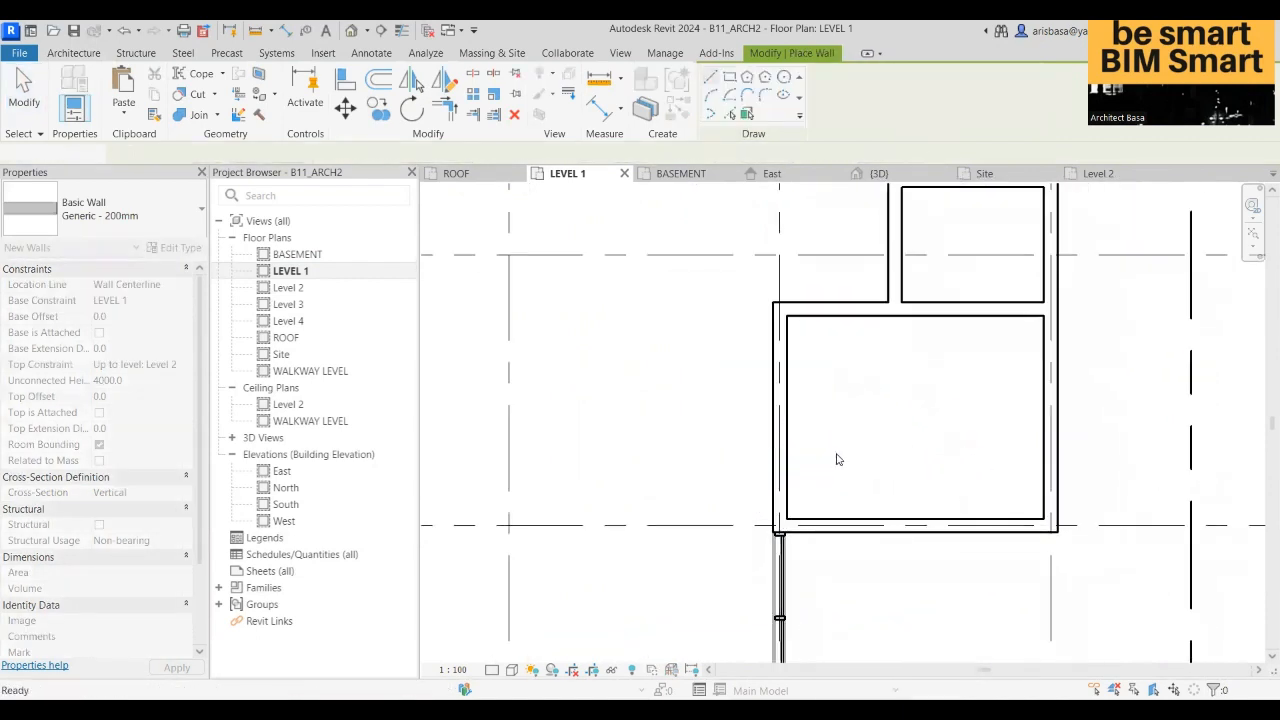
- Draw a 4000 mm Interior - 79mm Partition (1-hr) wall across the southern room, about 960 mm south of its north wall
{"action": "middle_click_drag", "start_coordinate": [842, 453], "coordinate": [775, 469]}
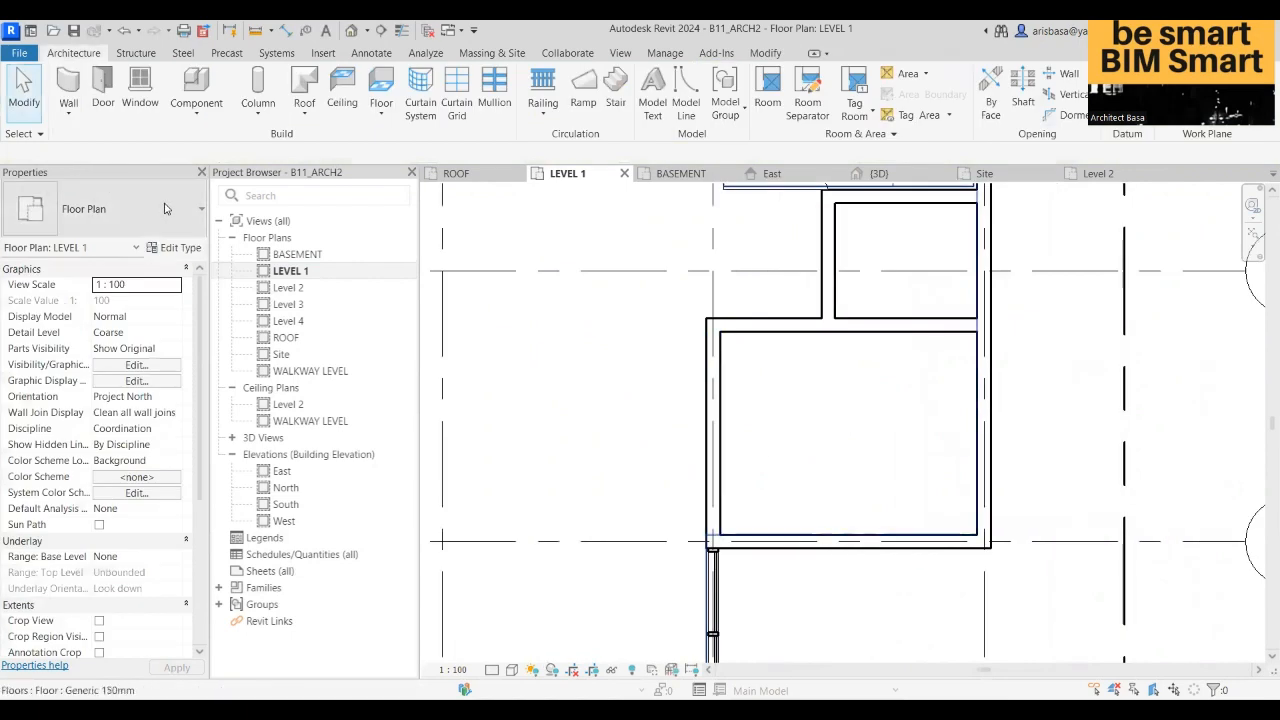
{"action": "left_click", "coordinate": [70, 115]}
{"action": "left_click", "coordinate": [80, 137]}
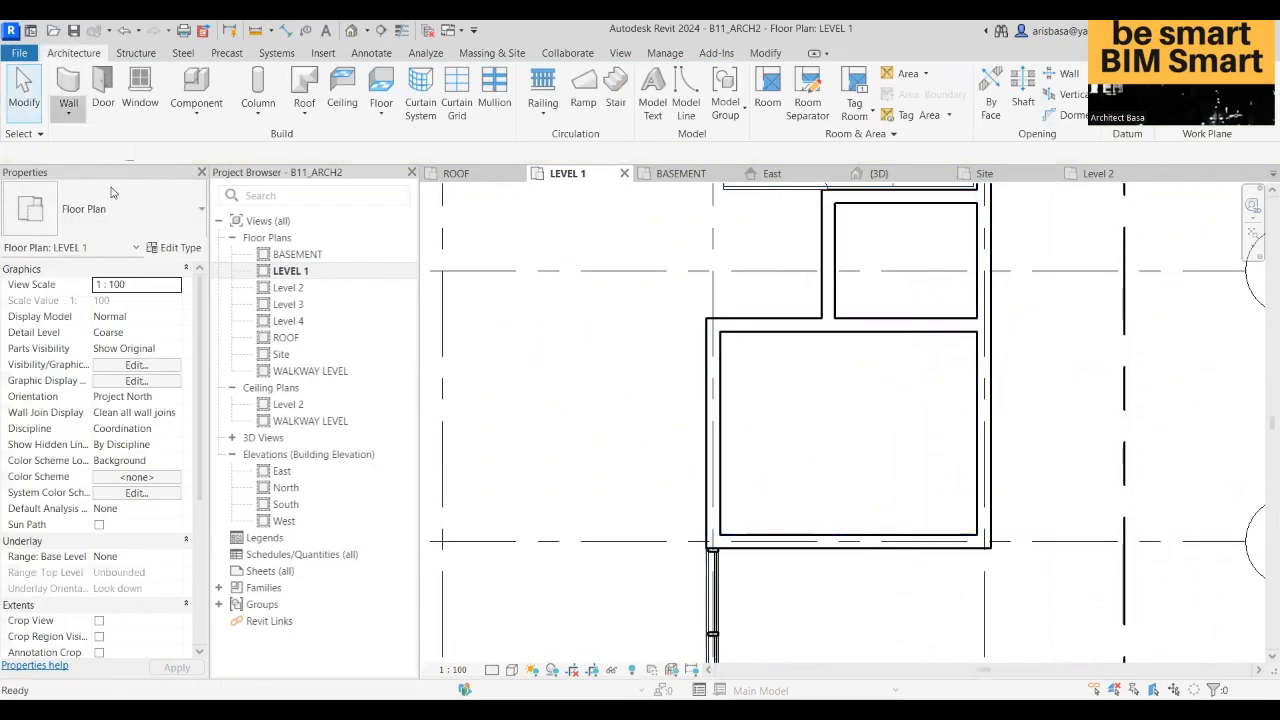
{"action": "left_click", "coordinate": [175, 236]}
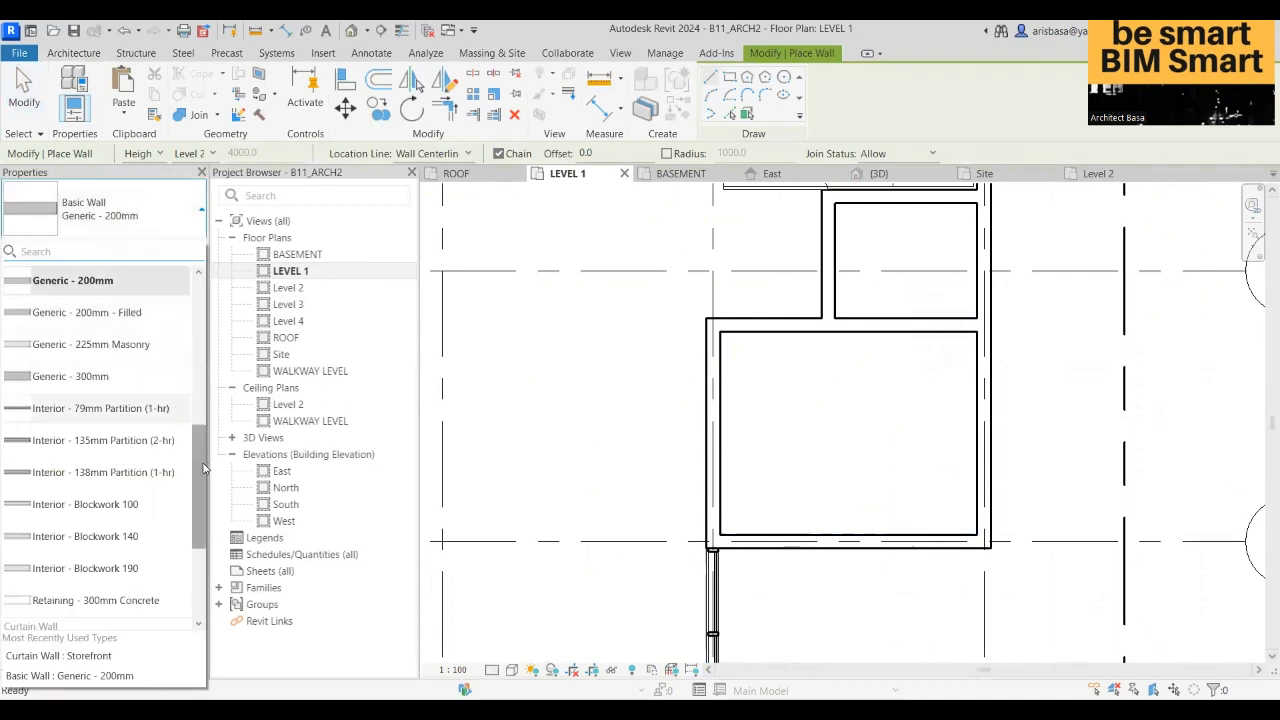
{"action": "left_click_drag", "start_coordinate": [203, 477], "coordinate": [203, 425]}
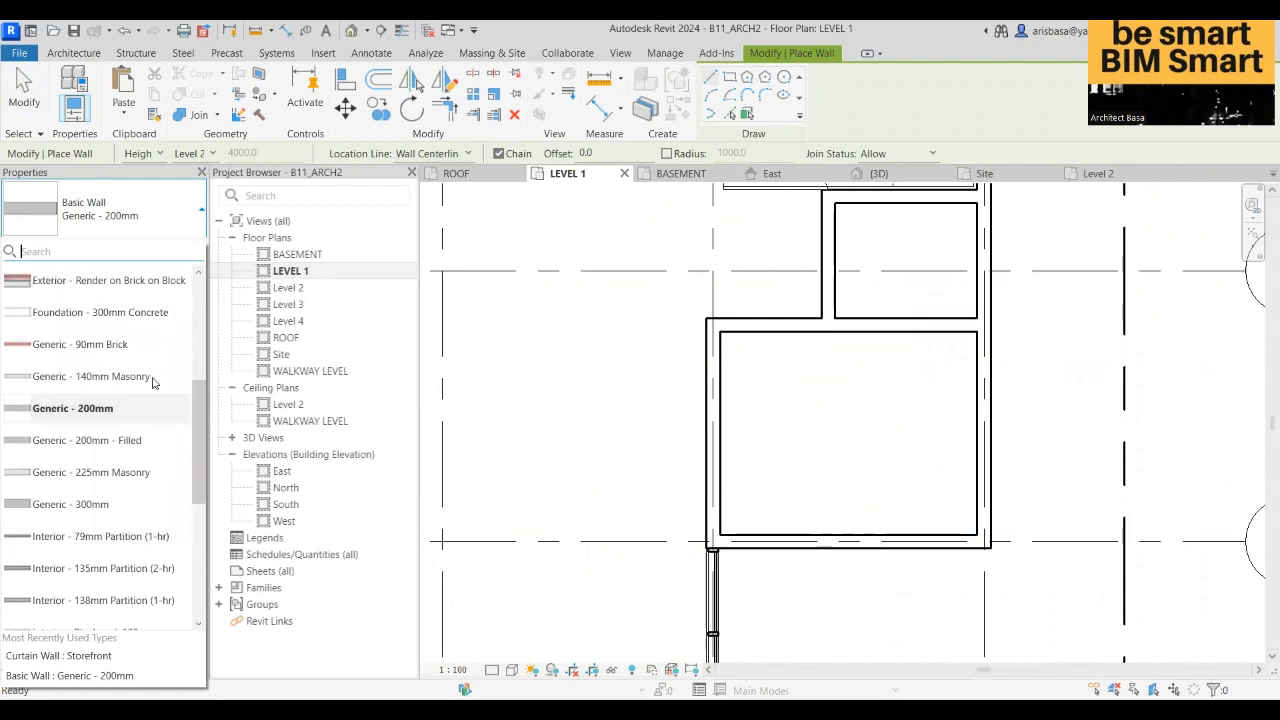
{"action": "left_click_drag", "start_coordinate": [197, 398], "coordinate": [201, 464]}
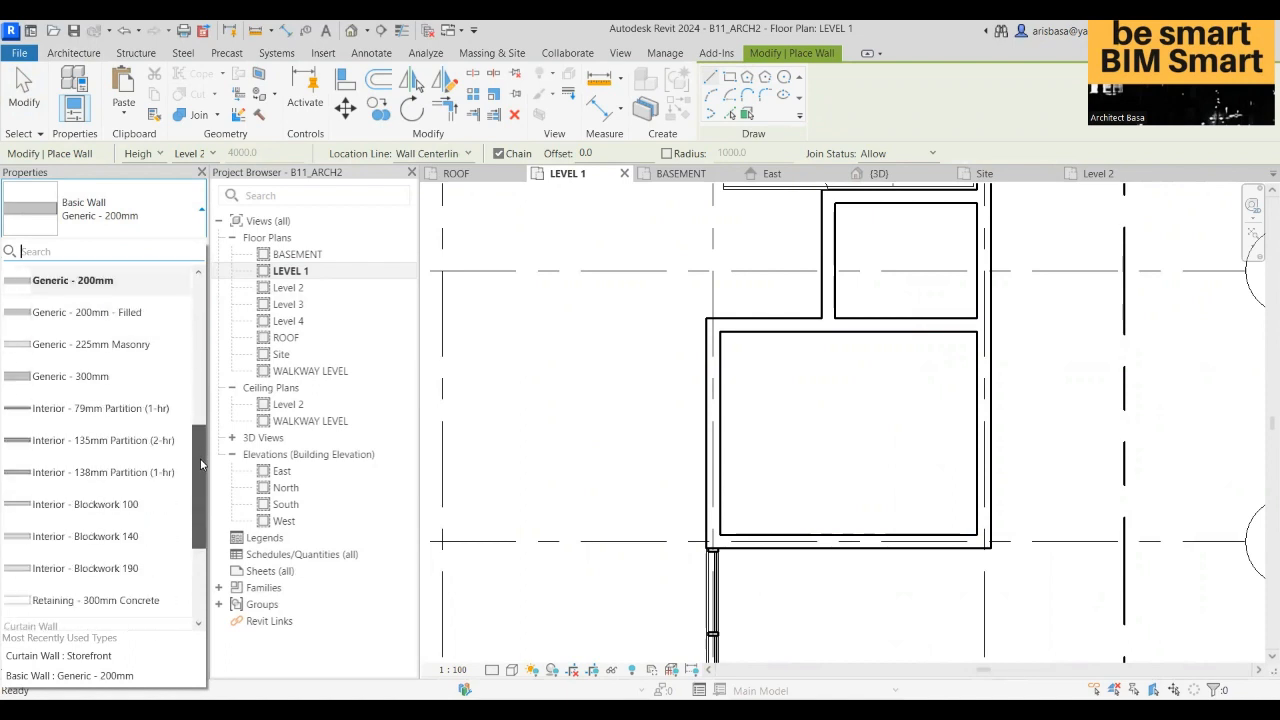
{"action": "left_click", "coordinate": [102, 410]}
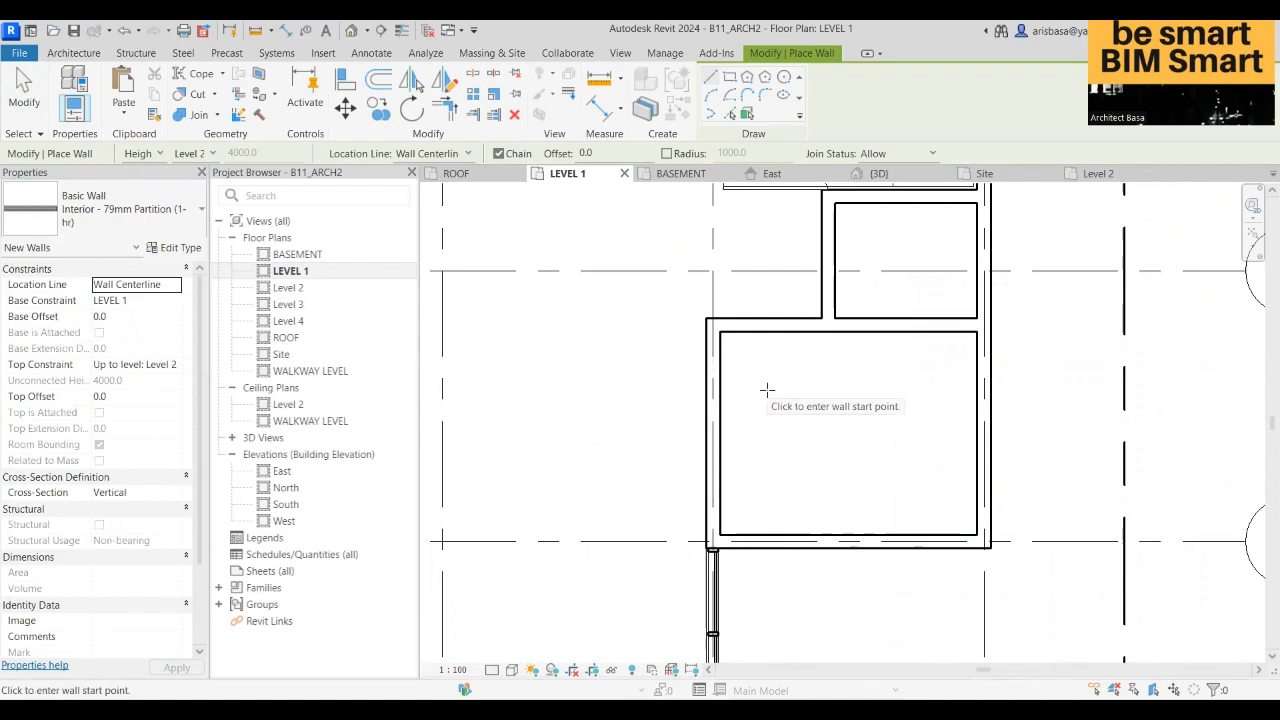
{"action": "left_click", "coordinate": [713, 400]}
{"action": "left_click", "coordinate": [990, 400]}
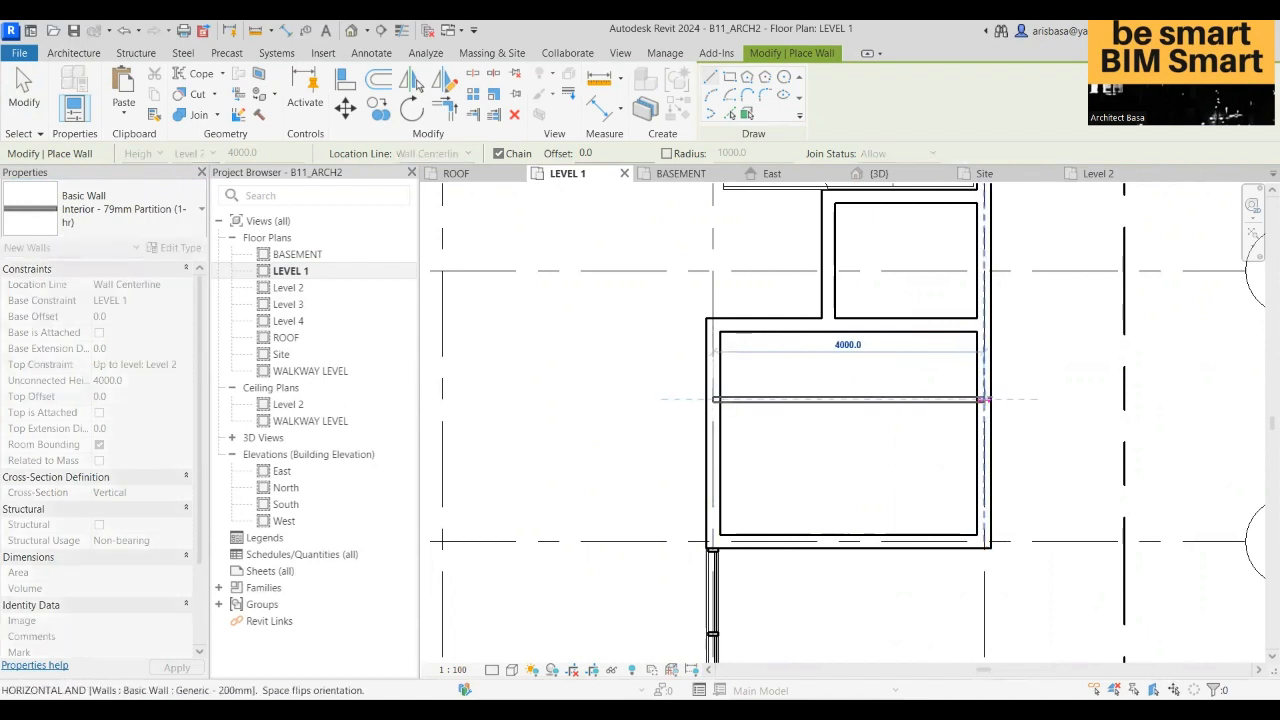
{"action": "key", "text": "Escape"}
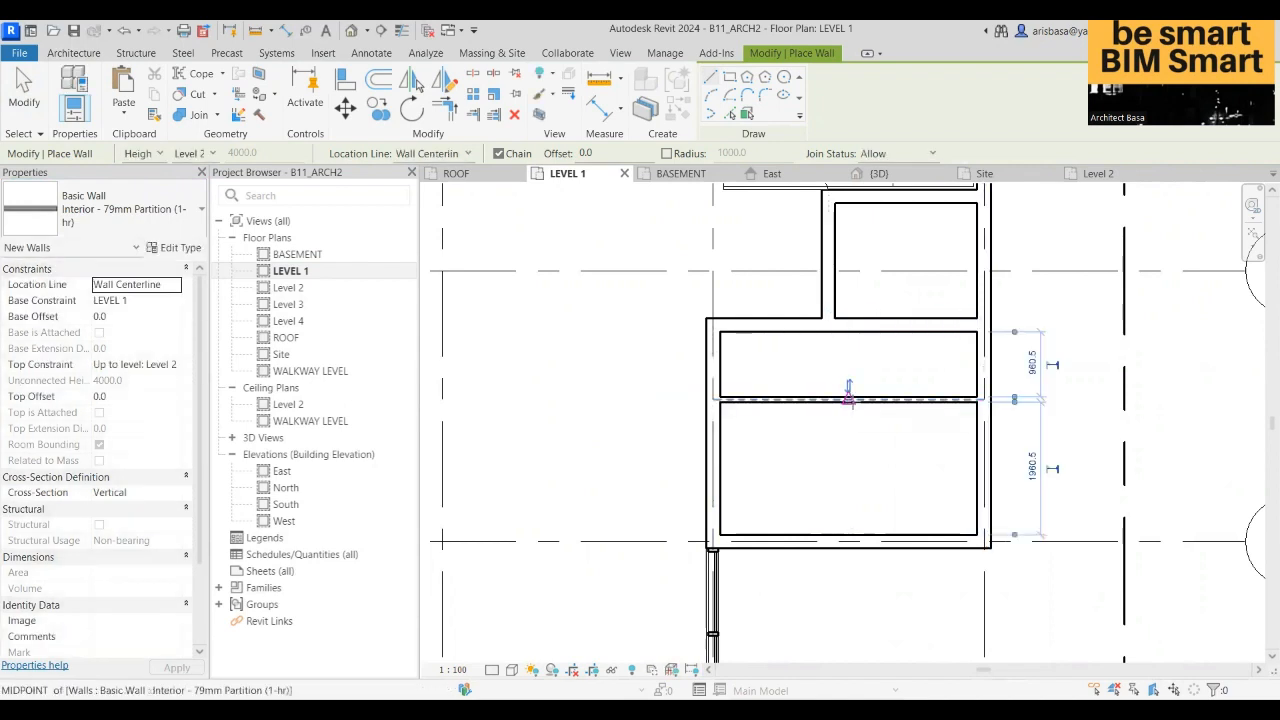
- Draw a second 79mm partition from the midpoint of the cross partition south to the wall on grid D
{"action": "left_click", "coordinate": [850, 402]}
{"action": "left_click", "coordinate": [848, 541]}
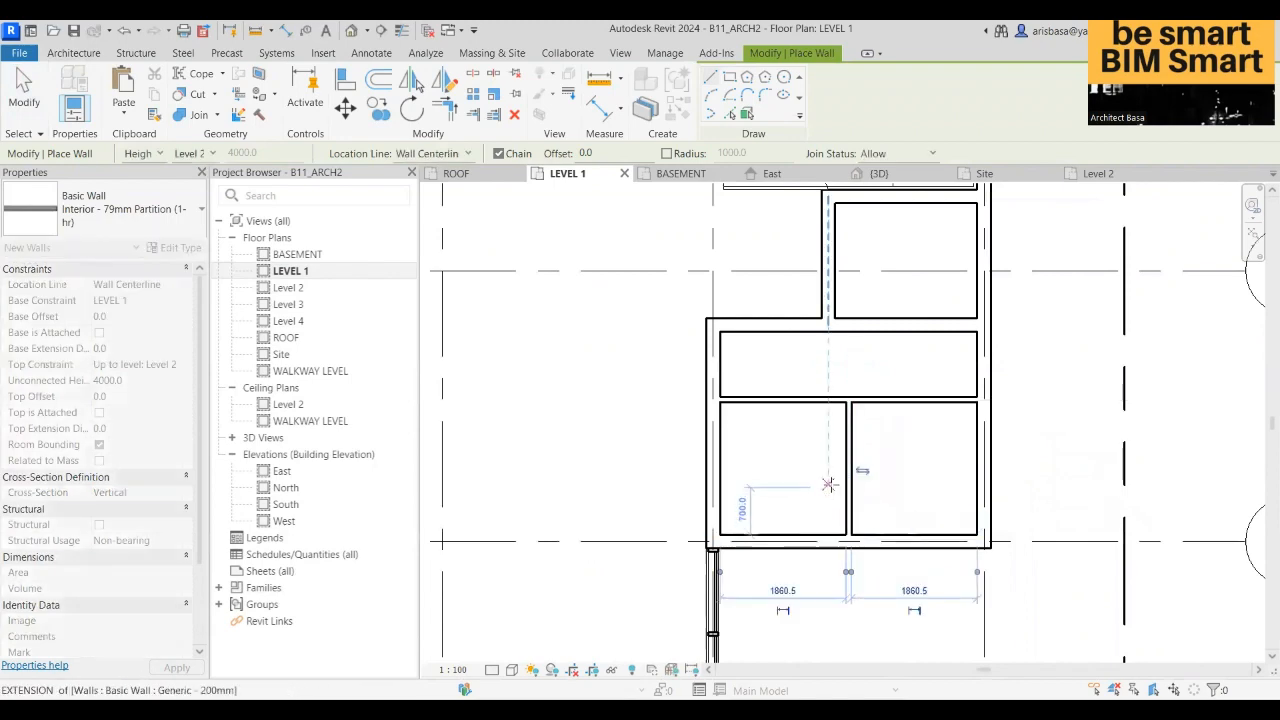
{"action": "scroll", "coordinate": [834, 483], "scroll_direction": "down", "scroll_amount": 1}
{"action": "middle_click_drag", "start_coordinate": [834, 483], "coordinate": [831, 517]}
{"action": "key", "text": "Escape"}
{"action": "key", "text": "Escape"}
- Shorten the room's west wall to 2200 mm by pulling its north end down to the cross partition
{"action": "scroll", "coordinate": [834, 498], "scroll_direction": "down", "scroll_amount": 1}
{"action": "scroll", "coordinate": [786, 426], "scroll_direction": "up", "scroll_amount": 4}
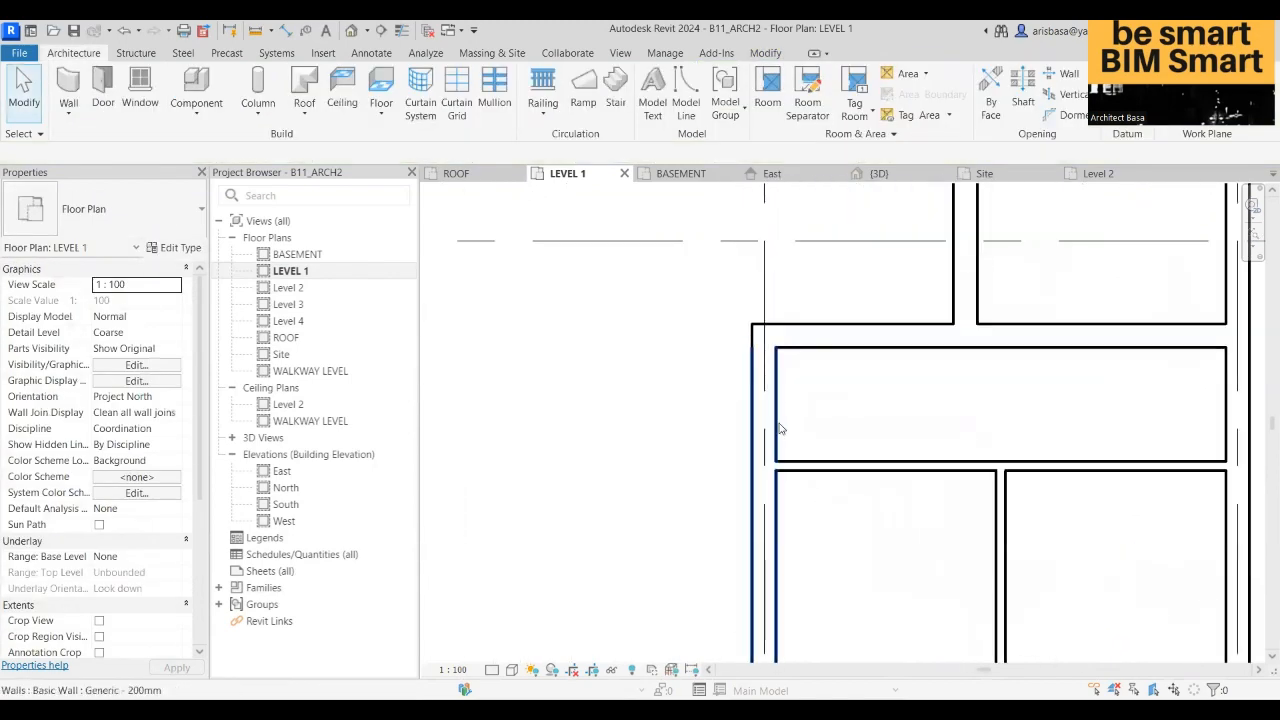
{"action": "left_click", "coordinate": [768, 418]}
{"action": "left_click_drag", "start_coordinate": [764, 336], "coordinate": [764, 456]}
{"action": "scroll", "coordinate": [794, 414], "scroll_direction": "down", "scroll_amount": 1}
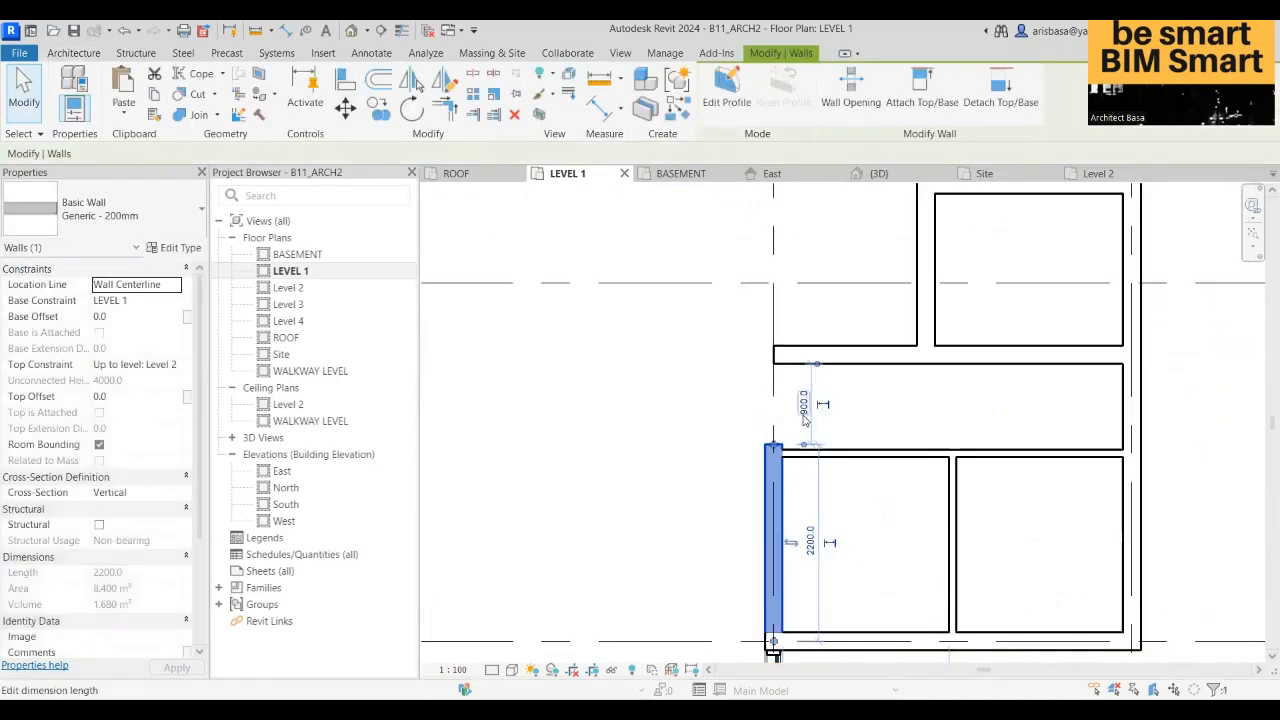
{"action": "middle_click_drag", "start_coordinate": [802, 415], "coordinate": [750, 422]}
{"action": "left_click", "coordinate": [814, 423]}
{"action": "scroll", "coordinate": [831, 430], "scroll_direction": "down", "scroll_amount": 2}
{"action": "middle_click_drag", "start_coordinate": [831, 430], "coordinate": [750, 387]}
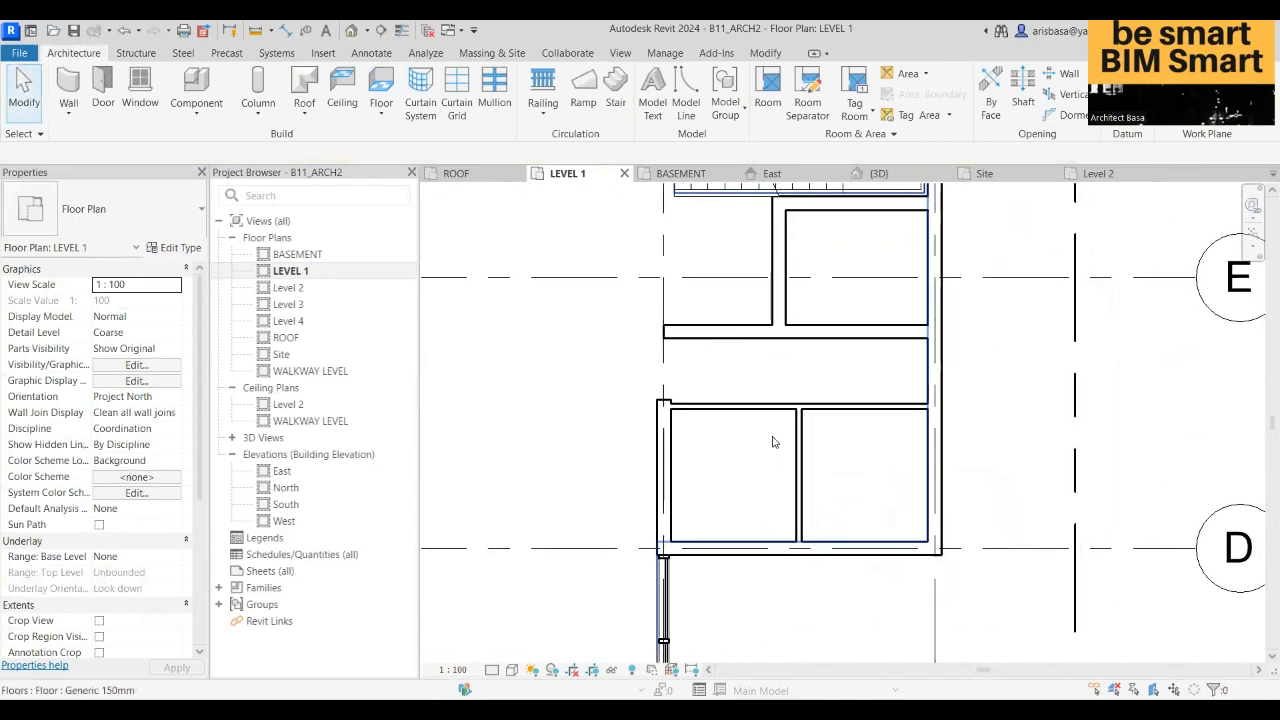
- Place tagged rooms in the two small spaces on either side of the dividing partition
{"action": "scroll", "coordinate": [774, 443], "scroll_direction": "up", "scroll_amount": 1}
{"action": "scroll", "coordinate": [834, 468], "scroll_direction": "down", "scroll_amount": 1}
{"action": "scroll", "coordinate": [849, 457], "scroll_direction": "down", "scroll_amount": 1}
{"action": "middle_click_drag", "start_coordinate": [849, 457], "coordinate": [863, 429]}
{"action": "scroll", "coordinate": [913, 345], "scroll_direction": "down", "scroll_amount": 1}
{"action": "scroll", "coordinate": [914, 336], "scroll_direction": "up", "scroll_amount": 6}
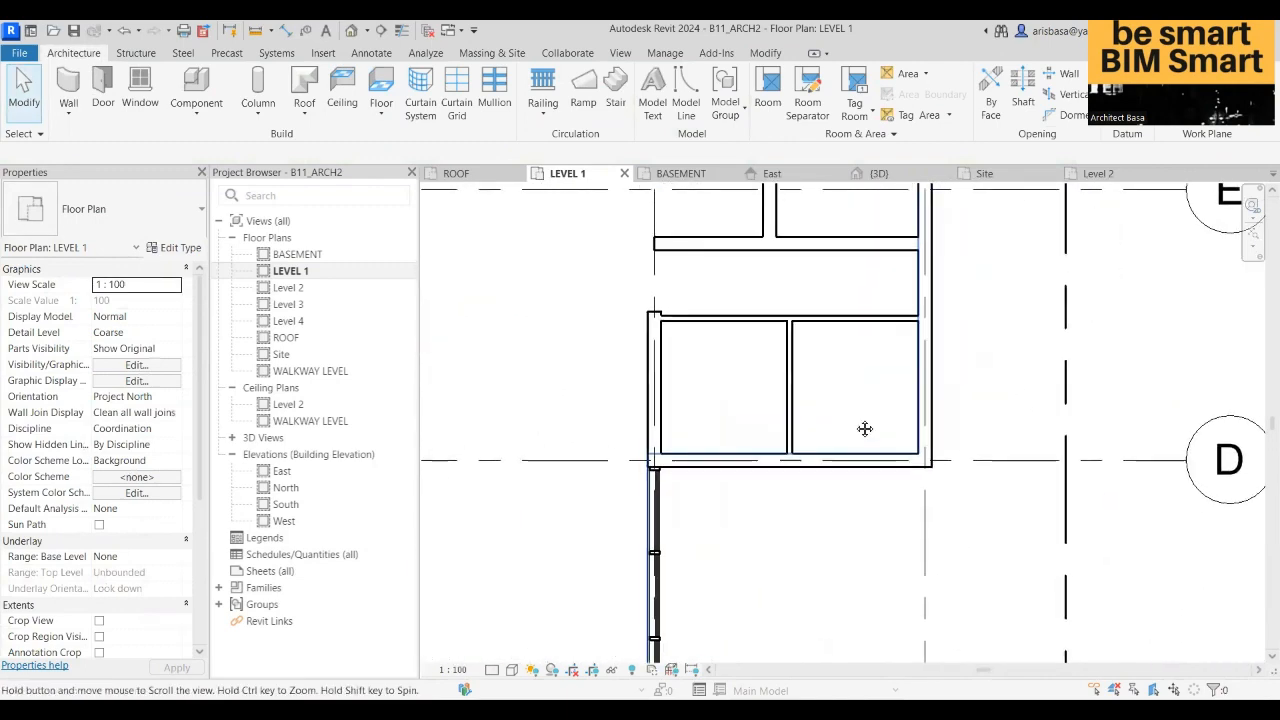
{"action": "scroll", "coordinate": [863, 429], "scroll_direction": "up", "scroll_amount": 1}
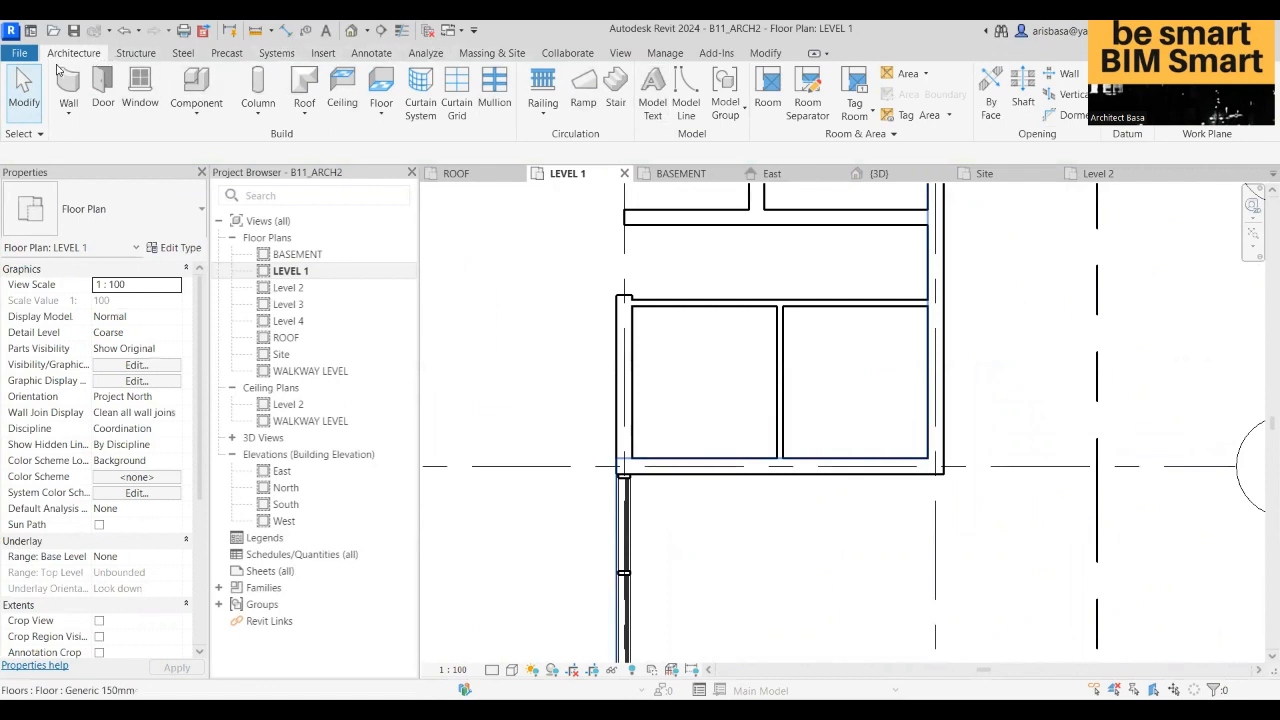
{"action": "left_click", "coordinate": [767, 100]}
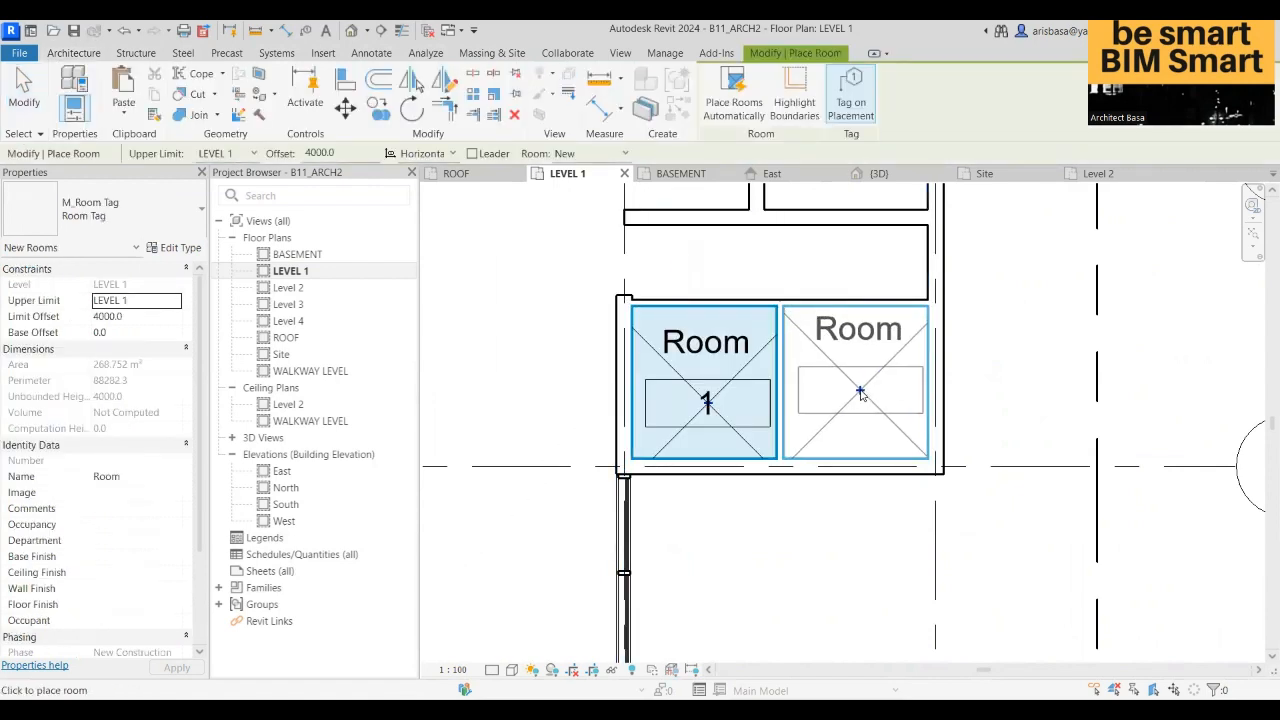
{"action": "left_click", "coordinate": [852, 394]}
{"action": "key", "text": "Escape"}
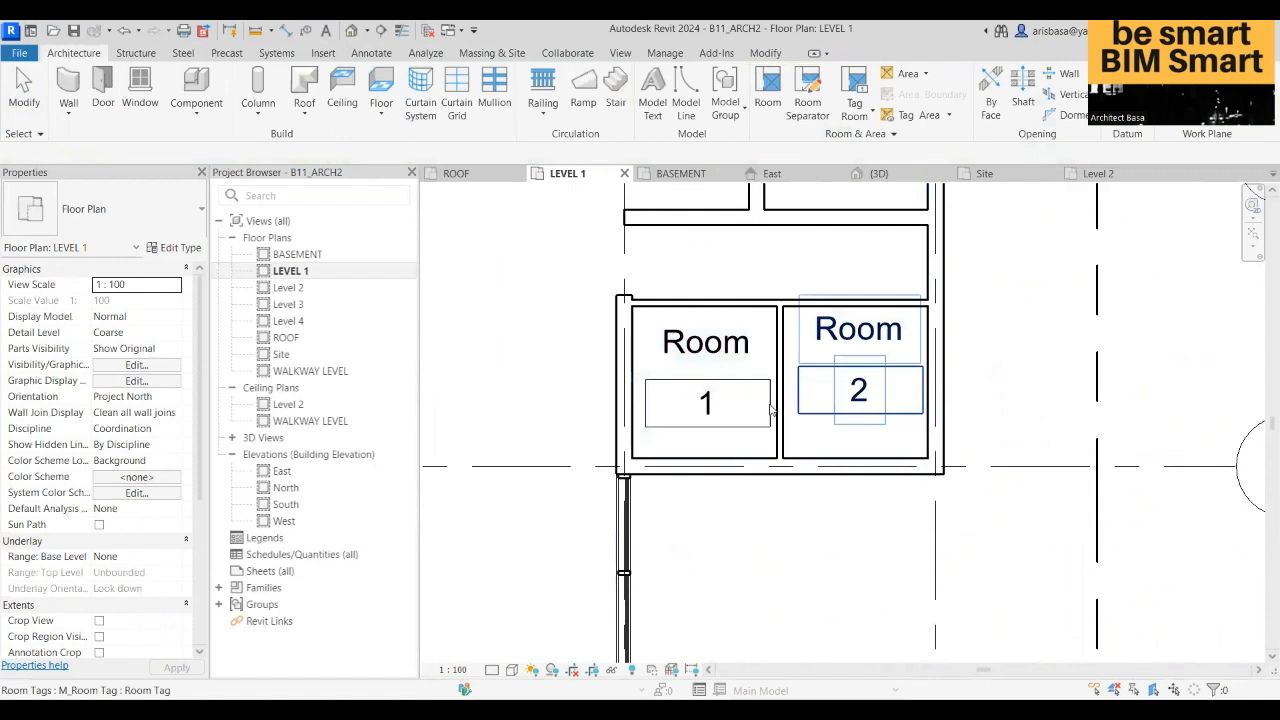
- Rename the western room MT and the eastern room FT through their room tags
{"action": "double_click", "coordinate": [709, 348]}
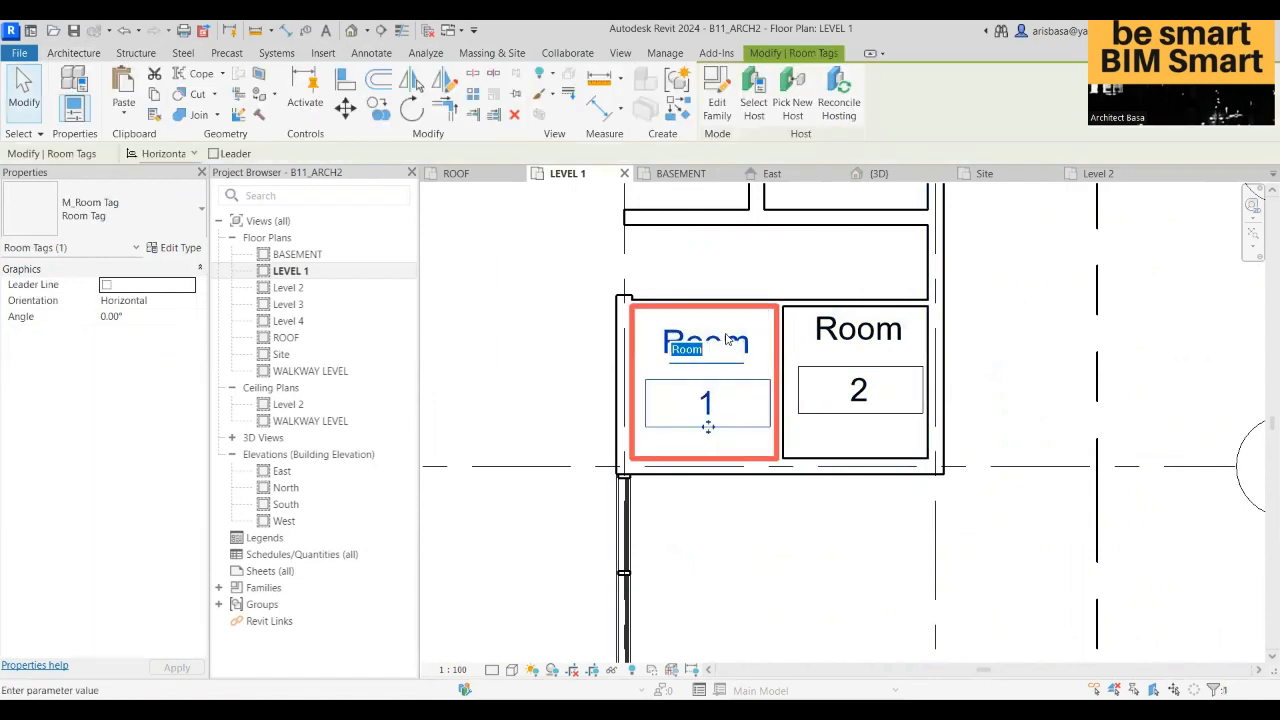
{"action": "type", "text": "m"}
{"action": "key", "text": "BackSpace"}
{"action": "key", "text": "Return"}
{"action": "left_click", "coordinate": [872, 332]}
{"action": "left_click", "coordinate": [885, 333]}
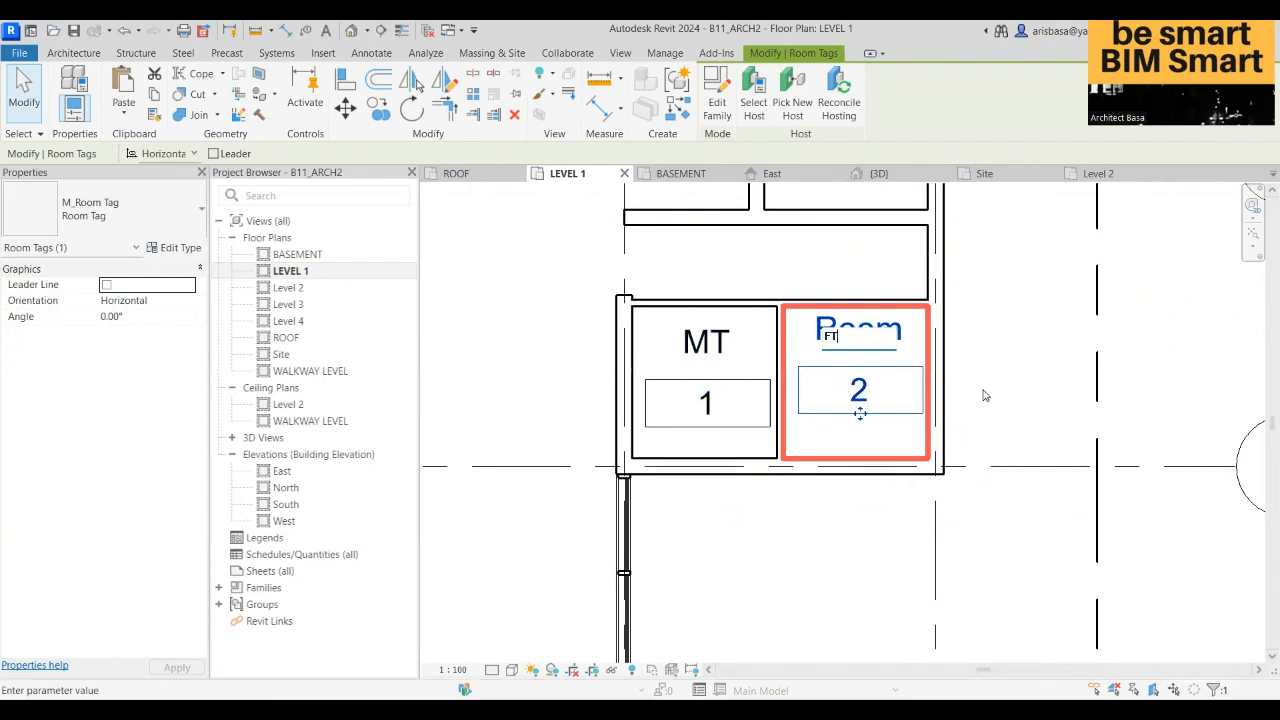
{"action": "type", "text": "FT"}
{"action": "key", "text": "Return"}
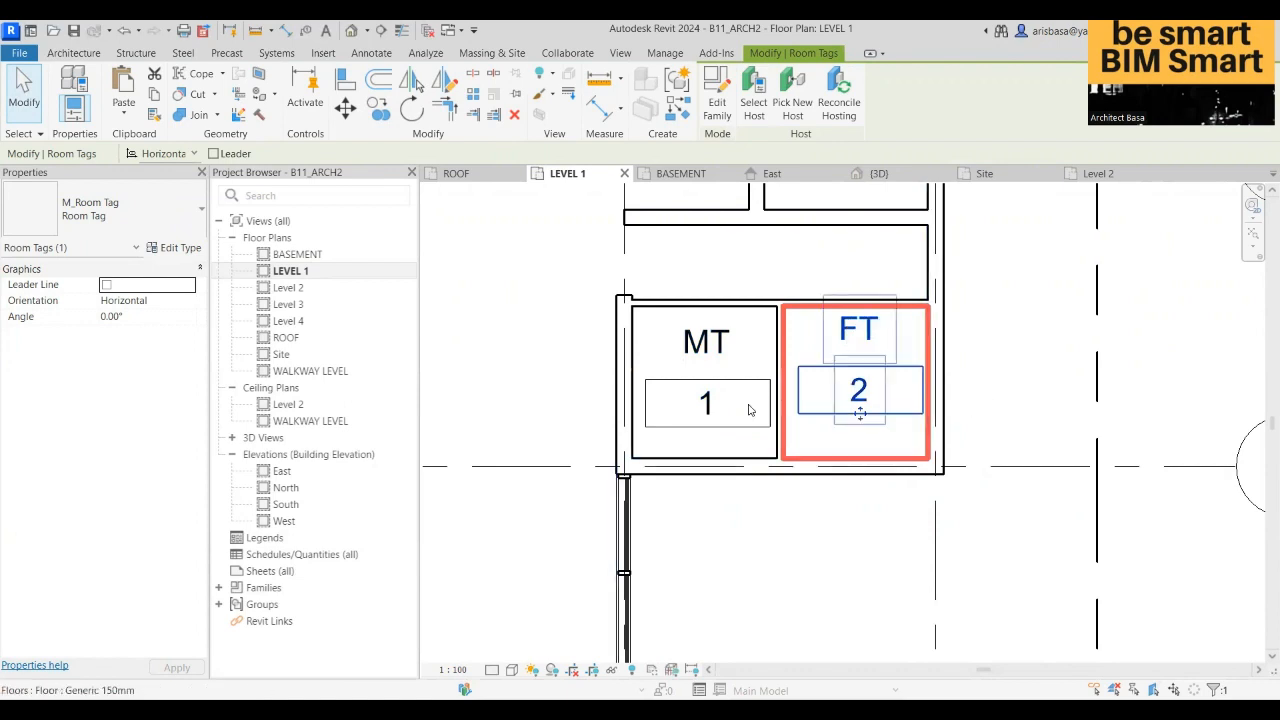
- Change the MT room's tag type to Room Tag With Area
{"action": "left_click", "coordinate": [731, 352]}
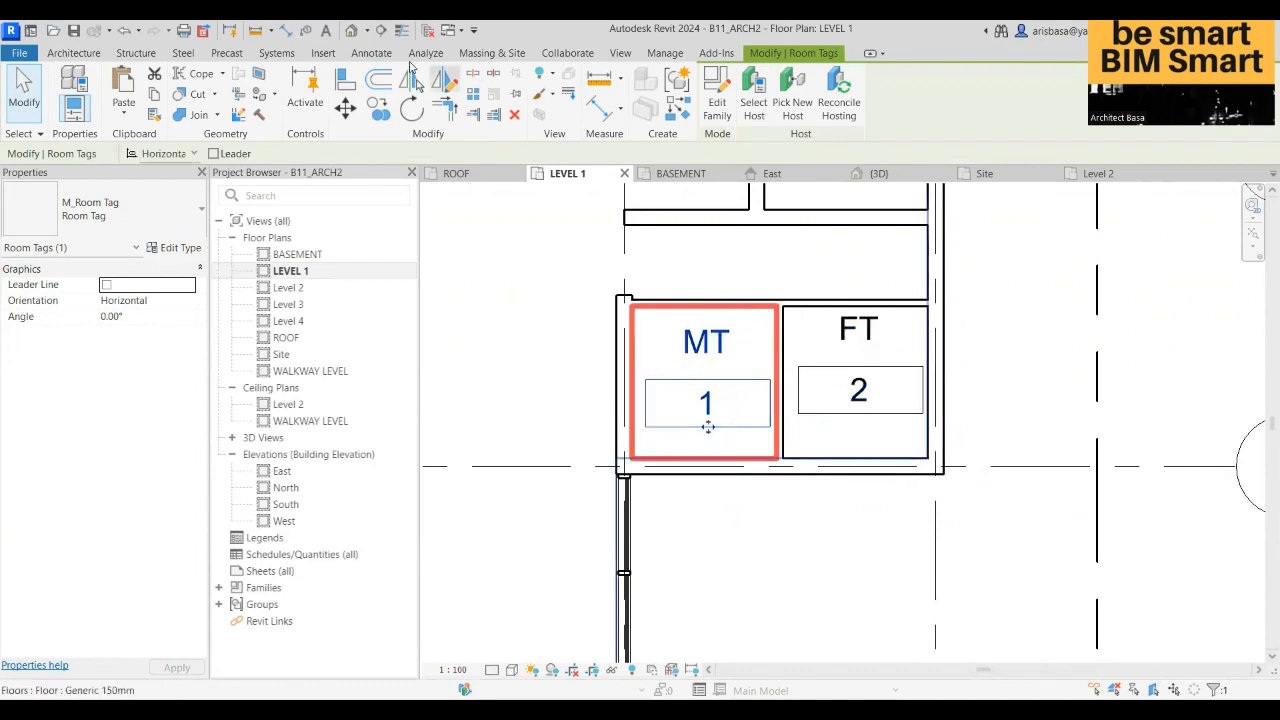
{"action": "left_click", "coordinate": [196, 212]}
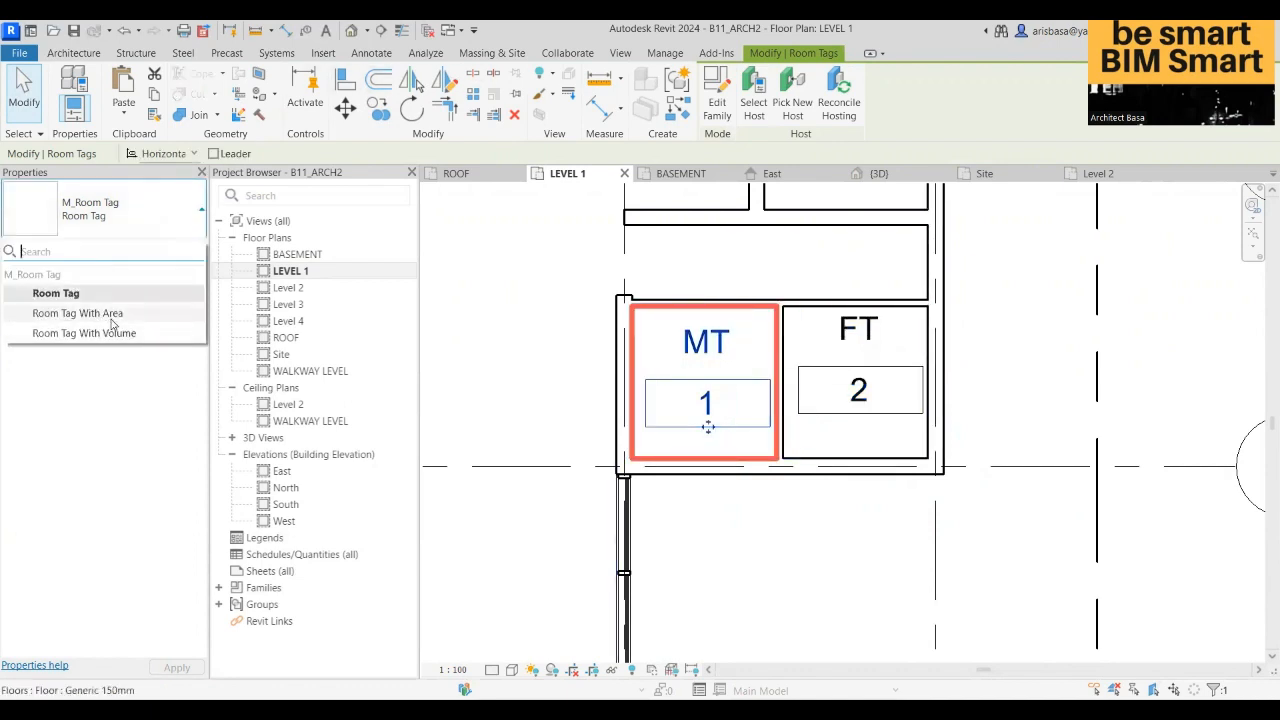
{"action": "left_click", "coordinate": [110, 314]}
{"action": "scroll", "coordinate": [714, 480], "scroll_direction": "up", "scroll_amount": 3}
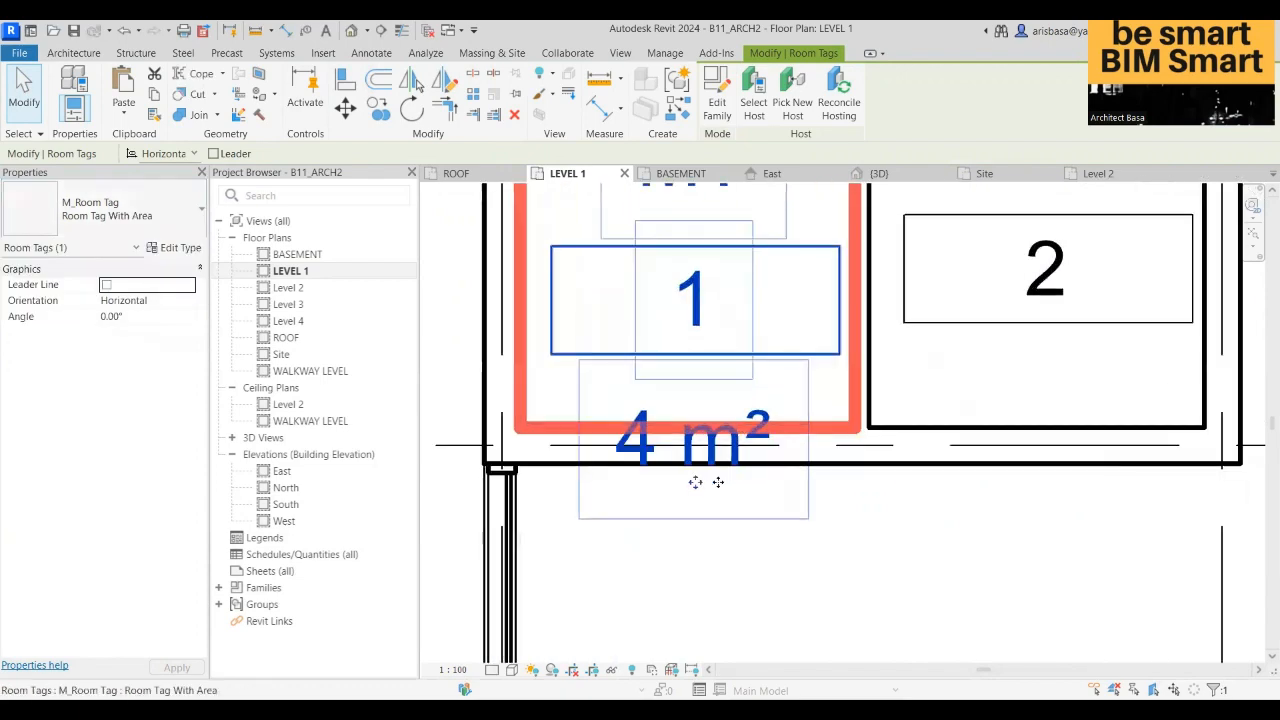
{"action": "scroll", "coordinate": [841, 549], "scroll_direction": "down", "scroll_amount": 4}
{"action": "middle_click_drag", "start_coordinate": [860, 569], "coordinate": [775, 586]}
{"action": "left_click", "coordinate": [906, 481]}
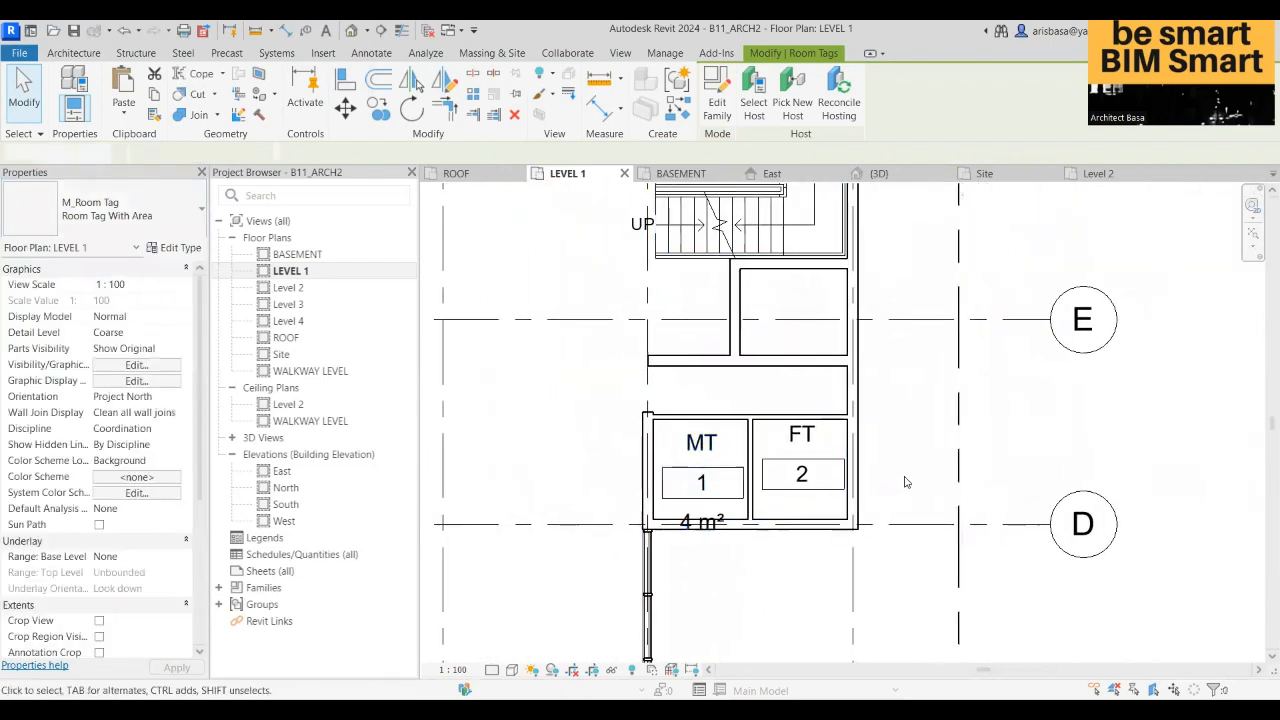
- Place M_Single-Flush 0915 x 2134mm doors in the cross partition for MT and FT, swinging inward with hinges at the outer ends
{"action": "scroll", "coordinate": [824, 474], "scroll_direction": "up", "scroll_amount": 1}
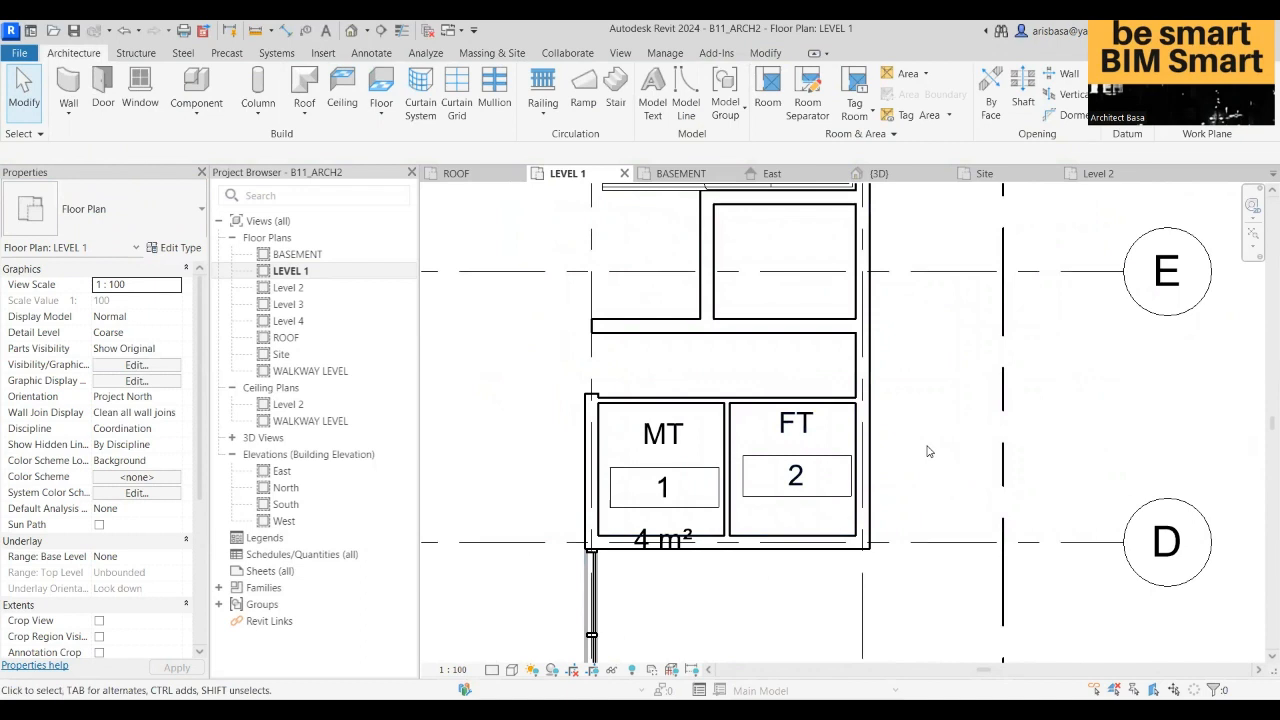
{"action": "scroll", "coordinate": [785, 464], "scroll_direction": "up", "scroll_amount": 2}
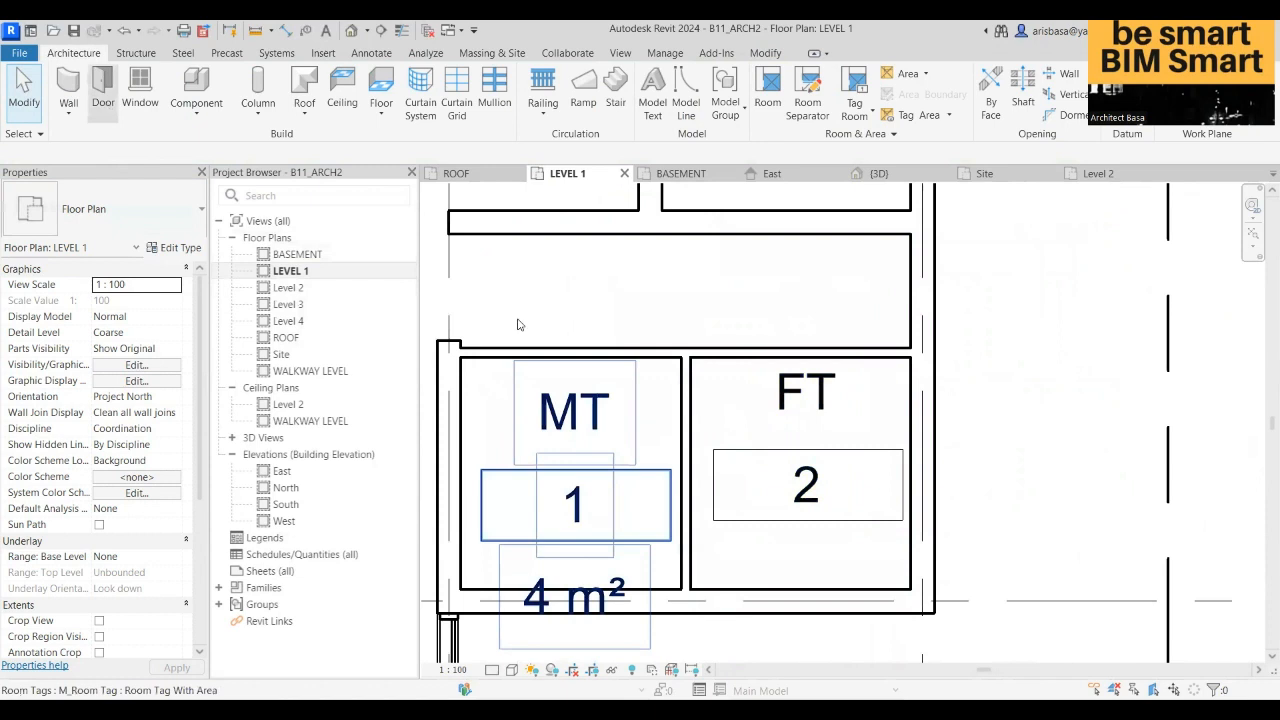
{"action": "key", "text": "Escape"}
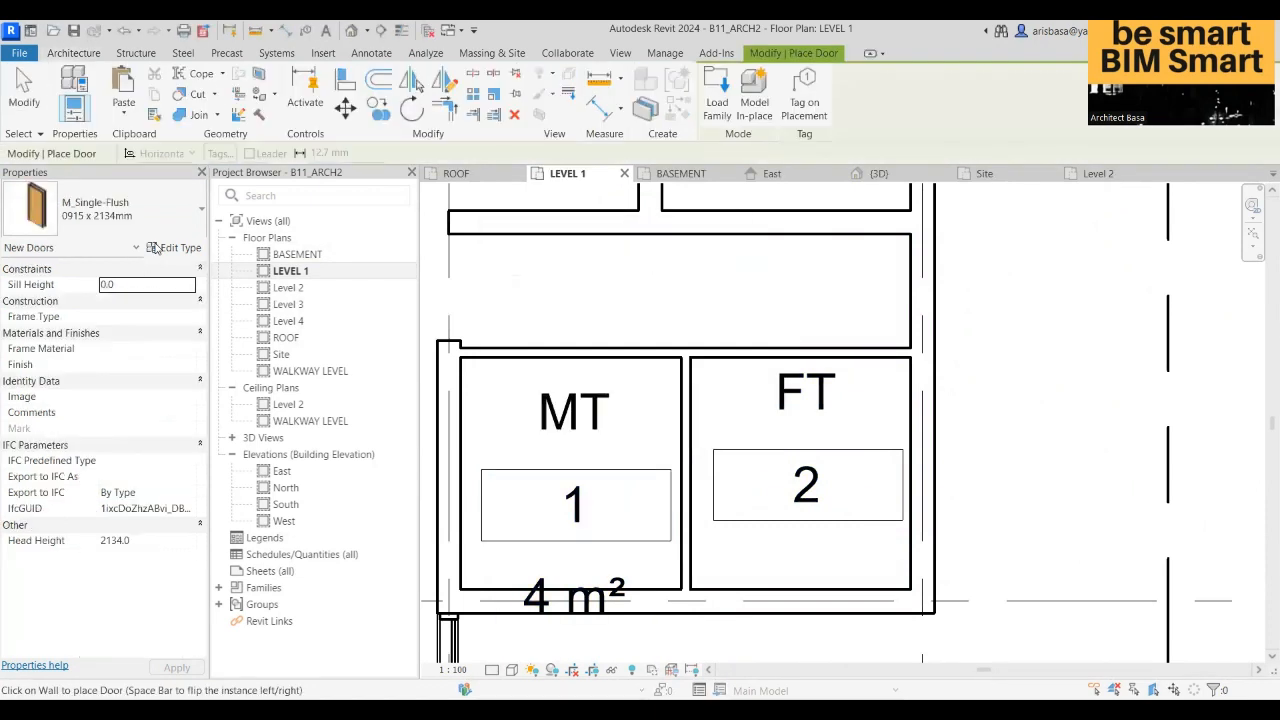
{"action": "left_click", "coordinate": [545, 353]}
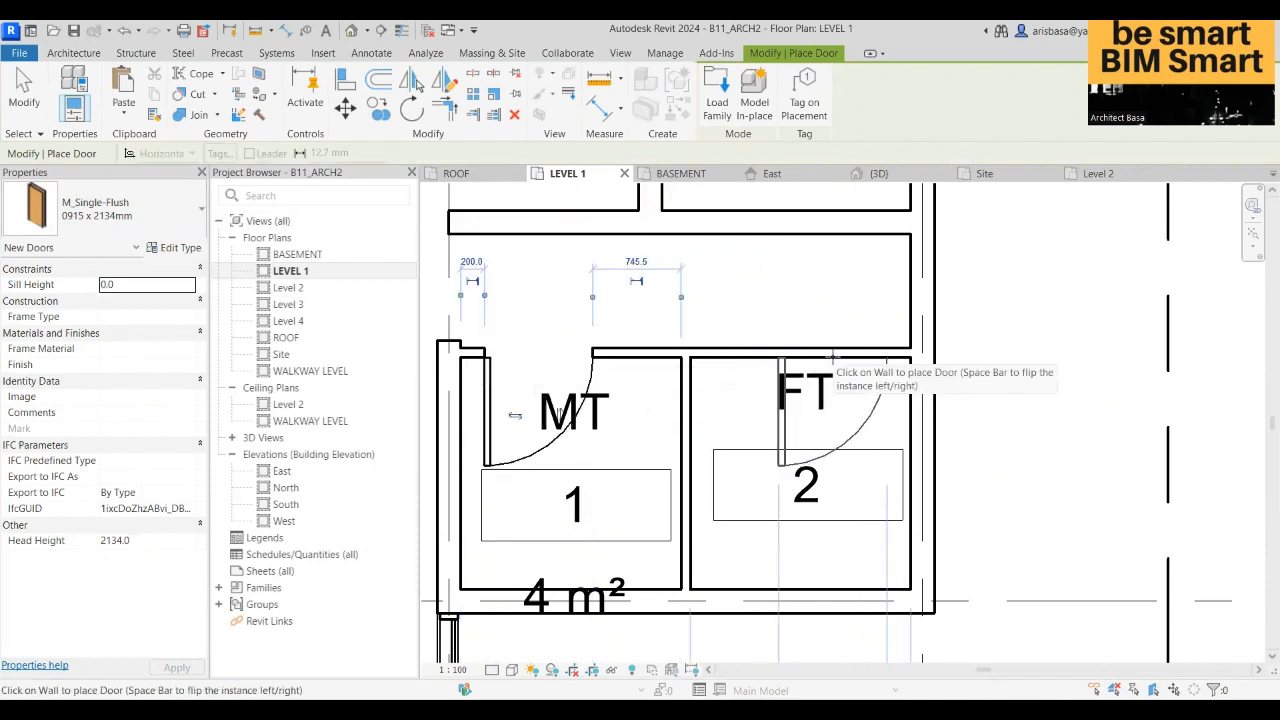
{"action": "left_click", "coordinate": [831, 356]}
{"action": "scroll", "coordinate": [795, 445], "scroll_direction": "down", "scroll_amount": 3}
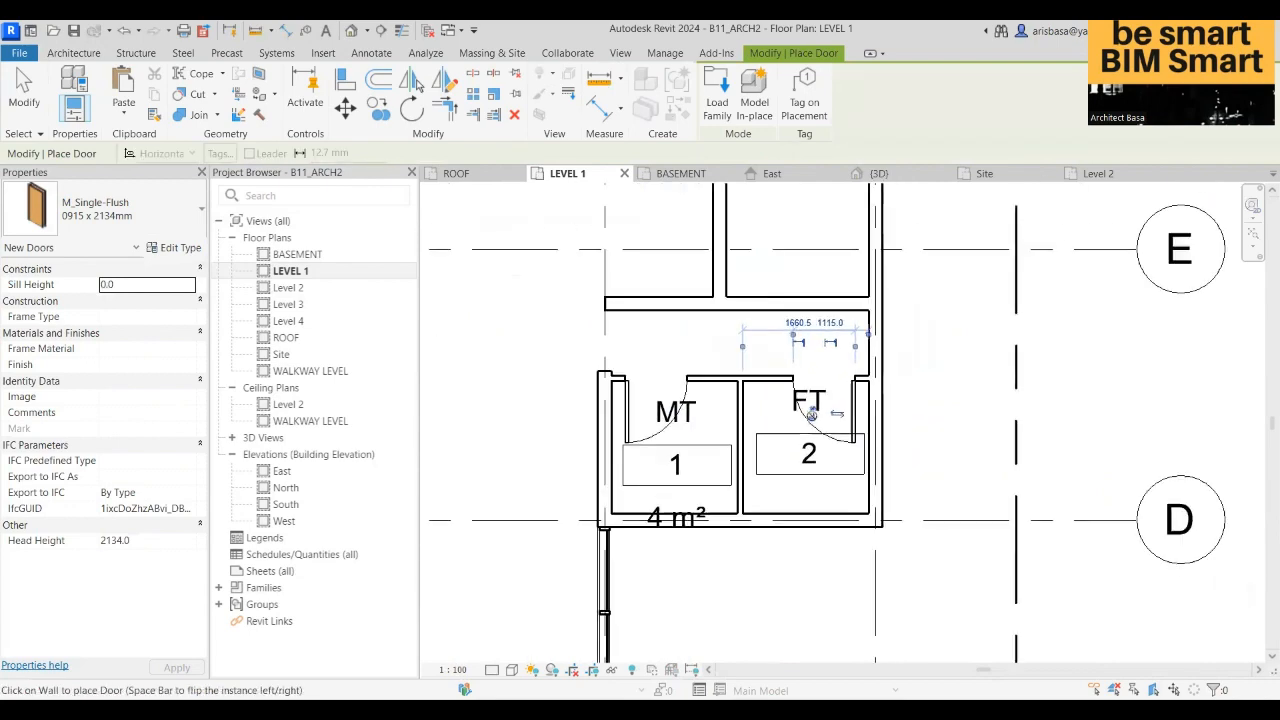
{"action": "key", "text": "Escape"}
{"action": "key", "text": "Escape"}
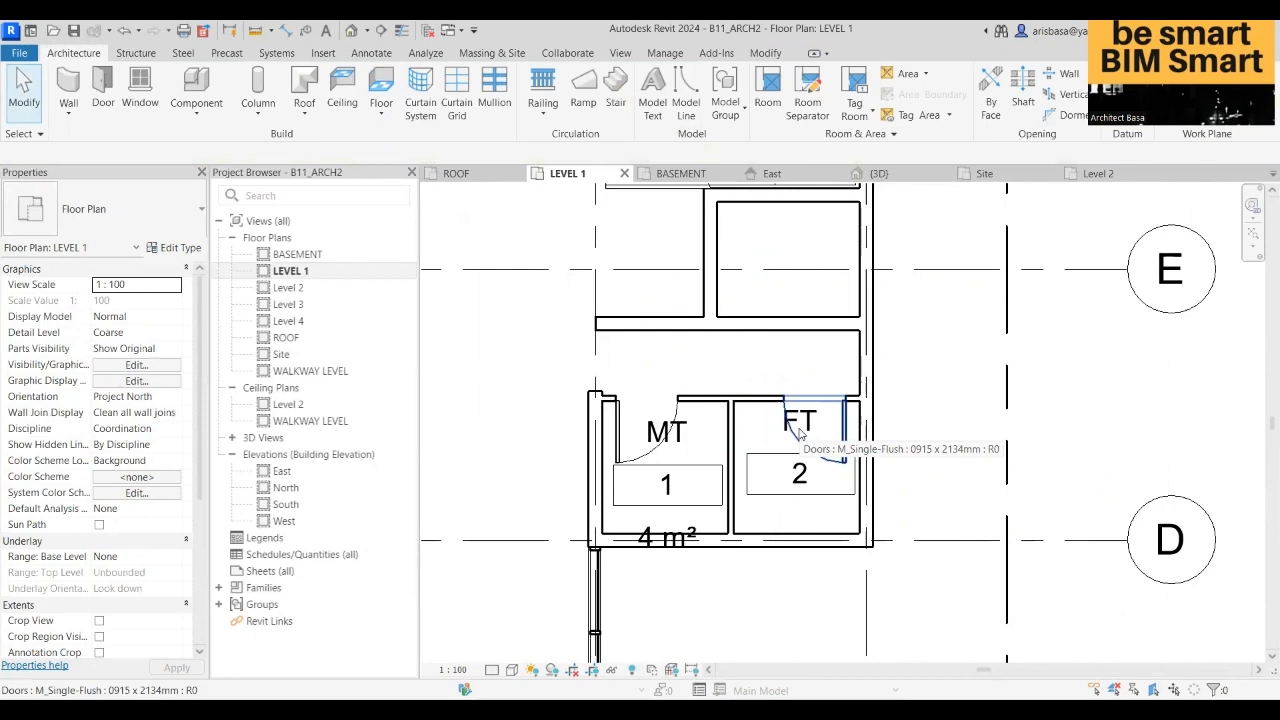
- Examine the MT and FT rooms with their doors, and the overall LEVEL 1 floor plan layout
{"action": "scroll", "coordinate": [840, 487], "scroll_direction": "up", "scroll_amount": 3}
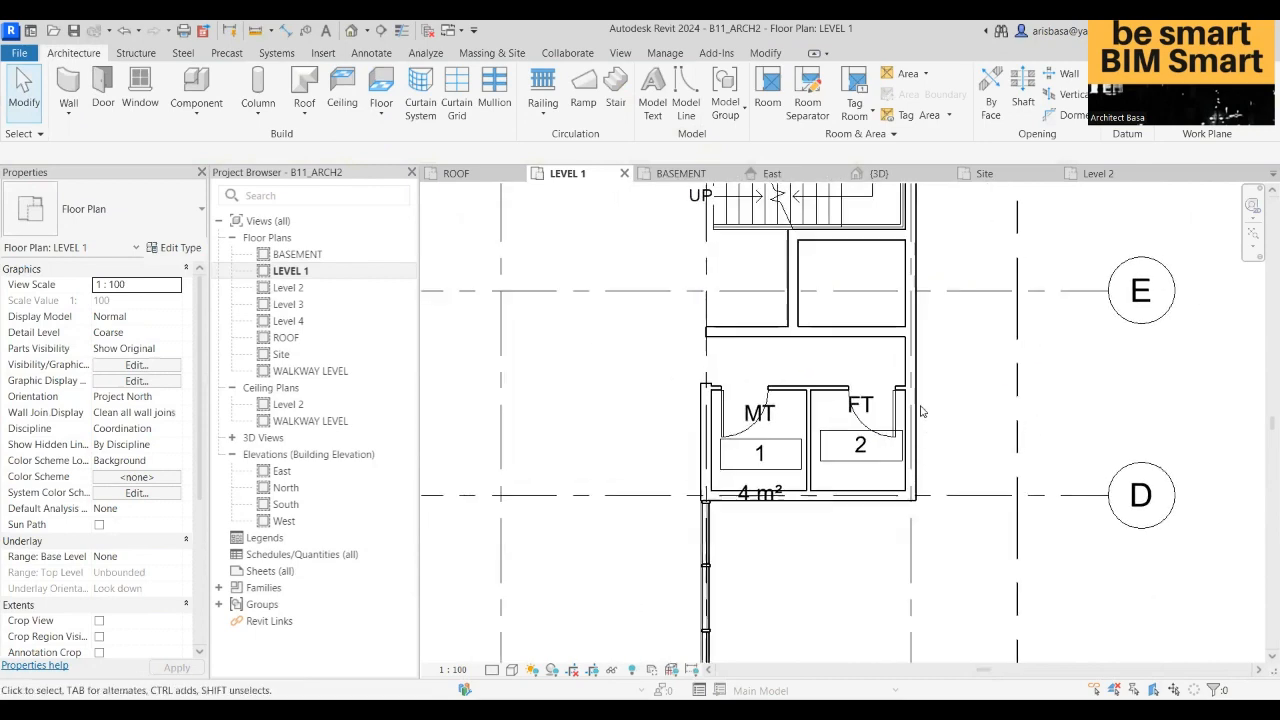
{"action": "scroll", "coordinate": [840, 487], "scroll_direction": "up", "scroll_amount": 1}
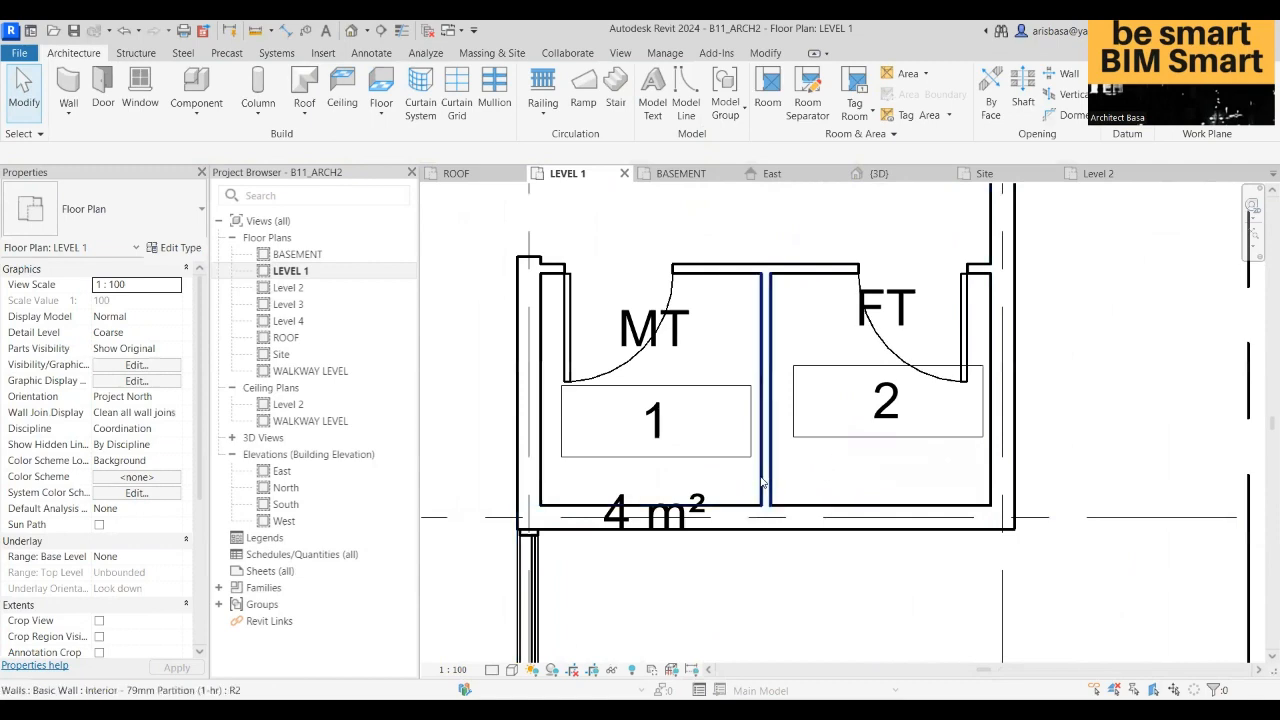
{"action": "scroll", "coordinate": [742, 417], "scroll_direction": "down", "scroll_amount": 6}
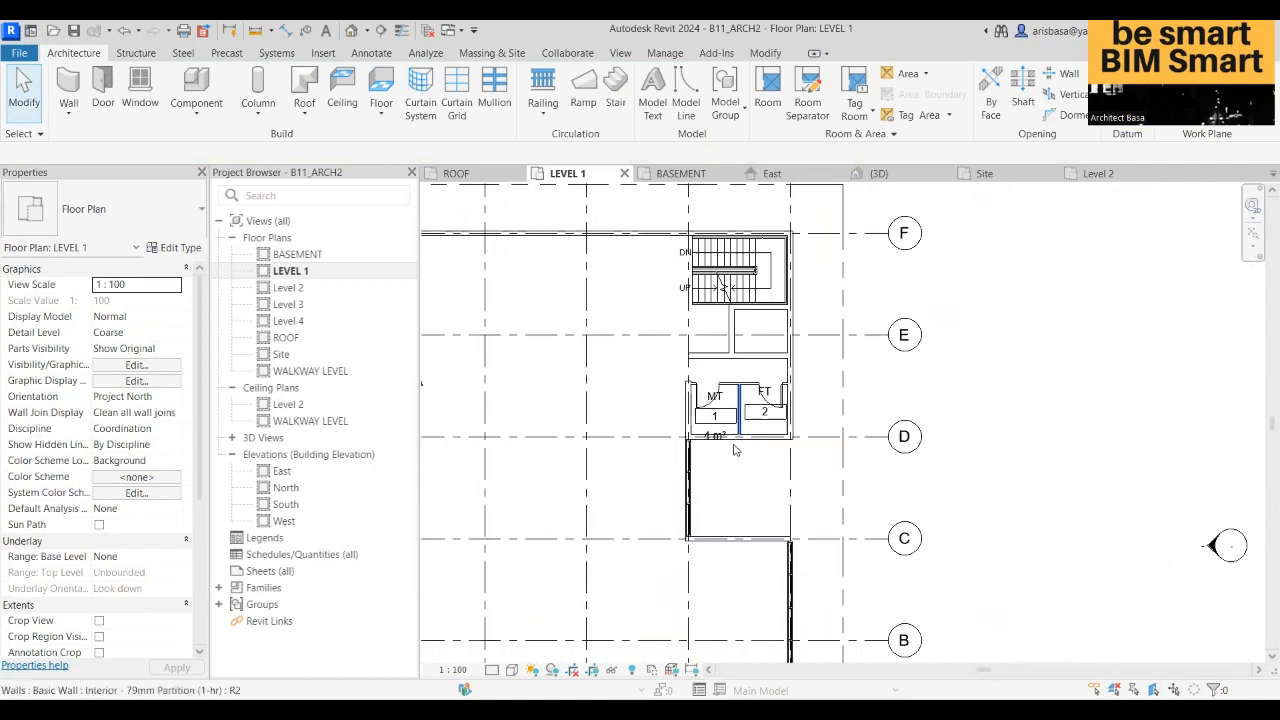
{"action": "middle_click_drag", "start_coordinate": [783, 422], "coordinate": [834, 360]}
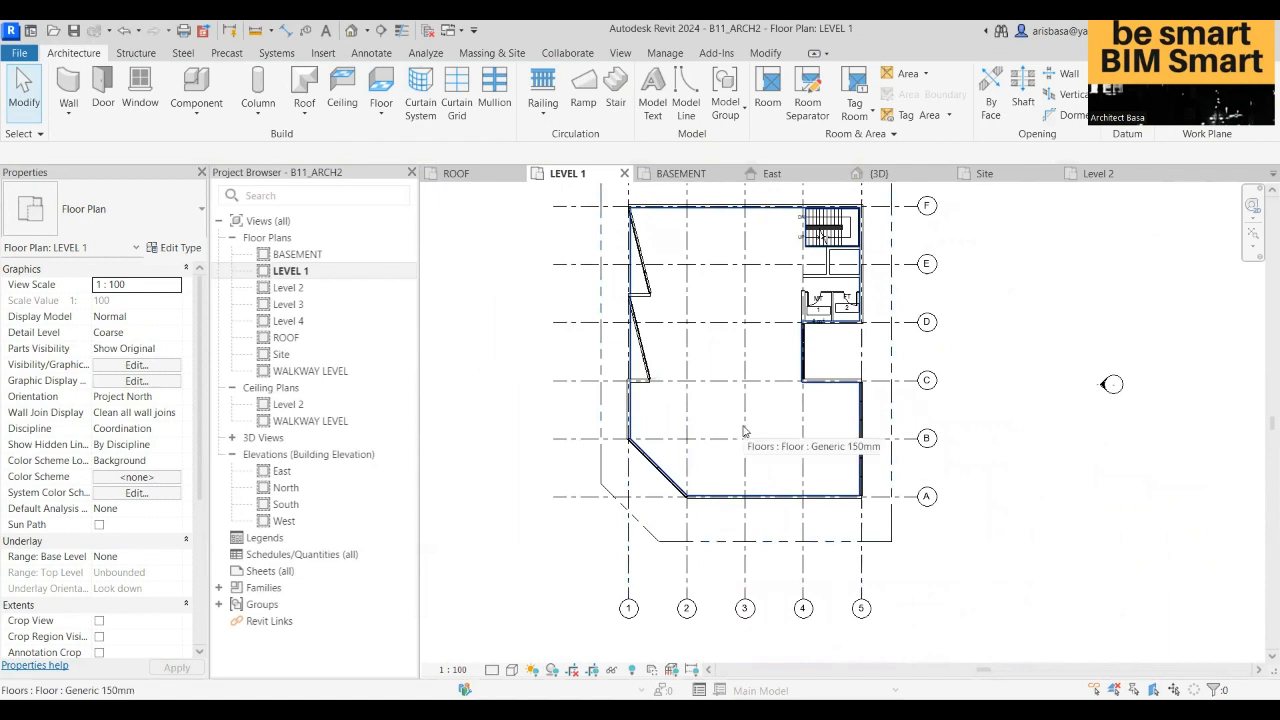
{"action": "scroll", "coordinate": [763, 315], "scroll_direction": "up", "scroll_amount": 3}
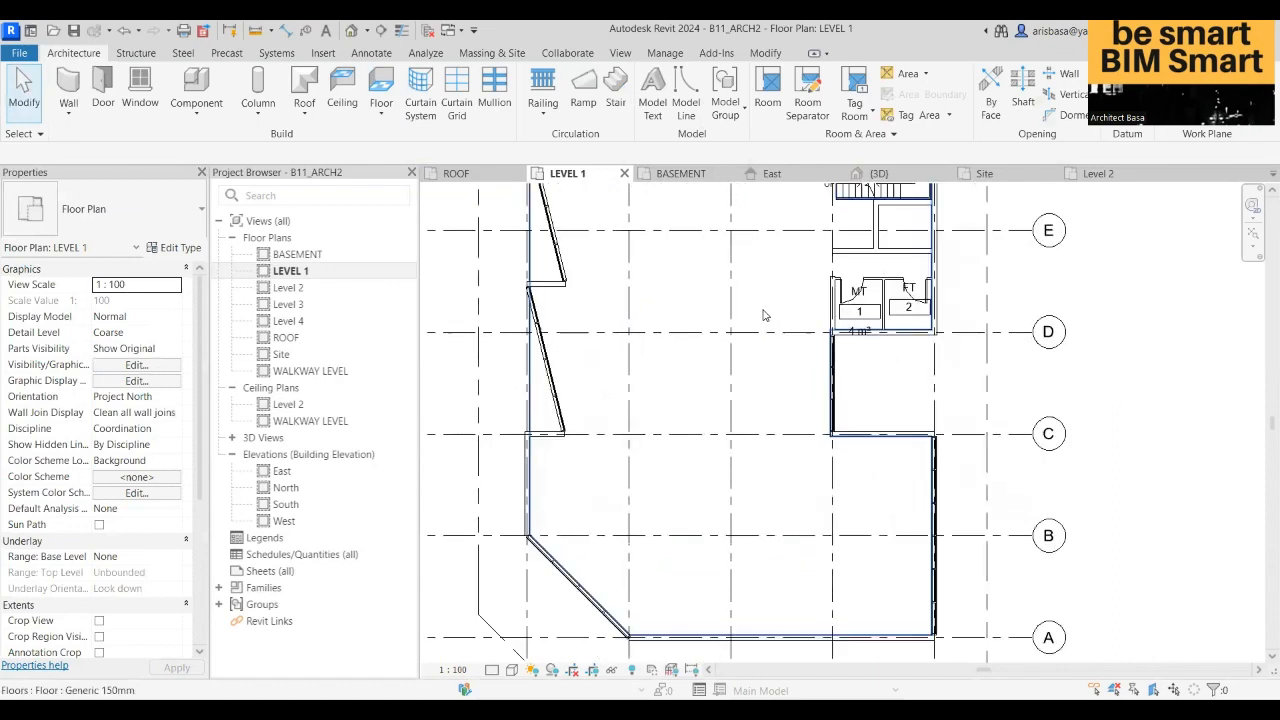
{"action": "scroll", "coordinate": [727, 419], "scroll_direction": "down", "scroll_amount": 2}
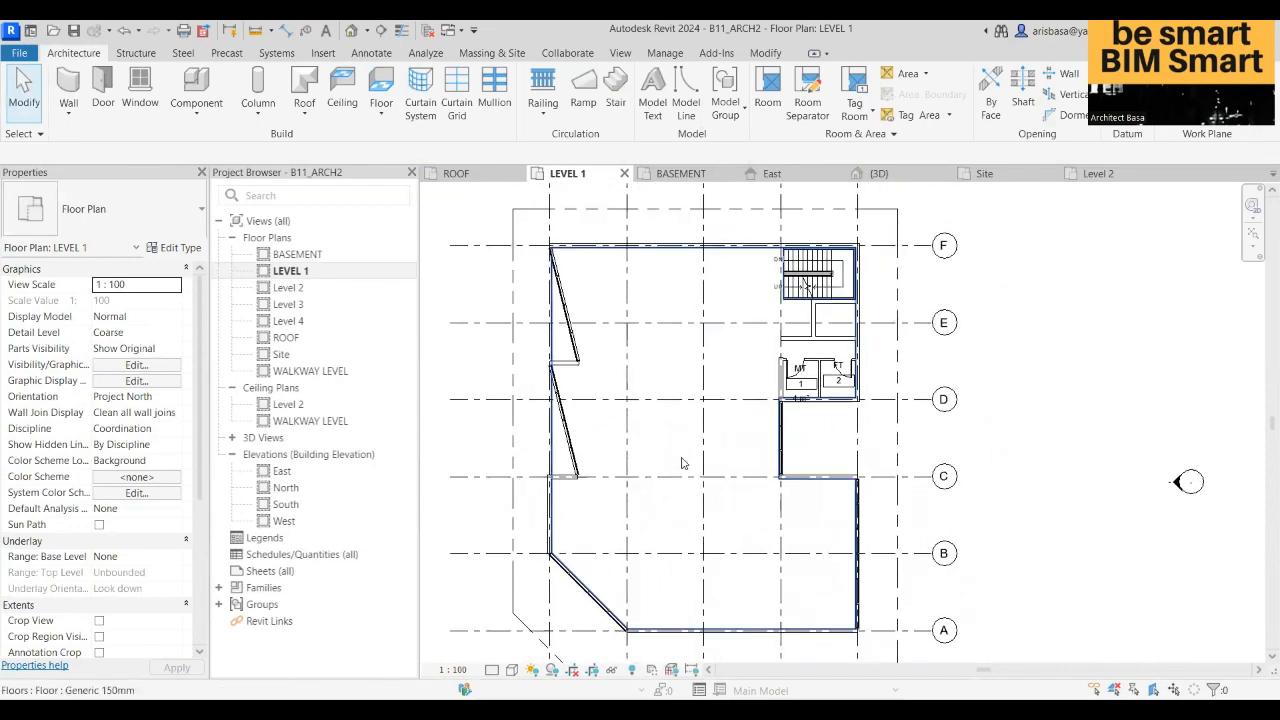
{"action": "scroll", "coordinate": [683, 463], "scroll_direction": "down", "scroll_amount": 2}
{"action": "middle_click_drag", "start_coordinate": [683, 463], "coordinate": [648, 394]}
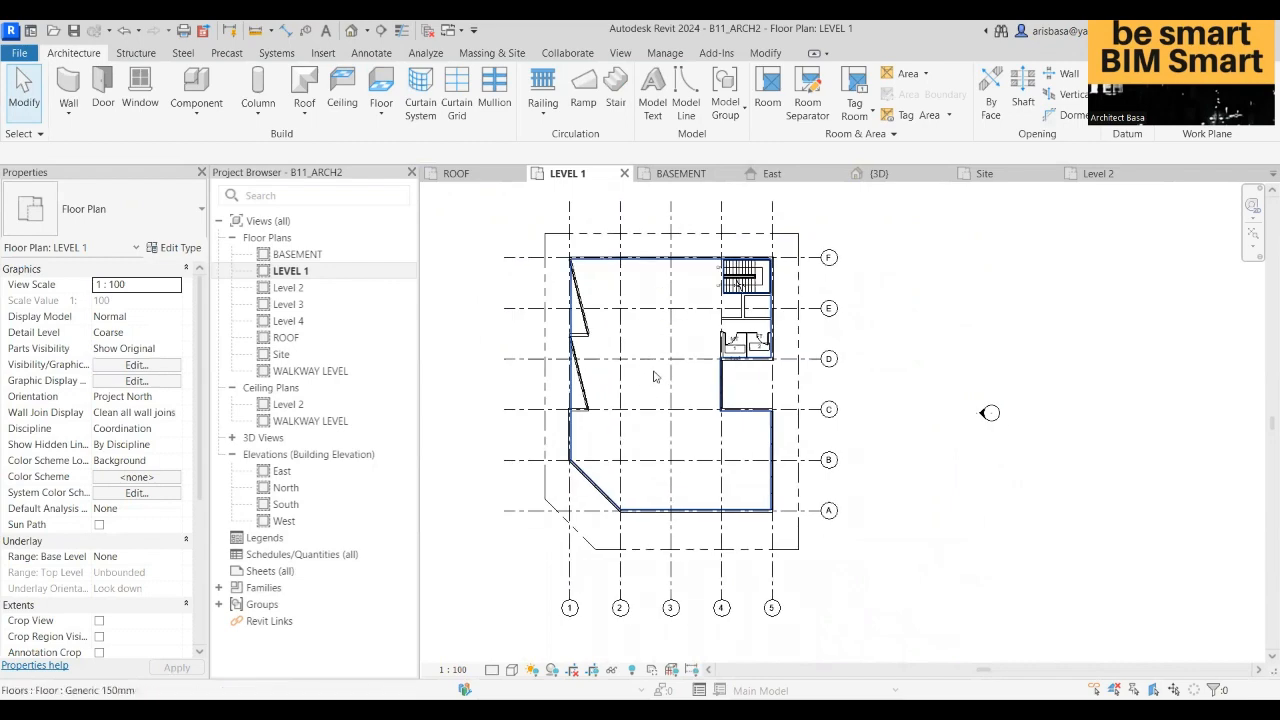
- Examine the stair and toilet core on the Level 2 floor plan
{"action": "left_click", "coordinate": [1096, 174]}
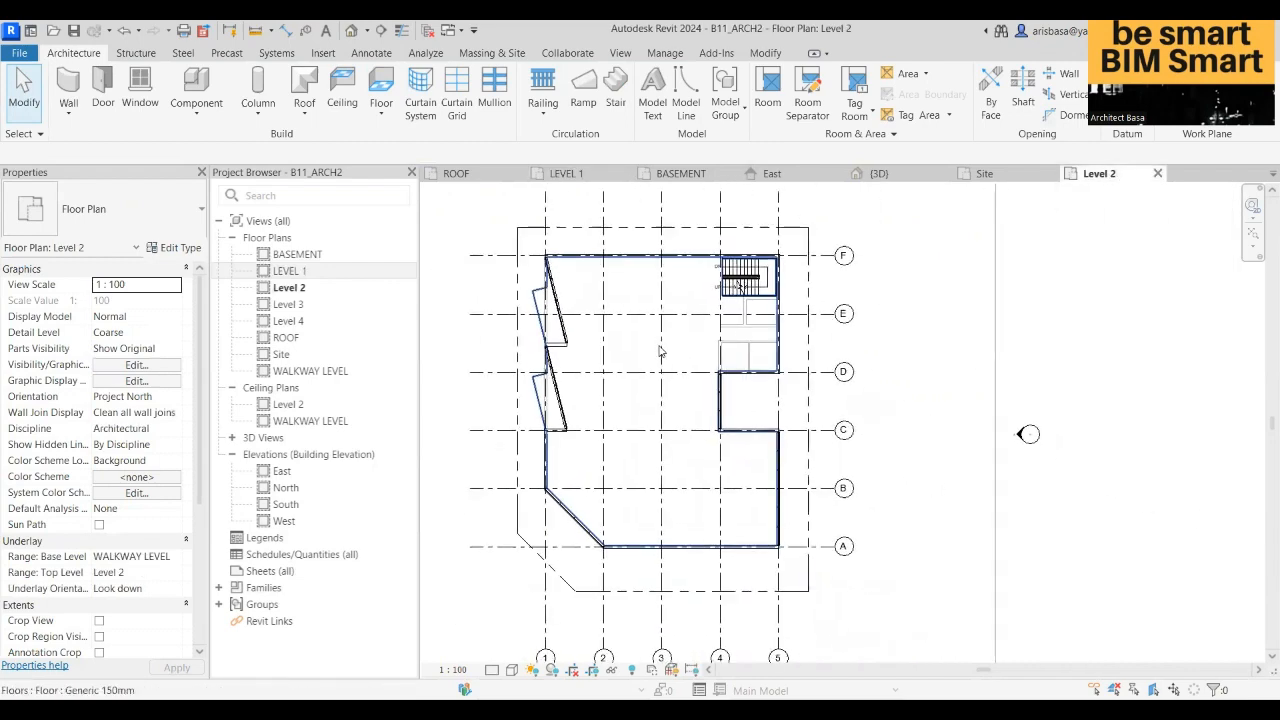
{"action": "scroll", "coordinate": [660, 350], "scroll_direction": "up", "scroll_amount": 4}
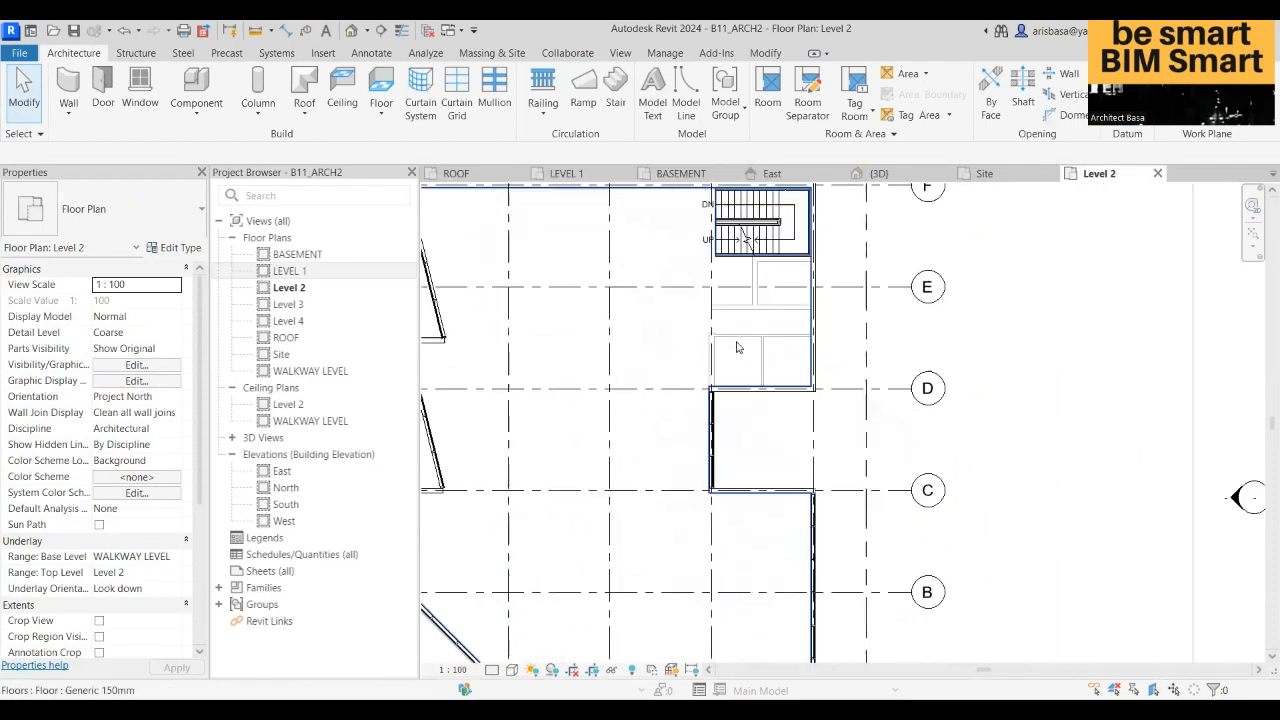
{"action": "scroll", "coordinate": [737, 347], "scroll_direction": "up", "scroll_amount": 2}
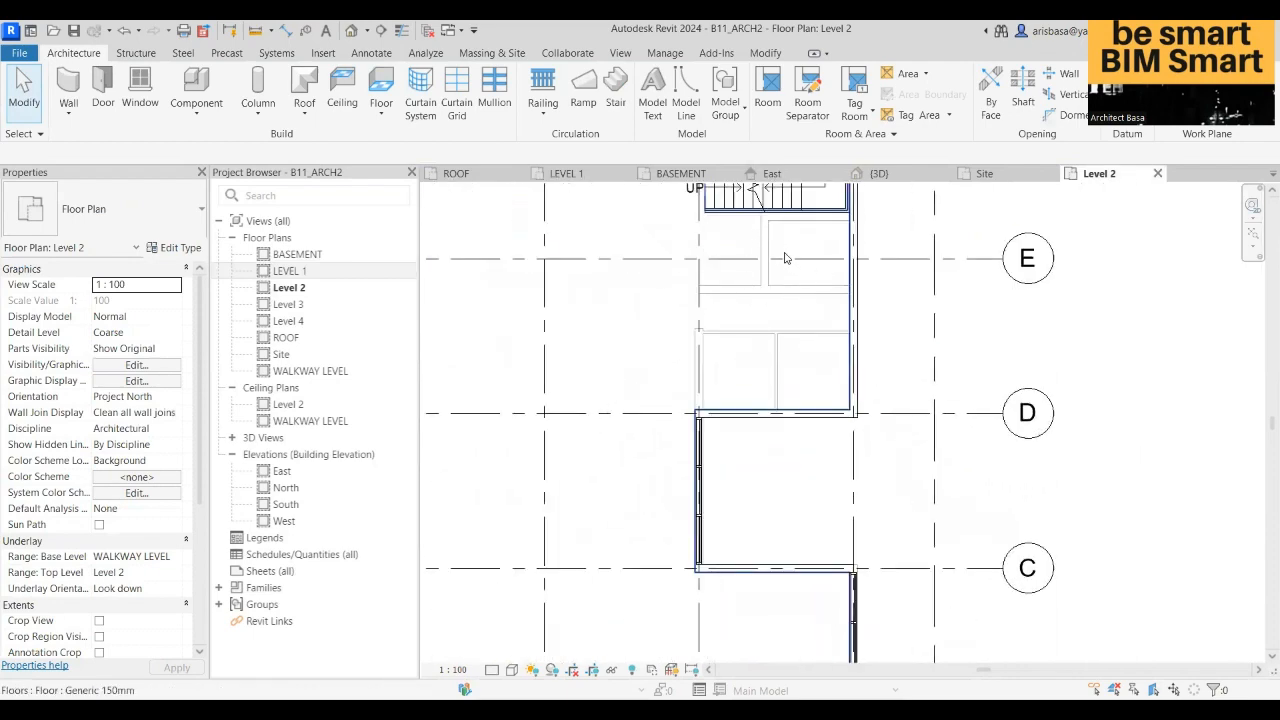
{"action": "middle_click_drag", "start_coordinate": [775, 313], "coordinate": [757, 343]}
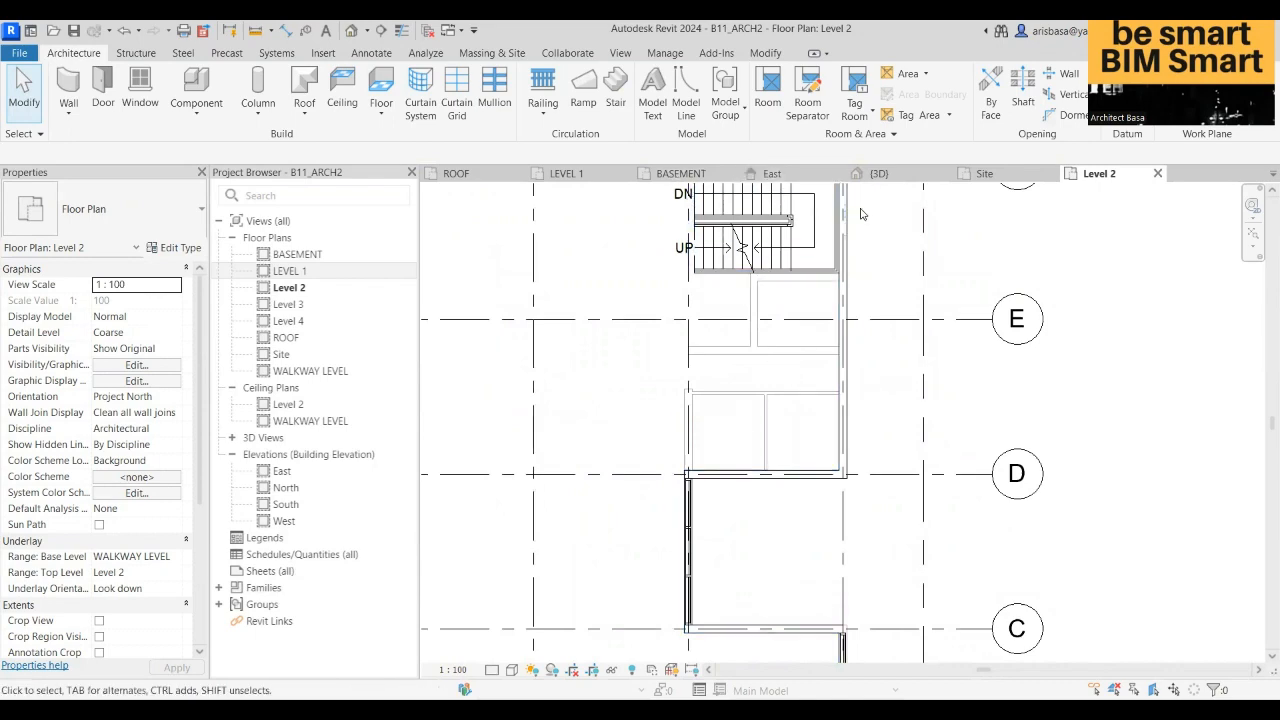
- On the LEVEL 1 plan, group the shaft walls, toilet partitions, toilet side wall and both toilet doors into a model group with the default name
{"action": "left_click", "coordinate": [575, 173]}
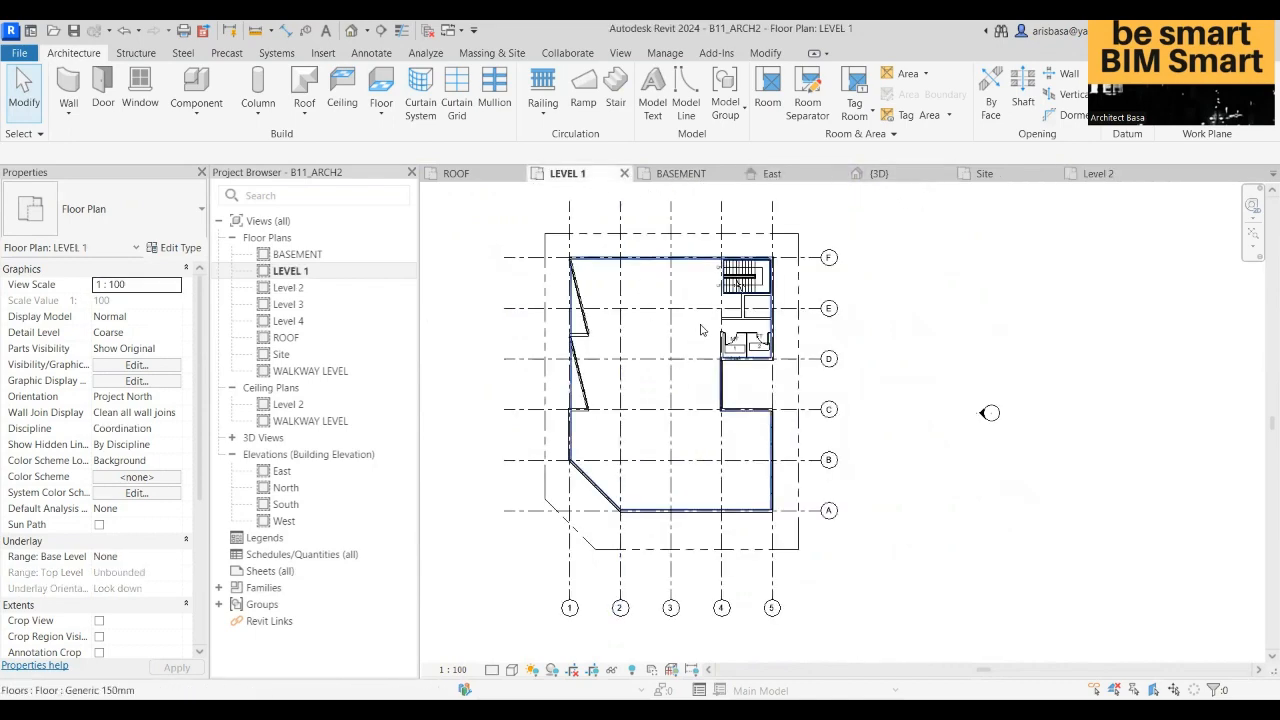
{"action": "scroll", "coordinate": [702, 330], "scroll_direction": "up", "scroll_amount": 6}
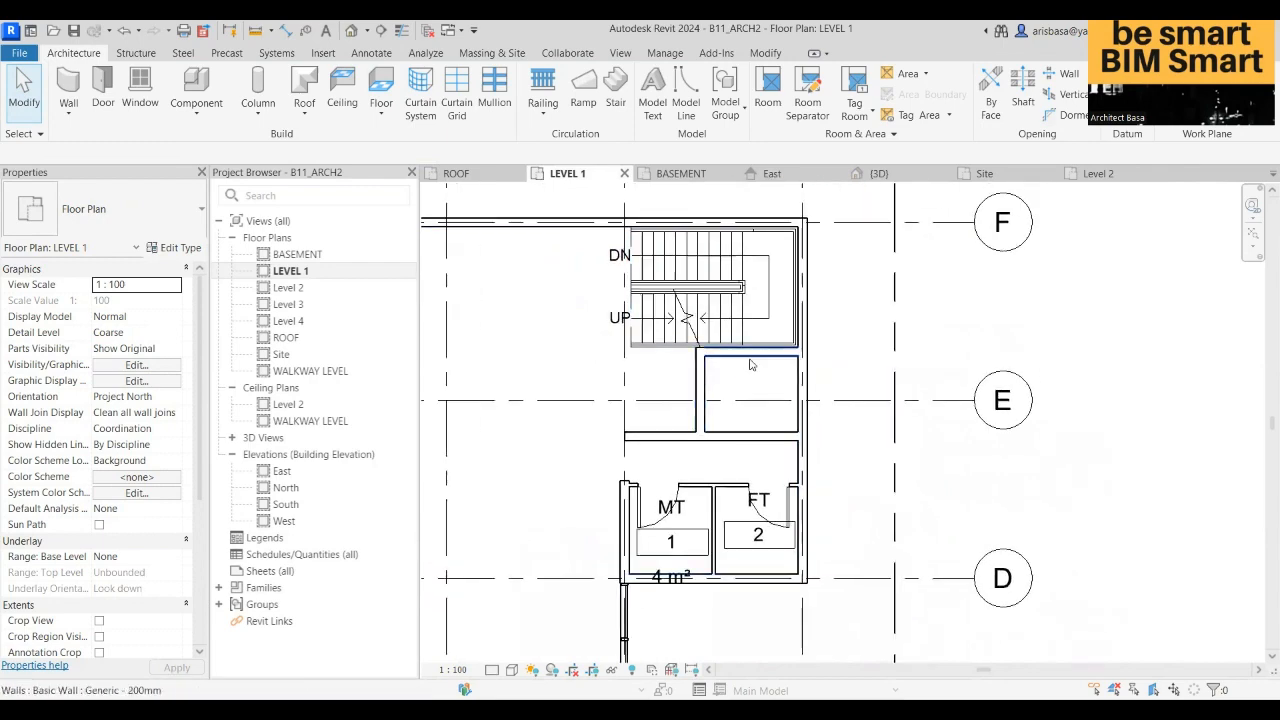
{"action": "left_click", "coordinate": [750, 356]}
{"action": "left_click", "coordinate": [702, 384], "text": "ctrl"}
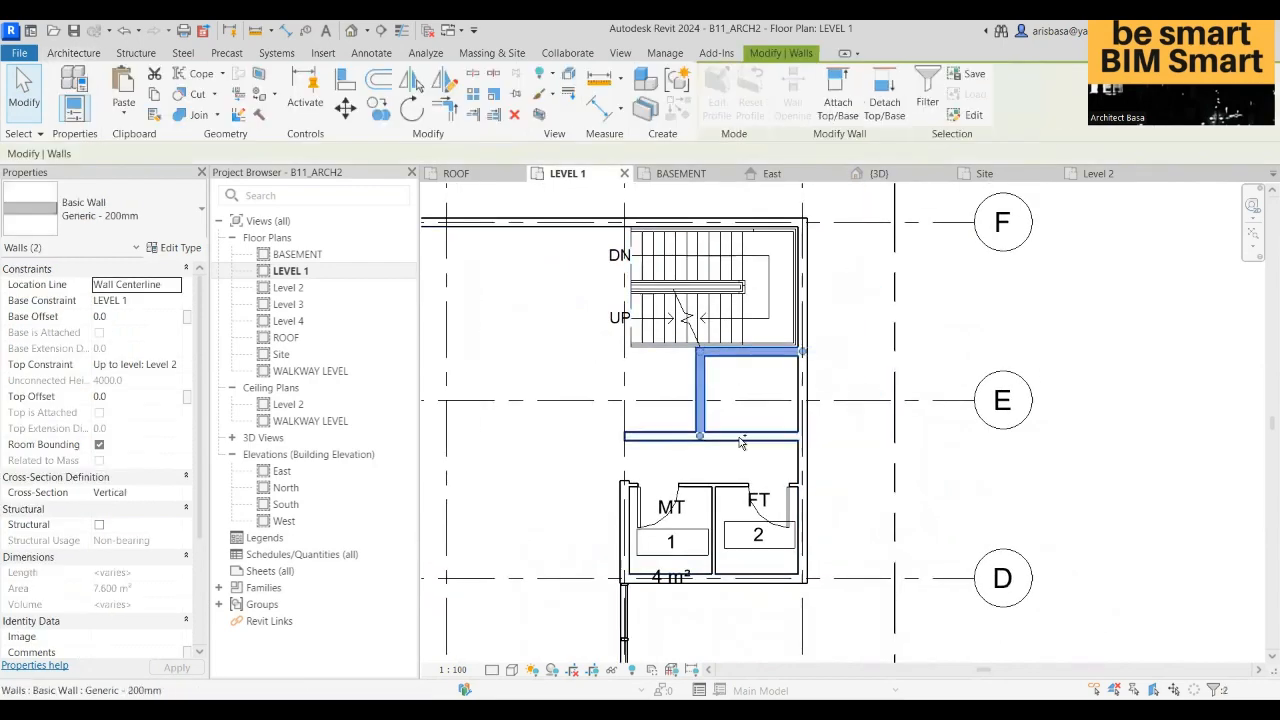
{"action": "left_click", "coordinate": [741, 441], "text": "ctrl"}
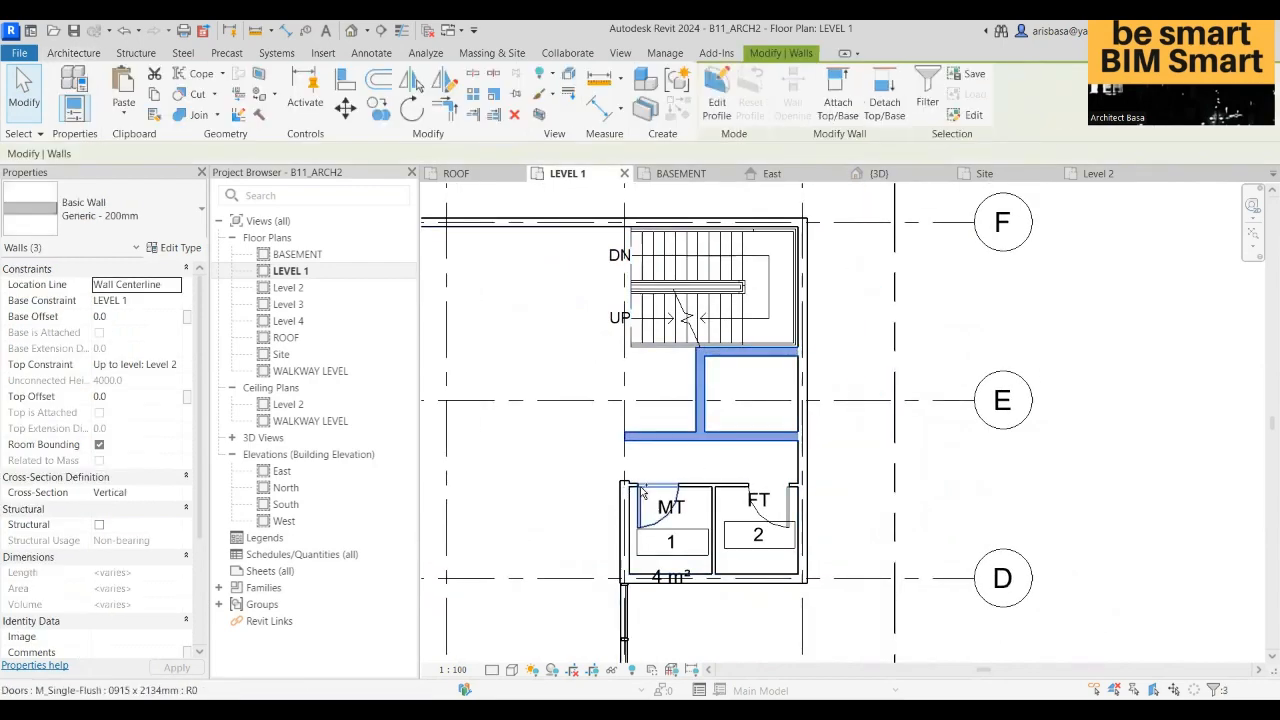
{"action": "left_click", "coordinate": [643, 489], "text": "ctrl"}
{"action": "middle_click_drag", "start_coordinate": [660, 490], "coordinate": [674, 390]}
{"action": "scroll", "coordinate": [679, 390], "scroll_direction": "up", "scroll_amount": 3}
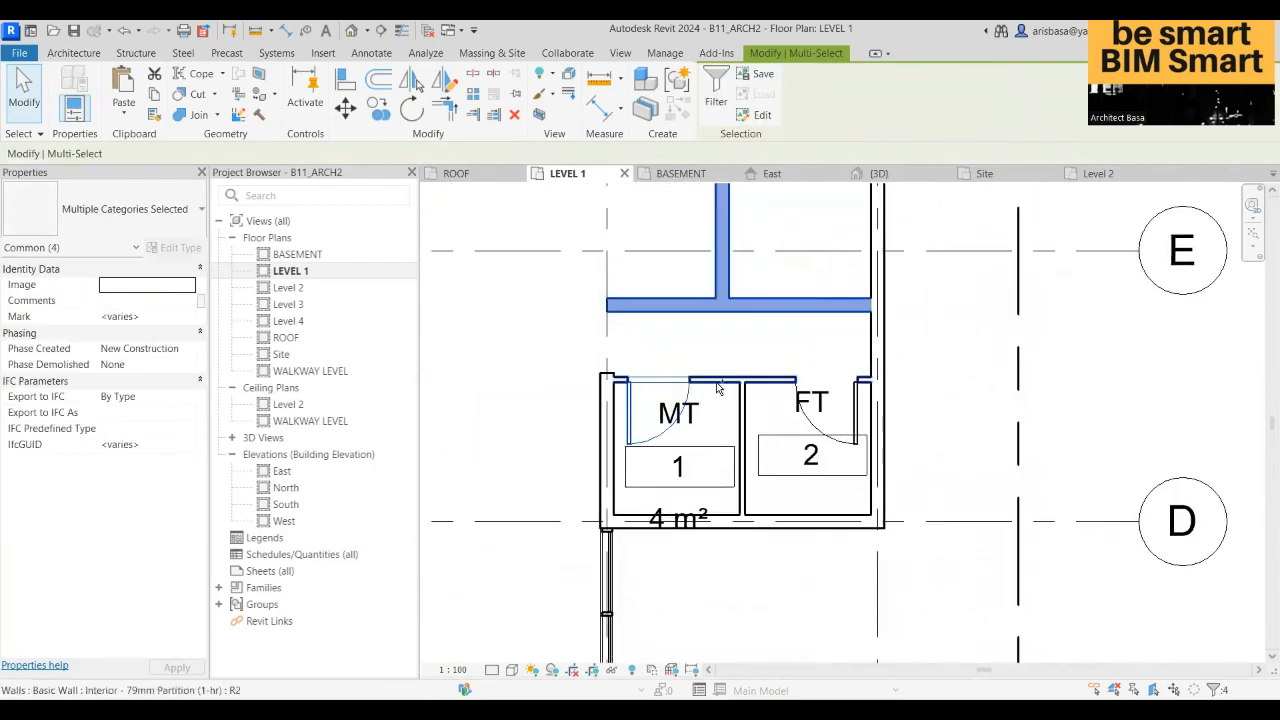
{"action": "left_click", "coordinate": [718, 383], "text": "ctrl"}
{"action": "left_click", "coordinate": [743, 405], "text": "ctrl"}
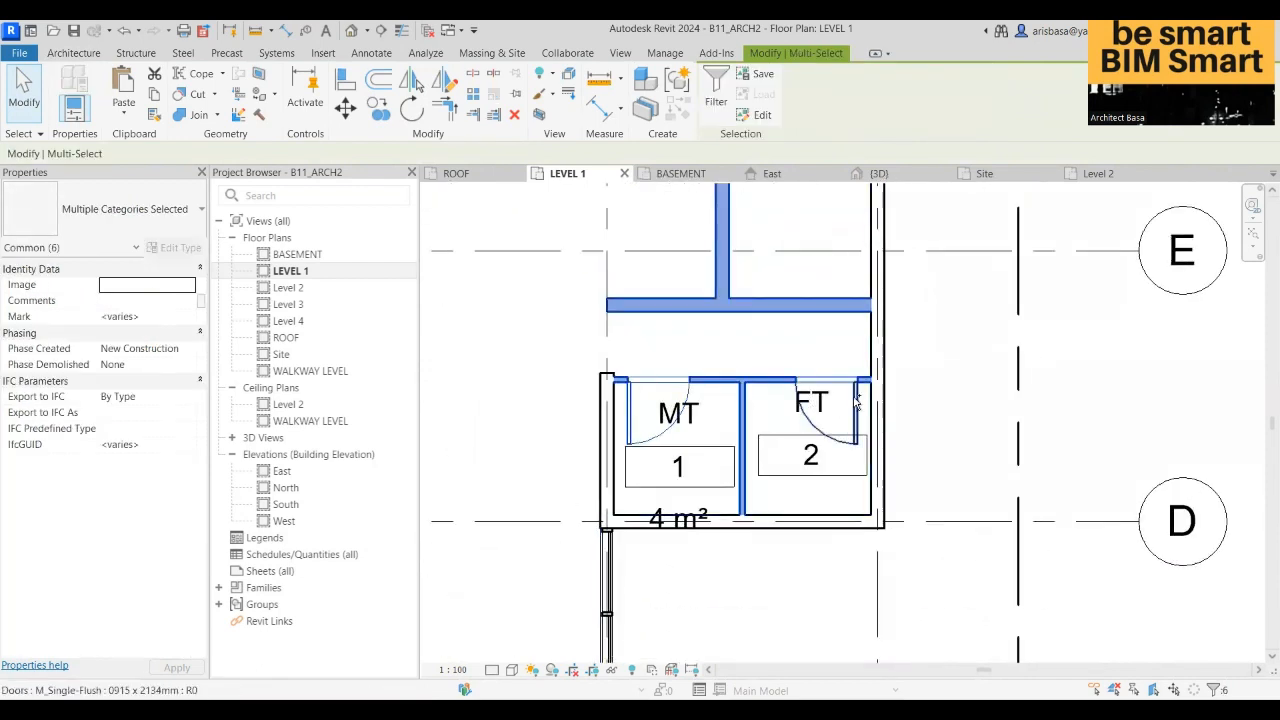
{"action": "left_click", "coordinate": [855, 410], "text": "ctrl"}
{"action": "left_click", "coordinate": [607, 425], "text": "ctrl"}
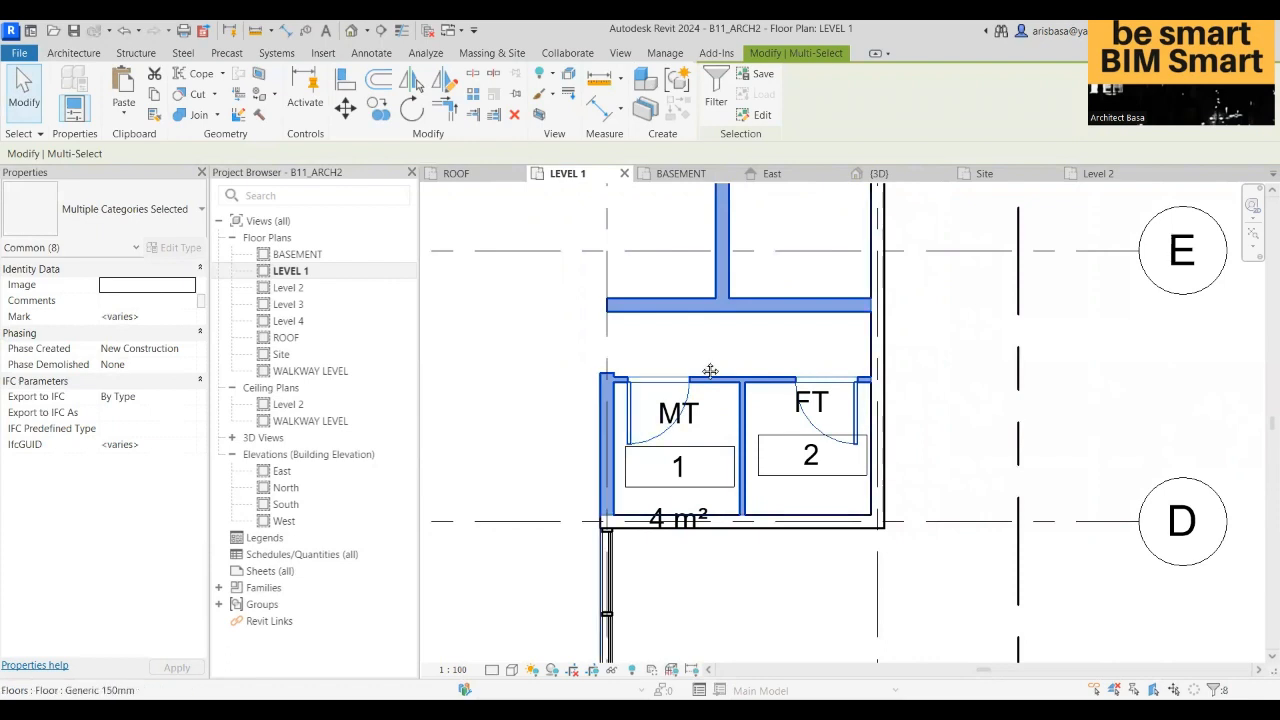
{"action": "middle_click_drag", "start_coordinate": [710, 373], "coordinate": [748, 480]}
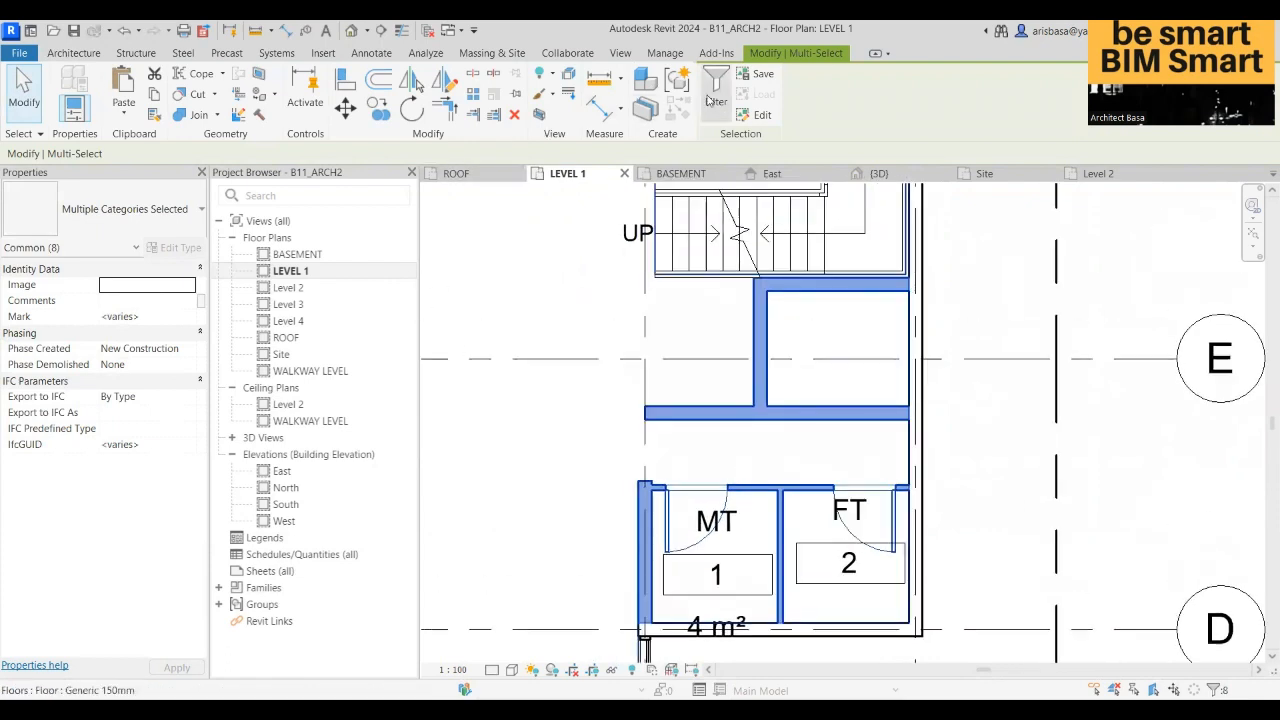
{"action": "left_click", "coordinate": [680, 82]}
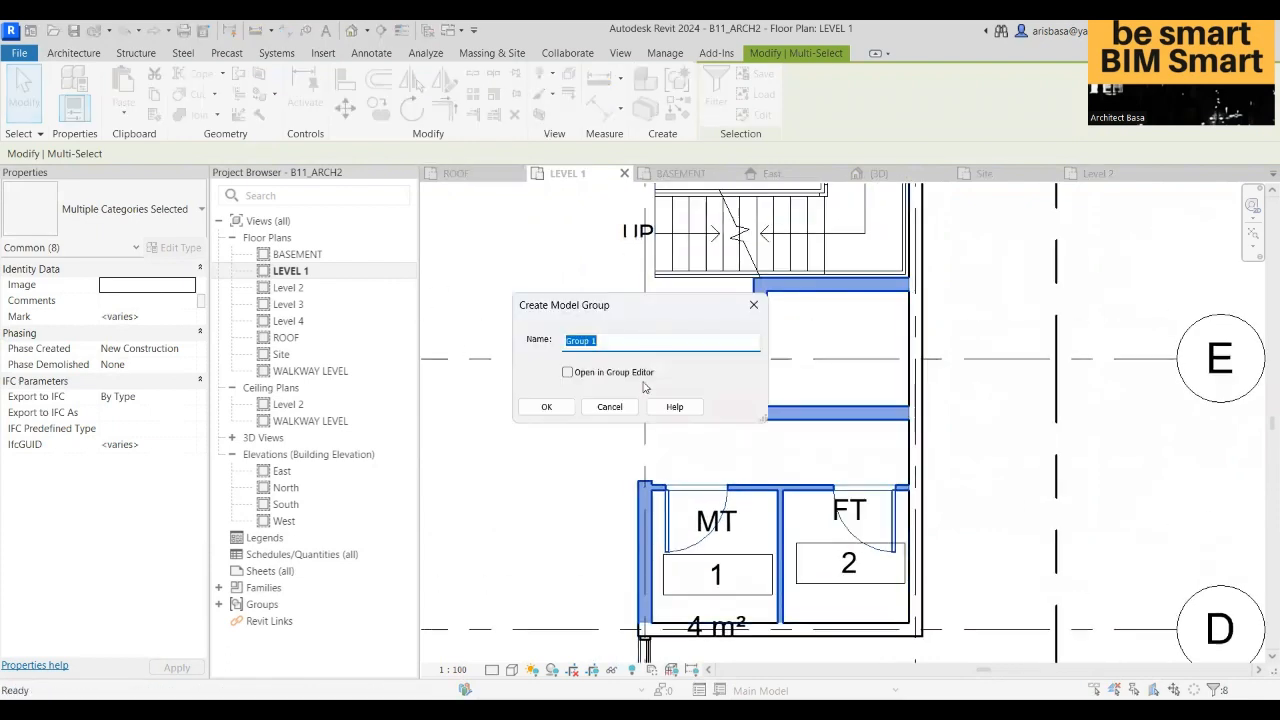
{"action": "left_click", "coordinate": [548, 407]}
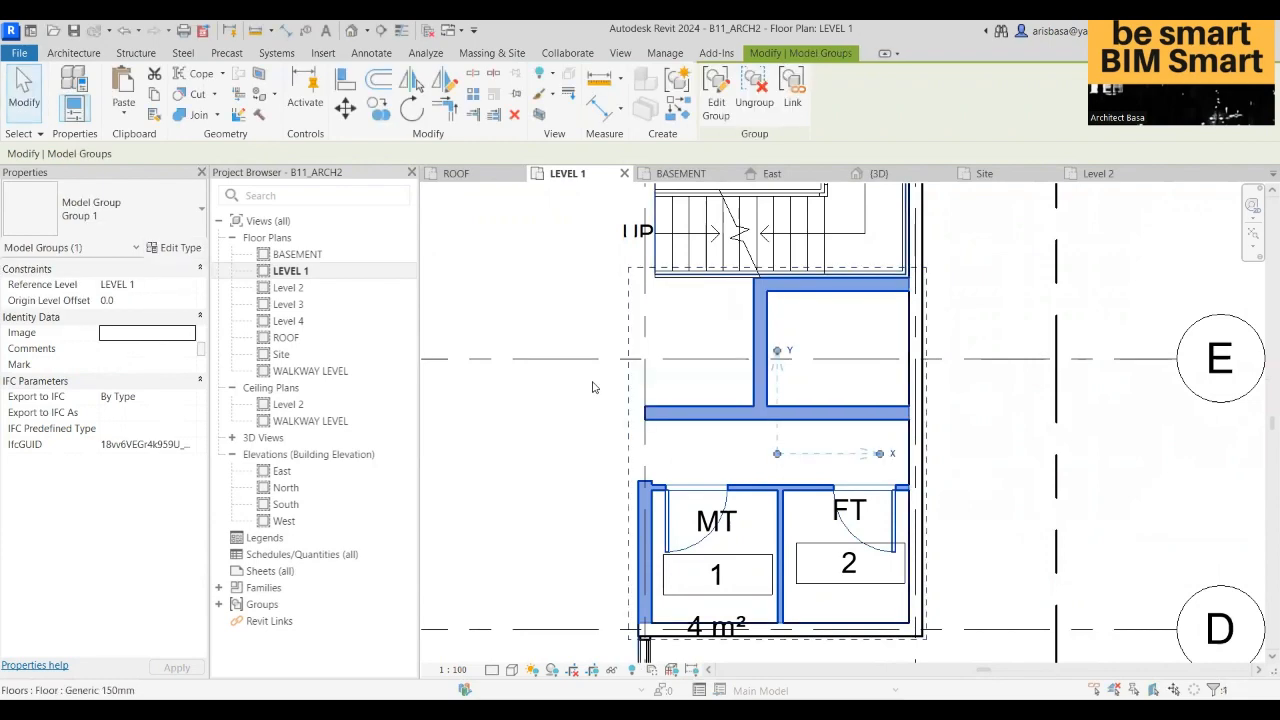
- Copy the core group and paste it aligned to Level 2, Level 3 and Level 4
{"action": "scroll", "coordinate": [687, 327], "scroll_direction": "down", "scroll_amount": 3}
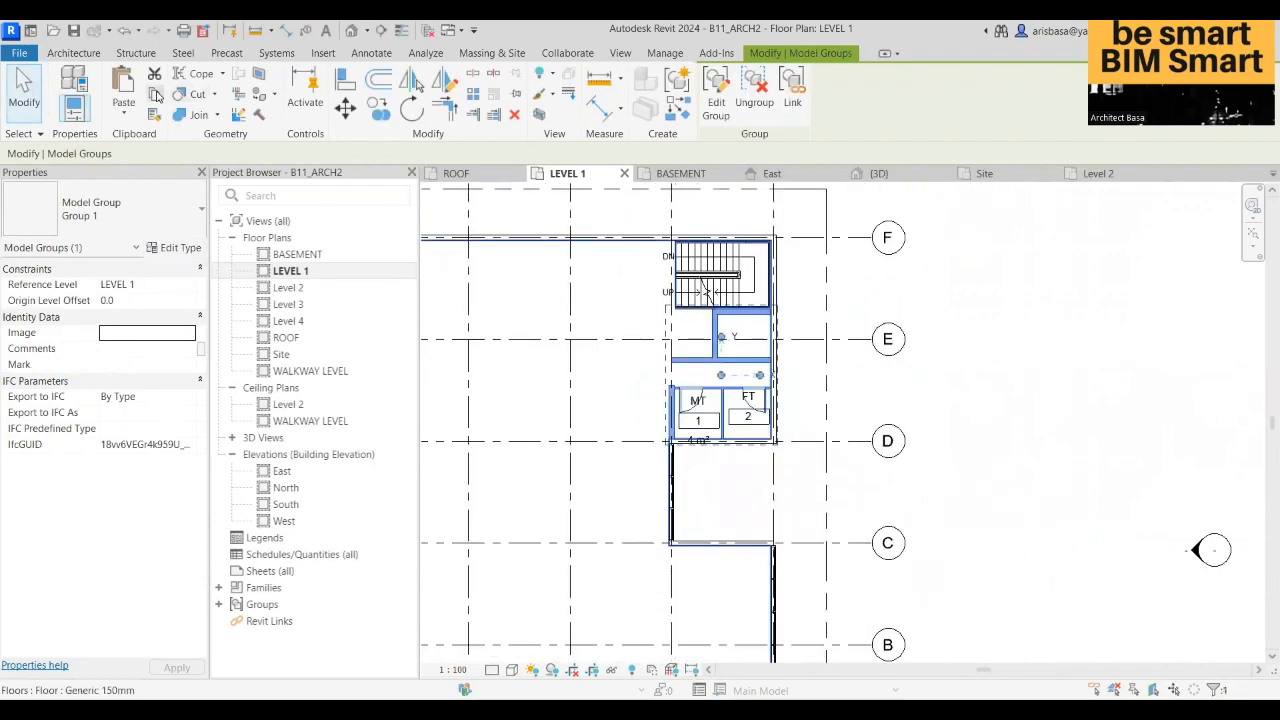
{"action": "left_click", "coordinate": [126, 116]}
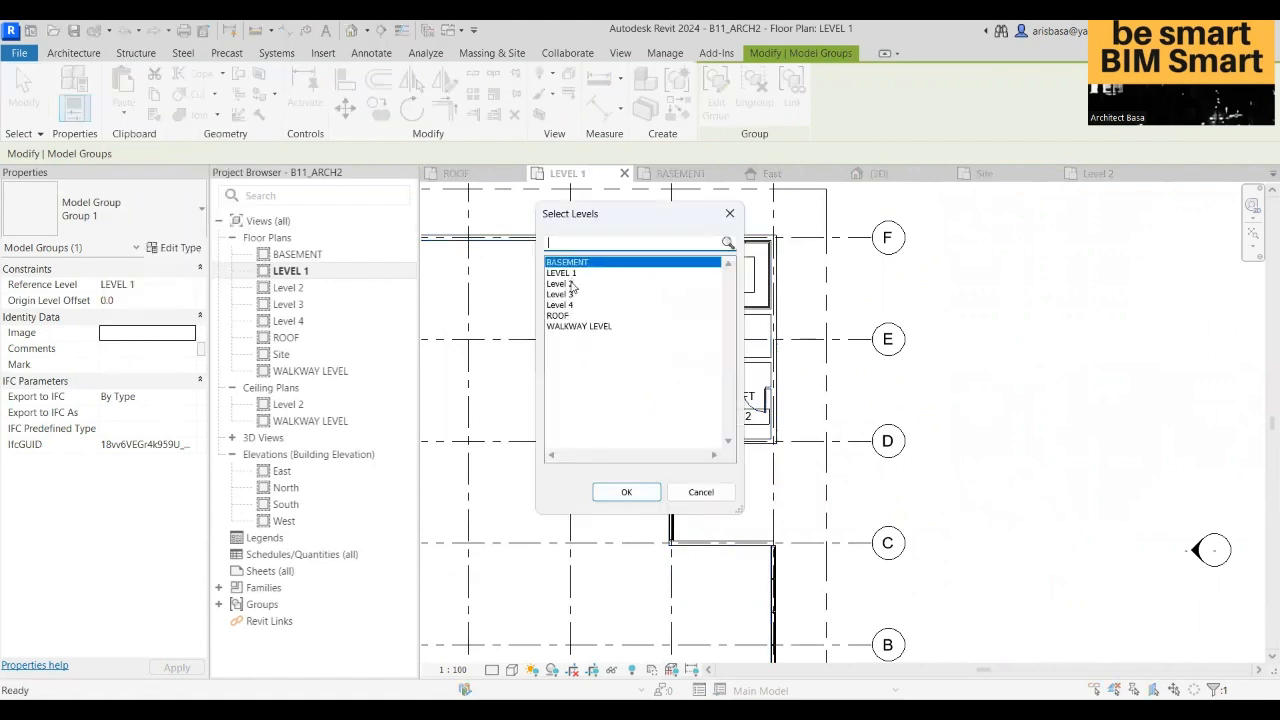
{"action": "left_click", "coordinate": [570, 285]}
{"action": "left_click", "coordinate": [571, 294], "text": "ctrl"}
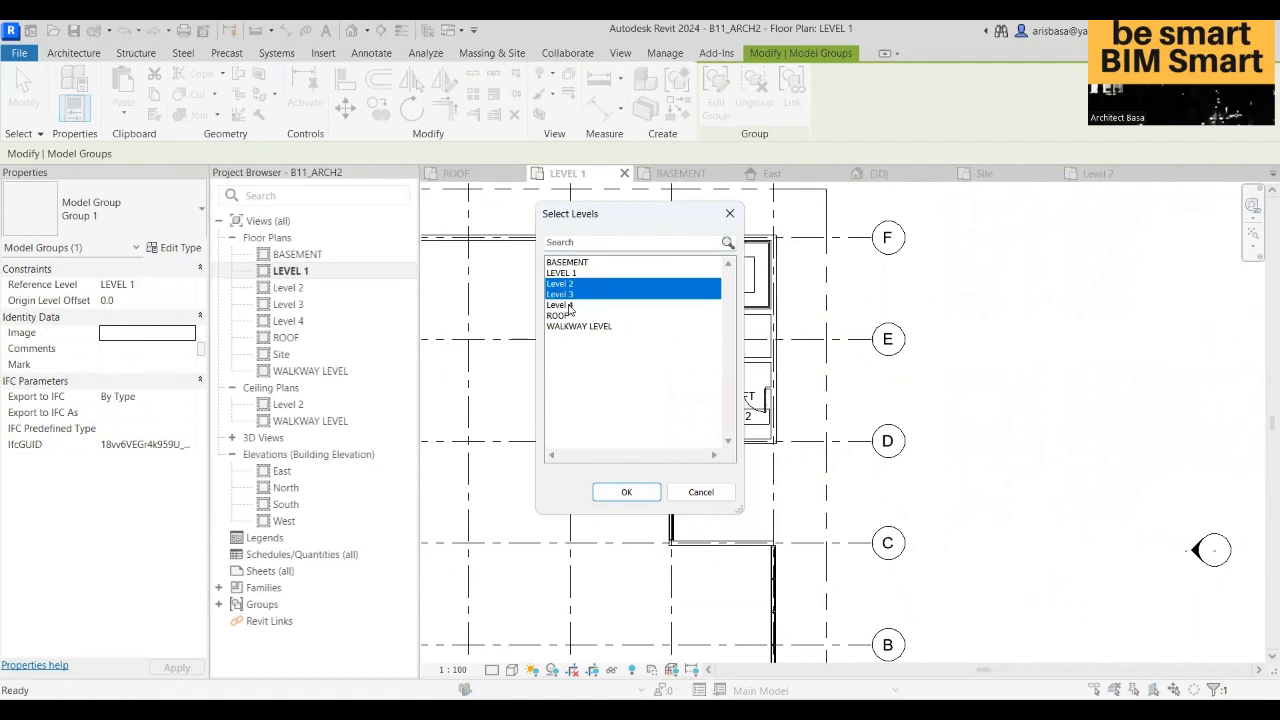
{"action": "left_click", "coordinate": [567, 305], "text": "ctrl"}
{"action": "left_click", "coordinate": [626, 493]}
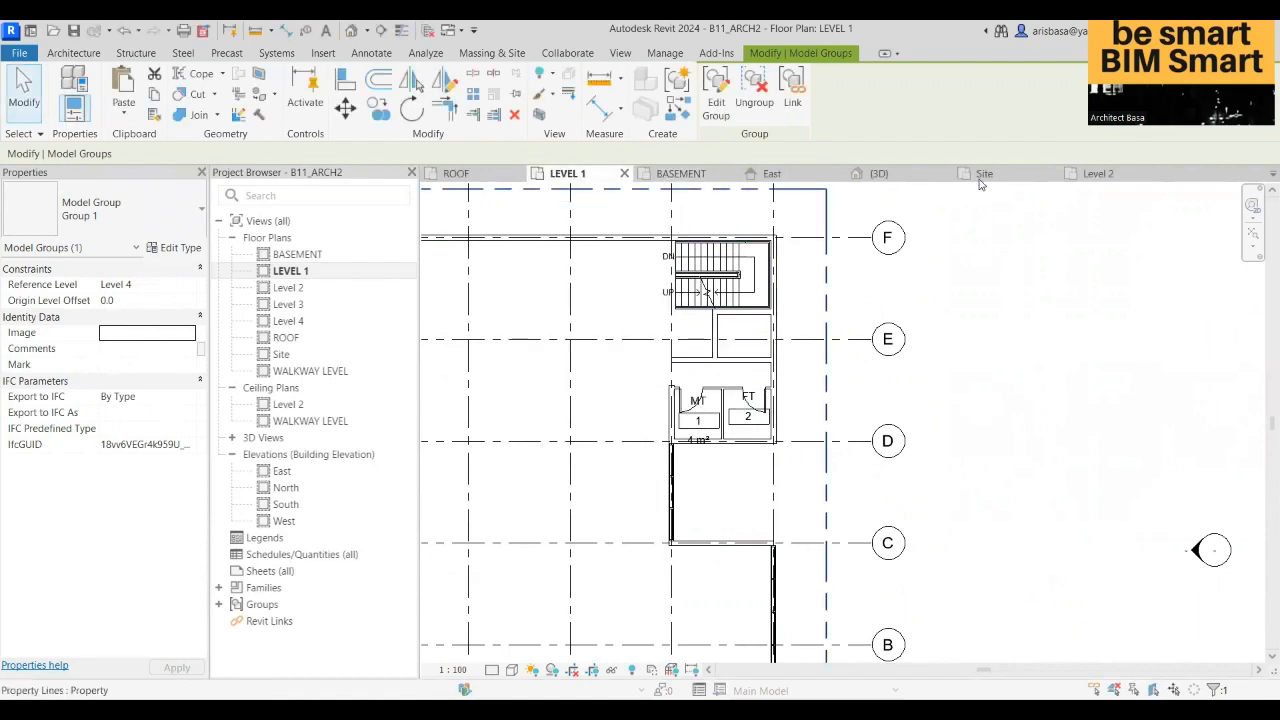
- Open the Level 2 floor plan and inspect the pasted shaft and toilet walls
{"action": "left_click", "coordinate": [1090, 177]}
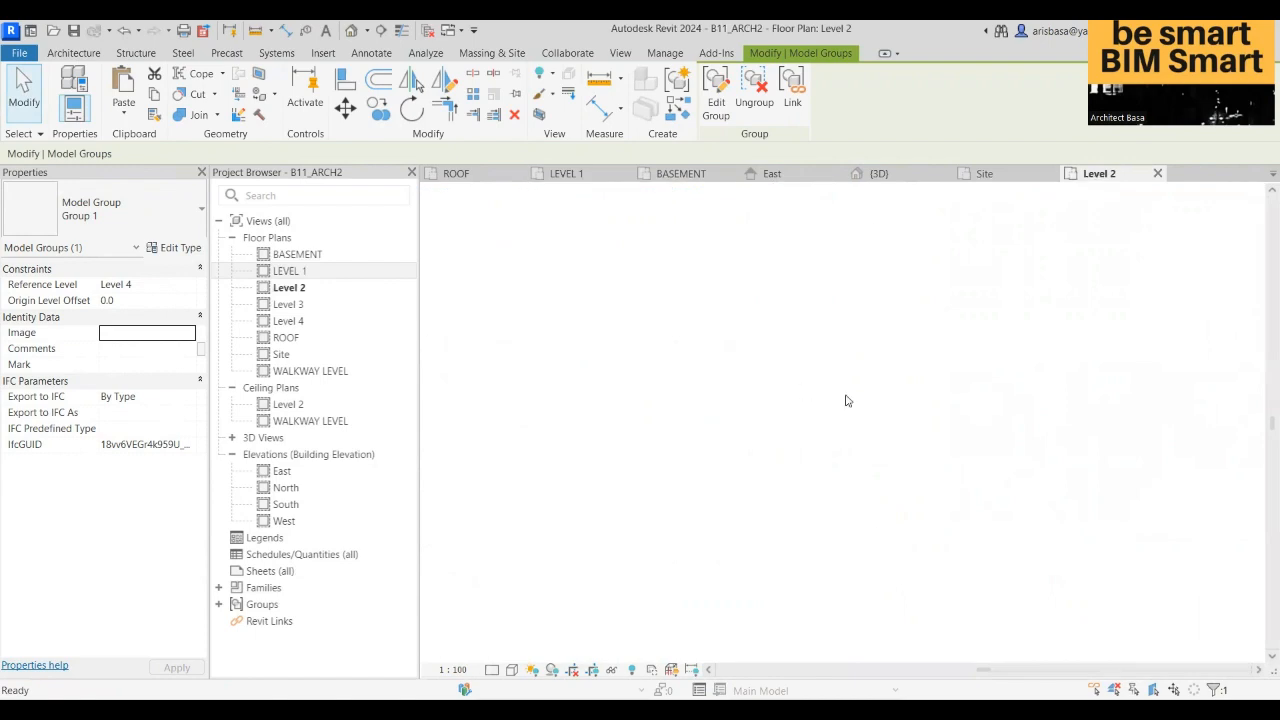
{"action": "scroll", "coordinate": [950, 425], "scroll_direction": "down", "scroll_amount": 2}
{"action": "mouse_move", "coordinate": [910, 438]}
{"action": "middle_mouse_down"}
{"action": "mouse_move", "coordinate": [977, 437]}
{"action": "mouse_move", "coordinate": [958, 421]}
{"action": "mouse_move", "coordinate": [899, 425]}
{"action": "middle_mouse_up"}
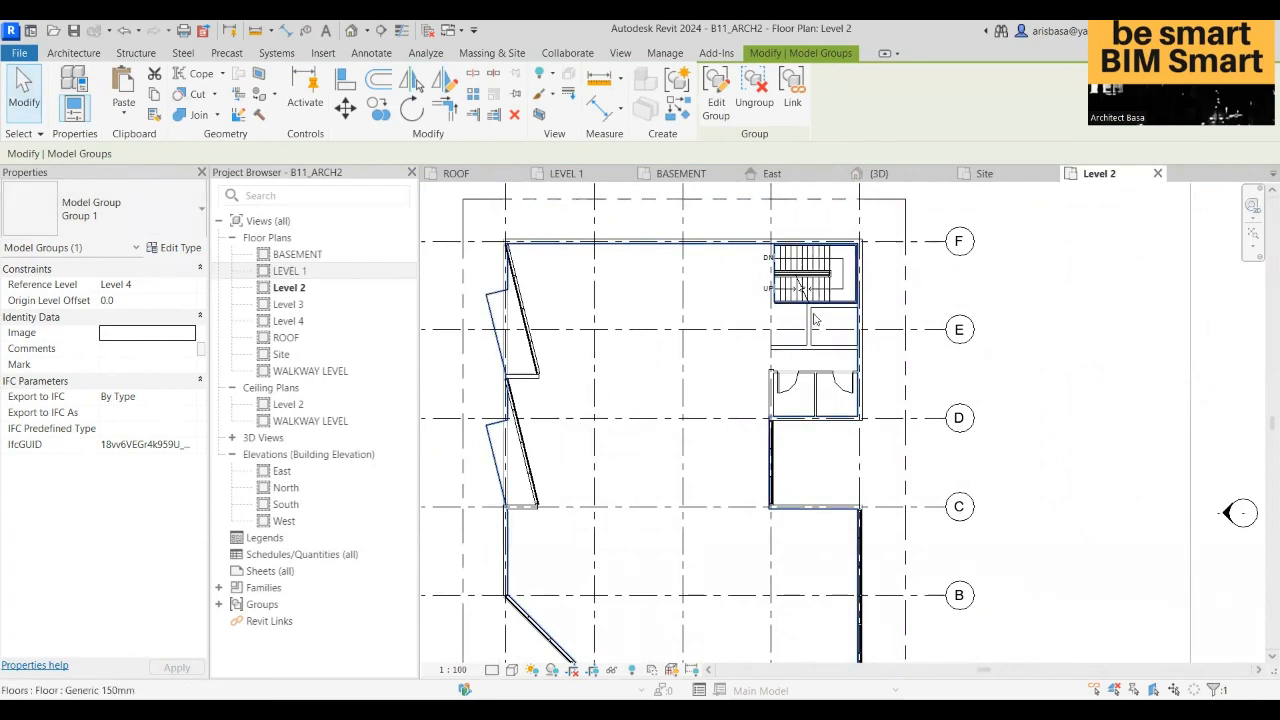
{"action": "scroll", "coordinate": [813, 396], "scroll_direction": "up", "scroll_amount": 2}
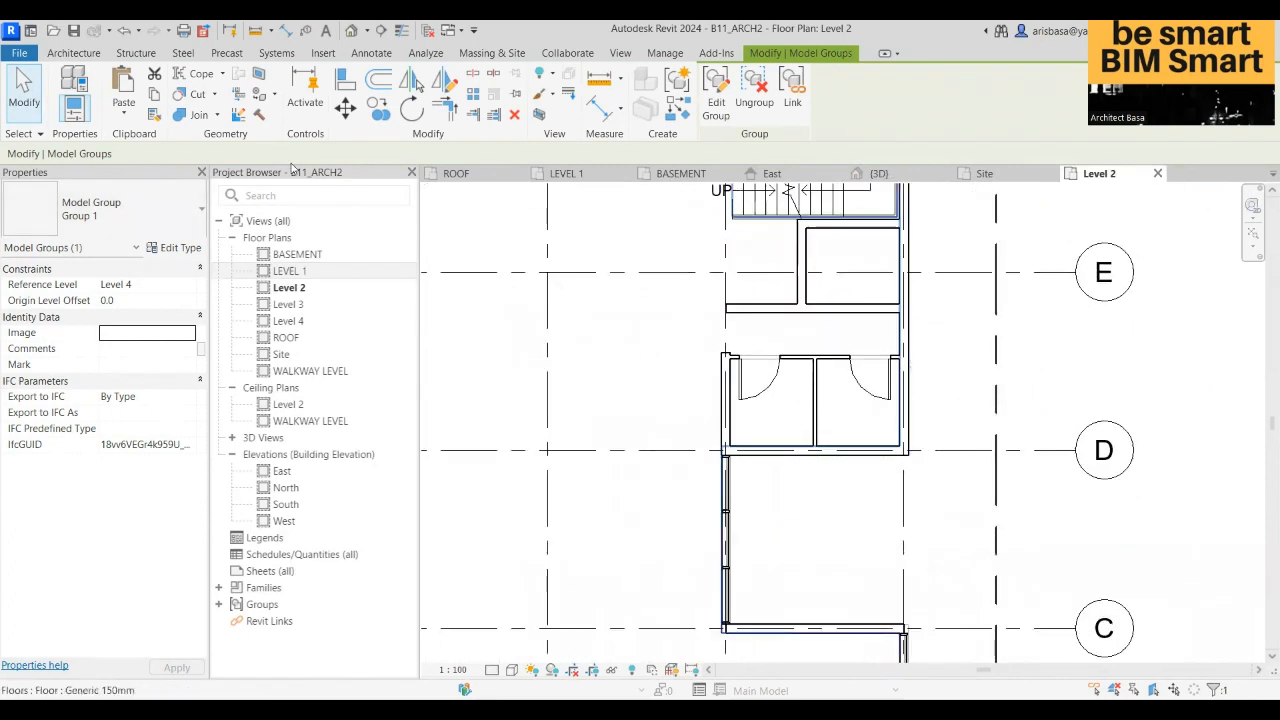
- Draw an Interior - 135mm Partition (2-hr) wall from the grid F exterior wall to grid C, 12000 mm long, about 2500 mm west of grid 4
{"action": "left_click", "coordinate": [75, 55]}
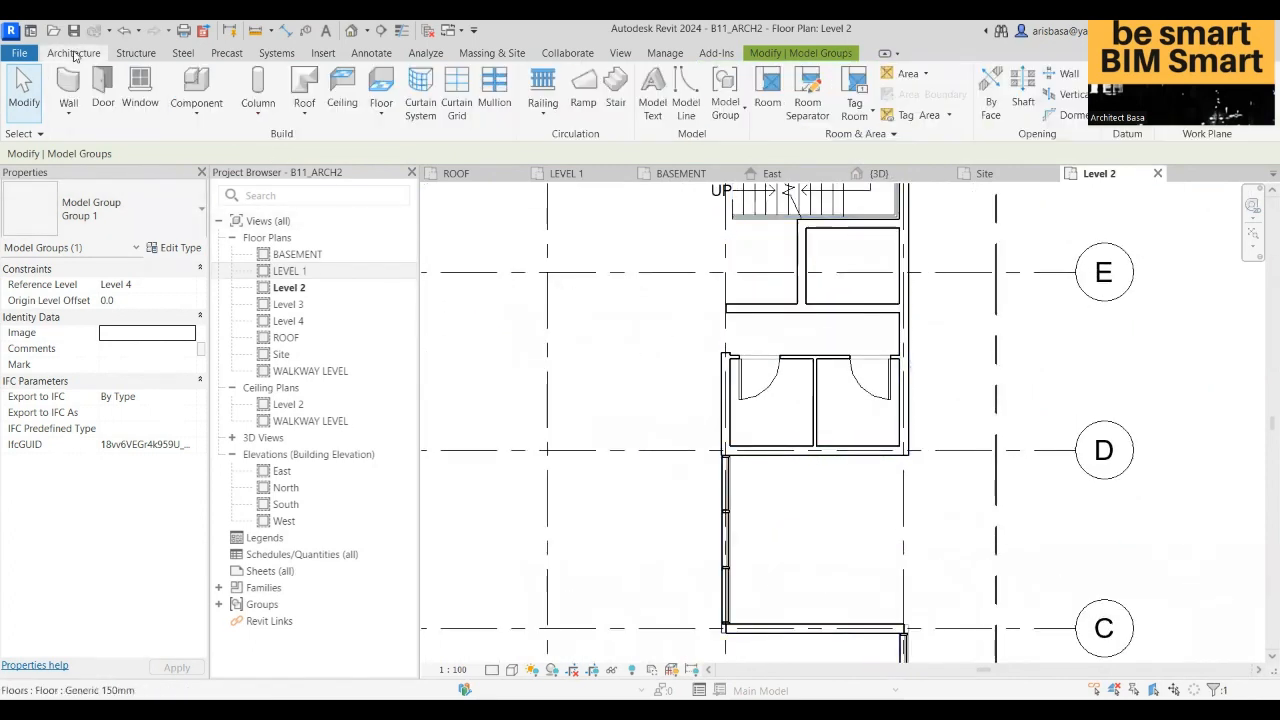
{"action": "left_click", "coordinate": [68, 116]}
{"action": "left_click", "coordinate": [105, 142]}
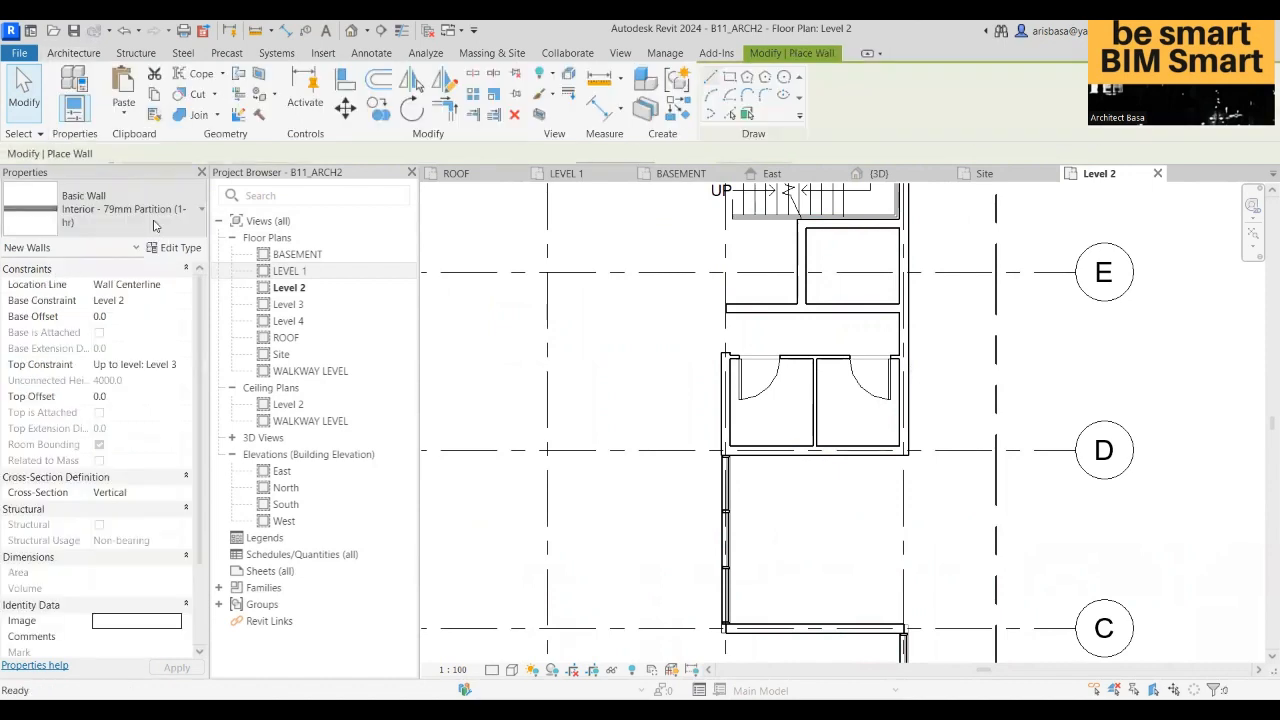
{"action": "left_click", "coordinate": [165, 232]}
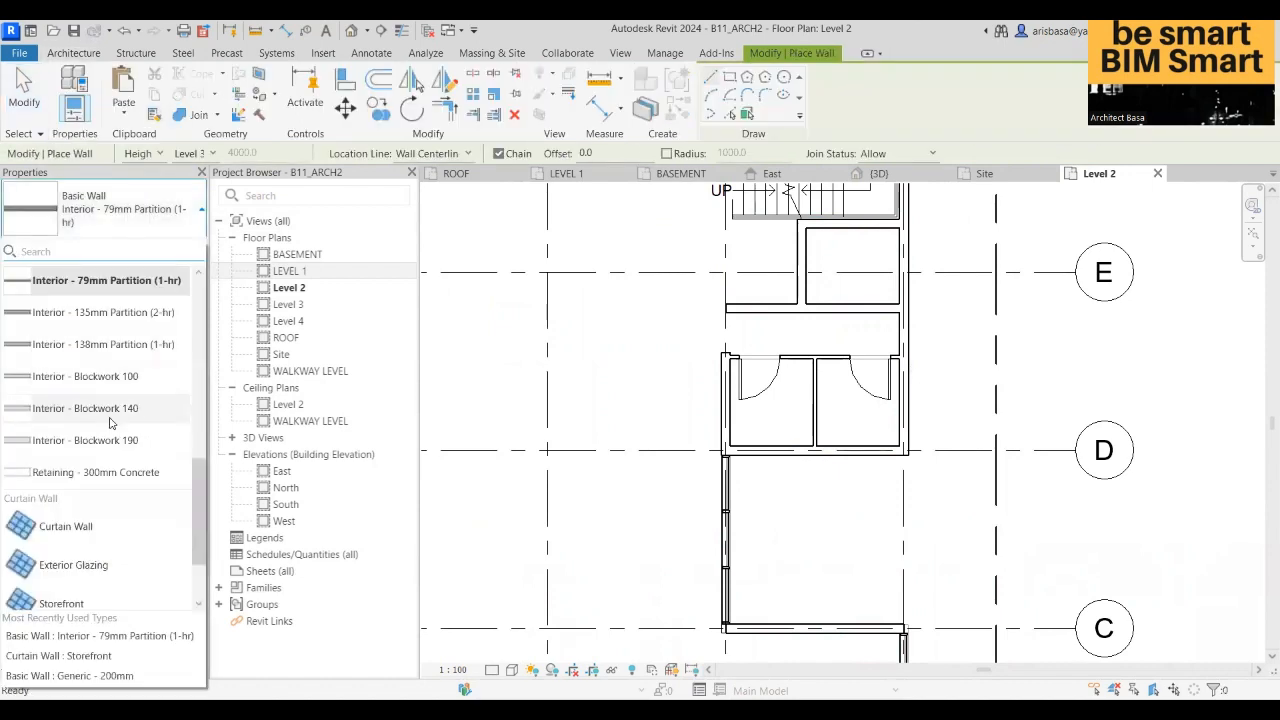
{"action": "left_click", "coordinate": [127, 319]}
{"action": "scroll", "coordinate": [669, 480], "scroll_direction": "down", "scroll_amount": 3}
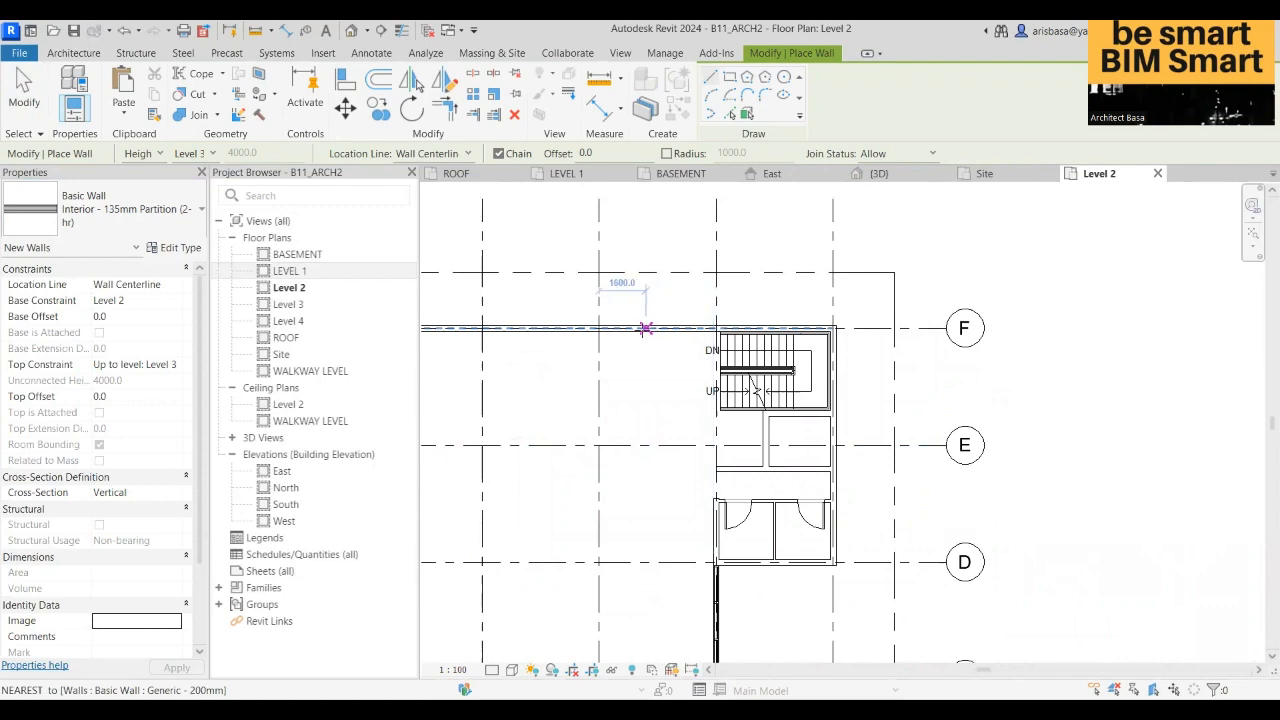
{"action": "left_click", "coordinate": [646, 330]}
{"action": "scroll", "coordinate": [645, 450], "scroll_direction": "down", "scroll_amount": 2}
{"action": "middle_click_drag", "start_coordinate": [646, 454], "coordinate": [644, 238]}
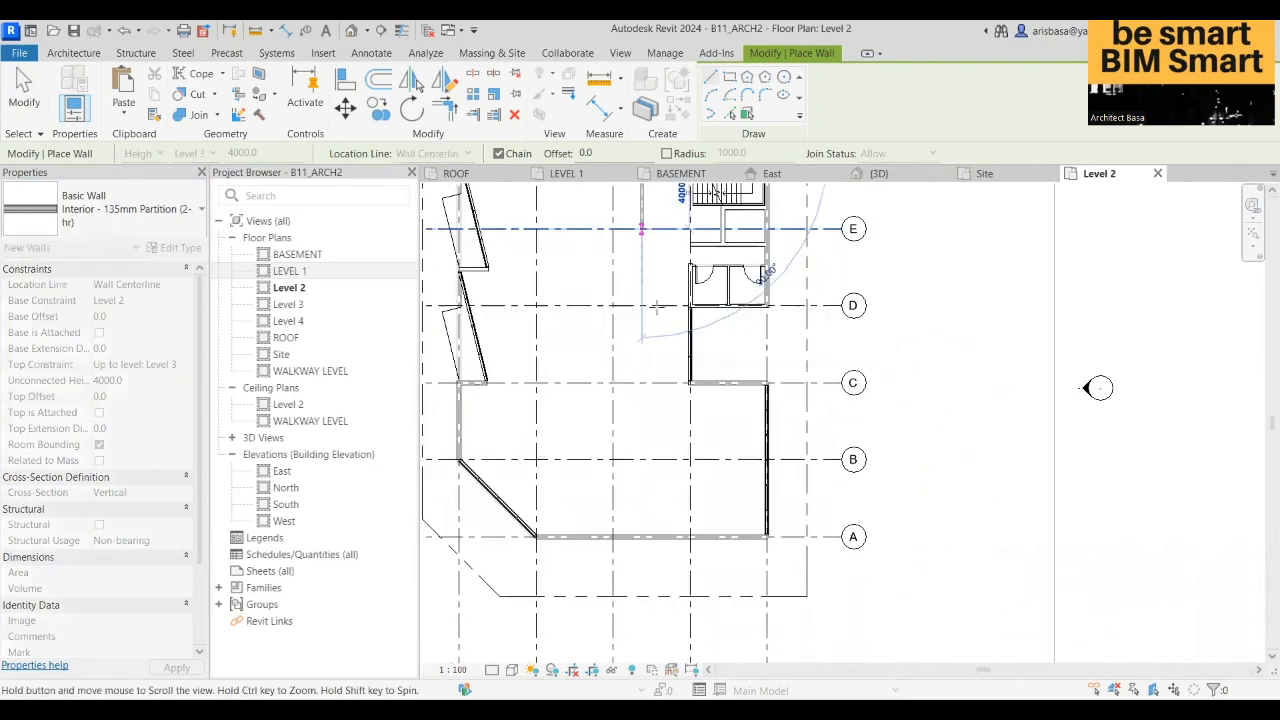
{"action": "scroll", "coordinate": [646, 387], "scroll_direction": "up", "scroll_amount": 2}
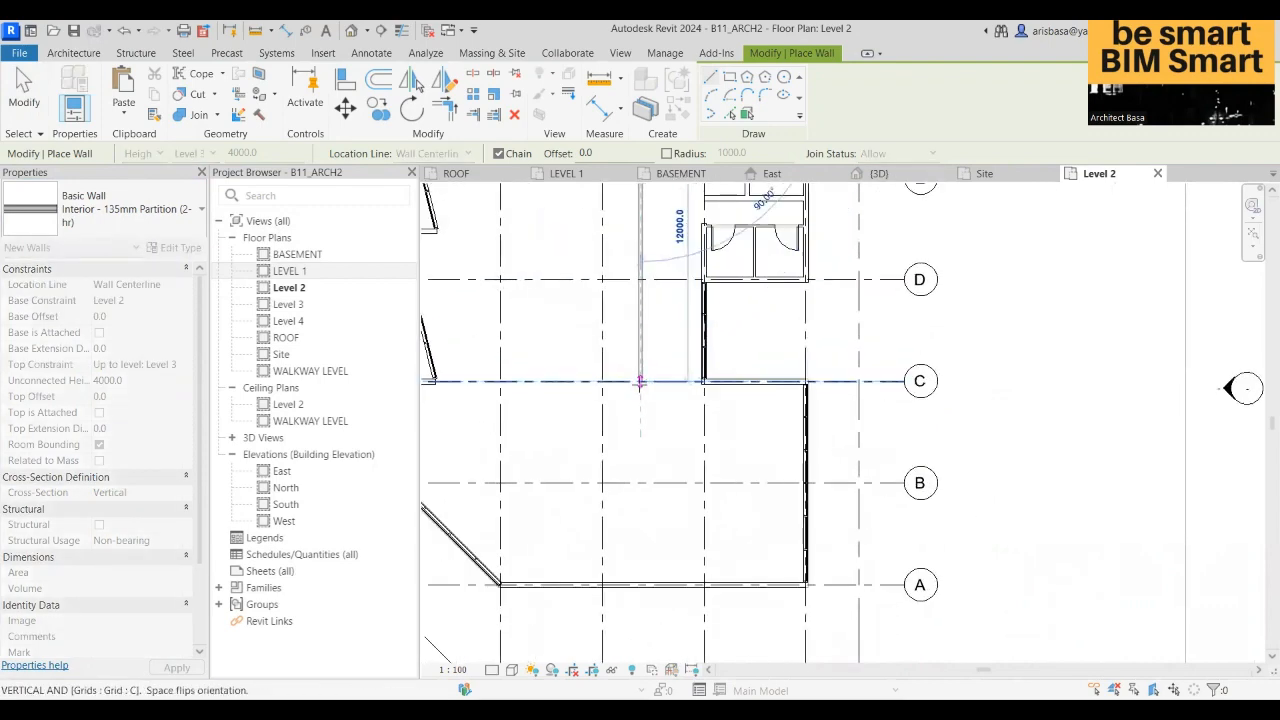
{"action": "left_click", "coordinate": [640, 381]}
- Continue the partition about 2500 mm along grid C to the wall corner at grid 4, and finish the wall chain
{"action": "scroll", "coordinate": [640, 381], "scroll_direction": "up", "scroll_amount": 2}
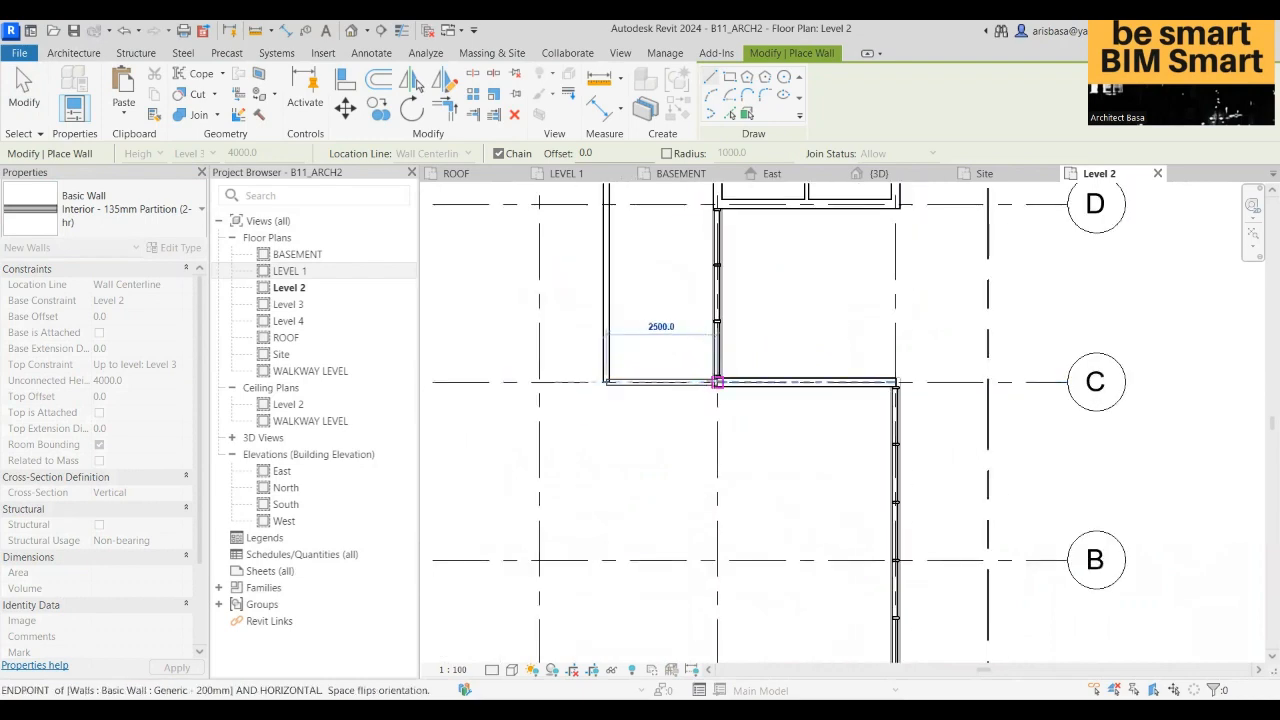
{"action": "key", "text": "Escape"}
{"action": "scroll", "coordinate": [660, 420], "scroll_direction": "down", "scroll_amount": 2}
{"action": "middle_click_drag", "start_coordinate": [663, 443], "coordinate": [663, 451]}
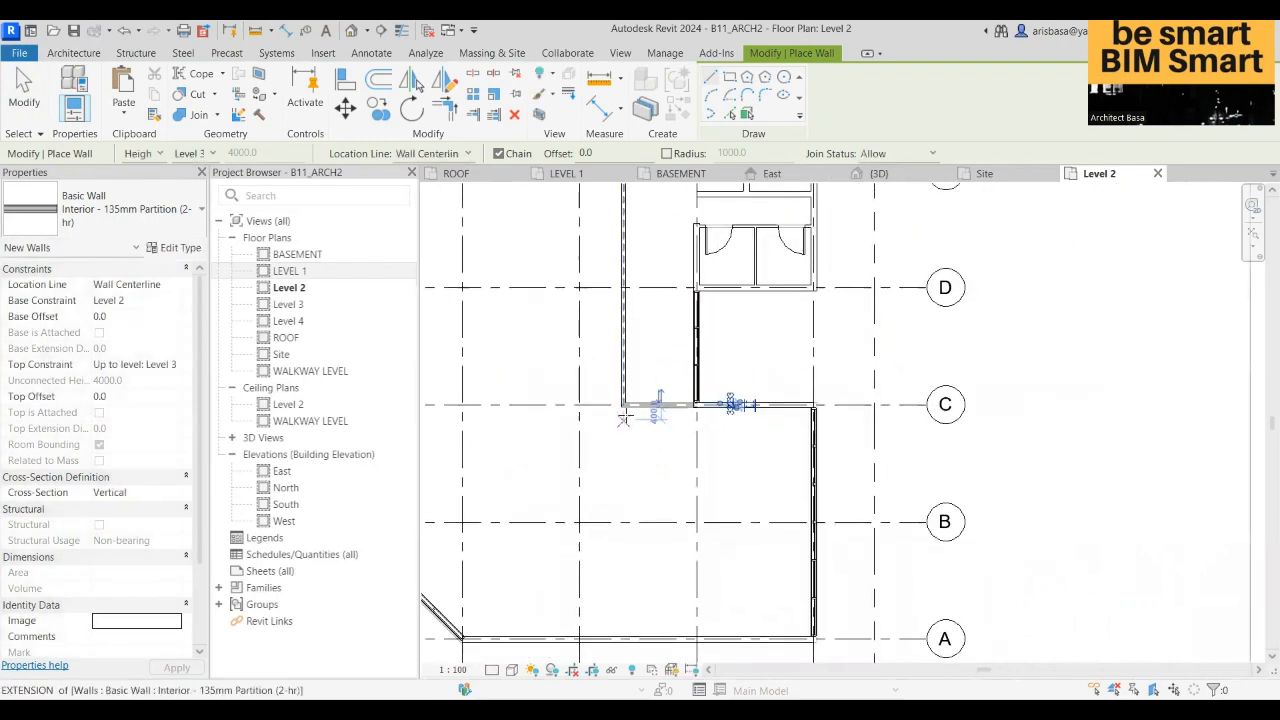
{"action": "key", "text": "Escape"}
- Extend the long partition's end from grid C to the exterior wall at grid A, making it 20000 mm long
{"action": "left_click", "coordinate": [623, 400]}
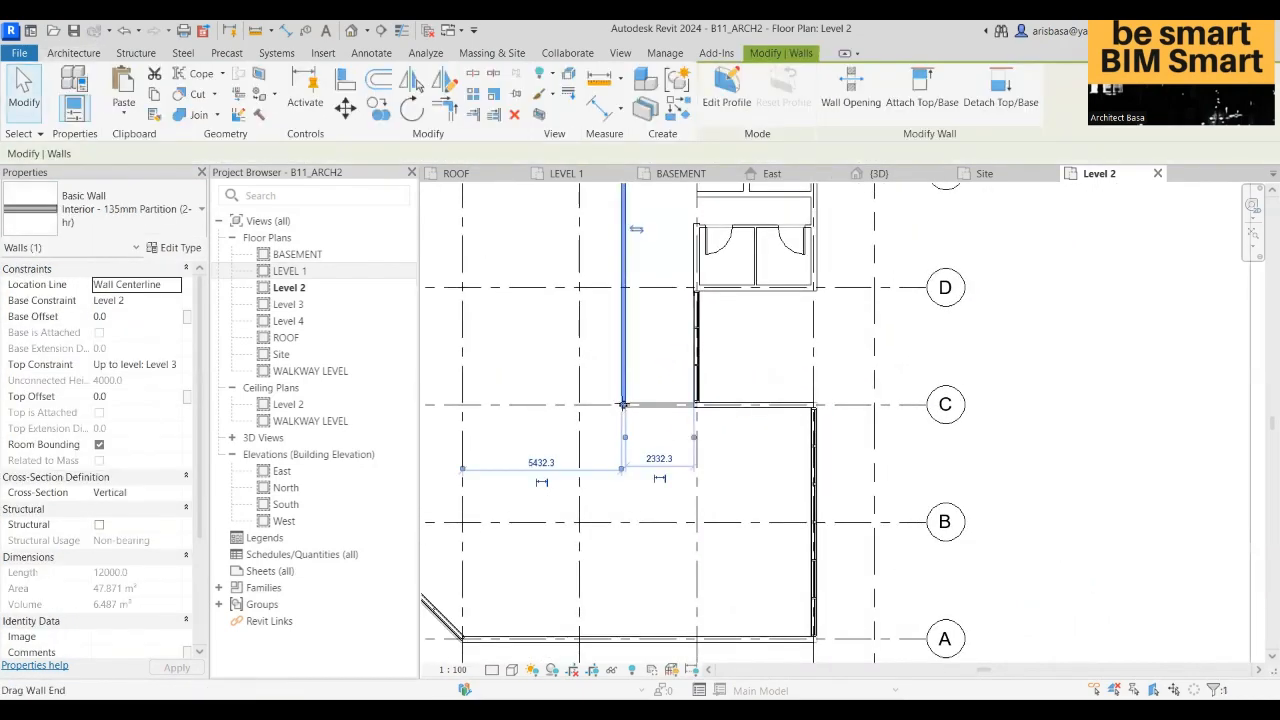
{"action": "left_click_drag", "start_coordinate": [623, 404], "coordinate": [623, 636]}
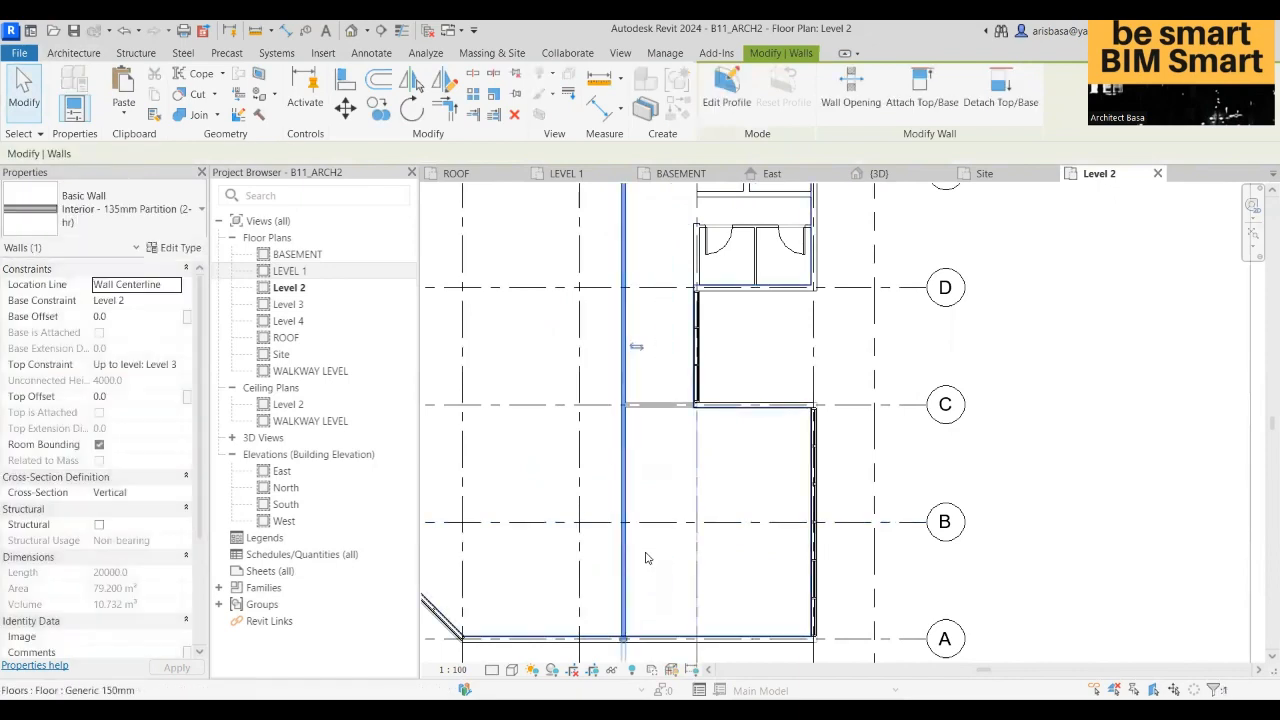
{"action": "scroll", "coordinate": [643, 557], "scroll_direction": "down", "scroll_amount": 2}
{"action": "middle_click_drag", "start_coordinate": [643, 557], "coordinate": [684, 596]}
{"action": "scroll", "coordinate": [683, 550], "scroll_direction": "down", "scroll_amount": 2}
{"action": "middle_click_drag", "start_coordinate": [669, 526], "coordinate": [649, 440]}
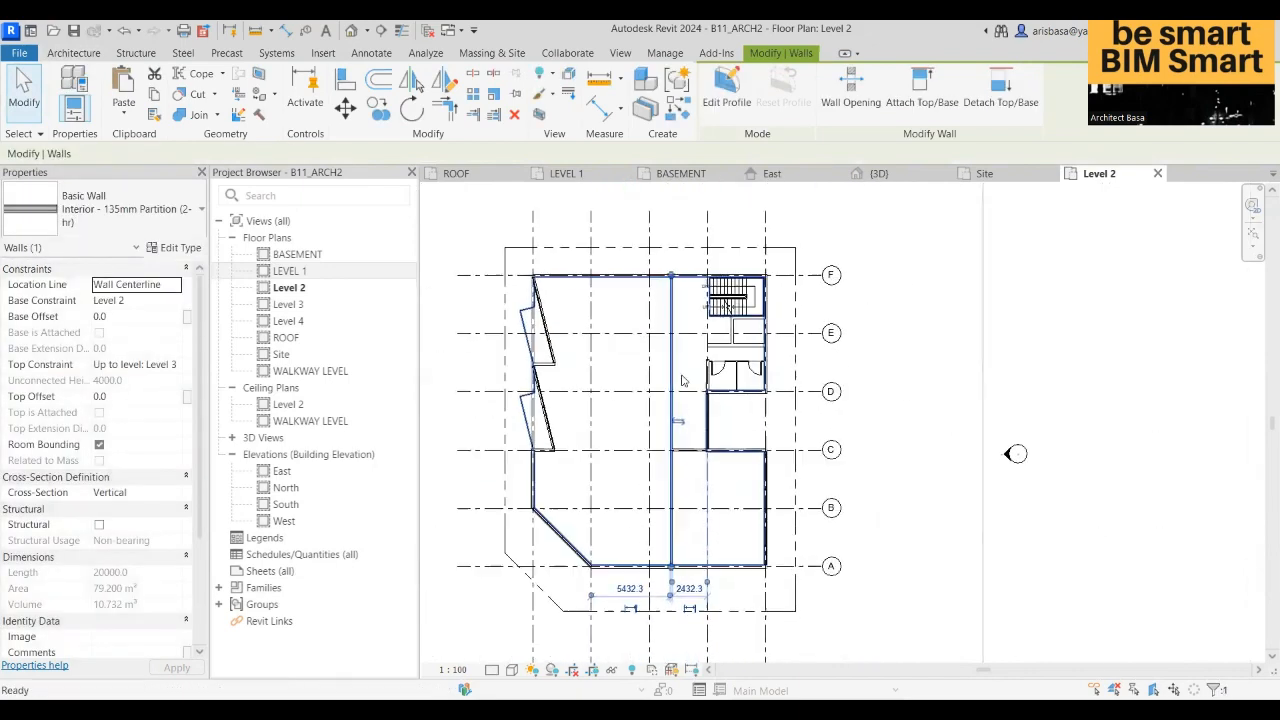
{"action": "scroll", "coordinate": [600, 383], "scroll_direction": "up", "scroll_amount": 3}
{"action": "middle_click_drag", "start_coordinate": [614, 385], "coordinate": [574, 382]}
{"action": "left_click", "coordinate": [585, 376]}
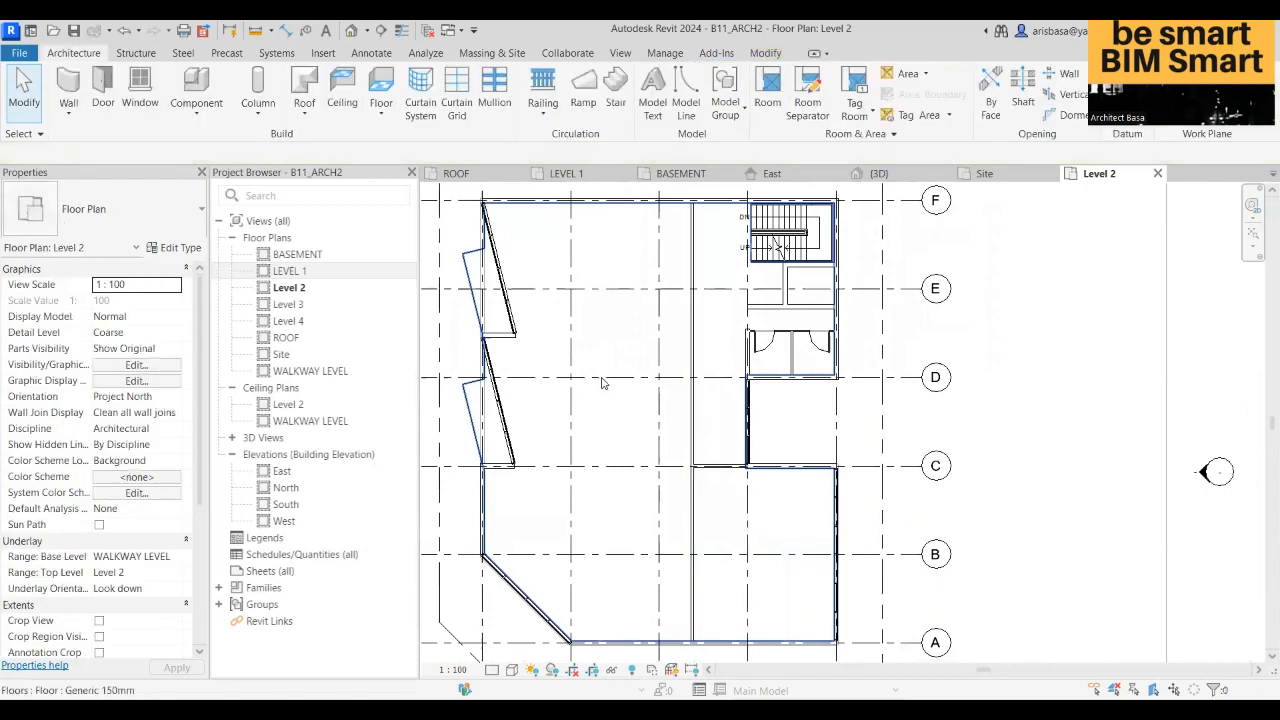
- Draw an Interior - 135mm Partition (2-hr) wall from the northern slanted wall's south end, between grids D and E, east to the long partition
{"action": "left_click", "coordinate": [694, 377]}
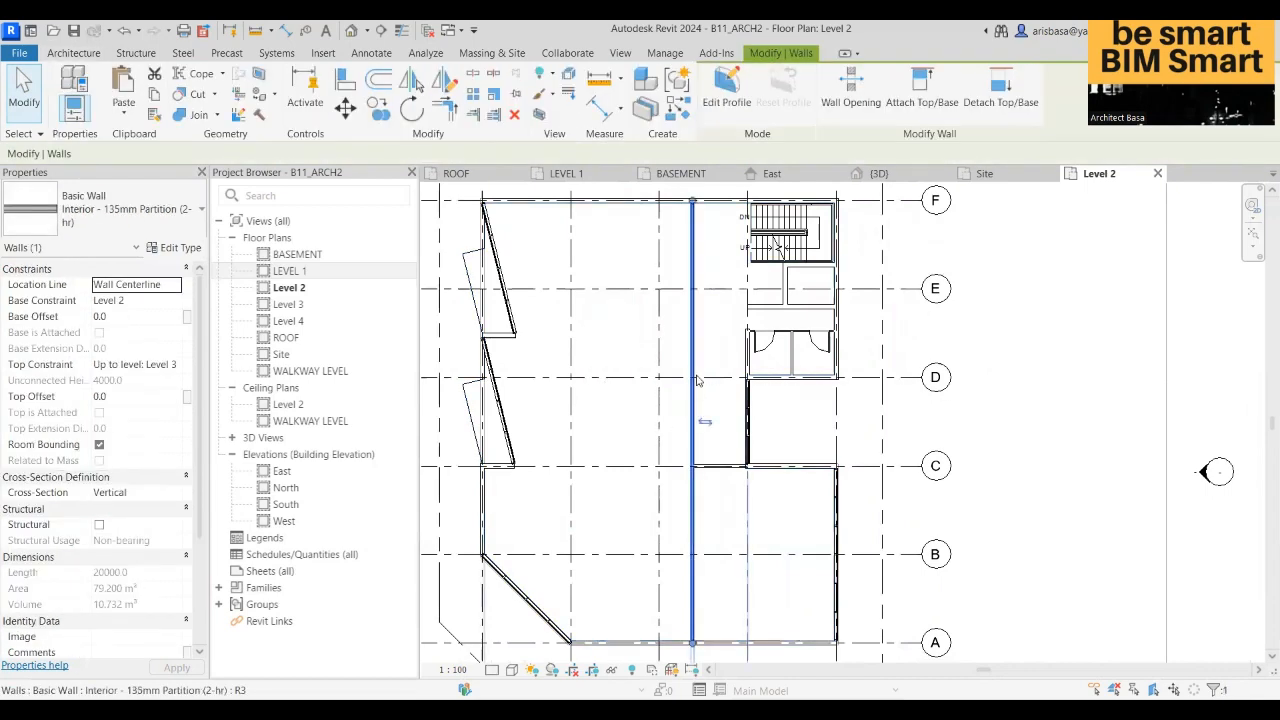
{"action": "right_click", "coordinate": [697, 380]}
{"action": "left_click", "coordinate": [762, 328]}
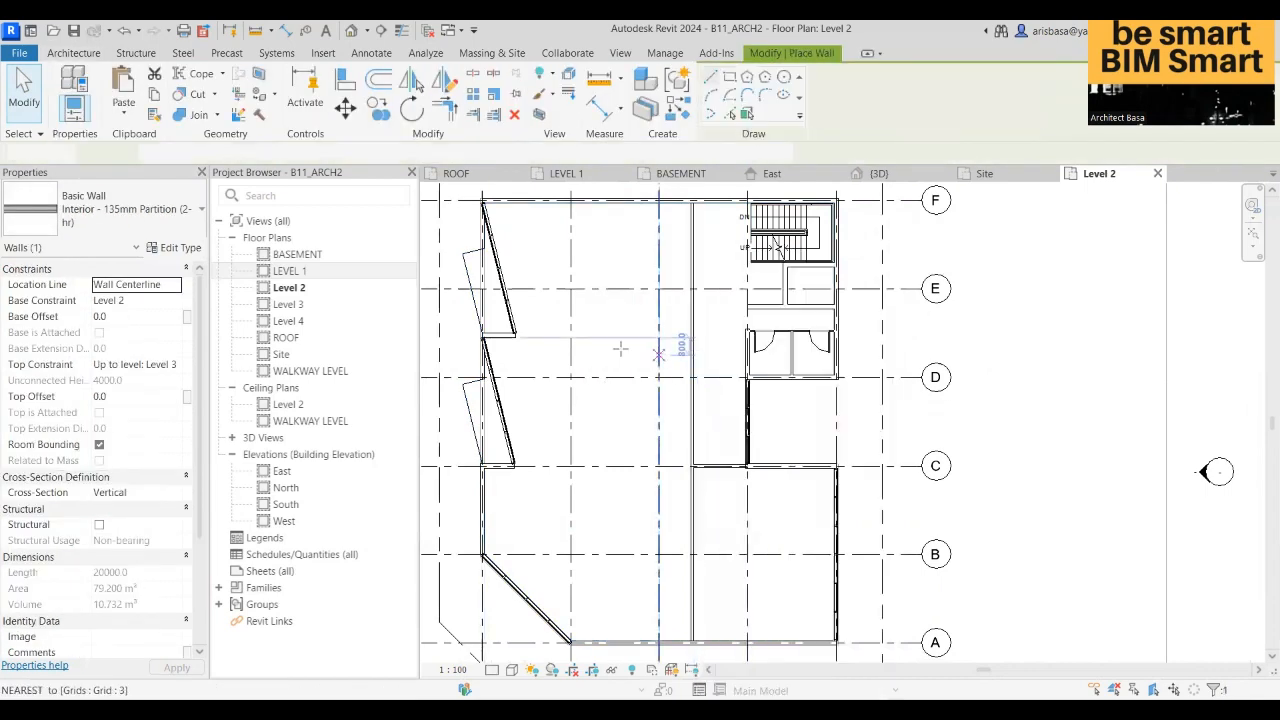
{"action": "scroll", "coordinate": [522, 332], "scroll_direction": "up", "scroll_amount": 2}
{"action": "left_click", "coordinate": [507, 334]}
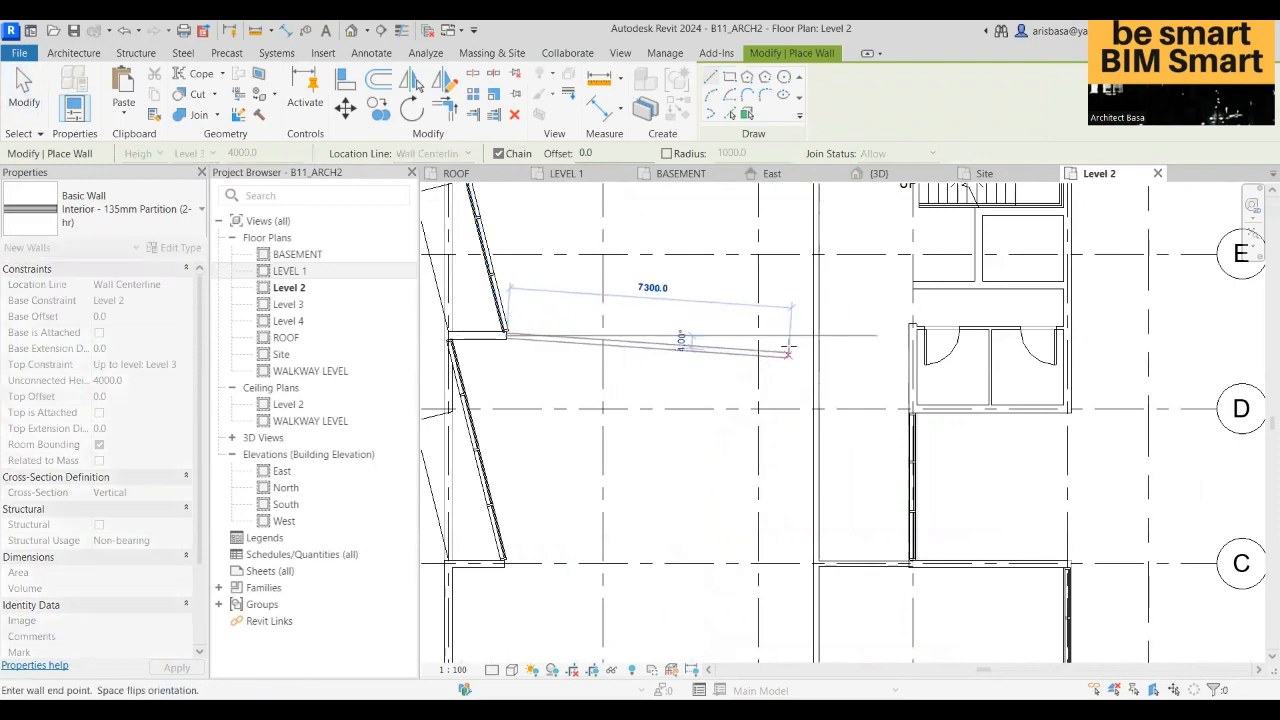
{"action": "left_click", "coordinate": [815, 336]}
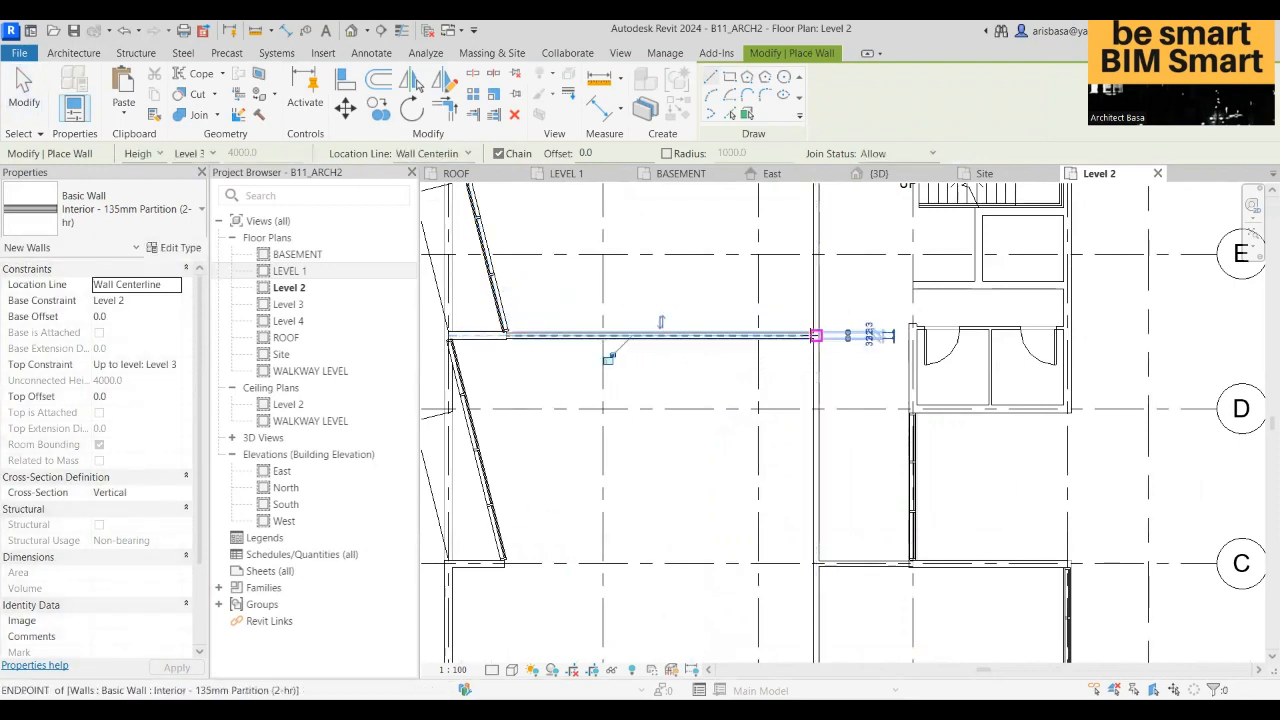
{"action": "scroll", "coordinate": [820, 340], "scroll_direction": "down", "scroll_amount": 3}
{"action": "scroll", "coordinate": [790, 353], "scroll_direction": "down", "scroll_amount": 1}
{"action": "middle_click_drag", "start_coordinate": [766, 364], "coordinate": [725, 373]}
{"action": "key", "text": "Escape"}
{"action": "key", "text": "Escape"}
- Place three M_Single-Flush 0915 x 2134mm doors: two in the long partition, near the cross wall and grid C, and one in the short grid C partition
{"action": "scroll", "coordinate": [732, 368], "scroll_direction": "up", "scroll_amount": 4}
{"action": "left_click", "coordinate": [103, 88]}
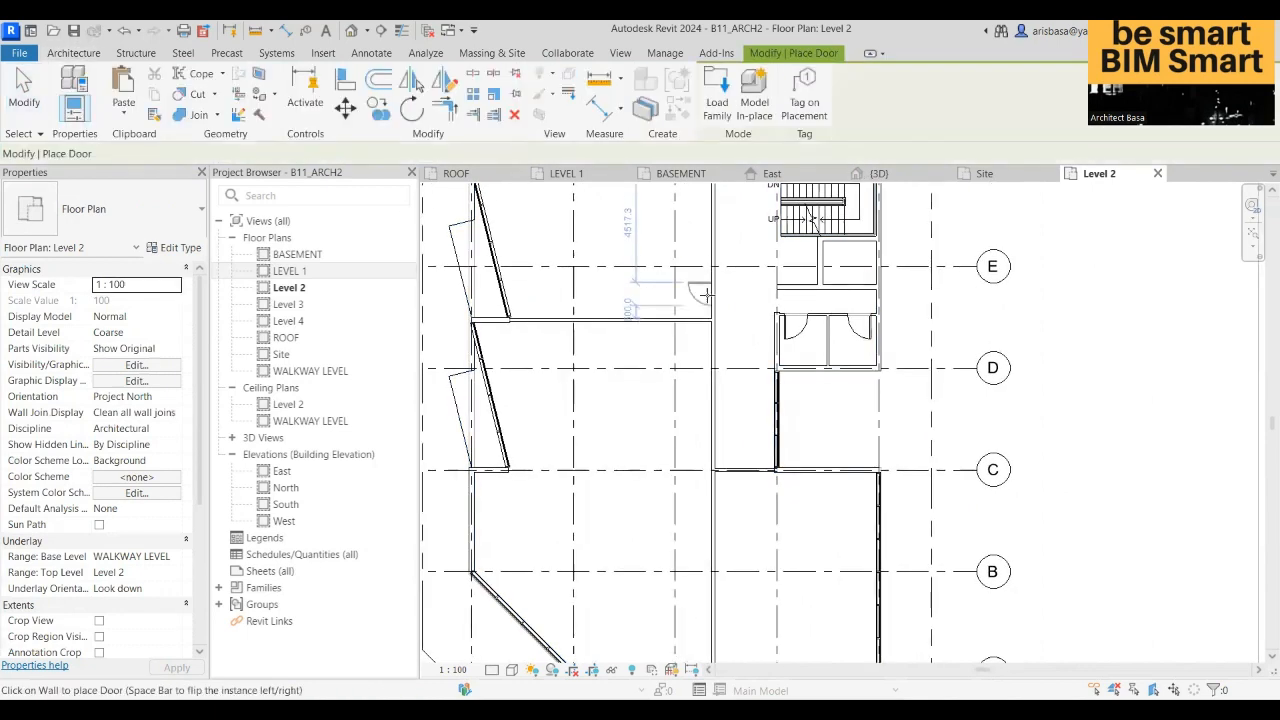
{"action": "left_click", "coordinate": [708, 297]}
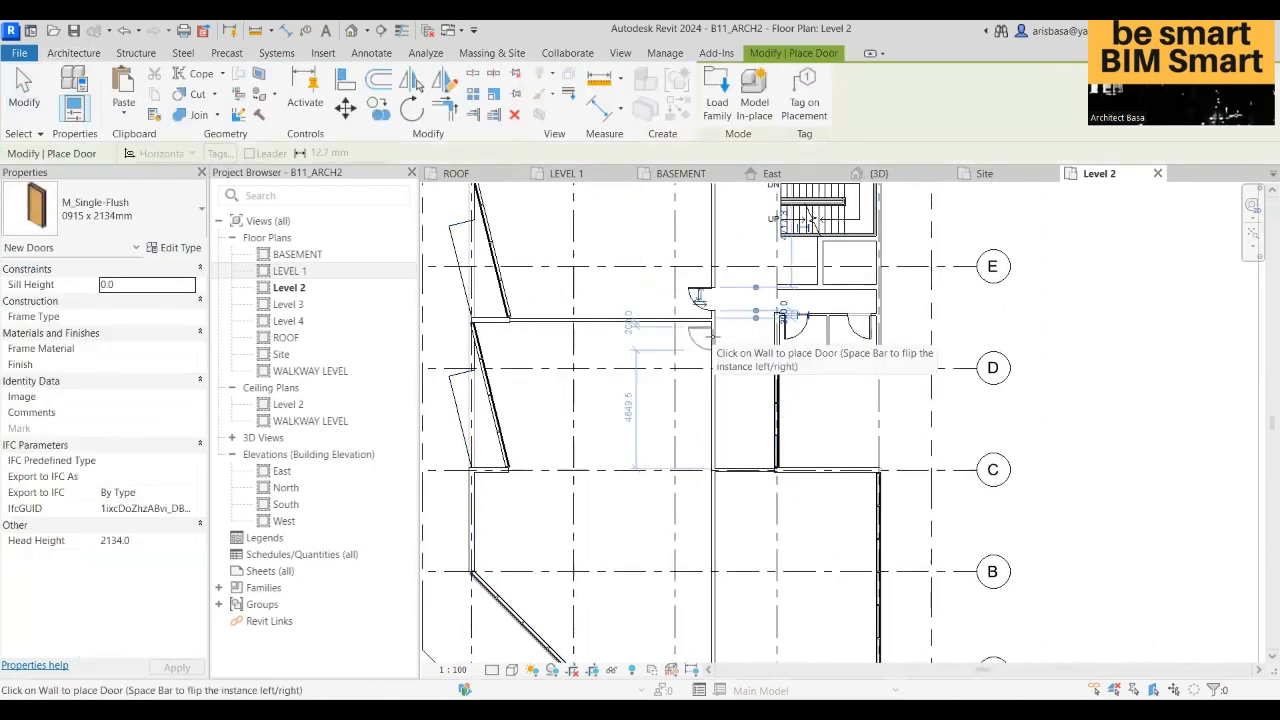
{"action": "left_click", "coordinate": [706, 451]}
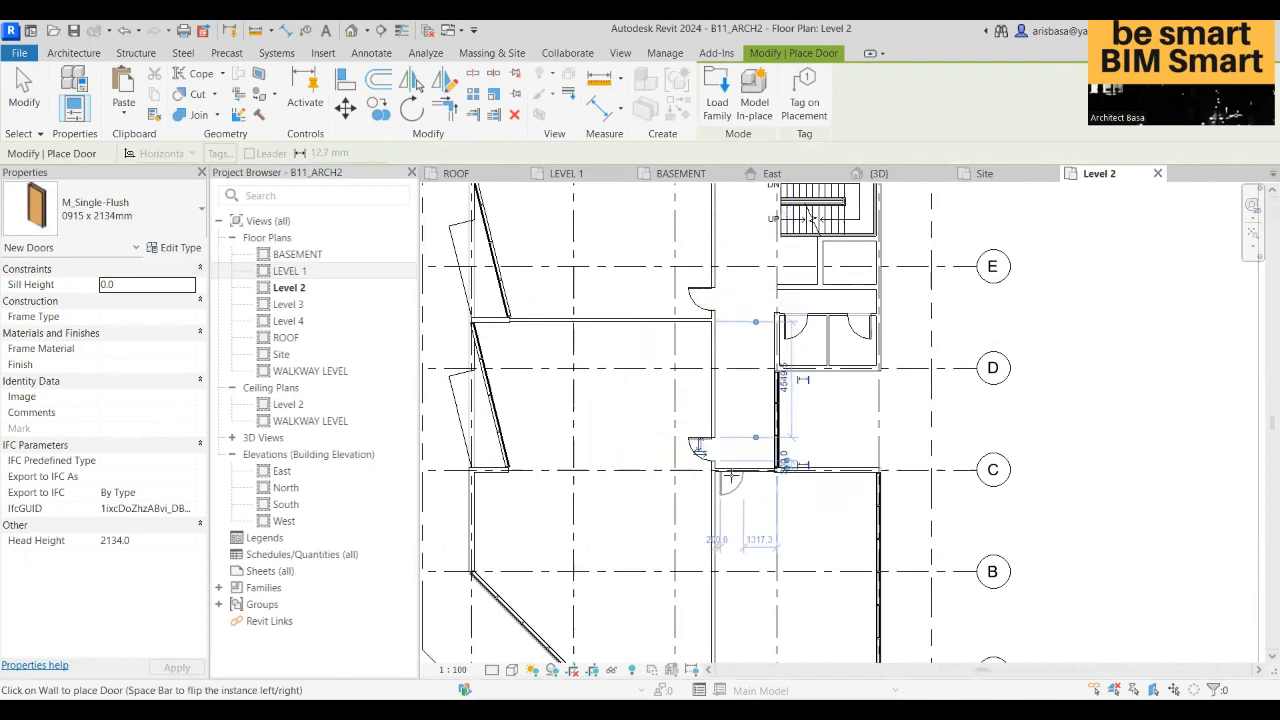
{"action": "left_click", "coordinate": [731, 472]}
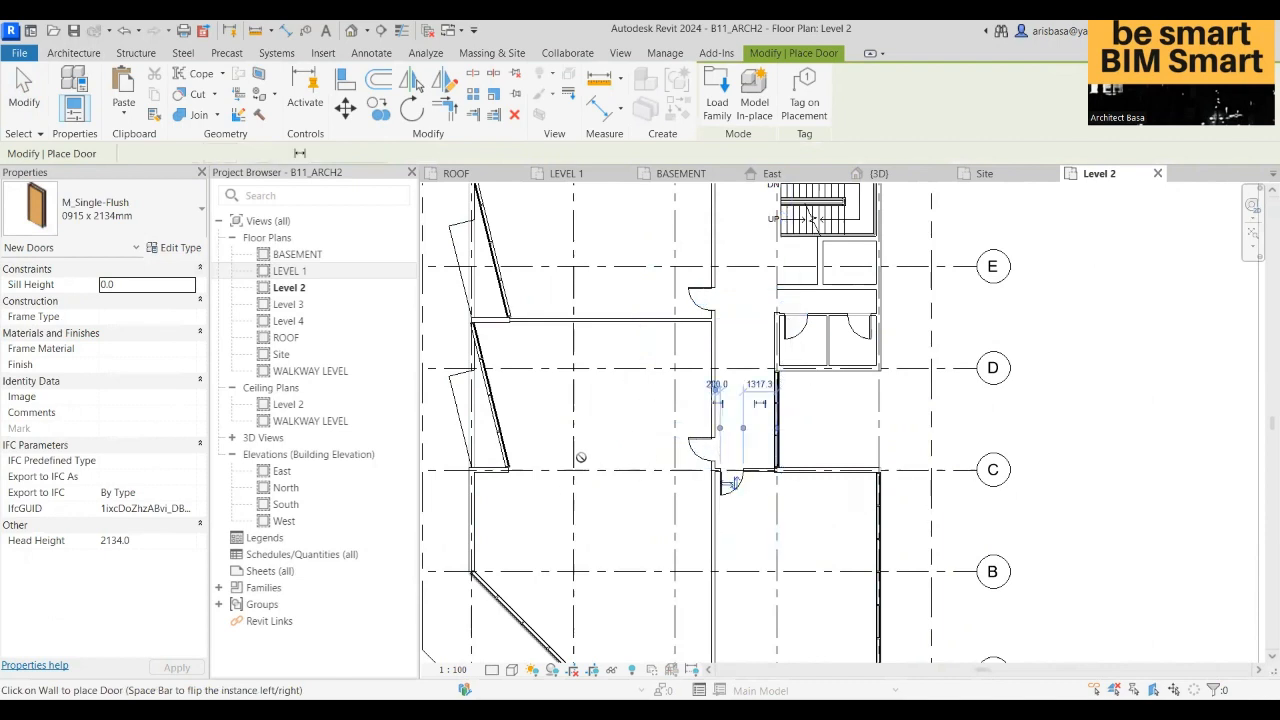
{"action": "scroll", "coordinate": [577, 468], "scroll_direction": "down", "scroll_amount": 3}
{"action": "key", "text": "Escape"}
{"action": "key", "text": "Escape"}
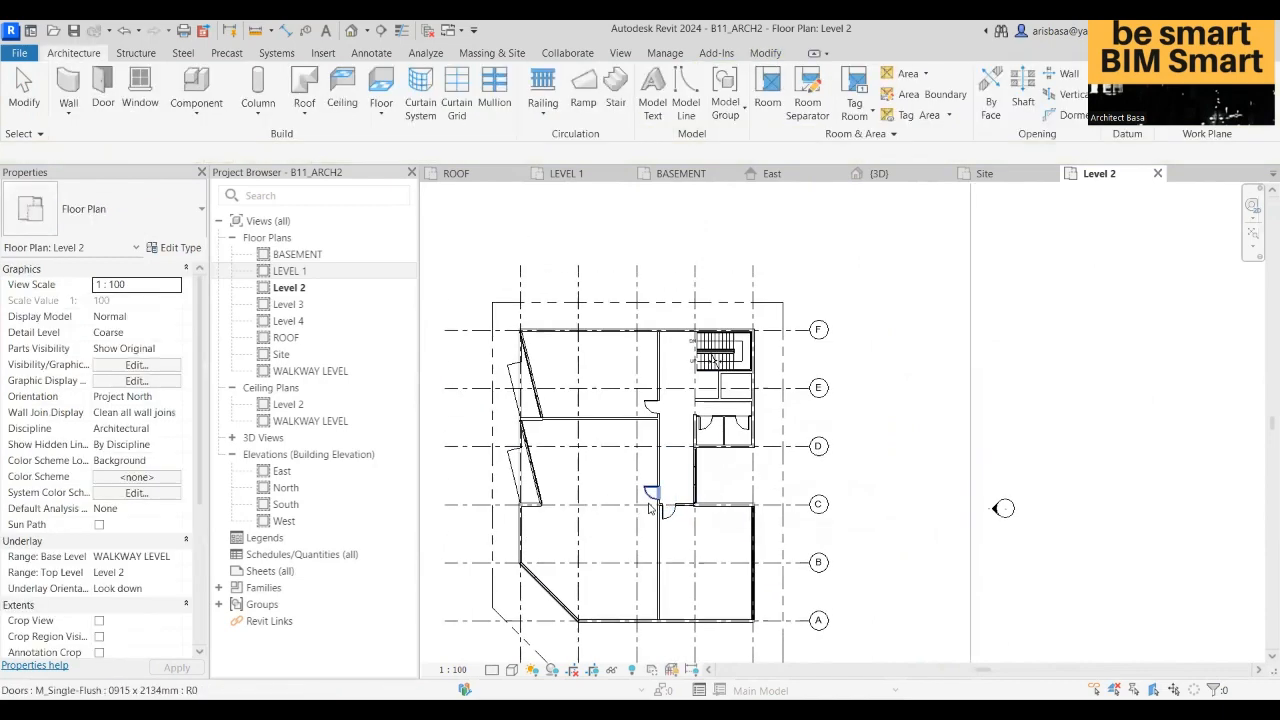
- Place tagged rooms automatically in all enclosed areas of the Level 2 plan
{"action": "scroll", "coordinate": [654, 488], "scroll_direction": "up", "scroll_amount": 3}
{"action": "scroll", "coordinate": [631, 462], "scroll_direction": "down", "scroll_amount": 4}
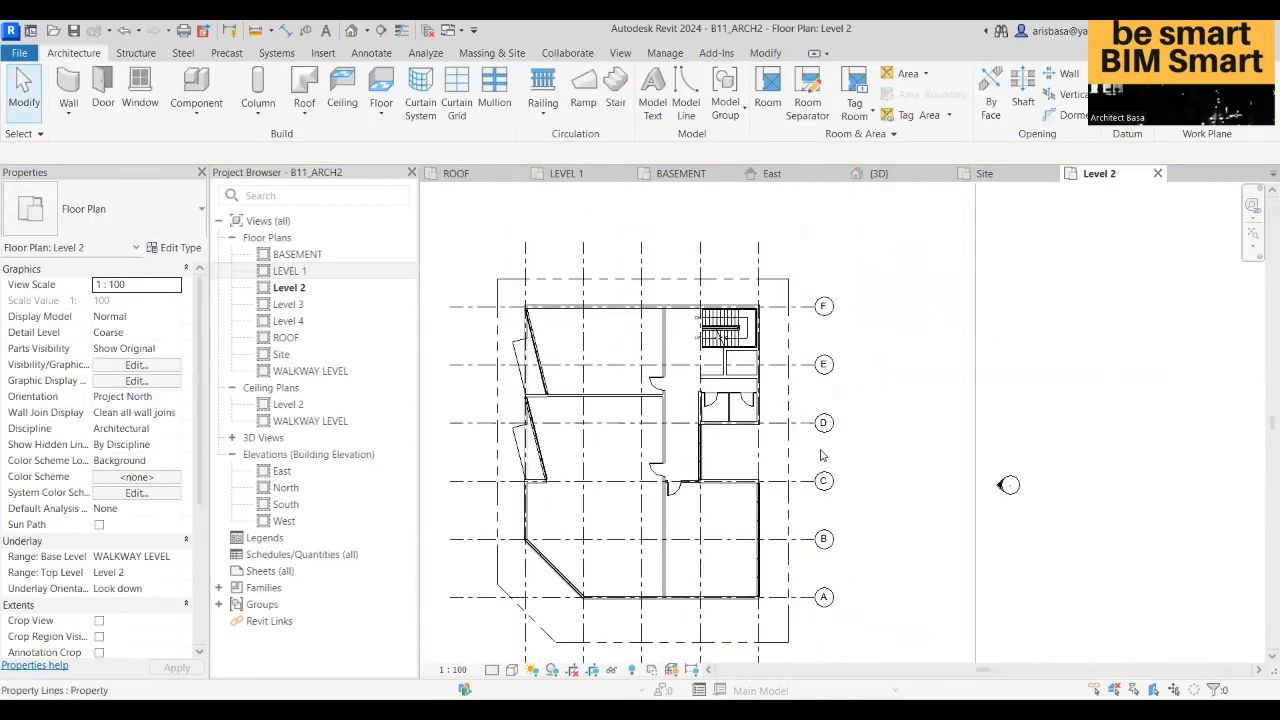
{"action": "scroll", "coordinate": [650, 474], "scroll_direction": "up", "scroll_amount": 2}
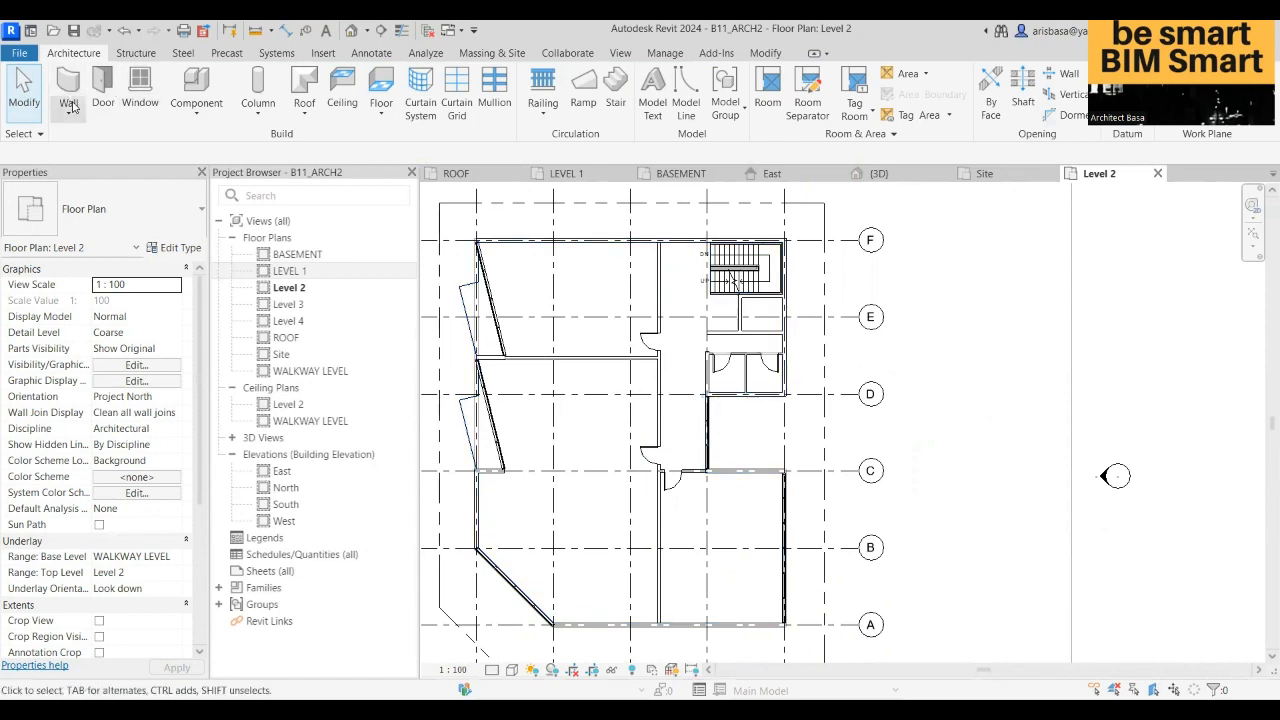
{"action": "left_click", "coordinate": [768, 95]}
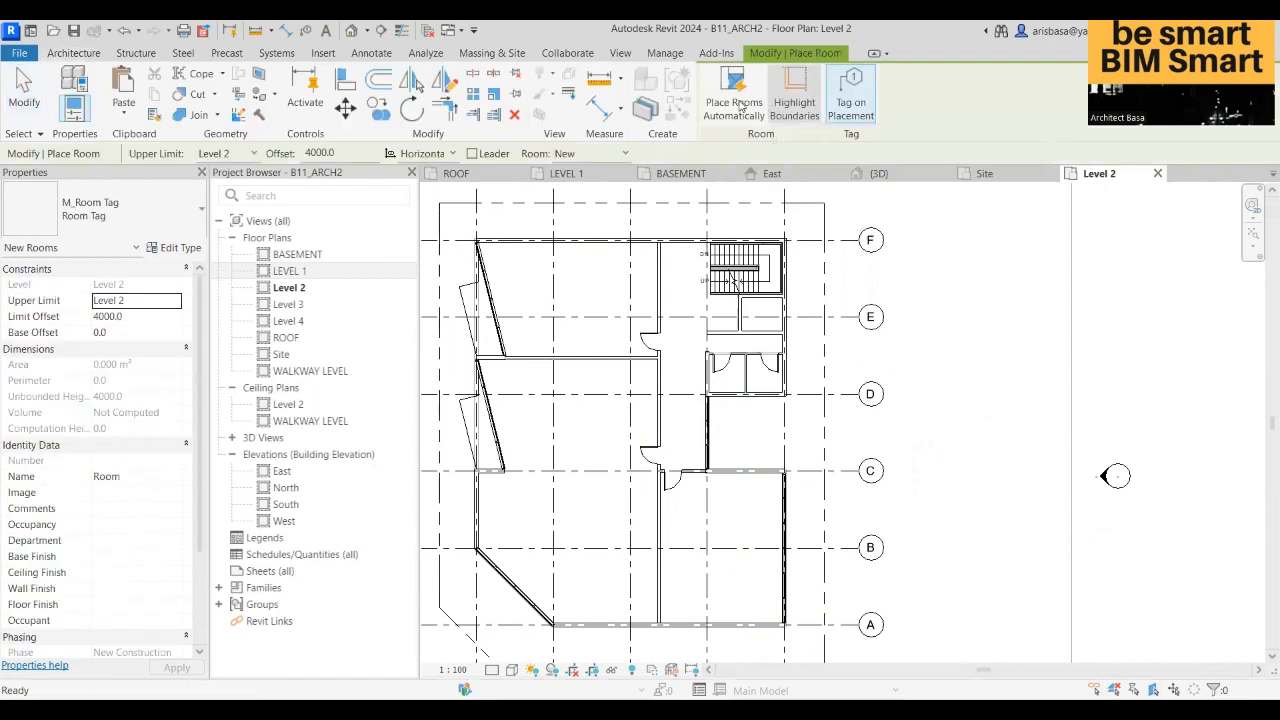
{"action": "left_click", "coordinate": [737, 93]}
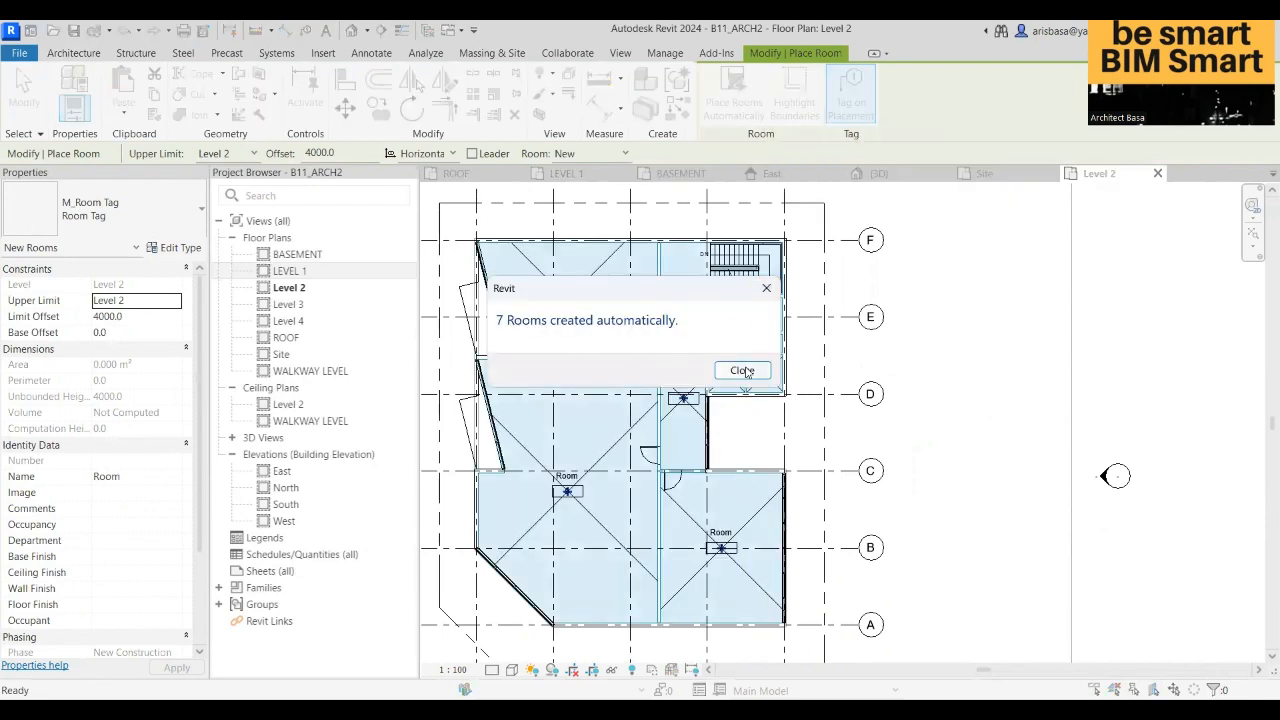
{"action": "left_click", "coordinate": [742, 371]}
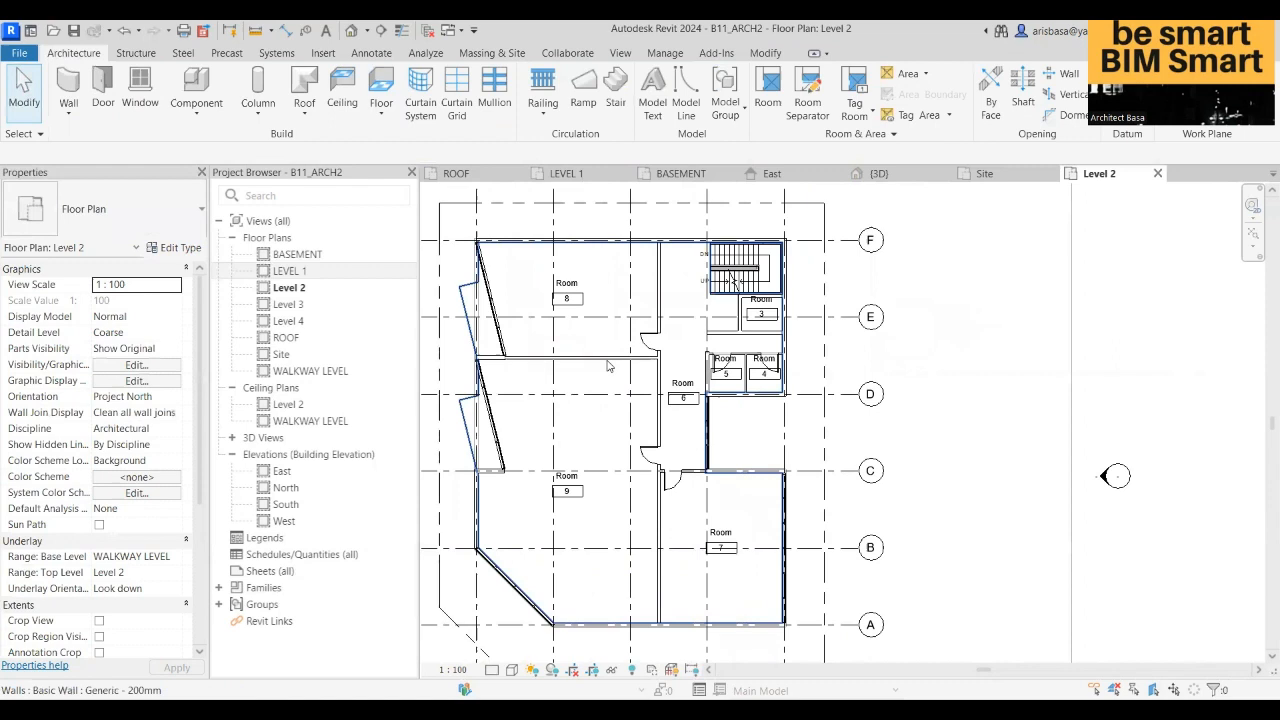
- Rename room 8 as OFFICE 1 and room 9 as OFFICE 2
{"action": "left_click", "coordinate": [570, 284]}
{"action": "left_click", "coordinate": [574, 282]}
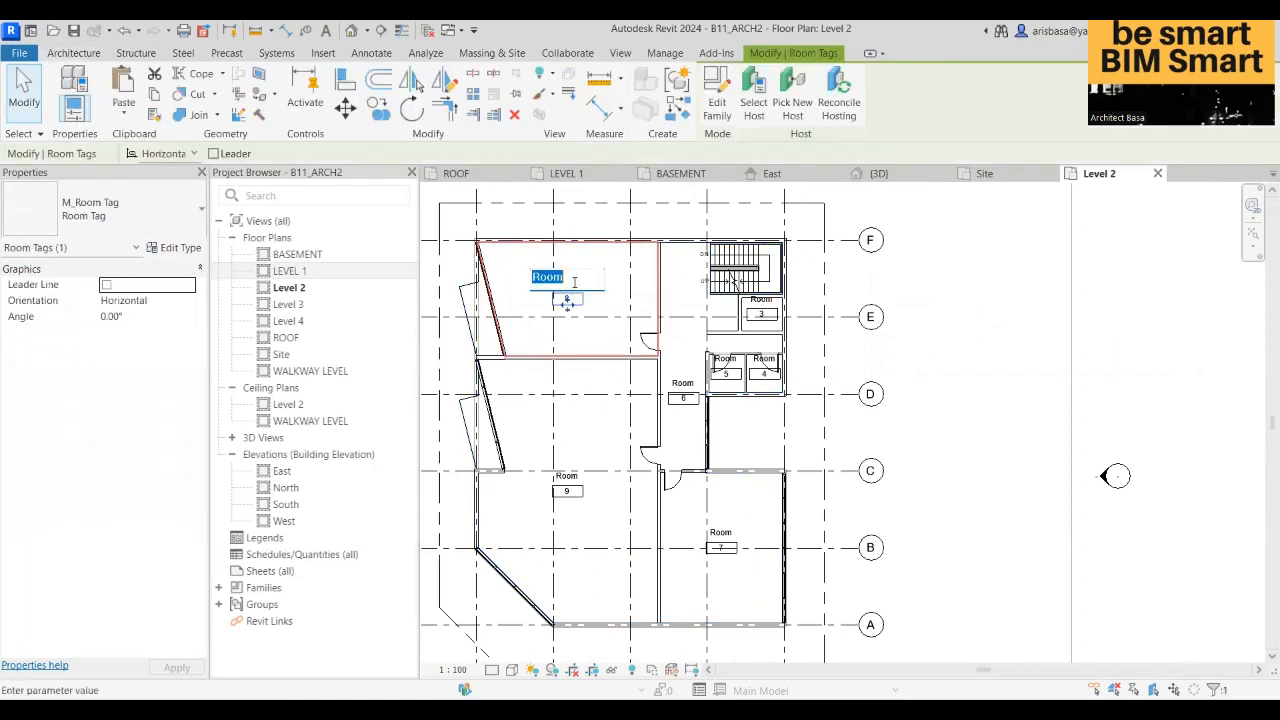
{"action": "type", "text": "OFO"}
{"action": "left_click", "coordinate": [545, 440]}
{"action": "left_click", "coordinate": [567, 475]}
{"action": "left_click", "coordinate": [573, 471]}
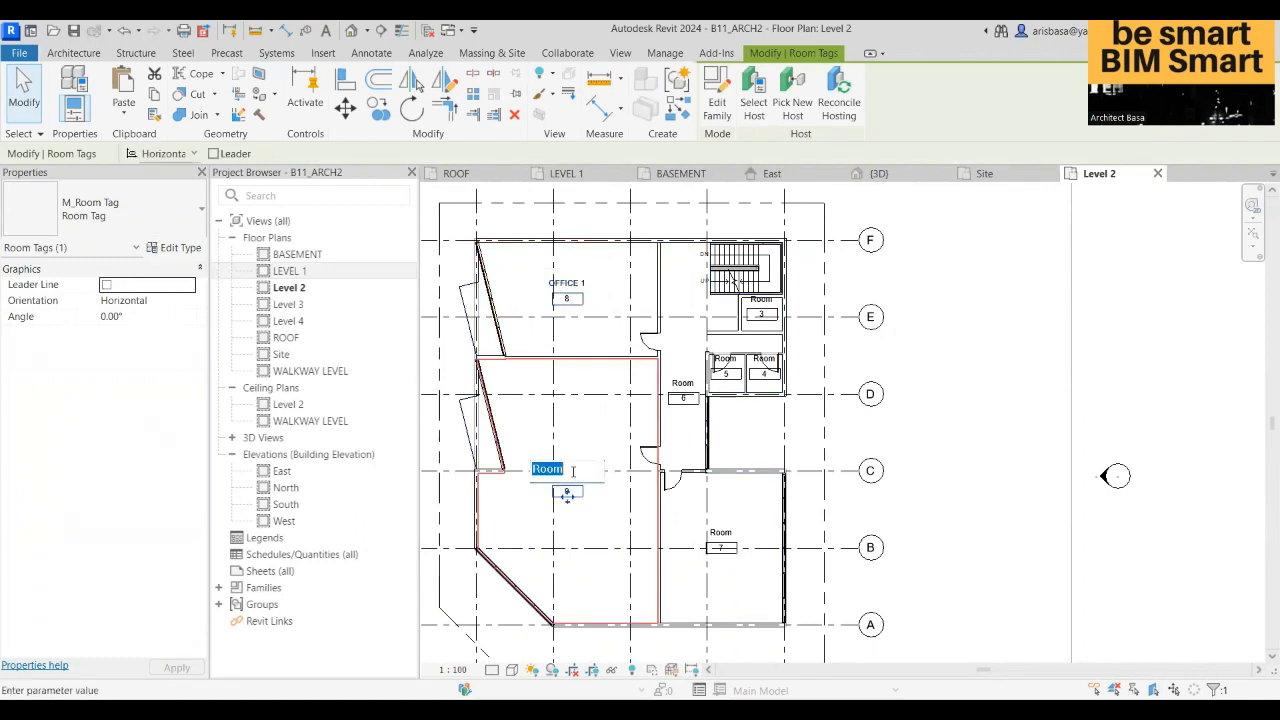
{"action": "type", "text": "OFFICE 2"}
- Rename room 7, between grids A and C, as OFFICE 3
{"action": "left_click", "coordinate": [727, 538]}
{"action": "left_click", "coordinate": [727, 538]}
{"action": "left_click", "coordinate": [724, 533]}
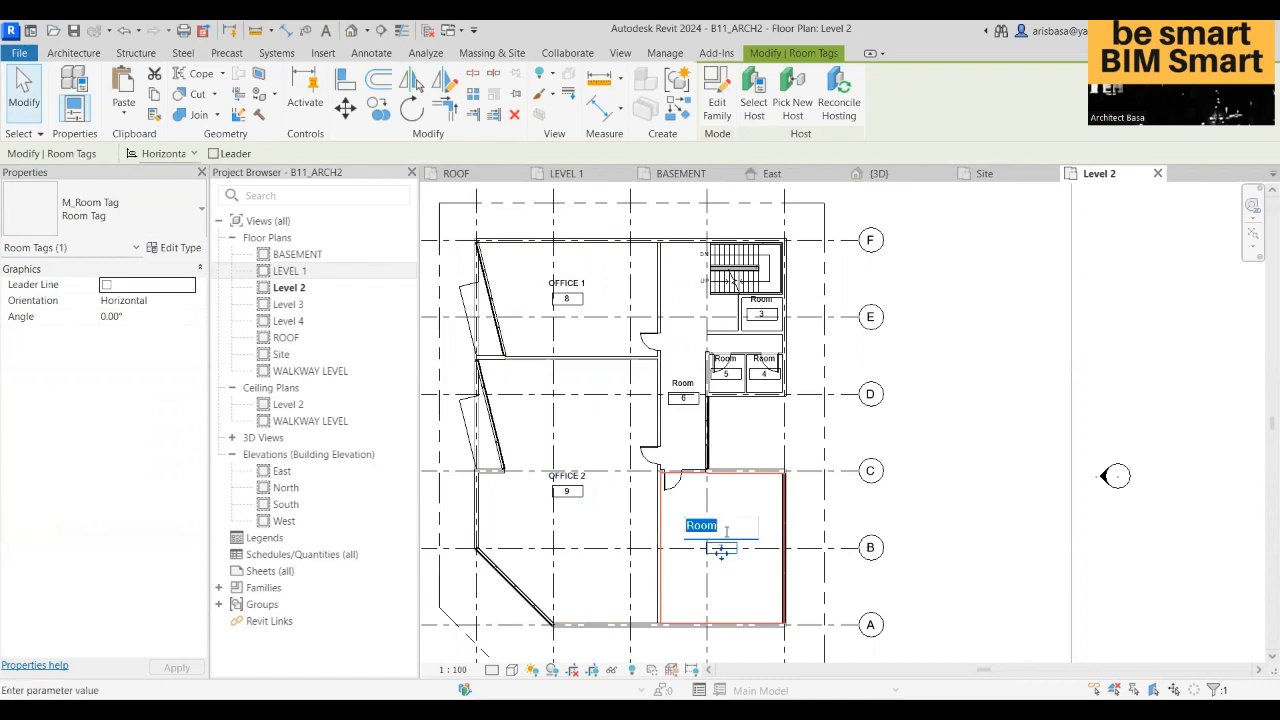
{"action": "type", "text": "OFFICE 3"}
- Rename room 6, the circulation space beside the stair and toilets, as CORRIDOR
{"action": "scroll", "coordinate": [690, 392], "scroll_direction": "up", "scroll_amount": 4}
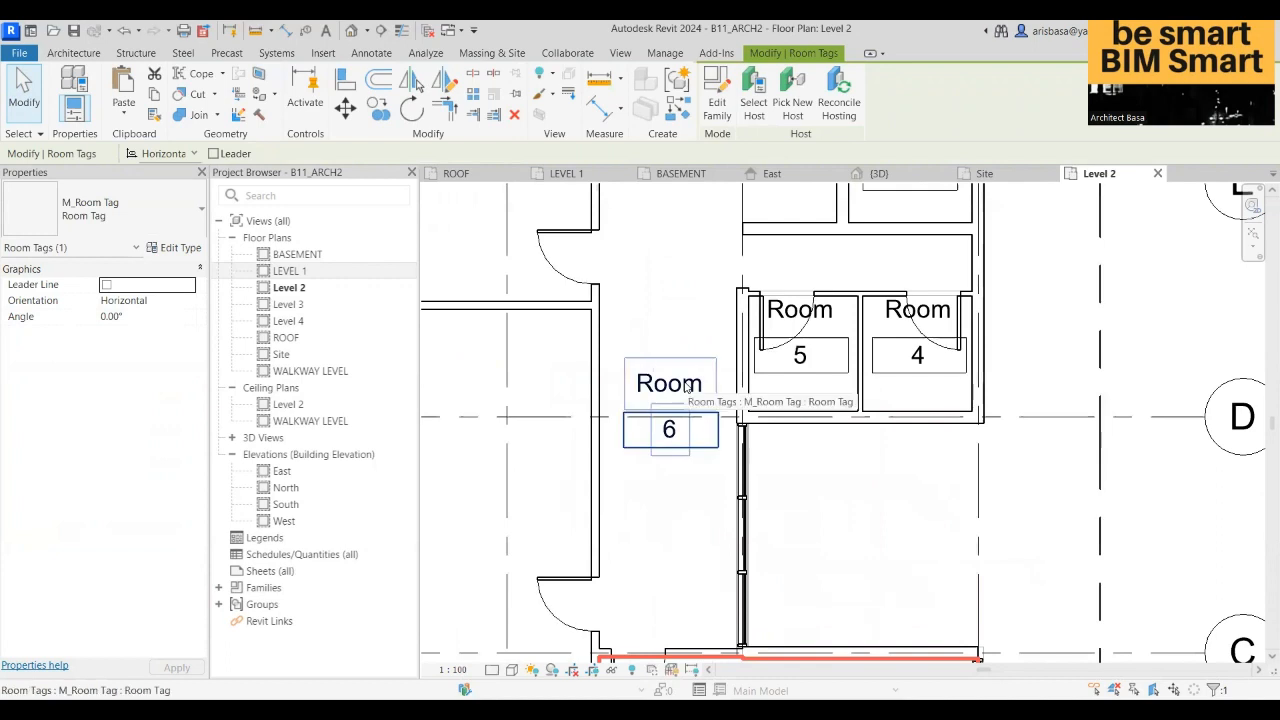
{"action": "left_click", "coordinate": [686, 385]}
{"action": "type", "text": "H"}
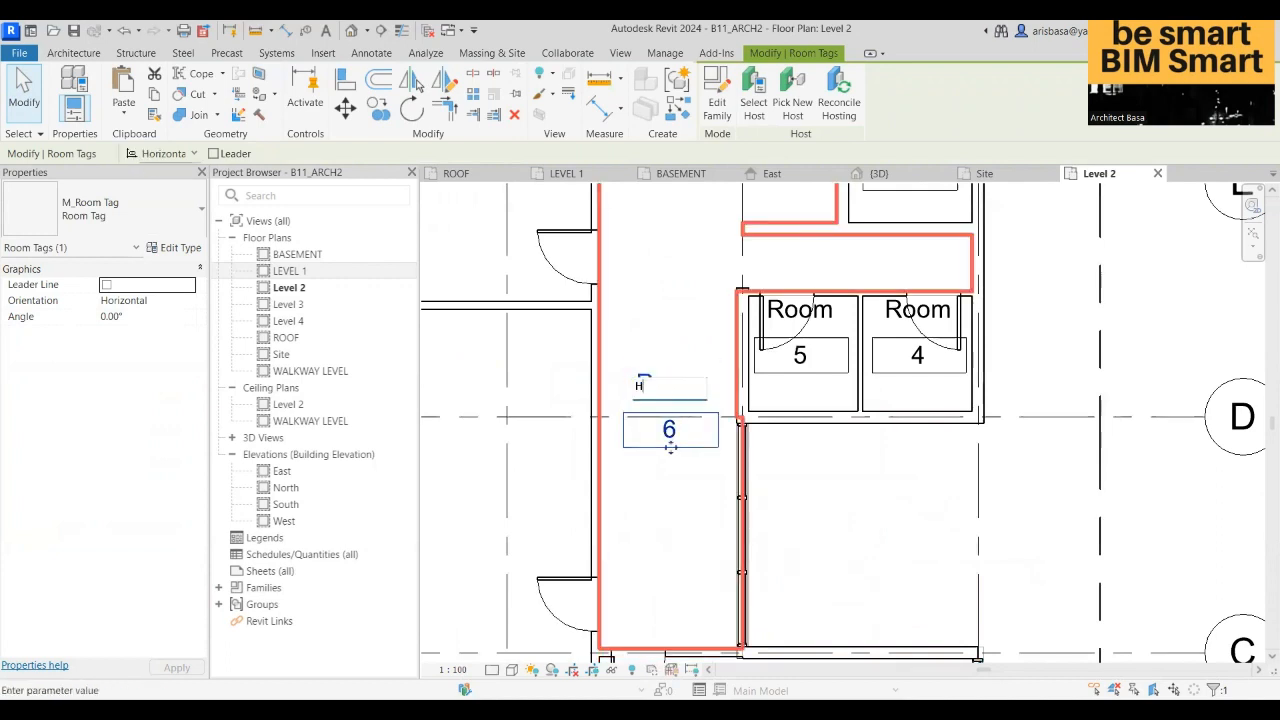
{"action": "type", "text": "ALLWAY"}
{"action": "key", "text": "BackSpace"}
{"action": "key", "text": "BackSpace"}
{"action": "key", "text": "BackSpace"}
{"action": "type", "text": "corridor"}
{"action": "left_click", "coordinate": [838, 515]}
- Rename room 3, the shaft south of the stair, as LIFT
{"action": "scroll", "coordinate": [848, 506], "scroll_direction": "down", "scroll_amount": 2}
{"action": "middle_click_drag", "start_coordinate": [844, 513], "coordinate": [797, 589]}
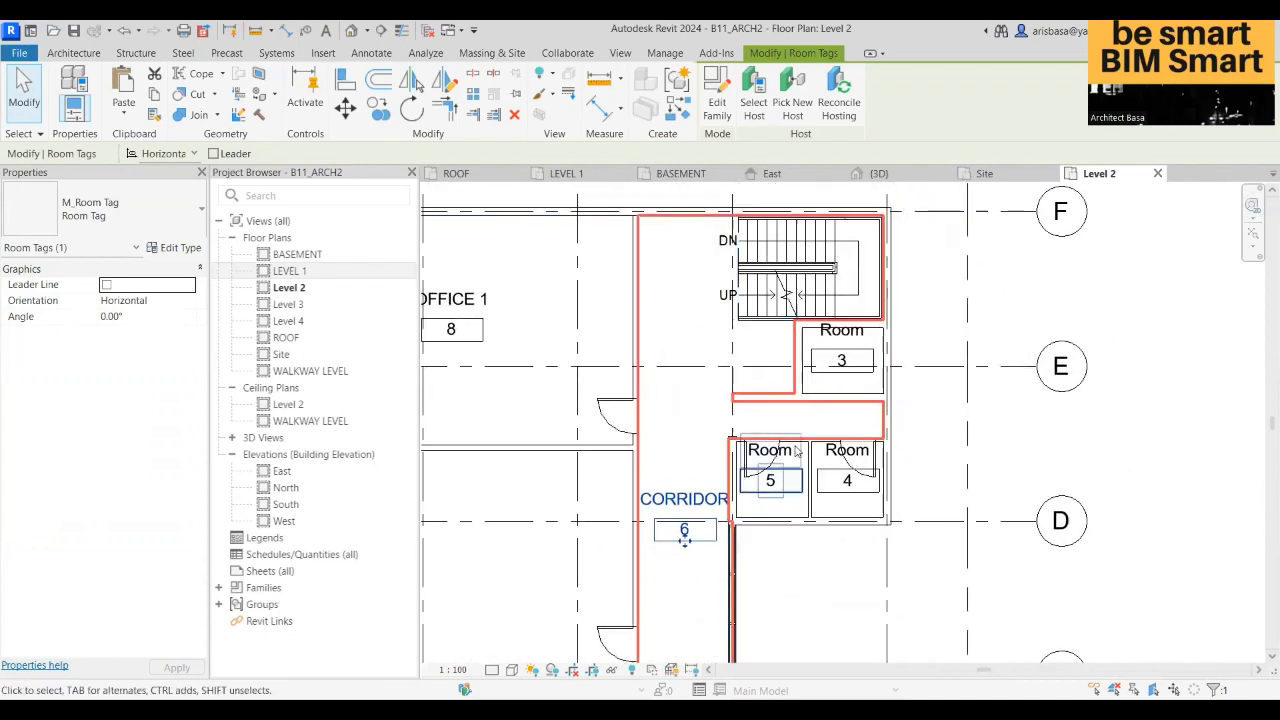
{"action": "scroll", "coordinate": [797, 452], "scroll_direction": "up", "scroll_amount": 2}
{"action": "left_click", "coordinate": [858, 312]}
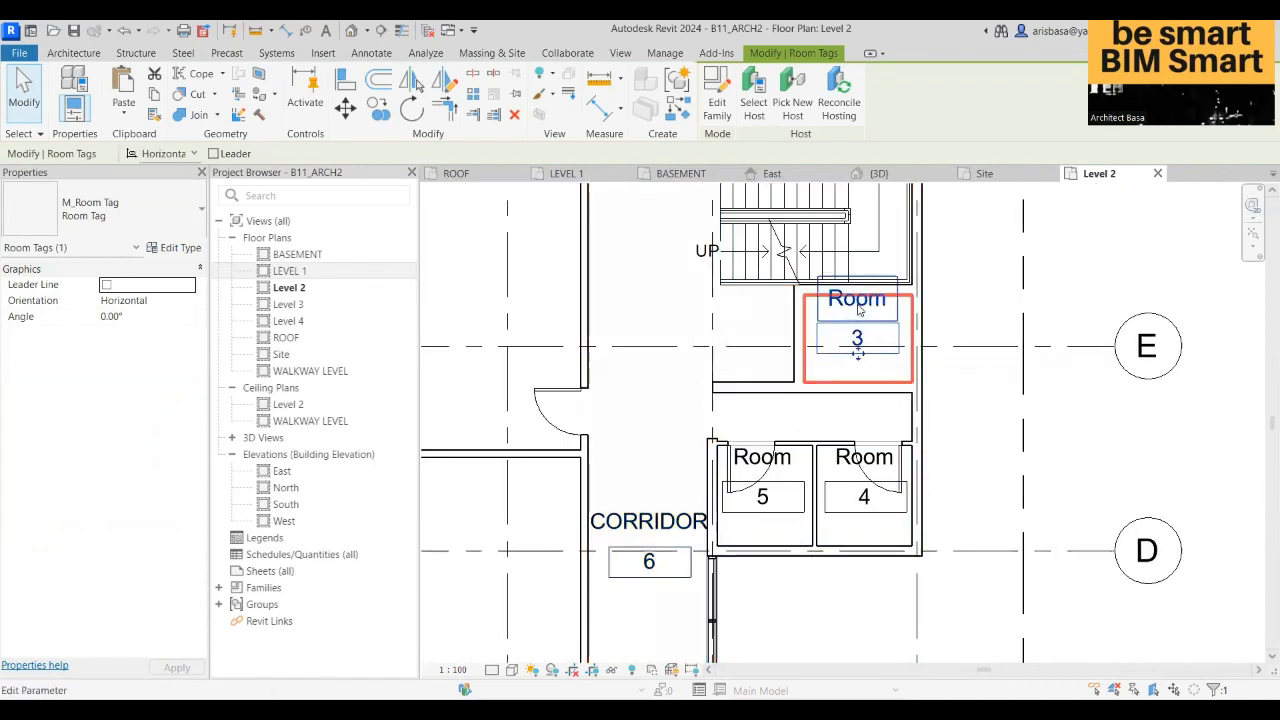
{"action": "left_click", "coordinate": [858, 300]}
{"action": "type", "text": "EL"}
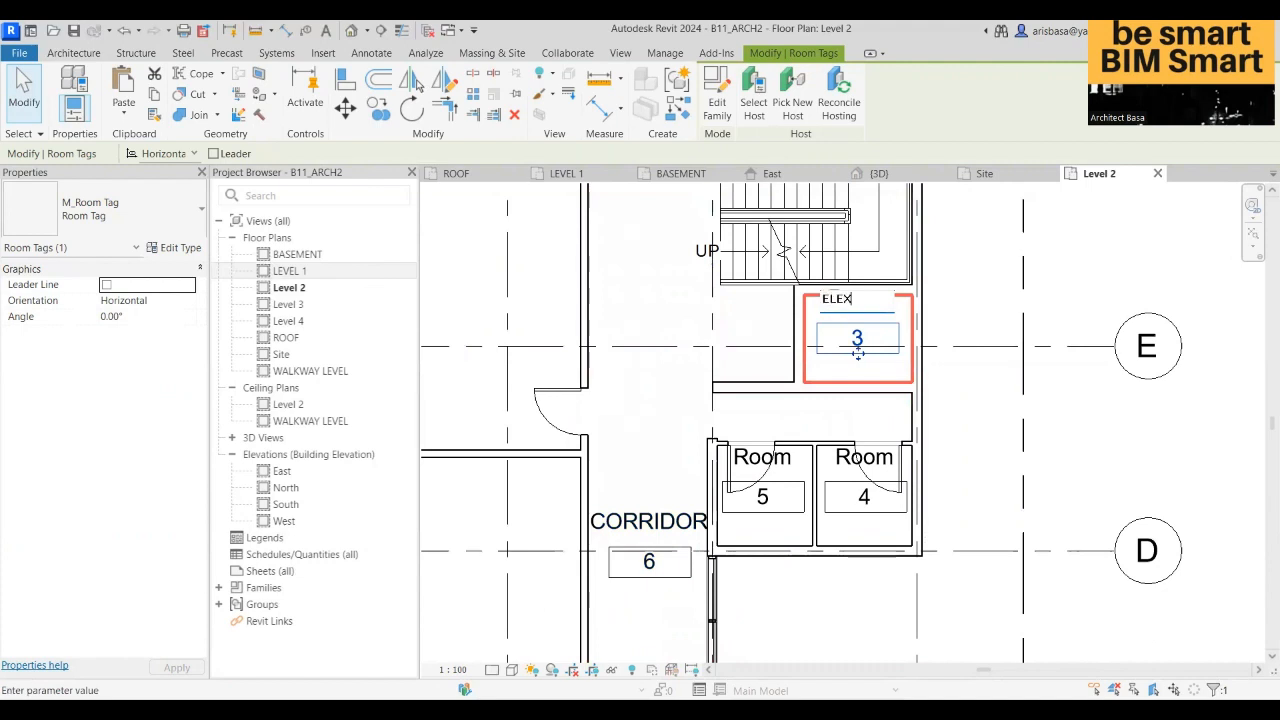
{"action": "type", "text": "EX"}
{"action": "key", "text": "BackSpace"}
{"action": "key", "text": "Return"}
{"action": "key", "text": "BackSpace"}
{"action": "key", "text": "BackSpace"}
{"action": "key", "text": "BackSpace"}
{"action": "key", "text": "BackSpace"}
{"action": "type", "text": "LIFT"}
{"action": "key", "text": "Return"}
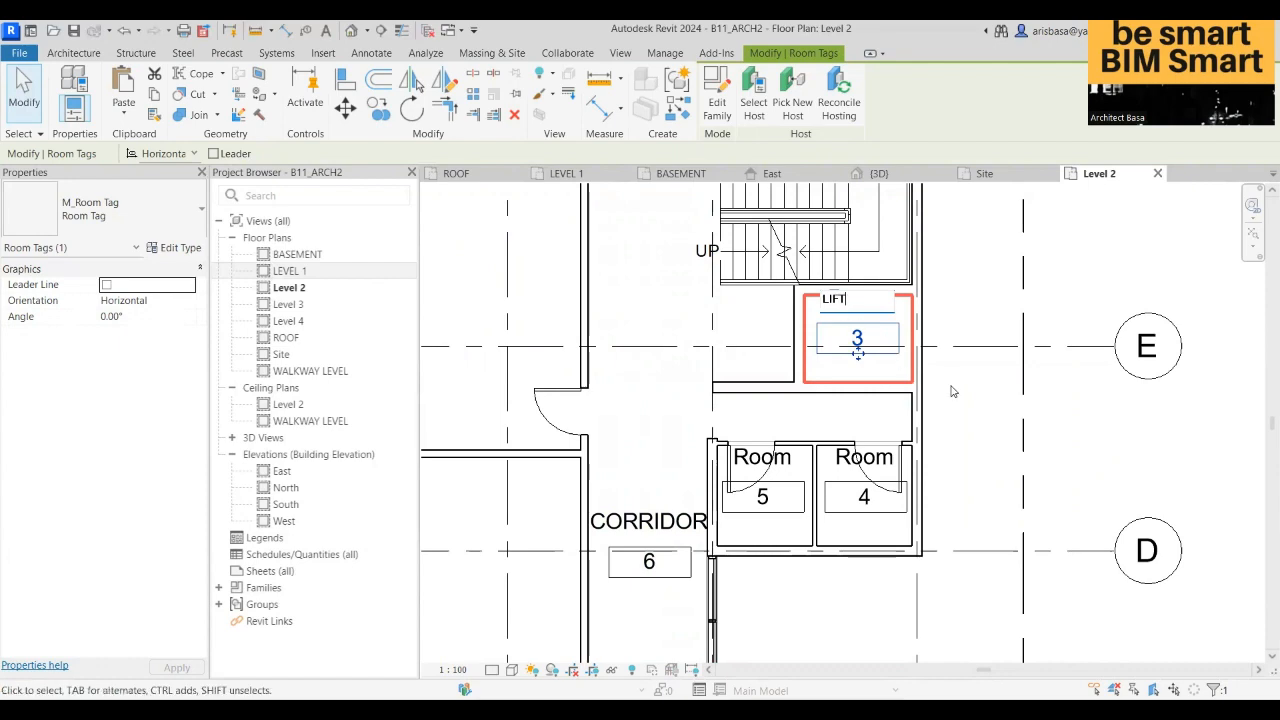
- Rename room 5, the western toilet, as MT
{"action": "scroll", "coordinate": [950, 390], "scroll_direction": "down", "scroll_amount": 2}
{"action": "middle_click_drag", "start_coordinate": [965, 461], "coordinate": [938, 448]}
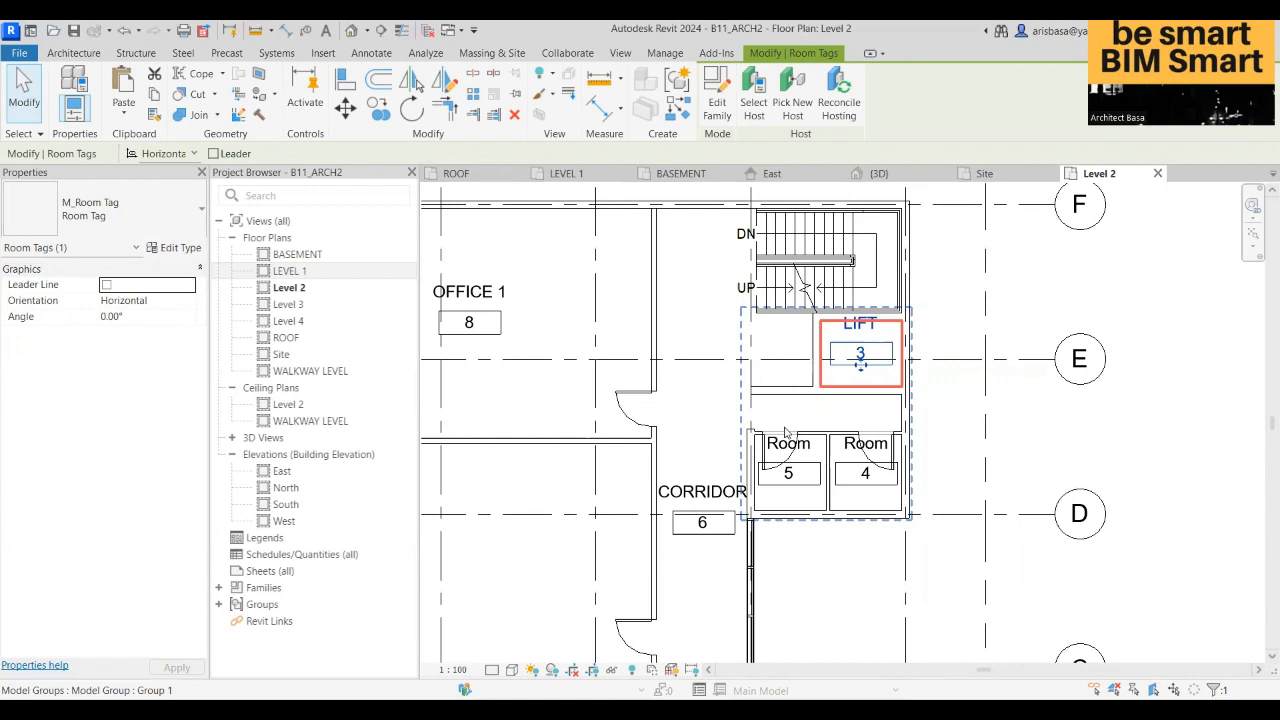
{"action": "scroll", "coordinate": [798, 448], "scroll_direction": "up", "scroll_amount": 2}
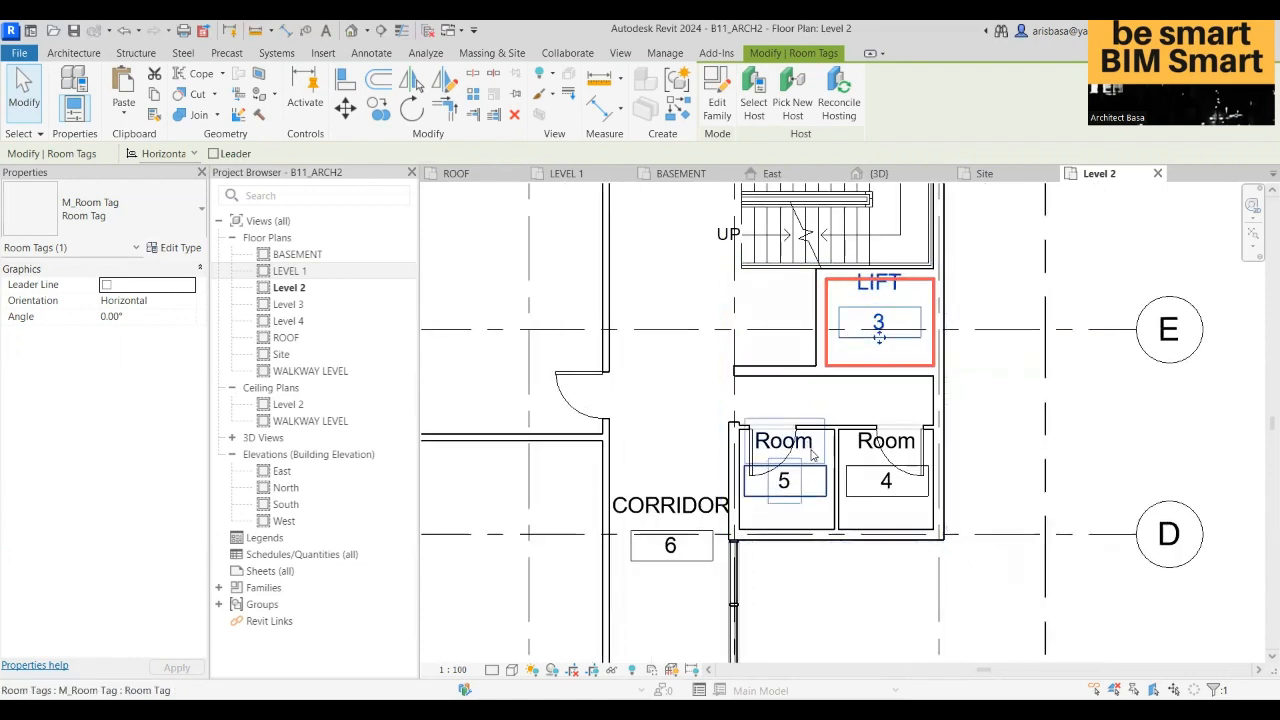
{"action": "left_click", "coordinate": [811, 454]}
{"action": "left_click", "coordinate": [812, 450]}
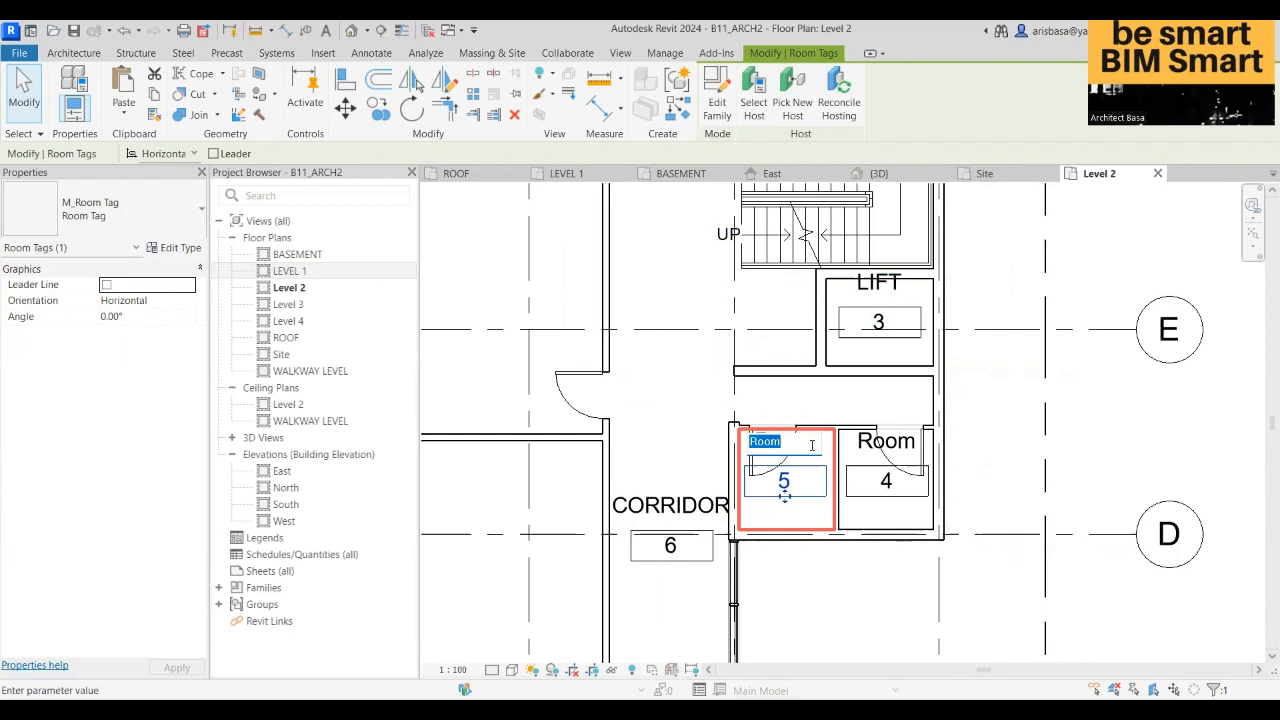
{"action": "type", "text": "MT"}
- Rename room 4, the eastern toilet, as FT
{"action": "left_click", "coordinate": [903, 451]}
{"action": "left_click", "coordinate": [903, 451]}
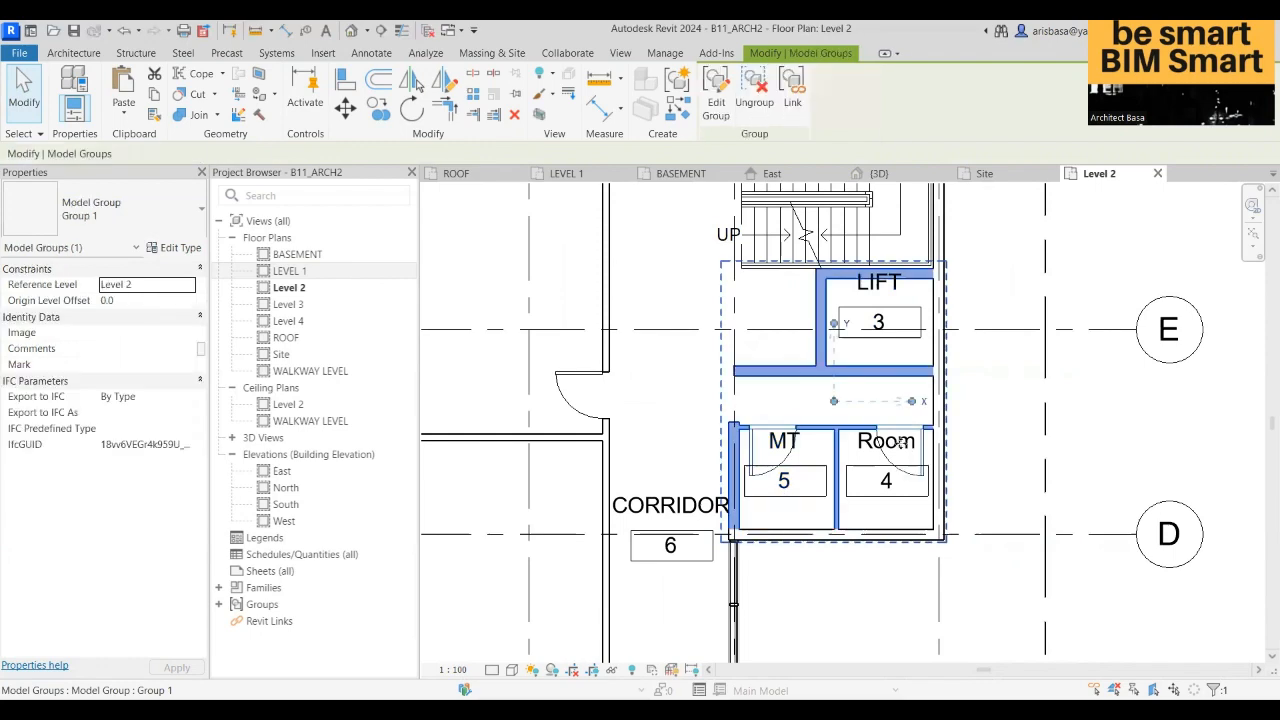
{"action": "key", "text": "Escape"}
{"action": "scroll", "coordinate": [900, 430], "scroll_direction": "up", "scroll_amount": 3}
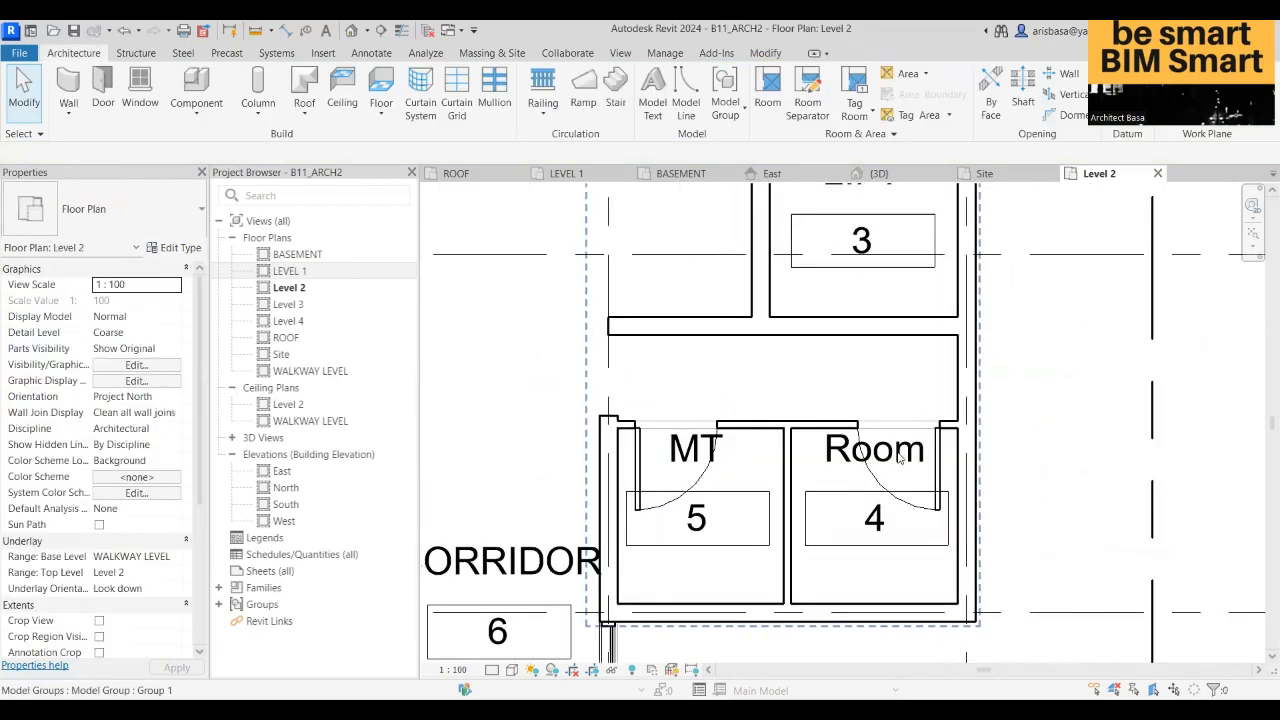
{"action": "left_click", "coordinate": [869, 535]}
{"action": "left_click", "coordinate": [894, 458]}
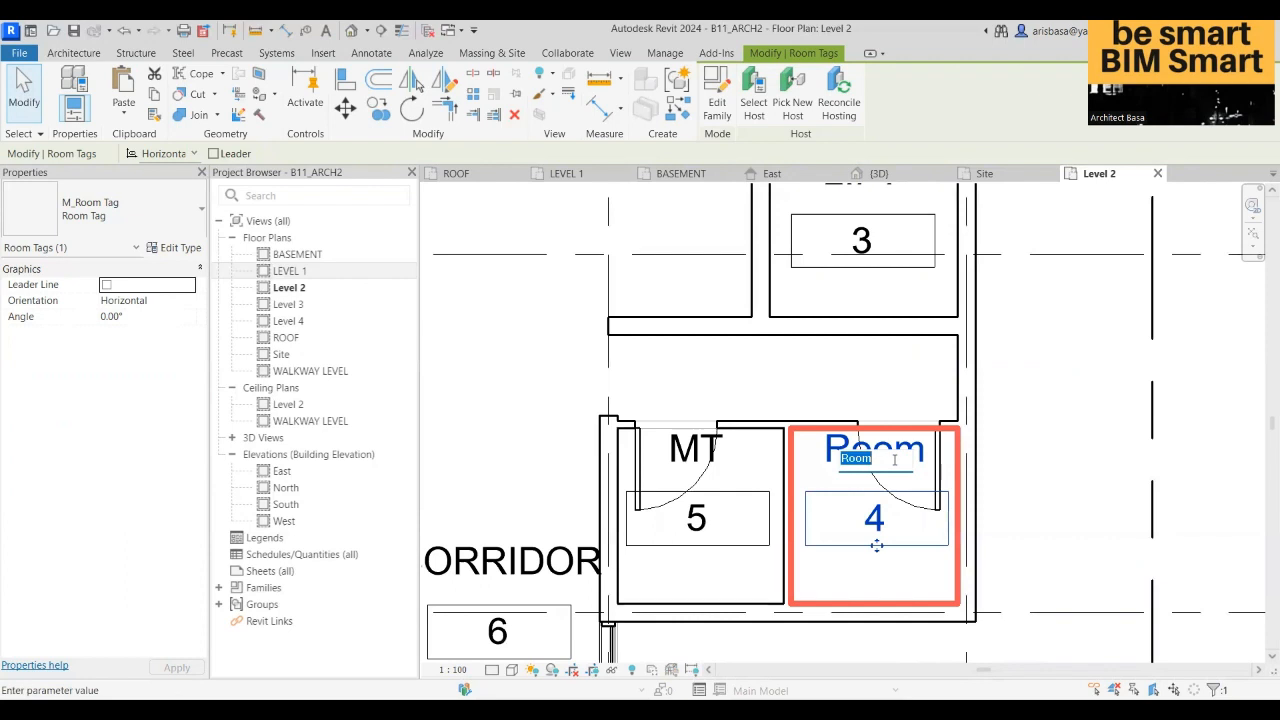
{"action": "type", "text": "FT"}
{"action": "left_click", "coordinate": [1005, 460]}
{"action": "scroll", "coordinate": [930, 434], "scroll_direction": "down", "scroll_amount": 5}
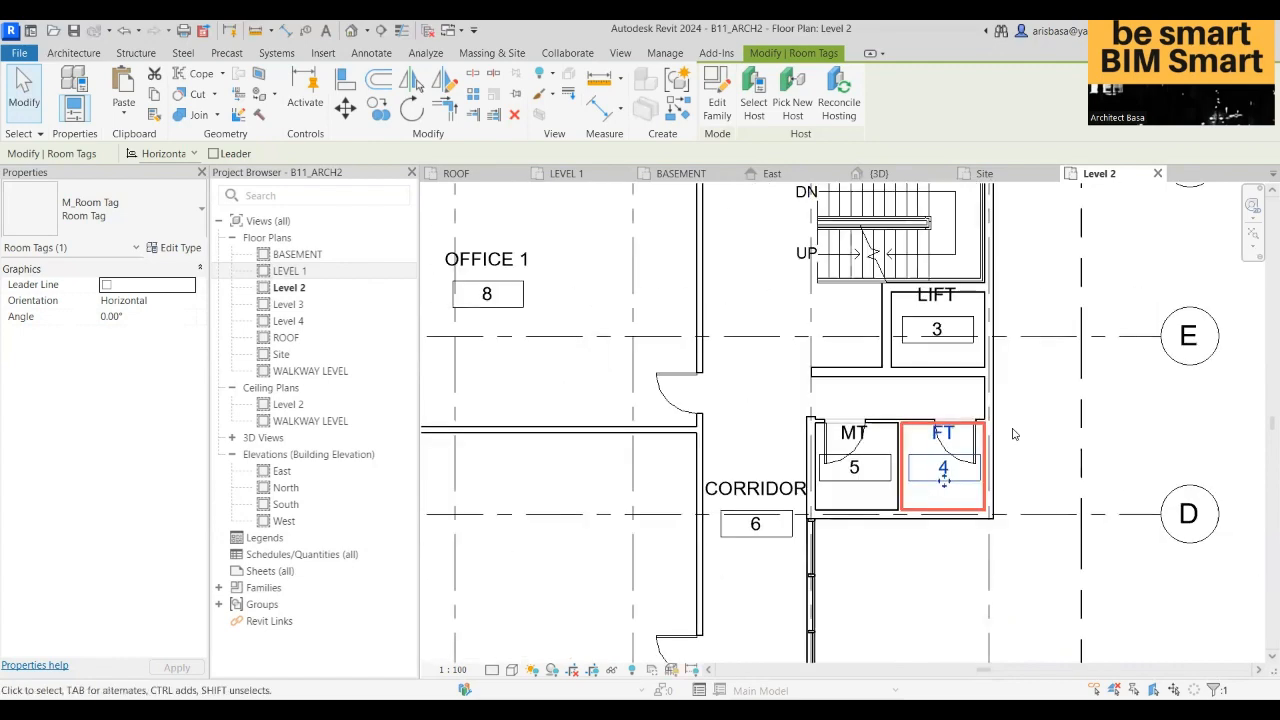
{"action": "left_click", "coordinate": [1038, 414]}
- Select the long north-south corridor partition, the three office doors and the short partition along grid C
{"action": "scroll", "coordinate": [1020, 413], "scroll_direction": "down", "scroll_amount": 1}
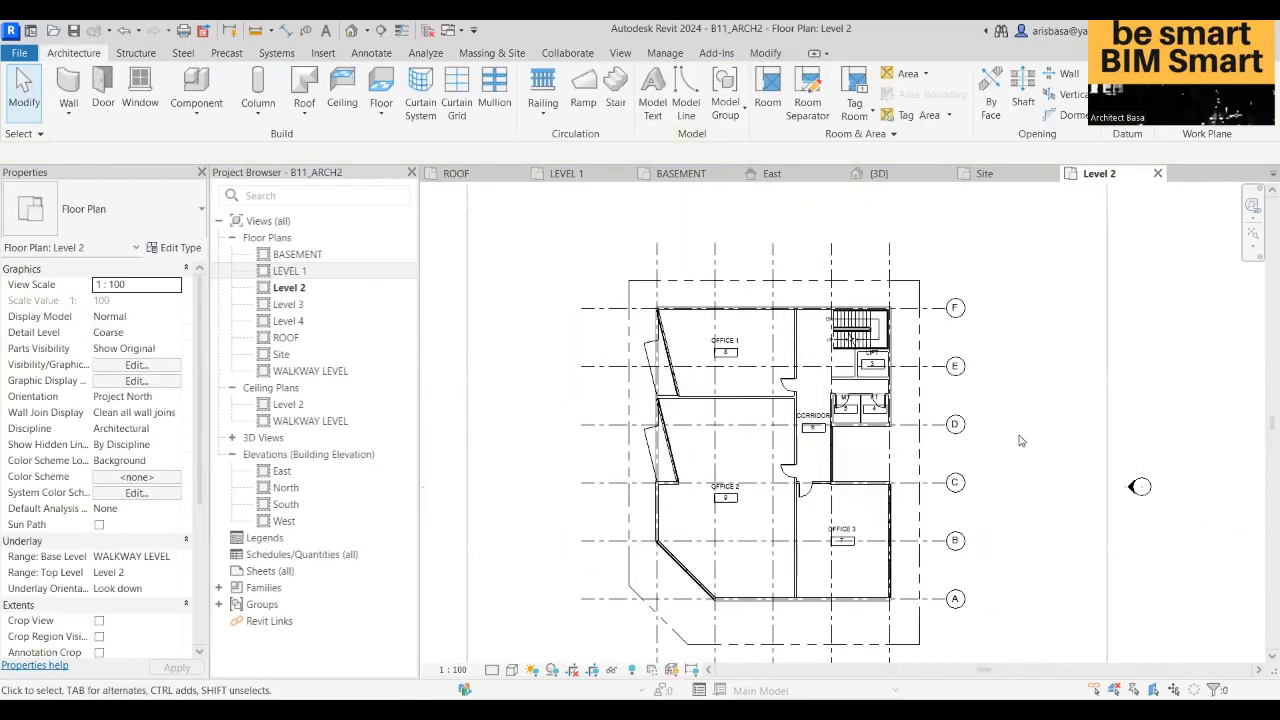
{"action": "middle_click_drag", "start_coordinate": [1019, 440], "coordinate": [957, 430]}
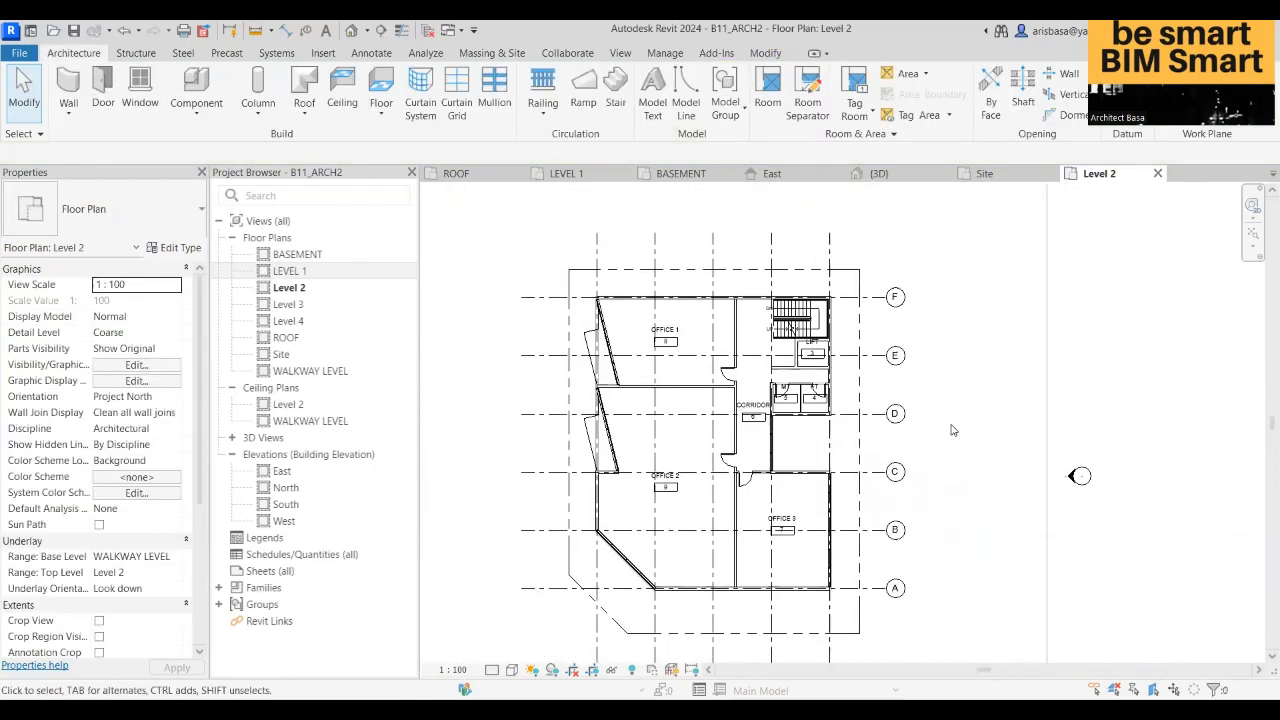
{"action": "left_click", "coordinate": [734, 334]}
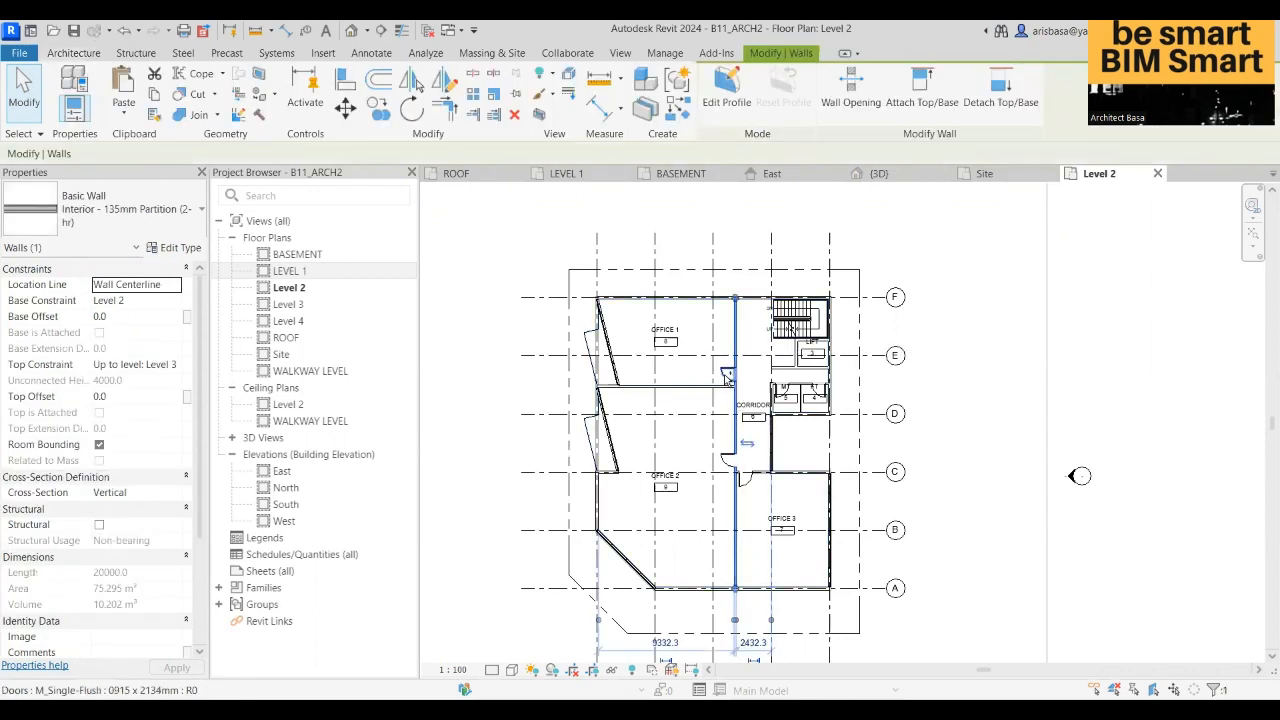
{"action": "left_click", "coordinate": [727, 376], "text": "ctrl"}
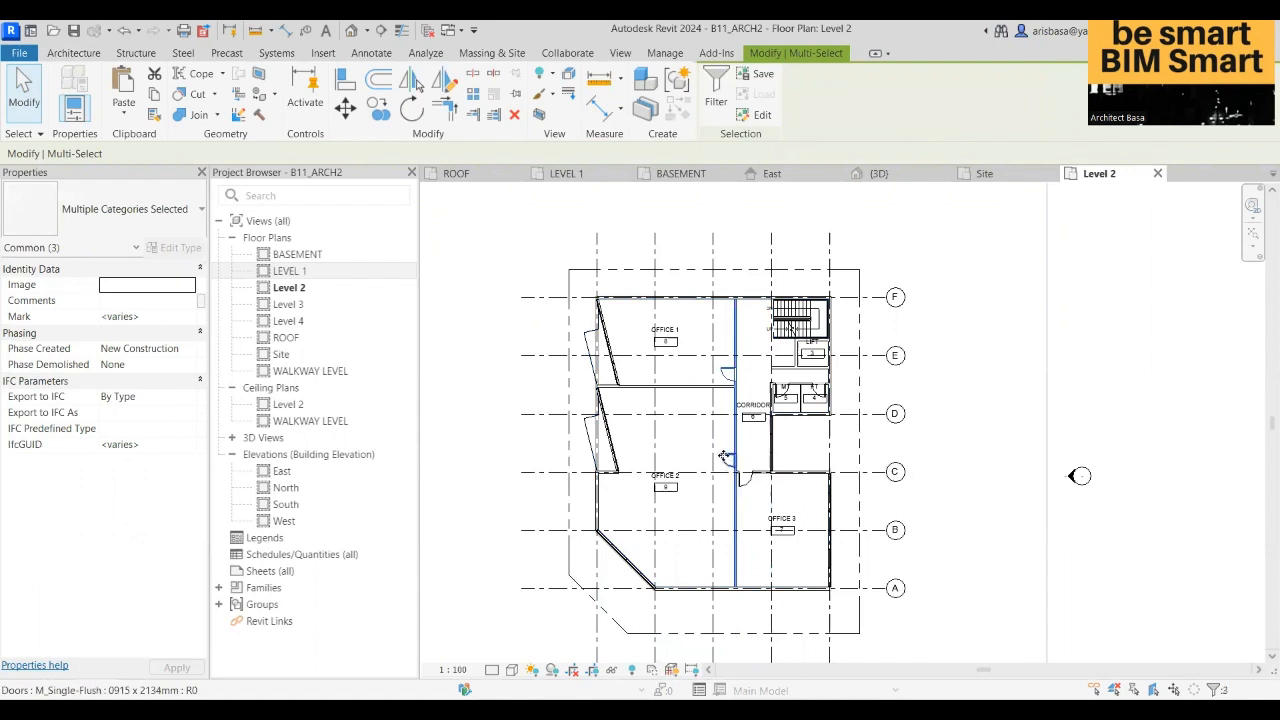
{"action": "left_click", "coordinate": [754, 482], "text": "ctrl"}
{"action": "scroll", "coordinate": [760, 497], "scroll_direction": "up", "scroll_amount": 5}
{"action": "left_click", "coordinate": [765, 469], "text": "ctrl"}
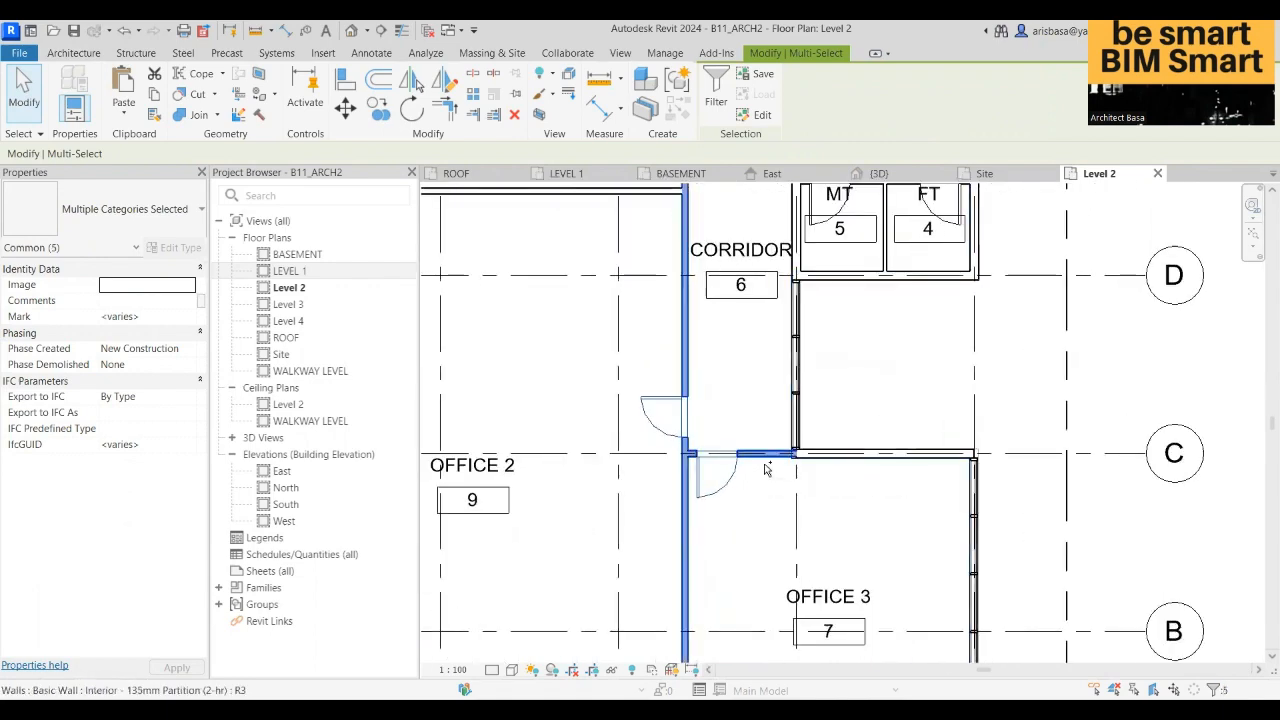
{"action": "scroll", "coordinate": [763, 466], "scroll_direction": "down", "scroll_amount": 5}
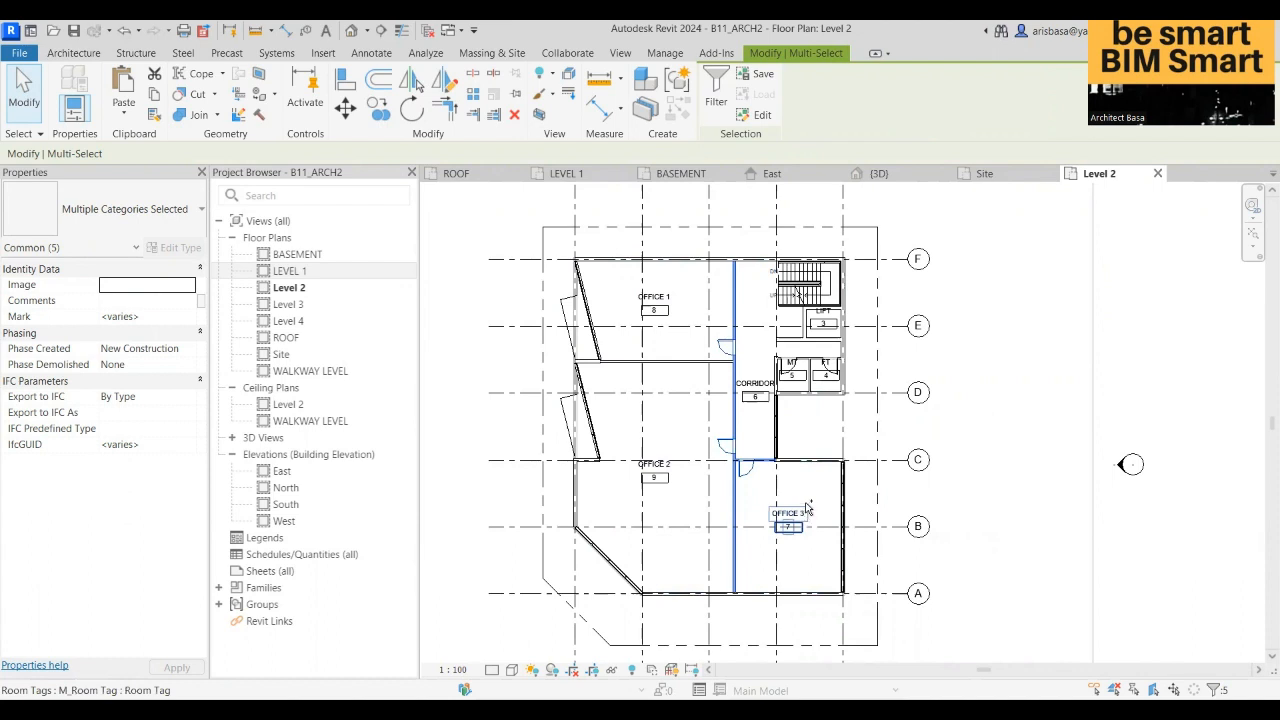
- Add the three office room tags, the partition between Office 1 and Office 2 and the CORRIDOR tag to the selection
{"action": "left_click", "coordinate": [752, 512], "text": "ctrl"}
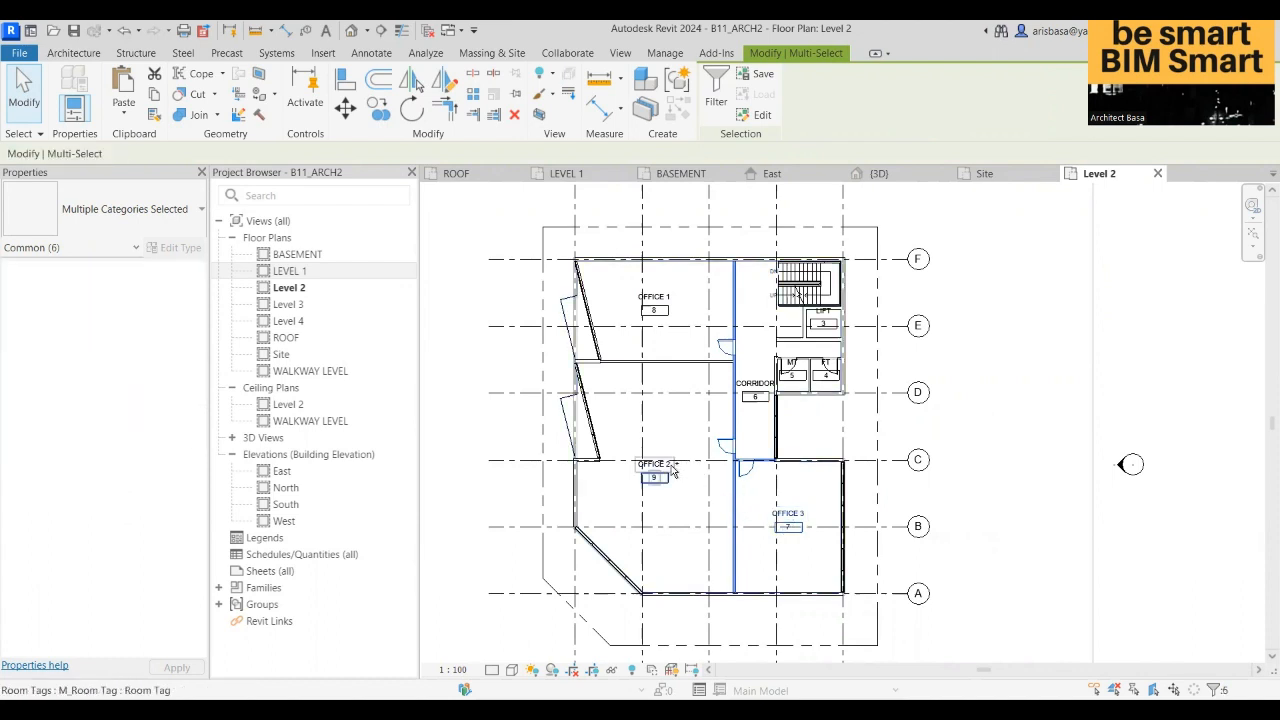
{"action": "left_click", "coordinate": [667, 312], "text": "ctrl"}
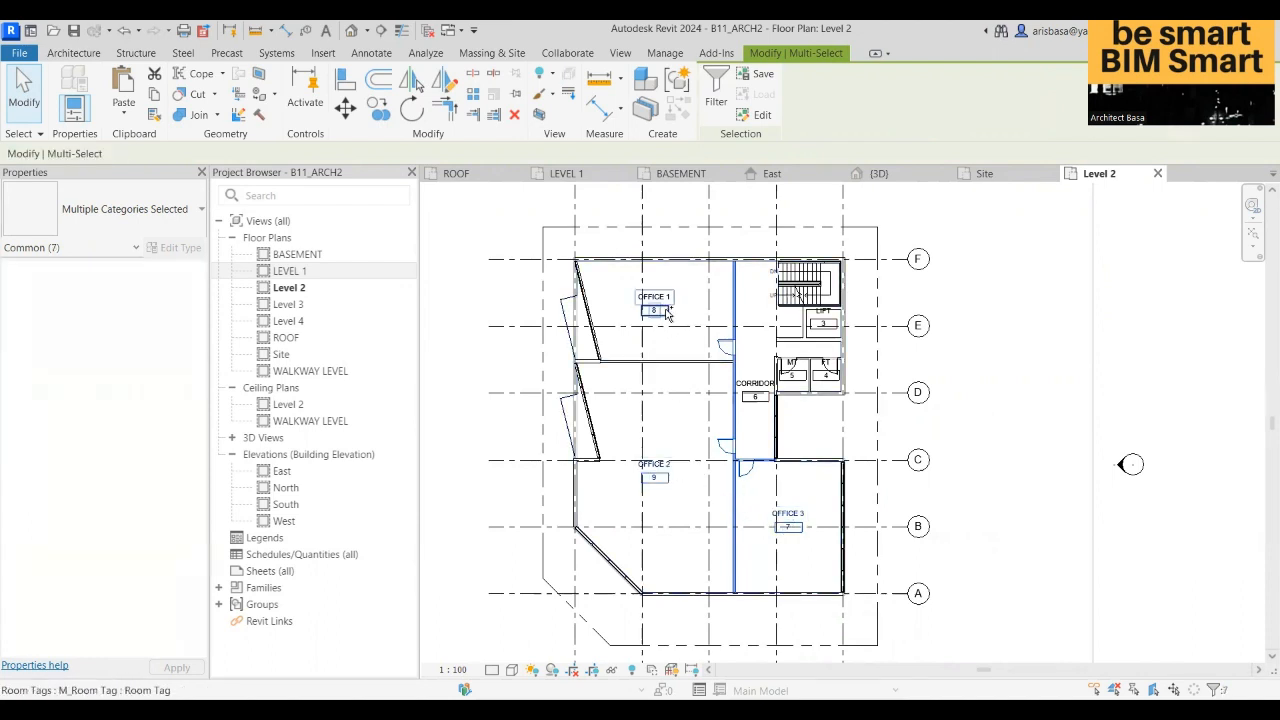
{"action": "left_click", "coordinate": [803, 372], "text": "ctrl"}
{"action": "scroll", "coordinate": [800, 372], "scroll_direction": "up", "scroll_amount": 3}
{"action": "scroll", "coordinate": [800, 372], "scroll_direction": "down", "scroll_amount": 6}
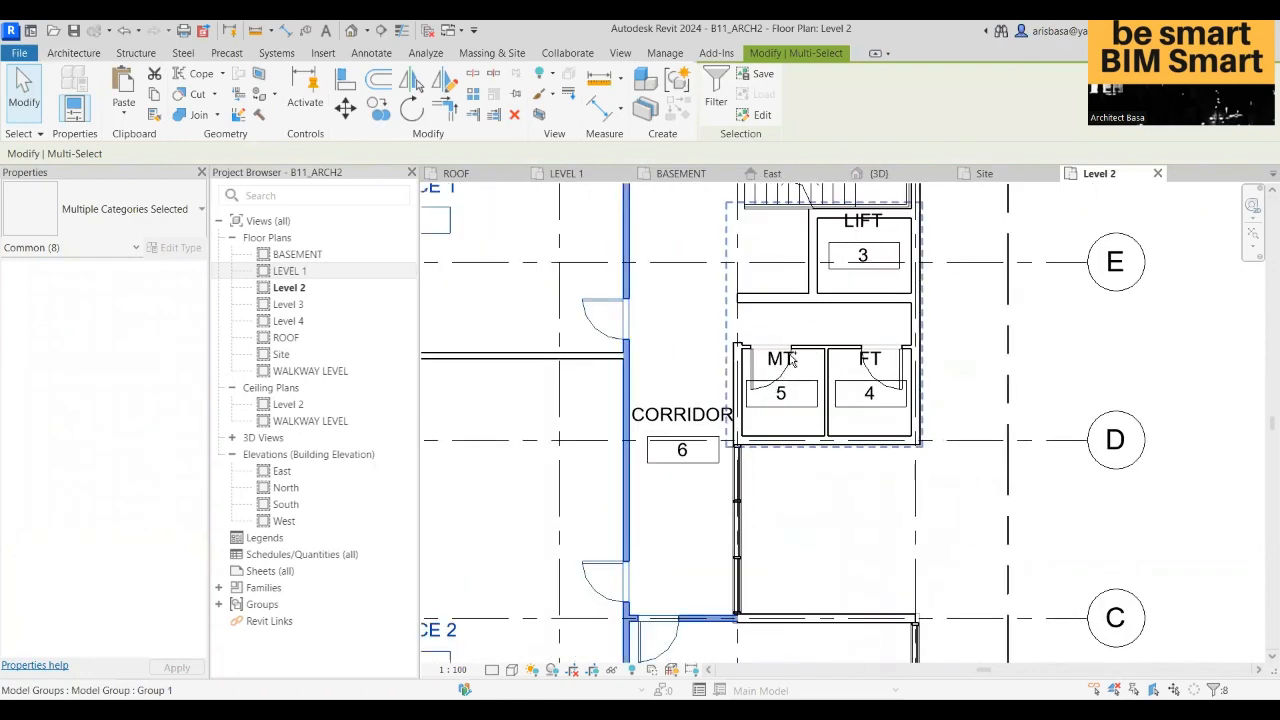
{"action": "scroll", "coordinate": [740, 365], "scroll_direction": "down", "scroll_amount": 1}
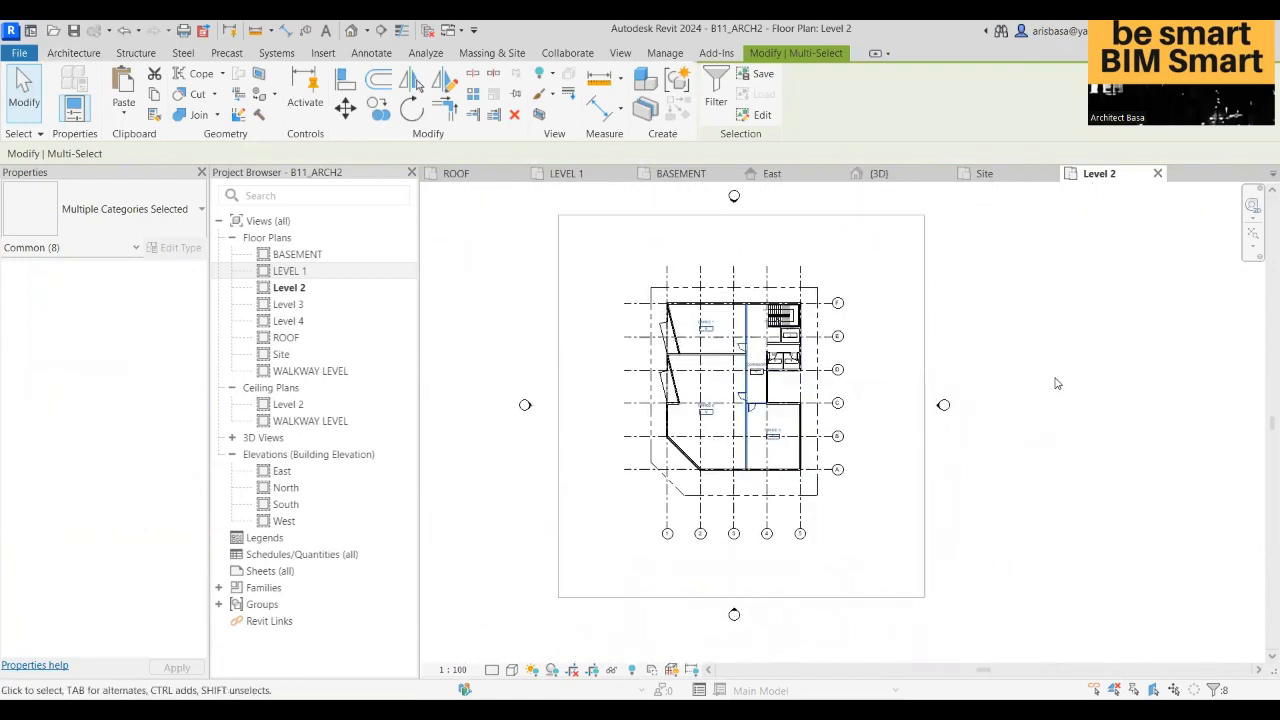
{"action": "scroll", "coordinate": [728, 361], "scroll_direction": "up", "scroll_amount": 2}
{"action": "scroll", "coordinate": [729, 355], "scroll_direction": "up", "scroll_amount": 1}
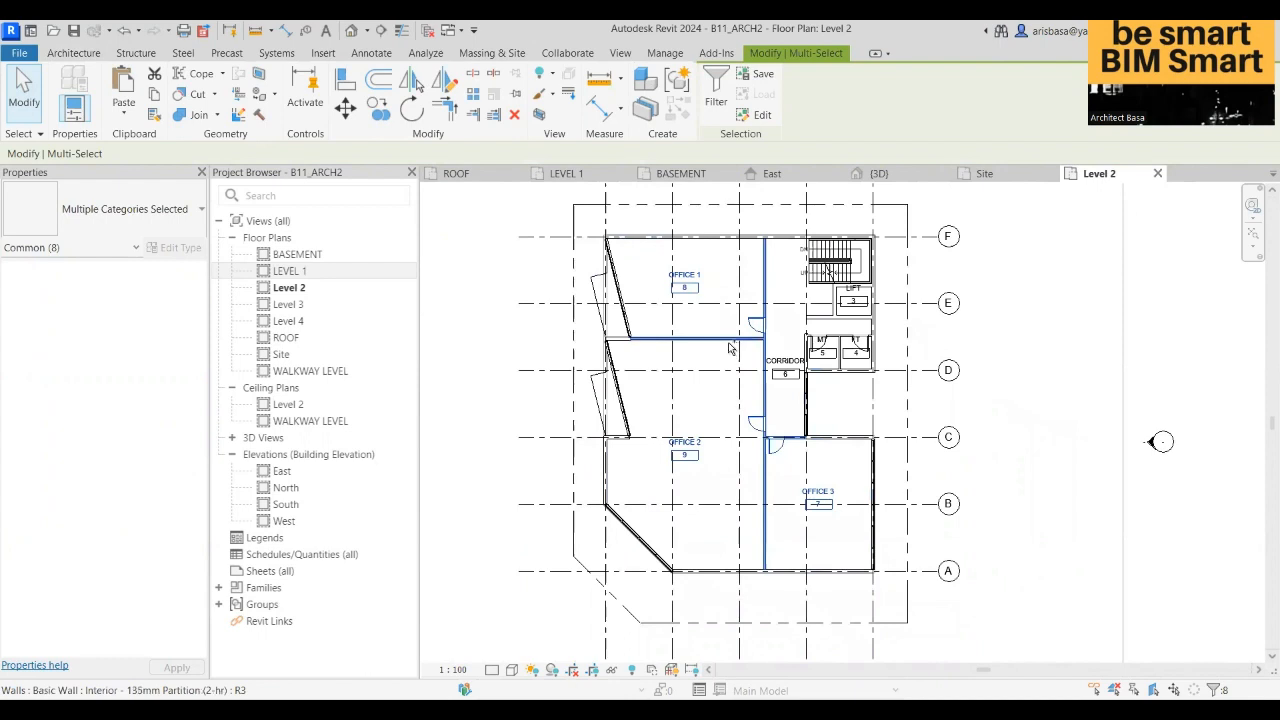
{"action": "left_click", "coordinate": [780, 370], "text": "ctrl"}
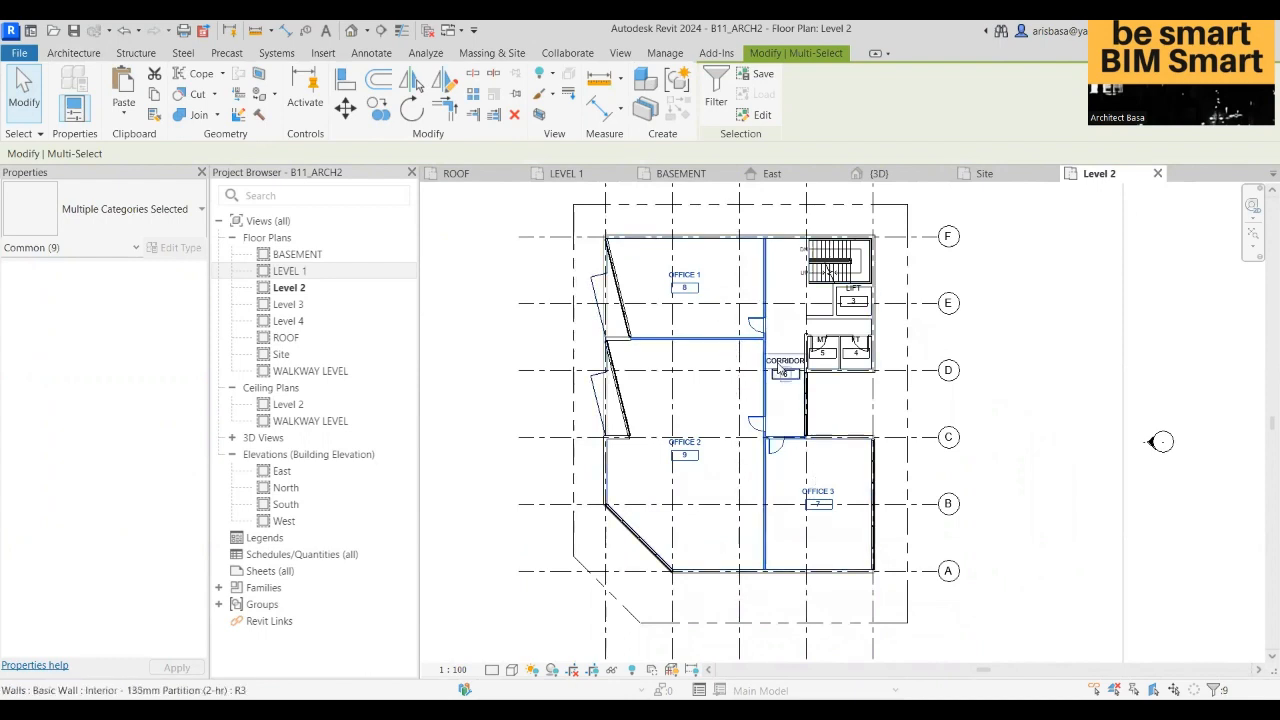
{"action": "left_click", "coordinate": [776, 364], "text": "ctrl"}
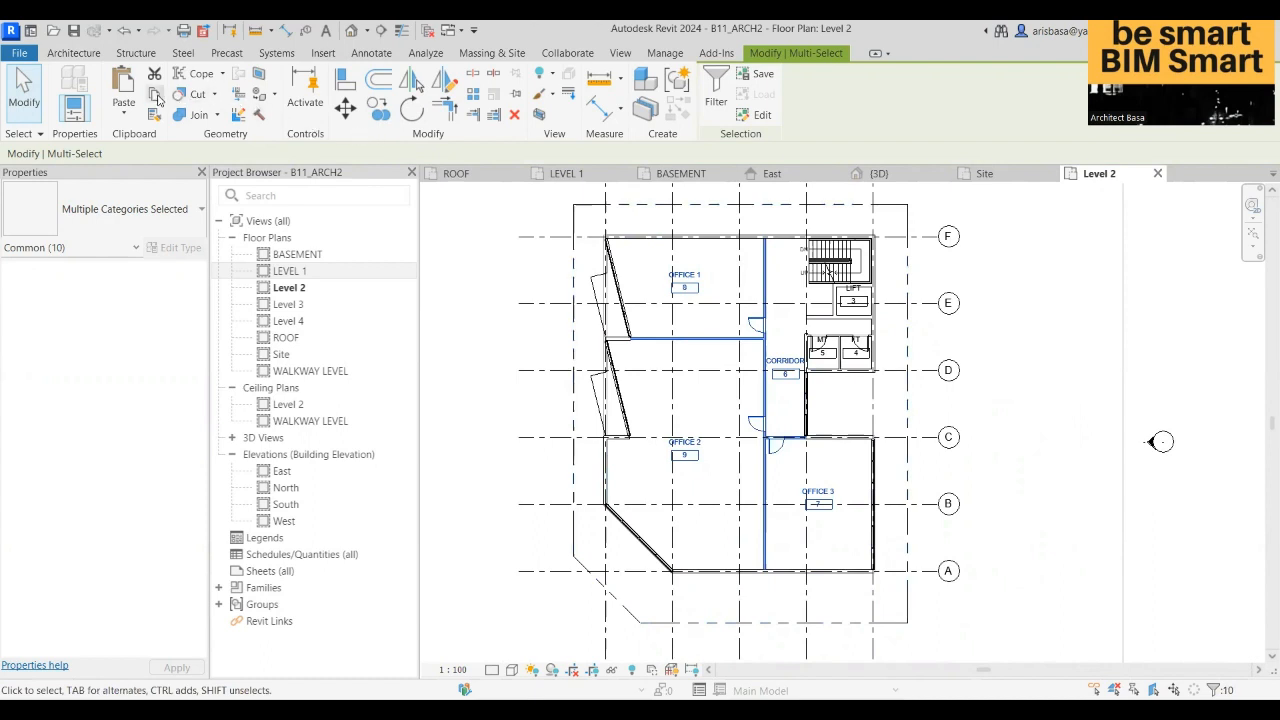
- Copy the selected partitions, doors and tags, paste them aligned to the Level 3 floor plan view, and open that plan
{"action": "left_click", "coordinate": [157, 97]}
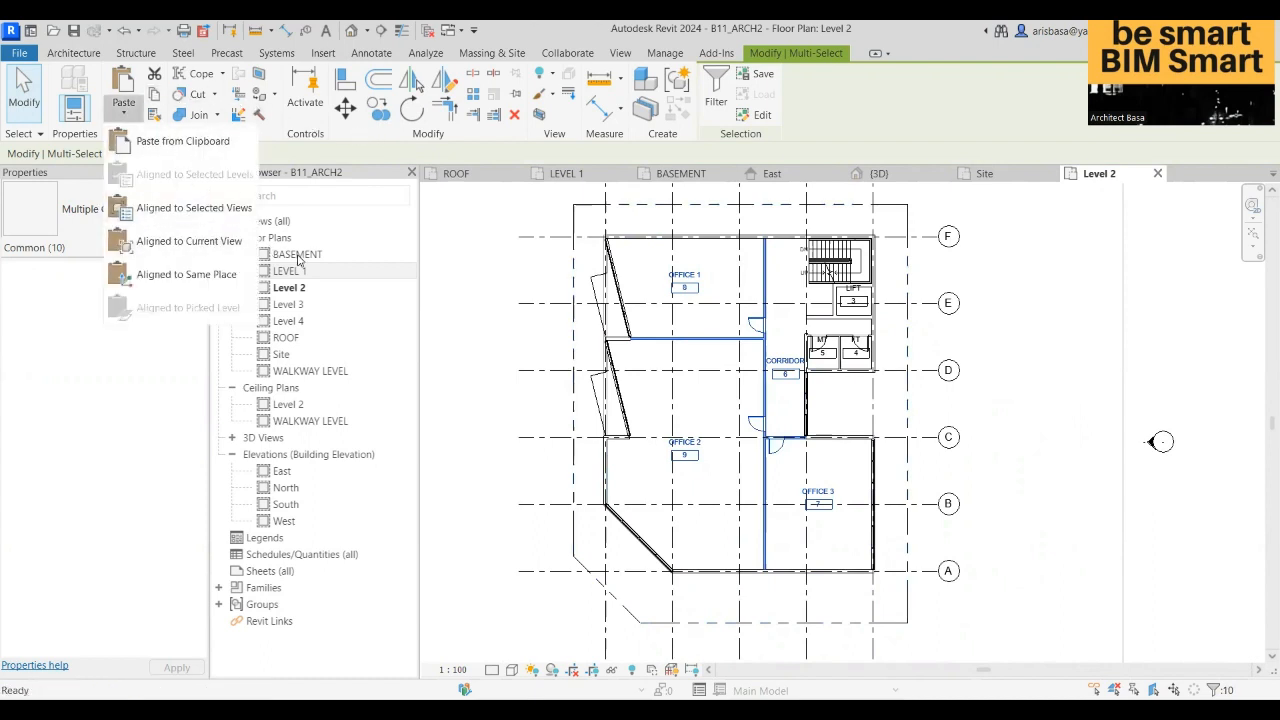
{"action": "left_click", "coordinate": [249, 210]}
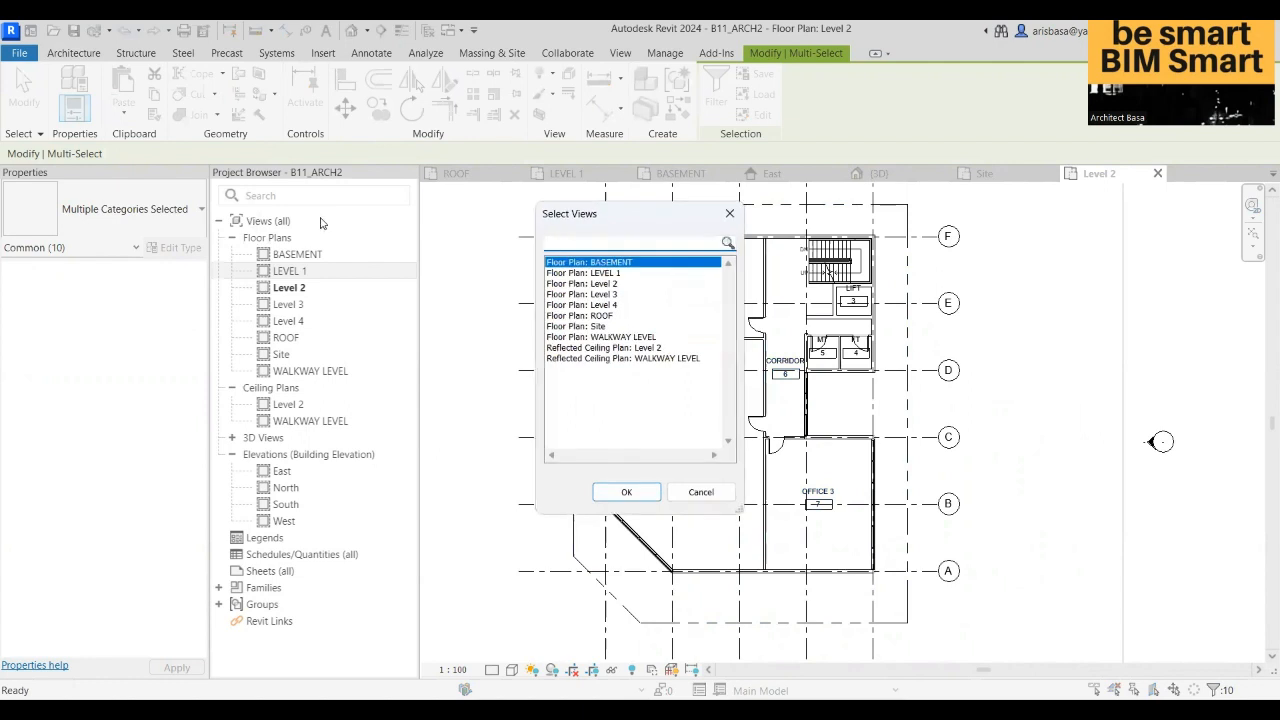
{"action": "left_click", "coordinate": [607, 296]}
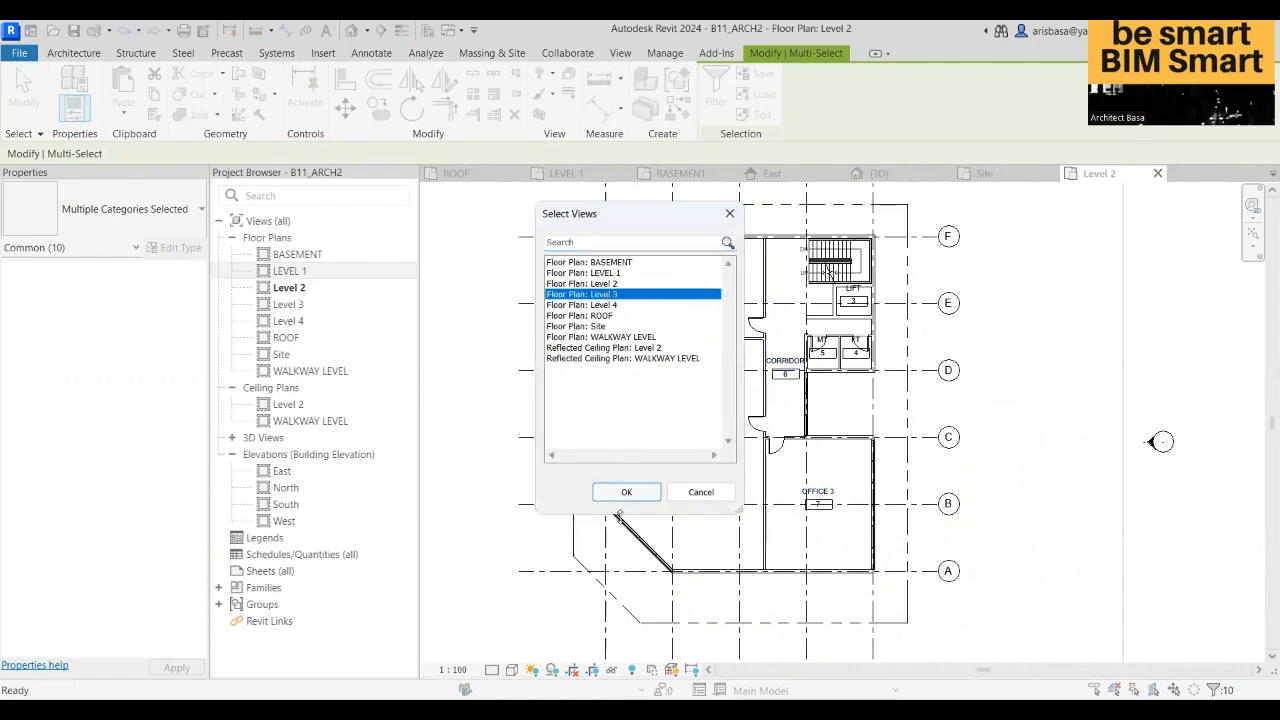
{"action": "left_click", "coordinate": [626, 491]}
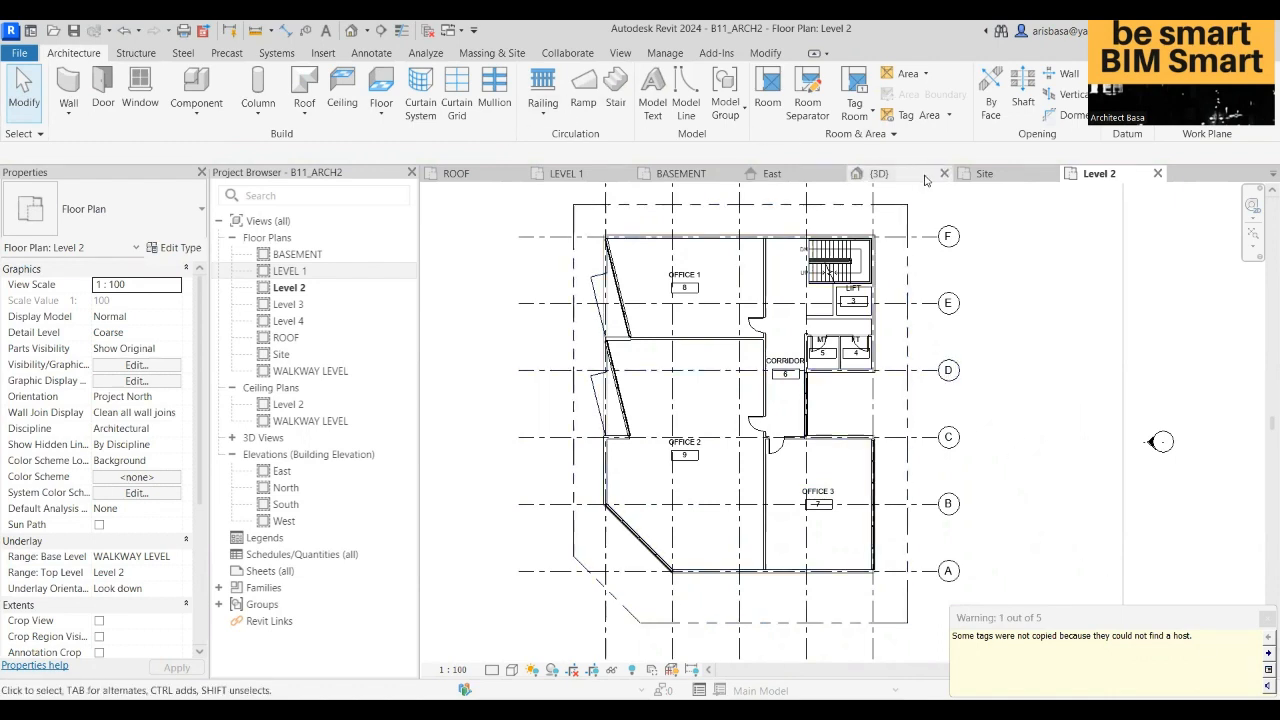
{"action": "double_click", "coordinate": [289, 304]}
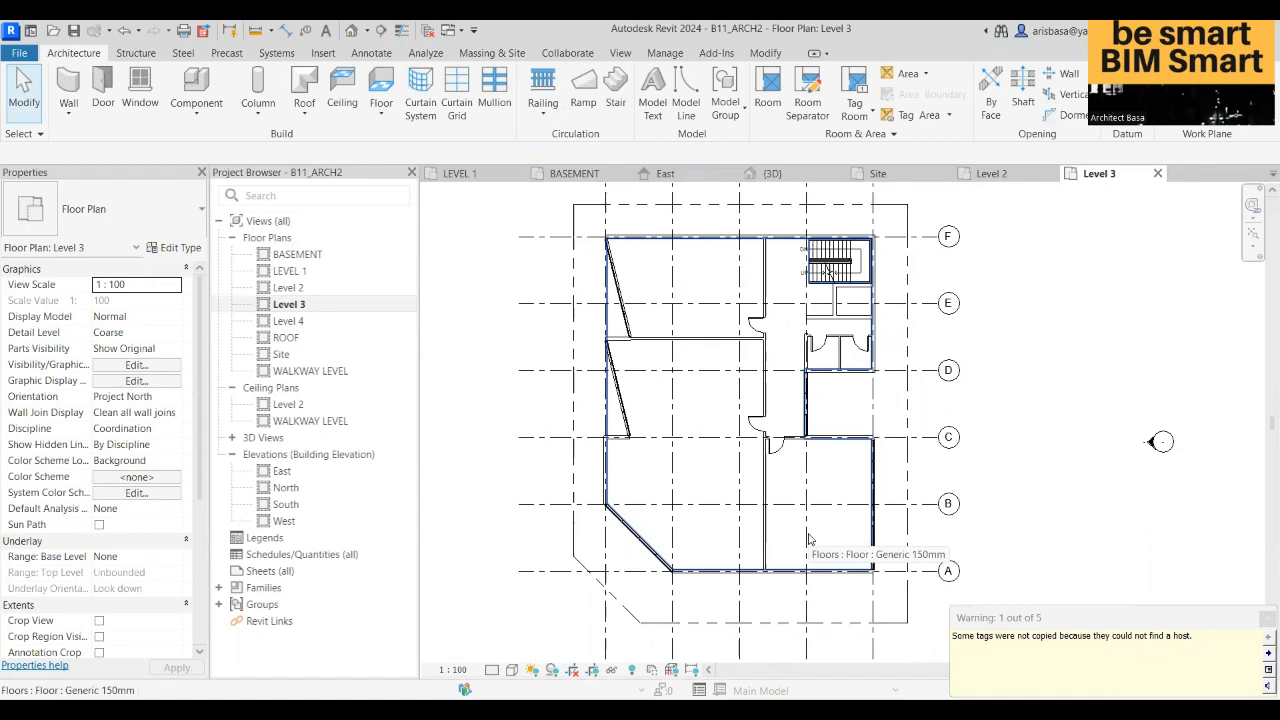
- Place tagged rooms automatically in all enclosed areas of the Level 3 plan
{"action": "left_click", "coordinate": [825, 120]}
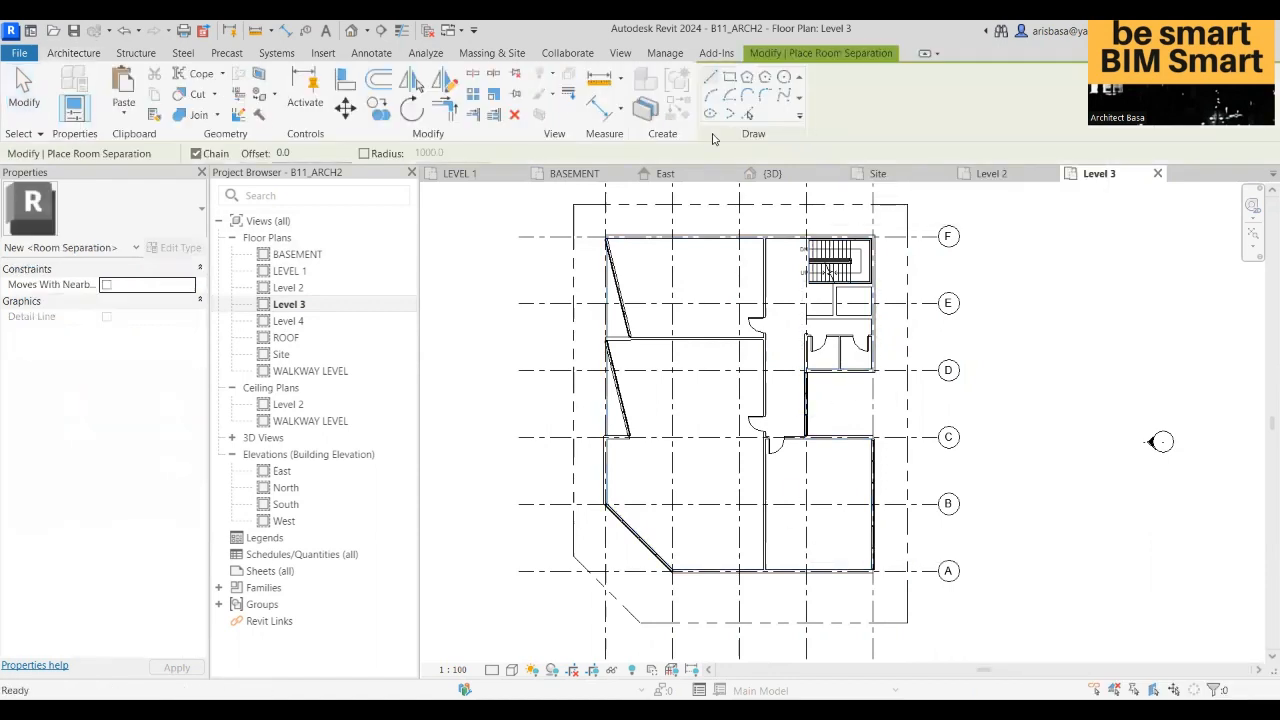
{"action": "left_click", "coordinate": [75, 55]}
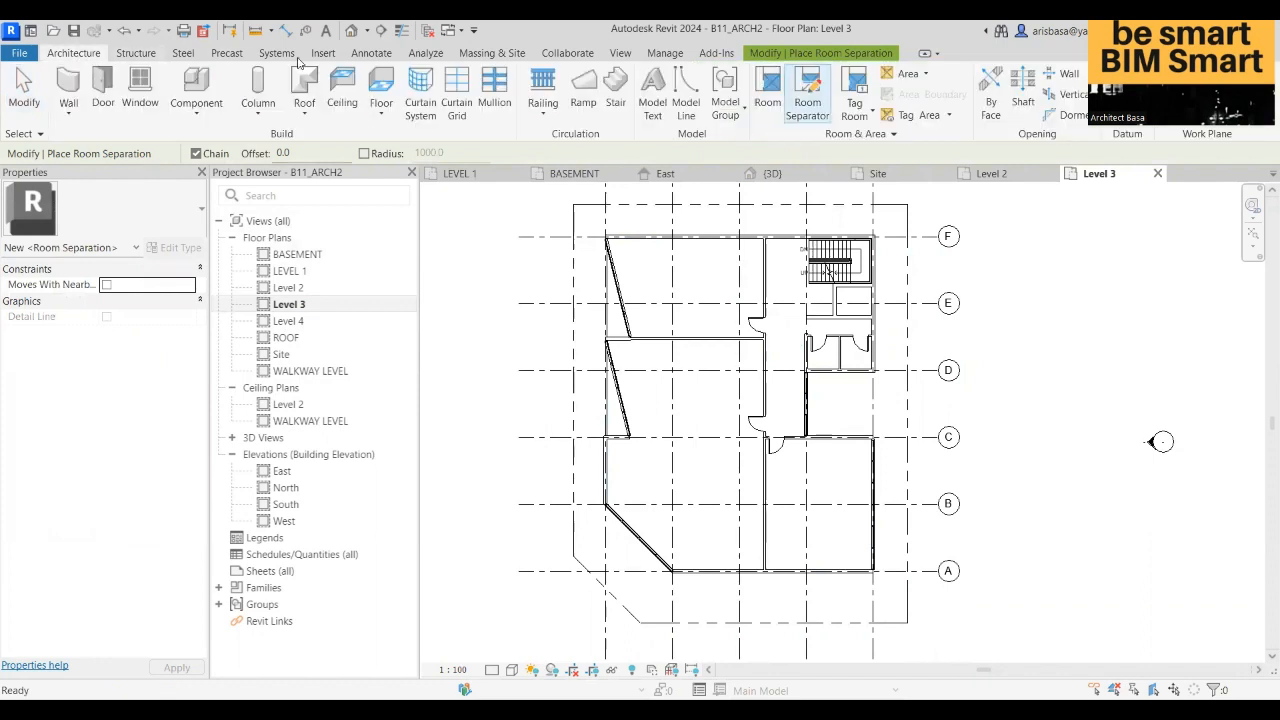
{"action": "left_click", "coordinate": [767, 92]}
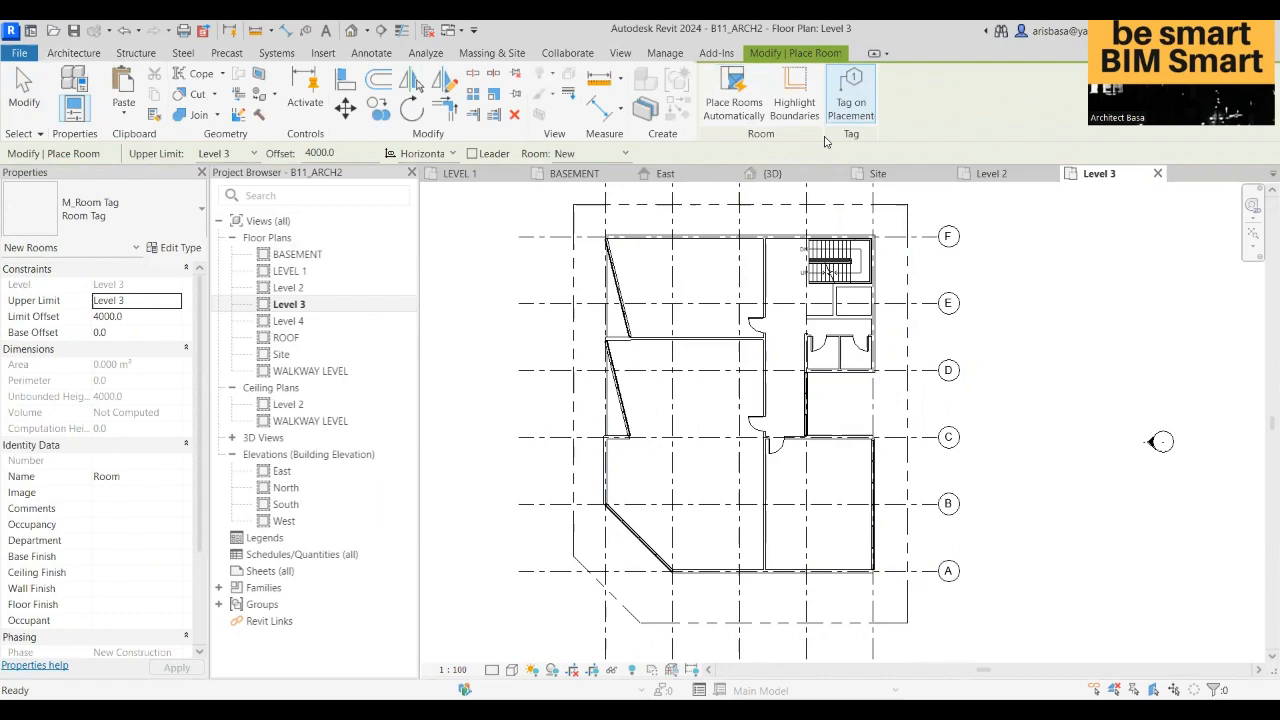
{"action": "left_click", "coordinate": [734, 97]}
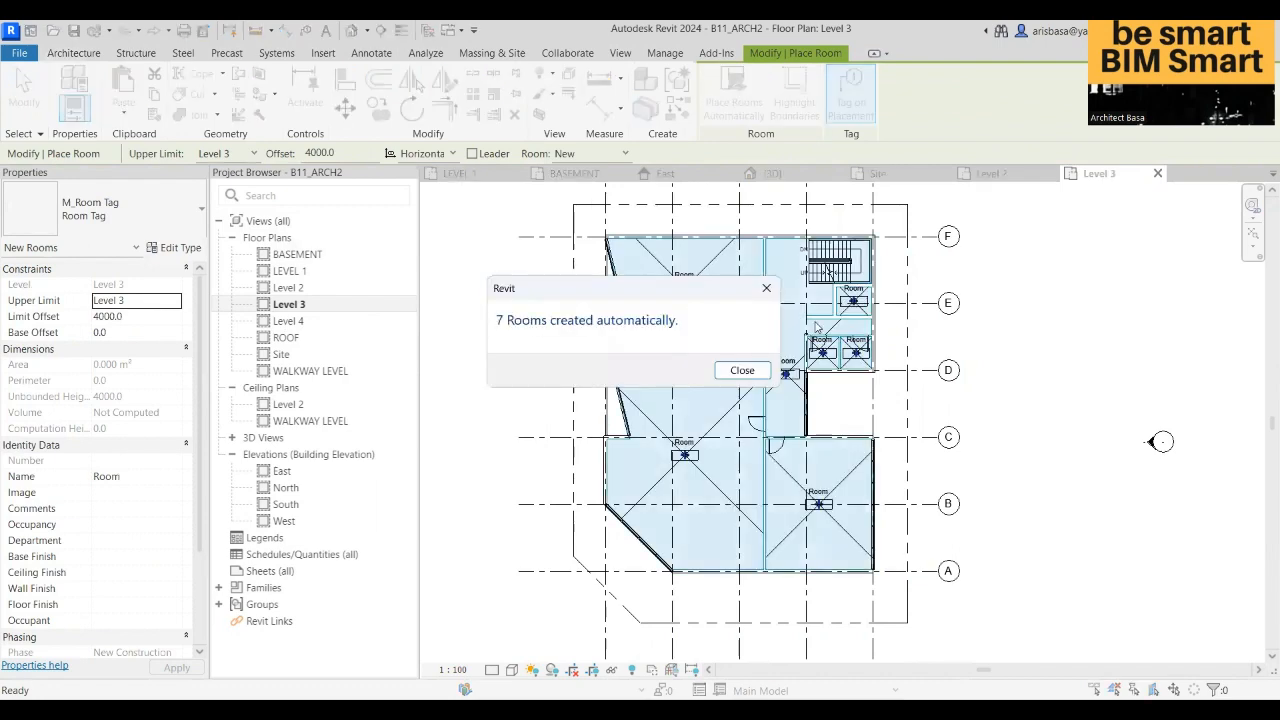
{"action": "left_click", "coordinate": [752, 371]}
{"action": "key", "text": "Escape"}
{"action": "scroll", "coordinate": [673, 285], "scroll_direction": "up", "scroll_amount": 5}
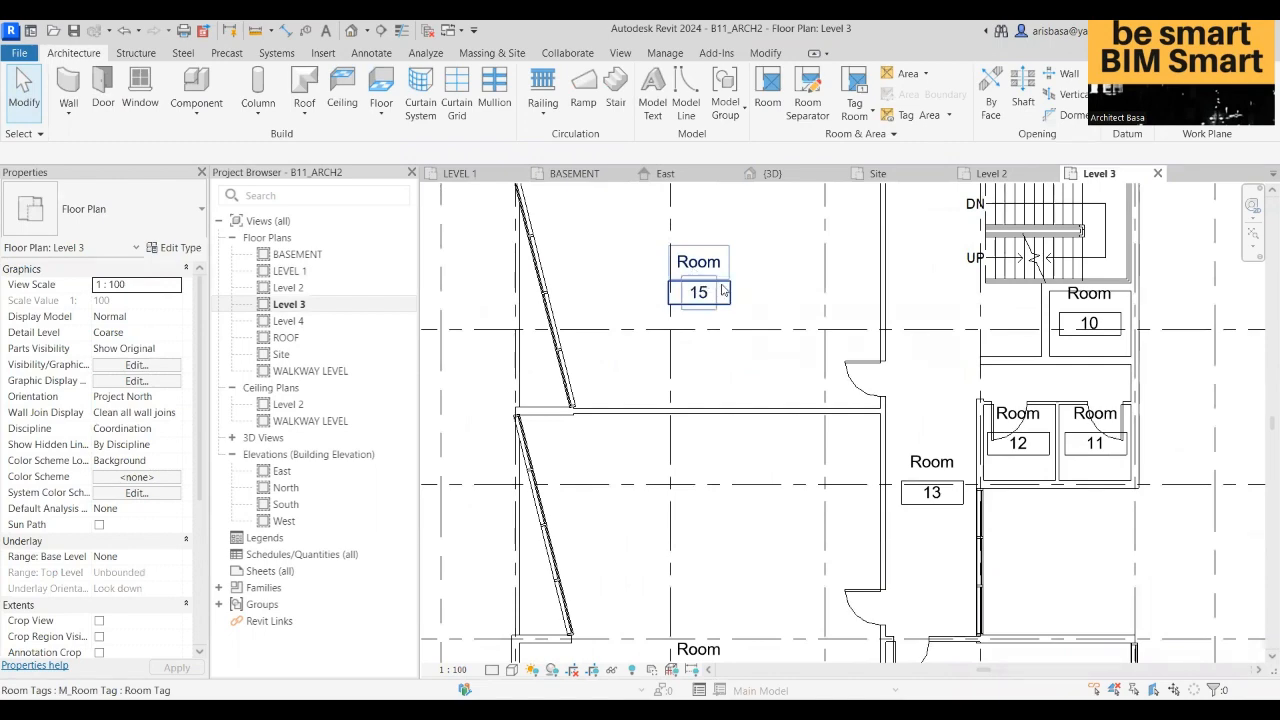
{"action": "scroll", "coordinate": [722, 290], "scroll_direction": "down", "scroll_amount": 4}
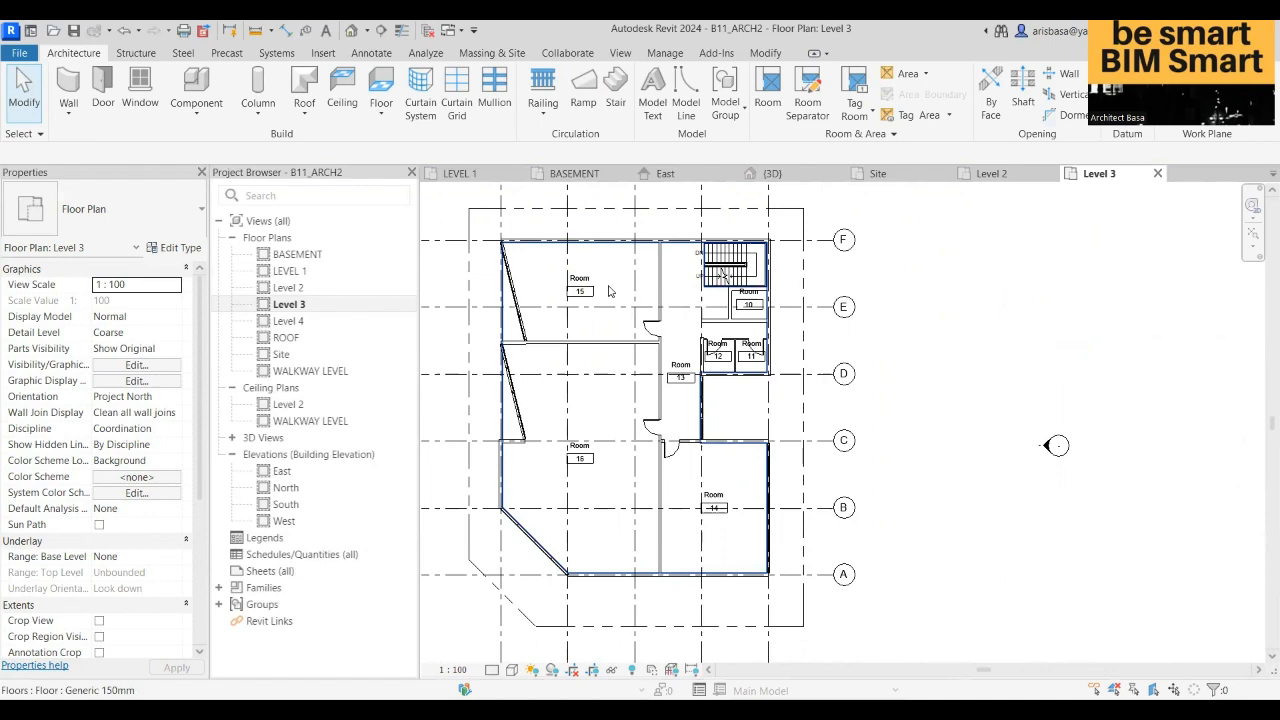
{"action": "middle_click_drag", "start_coordinate": [1011, 500], "coordinate": [1072, 472]}
{"action": "middle_click_drag", "start_coordinate": [733, 538], "coordinate": [729, 546]}
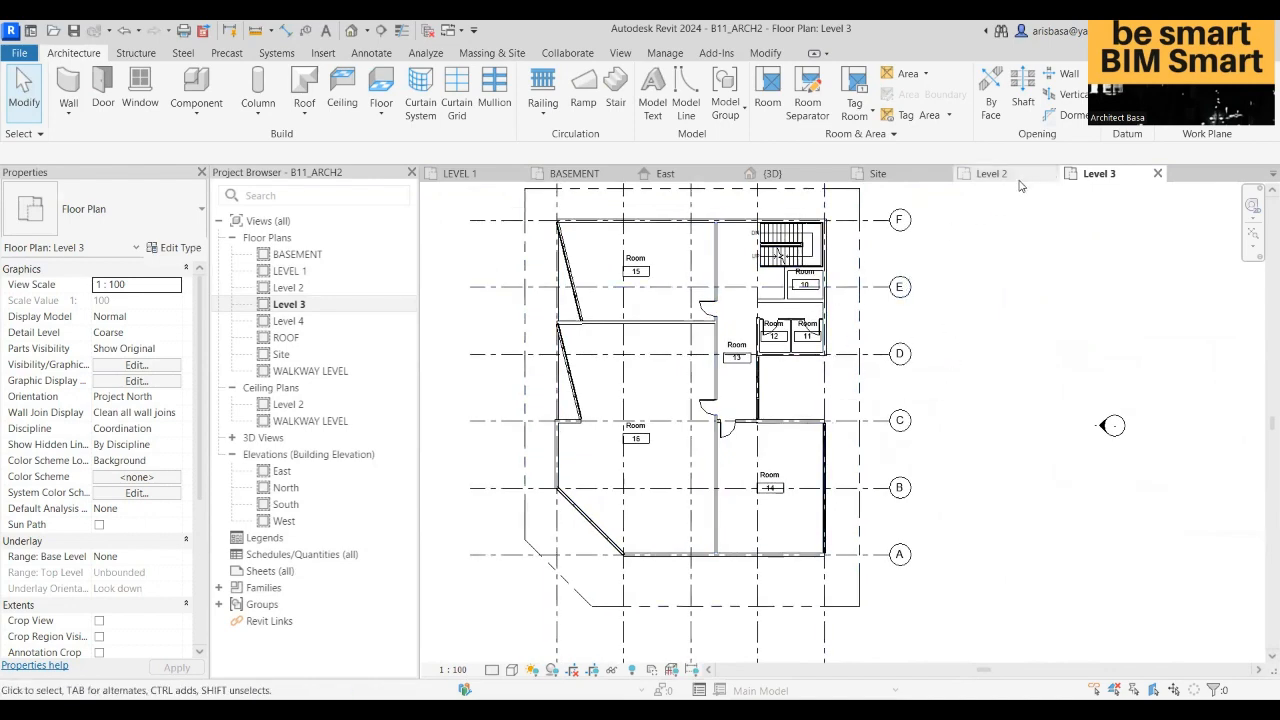
- Open the 3D view of the building and turn on its section box
{"action": "left_click", "coordinate": [772, 174]}
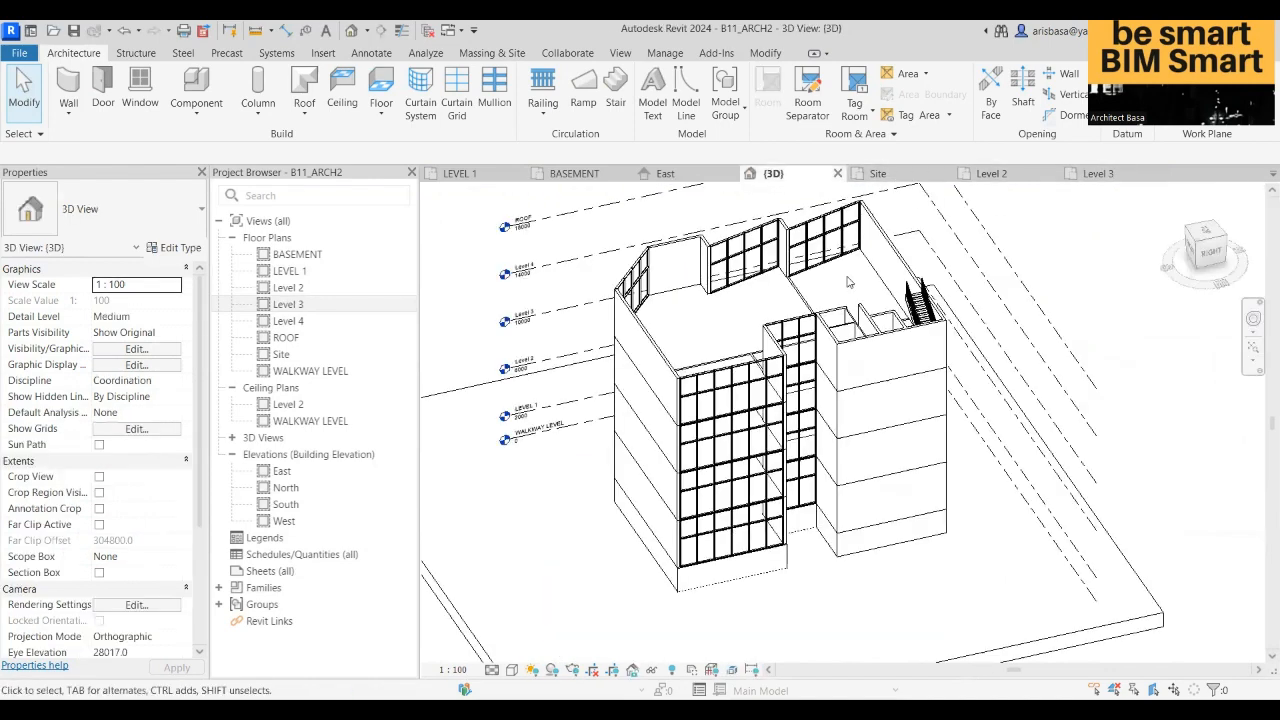
{"action": "middle_click_drag", "start_coordinate": [900, 460], "coordinate": [1022, 489], "text": "shift"}
{"action": "scroll", "coordinate": [943, 526], "scroll_direction": "down", "scroll_amount": 2}
{"action": "middle_click_drag", "start_coordinate": [943, 526], "coordinate": [892, 500]}
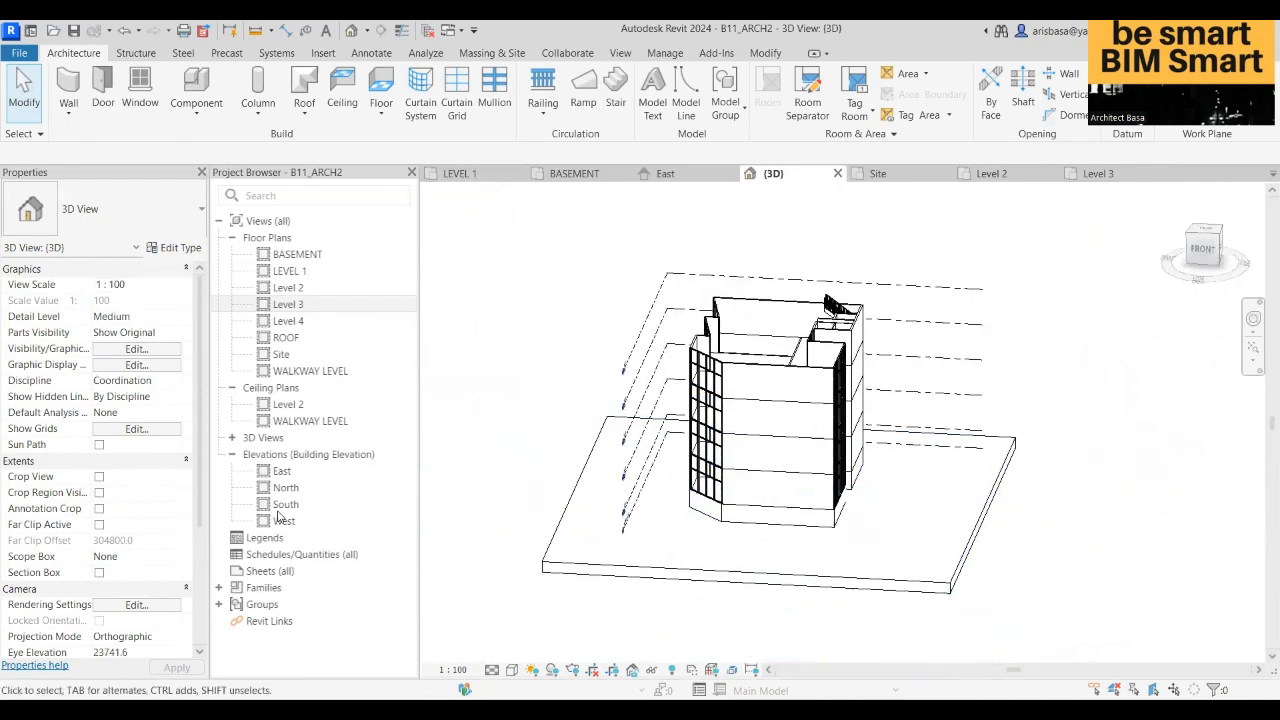
{"action": "left_click", "coordinate": [99, 573]}
{"action": "middle_click_drag", "start_coordinate": [820, 540], "coordinate": [866, 559], "text": "shift"}
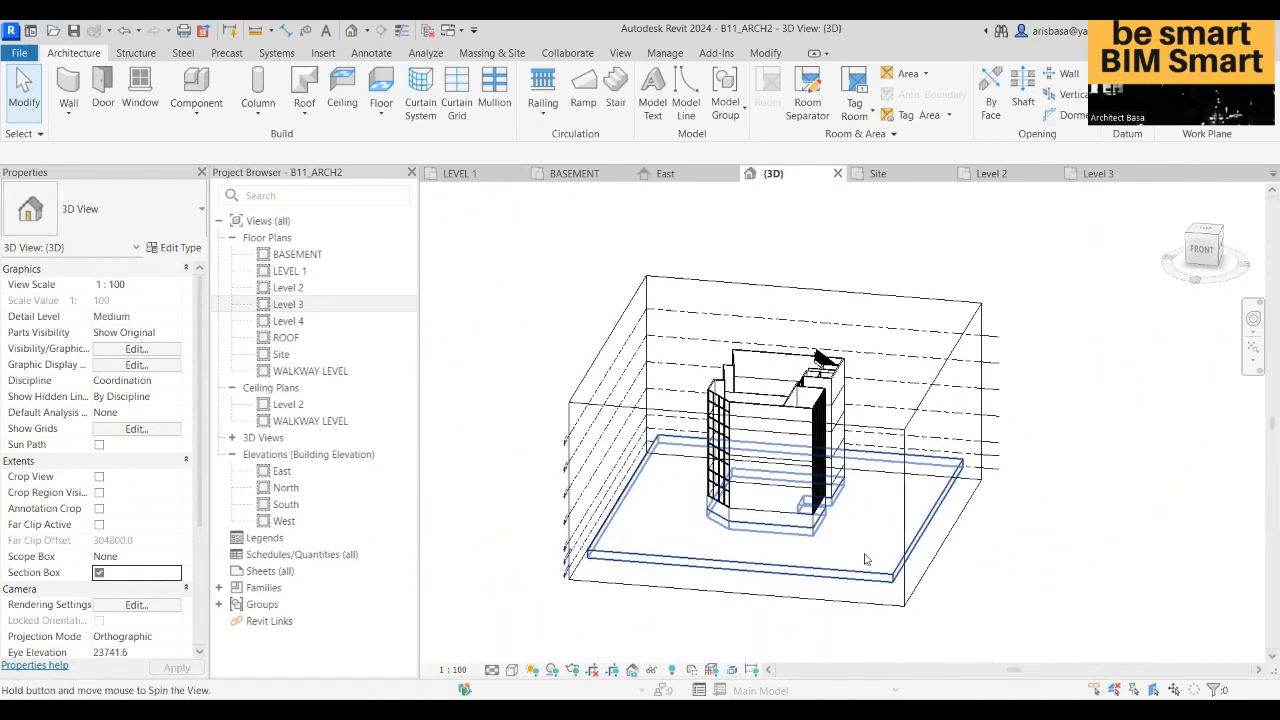
- Pull the east face of the section box inward to cut through the building at the stair and toilet core
{"action": "left_click", "coordinate": [912, 421]}
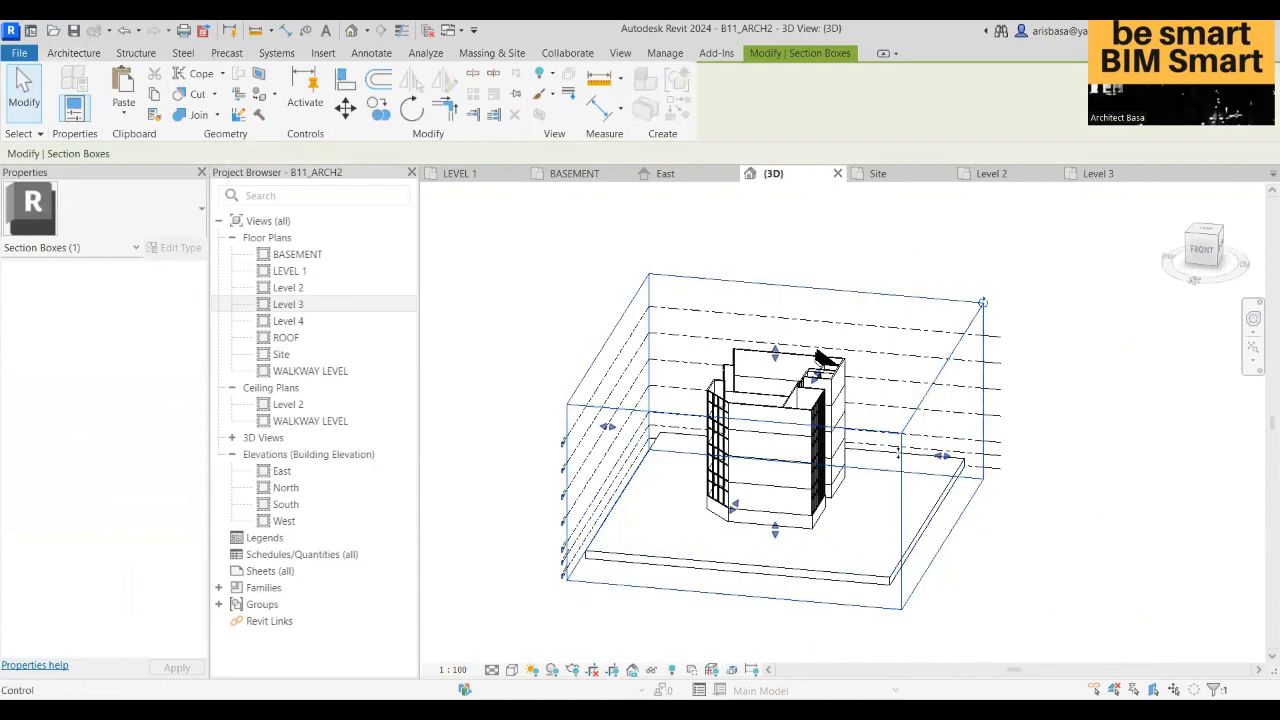
{"action": "middle_click_drag", "start_coordinate": [823, 357], "coordinate": [706, 532], "text": "shift"}
{"action": "scroll", "coordinate": [806, 462], "scroll_direction": "up", "scroll_amount": 6}
{"action": "mouse_move", "coordinate": [809, 459]}
{"action": "middle_mouse_down"}
{"action": "mouse_move", "coordinate": [767, 443]}
{"action": "mouse_move", "coordinate": [782, 438]}
{"action": "mouse_move", "coordinate": [663, 483]}
{"action": "mouse_move", "coordinate": [694, 451]}
{"action": "mouse_move", "coordinate": [799, 461]}
{"action": "middle_mouse_up"}
{"action": "scroll", "coordinate": [768, 461], "scroll_direction": "down", "scroll_amount": 2}
{"action": "scroll", "coordinate": [884, 505], "scroll_direction": "down", "scroll_amount": 2}
{"action": "middle_click_drag", "start_coordinate": [900, 508], "coordinate": [935, 570]}
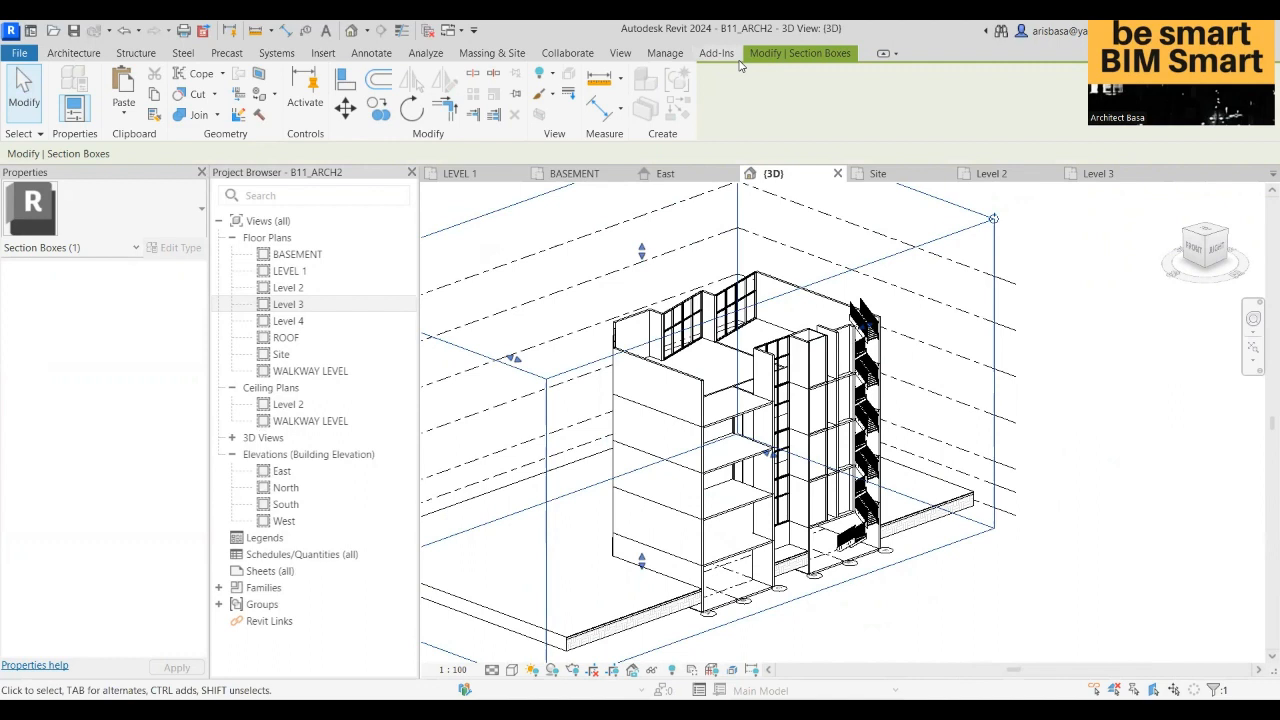
- Create reflected ceiling plan views for LEVEL 1, Level 3 and Level 4
{"action": "left_click", "coordinate": [622, 55]}
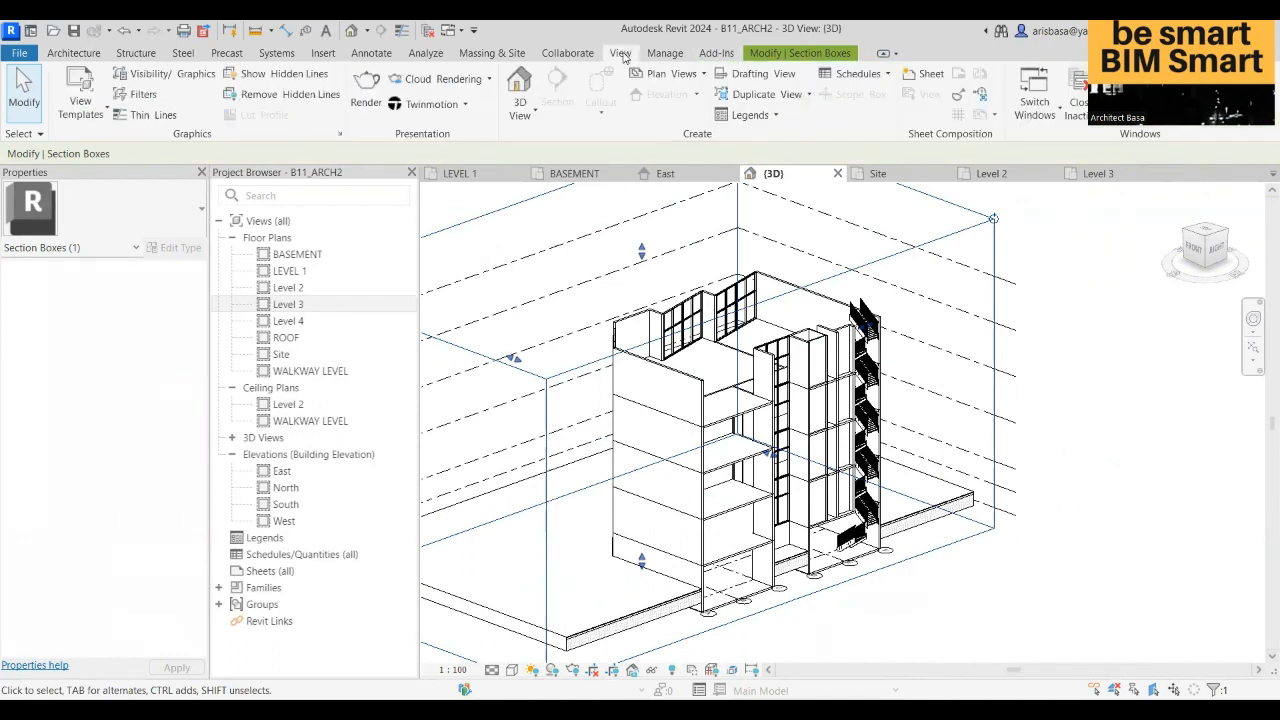
{"action": "left_click", "coordinate": [688, 74]}
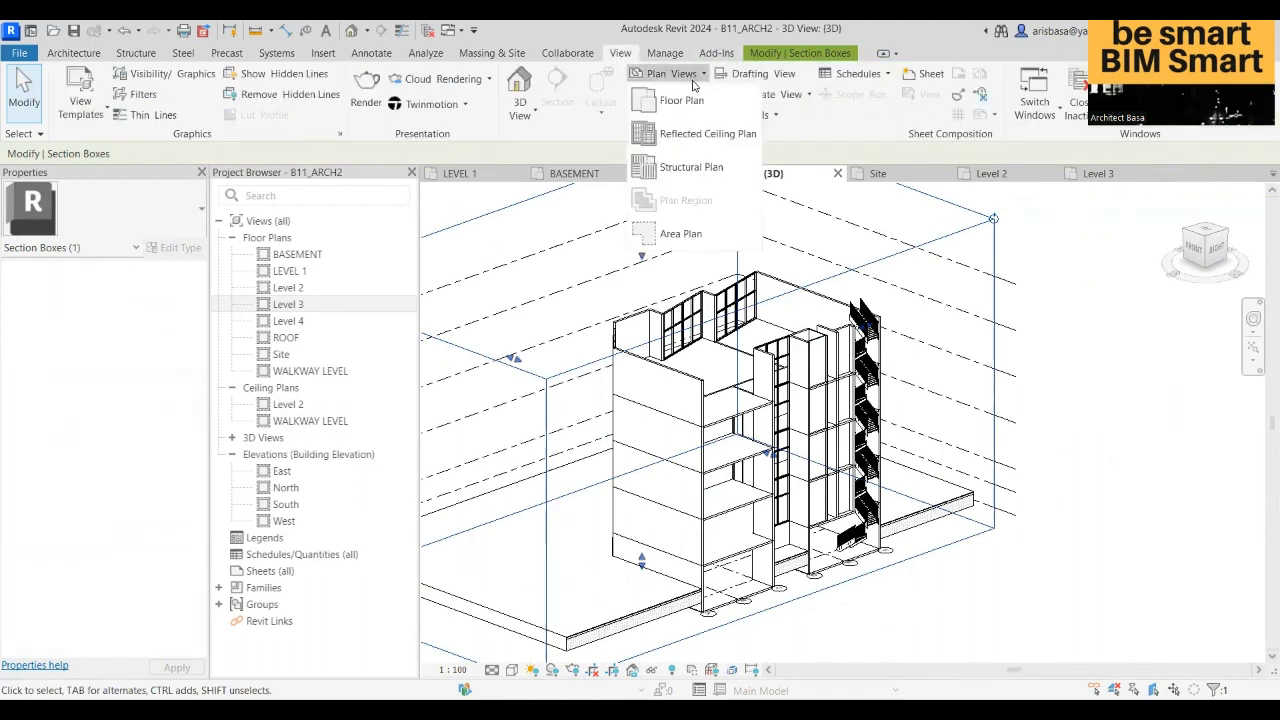
{"action": "left_click", "coordinate": [699, 144]}
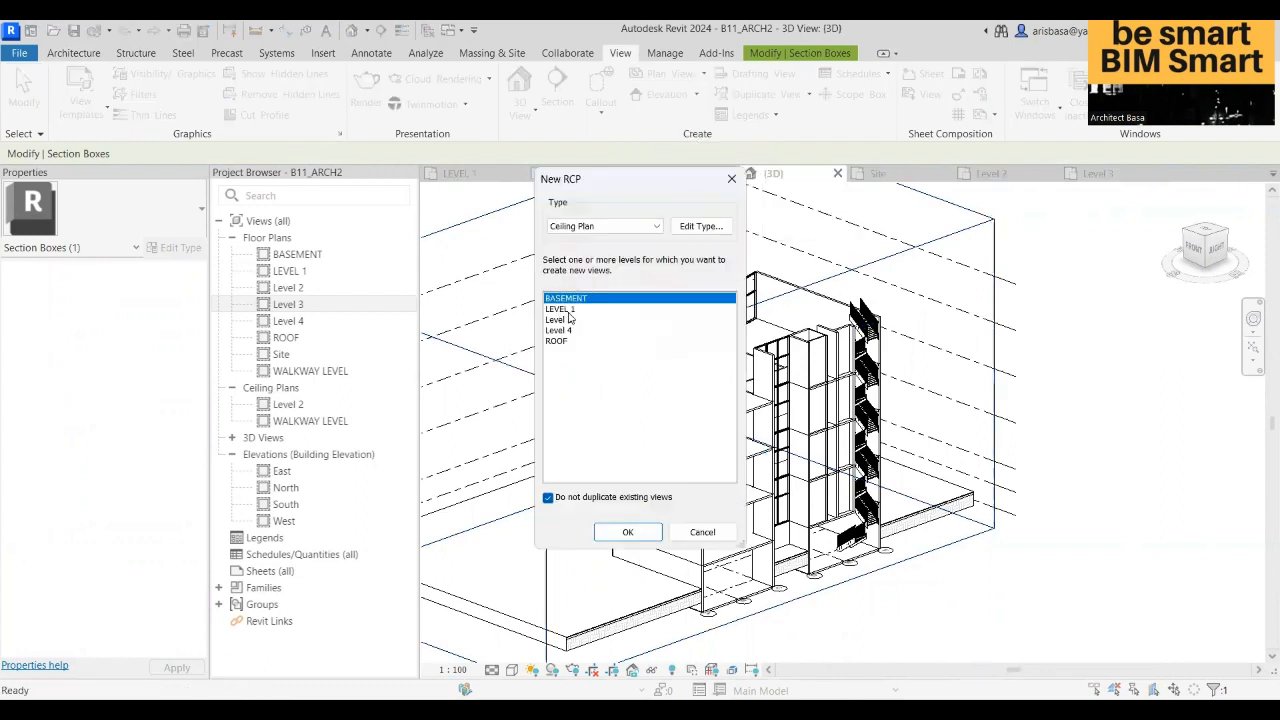
{"action": "left_click", "coordinate": [562, 310]}
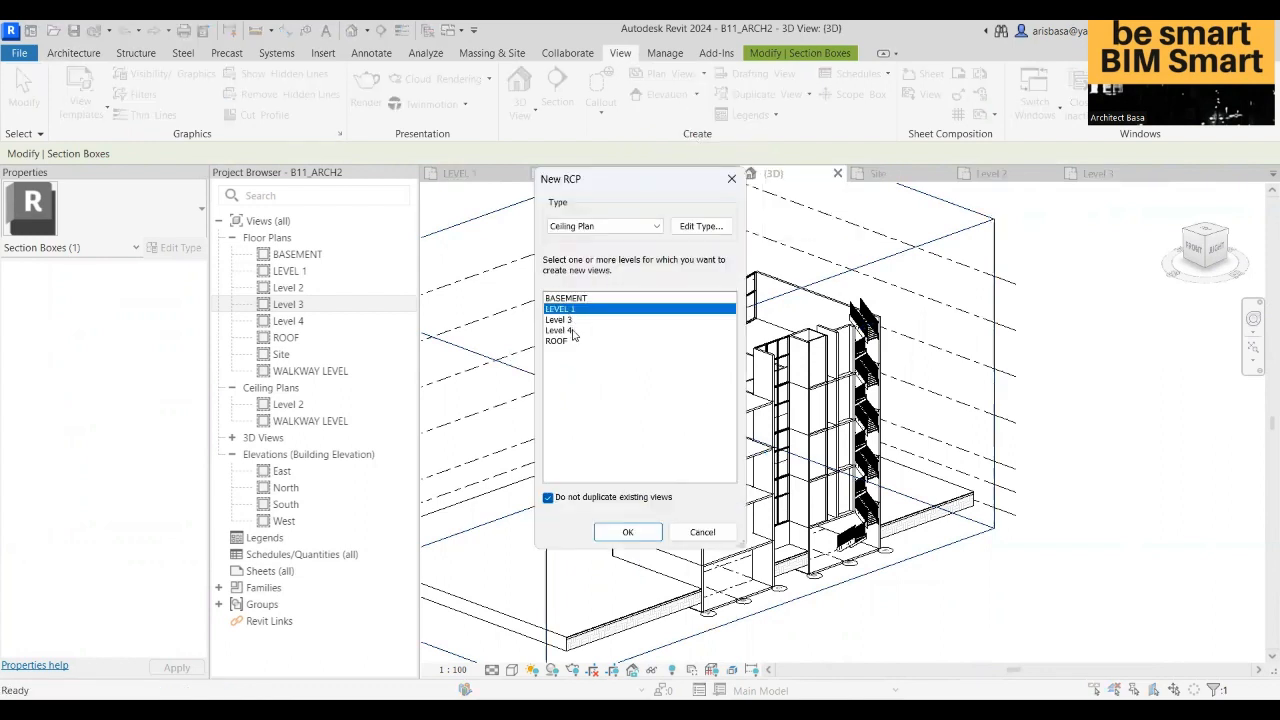
{"action": "left_click", "coordinate": [571, 320], "text": "ctrl"}
{"action": "left_click", "coordinate": [569, 331], "text": "ctrl"}
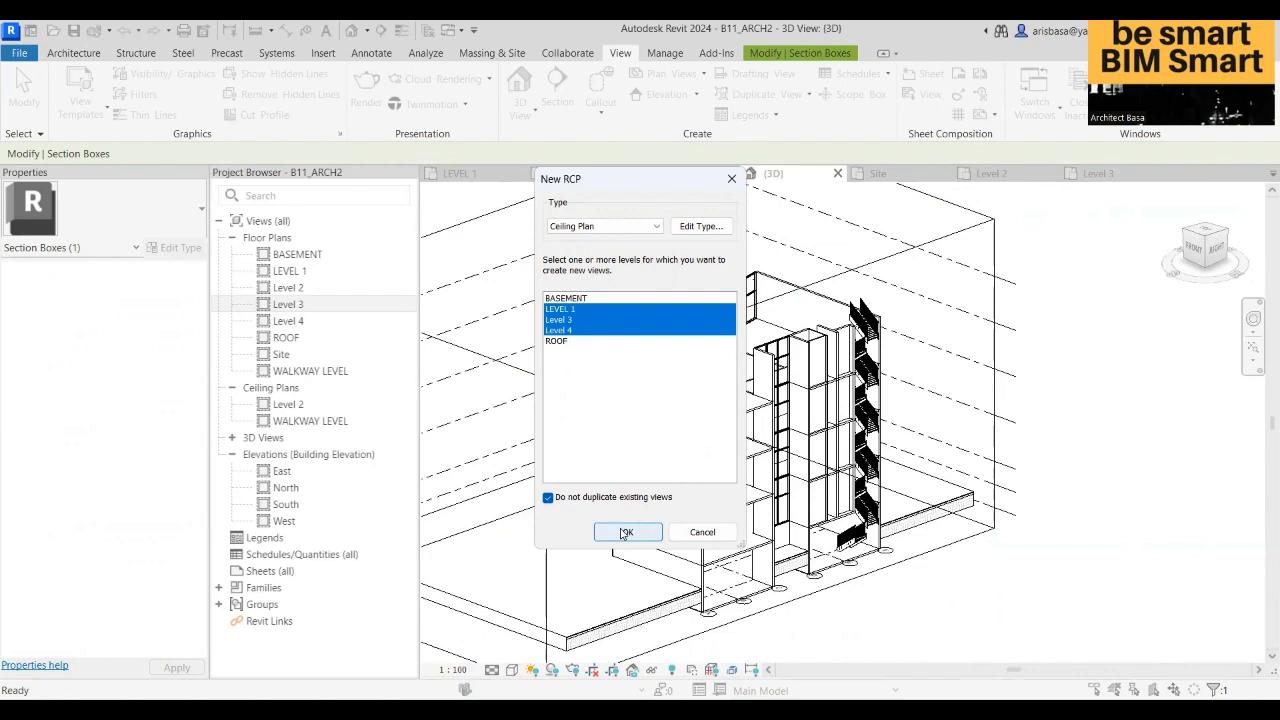
{"action": "left_click", "coordinate": [624, 533]}
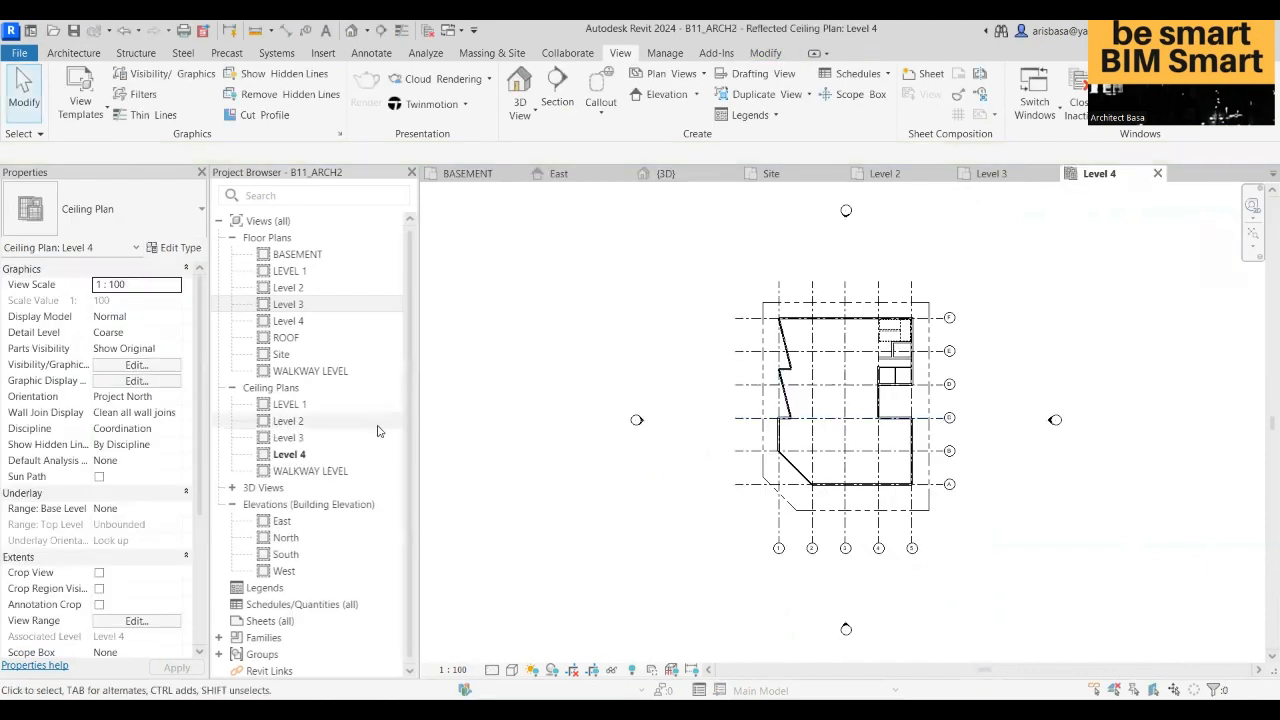
- Delete the WALKWAY LEVEL ceiling plan view from the project
{"action": "left_click", "coordinate": [313, 472]}
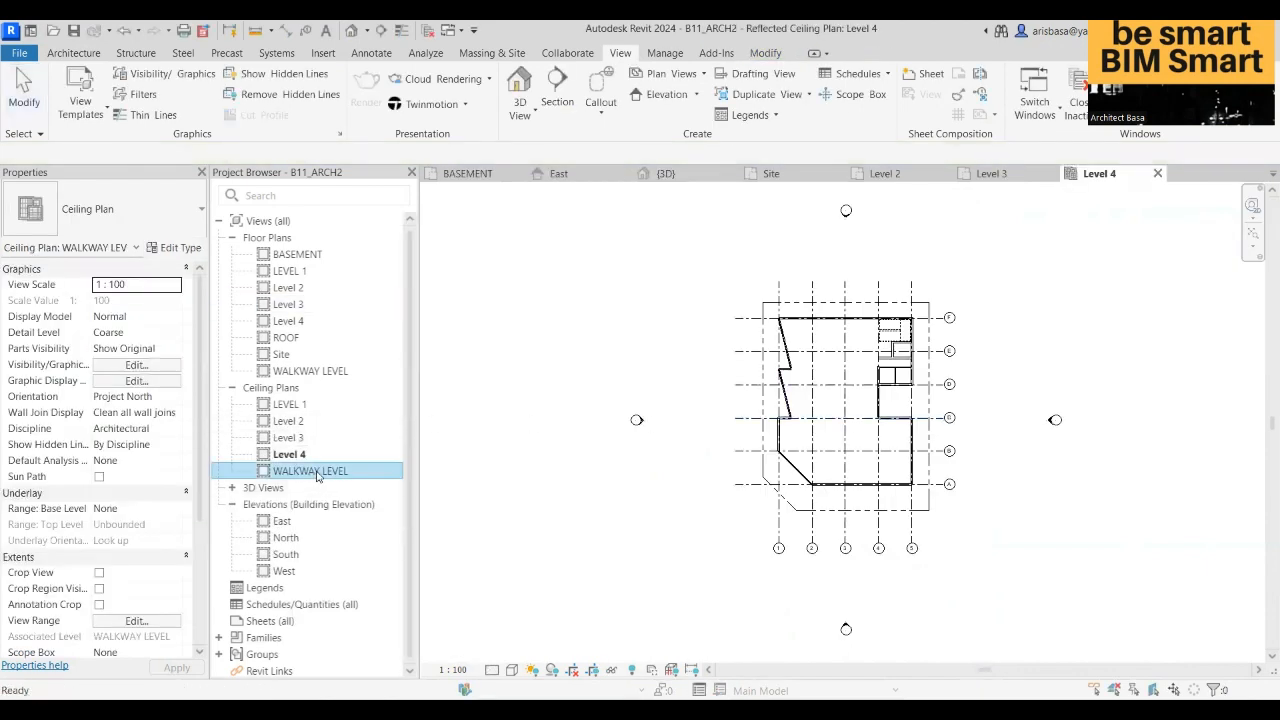
{"action": "right_click", "coordinate": [318, 476]}
{"action": "left_click", "coordinate": [399, 293]}
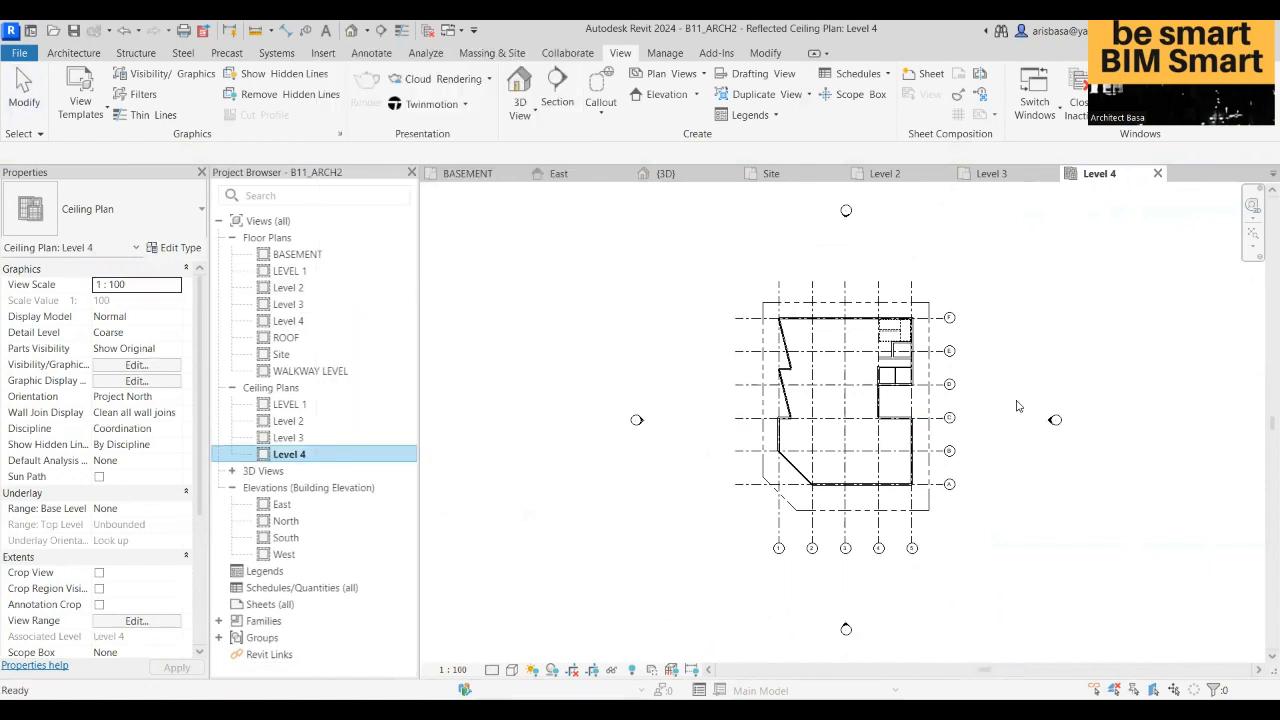
- Place an automatic 600 x 600mm Grid compound ceiling across the main open area of the Level 4 ceiling plan
{"action": "scroll", "coordinate": [1018, 400], "scroll_direction": "up", "scroll_amount": 3}
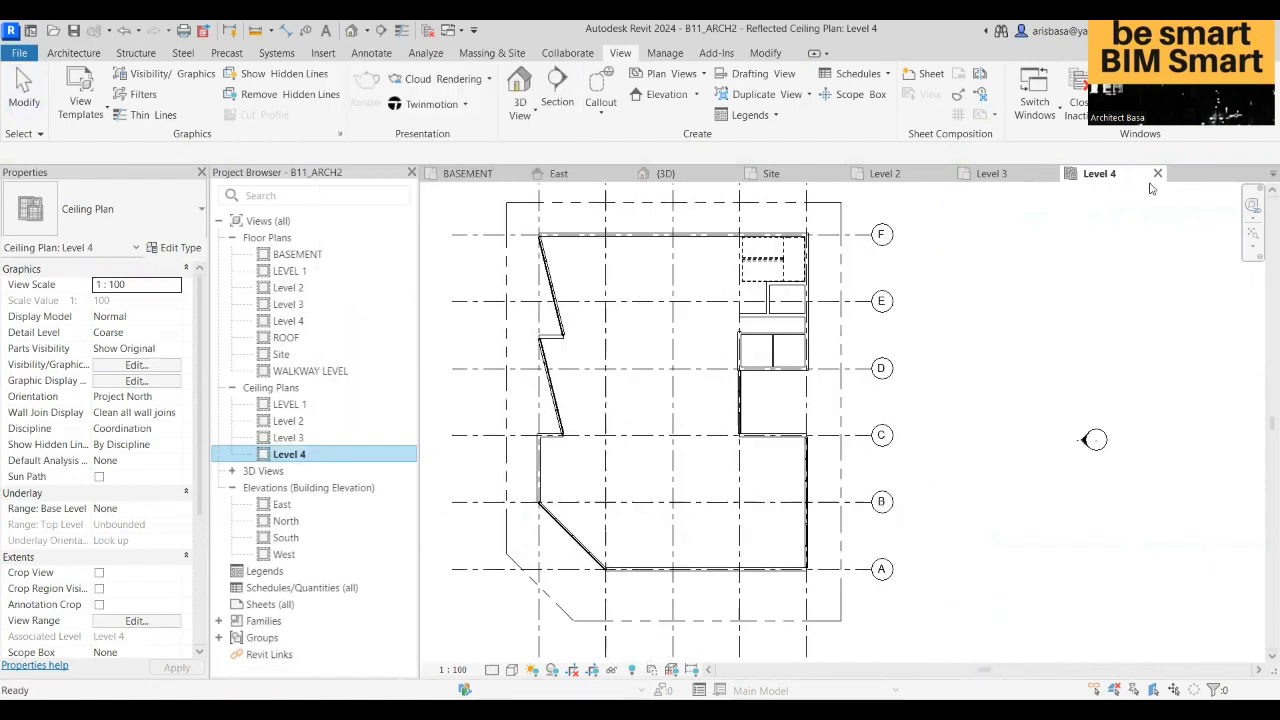
{"action": "left_click", "coordinate": [918, 412]}
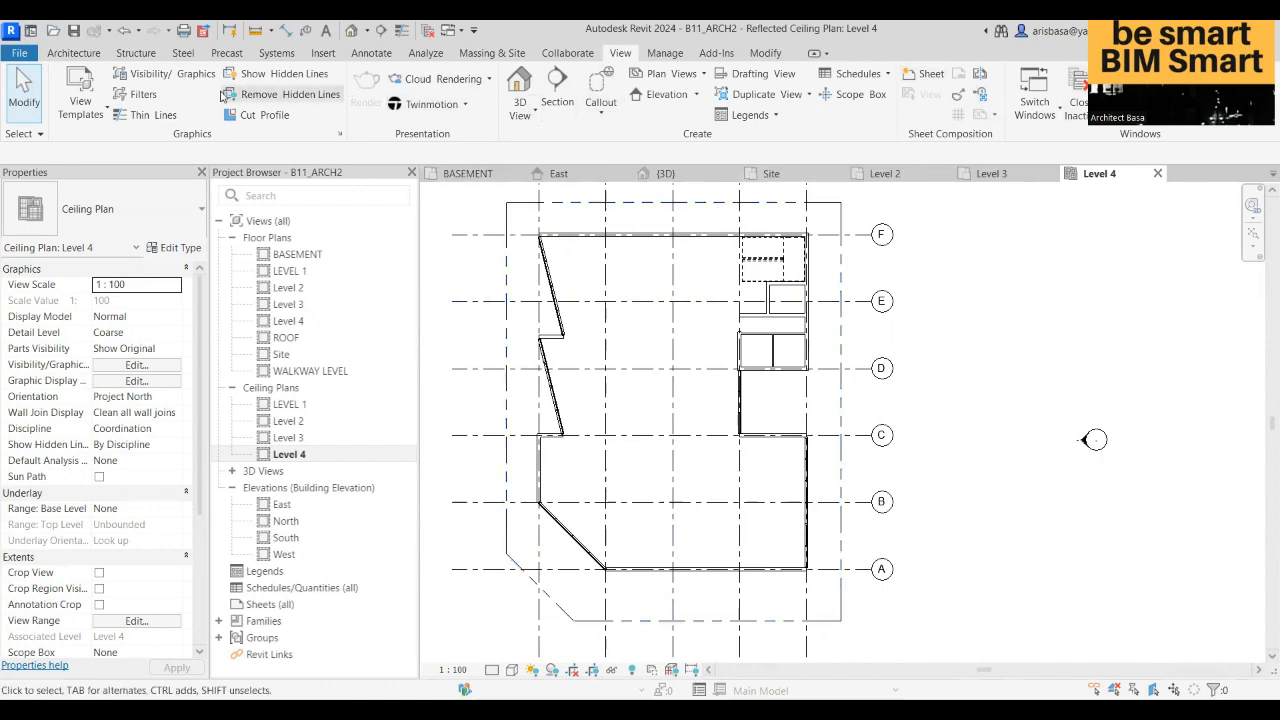
{"action": "left_click", "coordinate": [68, 54]}
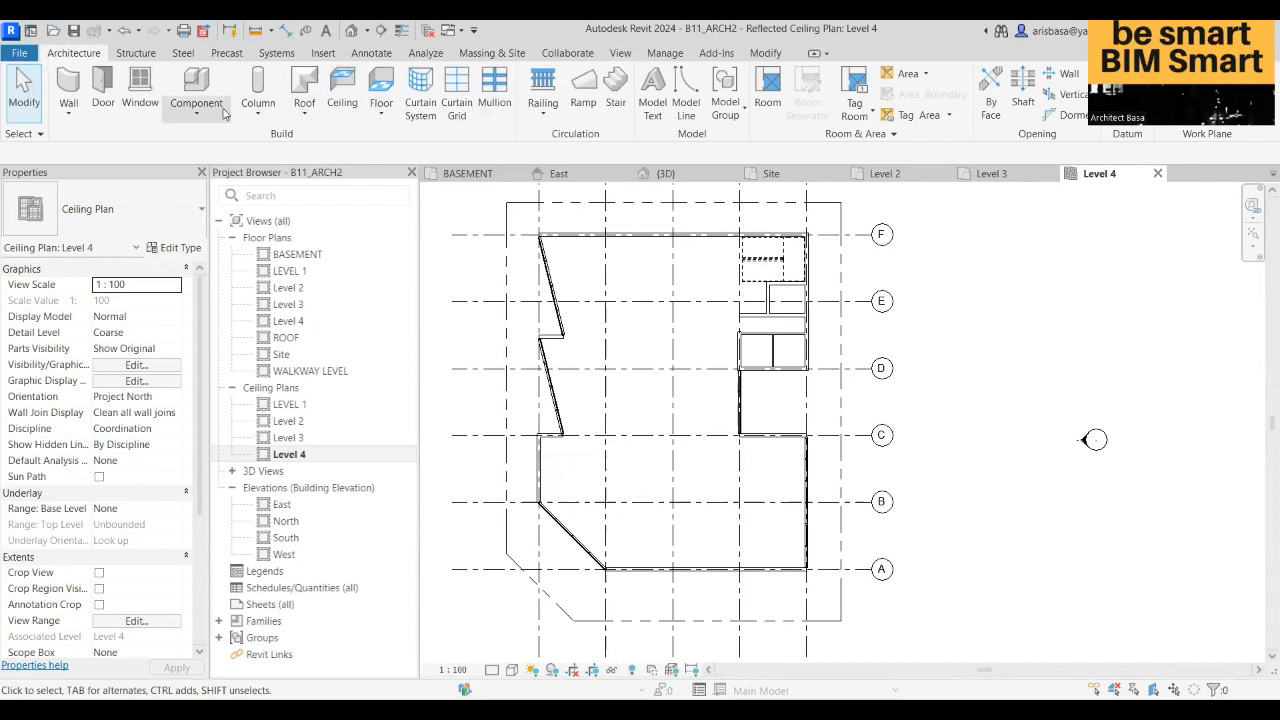
{"action": "left_click", "coordinate": [341, 100]}
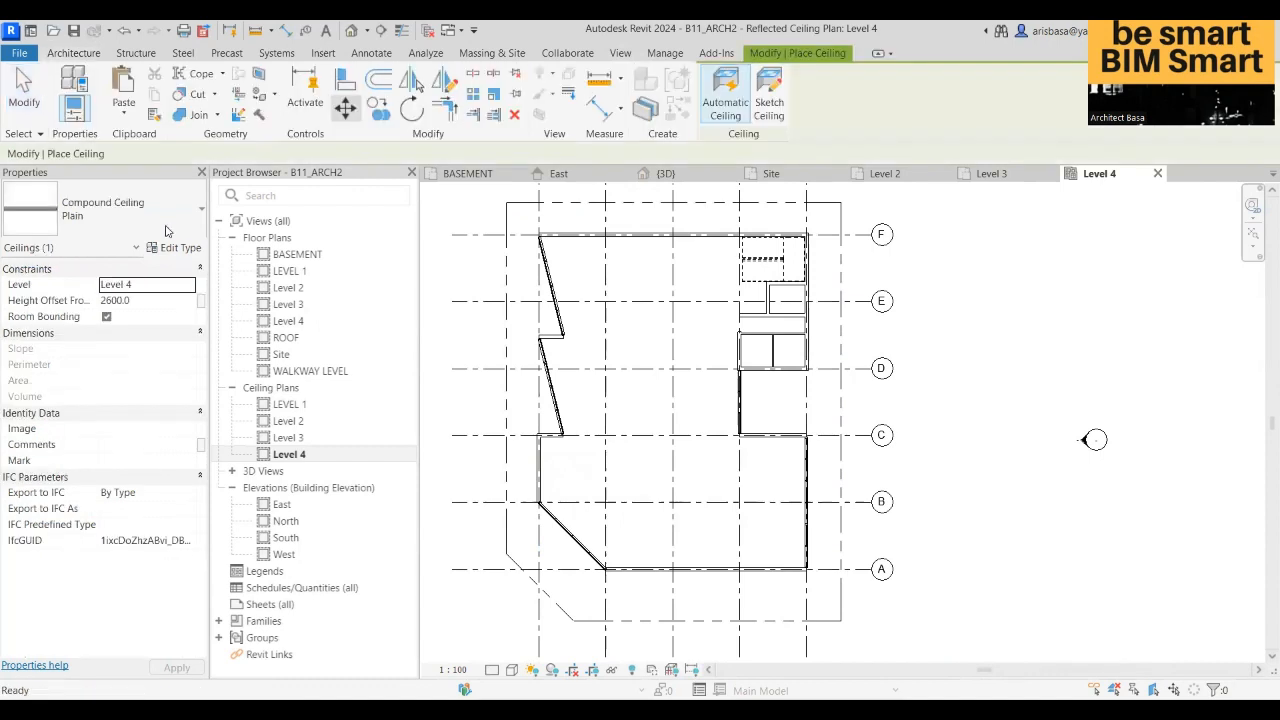
{"action": "left_click", "coordinate": [166, 229]}
{"action": "left_click", "coordinate": [92, 352]}
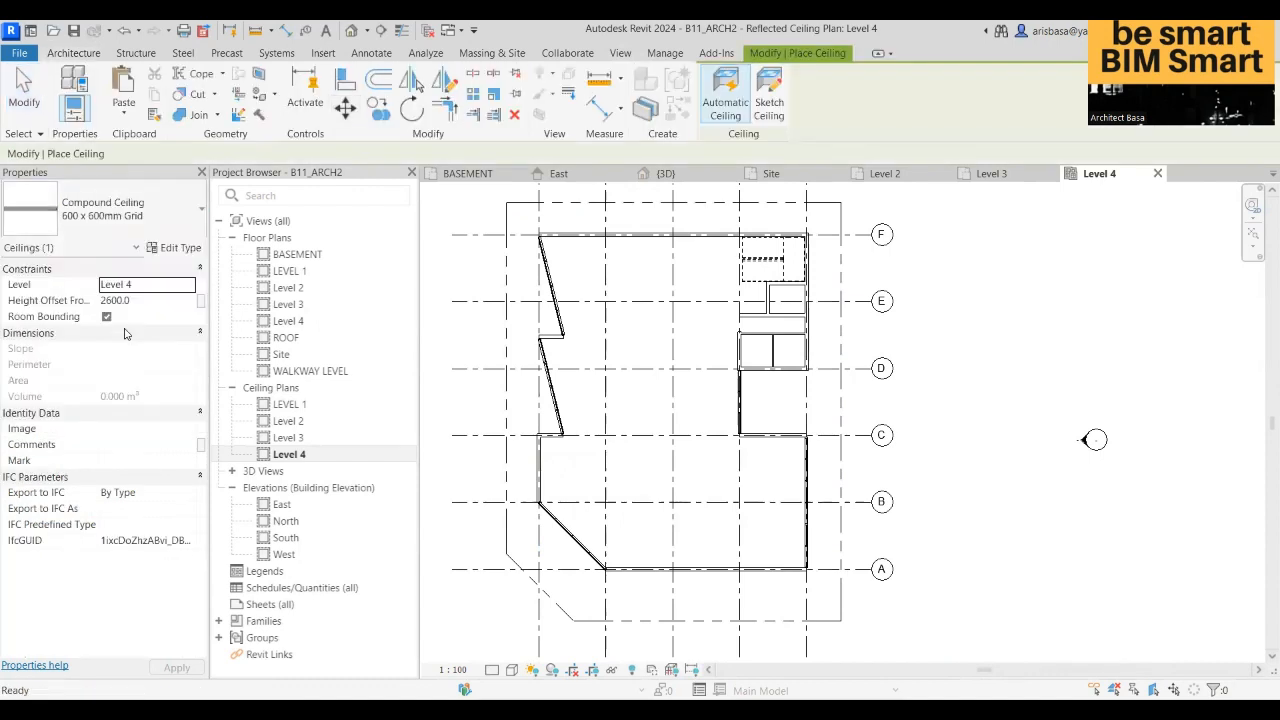
{"action": "left_click", "coordinate": [620, 321]}
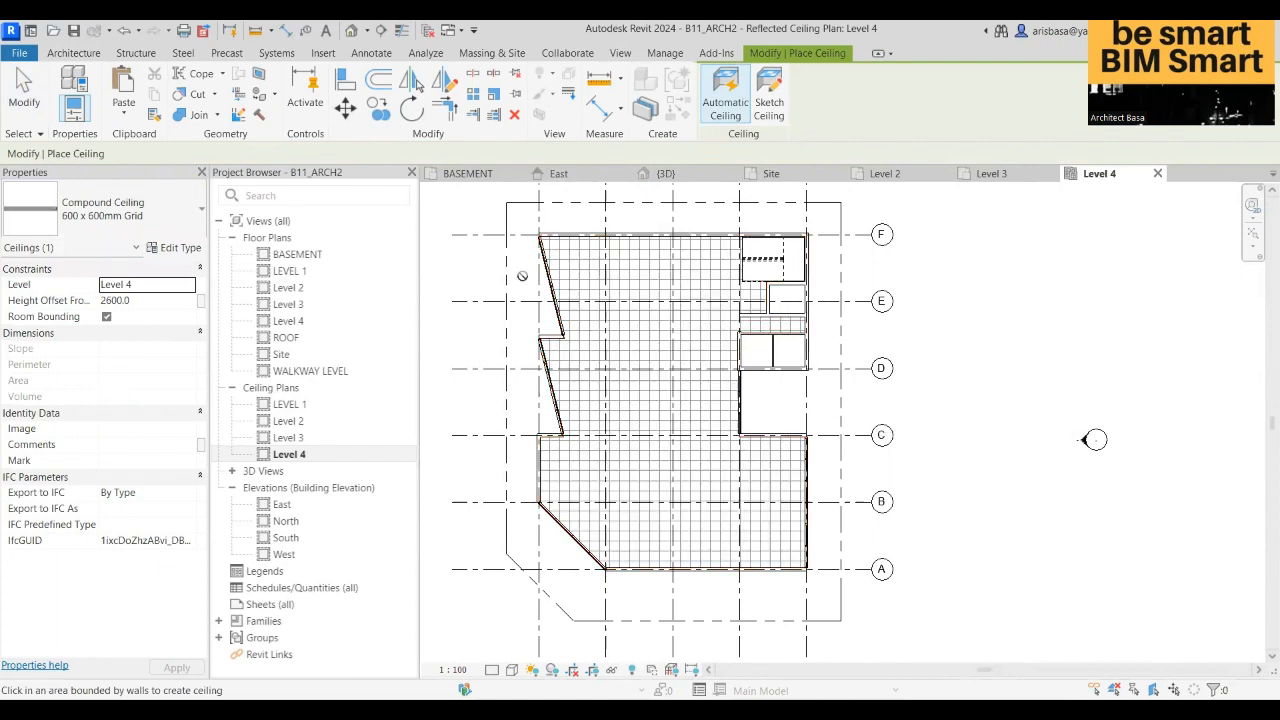
- Open the Level 3 floor plan and place an automatic 600 x 1200mm Grid ceiling in Room 16
{"action": "left_click", "coordinate": [991, 173]}
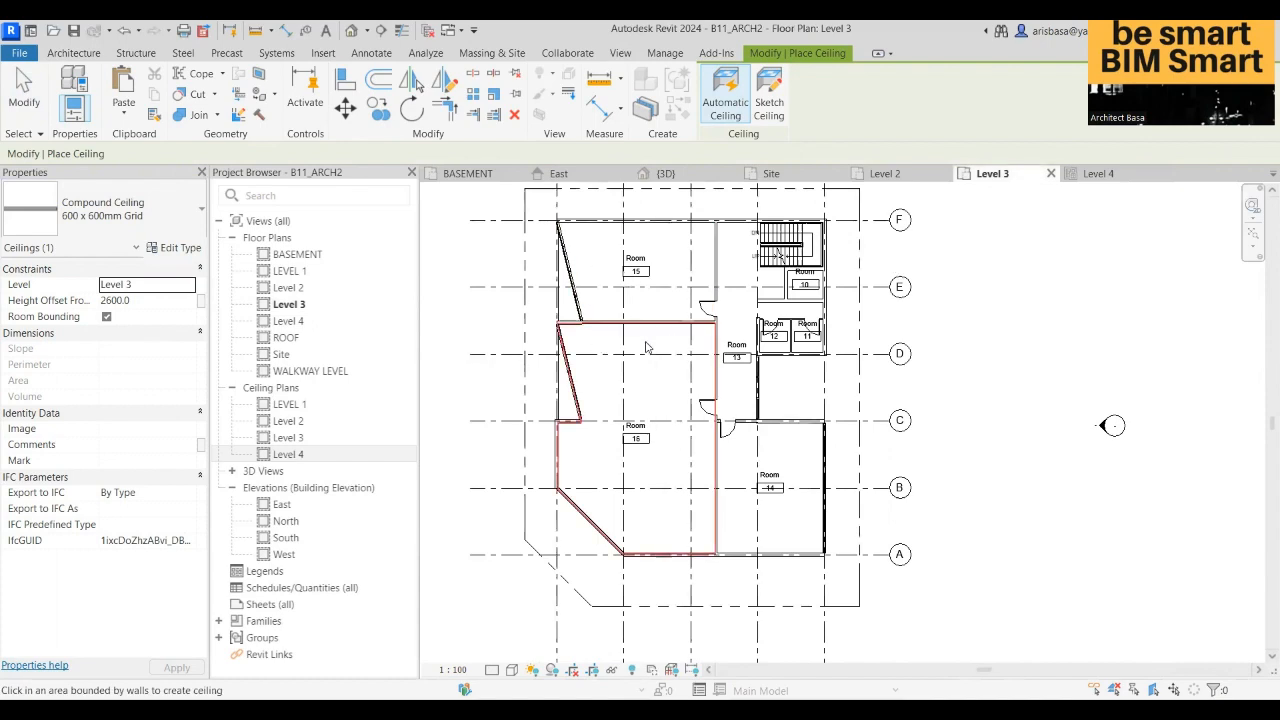
{"action": "middle_click_drag", "start_coordinate": [623, 346], "coordinate": [537, 309]}
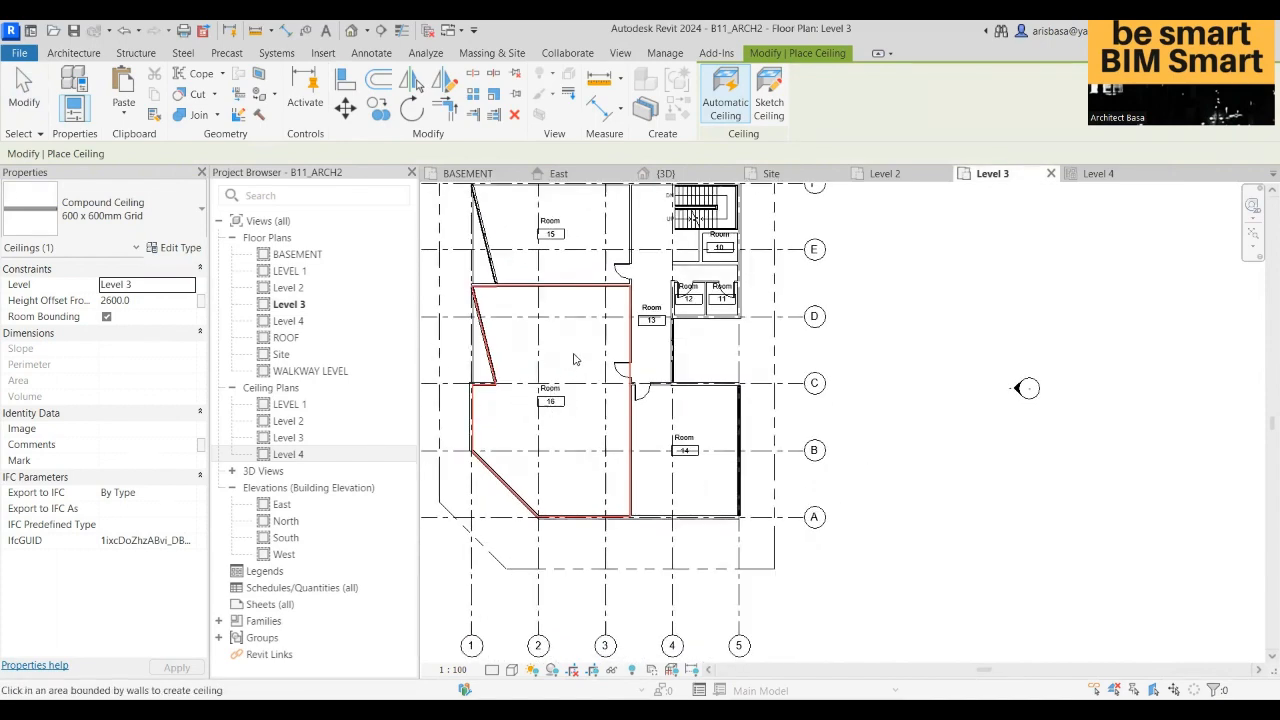
{"action": "left_click", "coordinate": [140, 222]}
{"action": "left_click", "coordinate": [144, 375]}
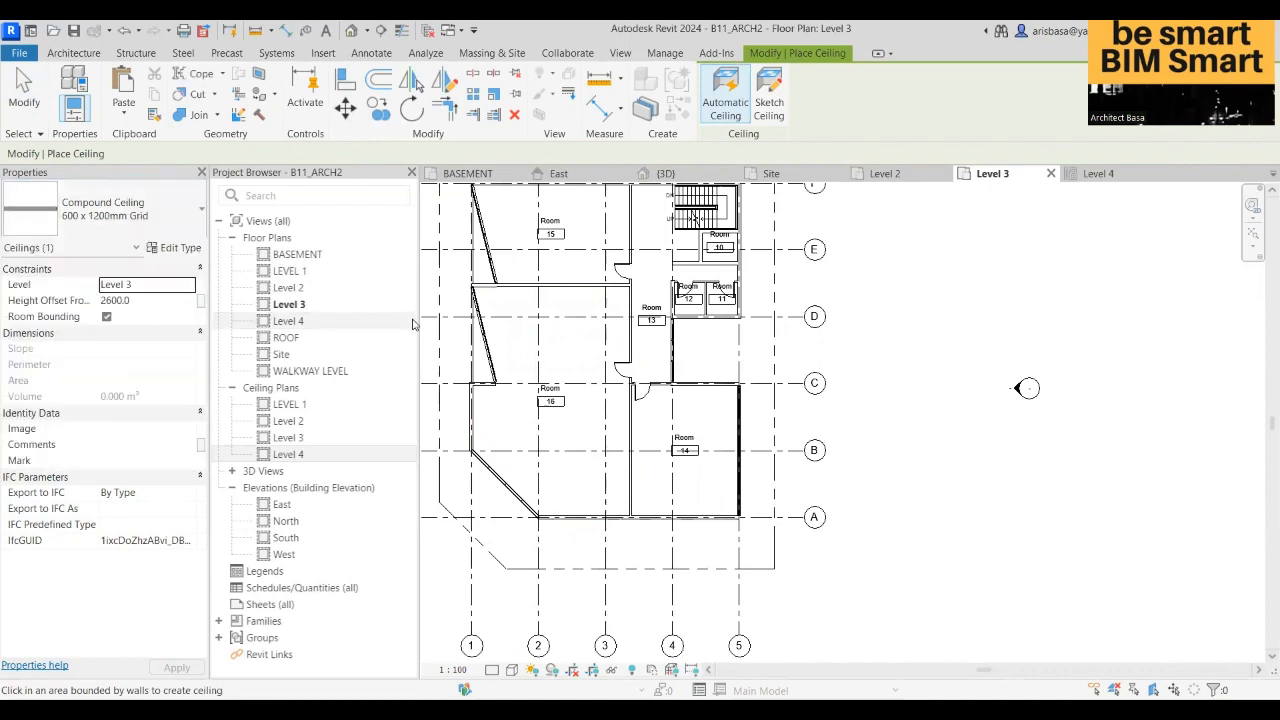
{"action": "middle_click_drag", "start_coordinate": [558, 358], "coordinate": [560, 390]}
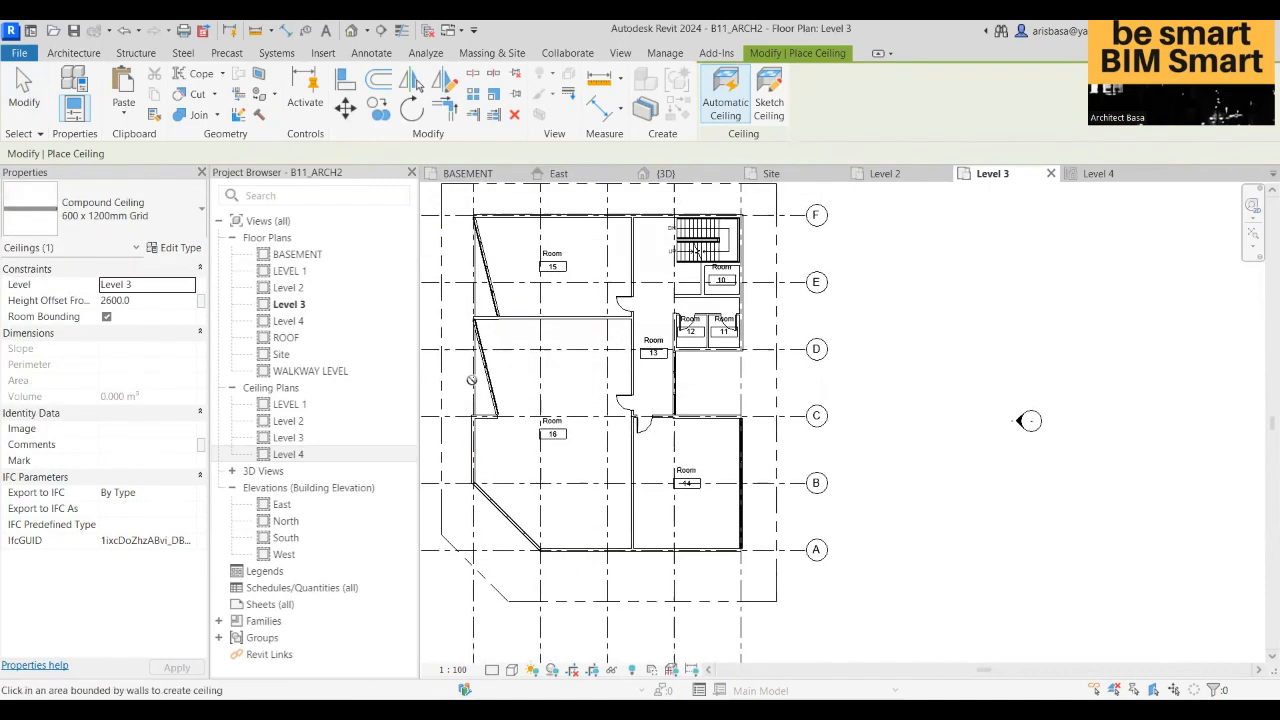
{"action": "left_click", "coordinate": [576, 392]}
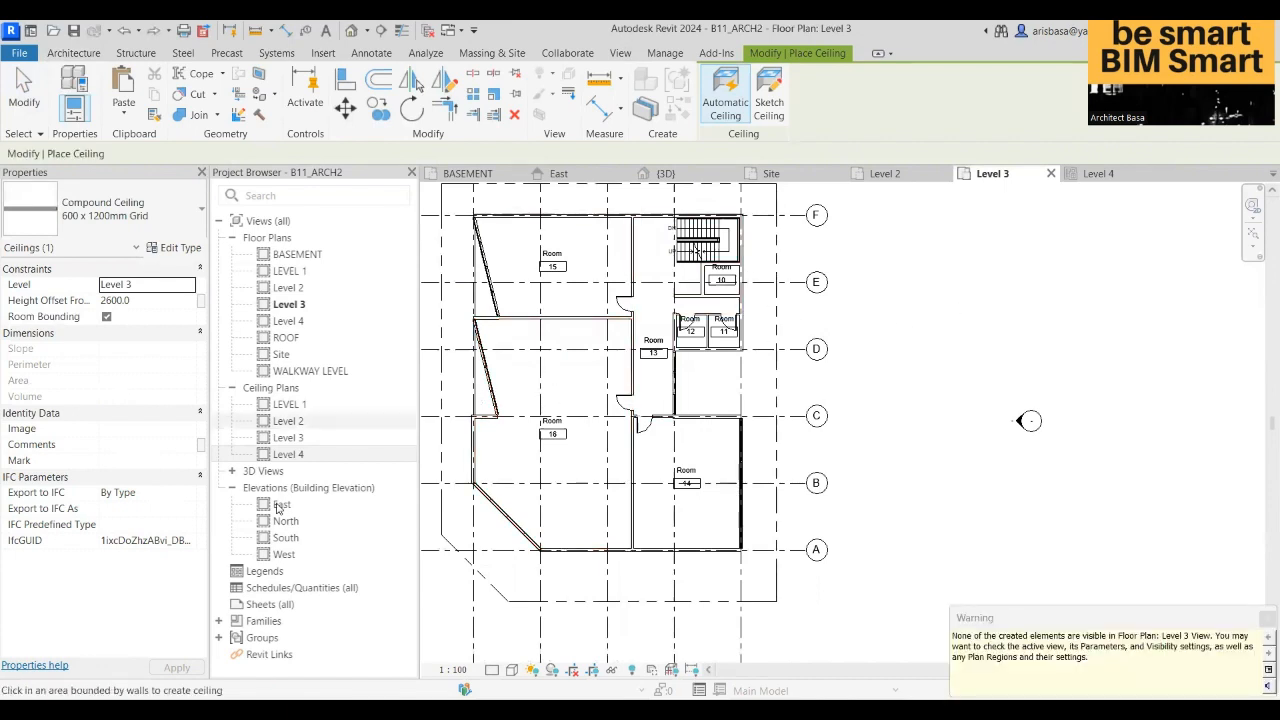
- Open the Level 3 reflected ceiling plan and place a 600 x 1200mm Grid ceiling in the large southwest room
{"action": "left_click", "coordinate": [295, 438]}
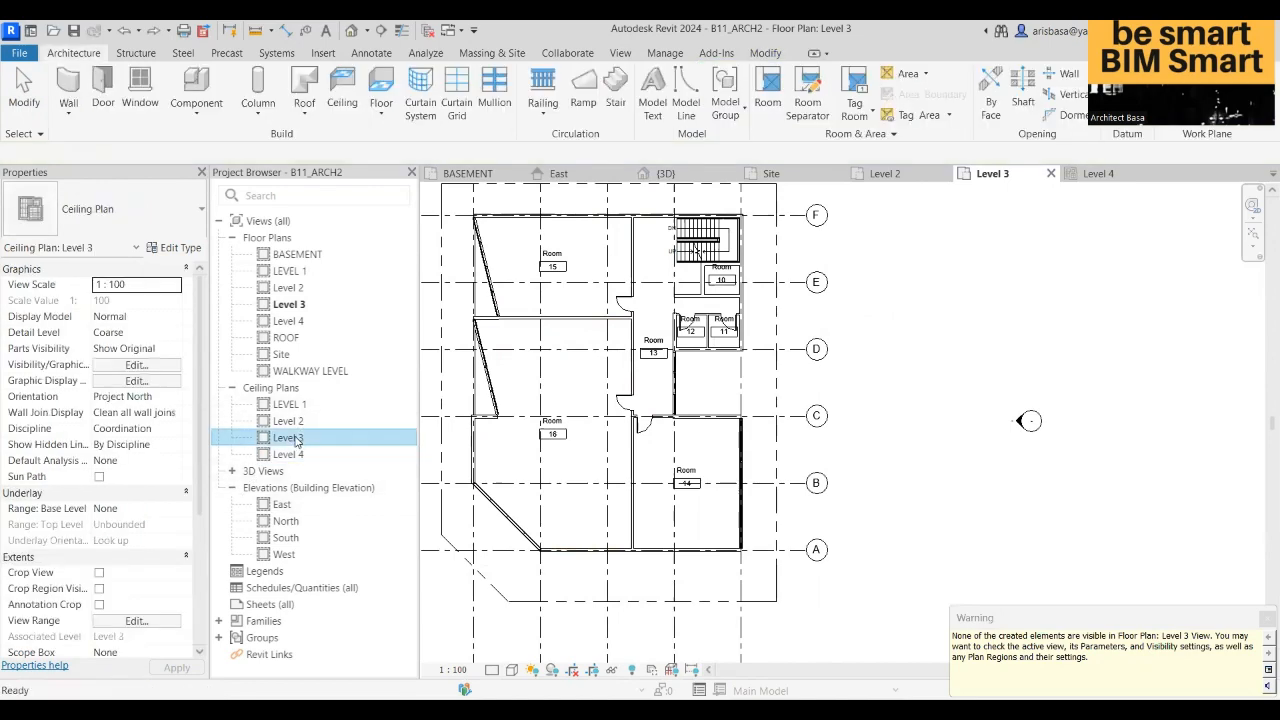
{"action": "double_click", "coordinate": [295, 438]}
{"action": "middle_click_drag", "start_coordinate": [571, 472], "coordinate": [614, 494]}
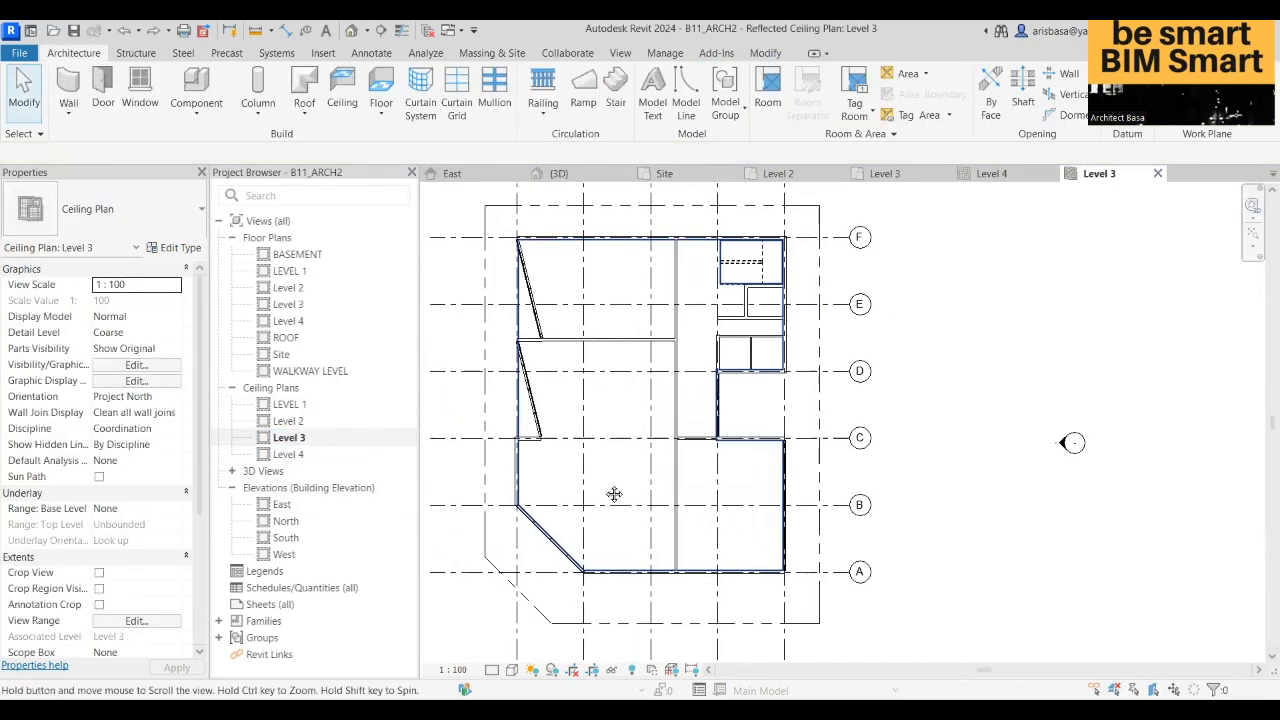
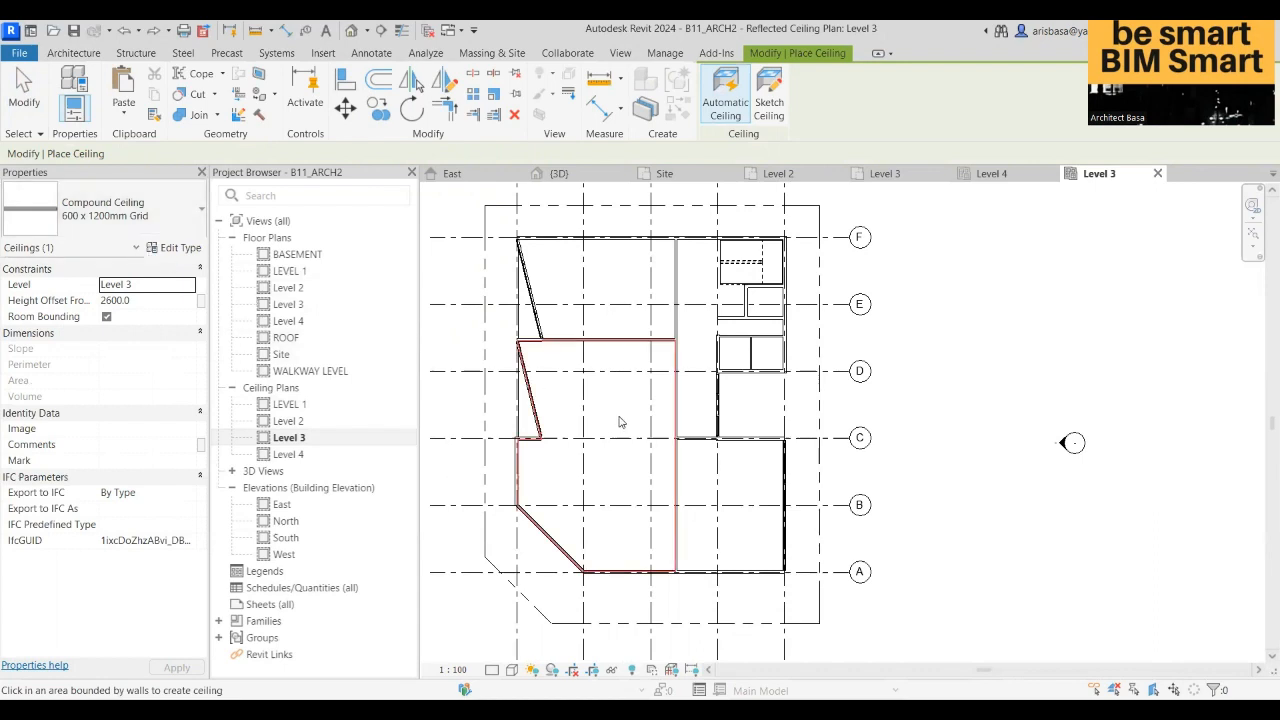
{"action": "left_click", "coordinate": [602, 428]}
{"action": "scroll", "coordinate": [604, 427], "scroll_direction": "up", "scroll_amount": 2}
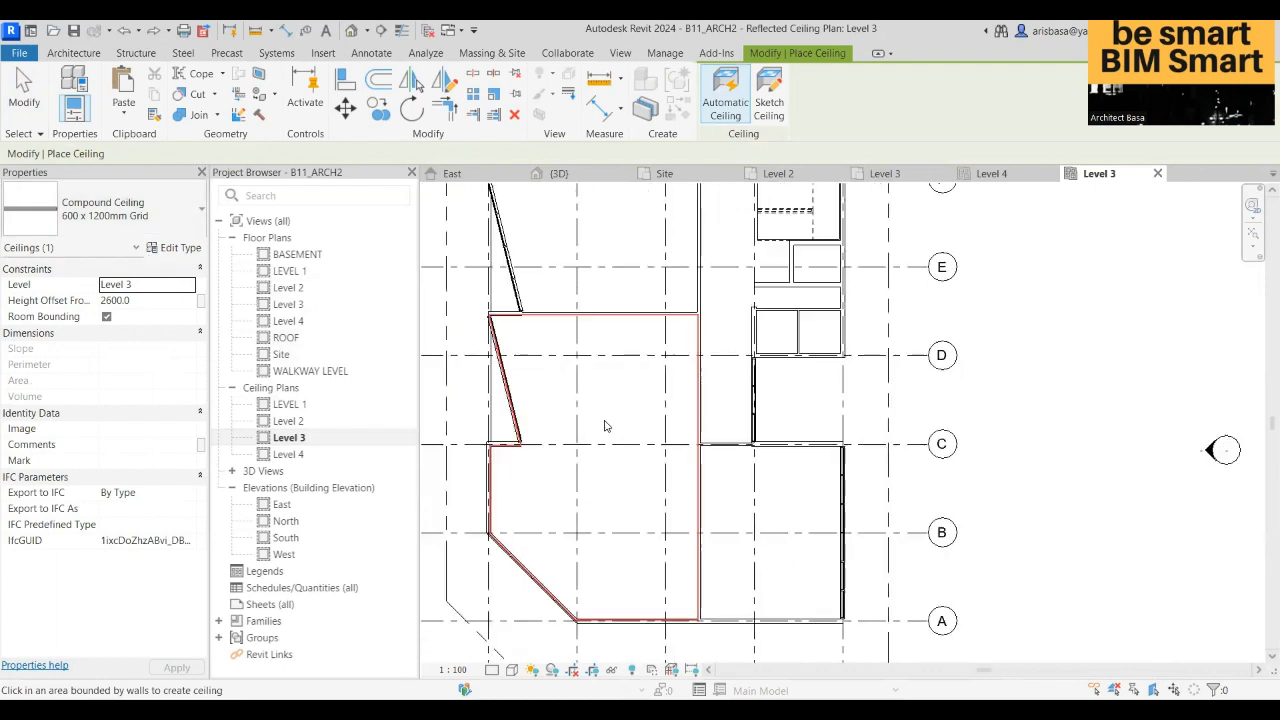
{"action": "scroll", "coordinate": [606, 428], "scroll_direction": "down", "scroll_amount": 1}
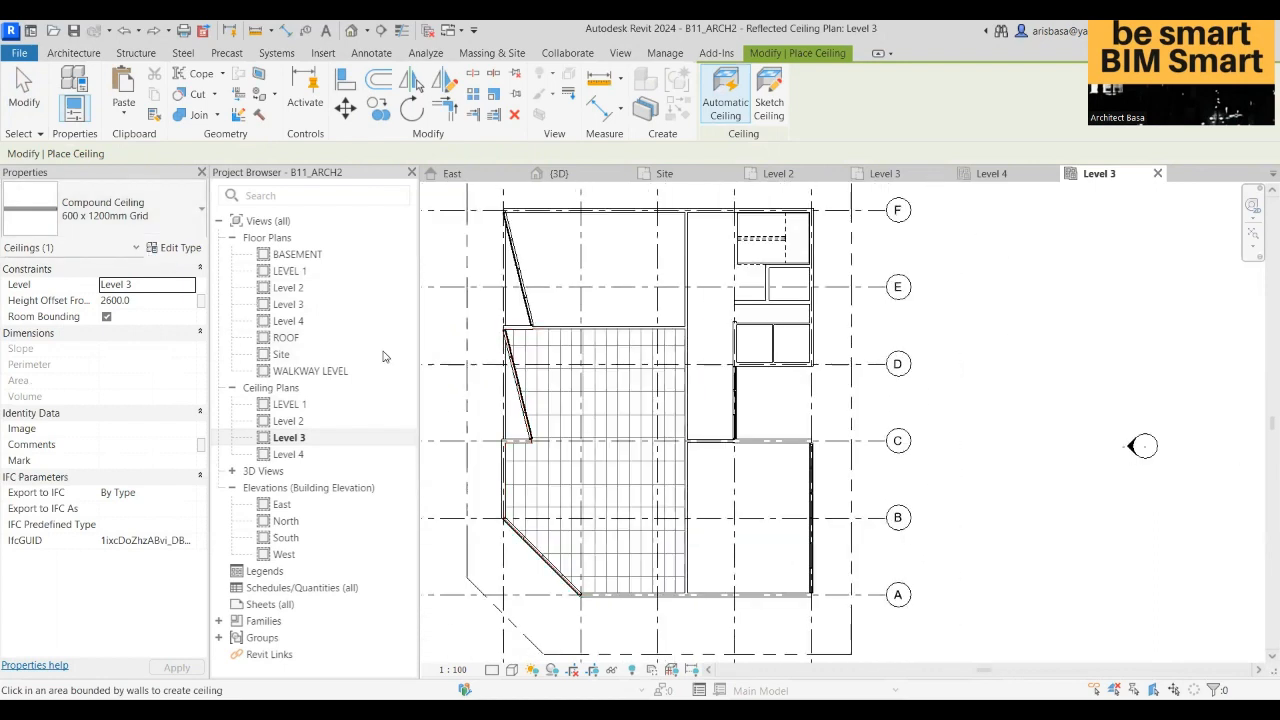
- Place 600 x 600mm Grid ceilings in the northwest and southeast rooms of the Level 3 ceiling plan
{"action": "left_click", "coordinate": [181, 226]}
{"action": "left_click", "coordinate": [65, 358]}
{"action": "left_click", "coordinate": [626, 255]}
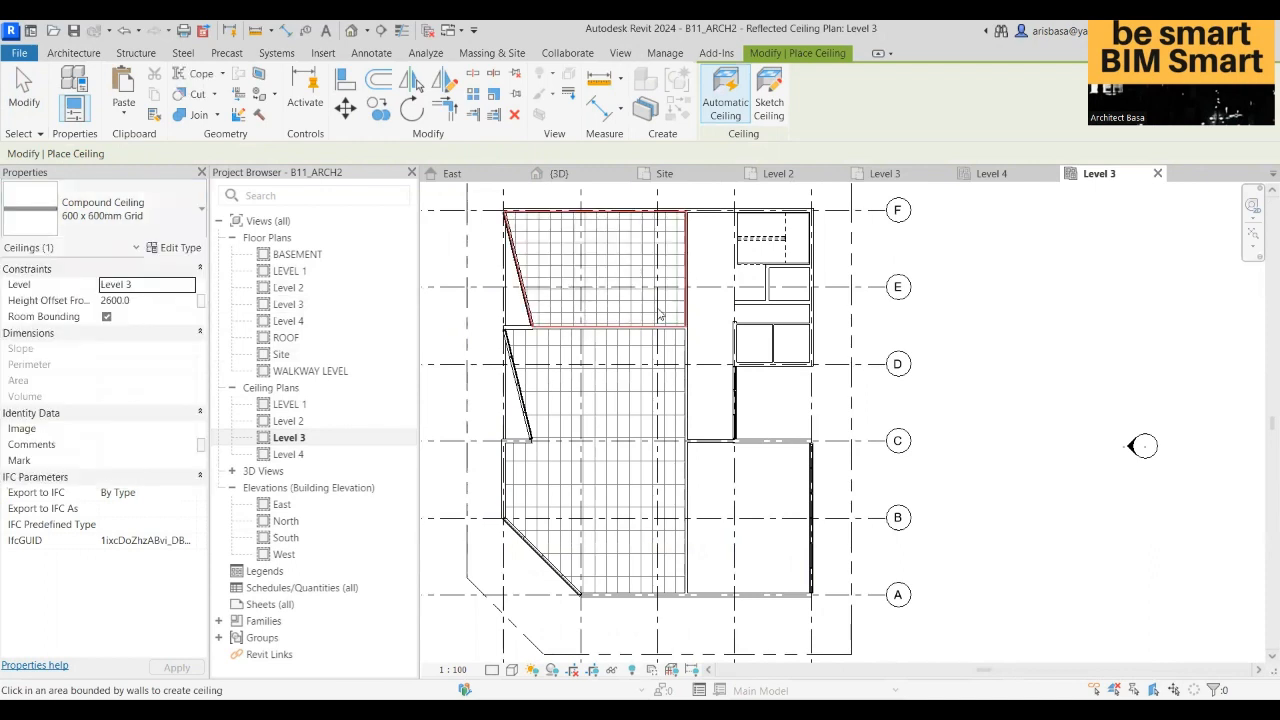
{"action": "left_click", "coordinate": [742, 500]}
{"action": "middle_click_drag", "start_coordinate": [737, 517], "coordinate": [717, 537]}
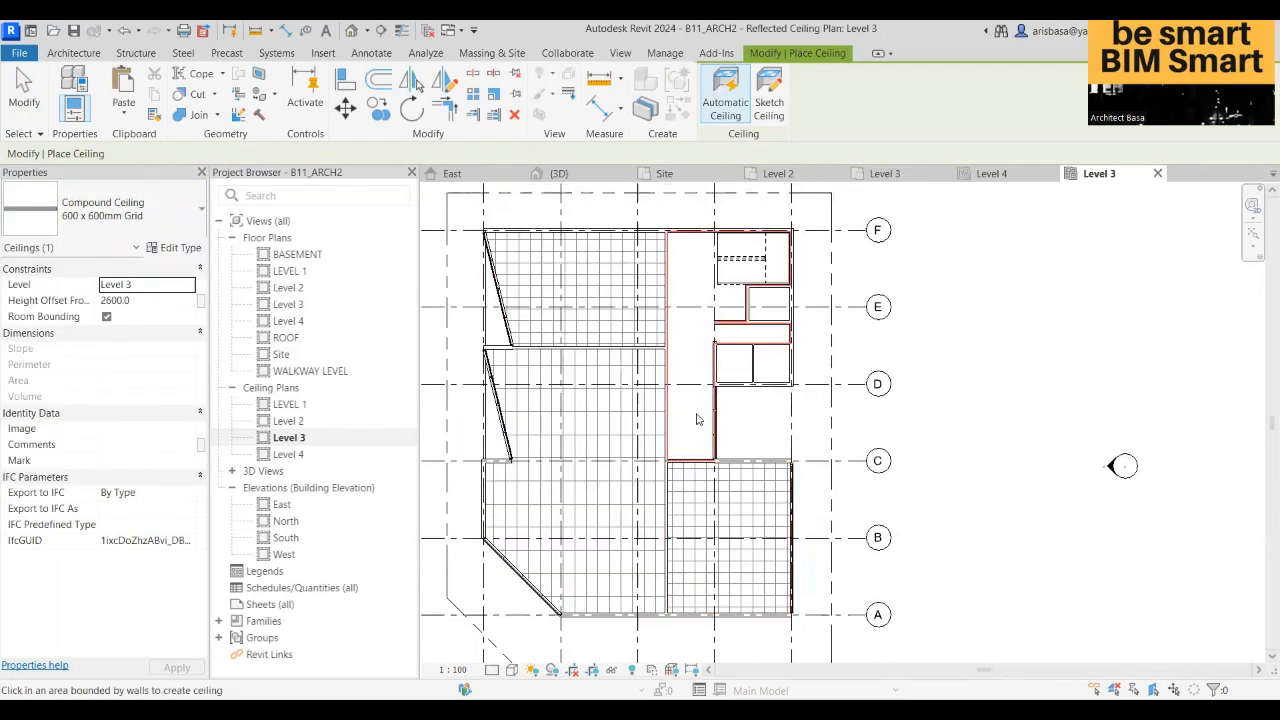
{"action": "left_click", "coordinate": [164, 230]}
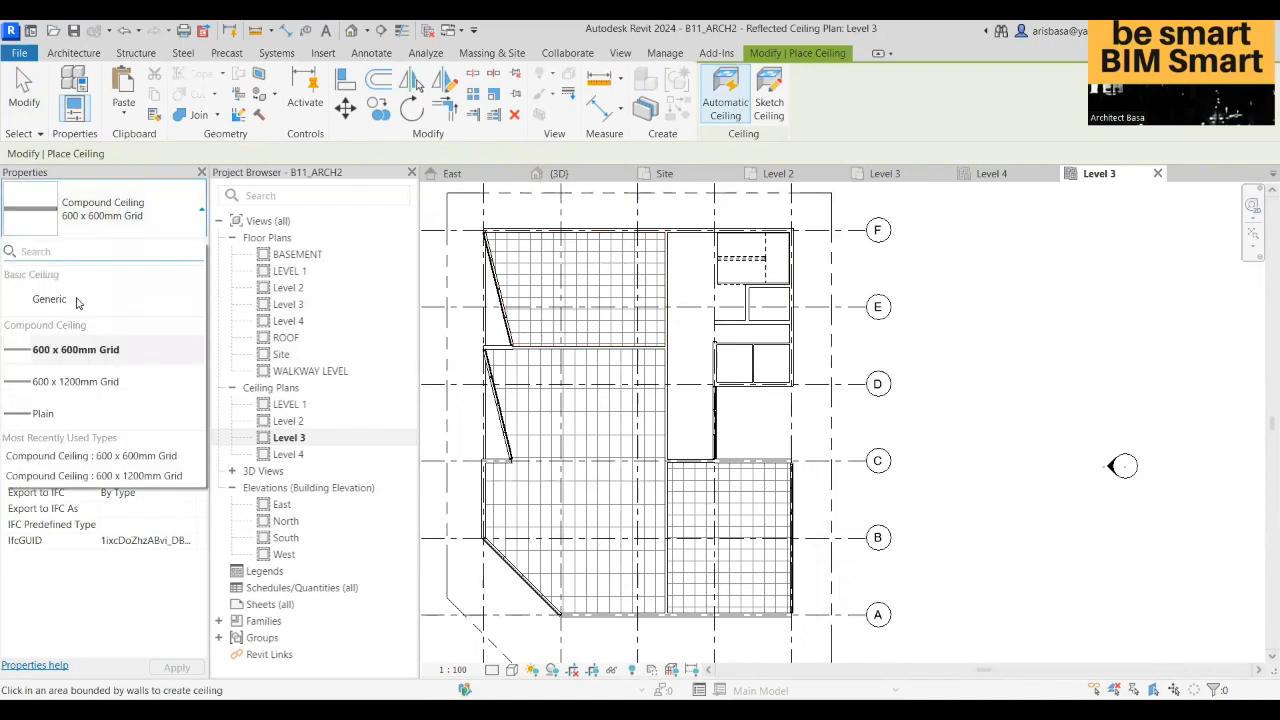
{"action": "left_click", "coordinate": [43, 413]}
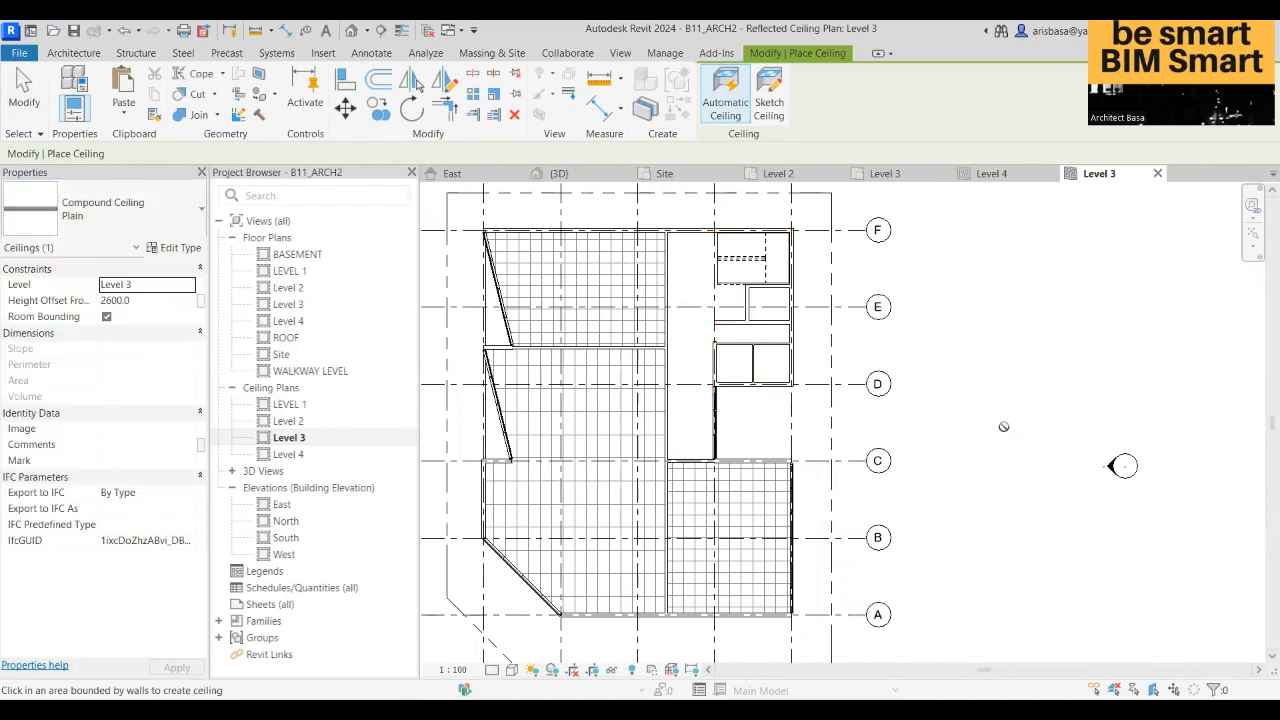
{"action": "scroll", "coordinate": [700, 415], "scroll_direction": "down", "scroll_amount": 1}
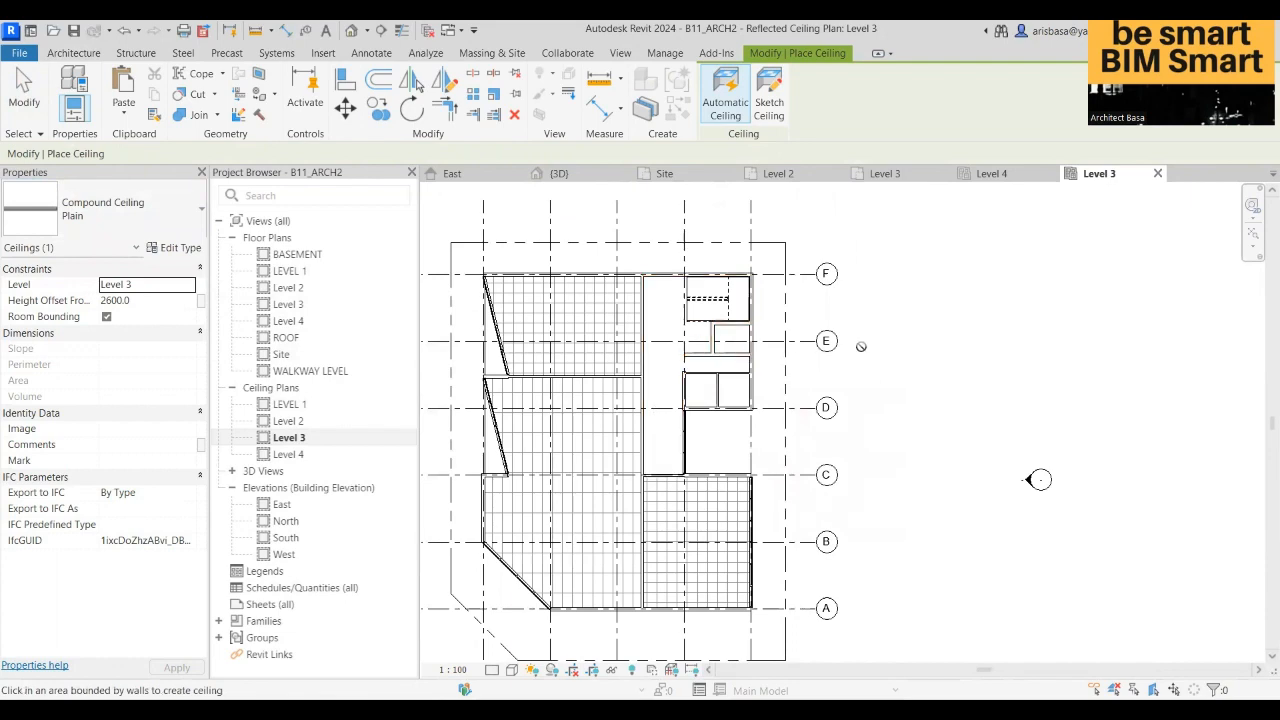
{"action": "key", "text": "Escape"}
{"action": "key", "text": "Escape"}
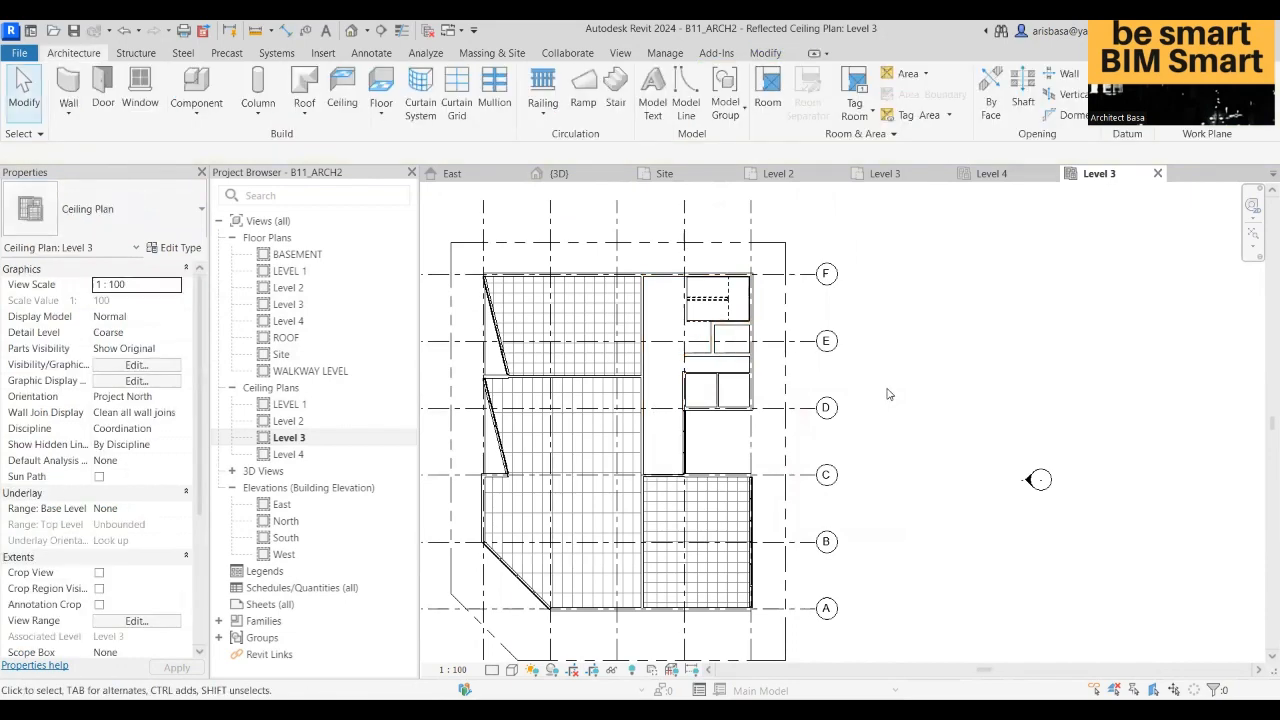
- Select the northwest room's 600 x 600mm Grid ceiling and enable selecting elements by face
{"action": "scroll", "coordinate": [880, 396], "scroll_direction": "down", "scroll_amount": 2}
{"action": "middle_click_drag", "start_coordinate": [877, 394], "coordinate": [863, 389]}
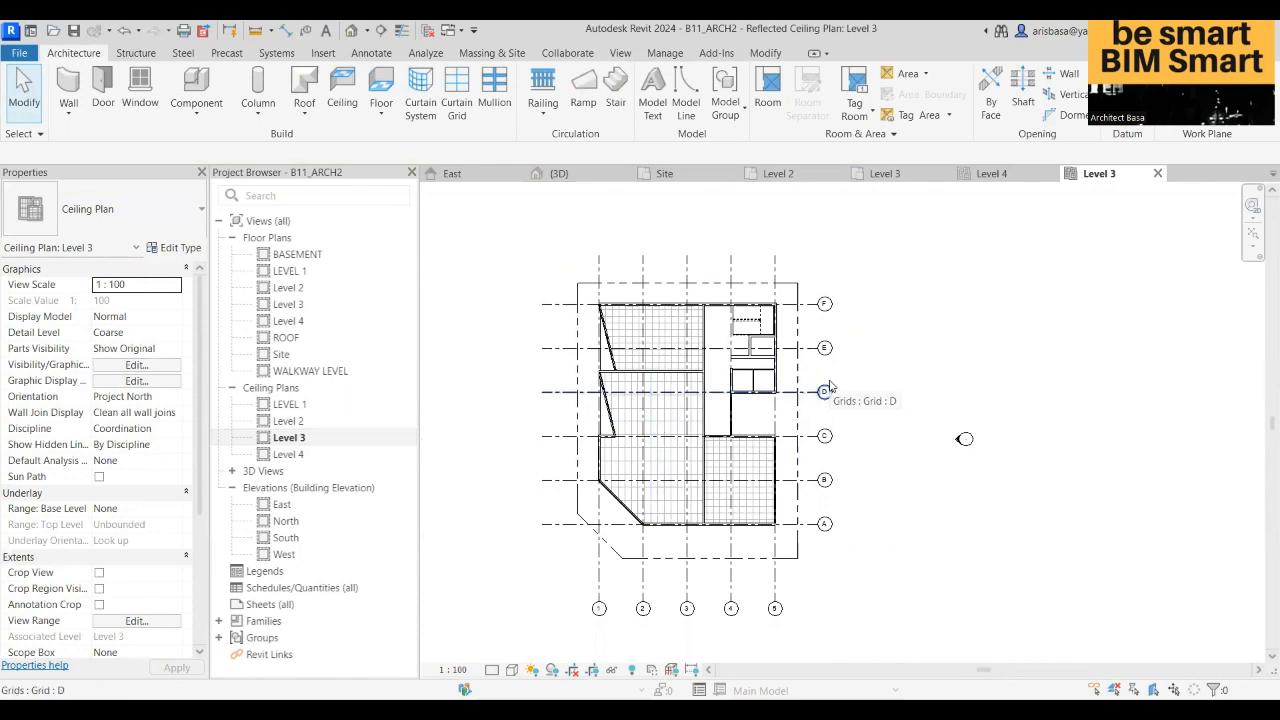
{"action": "scroll", "coordinate": [871, 395], "scroll_direction": "up", "scroll_amount": 2}
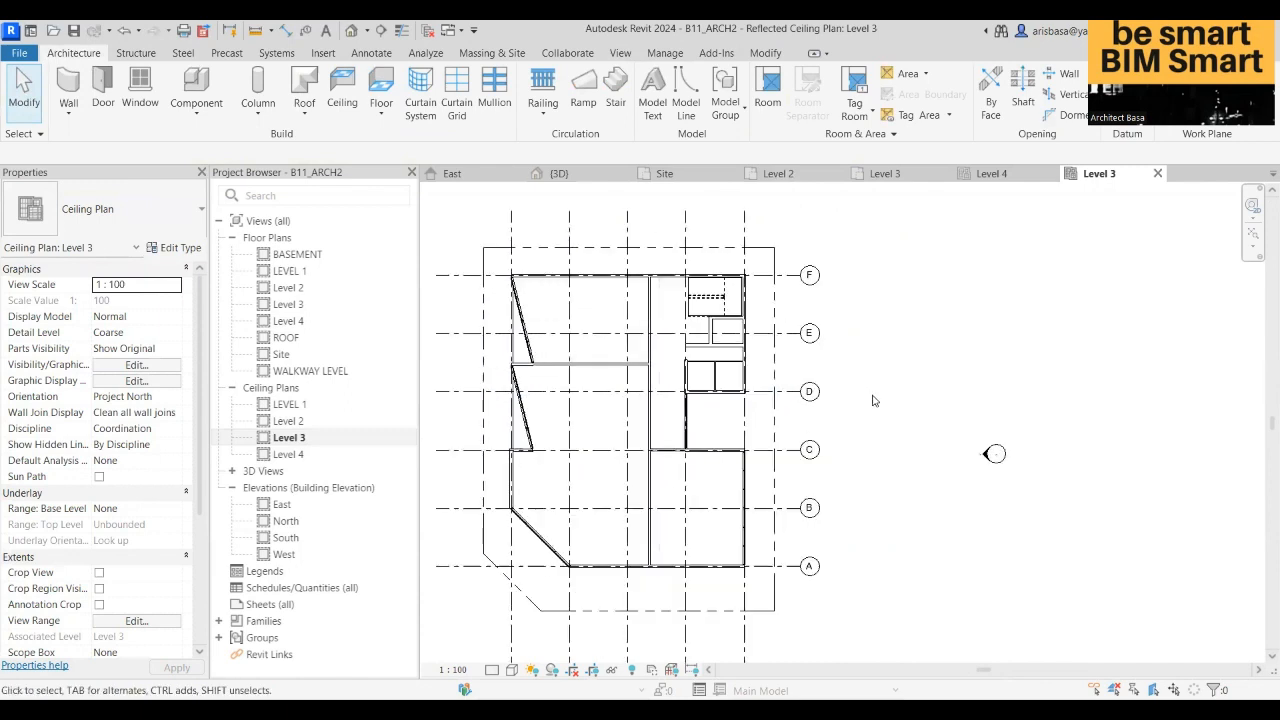
{"action": "scroll", "coordinate": [595, 318], "scroll_direction": "up", "scroll_amount": 2}
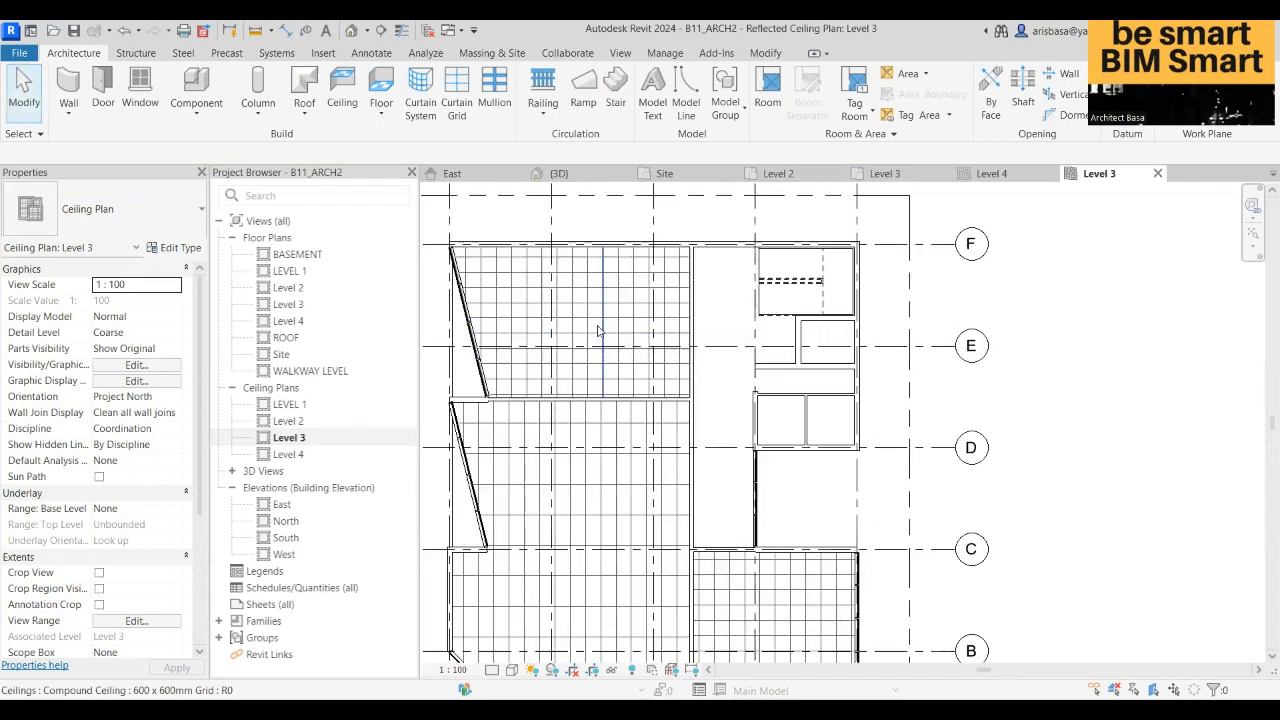
{"action": "left_click", "coordinate": [598, 331]}
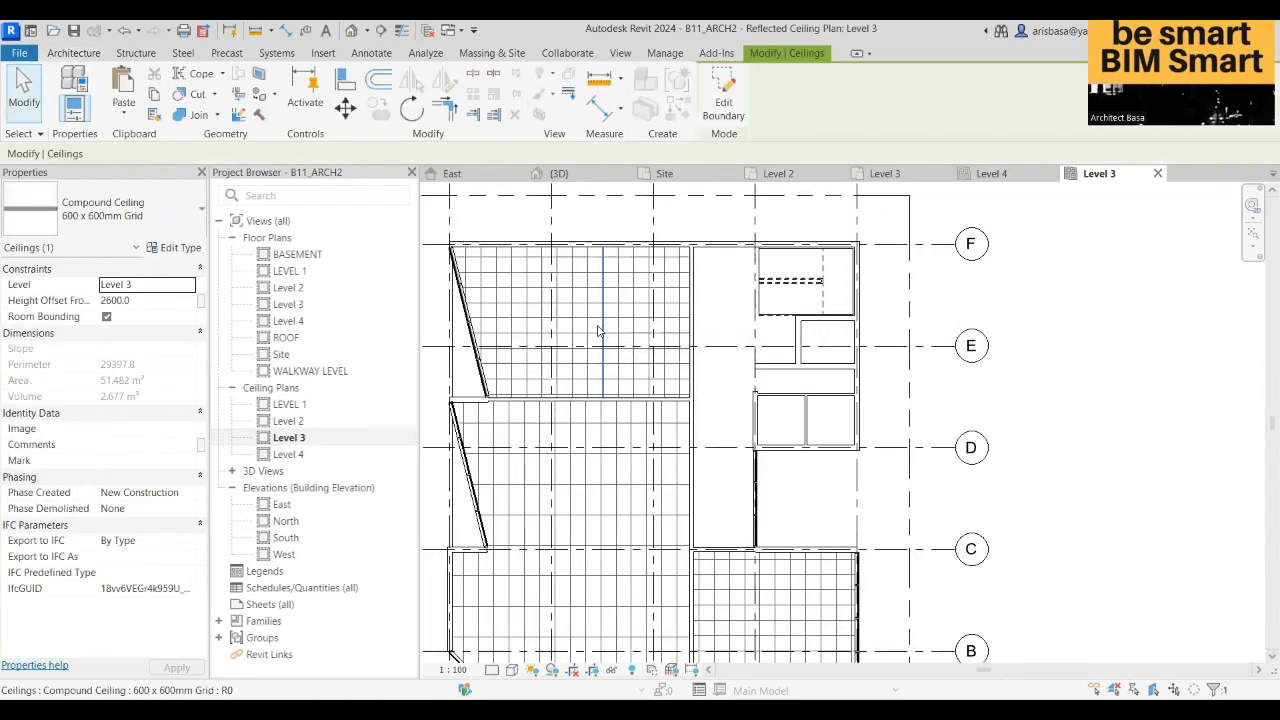
{"action": "left_click", "coordinate": [40, 134]}
{"action": "left_click", "coordinate": [12, 216]}
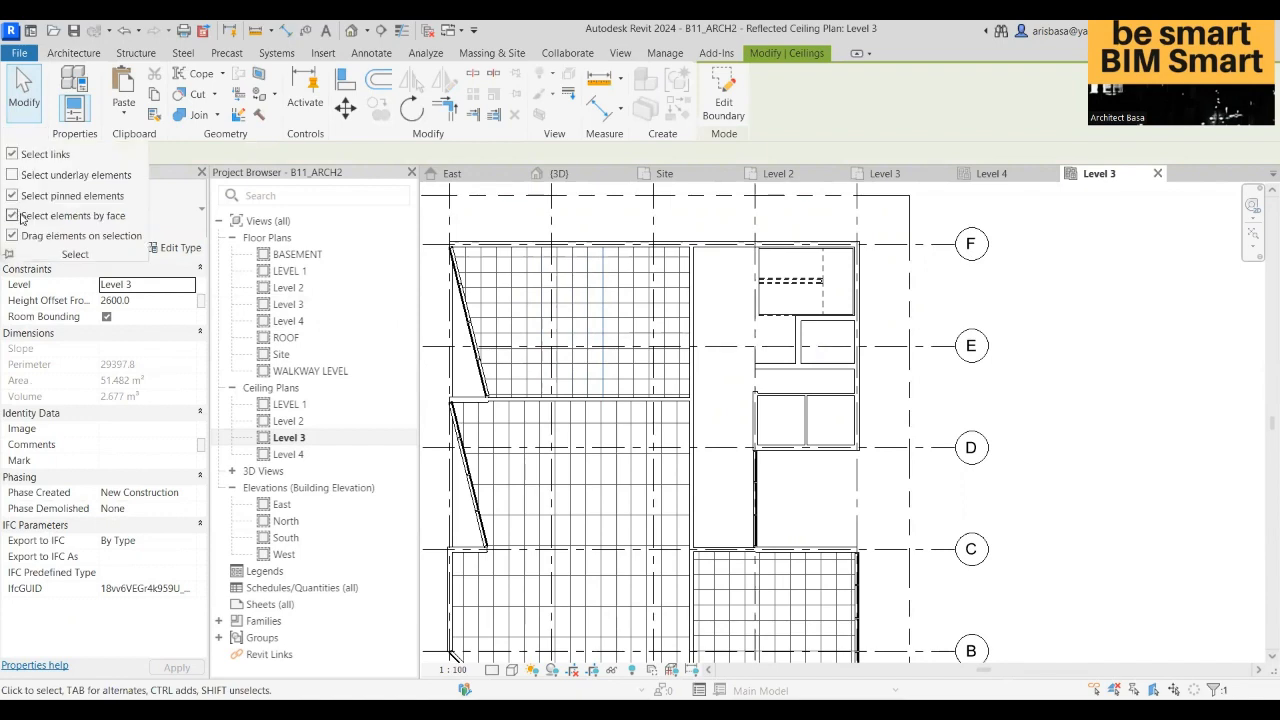
- Clear the selection and reselect the northwest room's 600 x 600mm Grid ceiling by its face
{"action": "left_click", "coordinate": [975, 411]}
{"action": "scroll", "coordinate": [598, 307], "scroll_direction": "up", "scroll_amount": 2}
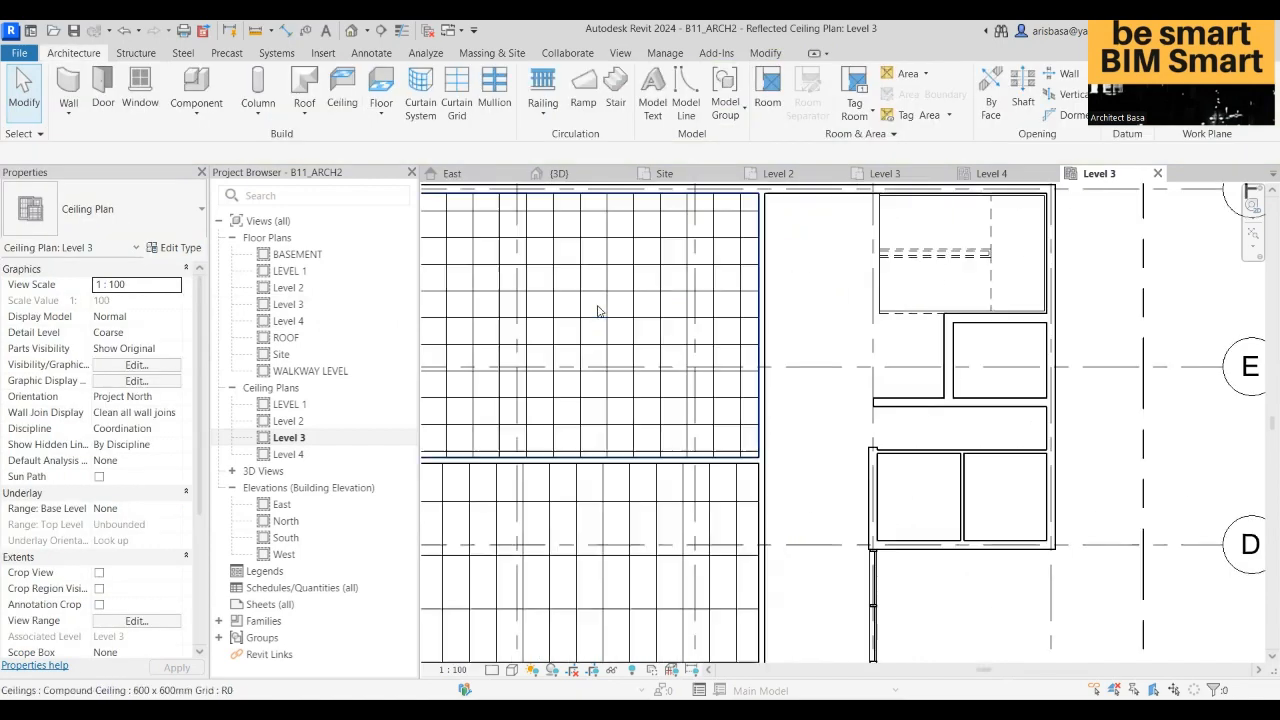
{"action": "left_click", "coordinate": [602, 297]}
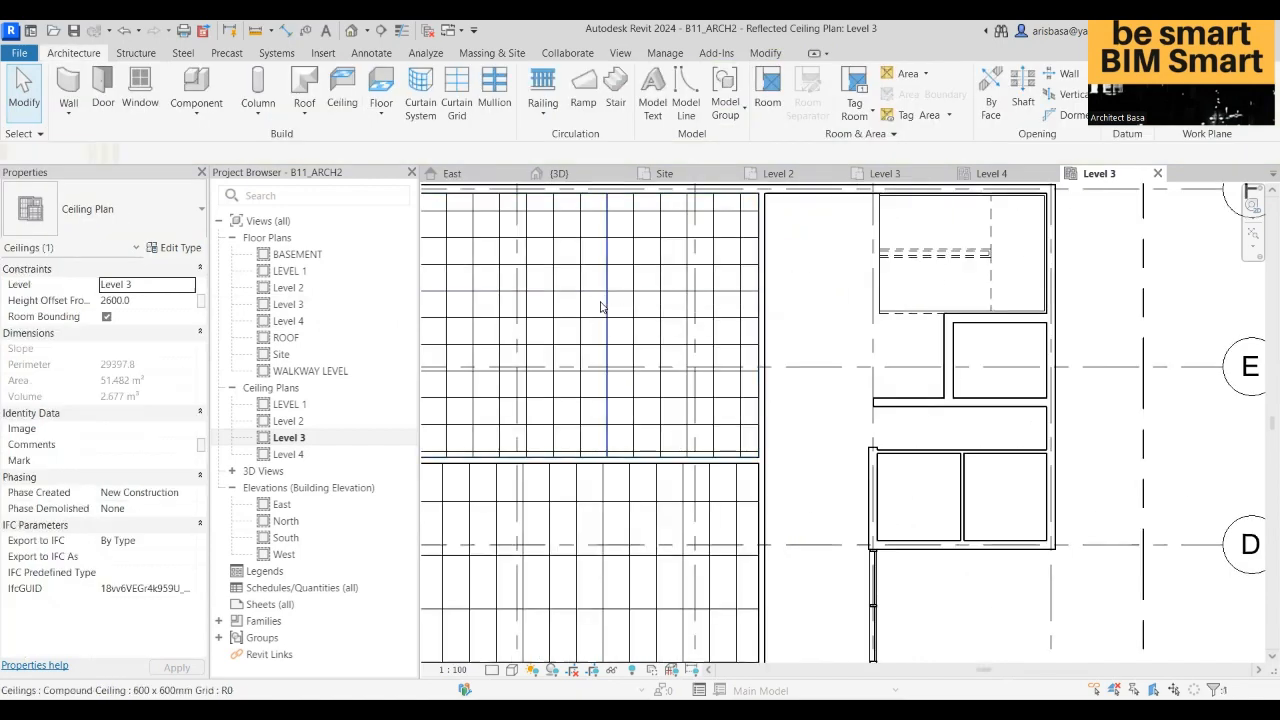
{"action": "scroll", "coordinate": [602, 306], "scroll_direction": "down", "scroll_amount": 1}
{"action": "scroll", "coordinate": [590, 300], "scroll_direction": "down", "scroll_amount": 6}
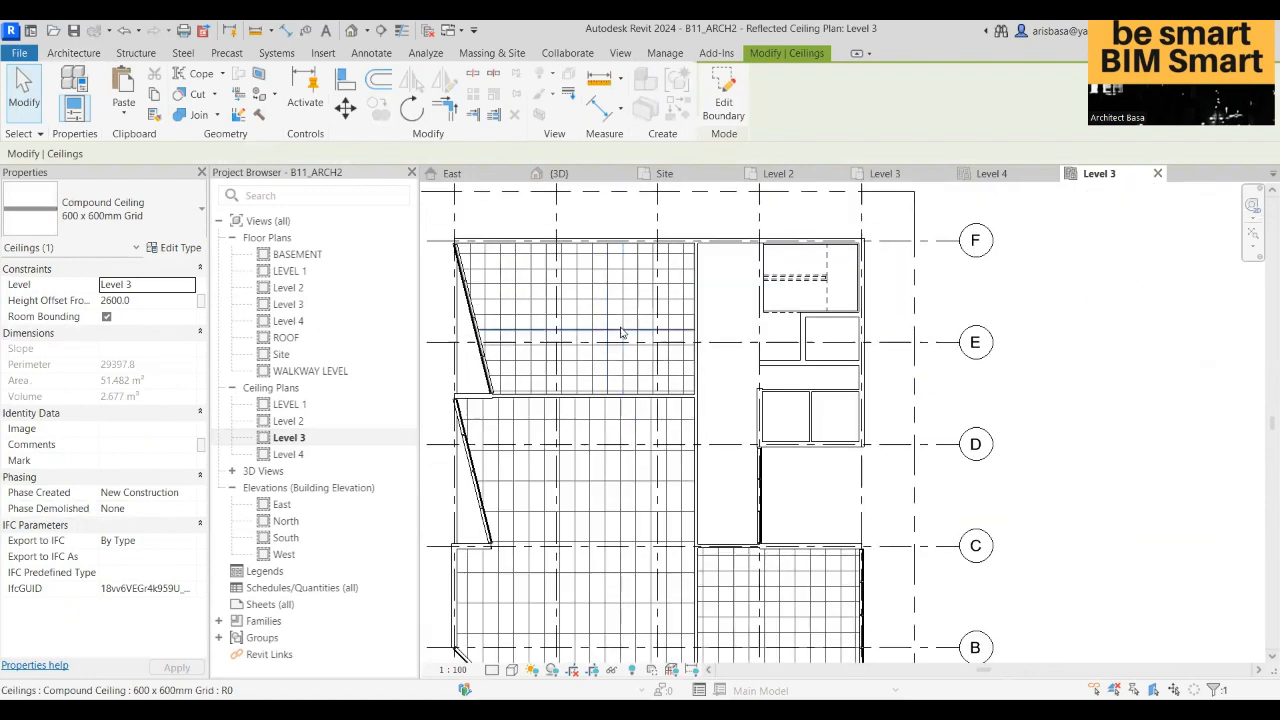
- Select everything in the Level 3 ceiling plan and filter the selection down to the Ceilings category only
{"action": "left_click_drag", "start_coordinate": [534, 268], "coordinate": [803, 492]}
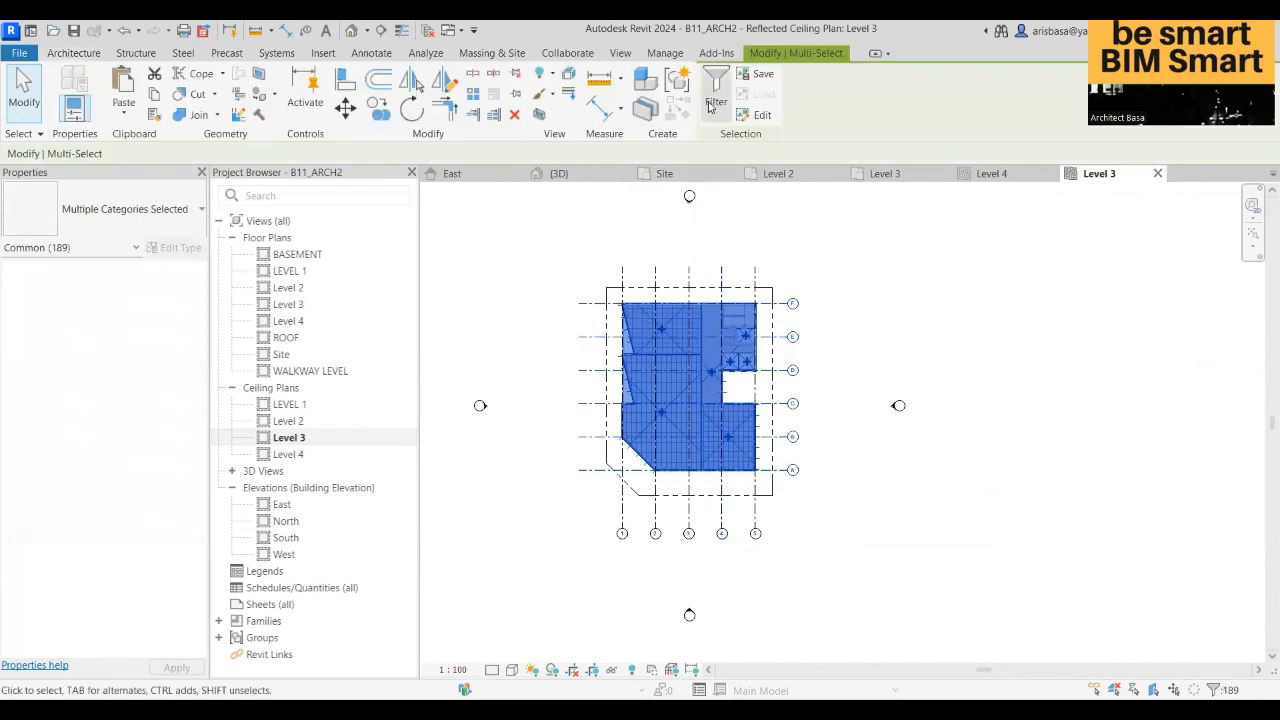
{"action": "left_click", "coordinate": [714, 95]}
{"action": "left_click", "coordinate": [1013, 141]}
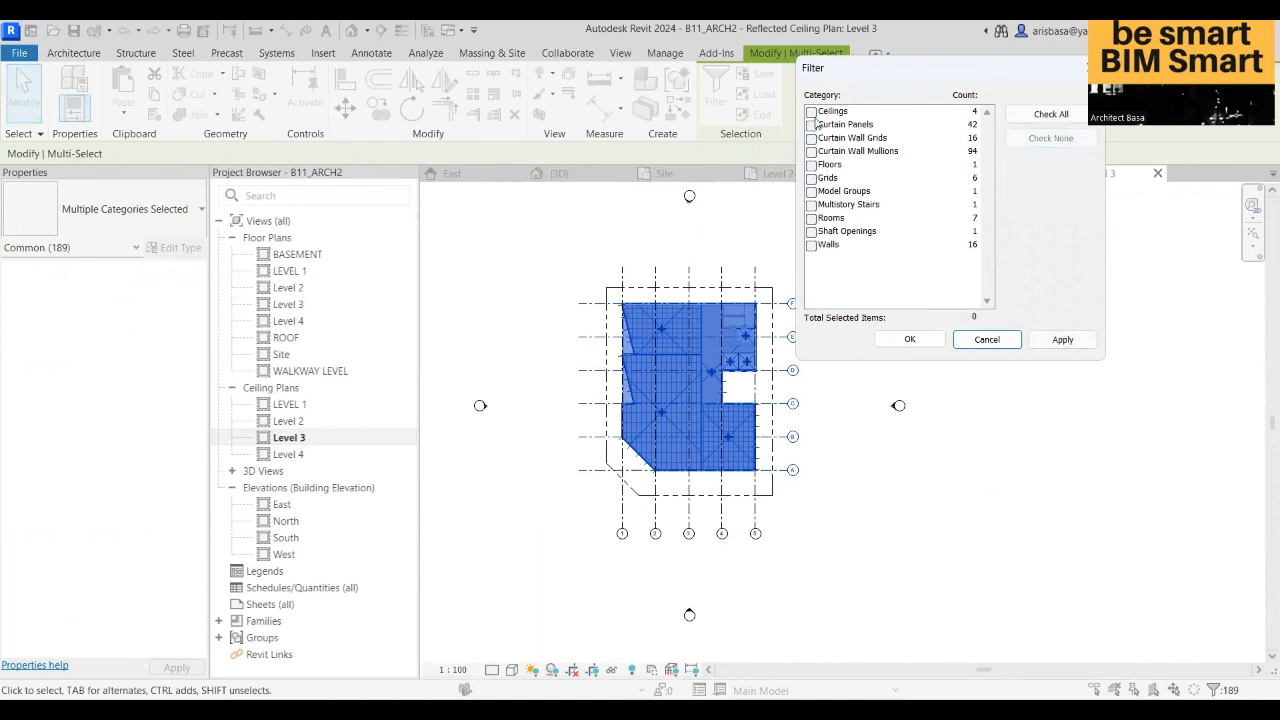
{"action": "left_click", "coordinate": [812, 112]}
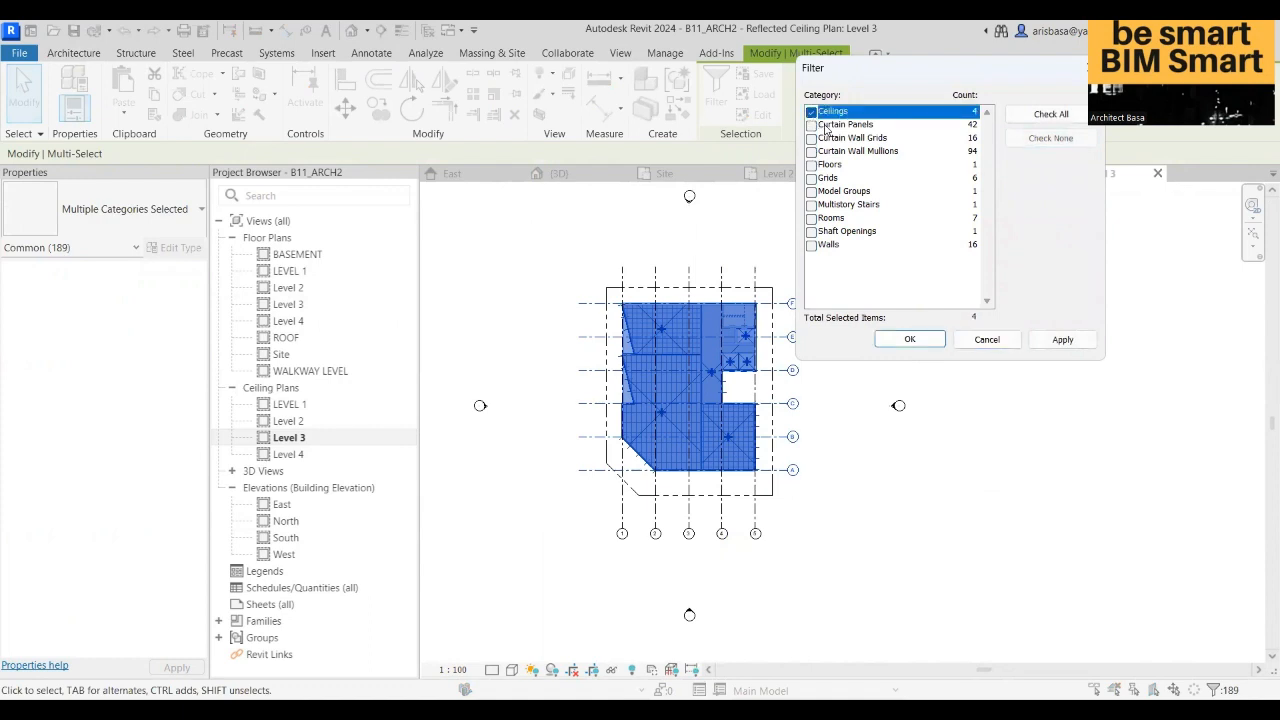
{"action": "left_click", "coordinate": [910, 340]}
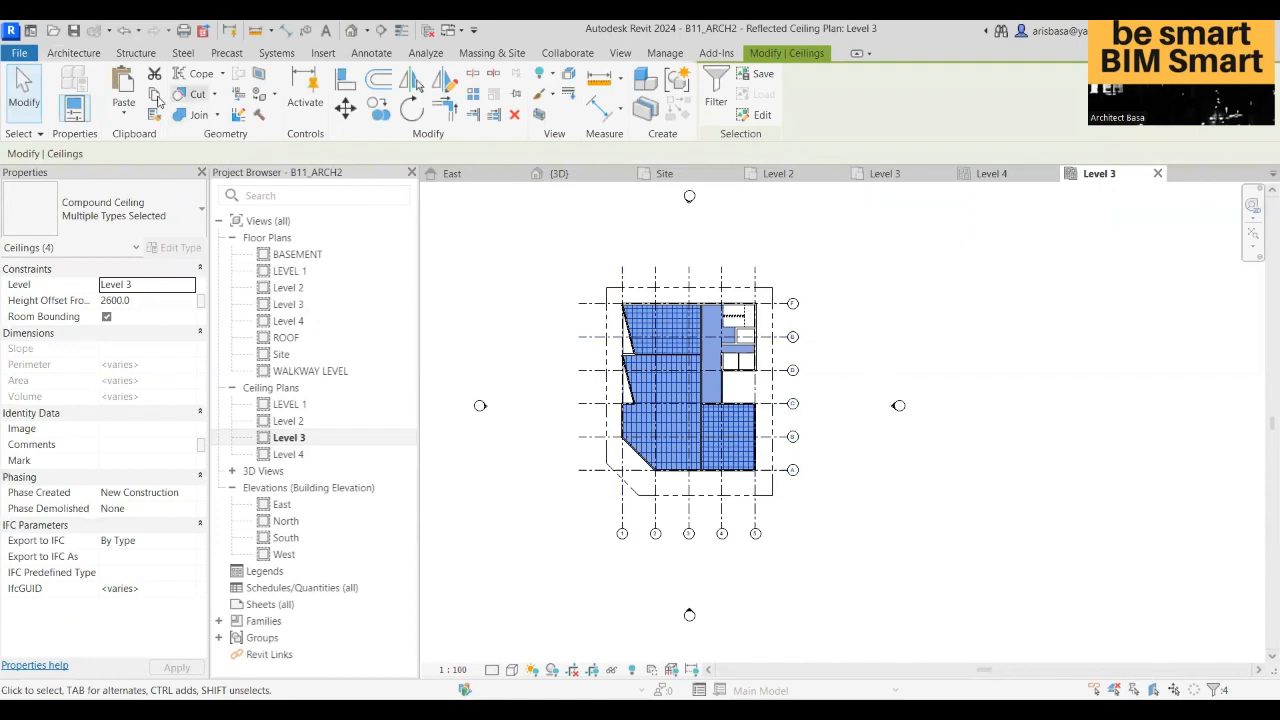
- Copy the selected ceilings and paste them aligned to LEVEL 1, Level 2 and Level 4
{"action": "left_click", "coordinate": [129, 115]}
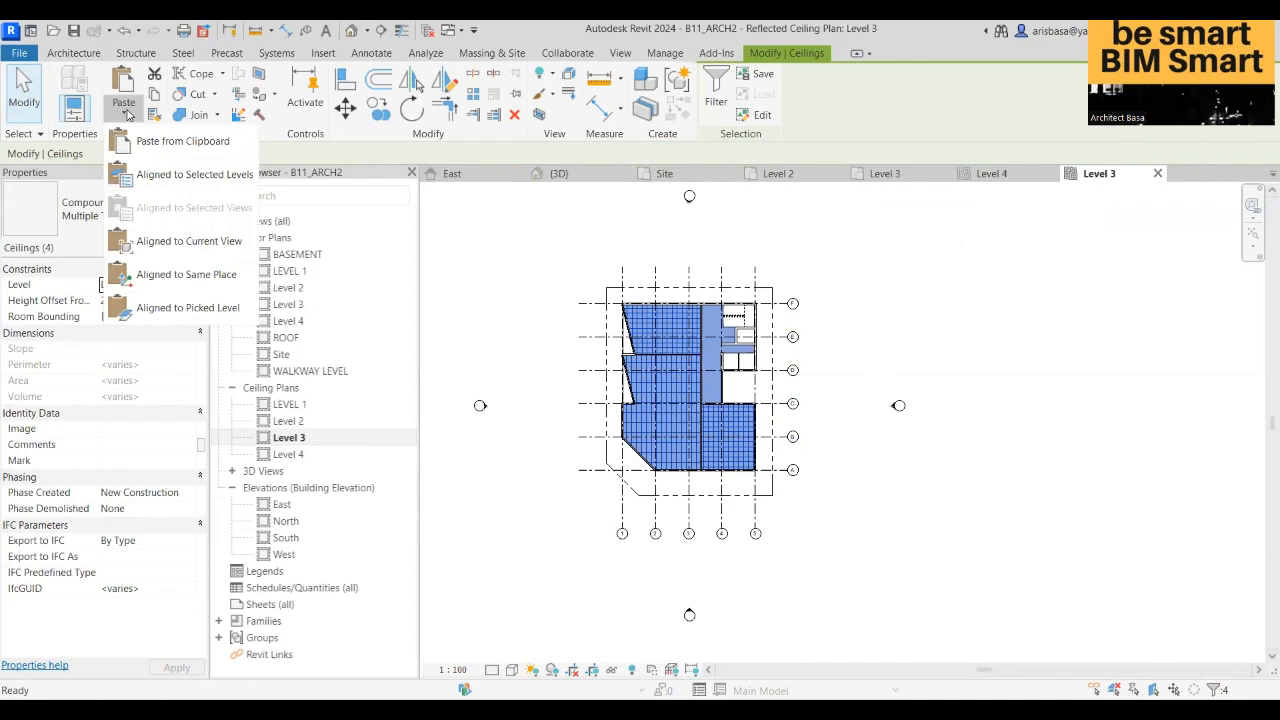
{"action": "left_click", "coordinate": [170, 186]}
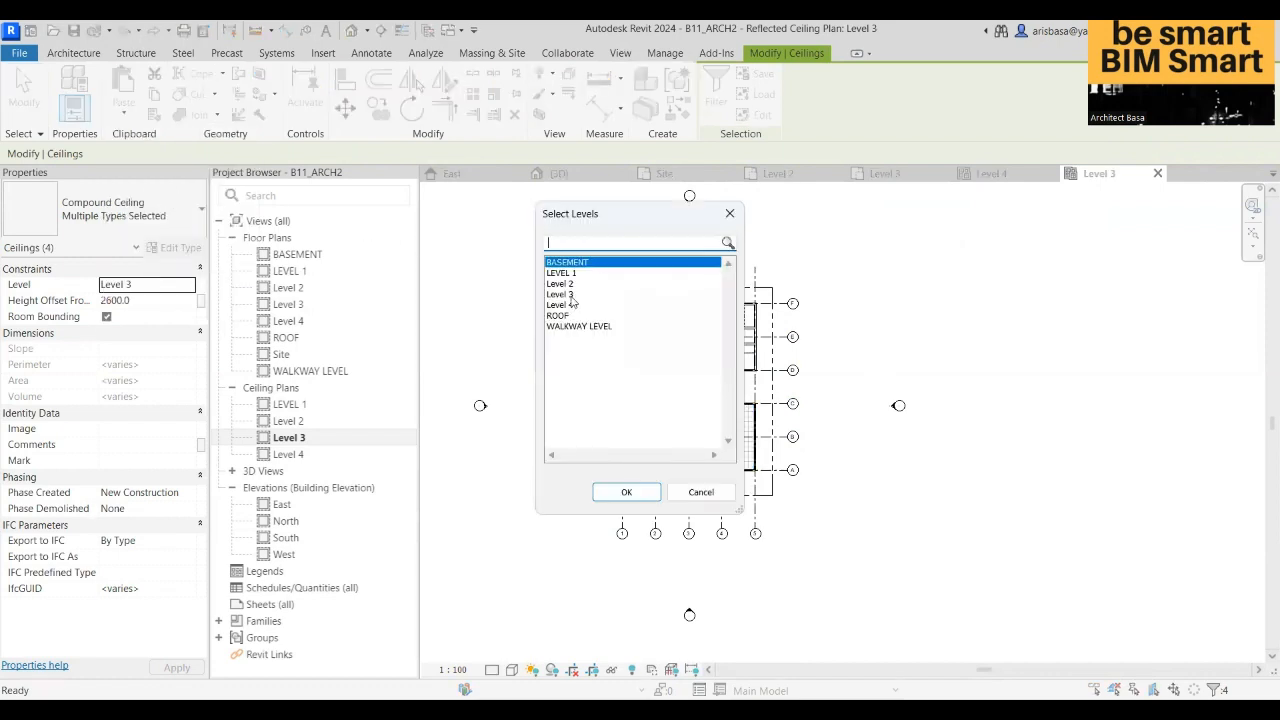
{"action": "left_click", "coordinate": [572, 273]}
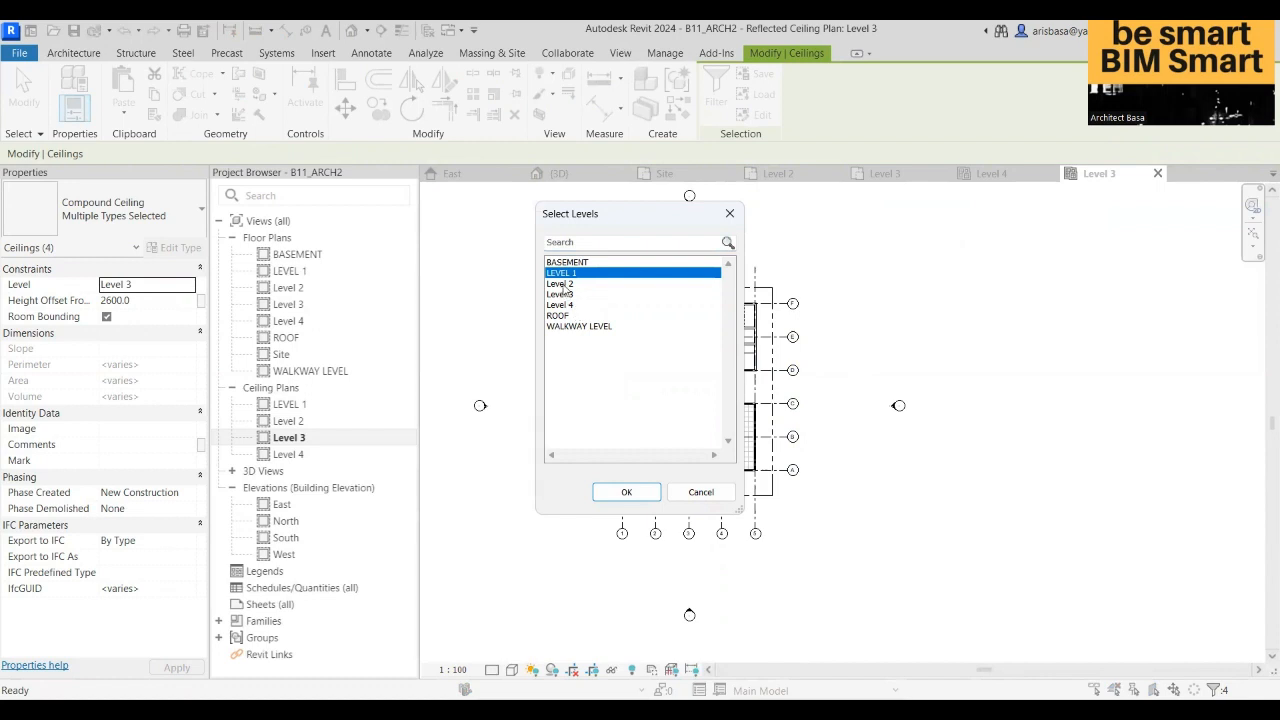
{"action": "left_click", "coordinate": [563, 285], "text": "ctrl"}
{"action": "left_click", "coordinate": [569, 305], "text": "ctrl"}
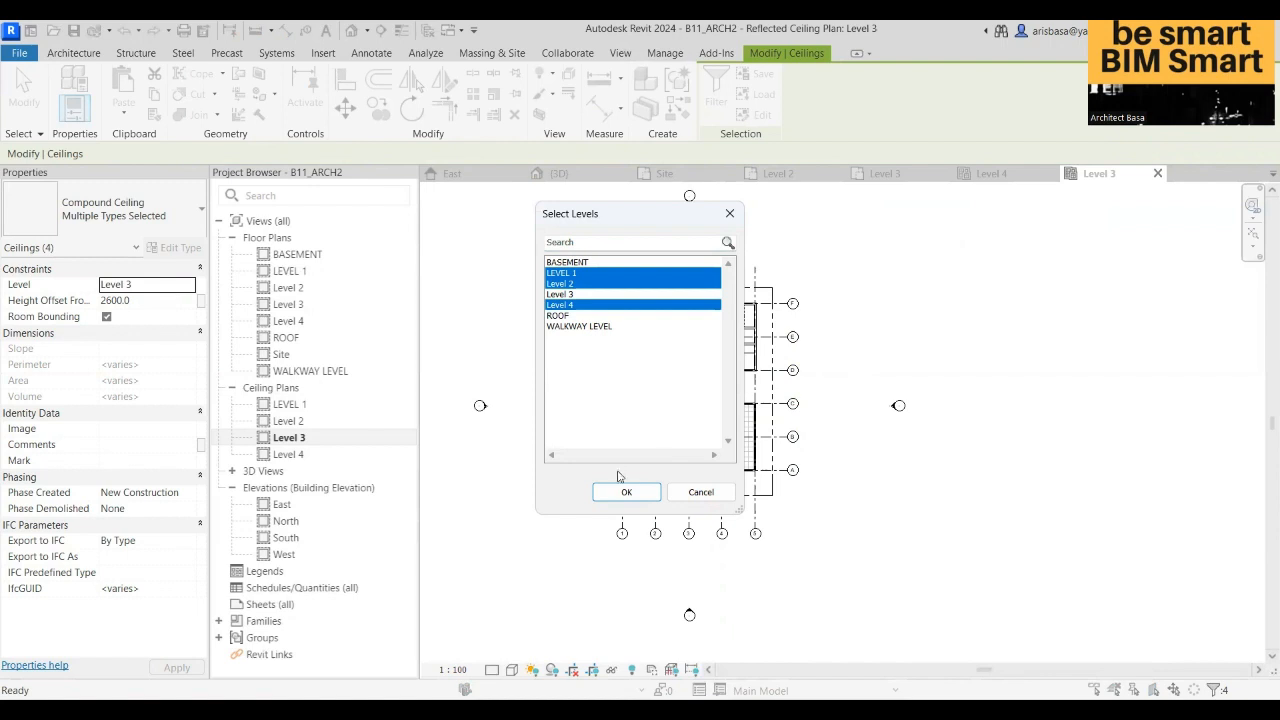
{"action": "left_click", "coordinate": [627, 492]}
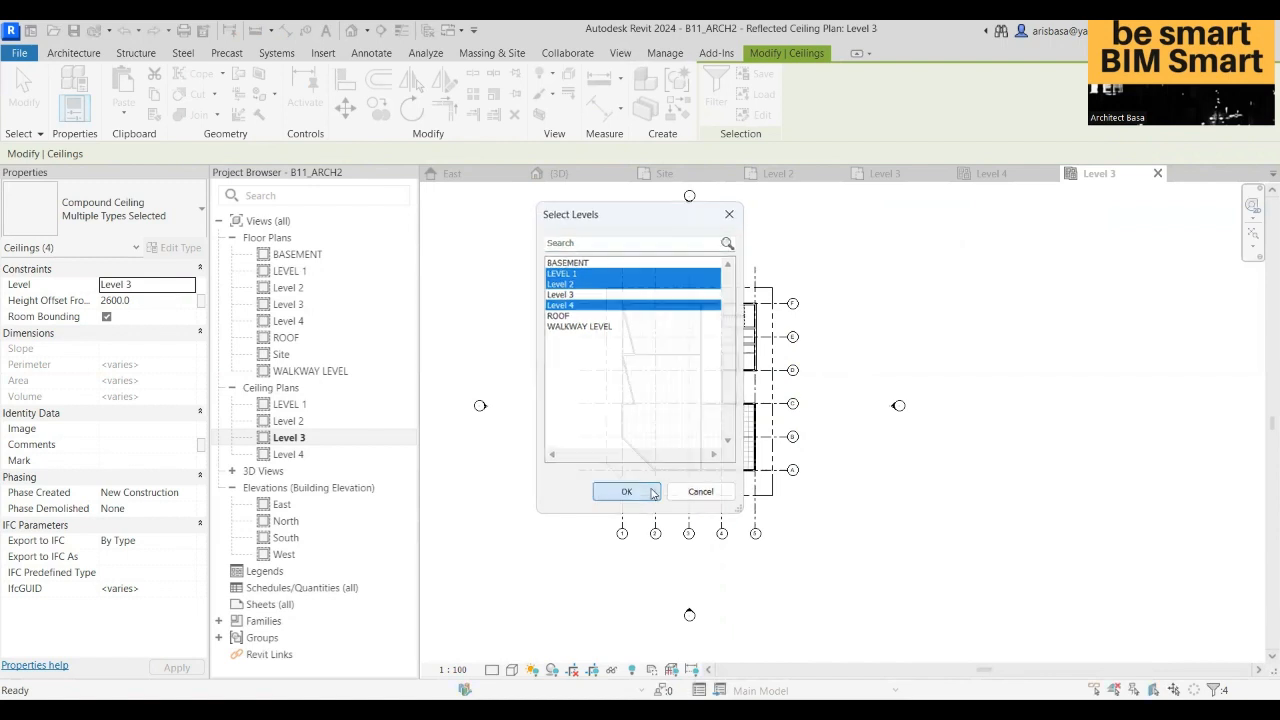
- Check the ceilings on the Level 4 and Level 3 ceiling plans, closing the Level 3 floor plan view in between
{"action": "left_click", "coordinate": [1010, 179]}
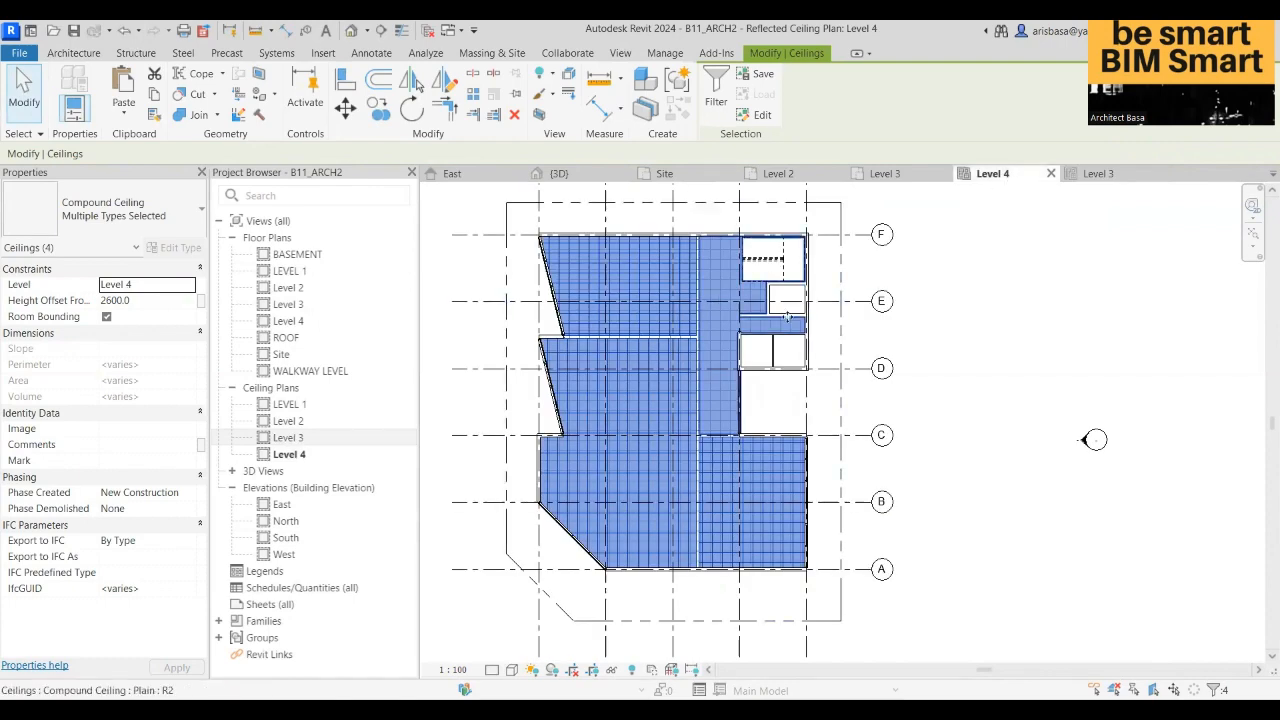
{"action": "left_click", "coordinate": [945, 330]}
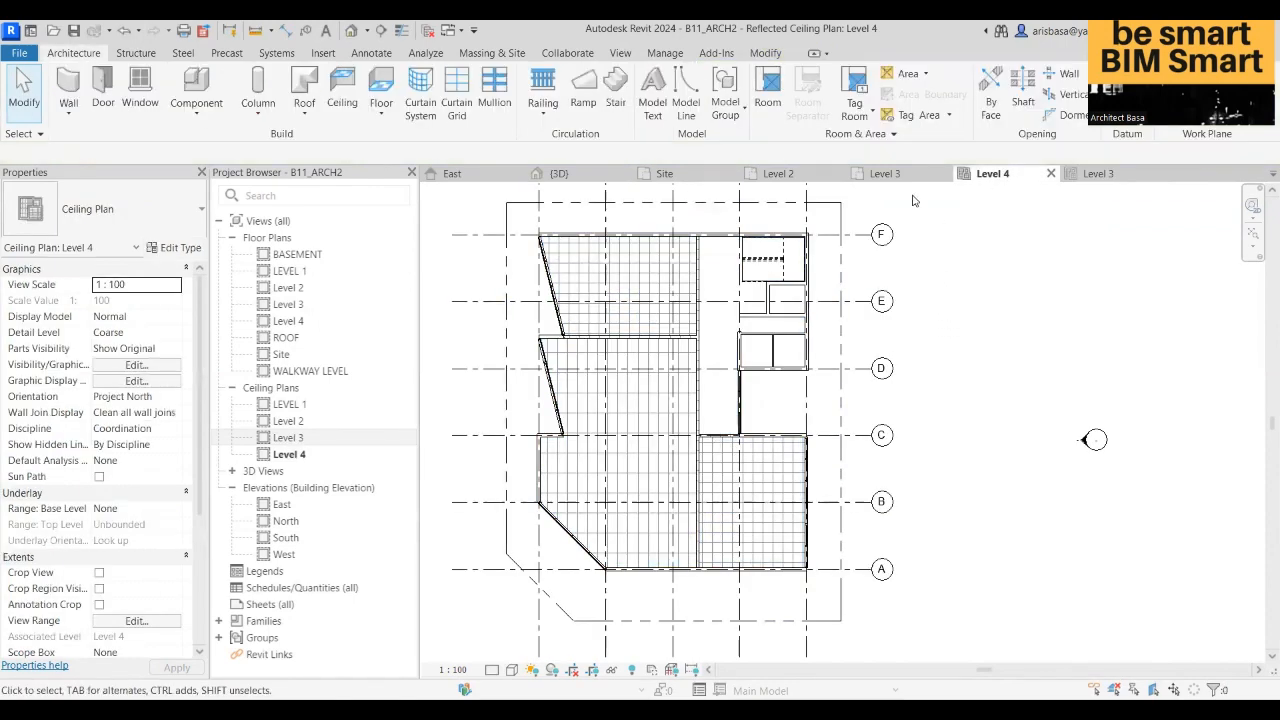
{"action": "left_click", "coordinate": [912, 178]}
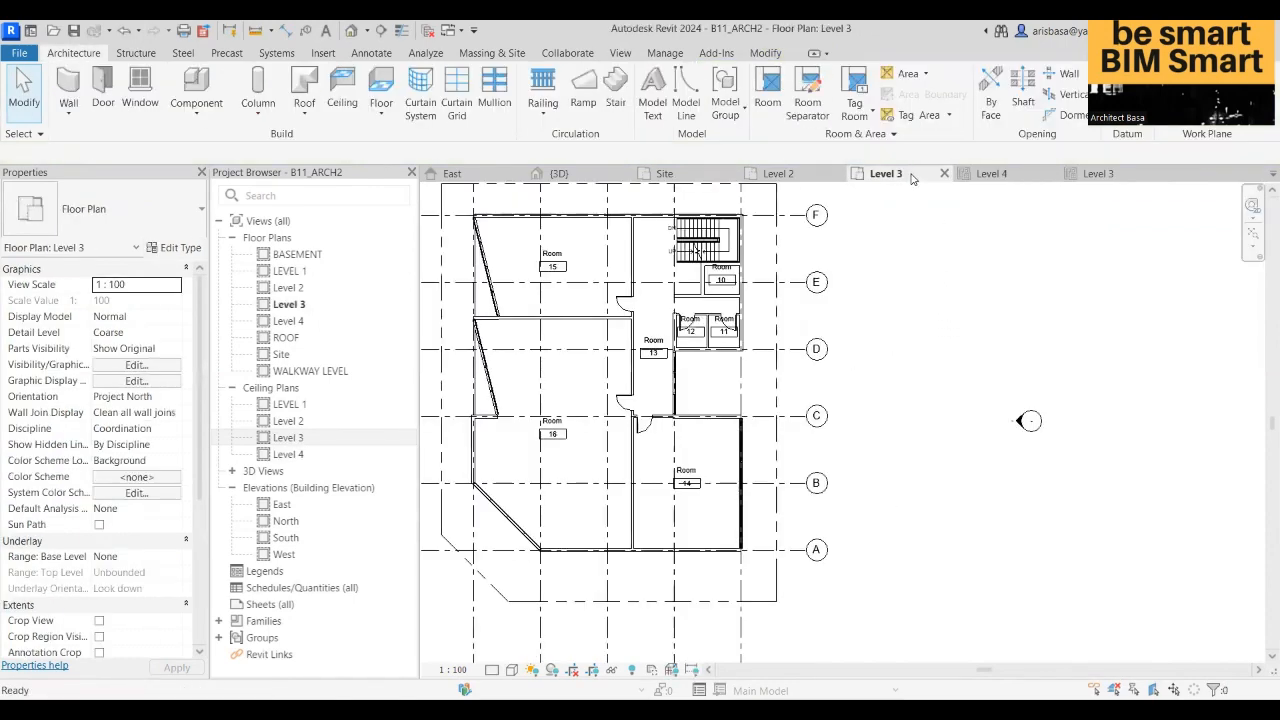
{"action": "left_click", "coordinate": [944, 174]}
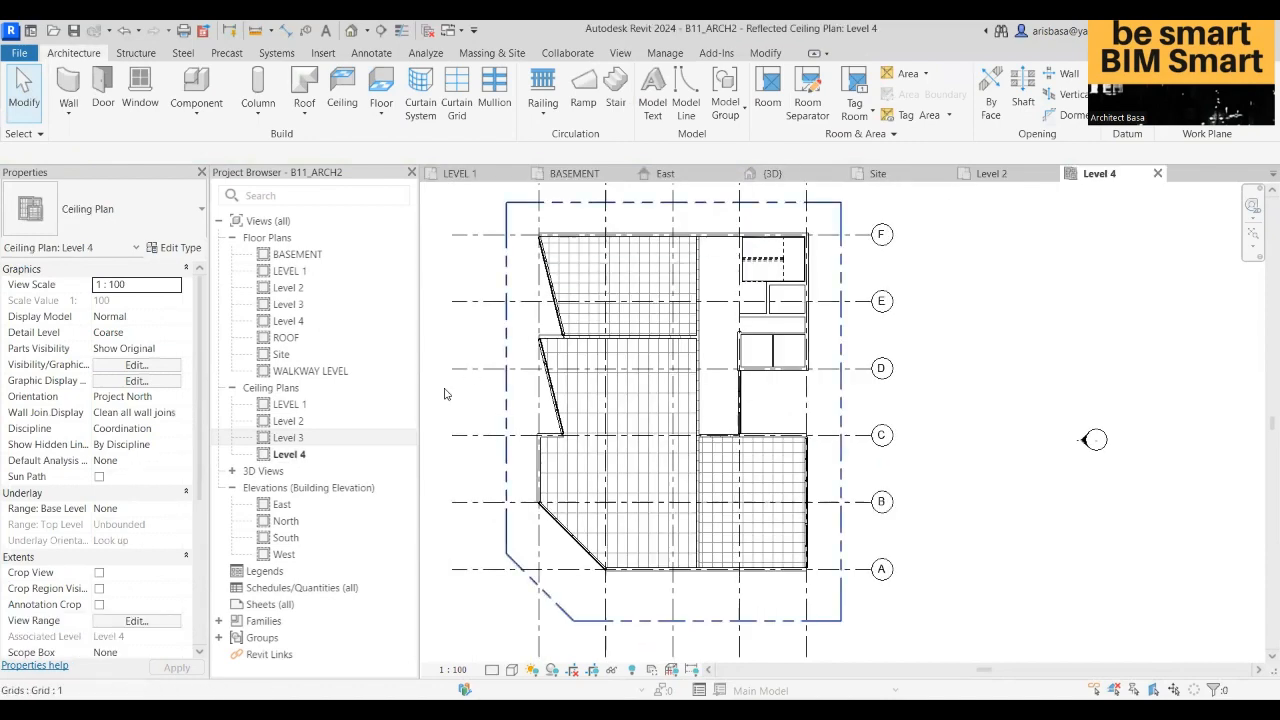
{"action": "double_click", "coordinate": [289, 439]}
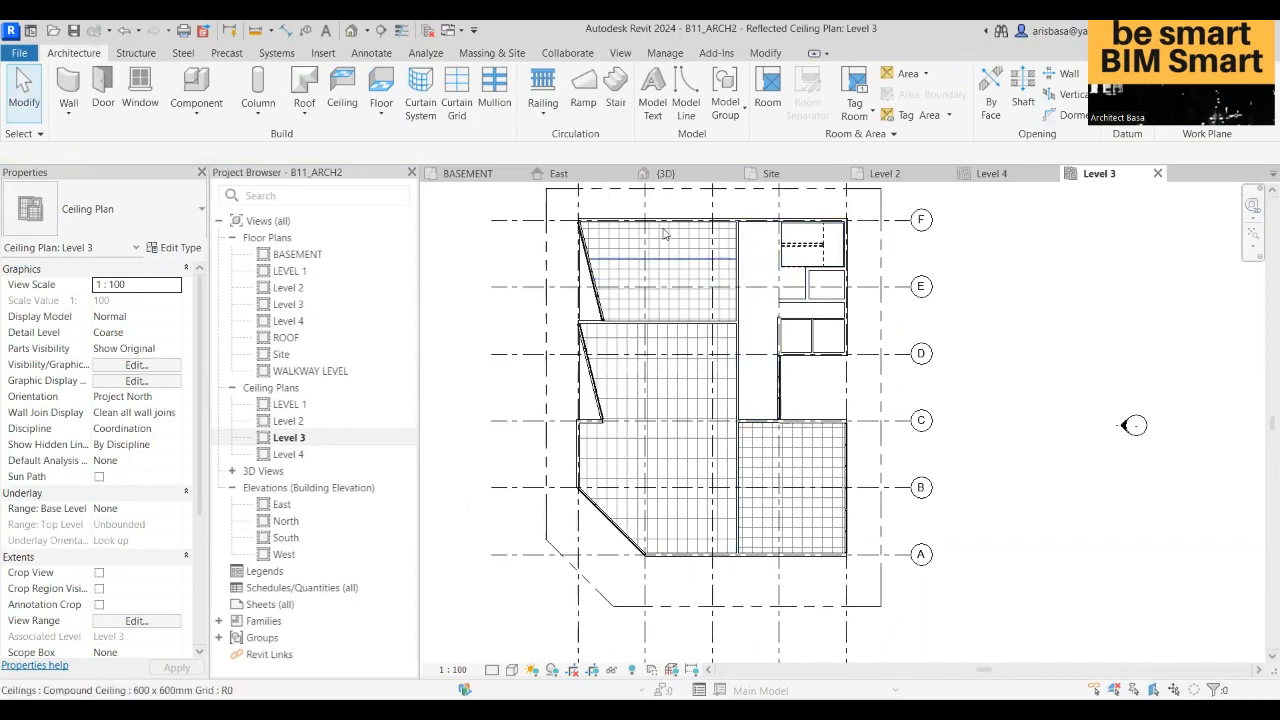
- Examine the copied ceilings on each storey through the cut side of the building in the 3D view
{"action": "left_click", "coordinate": [665, 173]}
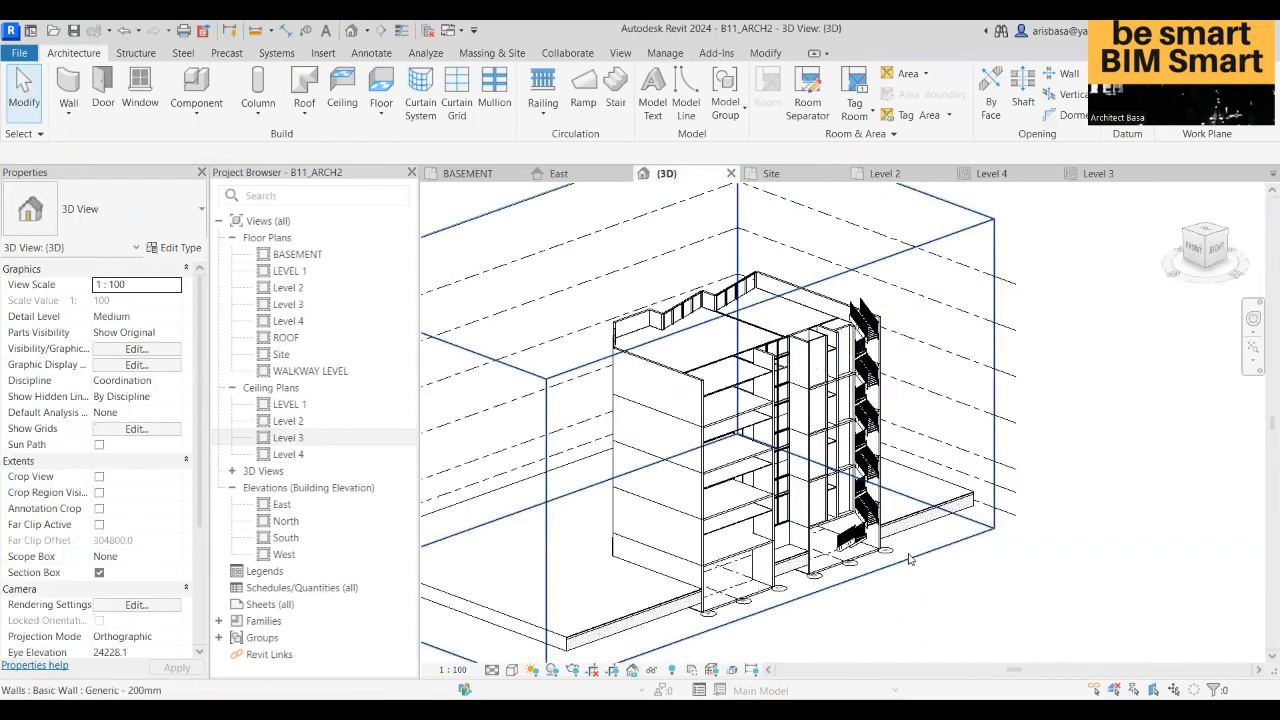
{"action": "scroll", "coordinate": [870, 557], "scroll_direction": "up", "scroll_amount": 3}
{"action": "middle_click_drag", "start_coordinate": [850, 562], "coordinate": [708, 400], "text": "shift"}
{"action": "middle_click_drag", "start_coordinate": [725, 430], "coordinate": [830, 640]}
{"action": "scroll", "coordinate": [851, 613], "scroll_direction": "down", "scroll_amount": 1}
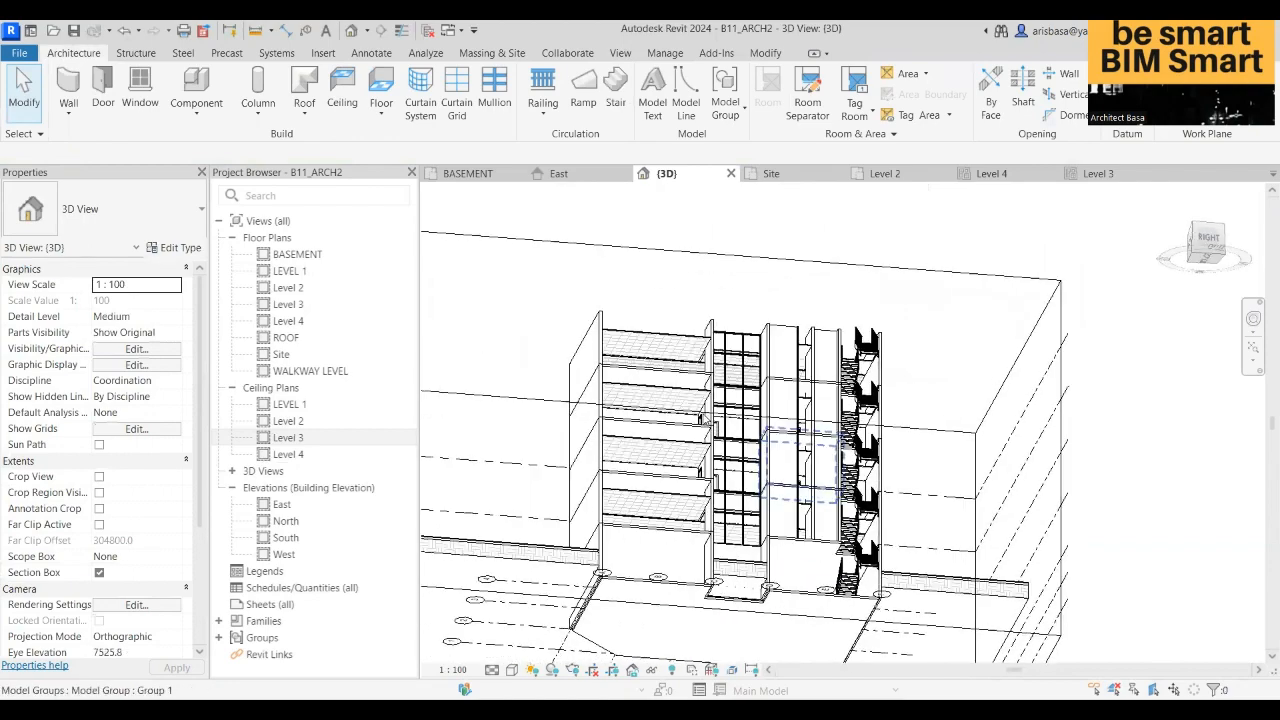
{"action": "scroll", "coordinate": [700, 430], "scroll_direction": "up", "scroll_amount": 3}
{"action": "middle_click_drag", "start_coordinate": [685, 370], "coordinate": [685, 361]}
{"action": "scroll", "coordinate": [650, 260], "scroll_direction": "up", "scroll_amount": 4}
{"action": "scroll", "coordinate": [608, 286], "scroll_direction": "up", "scroll_amount": 4}
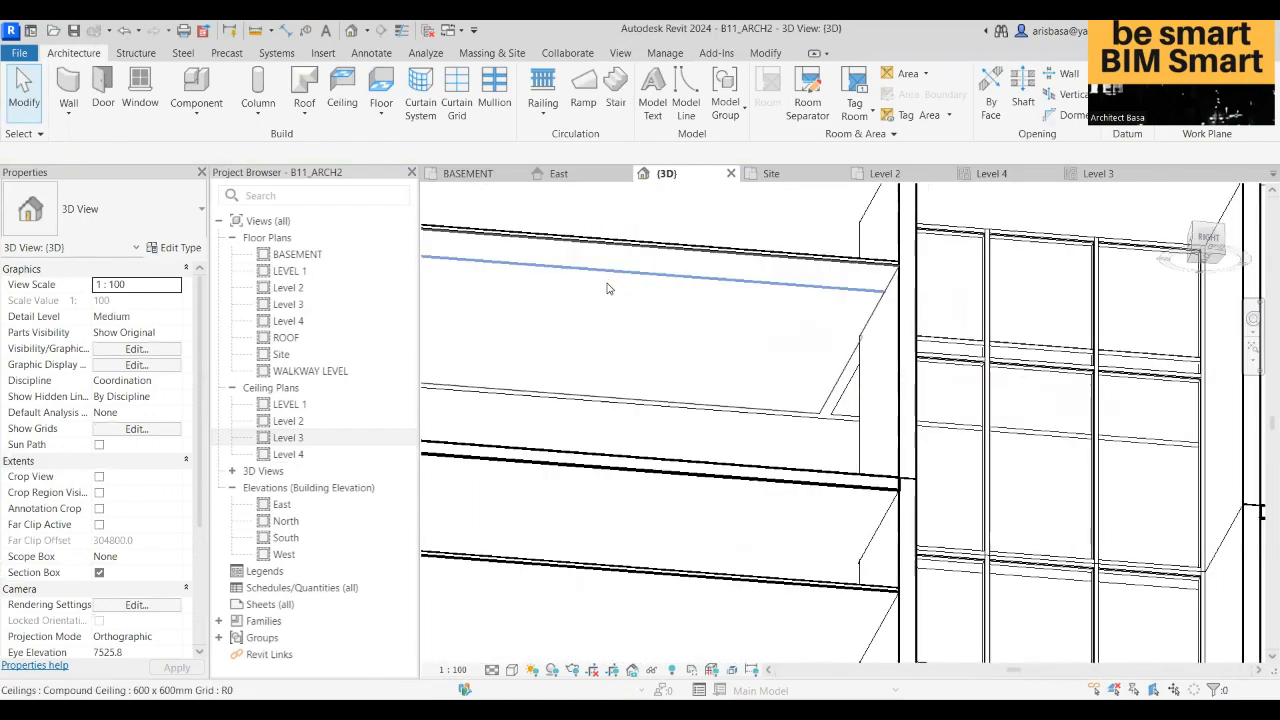
{"action": "scroll", "coordinate": [686, 328], "scroll_direction": "down", "scroll_amount": 5}
{"action": "scroll", "coordinate": [688, 352], "scroll_direction": "down", "scroll_amount": 2}
{"action": "middle_click_drag", "start_coordinate": [690, 352], "coordinate": [671, 234]}
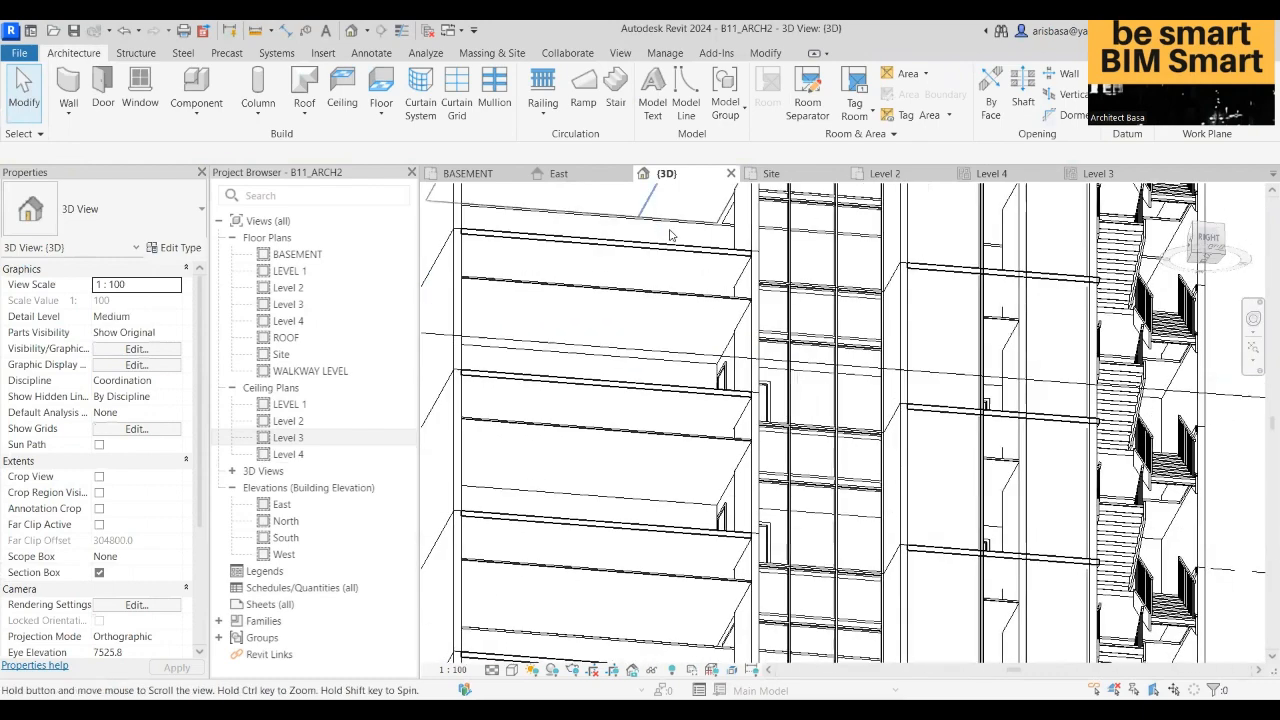
{"action": "scroll", "coordinate": [700, 408], "scroll_direction": "down", "scroll_amount": 1}
{"action": "middle_click_drag", "start_coordinate": [702, 418], "coordinate": [698, 376]}
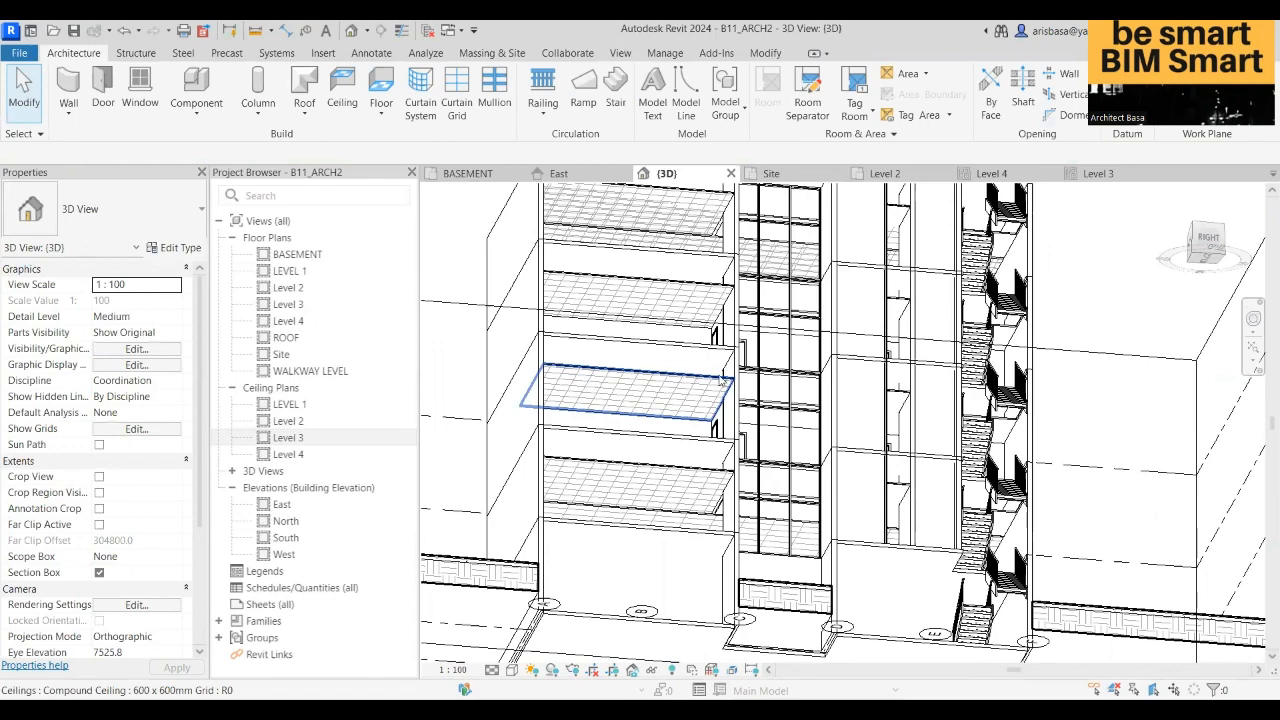
{"action": "scroll", "coordinate": [730, 440], "scroll_direction": "down", "scroll_amount": 2}
- Extend the 3D view's section box outward on its cutting side, past the curtain wall and site edge, to enclose the whole building
{"action": "middle_click_drag", "start_coordinate": [745, 440], "coordinate": [985, 600], "text": "shift"}
{"action": "scroll", "coordinate": [725, 430], "scroll_direction": "down", "scroll_amount": 1}
{"action": "left_click", "coordinate": [985, 520]}
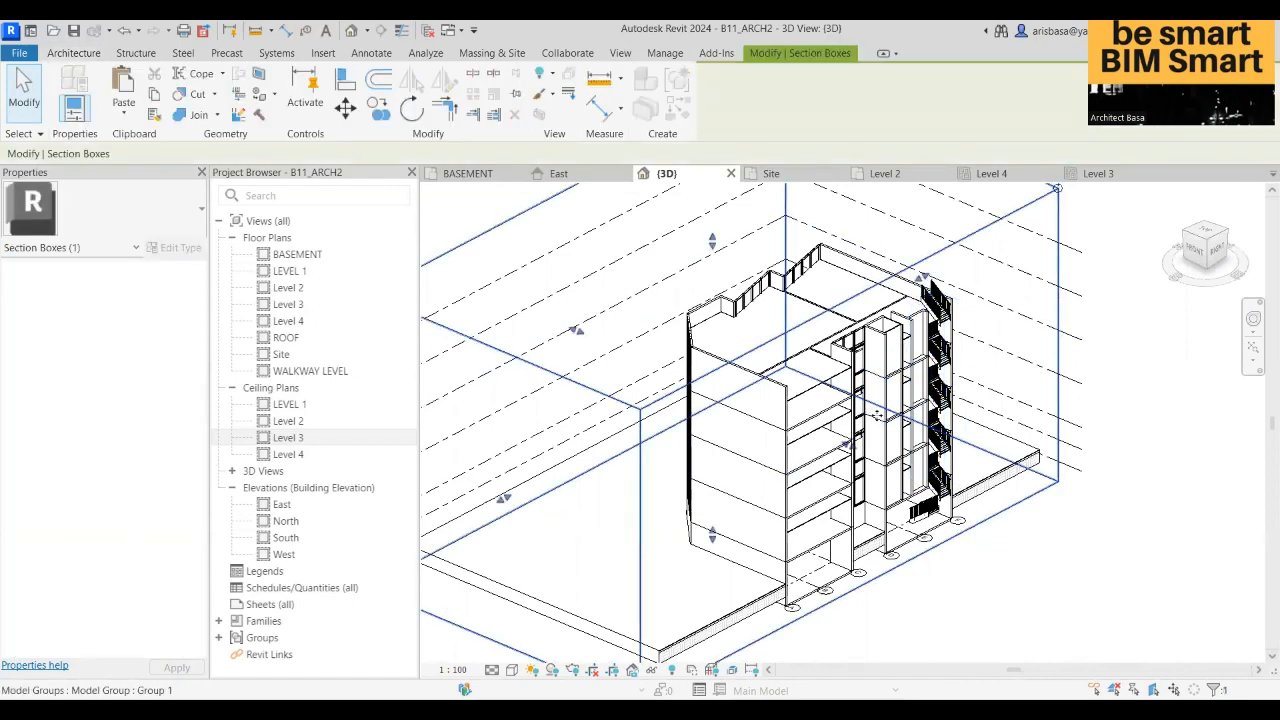
{"action": "left_click_drag", "start_coordinate": [848, 443], "coordinate": [952, 487]}
{"action": "scroll", "coordinate": [1014, 532], "scroll_direction": "down", "scroll_amount": 1}
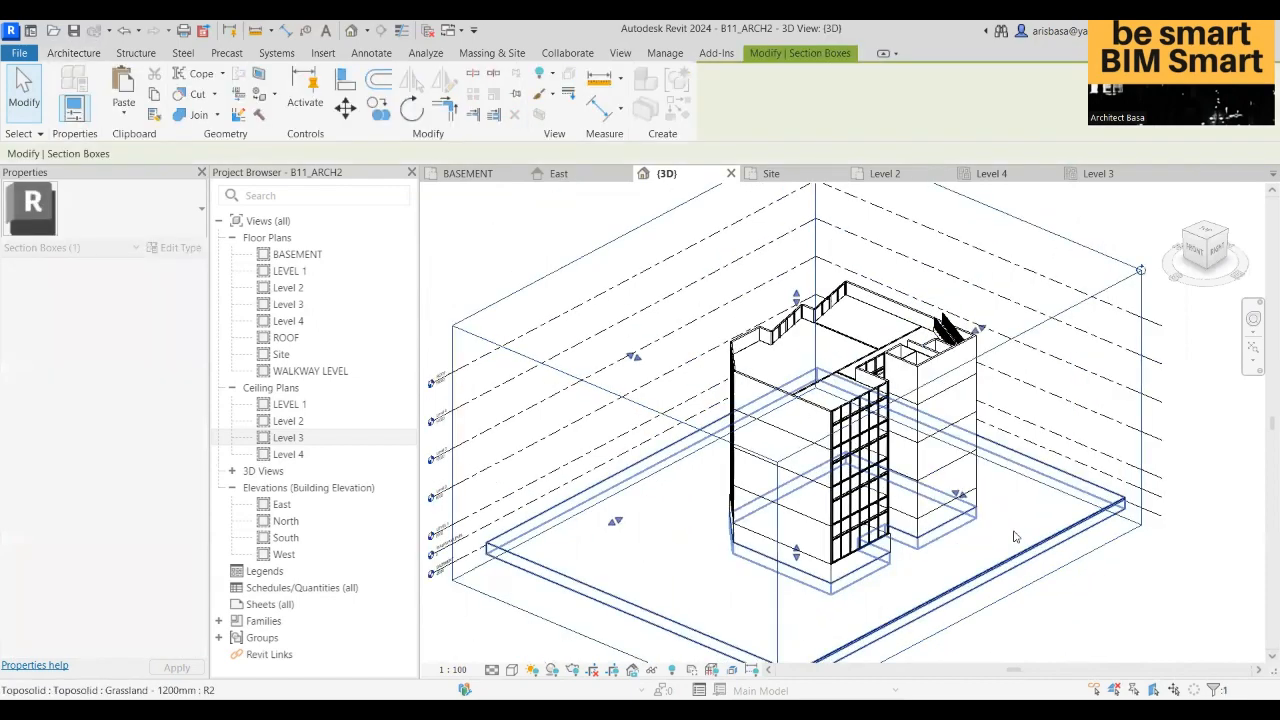
{"action": "middle_click_drag", "start_coordinate": [1014, 532], "coordinate": [894, 479]}
{"action": "left_click_drag", "start_coordinate": [842, 441], "coordinate": [883, 450]}
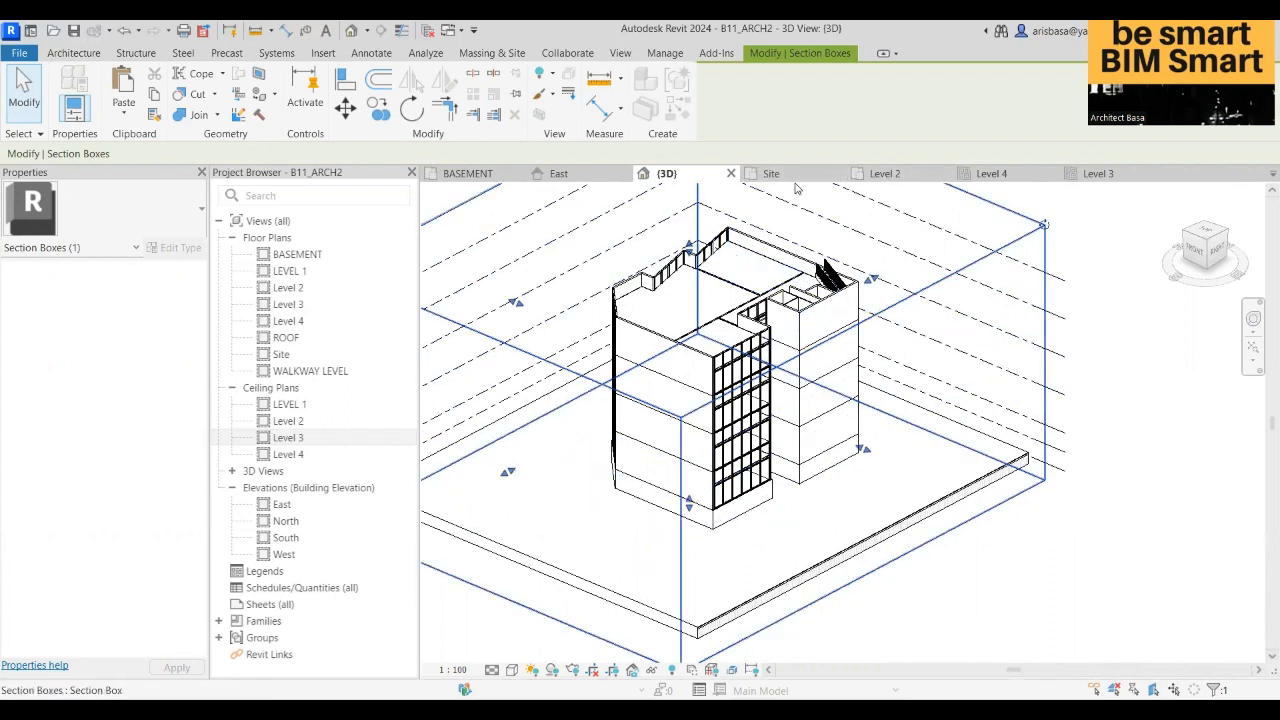
- Open the Level 2 floor plan and place an M_Desk 1525 x 762mm, rotated to stand north-south, in the north part of Office 3
{"action": "left_click", "coordinate": [885, 173]}
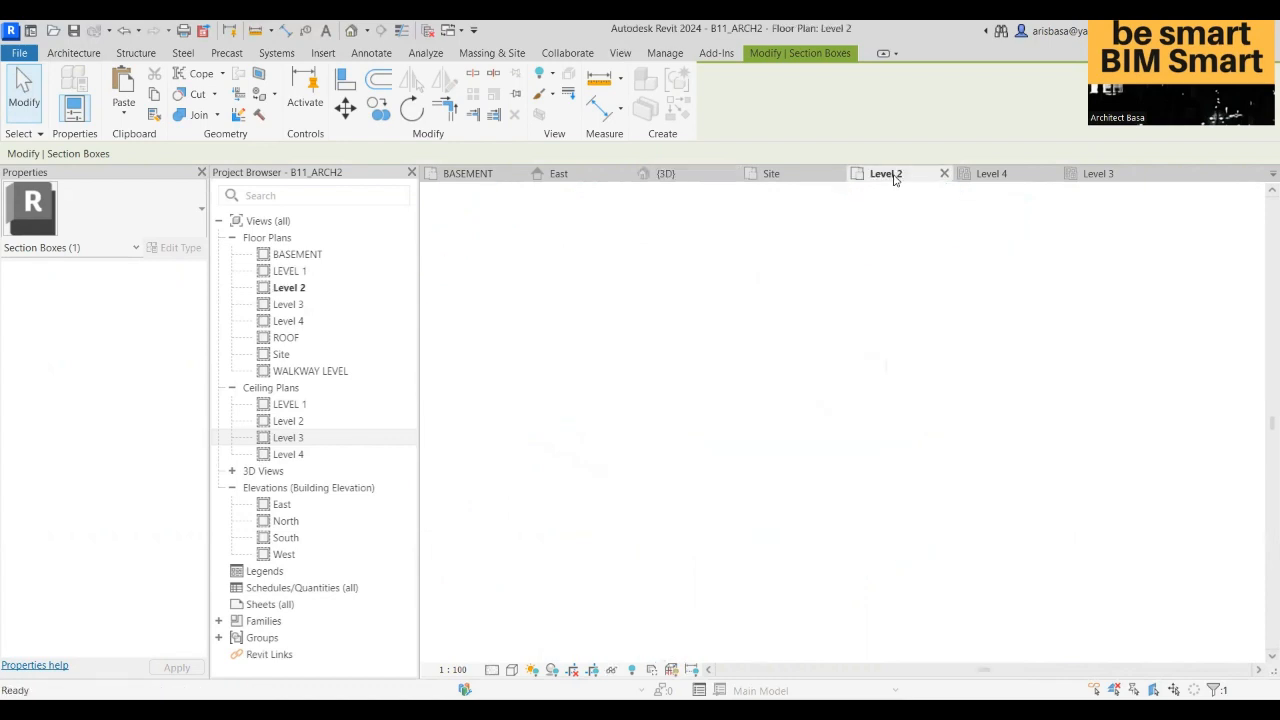
{"action": "scroll", "coordinate": [900, 478], "scroll_direction": "down", "scroll_amount": 4}
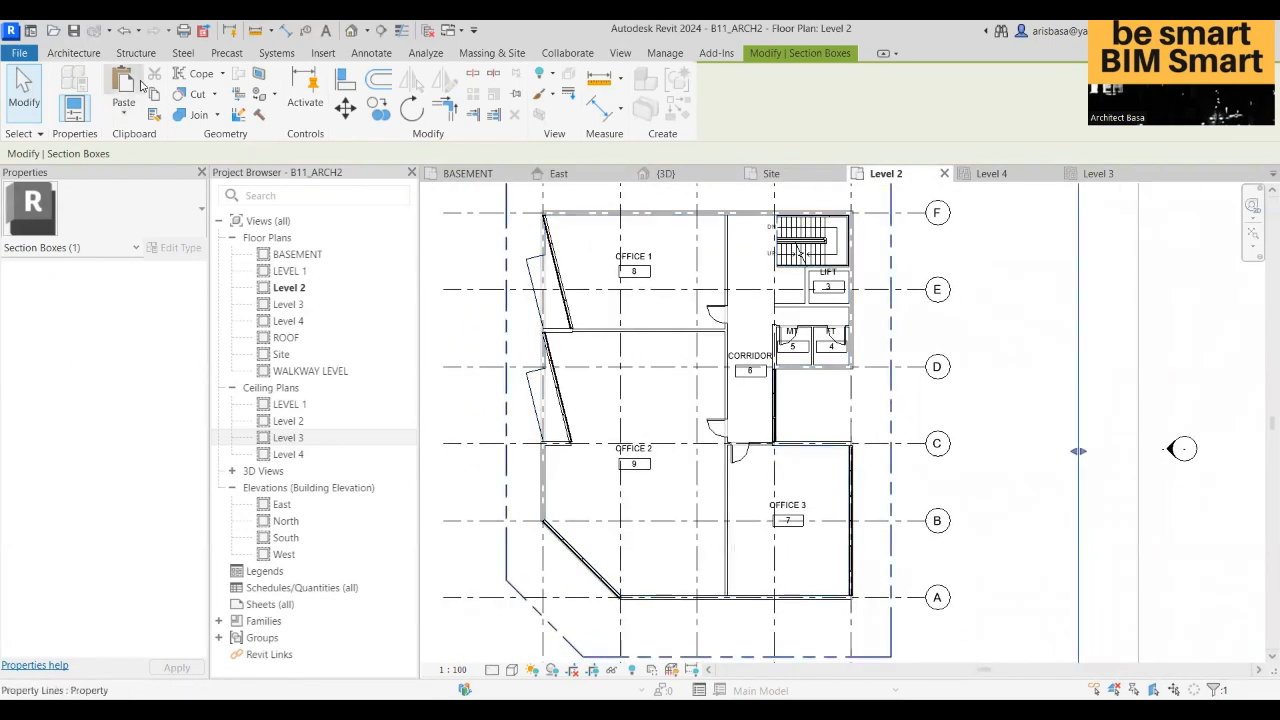
{"action": "left_click", "coordinate": [82, 54]}
{"action": "left_click", "coordinate": [196, 88]}
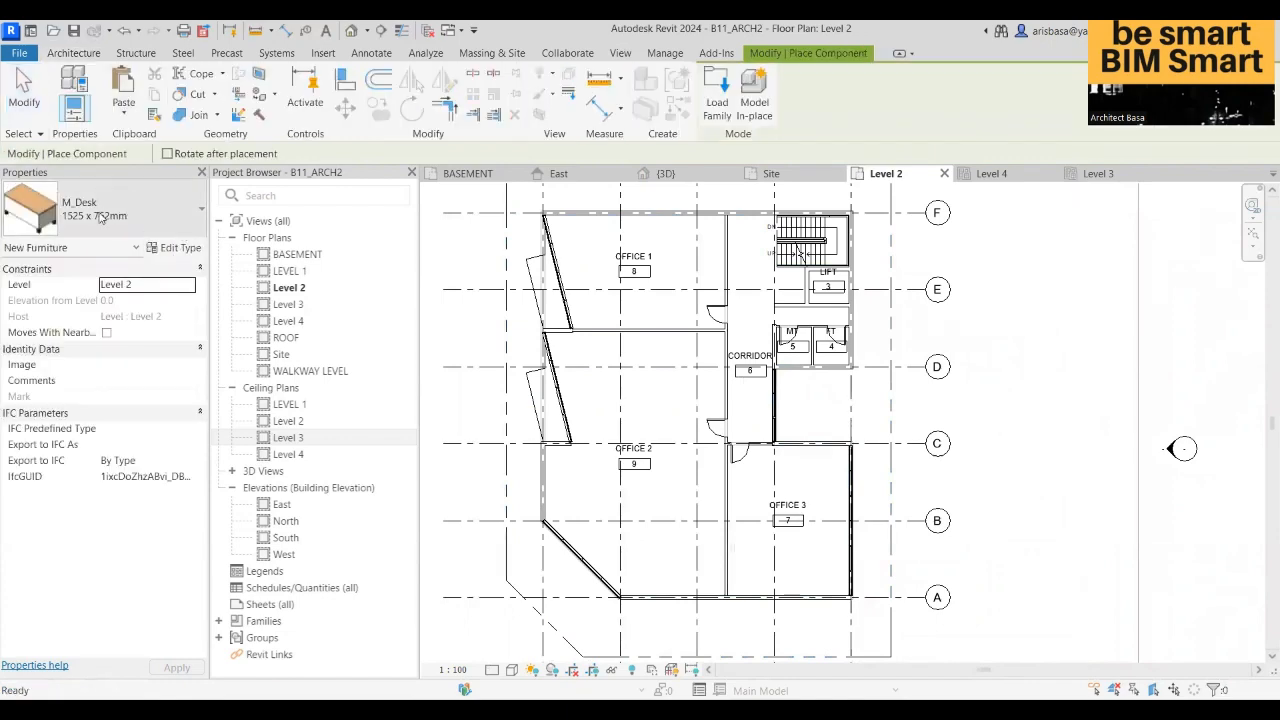
{"action": "scroll", "coordinate": [674, 385], "scroll_direction": "up", "scroll_amount": 1}
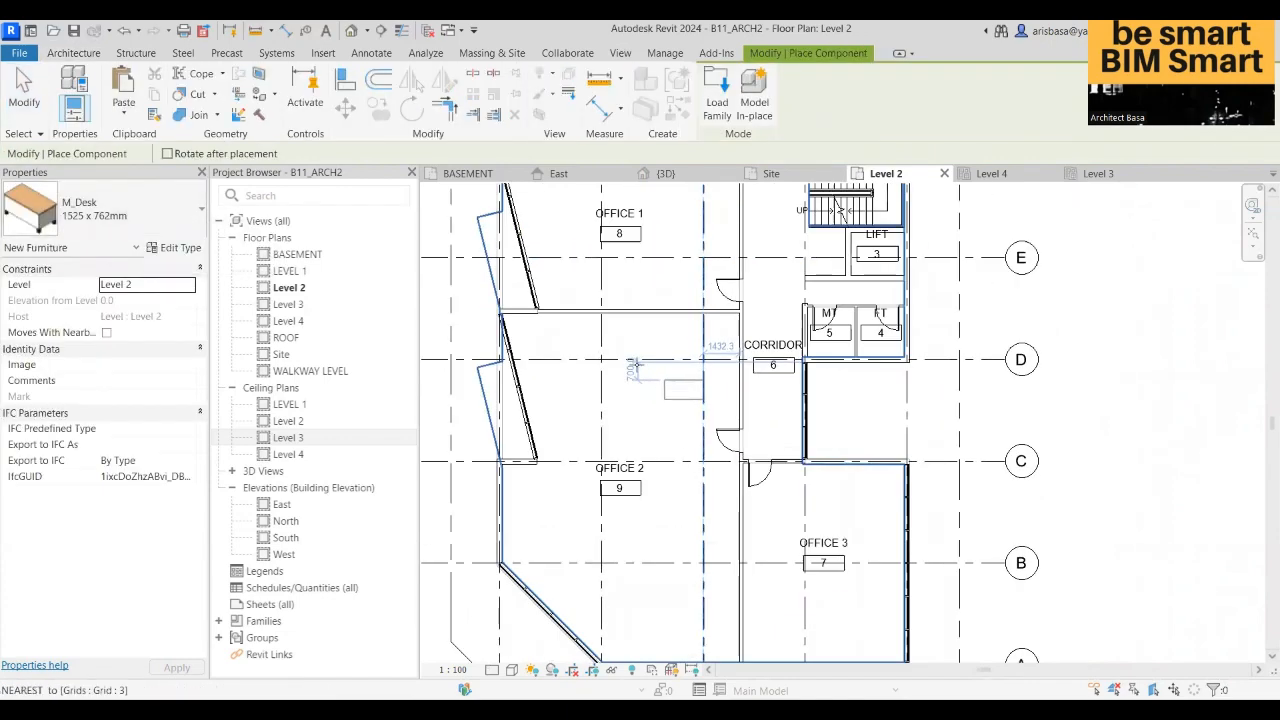
{"action": "middle_click_drag", "start_coordinate": [556, 295], "coordinate": [501, 215]}
{"action": "scroll", "coordinate": [822, 442], "scroll_direction": "up", "scroll_amount": 1}
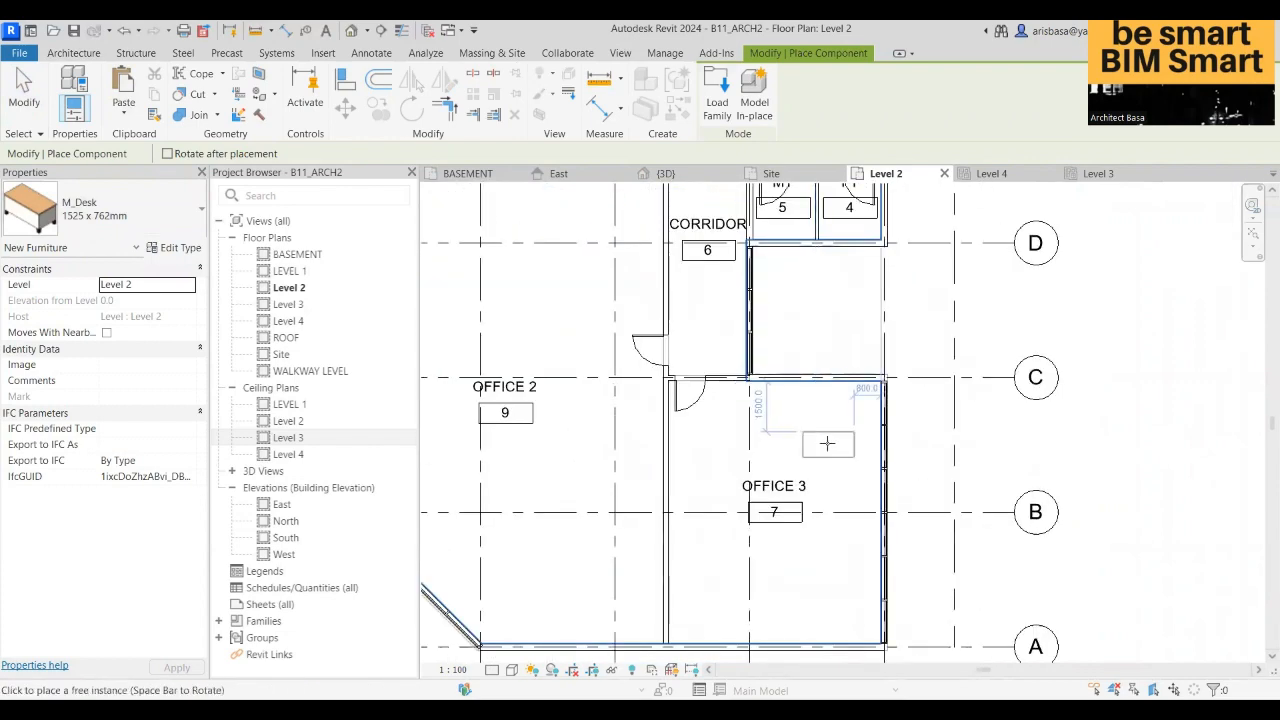
{"action": "scroll", "coordinate": [820, 438], "scroll_direction": "up", "scroll_amount": 1}
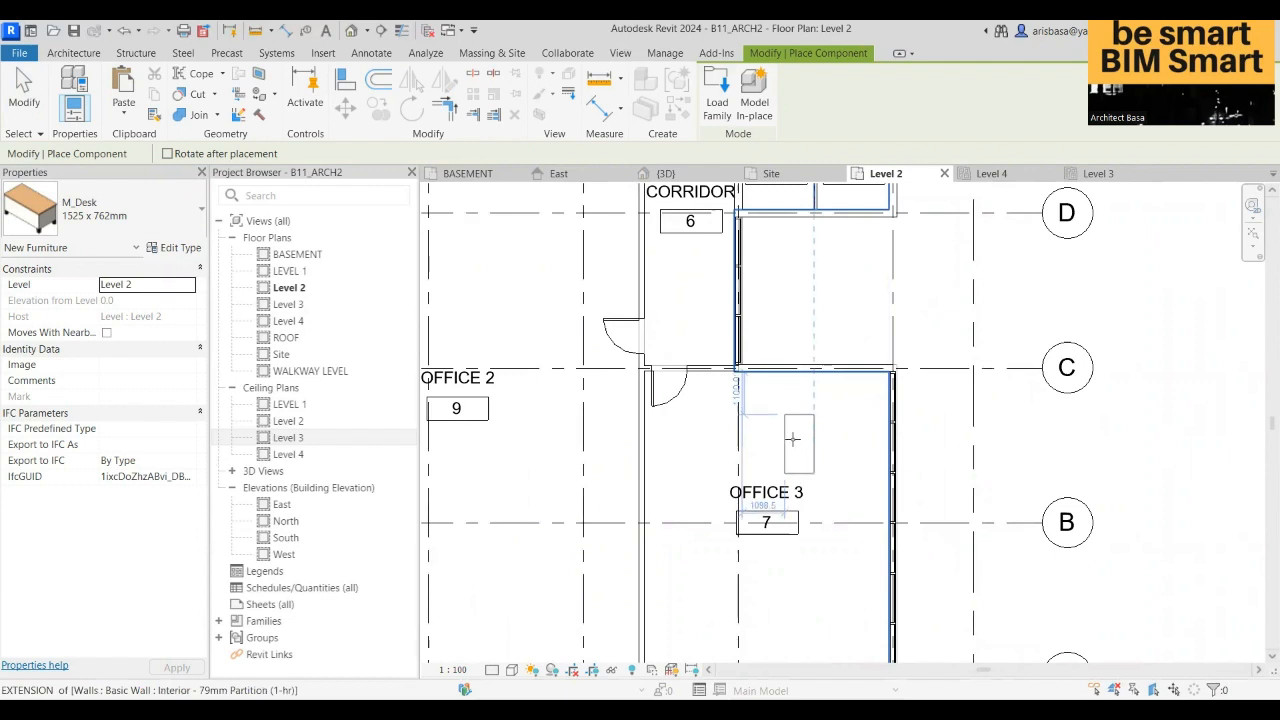
{"action": "key", "text": "space"}
{"action": "left_click", "coordinate": [816, 429]}
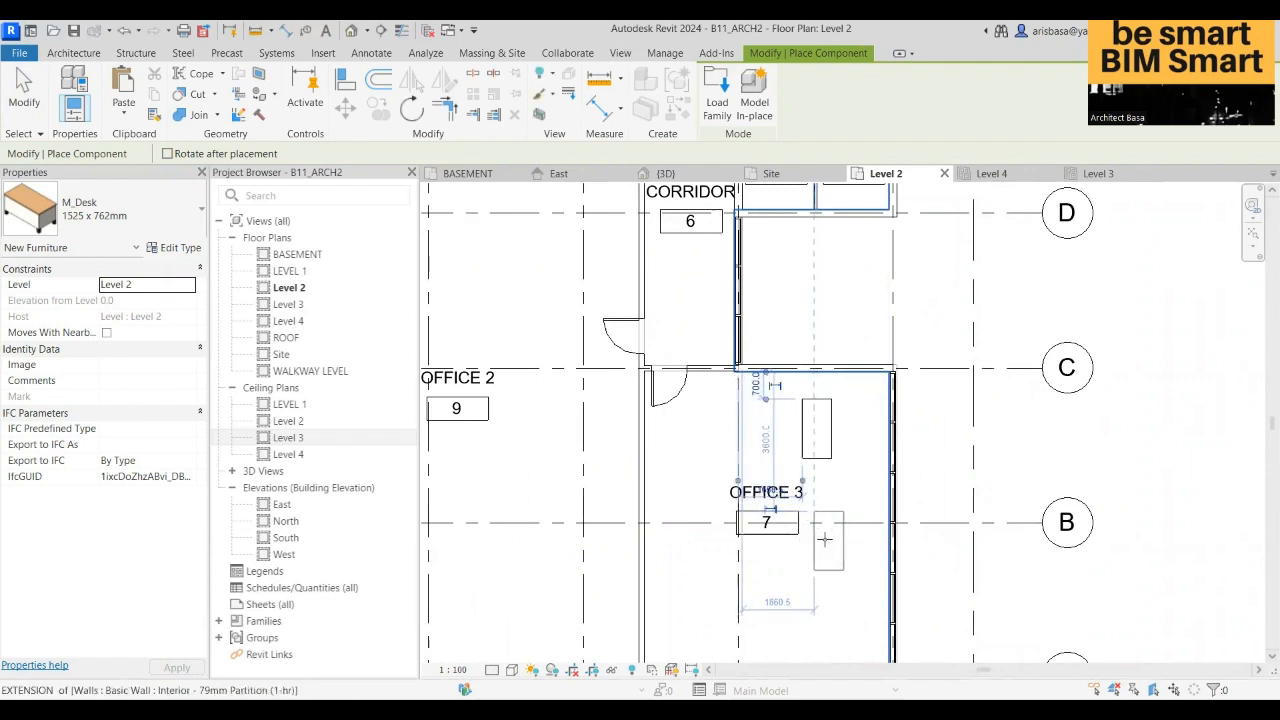
- Place two more M_Desk 1525 x 762mm desks in Office 3, in line south of the first desk
{"action": "left_click", "coordinate": [822, 540]}
{"action": "middle_click_drag", "start_coordinate": [824, 536], "coordinate": [796, 402]}
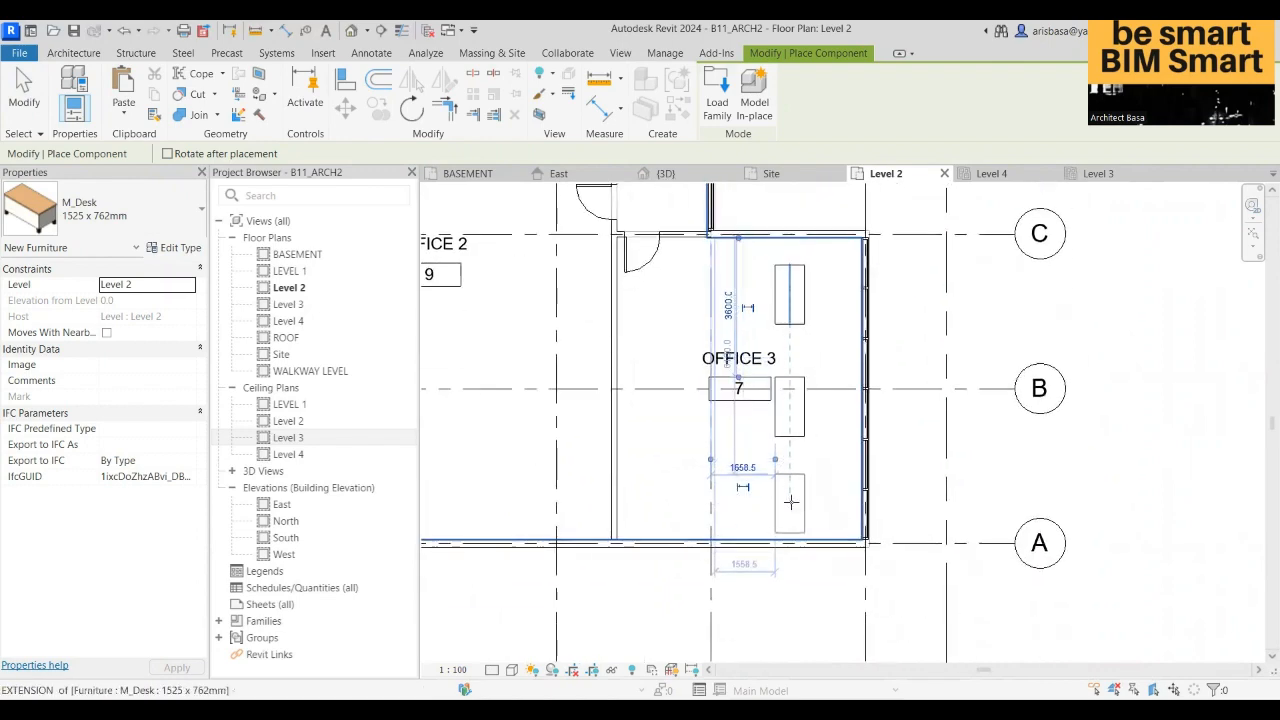
{"action": "left_click", "coordinate": [790, 503]}
{"action": "key", "text": "Escape"}
{"action": "key", "text": "Escape"}
- Move the middle desk in Office 3 slightly north, toward the first desk
{"action": "left_click", "coordinate": [803, 415]}
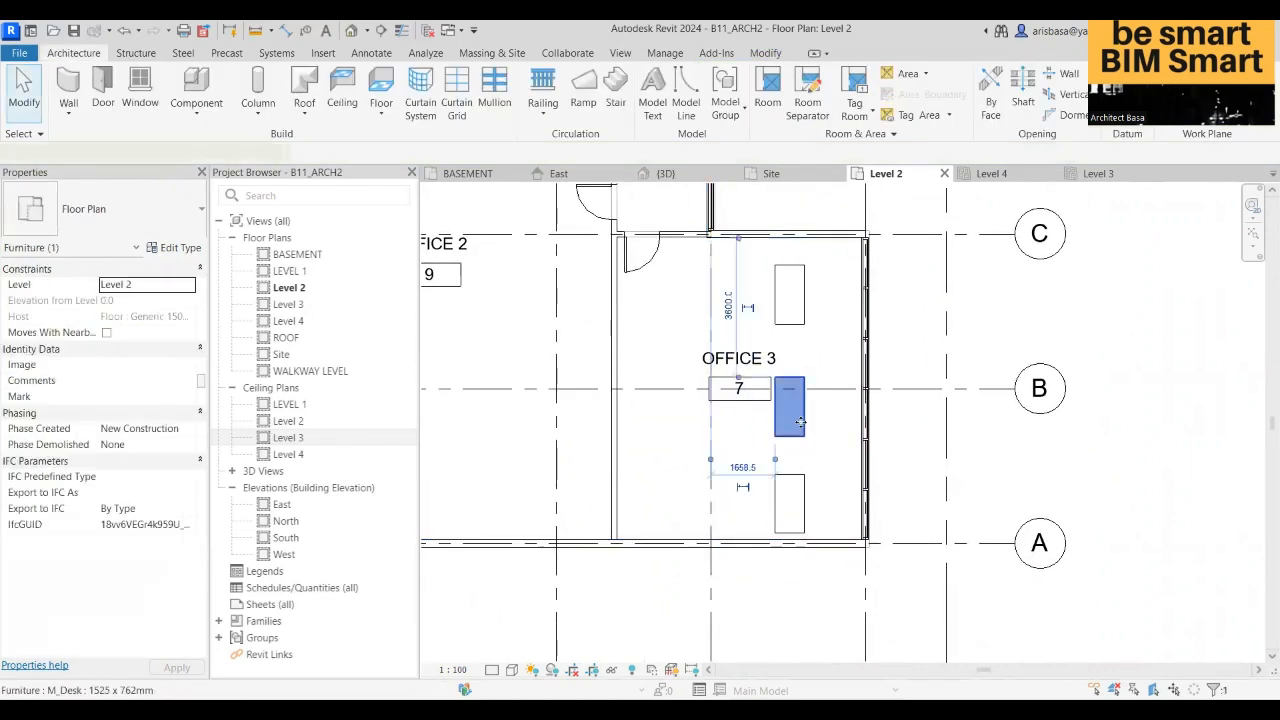
{"action": "scroll", "coordinate": [803, 415], "scroll_direction": "up", "scroll_amount": 1}
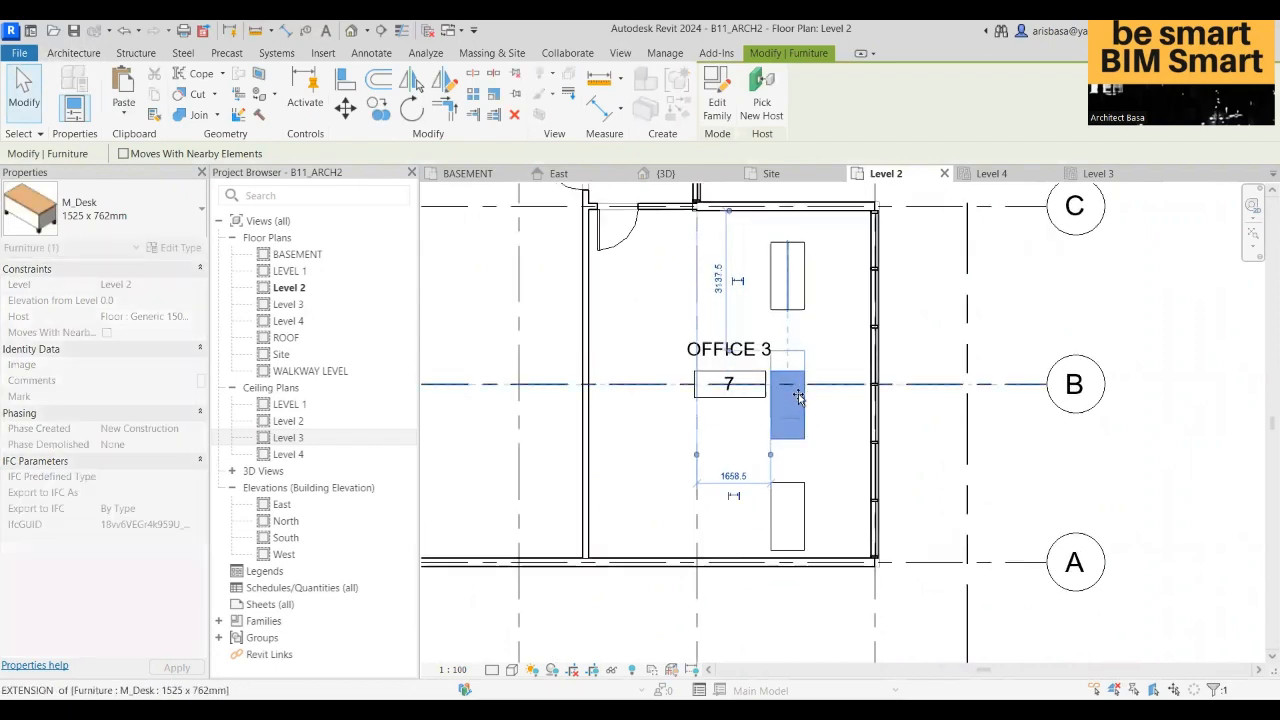
{"action": "scroll", "coordinate": [800, 415], "scroll_direction": "down", "scroll_amount": 2}
{"action": "middle_click_drag", "start_coordinate": [803, 423], "coordinate": [820, 526]}
{"action": "key", "text": "Escape"}
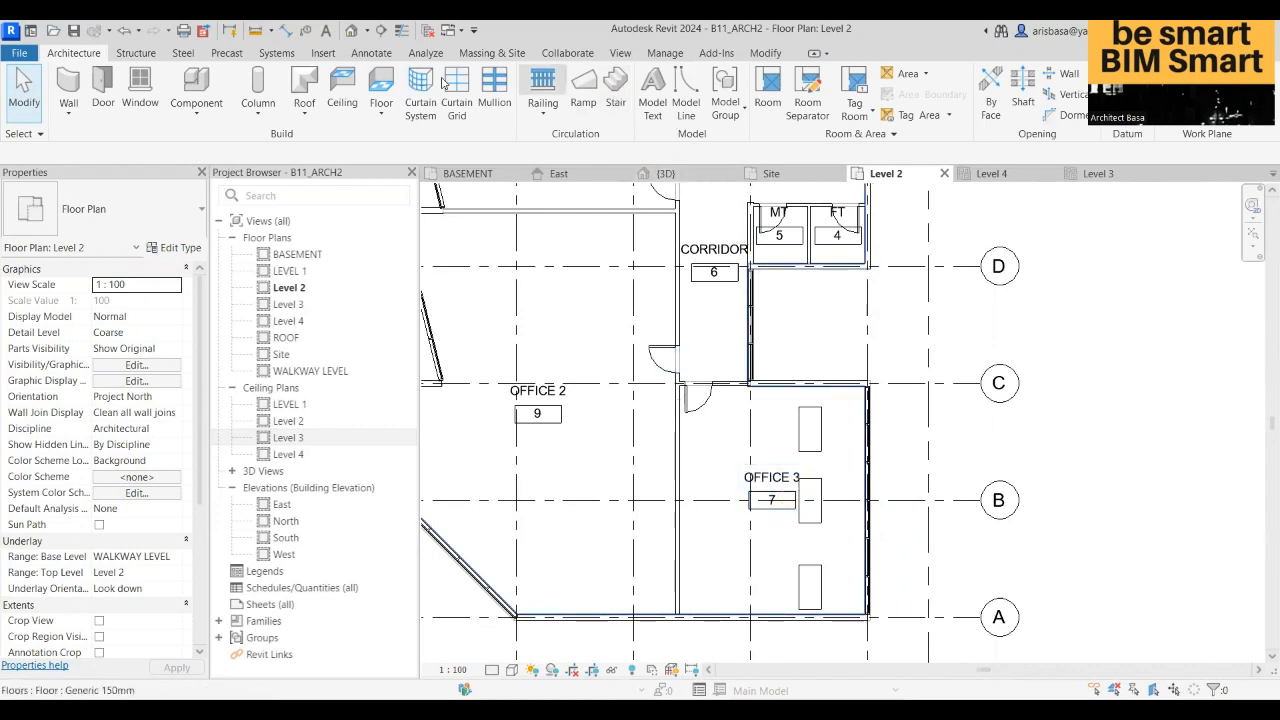
- Load the Cabinet File-Lateral 5 Drawer family from the Furniture category of the Autodesk family library
{"action": "left_click", "coordinate": [324, 56]}
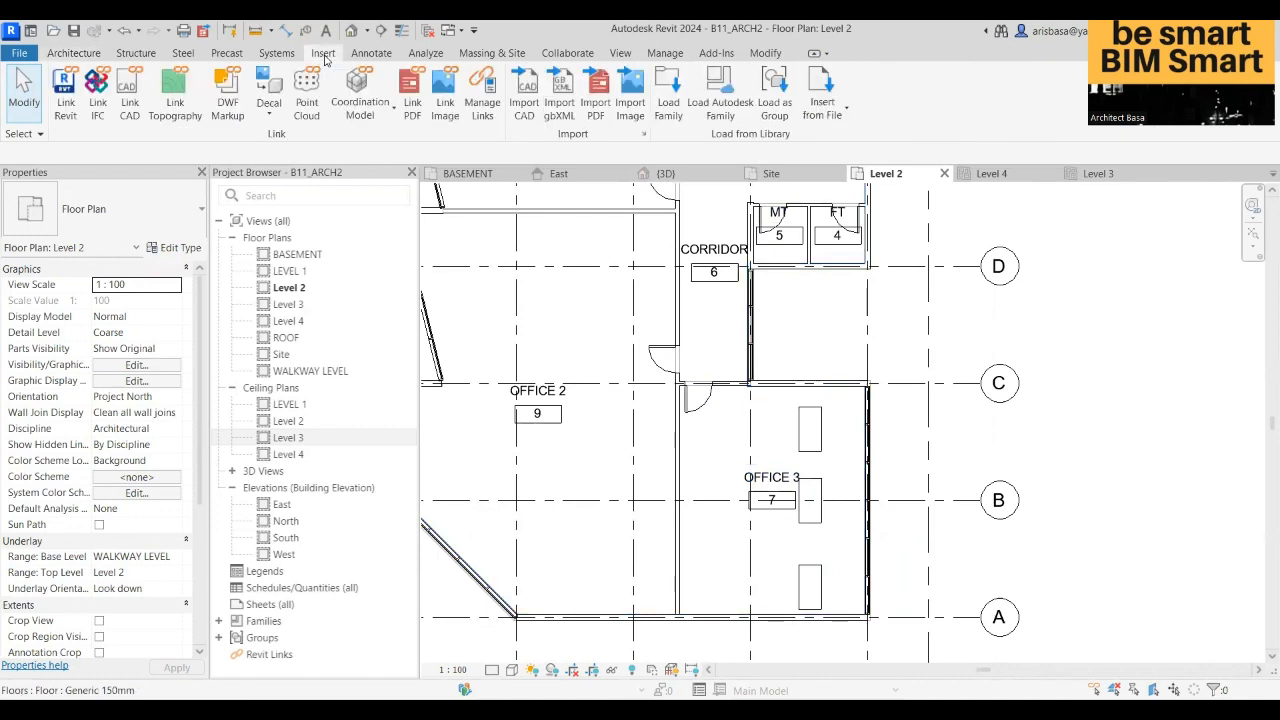
{"action": "left_click", "coordinate": [713, 105]}
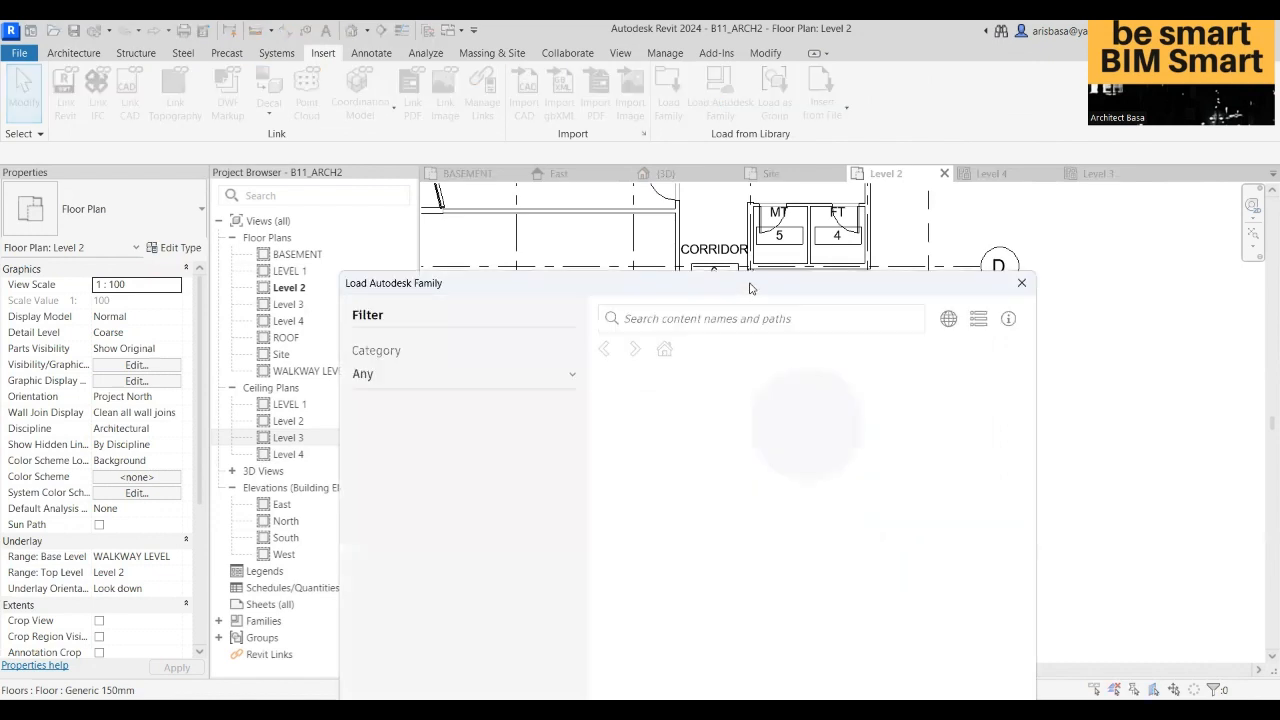
{"action": "left_click_drag", "start_coordinate": [750, 289], "coordinate": [716, 143]}
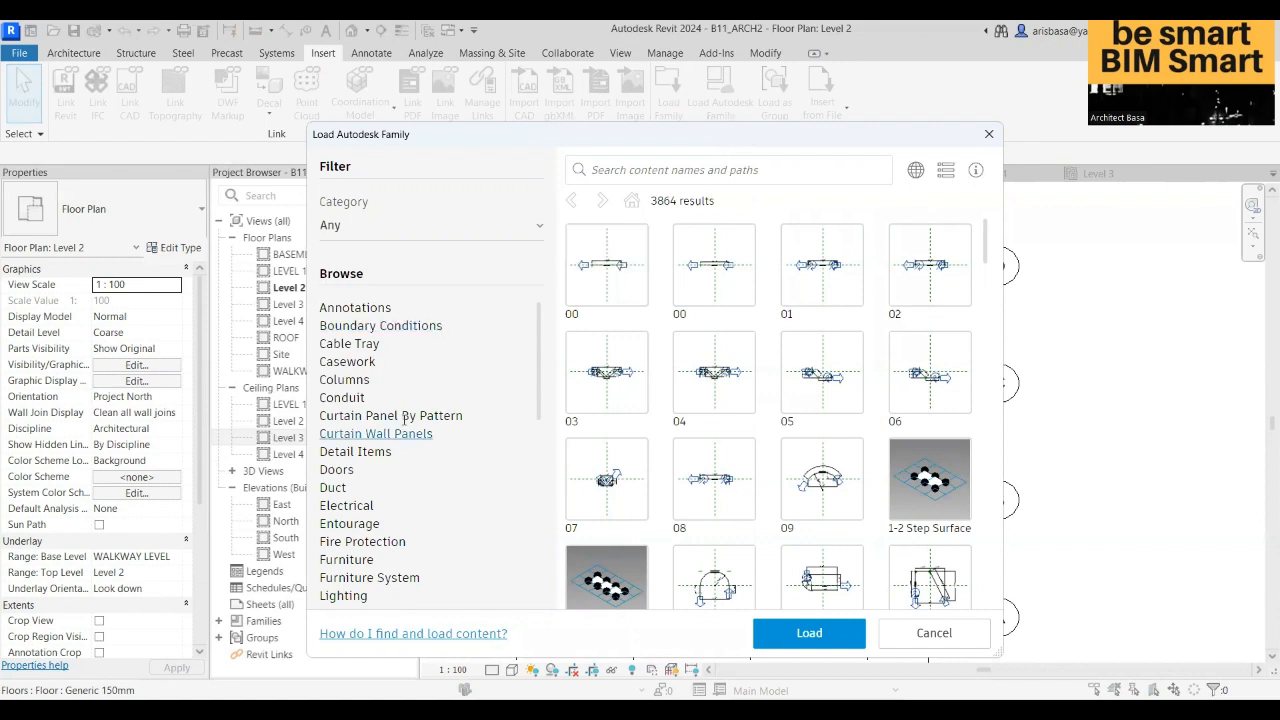
{"action": "left_click", "coordinate": [350, 560]}
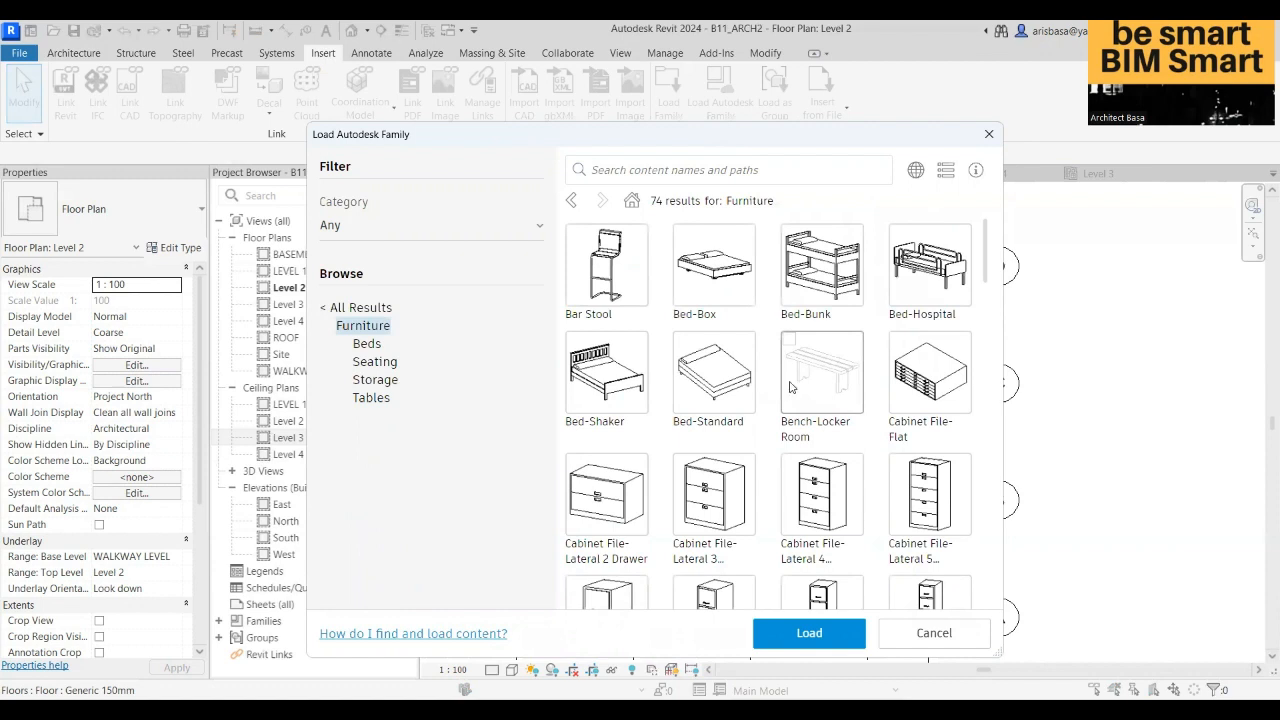
{"action": "scroll", "coordinate": [830, 395], "scroll_direction": "down", "scroll_amount": 1}
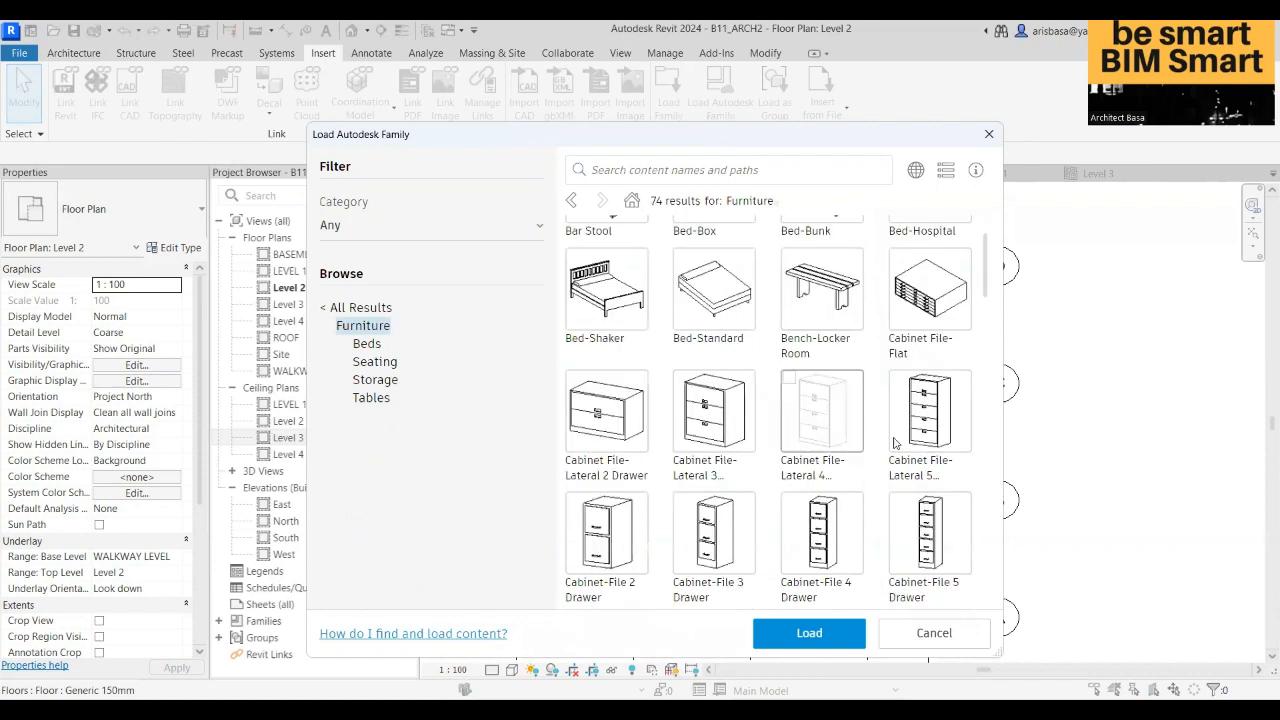
{"action": "left_click", "coordinate": [920, 424]}
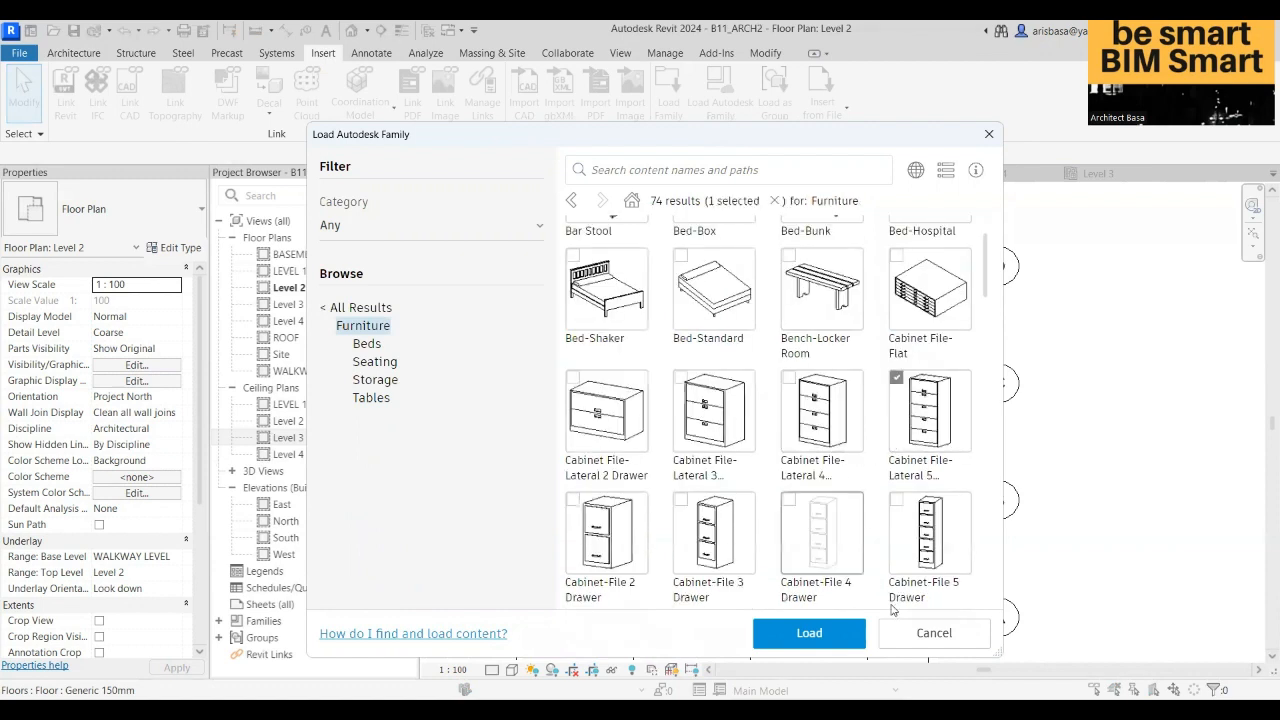
{"action": "key", "text": "Return"}
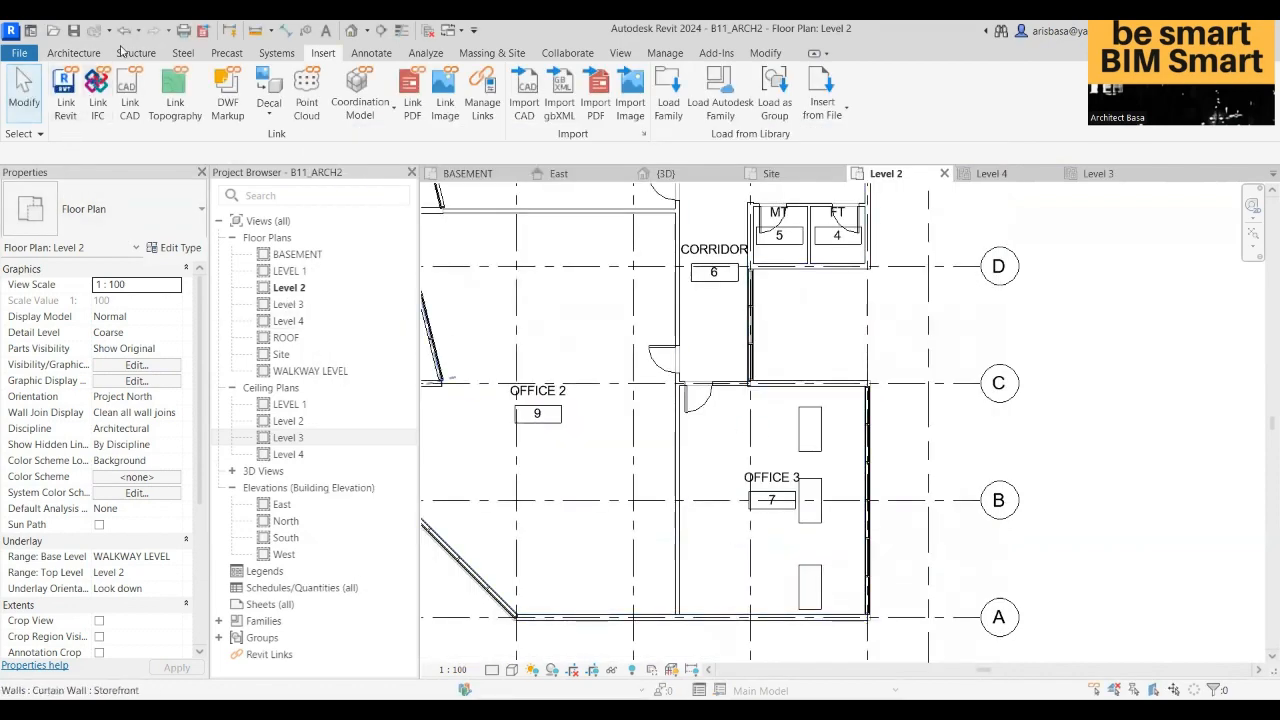
- Place a Cabinet File-Lateral 5 Drawer 30" x 20" x 60" in Office 3's northeast corner, about 900 mm from the east wall and 400 mm from the north wall
{"action": "left_click", "coordinate": [80, 53]}
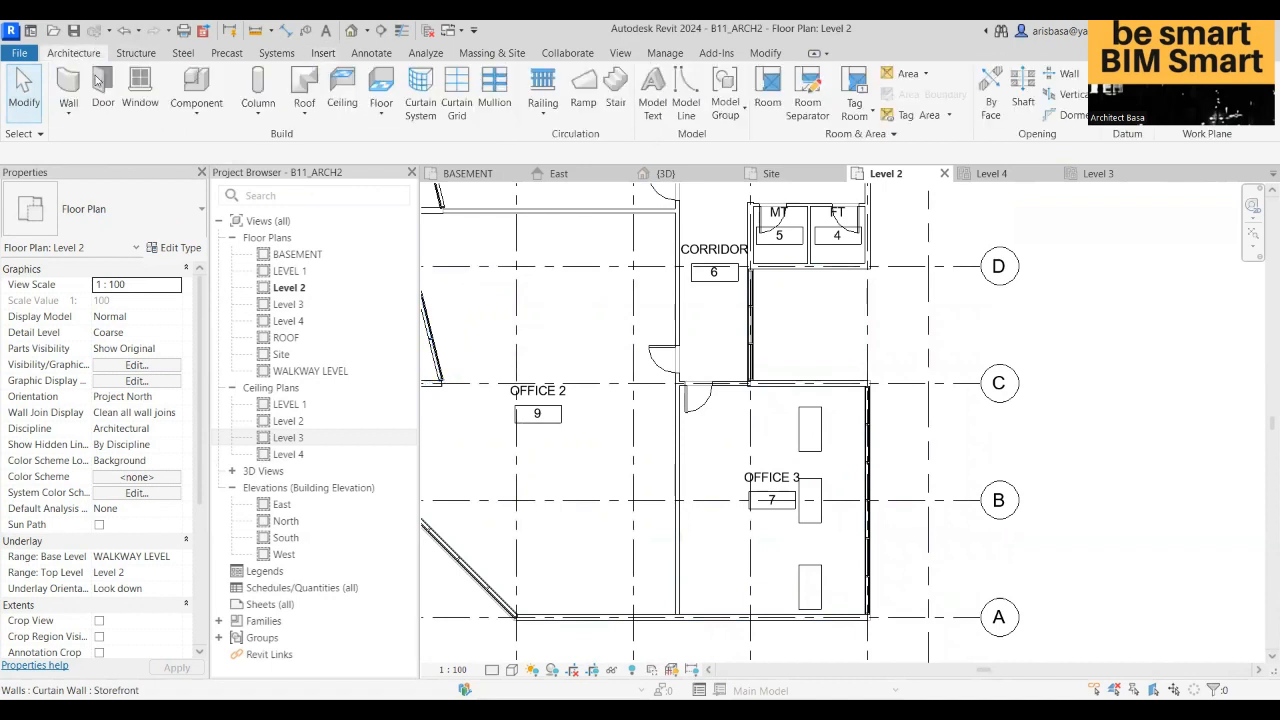
{"action": "left_click", "coordinate": [212, 85]}
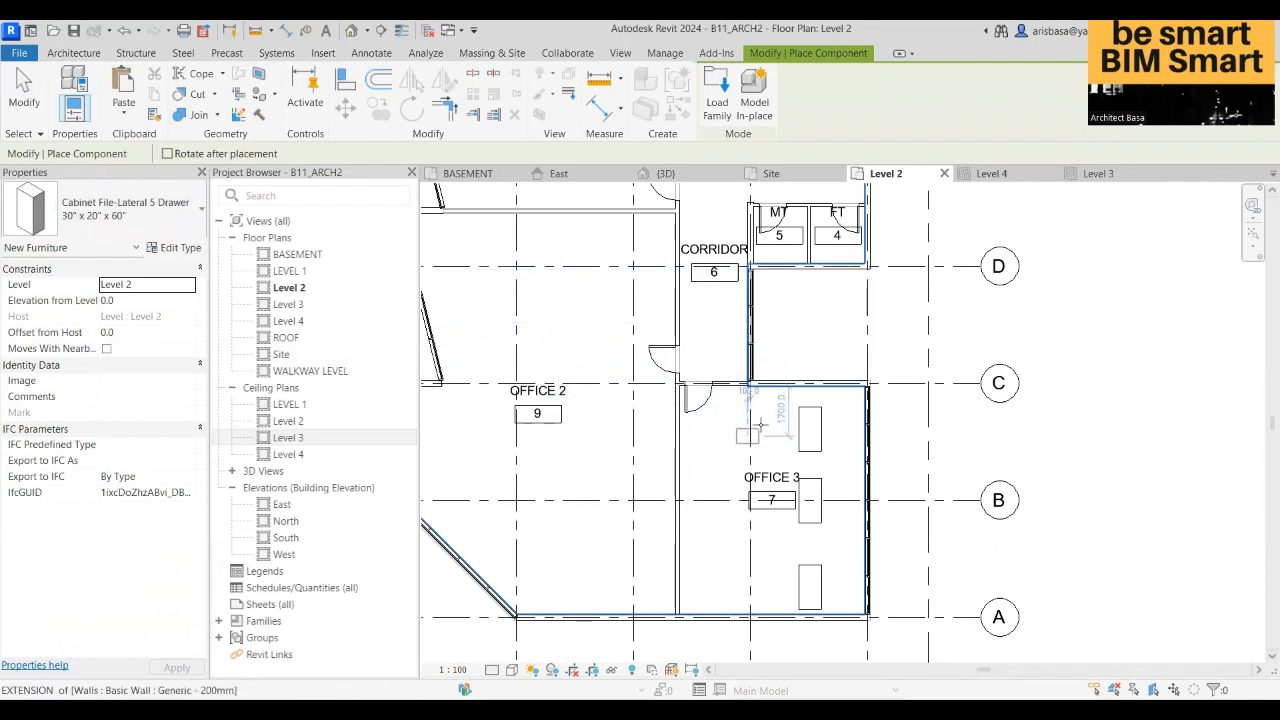
{"action": "scroll", "coordinate": [760, 428], "scroll_direction": "up", "scroll_amount": 3}
{"action": "scroll", "coordinate": [920, 375], "scroll_direction": "up", "scroll_amount": 2}
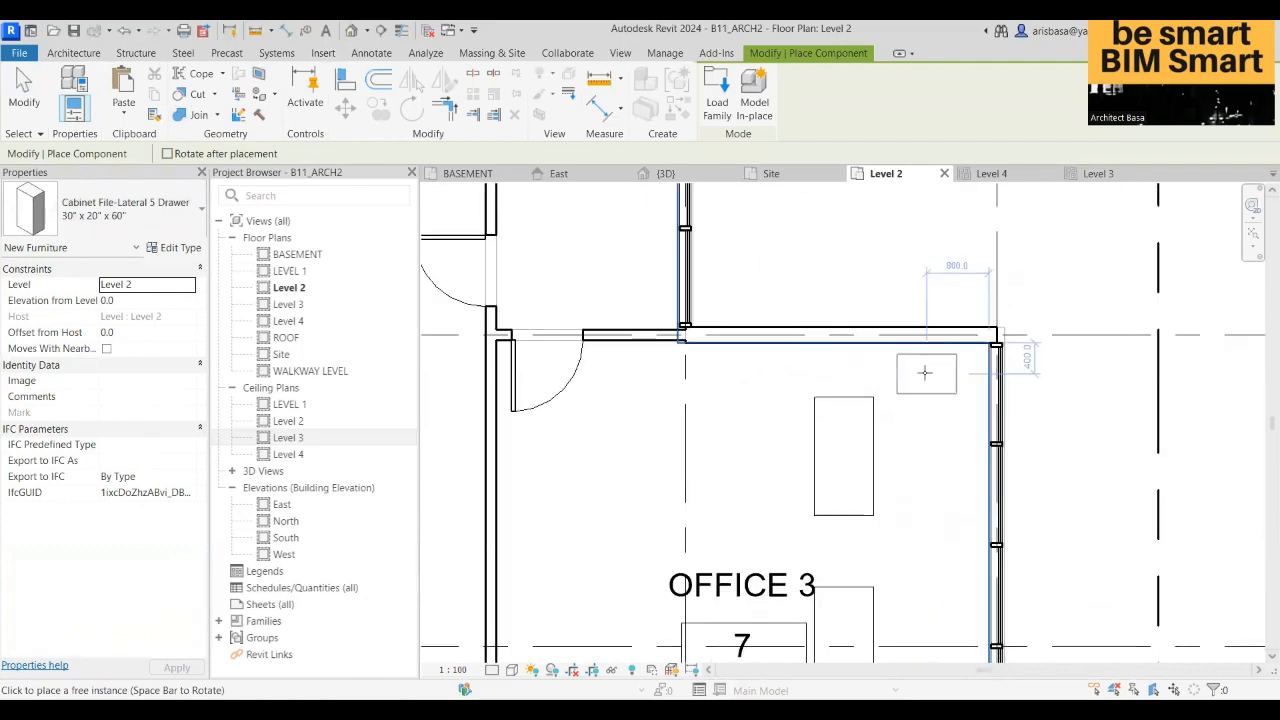
{"action": "left_click", "coordinate": [924, 372]}
{"action": "middle_click_drag", "start_coordinate": [924, 372], "coordinate": [874, 290]}
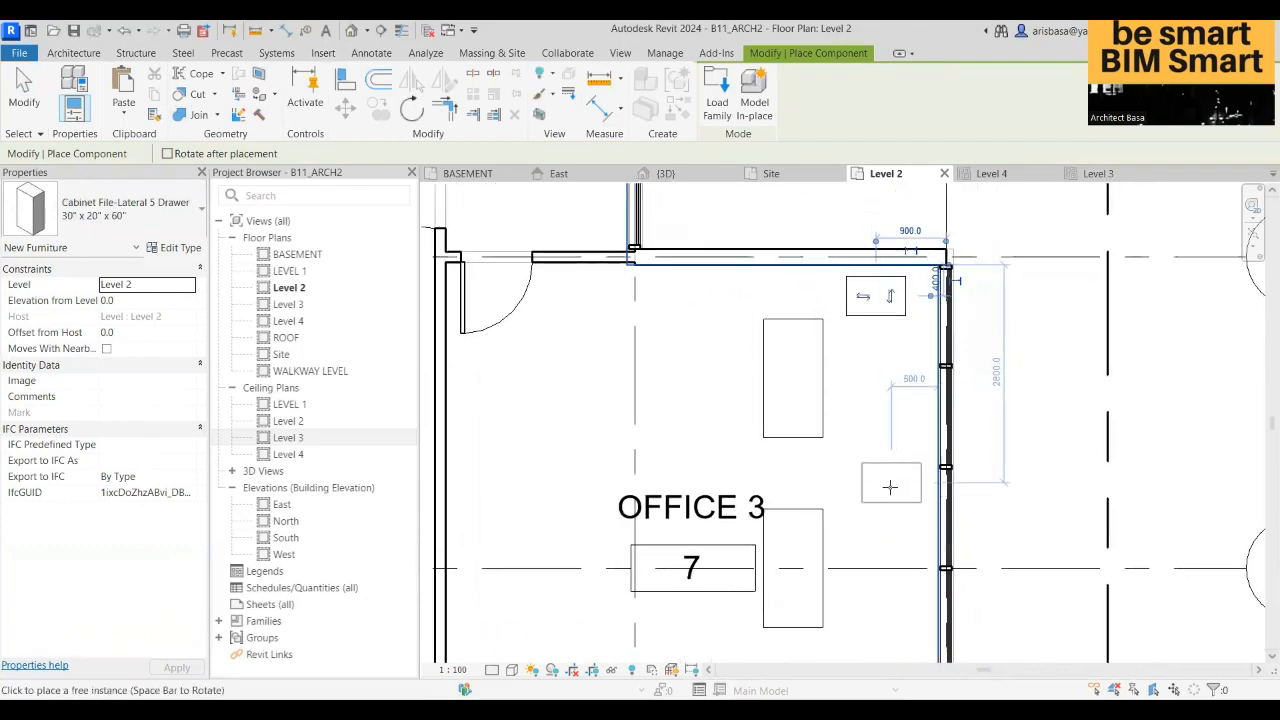
- Place two more Cabinet File-Lateral 5 Drawer units along Office 3's east side, in line south of the first cabinet between the desk positions
{"action": "left_click", "coordinate": [877, 489]}
{"action": "middle_click_drag", "start_coordinate": [884, 467], "coordinate": [848, 248]}
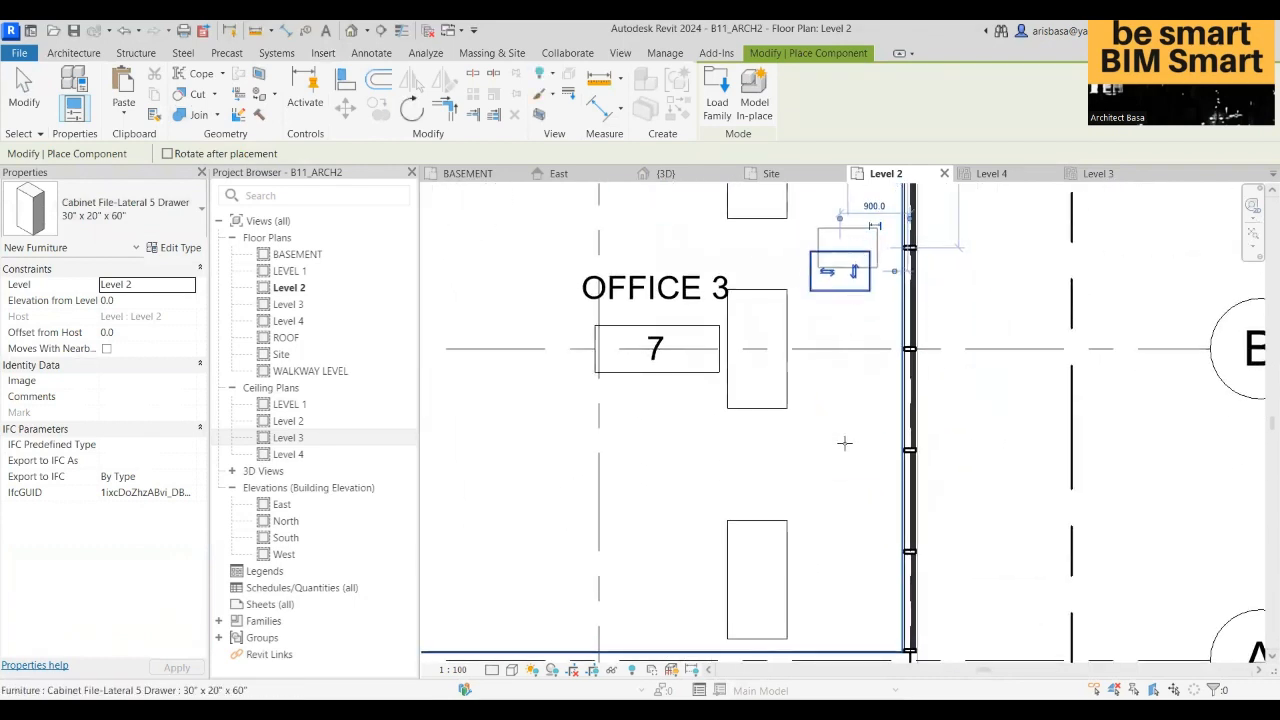
{"action": "scroll", "coordinate": [844, 443], "scroll_direction": "up", "scroll_amount": 1}
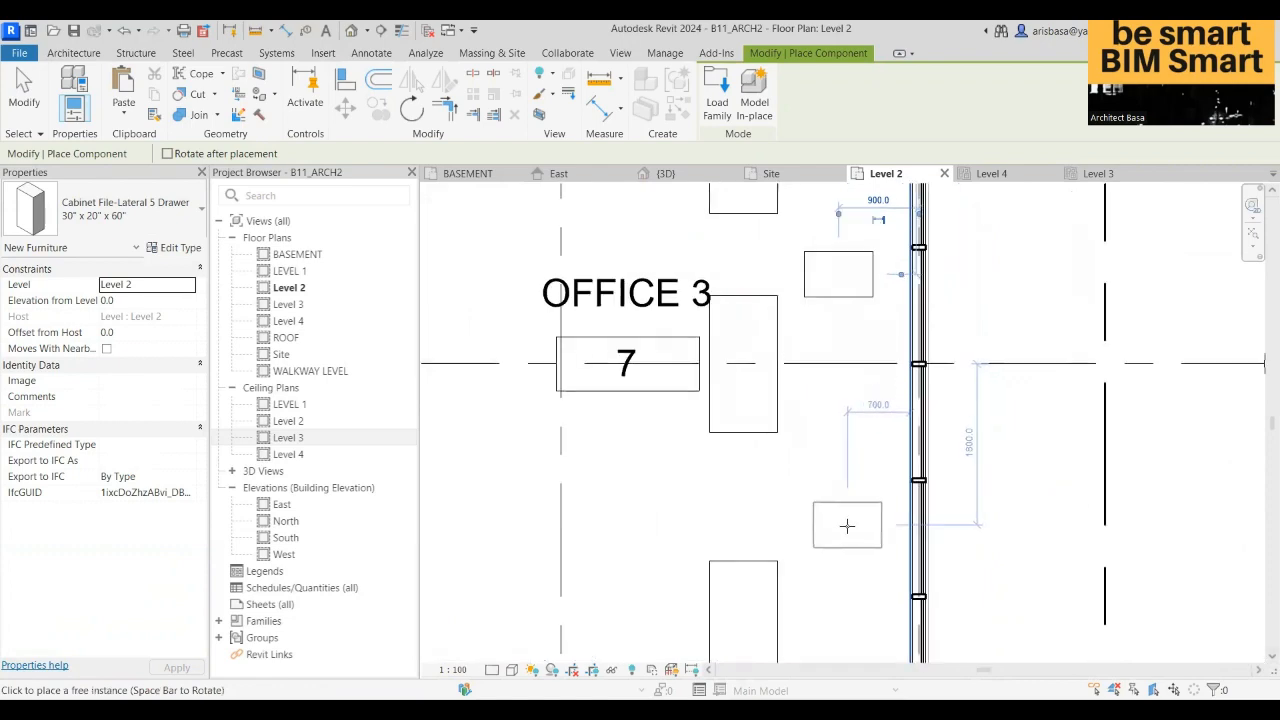
{"action": "left_click", "coordinate": [847, 525]}
{"action": "scroll", "coordinate": [859, 509], "scroll_direction": "down", "scroll_amount": 2}
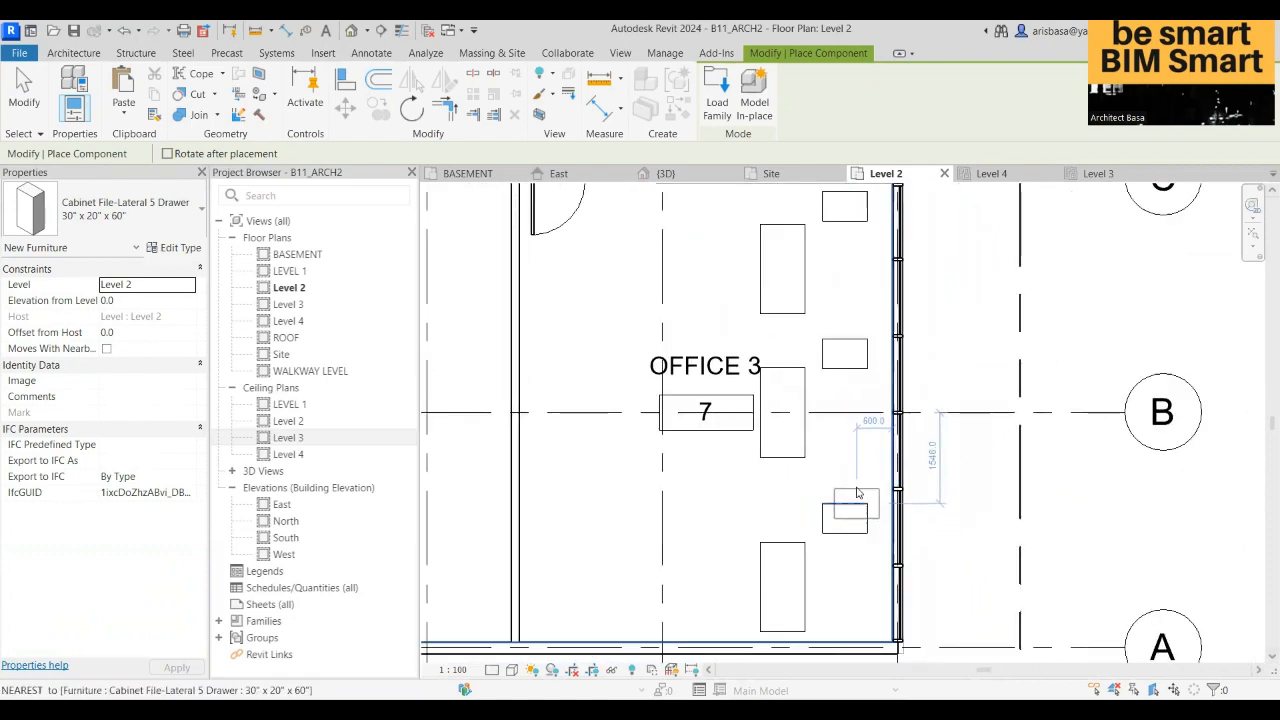
{"action": "key", "text": "Escape"}
{"action": "scroll", "coordinate": [857, 492], "scroll_direction": "down", "scroll_amount": 5}
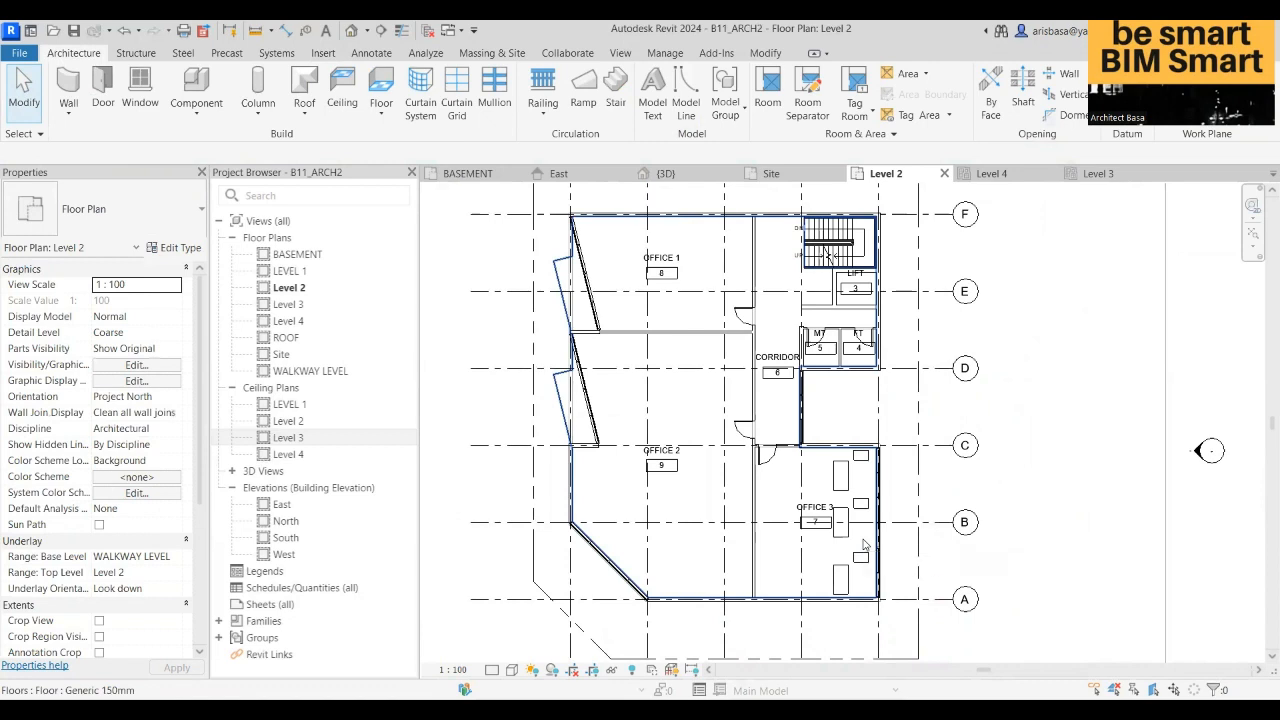
{"action": "middle_click_drag", "start_coordinate": [926, 538], "coordinate": [979, 551]}
{"action": "scroll", "coordinate": [955, 560], "scroll_direction": "down", "scroll_amount": 2}
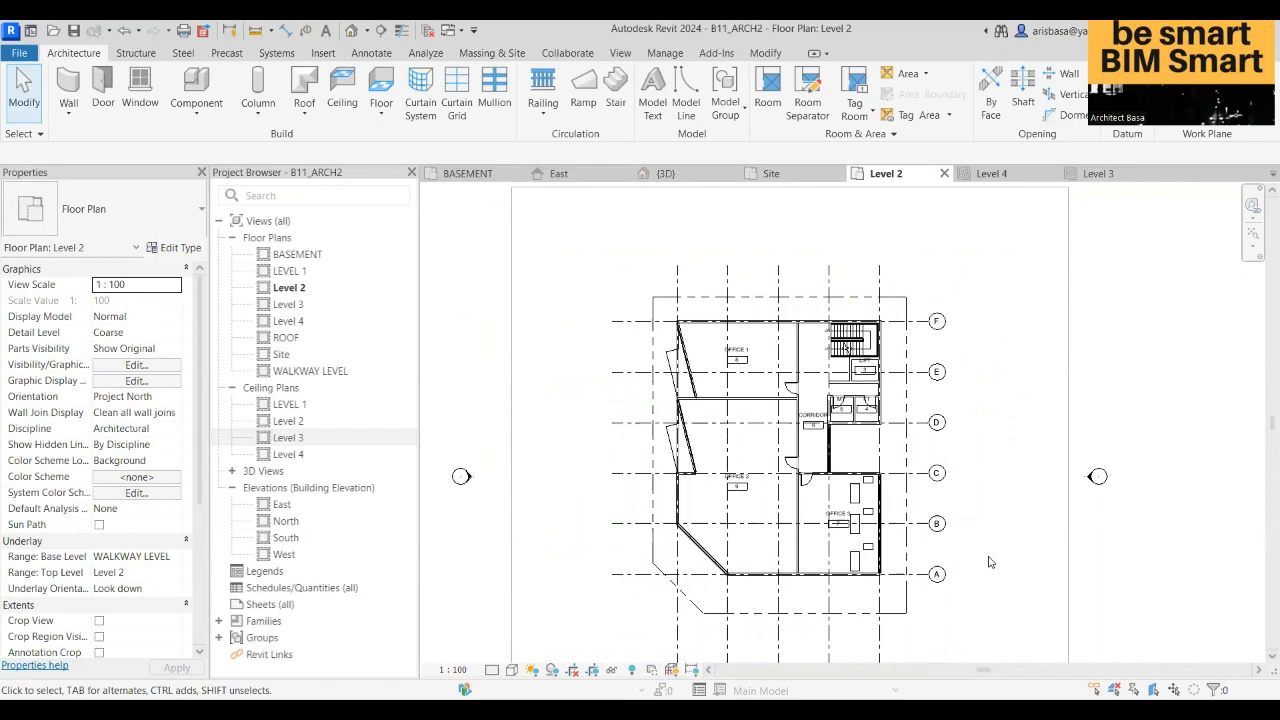
{"action": "middle_click_drag", "start_coordinate": [991, 542], "coordinate": [981, 529]}
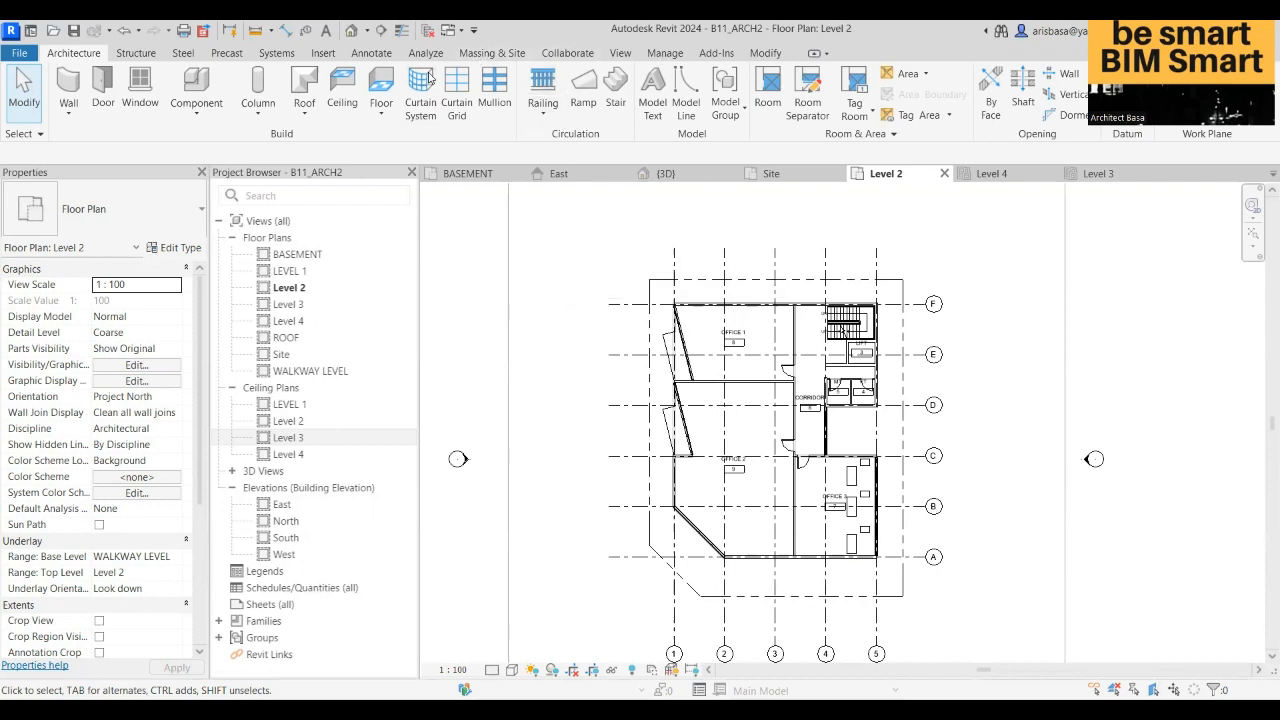
- Browse the local family library's Site folder and examine the families in its Accessories subfolder
{"action": "left_click", "coordinate": [323, 55]}
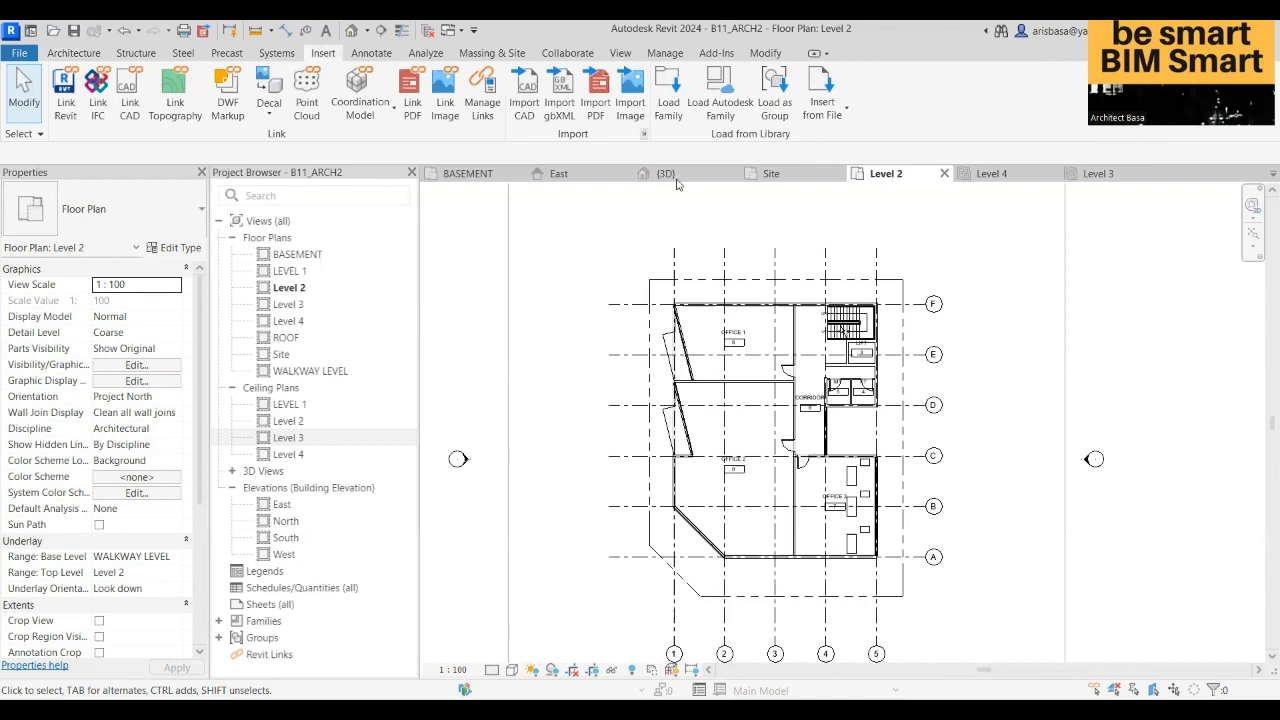
{"action": "left_click", "coordinate": [667, 108]}
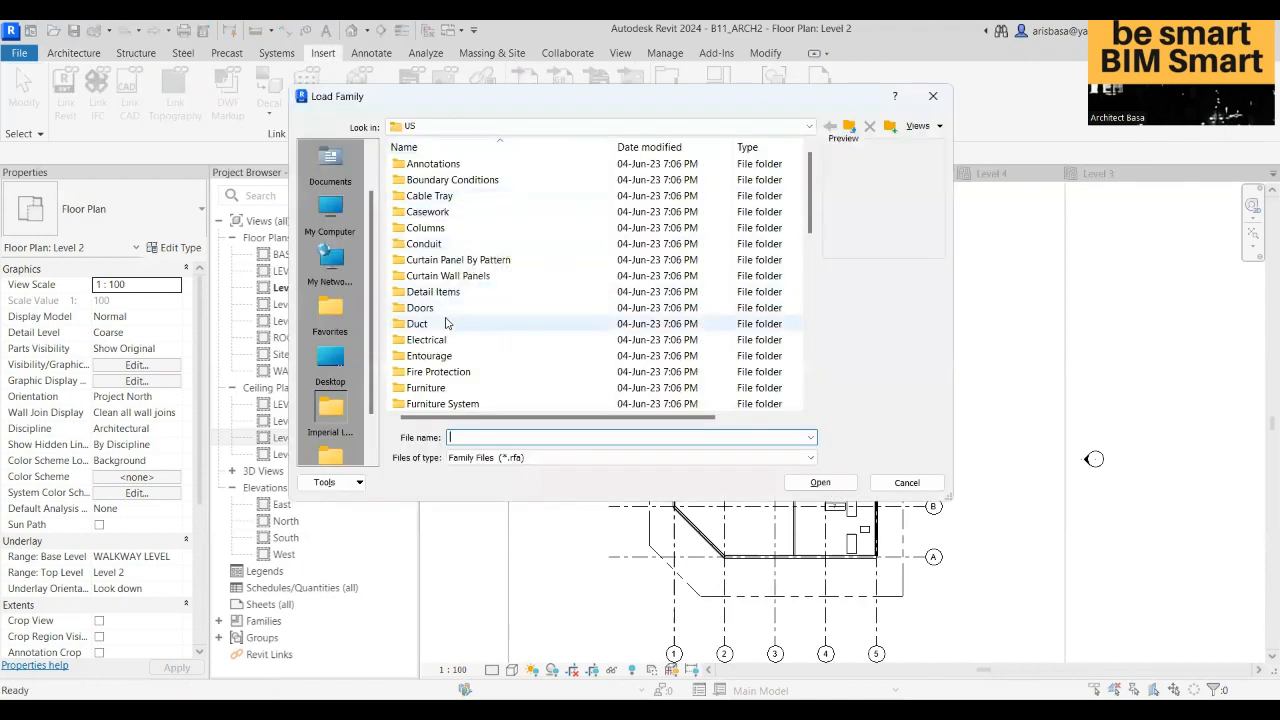
{"action": "scroll", "coordinate": [452, 300], "scroll_direction": "down", "scroll_amount": 1}
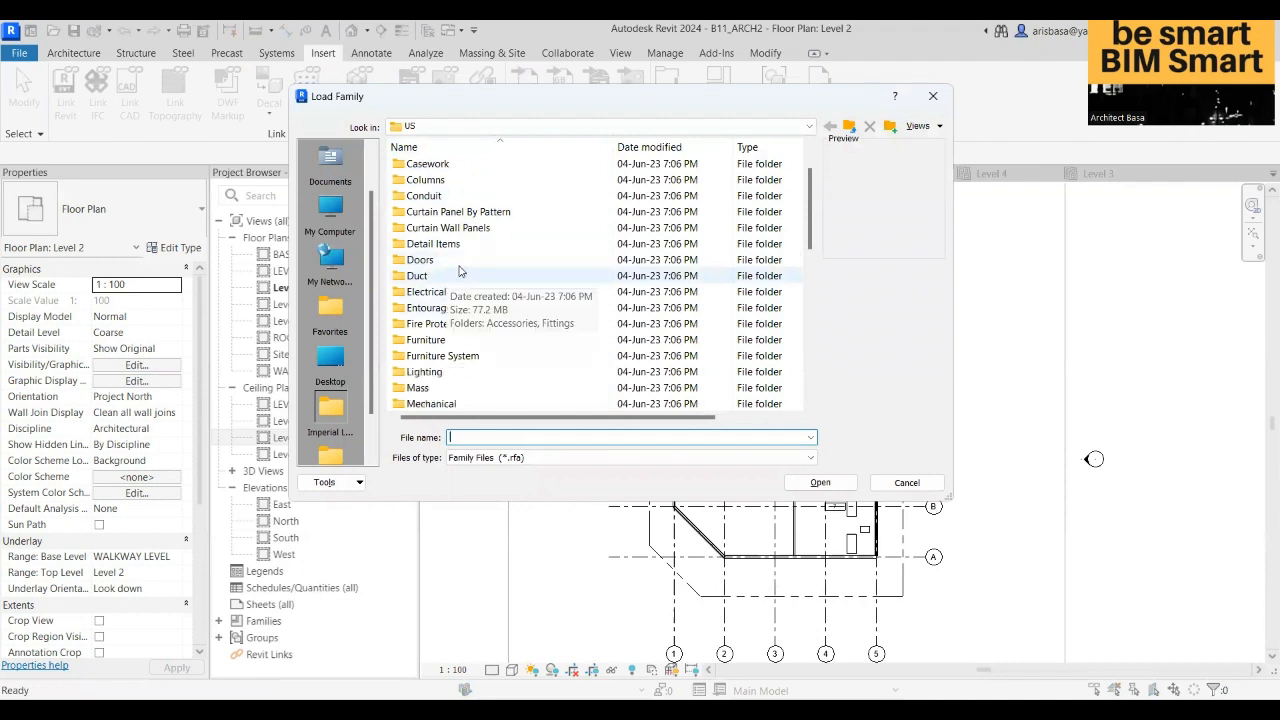
{"action": "scroll", "coordinate": [455, 280], "scroll_direction": "down", "scroll_amount": 2}
{"action": "scroll", "coordinate": [443, 293], "scroll_direction": "down", "scroll_amount": 2}
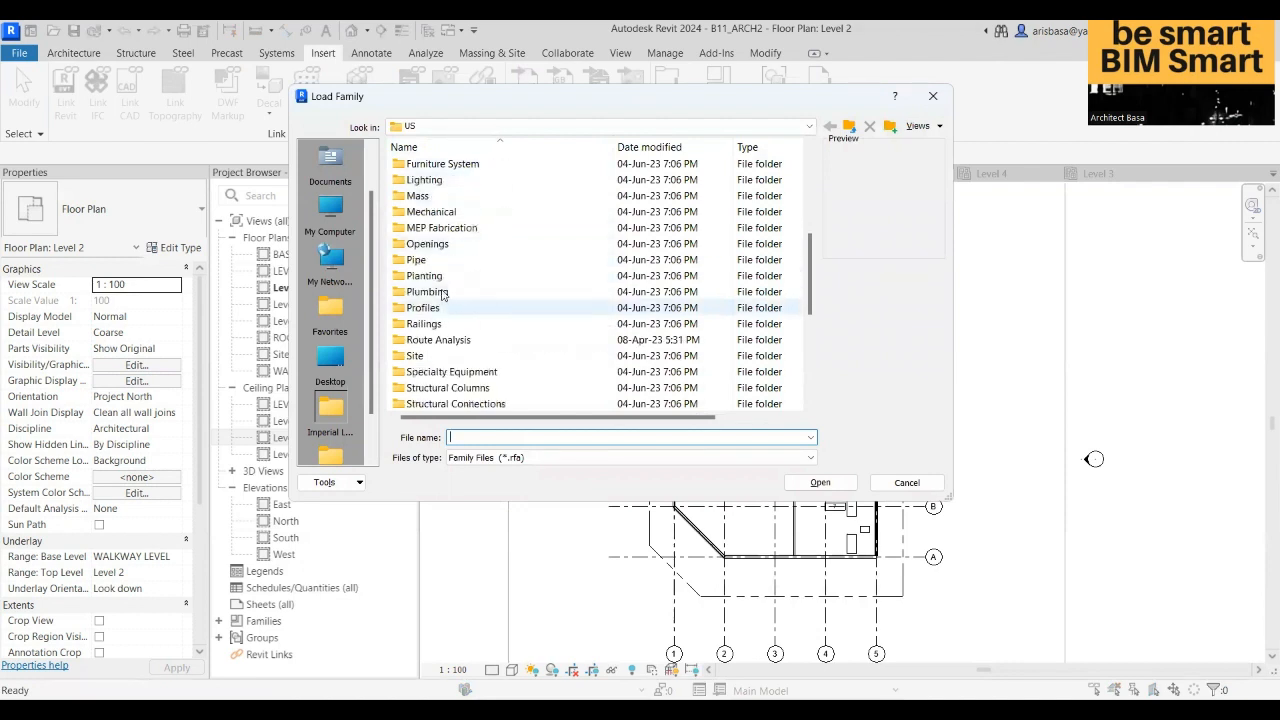
{"action": "double_click", "coordinate": [418, 357]}
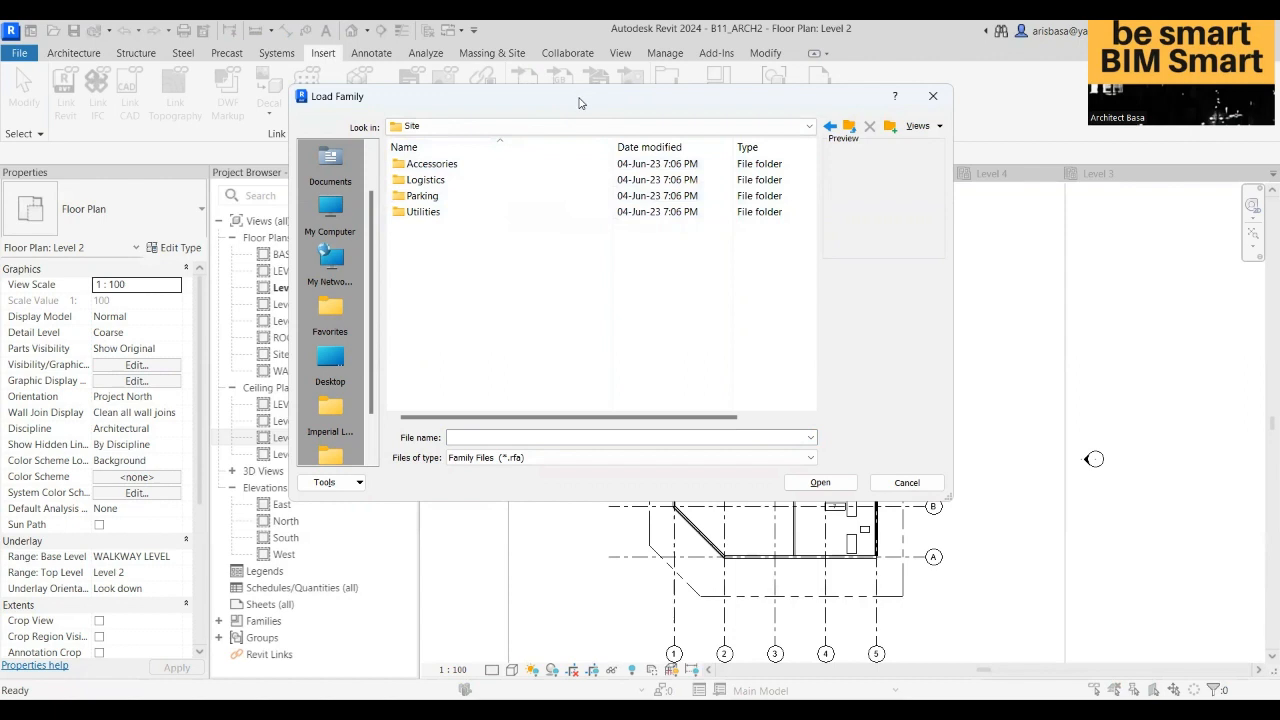
{"action": "left_click_drag", "start_coordinate": [640, 108], "coordinate": [640, 108]}
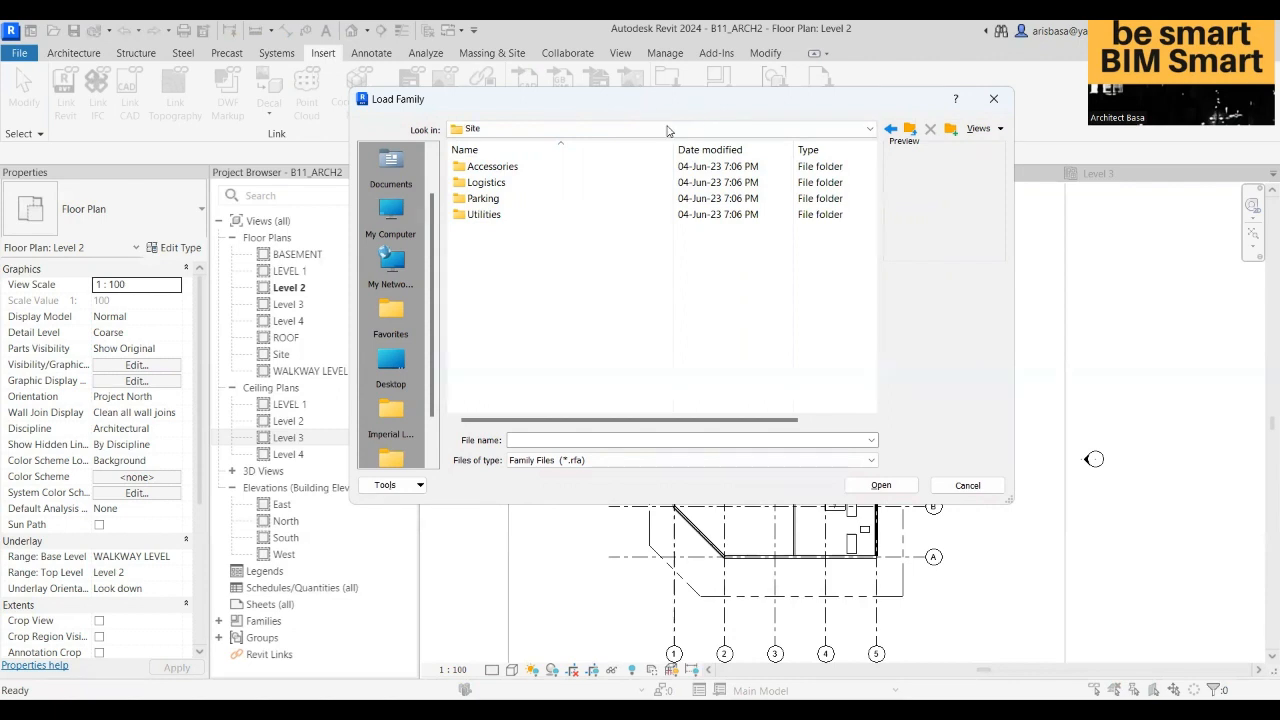
{"action": "double_click", "coordinate": [497, 167]}
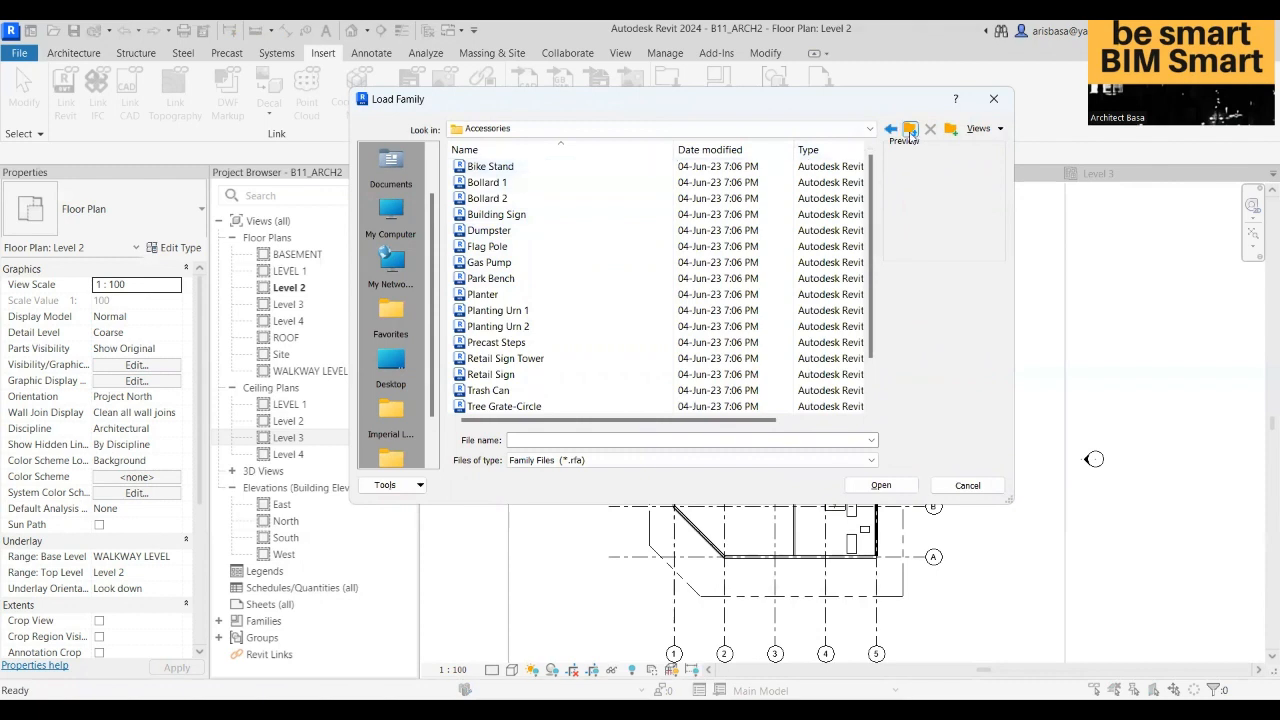
- Examine the families in the Site library's Logistics subfolder and leave the family browser without loading anything
{"action": "left_click", "coordinate": [909, 128]}
{"action": "left_click", "coordinate": [497, 185]}
{"action": "double_click", "coordinate": [497, 186]}
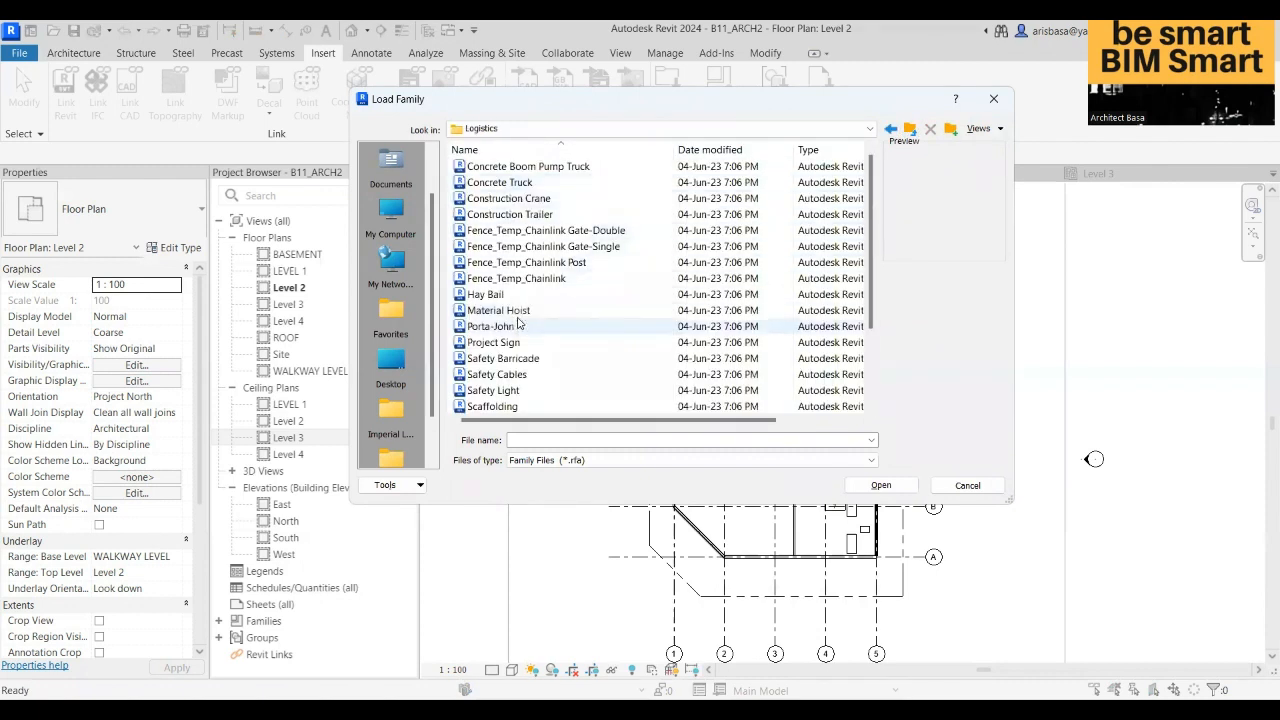
{"action": "scroll", "coordinate": [509, 406], "scroll_direction": "down", "scroll_amount": 1}
{"action": "scroll", "coordinate": [509, 408], "scroll_direction": "down", "scroll_amount": 1}
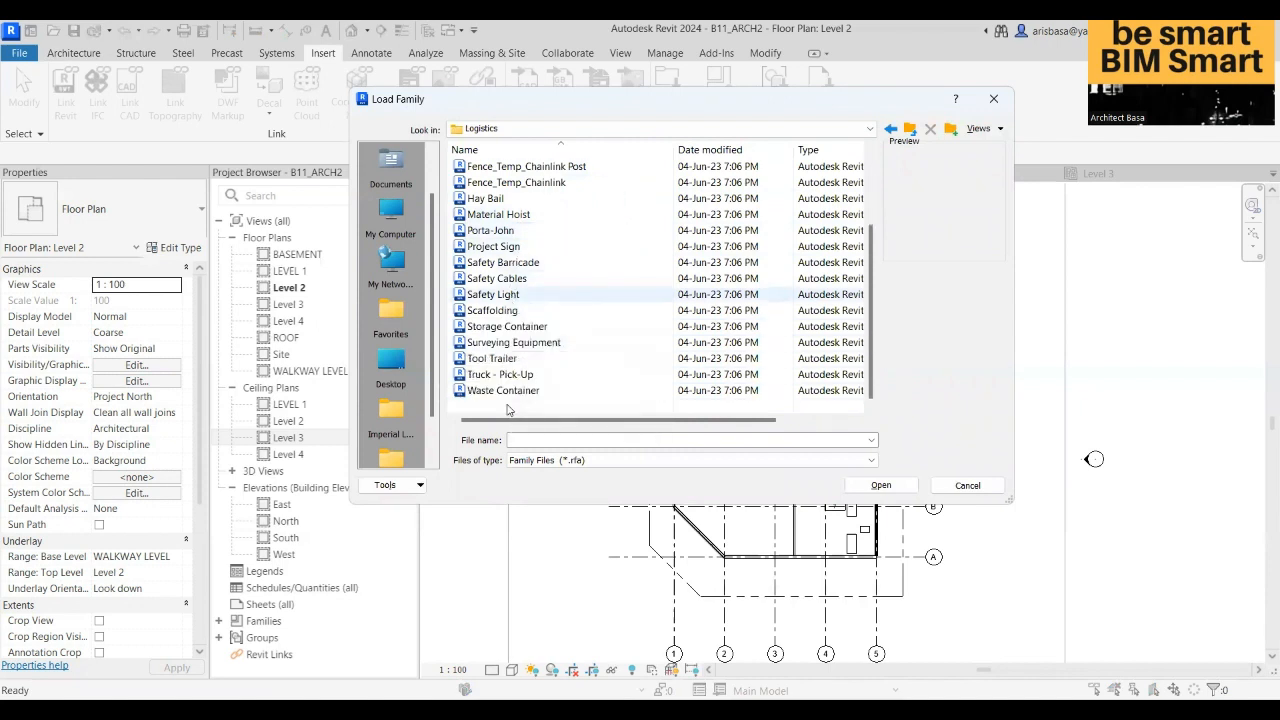
{"action": "scroll", "coordinate": [500, 362], "scroll_direction": "up", "scroll_amount": 1}
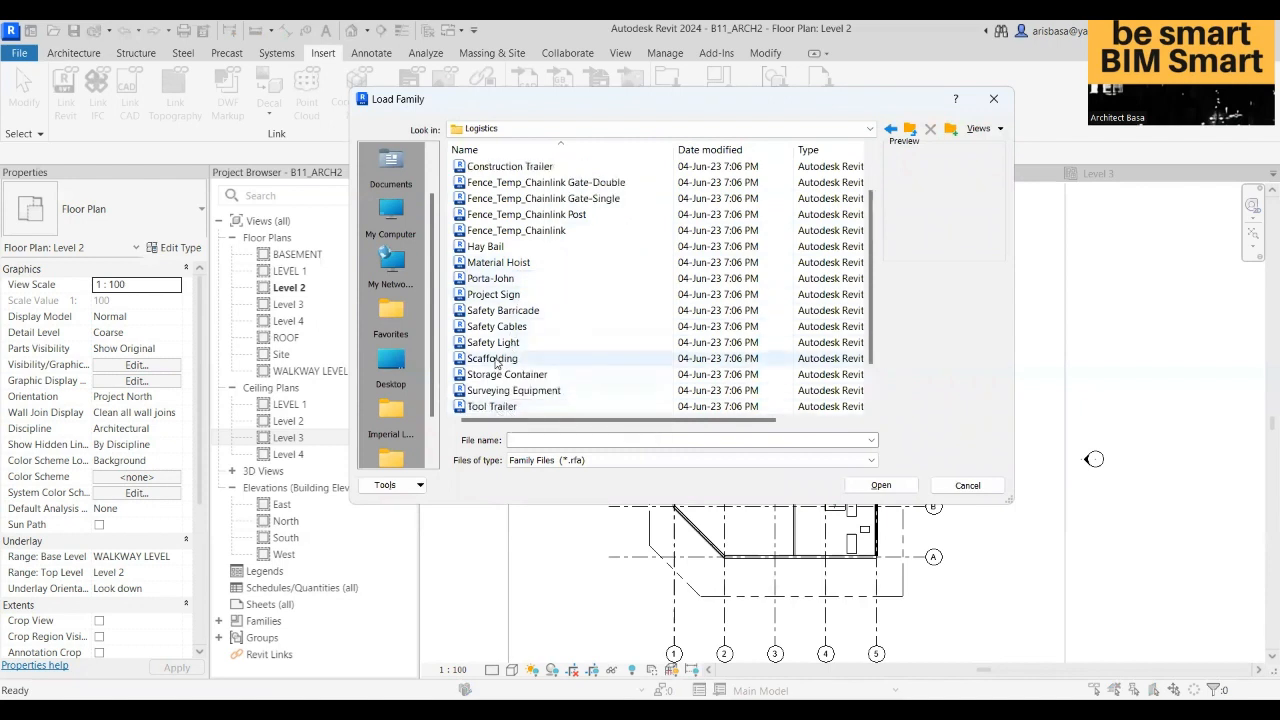
{"action": "scroll", "coordinate": [499, 357], "scroll_direction": "up", "scroll_amount": 1}
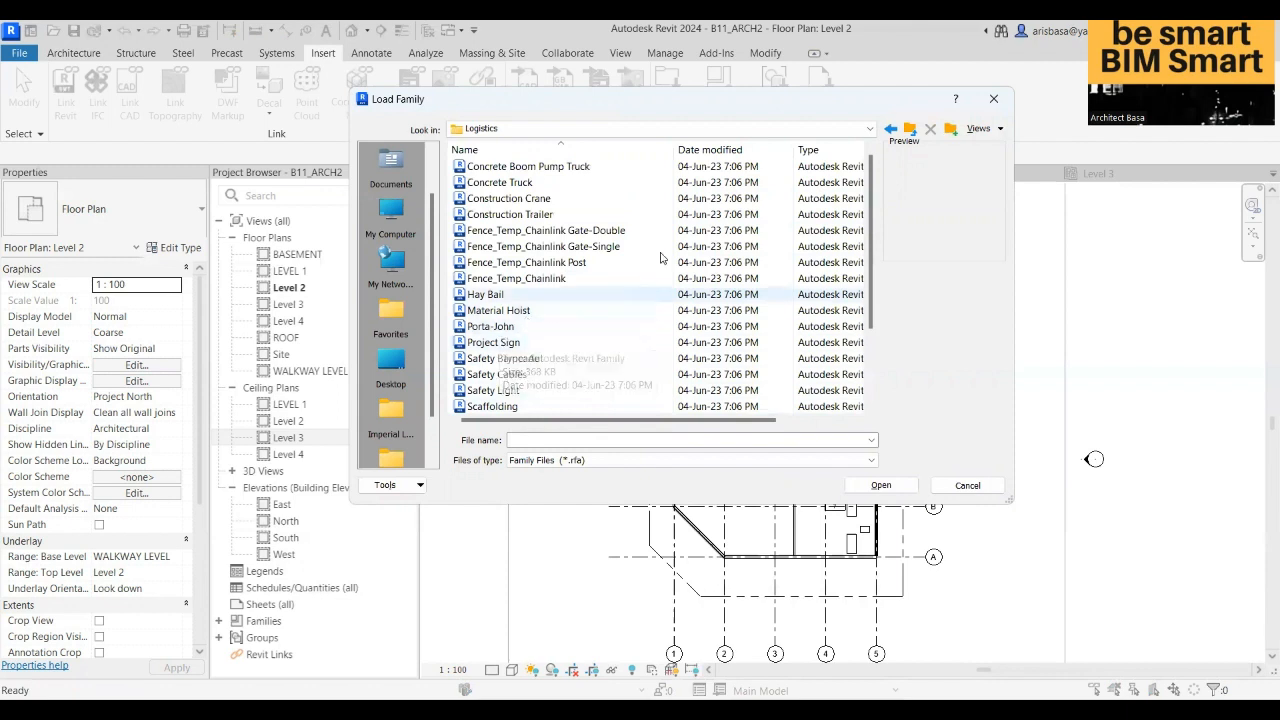
{"action": "left_click", "coordinate": [910, 128]}
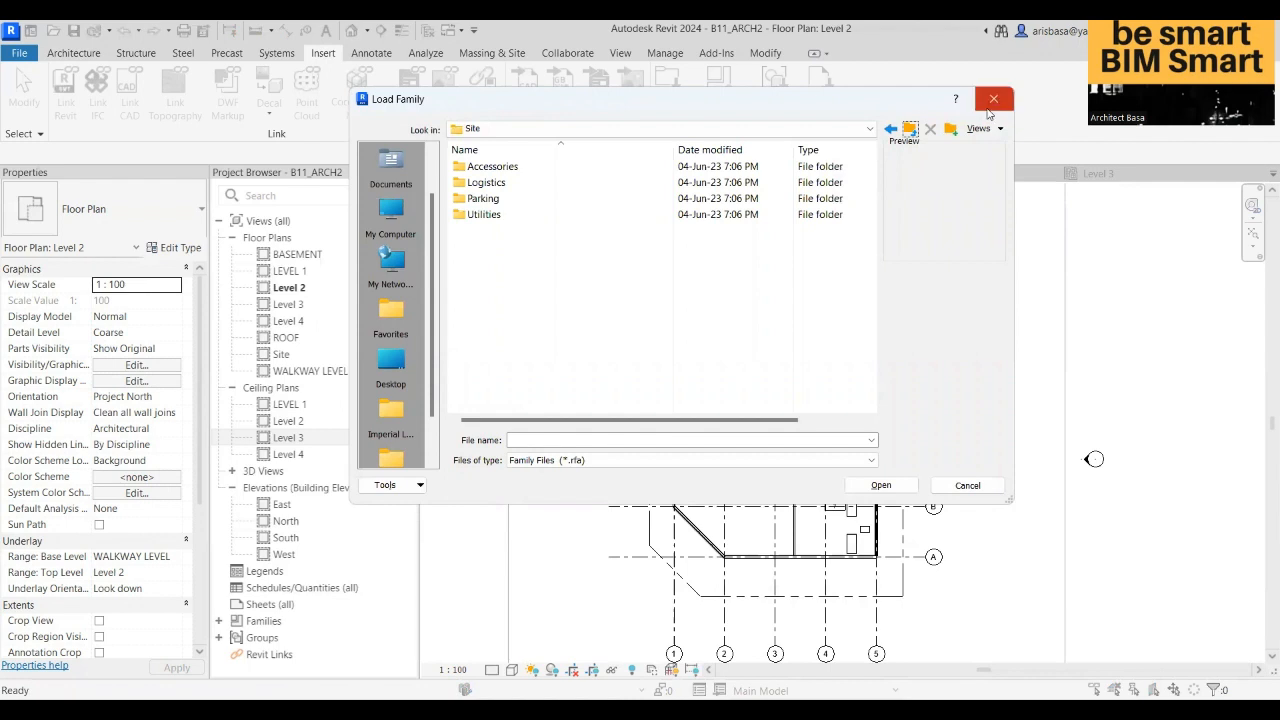
{"action": "key", "text": "Escape"}
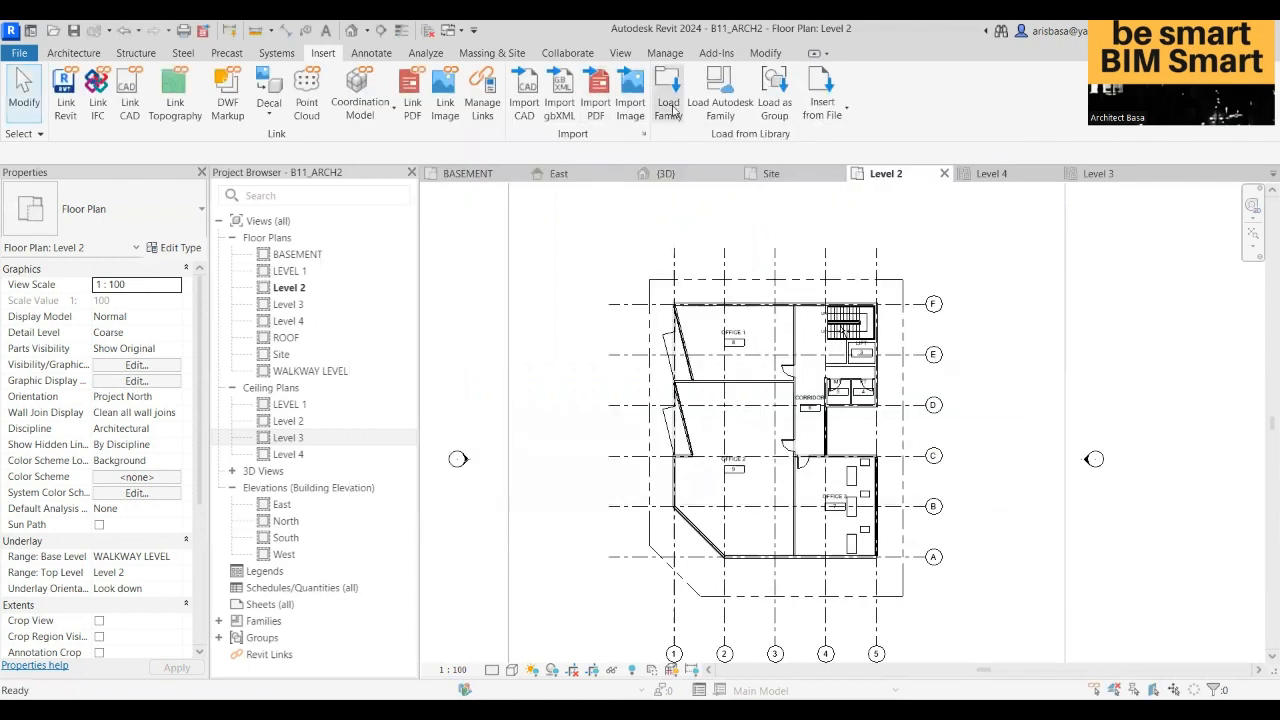
{"action": "left_click", "coordinate": [731, 112]}
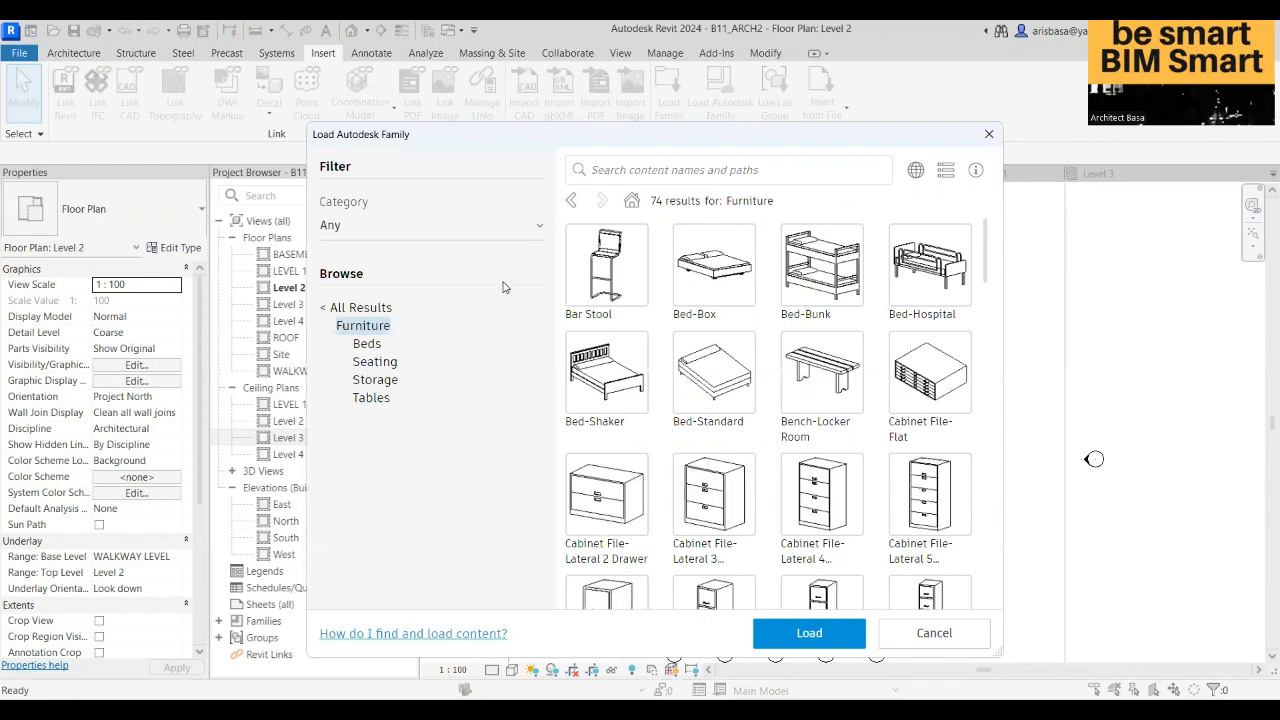
{"action": "left_click", "coordinate": [503, 231]}
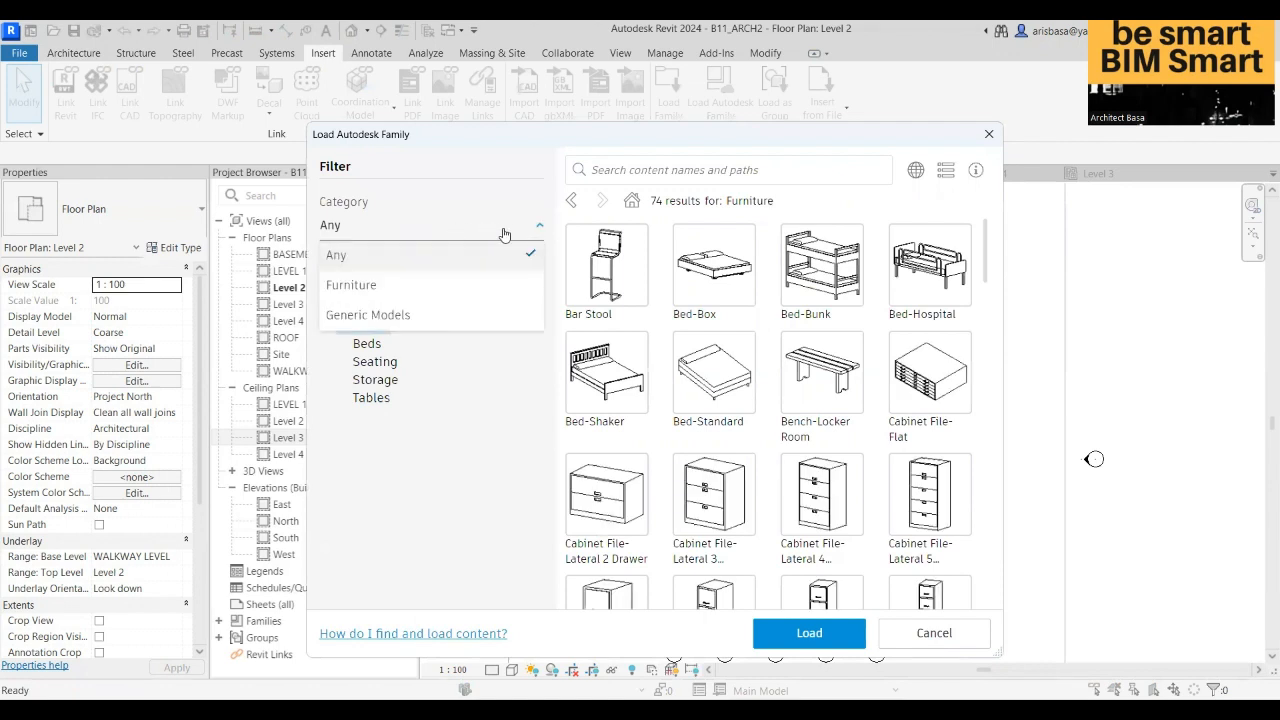
{"action": "left_click", "coordinate": [507, 164]}
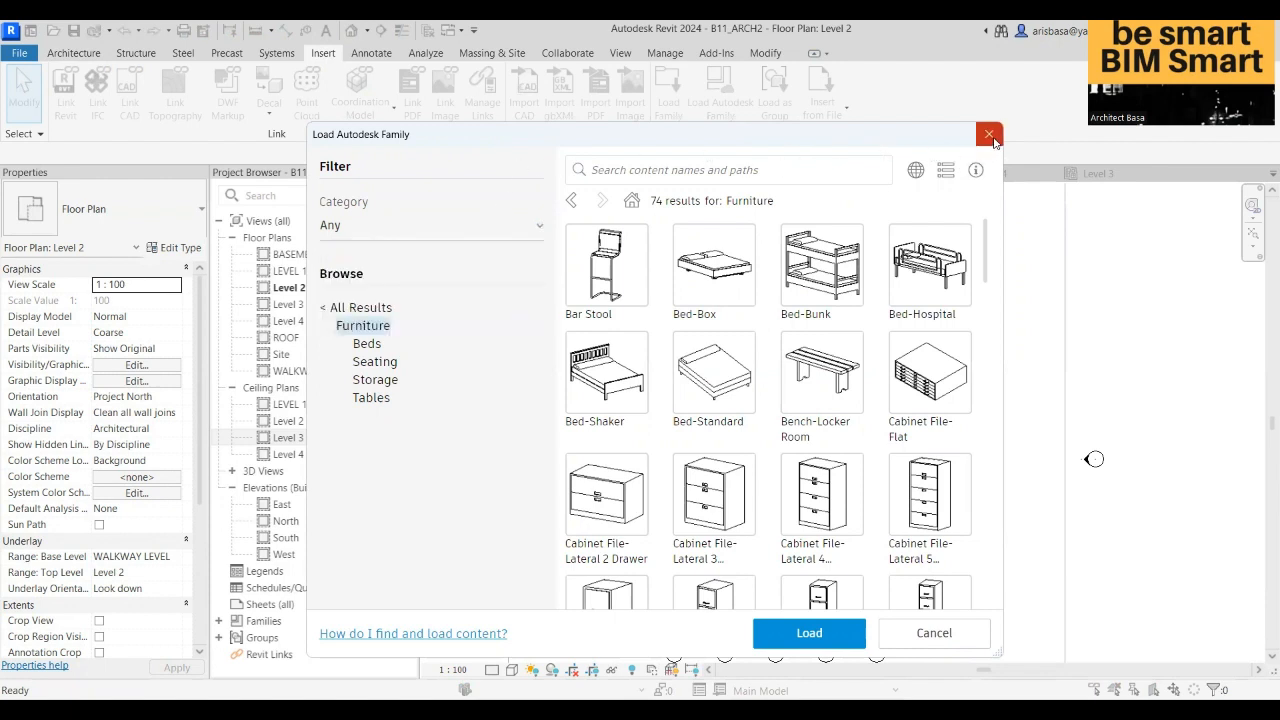
{"action": "left_click", "coordinate": [993, 138]}
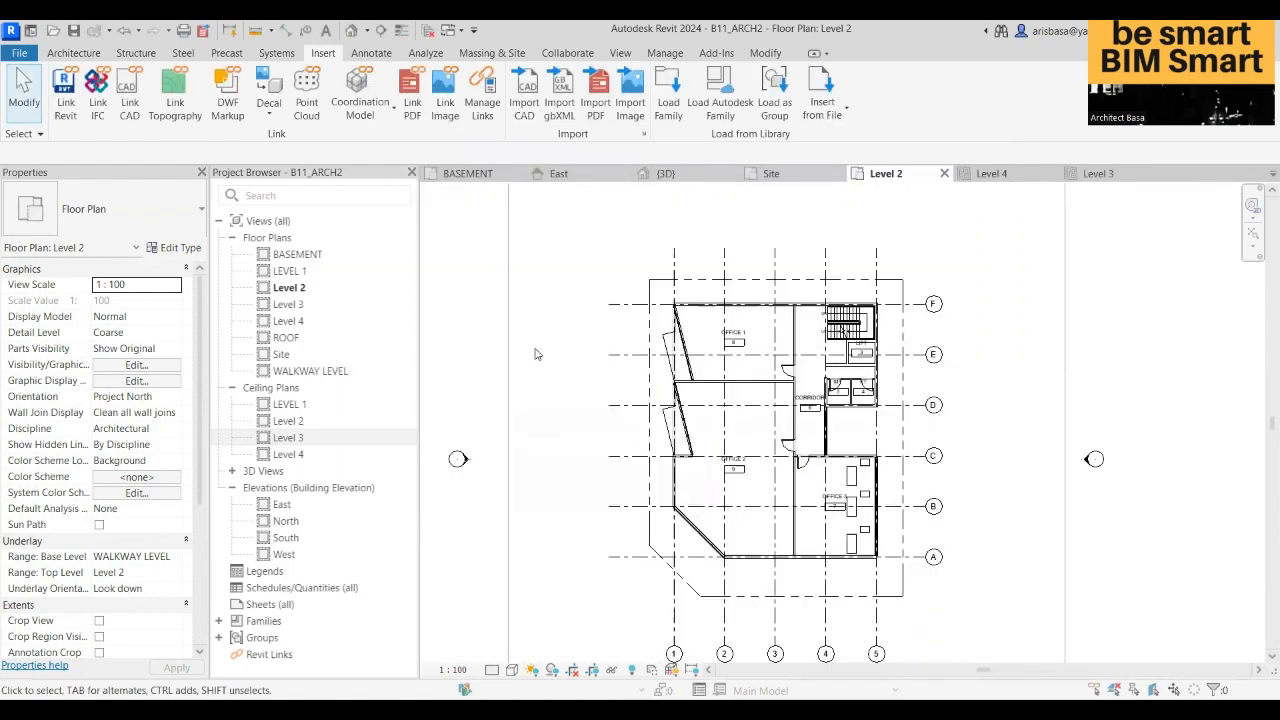
{"action": "scroll", "coordinate": [613, 321], "scroll_direction": "down", "scroll_amount": 4}
{"action": "scroll", "coordinate": [580, 324], "scroll_direction": "down", "scroll_amount": 2}
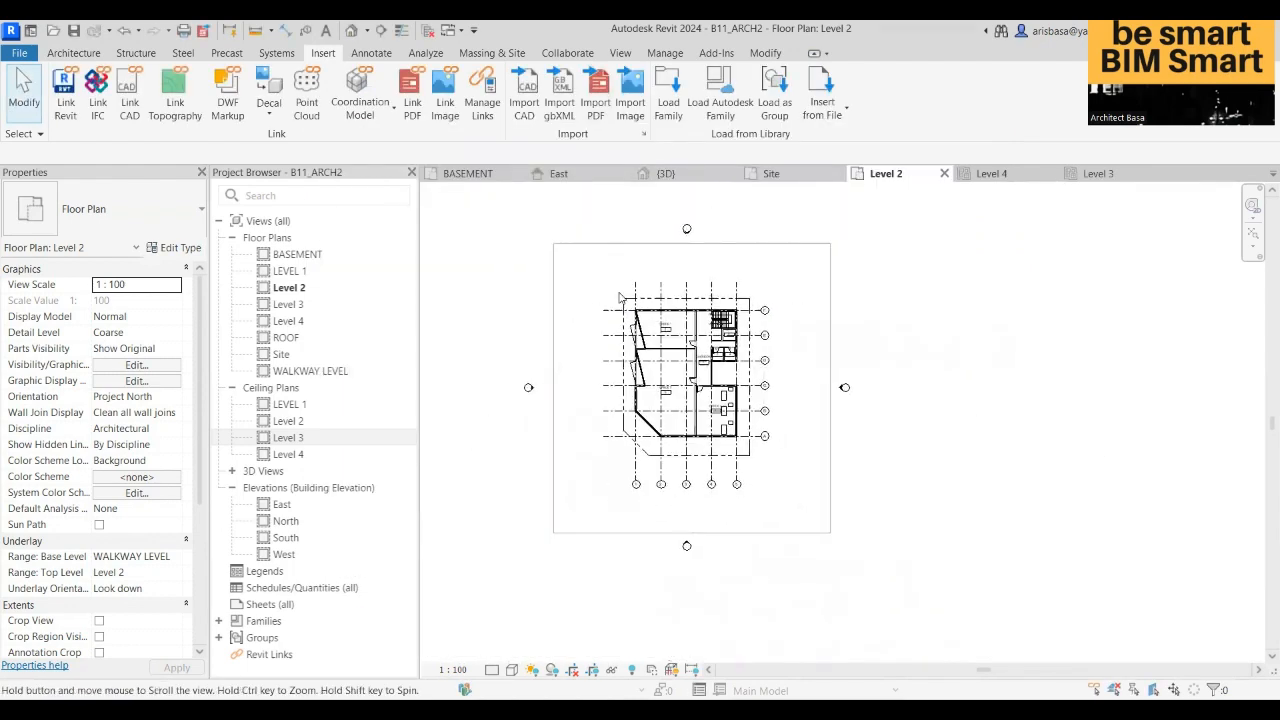
- Switch to the Site floor plan and browse the online Autodesk family library's Site category
{"action": "left_click", "coordinate": [771, 174]}
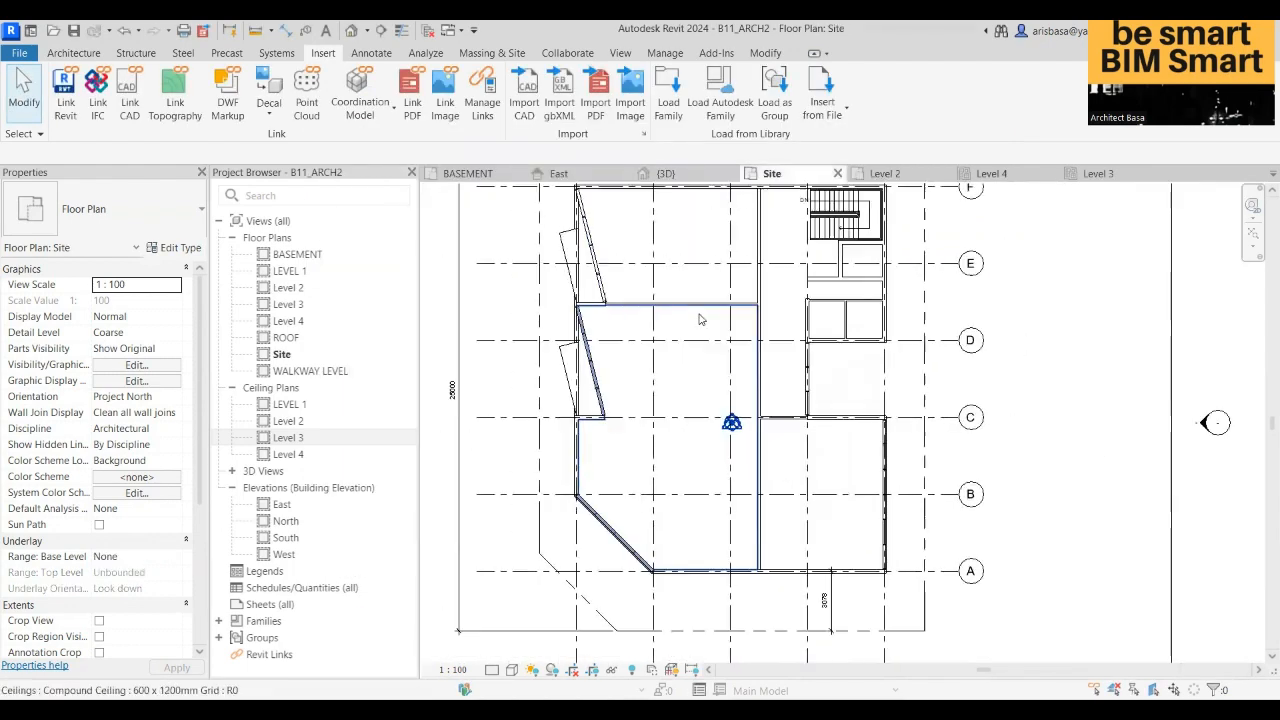
{"action": "scroll", "coordinate": [734, 420], "scroll_direction": "down", "scroll_amount": 3}
{"action": "middle_click_drag", "start_coordinate": [653, 301], "coordinate": [600, 393]}
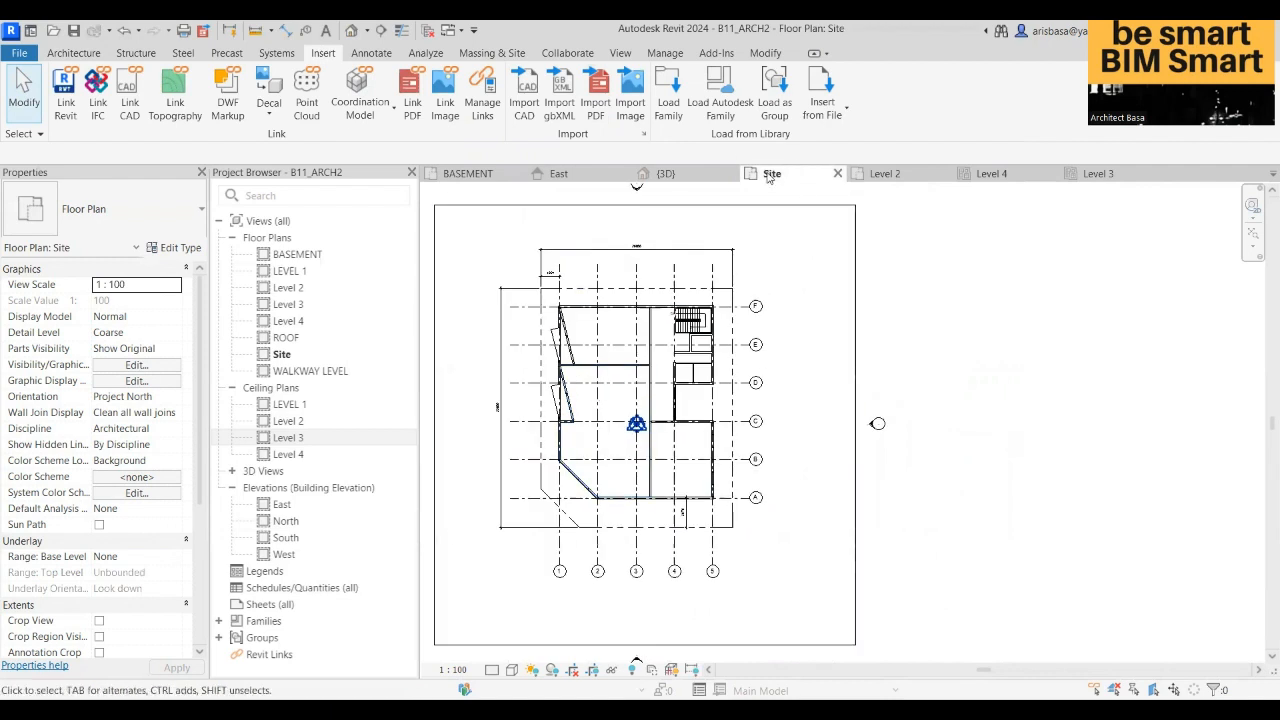
{"action": "left_click", "coordinate": [722, 110]}
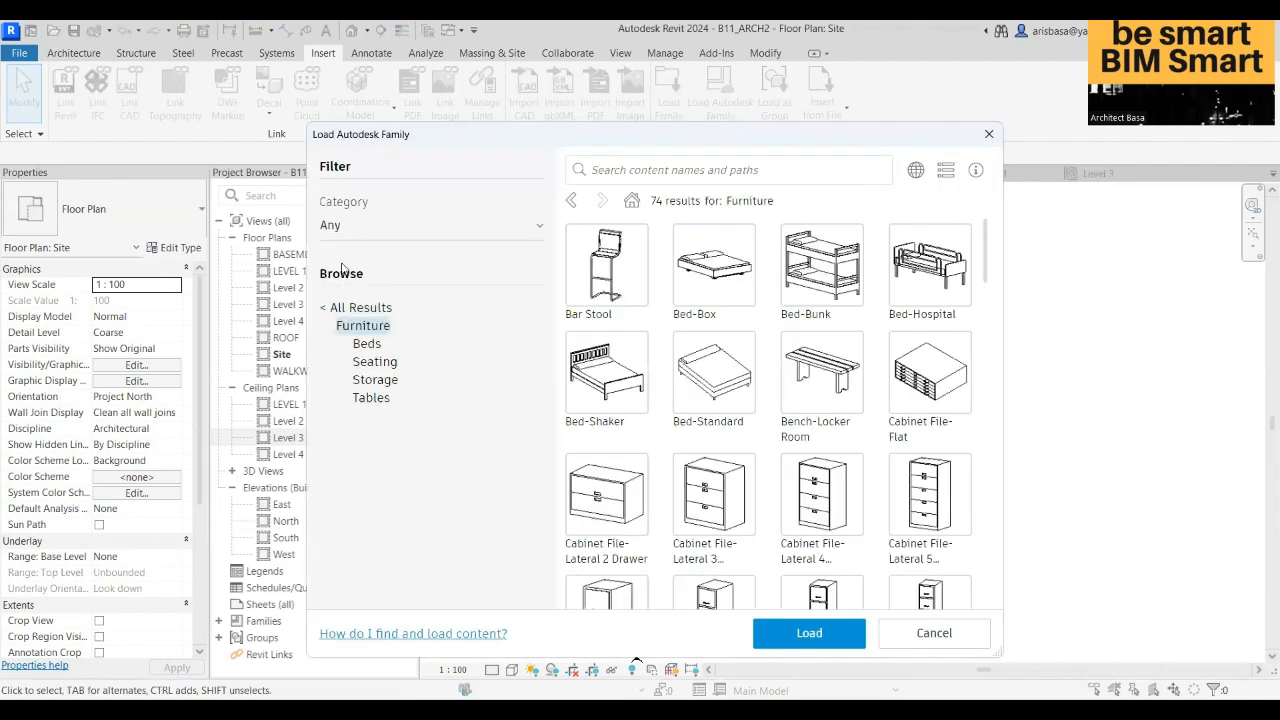
{"action": "left_click", "coordinate": [340, 308]}
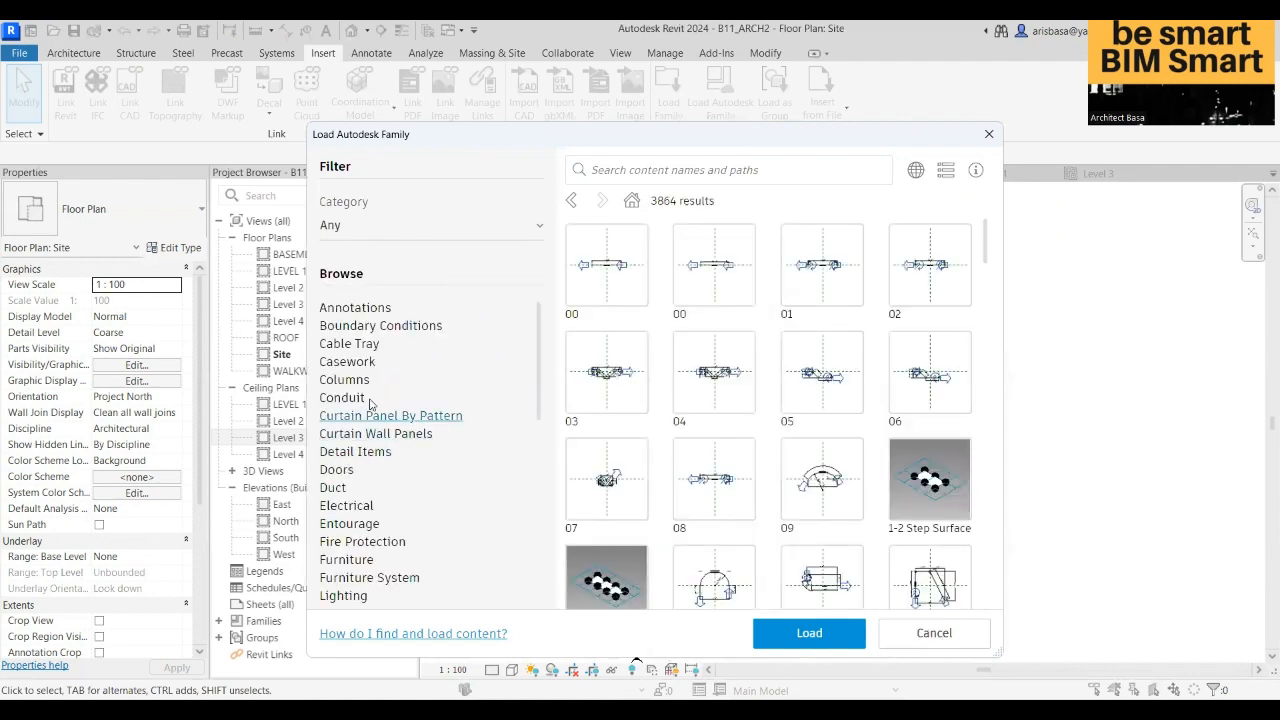
{"action": "scroll", "coordinate": [357, 420], "scroll_direction": "down", "scroll_amount": 3}
{"action": "left_click", "coordinate": [331, 543]}
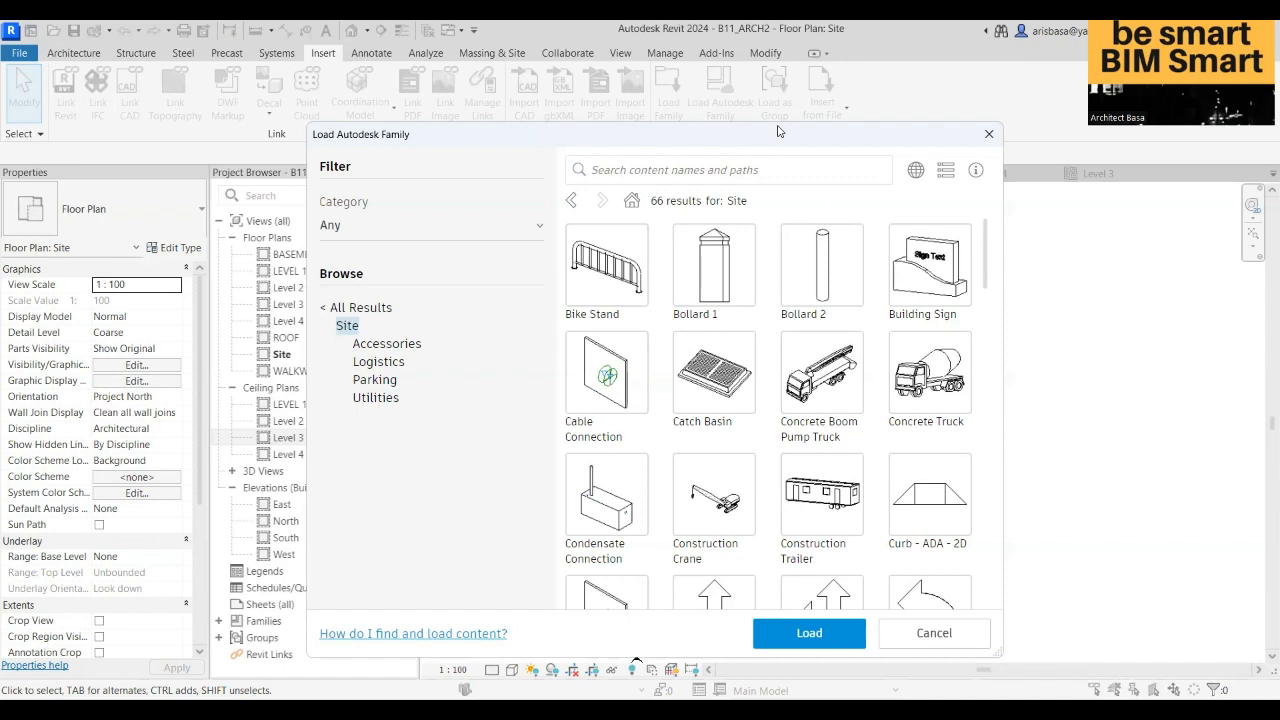
- Examine all families in the online library's Site category and leave the family browser without loading anything
{"action": "left_click_drag", "start_coordinate": [778, 131], "coordinate": [786, 72]}
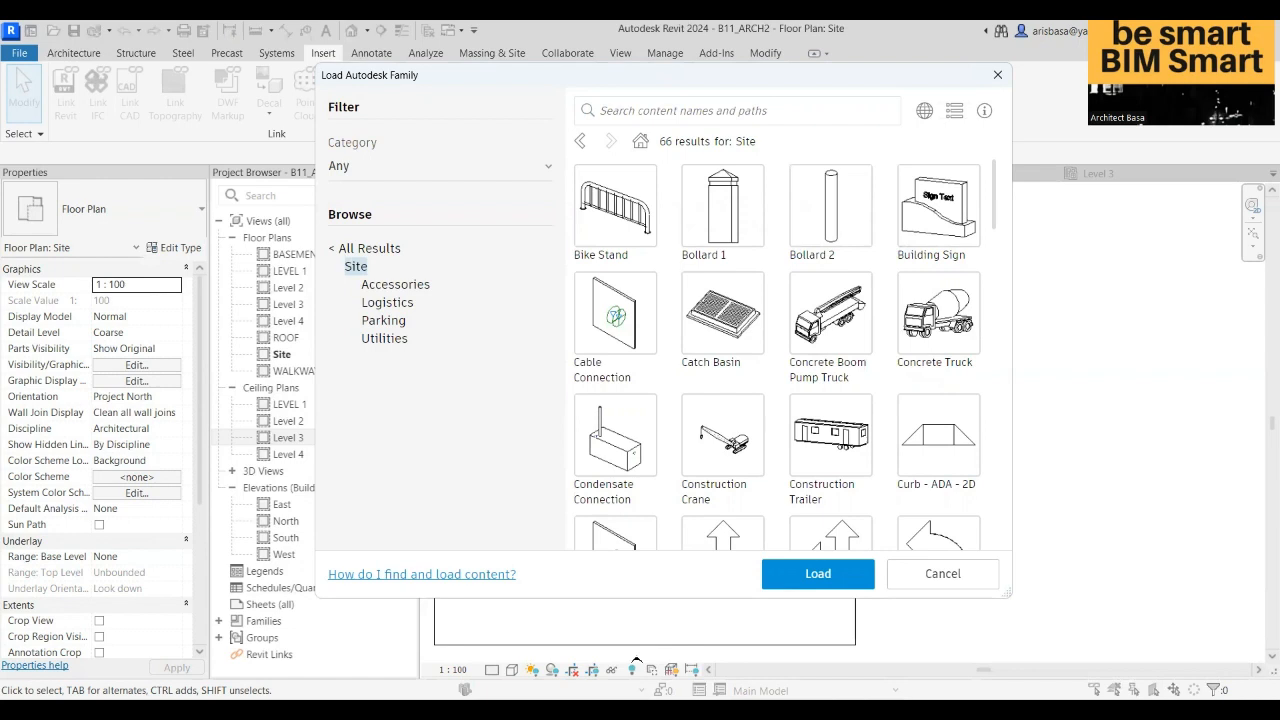
{"action": "scroll", "coordinate": [684, 492], "scroll_direction": "down", "scroll_amount": 3}
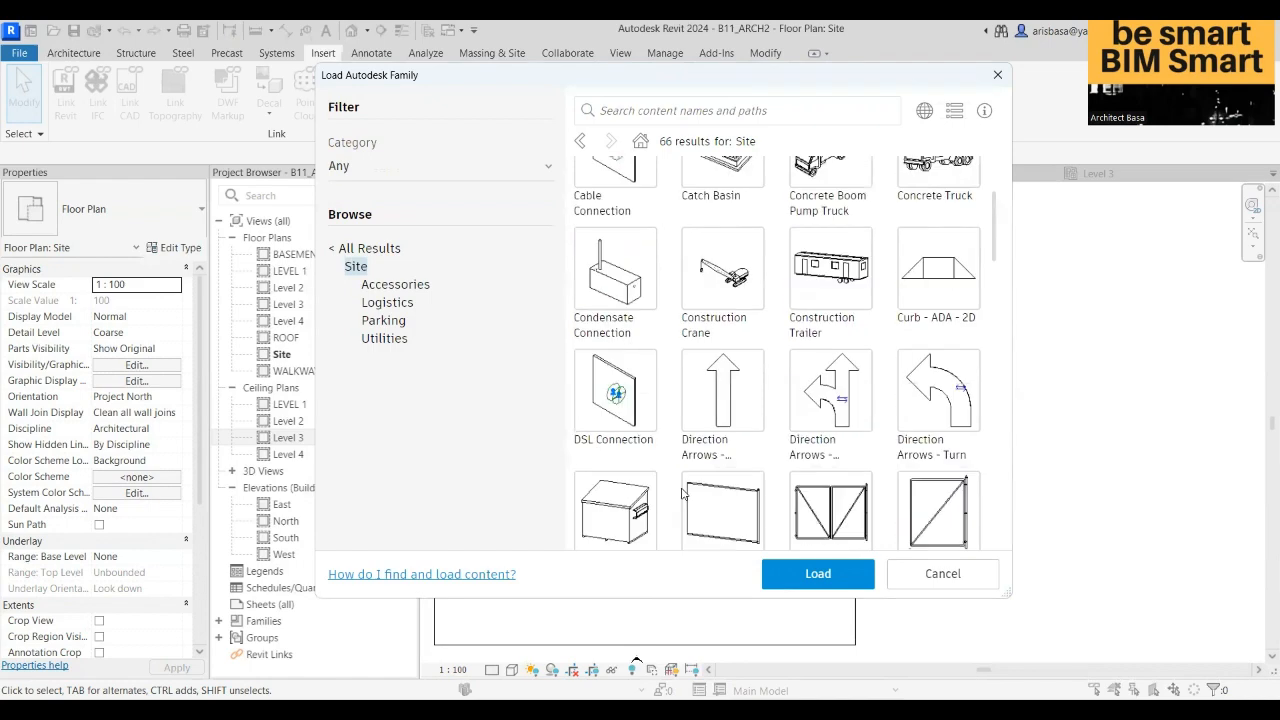
{"action": "scroll", "coordinate": [684, 492], "scroll_direction": "down", "scroll_amount": 5}
{"action": "scroll", "coordinate": [684, 493], "scroll_direction": "down", "scroll_amount": 2}
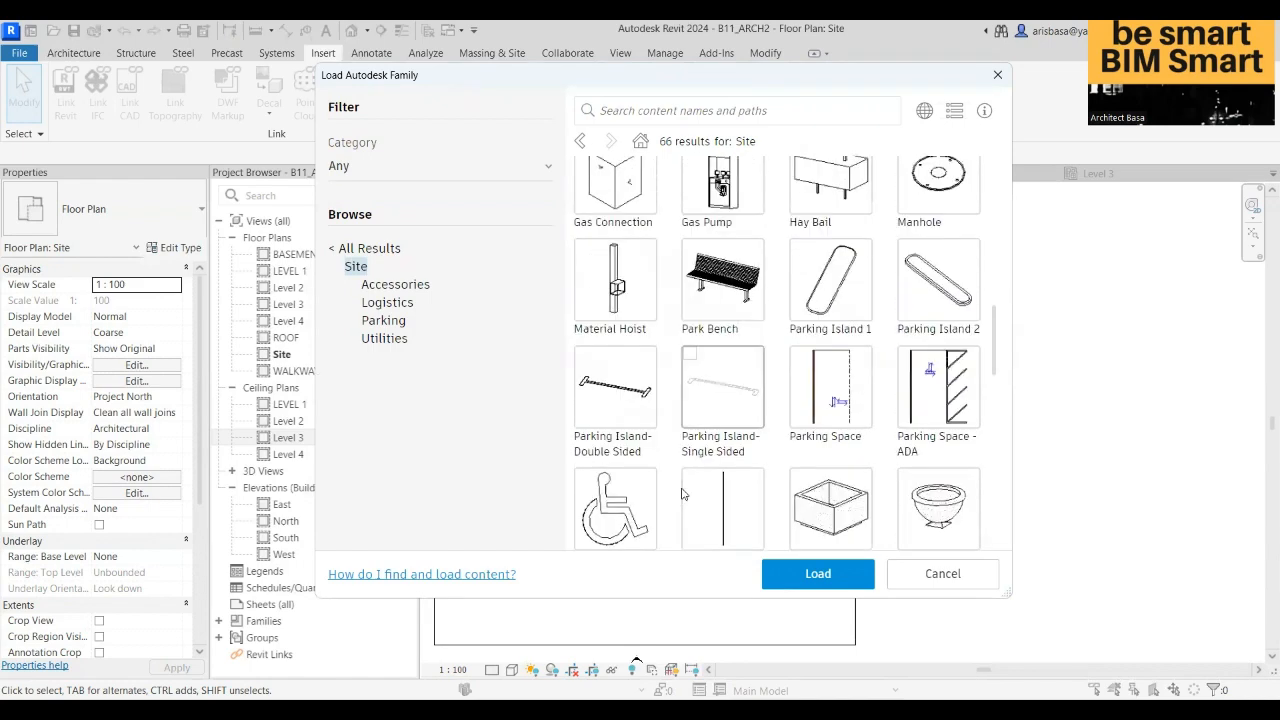
{"action": "scroll", "coordinate": [684, 492], "scroll_direction": "down", "scroll_amount": 5}
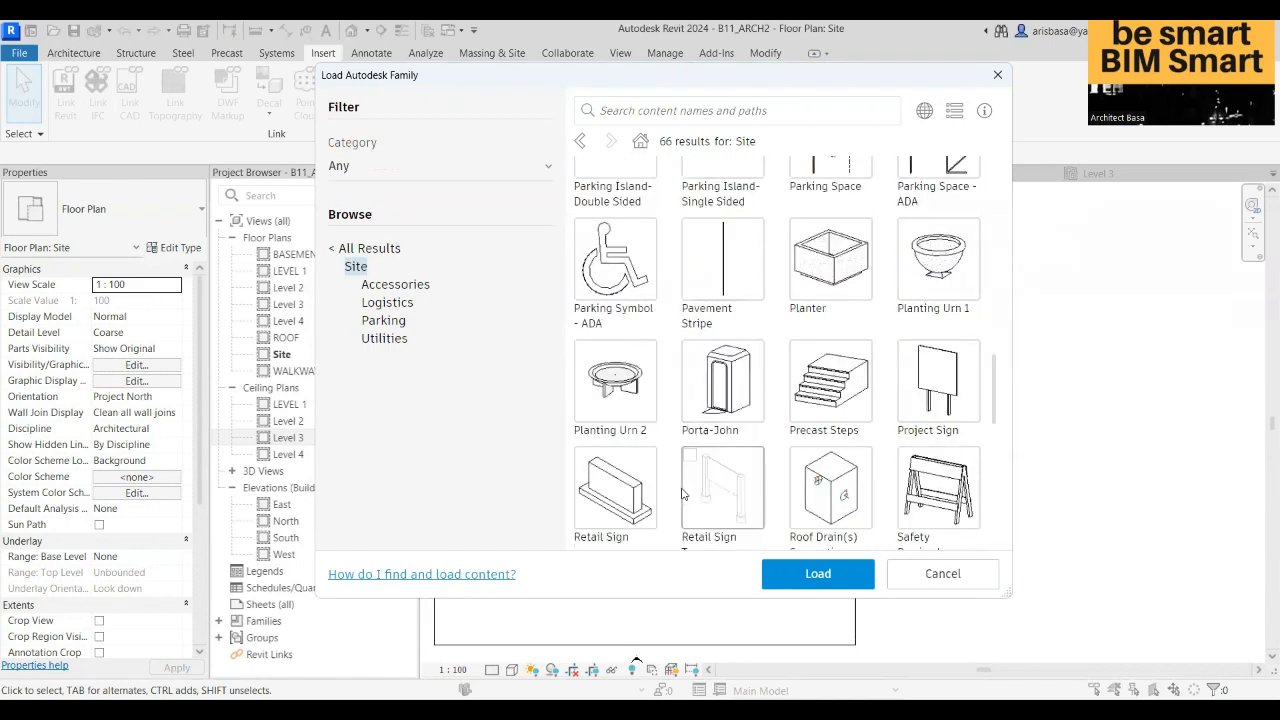
{"action": "scroll", "coordinate": [684, 492], "scroll_direction": "down", "scroll_amount": 5}
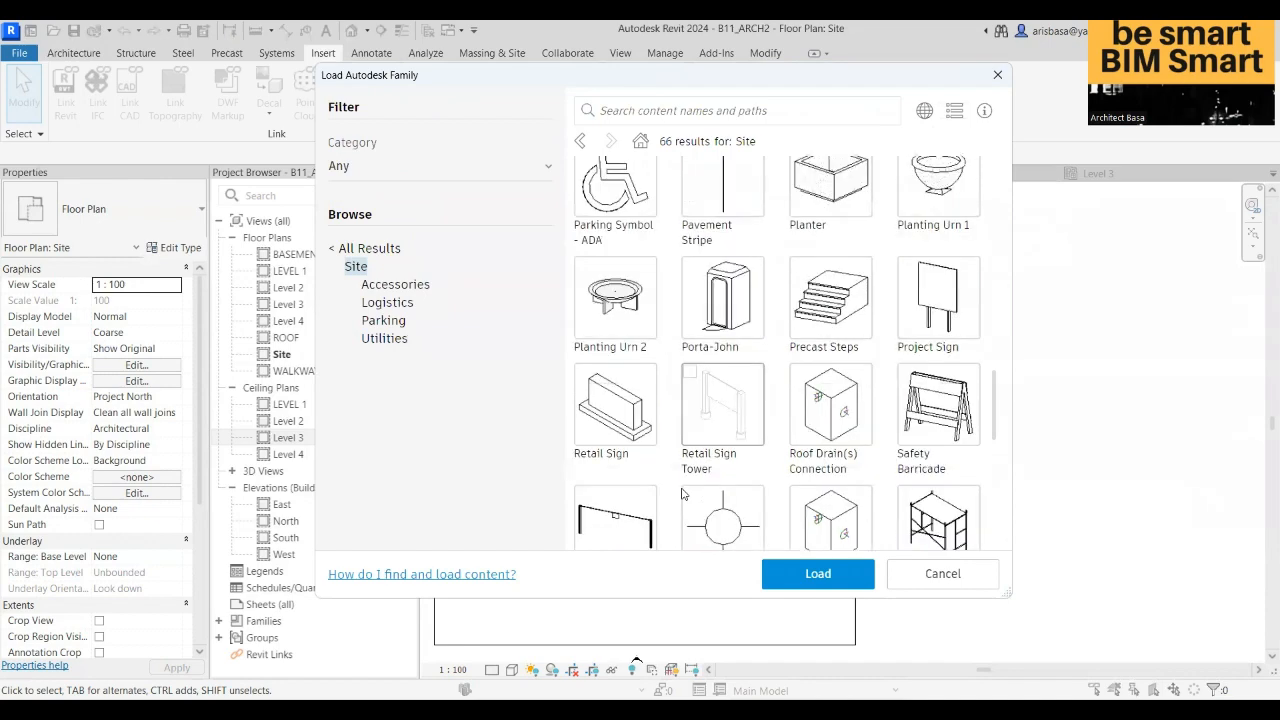
{"action": "scroll", "coordinate": [684, 492], "scroll_direction": "down", "scroll_amount": 2}
{"action": "scroll", "coordinate": [684, 492], "scroll_direction": "down", "scroll_amount": 2}
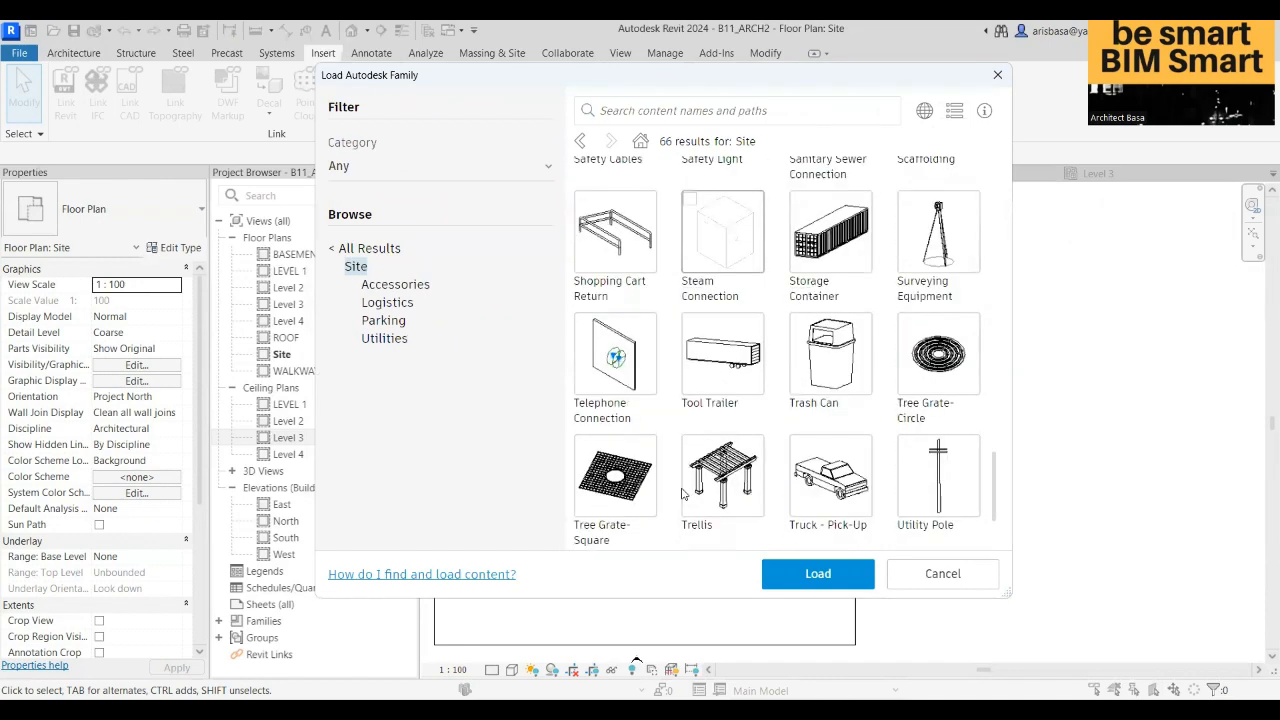
{"action": "scroll", "coordinate": [684, 492], "scroll_direction": "down", "scroll_amount": 3}
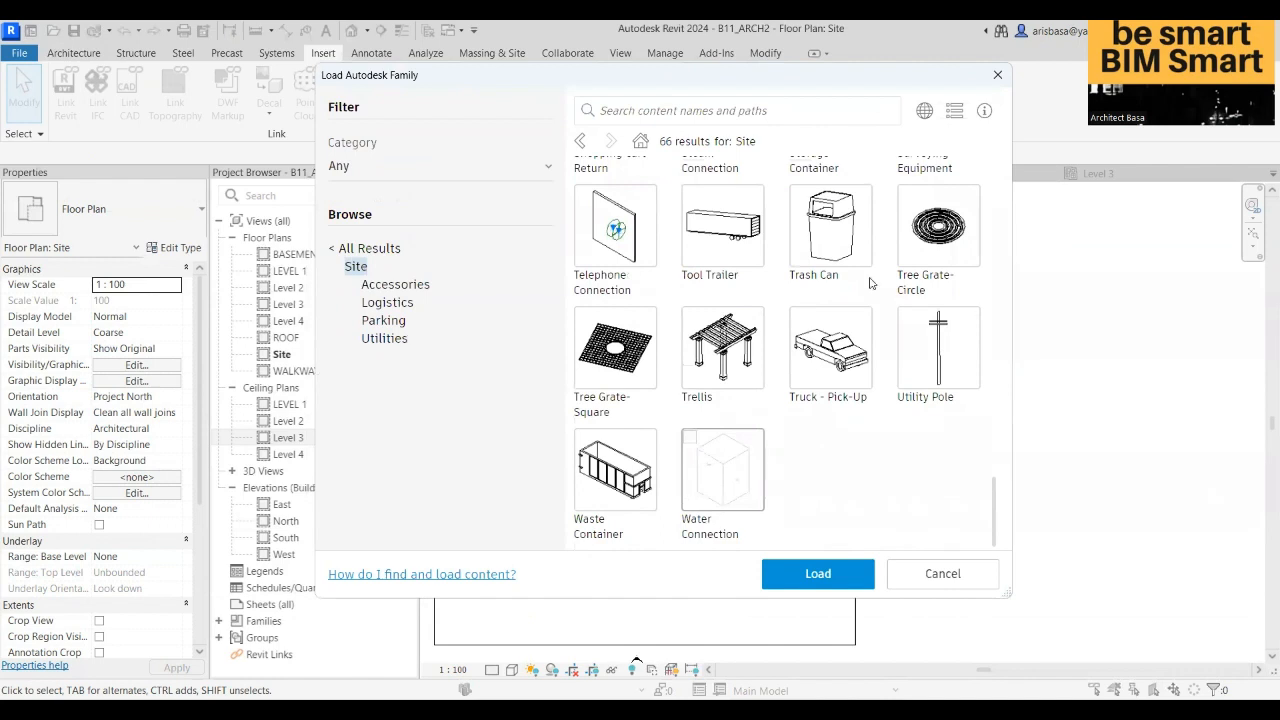
{"action": "left_click", "coordinate": [998, 76]}
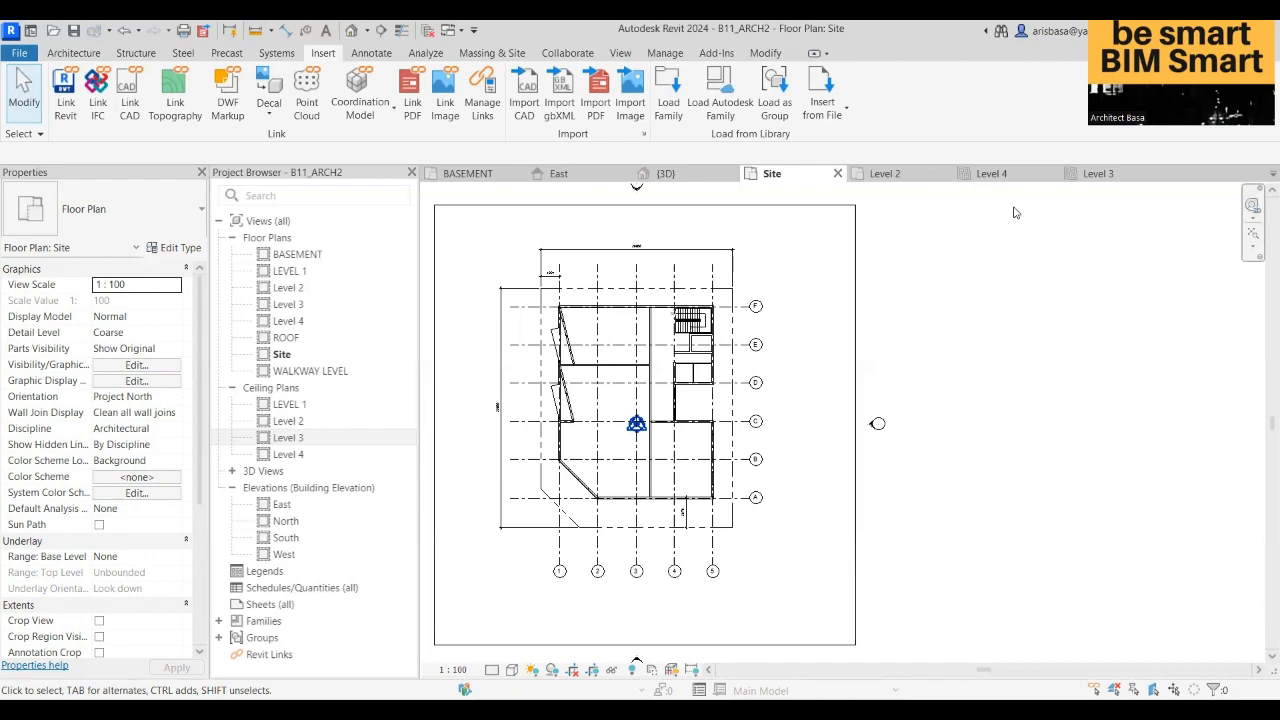
{"action": "scroll", "coordinate": [657, 363], "scroll_direction": "up", "scroll_amount": 3}
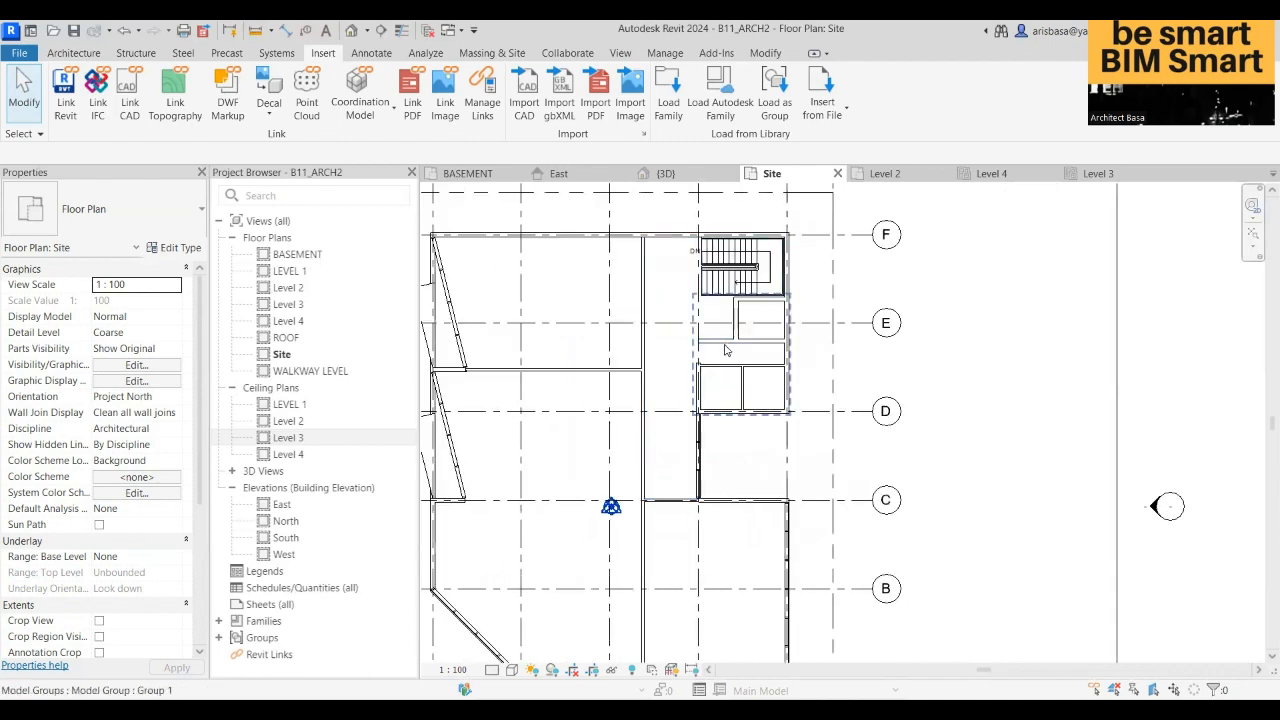
{"action": "scroll", "coordinate": [716, 341], "scroll_direction": "up", "scroll_amount": 5}
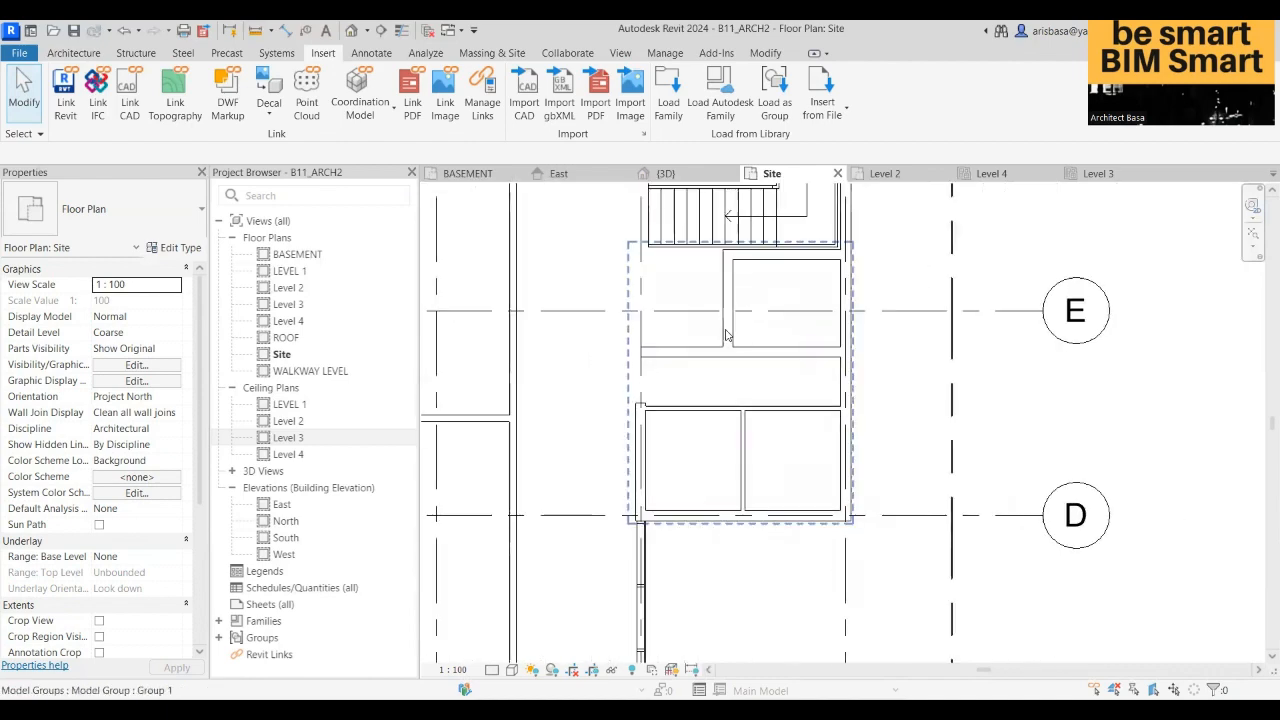
{"action": "scroll", "coordinate": [803, 370], "scroll_direction": "down", "scroll_amount": 5}
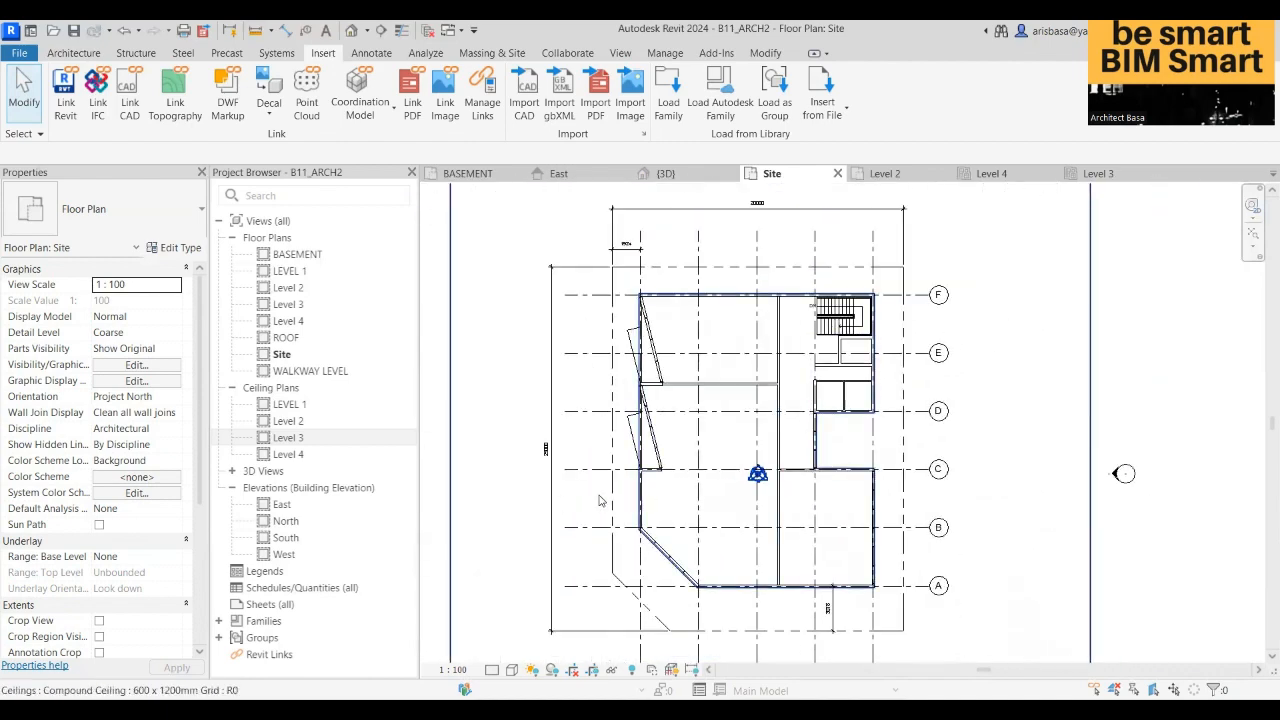
{"action": "scroll", "coordinate": [595, 448], "scroll_direction": "up", "scroll_amount": 2}
{"action": "middle_click_drag", "start_coordinate": [591, 446], "coordinate": [533, 412]}
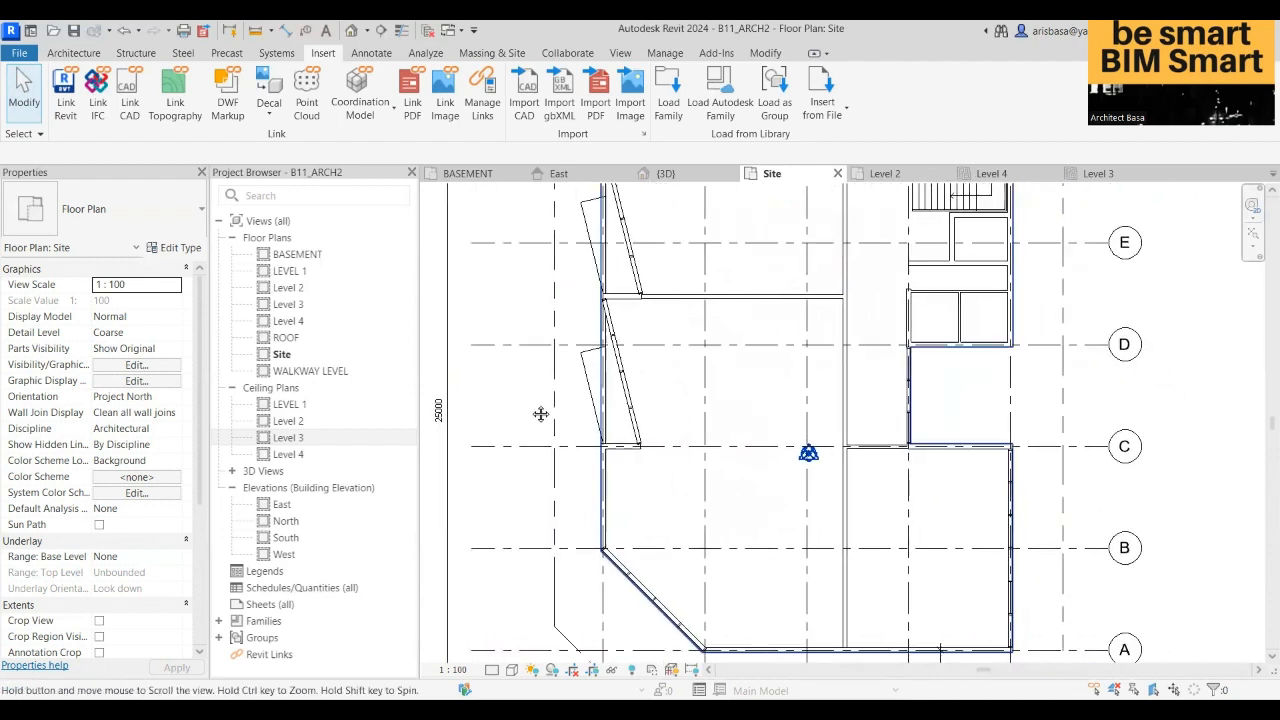
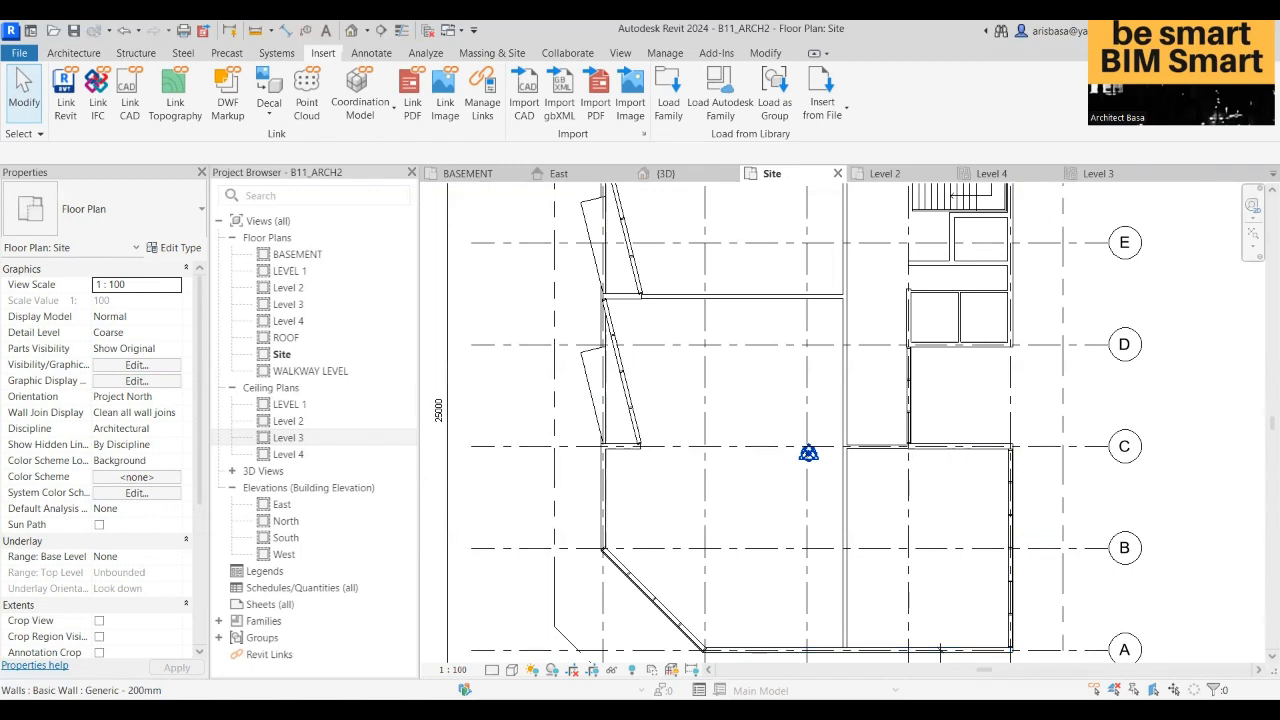
{"action": "scroll", "coordinate": [1011, 459], "scroll_direction": "down", "scroll_amount": 5}
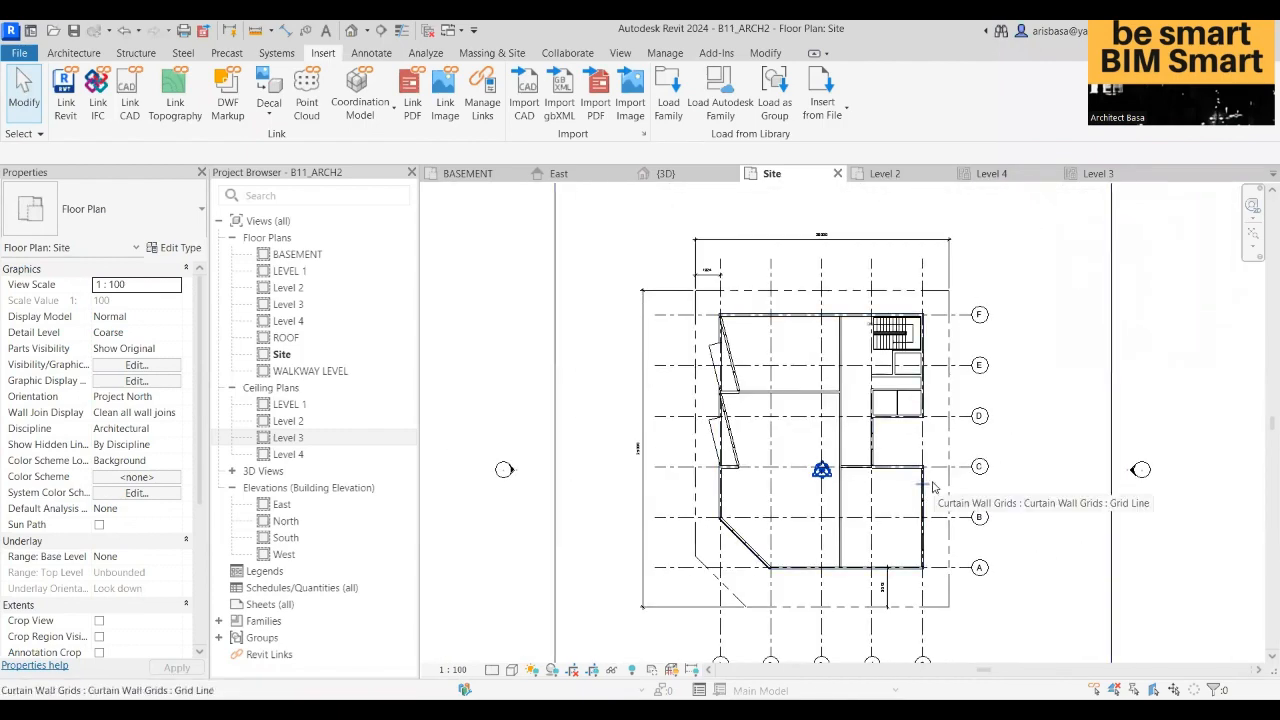
{"action": "middle_click_drag", "start_coordinate": [908, 480], "coordinate": [883, 455]}
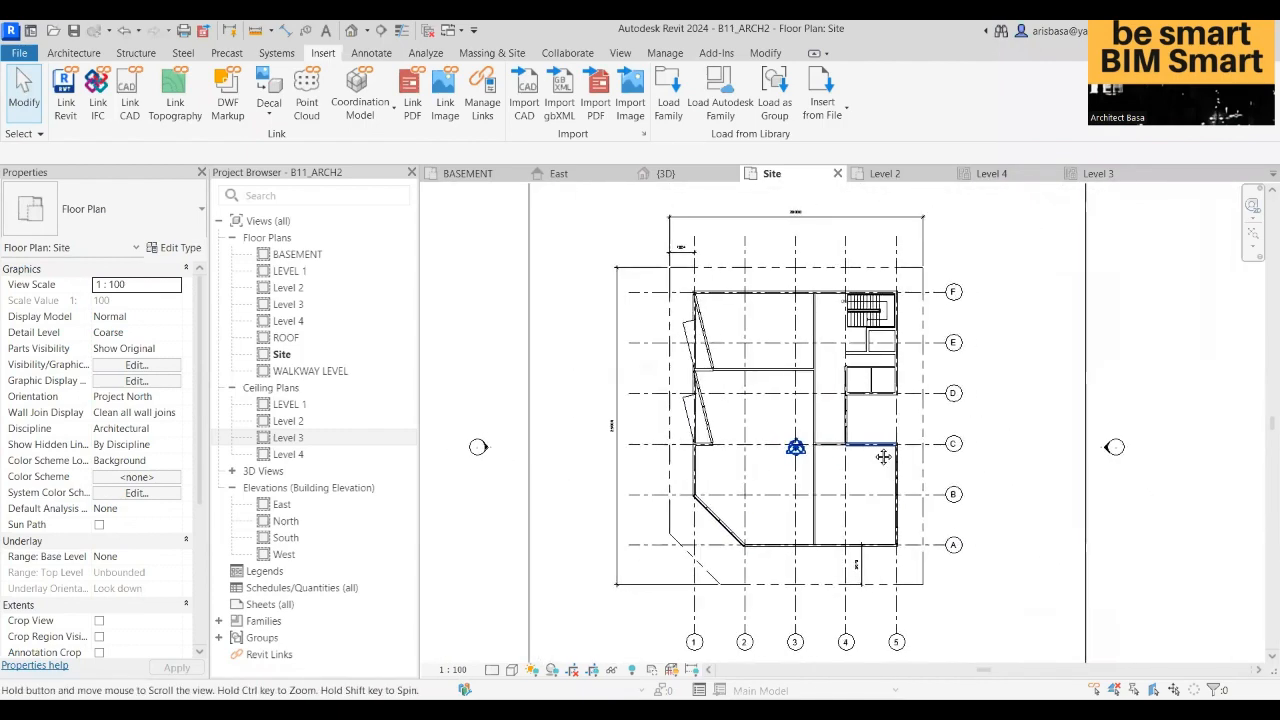
{"action": "scroll", "coordinate": [938, 473], "scroll_direction": "up", "scroll_amount": 2}
{"action": "middle_click_drag", "start_coordinate": [916, 496], "coordinate": [899, 497]}
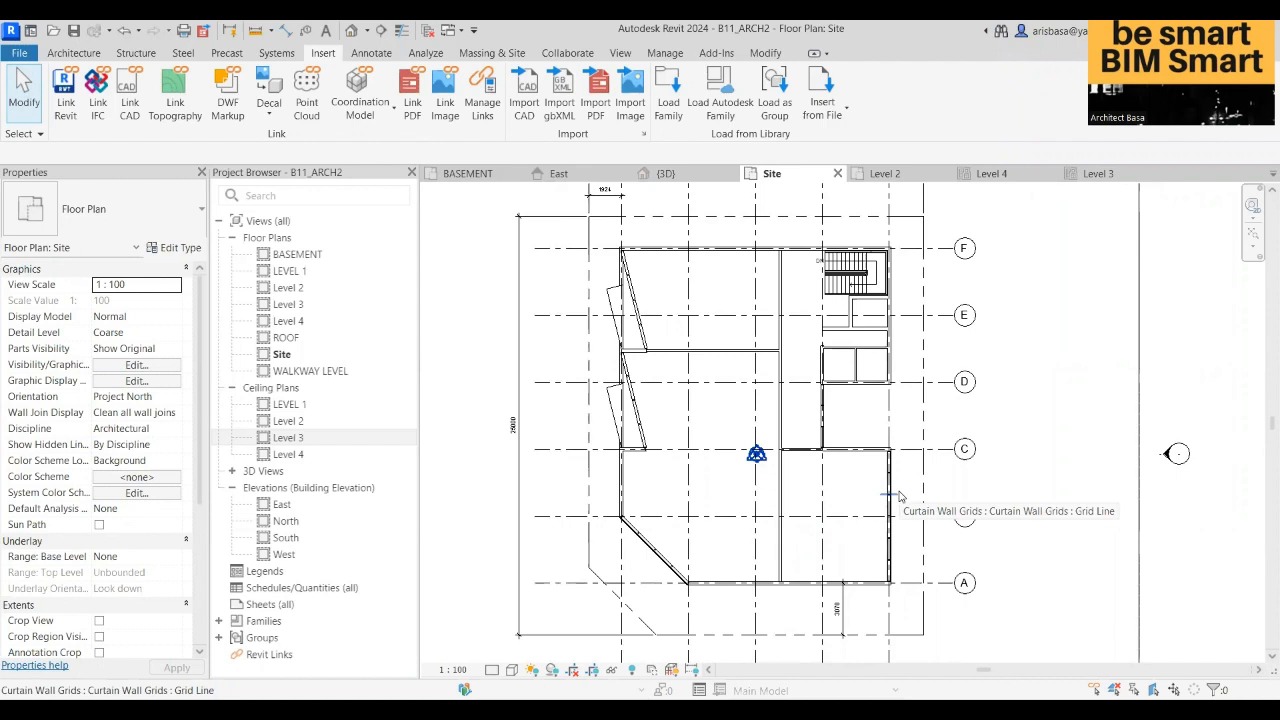
{"action": "scroll", "coordinate": [930, 512], "scroll_direction": "down", "scroll_amount": 1}
{"action": "middle_click_drag", "start_coordinate": [932, 516], "coordinate": [860, 541]}
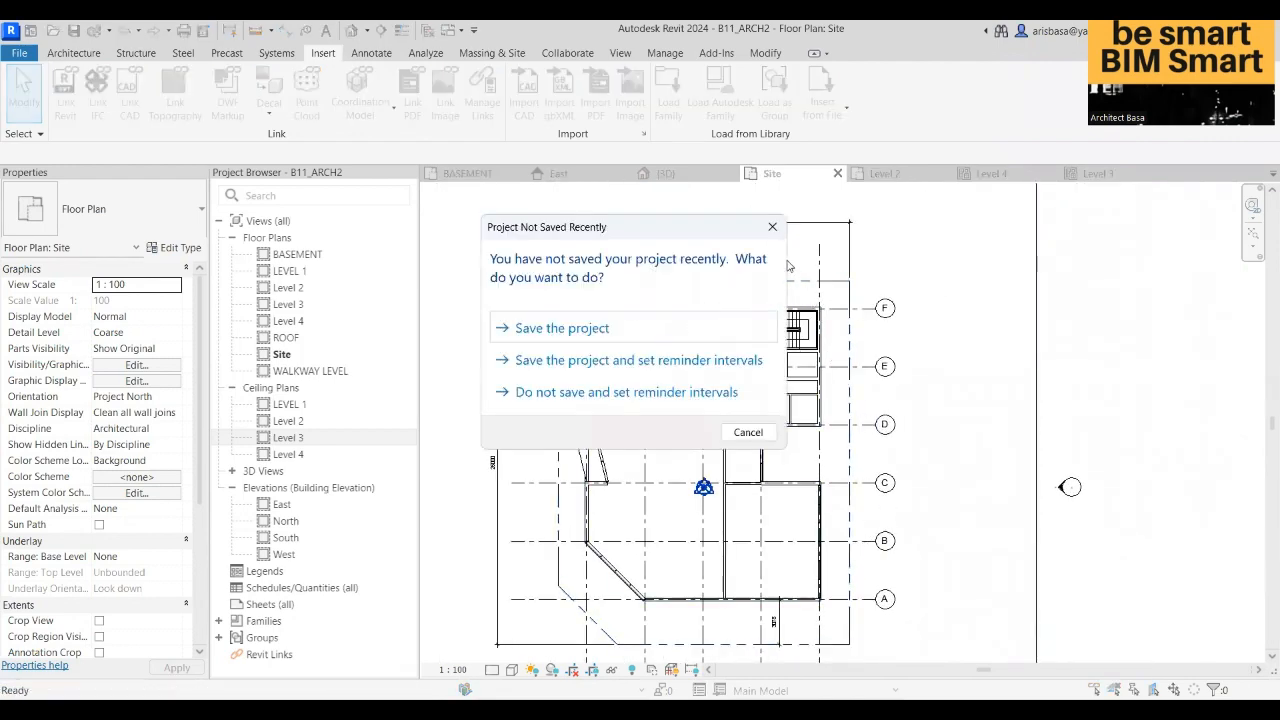
- Dismiss the save reminder without saving and examine the stair shaft near grid F in the Site plan
{"action": "left_click", "coordinate": [772, 227]}
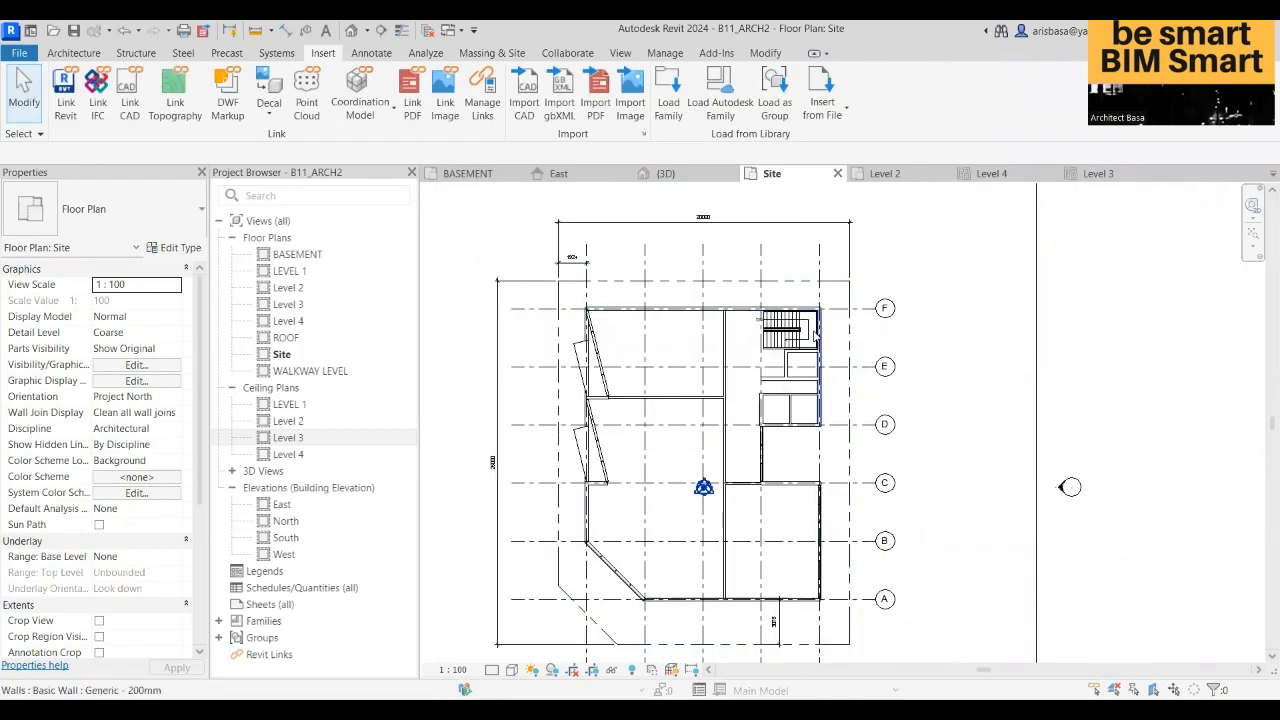
{"action": "scroll", "coordinate": [814, 331], "scroll_direction": "up", "scroll_amount": 2}
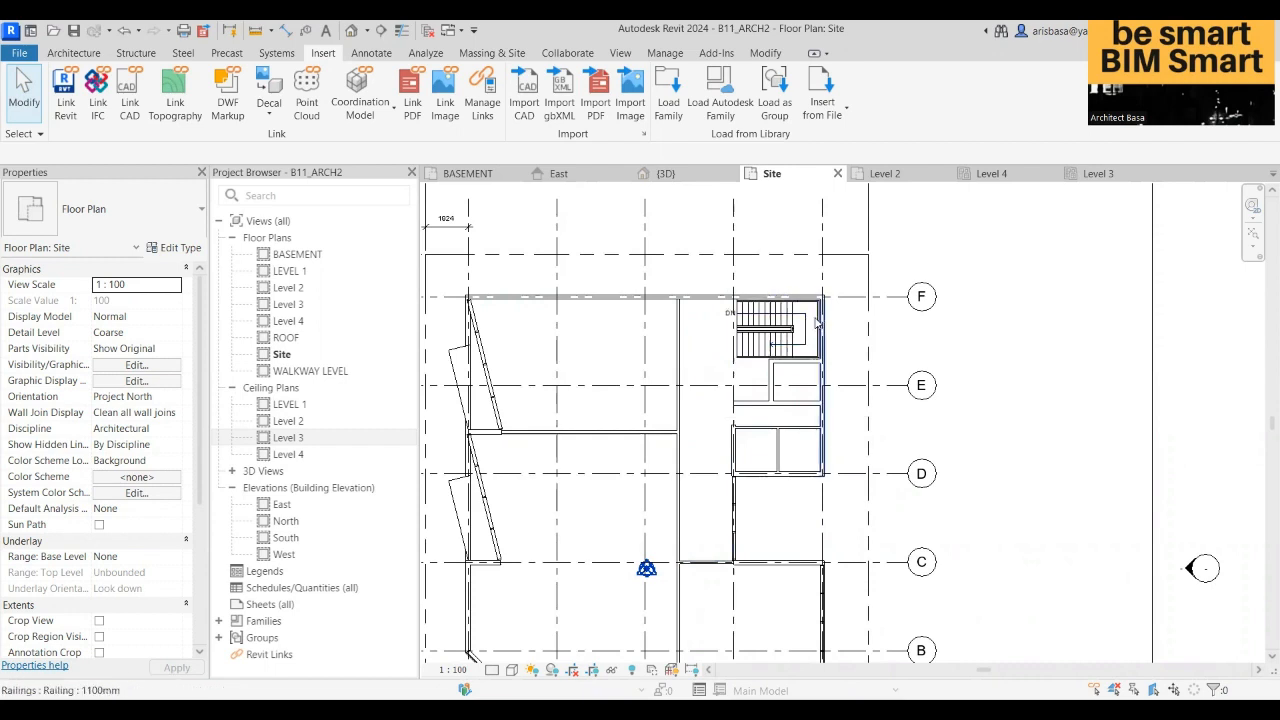
{"action": "scroll", "coordinate": [806, 314], "scroll_direction": "up", "scroll_amount": 2}
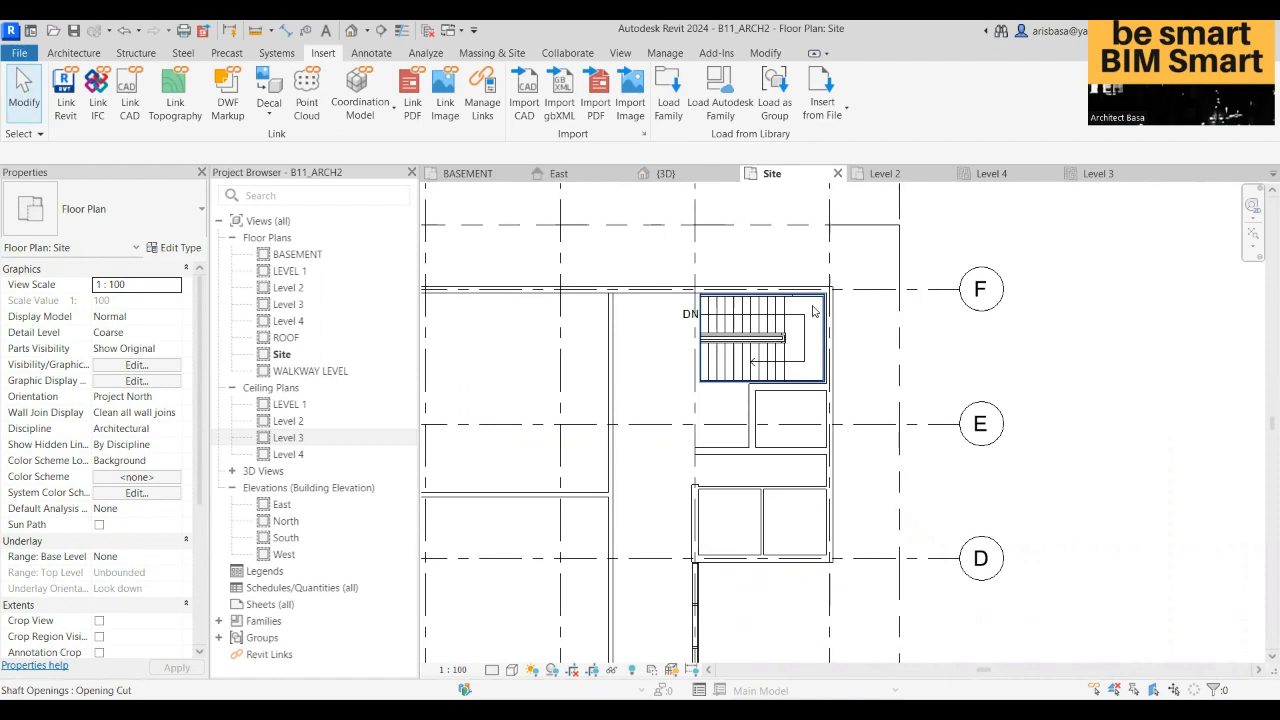
{"action": "scroll", "coordinate": [813, 312], "scroll_direction": "down", "scroll_amount": 3}
{"action": "middle_click_drag", "start_coordinate": [813, 312], "coordinate": [776, 275]}
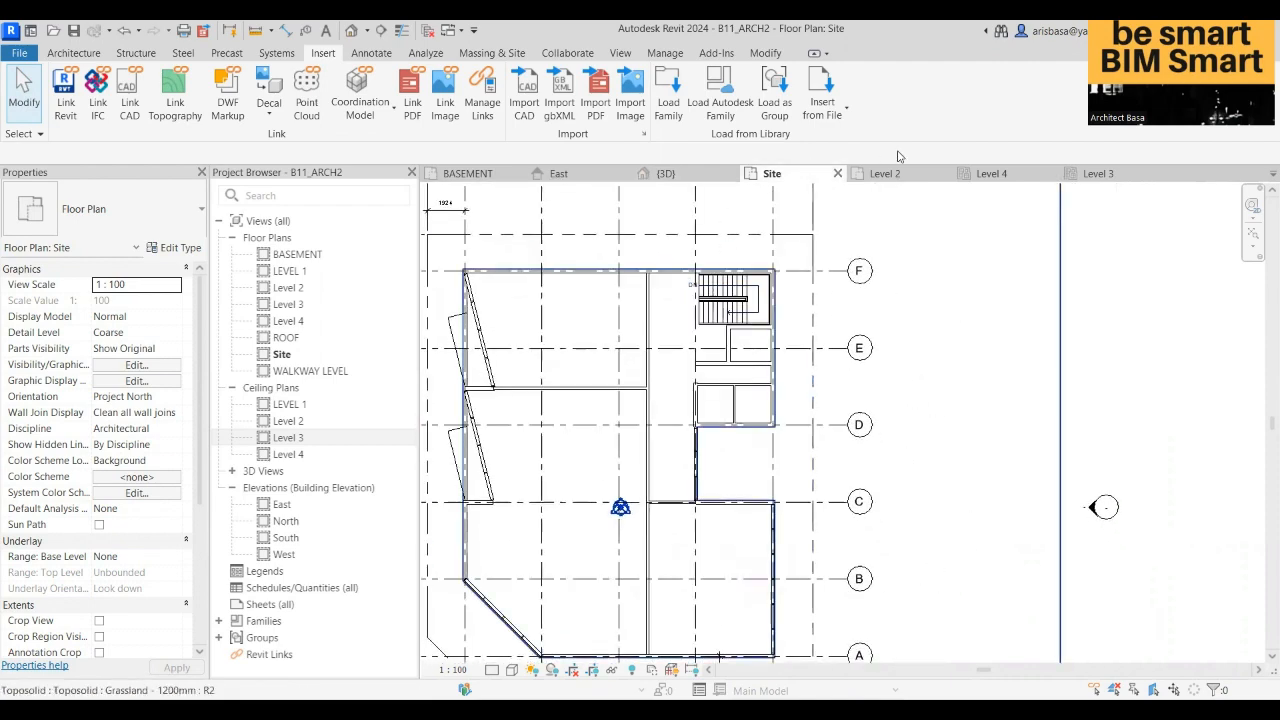
- In the default 3D view, pull the section box's east face inward to cut through the staircase and the furnished office
{"action": "left_click", "coordinate": [668, 174]}
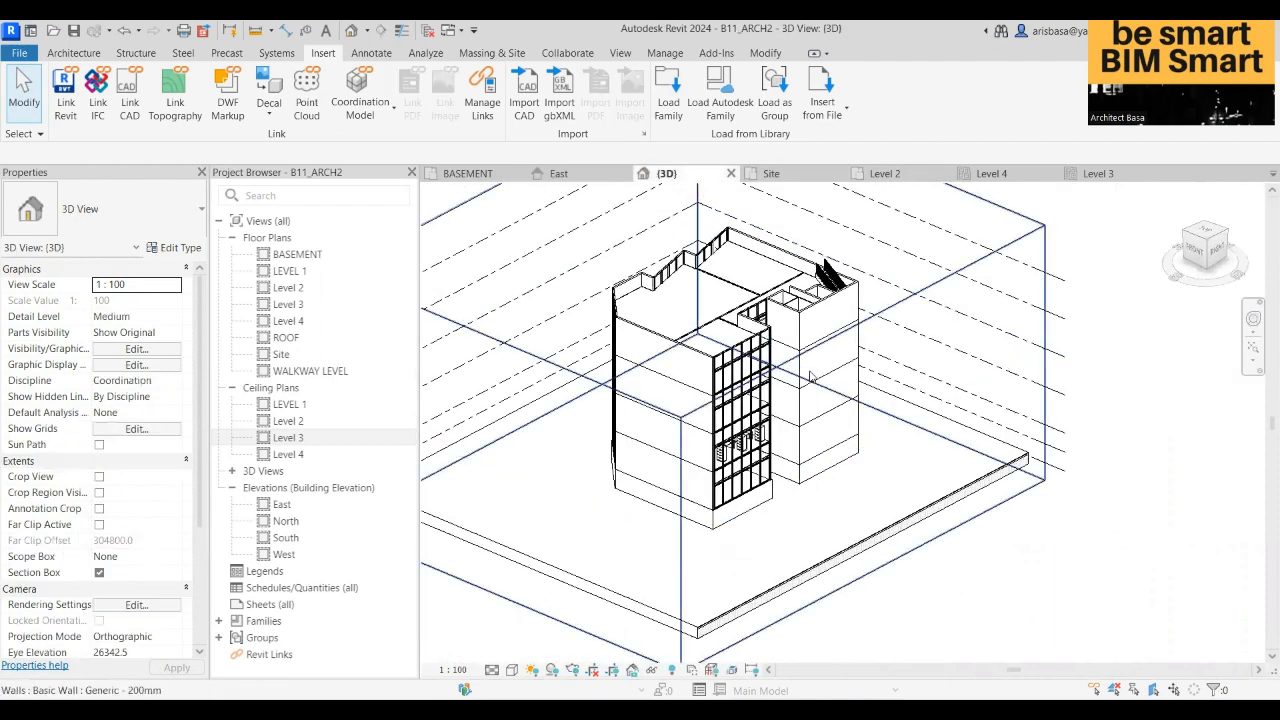
{"action": "left_click", "coordinate": [918, 298]}
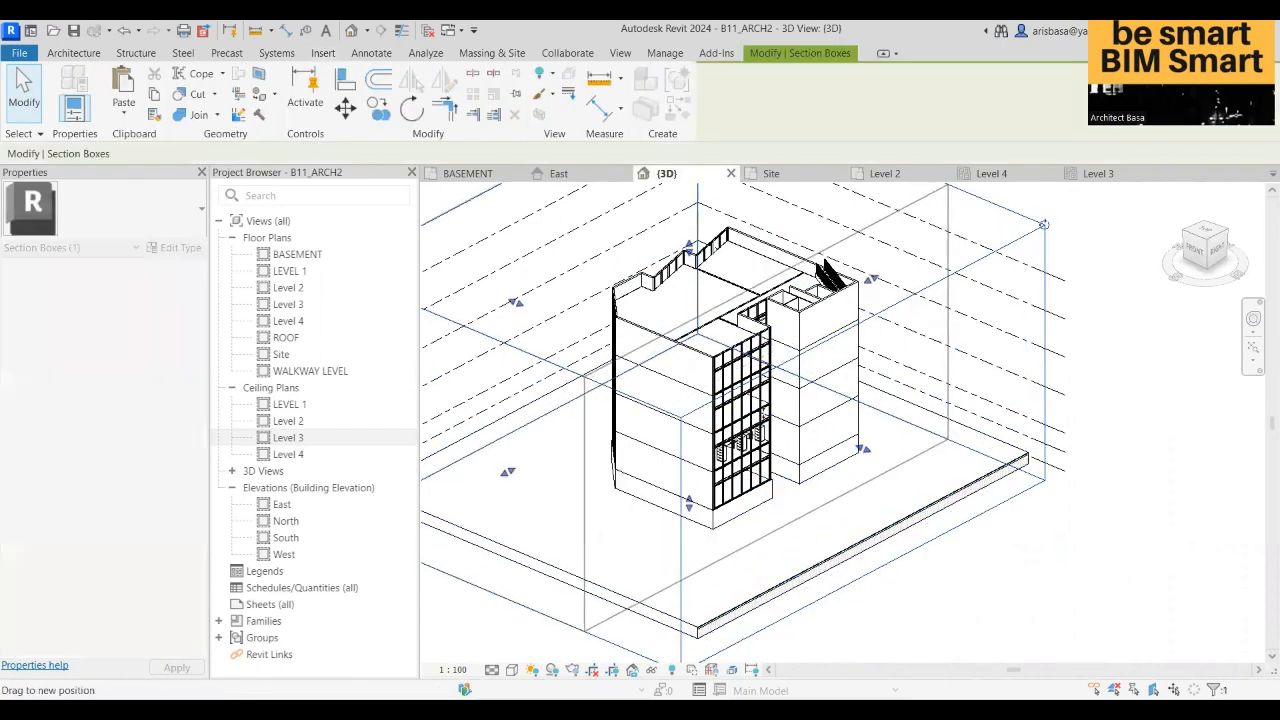
{"action": "scroll", "coordinate": [870, 450], "scroll_direction": "up", "scroll_amount": 5}
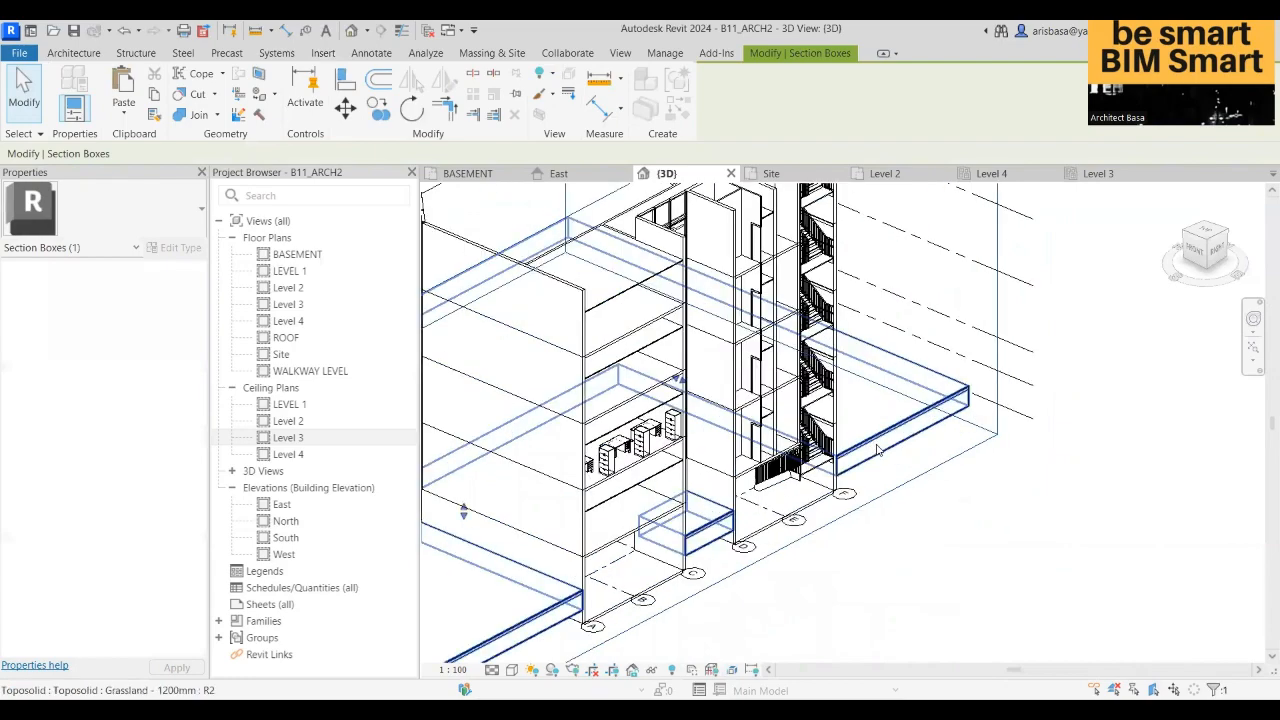
{"action": "scroll", "coordinate": [877, 450], "scroll_direction": "up", "scroll_amount": 6}
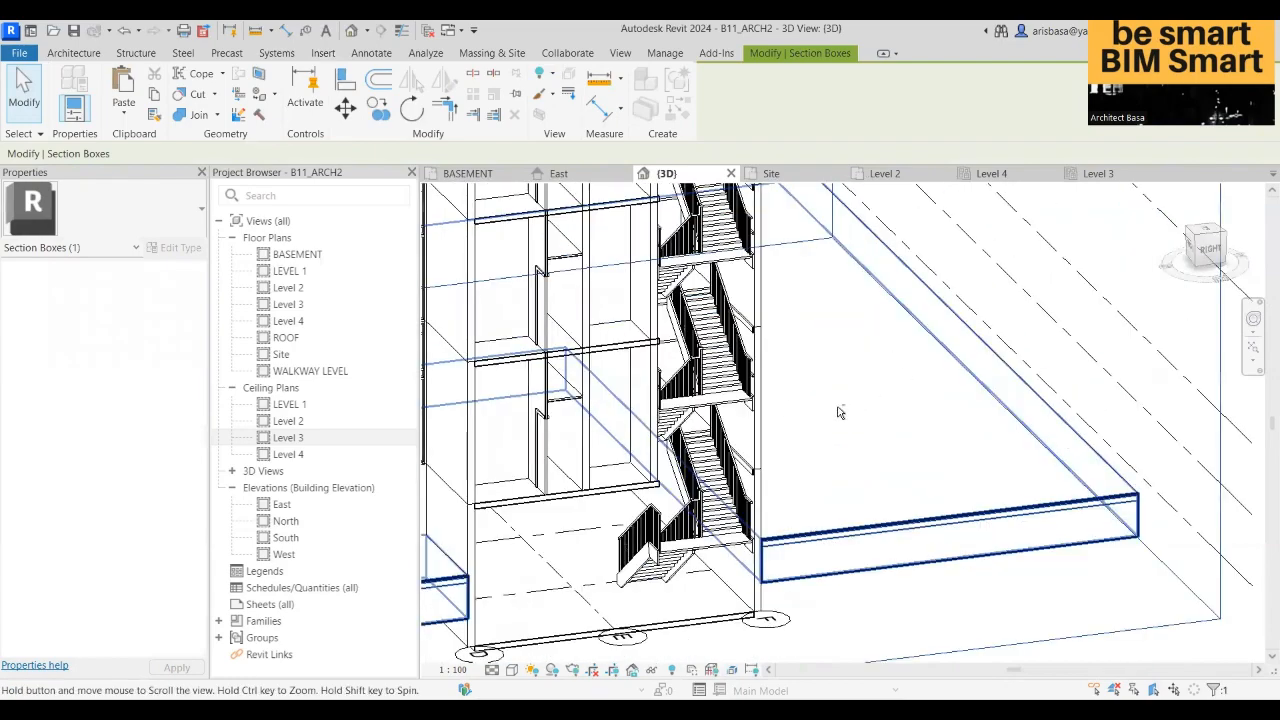
- Examine the cut staircase, its landings and the adjoining ceilings from several angles in the sectioned 3D view
{"action": "middle_click_drag", "start_coordinate": [838, 410], "coordinate": [956, 478], "text": "shift"}
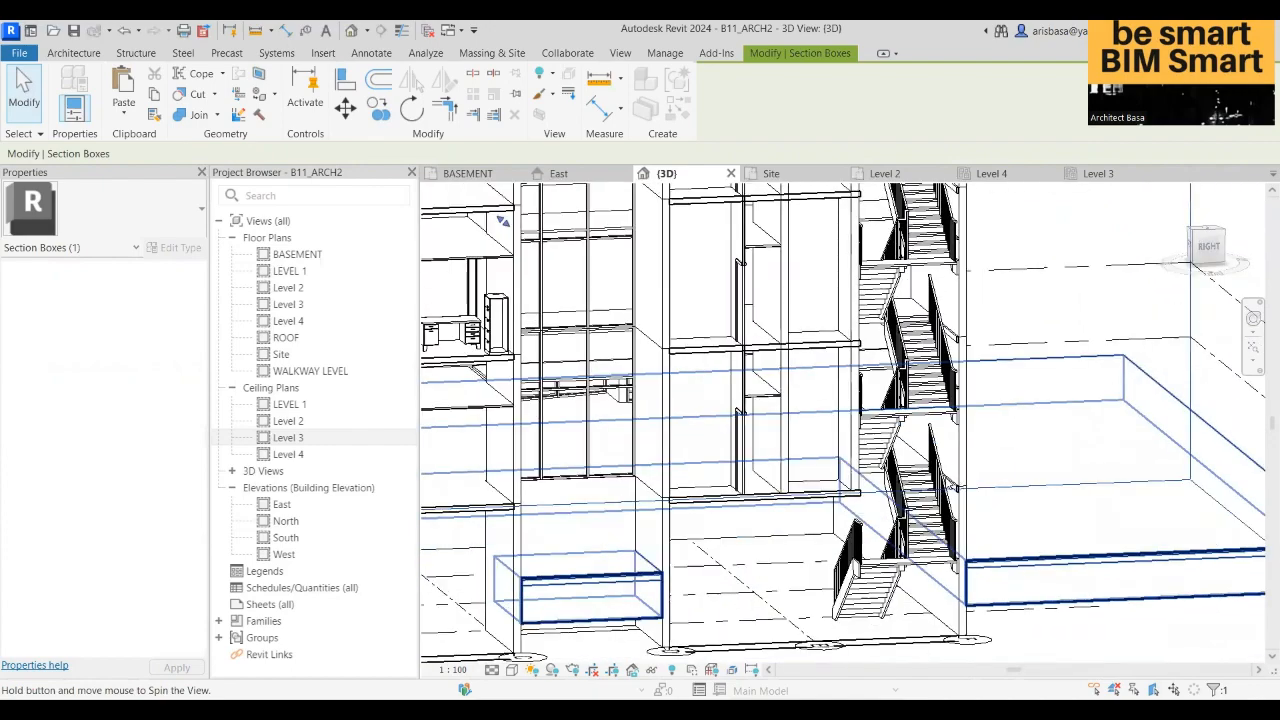
{"action": "scroll", "coordinate": [877, 385], "scroll_direction": "up", "scroll_amount": 4}
{"action": "left_click", "coordinate": [877, 385]}
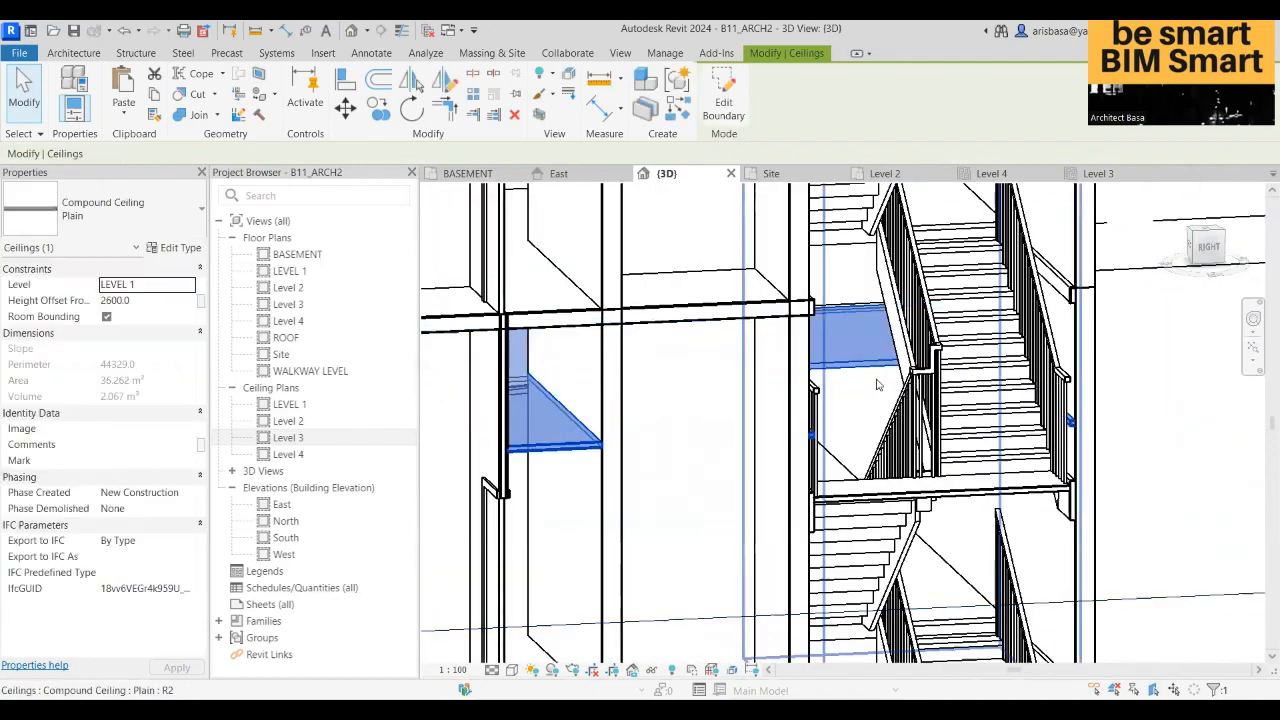
{"action": "middle_click_drag", "start_coordinate": [877, 385], "coordinate": [900, 500], "text": "shift"}
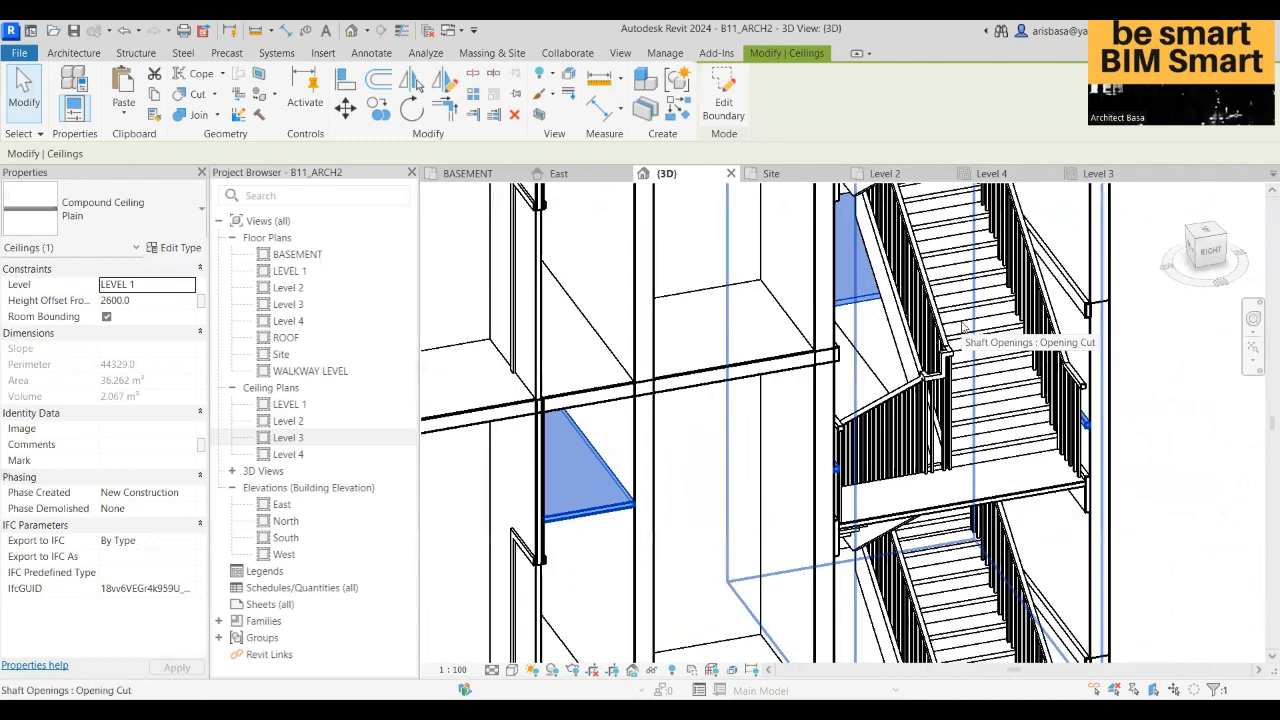
{"action": "middle_click_drag", "start_coordinate": [962, 327], "coordinate": [856, 526], "text": "shift"}
{"action": "left_click", "coordinate": [866, 407]}
{"action": "left_click", "coordinate": [1076, 504]}
{"action": "key", "text": "Escape"}
{"action": "scroll", "coordinate": [857, 526], "scroll_direction": "down", "scroll_amount": 1}
- Pull the section box's east face outward past the facade so the whole building is included in the 3D view
{"action": "left_click", "coordinate": [857, 511]}
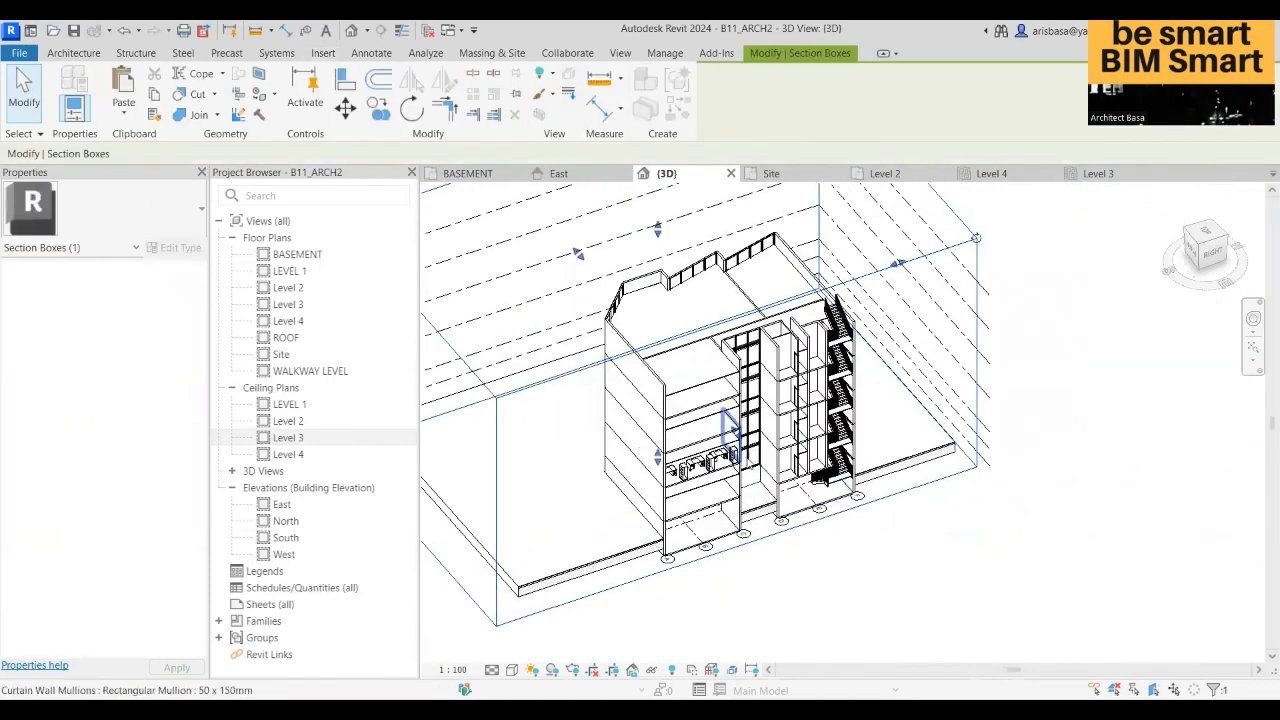
{"action": "left_click_drag", "start_coordinate": [740, 437], "coordinate": [809, 513]}
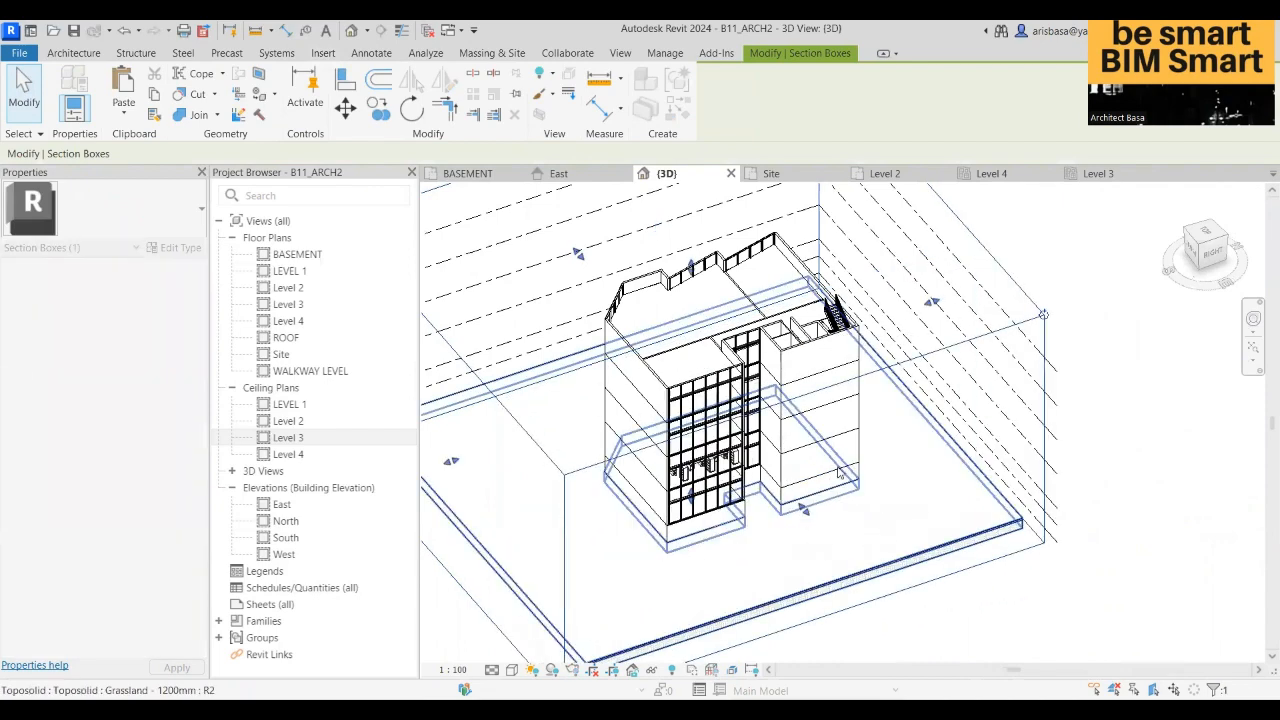
{"action": "scroll", "coordinate": [843, 475], "scroll_direction": "up", "scroll_amount": 4}
{"action": "scroll", "coordinate": [854, 496], "scroll_direction": "down", "scroll_amount": 4}
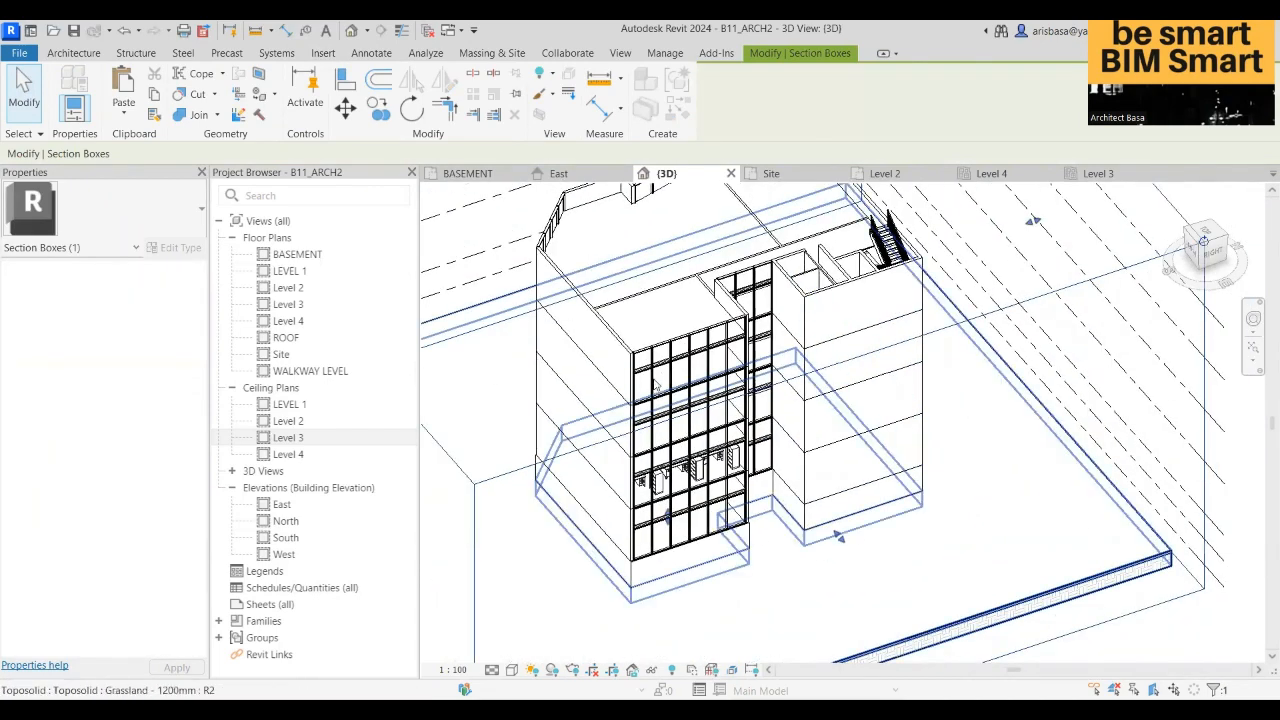
- Examine the balcony slab projections on the building's west facade and check which level their floor belongs to
{"action": "middle_click_drag", "start_coordinate": [843, 529], "coordinate": [592, 465], "text": "shift"}
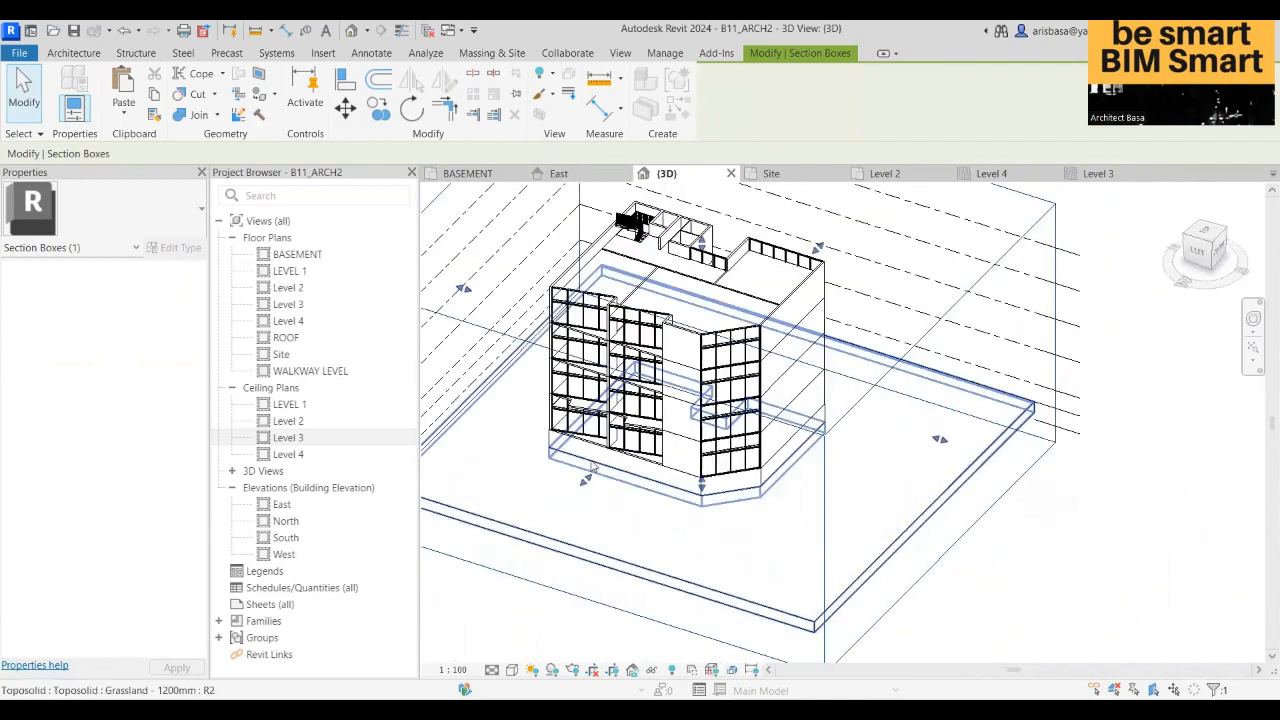
{"action": "scroll", "coordinate": [600, 462], "scroll_direction": "up", "scroll_amount": 4}
{"action": "scroll", "coordinate": [675, 425], "scroll_direction": "up", "scroll_amount": 5}
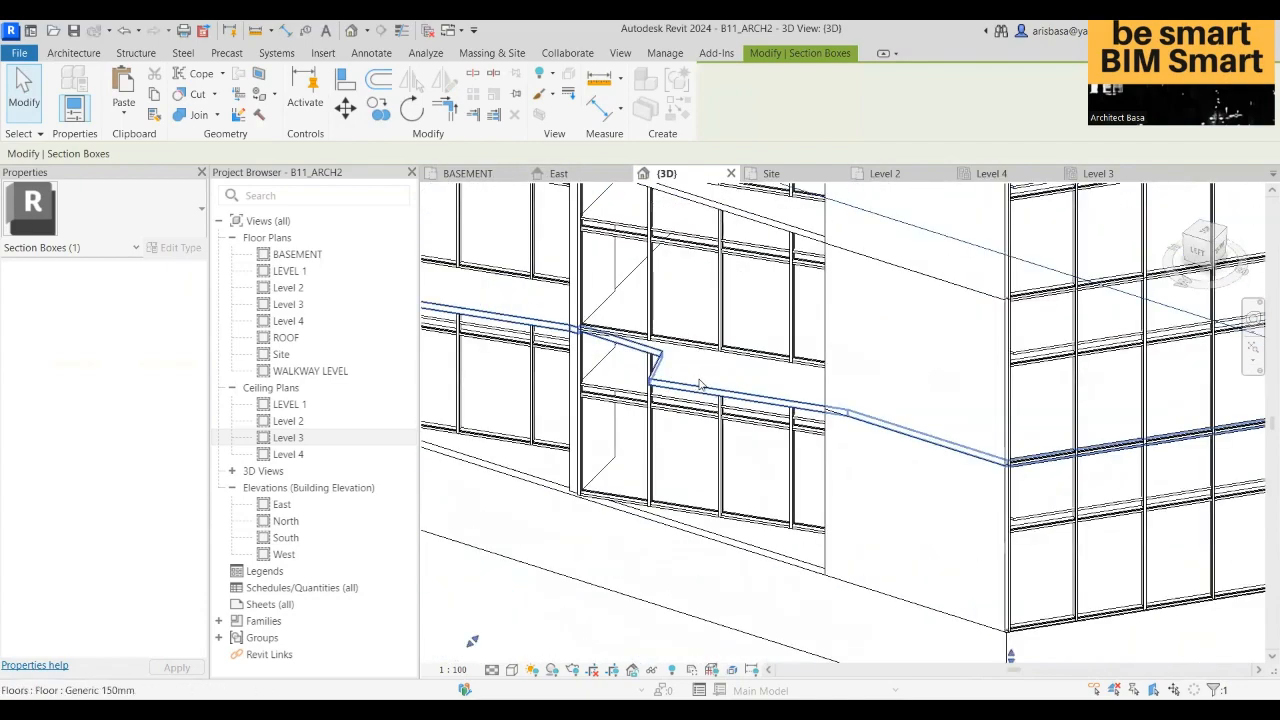
{"action": "scroll", "coordinate": [552, 543], "scroll_direction": "down", "scroll_amount": 4}
{"action": "mouse_move", "coordinate": [552, 543]}
{"action": "middle_mouse_down", "text": "shift"}
{"action": "mouse_move", "coordinate": [569, 526]}
{"action": "mouse_move", "coordinate": [546, 534]}
{"action": "middle_mouse_up", "text": "shift"}
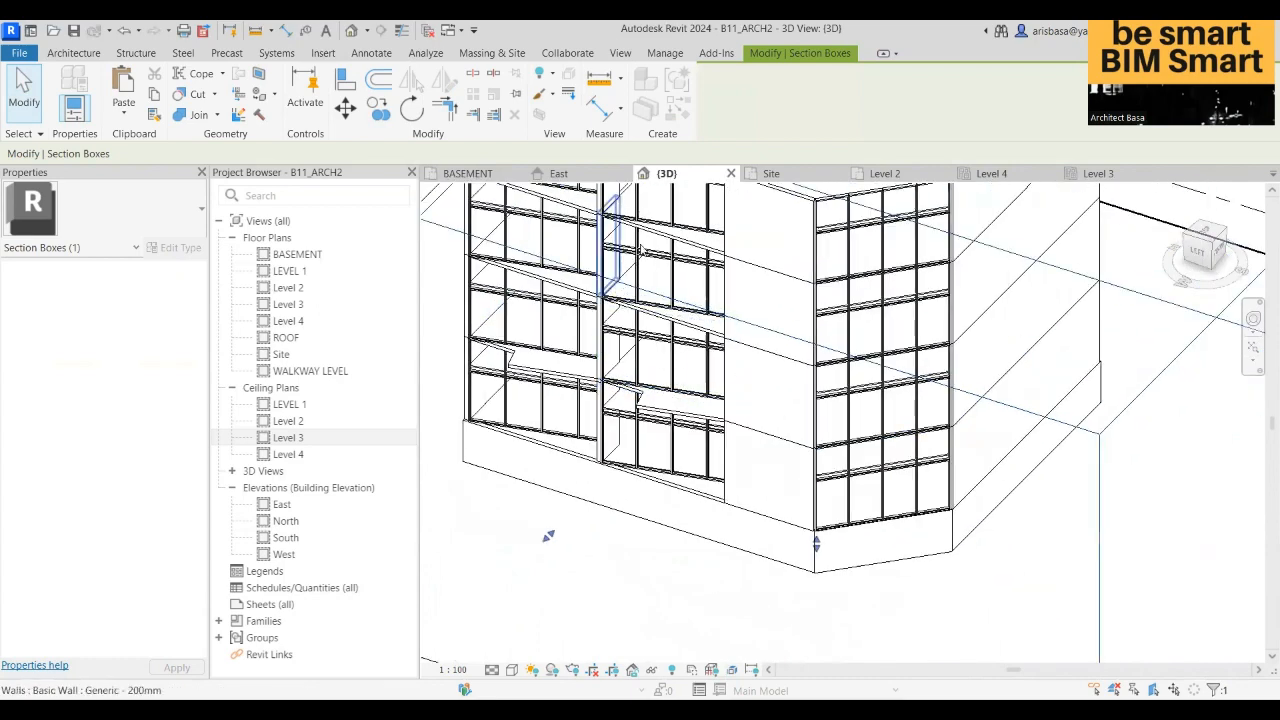
{"action": "left_click", "coordinate": [643, 412]}
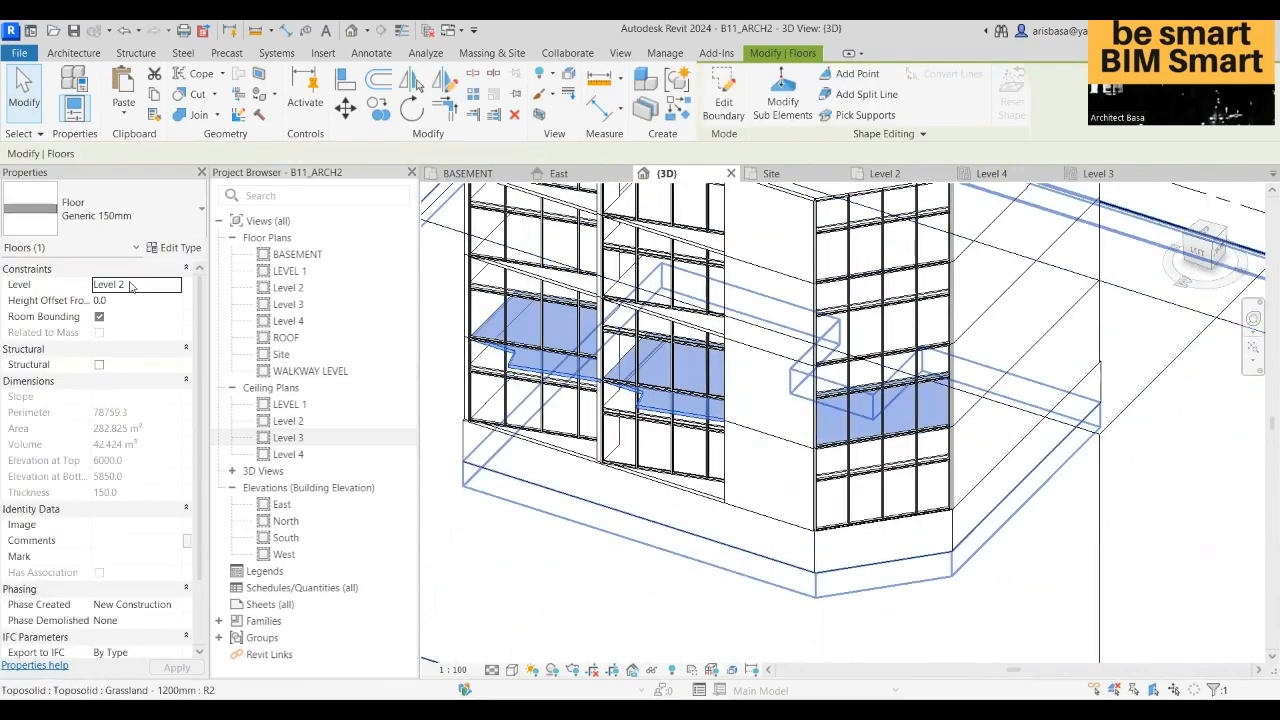
- Switch to the Level 2 floor plan and examine the balcony slab outlines beside Office 1 and the staircase near grid F
{"action": "left_click", "coordinate": [884, 173]}
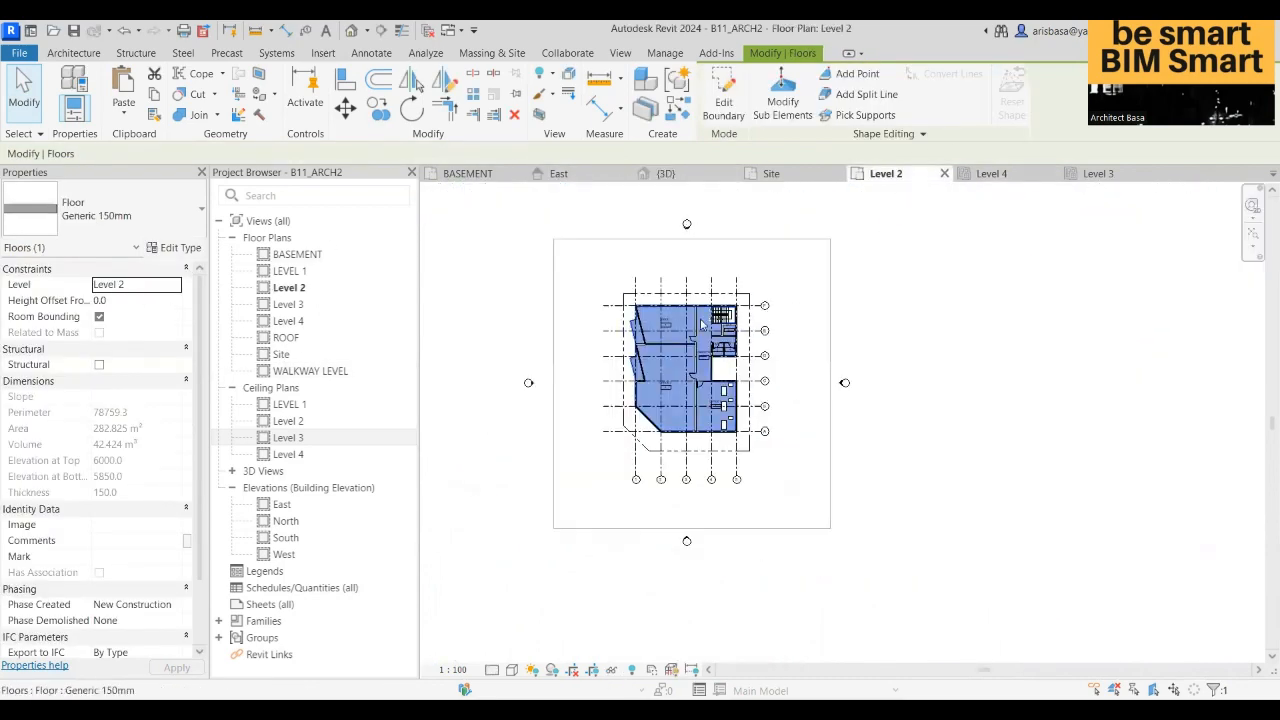
{"action": "scroll", "coordinate": [640, 320], "scroll_direction": "up", "scroll_amount": 5}
{"action": "key", "text": "Escape"}
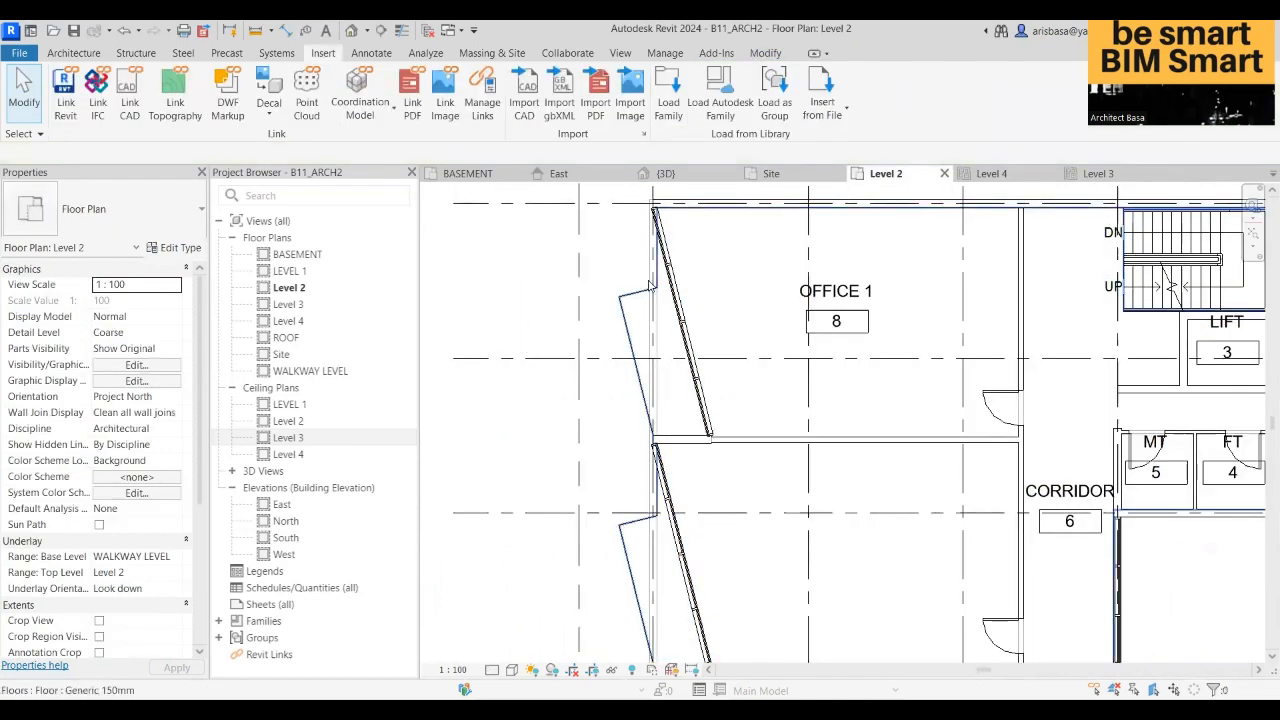
{"action": "middle_click_drag", "start_coordinate": [645, 300], "coordinate": [576, 233]}
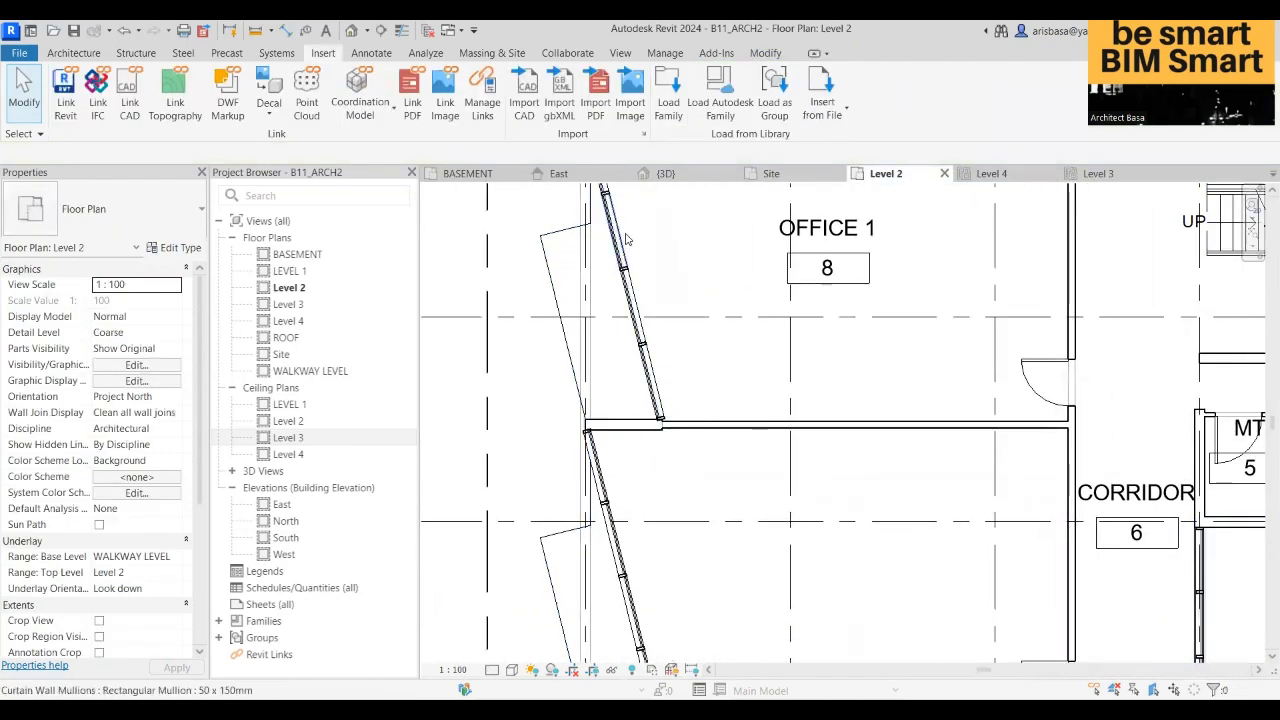
{"action": "scroll", "coordinate": [509, 383], "scroll_direction": "down", "scroll_amount": 3}
{"action": "scroll", "coordinate": [750, 327], "scroll_direction": "up", "scroll_amount": 5}
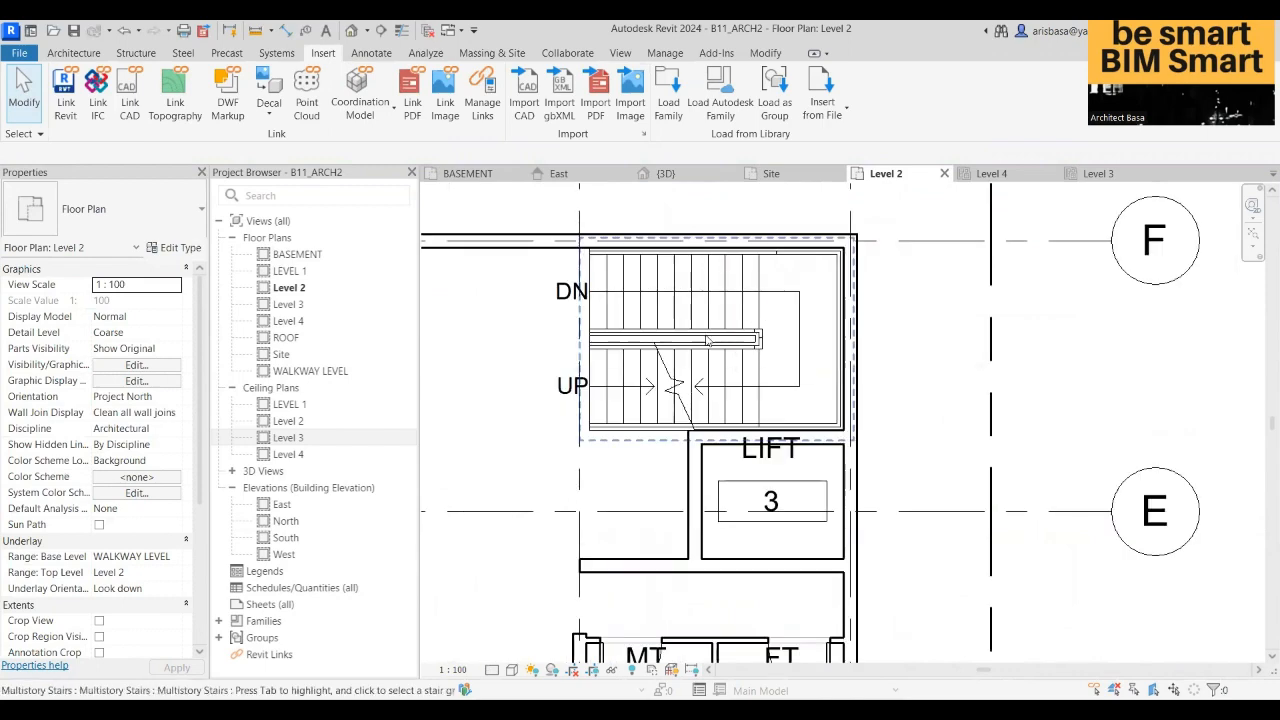
{"action": "scroll", "coordinate": [748, 328], "scroll_direction": "down", "scroll_amount": 3}
{"action": "middle_click_drag", "start_coordinate": [480, 428], "coordinate": [1030, 360]}
{"action": "scroll", "coordinate": [585, 515], "scroll_direction": "up", "scroll_amount": 4}
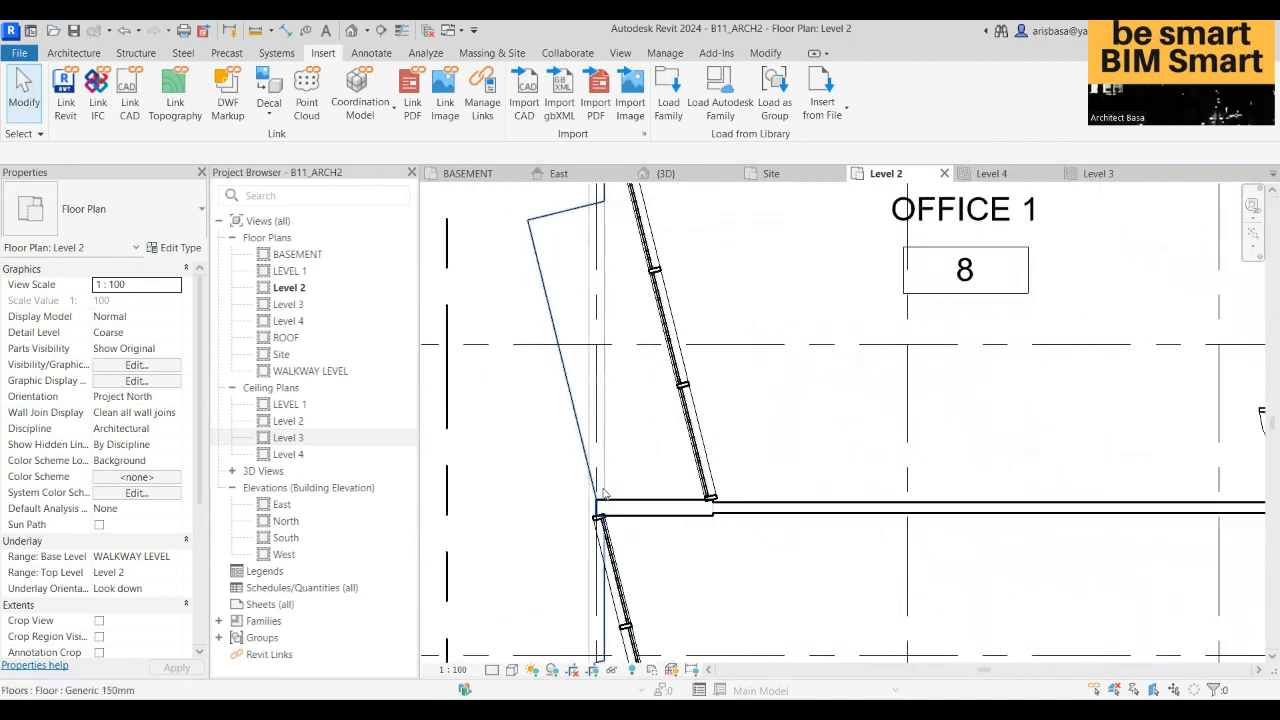
{"action": "middle_click_drag", "start_coordinate": [570, 241], "coordinate": [535, 180]}
{"action": "scroll", "coordinate": [568, 335], "scroll_direction": "down", "scroll_amount": 2}
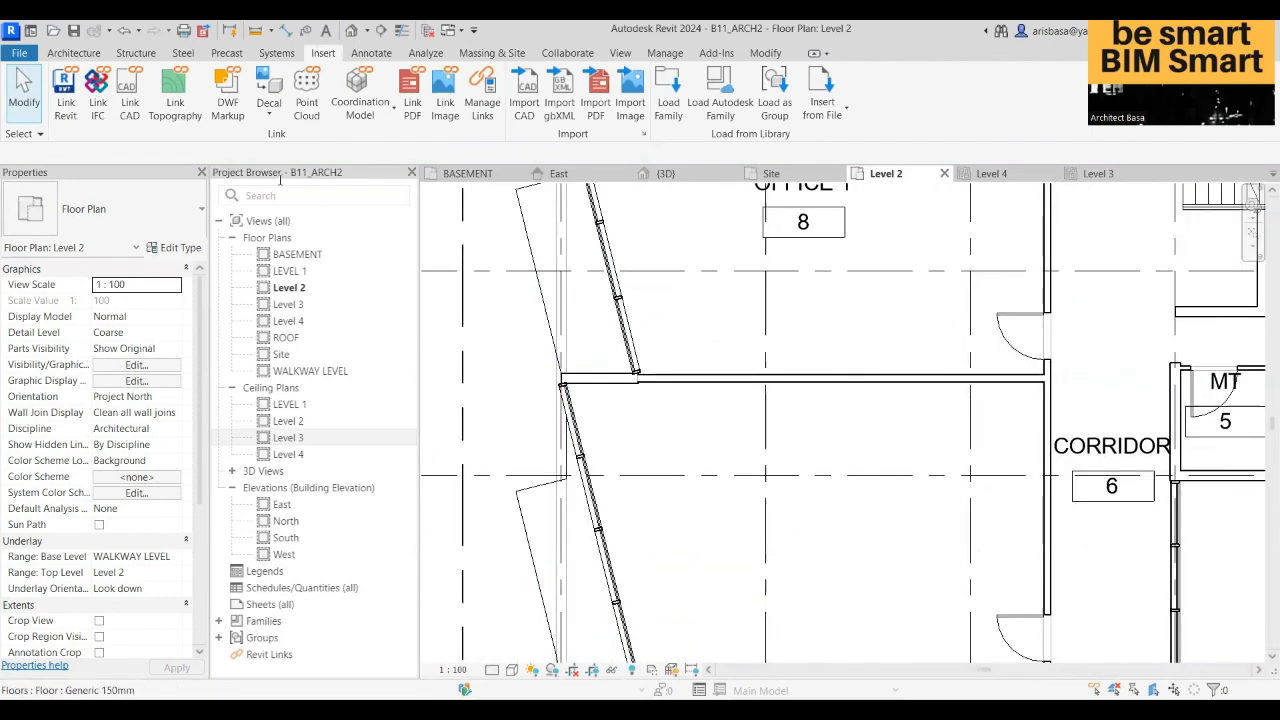
- Place an M_Single-Flush 0762 x 2032mm door in the short wall between the Office 1 balcony and the office to its south
{"action": "left_click", "coordinate": [73, 52]}
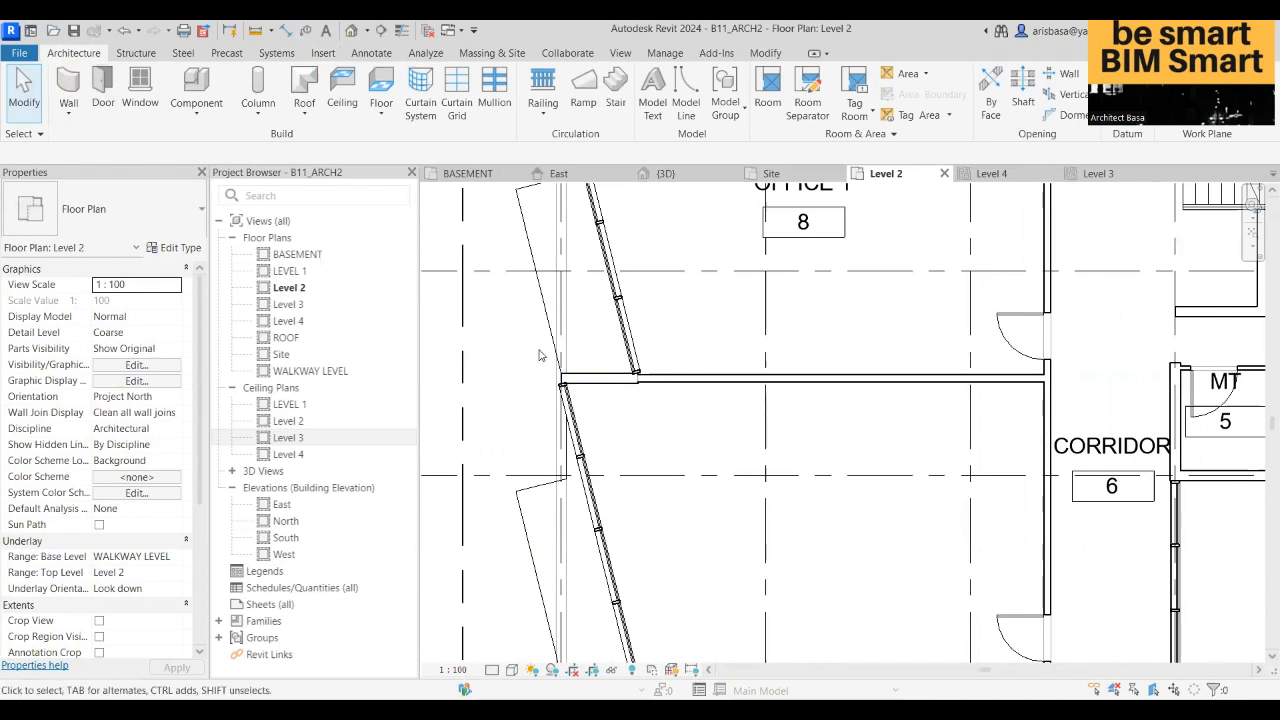
{"action": "scroll", "coordinate": [612, 416], "scroll_direction": "up", "scroll_amount": 1}
{"action": "scroll", "coordinate": [612, 416], "scroll_direction": "up", "scroll_amount": 1}
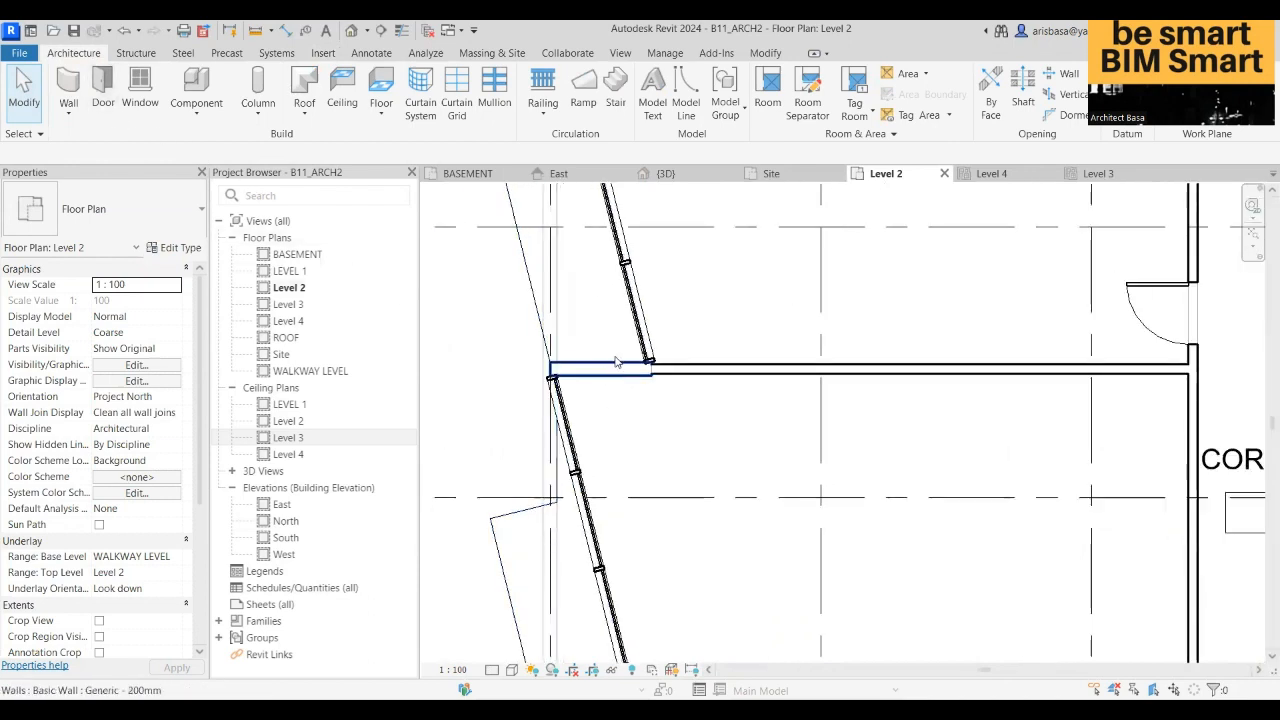
{"action": "left_click", "coordinate": [101, 103]}
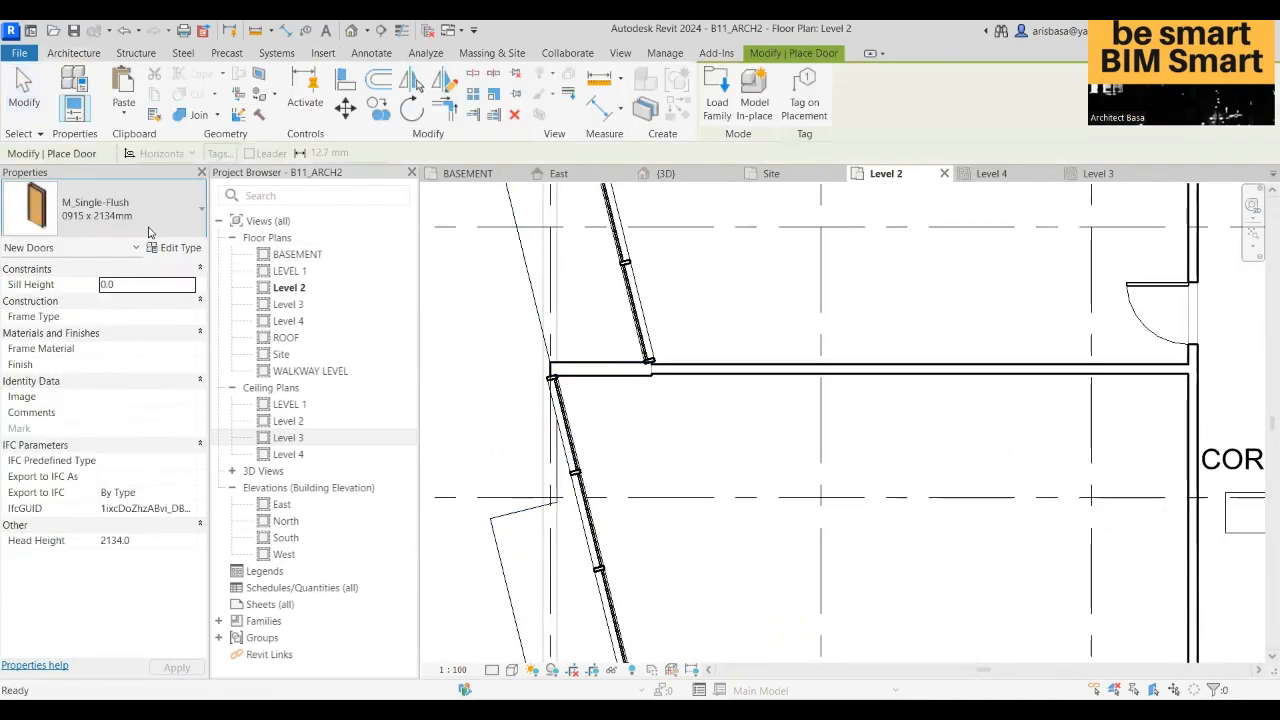
{"action": "left_click", "coordinate": [147, 232]}
{"action": "left_click", "coordinate": [110, 305]}
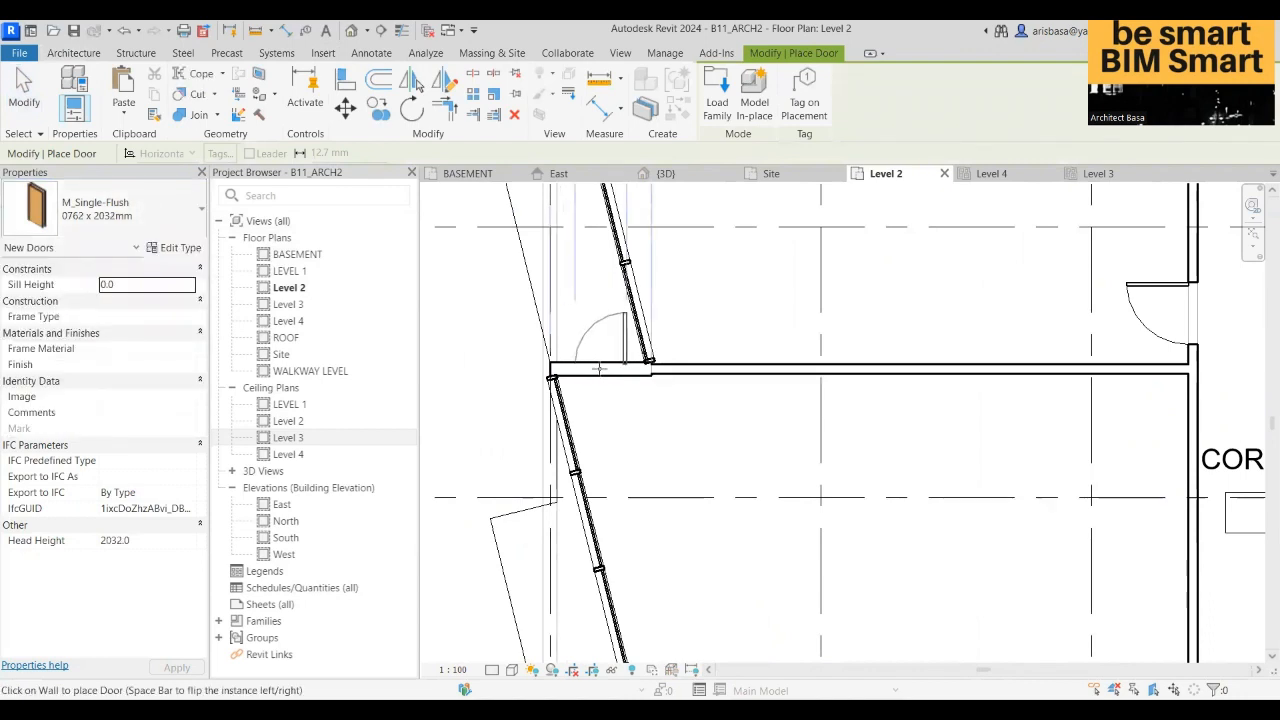
{"action": "left_click", "coordinate": [598, 368]}
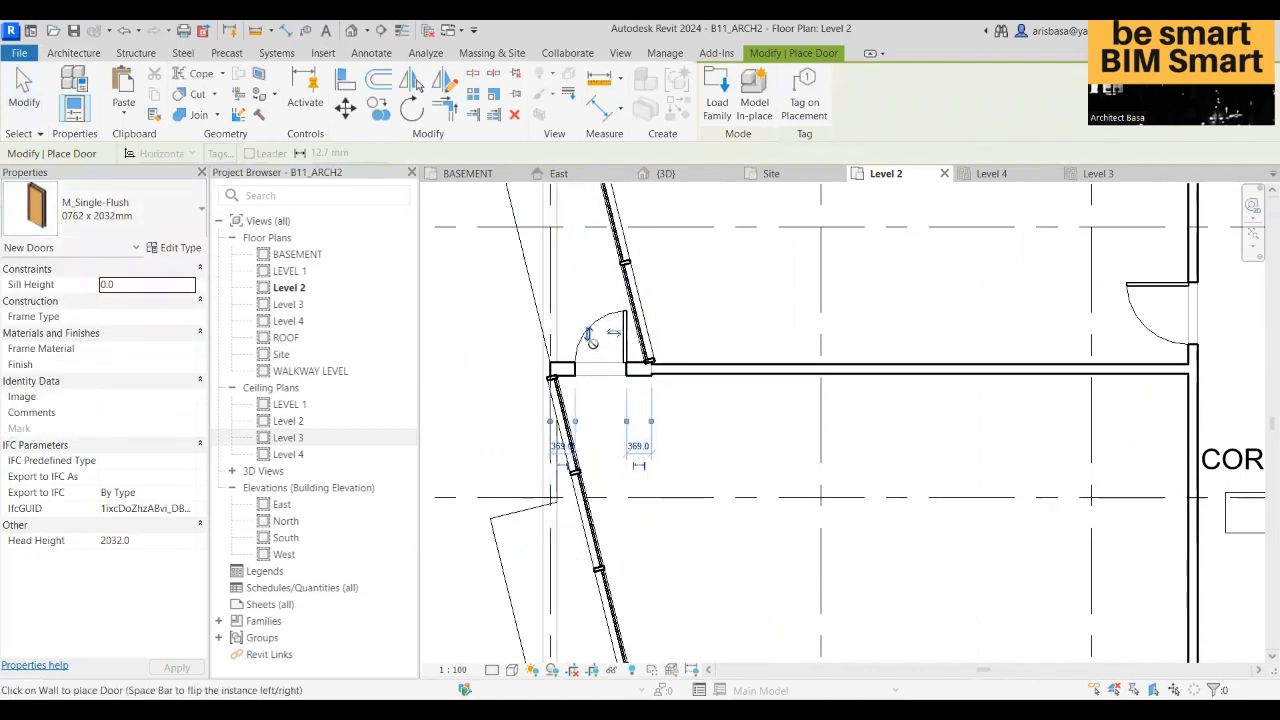
- Flip the balcony door's hand and facing so it is hinged on its west side and swings into the southern office
{"action": "left_click", "coordinate": [589, 335]}
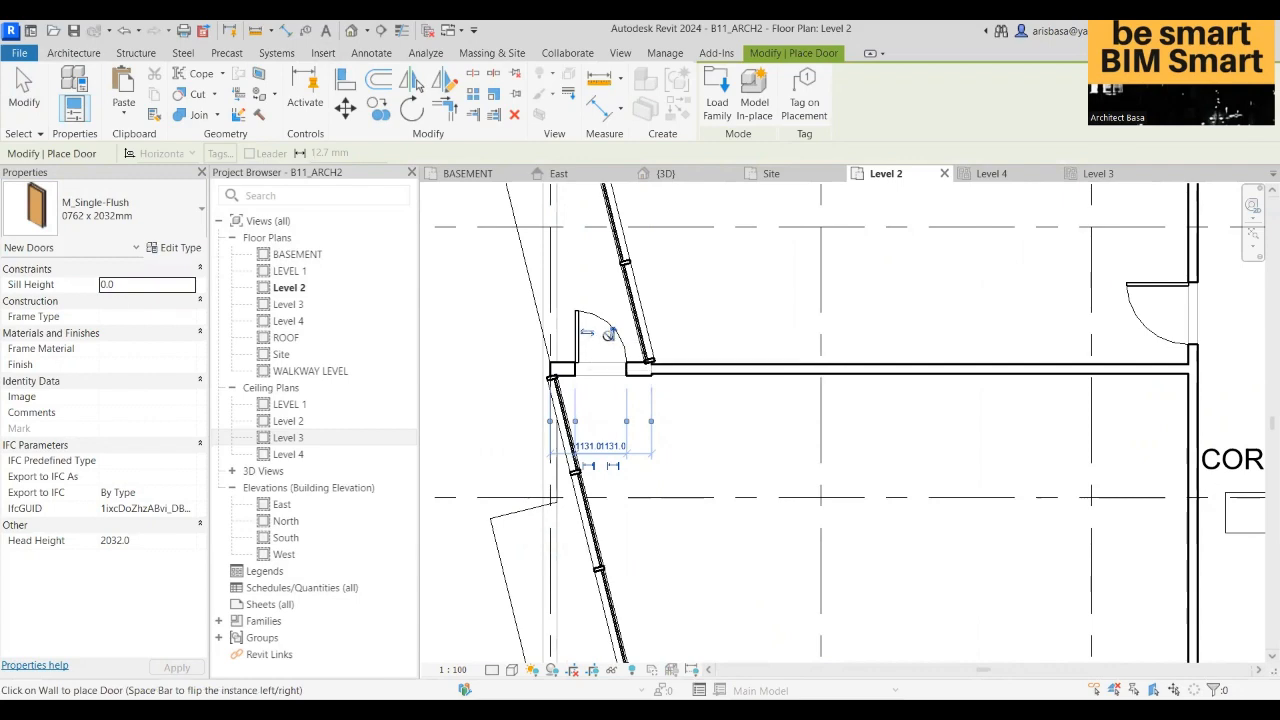
{"action": "left_click", "coordinate": [597, 337]}
{"action": "scroll", "coordinate": [674, 425], "scroll_direction": "down", "scroll_amount": 3}
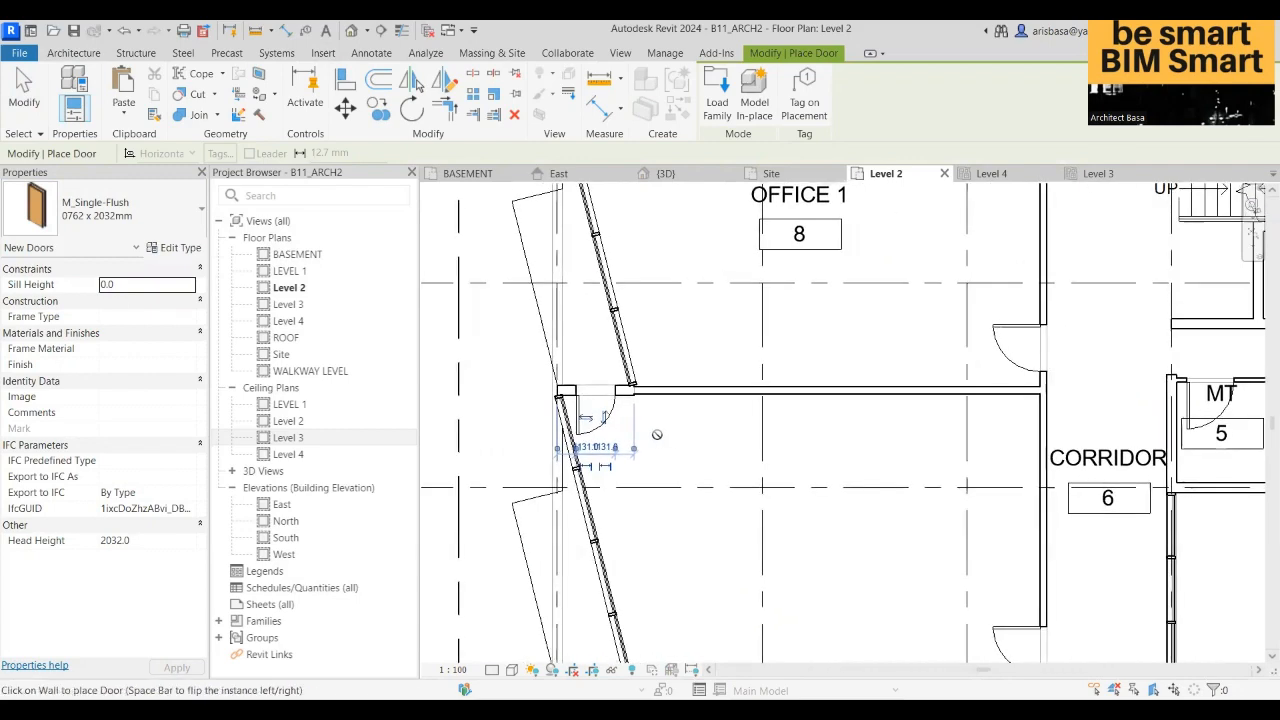
{"action": "key", "text": "Escape"}
{"action": "scroll", "coordinate": [659, 439], "scroll_direction": "up", "scroll_amount": 2}
{"action": "middle_click_drag", "start_coordinate": [659, 439], "coordinate": [647, 386]}
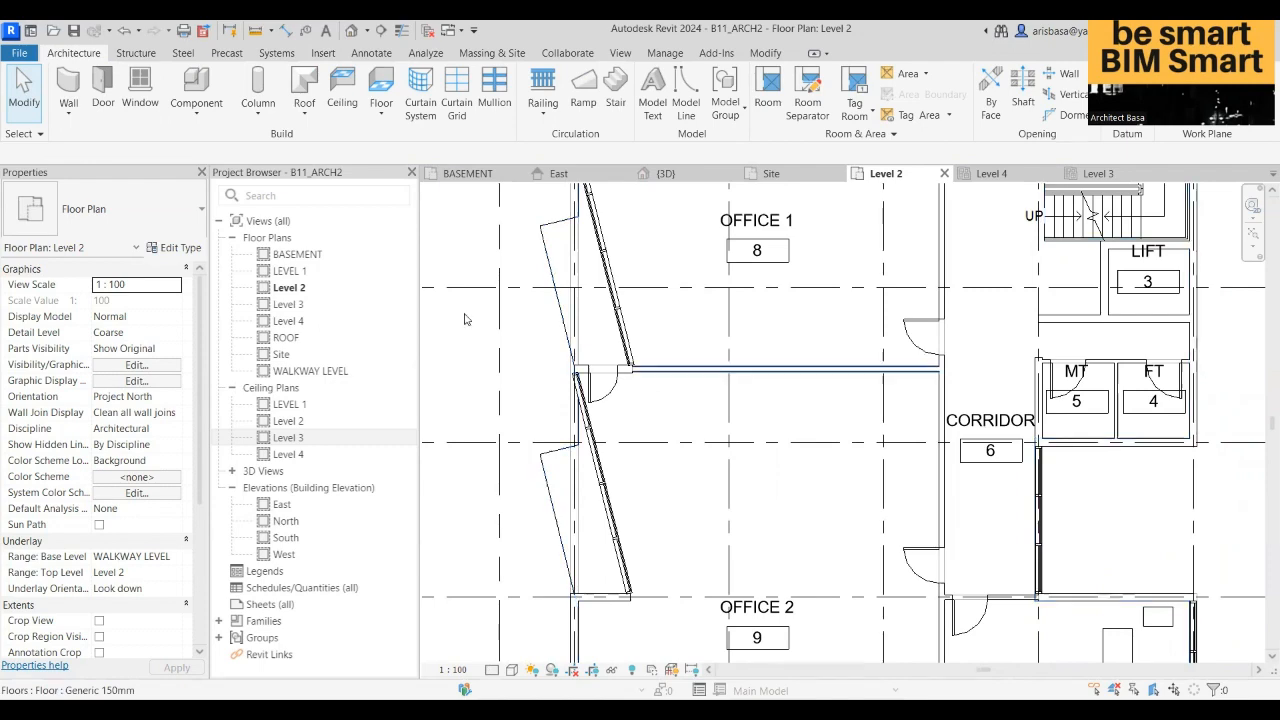
- Start a sketched path for an 1100mm railing on Level 2 with the line offset set to 50 mm
{"action": "scroll", "coordinate": [663, 374], "scroll_direction": "up", "scroll_amount": 5}
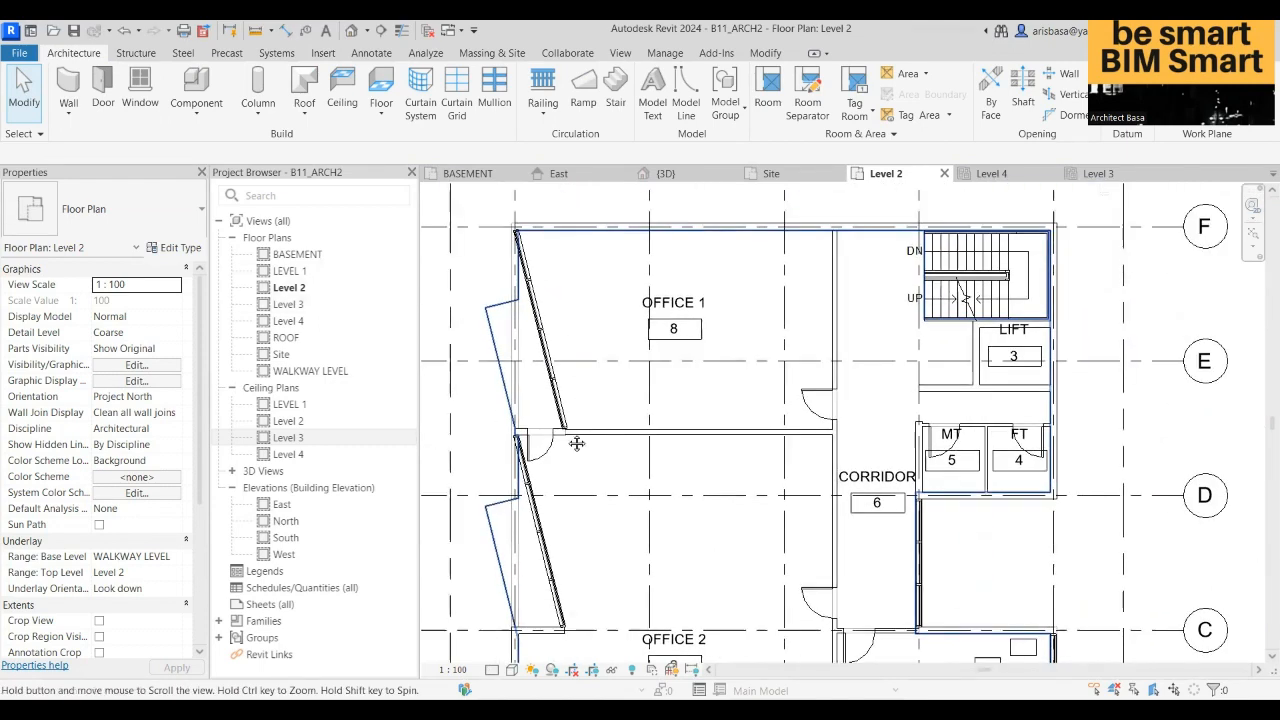
{"action": "middle_click_drag", "start_coordinate": [600, 440], "coordinate": [694, 484]}
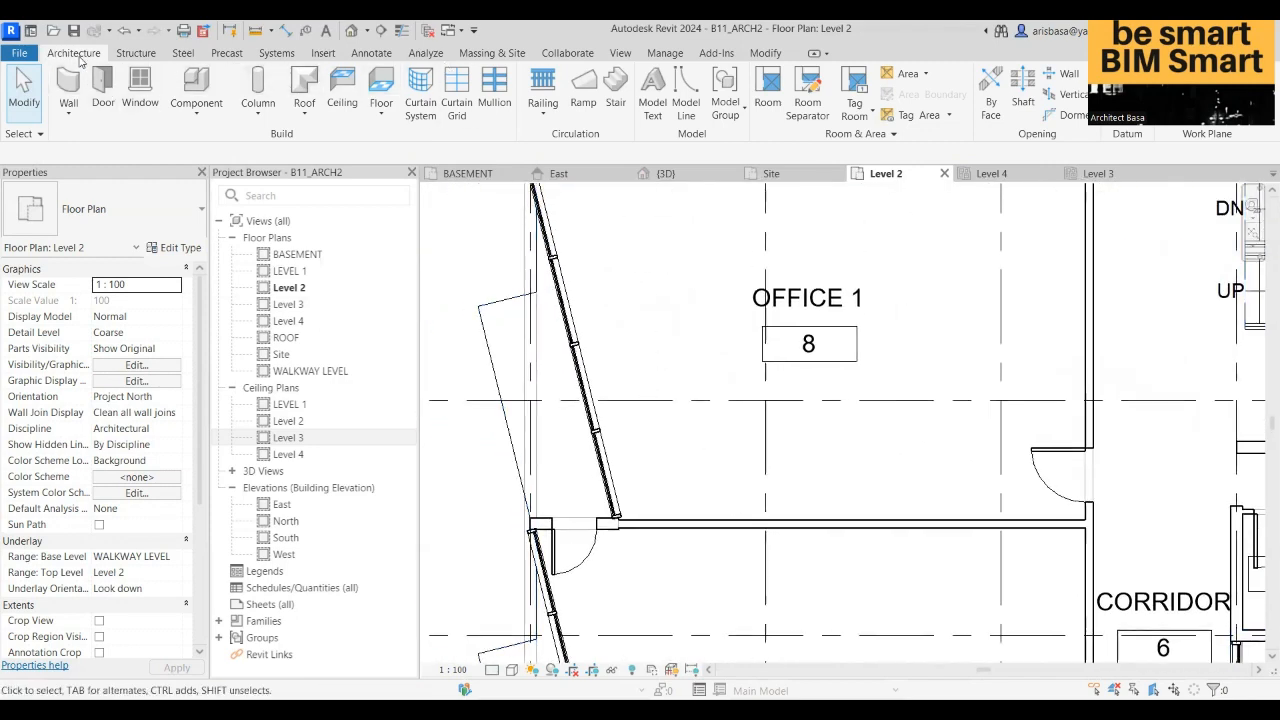
{"action": "left_click", "coordinate": [545, 118]}
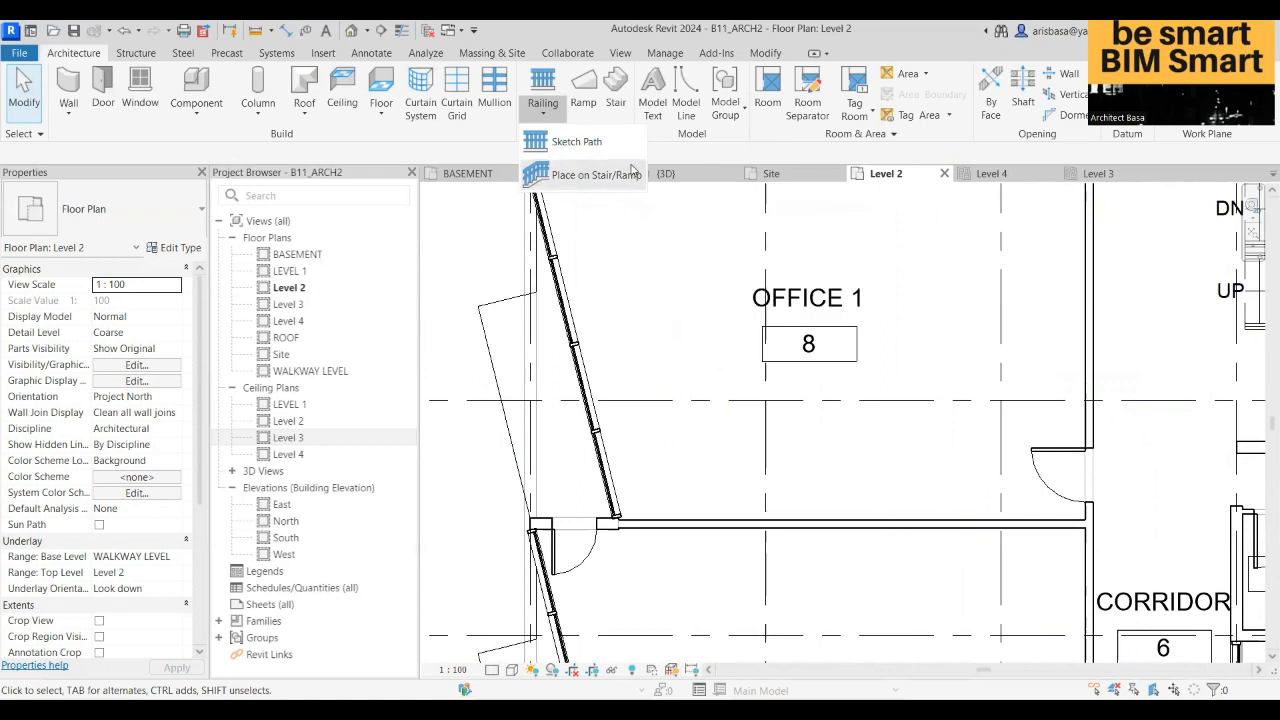
{"action": "left_click", "coordinate": [575, 147]}
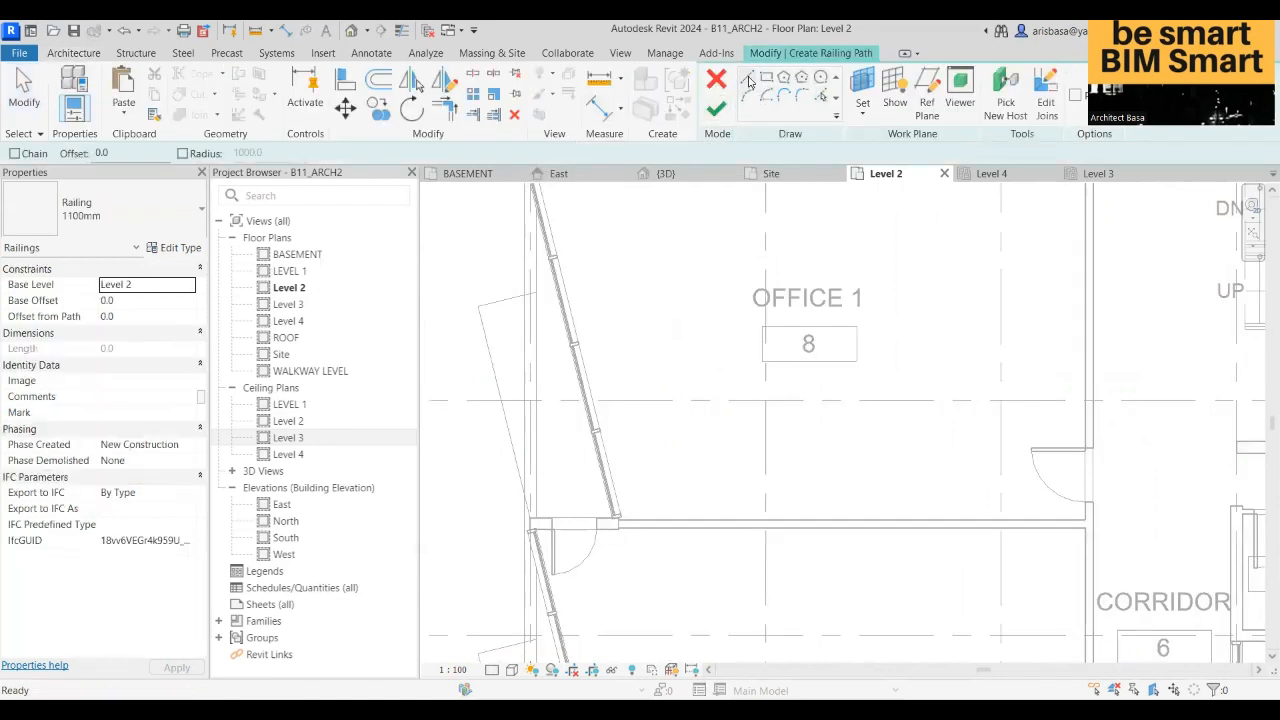
{"action": "scroll", "coordinate": [510, 285], "scroll_direction": "up", "scroll_amount": 3}
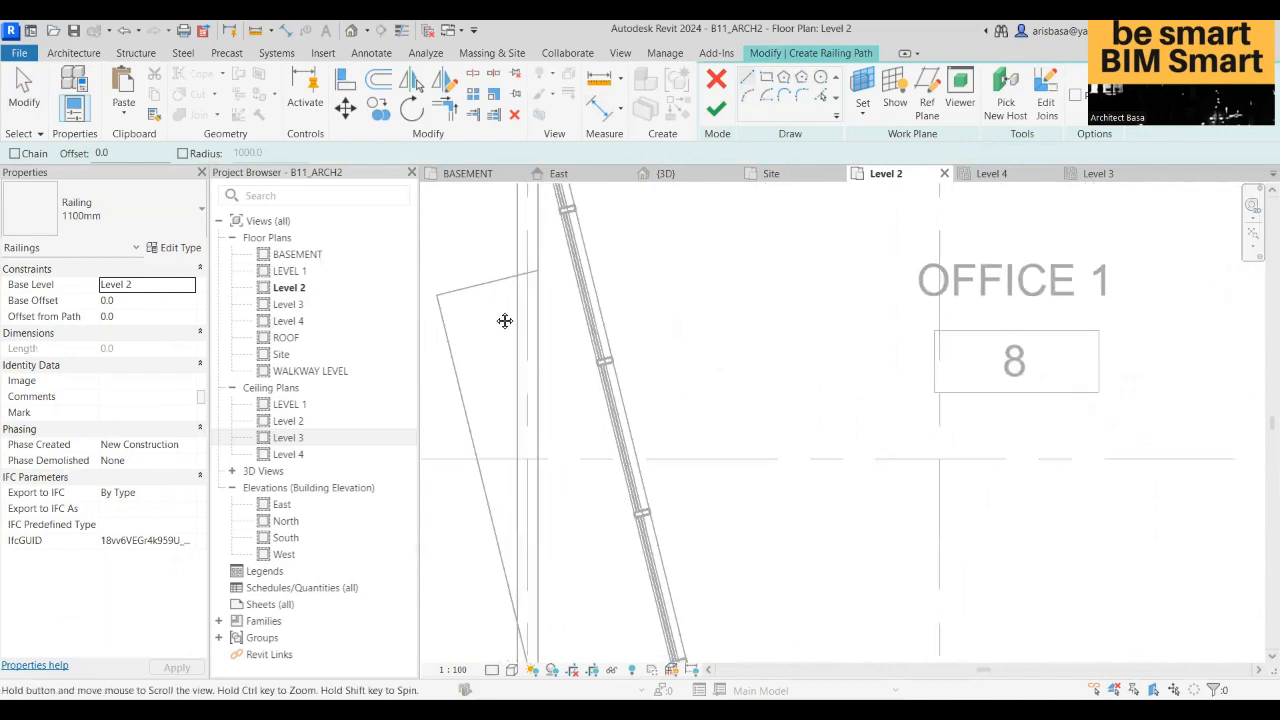
{"action": "scroll", "coordinate": [480, 350], "scroll_direction": "down", "scroll_amount": 3}
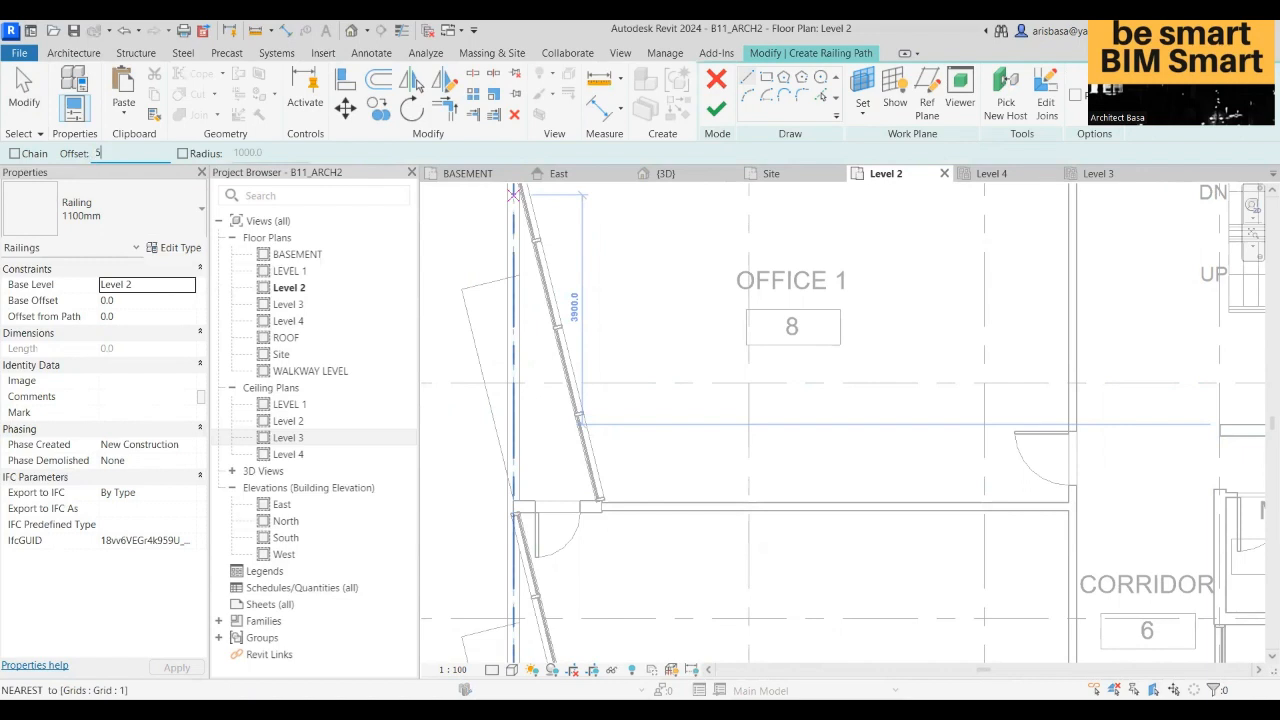
{"action": "key", "text": "Return"}
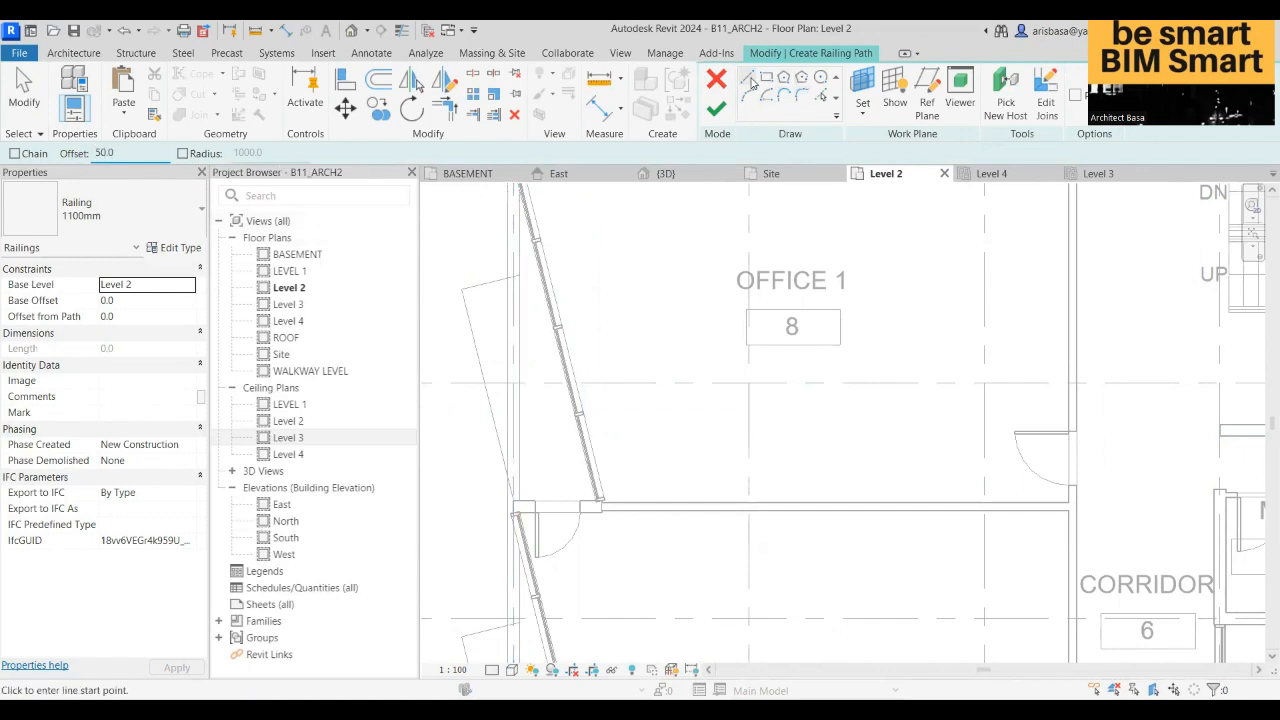
- Sketch the railing path along the north and west edges of the Office 1 balcony slab, ending at the balcony door's wall
{"action": "scroll", "coordinate": [530, 254], "scroll_direction": "up", "scroll_amount": 3}
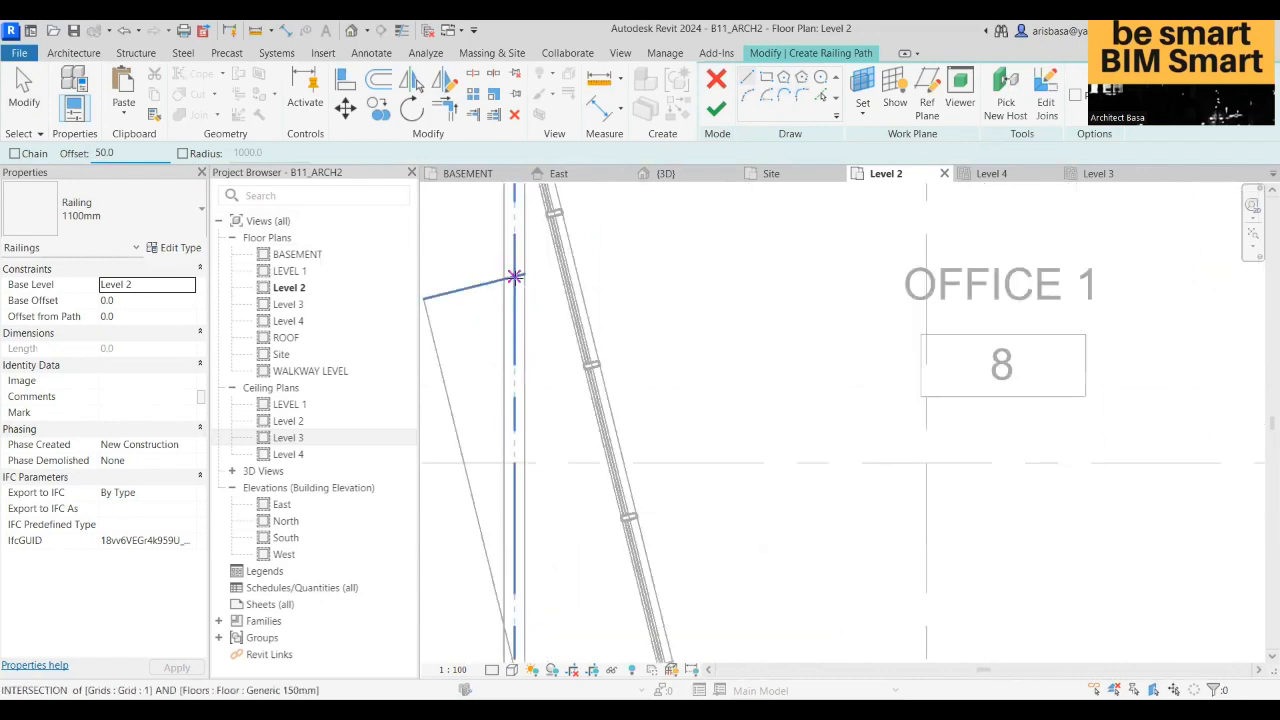
{"action": "left_click", "coordinate": [602, 249]}
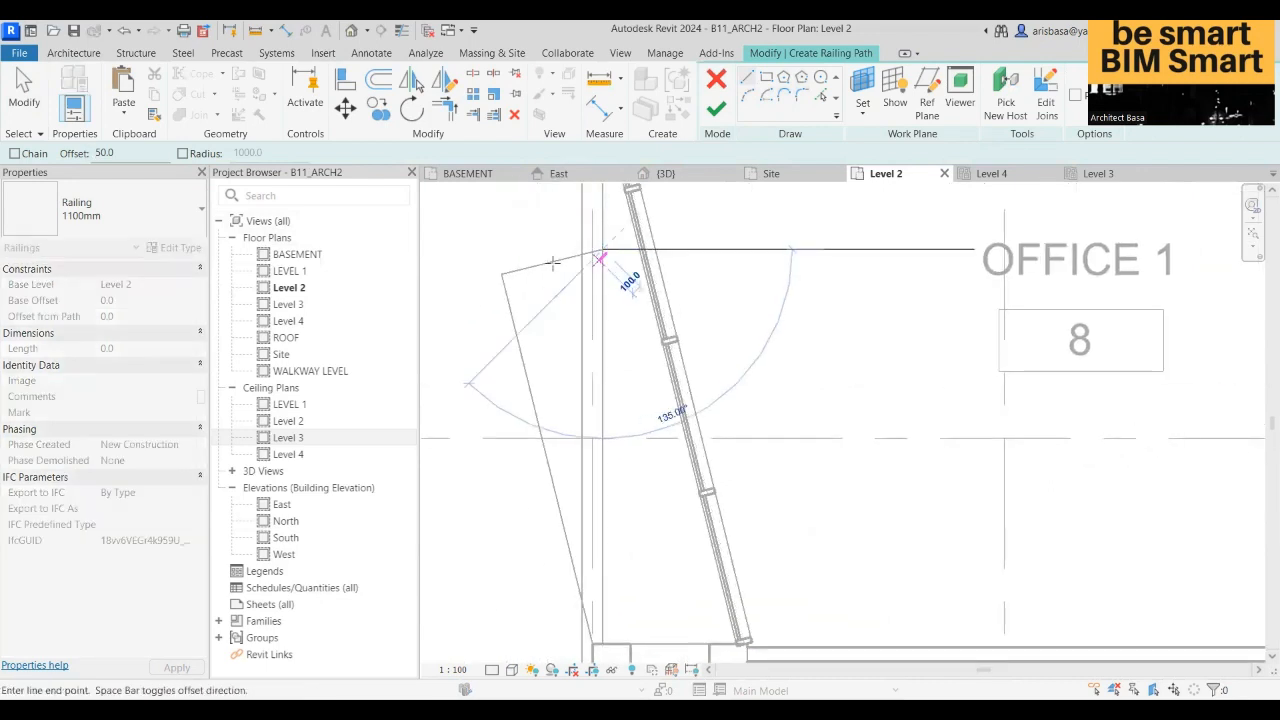
{"action": "left_click", "coordinate": [500, 273]}
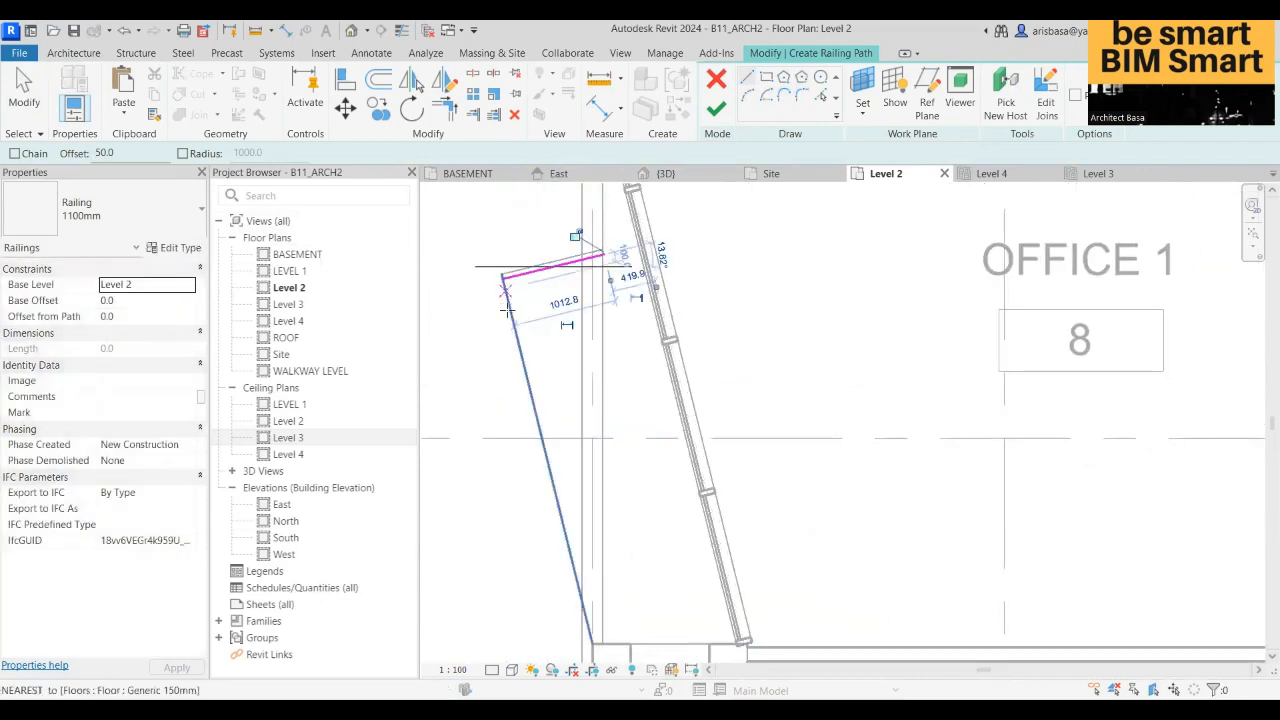
{"action": "left_click", "coordinate": [500, 271]}
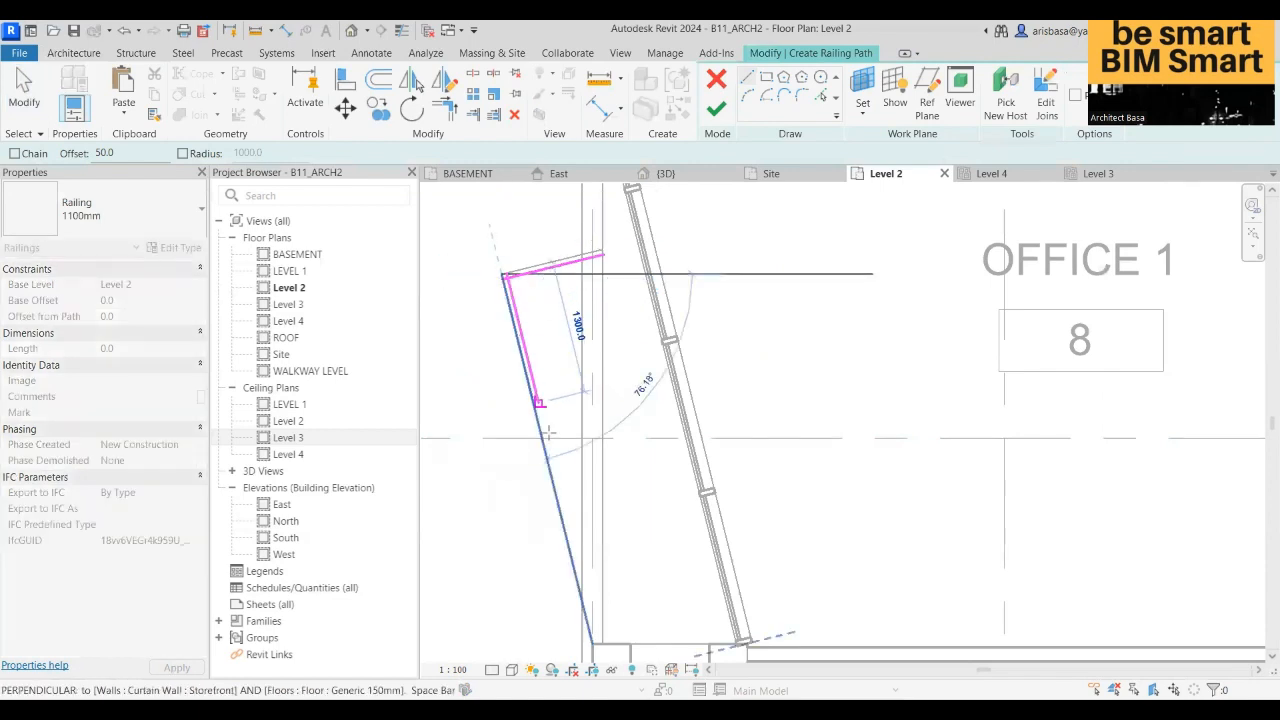
{"action": "middle_click_drag", "start_coordinate": [568, 495], "coordinate": [549, 396]}
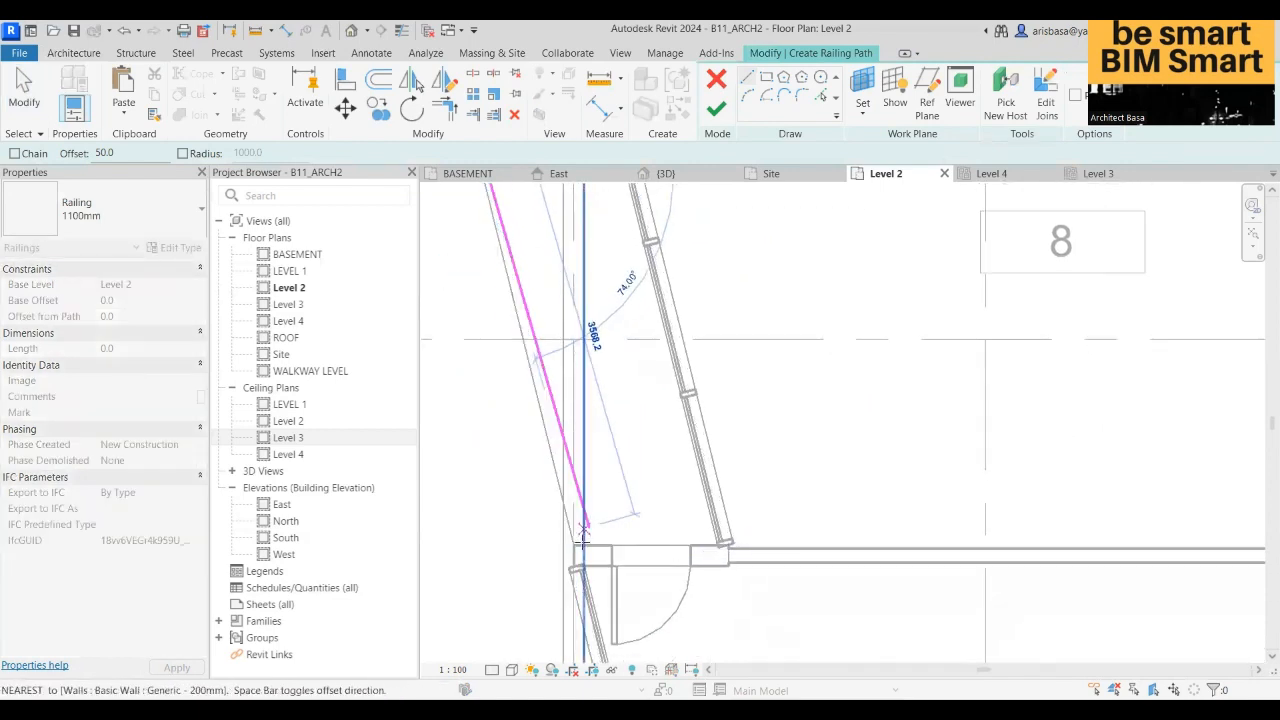
{"action": "left_click", "coordinate": [577, 549]}
- Sketch a north–south path segment about 1508 mm long from the balcony's northeast corner up to the angled curtain wall
{"action": "scroll", "coordinate": [606, 530], "scroll_direction": "down", "scroll_amount": 1}
{"action": "middle_click_drag", "start_coordinate": [612, 547], "coordinate": [624, 606]}
{"action": "scroll", "coordinate": [535, 330], "scroll_direction": "up", "scroll_amount": 3}
{"action": "scroll", "coordinate": [600, 342], "scroll_direction": "down", "scroll_amount": 1}
{"action": "middle_click_drag", "start_coordinate": [603, 379], "coordinate": [597, 571]}
{"action": "scroll", "coordinate": [654, 495], "scroll_direction": "up", "scroll_amount": 2}
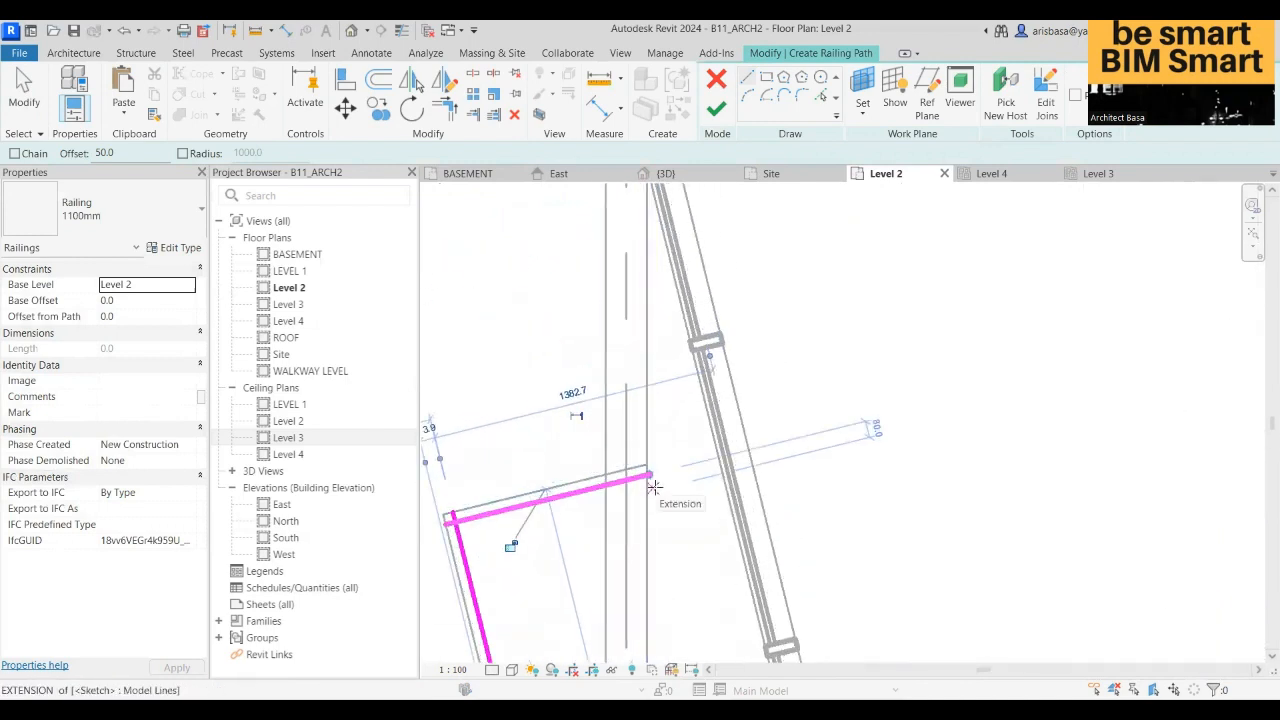
{"action": "left_click", "coordinate": [651, 468]}
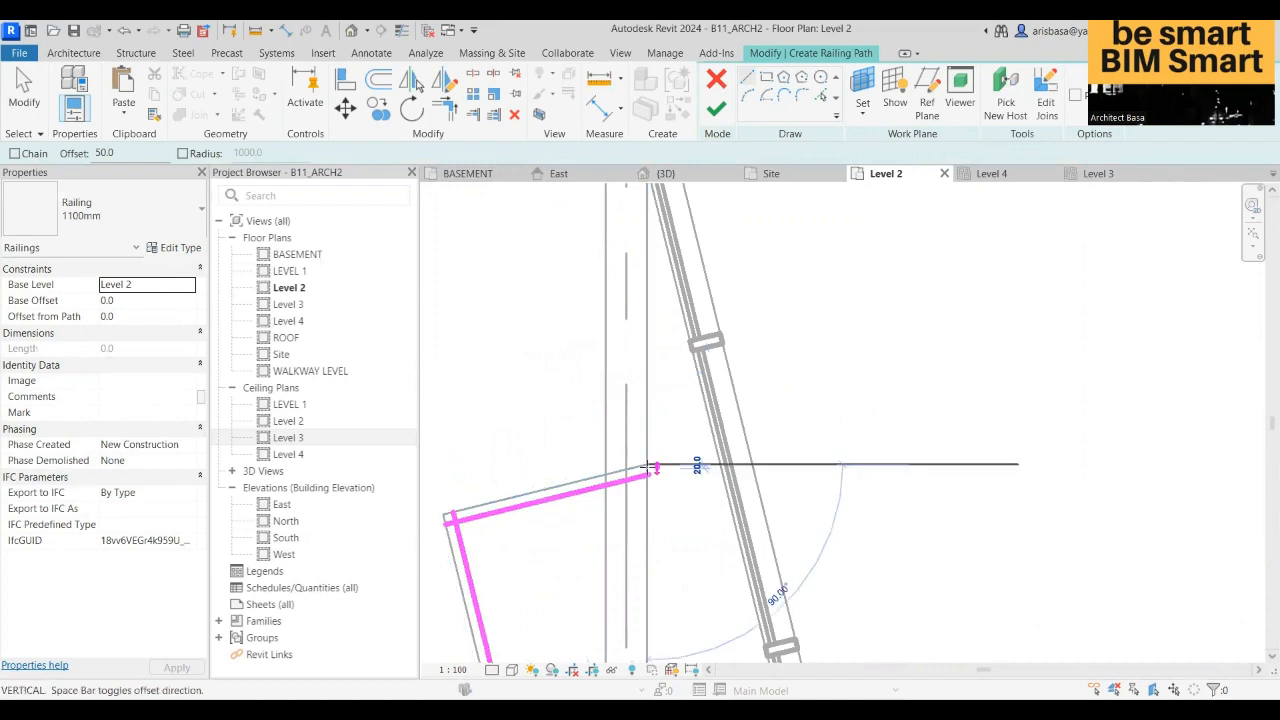
{"action": "middle_click_drag", "start_coordinate": [651, 468], "coordinate": [625, 548]}
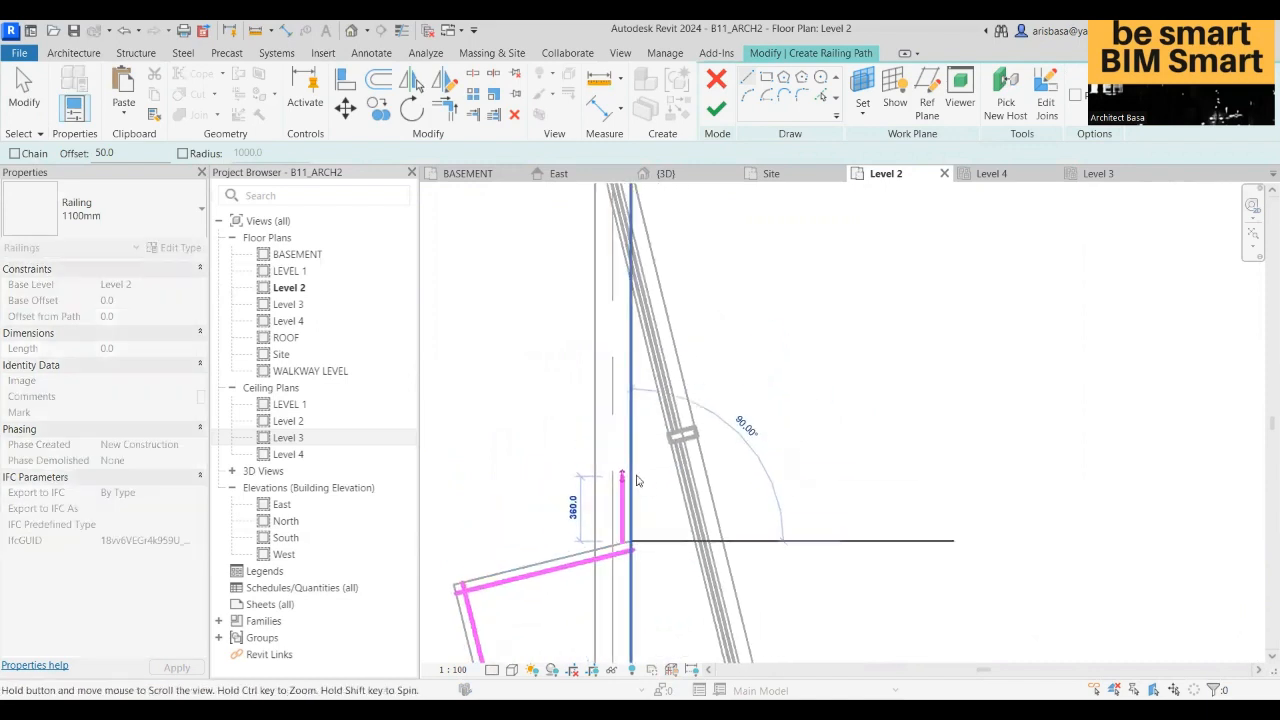
{"action": "left_click", "coordinate": [623, 281]}
{"action": "key", "text": "Escape"}
- Trim the north edge line and the north–south segment to meet in a clean corner
{"action": "scroll", "coordinate": [665, 450], "scroll_direction": "down", "scroll_amount": 2}
{"action": "middle_click_drag", "start_coordinate": [671, 436], "coordinate": [668, 332]}
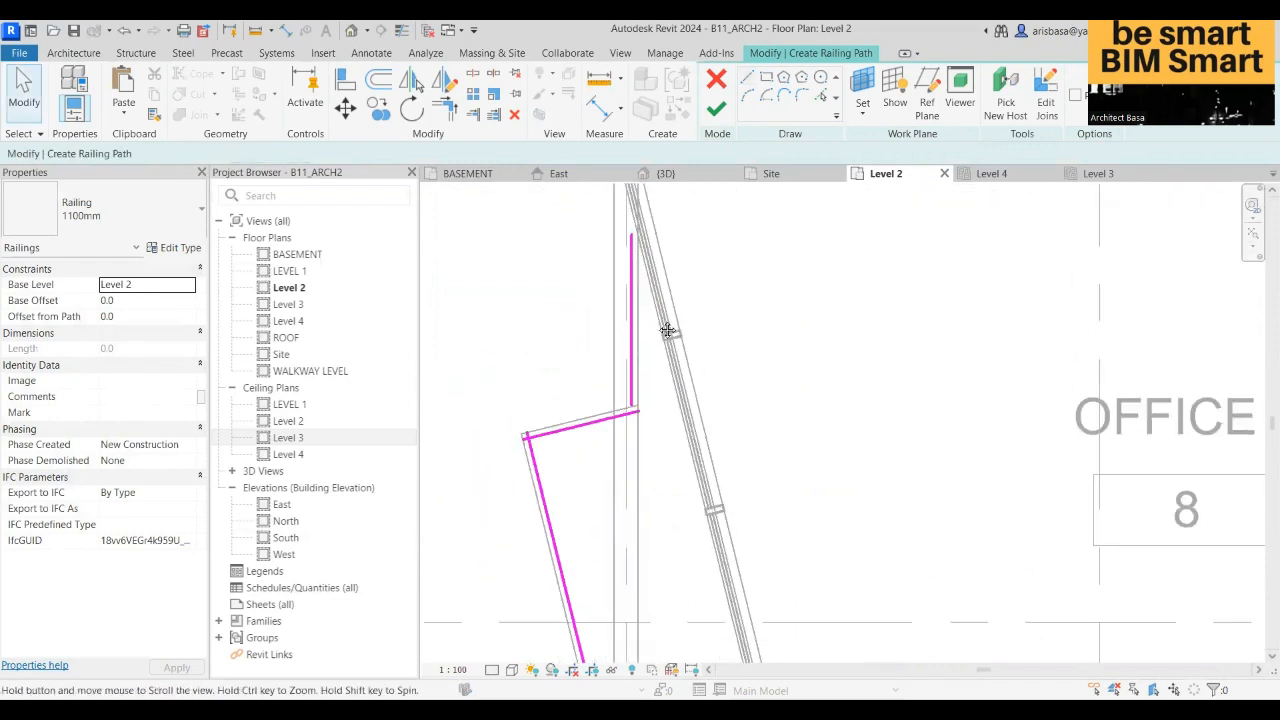
{"action": "left_click", "coordinate": [447, 112]}
{"action": "scroll", "coordinate": [570, 455], "scroll_direction": "up", "scroll_amount": 2}
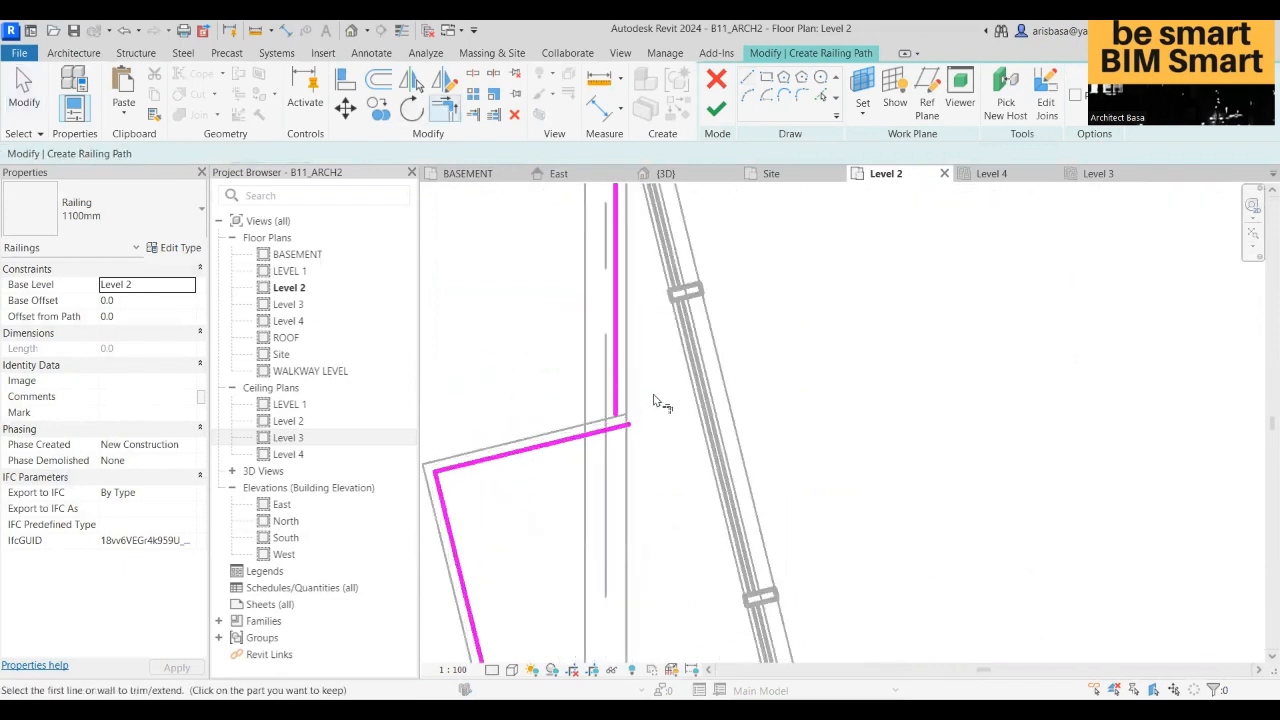
{"action": "left_click", "coordinate": [580, 444]}
{"action": "left_click", "coordinate": [614, 408]}
{"action": "scroll", "coordinate": [615, 394], "scroll_direction": "down", "scroll_amount": 2}
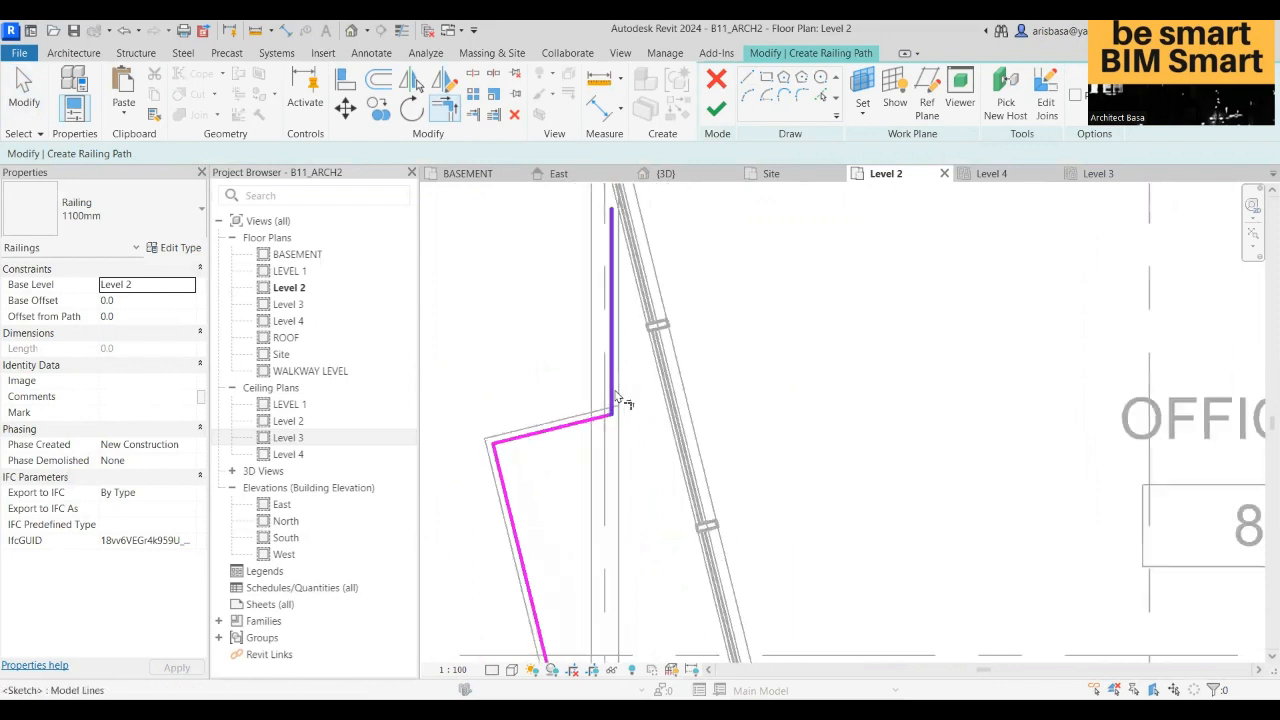
{"action": "middle_click_drag", "start_coordinate": [624, 400], "coordinate": [625, 472]}
{"action": "key", "text": "Escape"}
- Move the north–south segment slightly east and shorten its north end to a length of about 1323 mm
{"action": "left_click", "coordinate": [612, 410]}
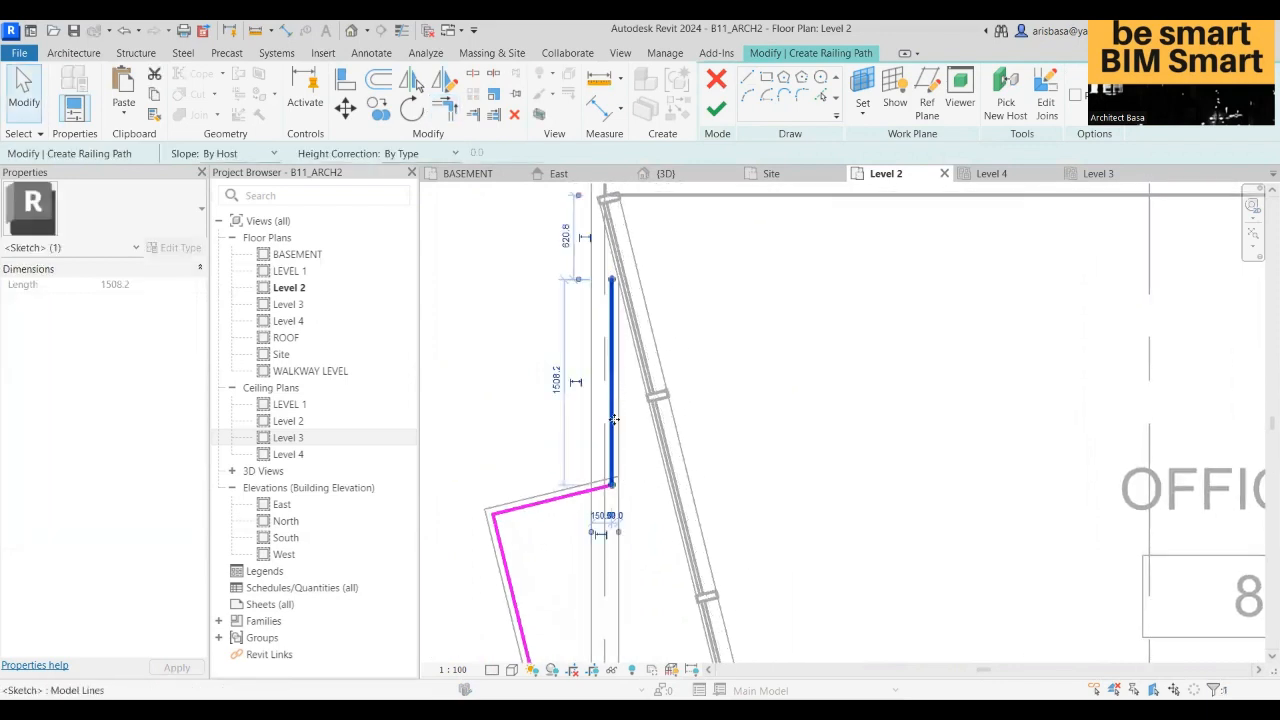
{"action": "scroll", "coordinate": [617, 368], "scroll_direction": "up", "scroll_amount": 2}
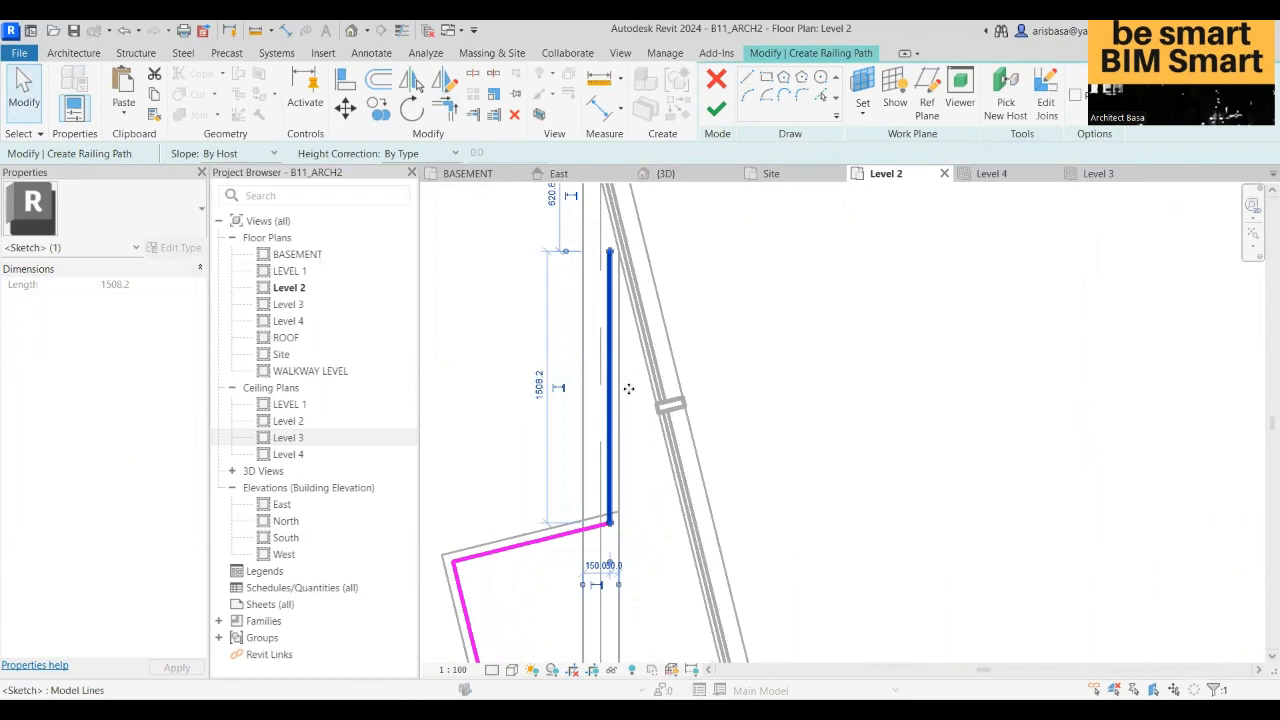
{"action": "mouse_move", "coordinate": [613, 391]}
{"action": "left_mouse_down"}
{"action": "mouse_move", "coordinate": [639, 393]}
{"action": "mouse_move", "coordinate": [628, 394]}
{"action": "left_mouse_up"}
{"action": "scroll", "coordinate": [641, 415], "scroll_direction": "down", "scroll_amount": 1}
{"action": "middle_click_drag", "start_coordinate": [641, 417], "coordinate": [618, 433]}
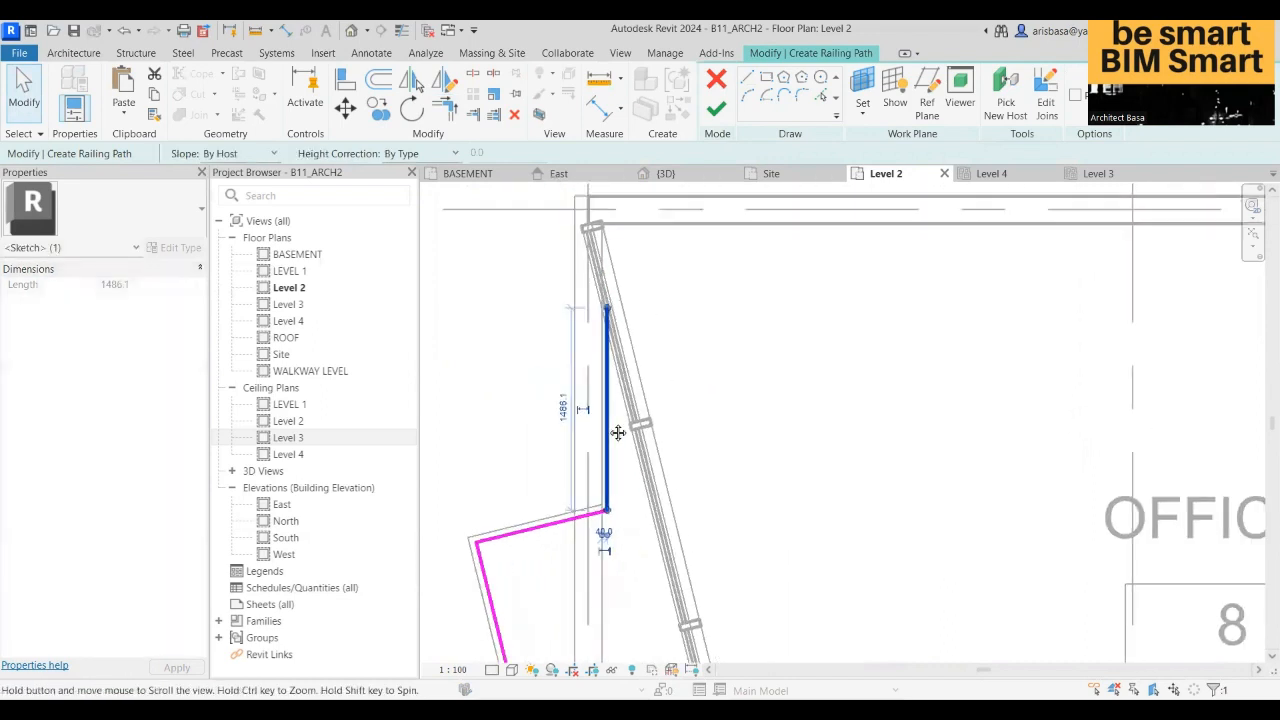
{"action": "scroll", "coordinate": [613, 322], "scroll_direction": "up", "scroll_amount": 4}
{"action": "left_click_drag", "start_coordinate": [598, 286], "coordinate": [597, 340]}
{"action": "scroll", "coordinate": [662, 393], "scroll_direction": "down", "scroll_amount": 5}
{"action": "middle_click_drag", "start_coordinate": [645, 622], "coordinate": [598, 432]}
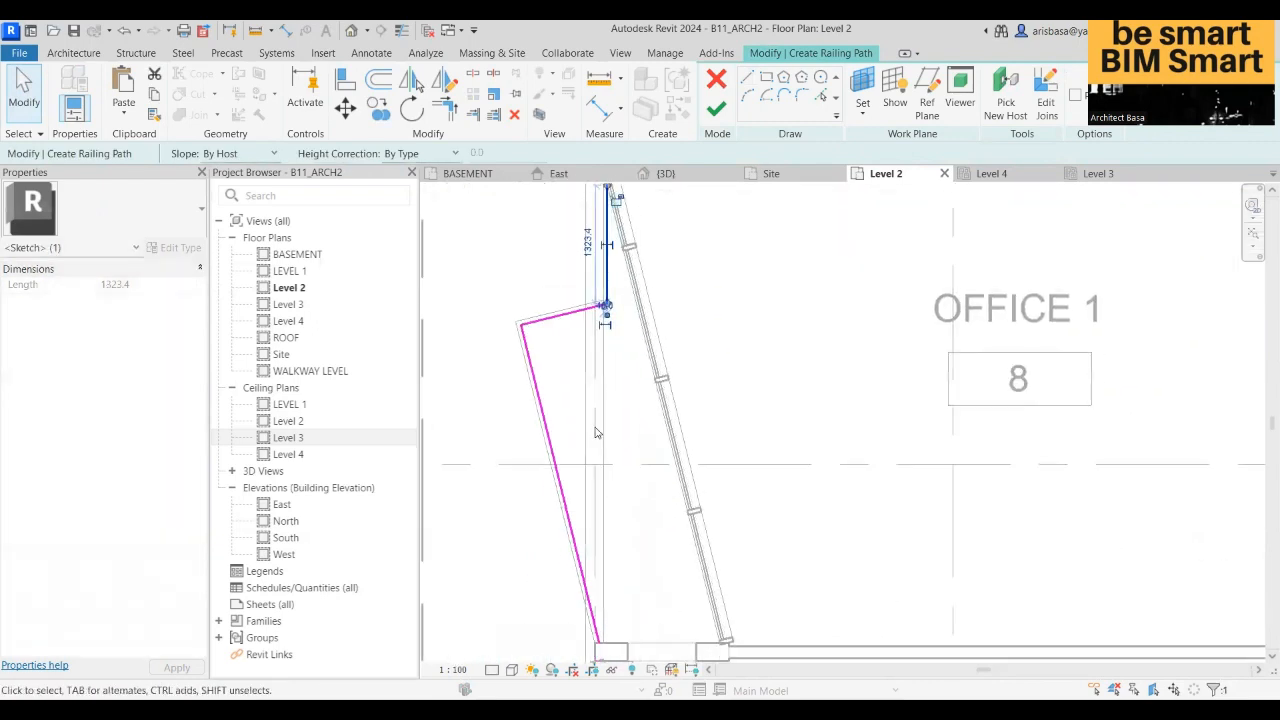
- Check the railing path's ends, finish the sketch, and view the Office 1 balcony railing in 3D
{"action": "scroll", "coordinate": [598, 432], "scroll_direction": "down", "scroll_amount": 1}
{"action": "middle_click_drag", "start_coordinate": [619, 490], "coordinate": [600, 291]}
{"action": "scroll", "coordinate": [608, 422], "scroll_direction": "up", "scroll_amount": 5}
{"action": "scroll", "coordinate": [610, 420], "scroll_direction": "down", "scroll_amount": 5}
{"action": "middle_click_drag", "start_coordinate": [619, 417], "coordinate": [632, 616]}
{"action": "scroll", "coordinate": [640, 560], "scroll_direction": "down", "scroll_amount": 1}
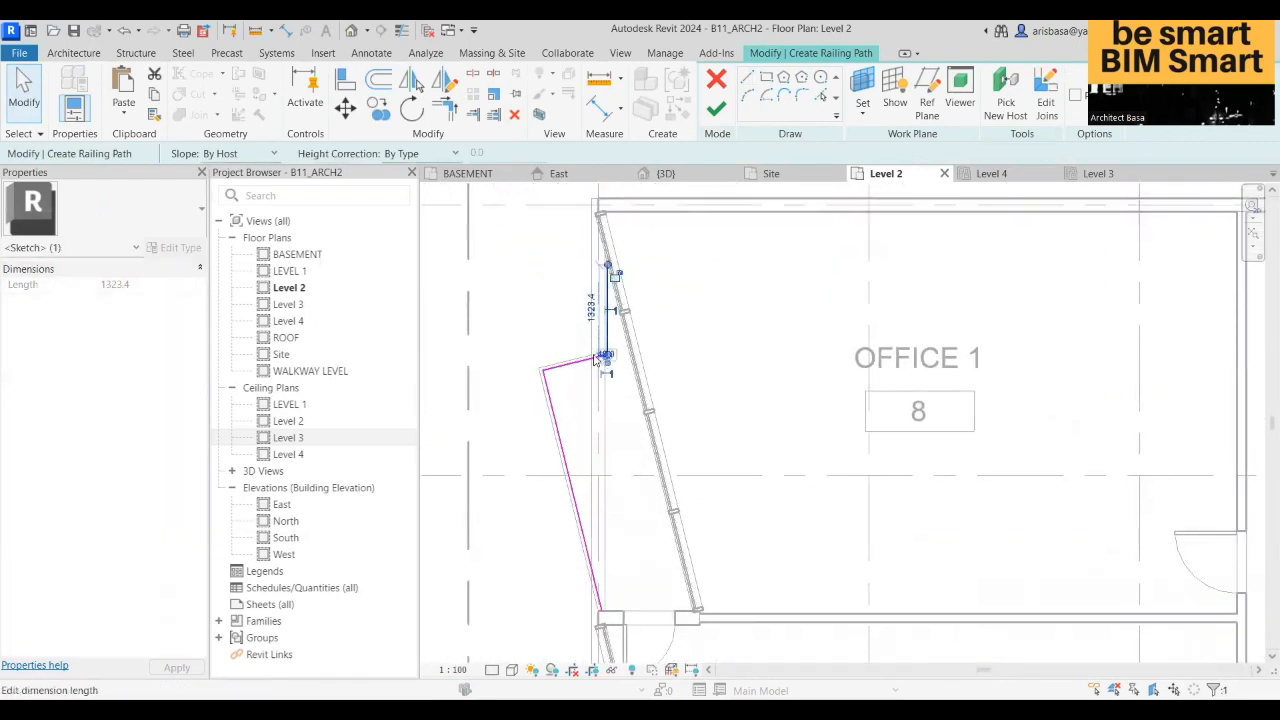
{"action": "scroll", "coordinate": [600, 357], "scroll_direction": "up", "scroll_amount": 2}
{"action": "mouse_move", "coordinate": [657, 333]}
{"action": "middle_mouse_down"}
{"action": "mouse_move", "coordinate": [668, 466]}
{"action": "mouse_move", "coordinate": [648, 473]}
{"action": "middle_mouse_up"}
{"action": "left_click", "coordinate": [716, 108]}
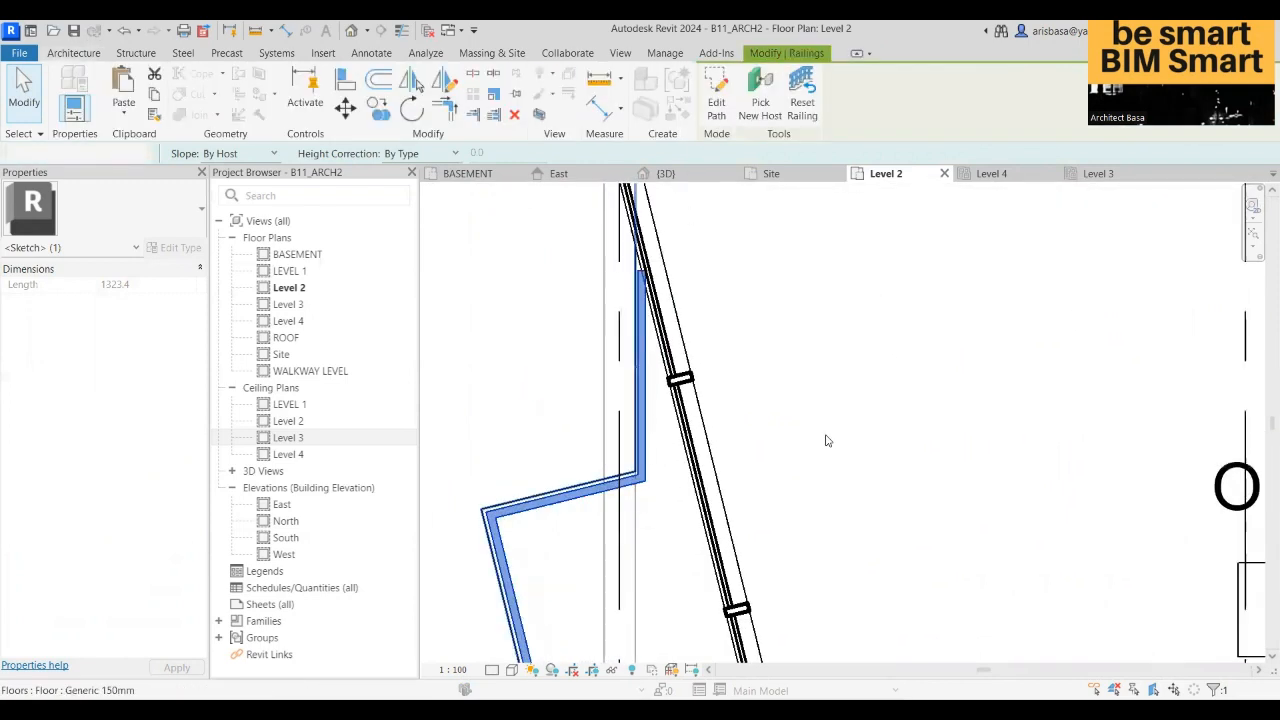
{"action": "left_click", "coordinate": [662, 175]}
{"action": "scroll", "coordinate": [508, 355], "scroll_direction": "up", "scroll_amount": 4}
{"action": "middle_click_drag", "start_coordinate": [525, 362], "coordinate": [662, 439]}
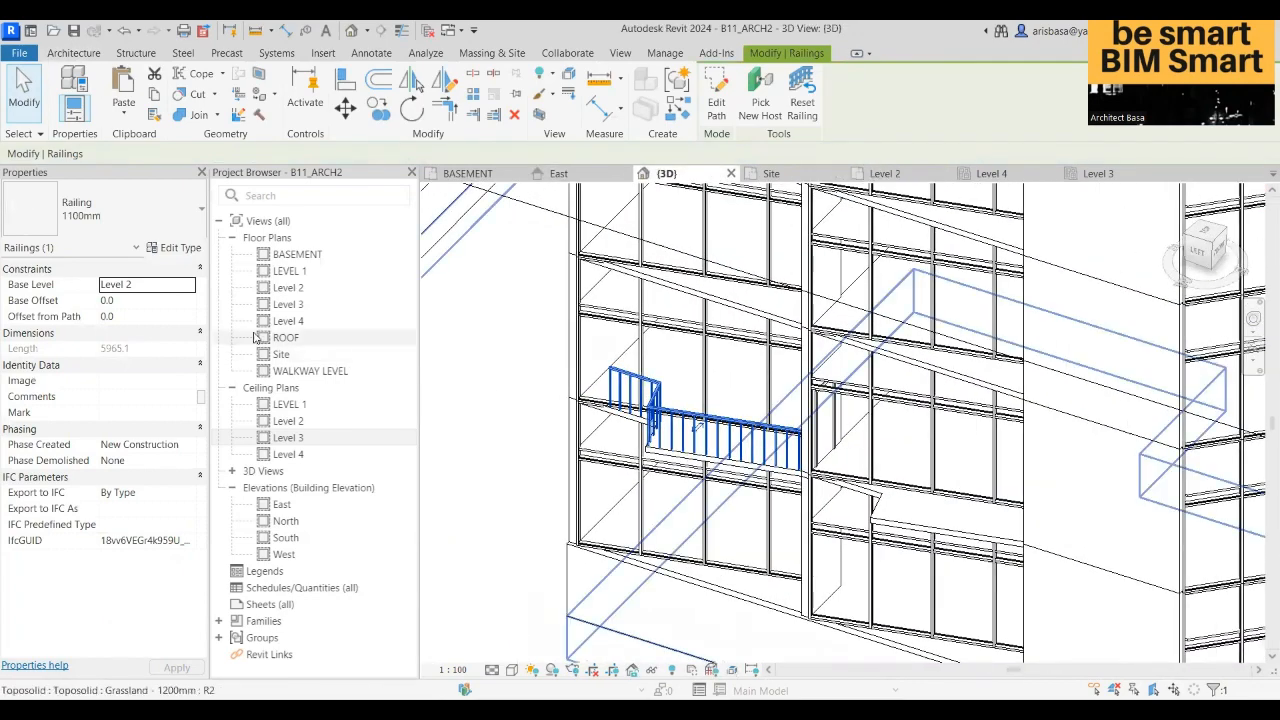
- Change the Office 1 balcony railing's type to 900mm Pipe
{"action": "left_click", "coordinate": [193, 230]}
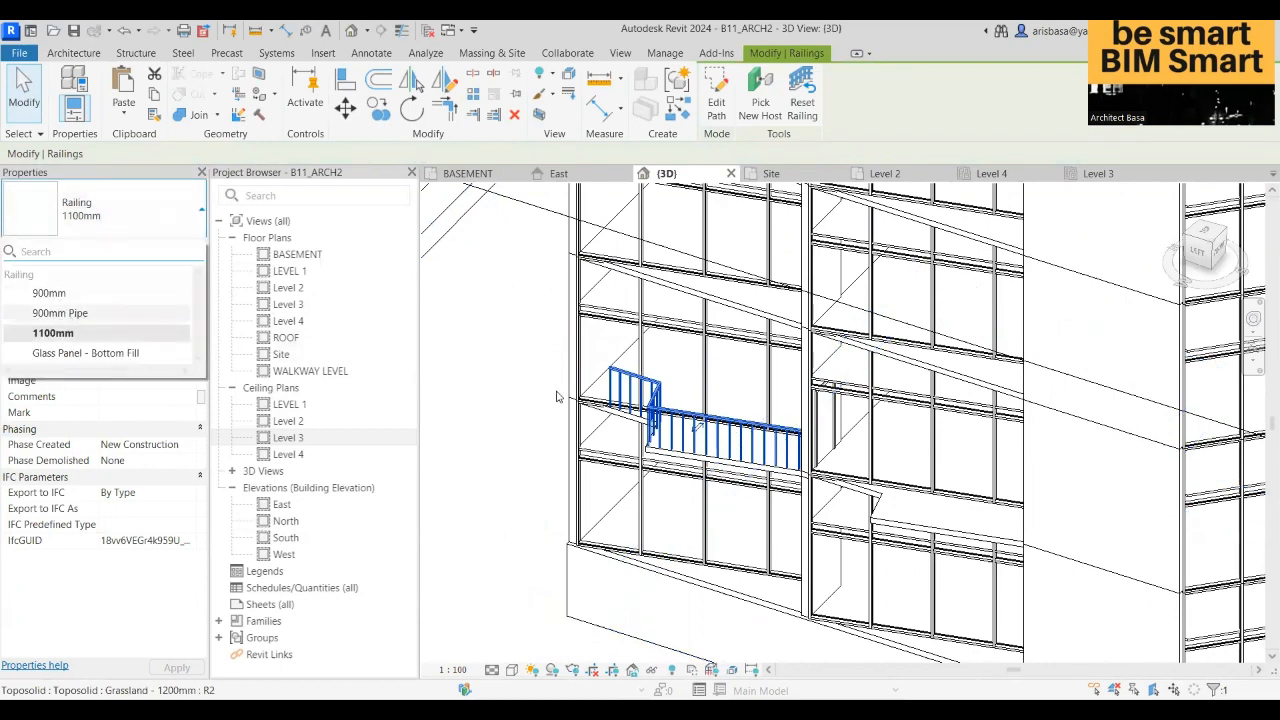
{"action": "scroll", "coordinate": [557, 397], "scroll_direction": "up", "scroll_amount": 4}
{"action": "scroll", "coordinate": [667, 437], "scroll_direction": "down", "scroll_amount": 8}
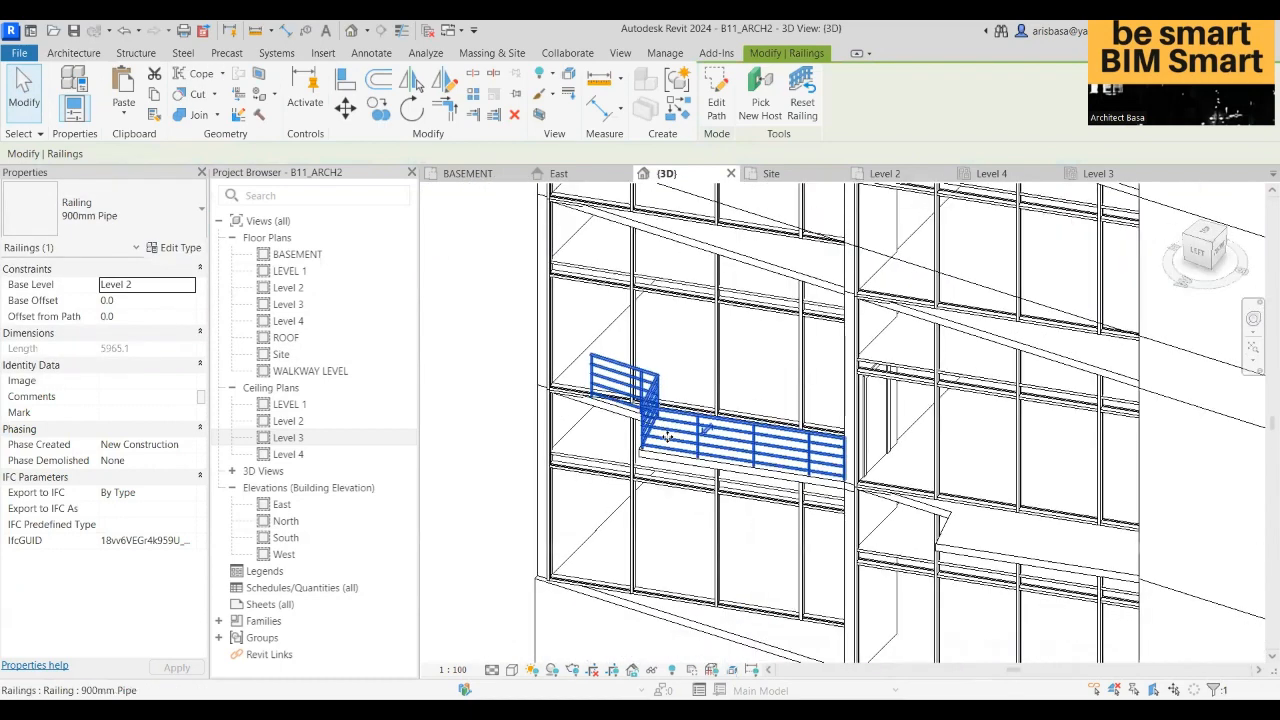
{"action": "scroll", "coordinate": [648, 480], "scroll_direction": "up", "scroll_amount": 3}
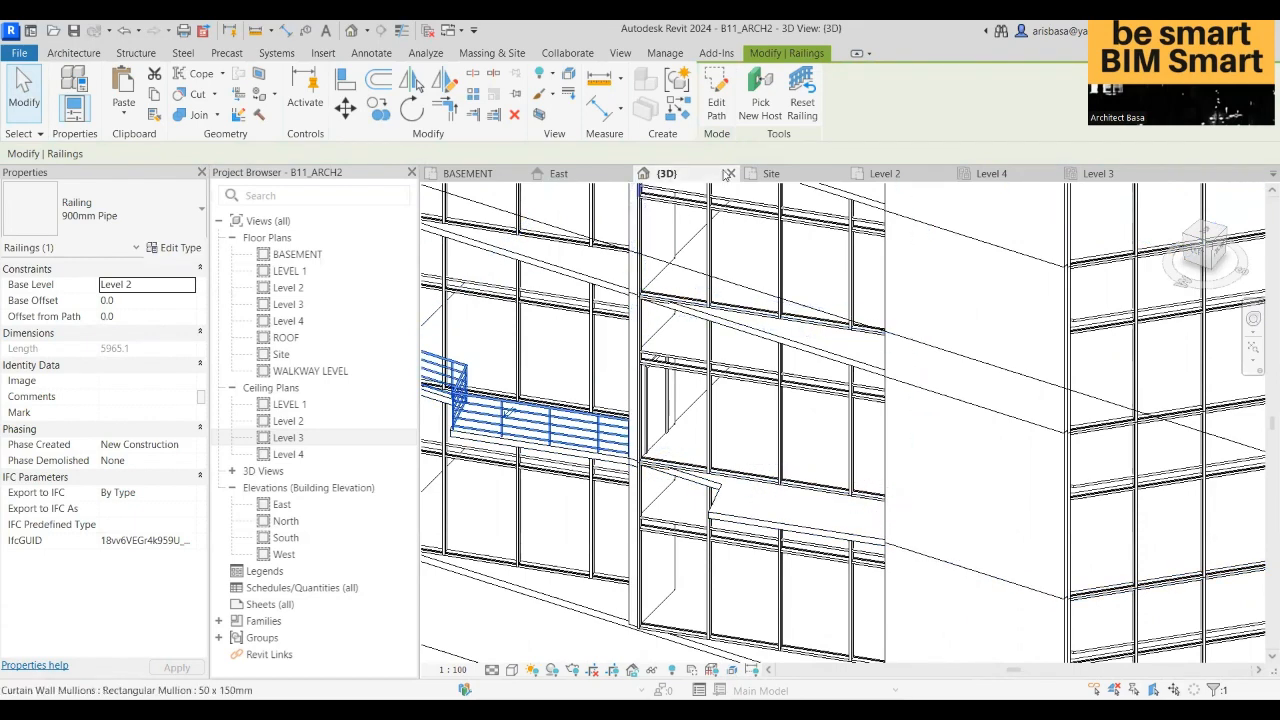
- On the Level 2 floor plan, start a similar railing from the Office 1 balcony railing for the next balcony to the south
{"action": "left_click", "coordinate": [893, 180]}
{"action": "scroll", "coordinate": [820, 294], "scroll_direction": "down", "scroll_amount": 3}
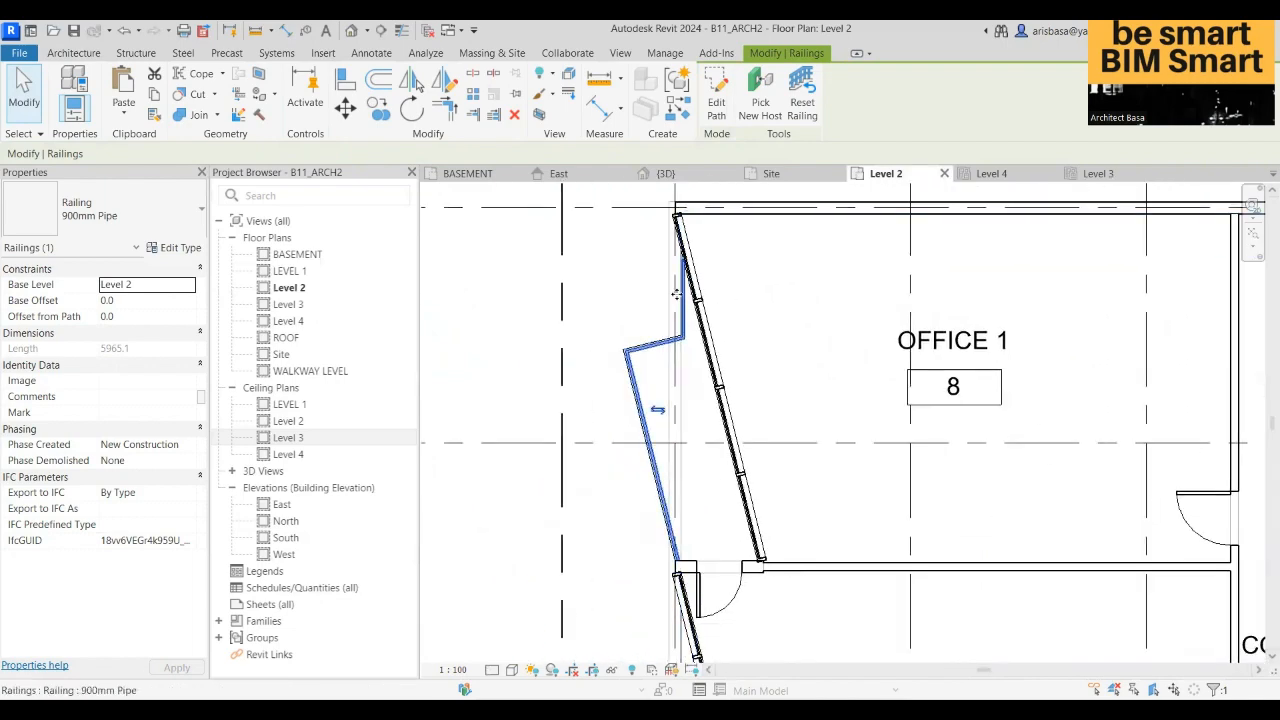
{"action": "scroll", "coordinate": [676, 294], "scroll_direction": "up", "scroll_amount": 2}
{"action": "scroll", "coordinate": [691, 360], "scroll_direction": "down", "scroll_amount": 2}
{"action": "middle_click_drag", "start_coordinate": [756, 502], "coordinate": [723, 351]}
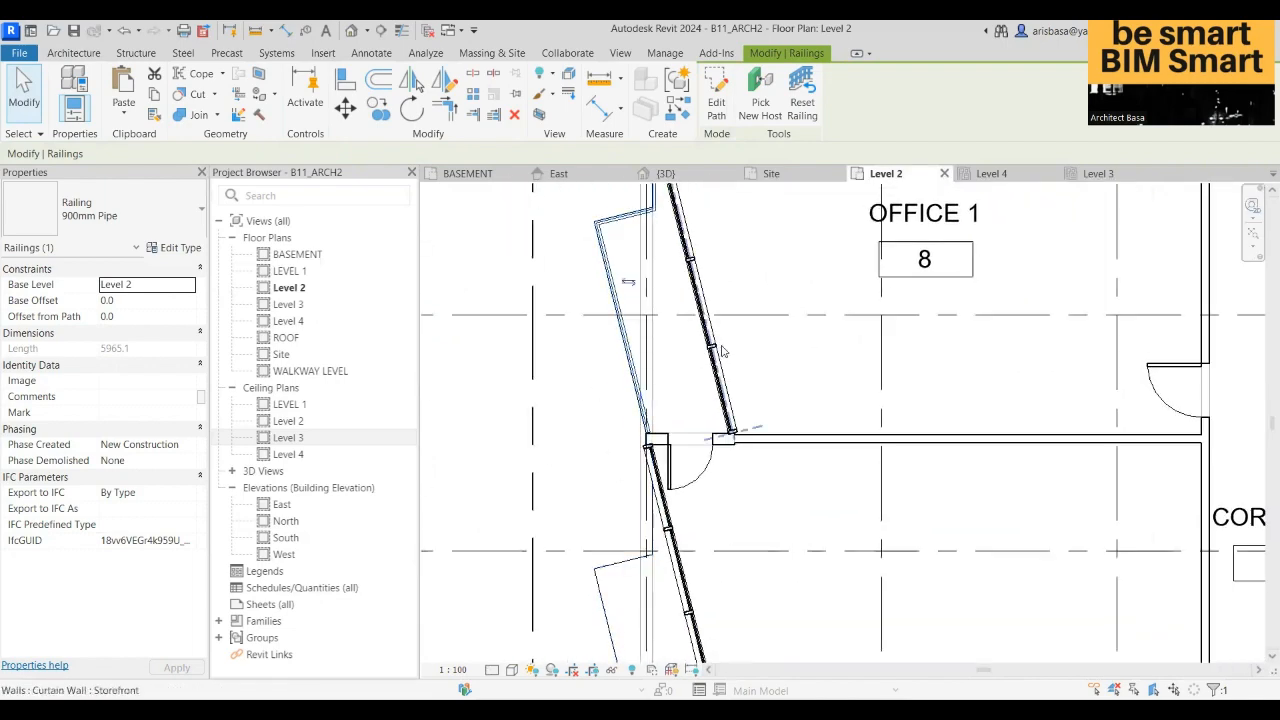
{"action": "scroll", "coordinate": [754, 308], "scroll_direction": "up", "scroll_amount": 1}
{"action": "middle_click_drag", "start_coordinate": [756, 307], "coordinate": [732, 110]}
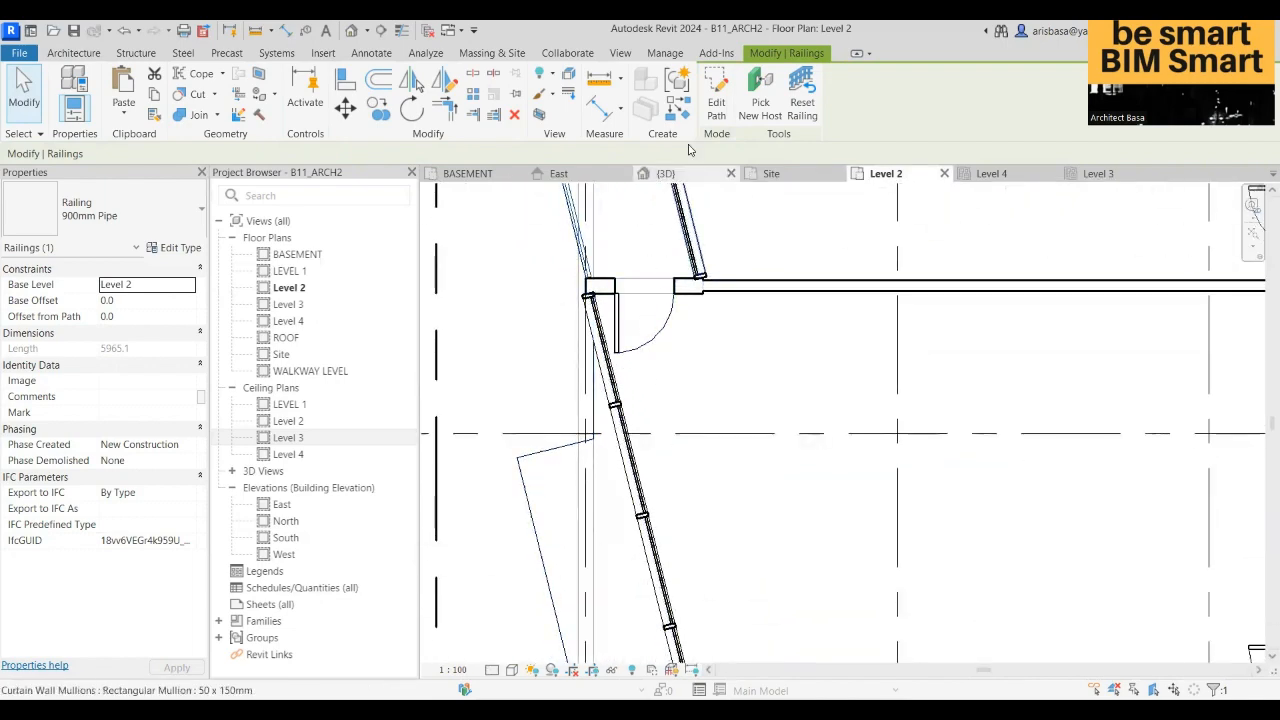
{"action": "key", "text": "Escape"}
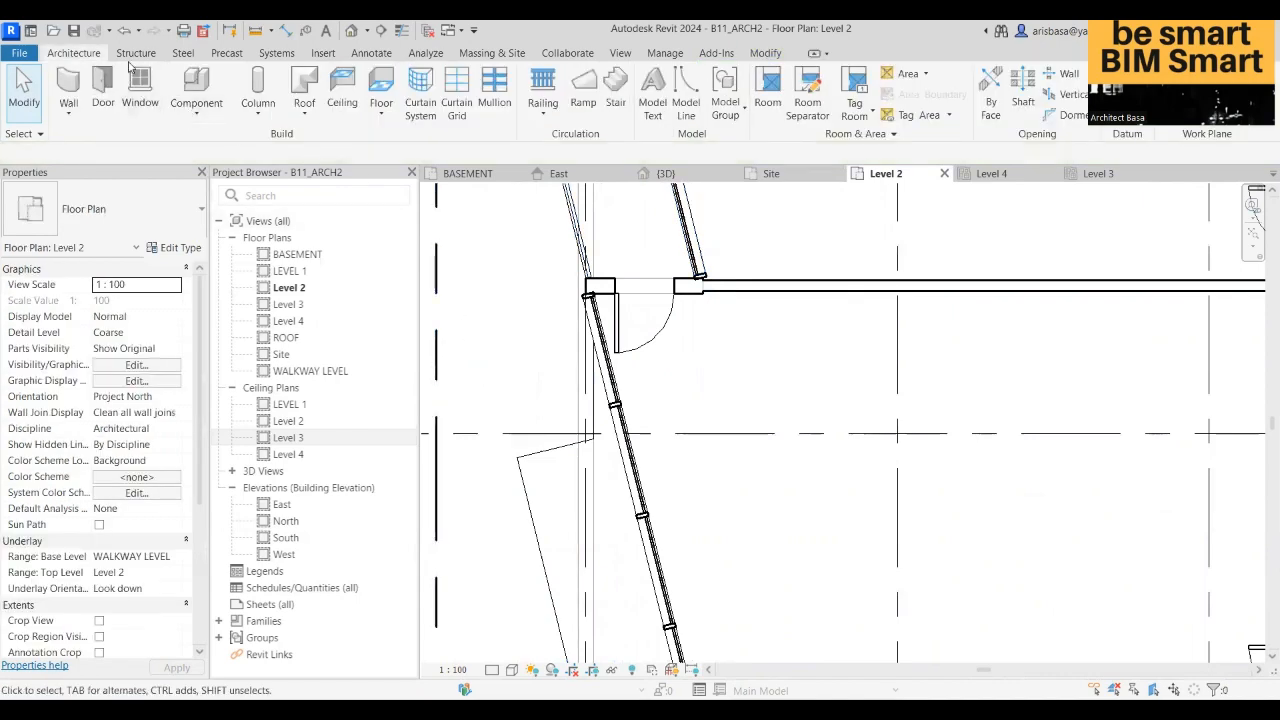
{"action": "middle_click_drag", "start_coordinate": [602, 222], "coordinate": [657, 357]}
{"action": "left_click", "coordinate": [633, 345]}
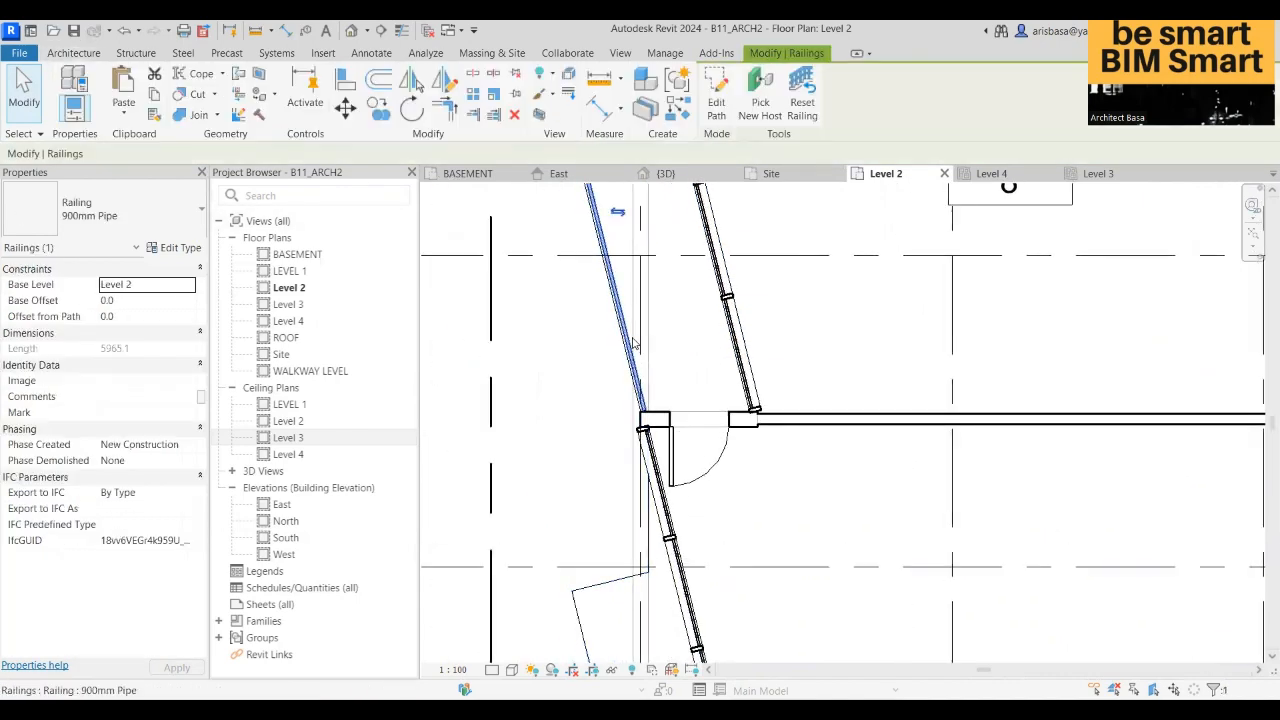
{"action": "right_click", "coordinate": [625, 344]}
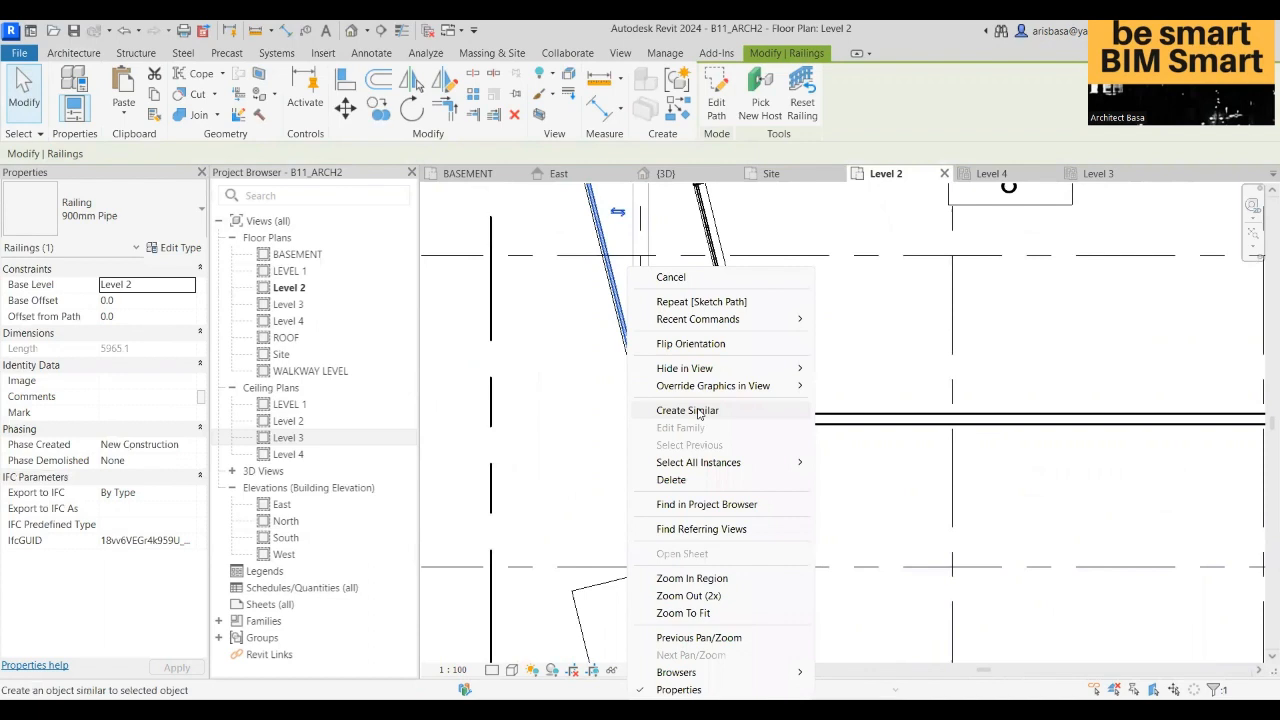
{"action": "left_click", "coordinate": [698, 411]}
{"action": "middle_click_drag", "start_coordinate": [752, 495], "coordinate": [713, 308]}
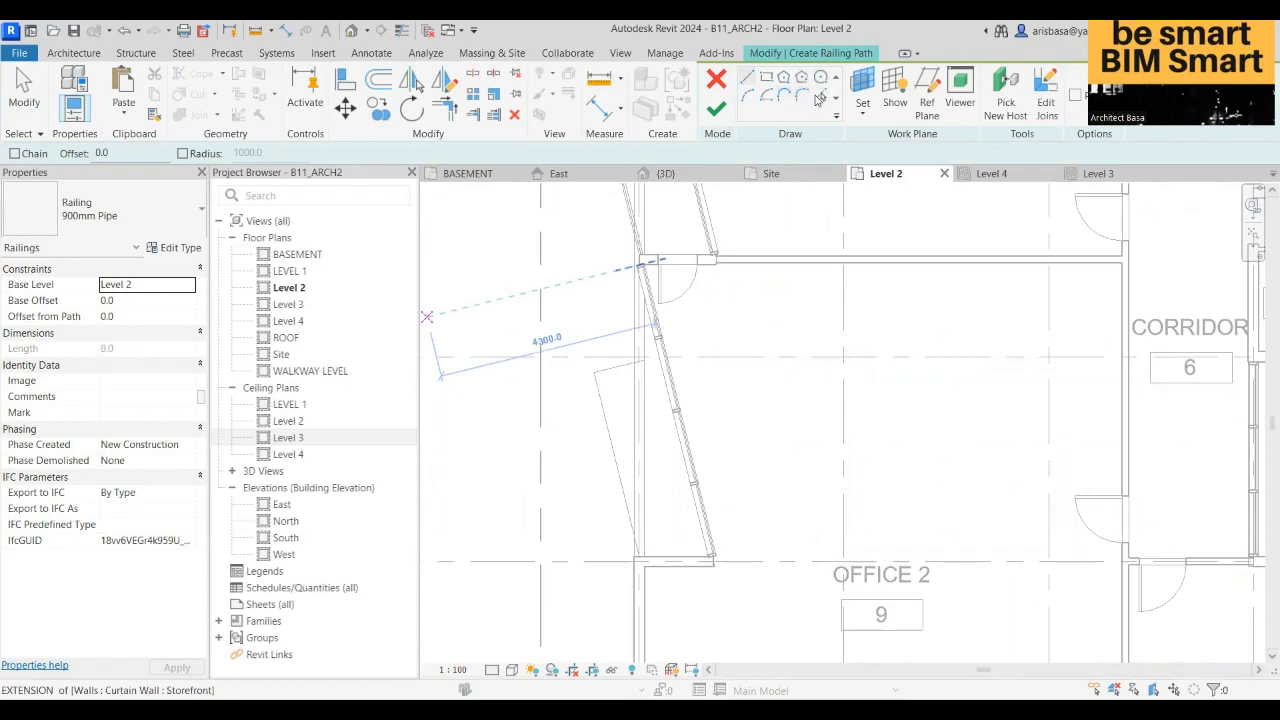
- Sketch a path segment about 1240 mm long from the curtain wall to the southern balcony's outer northwest corner
{"action": "left_click", "coordinate": [747, 82]}
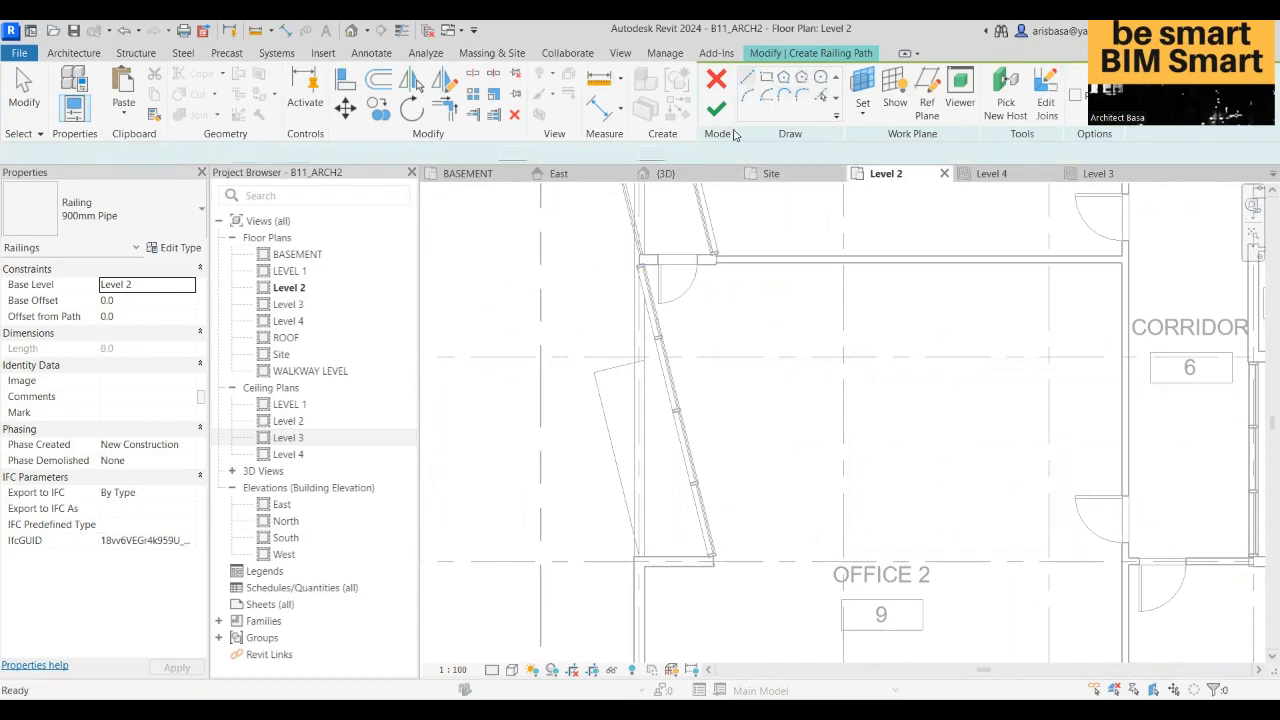
{"action": "scroll", "coordinate": [628, 389], "scroll_direction": "up", "scroll_amount": 5}
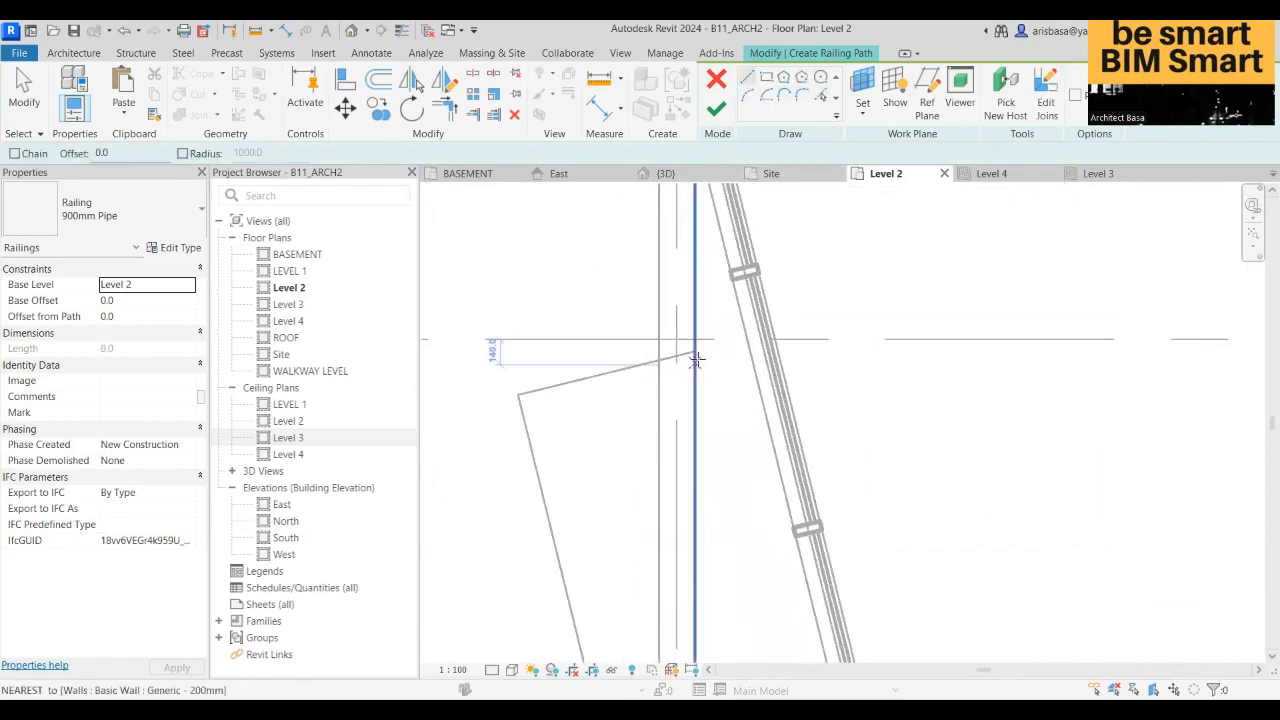
{"action": "left_click", "coordinate": [748, 348]}
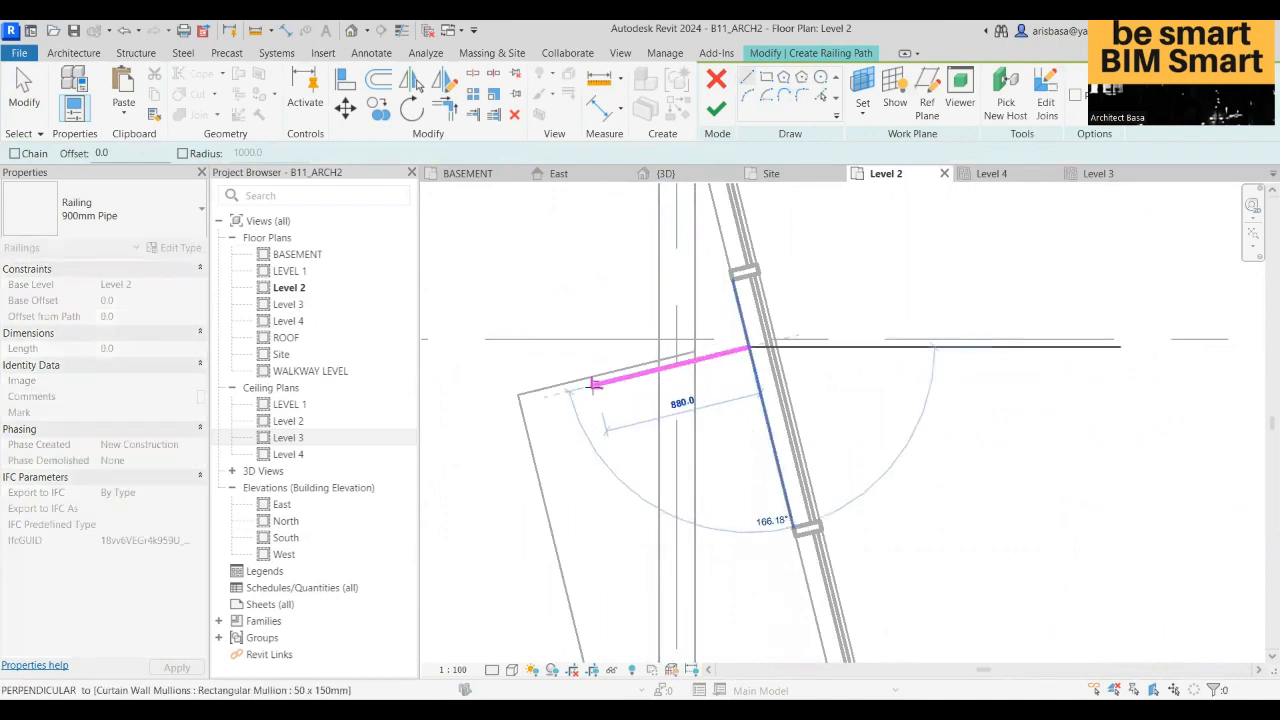
{"action": "left_click", "coordinate": [532, 398]}
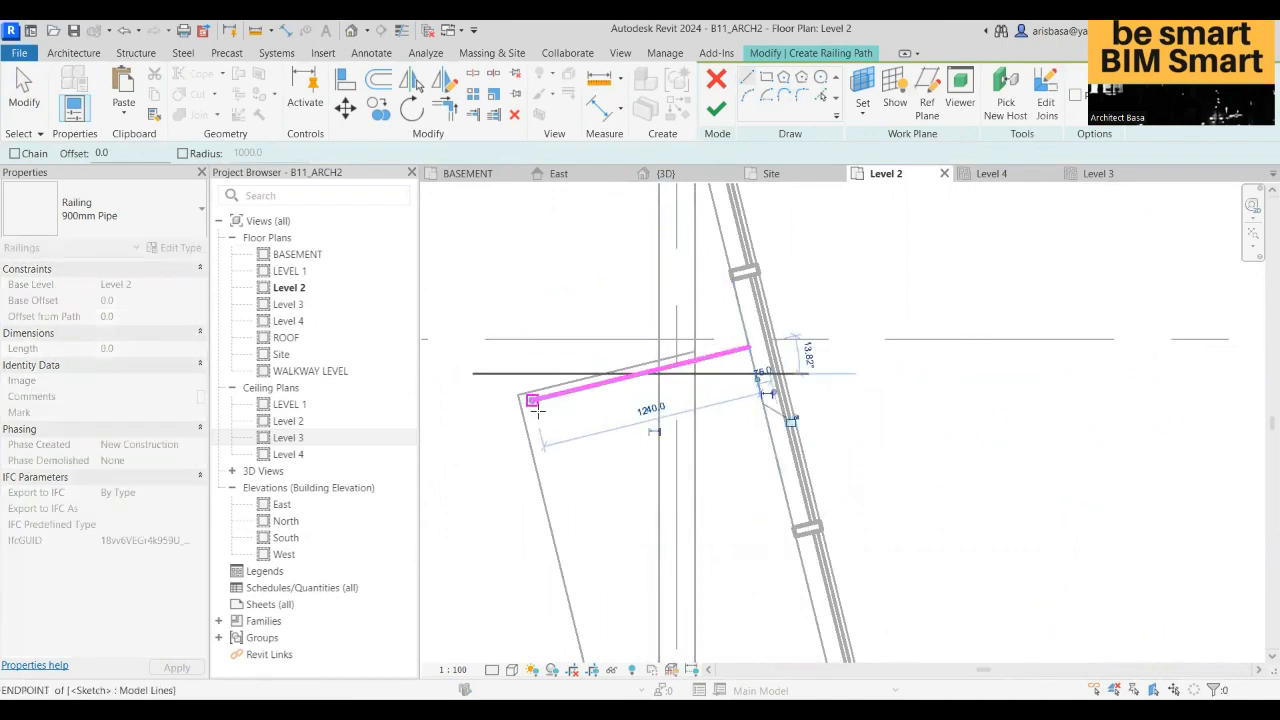
- With chained drawing on, continue the railing path from the outer northwest corner along the balcony's west edge to the wall at its south end
{"action": "scroll", "coordinate": [533, 400], "scroll_direction": "down", "scroll_amount": 2}
{"action": "middle_click_drag", "start_coordinate": [536, 405], "coordinate": [555, 386]}
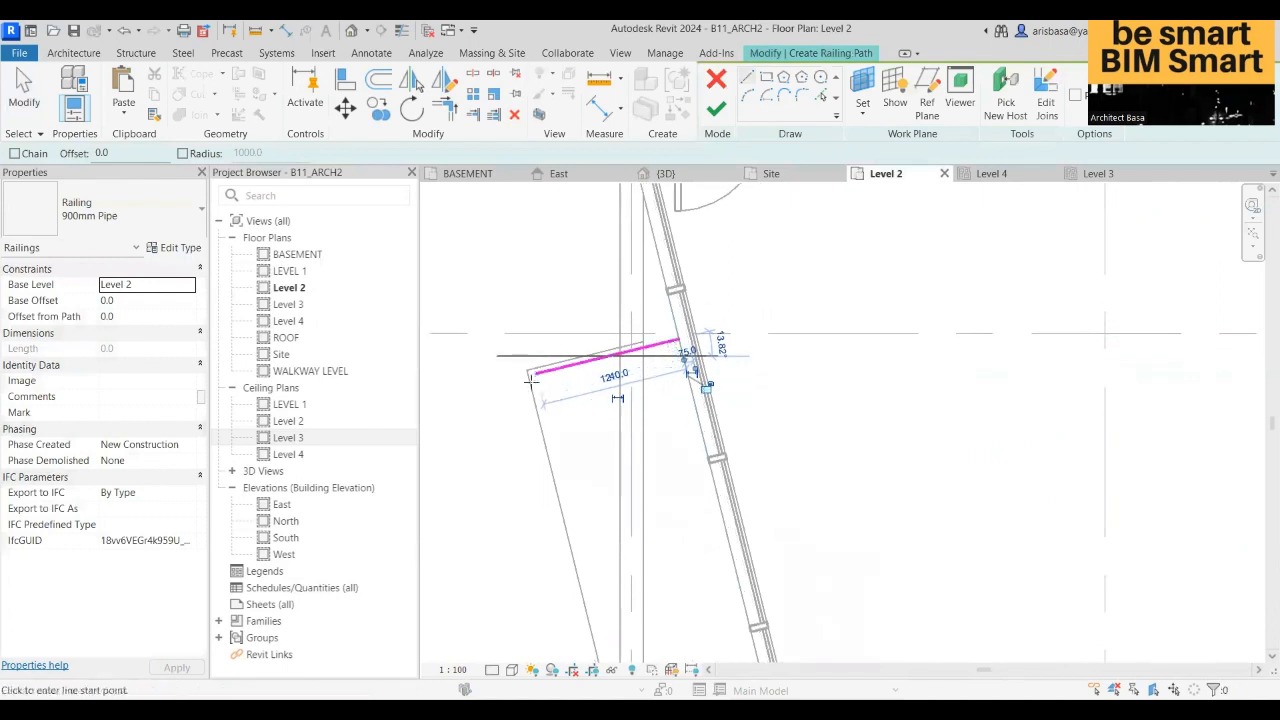
{"action": "left_click", "coordinate": [15, 153]}
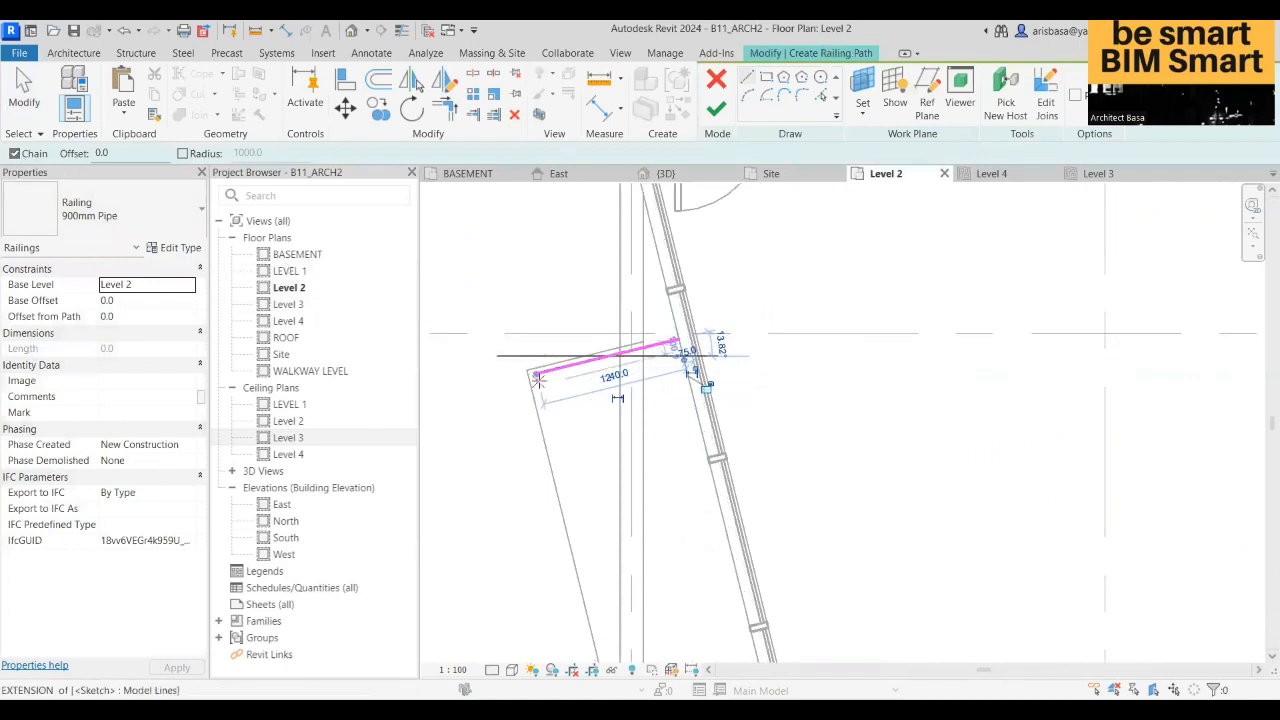
{"action": "left_click", "coordinate": [538, 377]}
{"action": "scroll", "coordinate": [549, 354], "scroll_direction": "down", "scroll_amount": 2}
{"action": "middle_click_drag", "start_coordinate": [549, 354], "coordinate": [510, 221]}
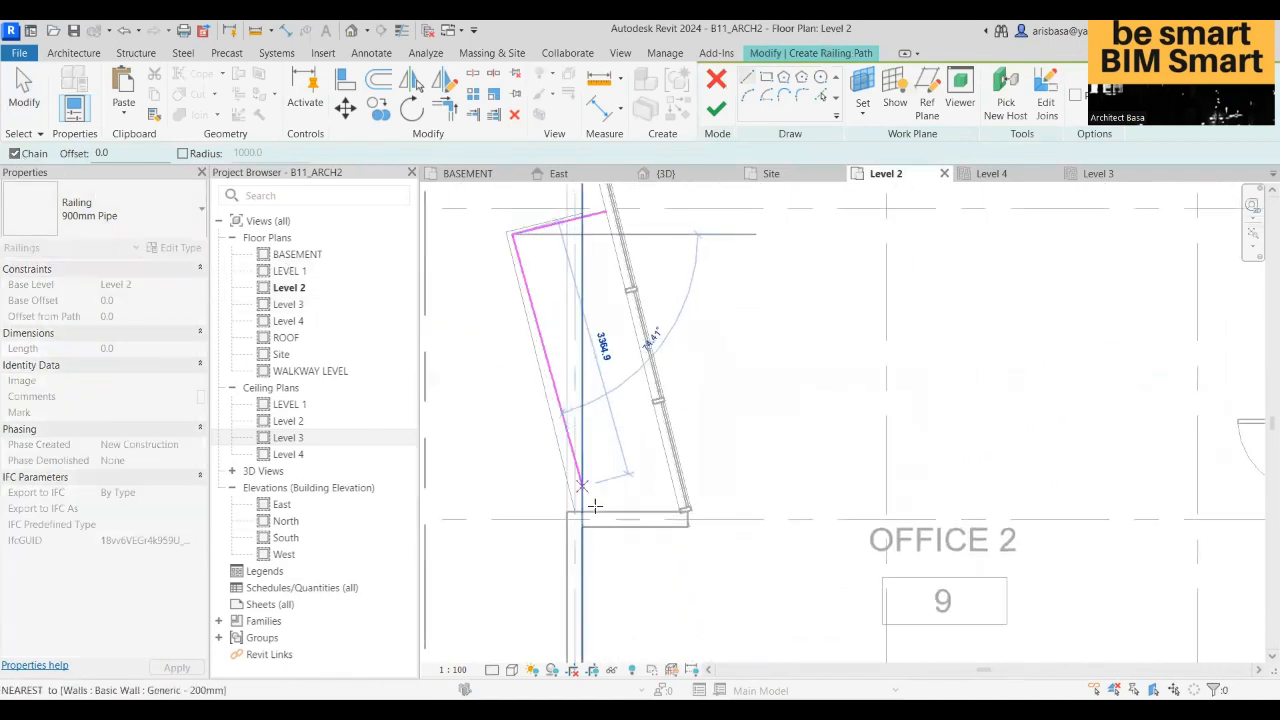
{"action": "left_click", "coordinate": [579, 513]}
{"action": "middle_click_drag", "start_coordinate": [597, 398], "coordinate": [604, 464]}
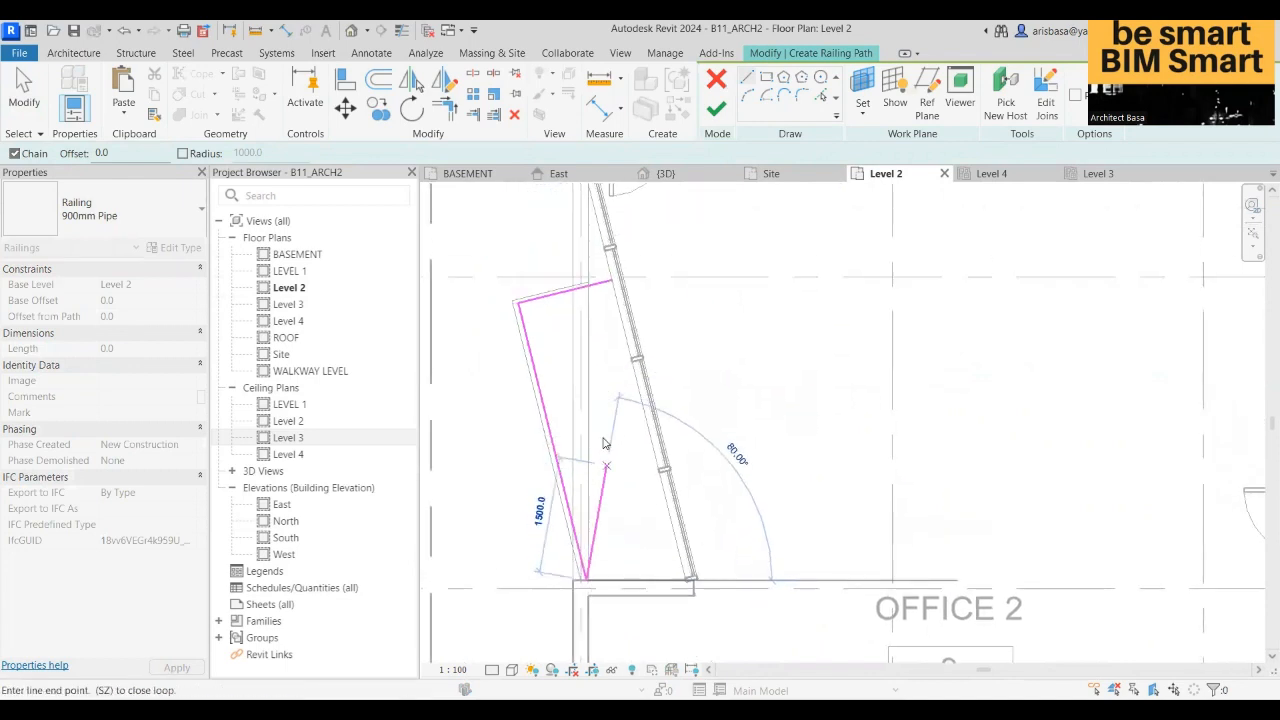
{"action": "key", "text": "Escape"}
{"action": "key", "text": "Escape"}
- Check the railing path's corner and its end at the curtain wall, and finish the sketch
{"action": "scroll", "coordinate": [549, 340], "scroll_direction": "up", "scroll_amount": 2}
{"action": "scroll", "coordinate": [545, 325], "scroll_direction": "up", "scroll_amount": 3}
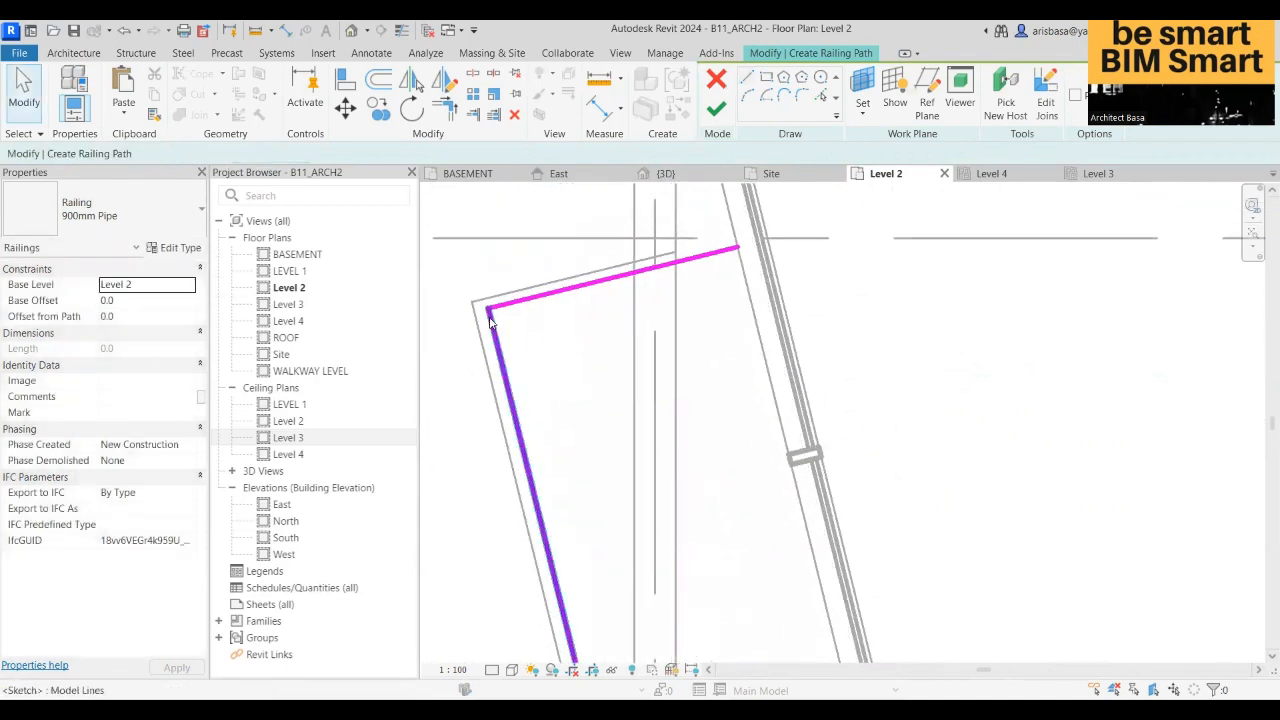
{"action": "left_click", "coordinate": [511, 379]}
{"action": "mouse_move", "coordinate": [511, 379]}
{"action": "left_mouse_down"}
{"action": "mouse_move", "coordinate": [486, 391]}
{"action": "mouse_move", "coordinate": [513, 396]}
{"action": "left_mouse_up"}
{"action": "scroll", "coordinate": [574, 423], "scroll_direction": "down", "scroll_amount": 2}
{"action": "middle_click_drag", "start_coordinate": [576, 423], "coordinate": [574, 506]}
{"action": "scroll", "coordinate": [608, 430], "scroll_direction": "up", "scroll_amount": 2}
{"action": "key", "text": "Escape"}
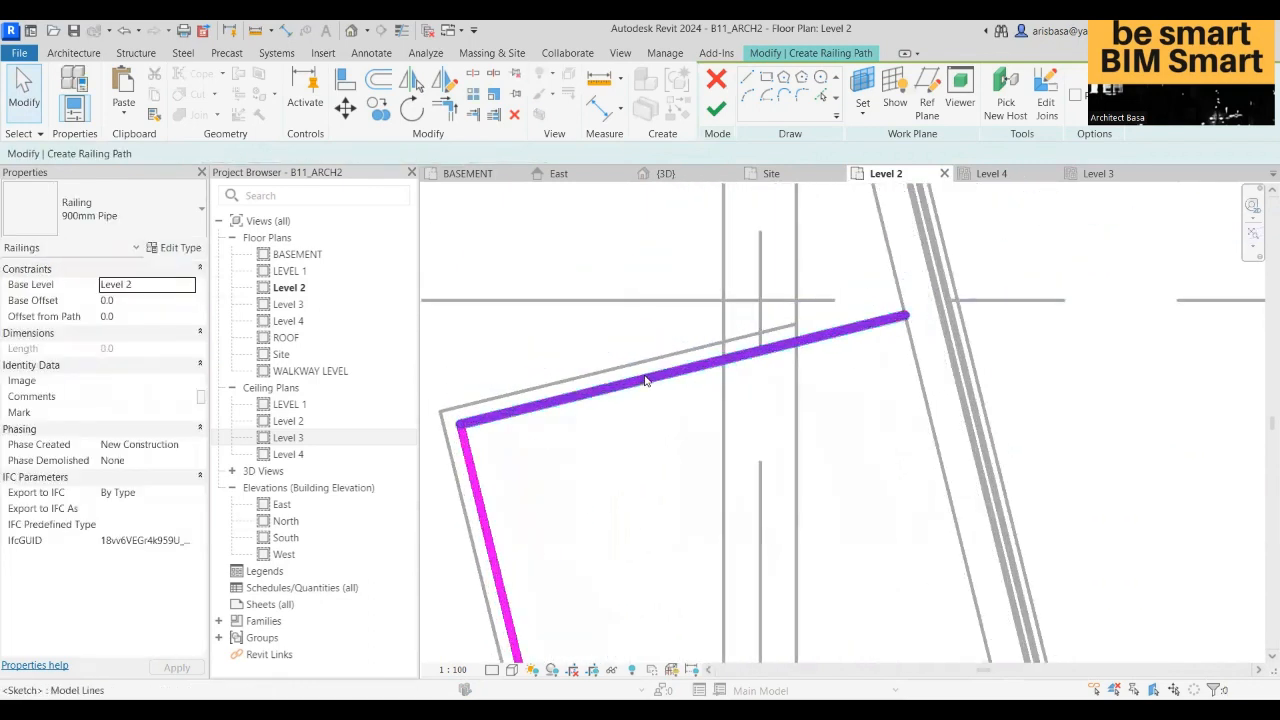
{"action": "scroll", "coordinate": [647, 388], "scroll_direction": "down", "scroll_amount": 4}
{"action": "middle_click_drag", "start_coordinate": [638, 342], "coordinate": [649, 427]}
{"action": "left_click", "coordinate": [716, 110]}
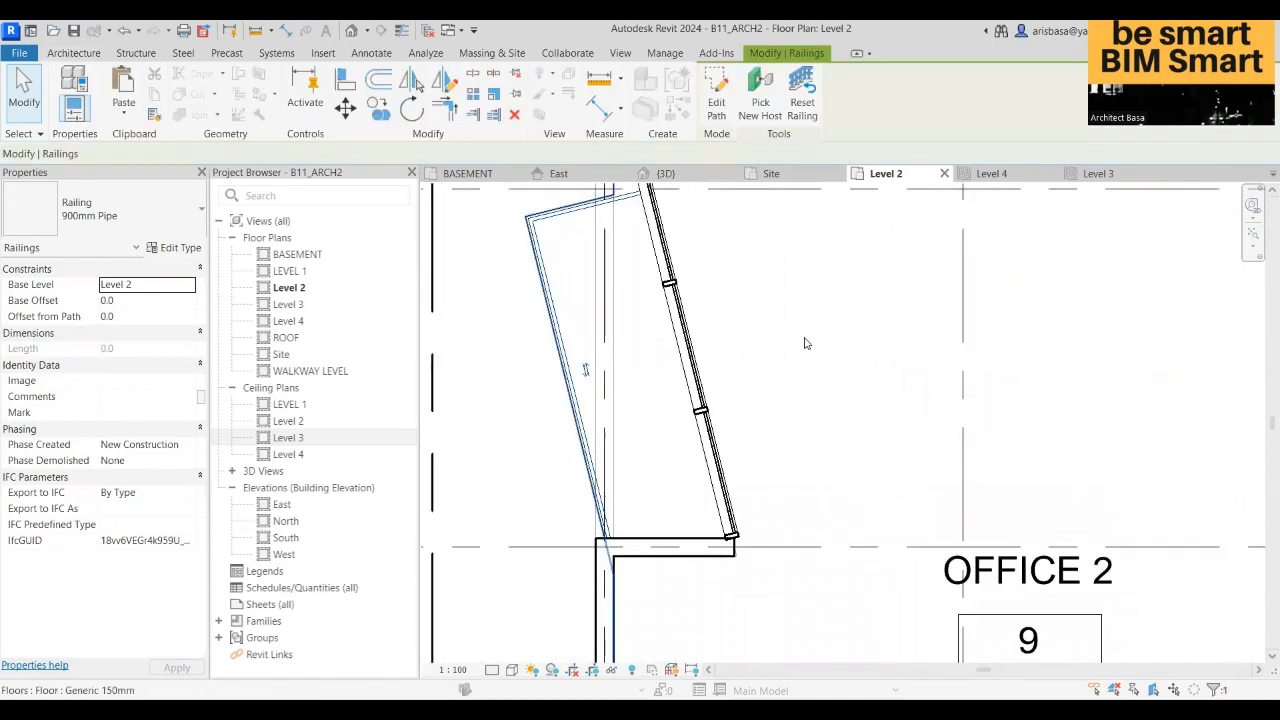
- View the southern balcony's railing in 3D alongside the Office 1 balcony railing
{"action": "middle_click_drag", "start_coordinate": [797, 394], "coordinate": [797, 426]}
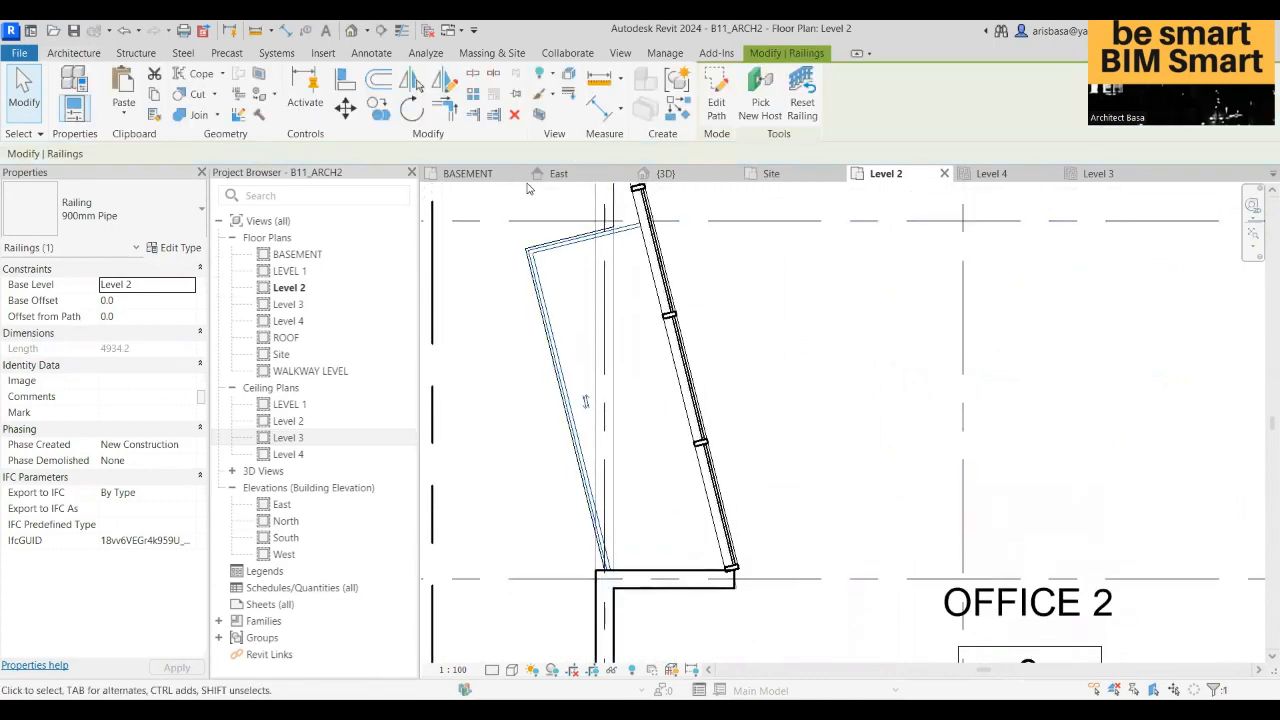
{"action": "left_click", "coordinate": [664, 173]}
{"action": "middle_click_drag", "start_coordinate": [690, 565], "coordinate": [793, 444]}
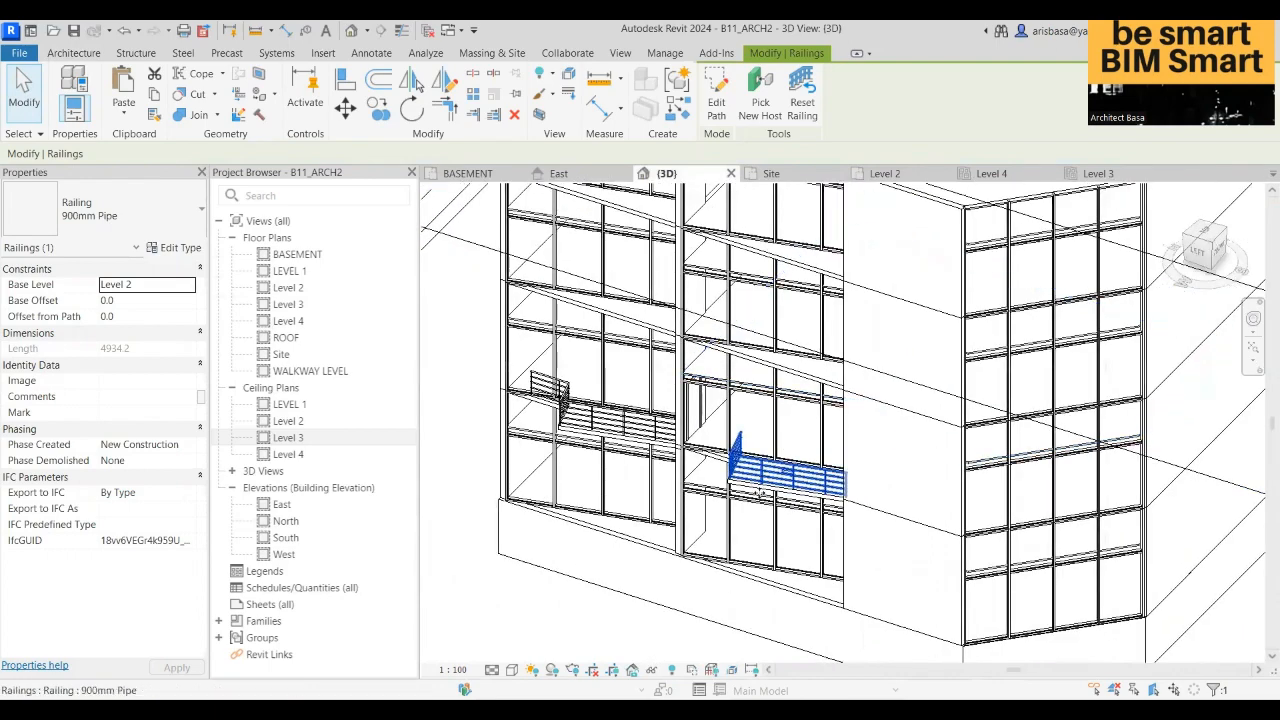
{"action": "key", "text": "Escape"}
{"action": "scroll", "coordinate": [700, 446], "scroll_direction": "down", "scroll_amount": 1}
{"action": "middle_click_drag", "start_coordinate": [708, 452], "coordinate": [655, 363], "text": "shift"}
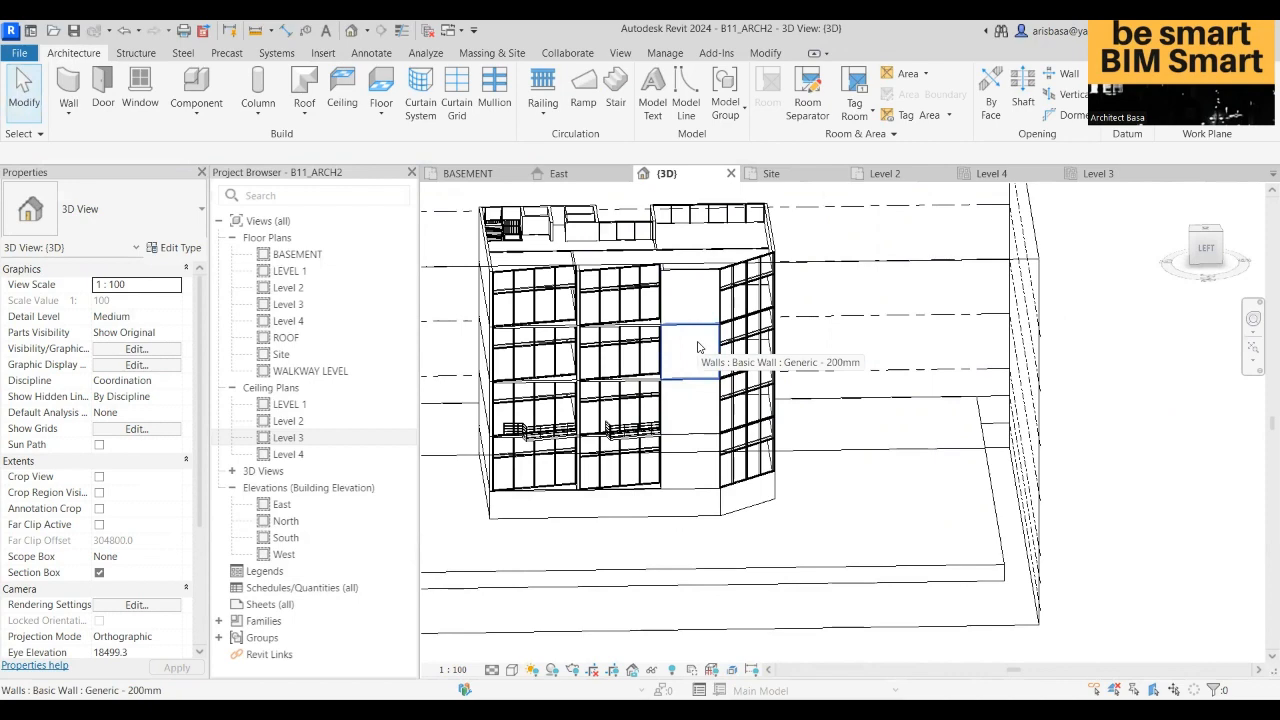
- Examine the blank Generic - 200mm walls stacked on the west facade in 3D, from Level 1 up to the roof
{"action": "scroll", "coordinate": [700, 430], "scroll_direction": "up", "scroll_amount": 3}
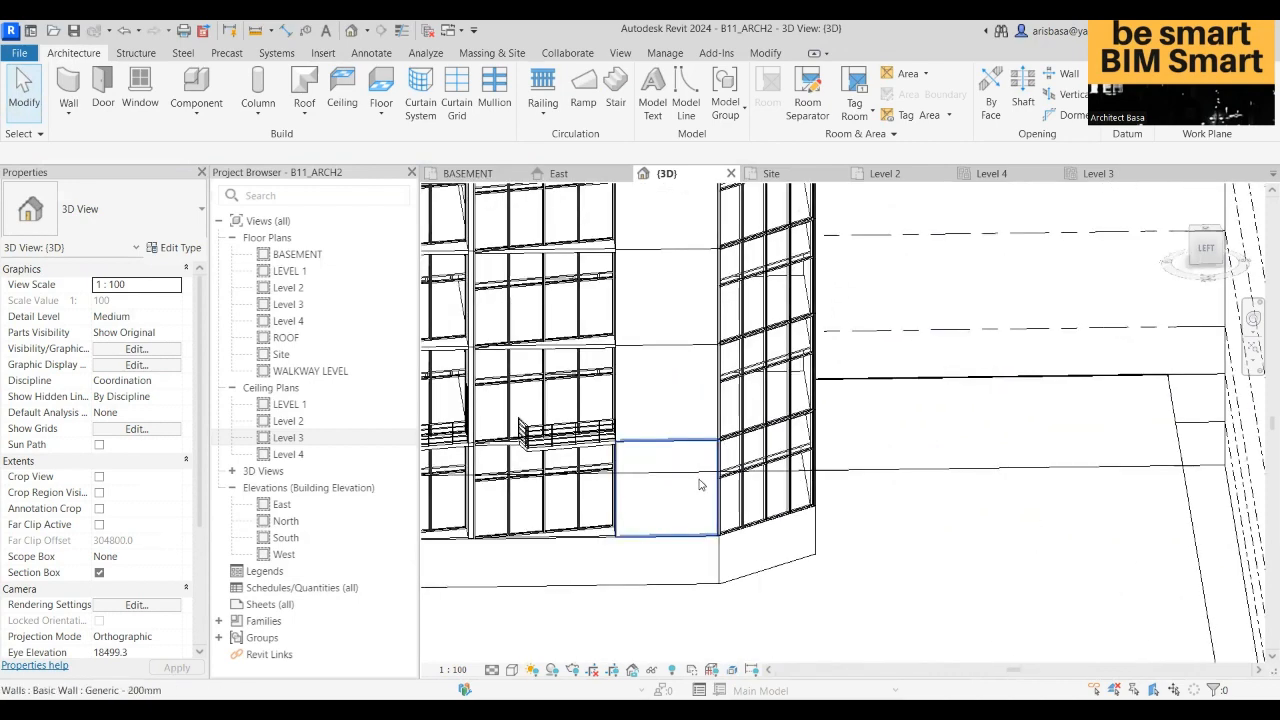
{"action": "left_click", "coordinate": [695, 478]}
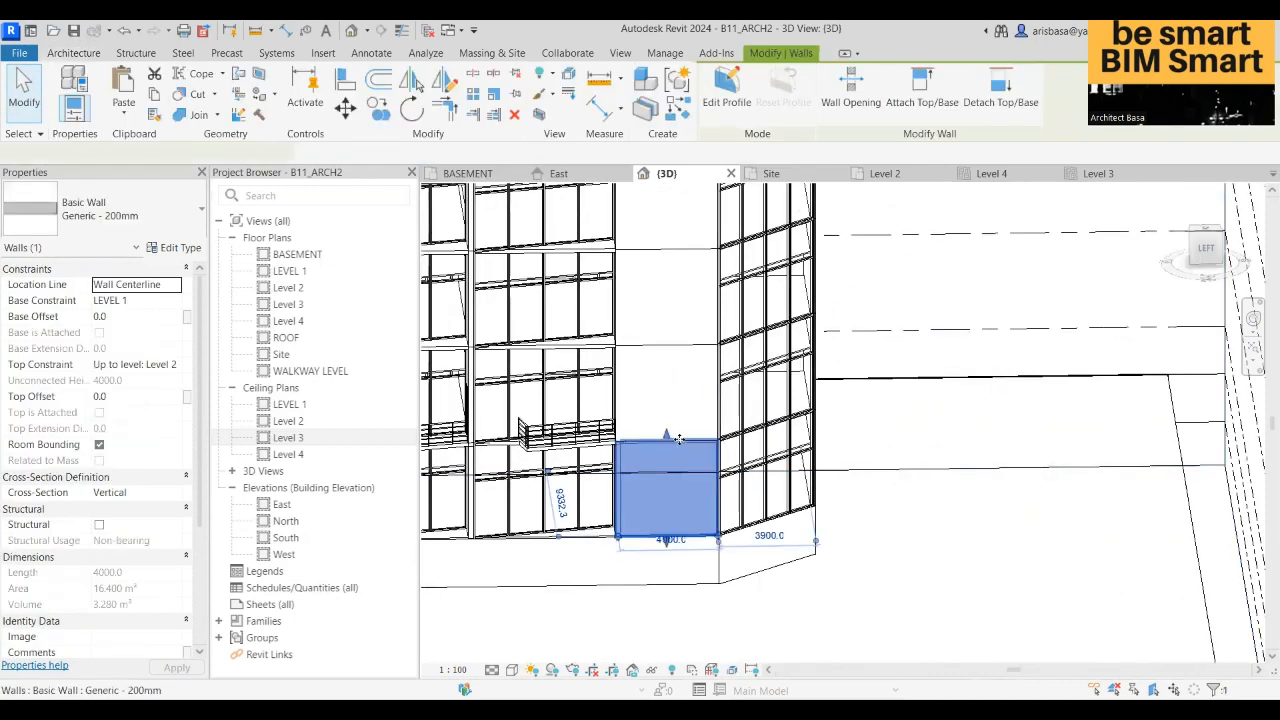
{"action": "left_click", "coordinate": [682, 354]}
{"action": "left_click", "coordinate": [688, 300]}
{"action": "middle_click_drag", "start_coordinate": [699, 224], "coordinate": [681, 348]}
{"action": "key", "text": "Escape"}
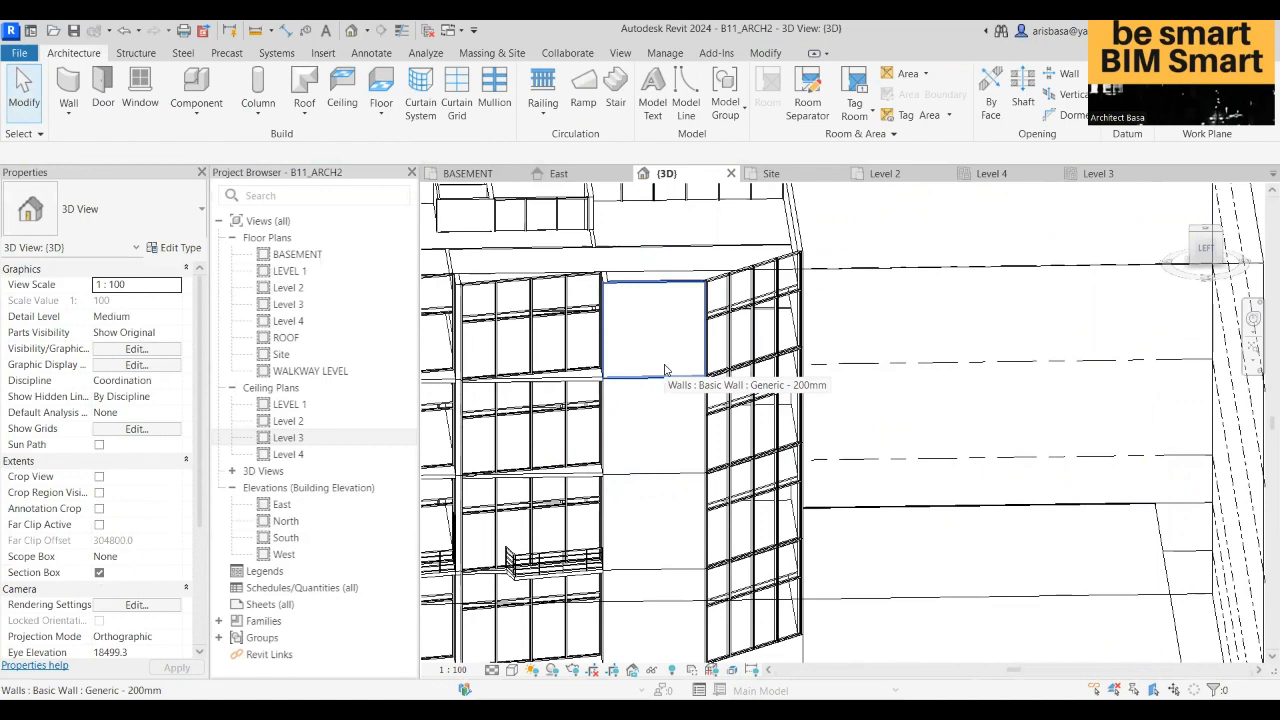
{"action": "scroll", "coordinate": [665, 370], "scroll_direction": "down", "scroll_amount": 5}
{"action": "scroll", "coordinate": [790, 372], "scroll_direction": "up", "scroll_amount": 3}
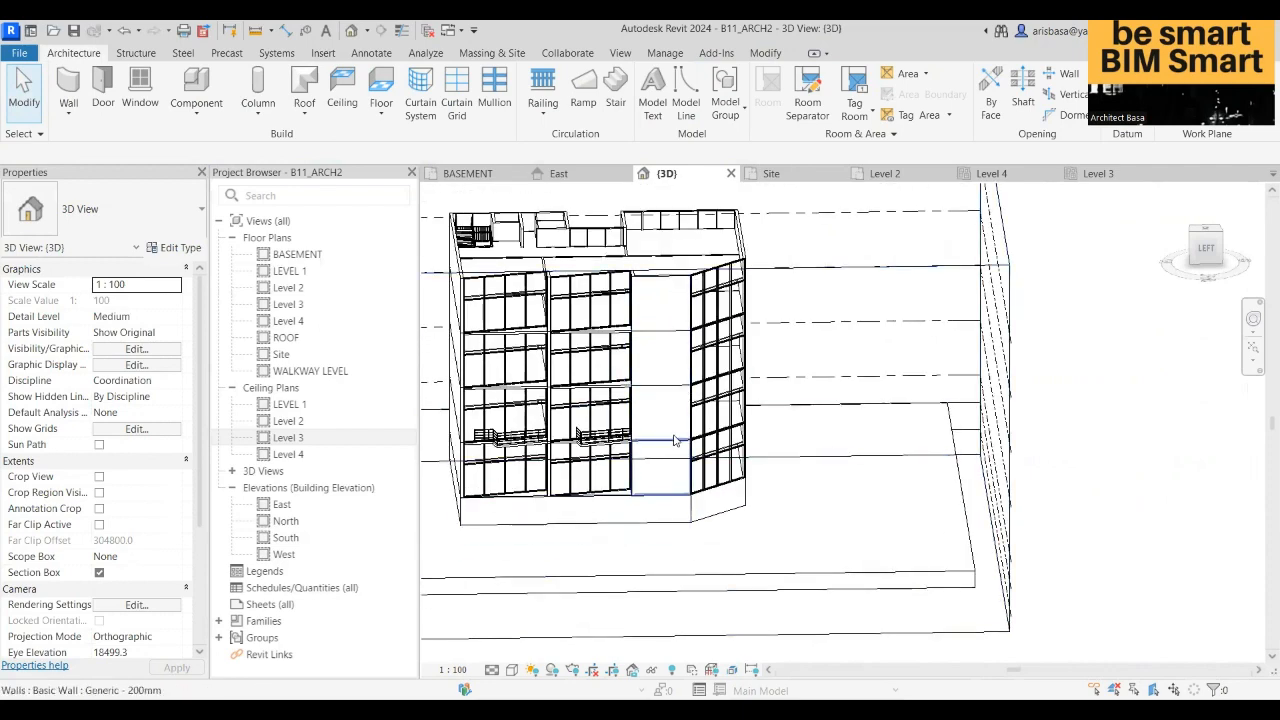
{"action": "scroll", "coordinate": [870, 376], "scroll_direction": "down", "scroll_amount": 2}
{"action": "middle_click_drag", "start_coordinate": [854, 416], "coordinate": [705, 458], "text": "shift"}
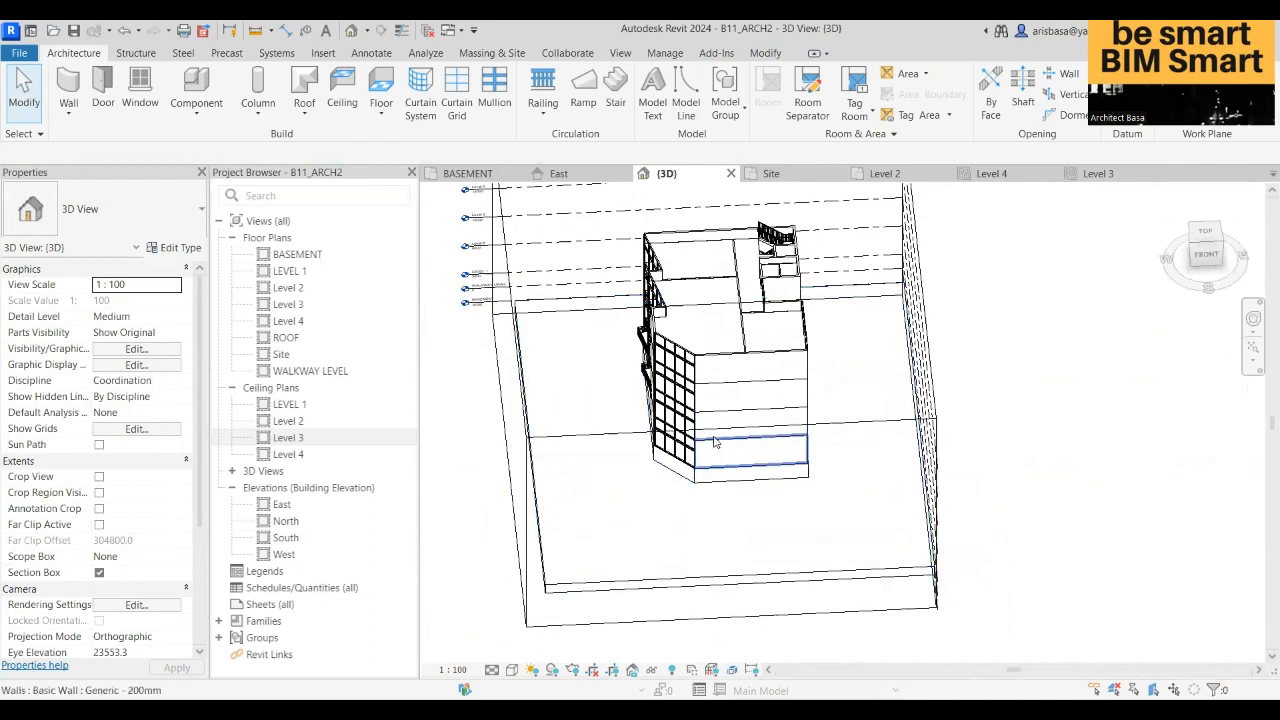
- In the West elevation, split the blank Level 1 wall between grids C and B into three vertical strips, the middle 1700 mm and the southern 1200 mm wide
{"action": "double_click", "coordinate": [287, 555]}
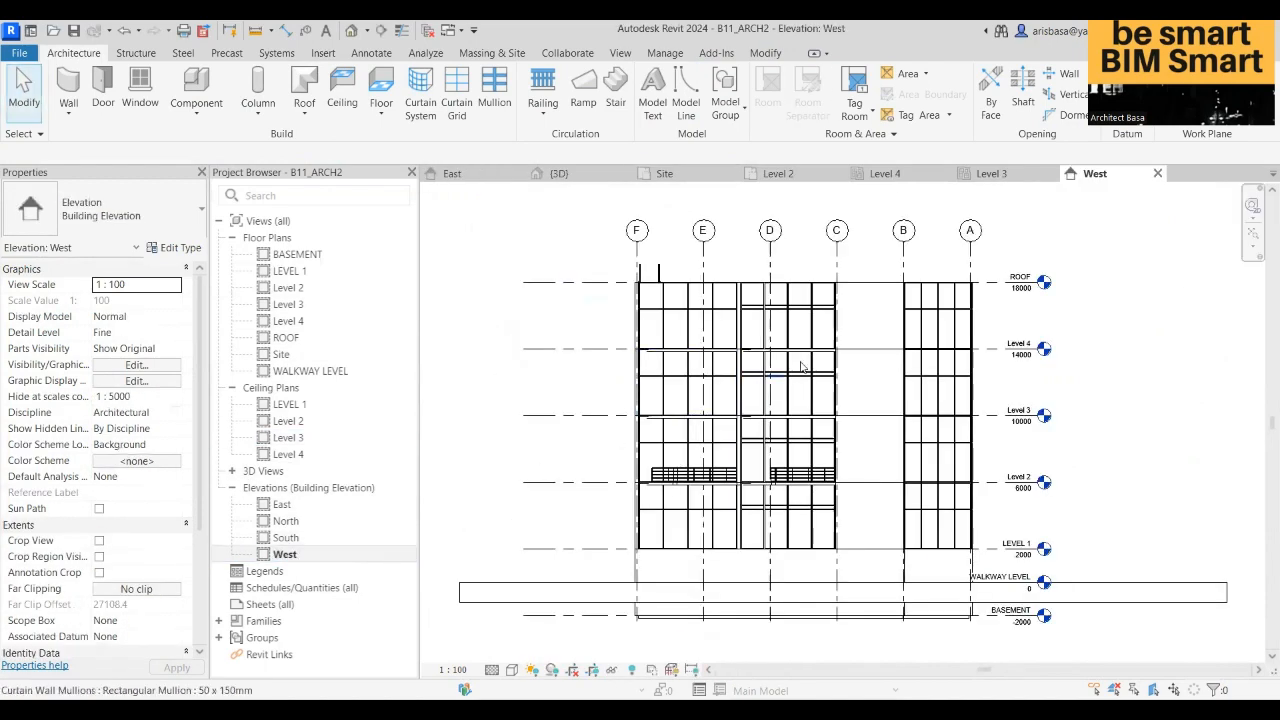
{"action": "scroll", "coordinate": [800, 368], "scroll_direction": "up", "scroll_amount": 1}
{"action": "middle_click_drag", "start_coordinate": [950, 420], "coordinate": [856, 406]}
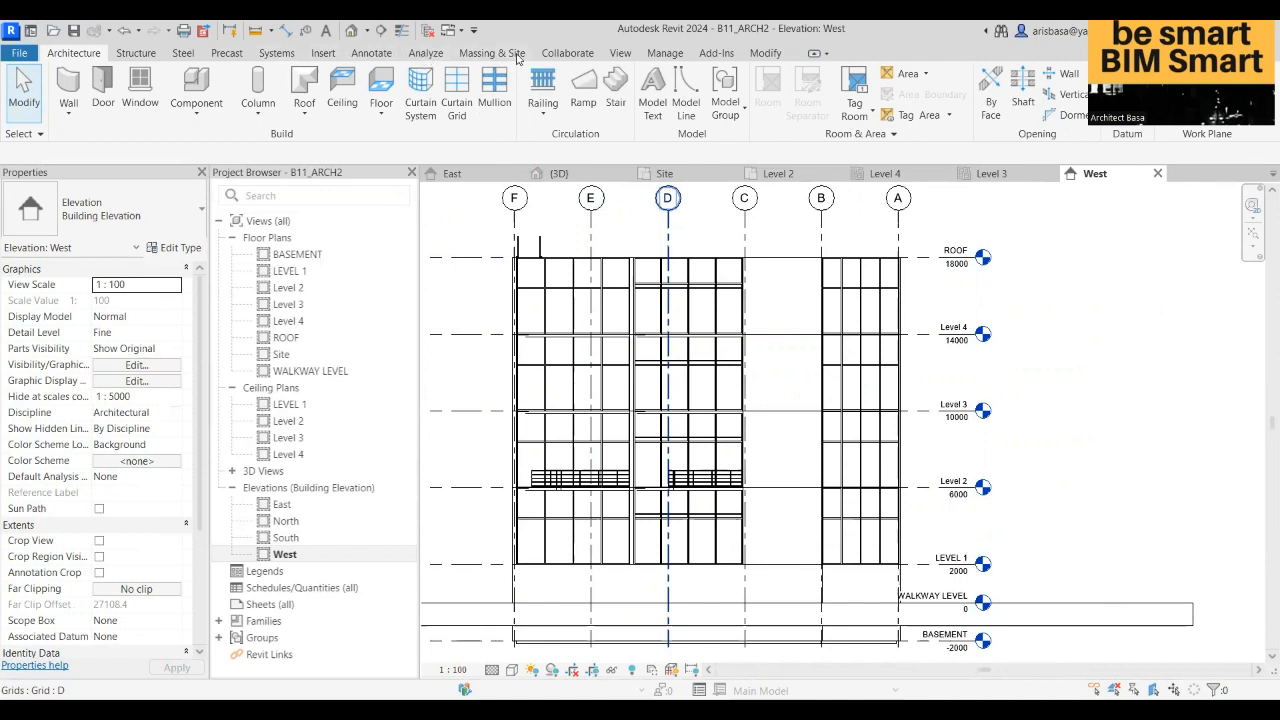
{"action": "left_click", "coordinate": [770, 56]}
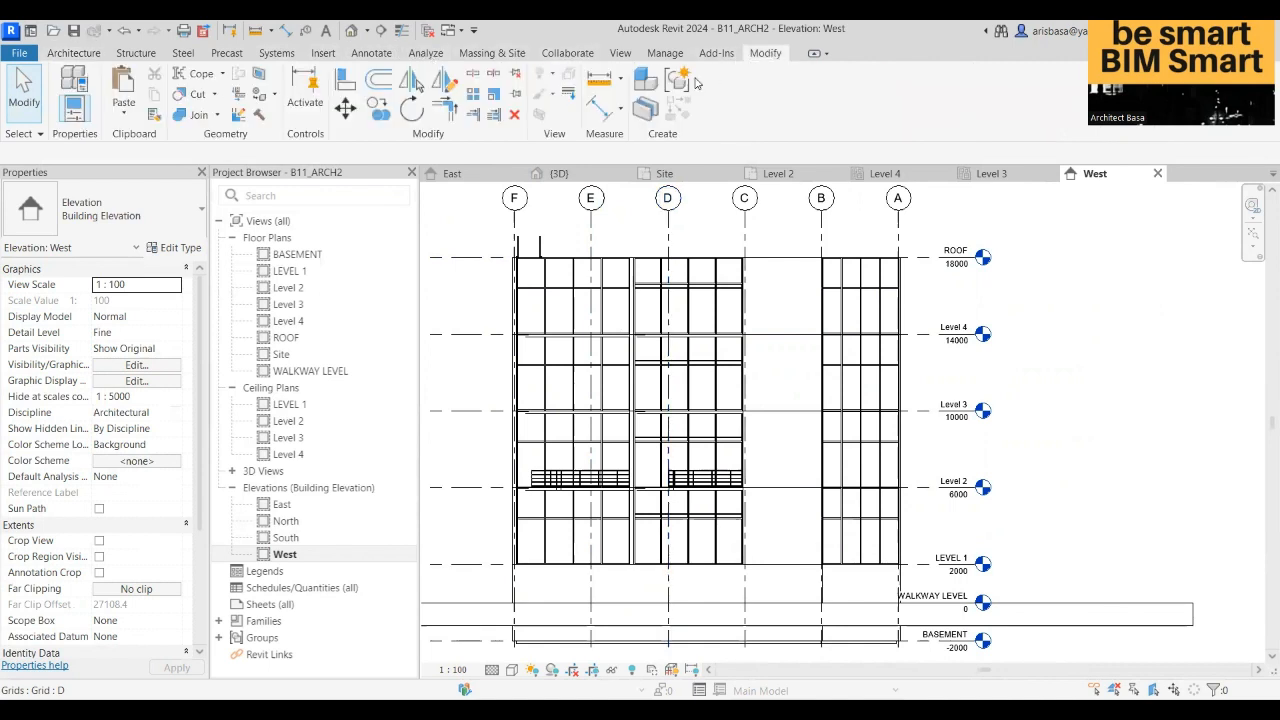
{"action": "left_click", "coordinate": [472, 80]}
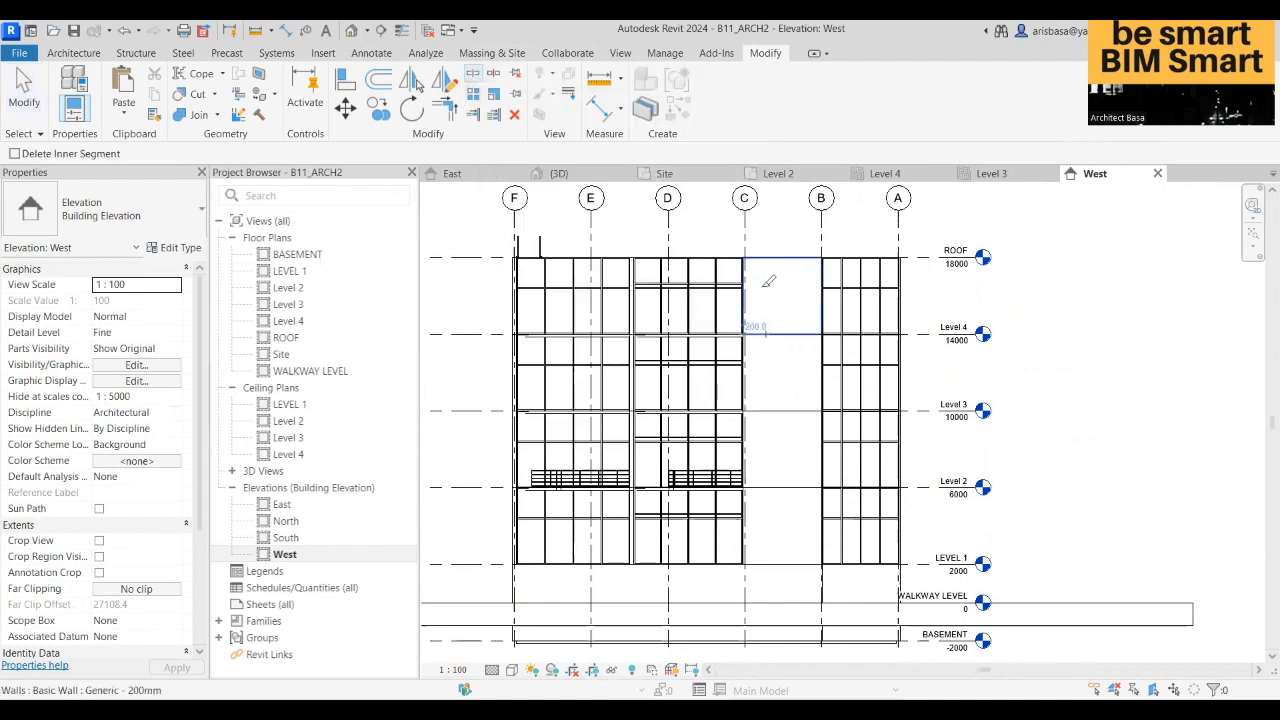
{"action": "scroll", "coordinate": [765, 565], "scroll_direction": "up", "scroll_amount": 2}
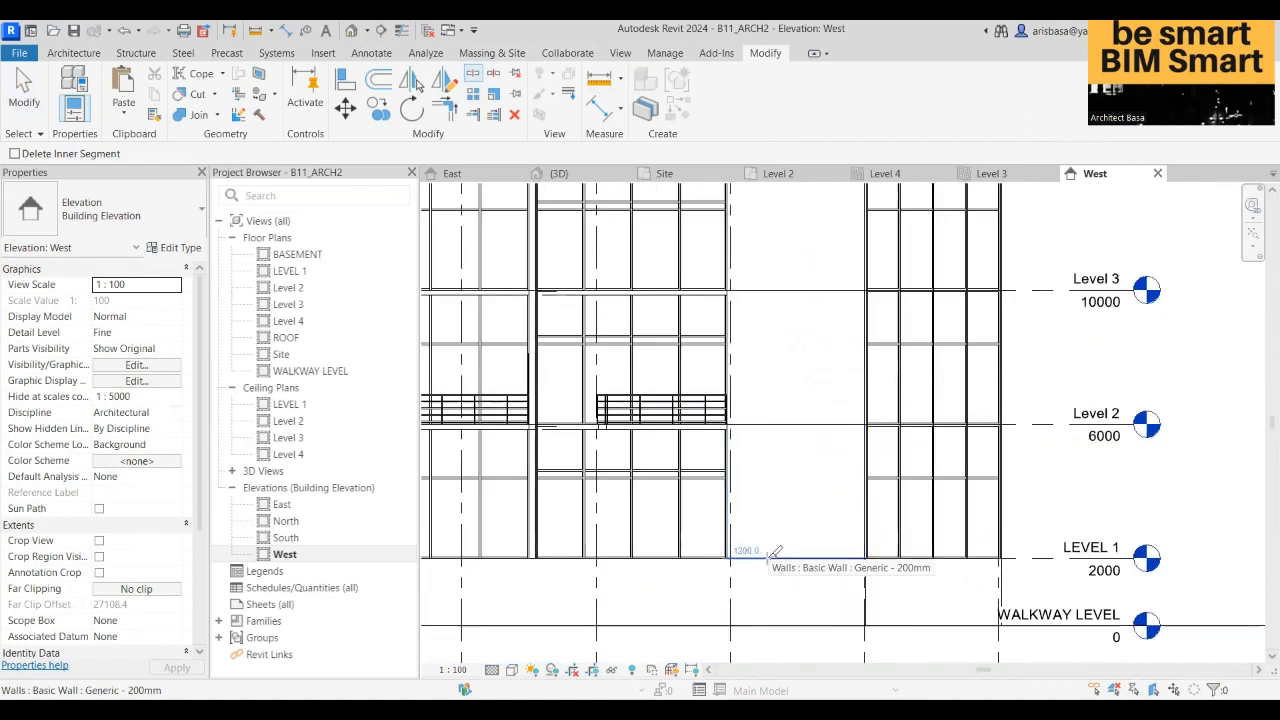
{"action": "scroll", "coordinate": [770, 555], "scroll_direction": "up", "scroll_amount": 2}
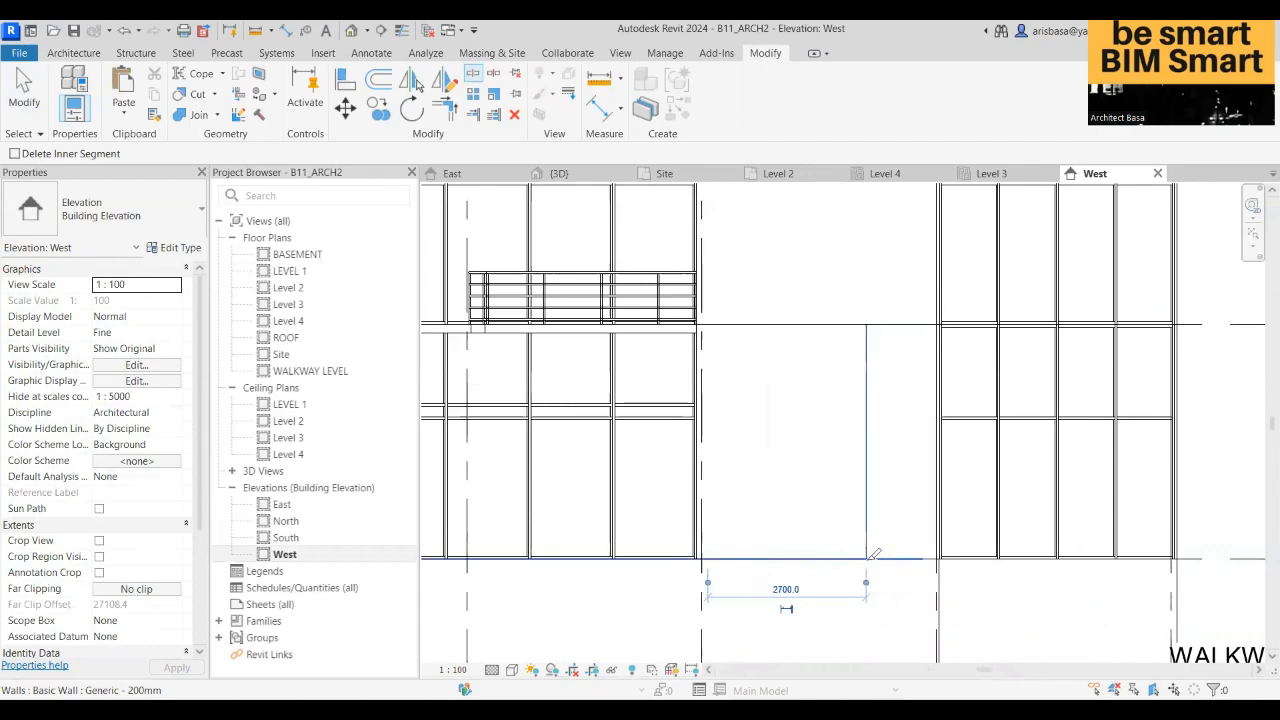
{"action": "scroll", "coordinate": [875, 552], "scroll_direction": "down", "scroll_amount": 2}
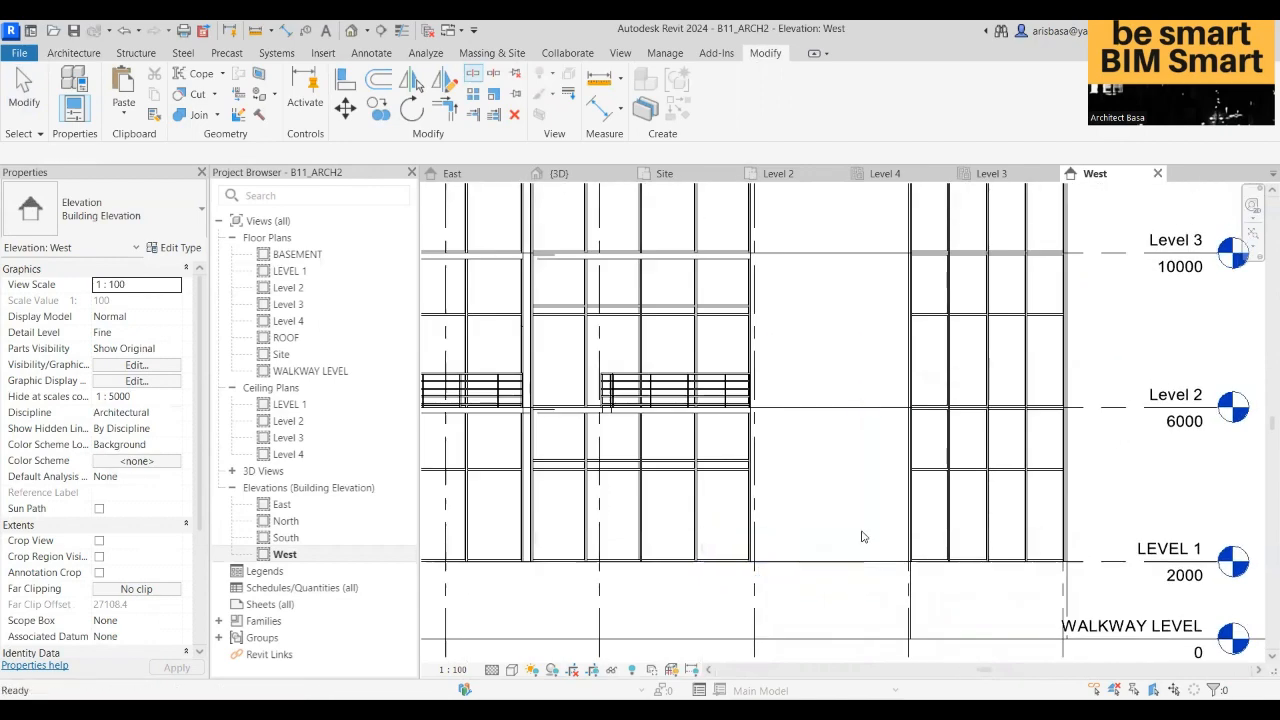
{"action": "key", "text": "Escape"}
- Change the middle strip of the split Level 1 wall to the Generic - 225mm Masonry type
{"action": "left_click", "coordinate": [824, 511]}
{"action": "left_click_drag", "start_coordinate": [824, 511], "coordinate": [879, 510]}
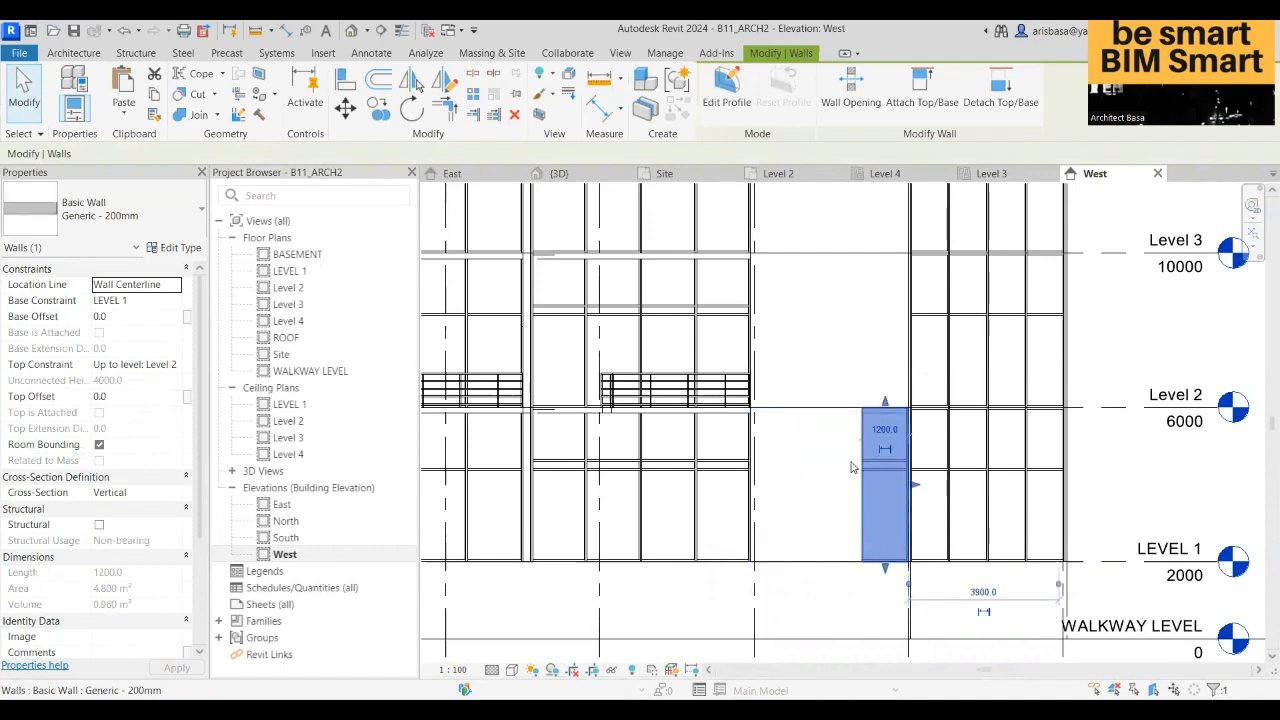
{"action": "key", "text": "ctrl+z"}
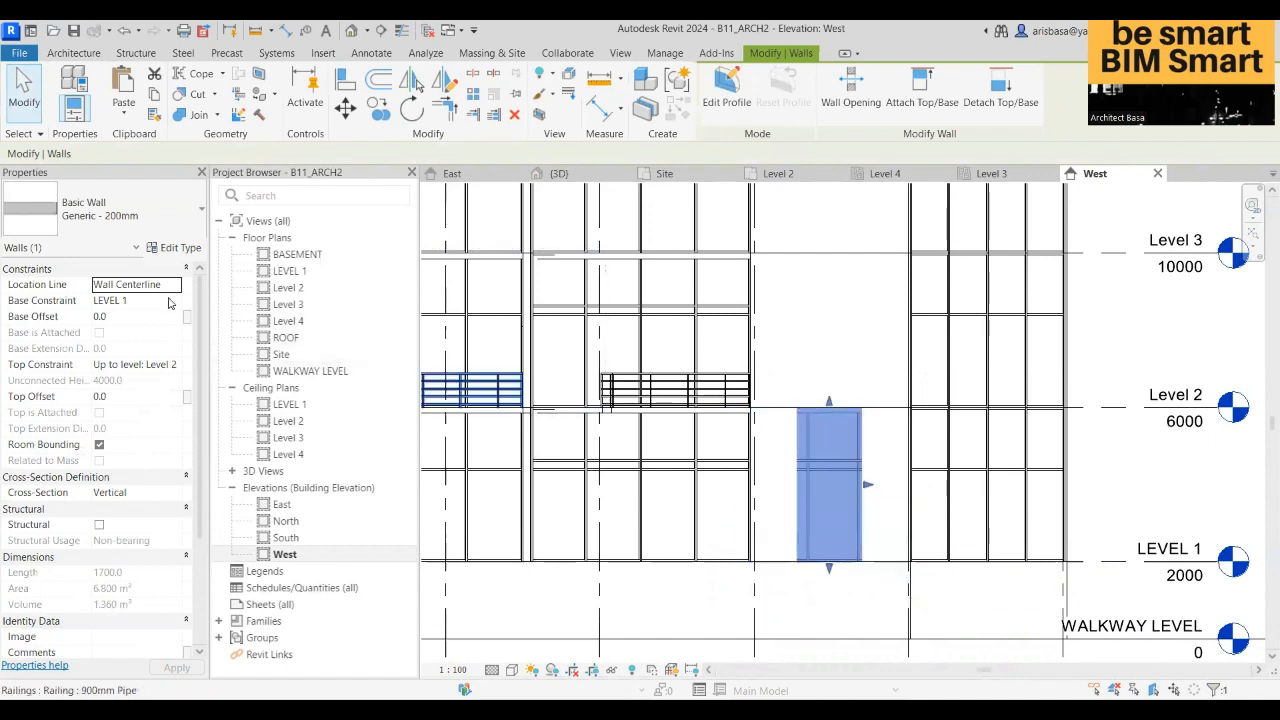
{"action": "left_click", "coordinate": [201, 210]}
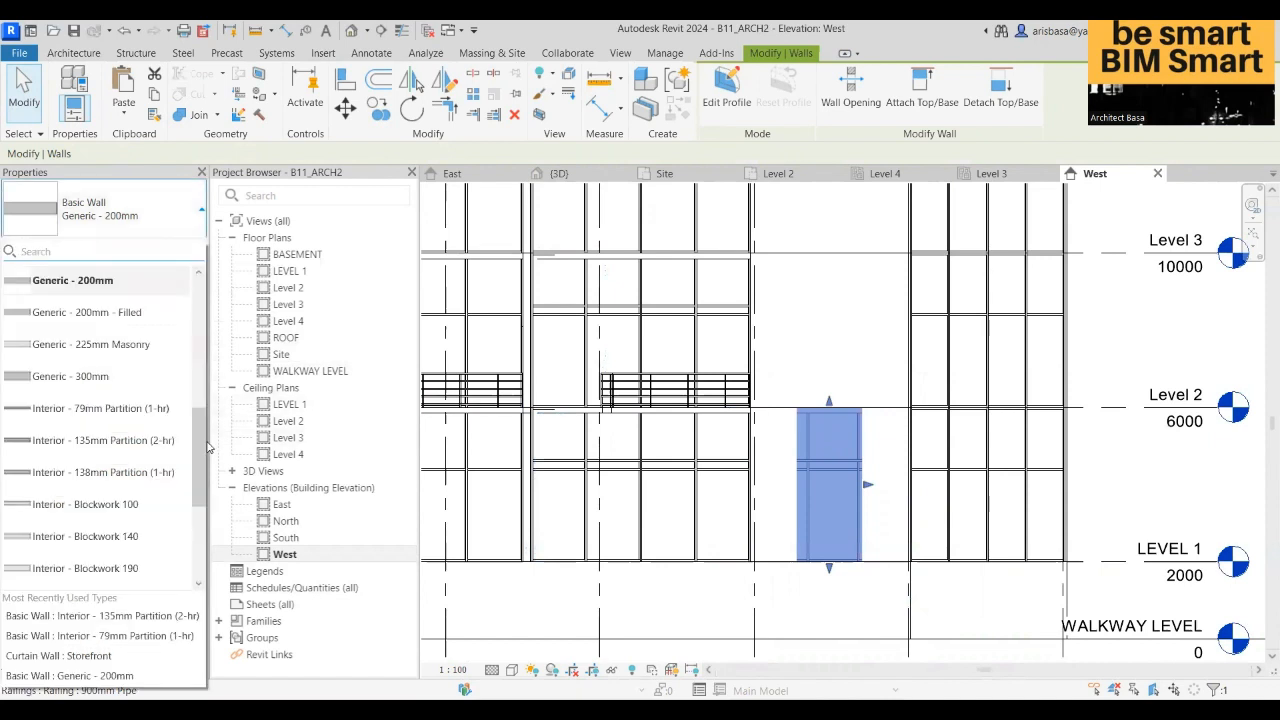
{"action": "left_click", "coordinate": [153, 345]}
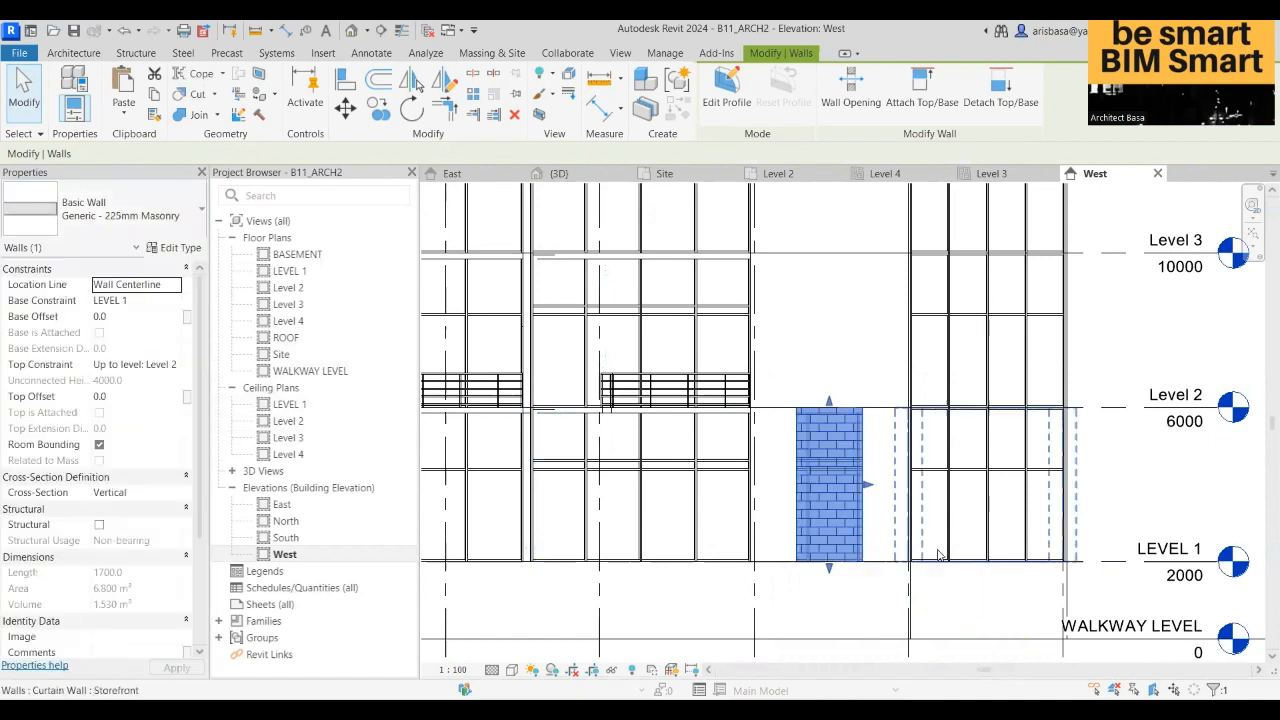
{"action": "key", "text": "Escape"}
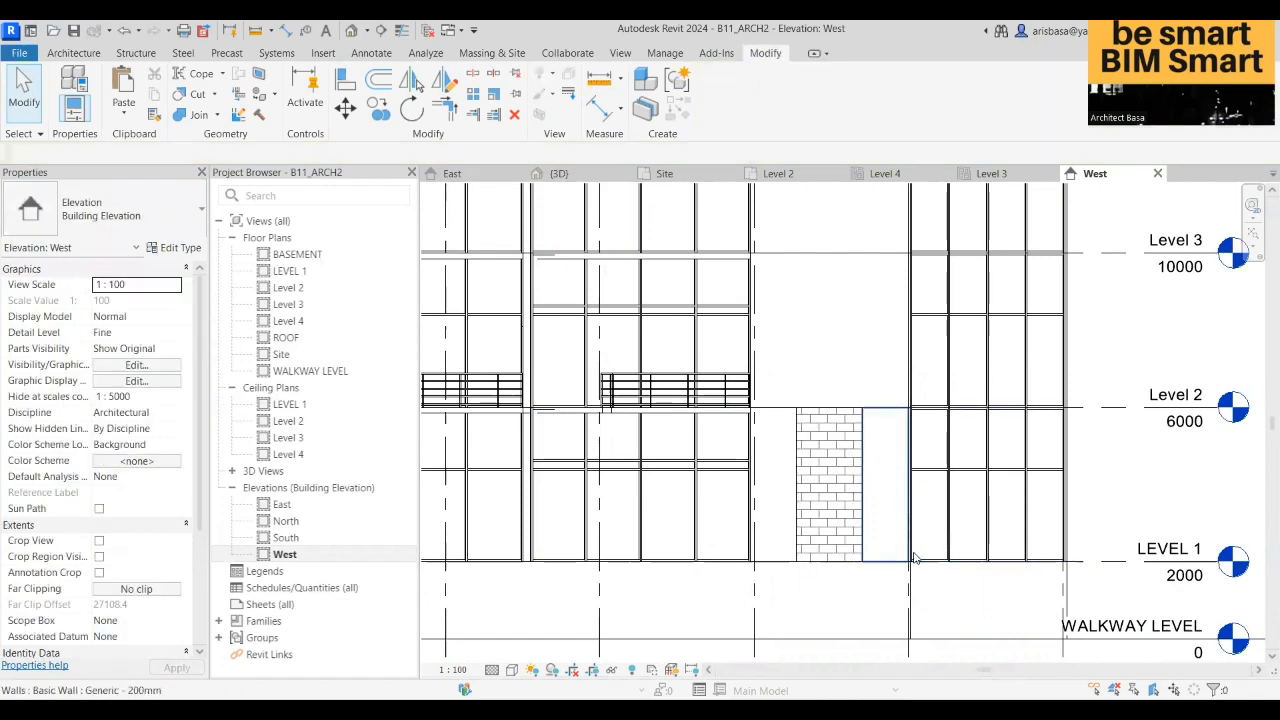
- Split the blank Level 2 wall between grids C and B into six horizontal bands, with cuts from about 3300 mm down to 800 mm above Level 2
{"action": "scroll", "coordinate": [860, 560], "scroll_direction": "down", "scroll_amount": 2}
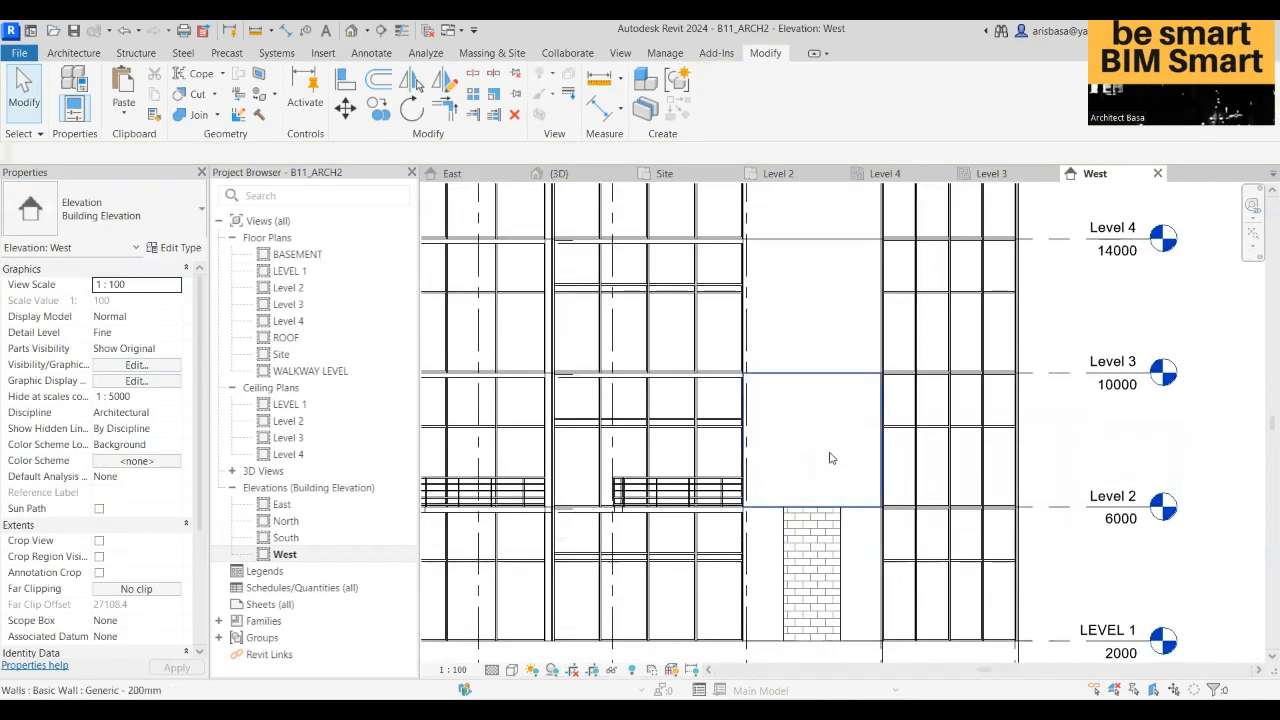
{"action": "left_click", "coordinate": [821, 448]}
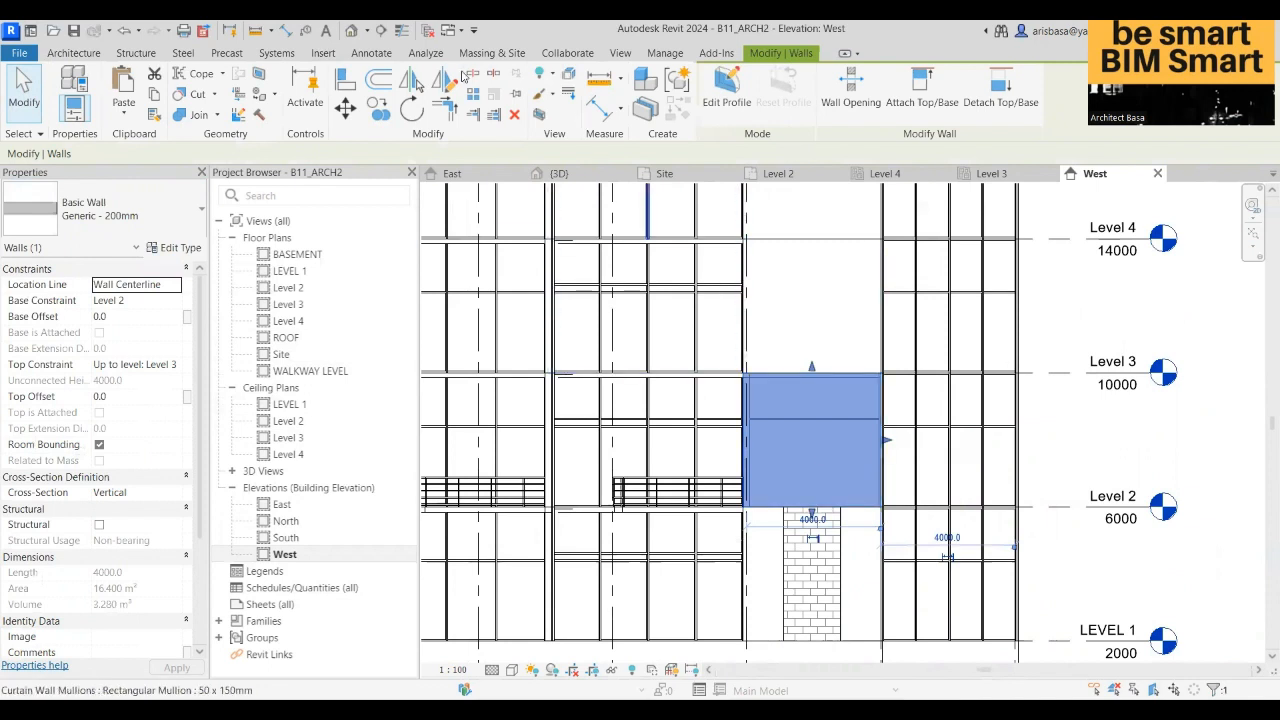
{"action": "key", "text": "s"}
{"action": "key", "text": "l"}
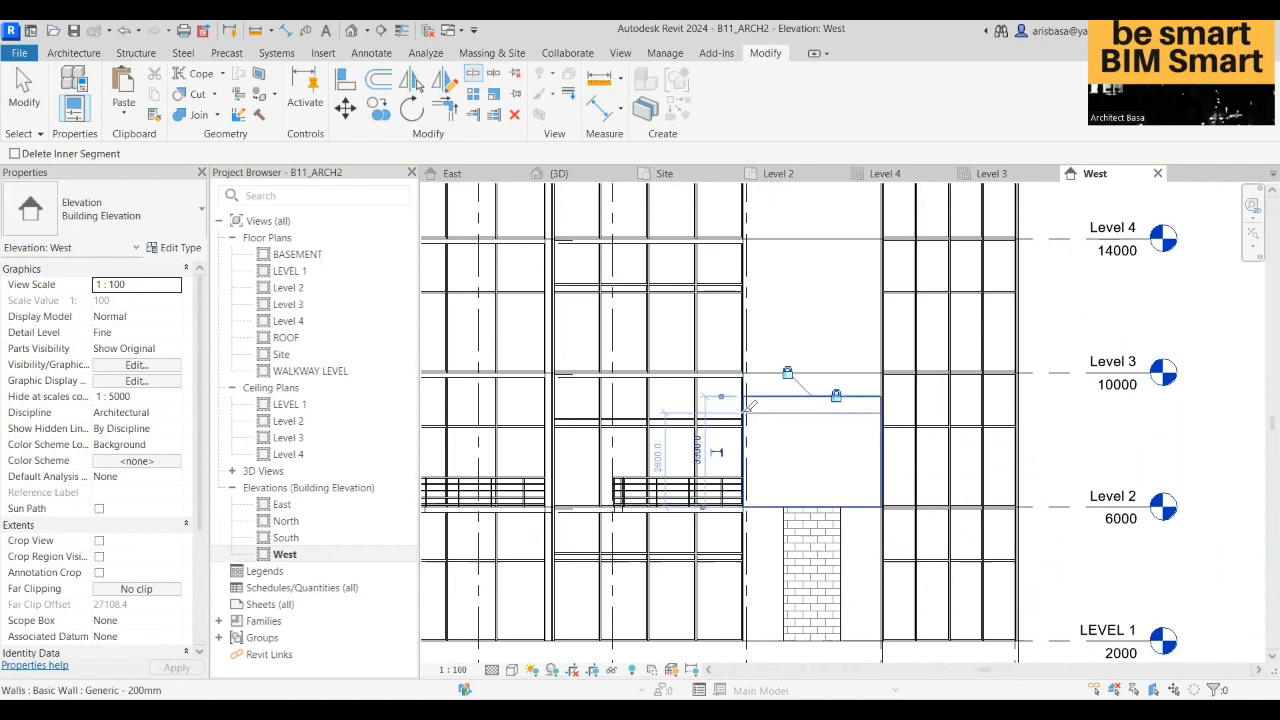
{"action": "left_click", "coordinate": [745, 436]}
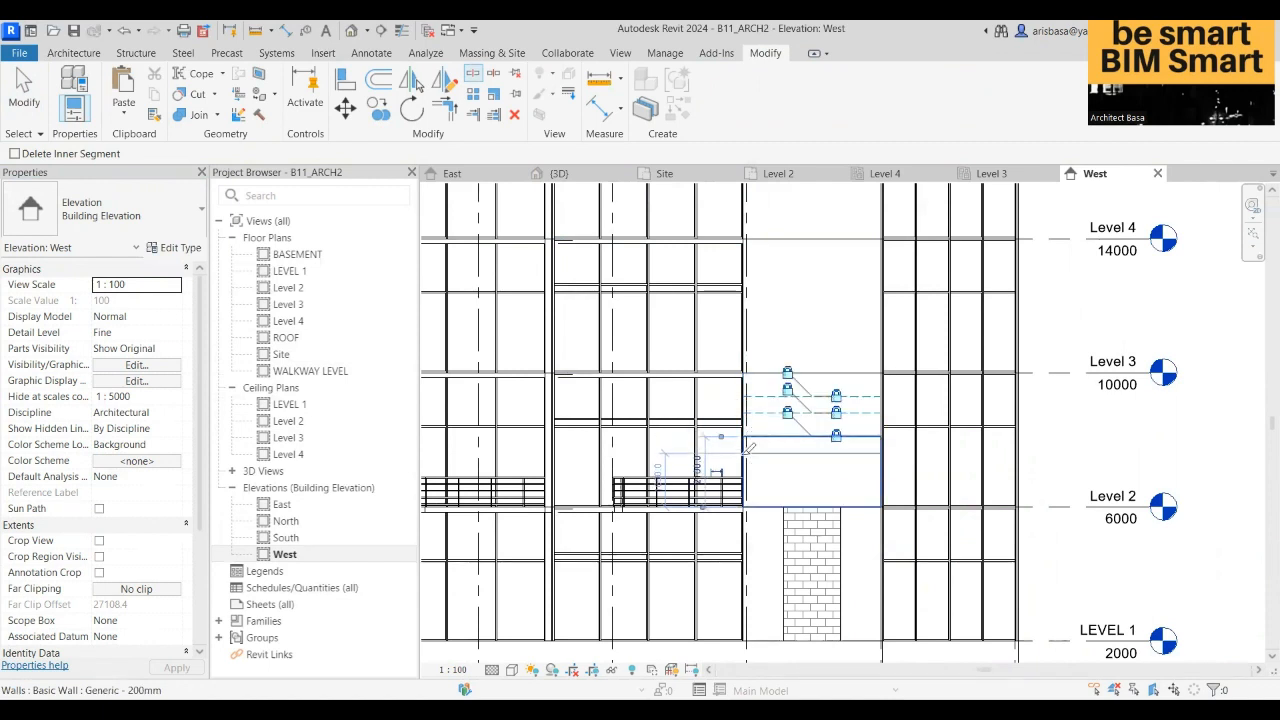
{"action": "left_click", "coordinate": [745, 453]}
{"action": "middle_click_drag", "start_coordinate": [758, 483], "coordinate": [744, 487]}
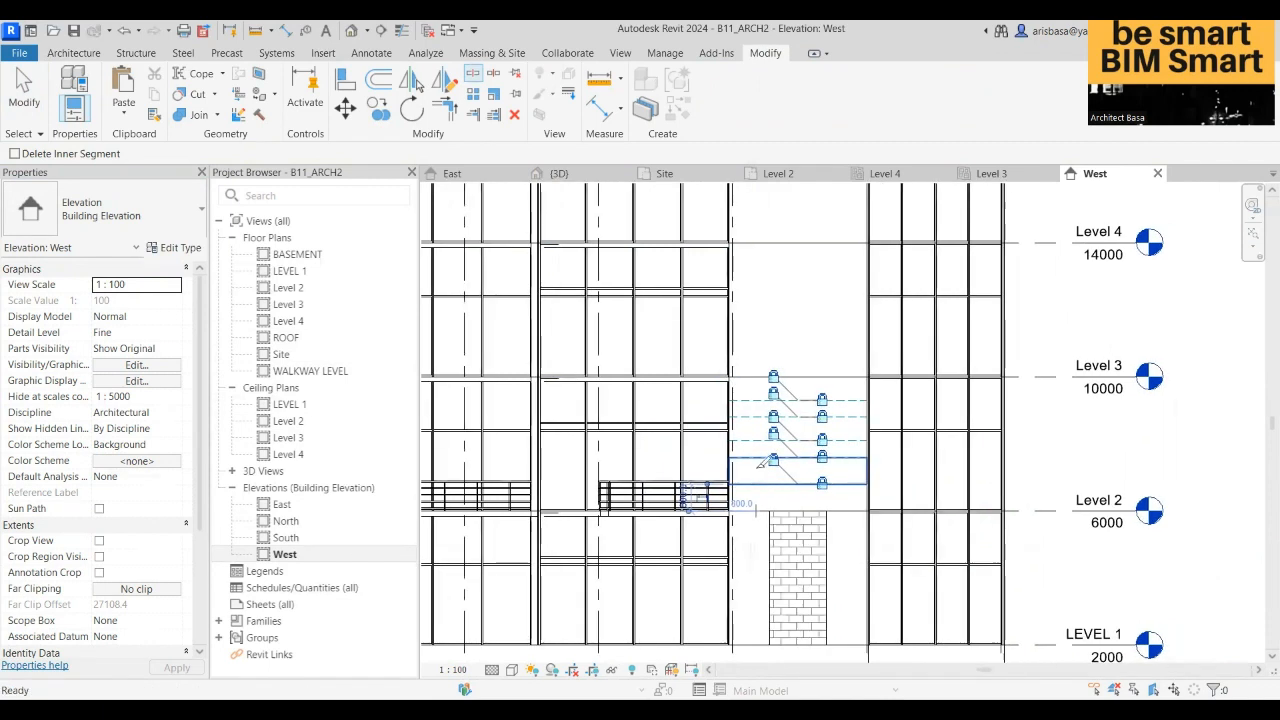
{"action": "key", "text": "Escape"}
- Change the second and fourth bands from the bottom of the split Level 2 wall to the Storefront curtain wall type
{"action": "left_click", "coordinate": [772, 486]}
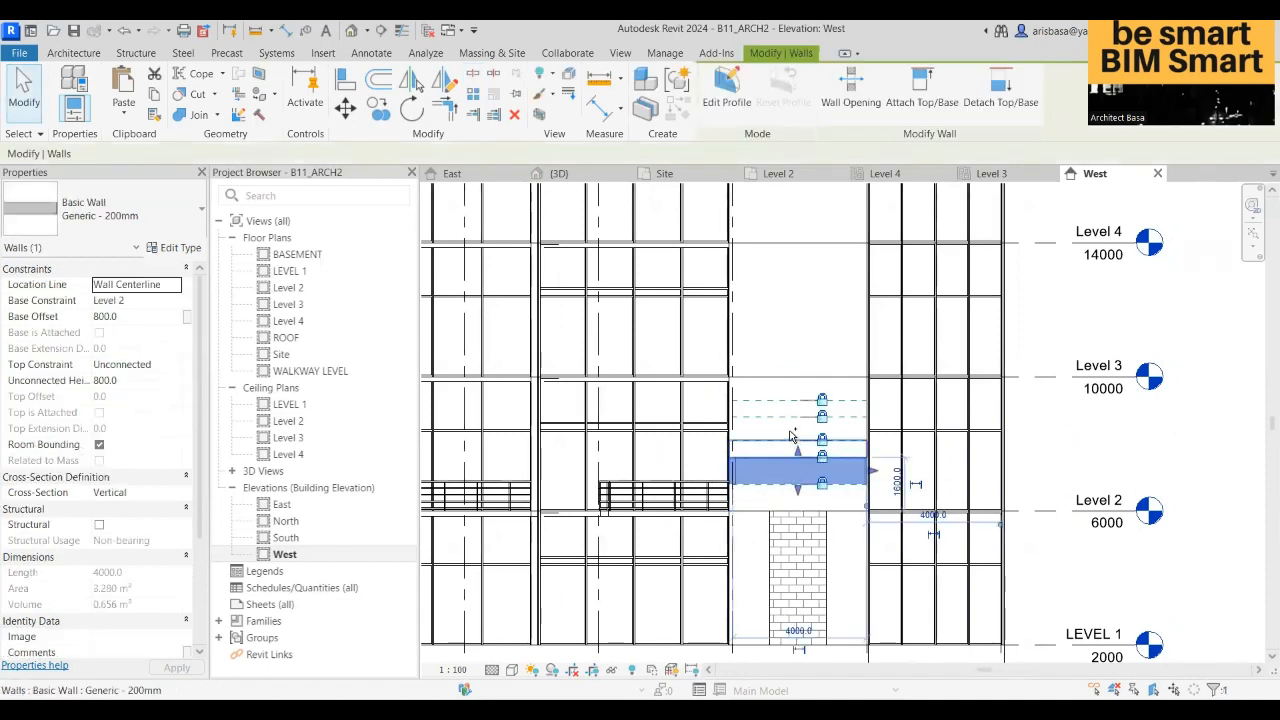
{"action": "left_click", "coordinate": [788, 430], "text": "ctrl"}
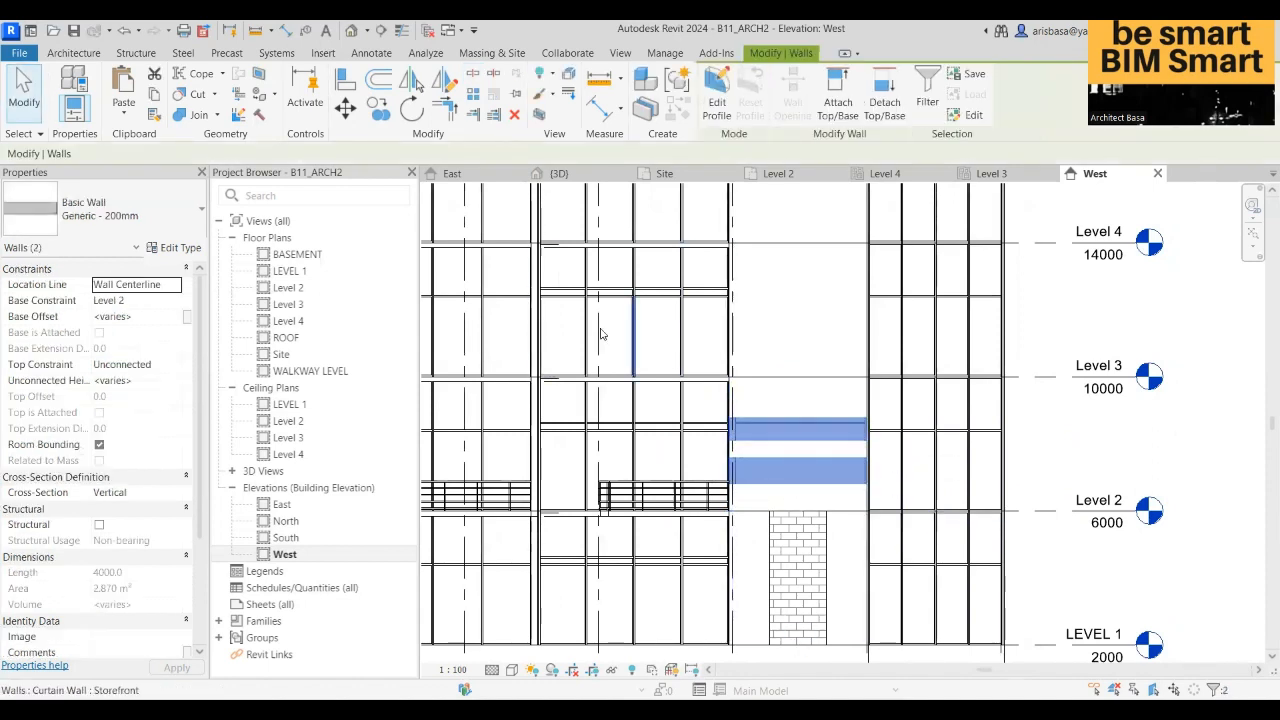
{"action": "left_click", "coordinate": [201, 208]}
{"action": "scroll", "coordinate": [195, 410], "scroll_direction": "down", "scroll_amount": 8}
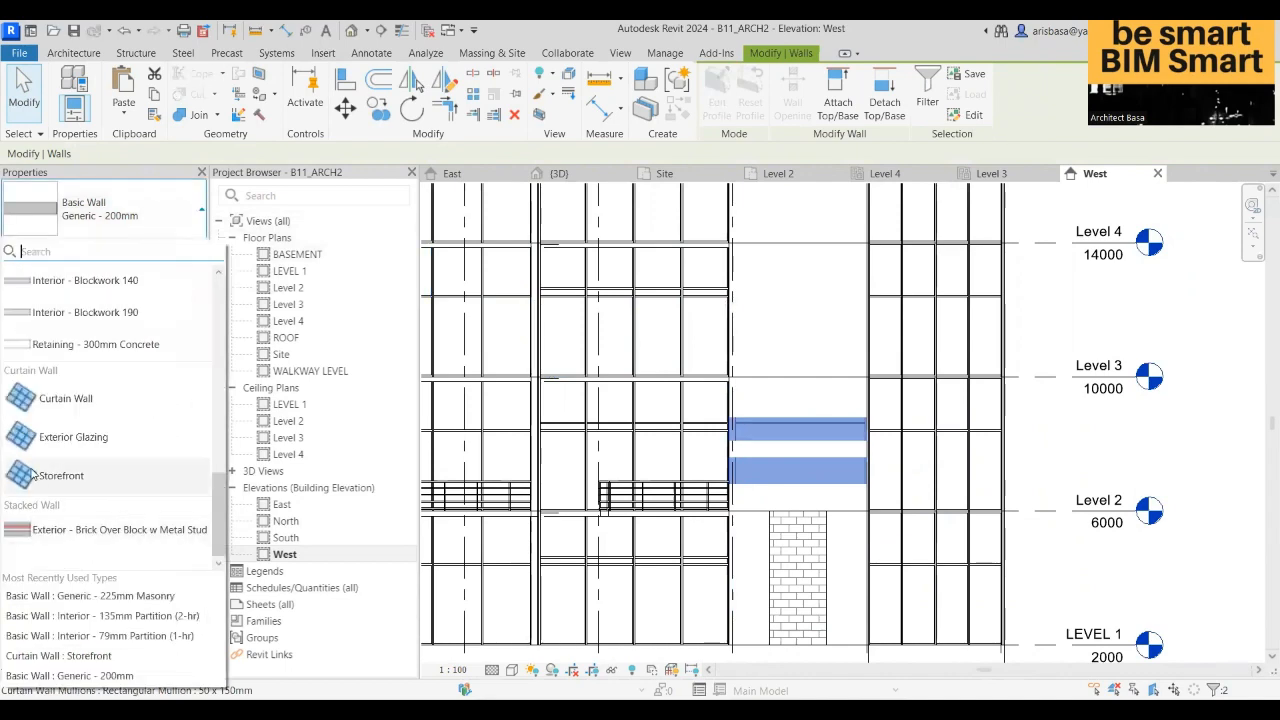
{"action": "left_click", "coordinate": [48, 476]}
{"action": "key", "text": "Escape"}
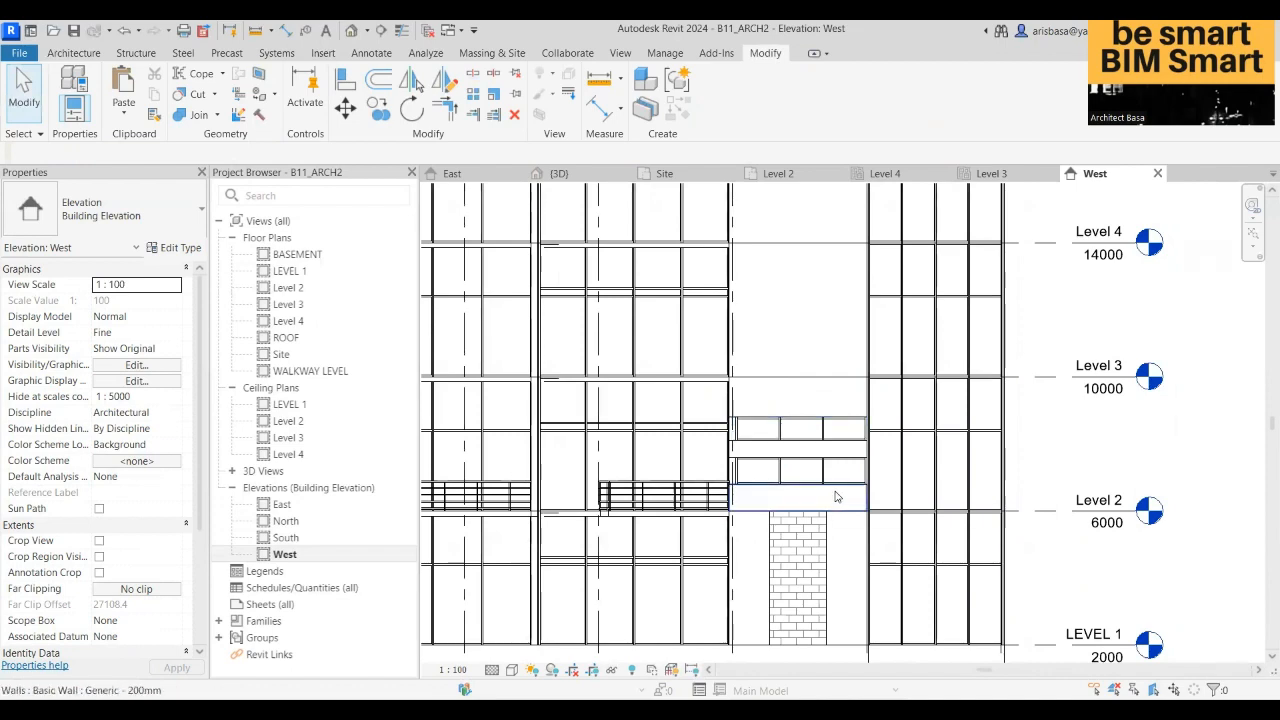
- Split the blank Level 3 wall between grids C and B into three vertical strips, the middle 1700 mm wide and aligned with the masonry strip below
{"action": "scroll", "coordinate": [825, 465], "scroll_direction": "down", "scroll_amount": 2}
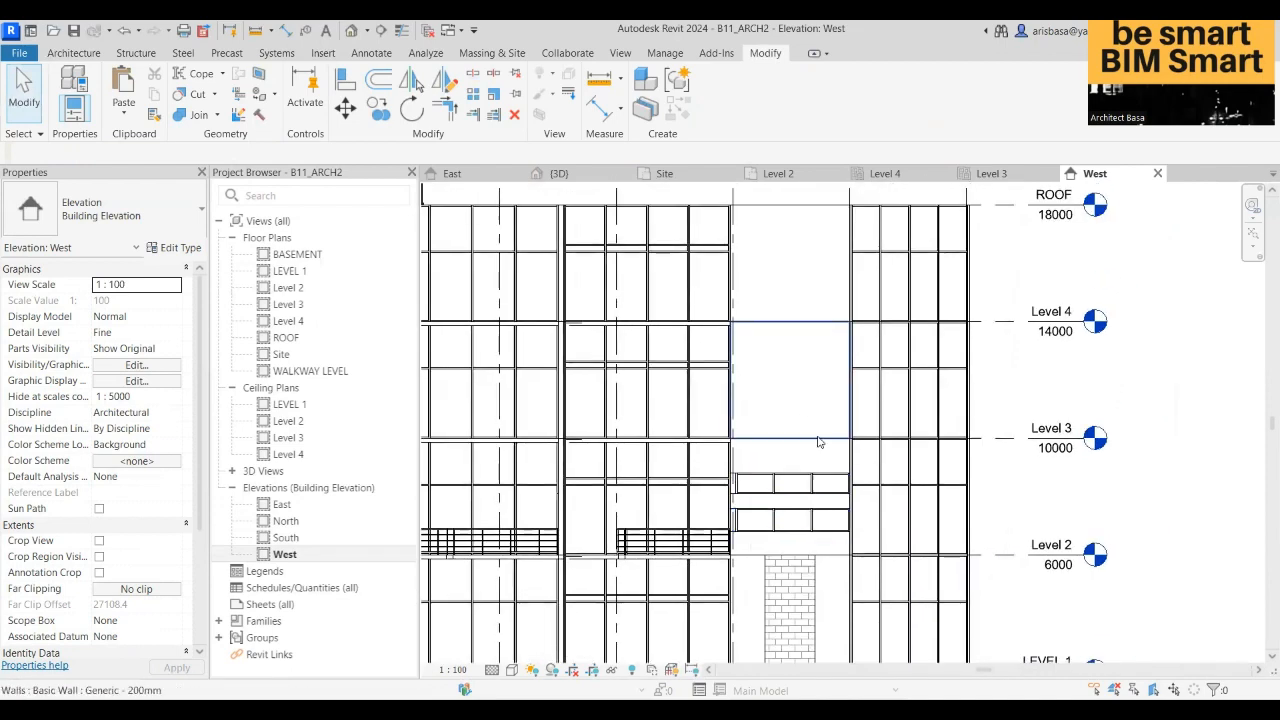
{"action": "scroll", "coordinate": [818, 442], "scroll_direction": "up", "scroll_amount": 1}
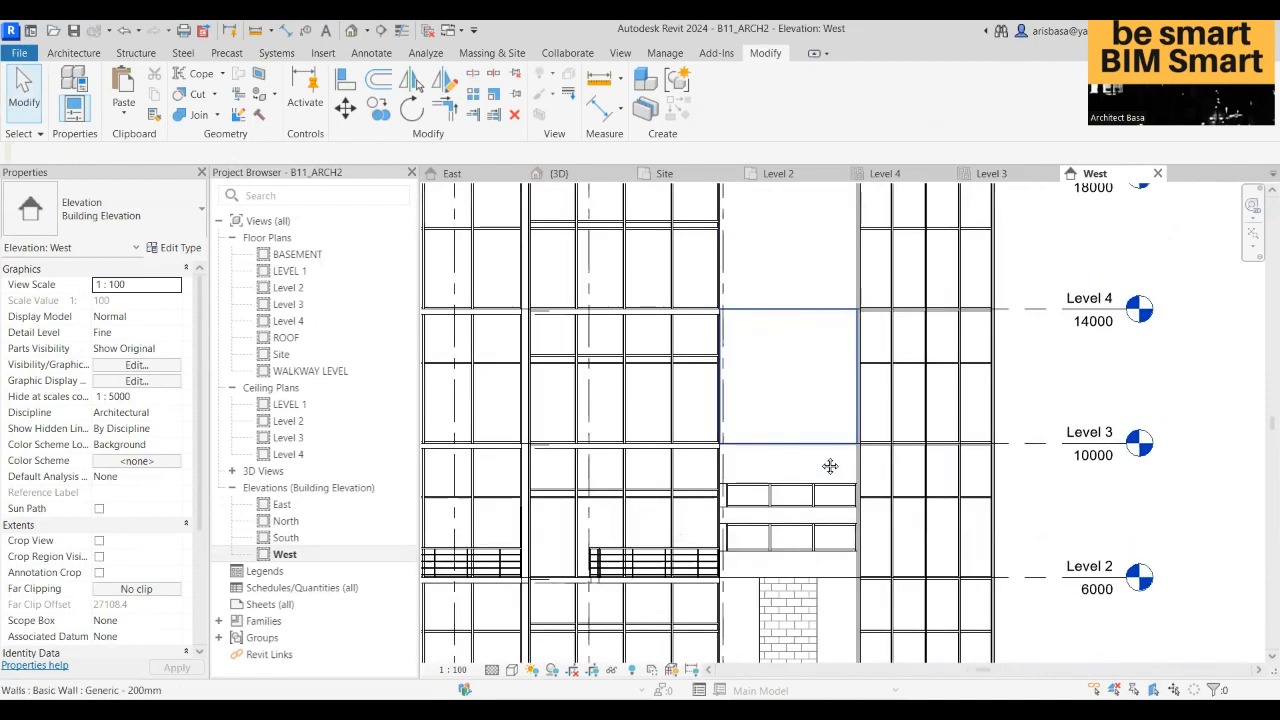
{"action": "middle_click_drag", "start_coordinate": [830, 466], "coordinate": [838, 591]}
{"action": "scroll", "coordinate": [801, 371], "scroll_direction": "down", "scroll_amount": 3}
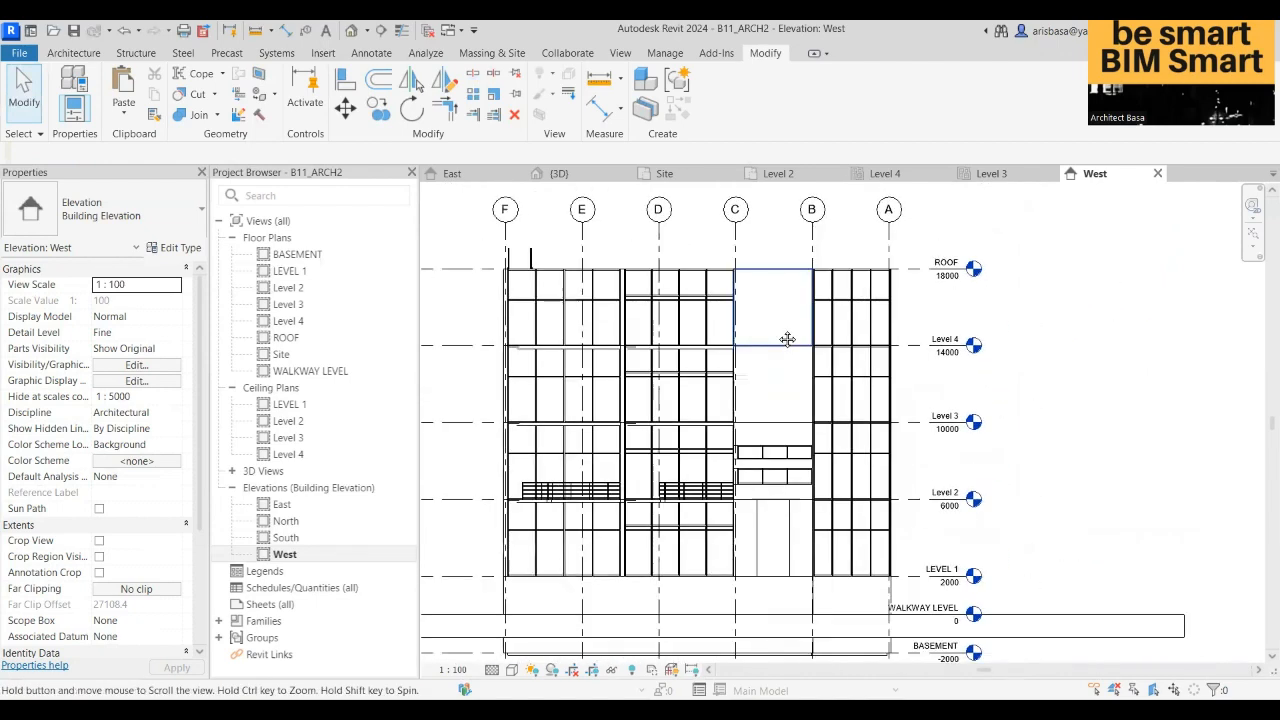
{"action": "scroll", "coordinate": [783, 386], "scroll_direction": "up", "scroll_amount": 1}
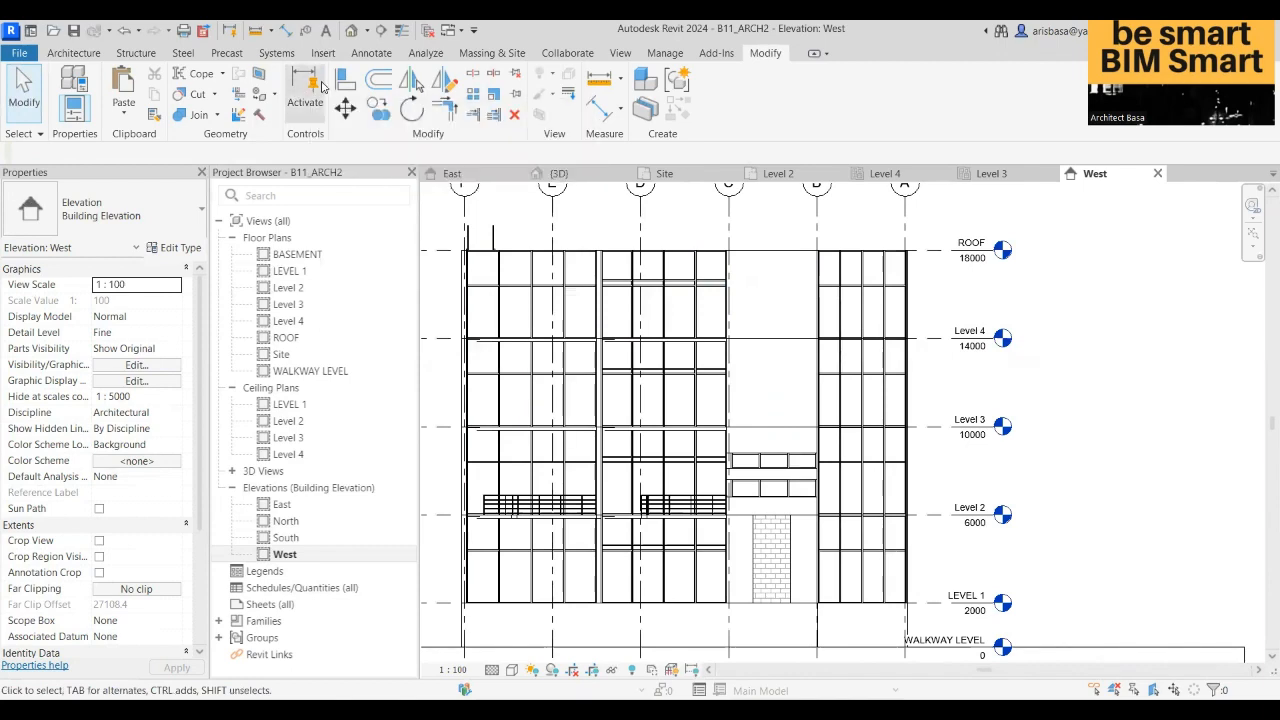
{"action": "left_click", "coordinate": [473, 73]}
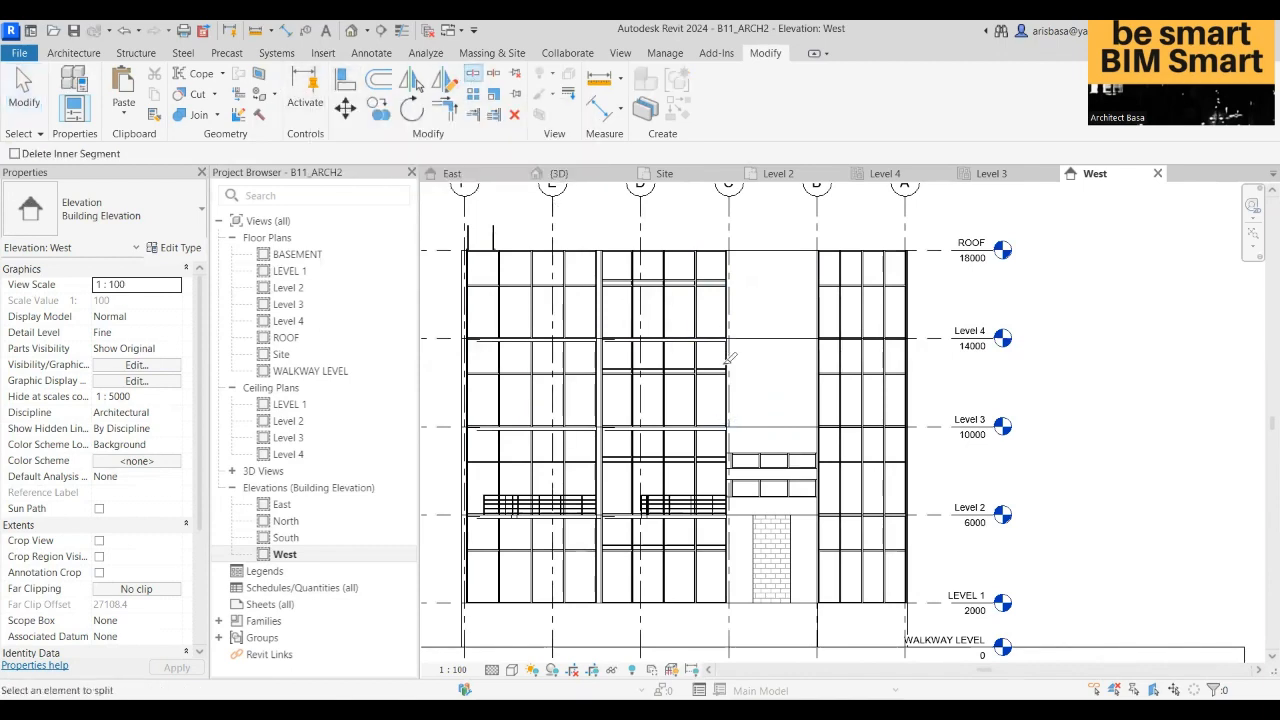
{"action": "scroll", "coordinate": [730, 357], "scroll_direction": "up", "scroll_amount": 2}
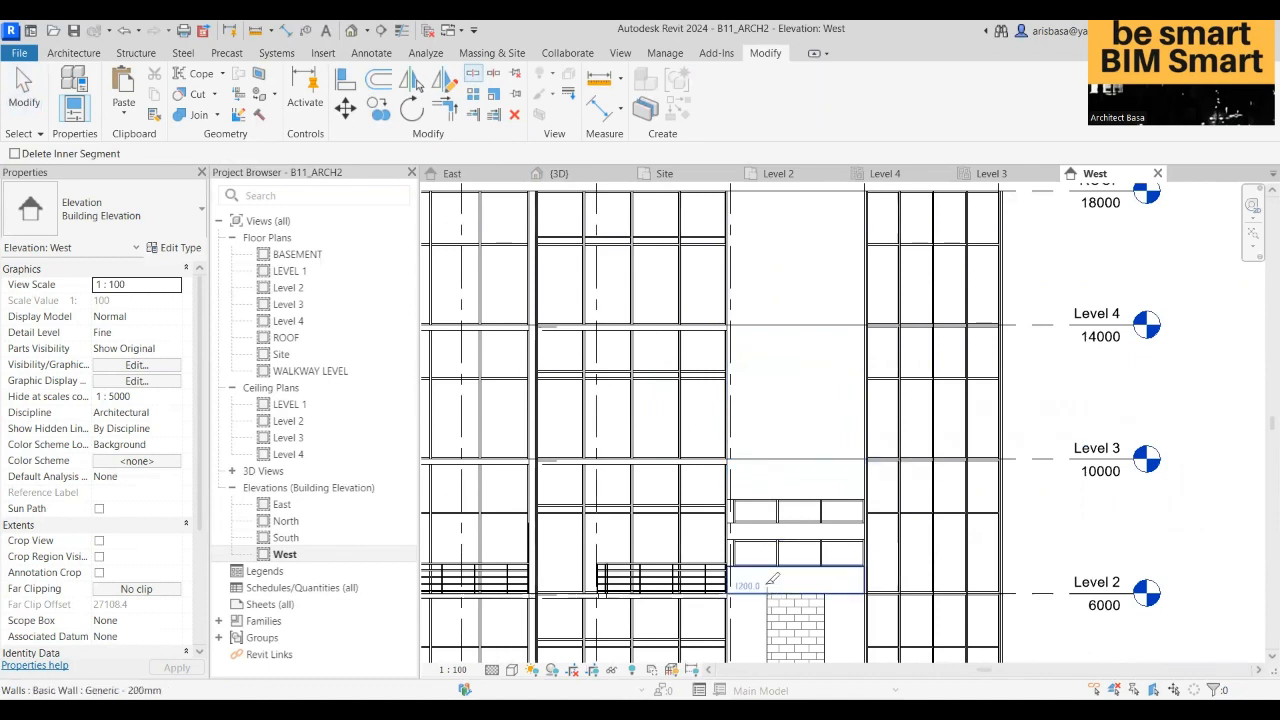
{"action": "left_click", "coordinate": [827, 445]}
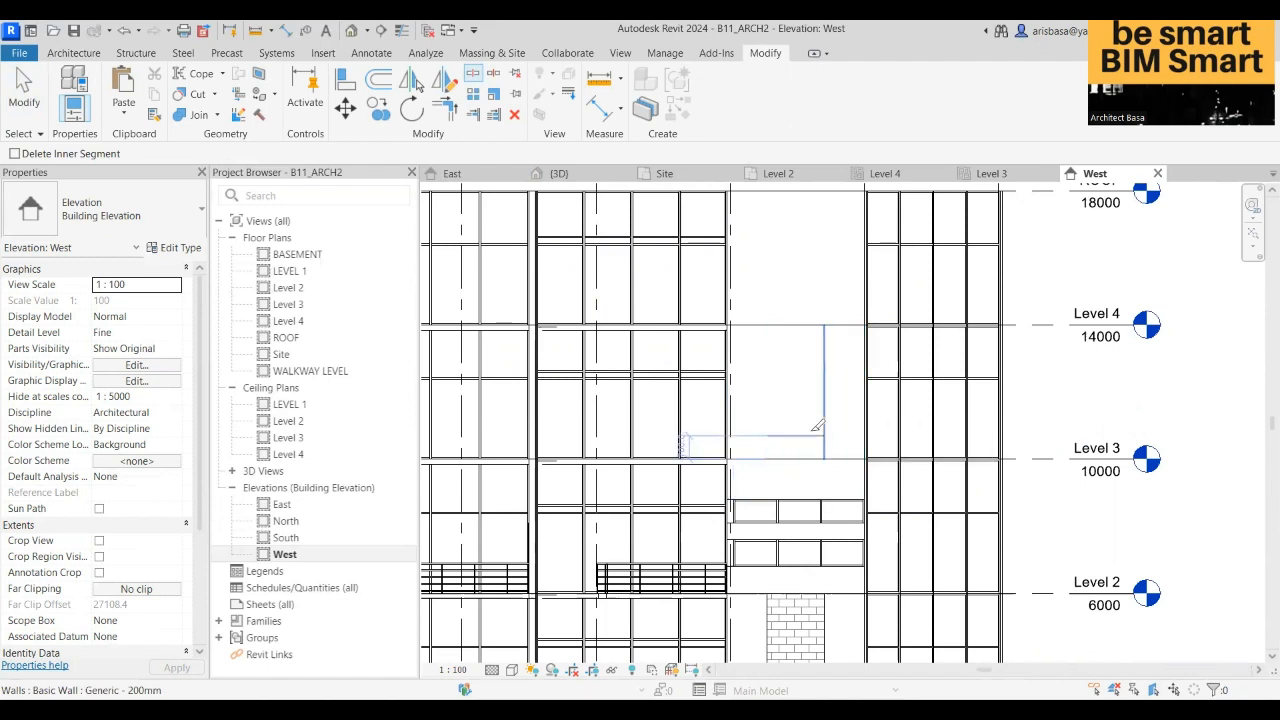
{"action": "key", "text": "Escape"}
- Change the middle strip of the split Level 3 wall to the Storefront curtain wall type
{"action": "left_click", "coordinate": [794, 398]}
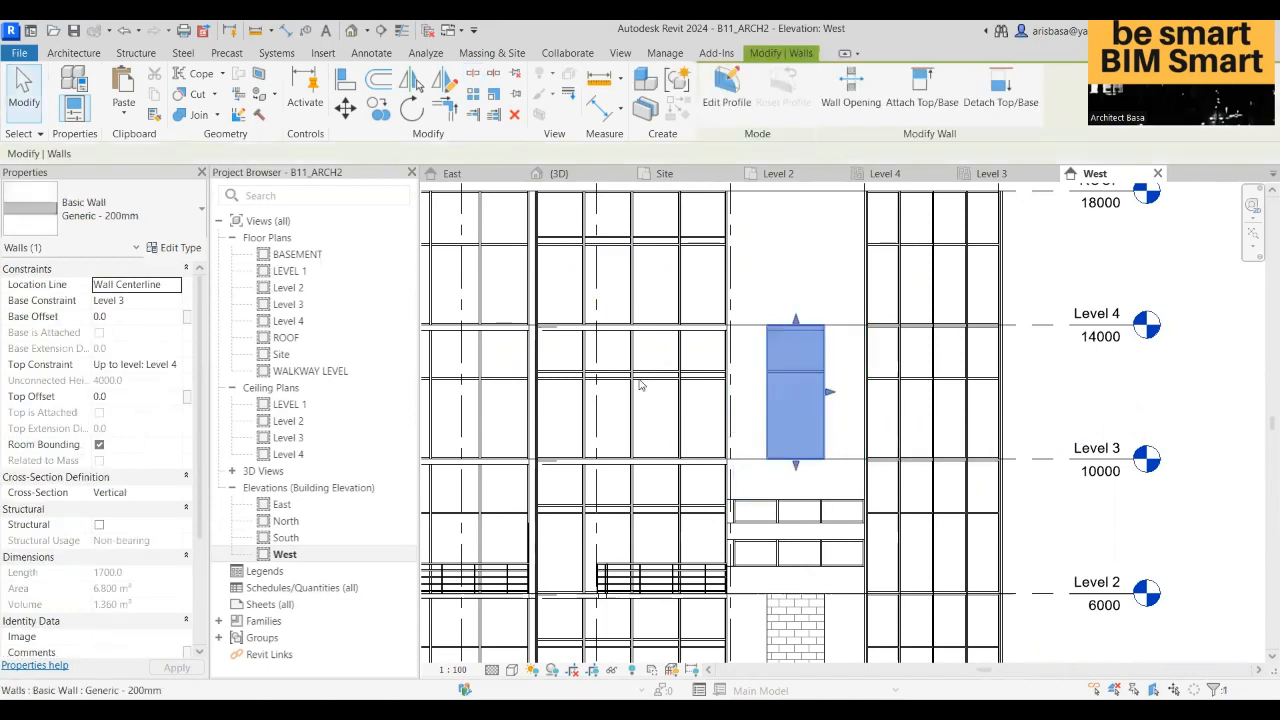
{"action": "left_click", "coordinate": [145, 233]}
{"action": "scroll", "coordinate": [90, 480], "scroll_direction": "down", "scroll_amount": 5}
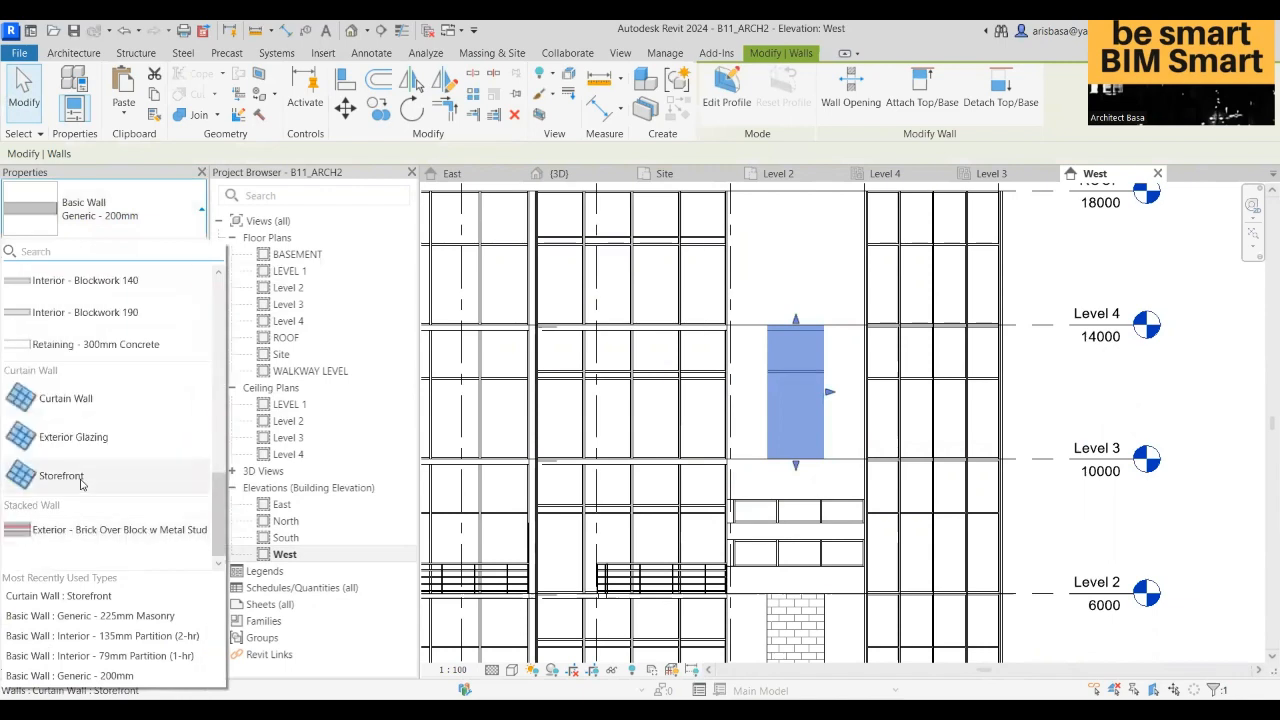
{"action": "left_click", "coordinate": [88, 478]}
{"action": "key", "text": "Escape"}
{"action": "scroll", "coordinate": [812, 400], "scroll_direction": "down", "scroll_amount": 2}
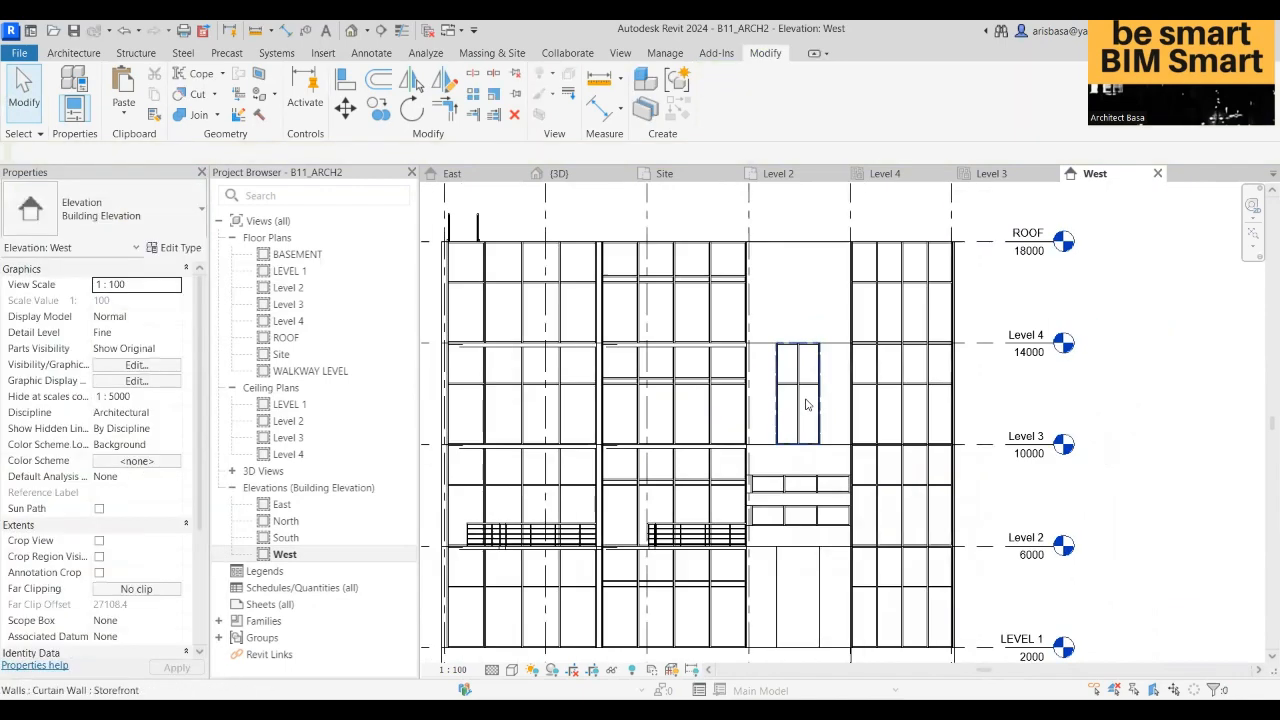
{"action": "middle_click_drag", "start_coordinate": [817, 442], "coordinate": [816, 459]}
{"action": "scroll", "coordinate": [803, 377], "scroll_direction": "up", "scroll_amount": 1}
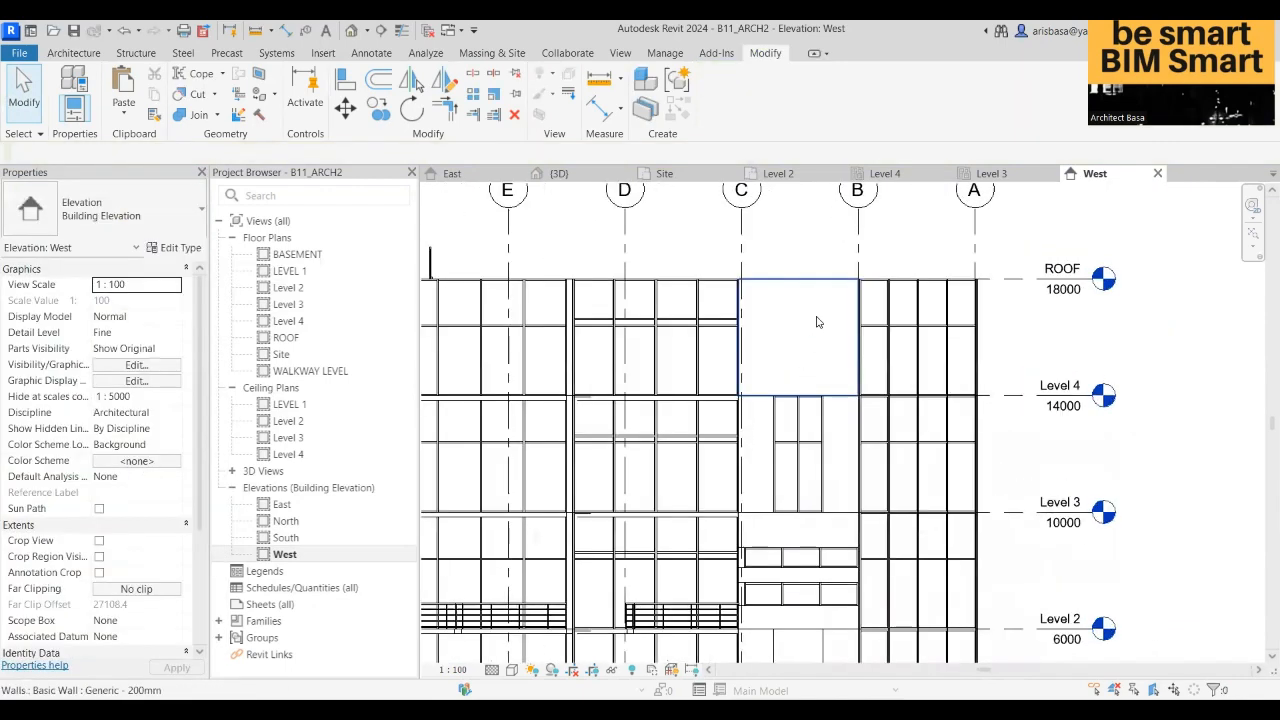
- Open the profile of the Level 4 to ROOF wall between grids C and B for editing
{"action": "middle_click_drag", "start_coordinate": [889, 351], "coordinate": [786, 394]}
{"action": "left_click", "coordinate": [788, 360]}
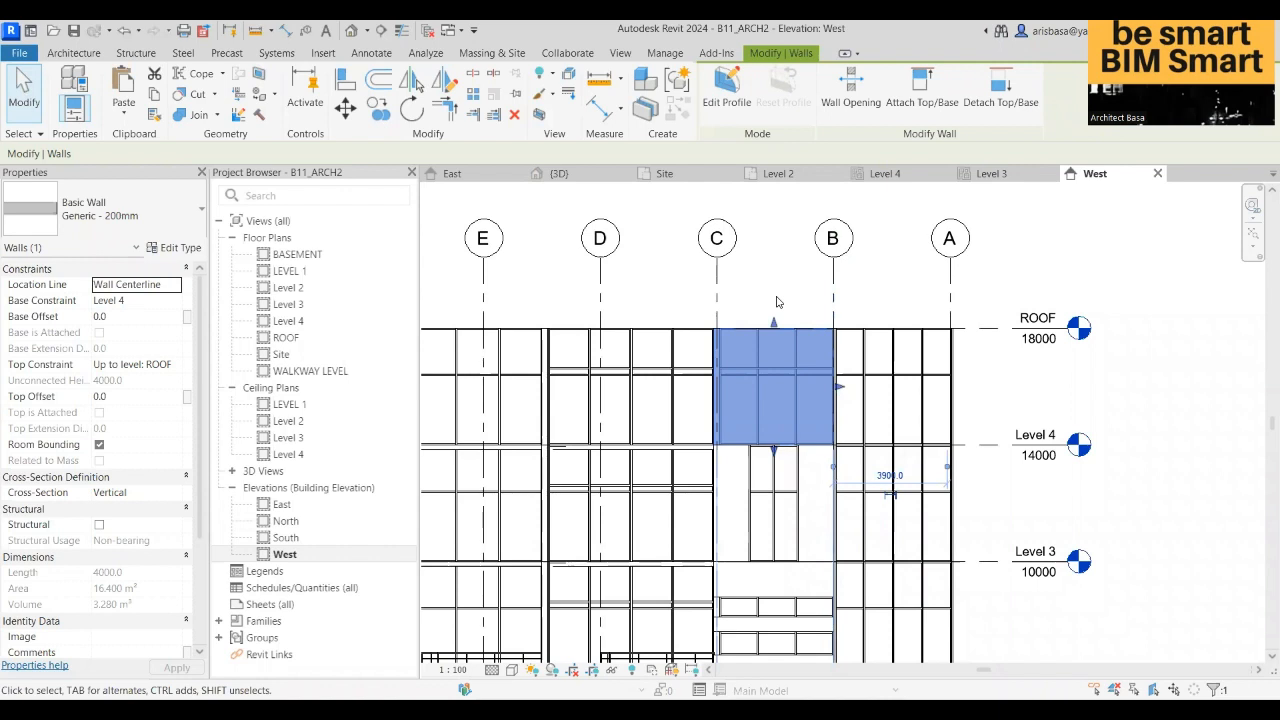
{"action": "left_click", "coordinate": [726, 112]}
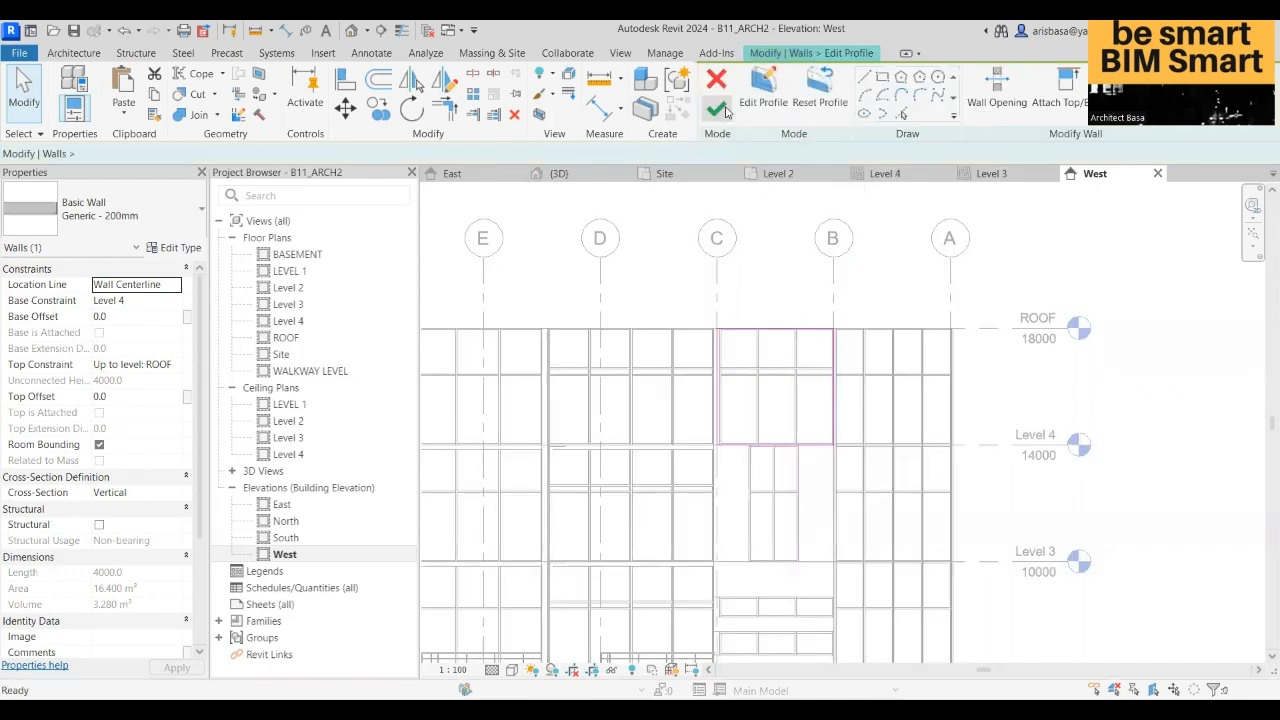
{"action": "scroll", "coordinate": [760, 322], "scroll_direction": "up", "scroll_amount": 1}
{"action": "scroll", "coordinate": [790, 318], "scroll_direction": "up", "scroll_amount": 3}
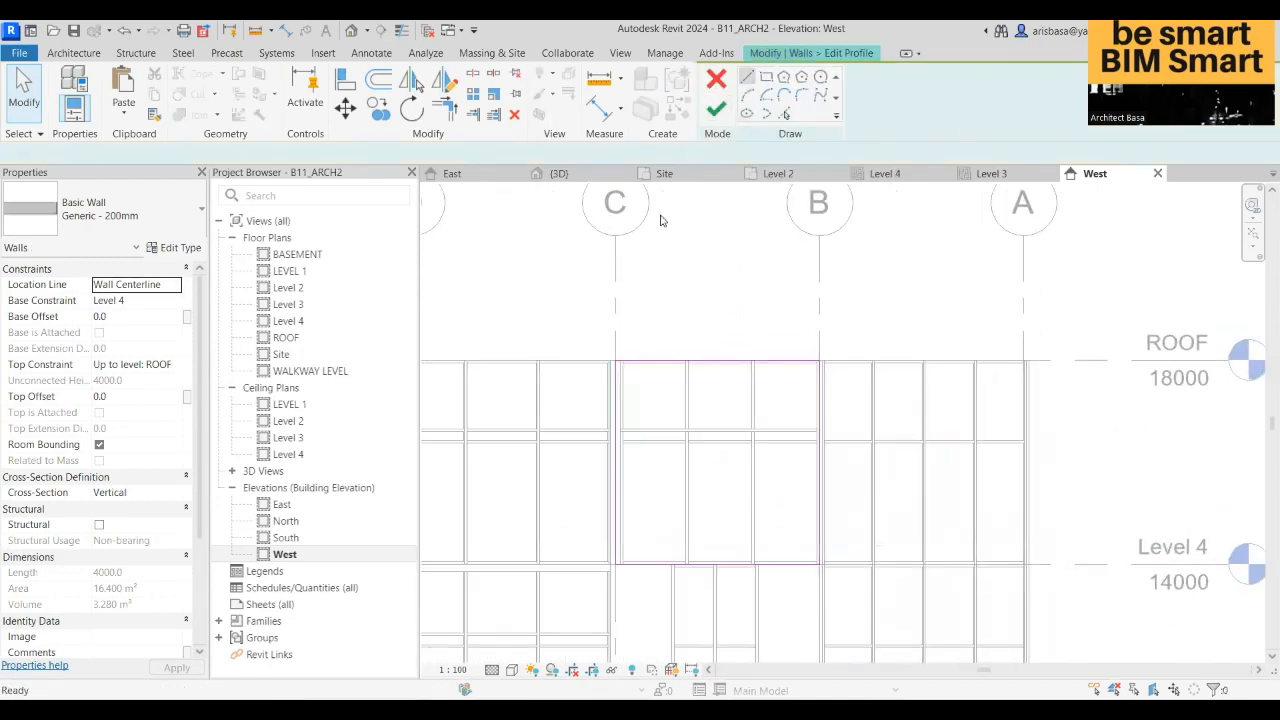
{"action": "left_click", "coordinate": [746, 77]}
{"action": "left_click", "coordinate": [615, 360]}
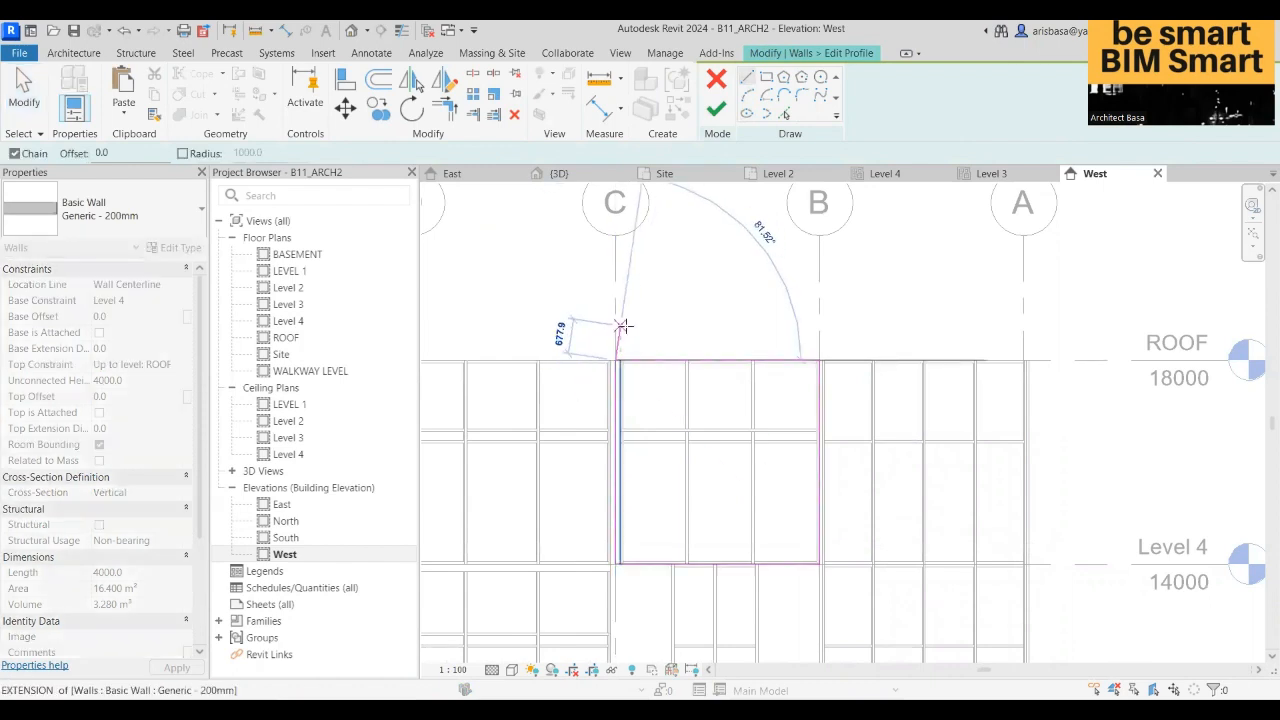
{"action": "left_click", "coordinate": [690, 204]}
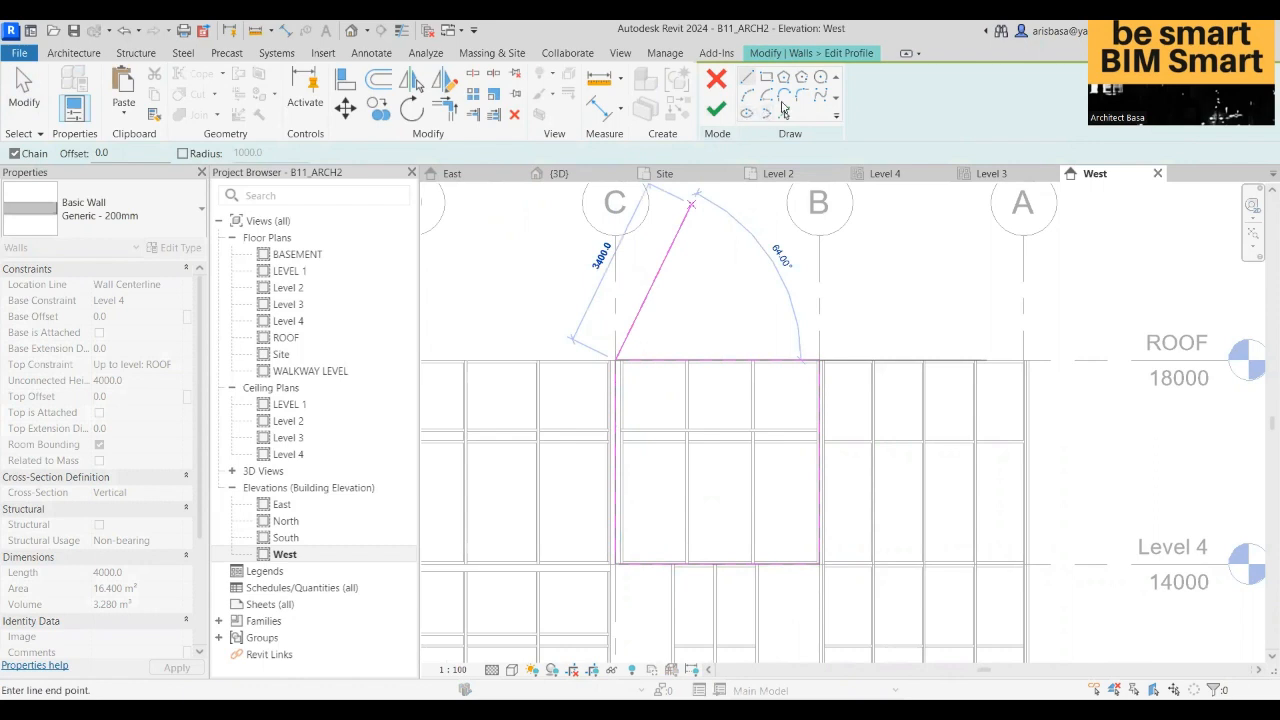
- Draw an arc with a radius of about 2193 mm above the wall profile's top edge, joining its two upper corners
{"action": "left_click", "coordinate": [780, 98]}
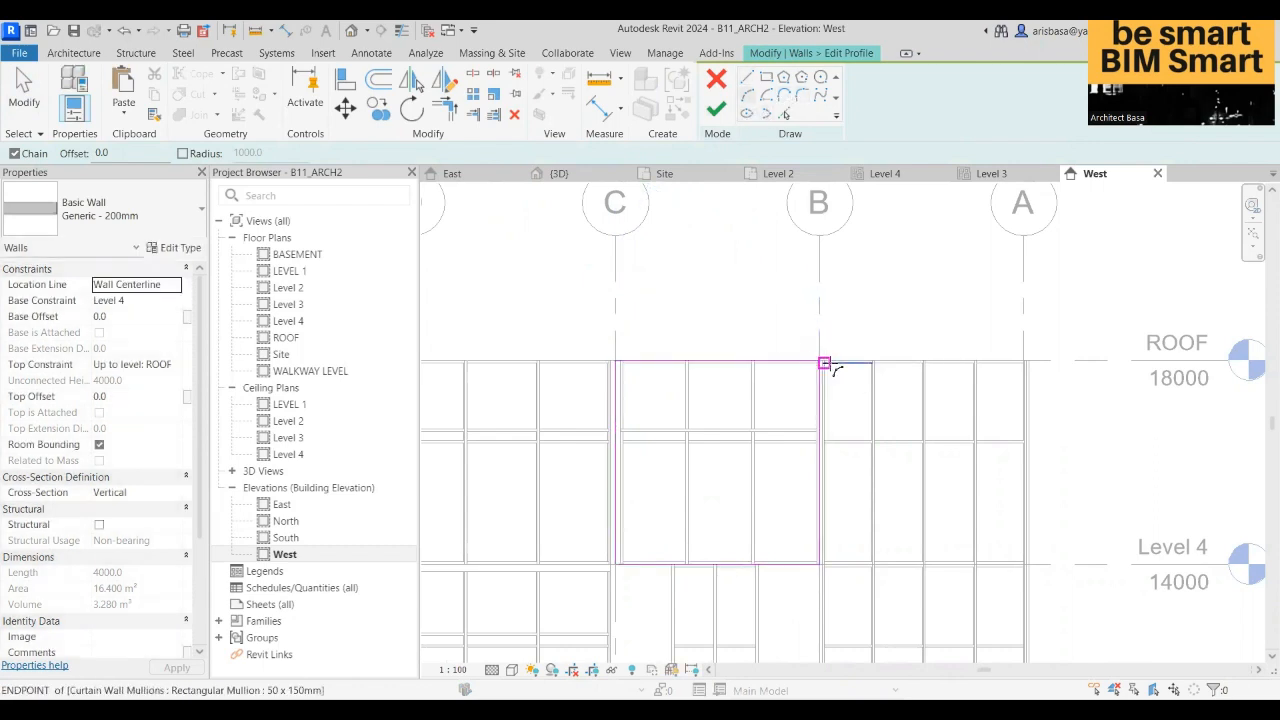
{"action": "left_click", "coordinate": [819, 362]}
{"action": "left_click", "coordinate": [616, 362]}
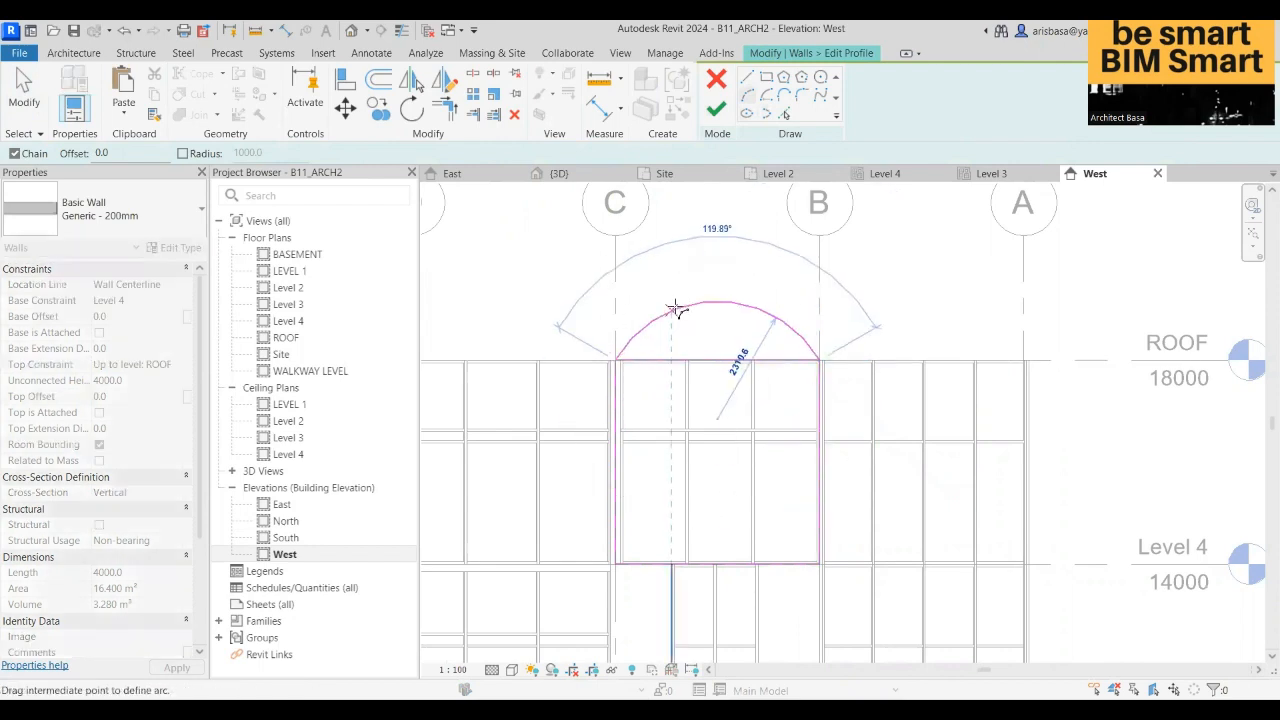
{"action": "left_click", "coordinate": [735, 306]}
{"action": "scroll", "coordinate": [735, 306], "scroll_direction": "up", "scroll_amount": 3}
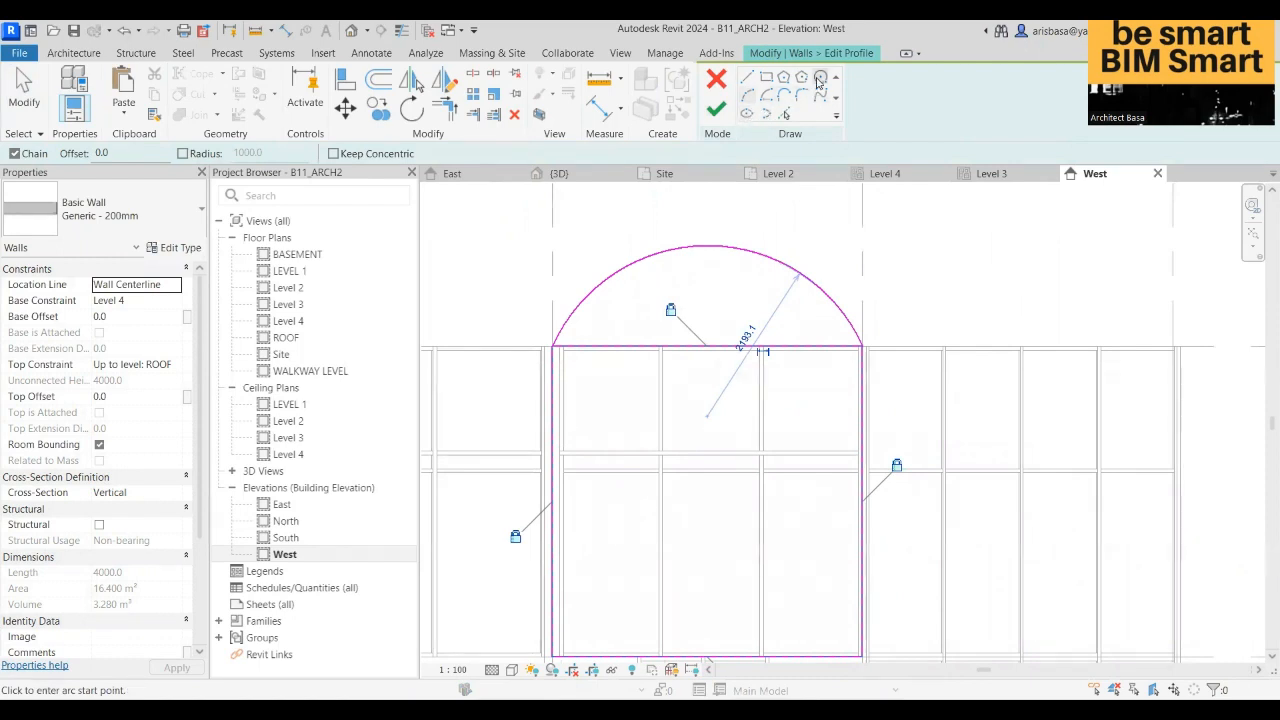
- Draw a circle of 500 mm radius centred on the midpoint of the profile's straight top edge
{"action": "left_click", "coordinate": [818, 80]}
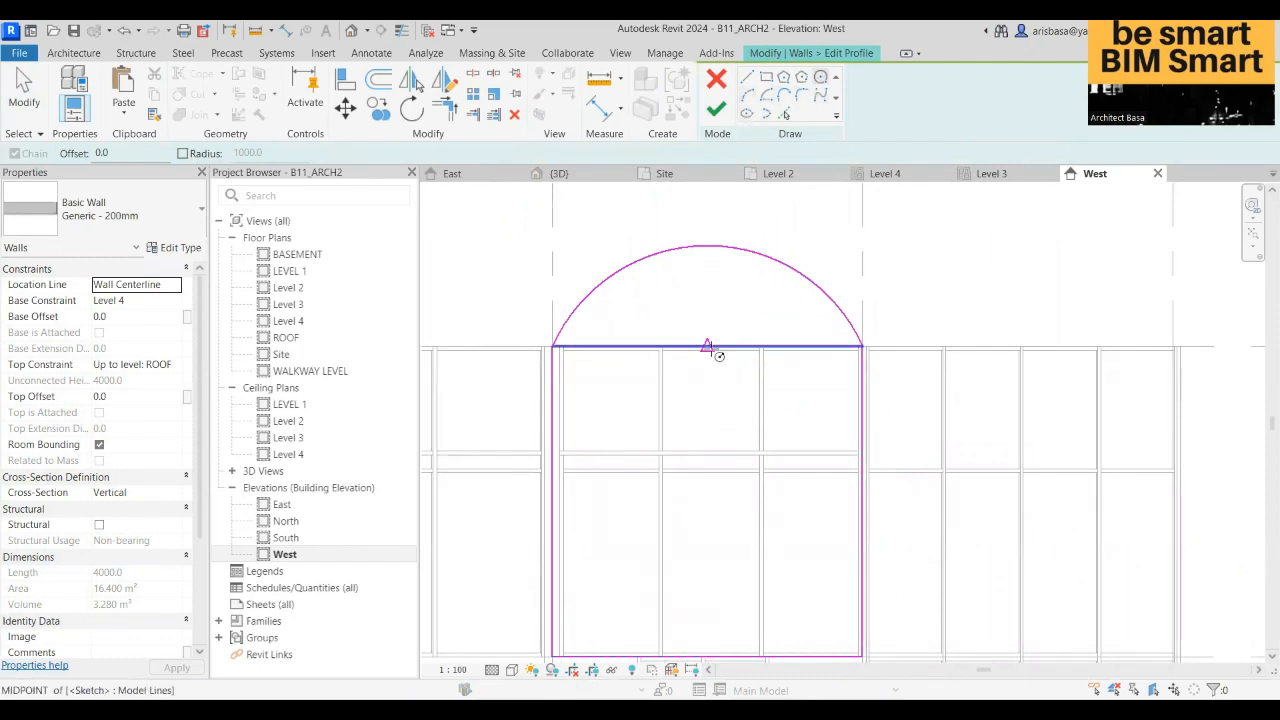
{"action": "left_click", "coordinate": [707, 347]}
{"action": "left_click", "coordinate": [721, 304]}
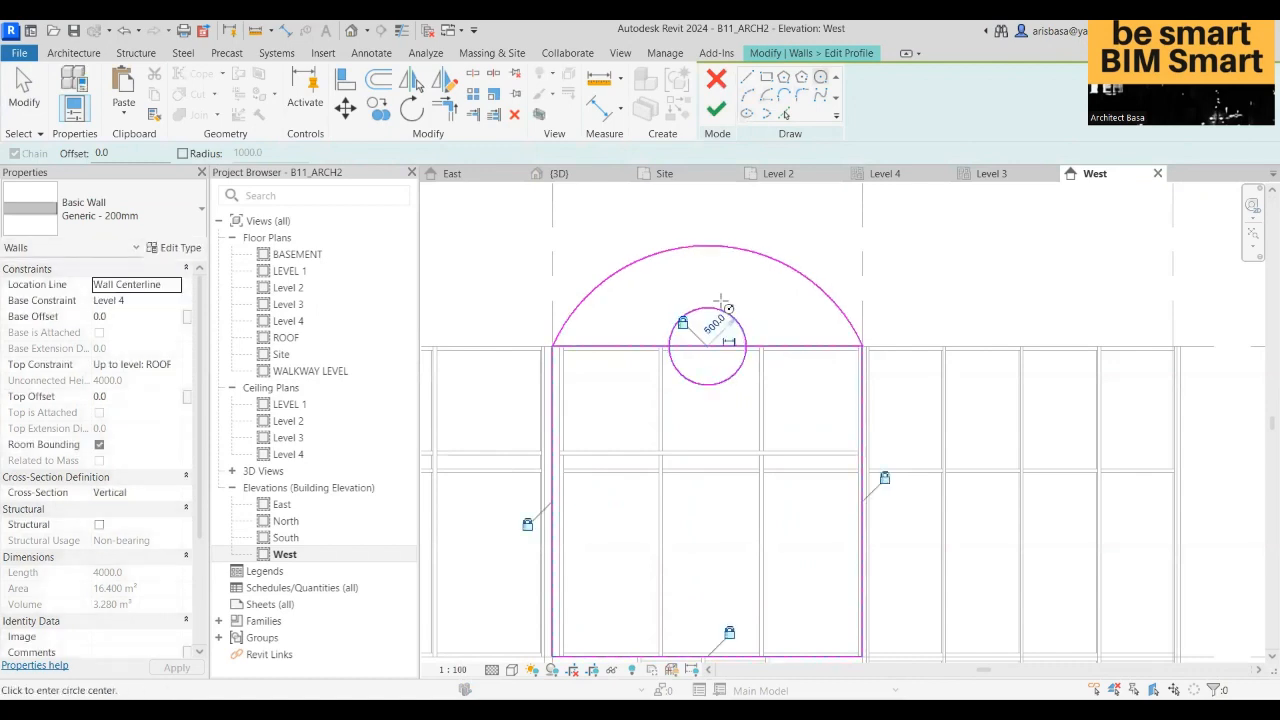
{"action": "scroll", "coordinate": [736, 268], "scroll_direction": "down", "scroll_amount": 1}
{"action": "middle_click_drag", "start_coordinate": [745, 248], "coordinate": [758, 171]}
{"action": "key", "text": "Escape"}
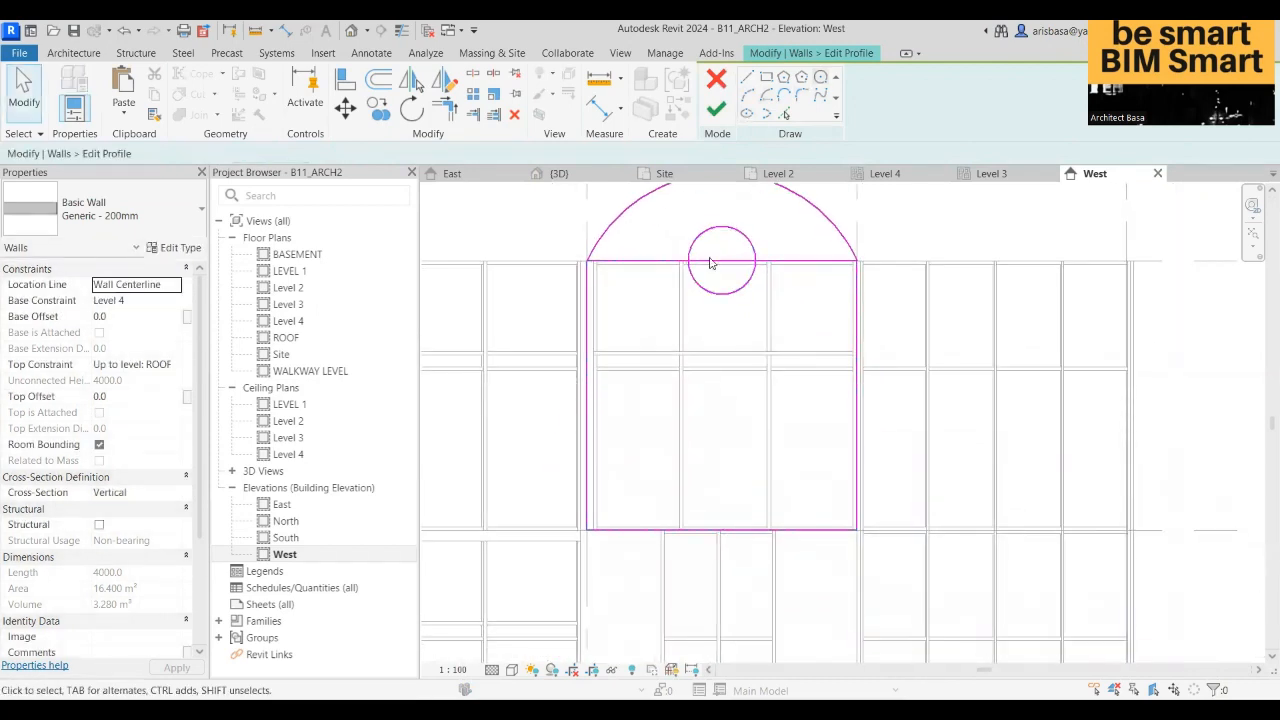
- Delete the straight top line beneath the arc from the wall profile and finish the profile edit
{"action": "scroll", "coordinate": [711, 264], "scroll_direction": "down", "scroll_amount": 1}
{"action": "mouse_move", "coordinate": [720, 299]}
{"action": "middle_mouse_down"}
{"action": "mouse_move", "coordinate": [720, 361]}
{"action": "mouse_move", "coordinate": [740, 278]}
{"action": "mouse_move", "coordinate": [743, 289]}
{"action": "middle_mouse_up"}
{"action": "left_click", "coordinate": [721, 325]}
{"action": "key", "text": "Escape"}
{"action": "scroll", "coordinate": [731, 326], "scroll_direction": "down", "scroll_amount": 2}
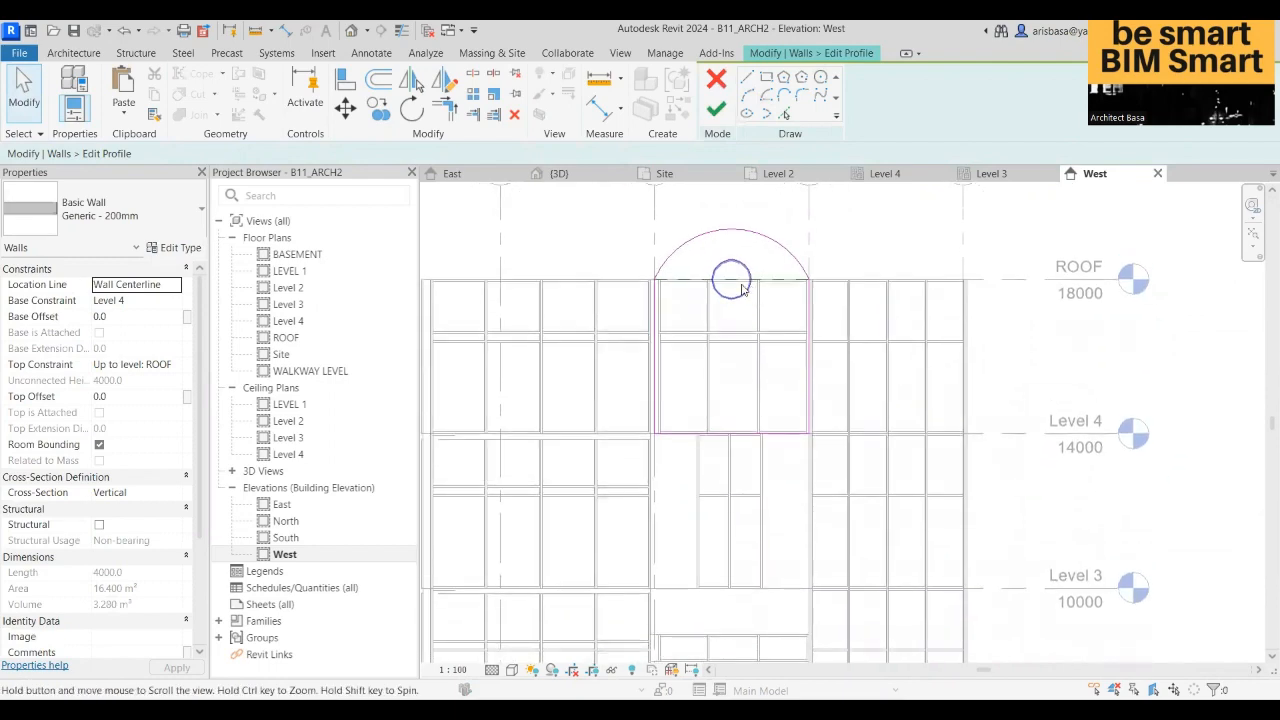
{"action": "scroll", "coordinate": [743, 289], "scroll_direction": "down", "scroll_amount": 1}
{"action": "middle_click_drag", "start_coordinate": [790, 373], "coordinate": [774, 425]}
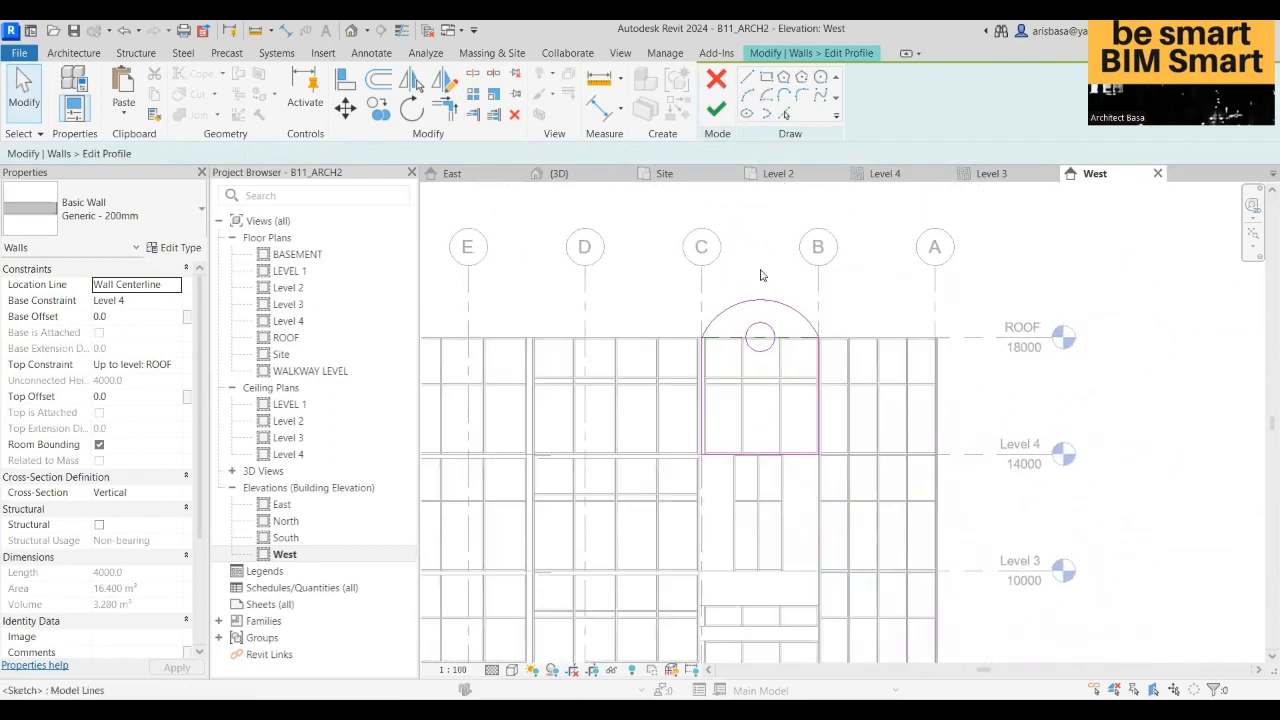
{"action": "left_click", "coordinate": [716, 108]}
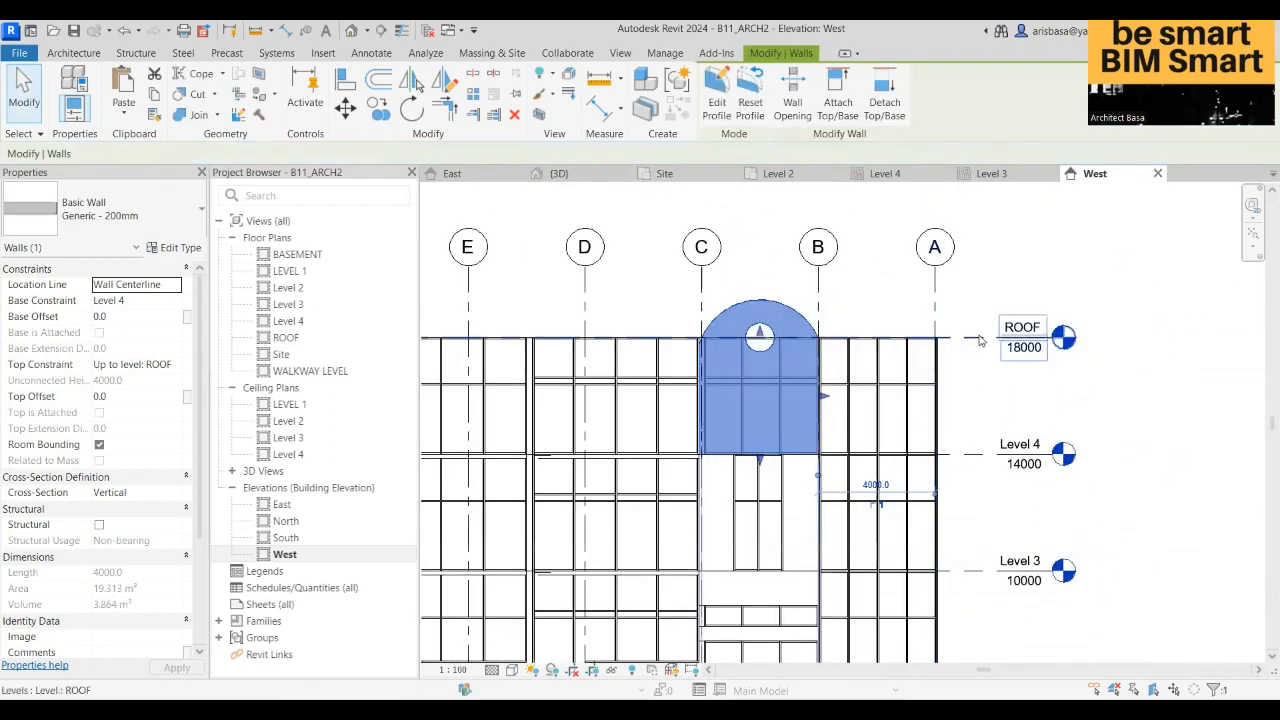
{"action": "key", "text": "Escape"}
{"action": "scroll", "coordinate": [1025, 383], "scroll_direction": "down", "scroll_amount": 3}
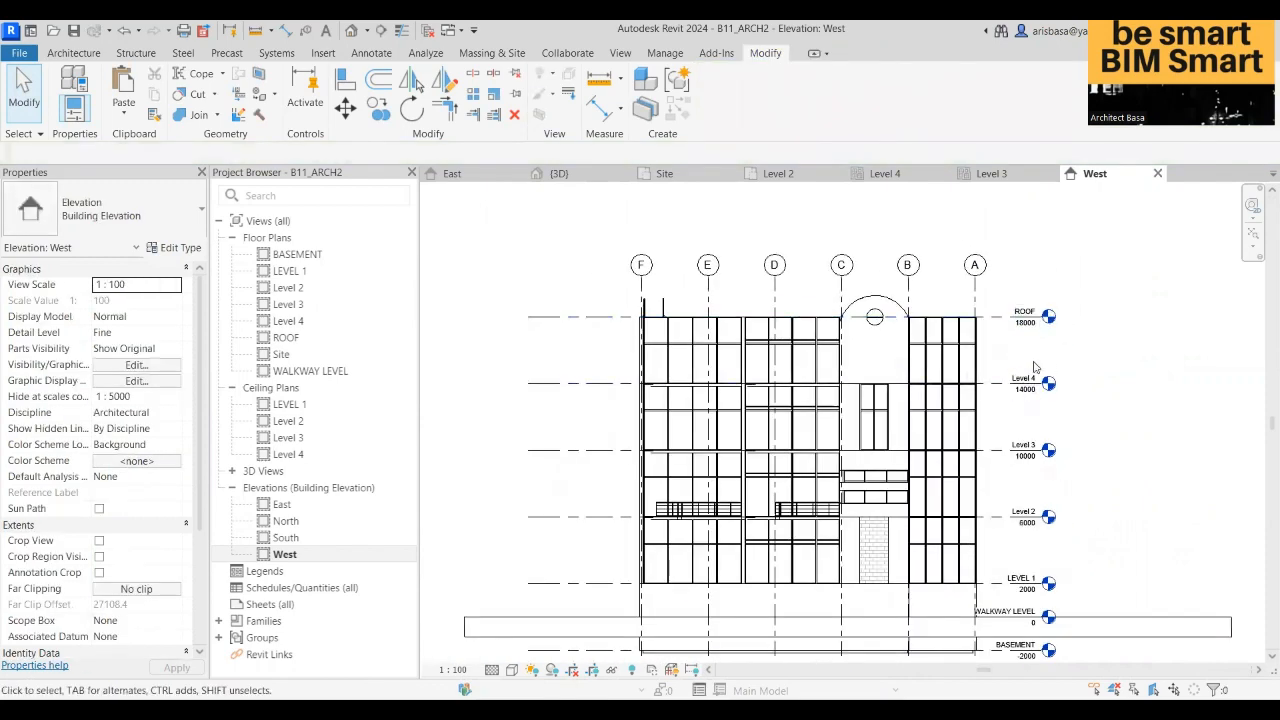
- Examine the arched wall with its round opening in the elevation and from several angles in the 3D view
{"action": "scroll", "coordinate": [836, 319], "scroll_direction": "up", "scroll_amount": 3}
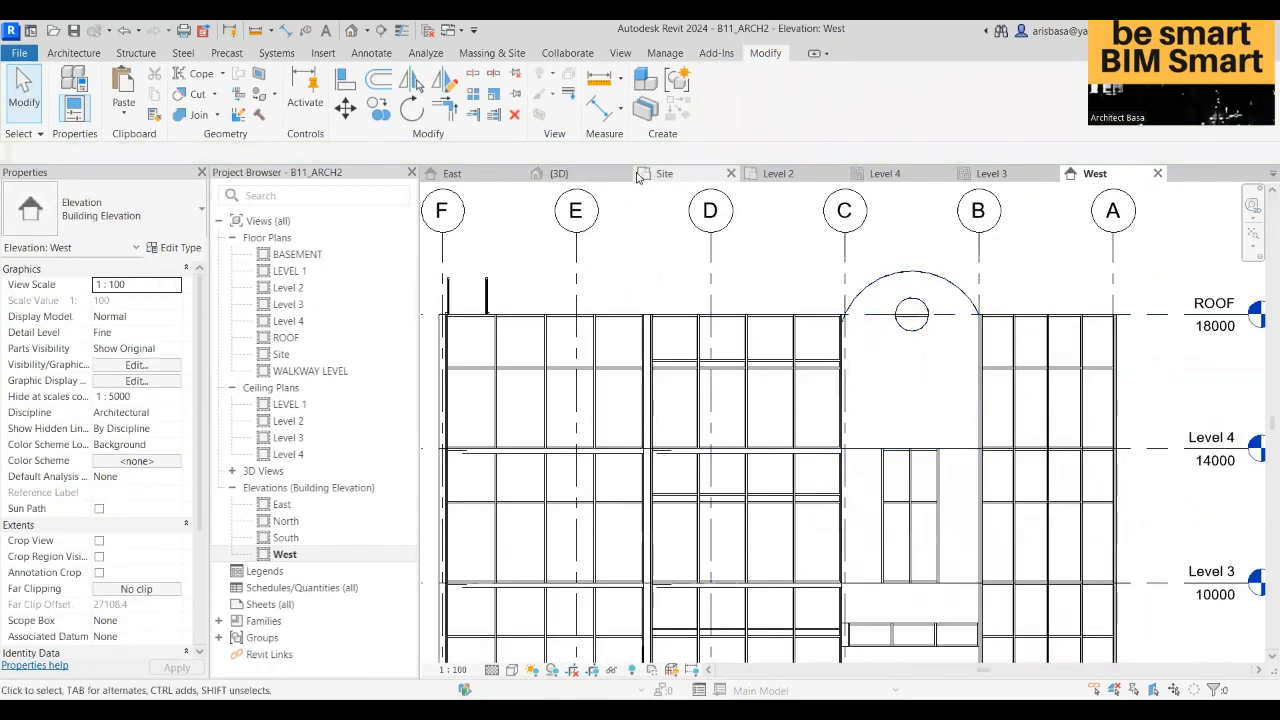
{"action": "left_click", "coordinate": [558, 173]}
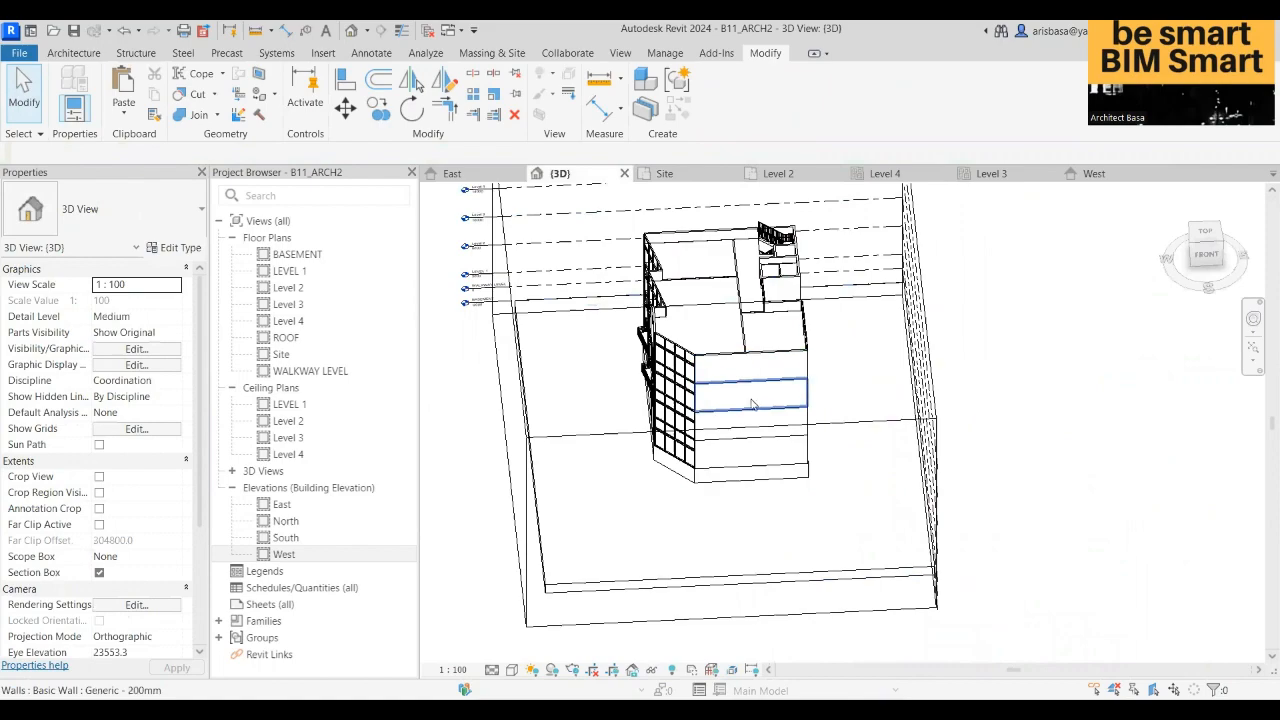
{"action": "middle_click_drag", "start_coordinate": [752, 404], "coordinate": [935, 285], "text": "shift"}
{"action": "scroll", "coordinate": [714, 334], "scroll_direction": "up", "scroll_amount": 3}
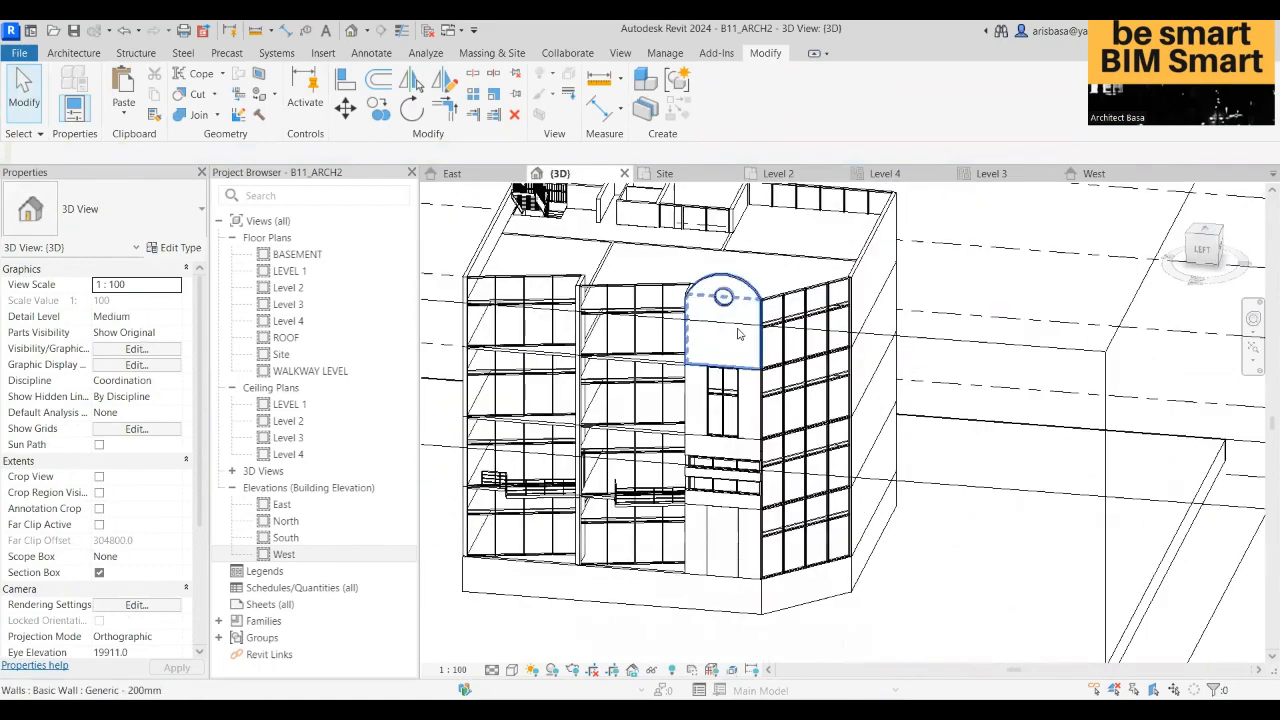
{"action": "scroll", "coordinate": [756, 338], "scroll_direction": "up", "scroll_amount": 2}
{"action": "middle_click_drag", "start_coordinate": [756, 338], "coordinate": [650, 288], "text": "shift"}
{"action": "scroll", "coordinate": [722, 308], "scroll_direction": "down", "scroll_amount": 1}
{"action": "scroll", "coordinate": [745, 271], "scroll_direction": "up", "scroll_amount": 4}
{"action": "scroll", "coordinate": [703, 328], "scroll_direction": "down", "scroll_amount": 6}
{"action": "middle_click_drag", "start_coordinate": [793, 378], "coordinate": [866, 392], "text": "shift"}
{"action": "middle_click_drag", "start_coordinate": [806, 426], "coordinate": [745, 442], "text": "shift"}
{"action": "scroll", "coordinate": [891, 391], "scroll_direction": "down", "scroll_amount": 3}
{"action": "middle_click_drag", "start_coordinate": [886, 394], "coordinate": [775, 290], "text": "shift"}
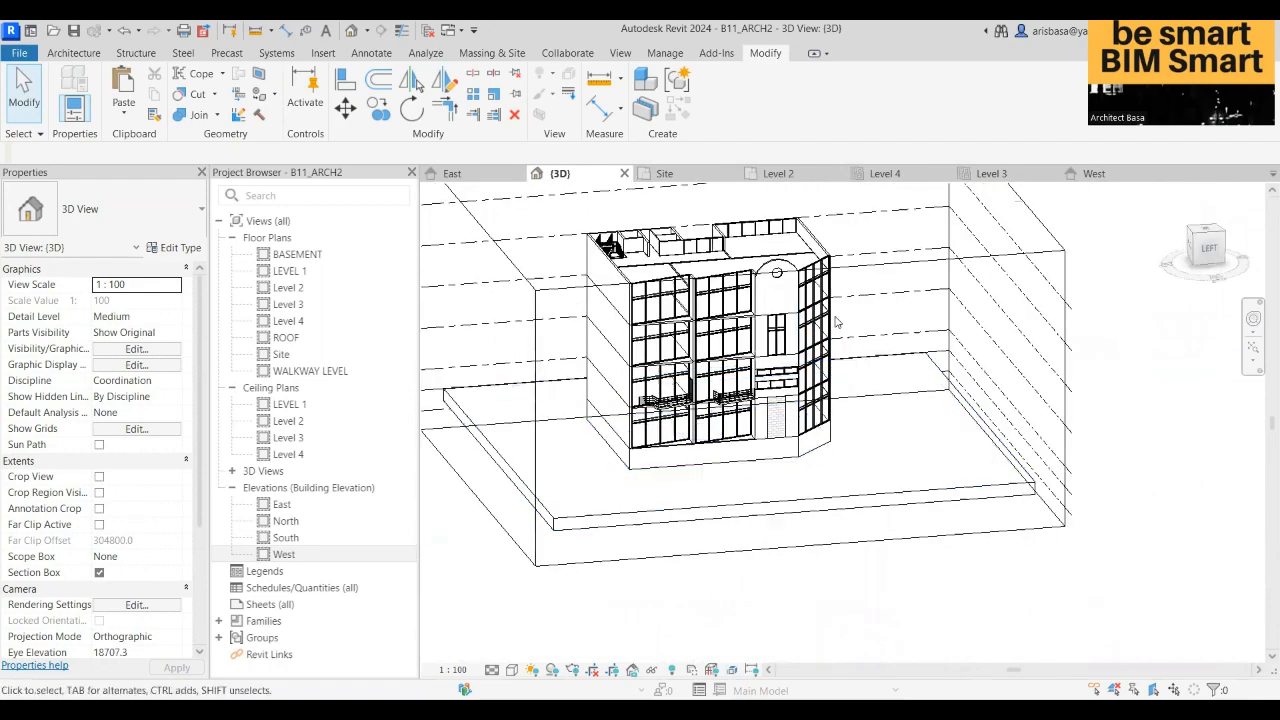
{"action": "scroll", "coordinate": [760, 281], "scroll_direction": "up", "scroll_amount": 3}
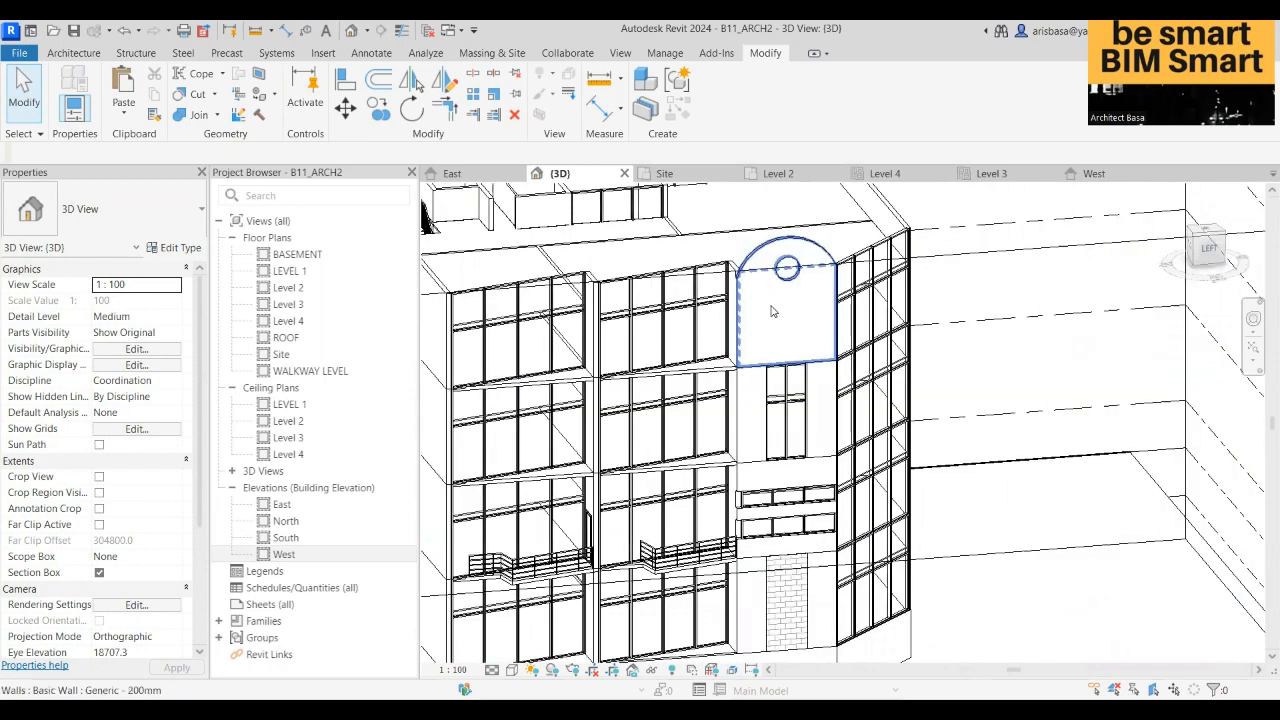
{"action": "scroll", "coordinate": [775, 315], "scroll_direction": "up", "scroll_amount": 3}
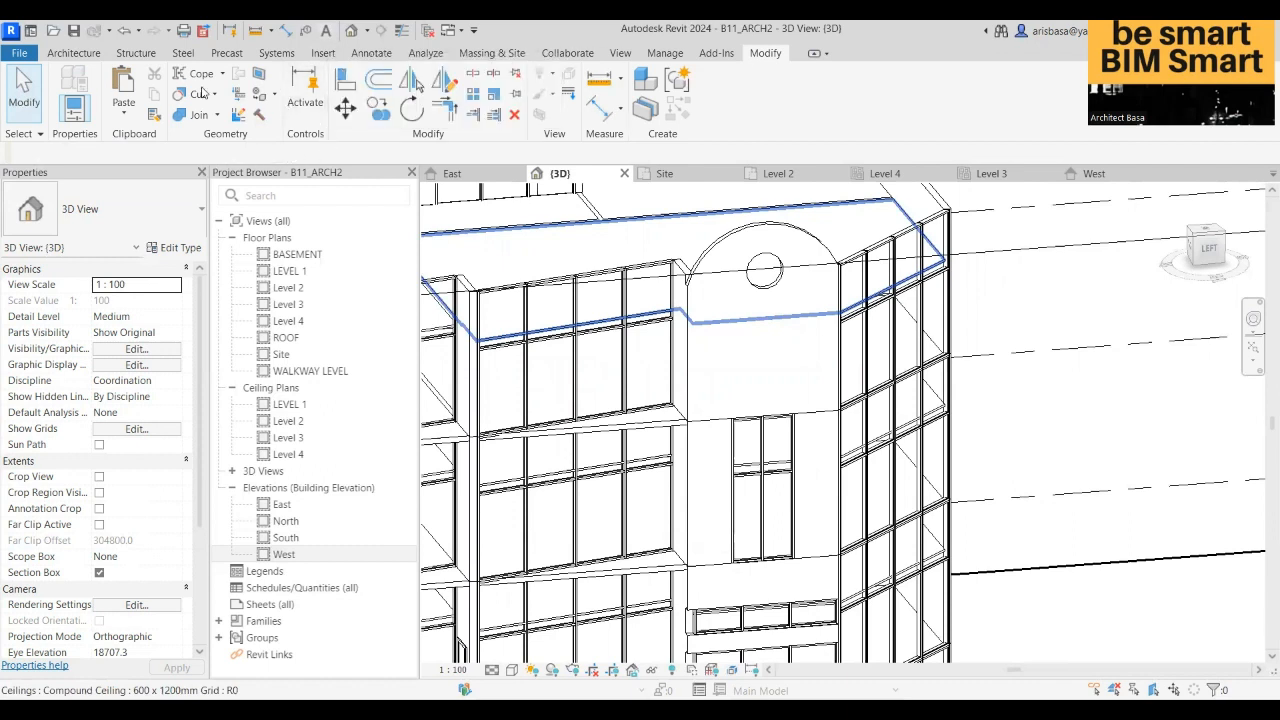
- Try to add model text reading "B11" and "PLAZA" on two lines to the face of the arched wall
{"action": "left_click", "coordinate": [86, 55]}
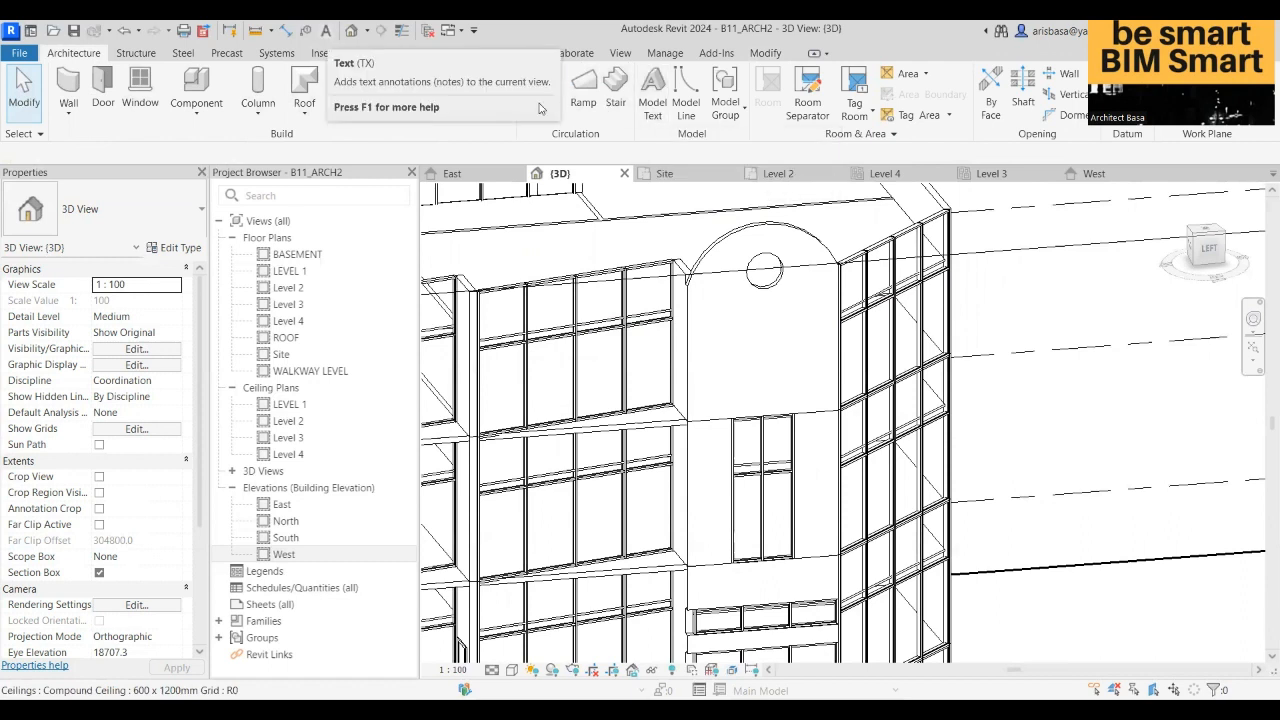
{"action": "left_click", "coordinate": [651, 97]}
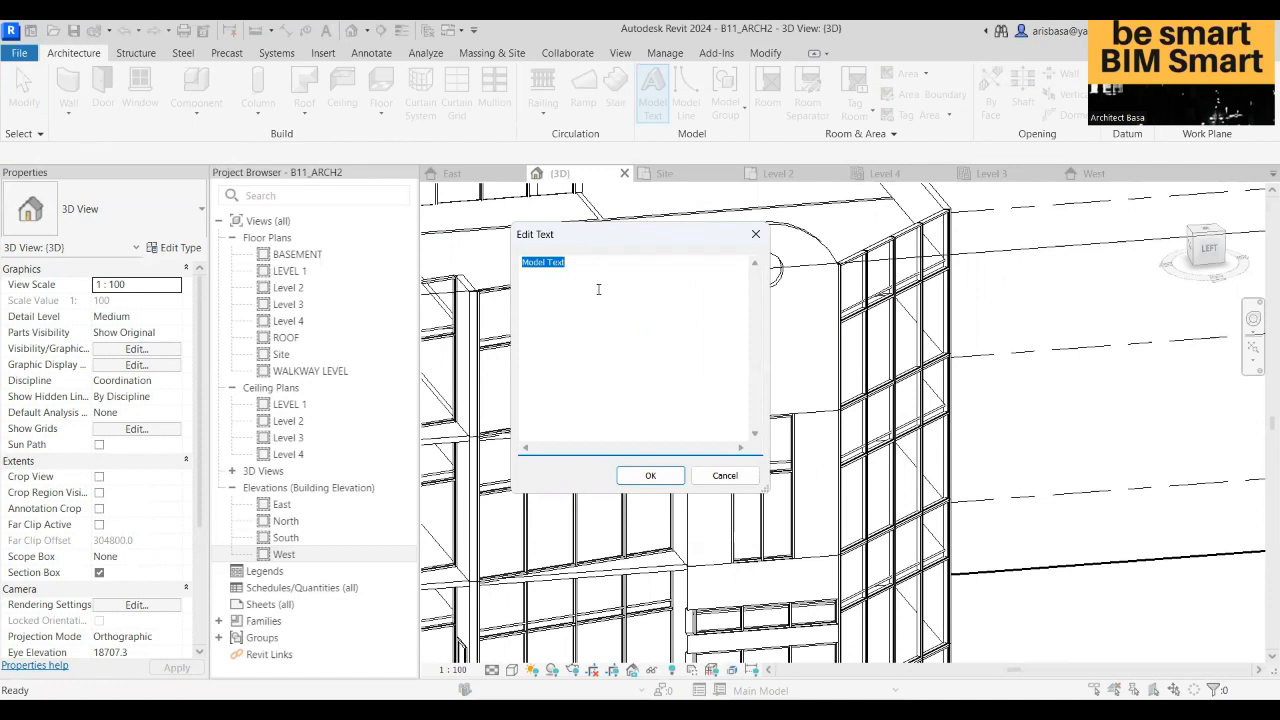
{"action": "type", "text": "b"}
{"action": "key", "text": "BackSpace"}
{"action": "key", "text": "BackSpace"}
{"action": "type", "text": "B11"}
{"action": "key", "text": "BackSpace"}
{"action": "key", "text": "BackSpace"}
{"action": "key", "text": "BackSpace"}
{"action": "type", "text": "B11"}
{"action": "key", "text": "Return"}
{"action": "type", "text": "pla"}
{"action": "key", "text": "BackSpace"}
{"action": "key", "text": "BackSpace"}
{"action": "key", "text": "BackSpace"}
{"action": "type", "text": "PLAZA"}
{"action": "left_click", "coordinate": [663, 476]}
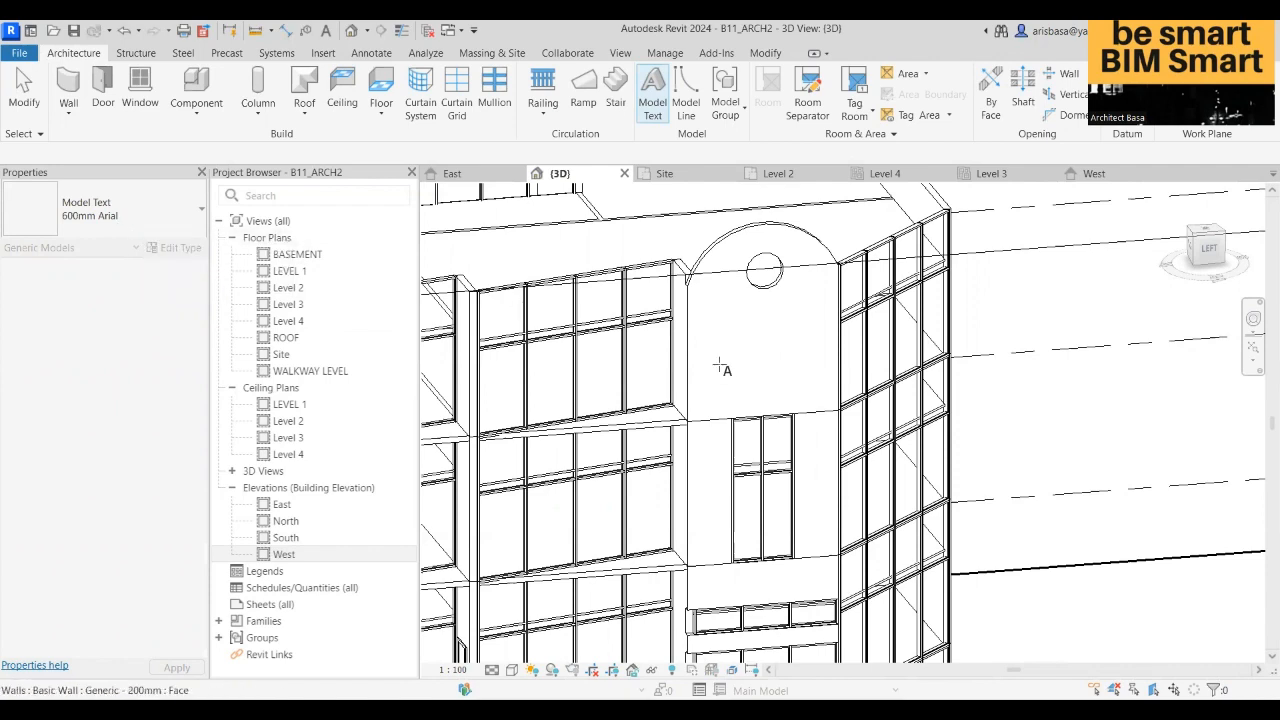
{"action": "key", "text": "Escape"}
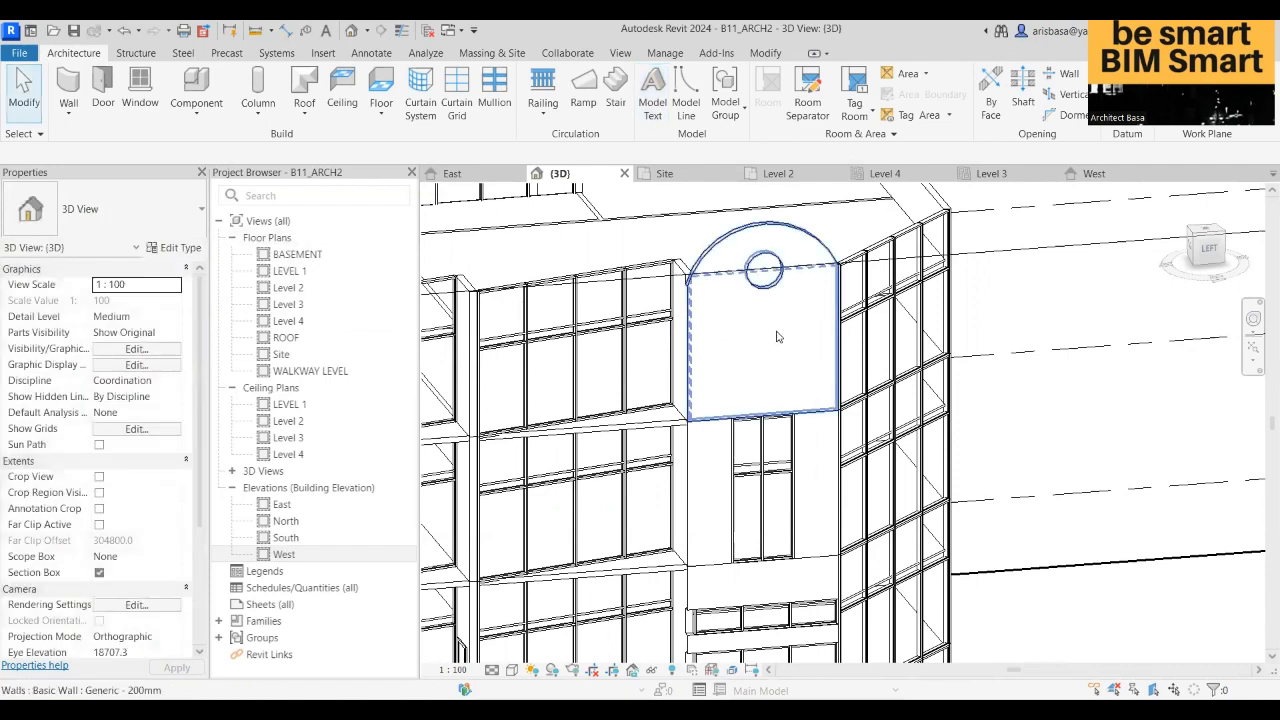
{"action": "scroll", "coordinate": [738, 338], "scroll_direction": "up", "scroll_amount": 2}
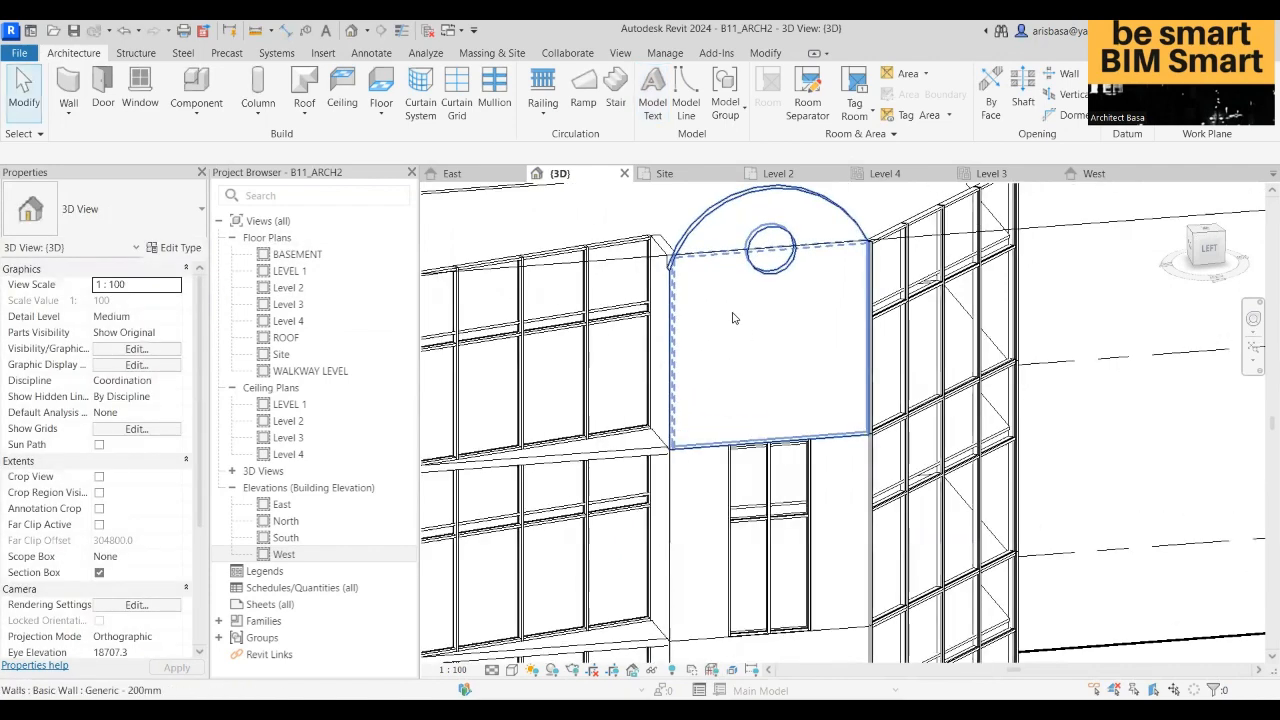
{"action": "scroll", "coordinate": [745, 330], "scroll_direction": "down", "scroll_amount": 4}
{"action": "scroll", "coordinate": [783, 400], "scroll_direction": "down", "scroll_amount": 3}
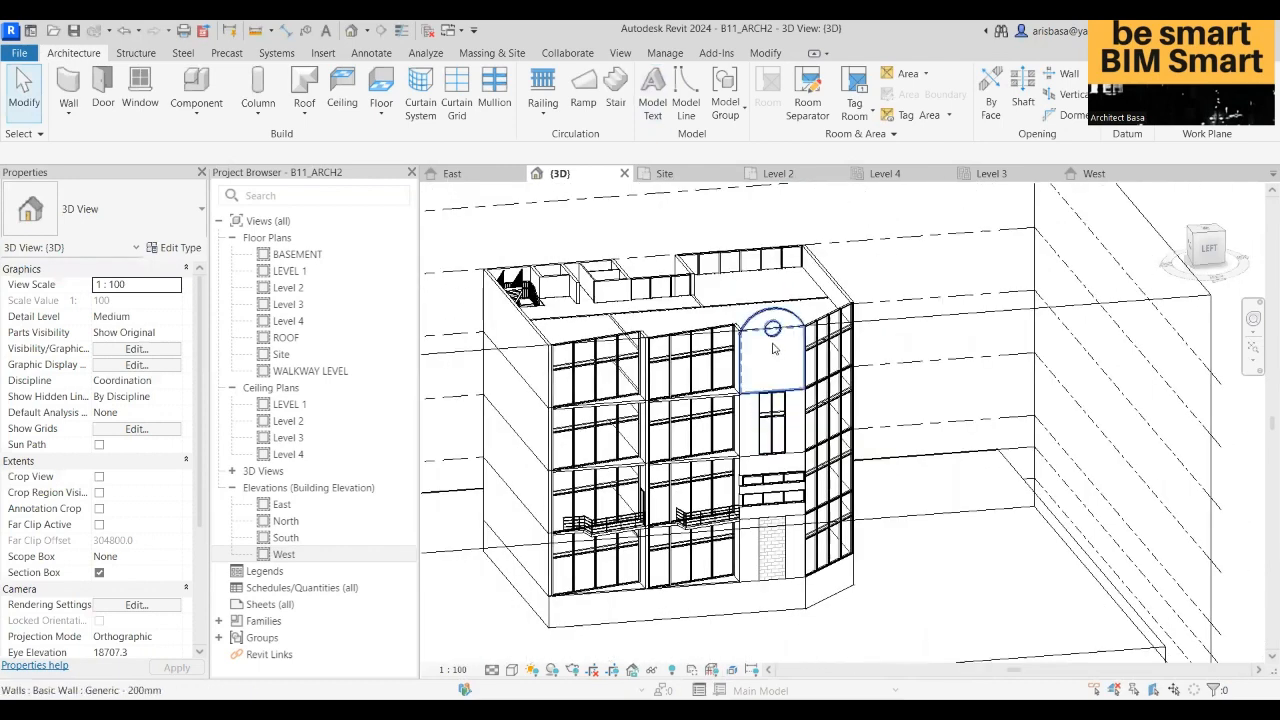
{"action": "scroll", "coordinate": [757, 337], "scroll_direction": "up", "scroll_amount": 3}
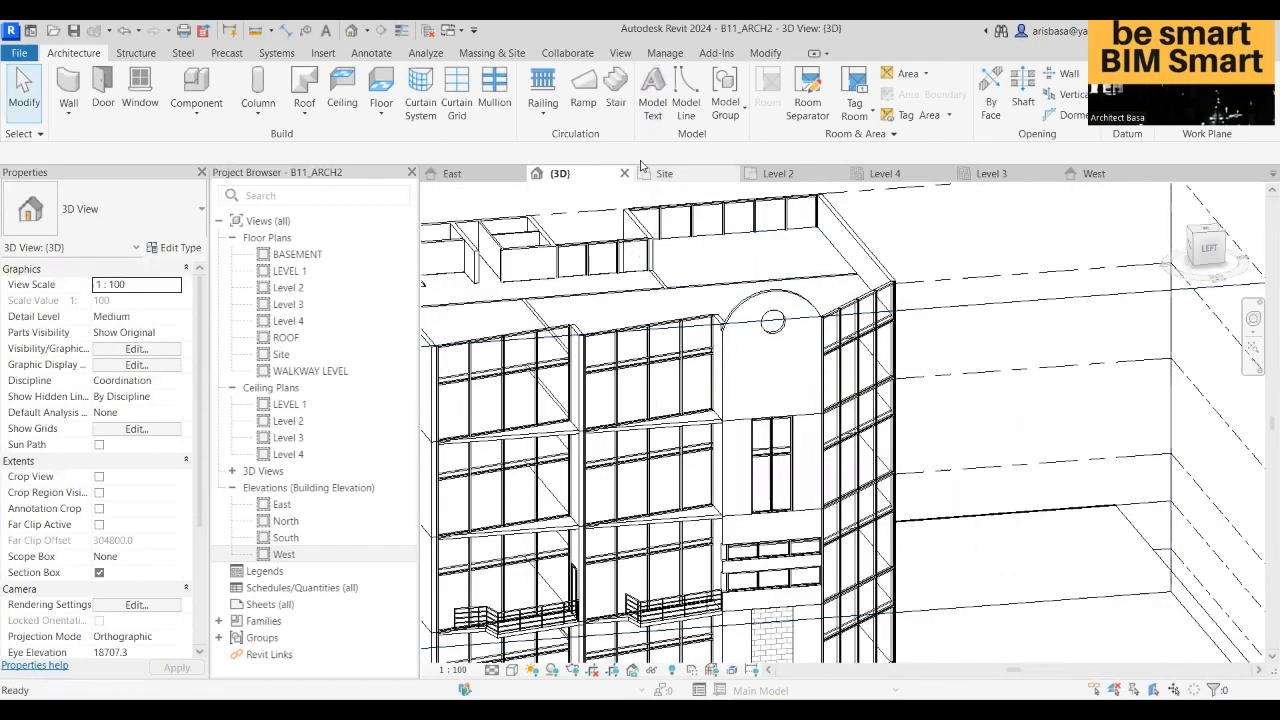
{"action": "left_click", "coordinate": [652, 110]}
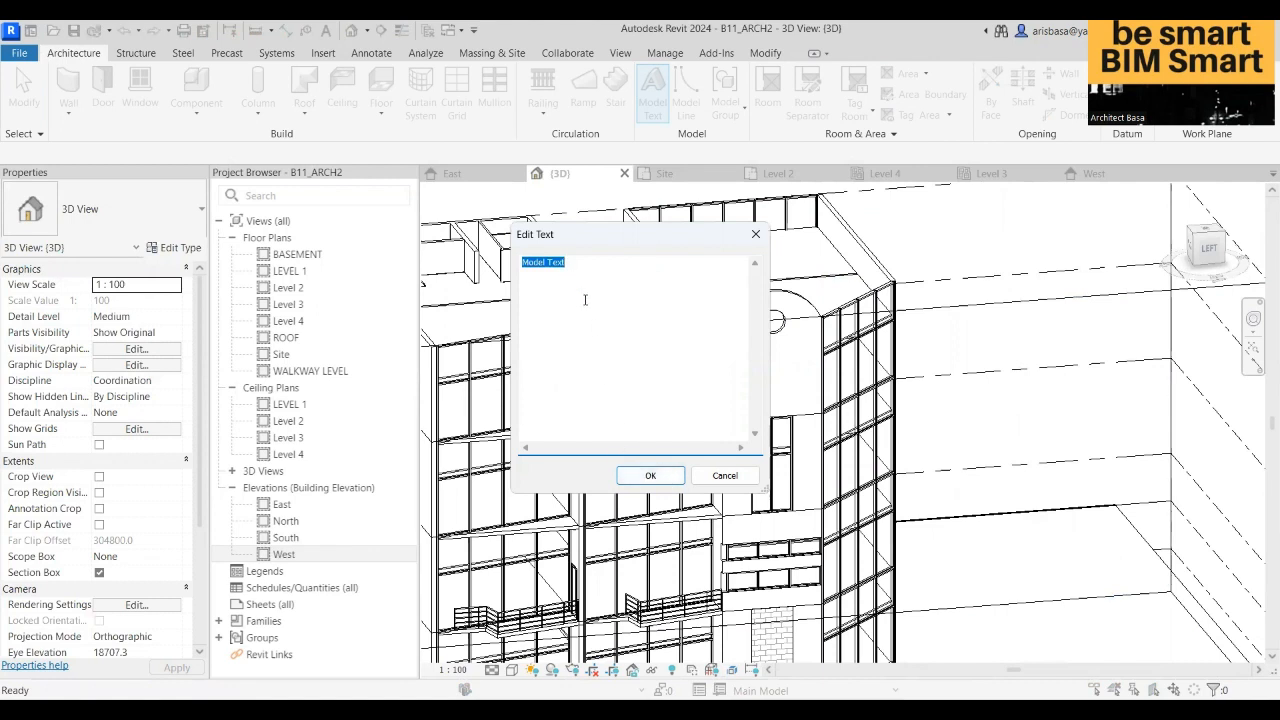
{"action": "left_click", "coordinate": [659, 476]}
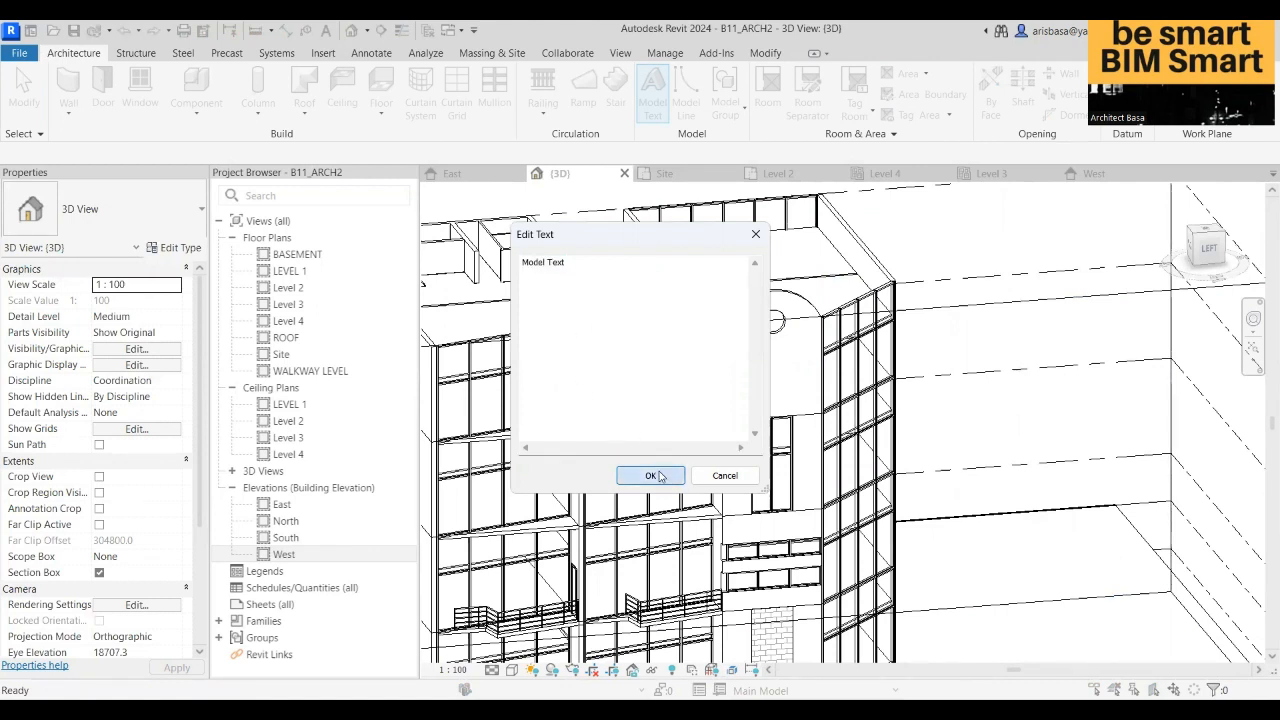
{"action": "key", "text": "Escape"}
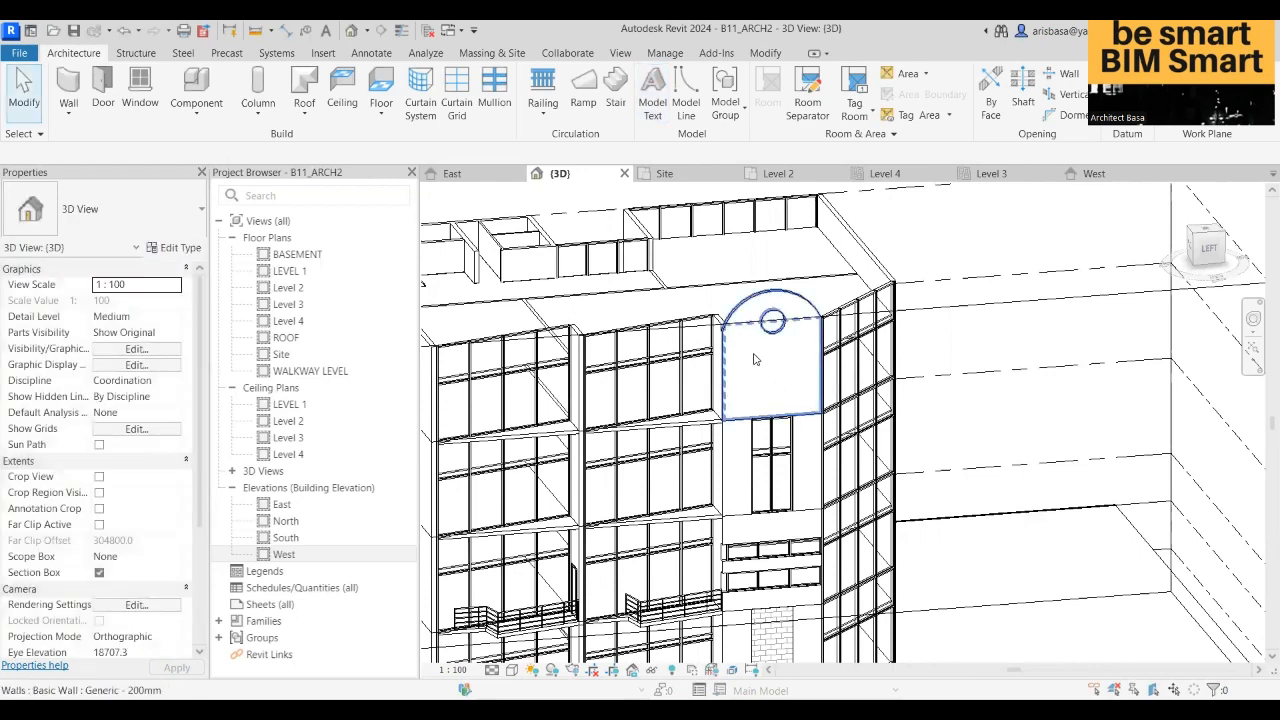
{"action": "left_click", "coordinate": [743, 363]}
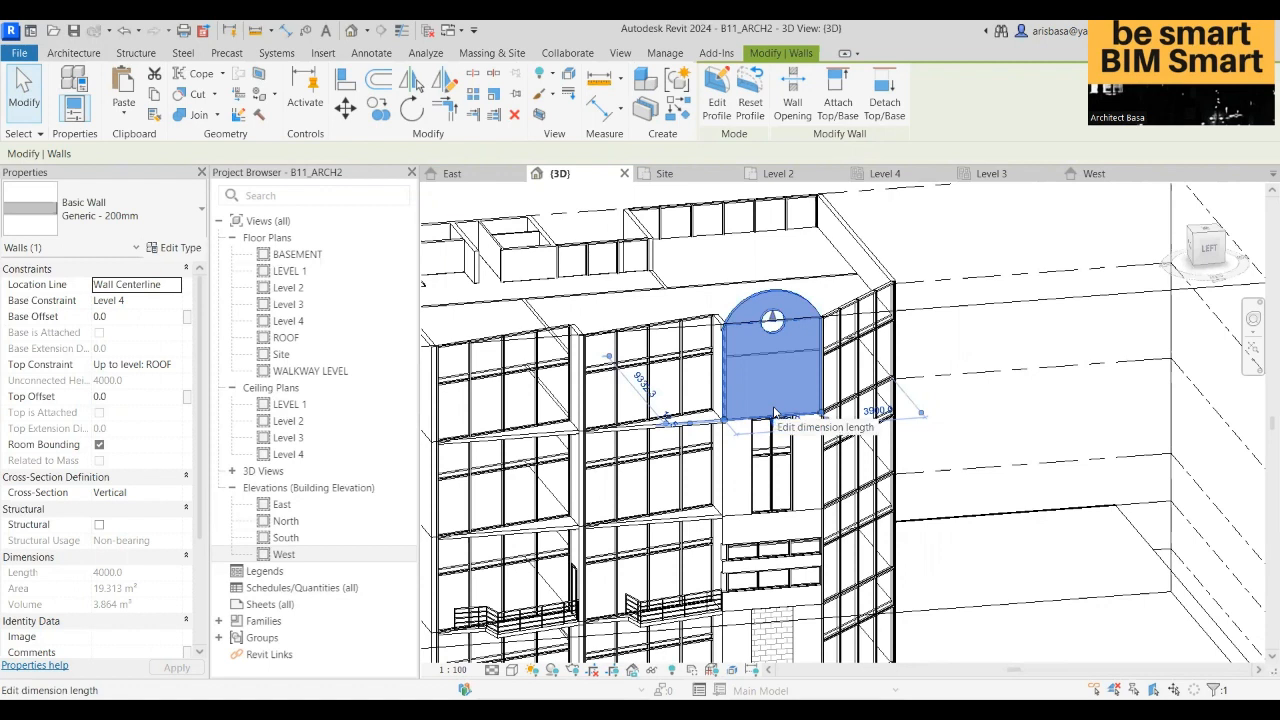
{"action": "key", "text": "Escape"}
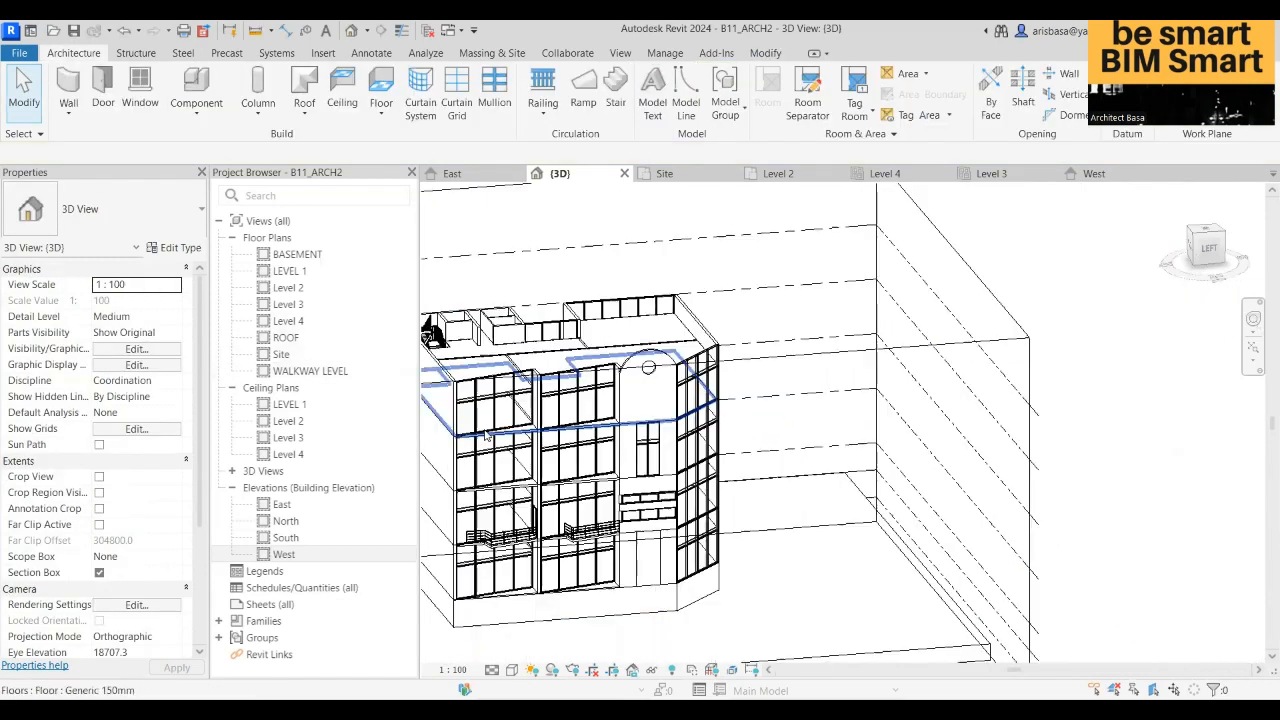
{"action": "scroll", "coordinate": [481, 468], "scroll_direction": "down", "scroll_amount": 3}
{"action": "middle_click_drag", "start_coordinate": [481, 468], "coordinate": [690, 475], "text": "shift"}
{"action": "scroll", "coordinate": [745, 350], "scroll_direction": "up", "scroll_amount": 5}
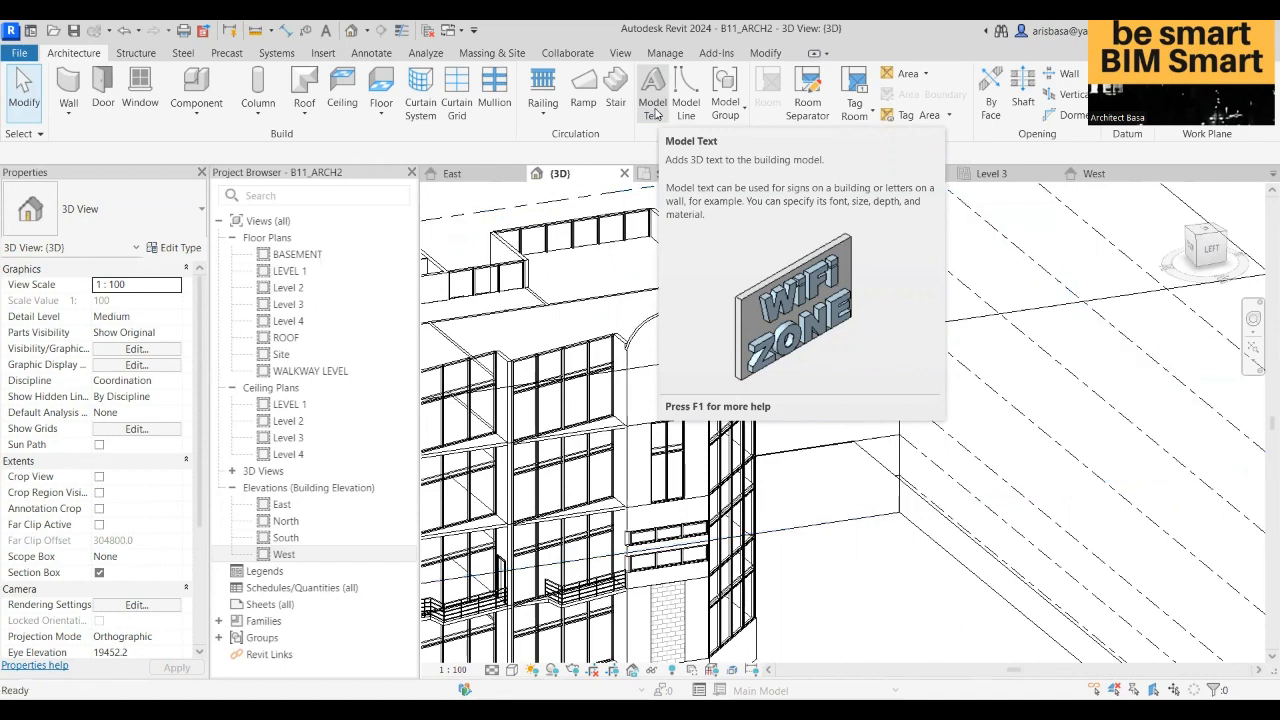
{"action": "scroll", "coordinate": [670, 338], "scroll_direction": "down", "scroll_amount": 5}
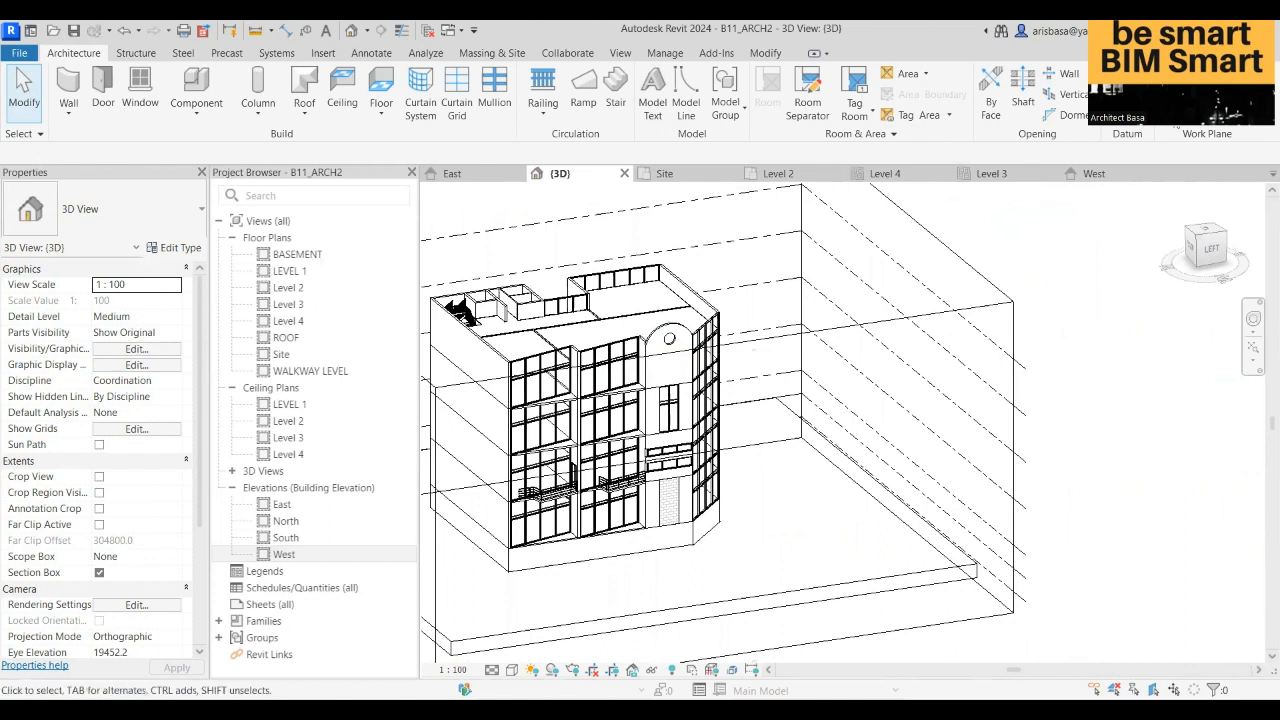
- Set the work plane to the face of the arched wall in the 3D view
{"action": "left_click", "coordinate": [1172, 109]}
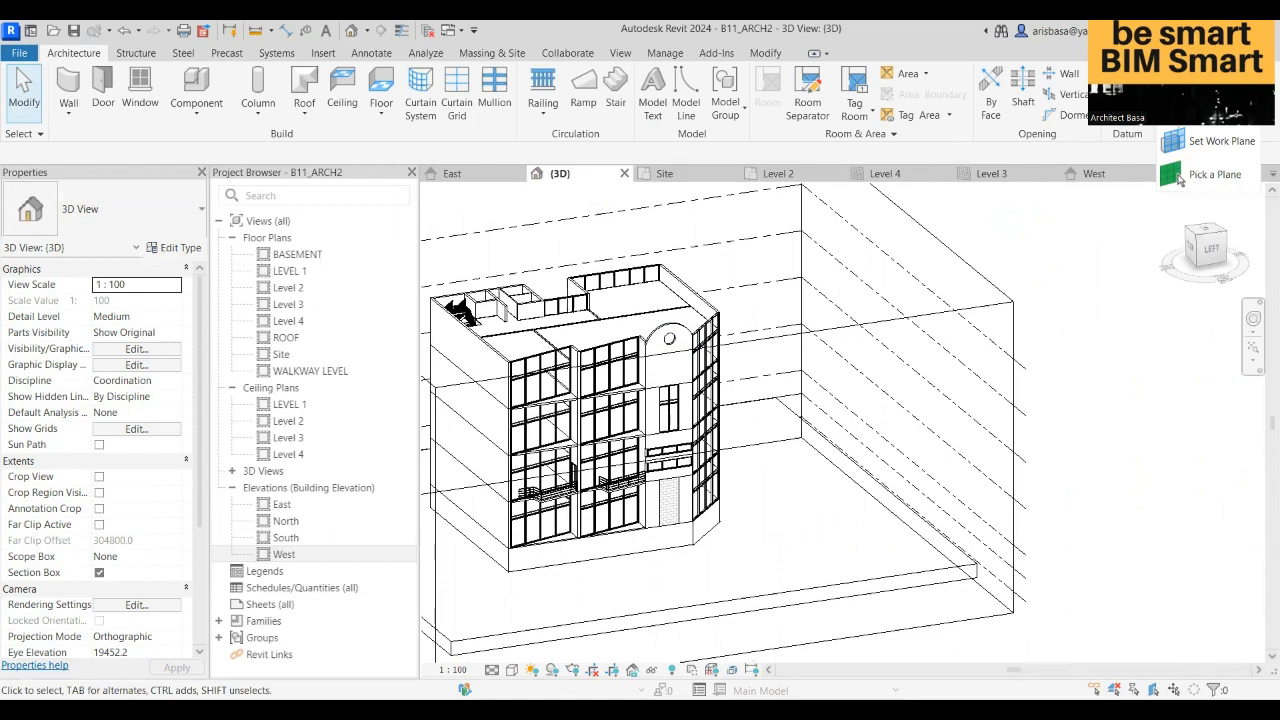
{"action": "left_click", "coordinate": [1214, 176]}
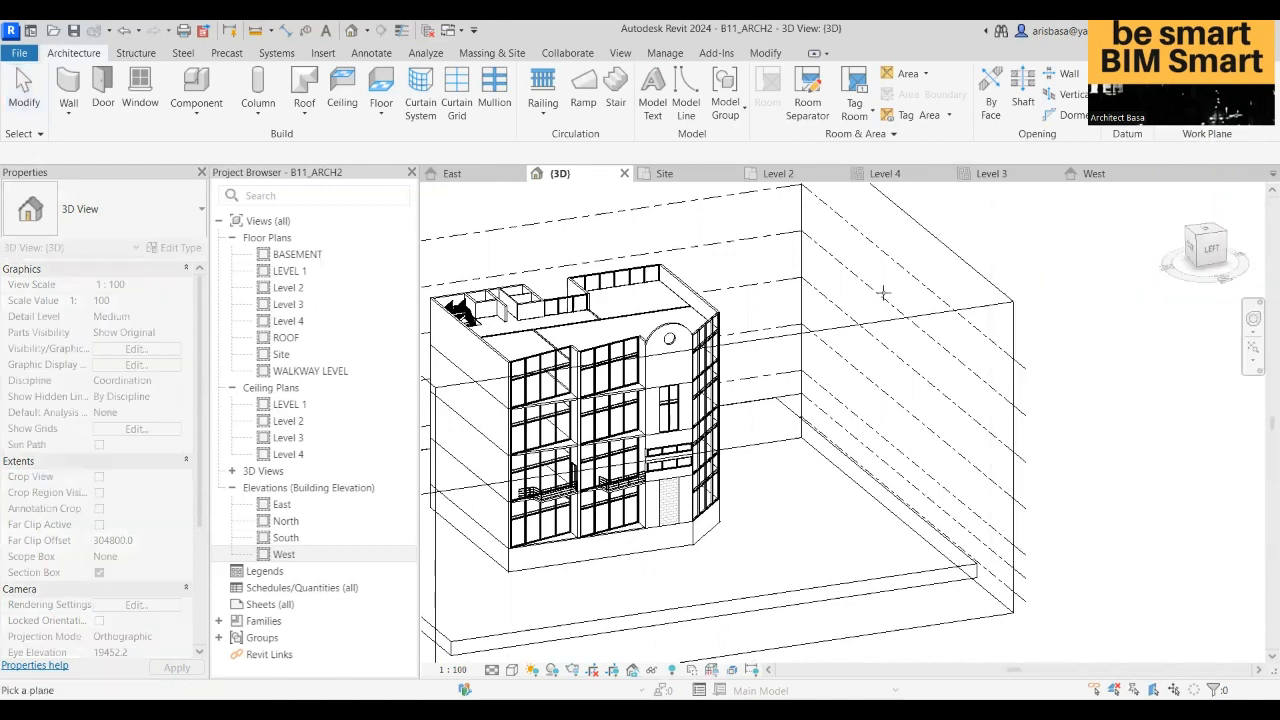
{"action": "left_click", "coordinate": [676, 371]}
- Place model text reading "B11" and "PLAZA" on two lines on the arched wall's face, below the round opening
{"action": "scroll", "coordinate": [675, 378], "scroll_direction": "up", "scroll_amount": 4}
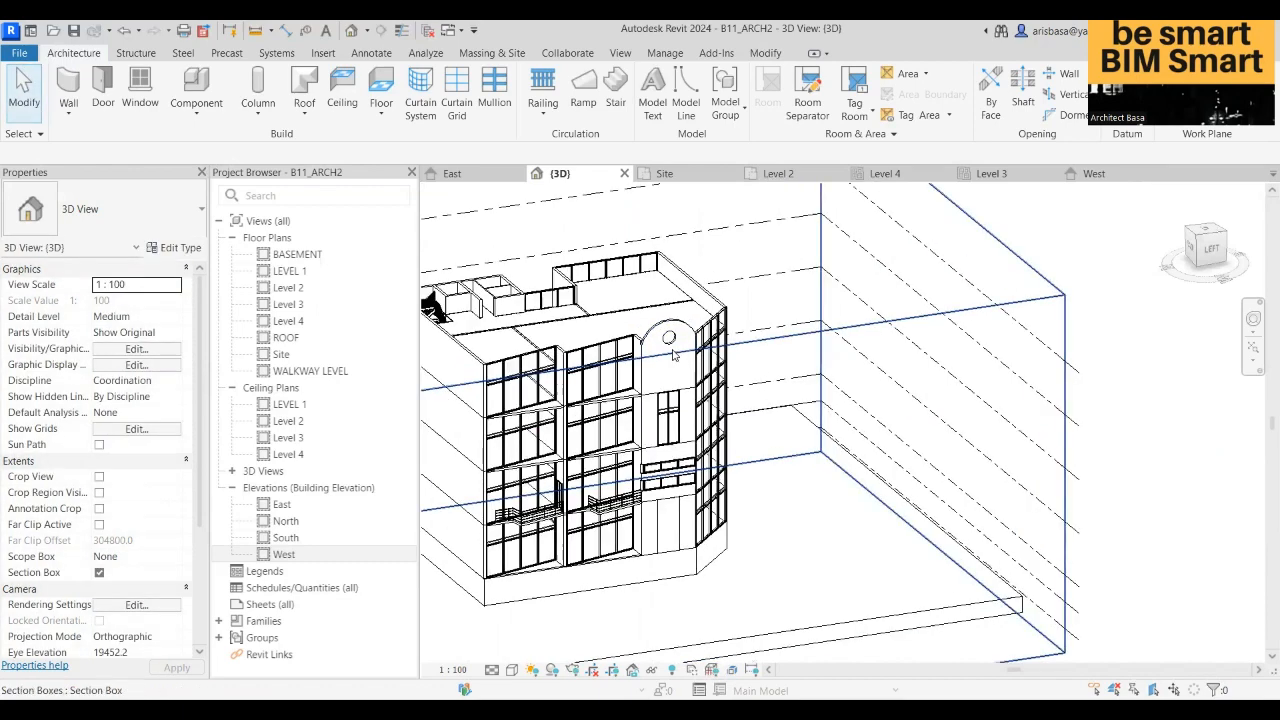
{"action": "scroll", "coordinate": [674, 378], "scroll_direction": "up", "scroll_amount": 3}
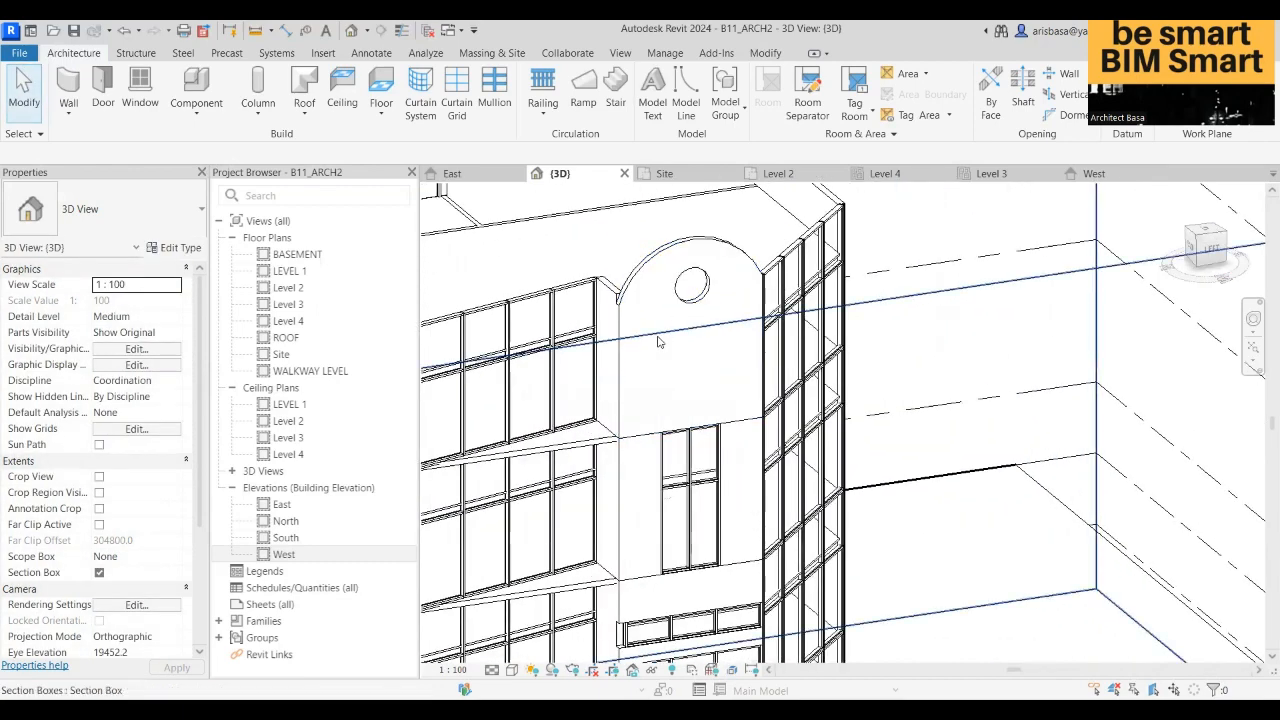
{"action": "left_click", "coordinate": [650, 100]}
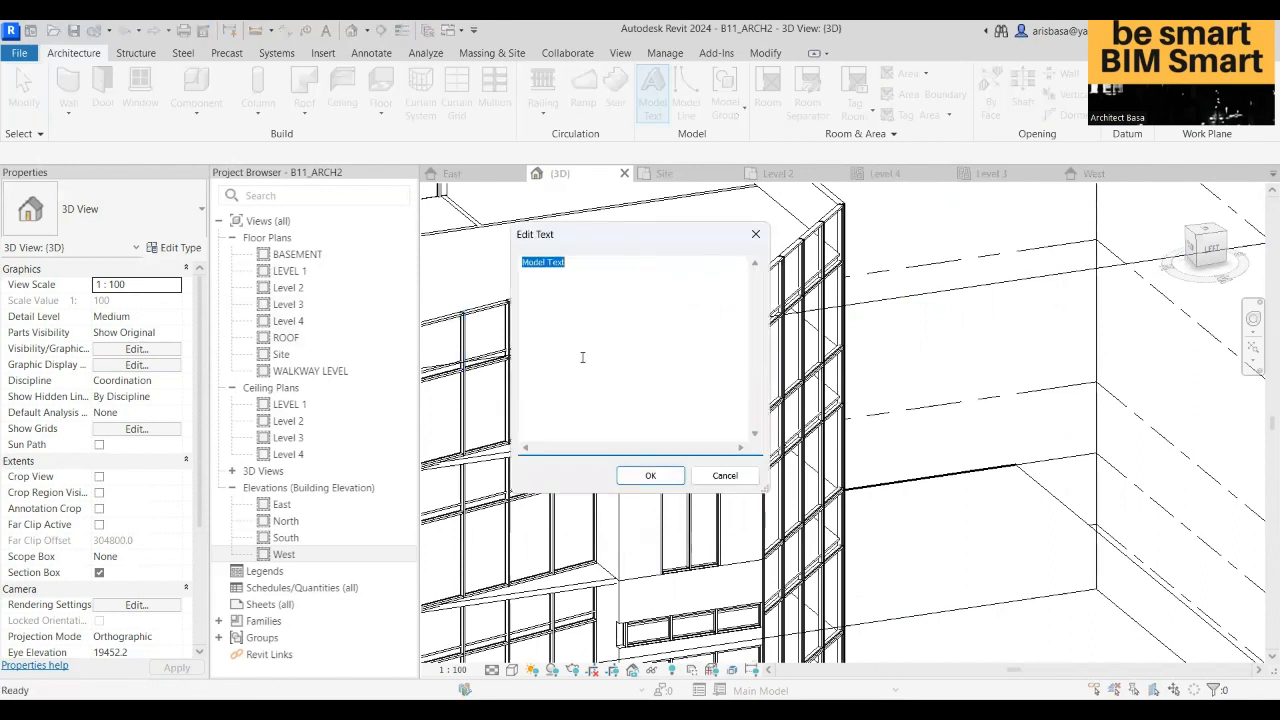
{"action": "type", "text": "B"}
{"action": "type", "text": "11 "}
{"action": "type", "text": "PLAZA"}
{"action": "left_click", "coordinate": [649, 477]}
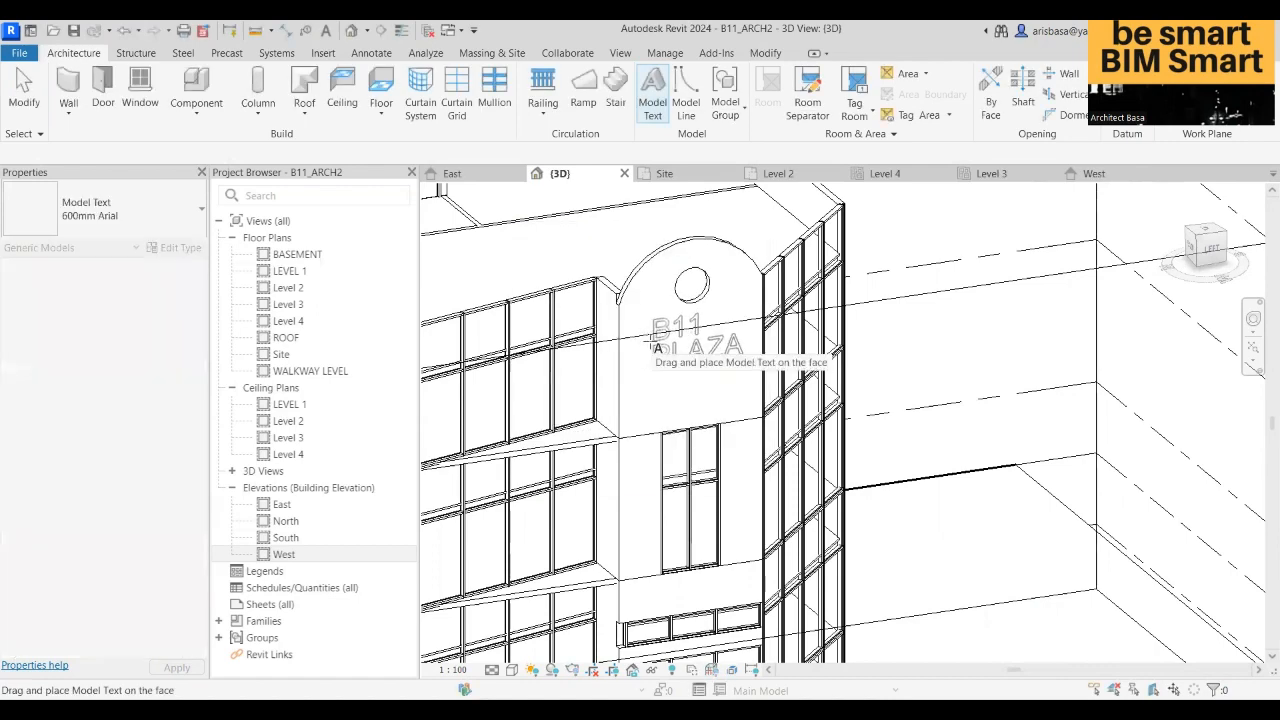
{"action": "left_click", "coordinate": [652, 350]}
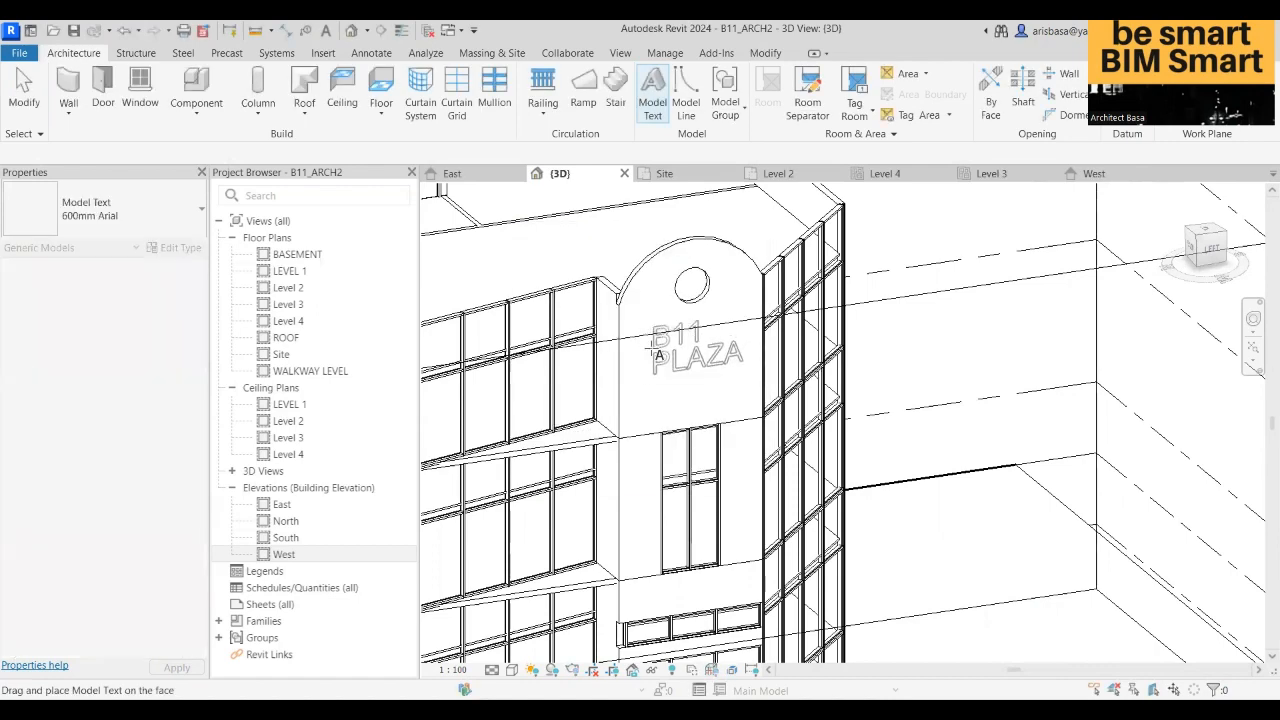
{"action": "key", "text": "Escape"}
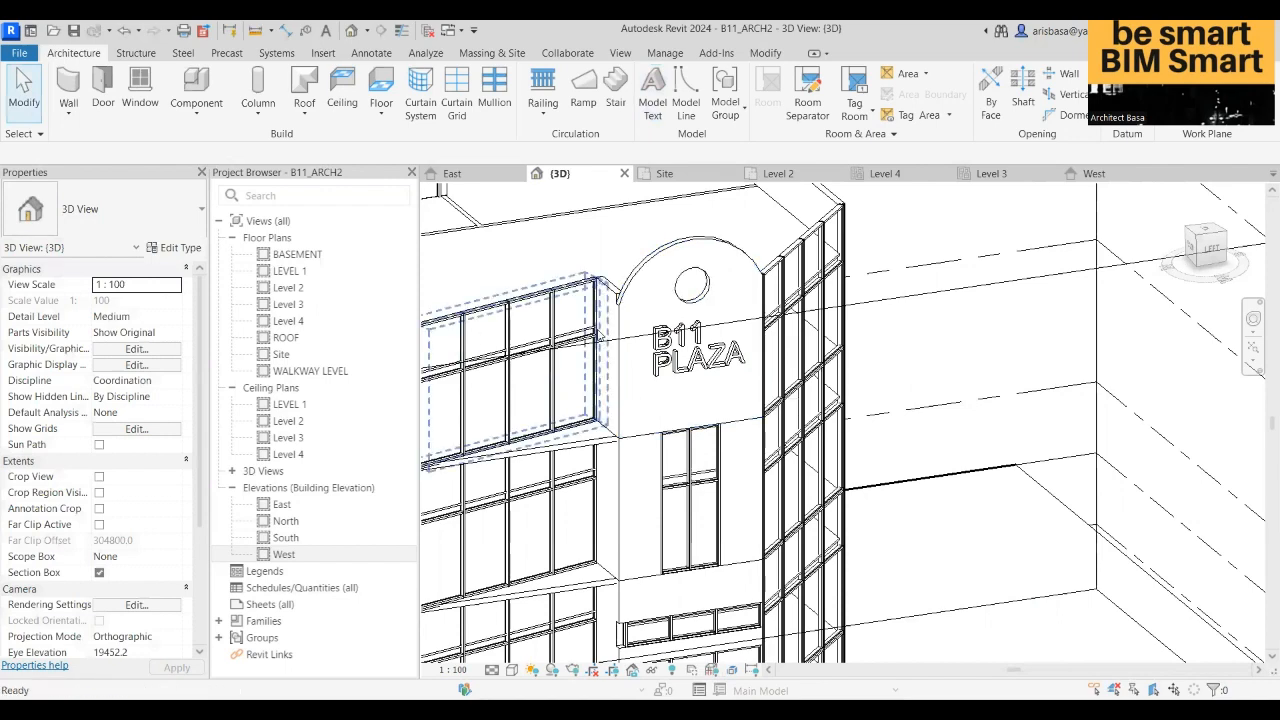
- Set the horizontal alignment of the B11 PLAZA model text to Center
{"action": "left_click", "coordinate": [694, 352]}
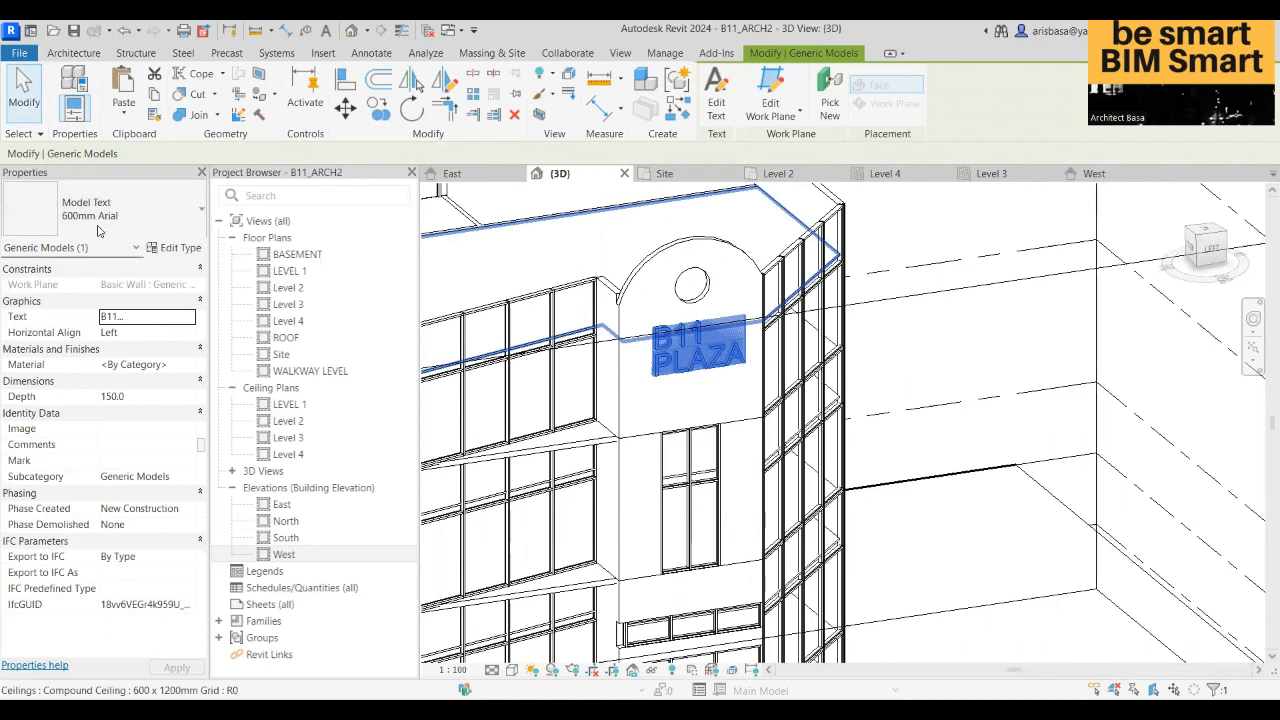
{"action": "left_click", "coordinate": [143, 334]}
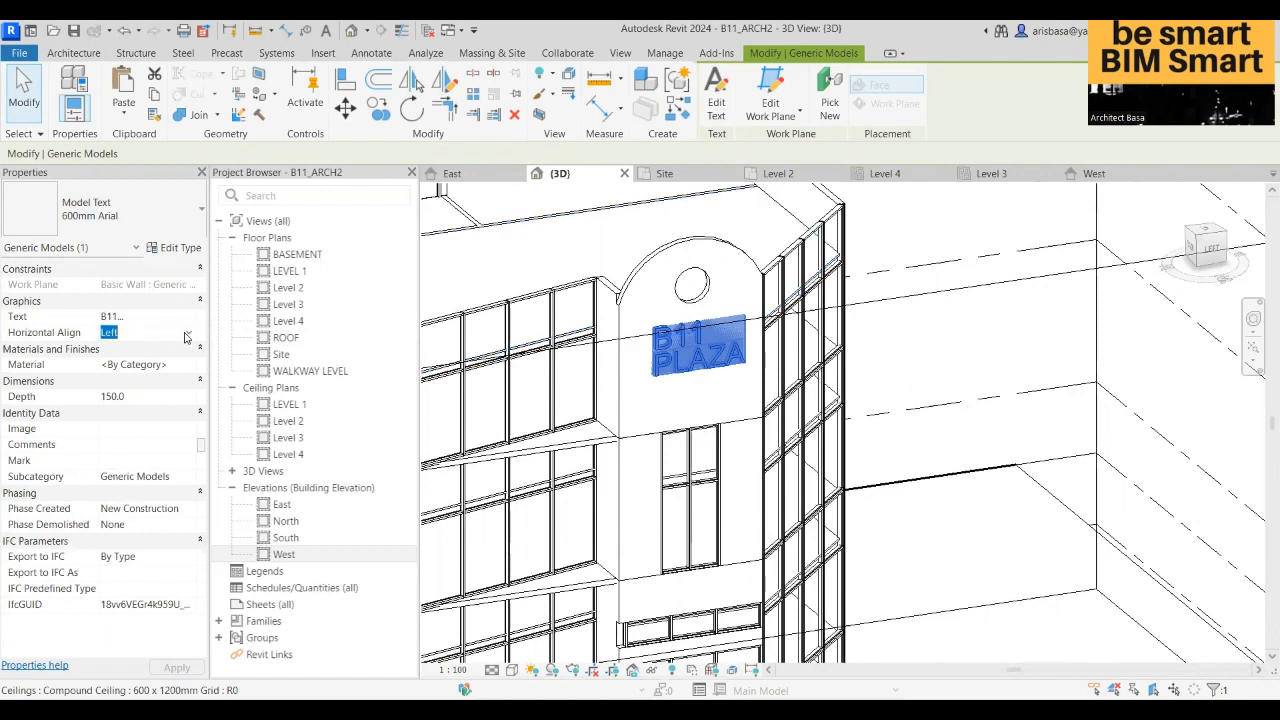
{"action": "left_click", "coordinate": [188, 332]}
{"action": "left_click", "coordinate": [127, 362]}
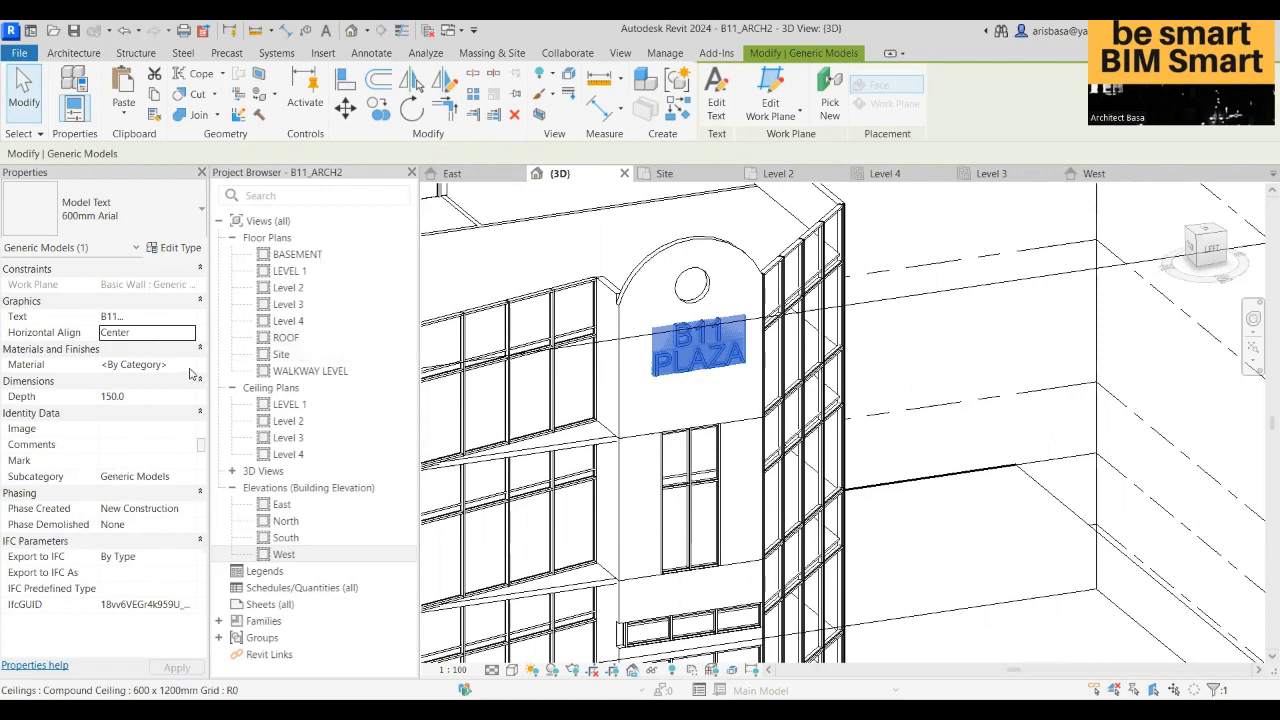
- Assign the Copper material to the B11 PLAZA text, with its shading set to use the render appearance
{"action": "left_click", "coordinate": [190, 366]}
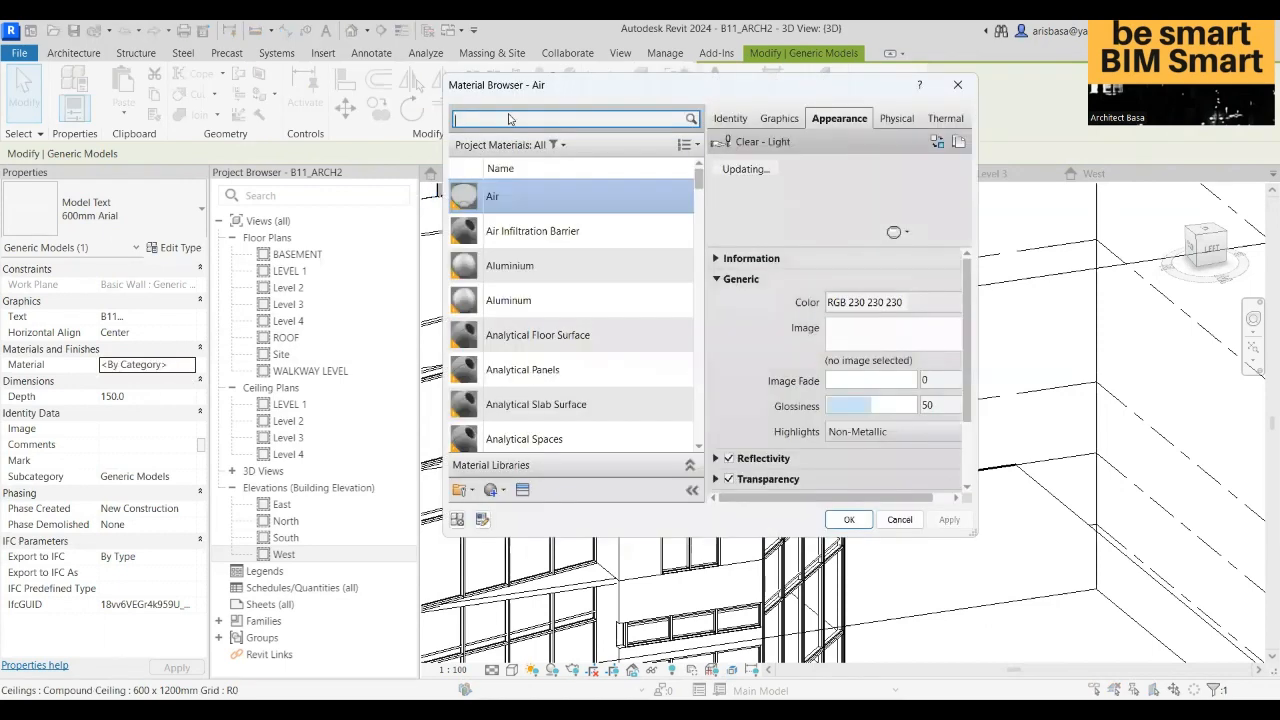
{"action": "type", "text": "GOLD"}
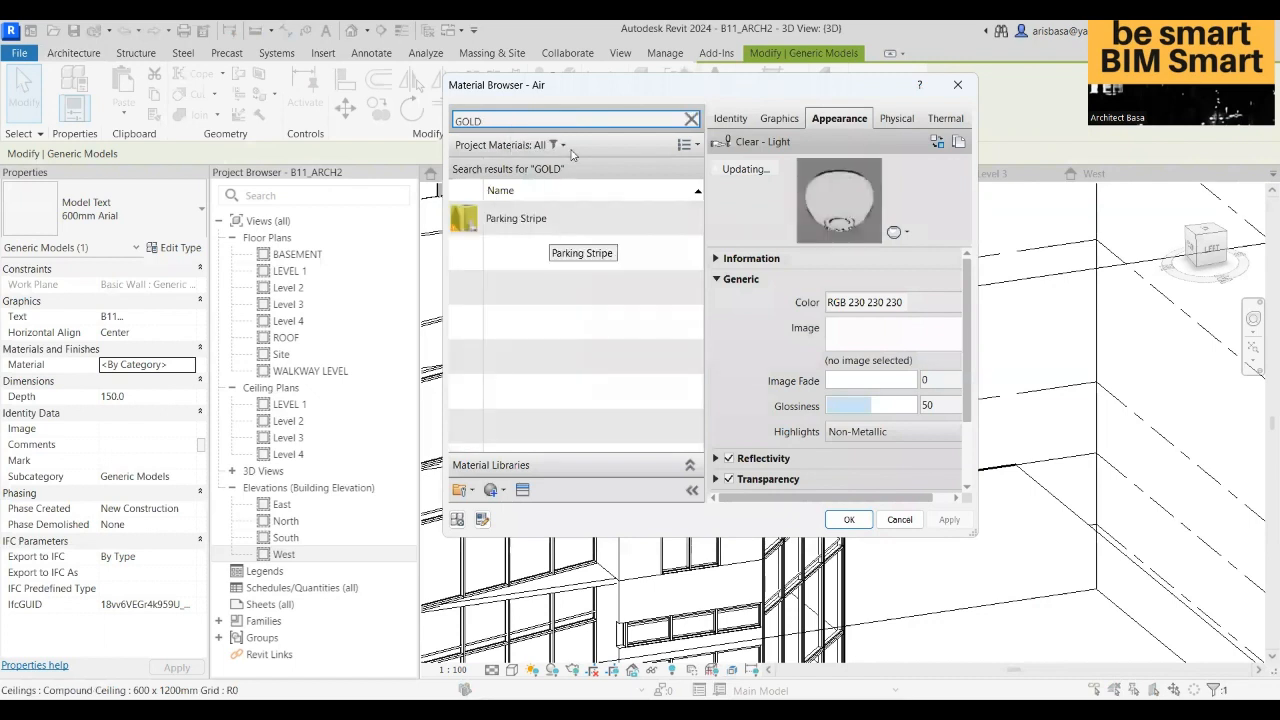
{"action": "double_click", "coordinate": [470, 122]}
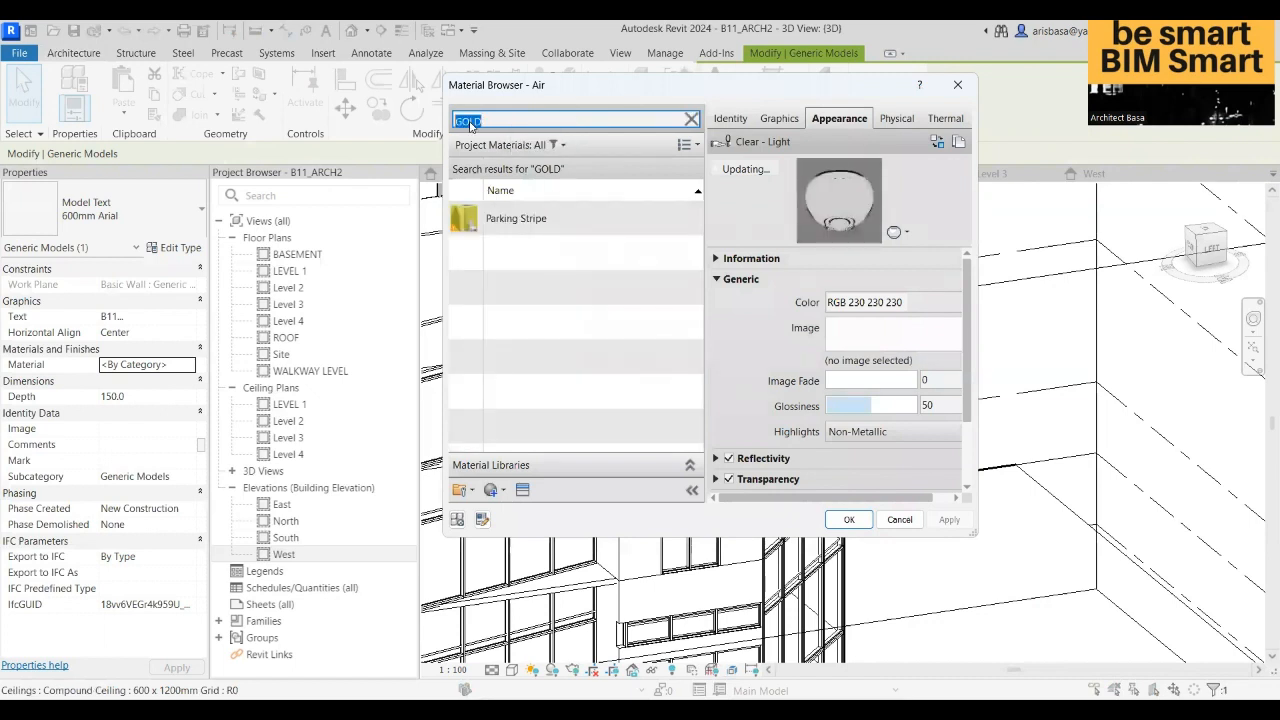
{"action": "type", "text": "METAL"}
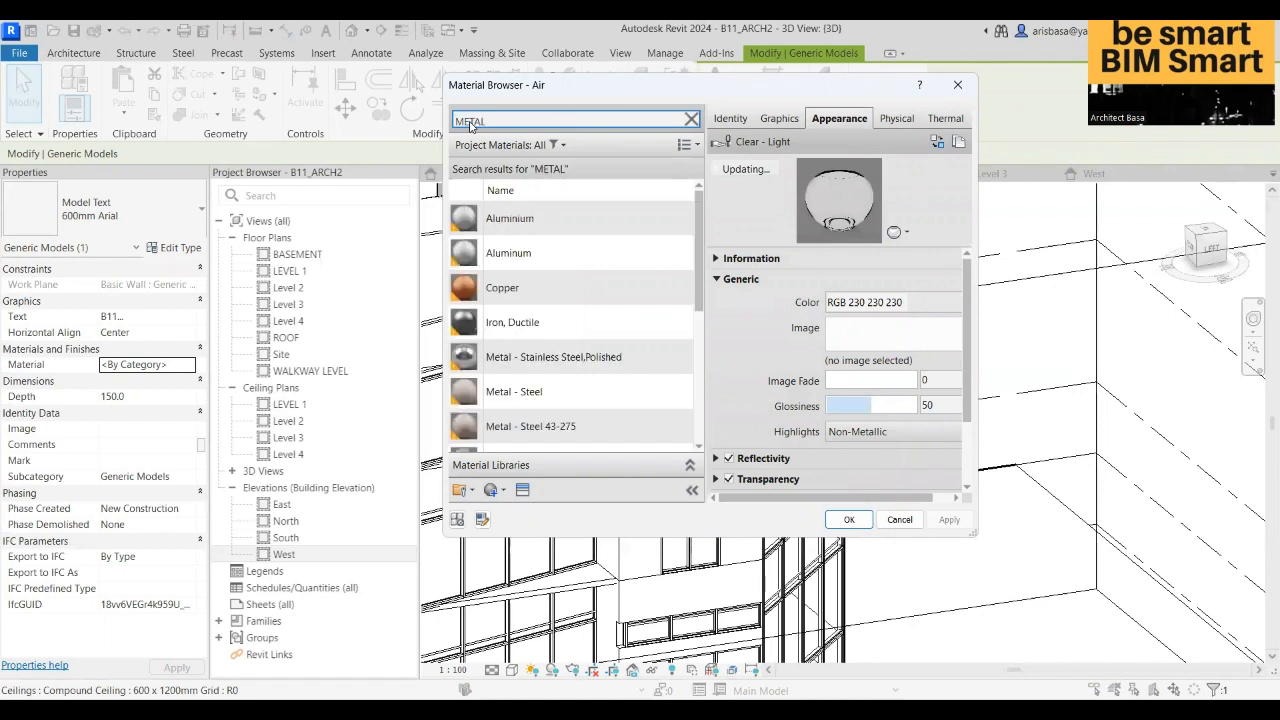
{"action": "left_click", "coordinate": [547, 287]}
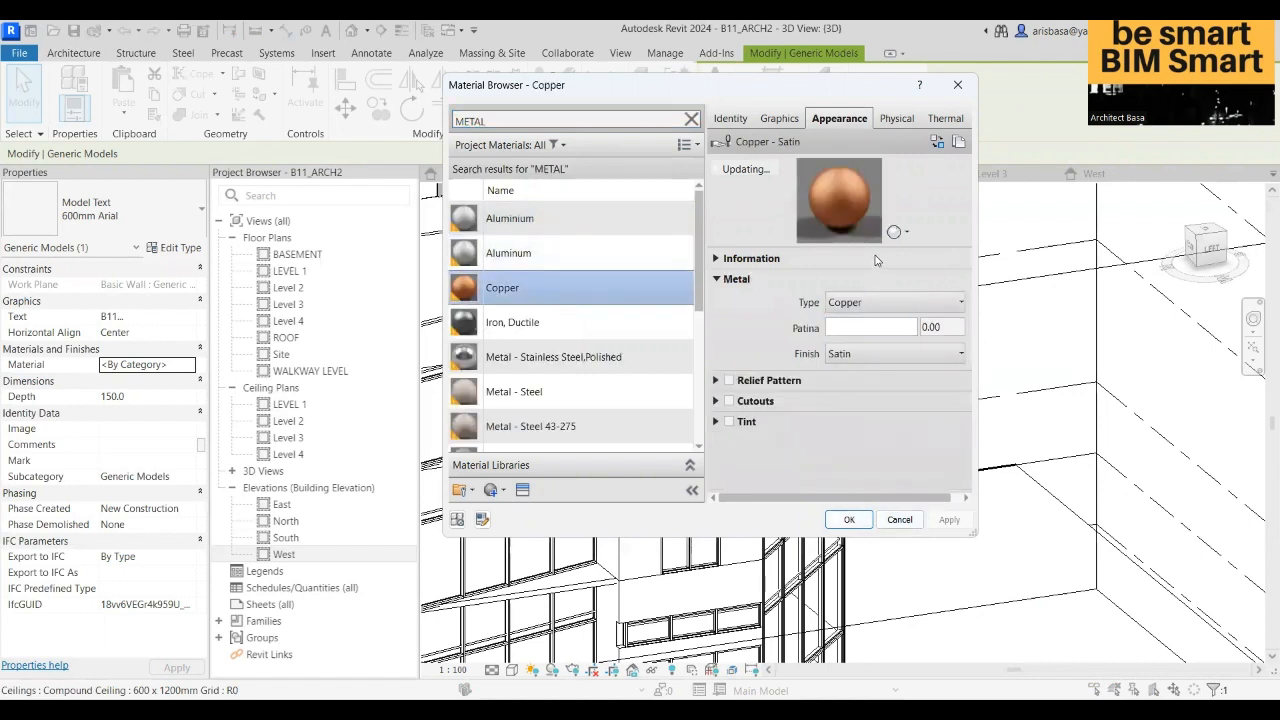
{"action": "left_click", "coordinate": [779, 118]}
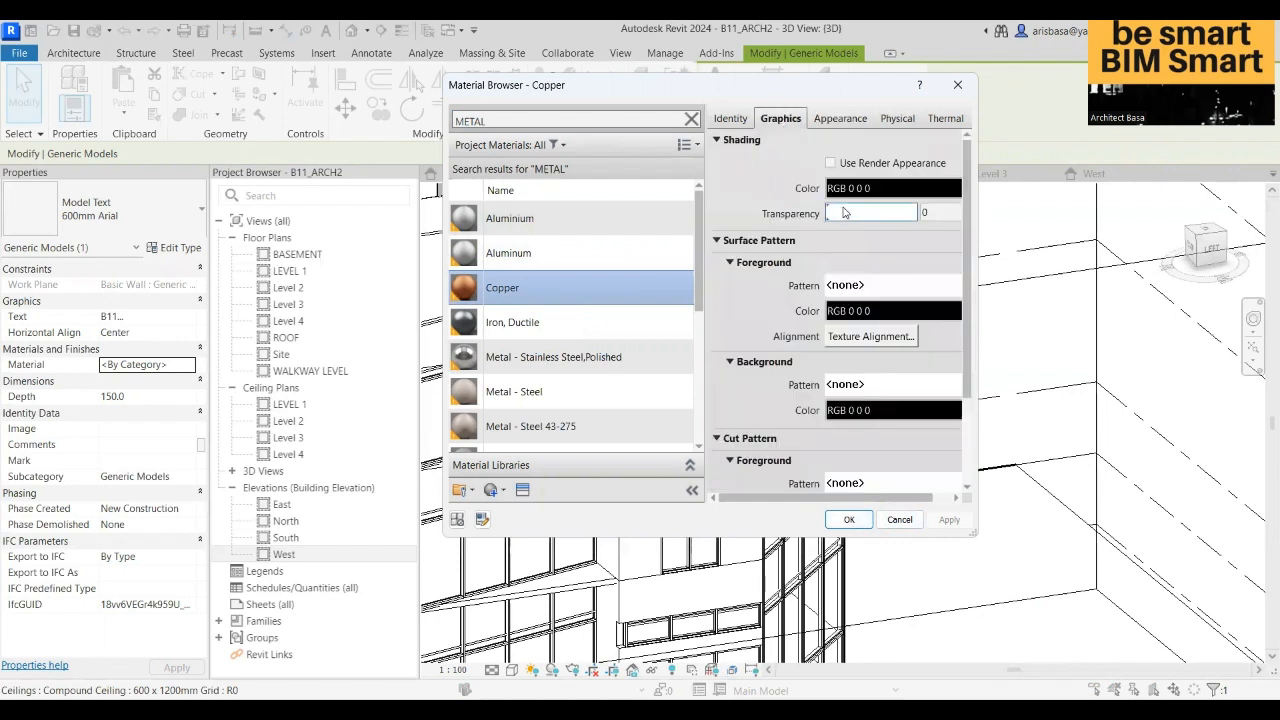
{"action": "left_click", "coordinate": [830, 164]}
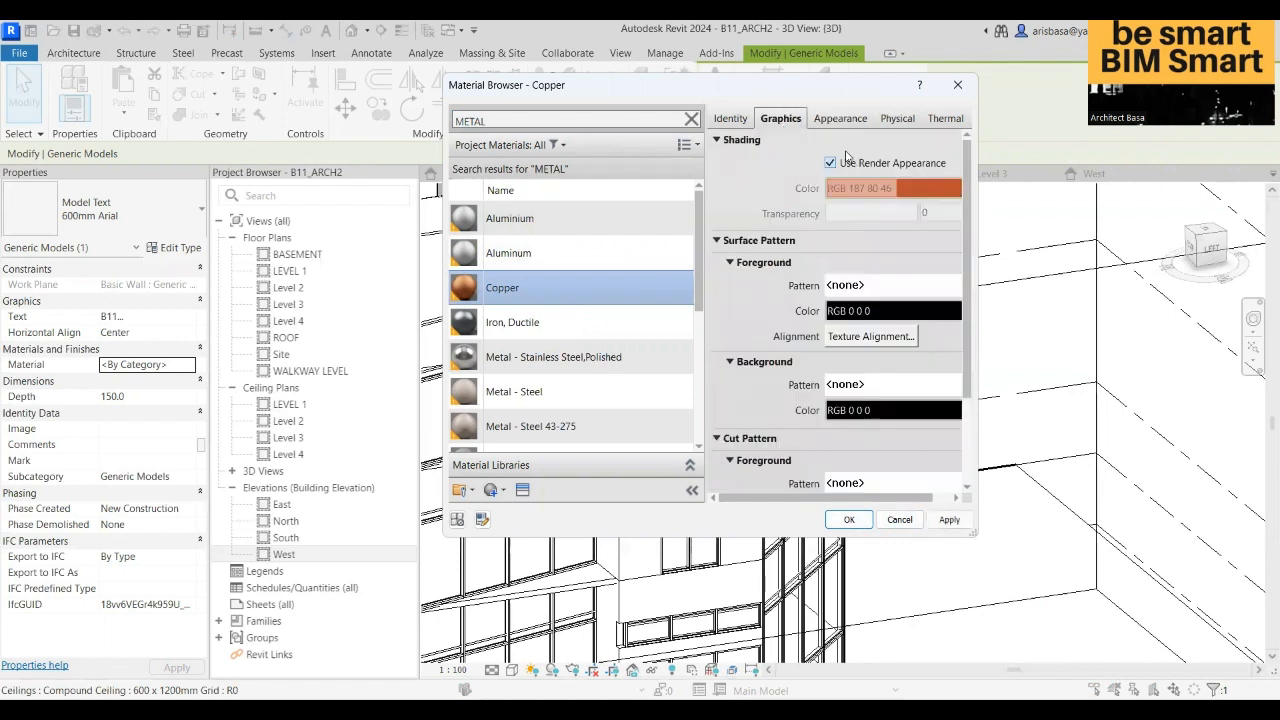
{"action": "left_click", "coordinate": [947, 520]}
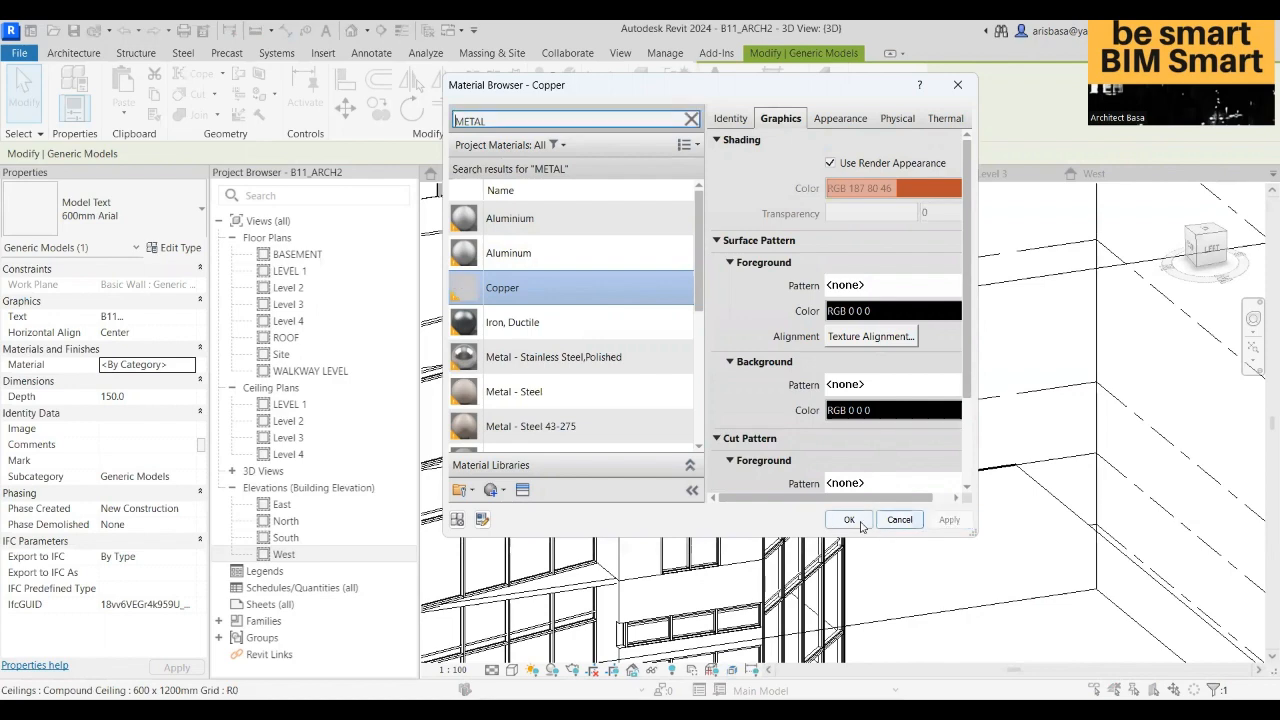
{"action": "left_click", "coordinate": [850, 518]}
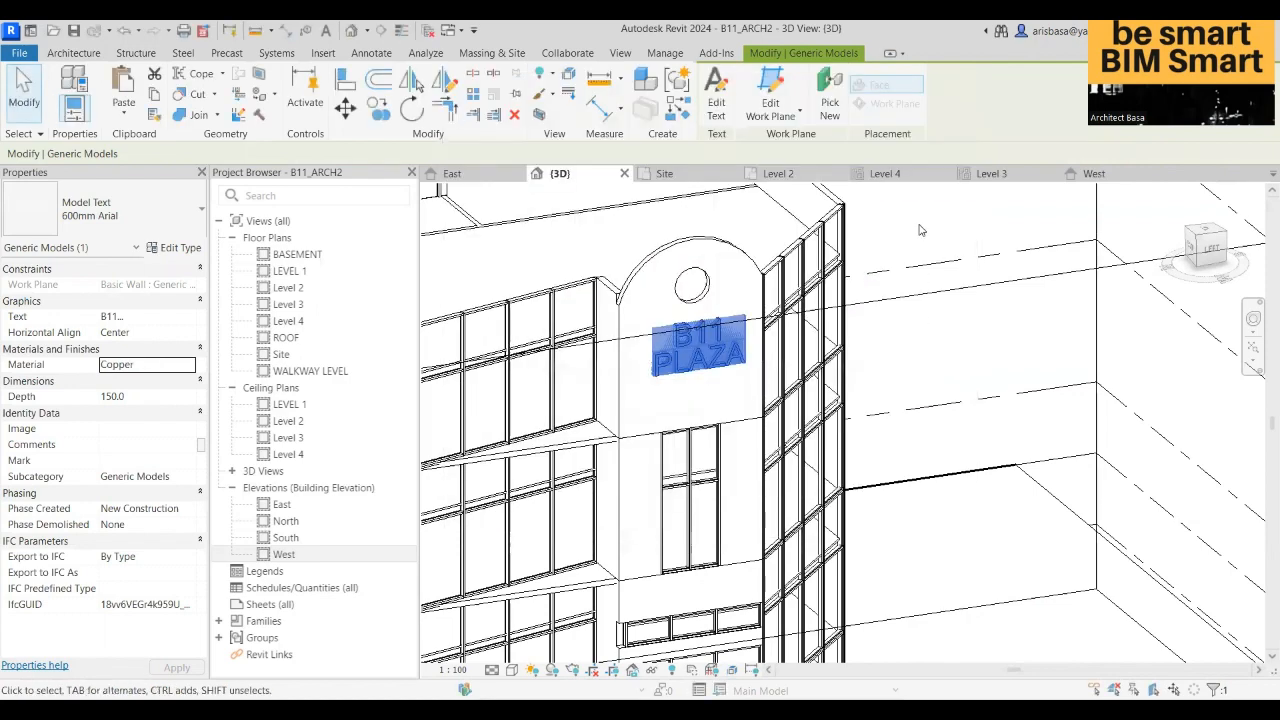
{"action": "left_click", "coordinate": [920, 230]}
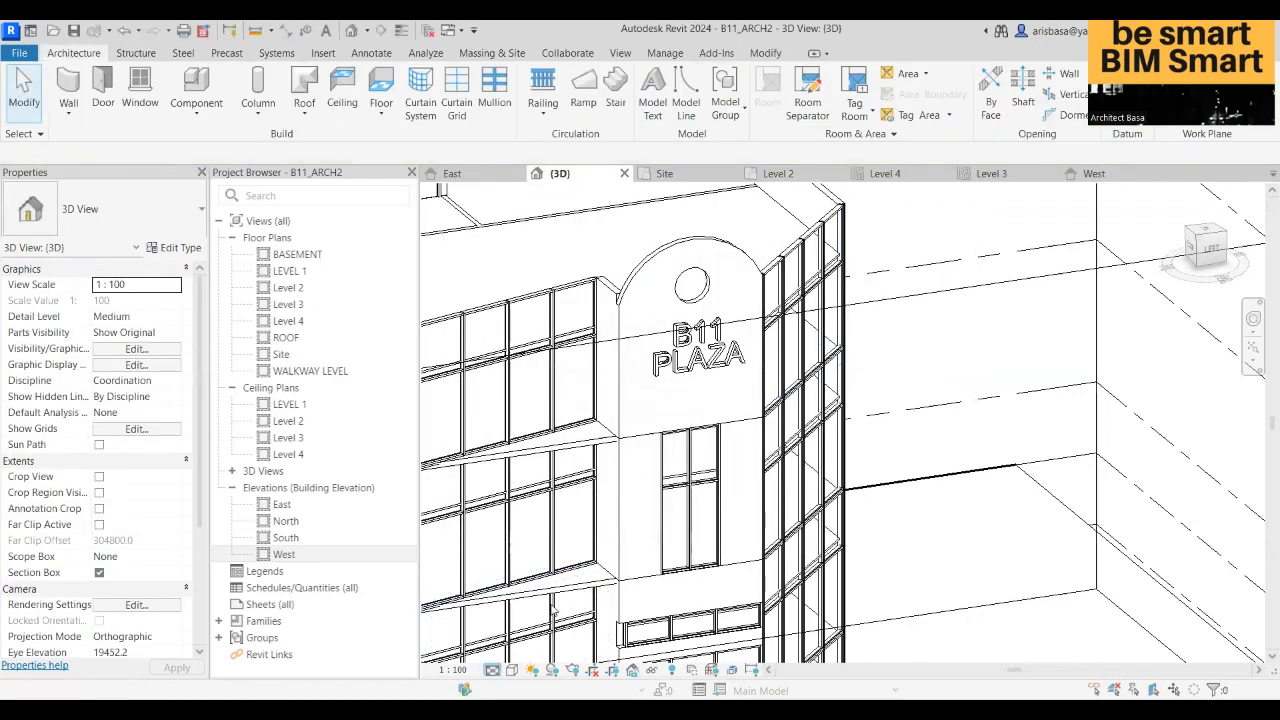
- Set the 3D view to Fine detail level and the Shaded visual style, and inspect the signage on the facade
{"action": "left_click", "coordinate": [511, 669]}
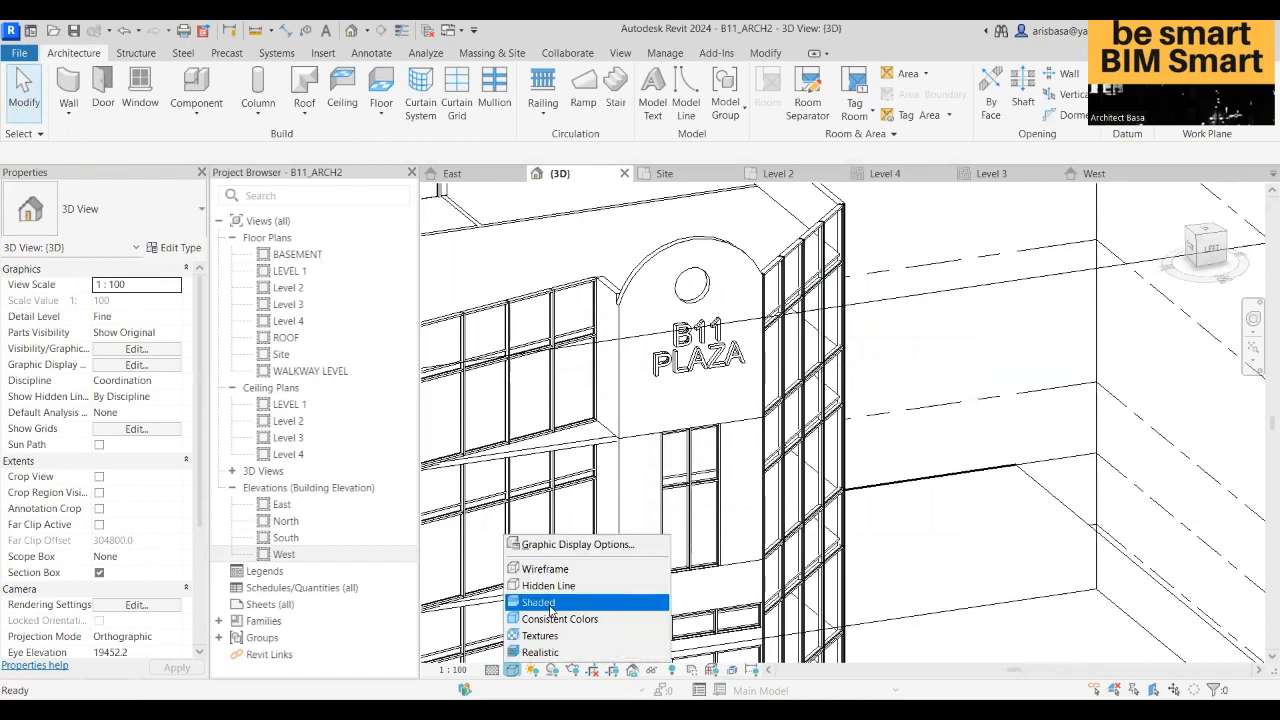
{"action": "left_click", "coordinate": [550, 603]}
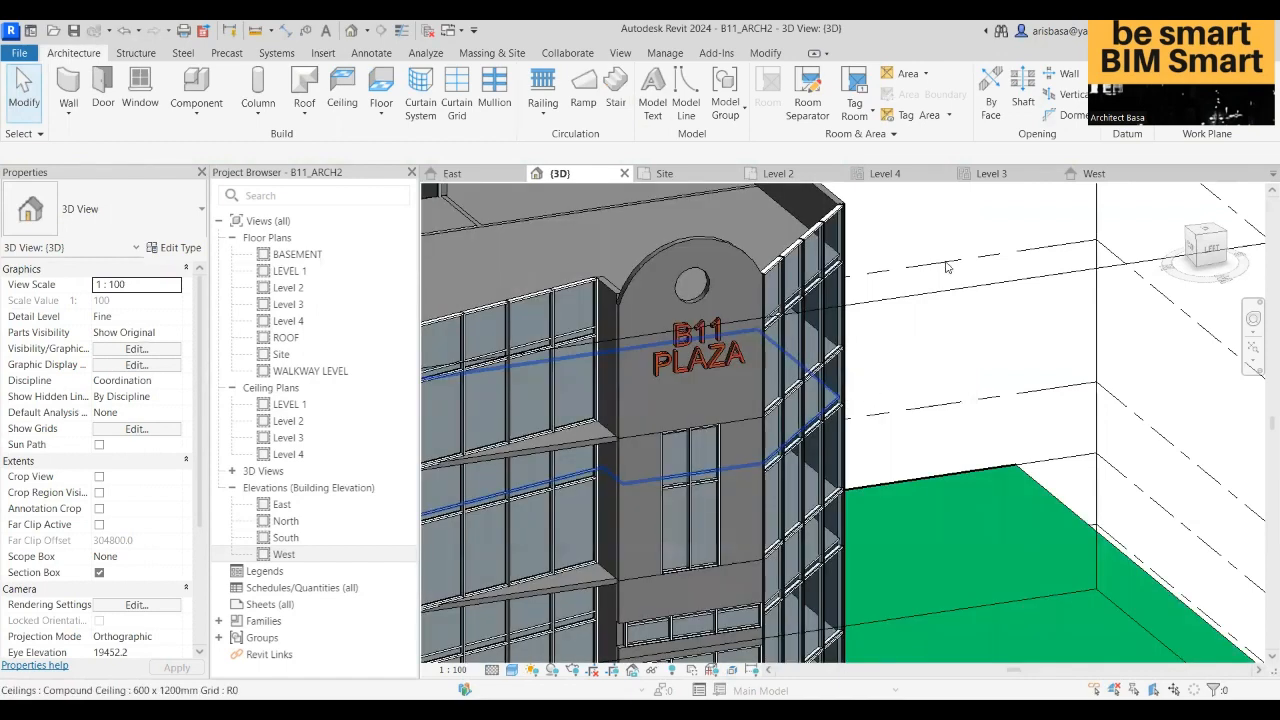
{"action": "scroll", "coordinate": [947, 329], "scroll_direction": "down", "scroll_amount": 2}
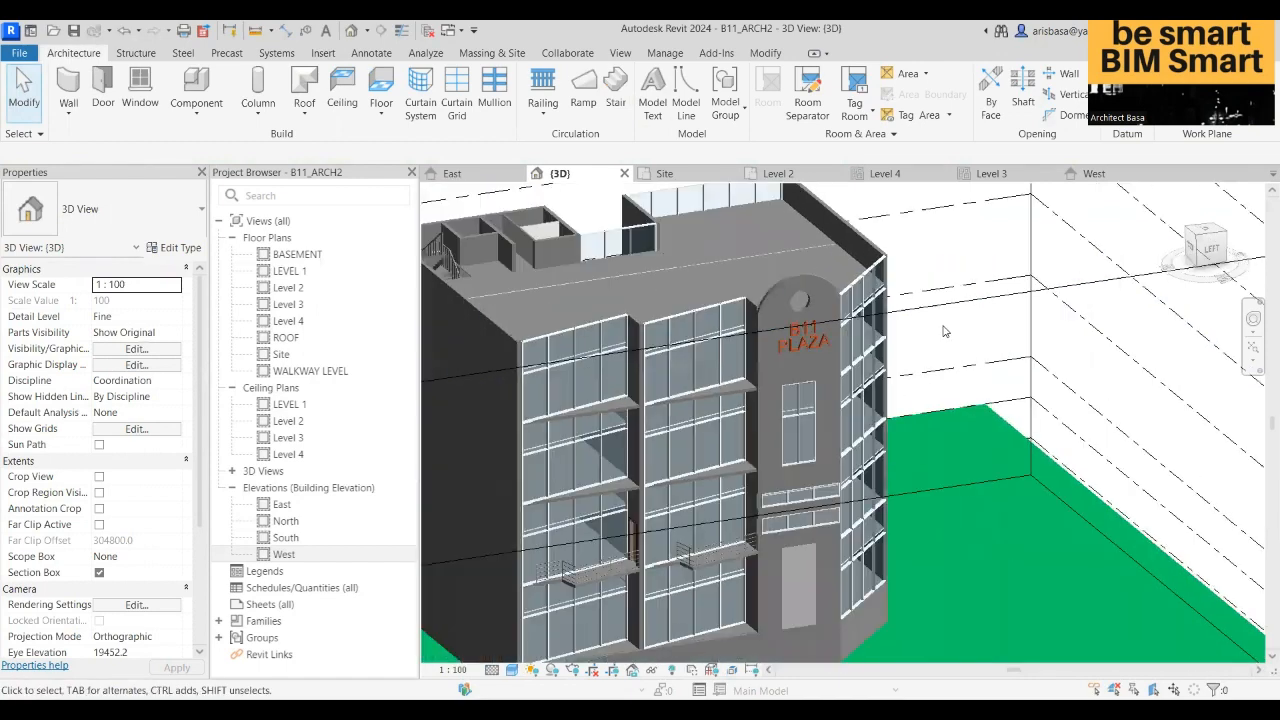
{"action": "scroll", "coordinate": [922, 337], "scroll_direction": "down", "scroll_amount": 2}
{"action": "middle_click_drag", "start_coordinate": [893, 250], "coordinate": [886, 221]}
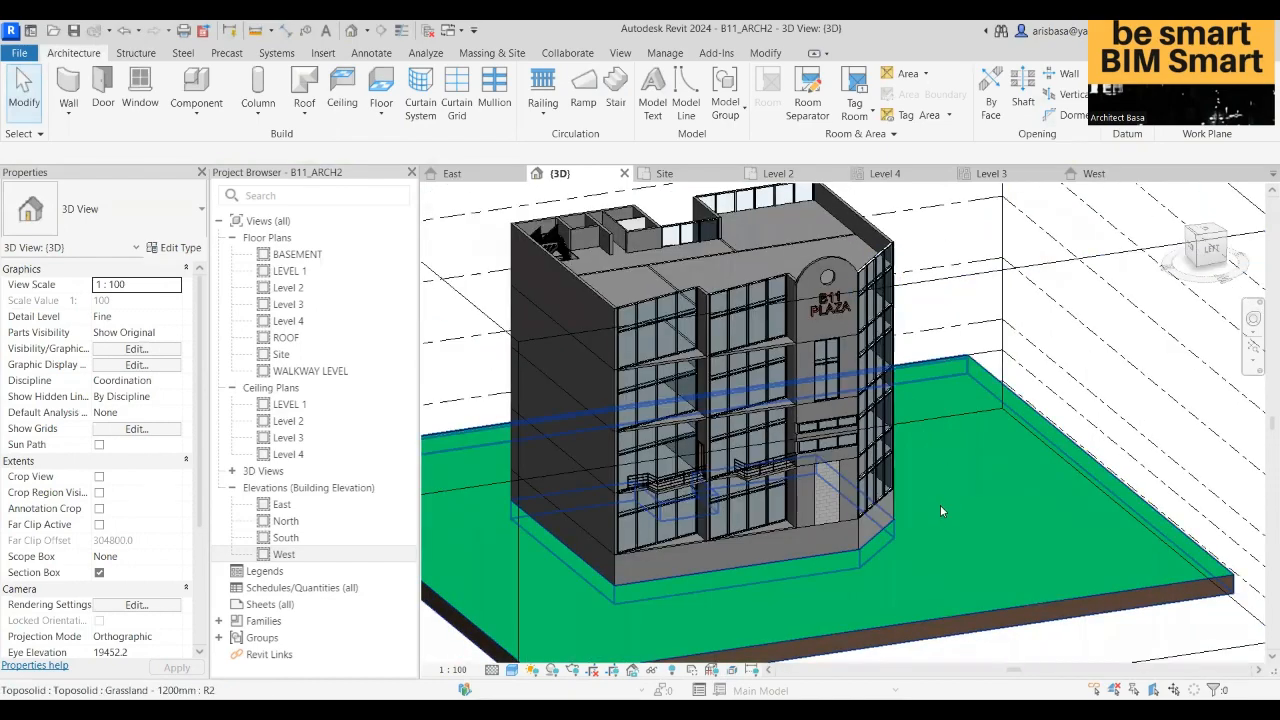
{"action": "middle_click_drag", "start_coordinate": [911, 560], "coordinate": [872, 549], "text": "shift"}
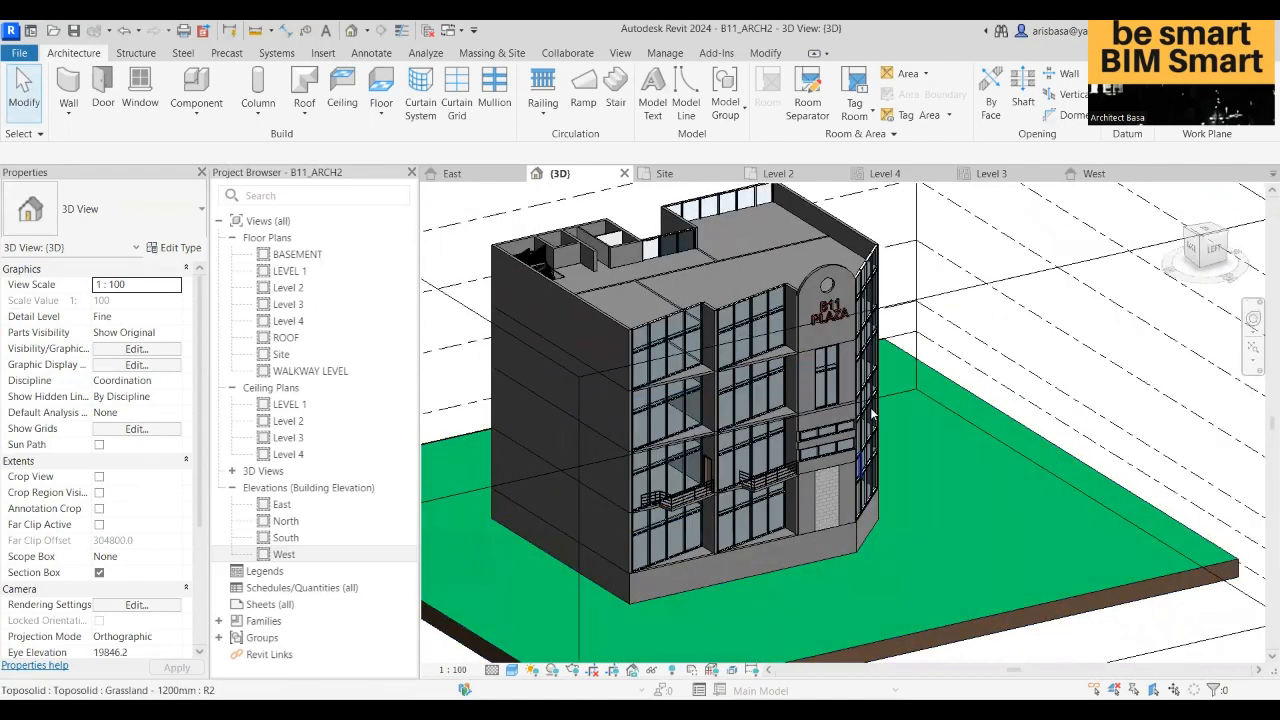
{"action": "scroll", "coordinate": [868, 407], "scroll_direction": "up", "scroll_amount": 2}
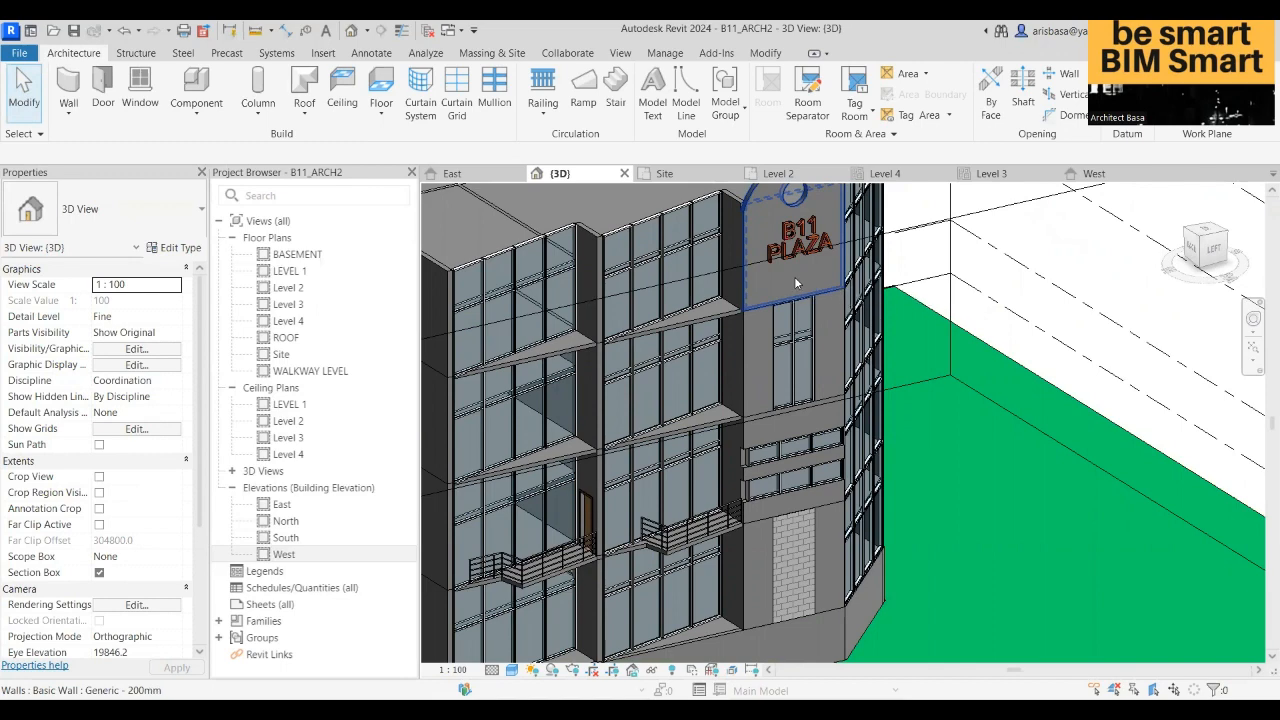
{"action": "middle_click_drag", "start_coordinate": [797, 283], "coordinate": [1065, 372], "text": "shift"}
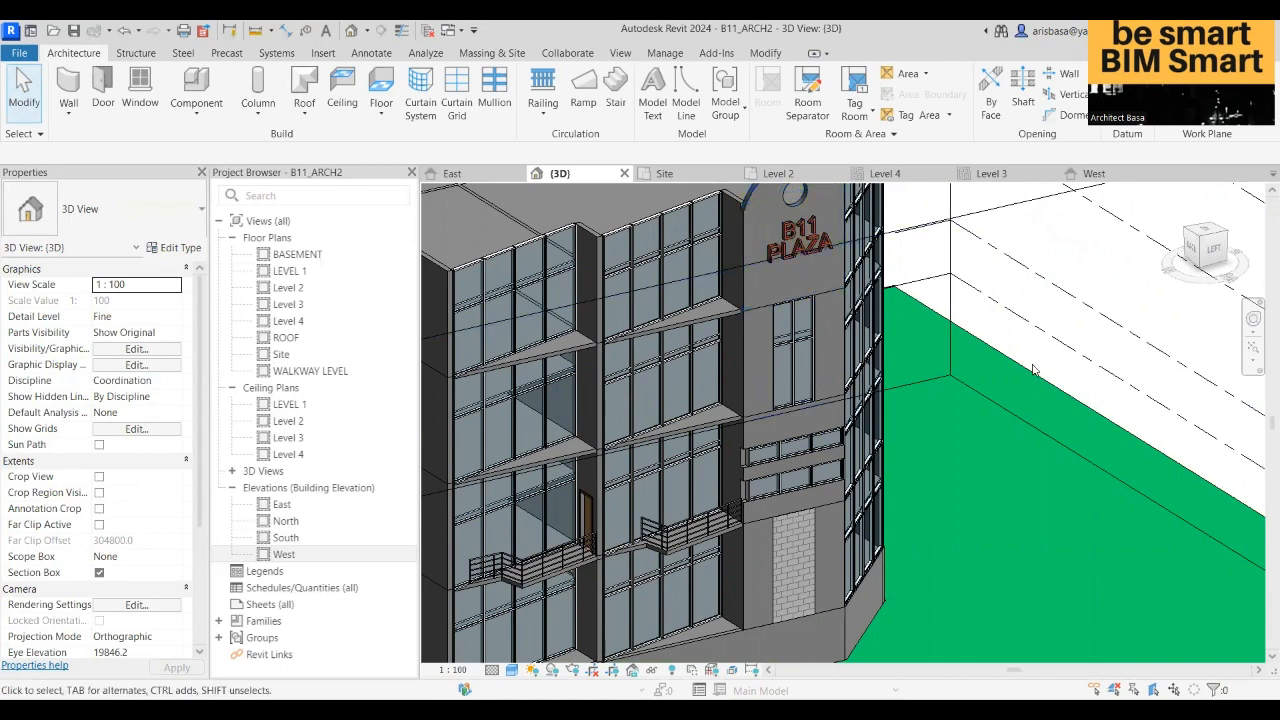
{"action": "scroll", "coordinate": [1065, 372], "scroll_direction": "down", "scroll_amount": 2}
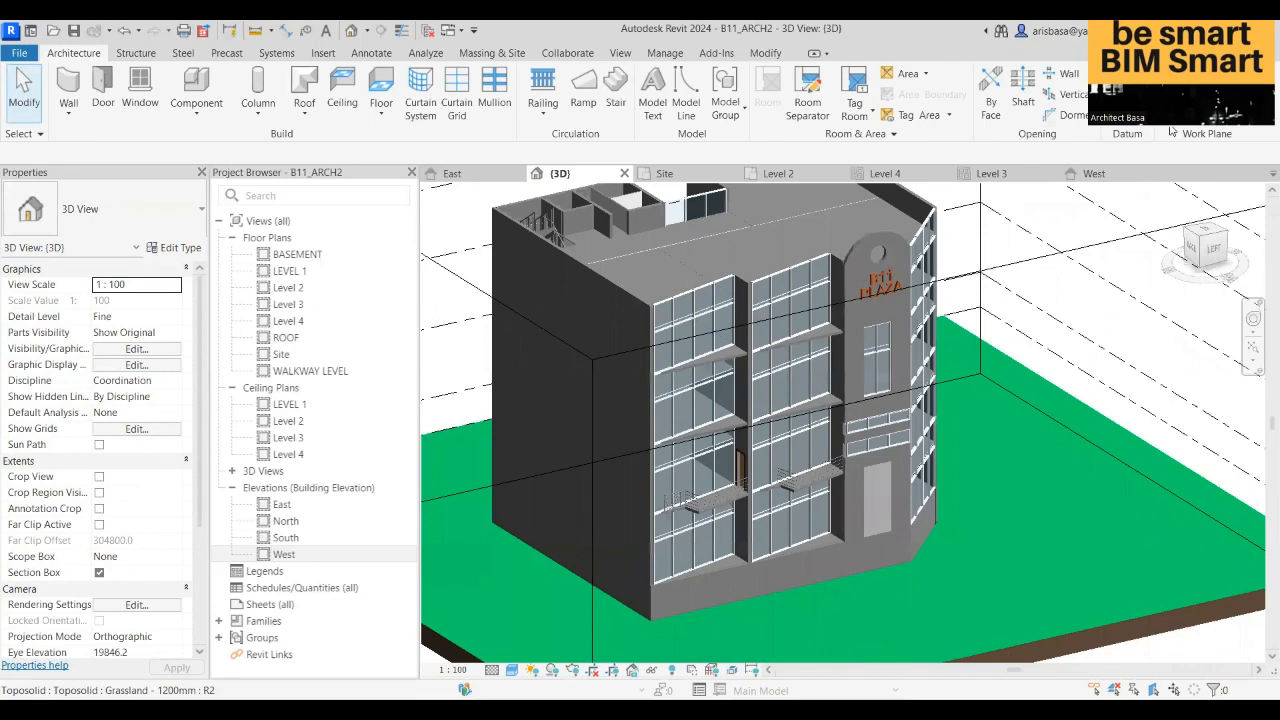
- Examine the rooftop stairwell, its railings and the surrounding roof walls from above and from several angles
{"action": "middle_click_drag", "start_coordinate": [1084, 428], "coordinate": [1006, 592], "text": "shift"}
{"action": "scroll", "coordinate": [832, 338], "scroll_direction": "up", "scroll_amount": 4}
{"action": "middle_click_drag", "start_coordinate": [840, 389], "coordinate": [852, 378], "text": "shift"}
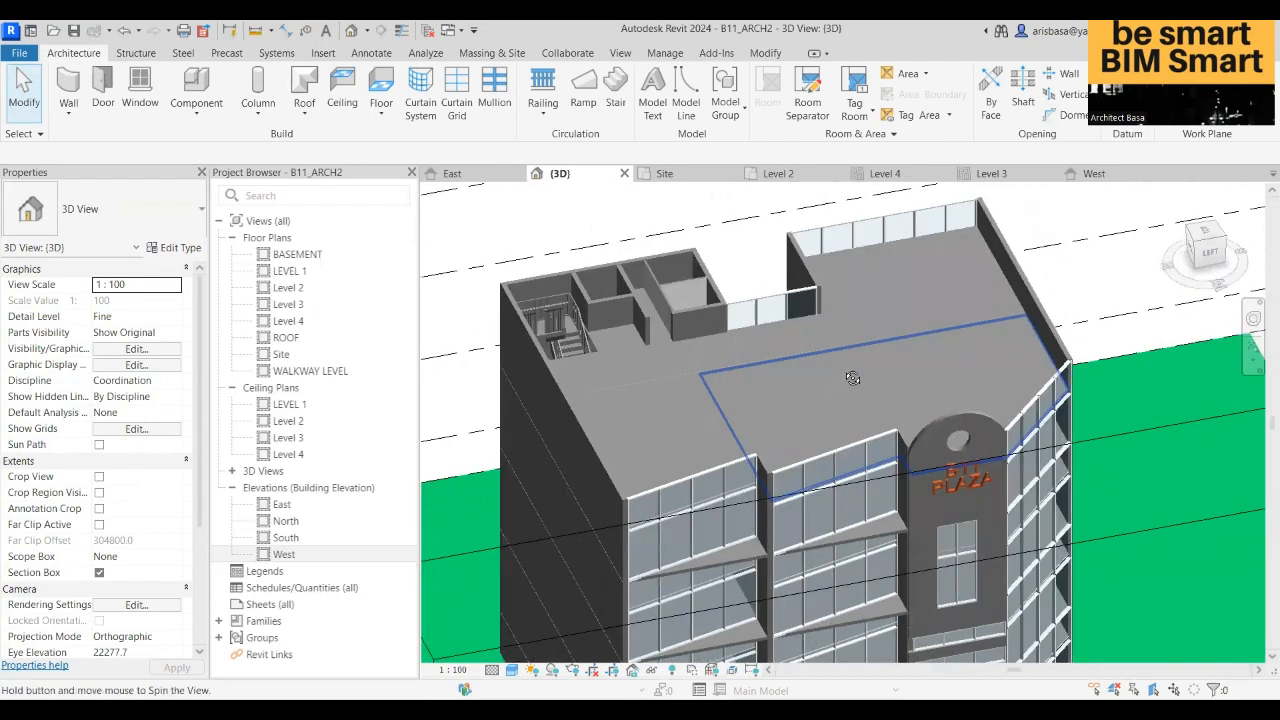
{"action": "scroll", "coordinate": [565, 347], "scroll_direction": "up", "scroll_amount": 6}
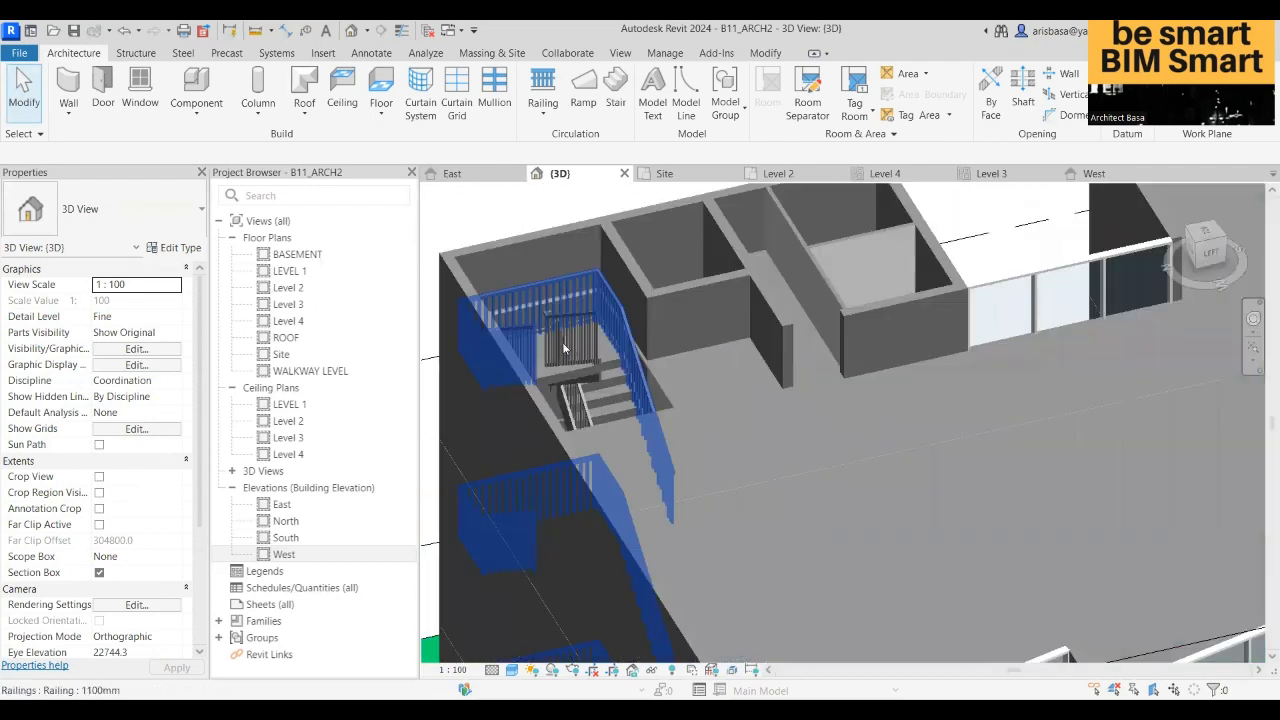
{"action": "scroll", "coordinate": [563, 348], "scroll_direction": "up", "scroll_amount": 1}
{"action": "middle_click_drag", "start_coordinate": [664, 402], "coordinate": [600, 420], "text": "shift"}
{"action": "middle_click_drag", "start_coordinate": [659, 500], "coordinate": [683, 651]}
{"action": "middle_click_drag", "start_coordinate": [720, 541], "coordinate": [721, 606], "text": "shift"}
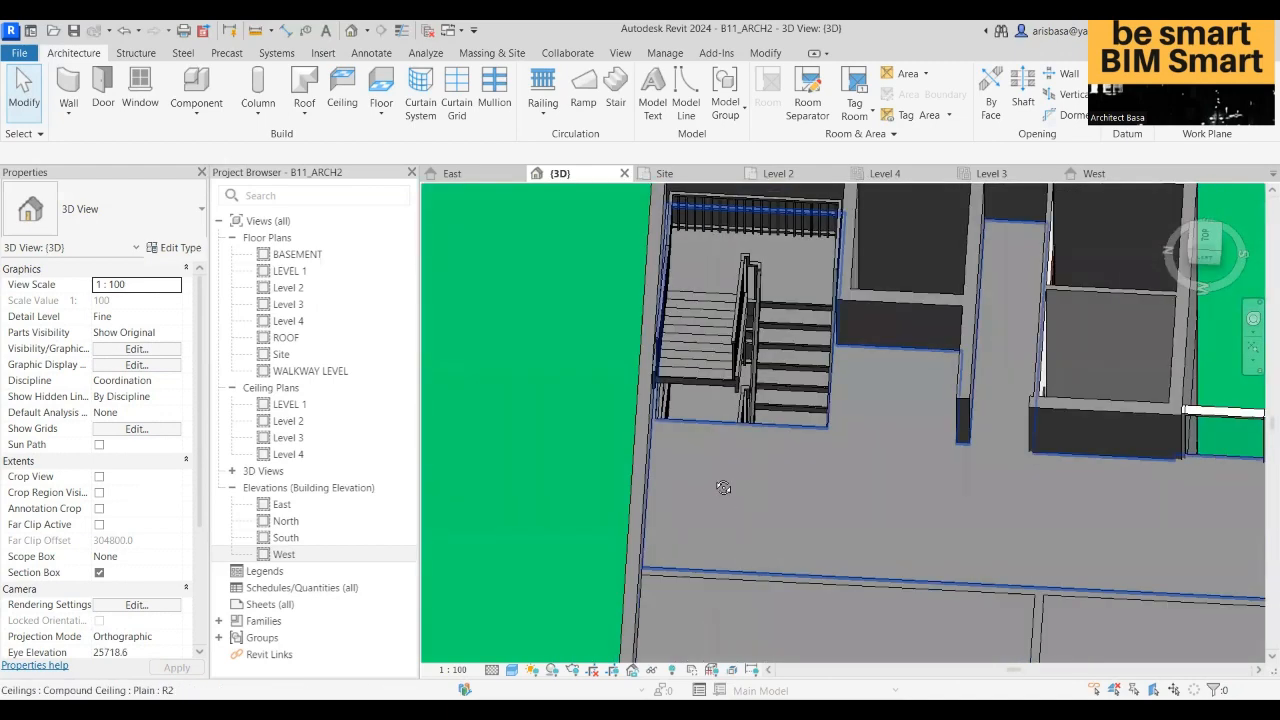
{"action": "middle_click_drag", "start_coordinate": [723, 487], "coordinate": [680, 409], "text": "shift"}
{"action": "middle_click_drag", "start_coordinate": [895, 456], "coordinate": [799, 460]}
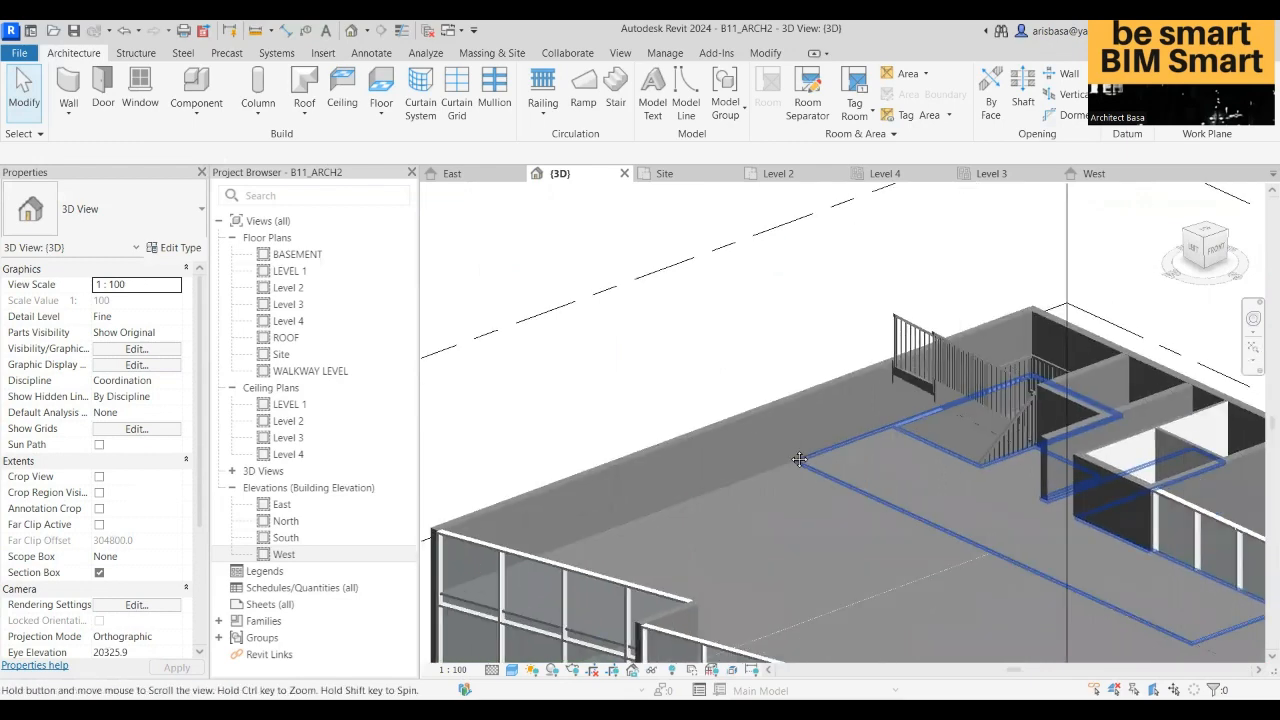
{"action": "scroll", "coordinate": [925, 392], "scroll_direction": "up", "scroll_amount": 5}
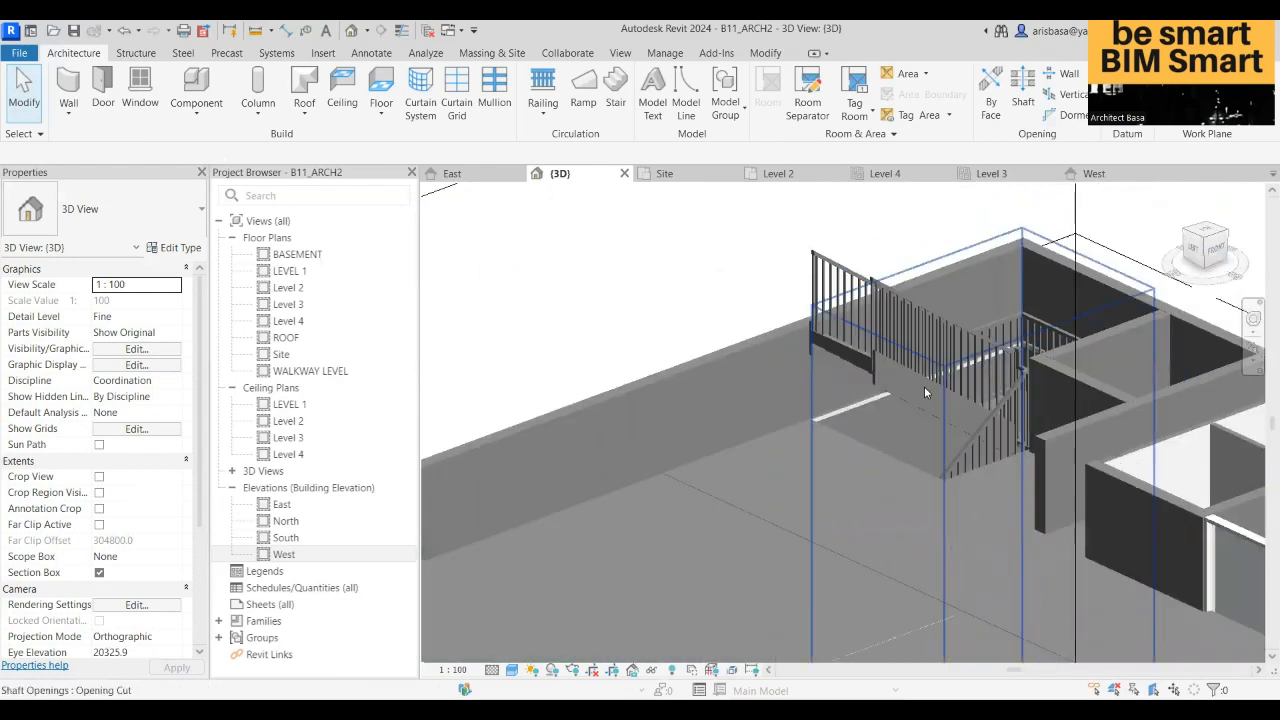
{"action": "middle_click_drag", "start_coordinate": [925, 392], "coordinate": [837, 422], "text": "shift"}
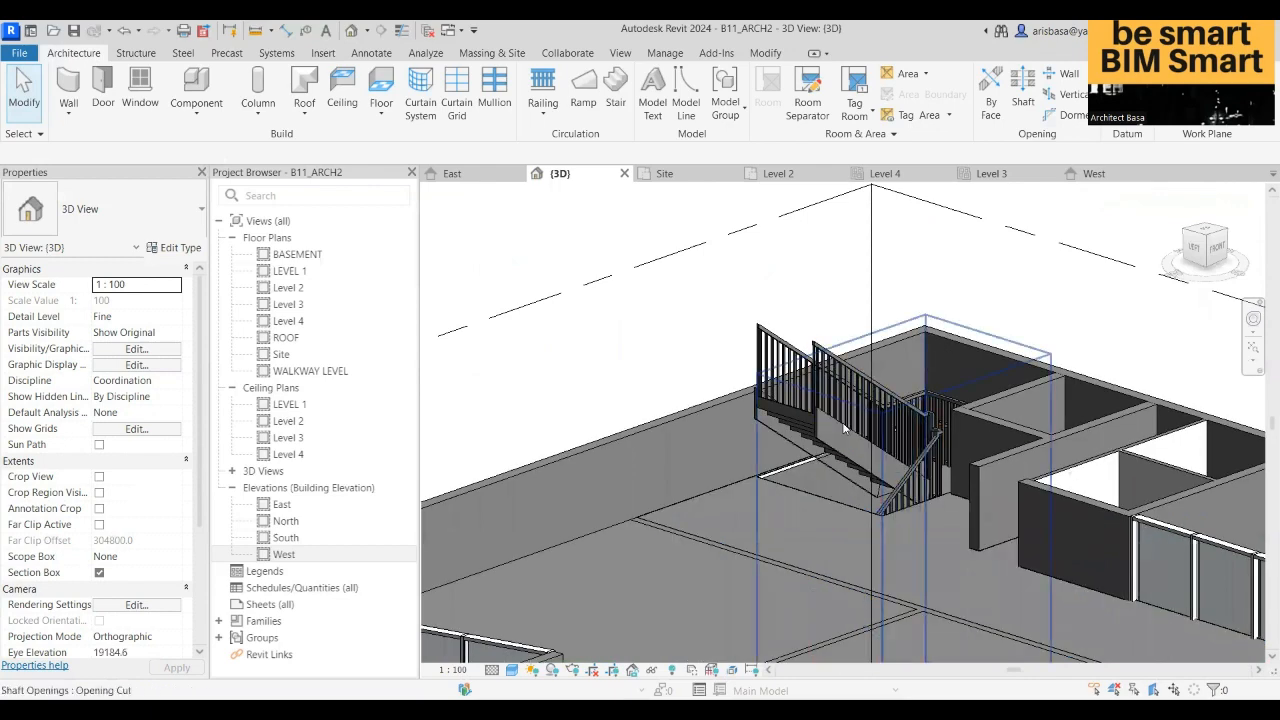
- Examine the whole building in 3D, from the signed facade and rooftop stairwell around to the back
{"action": "scroll", "coordinate": [855, 428], "scroll_direction": "down", "scroll_amount": 5}
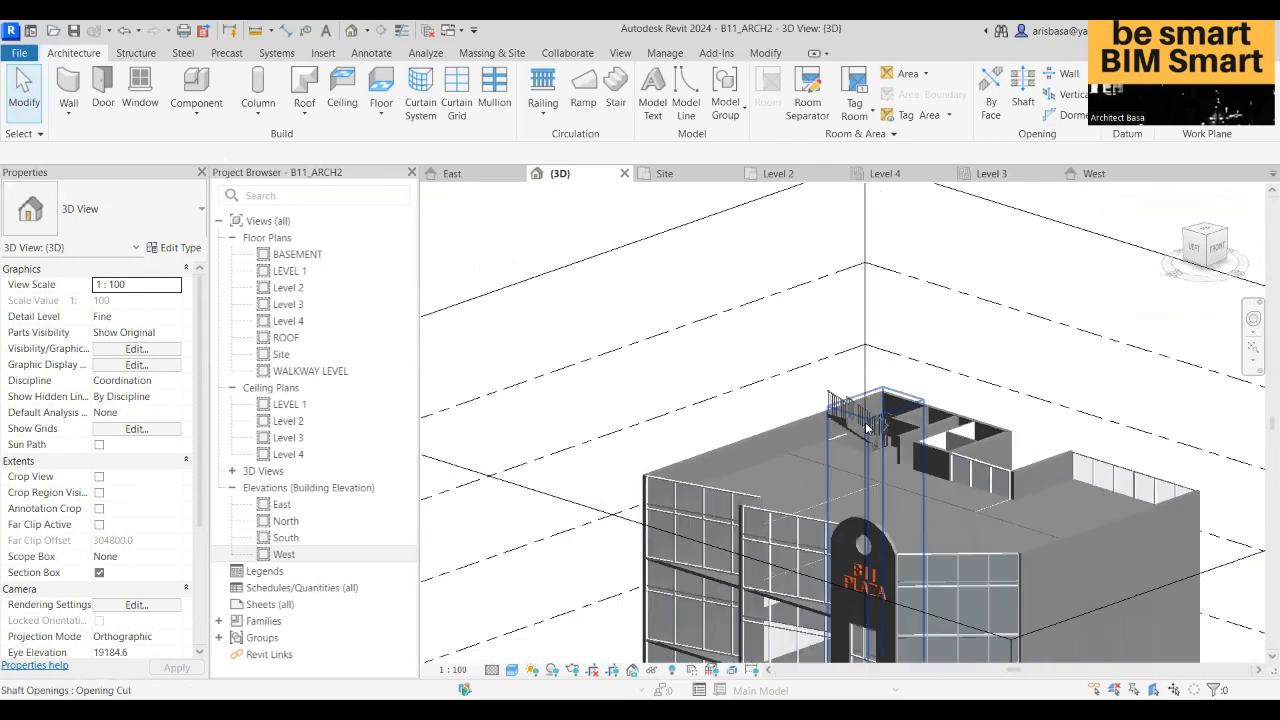
{"action": "scroll", "coordinate": [867, 429], "scroll_direction": "down", "scroll_amount": 2}
{"action": "scroll", "coordinate": [866, 427], "scroll_direction": "up", "scroll_amount": 5}
{"action": "scroll", "coordinate": [860, 430], "scroll_direction": "down", "scroll_amount": 5}
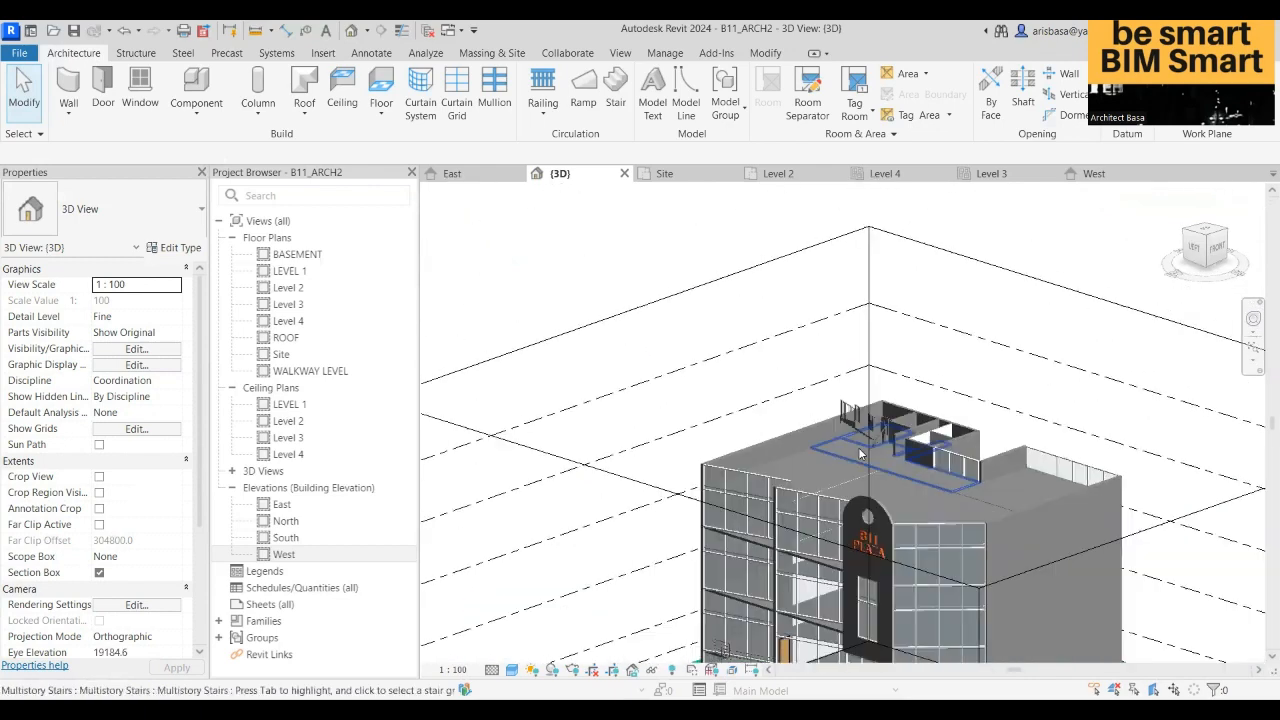
{"action": "scroll", "coordinate": [860, 454], "scroll_direction": "down", "scroll_amount": 5}
{"action": "middle_click_drag", "start_coordinate": [860, 454], "coordinate": [917, 283], "text": "shift"}
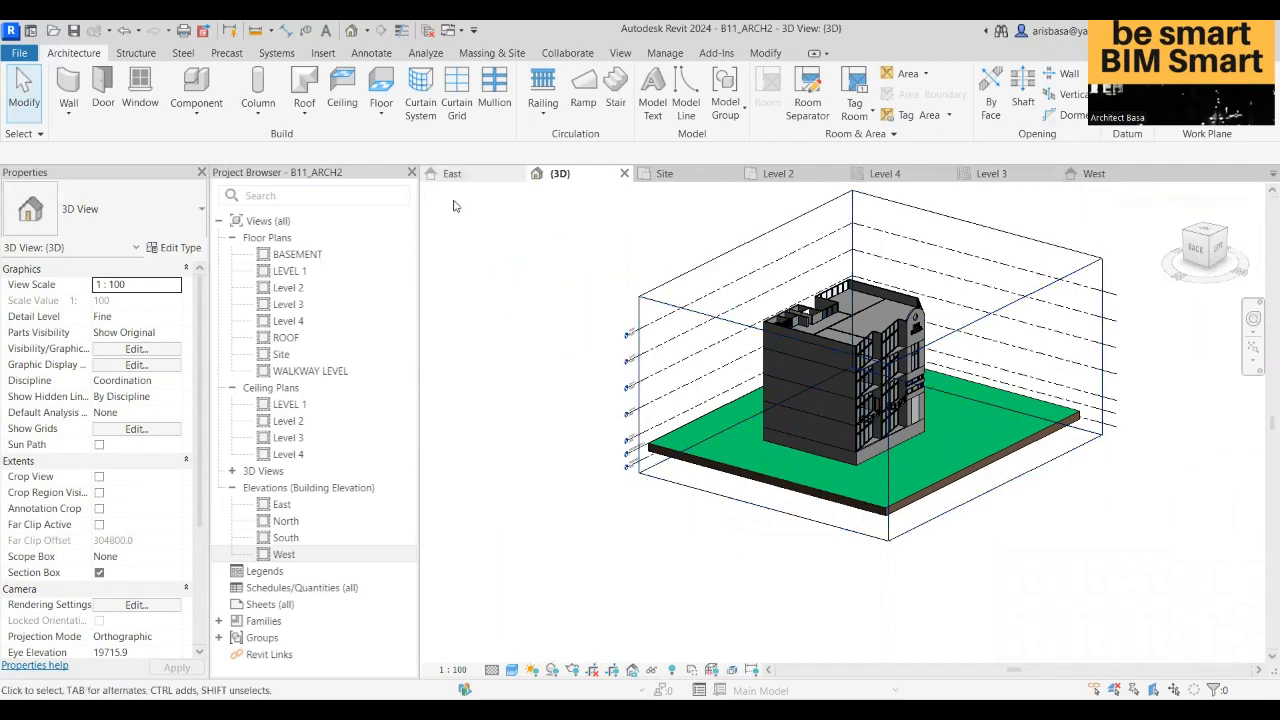
- In the LEVEL 1 floor plan, cut a horizontal building section through the stairwell between grids E and F, and open its view
{"action": "double_click", "coordinate": [296, 274]}
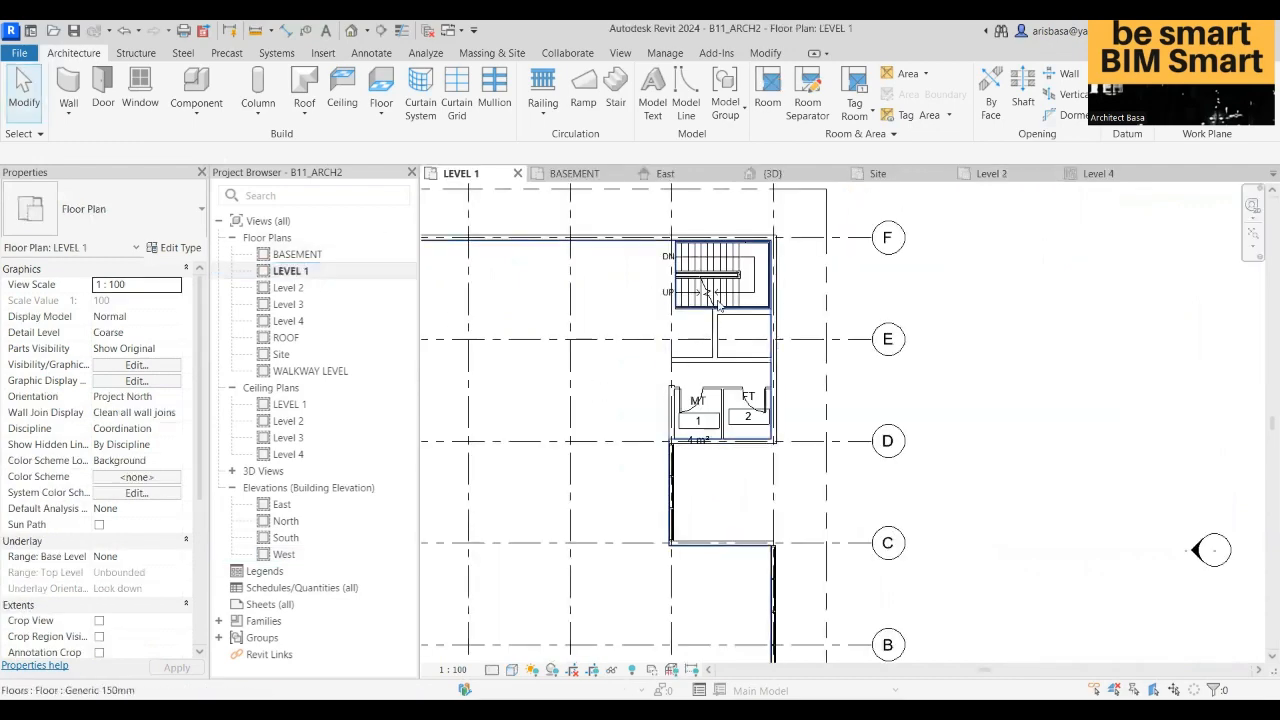
{"action": "middle_click_drag", "start_coordinate": [827, 297], "coordinate": [827, 394]}
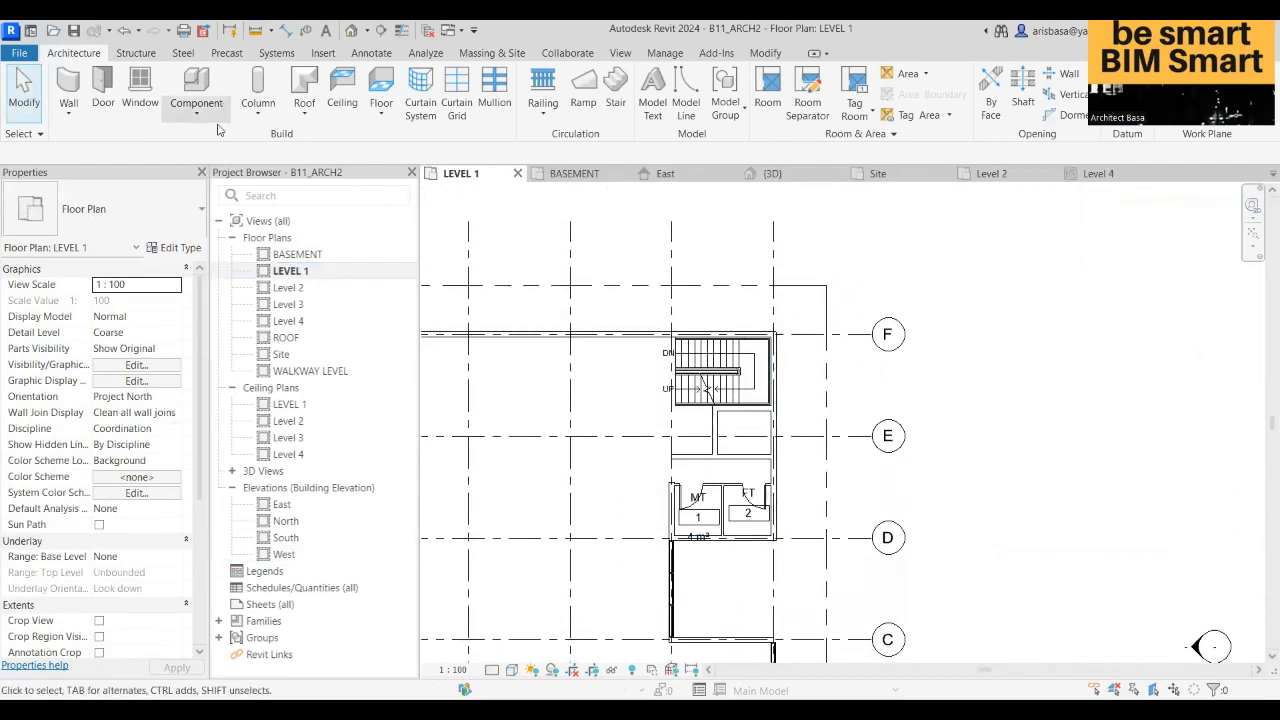
{"action": "left_click", "coordinate": [381, 30]}
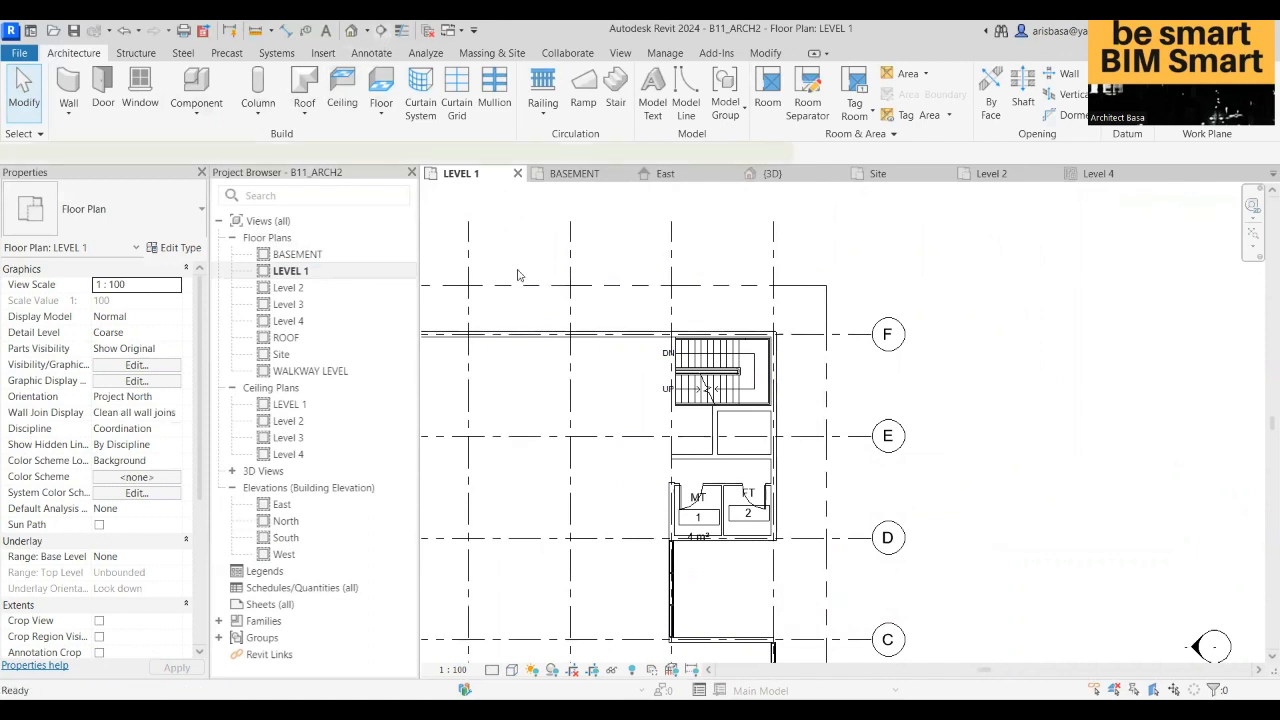
{"action": "left_click", "coordinate": [598, 397]}
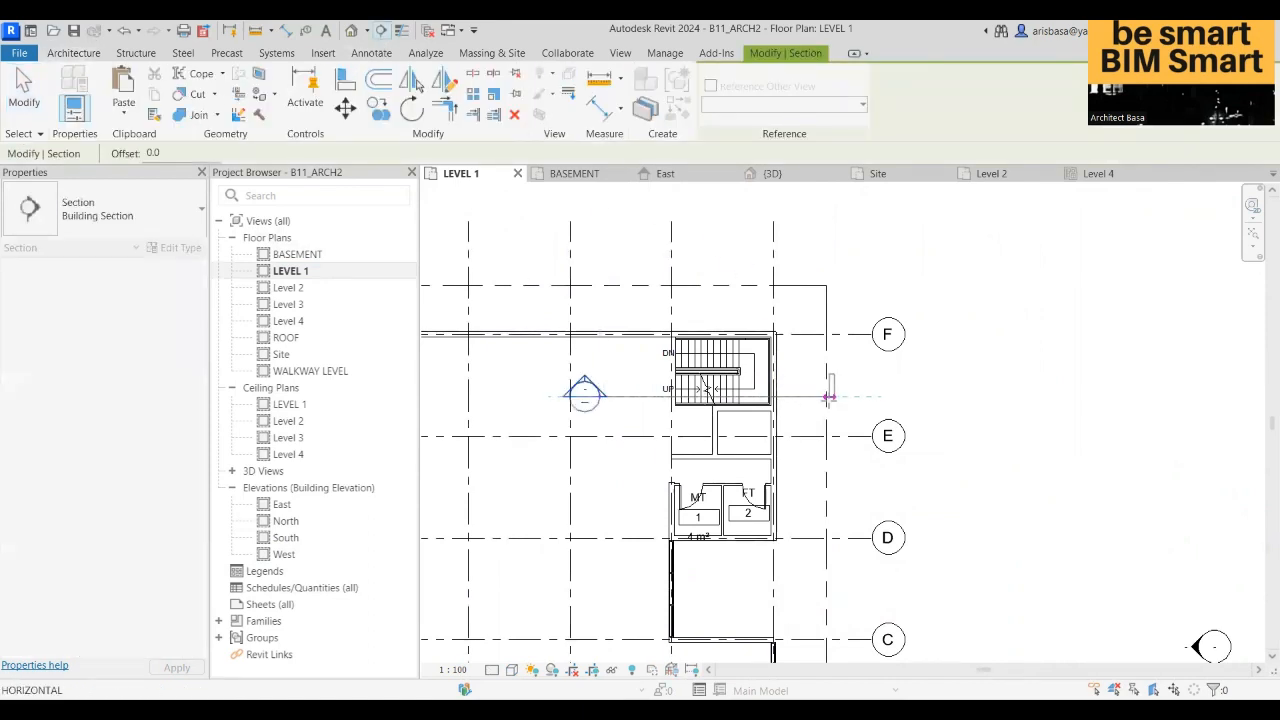
{"action": "left_click", "coordinate": [829, 396]}
{"action": "right_click", "coordinate": [805, 297]}
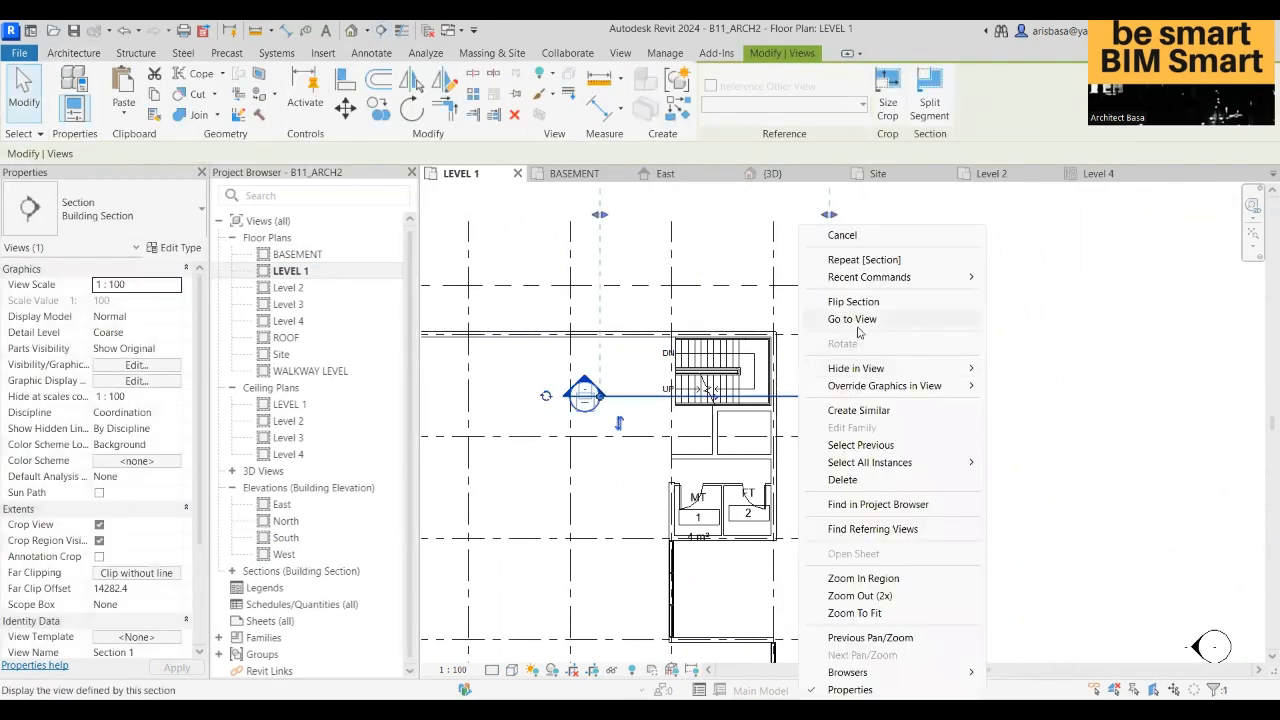
{"action": "left_click", "coordinate": [852, 319]}
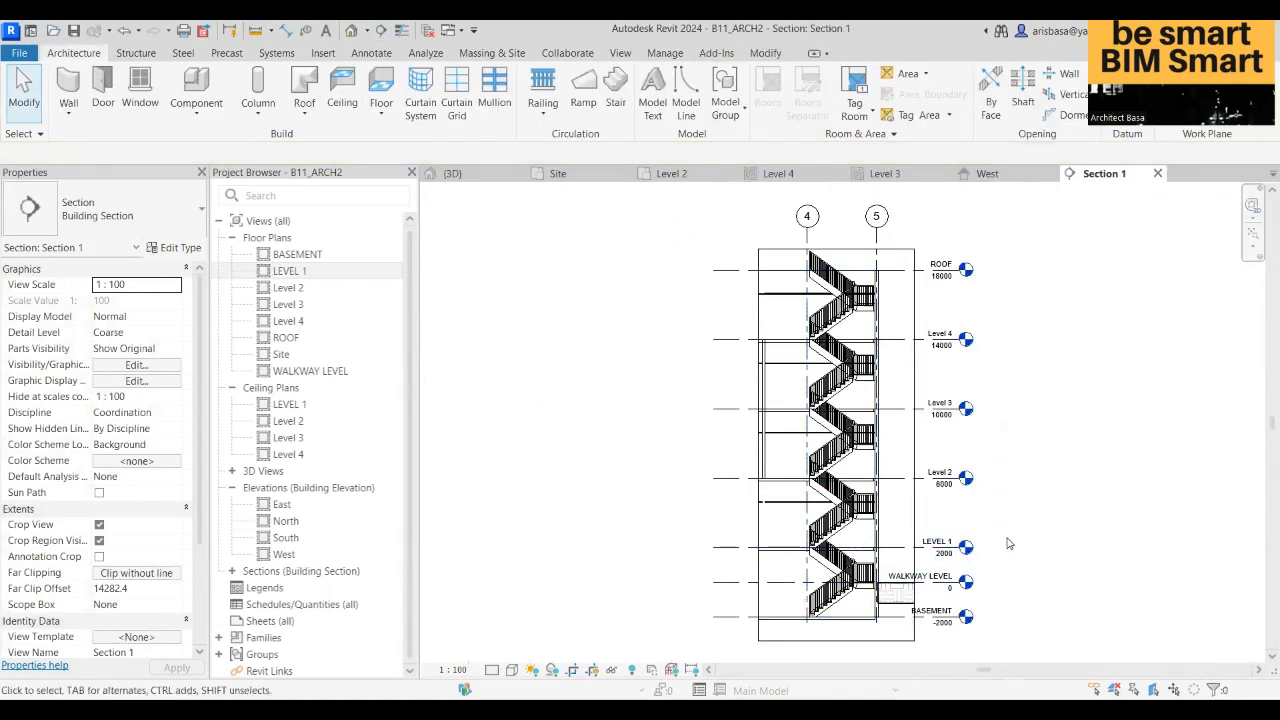
- Examine the stair flights and railings in the section from BASEMENT up to ROOF, including where the top flight meets the roof level
{"action": "middle_click_drag", "start_coordinate": [1010, 618], "coordinate": [1029, 364]}
{"action": "scroll", "coordinate": [893, 442], "scroll_direction": "up", "scroll_amount": 3}
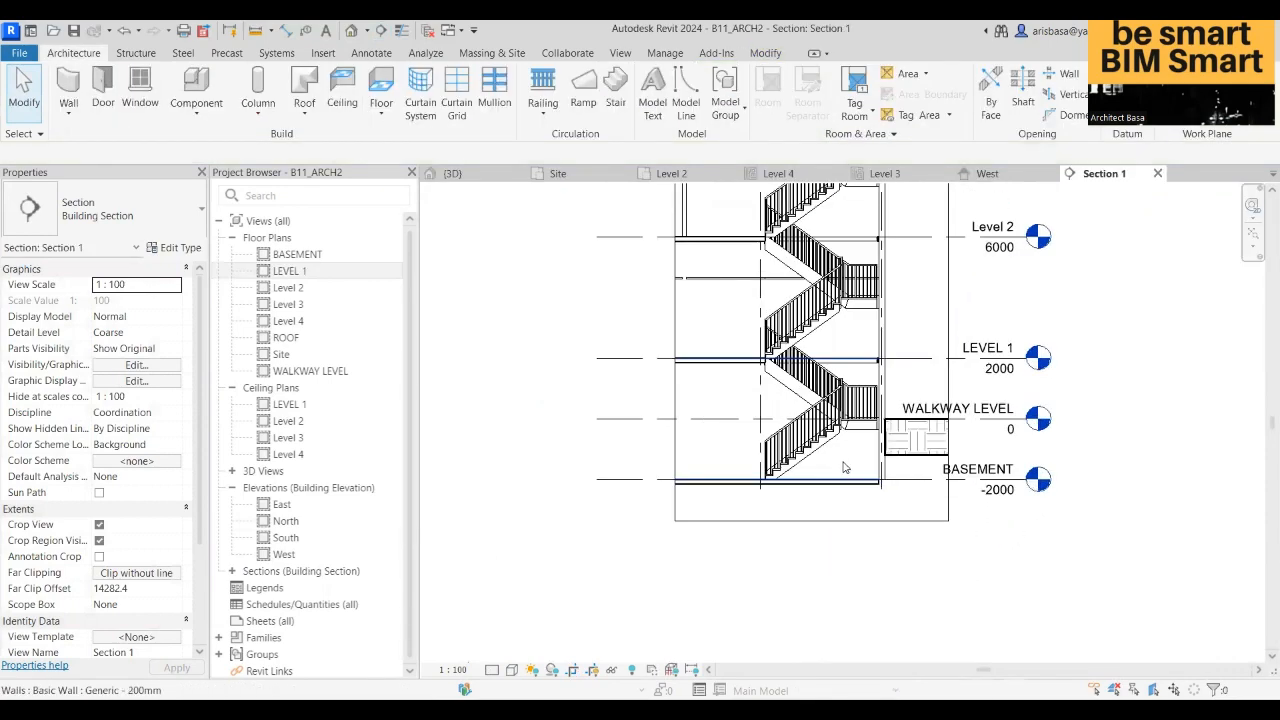
{"action": "middle_click_drag", "start_coordinate": [778, 555], "coordinate": [748, 597]}
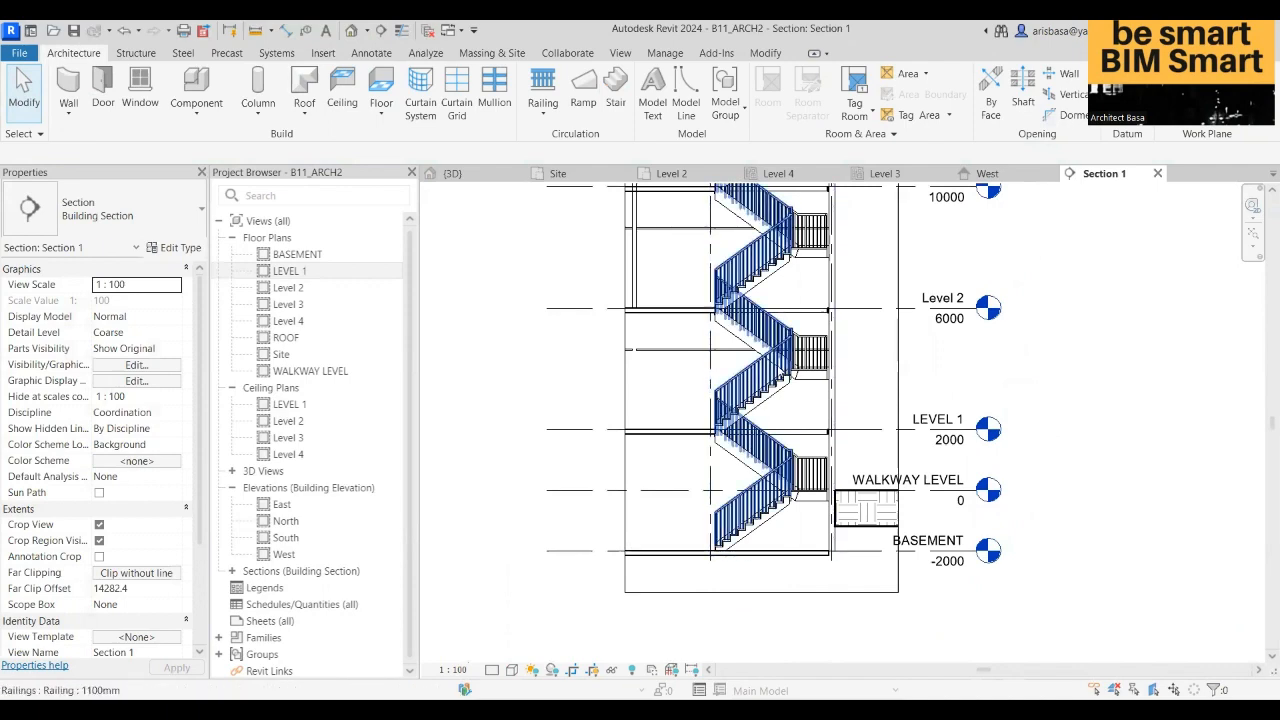
{"action": "middle_click_drag", "start_coordinate": [795, 396], "coordinate": [800, 461]}
{"action": "middle_click_drag", "start_coordinate": [786, 344], "coordinate": [786, 515]}
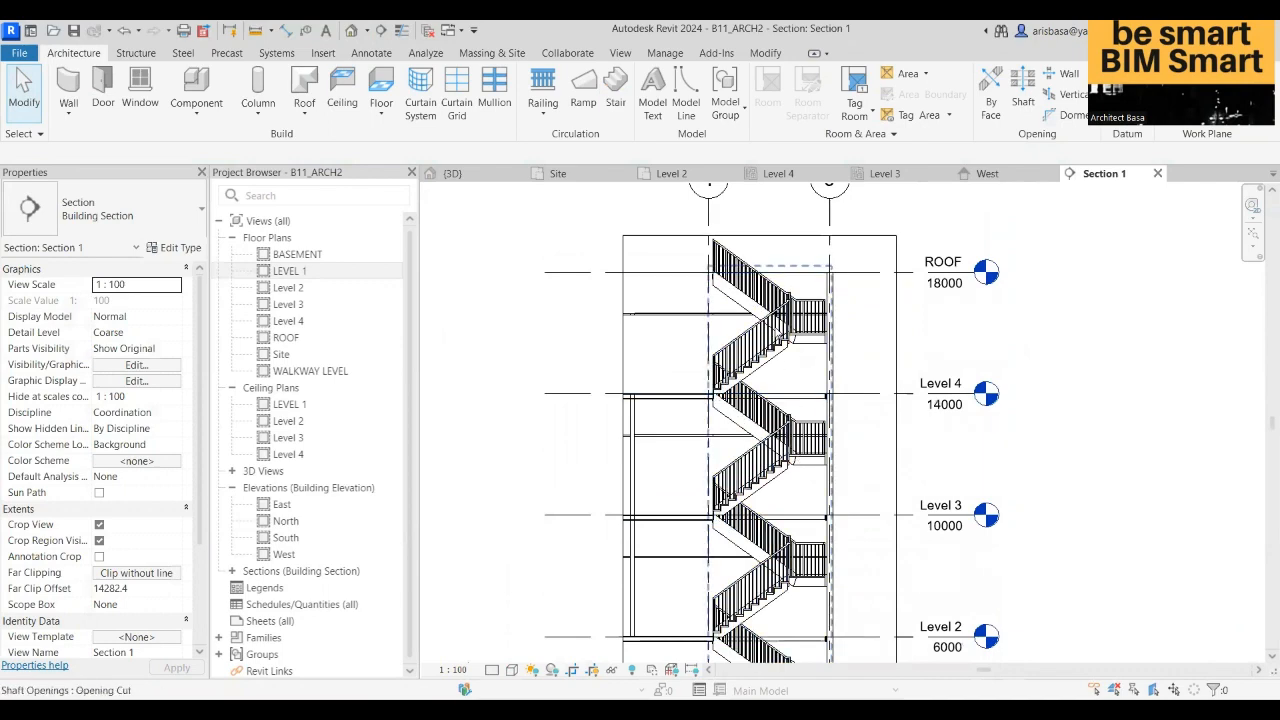
{"action": "scroll", "coordinate": [696, 292], "scroll_direction": "up", "scroll_amount": 2}
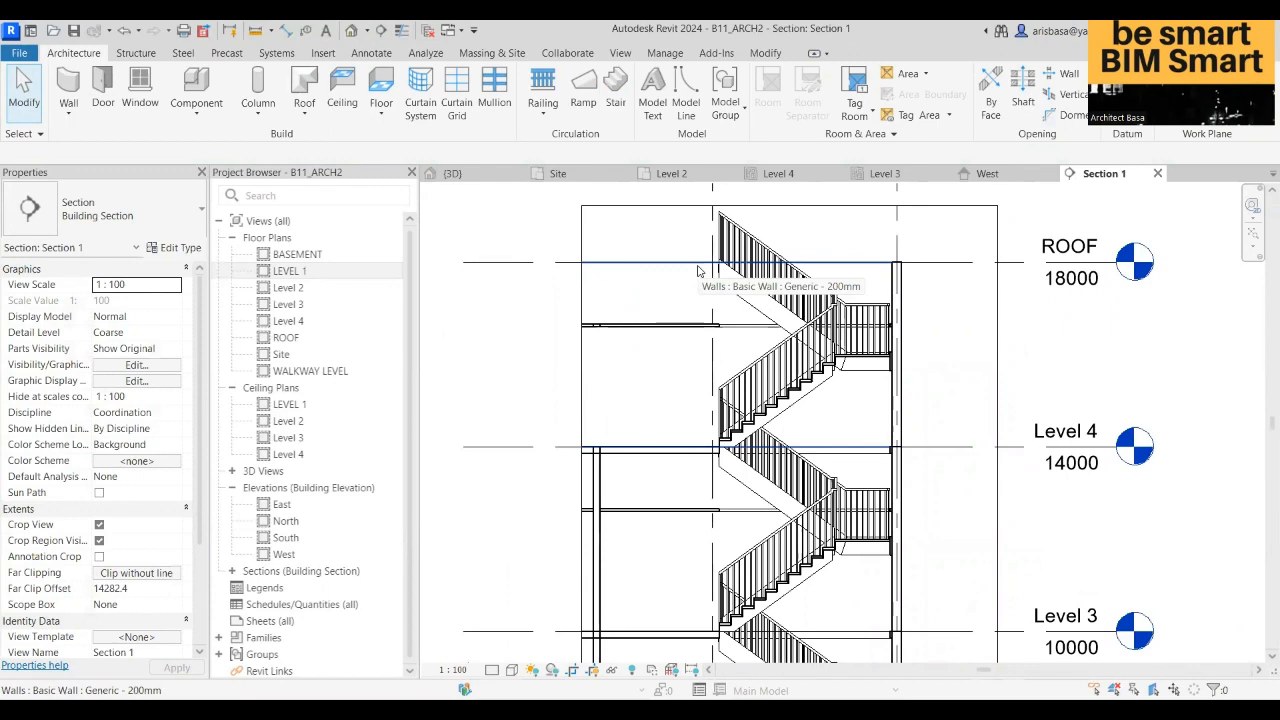
{"action": "scroll", "coordinate": [881, 398], "scroll_direction": "down", "scroll_amount": 4}
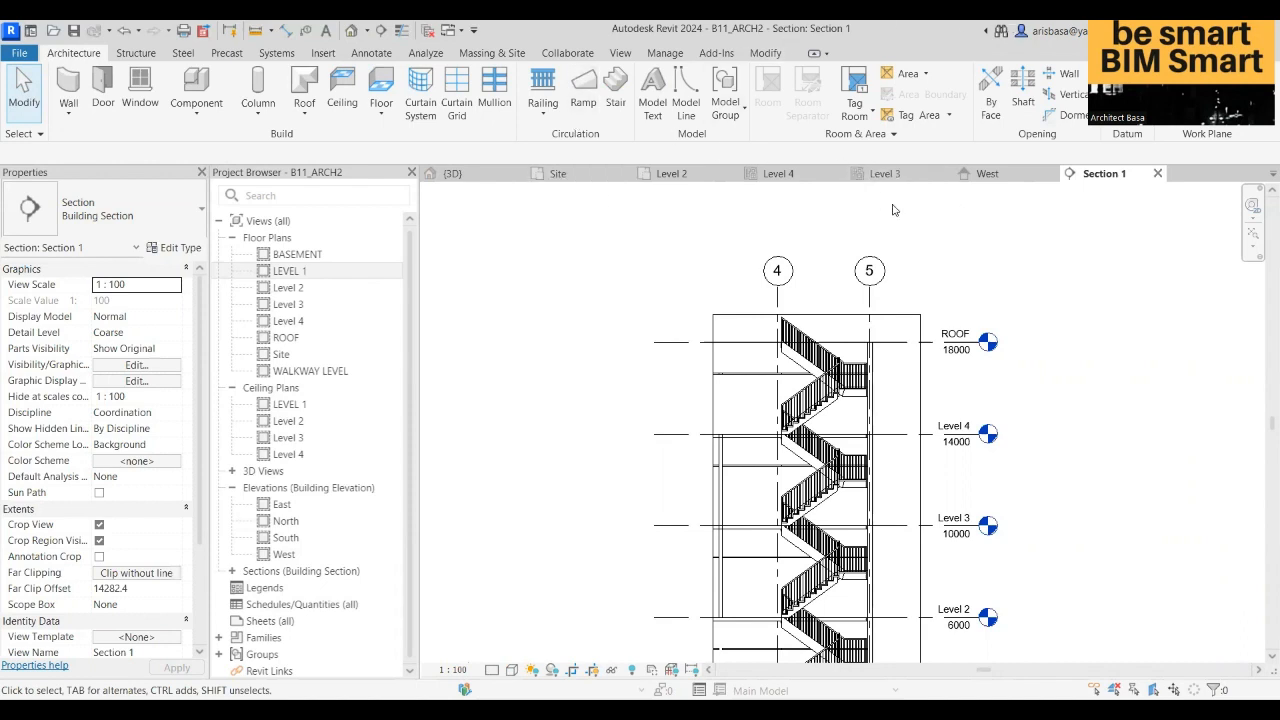
- Open the ROOF floor plan and set its underlay base level to Level 4
{"action": "double_click", "coordinate": [287, 337]}
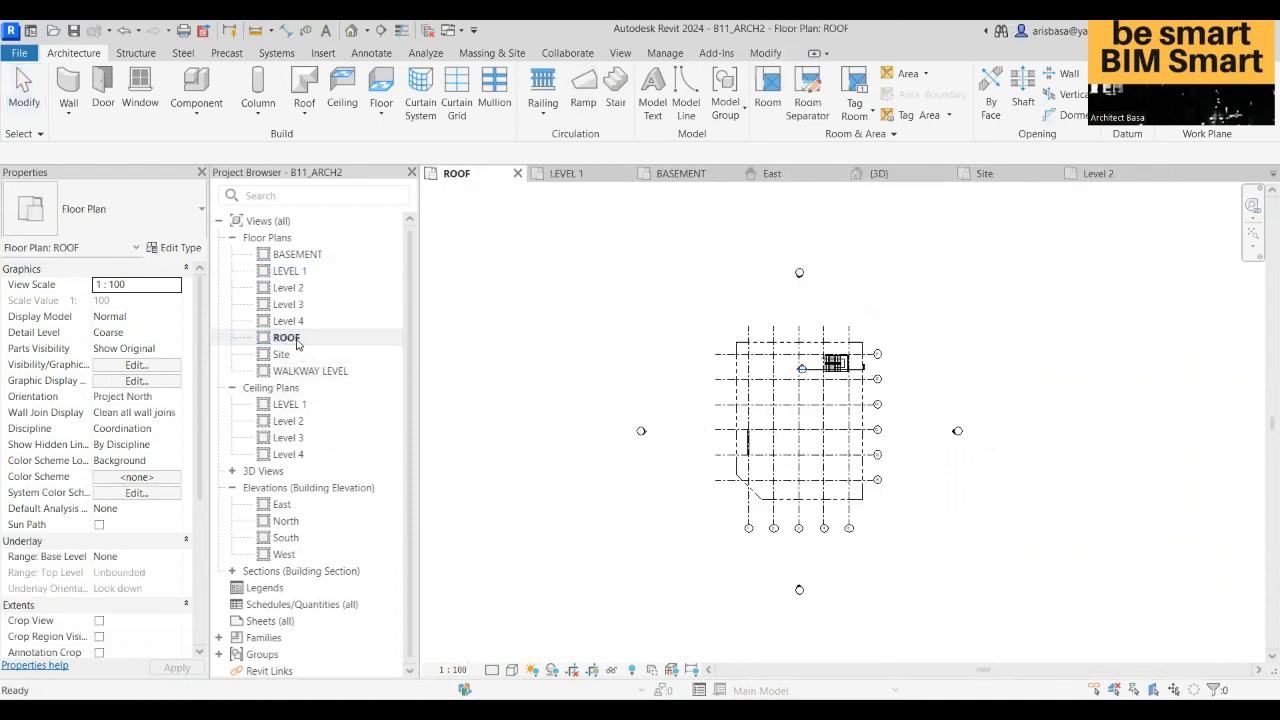
{"action": "scroll", "coordinate": [846, 420], "scroll_direction": "up", "scroll_amount": 5}
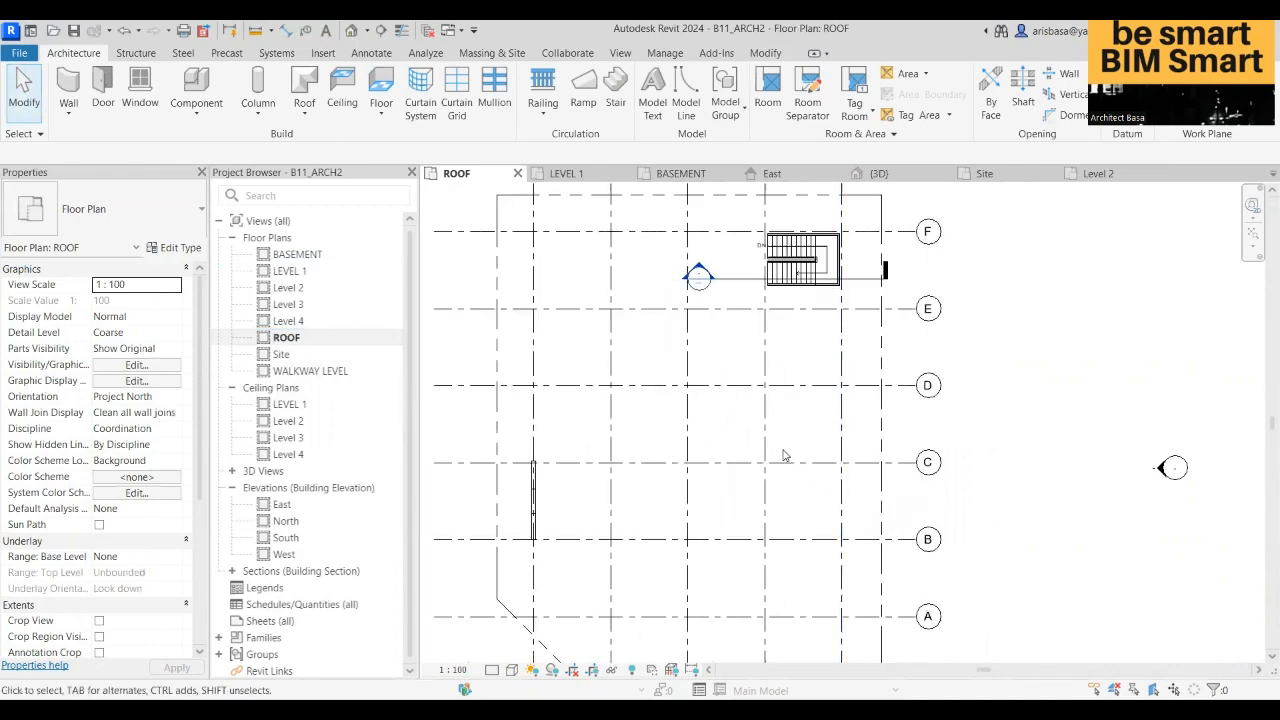
{"action": "mouse_move", "coordinate": [783, 451]}
{"action": "middle_mouse_down"}
{"action": "mouse_move", "coordinate": [802, 517]}
{"action": "mouse_move", "coordinate": [783, 461]}
{"action": "middle_mouse_up"}
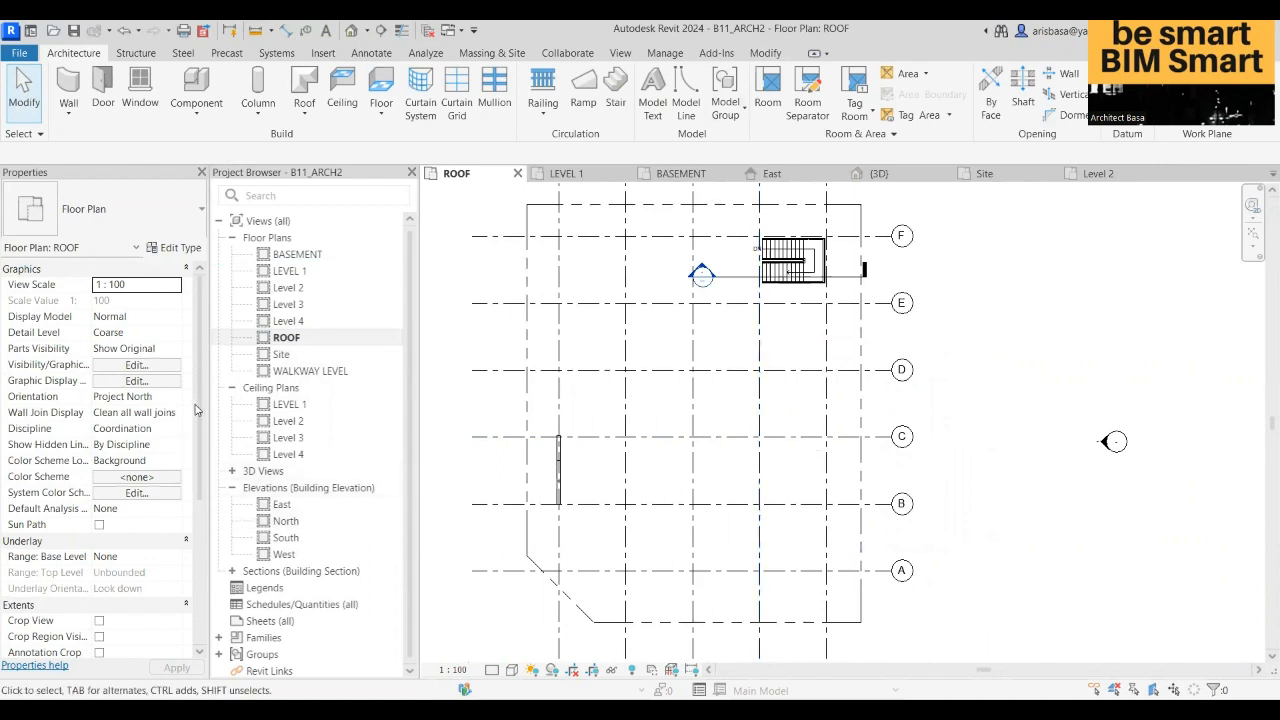
{"action": "scroll", "coordinate": [193, 432], "scroll_direction": "down", "scroll_amount": 2}
{"action": "scroll", "coordinate": [193, 432], "scroll_direction": "down", "scroll_amount": 4}
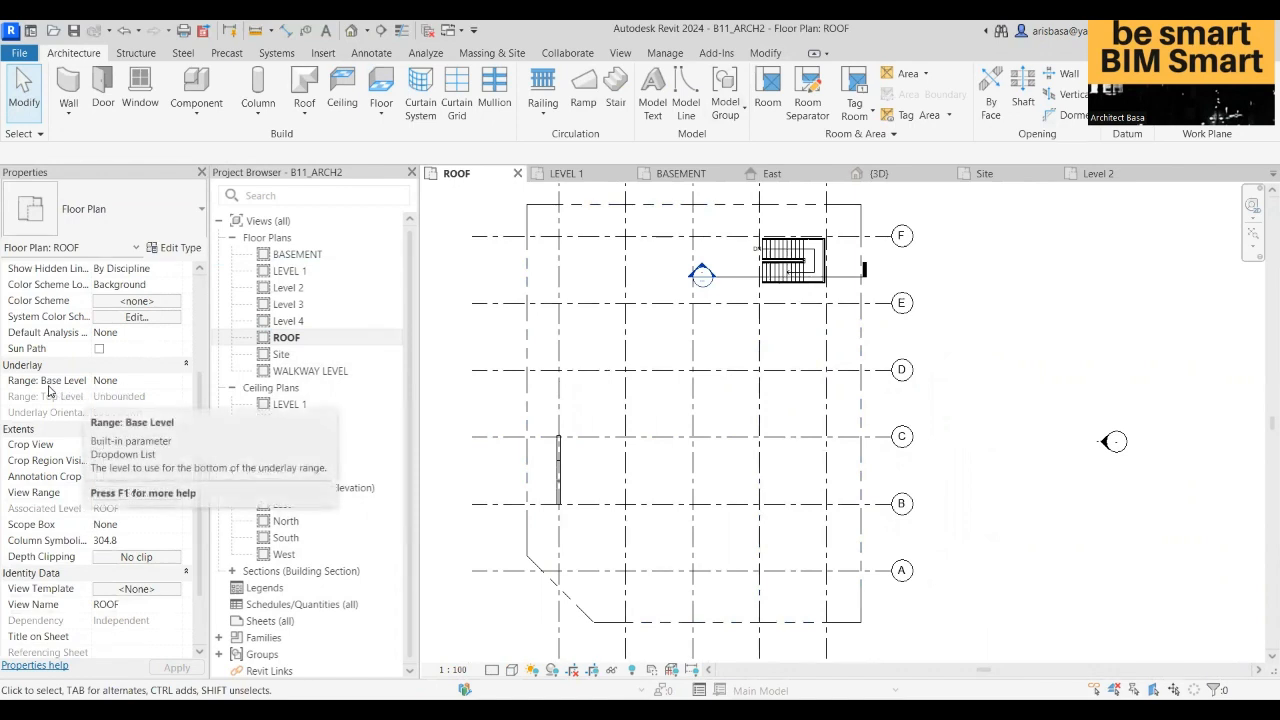
{"action": "left_click", "coordinate": [165, 380]}
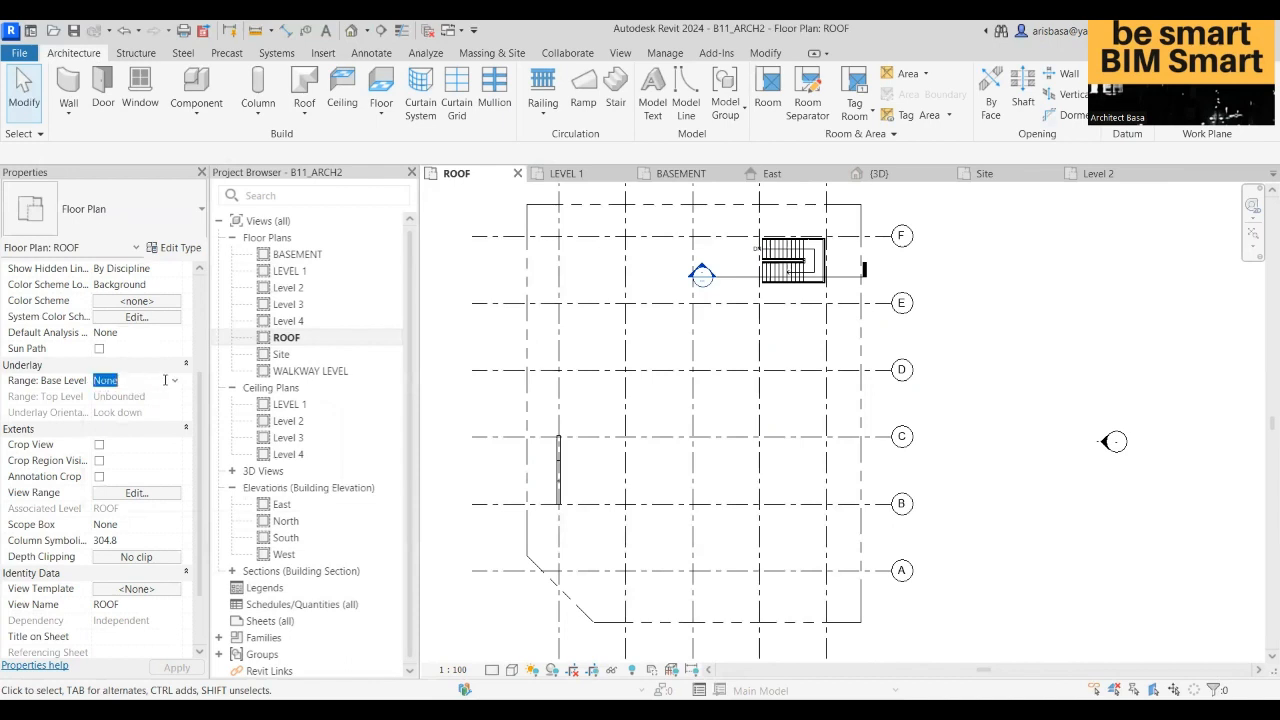
{"action": "left_click", "coordinate": [176, 382]}
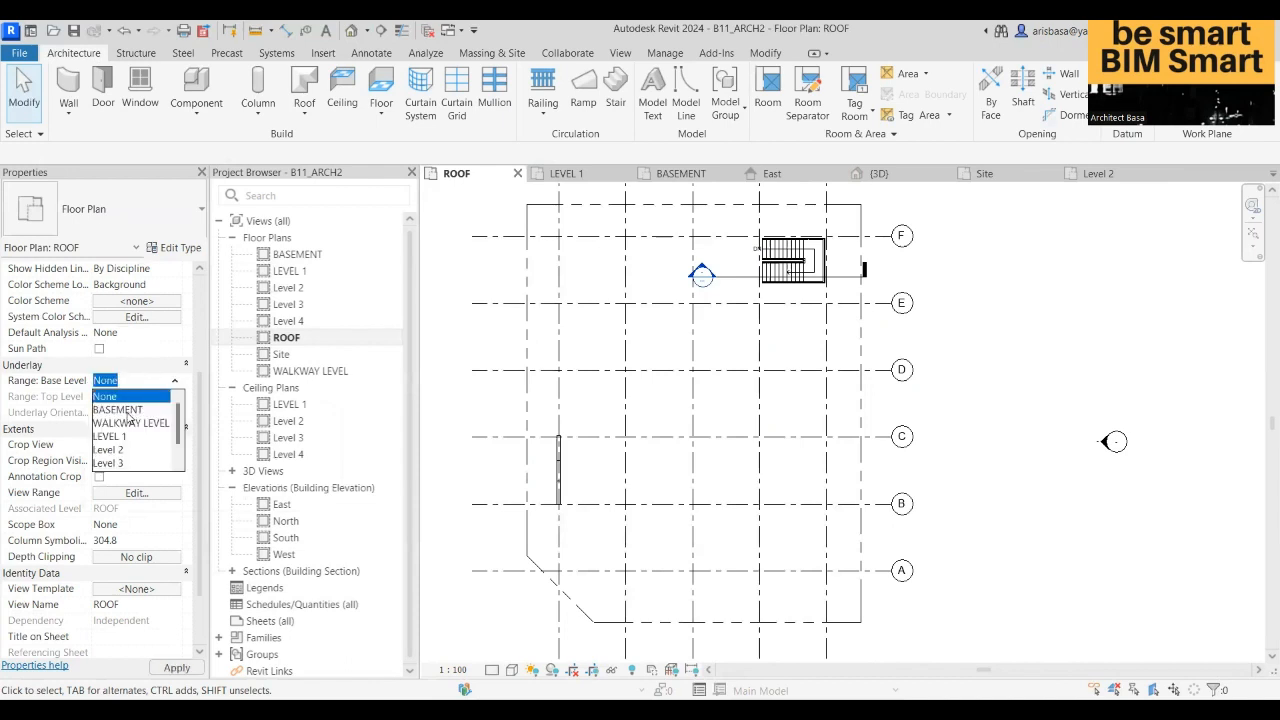
{"action": "scroll", "coordinate": [129, 468], "scroll_direction": "down", "scroll_amount": 1}
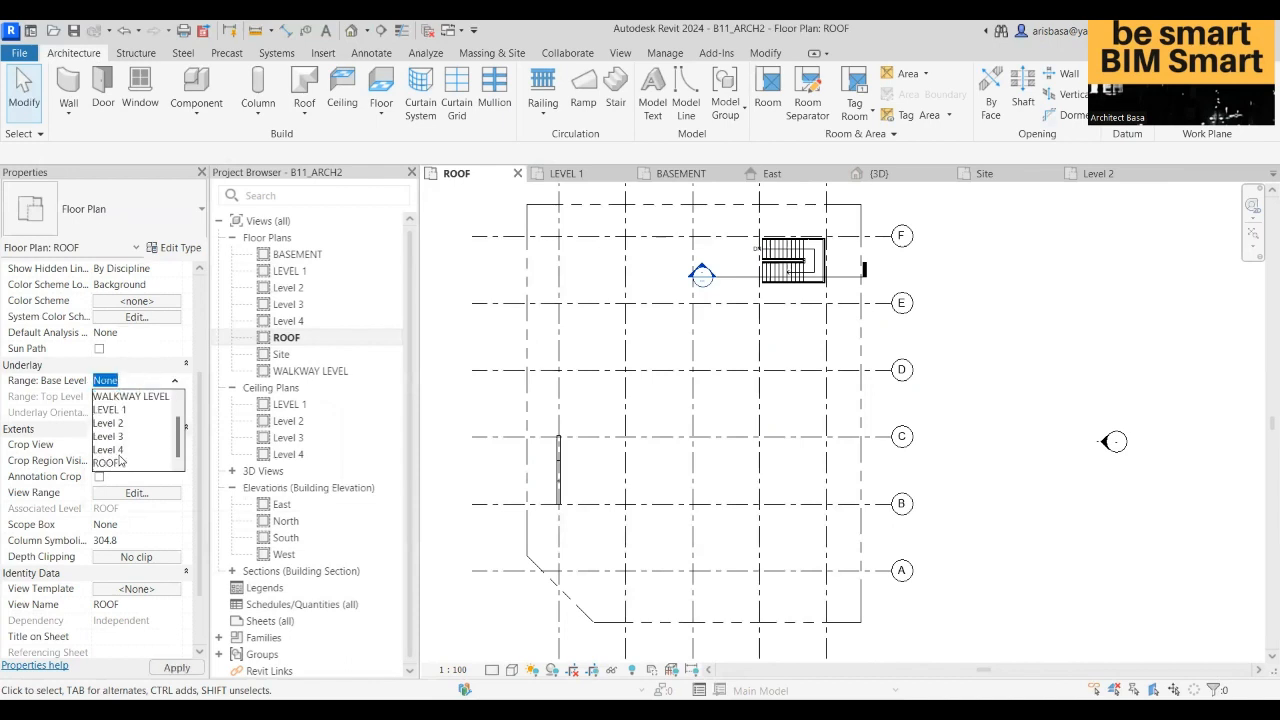
{"action": "left_click", "coordinate": [122, 452]}
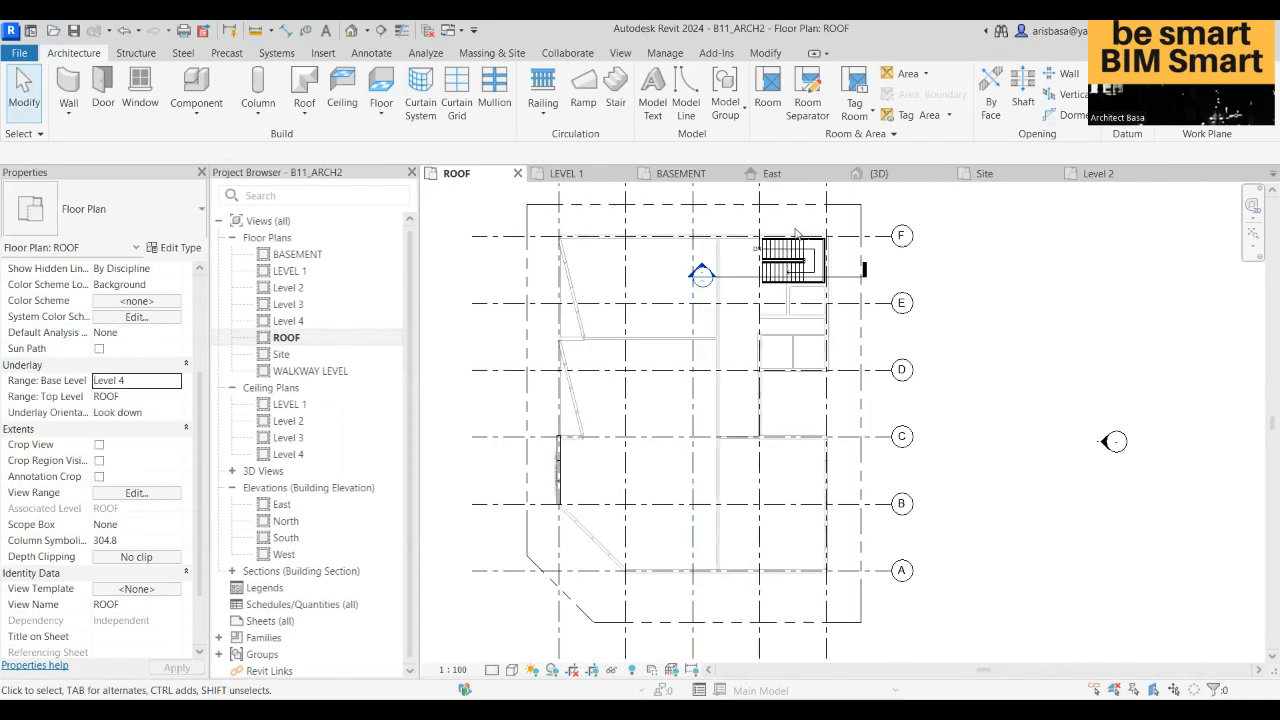
- Start a roof by footprint on the ROOF plan using the Warm Roof - Concrete type
{"action": "scroll", "coordinate": [978, 324], "scroll_direction": "up", "scroll_amount": 1}
{"action": "middle_click_drag", "start_coordinate": [983, 394], "coordinate": [977, 419]}
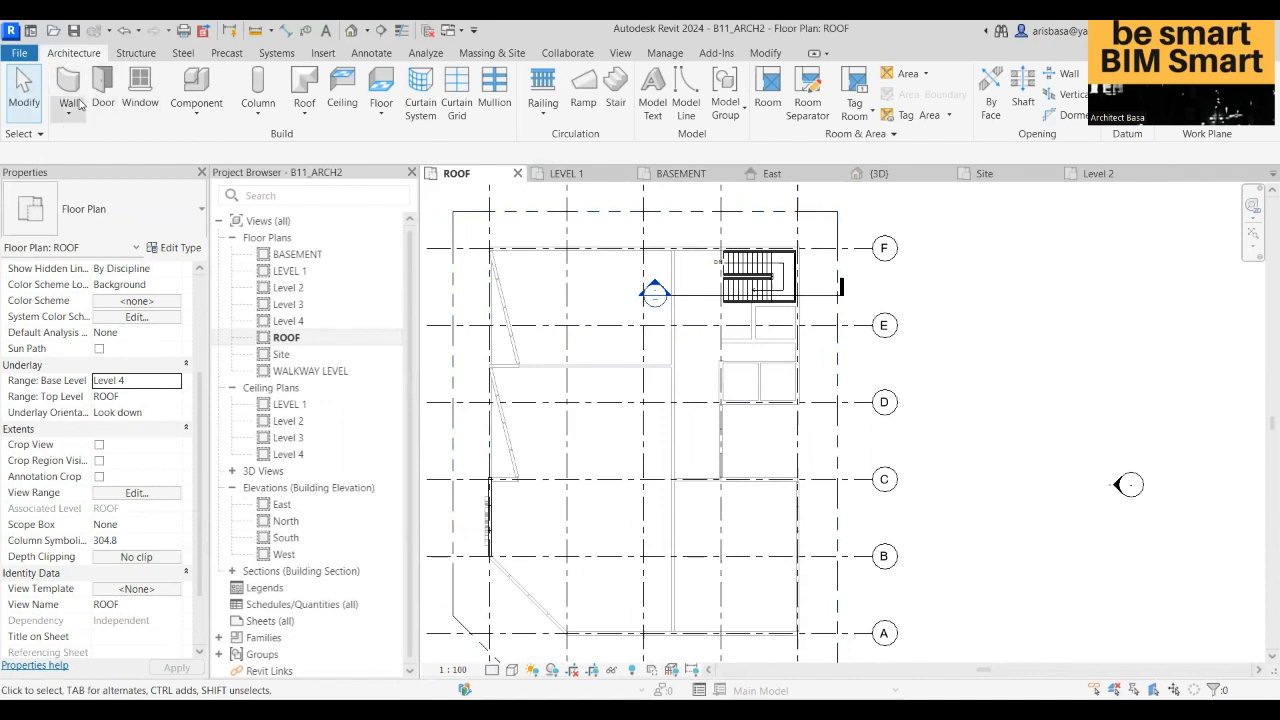
{"action": "left_click", "coordinate": [305, 110]}
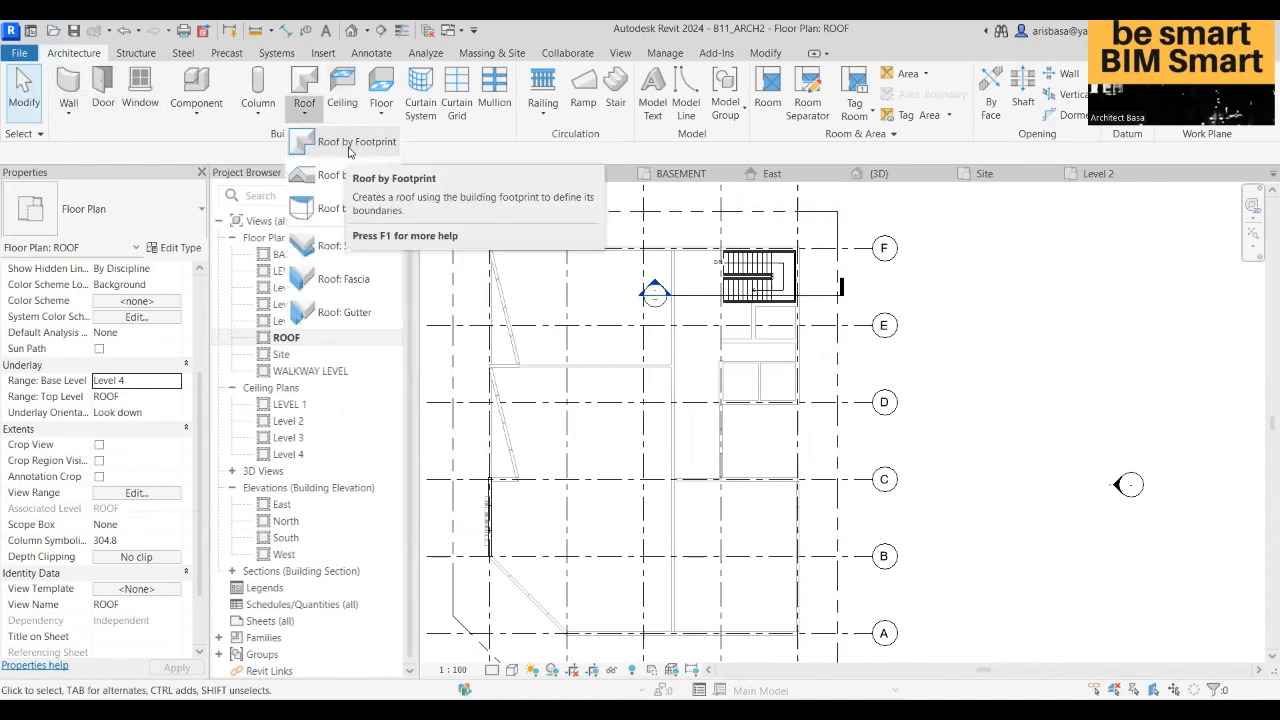
{"action": "left_click", "coordinate": [349, 145]}
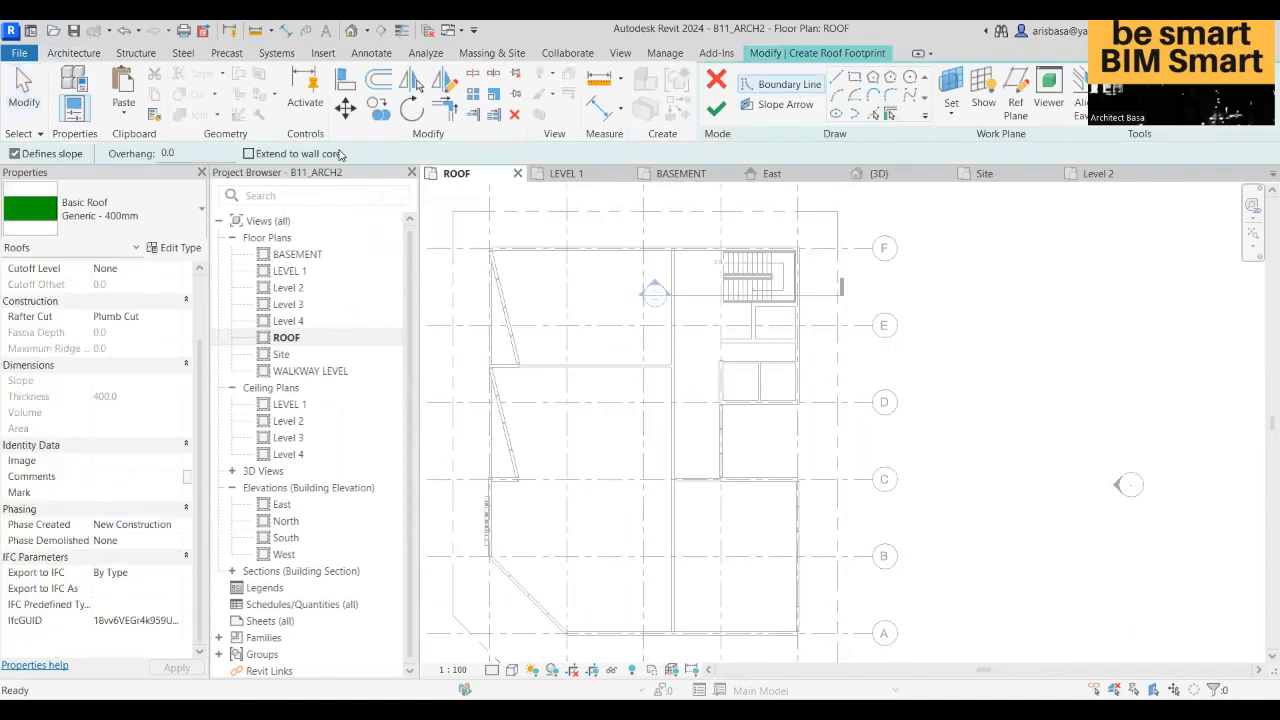
{"action": "left_click", "coordinate": [180, 226]}
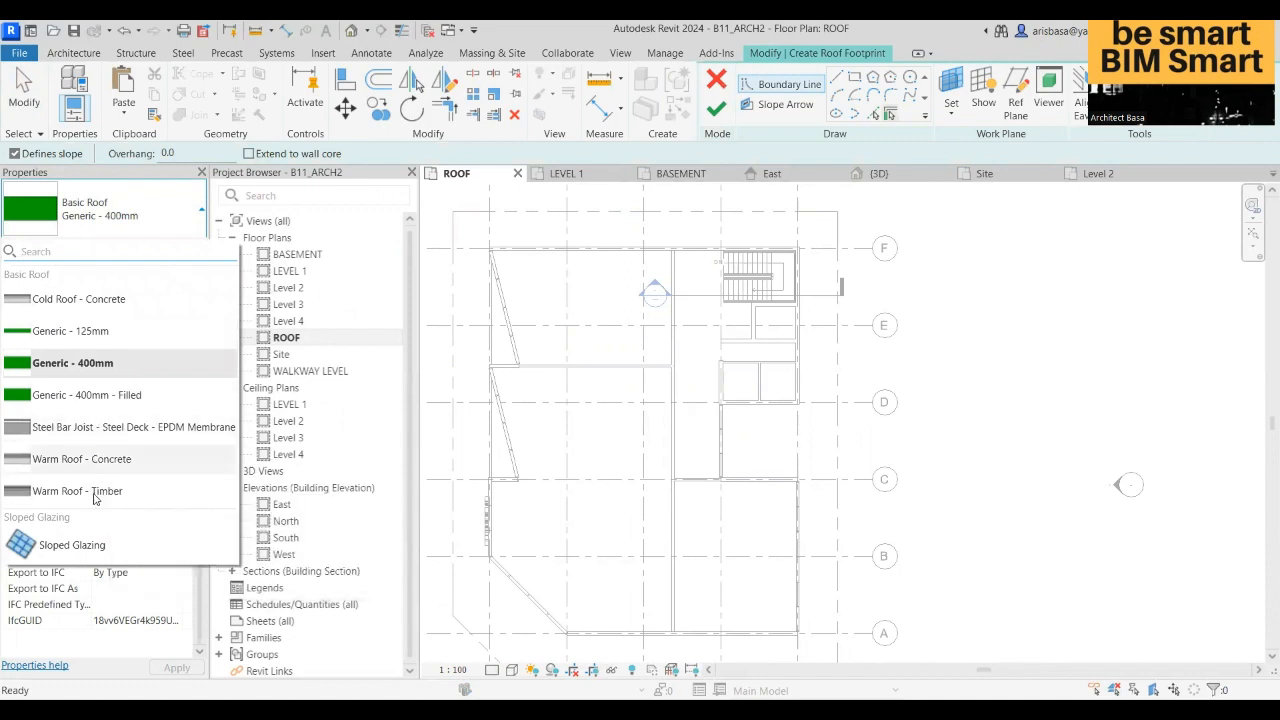
{"action": "mouse_move", "coordinate": [90, 497]}
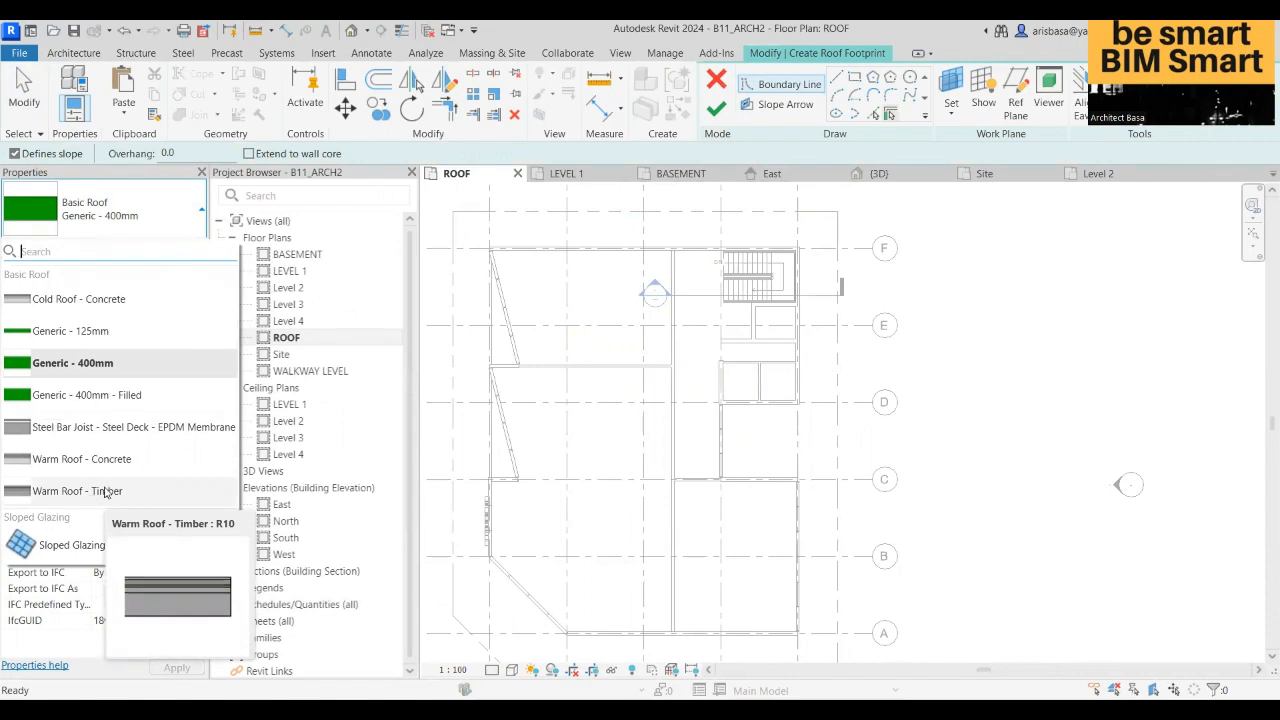
{"action": "mouse_move", "coordinate": [96, 469]}
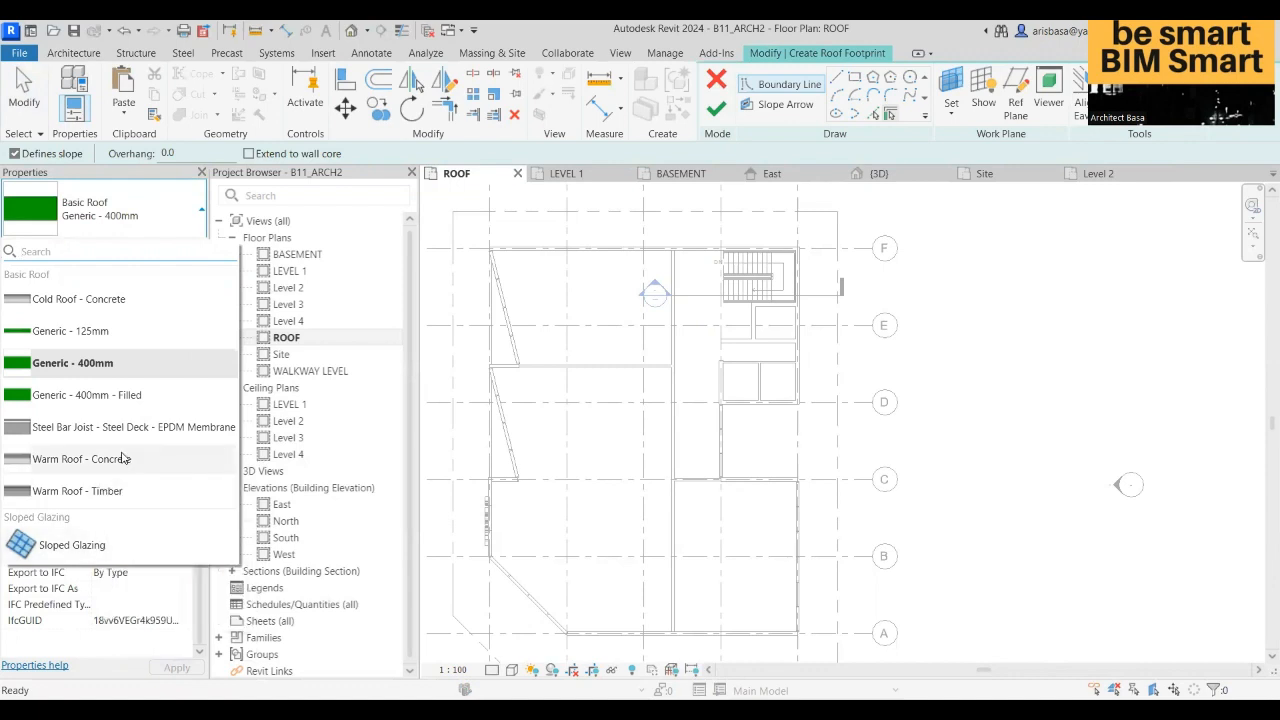
{"action": "left_click", "coordinate": [123, 462]}
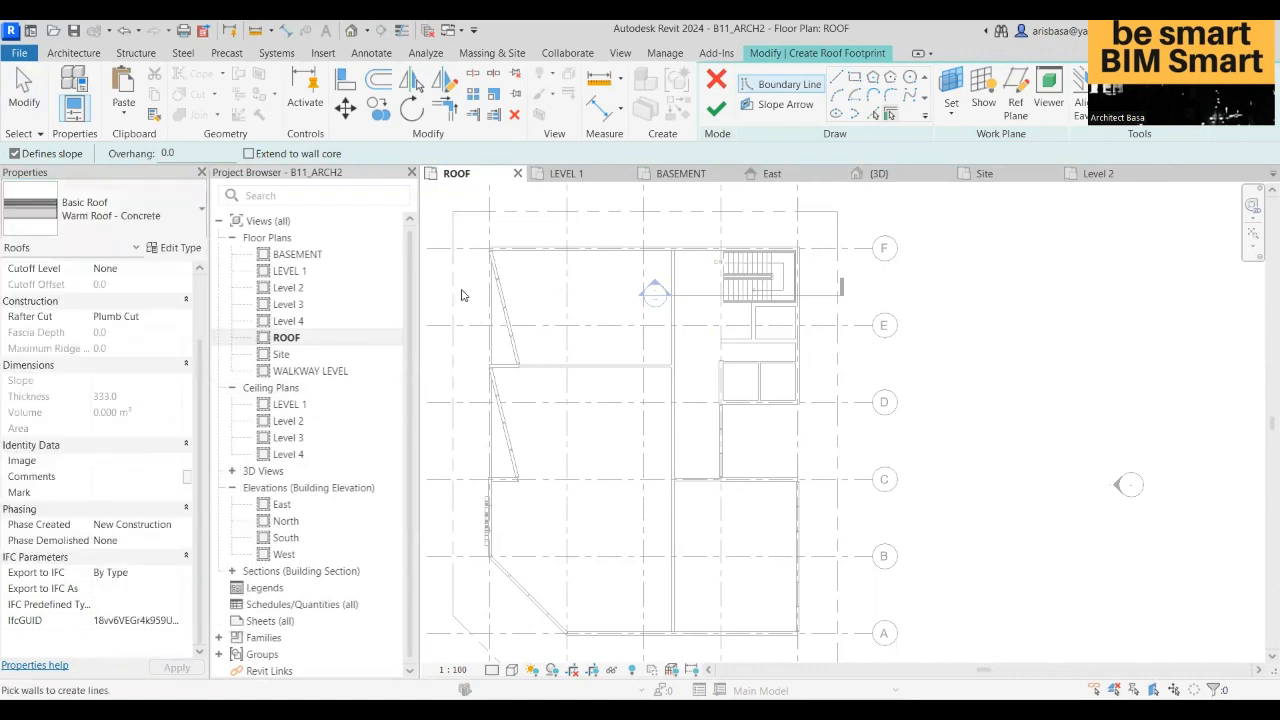
- Pick roof boundary lines along the north wall at grid F, the upper slanted curtain wall and the short wall between grids D and E
{"action": "middle_click_drag", "start_coordinate": [463, 302], "coordinate": [449, 295]}
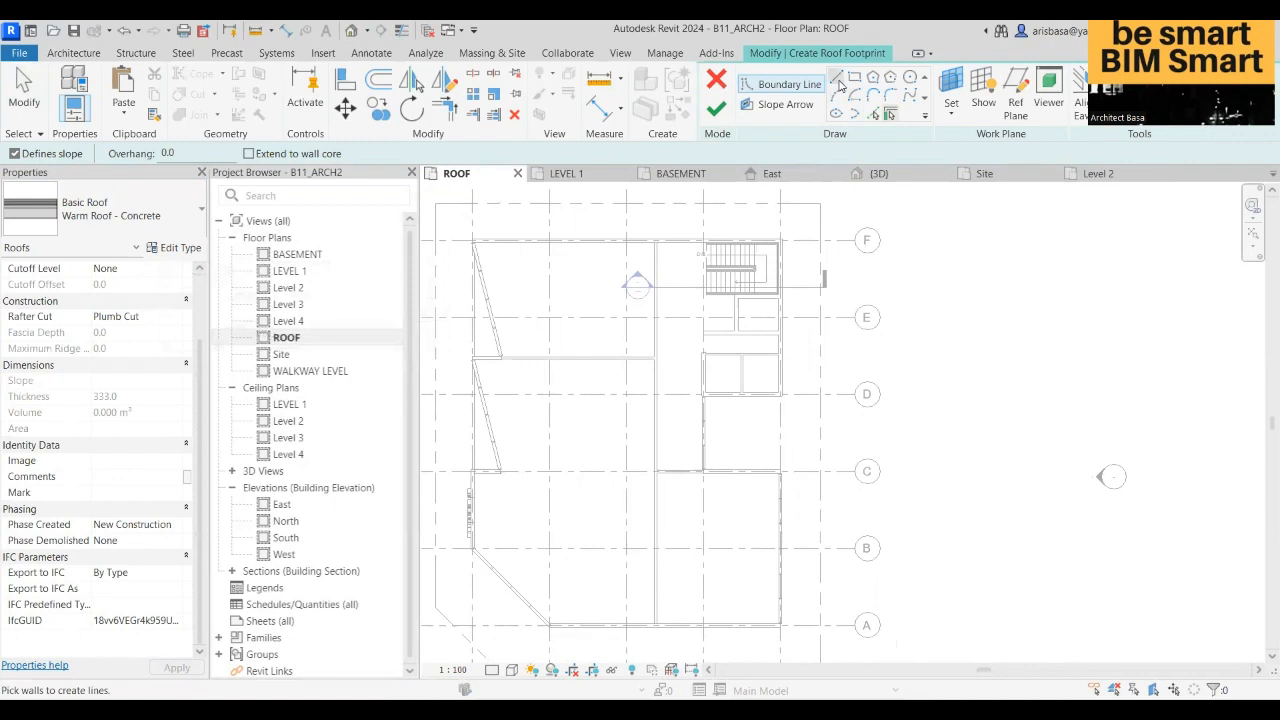
{"action": "left_click", "coordinate": [875, 117]}
{"action": "scroll", "coordinate": [500, 258], "scroll_direction": "up", "scroll_amount": 3}
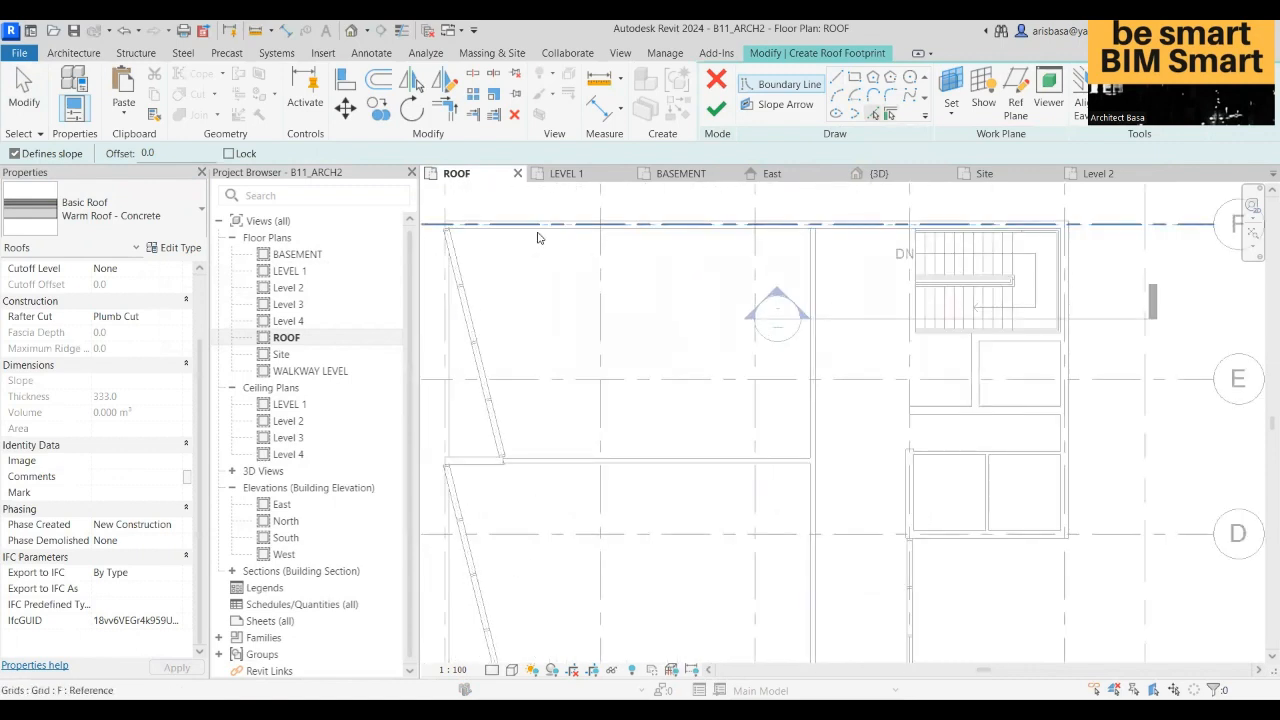
{"action": "left_click", "coordinate": [537, 237]}
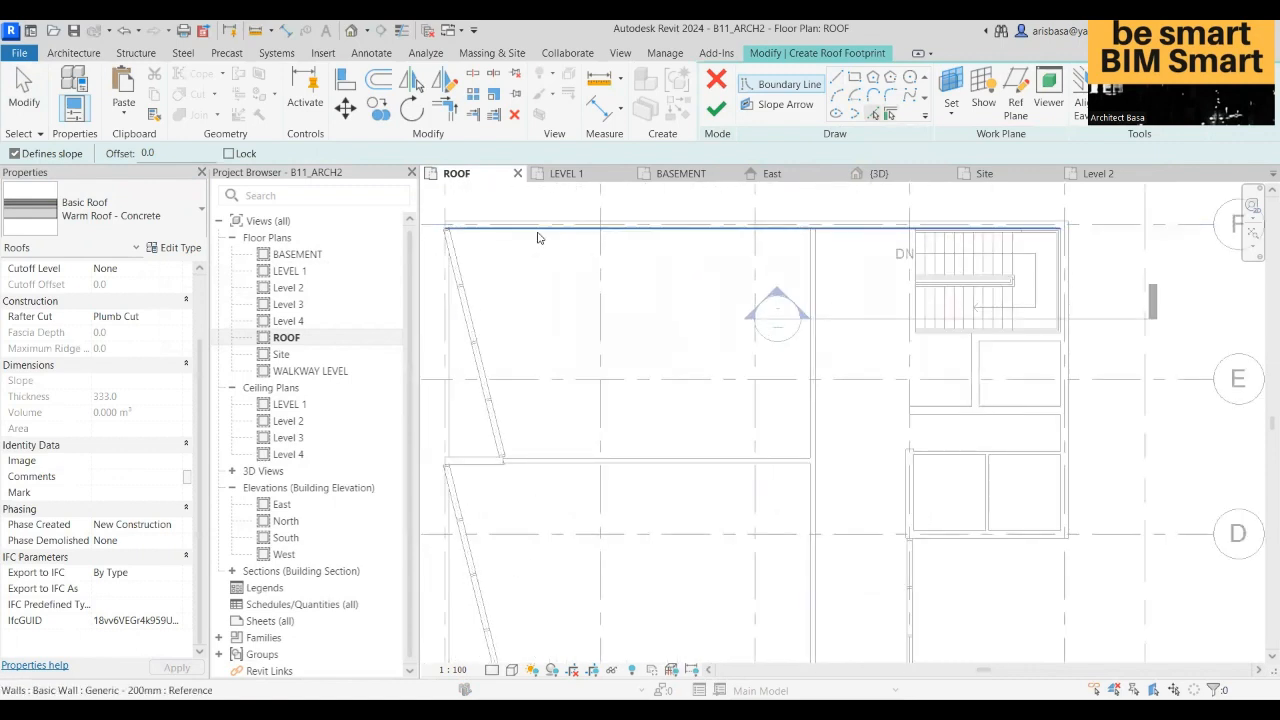
{"action": "left_click", "coordinate": [466, 282]}
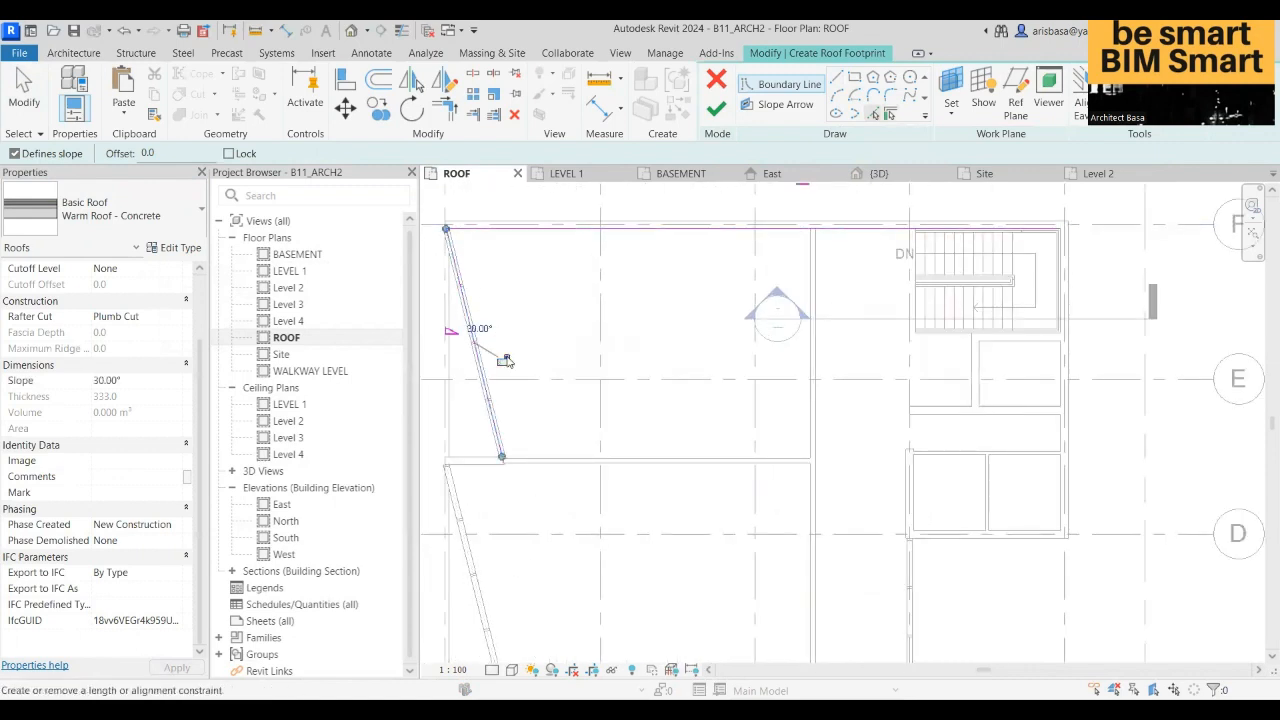
{"action": "middle_click_drag", "start_coordinate": [507, 361], "coordinate": [554, 244]}
{"action": "left_click", "coordinate": [527, 351]}
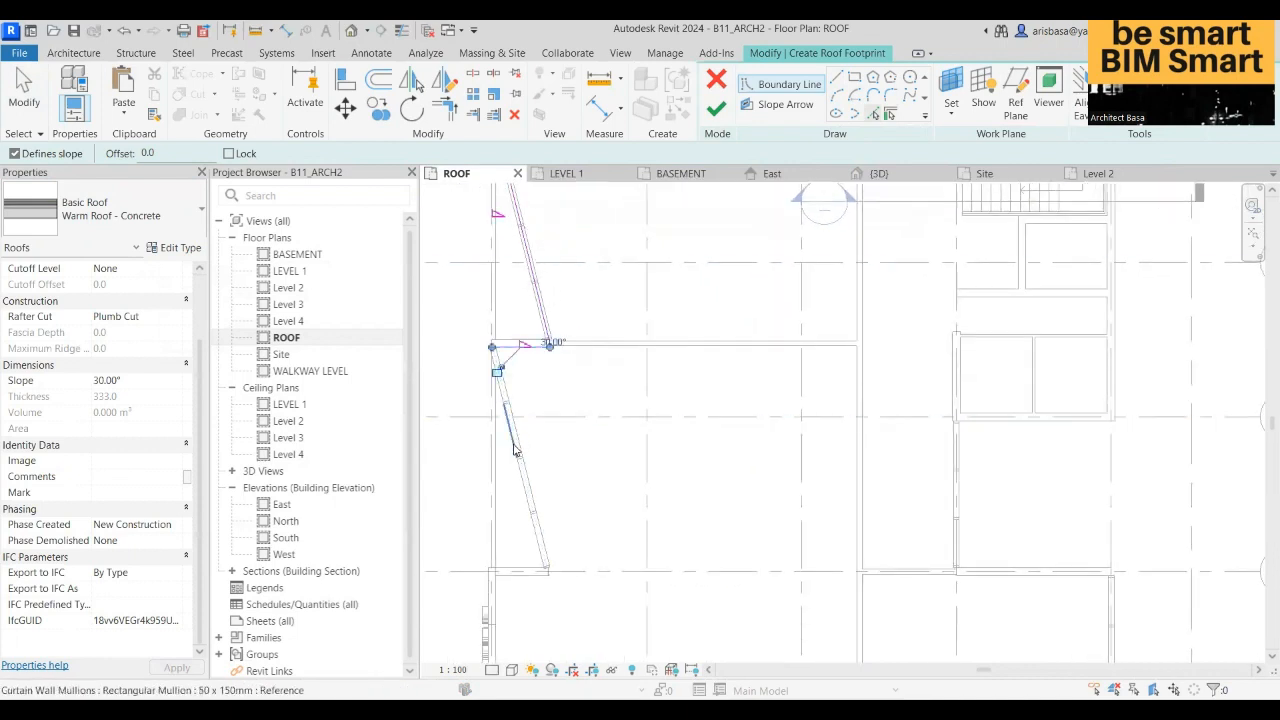
- Pick boundary lines along the lower slanted wall, short wall at grid C, west wall, diagonal curtain wall and south wall at grid A
{"action": "left_click", "coordinate": [514, 449]}
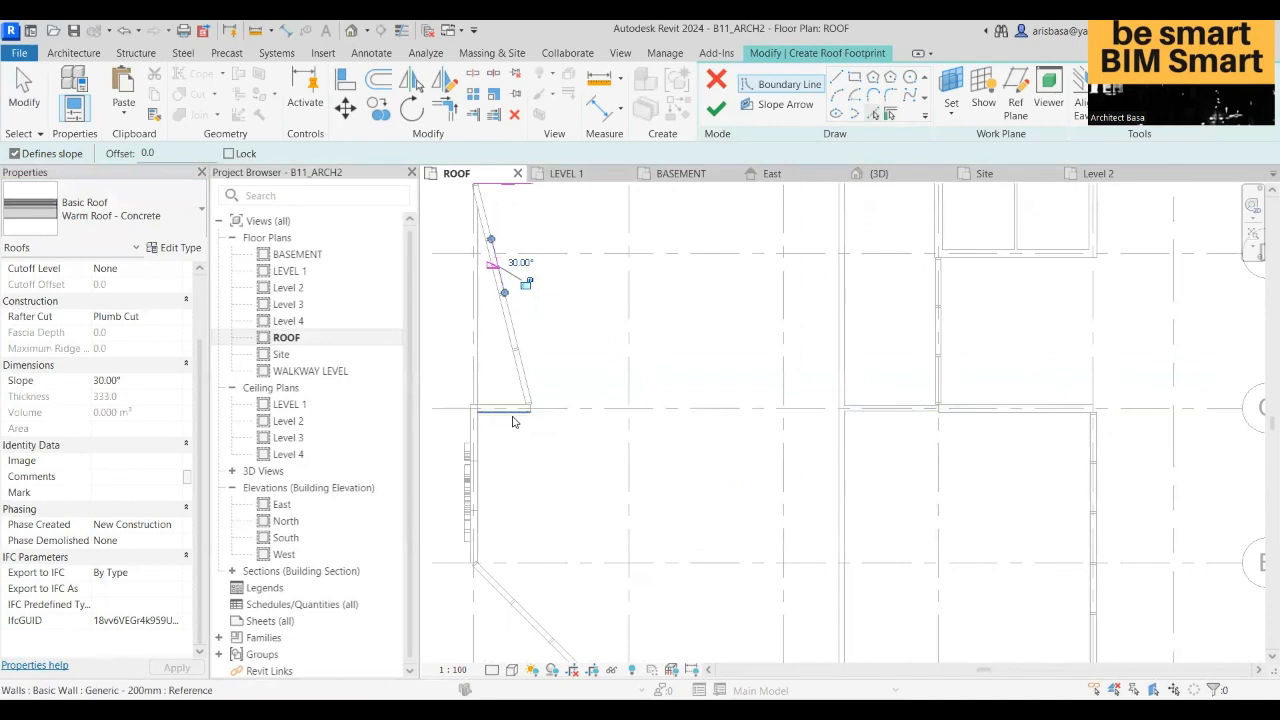
{"action": "left_click", "coordinate": [481, 460]}
{"action": "middle_click_drag", "start_coordinate": [536, 488], "coordinate": [458, 496]}
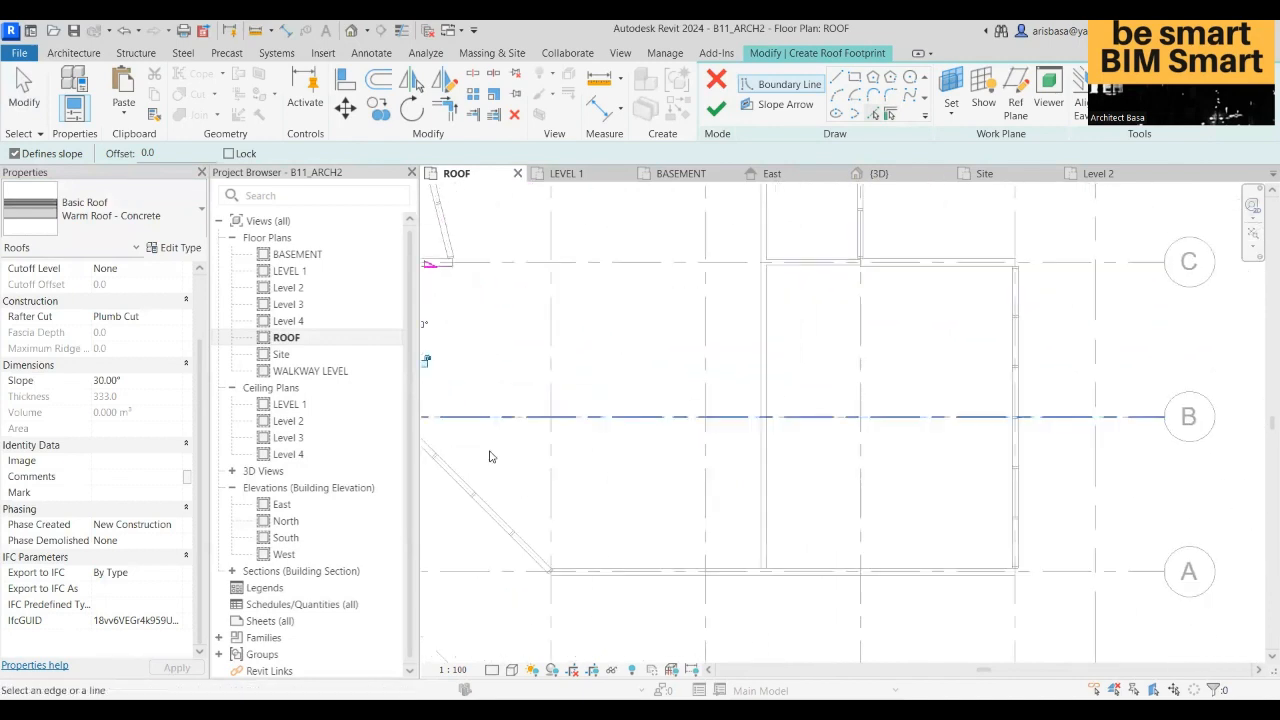
{"action": "left_click", "coordinate": [497, 511]}
{"action": "left_click", "coordinate": [600, 567]}
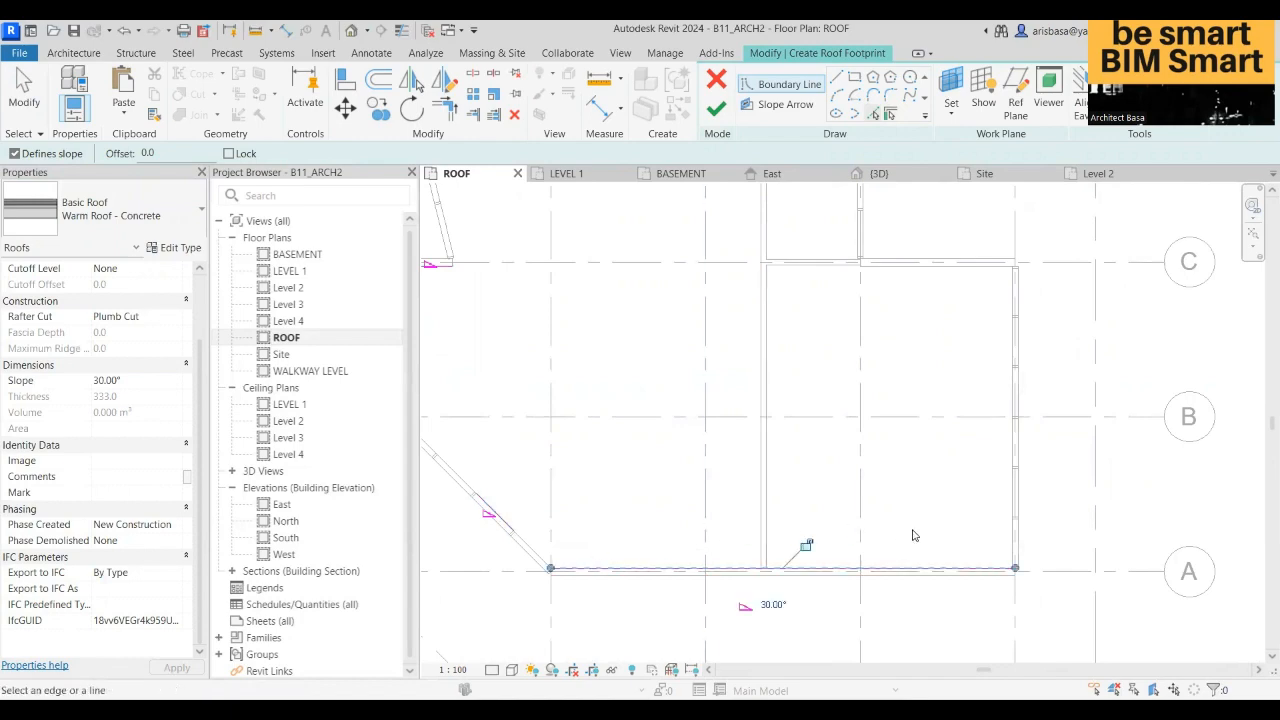
- Pick boundary lines along the east curtain wall between grids A and C, the grid C wall and the recessed wall between C and D
{"action": "left_click", "coordinate": [1007, 516]}
{"action": "scroll", "coordinate": [1007, 516], "scroll_direction": "down", "scroll_amount": 3}
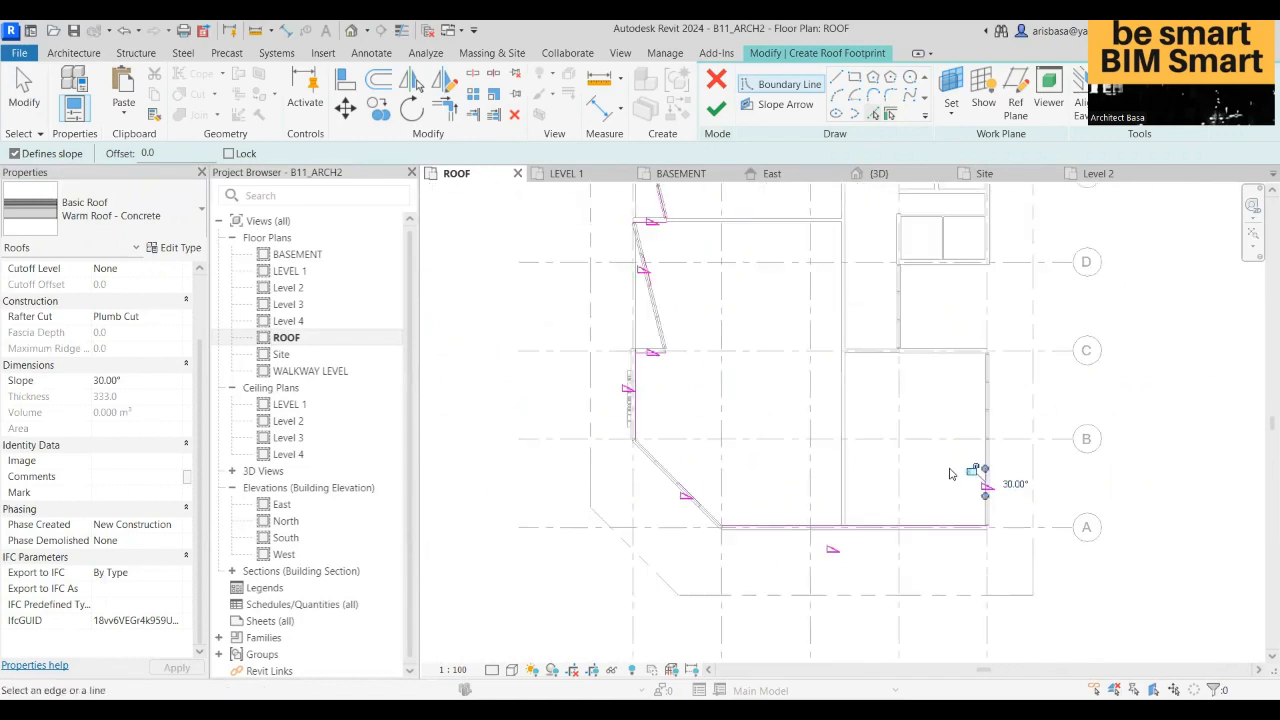
{"action": "scroll", "coordinate": [926, 503], "scroll_direction": "up", "scroll_amount": 2}
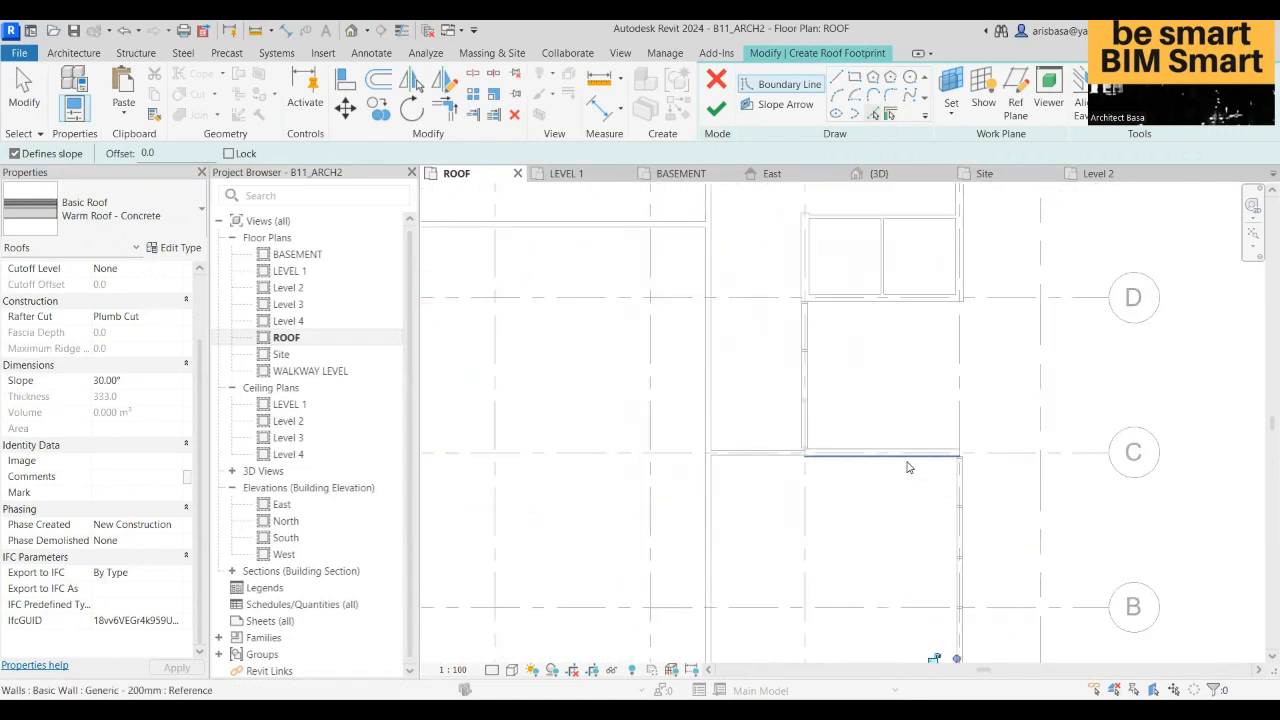
{"action": "left_click", "coordinate": [906, 459]}
{"action": "left_click", "coordinate": [798, 368]}
{"action": "scroll", "coordinate": [743, 520], "scroll_direction": "down", "scroll_amount": 2}
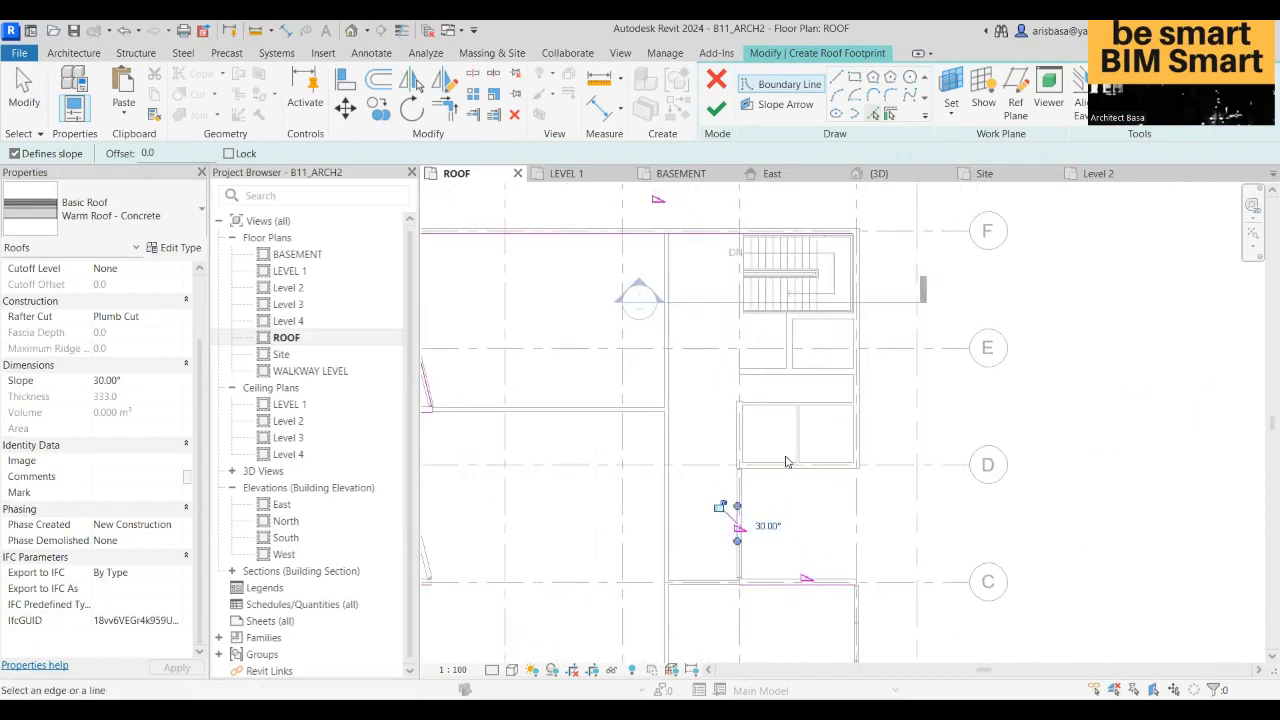
- Pick boundary lines along the core's south wall at grid D and its east wall up to grid F
{"action": "left_click", "coordinate": [786, 462]}
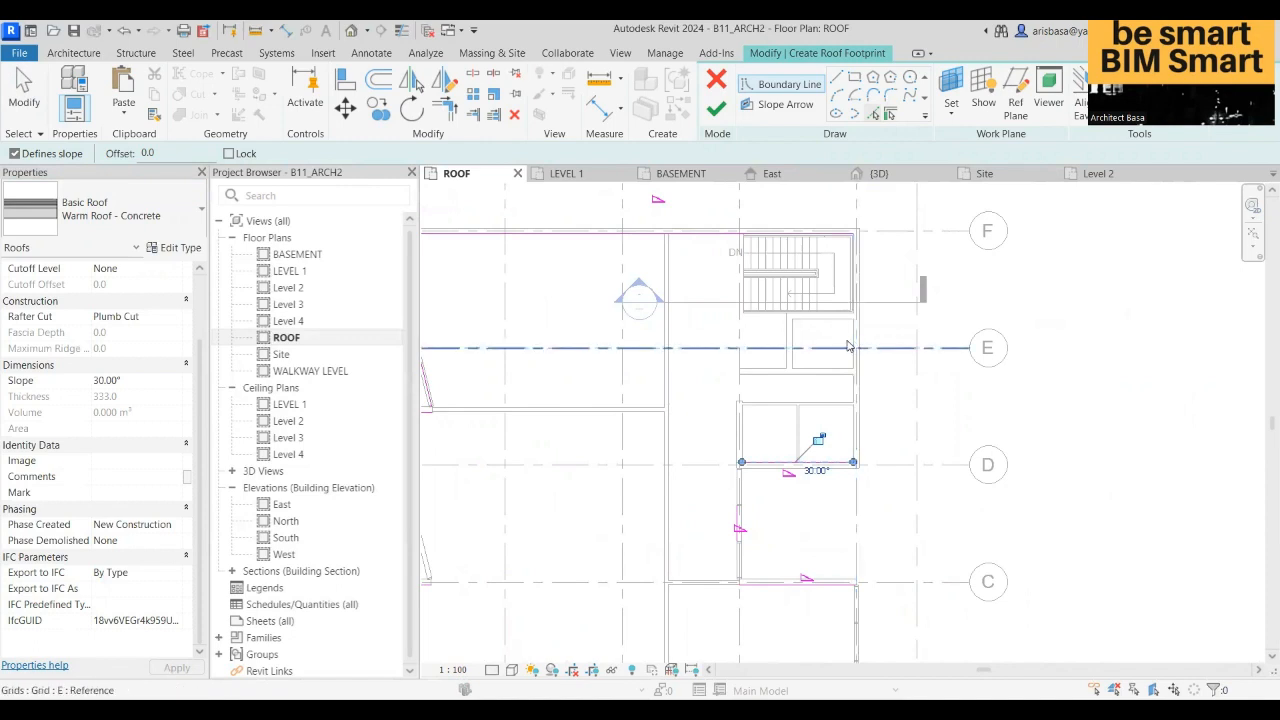
{"action": "scroll", "coordinate": [848, 343], "scroll_direction": "up", "scroll_amount": 2}
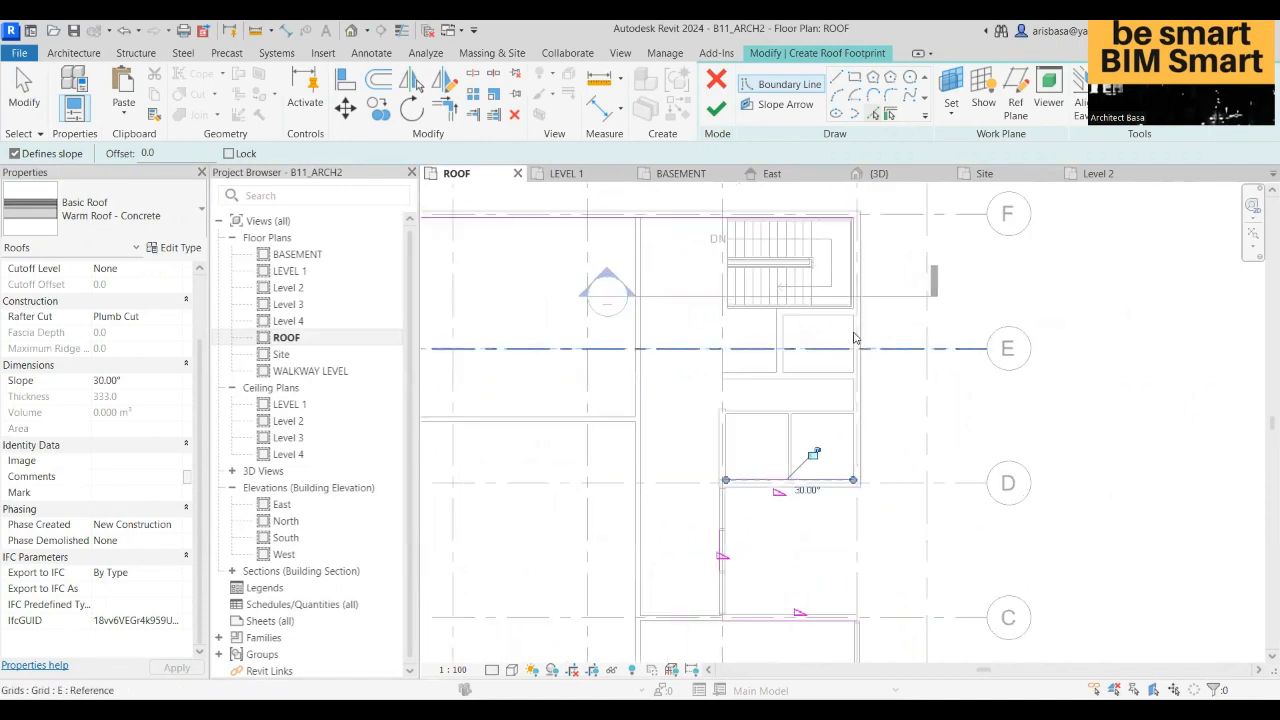
{"action": "left_click", "coordinate": [848, 343]}
{"action": "scroll", "coordinate": [831, 360], "scroll_direction": "down", "scroll_amount": 3}
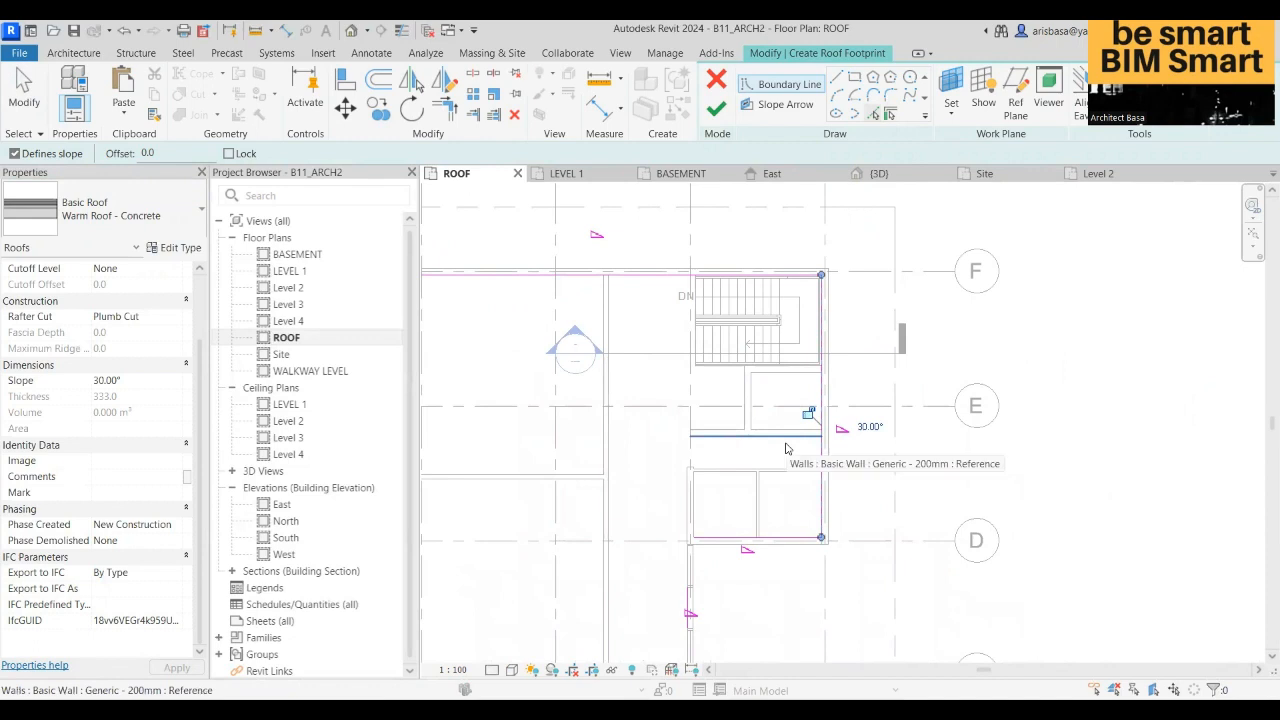
- Trim the east-side boundary lines into closed corners from the recess at grid D down to the south wall at grid A
{"action": "scroll", "coordinate": [794, 412], "scroll_direction": "down", "scroll_amount": 1}
{"action": "middle_click_drag", "start_coordinate": [794, 412], "coordinate": [760, 349]}
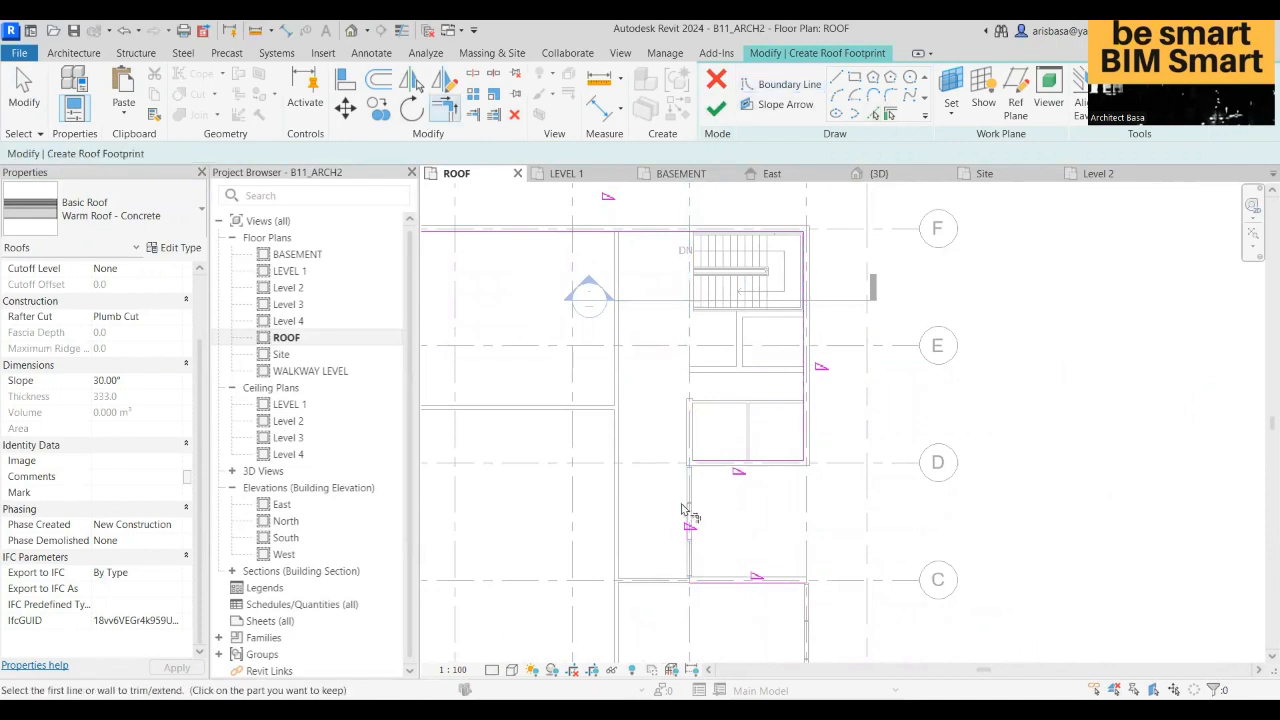
{"action": "middle_click_drag", "start_coordinate": [716, 490], "coordinate": [713, 394]}
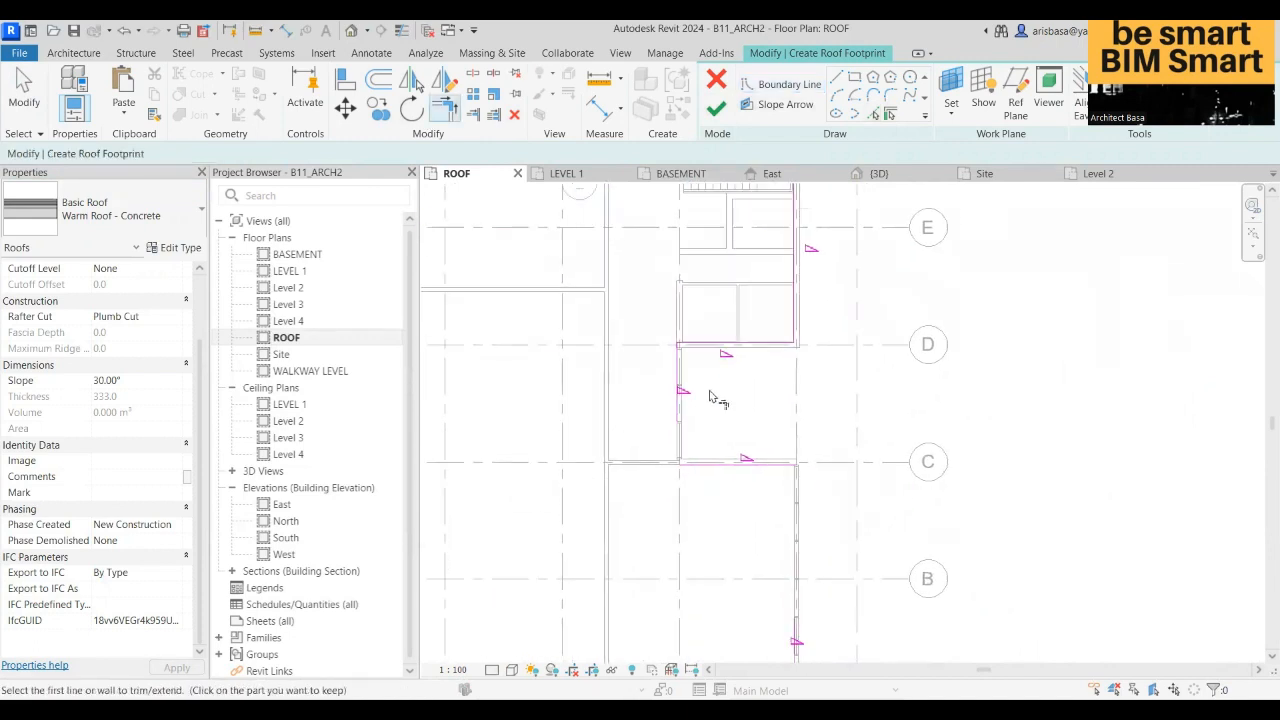
{"action": "left_click", "coordinate": [683, 425]}
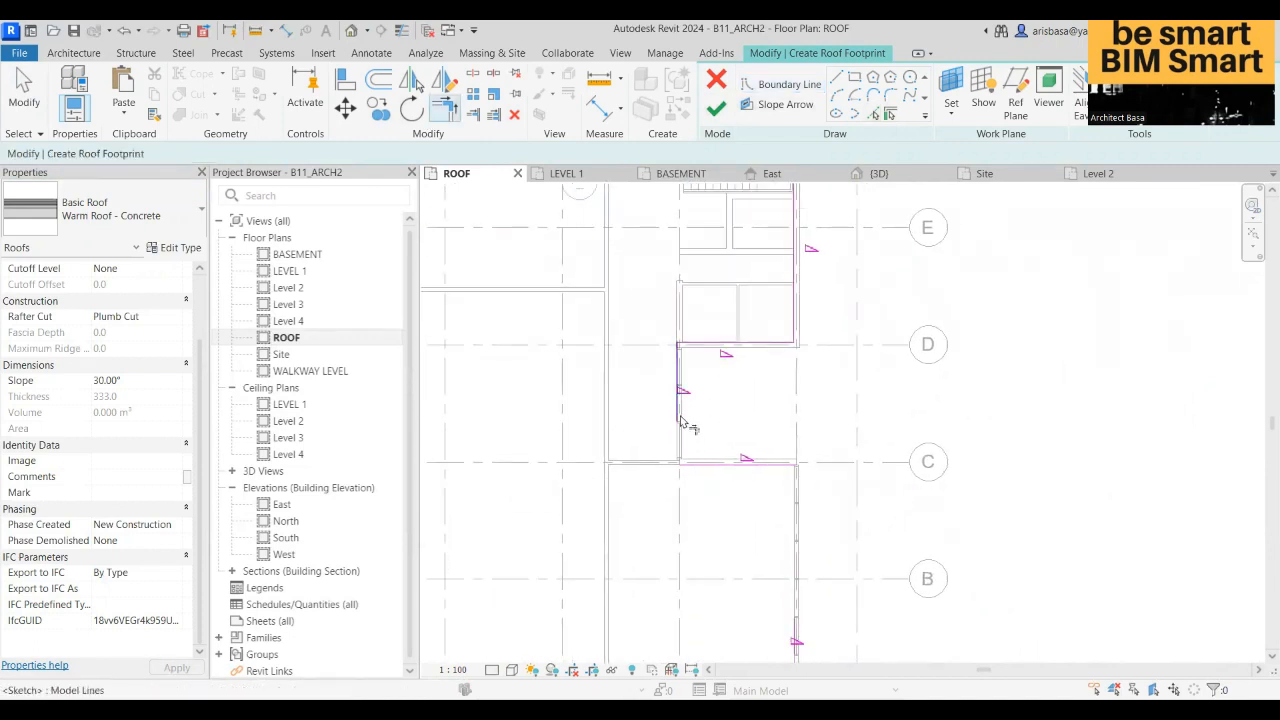
{"action": "left_click", "coordinate": [712, 465]}
{"action": "left_click", "coordinate": [766, 466]}
{"action": "middle_click_drag", "start_coordinate": [786, 474], "coordinate": [793, 328]}
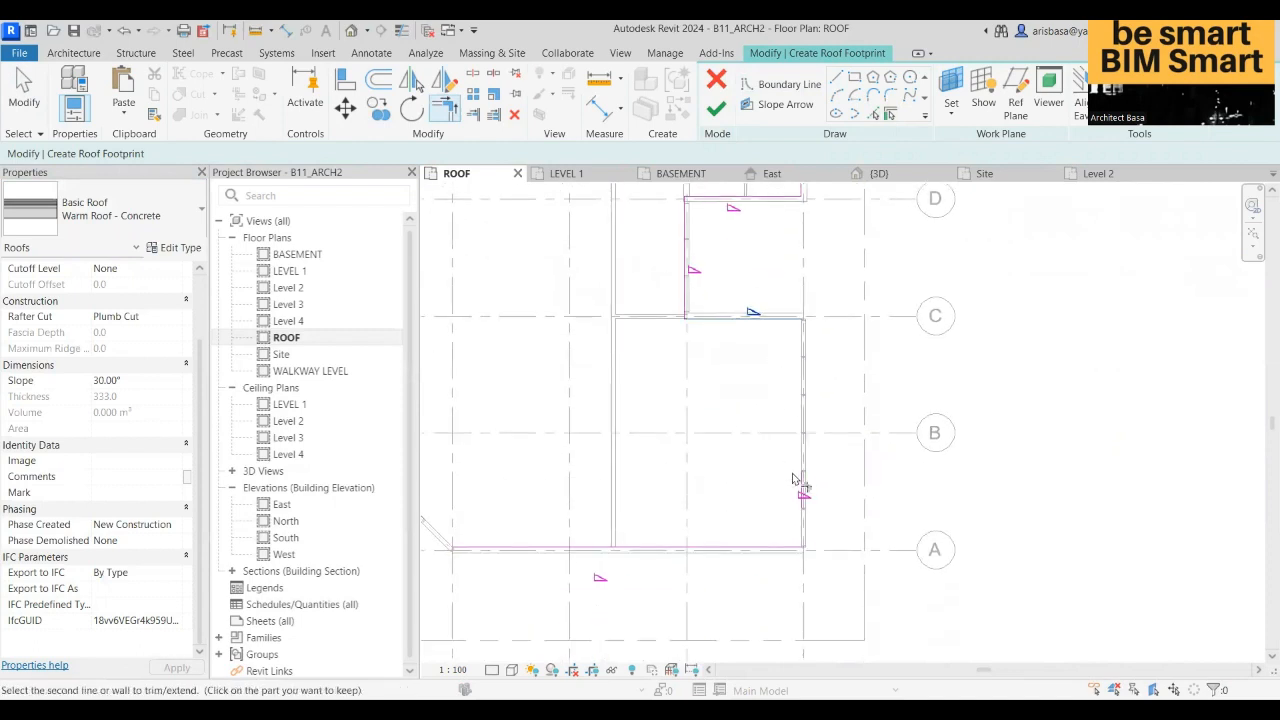
{"action": "left_click", "coordinate": [802, 478]}
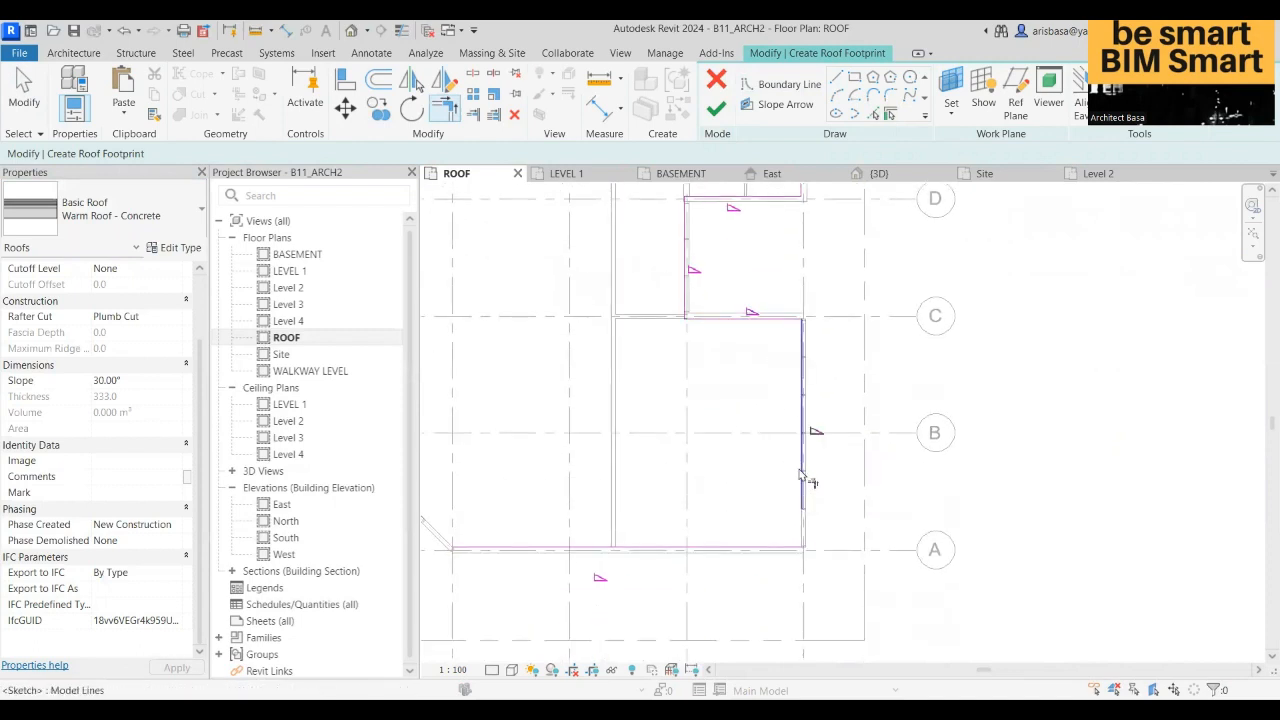
{"action": "left_click", "coordinate": [801, 492]}
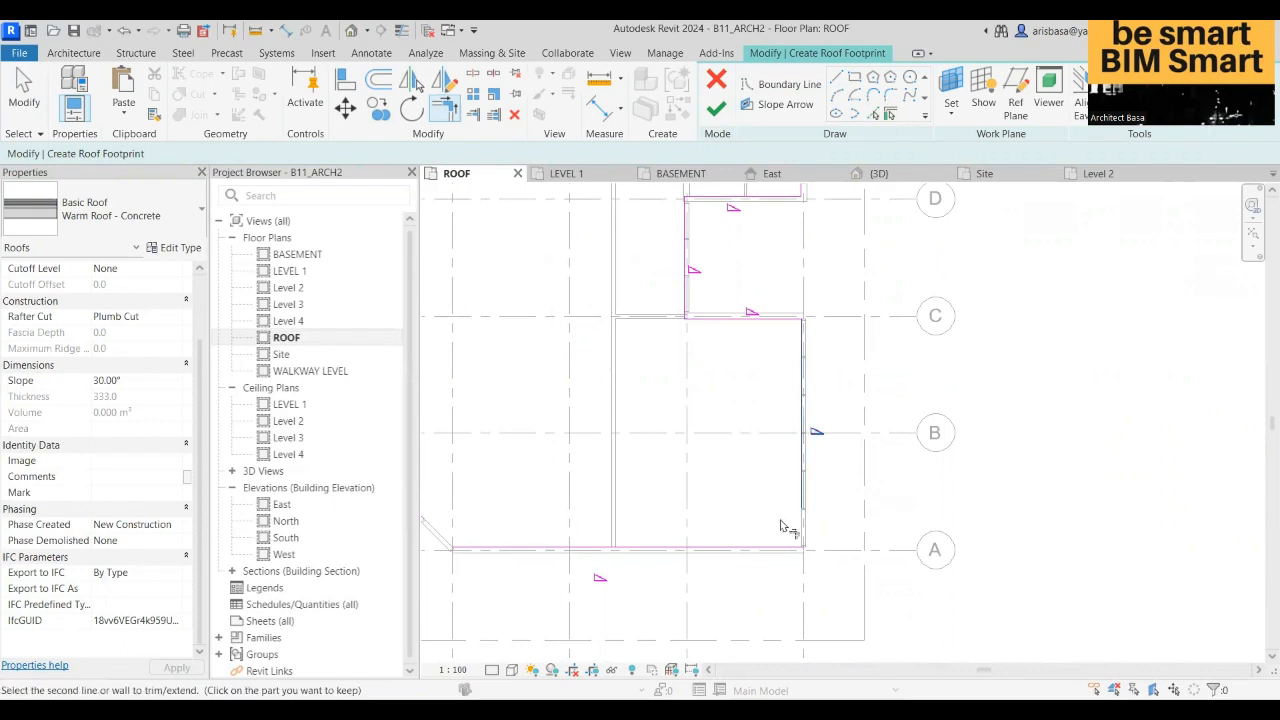
{"action": "left_click", "coordinate": [725, 547]}
- Trim the diagonal boundary line to meet the south line at grid A and the west line near grid B
{"action": "middle_click_drag", "start_coordinate": [585, 521], "coordinate": [697, 512]}
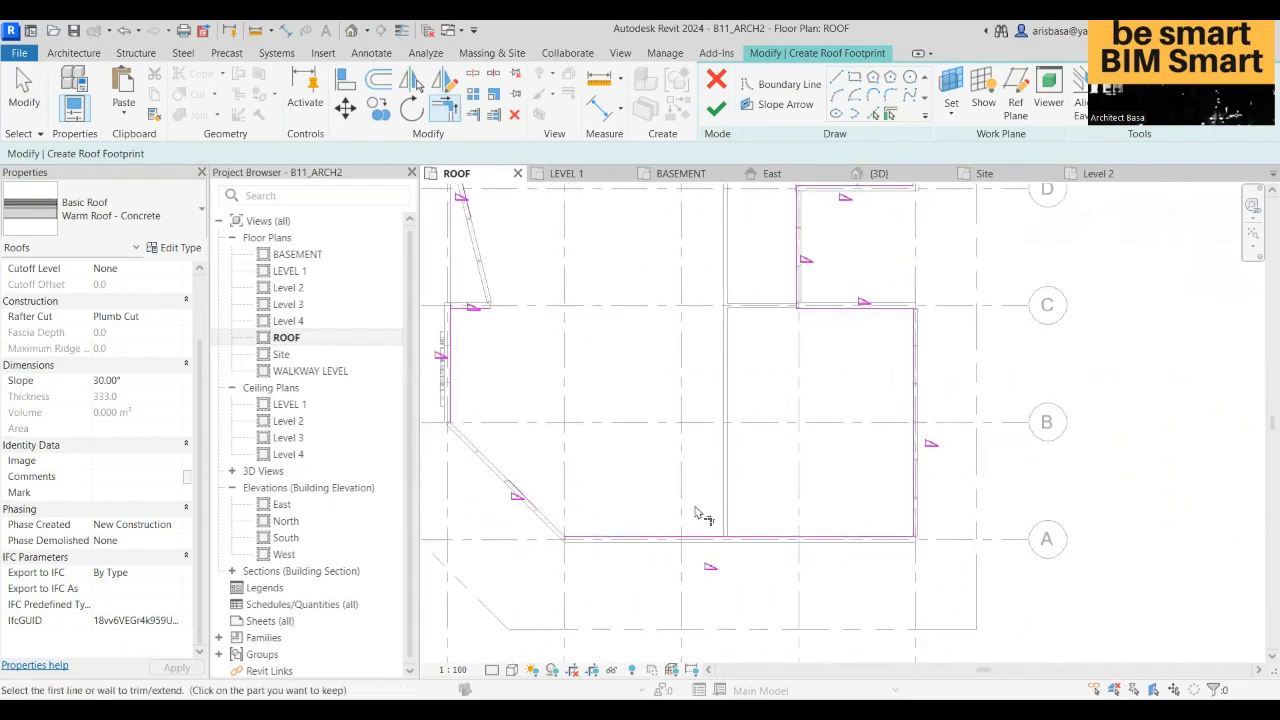
{"action": "left_click", "coordinate": [535, 512]}
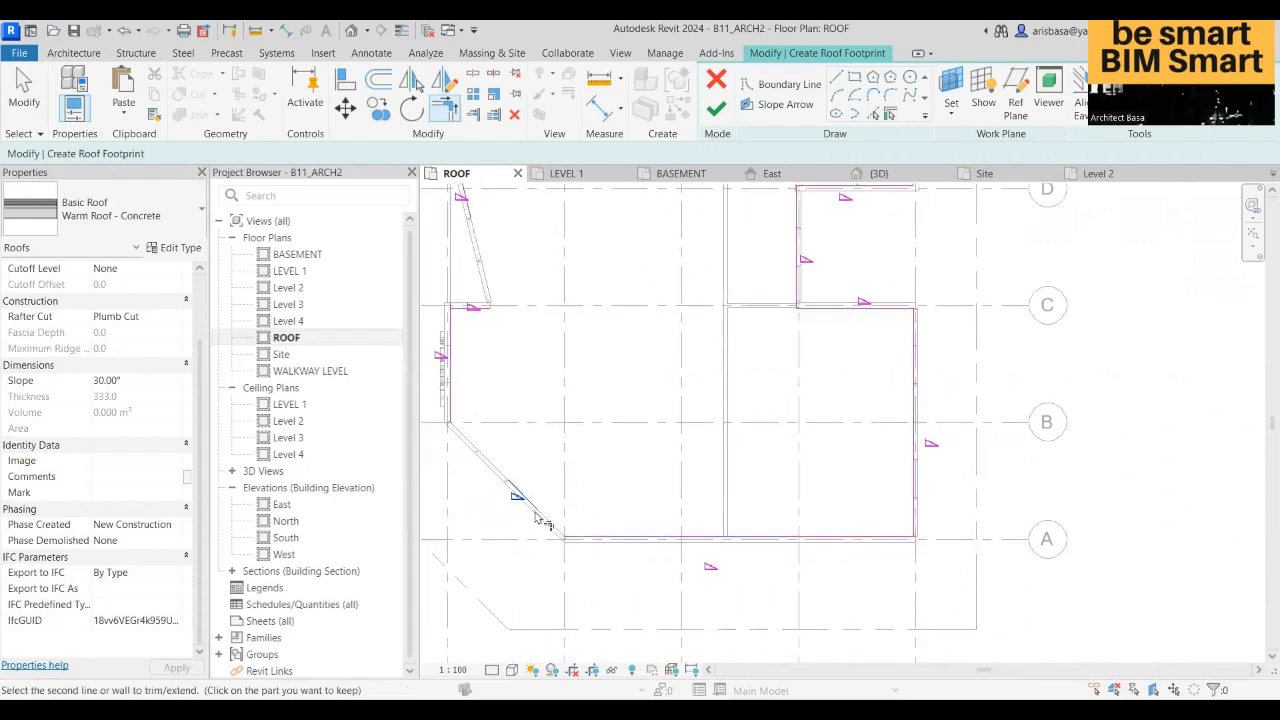
{"action": "left_click", "coordinate": [585, 538]}
{"action": "middle_click_drag", "start_coordinate": [528, 424], "coordinate": [577, 451]}
{"action": "left_click", "coordinate": [491, 380]}
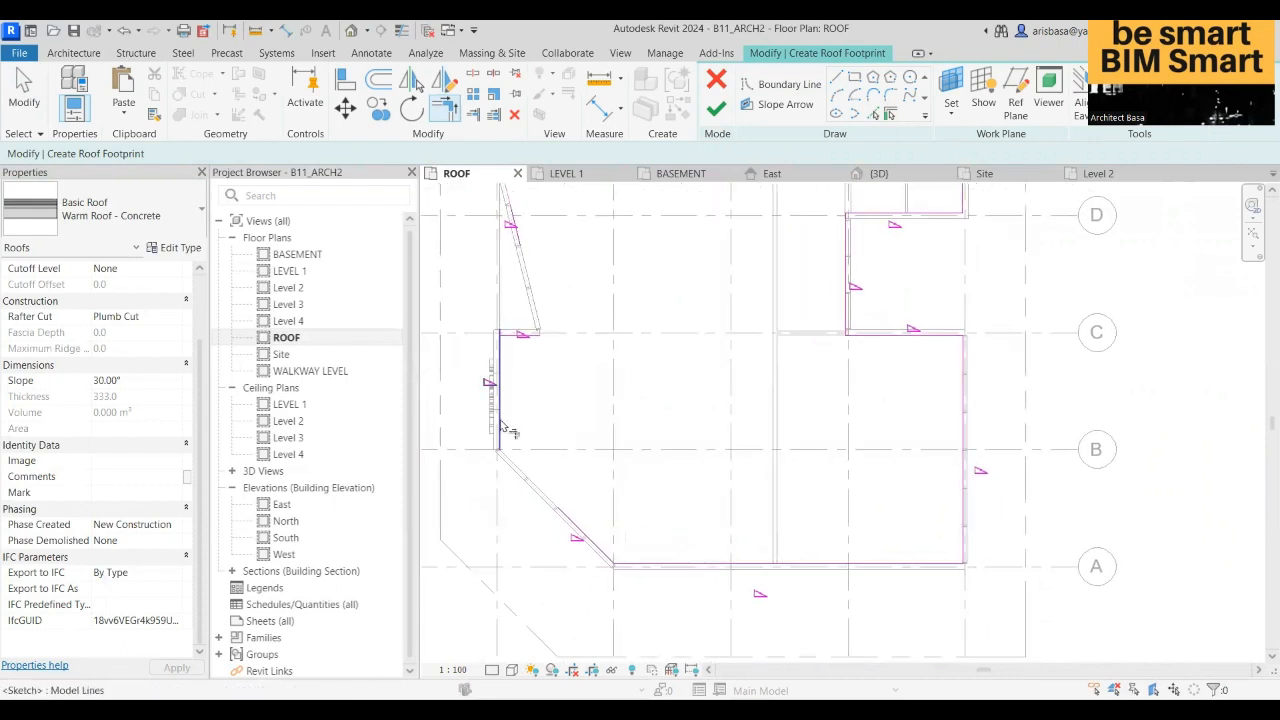
{"action": "left_click", "coordinate": [560, 498]}
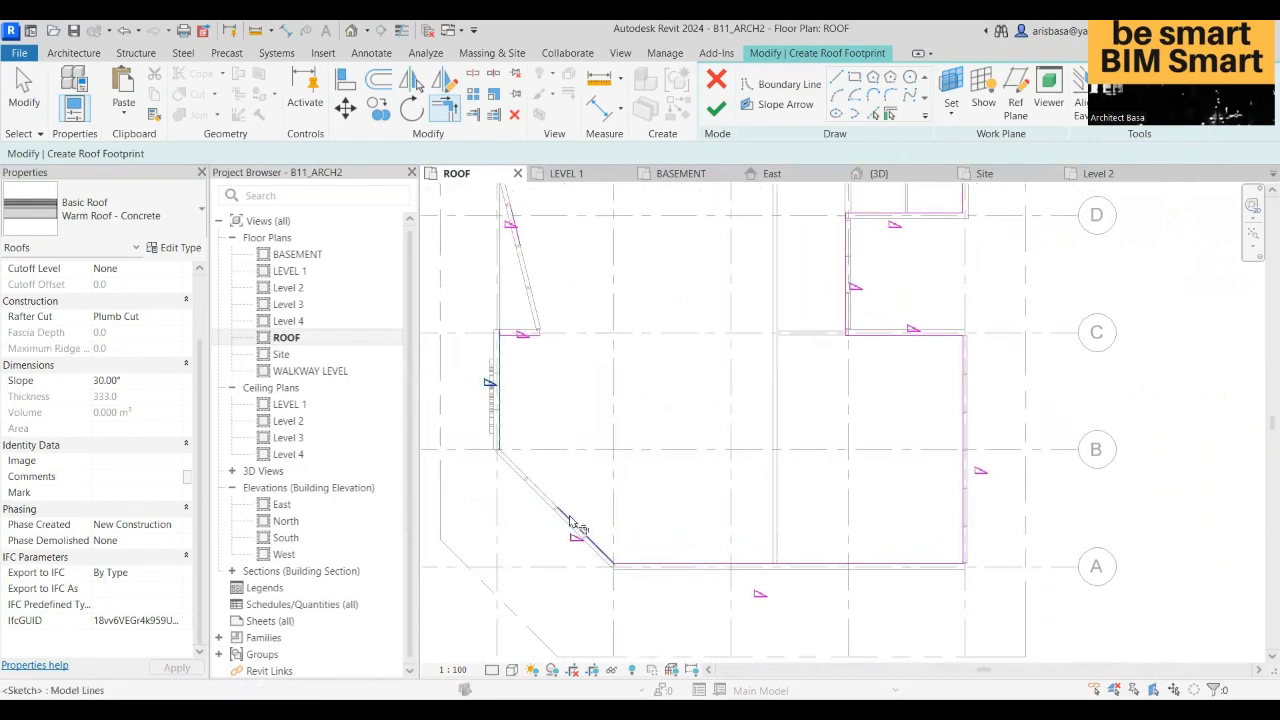
- Trim the lower slanted boundary line to the short lines at grid C and between grids D and E
{"action": "left_click", "coordinate": [535, 340]}
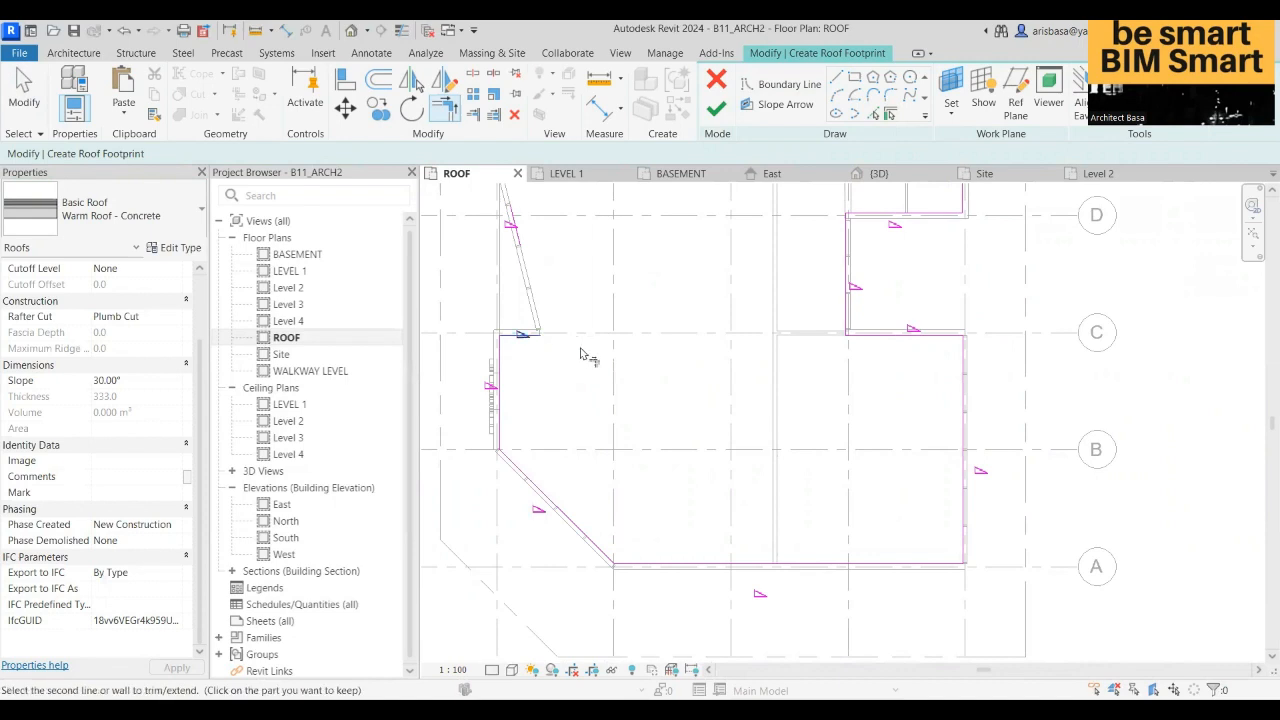
{"action": "middle_click_drag", "start_coordinate": [595, 368], "coordinate": [666, 523]}
{"action": "left_click", "coordinate": [582, 386]}
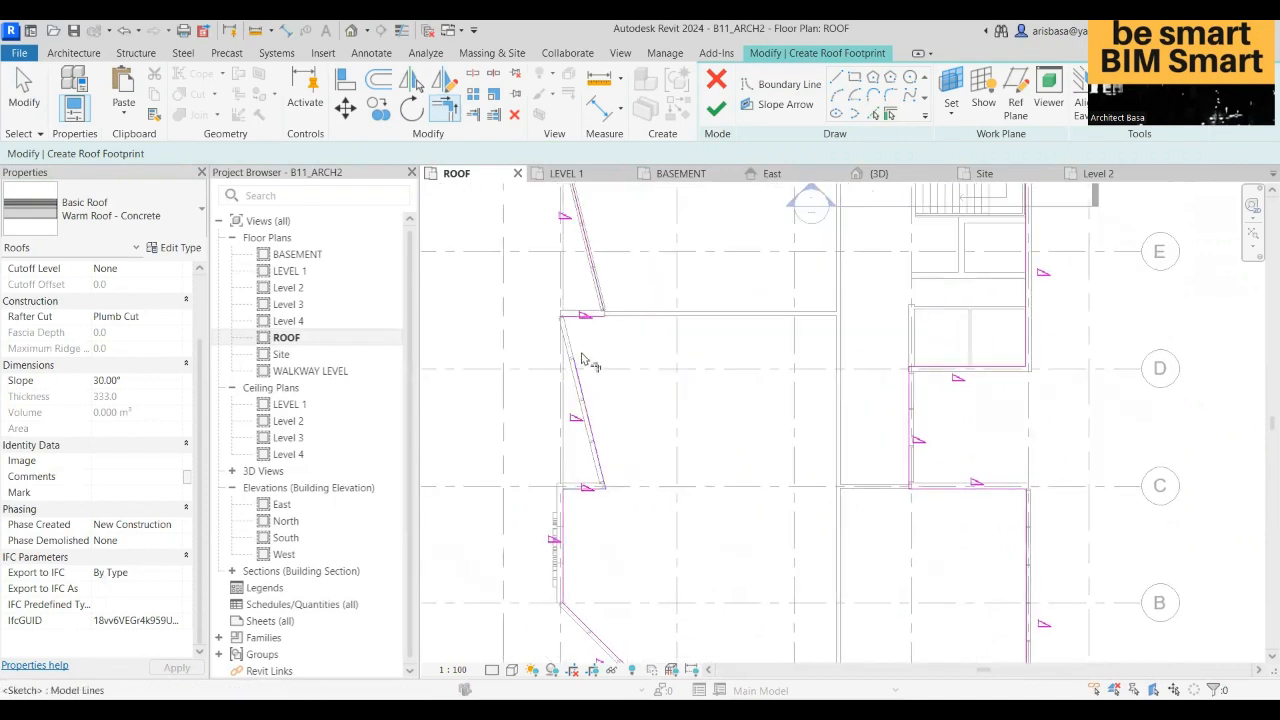
{"action": "left_click", "coordinate": [571, 321]}
{"action": "left_click", "coordinate": [578, 362]}
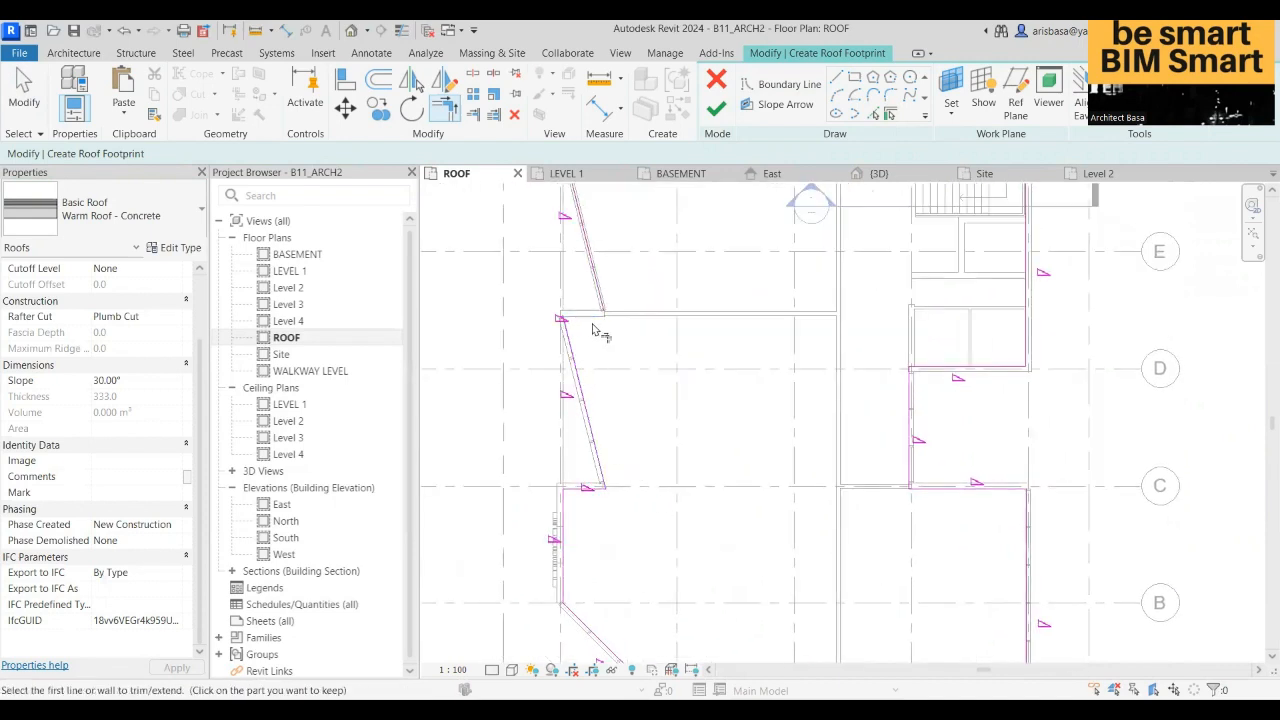
- Pick the short wall between grids D and E again as a boundary line and dismiss the overlap warning
{"action": "middle_click_drag", "start_coordinate": [596, 313], "coordinate": [634, 472]}
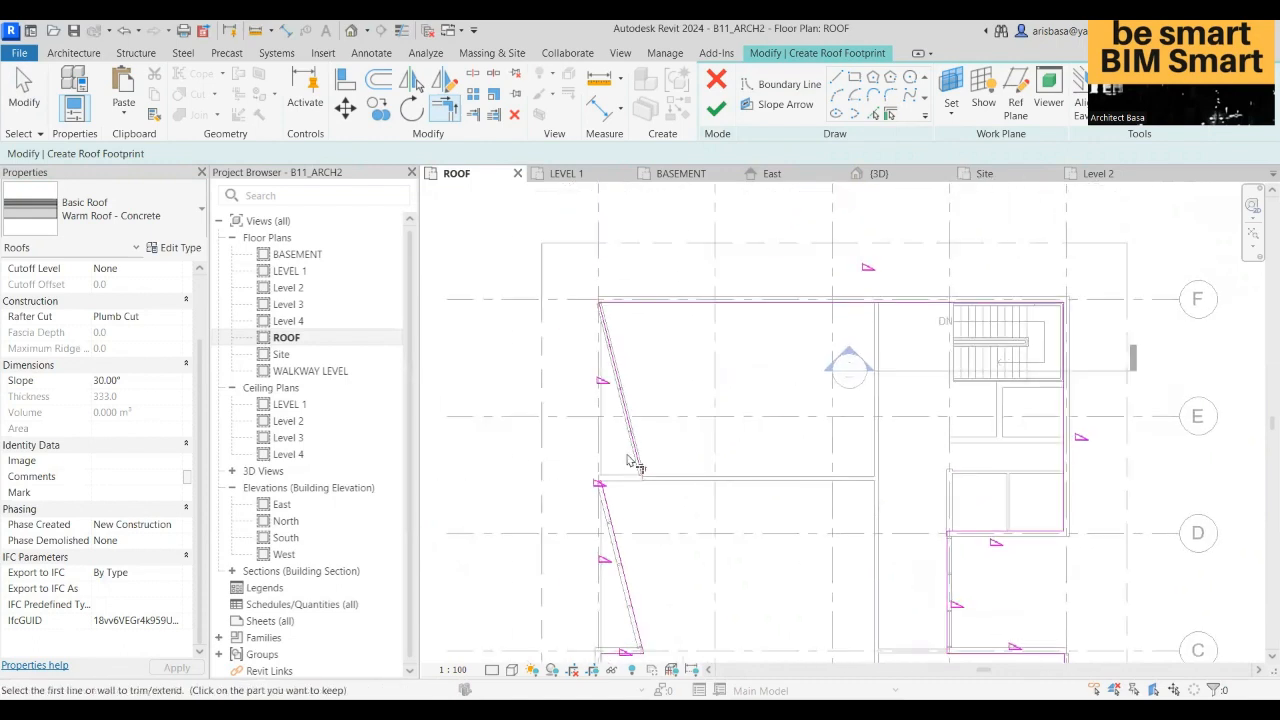
{"action": "left_click", "coordinate": [637, 466]}
{"action": "scroll", "coordinate": [645, 445], "scroll_direction": "up", "scroll_amount": 3}
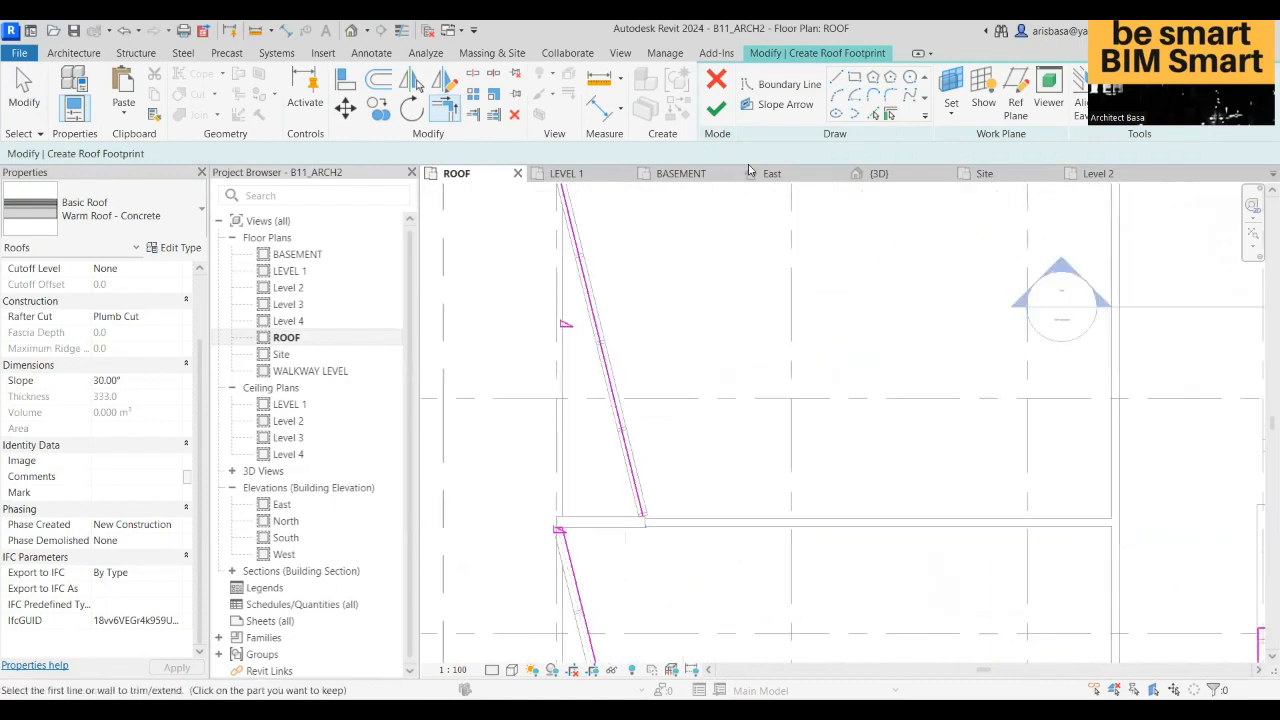
{"action": "left_click", "coordinate": [873, 113]}
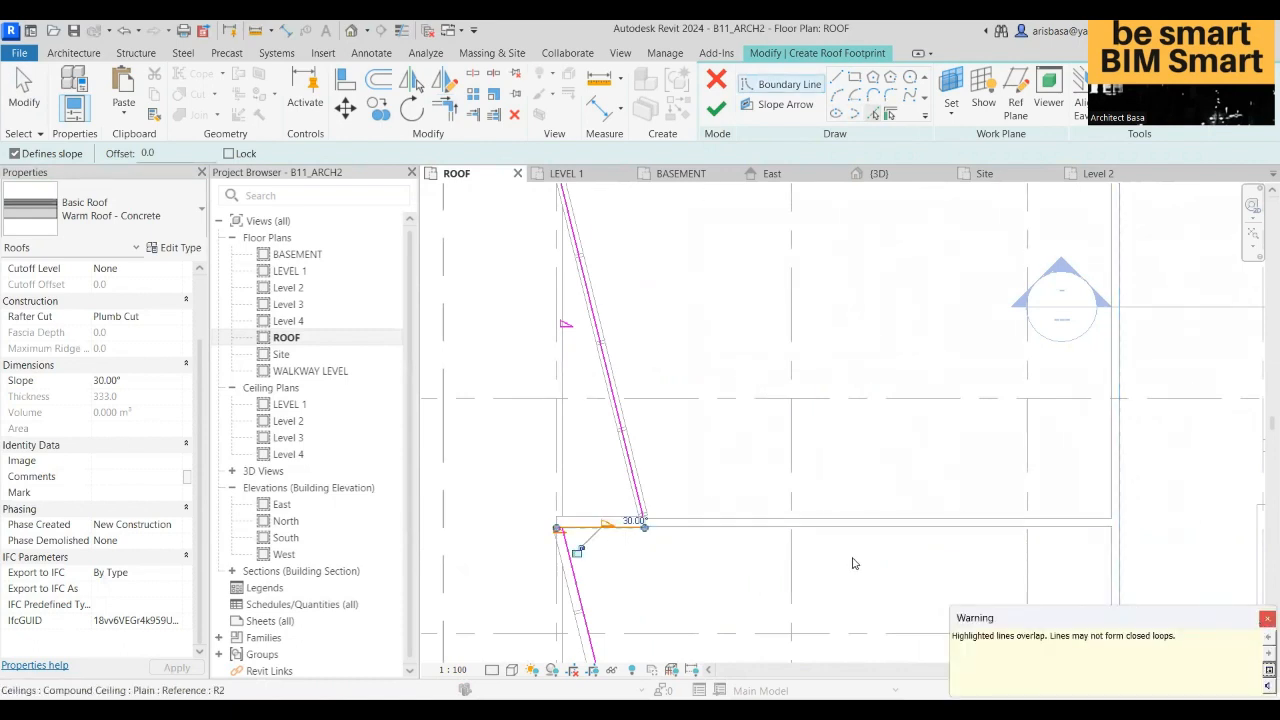
{"action": "left_click", "coordinate": [1266, 619]}
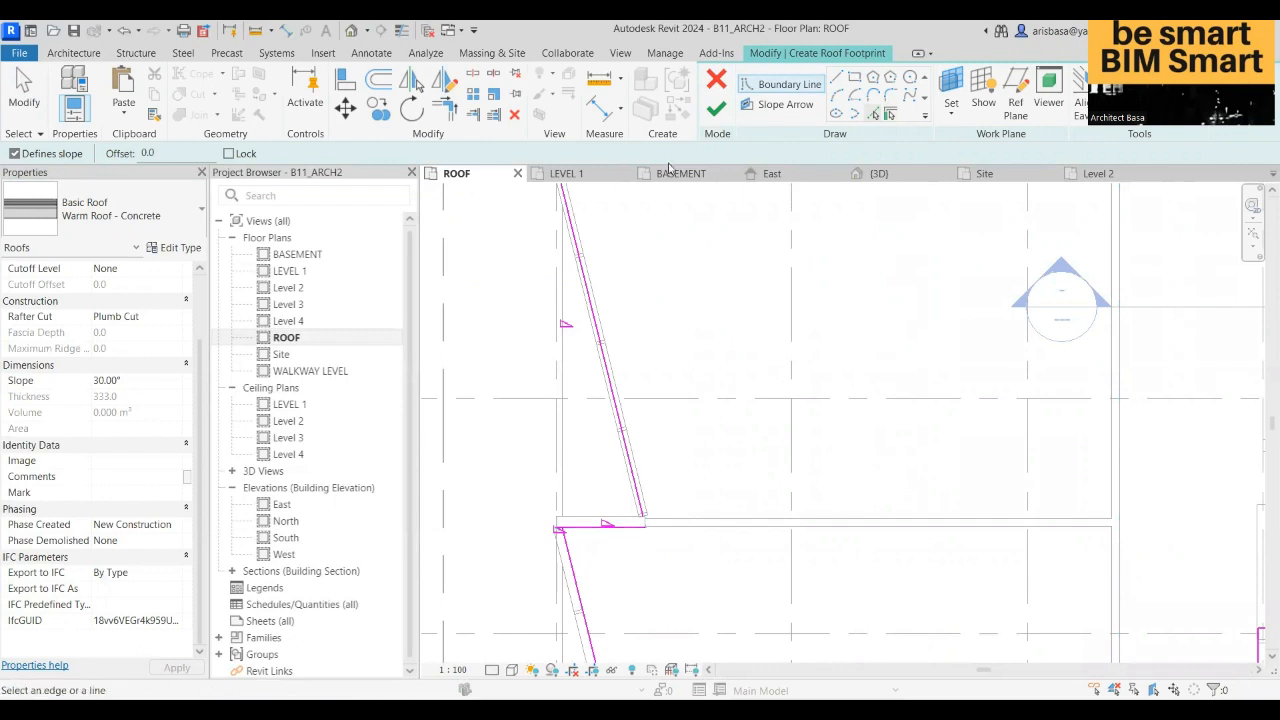
- Trim the upper slanted boundary line and the short line between grids D and E into a corner
{"action": "left_click", "coordinate": [442, 110]}
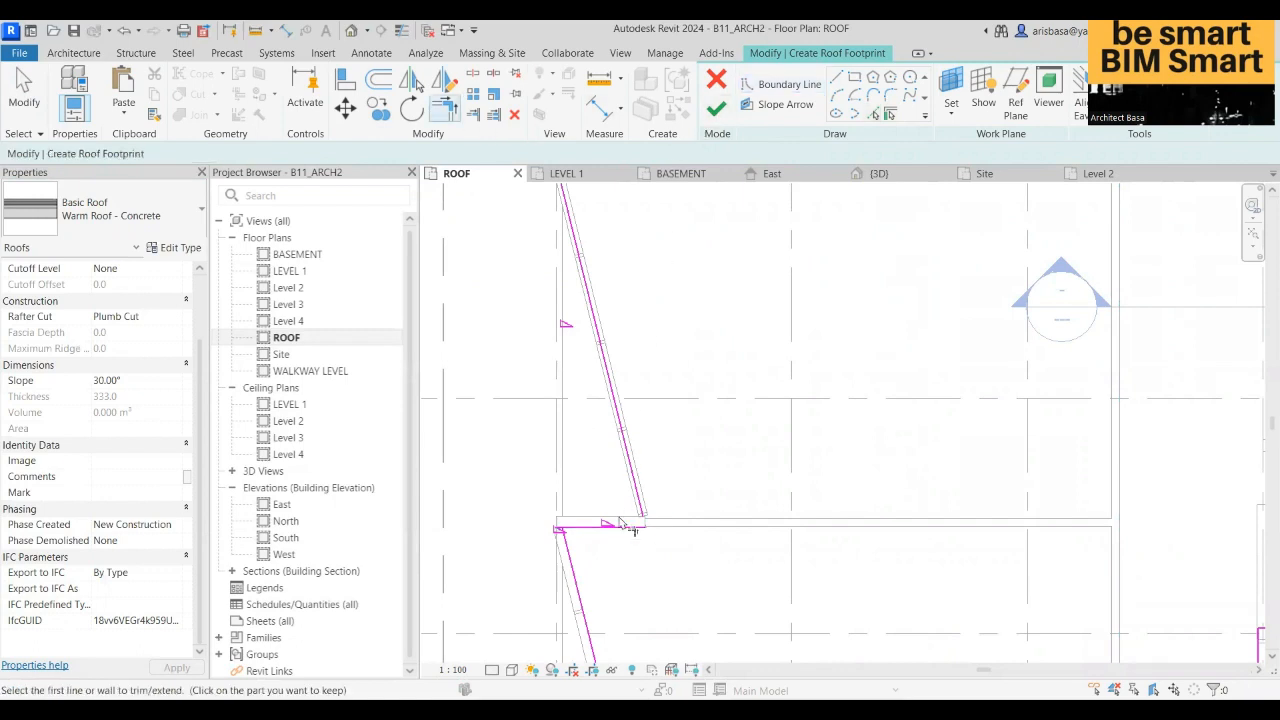
{"action": "scroll", "coordinate": [648, 395], "scroll_direction": "up", "scroll_amount": 2}
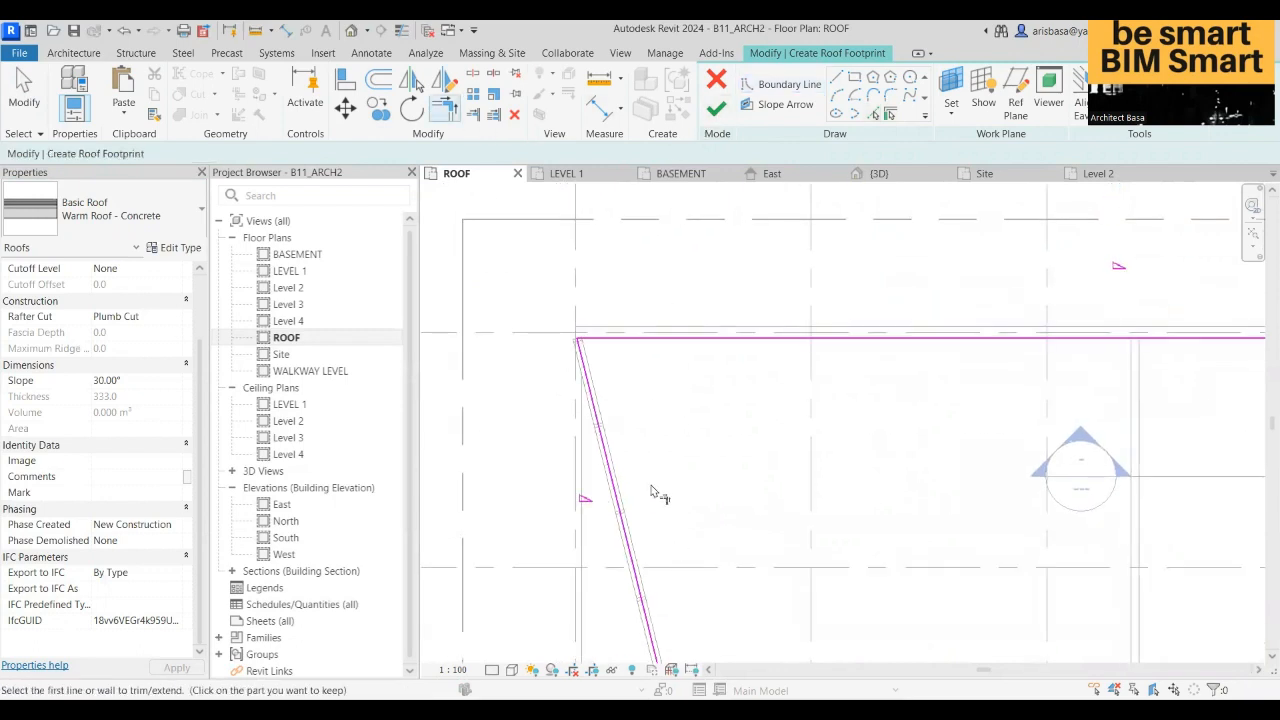
{"action": "scroll", "coordinate": [625, 405], "scroll_direction": "down", "scroll_amount": 3}
{"action": "scroll", "coordinate": [645, 405], "scroll_direction": "up", "scroll_amount": 2}
{"action": "scroll", "coordinate": [642, 474], "scroll_direction": "up", "scroll_amount": 1}
{"action": "key", "text": "Escape"}
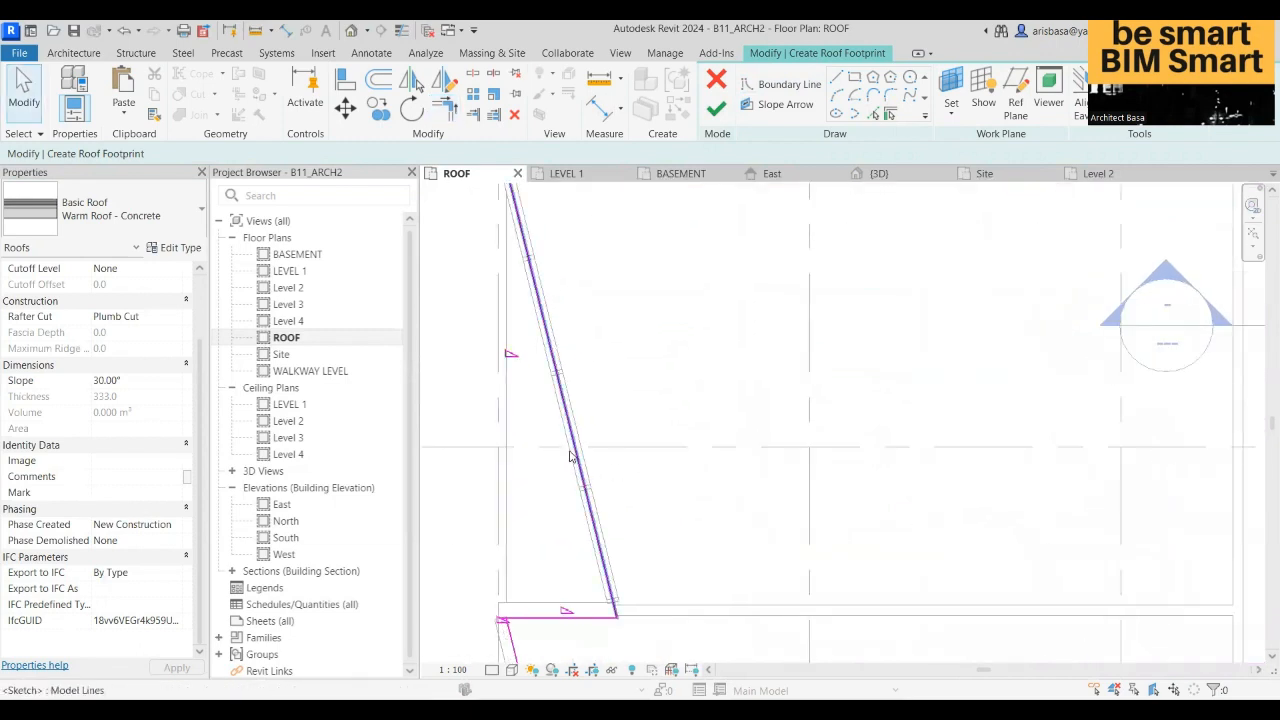
- Check the slope setting of the upper slanted boundary line below grid F
{"action": "left_click", "coordinate": [574, 453]}
{"action": "scroll", "coordinate": [575, 451], "scroll_direction": "up", "scroll_amount": 2}
{"action": "mouse_move", "coordinate": [576, 452]}
{"action": "left_mouse_down"}
{"action": "mouse_move", "coordinate": [611, 456]}
{"action": "mouse_move", "coordinate": [580, 467]}
{"action": "mouse_move", "coordinate": [636, 485]}
{"action": "mouse_move", "coordinate": [650, 440]}
{"action": "left_mouse_up"}
{"action": "scroll", "coordinate": [733, 466], "scroll_direction": "down", "scroll_amount": 2}
{"action": "scroll", "coordinate": [692, 476], "scroll_direction": "up", "scroll_amount": 1}
{"action": "scroll", "coordinate": [740, 480], "scroll_direction": "down", "scroll_amount": 4}
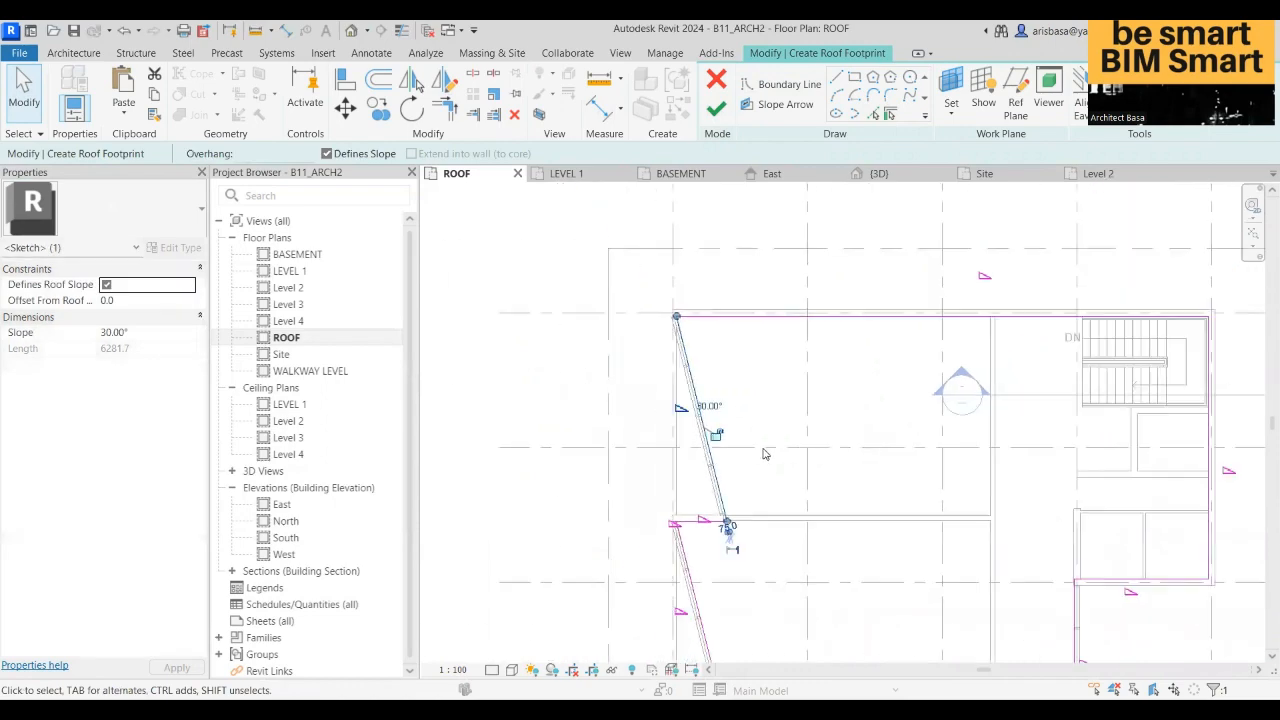
{"action": "middle_click_drag", "start_coordinate": [746, 463], "coordinate": [552, 391]}
{"action": "left_click", "coordinate": [652, 437]}
{"action": "scroll", "coordinate": [700, 420], "scroll_direction": "down", "scroll_amount": 2}
{"action": "middle_click_drag", "start_coordinate": [698, 415], "coordinate": [731, 369]}
- Try turning off Defines Slope for all the roof boundary lines at once, and undo the change
{"action": "left_click_drag", "start_coordinate": [508, 246], "coordinate": [852, 540]}
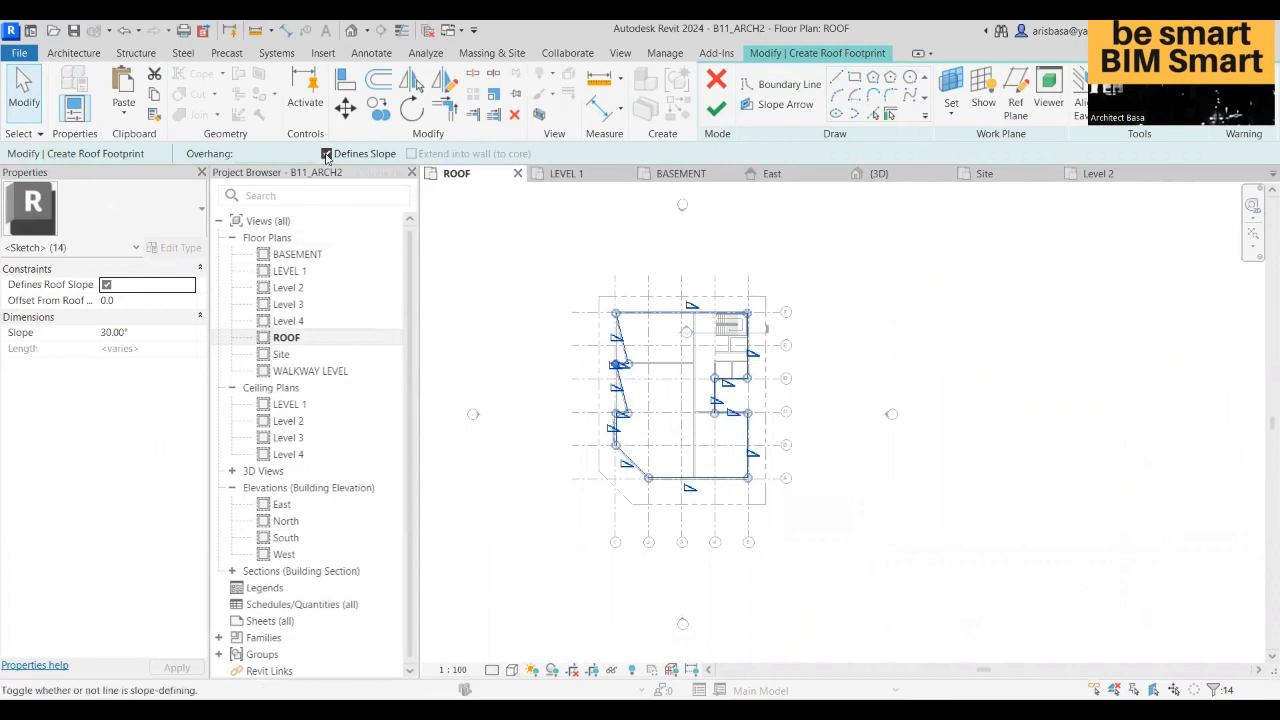
{"action": "left_click", "coordinate": [326, 154]}
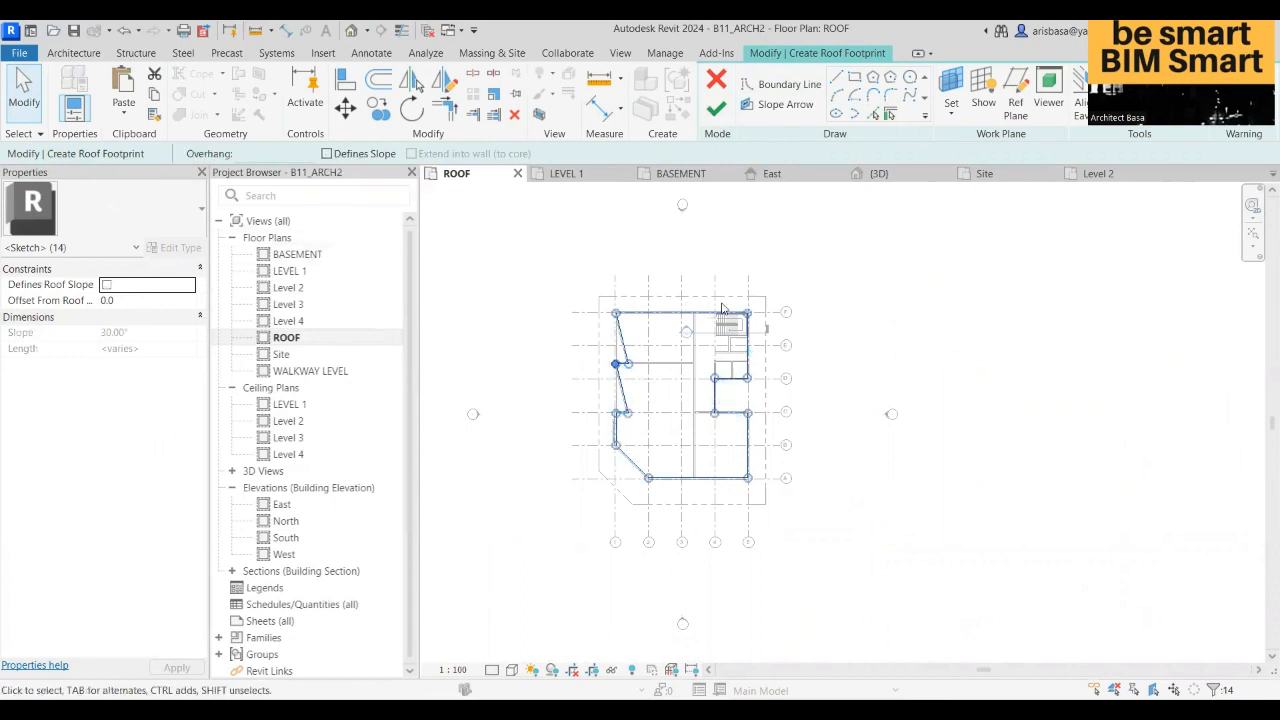
{"action": "left_click", "coordinate": [856, 461]}
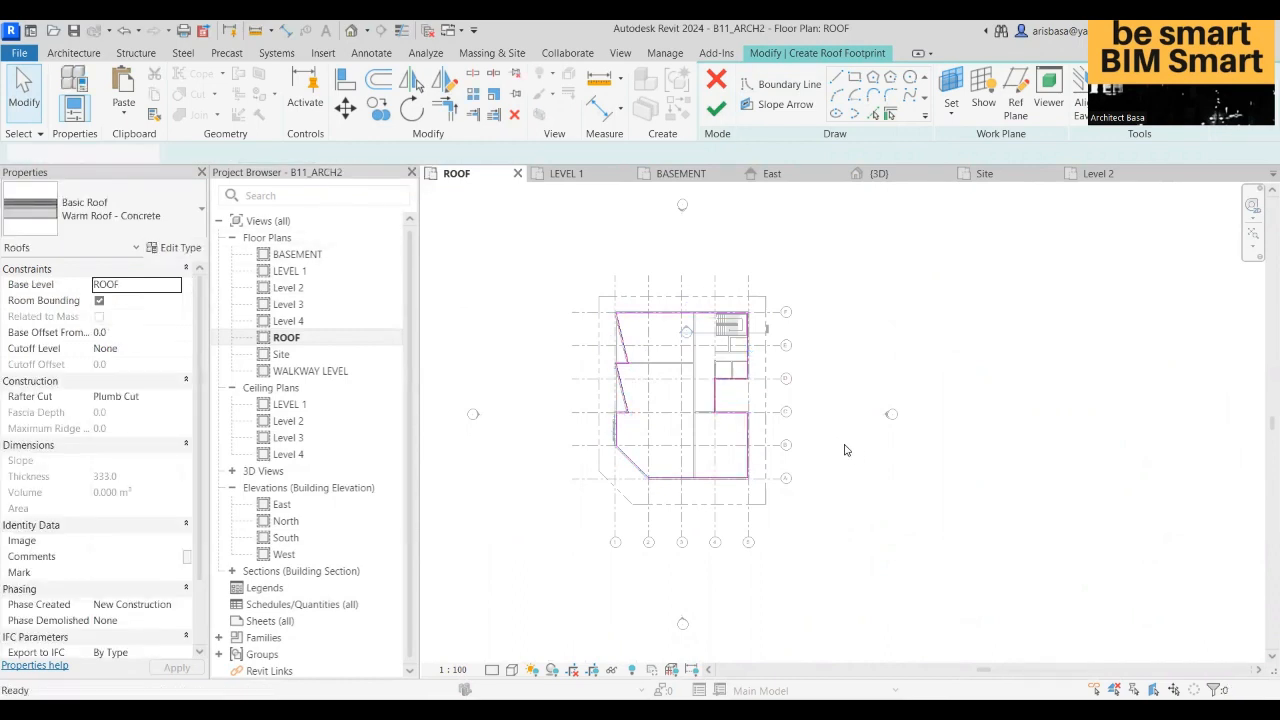
{"action": "key", "text": "ctrl+z"}
- Turn off Defines Slope for every line of the roof boundary
{"action": "scroll", "coordinate": [679, 326], "scroll_direction": "up", "scroll_amount": 4}
{"action": "scroll", "coordinate": [648, 301], "scroll_direction": "up", "scroll_amount": 1}
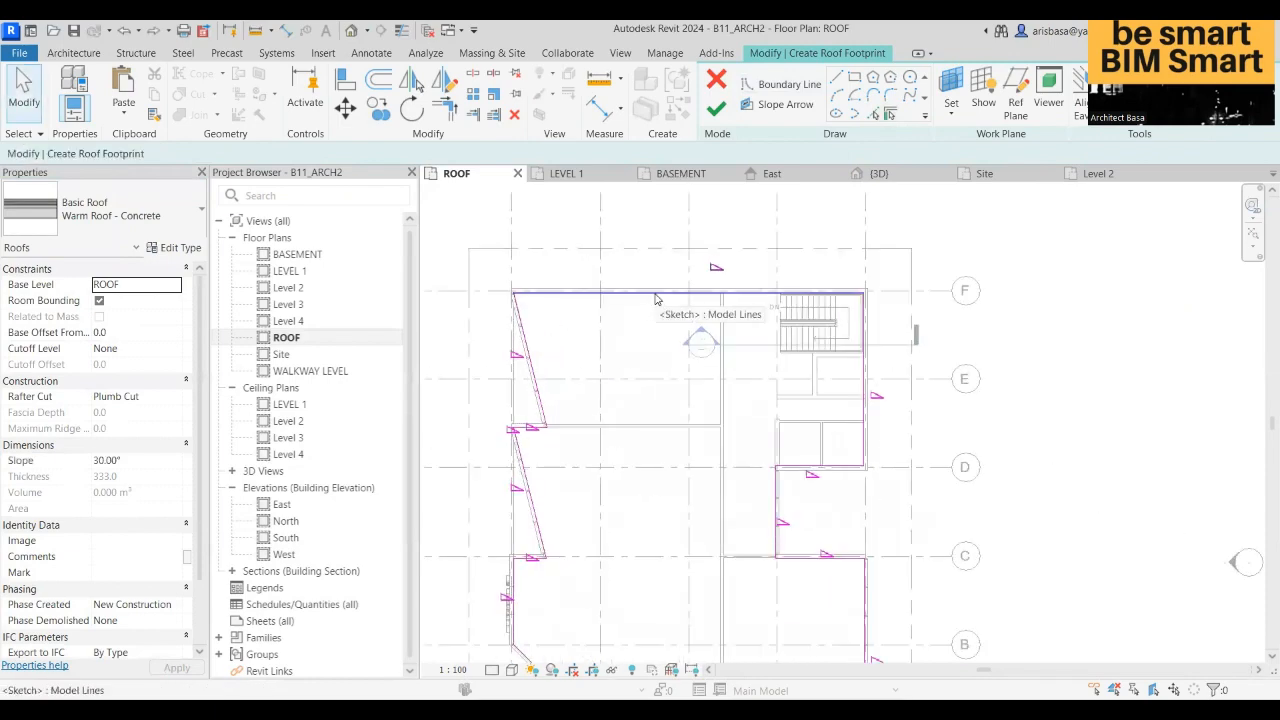
{"action": "scroll", "coordinate": [660, 330], "scroll_direction": "down", "scroll_amount": 5}
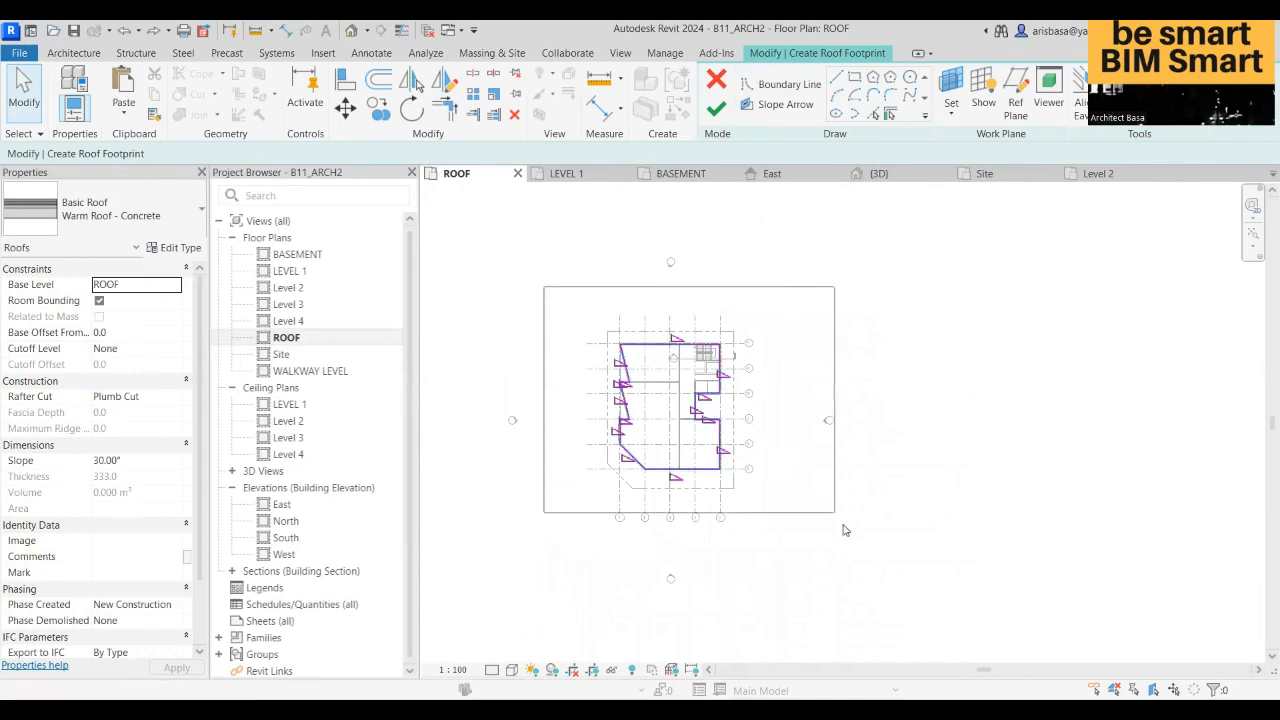
{"action": "left_click_drag", "start_coordinate": [843, 525], "coordinate": [843, 526]}
{"action": "left_click", "coordinate": [328, 154]}
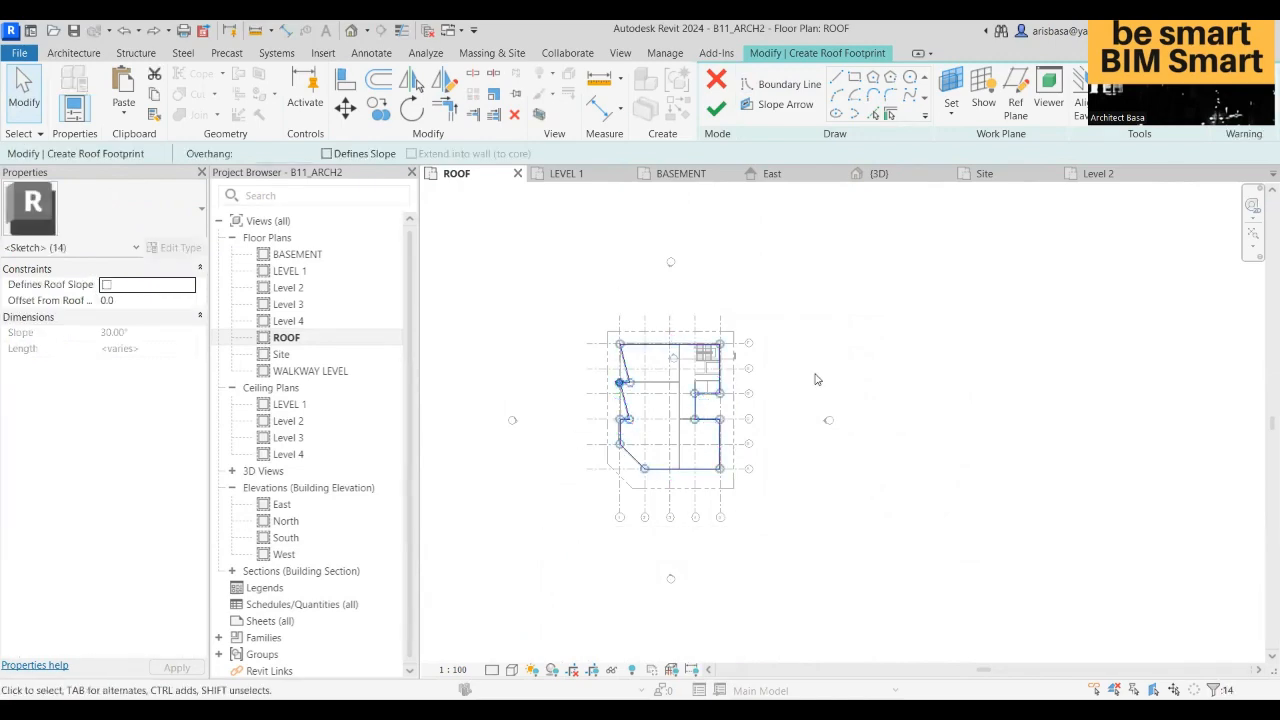
{"action": "left_click", "coordinate": [841, 415]}
- Check the corners of the boundary, try to finish the roof footprint, and return to the sketch
{"action": "scroll", "coordinate": [626, 392], "scroll_direction": "up", "scroll_amount": 6}
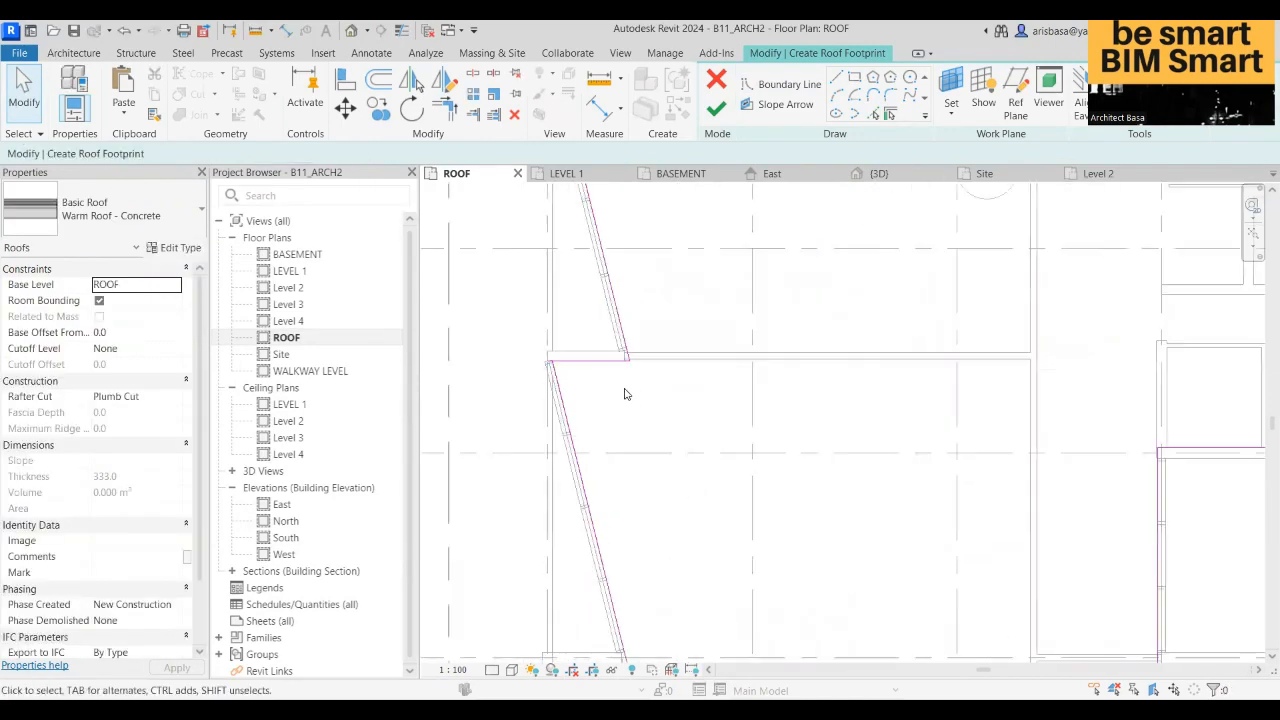
{"action": "middle_click_drag", "start_coordinate": [636, 336], "coordinate": [527, 232]}
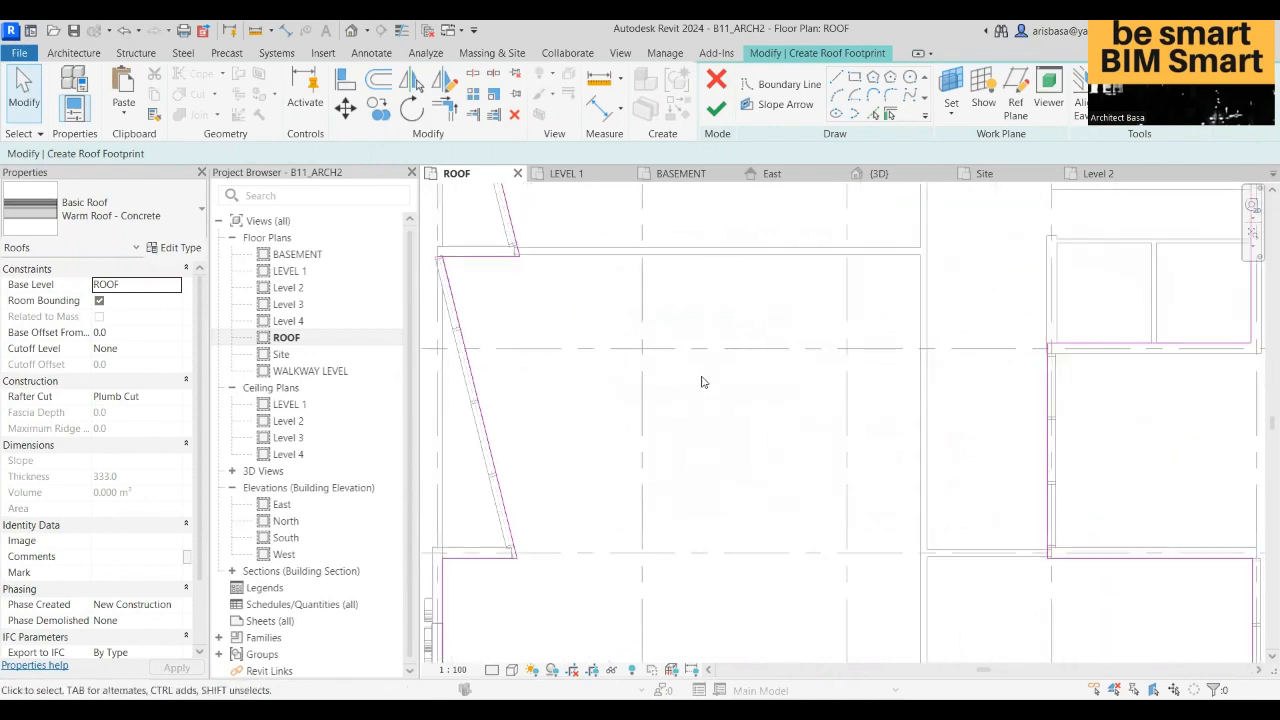
{"action": "scroll", "coordinate": [702, 382], "scroll_direction": "down", "scroll_amount": 4}
{"action": "scroll", "coordinate": [715, 400], "scroll_direction": "down", "scroll_amount": 2}
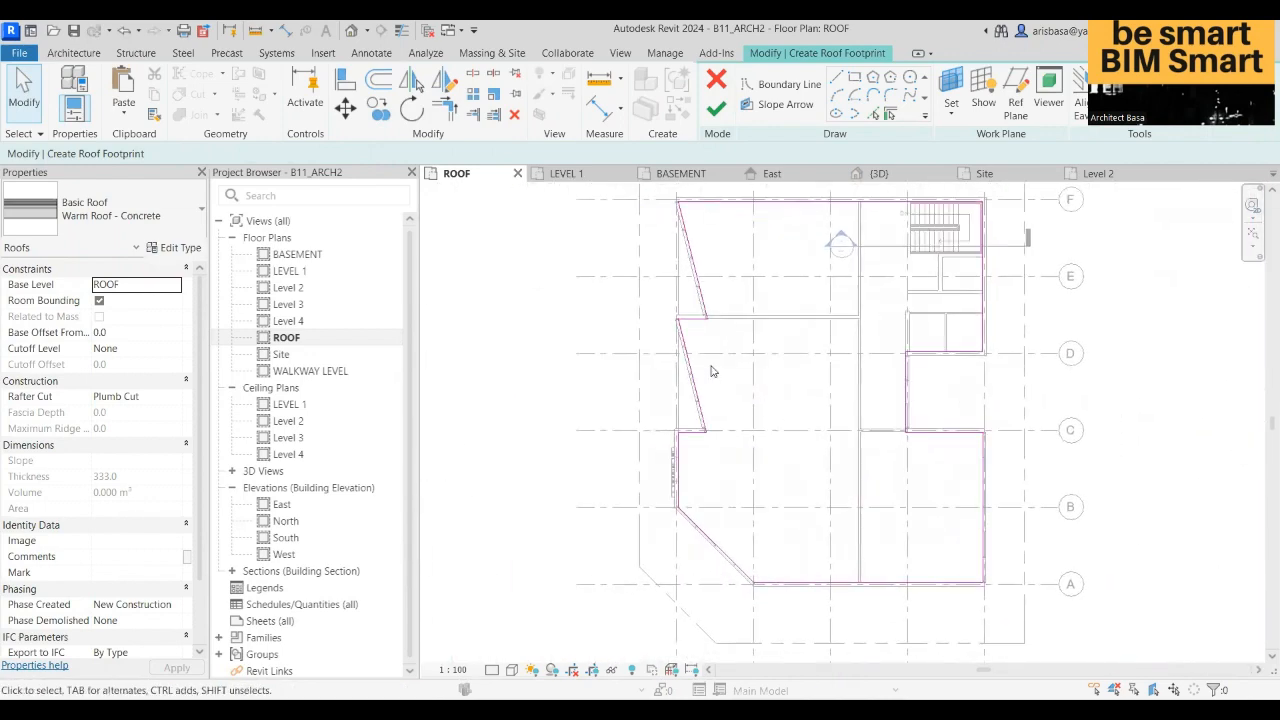
{"action": "left_click", "coordinate": [716, 108]}
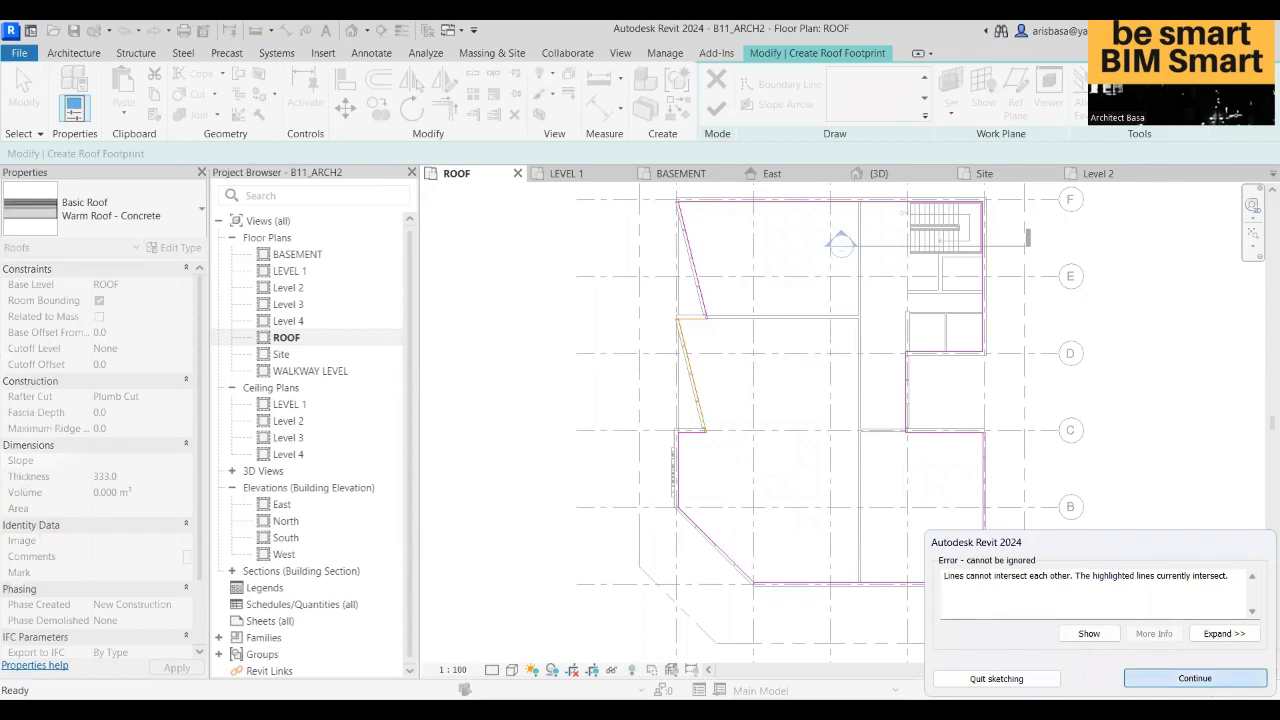
{"action": "key", "text": "Return"}
- Delete the short stray boundary line at grid 1 between grids D and E and finish the roof footprint
{"action": "scroll", "coordinate": [677, 318], "scroll_direction": "up", "scroll_amount": 8}
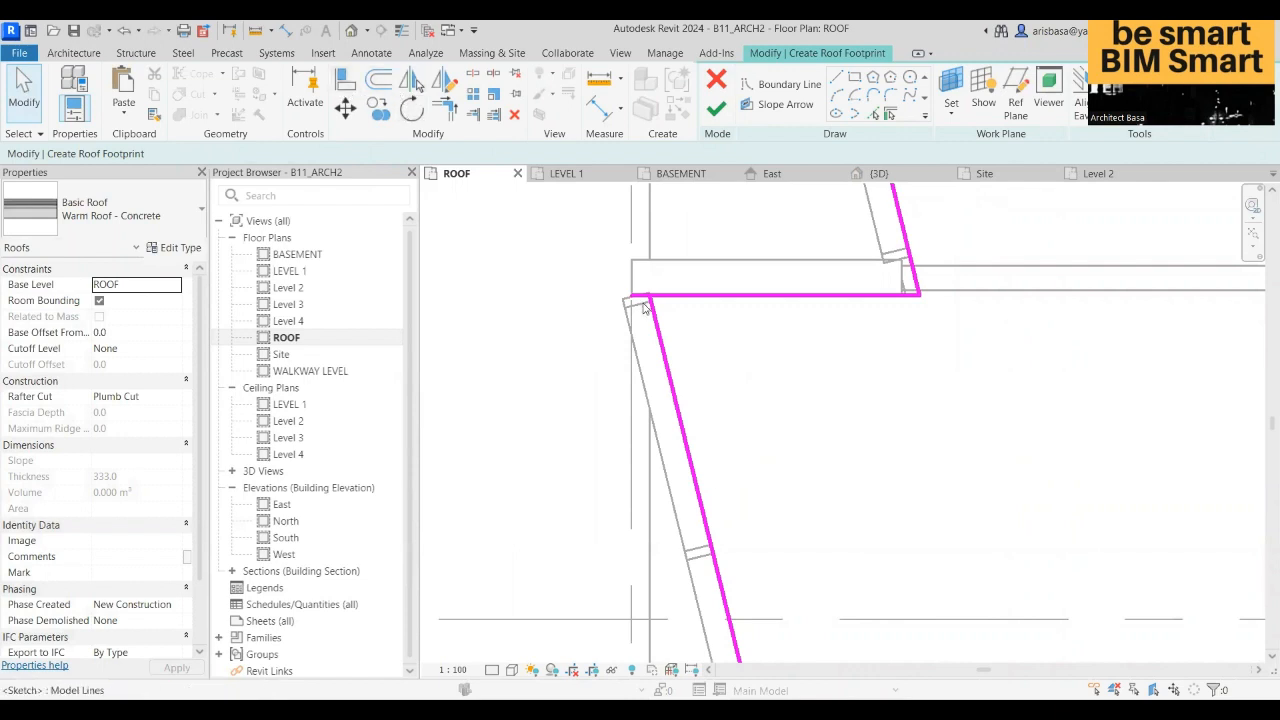
{"action": "left_click", "coordinate": [446, 107]}
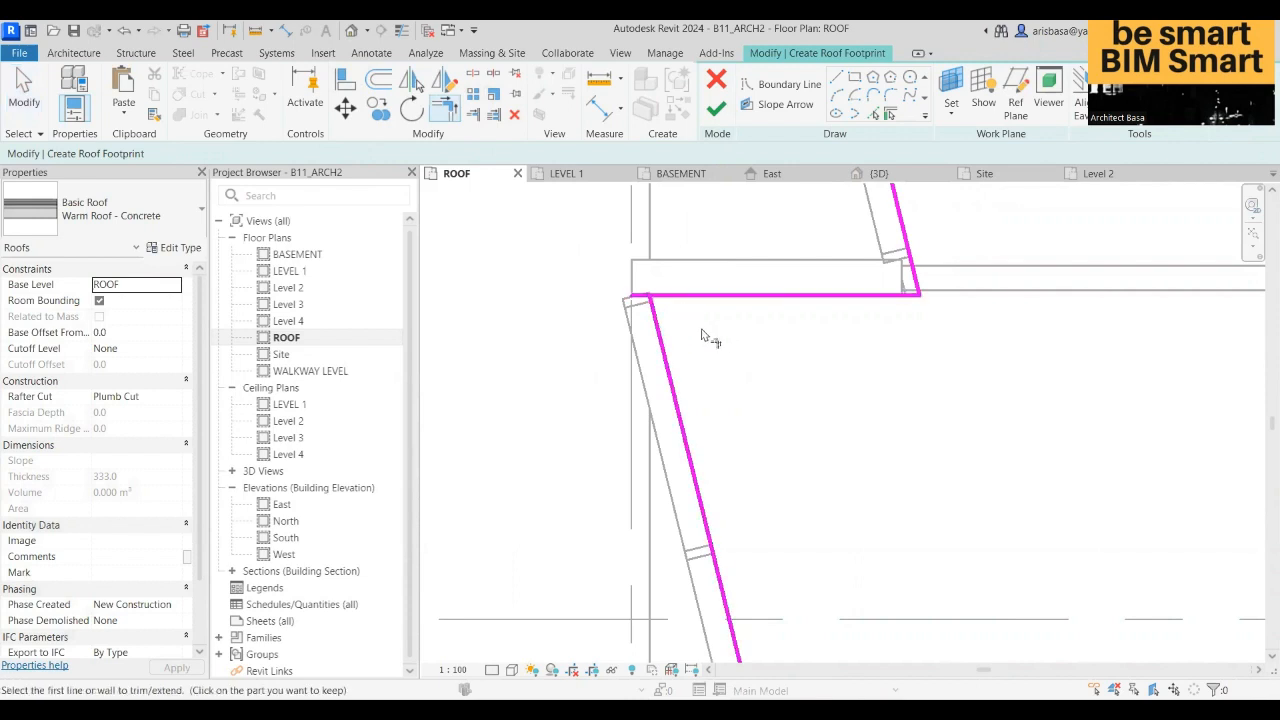
{"action": "key", "text": "Escape"}
{"action": "left_click", "coordinate": [638, 301]}
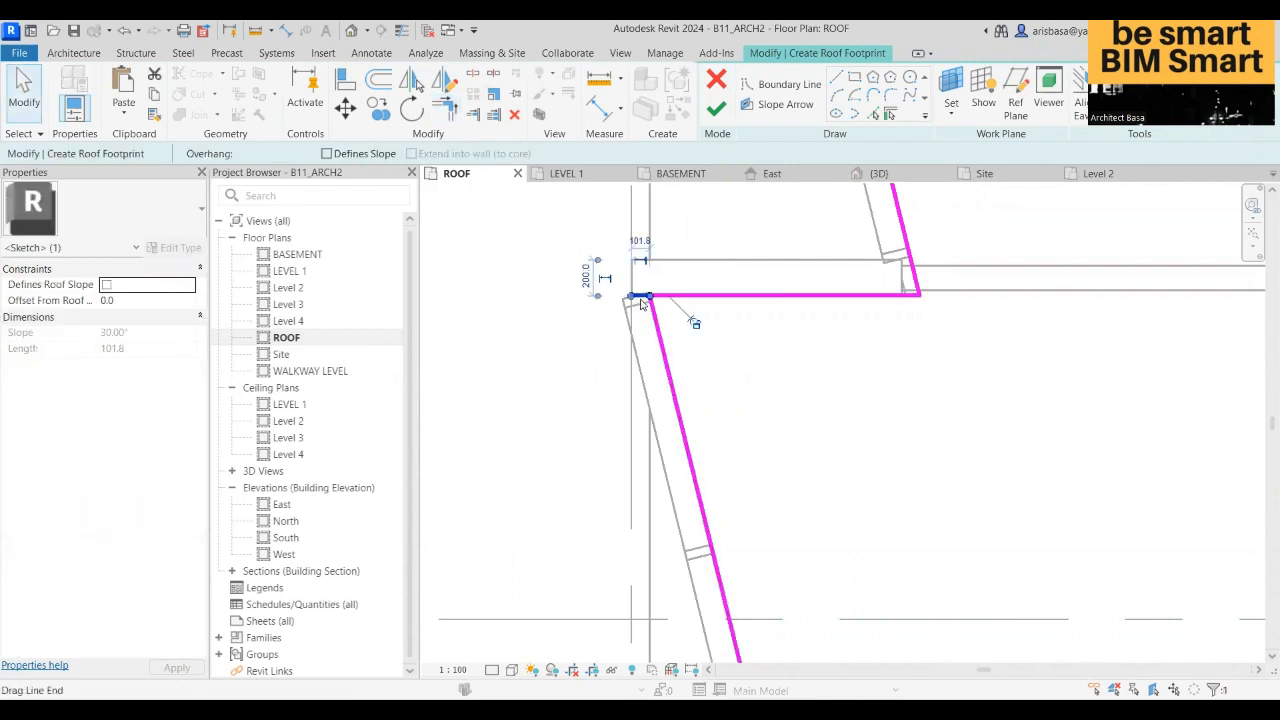
{"action": "key", "text": "Delete"}
{"action": "scroll", "coordinate": [731, 339], "scroll_direction": "down", "scroll_amount": 4}
{"action": "middle_click_drag", "start_coordinate": [753, 370], "coordinate": [717, 315]}
{"action": "left_click", "coordinate": [716, 108]}
{"action": "scroll", "coordinate": [854, 412], "scroll_direction": "down", "scroll_amount": 5}
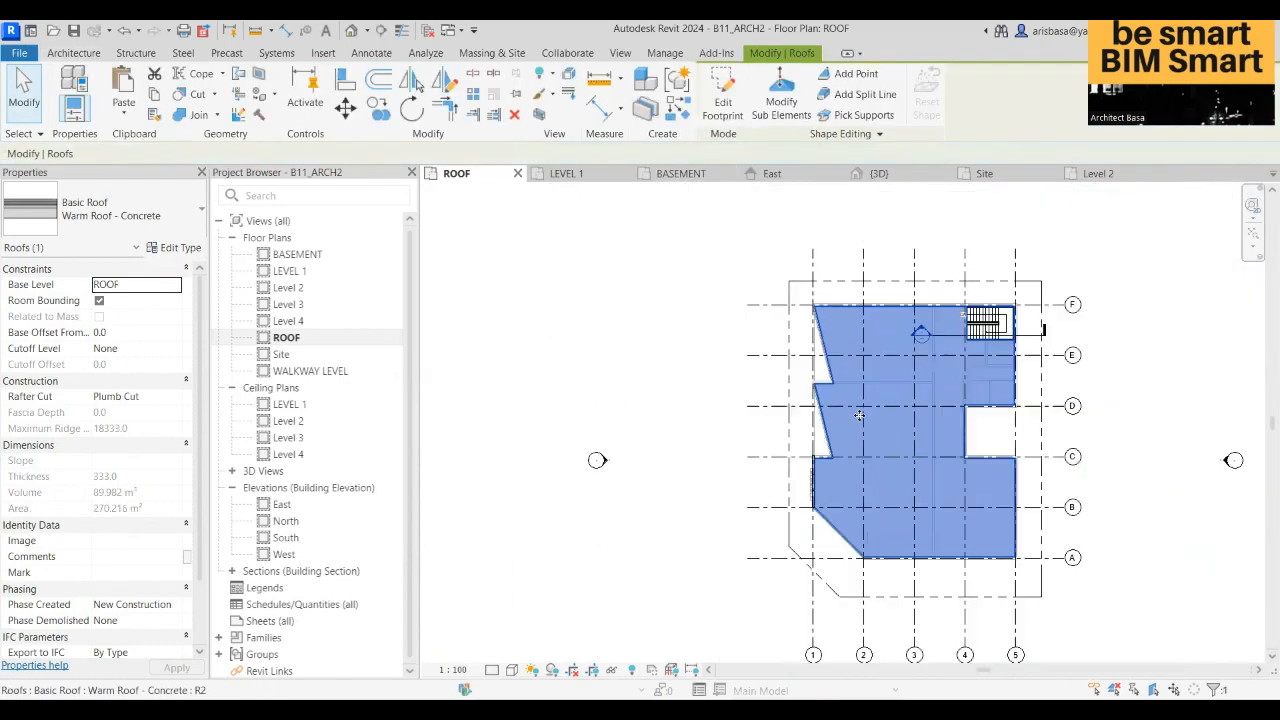
- Examine the extent and outline of the finished roof on the ROOF plan
{"action": "middle_click_drag", "start_coordinate": [791, 401], "coordinate": [652, 348]}
{"action": "left_click", "coordinate": [978, 366]}
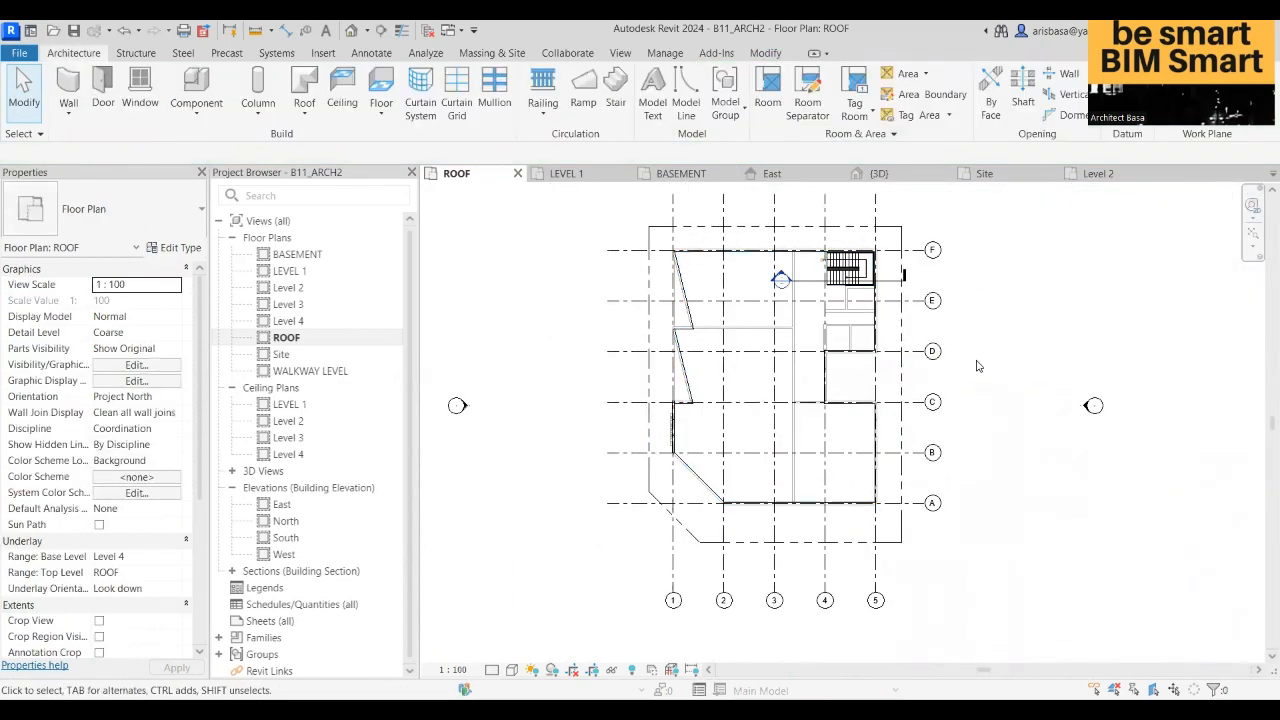
{"action": "left_click", "coordinate": [765, 364]}
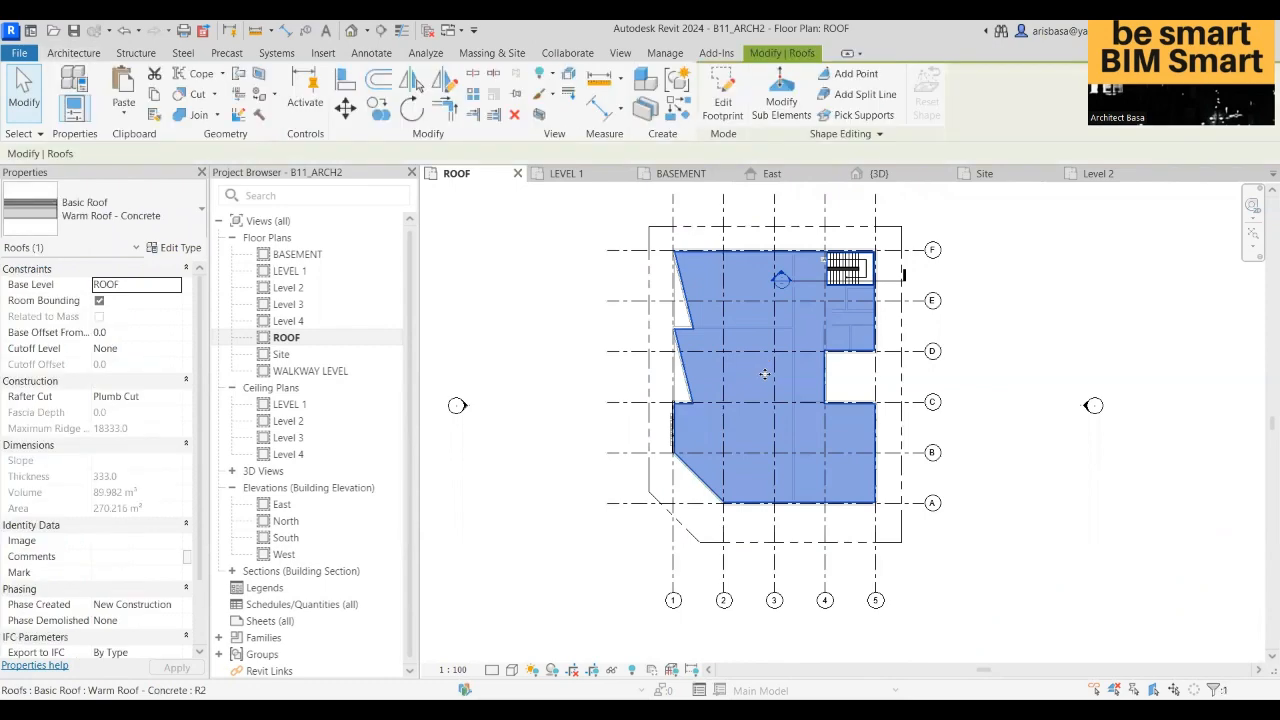
{"action": "key", "text": "Escape"}
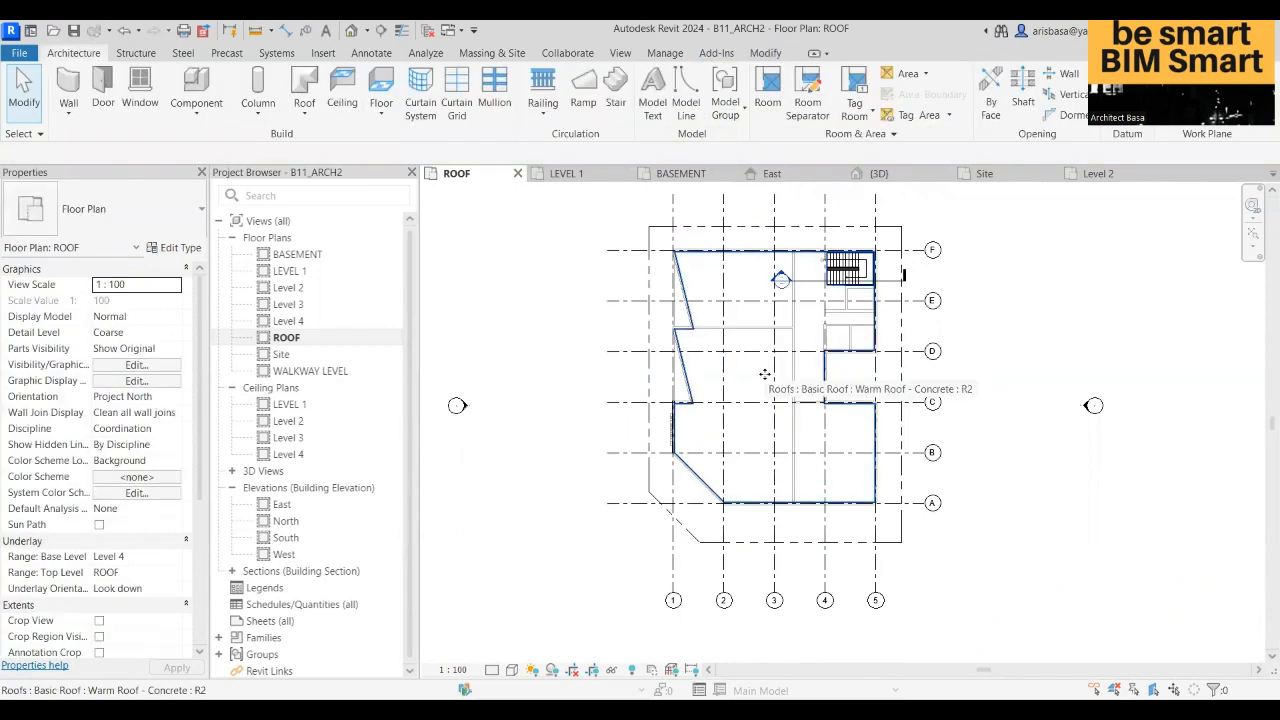
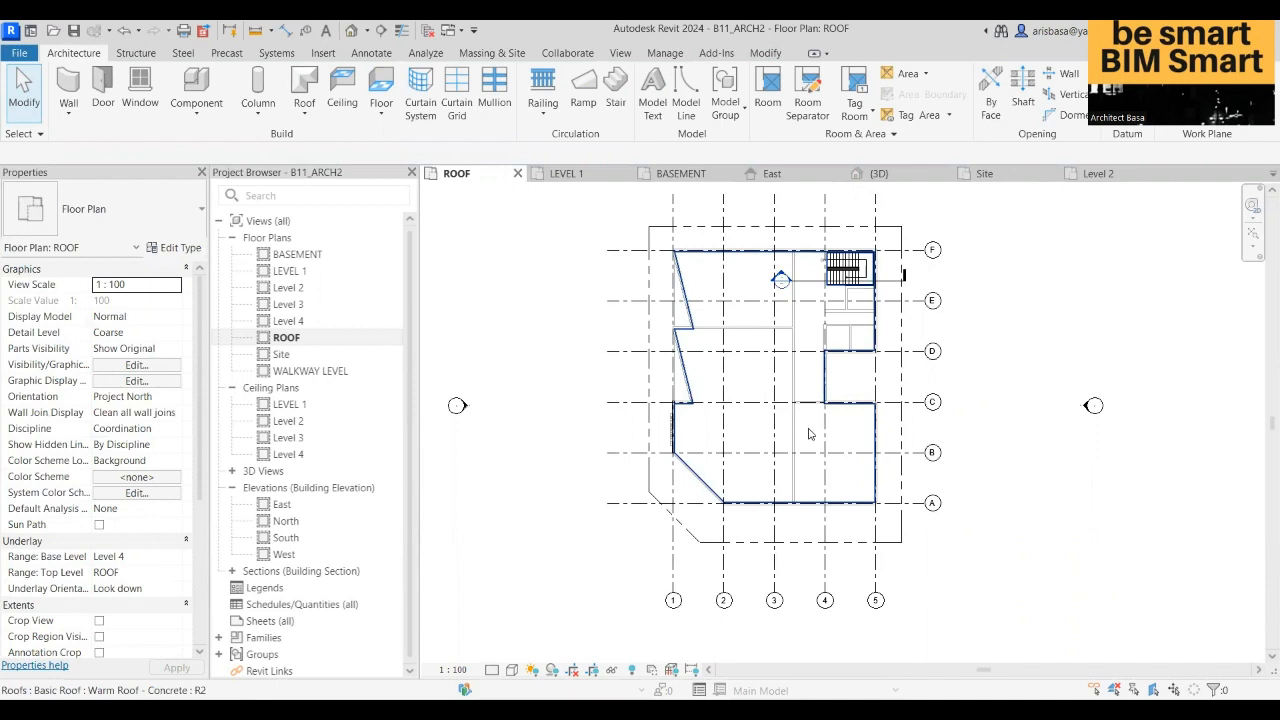
{"action": "scroll", "coordinate": [809, 433], "scroll_direction": "up", "scroll_amount": 3}
{"action": "middle_click_drag", "start_coordinate": [816, 520], "coordinate": [812, 543]}
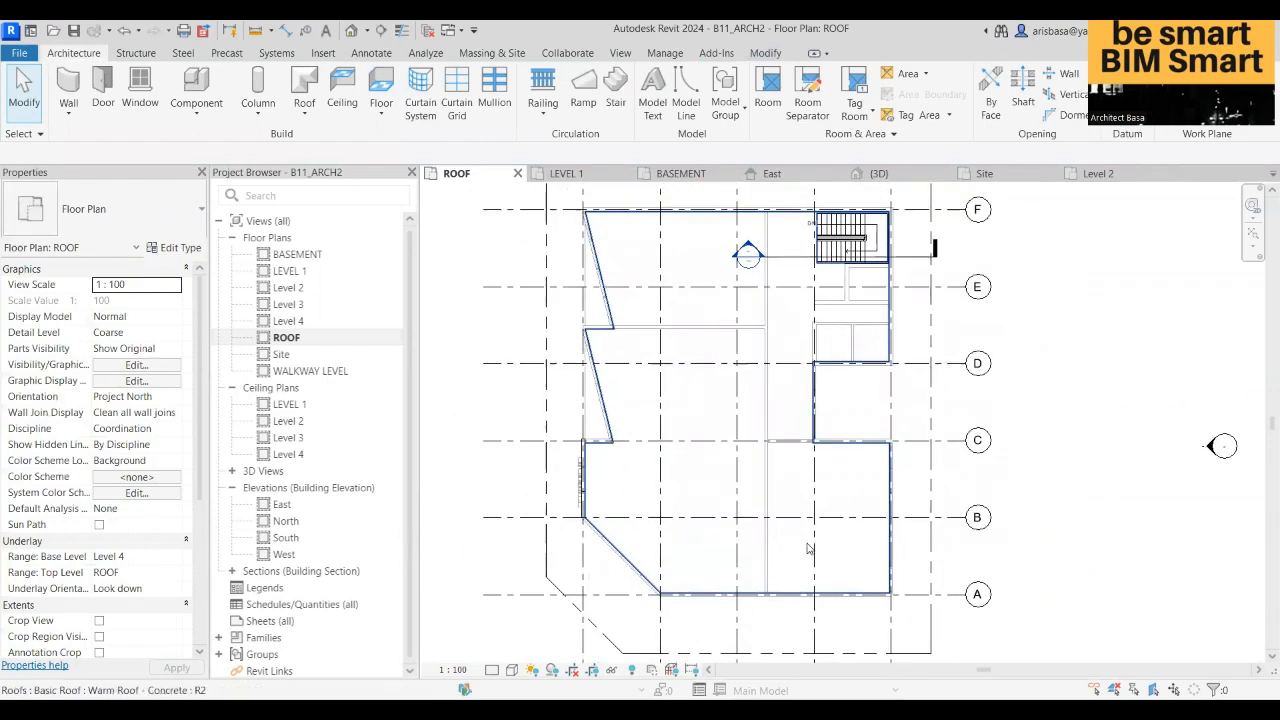
{"action": "middle_click_drag", "start_coordinate": [810, 548], "coordinate": [905, 418]}
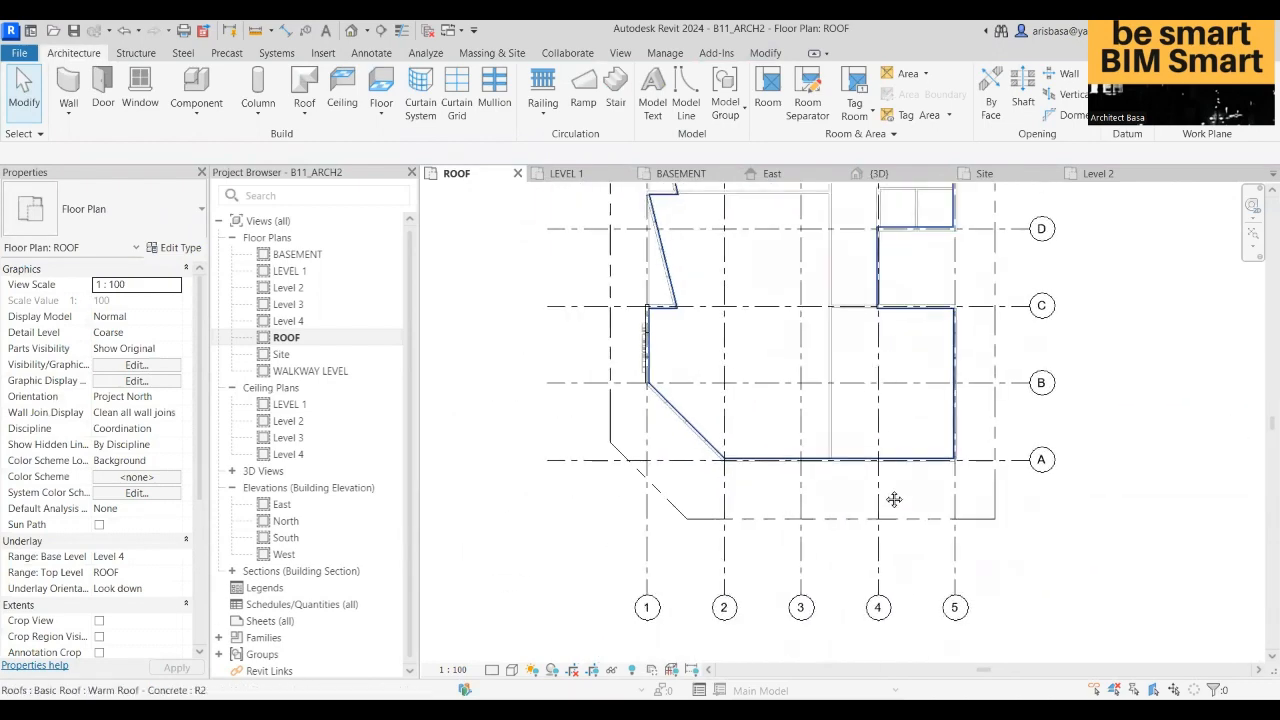
{"action": "scroll", "coordinate": [894, 499], "scroll_direction": "up", "scroll_amount": 5}
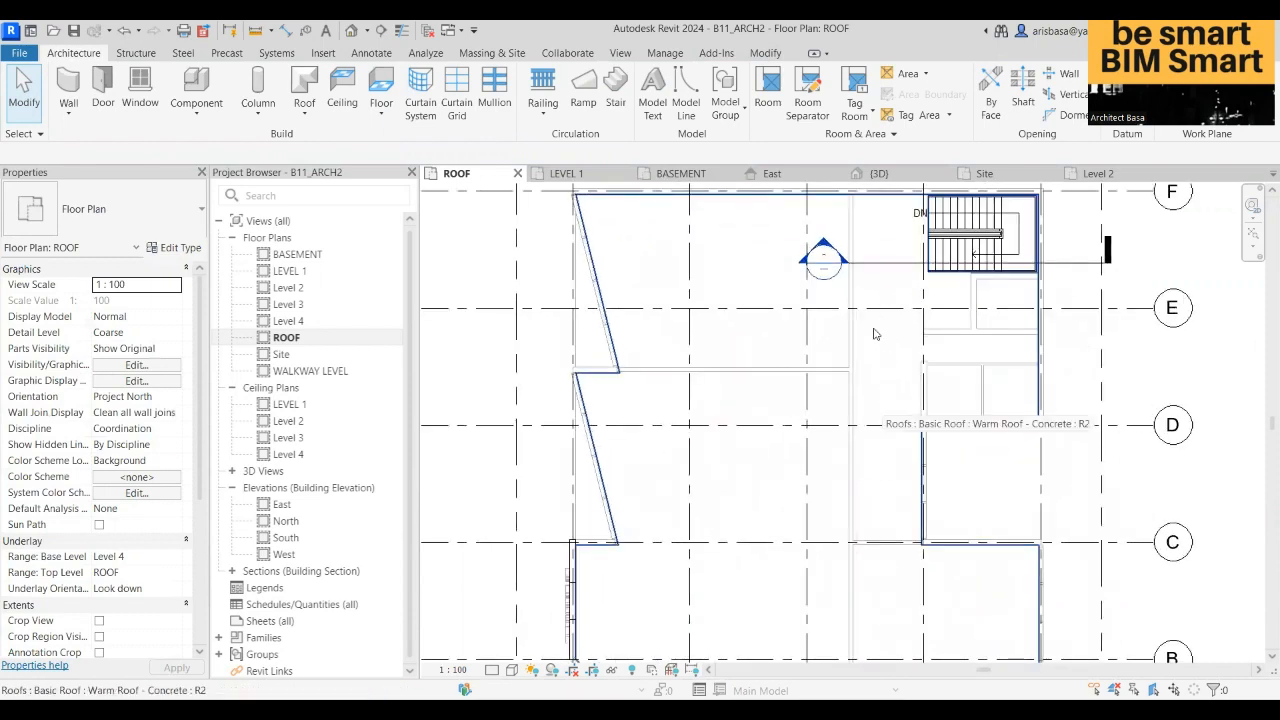
{"action": "middle_click_drag", "start_coordinate": [865, 458], "coordinate": [764, 372]}
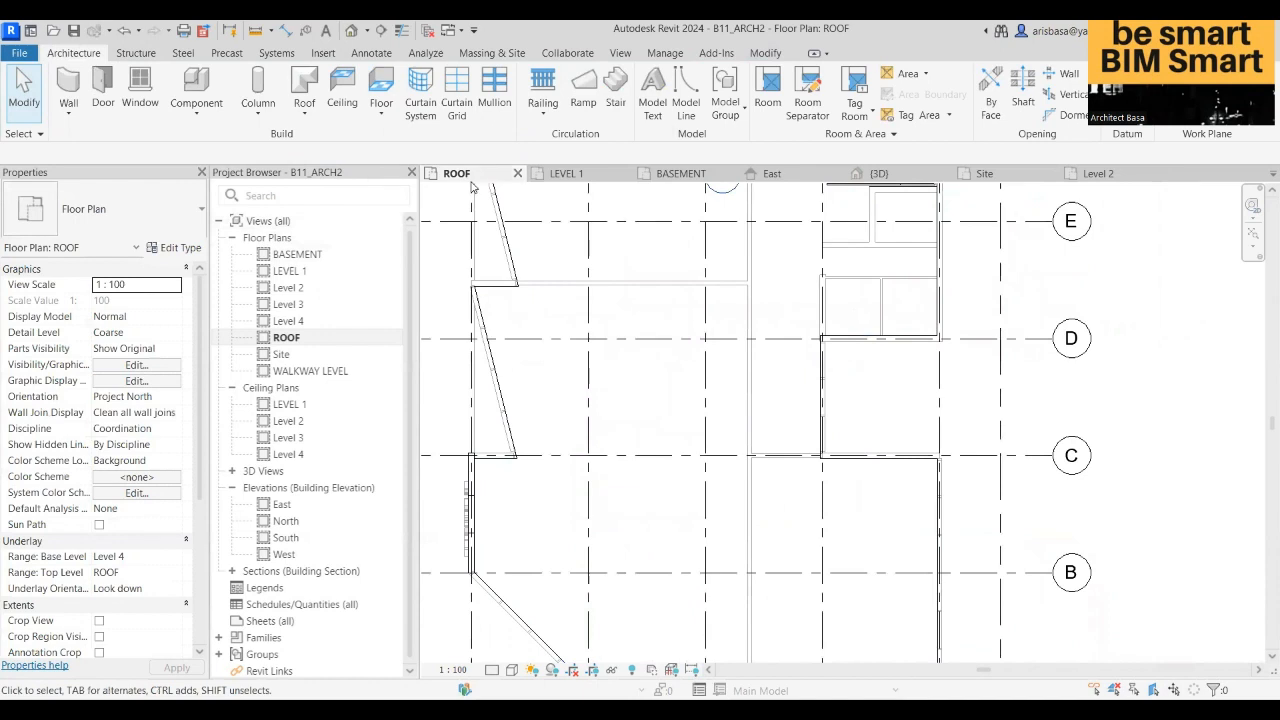
- Start placing a window and display the window types loaded in the project
{"action": "left_click", "coordinate": [139, 90]}
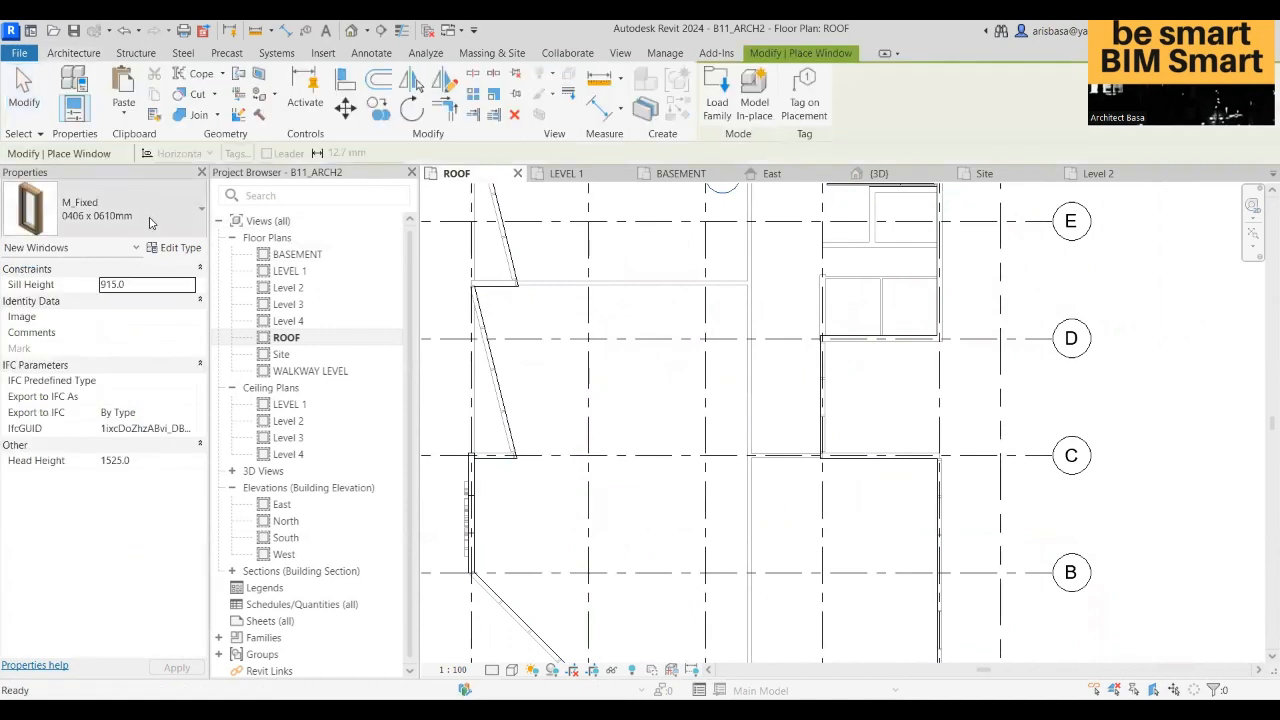
{"action": "left_click_drag", "start_coordinate": [197, 383], "coordinate": [205, 336]}
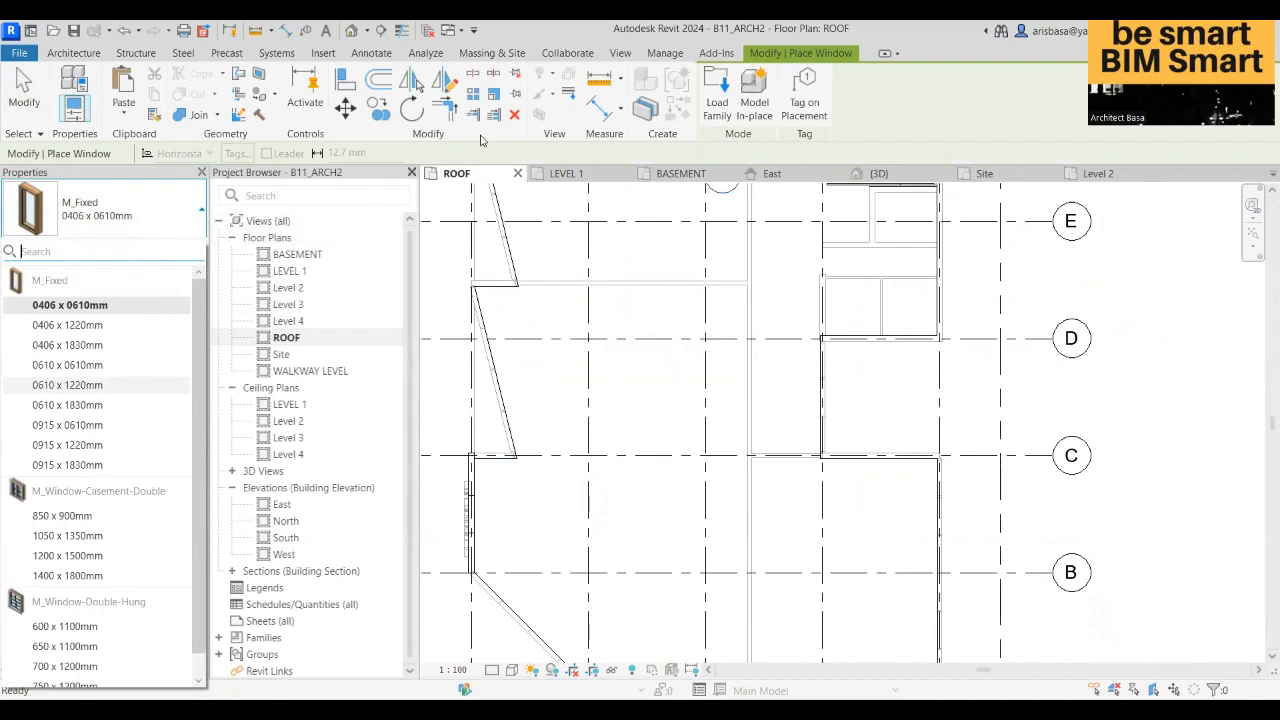
- Try to load the Skylight-Flat family from the US Windows library folder with the 609.6 by 609.6 mm type
{"action": "left_click", "coordinate": [717, 95]}
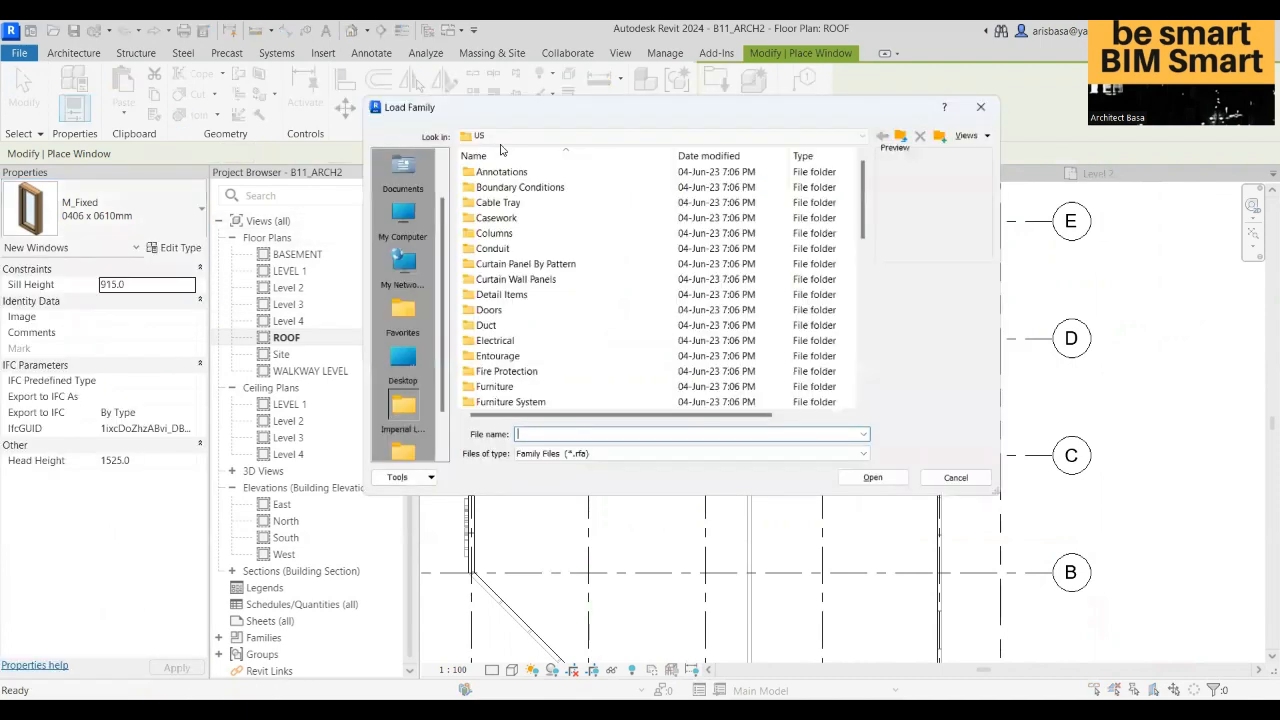
{"action": "scroll", "coordinate": [512, 358], "scroll_direction": "down", "scroll_amount": 6}
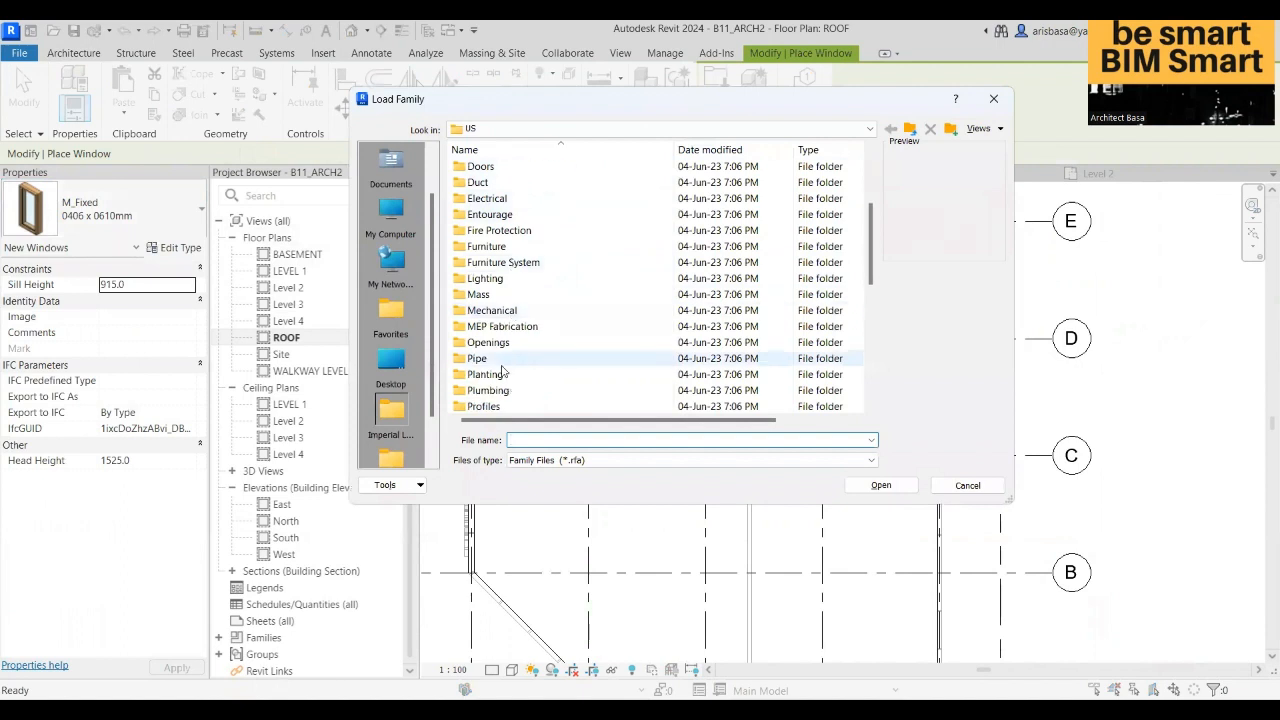
{"action": "scroll", "coordinate": [480, 350], "scroll_direction": "down", "scroll_amount": 3}
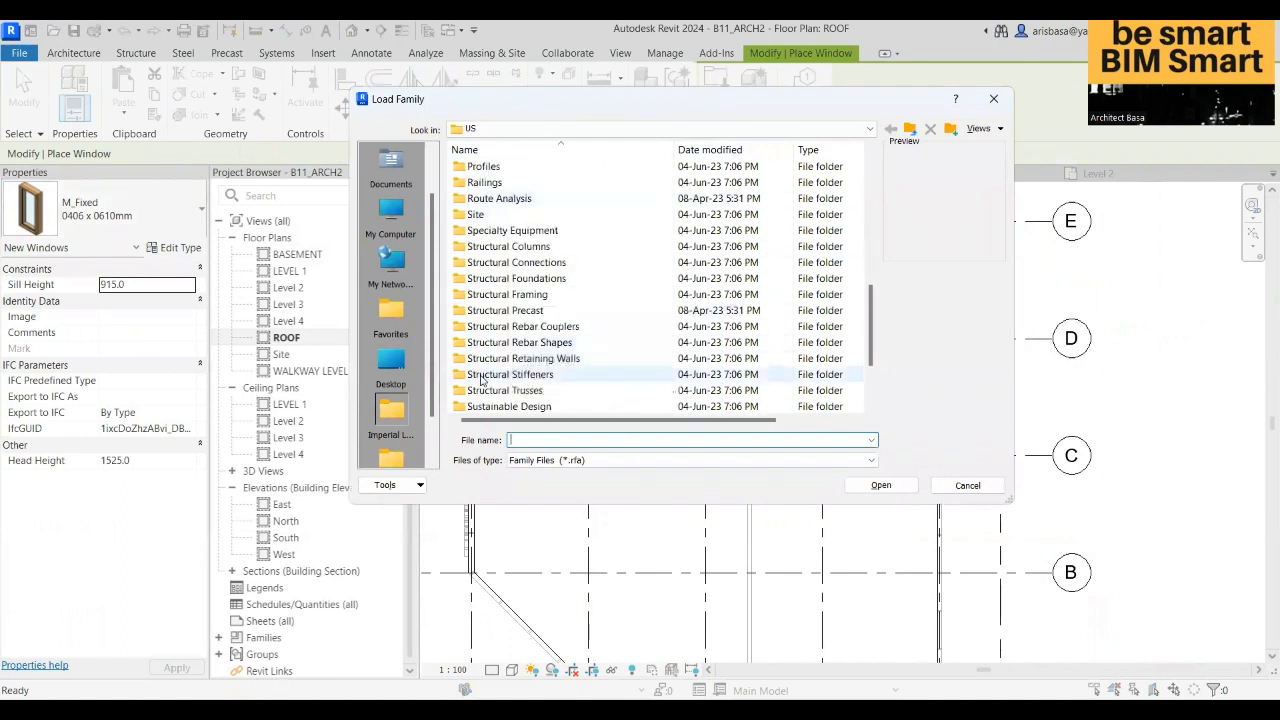
{"action": "double_click", "coordinate": [483, 375]}
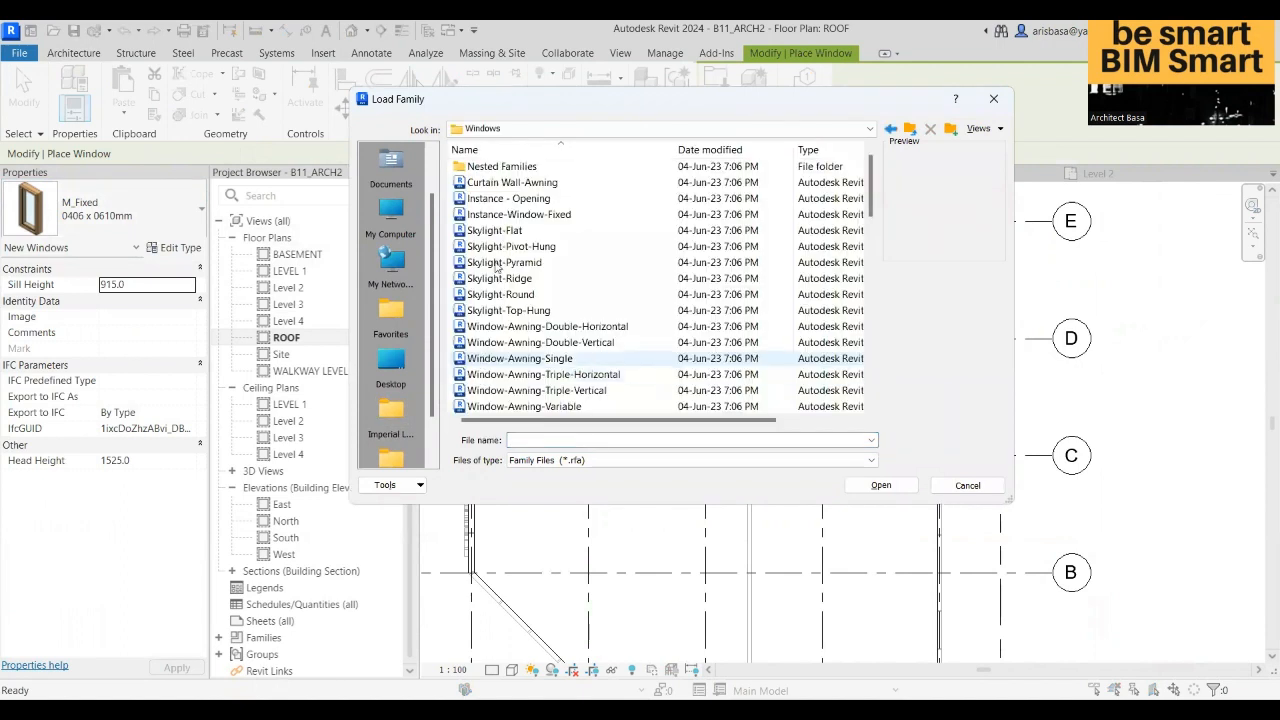
{"action": "left_click", "coordinate": [495, 231]}
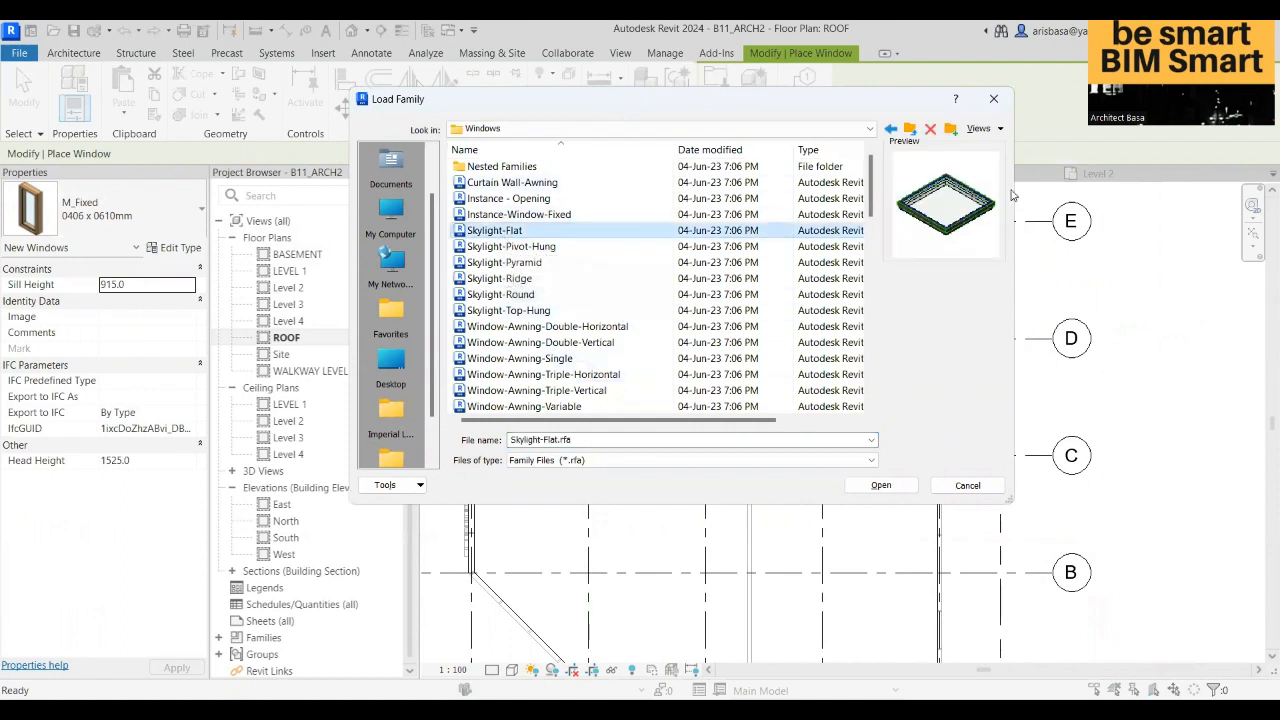
{"action": "left_click", "coordinate": [882, 484]}
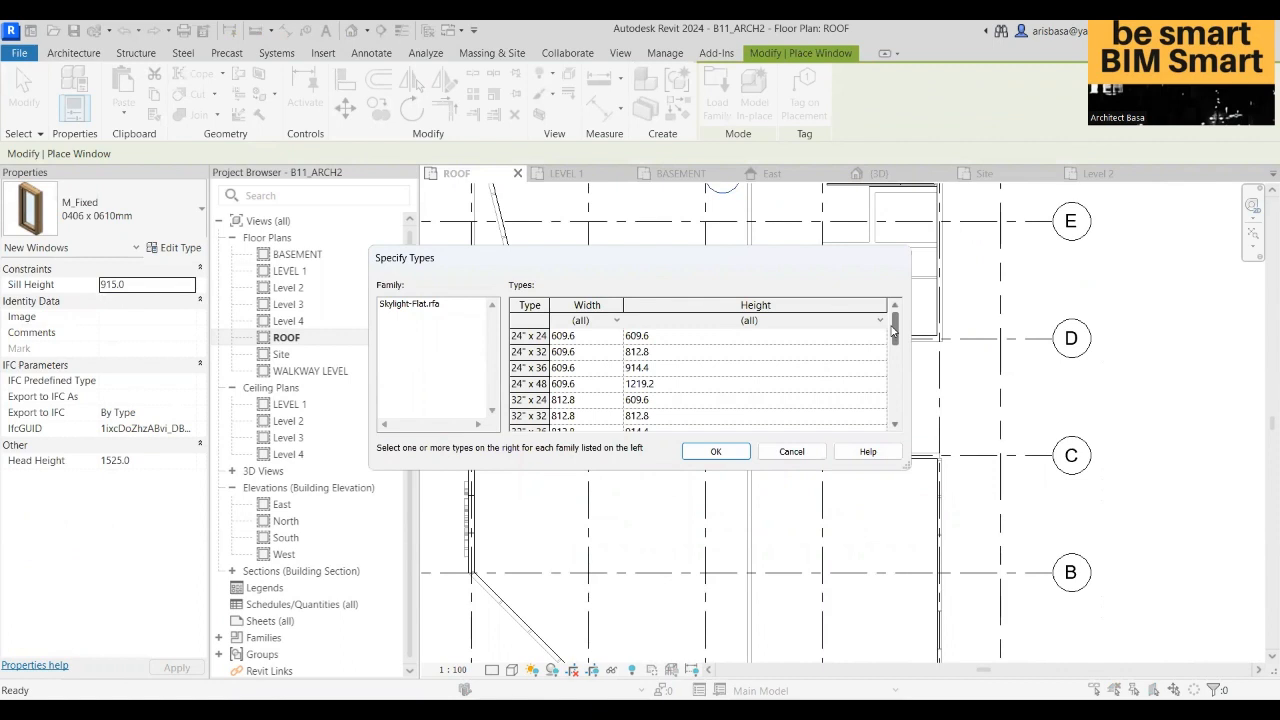
{"action": "left_click", "coordinate": [613, 338]}
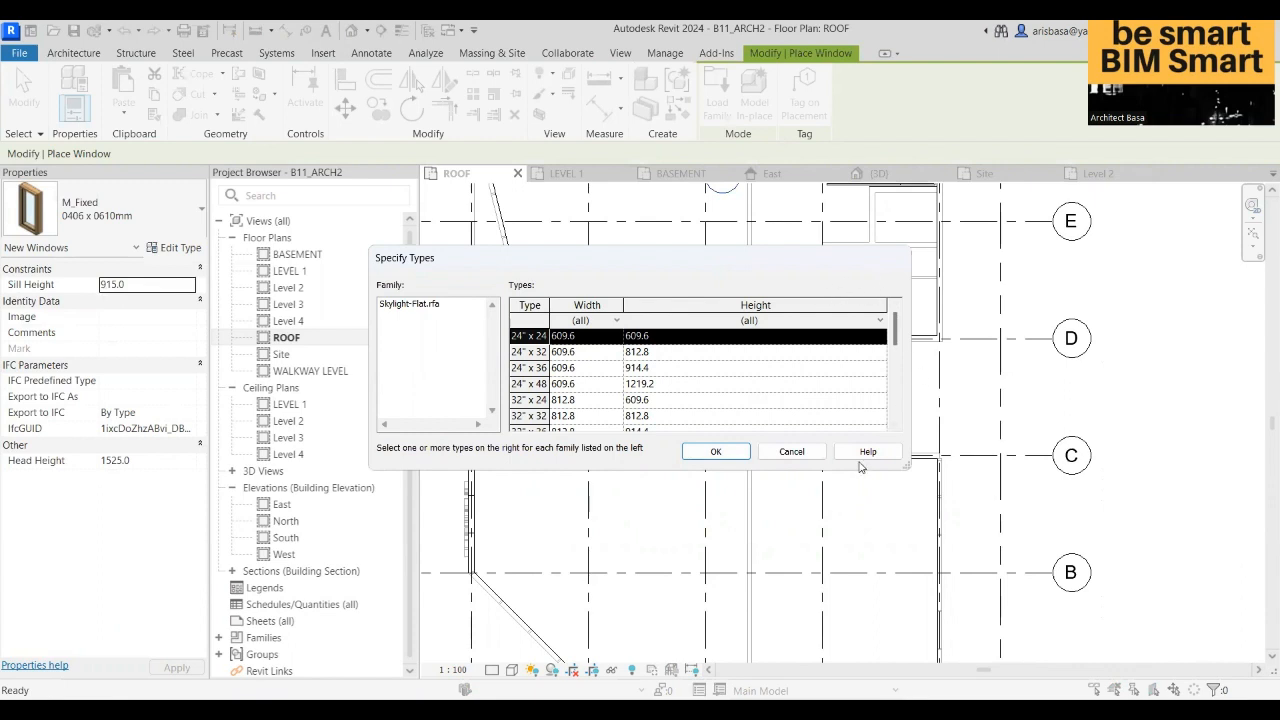
{"action": "left_click", "coordinate": [791, 451]}
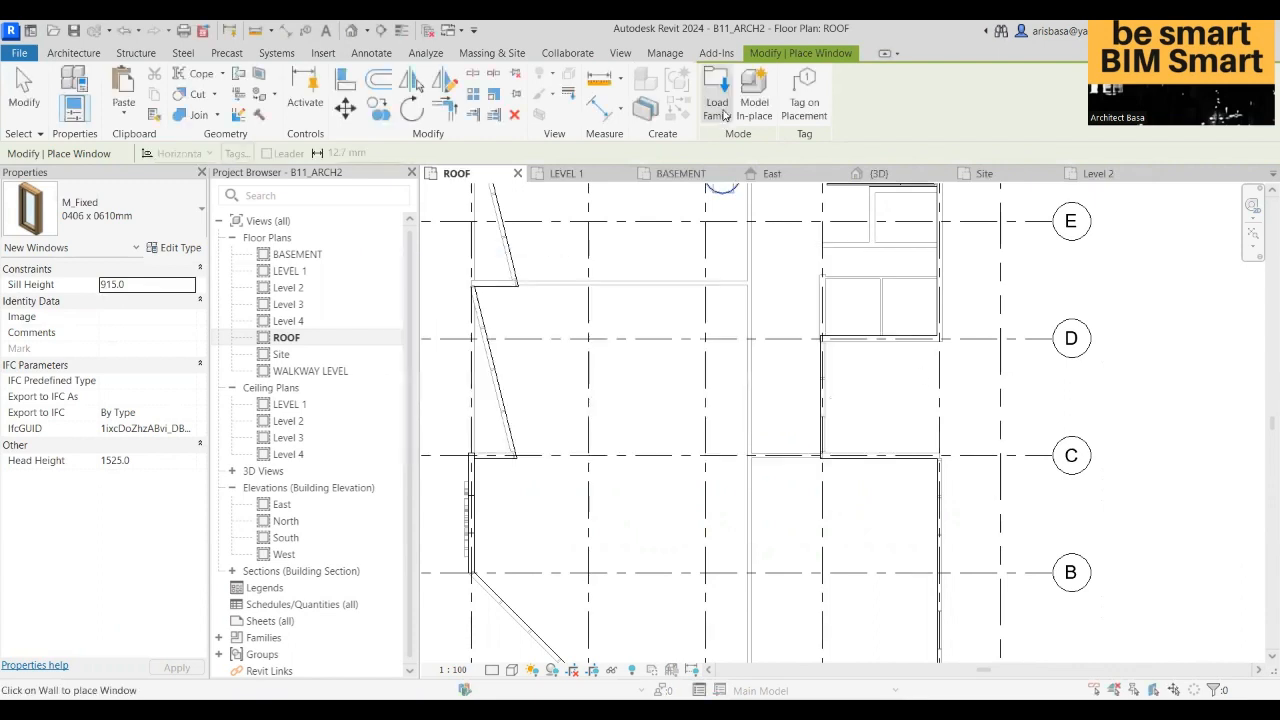
- Load the M_Skylight-Ridge family from the Windows folder of the English US library
{"action": "left_click", "coordinate": [716, 88]}
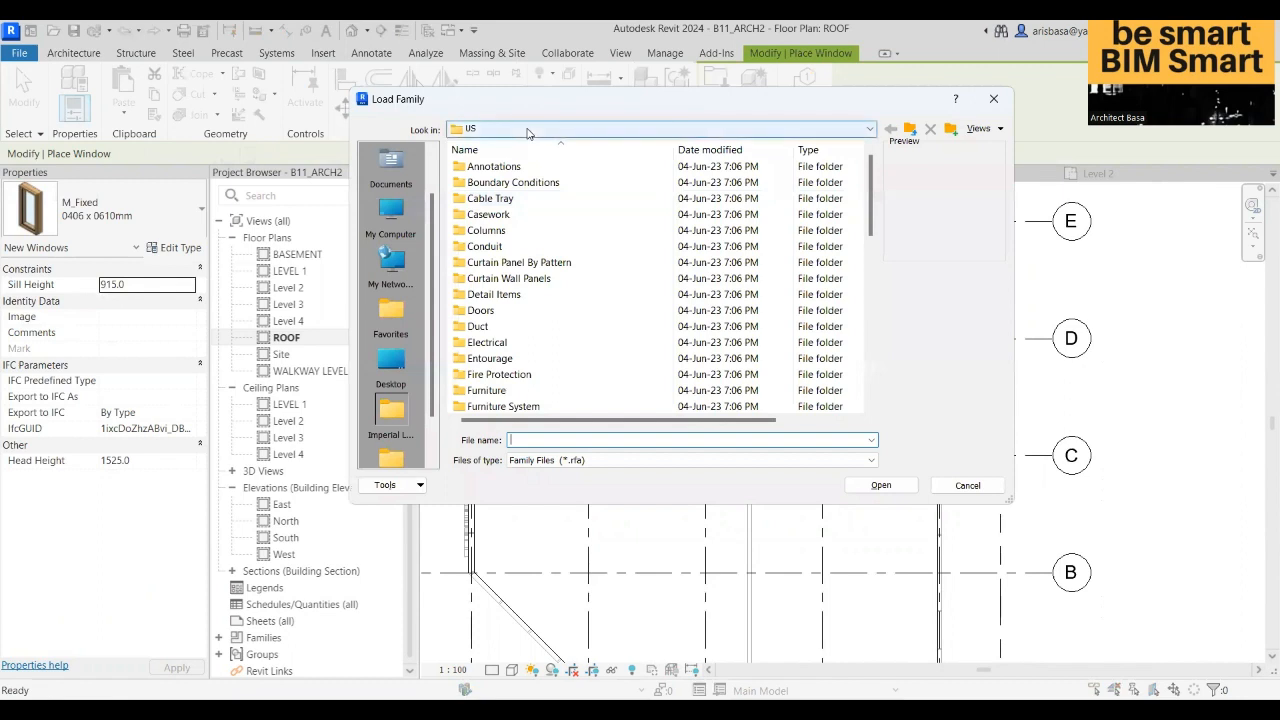
{"action": "left_click", "coordinate": [912, 130]}
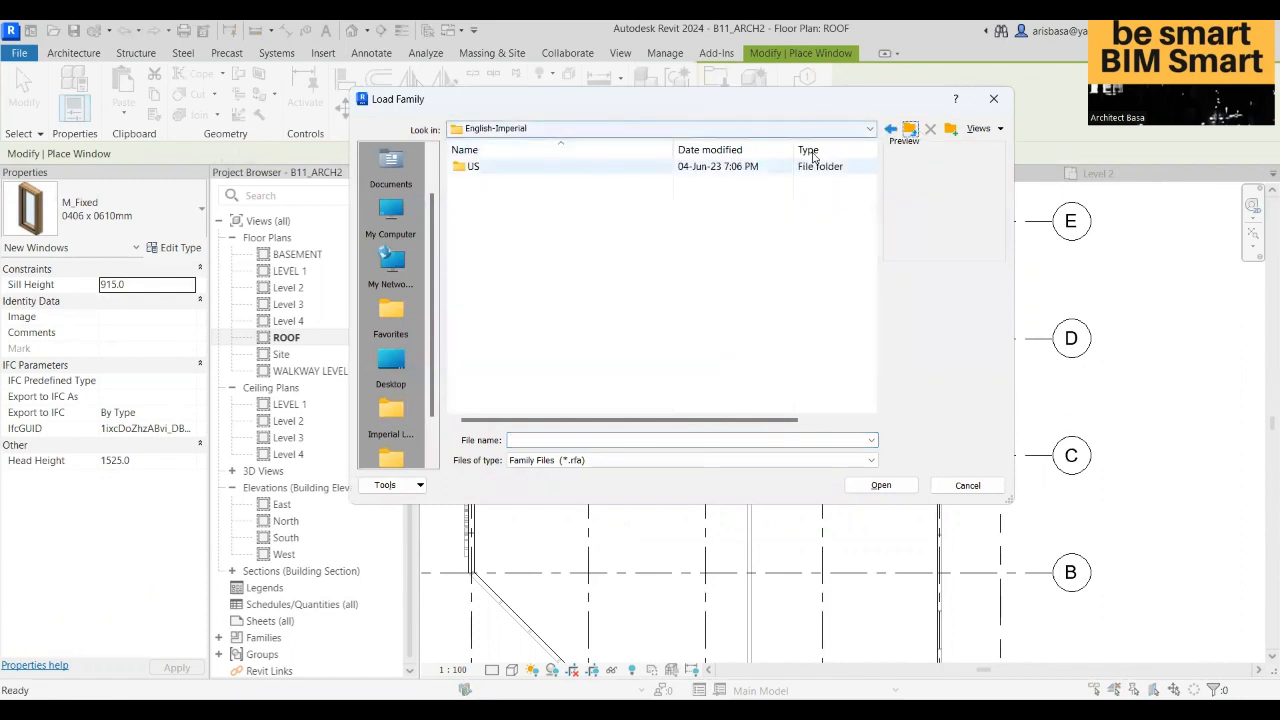
{"action": "left_click", "coordinate": [908, 130]}
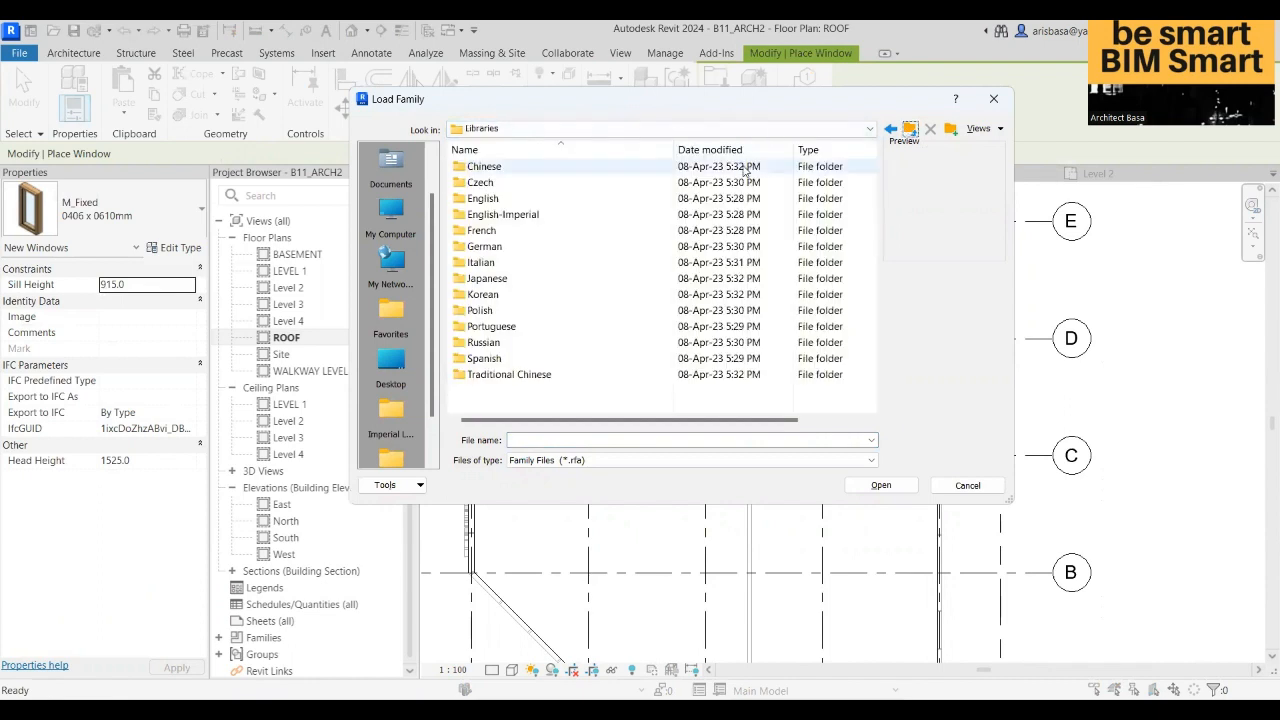
{"action": "left_click", "coordinate": [492, 200]}
{"action": "double_click", "coordinate": [492, 200]}
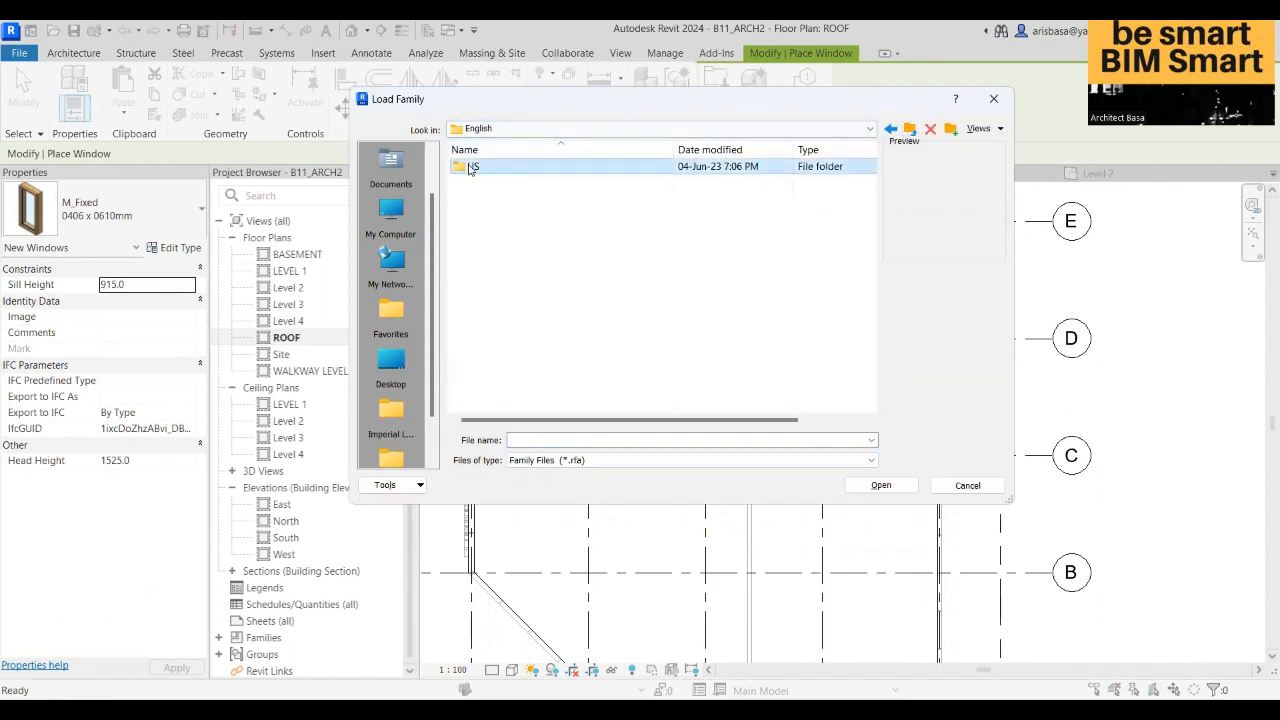
{"action": "double_click", "coordinate": [476, 166]}
{"action": "scroll", "coordinate": [488, 300], "scroll_direction": "down", "scroll_amount": 7}
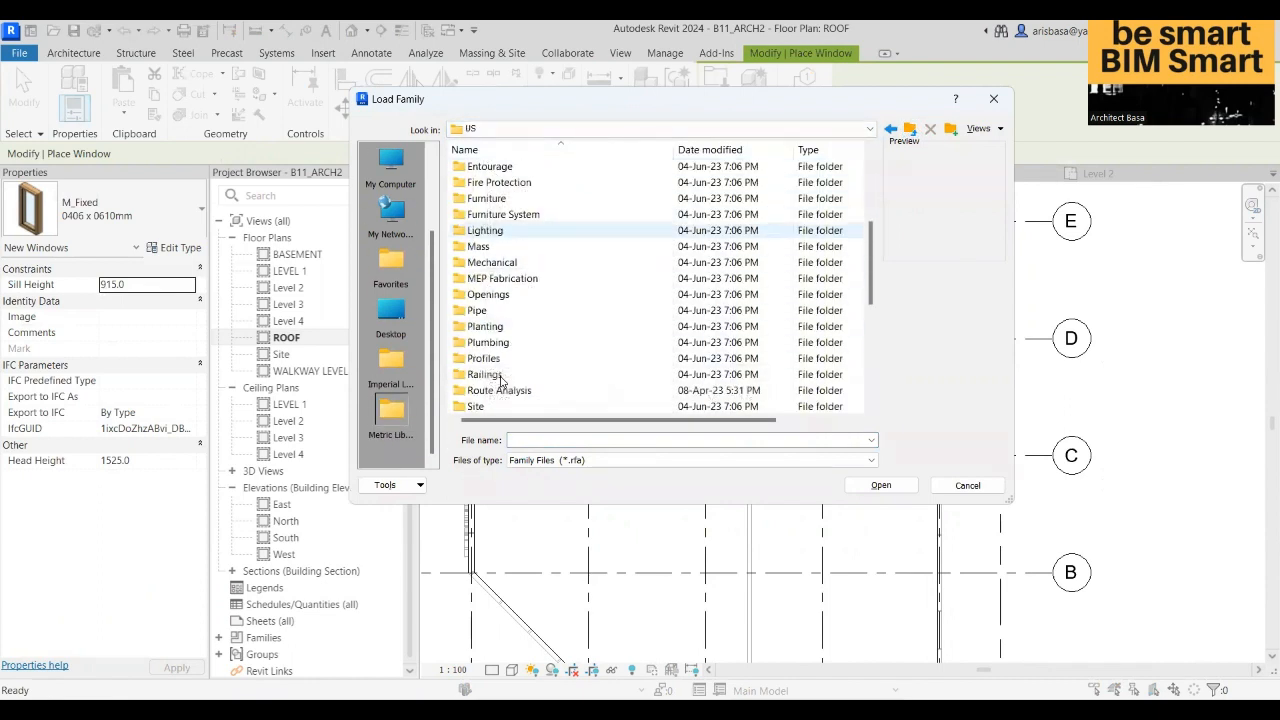
{"action": "scroll", "coordinate": [490, 360], "scroll_direction": "down", "scroll_amount": 3}
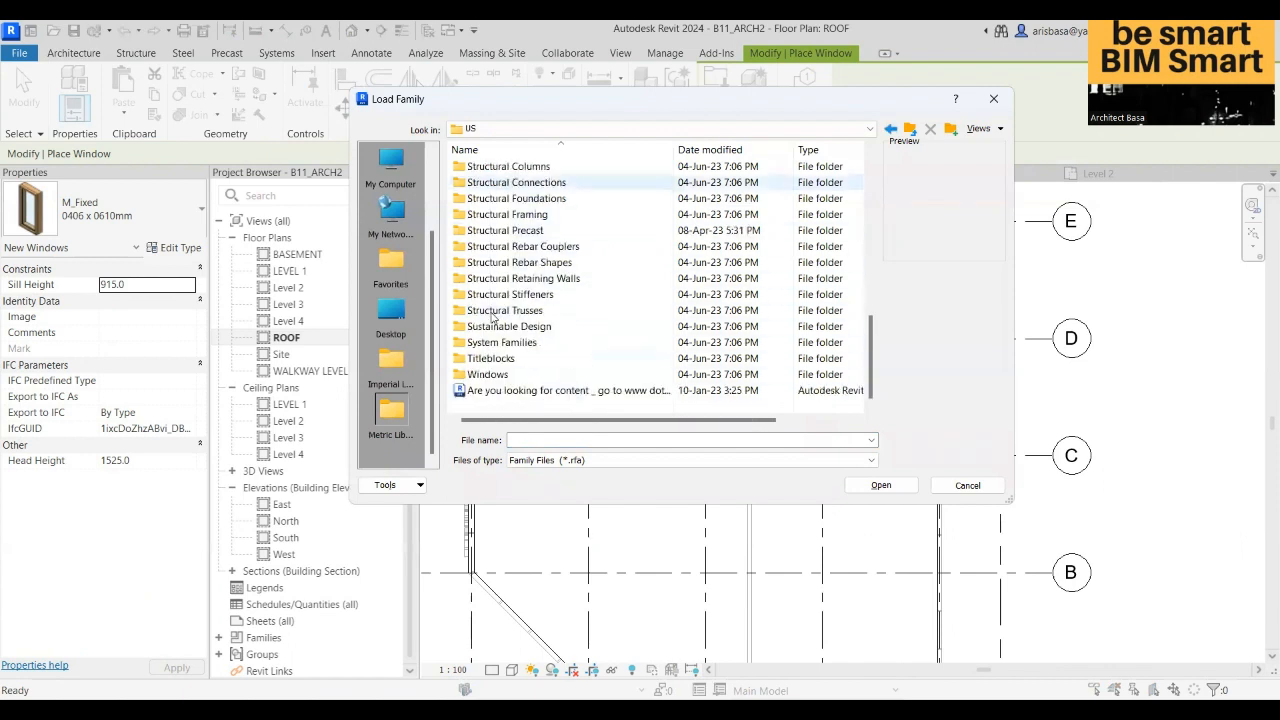
{"action": "double_click", "coordinate": [497, 374]}
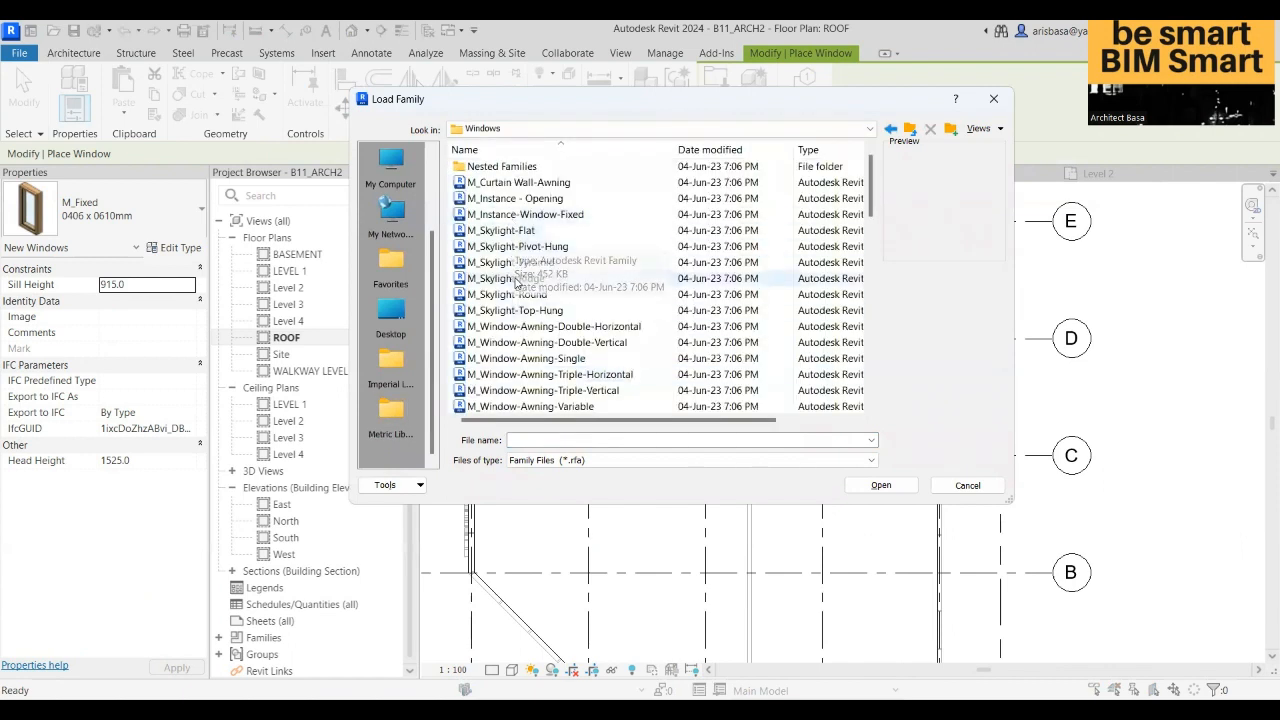
{"action": "left_click", "coordinate": [520, 280]}
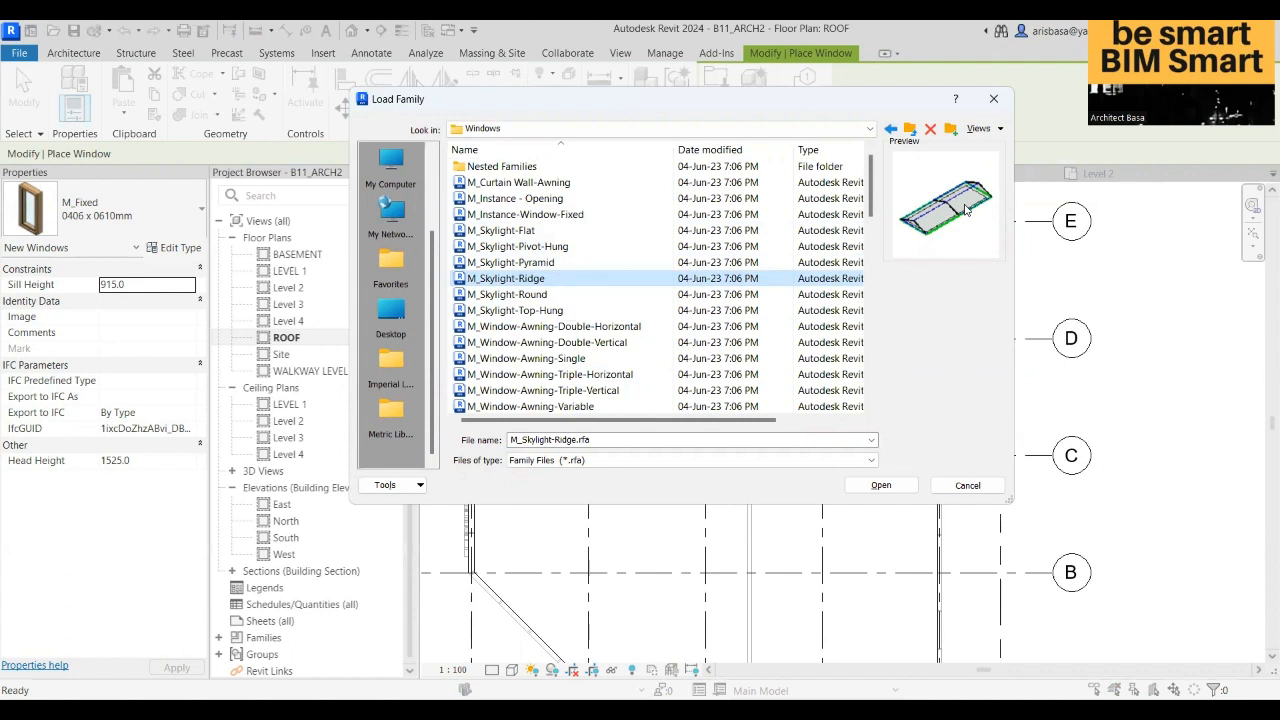
{"action": "left_click", "coordinate": [880, 485]}
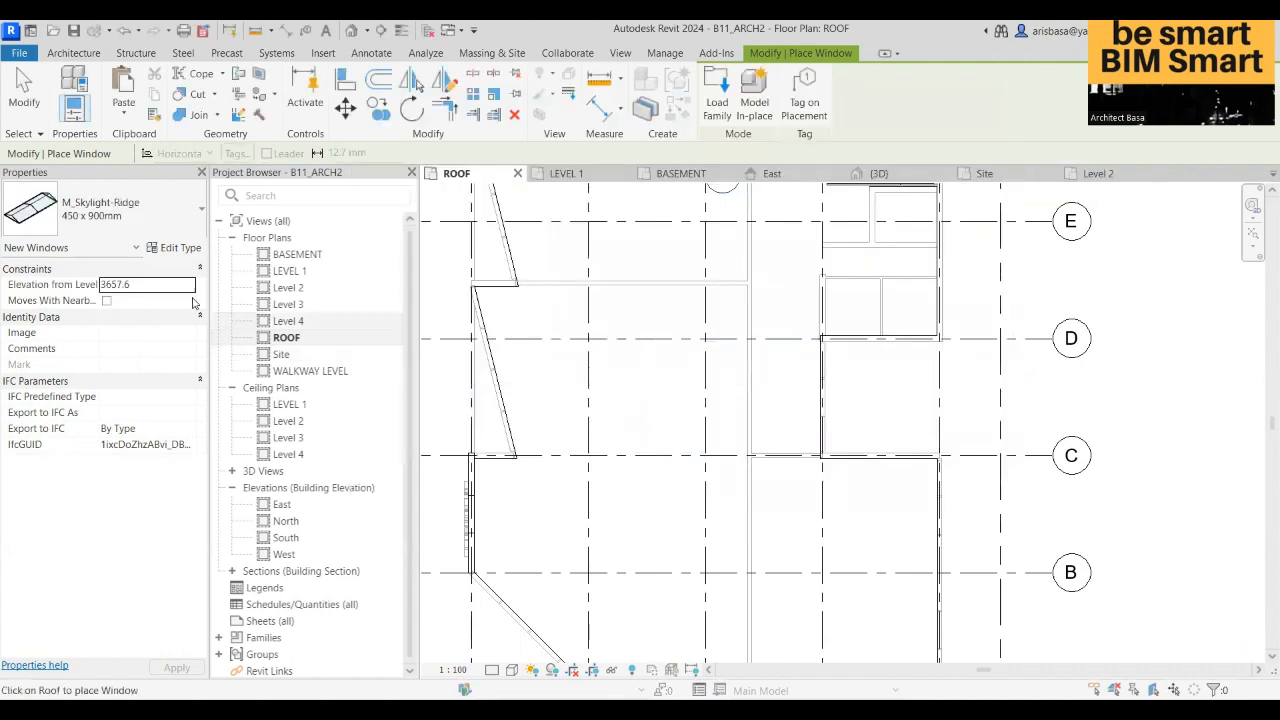
- Place two 900 x 1800mm M_Skylight-Ridge skylights on the roof just before grid 4, one at grid E and one at grid D
{"action": "left_click", "coordinate": [168, 226]}
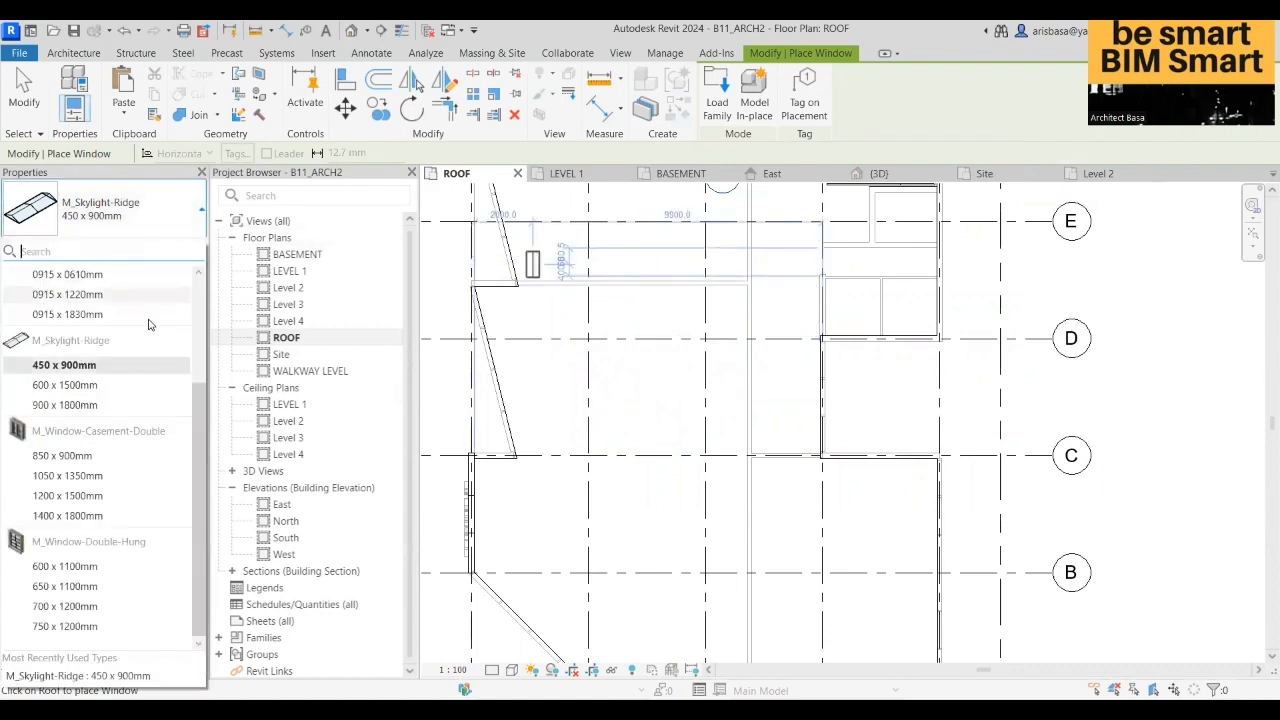
{"action": "mouse_move", "coordinate": [82, 410]}
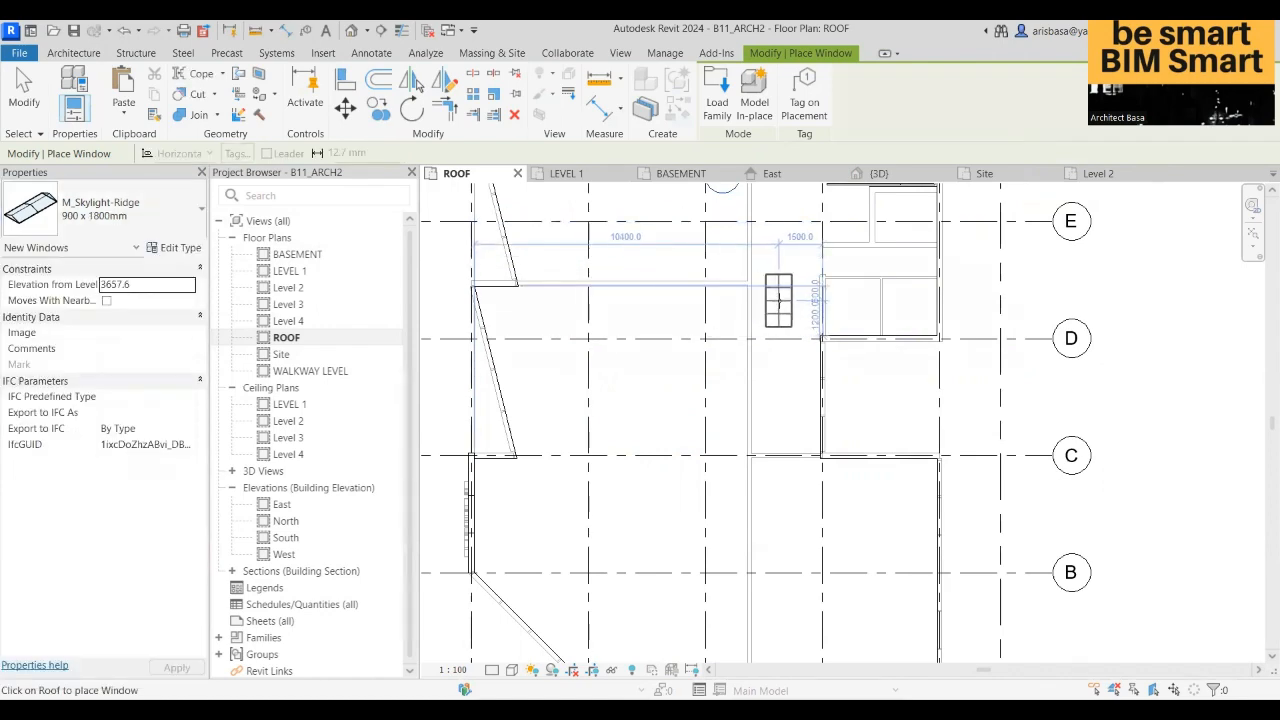
{"action": "middle_click_drag", "start_coordinate": [790, 318], "coordinate": [785, 425]}
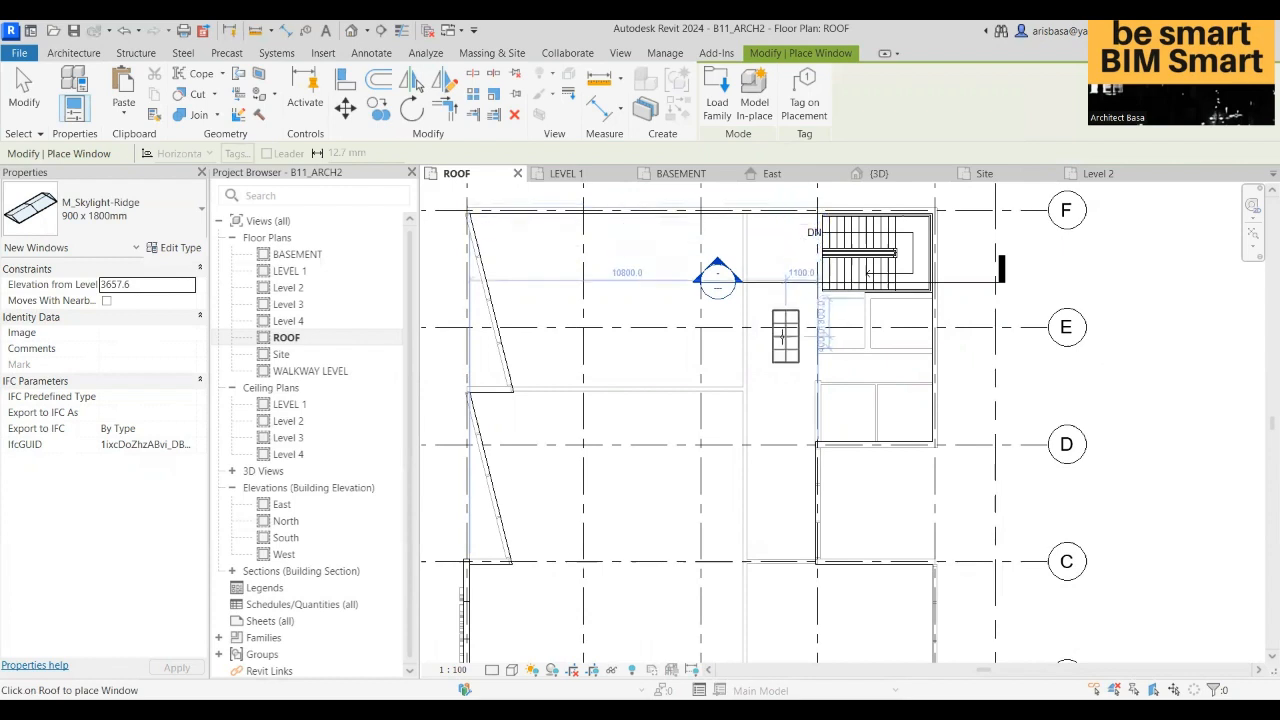
{"action": "left_click", "coordinate": [774, 381]}
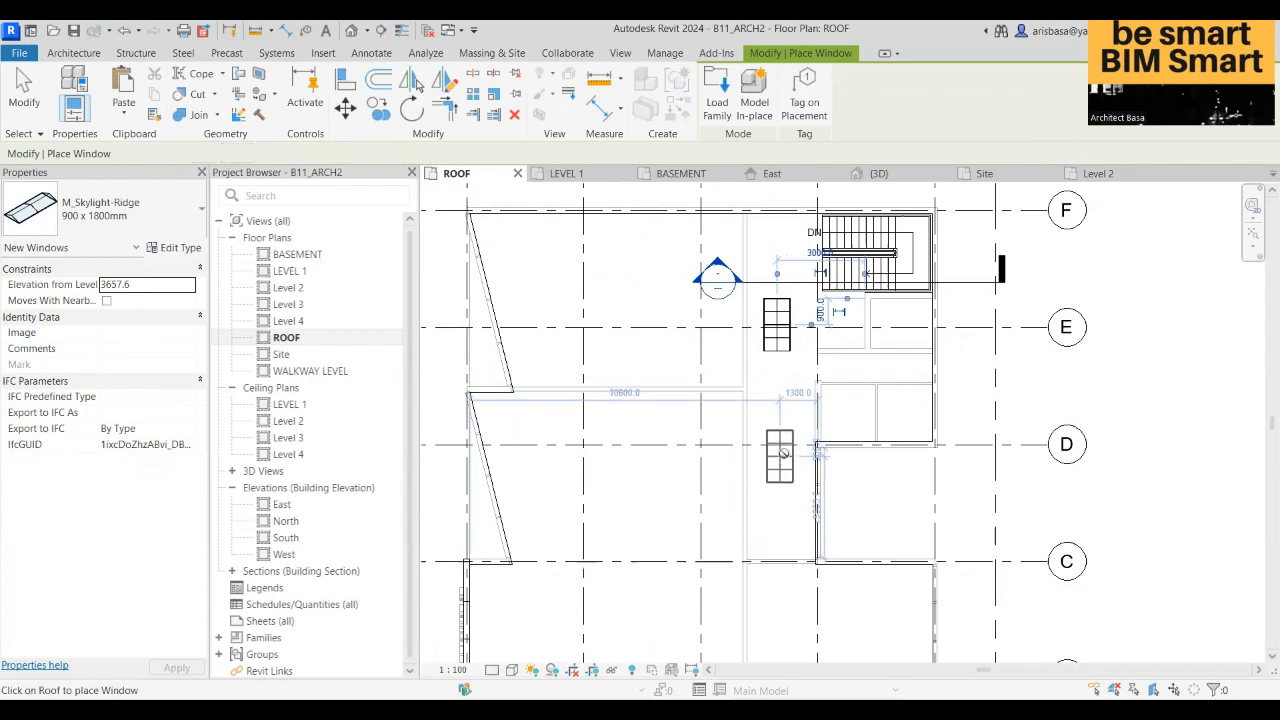
{"action": "left_click", "coordinate": [783, 453]}
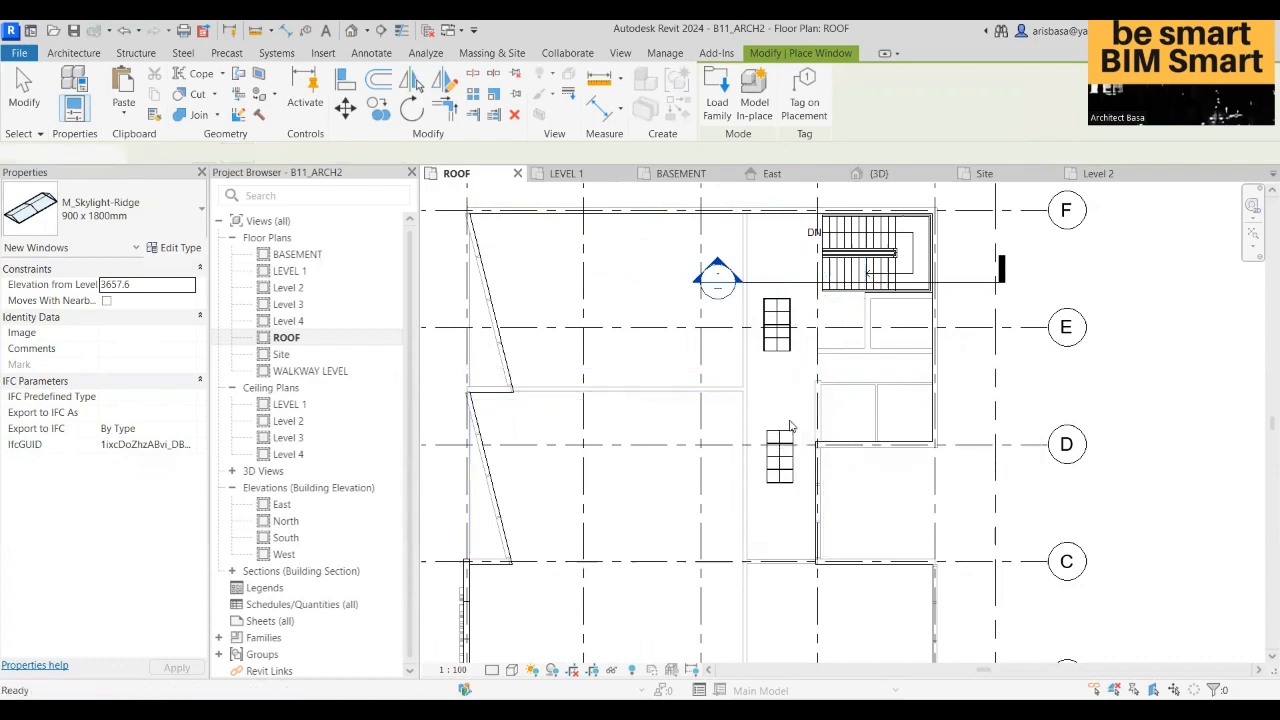
{"action": "key", "text": "Escape"}
{"action": "key", "text": "Escape"}
- Examine the two ridge skylights, the roof edges and the facade from several sides in the 3D view
{"action": "scroll", "coordinate": [790, 427], "scroll_direction": "down", "scroll_amount": 5}
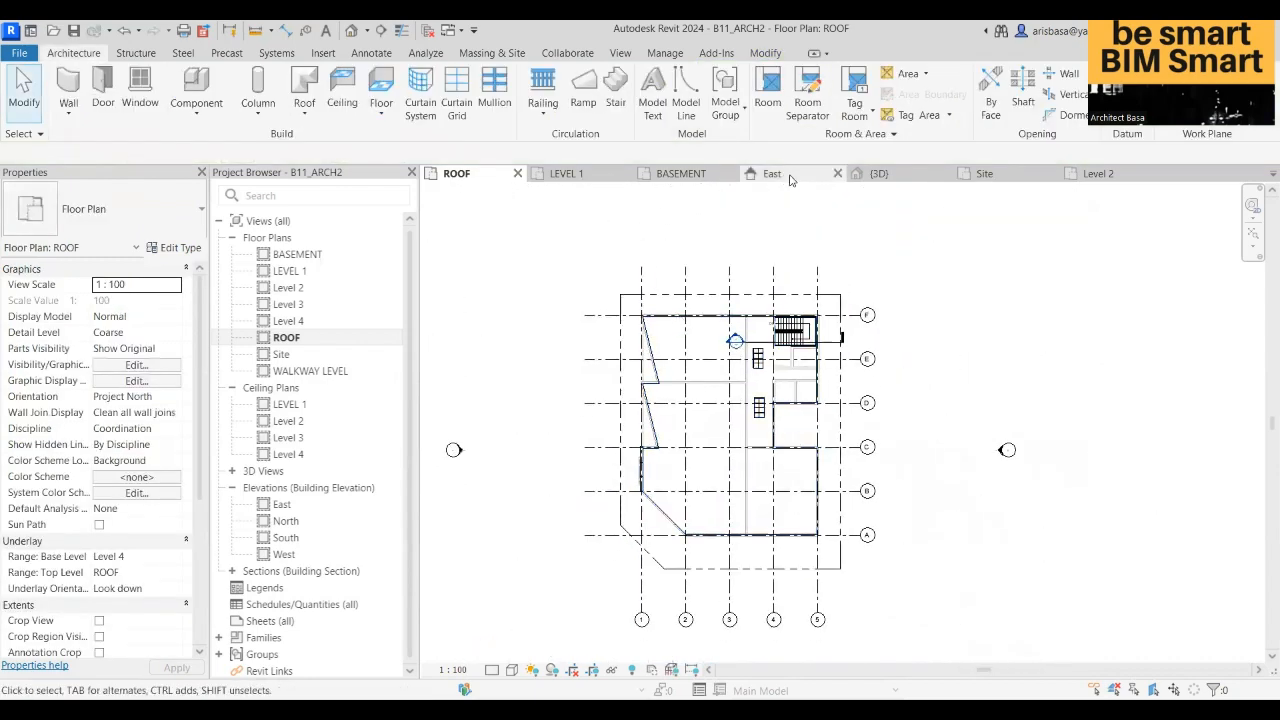
{"action": "left_click", "coordinate": [878, 176]}
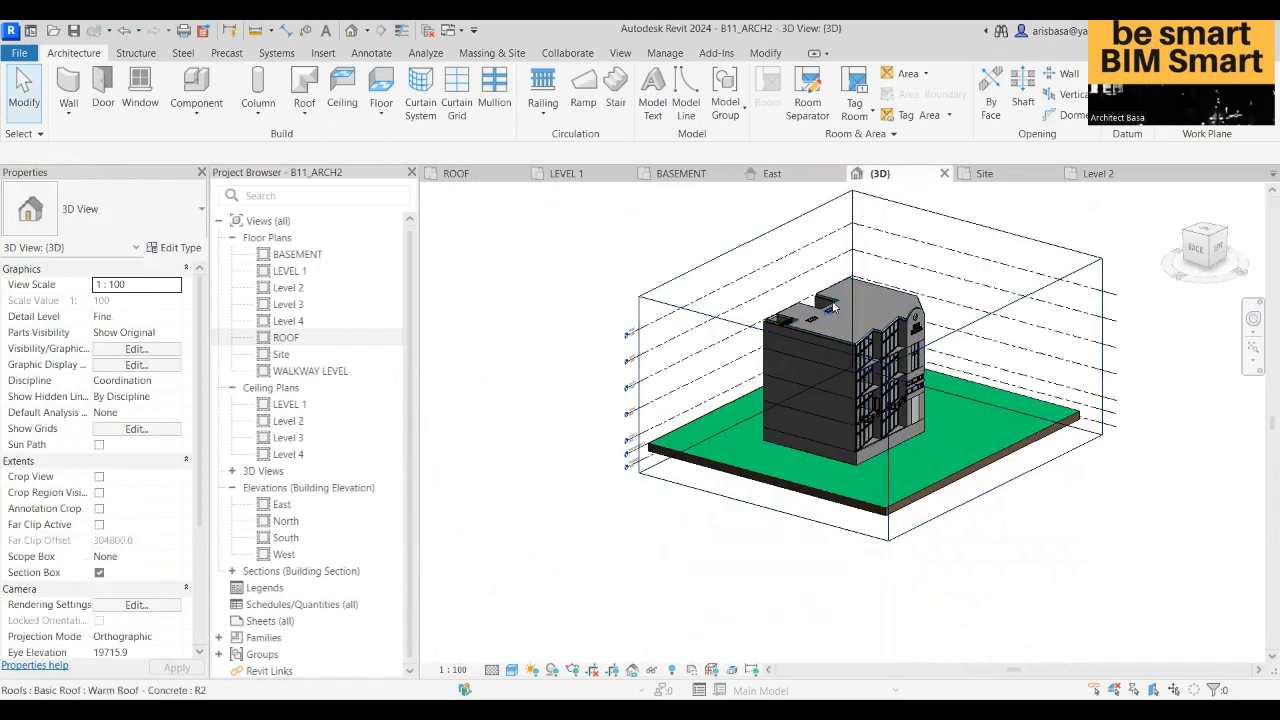
{"action": "scroll", "coordinate": [833, 309], "scroll_direction": "up", "scroll_amount": 4}
{"action": "scroll", "coordinate": [861, 348], "scroll_direction": "up", "scroll_amount": 6}
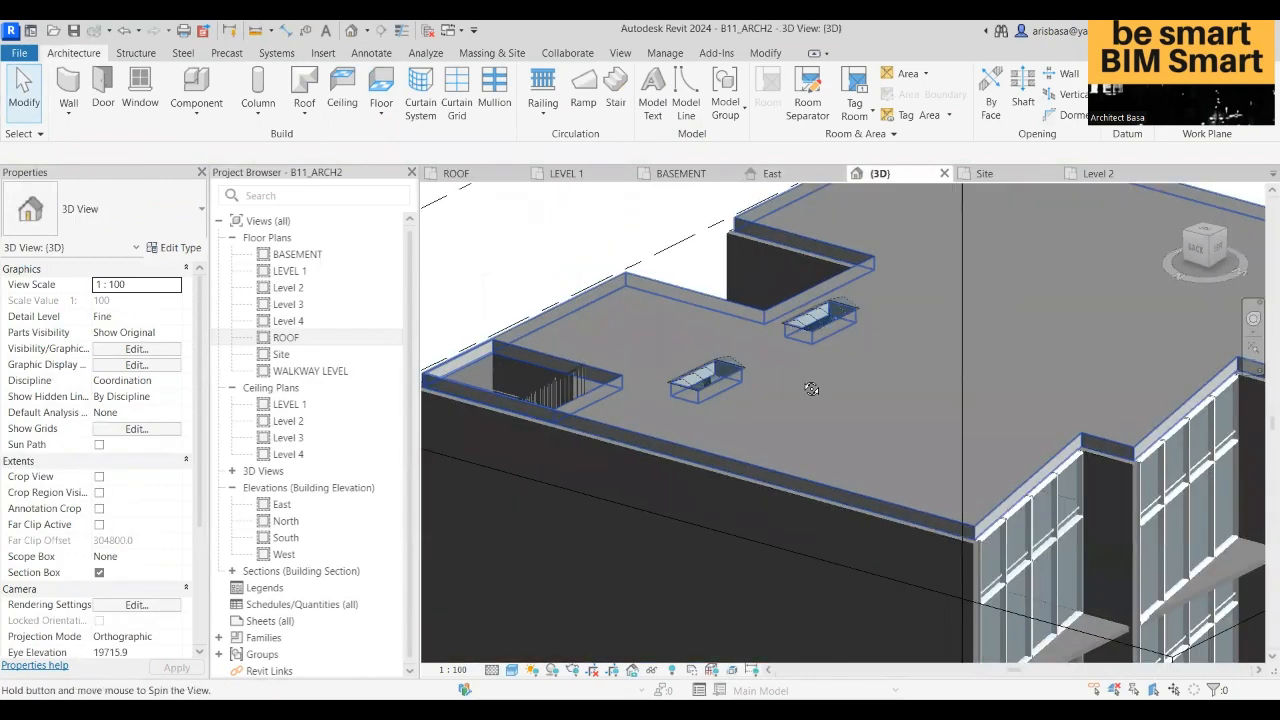
{"action": "scroll", "coordinate": [674, 372], "scroll_direction": "up", "scroll_amount": 2}
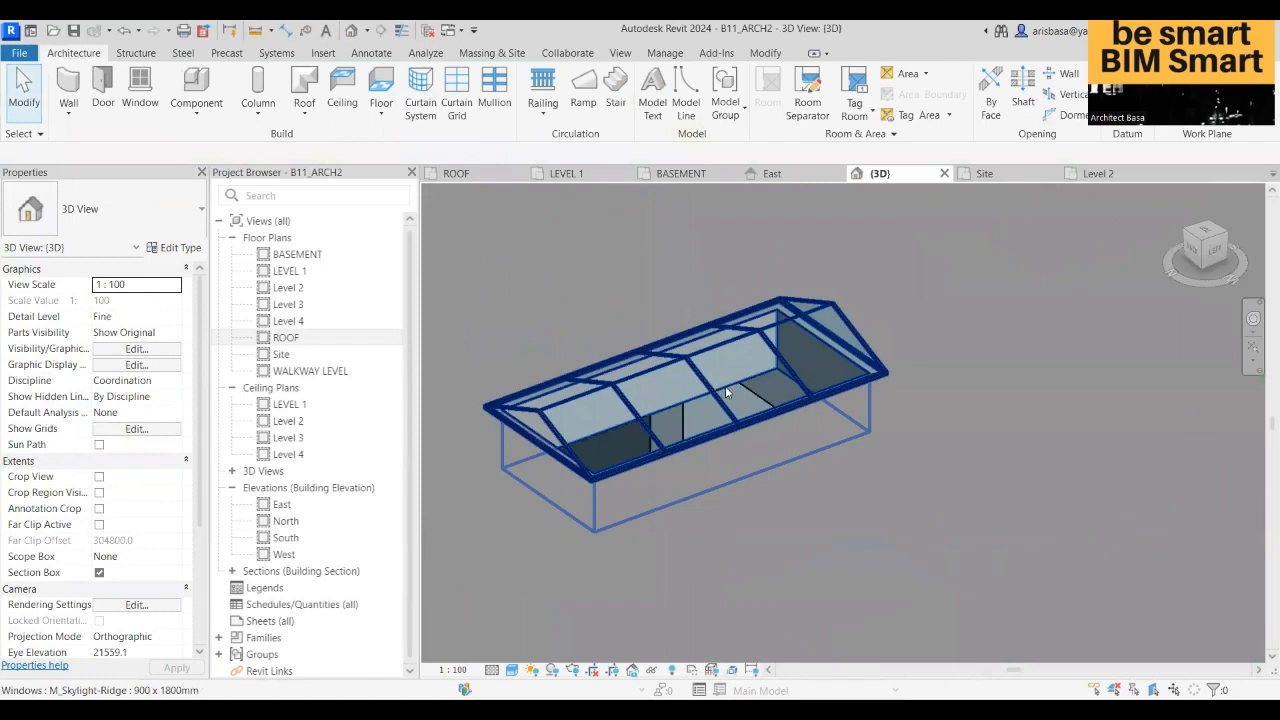
{"action": "scroll", "coordinate": [796, 396], "scroll_direction": "down", "scroll_amount": 4}
{"action": "middle_click_drag", "start_coordinate": [740, 449], "coordinate": [569, 488], "text": "shift"}
{"action": "scroll", "coordinate": [569, 488], "scroll_direction": "down", "scroll_amount": 5}
{"action": "middle_click_drag", "start_coordinate": [660, 452], "coordinate": [585, 451], "text": "shift"}
{"action": "scroll", "coordinate": [585, 451], "scroll_direction": "up", "scroll_amount": 3}
{"action": "middle_click_drag", "start_coordinate": [645, 487], "coordinate": [510, 343]}
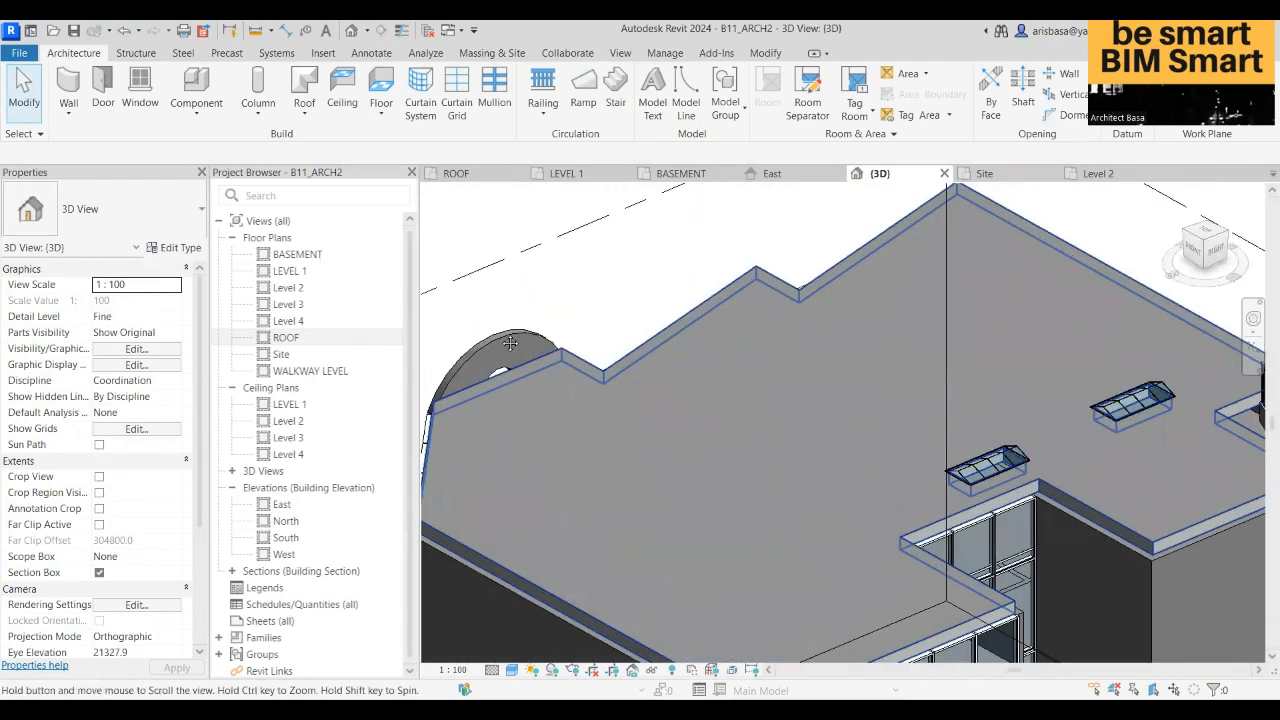
{"action": "scroll", "coordinate": [510, 343], "scroll_direction": "down", "scroll_amount": 4}
{"action": "middle_click_drag", "start_coordinate": [681, 388], "coordinate": [605, 399], "text": "shift"}
{"action": "scroll", "coordinate": [605, 399], "scroll_direction": "up", "scroll_amount": 4}
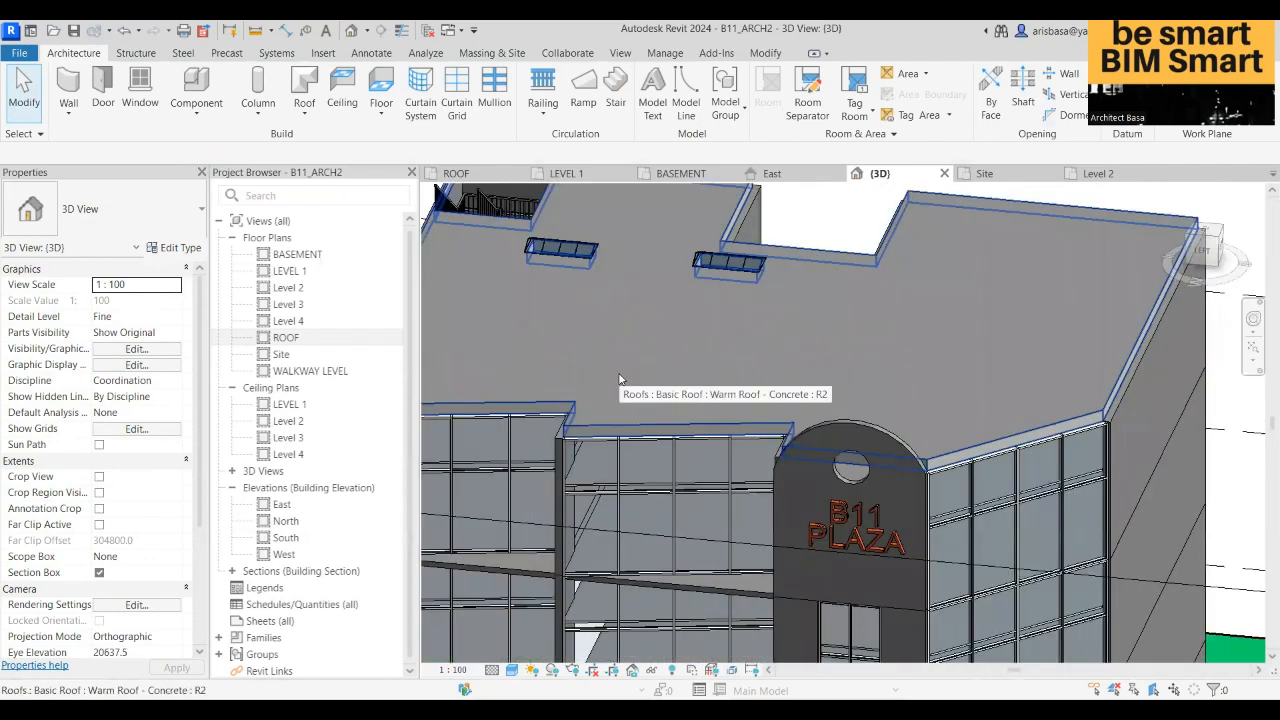
{"action": "scroll", "coordinate": [619, 379], "scroll_direction": "down", "scroll_amount": 4}
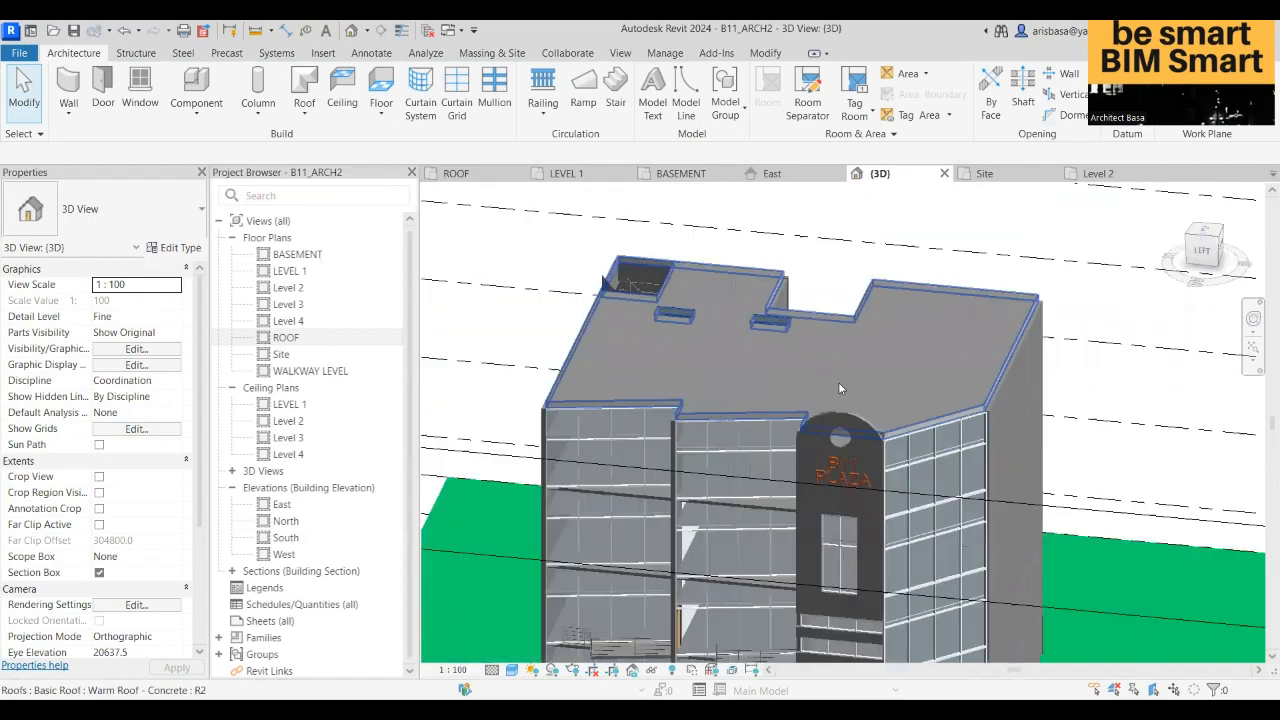
{"action": "middle_click_drag", "start_coordinate": [838, 382], "coordinate": [885, 448], "text": "shift"}
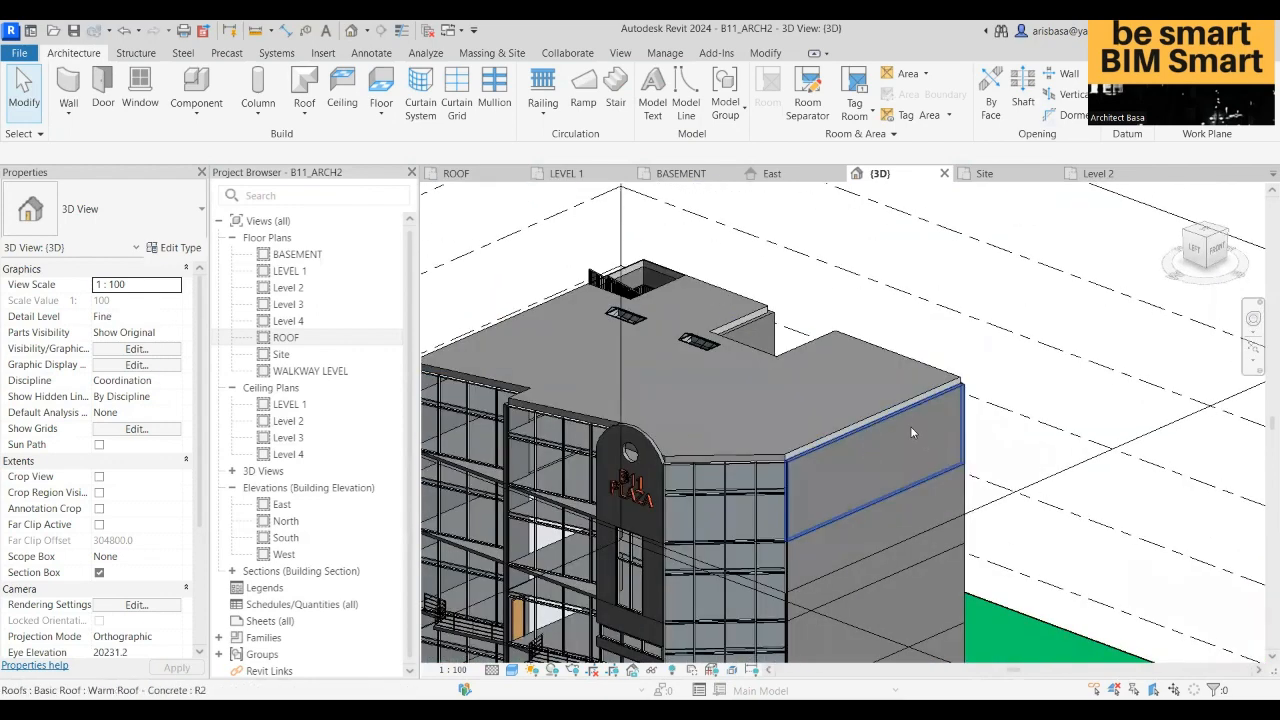
- Set the top offset of three outer Level 4 walls, the 12000 mm end wall and the two walls around the stair corner, to 1500
{"action": "left_click", "coordinate": [910, 427]}
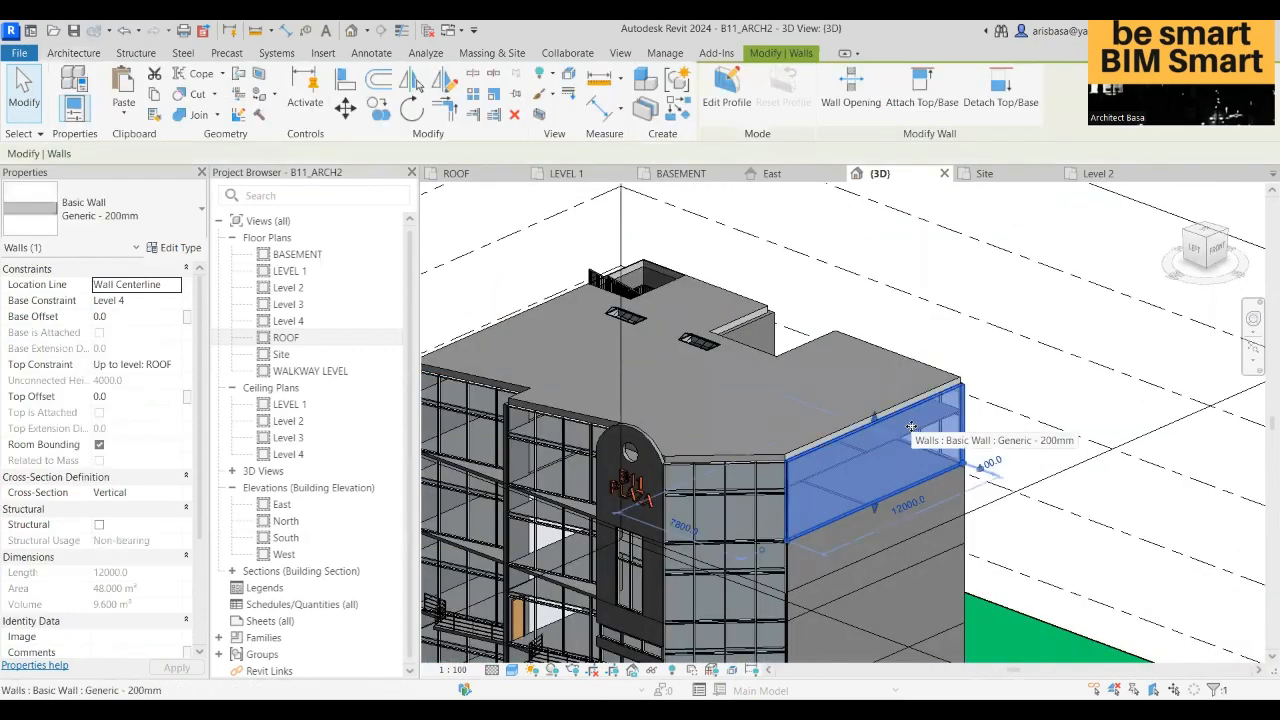
{"action": "middle_click_drag", "start_coordinate": [910, 427], "coordinate": [1125, 400], "text": "shift"}
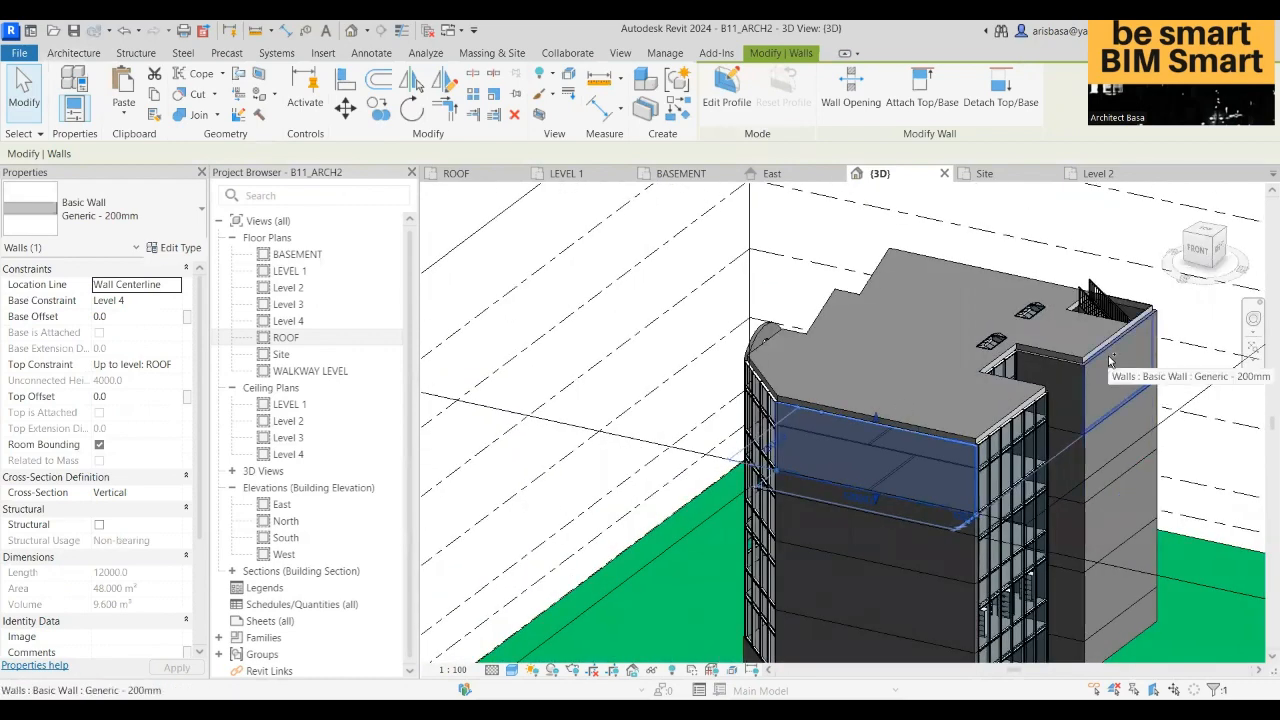
{"action": "left_click", "coordinate": [1108, 360], "text": "ctrl"}
{"action": "middle_click_drag", "start_coordinate": [1108, 360], "coordinate": [1146, 410], "text": "shift"}
{"action": "left_click", "coordinate": [1141, 404], "text": "ctrl"}
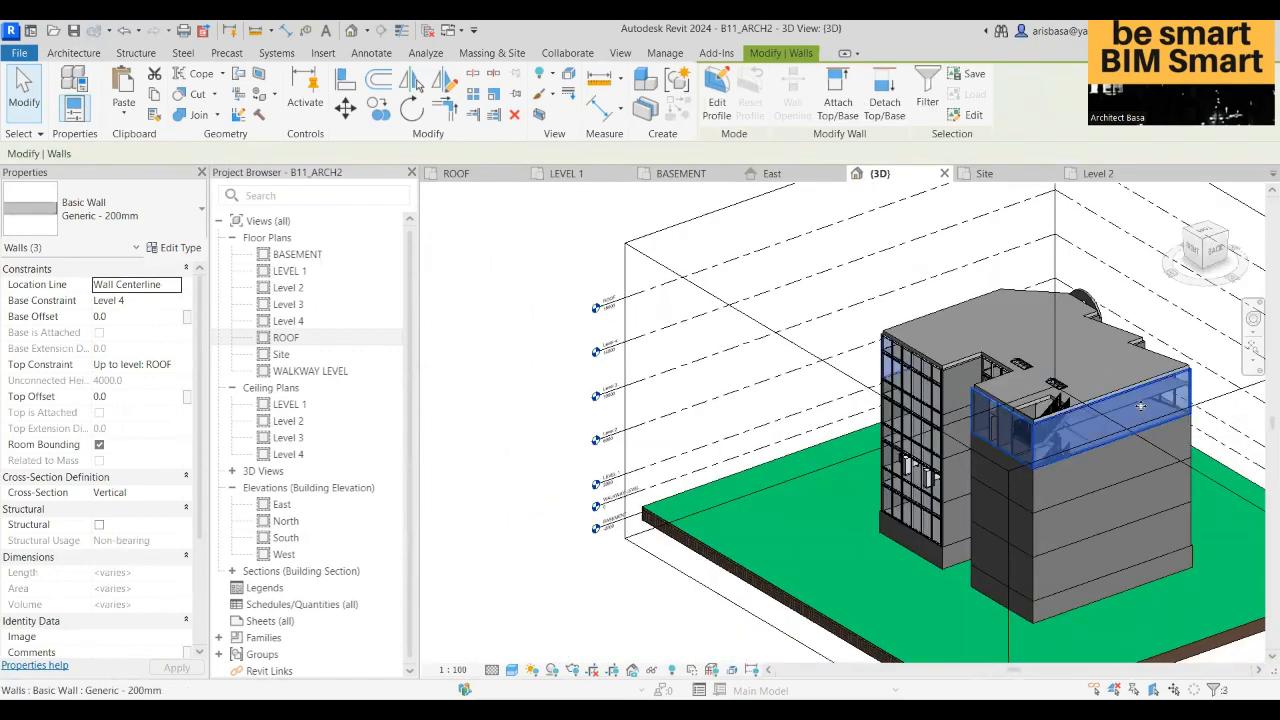
{"action": "left_click", "coordinate": [130, 396]}
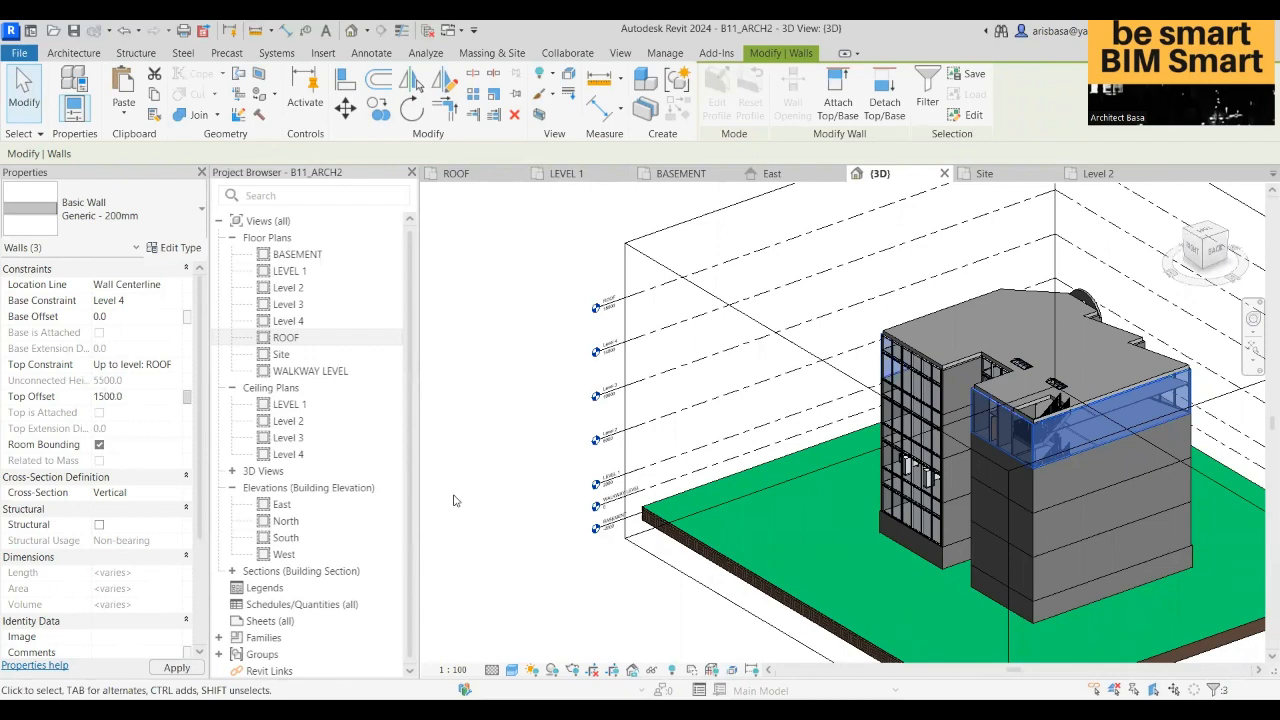
{"action": "scroll", "coordinate": [926, 284], "scroll_direction": "up", "scroll_amount": 5}
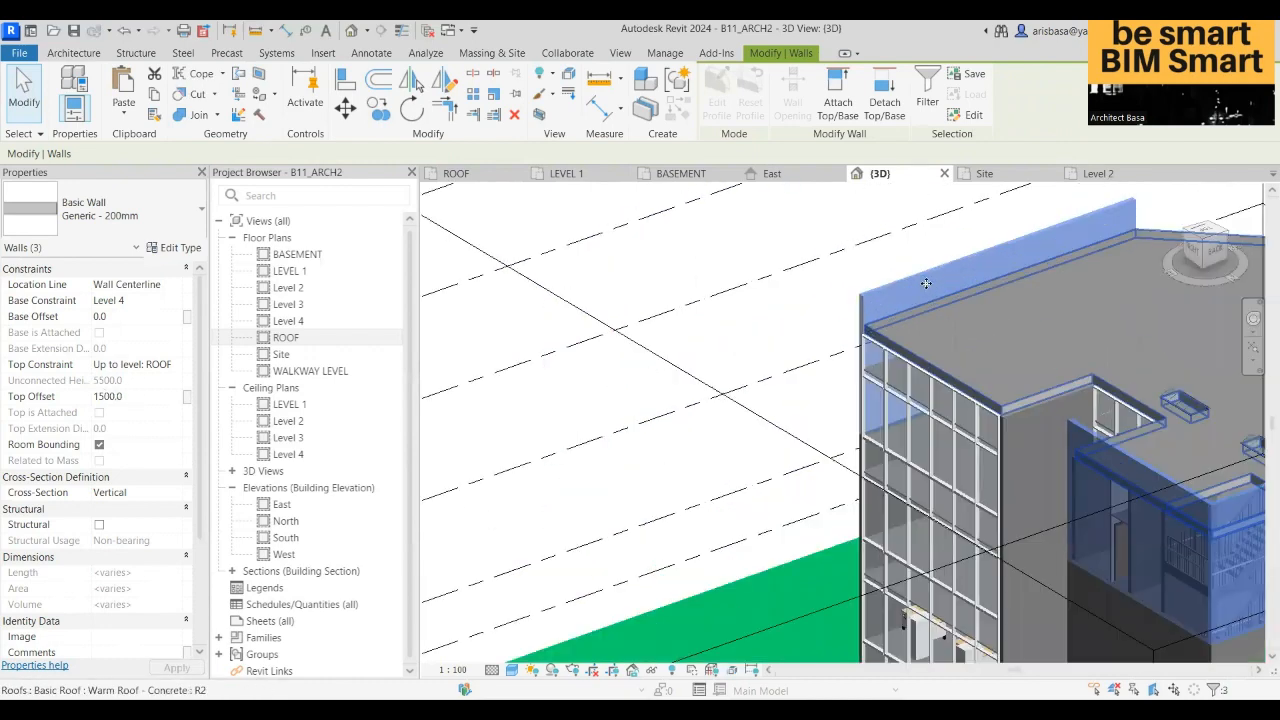
{"action": "middle_click_drag", "start_coordinate": [936, 330], "coordinate": [852, 414], "text": "shift"}
{"action": "left_click", "coordinate": [847, 416]}
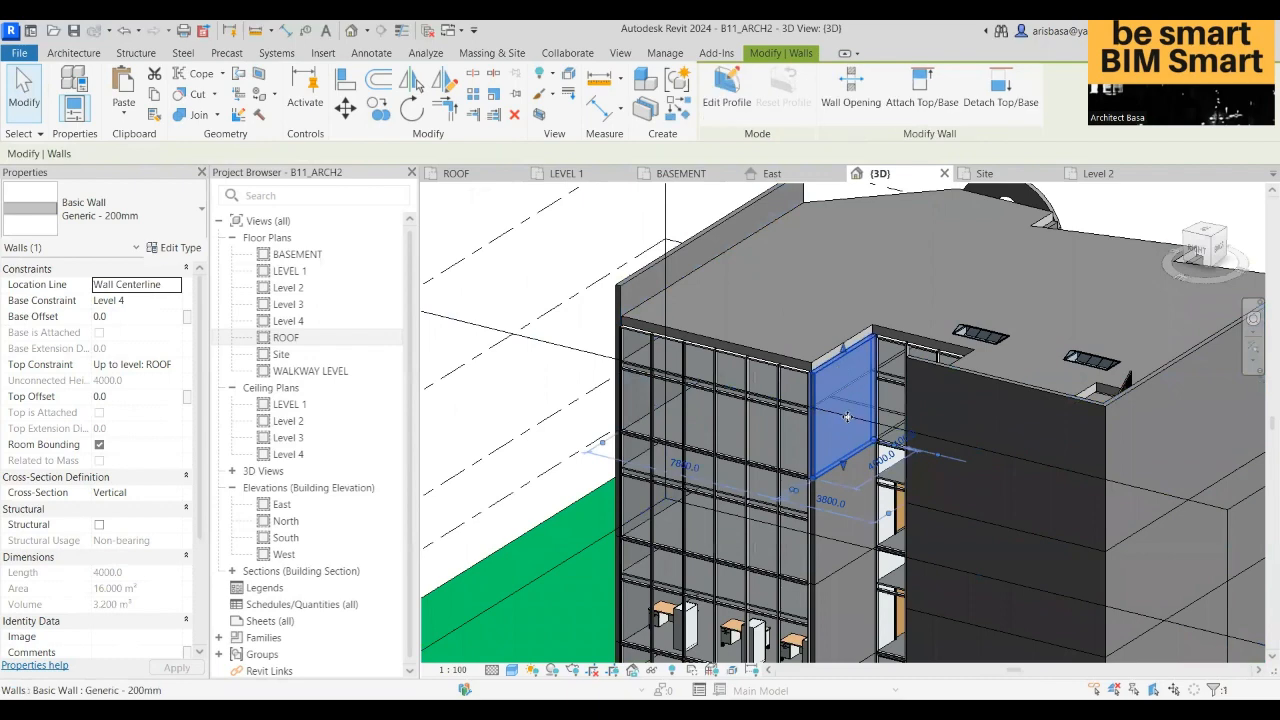
{"action": "mouse_move", "coordinate": [1020, 384]}
{"action": "middle_mouse_down", "text": "shift"}
{"action": "mouse_move", "coordinate": [1080, 374]}
{"action": "mouse_move", "coordinate": [1042, 377]}
{"action": "middle_mouse_up", "text": "shift"}
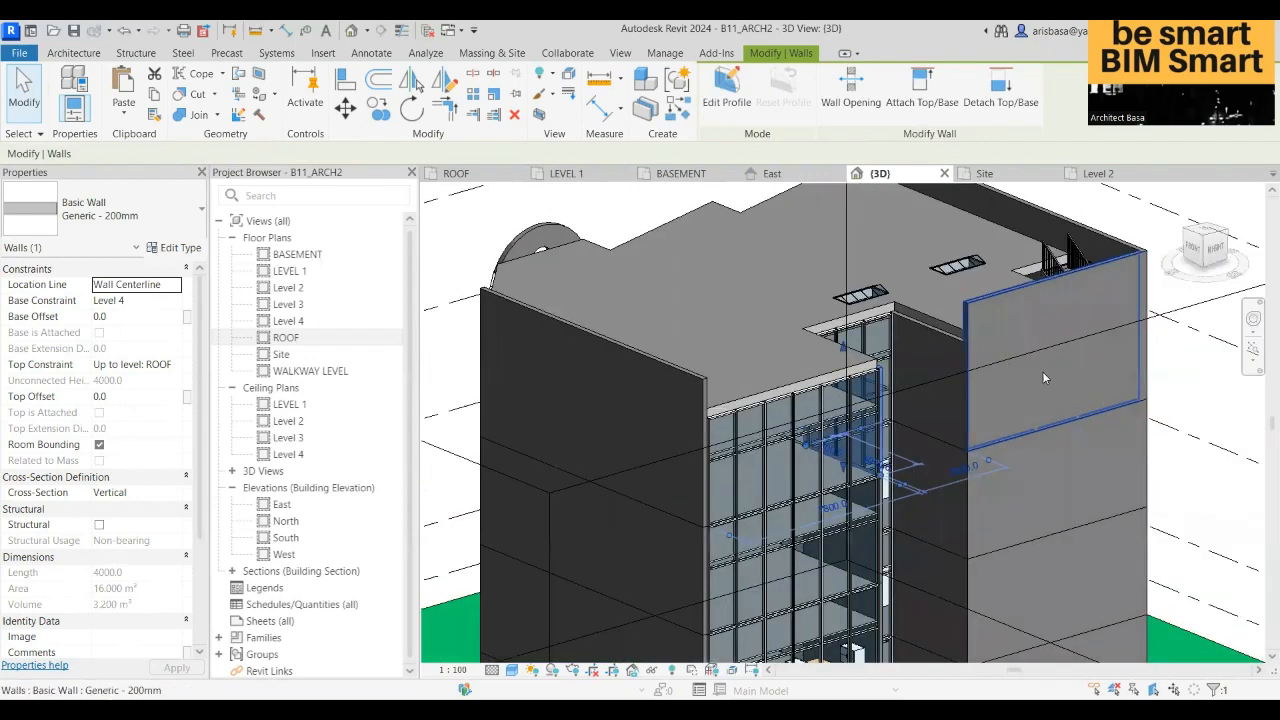
{"action": "key", "text": "Escape"}
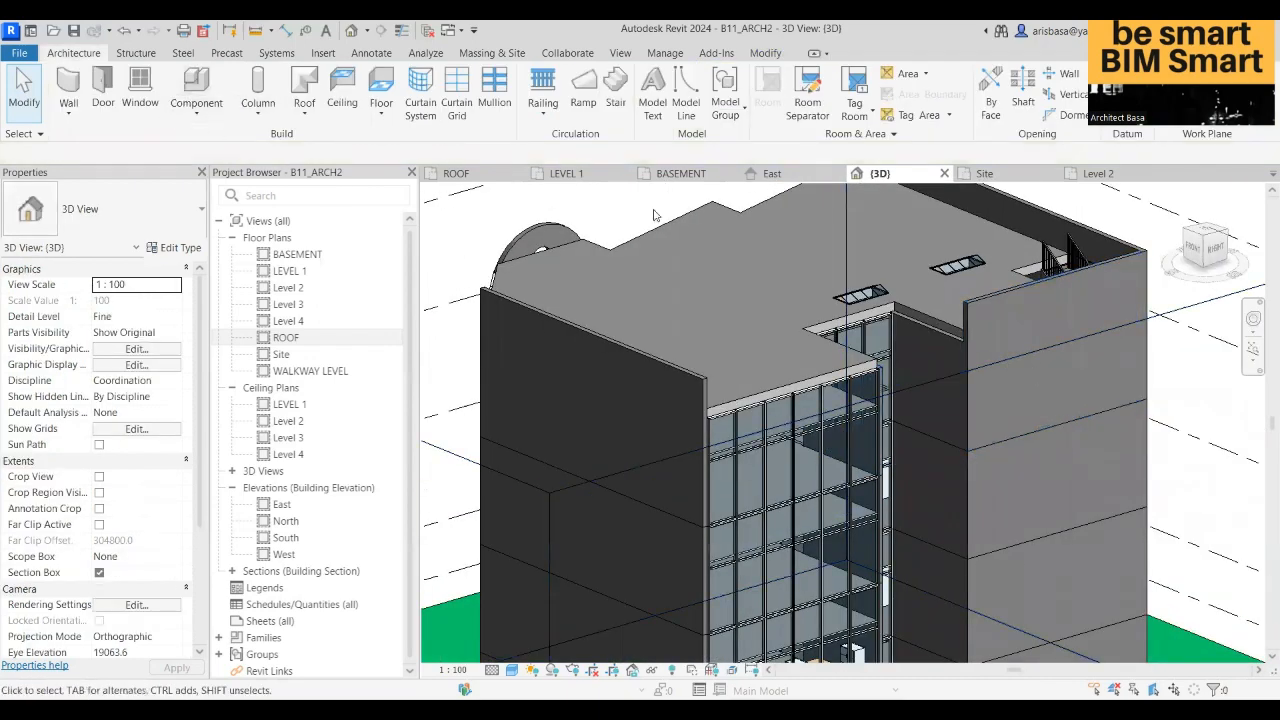
- Use Match Type to copy the raised stair-side wall's properties onto the Level 4 walls at the roof recess
{"action": "left_click", "coordinate": [766, 55]}
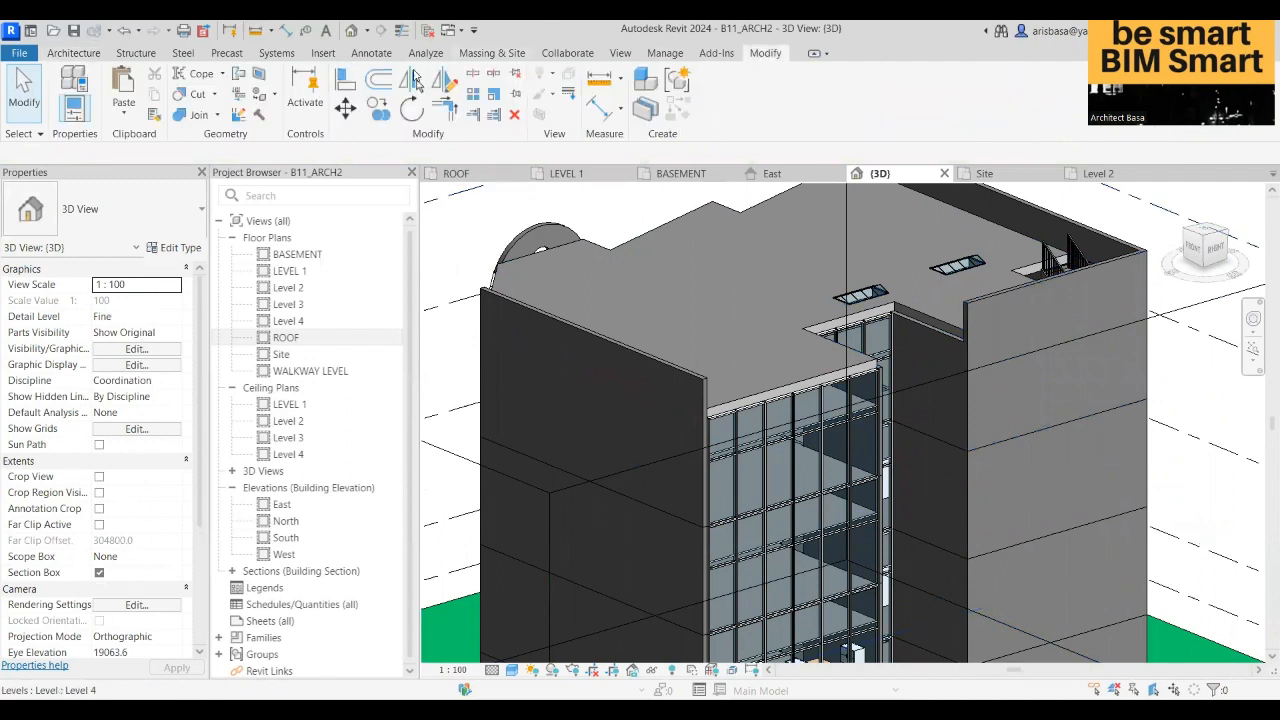
{"action": "left_click", "coordinate": [155, 115]}
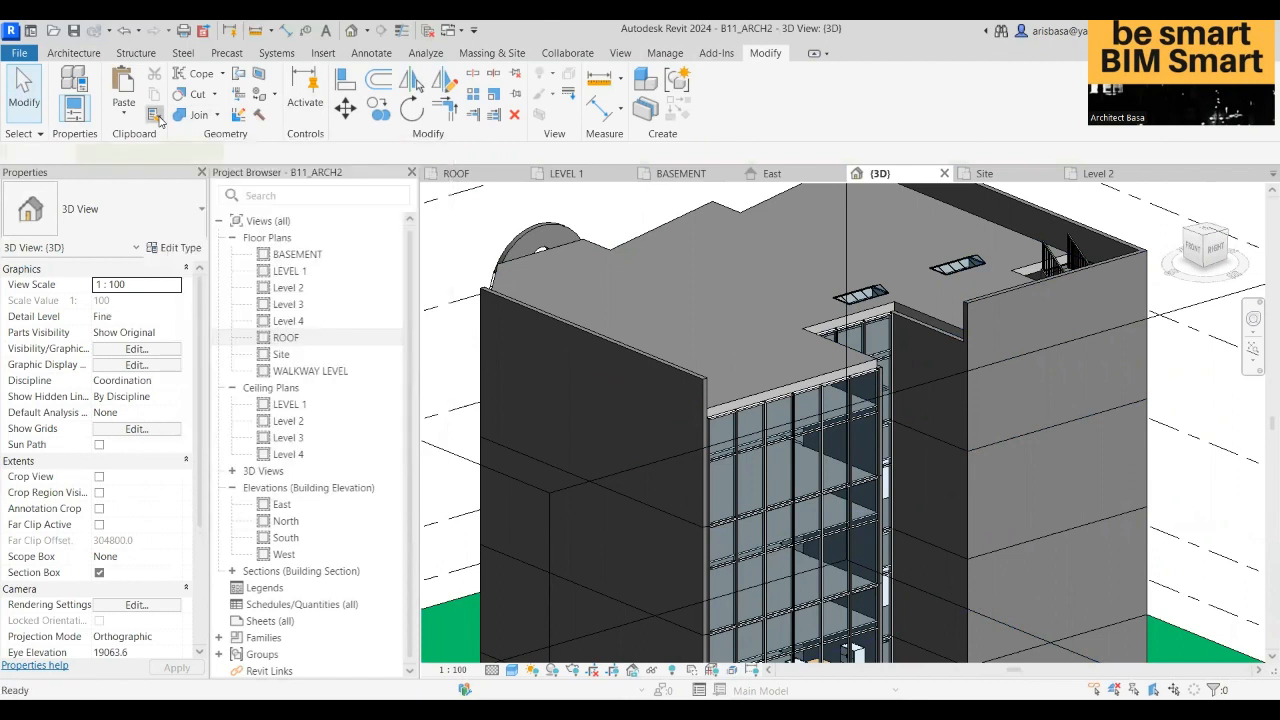
{"action": "left_click", "coordinate": [1005, 296]}
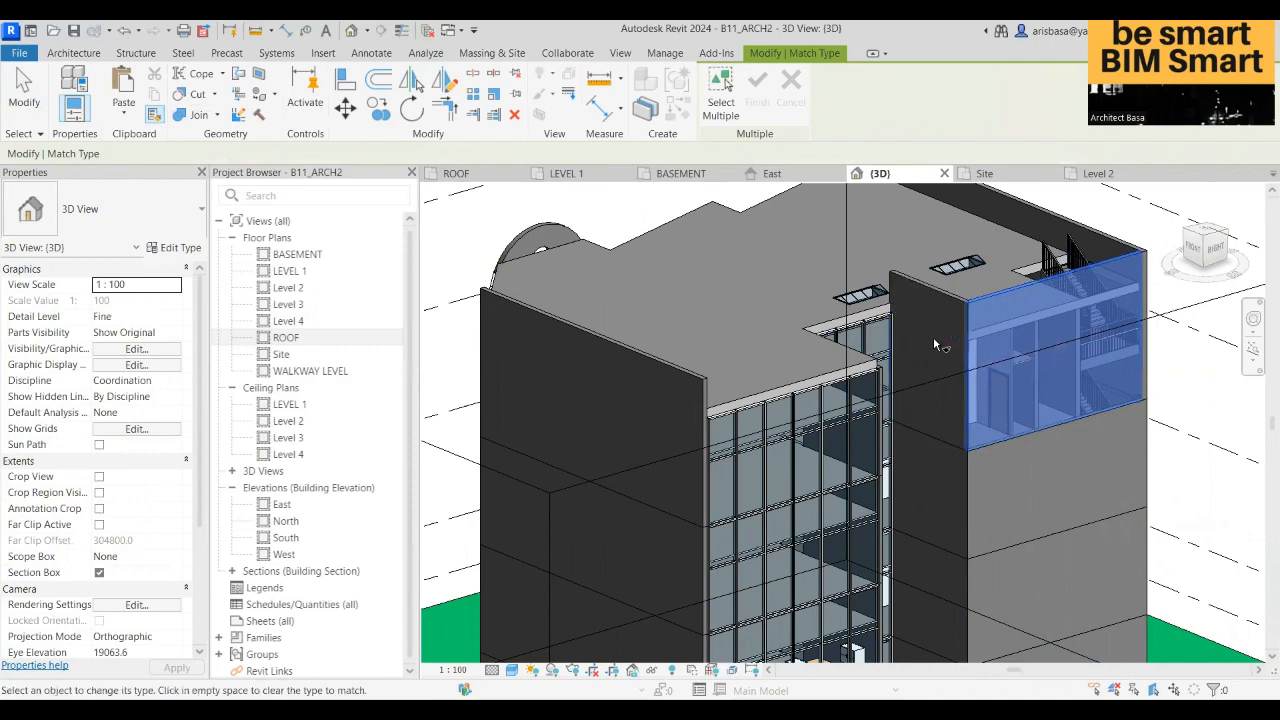
{"action": "middle_click_drag", "start_coordinate": [884, 354], "coordinate": [690, 358], "text": "shift"}
{"action": "middle_click_drag", "start_coordinate": [857, 364], "coordinate": [580, 388], "text": "shift"}
- Match the short Level 4 return walls between the facade's curtain walls, up to the B11 PLAZA sign wall, to the same raised wall
{"action": "left_click", "coordinate": [1057, 432]}
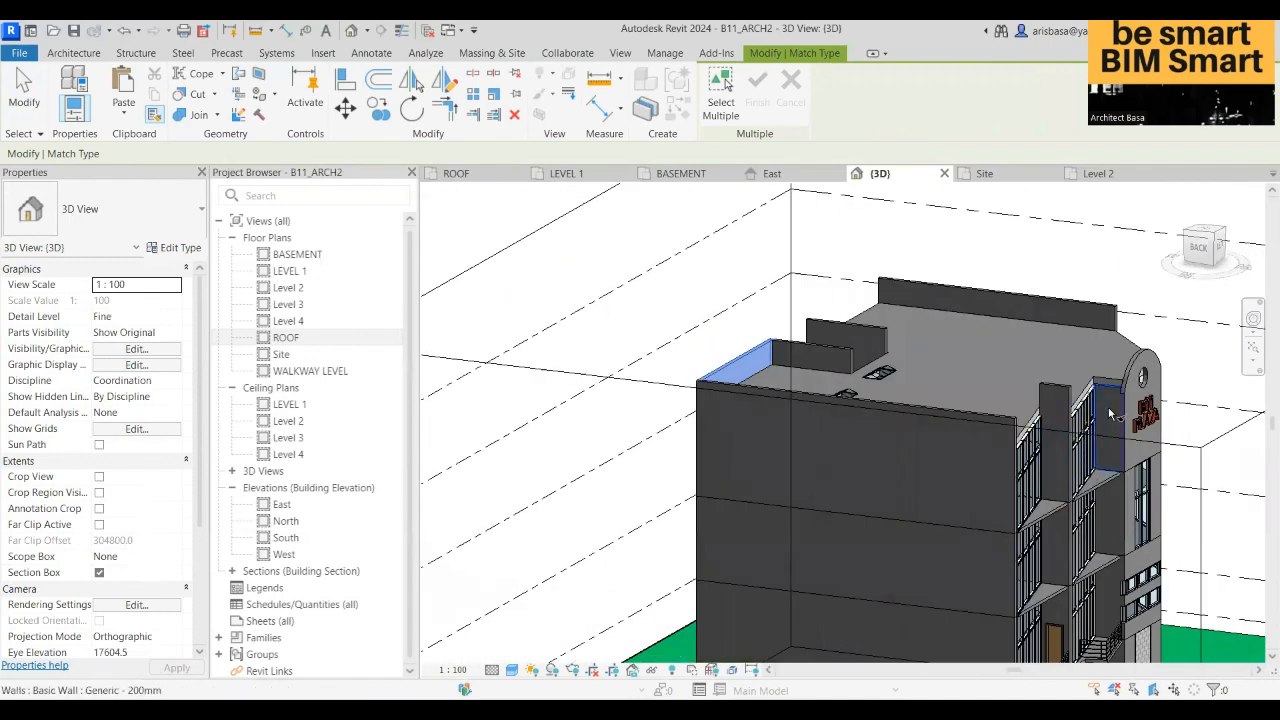
{"action": "left_click", "coordinate": [1113, 410]}
{"action": "middle_click_drag", "start_coordinate": [1113, 410], "coordinate": [963, 410], "text": "shift"}
{"action": "scroll", "coordinate": [963, 410], "scroll_direction": "up", "scroll_amount": 3}
{"action": "middle_click_drag", "start_coordinate": [1078, 375], "coordinate": [958, 413], "text": "shift"}
{"action": "key", "text": "Escape"}
{"action": "scroll", "coordinate": [958, 413], "scroll_direction": "up", "scroll_amount": 4}
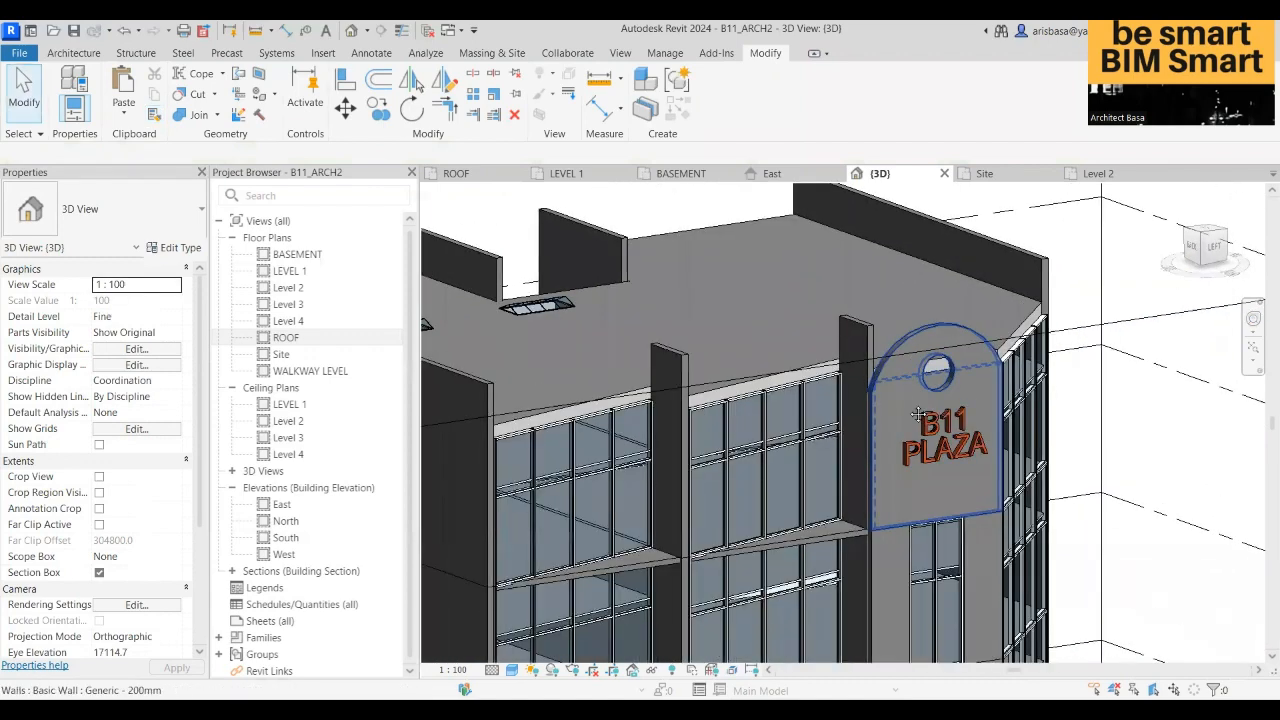
- Open the profile sketch of the arched Level 4 wall carrying the B11 PLAZA sign for editing
{"action": "scroll", "coordinate": [905, 374], "scroll_direction": "up", "scroll_amount": 1}
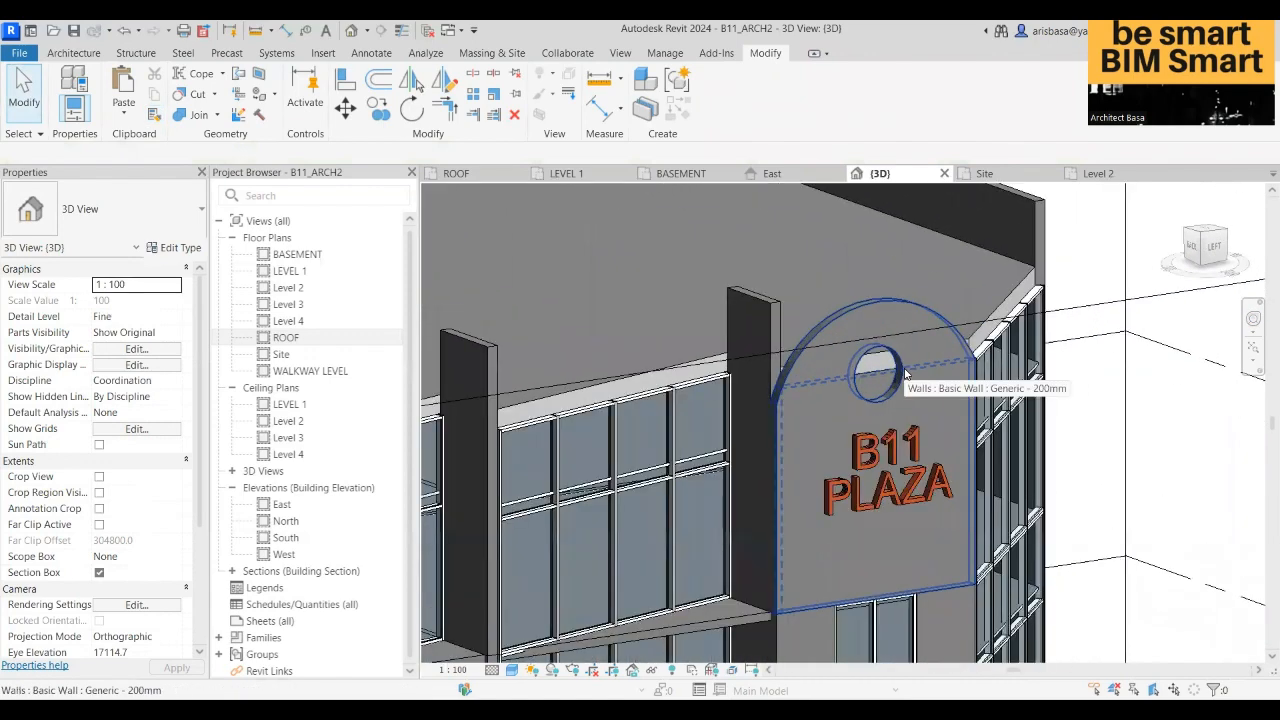
{"action": "scroll", "coordinate": [1062, 342], "scroll_direction": "down", "scroll_amount": 2}
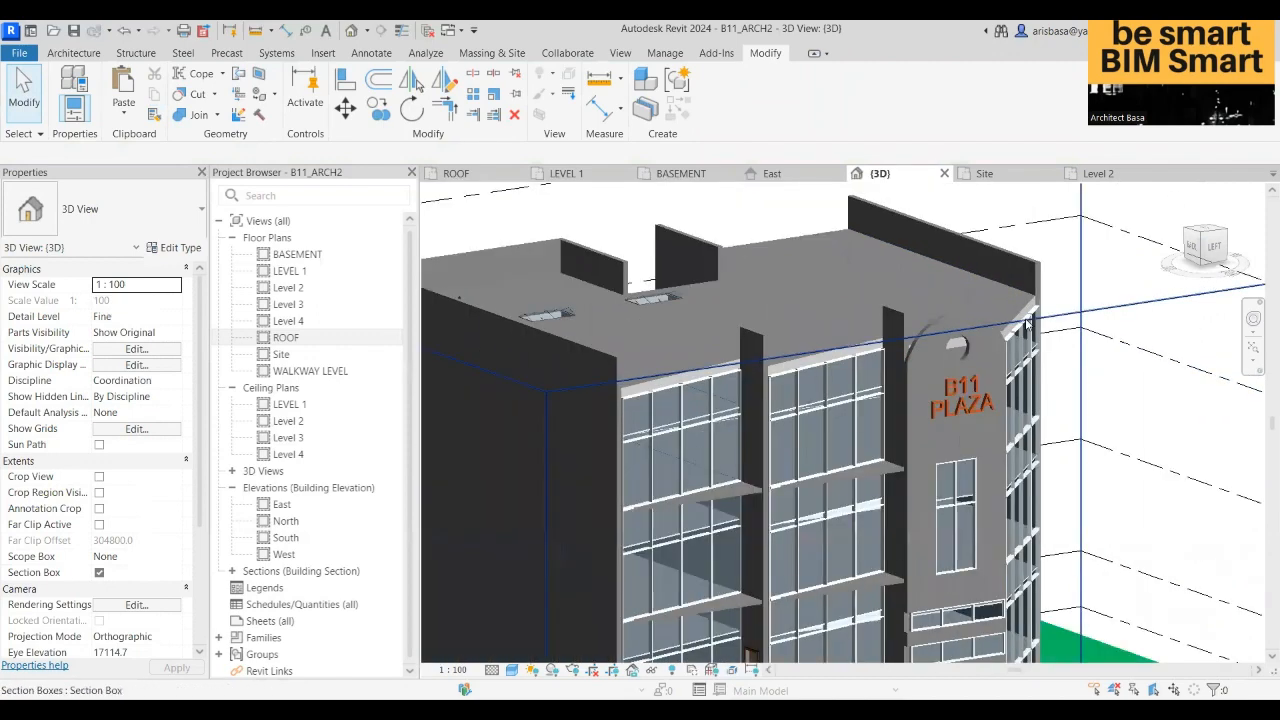
{"action": "scroll", "coordinate": [966, 330], "scroll_direction": "up", "scroll_amount": 1}
{"action": "left_click", "coordinate": [966, 332]}
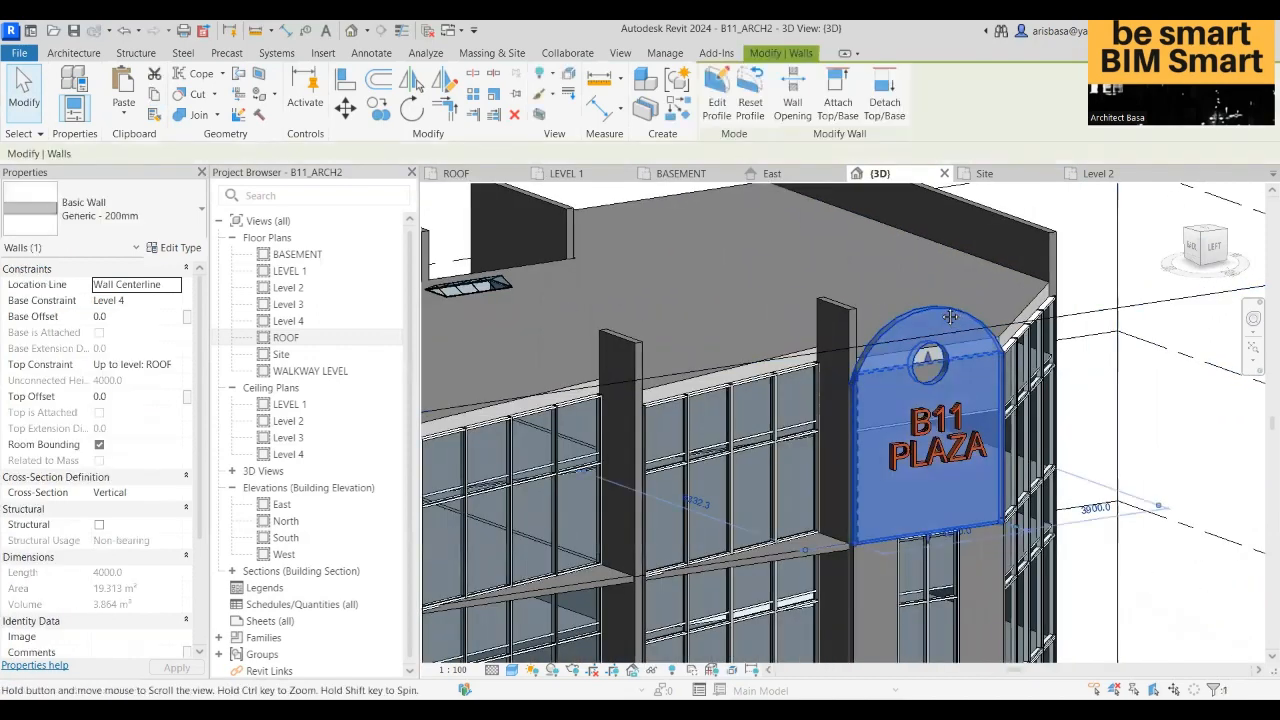
{"action": "middle_click_drag", "start_coordinate": [921, 274], "coordinate": [769, 240]}
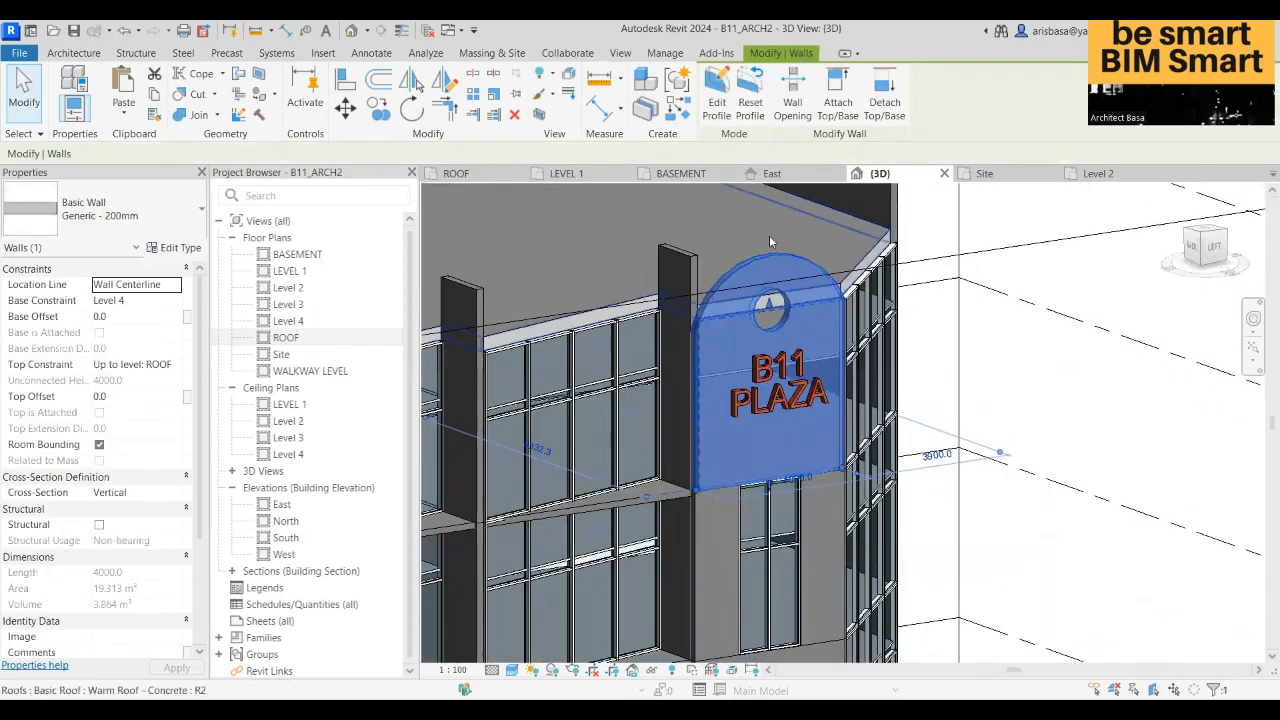
{"action": "left_click", "coordinate": [718, 108]}
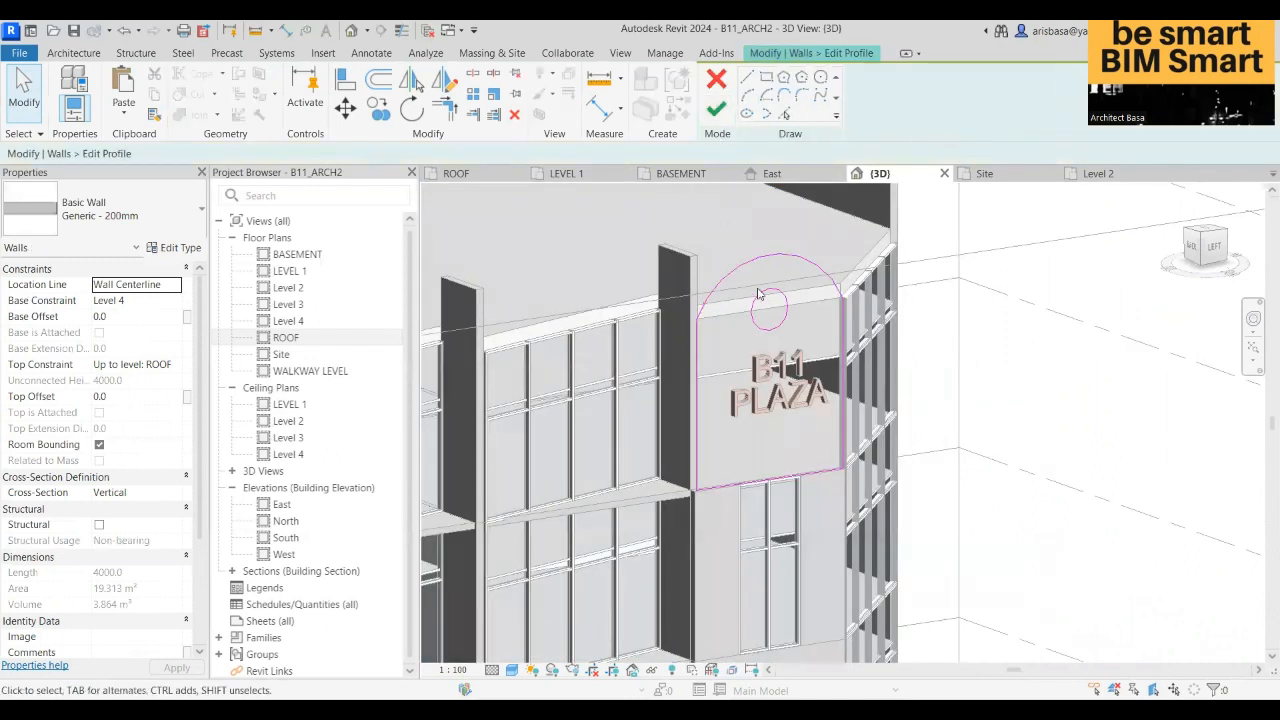
{"action": "left_click", "coordinate": [784, 262]}
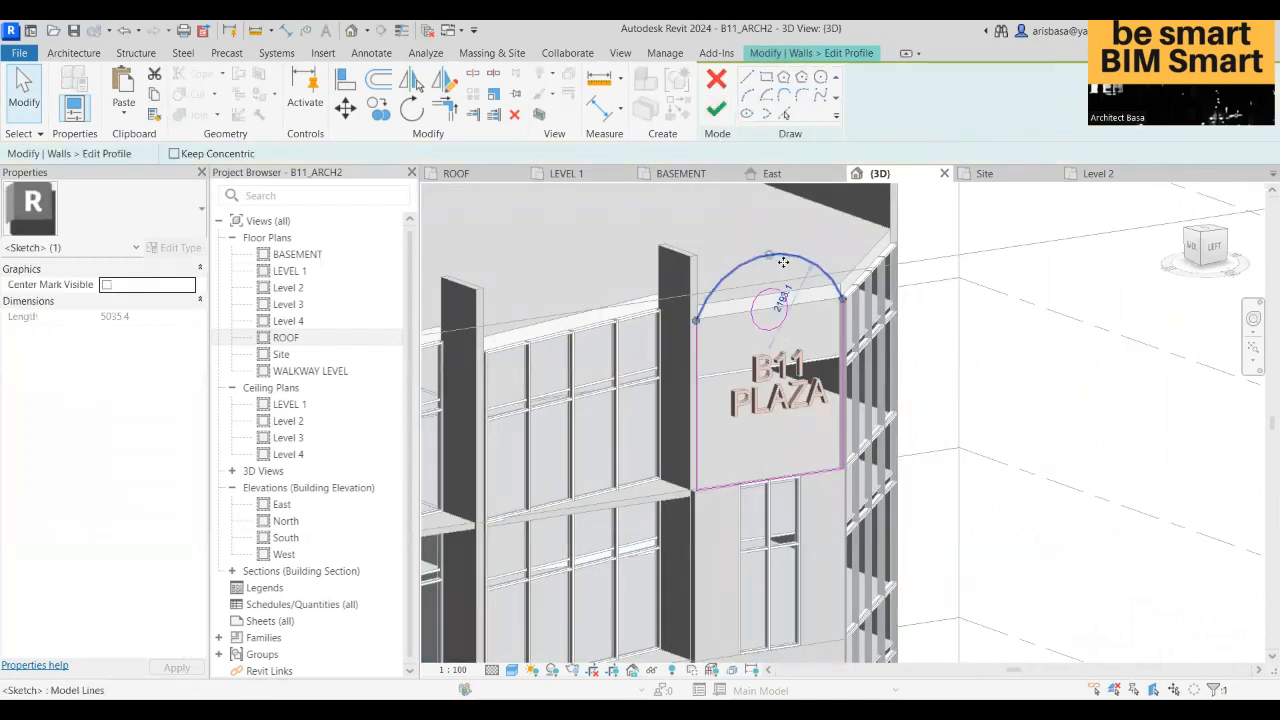
{"action": "left_click", "coordinate": [772, 305], "text": "ctrl"}
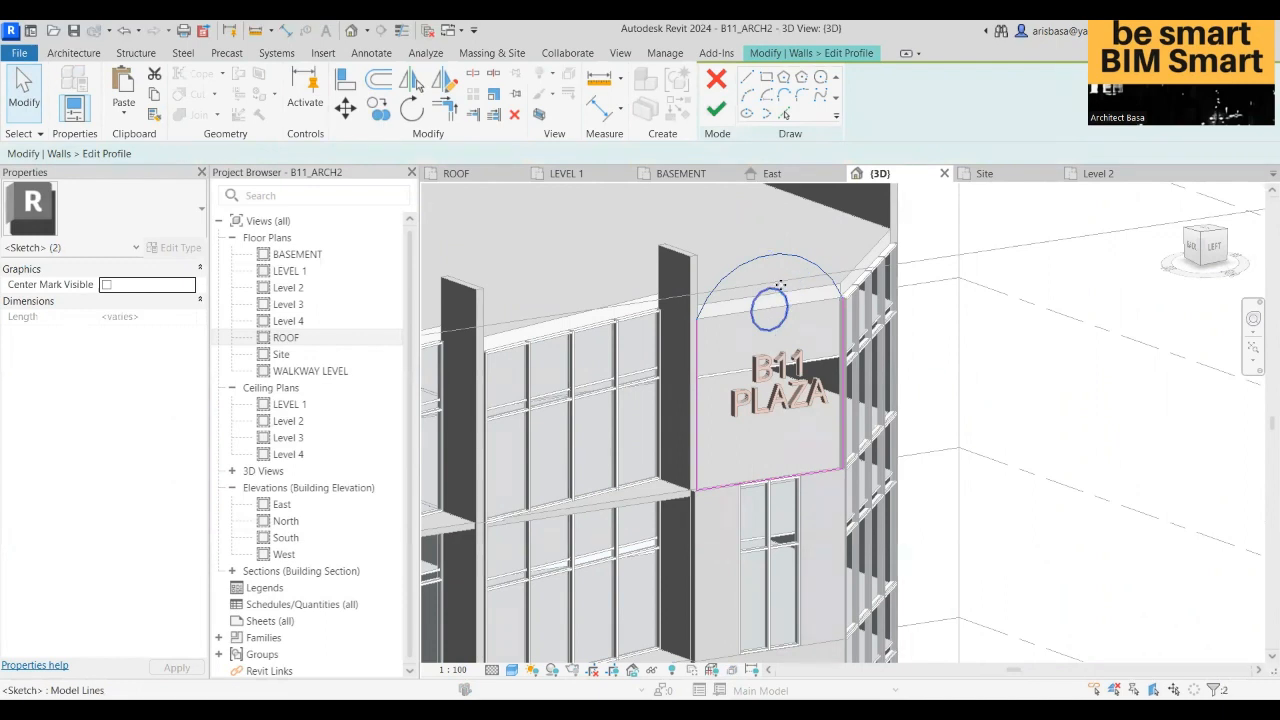
{"action": "mouse_move", "coordinate": [785, 252]}
{"action": "left_mouse_down"}
{"action": "mouse_move", "coordinate": [782, 190]}
{"action": "mouse_move", "coordinate": [783, 209]}
{"action": "mouse_move", "coordinate": [810, 189]}
{"action": "mouse_move", "coordinate": [791, 201]}
{"action": "mouse_move", "coordinate": [797, 217]}
{"action": "left_mouse_up"}
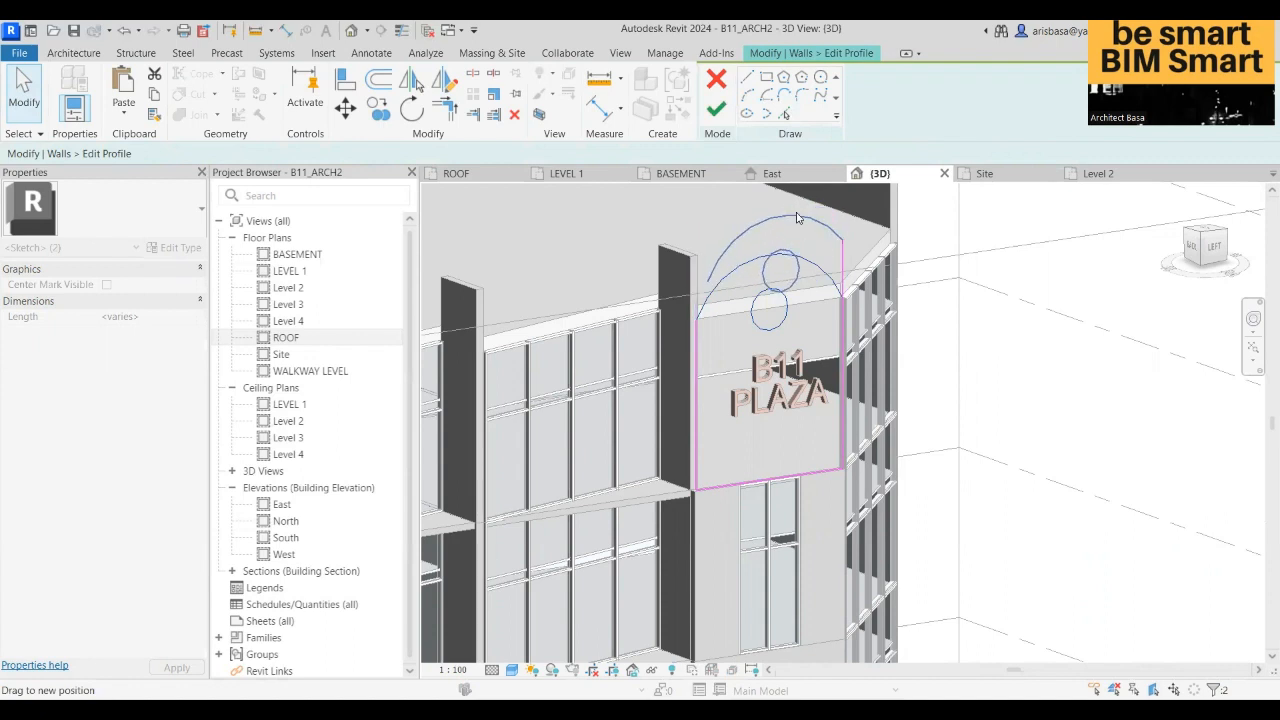
{"action": "key", "text": "Escape"}
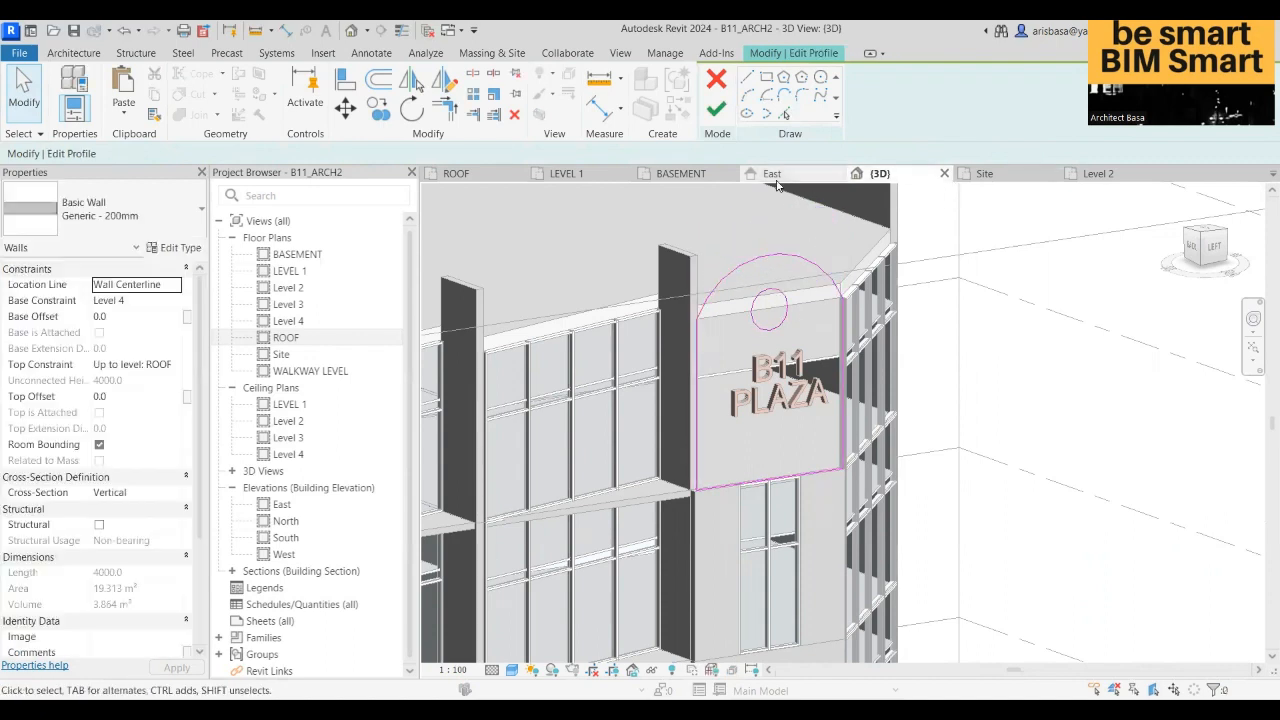
- In the left-facing 3D view, raise the sign wall's arch and circular opening until the arch springs from the parapet tops, and finish the profile
{"action": "left_click", "coordinate": [1210, 246]}
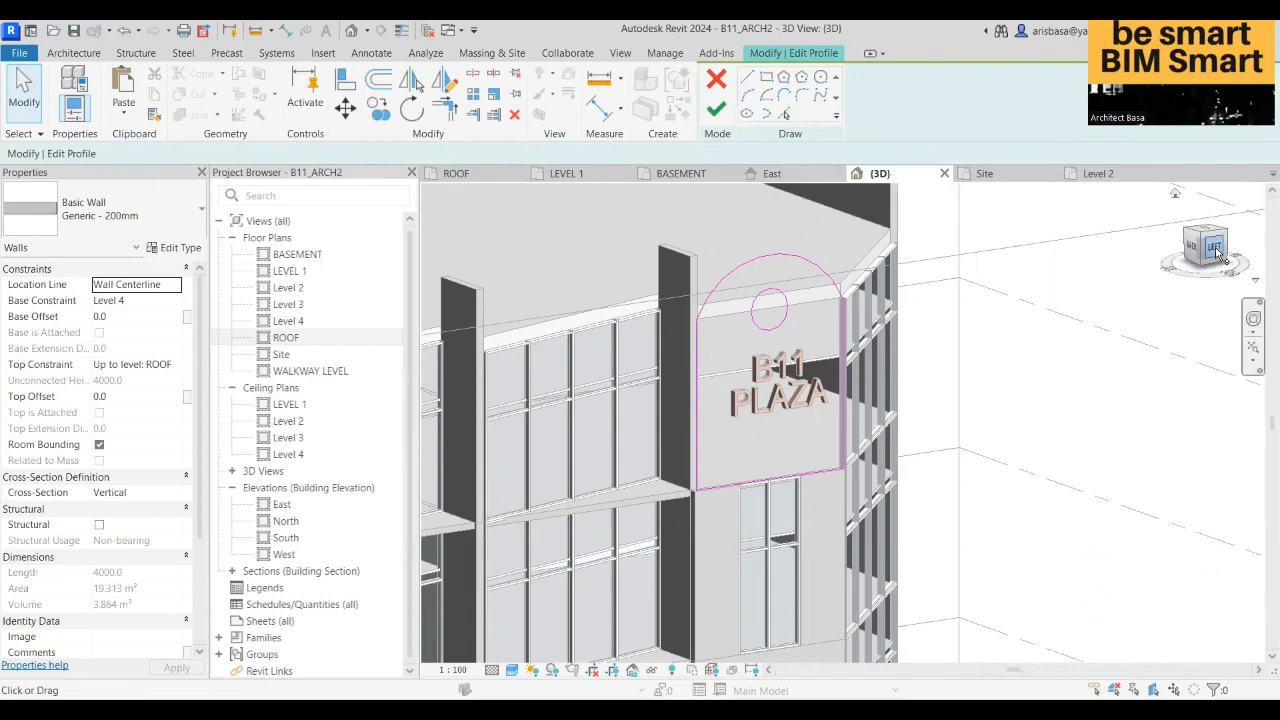
{"action": "scroll", "coordinate": [868, 346], "scroll_direction": "up", "scroll_amount": 6}
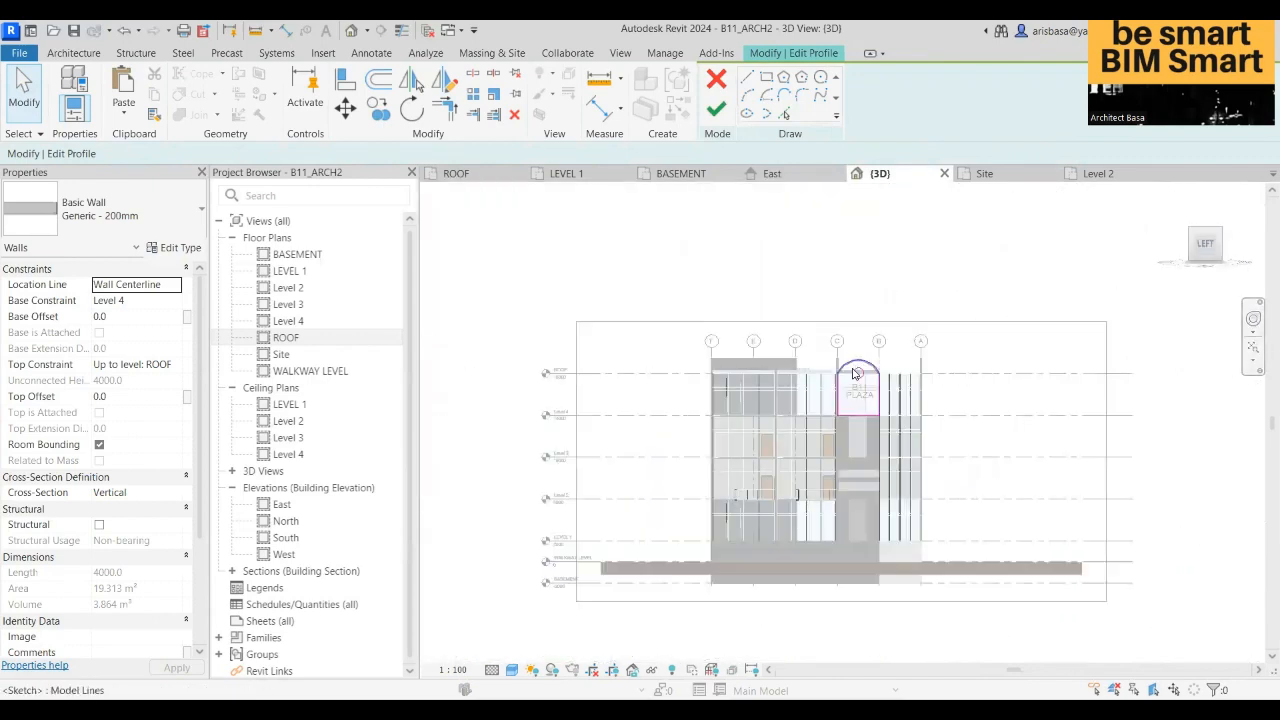
{"action": "left_click", "coordinate": [868, 344]}
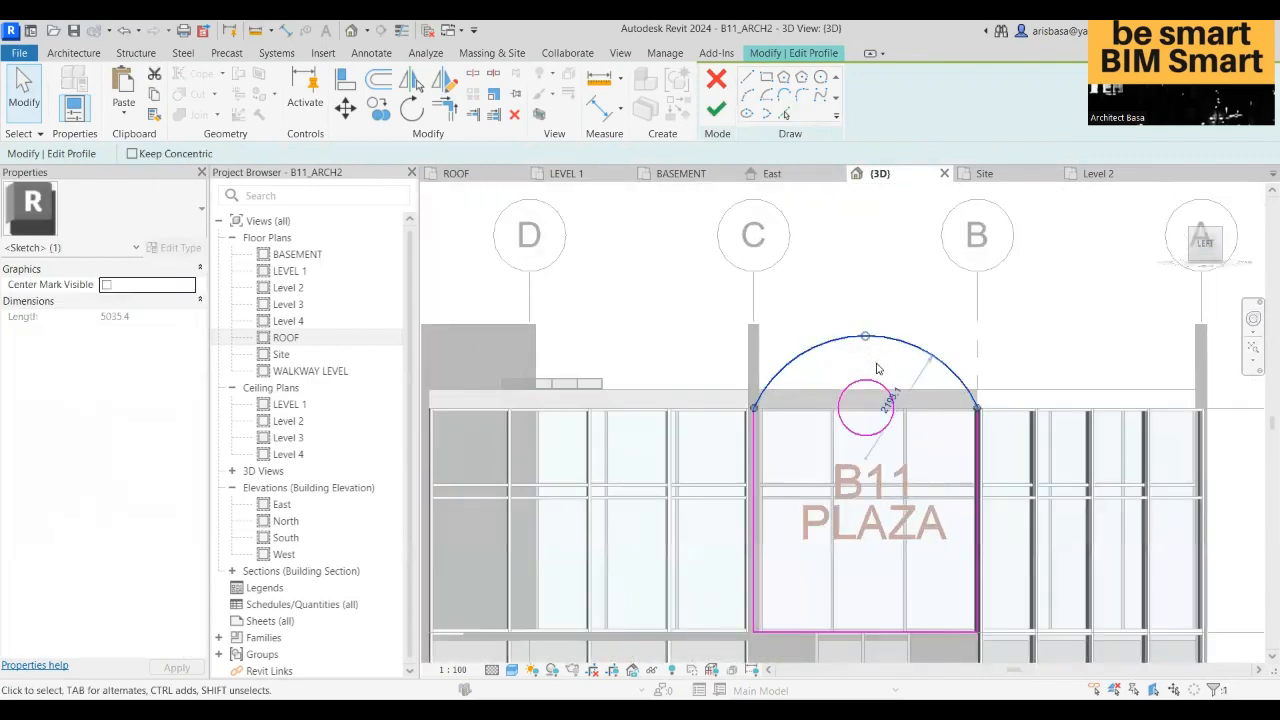
{"action": "left_click", "coordinate": [871, 381], "text": "ctrl"}
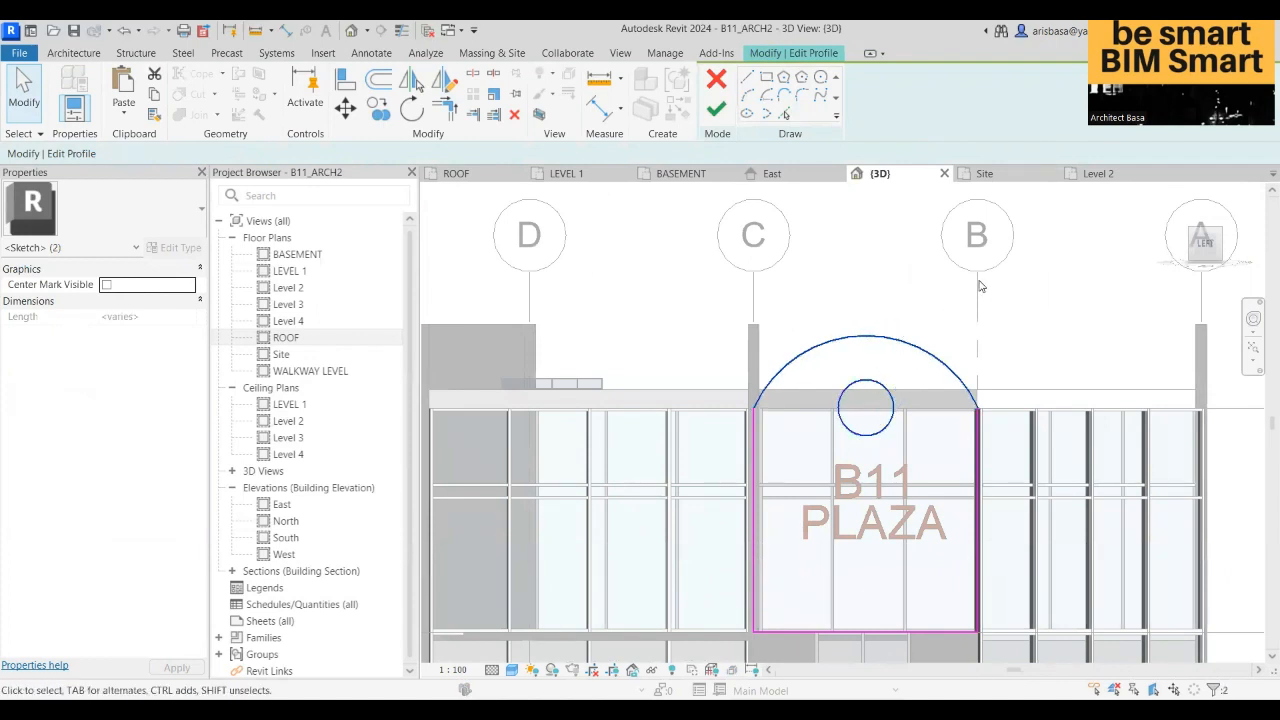
{"action": "key", "text": "Up"}
{"action": "key", "text": "Up"}
{"action": "key", "text": "Up"}
{"action": "key", "text": "Up"}
{"action": "key", "text": "Up"}
{"action": "key", "text": "Up"}
{"action": "key", "text": "Up"}
{"action": "key", "text": "Up"}
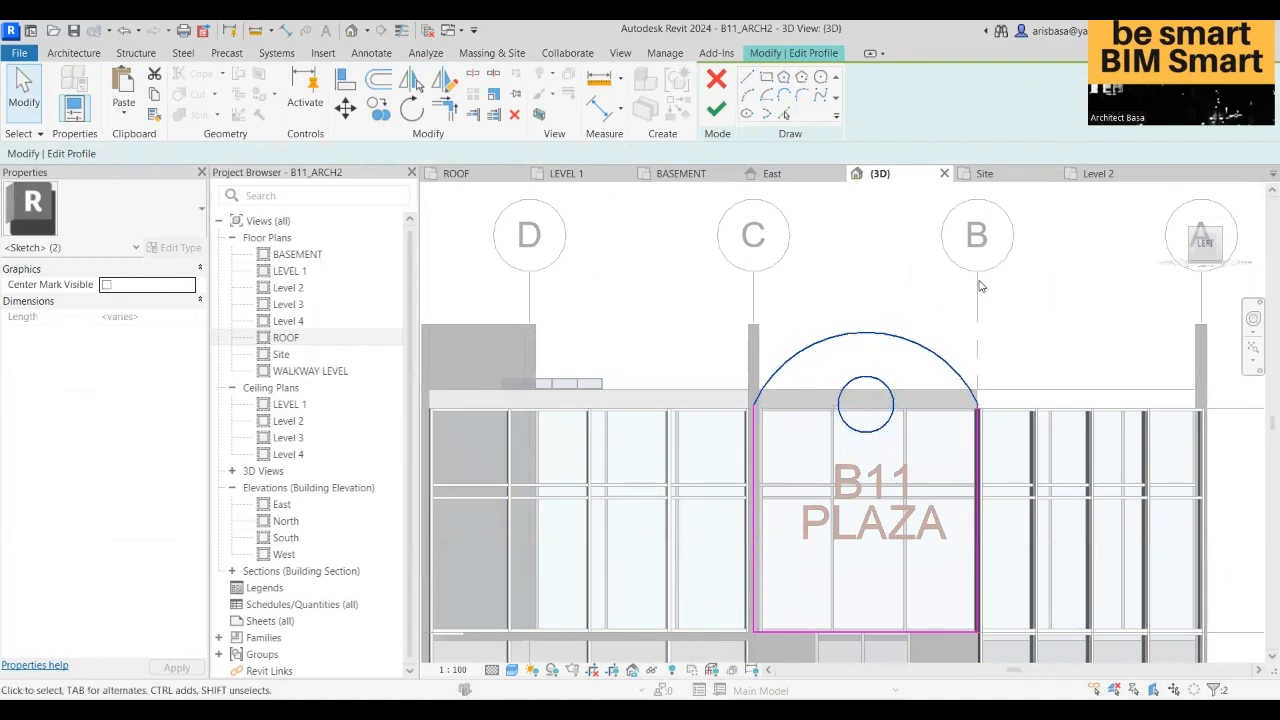
{"action": "key", "text": "Up"}
{"action": "key", "text": "Up"}
{"action": "key", "text": "Up"}
{"action": "key", "text": "Up"}
{"action": "key", "text": "Up"}
{"action": "key", "text": "Up"}
{"action": "key", "text": "Up"}
{"action": "key", "text": "Up"}
{"action": "key", "text": "Up"}
{"action": "key", "text": "Up"}
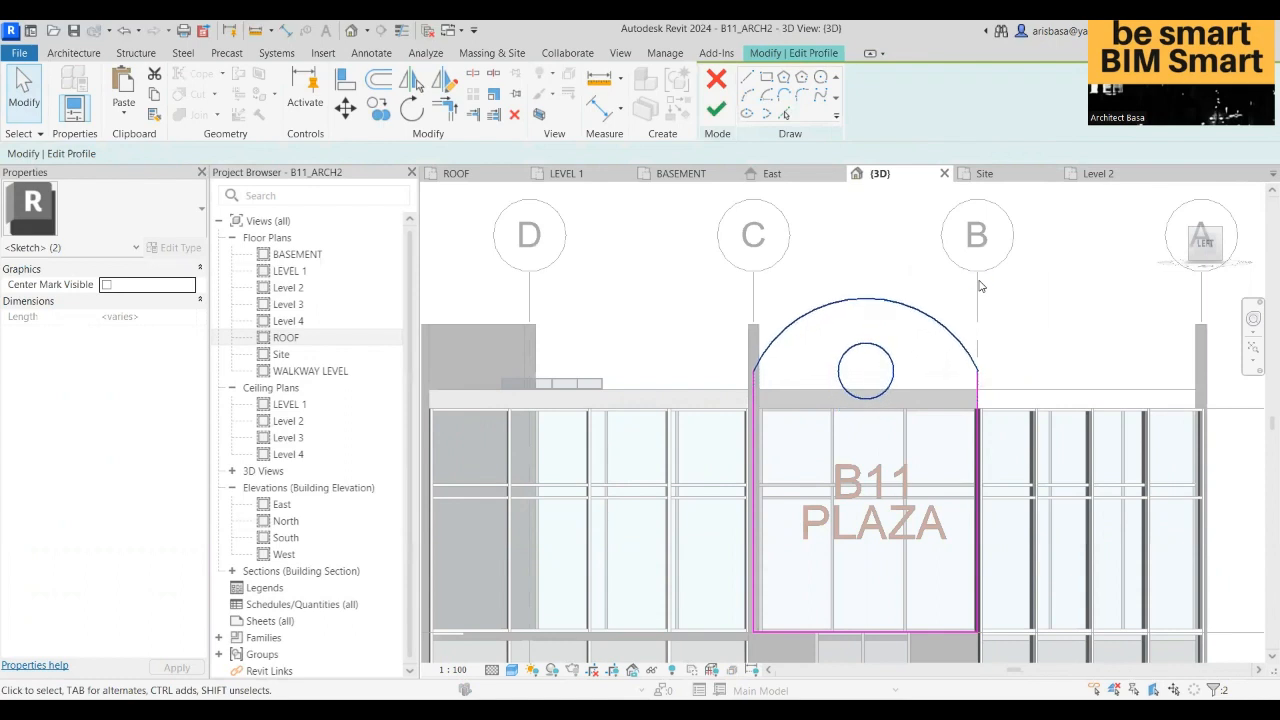
{"action": "key", "text": "Up"}
{"action": "key", "text": "Up"}
{"action": "key", "text": "Up"}
{"action": "key", "text": "Up"}
{"action": "key", "text": "Up"}
{"action": "key", "text": "Up"}
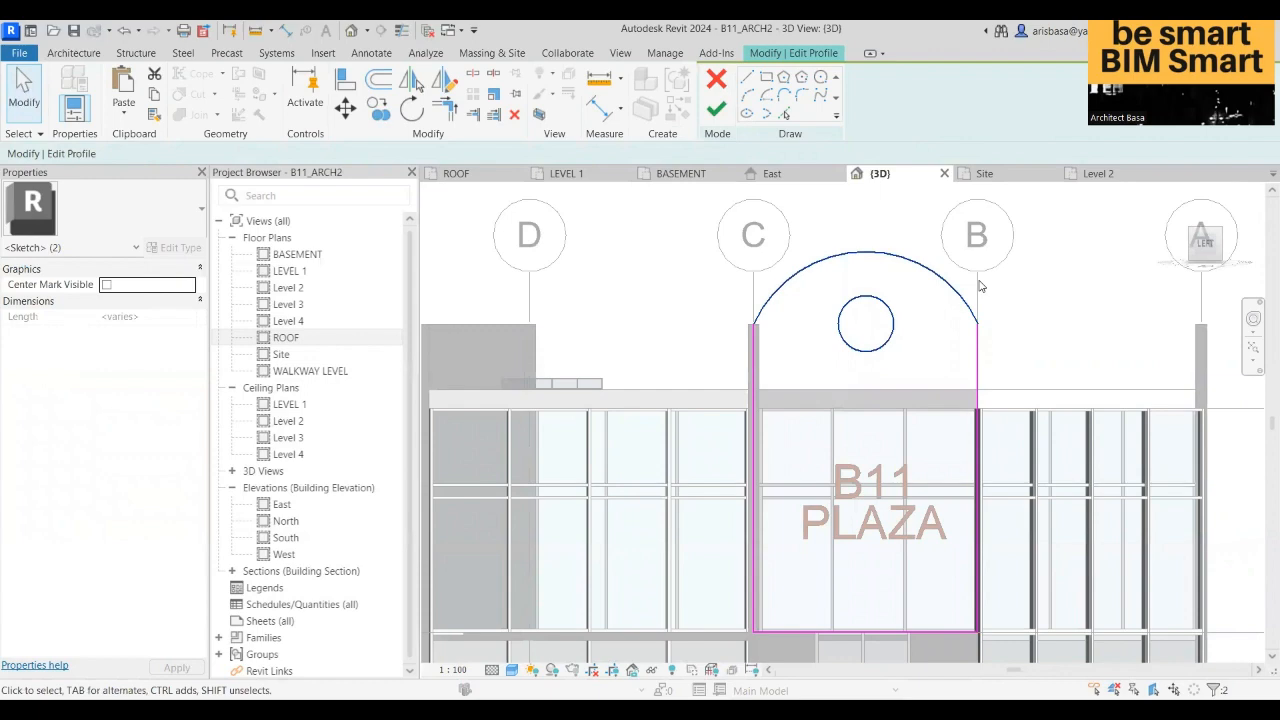
{"action": "left_click", "coordinate": [716, 108]}
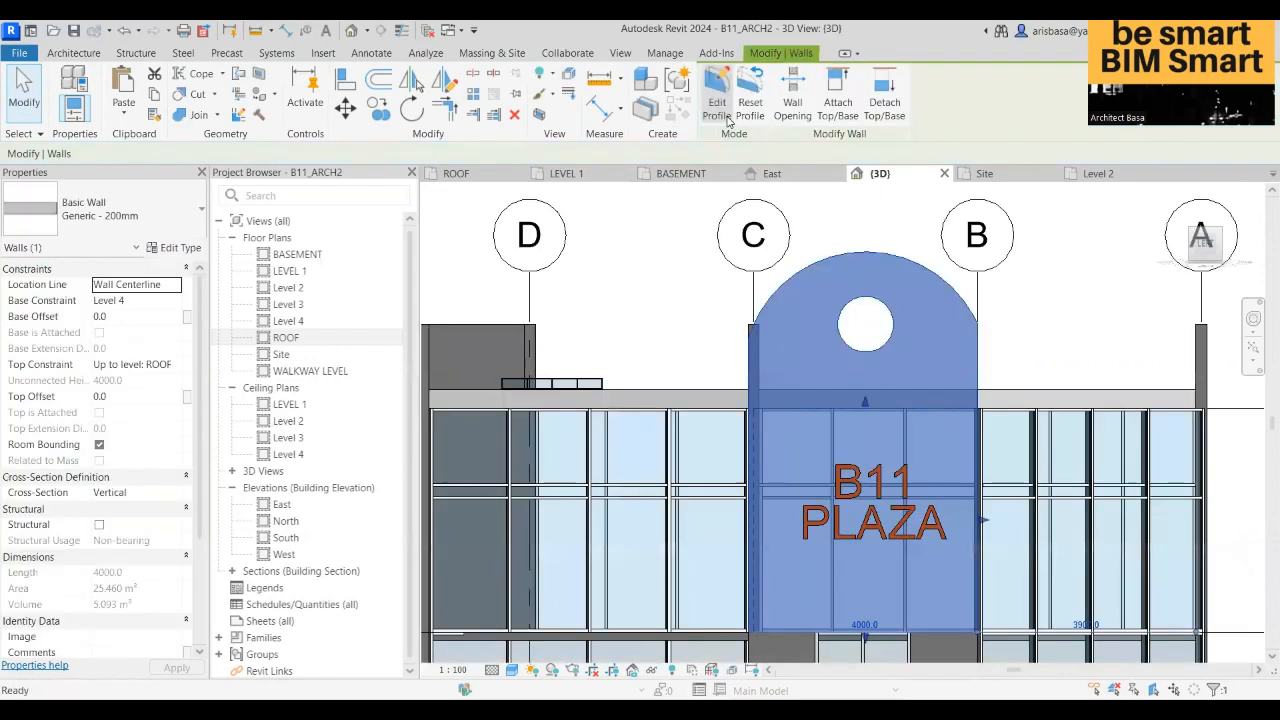
{"action": "scroll", "coordinate": [826, 350], "scroll_direction": "down", "scroll_amount": 5}
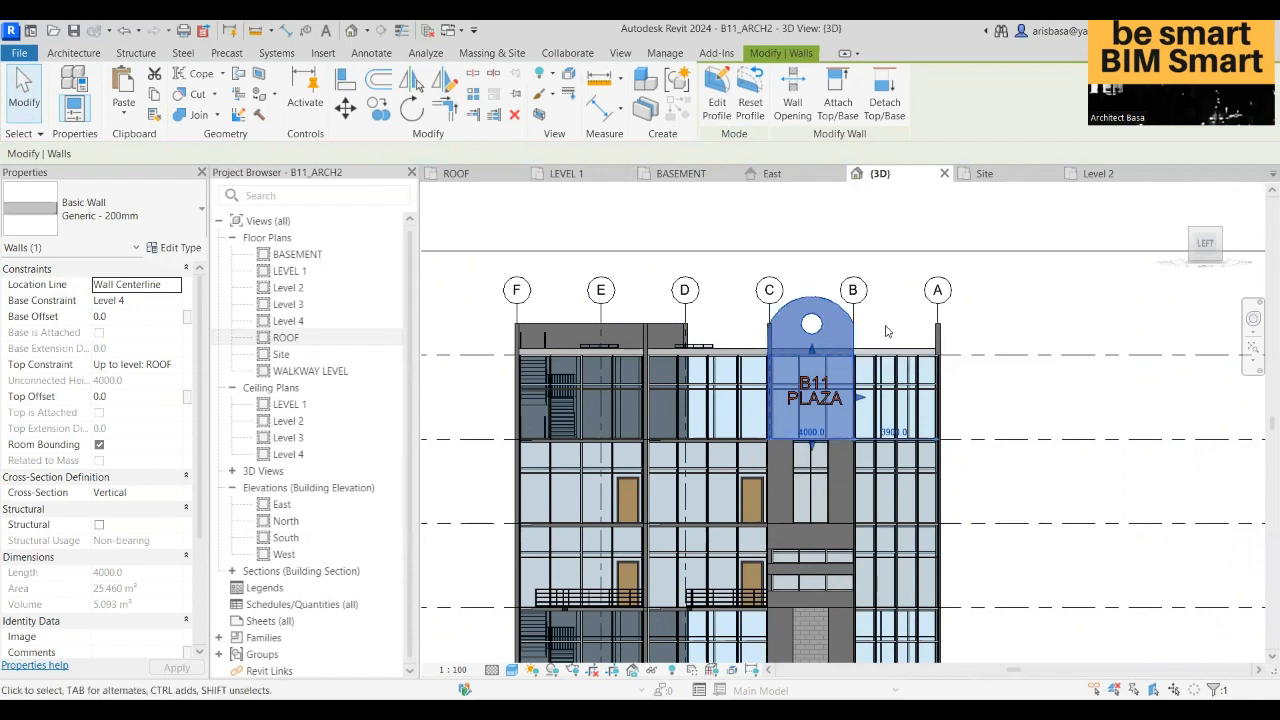
{"action": "key", "text": "Escape"}
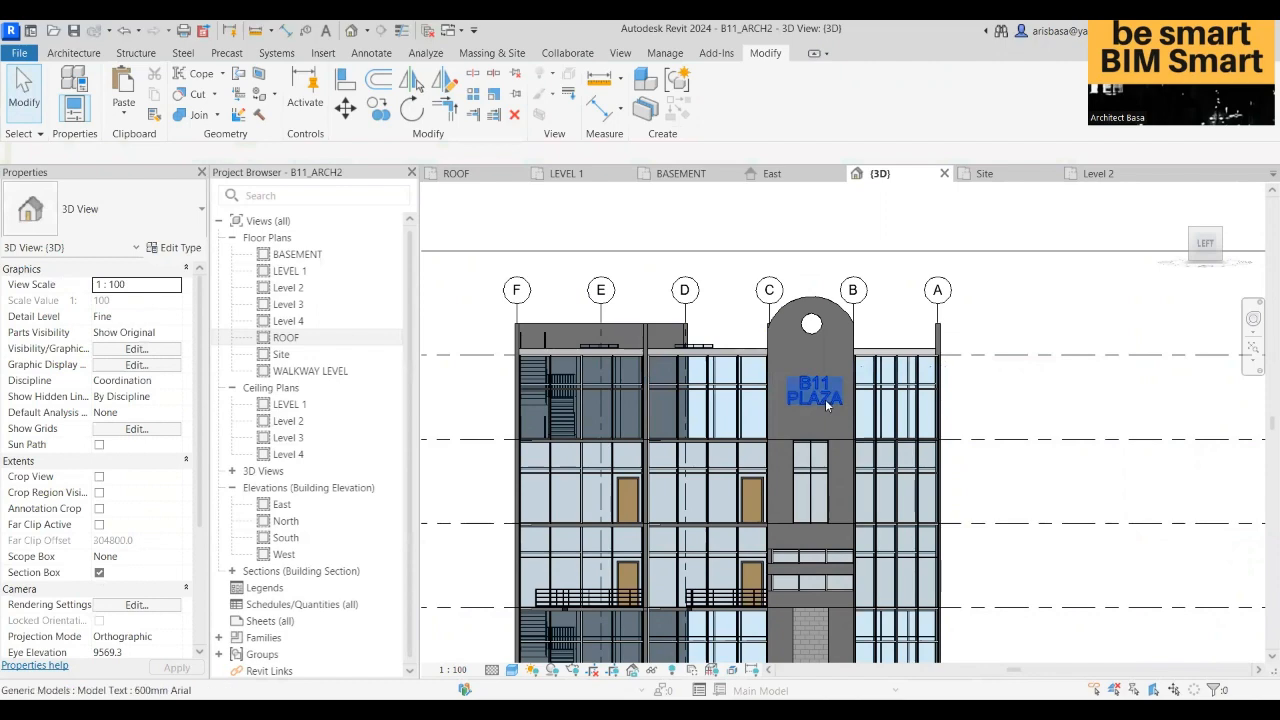
- Move the B11 PLAZA model text higher on the sign wall, closer to the circular opening
{"action": "left_click", "coordinate": [826, 415]}
{"action": "scroll", "coordinate": [820, 400], "scroll_direction": "up", "scroll_amount": 4}
{"action": "left_click_drag", "start_coordinate": [813, 332], "coordinate": [810, 349]}
{"action": "scroll", "coordinate": [1007, 326], "scroll_direction": "down", "scroll_amount": 1}
{"action": "middle_click_drag", "start_coordinate": [1007, 327], "coordinate": [884, 400]}
{"action": "scroll", "coordinate": [884, 400], "scroll_direction": "down", "scroll_amount": 1}
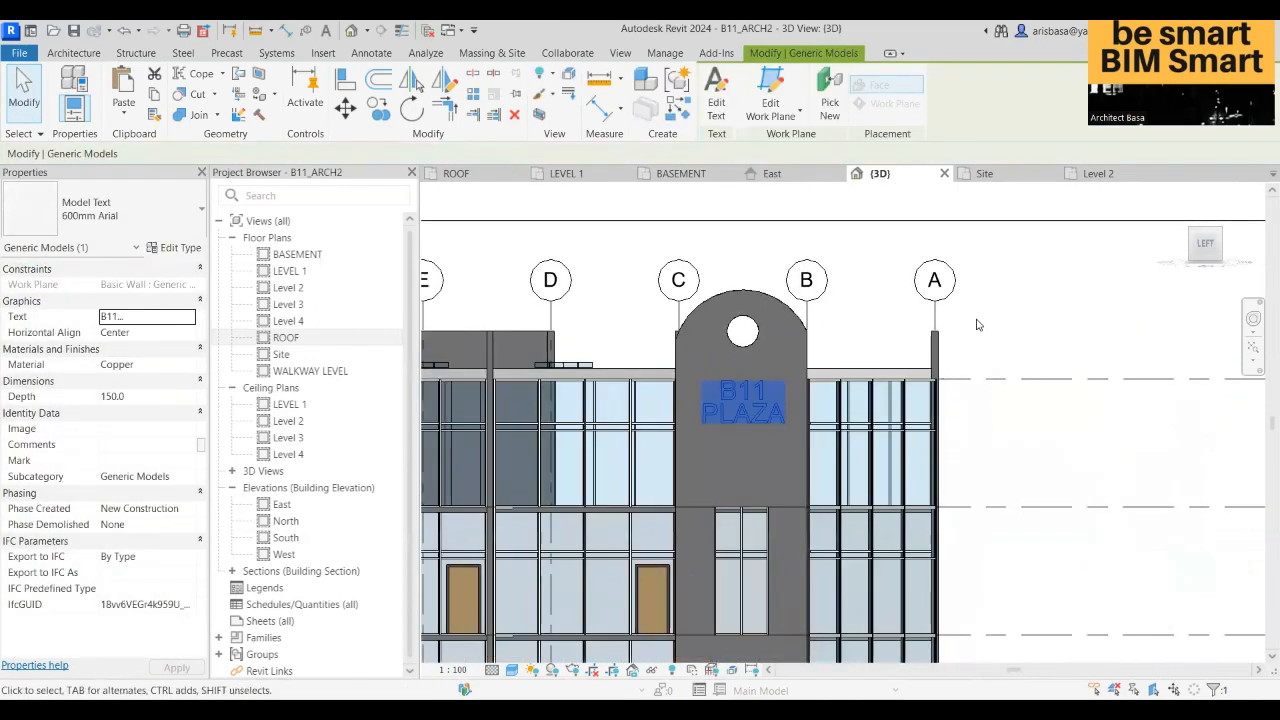
{"action": "left_click", "coordinate": [1004, 301]}
- Set the top offset of the Level 4 Storefront curtain wall between the middle return wall and the sign wall to 1500
{"action": "scroll", "coordinate": [1005, 304], "scroll_direction": "down", "scroll_amount": 2}
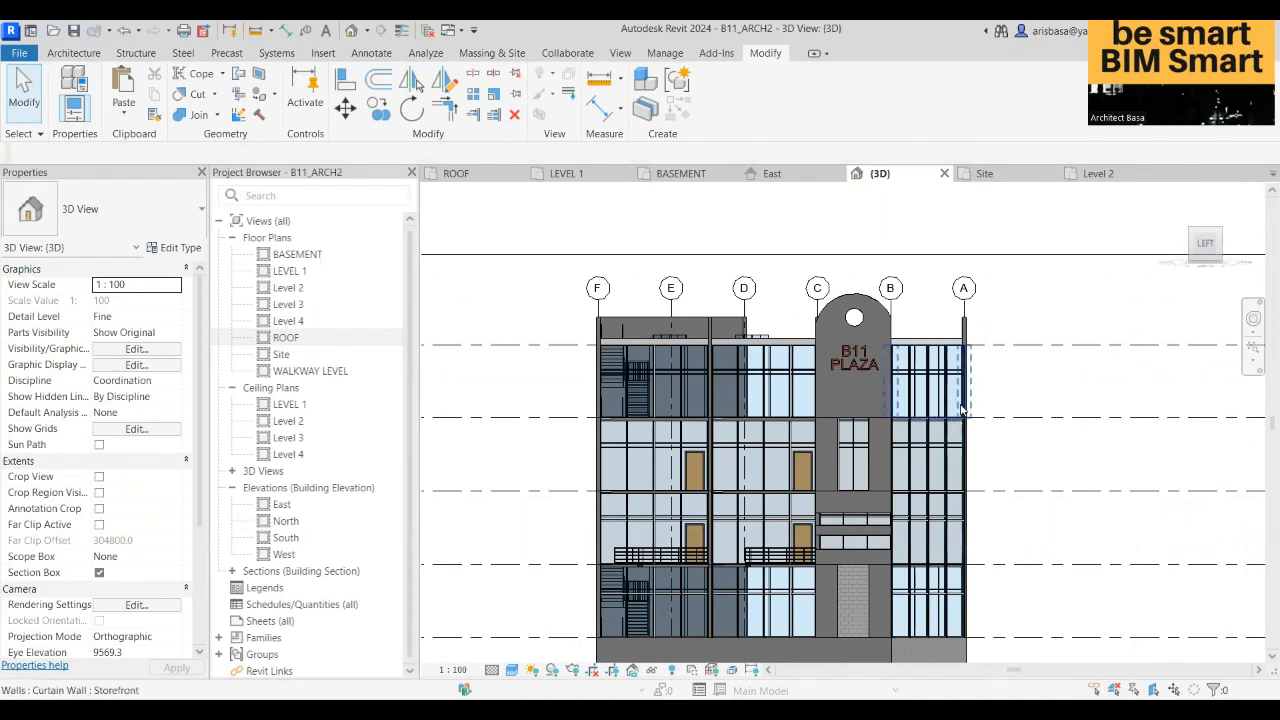
{"action": "middle_click_drag", "start_coordinate": [993, 395], "coordinate": [968, 505], "text": "shift"}
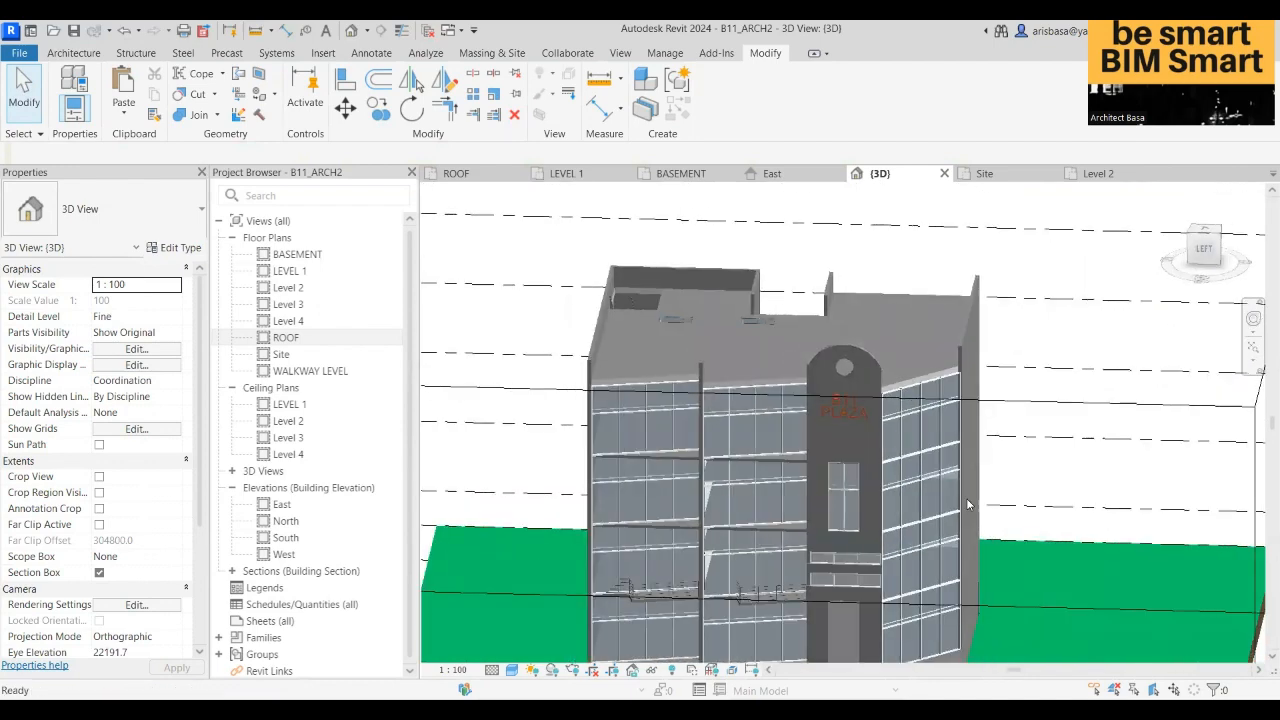
{"action": "scroll", "coordinate": [760, 403], "scroll_direction": "up", "scroll_amount": 2}
{"action": "left_click", "coordinate": [762, 405]}
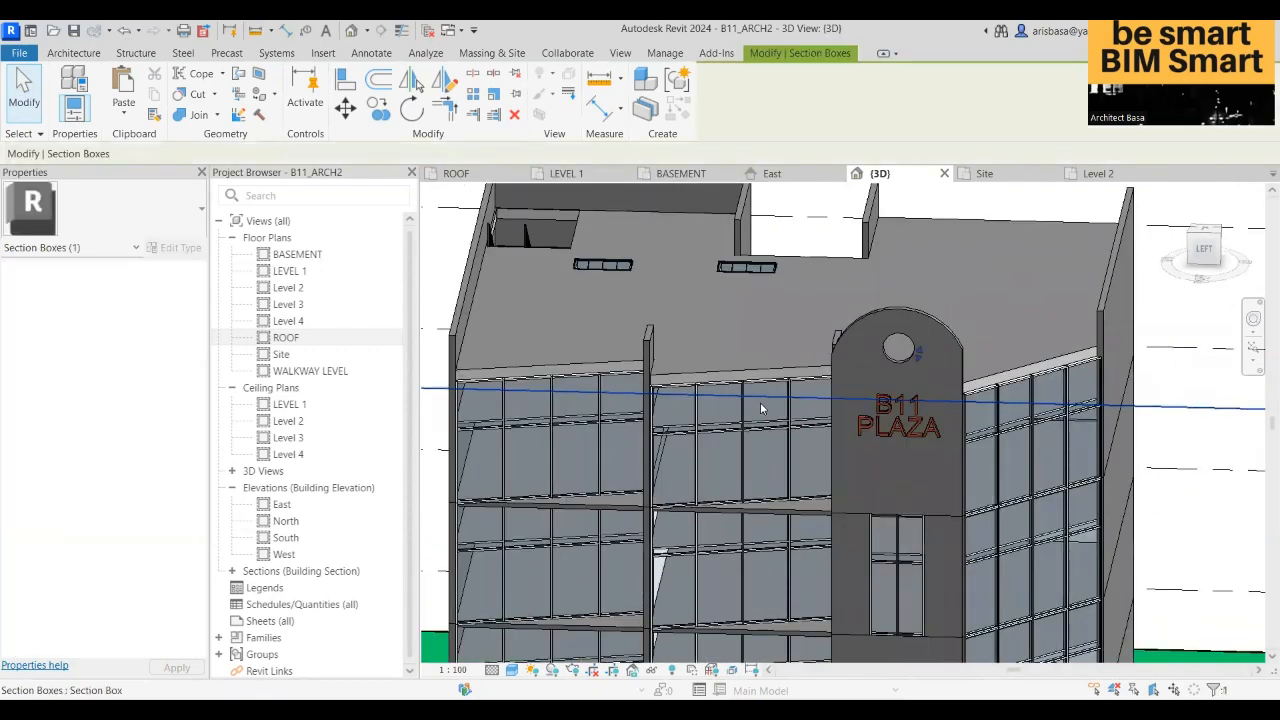
{"action": "left_click", "coordinate": [768, 415]}
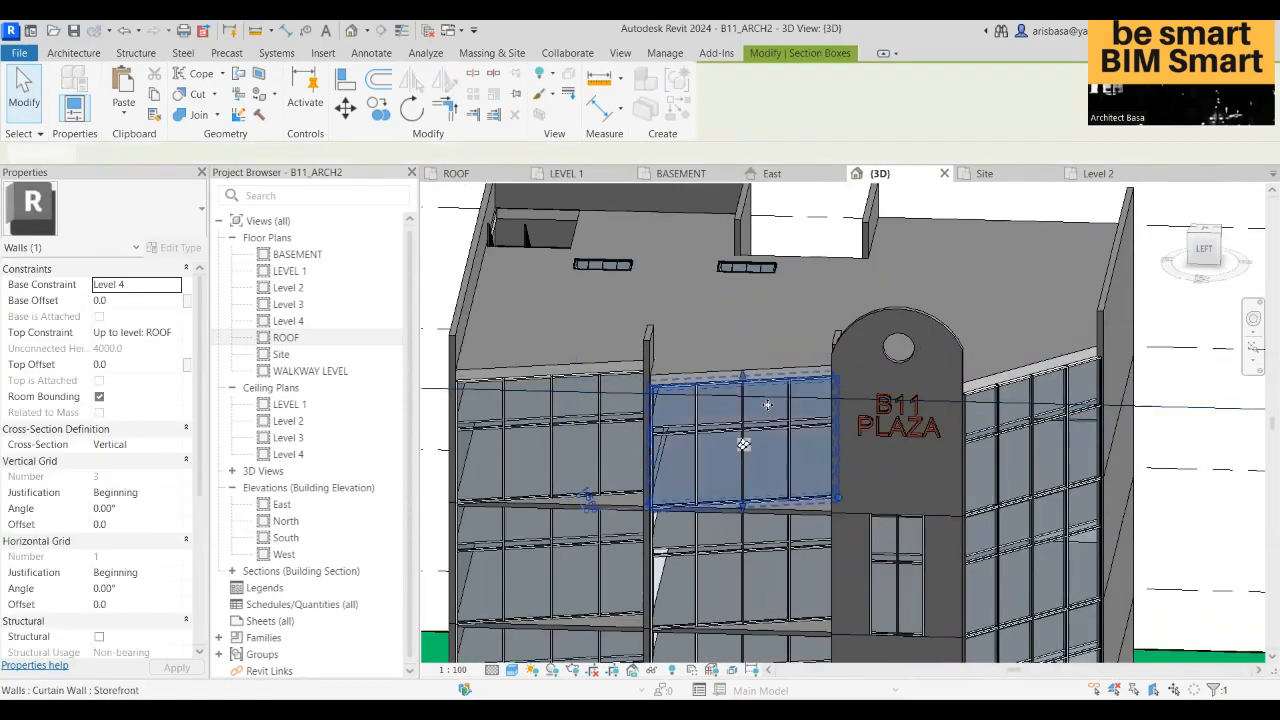
{"action": "left_click", "coordinate": [126, 363]}
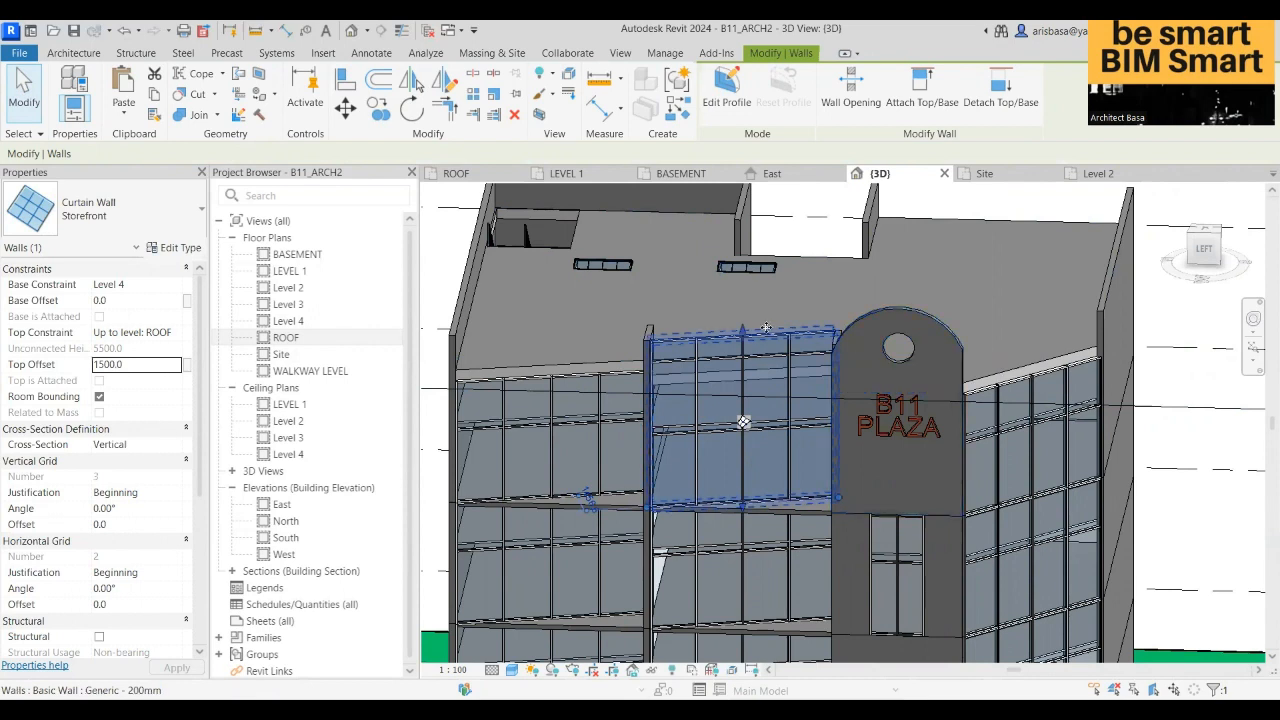
- Use Match Type to copy the raised curtain wall's properties onto the other two Level 4 curtain walls of the sign facade
{"action": "left_click", "coordinate": [155, 117]}
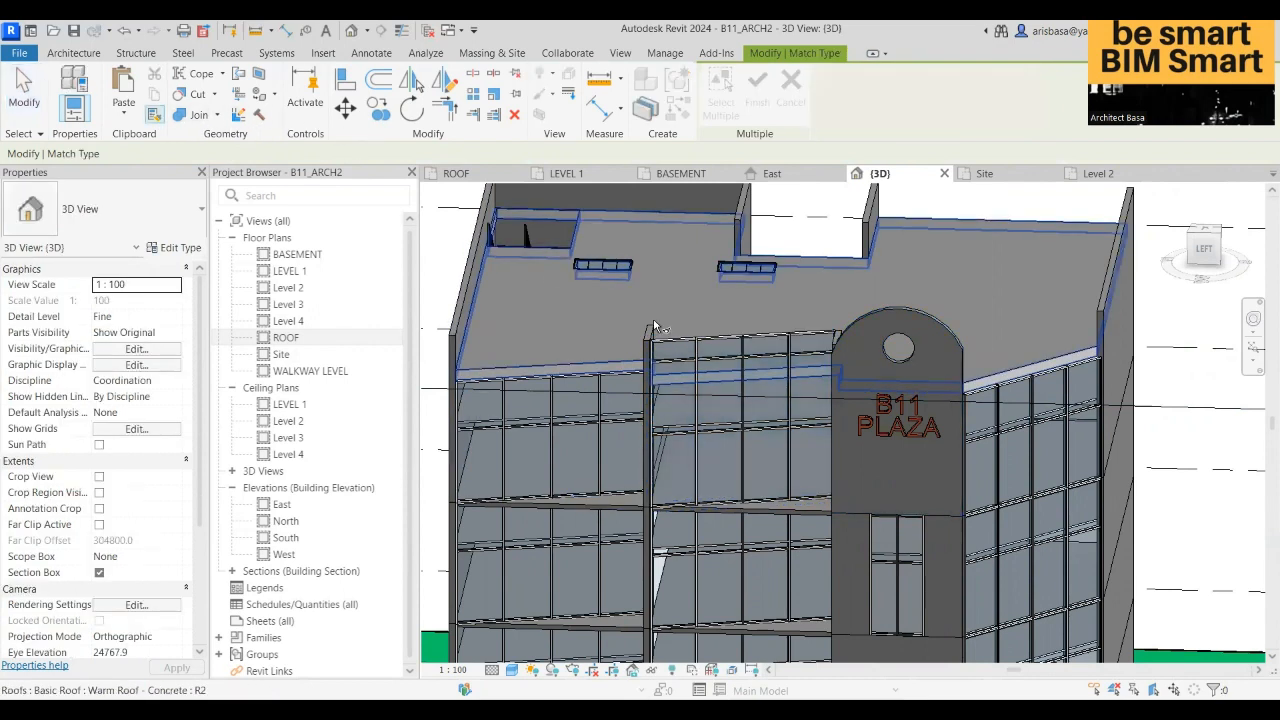
{"action": "left_click", "coordinate": [731, 347]}
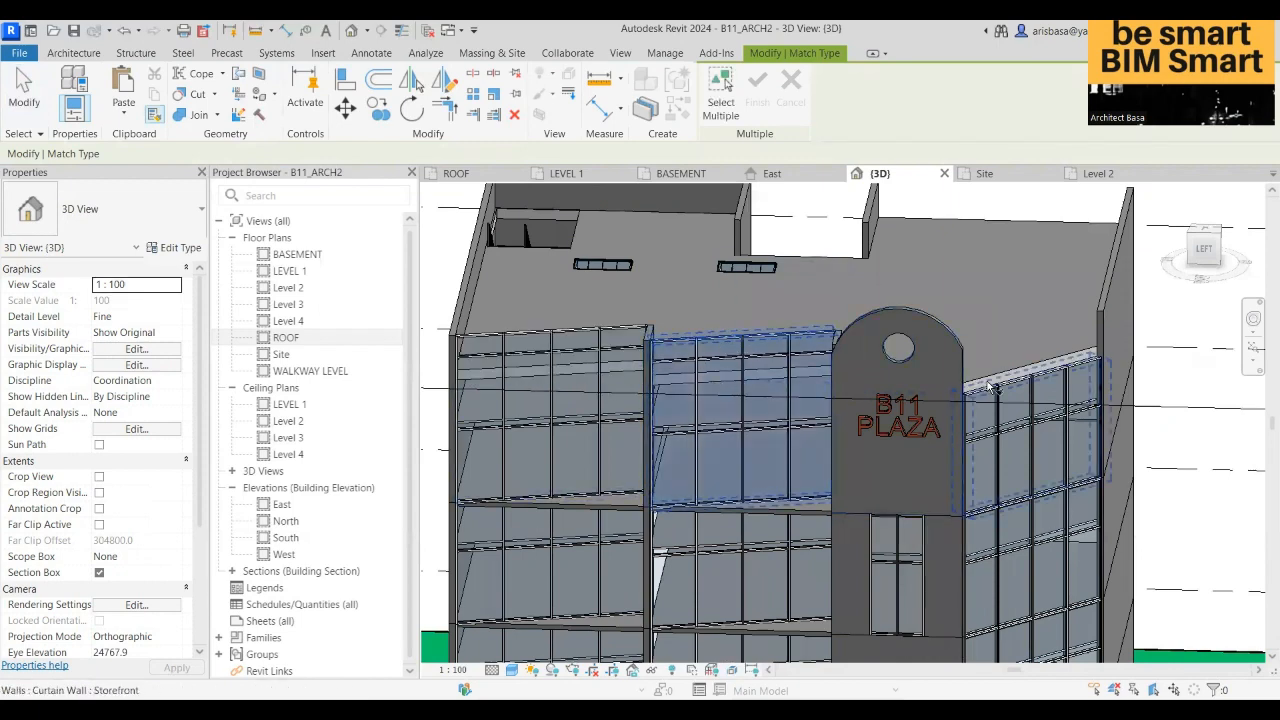
{"action": "scroll", "coordinate": [1012, 395], "scroll_direction": "down", "scroll_amount": 3}
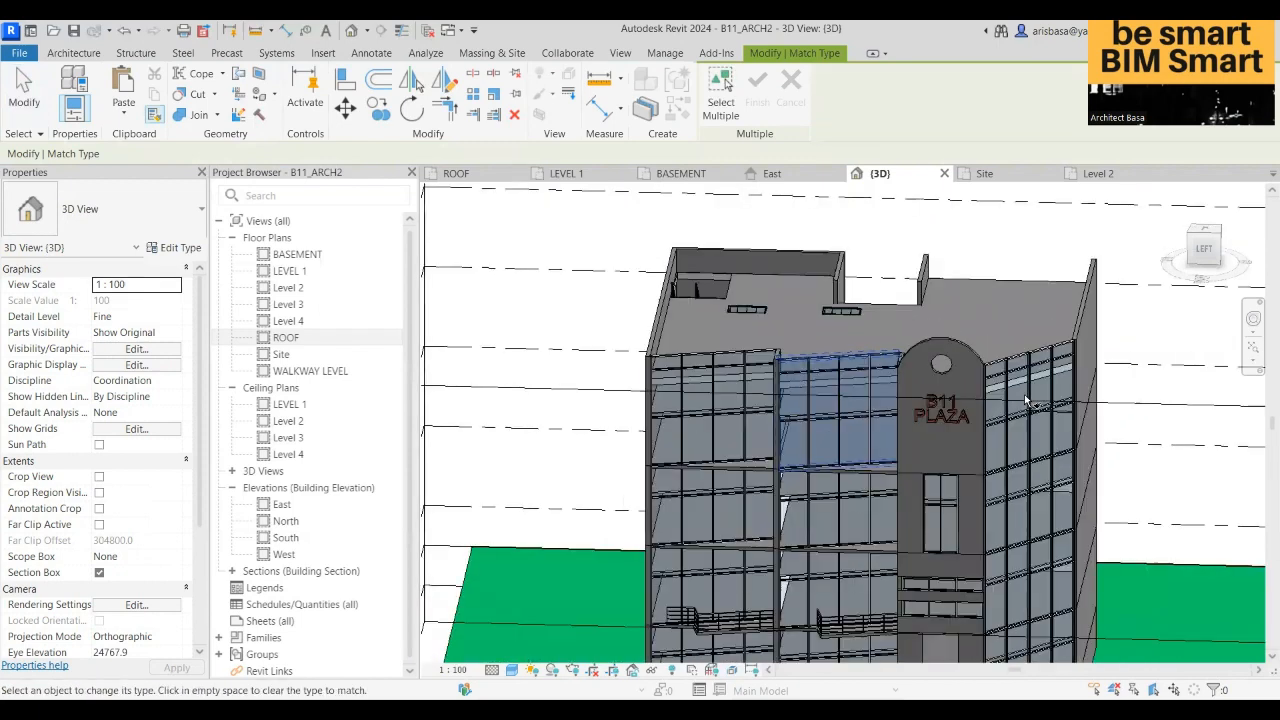
- Match the two Level 4 curtain walls on the opposite side, including the one in the roof recess, to the same raised curtain wall
{"action": "middle_click_drag", "start_coordinate": [1010, 411], "coordinate": [848, 428], "text": "shift"}
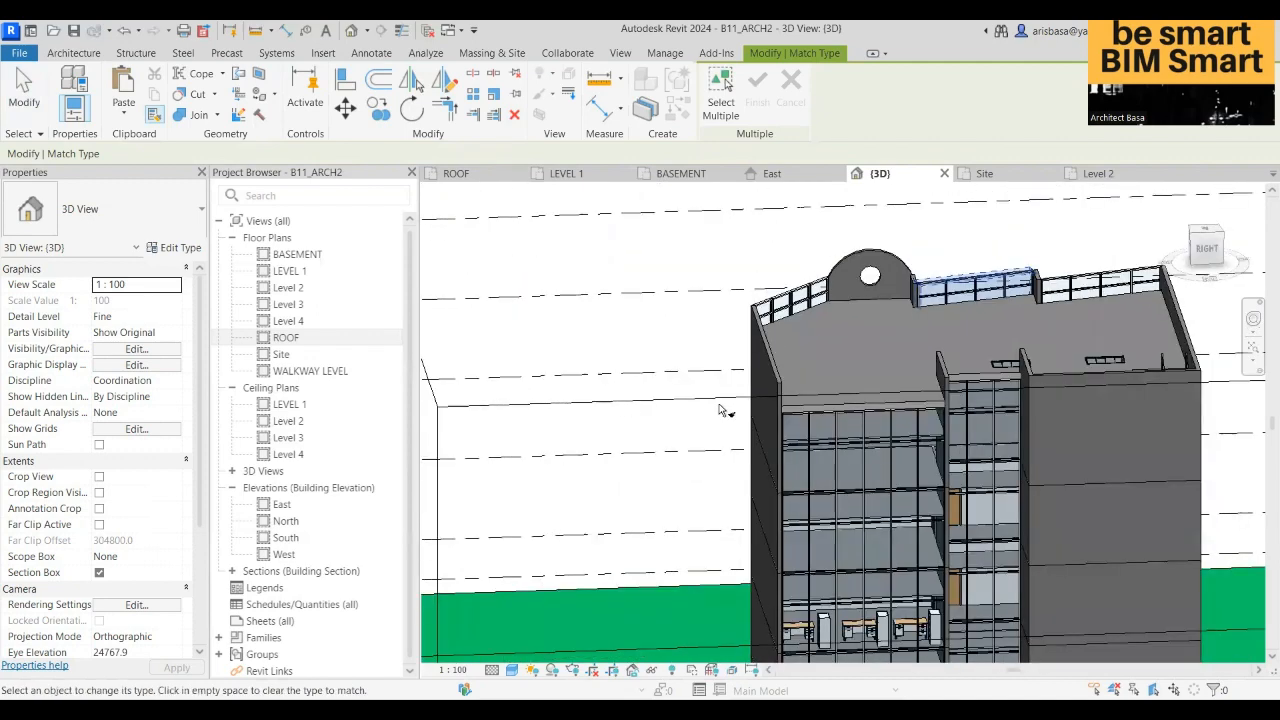
{"action": "left_click", "coordinate": [855, 425]}
{"action": "left_click", "coordinate": [1005, 400]}
{"action": "middle_click_drag", "start_coordinate": [1005, 402], "coordinate": [1062, 410], "text": "shift"}
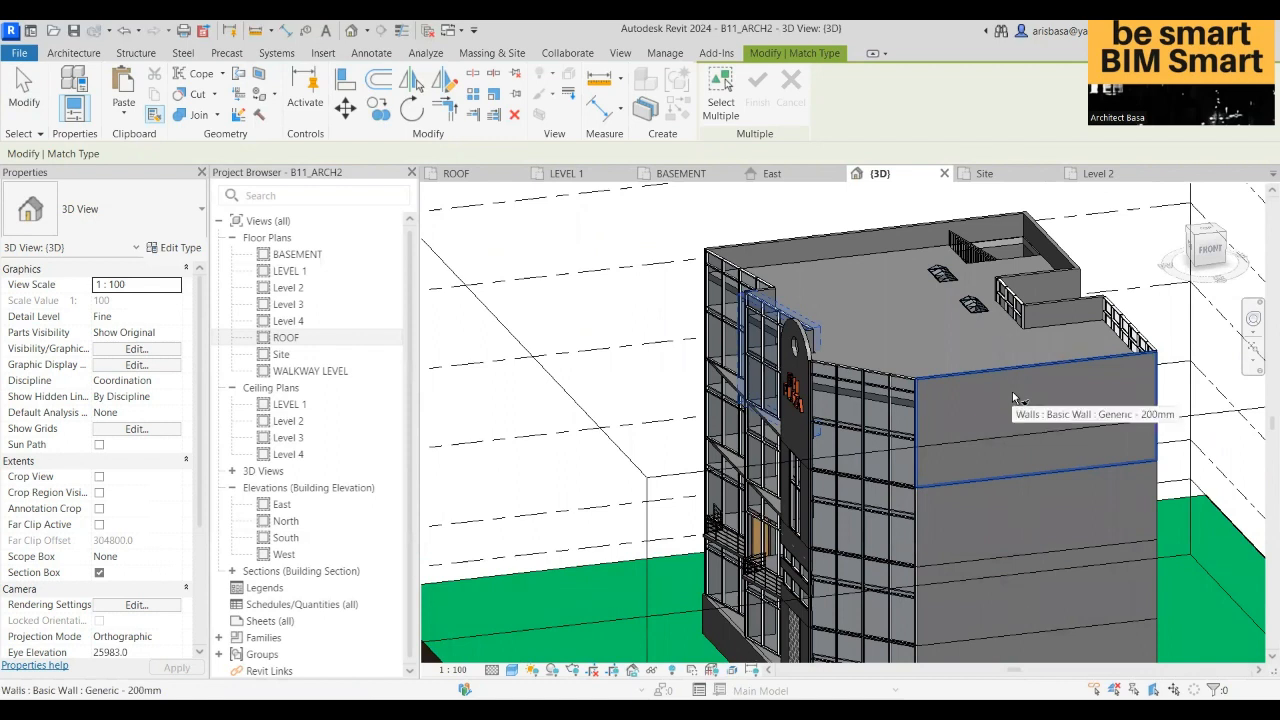
{"action": "key", "text": "Escape"}
{"action": "key", "text": "Escape"}
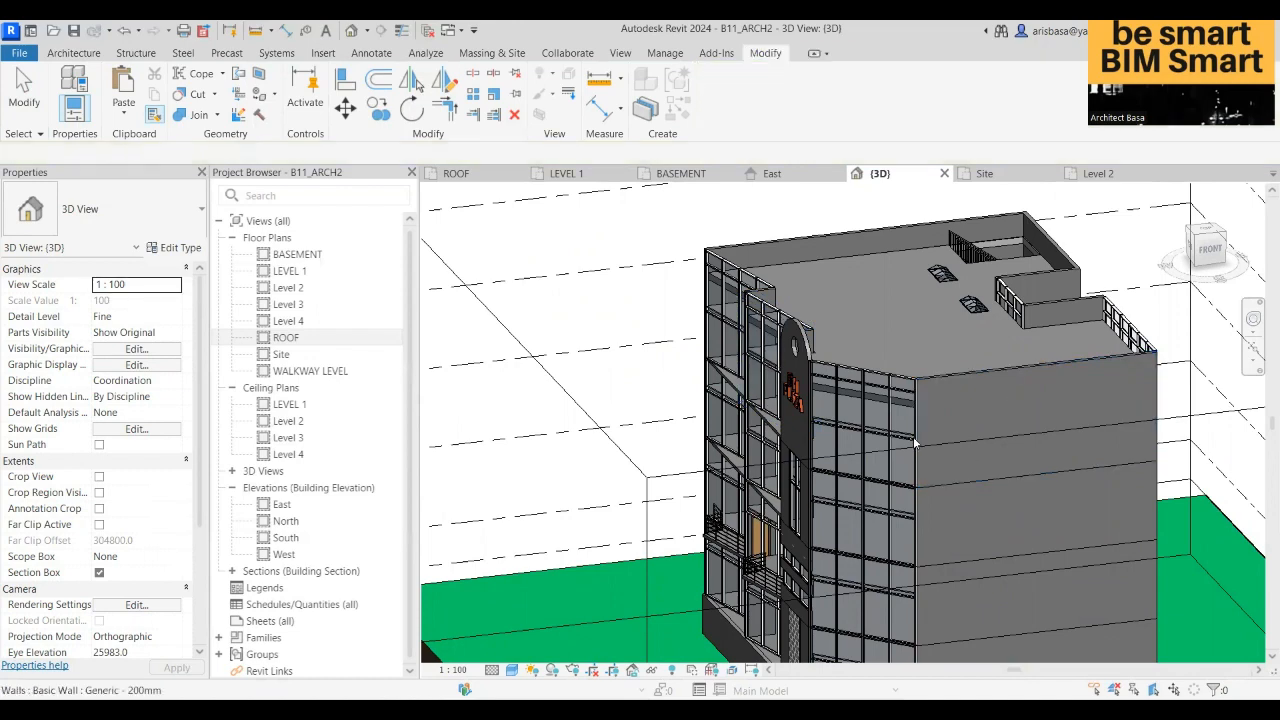
{"action": "scroll", "coordinate": [1004, 417], "scroll_direction": "down", "scroll_amount": 1}
{"action": "middle_click_drag", "start_coordinate": [1004, 418], "coordinate": [930, 262]}
{"action": "scroll", "coordinate": [970, 422], "scroll_direction": "down", "scroll_amount": 2}
{"action": "scroll", "coordinate": [962, 465], "scroll_direction": "up", "scroll_amount": 3}
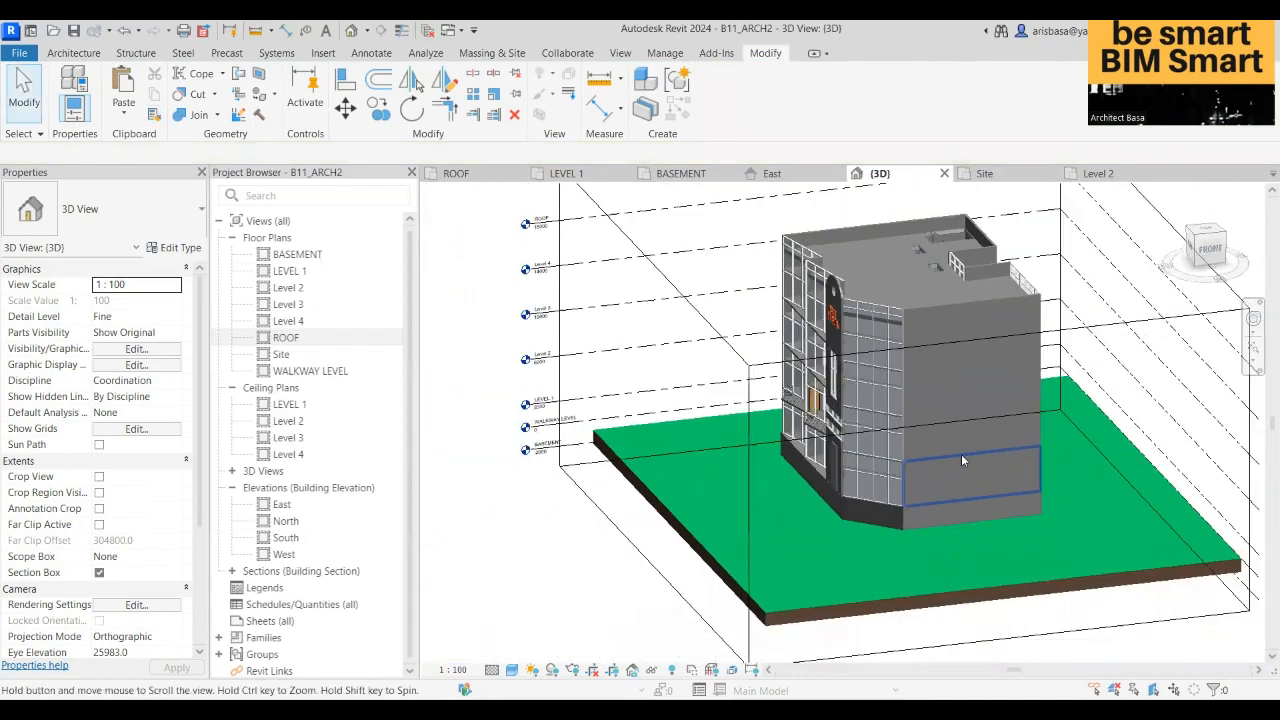
{"action": "left_click", "coordinate": [966, 380]}
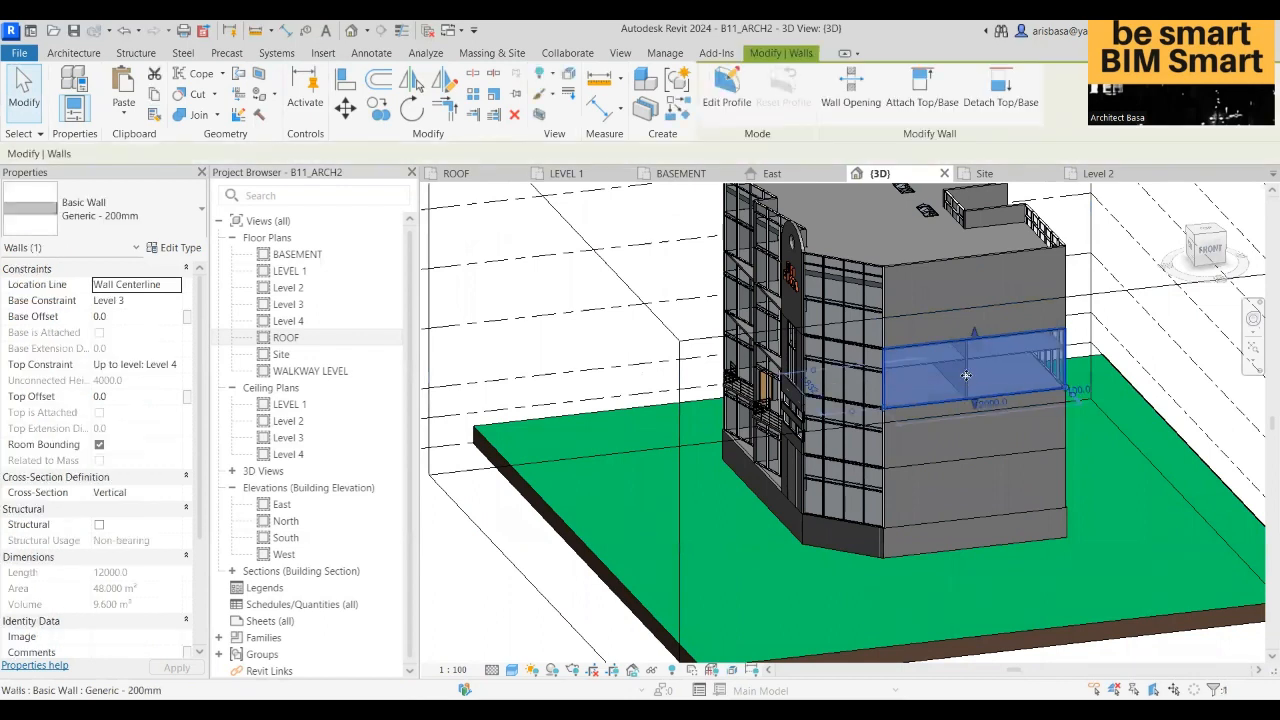
{"action": "left_click", "coordinate": [982, 481], "text": "ctrl"}
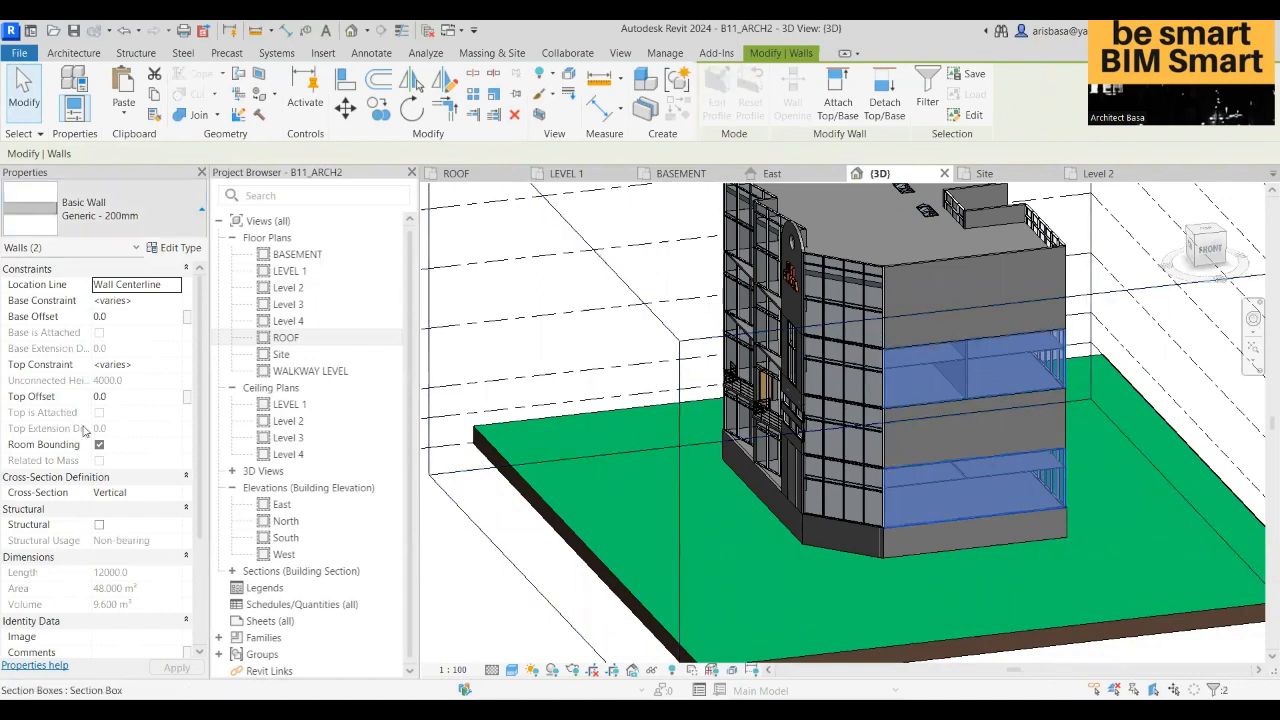
{"action": "left_click", "coordinate": [201, 209]}
{"action": "scroll", "coordinate": [190, 517], "scroll_direction": "down", "scroll_amount": 3}
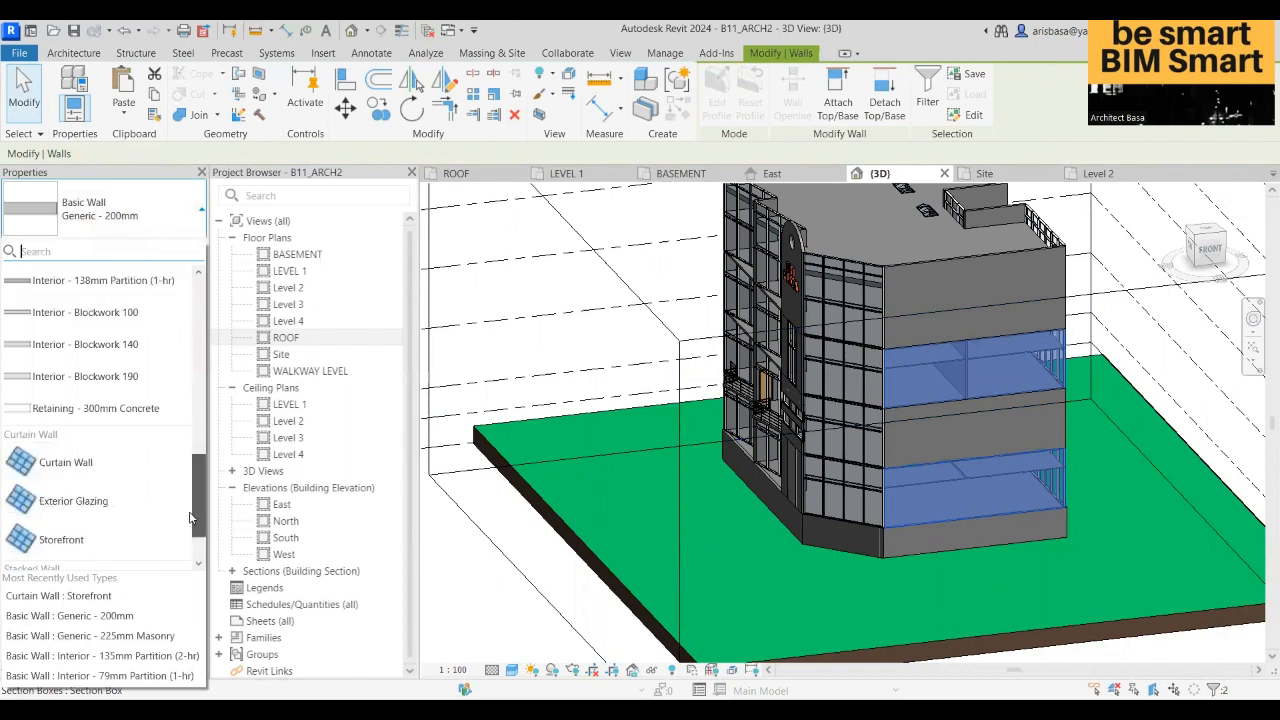
{"action": "scroll", "coordinate": [73, 478], "scroll_direction": "down", "scroll_amount": 1}
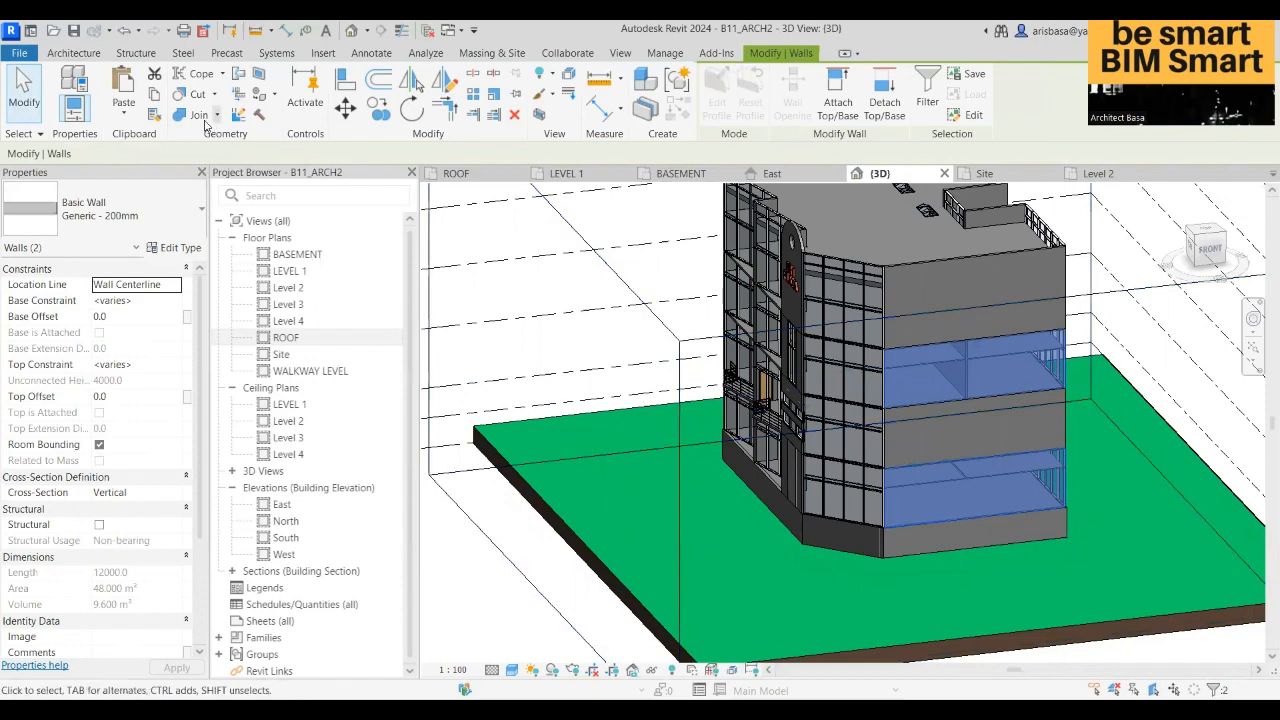
- Use Match Type to copy the adjacent Level 3 Storefront curtain wall onto the Level 3 and Level 1 walls of the end facade
{"action": "left_click", "coordinate": [155, 114]}
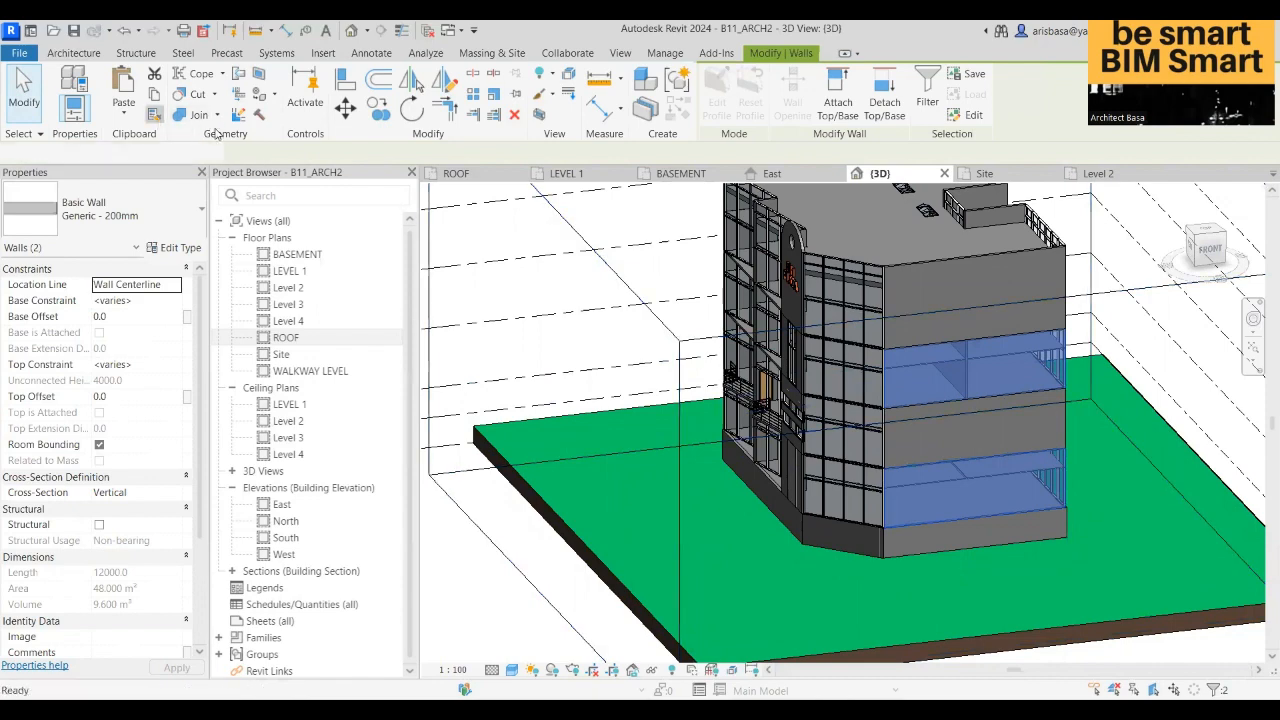
{"action": "left_click", "coordinate": [873, 388]}
{"action": "left_click", "coordinate": [895, 388]}
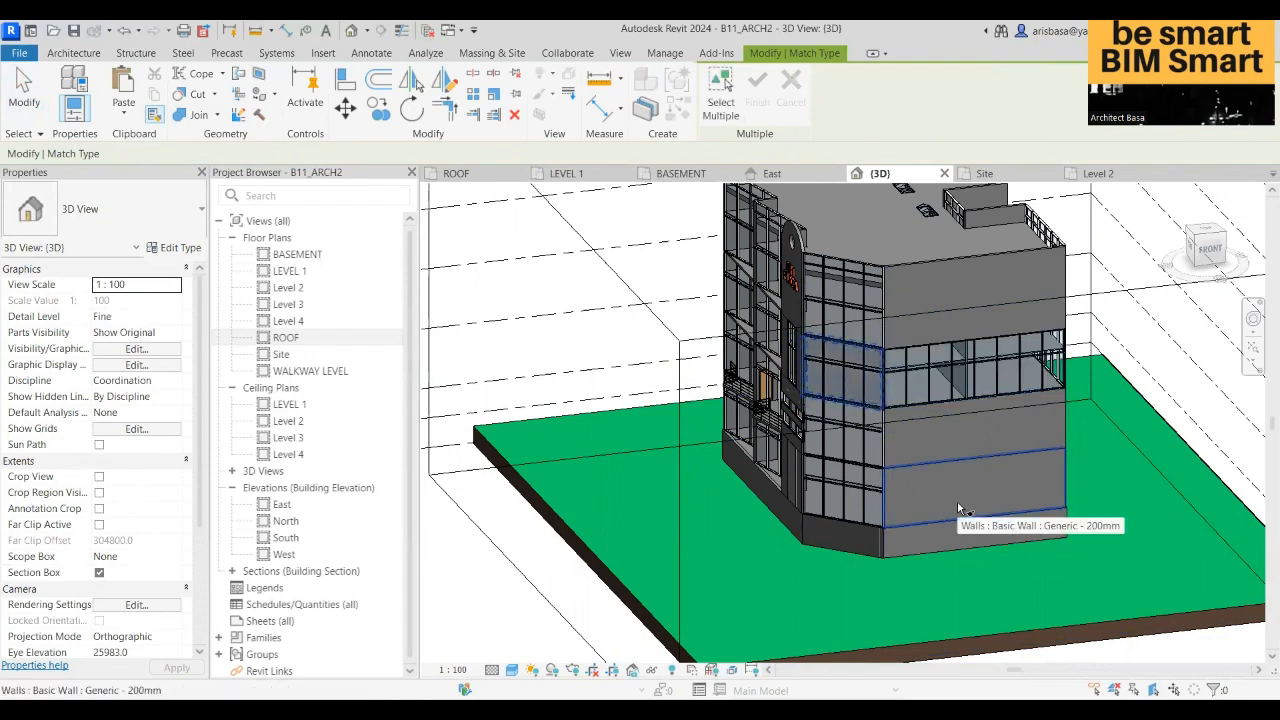
{"action": "left_click", "coordinate": [985, 503]}
{"action": "scroll", "coordinate": [1000, 480], "scroll_direction": "down", "scroll_amount": 4}
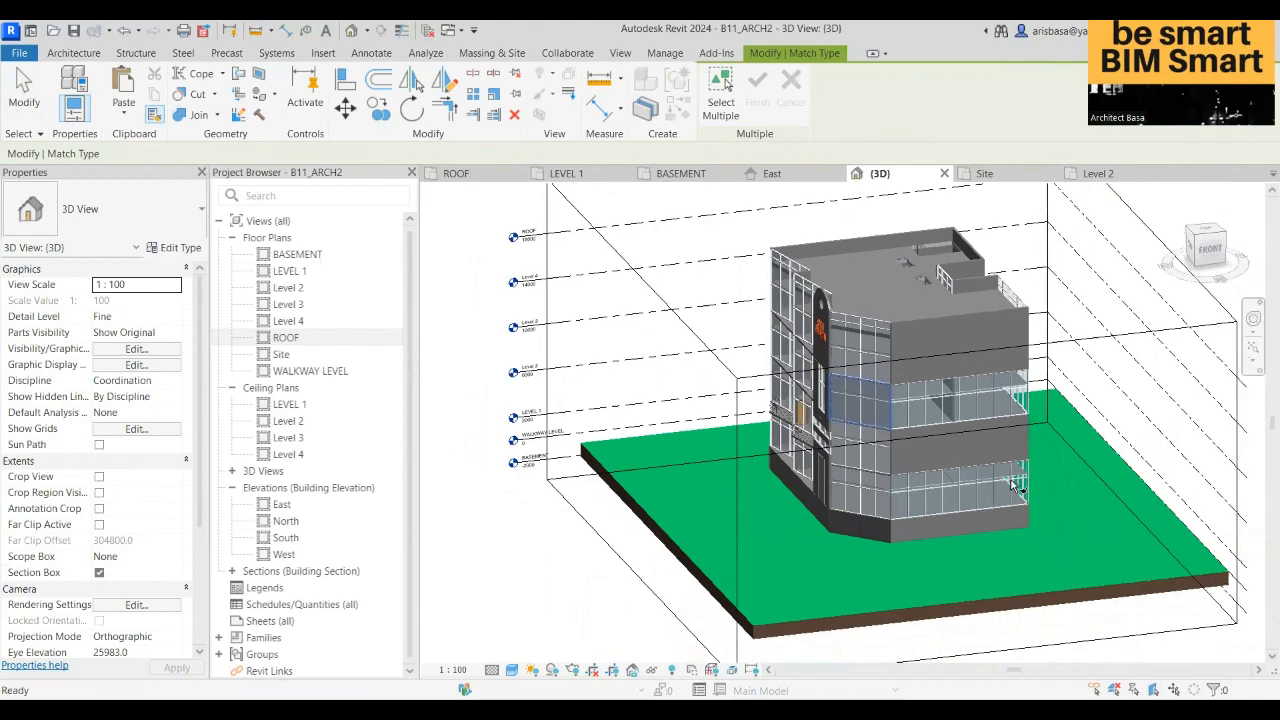
{"action": "key", "text": "Escape"}
- Change the 8000 mm long Level 3 Generic - 200mm wall beside the recess to the Storefront curtain wall type
{"action": "scroll", "coordinate": [1053, 433], "scroll_direction": "down", "scroll_amount": 2}
{"action": "middle_click_drag", "start_coordinate": [1039, 441], "coordinate": [922, 447], "text": "shift"}
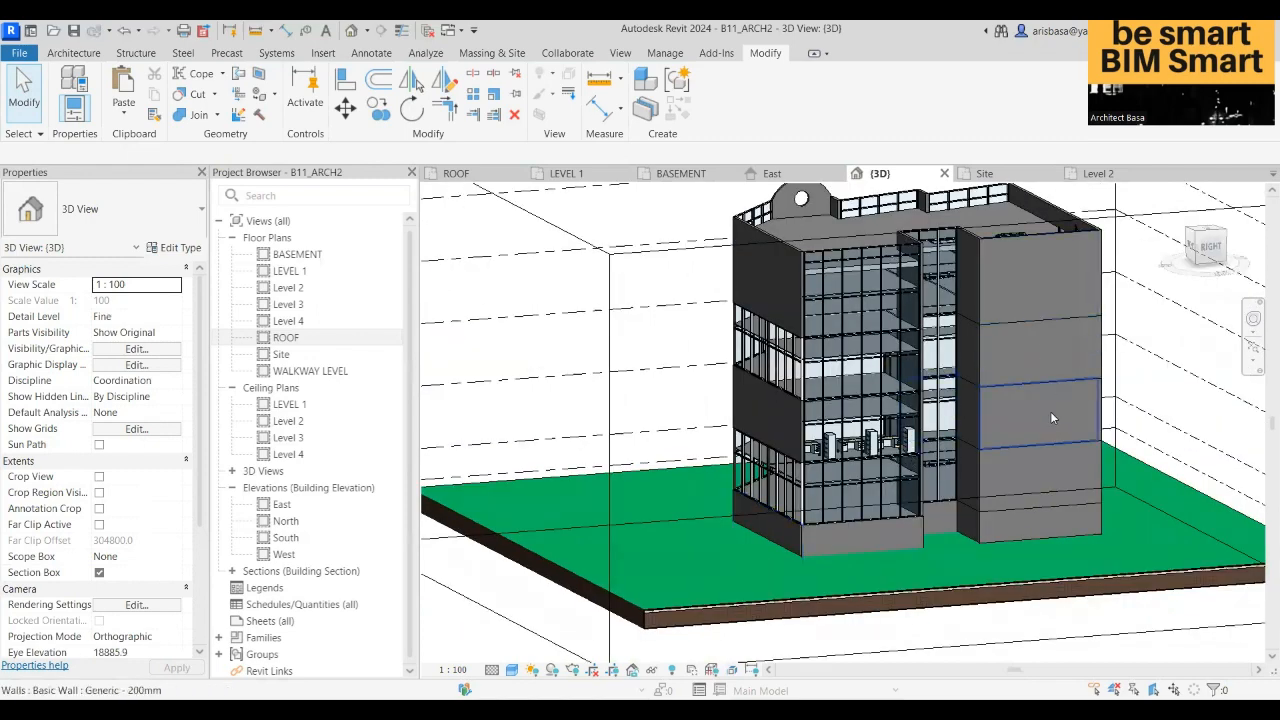
{"action": "left_click", "coordinate": [1052, 341]}
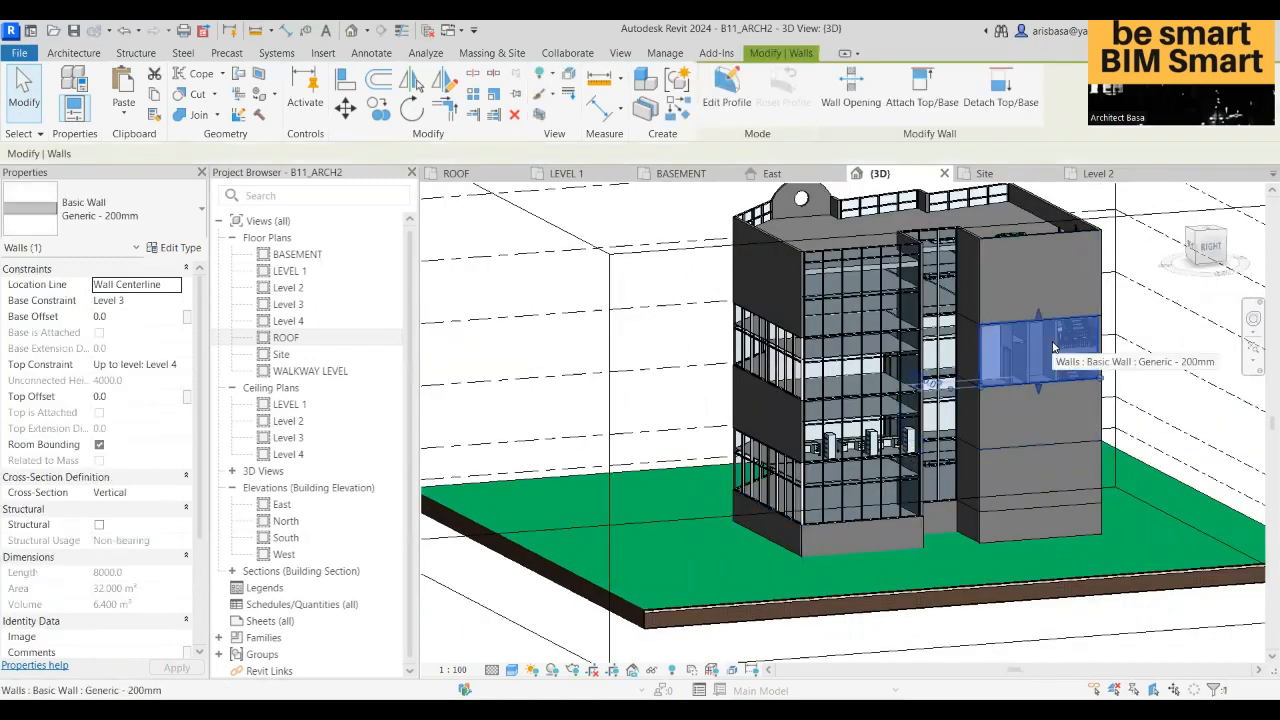
{"action": "left_click", "coordinate": [185, 220]}
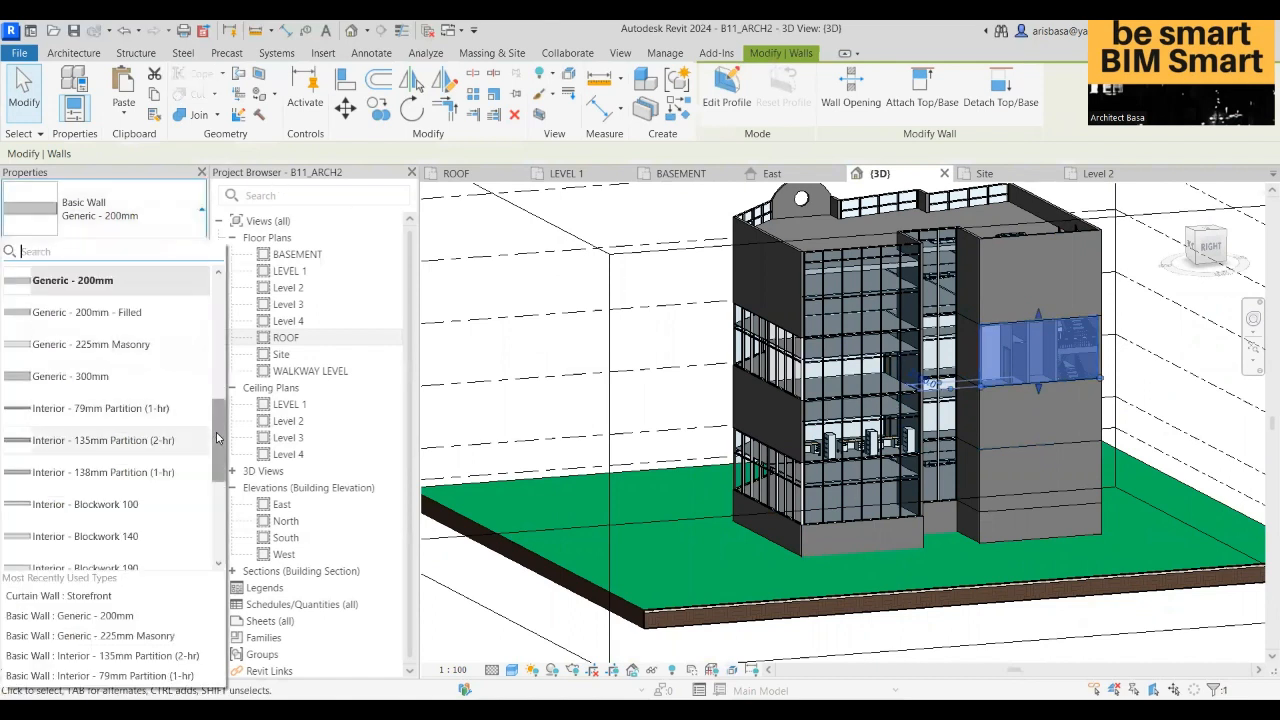
{"action": "scroll", "coordinate": [211, 497], "scroll_direction": "down", "scroll_amount": 2}
{"action": "scroll", "coordinate": [211, 497], "scroll_direction": "down", "scroll_amount": 5}
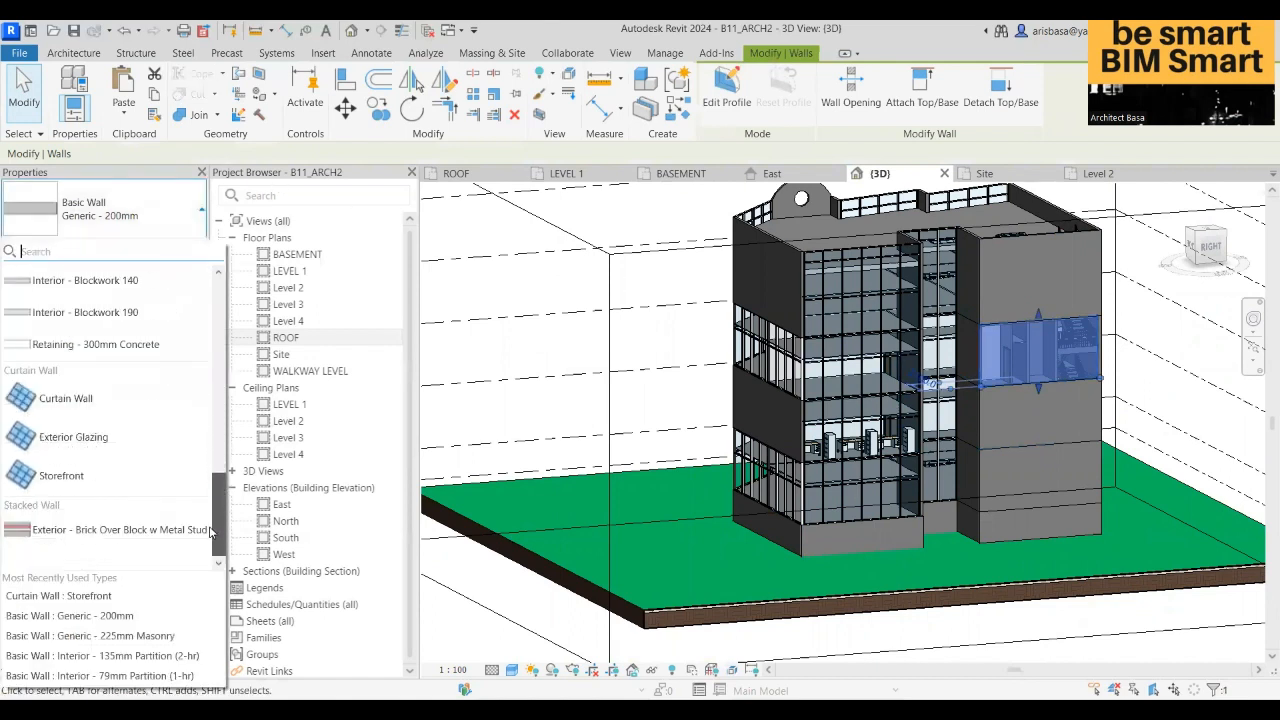
{"action": "left_click", "coordinate": [62, 476]}
{"action": "left_click", "coordinate": [1148, 386]}
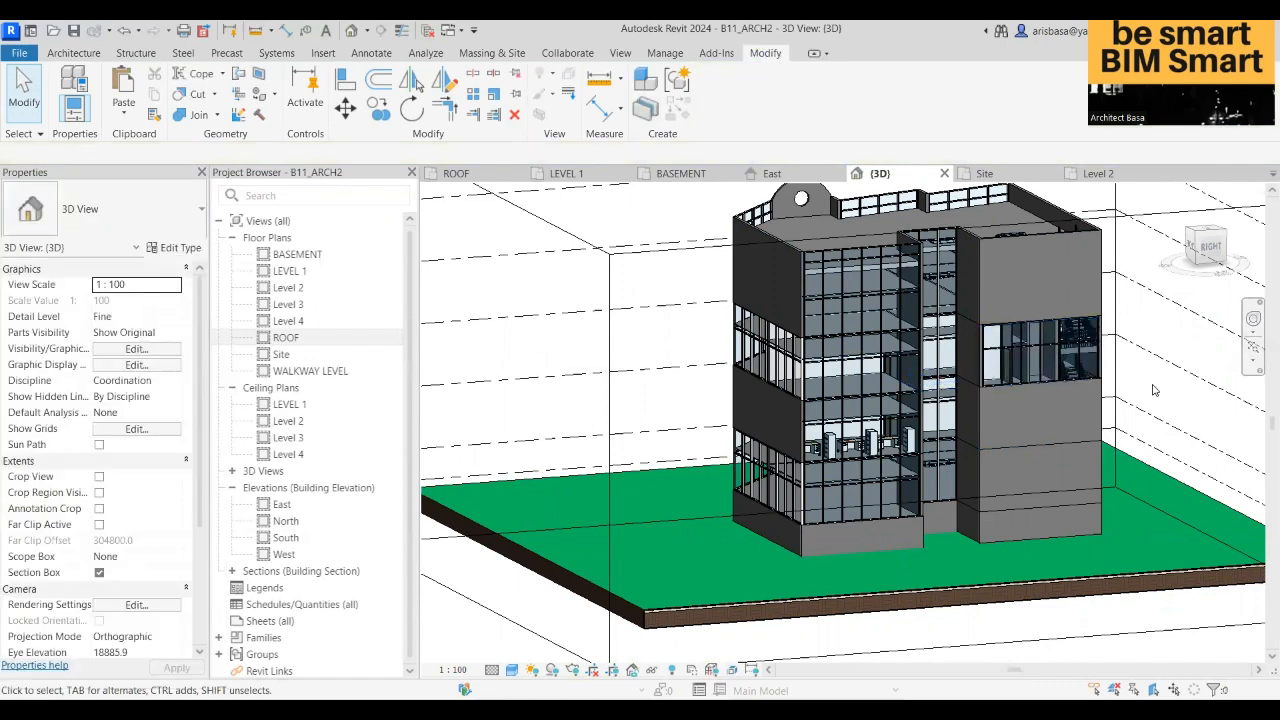
- Place four M_Fixed 0406 x 1830mm windows at staggered heights across the Level 4 wall of the blank back facade
{"action": "middle_click_drag", "start_coordinate": [1155, 390], "coordinate": [776, 428], "text": "shift"}
{"action": "middle_click_drag", "start_coordinate": [697, 428], "coordinate": [790, 400], "text": "shift"}
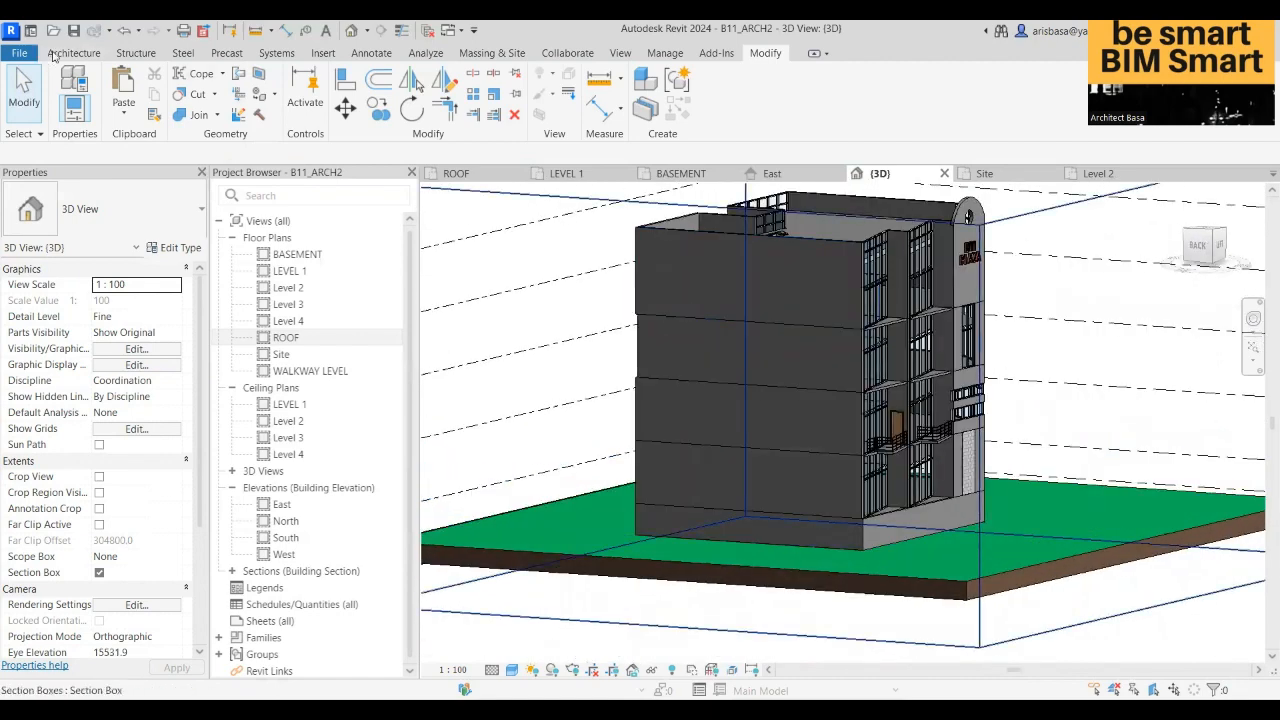
{"action": "left_click", "coordinate": [68, 53]}
{"action": "left_click", "coordinate": [131, 95]}
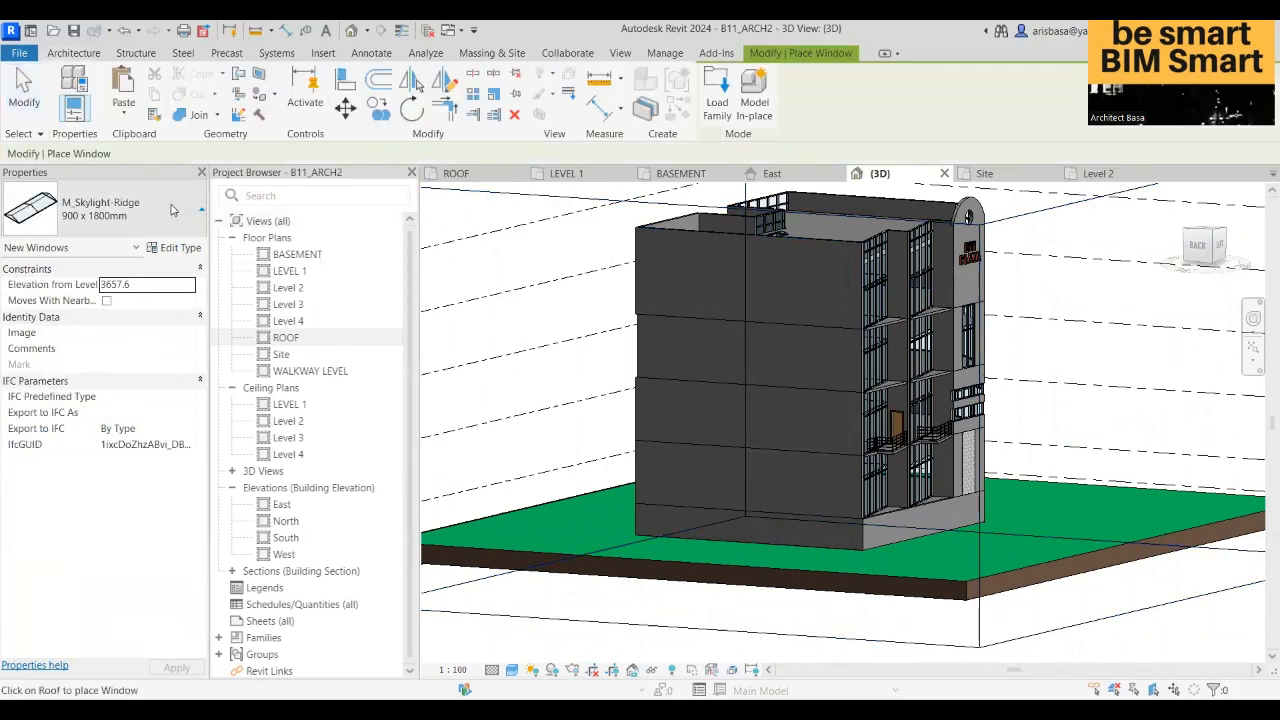
{"action": "left_click", "coordinate": [170, 209]}
{"action": "scroll", "coordinate": [100, 410], "scroll_direction": "up", "scroll_amount": 3}
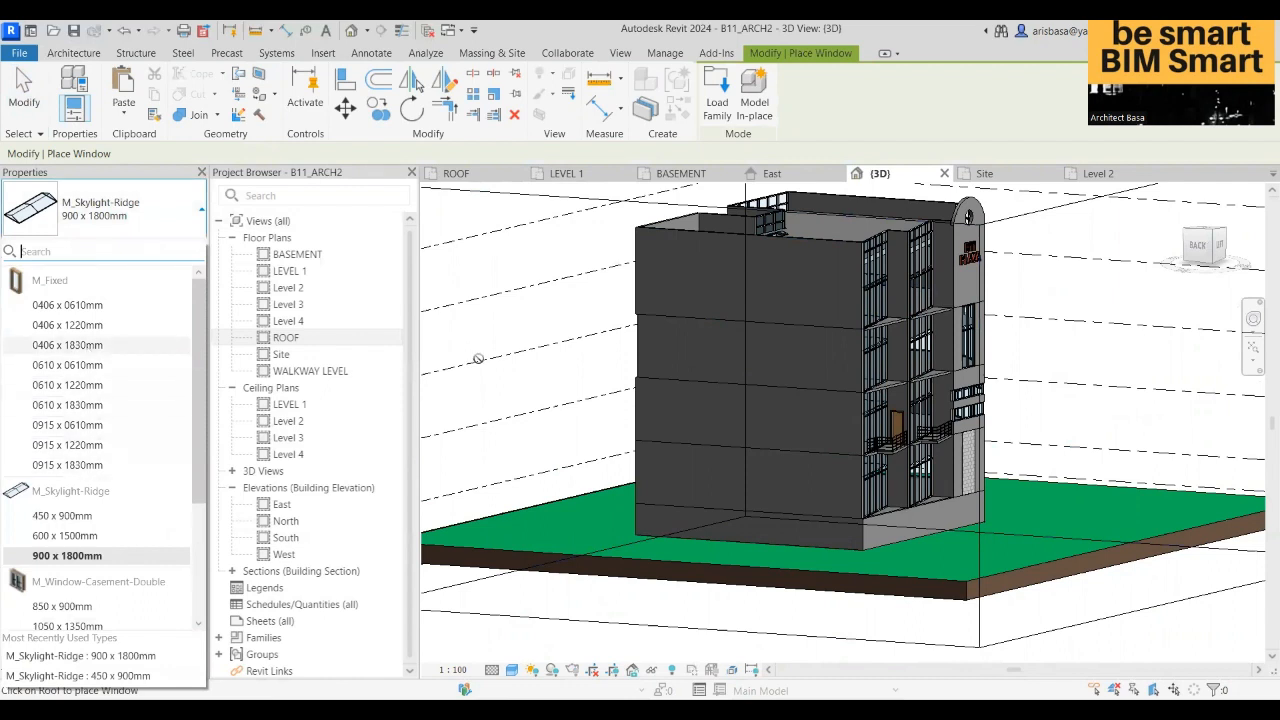
{"action": "scroll", "coordinate": [700, 270], "scroll_direction": "up", "scroll_amount": 2}
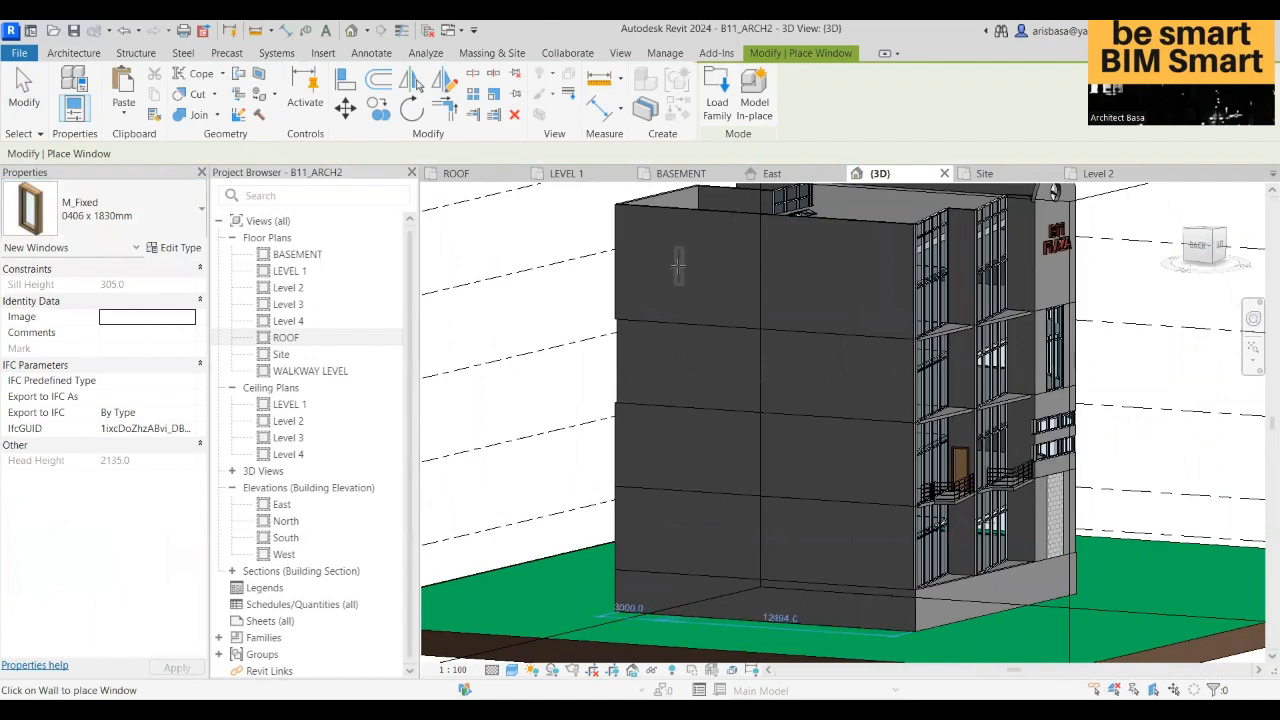
{"action": "left_click", "coordinate": [679, 267]}
{"action": "left_click", "coordinate": [731, 290]}
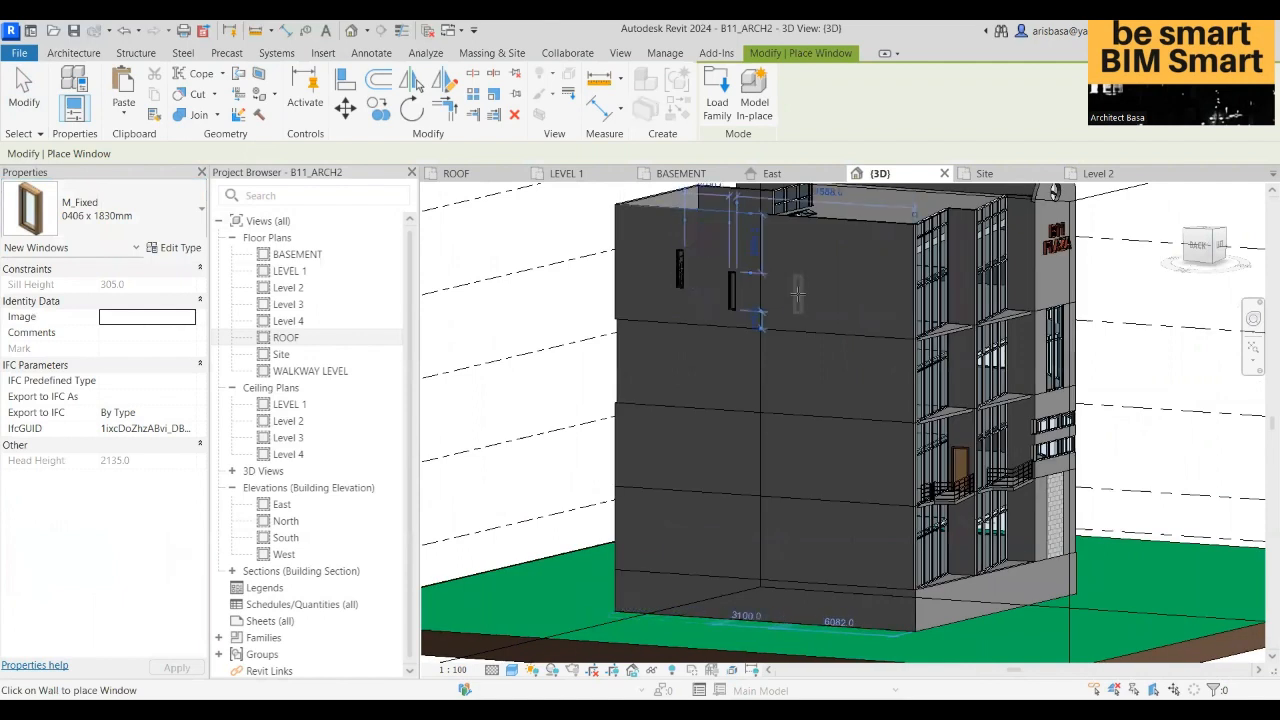
{"action": "left_click", "coordinate": [845, 279]}
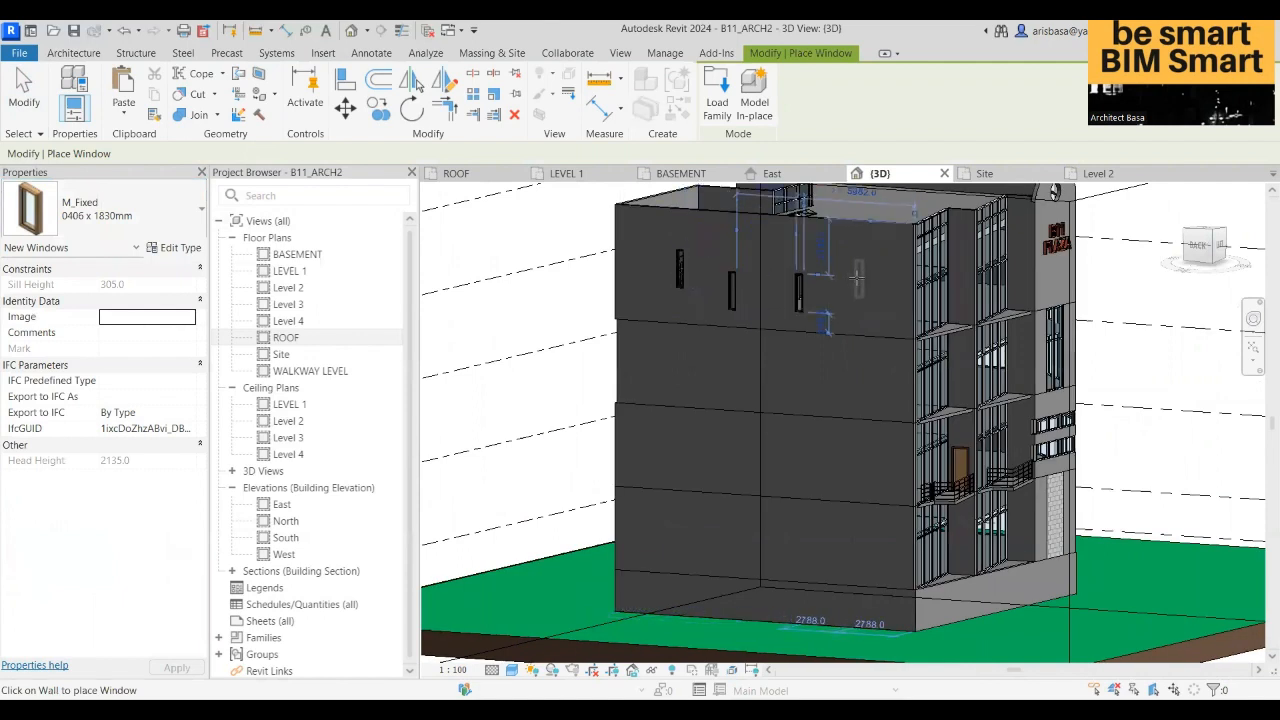
{"action": "left_click", "coordinate": [857, 366]}
- Place two M_Fixed 0406 x 1830mm windows on the Level 3 back wall and three on the Level 2 back wall
{"action": "left_click", "coordinate": [826, 379]}
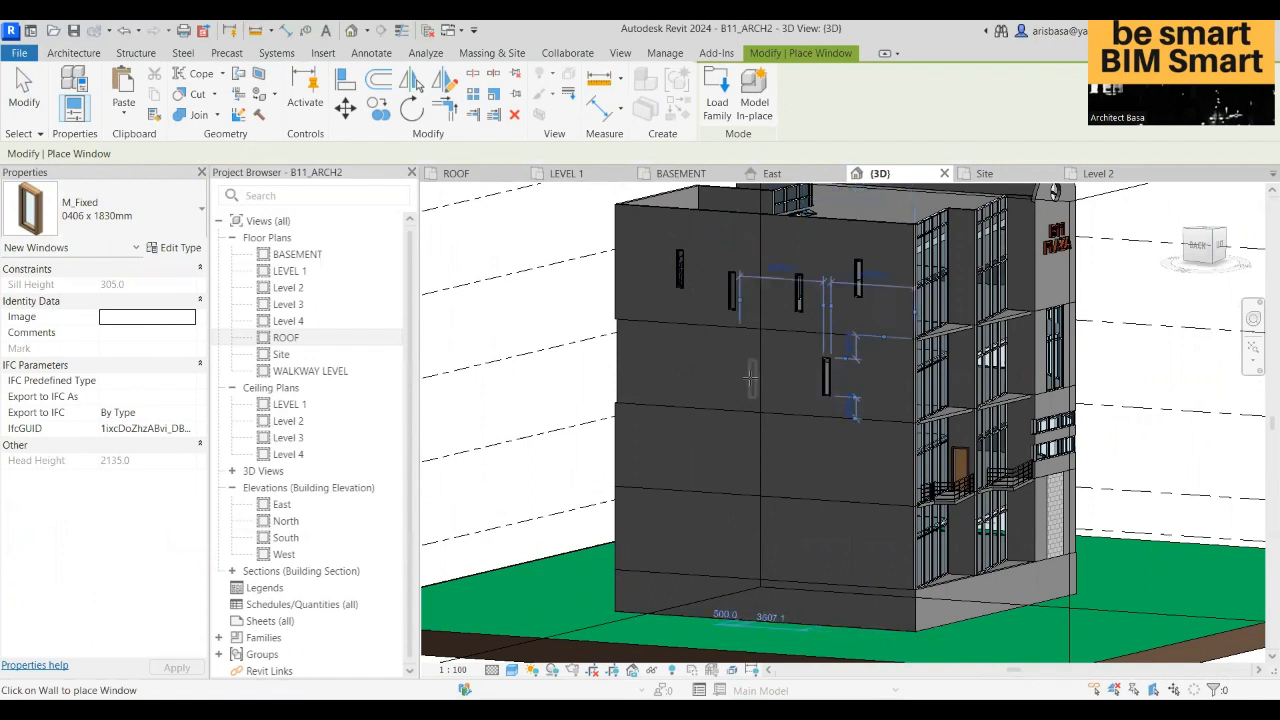
{"action": "left_click", "coordinate": [700, 374]}
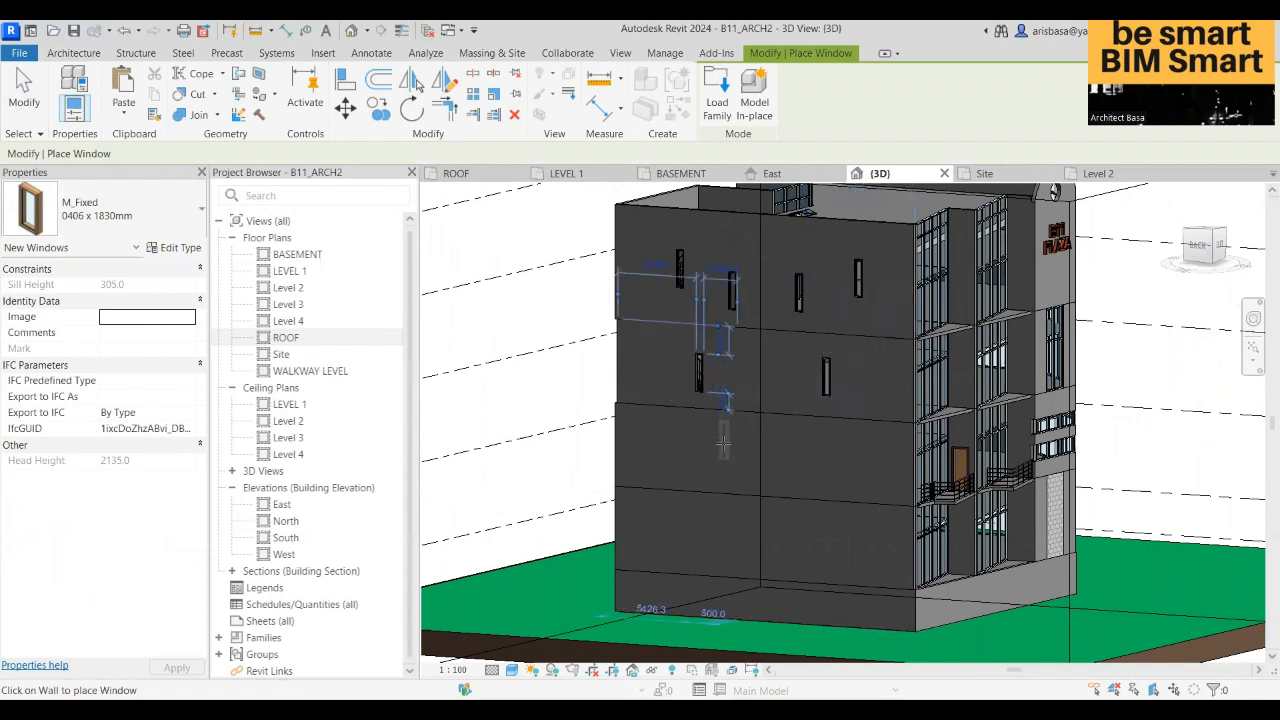
{"action": "left_click", "coordinate": [723, 443]}
{"action": "left_click", "coordinate": [654, 461]}
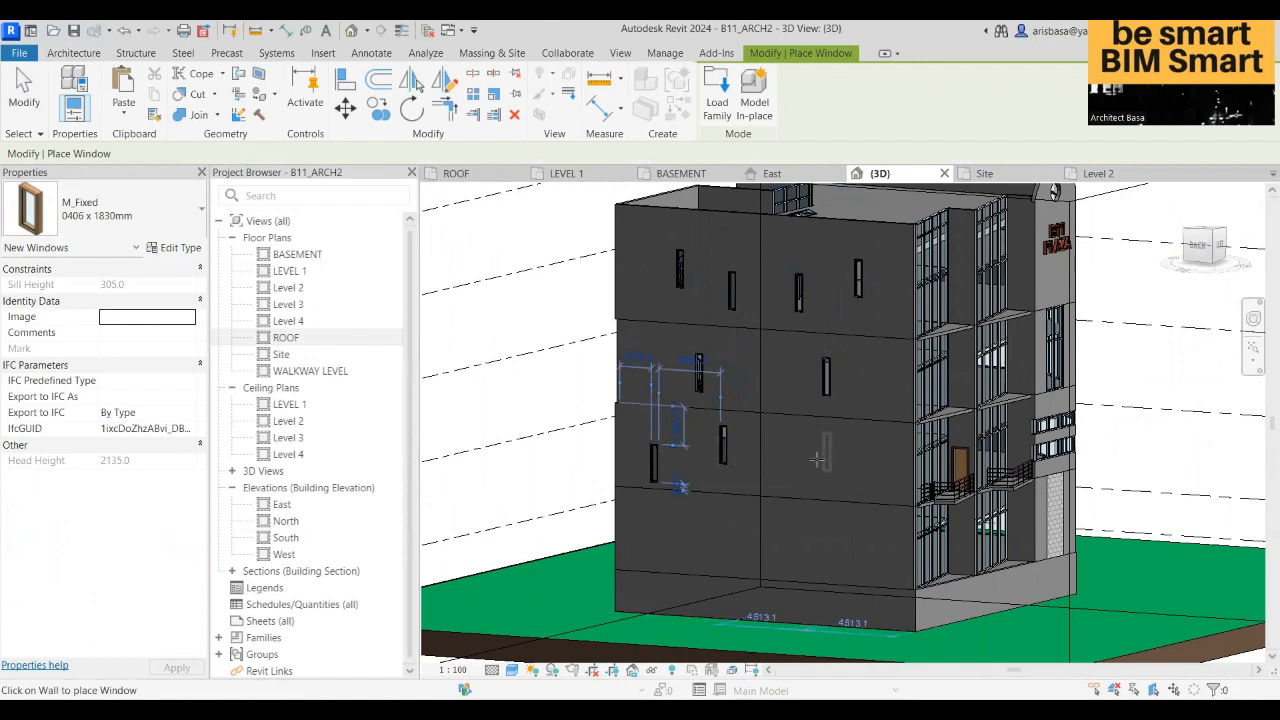
{"action": "left_click", "coordinate": [815, 463]}
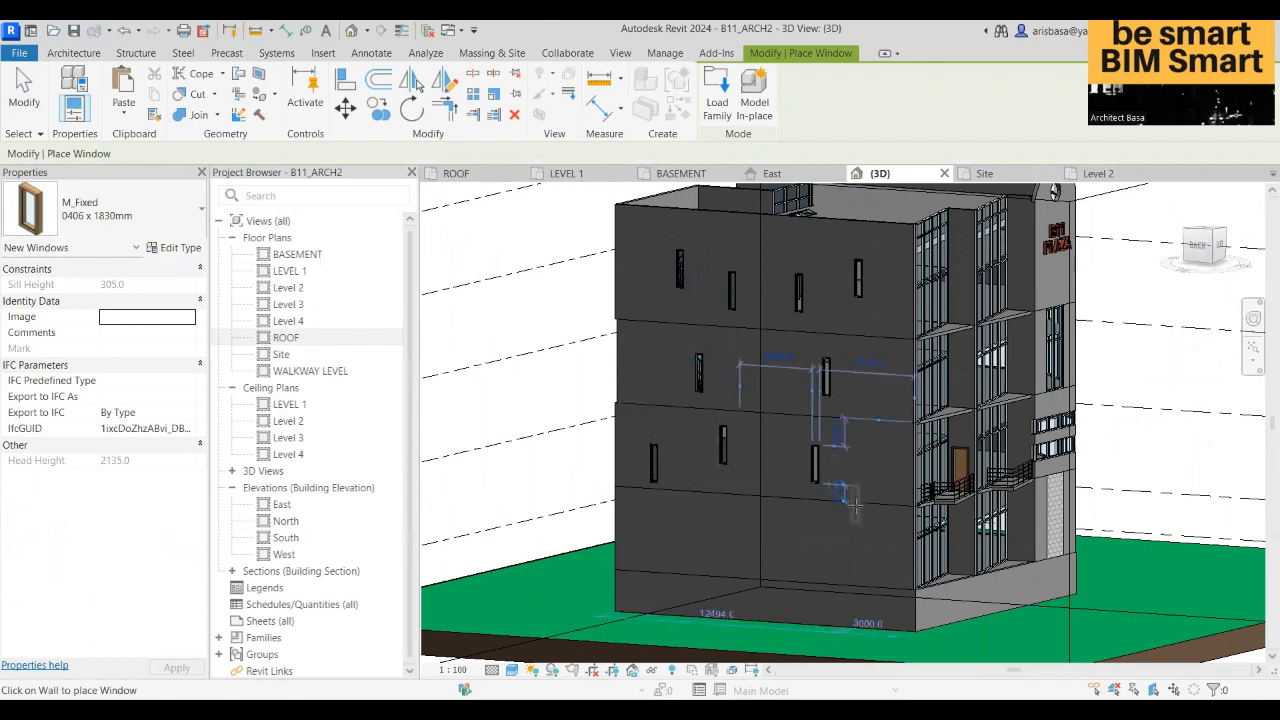
- Place three M_Fixed 0406 x 1830mm windows on the Level 1 wall of the back facade and finish placing windows
{"action": "left_click", "coordinate": [811, 541]}
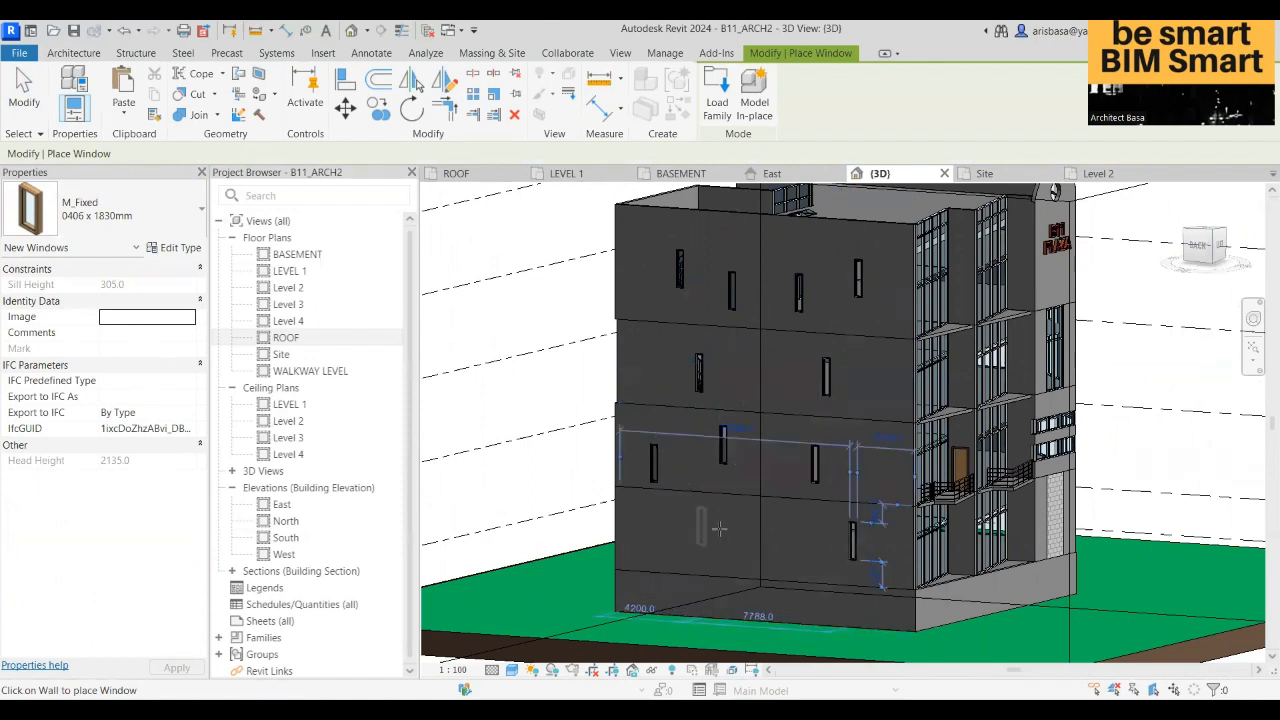
{"action": "left_click", "coordinate": [703, 525]}
{"action": "left_click", "coordinate": [785, 537]}
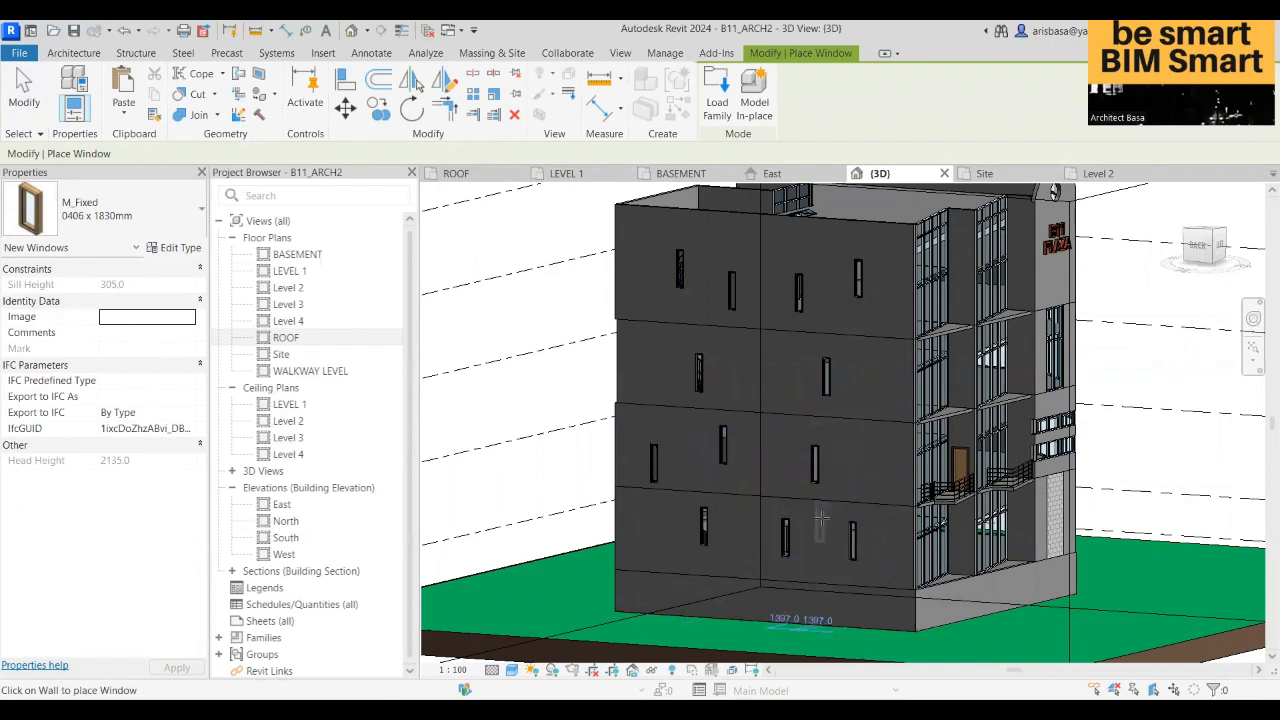
{"action": "key", "text": "Escape"}
{"action": "key", "text": "Escape"}
- Examine the building from the sign facade, the stair interior behind the curtain walls and the glazed end facade up to the roof
{"action": "middle_click_drag", "start_coordinate": [820, 520], "coordinate": [698, 513], "text": "shift"}
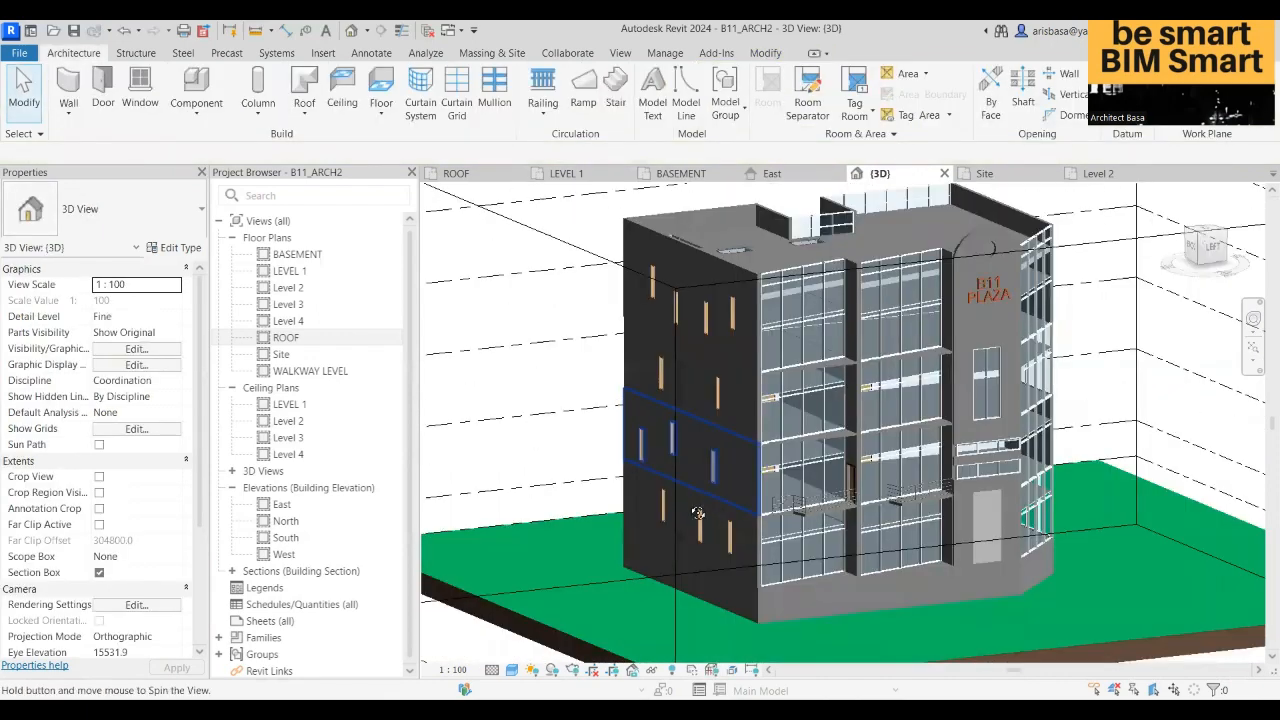
{"action": "middle_click_drag", "start_coordinate": [619, 492], "coordinate": [614, 446], "text": "shift"}
{"action": "scroll", "coordinate": [676, 275], "scroll_direction": "up", "scroll_amount": 4}
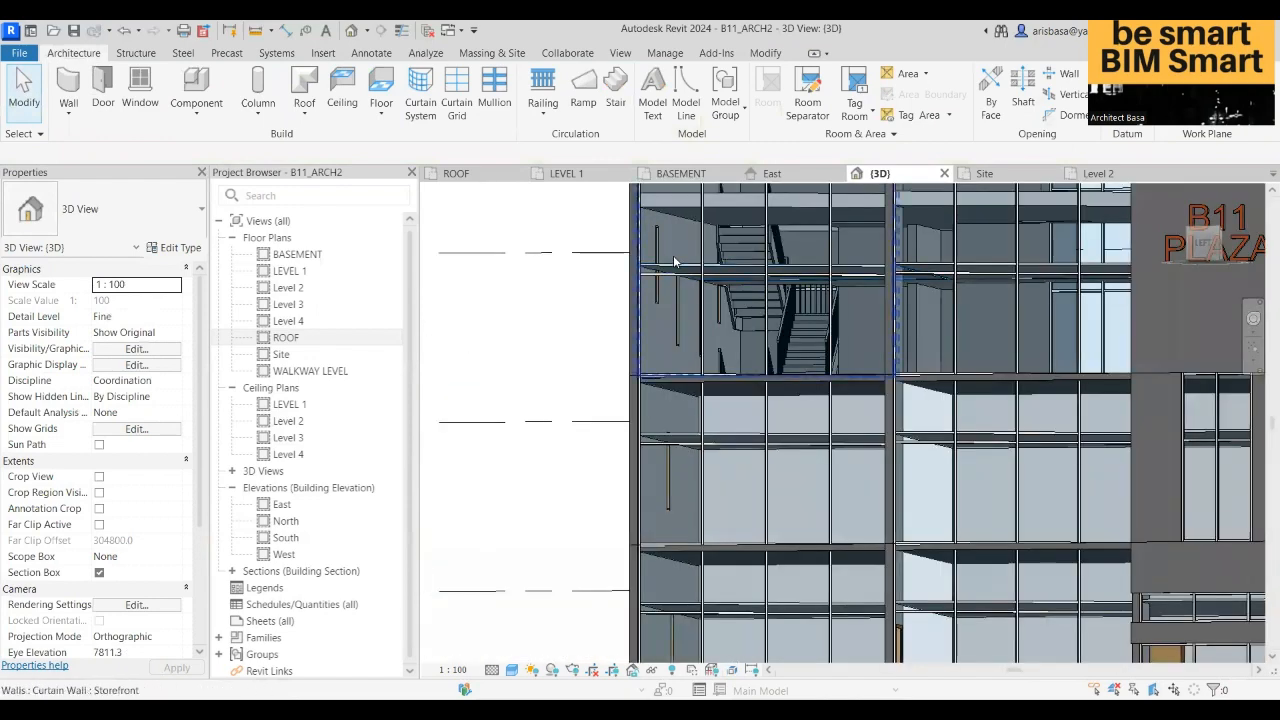
{"action": "scroll", "coordinate": [680, 280], "scroll_direction": "down", "scroll_amount": 5}
{"action": "middle_click_drag", "start_coordinate": [716, 390], "coordinate": [1020, 440], "text": "shift"}
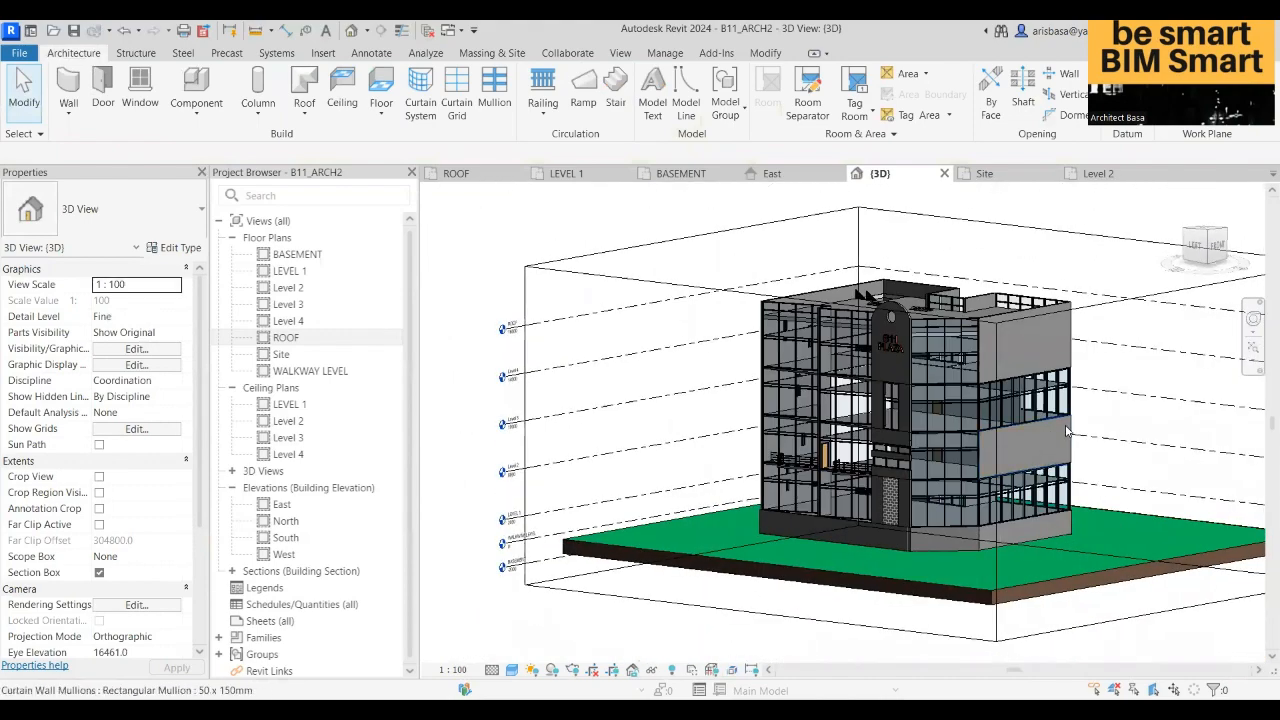
{"action": "scroll", "coordinate": [893, 425], "scroll_direction": "up", "scroll_amount": 6}
{"action": "scroll", "coordinate": [960, 358], "scroll_direction": "up", "scroll_amount": 1}
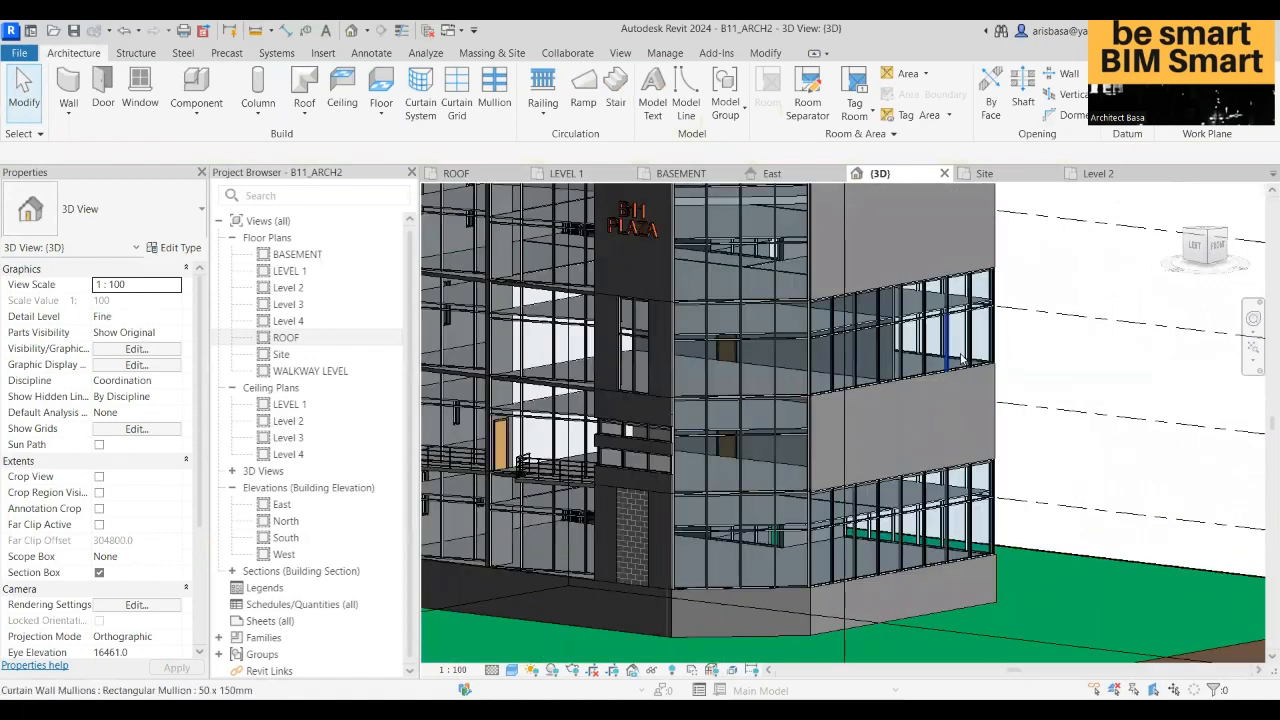
{"action": "middle_click_drag", "start_coordinate": [961, 393], "coordinate": [958, 475]}
{"action": "scroll", "coordinate": [921, 335], "scroll_direction": "up", "scroll_amount": 1}
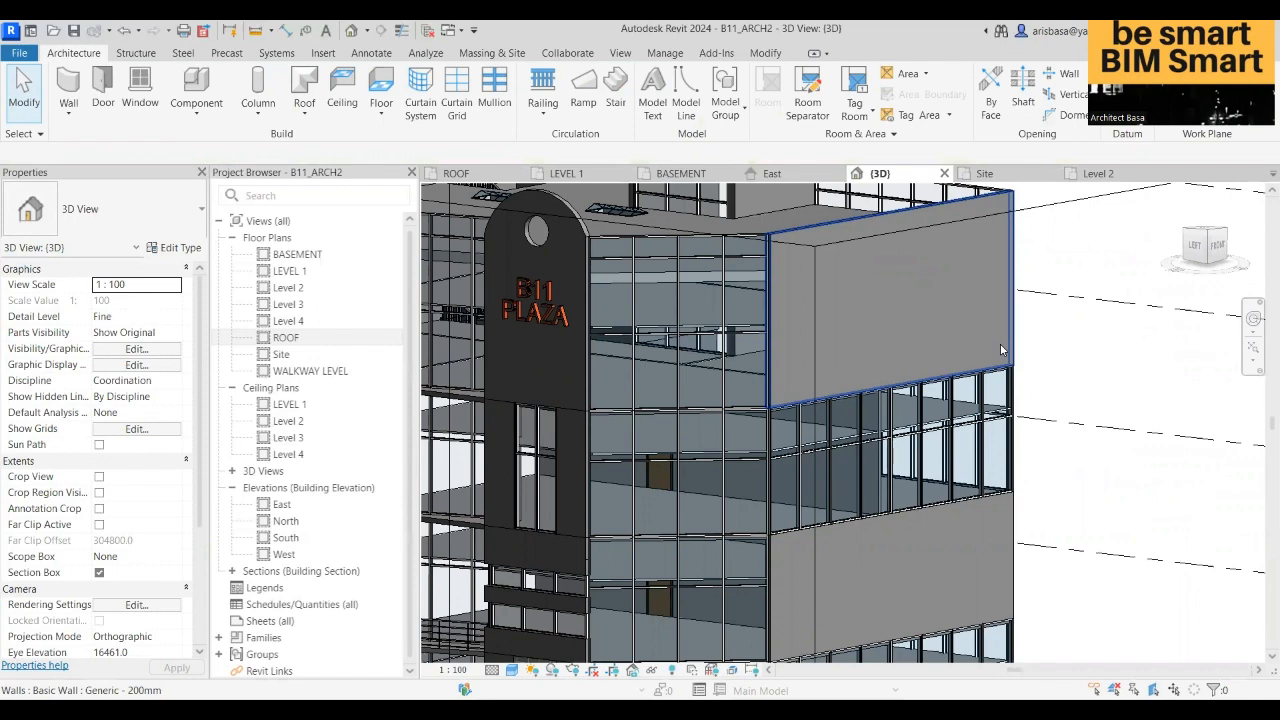
{"action": "scroll", "coordinate": [880, 400], "scroll_direction": "down", "scroll_amount": 4}
{"action": "scroll", "coordinate": [874, 410], "scroll_direction": "up", "scroll_amount": 3}
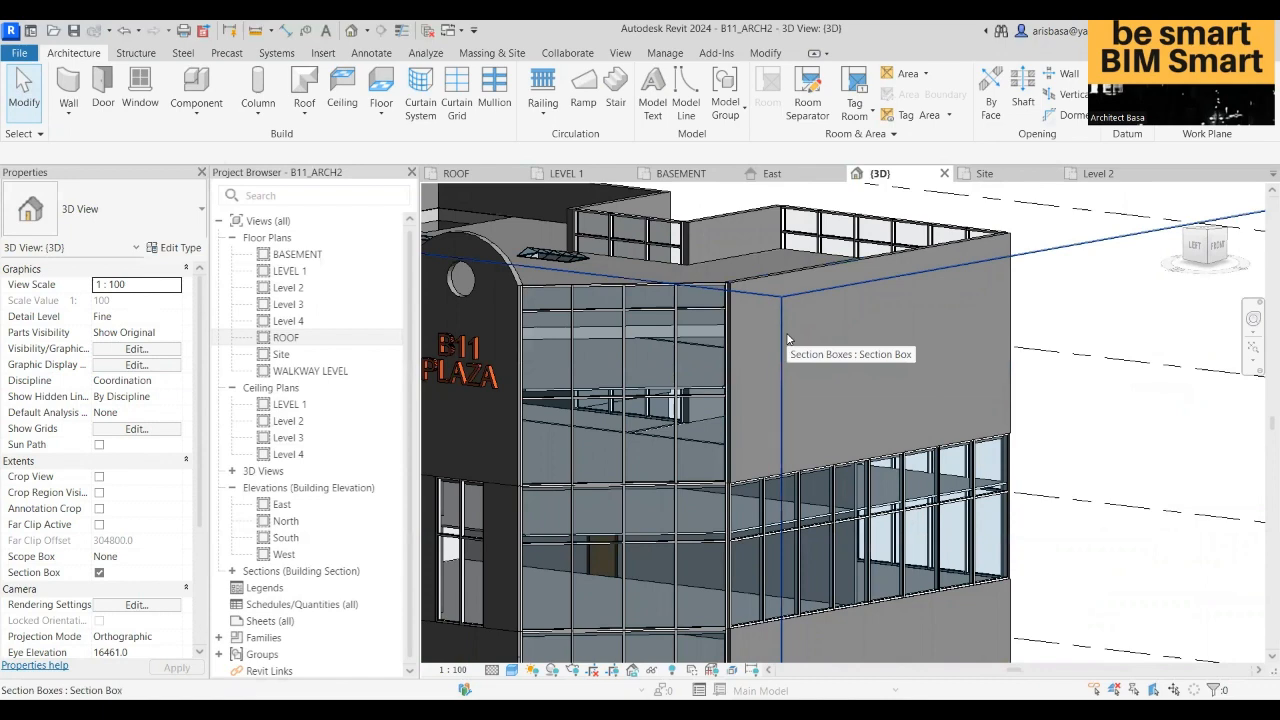
{"action": "scroll", "coordinate": [812, 341], "scroll_direction": "down", "scroll_amount": 2}
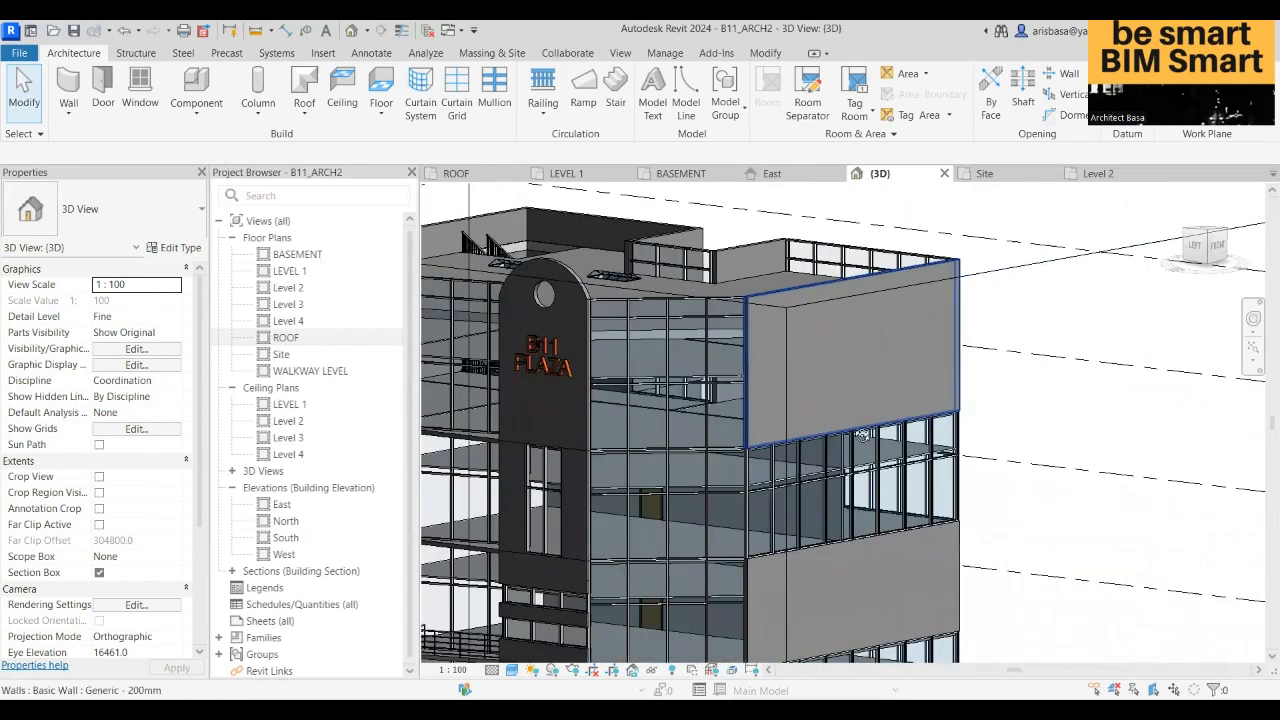
{"action": "middle_click_drag", "start_coordinate": [813, 342], "coordinate": [798, 402], "text": "shift"}
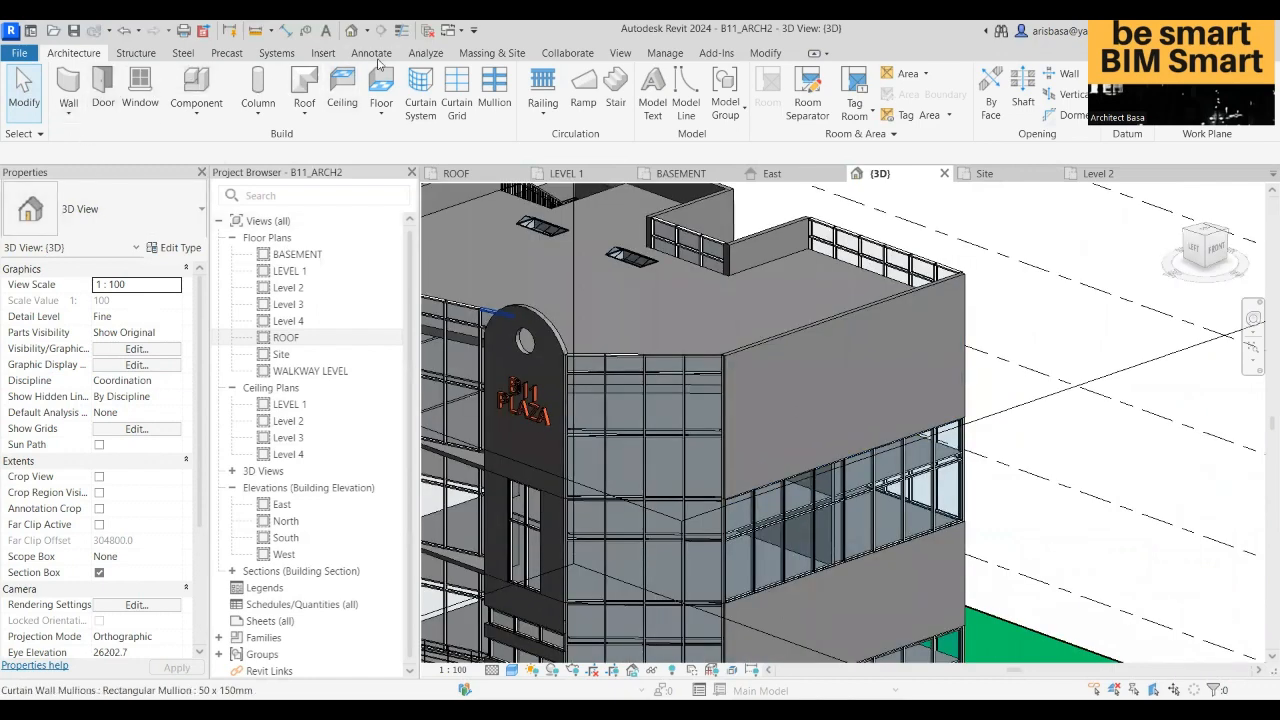
{"action": "left_click", "coordinate": [325, 53]}
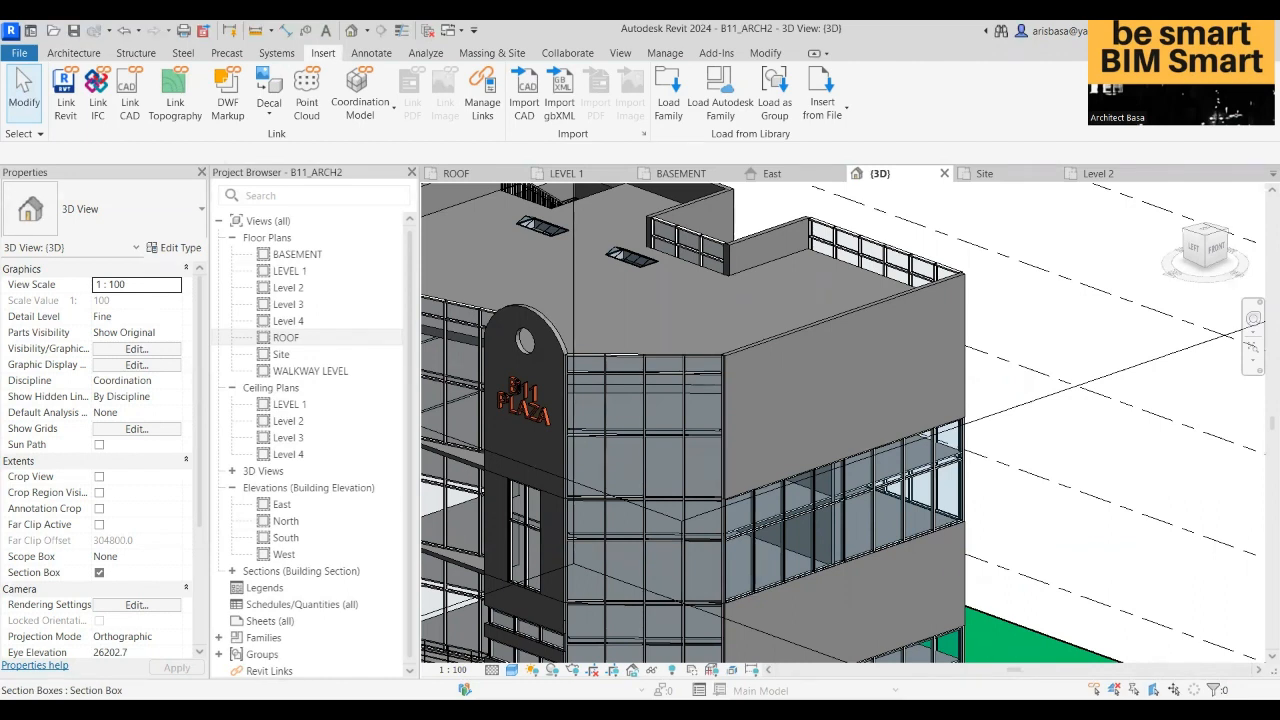
{"action": "scroll", "coordinate": [540, 380], "scroll_direction": "down", "scroll_amount": 2}
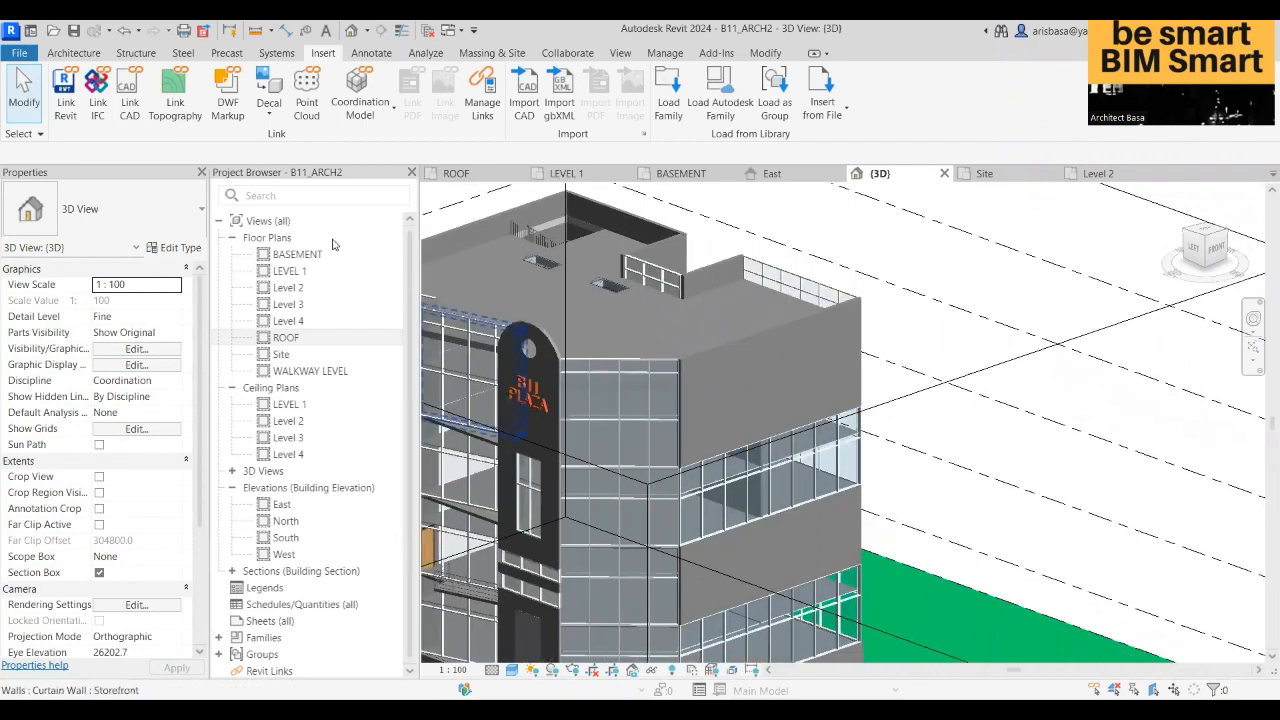
- Create a new decal type named "decal 1" in the project
{"action": "left_click", "coordinate": [274, 112]}
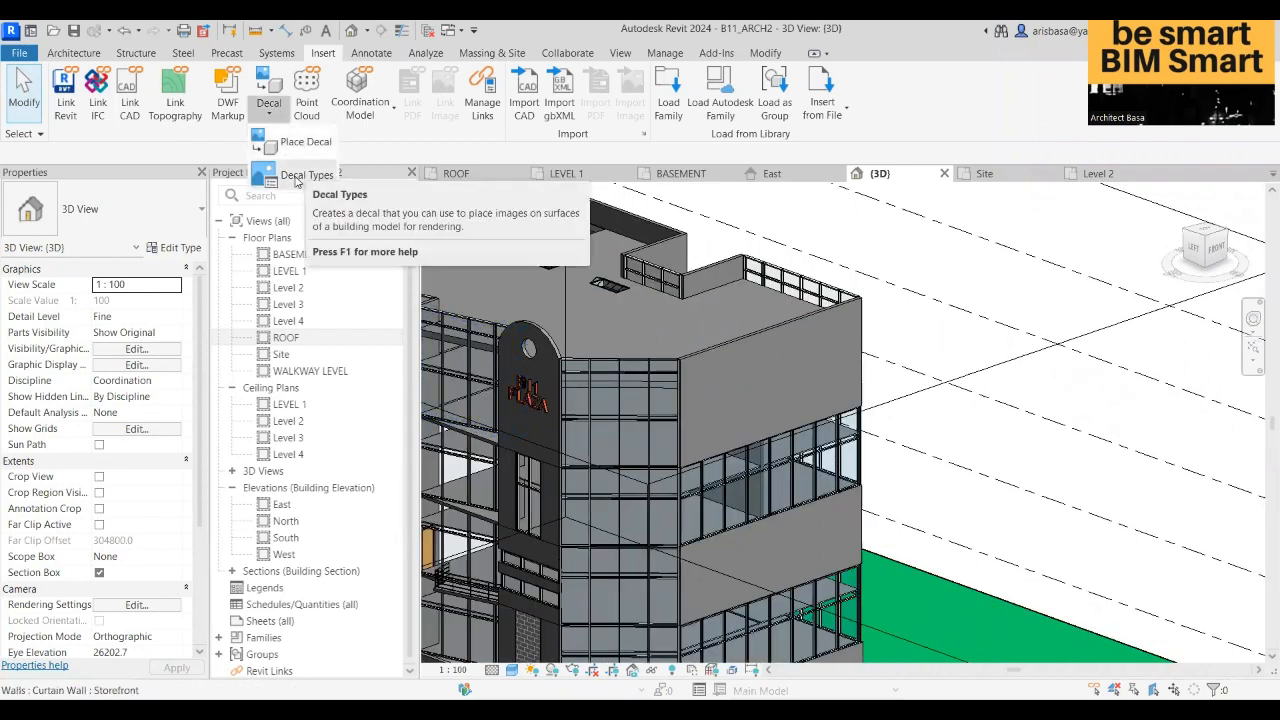
{"action": "left_click", "coordinate": [298, 176]}
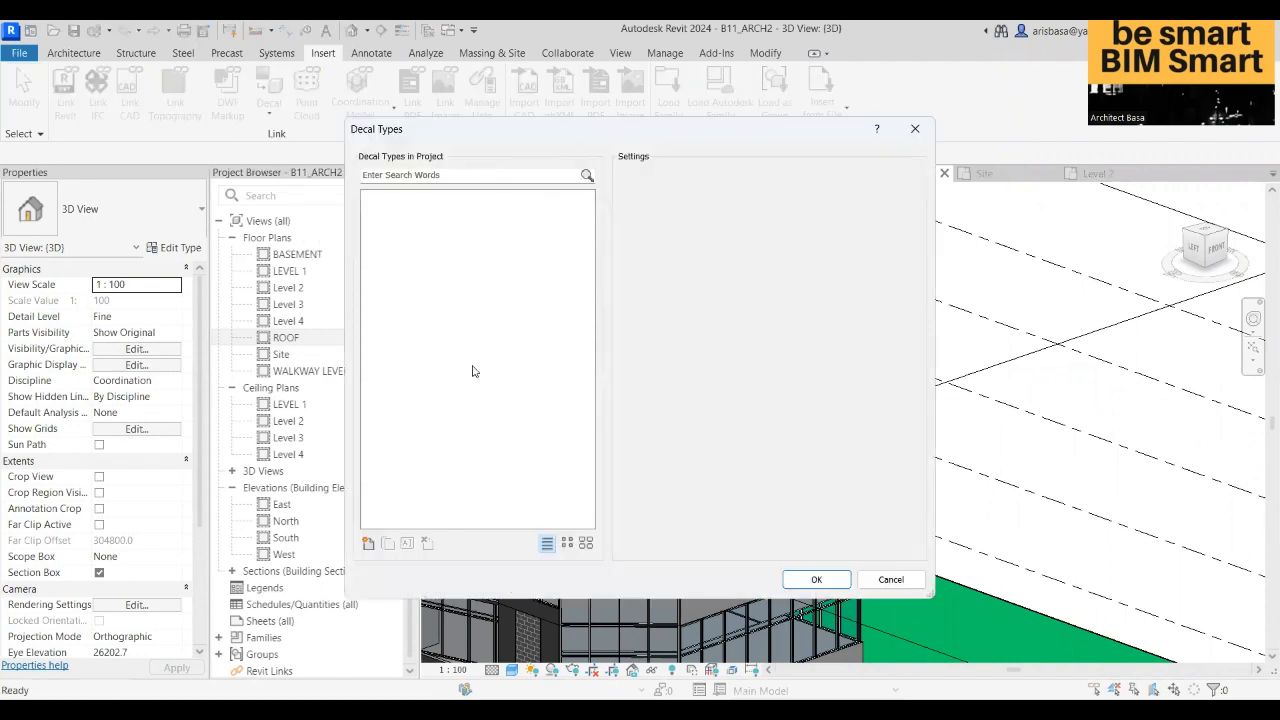
{"action": "left_click", "coordinate": [368, 543]}
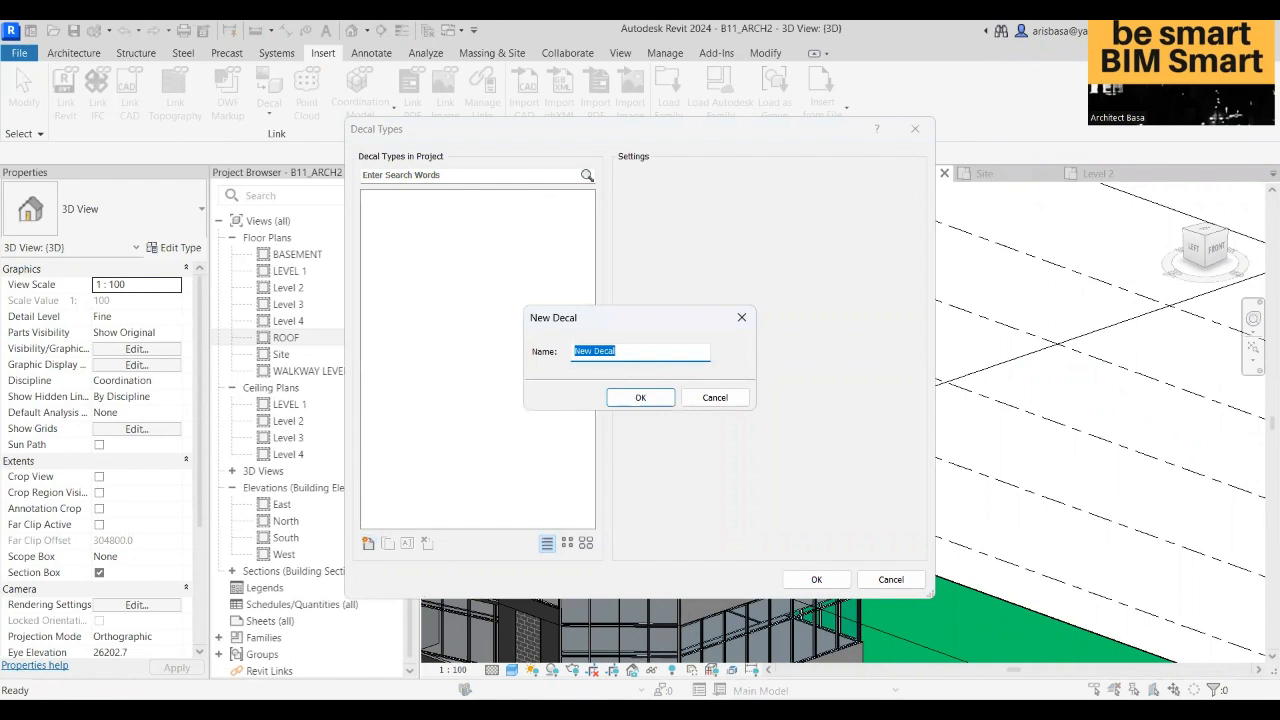
{"action": "type", "text": "decal 1"}
{"action": "left_click", "coordinate": [641, 398]}
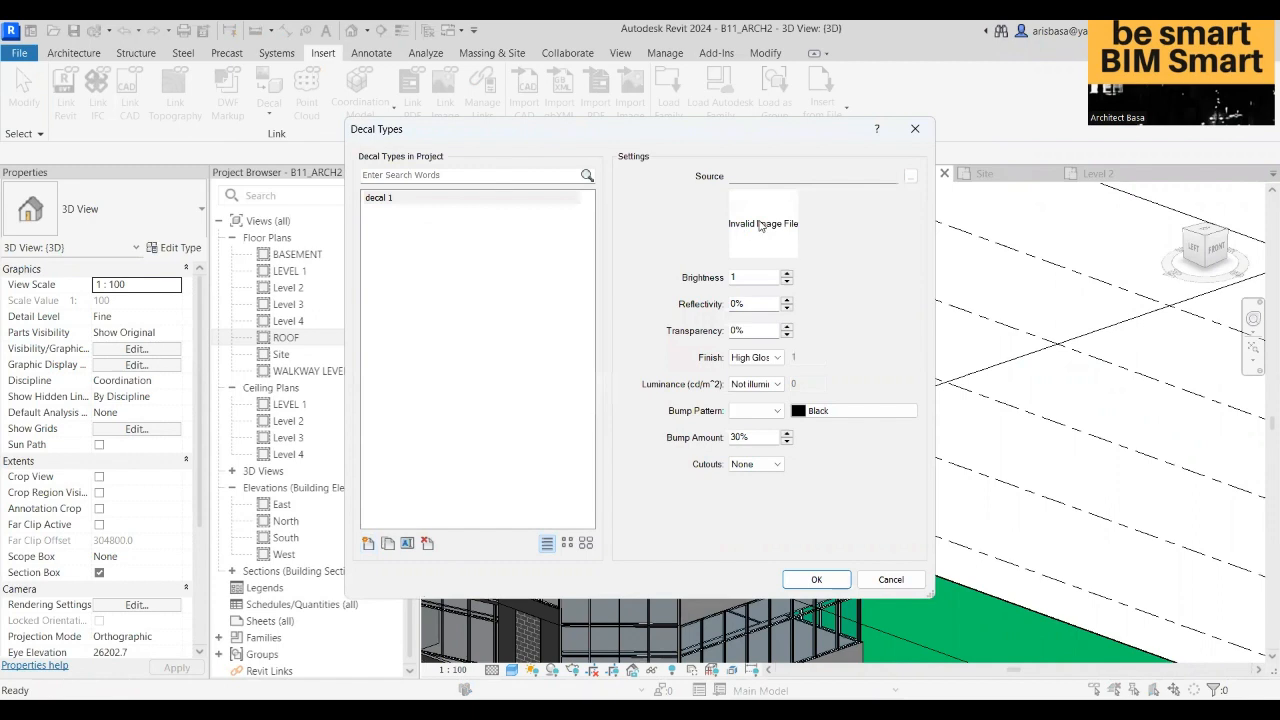
{"action": "left_click", "coordinate": [910, 176]}
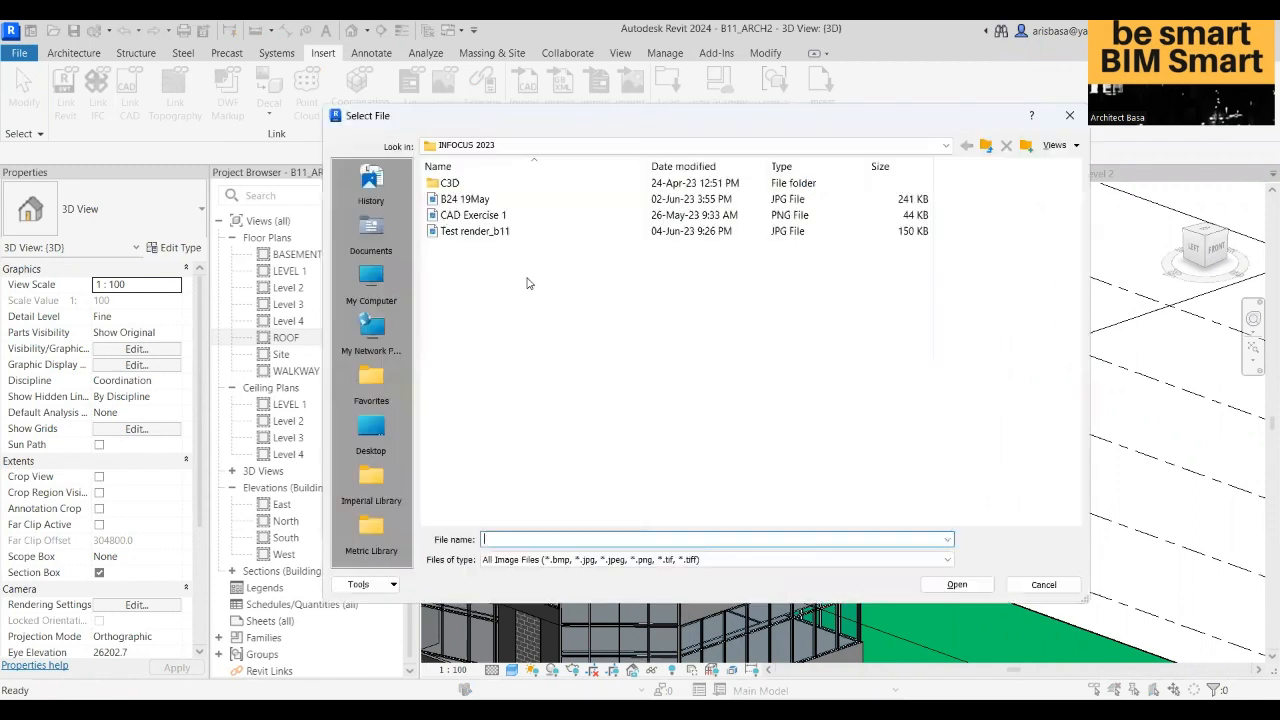
{"action": "left_click", "coordinate": [551, 144]}
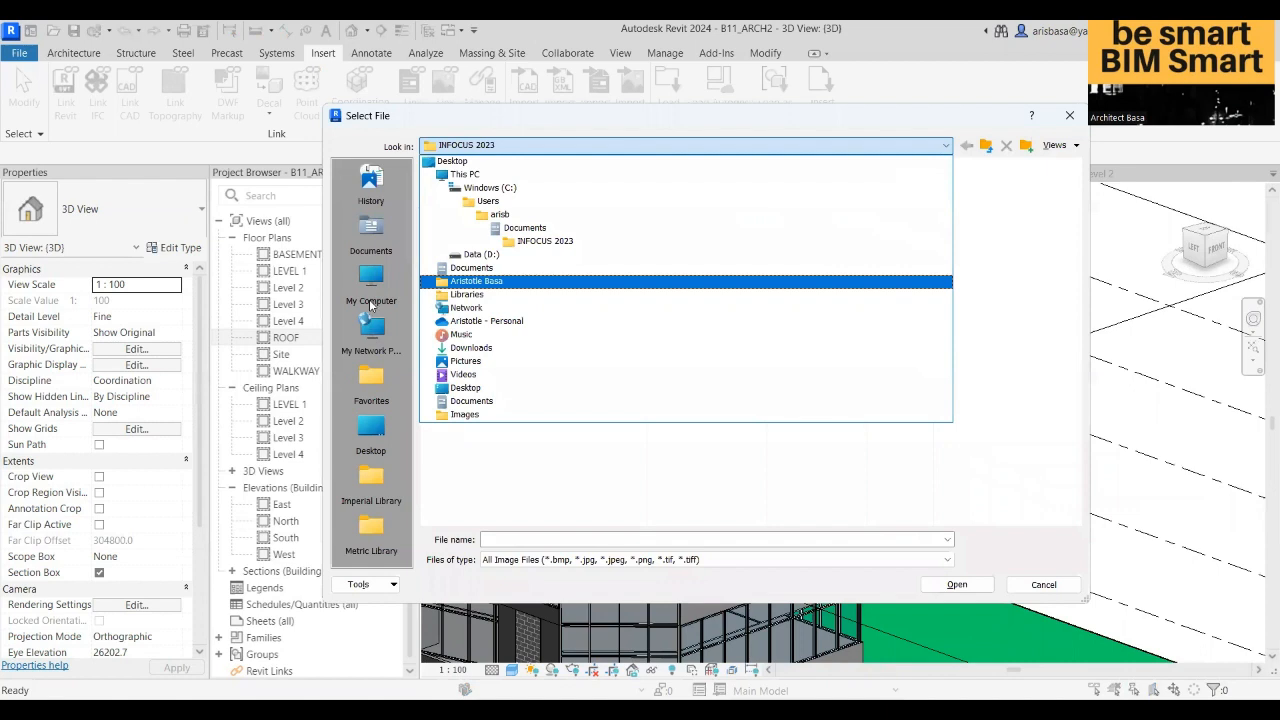
{"action": "left_click", "coordinate": [378, 244]}
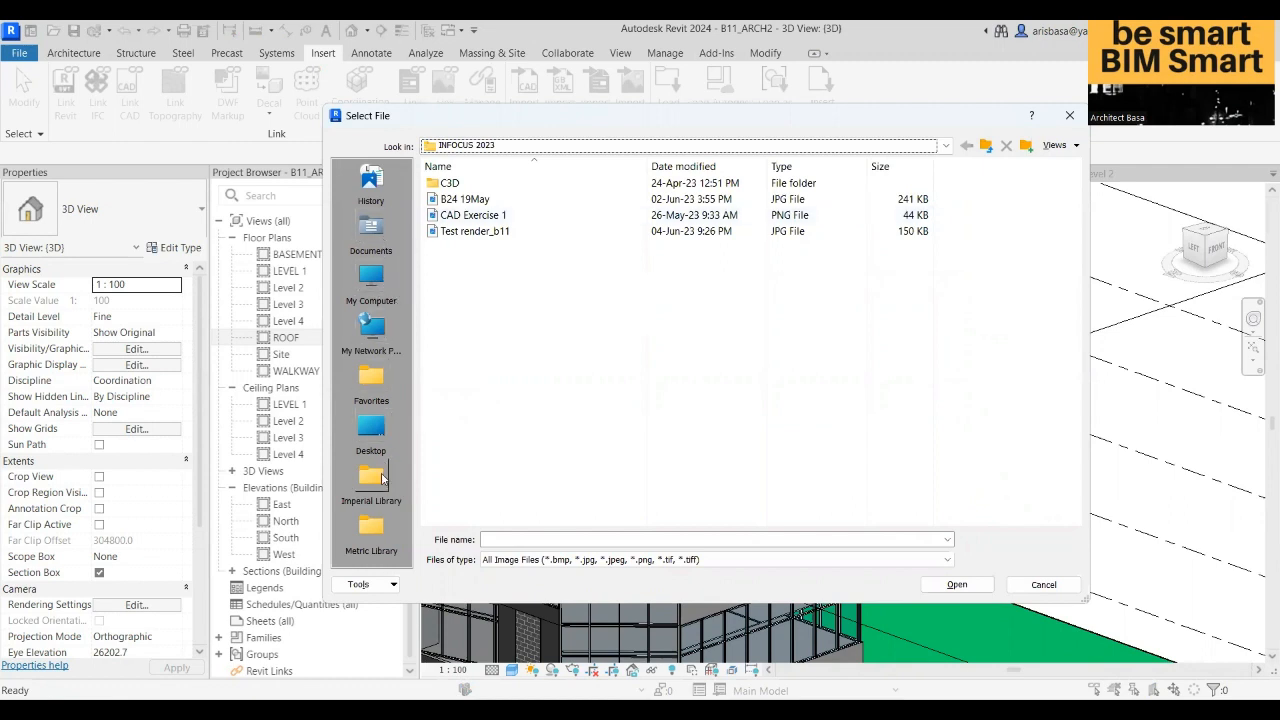
{"action": "left_click", "coordinate": [388, 266]}
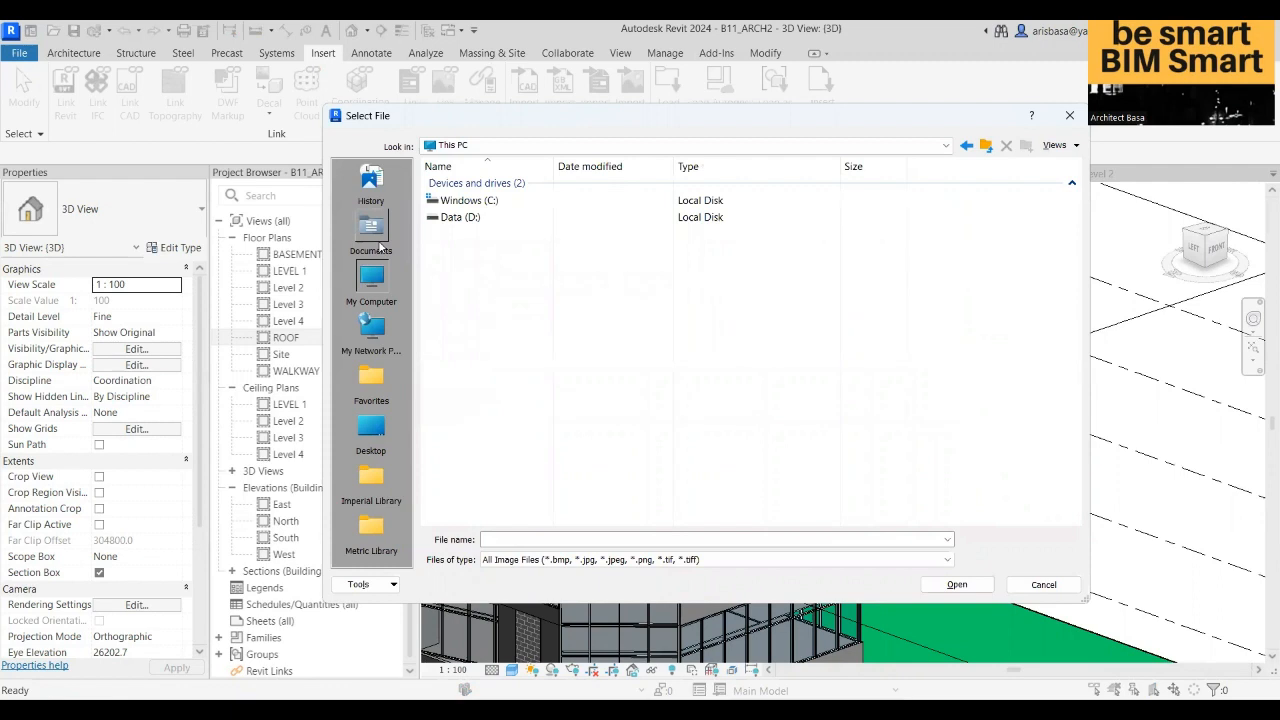
{"action": "left_click", "coordinate": [380, 247]}
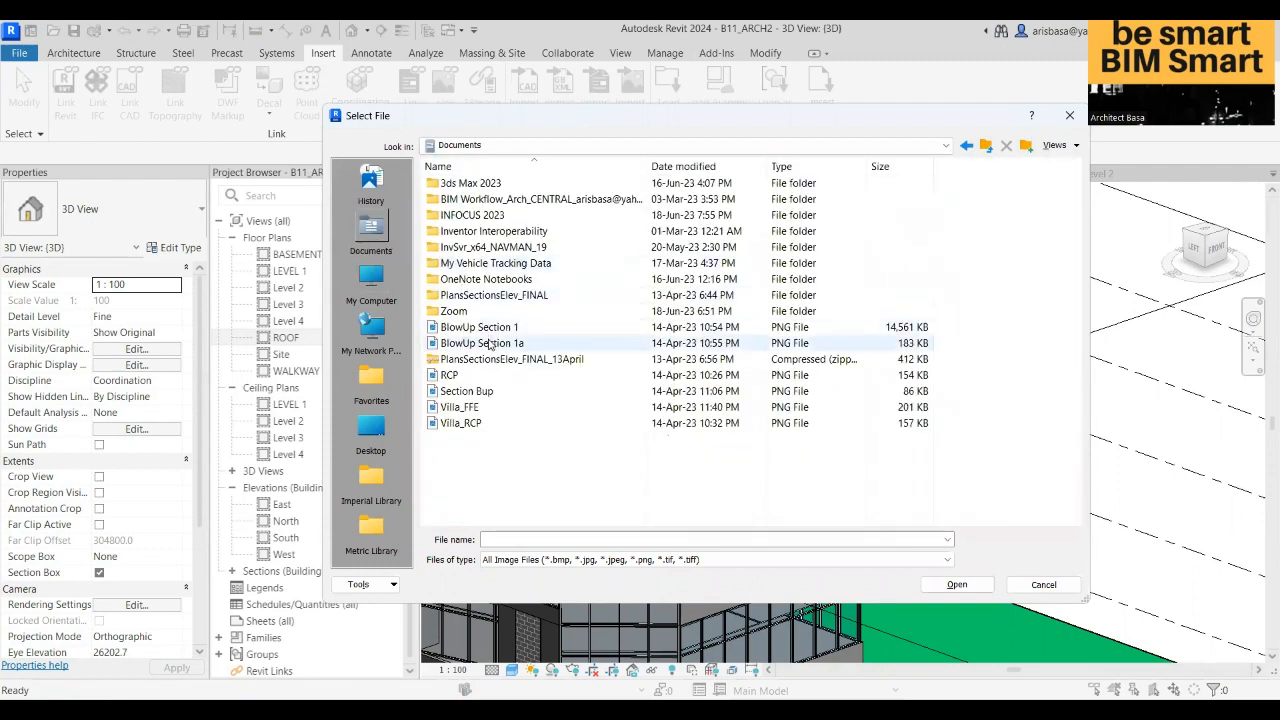
{"action": "left_click", "coordinate": [549, 147]}
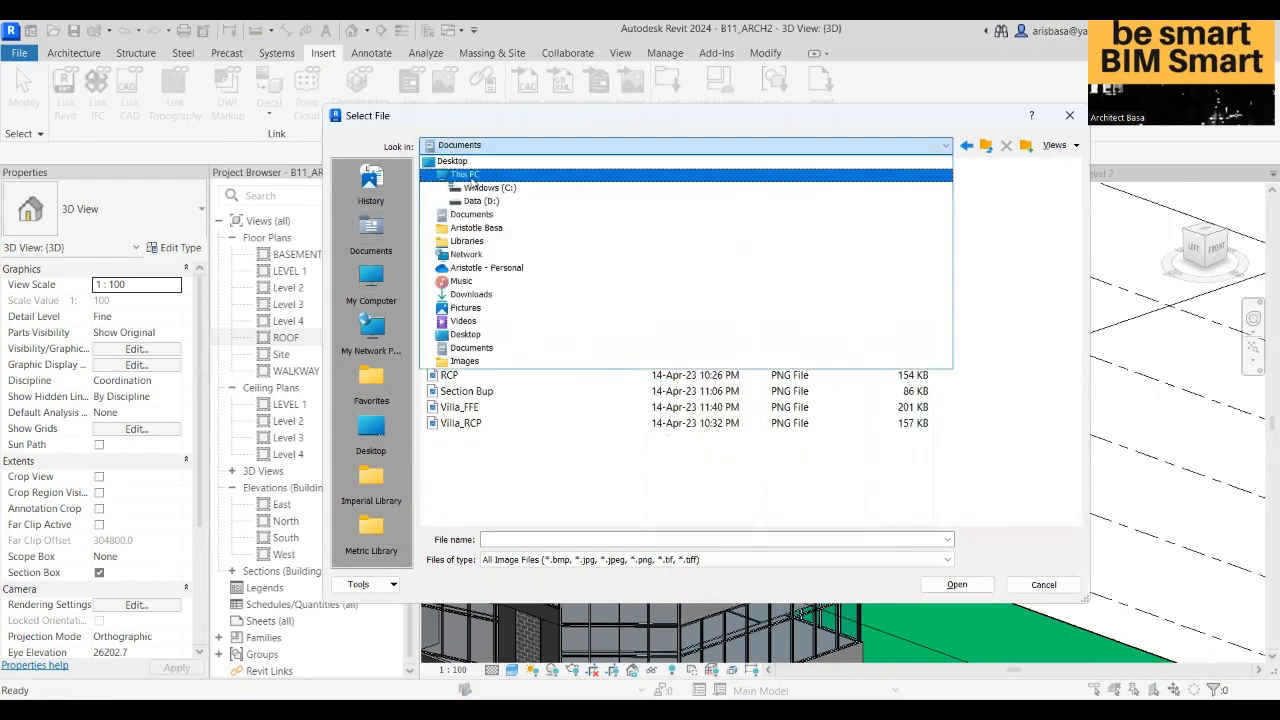
{"action": "left_click", "coordinate": [460, 171]}
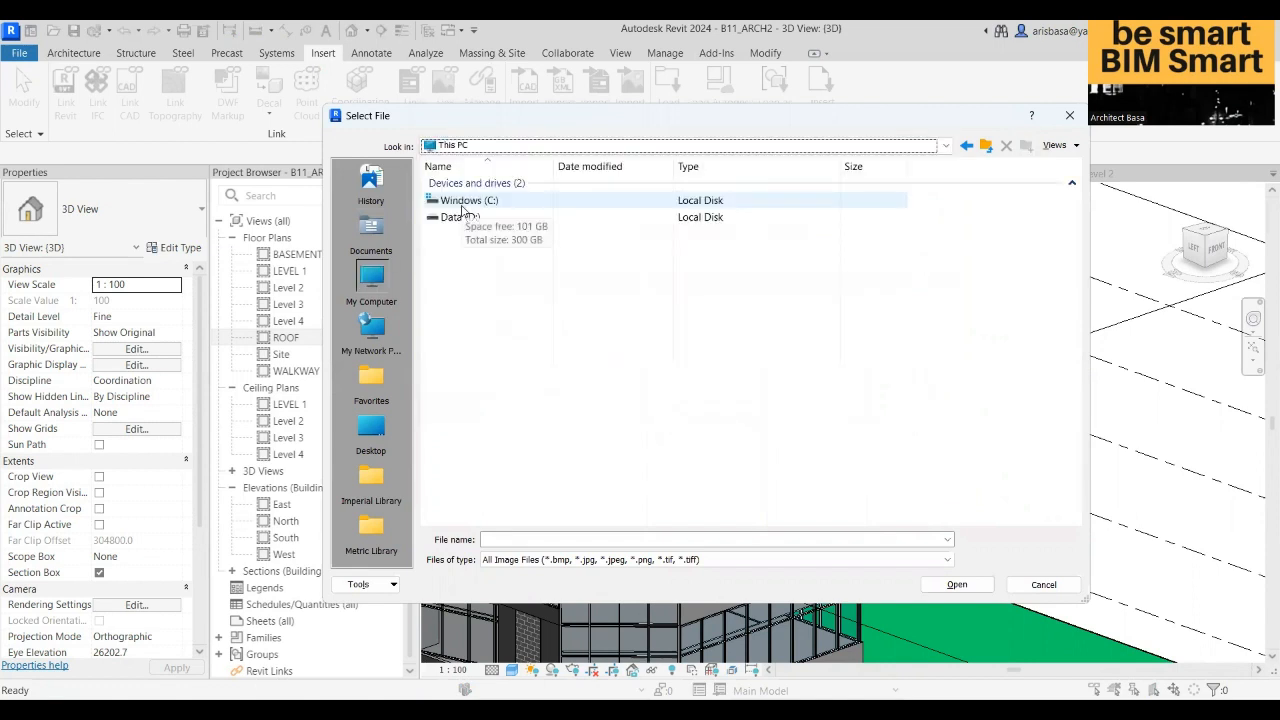
{"action": "double_click", "coordinate": [462, 203]}
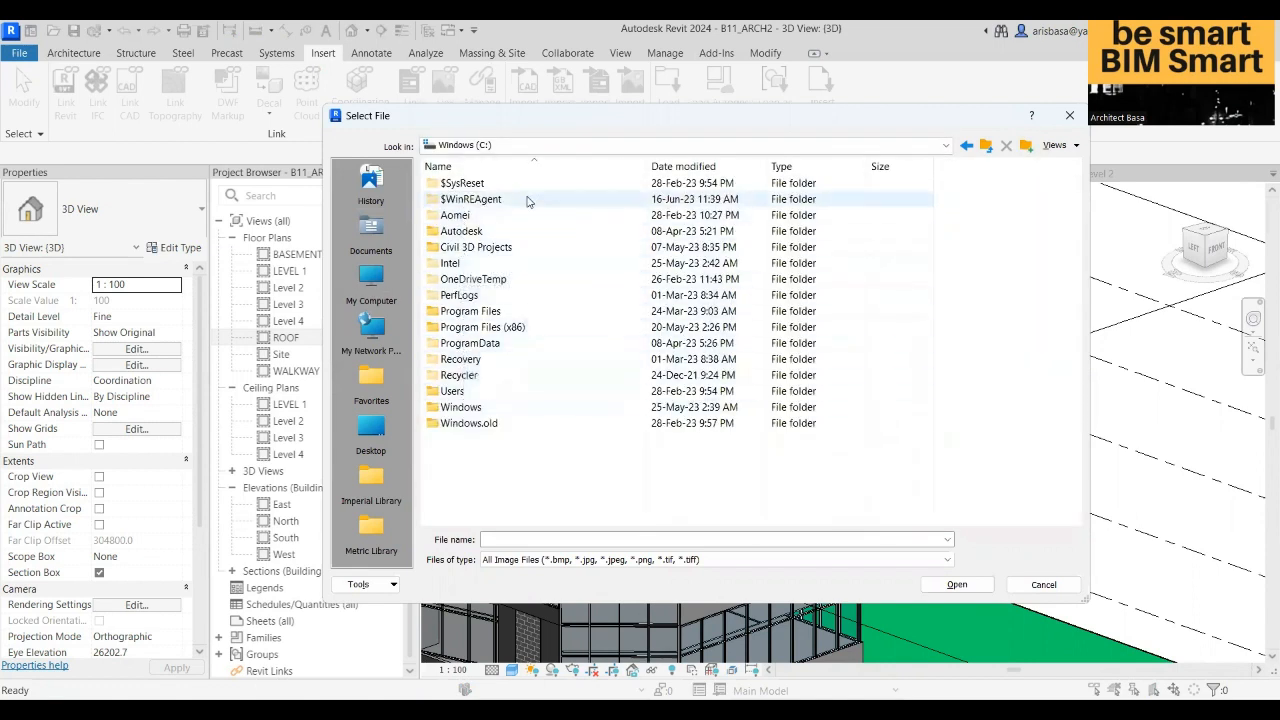
{"action": "left_click", "coordinate": [370, 285]}
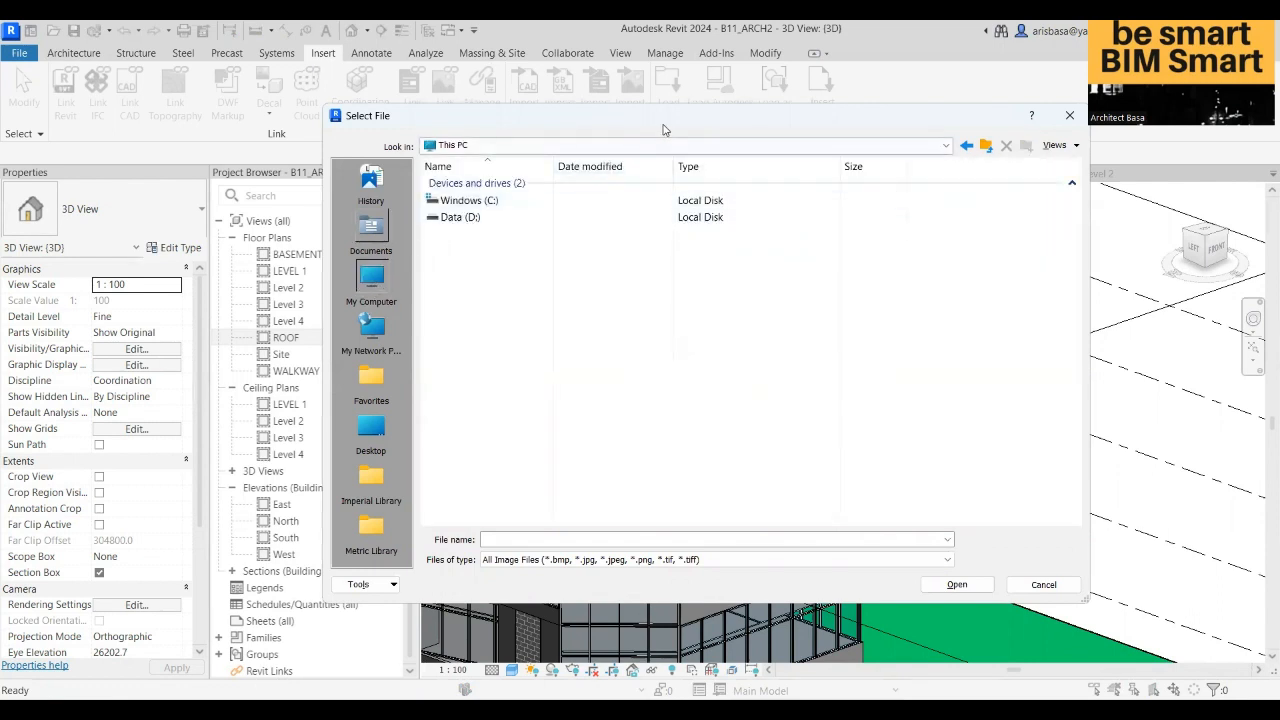
{"action": "left_click_drag", "start_coordinate": [646, 123], "coordinate": [505, 115]}
{"action": "left_click", "coordinate": [516, 140]}
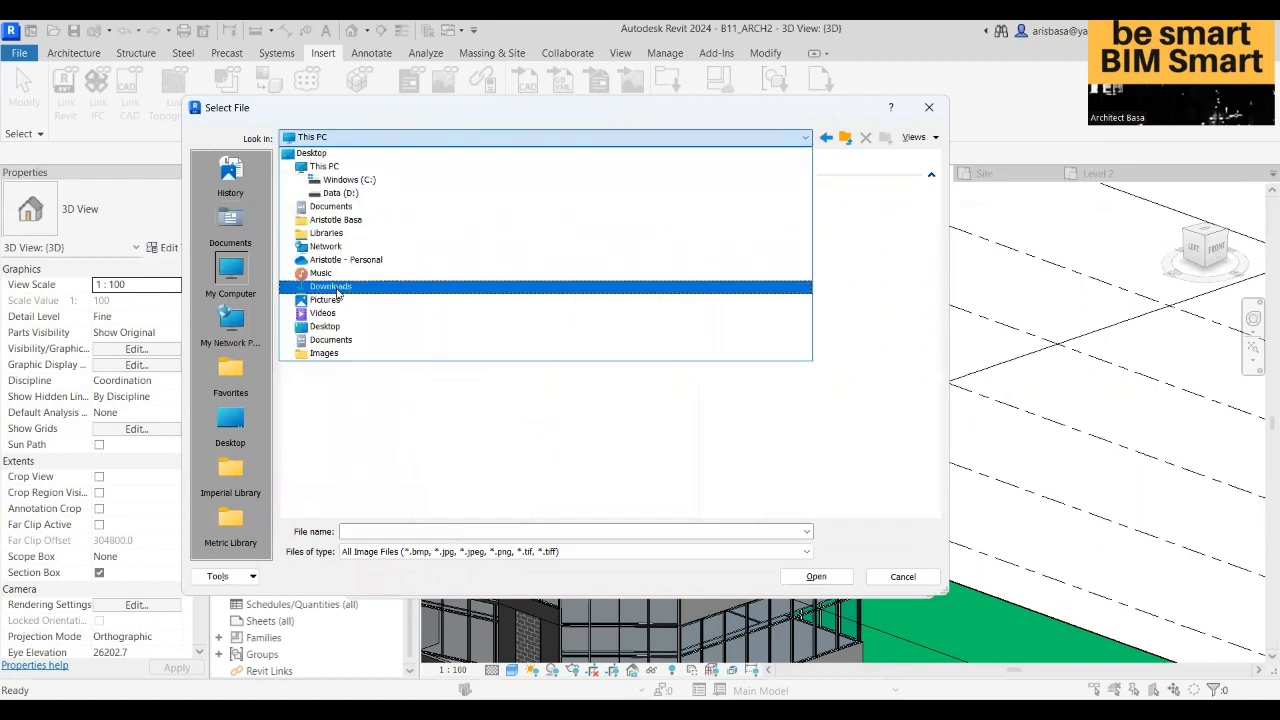
{"action": "left_click", "coordinate": [330, 287]}
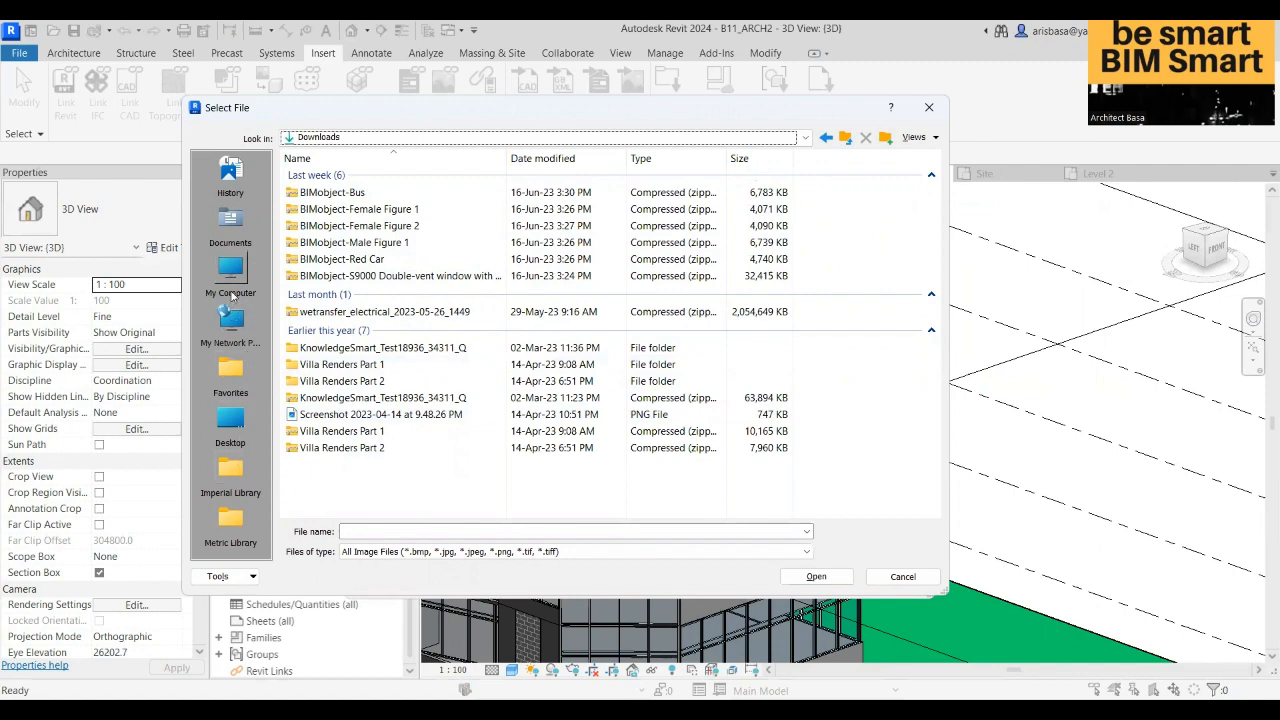
{"action": "left_click", "coordinate": [232, 234]}
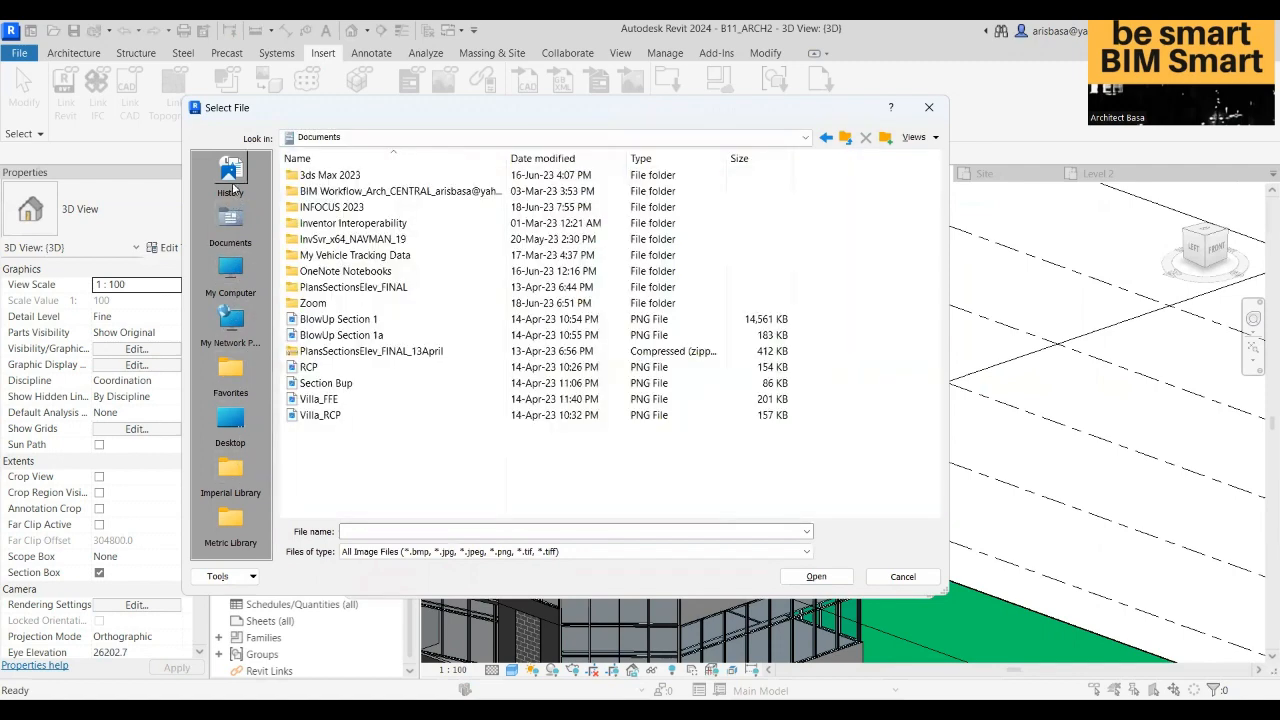
{"action": "left_click", "coordinate": [231, 175]}
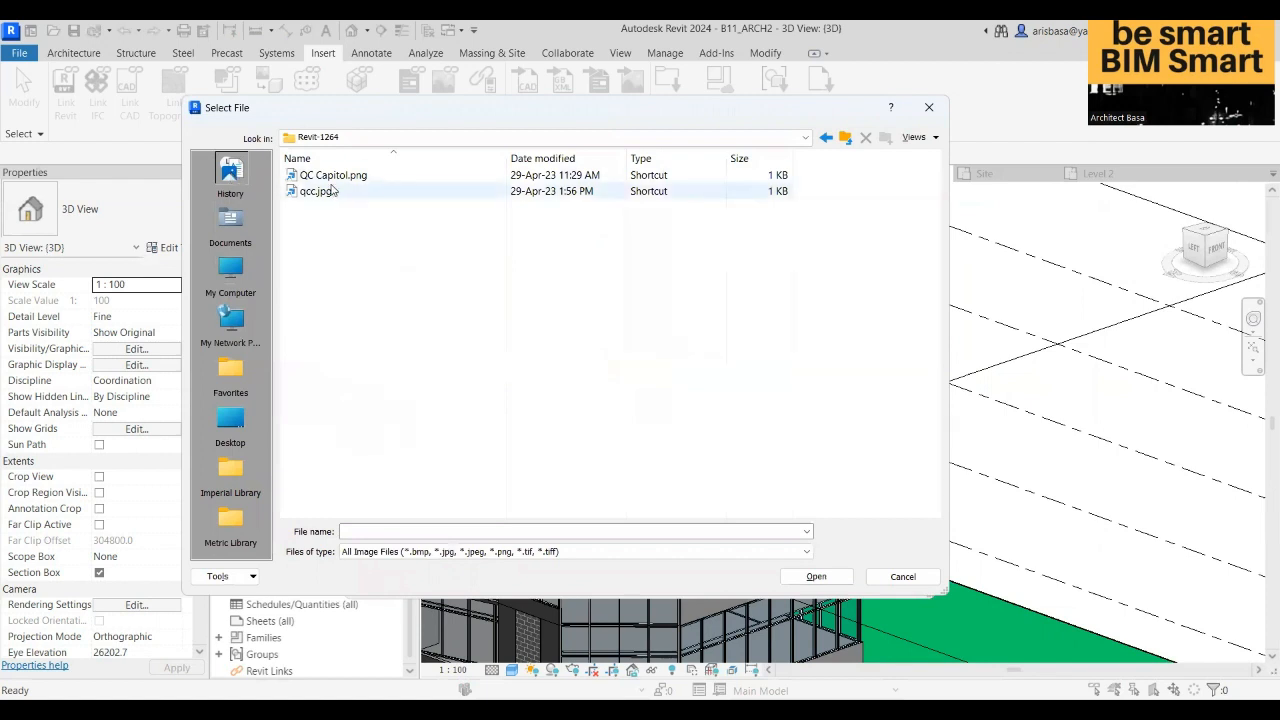
{"action": "left_click", "coordinate": [845, 138]}
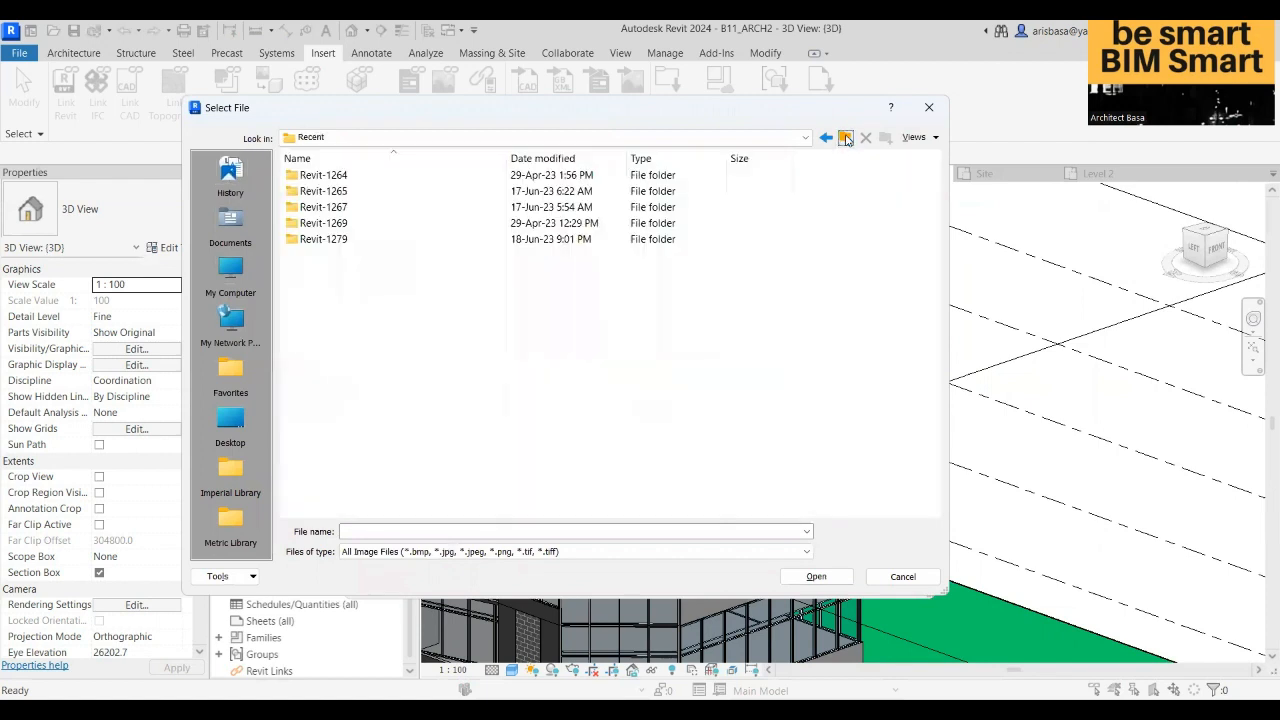
{"action": "left_click", "coordinate": [845, 138]}
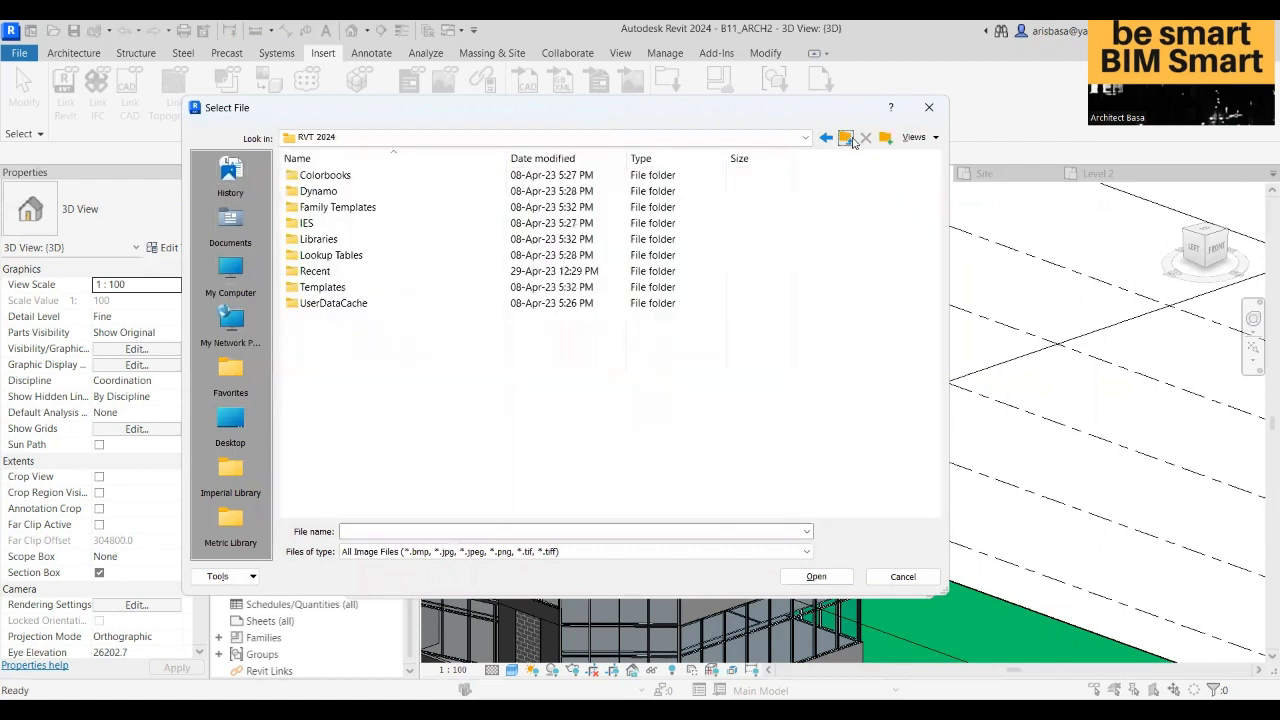
{"action": "left_click", "coordinate": [929, 107]}
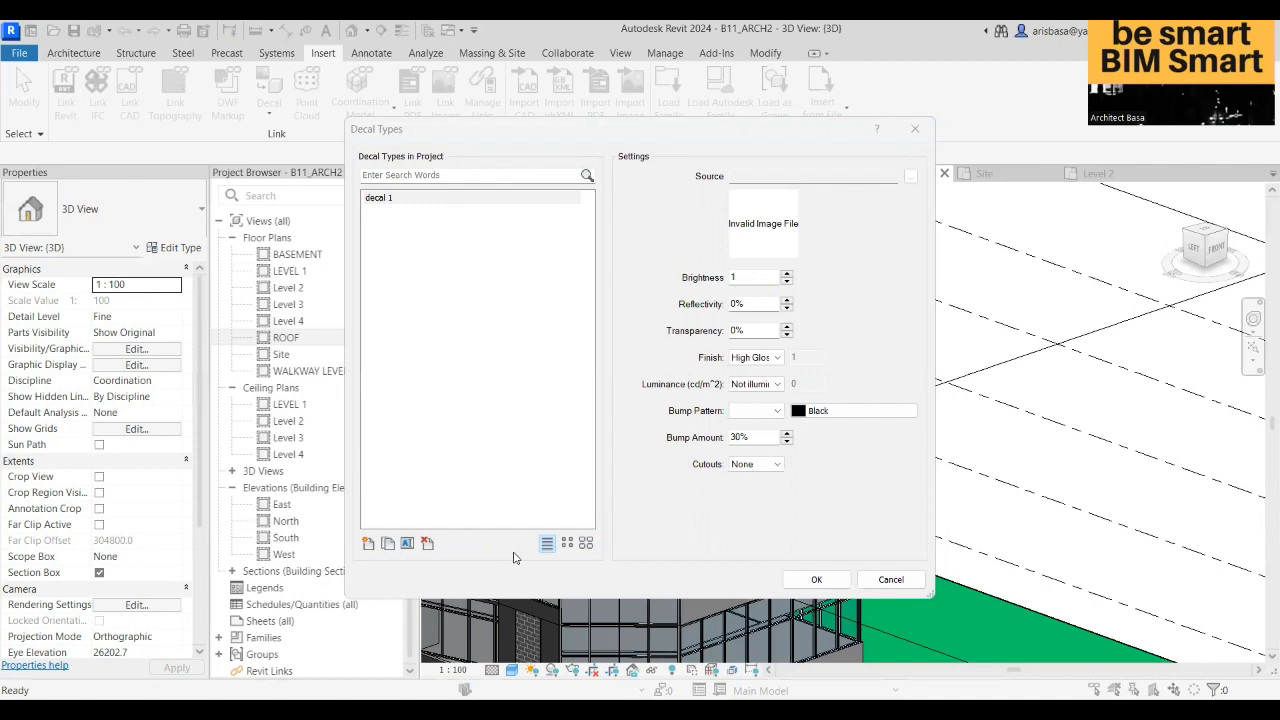
- Assign OIP.jpg from the Screenshots folder in Pictures as decal 1's source image and accept the decal type
{"action": "left_click", "coordinate": [910, 180]}
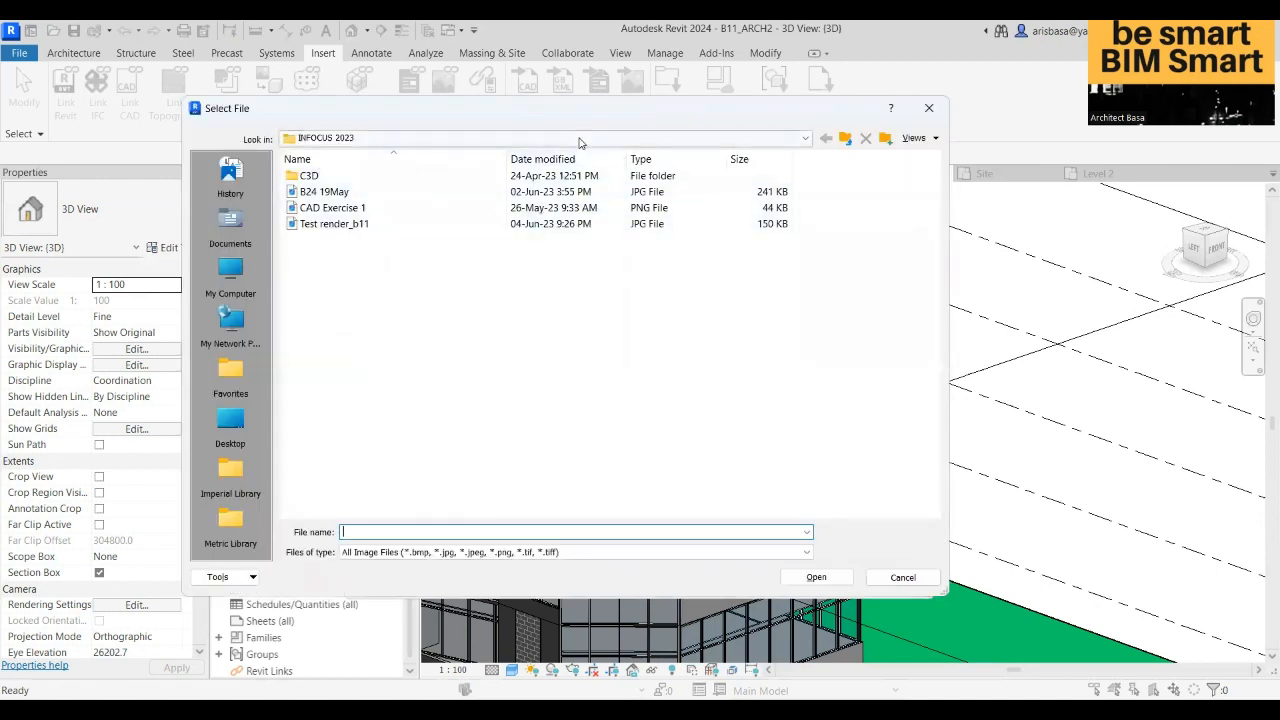
{"action": "left_click", "coordinate": [580, 139]}
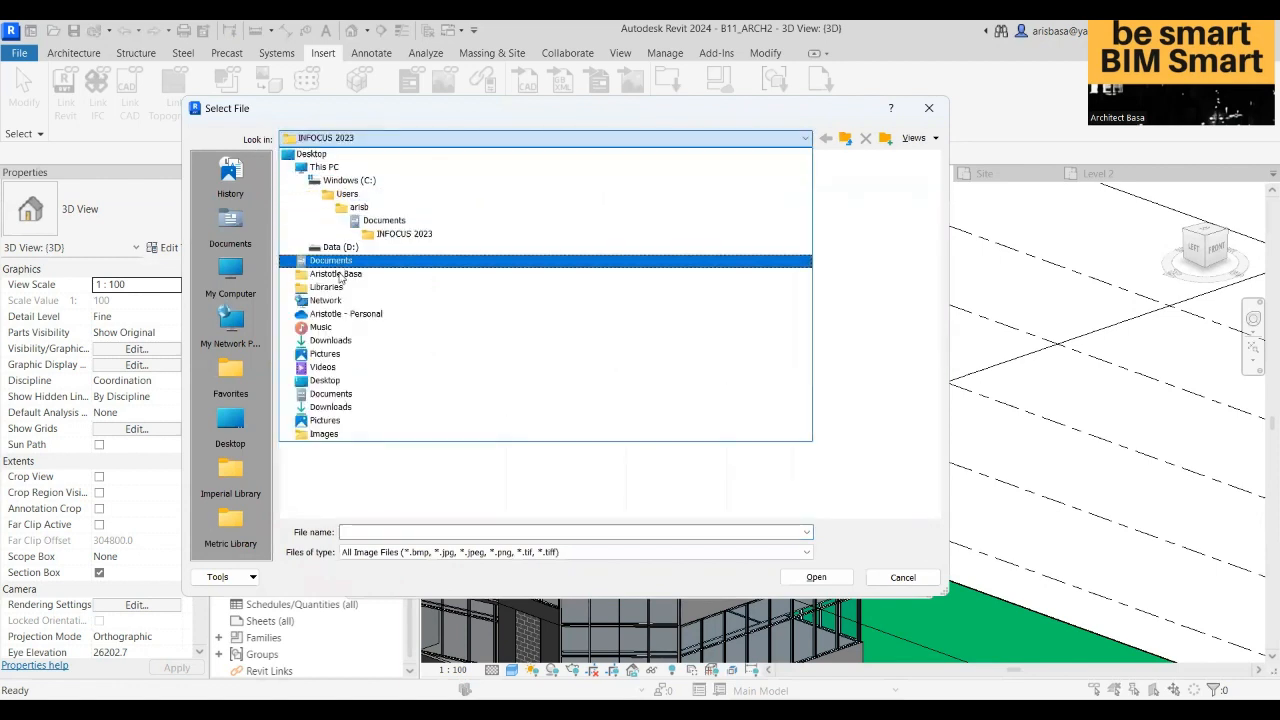
{"action": "left_click", "coordinate": [330, 354]}
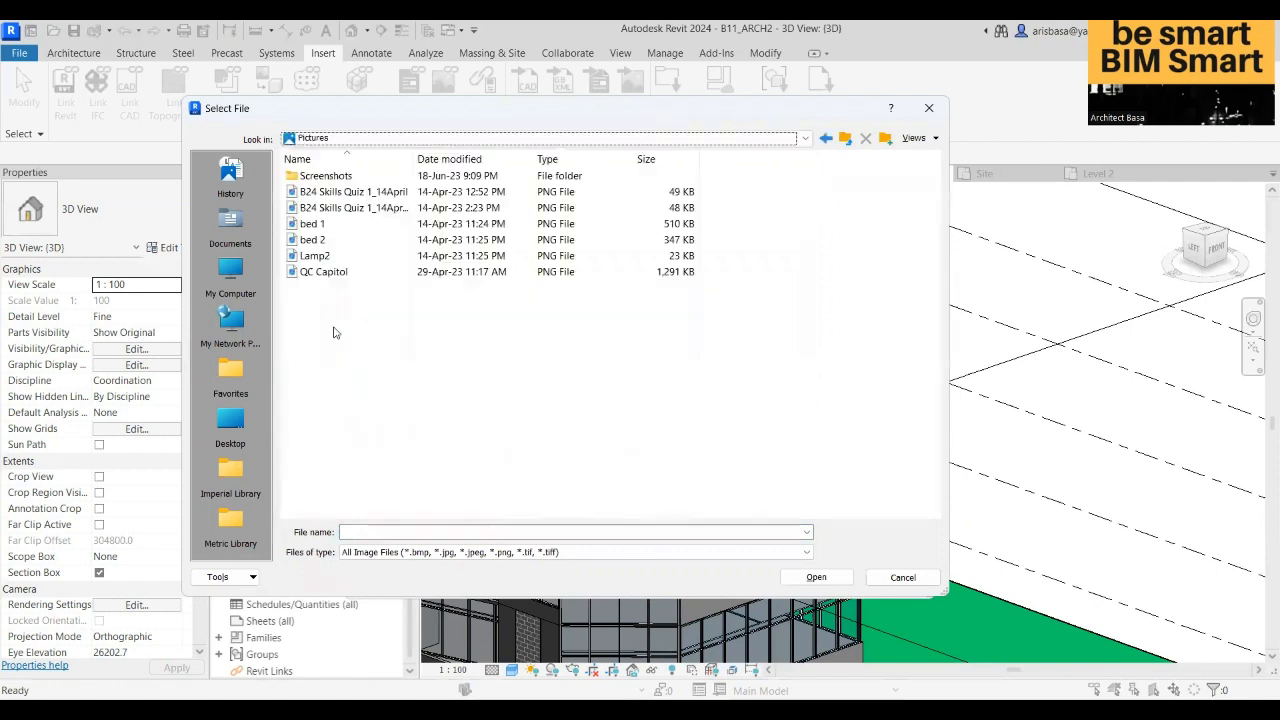
{"action": "left_click", "coordinate": [326, 257]}
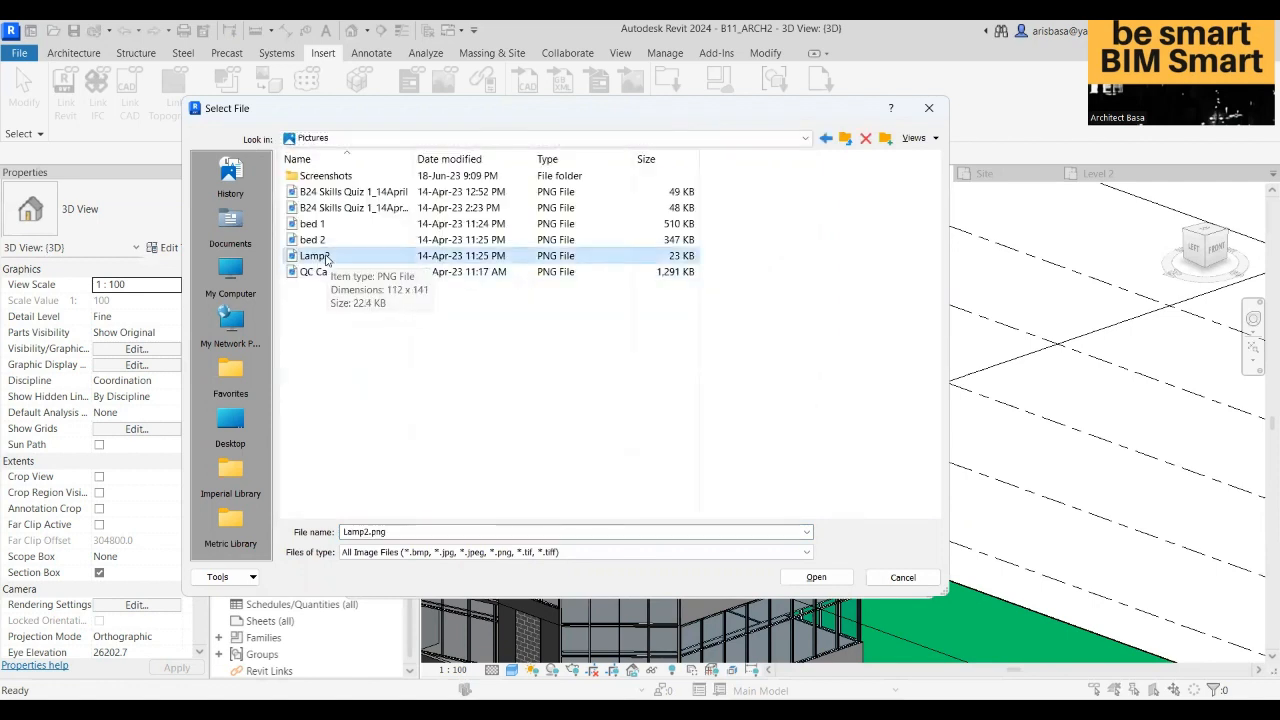
{"action": "left_click", "coordinate": [316, 240]}
{"action": "left_click", "coordinate": [313, 223]}
{"action": "left_click", "coordinate": [316, 208]}
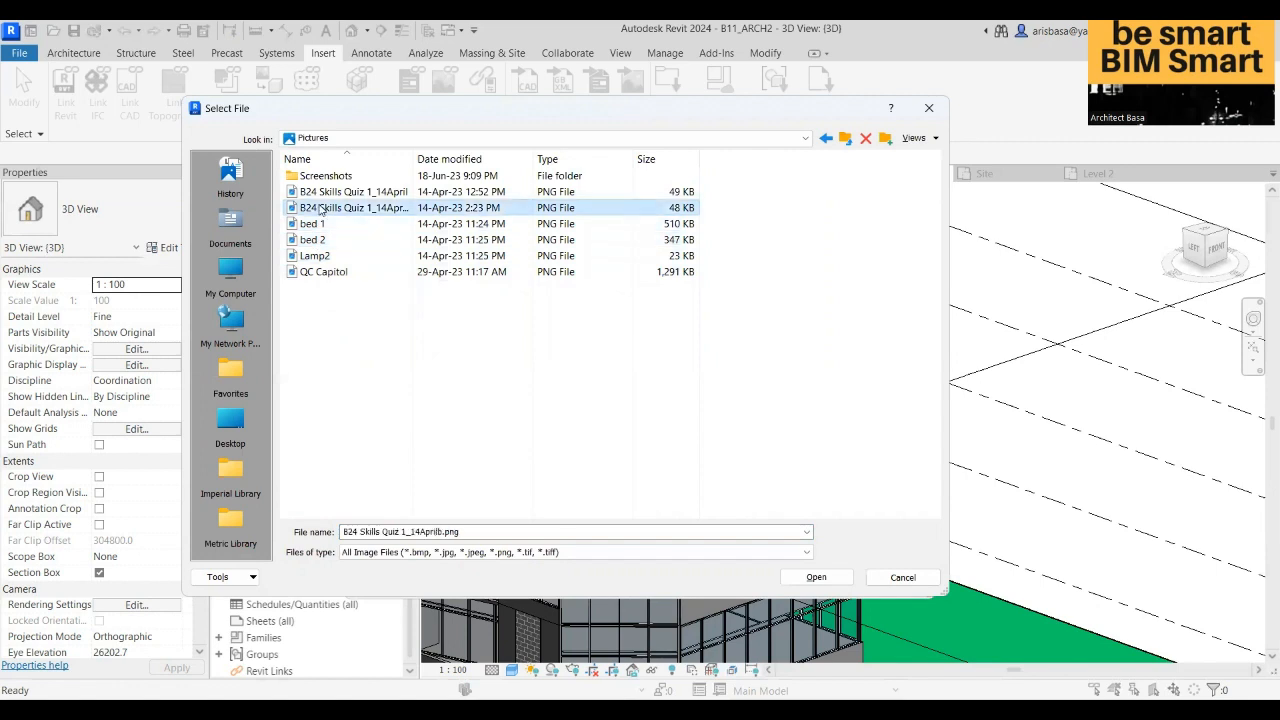
{"action": "left_click", "coordinate": [322, 192]}
{"action": "double_click", "coordinate": [325, 177]}
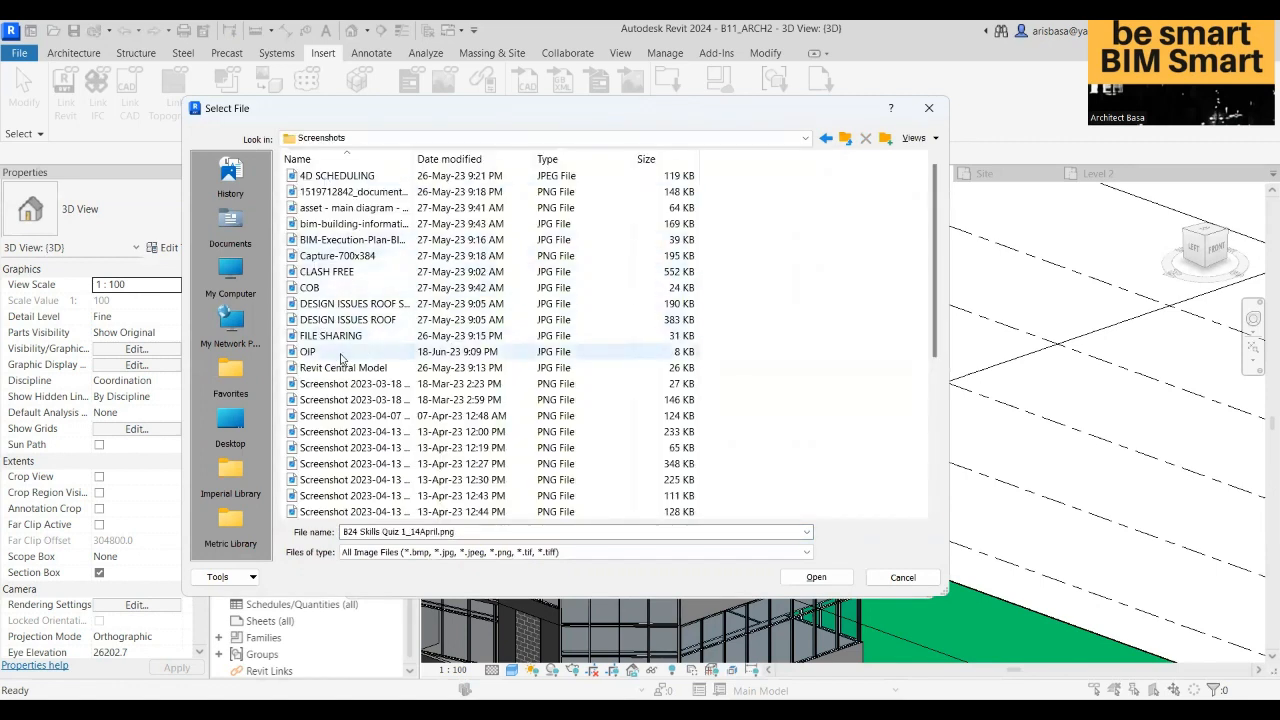
{"action": "left_click", "coordinate": [600, 351]}
{"action": "left_click", "coordinate": [823, 584]}
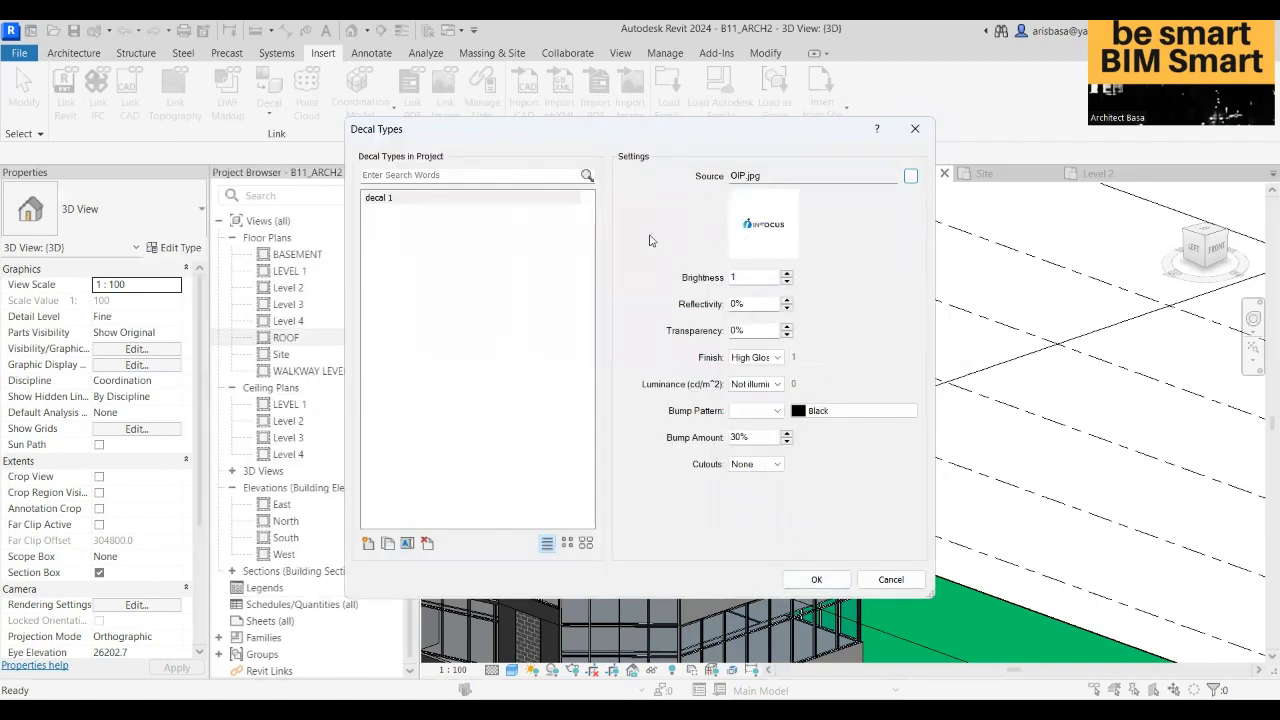
{"action": "left_click", "coordinate": [819, 580]}
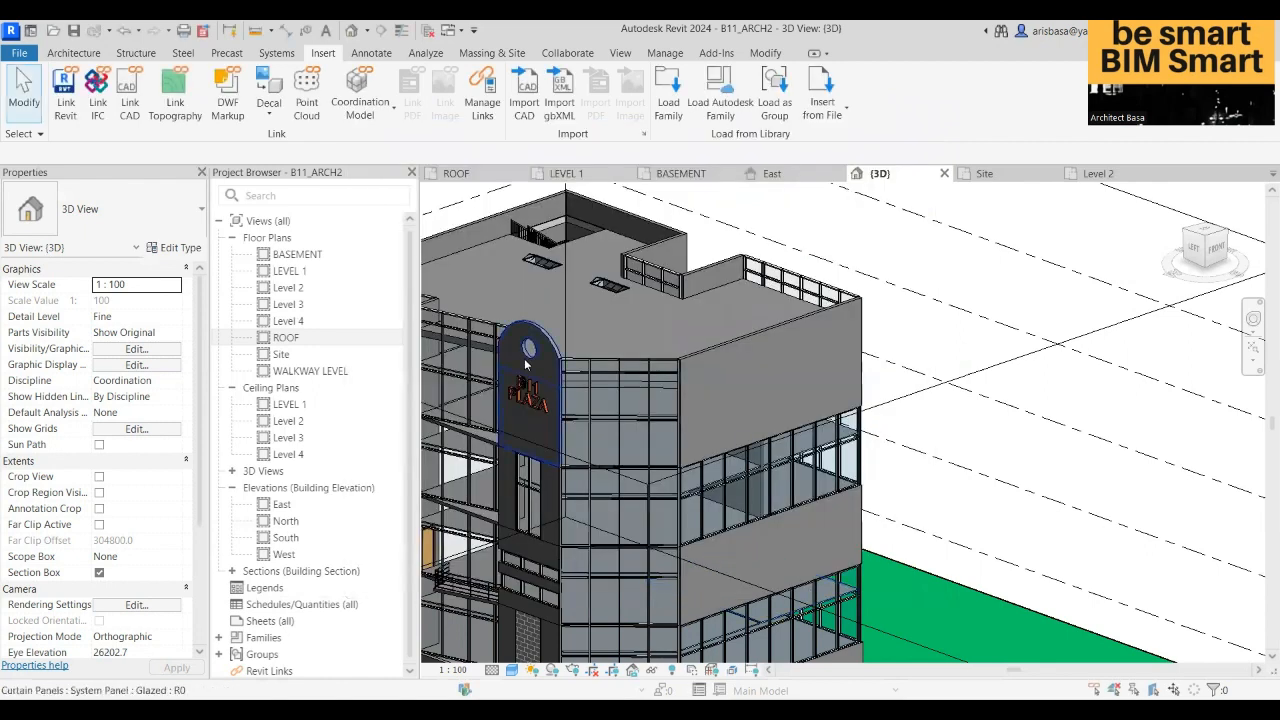
- Place a decal 1 decal on the blank upper wall of the facade beside the sign tower and finish placing decals
{"action": "left_click", "coordinate": [268, 108]}
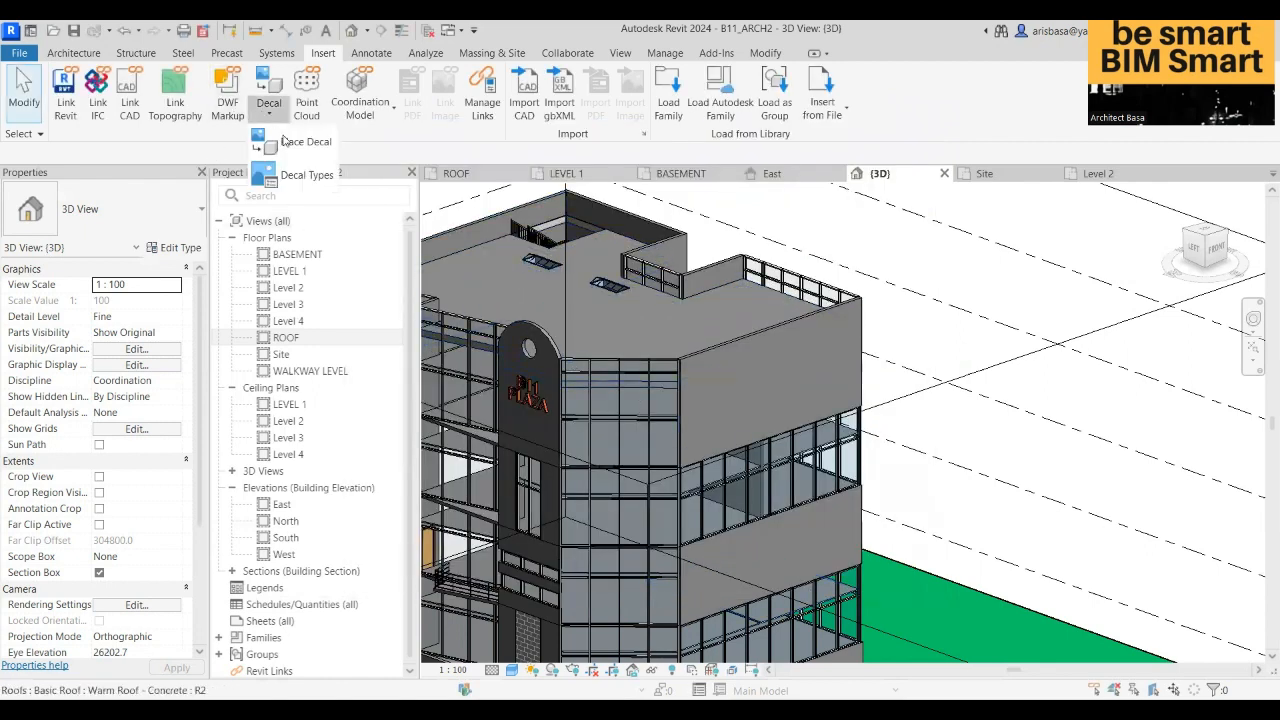
{"action": "left_click", "coordinate": [295, 143]}
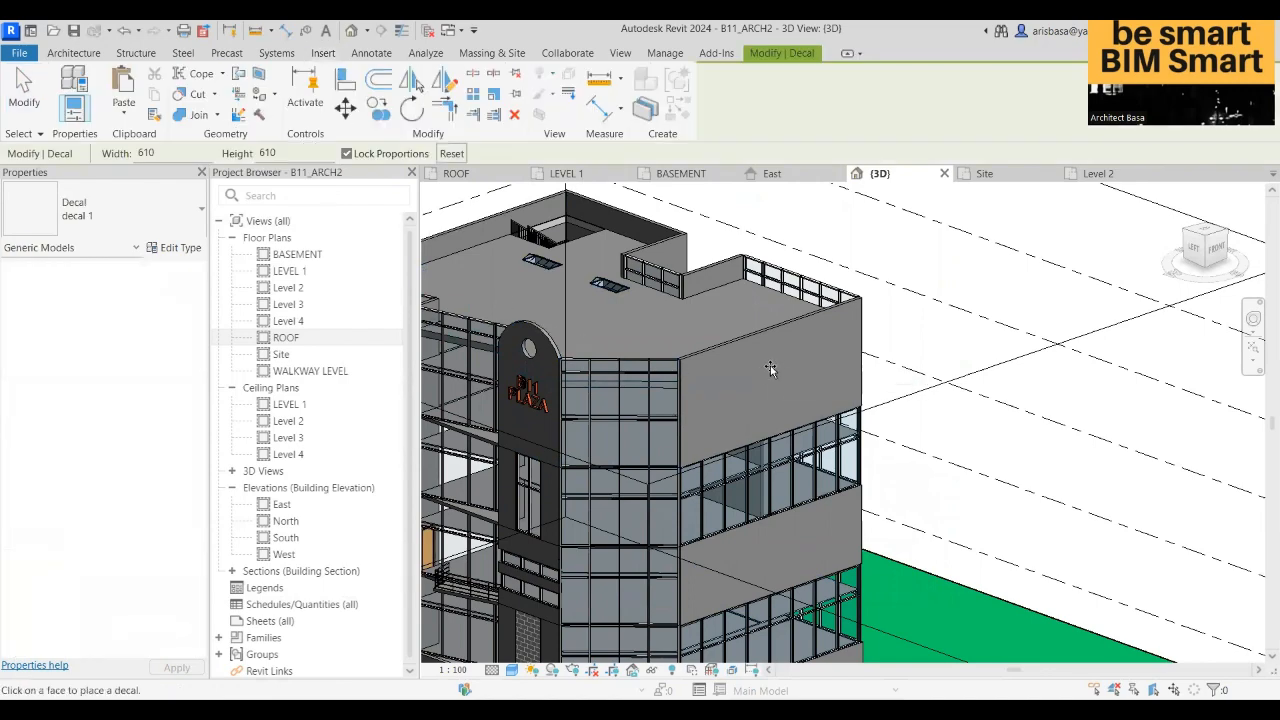
{"action": "scroll", "coordinate": [761, 378], "scroll_direction": "up", "scroll_amount": 5}
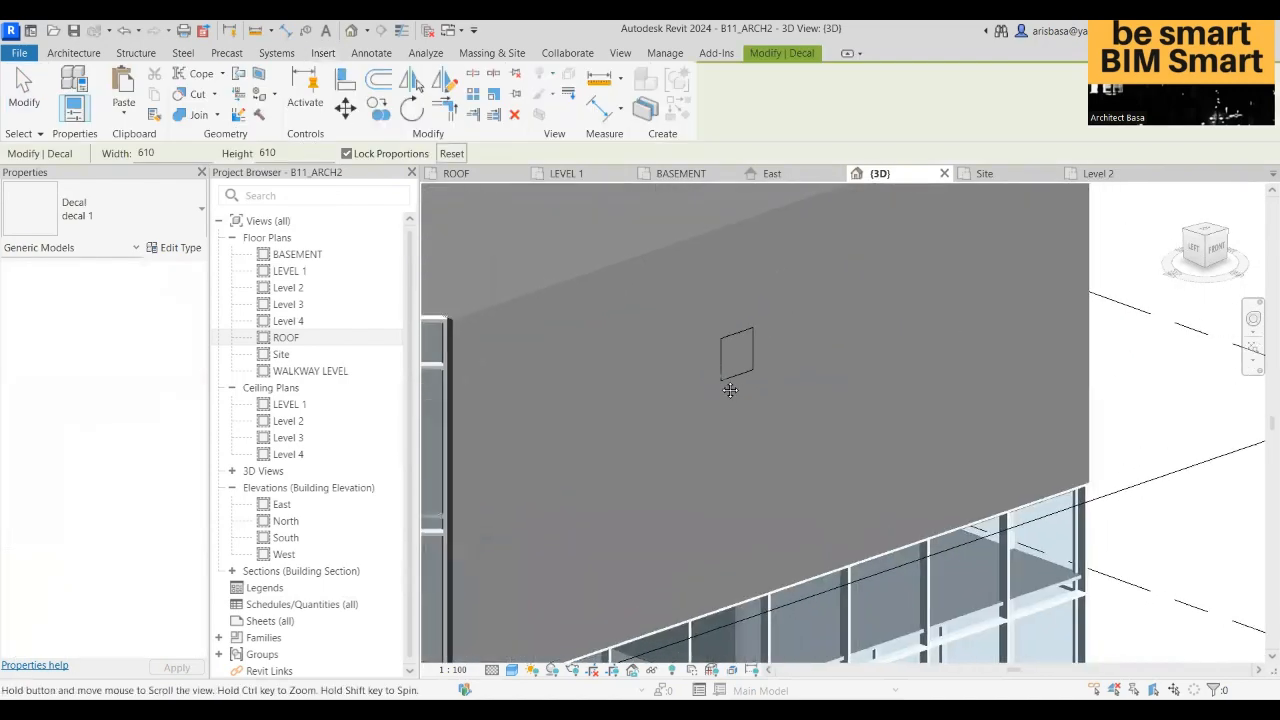
{"action": "scroll", "coordinate": [736, 329], "scroll_direction": "down", "scroll_amount": 2}
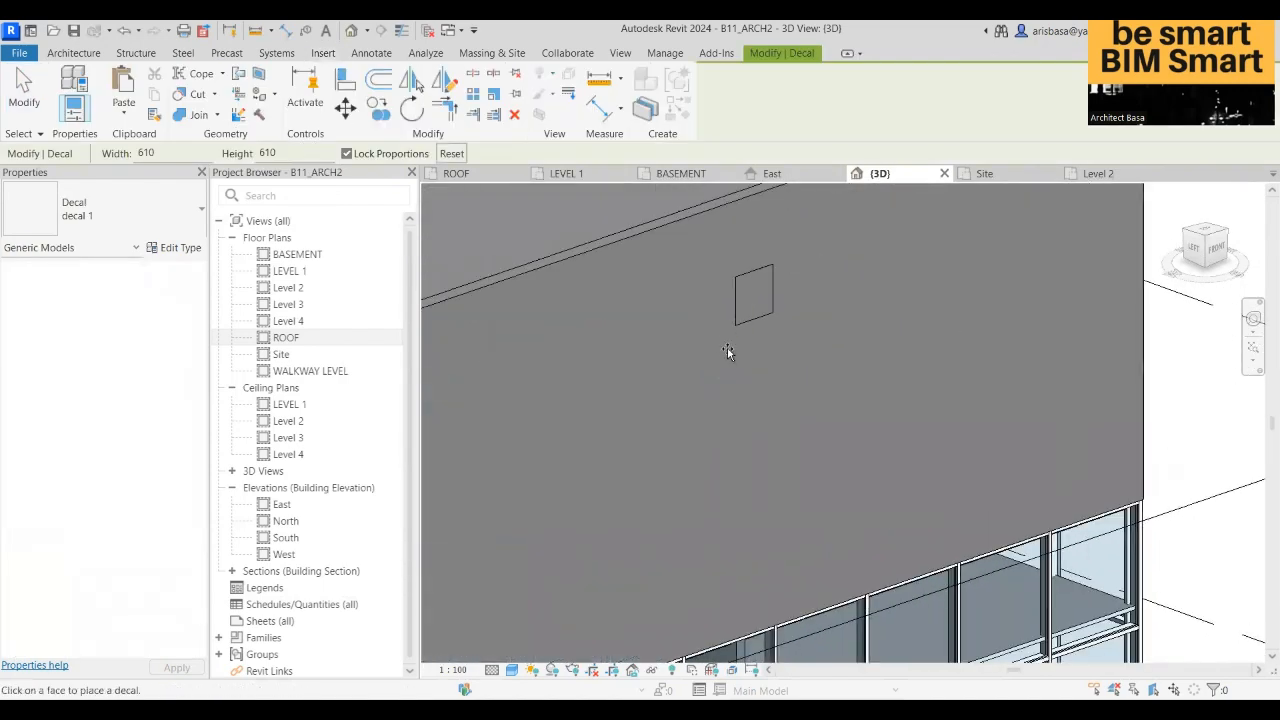
{"action": "scroll", "coordinate": [730, 348], "scroll_direction": "down", "scroll_amount": 2}
{"action": "scroll", "coordinate": [733, 342], "scroll_direction": "down", "scroll_amount": 3}
{"action": "left_click", "coordinate": [742, 336]}
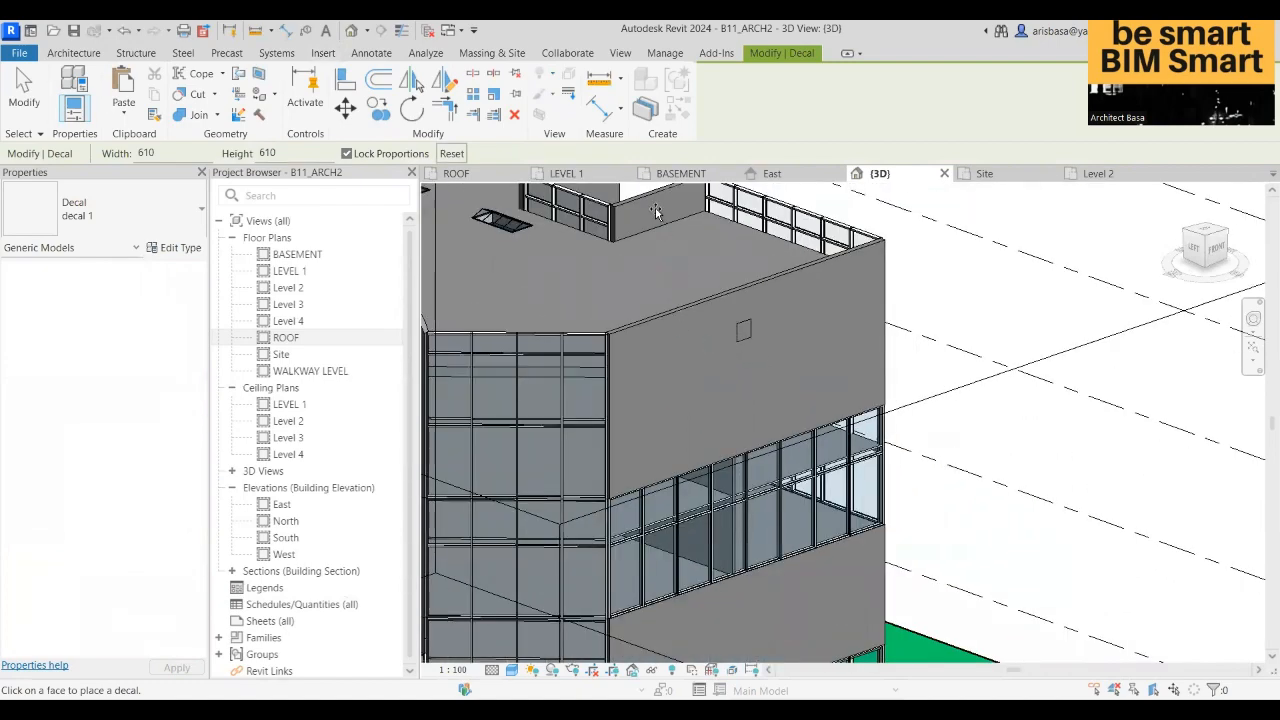
{"action": "scroll", "coordinate": [650, 225], "scroll_direction": "up", "scroll_amount": 4}
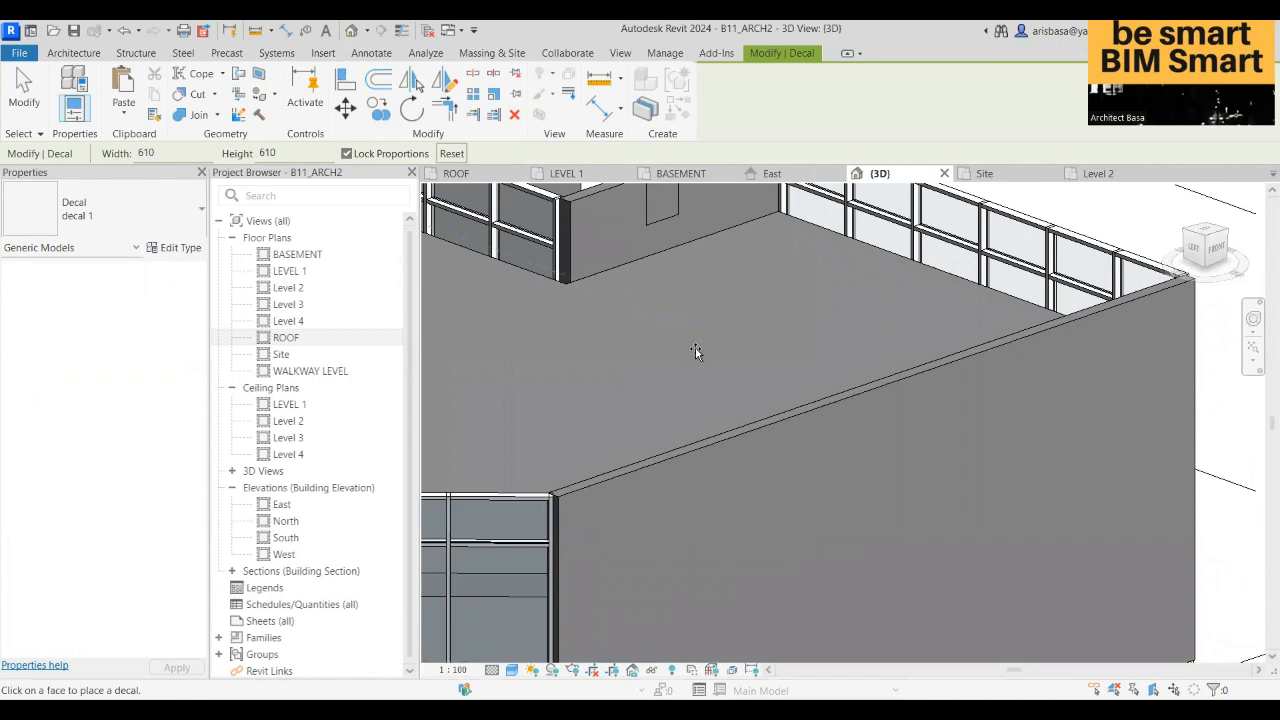
{"action": "scroll", "coordinate": [708, 350], "scroll_direction": "down", "scroll_amount": 5}
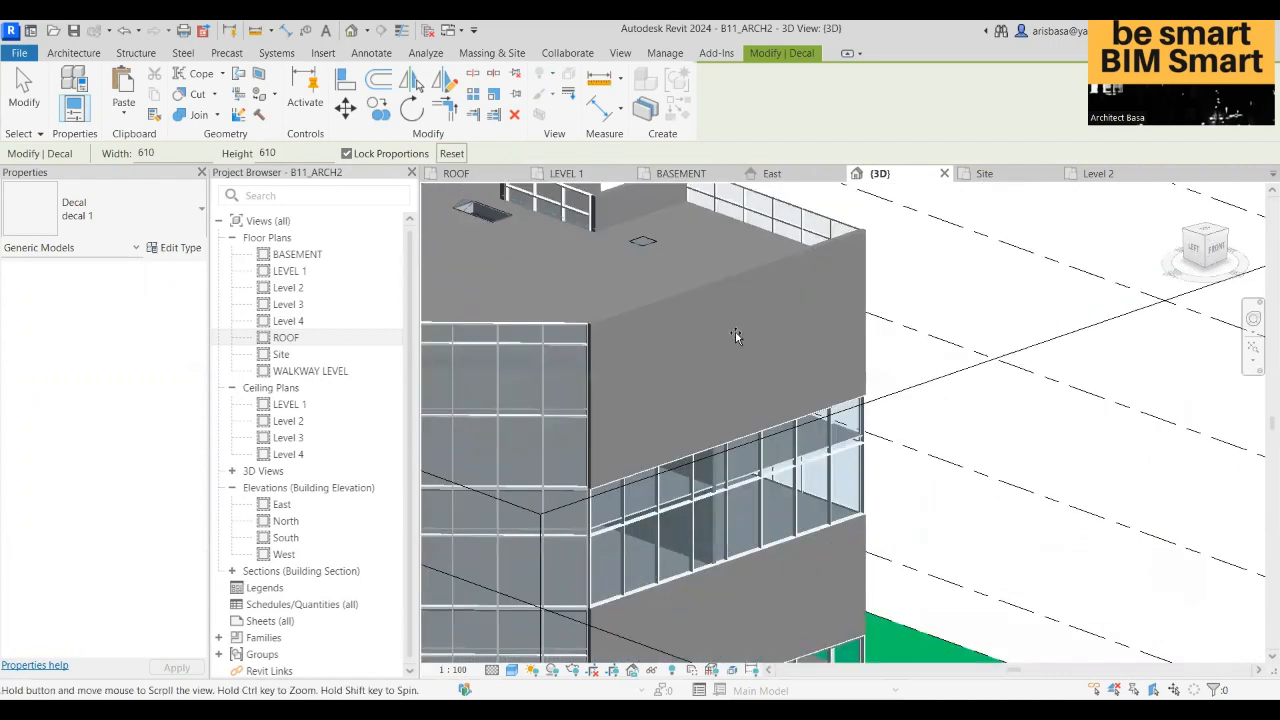
{"action": "left_click", "coordinate": [707, 365]}
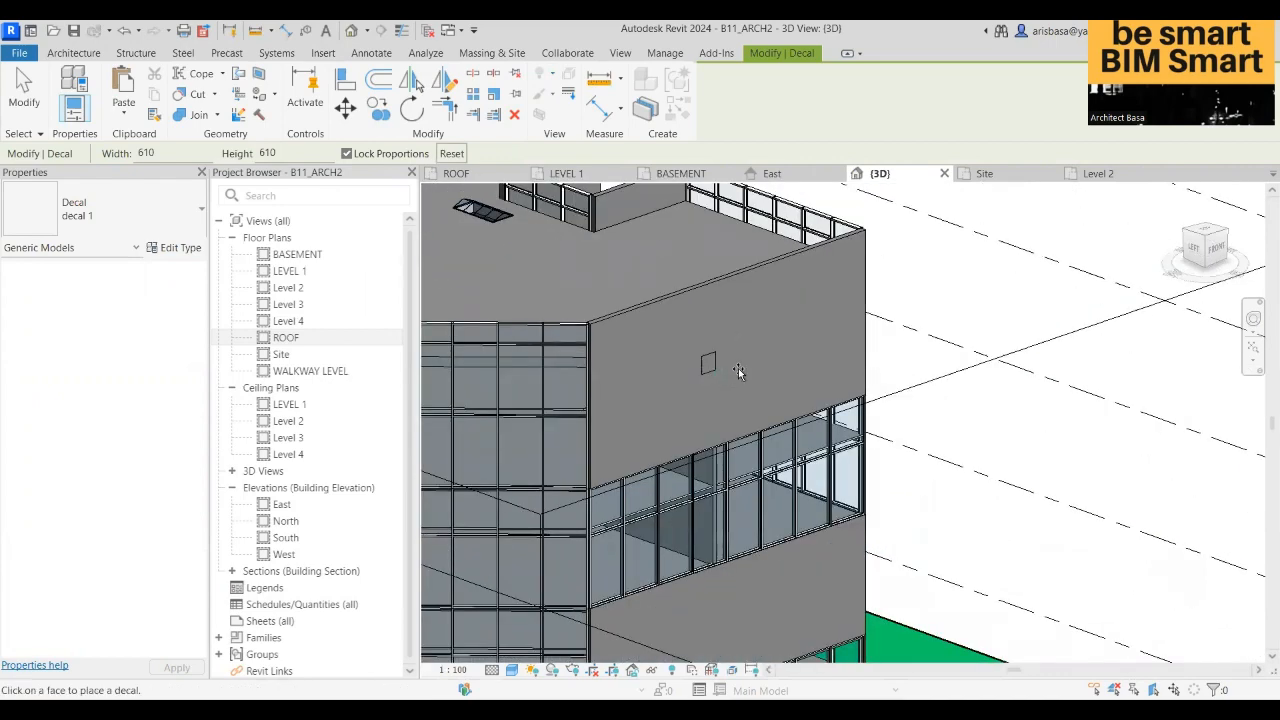
{"action": "key", "text": "Escape"}
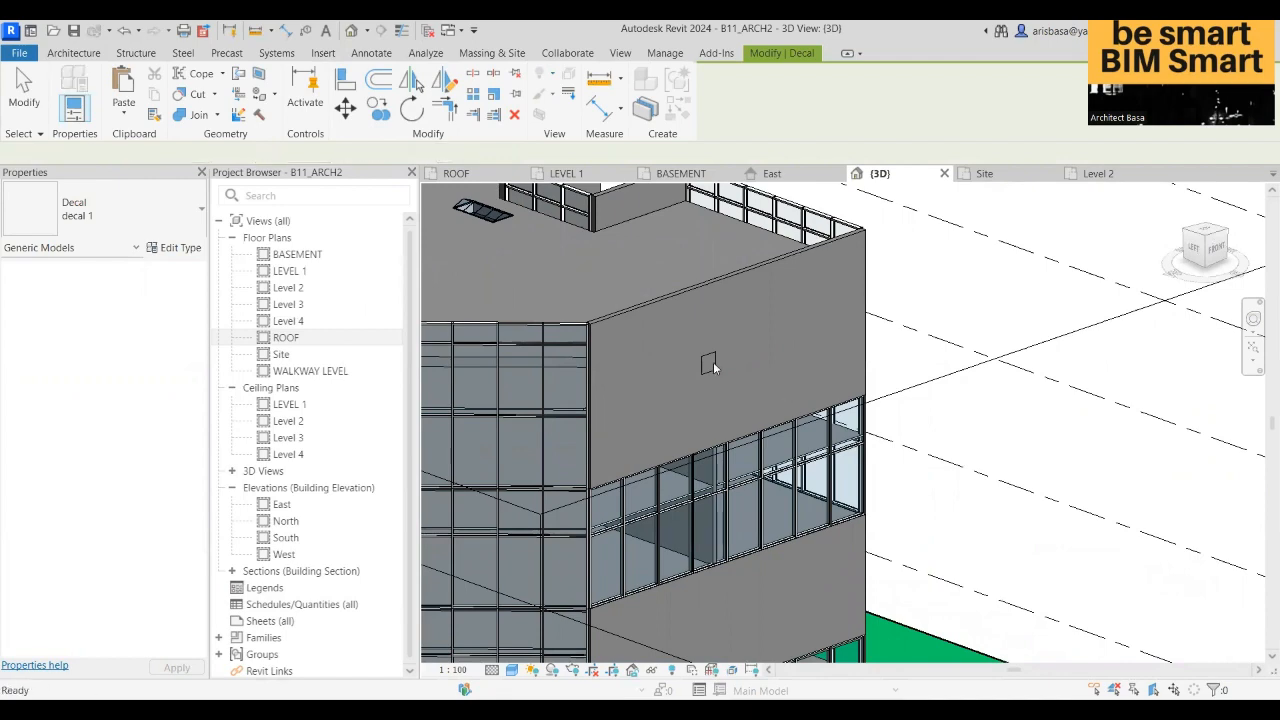
- Enlarge the placed decal to about 11689 mm square so that it spans the full width of the upper wall
{"action": "scroll", "coordinate": [714, 367], "scroll_direction": "up", "scroll_amount": 1}
{"action": "left_click", "coordinate": [717, 364]}
{"action": "left_click_drag", "start_coordinate": [718, 373], "coordinate": [808, 412]}
{"action": "left_click_drag", "start_coordinate": [694, 352], "coordinate": [645, 305]}
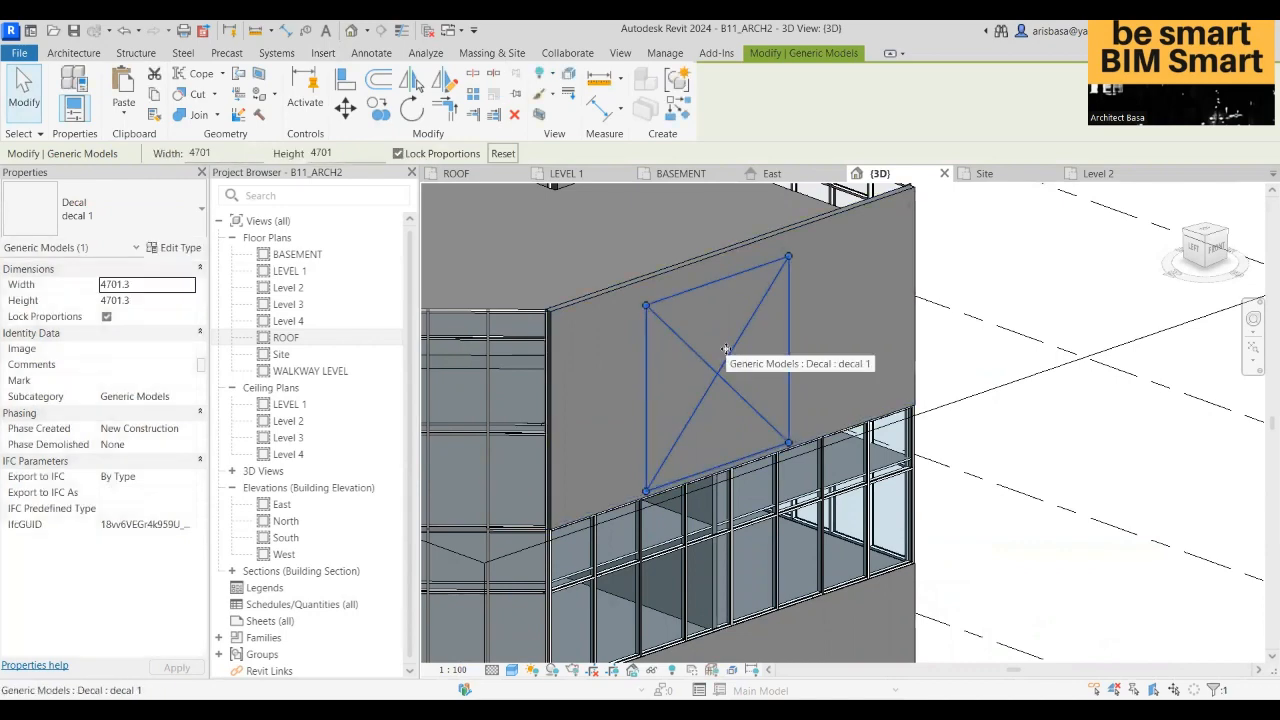
{"action": "scroll", "coordinate": [695, 331], "scroll_direction": "down", "scroll_amount": 1}
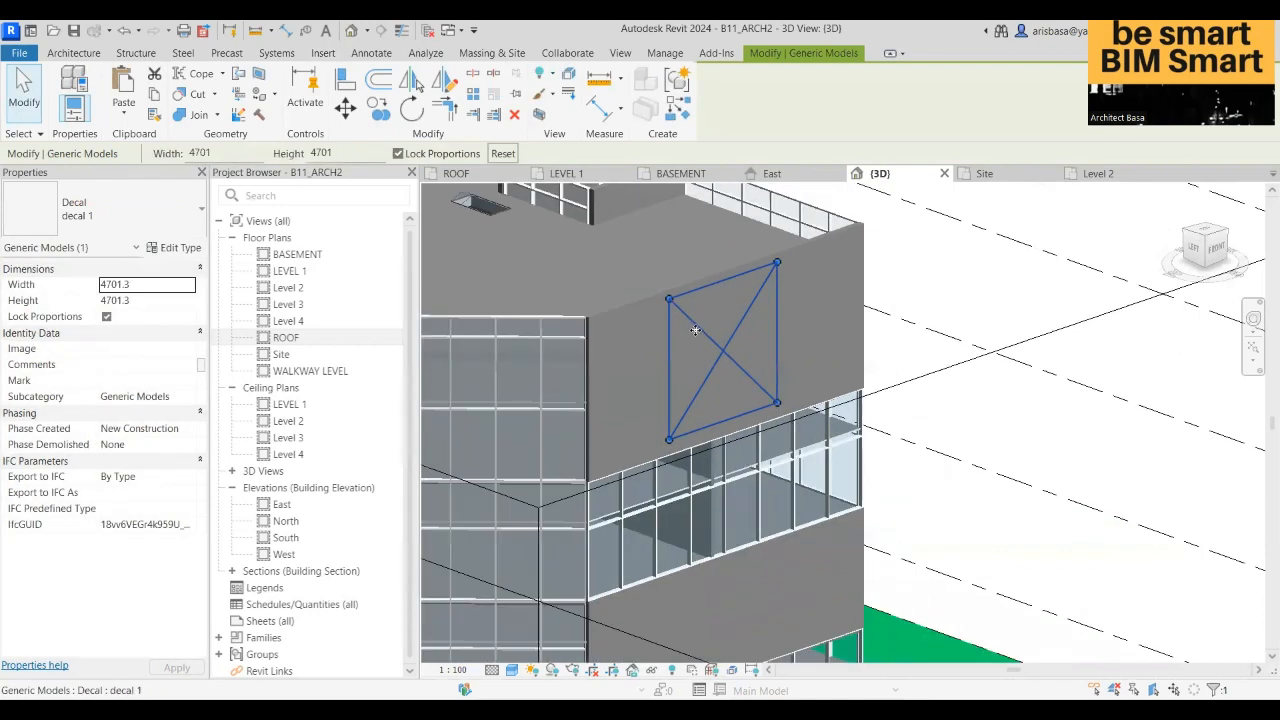
{"action": "left_click_drag", "start_coordinate": [672, 305], "coordinate": [598, 233]}
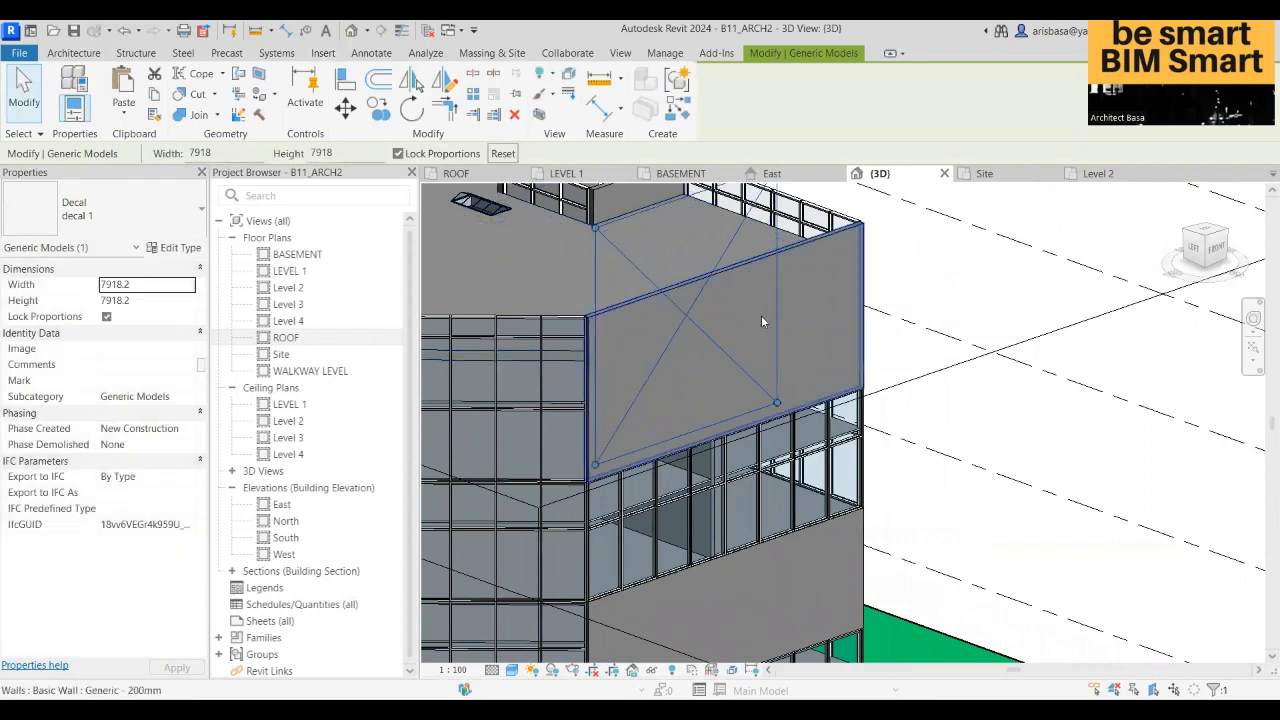
{"action": "left_click_drag", "start_coordinate": [779, 405], "coordinate": [880, 465]}
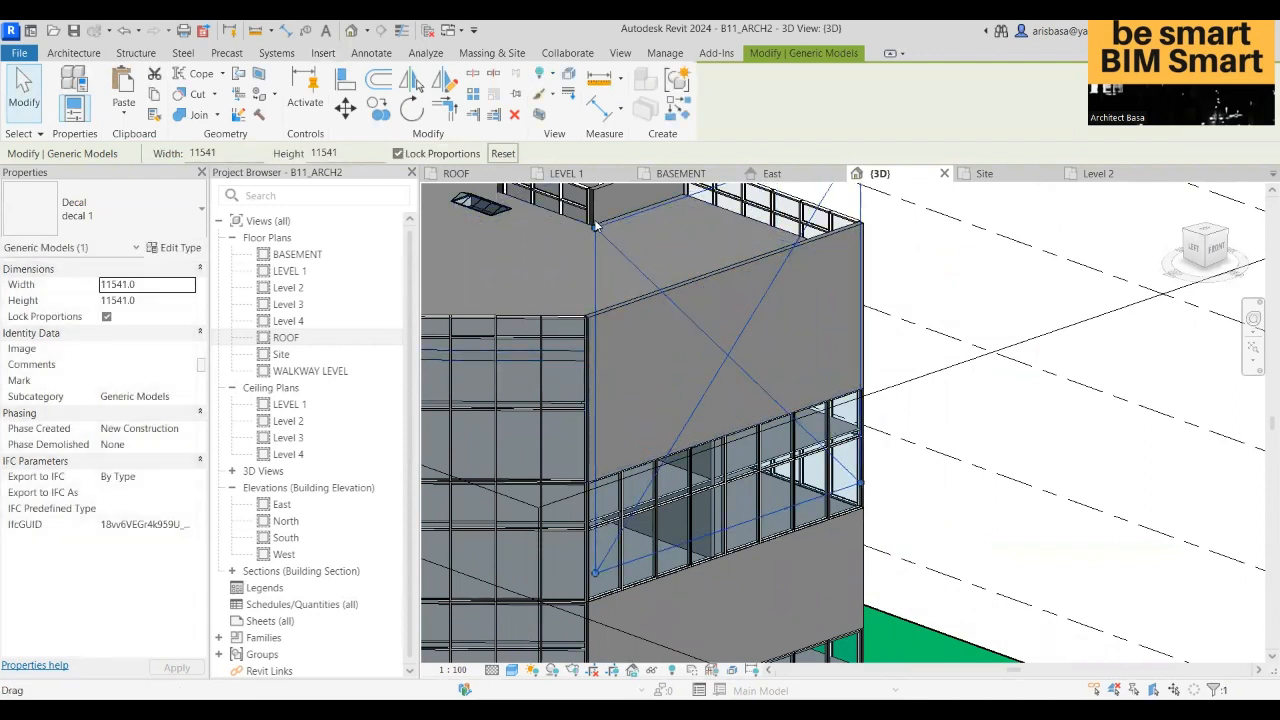
{"action": "left_click_drag", "start_coordinate": [597, 227], "coordinate": [586, 223]}
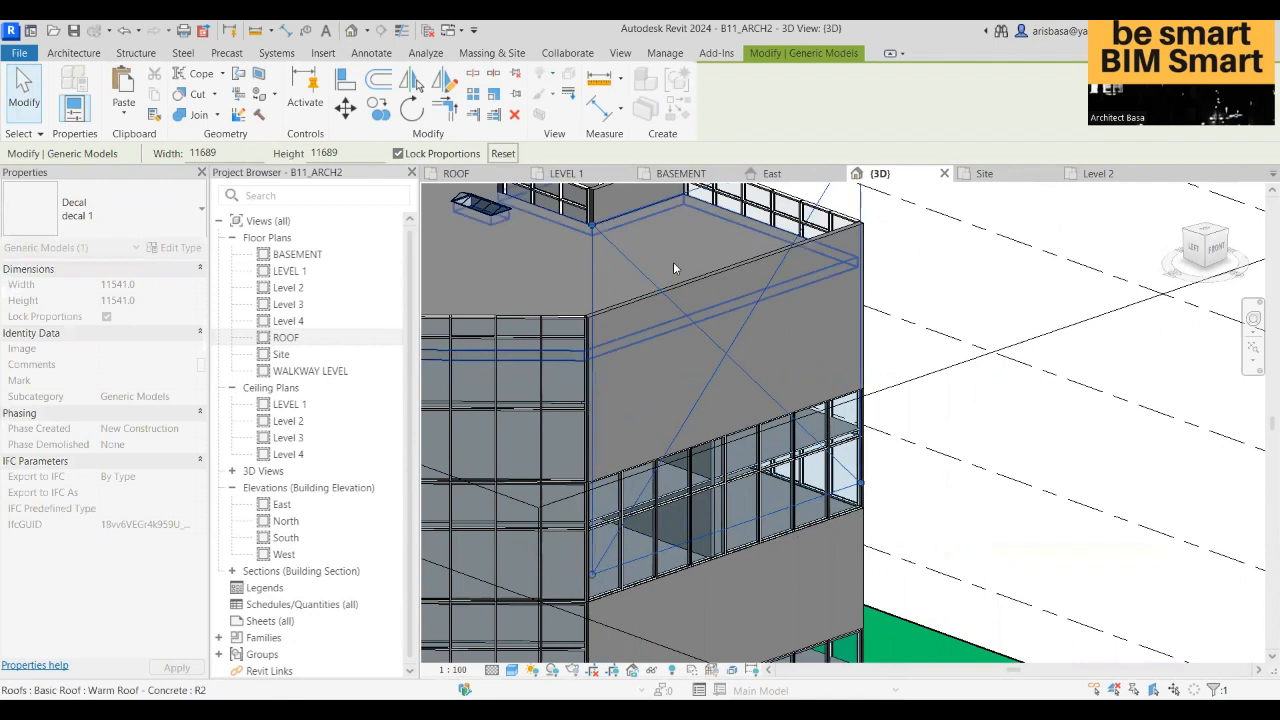
{"action": "left_click", "coordinate": [947, 298]}
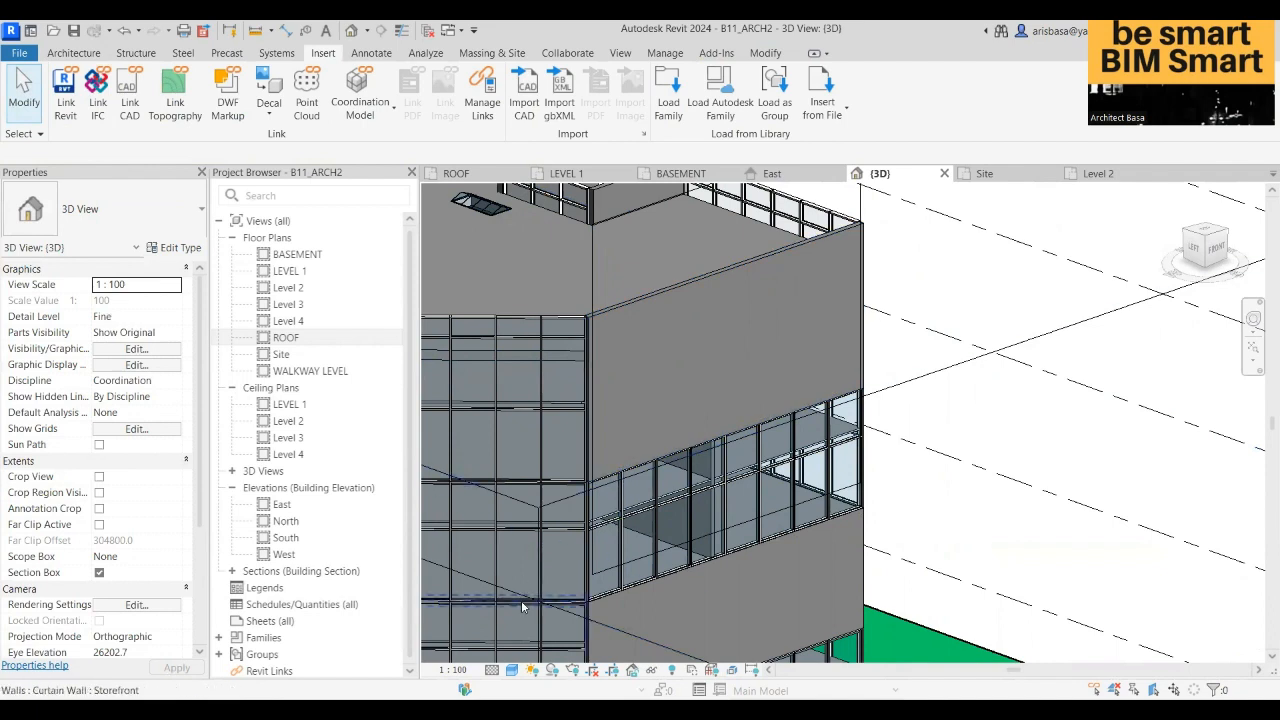
- Set the 3D view's visual style to Realistic and view the whole building with the decal facade
{"action": "left_click", "coordinate": [512, 670]}
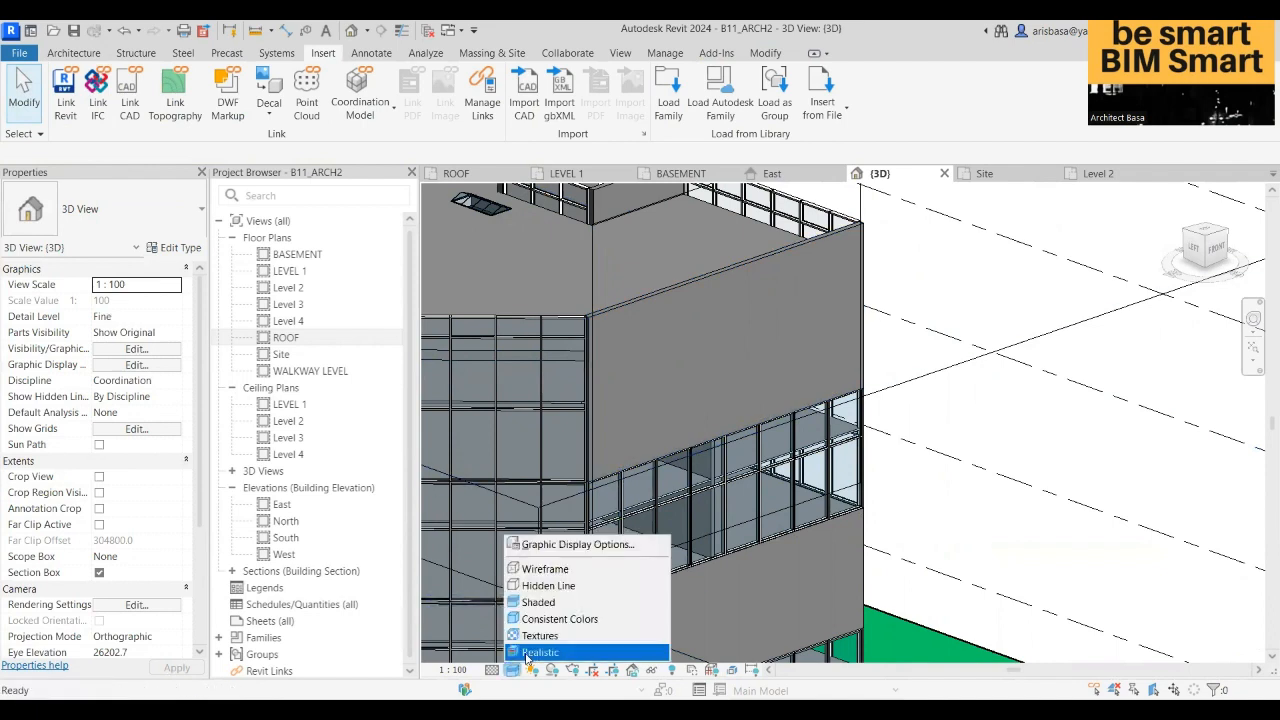
{"action": "left_click", "coordinate": [534, 654]}
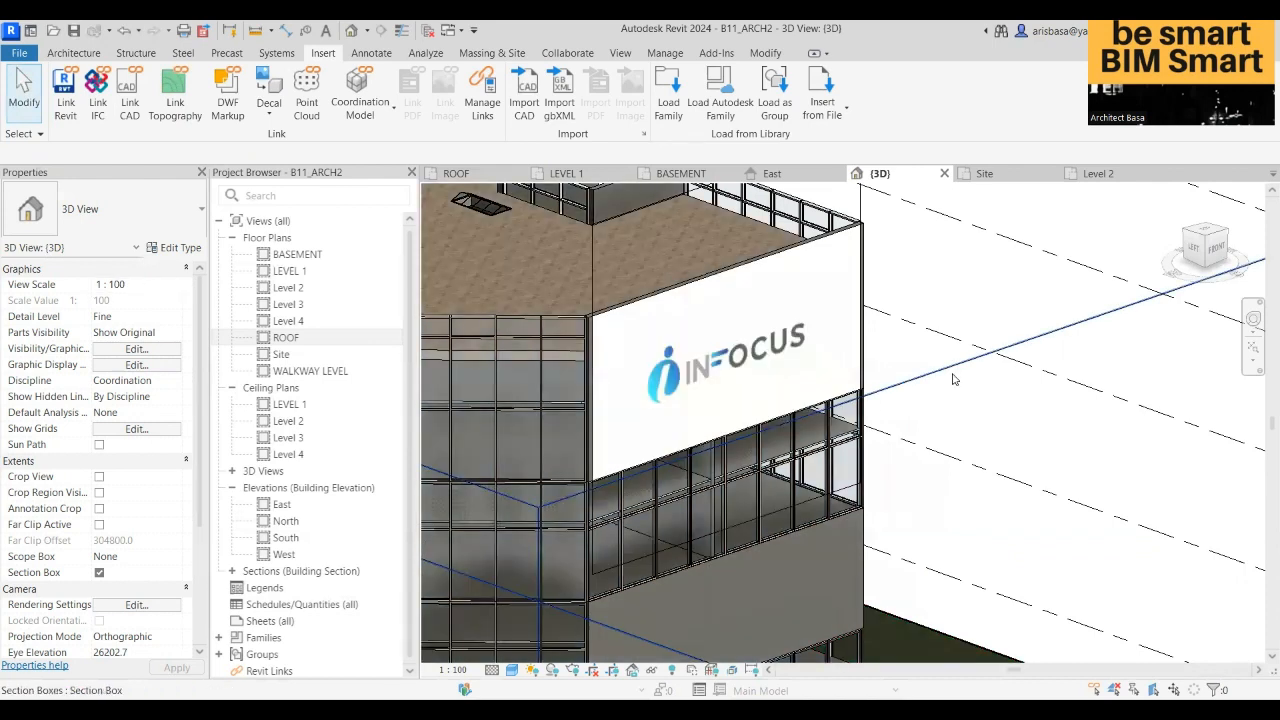
{"action": "scroll", "coordinate": [953, 378], "scroll_direction": "down", "scroll_amount": 6}
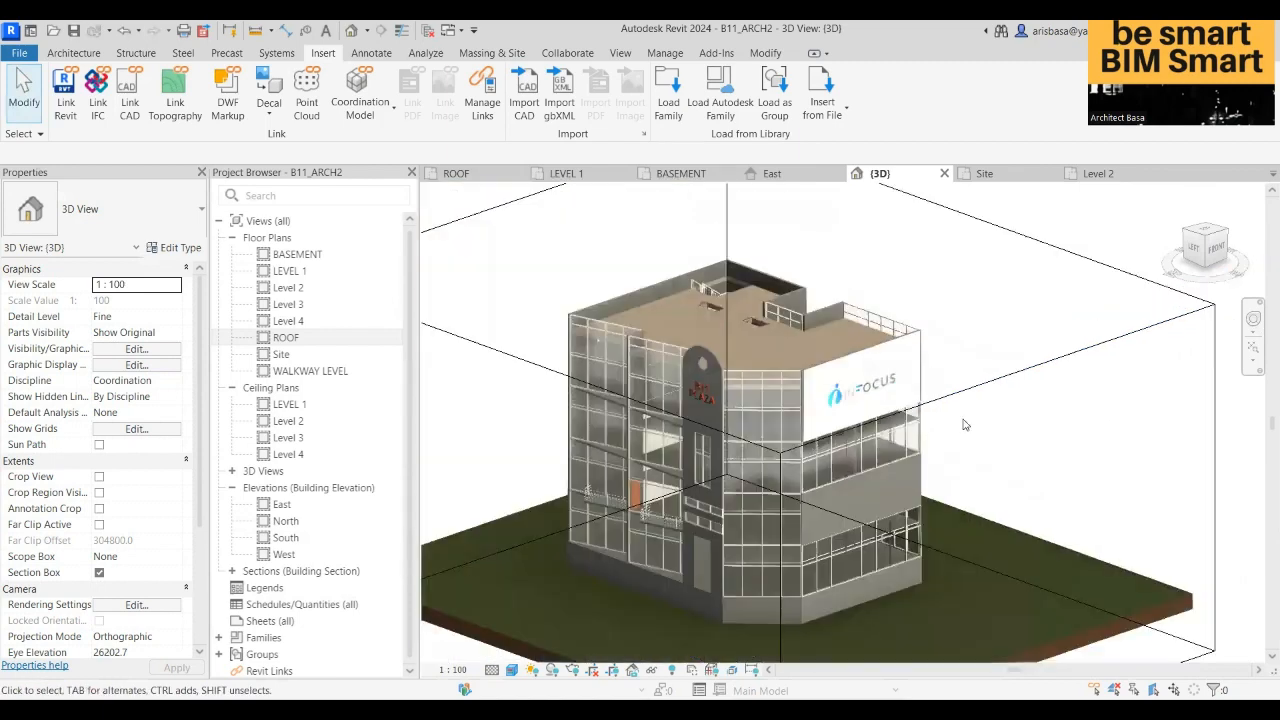
{"action": "middle_click_drag", "start_coordinate": [951, 427], "coordinate": [865, 398], "text": "shift"}
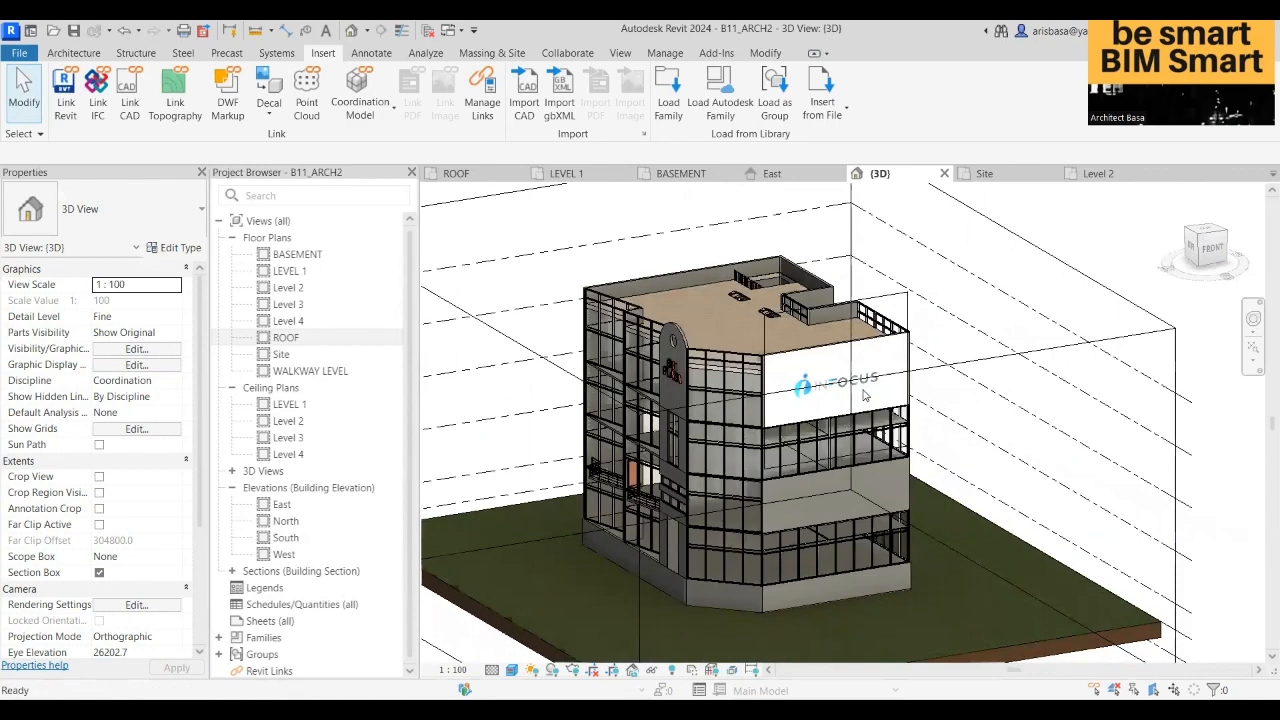
- Try to copy the large logo decal down onto the blank wall between the two lower window bands
{"action": "left_click", "coordinate": [865, 405]}
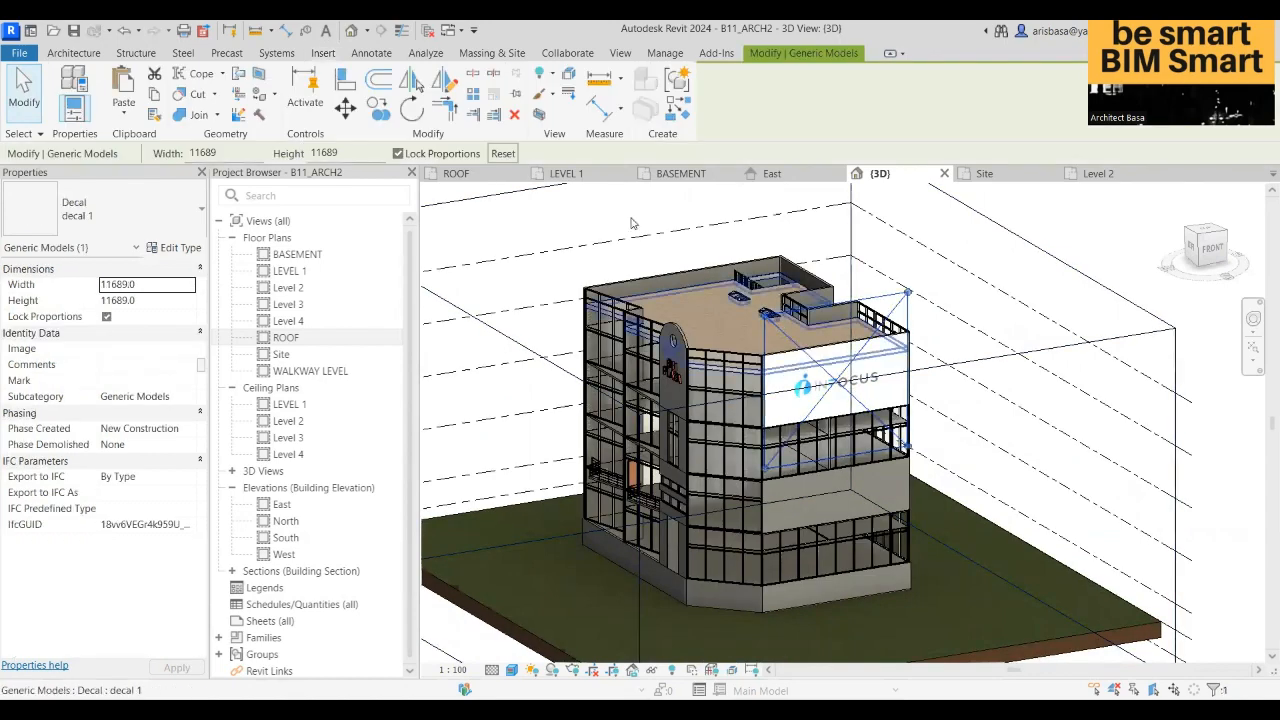
{"action": "key", "text": "c"}
{"action": "key", "text": "o"}
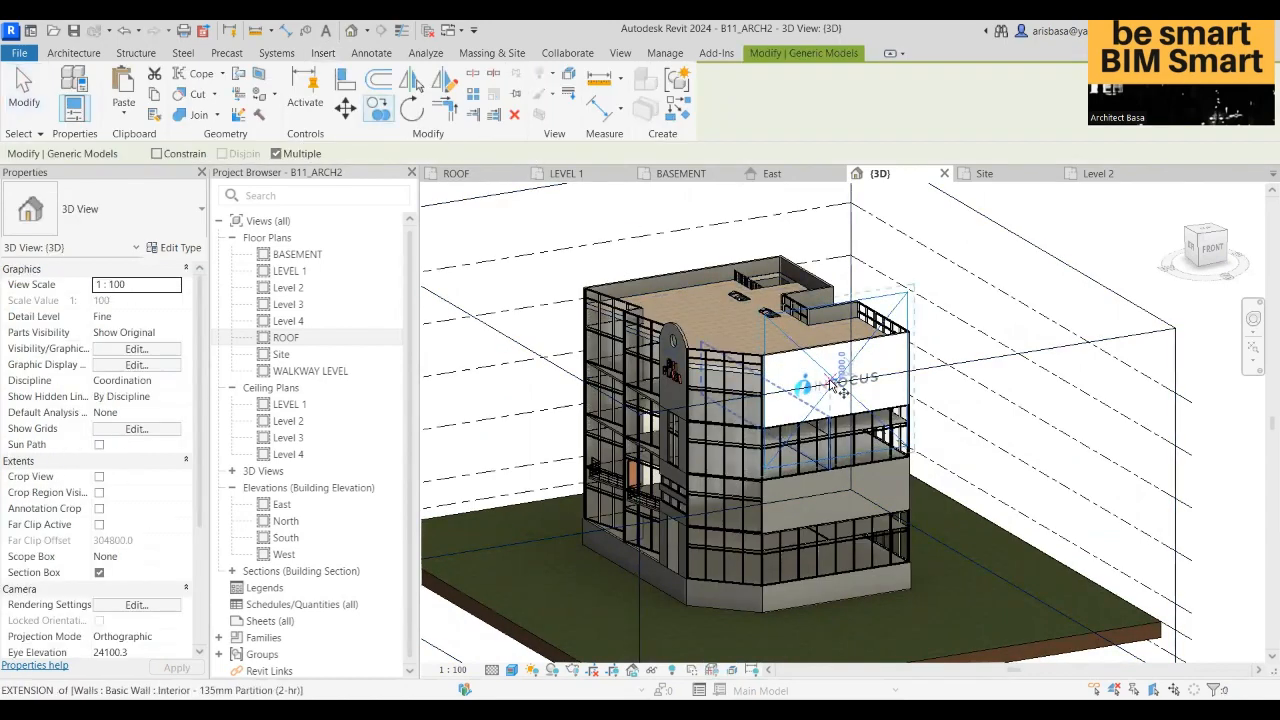
{"action": "left_click", "coordinate": [835, 480]}
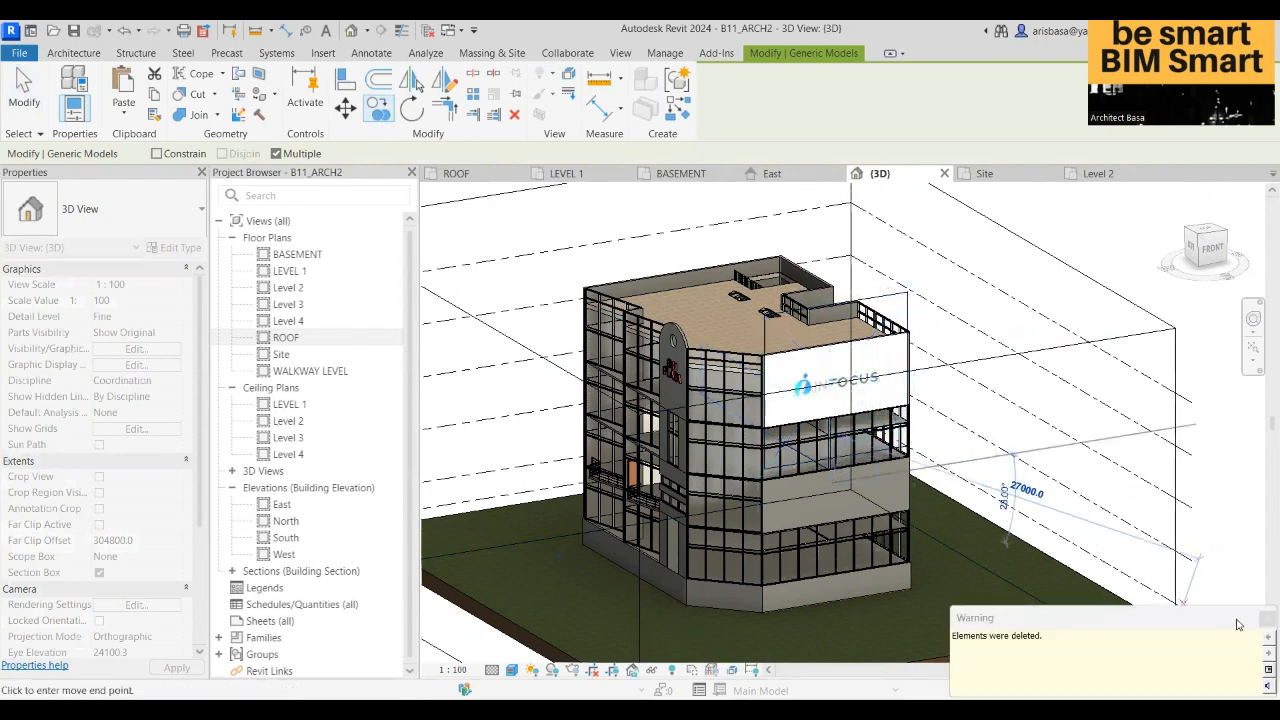
{"action": "key", "text": "Escape"}
{"action": "key", "text": "Escape"}
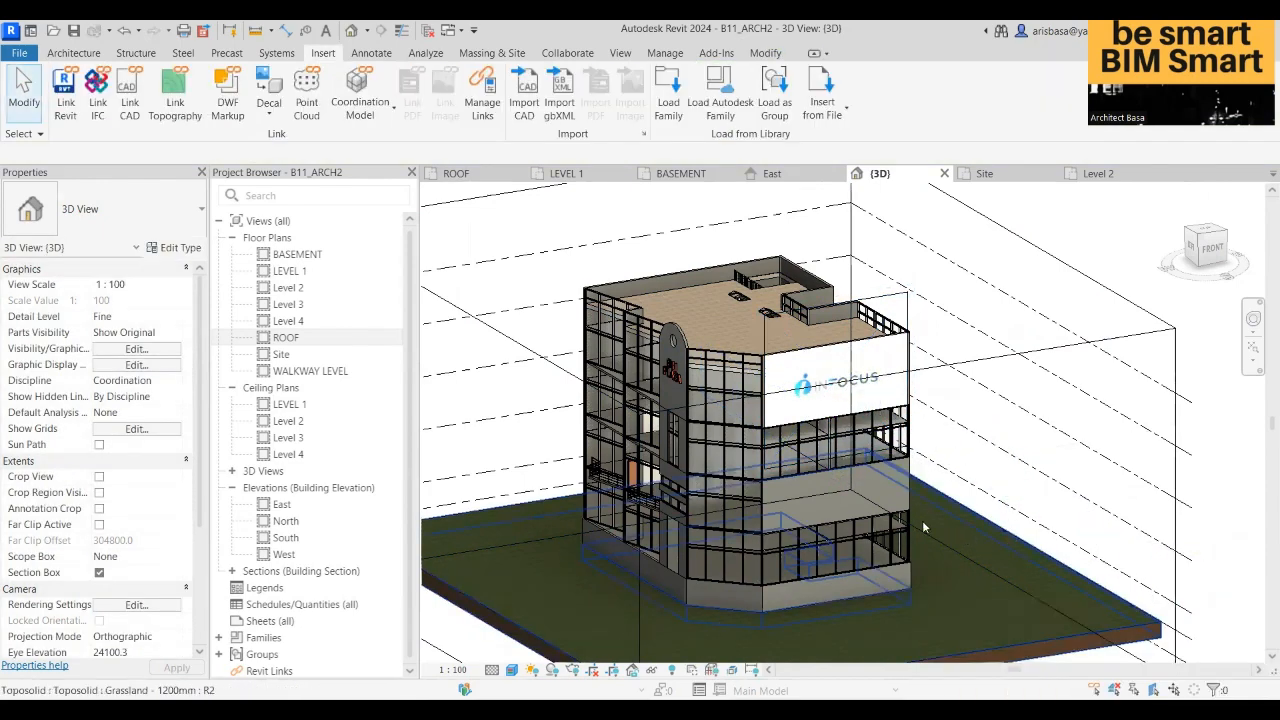
- Place a second decal 1 on the lower blank wall near the glazed corner and enlarge it to about 3101 mm square
{"action": "scroll", "coordinate": [914, 510], "scroll_direction": "up", "scroll_amount": 3}
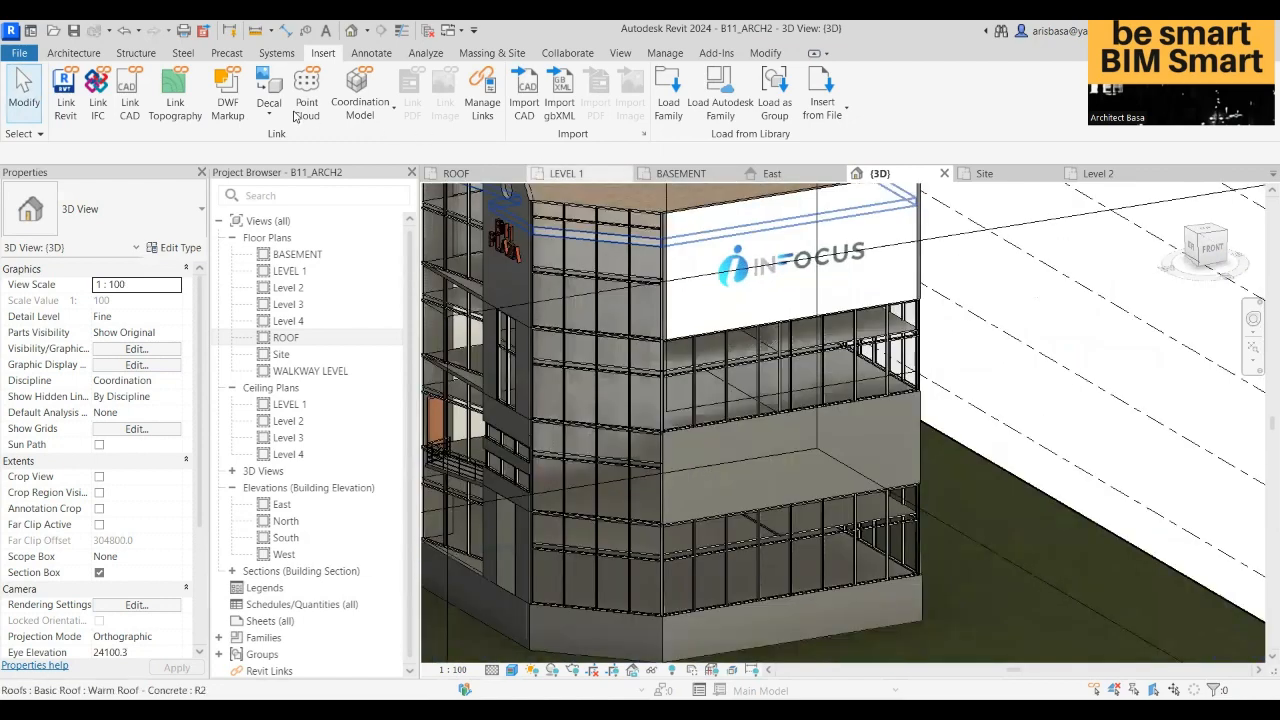
{"action": "left_click", "coordinate": [271, 117]}
{"action": "left_click", "coordinate": [278, 141]}
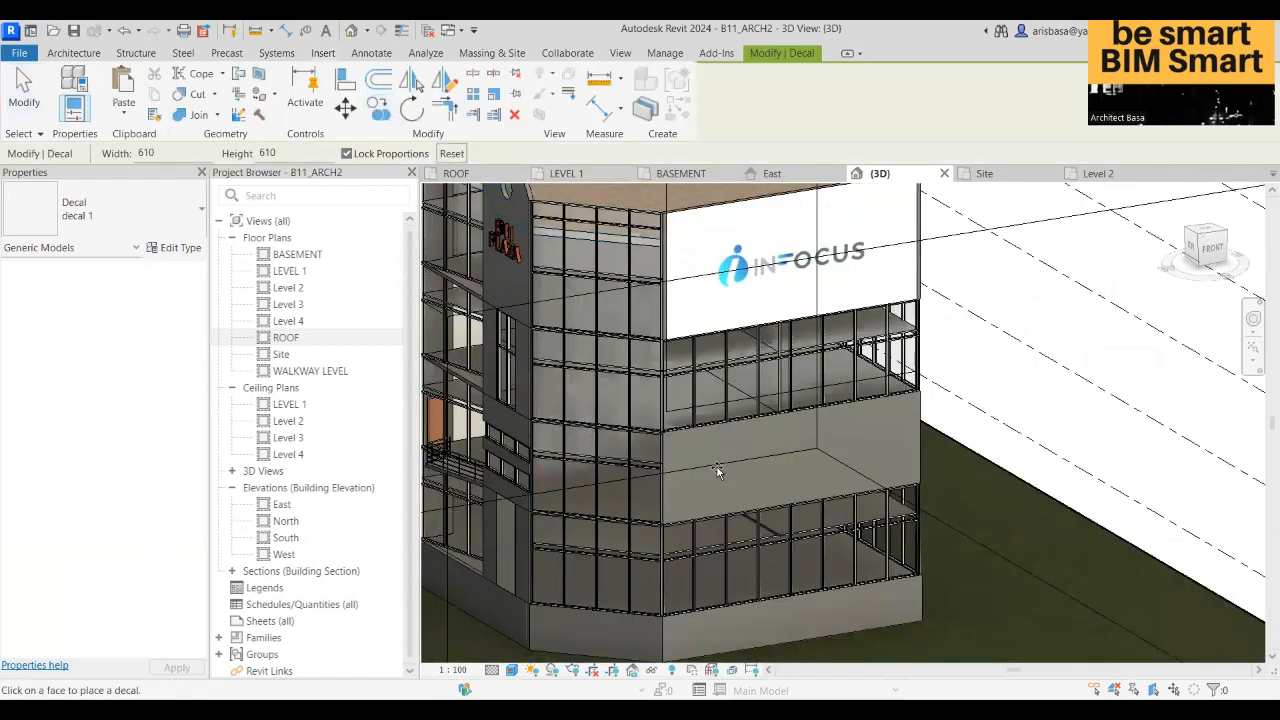
{"action": "scroll", "coordinate": [716, 468], "scroll_direction": "up", "scroll_amount": 1}
{"action": "scroll", "coordinate": [690, 454], "scroll_direction": "up", "scroll_amount": 1}
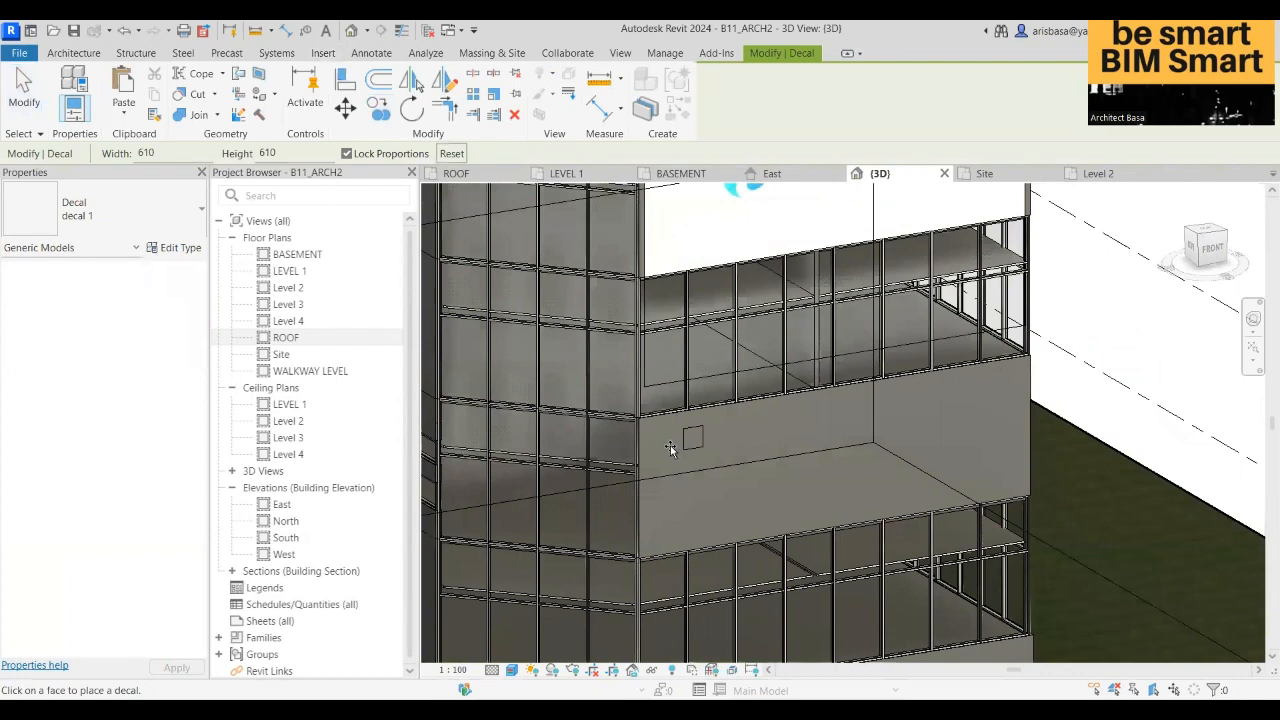
{"action": "left_click", "coordinate": [742, 495]}
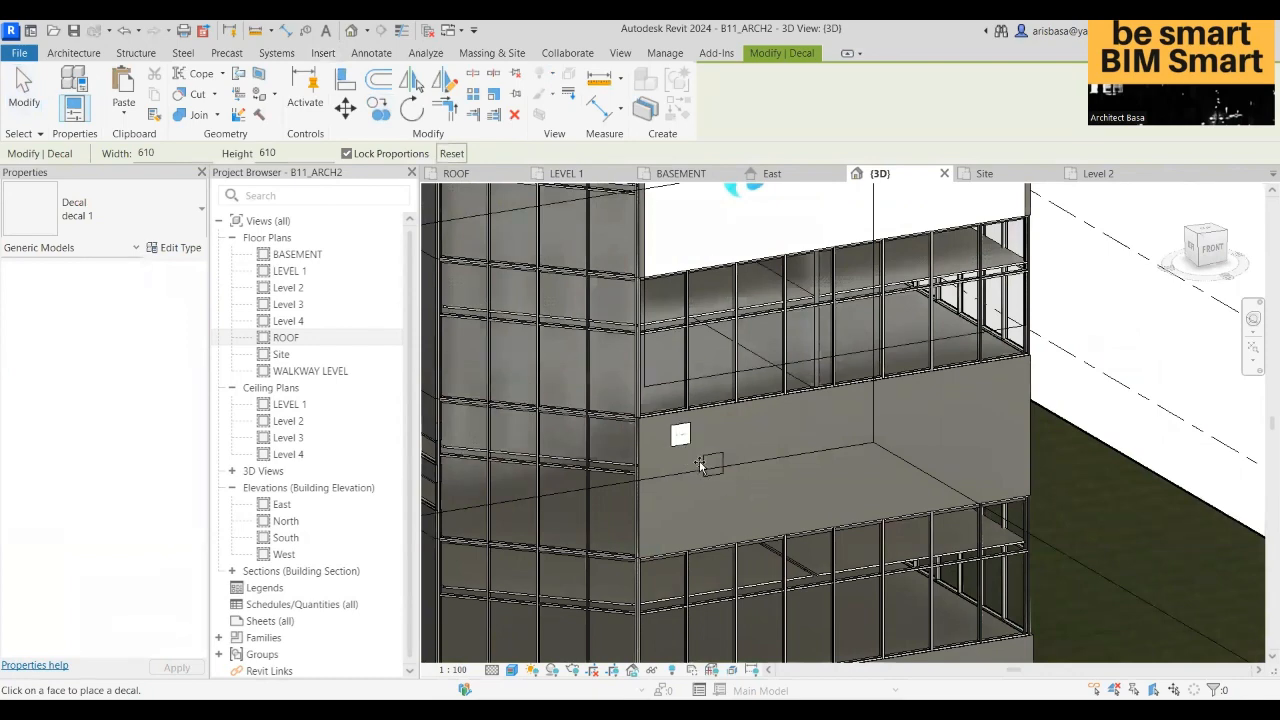
{"action": "key", "text": "Escape"}
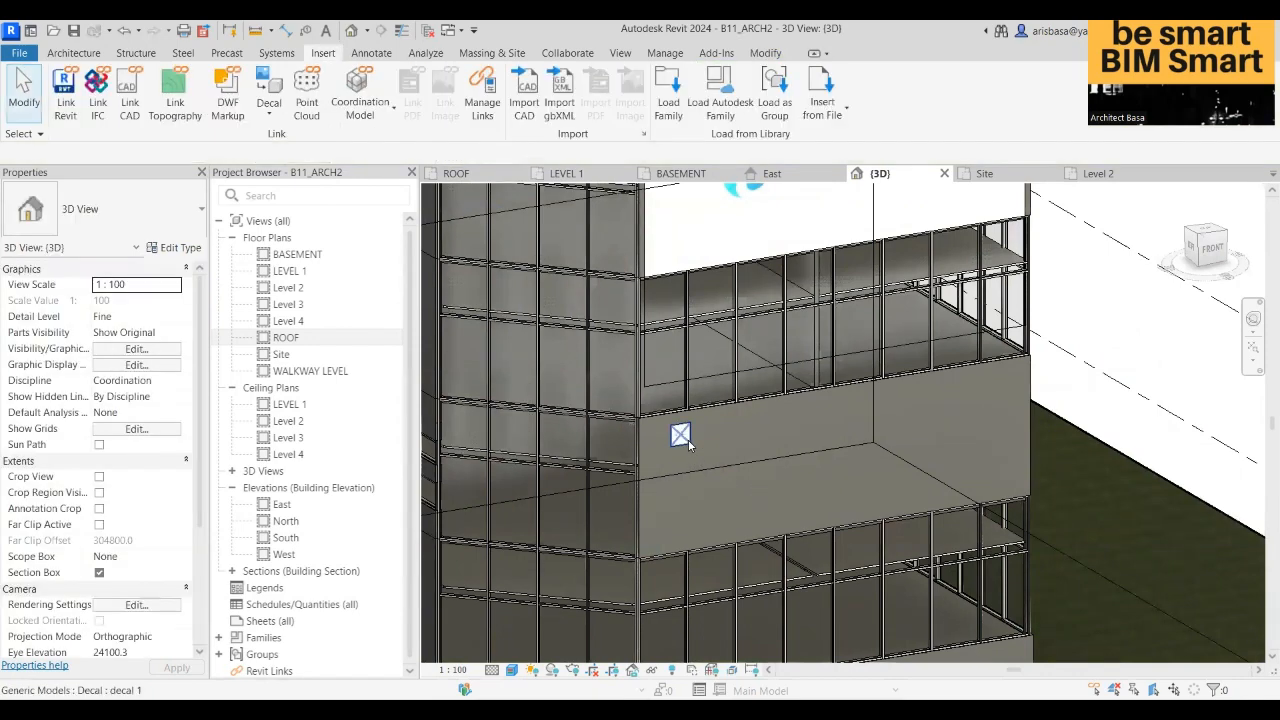
{"action": "left_click", "coordinate": [689, 448]}
{"action": "left_click_drag", "start_coordinate": [689, 448], "coordinate": [771, 518]}
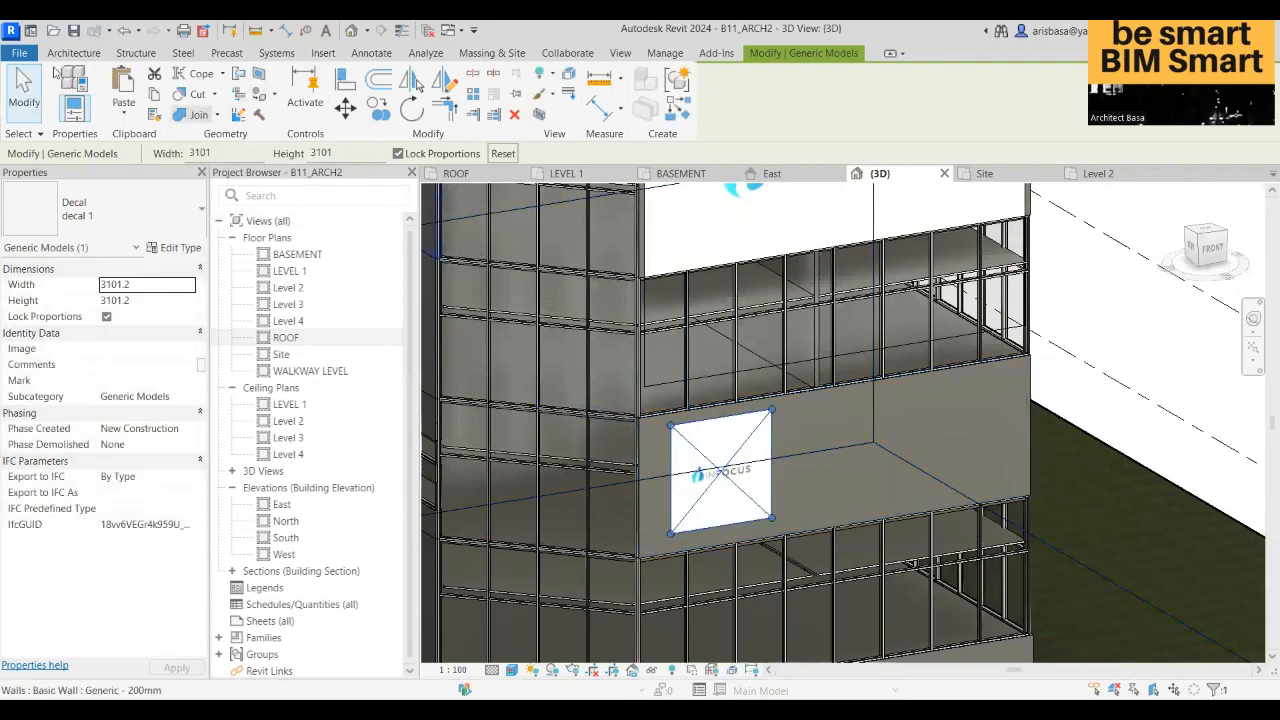
- Place a third decal 1 toward the far end of the same lower wall and enlarge it to about 3291 mm square
{"action": "left_click", "coordinate": [88, 55]}
{"action": "left_click", "coordinate": [322, 53]}
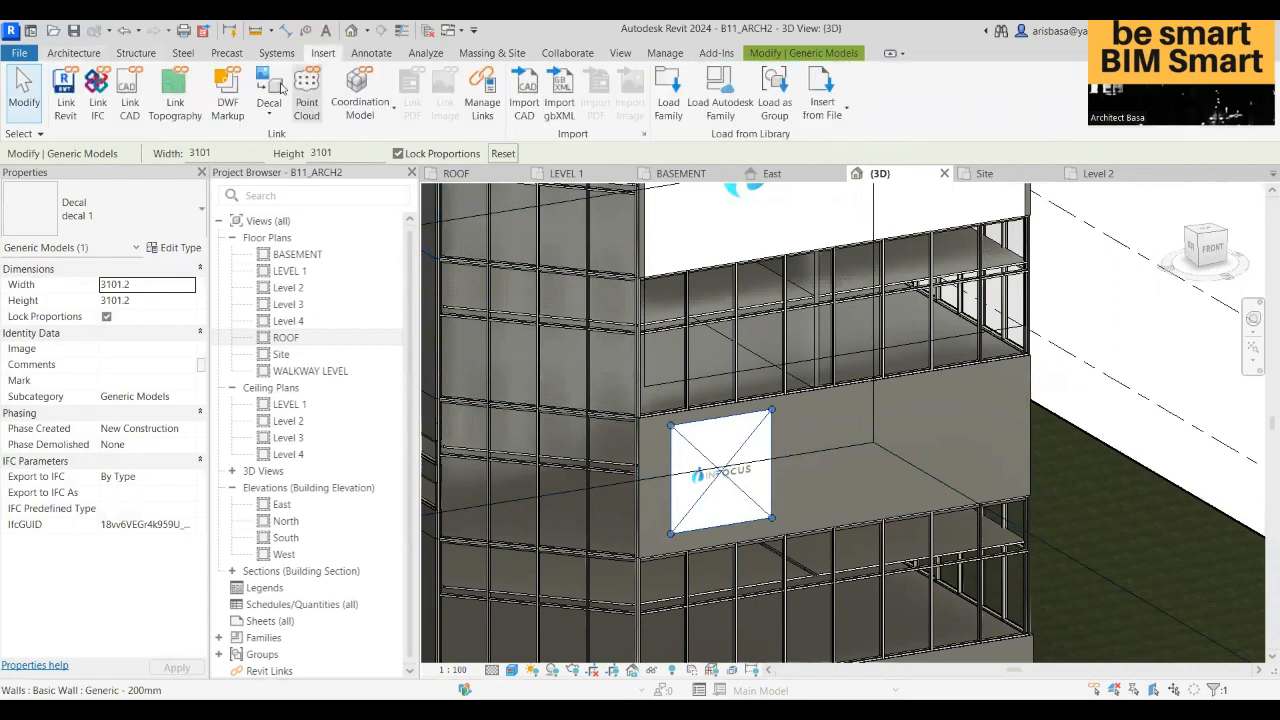
{"action": "left_click", "coordinate": [269, 110]}
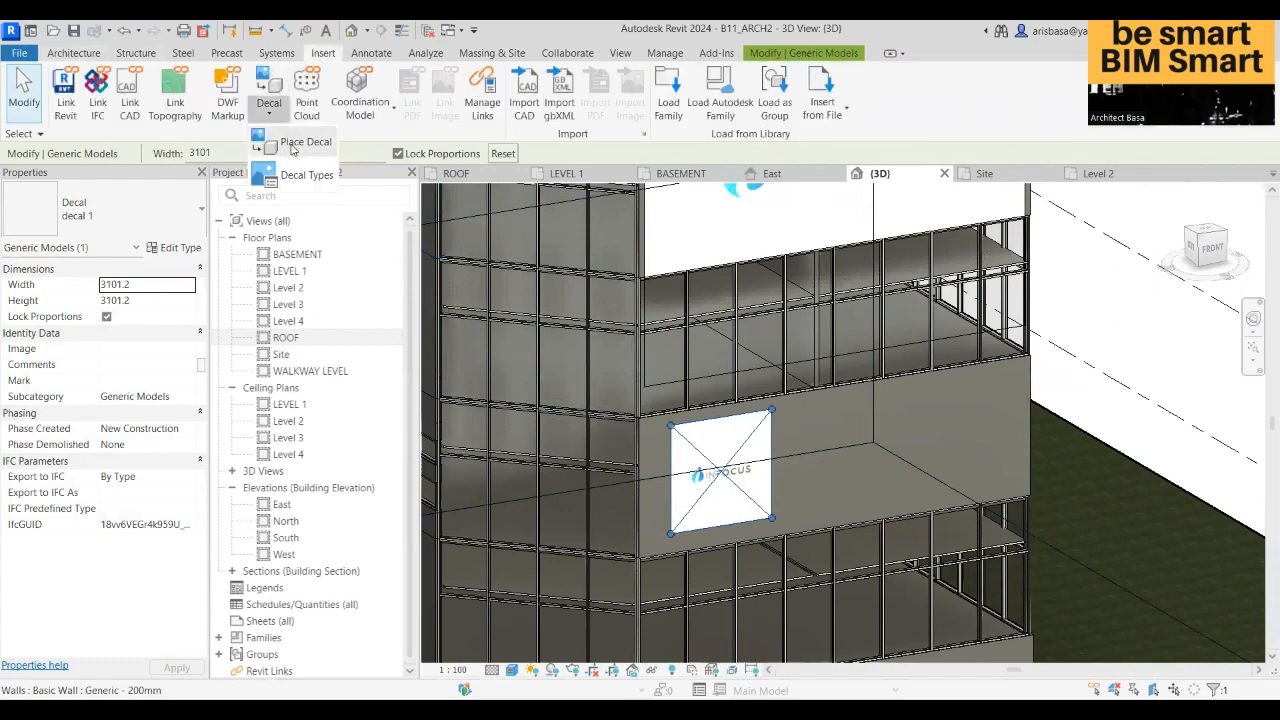
{"action": "left_click", "coordinate": [293, 143]}
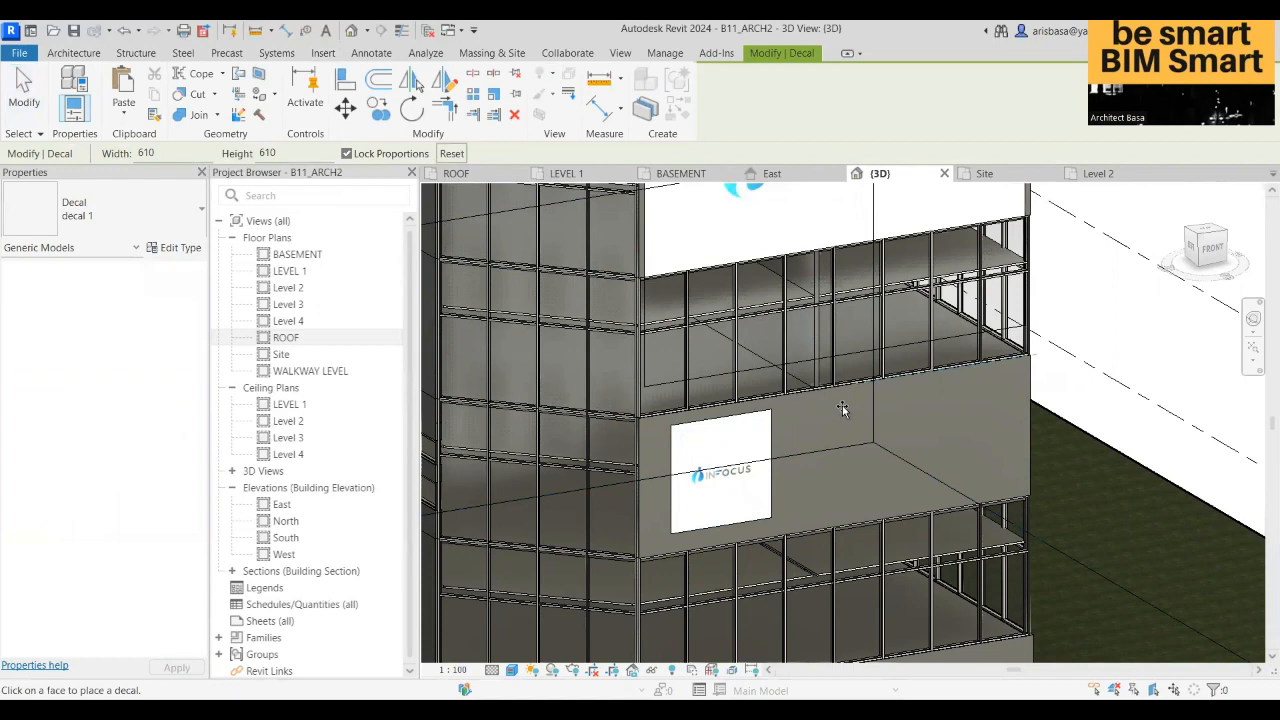
{"action": "left_click", "coordinate": [843, 407]}
{"action": "key", "text": "Escape"}
{"action": "key", "text": "Escape"}
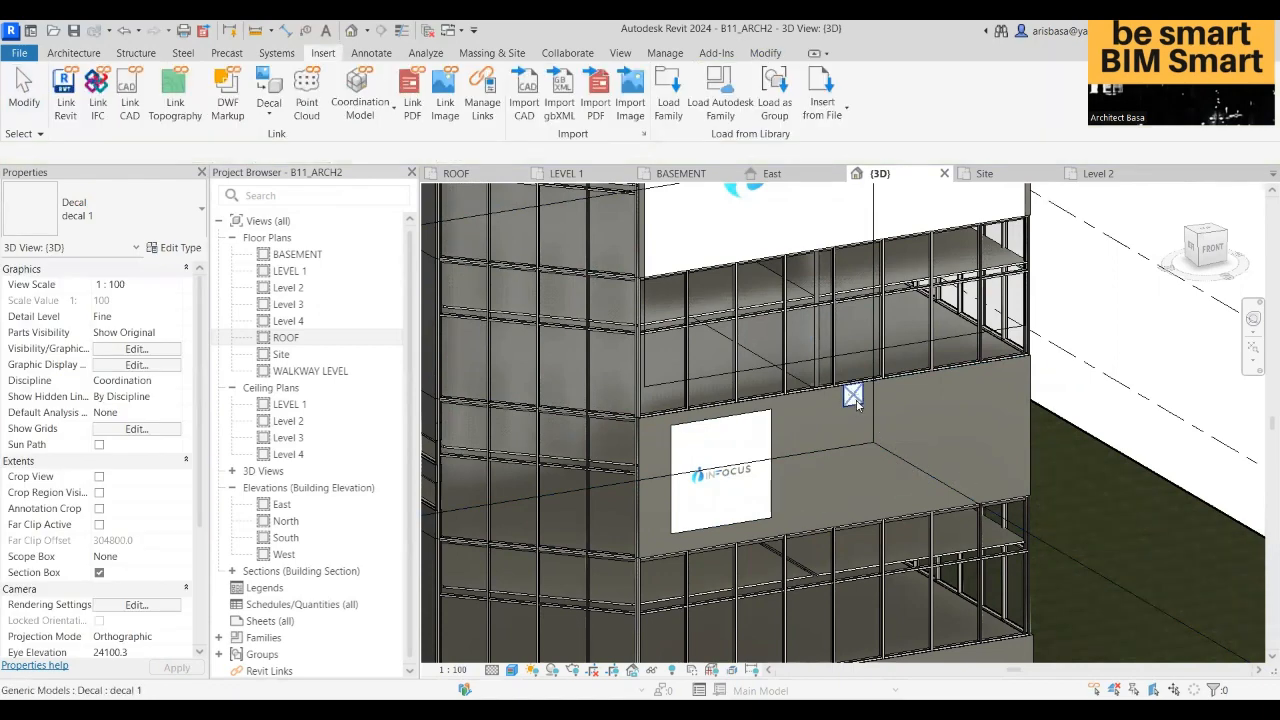
{"action": "left_click", "coordinate": [851, 395]}
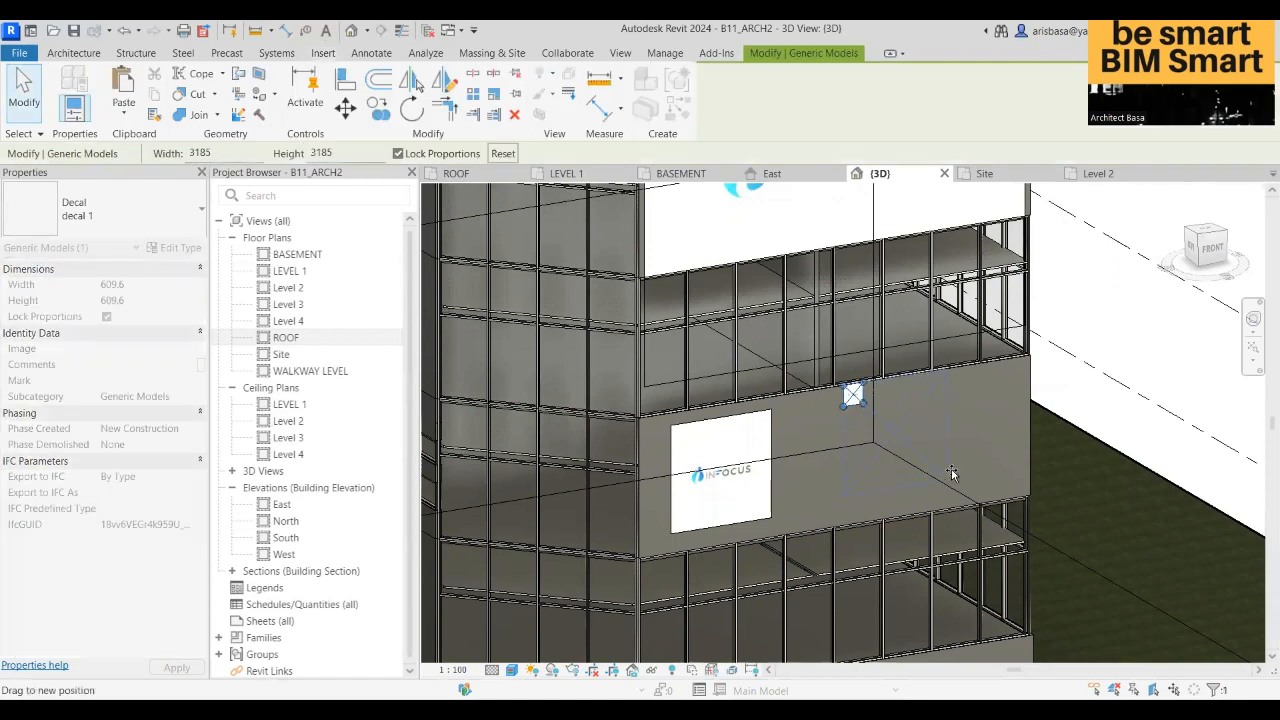
{"action": "left_click_drag", "start_coordinate": [952, 473], "coordinate": [957, 465]}
{"action": "scroll", "coordinate": [955, 443], "scroll_direction": "up", "scroll_amount": 1}
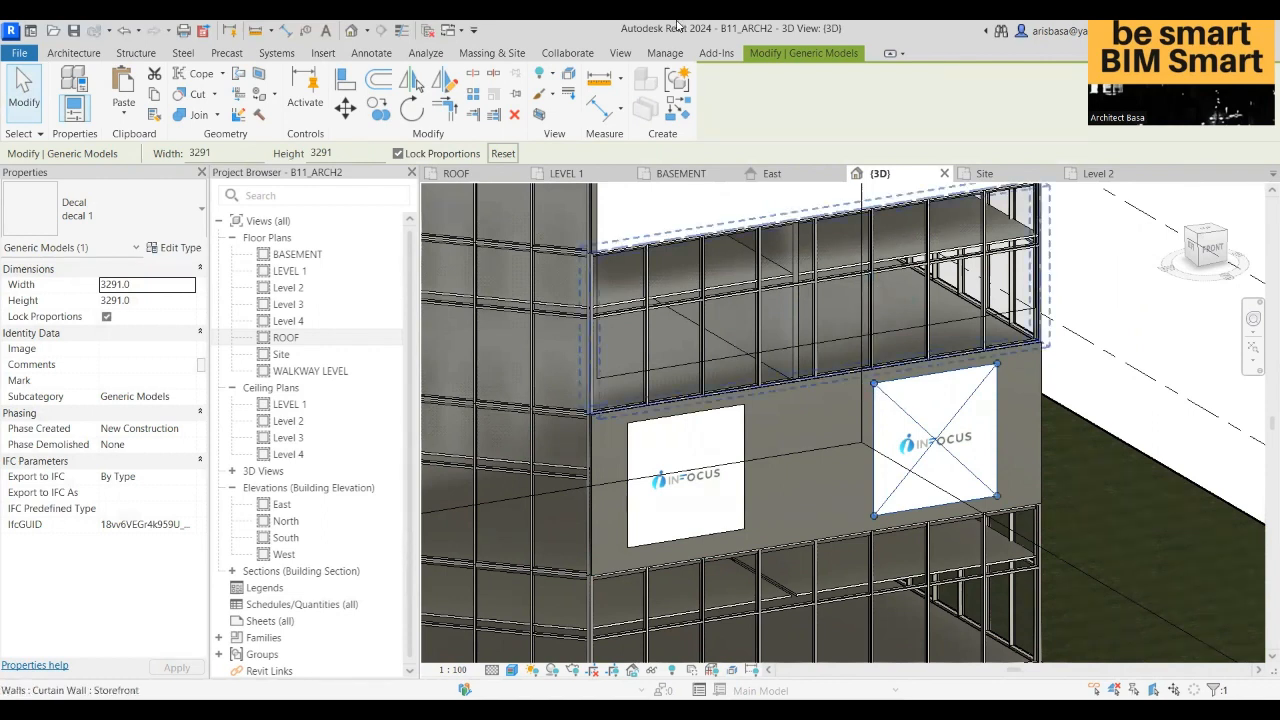
- Deselect the decal and examine the whole building in 3D from several angles, including the facade with the three logo decals
{"action": "scroll", "coordinate": [1119, 397], "scroll_direction": "down", "scroll_amount": 3}
{"action": "middle_click_drag", "start_coordinate": [1084, 386], "coordinate": [1017, 402]}
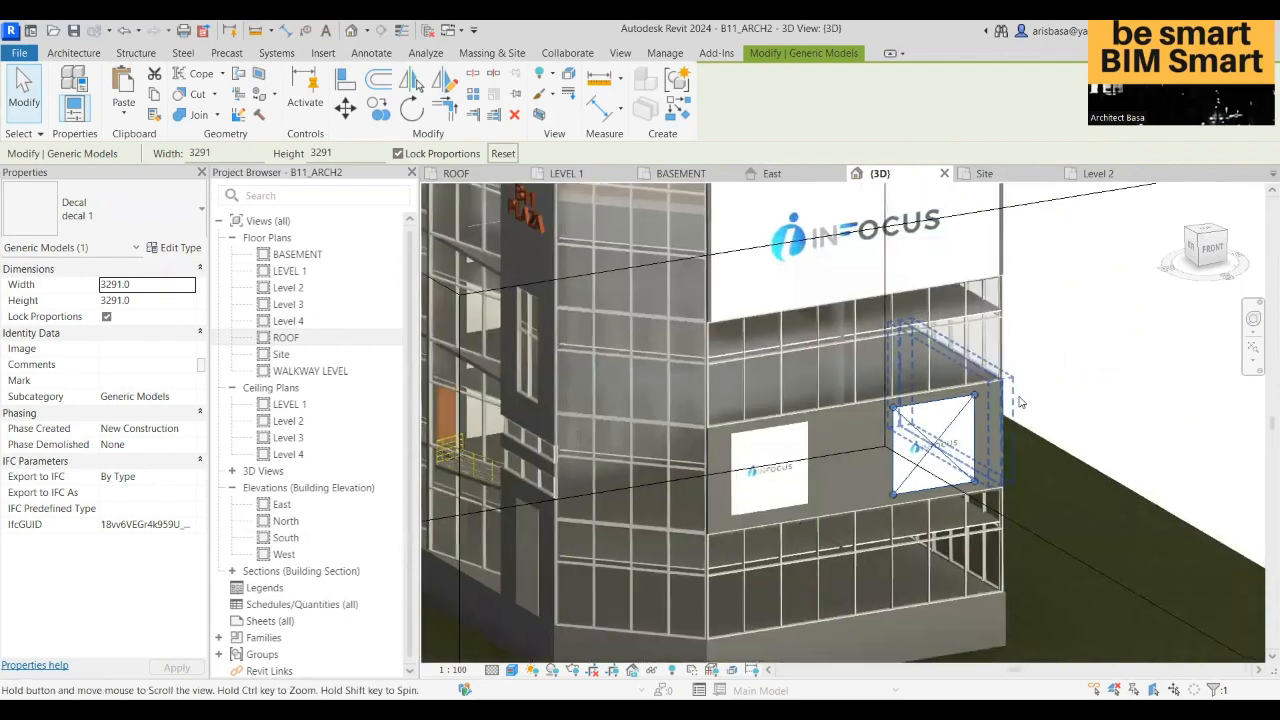
{"action": "scroll", "coordinate": [1017, 402], "scroll_direction": "up", "scroll_amount": 1}
{"action": "left_click", "coordinate": [1039, 397]}
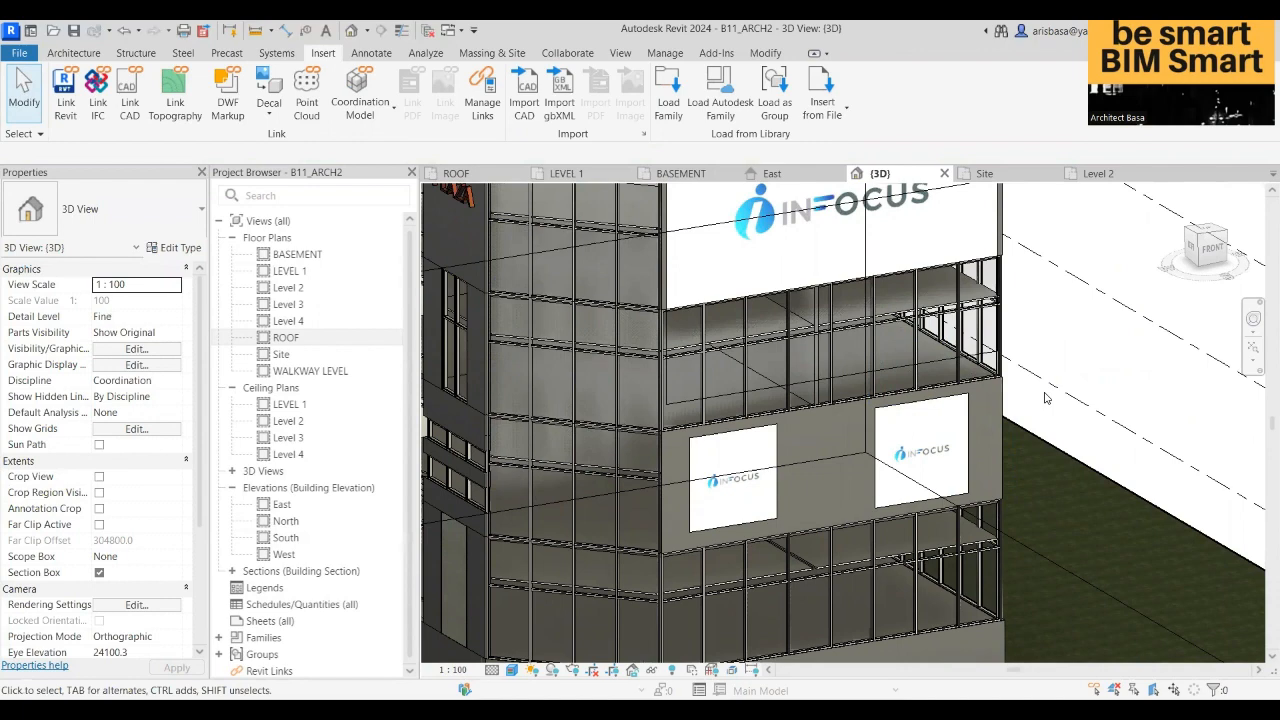
{"action": "scroll", "coordinate": [1130, 345], "scroll_direction": "down", "scroll_amount": 3}
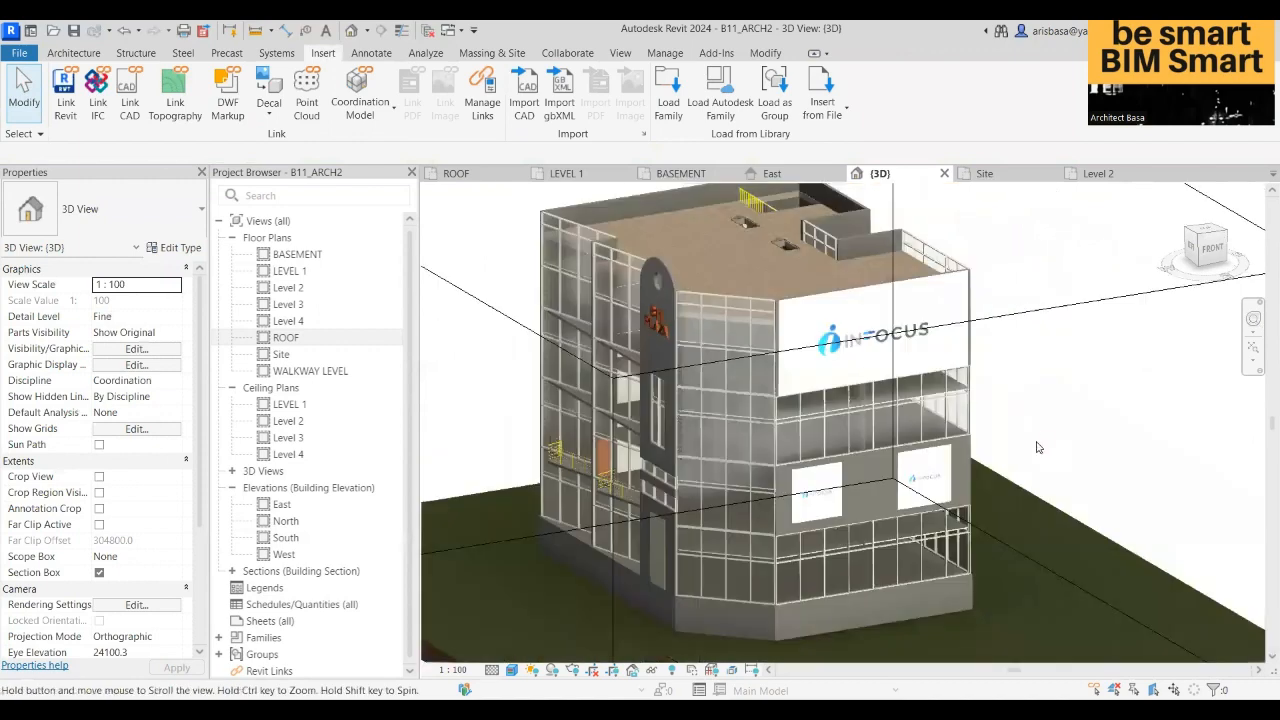
{"action": "middle_click_drag", "start_coordinate": [1037, 447], "coordinate": [840, 428], "text": "shift"}
{"action": "middle_click_drag", "start_coordinate": [984, 430], "coordinate": [1066, 443], "text": "shift"}
{"action": "middle_click_drag", "start_coordinate": [1057, 387], "coordinate": [875, 507], "text": "shift"}
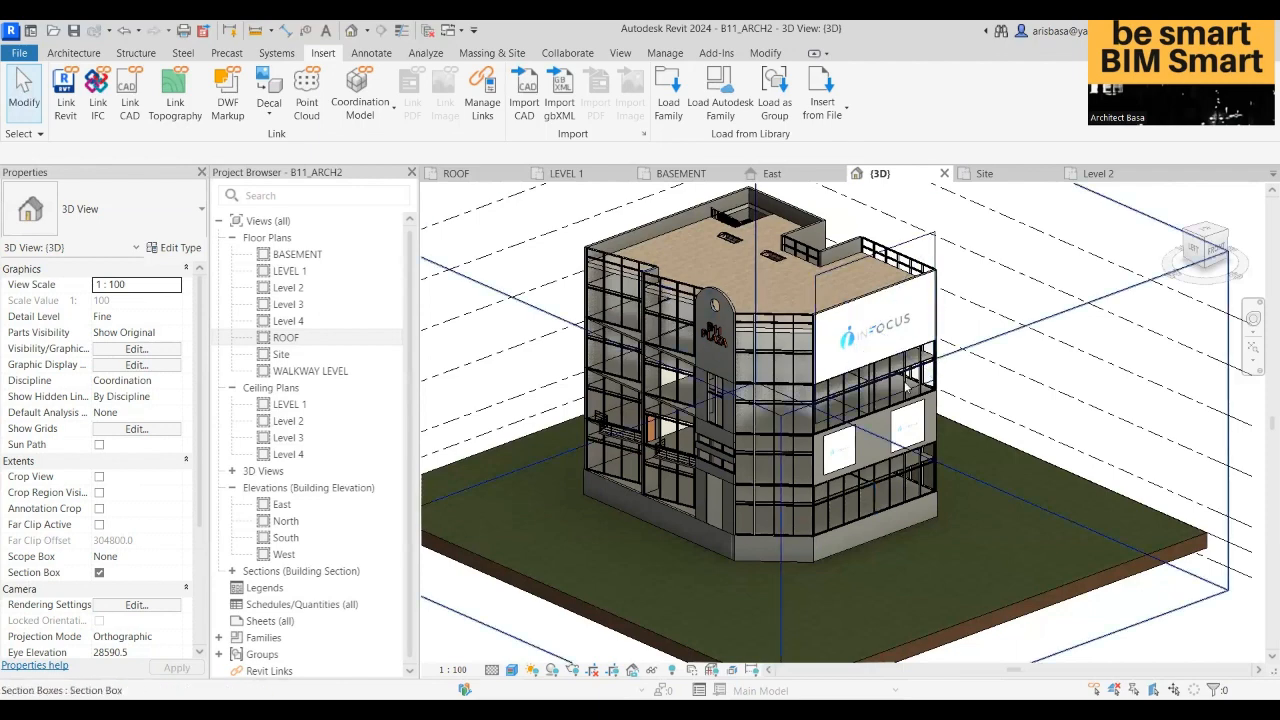
{"action": "middle_click_drag", "start_coordinate": [982, 482], "coordinate": [995, 594], "text": "shift"}
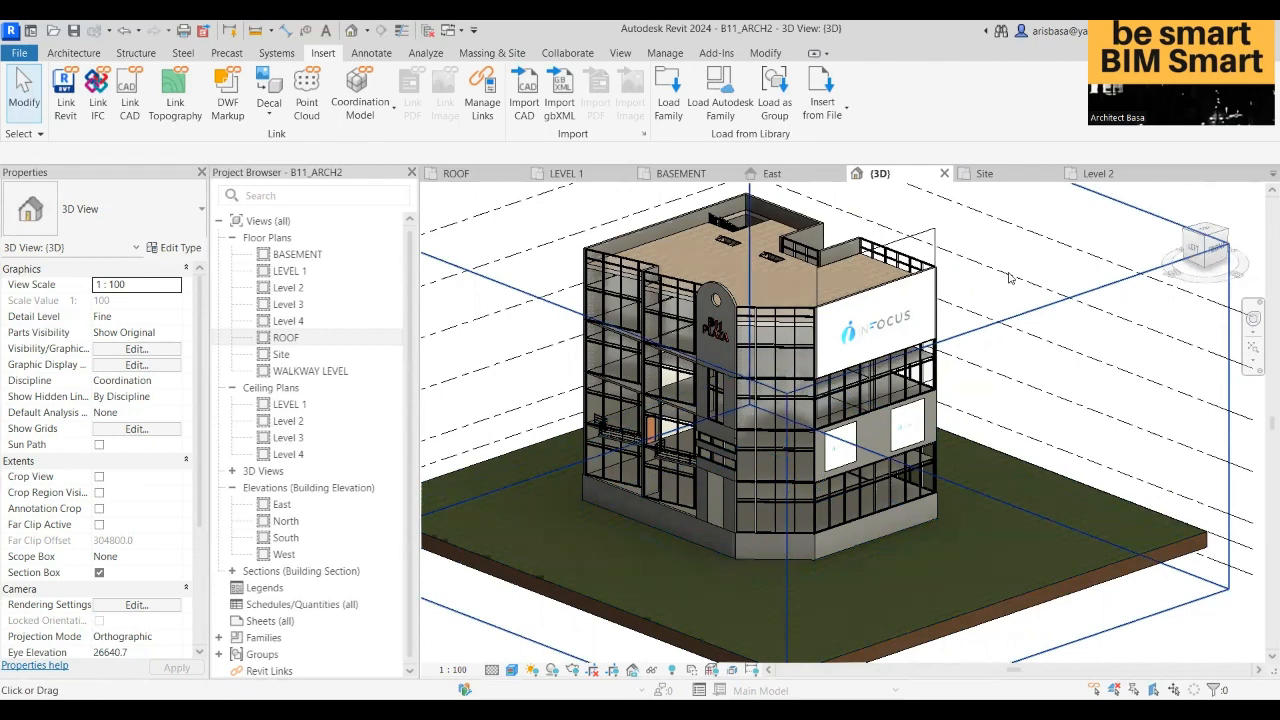
- Examine the building's roof, parapets and B11 PLAZA sign at close range in the 3D view
{"action": "scroll", "coordinate": [1010, 278], "scroll_direction": "up", "scroll_amount": 2}
{"action": "middle_click_drag", "start_coordinate": [1010, 280], "coordinate": [1085, 308]}
{"action": "scroll", "coordinate": [1080, 308], "scroll_direction": "down", "scroll_amount": 1}
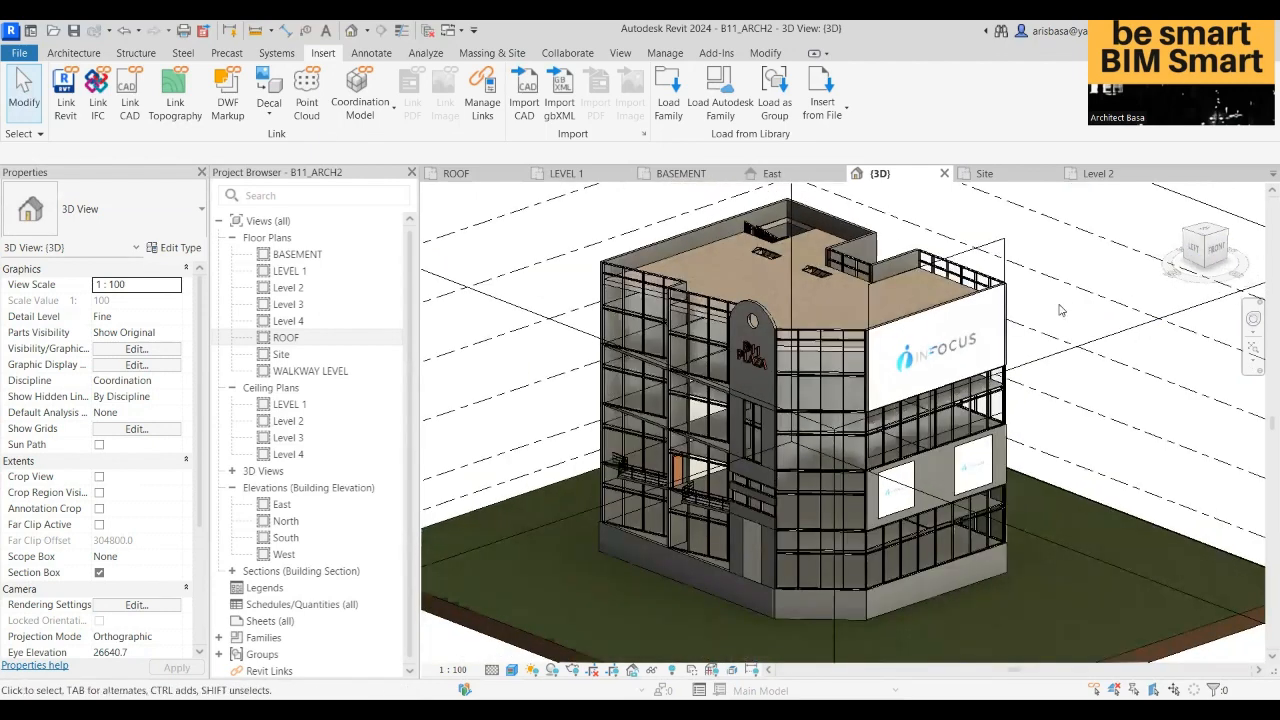
{"action": "scroll", "coordinate": [772, 212], "scroll_direction": "up", "scroll_amount": 5}
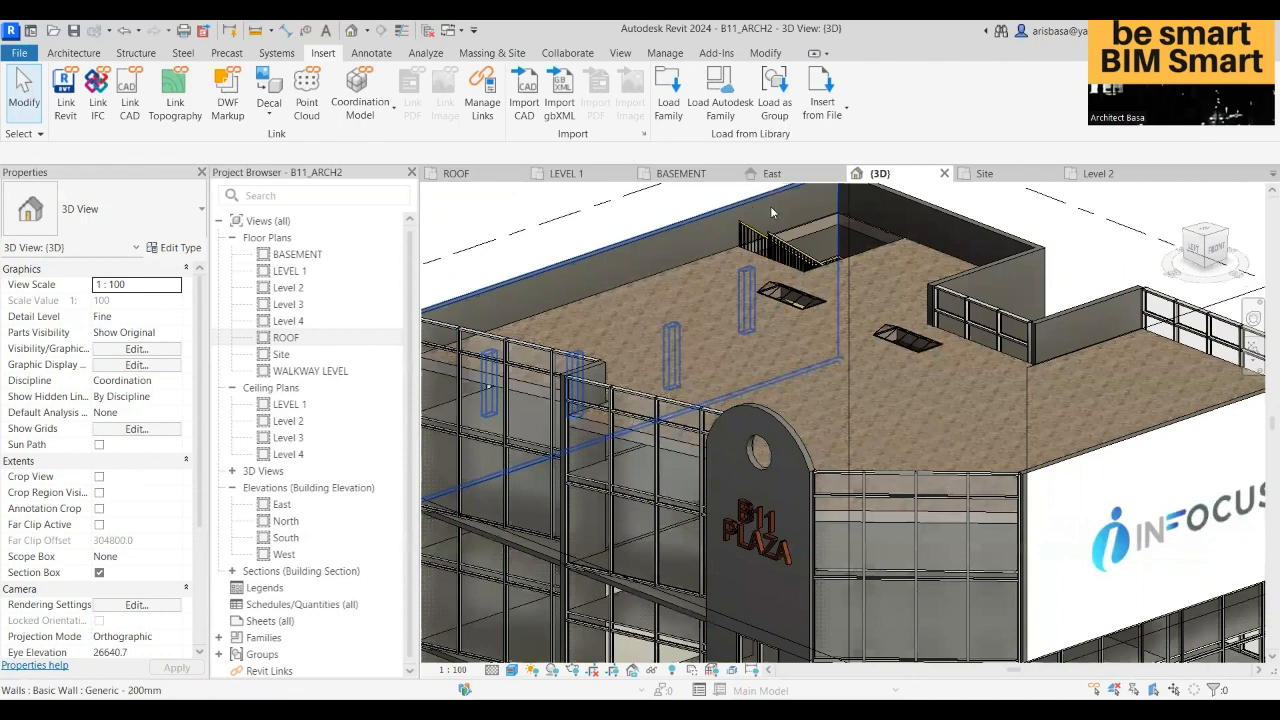
{"action": "scroll", "coordinate": [850, 304], "scroll_direction": "down", "scroll_amount": 2}
{"action": "middle_click_drag", "start_coordinate": [850, 446], "coordinate": [766, 398]}
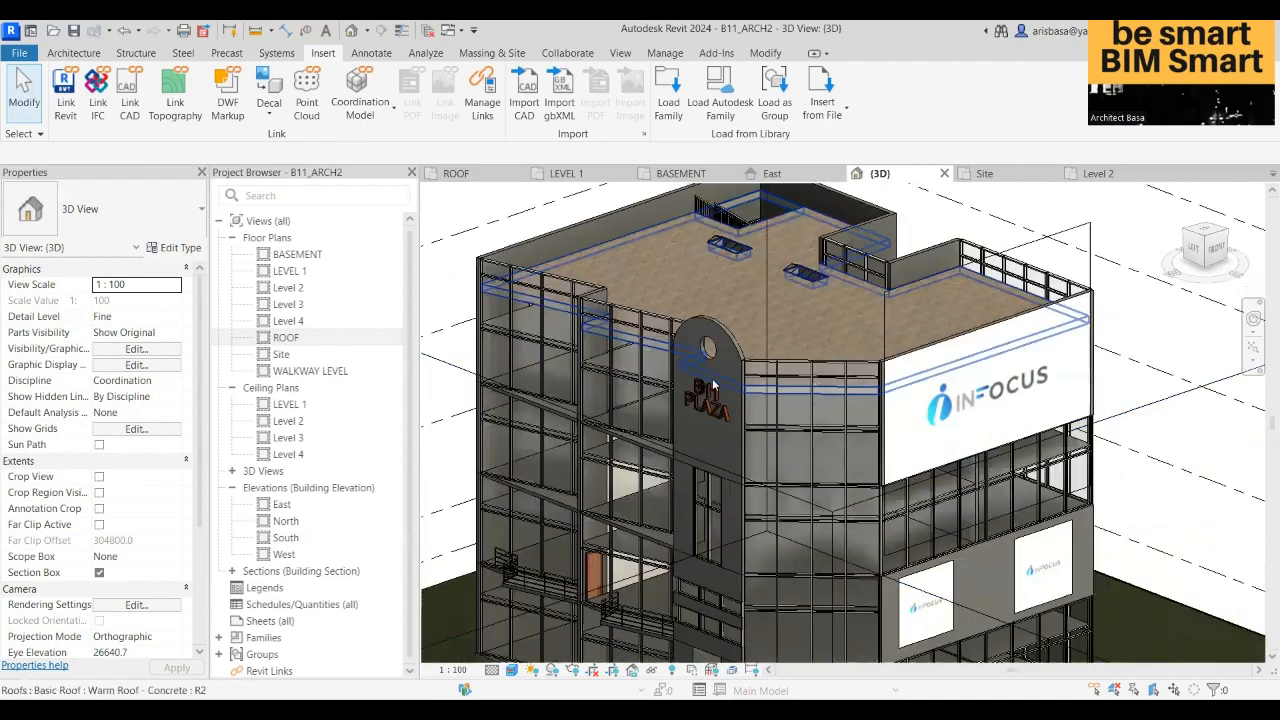